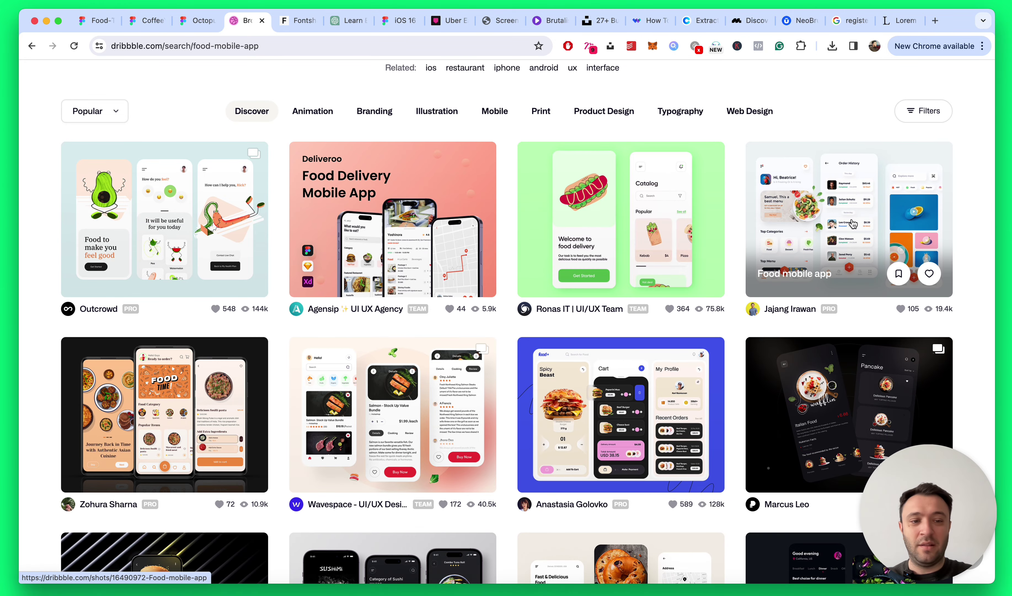
# Step: Browse the Dribbble food mobile app results for visual inspiration
pyautogui.scroll(-5, 853, 224)
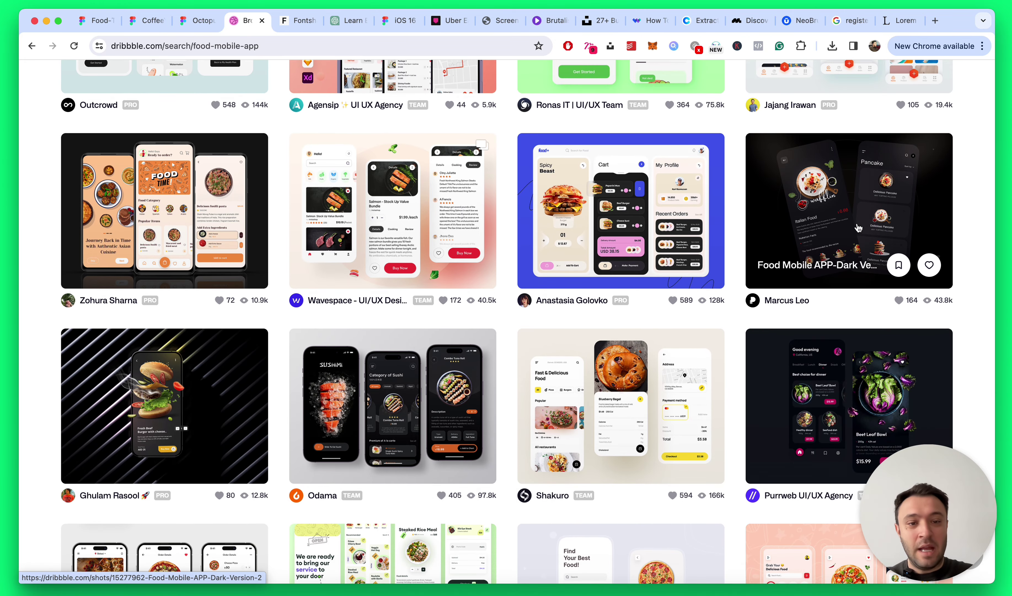
pyautogui.scroll(-7, 858, 228)
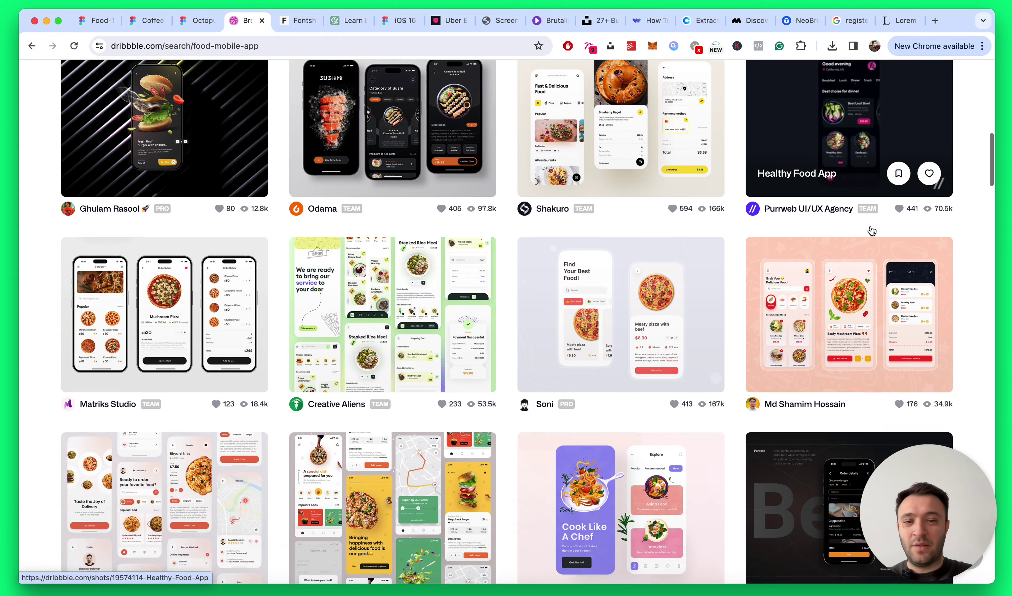
pyautogui.scroll(-10, 872, 231)
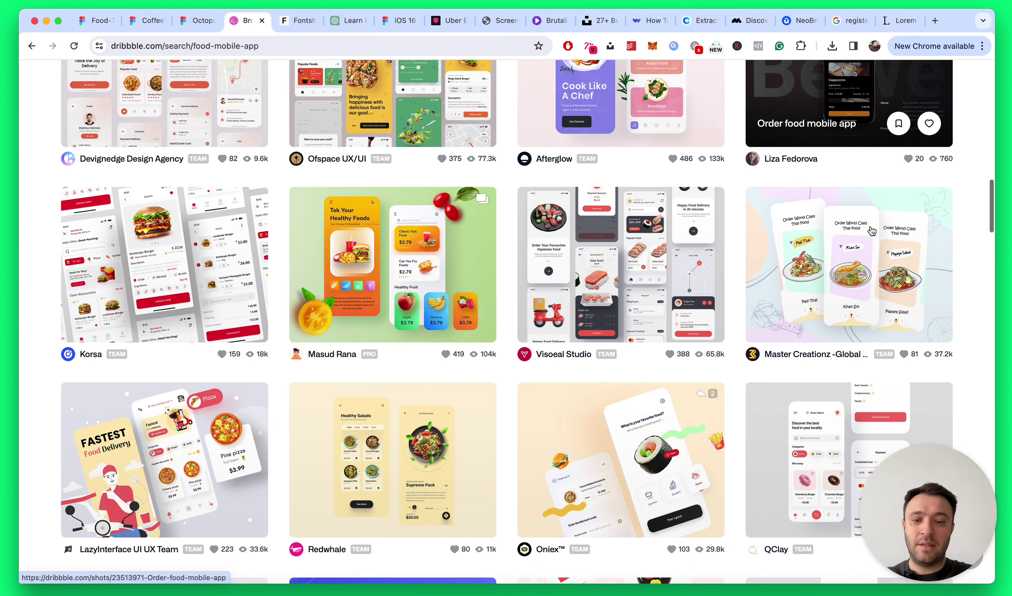
pyautogui.scroll(-12, 872, 231)
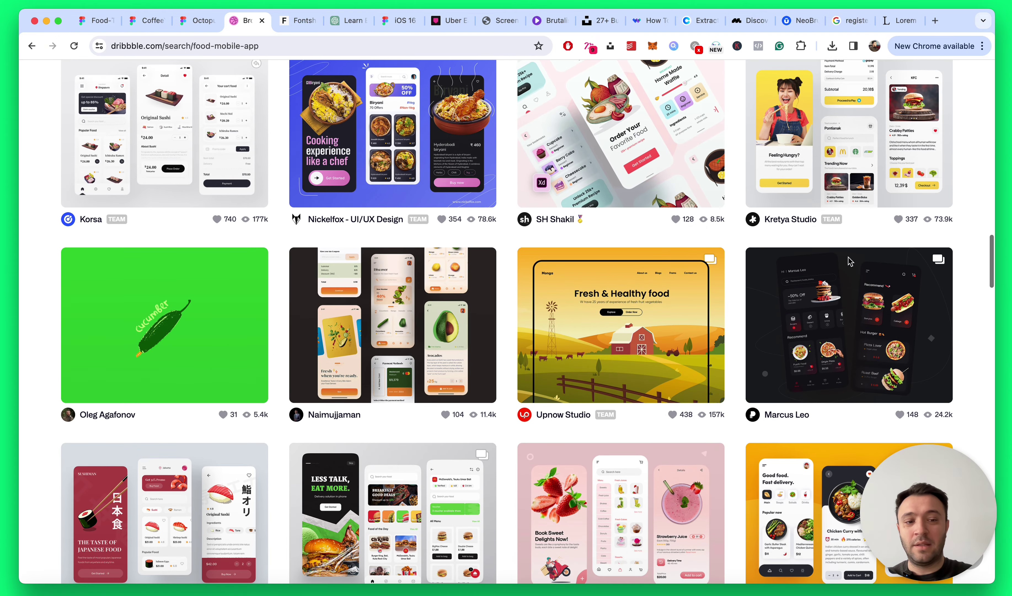
pyautogui.scroll(-9, 819, 245)
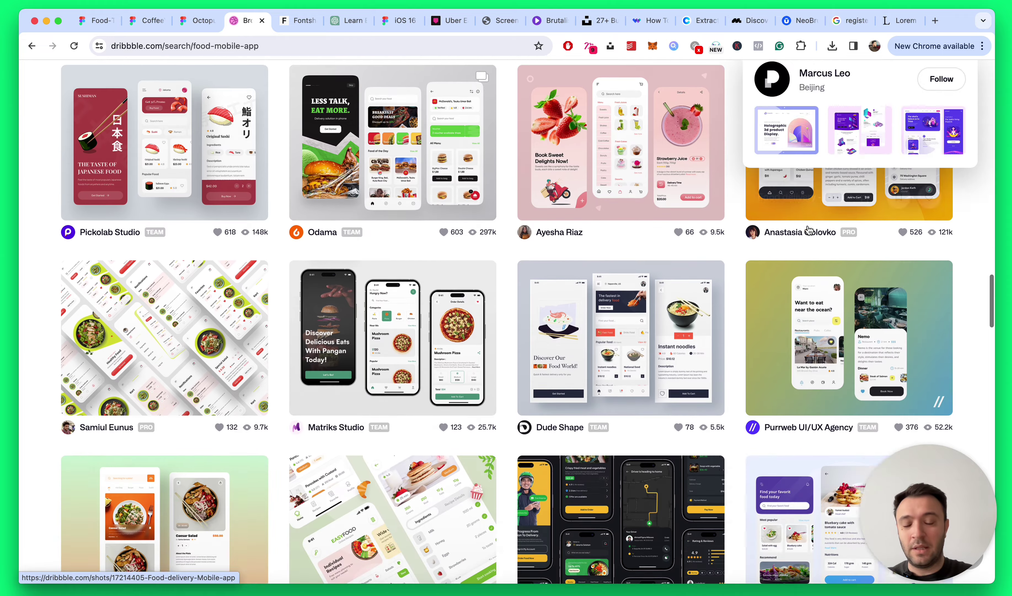
pyautogui.scroll(20, 818, 205)
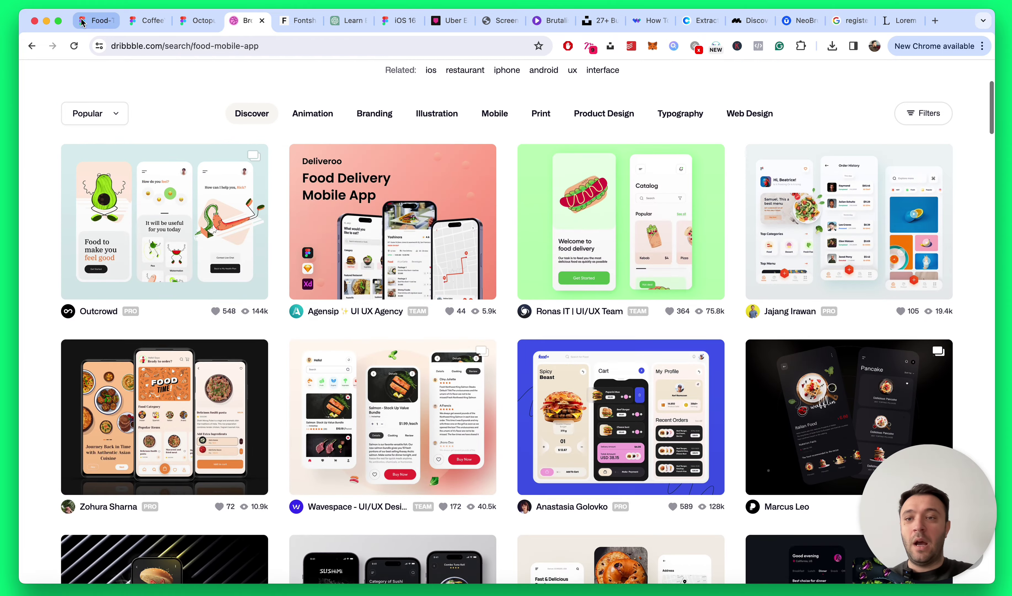
# Step: Switch to the Food-Tutorial-NeoBrutalism-Delivery-App file in Figma and review the six reference images in the Brainstorm Ideas frame
pyautogui.click(82, 22)
pyautogui.hscroll(10, 655, 201)
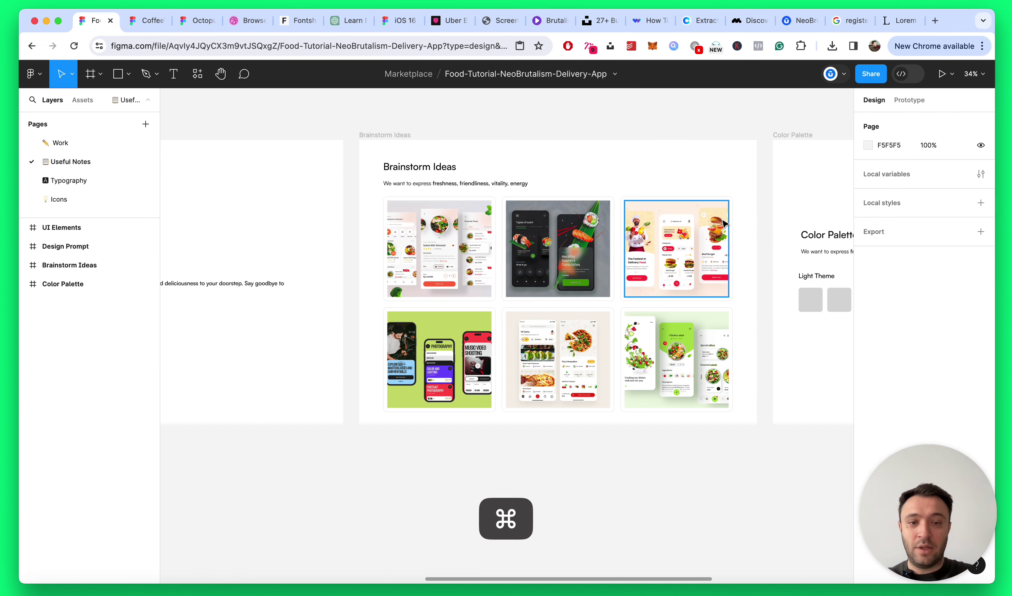
pyautogui.scroll(5, 724, 224)
pyautogui.scroll(-3, 796, 222)
pyautogui.hscroll(-2, 797, 225)
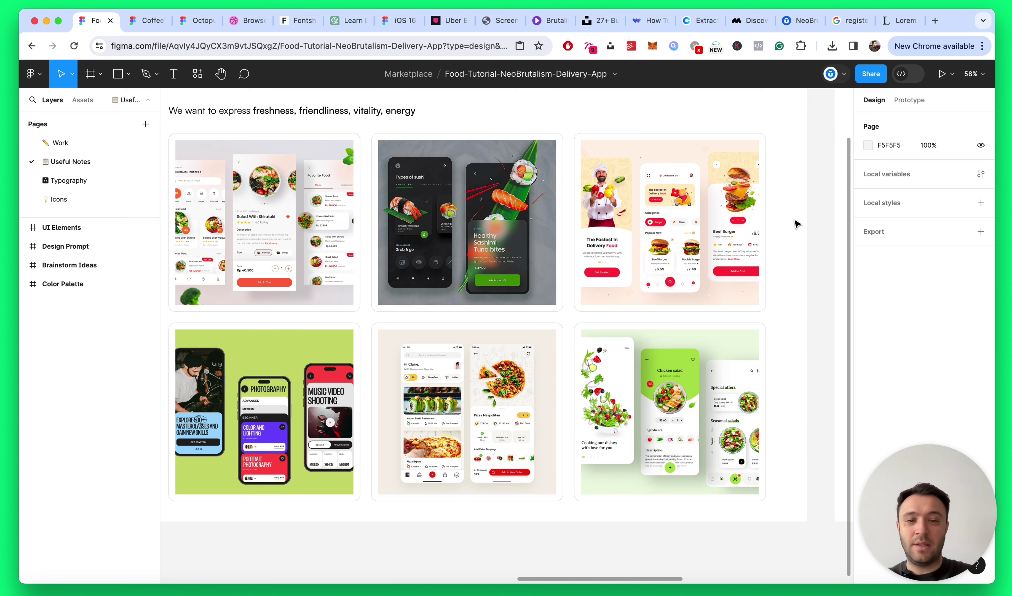
pyautogui.scroll(-2, 797, 223)
pyautogui.hscroll(-1, 797, 223)
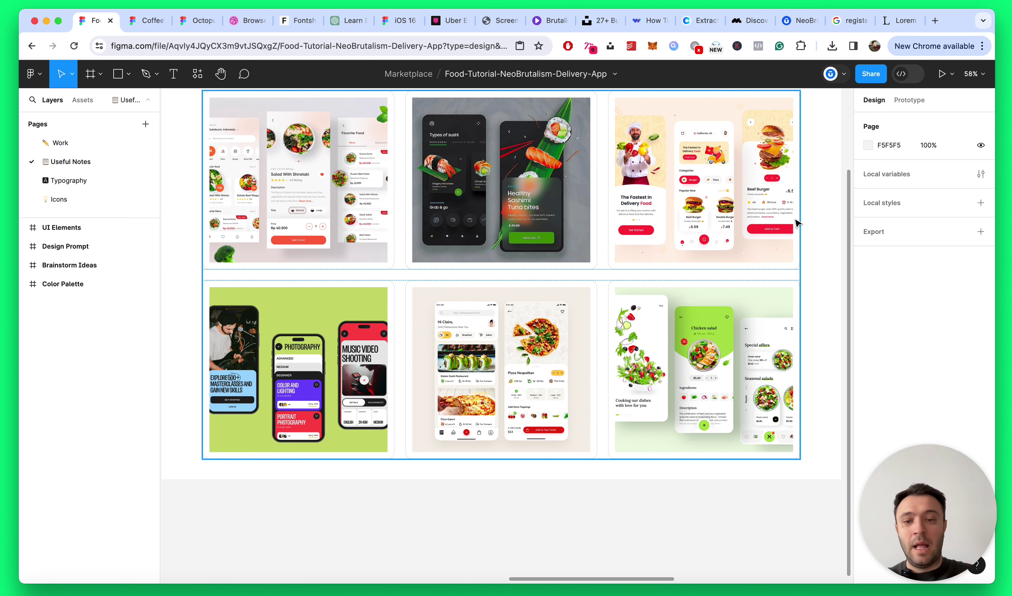
pyautogui.scroll(2, 797, 224)
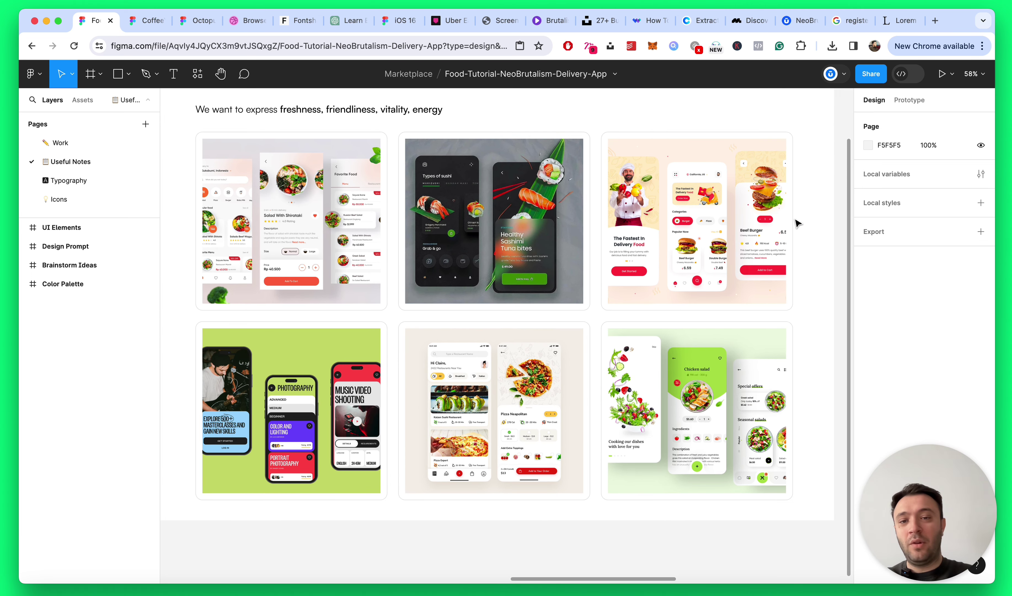
pyautogui.scroll(-2, 811, 221)
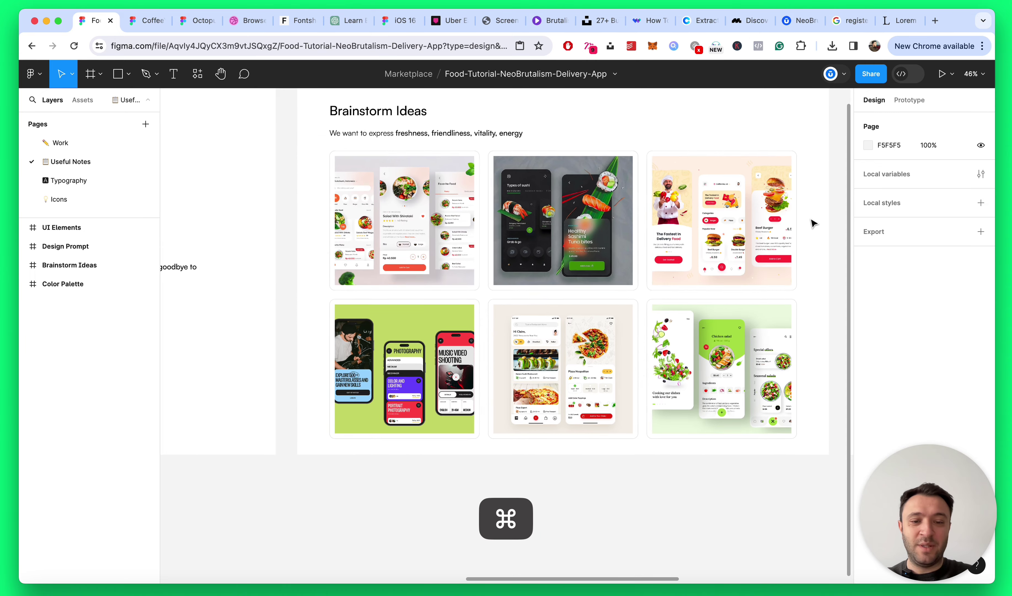
pyautogui.scroll(5, 811, 222)
pyautogui.hscroll(-1, 748, 172)
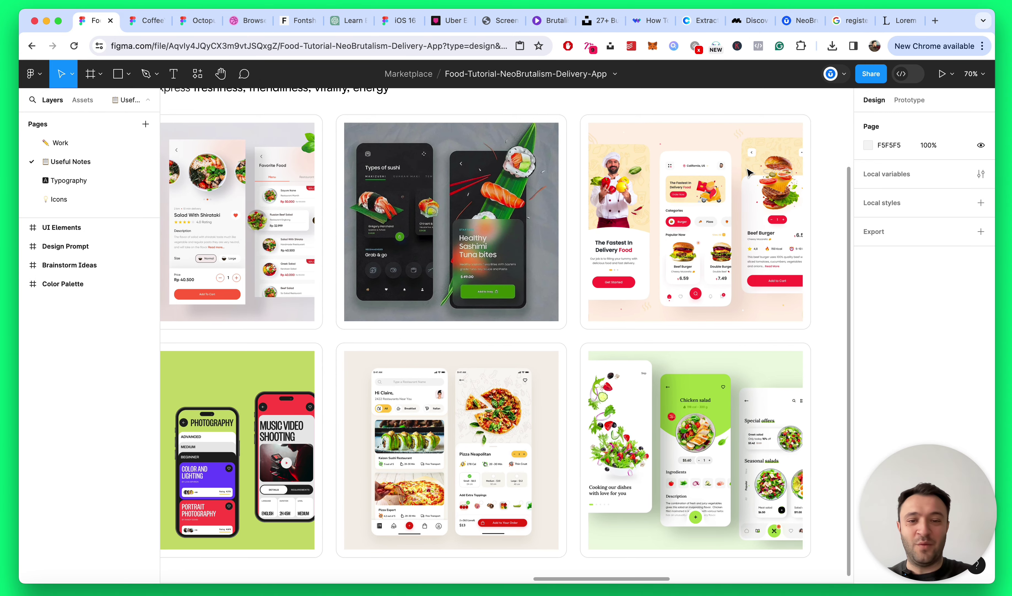
pyautogui.hscroll(-3, 745, 173)
pyautogui.scroll(2, 745, 173)
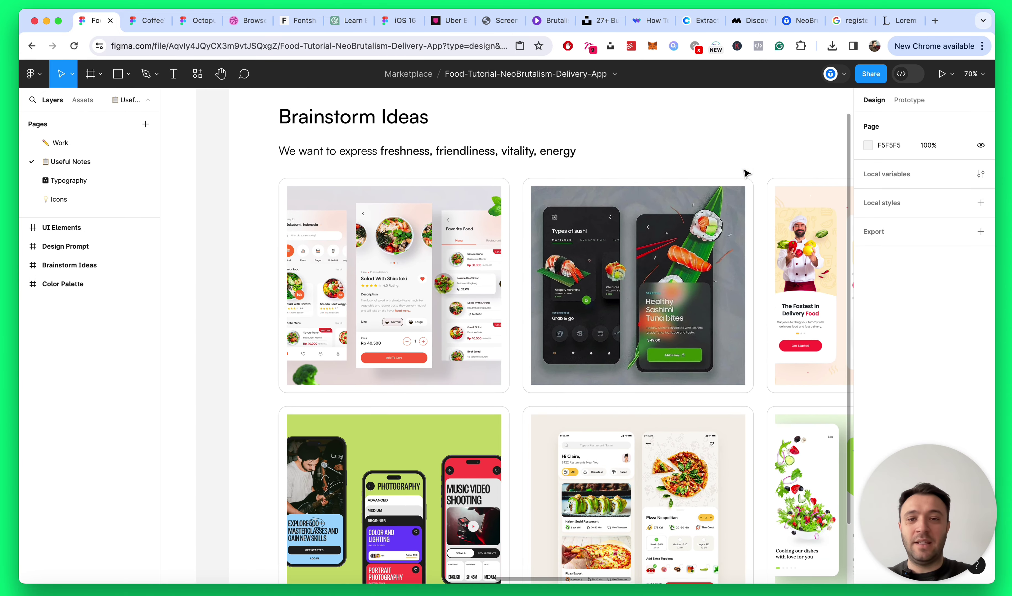
pyautogui.hscroll(1, 748, 173)
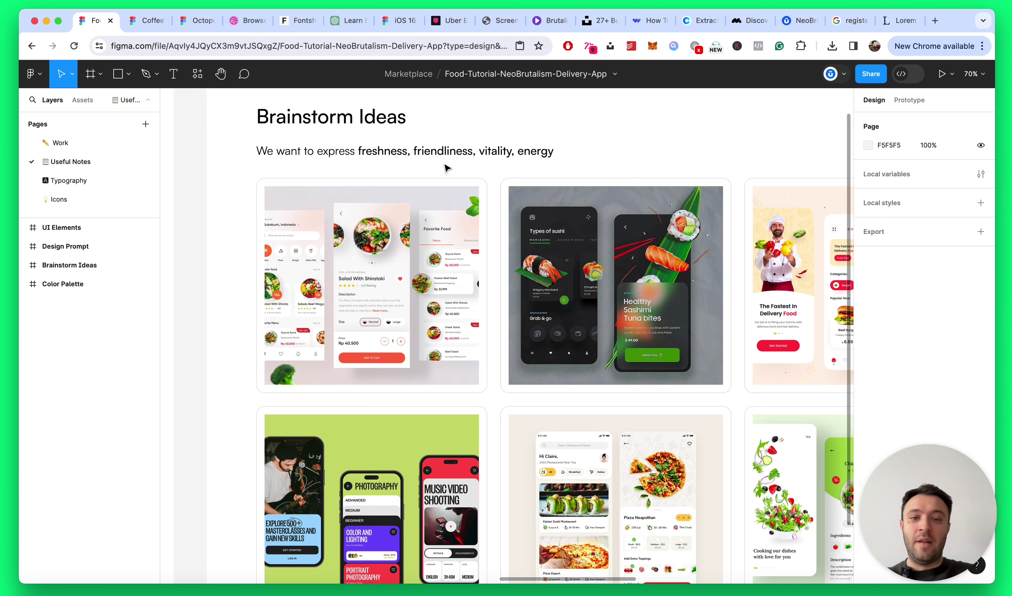
pyautogui.scroll(-2, 594, 172)
pyautogui.scroll(-5, 594, 174)
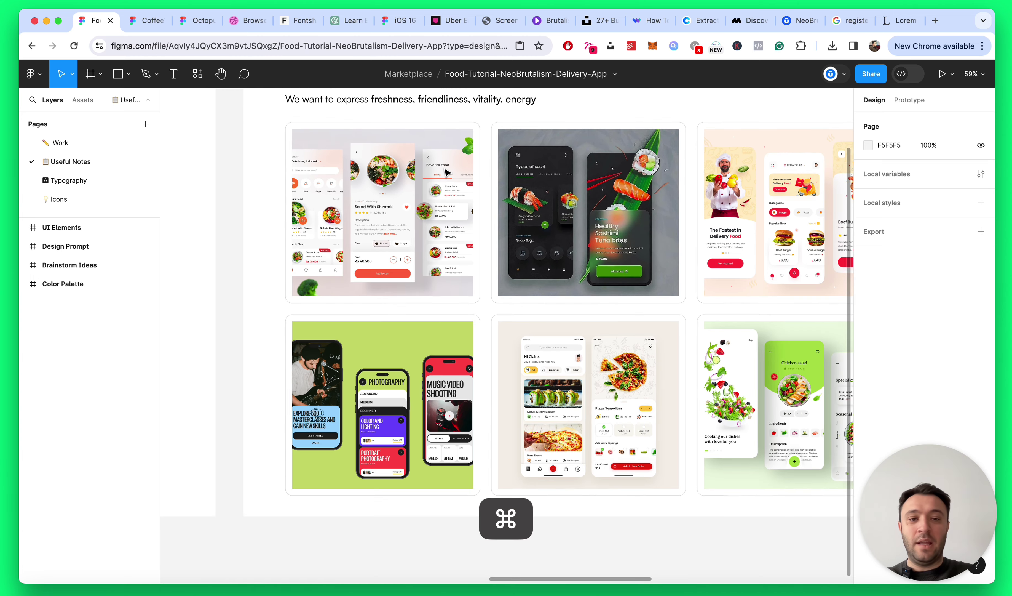
# Step: Examine the salad, sushi and burger app references up close, comparing their colors and button styles
pyautogui.scroll(8, 659, 175)
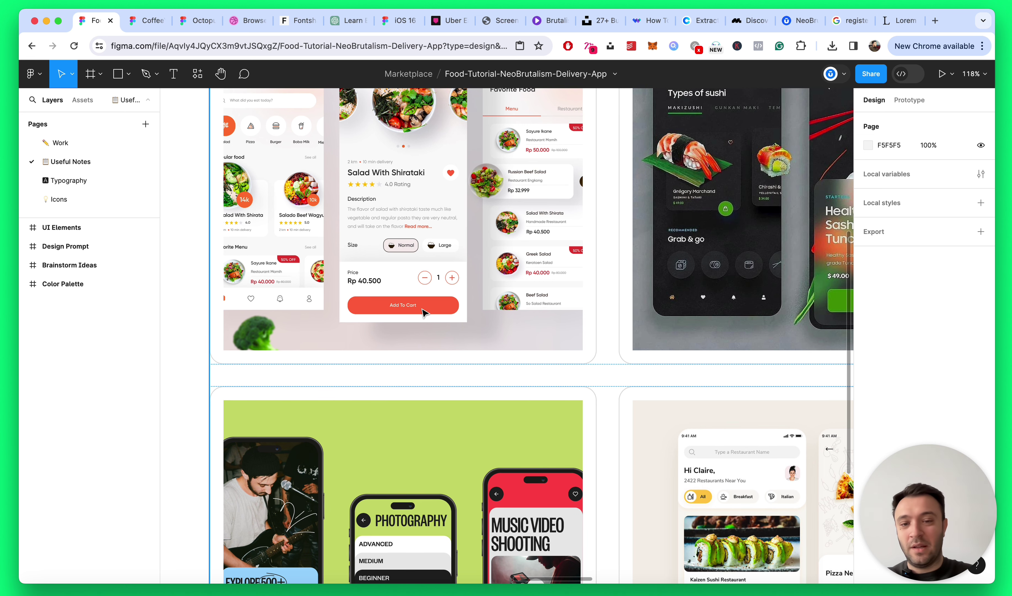
pyautogui.scroll(3, 504, 344)
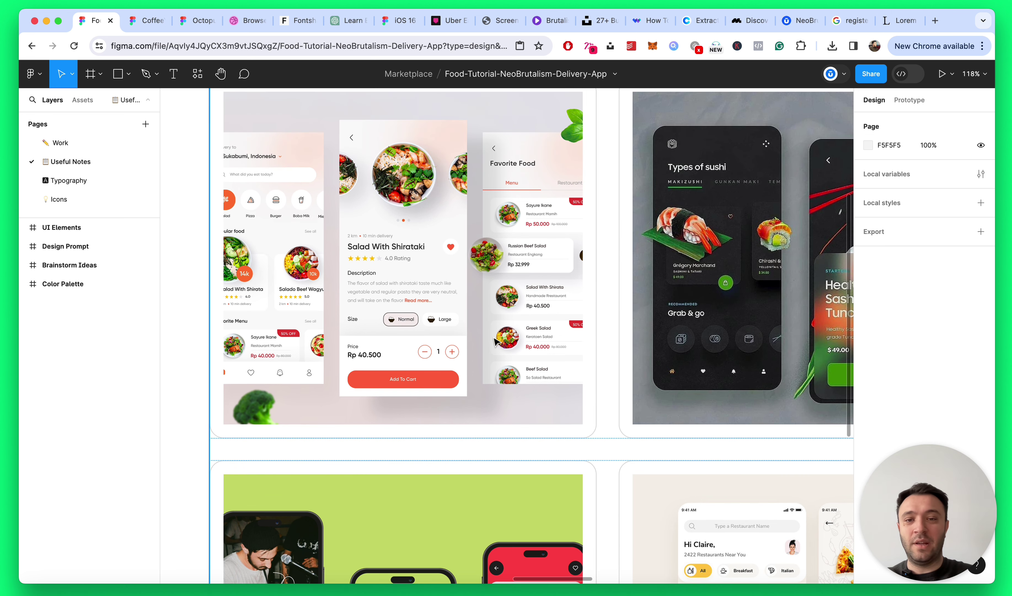
pyautogui.hscroll(10, 586, 225)
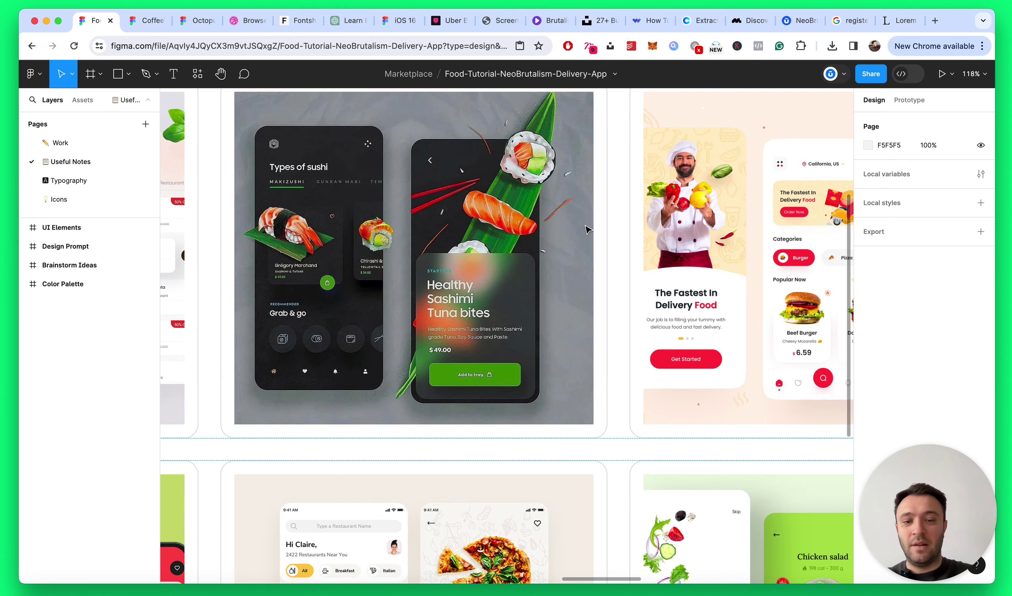
pyautogui.scroll(-5, 614, 339)
pyautogui.scroll(8, 655, 327)
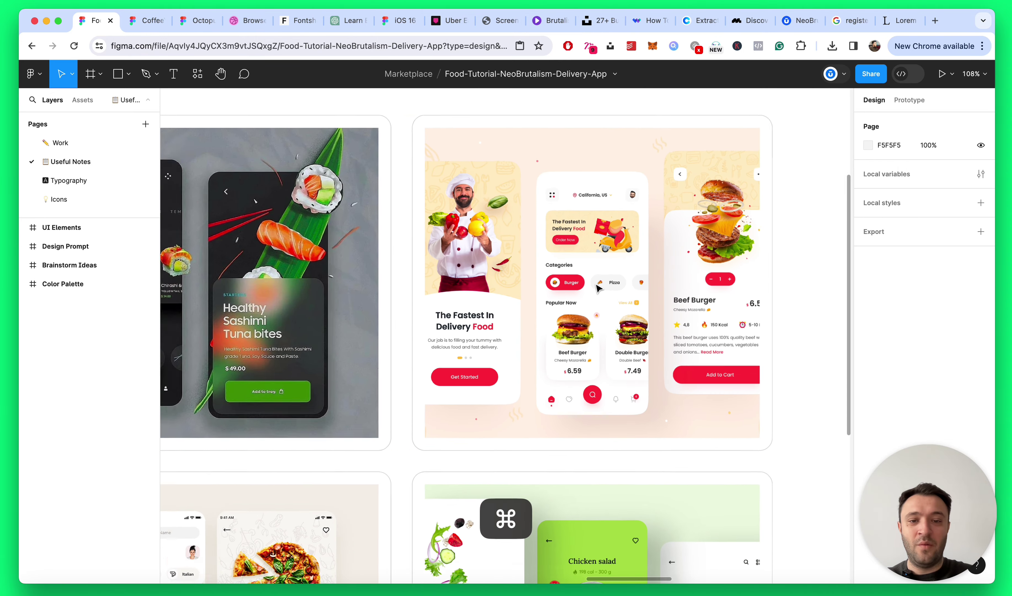
pyautogui.scroll(-6, 717, 297)
pyautogui.scroll(1, 543, 357)
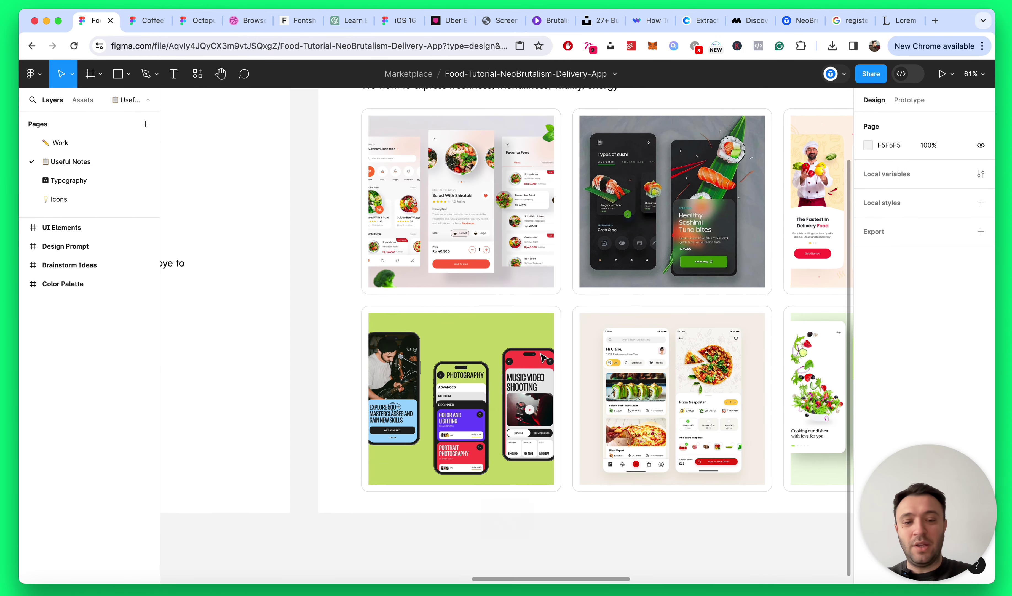
pyautogui.hscroll(4, 542, 357)
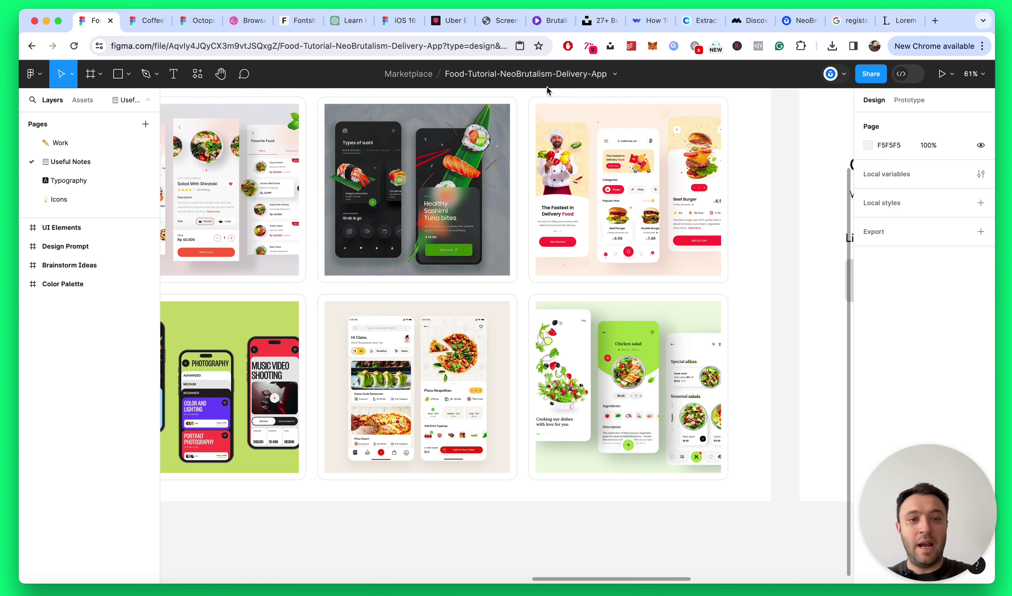
# Step: Open the WebsiteBuilderExpert article on choosing a website color palette and read the infographic on what each color signifies
pyautogui.click(651, 20)
pyautogui.scroll(10, 742, 305)
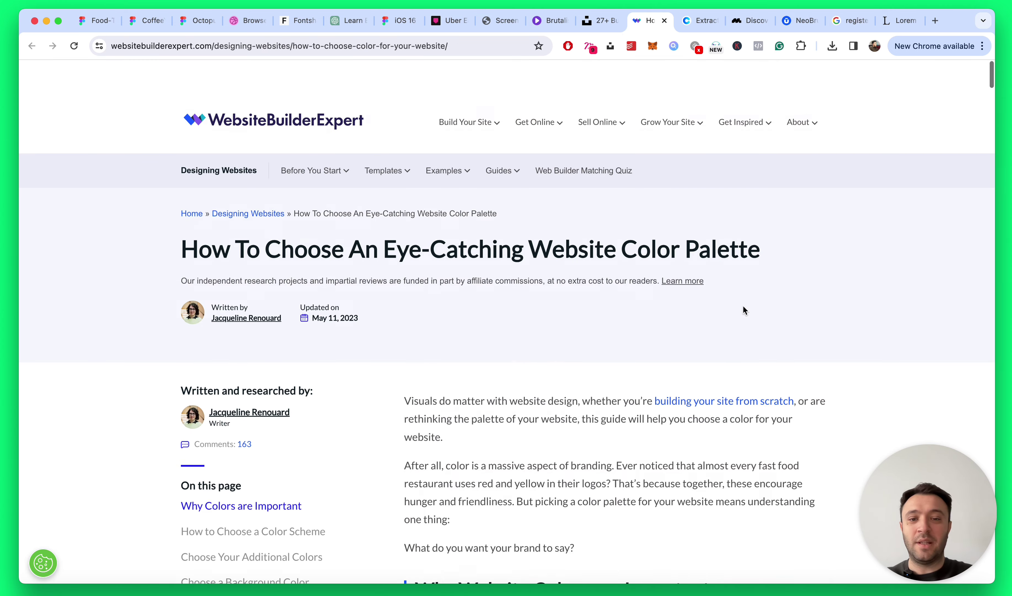
pyautogui.scroll(-2, 500, 303)
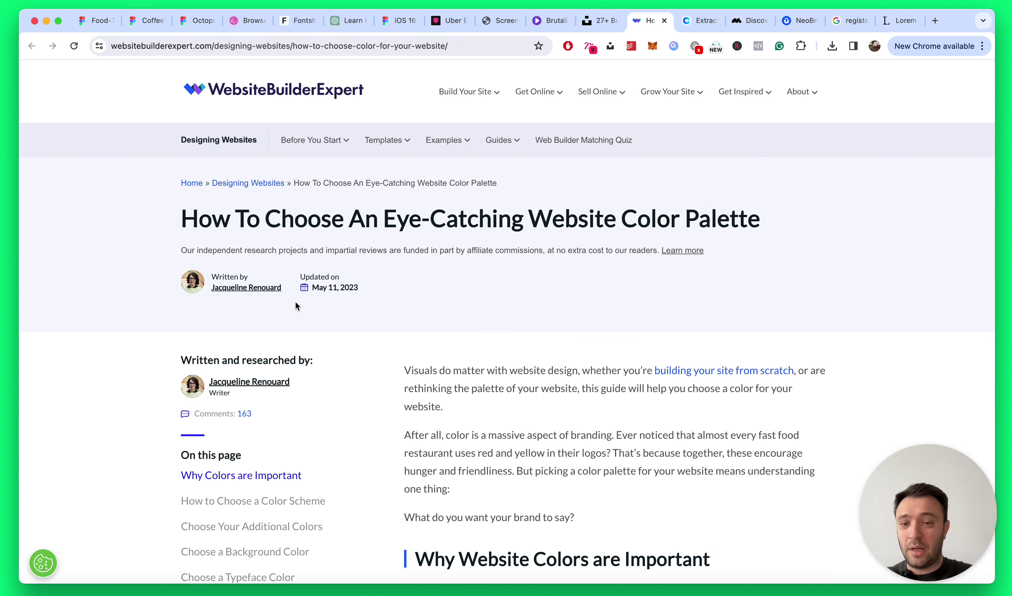
pyautogui.scroll(-20, 619, 319)
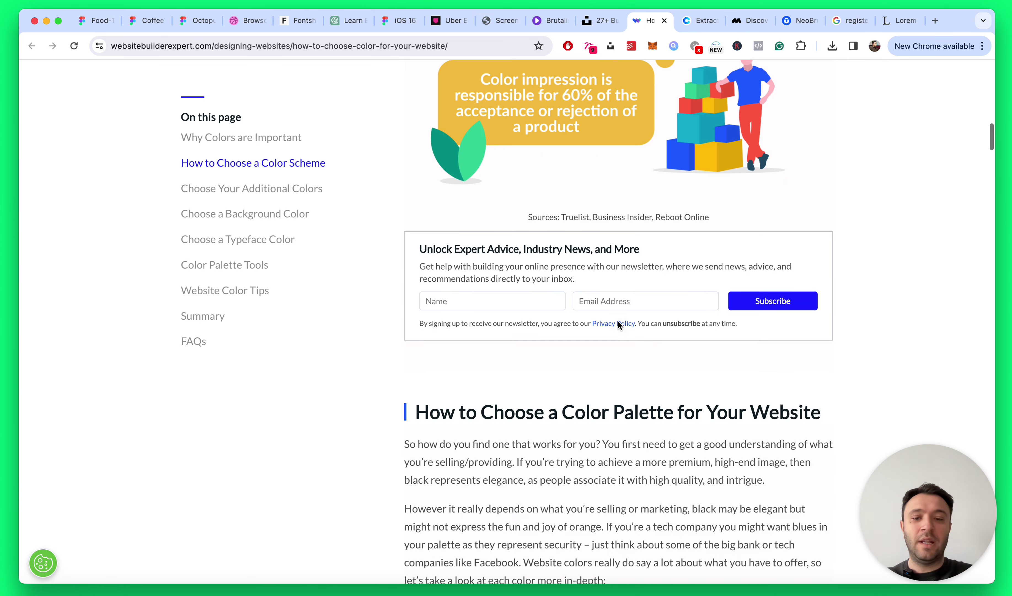
pyautogui.scroll(-2, 618, 322)
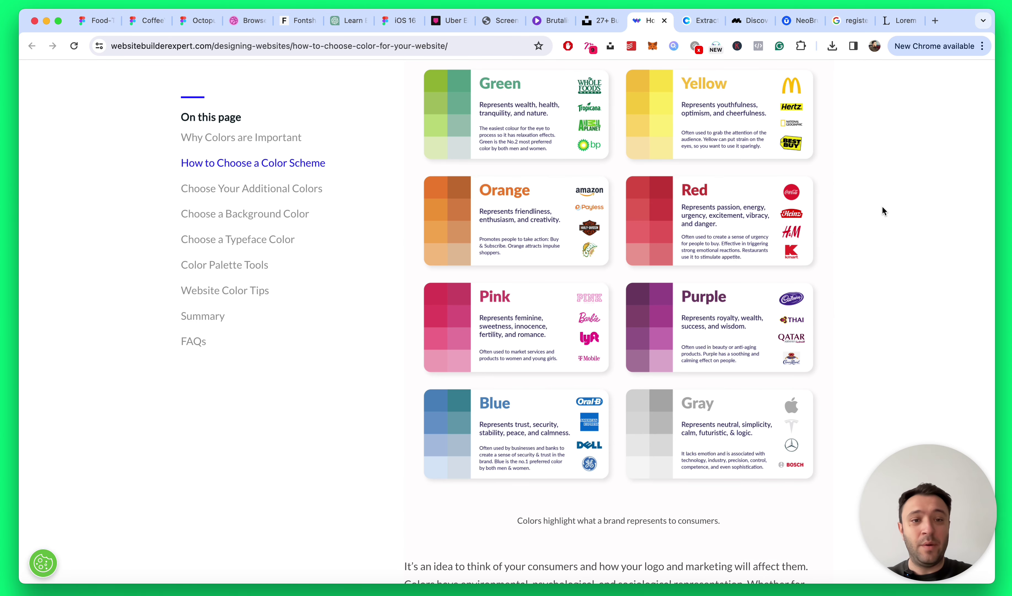
pyautogui.scroll(1, 870, 208)
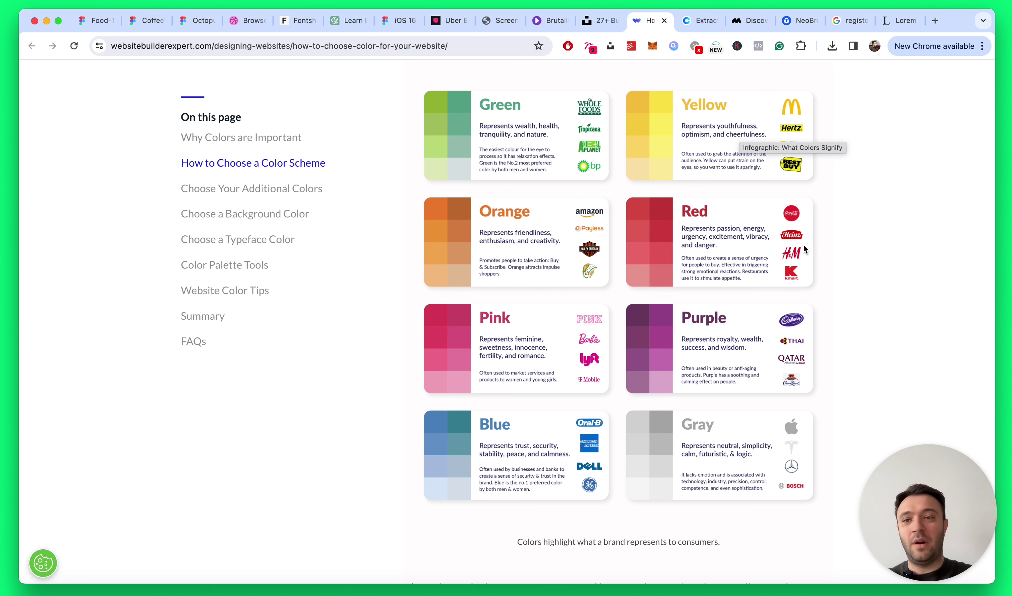
# Step: Return to the Figma delivery app file and study the dark sushi app reference in the Brainstorm Ideas frame
pyautogui.click(86, 27)
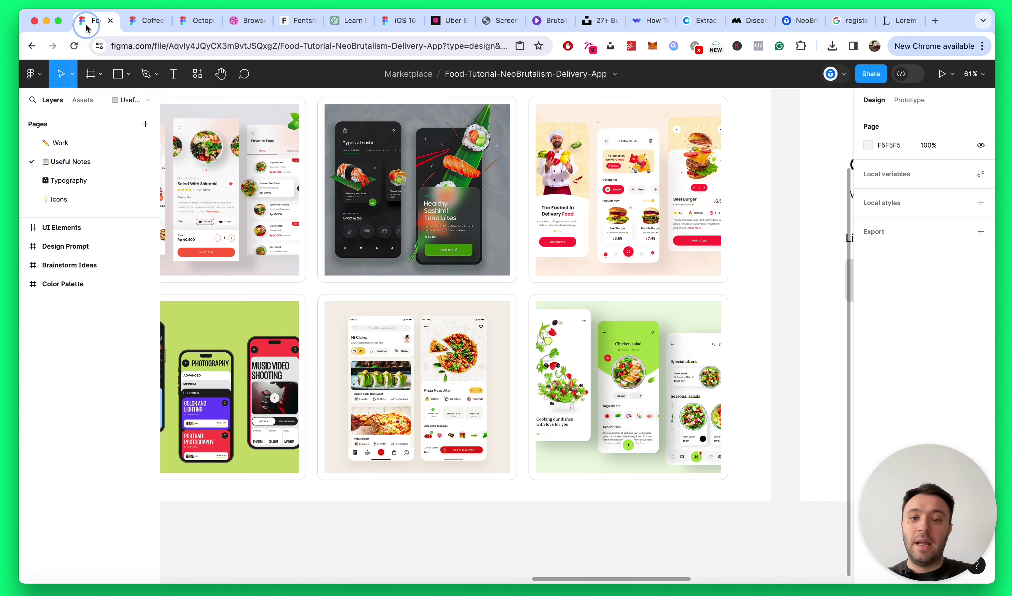
pyautogui.scroll(-10, 546, 233)
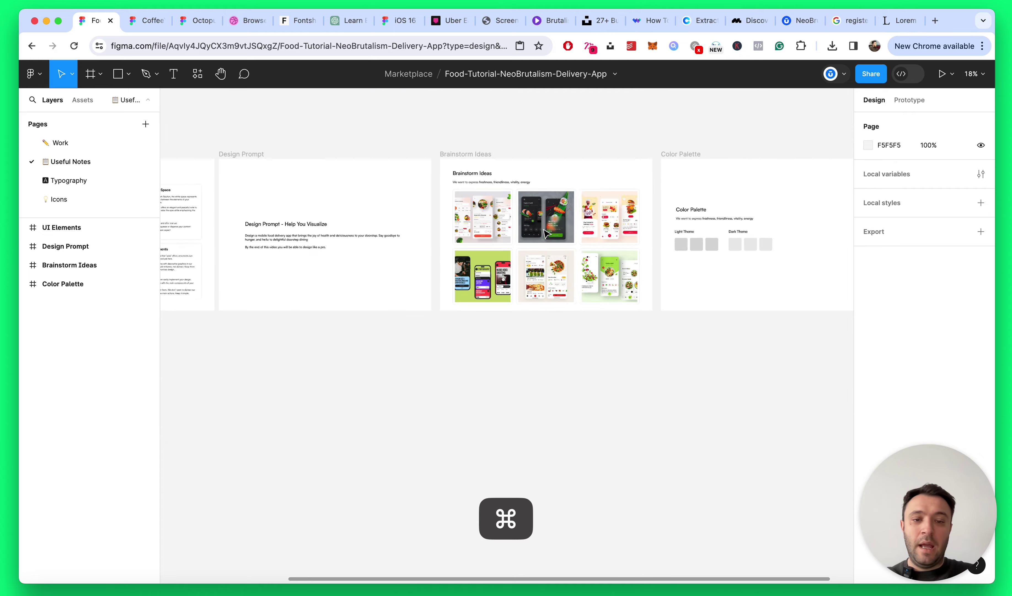
pyautogui.scroll(10, 546, 233)
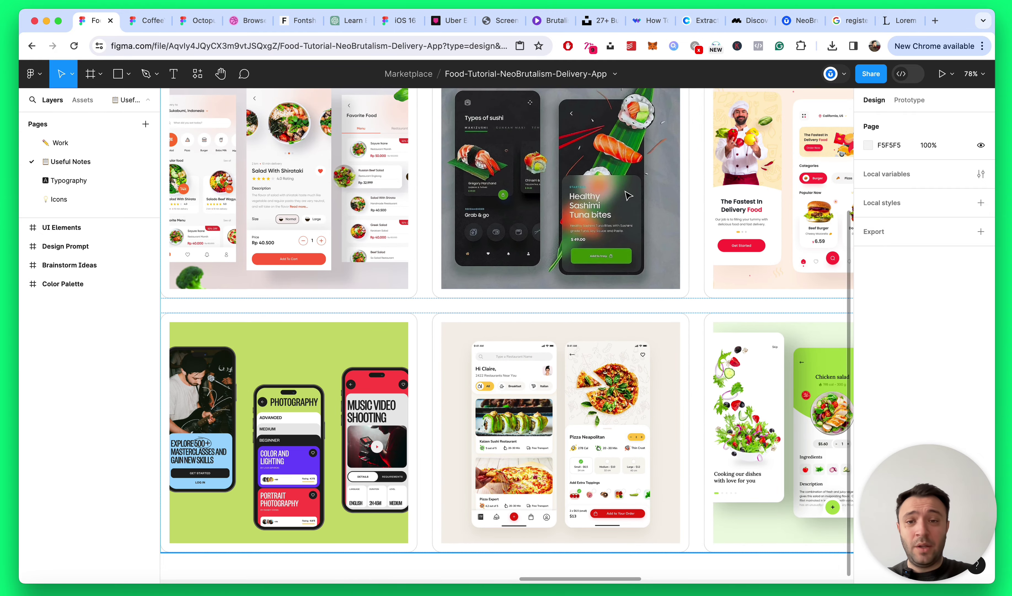
pyautogui.scroll(-2, 629, 197)
pyautogui.scroll(5, 627, 171)
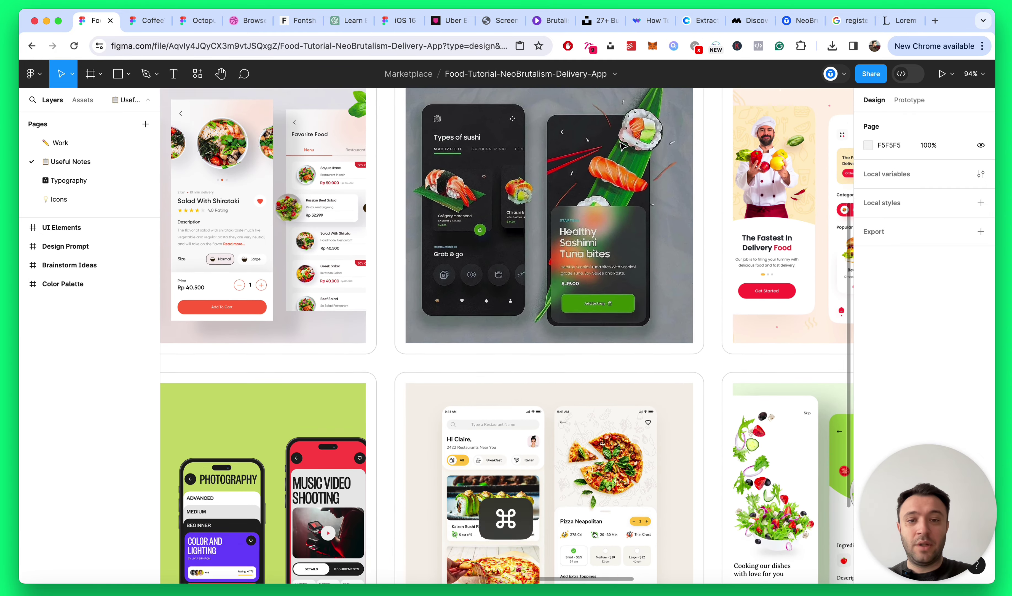
pyautogui.scroll(2, 622, 145)
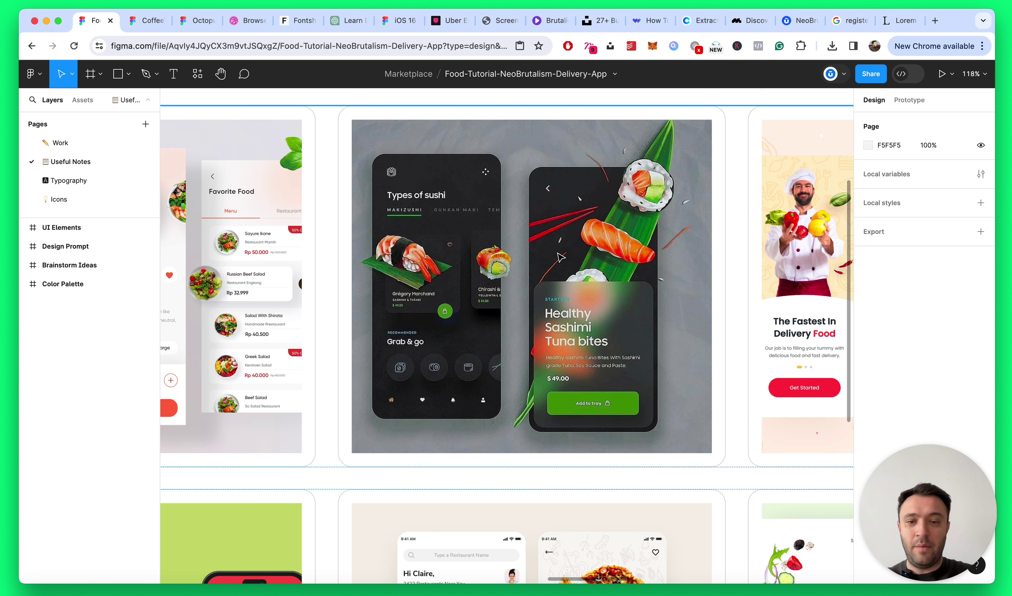
pyautogui.keyDown('ctrl'); pyautogui.scroll(2, 560, 254); pyautogui.keyUp('ctrl')
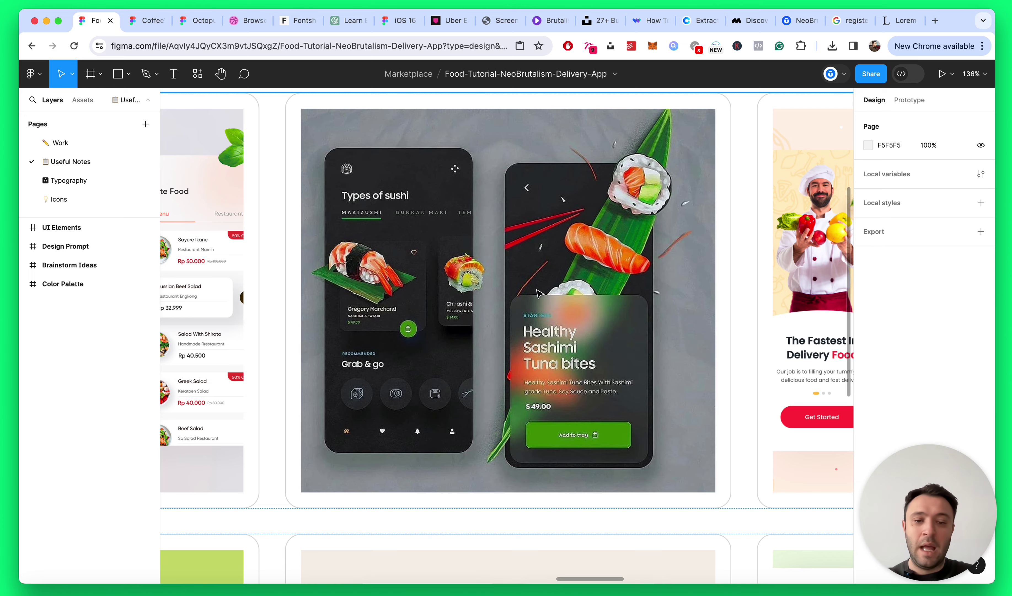
pyautogui.keyDown('ctrl'); pyautogui.scroll(-3, 638, 352); pyautogui.keyUp('ctrl')
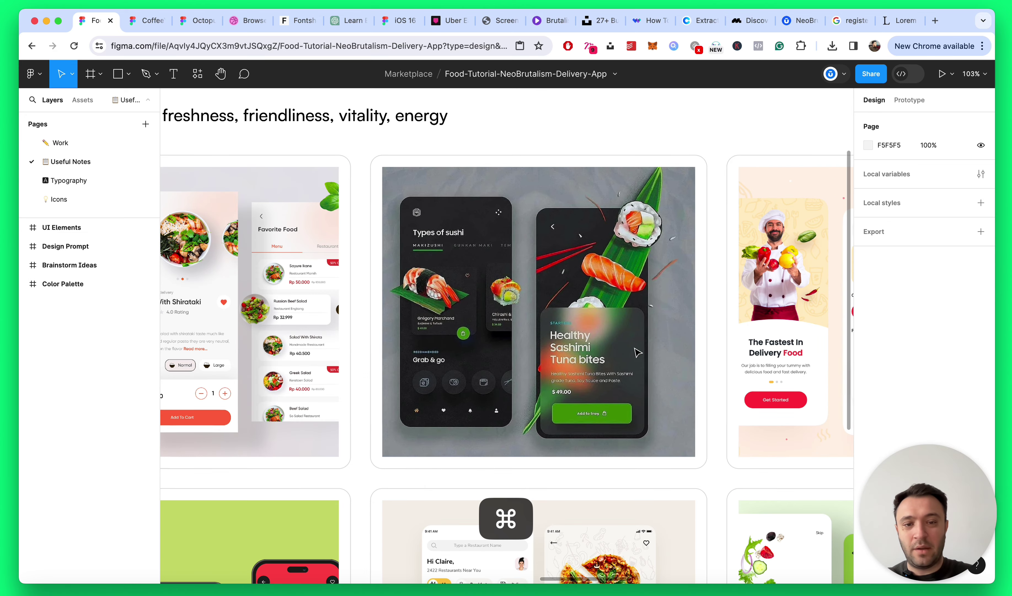
pyautogui.keyDown('ctrl'); pyautogui.scroll(3, 638, 352); pyautogui.keyUp('ctrl')
pyautogui.keyDown('ctrl'); pyautogui.scroll(-3, 638, 352); pyautogui.keyUp('ctrl')
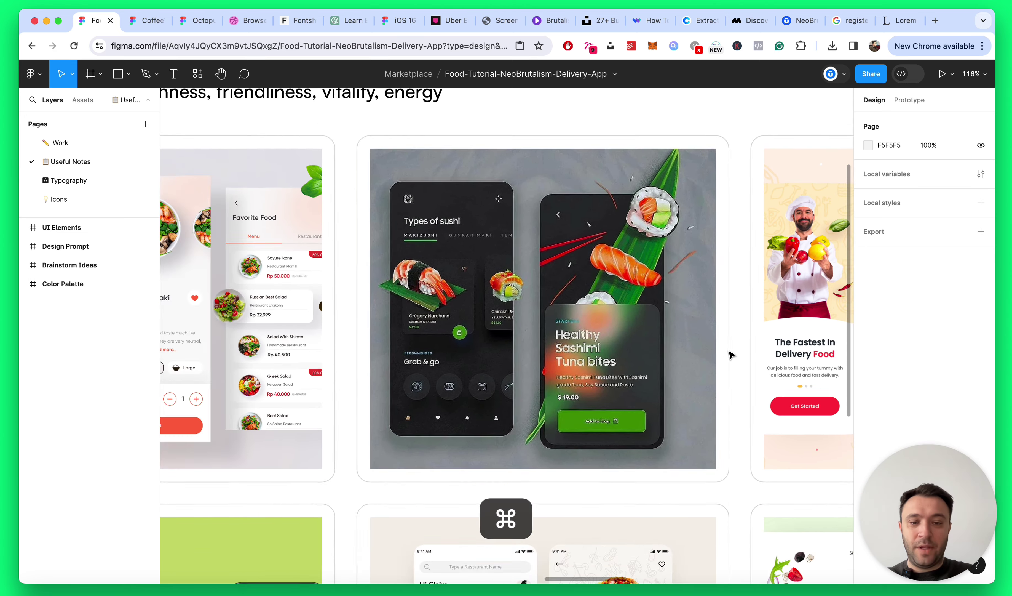
pyautogui.keyDown('ctrl'); pyautogui.scroll(3, 730, 355); pyautogui.keyUp('ctrl')
pyautogui.keyDown('ctrl'); pyautogui.scroll(-3, 544, 343); pyautogui.keyUp('ctrl')
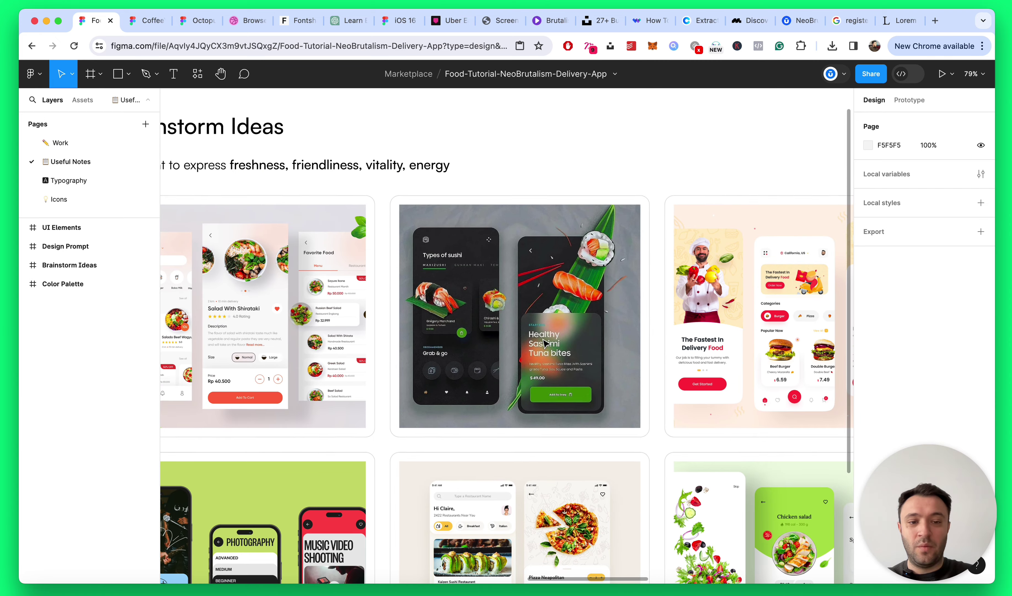
# Step: Study the photography masterclass app reference in the Brainstorm Ideas frame, focusing on its bold type and contrasting color blocks
pyautogui.keyDown('ctrl'); pyautogui.scroll(2, 545, 343); pyautogui.keyUp('ctrl')
pyautogui.scroll(-5, 773, 369)
pyautogui.hscroll(-5, 773, 370)
pyautogui.scroll(-1, 774, 369)
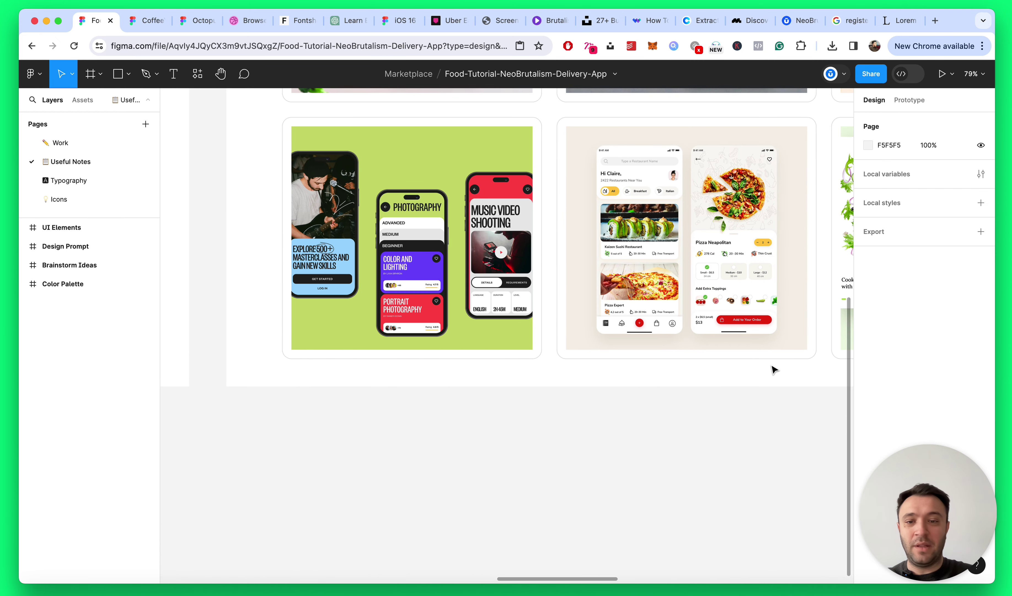
pyautogui.keyDown('ctrl'); pyautogui.scroll(5, 354, 152); pyautogui.keyUp('ctrl')
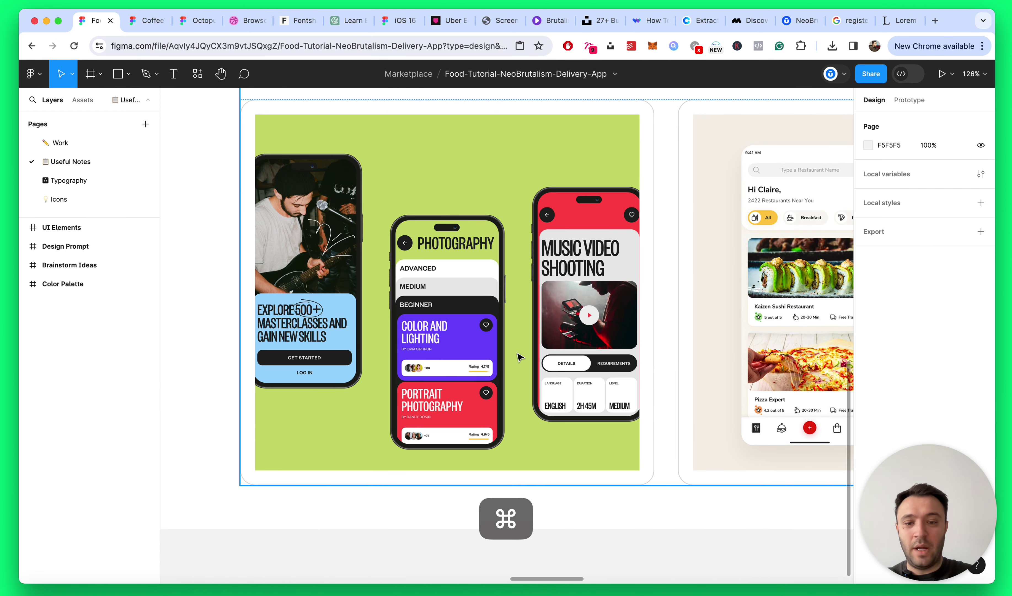
pyautogui.scroll(2, 520, 357)
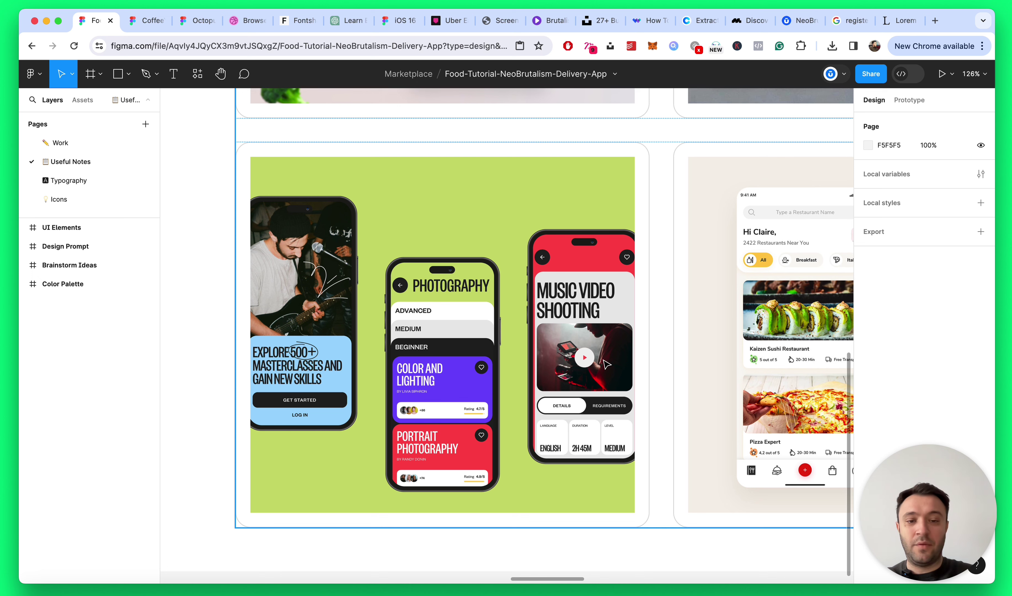
pyautogui.keyDown('ctrl'); pyautogui.scroll(3, 393, 421); pyautogui.keyUp('ctrl')
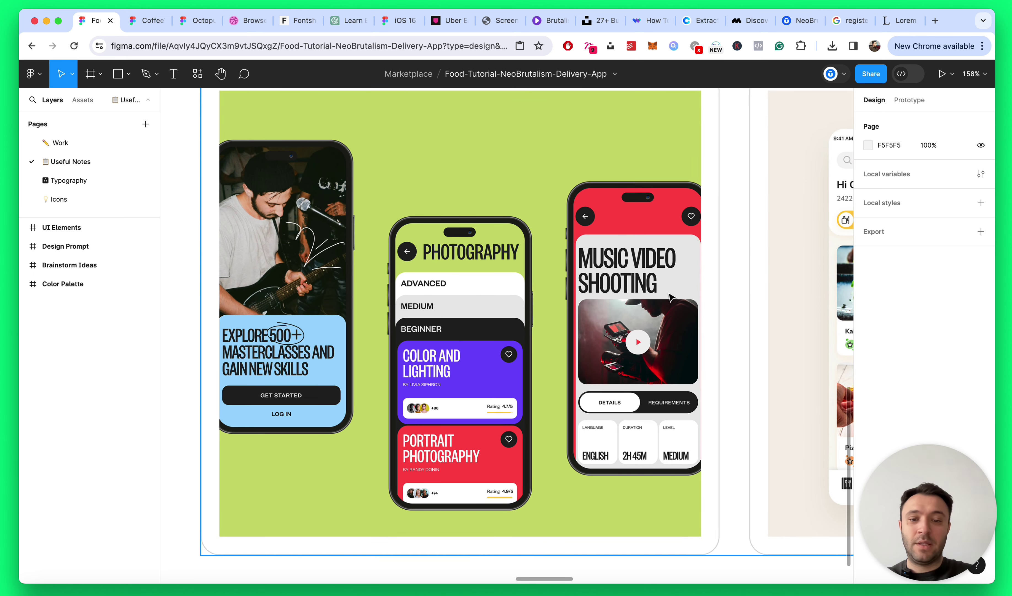
pyautogui.keyDown('ctrl'); pyautogui.scroll(-5, 583, 268); pyautogui.keyUp('ctrl')
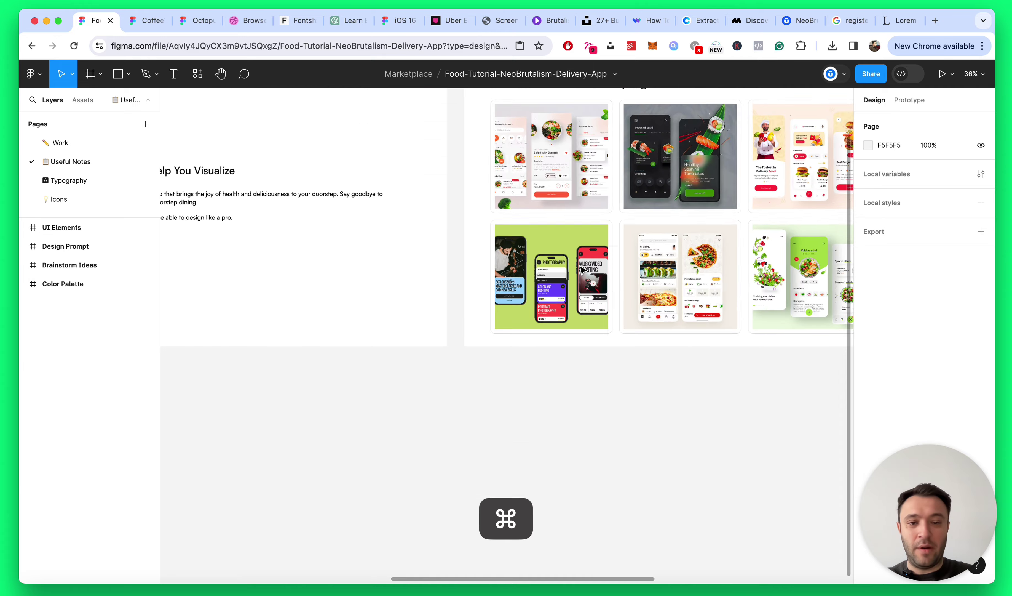
pyautogui.keyDown('ctrl'); pyautogui.scroll(4, 583, 269); pyautogui.keyUp('ctrl')
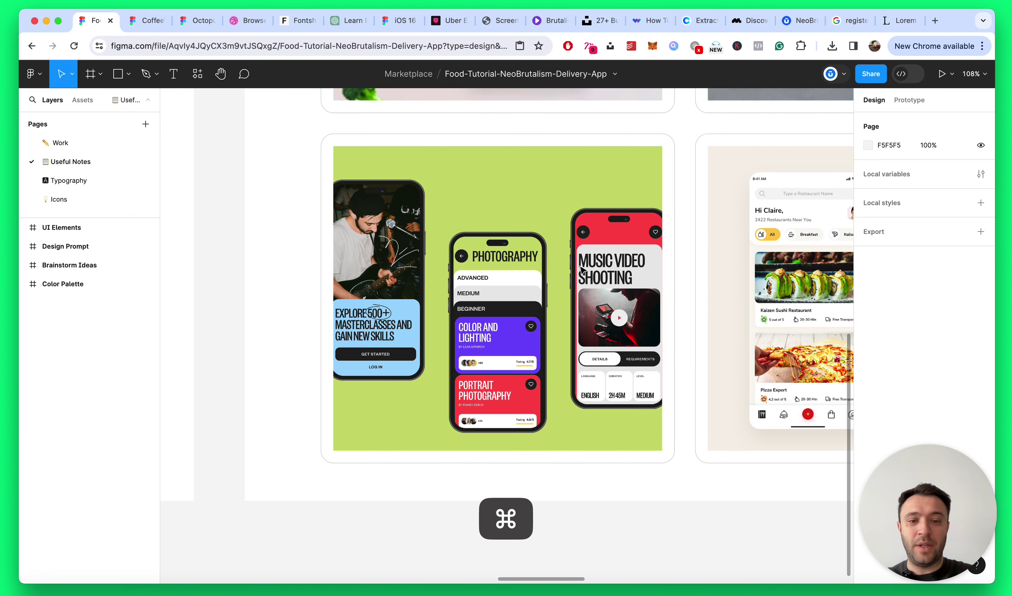
# Step: Compare all six reference images in the Brainstorm Ideas frame side by side
pyautogui.keyDown('ctrl'); pyautogui.scroll(-6, 676, 334); pyautogui.keyUp('ctrl')
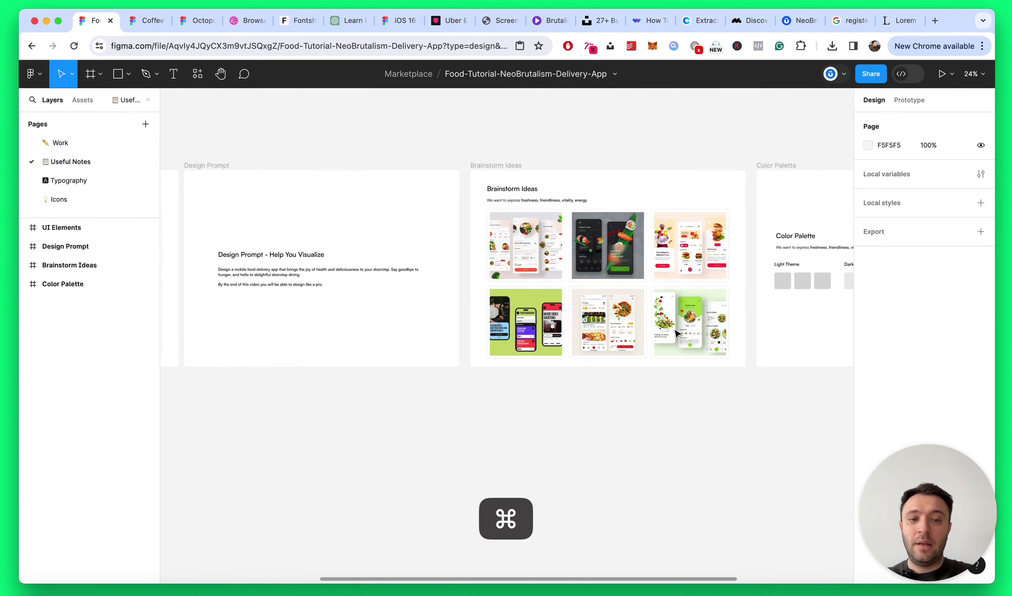
pyautogui.keyDown('ctrl'); pyautogui.scroll(6, 675, 334); pyautogui.keyUp('ctrl')
pyautogui.keyDown('ctrl'); pyautogui.scroll(-2, 658, 294); pyautogui.keyUp('ctrl')
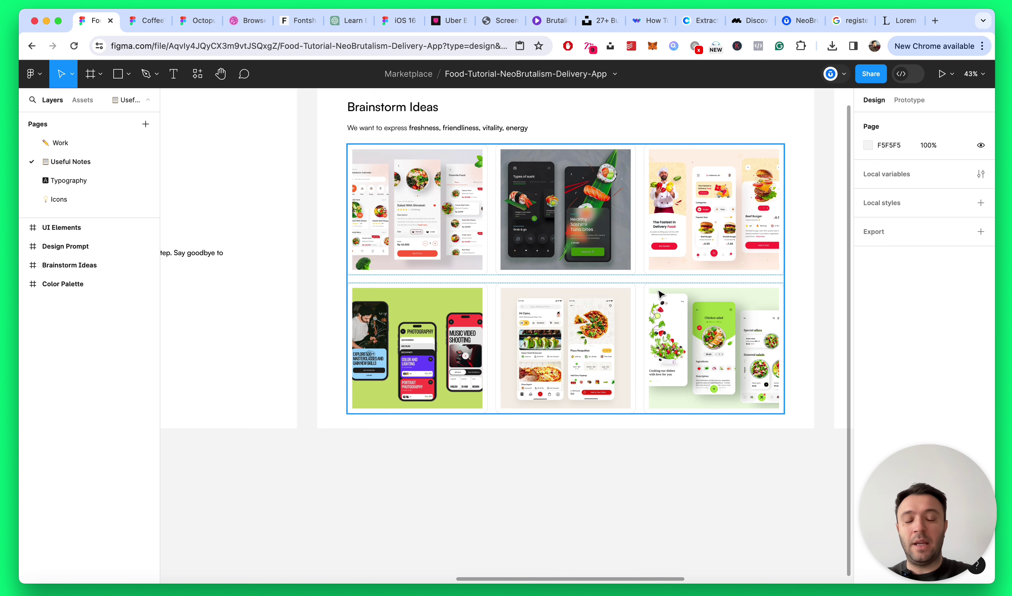
pyautogui.scroll(5, 663, 293)
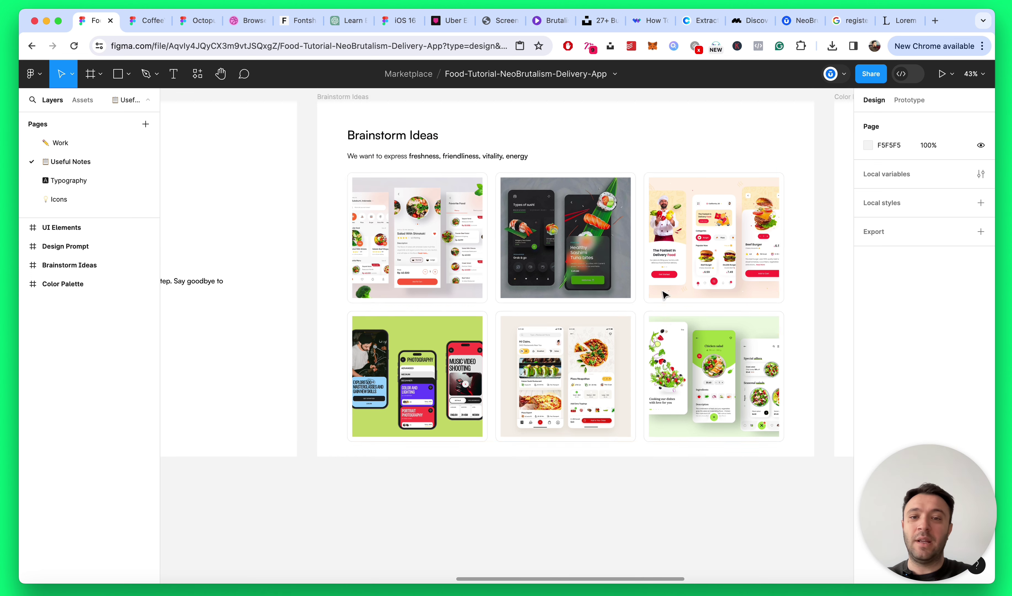
# Step: Switch to the premiumuikits.com neo-brutalism UI design article and read how brutalism differs from minimalism design
pyautogui.click(798, 20)
pyautogui.scroll(-10, 722, 224)
pyautogui.scroll(-15, 722, 225)
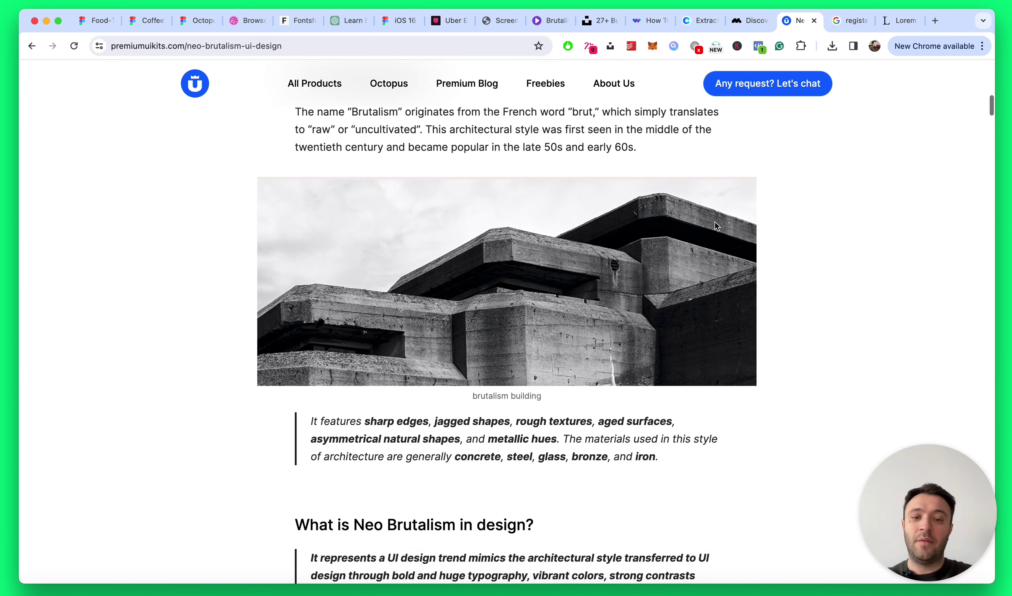
pyautogui.scroll(8, 715, 226)
pyautogui.scroll(-2, 715, 226)
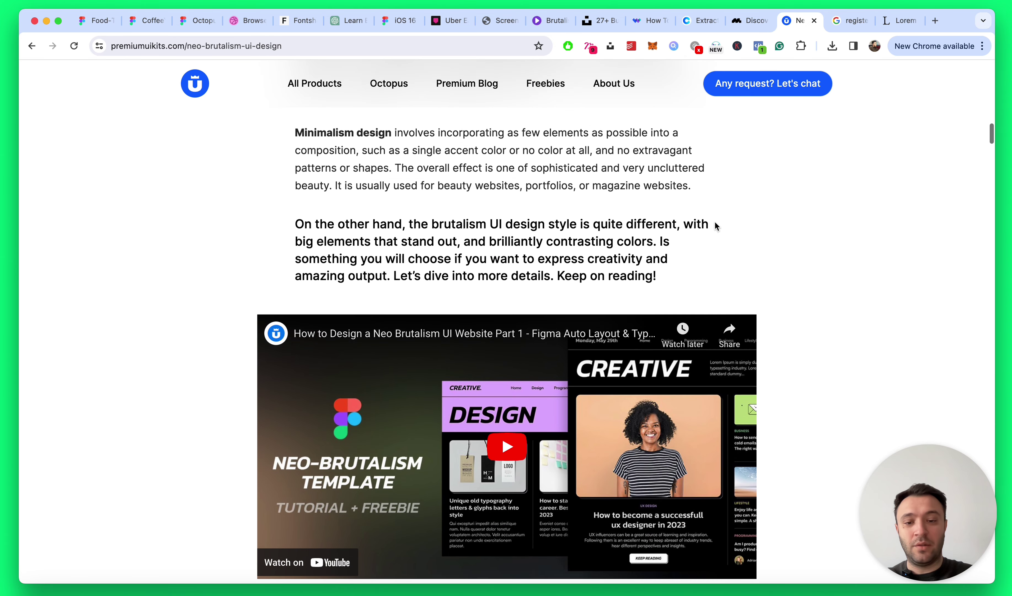
pyautogui.scroll(-1, 641, 317)
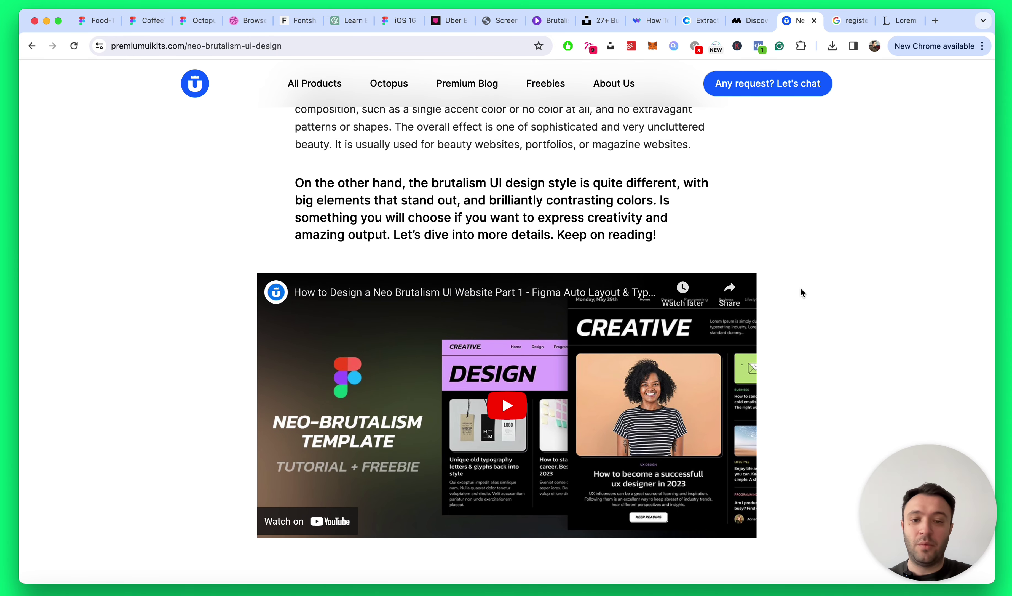
pyautogui.scroll(-1, 802, 293)
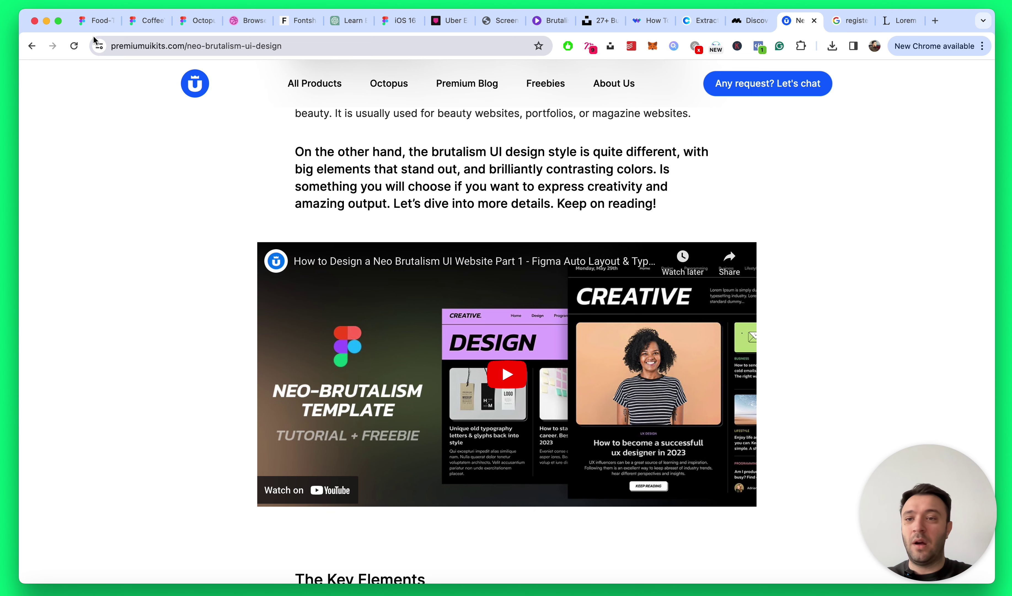
# Step: Return to the Figma delivery app file and review the Brainstorm Ideas and Color Palette frames together
pyautogui.click(99, 21)
pyautogui.scroll(-5, 608, 244)
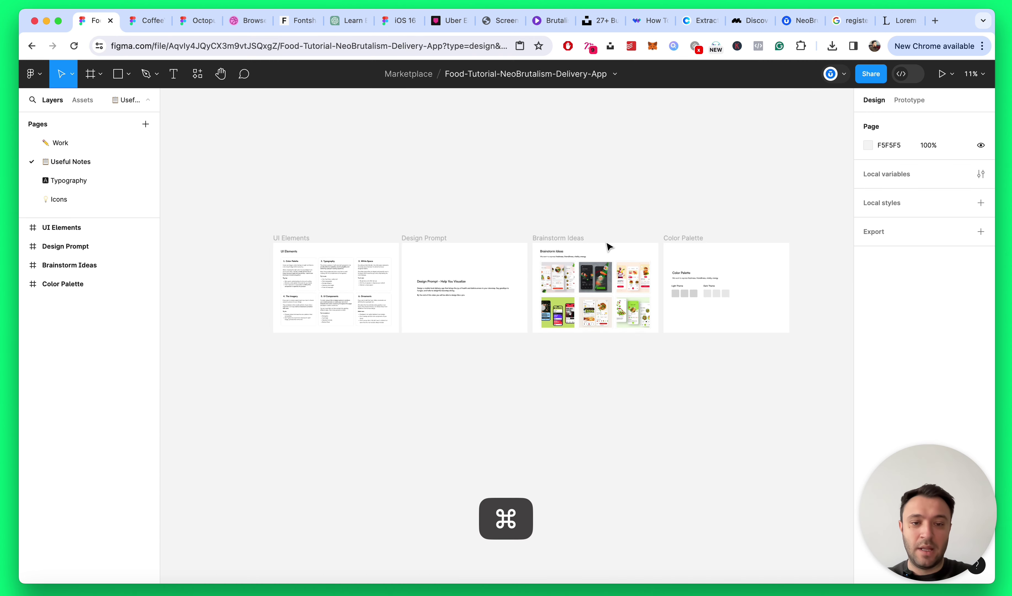
pyautogui.scroll(5, 663, 298)
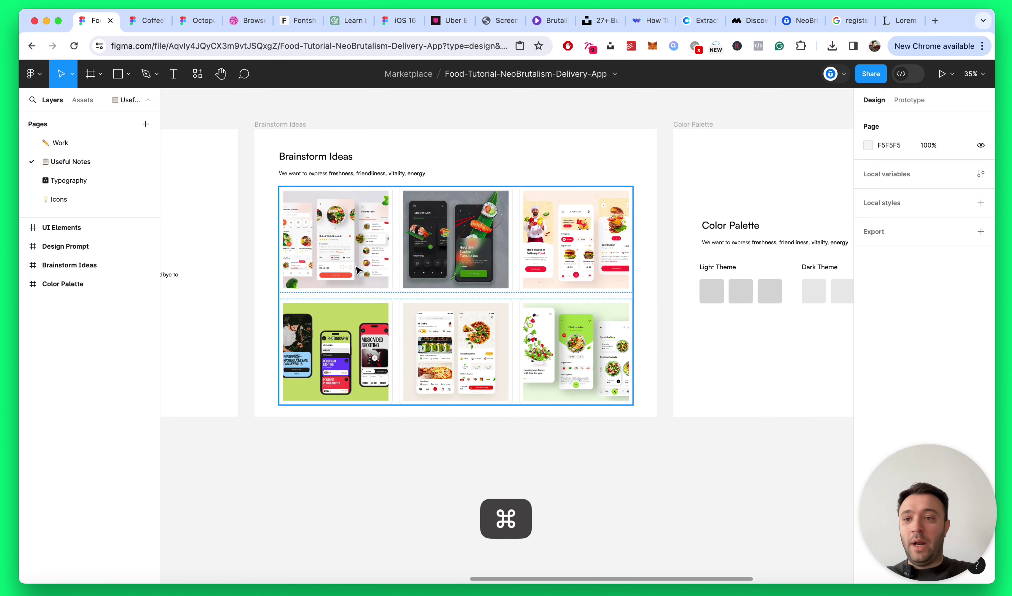
pyautogui.hscroll(-3, 265, 255)
# Step: Open the Icons page and examine the prepared food, delivery and interface icons, the user avatar and the black button shape
pyautogui.click(68, 207)
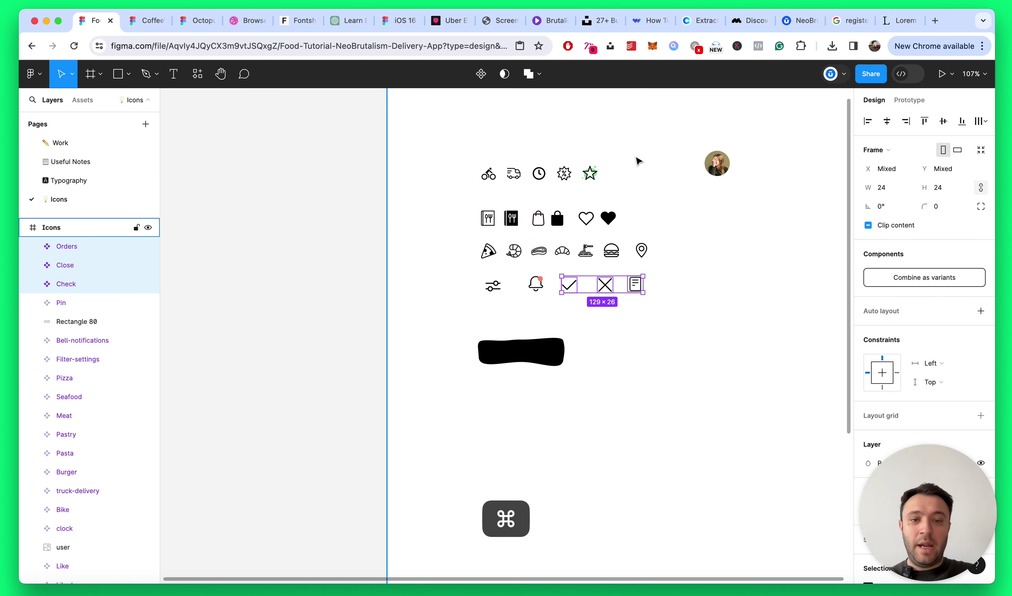
pyautogui.scroll(3, 637, 161)
pyautogui.hscroll(3, 358, 220)
pyautogui.hscroll(2, 358, 220)
pyautogui.scroll(1, 588, 271)
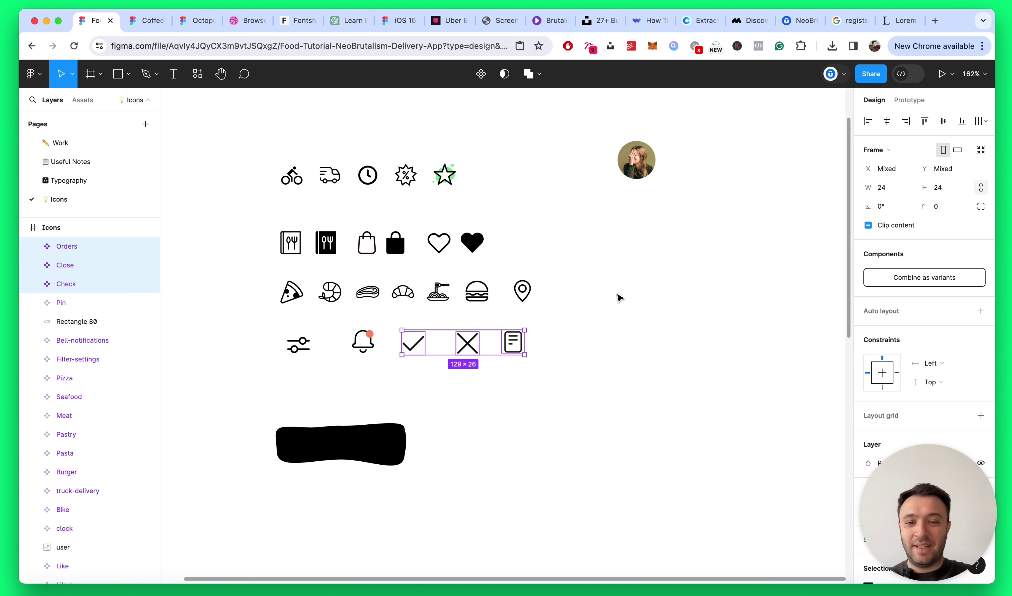
pyautogui.scroll(1, 619, 299)
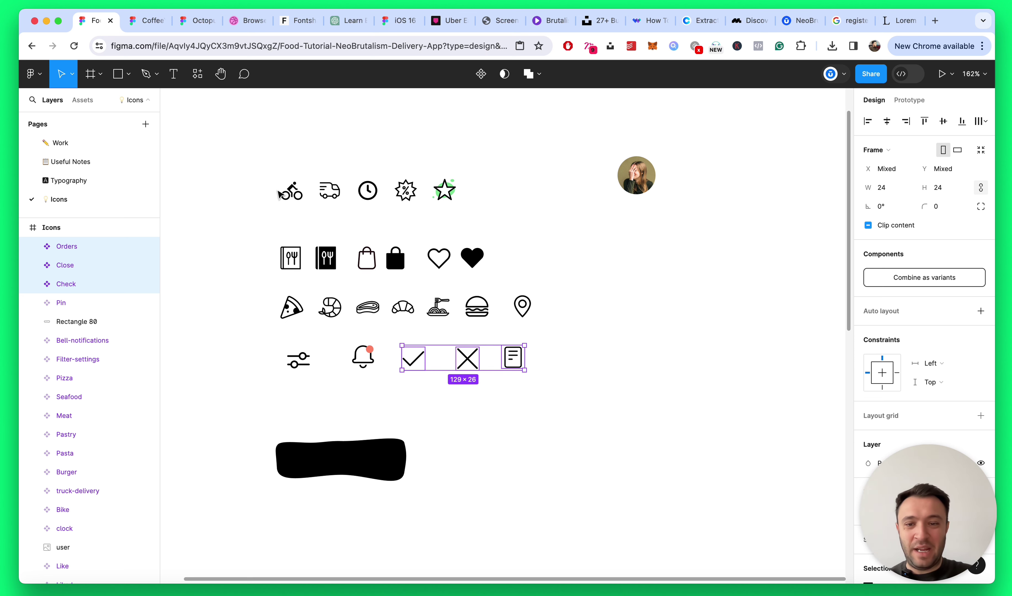
pyautogui.scroll(-3, 234, 169)
pyautogui.scroll(5, 235, 169)
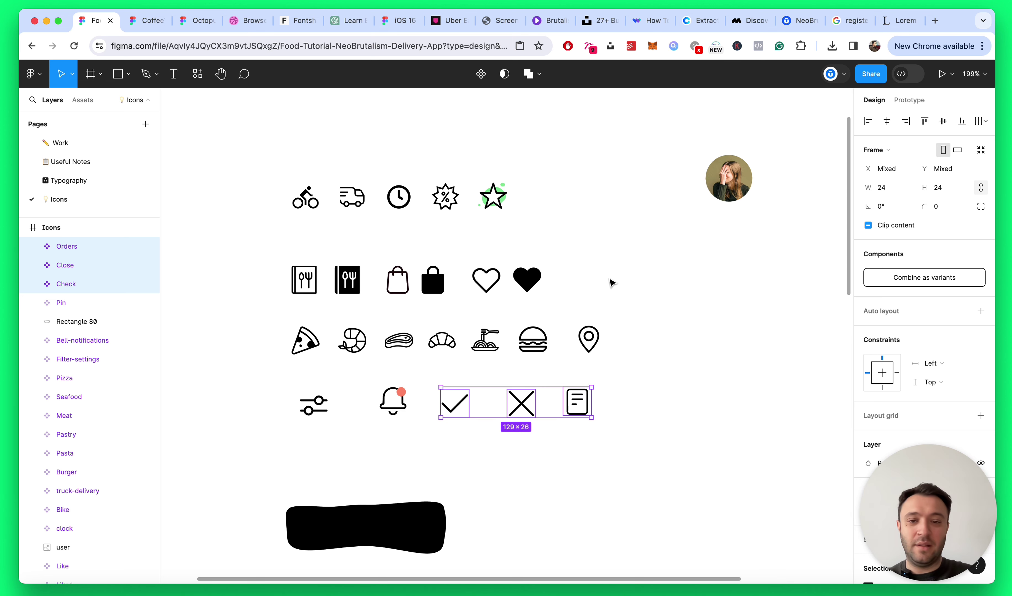
pyautogui.scroll(-3, 663, 295)
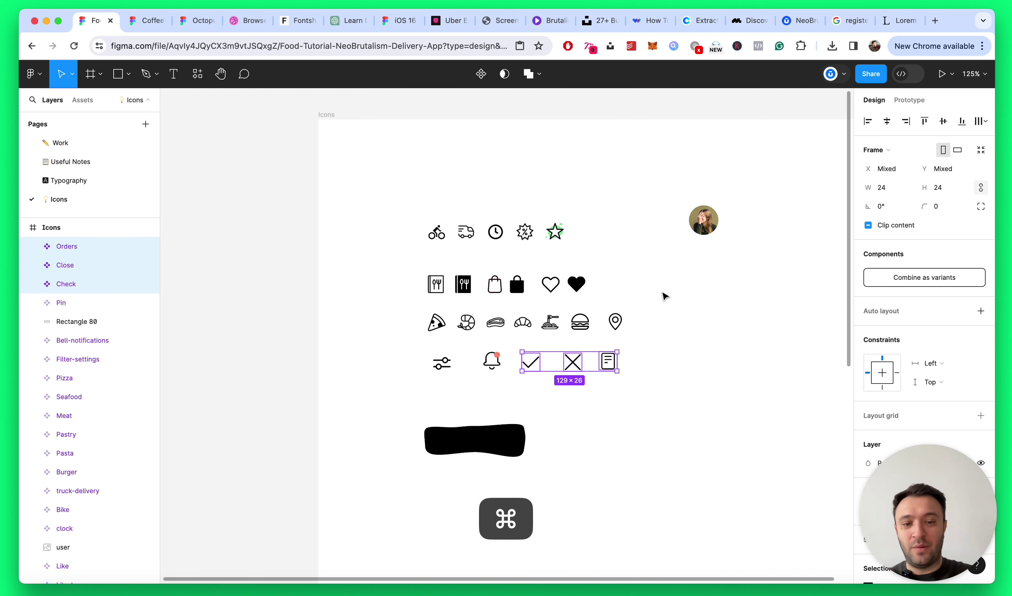
pyautogui.scroll(2, 739, 198)
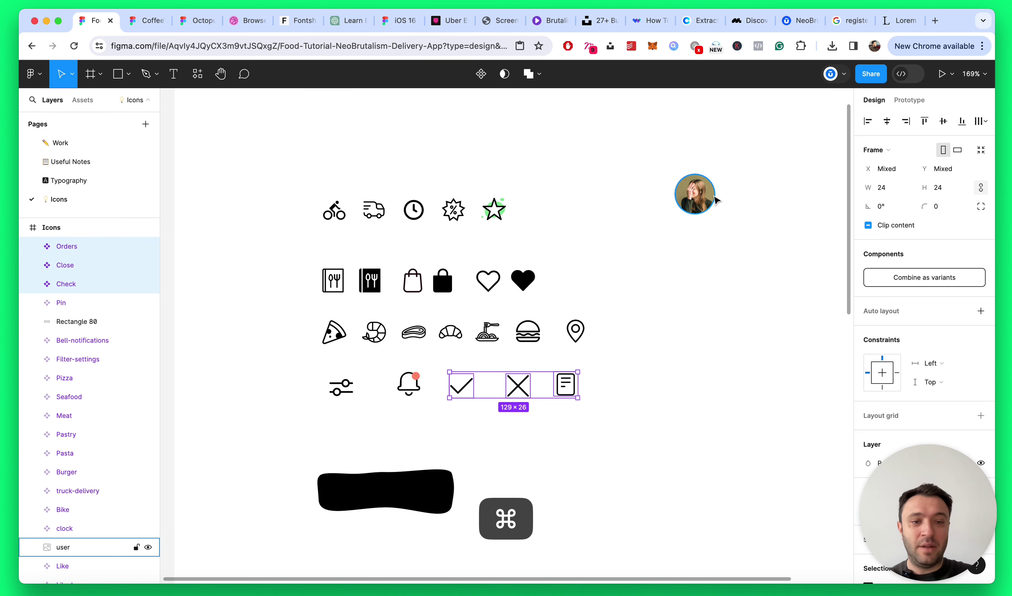
pyautogui.scroll(-3, 652, 221)
pyautogui.scroll(-5, 652, 221)
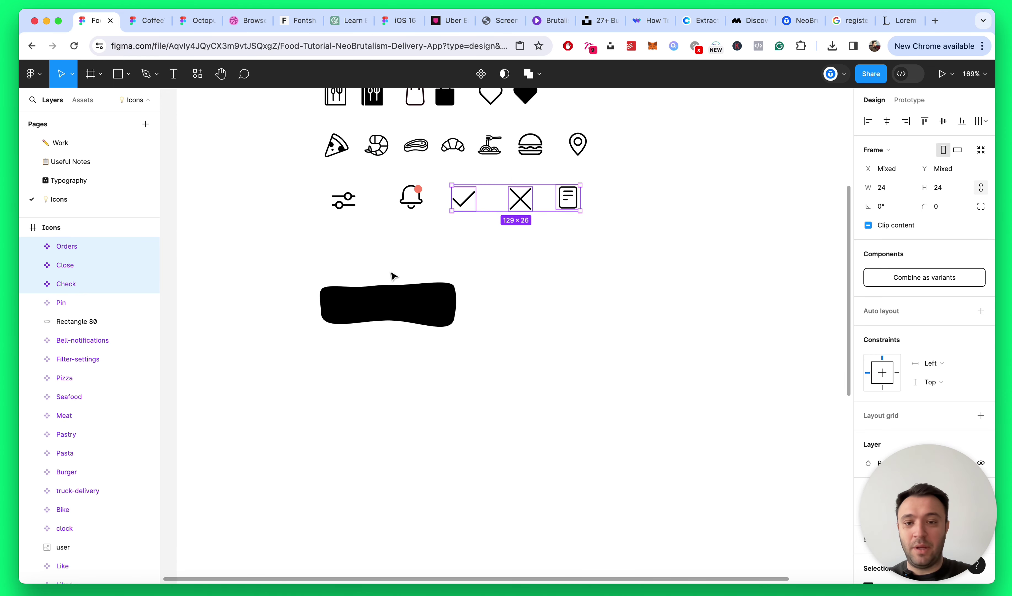
pyautogui.scroll(-3, 574, 285)
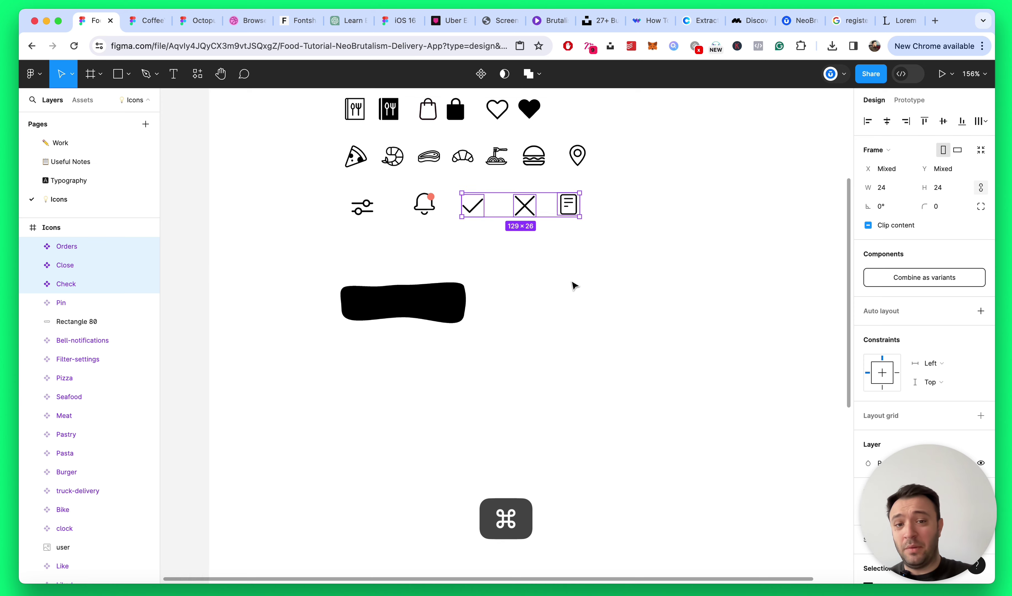
pyautogui.scroll(4, 574, 285)
pyautogui.scroll(-2, 574, 285)
pyautogui.scroll(4, 573, 285)
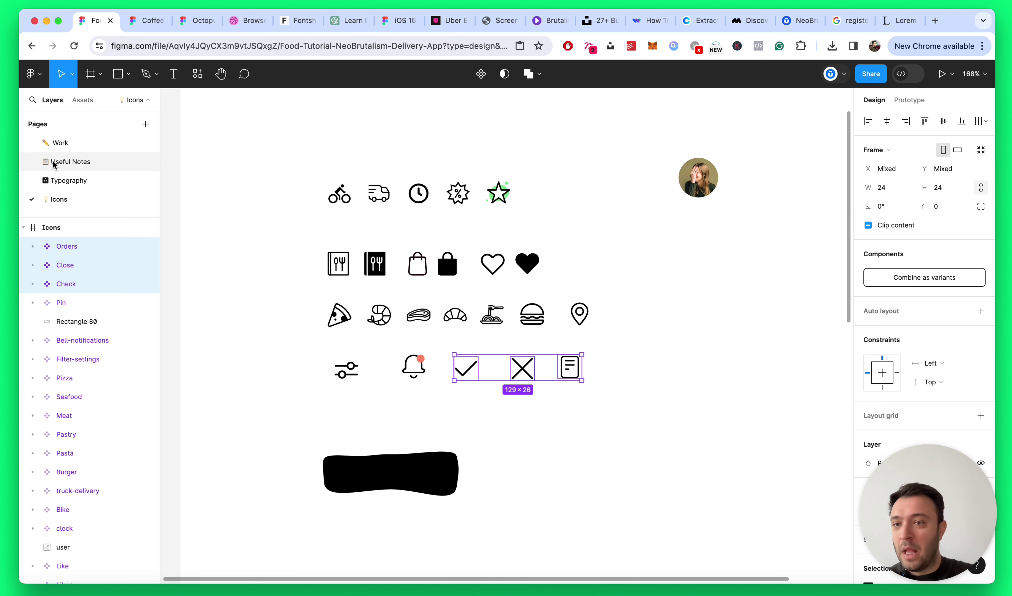
# Step: Open the file's Work page, then switch to Fontshare and search for the font "tanker" to inspect its lettering
pyautogui.click(61, 143)
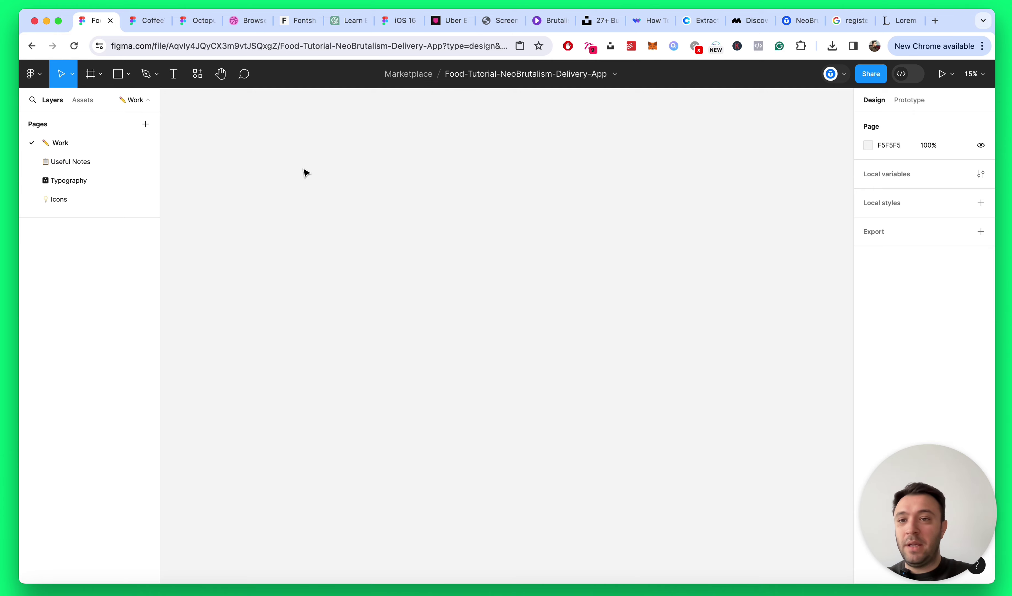
pyautogui.click(297, 20)
pyautogui.scroll(-3, 528, 281)
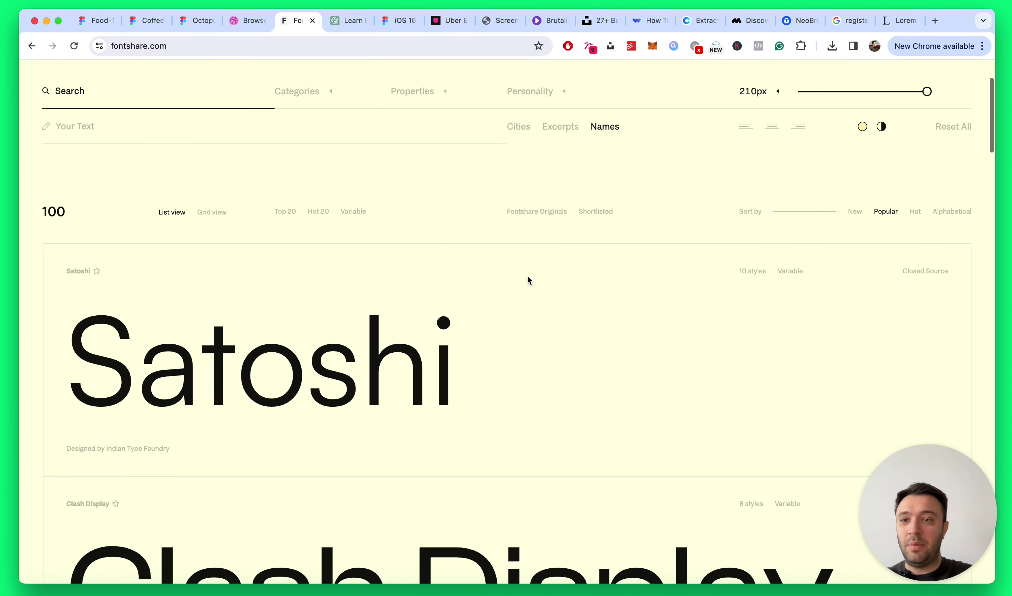
pyautogui.scroll(3, 528, 279)
pyautogui.click(109, 217)
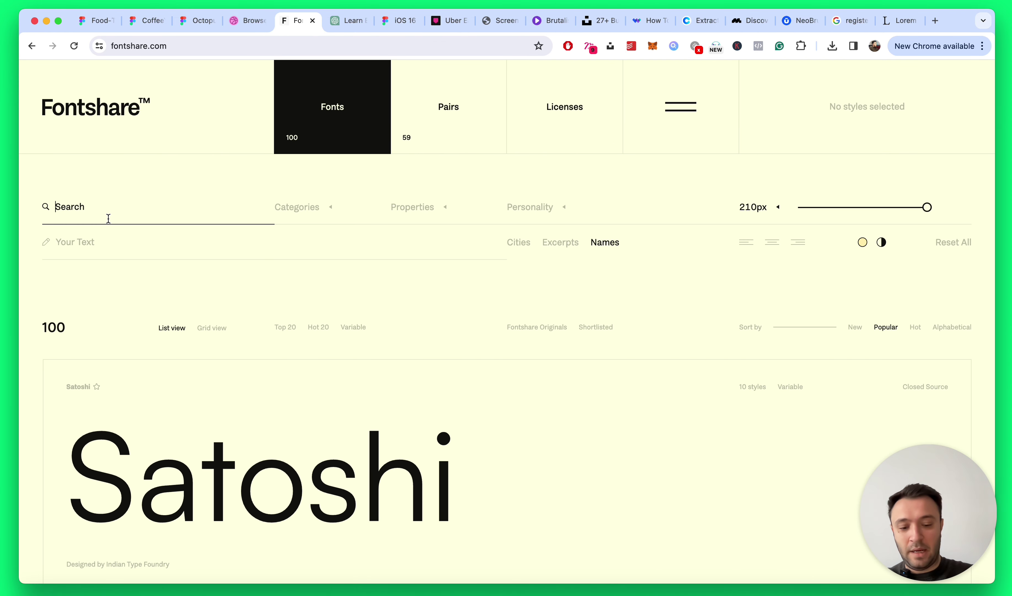
pyautogui.write('tanker')
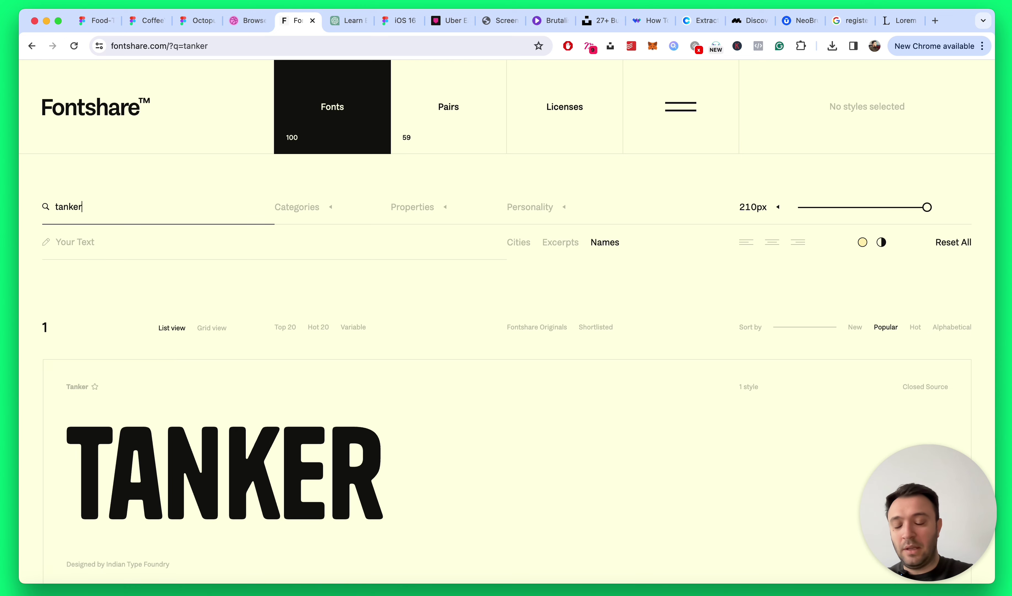
pyautogui.scroll(-2, 508, 319)
pyautogui.scroll(-2, 323, 327)
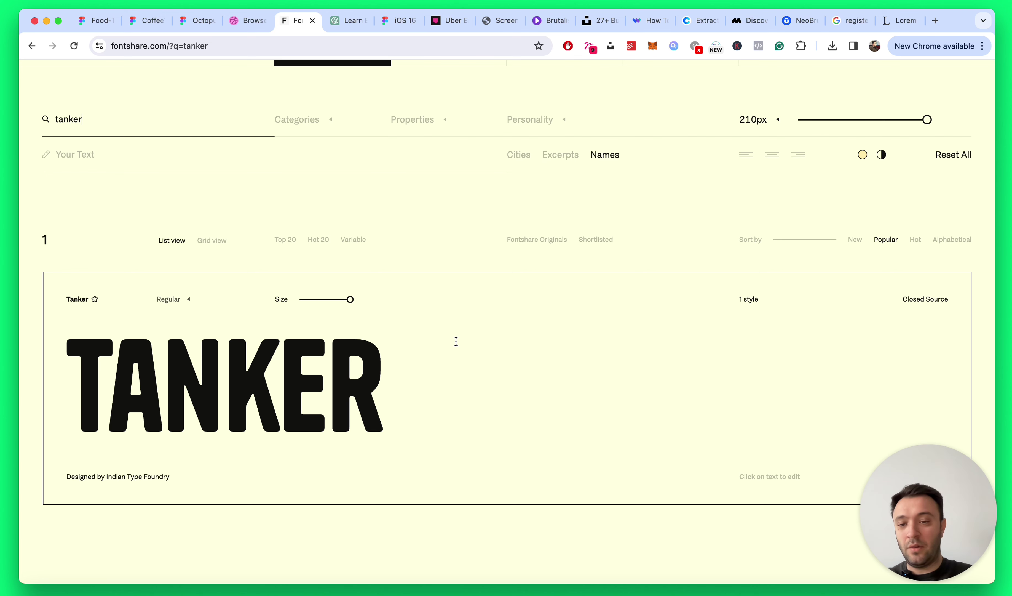
pyautogui.scroll(-2, 452, 341)
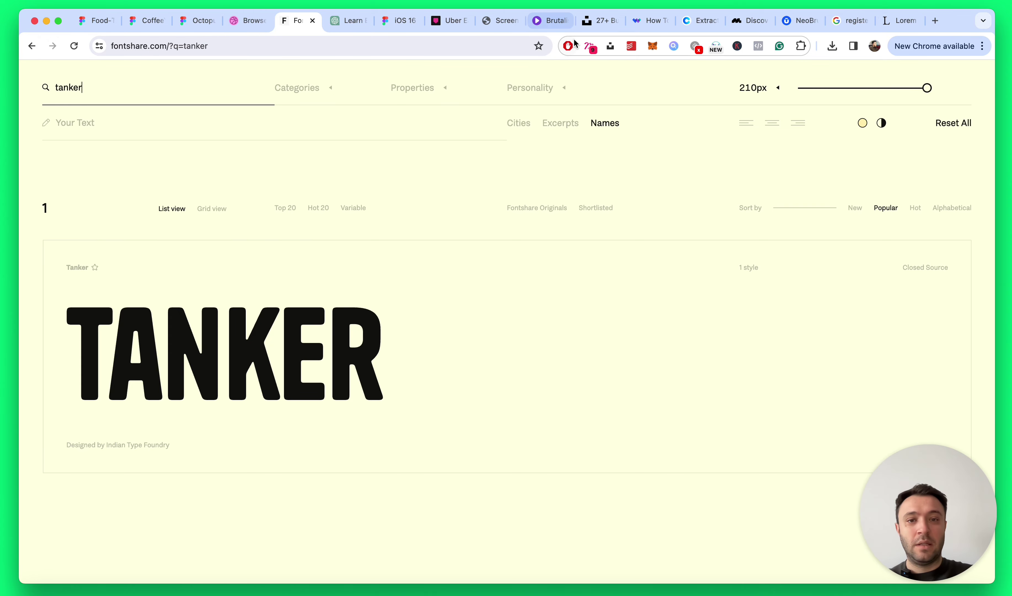
# Step: Return to the neo-brutalism article and examine its color guidance and website examples, focusing on the Gumroad design
pyautogui.click(782, 22)
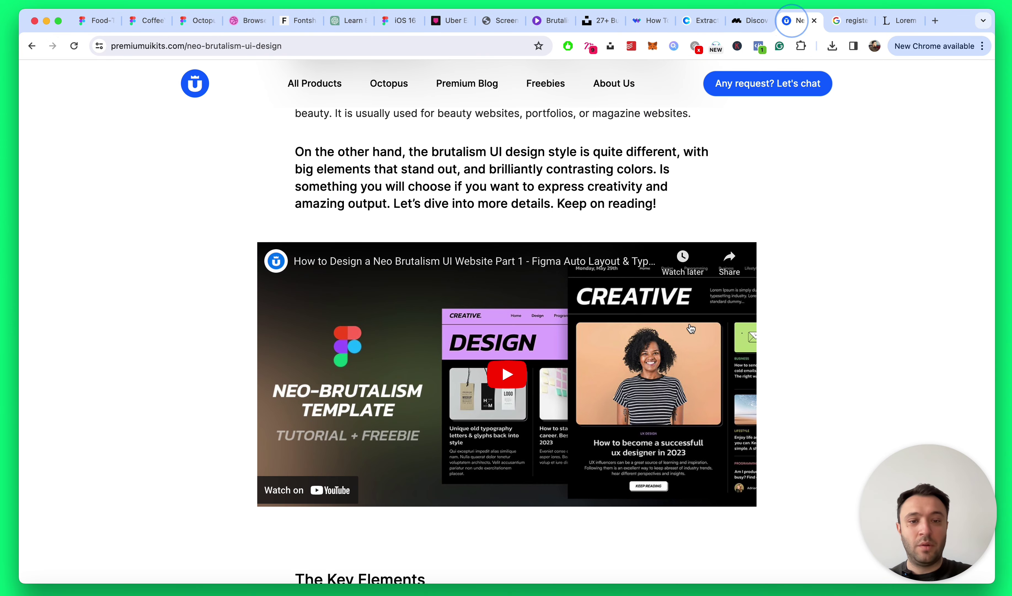
pyautogui.scroll(-15, 652, 347)
pyautogui.scroll(-15, 653, 346)
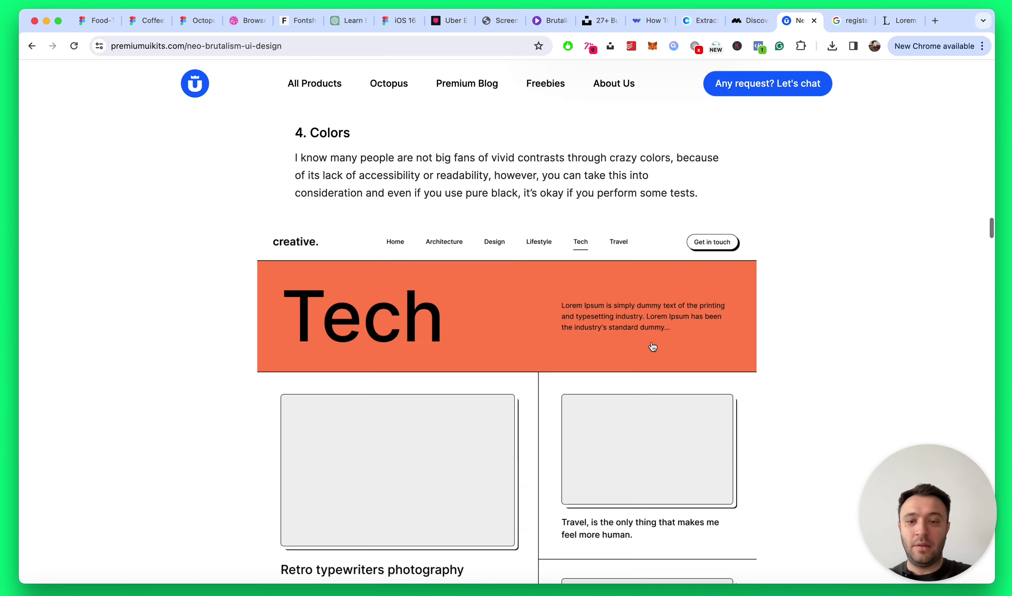
pyautogui.scroll(-20, 653, 346)
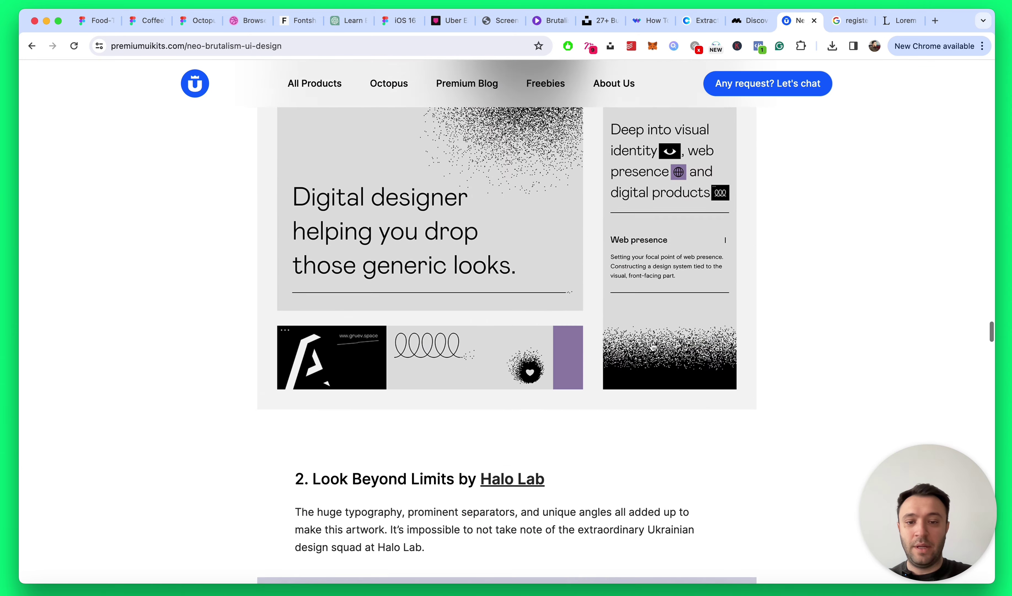
pyautogui.scroll(-8, 653, 347)
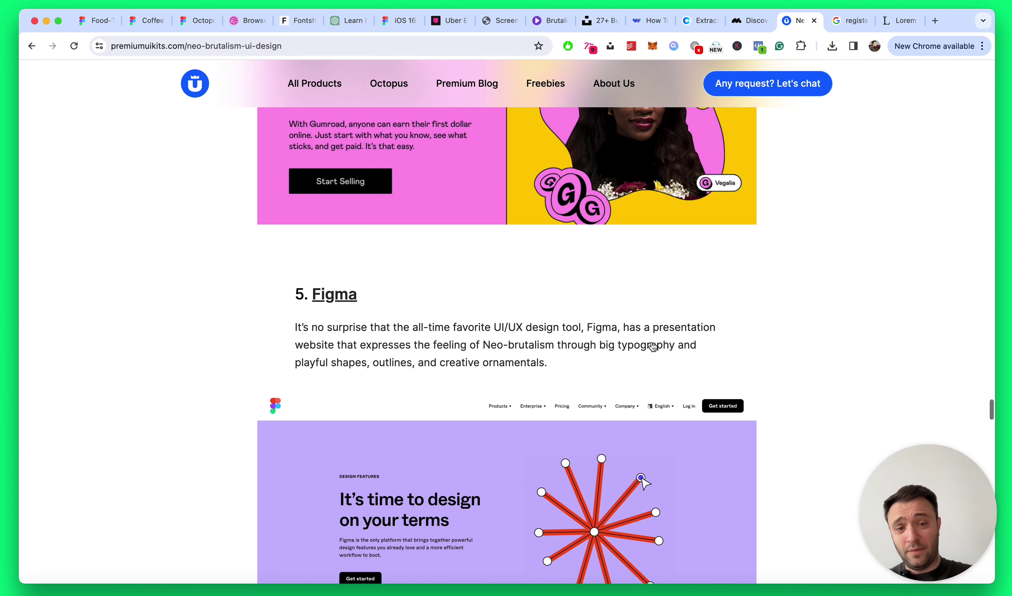
pyautogui.scroll(5, 652, 347)
pyautogui.scroll(2, 443, 293)
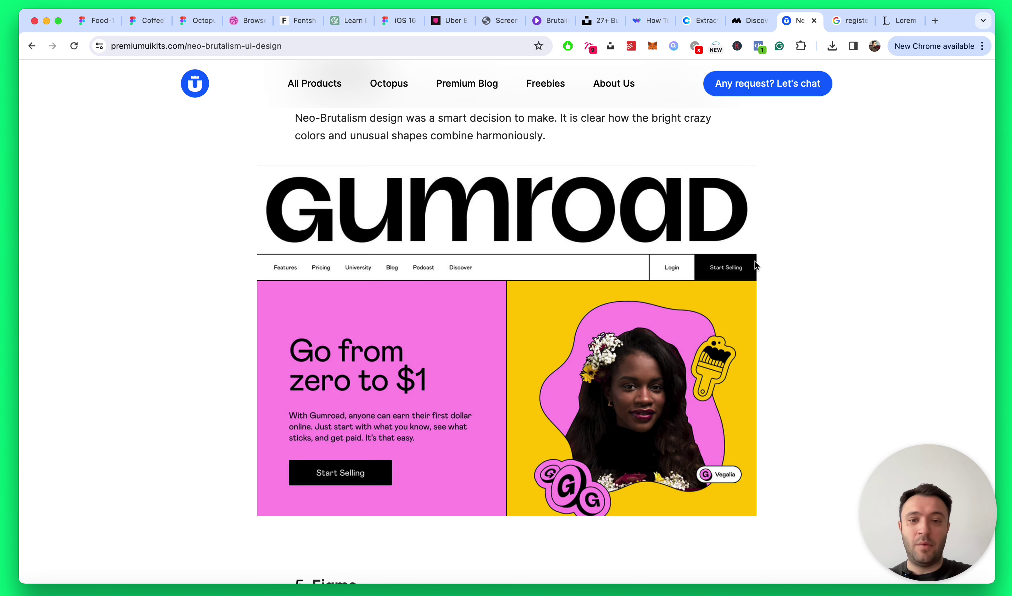
# Step: Return to the Figma delivery app file and review the UI Elements guidelines, focusing on UI Components and Ornaments, plus the Brainstorm Ideas frame
pyautogui.click(102, 20)
pyautogui.click(84, 164)
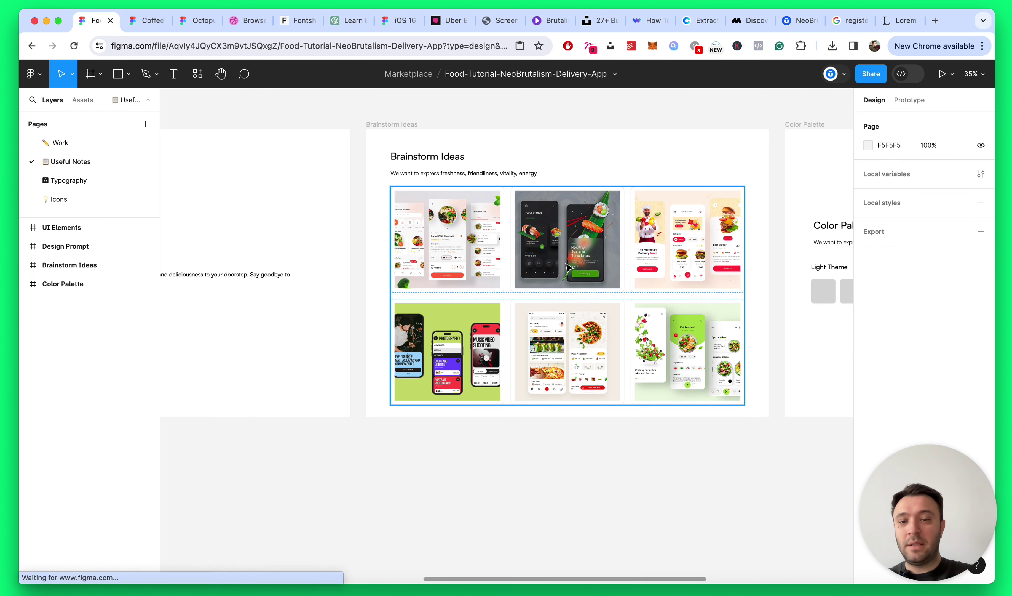
pyautogui.scroll(6, 569, 268)
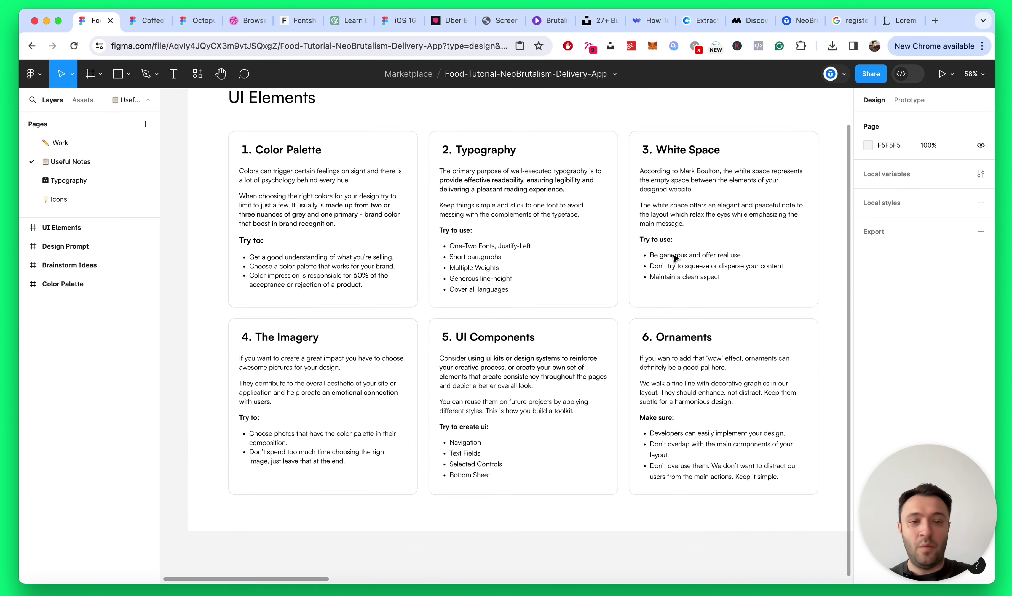
pyautogui.scroll(-4, 525, 326)
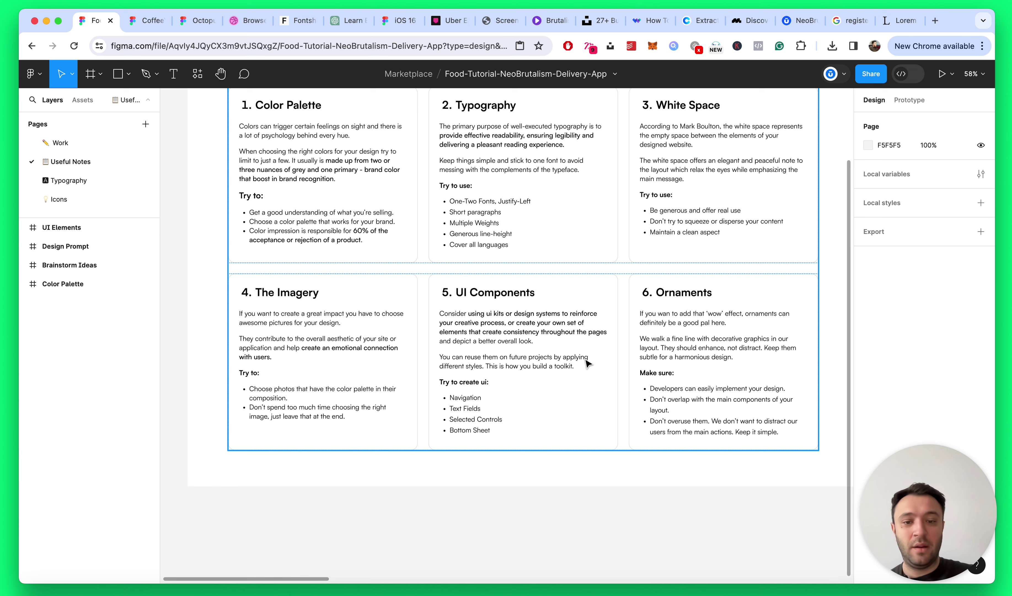
pyautogui.hscroll(3, 587, 363)
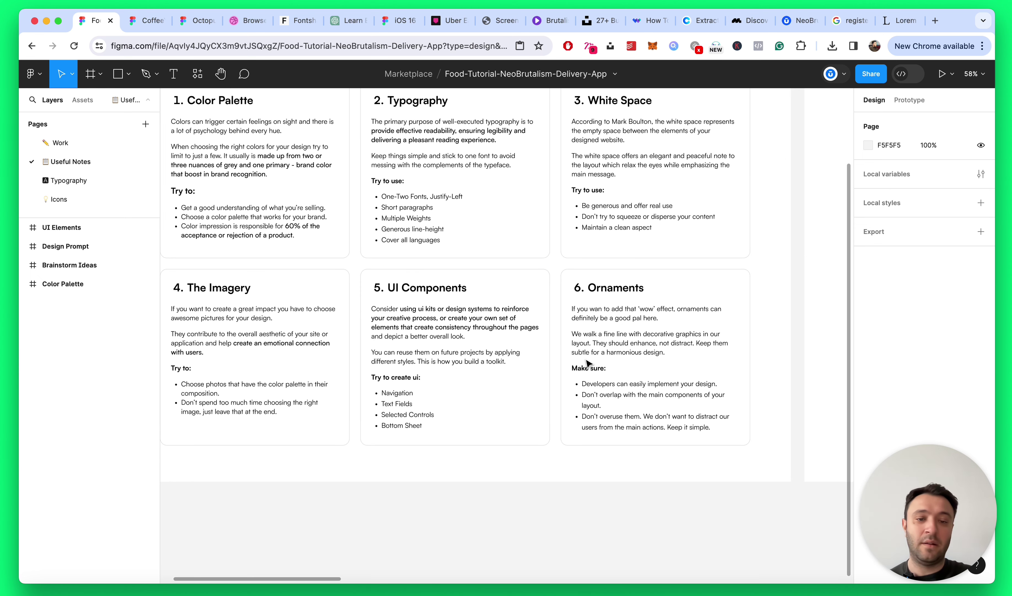
pyautogui.scroll(4, 792, 373)
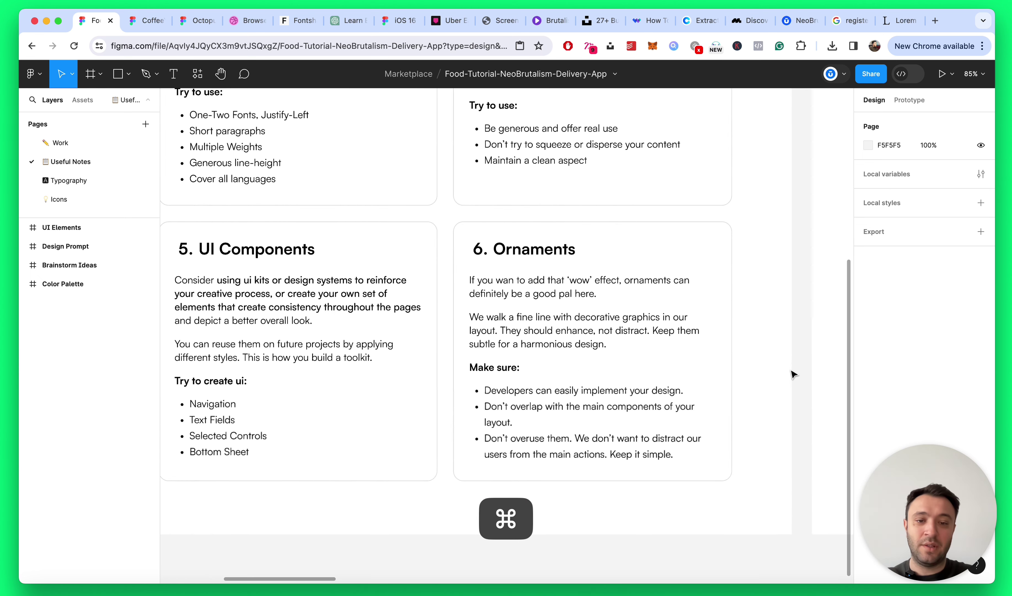
pyautogui.scroll(-5, 711, 242)
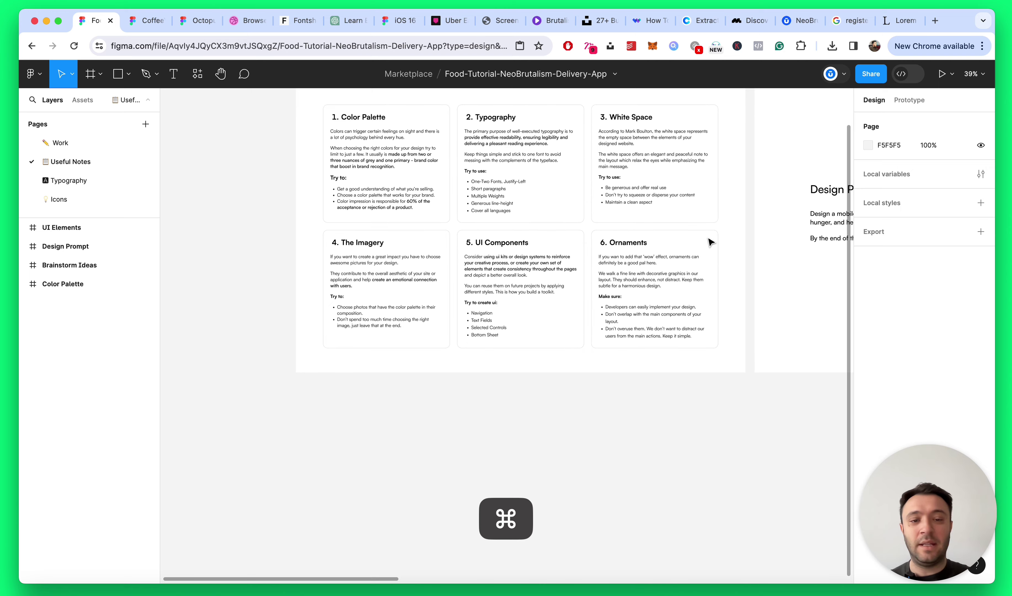
pyautogui.scroll(5, 712, 245)
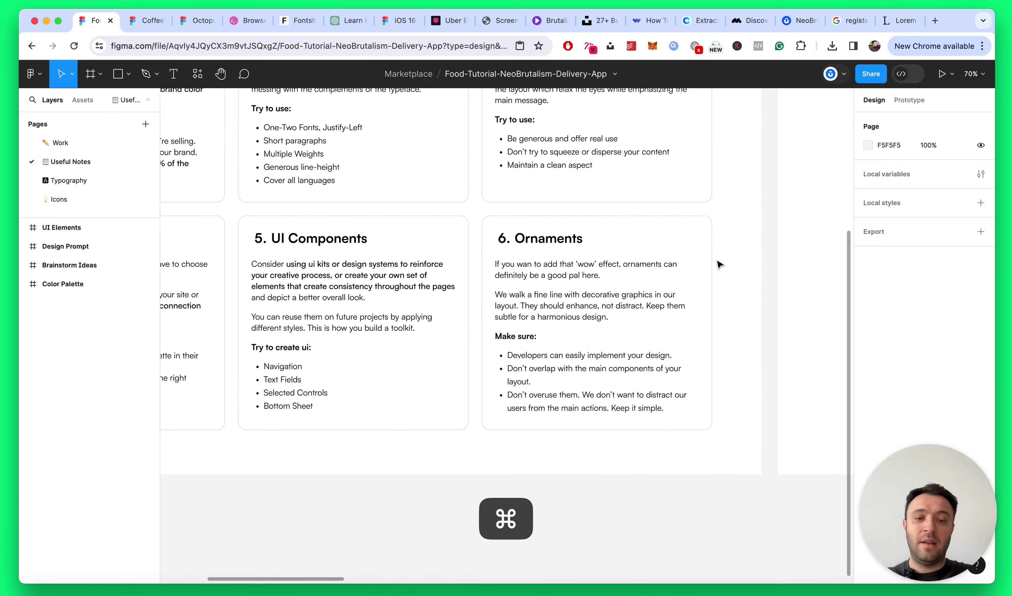
pyautogui.scroll(-5, 721, 264)
pyautogui.hscroll(10, 718, 265)
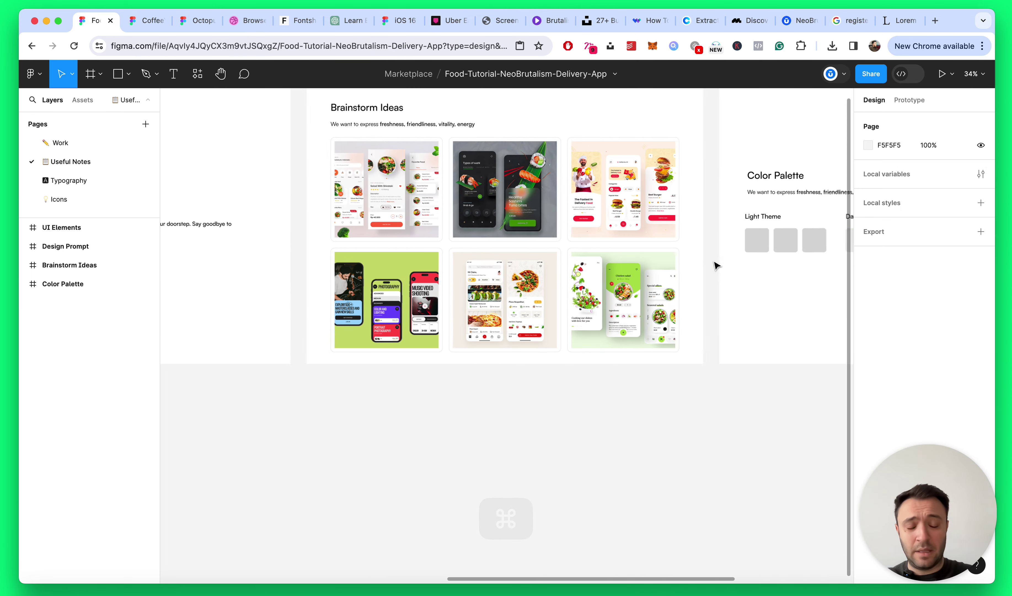
# Step: Create an iPhone 14 & 15 Pro Max frame on the Work page and rename it 1
pyautogui.click(65, 143)
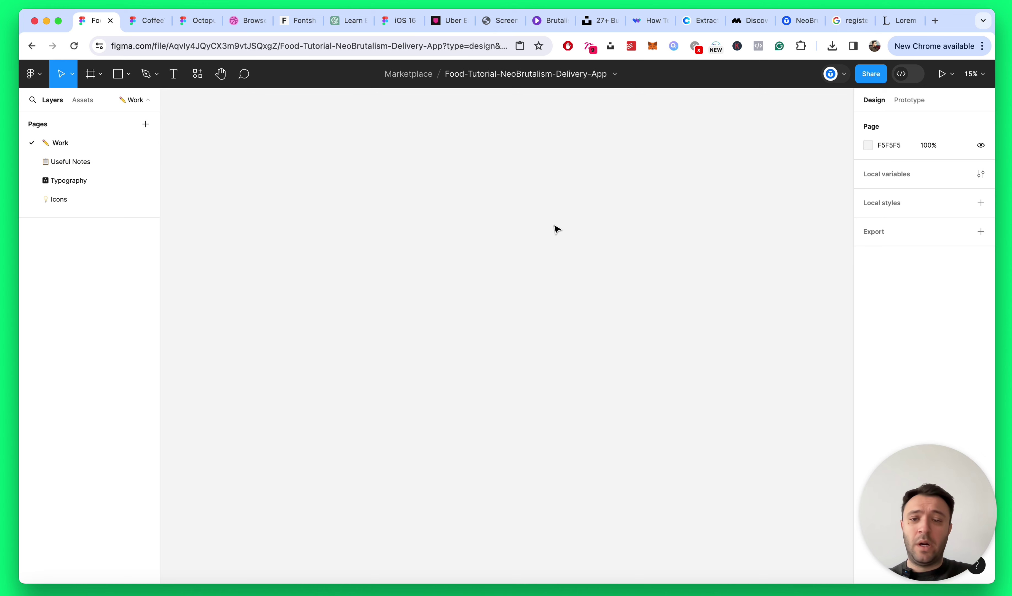
pyautogui.press('f')
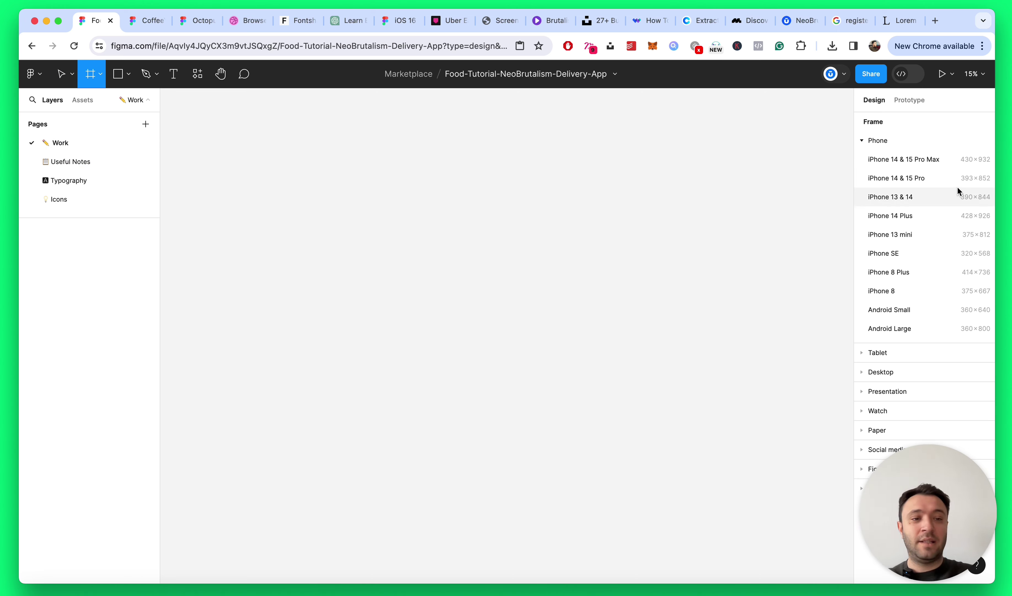
pyautogui.click(933, 160)
pyautogui.scroll(6, 499, 354)
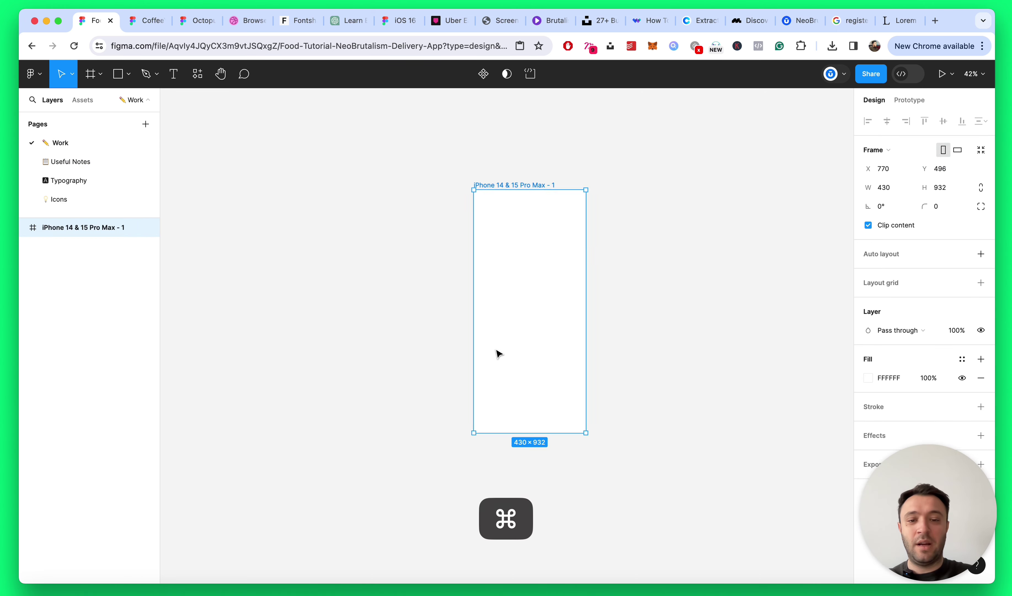
pyautogui.scroll(2, 684, 200)
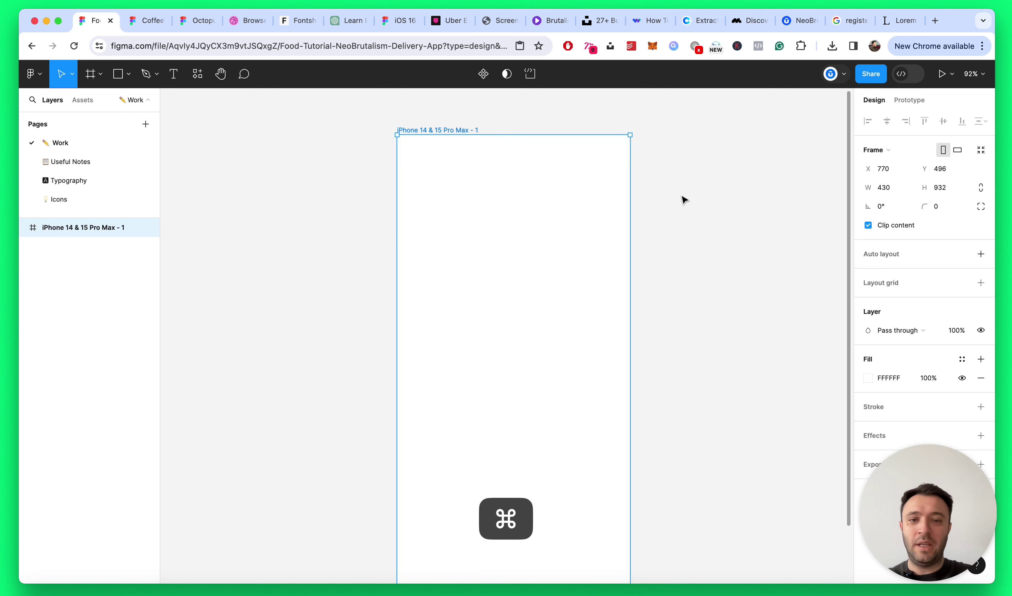
pyautogui.doubleClick(72, 227)
pyautogui.write('1')
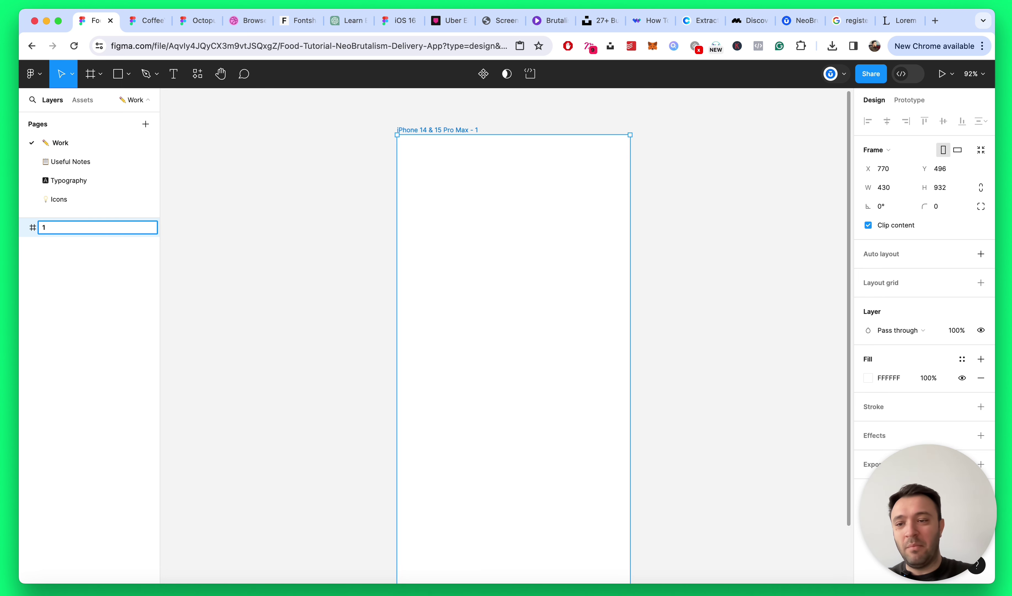
pyautogui.press('Return')
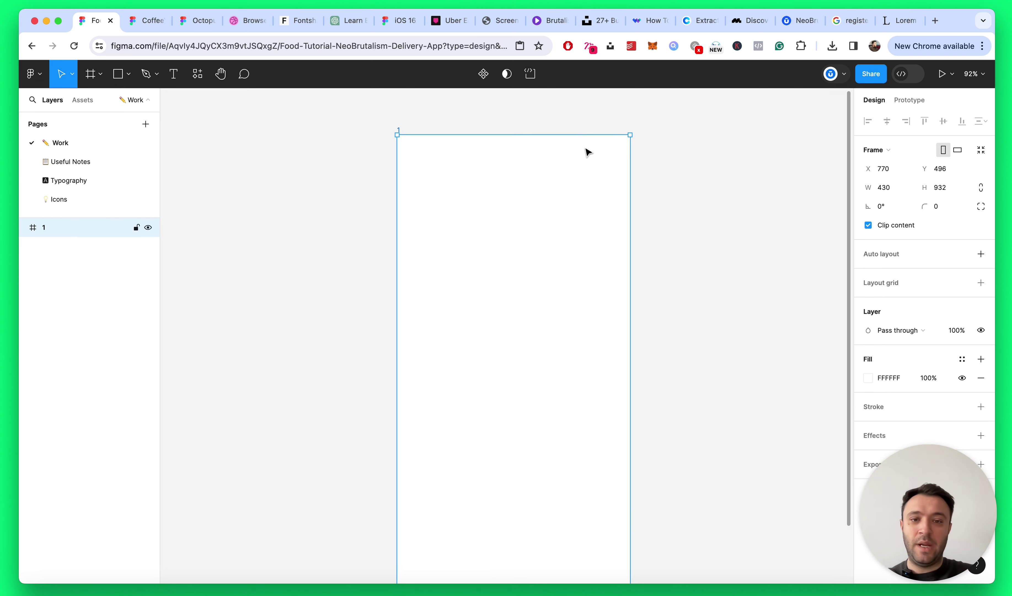
# Step: Fill frame 1 with the green document color 86E69B
pyautogui.click(864, 373)
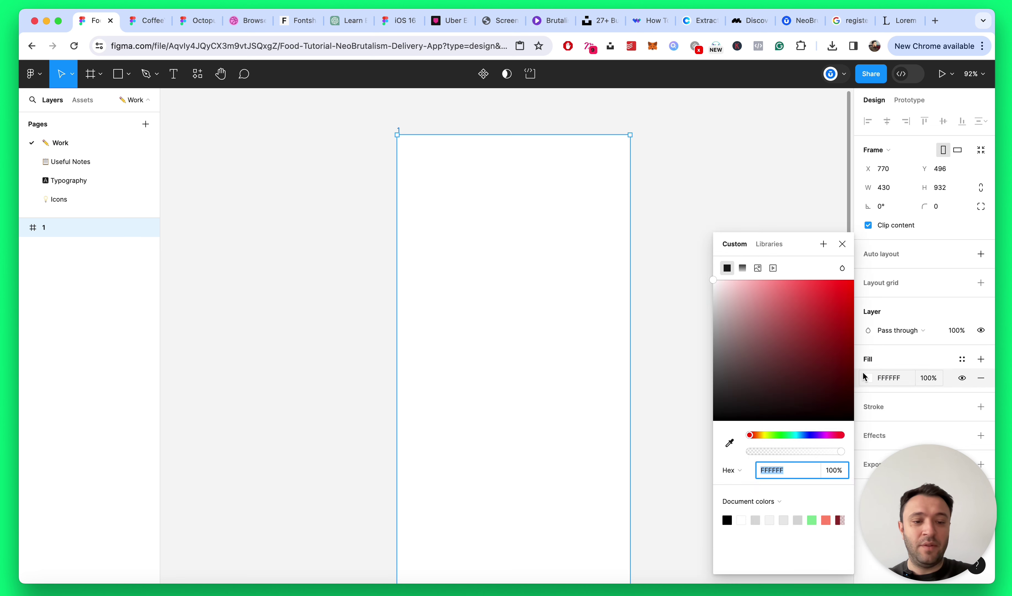
pyautogui.click(812, 519)
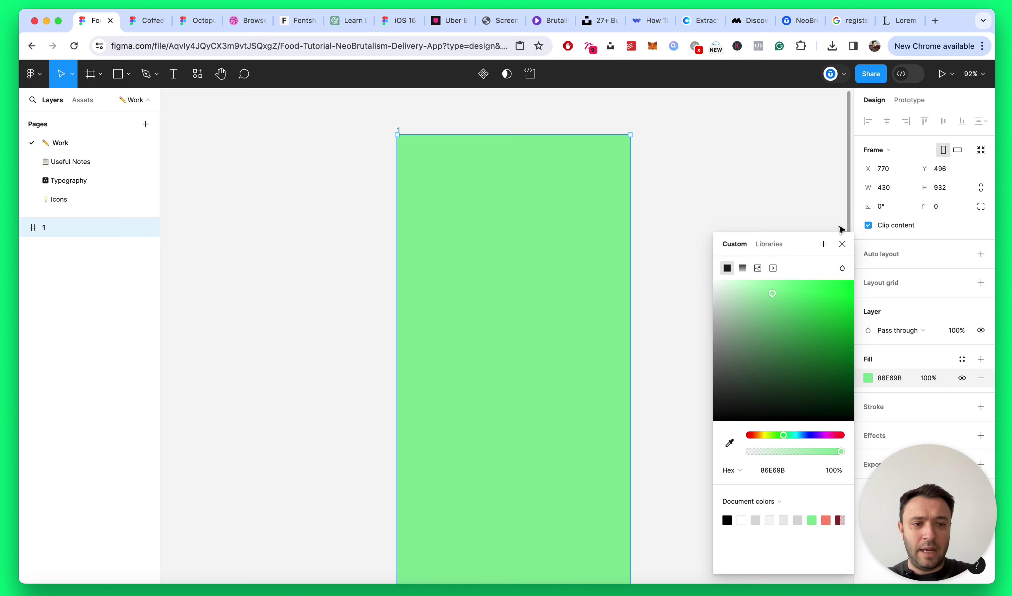
pyautogui.click(842, 244)
# Step: Add the text "Logo" in the upper part of the green frame
pyautogui.scroll(3, 583, 186)
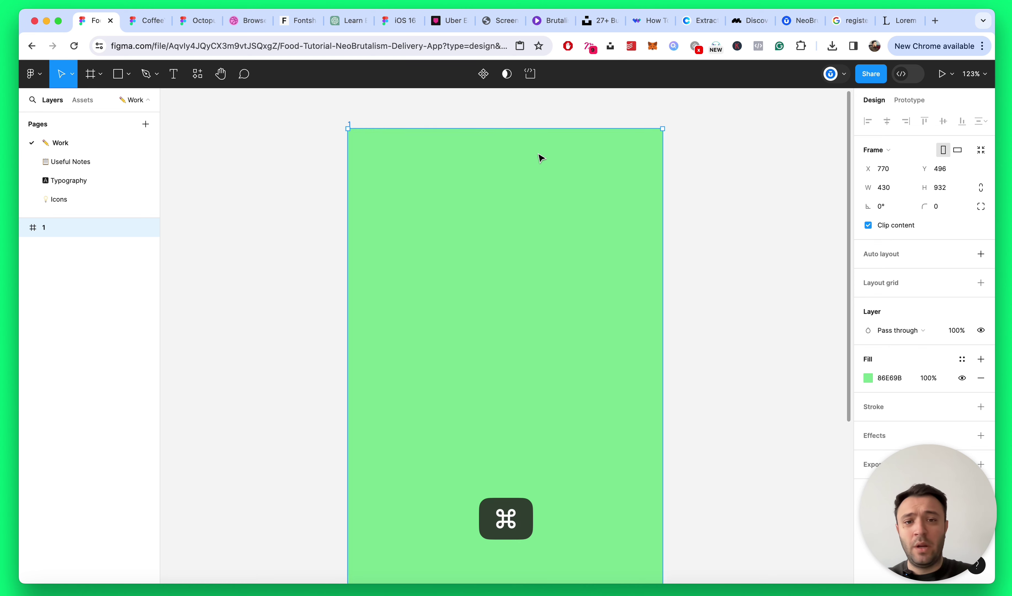
pyautogui.press('t')
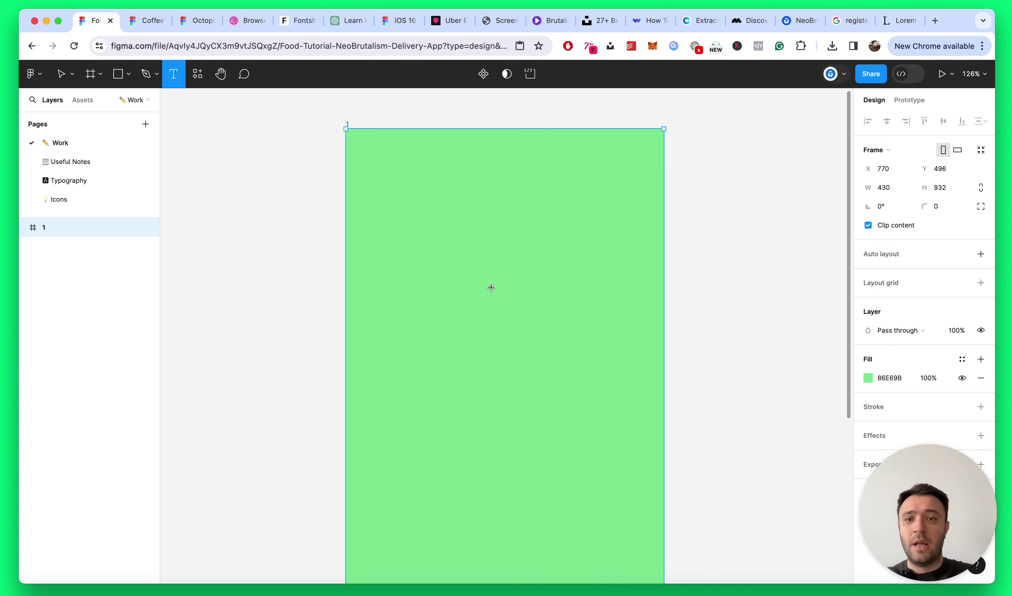
pyautogui.click(442, 231)
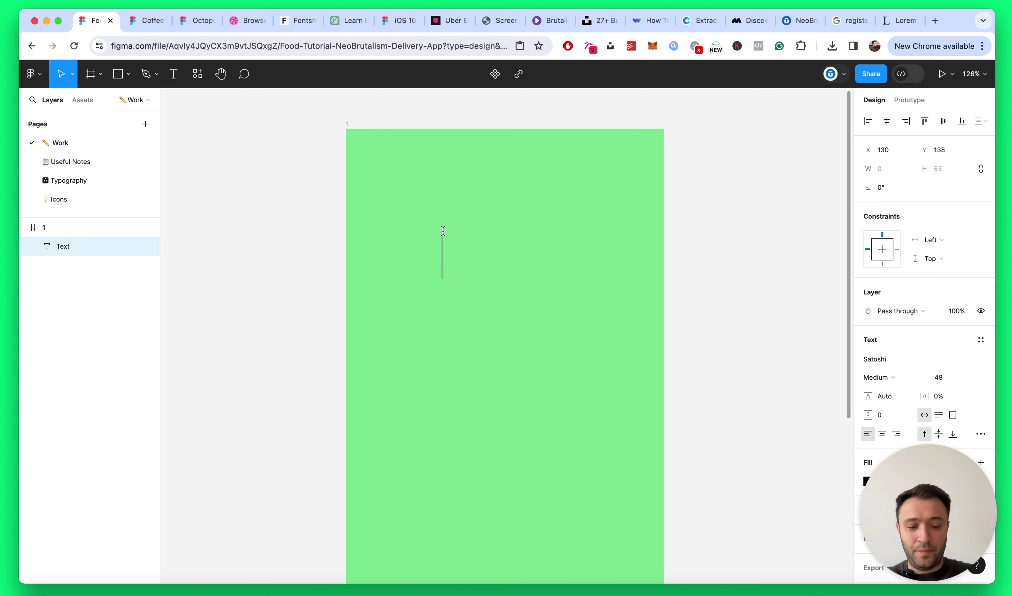
pyautogui.write('Logo')
pyautogui.press('Escape')
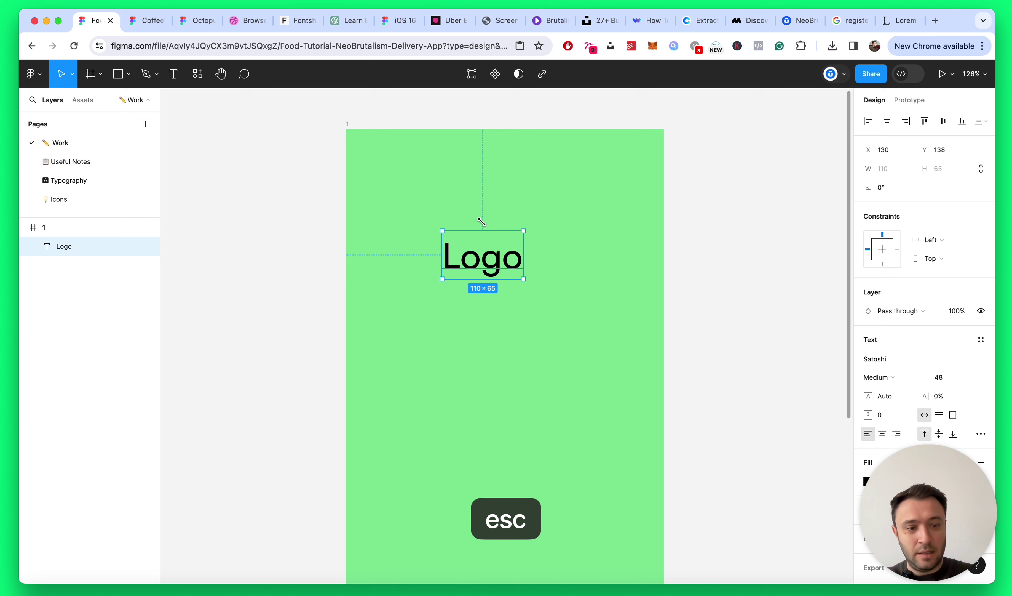
# Step: Change the Logo text's font to Tanker and check how it looks on the green frame
pyautogui.click(882, 360)
pyautogui.write('tank')
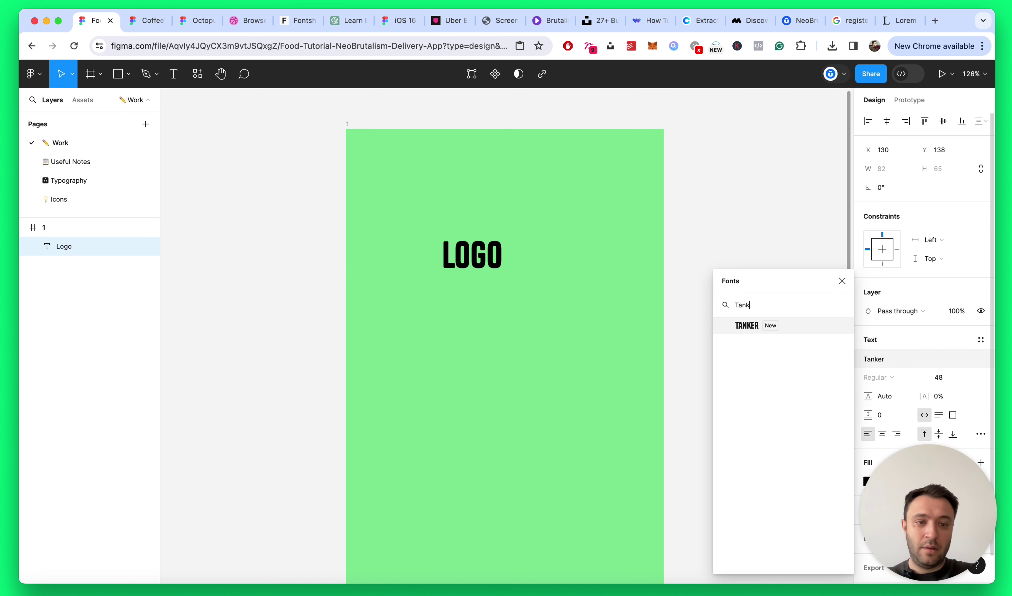
pyautogui.press('Return')
pyautogui.click(468, 167)
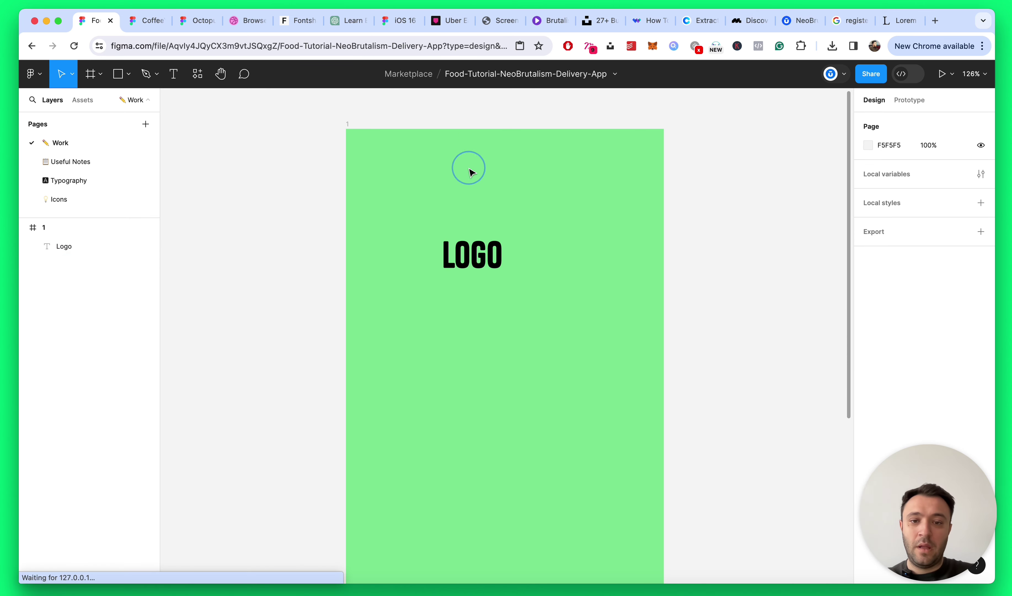
pyautogui.keyDown('super'); pyautogui.scroll(-5, 567, 251); pyautogui.keyUp('super')
pyautogui.keyDown('super'); pyautogui.scroll(8, 520, 255); pyautogui.keyUp('super')
# Step: Center the Logo text horizontally within the frame
pyautogui.click(487, 254)
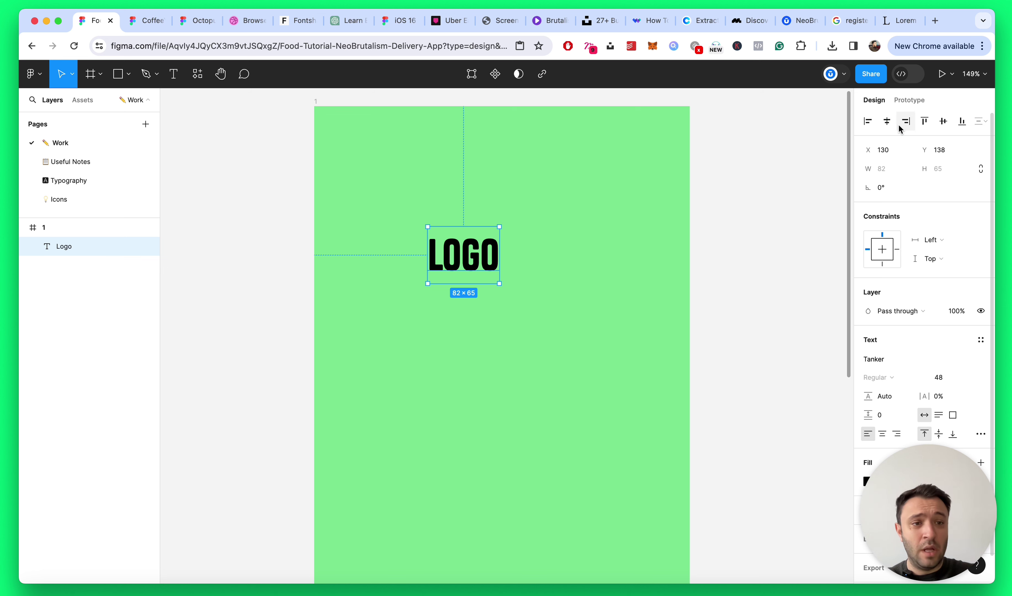
pyautogui.click(907, 121)
pyautogui.click(887, 121)
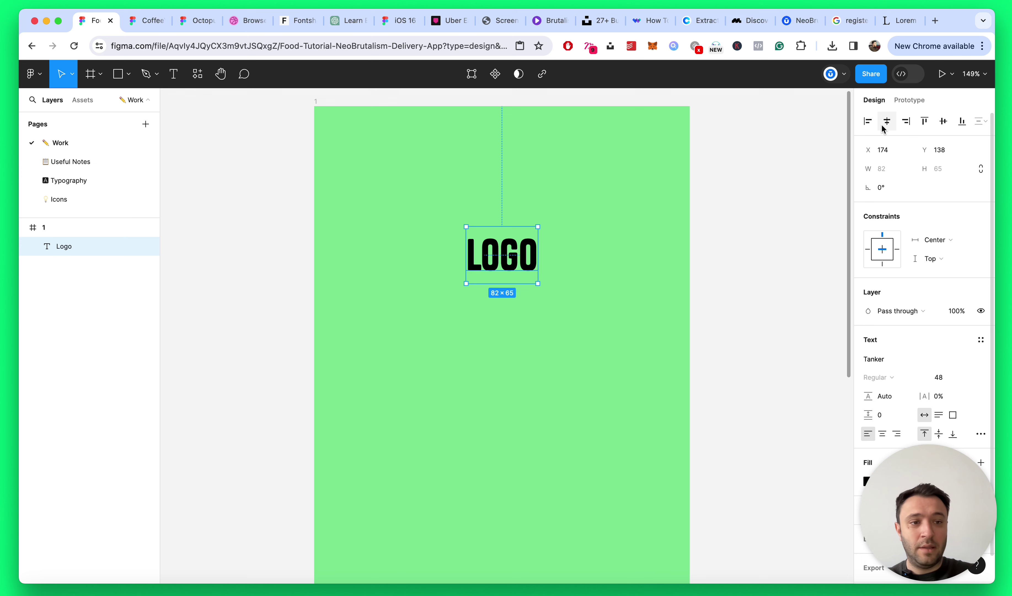
pyautogui.click(741, 250)
pyautogui.scroll(-5, 551, 220)
pyautogui.scroll(5, 553, 221)
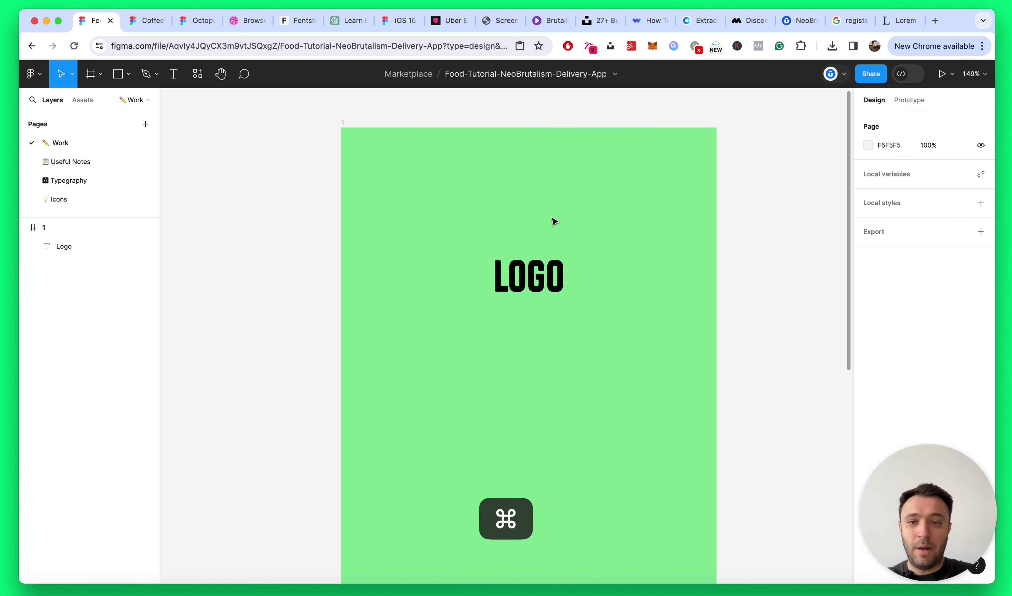
# Step: Switch to the ChatGPT conversation and review the food delivery app naming prompt and the suggested names
pyautogui.click(349, 21)
pyautogui.scroll(5, 396, 292)
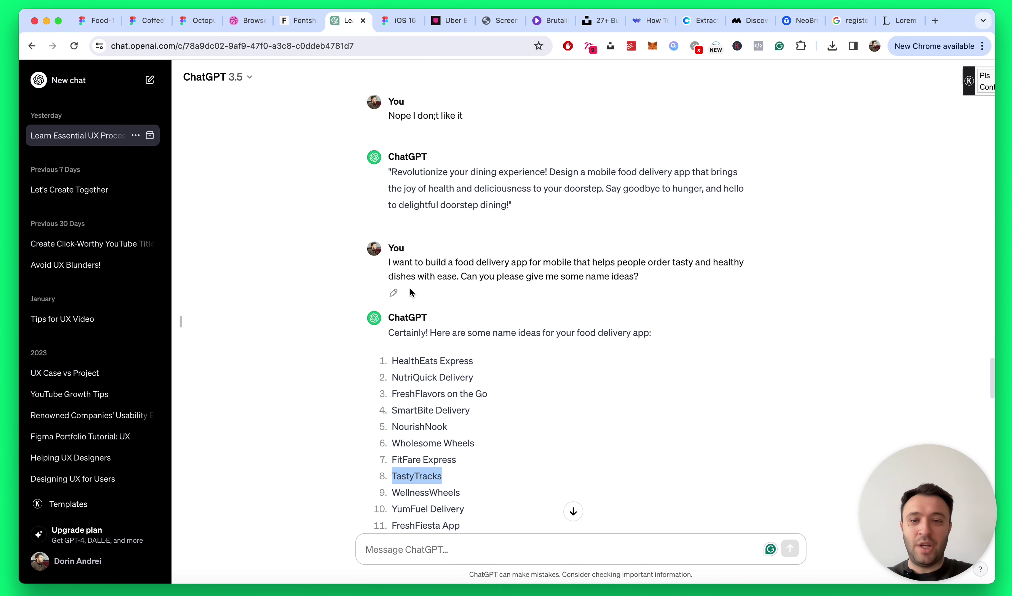
pyautogui.moveTo(389, 262); pyautogui.dragTo(656, 285)
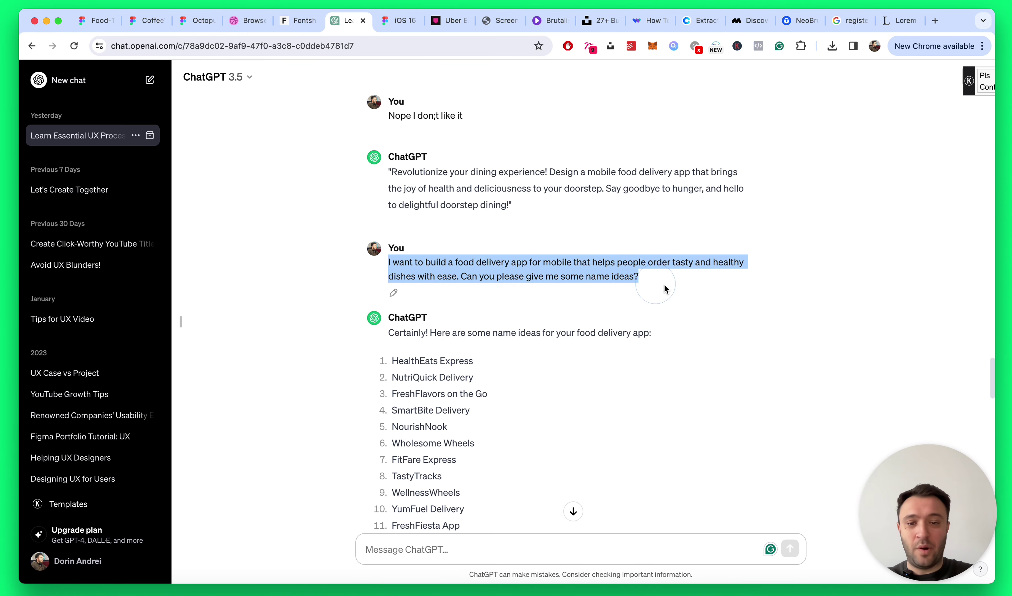
pyautogui.click(665, 289)
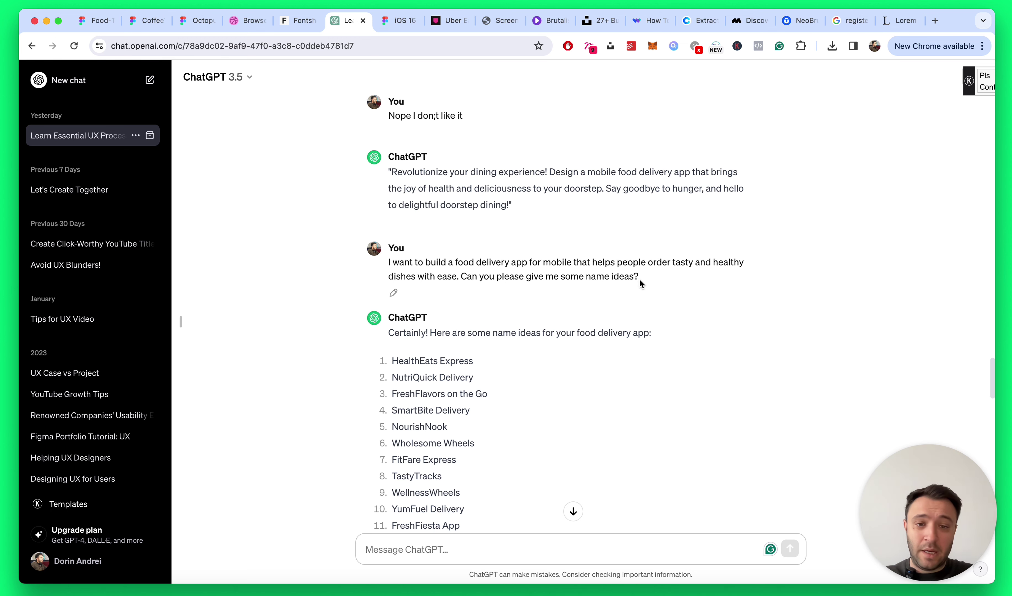
pyautogui.scroll(-4, 641, 282)
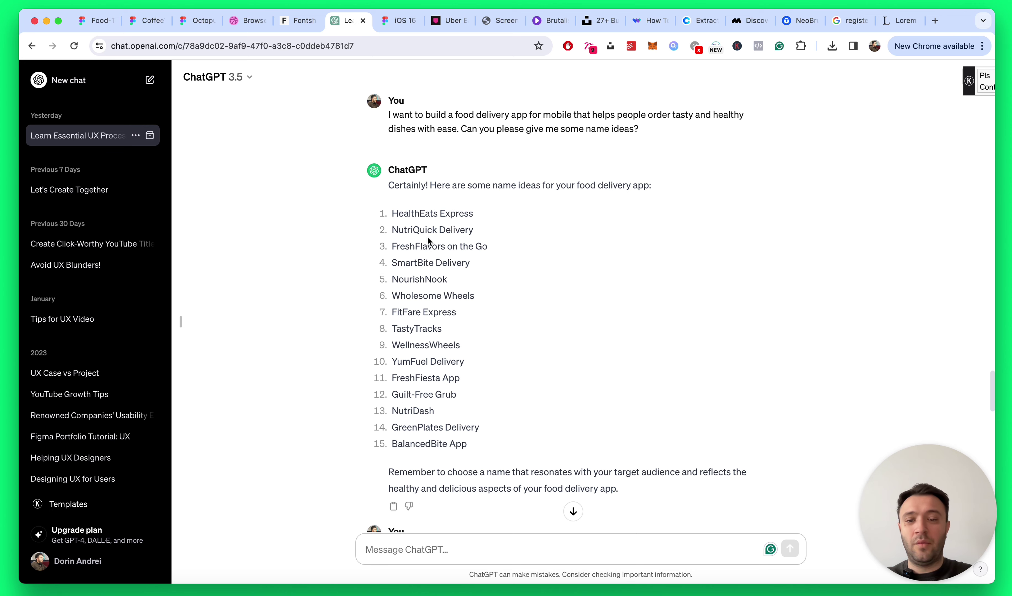
pyautogui.scroll(-1, 520, 286)
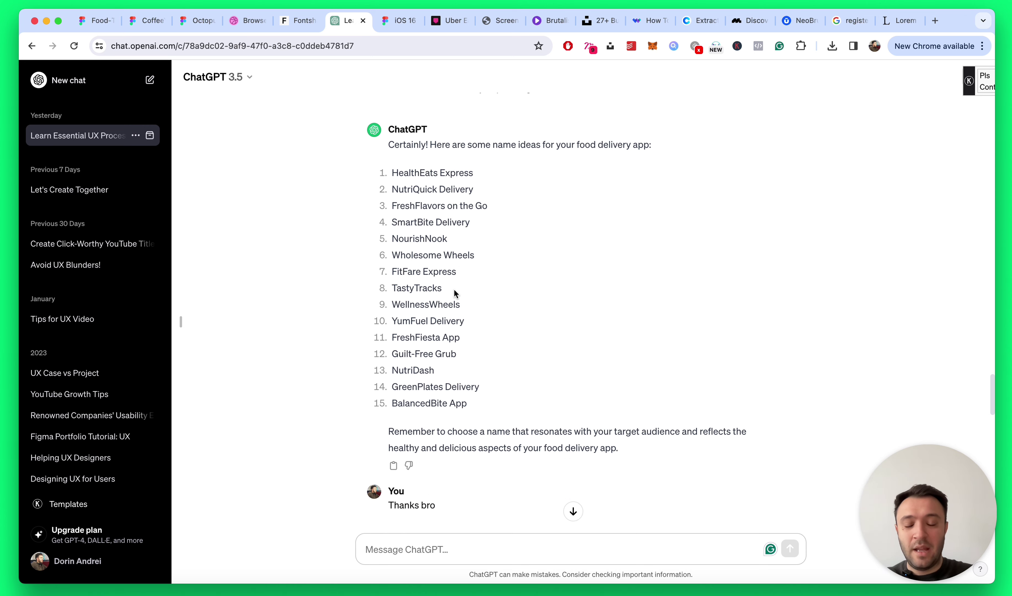
# Step: Copy the name TastyTracks from the ChatGPT list and replace the Logo text with it in the Figma frame
pyautogui.moveTo(452, 288); pyautogui.dragTo(395, 296)
pyautogui.press('super+c')
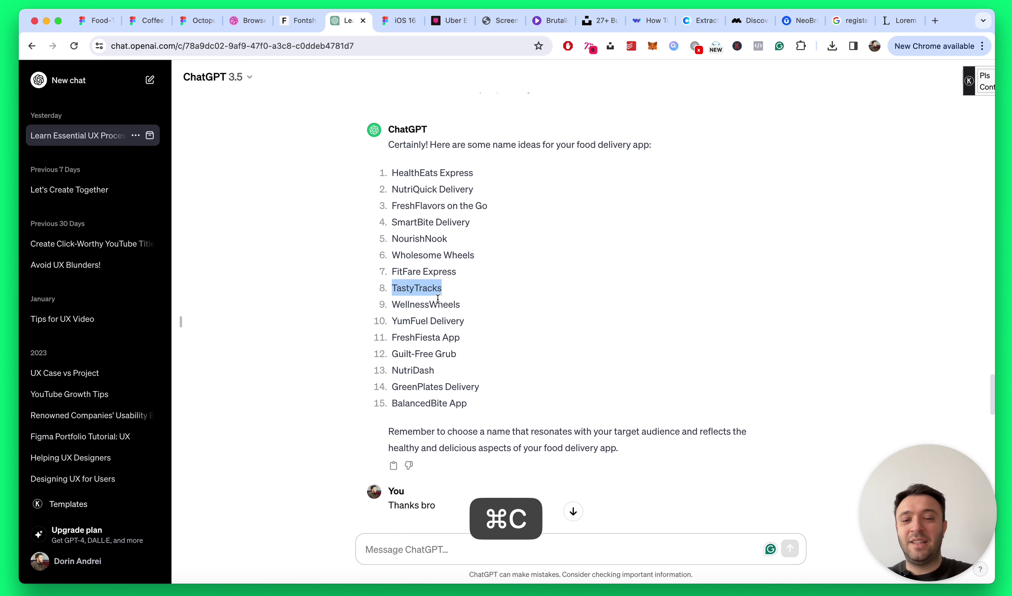
pyautogui.click(95, 21)
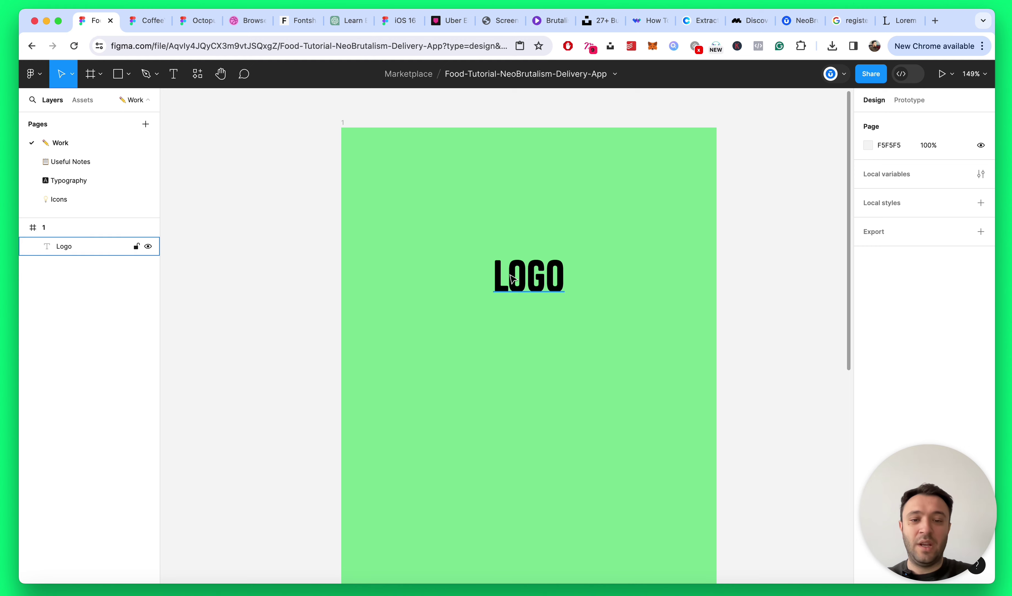
pyautogui.doubleClick(531, 256)
pyautogui.press('super+v')
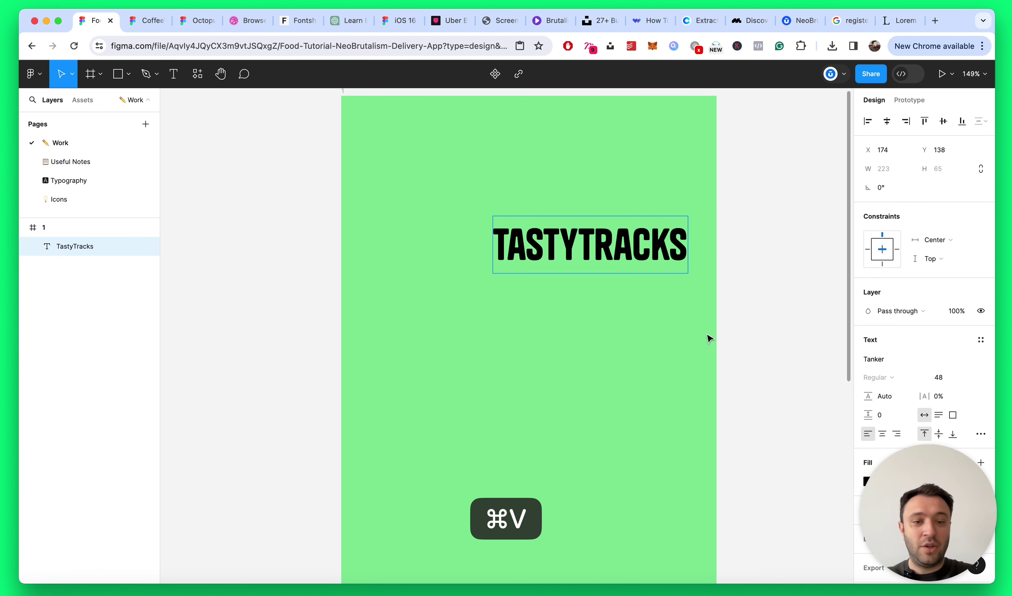
pyautogui.press('Escape')
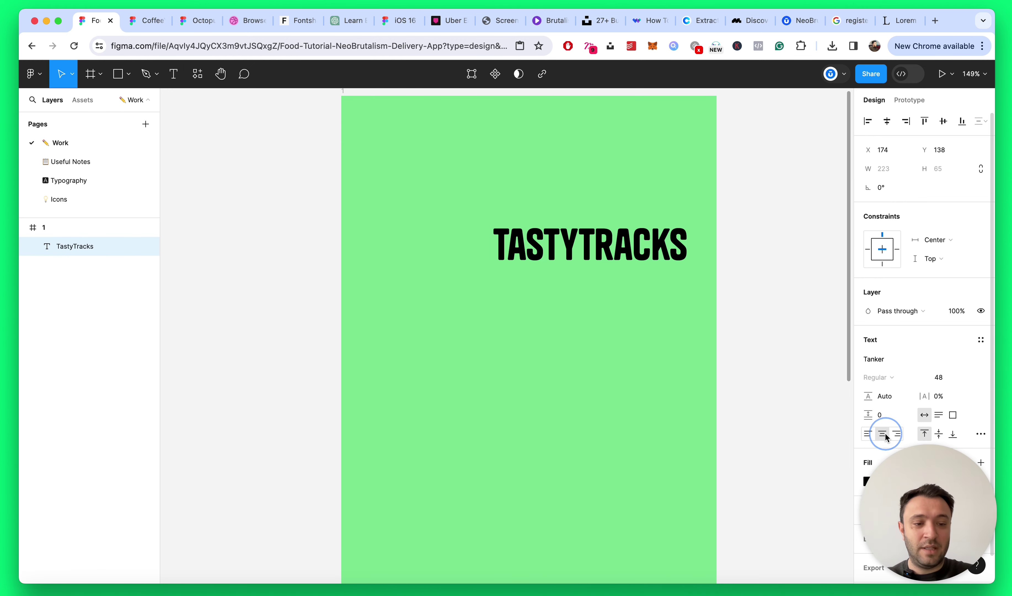
# Step: Set the TastyTracks text to center alignment and move it toward the frame's middle, to X 130, Y 139
pyautogui.click(883, 434)
pyautogui.moveTo(638, 251); pyautogui.dragTo(600, 251)
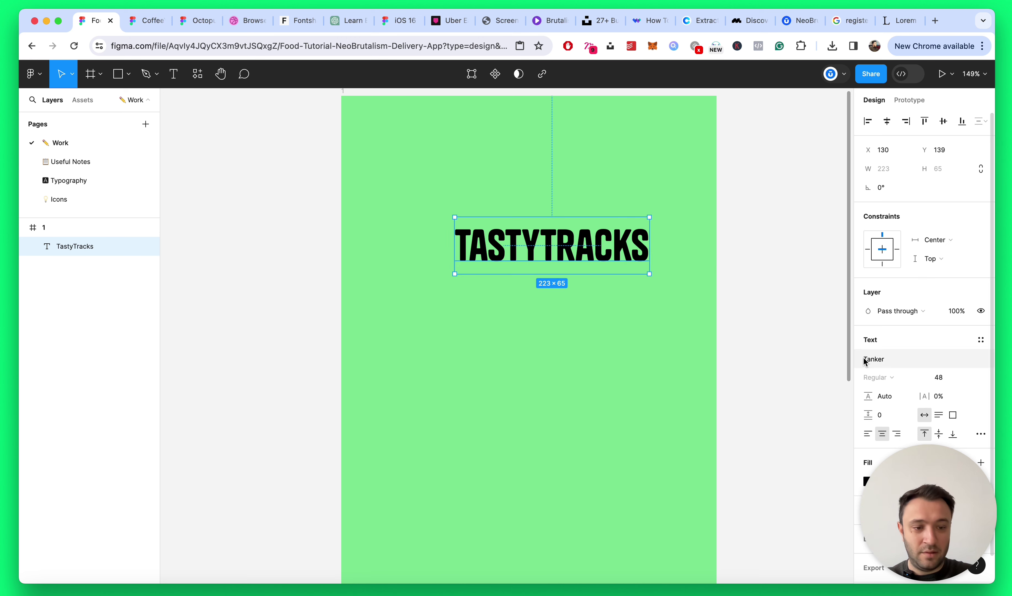
# Step: Insert a space in the TastyTracks logo text so it reads Tasty Tracks
pyautogui.scroll(-2, 549, 245)
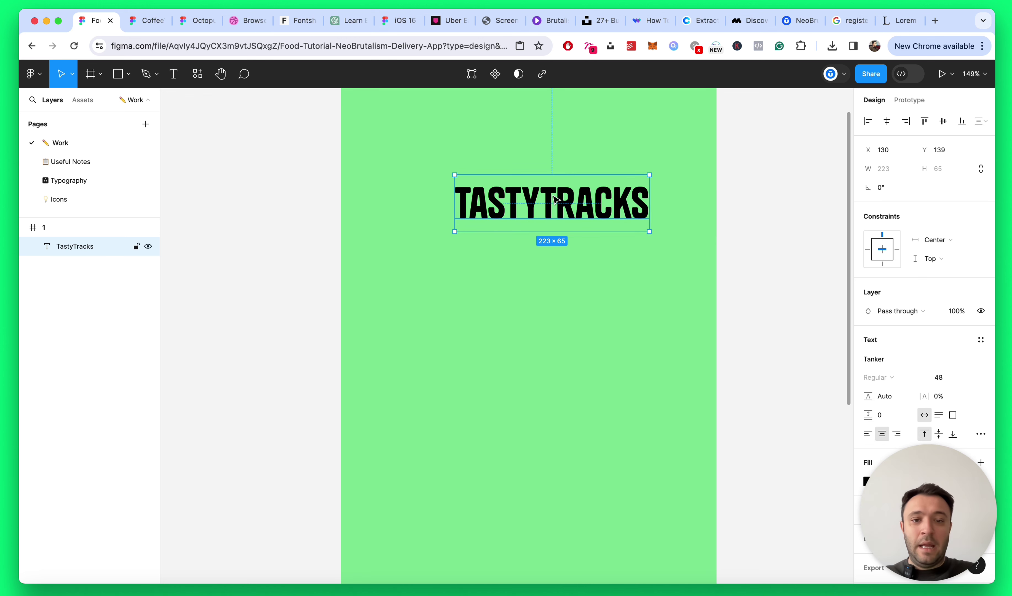
pyautogui.doubleClick(542, 197)
pyautogui.click(541, 197)
pyautogui.press('Escape')
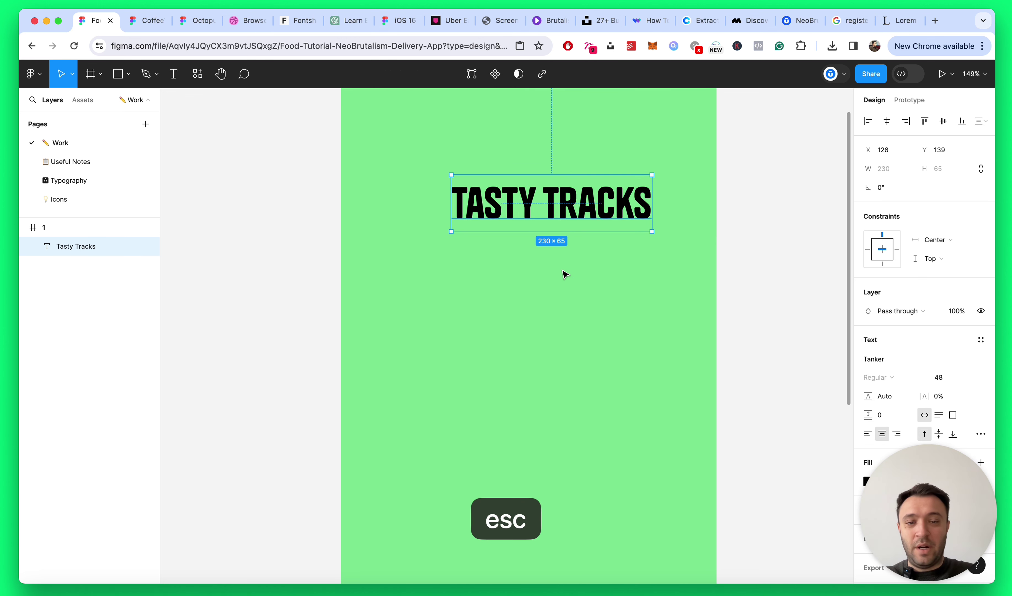
pyautogui.press('Escape')
pyautogui.scroll(-3, 563, 274)
# Step: Center the Tasty Tracks text horizontally in the frame and move it down, to X 100, Y 186
pyautogui.click(551, 224)
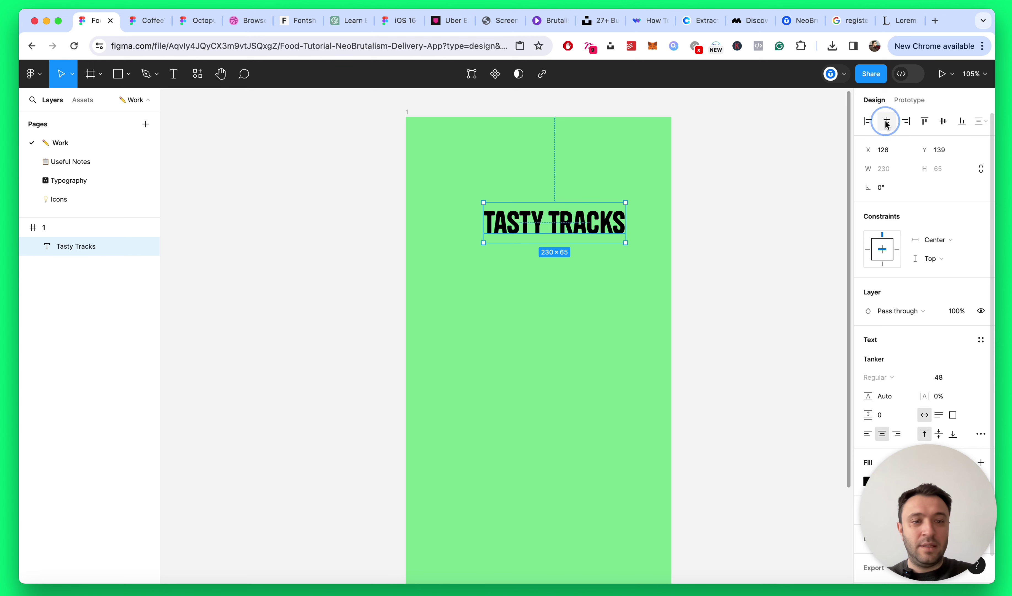
pyautogui.click(746, 262)
pyautogui.scroll(2, 707, 261)
pyautogui.click(554, 228)
pyautogui.moveTo(553, 228)
pyautogui.mouseDown()
pyautogui.moveTo(549, 262)
pyautogui.moveTo(552, 241)
pyautogui.mouseUp()
pyautogui.scroll(-7, 564, 251)
pyautogui.scroll(8, 564, 251)
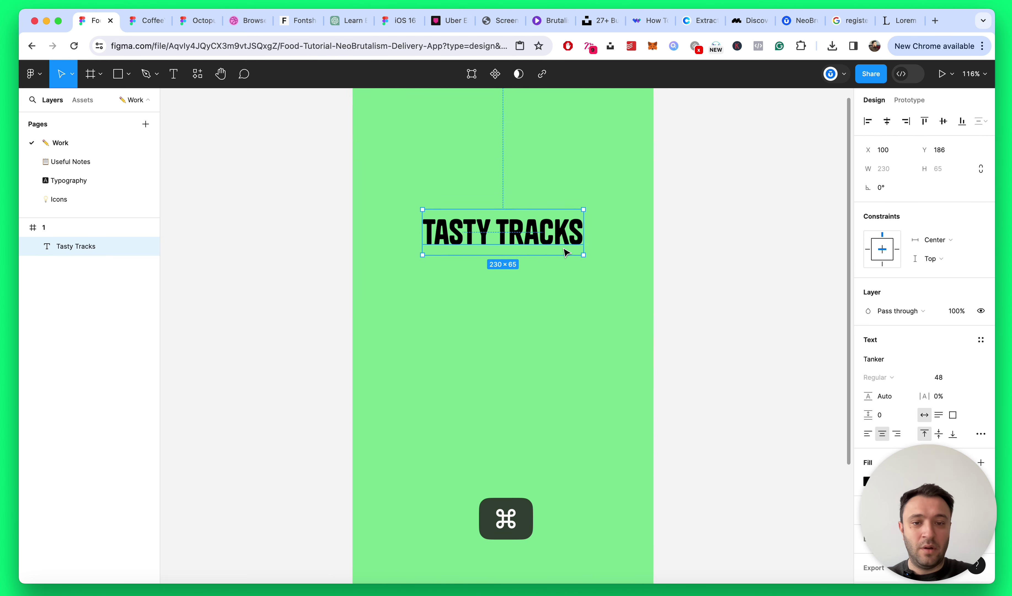
pyautogui.click(601, 267)
pyautogui.moveTo(584, 287); pyautogui.dragTo(584, 266)
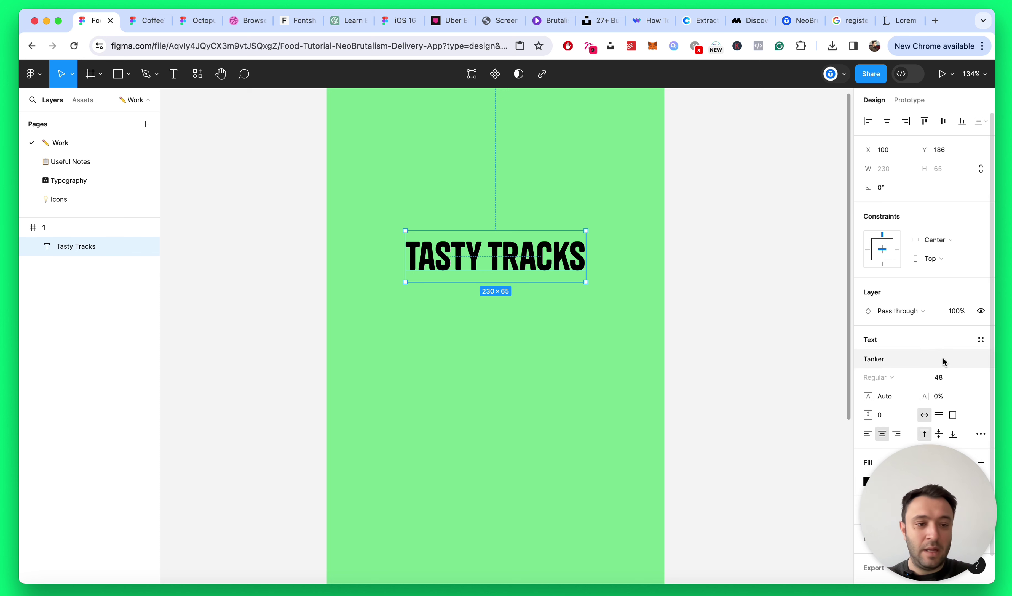
# Step: Set the Tasty Tracks text's font size to 24
pyautogui.click(945, 377)
pyautogui.write('24')
pyautogui.press('Return')
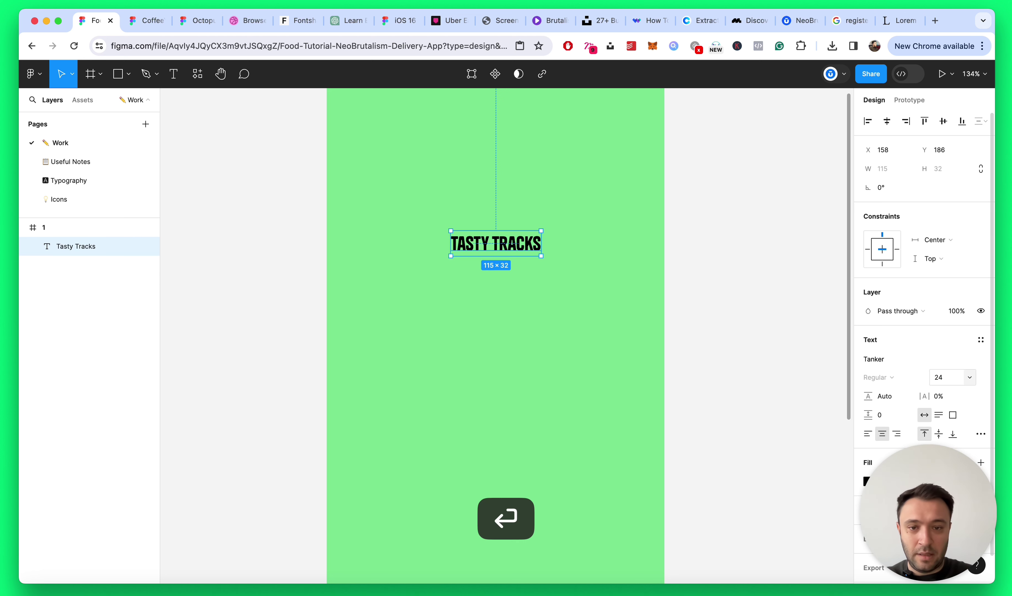
pyautogui.click(529, 346)
pyautogui.scroll(2, 515, 186)
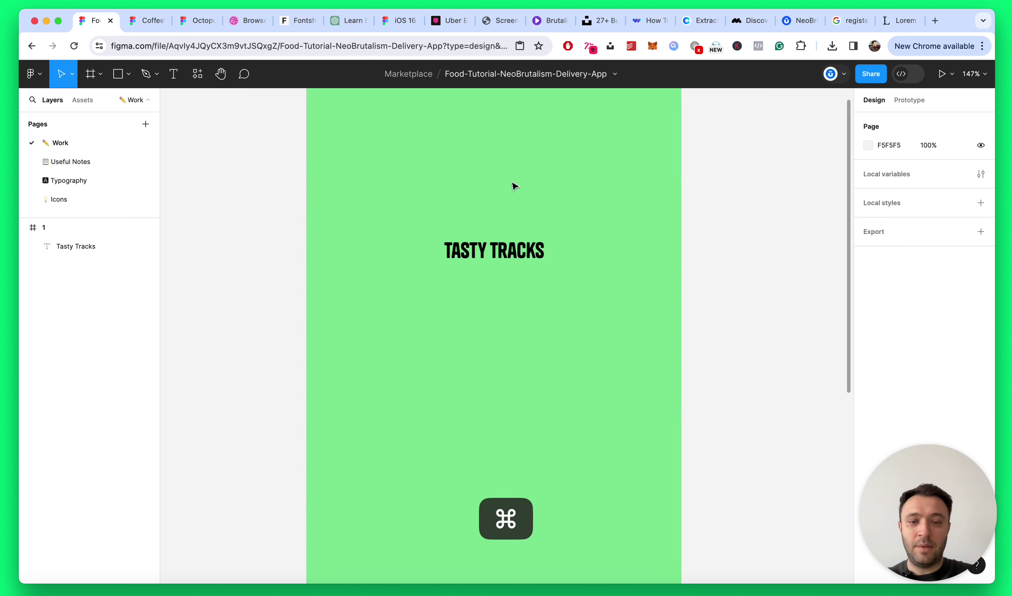
pyautogui.scroll(3, 512, 186)
# Step: Copy the ® symbol from the Google results for the registered trademark symbol and return to the Figma file
pyautogui.click(514, 266)
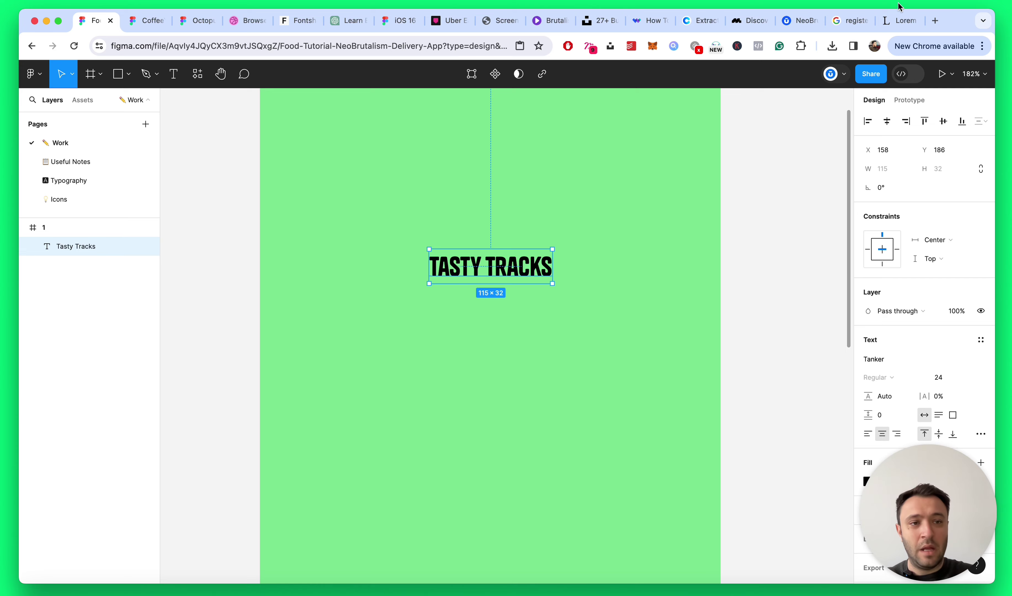
pyautogui.click(849, 20)
pyautogui.press('super+c')
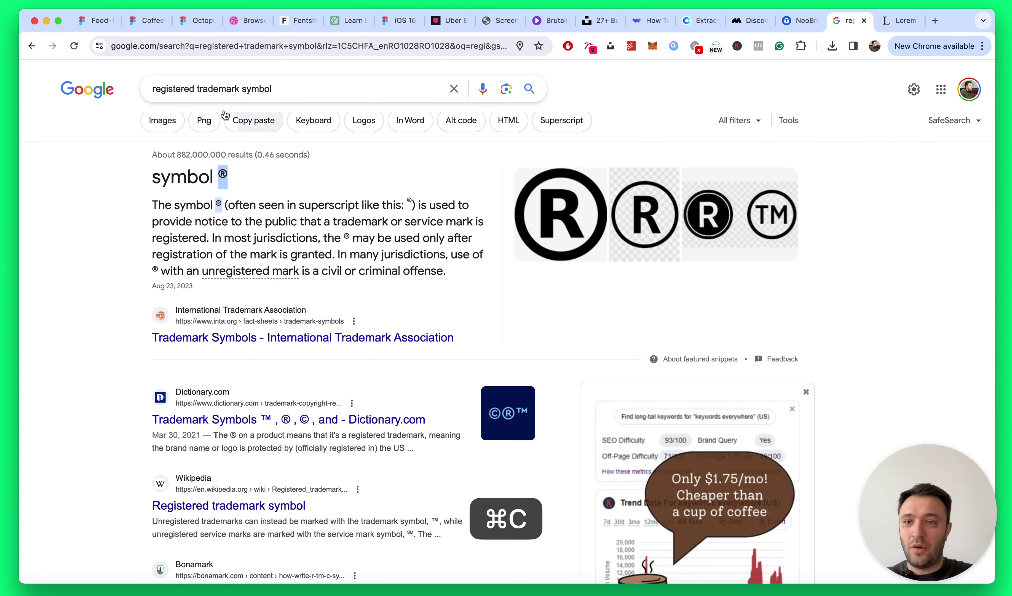
pyautogui.click(97, 21)
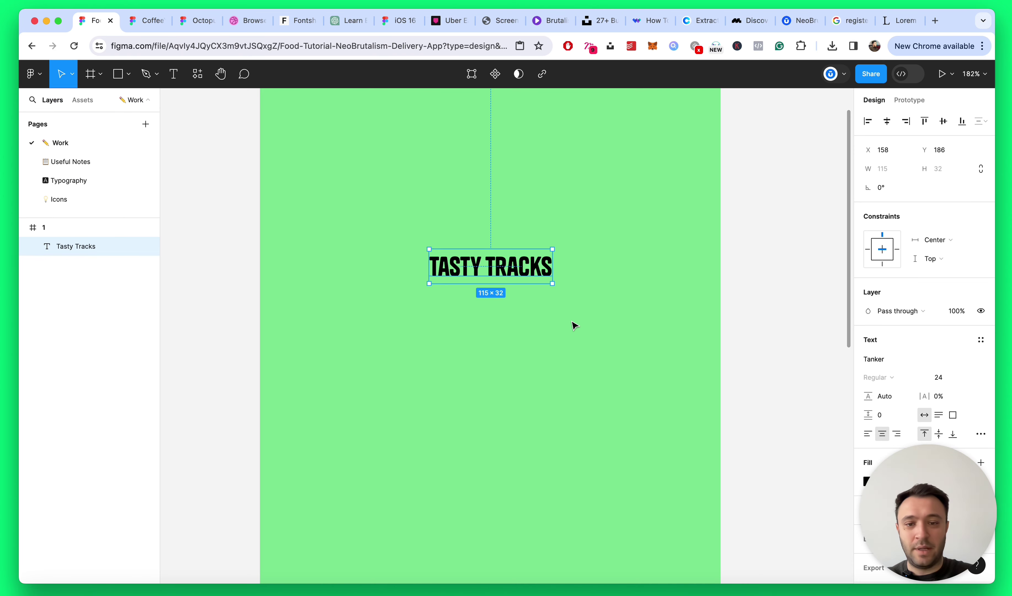
# Step: Duplicate the Tasty Tracks text, move the copy down to Y 226, and replace its text with the ® symbol
pyautogui.press('super+d')
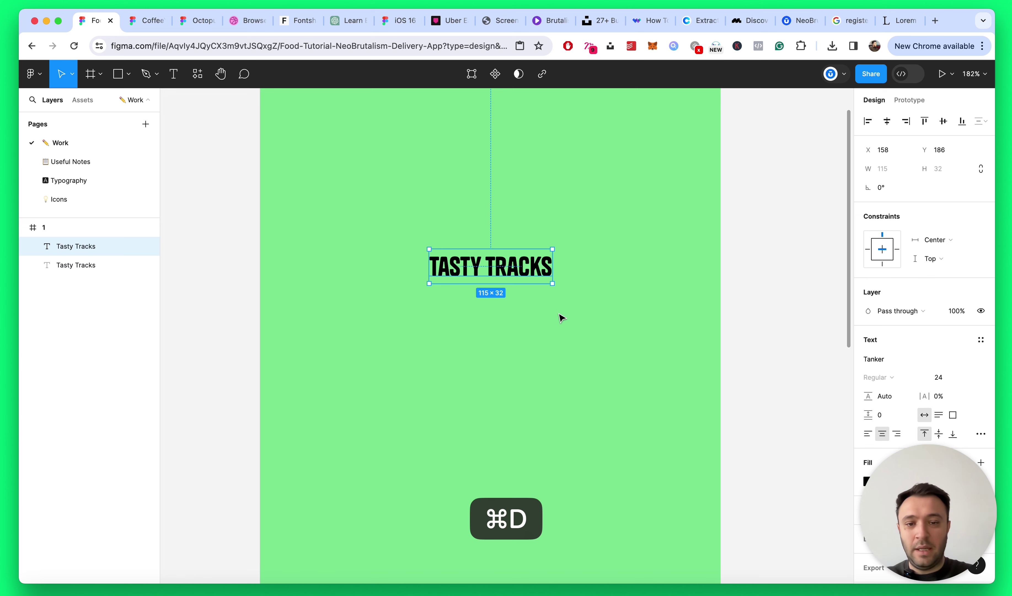
pyautogui.hotkey('shift', 'Down')
pyautogui.hotkey('shift', 'Down')
pyautogui.hotkey('shift', 'Down')
pyautogui.hotkey('shift', 'Down')
pyautogui.doubleClick(529, 306)
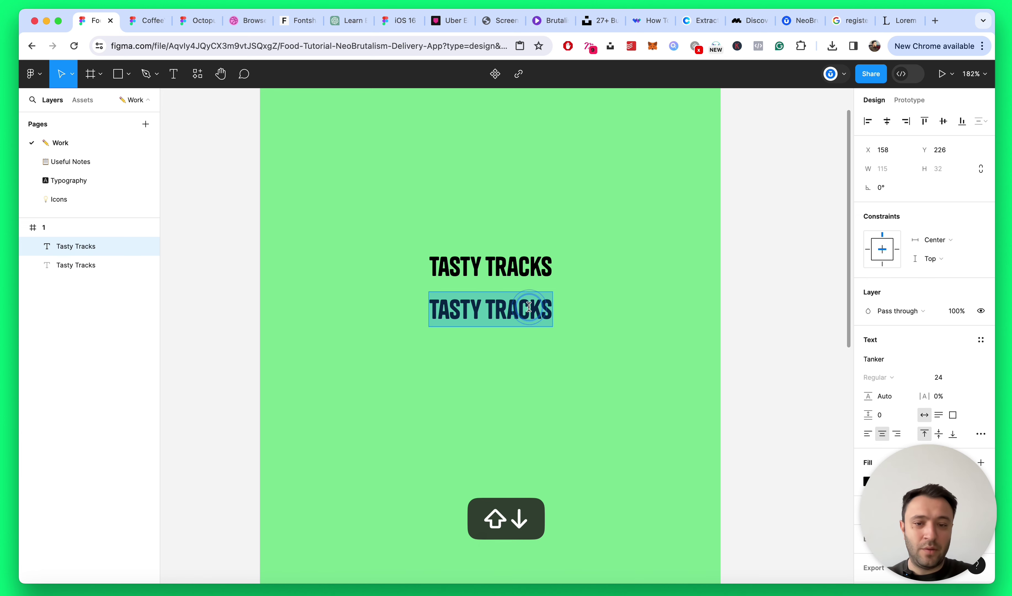
pyautogui.press('super+v')
pyautogui.press('Escape')
# Step: Set the ® symbol's font size to 12
pyautogui.click(491, 309)
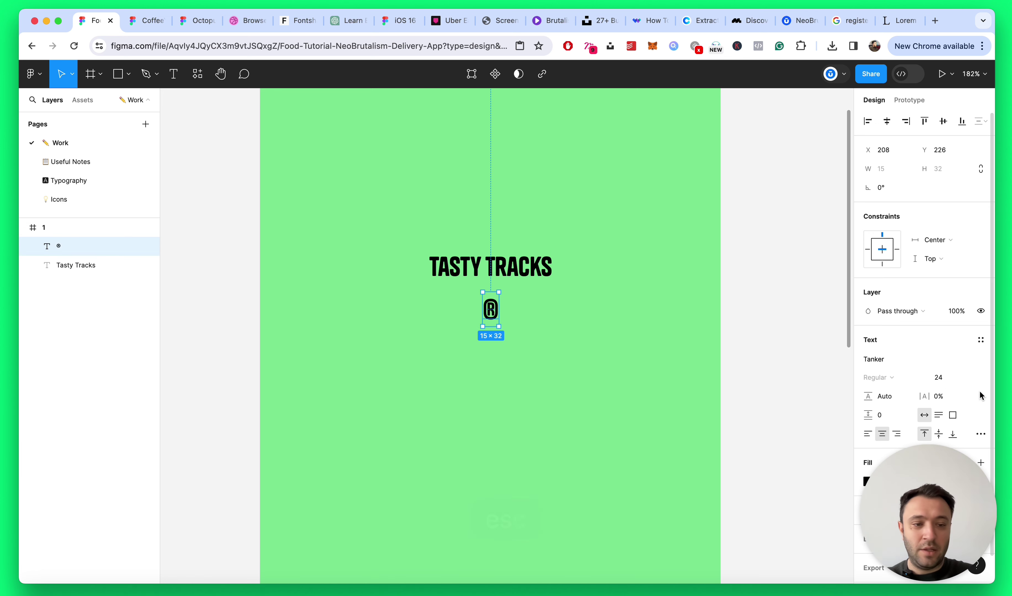
pyautogui.click(939, 377)
pyautogui.write('12')
pyautogui.press('Return')
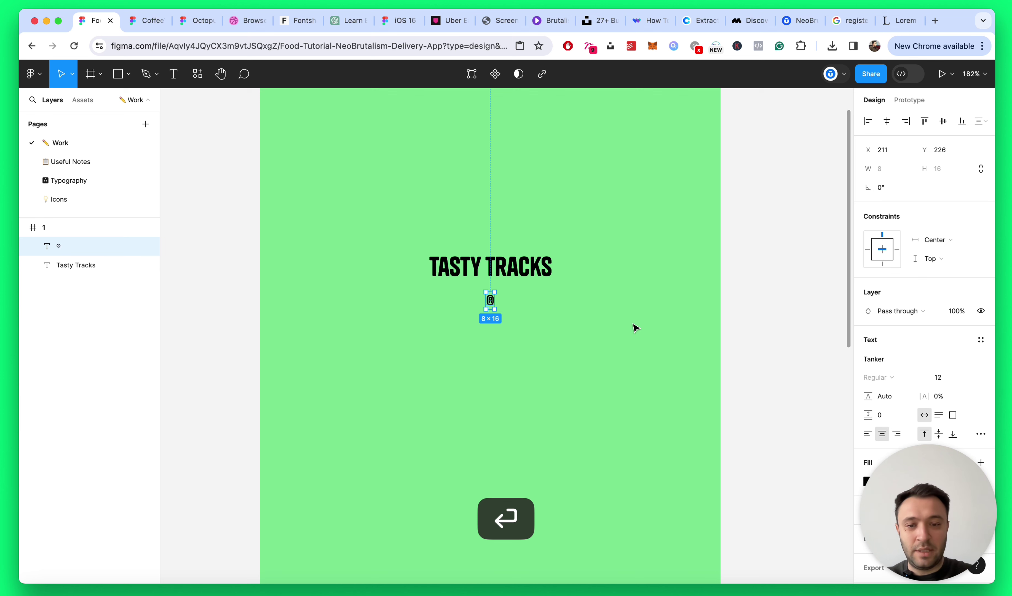
# Step: Wrap the Tasty Tracks text and the ® symbol in a horizontal auto layout frame
pyautogui.moveTo(405, 226); pyautogui.dragTo(636, 432)
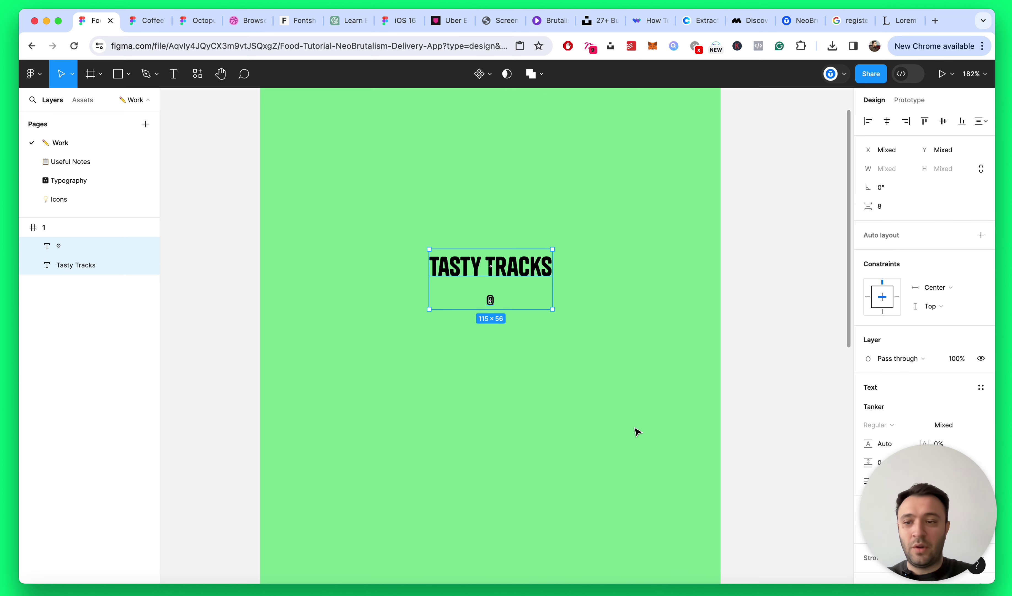
pyautogui.hotkey('shift', 'a')
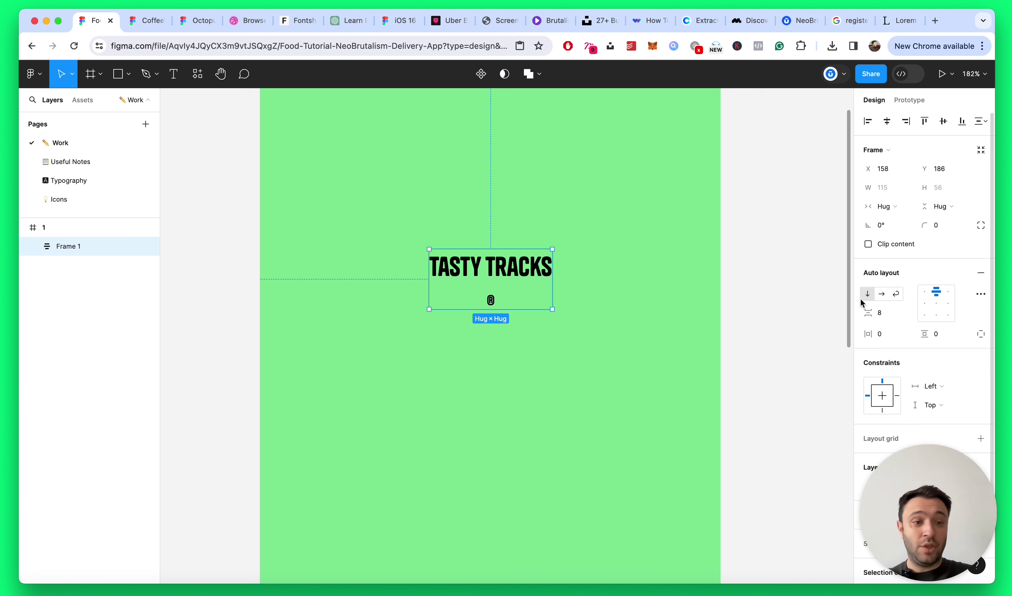
pyautogui.click(883, 294)
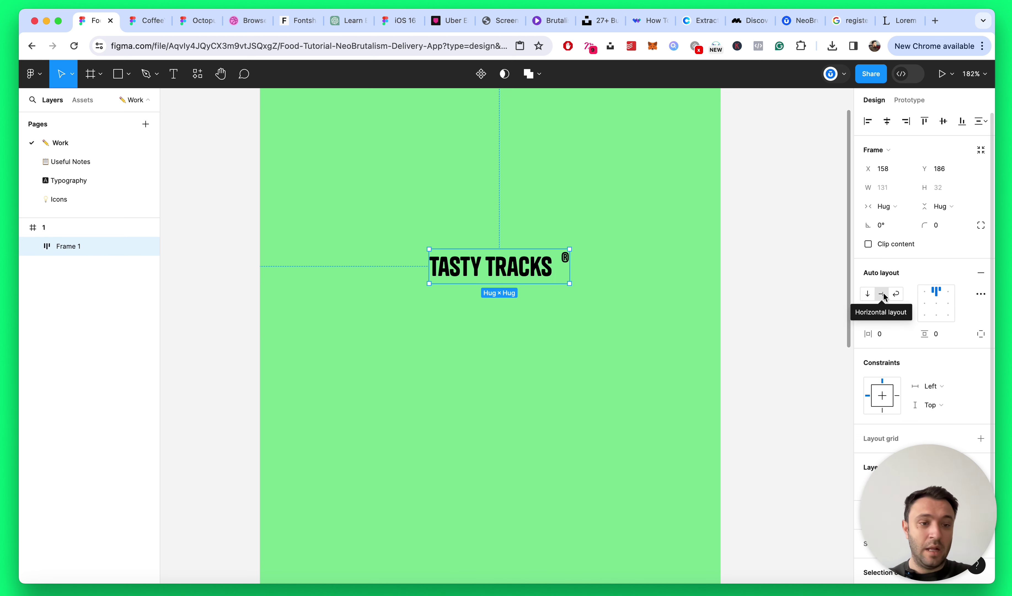
# Step: Set the logo auto layout's item spacing to 4 and align its contents to the top left
pyautogui.click(883, 313)
pyautogui.press('Down')
pyautogui.press('Down')
pyautogui.press('Down')
pyautogui.press('Down')
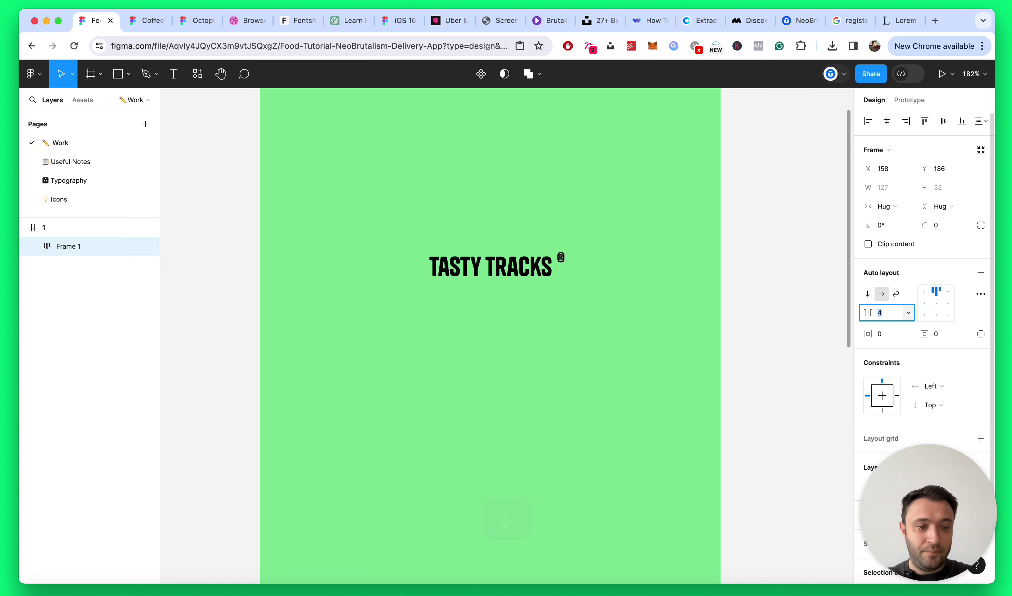
pyautogui.click(927, 291)
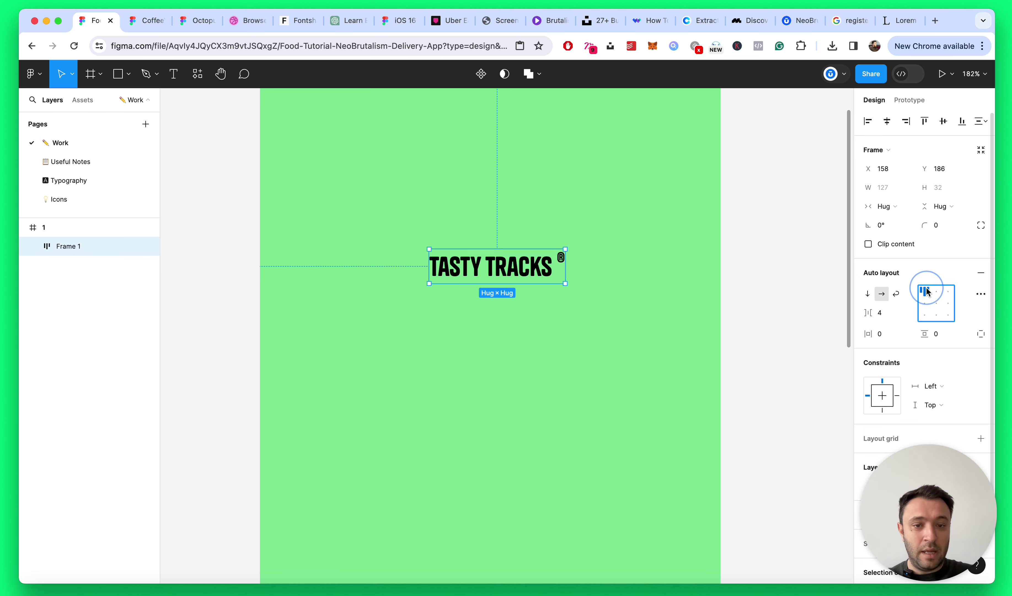
pyautogui.scroll(5, 526, 243)
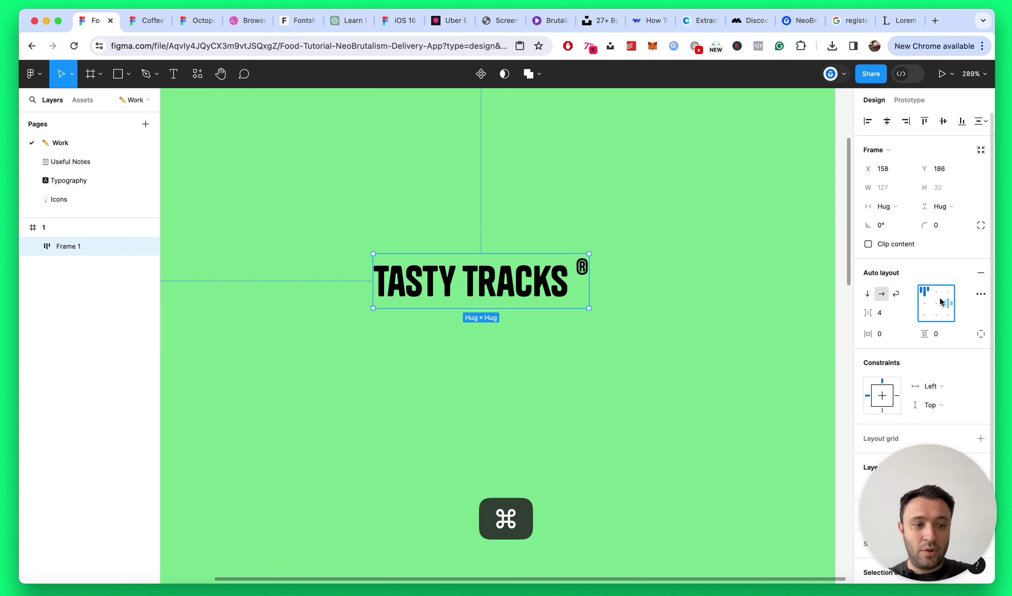
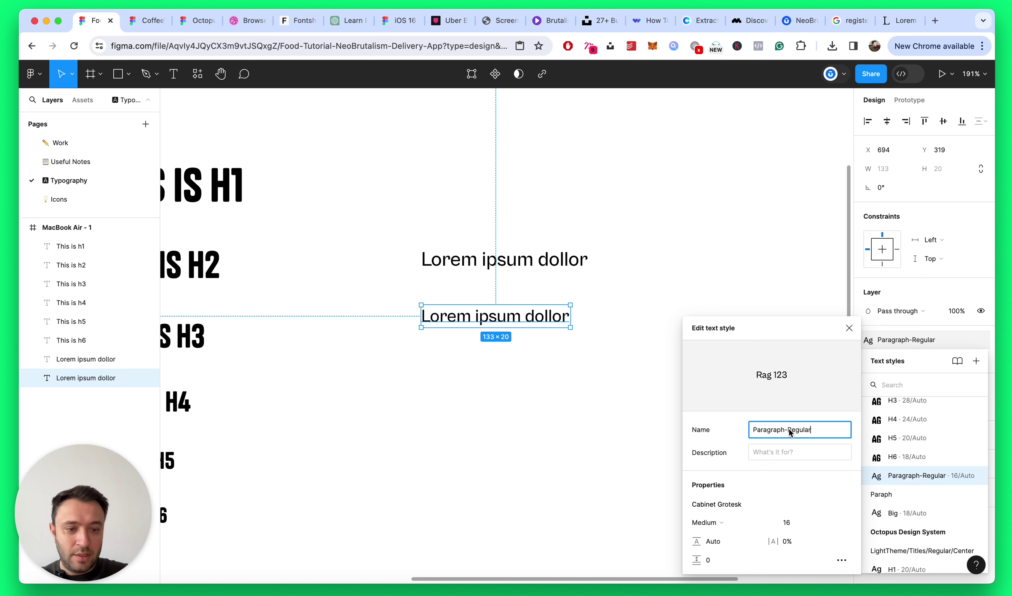
# Step: Rename the lower Lorem ipsum text's size 16 style as Paragraph/Regular
pyautogui.press('Return')
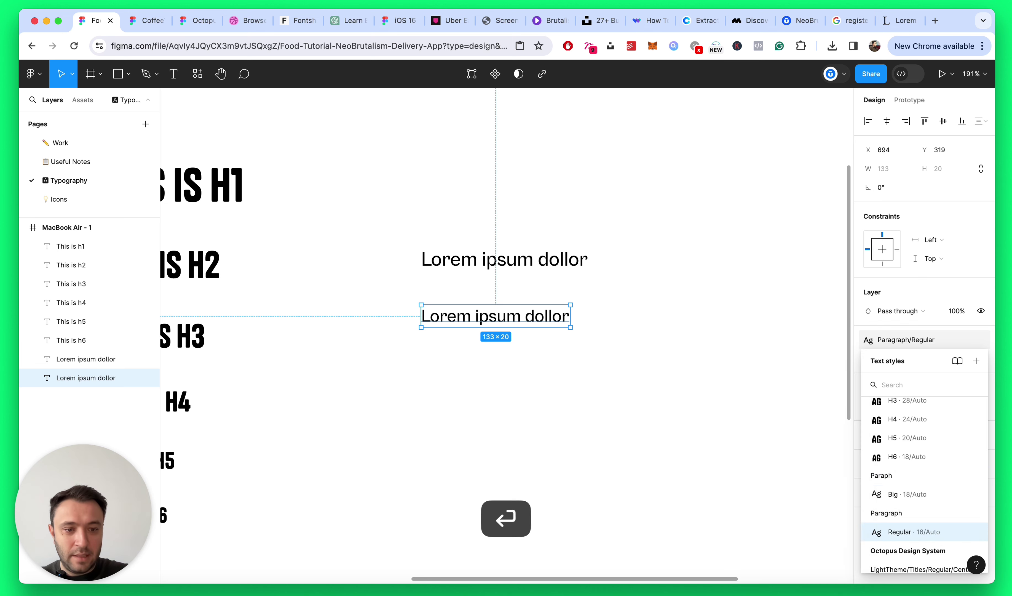
pyautogui.click(649, 124)
# Step: Examine the text styles applied to the upper Lorem ipsum text and the H1 heading, and how the local styles are grouped
pyautogui.click(552, 255)
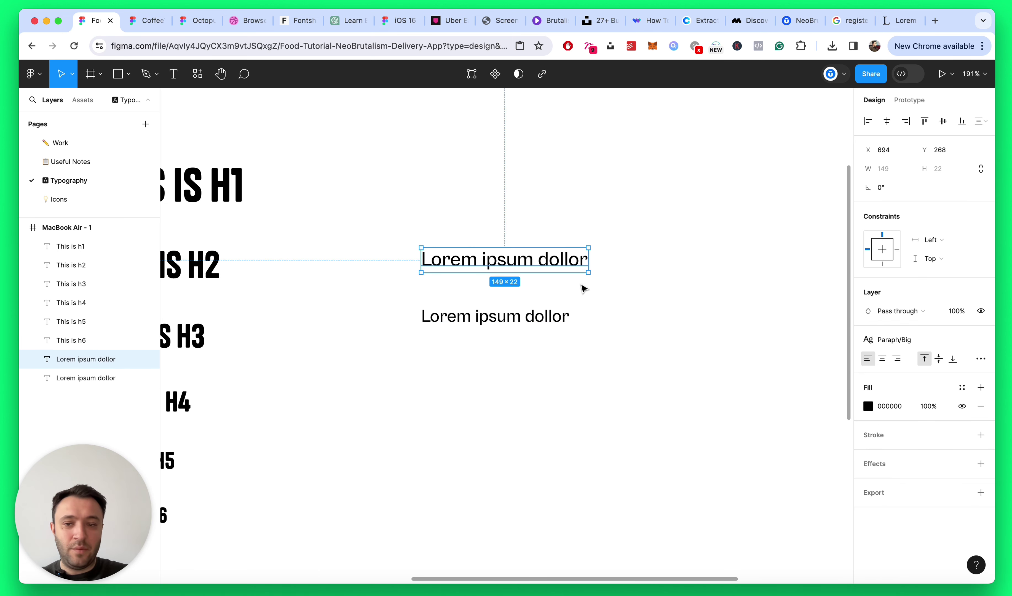
pyautogui.hscroll(-10, 584, 289)
pyautogui.click(594, 192)
pyautogui.click(897, 339)
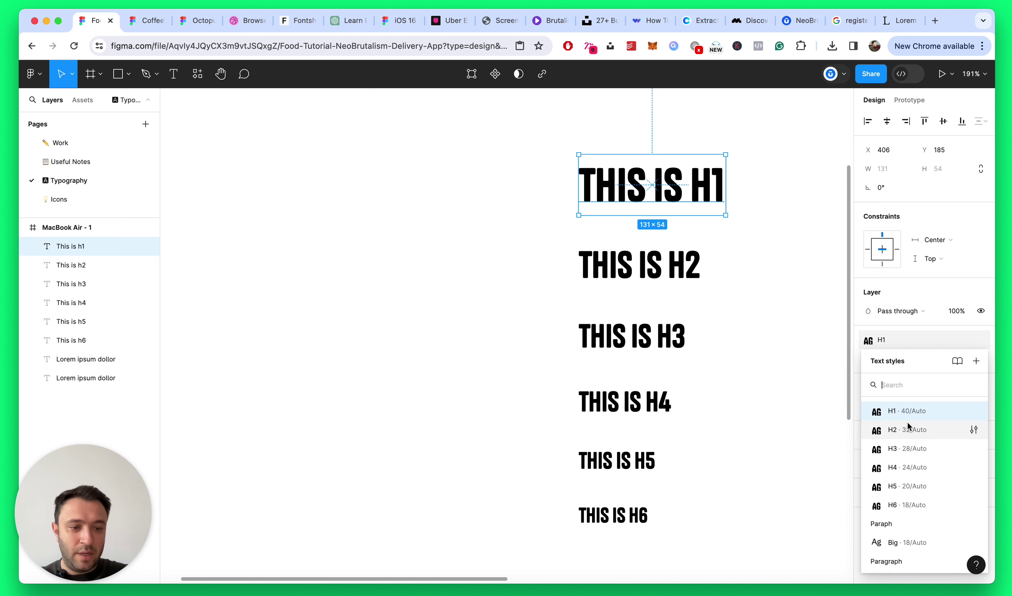
pyautogui.scroll(-3, 907, 446)
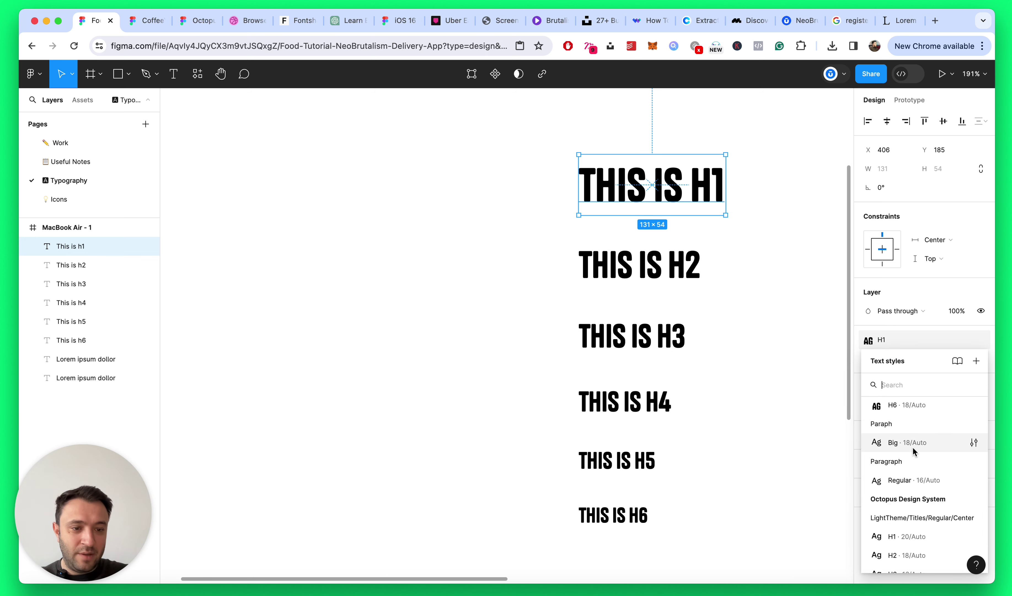
pyautogui.click(775, 395)
pyautogui.hscroll(10, 775, 395)
pyautogui.click(721, 216)
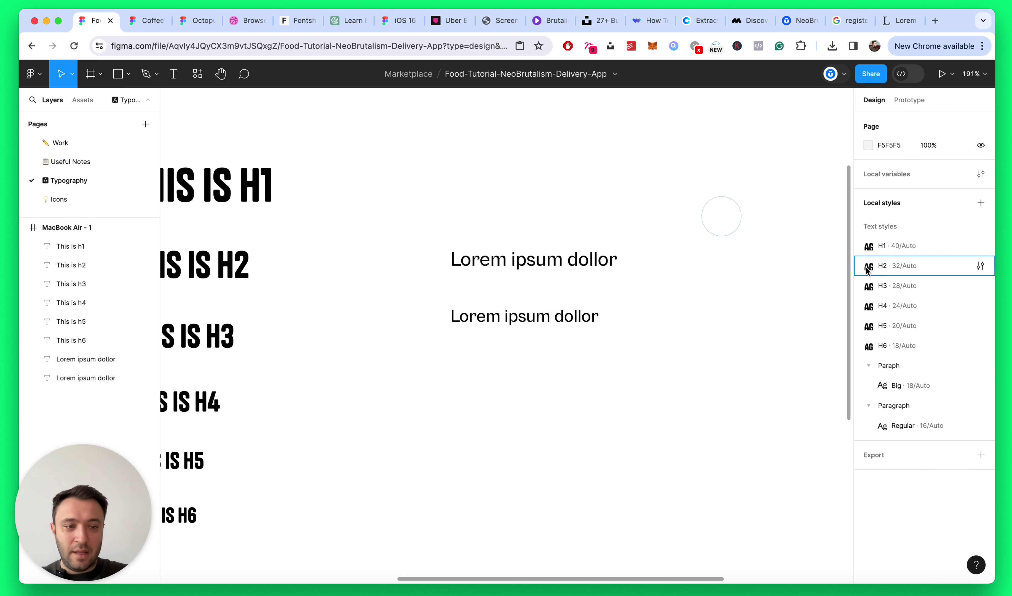
pyautogui.click(122, 359)
pyautogui.click(905, 340)
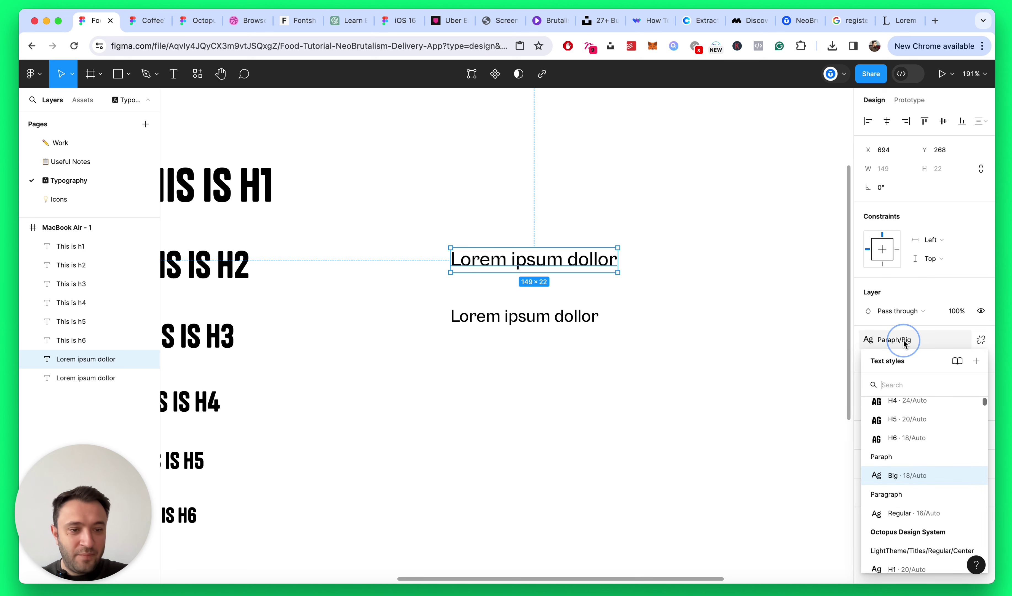
pyautogui.click(970, 477)
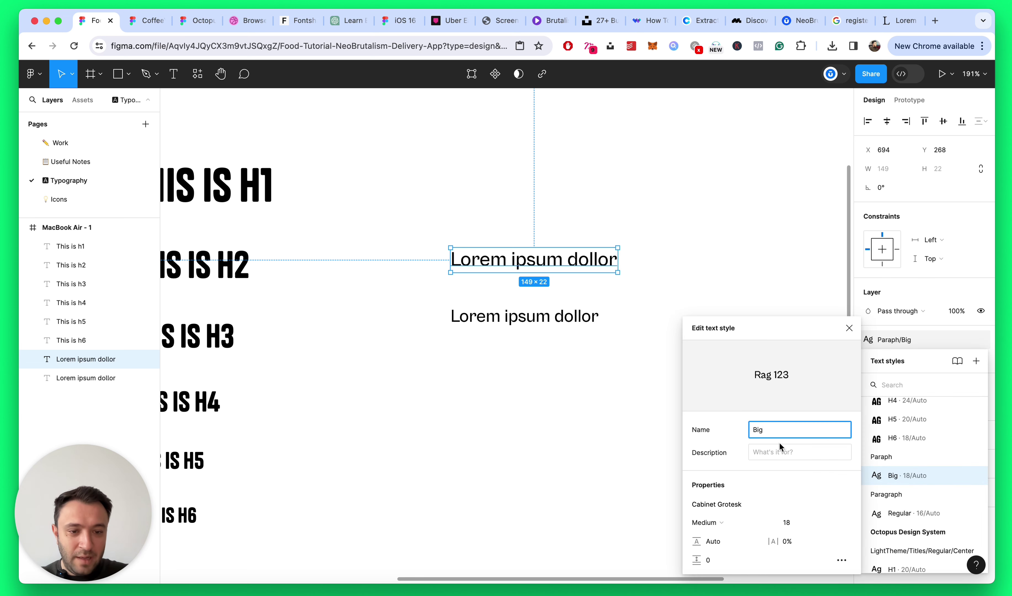
pyautogui.click(849, 328)
pyautogui.click(712, 339)
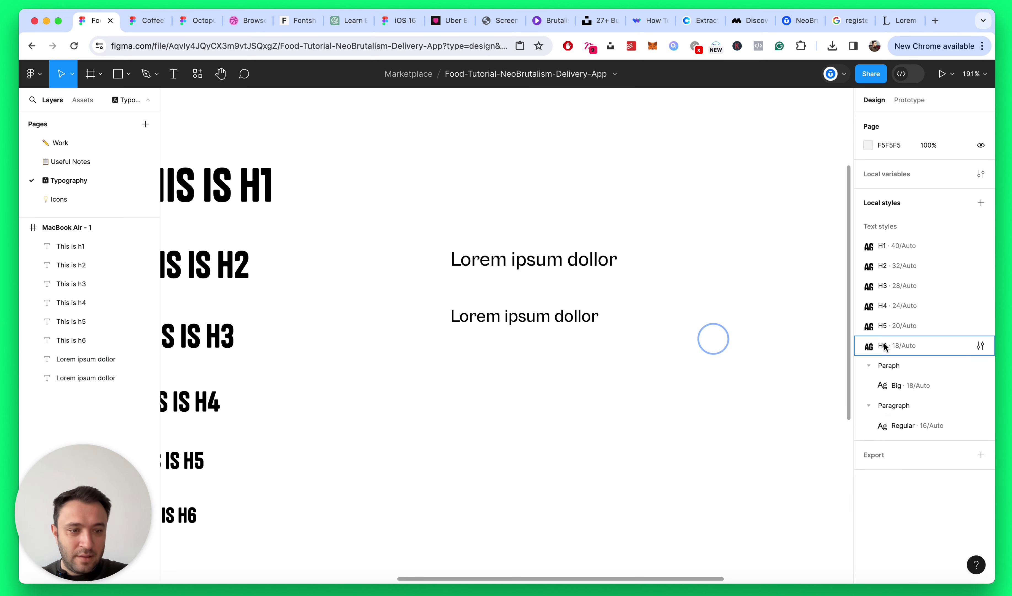
# Step: Detach the Paraph/Big text style from the upper Lorem ipsum text
pyautogui.click(598, 266)
pyautogui.click(980, 340)
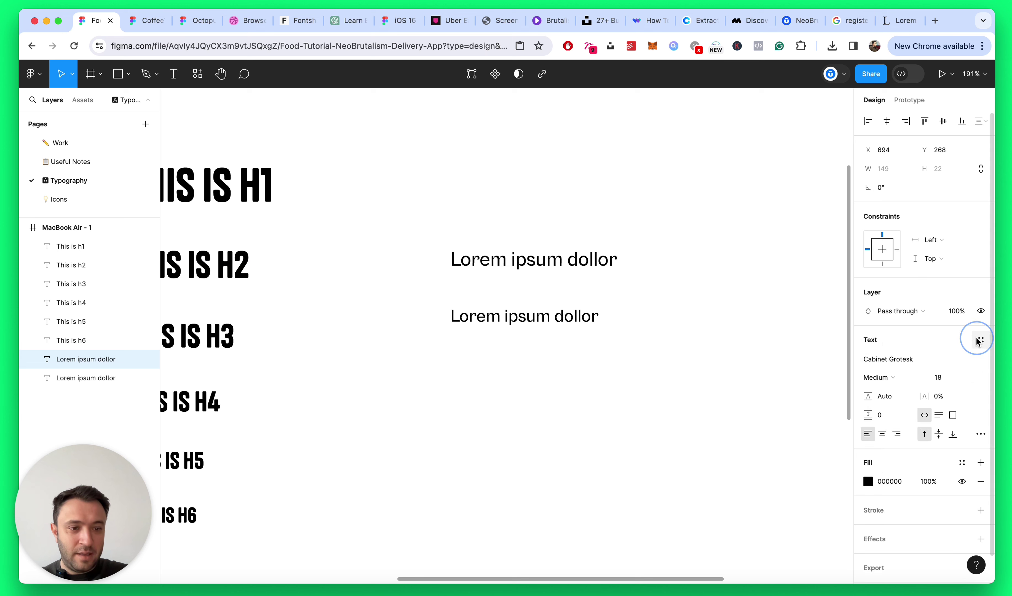
pyautogui.click(601, 251)
pyautogui.click(981, 339)
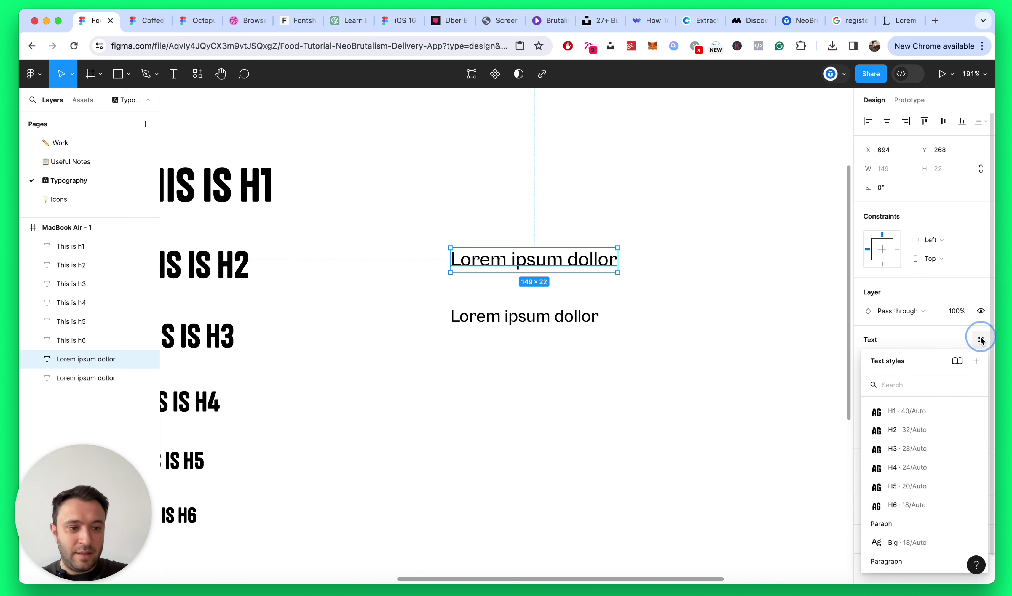
pyautogui.write('Paragra')
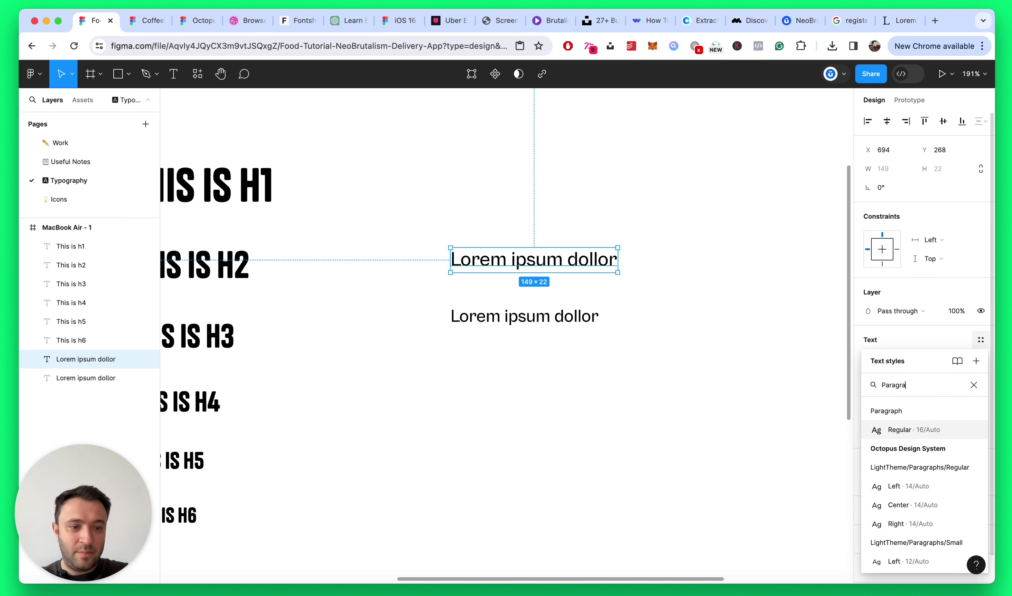
pyautogui.press('Escape')
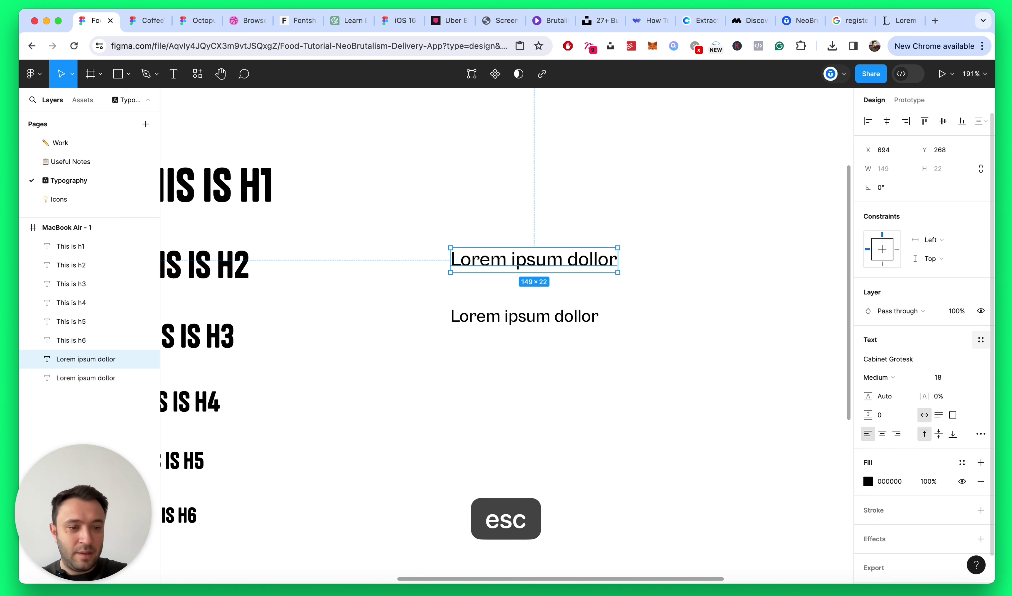
# Step: Create a new text style named Paragraph/Big from the upper Lorem ipsum text
pyautogui.click(975, 338)
pyautogui.click(977, 360)
pyautogui.write('Para')
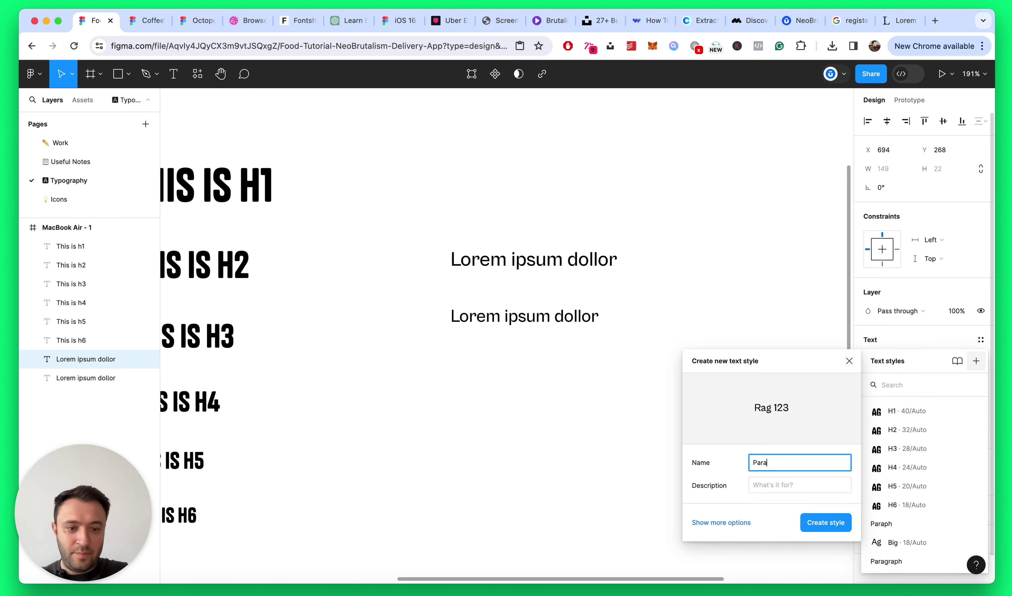
pyautogui.write('graph/Big')
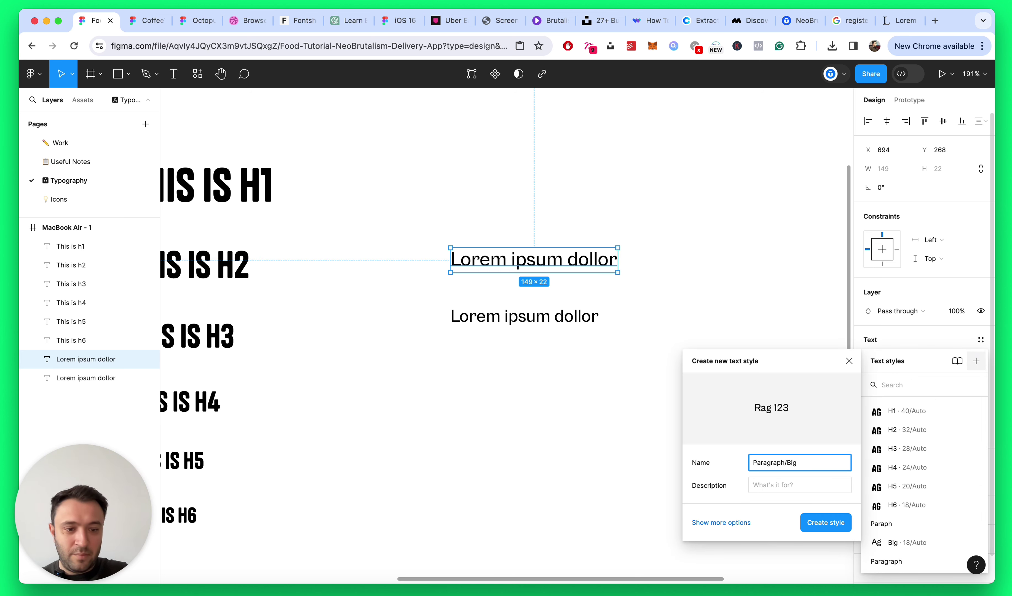
pyautogui.press('Return')
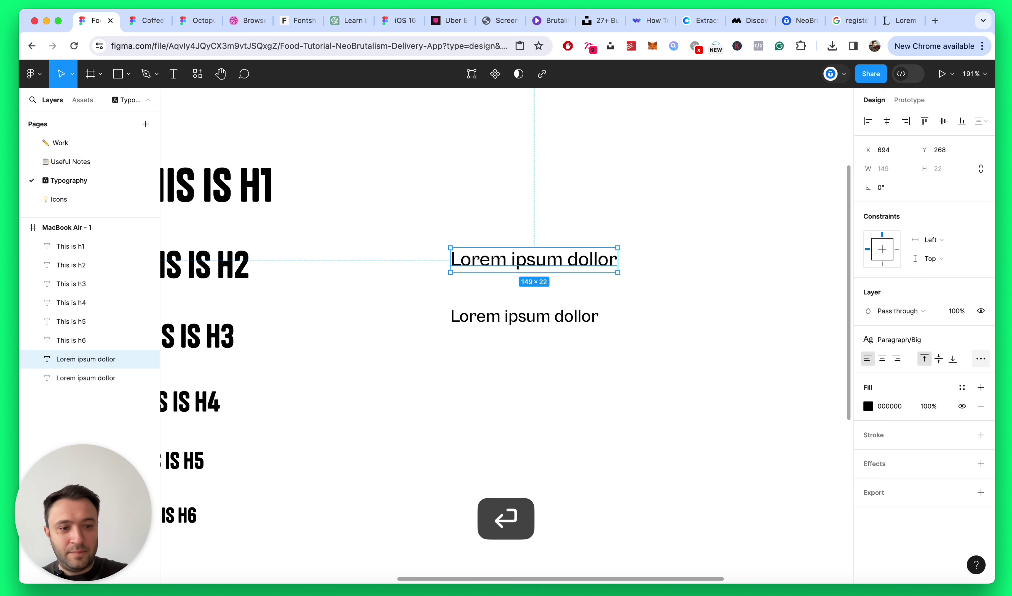
pyautogui.click(679, 325)
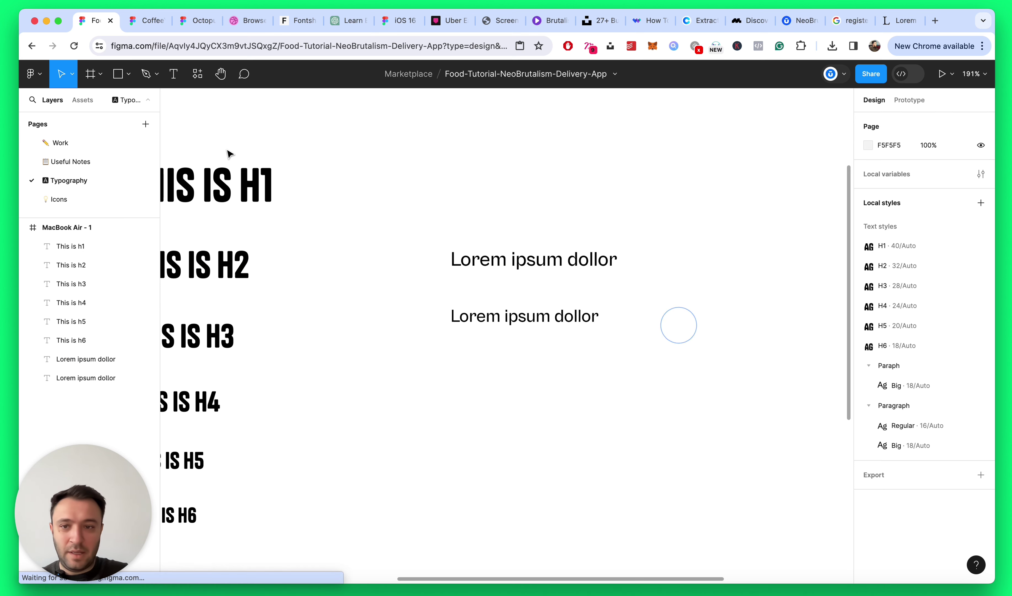
# Step: Delete the misspelled Paraph/Big text style from the local styles
pyautogui.click(232, 164)
pyautogui.click(871, 339)
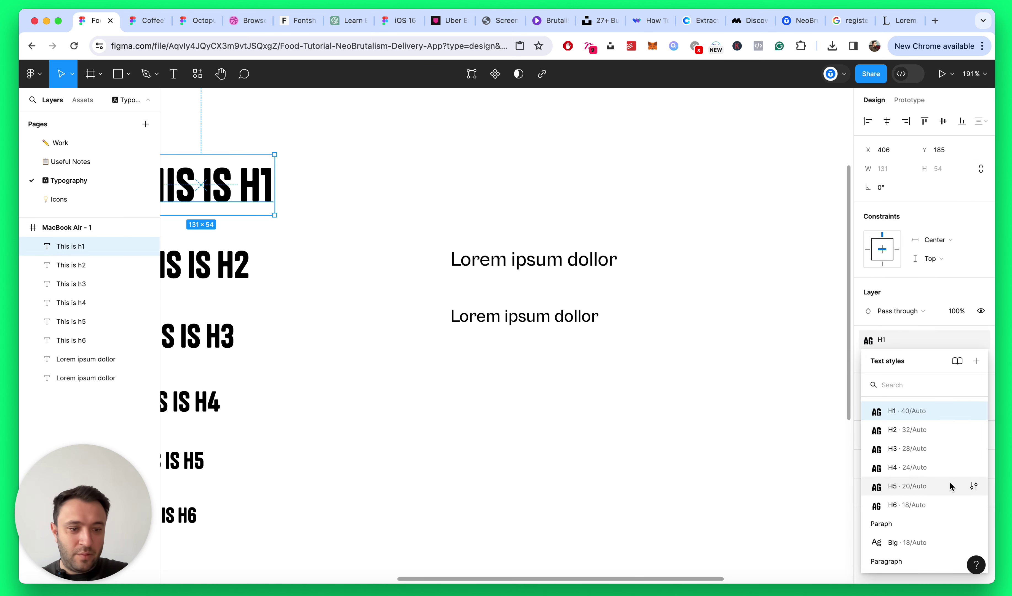
pyautogui.scroll(-5, 950, 485)
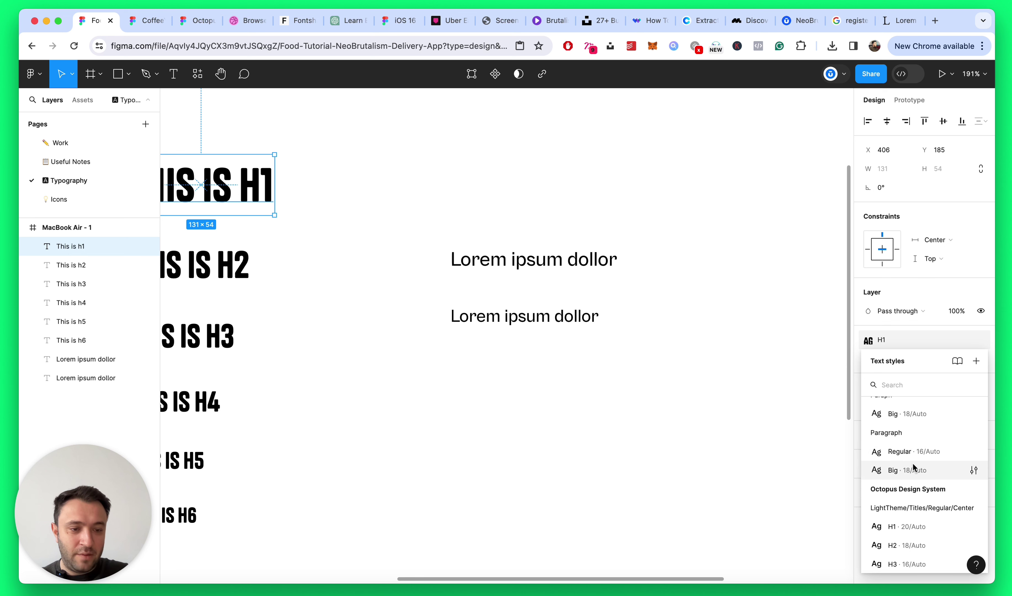
pyautogui.scroll(2, 913, 466)
pyautogui.rightClick(935, 443)
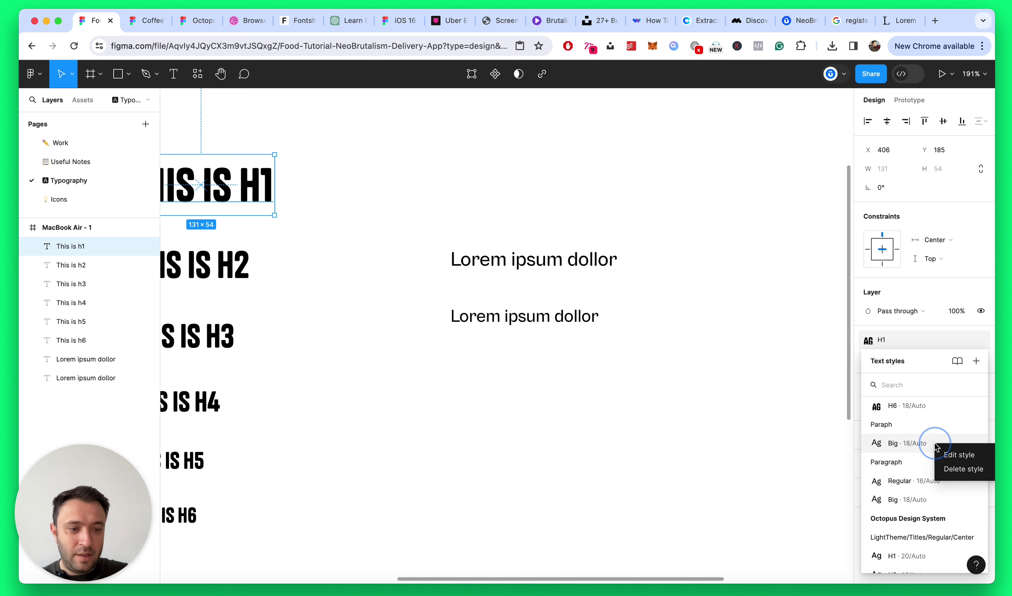
pyautogui.click(954, 467)
pyautogui.click(660, 392)
# Step: Check the upper Lorem ipsum text's assigned style and the list of local heading and paragraph styles
pyautogui.click(566, 262)
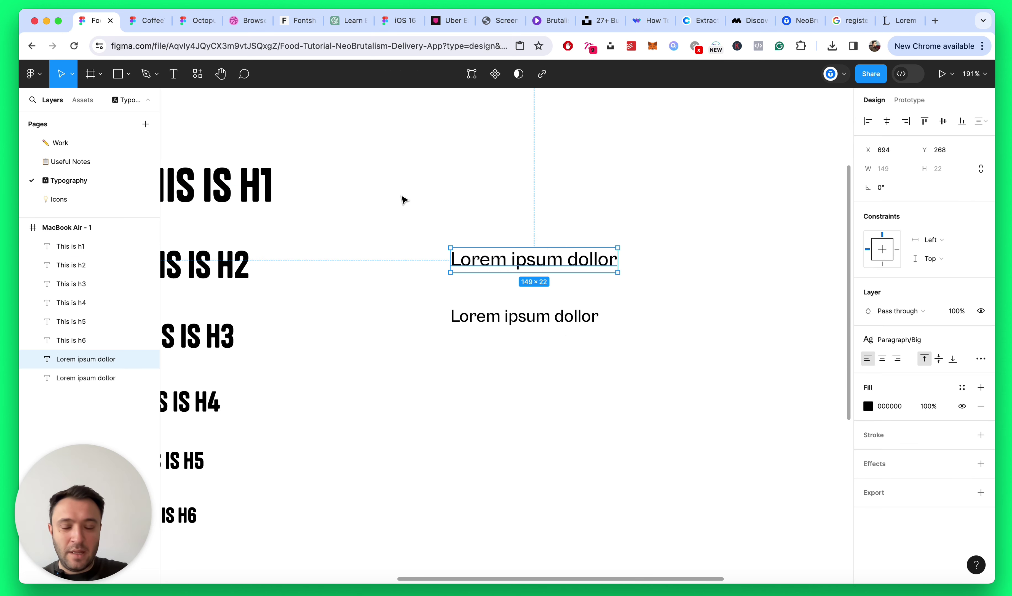
pyautogui.click(403, 200)
pyautogui.hscroll(-4, 406, 197)
pyautogui.click(669, 255)
pyautogui.click(913, 339)
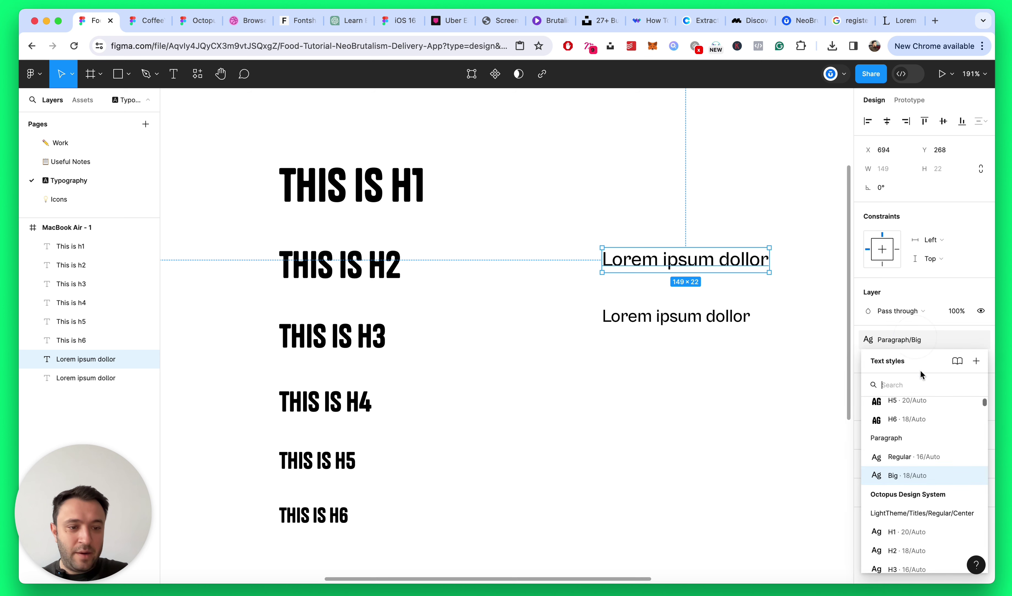
pyautogui.scroll(4, 892, 457)
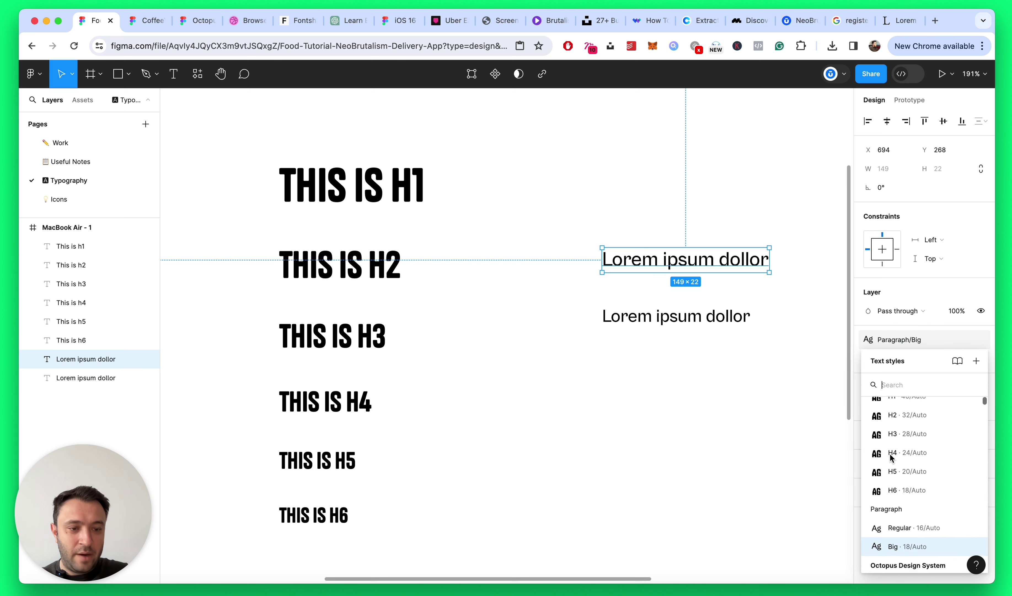
pyautogui.click(632, 284)
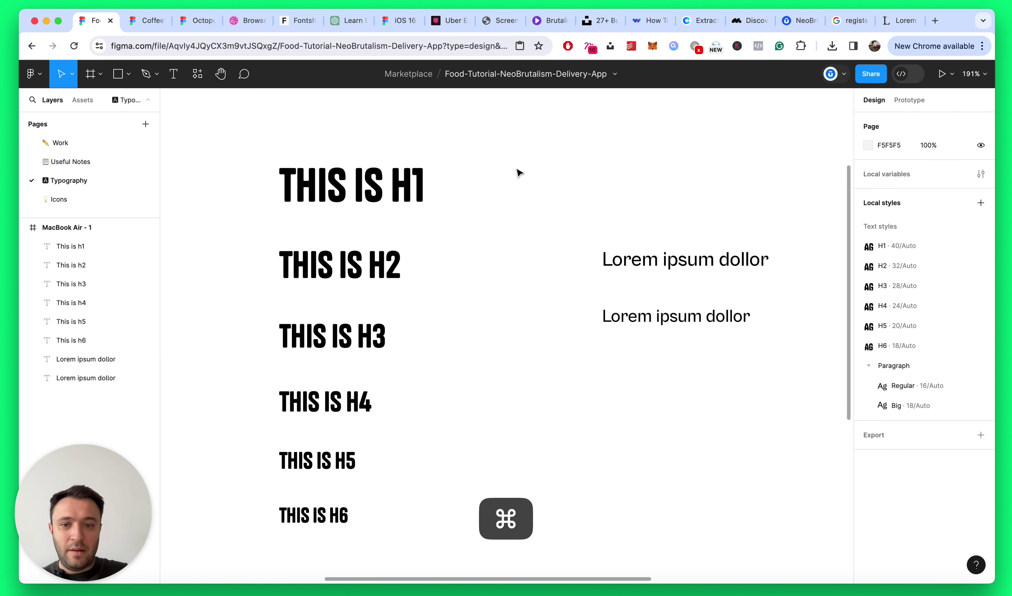
# Step: Review the six heading samples alongside the two paragraph samples on the Typography page and save the file
pyautogui.scroll(-5, 518, 172)
pyautogui.scroll(-3, 409, 163)
pyautogui.moveTo(405, 151); pyautogui.dragTo(491, 389)
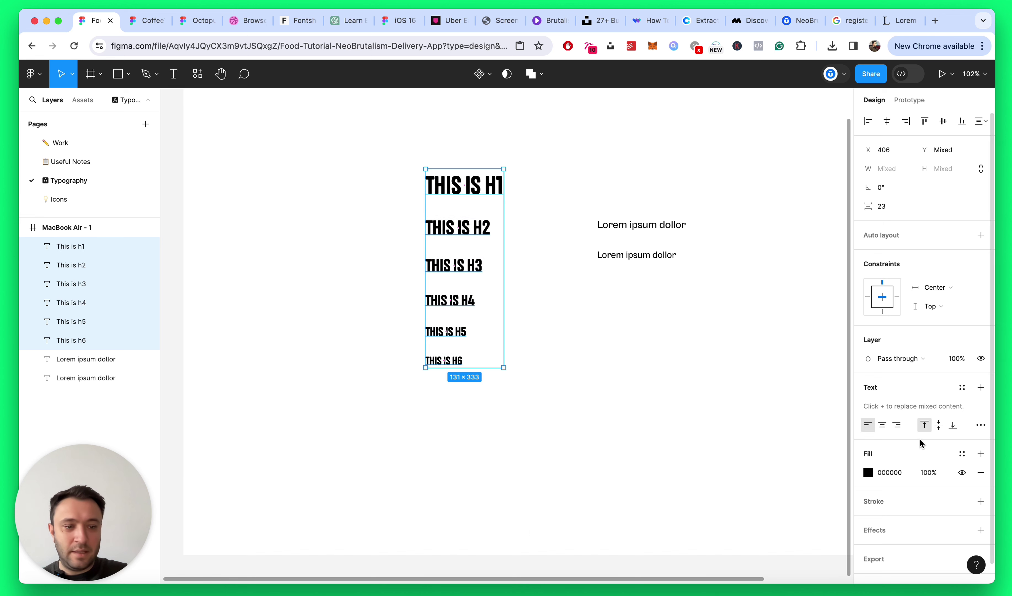
pyautogui.click(604, 310)
pyautogui.press('super+s')
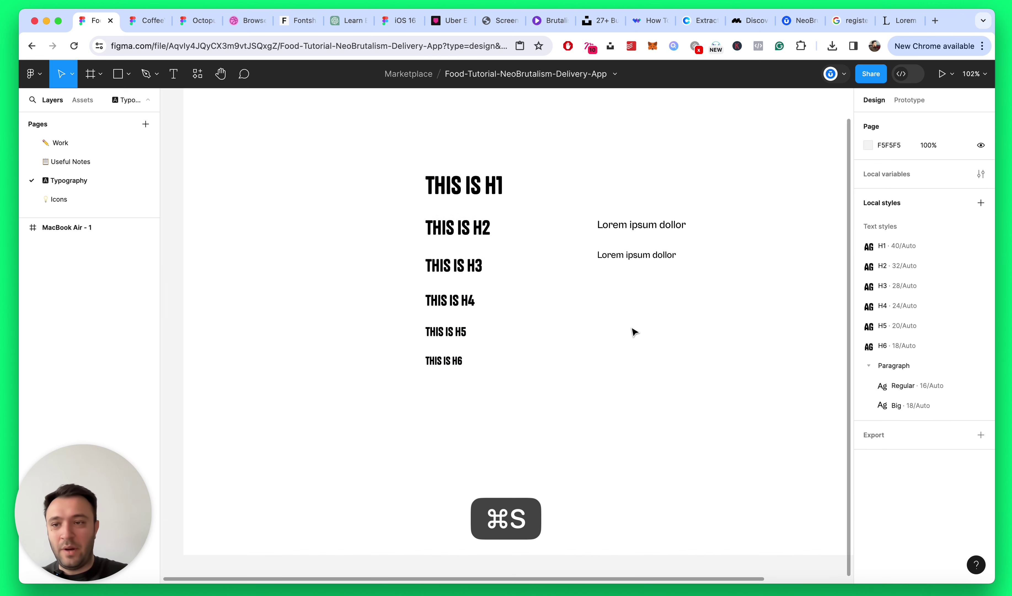
pyautogui.scroll(4, 475, 210)
pyautogui.scroll(-4, 663, 230)
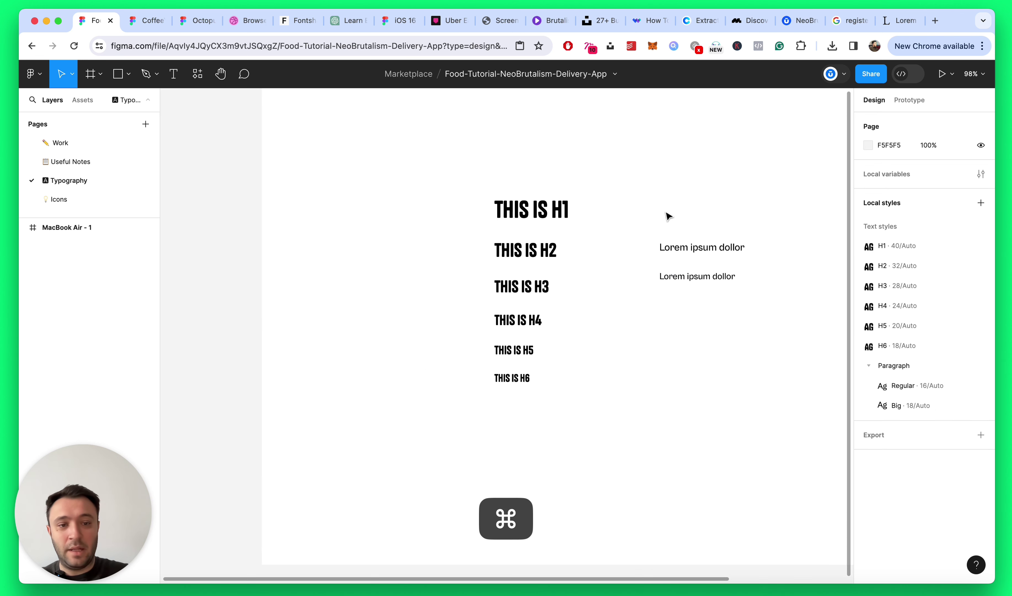
pyautogui.moveTo(669, 214); pyautogui.dragTo(730, 315)
pyautogui.click(730, 316)
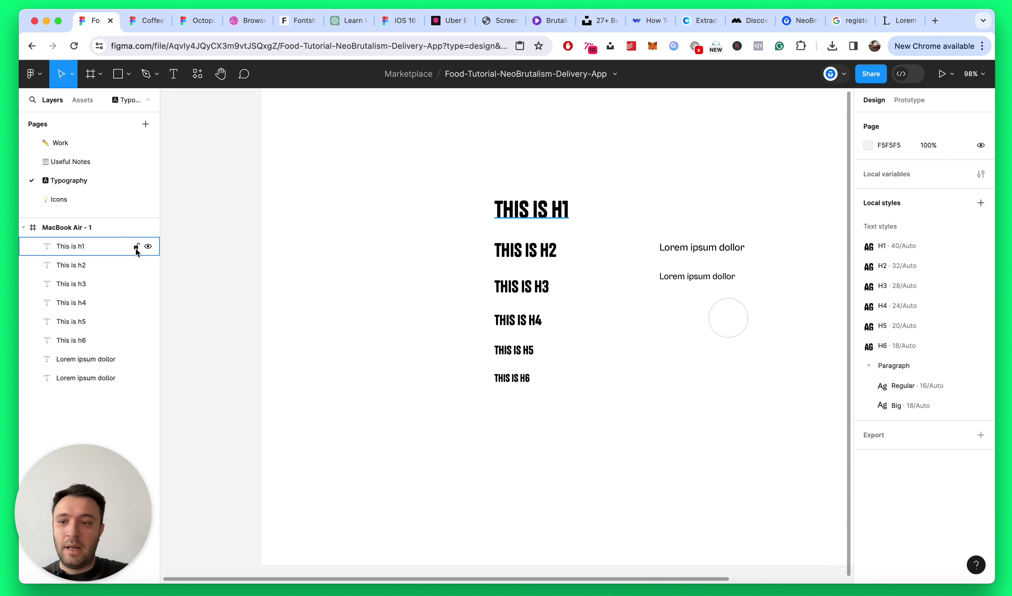
# Step: Apply the H1 text style to the "Your Food, Your Rules" headline on the Work page's splash screen
pyautogui.click(66, 151)
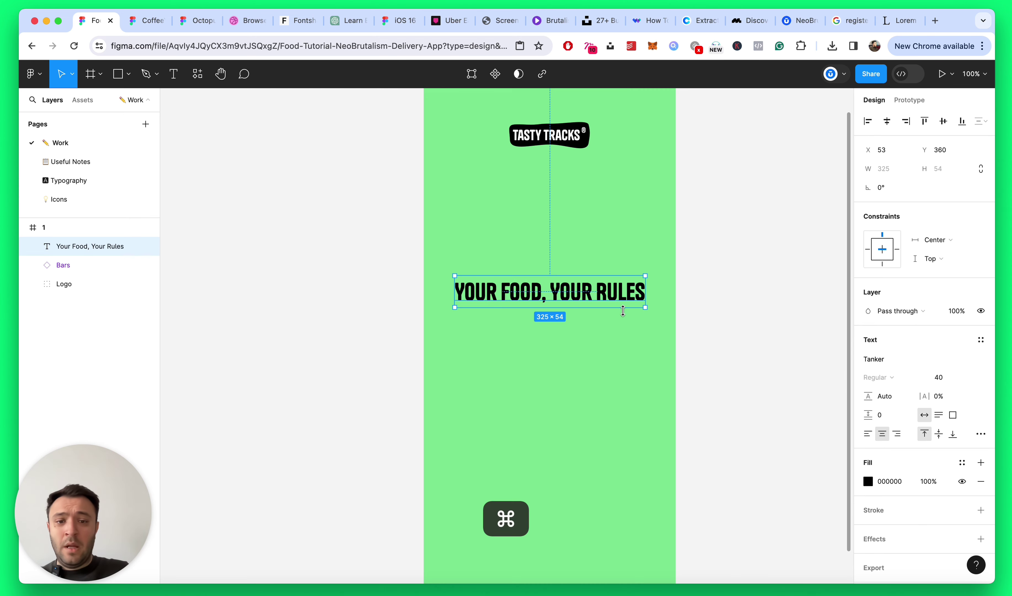
pyautogui.scroll(-3, 639, 328)
pyautogui.scroll(5, 676, 338)
pyautogui.click(688, 339)
pyautogui.press('super+z')
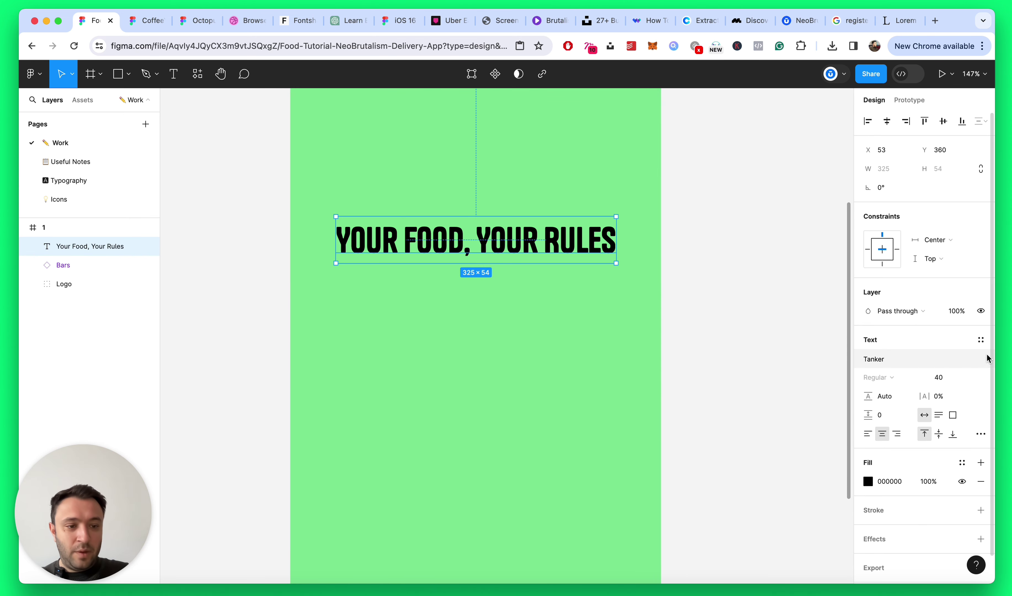
pyautogui.click(981, 339)
pyautogui.click(909, 410)
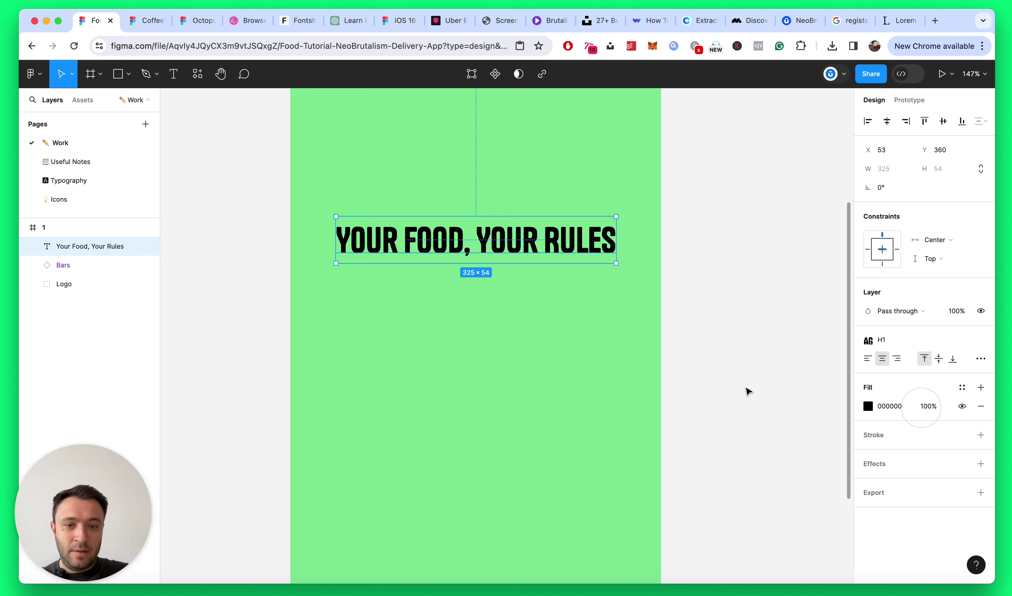
pyautogui.click(732, 372)
# Step: Duplicate the splash headline below itself at about Y 453 and apply the Paragraph/Big text style to the copy
pyautogui.press('alt')
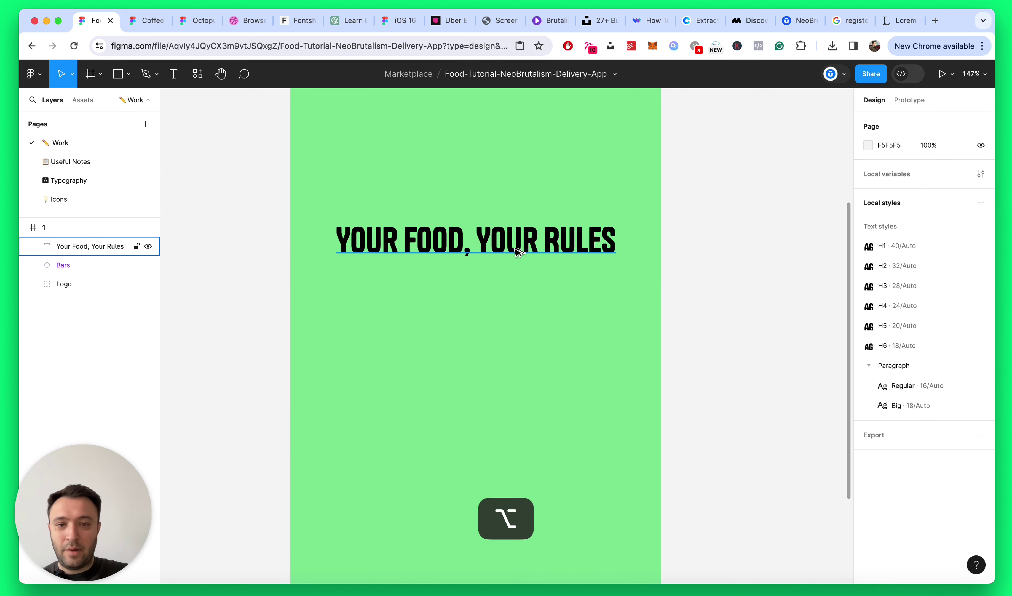
pyautogui.moveTo(518, 251); pyautogui.dragTo(518, 333)
pyautogui.click(926, 341)
pyautogui.scroll(-5, 913, 434)
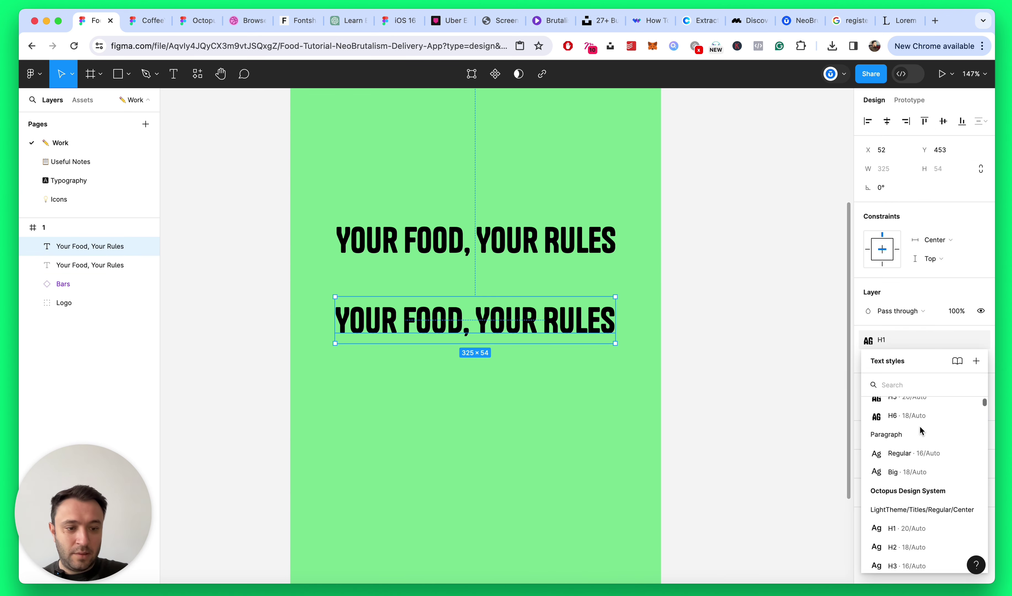
pyautogui.click(912, 434)
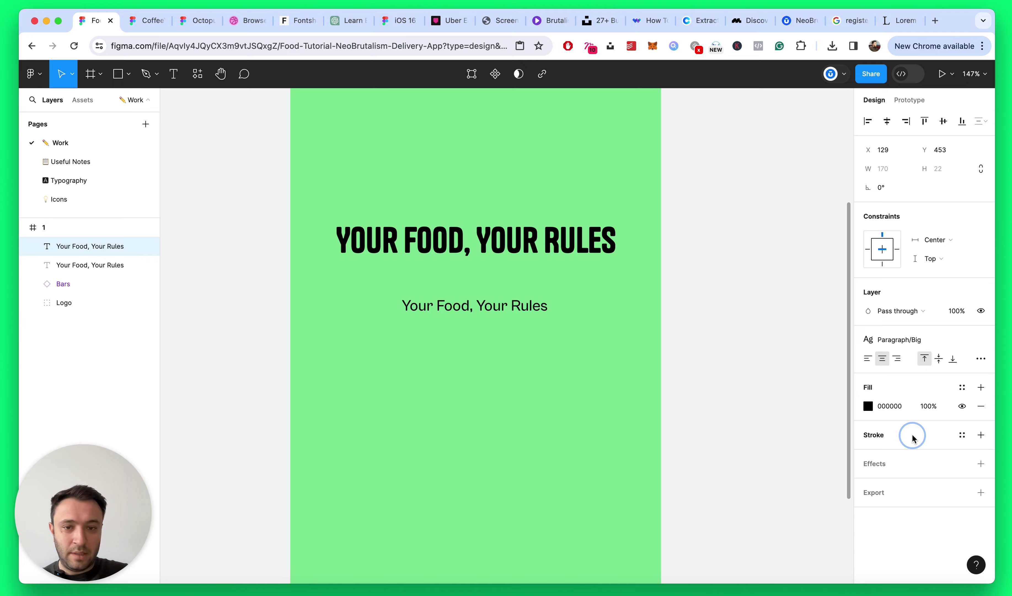
pyautogui.click(662, 369)
# Step: Replace the duplicated text with the first sentence of "What is Lorem Ipsum?" copied from lipsum.com in the browser
pyautogui.click(901, 21)
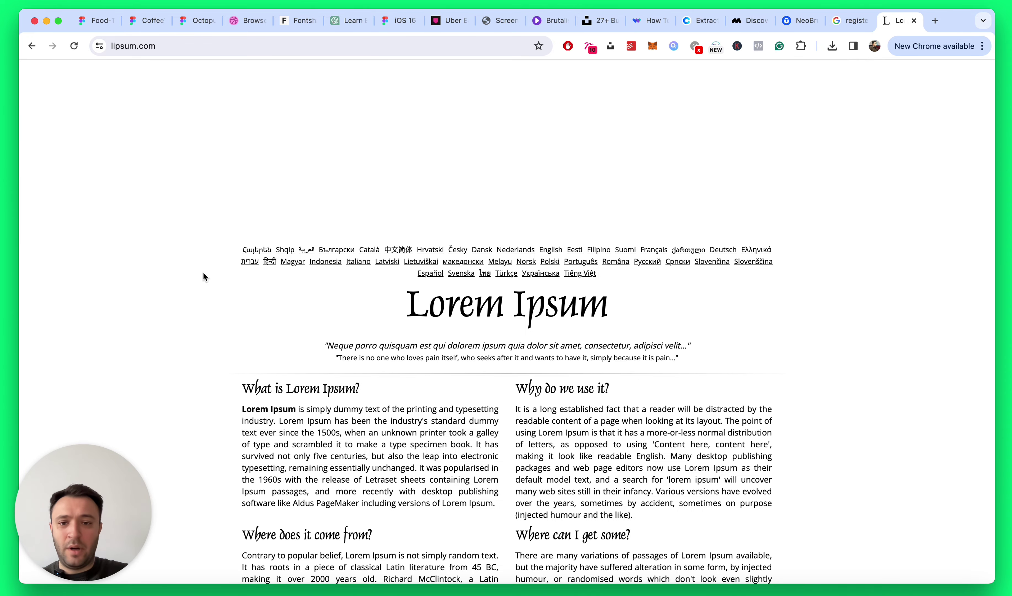
pyautogui.moveTo(237, 331)
pyautogui.mouseDown()
pyautogui.moveTo(271, 340)
pyautogui.moveTo(252, 335)
pyautogui.mouseUp()
pyautogui.click(274, 341)
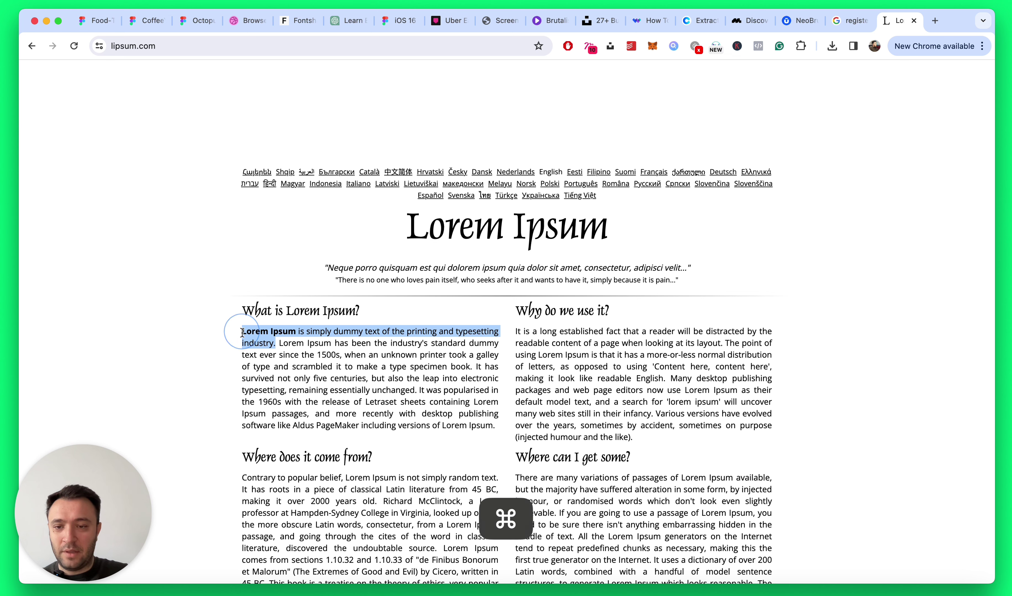
pyautogui.press('super+c')
pyautogui.click(94, 21)
pyautogui.click(464, 304)
pyautogui.press('super+v')
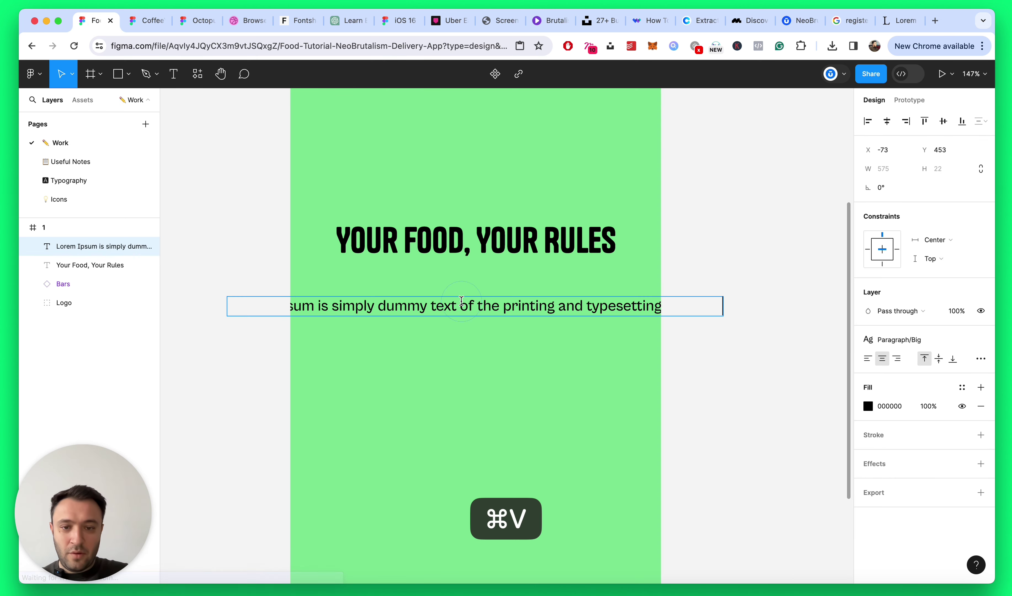
# Step: Break the splash paragraph onto a second line before "of the printing" and move it up under the headline to about Y 422
pyautogui.press('Return')
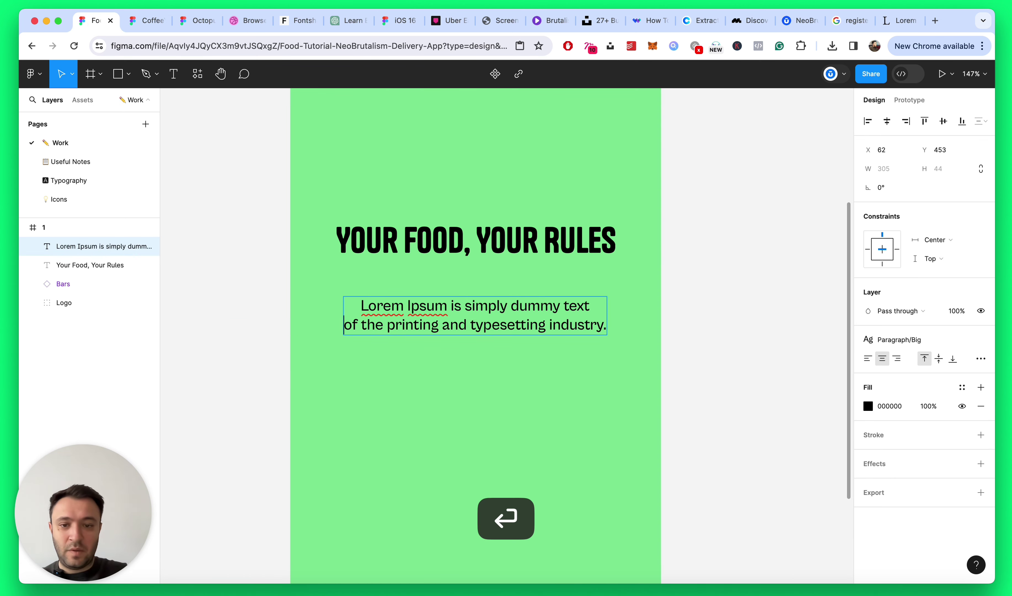
pyautogui.press('Escape')
pyautogui.moveTo(521, 327); pyautogui.dragTo(520, 299)
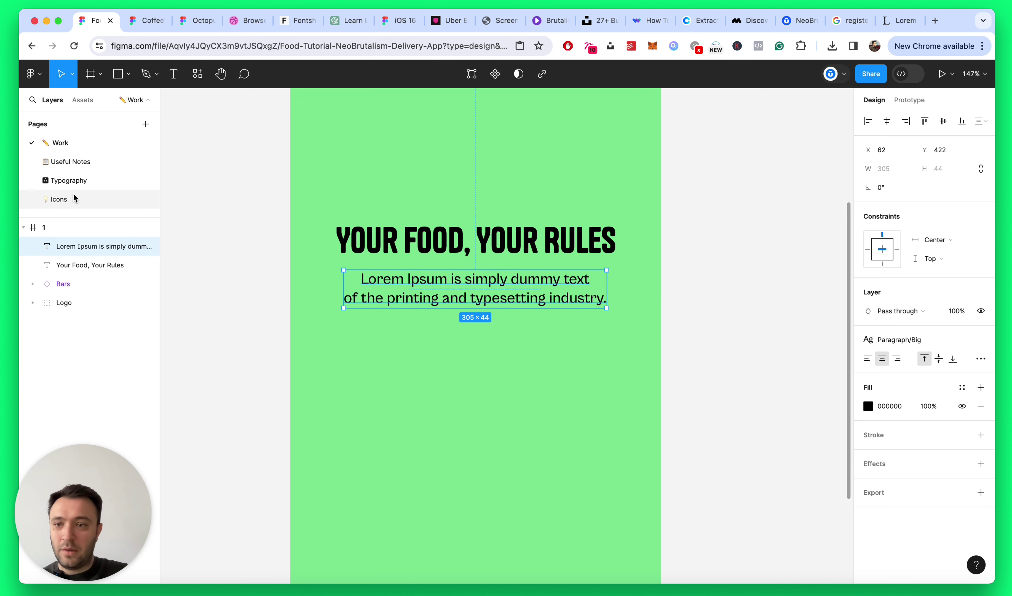
# Step: Set the Paragraph/Big text style's line height to 24 on the Typography page
pyautogui.click(69, 180)
pyautogui.click(704, 245)
pyautogui.scroll(5, 815, 280)
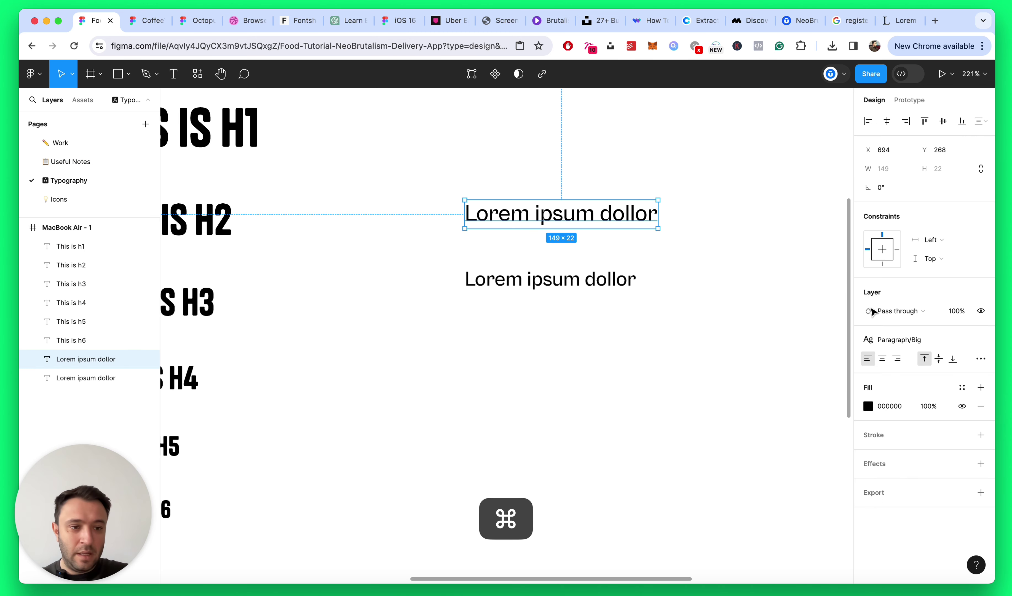
pyautogui.click(931, 339)
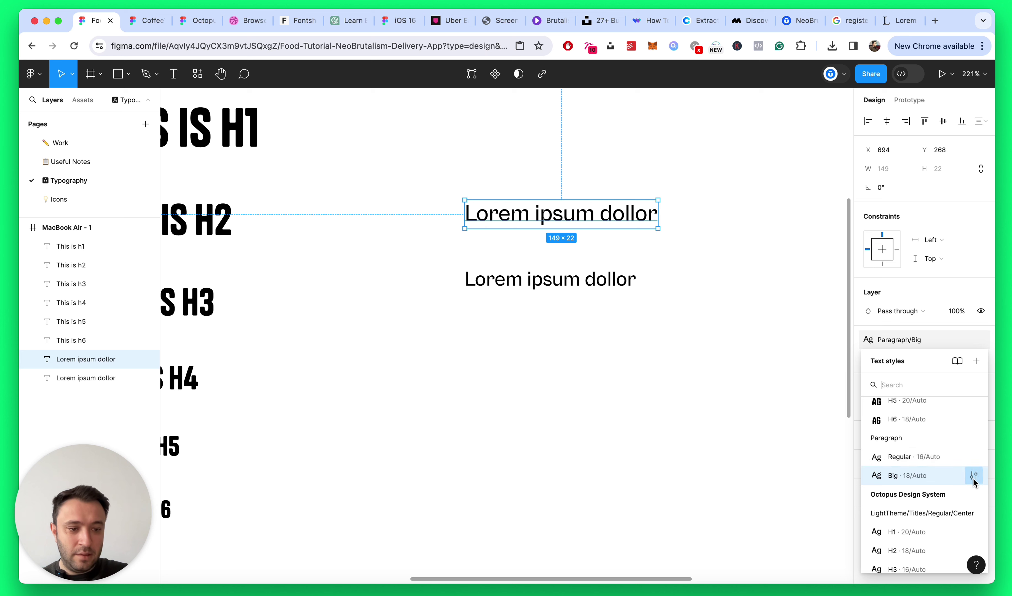
pyautogui.click(974, 475)
pyautogui.click(722, 541)
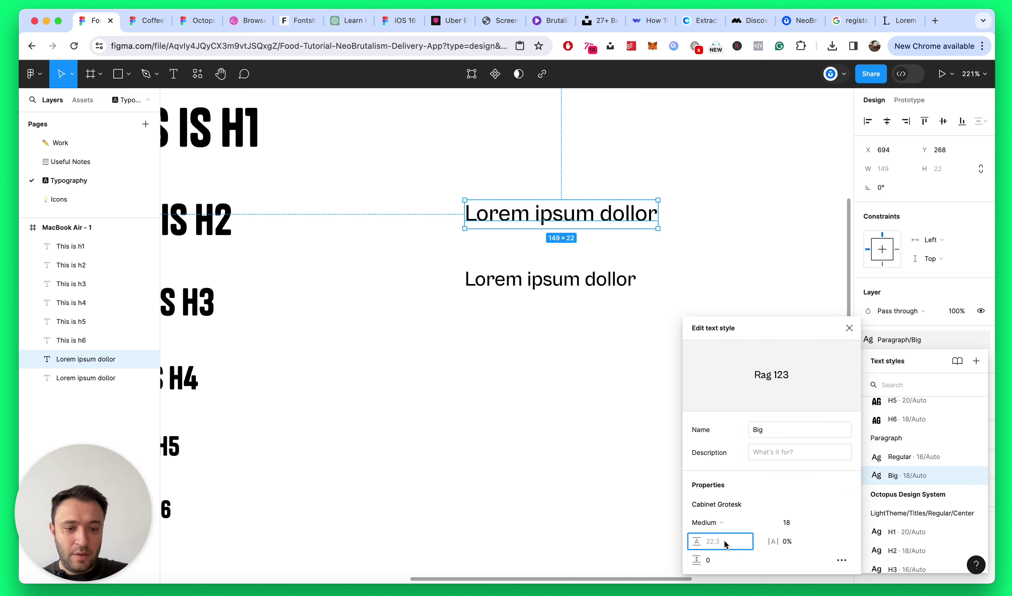
pyautogui.write('2')
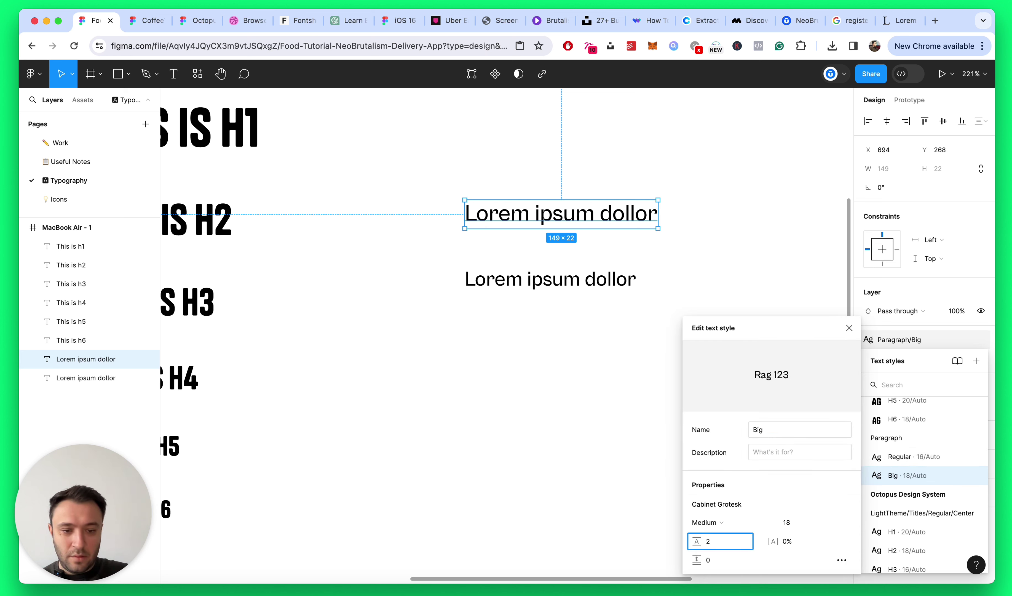
pyautogui.write('4')
pyautogui.press('Return')
pyautogui.click(622, 406)
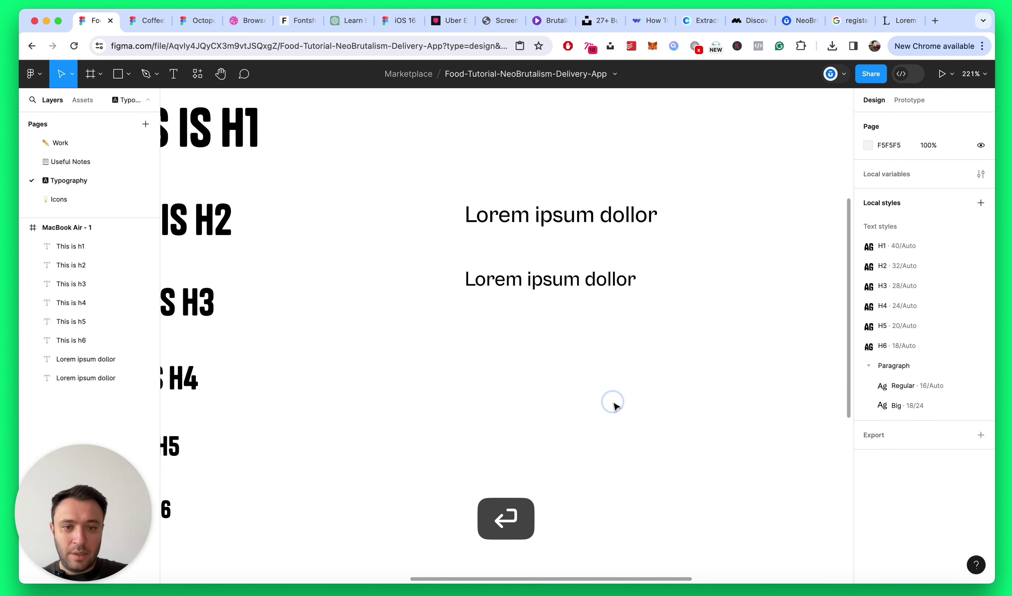
# Step: Set the line height of the Paragraph/Regular text style to 22
pyautogui.click(594, 290)
pyautogui.click(922, 338)
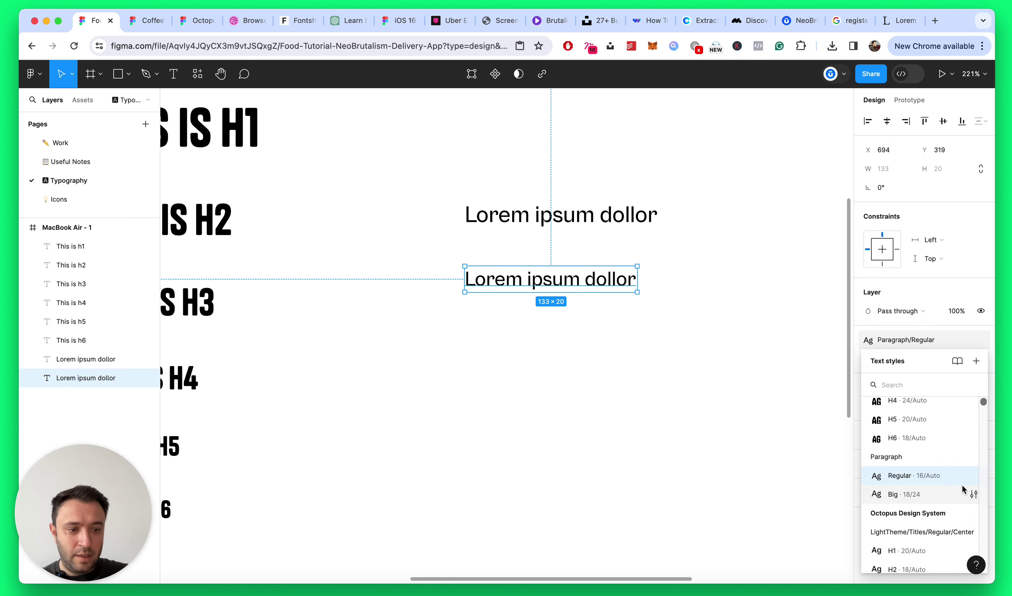
pyautogui.click(974, 475)
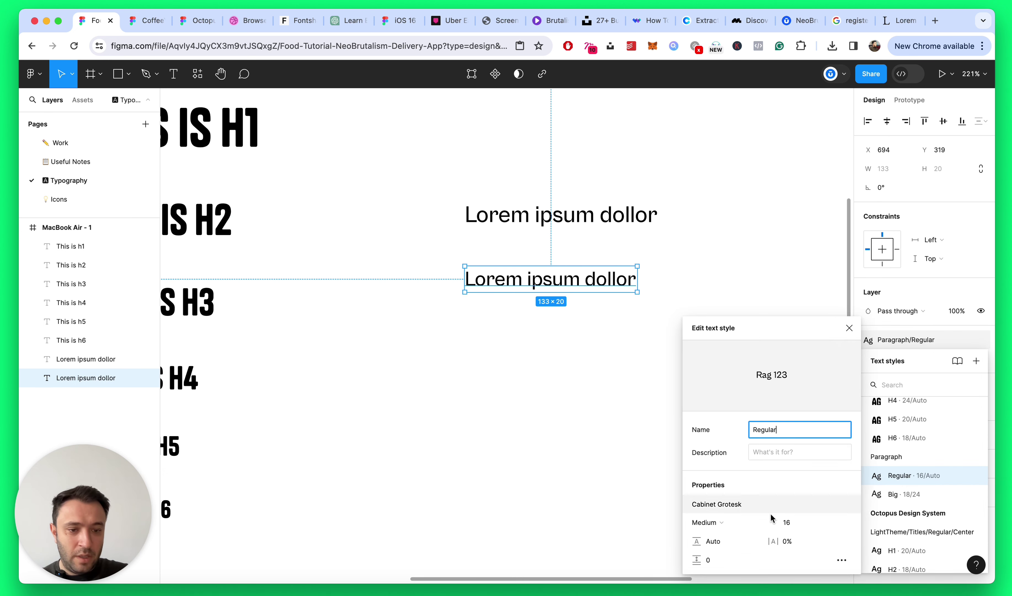
pyautogui.click(727, 542)
pyautogui.write('22')
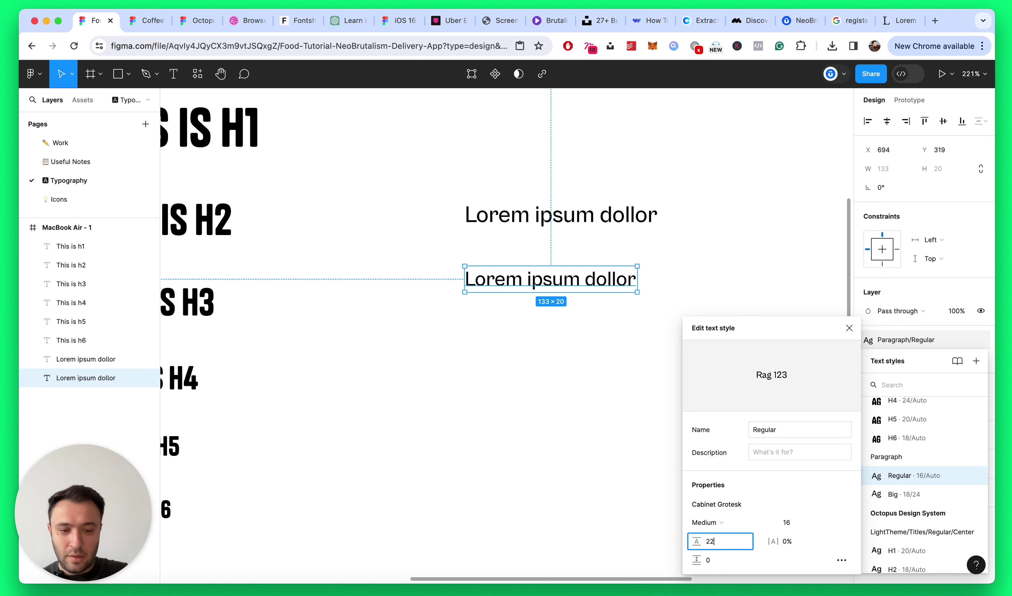
pyautogui.press('Return')
pyautogui.click(850, 328)
pyautogui.click(793, 309)
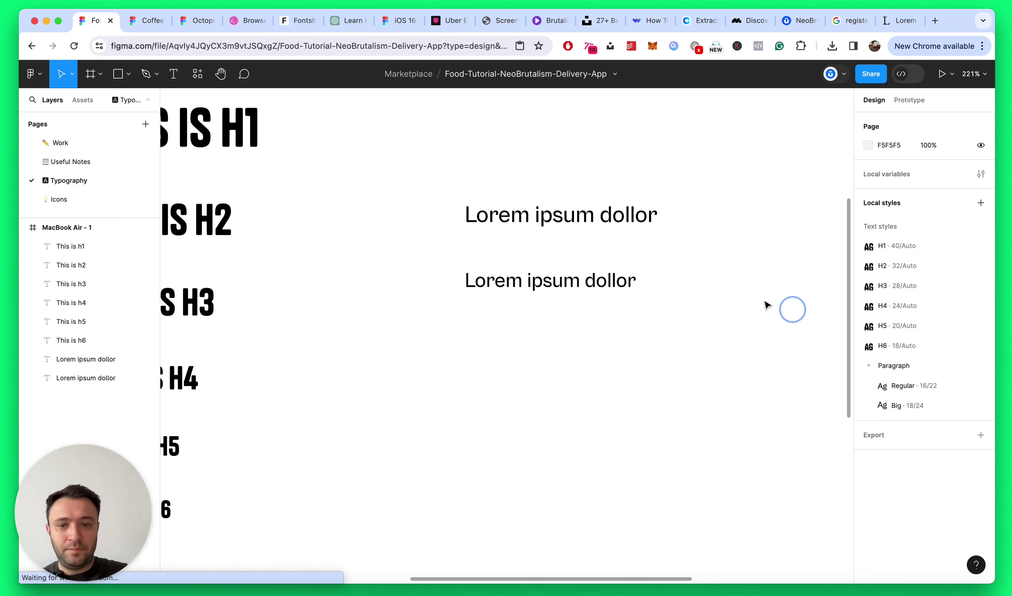
# Step: Set the line height of the Paragraph/Big text style to 28 from the splash paragraph on the Work page
pyautogui.press('super+s')
pyautogui.click(69, 145)
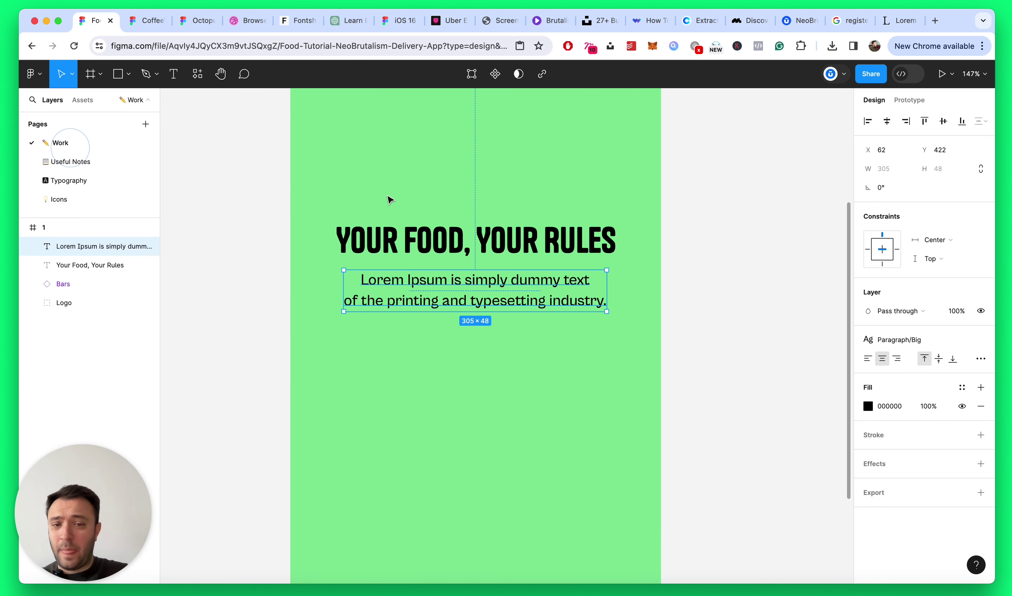
pyautogui.click(589, 336)
pyautogui.scroll(3, 415, 359)
pyautogui.click(499, 283)
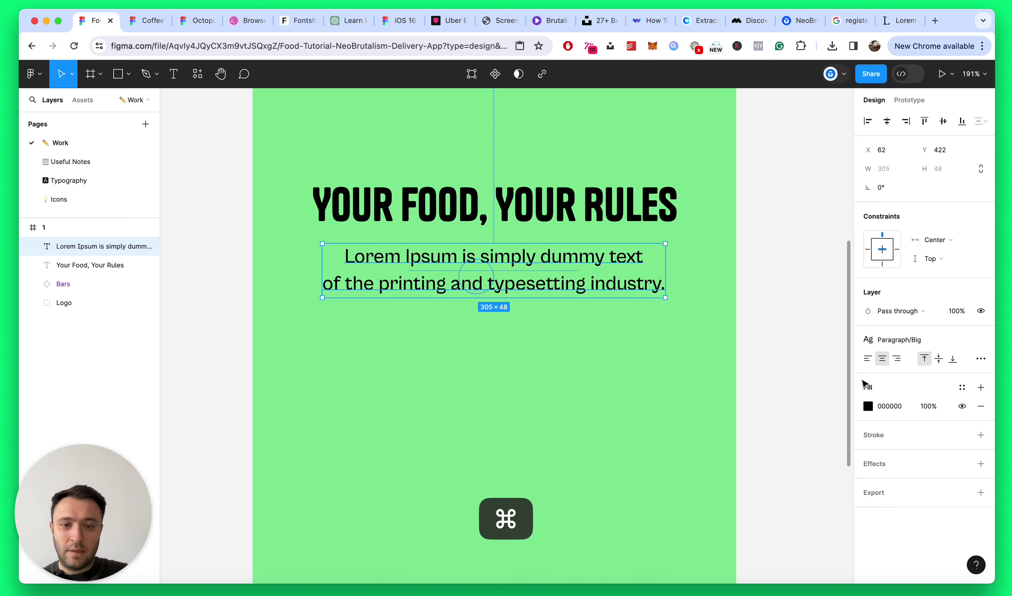
pyautogui.click(940, 343)
pyautogui.click(974, 475)
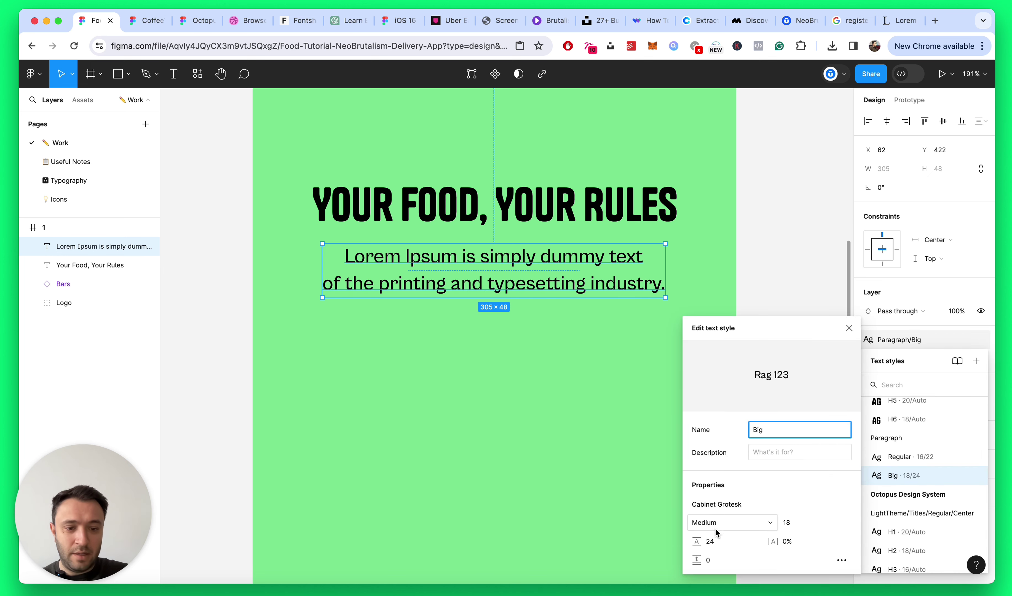
pyautogui.click(712, 541)
pyautogui.press('Up')
pyautogui.press('Up')
pyautogui.press('Up')
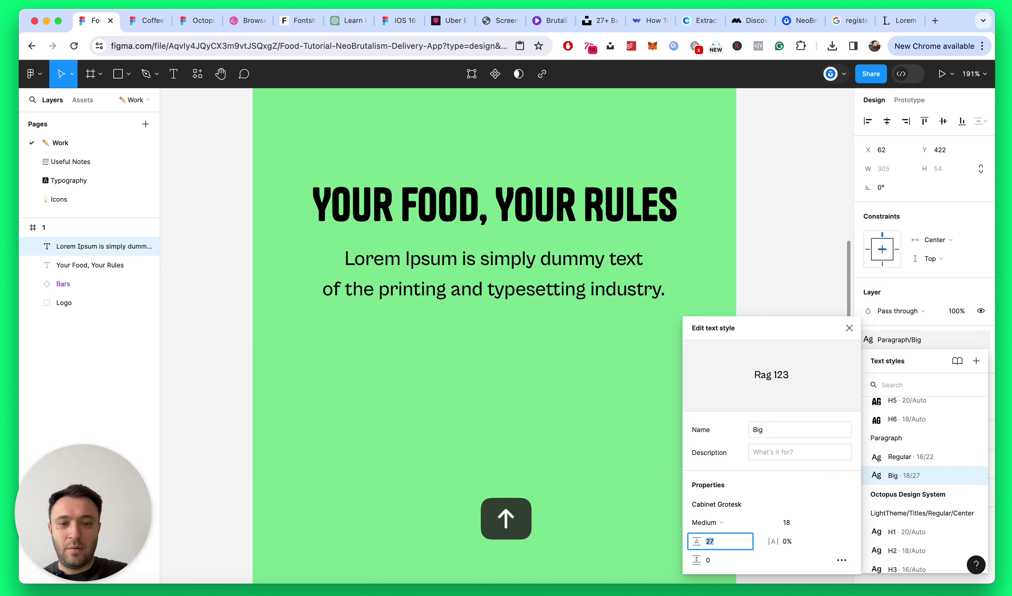
pyautogui.press('Up')
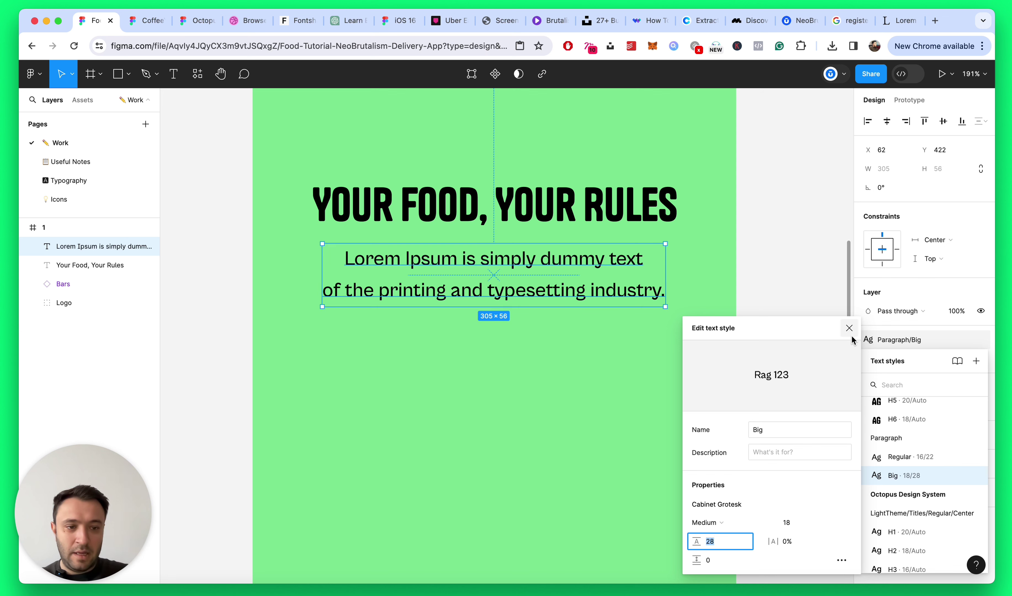
pyautogui.click(849, 328)
pyautogui.click(597, 355)
# Step: Move the splash headline and paragraph down together to about Y 437 and send both behind the status bar and logo layers
pyautogui.scroll(-10, 596, 354)
pyautogui.scroll(12, 598, 357)
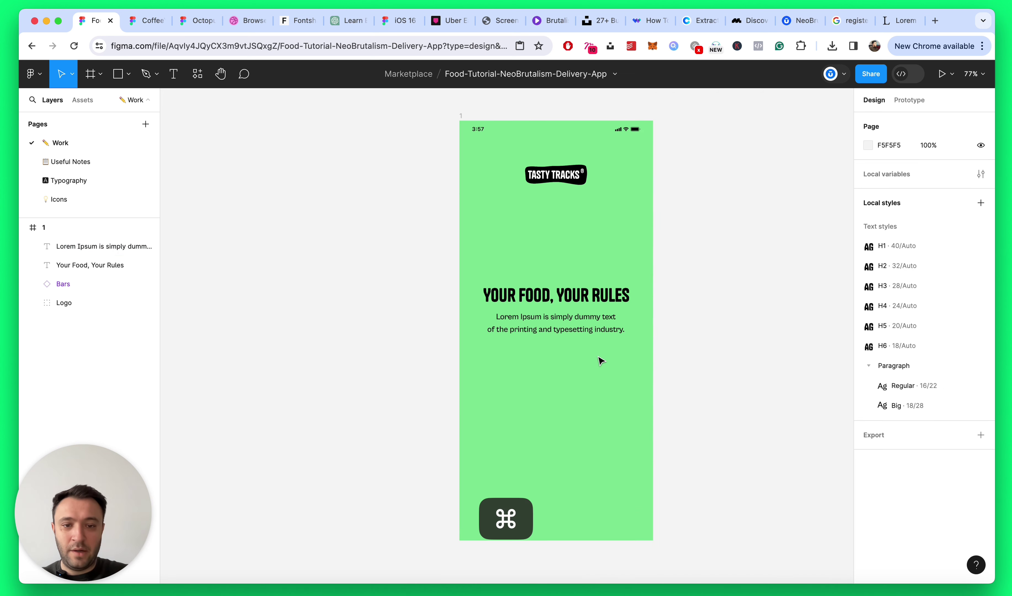
pyautogui.click(531, 239)
pyautogui.click(800, 363)
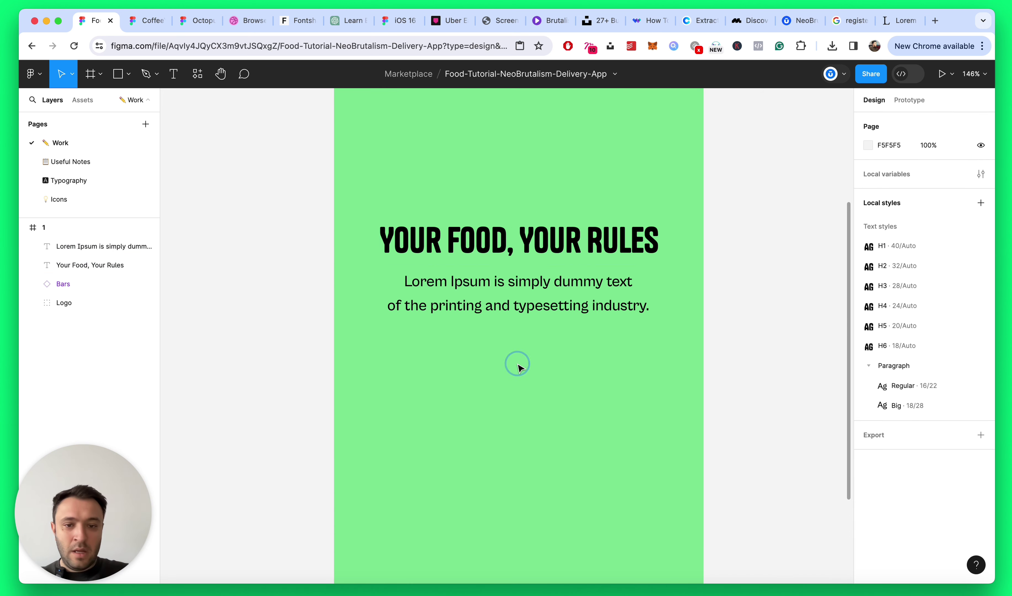
pyautogui.scroll(-5, 518, 363)
pyautogui.scroll(-3, 520, 368)
pyautogui.moveTo(466, 195); pyautogui.dragTo(544, 320)
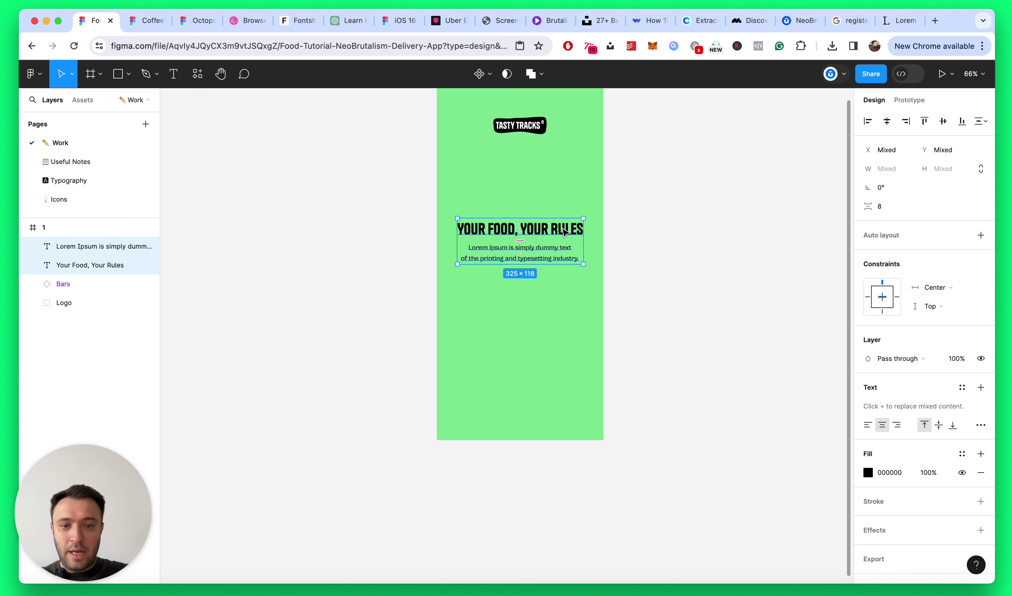
pyautogui.moveTo(562, 230); pyautogui.dragTo(565, 262)
pyautogui.press('super+bracketleft')
pyautogui.press('super+bracketleft')
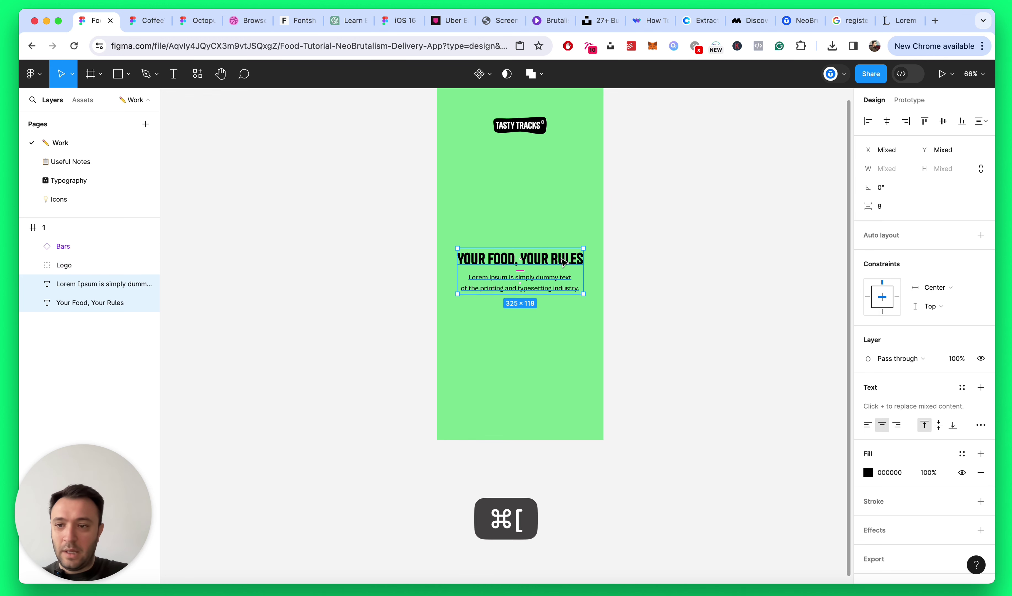
# Step: Wrap the headline and paragraph in a vertical auto layout frame named Content
pyautogui.scroll(3, 557, 282)
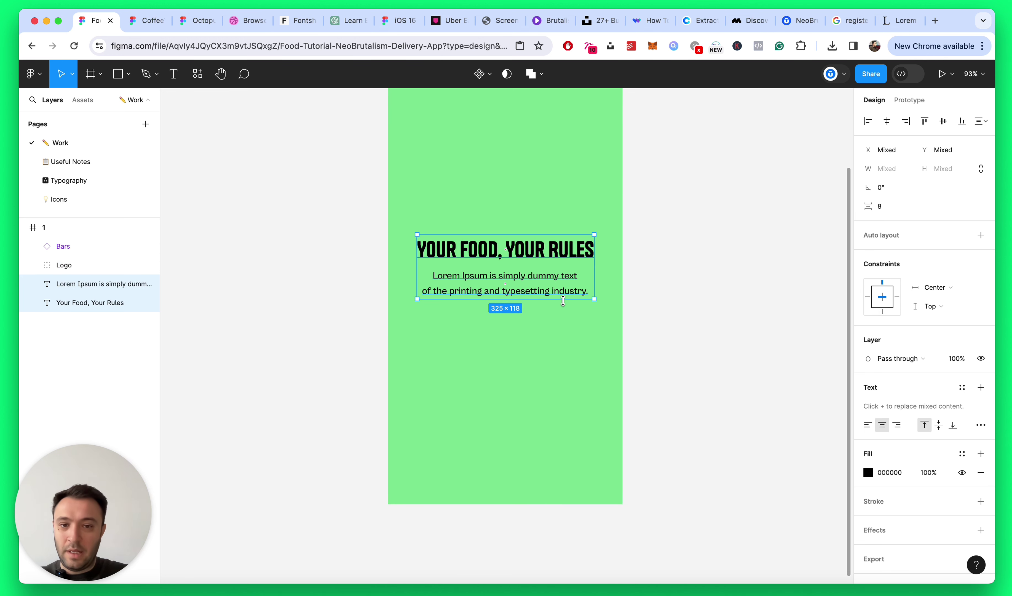
pyautogui.click(434, 219)
pyautogui.moveTo(420, 197); pyautogui.dragTo(530, 340)
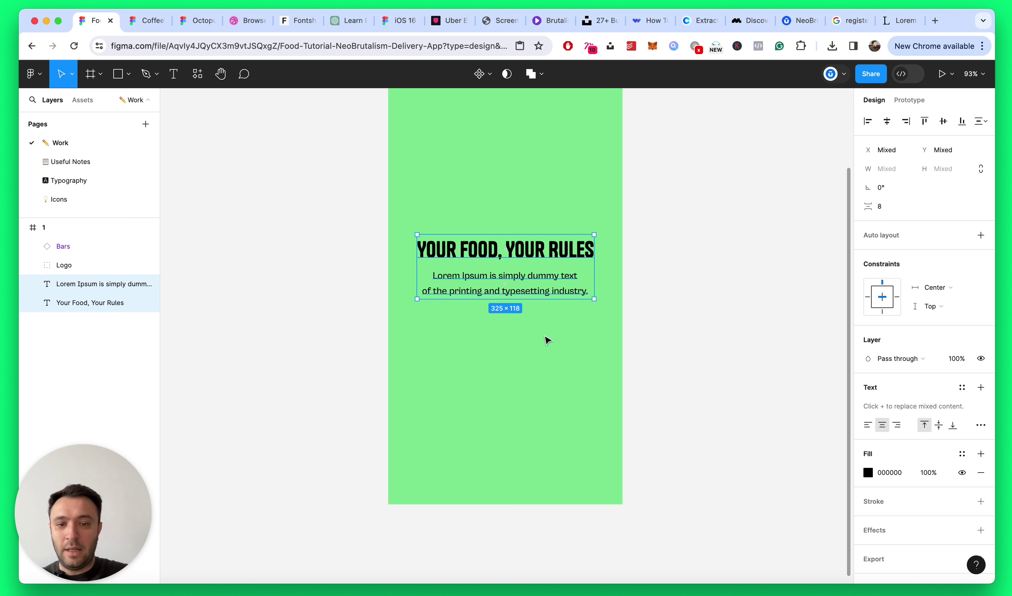
pyautogui.hotkey('shift', 'a')
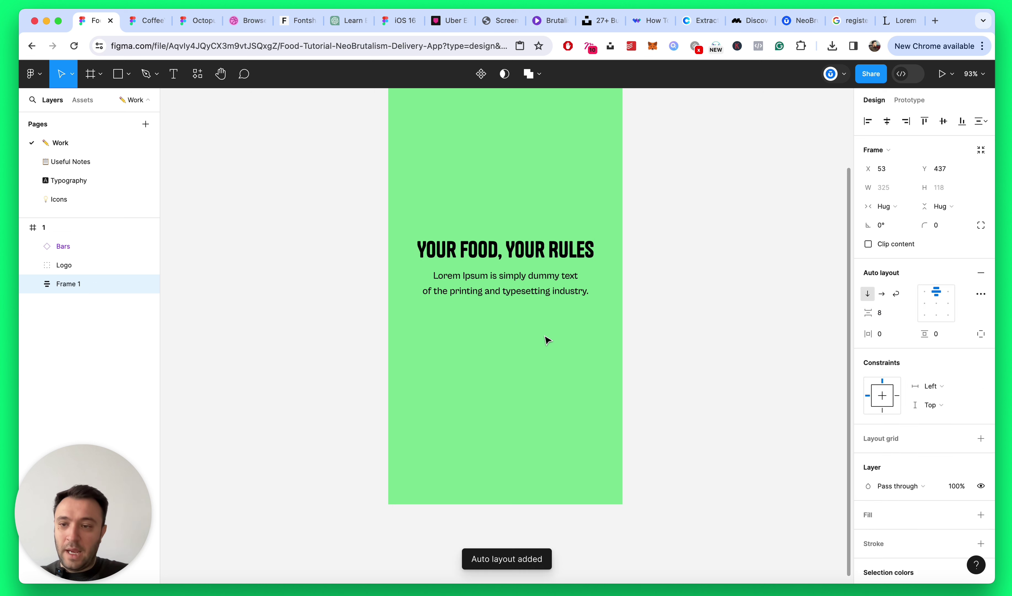
pyautogui.doubleClick(70, 287)
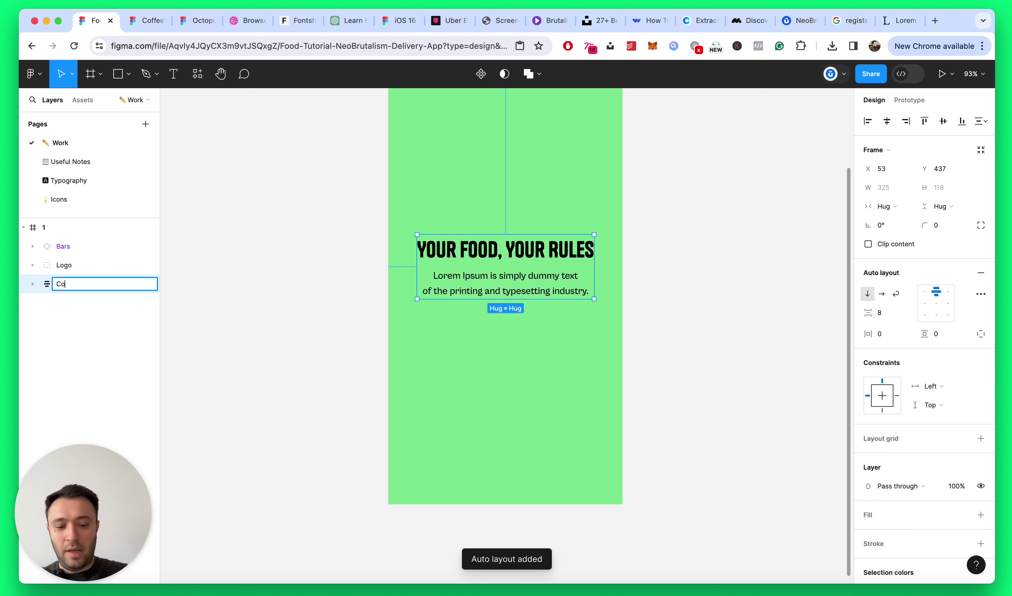
pyautogui.write('Content')
pyautogui.press('Return')
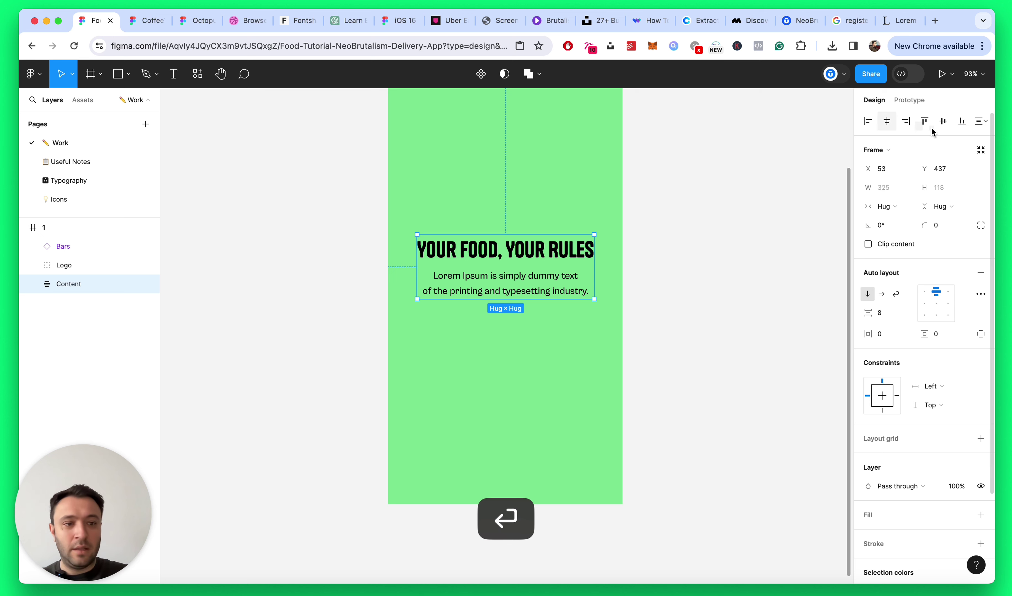
# Step: Give the Content frame a fixed width of 350 and centre it horizontally on the splash screen
pyautogui.click(899, 213)
pyautogui.click(899, 199)
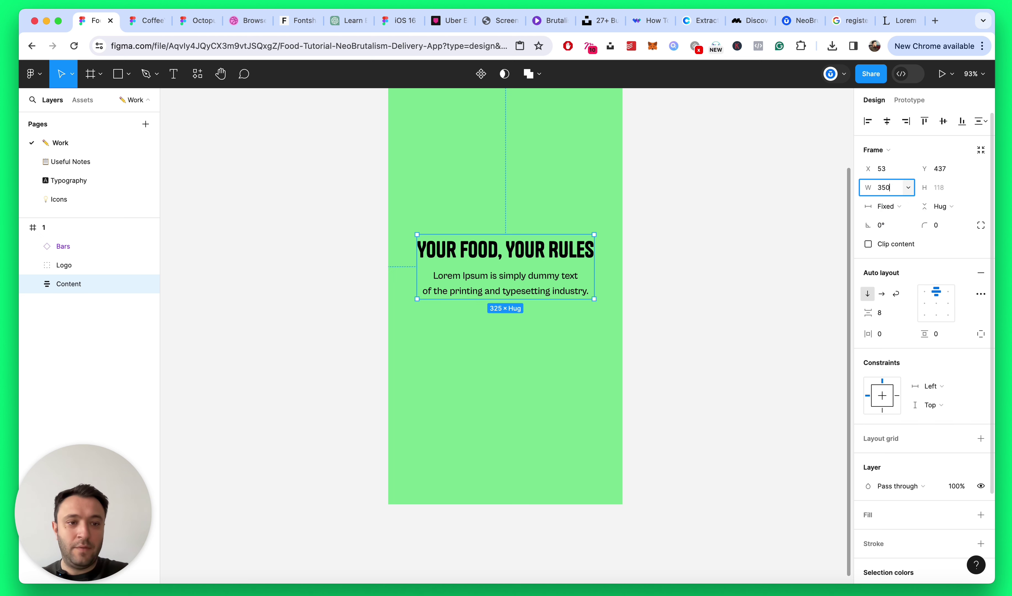
pyautogui.write('350')
pyautogui.press('Return')
pyautogui.click(887, 121)
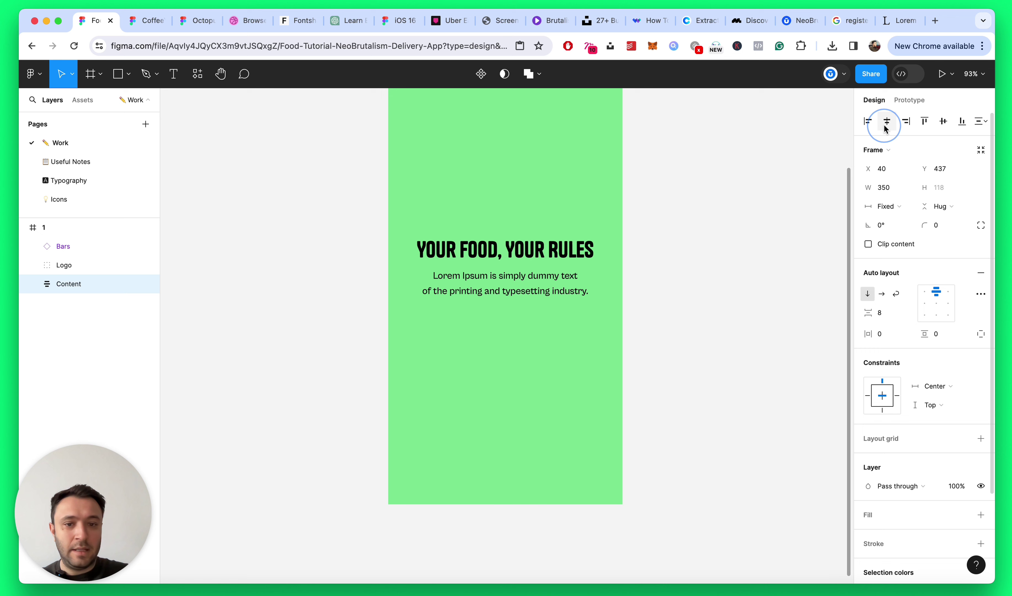
# Step: Make the headline and paragraph inside Content fill the container's width and save the file
pyautogui.click(695, 265)
pyautogui.scroll(5, 474, 272)
pyautogui.keyDown('super'); pyautogui.click(512, 244); pyautogui.keyUp('super')
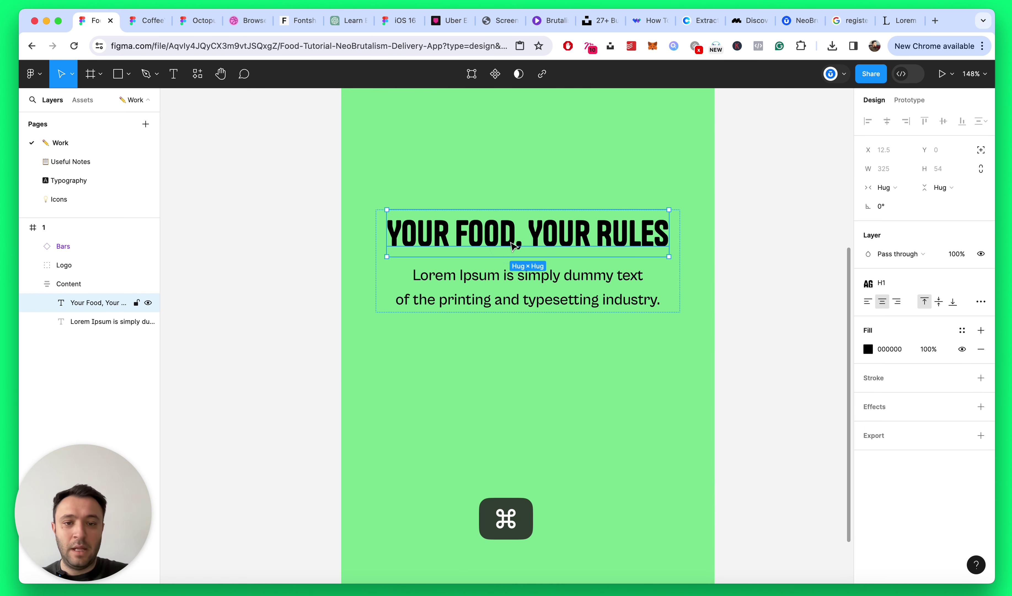
pyautogui.keyDown('shift'); pyautogui.keyDown('super'); pyautogui.click(525, 271); pyautogui.keyUp('super'); pyautogui.keyUp('shift')
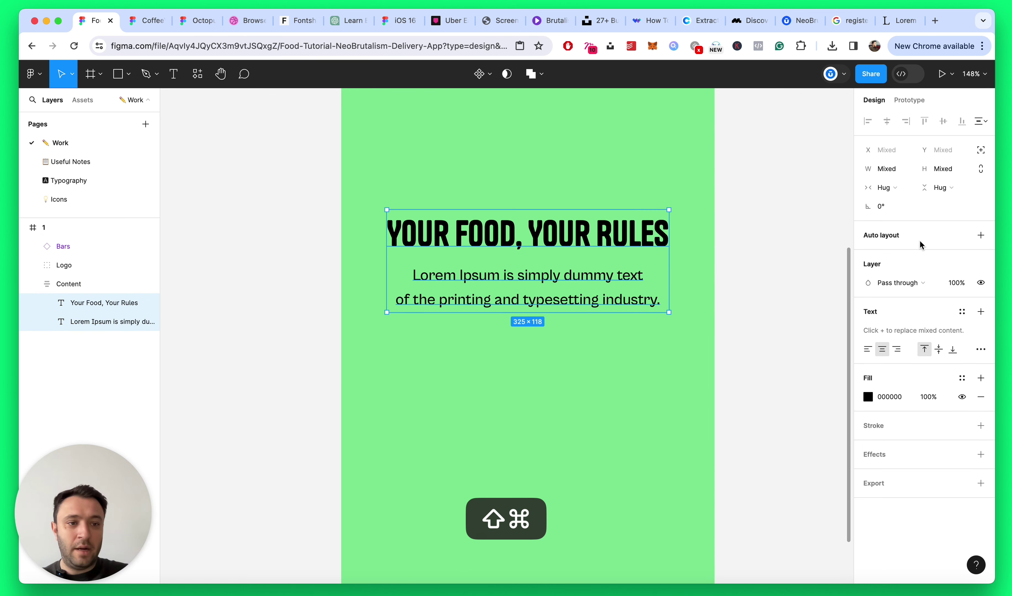
pyautogui.click(886, 187)
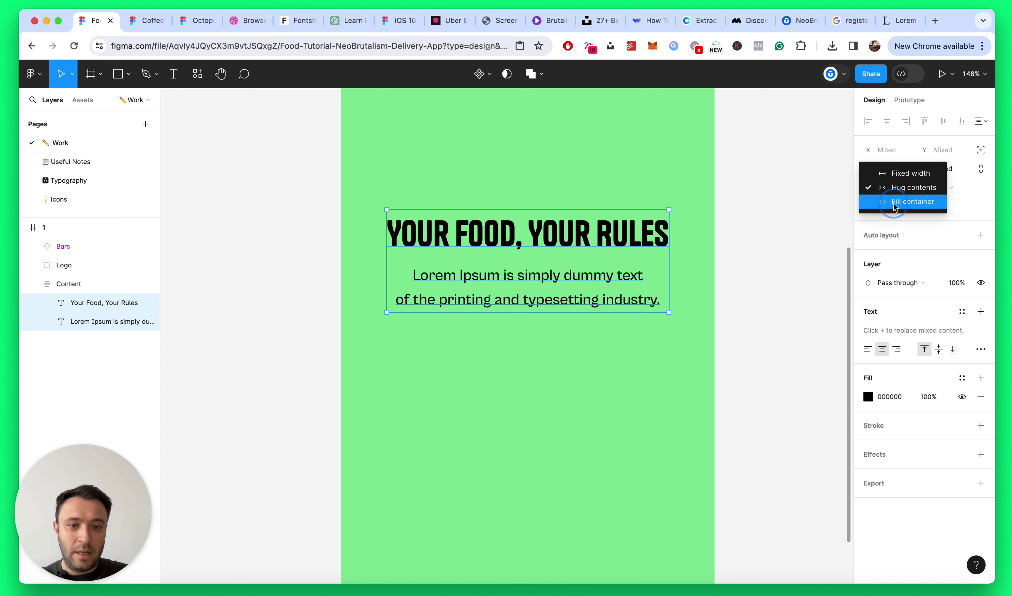
pyautogui.click(893, 203)
pyautogui.click(741, 354)
pyautogui.scroll(-5, 626, 355)
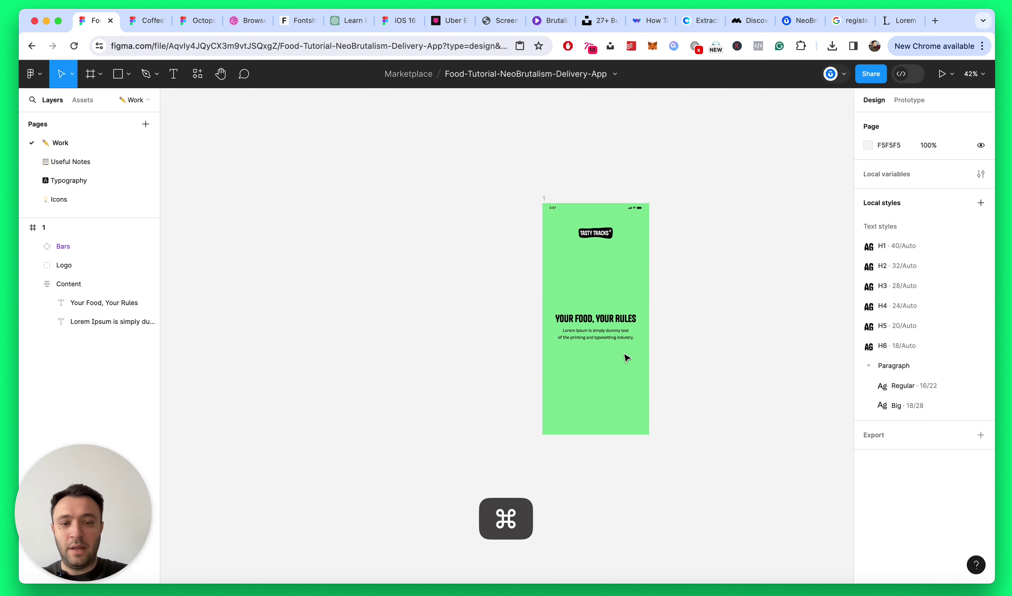
pyautogui.press('super+s')
# Step: Draw a small circle below the splash paragraph and set its size to 8 × 8
pyautogui.scroll(5, 615, 358)
pyautogui.scroll(-2, 536, 351)
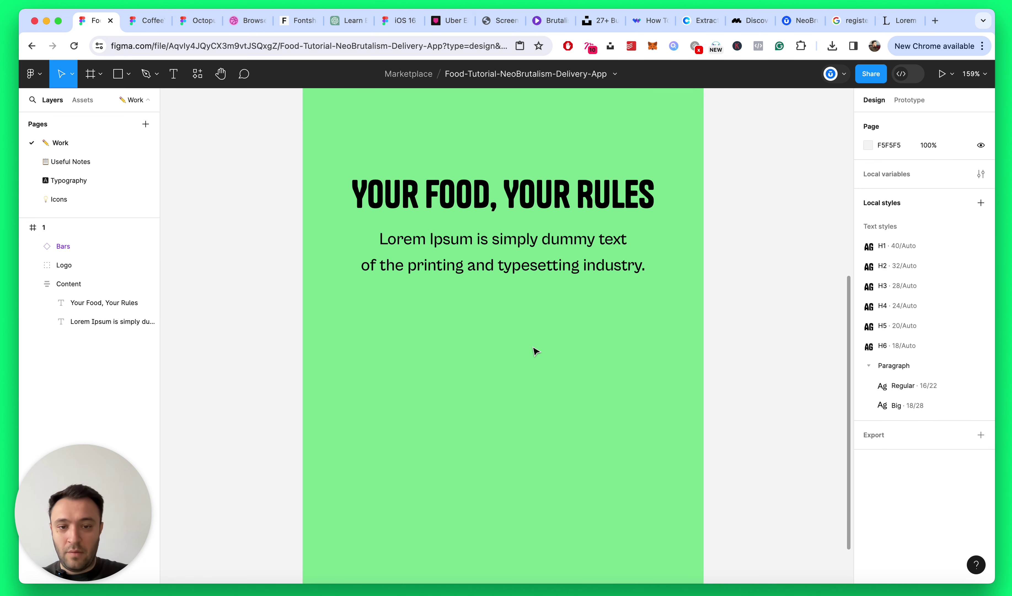
pyautogui.press('o')
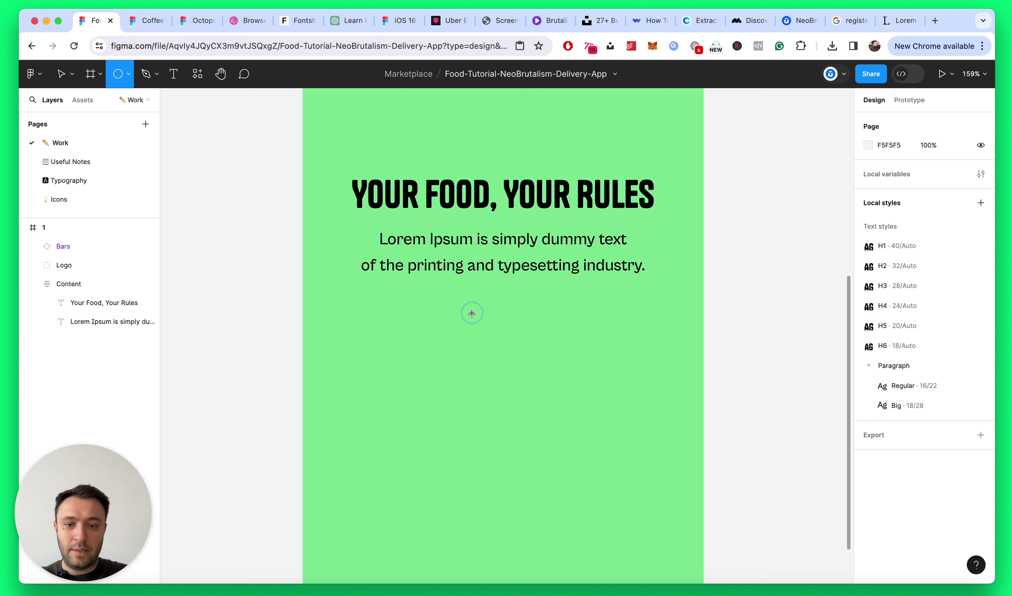
pyautogui.moveTo(472, 313); pyautogui.dragTo(476, 318)
pyautogui.scroll(5, 491, 333)
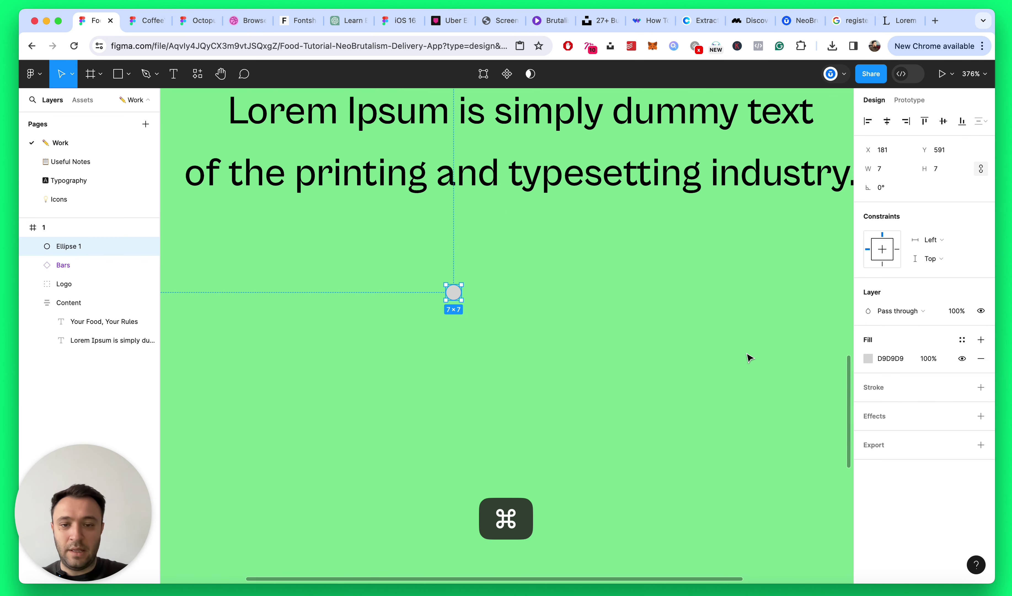
pyautogui.click(902, 168)
pyautogui.press('Up')
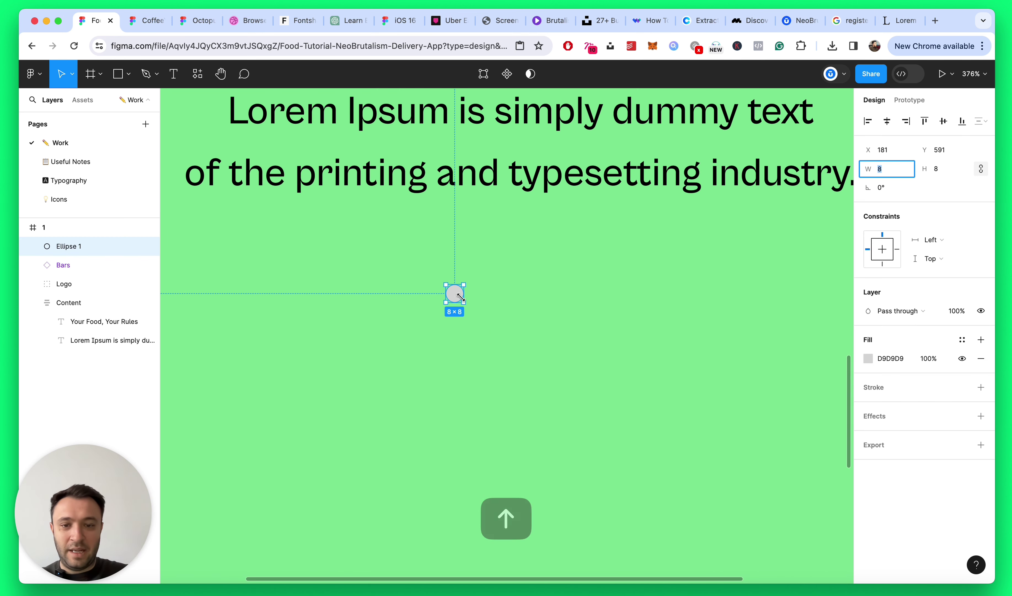
# Step: Duplicate the small circle to the right on the same row and bring the original closer to the copy
pyautogui.moveTo(460, 298); pyautogui.dragTo(523, 294)
pyautogui.click(466, 300)
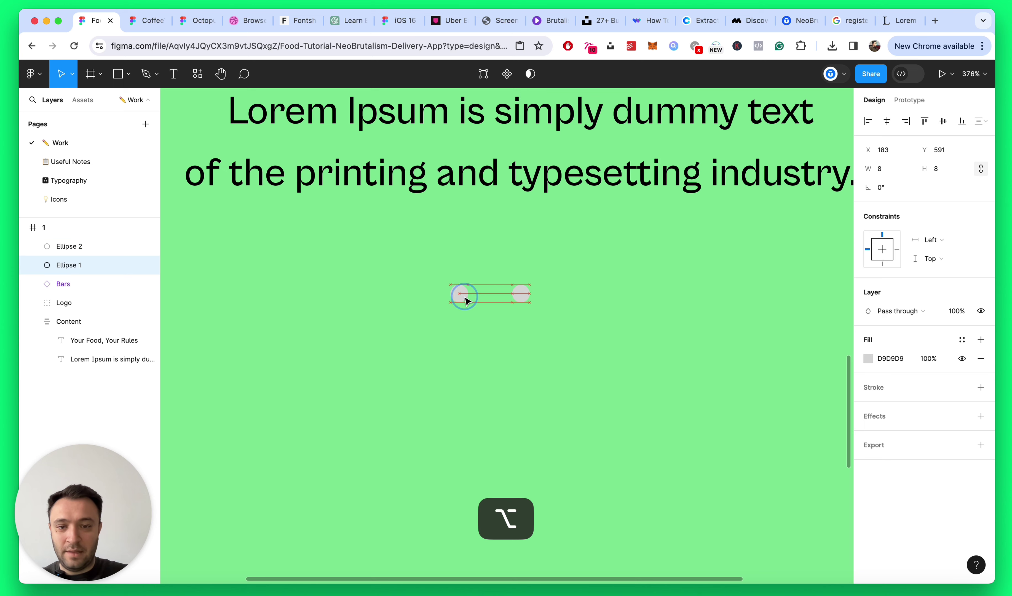
pyautogui.scroll(-5, 511, 307)
pyautogui.click(646, 326)
pyautogui.scroll(5, 491, 311)
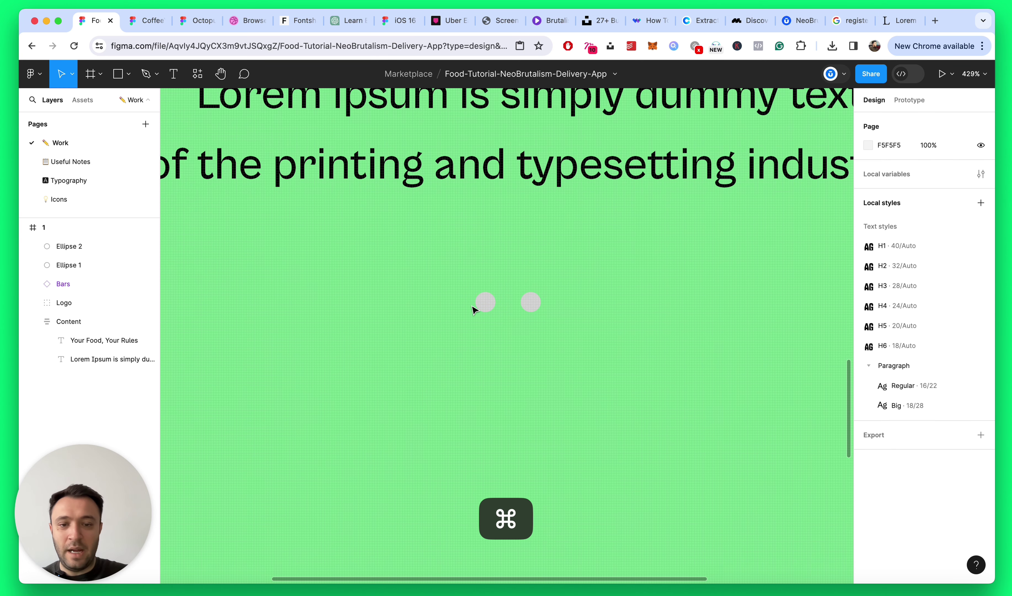
# Step: Draw an 18 × 8 rectangle to the left of the two circles and set its corner radius to 4
pyautogui.press('r')
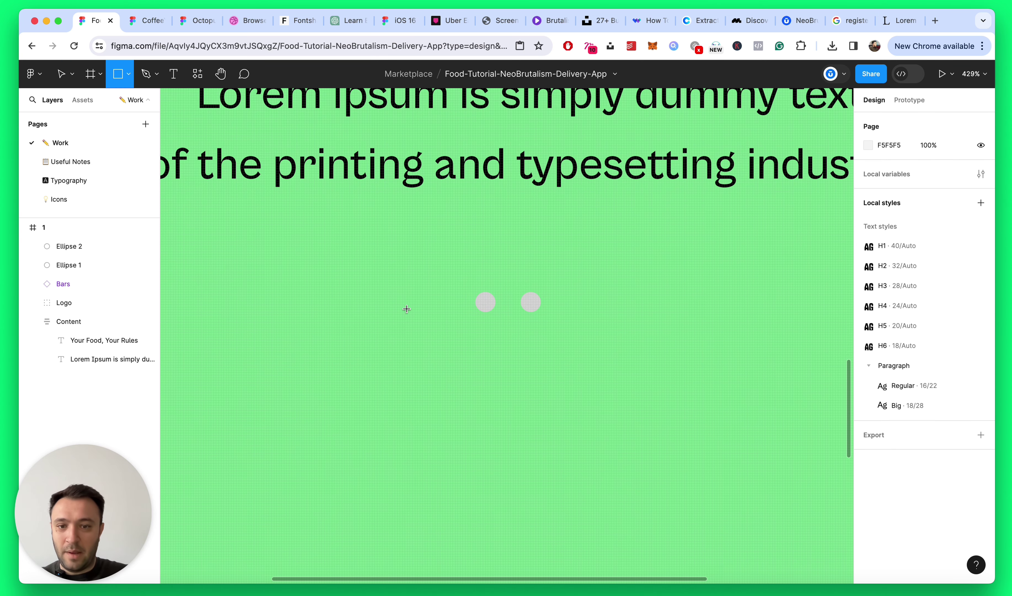
pyautogui.moveTo(428, 292); pyautogui.dragTo(496, 296)
pyautogui.scroll(5, 368, 317)
pyautogui.scroll(-4, 497, 294)
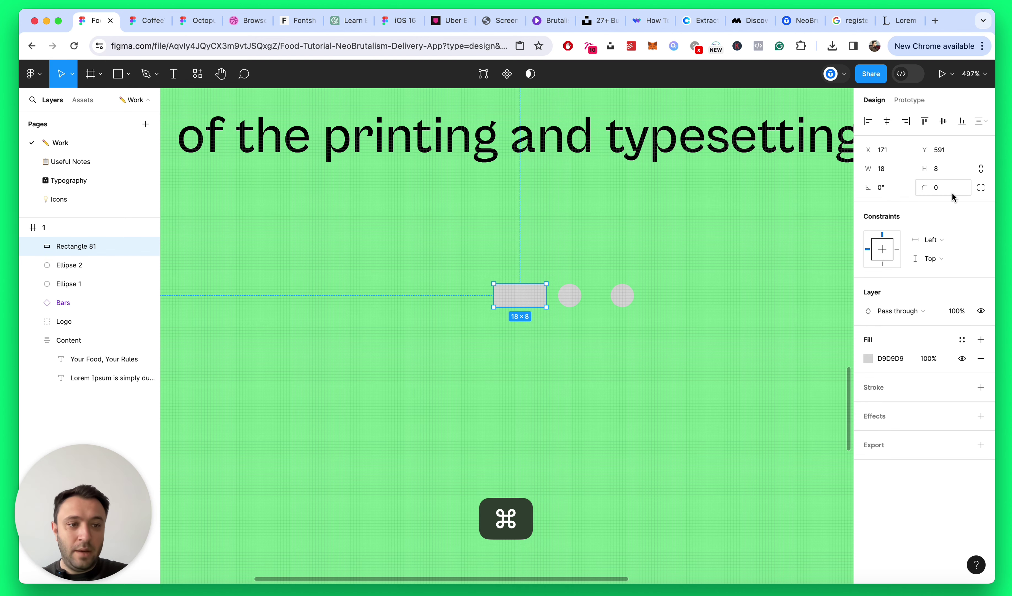
pyautogui.click(943, 188)
pyautogui.write('4')
pyautogui.press('Return')
pyautogui.click(553, 337)
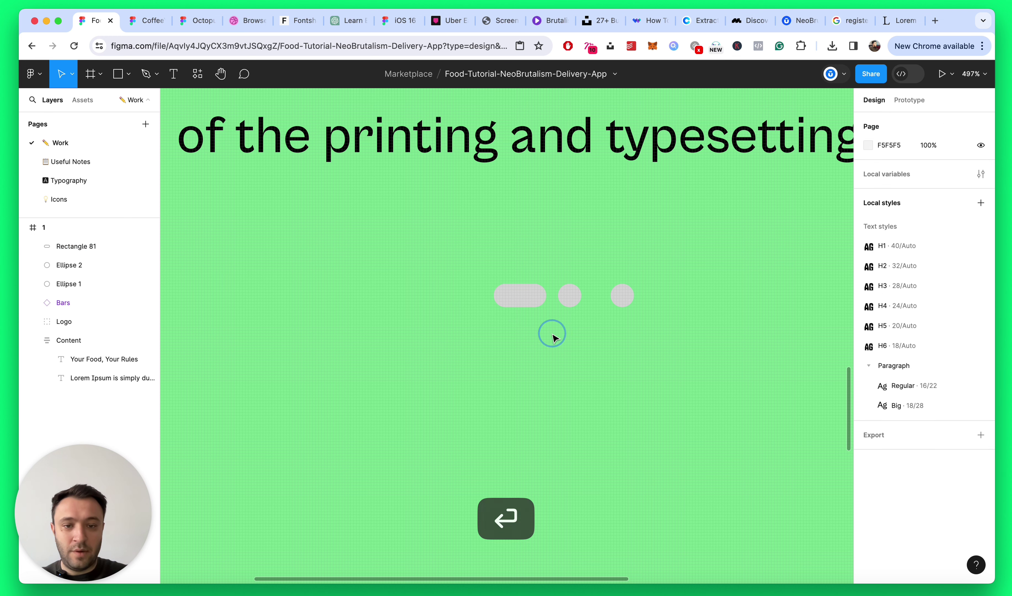
# Step: Wrap the pill and the two circles in a horizontal auto layout frame named Progress-indicator
pyautogui.moveTo(472, 269); pyautogui.dragTo(654, 324)
pyautogui.hscroll(3, 701, 351)
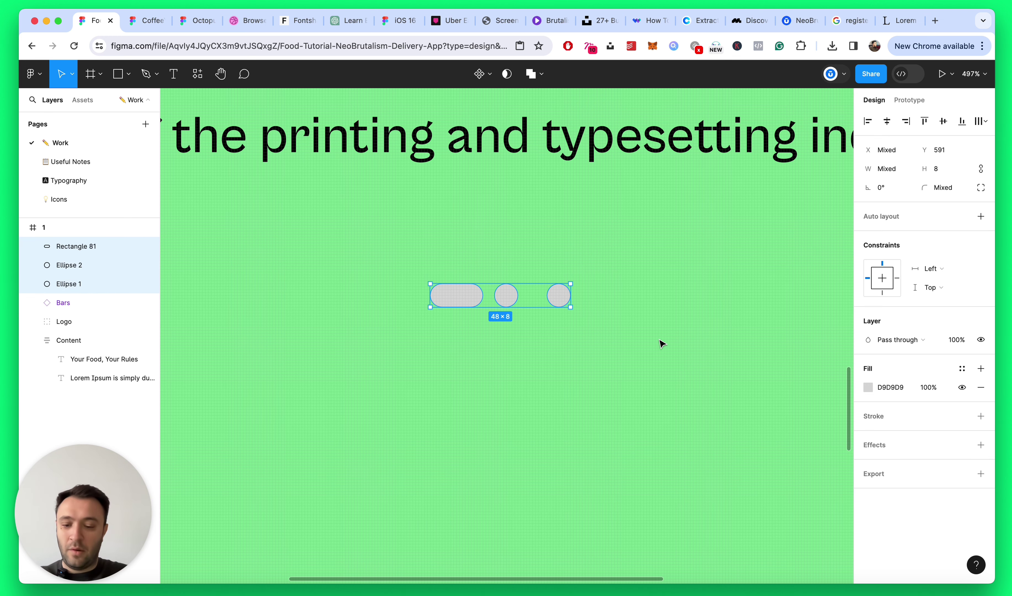
pyautogui.hotkey('shift', 'a')
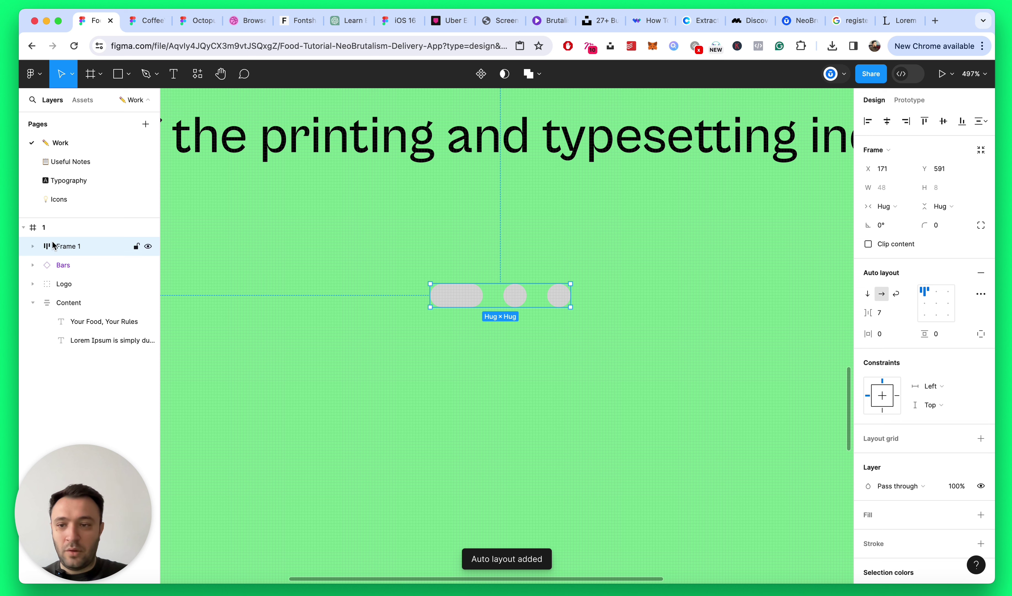
pyautogui.doubleClick(78, 246)
pyautogui.write('Progress-indicator')
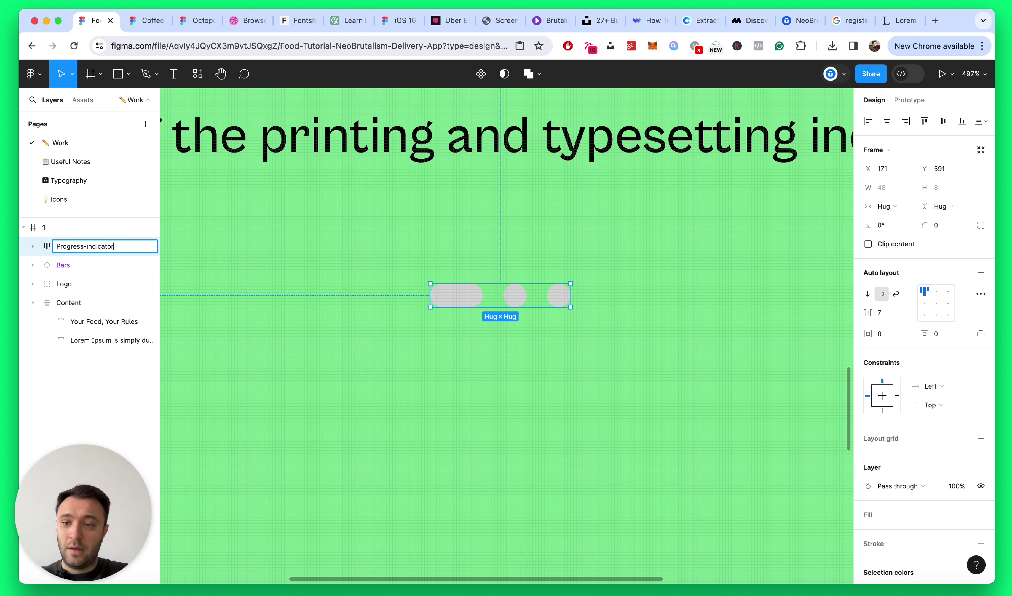
pyautogui.press('Return')
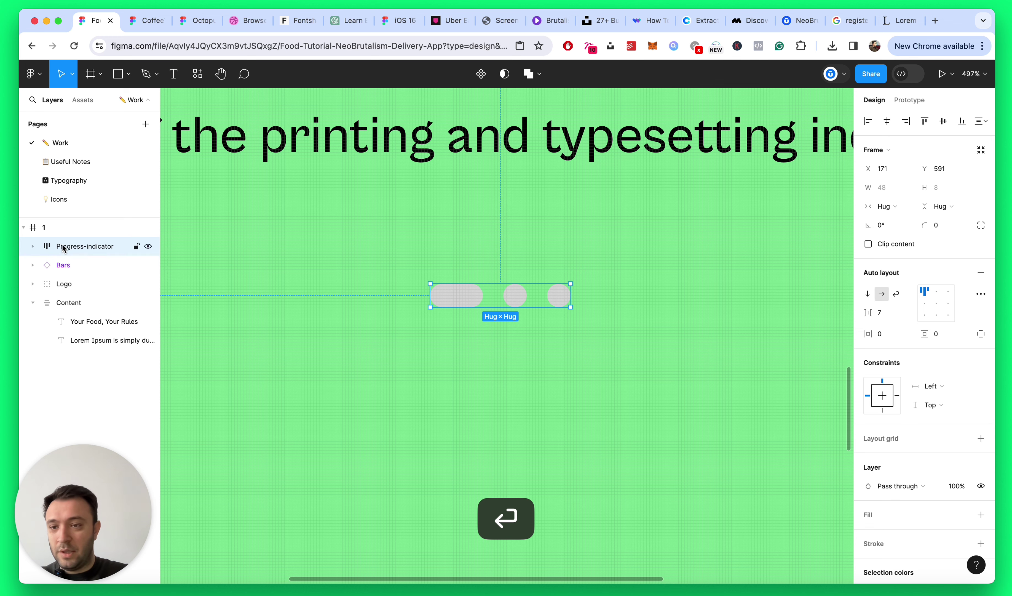
# Step: Nest Progress-indicator inside the Content frame as the last item below the paragraph
pyautogui.moveTo(63, 247); pyautogui.dragTo(104, 346)
pyautogui.scroll(-5, 524, 339)
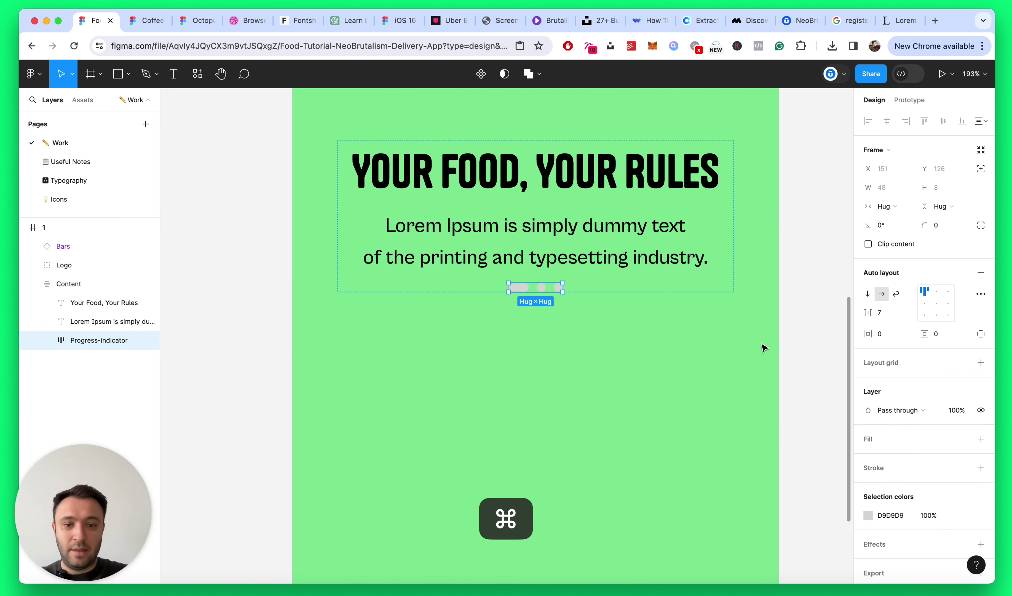
# Step: Recolour the Progress-indicator's pill and circles from grey to black
pyautogui.scroll(-2, 896, 486)
pyautogui.click(869, 482)
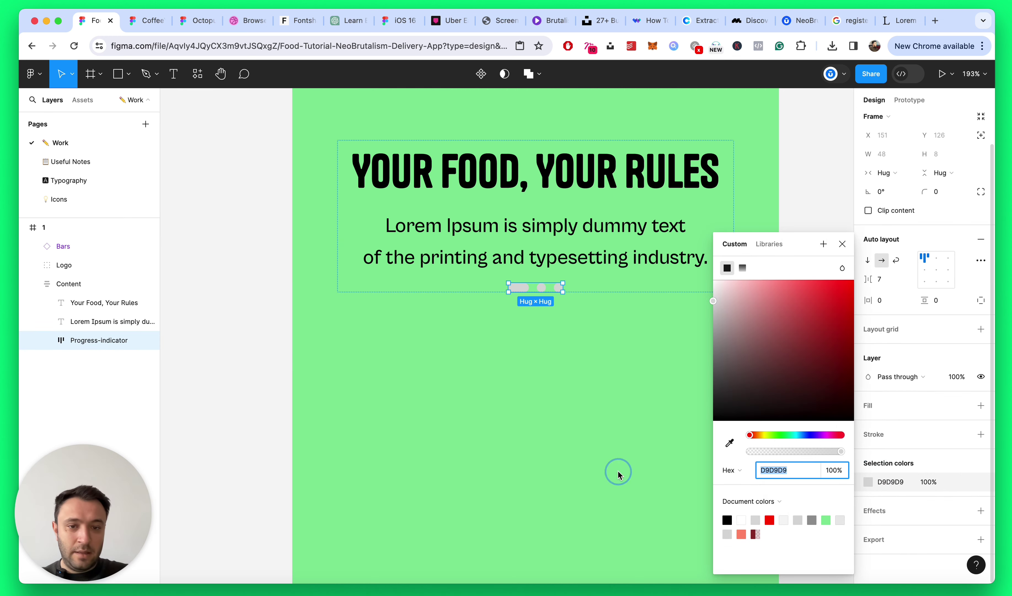
pyautogui.moveTo(618, 472); pyautogui.dragTo(606, 476)
pyautogui.click(595, 402)
pyautogui.scroll(-5, 589, 411)
pyautogui.scroll(5, 589, 412)
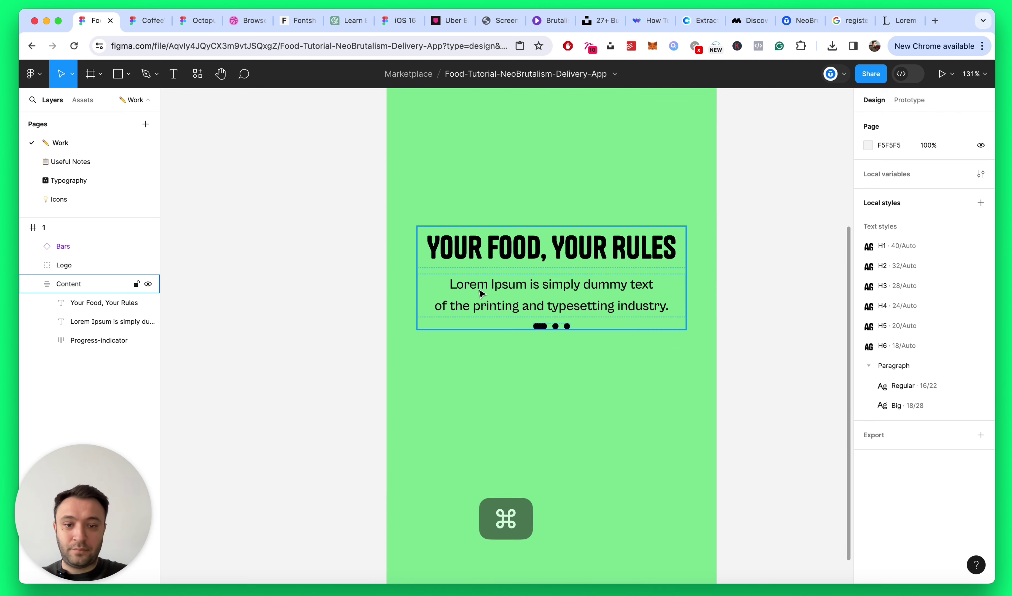
# Step: Wrap the heading and paragraph inside Content in their own auto layout frame and name it Text
pyautogui.click(554, 273)
pyautogui.keyDown('shift'); pyautogui.click(87, 324); pyautogui.keyUp('shift')
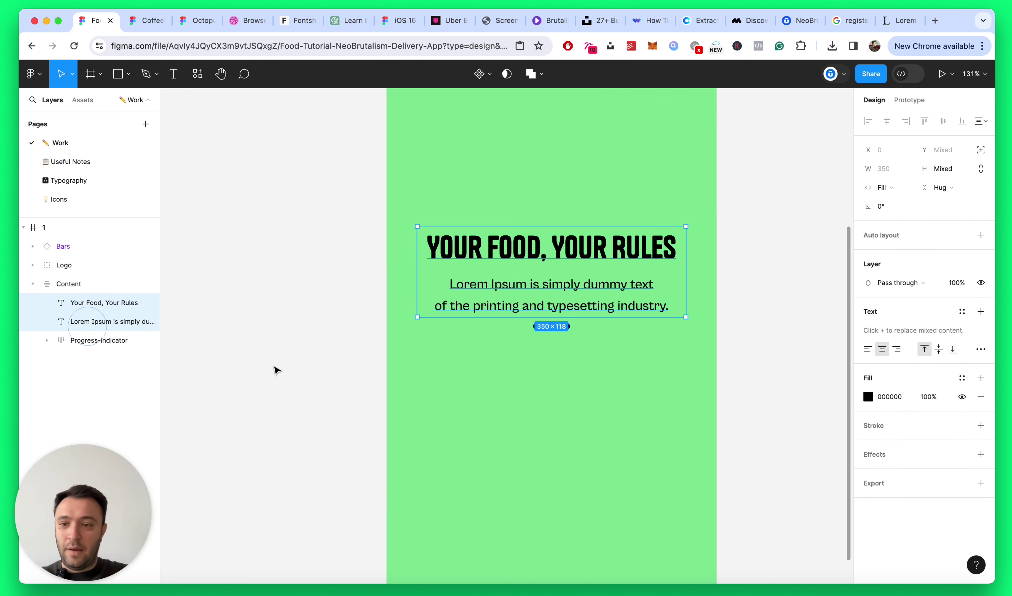
pyautogui.scroll(3, 547, 285)
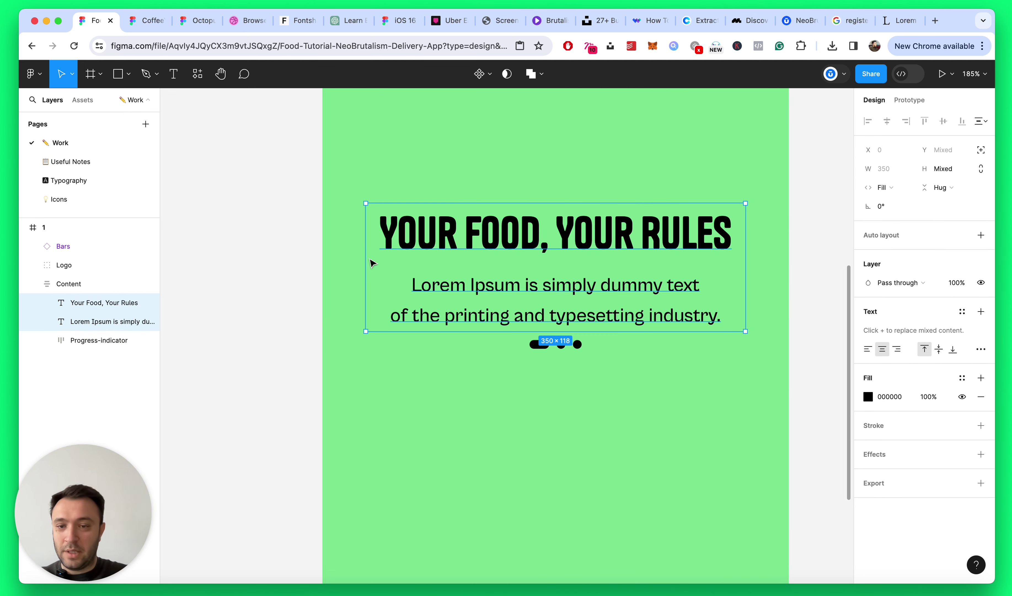
pyautogui.hotkey('shift', 'a')
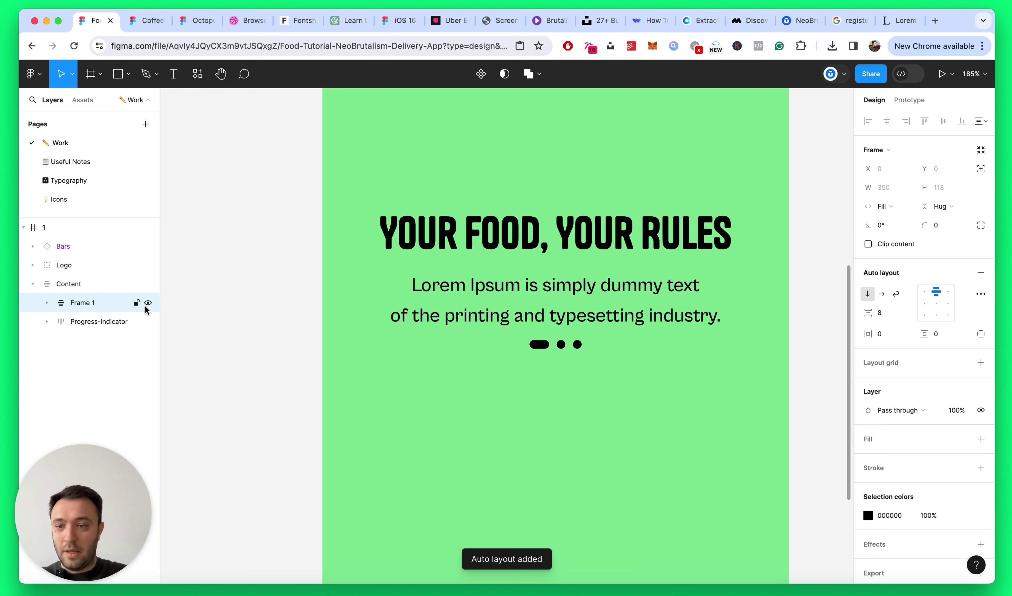
pyautogui.doubleClick(83, 306)
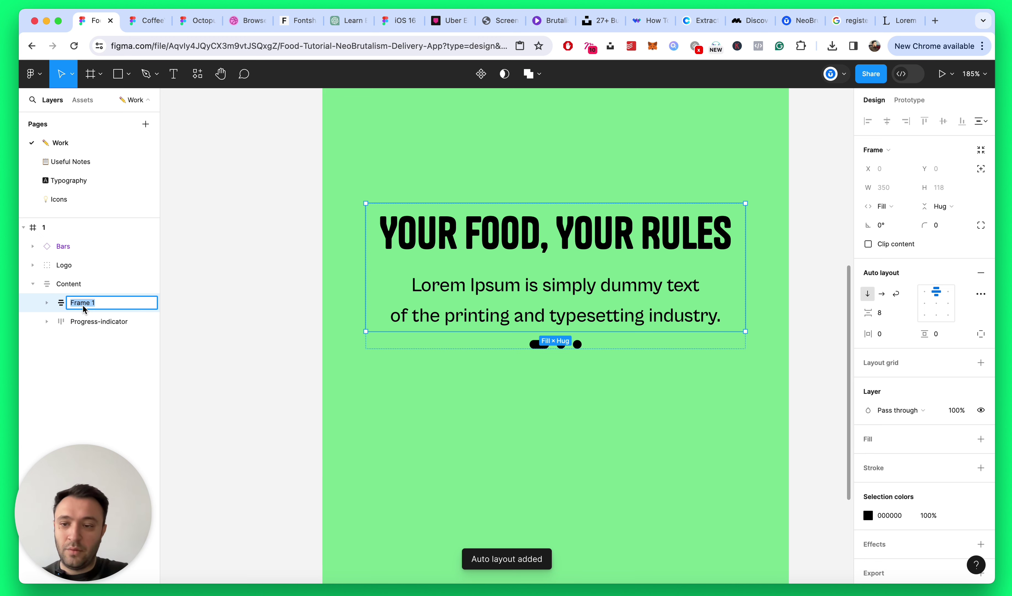
pyautogui.write('Text')
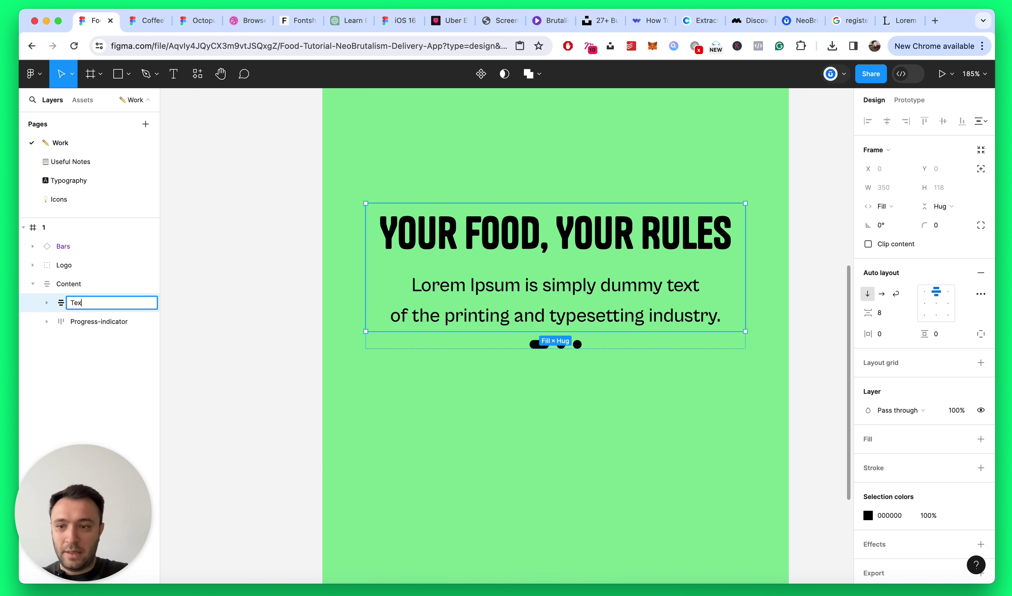
pyautogui.press('Return')
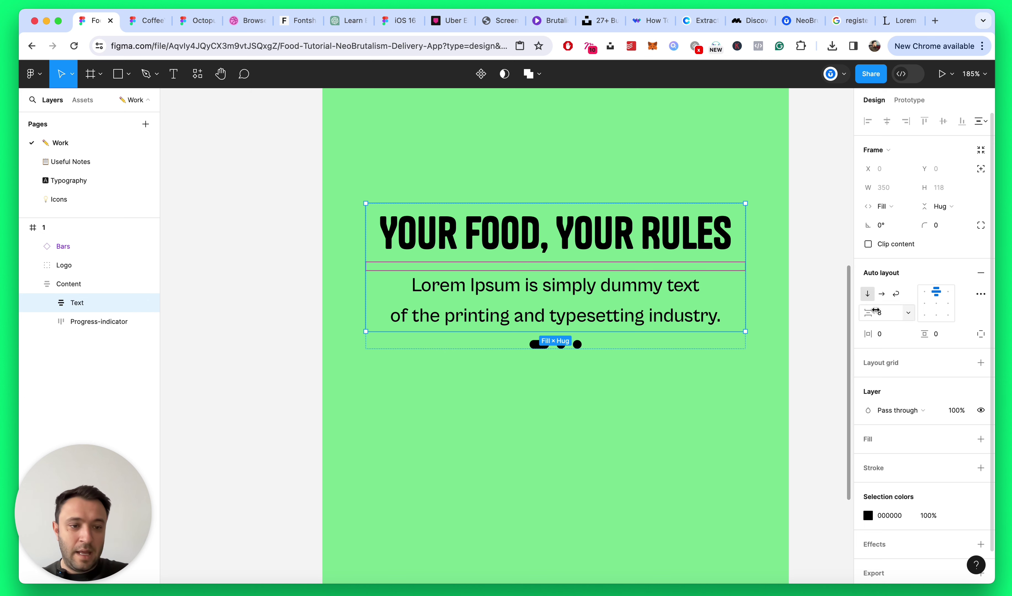
# Step: Set the vertical spacing between items in the Text frame to 4
pyautogui.moveTo(869, 313); pyautogui.dragTo(880, 313)
pyautogui.press('Down')
pyautogui.press('Down')
pyautogui.press('Down')
pyautogui.press('Down')
pyautogui.press('Down')
pyautogui.press('Down')
pyautogui.press('Down')
pyautogui.press('Down')
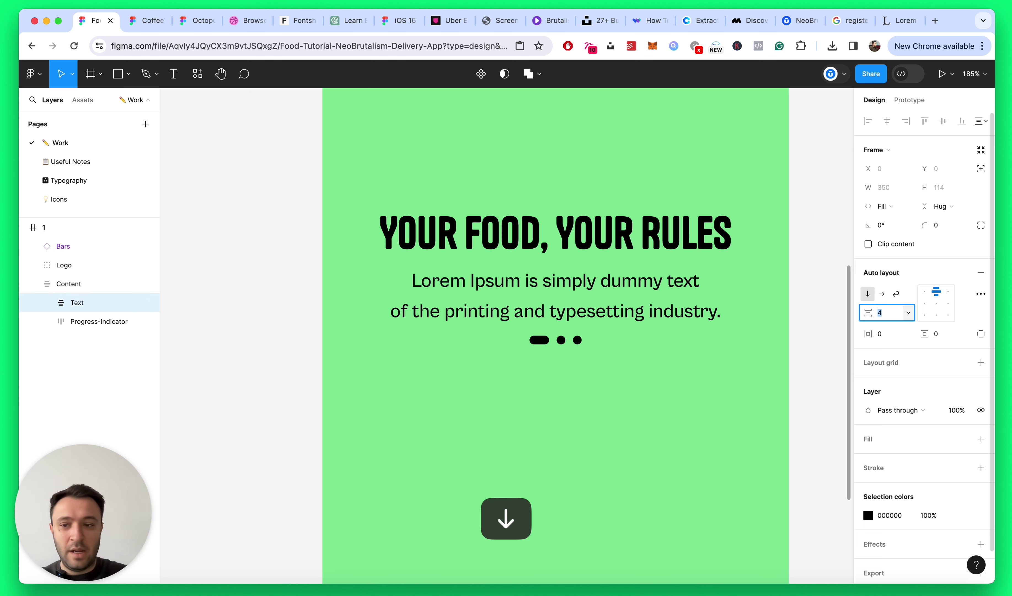
# Step: Set the vertical spacing between items in the Content frame to 16
pyautogui.click(98, 285)
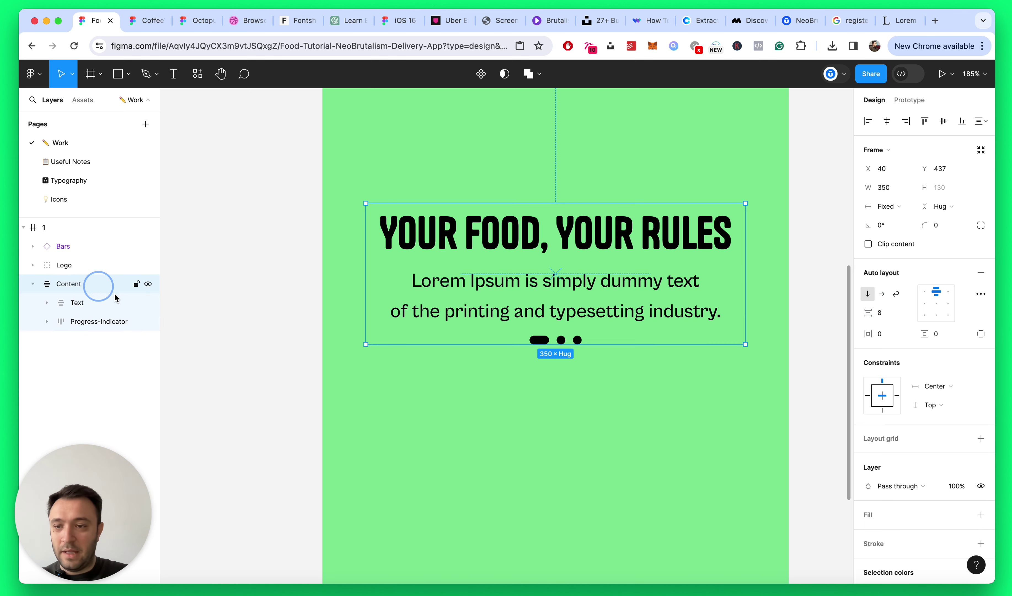
pyautogui.click(880, 313)
pyautogui.press('Up')
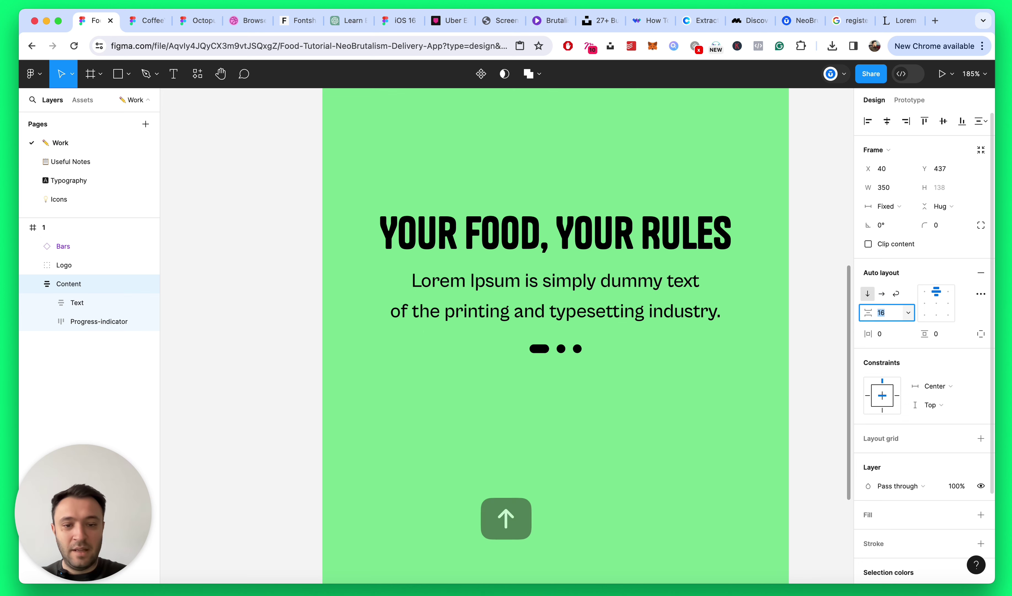
pyautogui.click(515, 407)
pyautogui.scroll(-10, 518, 406)
pyautogui.scroll(-3, 521, 408)
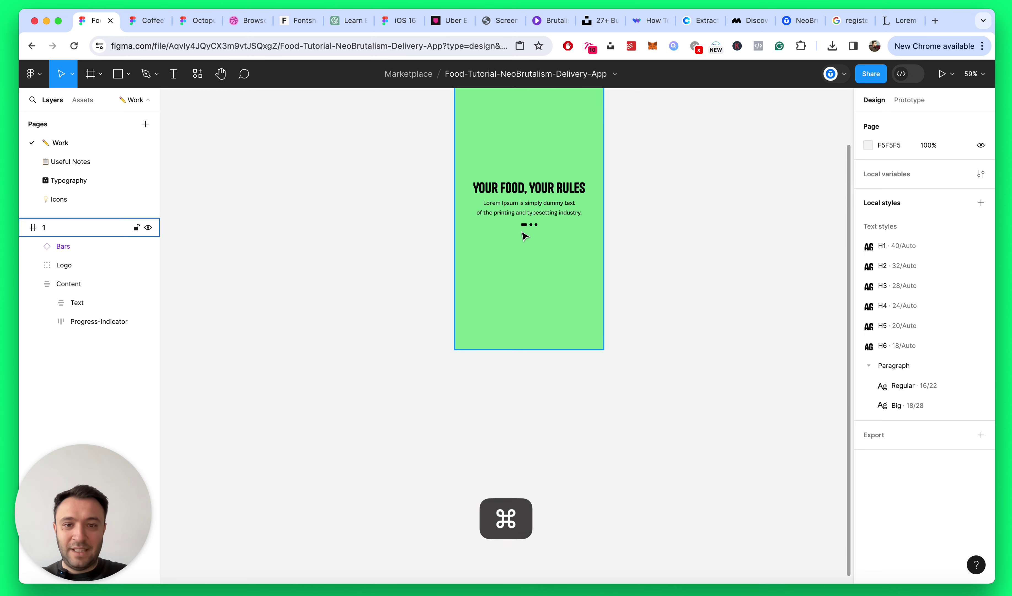
# Step: Move the Content frame up to Y 408 on the splash screen
pyautogui.scroll(8, 524, 233)
pyautogui.click(542, 236)
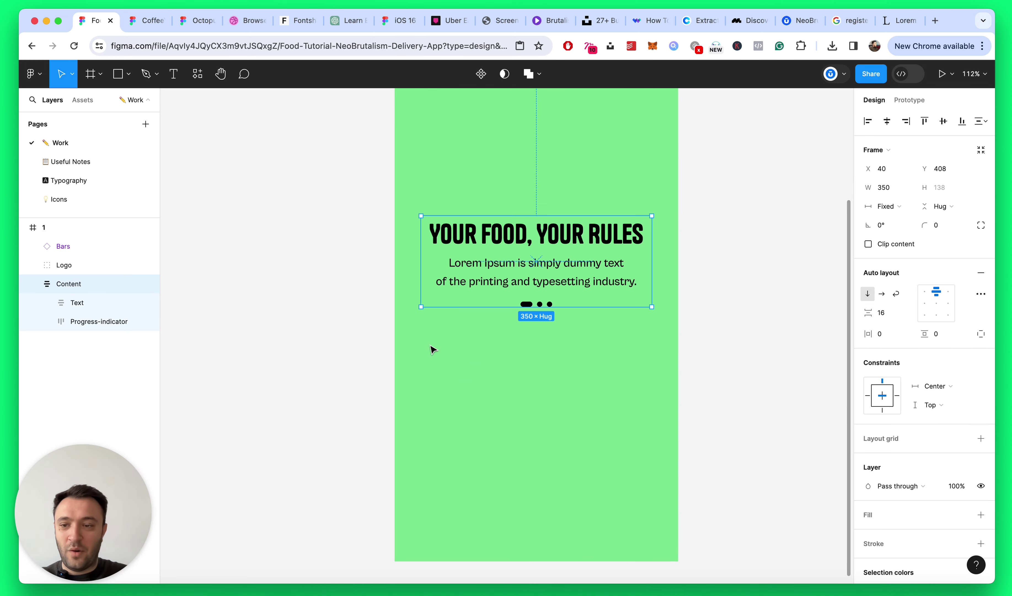
pyautogui.click(583, 344)
# Step: Add a text layer reading "Get started" below the progress indicator
pyautogui.scroll(3, 569, 354)
pyautogui.press('t')
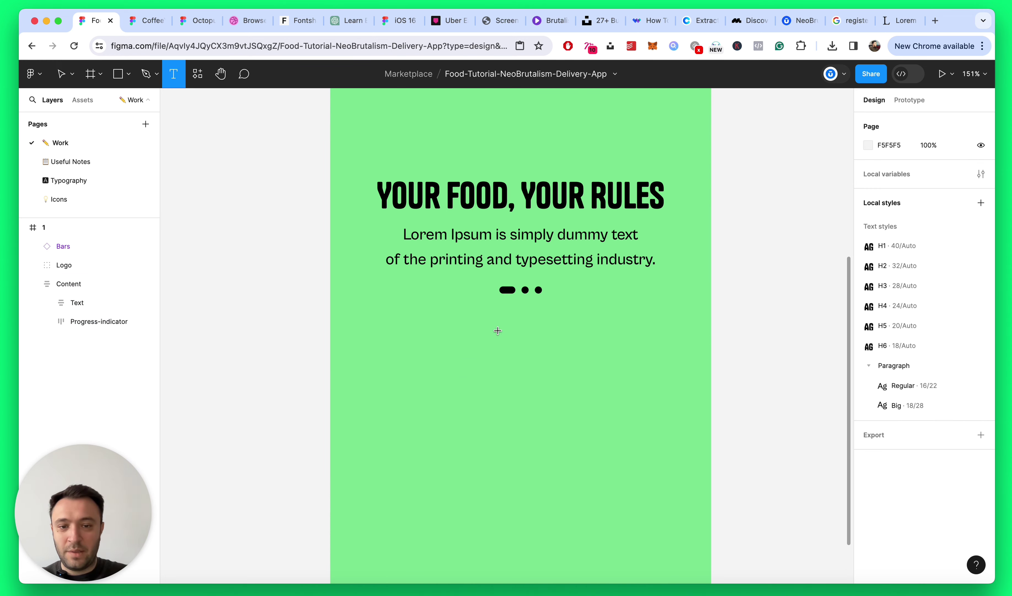
pyautogui.click(498, 331)
pyautogui.write('Get')
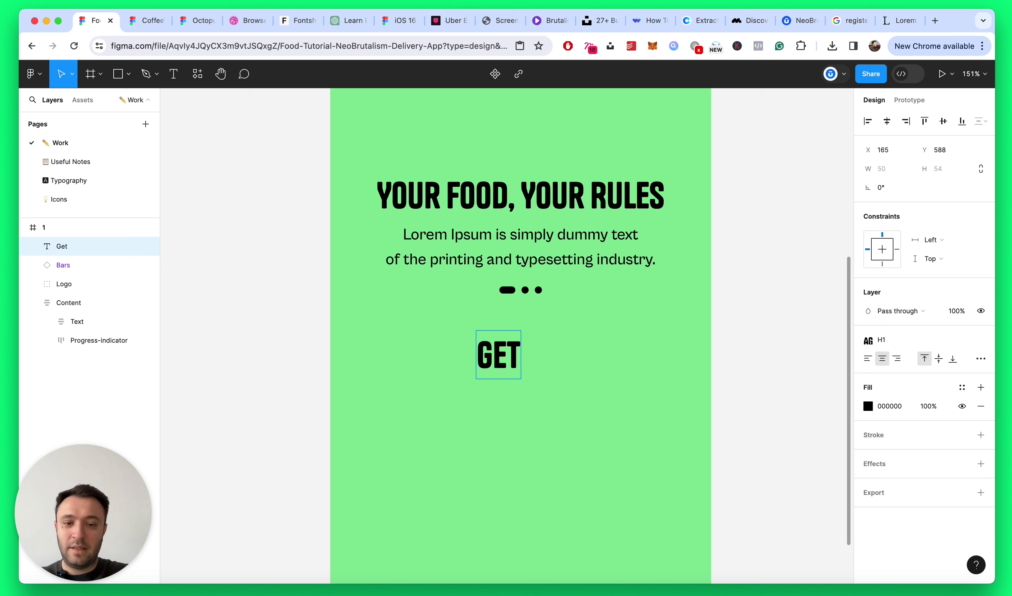
pyautogui.write(' started')
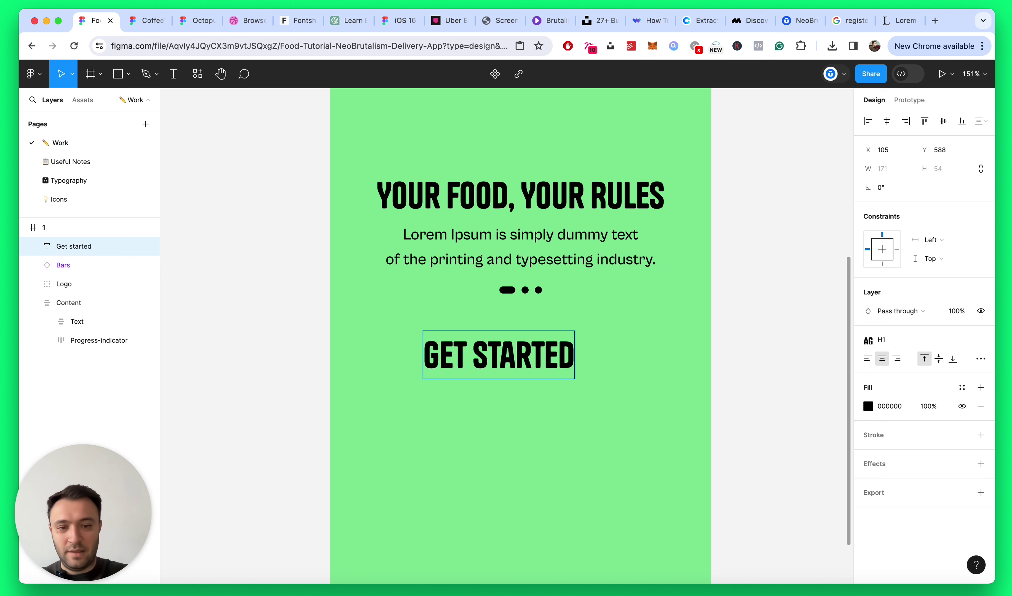
pyautogui.press('Escape')
# Step: Apply the H6 text style to the Get started text
pyautogui.click(917, 341)
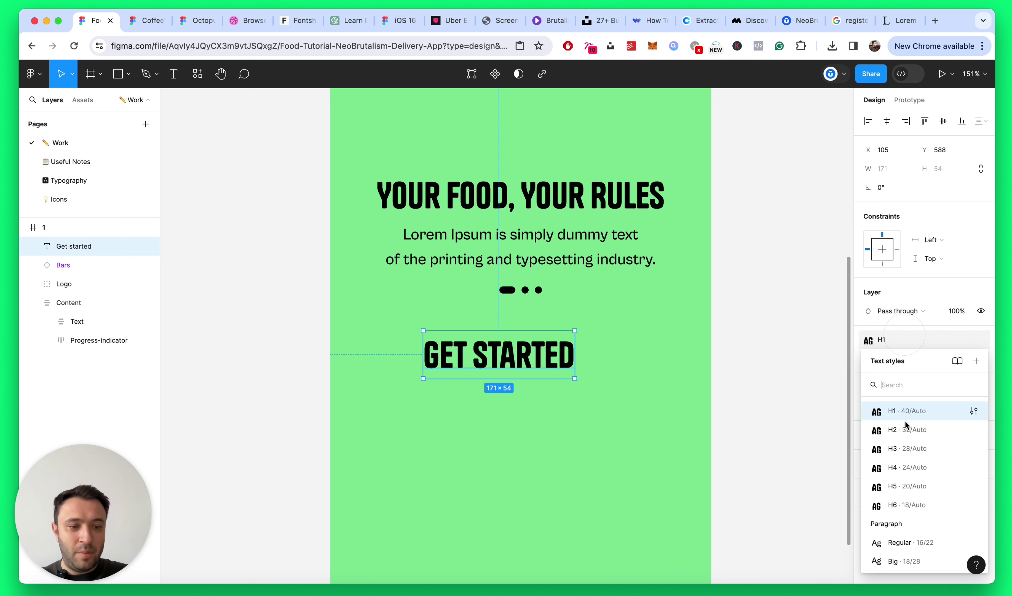
pyautogui.scroll(-2, 898, 451)
pyautogui.click(904, 488)
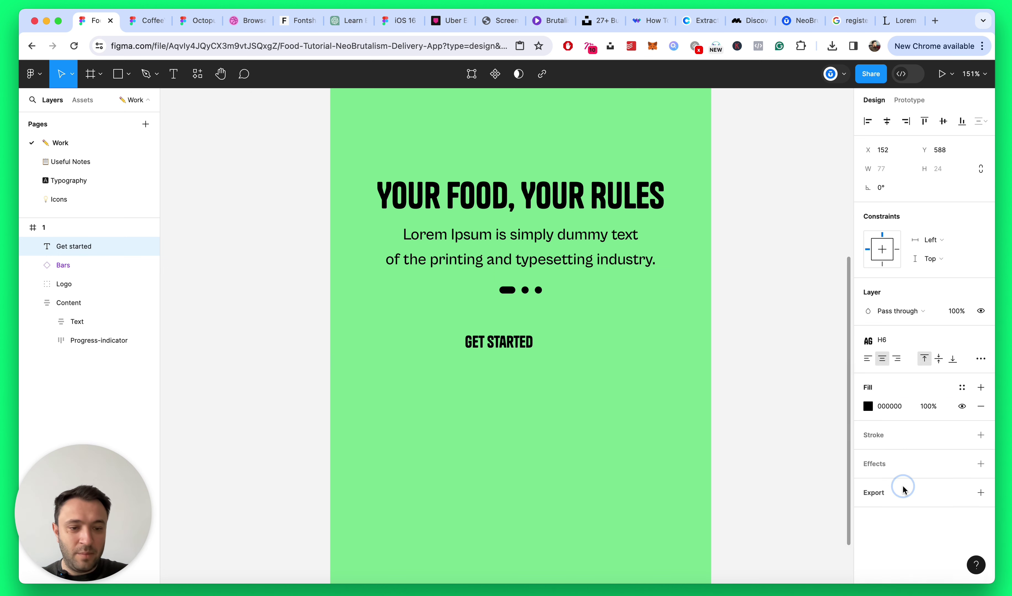
pyautogui.click(636, 416)
# Step: Nest the Get started text inside the Content frame as the last item below Progress-indicator
pyautogui.hotkey('alt', 'l')
pyautogui.press('super+s')
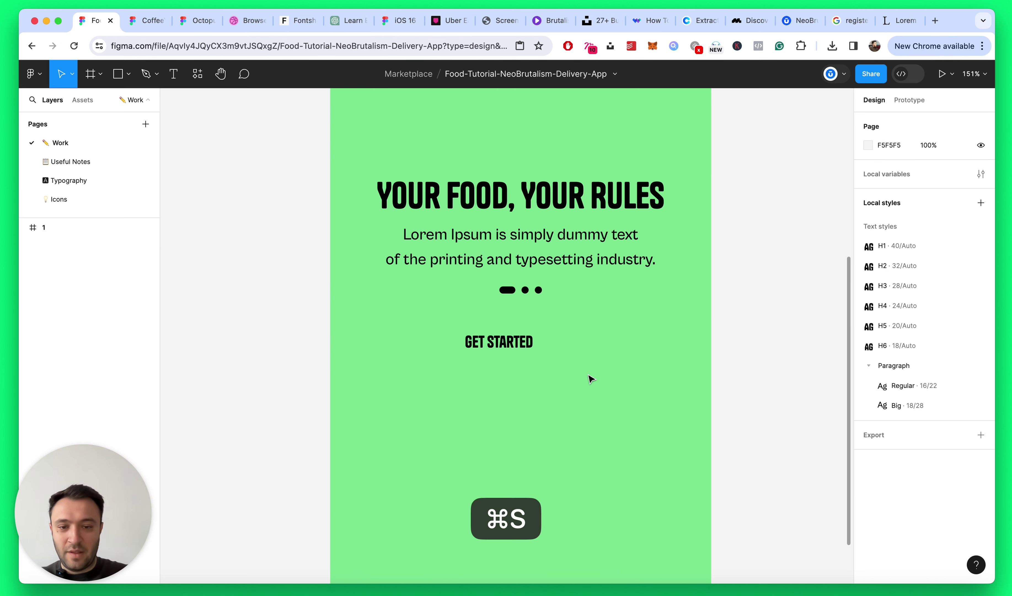
pyautogui.click(506, 340)
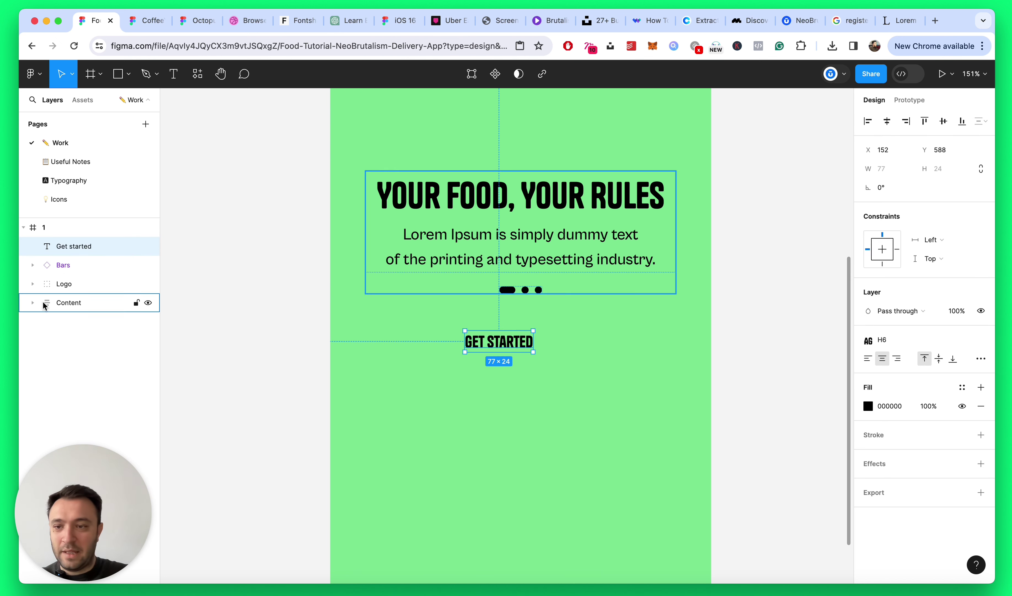
pyautogui.moveTo(73, 246); pyautogui.dragTo(99, 333)
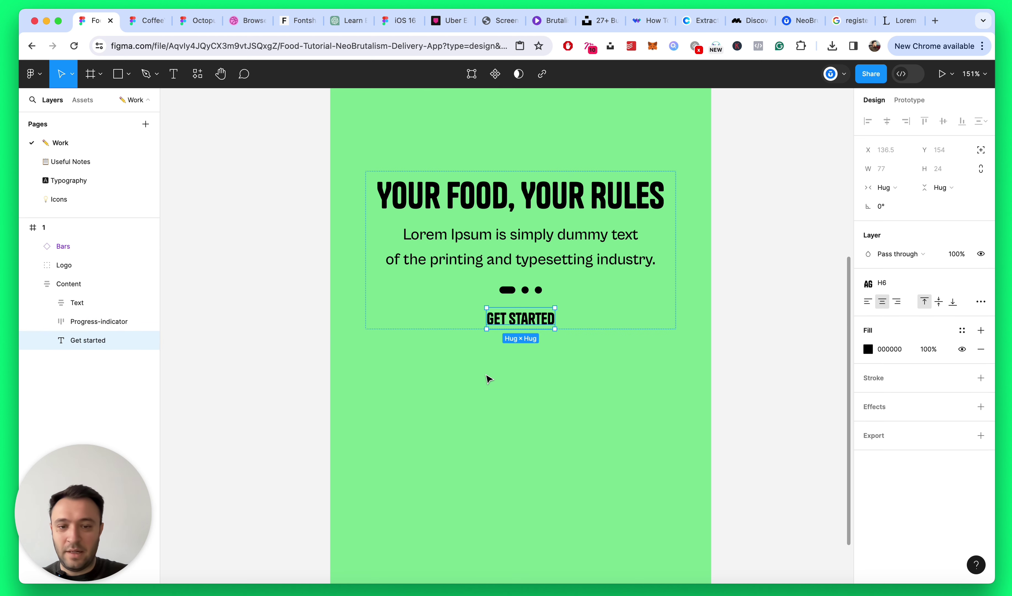
# Step: Wrap the Get started text in an auto layout frame and give that frame a white FFFFFF fill
pyautogui.scroll(3, 577, 348)
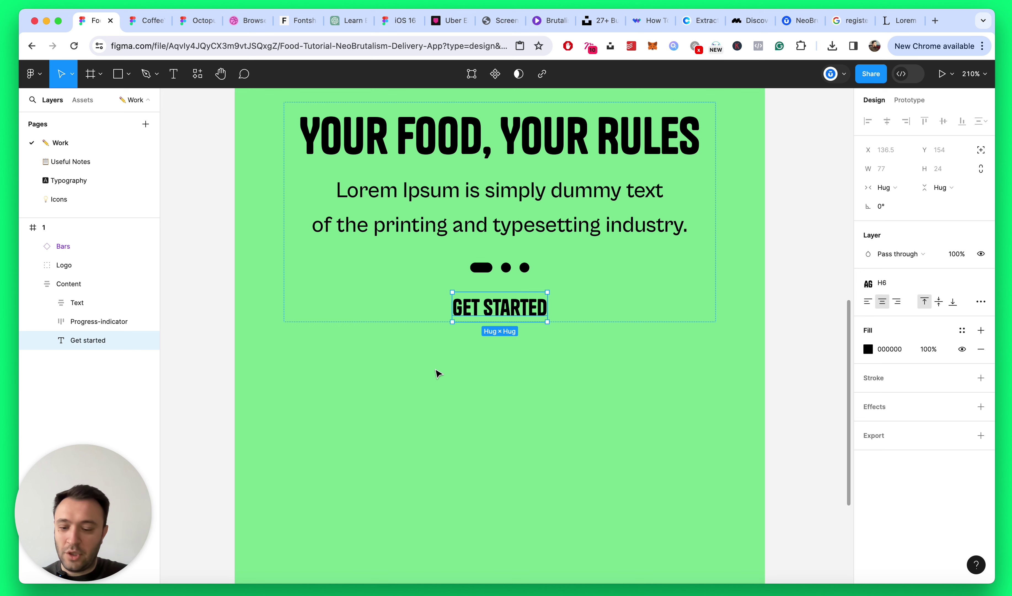
pyautogui.hotkey('shift', 'a')
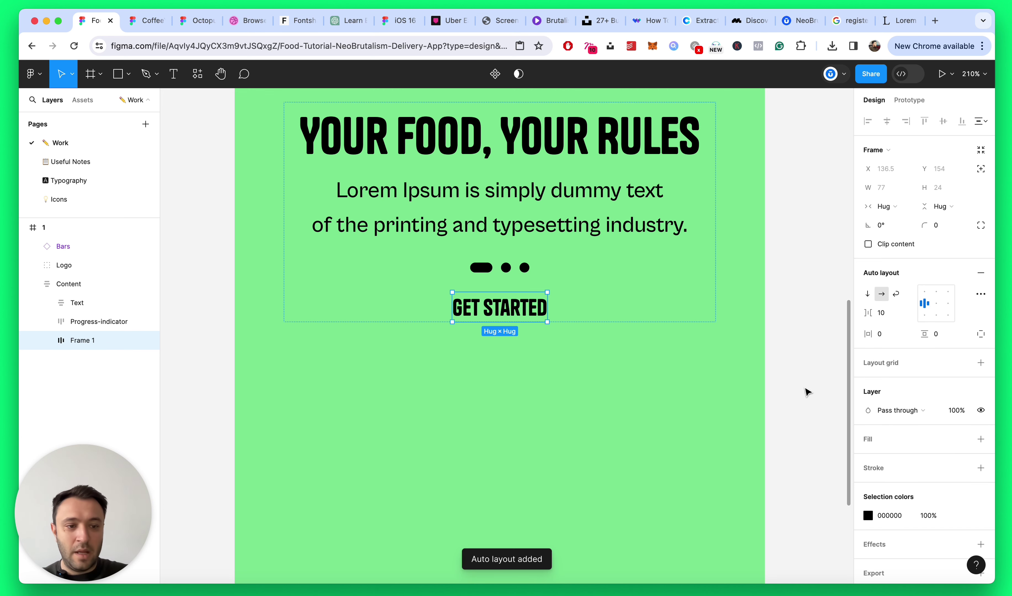
pyautogui.scroll(-1, 905, 416)
pyautogui.click(981, 406)
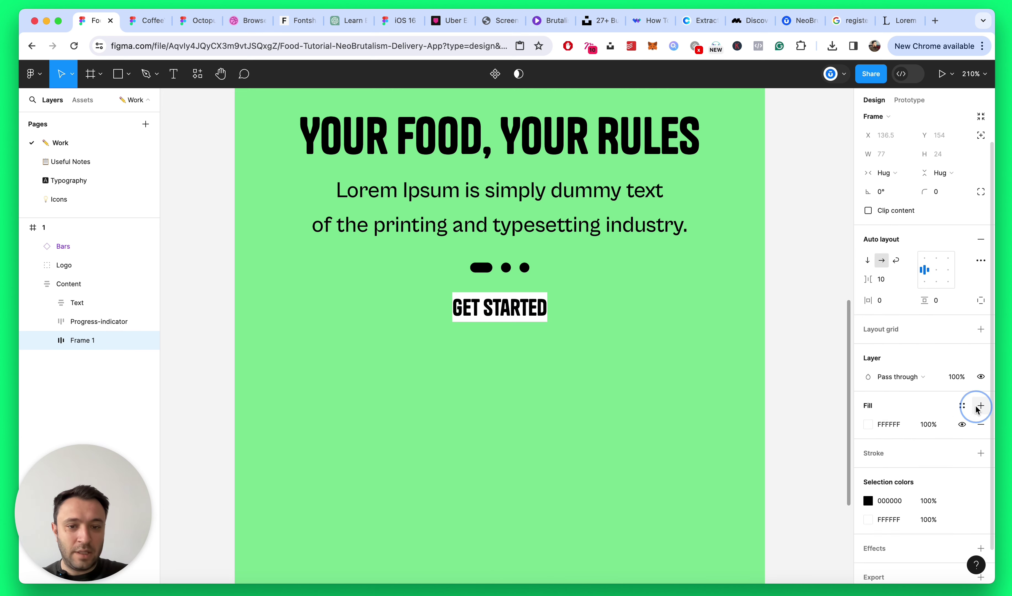
# Step: Make the Get started button frame fill the Content width and centre its text
pyautogui.click(886, 173)
pyautogui.click(888, 186)
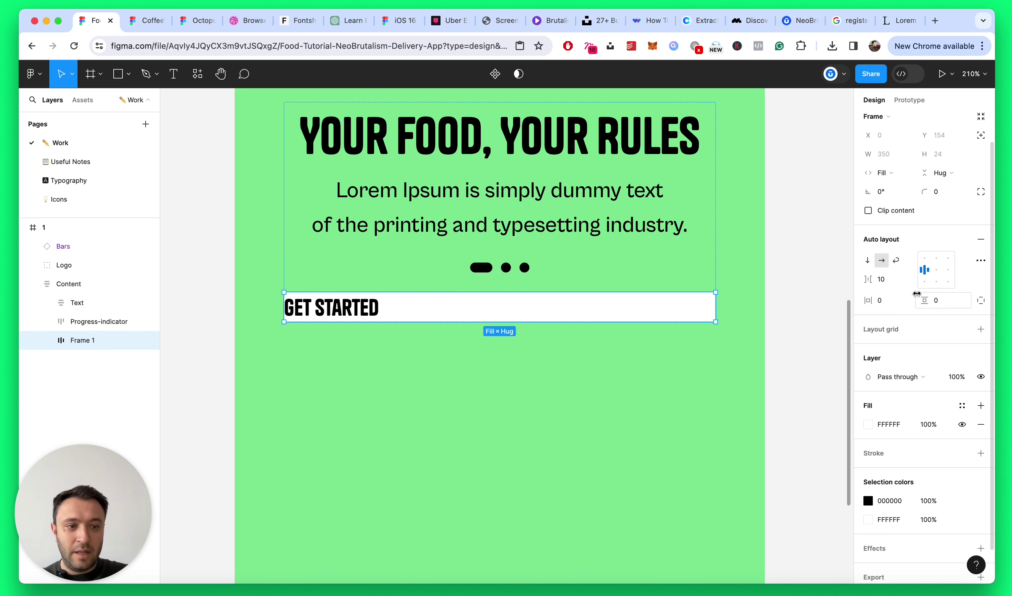
pyautogui.click(937, 270)
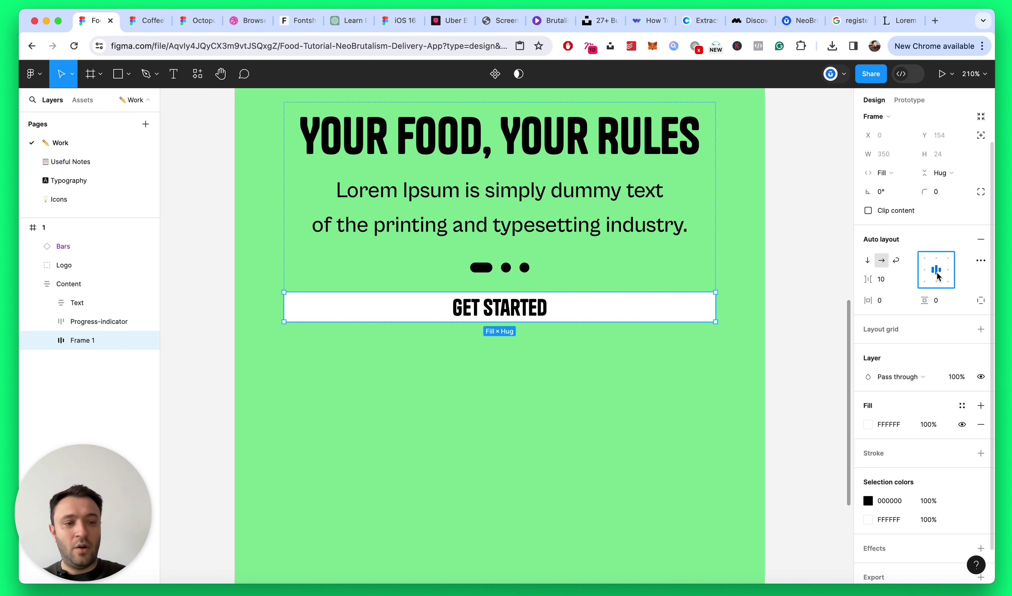
# Step: Set the Get started button frame's corner radius to 24
pyautogui.click(940, 192)
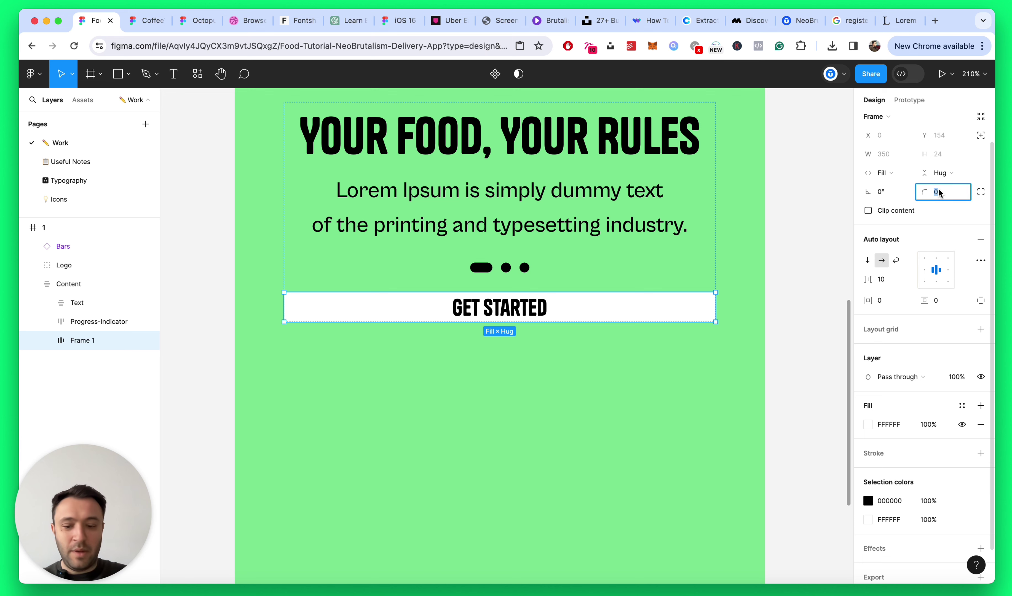
pyautogui.write('12')
pyautogui.press('Return')
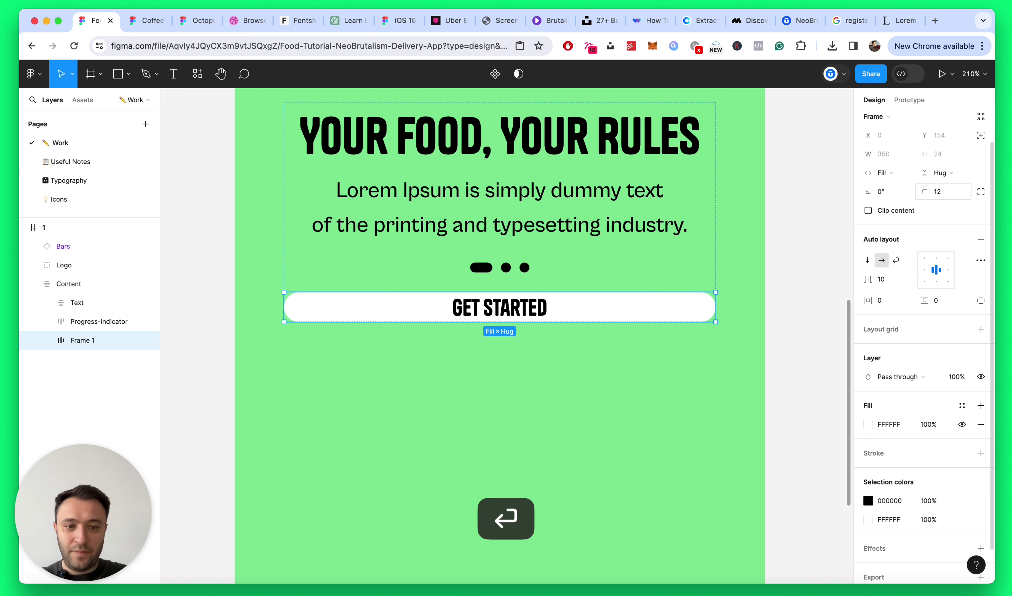
pyautogui.click(939, 192)
pyautogui.write('24')
pyautogui.press('Return')
pyautogui.scroll(-5, 519, 313)
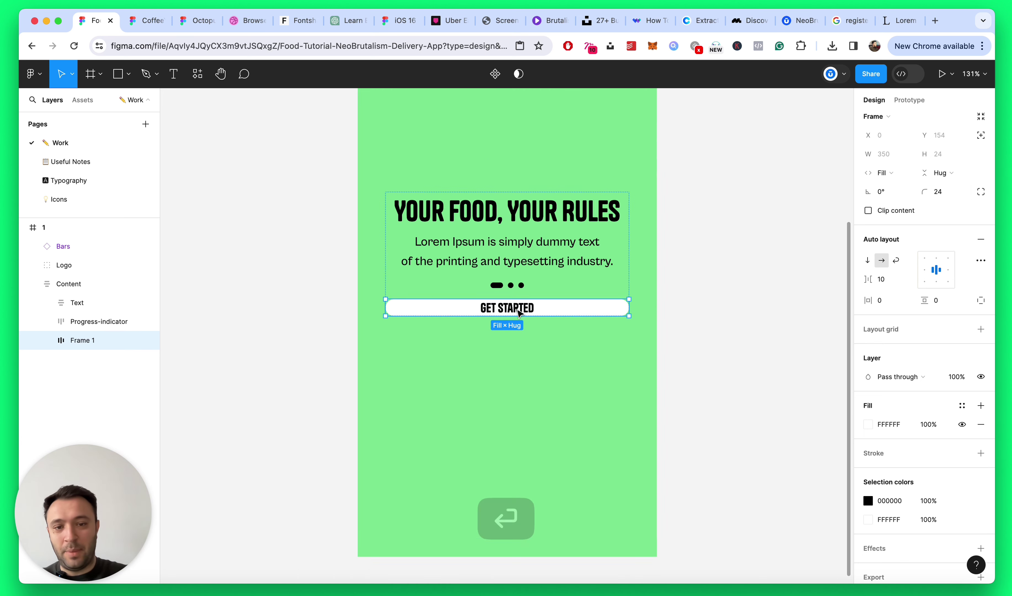
# Step: Set the Get started button frame's vertical padding to 11
pyautogui.scroll(5, 519, 313)
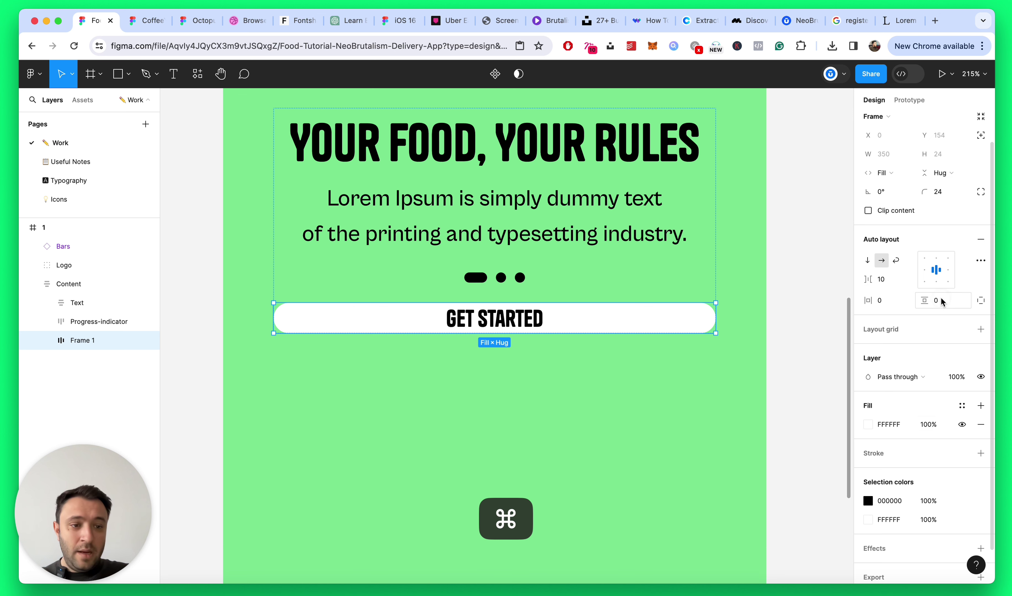
pyautogui.click(941, 301)
pyautogui.press('Up')
pyautogui.press('Up')
pyautogui.press('Up')
pyautogui.press('Up')
pyautogui.press('Up')
pyautogui.press('Up')
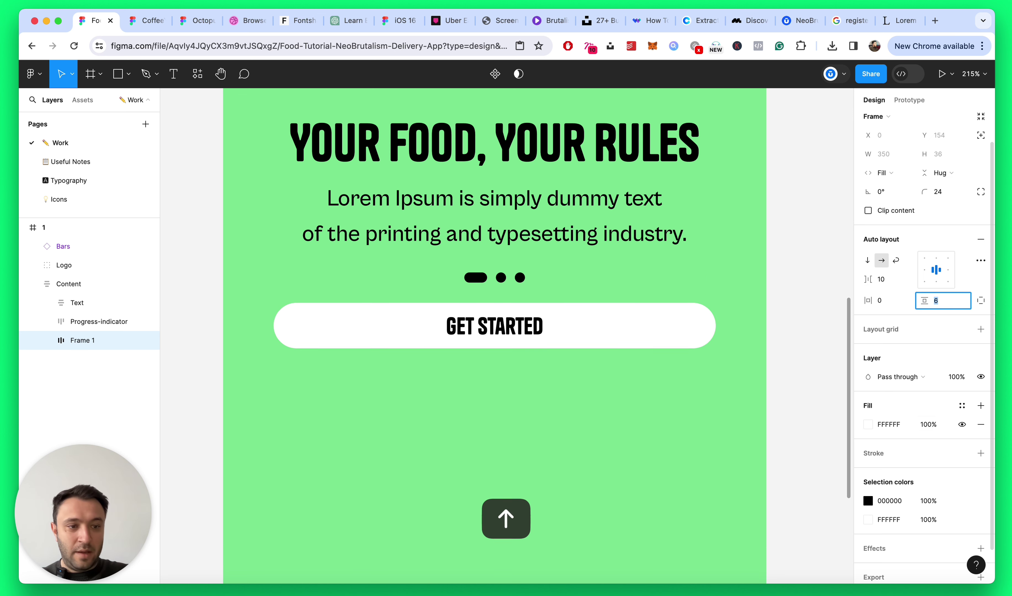
pyautogui.press('Up')
pyautogui.press('Up')
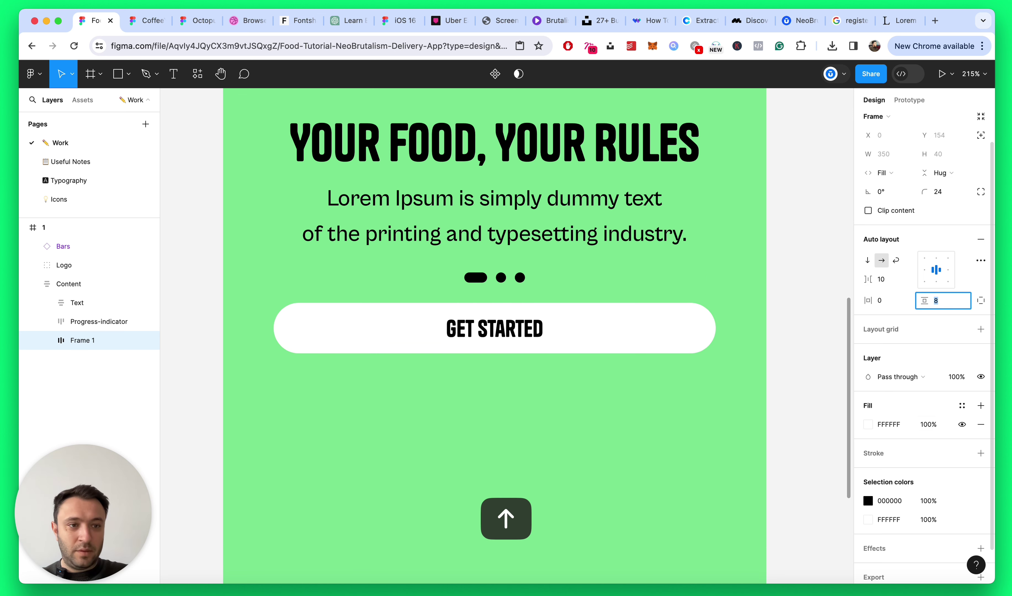
pyautogui.press('Up')
pyautogui.press('Up')
pyautogui.press('Up')
pyautogui.press('Up')
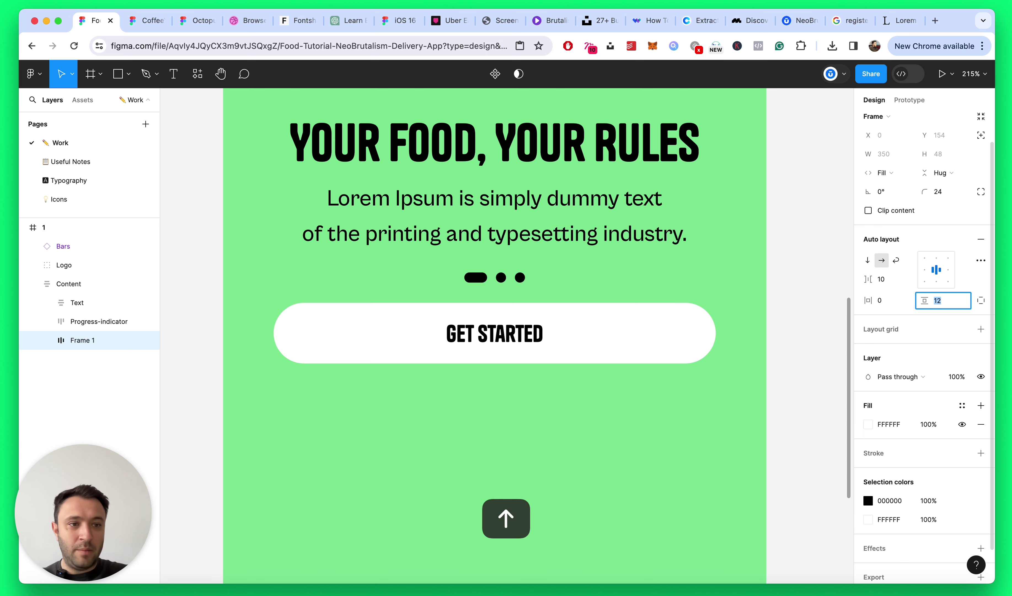
pyautogui.press('Down')
pyautogui.scroll(-5, 594, 400)
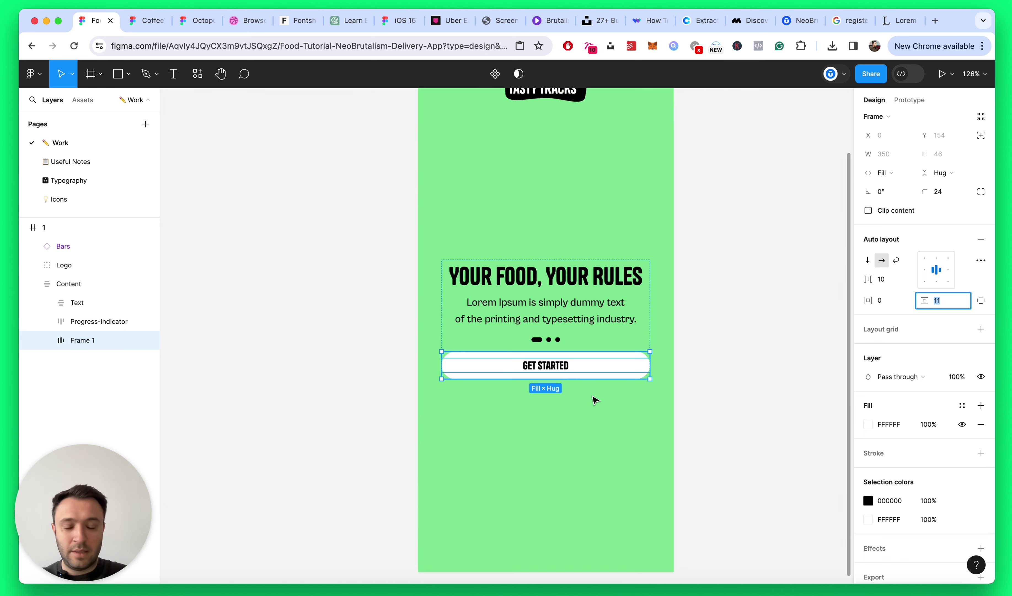
pyautogui.scroll(4, 597, 401)
pyautogui.press('Escape')
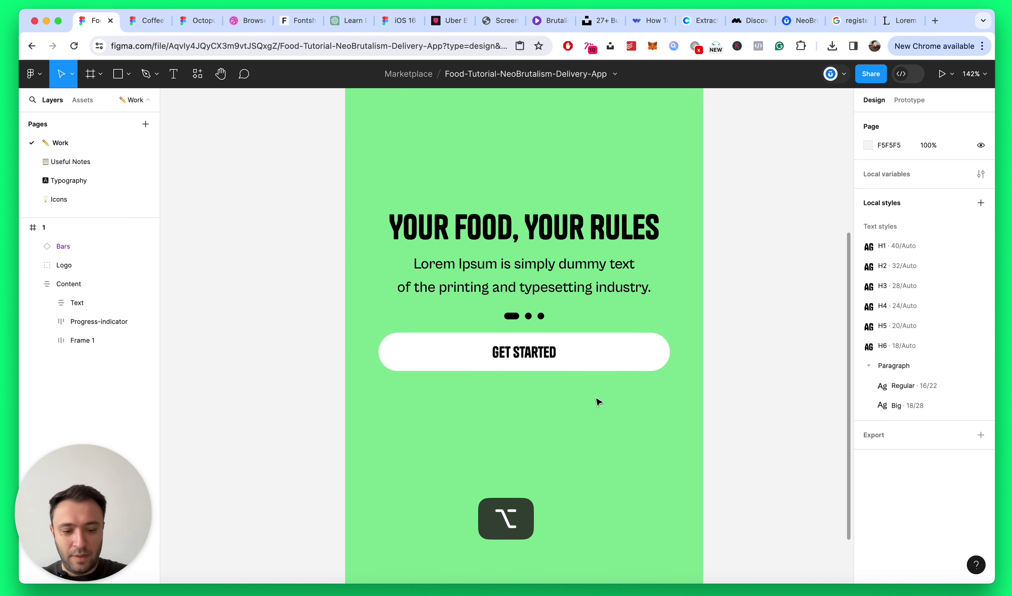
# Step: Rename the Get started button frame to Cta
pyautogui.click(581, 362)
pyautogui.click(581, 363)
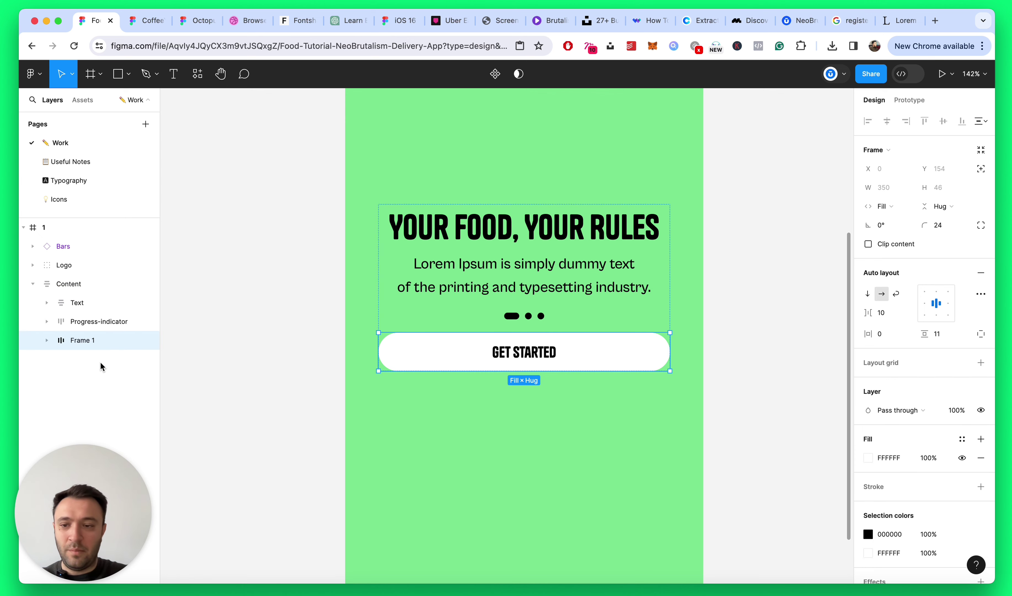
pyautogui.doubleClick(85, 341)
pyautogui.write('Cta')
pyautogui.press('Return')
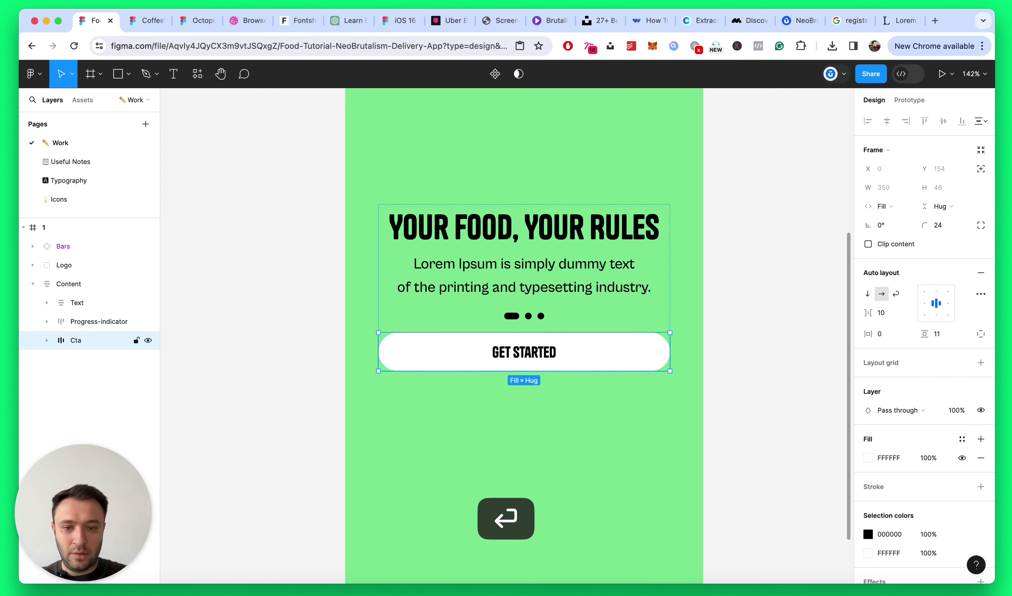
pyautogui.press('Escape')
# Step: Add a drop shadow effect to the Cta button frame
pyautogui.scroll(-5, 598, 434)
pyautogui.scroll(5, 587, 436)
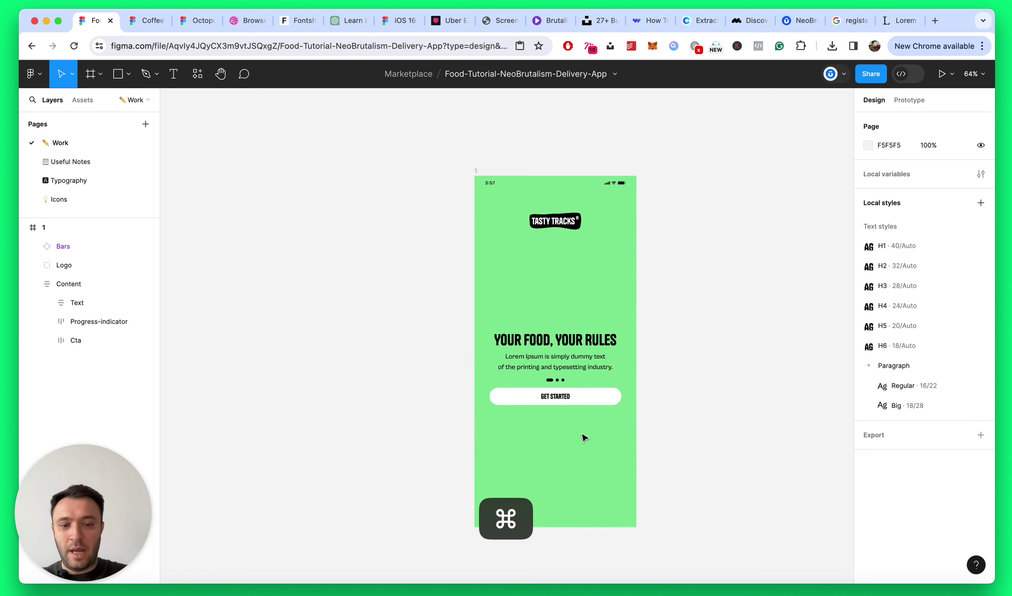
pyautogui.scroll(3, 584, 437)
pyautogui.doubleClick(635, 332)
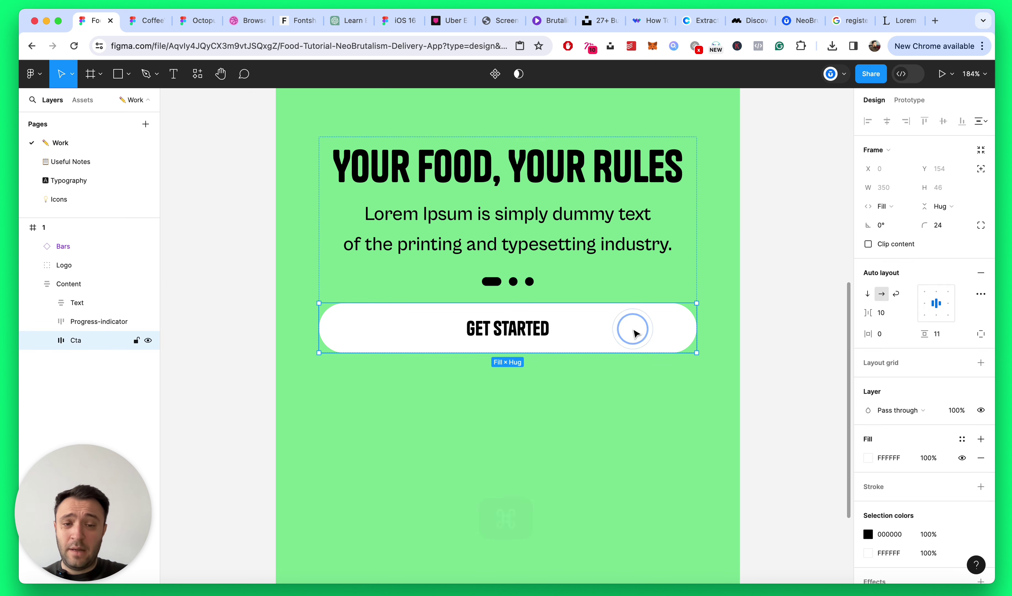
pyautogui.scroll(-3, 966, 399)
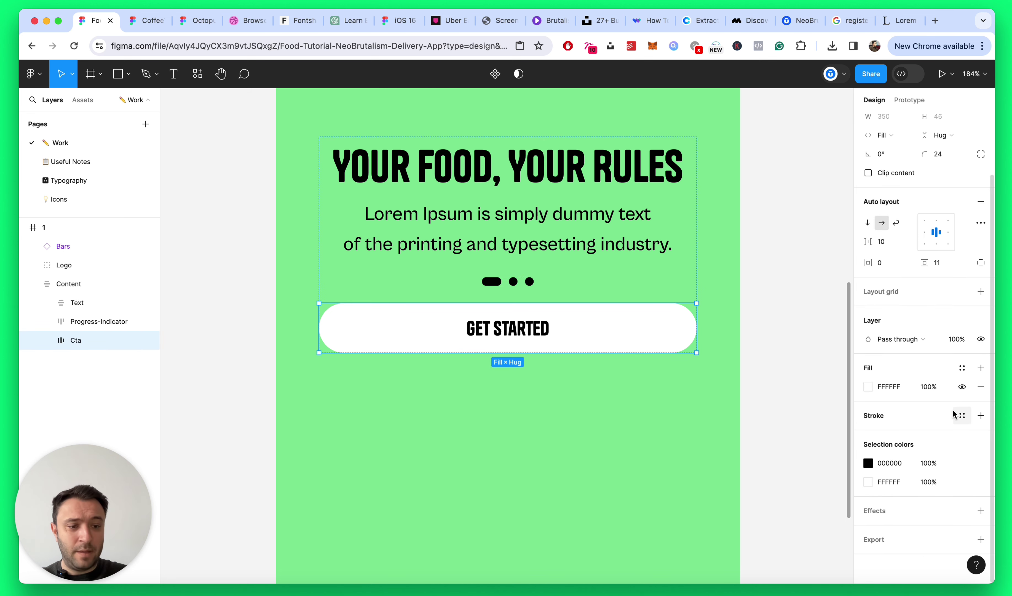
pyautogui.scroll(-2, 707, 391)
pyautogui.scroll(3, 707, 390)
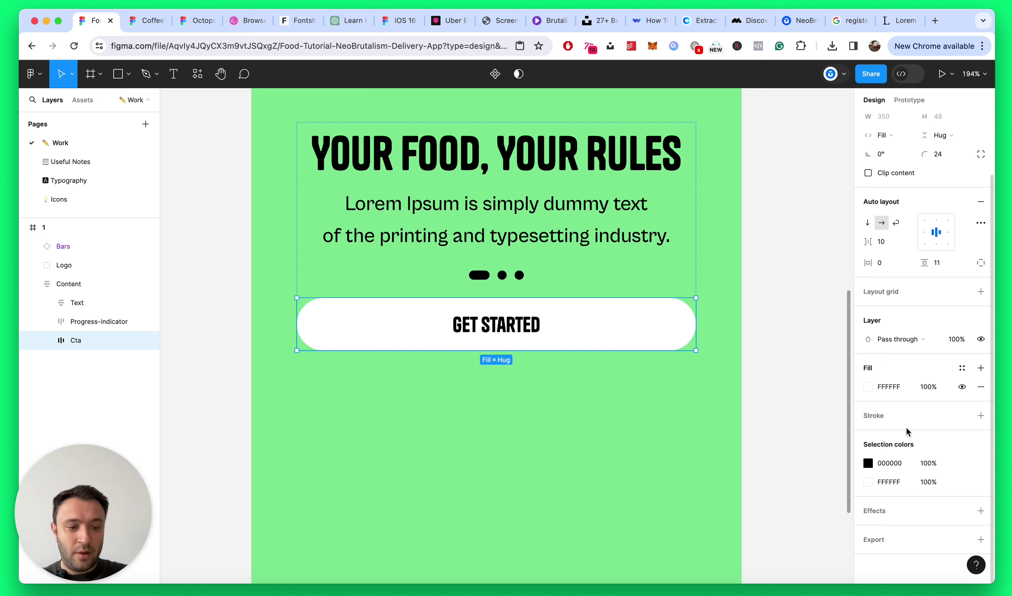
pyautogui.click(981, 510)
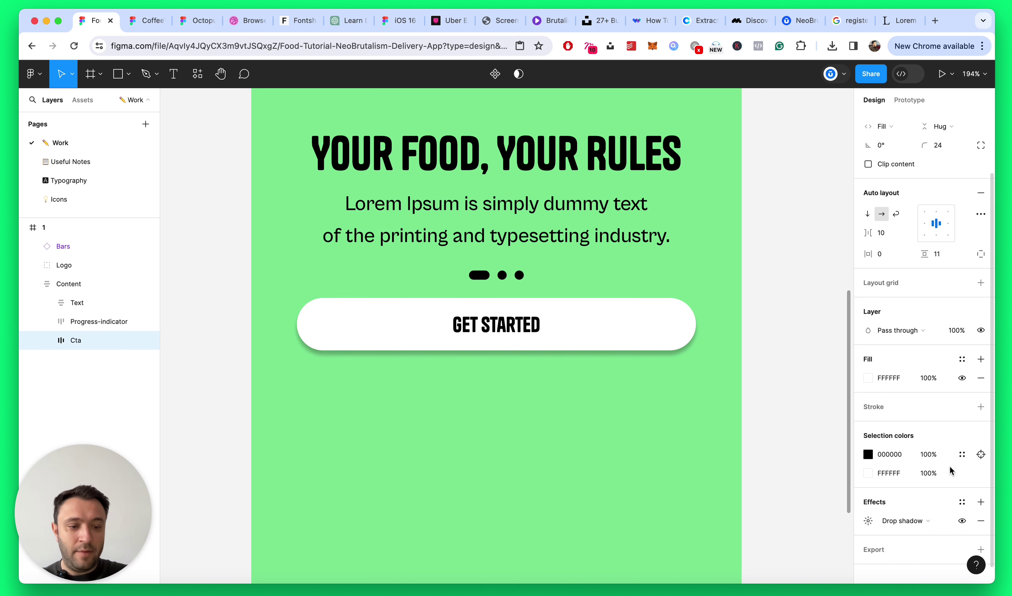
# Step: Set the Cta drop shadow's blur to 0, its X offset to 4 and its colour opacity to 100%
pyautogui.click(869, 511)
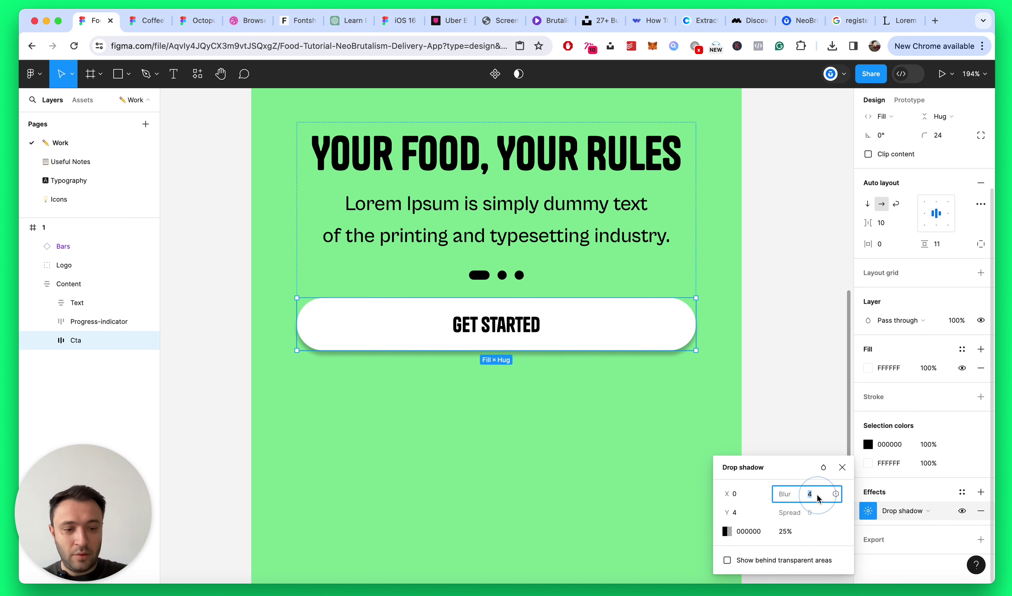
pyautogui.write('0')
pyautogui.press('Return')
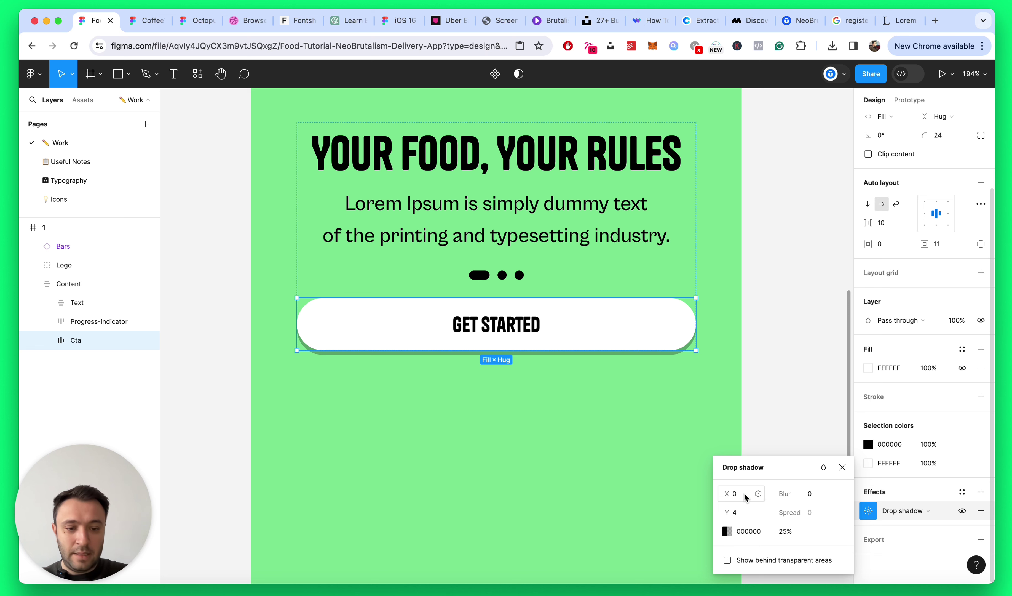
pyautogui.click(743, 492)
pyautogui.write('4')
pyautogui.press('Return')
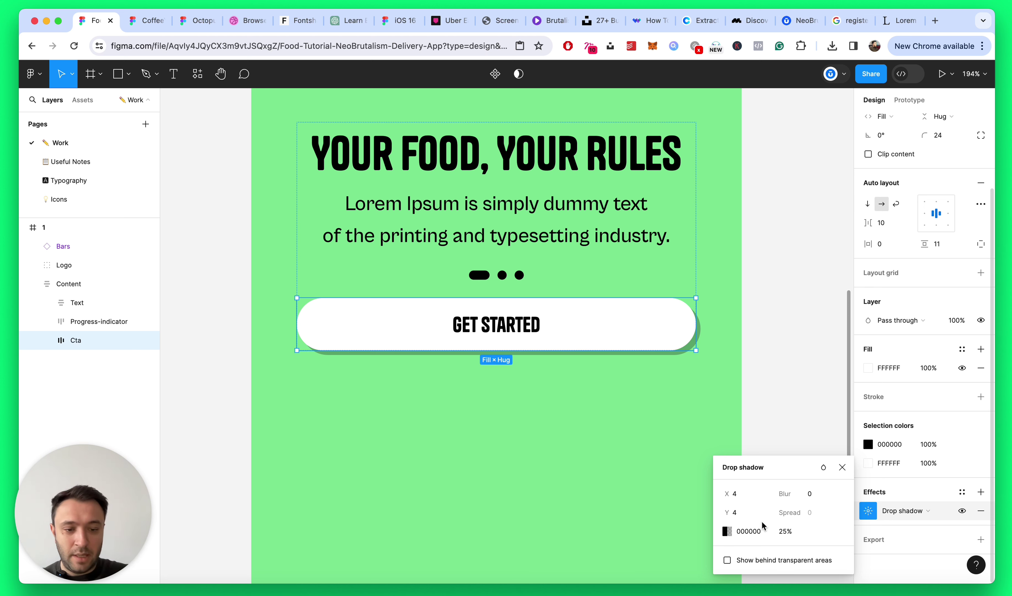
pyautogui.write('100')
pyautogui.press('Return')
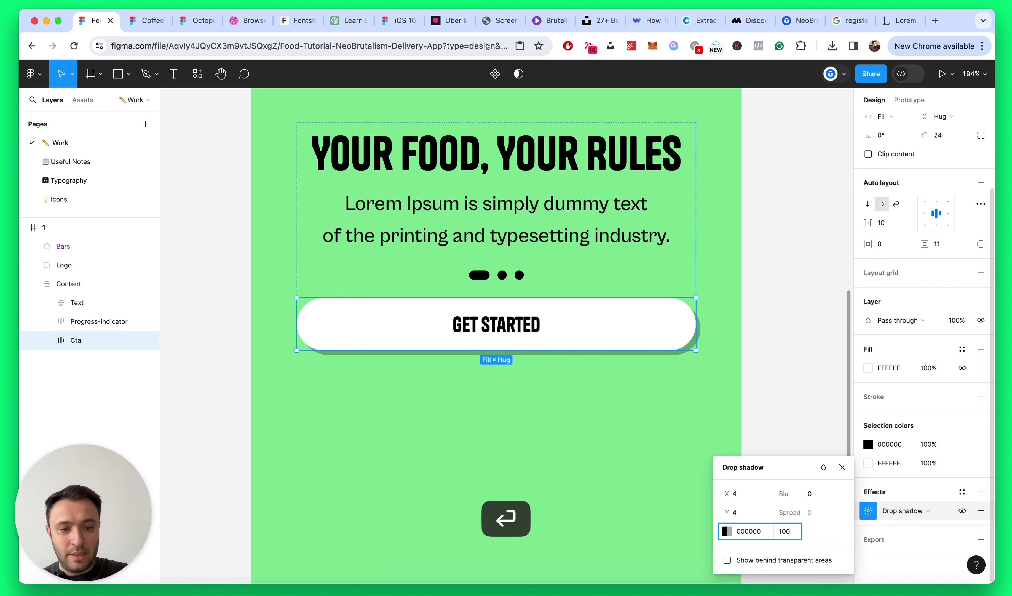
pyautogui.click(844, 467)
pyautogui.press('Escape')
# Step: Add a black 000000 inside stroke to the Cta button frame
pyautogui.scroll(-5, 515, 395)
pyautogui.scroll(3, 515, 395)
pyautogui.click(609, 345)
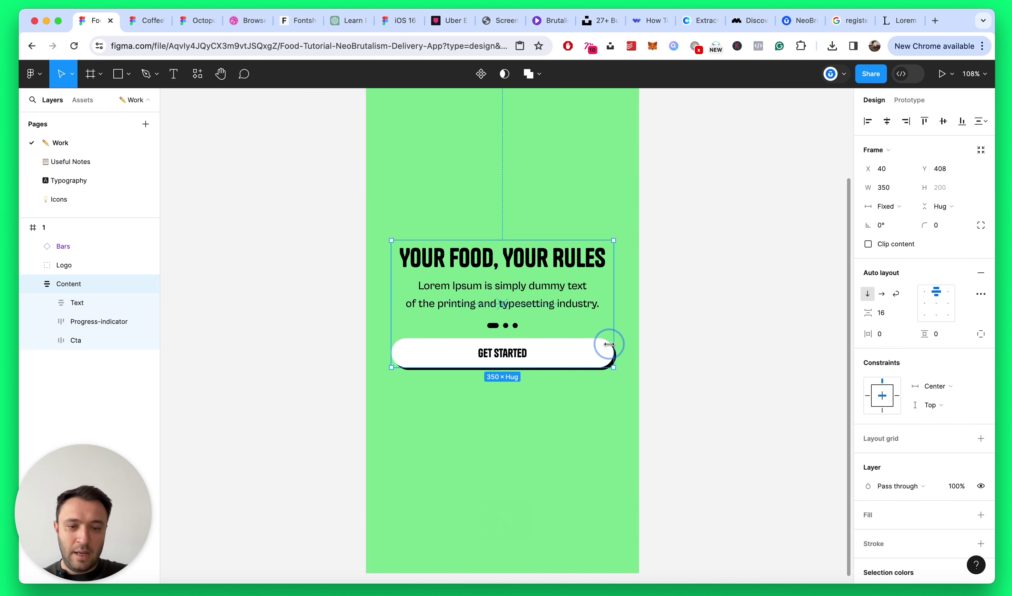
pyautogui.scroll(5, 534, 378)
pyautogui.keyDown('super'); pyautogui.click(615, 343); pyautogui.keyUp('super')
pyautogui.scroll(-2, 915, 434)
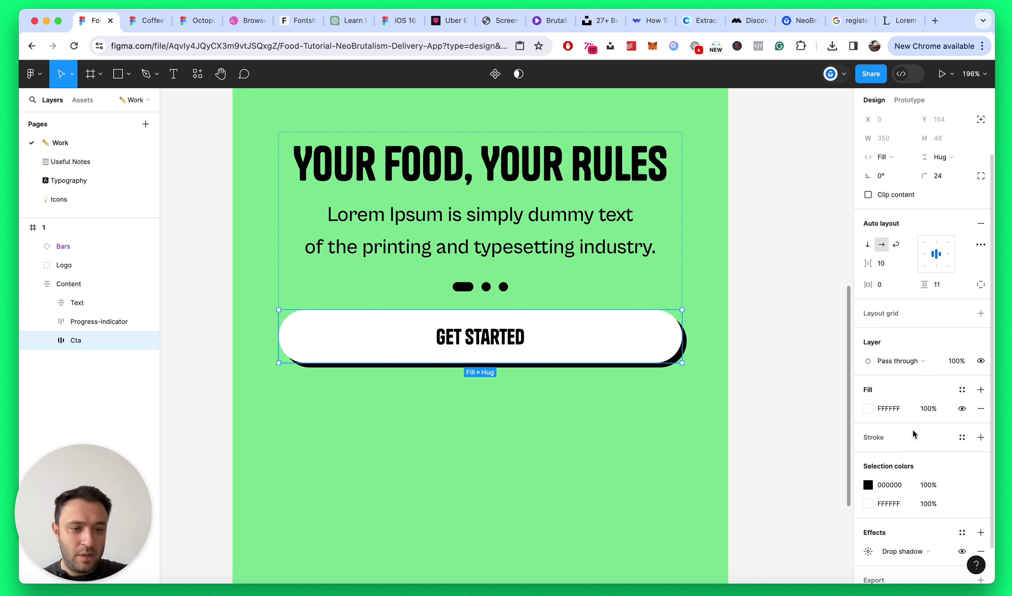
pyautogui.scroll(-2, 953, 392)
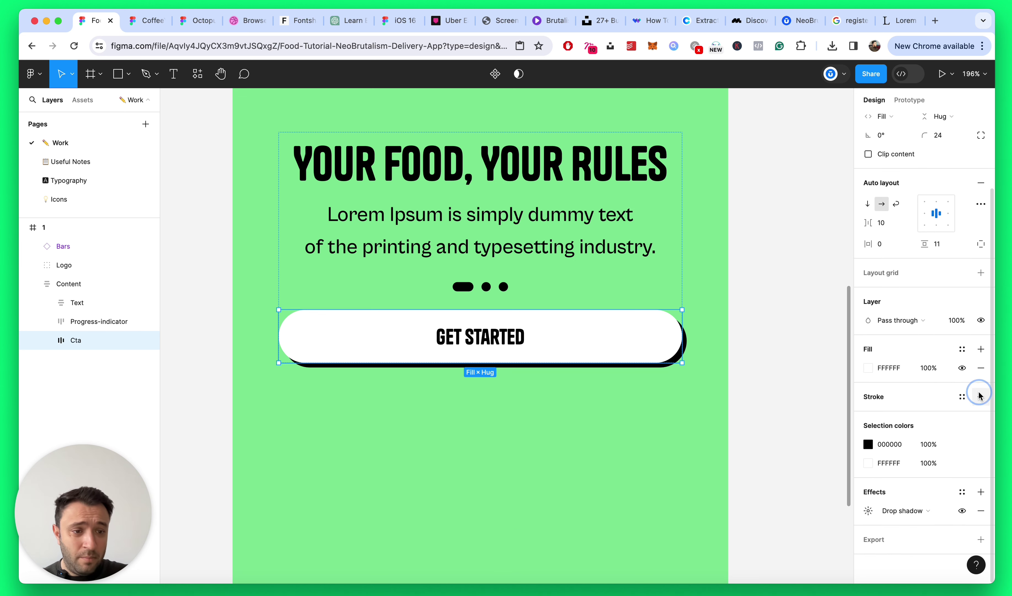
pyautogui.click(980, 395)
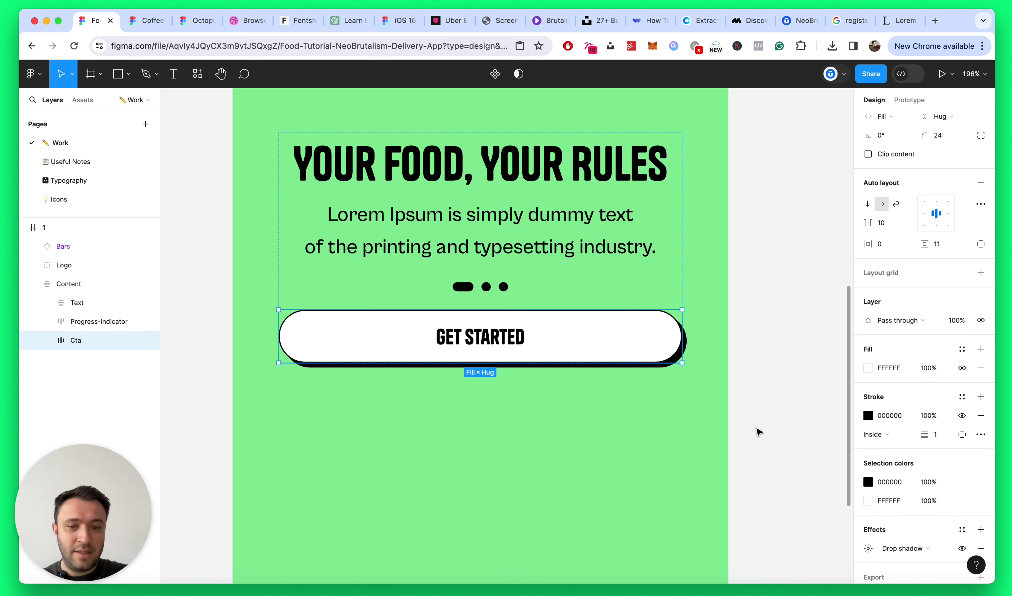
pyautogui.press('Escape')
# Step: Set the Cta button's stroke weight to 1.5
pyautogui.scroll(-5, 604, 432)
pyautogui.scroll(6, 604, 434)
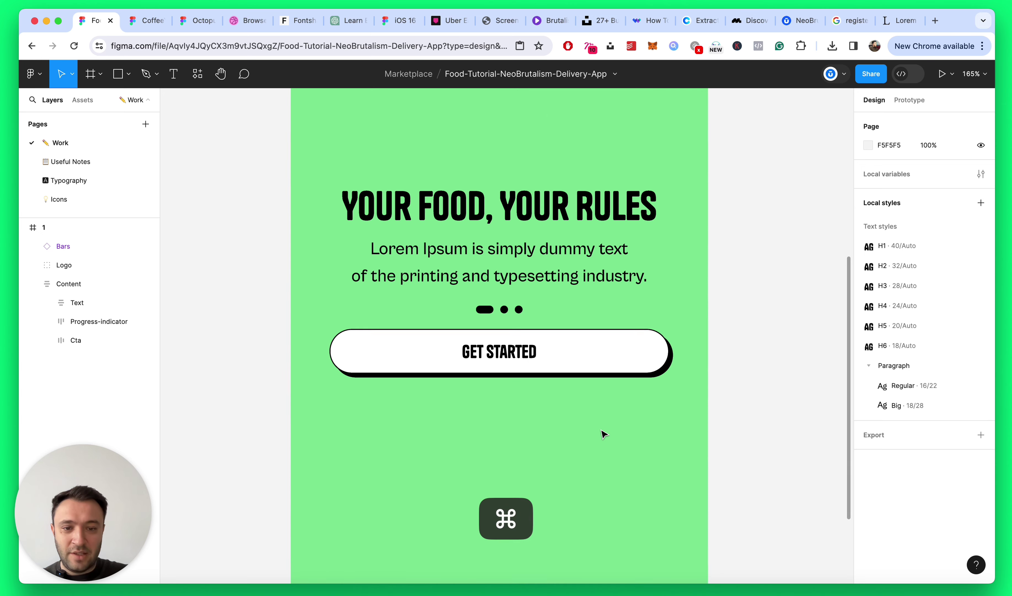
pyautogui.click(633, 366)
pyautogui.scroll(-2, 944, 488)
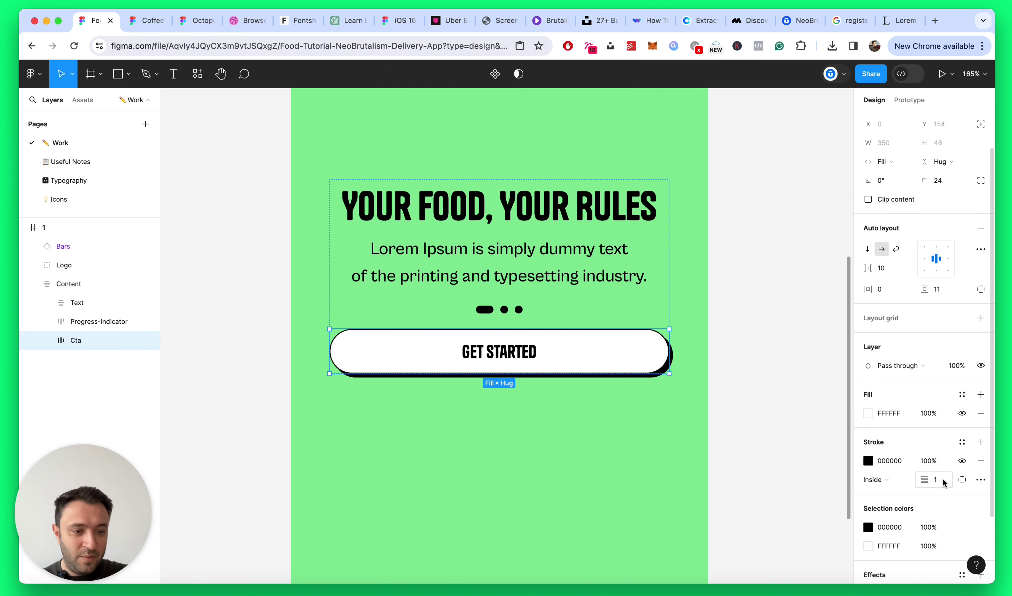
pyautogui.click(941, 481)
pyautogui.press('Return')
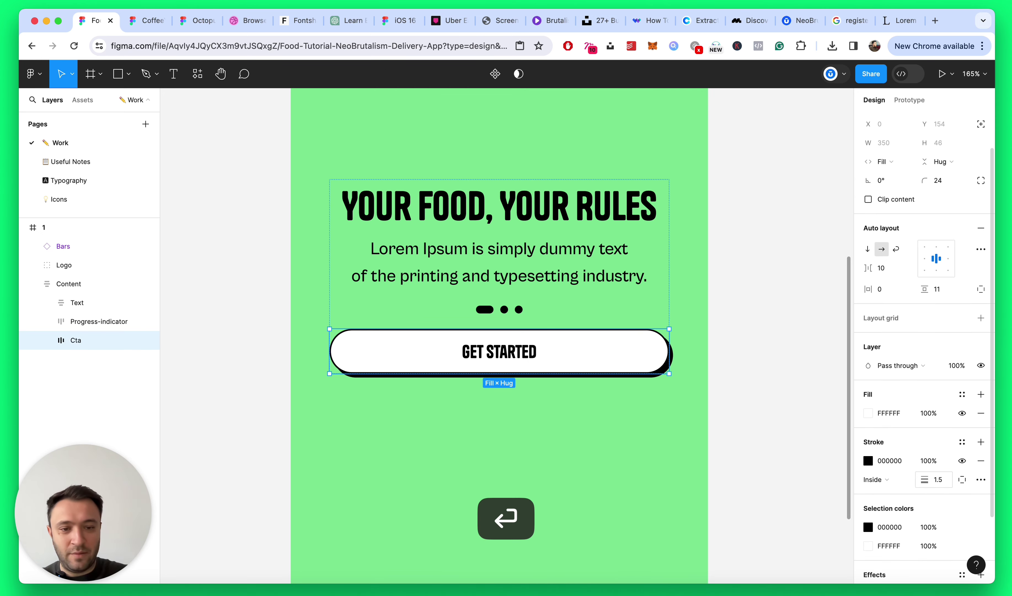
pyautogui.click(671, 452)
# Step: Draw a rectangle about 94 × 10 near the bottom of frame 1 and set its corner radius to 24
pyautogui.scroll(-10, 542, 397)
pyautogui.scroll(10, 543, 397)
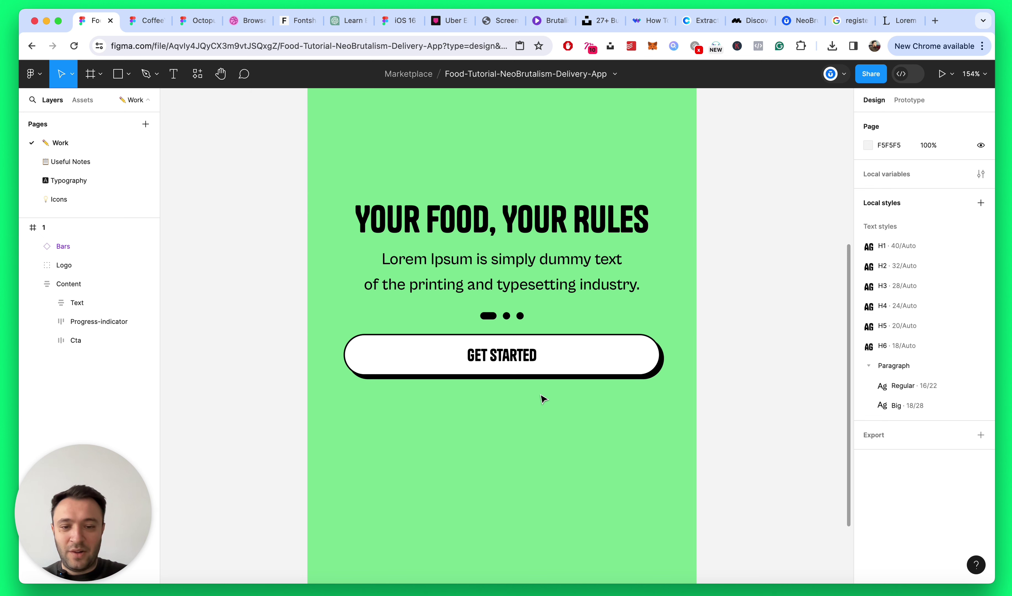
pyautogui.hotkey('alt', 'l')
pyautogui.scroll(-5, 542, 398)
pyautogui.scroll(2, 506, 300)
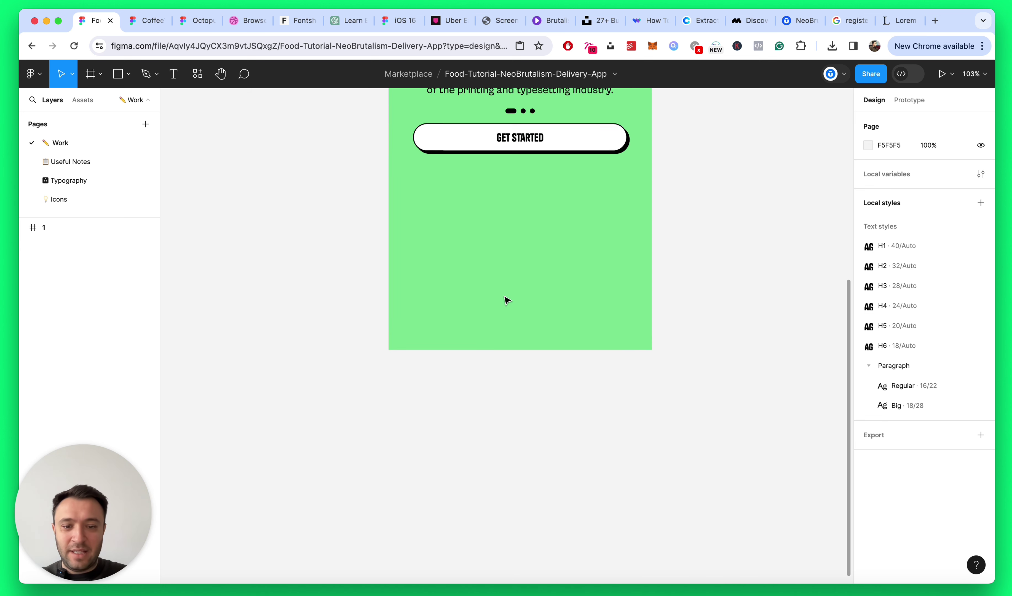
pyautogui.scroll(3, 508, 303)
pyautogui.press('r')
pyautogui.moveTo(481, 296); pyautogui.dragTo(583, 307)
pyautogui.press('super+equal')
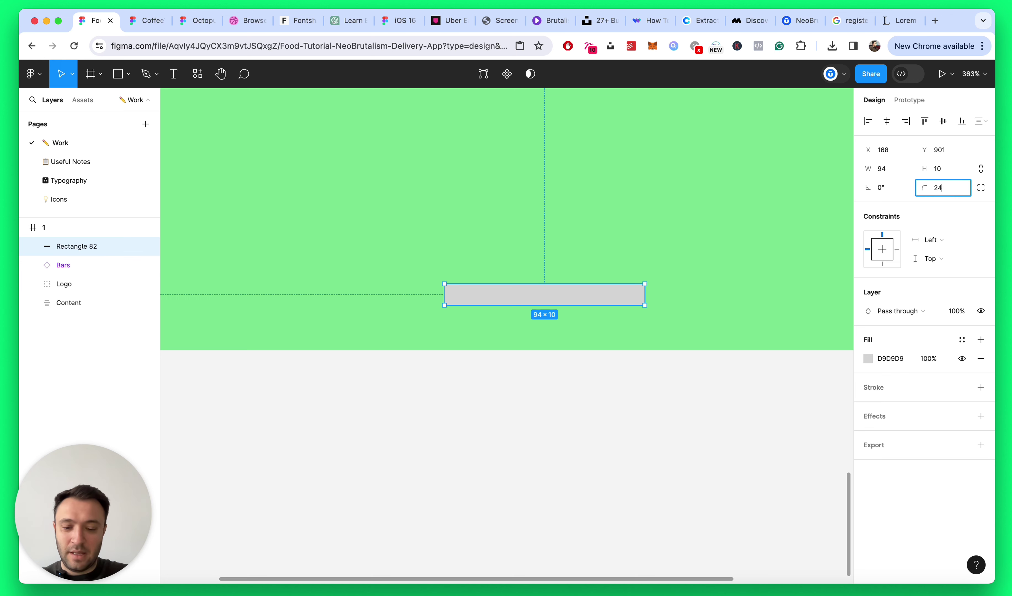
pyautogui.press('Return')
# Step: Reduce the rounded rectangle's height to 8 and change its fill to black 000000
pyautogui.click(946, 170)
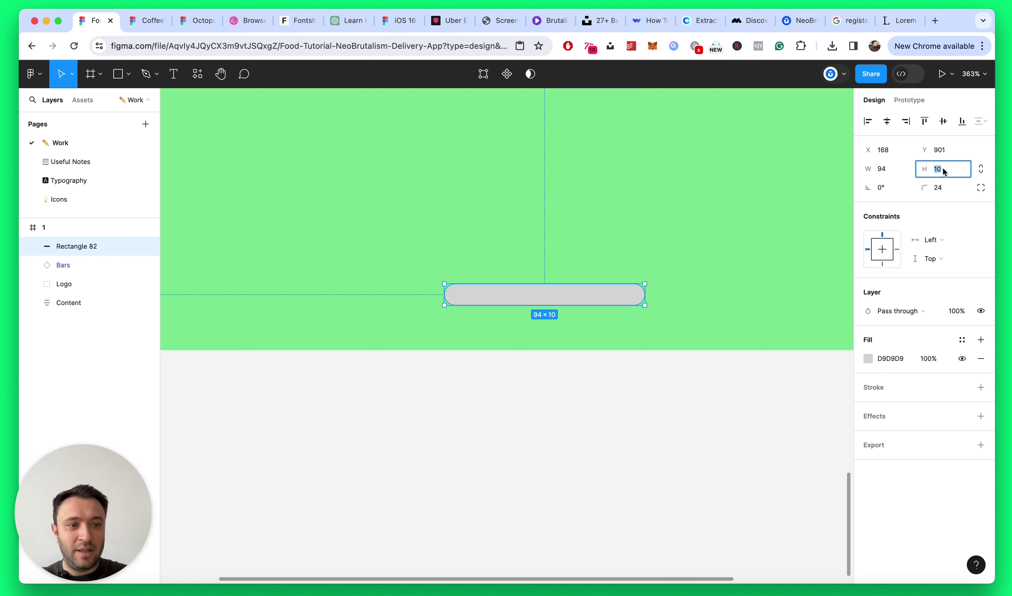
pyautogui.press('Down')
pyautogui.press('Down')
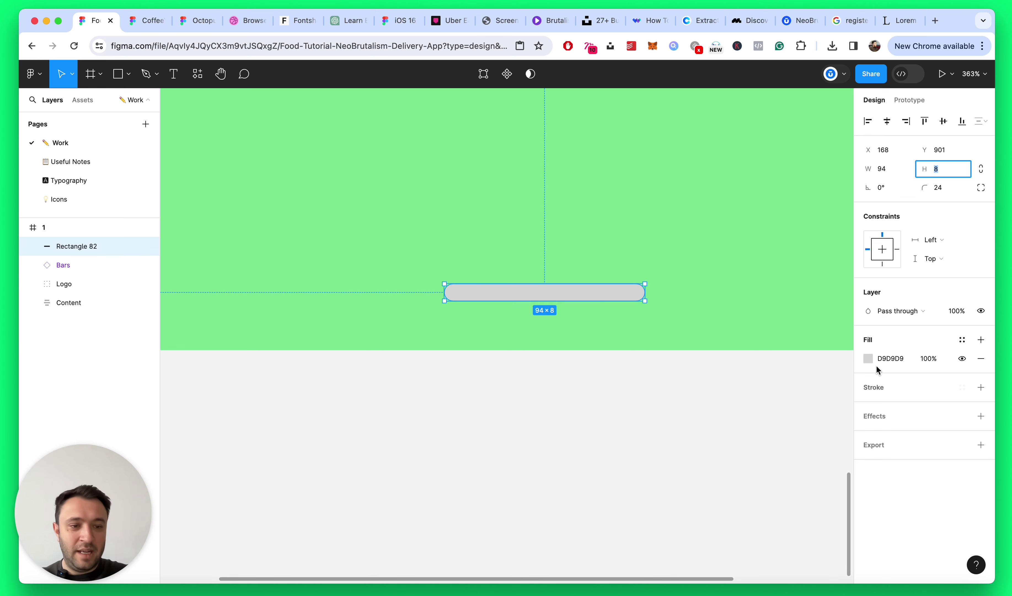
pyautogui.click(867, 358)
pyautogui.write('000000')
pyautogui.press('Return')
pyautogui.click(843, 245)
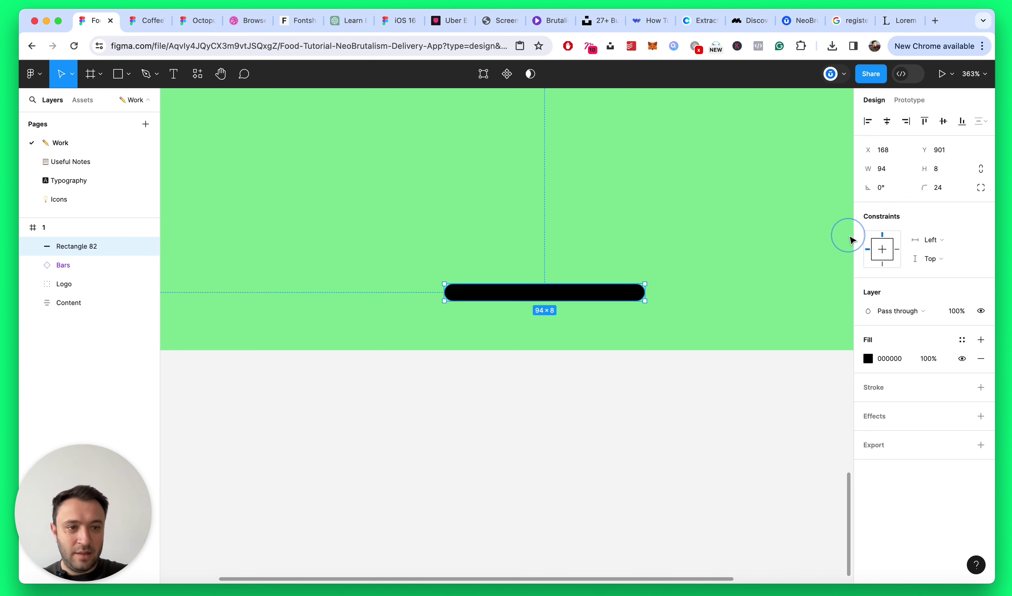
# Step: Align the black bar to the bottom and horizontal centre of frame 1, and nudge it up to Y 916
pyautogui.click(961, 120)
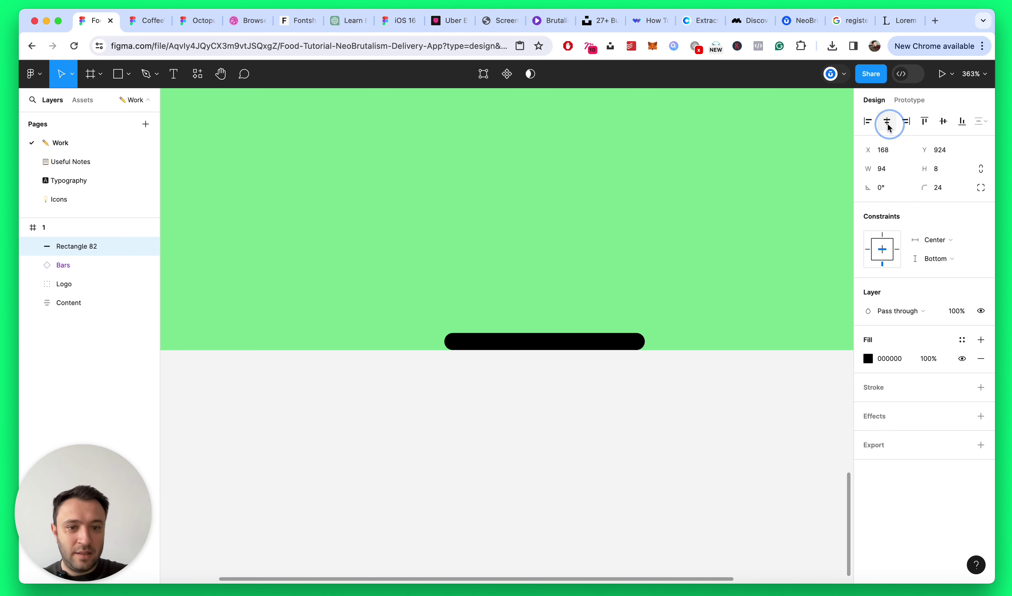
pyautogui.scroll(-5, 621, 232)
pyautogui.scroll(3, 628, 283)
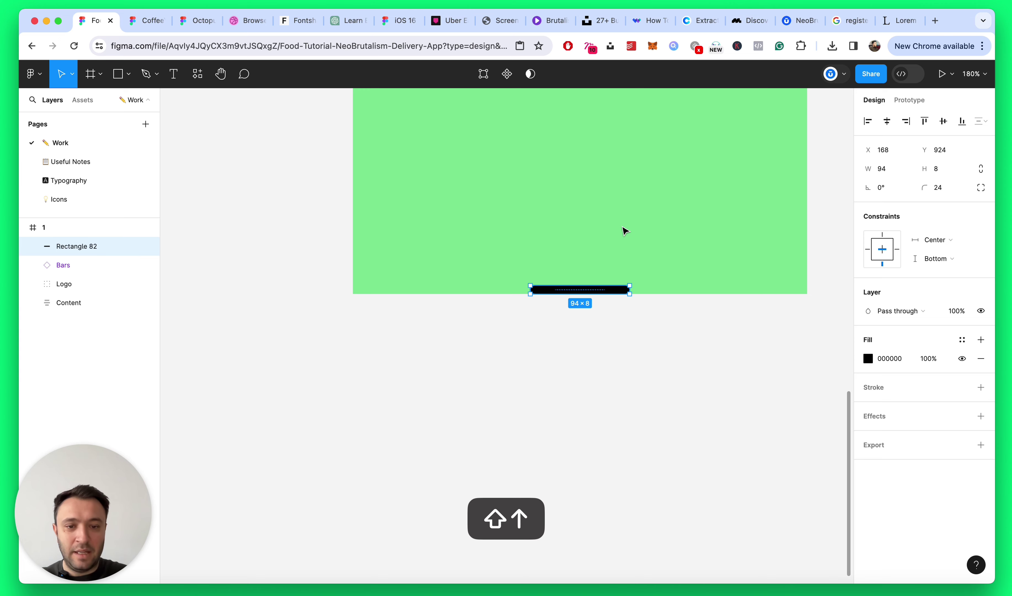
pyautogui.hotkey('shift', 'Up')
pyautogui.press('Down')
pyautogui.press('Down')
pyautogui.scroll(-5, 555, 330)
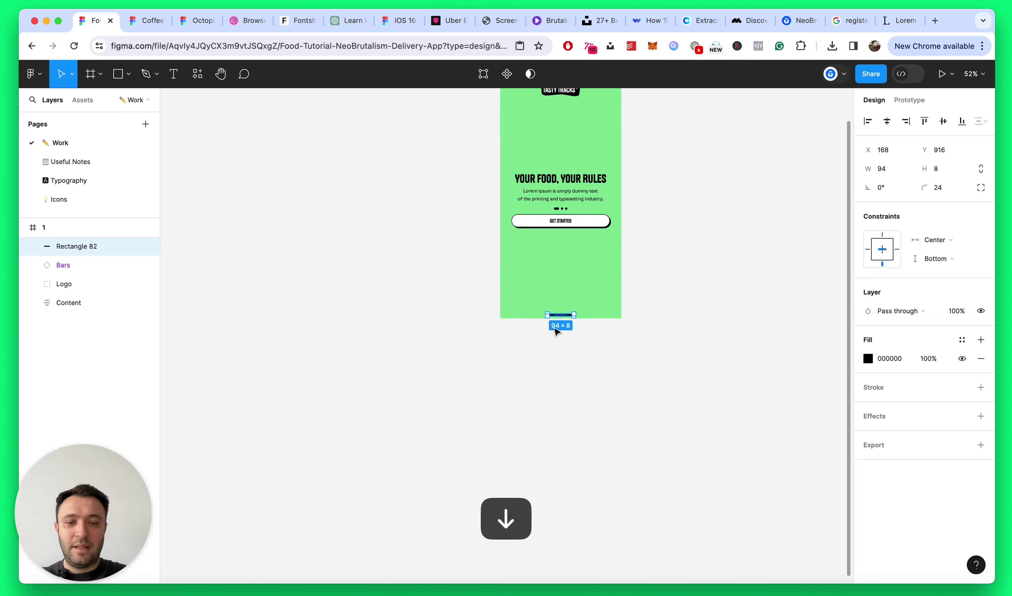
pyautogui.click(574, 368)
# Step: Reduce the black bar's height to 6
pyautogui.scroll(10, 560, 339)
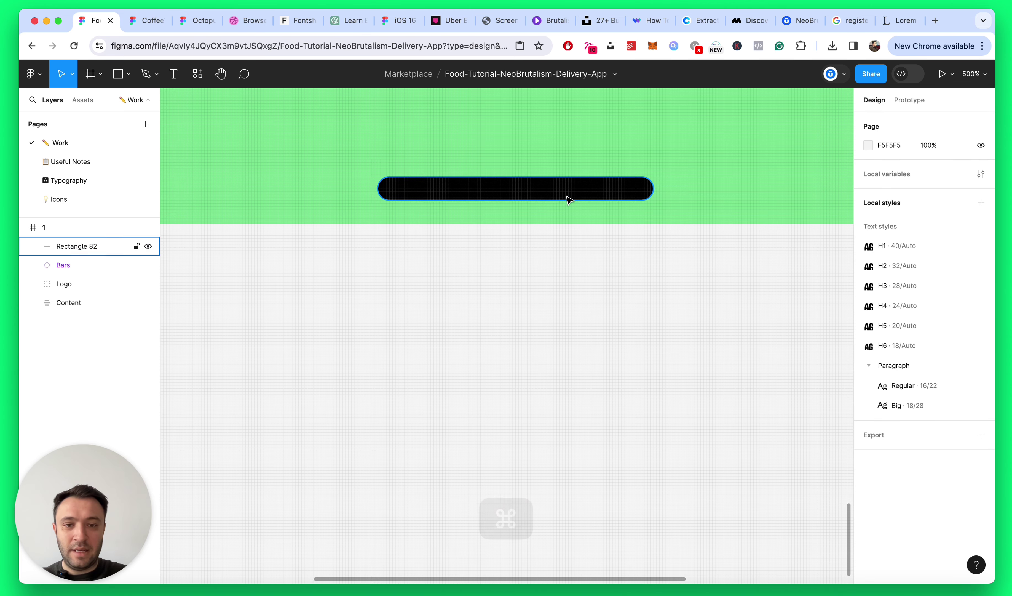
pyautogui.click(569, 200)
pyautogui.press('Down')
pyautogui.press('Down')
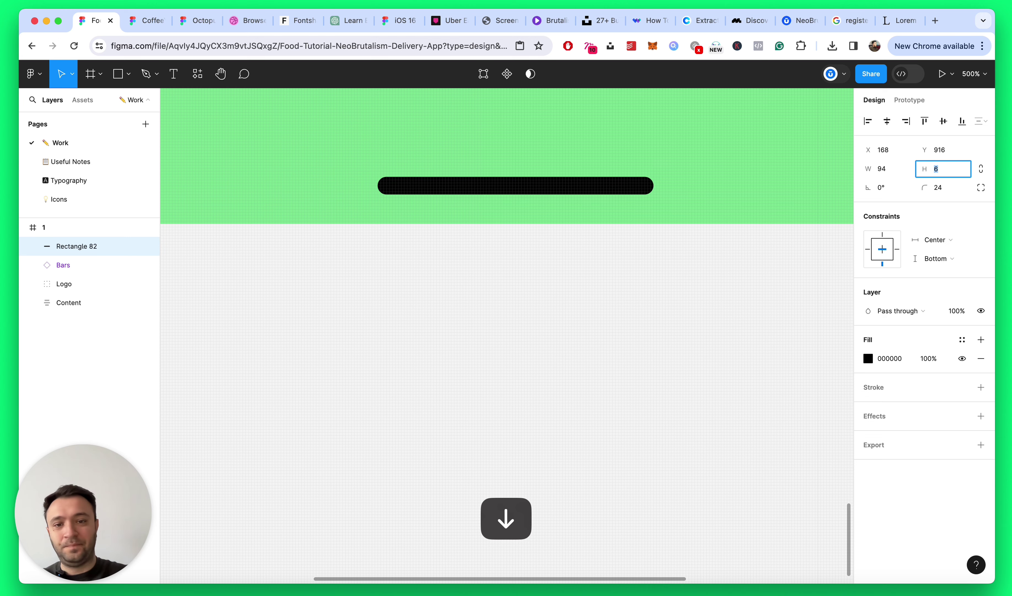
pyautogui.press('Escape')
pyautogui.scroll(-10, 615, 329)
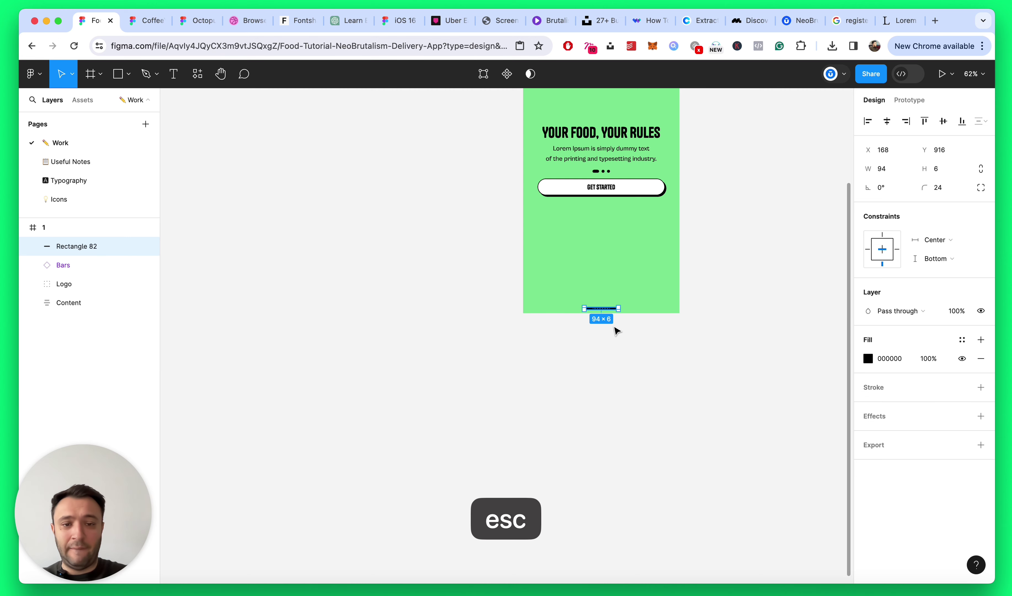
pyautogui.click(581, 325)
# Step: Nudge the black bar at the bottom of the splash screen down by one pixel
pyautogui.scroll(5, 568, 320)
pyautogui.click(568, 321)
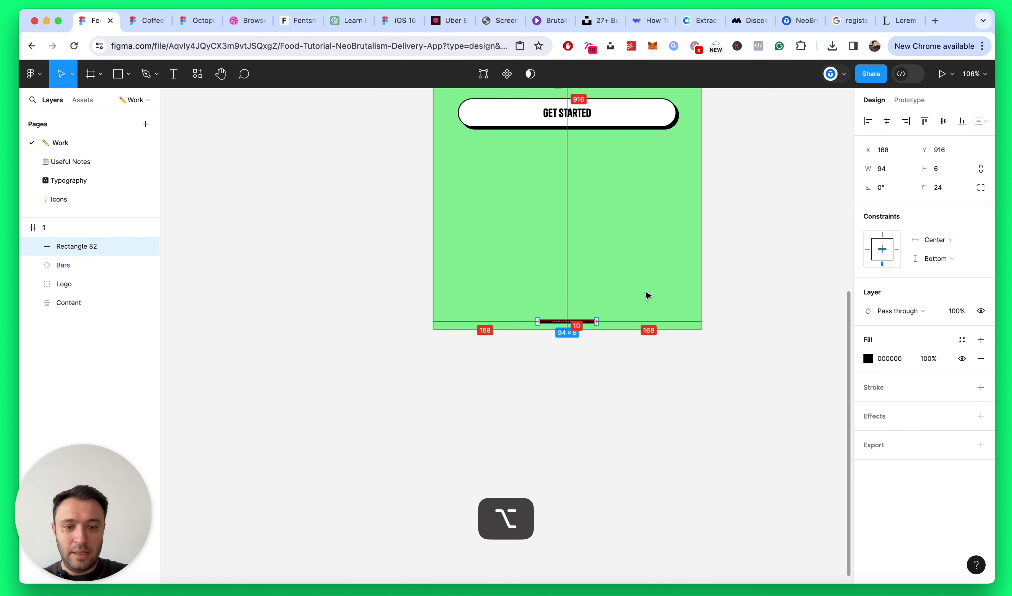
pyautogui.press('Down')
pyautogui.click(676, 228)
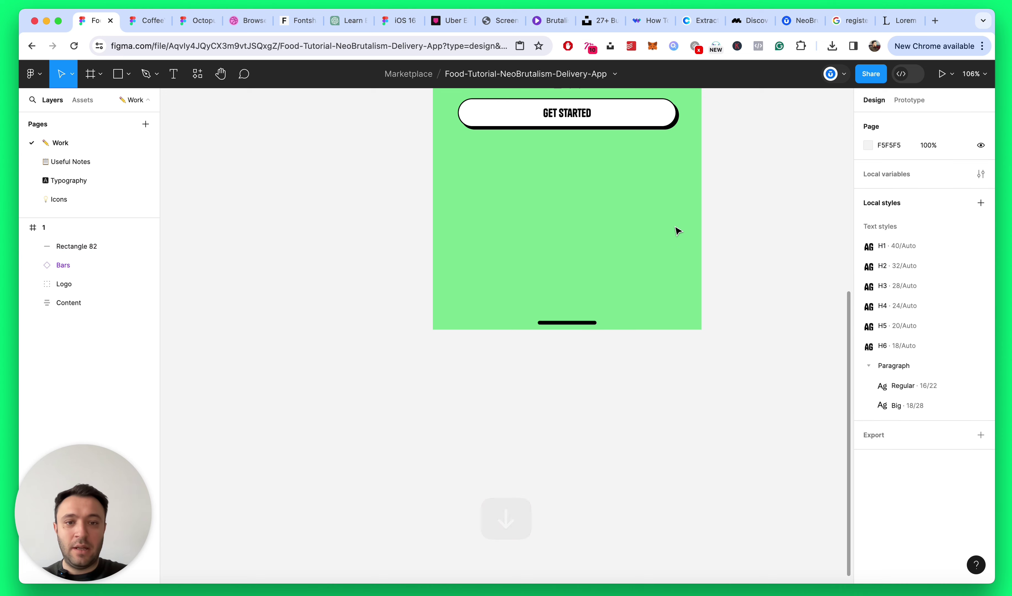
# Step: Wrap the Text and Progress-indicator layers in one auto layout frame and name it Text
pyautogui.scroll(-5, 675, 229)
pyautogui.scroll(6, 700, 230)
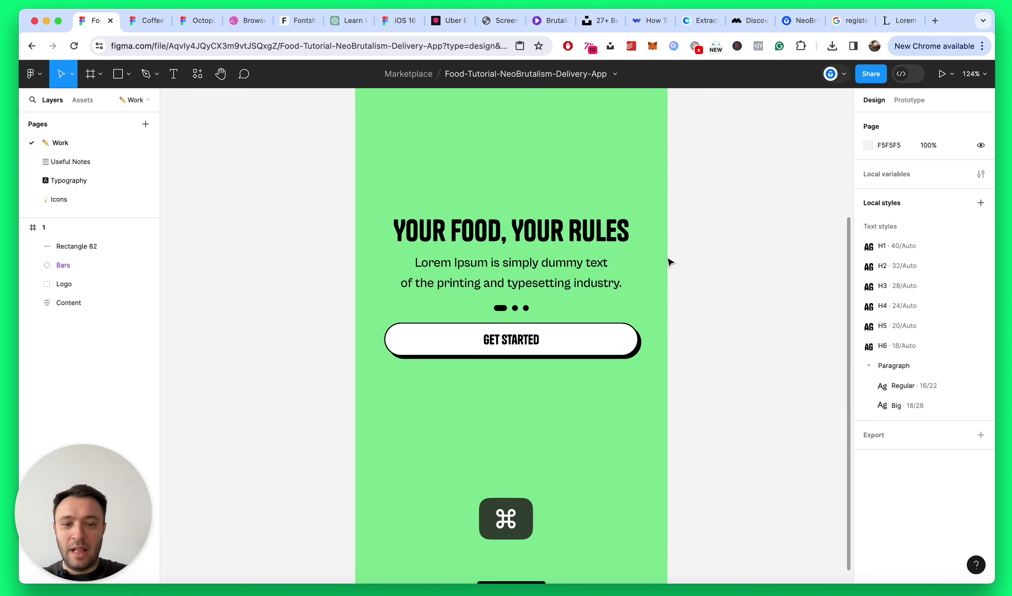
pyautogui.click(575, 316)
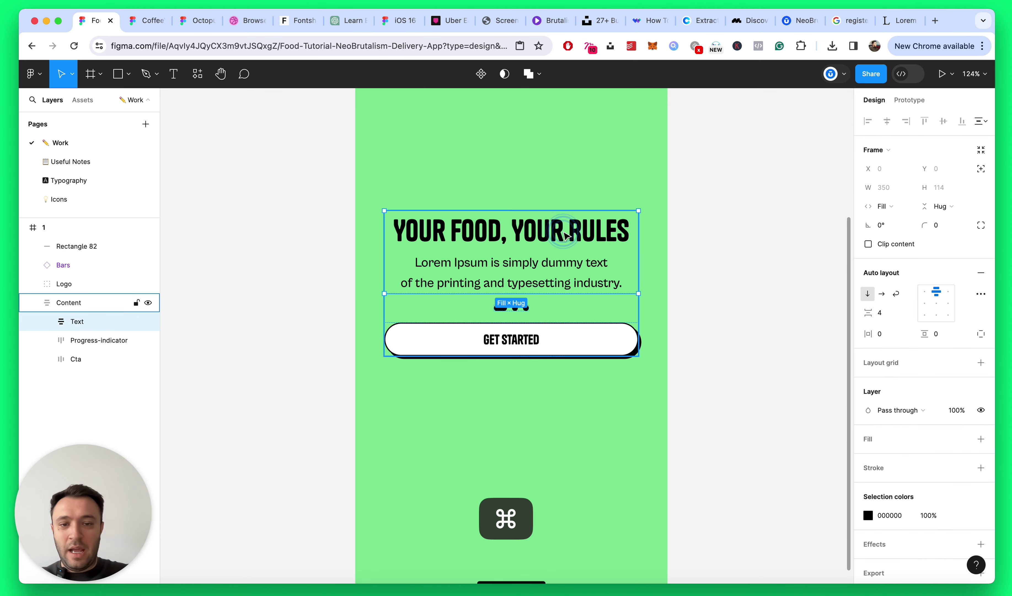
pyautogui.click(103, 341)
pyautogui.keyDown('shift'); pyautogui.click(89, 322); pyautogui.keyUp('shift')
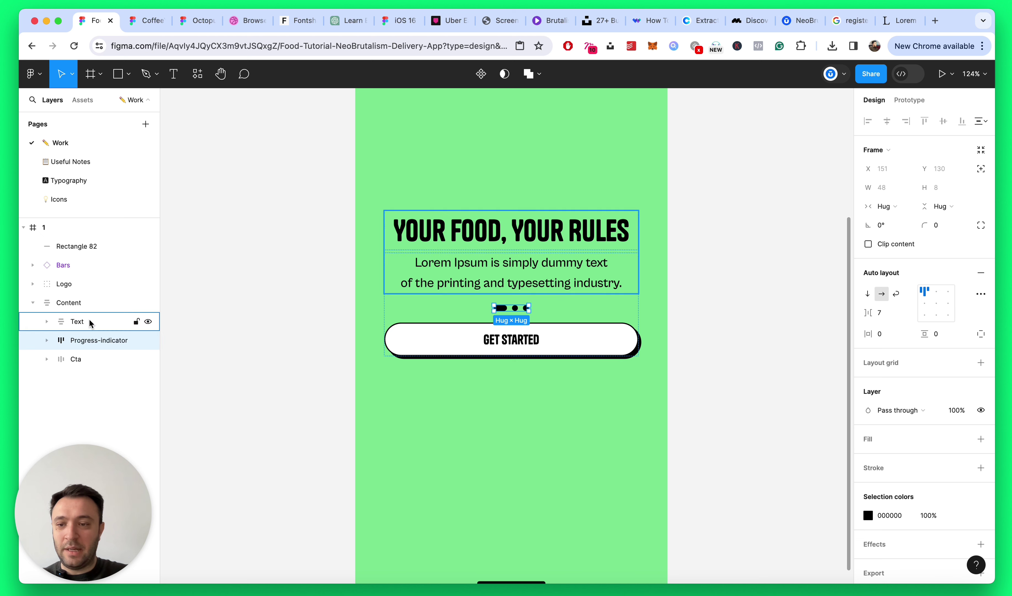
pyautogui.hotkey('shift', 'a')
pyautogui.doubleClick(88, 321)
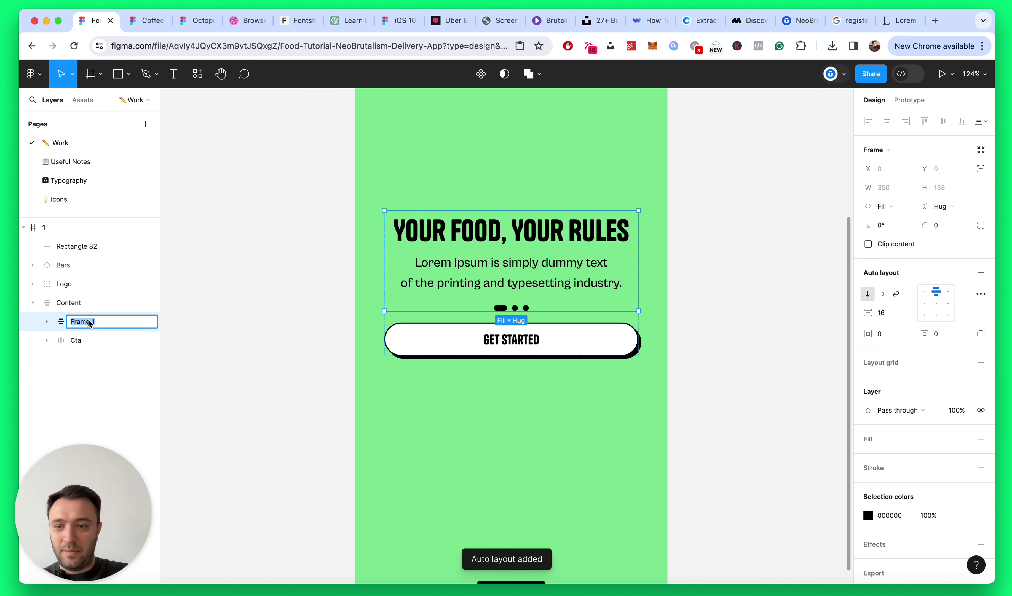
pyautogui.write('Text')
pyautogui.press('Return')
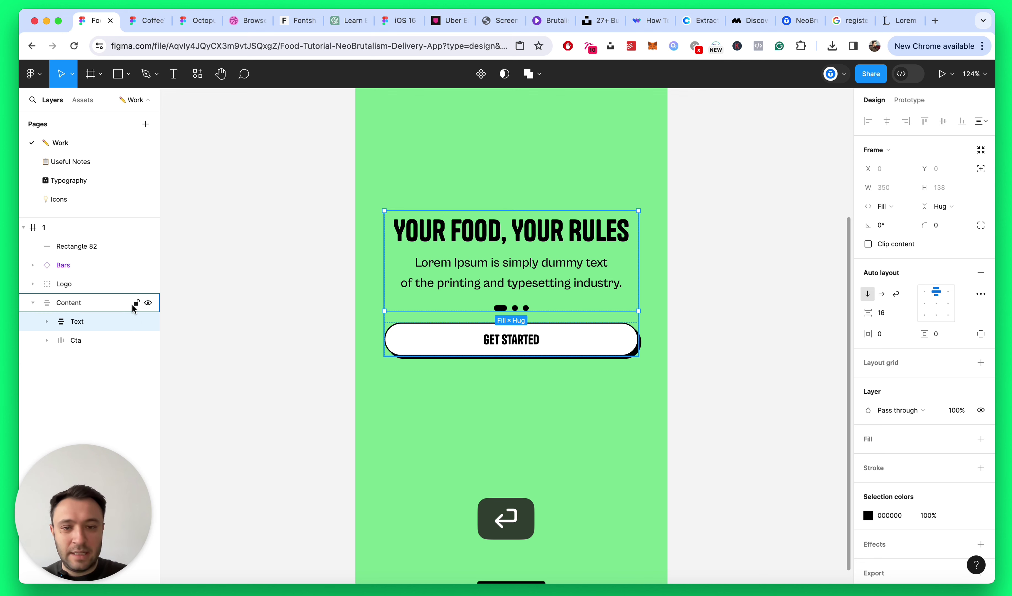
# Step: Set the Content frame's vertical gap between the text block and the Get Started button to 32
pyautogui.click(75, 307)
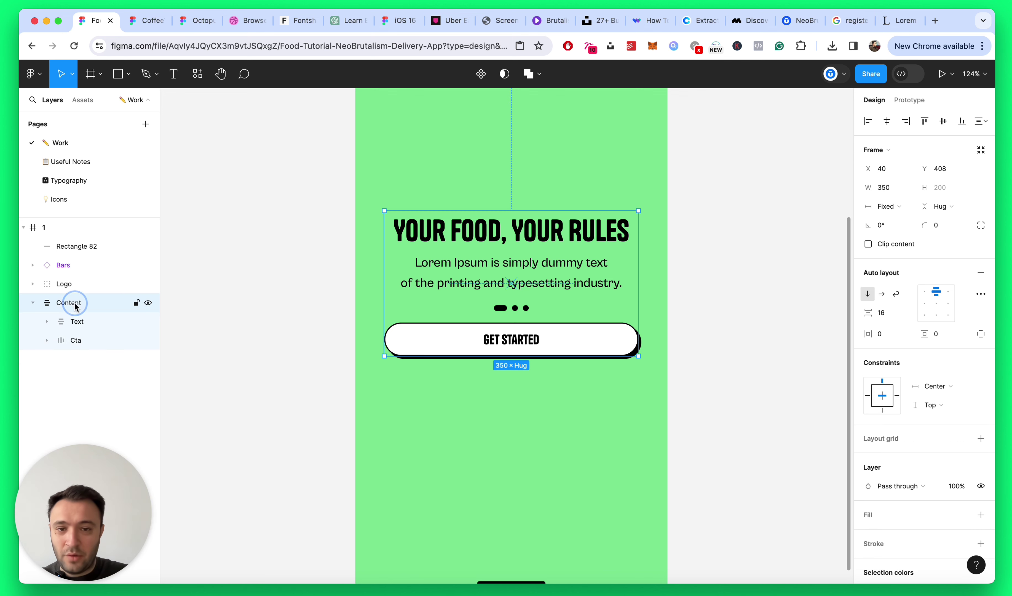
pyautogui.scroll(3, 572, 336)
pyautogui.moveTo(496, 312); pyautogui.dragTo(494, 321)
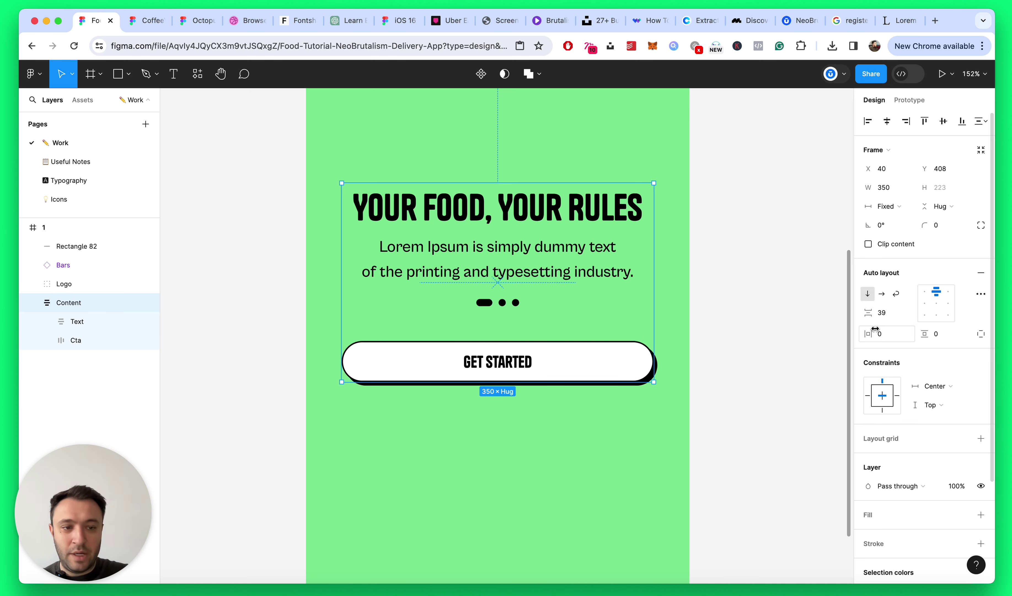
pyautogui.click(757, 259)
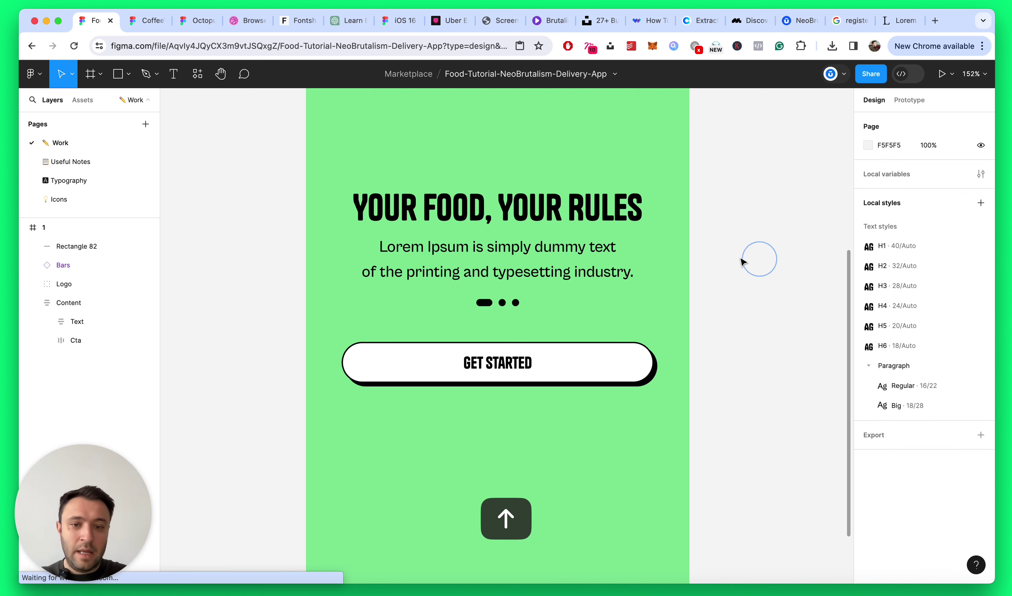
pyautogui.hotkey('shift', '1')
pyautogui.scroll(10, 742, 257)
pyautogui.click(595, 242)
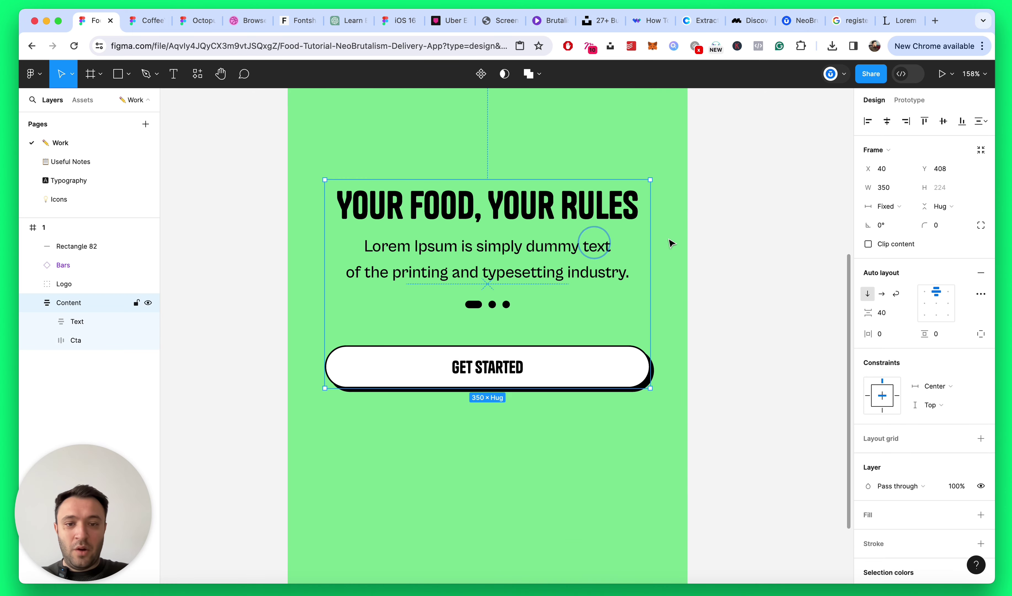
pyautogui.write('32')
pyautogui.press('Return')
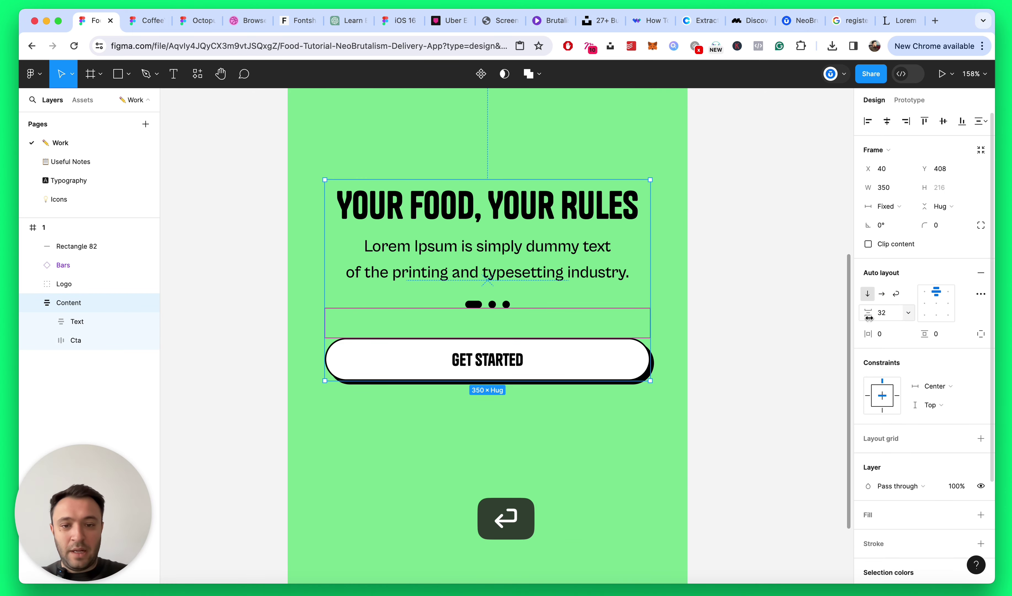
# Step: Set the outer Text frame's vertical gap between the paragraph and the progress indicator to 20
pyautogui.click(691, 301)
pyautogui.scroll(-5, 691, 303)
pyautogui.scroll(5, 691, 303)
pyautogui.click(548, 223)
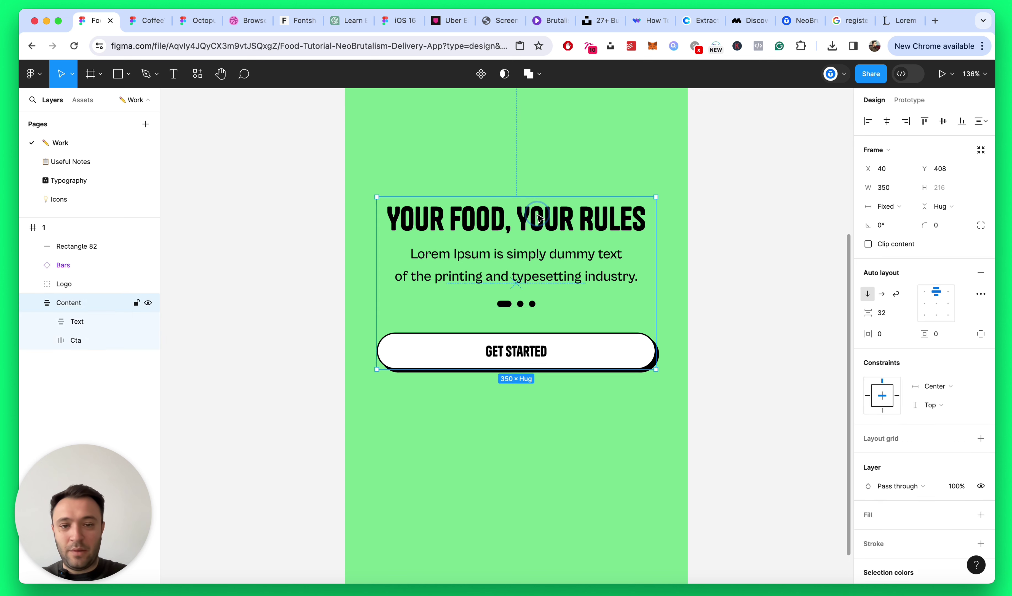
pyautogui.doubleClick(548, 224)
pyautogui.doubleClick(549, 223)
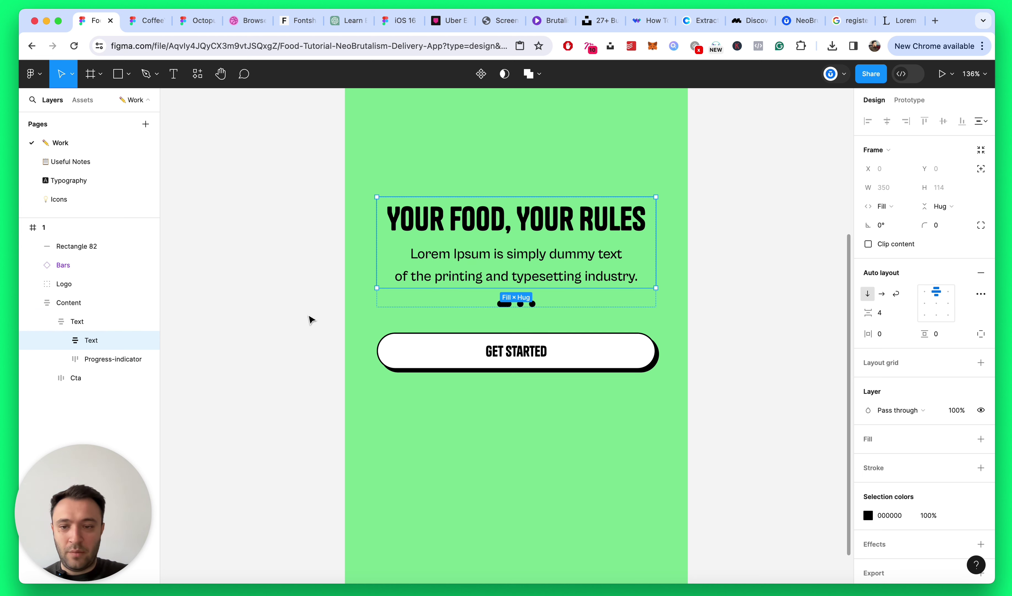
pyautogui.click(75, 323)
pyautogui.scroll(2, 549, 272)
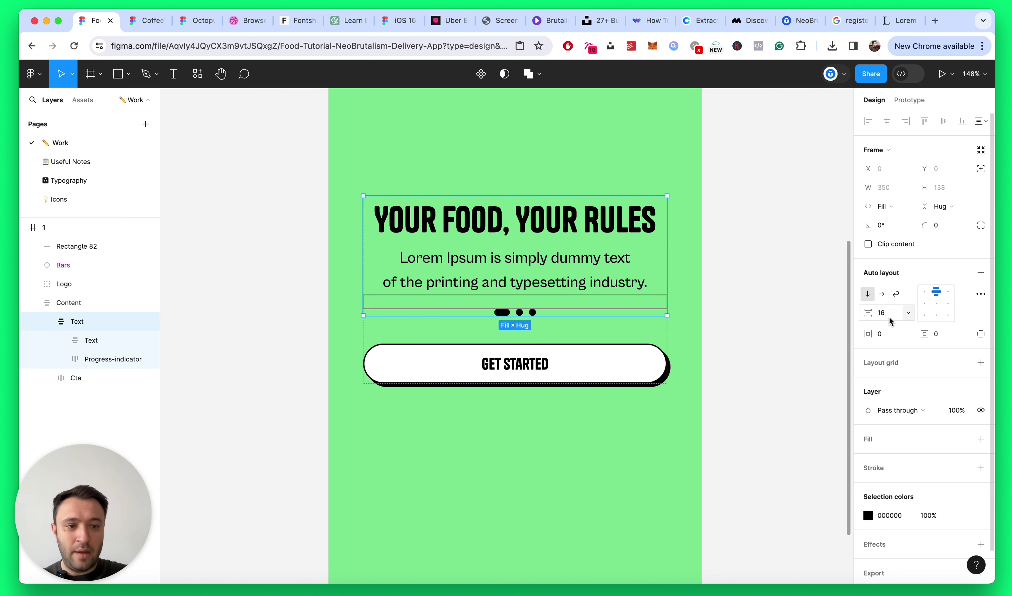
pyautogui.press('Up')
pyautogui.press('Up')
pyautogui.press('Up')
pyautogui.press('Up')
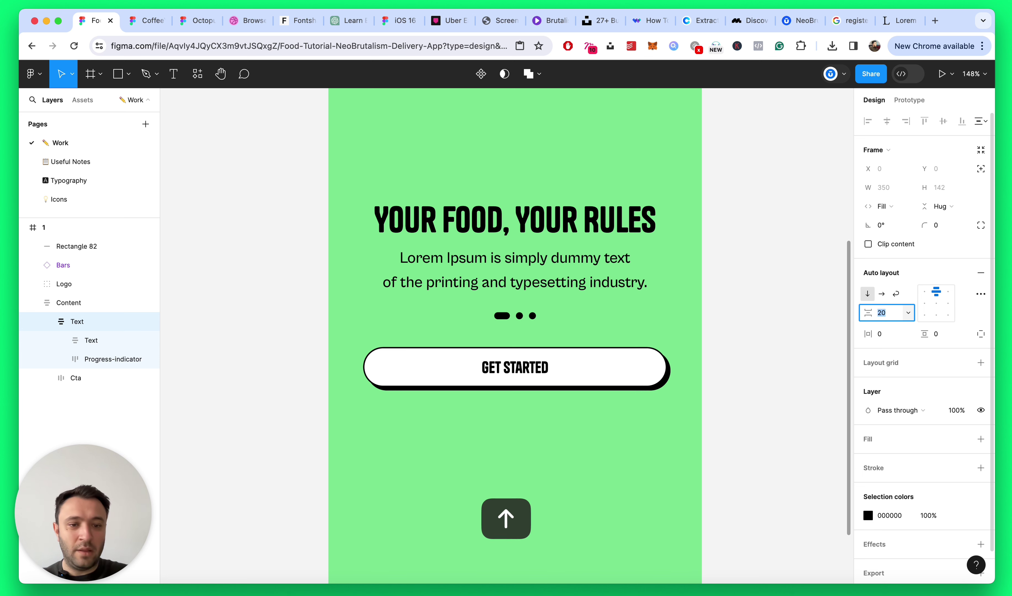
# Step: Widen the active pill of the progress indicator to 20, keeping its height, and deselect it
pyautogui.click(64, 303)
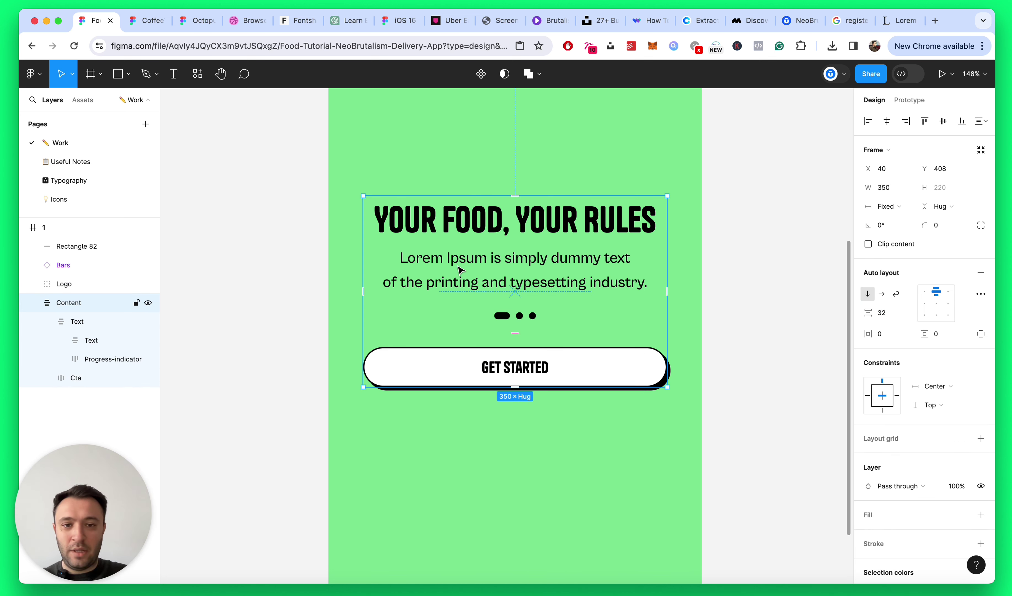
pyautogui.click(761, 342)
pyautogui.scroll(-5, 760, 342)
pyautogui.scroll(4, 678, 388)
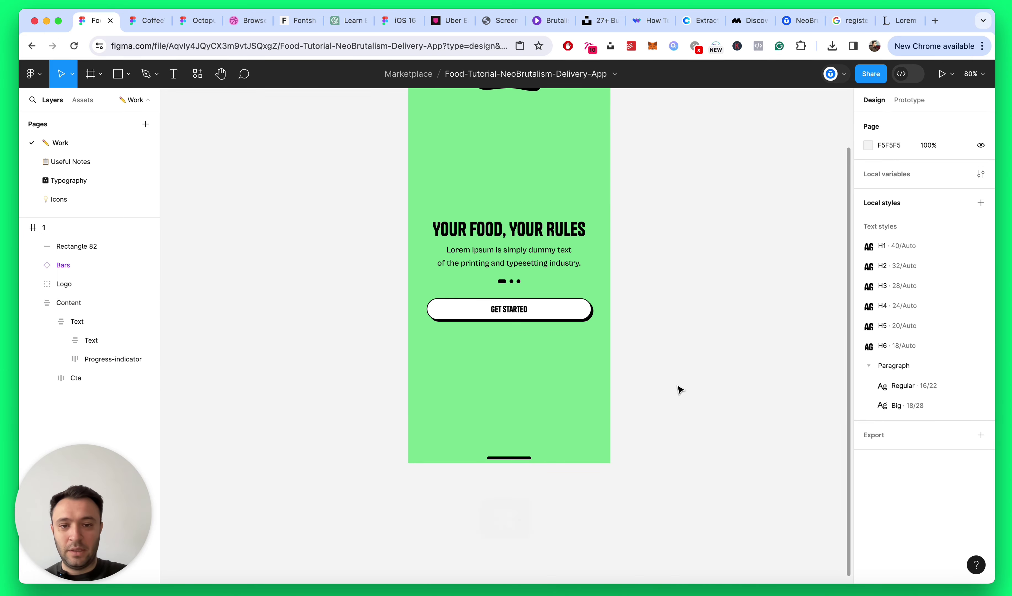
pyautogui.scroll(6, 503, 297)
pyautogui.keyDown('super'); pyautogui.click(502, 205); pyautogui.keyUp('super')
pyautogui.scroll(3, 453, 205)
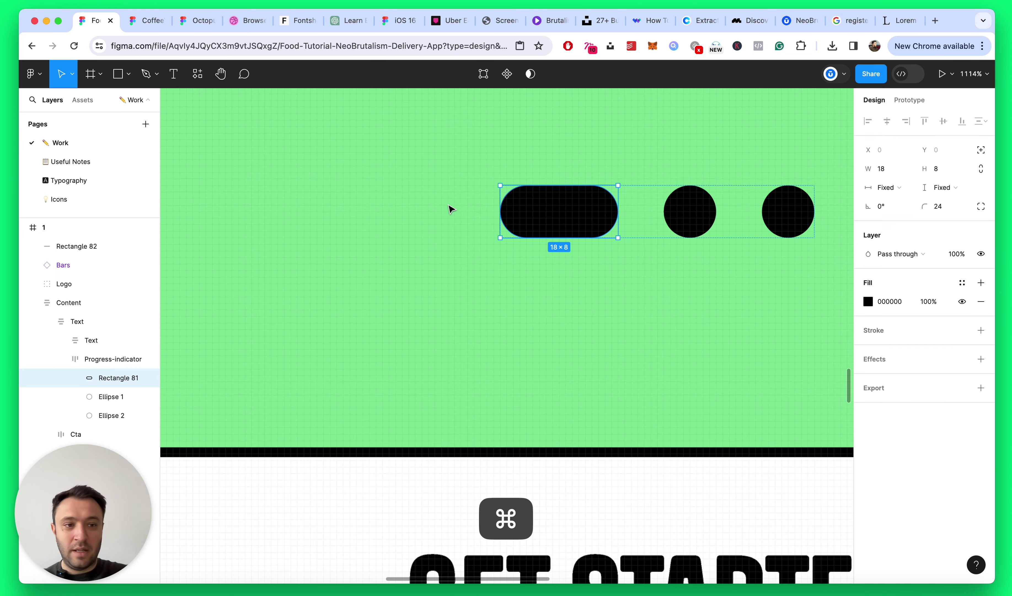
pyautogui.click(500, 208)
pyautogui.keyDown('super'); pyautogui.click(547, 217); pyautogui.keyUp('super')
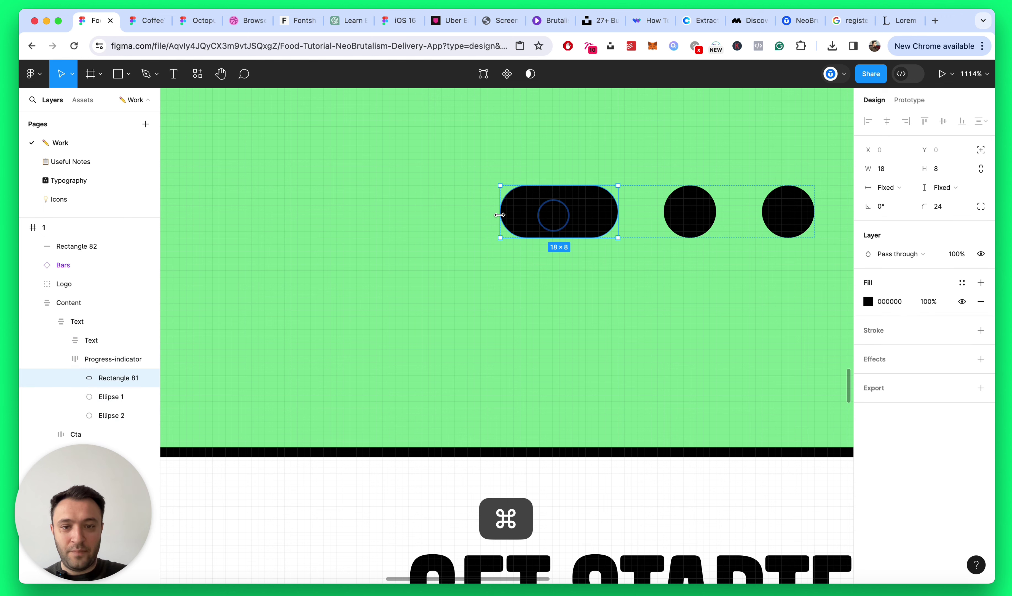
pyautogui.scroll(-5, 494, 213)
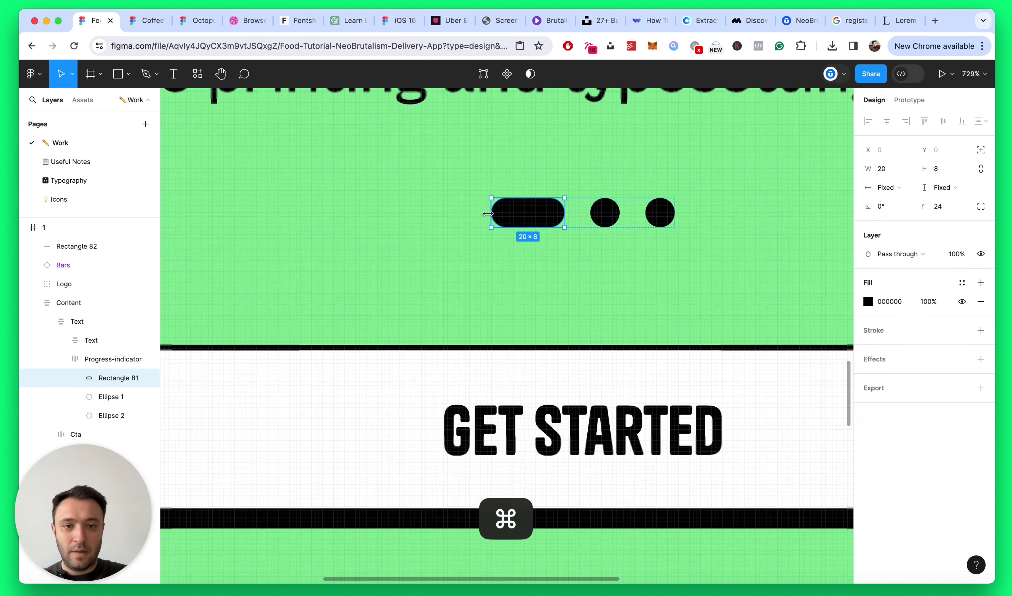
pyautogui.press('Escape')
pyautogui.scroll(-10, 464, 236)
pyautogui.scroll(2, 673, 224)
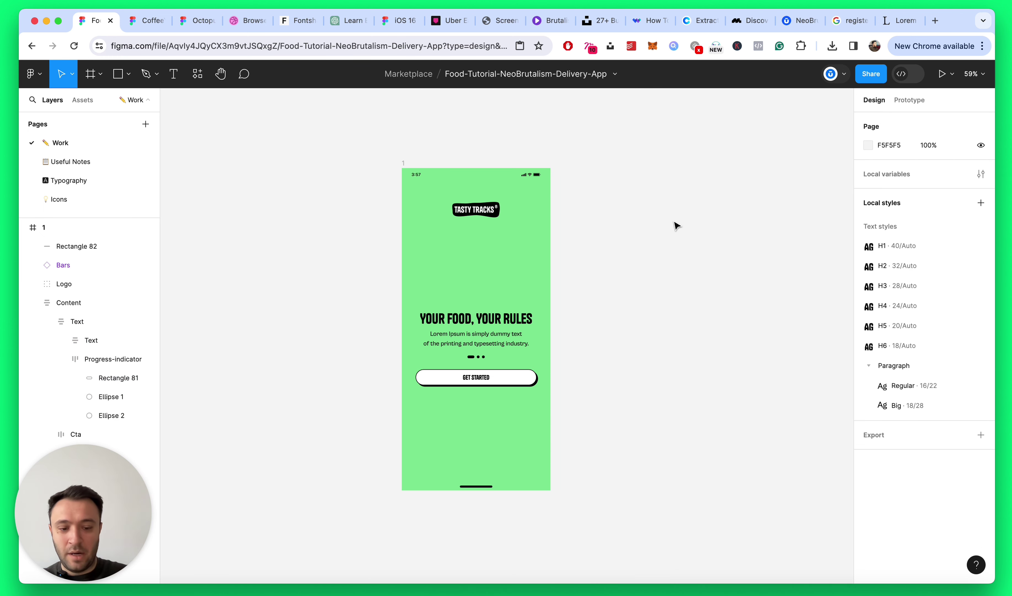
# Step: Collapse all layers and save the file
pyautogui.hotkey('alt', 'l')
pyautogui.scroll(5, 443, 245)
pyautogui.press('super+s')
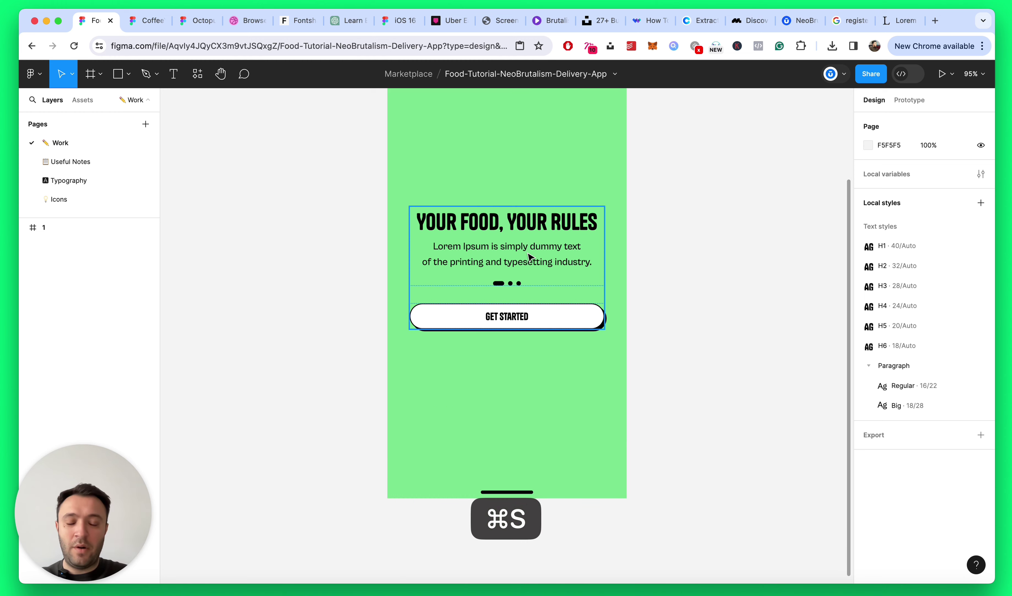
pyautogui.scroll(-5, 549, 310)
pyautogui.scroll(8, 548, 315)
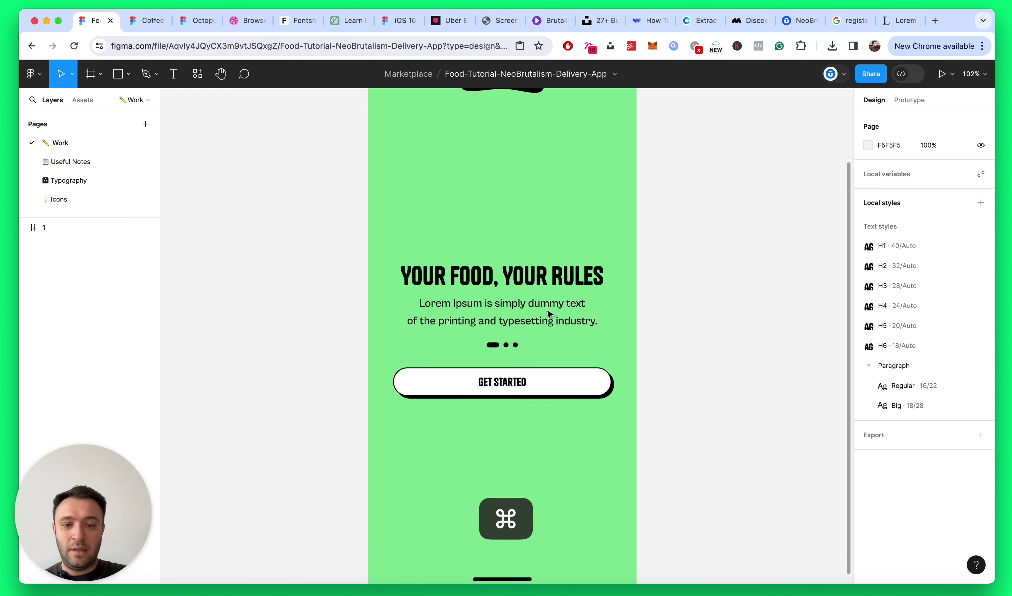
pyautogui.keyDown('super'); pyautogui.click(489, 406); pyautogui.keyUp('super')
pyautogui.click(902, 176)
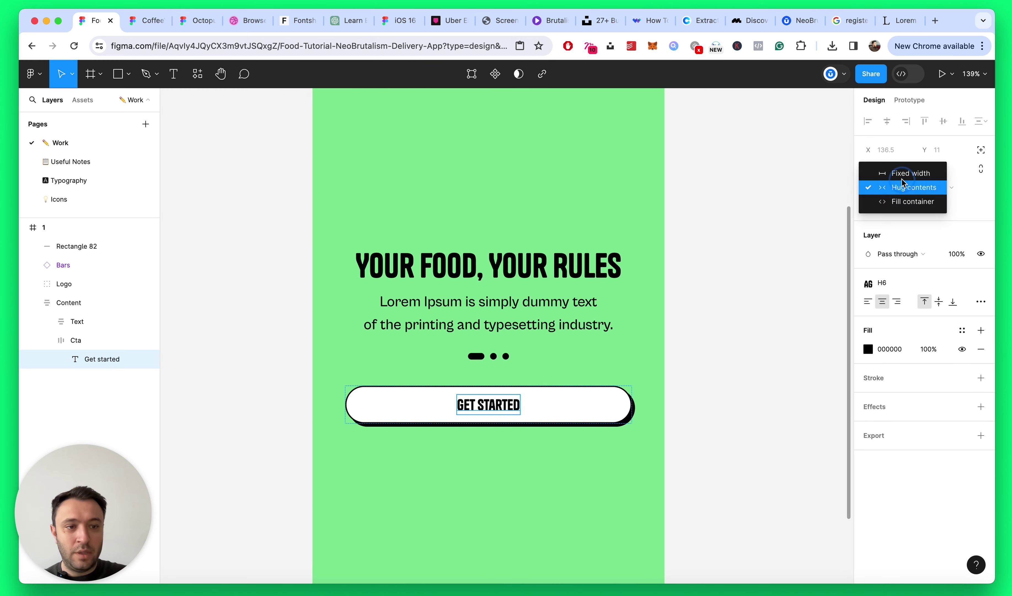
pyautogui.click(734, 303)
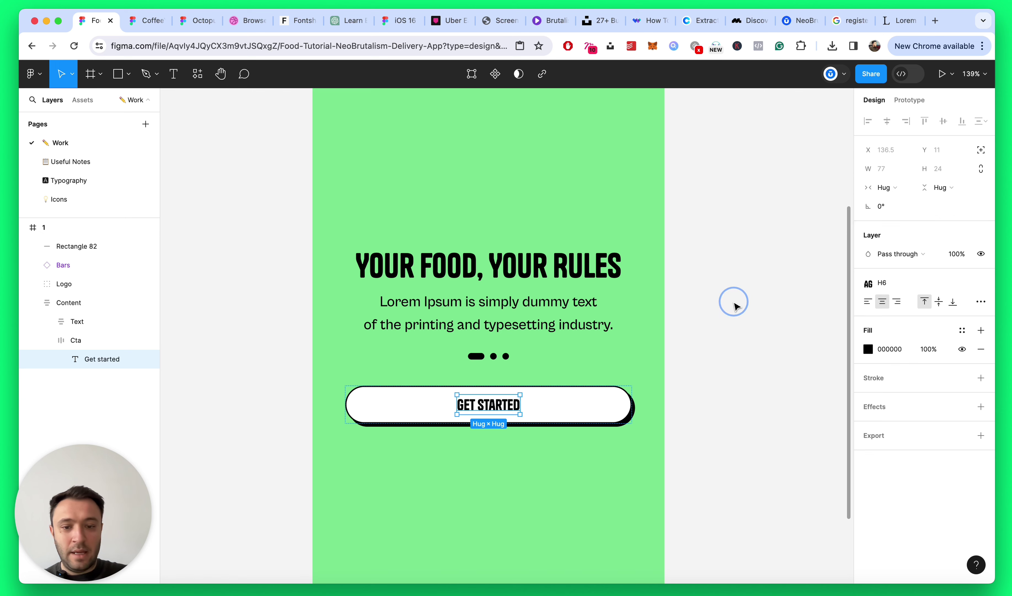
pyautogui.scroll(3, 576, 327)
pyautogui.click(816, 324)
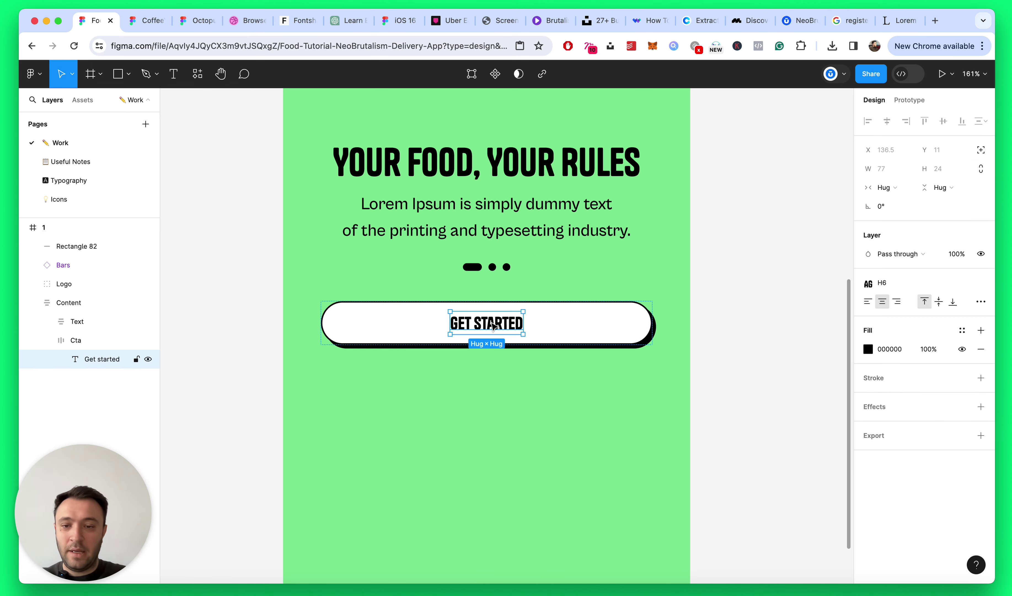
pyautogui.scroll(-5, 718, 349)
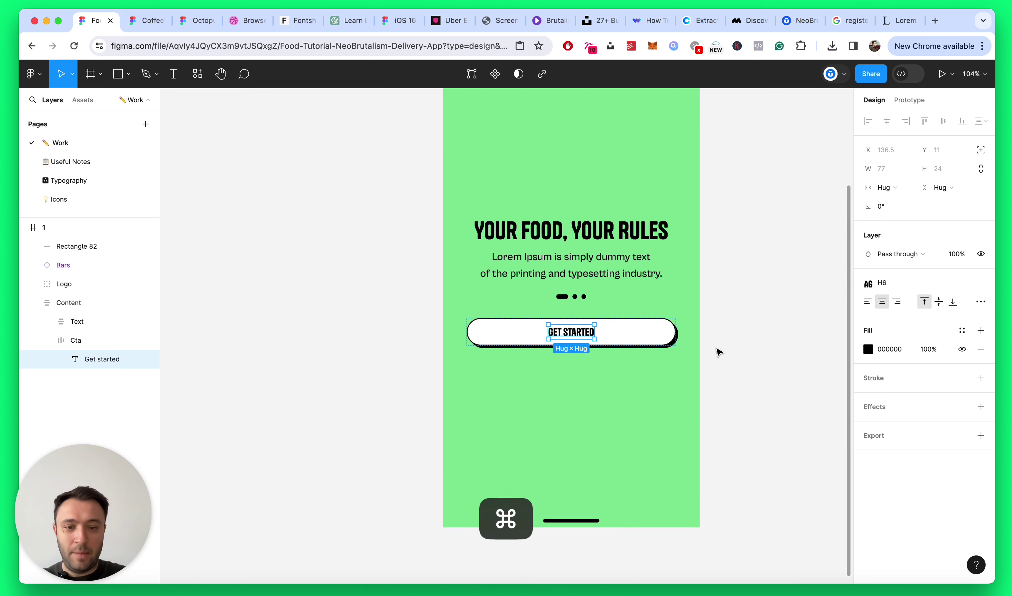
pyautogui.click(886, 187)
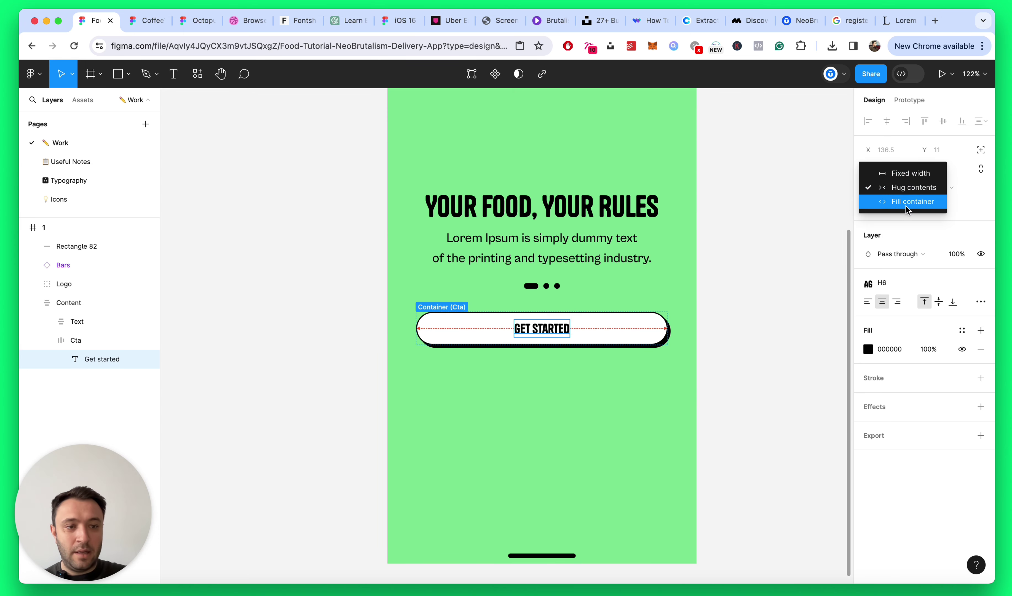
pyautogui.click(889, 216)
pyautogui.click(773, 262)
pyautogui.hotkey('alt', 'l')
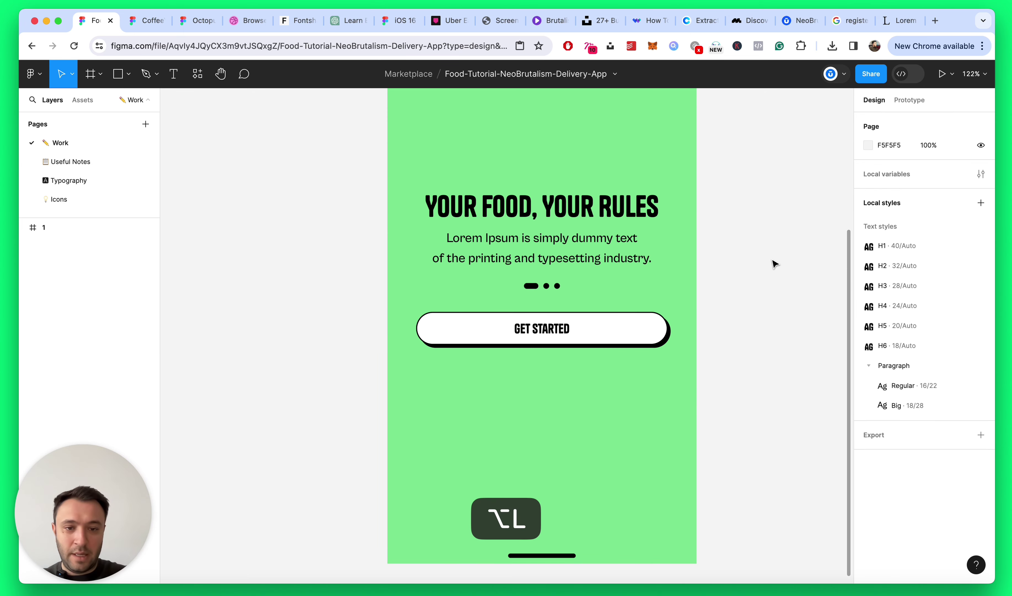
# Step: Set the horizontal padding of the Cta button frame to 16
pyautogui.doubleClick(602, 336)
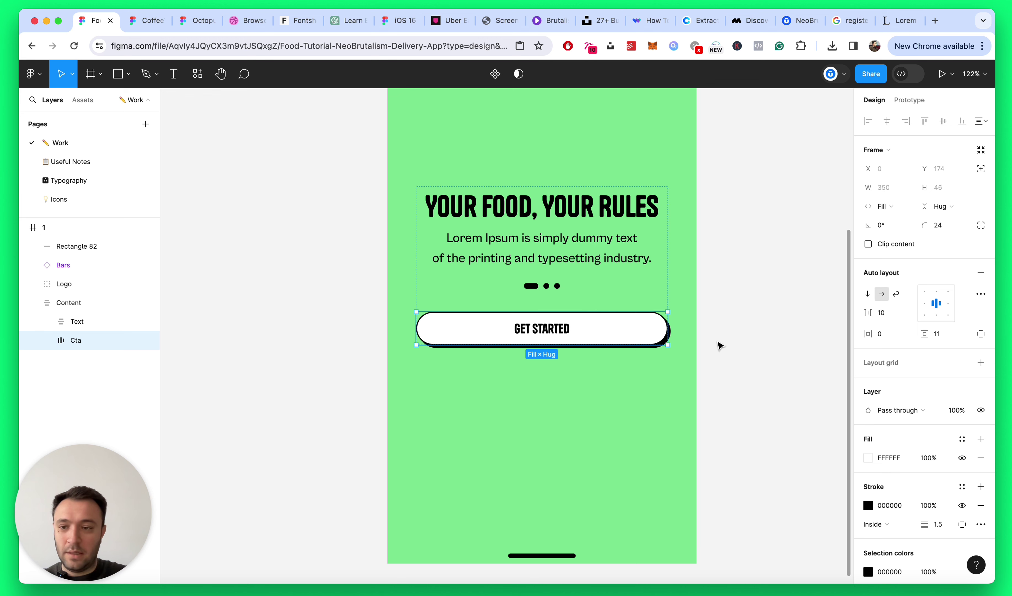
pyautogui.write('16')
pyautogui.press('Return')
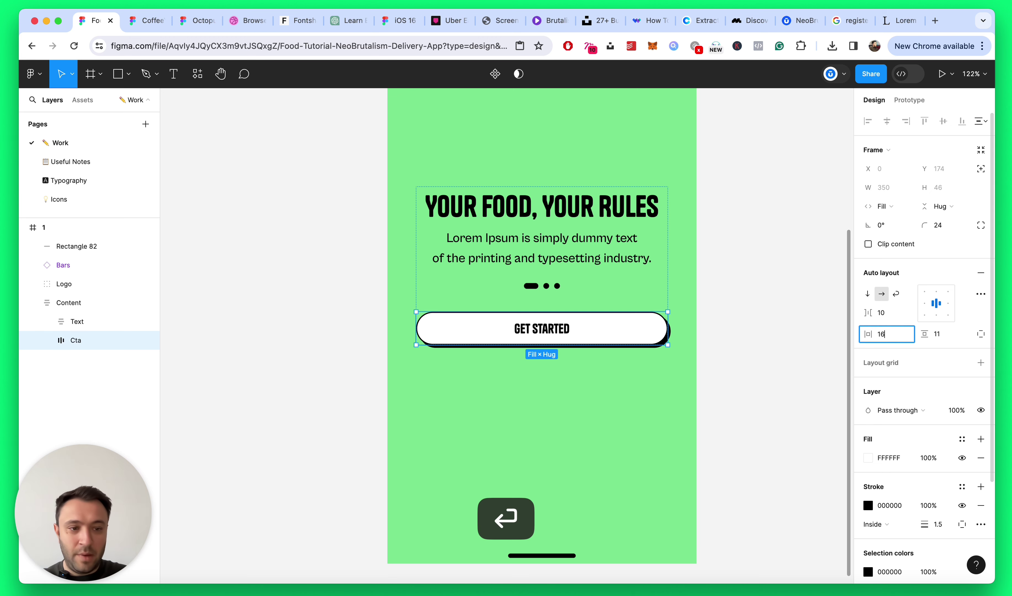
pyautogui.keyDown('ctrl'); pyautogui.scroll(10, 656, 380); pyautogui.keyUp('ctrl')
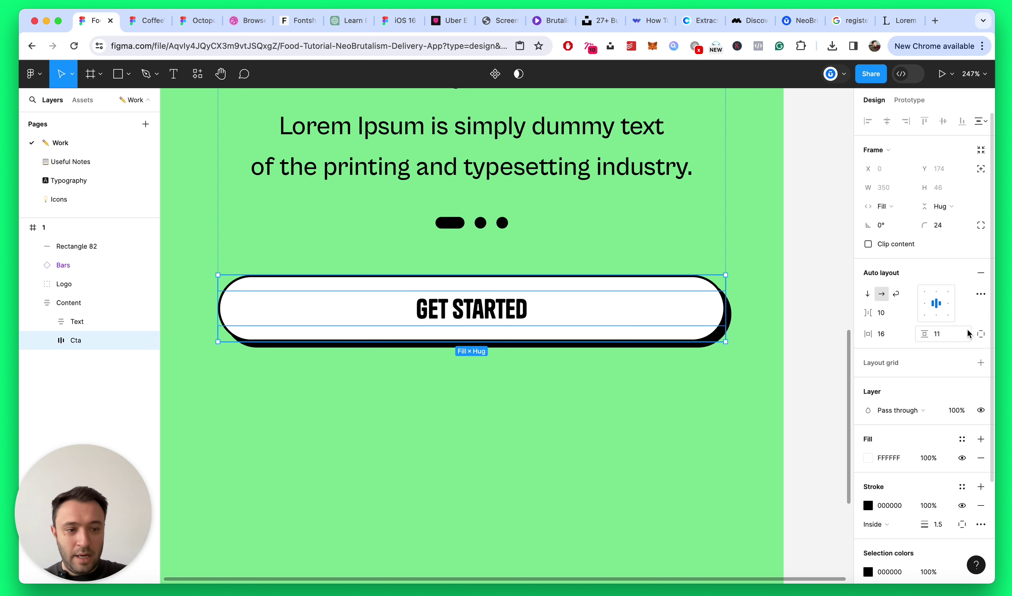
pyautogui.keyDown('ctrl'); pyautogui.scroll(-10, 475, 334); pyautogui.keyUp('ctrl')
pyautogui.click(656, 324)
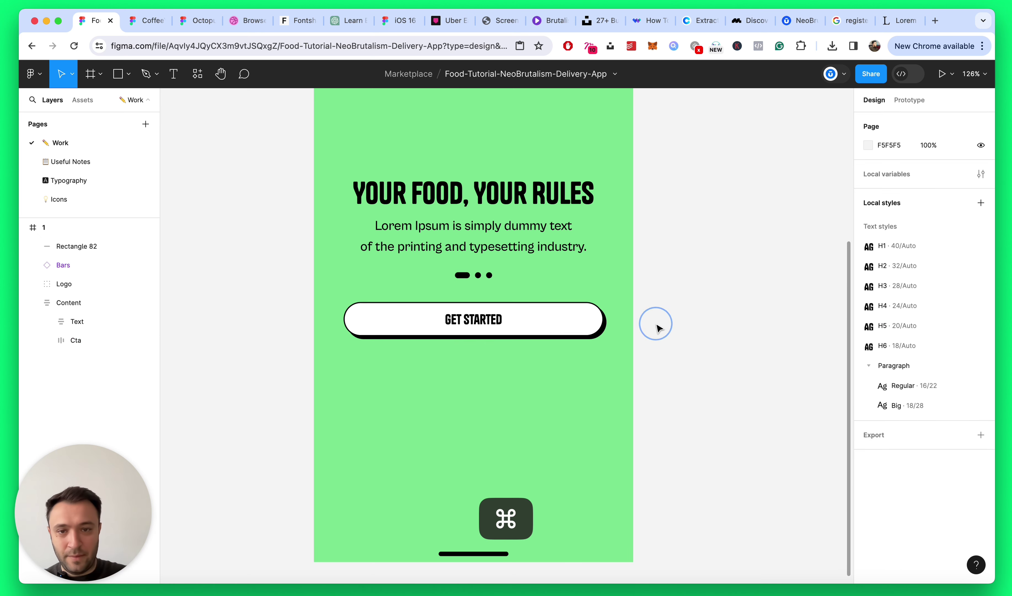
# Step: Move the Content block lower on the splash screen, keeping it horizontally centred, and collapse all layers
pyautogui.keyDown('ctrl'); pyautogui.scroll(-10, 612, 289); pyautogui.keyUp('ctrl')
pyautogui.keyDown('ctrl'); pyautogui.scroll(5, 619, 156); pyautogui.keyUp('ctrl')
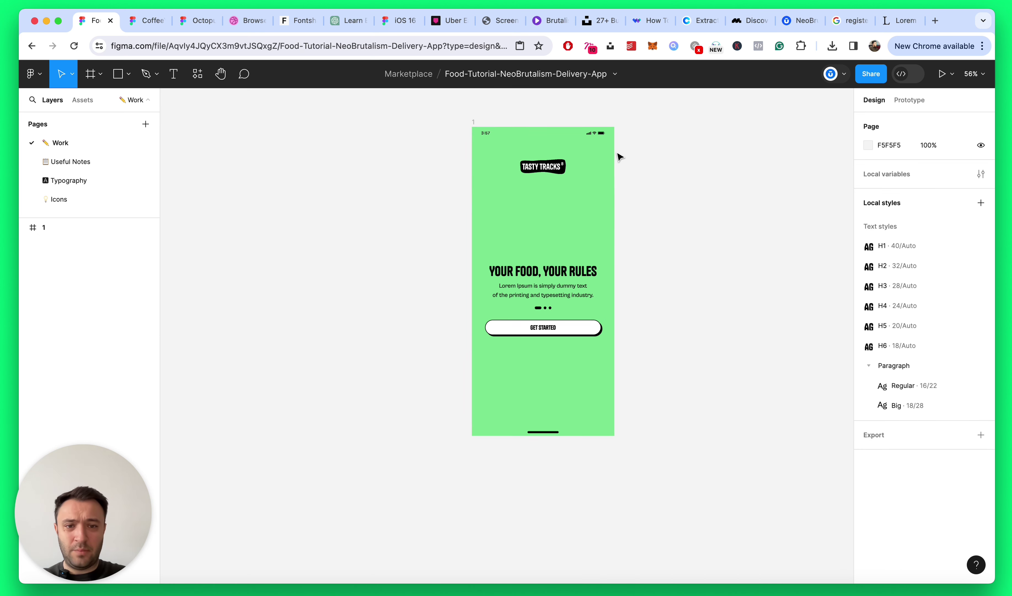
pyautogui.keyDown('ctrl'); pyautogui.scroll(1, 618, 285); pyautogui.keyUp('ctrl')
pyautogui.moveTo(501, 268); pyautogui.dragTo(525, 314)
pyautogui.click(696, 333)
pyautogui.hotkey('alt', 'l')
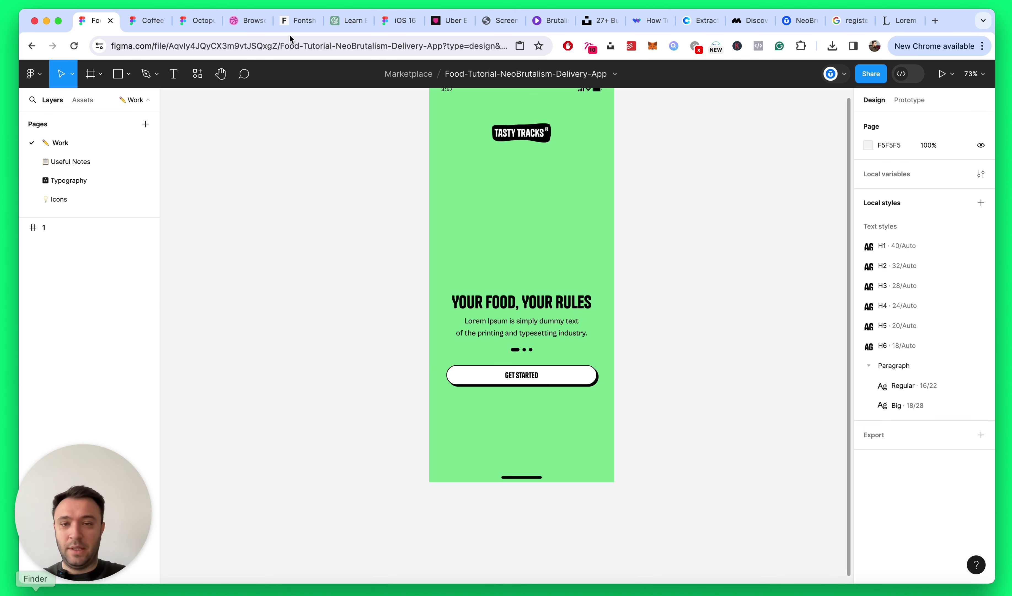
# Step: Browse the free burger photos on Unsplash for a splash screen image, and return to the Figma design
pyautogui.click(596, 22)
pyautogui.scroll(-12, 621, 266)
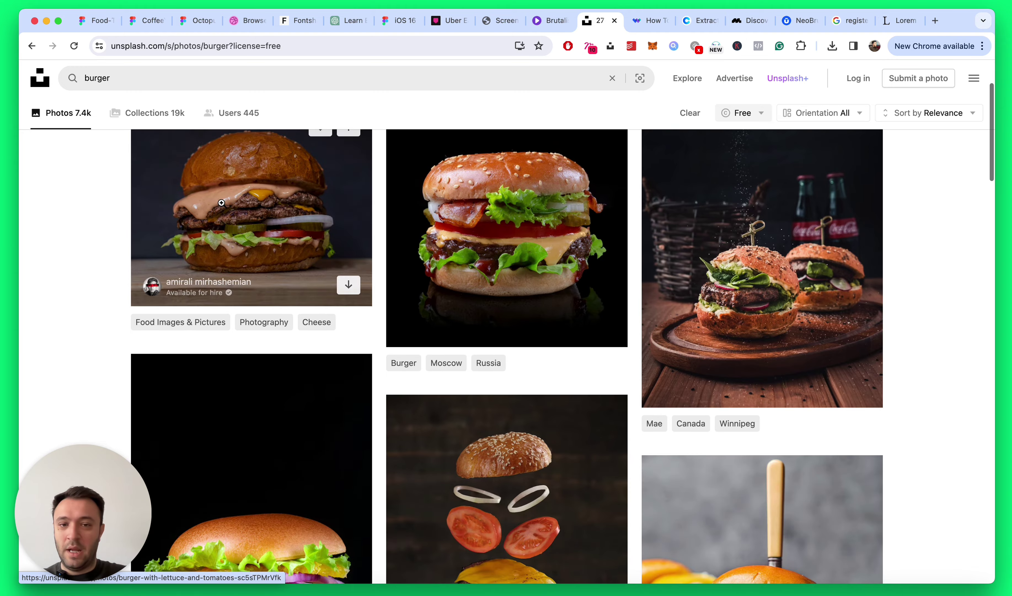
pyautogui.scroll(-5, 621, 266)
pyautogui.scroll(15, 621, 267)
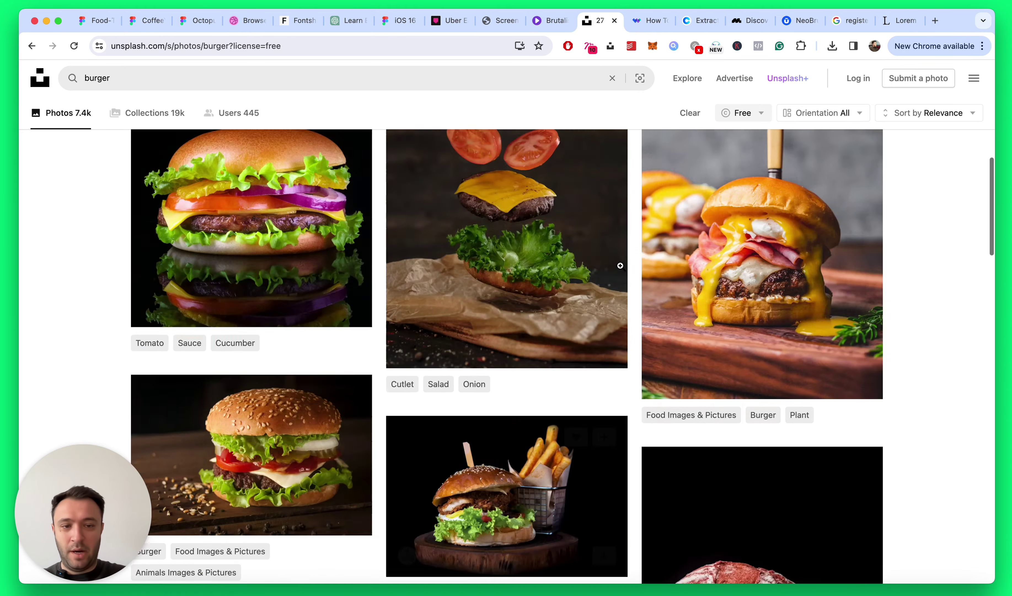
pyautogui.scroll(-8, 395, 269)
pyautogui.scroll(-7, 395, 269)
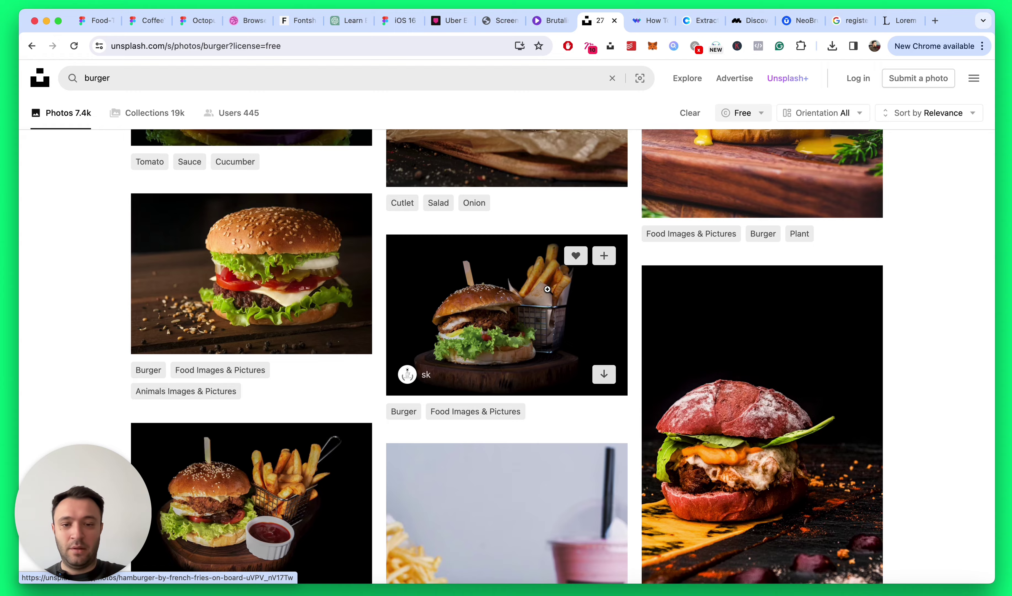
pyautogui.scroll(-5, 548, 289)
pyautogui.scroll(20, 547, 289)
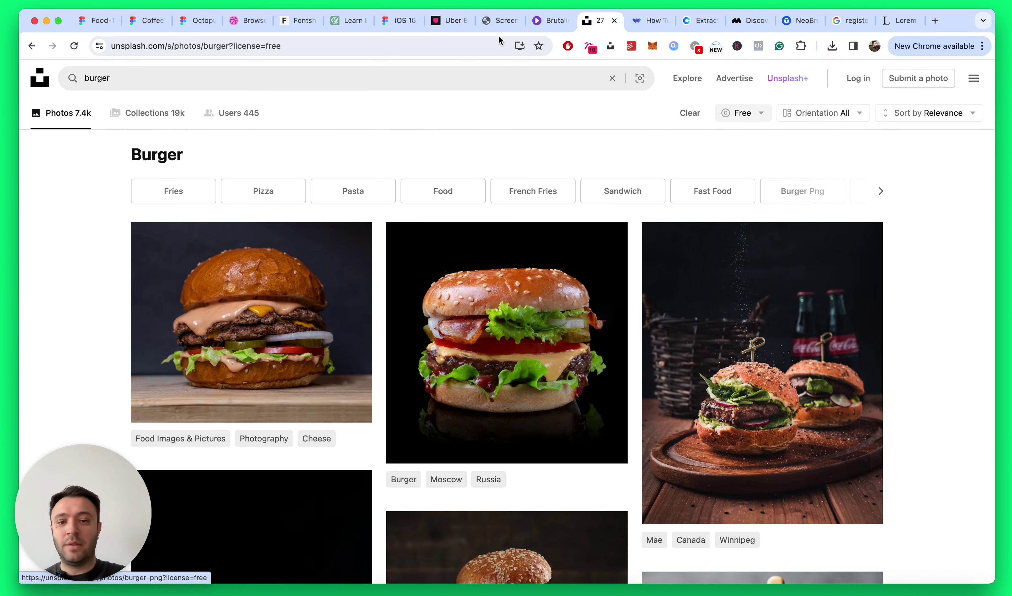
pyautogui.click(97, 23)
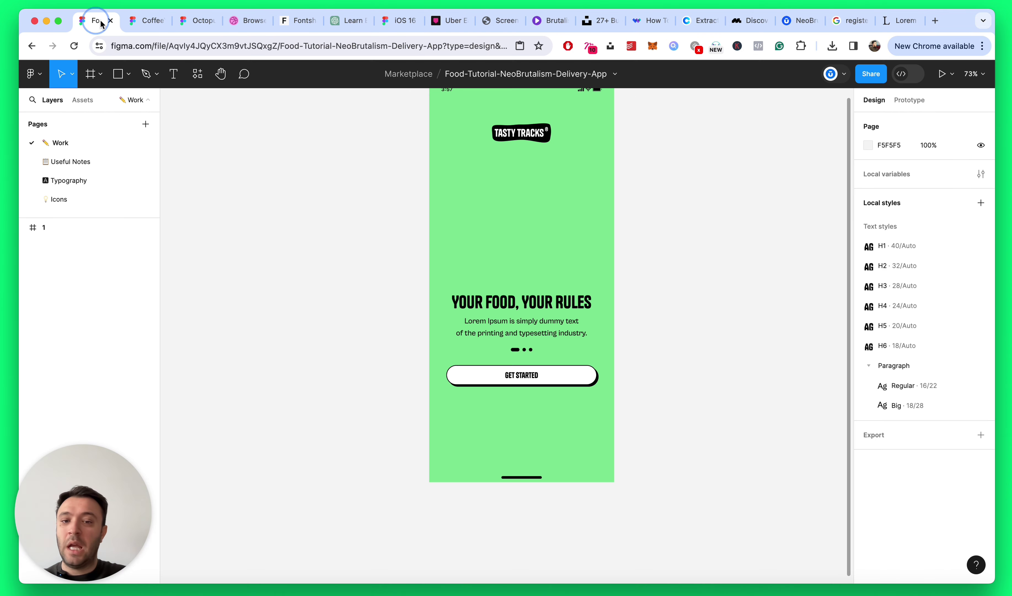
# Step: Import the cut-out burger PNG from the Downloads folder into the splash screen frame
pyautogui.scroll(5, 651, 219)
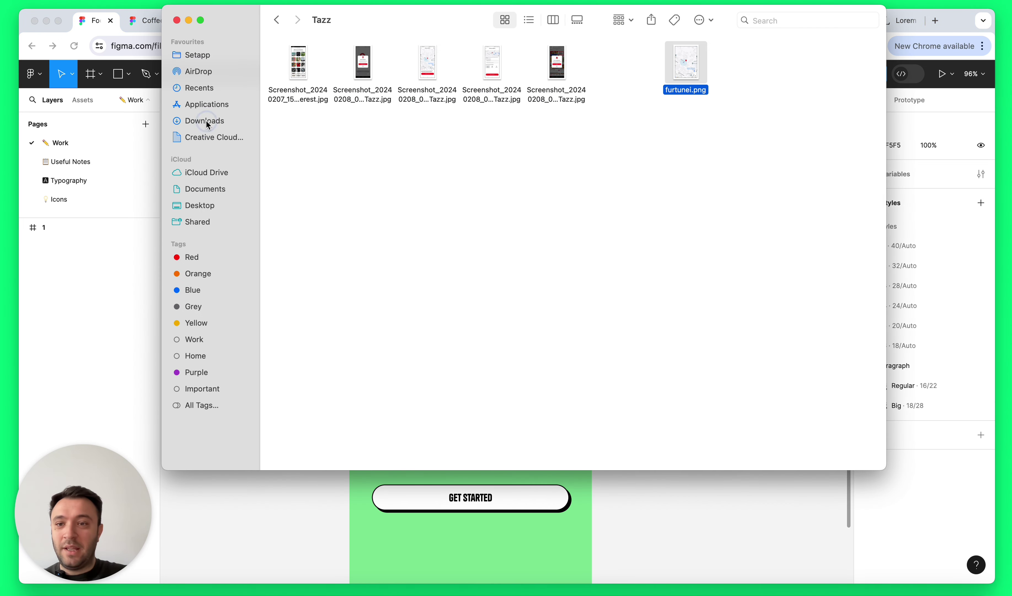
pyautogui.click(207, 122)
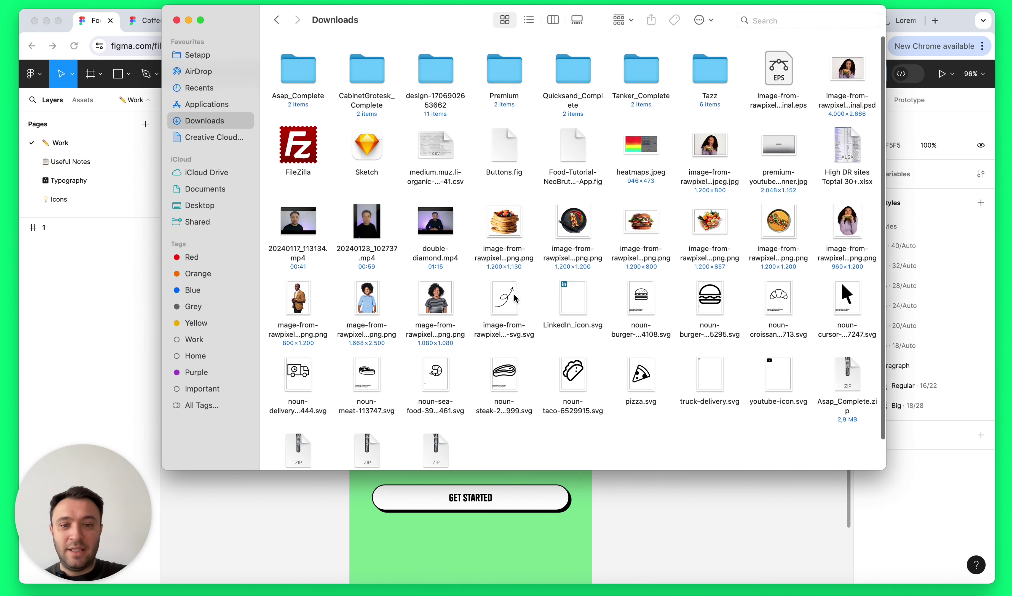
pyautogui.click(645, 225)
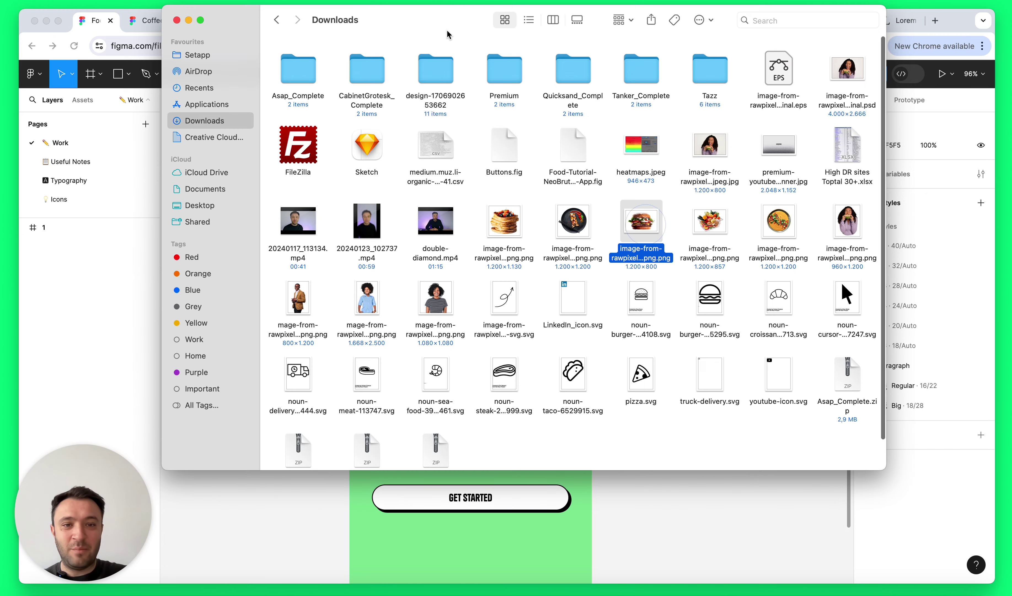
pyautogui.moveTo(436, 14); pyautogui.dragTo(684, 187)
pyautogui.moveTo(378, 257); pyautogui.dragTo(551, 287)
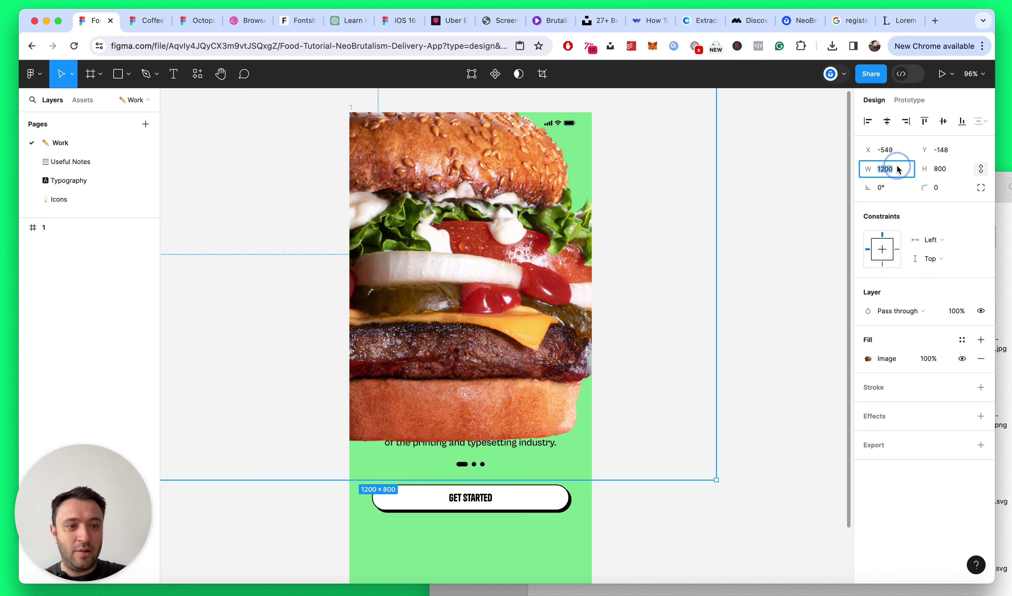
# Step: Scale the burger image proportionally to a width of 250 and place it between the logo and the headline
pyautogui.write('250')
pyautogui.press('Return')
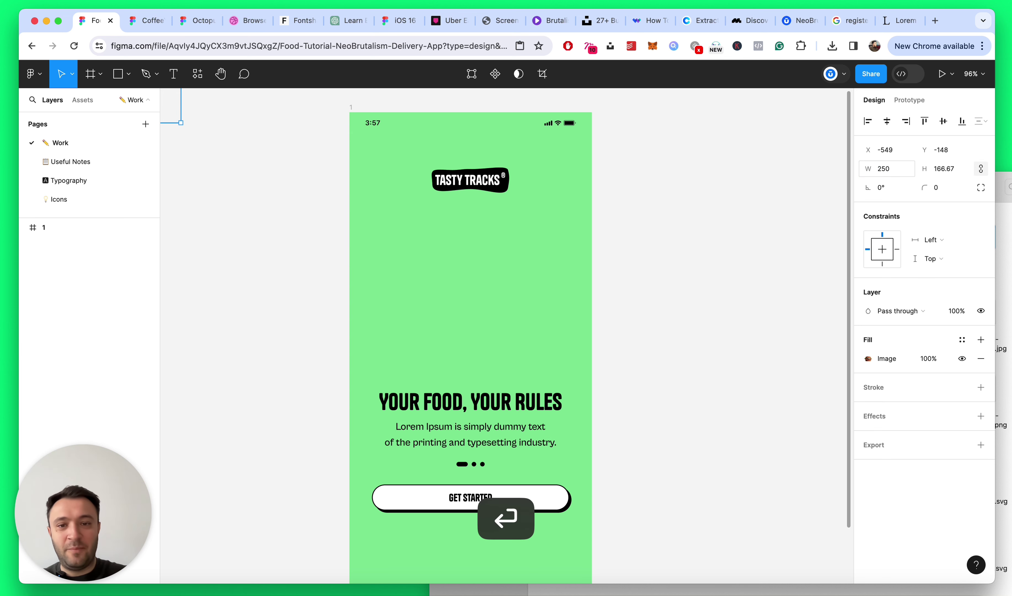
pyautogui.scroll(-3, 682, 179)
pyautogui.moveTo(375, 124); pyautogui.dragTo(582, 248)
pyautogui.scroll(2, 622, 238)
pyautogui.scroll(3, 623, 239)
# Step: Enlarge the burger image to a width of 300 and centre it horizontally on the splash screen
pyautogui.click(889, 169)
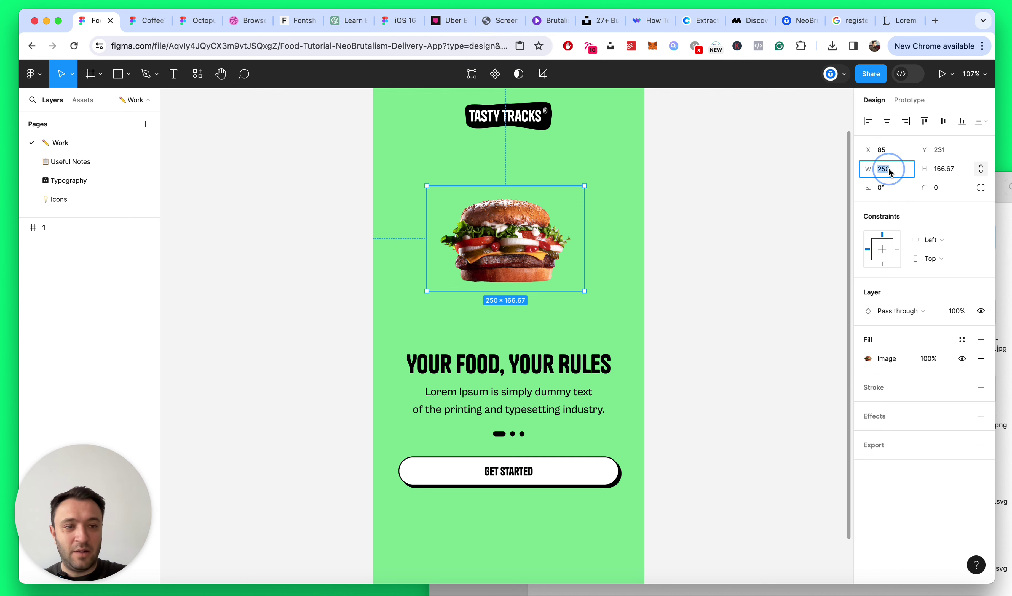
pyautogui.write('300')
pyautogui.press('Return')
pyautogui.click(750, 305)
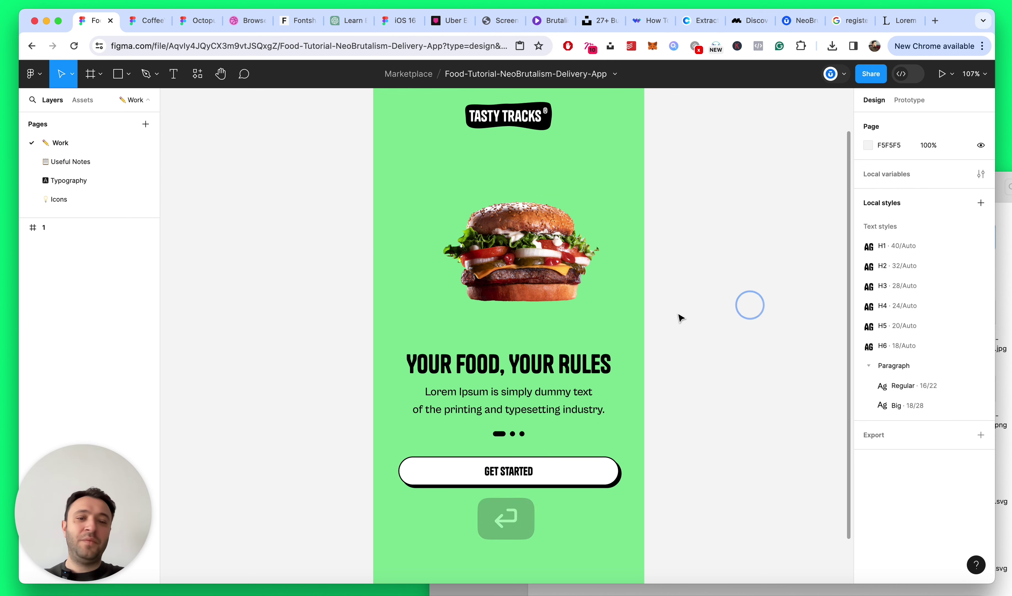
pyautogui.scroll(-6, 660, 319)
pyautogui.scroll(8, 659, 319)
pyautogui.click(544, 250)
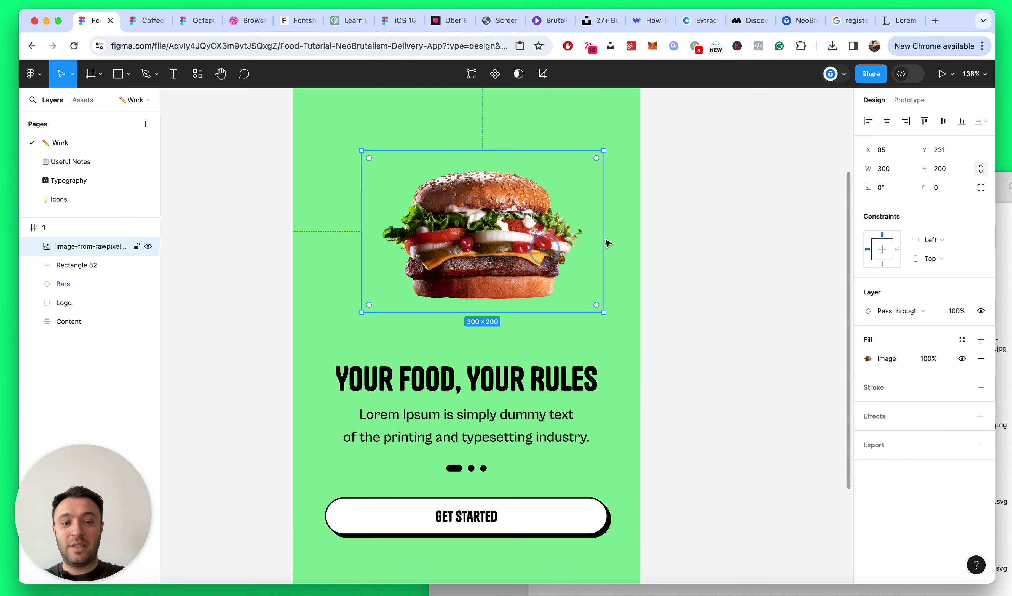
pyautogui.click(887, 122)
pyautogui.click(698, 282)
pyautogui.scroll(-5, 557, 178)
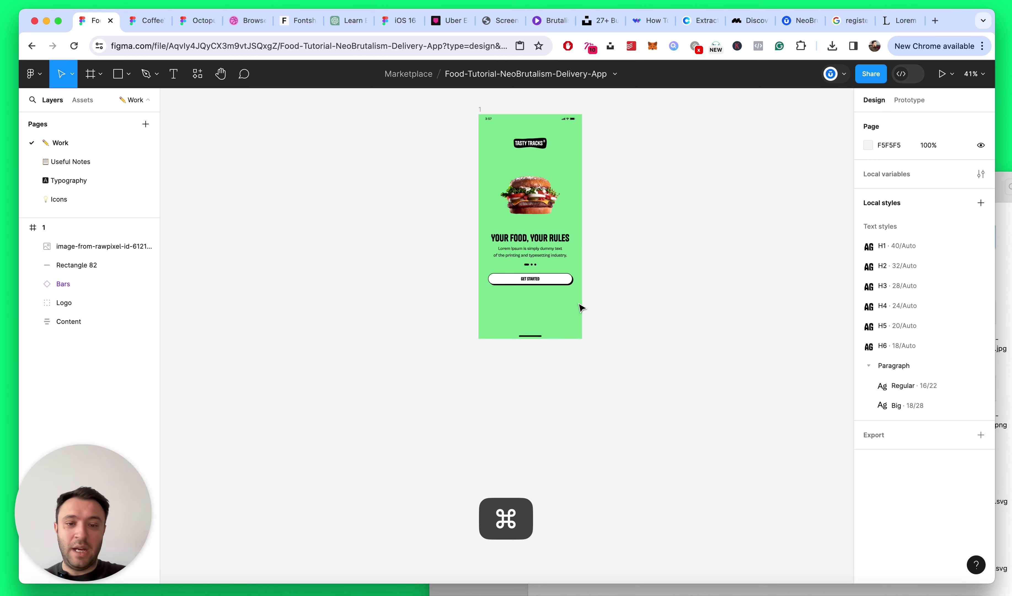
# Step: Move the burger image down to Y 252 and collapse all layers
pyautogui.scroll(4, 573, 245)
pyautogui.click(515, 221)
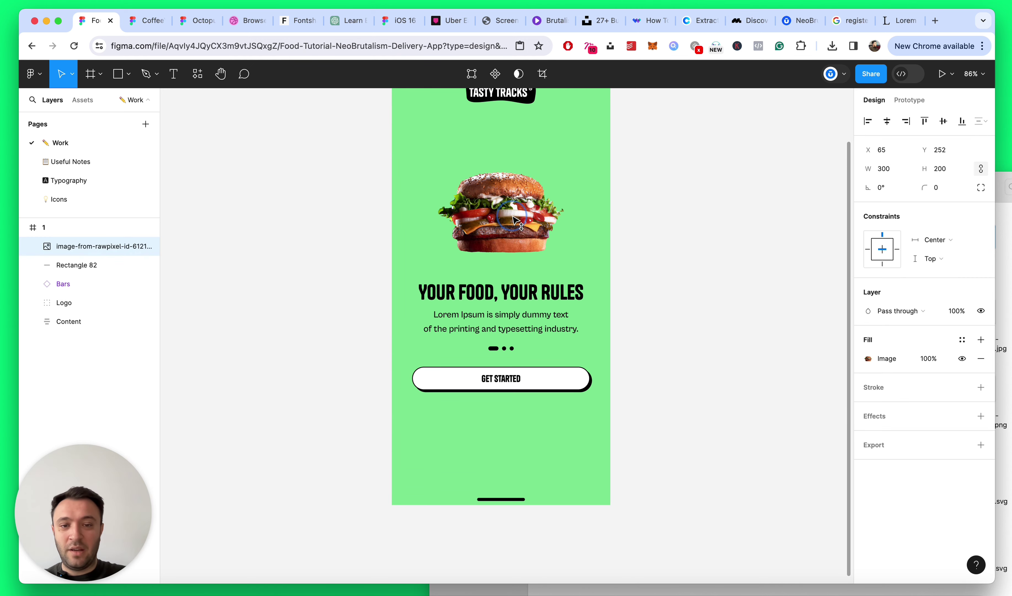
pyautogui.click(680, 219)
pyautogui.scroll(-5, 682, 224)
pyautogui.scroll(5, 682, 223)
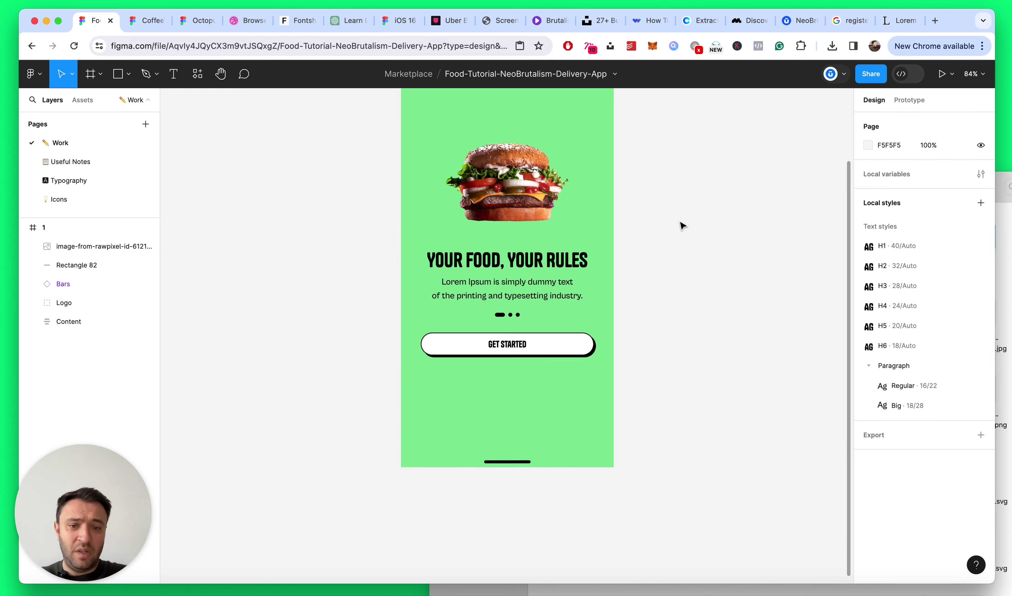
pyautogui.hotkey('alt', 'l')
pyautogui.scroll(4, 679, 219)
pyautogui.scroll(-5, 600, 244)
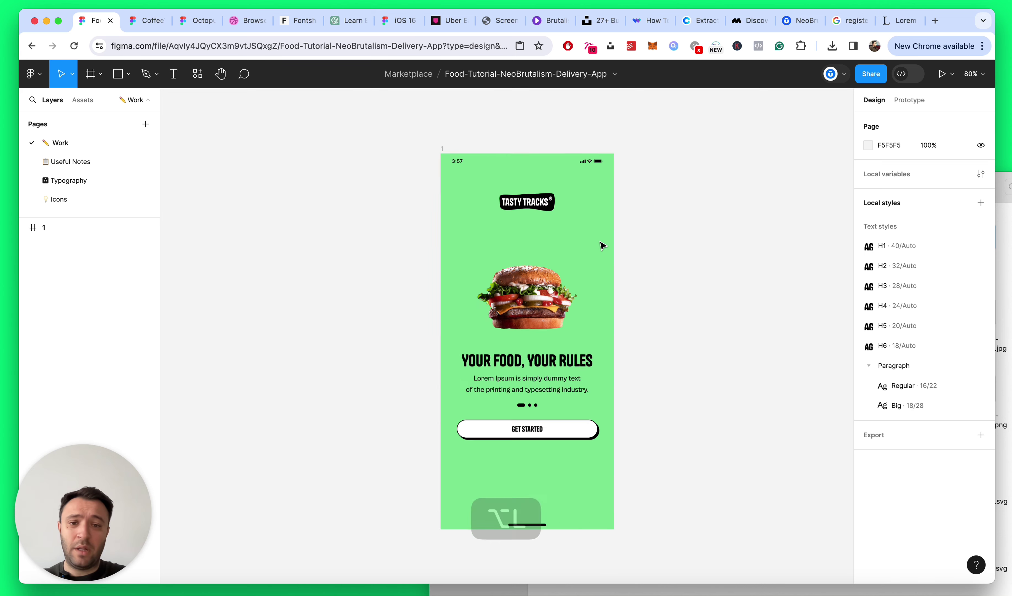
# Step: Set the burger image at Y 244, keeping it horizontally centred, and save the file
pyautogui.scroll(5, 600, 254)
pyautogui.click(539, 305)
pyautogui.moveTo(540, 308); pyautogui.dragTo(541, 305)
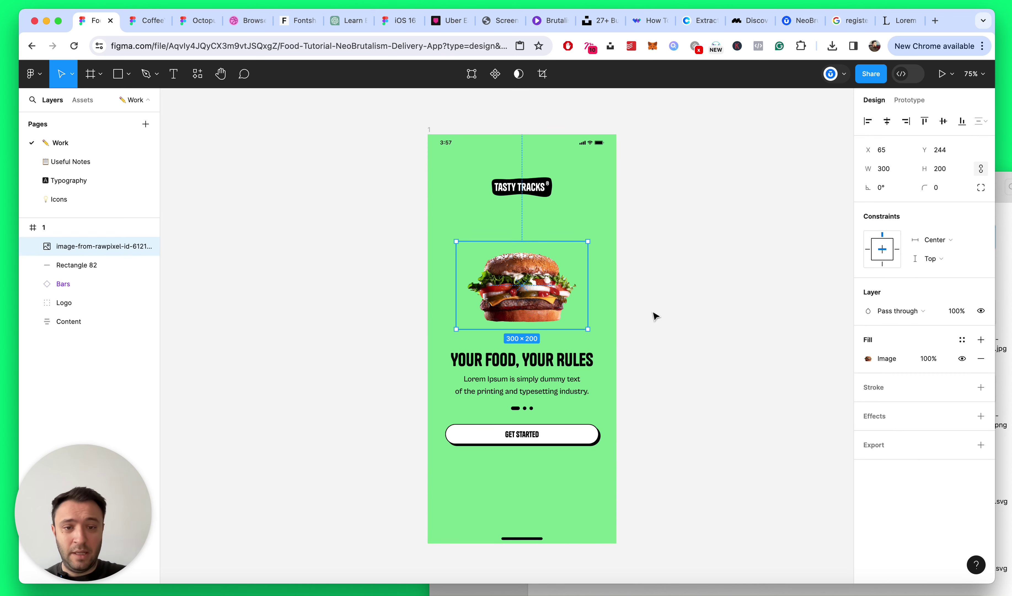
pyautogui.click(730, 281)
pyautogui.scroll(-5, 546, 286)
pyautogui.press('super+s')
# Step: Move the Tasty Tracks logo down to Y 122, keeping it horizontally centred on the splash screen
pyautogui.scroll(10, 592, 361)
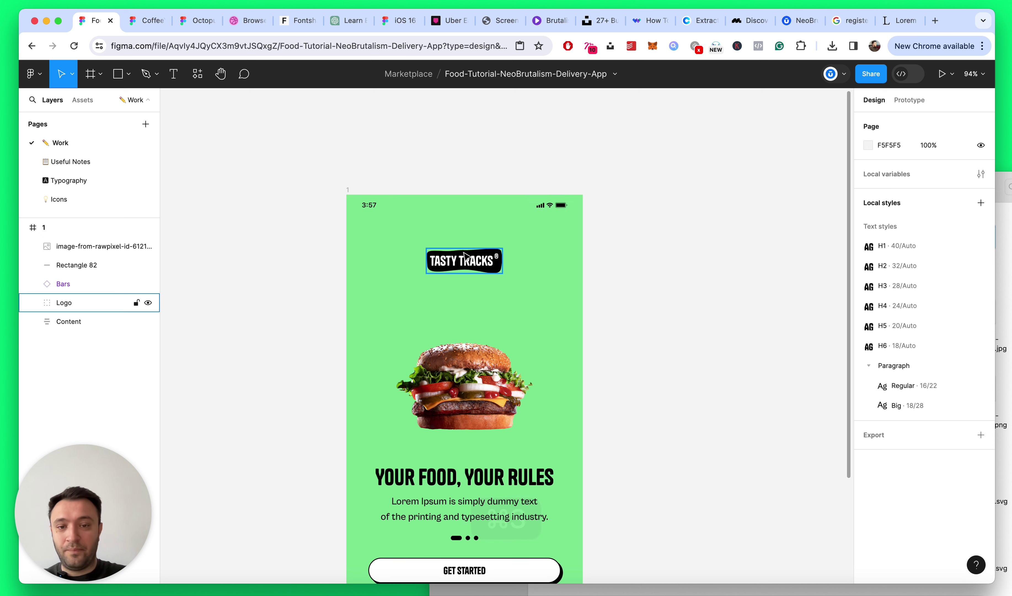
pyautogui.click(465, 256)
pyautogui.moveTo(465, 256); pyautogui.dragTo(466, 270)
pyautogui.click(628, 300)
pyautogui.click(428, 280)
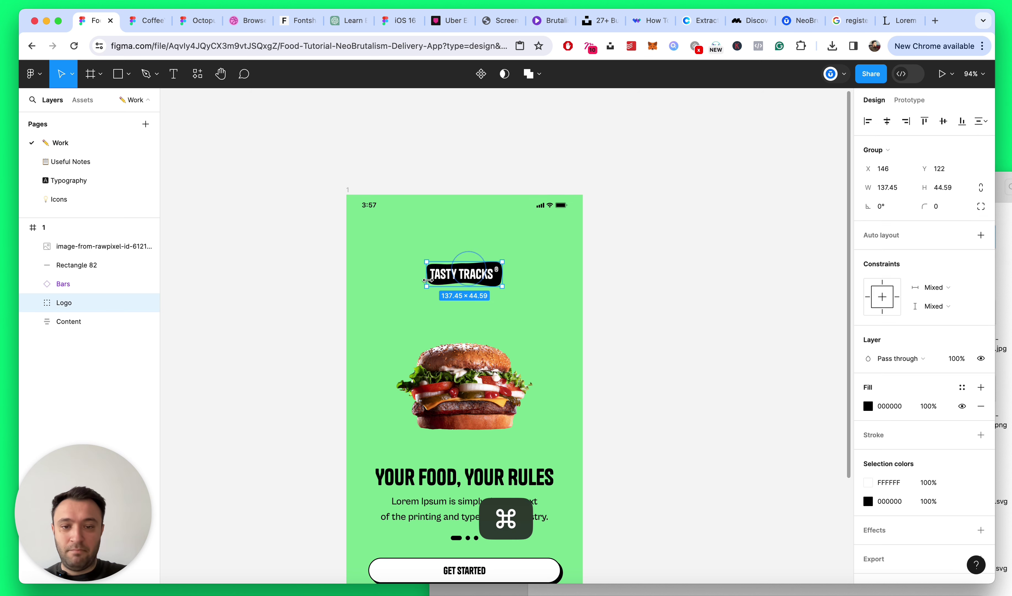
pyautogui.scroll(4, 427, 280)
pyautogui.press('alt')
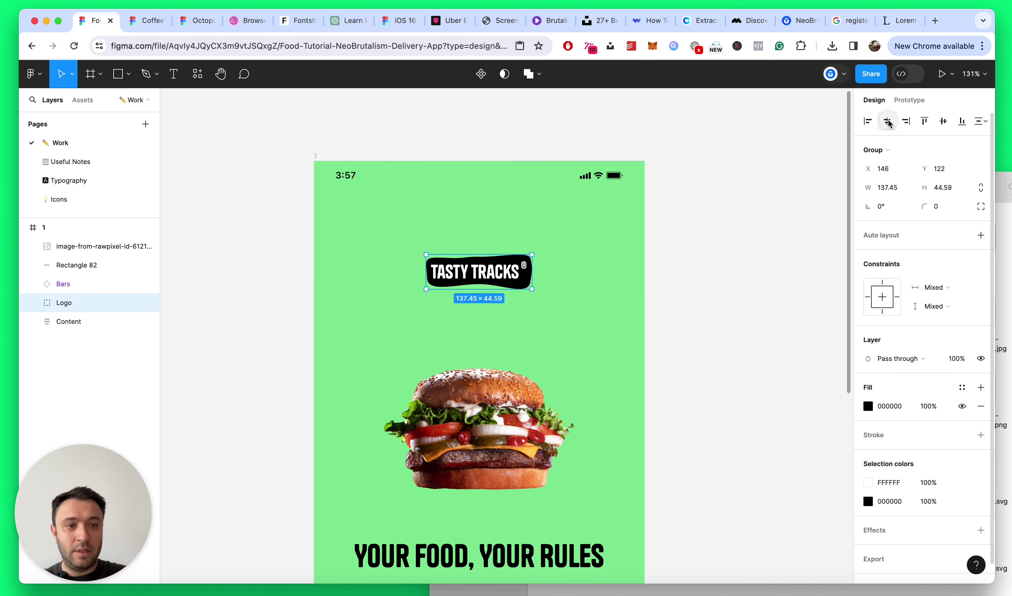
pyautogui.click(775, 249)
pyautogui.scroll(-5, 605, 266)
pyautogui.scroll(10, 597, 271)
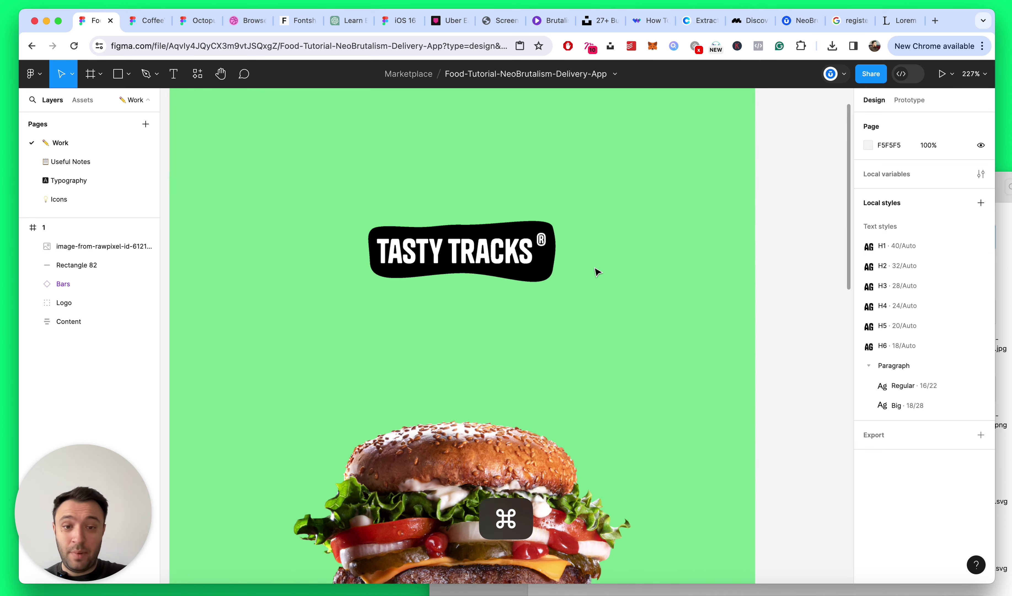
# Step: Set the Logo group's width to 140 and its height to 45
pyautogui.click(539, 270)
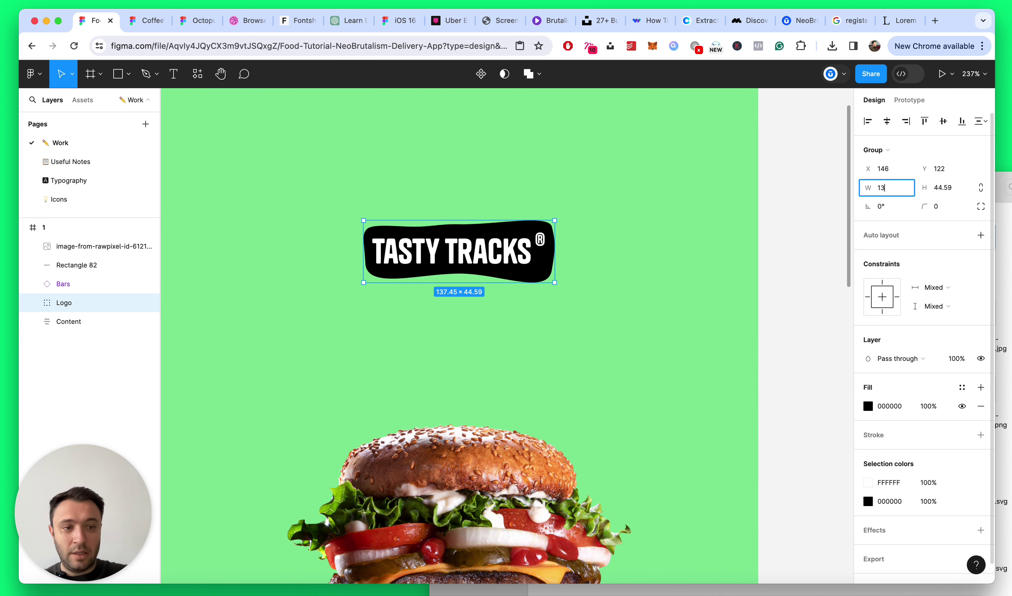
pyautogui.write('140')
pyautogui.press('Return')
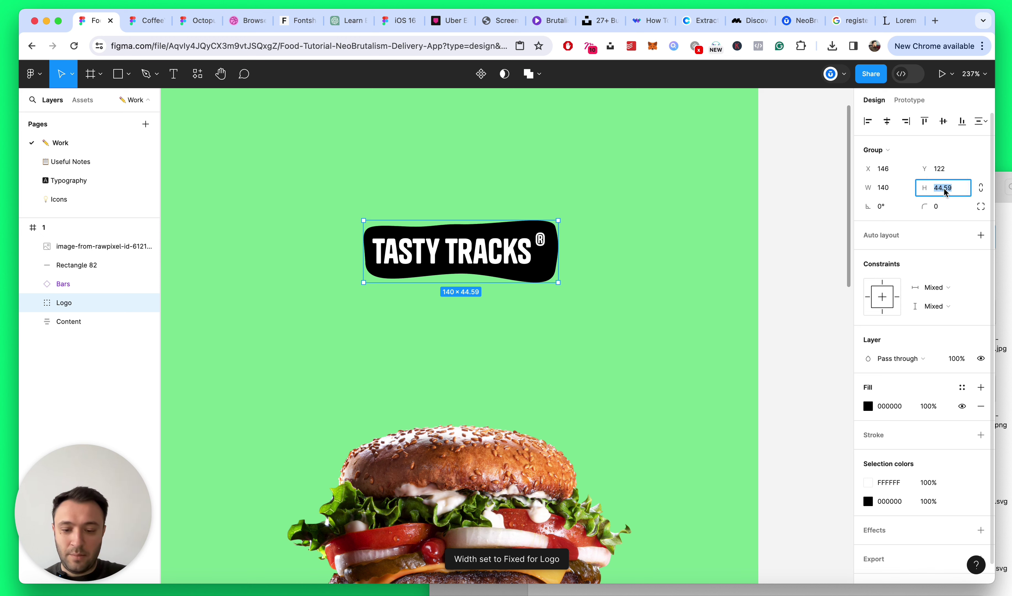
pyautogui.write('45')
pyautogui.press('Return')
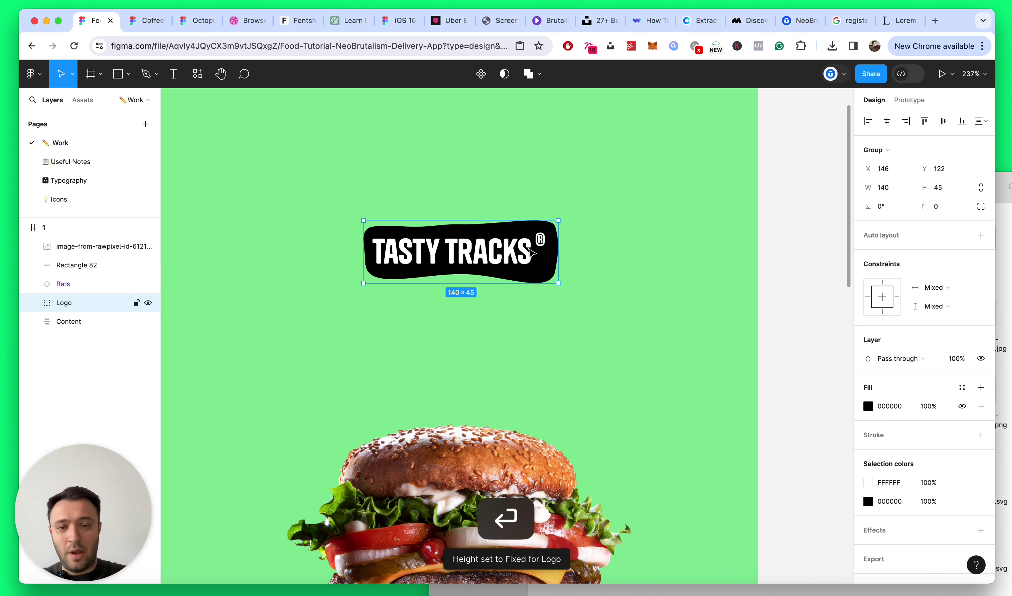
# Step: Centre the logo lettering on its black background shape inside the Logo group, and save the file
pyautogui.scroll(1, 506, 256)
pyautogui.doubleClick(506, 256)
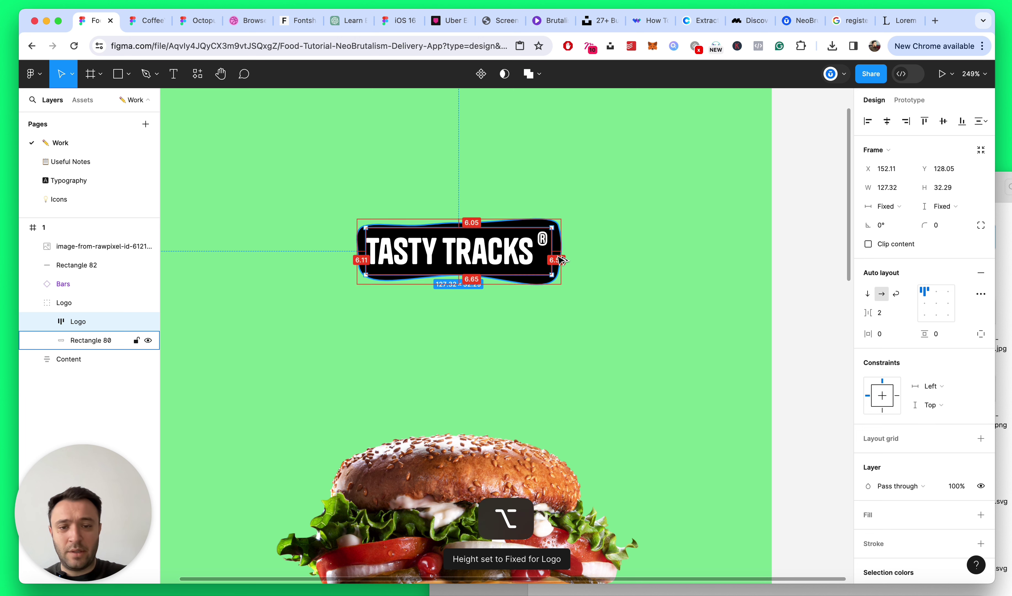
pyautogui.keyDown('shift'); pyautogui.click(557, 254); pyautogui.keyUp('shift')
pyautogui.click(885, 121)
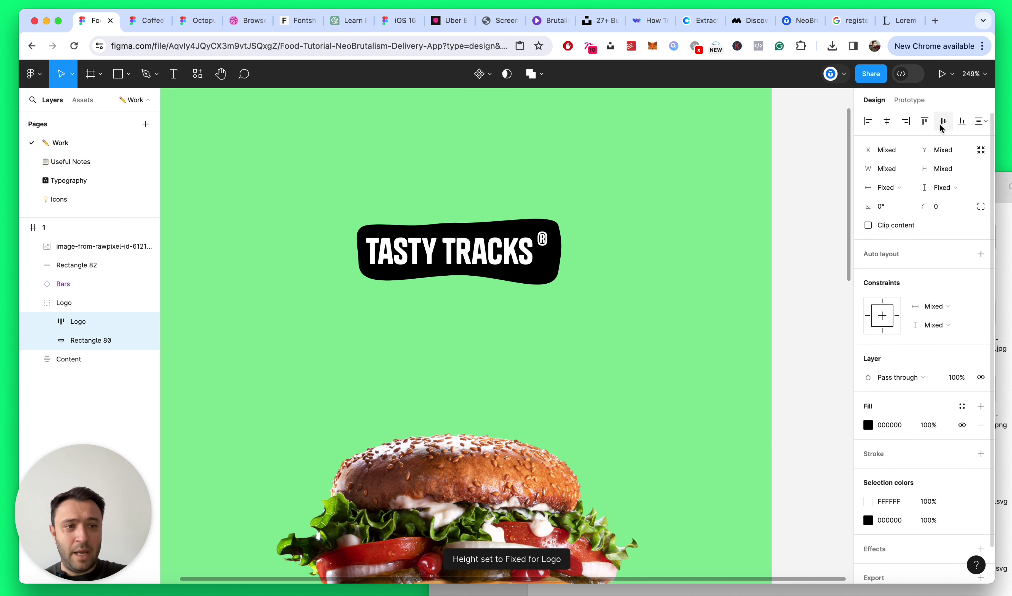
pyautogui.click(49, 303)
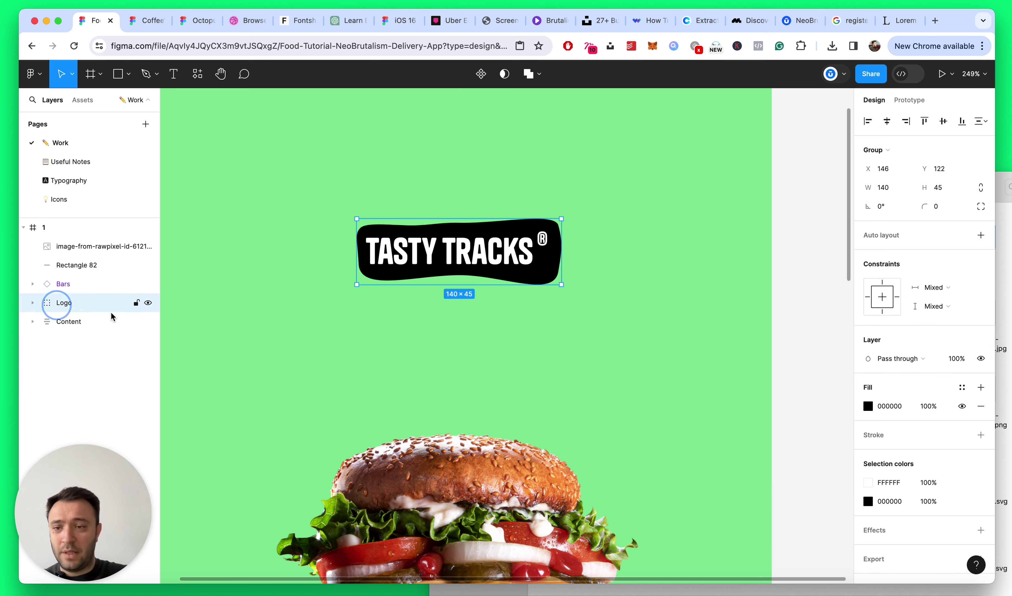
pyautogui.click(666, 338)
pyautogui.scroll(-5, 586, 335)
pyautogui.press('super+s')
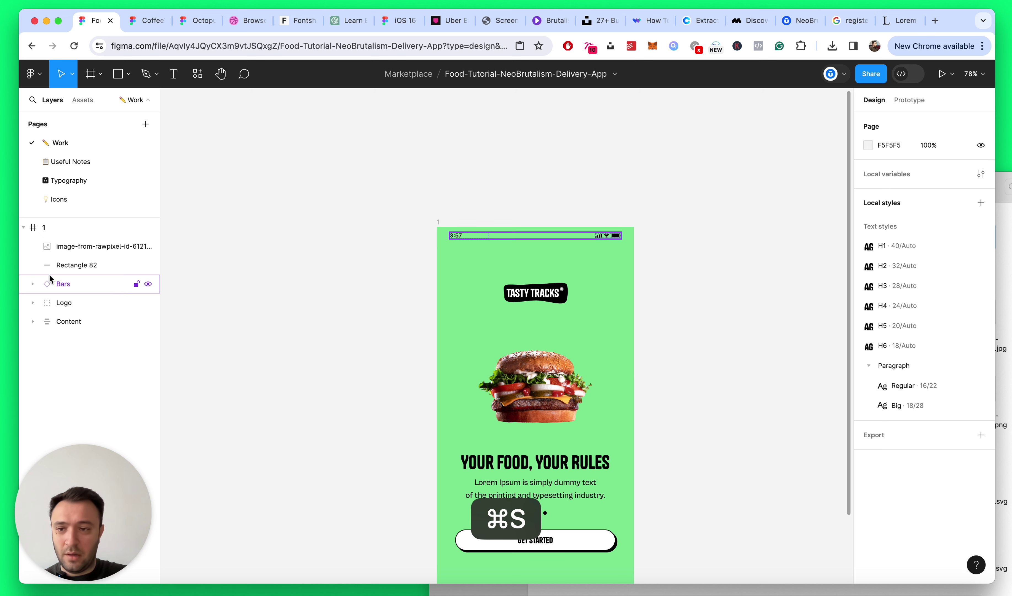
# Step: Bring the Bars layer to the top of the frame's stack and rename the burger image layer to Burger
pyautogui.click(49, 281)
pyautogui.press('super+bracketright')
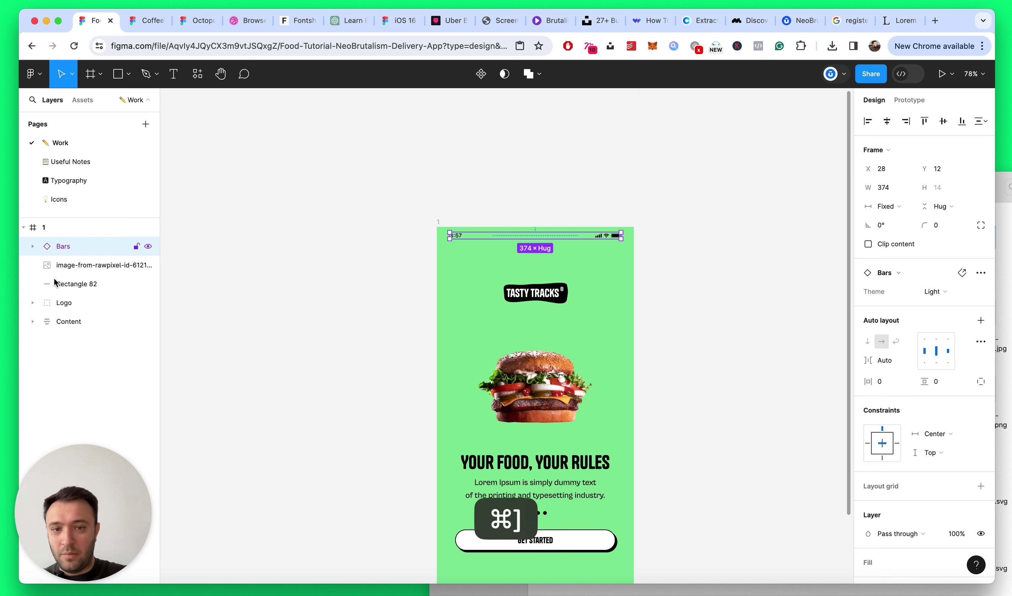
pyautogui.click(74, 265)
pyautogui.scroll(-3, 323, 296)
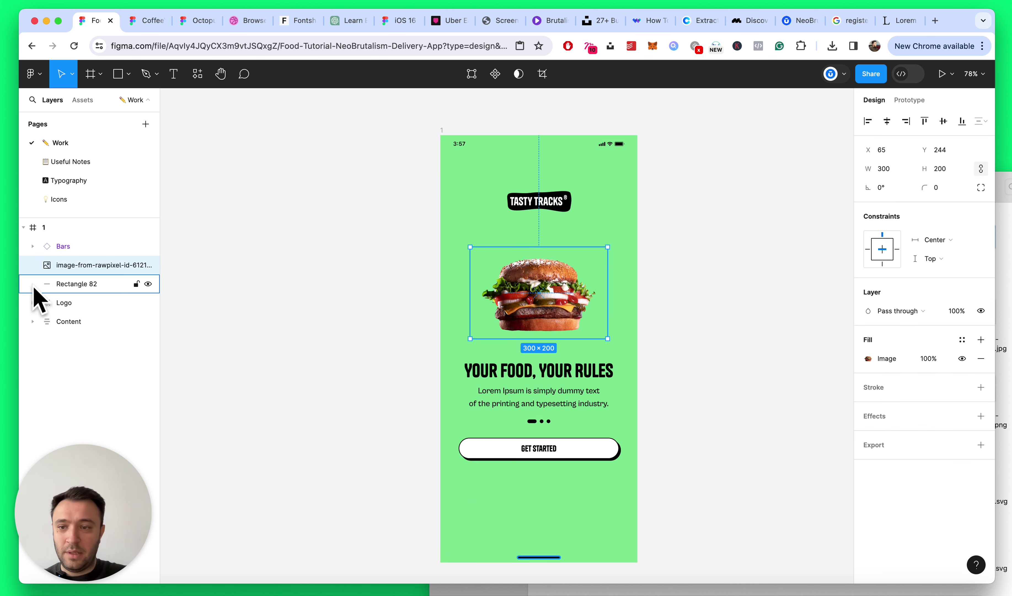
pyautogui.doubleClick(88, 271)
pyautogui.scroll(3, 586, 311)
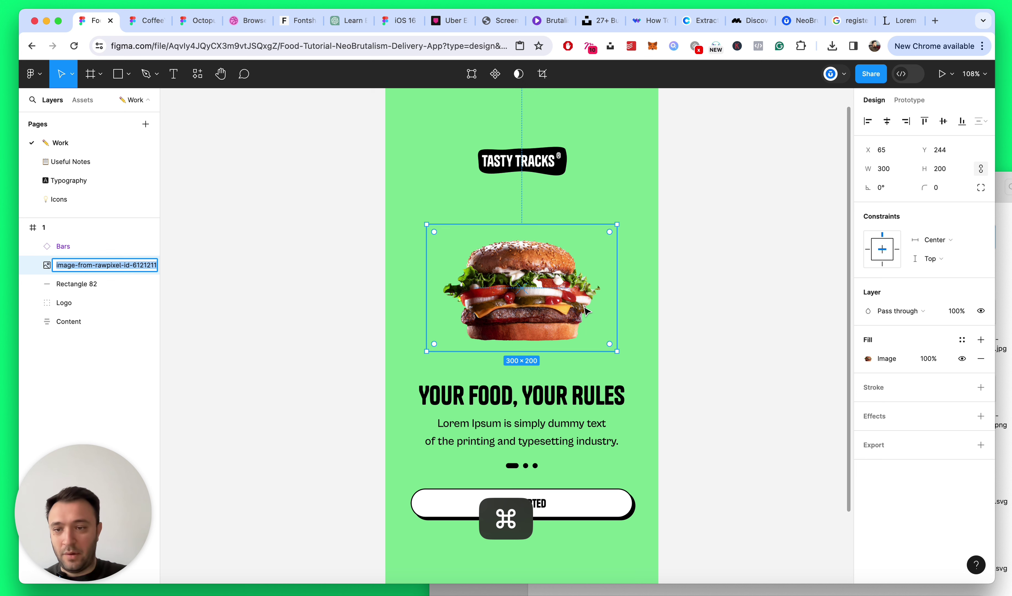
pyautogui.write('Bur')
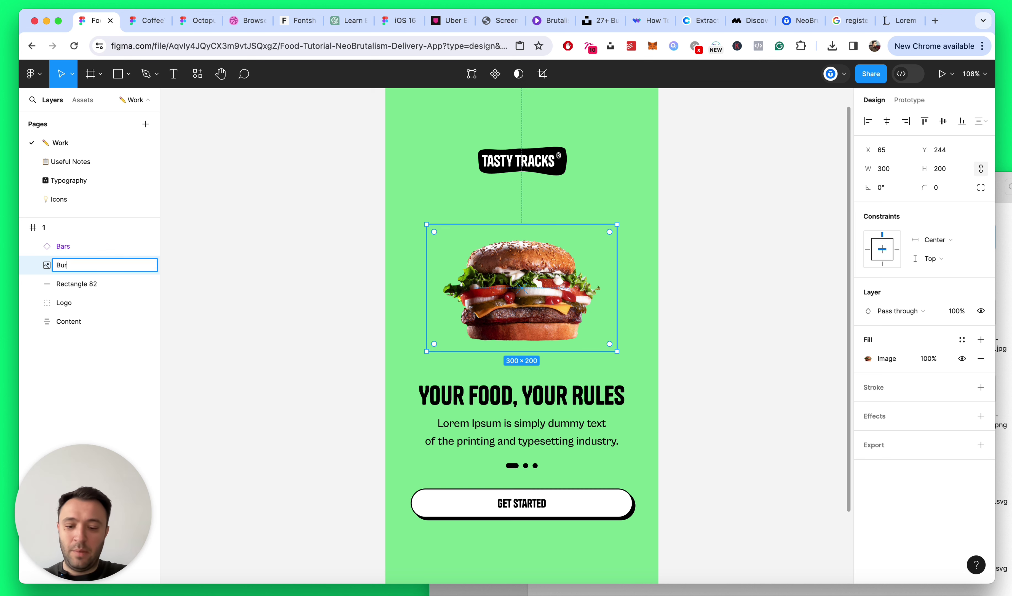
pyautogui.write('ger')
pyautogui.press('Return')
# Step: Send the Rectangle 82 home indicator bar backward to the bottom of the frame's layer stack
pyautogui.click(98, 282)
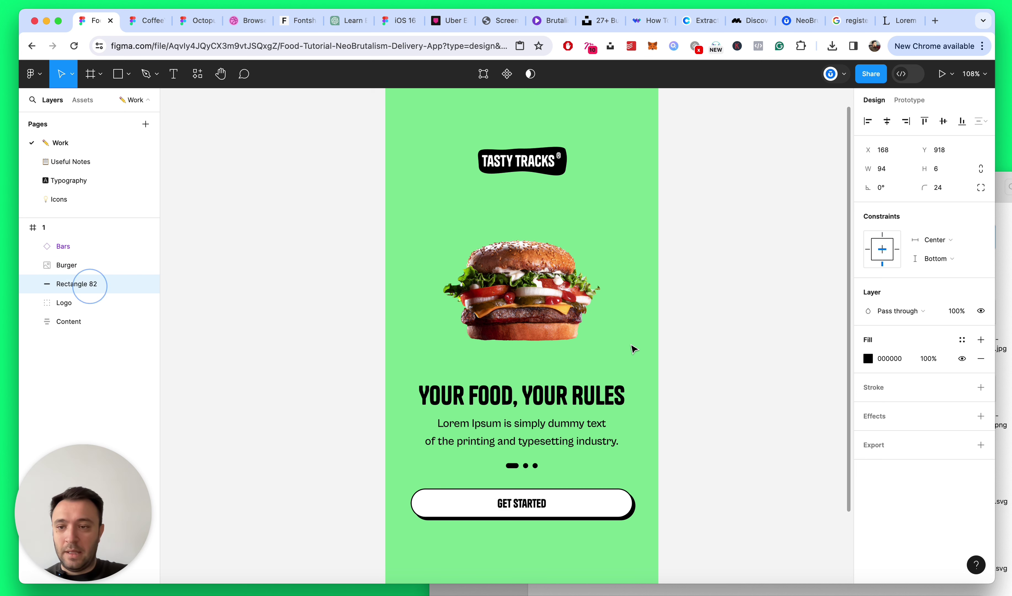
pyautogui.scroll(-10, 632, 350)
pyautogui.press('super+bracketleft')
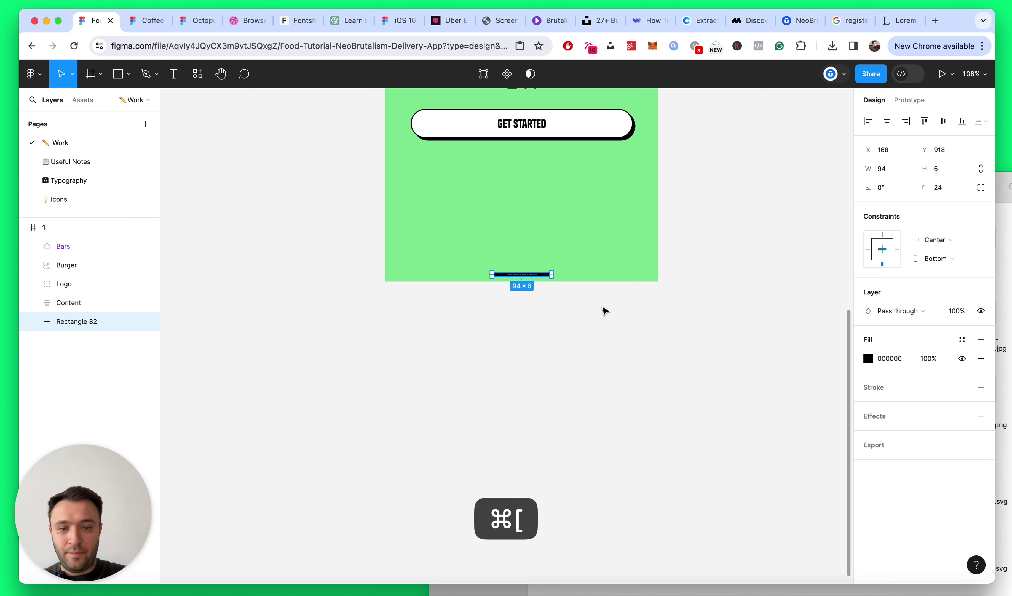
# Step: Rename the Rectangle 82 home indicator layer to Bottom-bar and save the file
pyautogui.scroll(5, 575, 241)
pyautogui.doubleClick(72, 321)
pyautogui.write('Bot')
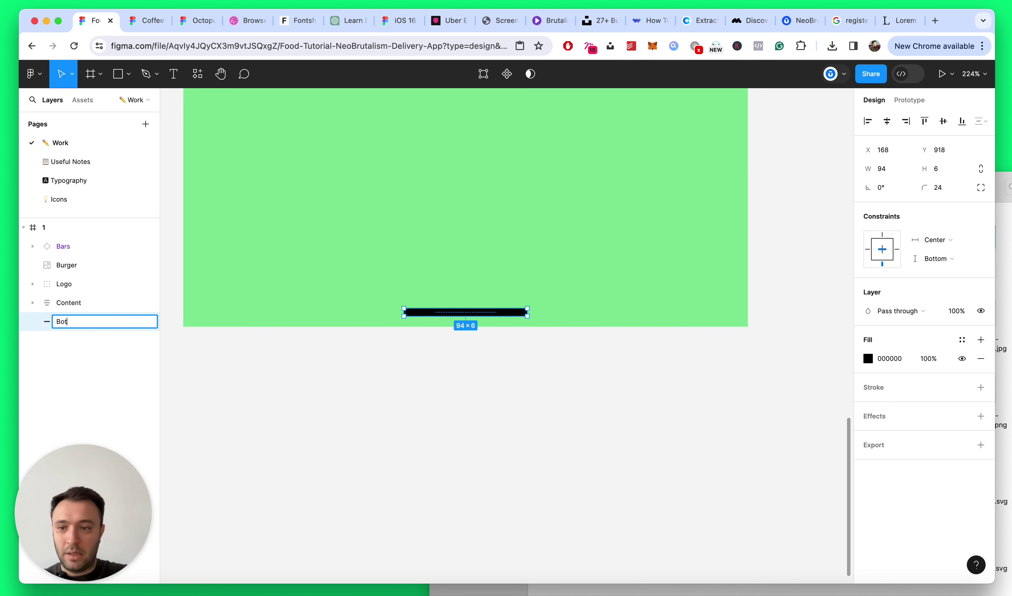
pyautogui.write('tom-bar')
pyautogui.press('Return')
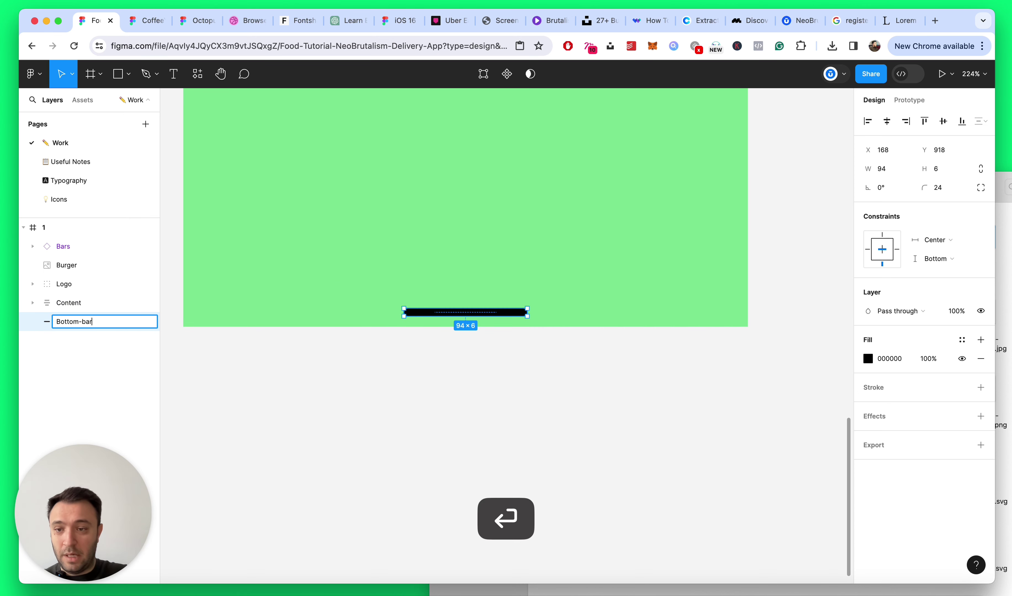
pyautogui.click(581, 181)
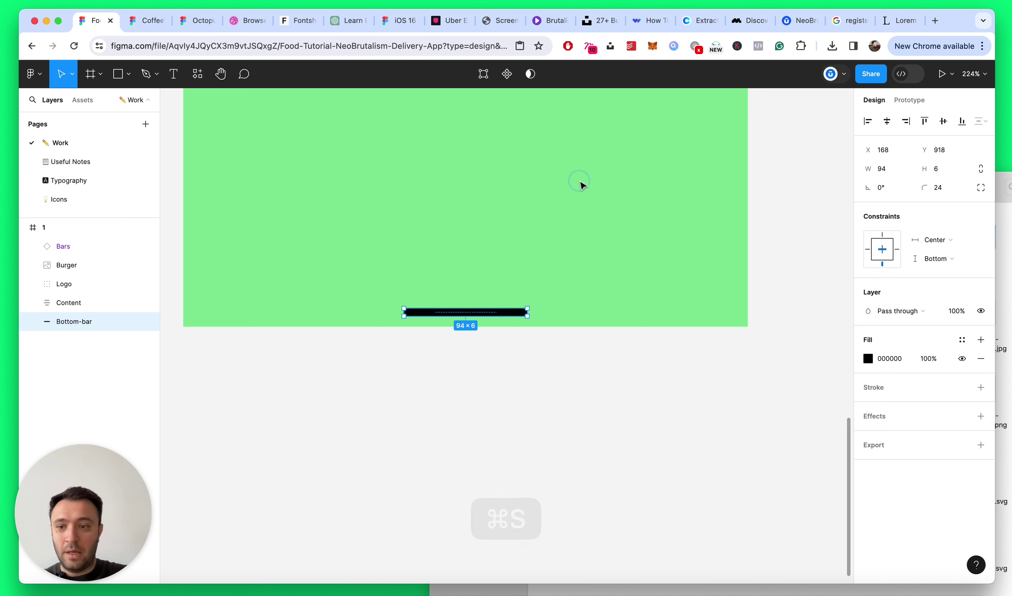
# Step: Turn the Bottom-bar layer into a component and save the file
pyautogui.click(468, 313)
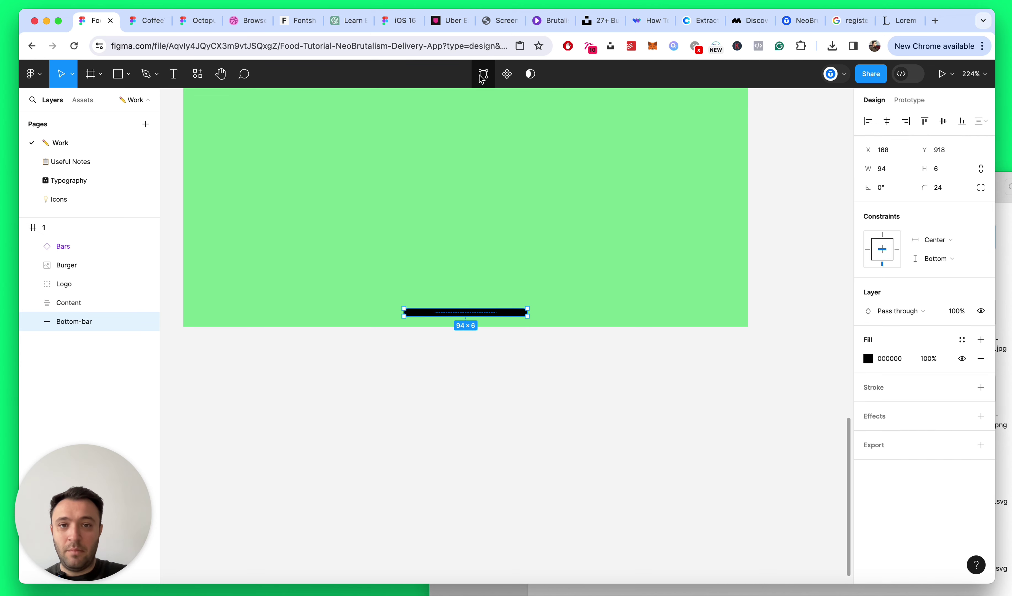
pyautogui.click(507, 74)
pyautogui.scroll(-5, 508, 219)
pyautogui.click(614, 219)
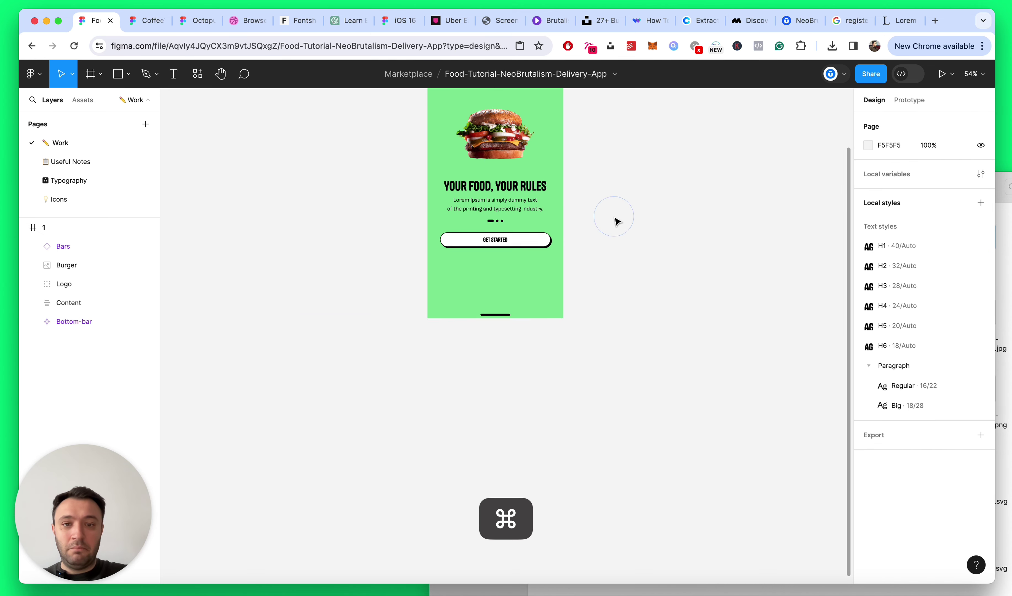
pyautogui.scroll(3, 617, 221)
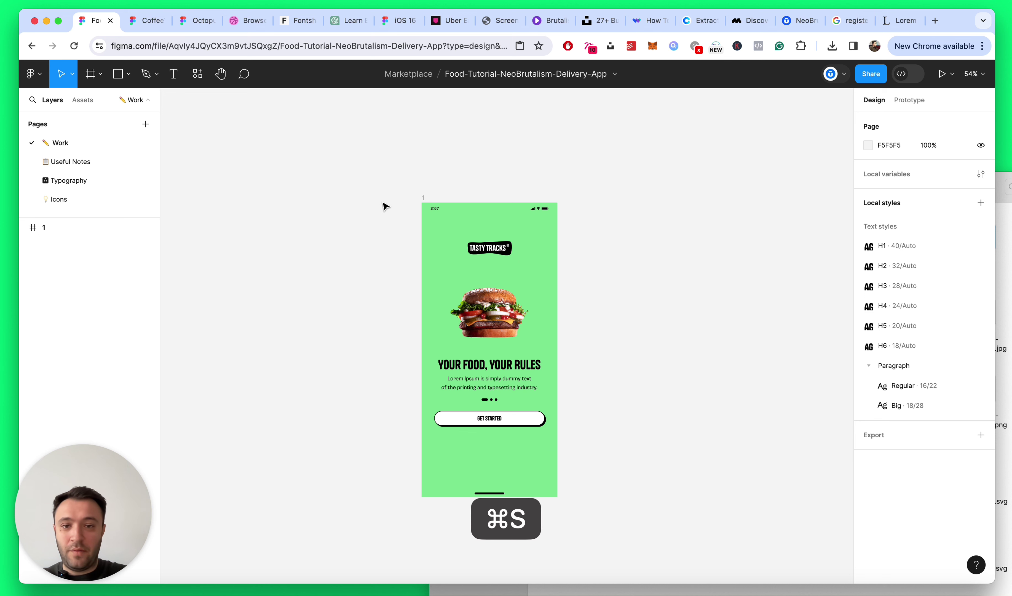
# Step: Enlarge the Burger image proportionally to a width of 350 and centre it horizontally in the frame
pyautogui.click(423, 198)
pyautogui.scroll(-2, 682, 291)
pyautogui.scroll(3, 682, 292)
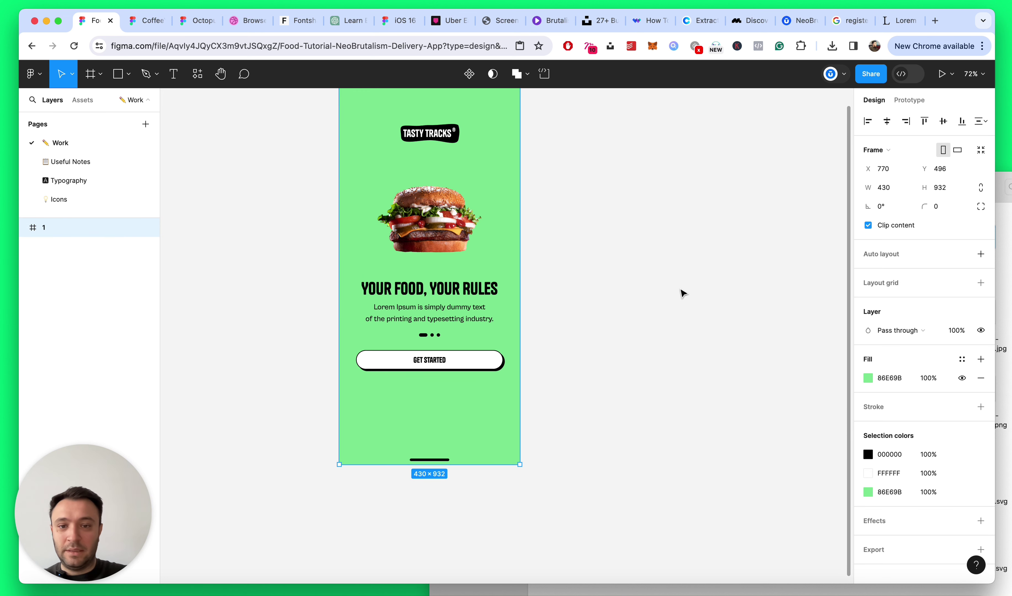
pyautogui.scroll(2, 681, 291)
pyautogui.keyDown('super'); pyautogui.click(426, 294); pyautogui.keyUp('super')
pyautogui.click(895, 172)
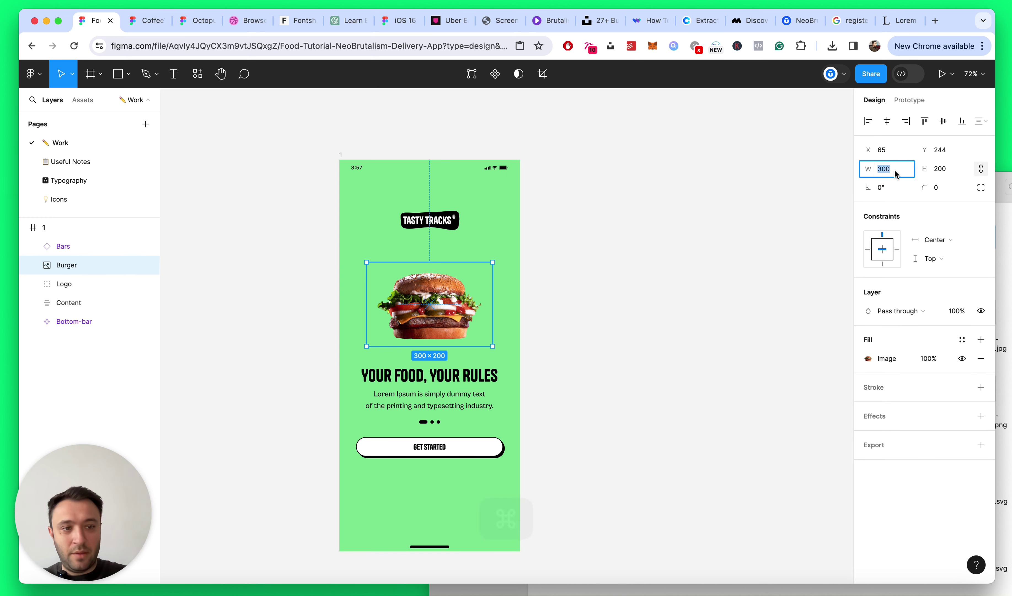
pyautogui.hotkey('shift', 'Up')
pyautogui.hotkey('shift', 'Up')
pyautogui.hotkey('shift', 'Up')
pyautogui.hotkey('shift', 'Up')
pyautogui.hotkey('shift', 'Up')
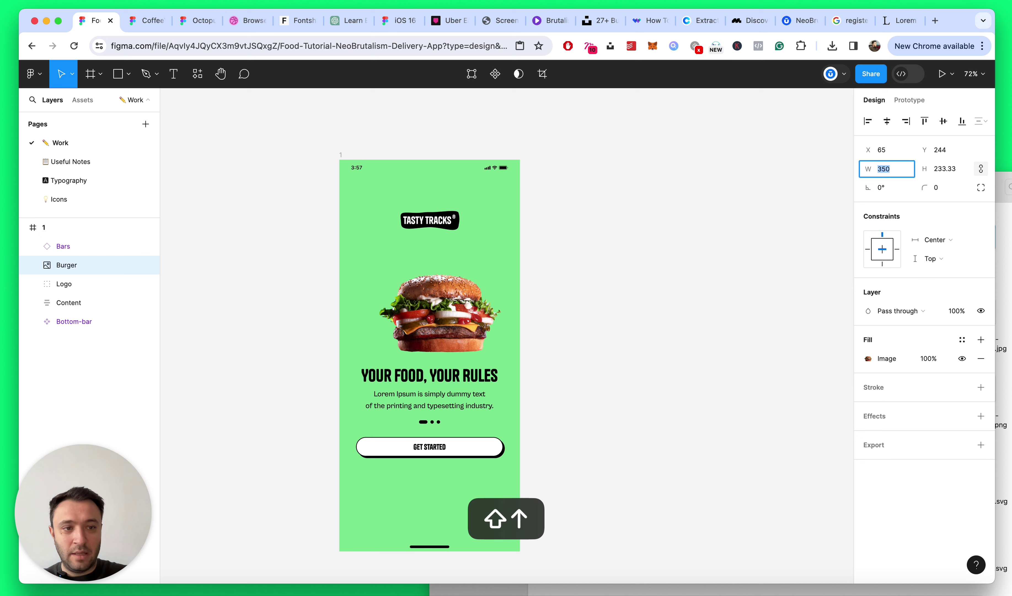
pyautogui.click(887, 121)
pyautogui.click(712, 229)
pyautogui.scroll(-2, 491, 229)
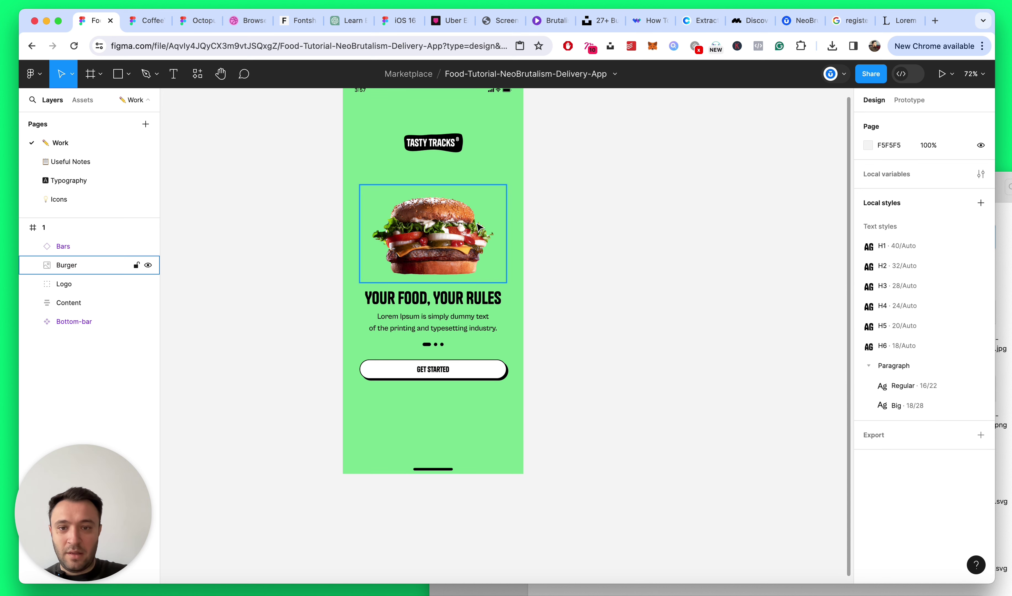
# Step: Move the Burger image up to Y 224 and the Logo group up to Y 102, midway between status bar and burger
pyautogui.click(479, 221)
pyautogui.click(592, 144)
pyautogui.scroll(1, 592, 144)
pyautogui.click(444, 163)
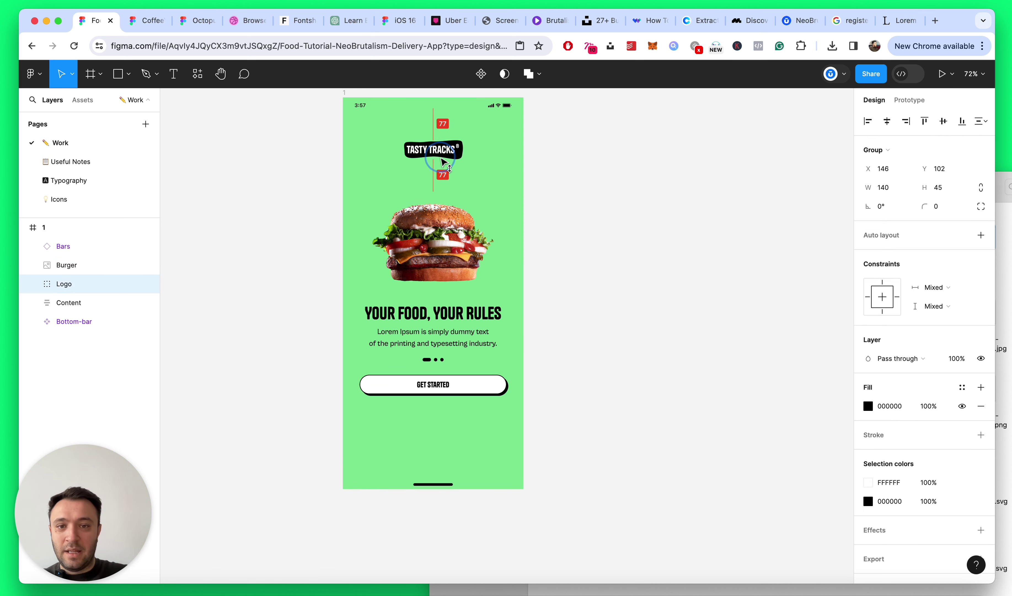
pyautogui.click(575, 178)
# Step: Nudge the Logo group up to Y 99, leaving an 80 px gap above the Burger image
pyautogui.scroll(3, 383, 117)
pyautogui.click(452, 163)
pyautogui.press('alt')
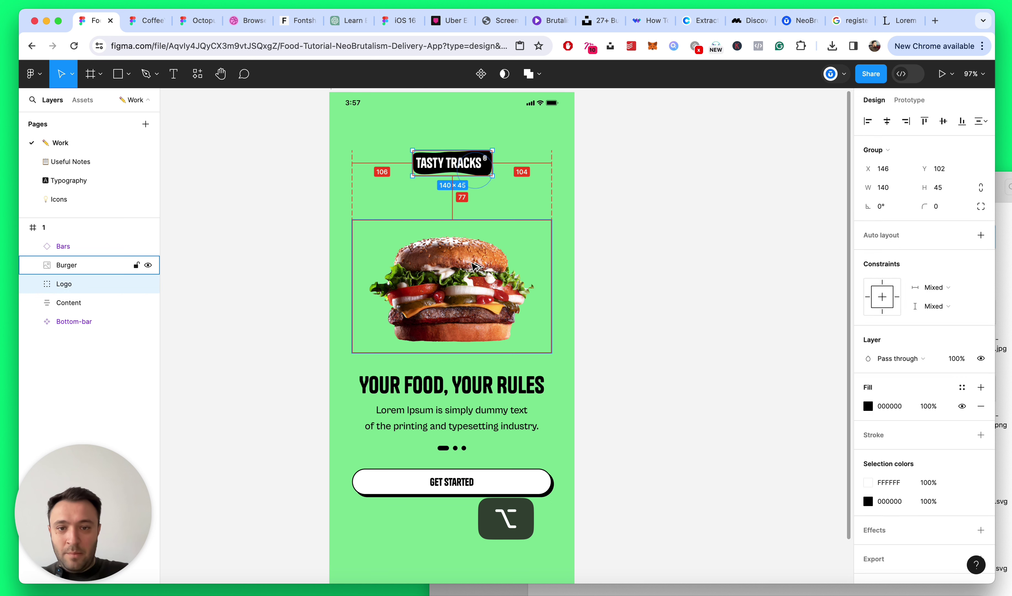
pyautogui.press('Up')
pyautogui.press('Up')
pyautogui.press('Up')
pyautogui.press('Up')
pyautogui.press('Up')
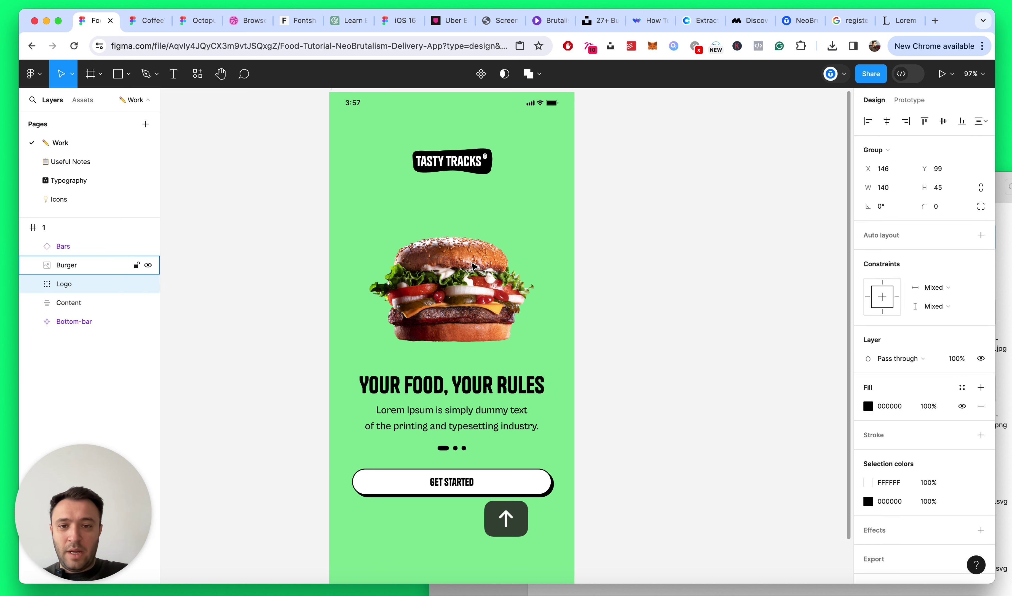
pyautogui.press('Down')
pyautogui.press('Down')
pyautogui.press('Down')
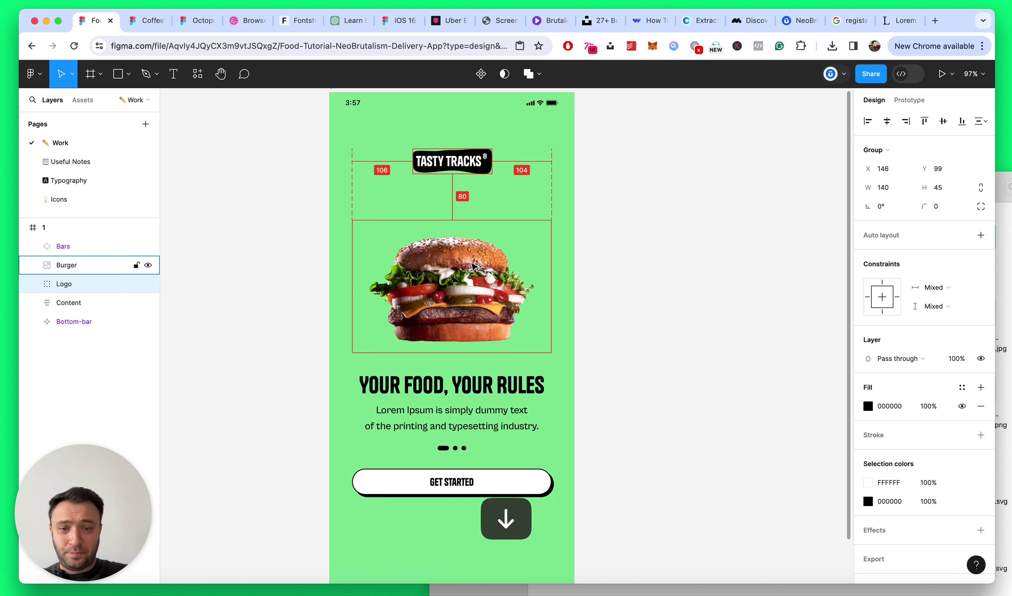
# Step: Unlink the Burger image's proportions and set its height to 230
pyautogui.click(472, 266)
pyautogui.scroll(-3, 471, 380)
pyautogui.press('alt')
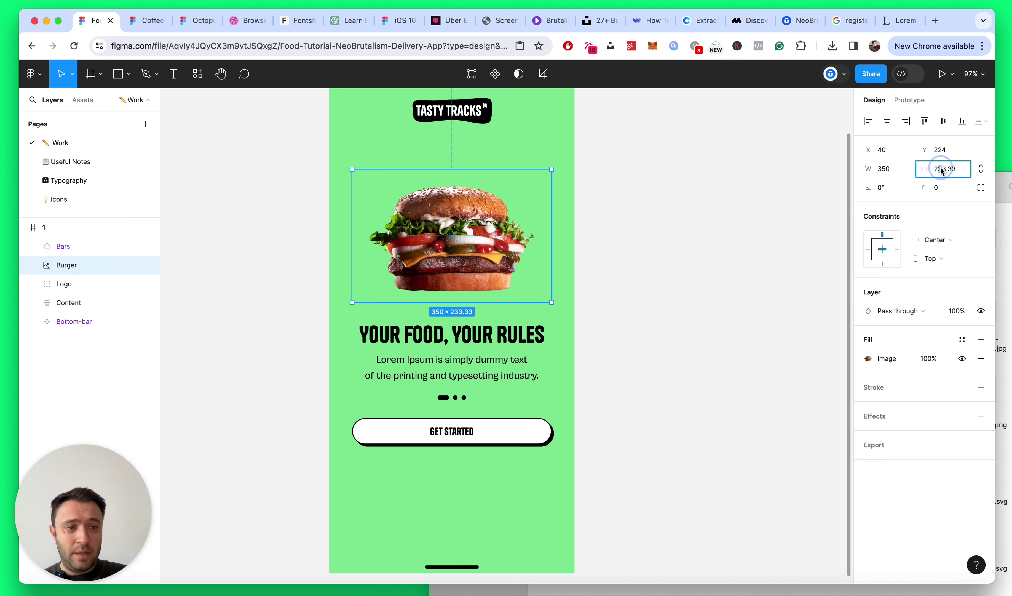
pyautogui.write('30')
pyautogui.press('Return')
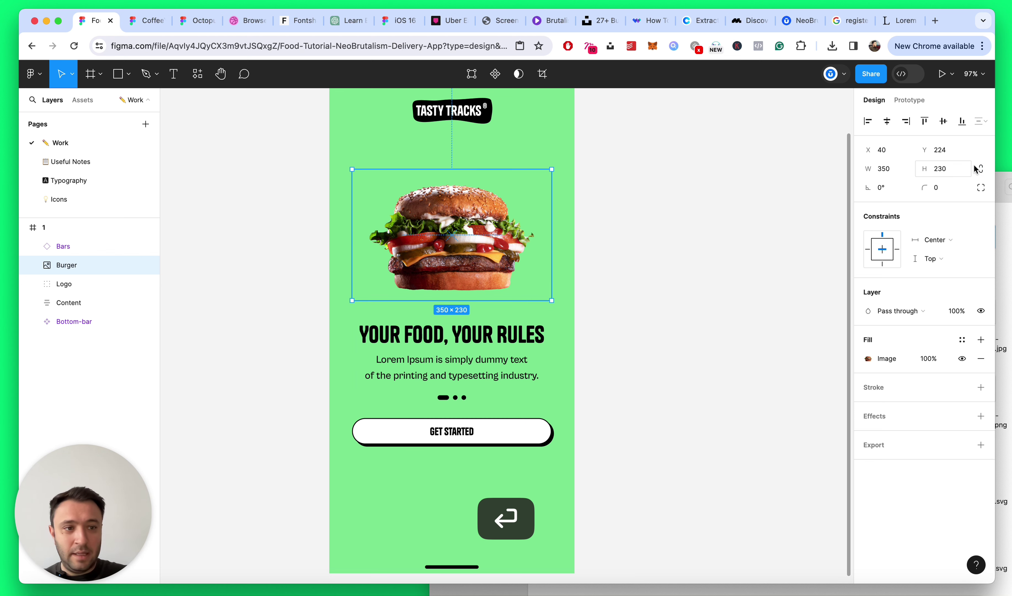
# Step: Review the first onboarding screen's burger image, heading, progress dots and button layout
pyautogui.press('alt')
pyautogui.click(626, 290)
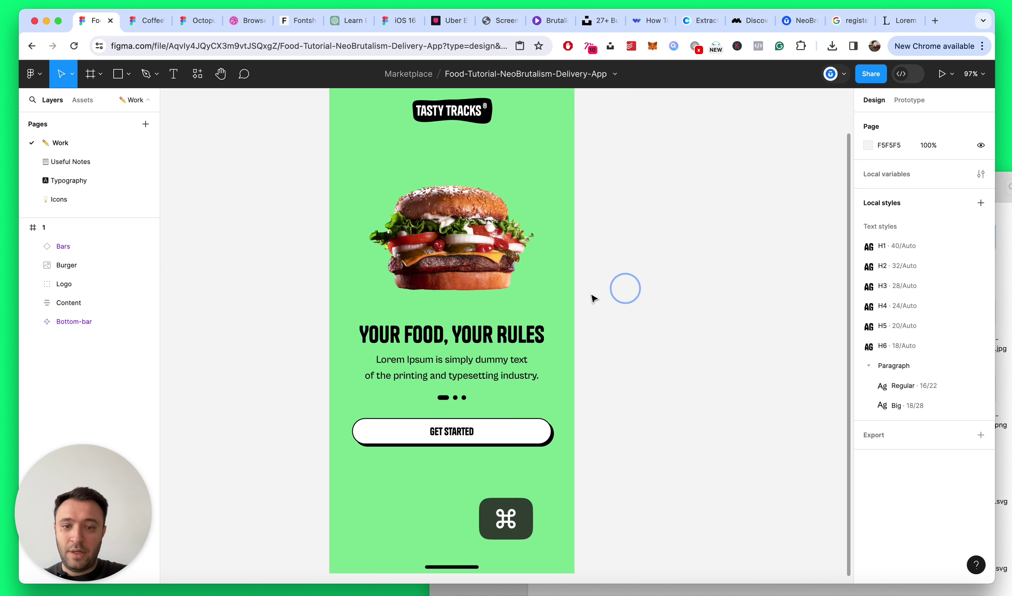
pyautogui.scroll(-5, 592, 297)
pyautogui.scroll(-2, 593, 297)
pyautogui.scroll(3, 592, 297)
pyautogui.scroll(5, 592, 296)
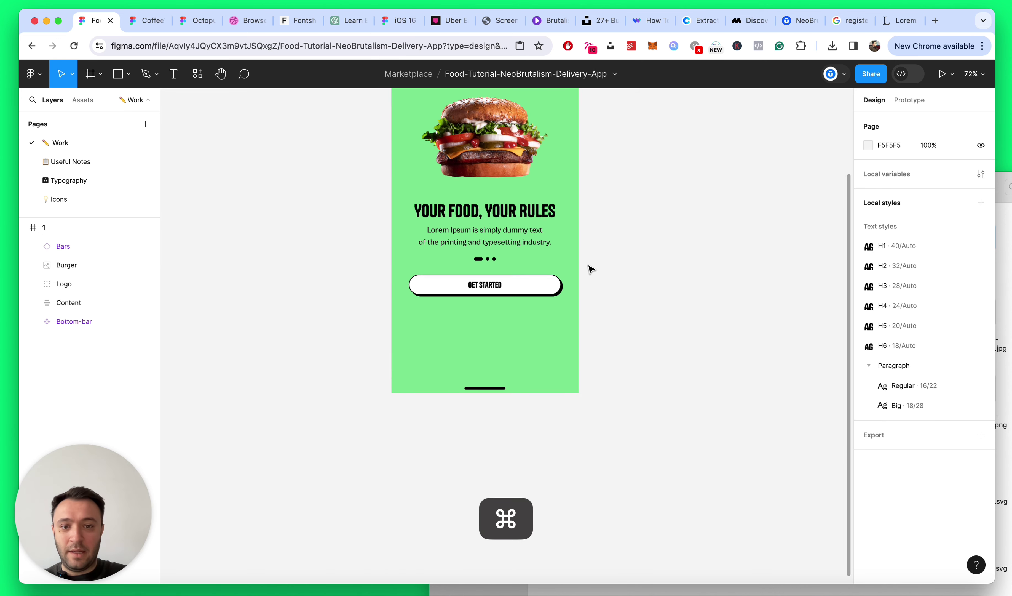
pyautogui.click(504, 215)
pyautogui.click(503, 215)
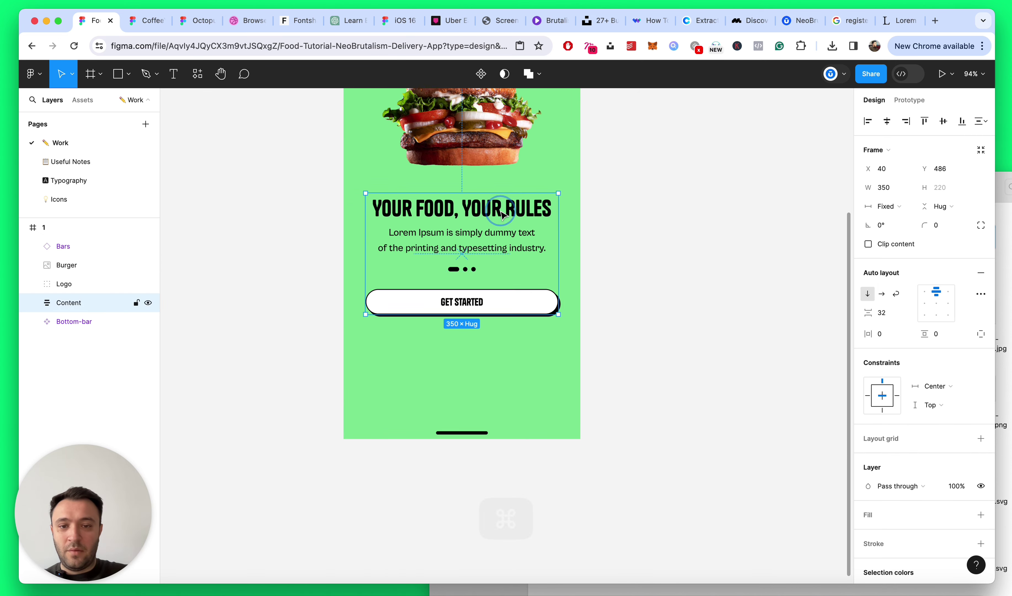
pyautogui.scroll(-5, 510, 221)
pyautogui.click(600, 244)
pyautogui.scroll(3, 550, 174)
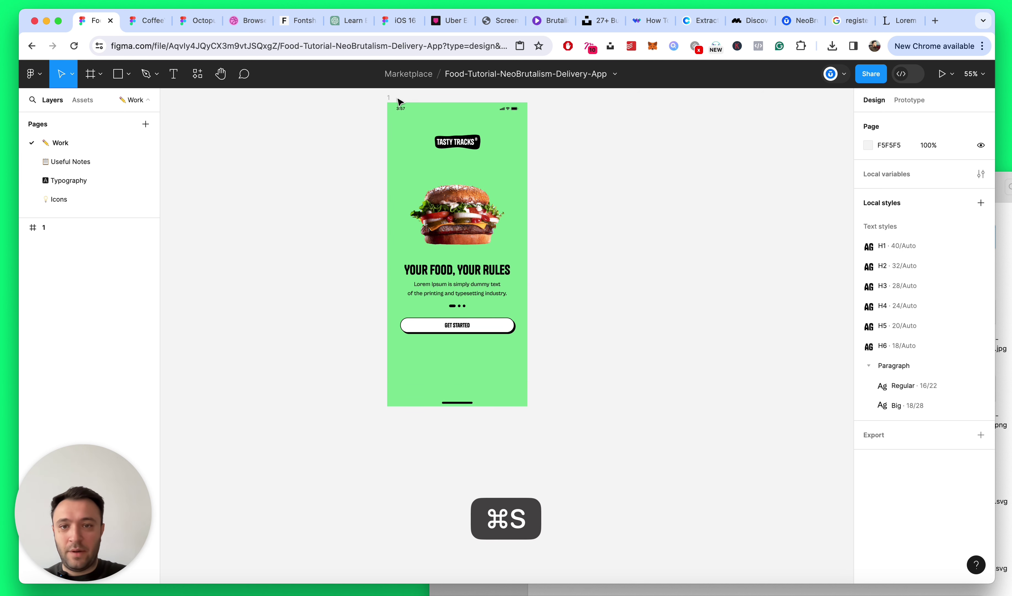
# Step: Duplicate frame 1 and move the copy below the original in the layer order
pyautogui.click(392, 100)
pyautogui.press('super+d')
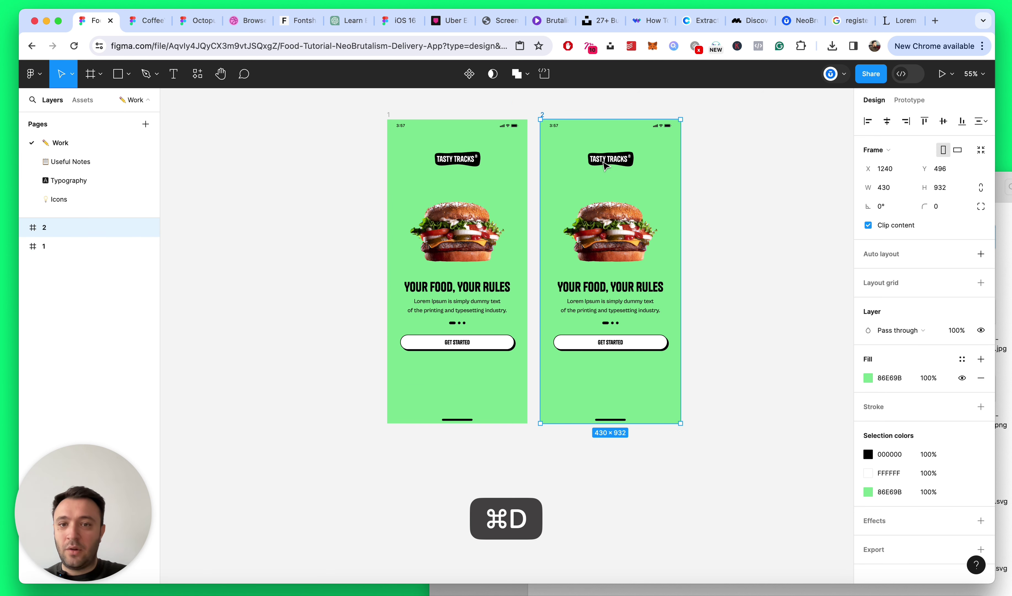
pyautogui.press('super+bracketleft')
pyautogui.click(772, 194)
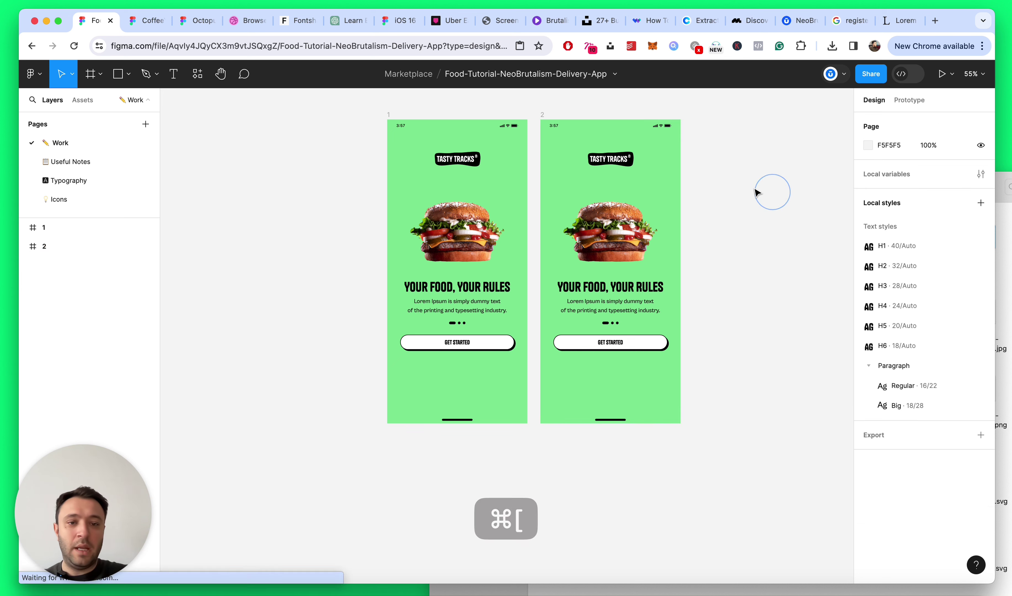
# Step: Replace the heading text in frame 2 with "Tasty food right where you are"
pyautogui.scroll(5, 707, 223)
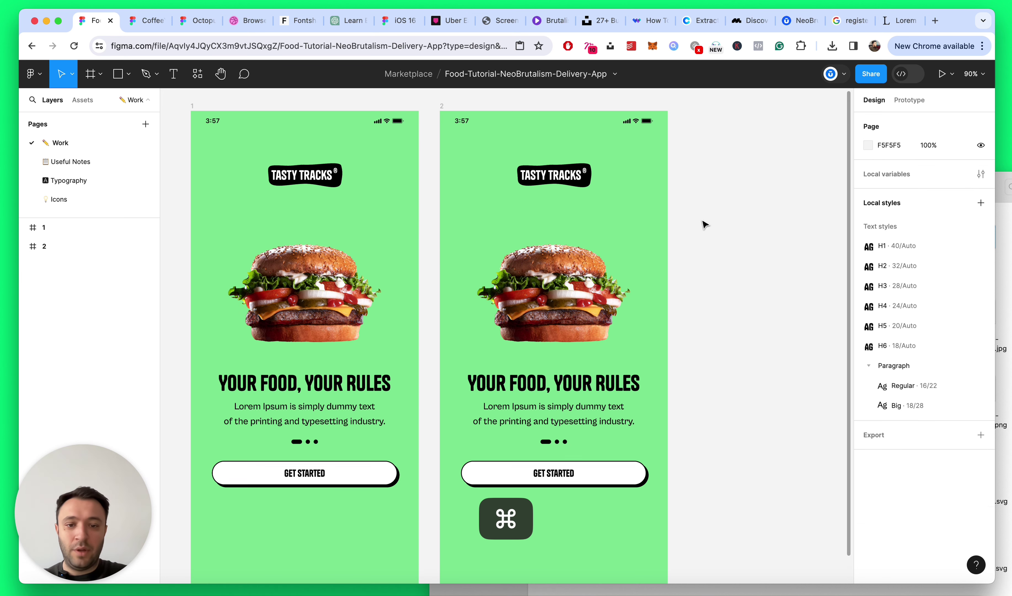
pyautogui.keyDown('super'); pyautogui.doubleClick(606, 379); pyautogui.keyUp('super')
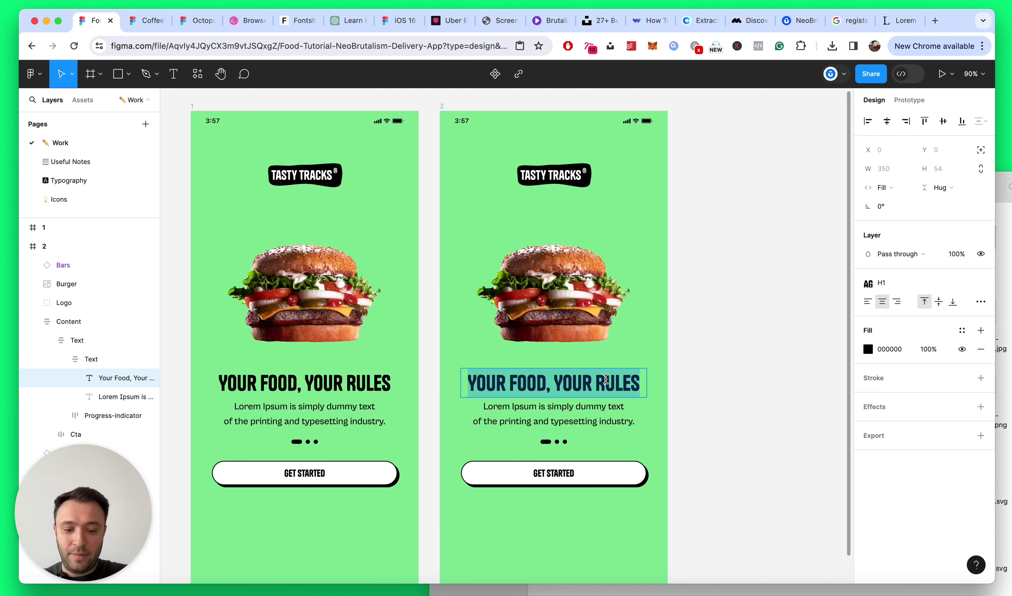
pyautogui.write('FO')
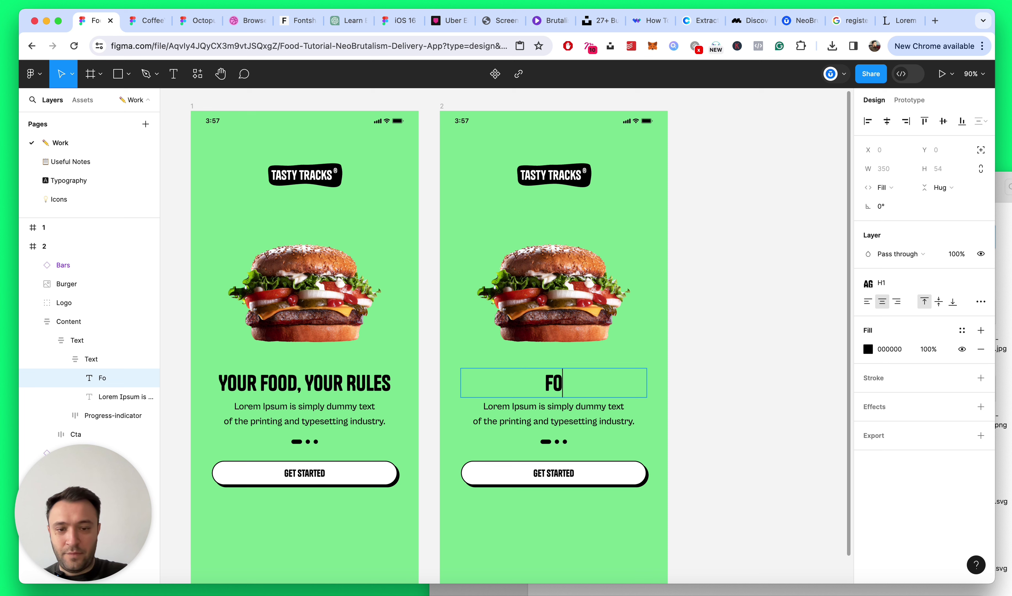
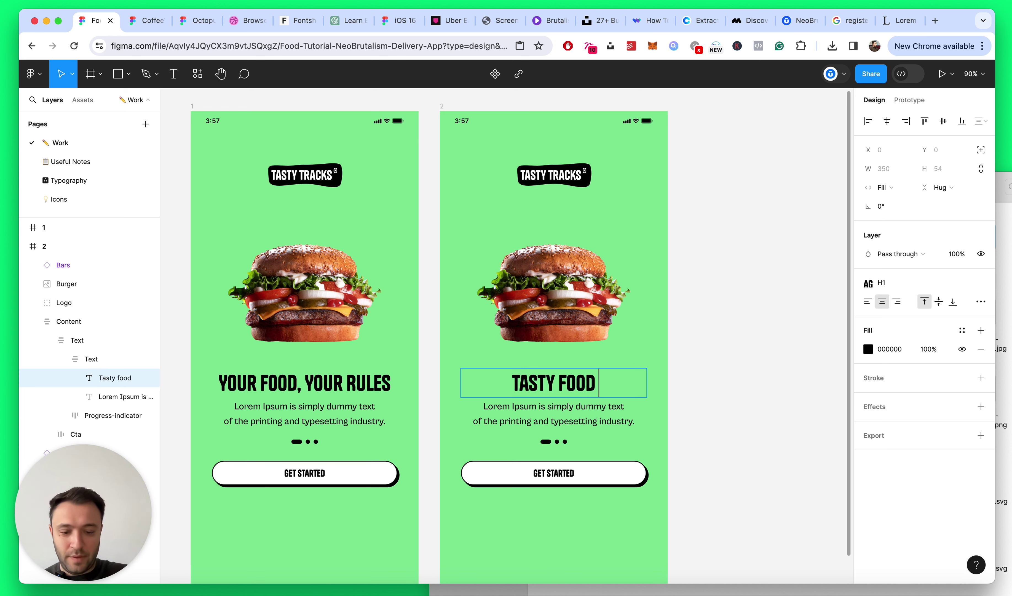
pyautogui.write('ght where y')
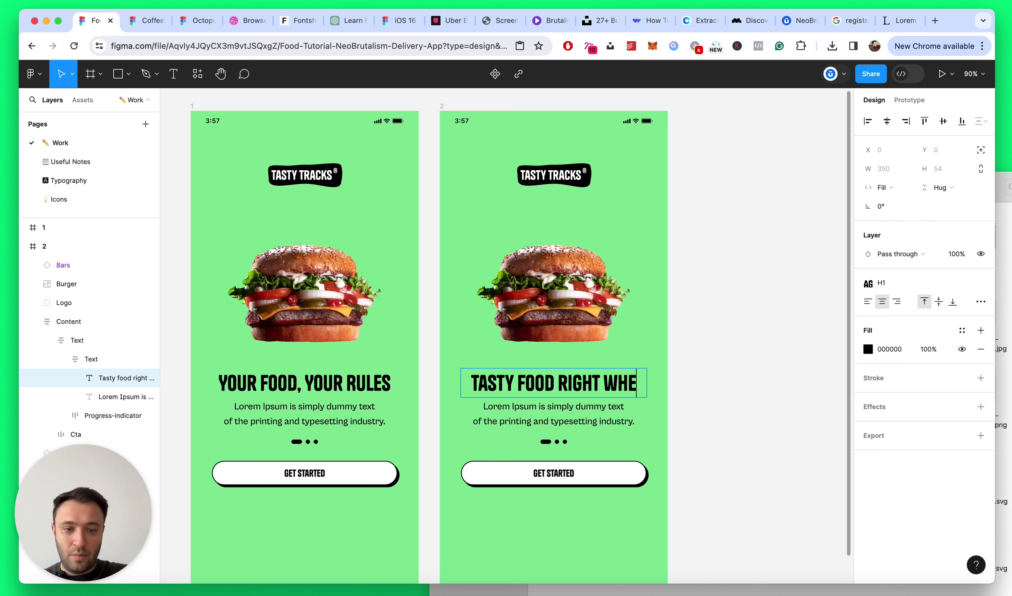
pyautogui.press('Escape')
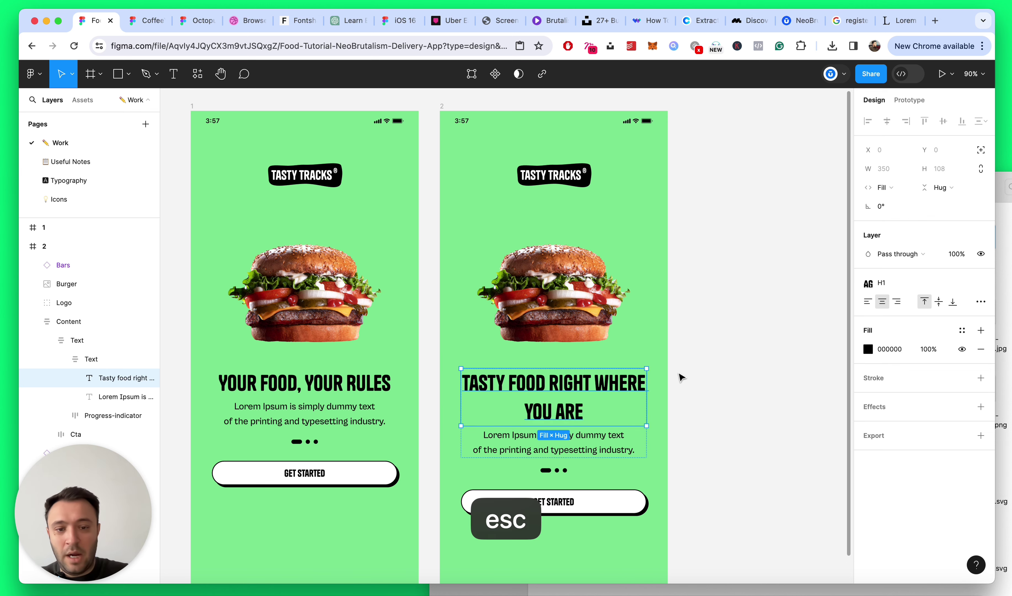
pyautogui.press('Escape')
# Step: Reorder frame 2's progress indicator so that the wide bar sits between the two dots
pyautogui.scroll(-5, 734, 415)
pyautogui.scroll(5, 733, 439)
pyautogui.scroll(2, 727, 430)
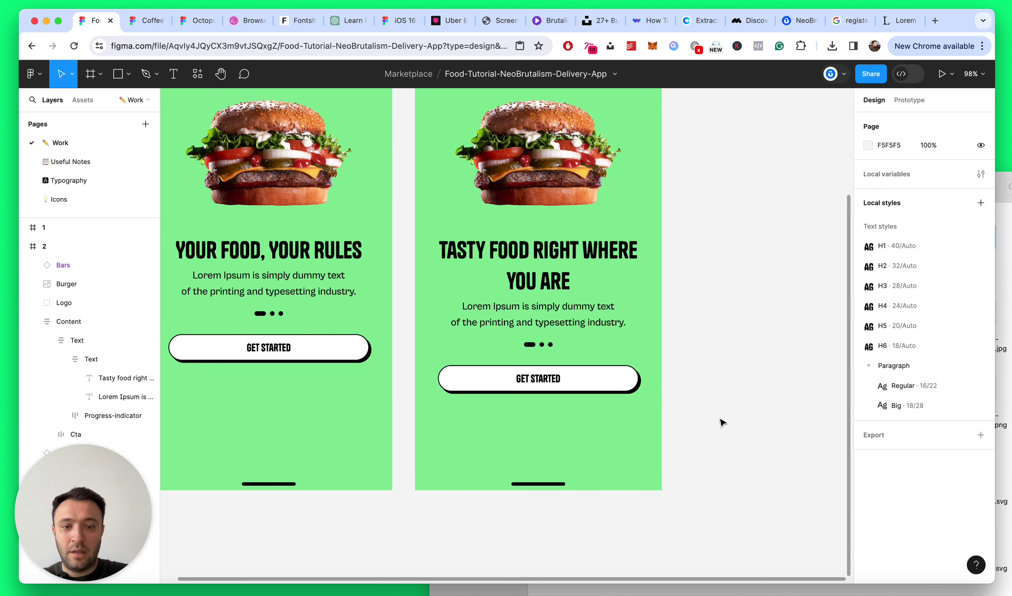
pyautogui.scroll(5, 537, 348)
pyautogui.keyDown('super'); pyautogui.click(516, 338); pyautogui.keyUp('super')
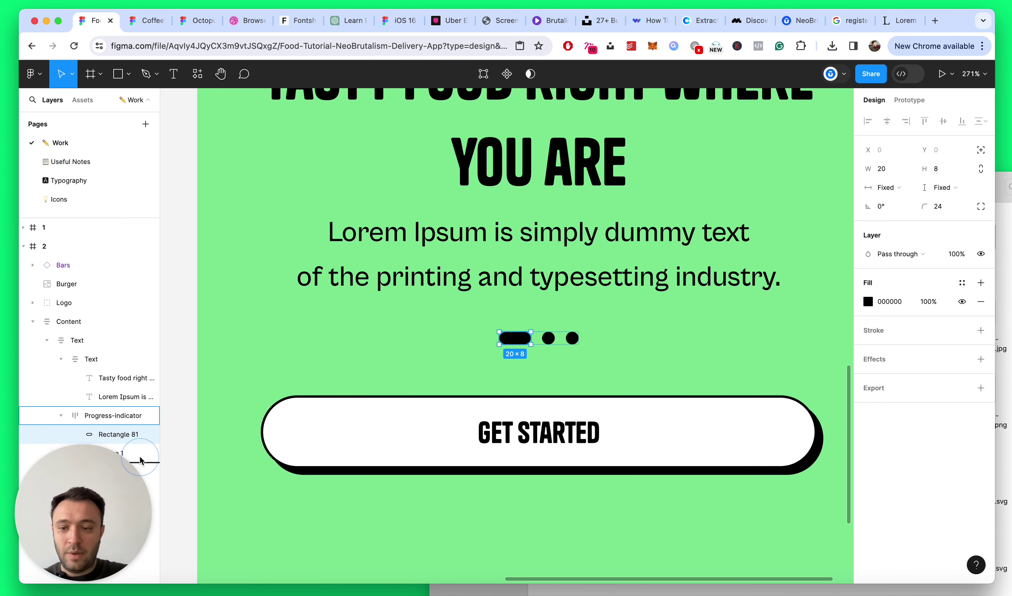
pyautogui.moveTo(139, 461); pyautogui.dragTo(139, 461)
pyautogui.scroll(-5, 599, 289)
pyautogui.press('Escape')
pyautogui.scroll(3, 692, 327)
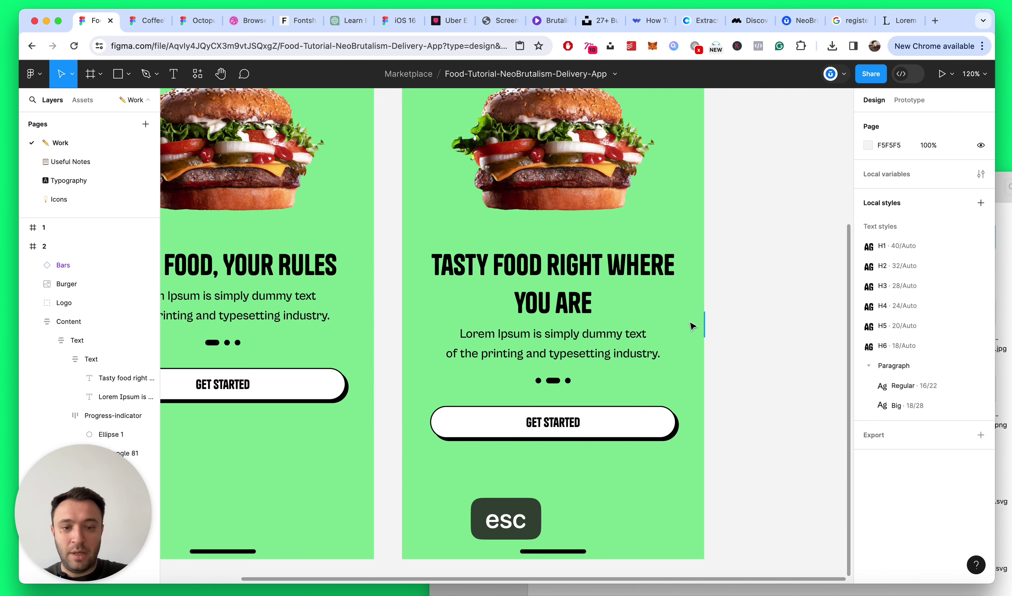
# Step: Collapse the layer tree and set frame 2's background fill to the coral document color FF8E72
pyautogui.scroll(-5, 635, 337)
pyautogui.scroll(3, 669, 322)
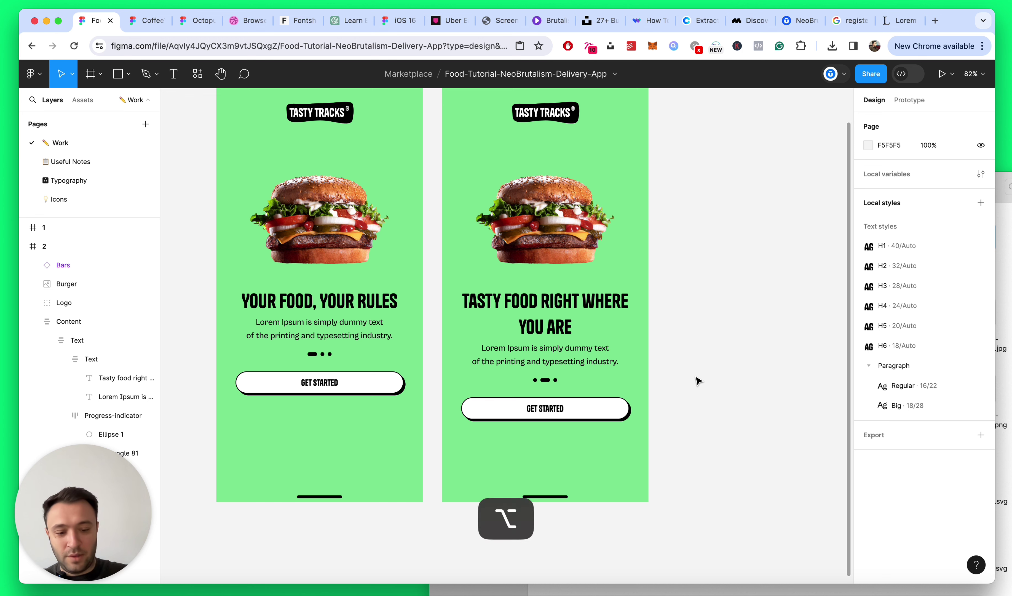
pyautogui.hotkey('alt', 'l')
pyautogui.scroll(-2, 698, 379)
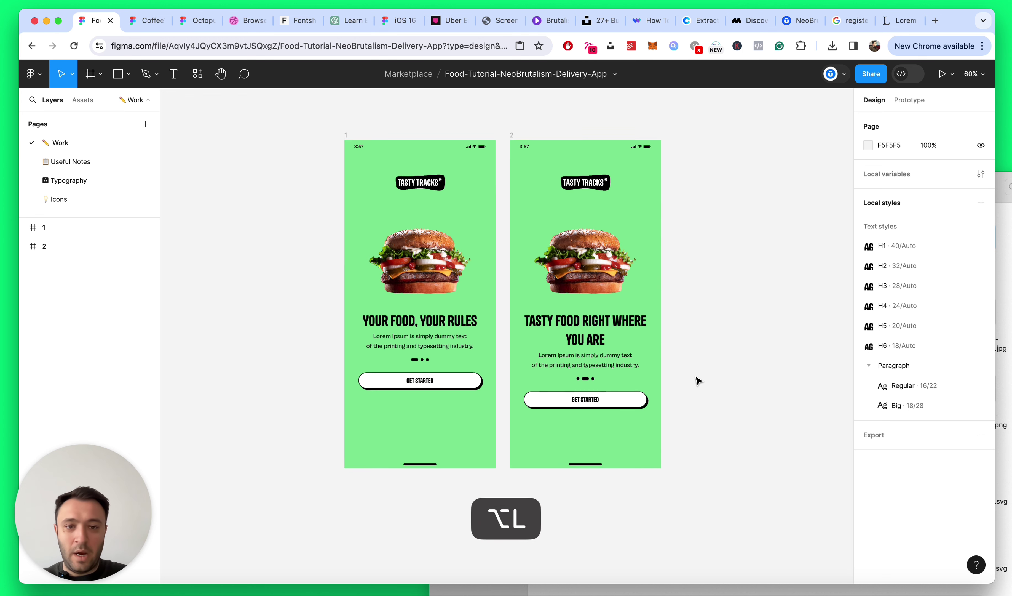
pyautogui.click(512, 135)
pyautogui.click(868, 377)
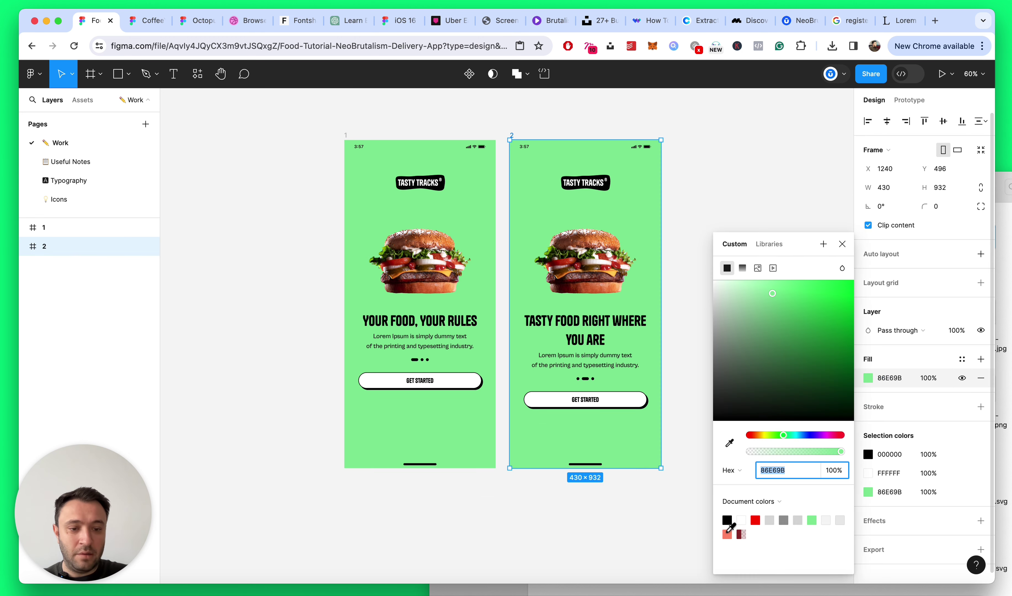
pyautogui.click(728, 533)
pyautogui.click(842, 246)
pyautogui.click(739, 200)
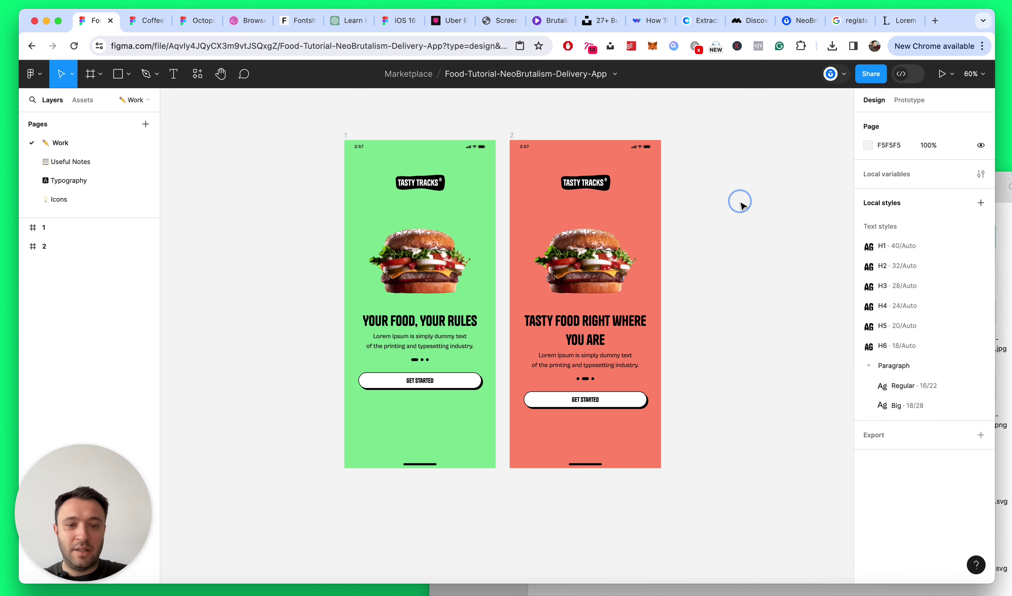
pyautogui.scroll(-5, 739, 201)
pyautogui.scroll(8, 740, 201)
pyautogui.scroll(-4, 739, 201)
pyautogui.press('alt')
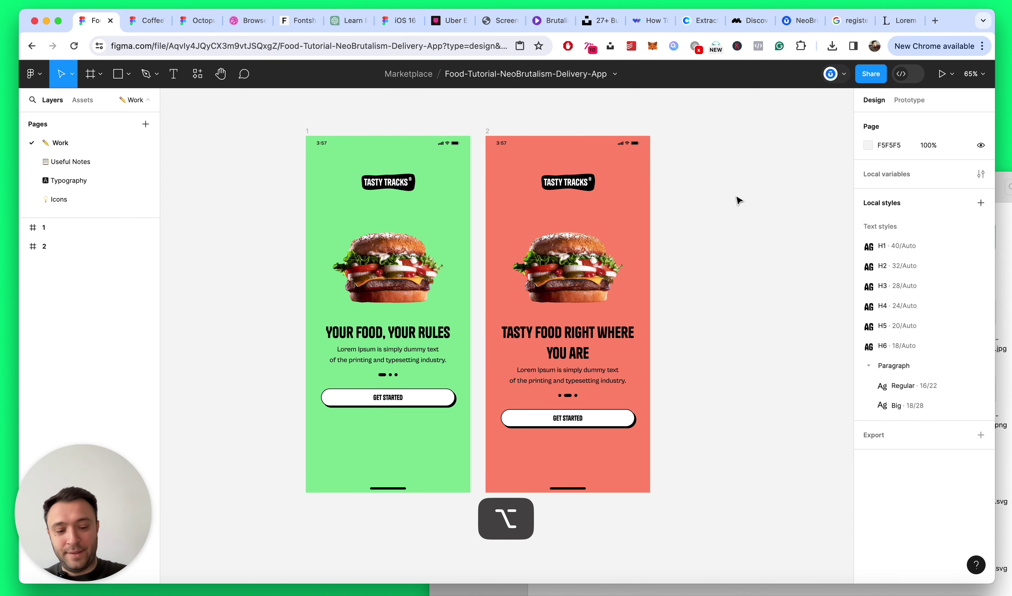
pyautogui.click(487, 131)
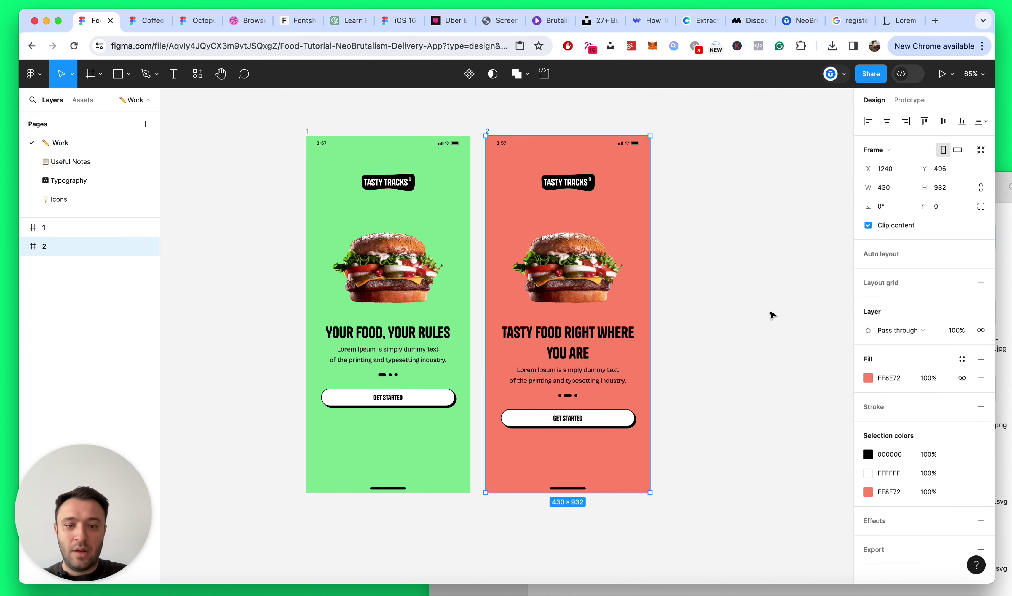
# Step: Edit the H1 text style used by frame 2's heading and set its line height to 48
pyautogui.scroll(5, 724, 320)
pyautogui.keyDown('super'); pyautogui.click(536, 351); pyautogui.keyUp('super')
pyautogui.hscroll(-5, 536, 351)
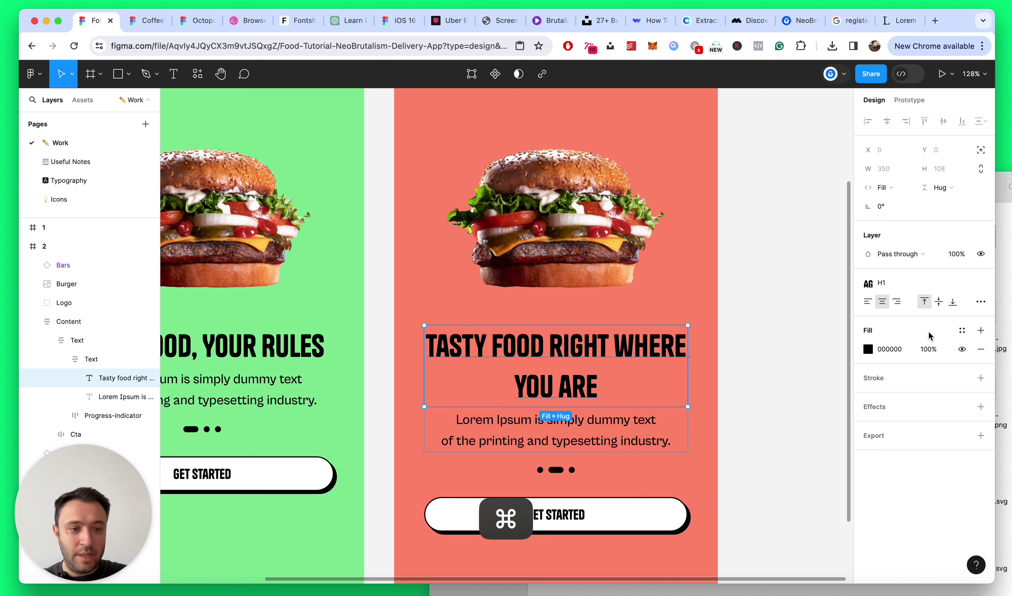
pyautogui.click(932, 287)
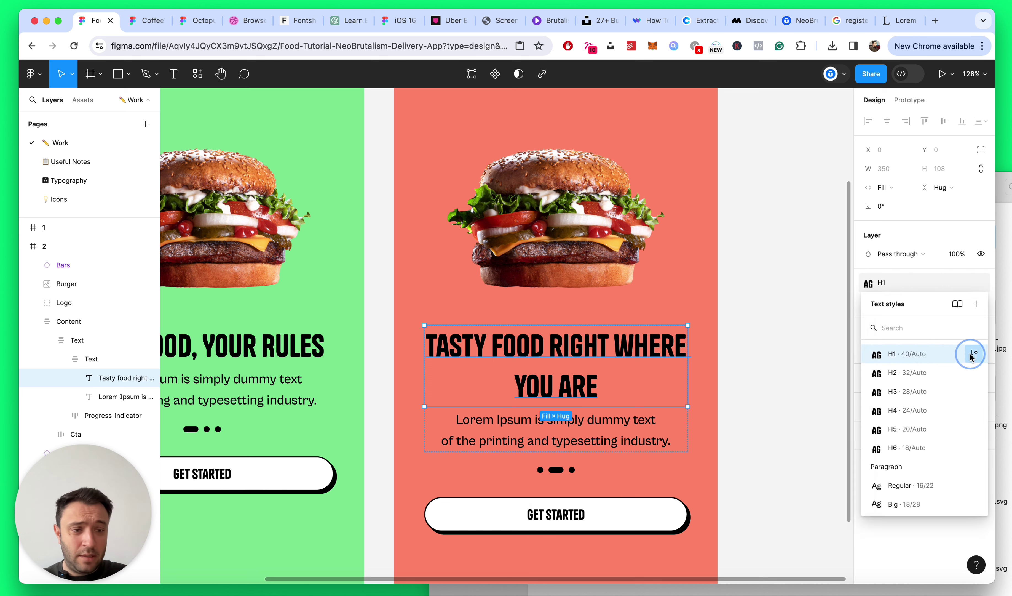
pyautogui.click(973, 354)
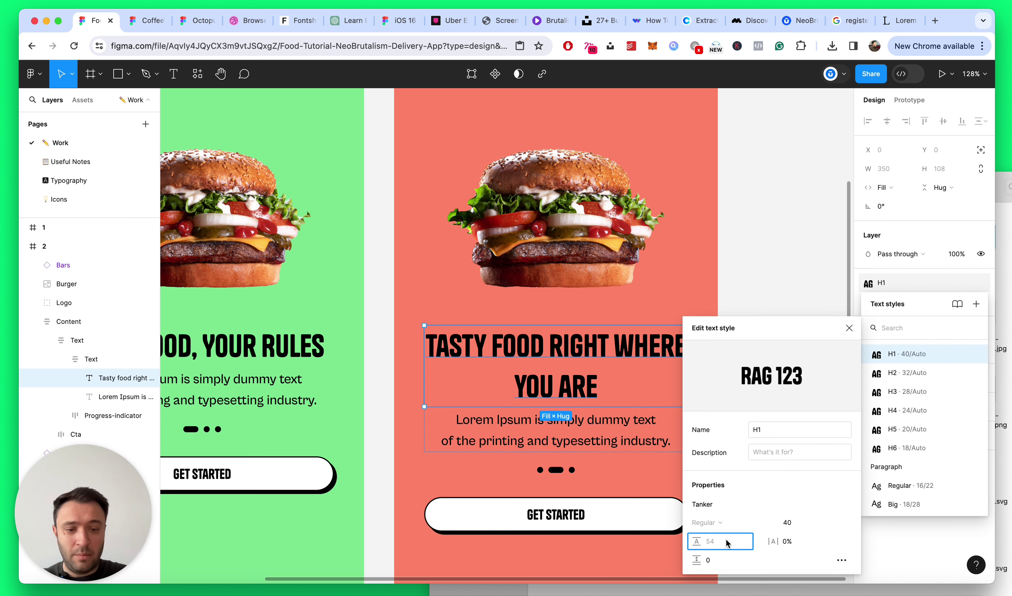
pyautogui.press('Down')
pyautogui.press('Down')
pyautogui.press('Down')
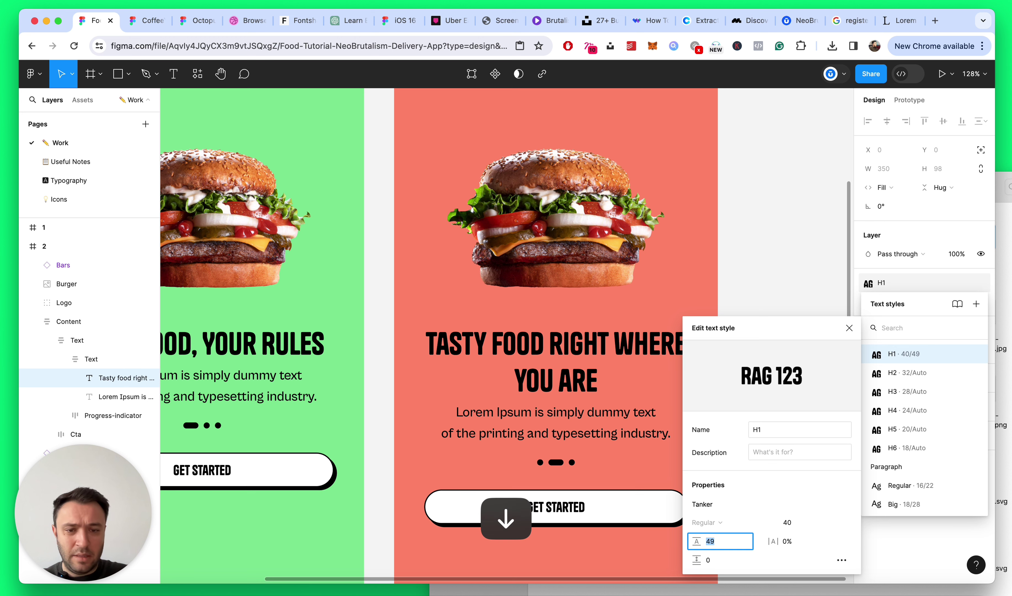
pyautogui.press('Down')
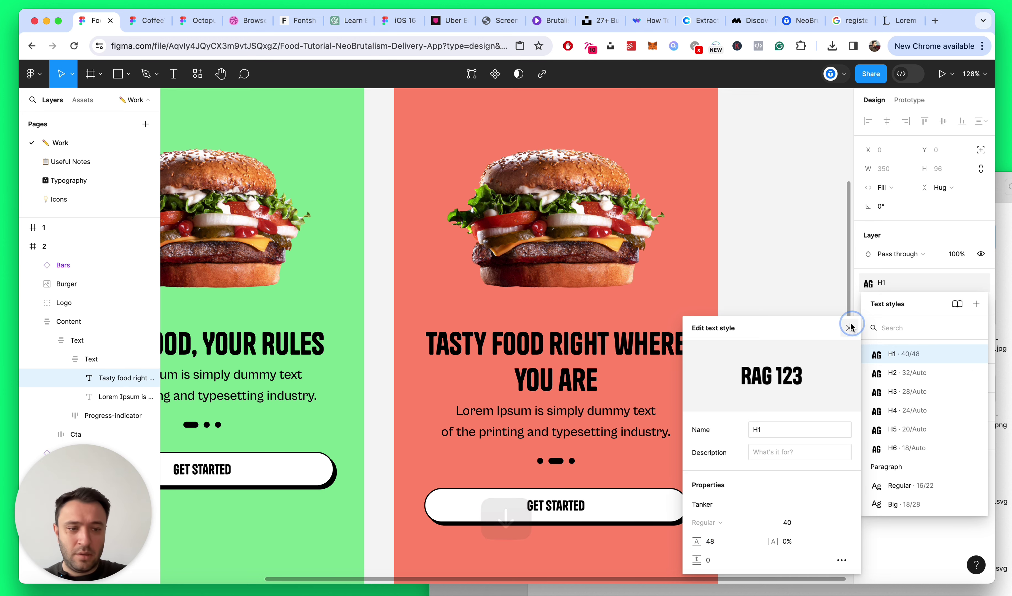
pyautogui.click(849, 327)
pyautogui.click(762, 280)
pyautogui.scroll(-5, 717, 280)
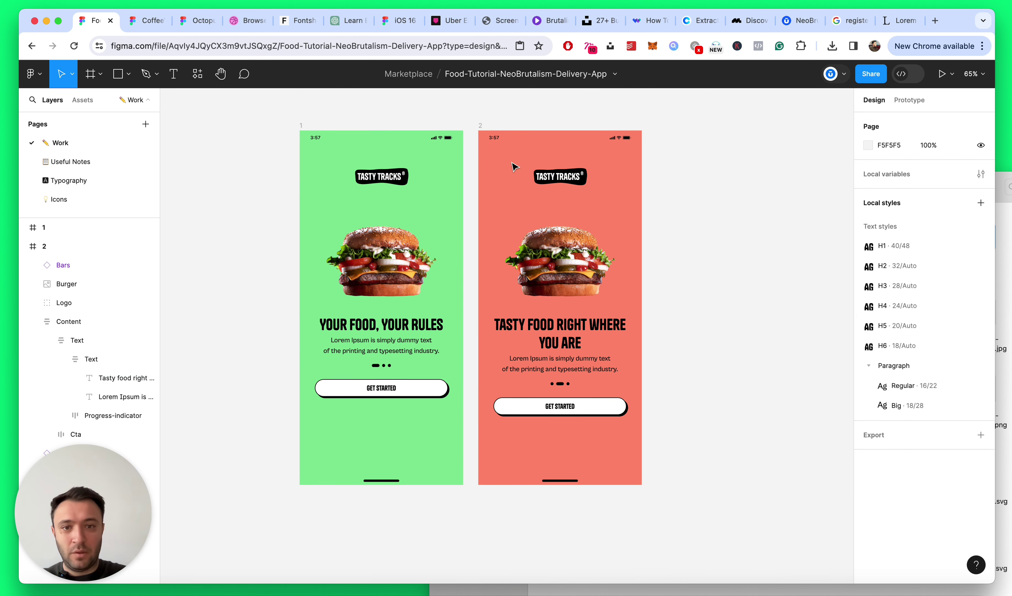
# Step: Collapse the layers, duplicate the coral frame 2 and place the copy below it in the layer order
pyautogui.click(482, 129)
pyautogui.click(793, 179)
pyautogui.press('alt')
pyautogui.hotkey('alt', 'l')
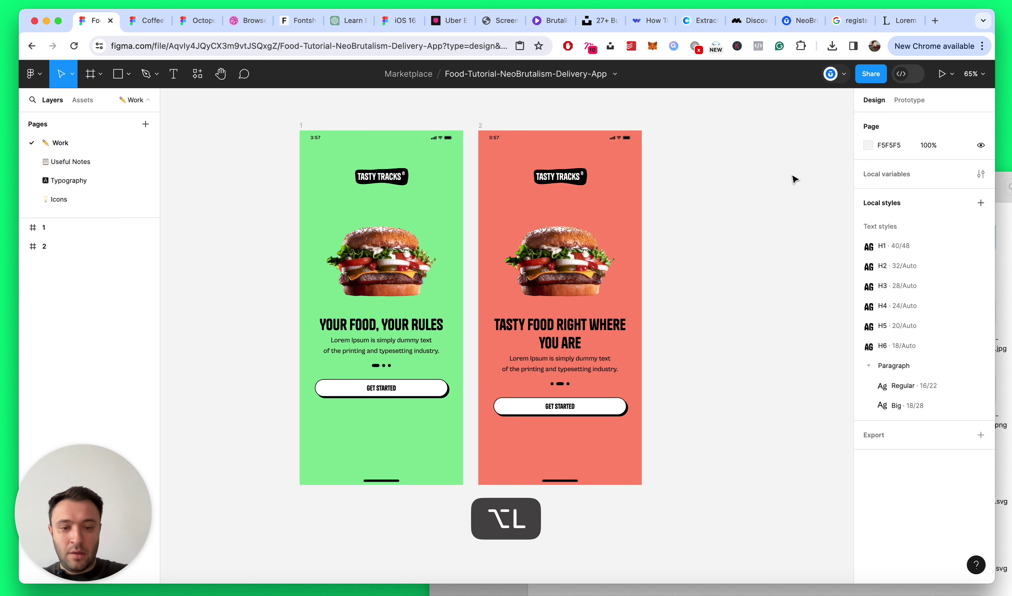
pyautogui.click(479, 126)
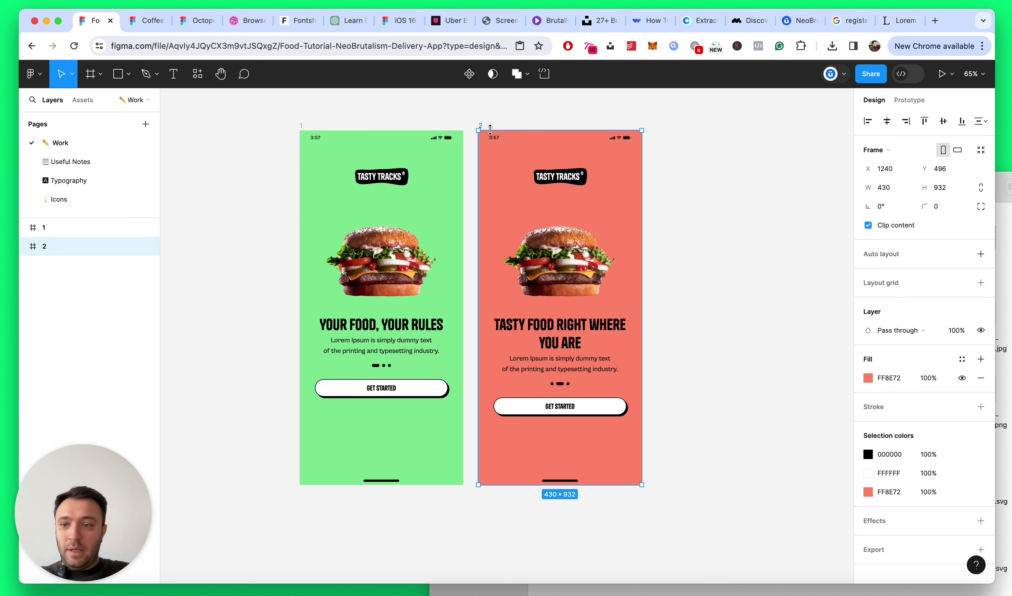
pyautogui.press('super+d')
pyautogui.press('super+bracketleft')
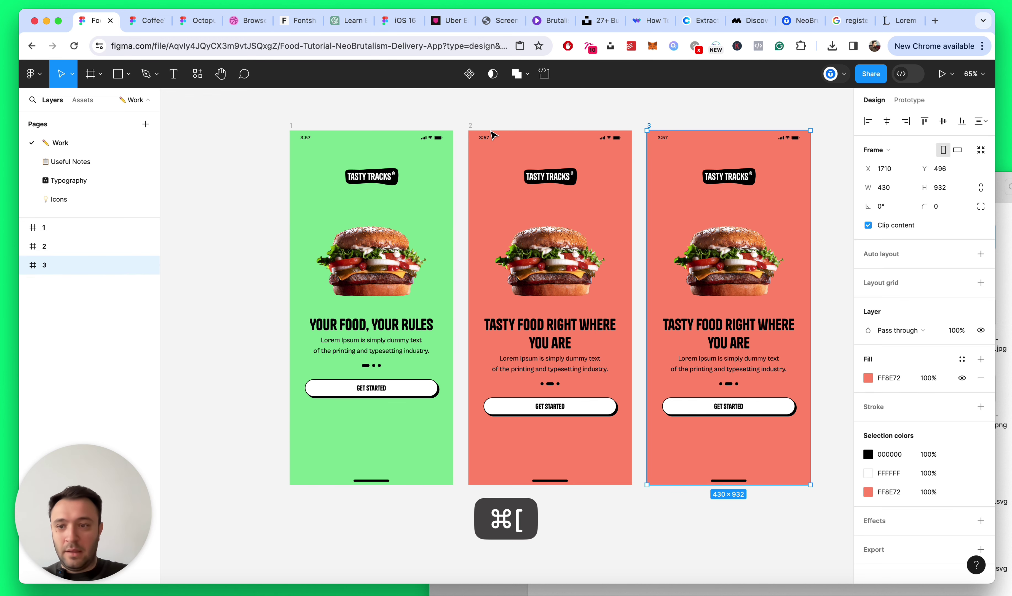
# Step: Set the background fill of frame 3 to a light purple, B69FF6
pyautogui.hscroll(4, 775, 223)
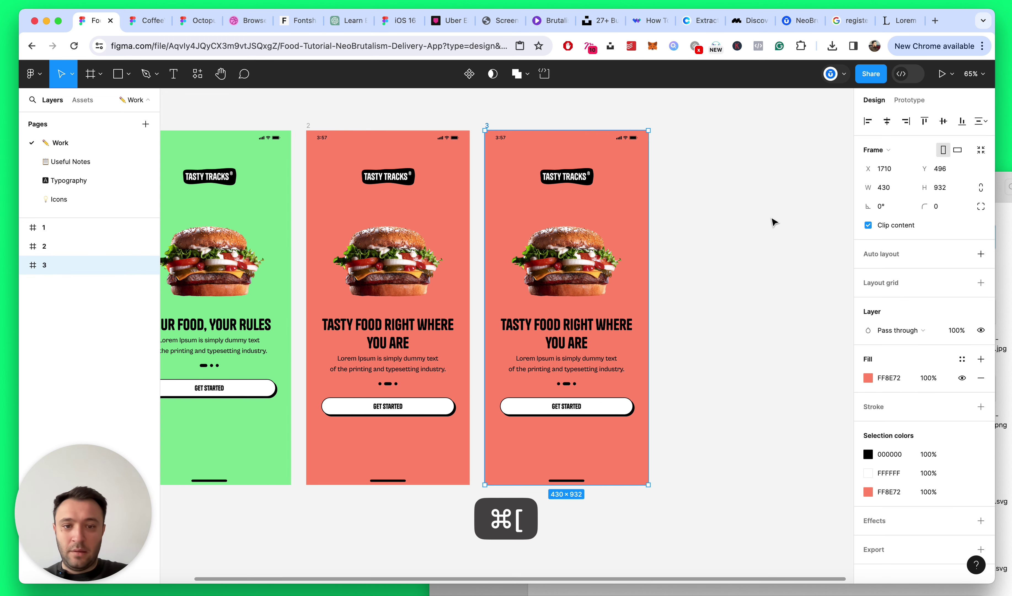
pyautogui.click(868, 378)
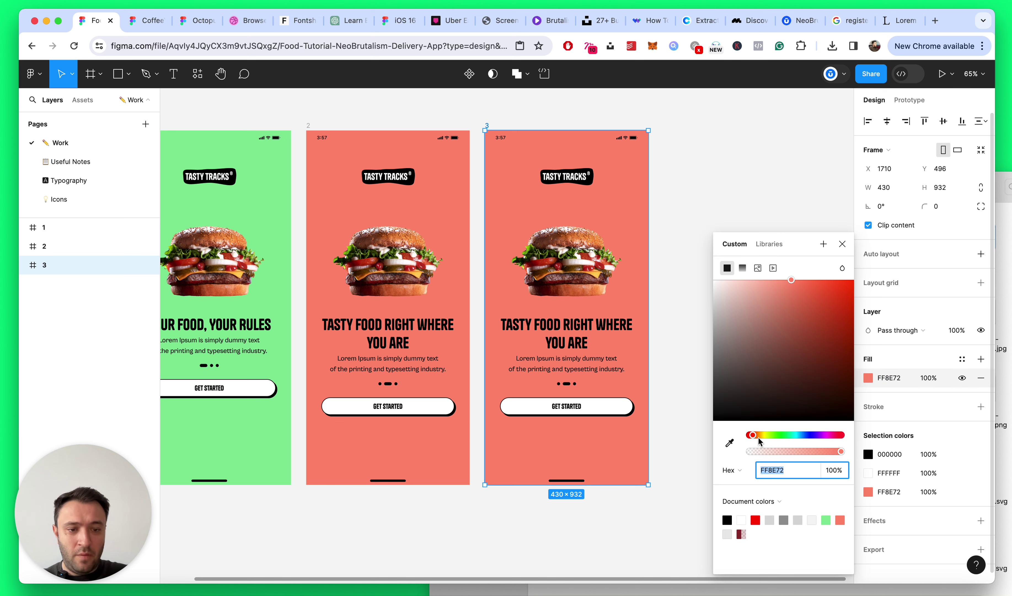
pyautogui.moveTo(759, 437); pyautogui.dragTo(810, 434)
pyautogui.moveTo(771, 304); pyautogui.dragTo(763, 285)
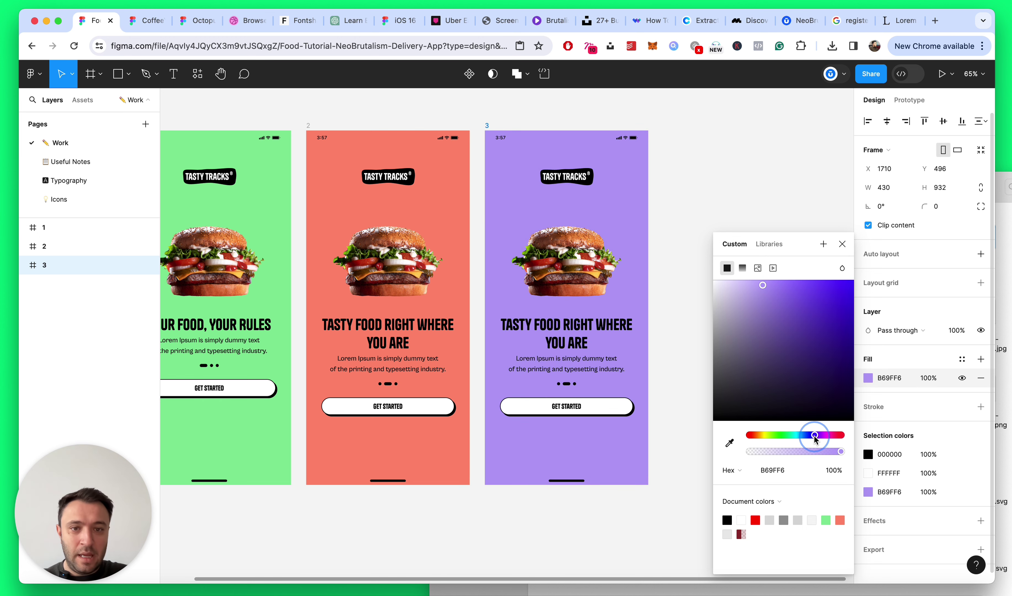
pyautogui.click(842, 244)
pyautogui.click(748, 210)
# Step: Replace the heading text in frame 3 with "Can you resist?"
pyautogui.scroll(5, 595, 349)
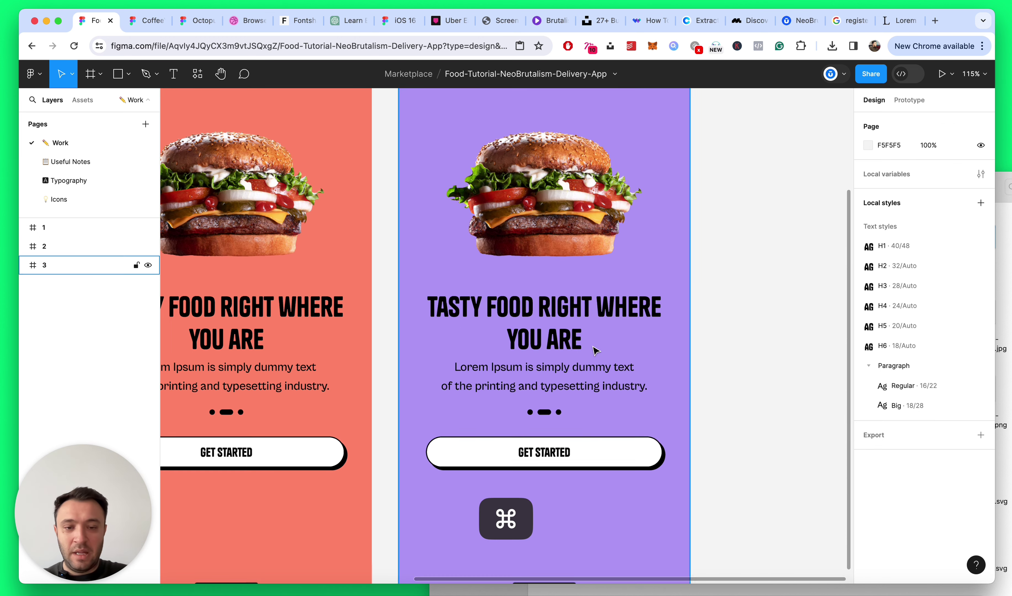
pyautogui.doubleClick(595, 350)
pyautogui.scroll(-5, 655, 340)
pyautogui.scroll(2, 726, 327)
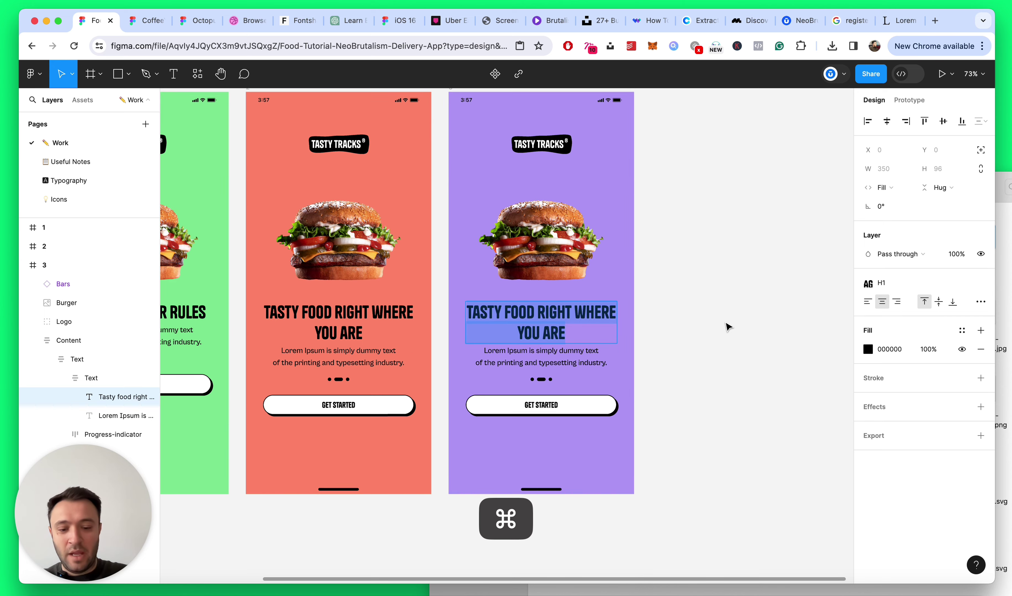
pyautogui.write('Can you resist?')
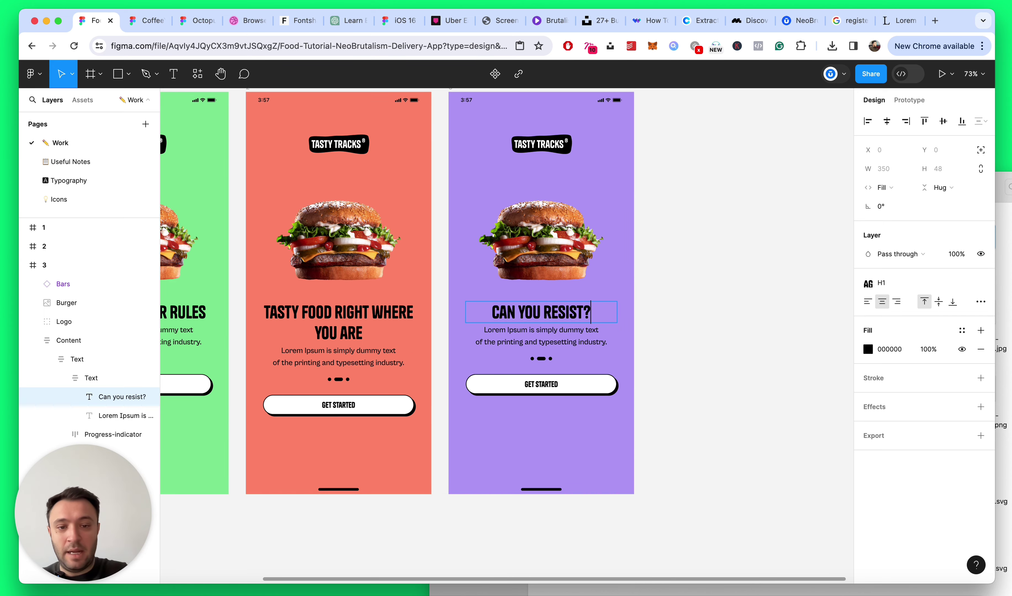
pyautogui.press('Escape')
pyautogui.press('Escape')
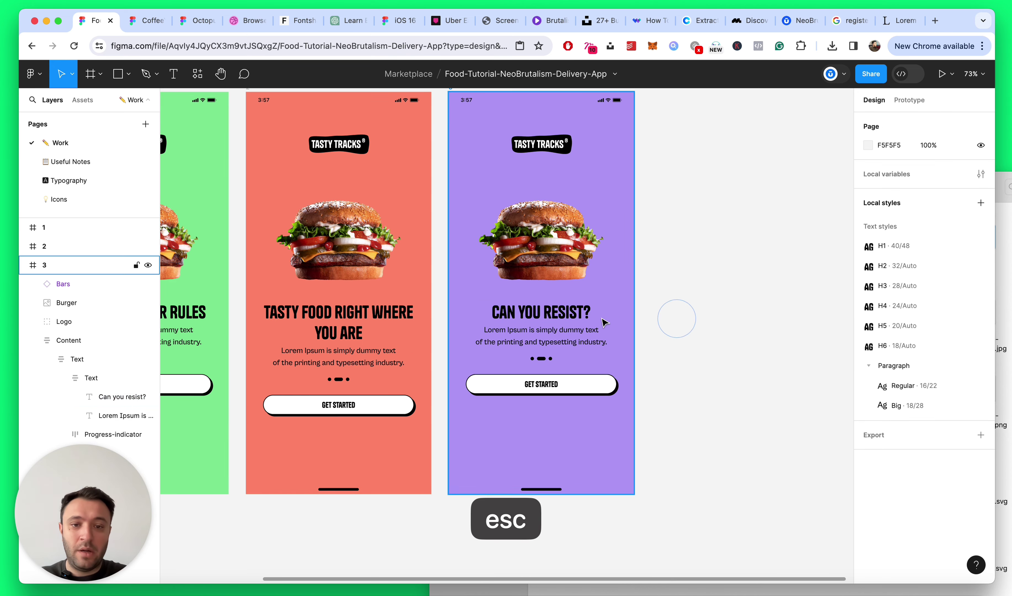
# Step: Move the wide pill of frame 3's progress indicator to the third position, after both dots, by reordering its layers
pyautogui.hotkey('shift', '1')
pyautogui.scroll(3, 575, 225)
pyautogui.click(629, 231)
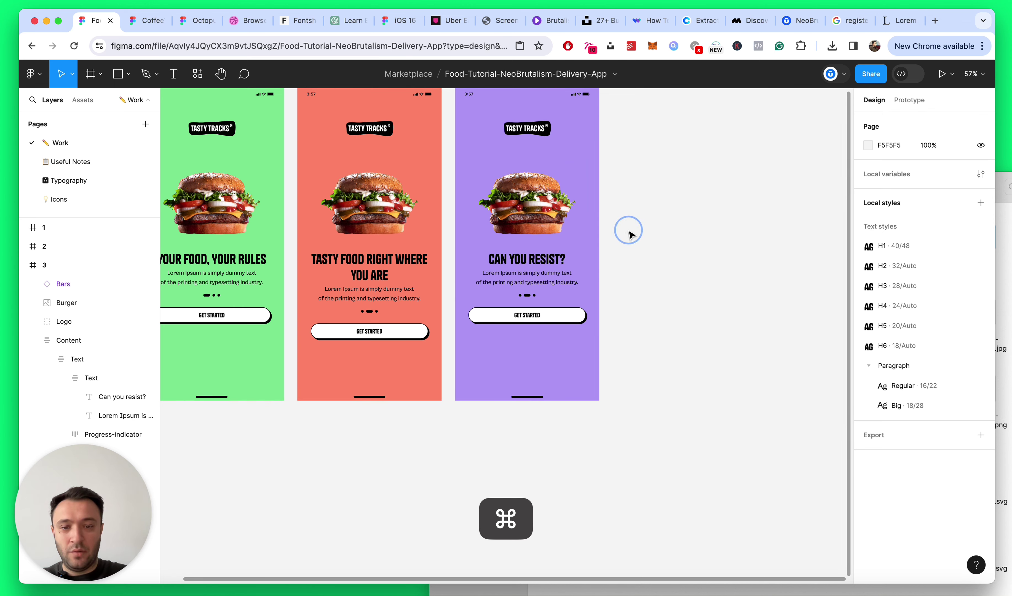
pyautogui.scroll(10, 599, 248)
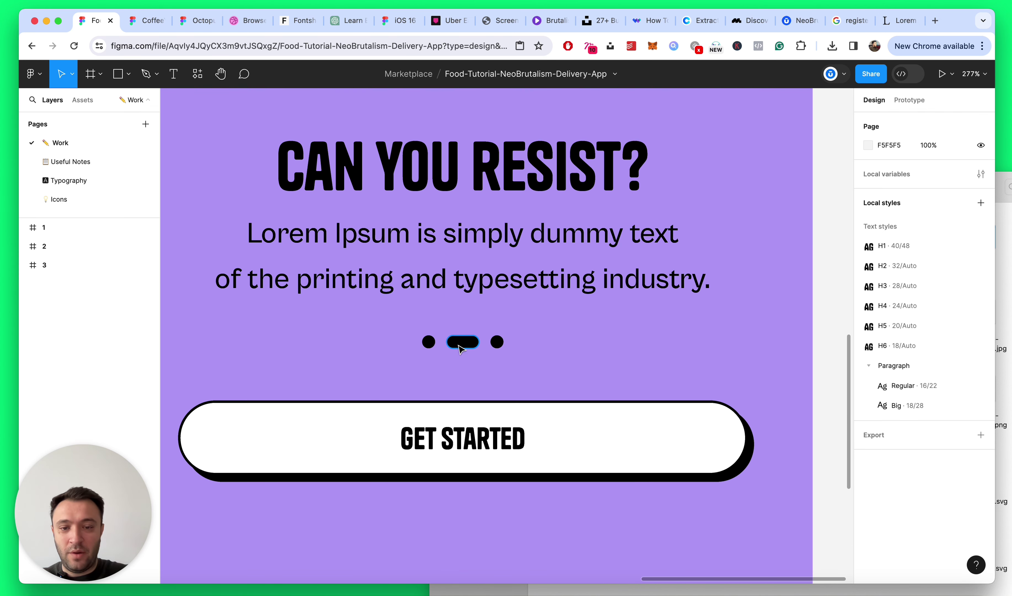
pyautogui.click(460, 348)
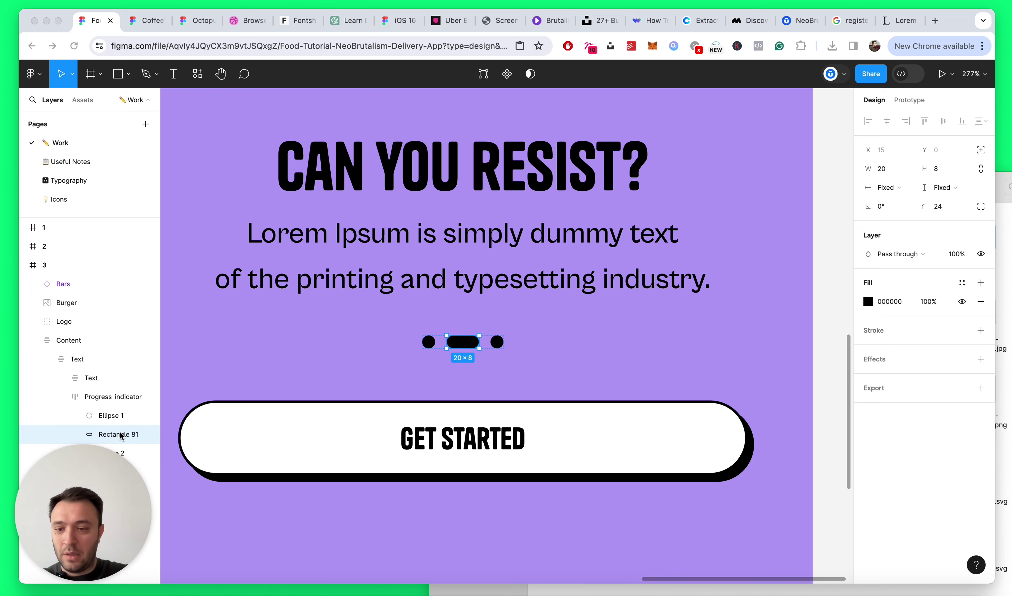
pyautogui.click(140, 461)
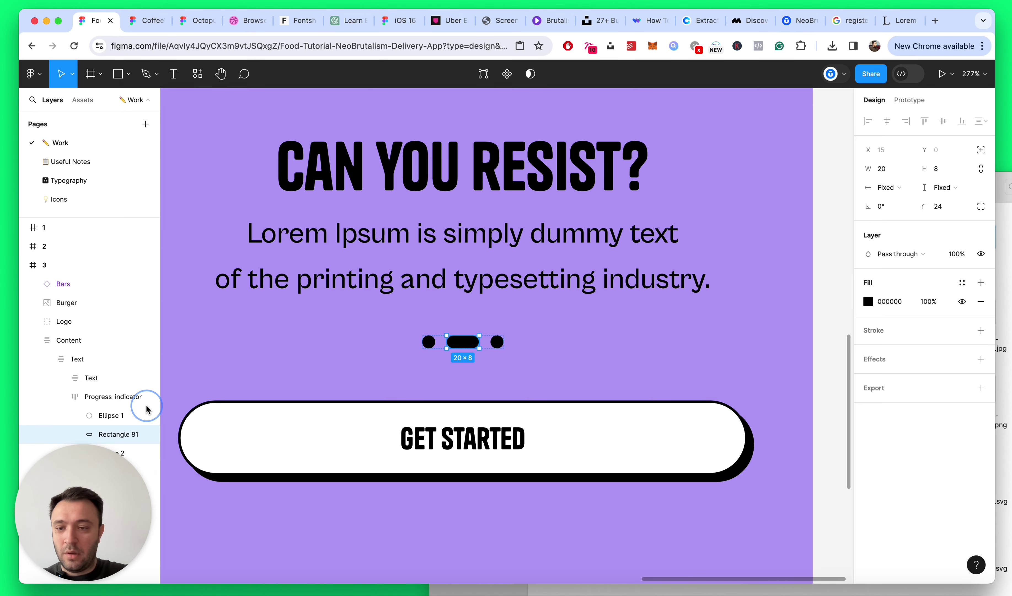
pyautogui.moveTo(91, 484); pyautogui.dragTo(821, 481)
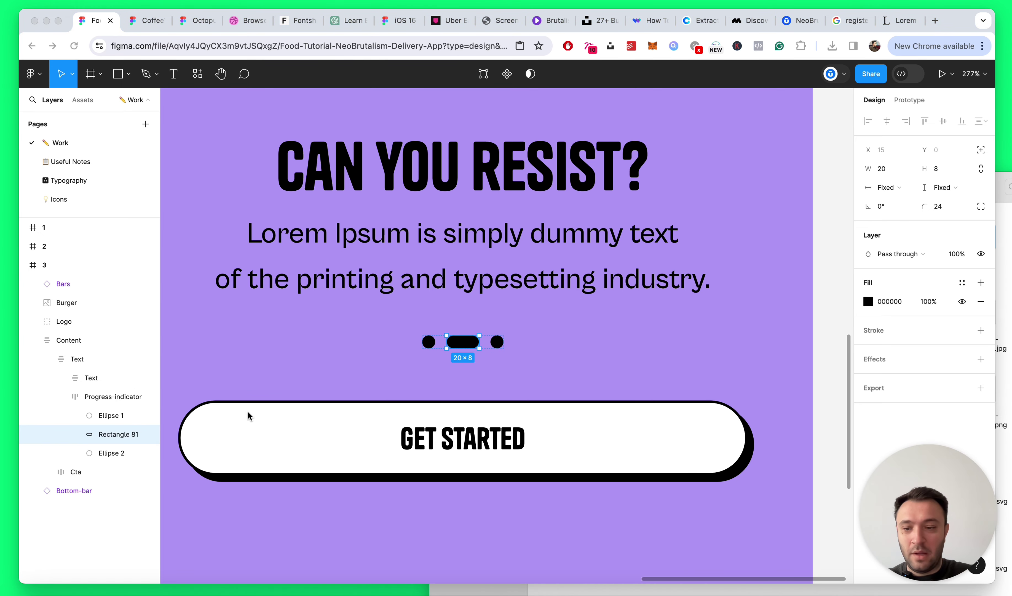
pyautogui.moveTo(109, 452); pyautogui.dragTo(107, 428)
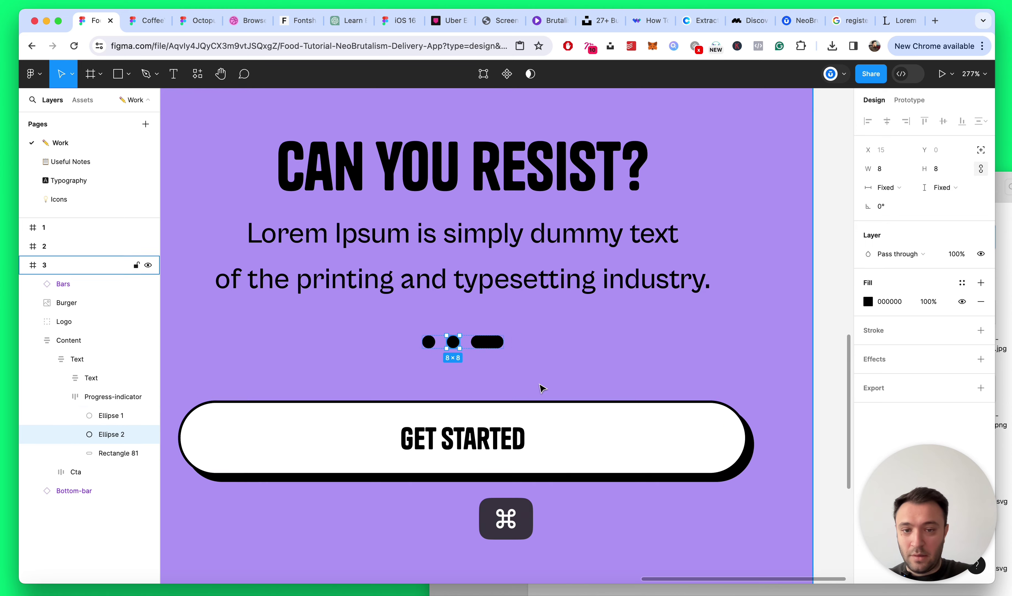
# Step: Deselect everything, collapse the expanded layer tree and save the file
pyautogui.scroll(-5, 657, 352)
pyautogui.click(658, 352)
pyautogui.hotkey('alt', 'l')
pyautogui.scroll(-3, 657, 352)
pyautogui.press('super+s')
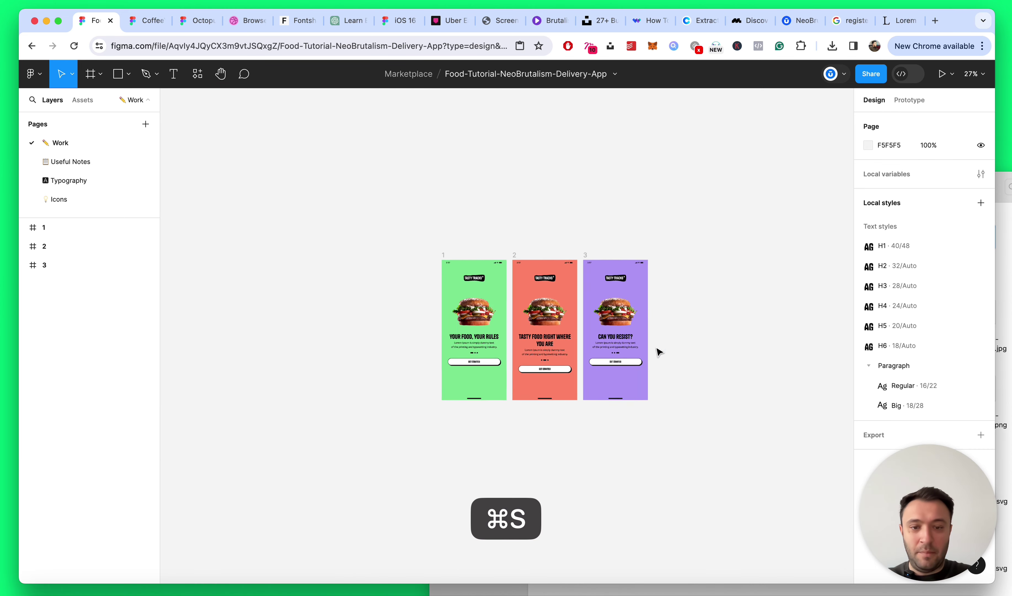
# Step: Delete the burger image from frame 3 and place the pancake stack PNG from Finder's Downloads folder into that frame
pyautogui.scroll(3, 662, 346)
pyautogui.click(561, 256)
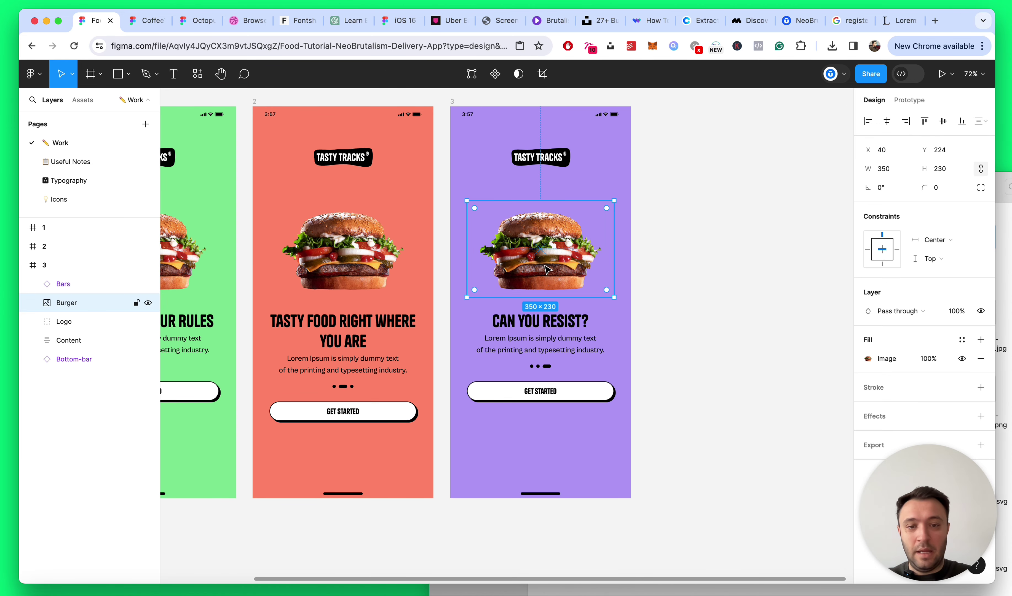
pyautogui.press('Delete')
pyautogui.click(452, 102)
pyautogui.press('super+Tab')
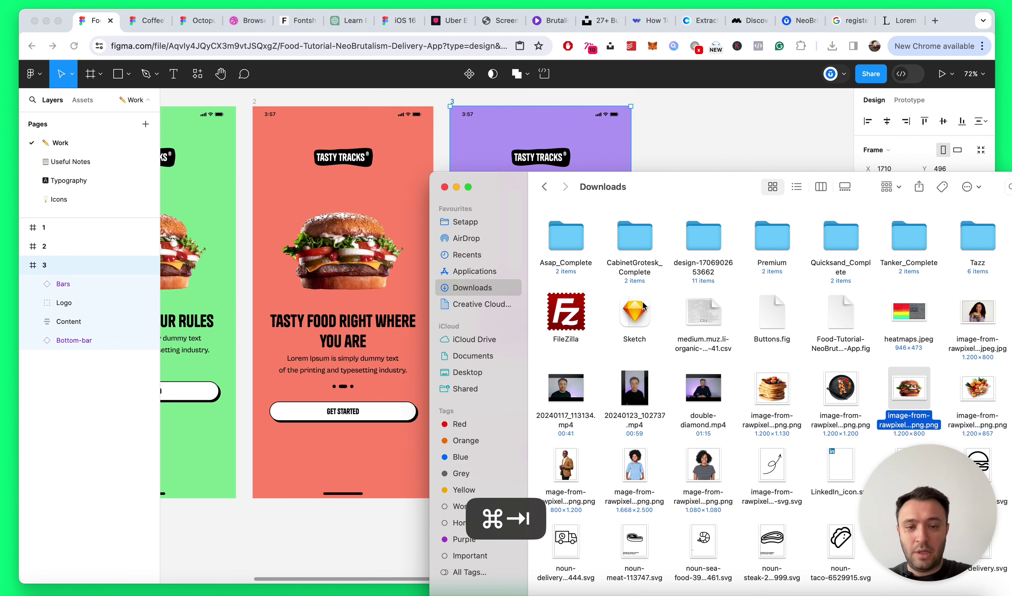
pyautogui.moveTo(687, 186); pyautogui.dragTo(923, 74)
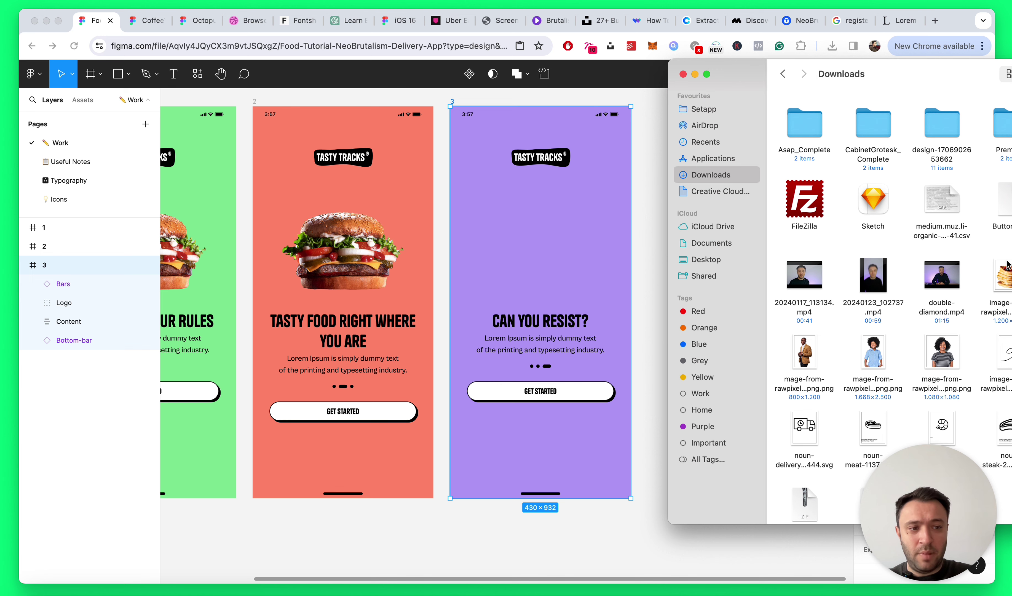
pyautogui.moveTo(1007, 264); pyautogui.dragTo(548, 218)
# Step: Shrink the pancake image to about 286 × 270 and place it below frame 3's logo at about Y 180
pyautogui.scroll(5, 615, 233)
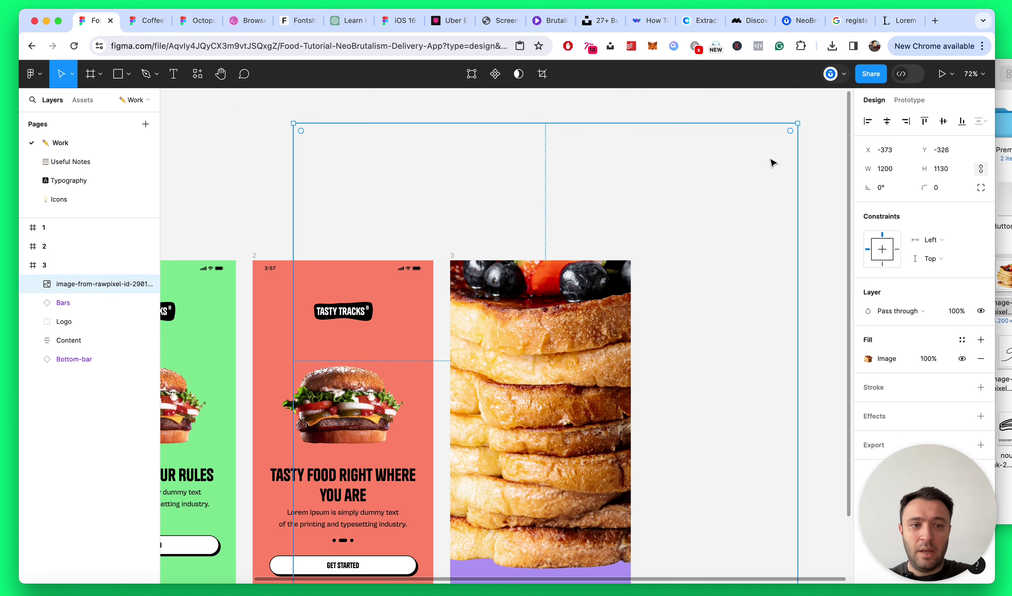
pyautogui.moveTo(793, 126); pyautogui.dragTo(605, 304)
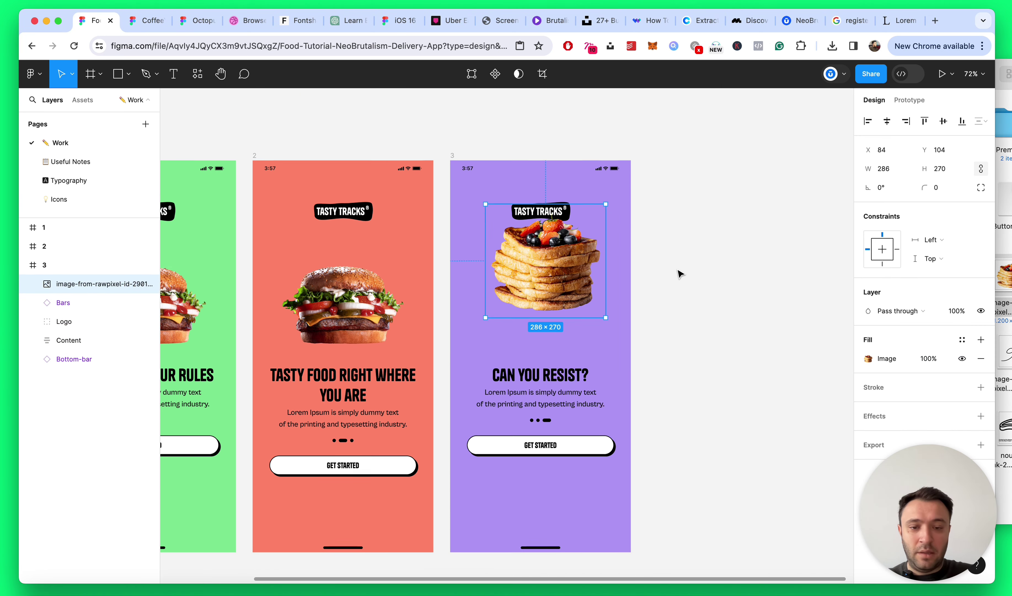
pyautogui.scroll(3, 561, 286)
pyautogui.scroll(-3, 561, 286)
pyautogui.moveTo(548, 182); pyautogui.dragTo(548, 229)
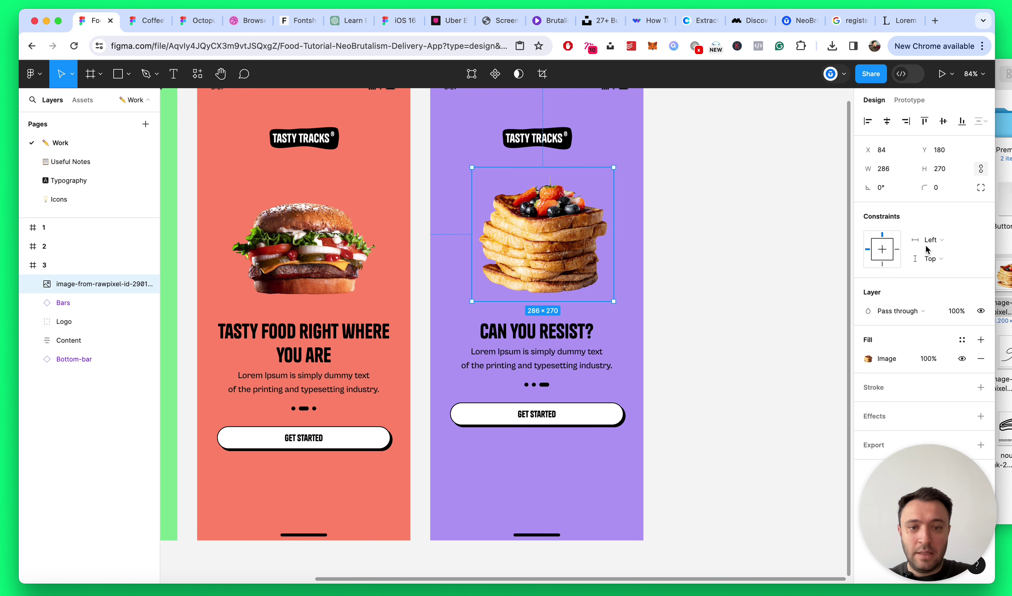
# Step: Set the pancake image's width to 300 with proportions kept and center it horizontally in frame 3
pyautogui.write('300')
pyautogui.press('Return')
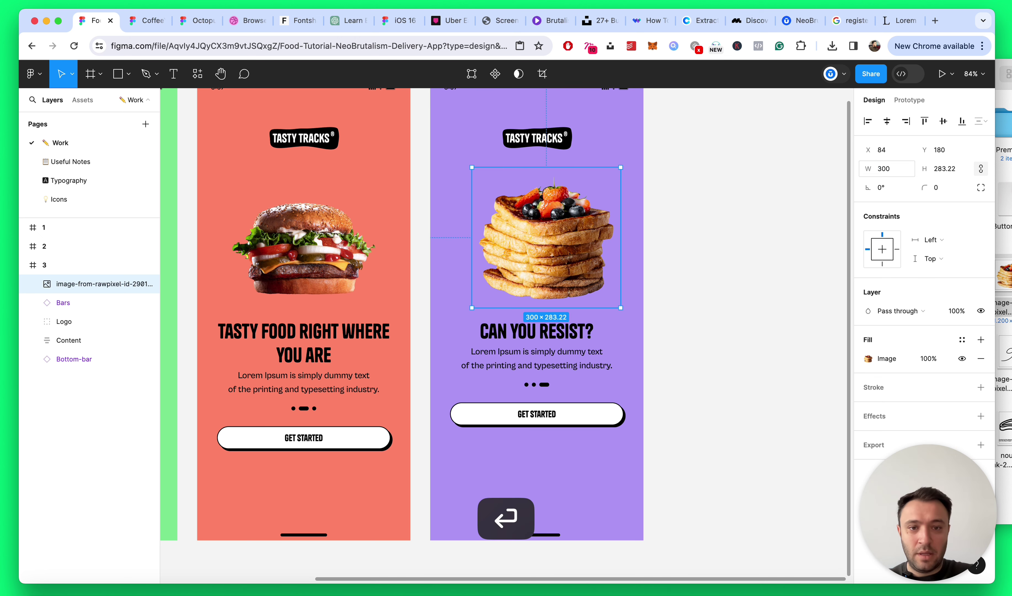
pyautogui.click(885, 119)
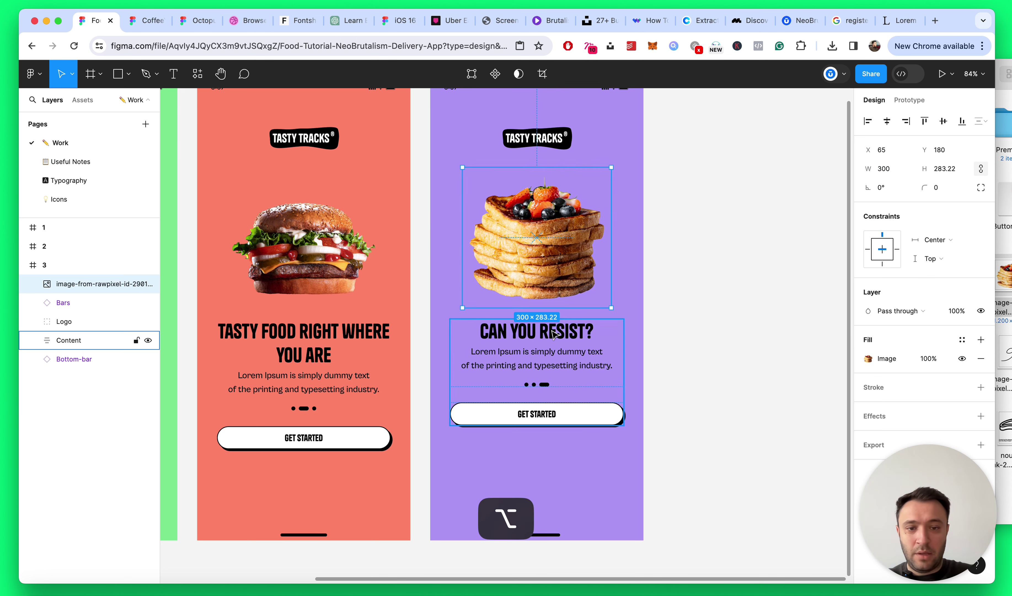
# Step: Align the food images of frames 1, 2 and 3 with each other on their vertical centers
pyautogui.click(552, 330)
pyautogui.scroll(-5, 552, 327)
pyautogui.scroll(5, 436, 326)
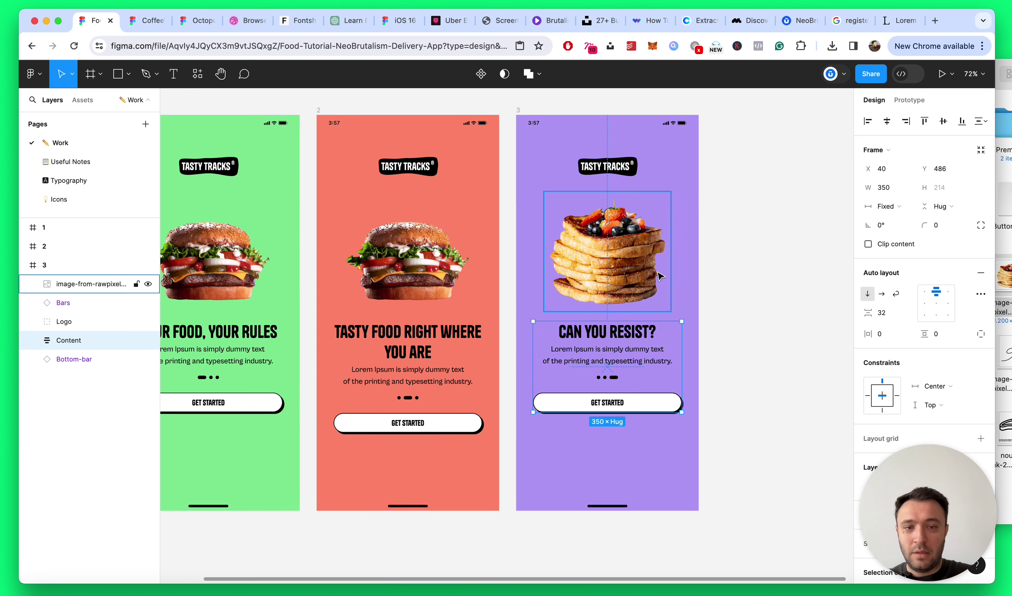
pyautogui.hscroll(-4, 696, 258)
pyautogui.click(713, 258)
pyautogui.keyDown('shift'); pyautogui.keyDown('super'); pyautogui.click(533, 269); pyautogui.keyUp('super'); pyautogui.keyUp('shift')
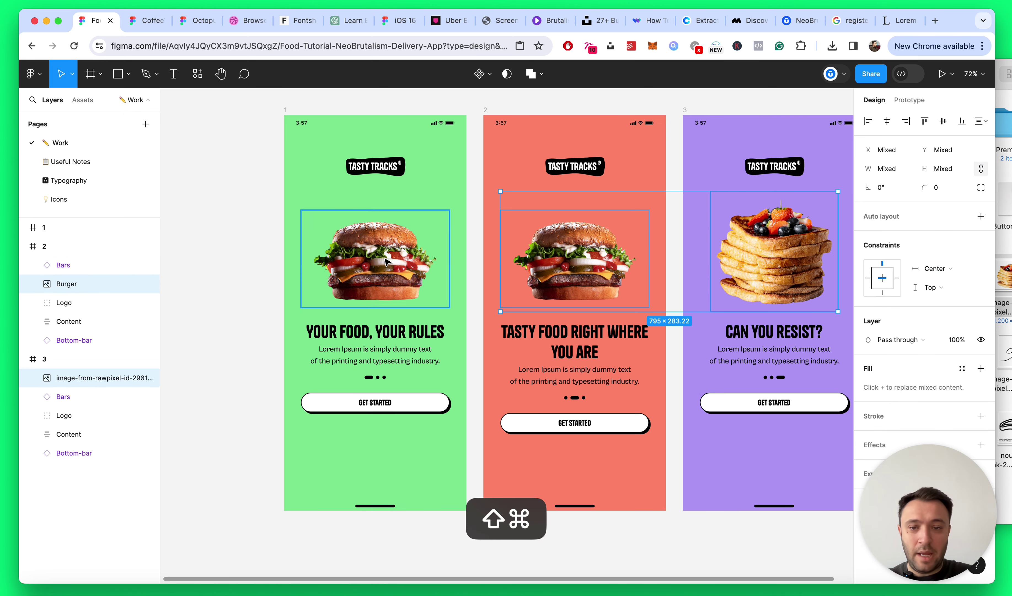
pyautogui.keyDown('shift'); pyautogui.keyDown('super'); pyautogui.click(385, 275); pyautogui.keyUp('super'); pyautogui.keyUp('shift')
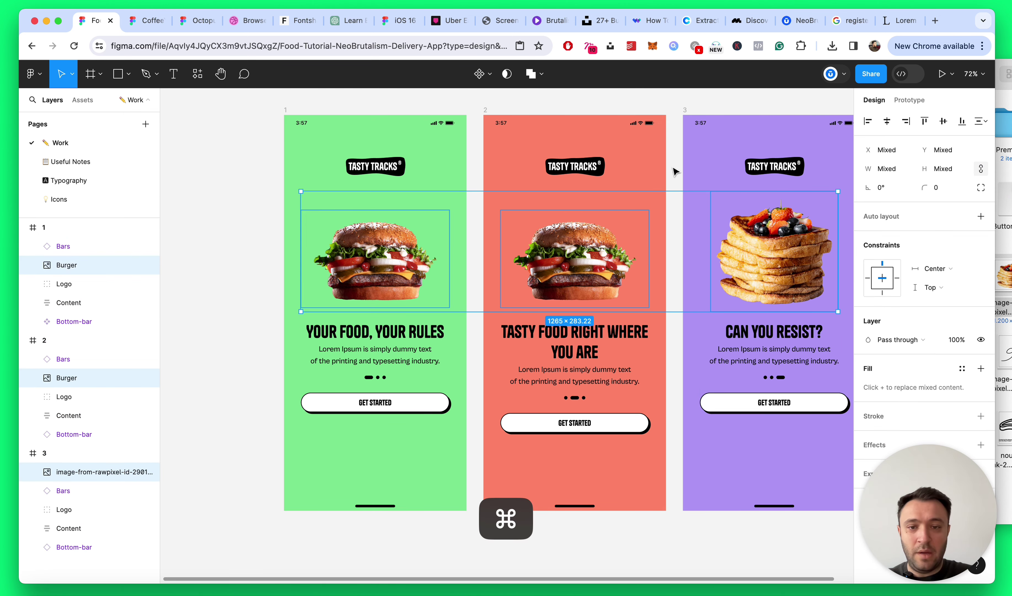
pyautogui.click(944, 121)
# Step: Align the Content blocks of all three frames along their top edges
pyautogui.hscroll(4, 814, 252)
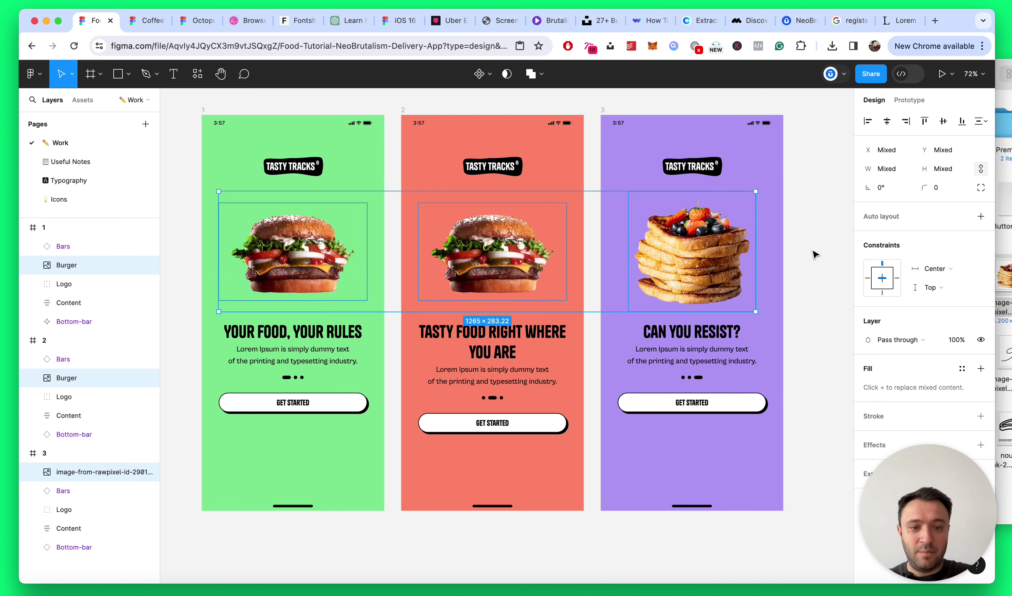
pyautogui.click(815, 251)
pyautogui.click(709, 345)
pyautogui.keyDown('shift'); pyautogui.click(491, 356); pyautogui.keyUp('shift')
pyautogui.keyDown('shift'); pyautogui.click(356, 343); pyautogui.keyUp('shift')
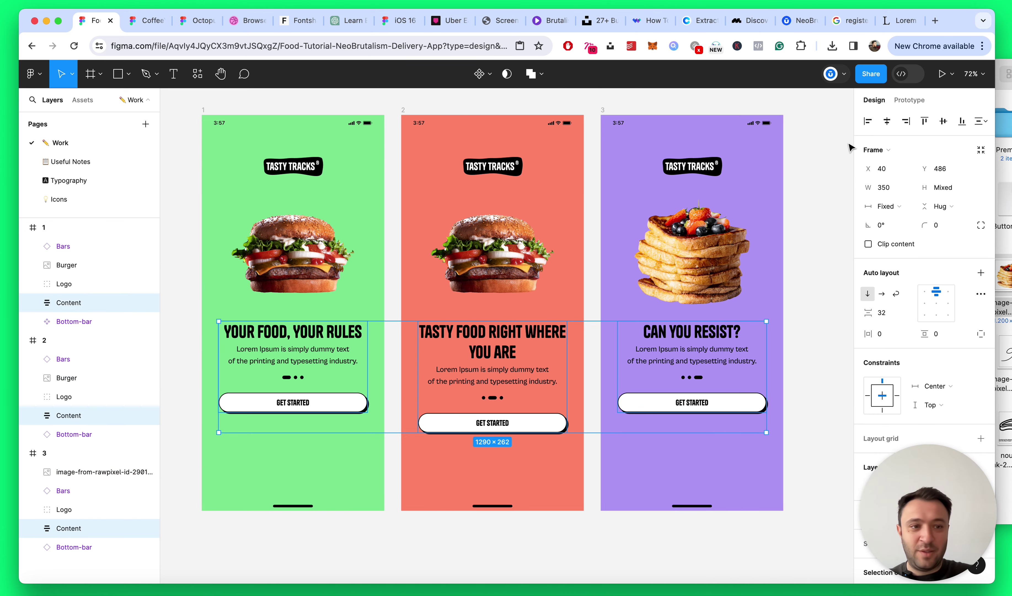
pyautogui.click(924, 122)
# Step: Collapse the layers of all three frames and save the file
pyautogui.scroll(-5, 799, 292)
pyautogui.click(770, 280)
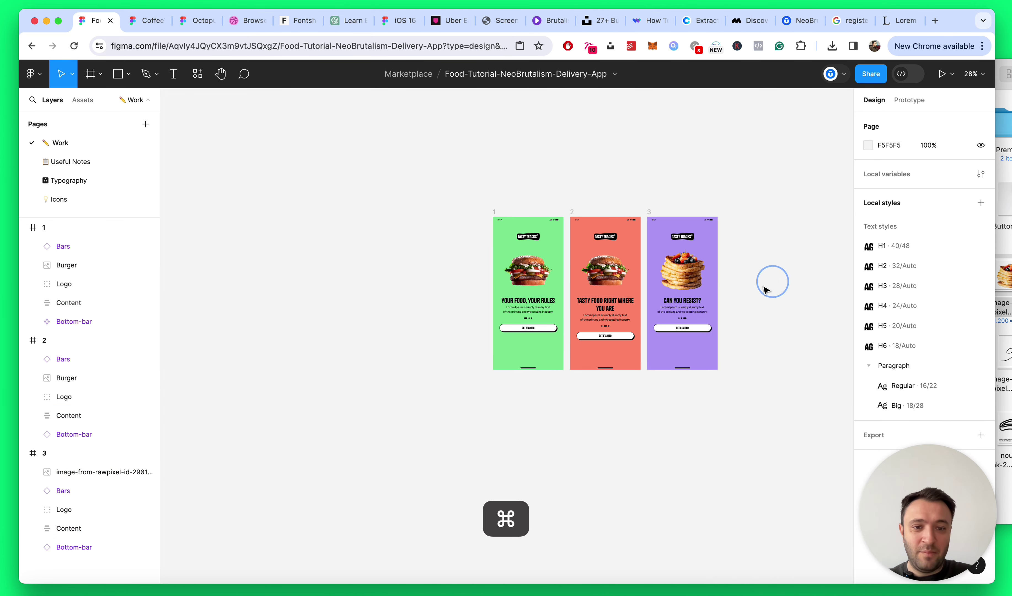
pyautogui.scroll(5, 766, 288)
pyautogui.hotkey('alt', 'l')
pyautogui.hscroll(-4, 655, 283)
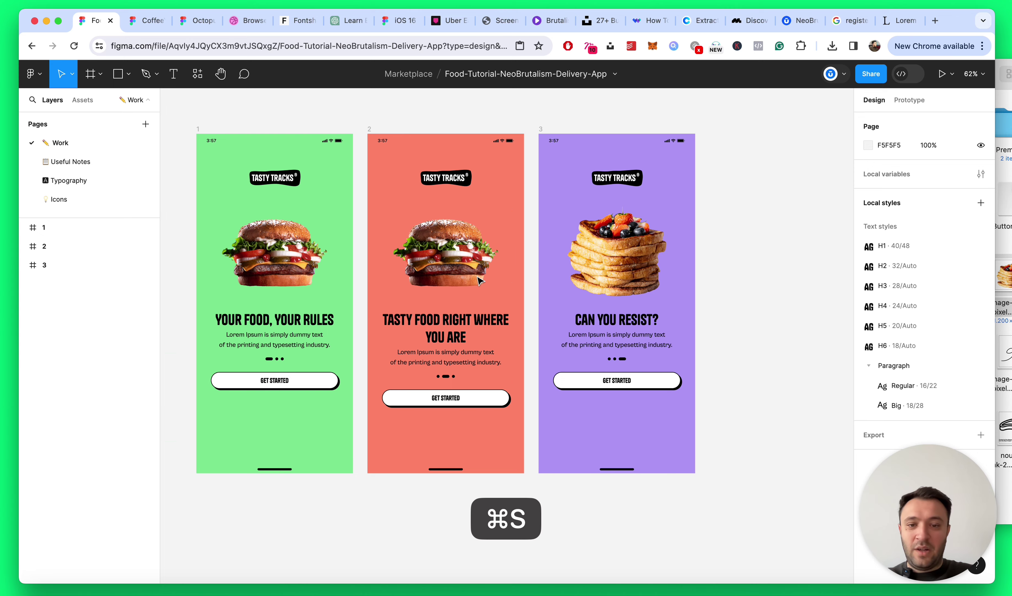
# Step: Delete frame 2's burger image and place the Downloads picture of a woman eating a burger into that frame
pyautogui.scroll(2, 503, 251)
pyautogui.click(503, 250)
pyautogui.press('Delete')
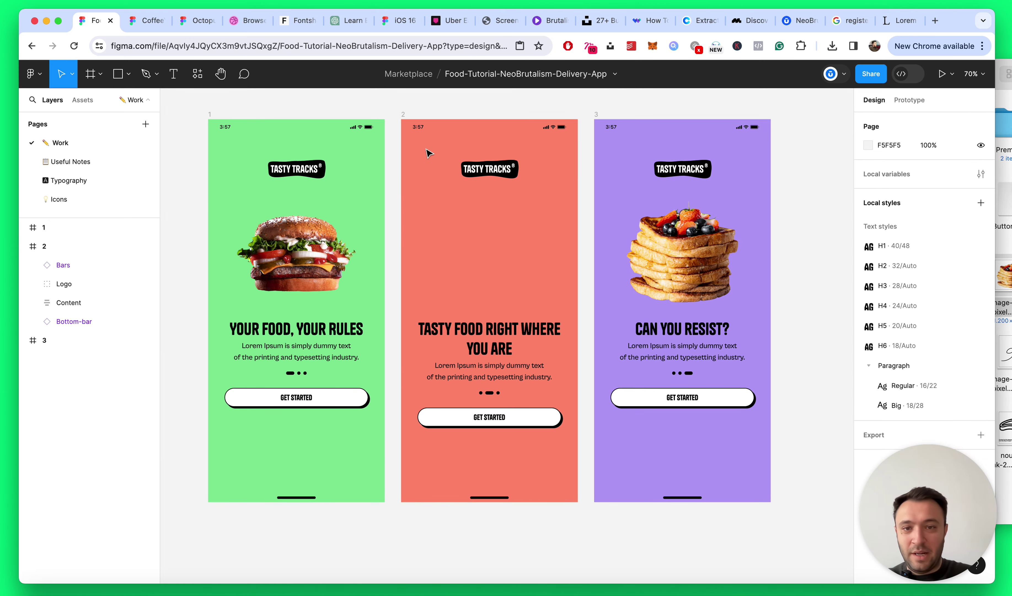
pyautogui.click(407, 117)
pyautogui.press('super+Tab')
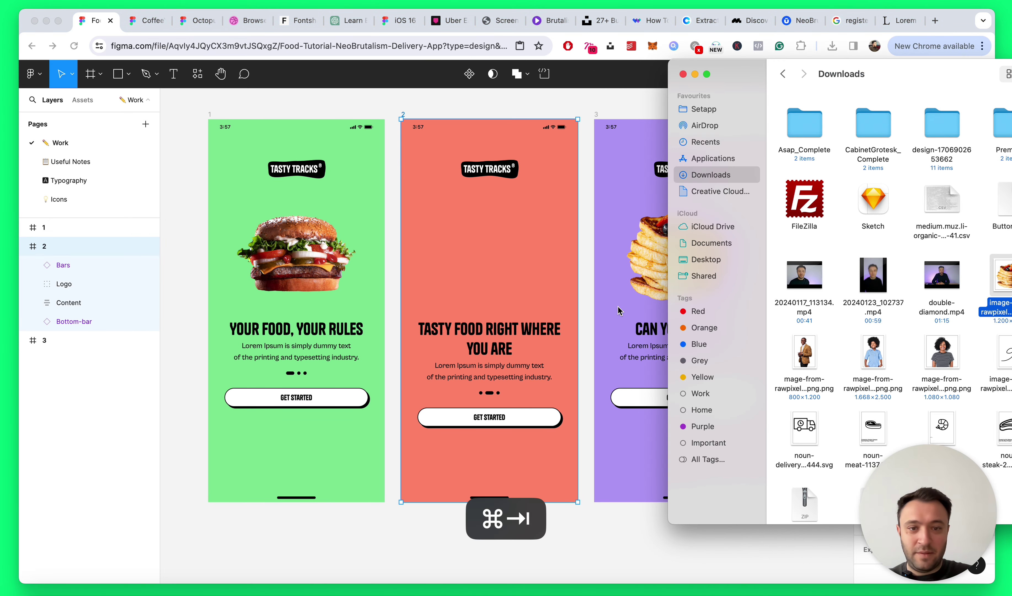
pyautogui.moveTo(897, 76); pyautogui.dragTo(303, 214)
pyautogui.moveTo(757, 414); pyautogui.dragTo(538, 158)
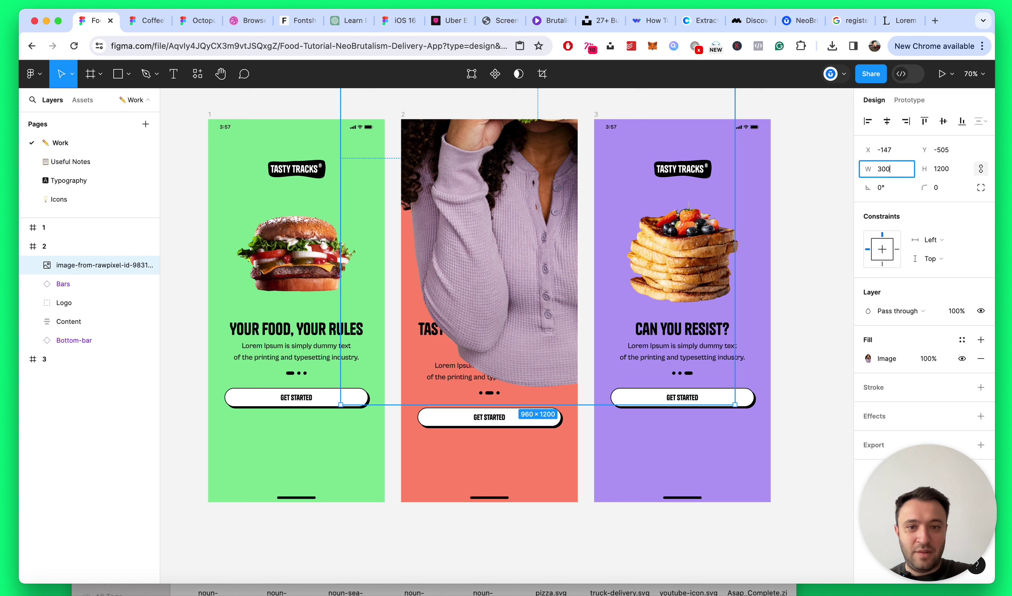
# Step: Scale the woman's image proportionally to 300 wide and position it at X 0, Y 250 in frame 2
pyautogui.write('300')
pyautogui.press('Return')
pyautogui.click(888, 150)
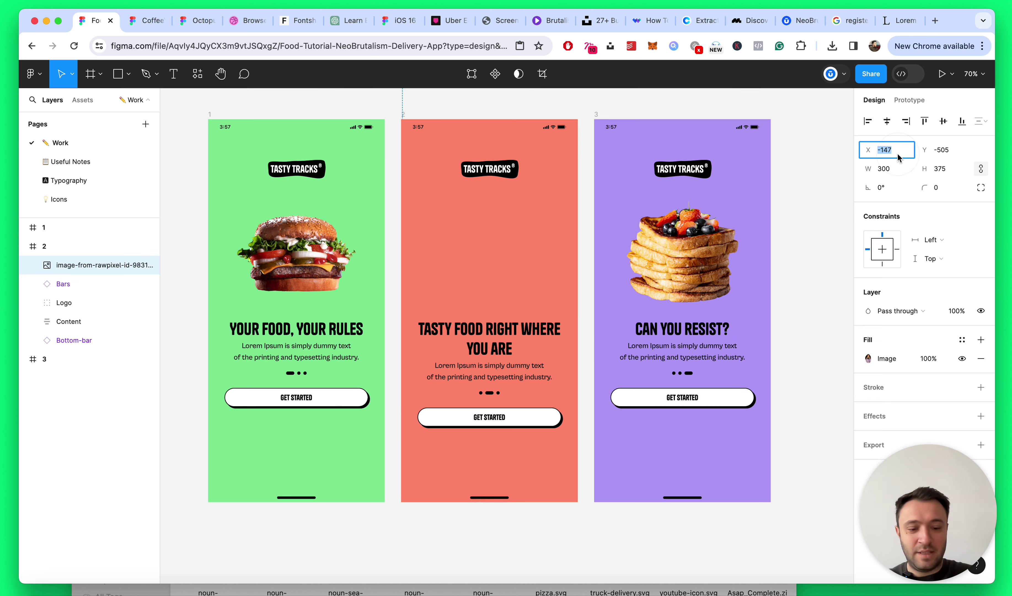
pyautogui.write('0')
pyautogui.press('Return')
pyautogui.write('250')
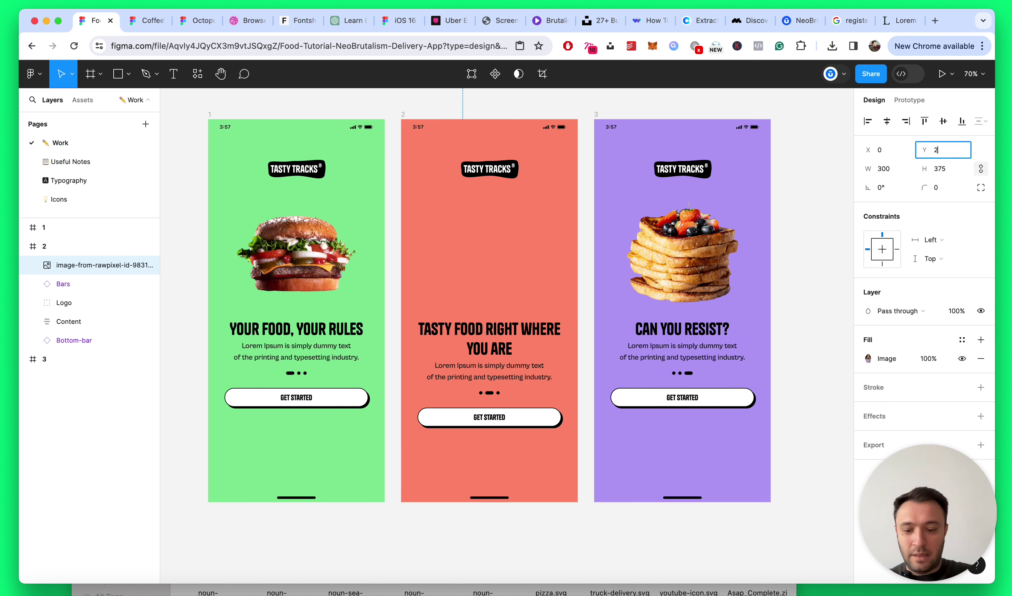
pyautogui.press('Return')
# Step: Move the woman's image below frame 2's logo, to about X 66, Y 176
pyautogui.moveTo(509, 256); pyautogui.dragTo(536, 226)
pyautogui.scroll(-5, 525, 232)
pyautogui.scroll(5, 525, 232)
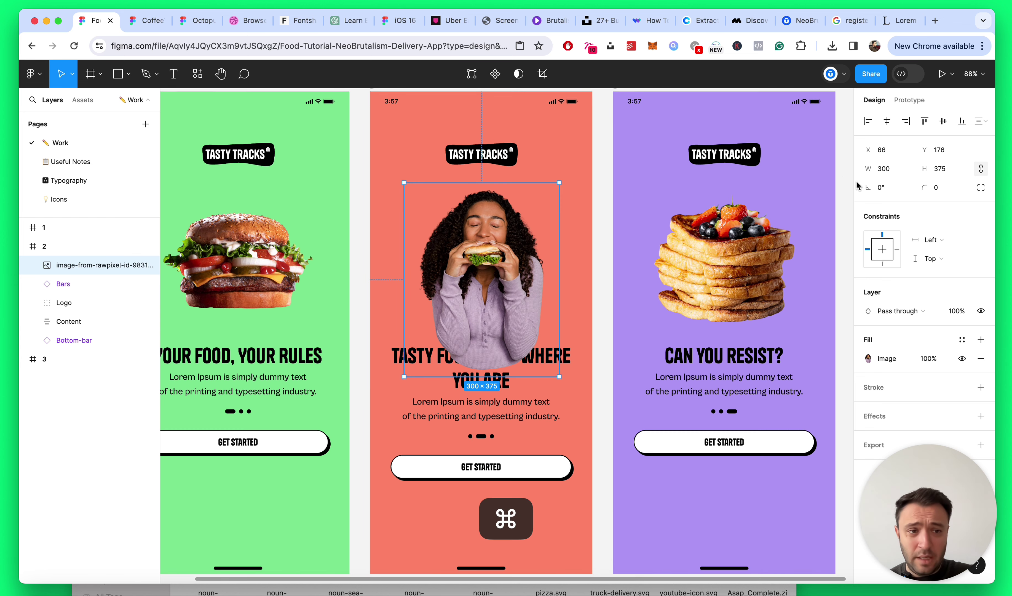
# Step: Reduce the woman's image to 250 wide with proportions kept and center it horizontally in frame 2
pyautogui.click(882, 169)
pyautogui.hotkey('shift', 'Down')
pyautogui.hotkey('shift', 'Down')
pyautogui.hotkey('shift', 'Down')
pyautogui.hotkey('shift', 'Down')
pyautogui.hotkey('shift', 'Down')
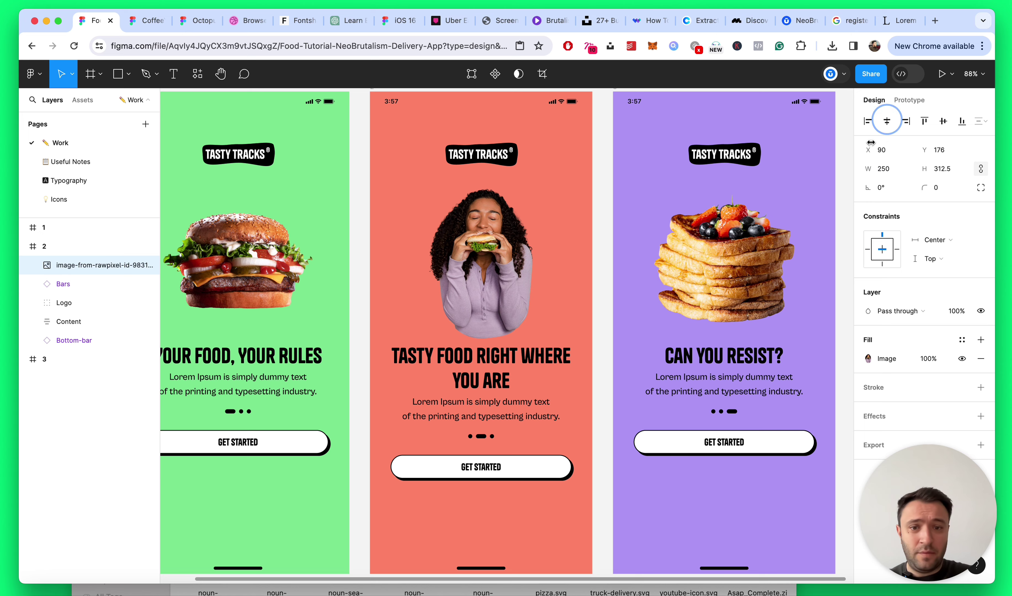
pyautogui.scroll(-5, 814, 231)
pyautogui.click(795, 229)
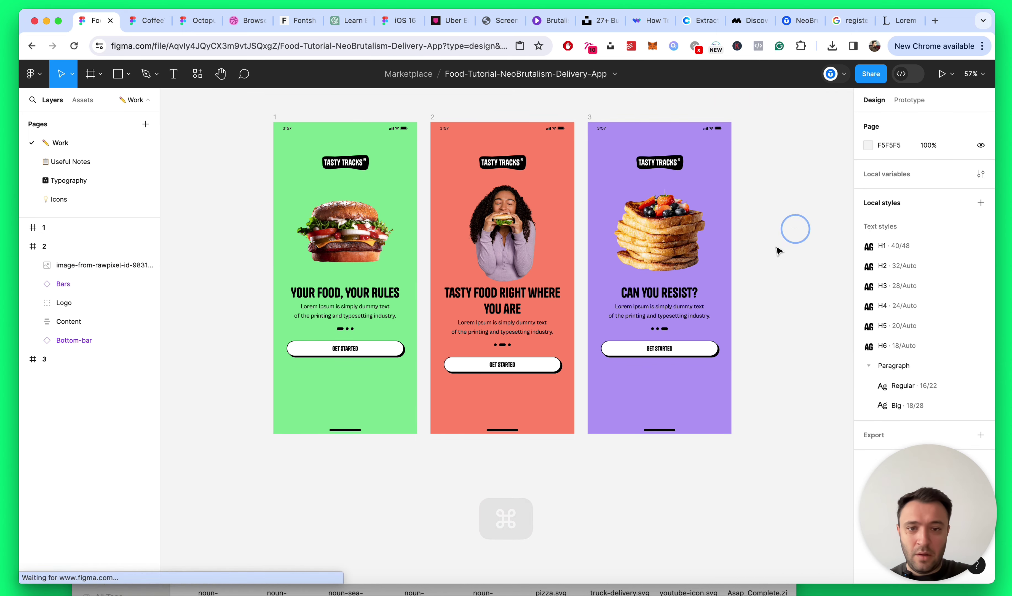
# Step: Move the Content blocks of all three frames down together to Y 525
pyautogui.click(383, 315)
pyautogui.keyDown('shift'); pyautogui.click(507, 309); pyautogui.keyUp('shift')
pyautogui.keyDown('shift'); pyautogui.click(681, 299); pyautogui.keyUp('shift')
pyautogui.hotkey('shift', 'Down')
pyautogui.hotkey('shift', 'Down')
pyautogui.hotkey('shift', 'Down')
pyautogui.hotkey('shift', 'Down')
pyautogui.hotkey('shift', 'Down')
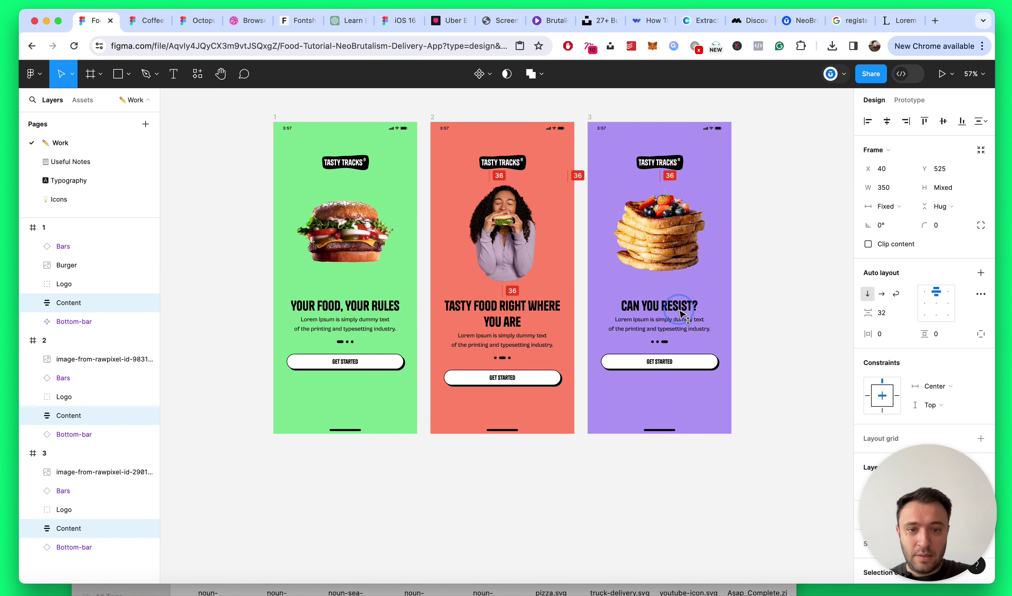
# Step: Deselect the Content blocks, collapse the layer list and save the file
pyautogui.click(770, 266)
pyautogui.hotkey('alt', 'l')
pyautogui.press('super+s')
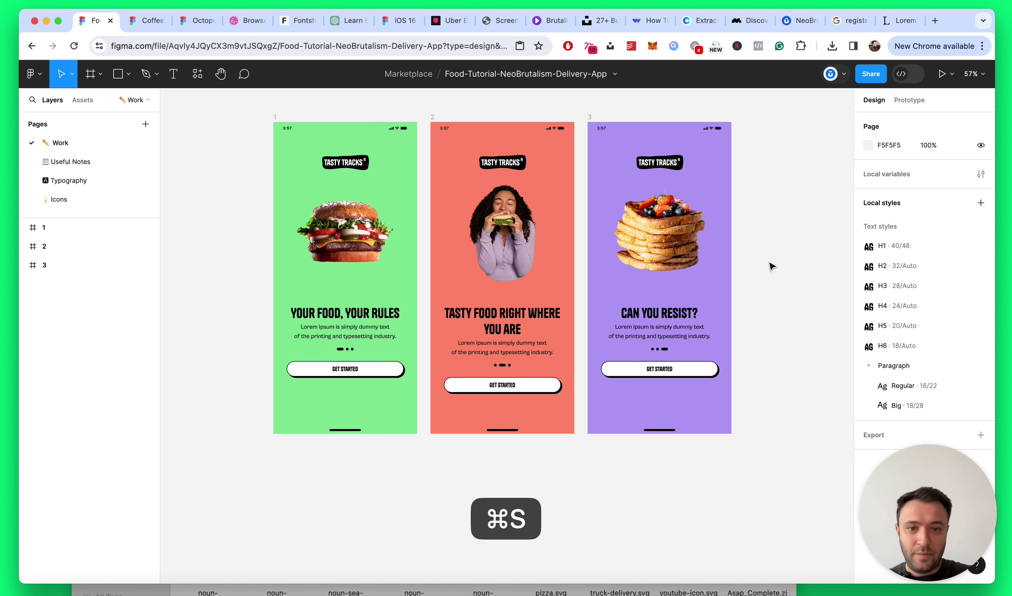
# Step: Slightly raise the contrast and saturation of the woman's image fill in frame 2, keeping exposure at its default
pyautogui.click(471, 228)
pyautogui.doubleClick(489, 221)
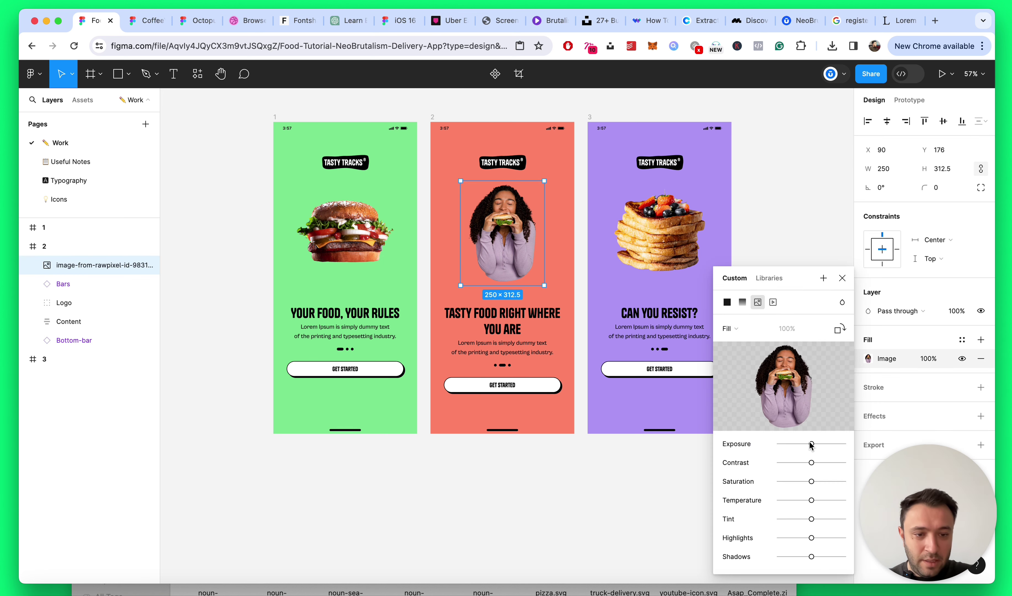
pyautogui.moveTo(815, 445)
pyautogui.mouseDown()
pyautogui.moveTo(823, 444)
pyautogui.moveTo(814, 445)
pyautogui.mouseUp()
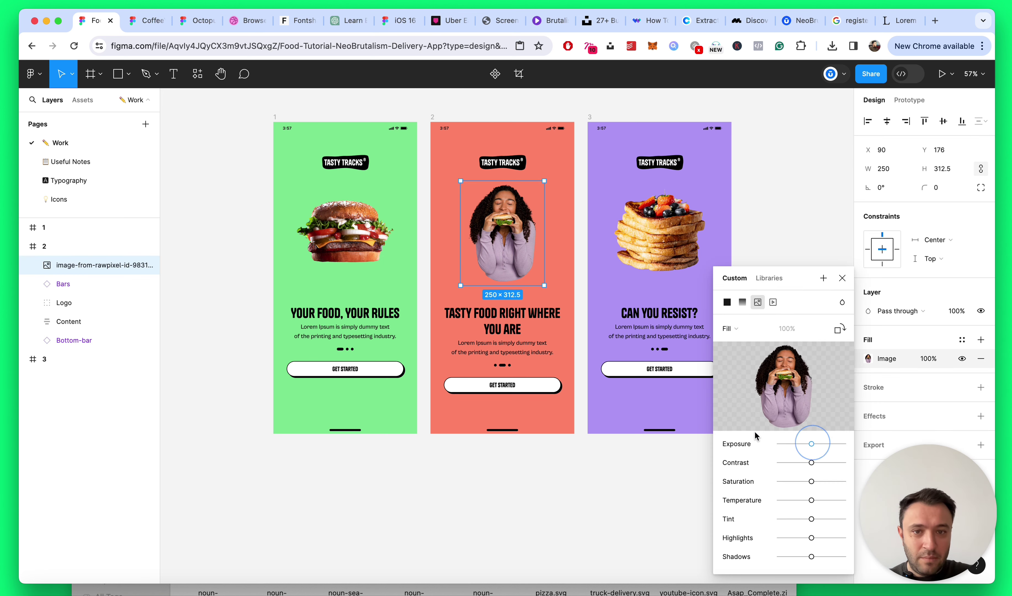
pyautogui.press('super+equal')
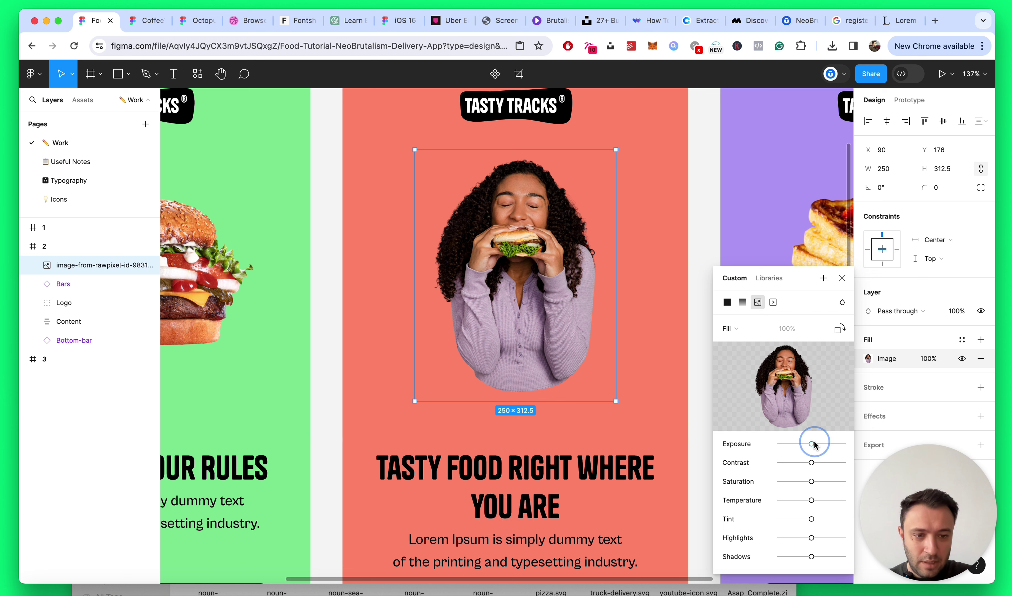
pyautogui.moveTo(815, 445); pyautogui.dragTo(815, 445)
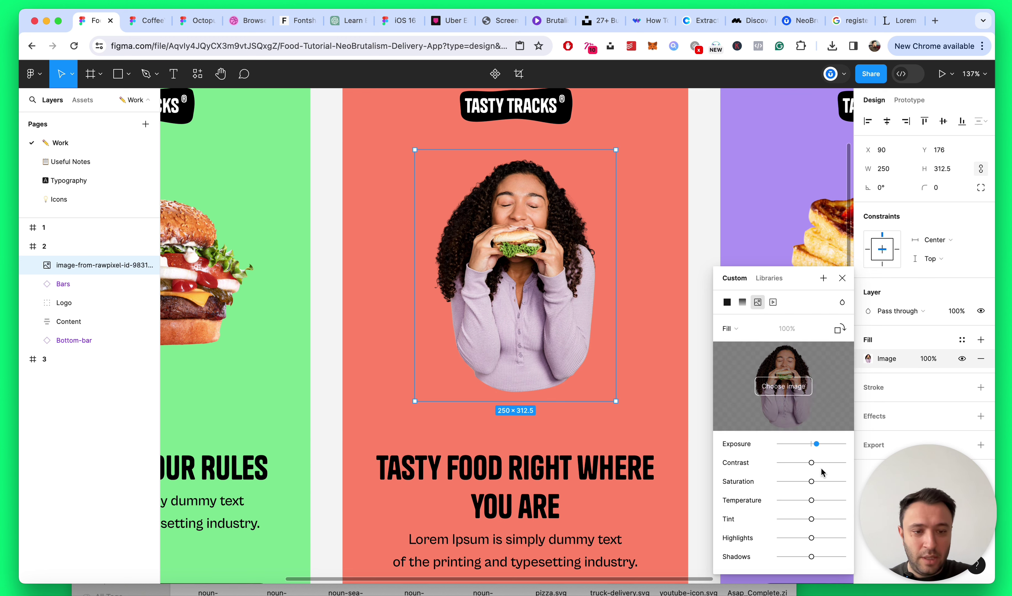
pyautogui.doubleClick(815, 445)
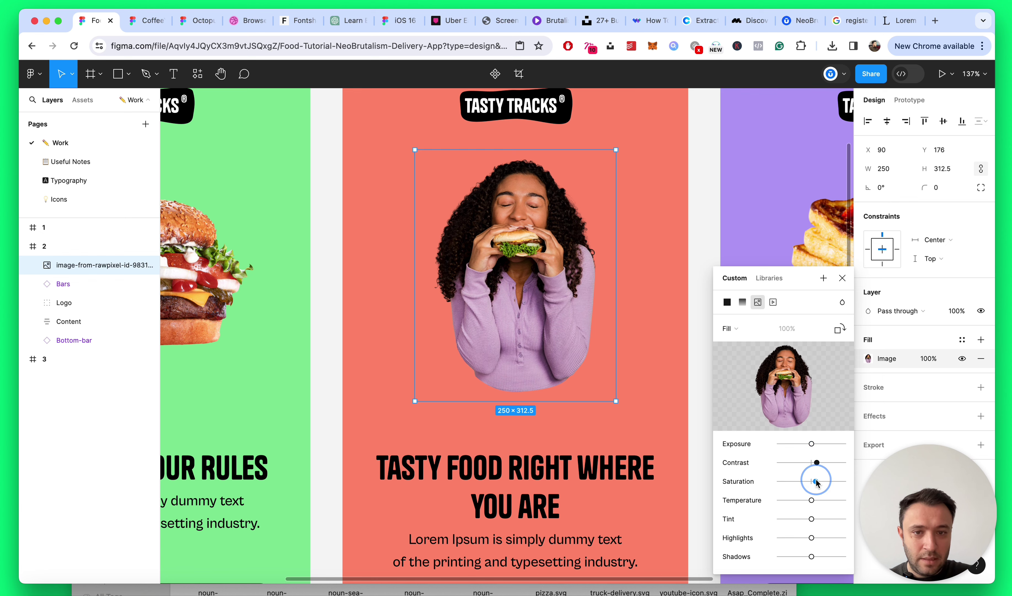
pyautogui.click(843, 278)
pyautogui.scroll(-5, 363, 260)
pyautogui.press('Escape')
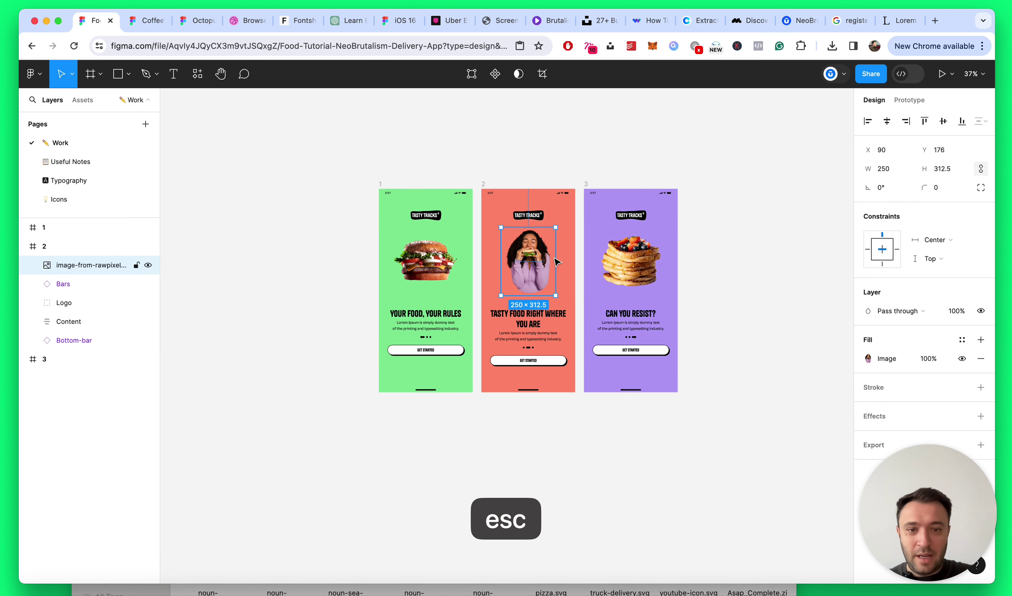
# Step: Collapse the layer list and save the file with the adjusted woman's image
pyautogui.hotkey('alt', 'l')
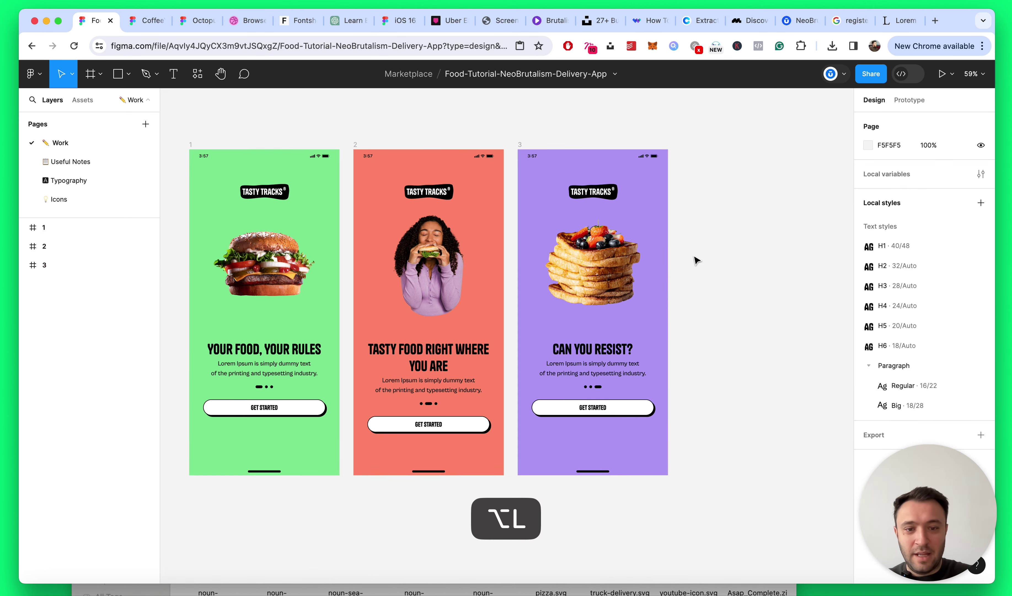
pyautogui.scroll(-3, 685, 256)
pyautogui.press('super+s')
pyautogui.scroll(2, 691, 255)
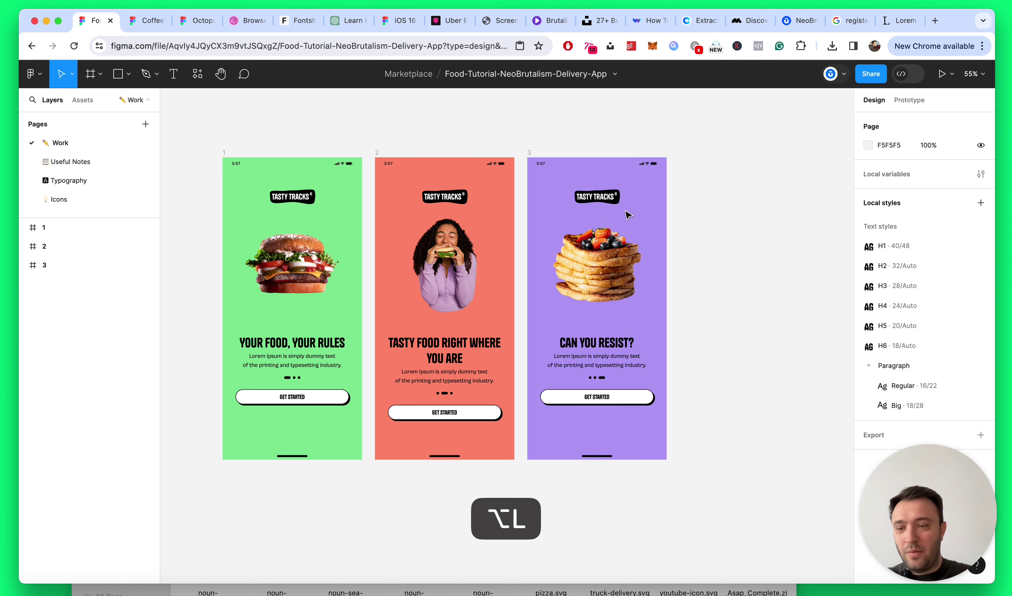
# Step: Align the vertical centers of the burger, woman and toast images across frames 1, 2 and 3
pyautogui.scroll(3, 245, 209)
pyautogui.hscroll(1, 407, 214)
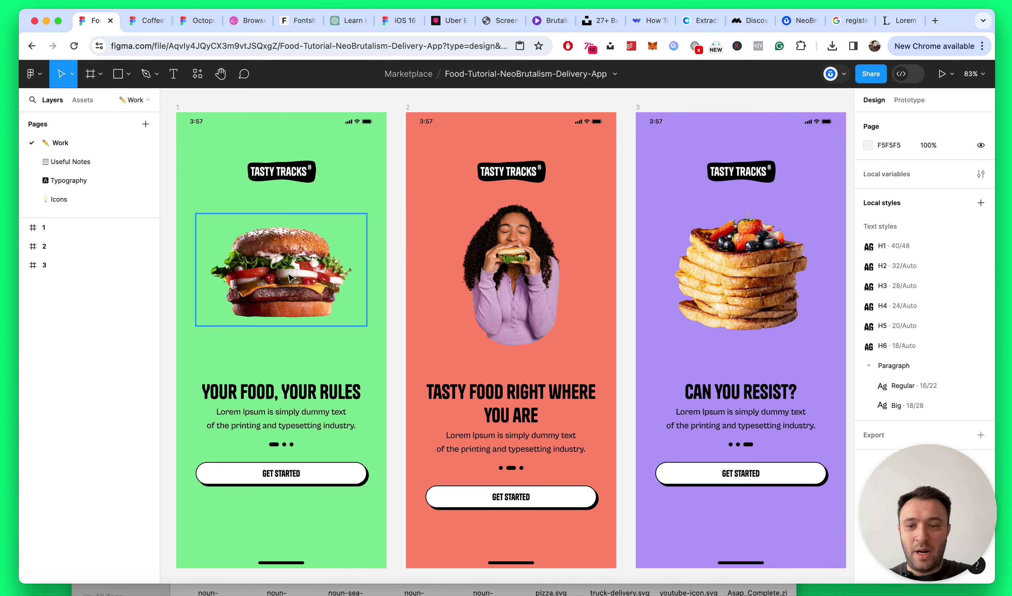
pyautogui.click(288, 276)
pyautogui.keyDown('shift'); pyautogui.click(520, 272); pyautogui.keyUp('shift')
pyautogui.keyDown('shift'); pyautogui.click(745, 268); pyautogui.keyUp('shift')
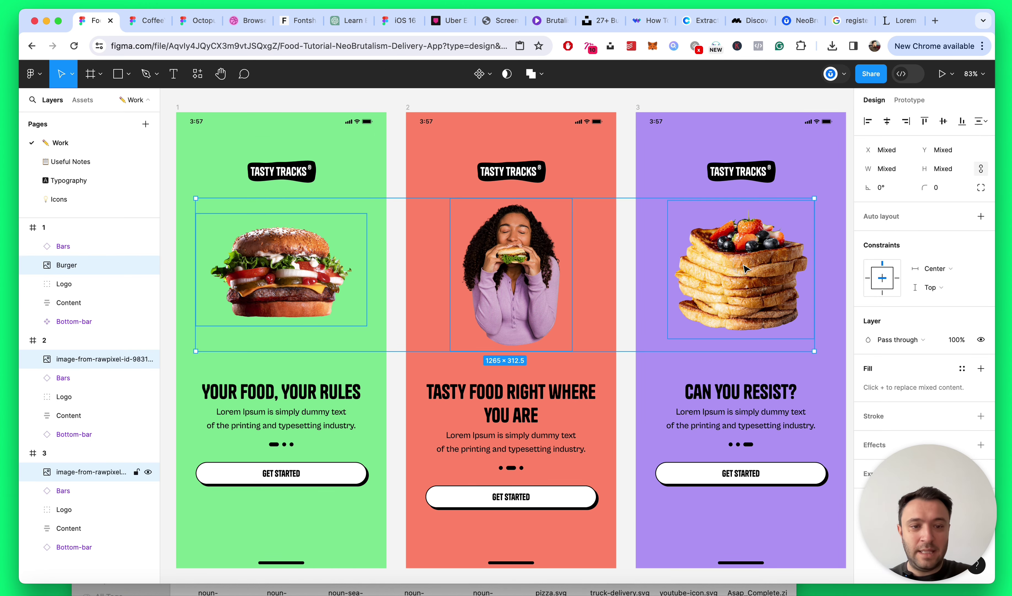
pyautogui.click(943, 122)
pyautogui.press('super+minus')
pyautogui.press('Escape')
pyautogui.hotkey('alt', 'l')
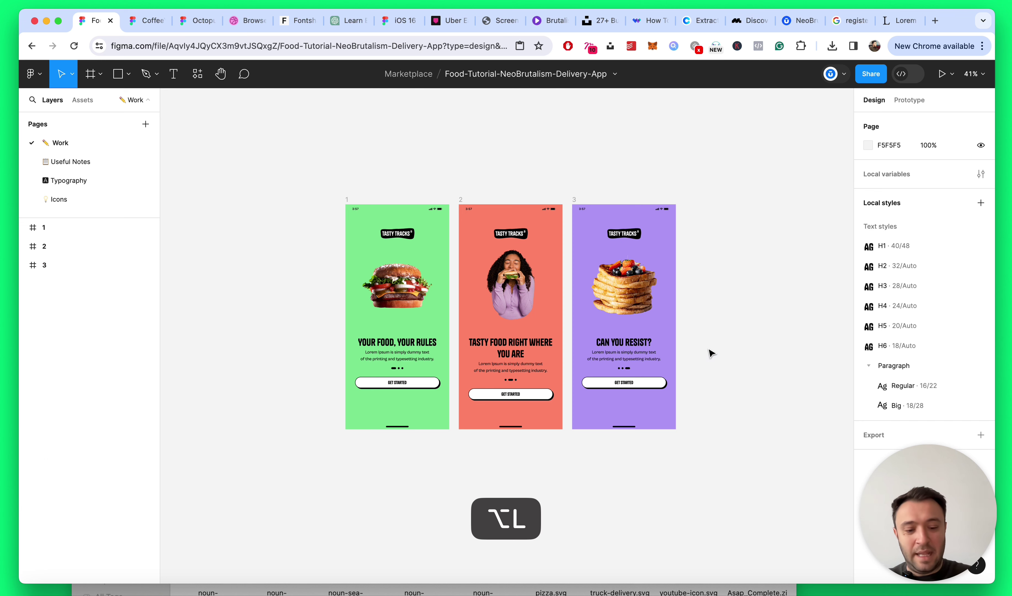
# Step: Move the burger, woman and toast images down together by about 20 px and save the file
pyautogui.scroll(5, 697, 354)
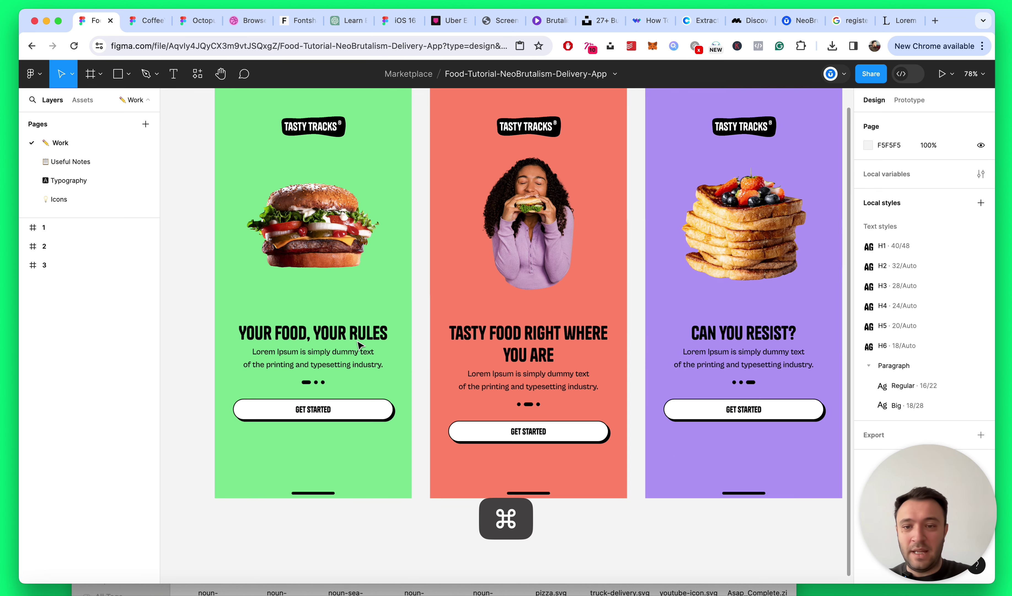
pyautogui.click(363, 232)
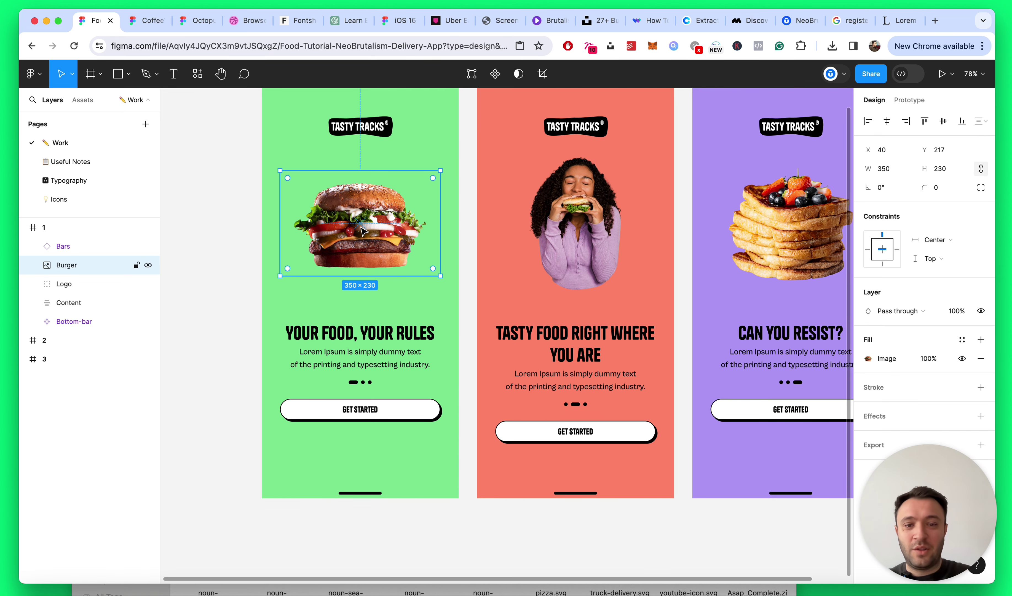
pyautogui.keyDown('shift'); pyautogui.click(613, 244); pyautogui.keyUp('shift')
pyautogui.keyDown('shift'); pyautogui.click(753, 241); pyautogui.keyUp('shift')
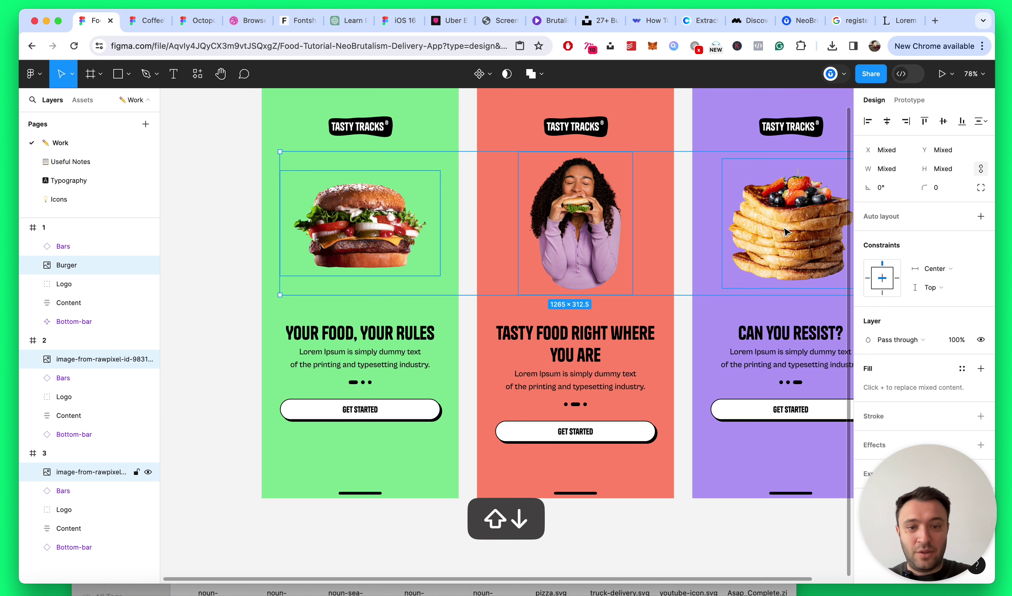
pyautogui.hotkey('shift', 'Down')
pyautogui.hotkey('shift', 'Down')
pyautogui.scroll(-5, 463, 204)
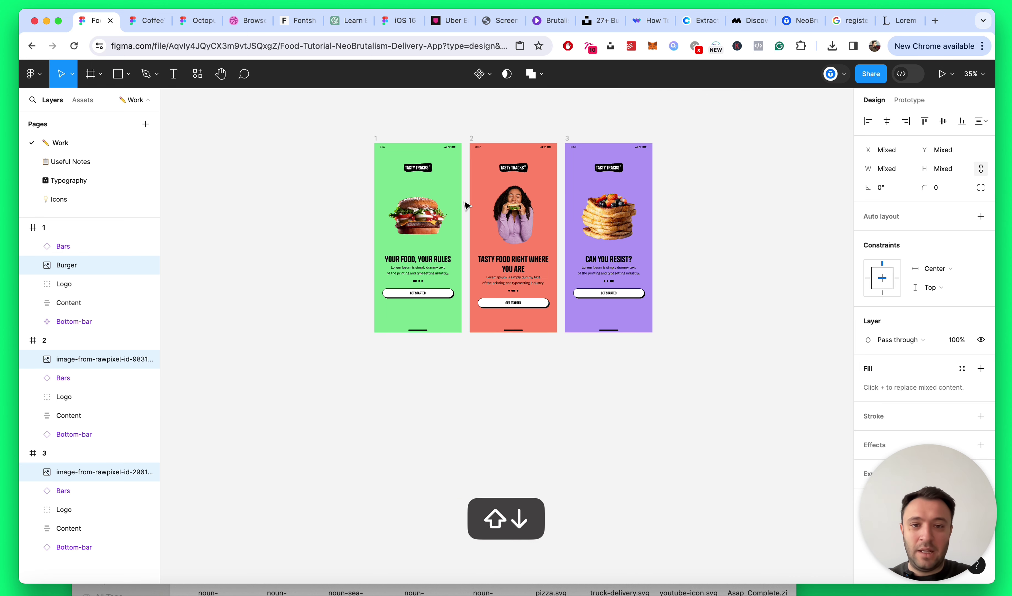
pyautogui.click(694, 209)
pyautogui.hotkey('alt', 'l')
pyautogui.scroll(5, 692, 210)
pyautogui.press('super+s')
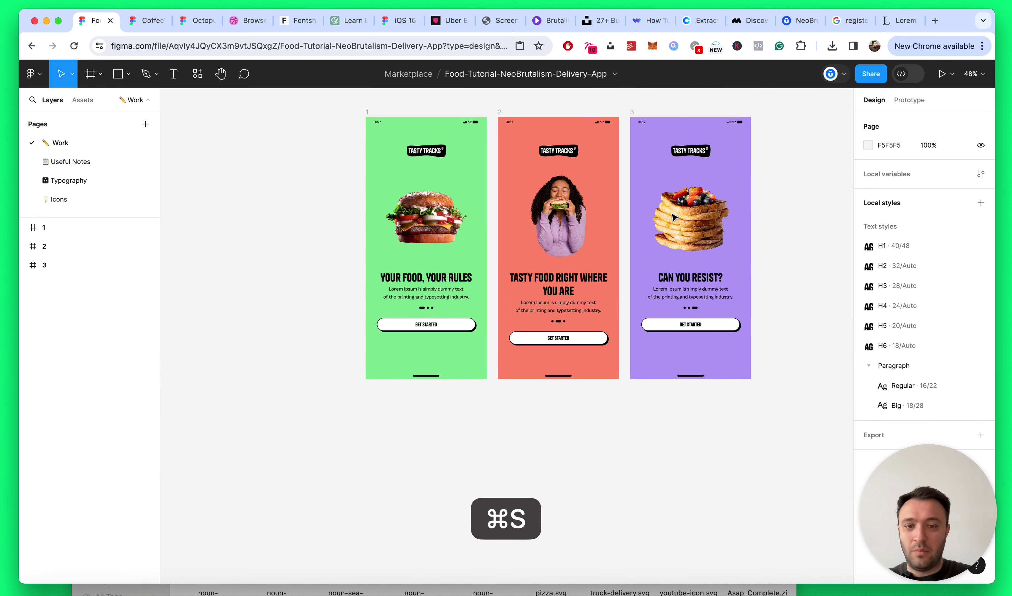
# Step: Consult the color meanings in the Website Builder Expert article on choosing website colors, and return to the Figma design
pyautogui.scroll(3, 687, 214)
pyautogui.scroll(1, 436, 220)
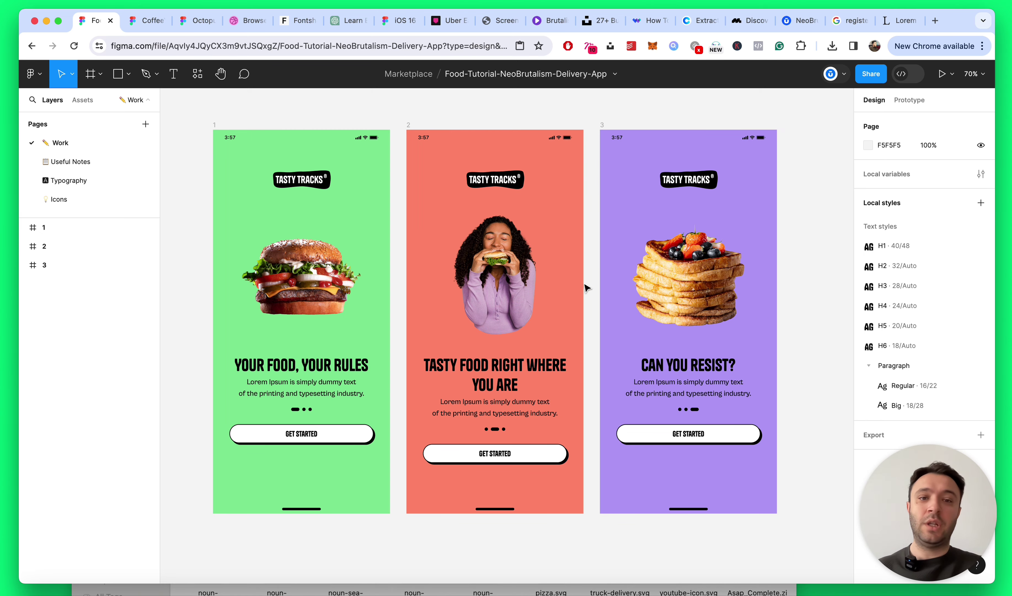
pyautogui.click(651, 20)
pyautogui.scroll(5, 515, 187)
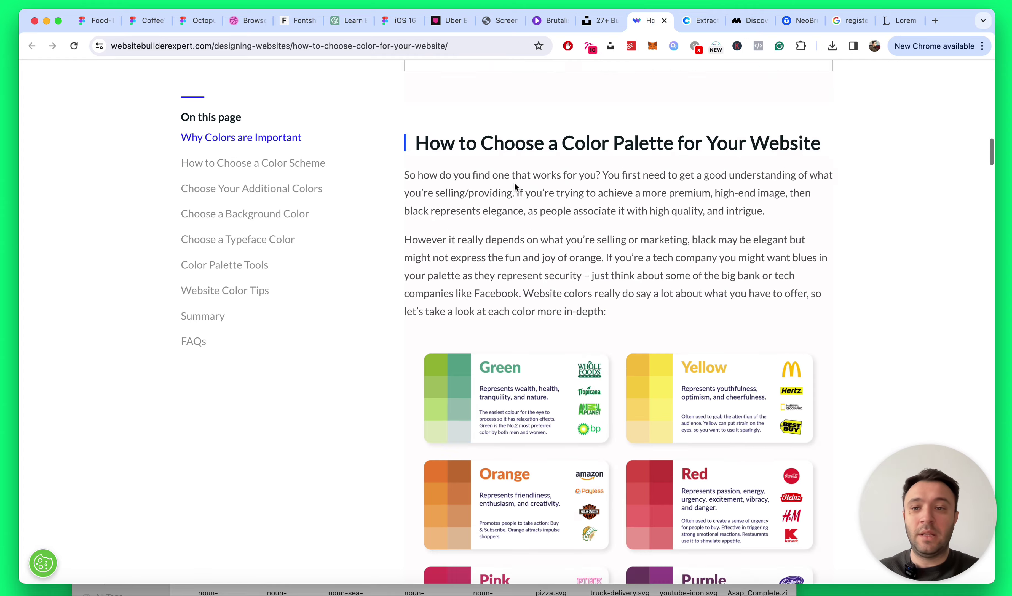
pyautogui.scroll(-10, 516, 187)
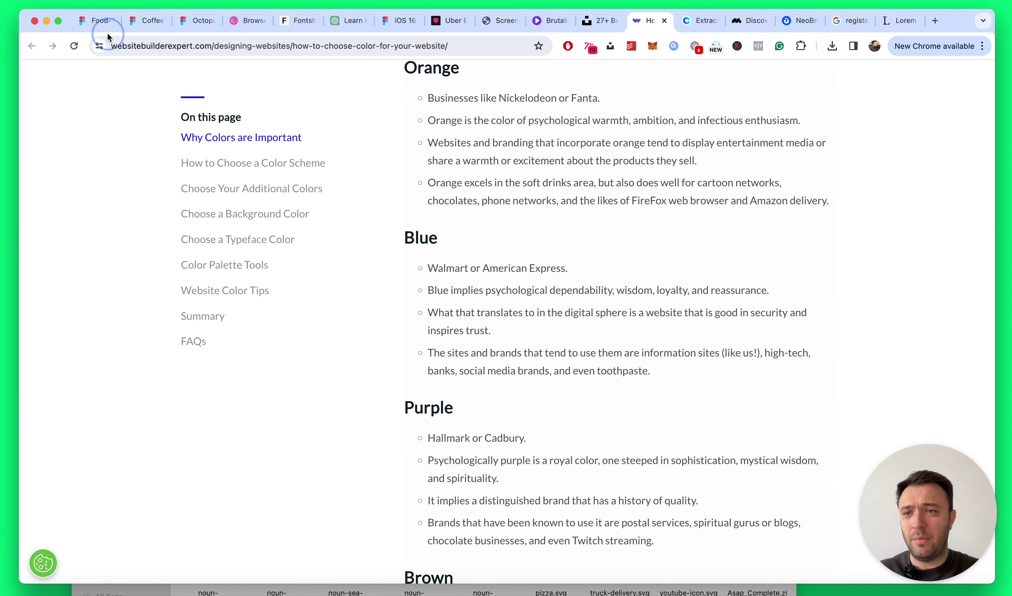
pyautogui.click(95, 23)
# Step: Examine the pictures, Content blocks and overall consistency of the three onboarding frames
pyautogui.scroll(-3, 348, 181)
pyautogui.scroll(4, 344, 192)
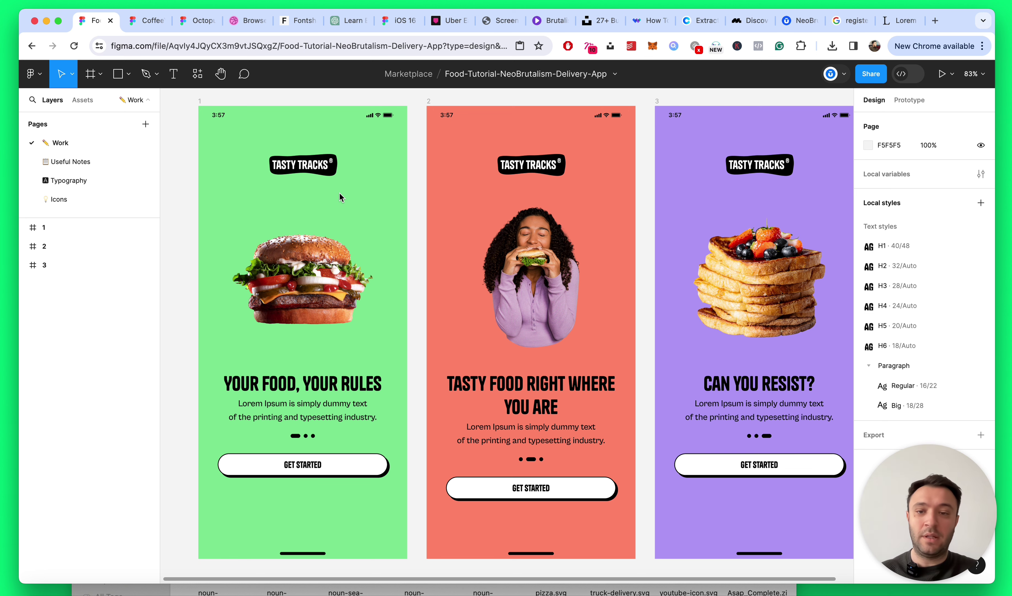
pyautogui.scroll(-5, 295, 347)
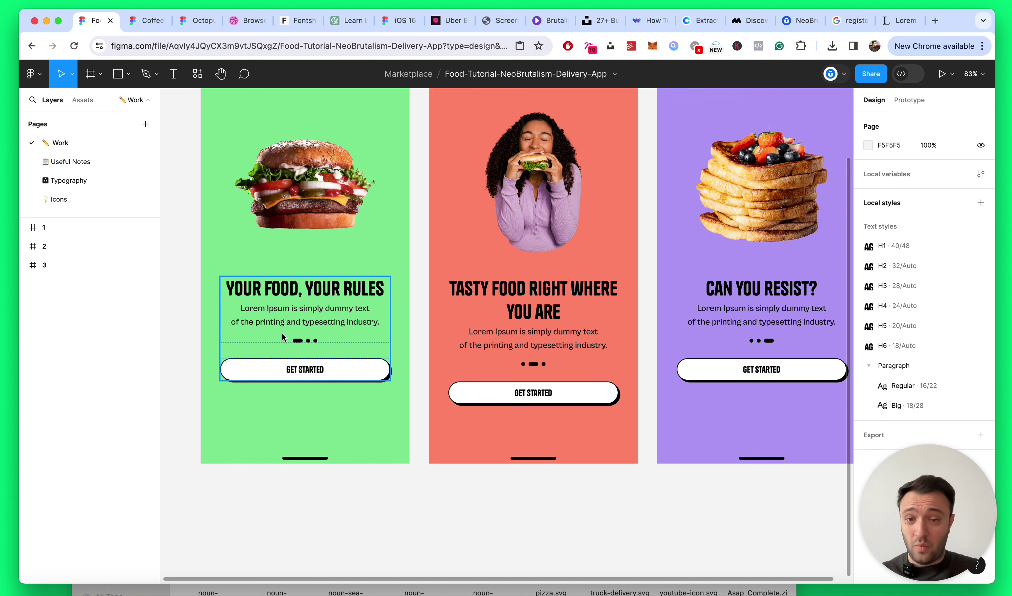
pyautogui.click(290, 301)
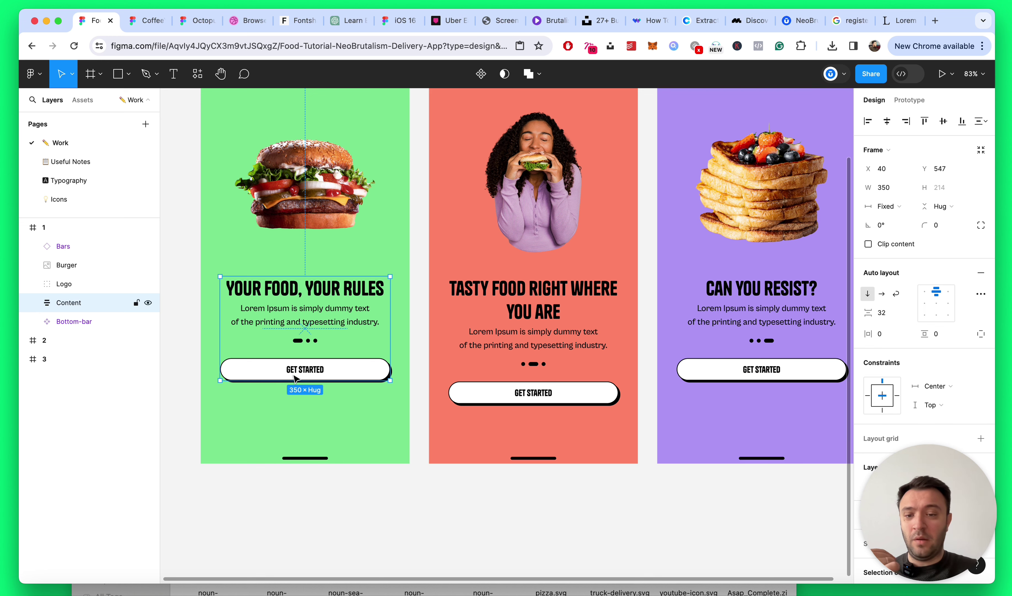
pyautogui.scroll(3, 339, 396)
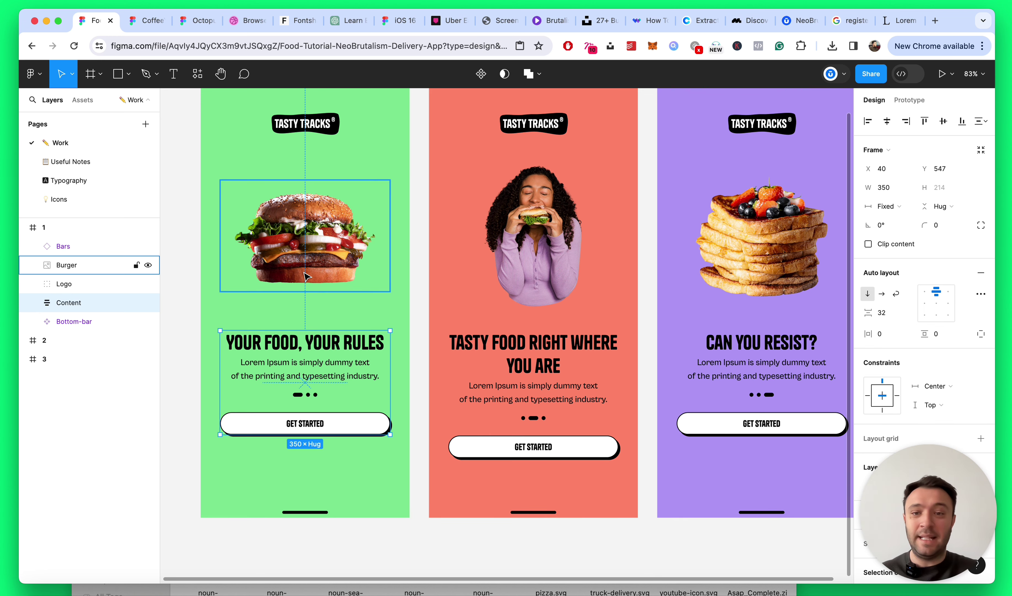
pyautogui.scroll(-5, 307, 276)
pyautogui.scroll(3, 727, 284)
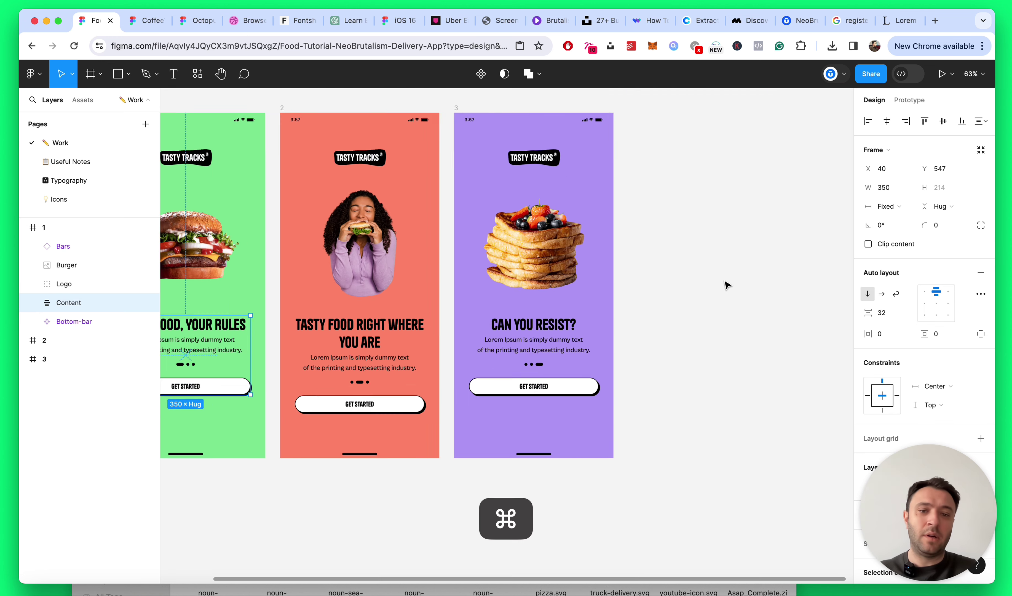
pyautogui.scroll(-3, 727, 284)
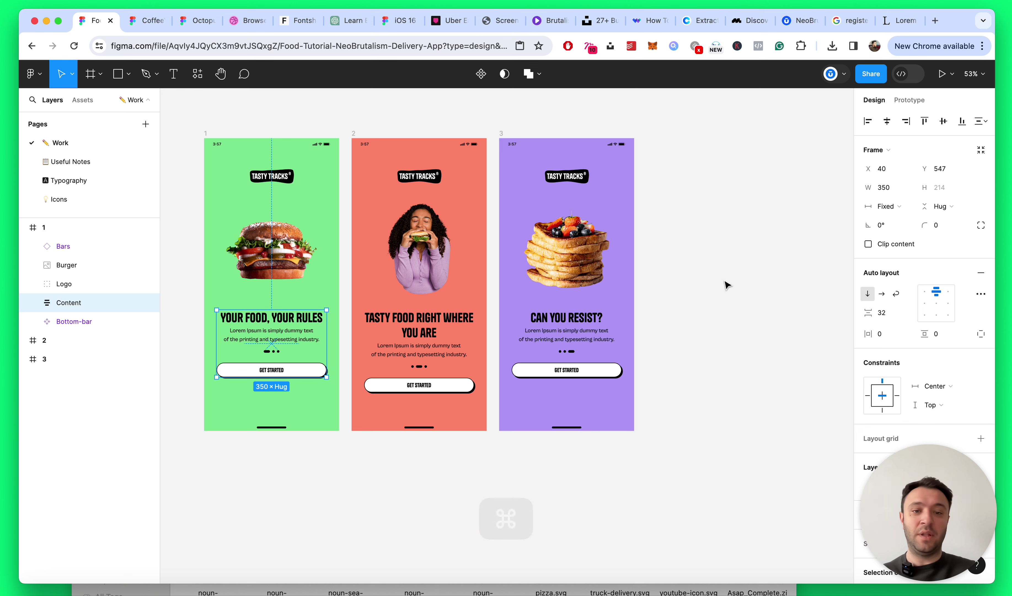
# Step: Deselect frame 1's Content block, collapse the layers and save the file
pyautogui.click(726, 284)
pyautogui.hotkey('alt', 'l')
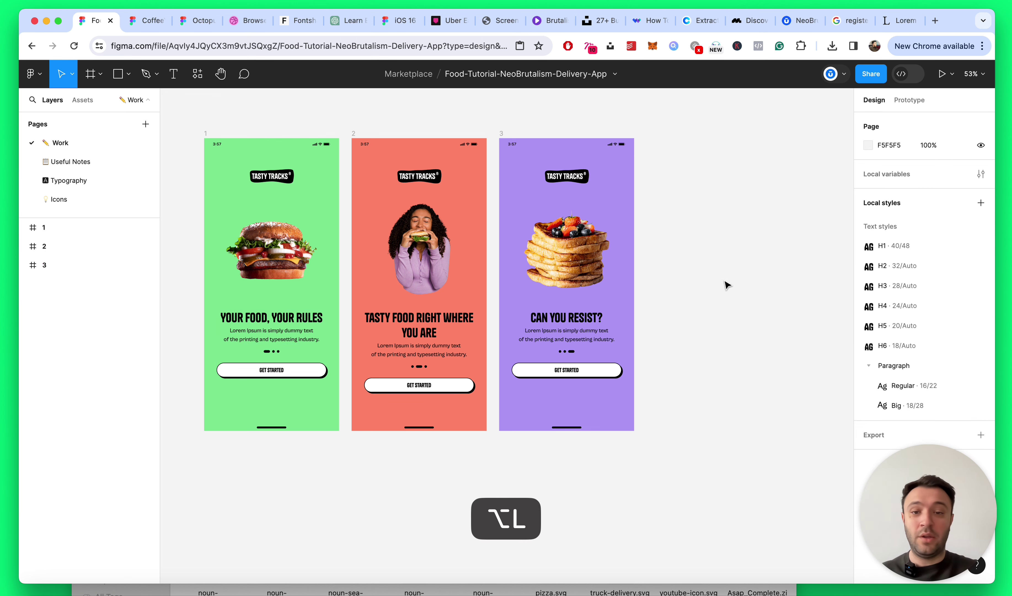
pyautogui.scroll(-2, 746, 215)
pyautogui.press('super+s')
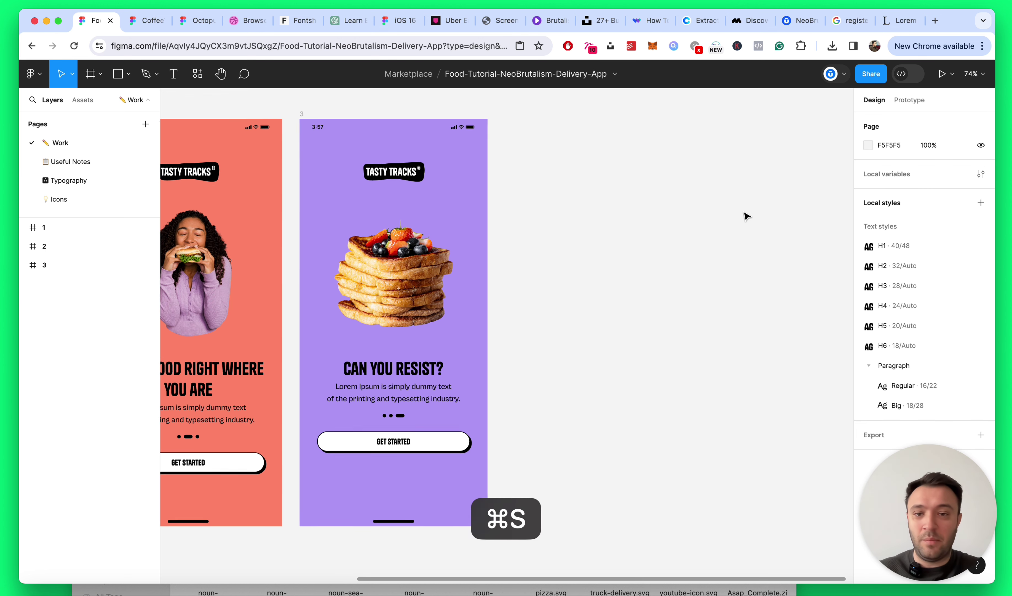
# Step: Duplicate frame 3 as frame 4 to its right and order it below frame 3 in the layers
pyautogui.click(342, 169)
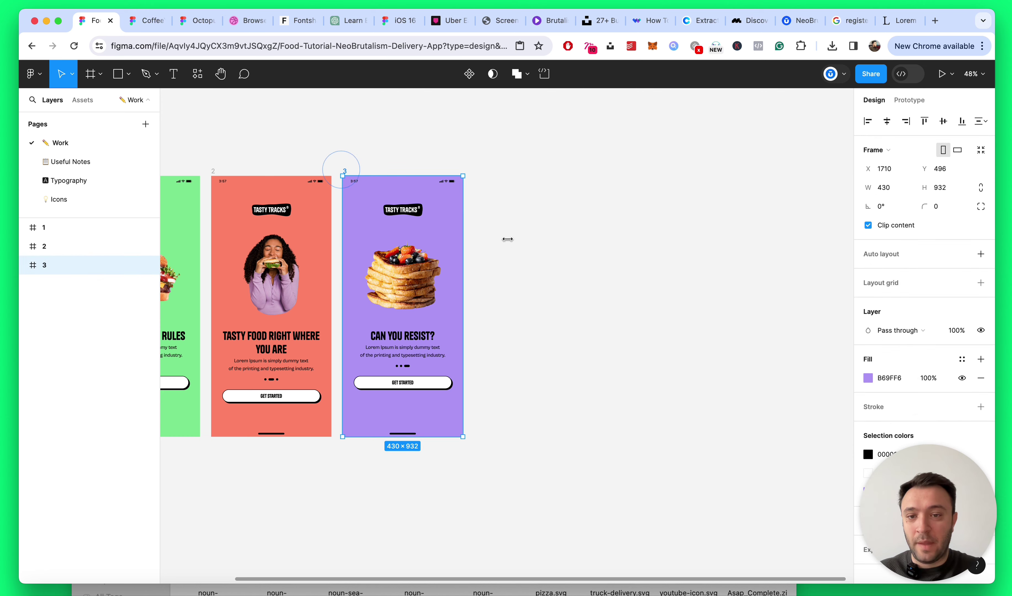
pyautogui.press('super+d')
pyautogui.press('super+bracketleft')
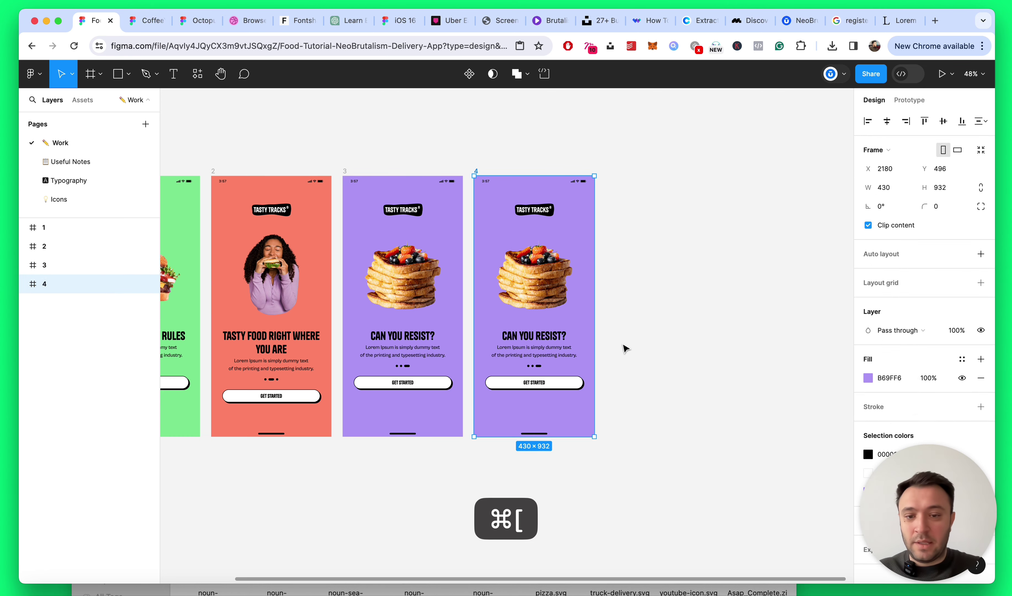
# Step: Delete the toast image from frame 4 and move its Content block up beneath the logo
pyautogui.scroll(3, 632, 342)
pyautogui.scroll(3, 522, 310)
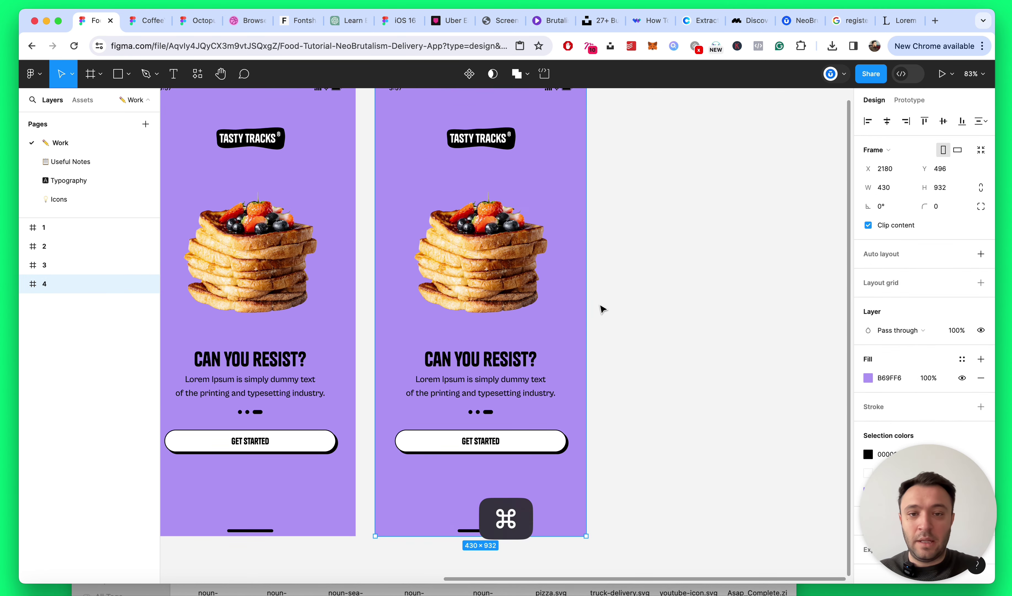
pyautogui.click(711, 296)
pyautogui.click(520, 341)
pyautogui.press('Delete')
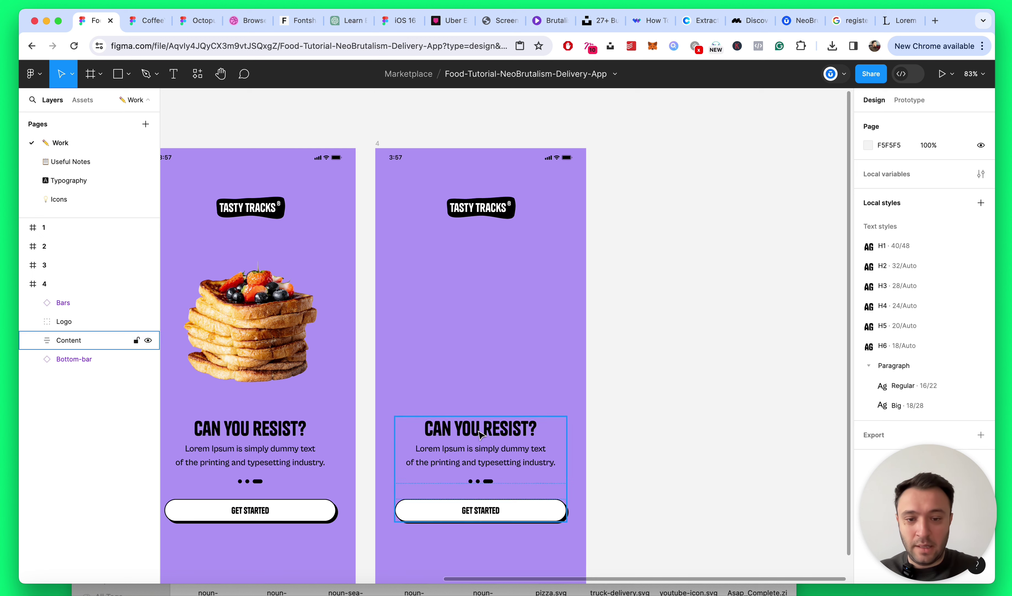
pyautogui.moveTo(482, 434); pyautogui.dragTo(482, 289)
# Step: Replace frame 4's heading text with "Continue with"
pyautogui.doubleClick(483, 287)
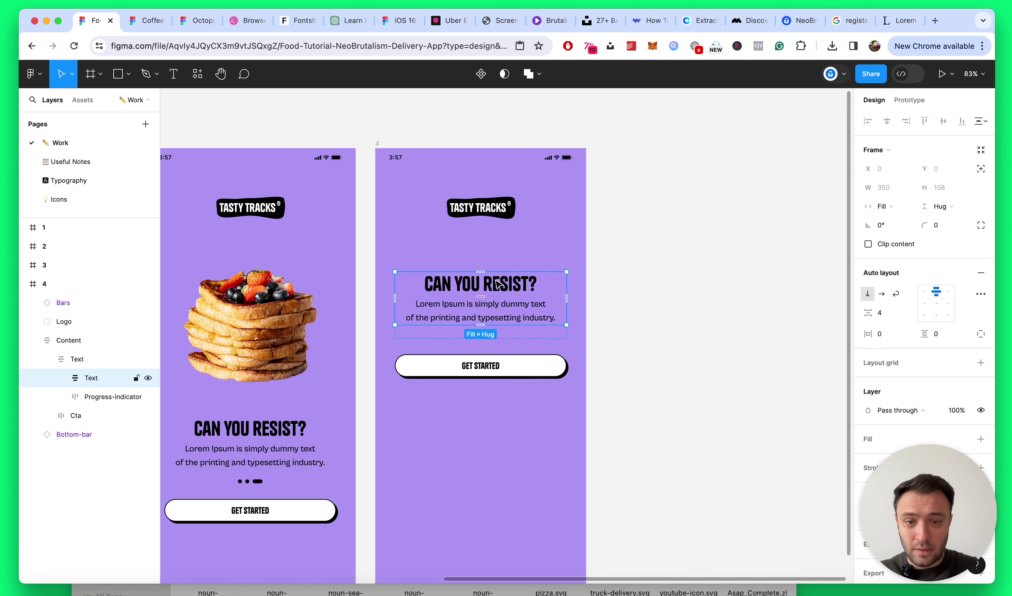
pyautogui.doubleClick(489, 283)
pyautogui.doubleClick(495, 280)
pyautogui.write('Co')
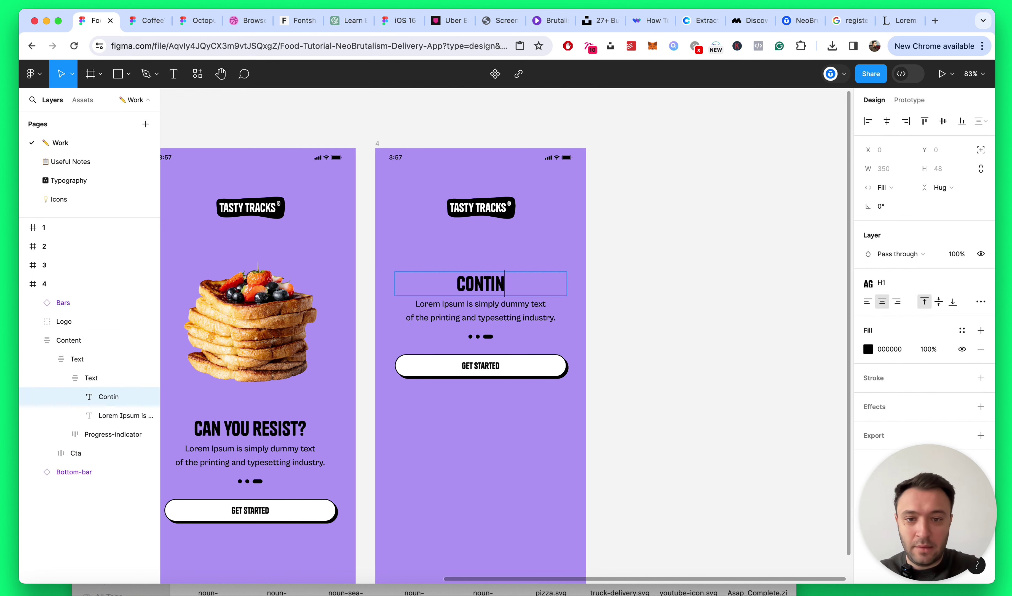
pyautogui.write('ntinue with')
pyautogui.press('Escape')
# Step: Delete the Lorem Ipsum paragraph and the progress indicator from frame 4's Content block
pyautogui.click(494, 304)
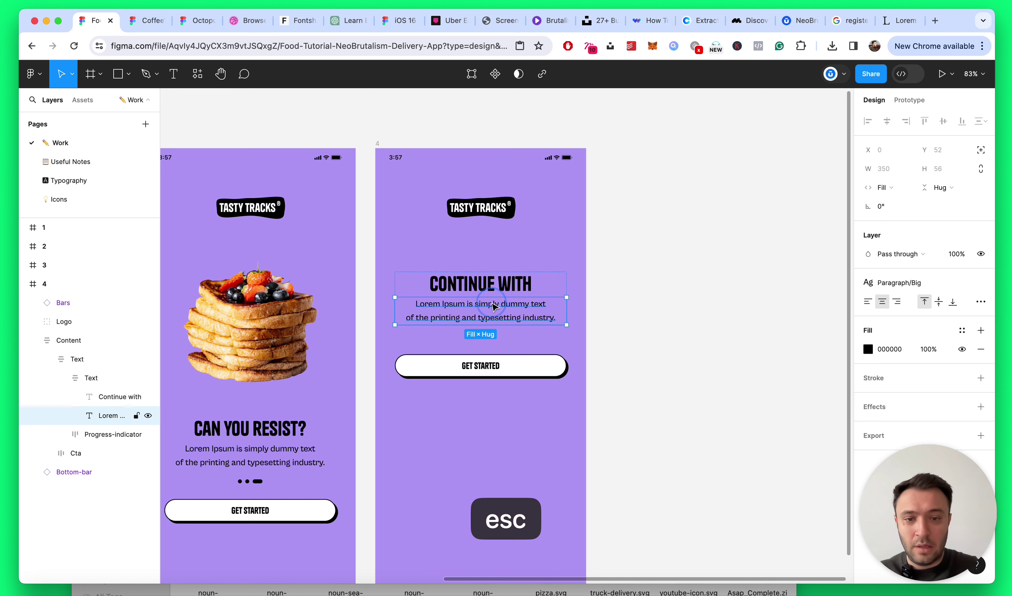
pyautogui.press('Delete')
pyautogui.click(493, 307)
pyautogui.click(492, 308)
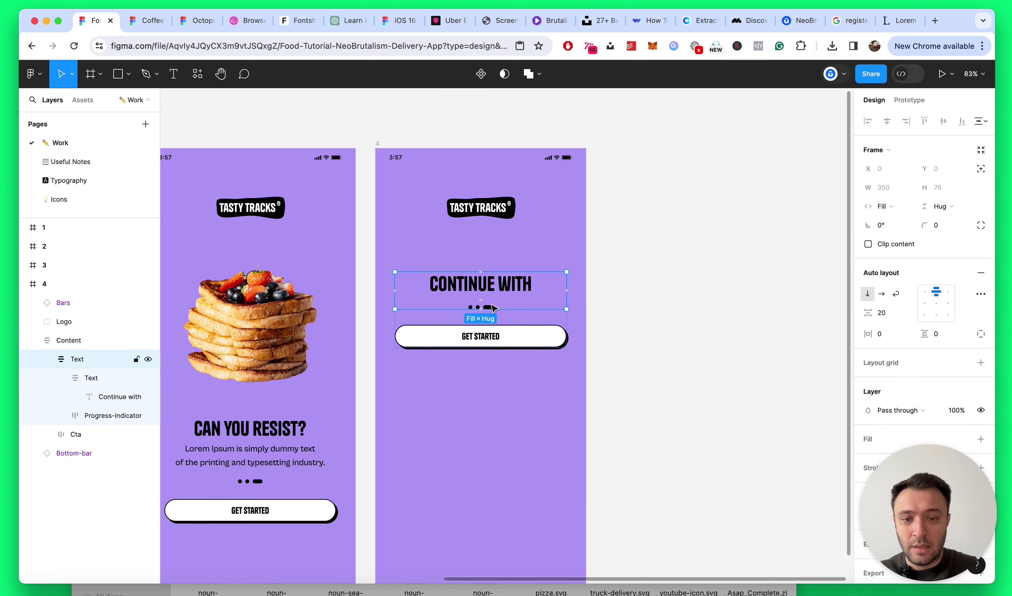
pyautogui.scroll(5, 490, 309)
pyautogui.click(493, 313)
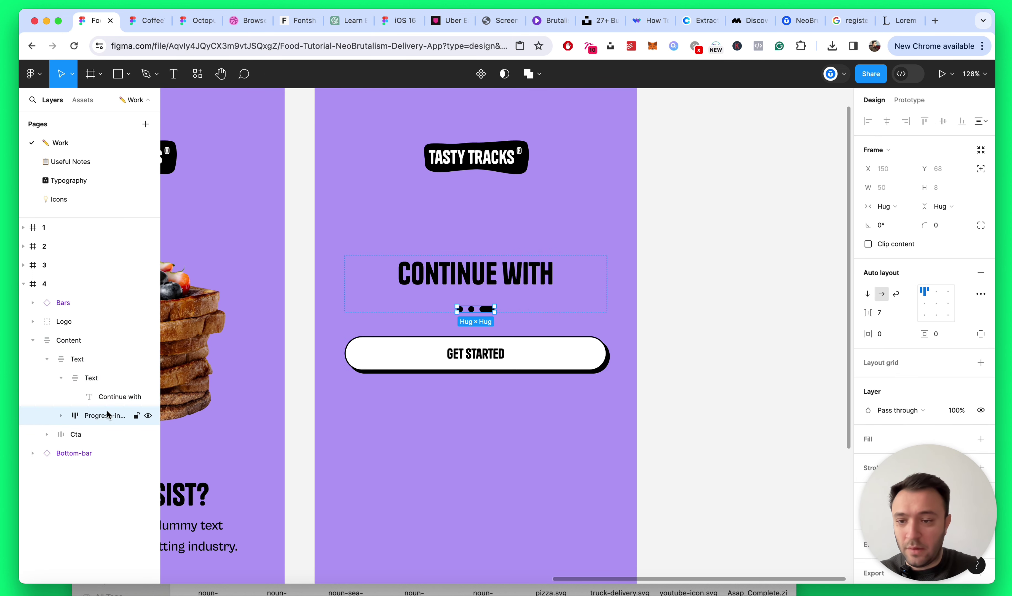
pyautogui.press('Delete')
# Step: Ungroup both nested Text frames around the "Continue with" heading so it sits directly in Content
pyautogui.click(86, 378)
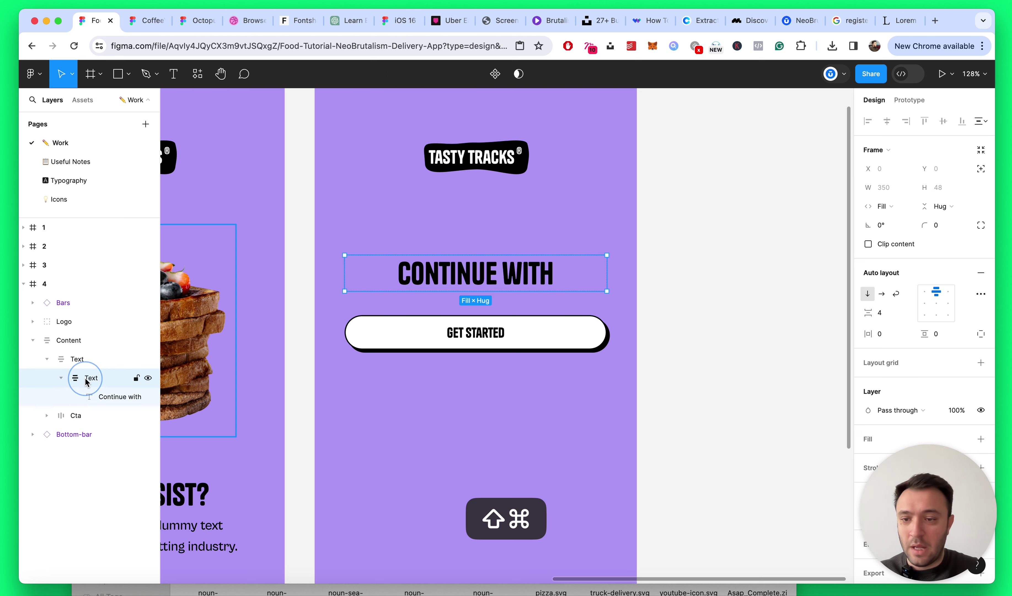
pyautogui.press('shift+super+g')
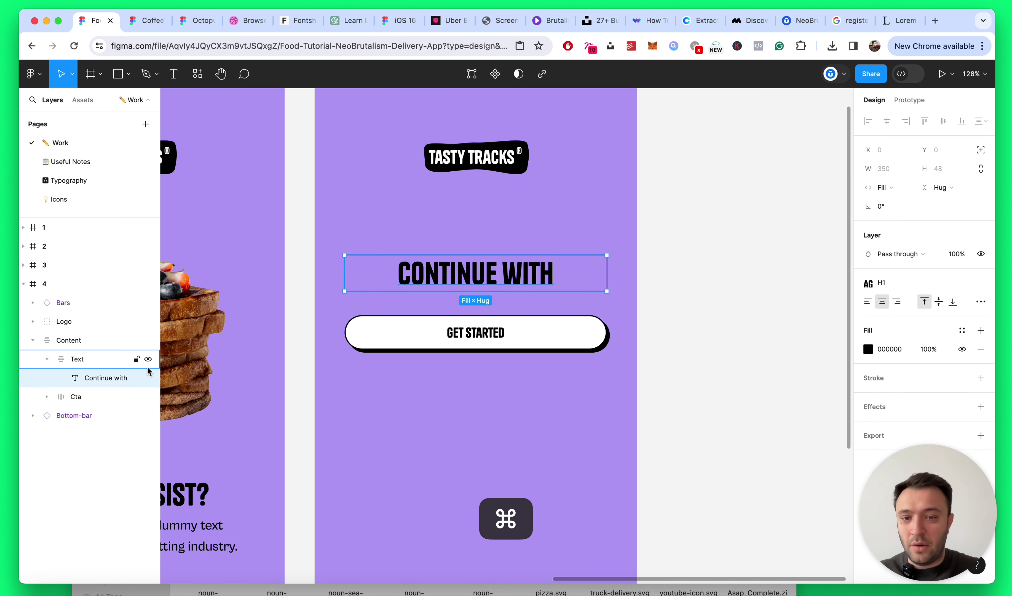
pyautogui.press('shift+super+g')
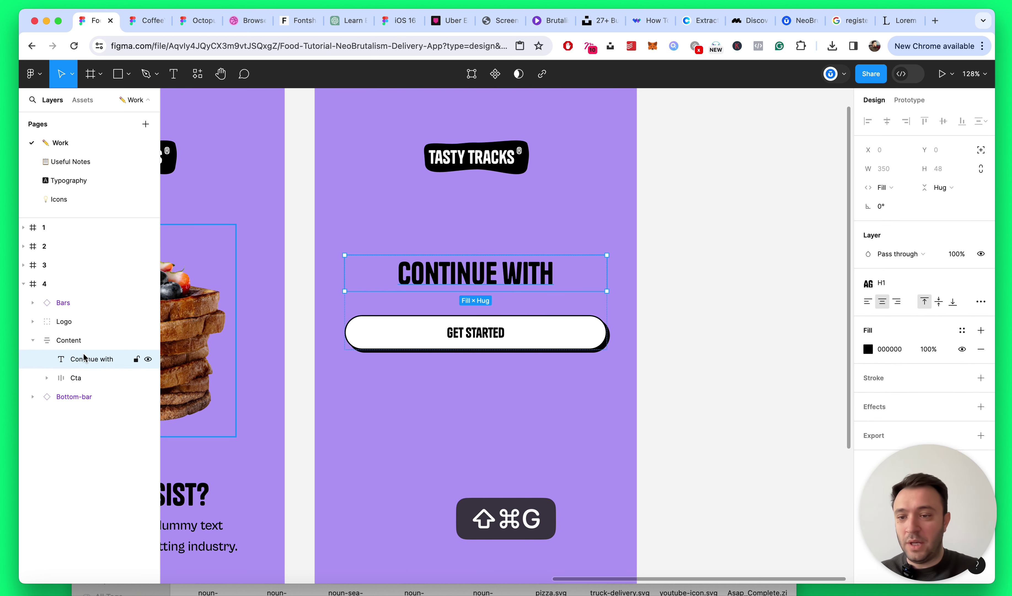
# Step: Replace the "Get started" button label in frame 4 with "Google"
pyautogui.click(79, 339)
pyautogui.scroll(3, 495, 333)
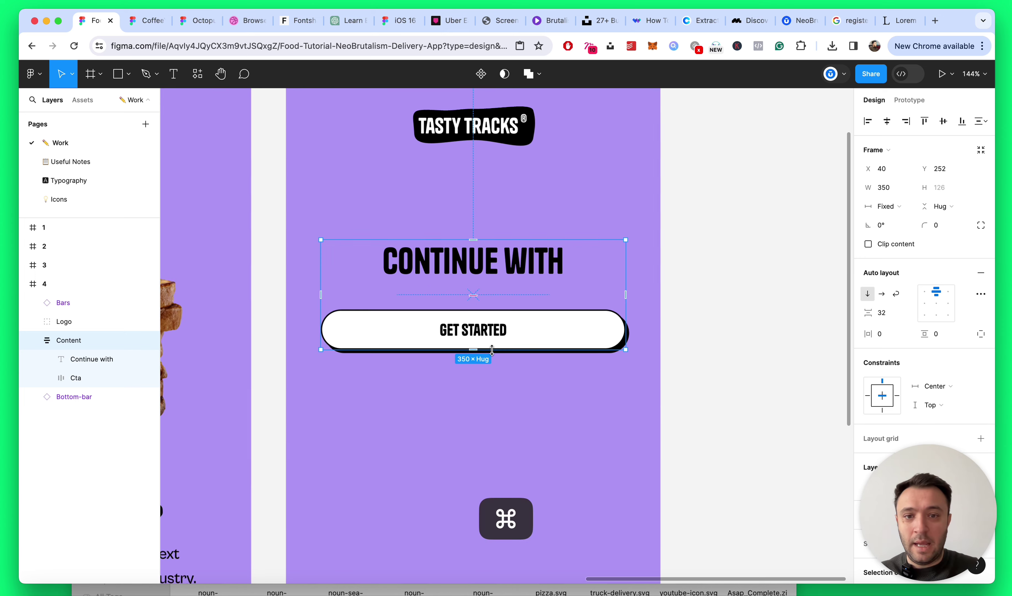
pyautogui.doubleClick(498, 332)
pyautogui.write('Go')
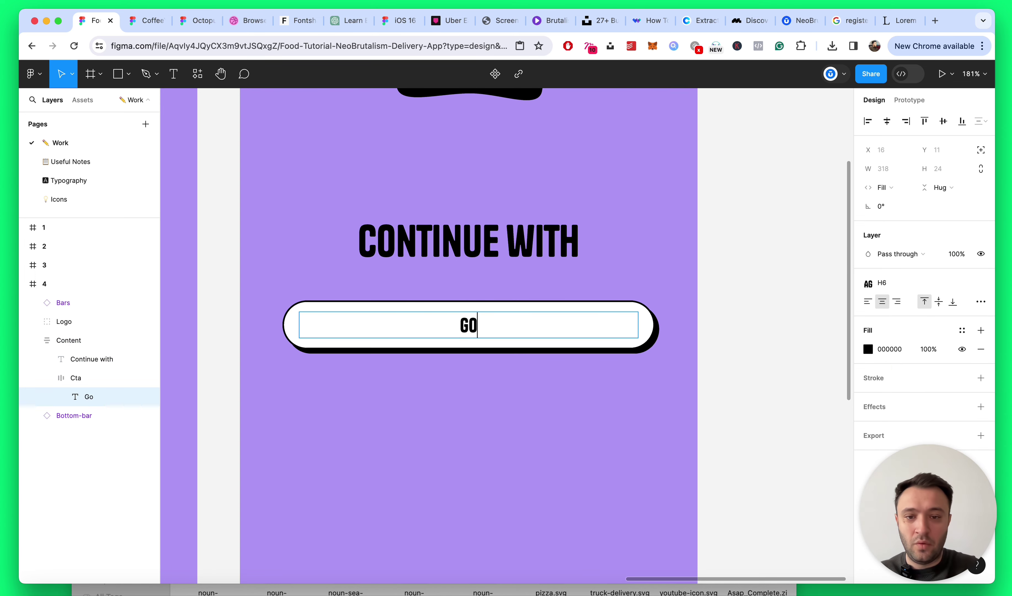
pyautogui.write('ogle')
pyautogui.press('Escape')
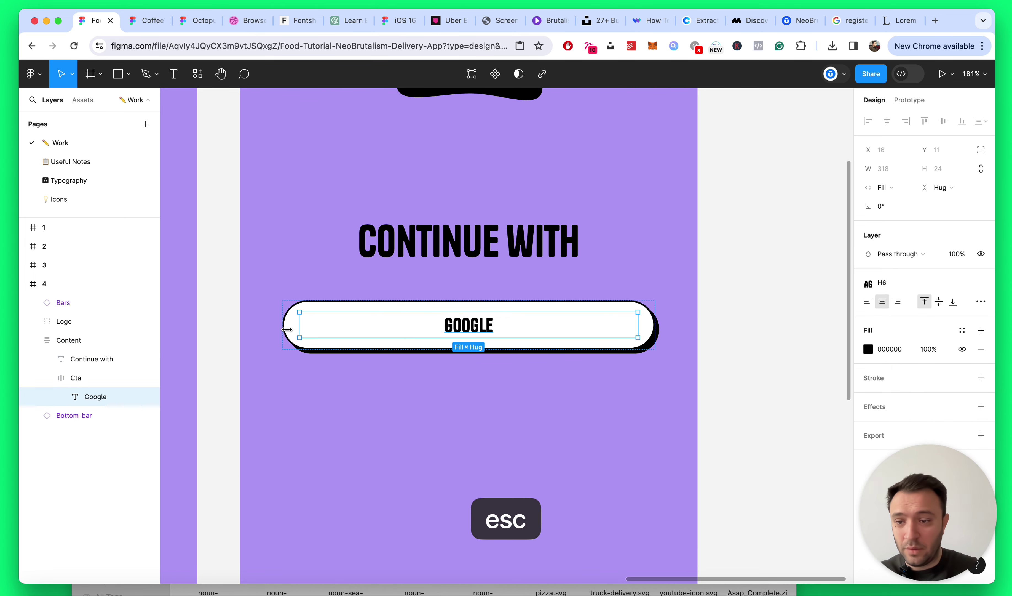
# Step: Duplicate the Google button below itself and change the copy's label to "Facebook"
pyautogui.click(65, 378)
pyautogui.click(53, 378)
pyautogui.press('super+d')
pyautogui.scroll(-5, 305, 428)
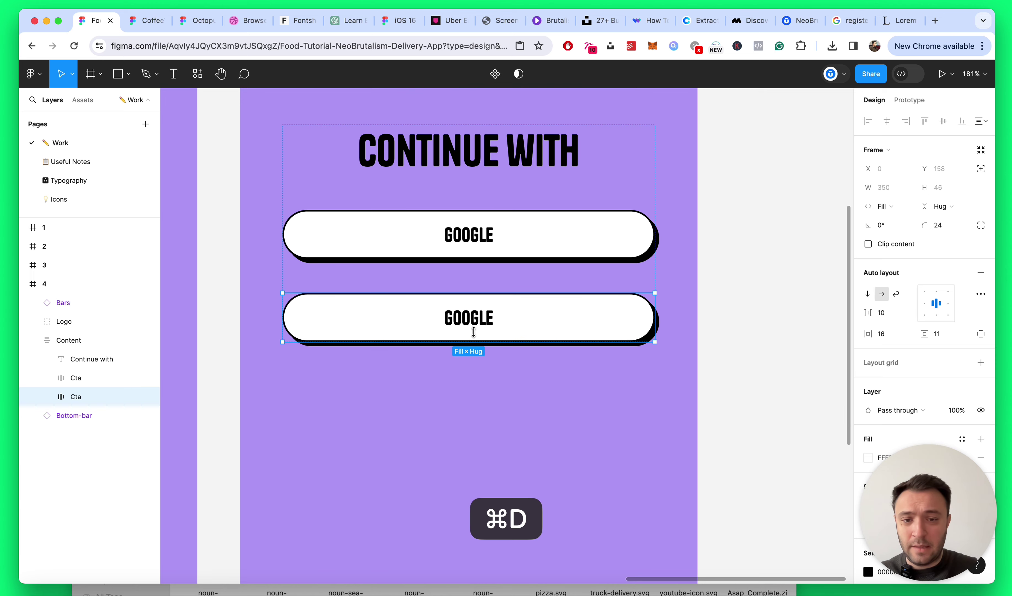
pyautogui.doubleClick(469, 317)
pyautogui.write('Fa')
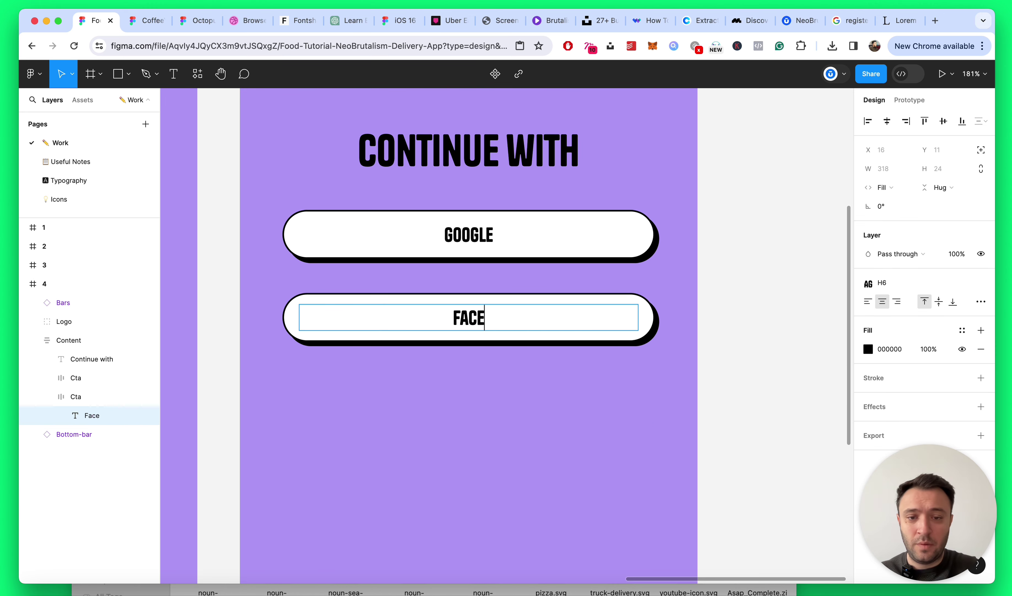
pyautogui.press('Escape')
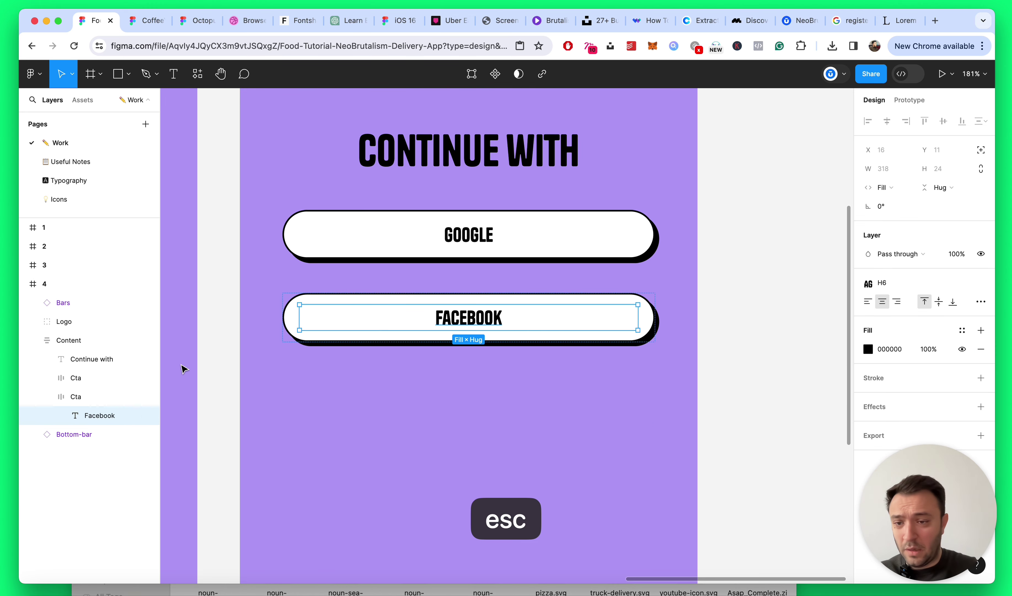
# Step: Duplicate the Facebook button, change the copy's label to "Apple" and save the file
pyautogui.click(72, 395)
pyautogui.click(54, 396)
pyautogui.press('super+d')
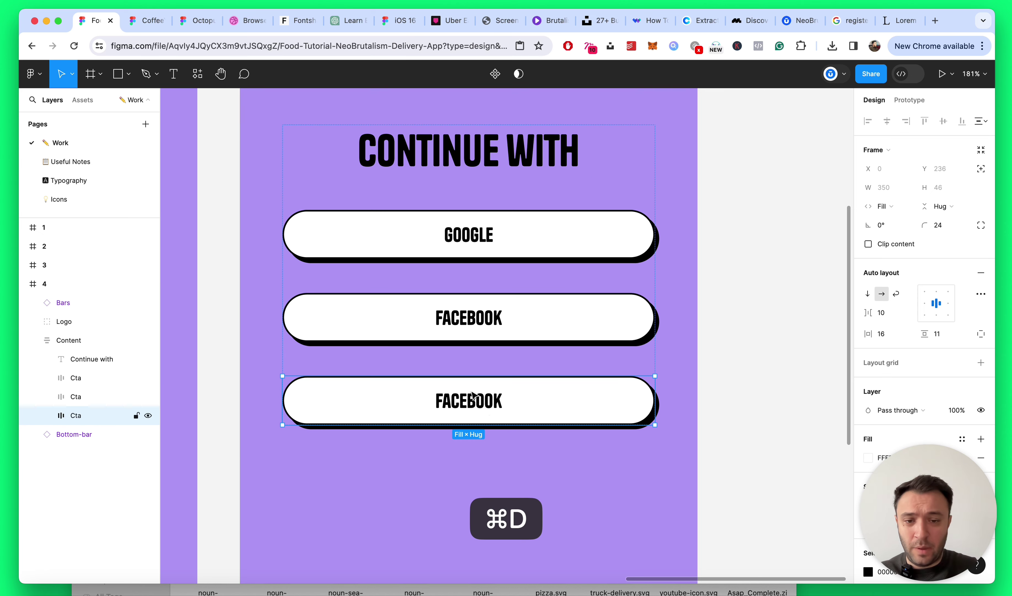
pyautogui.doubleClick(480, 402)
pyautogui.doubleClick(480, 402)
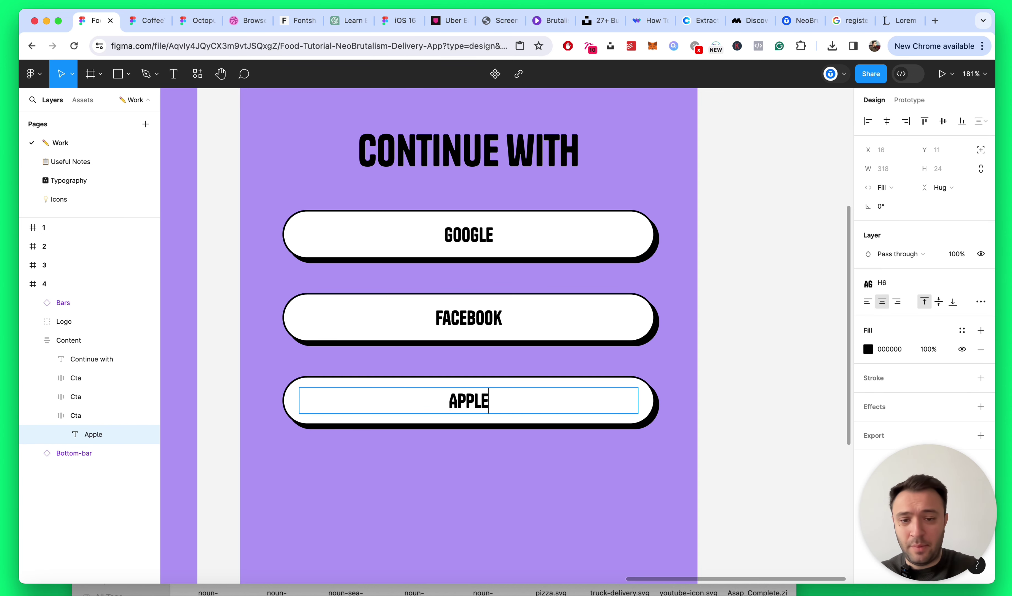
pyautogui.press('Escape')
pyautogui.press('Escape')
pyautogui.press('super+s')
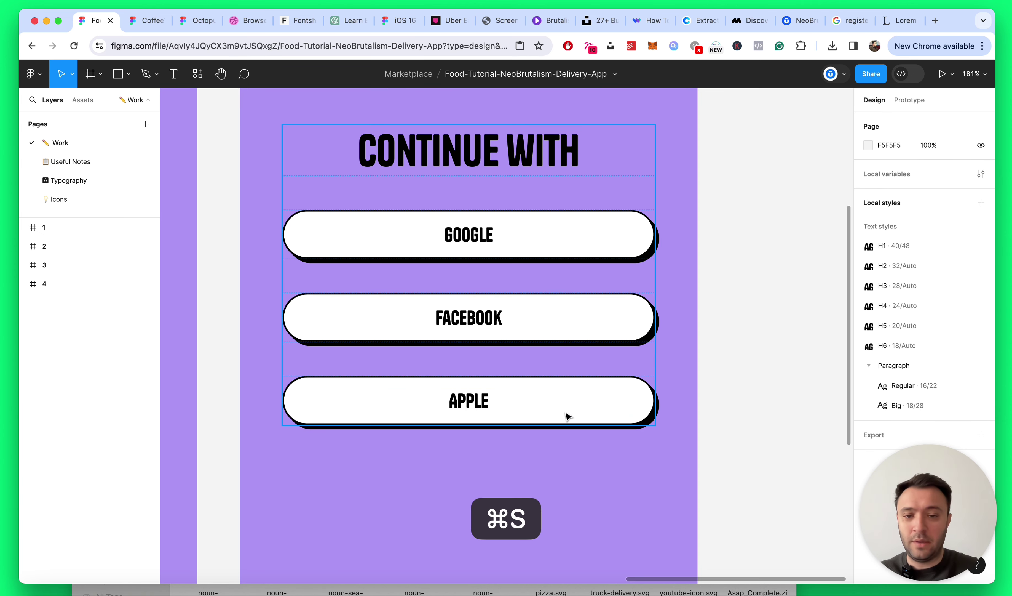
# Step: Rename the Apple button's Cta layer as "Apple", reusing its label text
pyautogui.click(485, 397)
pyautogui.doubleClick(485, 398)
pyautogui.doubleClick(486, 399)
pyautogui.press('super+c')
pyautogui.press('Escape')
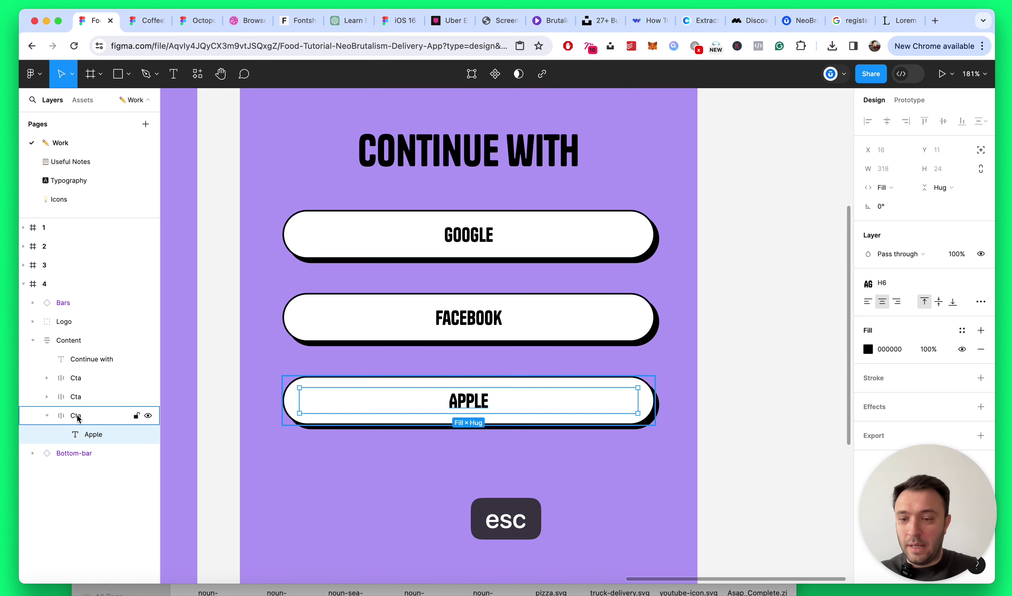
pyautogui.doubleClick(77, 415)
pyautogui.press('super+v')
pyautogui.press('Return')
# Step: Rename the Facebook button's Cta layer as "Facebook", reusing its label text
pyautogui.click(468, 329)
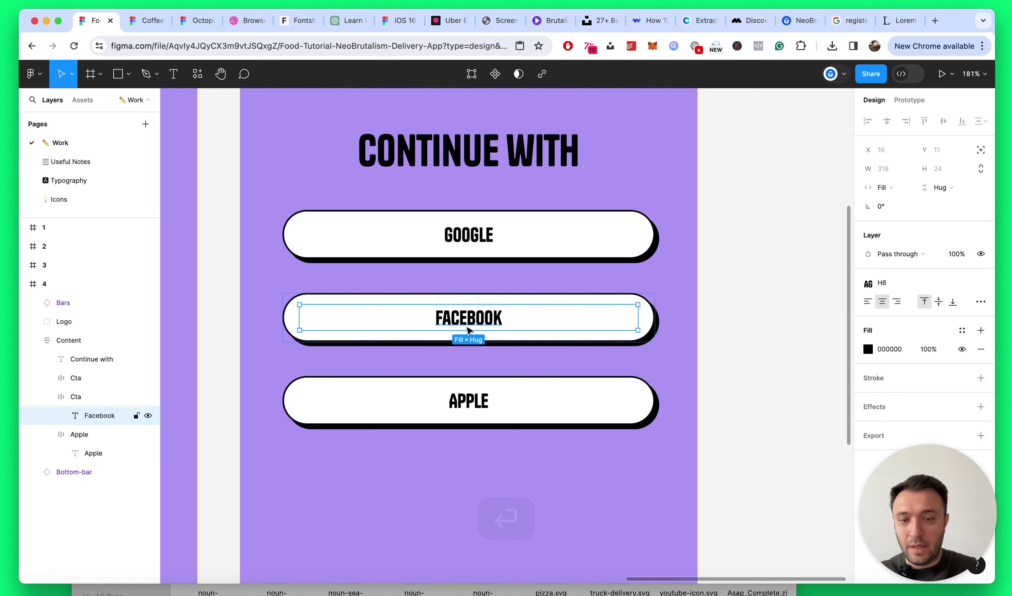
pyautogui.doubleClick(469, 330)
pyautogui.press('super+c')
pyautogui.press('Escape')
pyautogui.doubleClick(75, 397)
pyautogui.press('super+v')
pyautogui.press('Return')
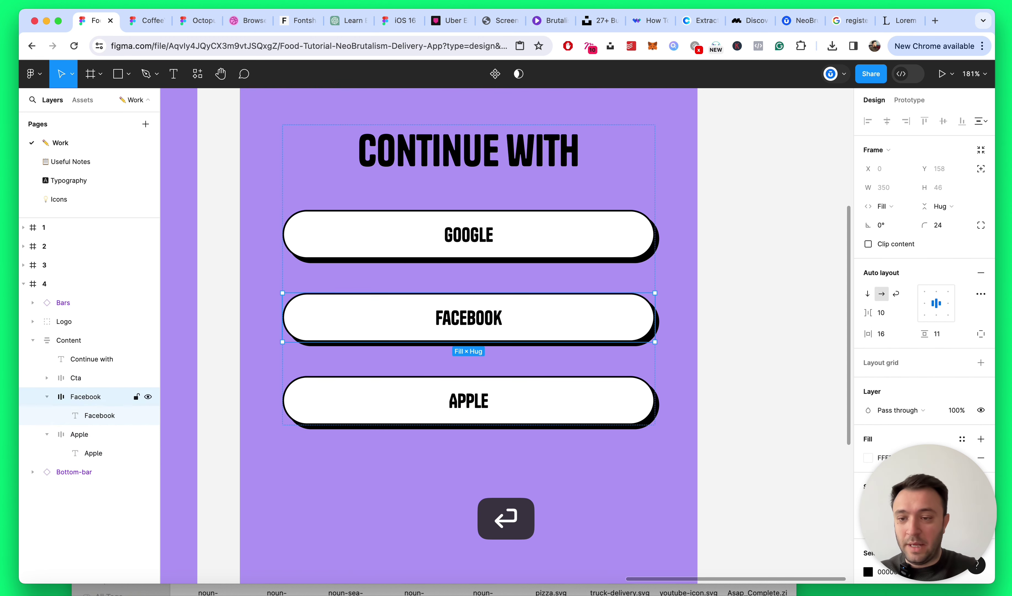
# Step: Rename the Google button's Cta layer as "Google" from its label text, then deselect it and collapse the layers
pyautogui.doubleClick(482, 234)
pyautogui.doubleClick(481, 234)
pyautogui.press('super+c')
pyautogui.press('Escape')
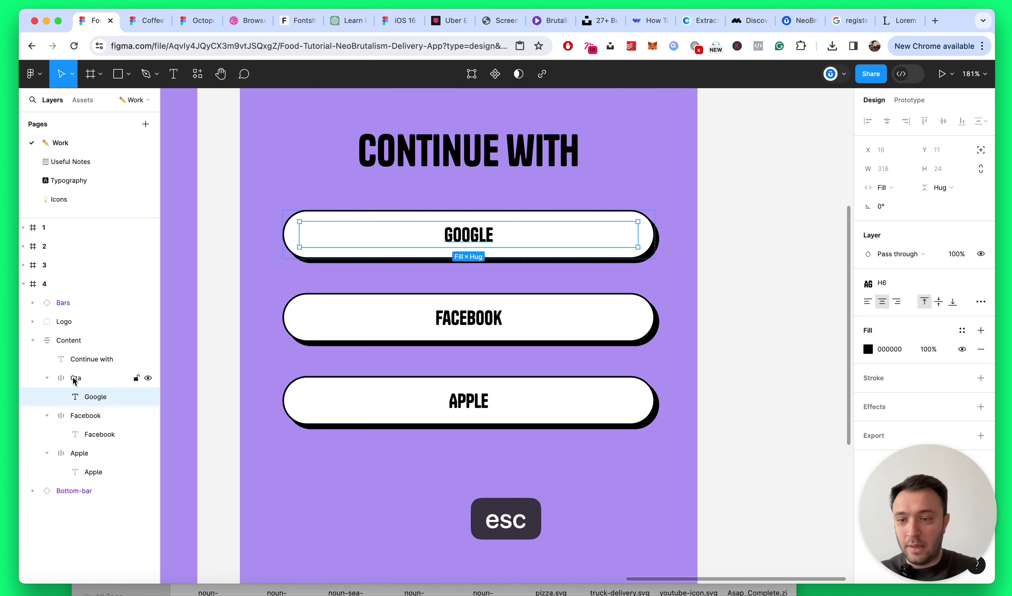
pyautogui.doubleClick(76, 378)
pyautogui.press('super+v')
pyautogui.press('Escape')
pyautogui.press('Escape')
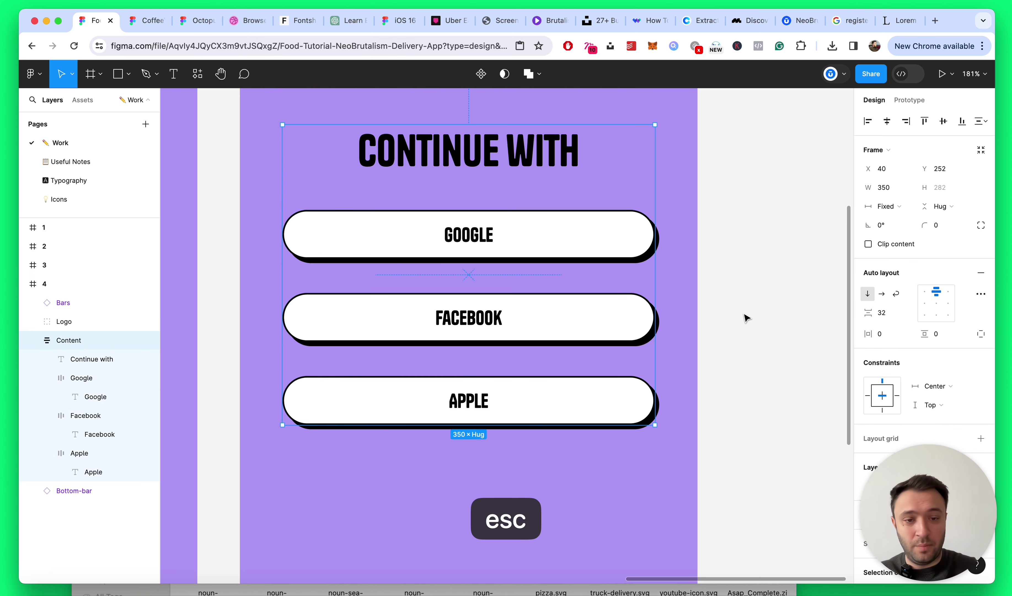
pyautogui.hotkey('alt', 'l')
pyautogui.click(745, 278)
# Step: Wrap the Google, Facebook and Apple buttons in one auto layout frame named "Social-Media"
pyautogui.doubleClick(549, 242)
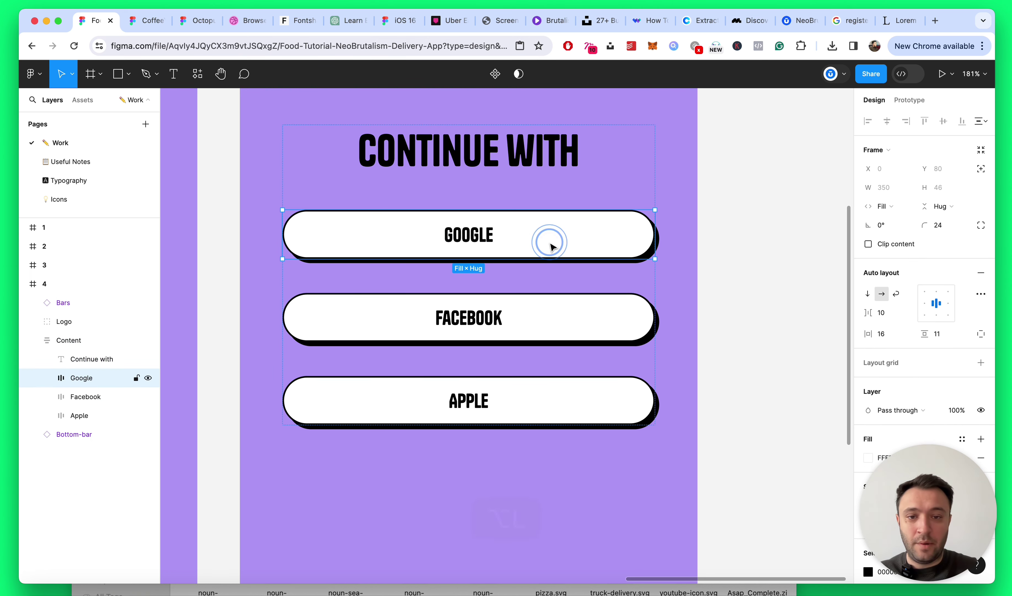
pyautogui.keyDown('shift'); pyautogui.click(500, 342); pyautogui.keyUp('shift')
pyautogui.keyDown('shift'); pyautogui.click(495, 379); pyautogui.keyUp('shift')
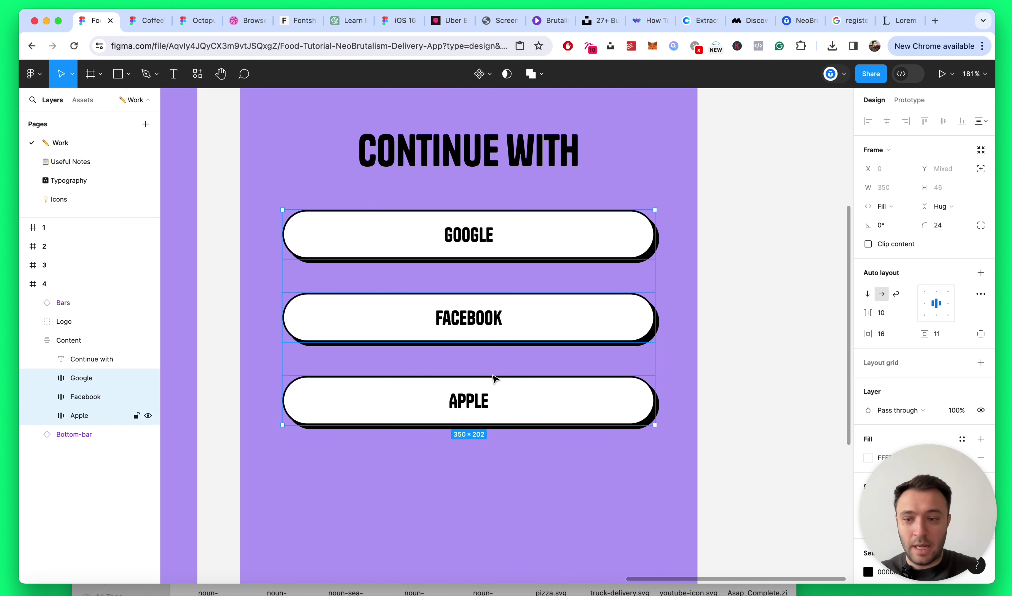
pyautogui.hotkey('shift', 'a')
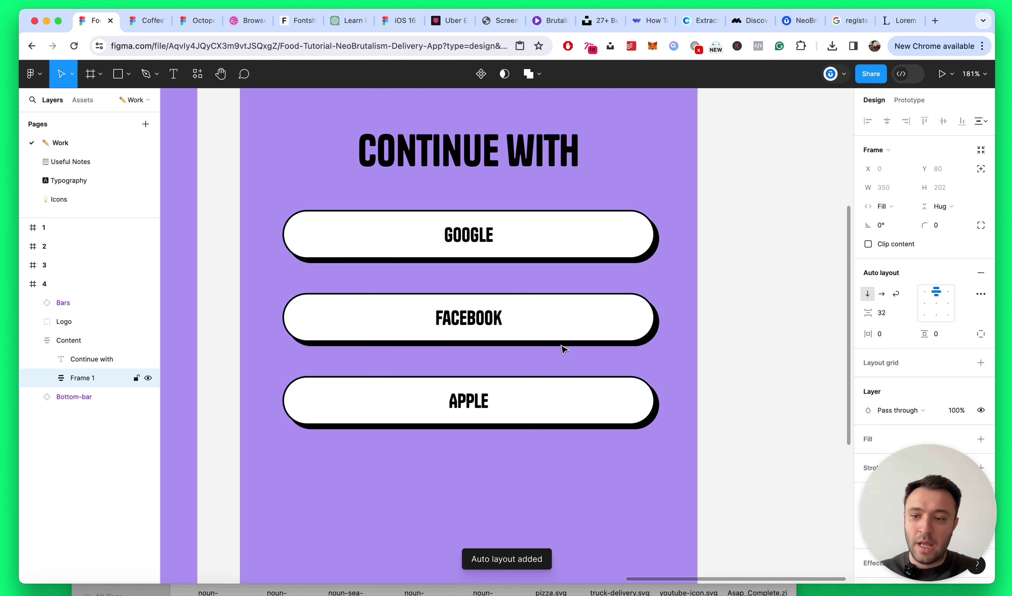
pyautogui.click(89, 379)
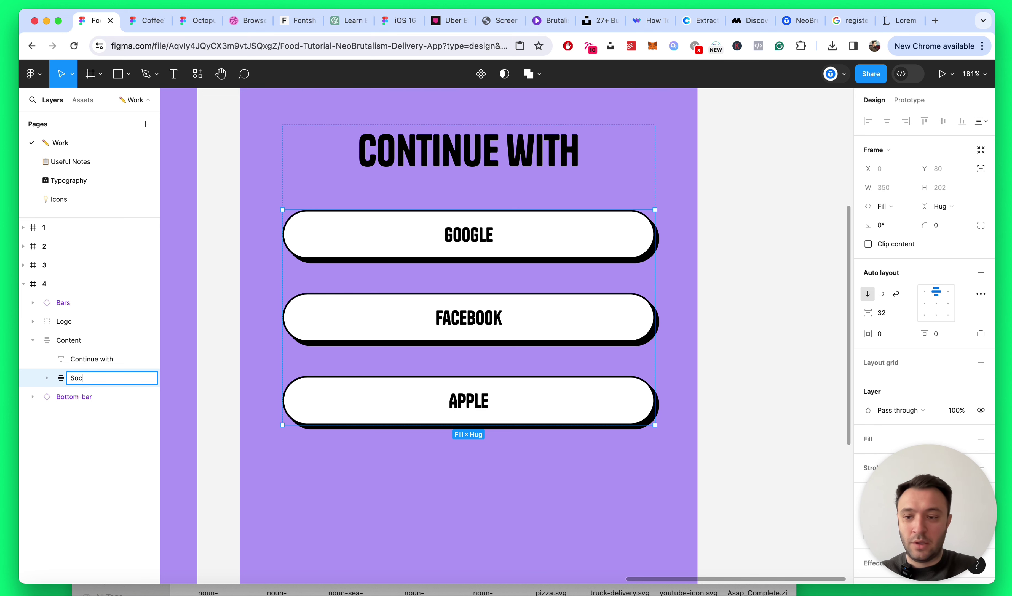
pyautogui.write('Social-Media')
pyautogui.press('Return')
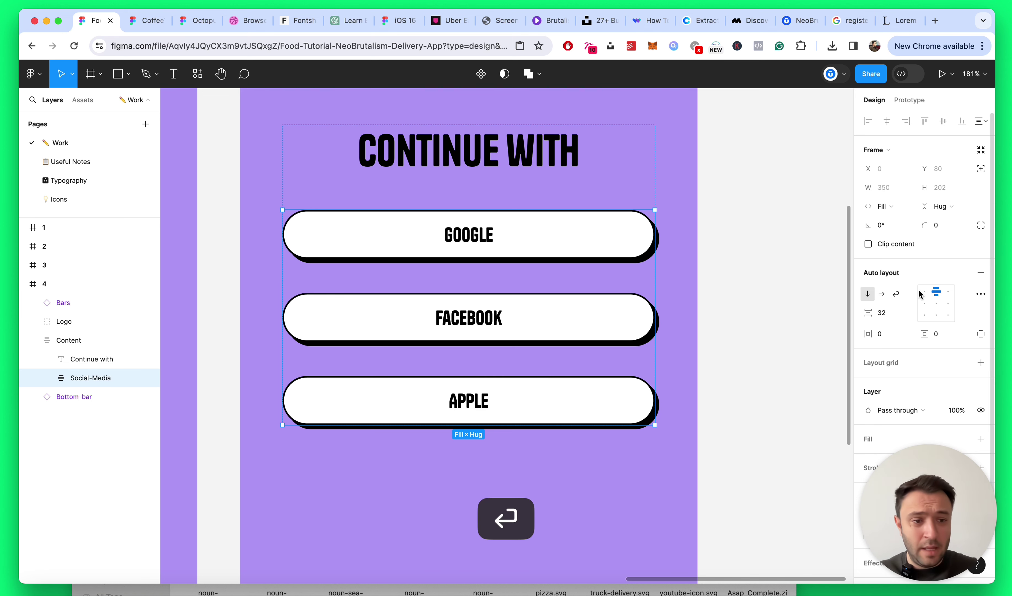
# Step: Set the vertical gap between the buttons in the Social-Media frame to 12
pyautogui.click(897, 313)
pyautogui.write('12')
pyautogui.press('Return')
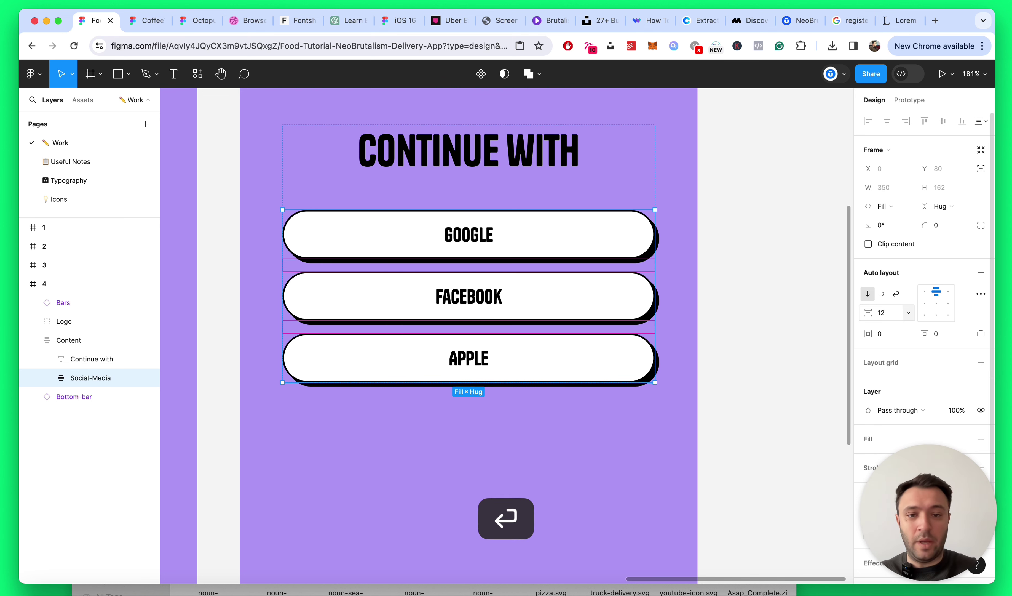
pyautogui.scroll(-5, 764, 268)
pyautogui.press('Escape')
pyautogui.press('Escape')
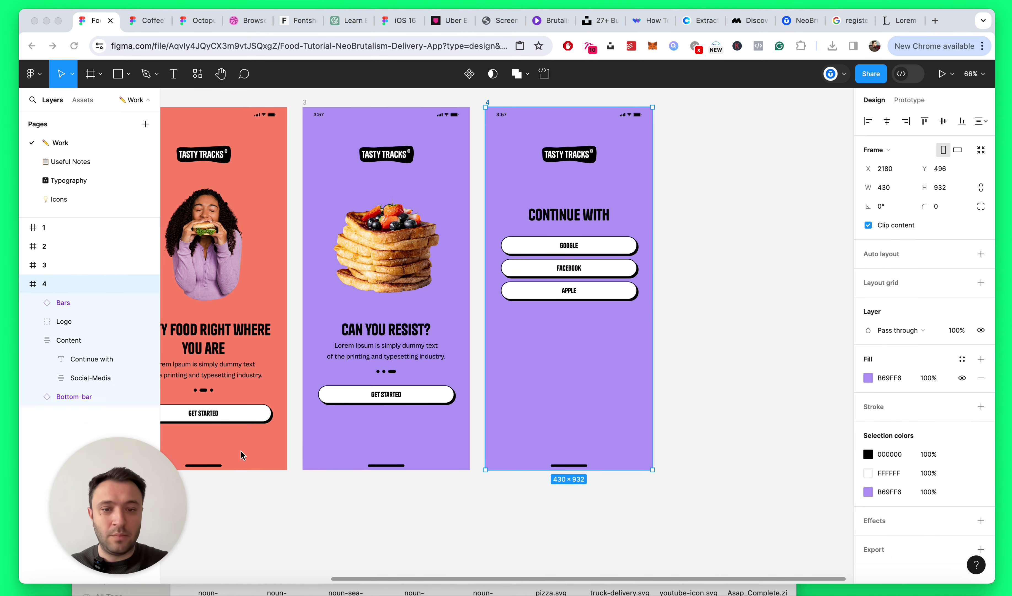
# Step: Change frame 4's background fill to a warm off-white, F9F3EC
pyautogui.scroll(5, 684, 251)
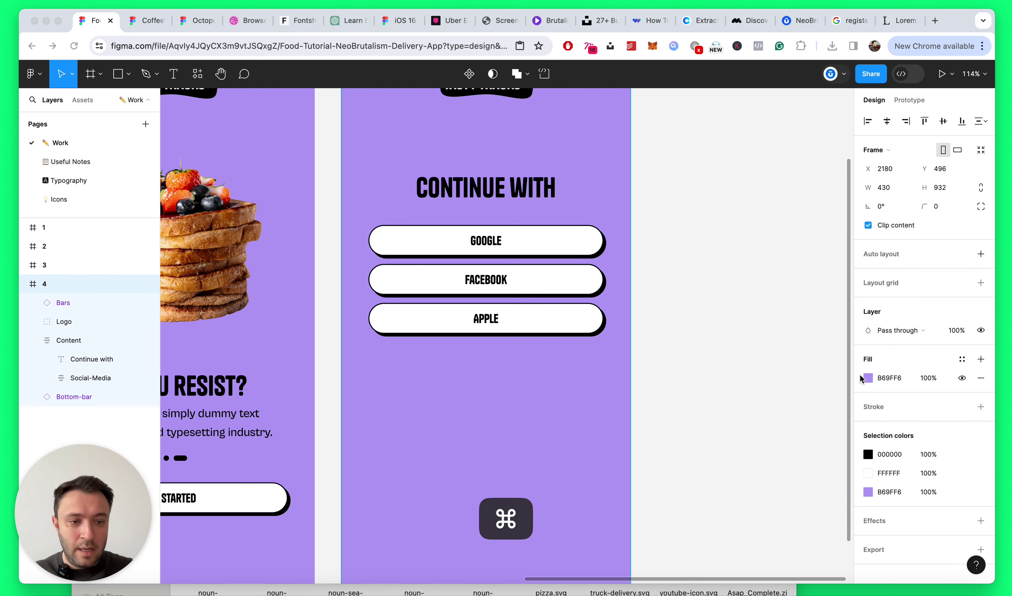
pyautogui.click(866, 381)
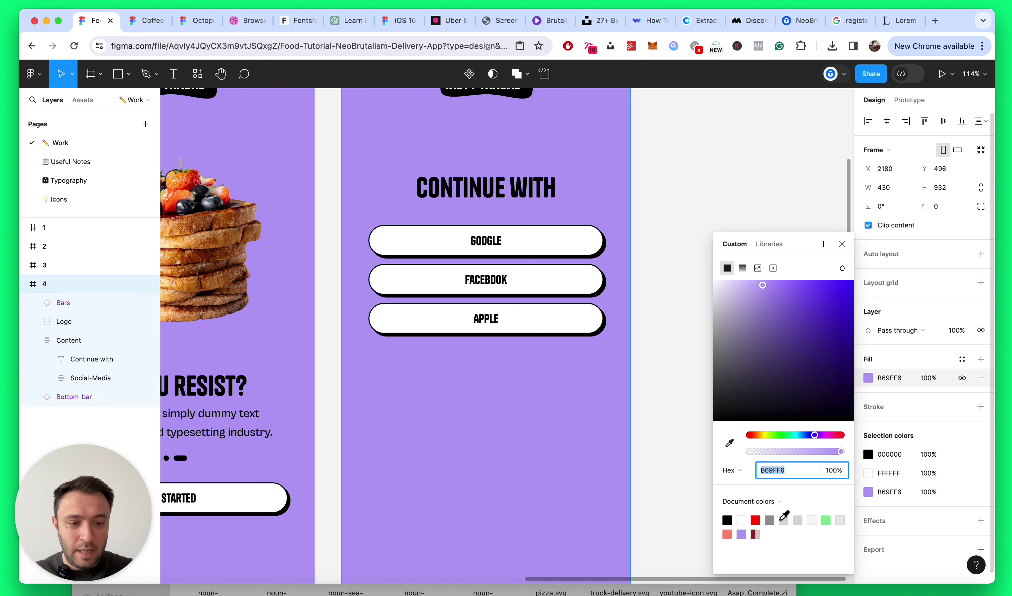
pyautogui.click(783, 519)
pyautogui.scroll(3, 708, 280)
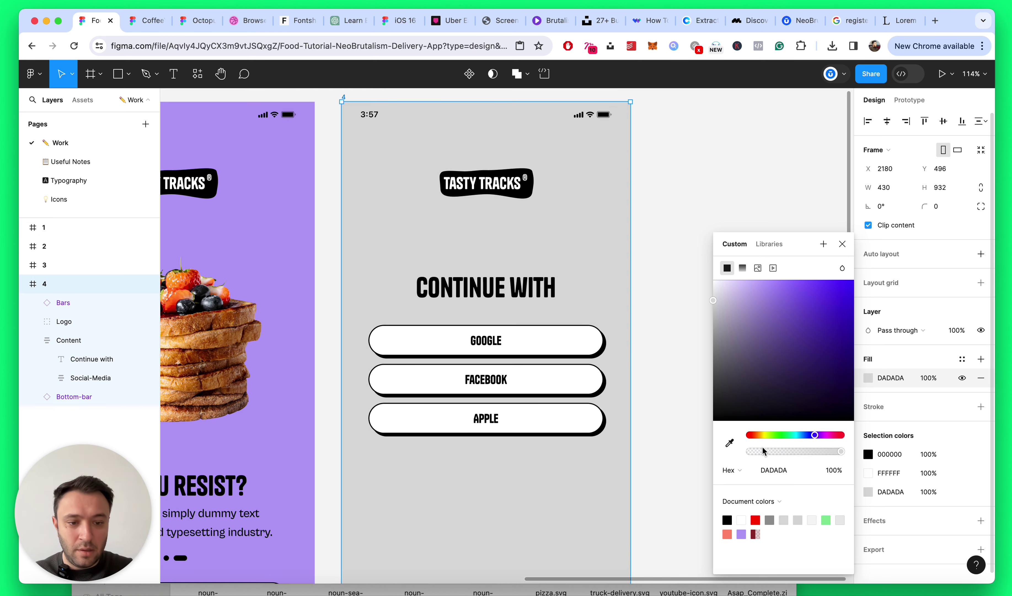
pyautogui.moveTo(763, 435); pyautogui.dragTo(757, 438)
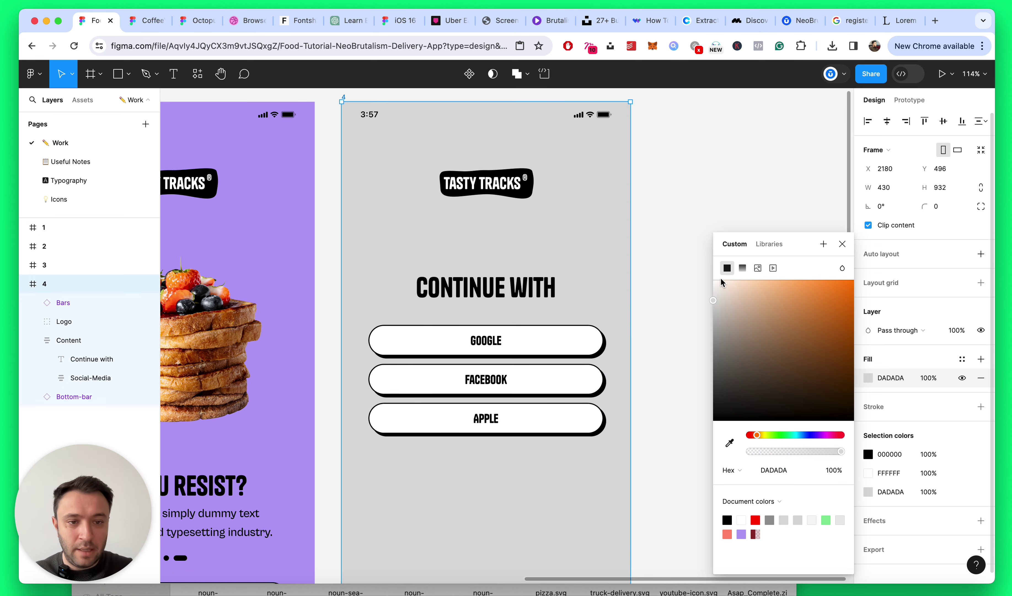
pyautogui.click(718, 297)
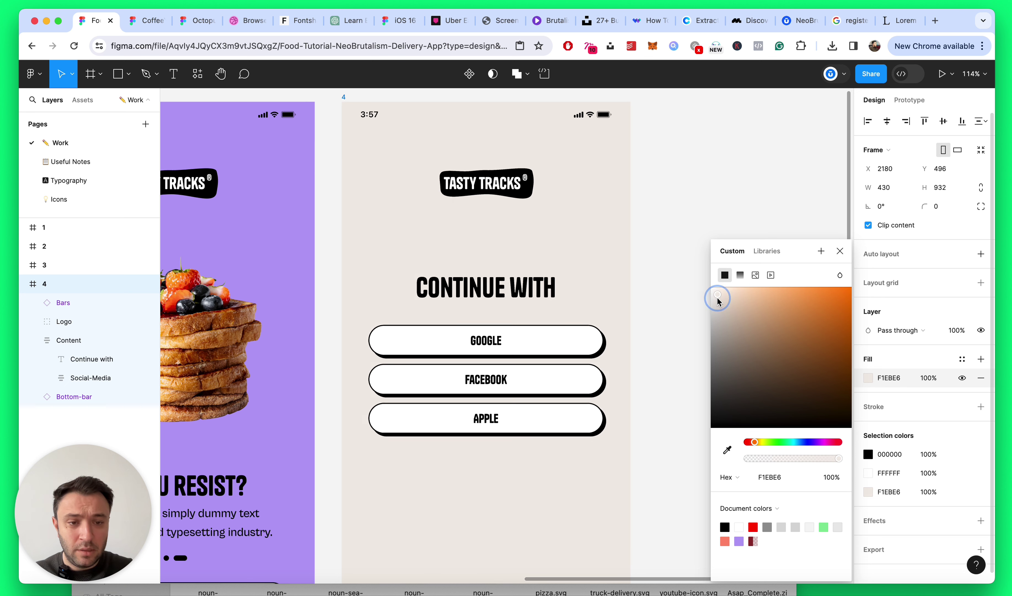
pyautogui.moveTo(755, 440); pyautogui.dragTo(759, 442)
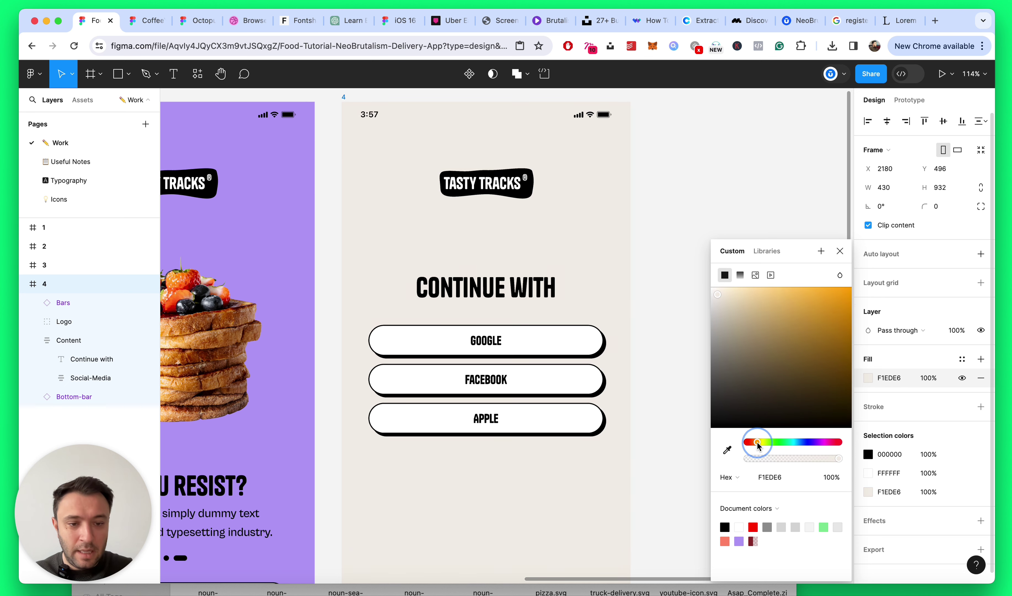
pyautogui.click(717, 294)
pyautogui.moveTo(717, 296); pyautogui.dragTo(717, 301)
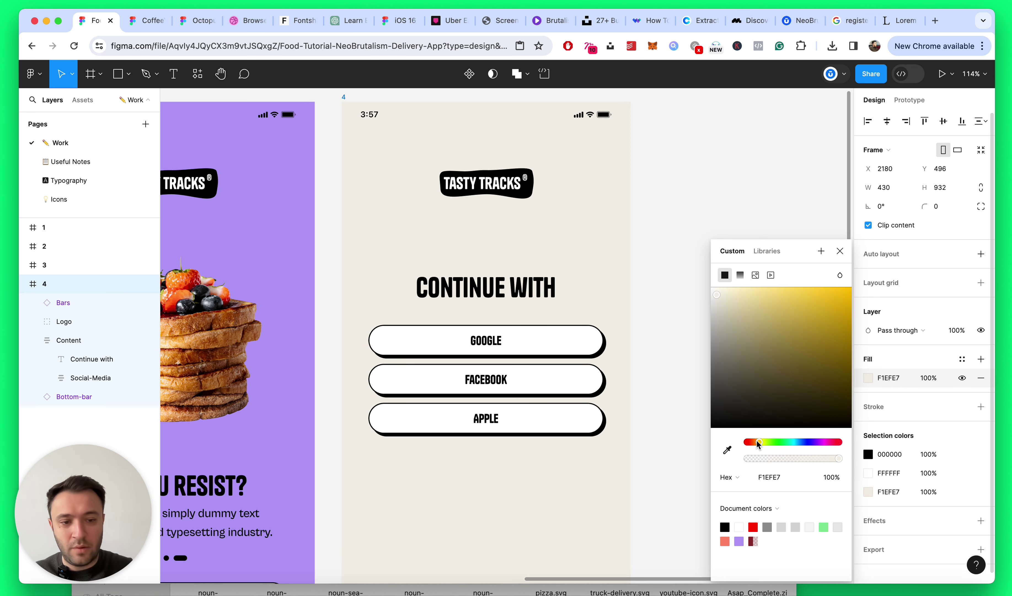
pyautogui.moveTo(759, 444); pyautogui.dragTo(757, 446)
pyautogui.click(719, 293)
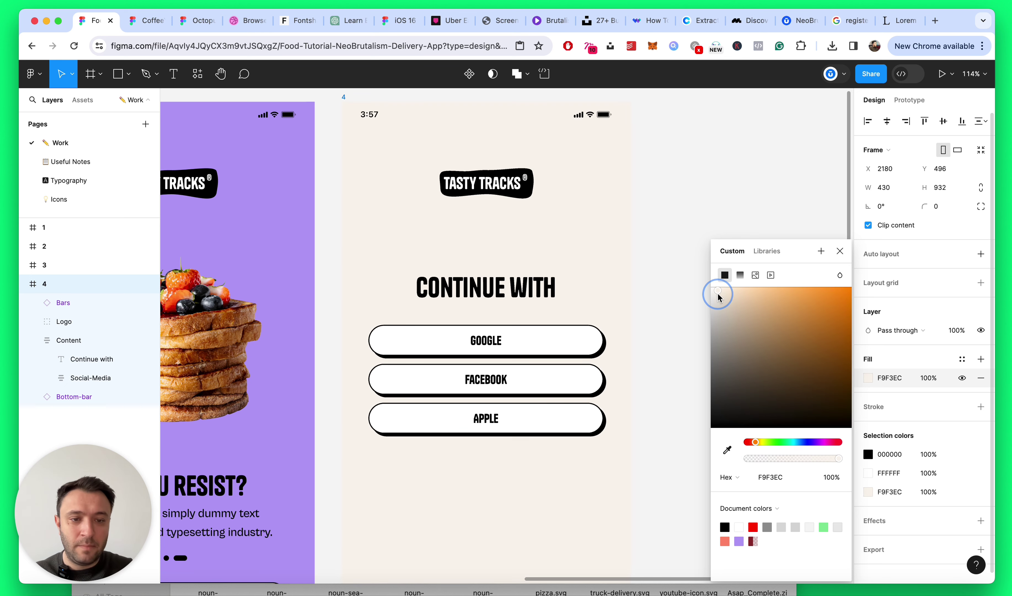
# Step: Shift frame 4's background fill to a darker beige, EEEADE, and collapse the layer list
pyautogui.moveTo(719, 301); pyautogui.dragTo(723, 303)
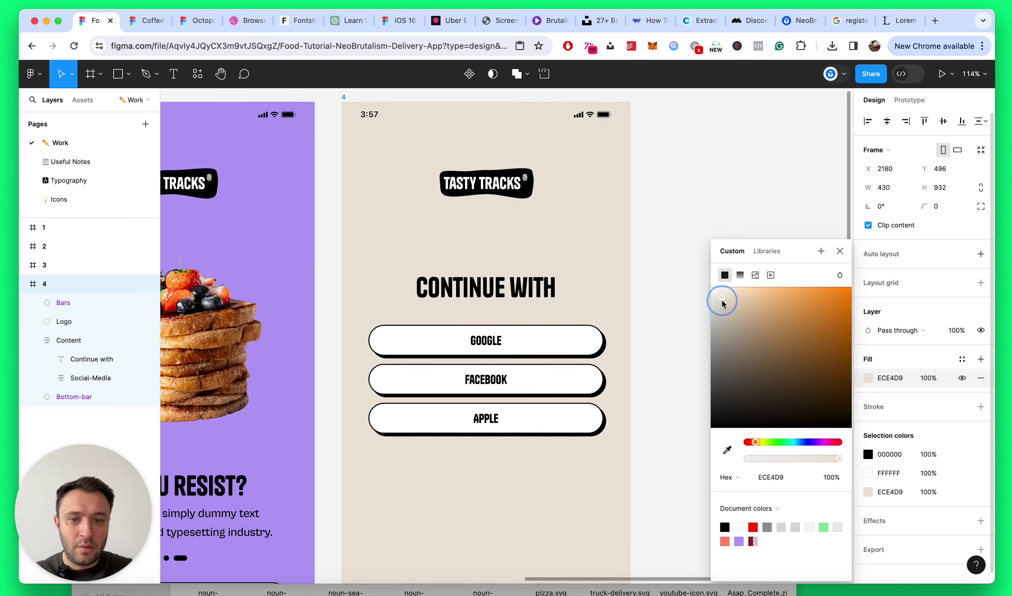
pyautogui.moveTo(756, 445); pyautogui.dragTo(760, 447)
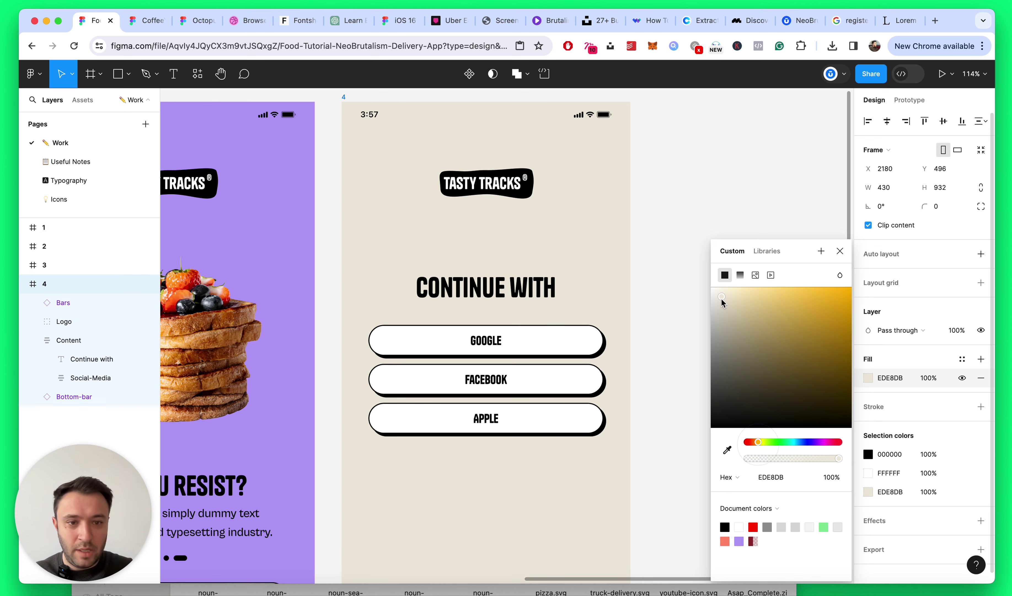
pyautogui.moveTo(720, 297); pyautogui.dragTo(720, 301)
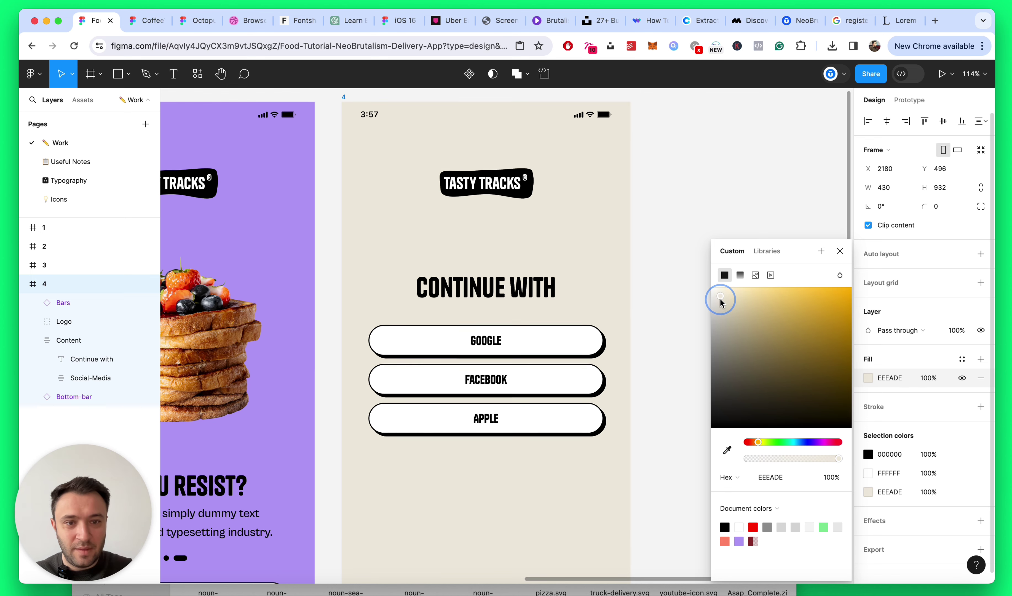
pyautogui.click(840, 251)
pyautogui.click(750, 199)
pyautogui.scroll(-5, 658, 208)
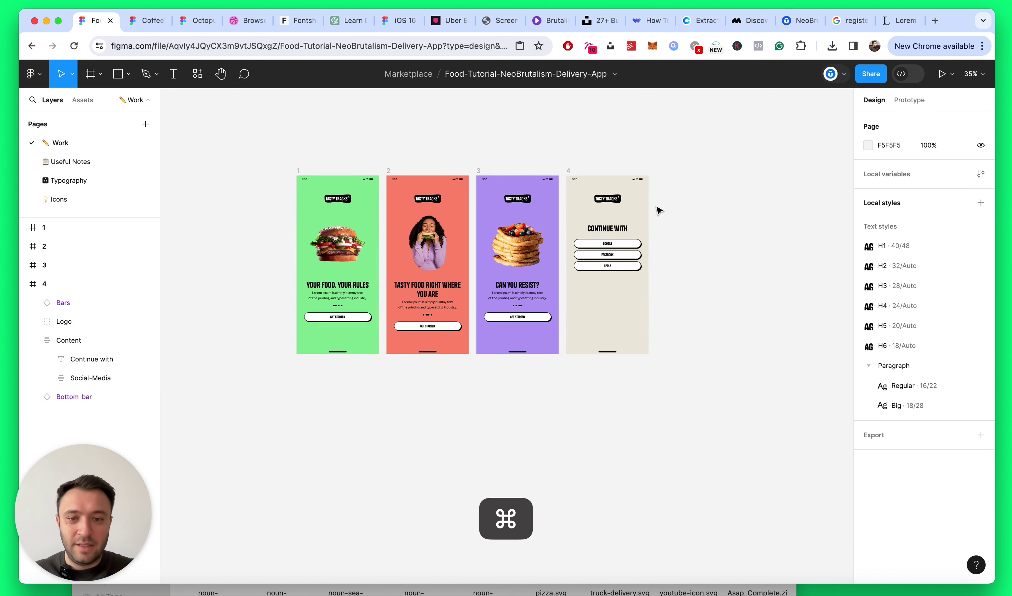
pyautogui.scroll(5, 657, 219)
pyautogui.scroll(5, 620, 264)
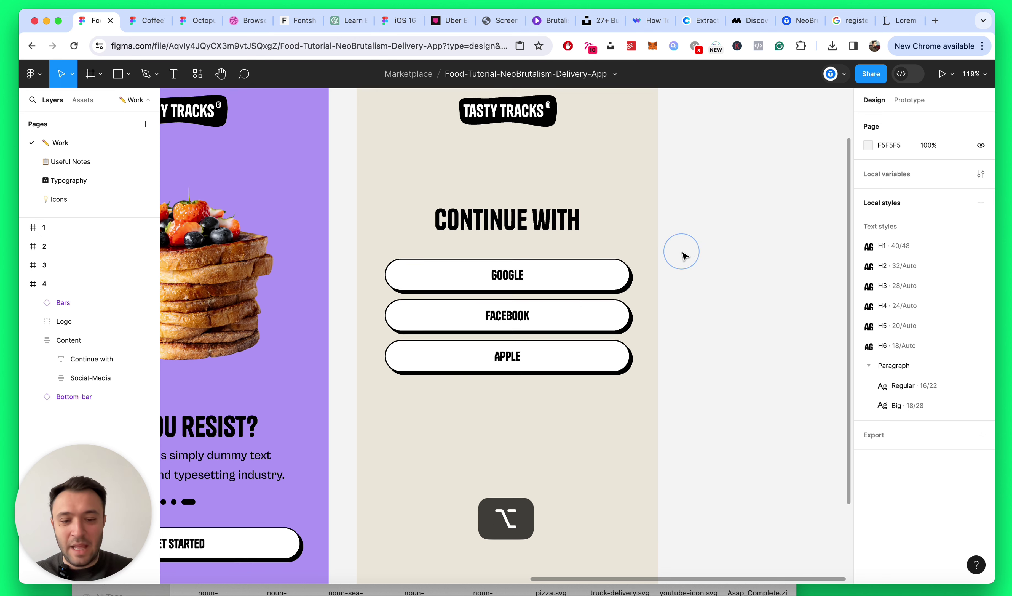
pyautogui.hotkey('alt', 'l')
pyautogui.scroll(2, 624, 368)
pyautogui.scroll(-3, 573, 286)
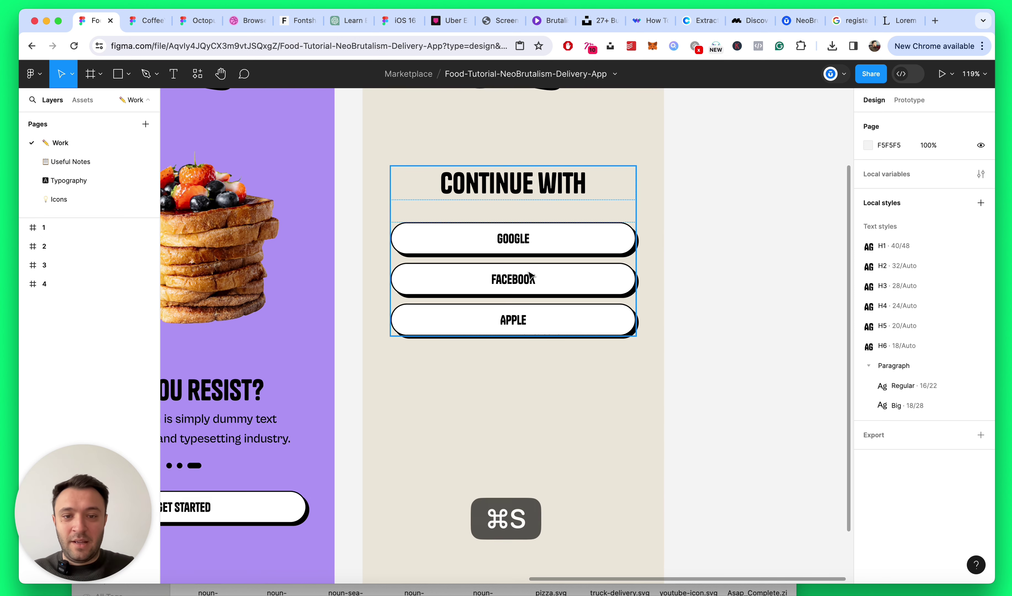
# Step: Find the Google logo in the Octopus Design System assets and place it before the label in the Google button
pyautogui.keyDown('super'); pyautogui.click(510, 241); pyautogui.keyUp('super')
pyautogui.scroll(3, 511, 242)
pyautogui.scroll(1, 510, 242)
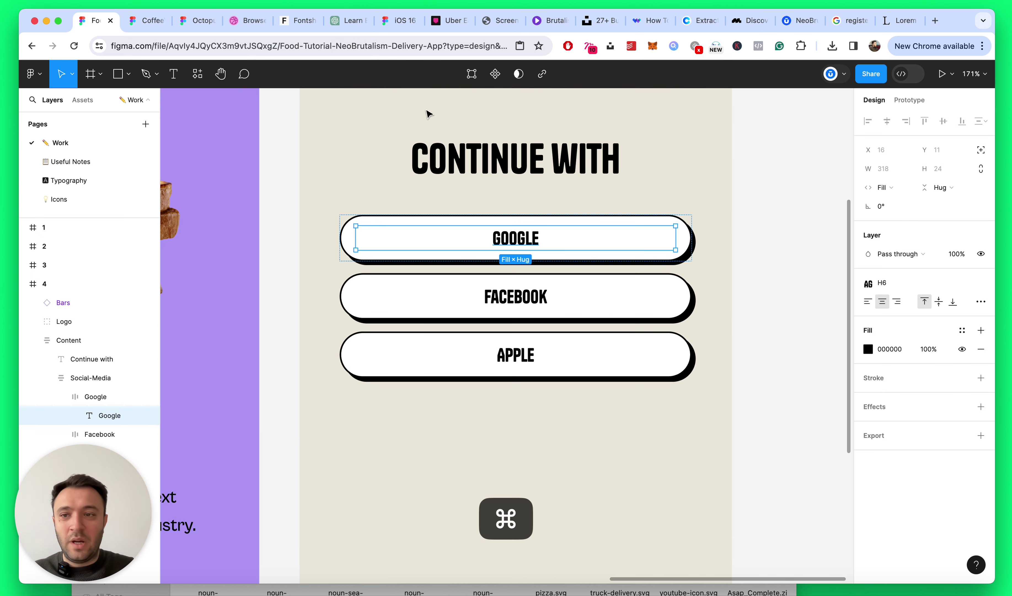
pyautogui.click(85, 99)
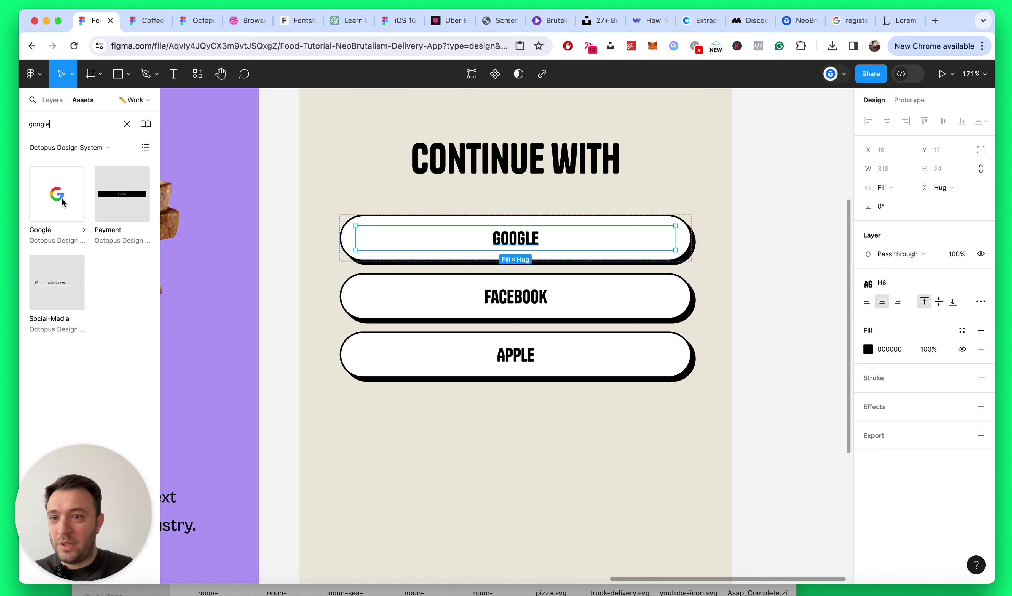
pyautogui.moveTo(62, 201); pyautogui.dragTo(409, 241)
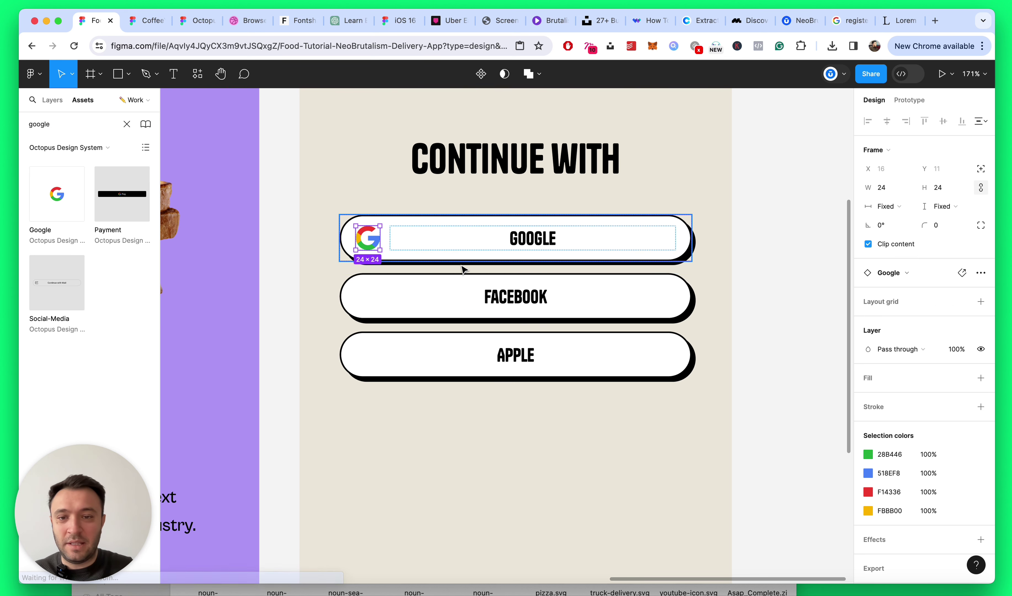
# Step: Find the Facebook logo in the library assets and place it before the label in the Facebook button
pyautogui.keyDown('super'); pyautogui.click(485, 310); pyautogui.keyUp('super')
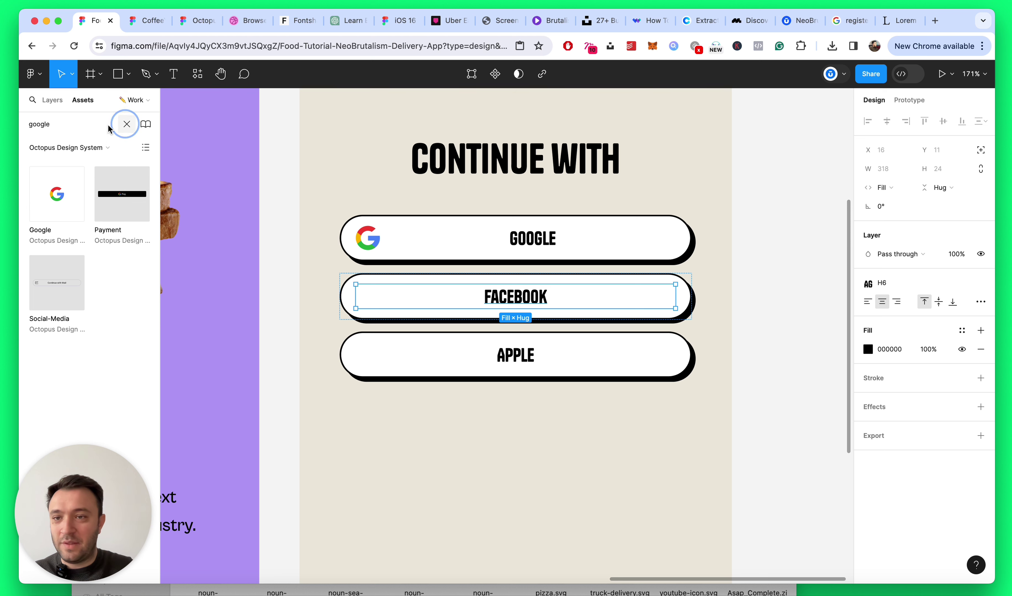
pyautogui.click(80, 124)
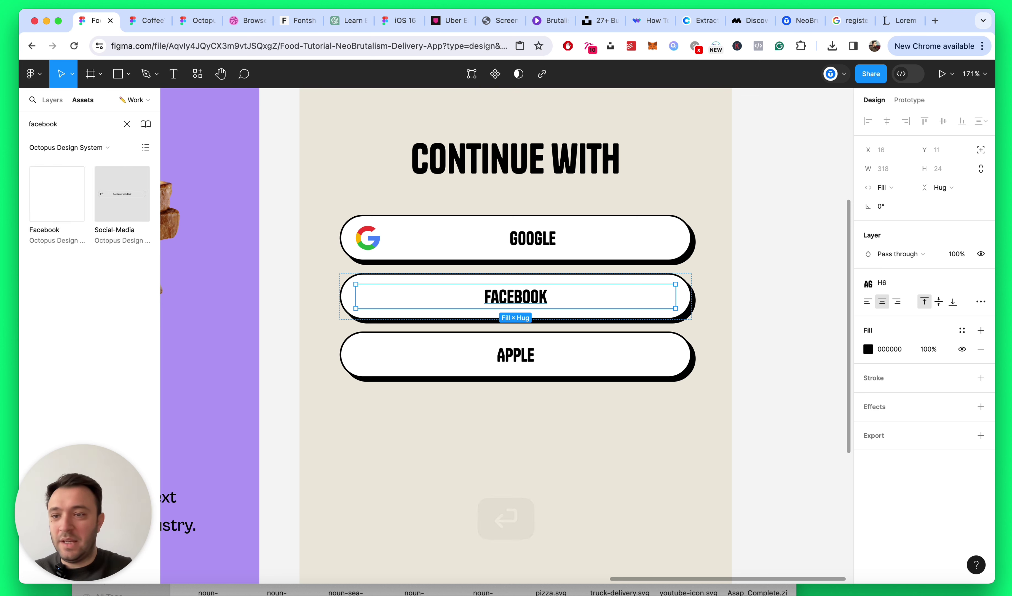
pyautogui.moveTo(37, 176); pyautogui.dragTo(368, 295)
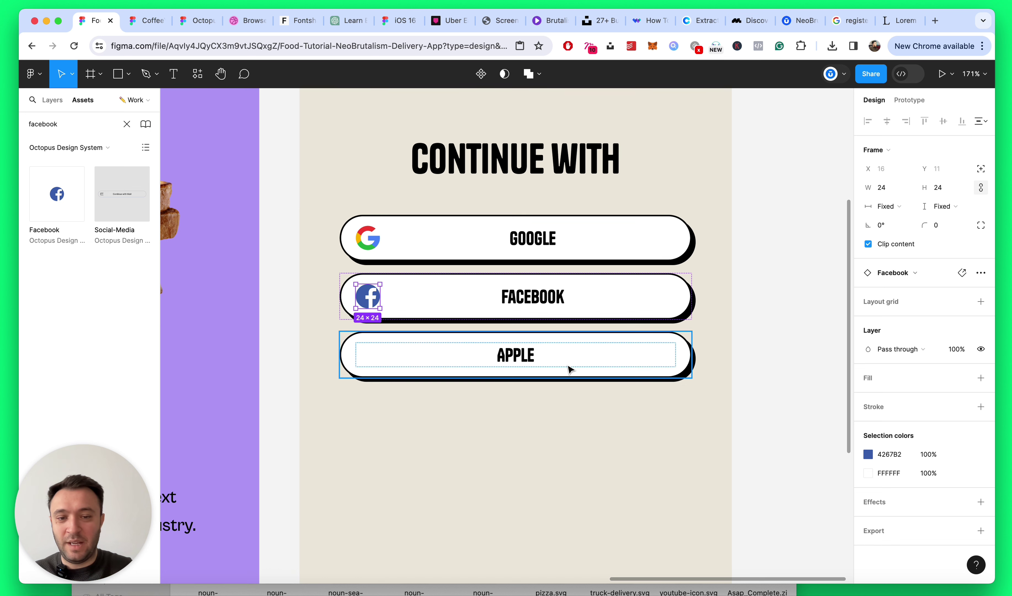
# Step: Find the Apple logo in the library assets, place it before the label in the Apple button, and save
pyautogui.keyDown('super'); pyautogui.click(511, 356); pyautogui.keyUp('super')
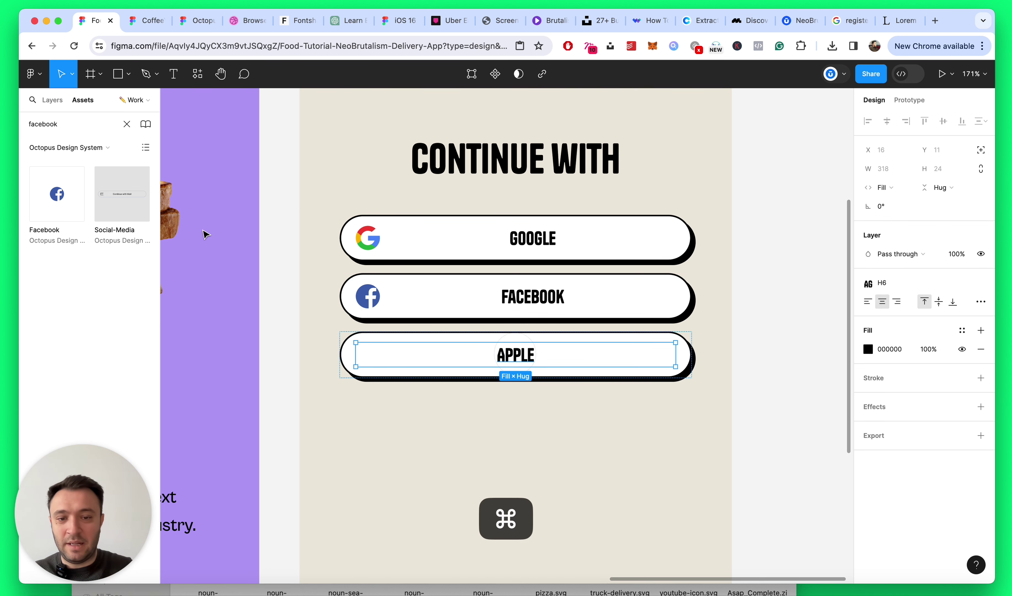
pyautogui.click(126, 124)
pyautogui.write('apple')
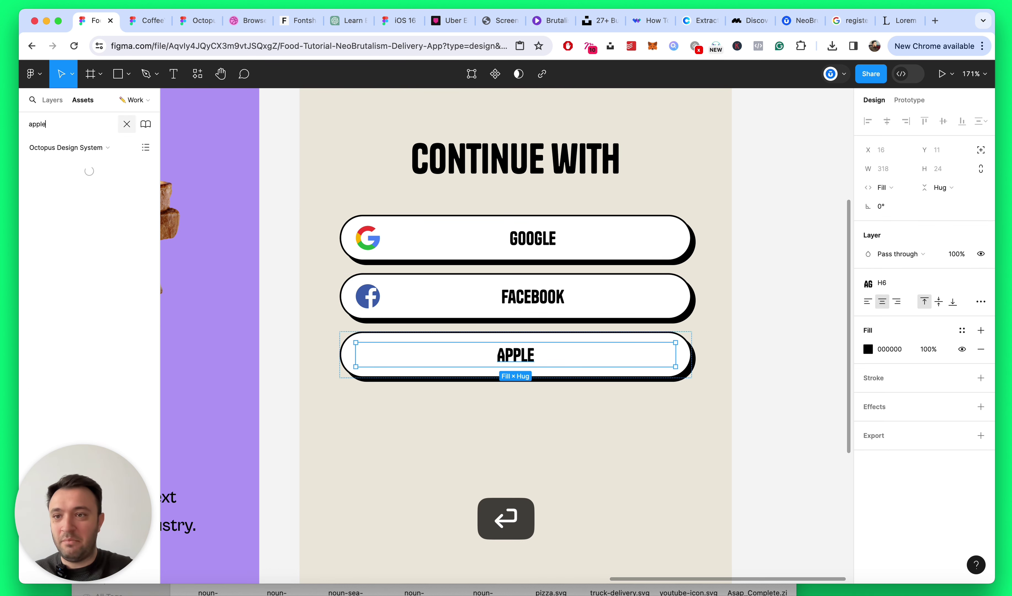
pyautogui.moveTo(75, 234); pyautogui.dragTo(361, 356)
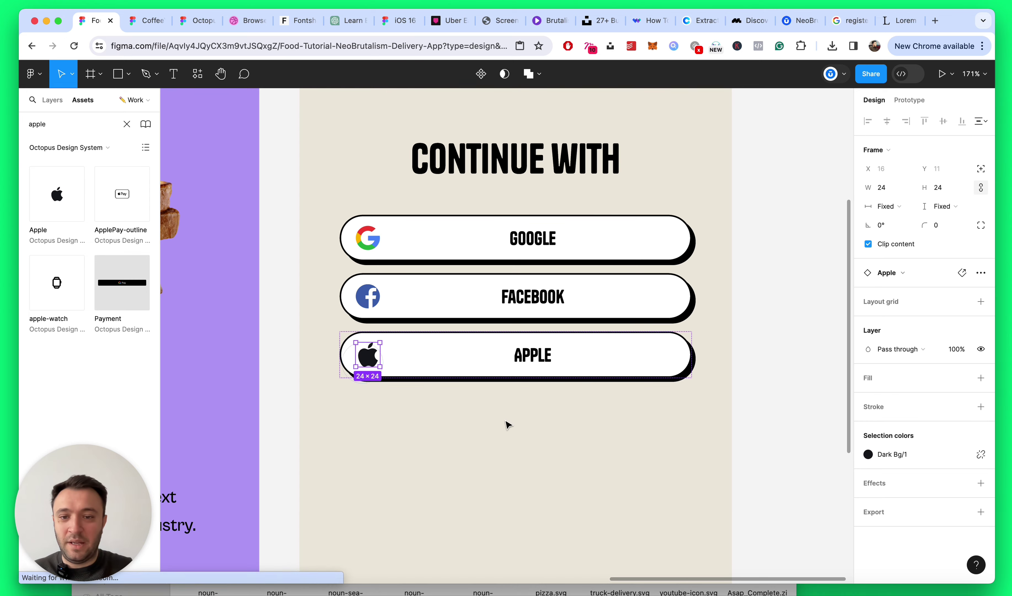
pyautogui.click(728, 311)
pyautogui.scroll(-5, 727, 312)
pyautogui.press('super+s')
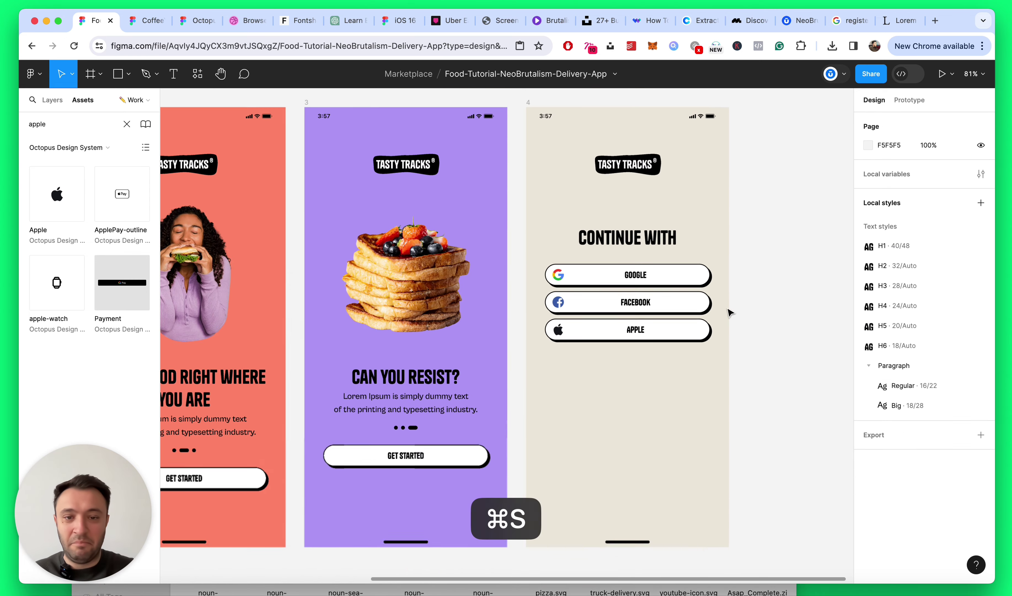
pyautogui.scroll(2, 761, 312)
pyautogui.click(126, 123)
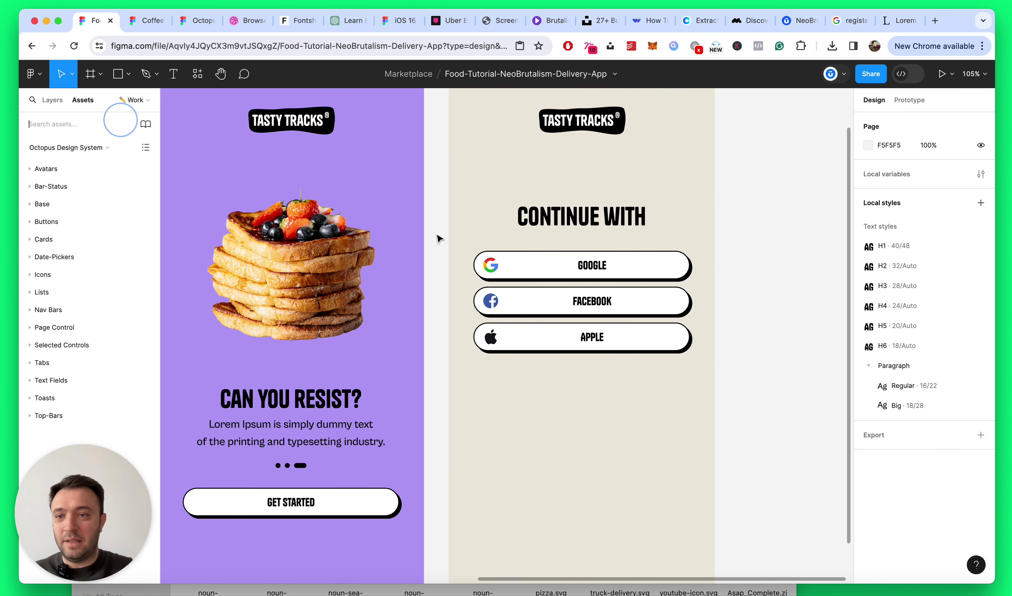
# Step: Reduce the Google button's logo to 20 × 20 with its proportions kept
pyautogui.scroll(4, 764, 219)
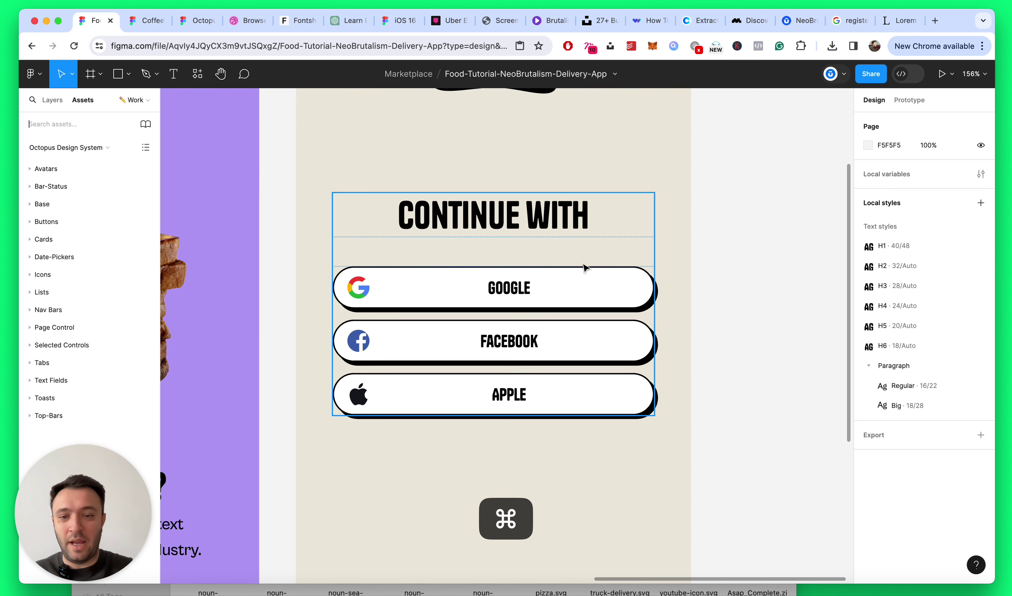
pyautogui.scroll(2, 468, 370)
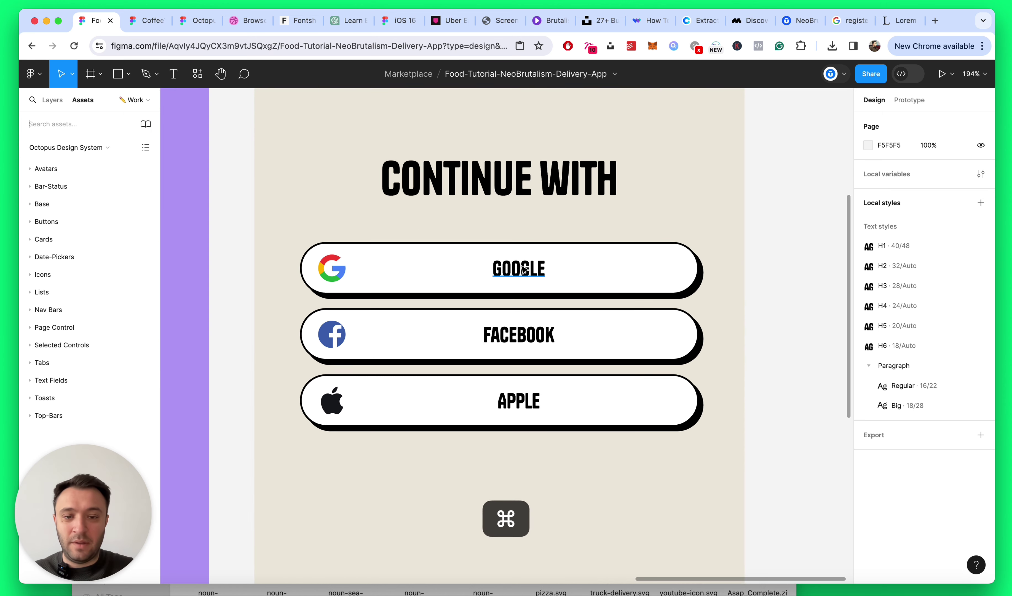
pyautogui.keyDown('super'); pyautogui.click(439, 282); pyautogui.keyUp('super')
pyautogui.keyDown('super'); pyautogui.click(339, 274); pyautogui.keyUp('super')
pyautogui.scroll(3, 339, 274)
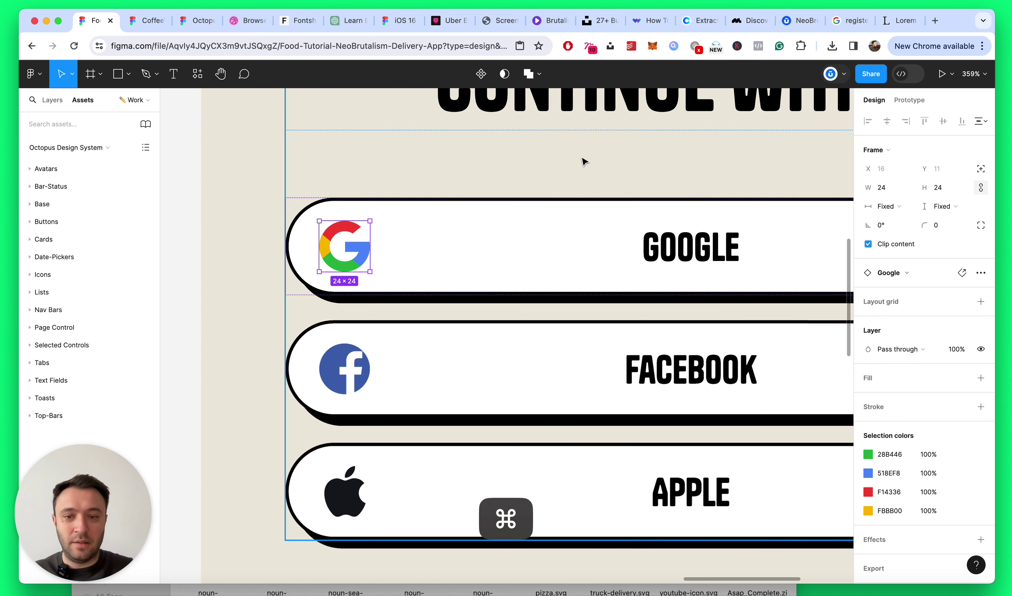
pyautogui.click(880, 188)
pyautogui.press('Down')
pyautogui.press('Down')
pyautogui.press('Down')
pyautogui.press('Down')
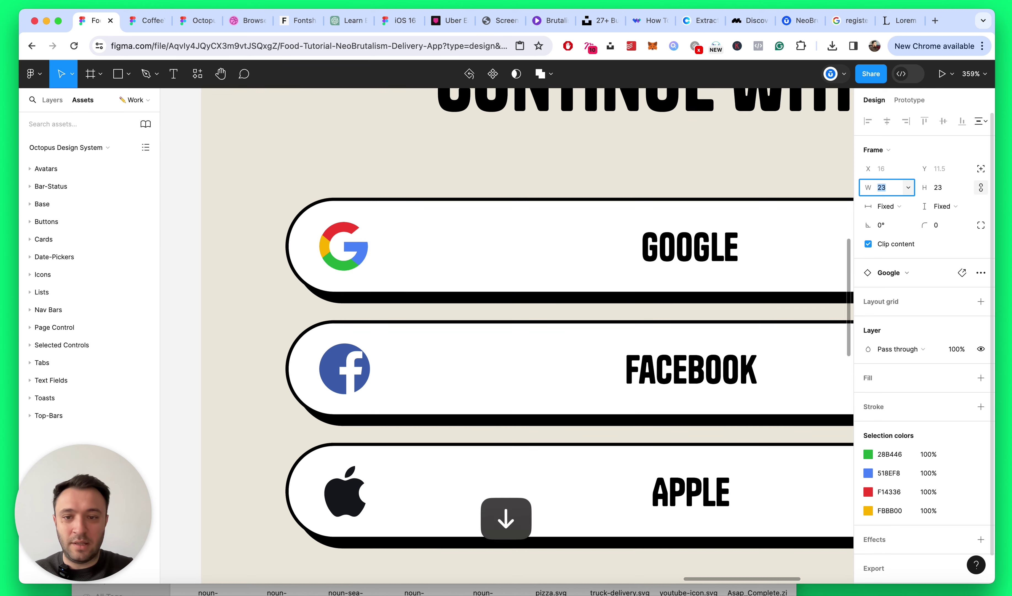
# Step: Copy the Google logo's width of 20 and apply it to the Facebook logo
pyautogui.press('super+c')
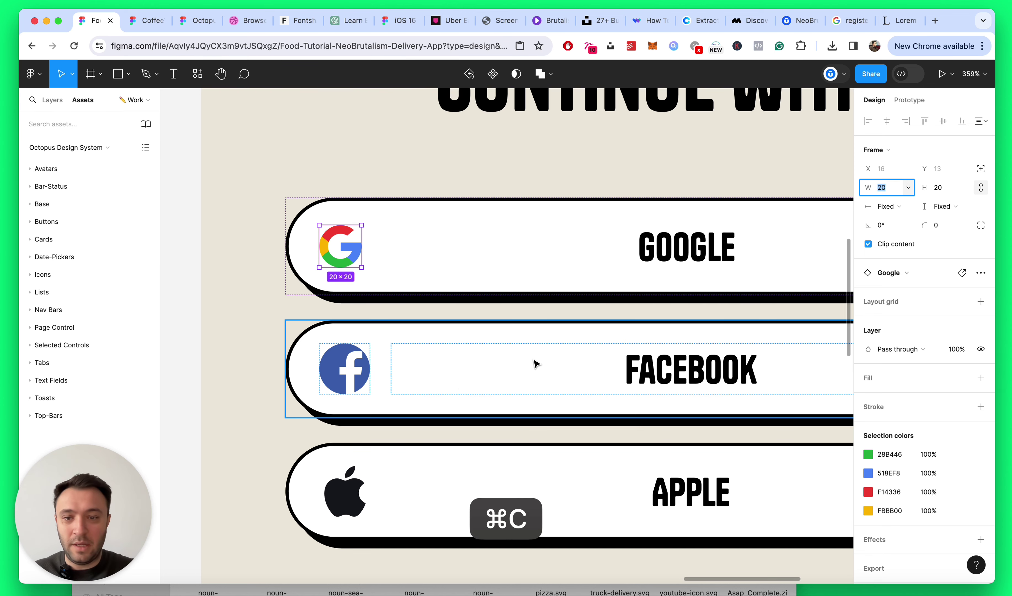
pyautogui.keyDown('super'); pyautogui.click(369, 373); pyautogui.keyUp('super')
pyautogui.click(884, 188)
pyautogui.press('super+v')
pyautogui.press('Return')
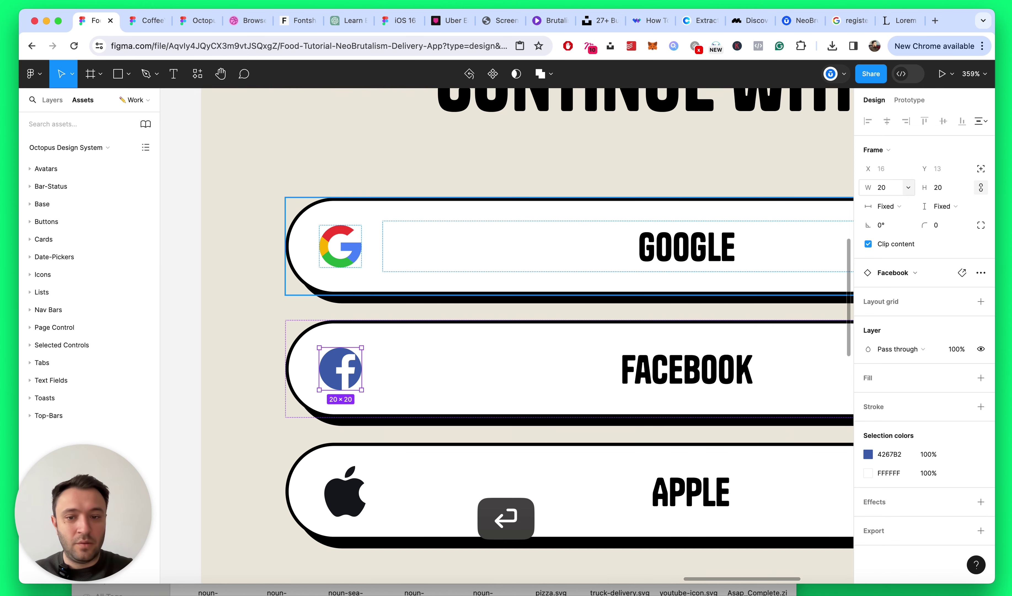
# Step: Apply the copied width of 20 to the Apple logo, then deselect it
pyautogui.click(311, 528)
pyautogui.keyDown('super'); pyautogui.click(344, 491); pyautogui.keyUp('super')
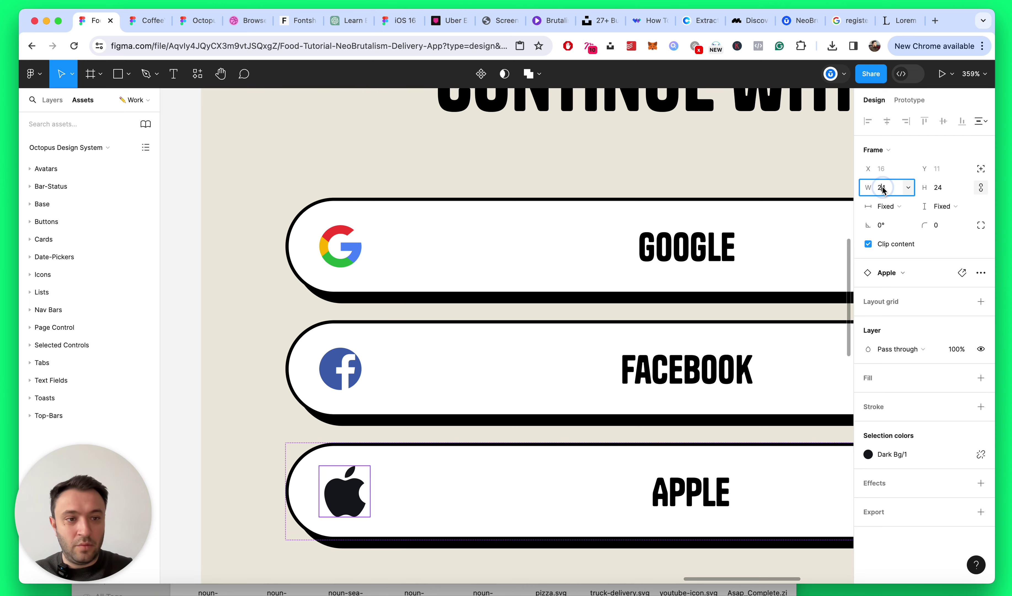
pyautogui.press('super+v')
pyautogui.press('Return')
pyautogui.scroll(-10, 647, 208)
pyautogui.press('Escape')
pyautogui.click(782, 226)
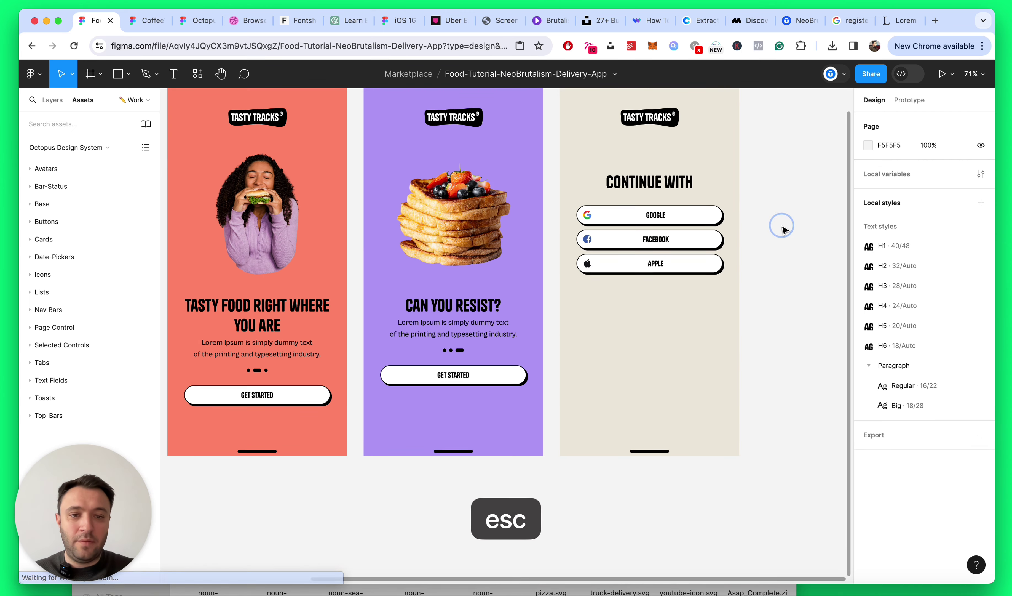
# Step: Add a square placeholder matching the Google logo's size after the GOOGLE label, inside the button's auto layout, to balance the logo
pyautogui.scroll(5, 782, 226)
pyautogui.scroll(3, 715, 227)
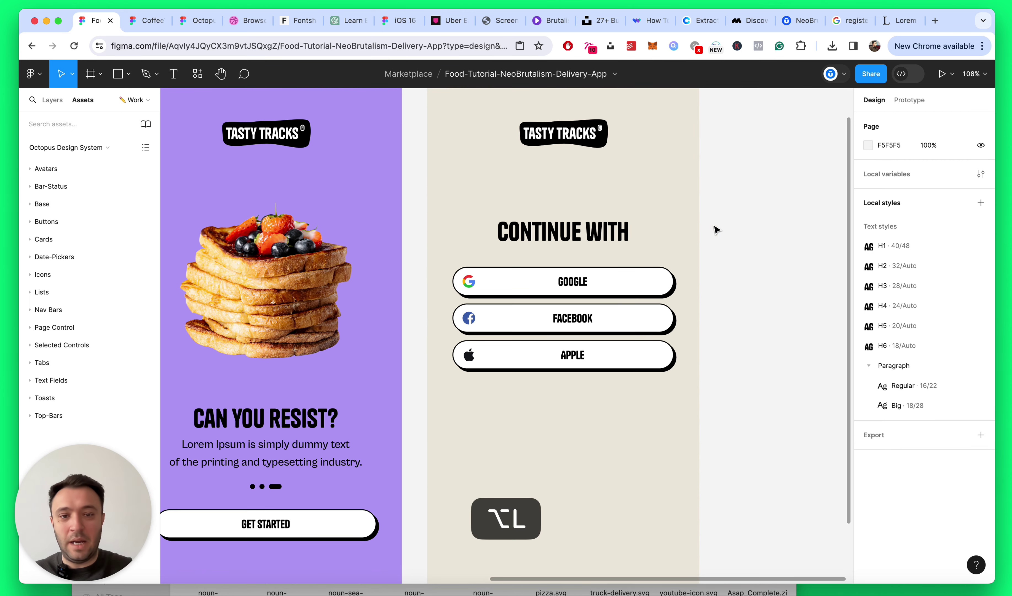
pyautogui.scroll(5, 694, 300)
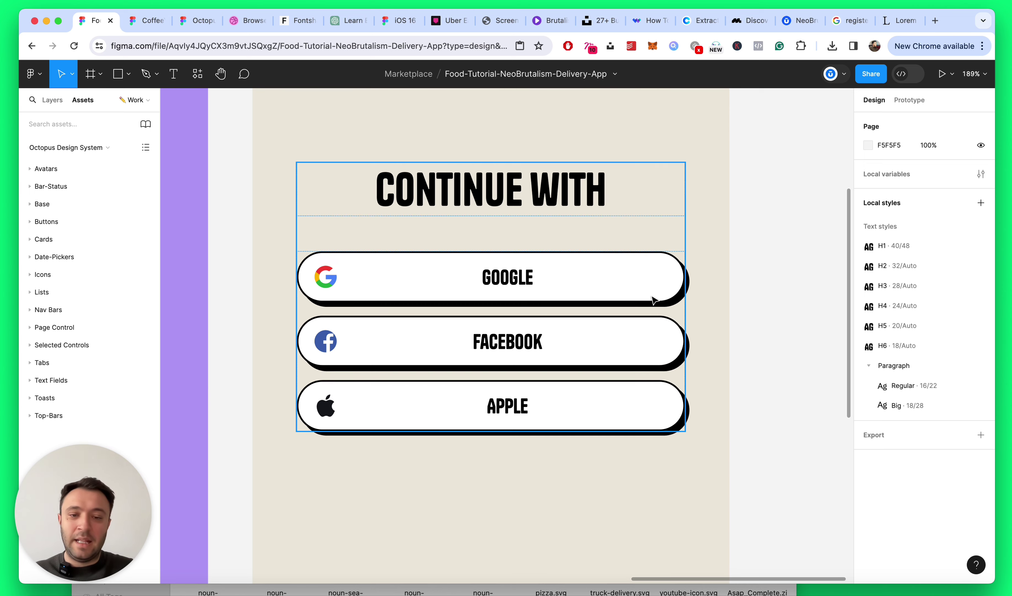
pyautogui.scroll(-3, 517, 215)
pyautogui.keyDown('super'); pyautogui.click(528, 211); pyautogui.keyUp('super')
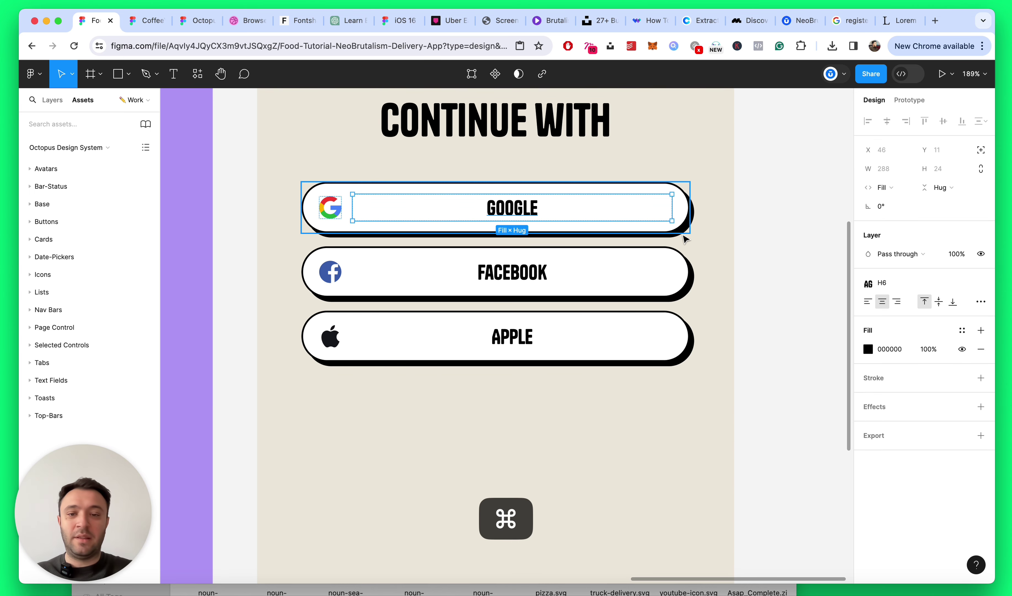
pyautogui.scroll(-1, 657, 233)
pyautogui.hscroll(-1, 573, 221)
pyautogui.scroll(1, 346, 202)
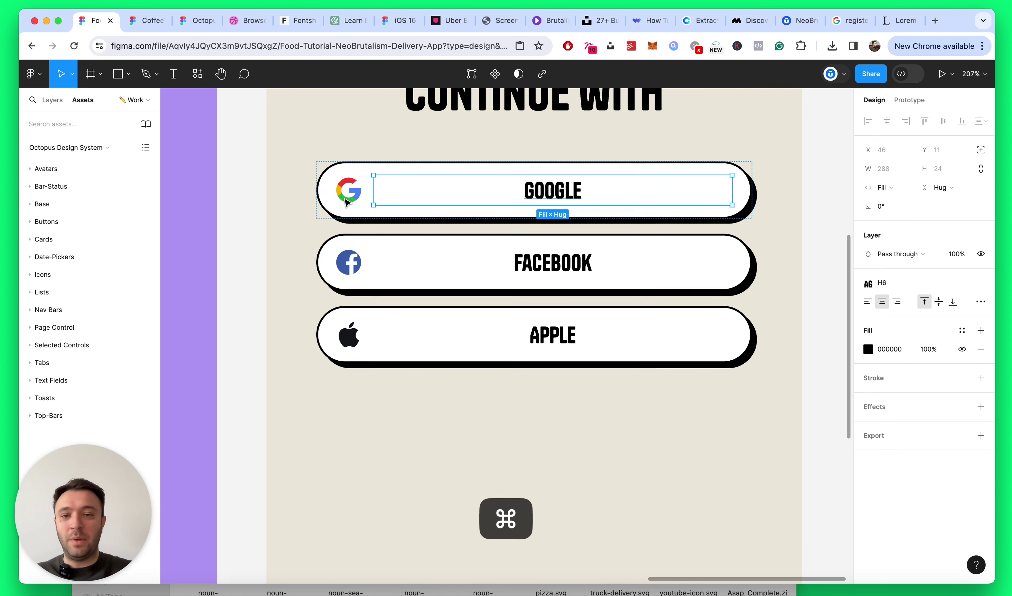
pyautogui.scroll(1, 345, 203)
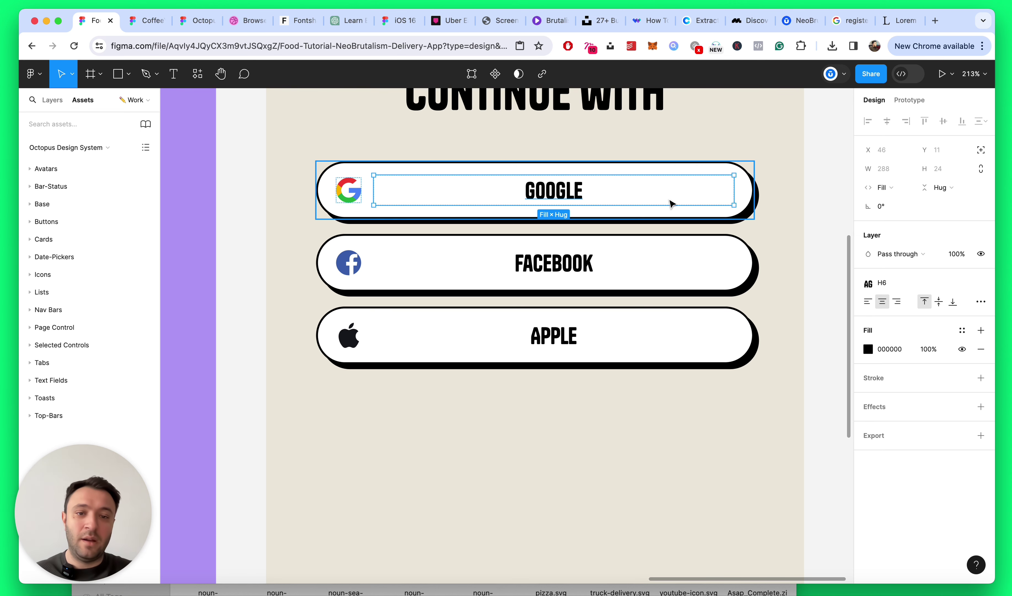
pyautogui.scroll(3, 754, 184)
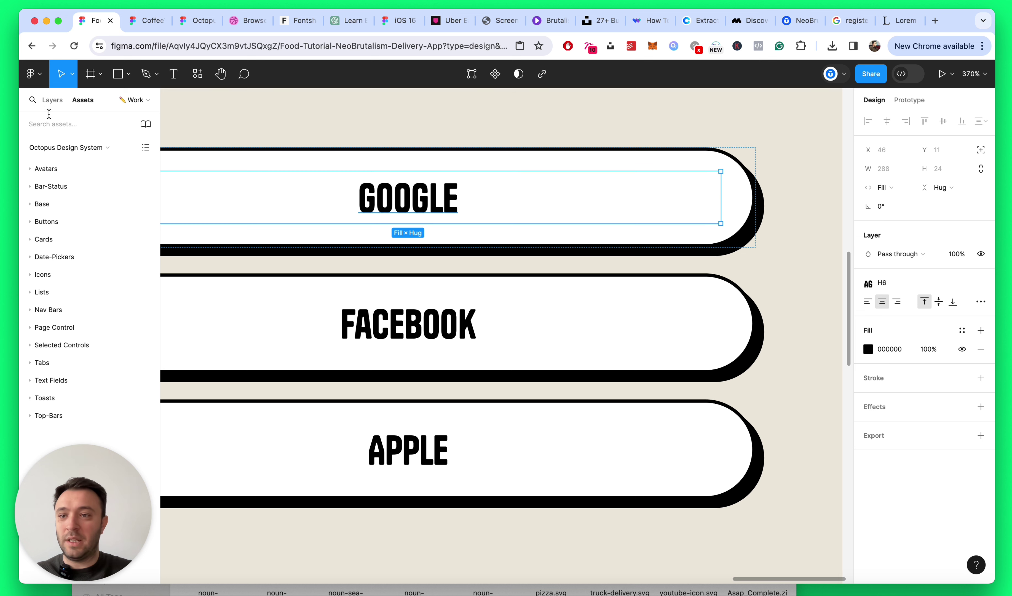
pyautogui.click(51, 100)
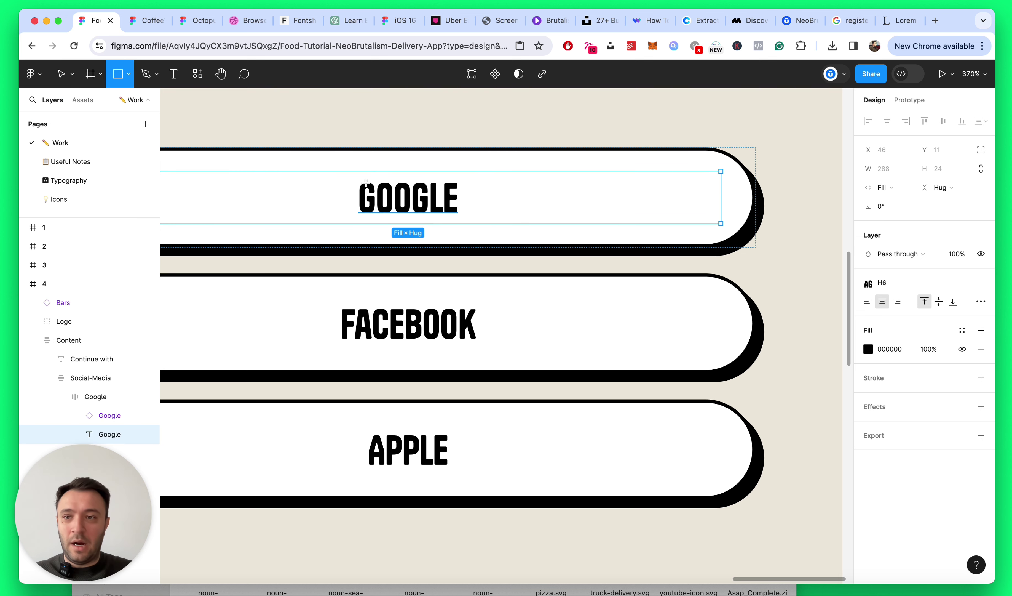
pyautogui.moveTo(694, 175)
pyautogui.mouseDown()
pyautogui.moveTo(716, 219)
pyautogui.moveTo(726, 219)
pyautogui.mouseUp()
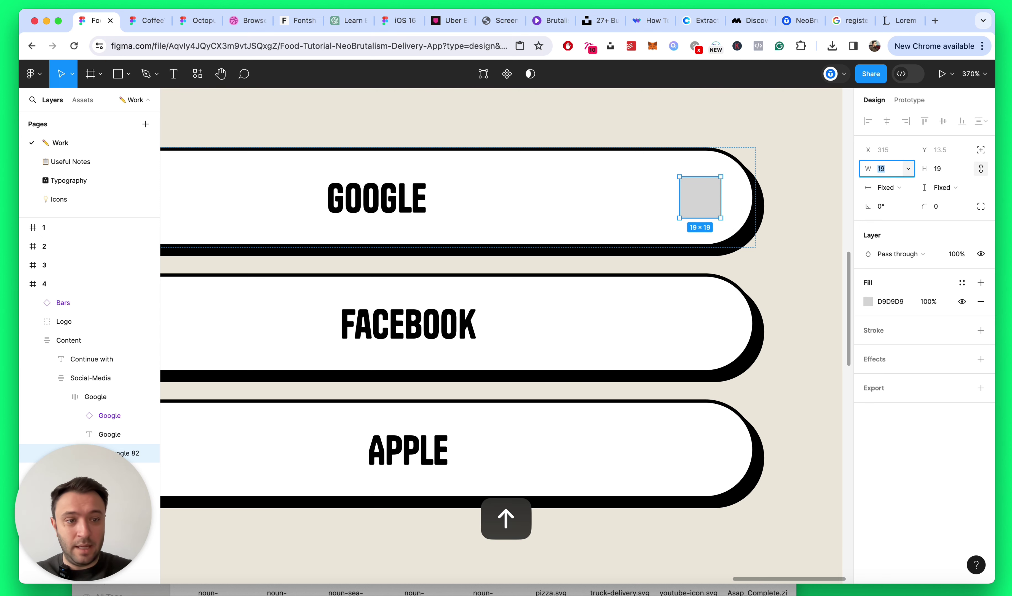
# Step: Check how the logo, label and placeholder square line up in the Google button
pyautogui.scroll(-5, 328, 192)
pyautogui.click(325, 196)
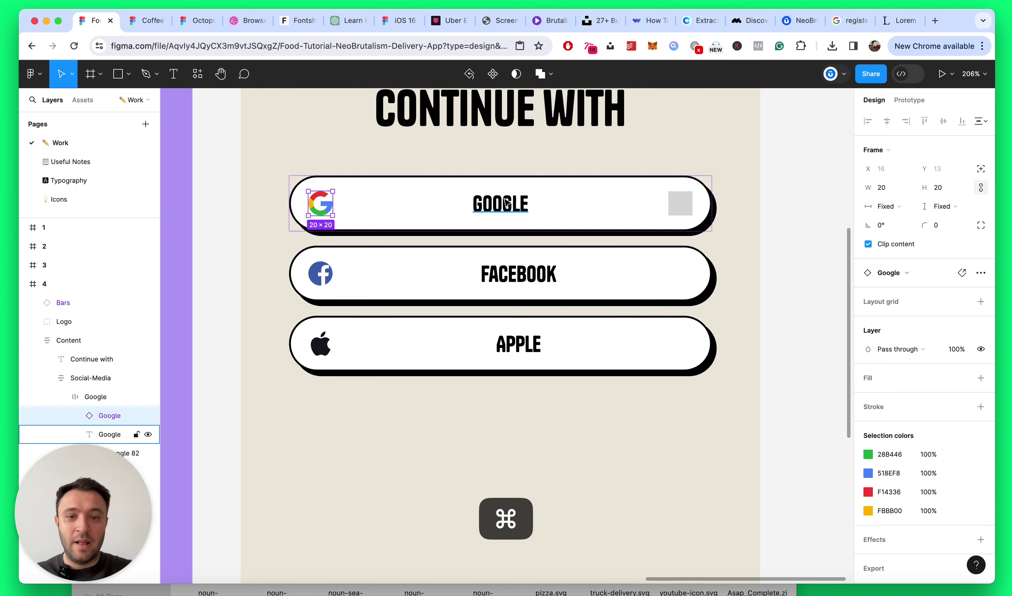
pyautogui.scroll(-3, 570, 226)
pyautogui.scroll(3, 532, 217)
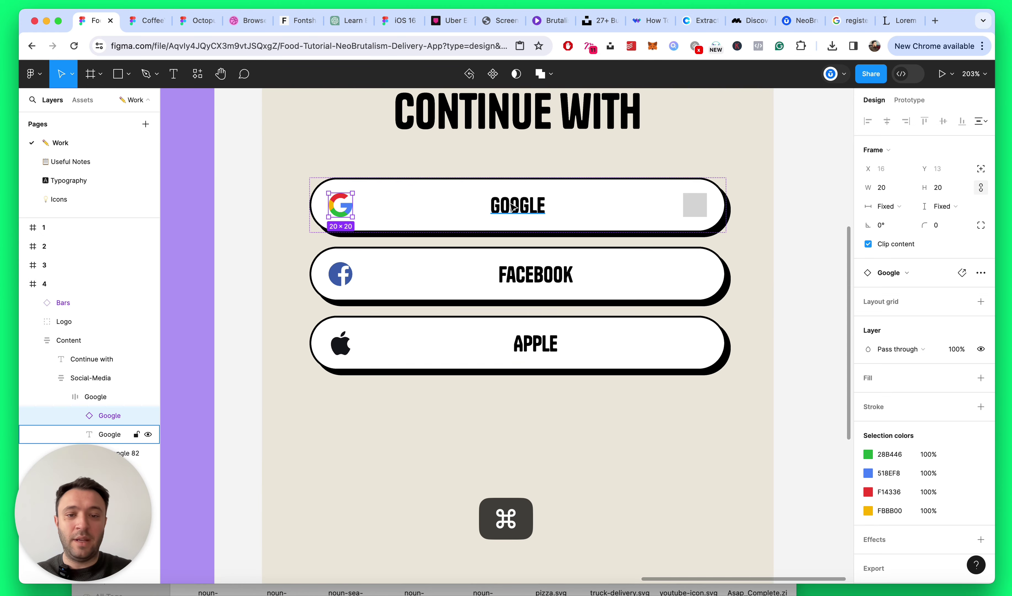
# Step: Remove the fill from the 20 × 20 placeholder square in the Google button and copy the square
pyautogui.click(517, 205)
pyautogui.click(695, 208)
pyautogui.press('super+c')
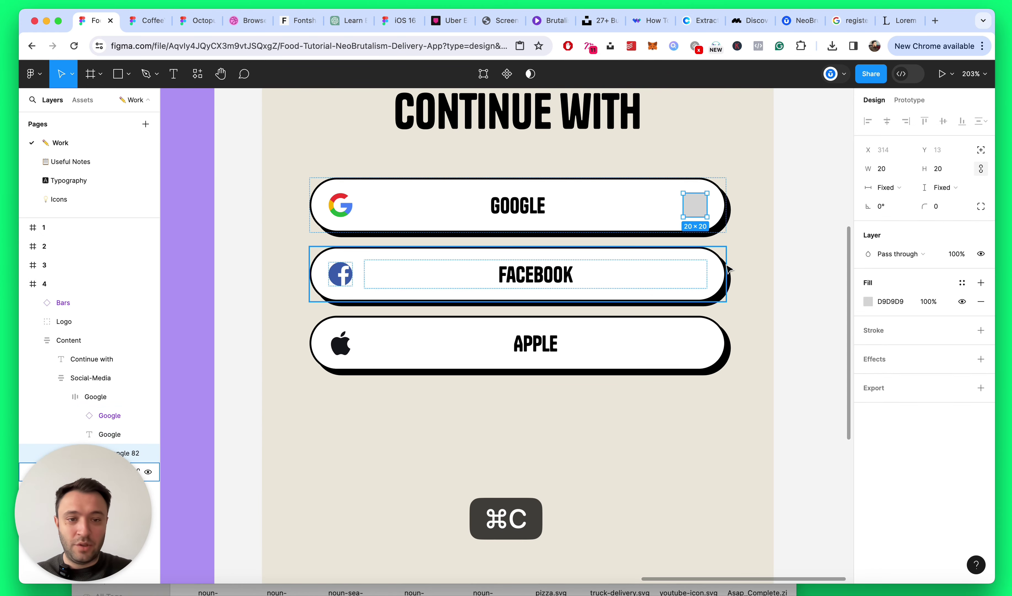
pyautogui.scroll(2, 733, 273)
pyautogui.scroll(4, 732, 273)
pyautogui.click(606, 277)
pyautogui.keyDown('super'); pyautogui.click(672, 185); pyautogui.keyUp('super')
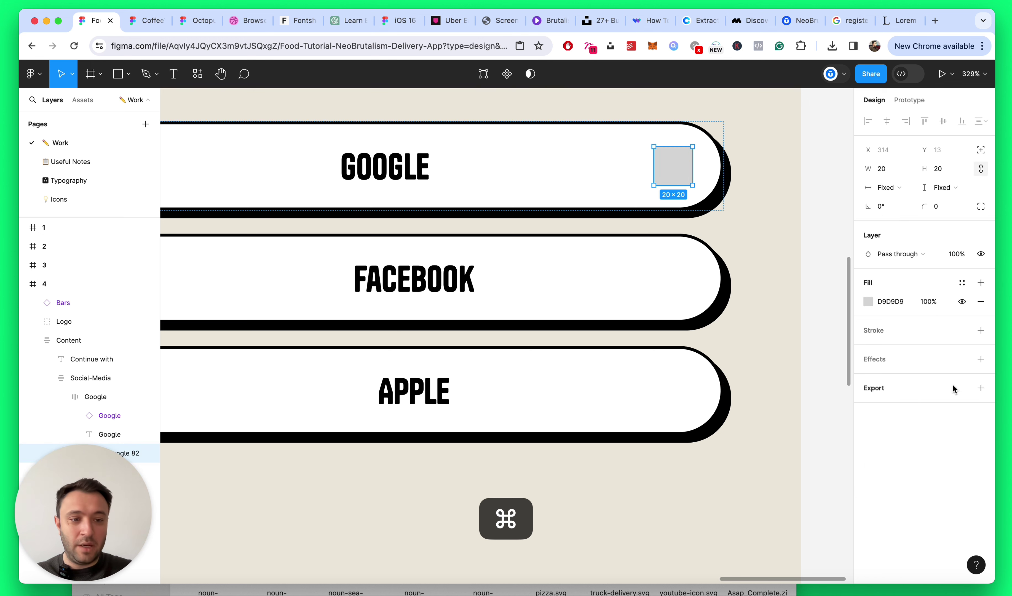
pyautogui.click(981, 301)
pyautogui.press('super+c')
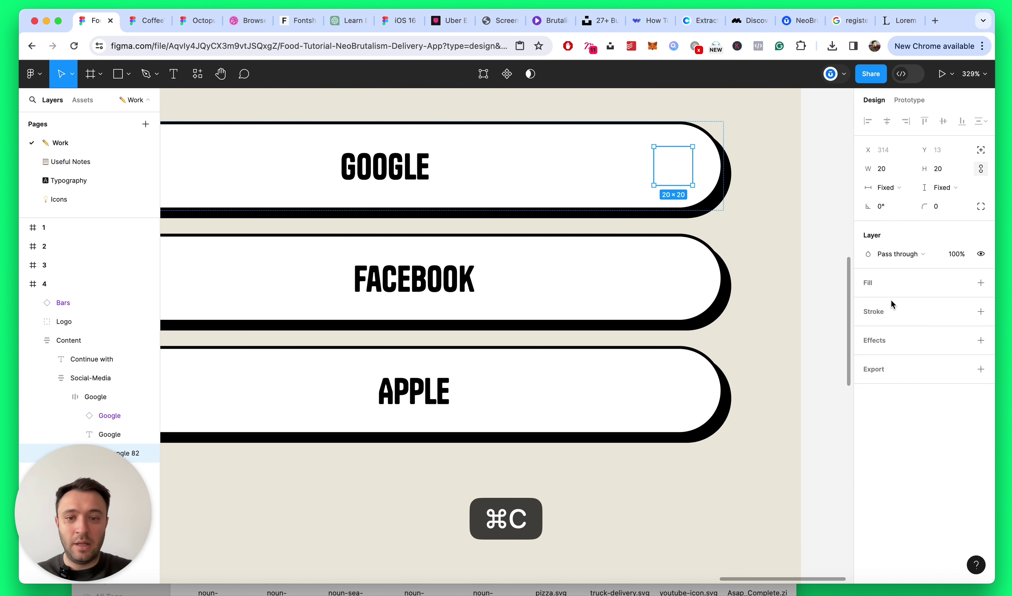
# Step: Paste the unfilled square into the Facebook and Apple buttons so their labels are centred, then deselect
pyautogui.click(373, 286)
pyautogui.hscroll(-4, 409, 285)
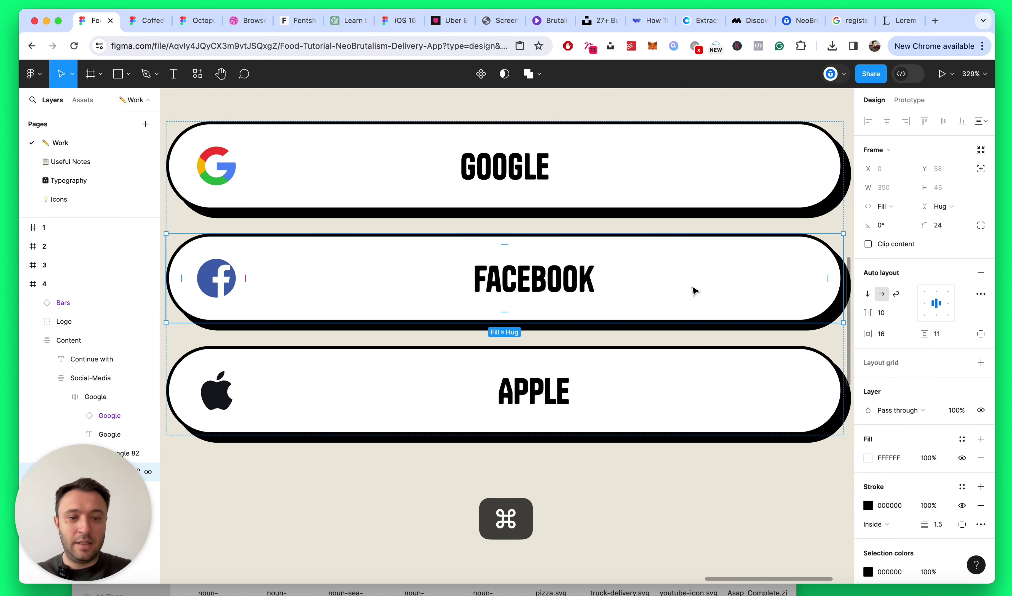
pyautogui.press('super+v')
pyautogui.click(662, 366)
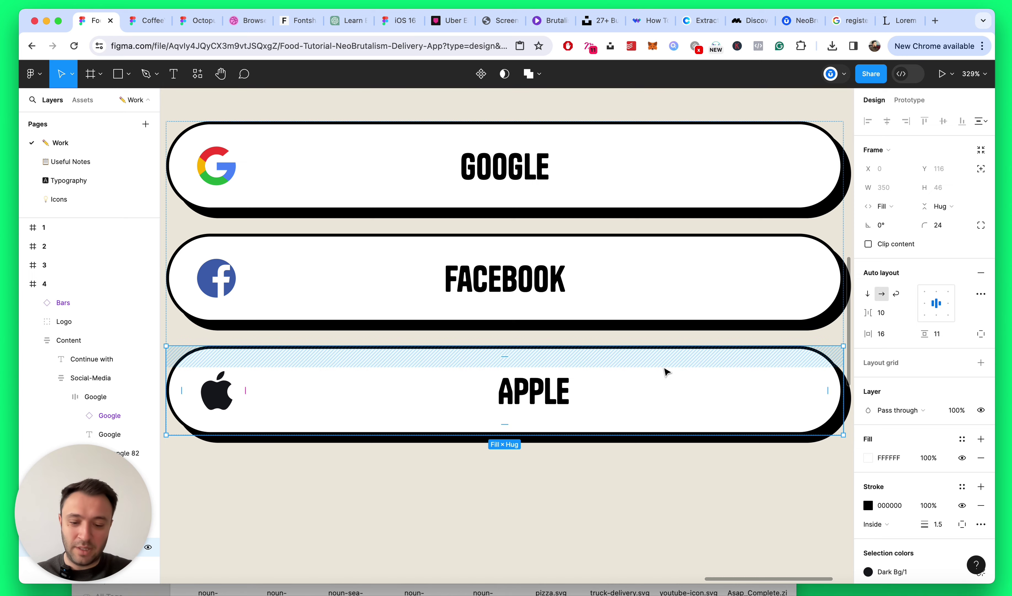
pyautogui.press('super+v')
pyautogui.scroll(-10, 651, 364)
pyautogui.click(719, 403)
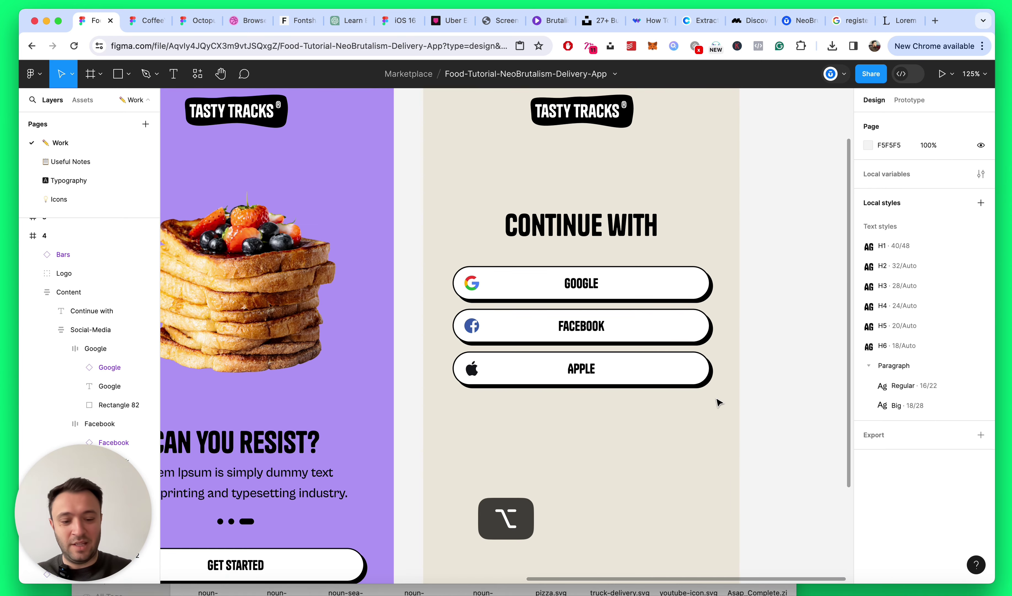
# Step: Collapse all layers in the layer list and save the file
pyautogui.hotkey('alt', 'l')
pyautogui.press('super+s')
pyautogui.scroll(-10, 719, 403)
pyautogui.scroll(8, 708, 290)
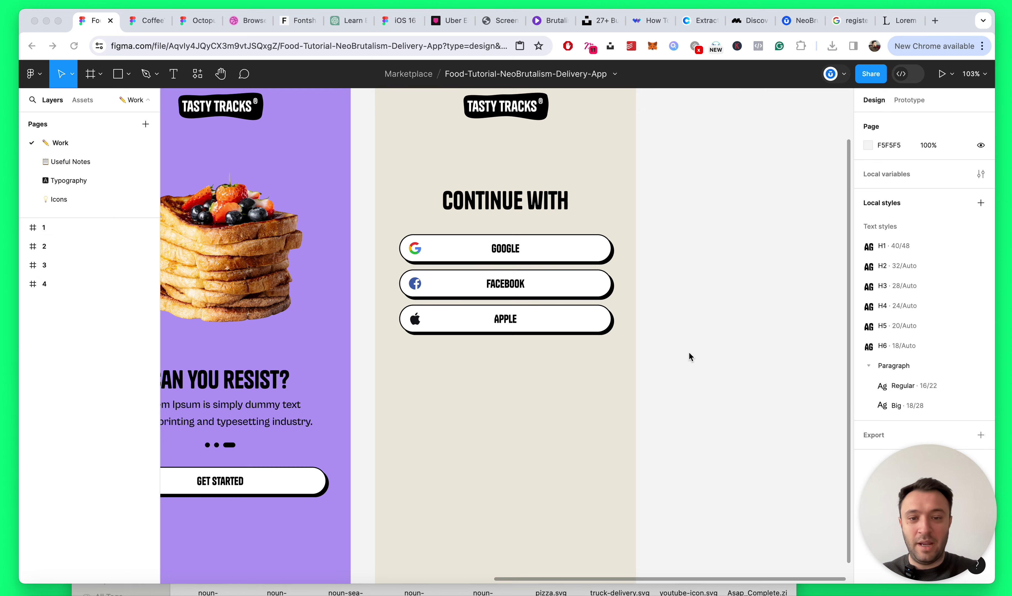
pyautogui.scroll(-5, 612, 273)
pyautogui.scroll(4, 612, 273)
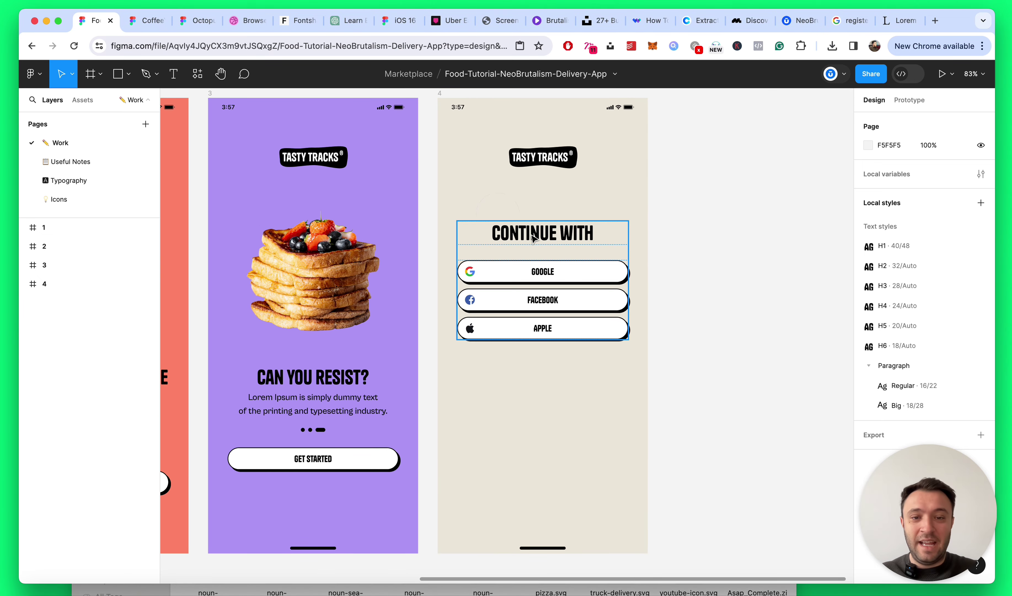
# Step: Copy the "Continue with" heading and paste it into the Content frame below the social buttons
pyautogui.click(629, 255)
pyautogui.scroll(3, 616, 301)
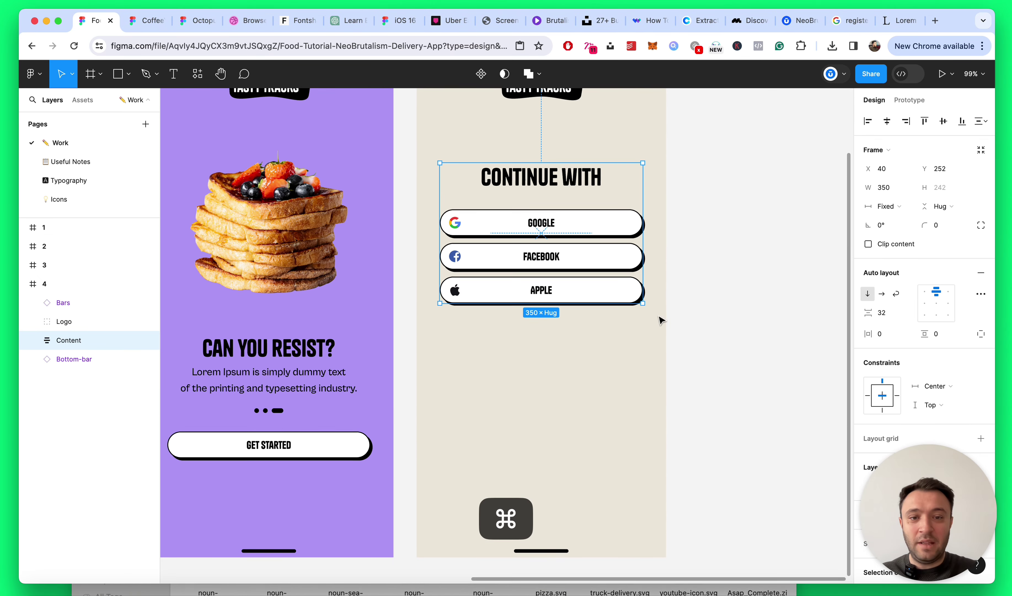
pyautogui.keyDown('super'); pyautogui.click(585, 181); pyautogui.keyUp('super')
pyautogui.press('super+c')
pyautogui.press('Escape')
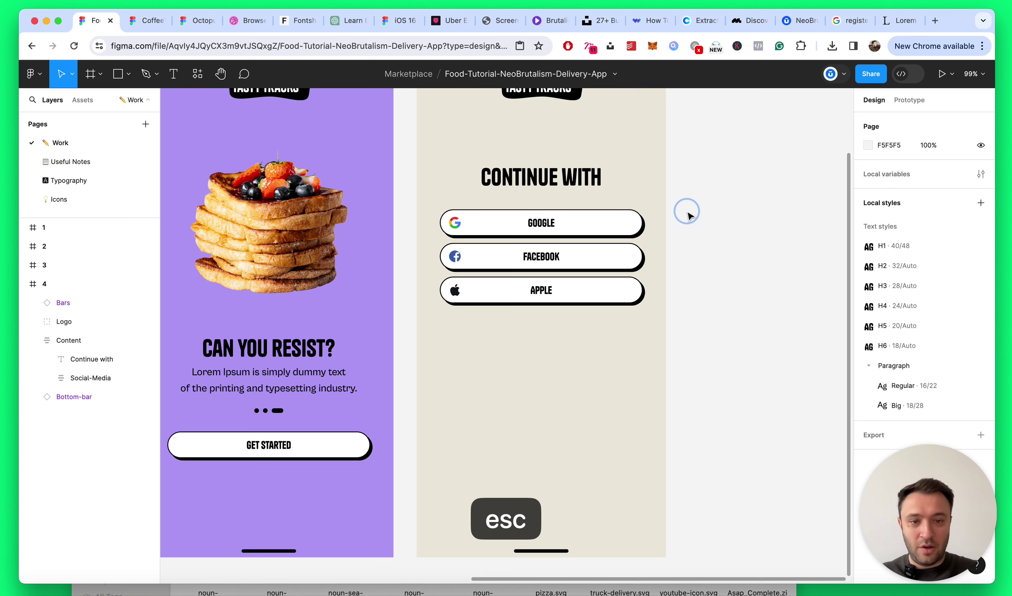
pyautogui.click(536, 262)
pyautogui.press('super+v')
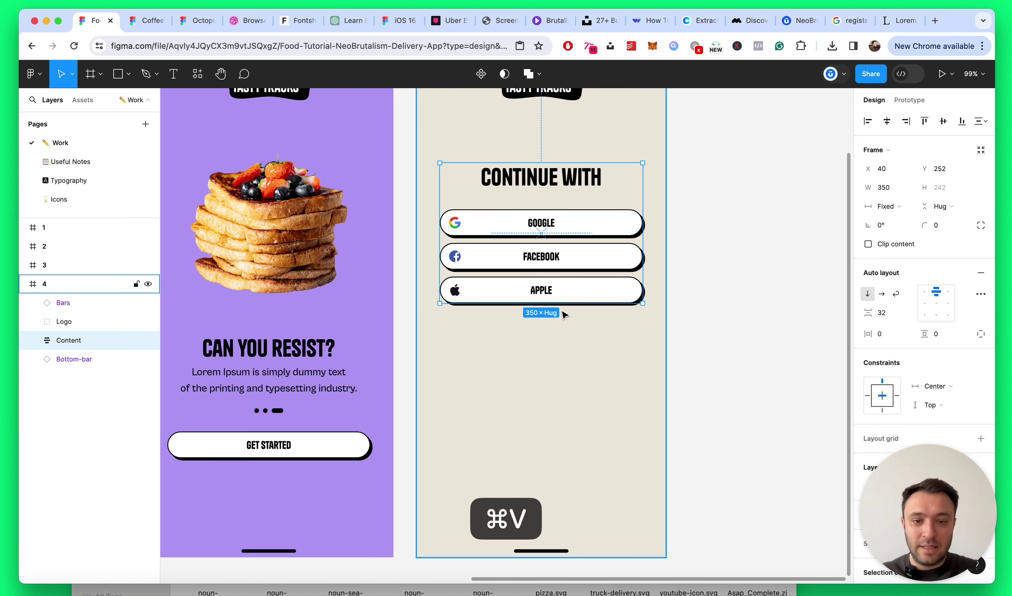
pyautogui.scroll(2, 594, 349)
# Step: Change the pasted heading's text to "or" and apply the H5 text style to it
pyautogui.doubleClick(554, 337)
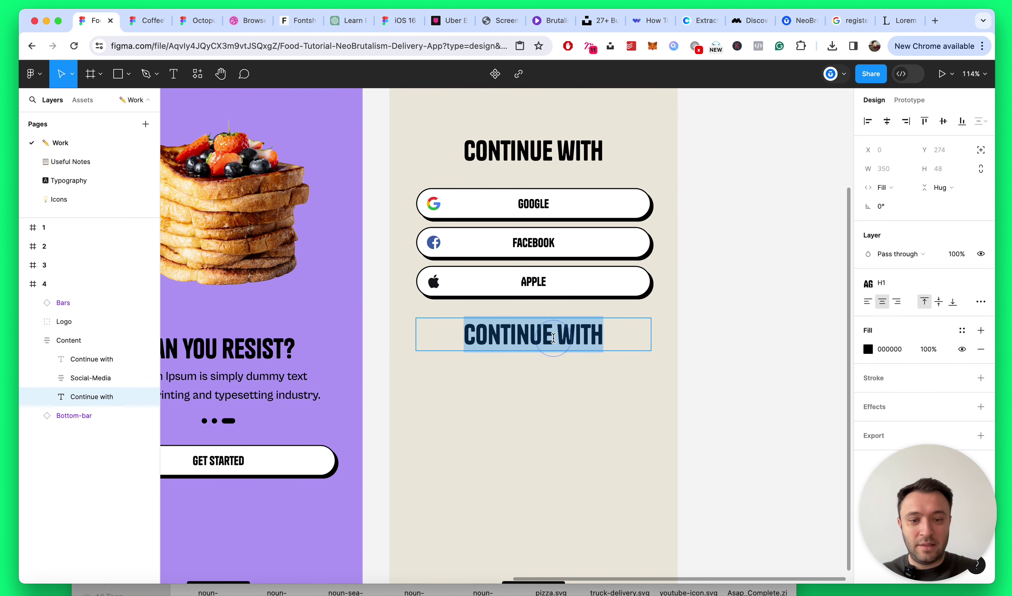
pyautogui.write('or')
pyautogui.press('Escape')
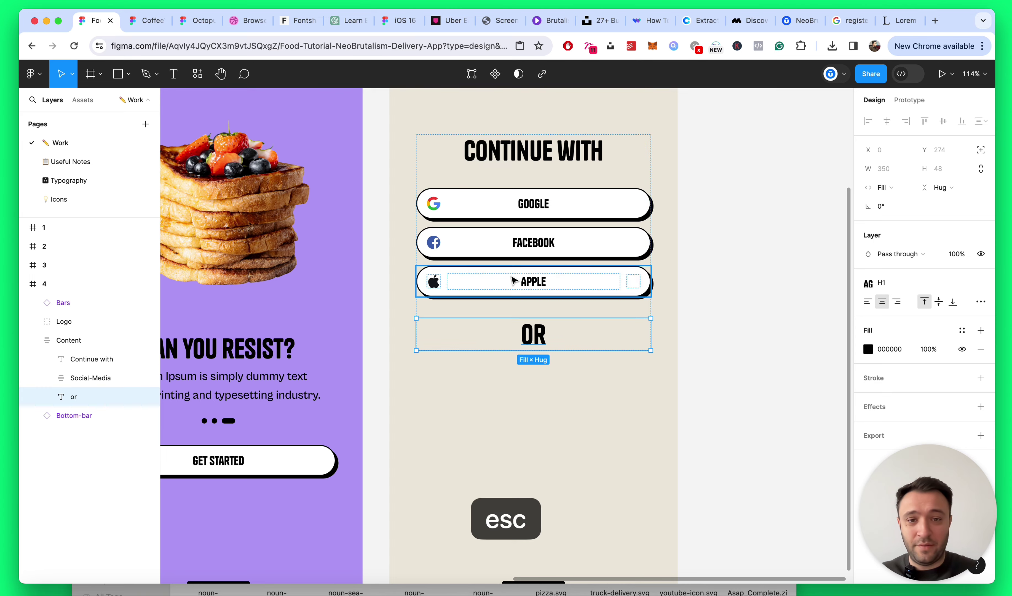
pyautogui.scroll(-3, 508, 286)
pyautogui.scroll(3, 508, 286)
pyautogui.click(909, 283)
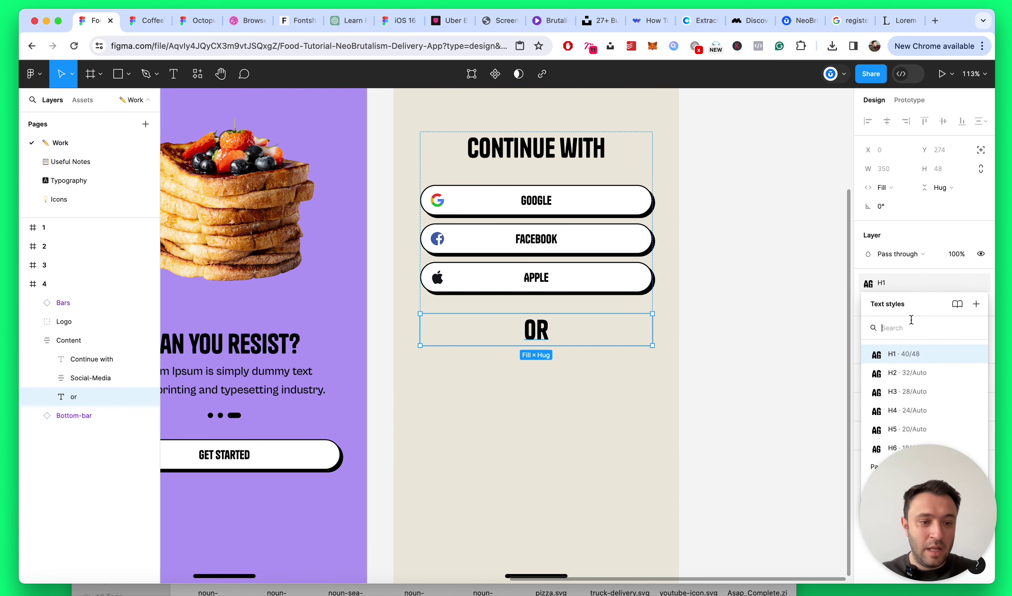
pyautogui.click(906, 427)
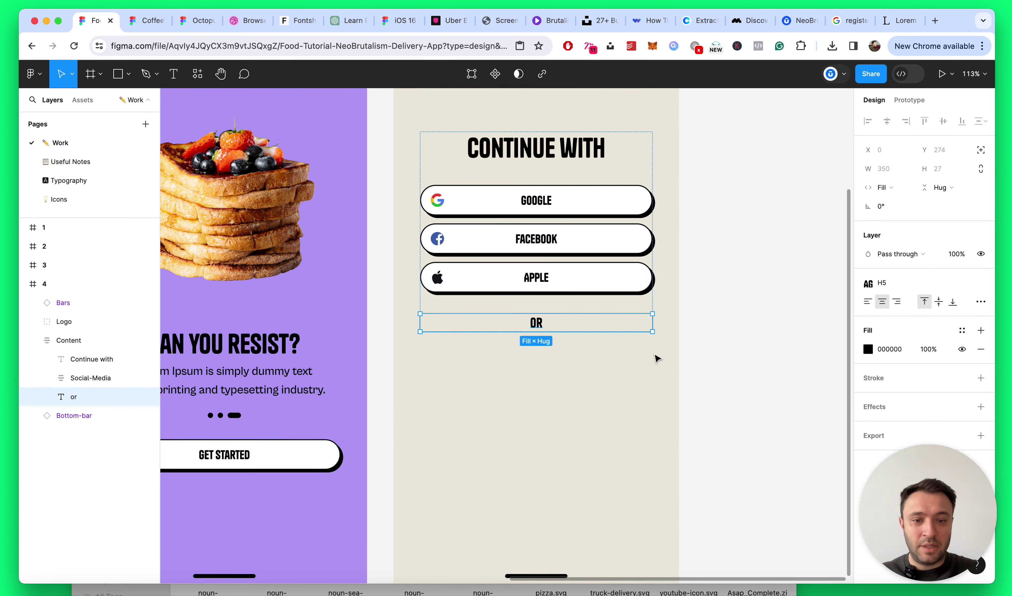
pyautogui.scroll(-2, 655, 354)
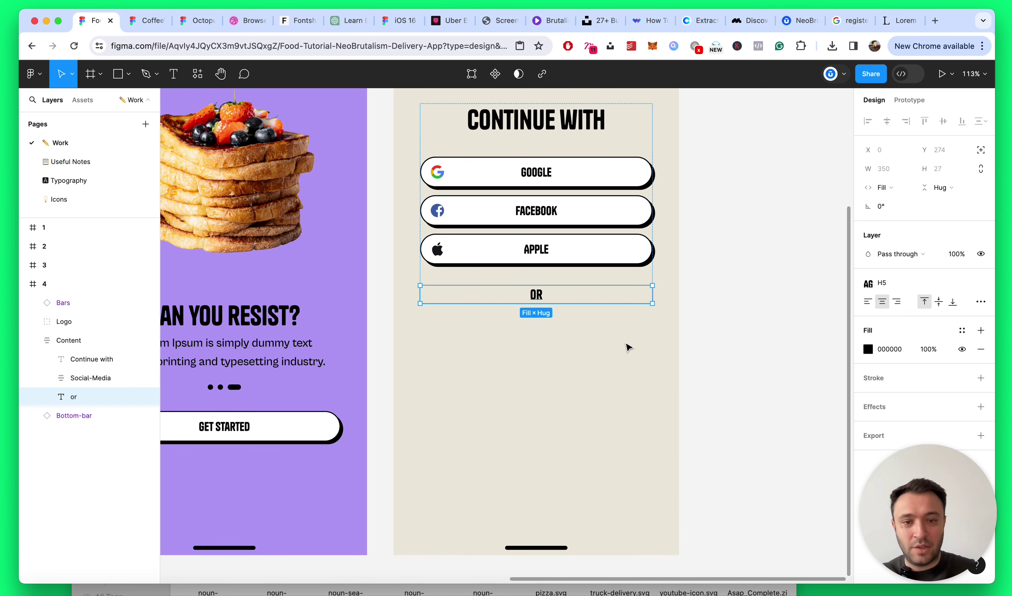
# Step: Add an "Email address" text label on screen 4 below the OR text
pyautogui.click(599, 344)
pyautogui.scroll(2, 547, 332)
pyautogui.scroll(2, 521, 339)
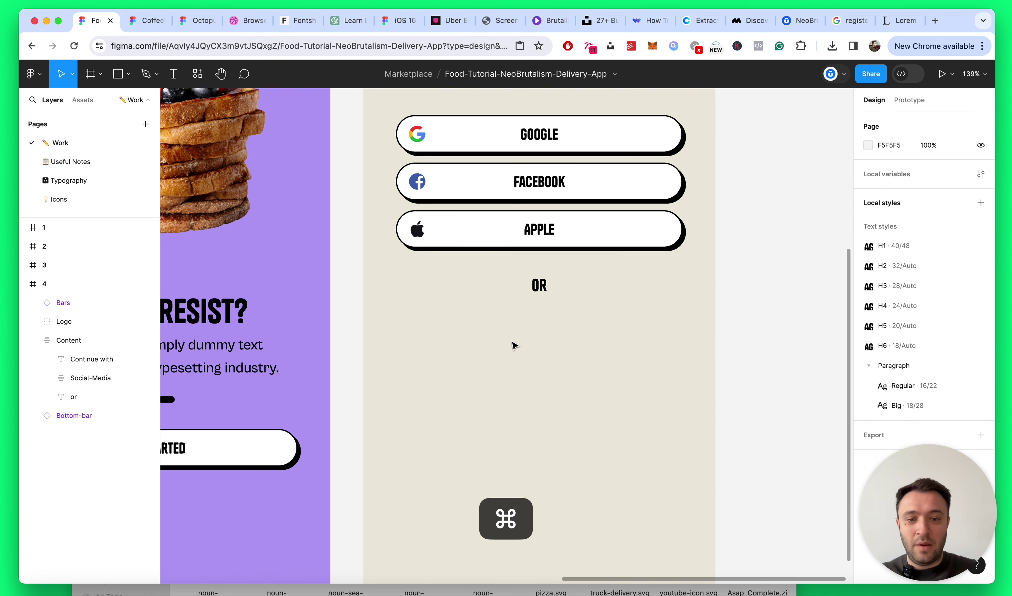
pyautogui.click(445, 339)
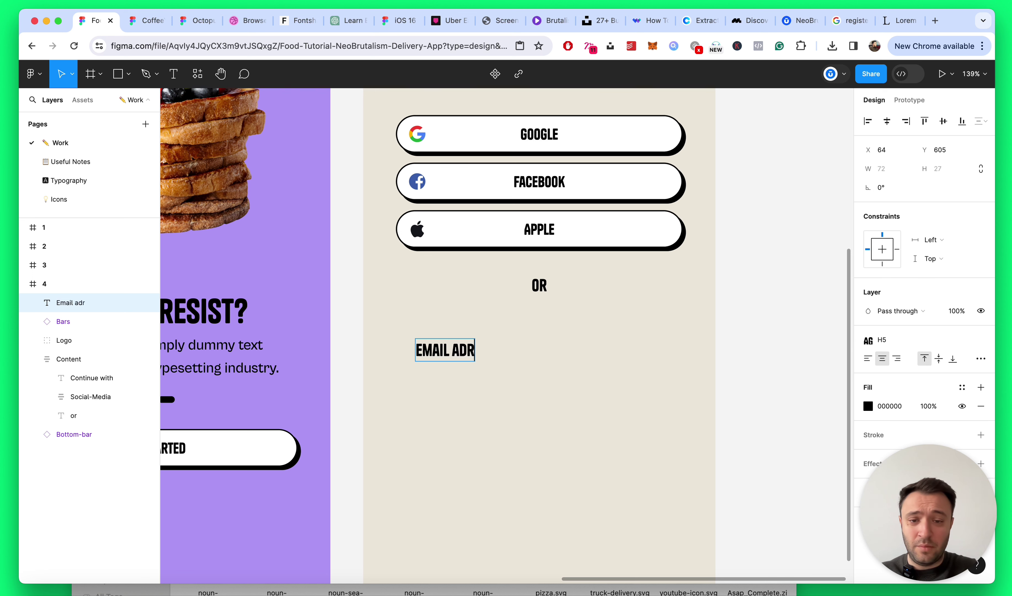
pyautogui.press('Escape')
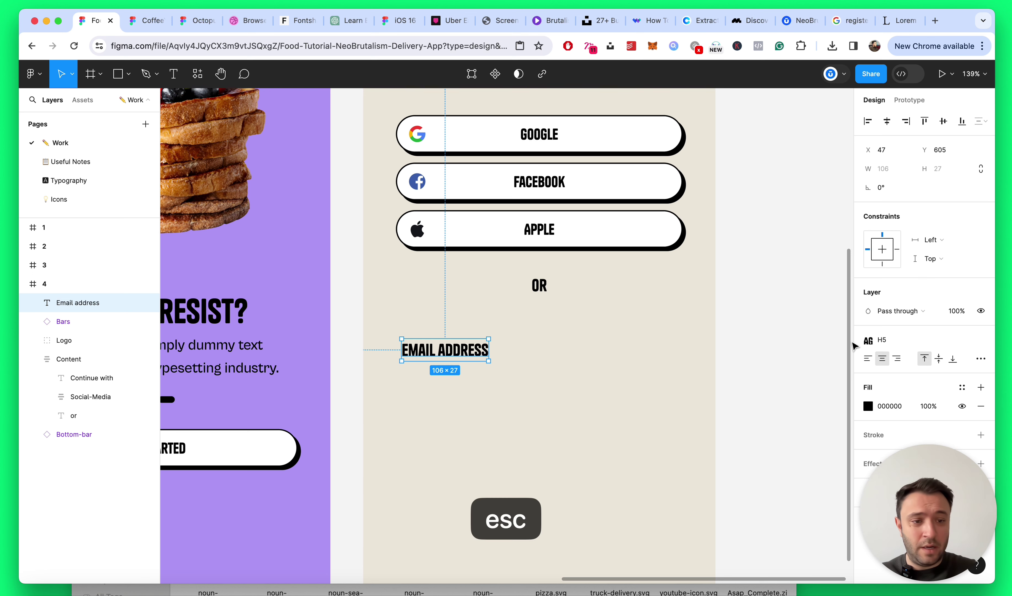
# Step: Make the "Email address" label left-aligned H6 text and move it to X 40, in line with the buttons' left edge
pyautogui.hscroll(-3, 537, 375)
pyautogui.click(894, 341)
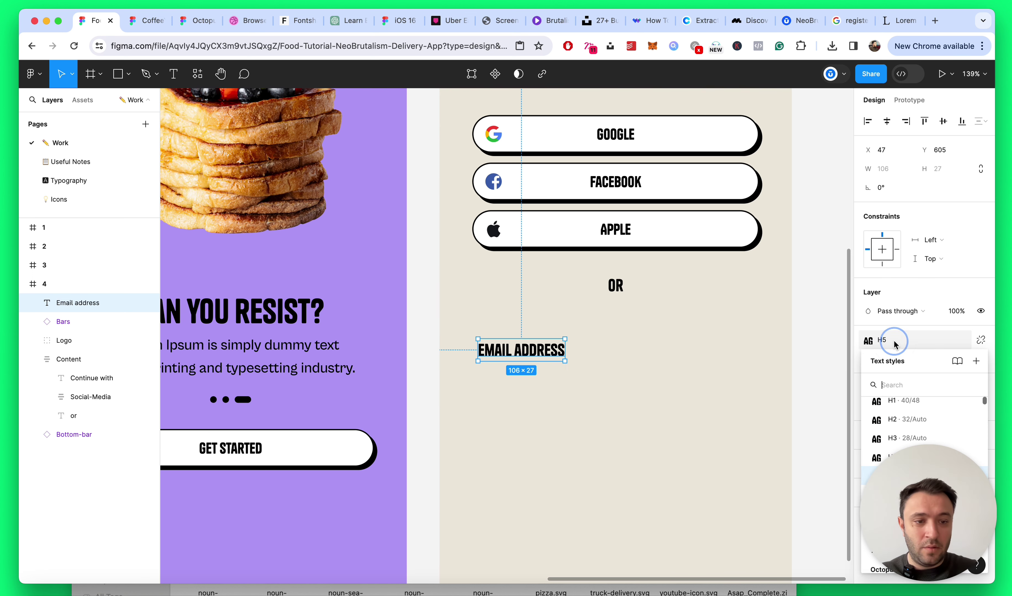
pyautogui.click(895, 344)
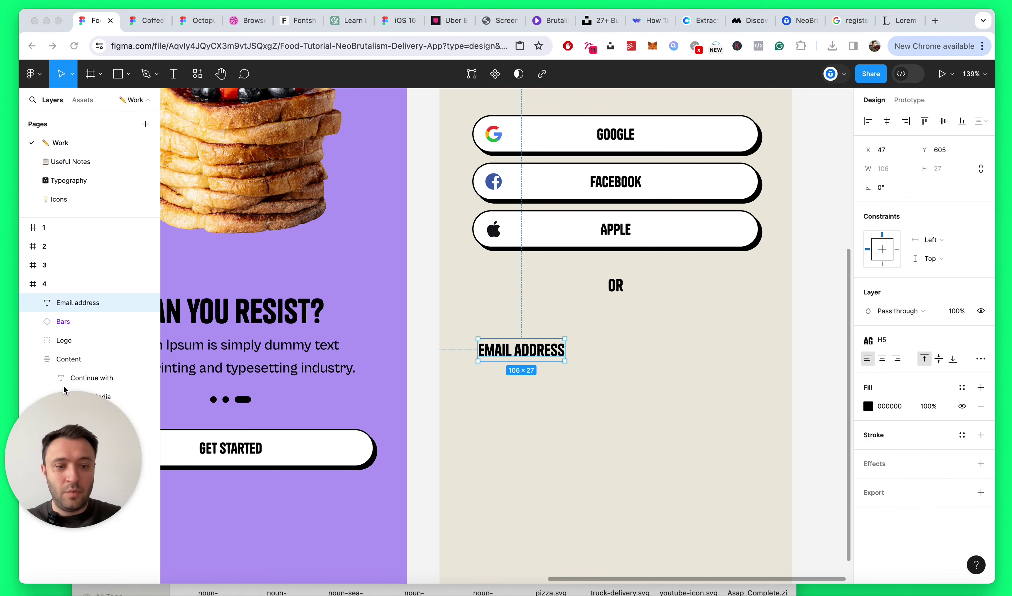
pyautogui.click(895, 344)
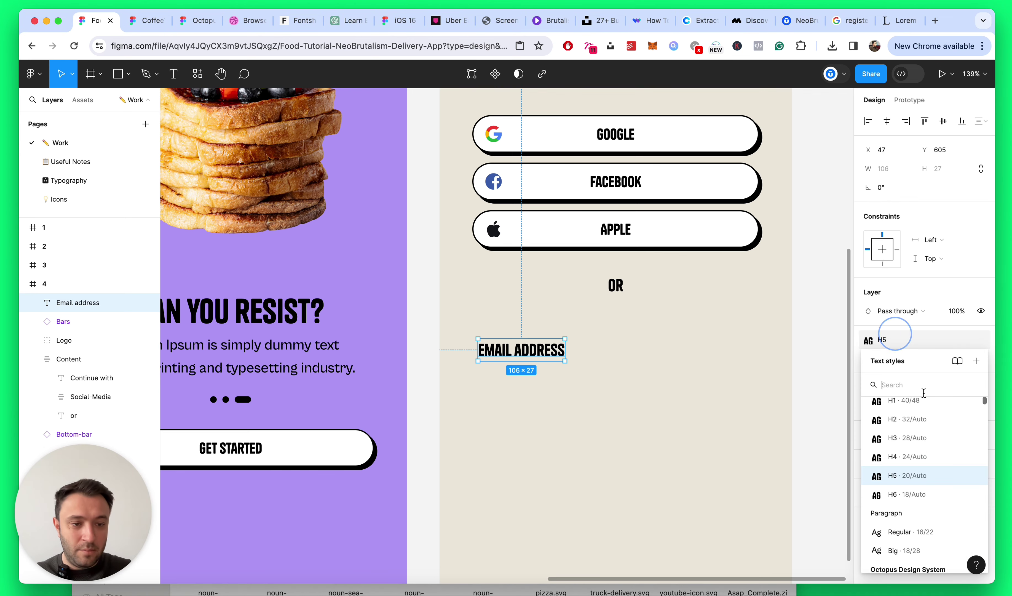
pyautogui.click(909, 491)
pyautogui.scroll(3, 533, 397)
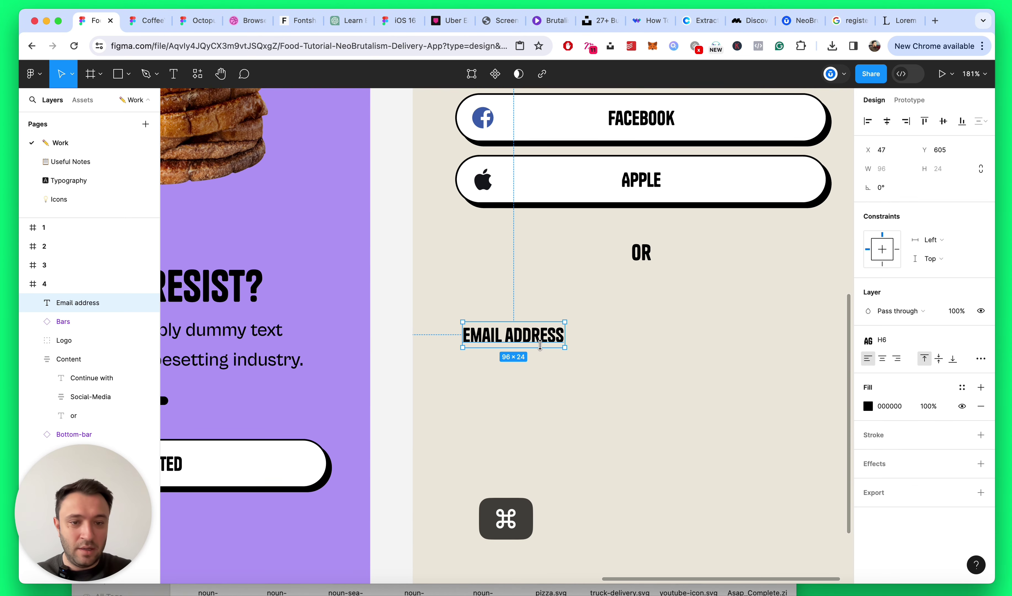
pyautogui.moveTo(532, 335); pyautogui.dragTo(527, 336)
pyautogui.scroll(-3, 569, 415)
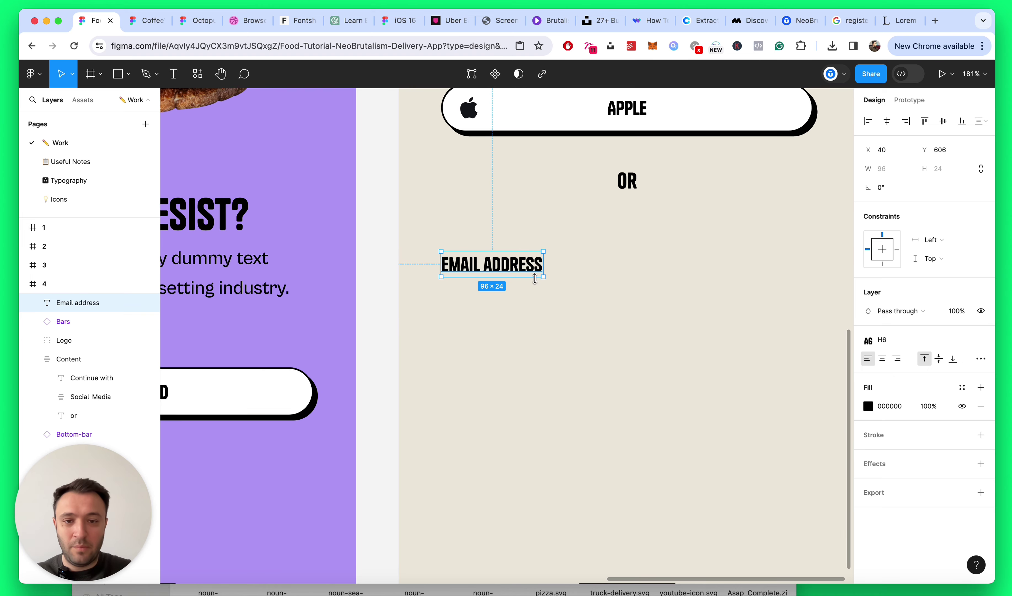
# Step: Duplicate the "Email address" label just below the original and apply the Paragraph Regular 16/22 style to the copy
pyautogui.moveTo(535, 278); pyautogui.dragTo(528, 313)
pyautogui.hotkey('alt', 'l')
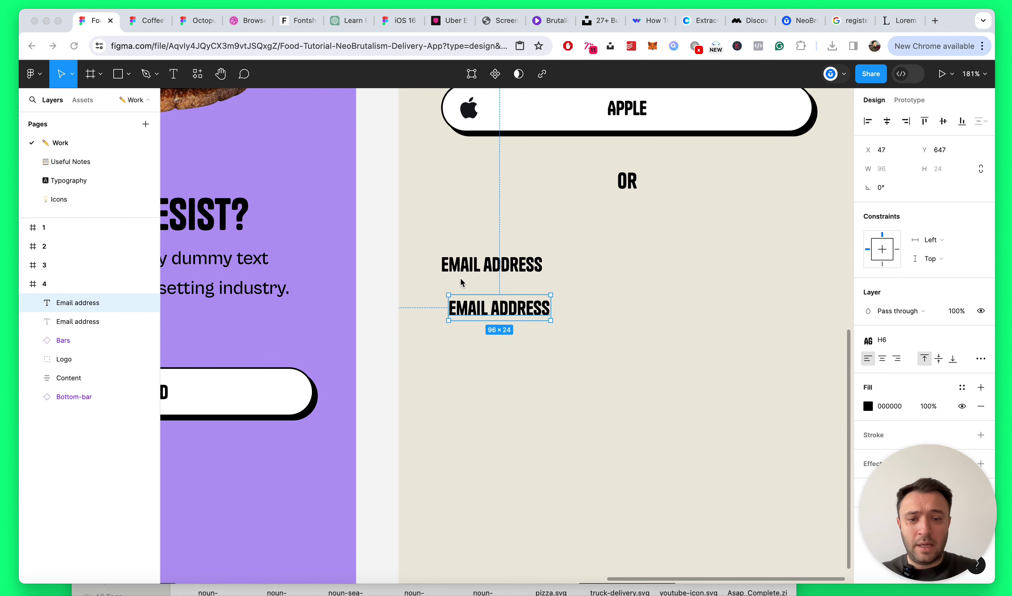
pyautogui.hscroll(3, 735, 323)
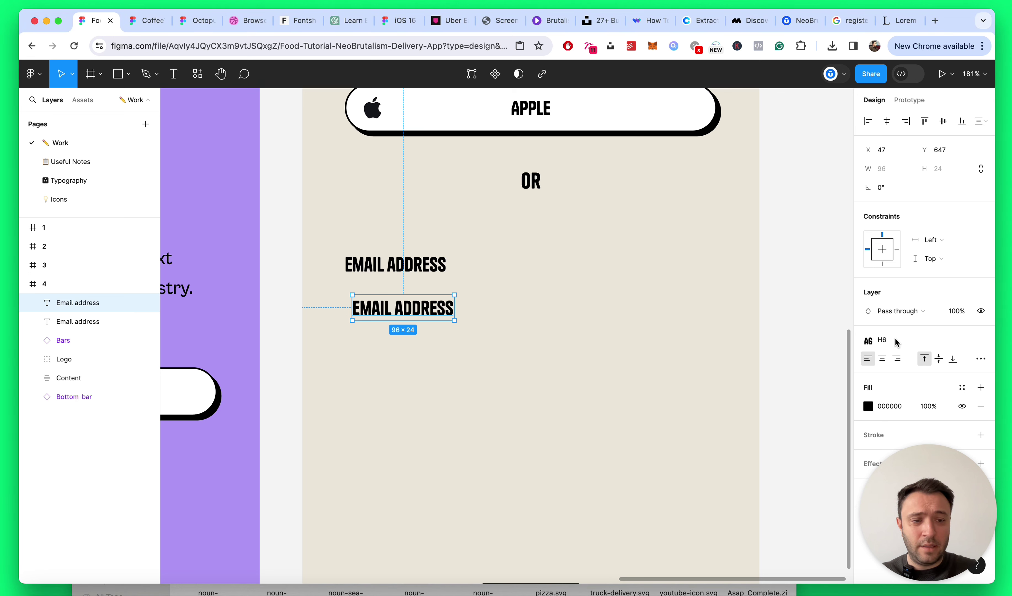
pyautogui.click(888, 341)
pyautogui.click(898, 310)
pyautogui.click(884, 340)
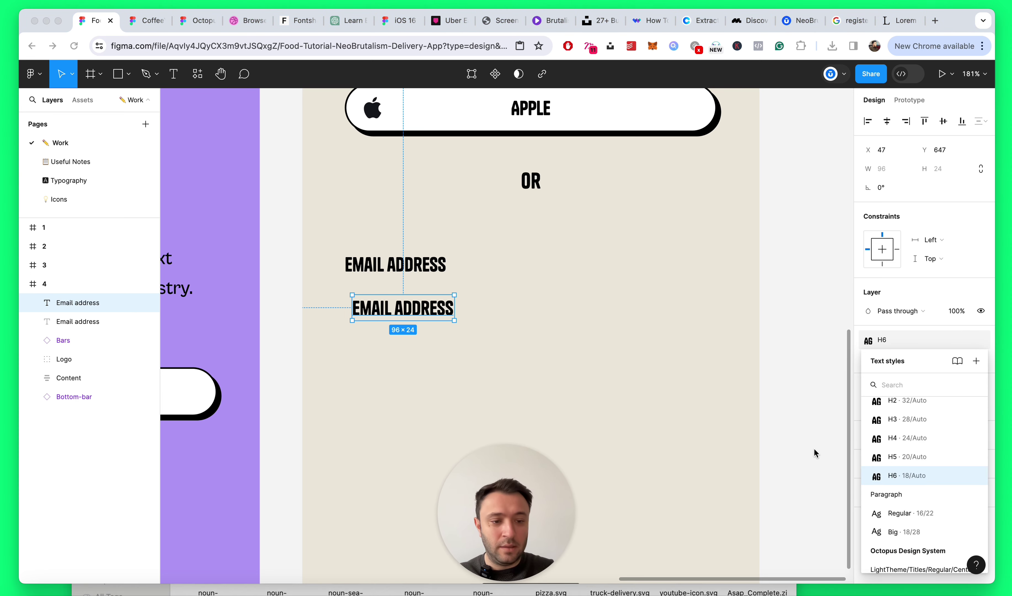
pyautogui.scroll(-2, 896, 508)
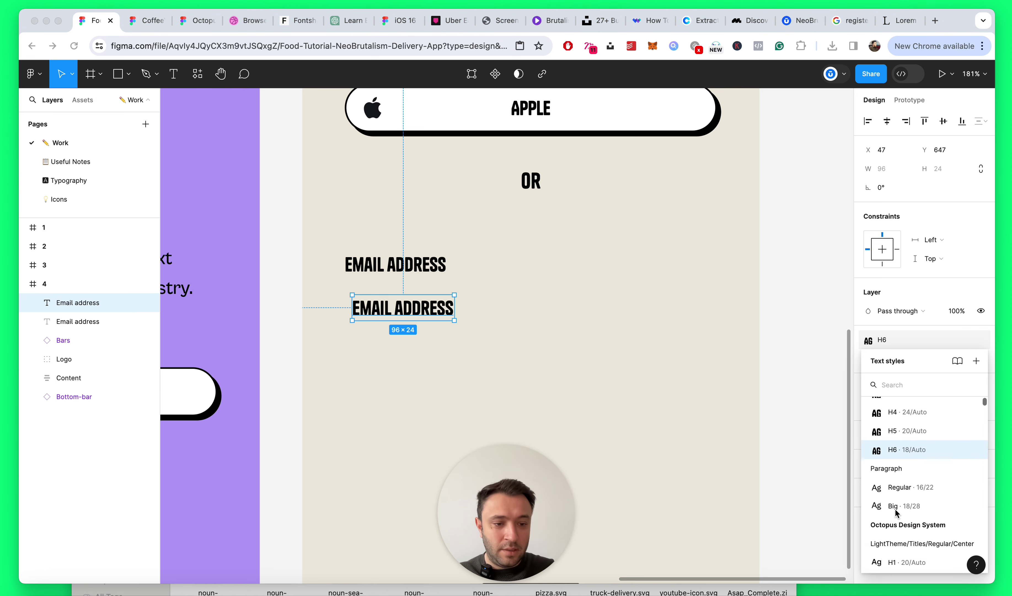
pyautogui.click(899, 507)
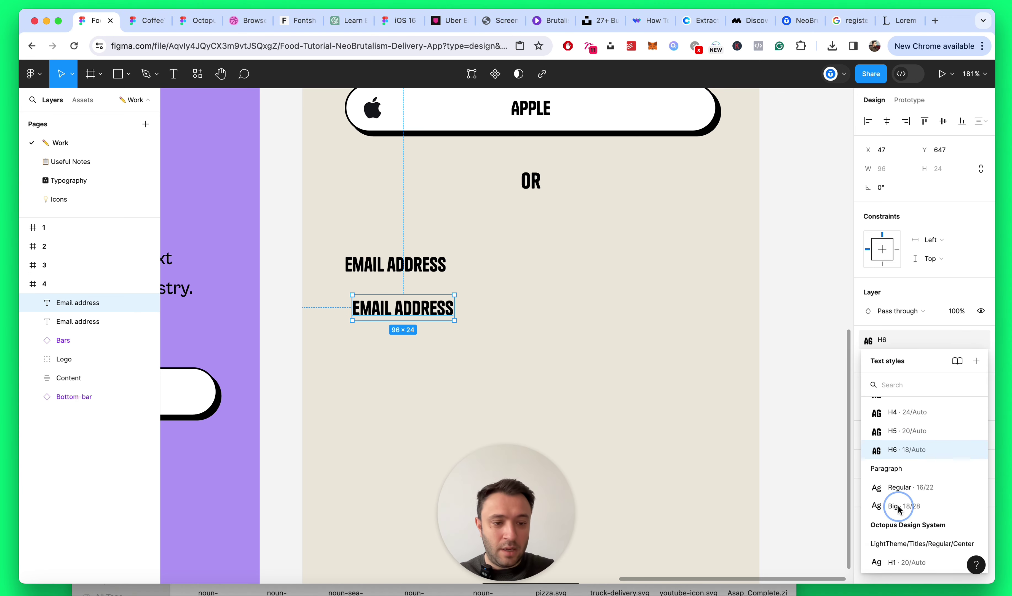
pyautogui.click(900, 487)
pyautogui.hscroll(-2, 376, 322)
pyautogui.scroll(2, 522, 309)
# Step: Move the copied text to X 36, replace it with a sample email address prefixed "e.q", and send it one layer backward
pyautogui.moveTo(524, 314); pyautogui.dragTo(495, 309)
pyautogui.doubleClick(493, 308)
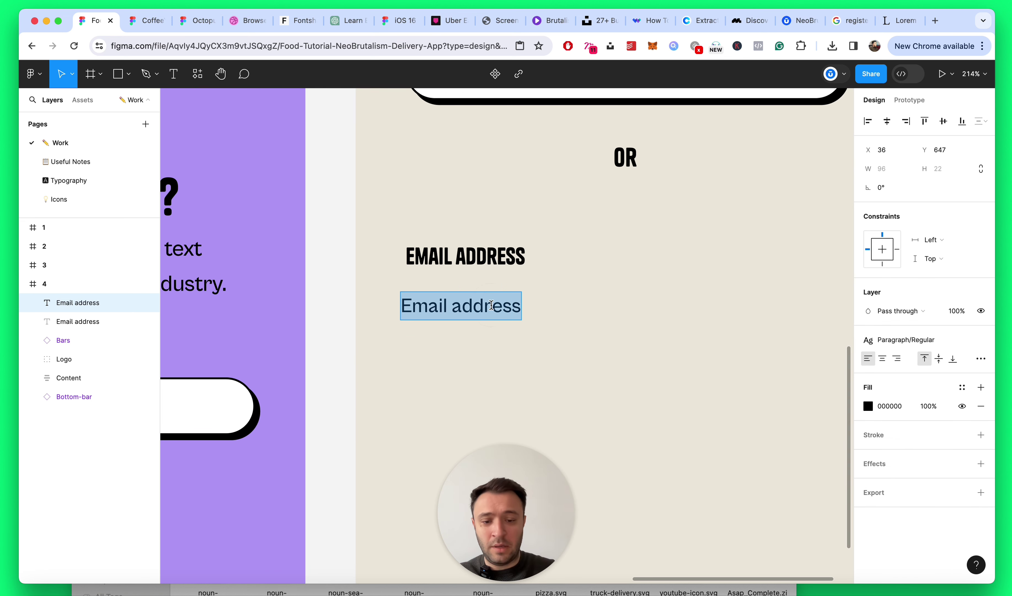
pyautogui.write('e.q johnatan.doe@company.com')
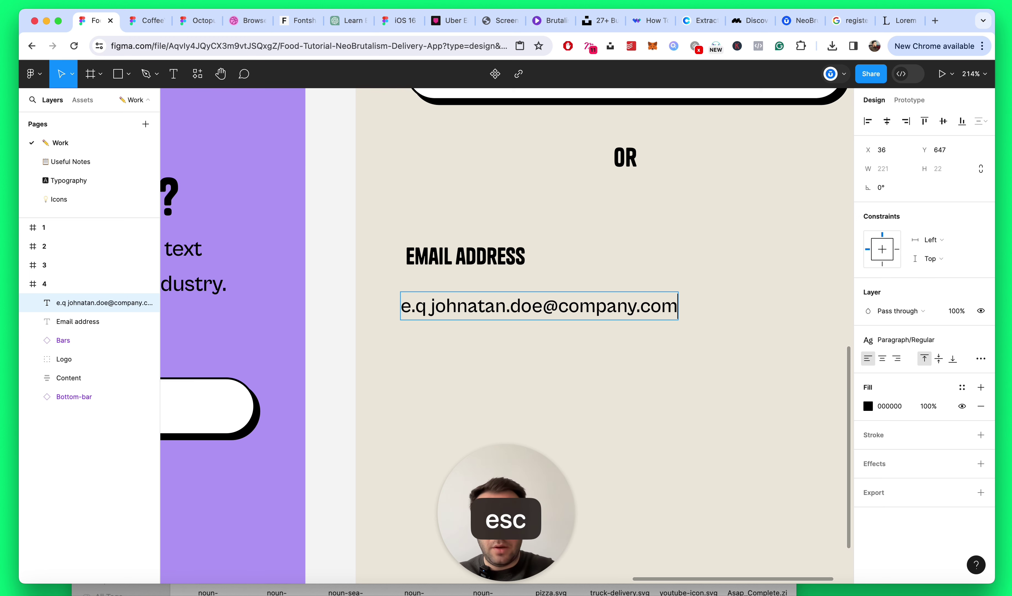
pyautogui.hscroll(3, 507, 328)
pyautogui.press('super+bracketleft')
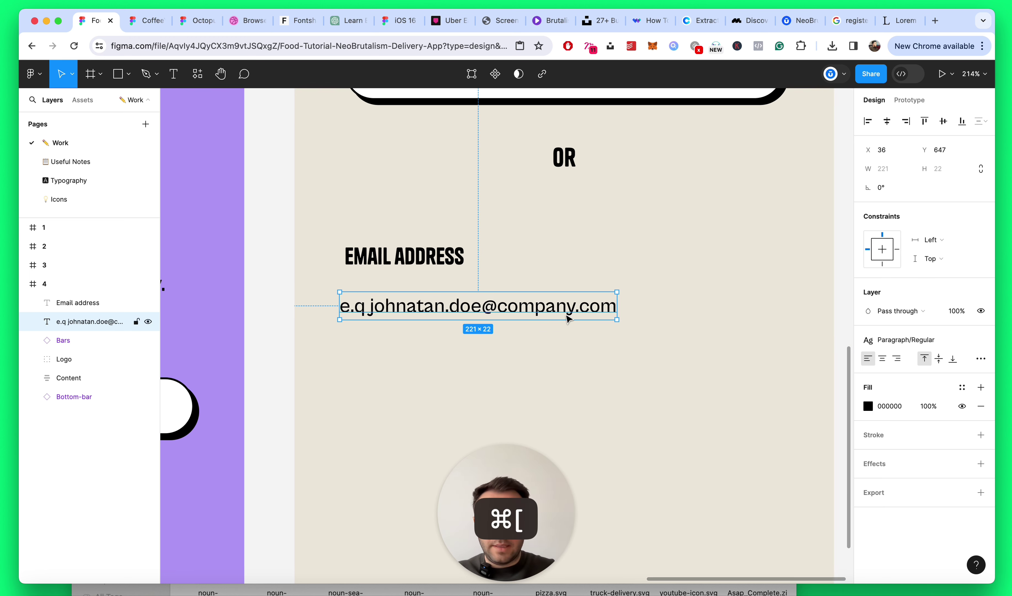
# Step: Wrap the sample email text in an auto layout frame and set the frame's width to 350
pyautogui.click(584, 330)
pyautogui.click(540, 310)
pyautogui.hotkey('shift', 'a')
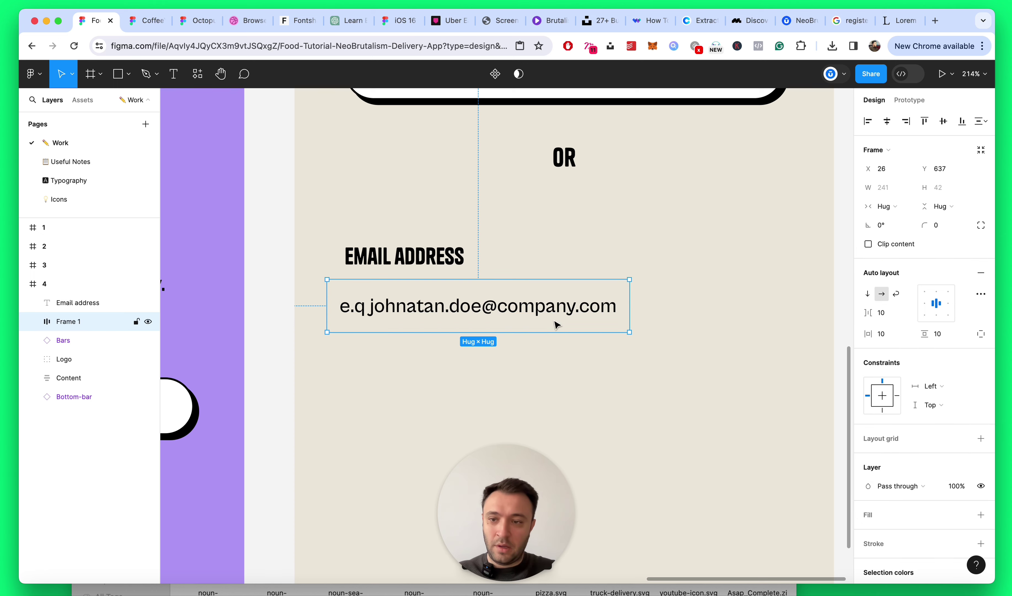
pyautogui.moveTo(630, 297); pyautogui.dragTo(809, 298)
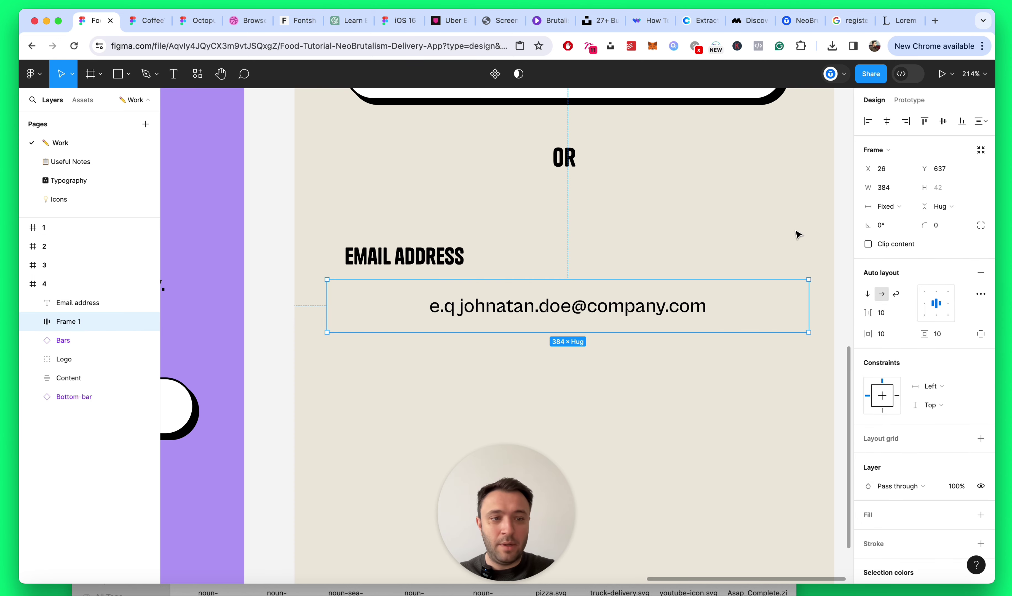
pyautogui.scroll(-10, 703, 256)
pyautogui.scroll(8, 741, 247)
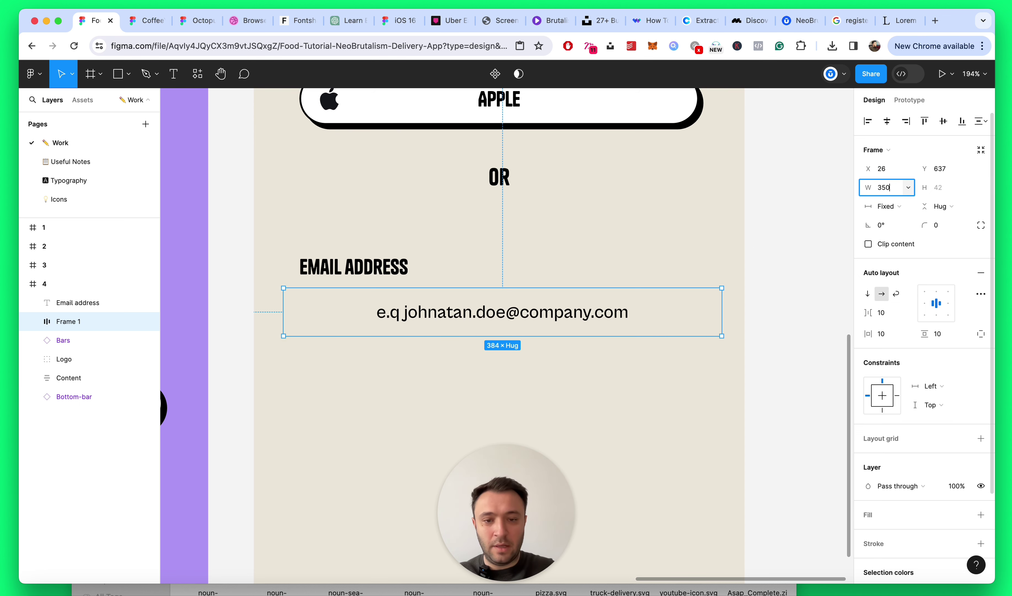
pyautogui.press('Return')
# Step: Give the sample email frame a solid E3DDCD fill, slightly darker than the screen background
pyautogui.scroll(-2, 928, 453)
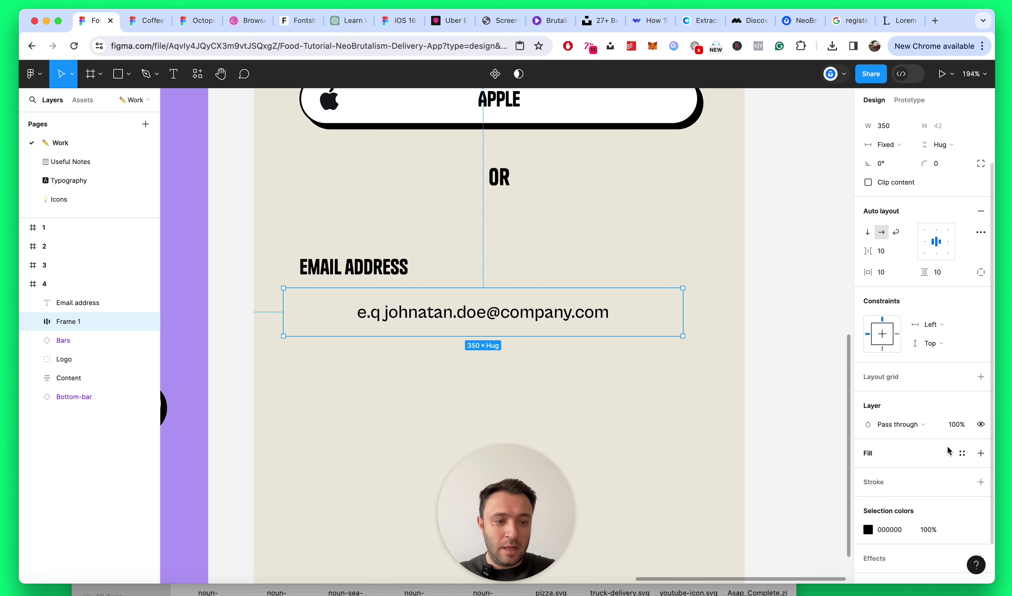
pyautogui.click(978, 452)
pyautogui.click(868, 473)
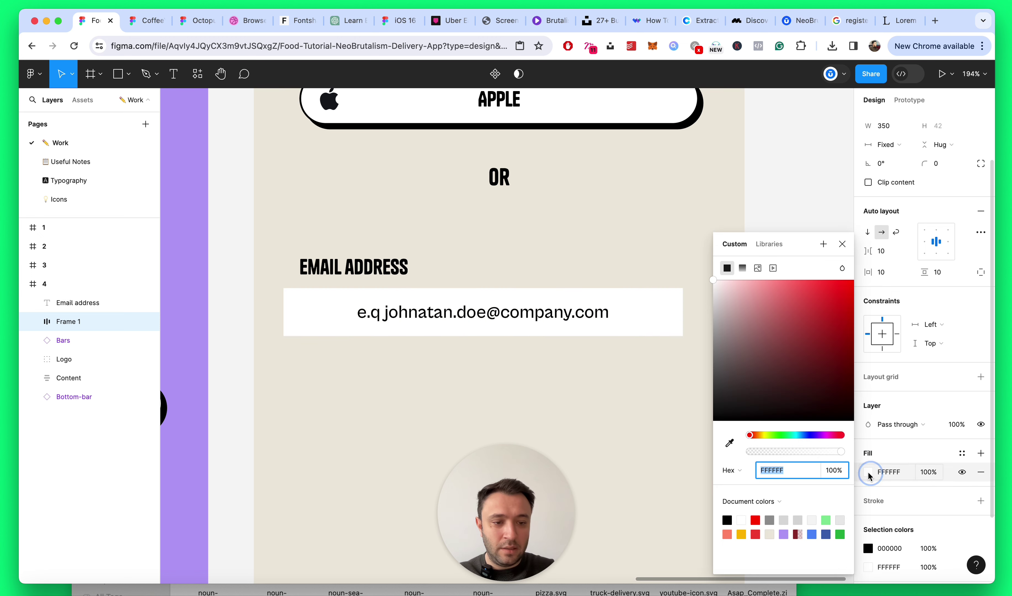
pyautogui.click(727, 447)
pyautogui.click(665, 244)
pyautogui.moveTo(720, 290); pyautogui.dragTo(725, 300)
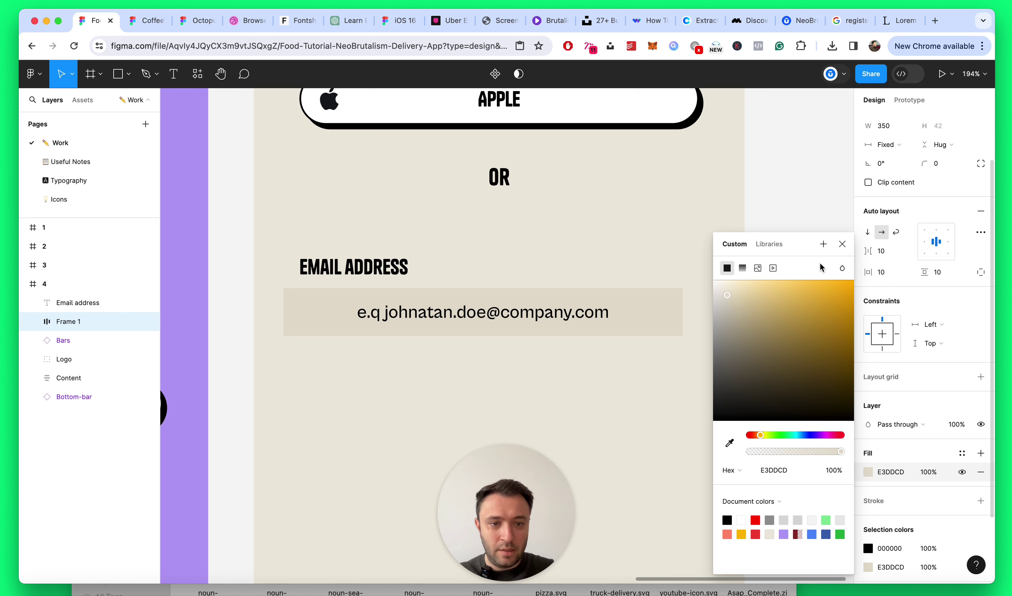
pyautogui.click(841, 245)
# Step: Set the sample email text's horizontal resizing to Fill so it starts at the frame's left padding
pyautogui.keyDown('super'); pyautogui.click(586, 311); pyautogui.keyUp('super')
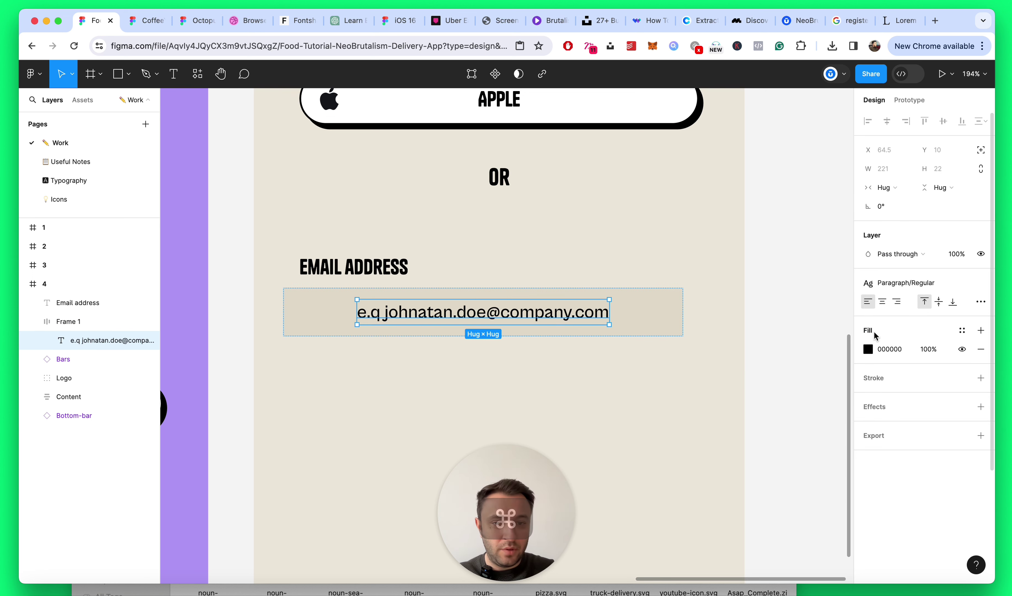
pyautogui.click(894, 195)
pyautogui.click(902, 200)
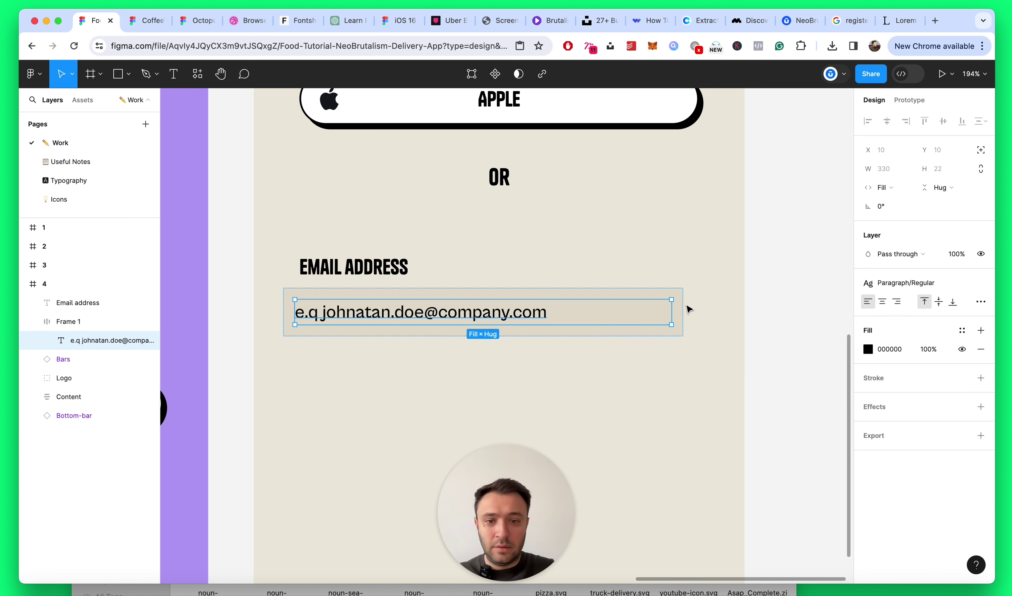
pyautogui.press('Escape')
pyautogui.scroll(-5, 614, 362)
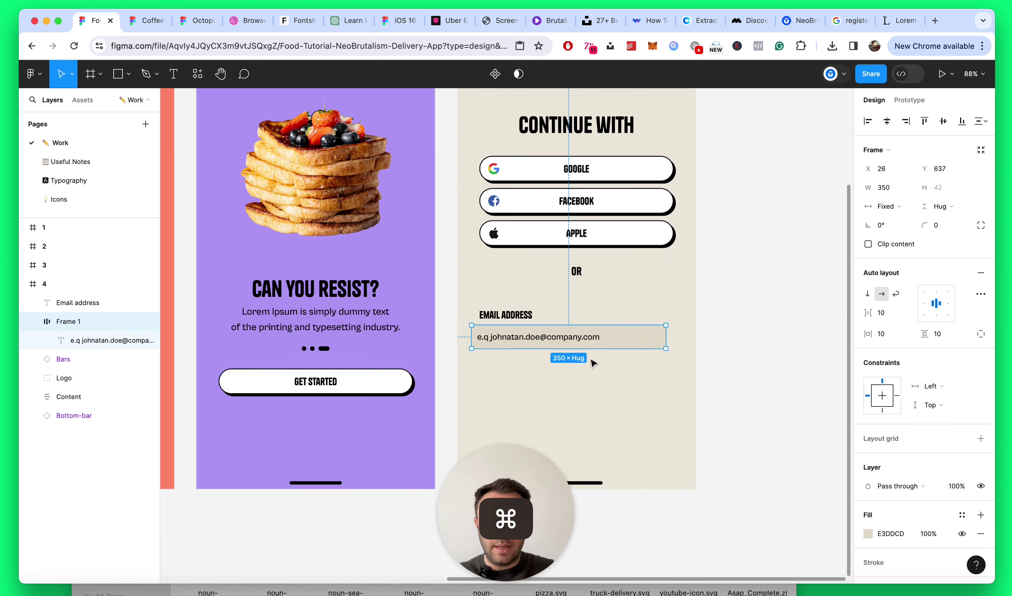
pyautogui.scroll(4, 595, 363)
pyautogui.moveTo(504, 455); pyautogui.dragTo(80, 455)
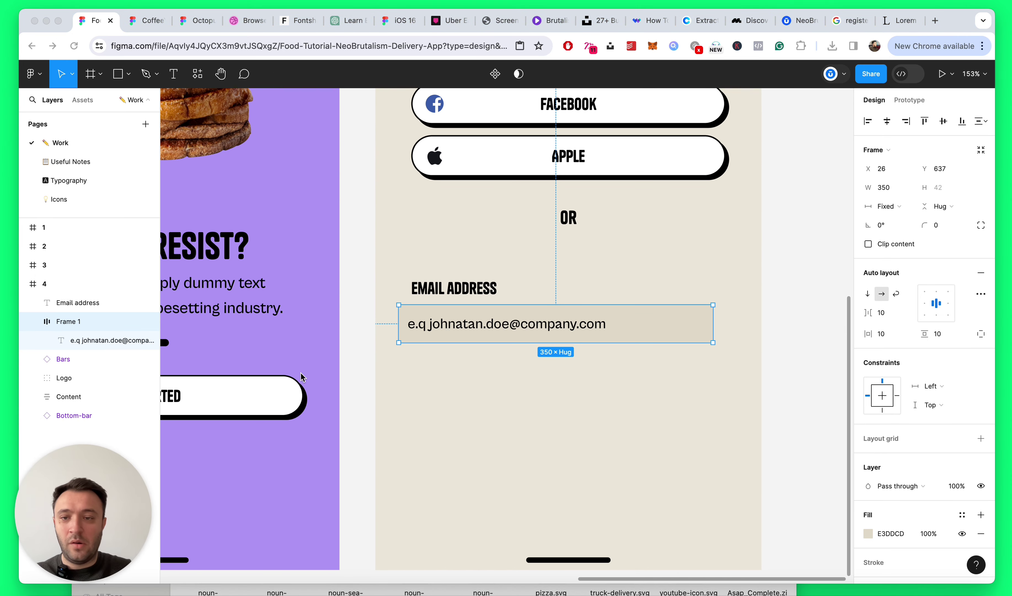
# Step: Rename the frame around the sample email text as Input
pyautogui.click(717, 365)
pyautogui.scroll(2, 667, 371)
pyautogui.keyDown('super'); pyautogui.click(516, 321); pyautogui.keyUp('super')
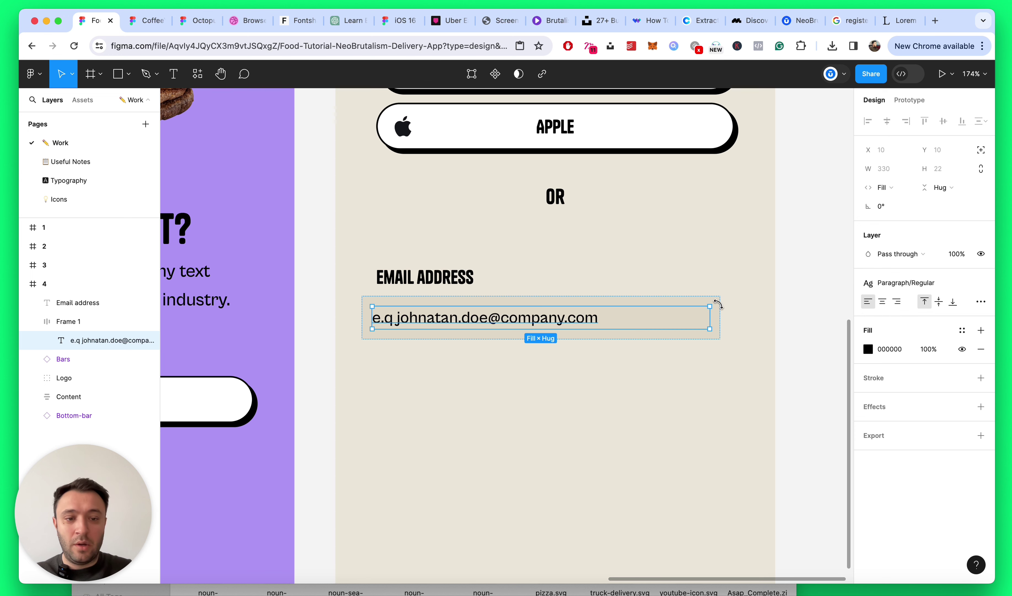
pyautogui.click(73, 324)
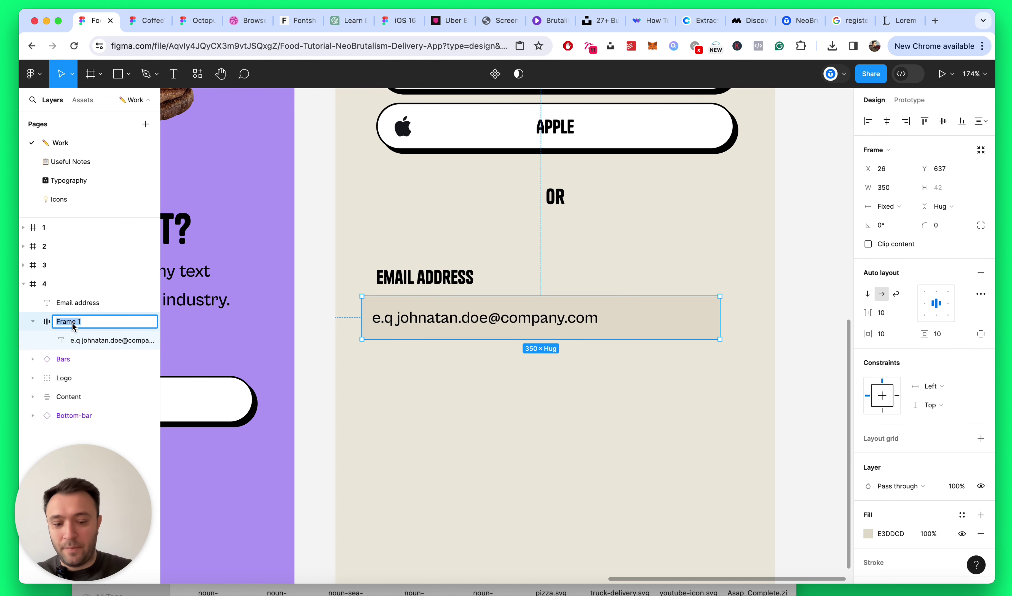
pyautogui.write('Input')
pyautogui.press('Return')
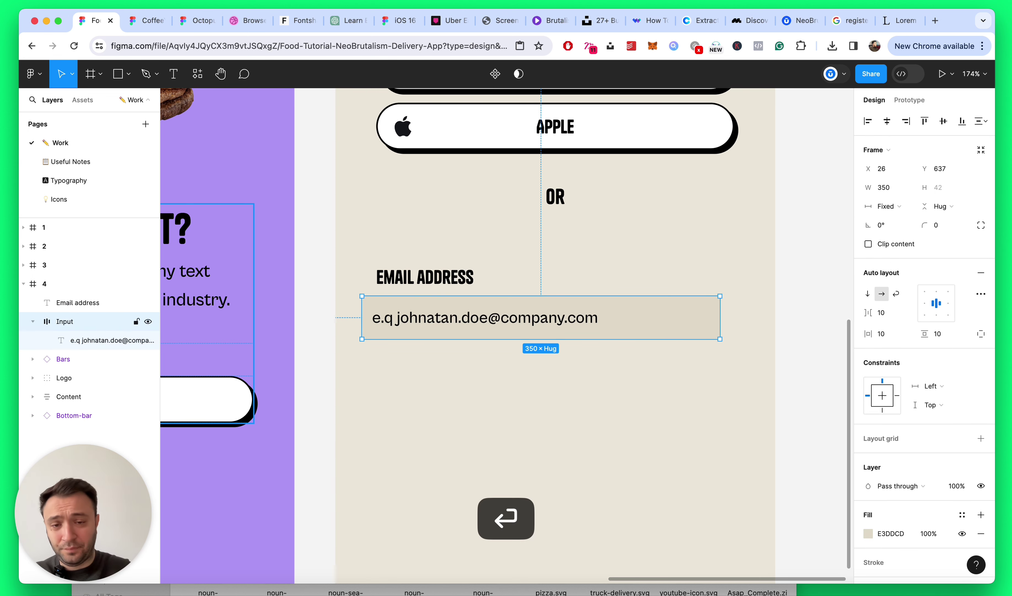
# Step: Set the placeholder email text's layer opacity to 50%
pyautogui.click(443, 315)
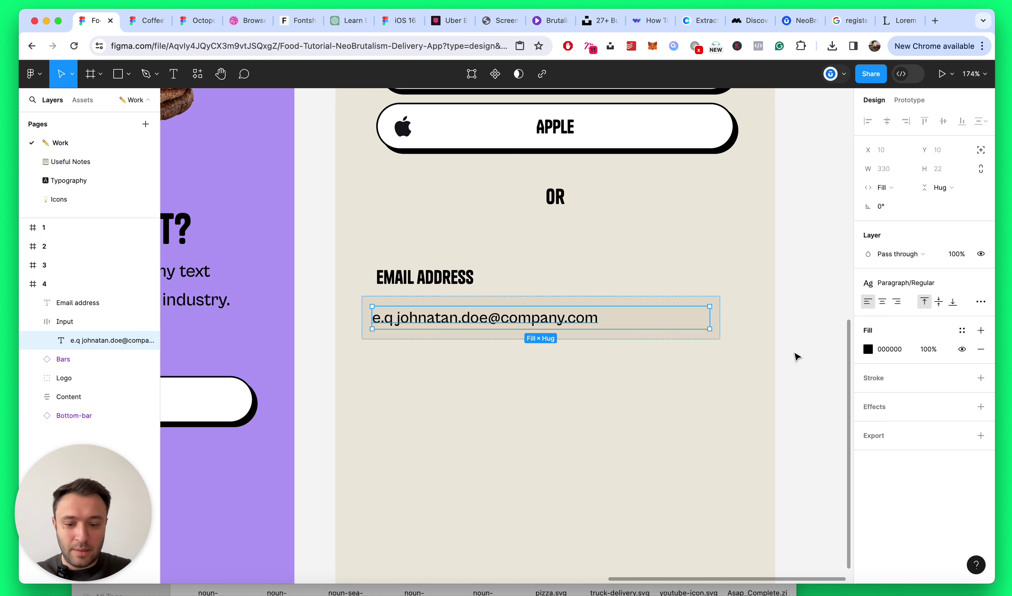
pyautogui.press('5')
pyautogui.scroll(-5, 651, 356)
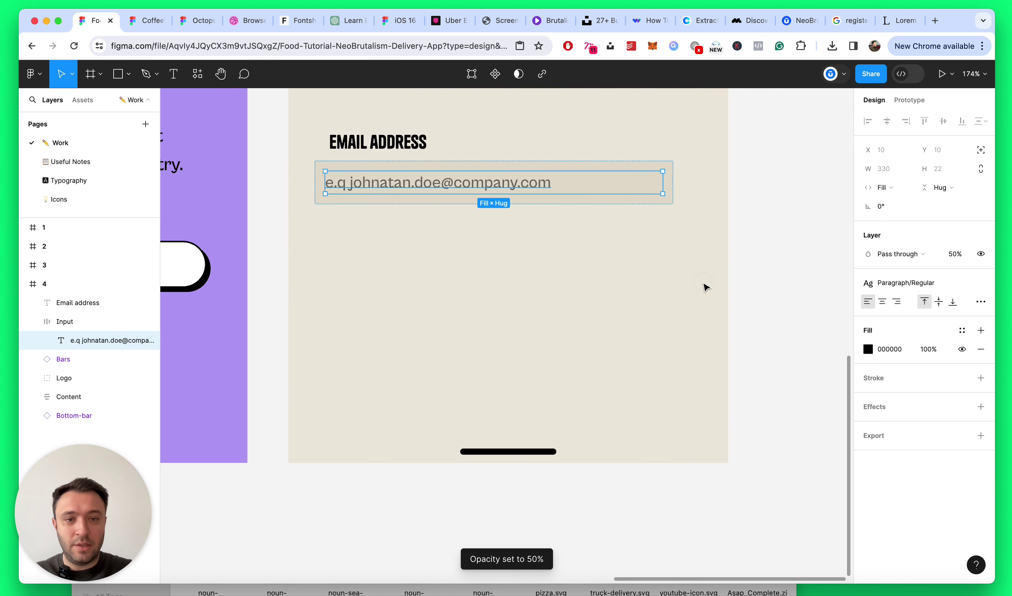
pyautogui.click(704, 286)
pyautogui.scroll(3, 705, 286)
pyautogui.hotkey('alt', 'l')
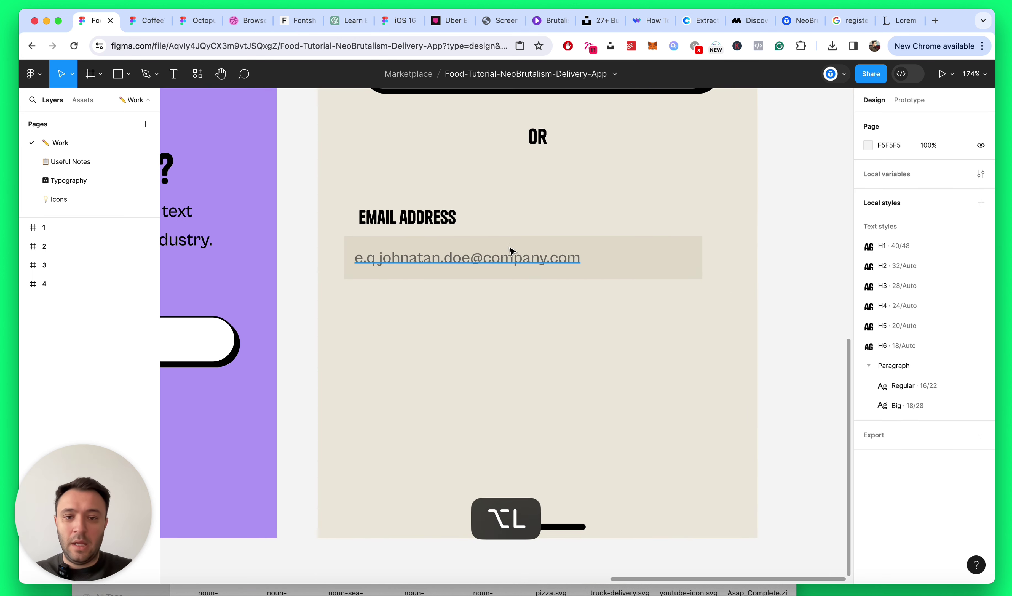
# Step: Wrap the "Email address" label and the Input frame together in a vertical auto layout
pyautogui.click(508, 256)
pyautogui.click(344, 218)
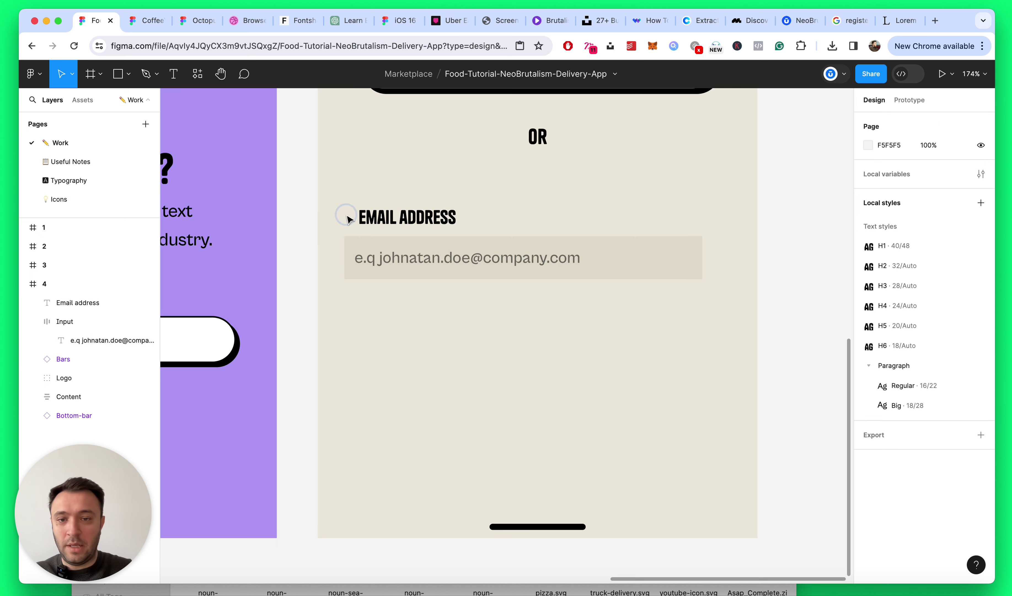
pyautogui.moveTo(339, 192); pyautogui.dragTo(524, 343)
pyautogui.hotkey('shift', 'a')
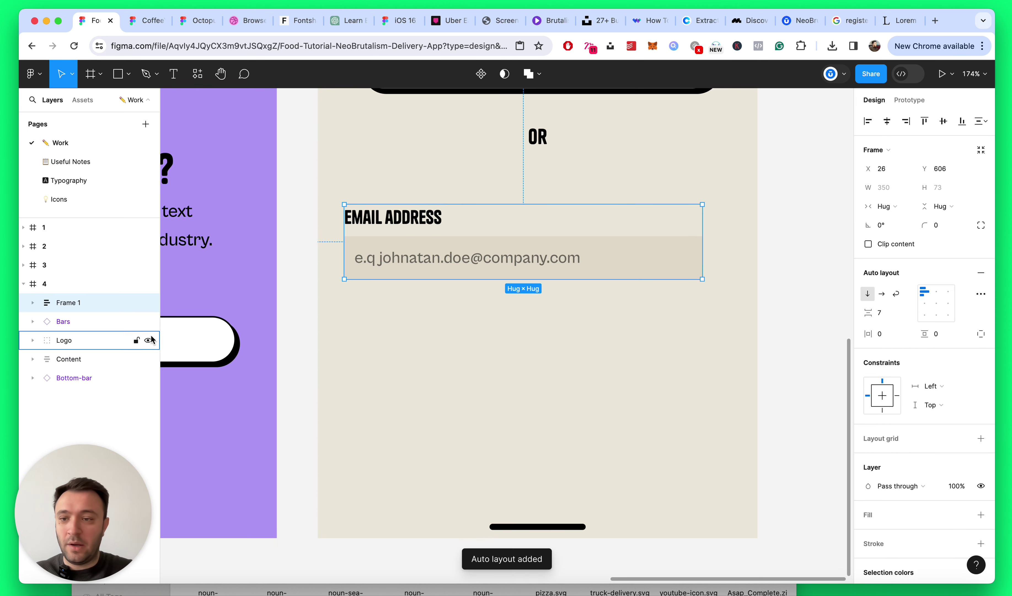
# Step: Rename the new label-and-input frame as Email-address and send it three layers backward, below Content in the layer order
pyautogui.write('Enm')
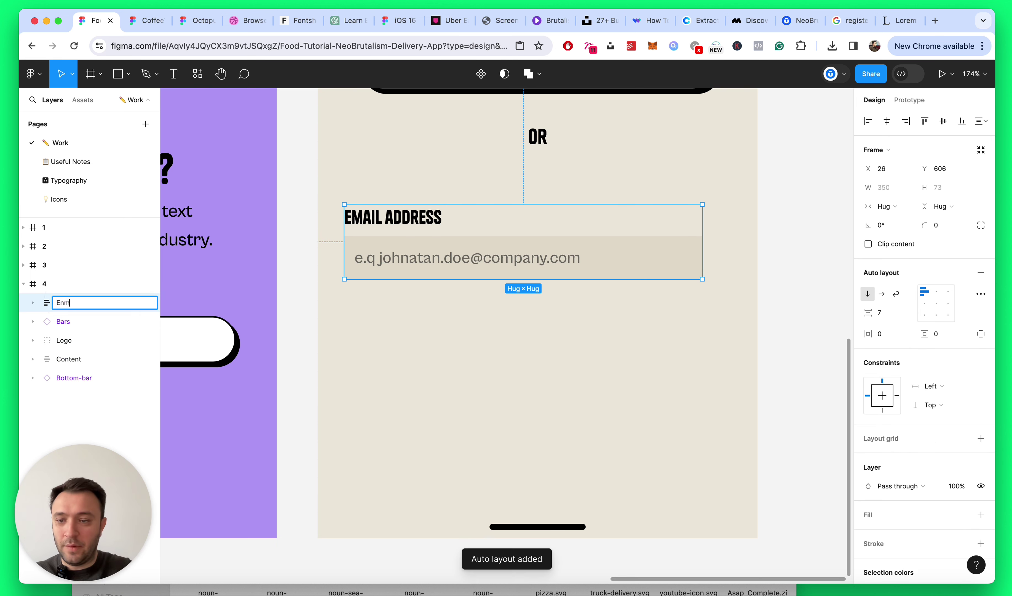
pyautogui.press('BackSpace')
pyautogui.press('BackSpace')
pyautogui.write('mail-addr')
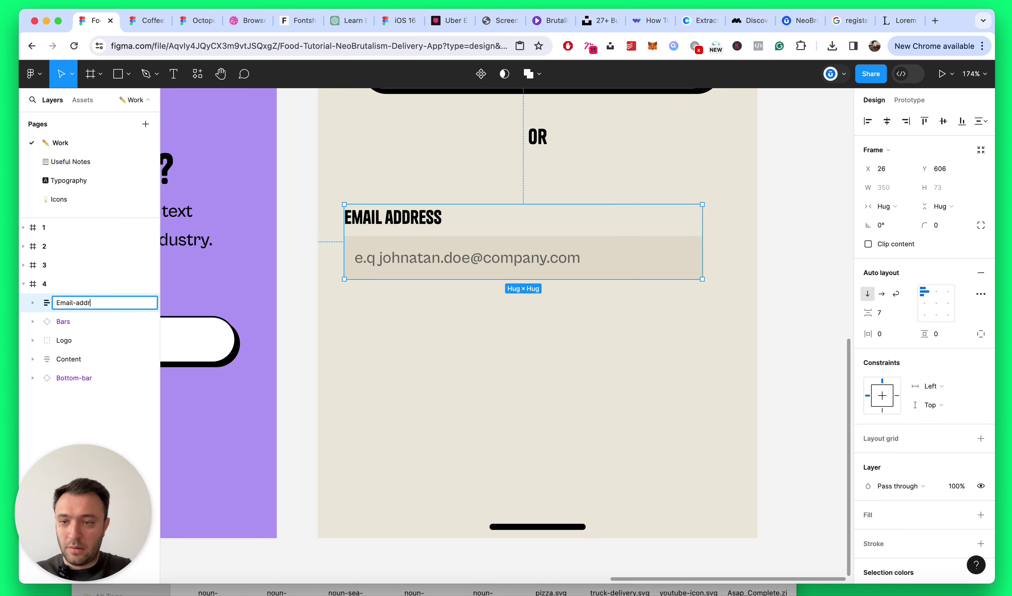
pyautogui.write('ess')
pyautogui.press('Return')
pyautogui.press('super+bracketleft')
pyautogui.press('super+bracketleft')
pyautogui.press('super+bracketleft')
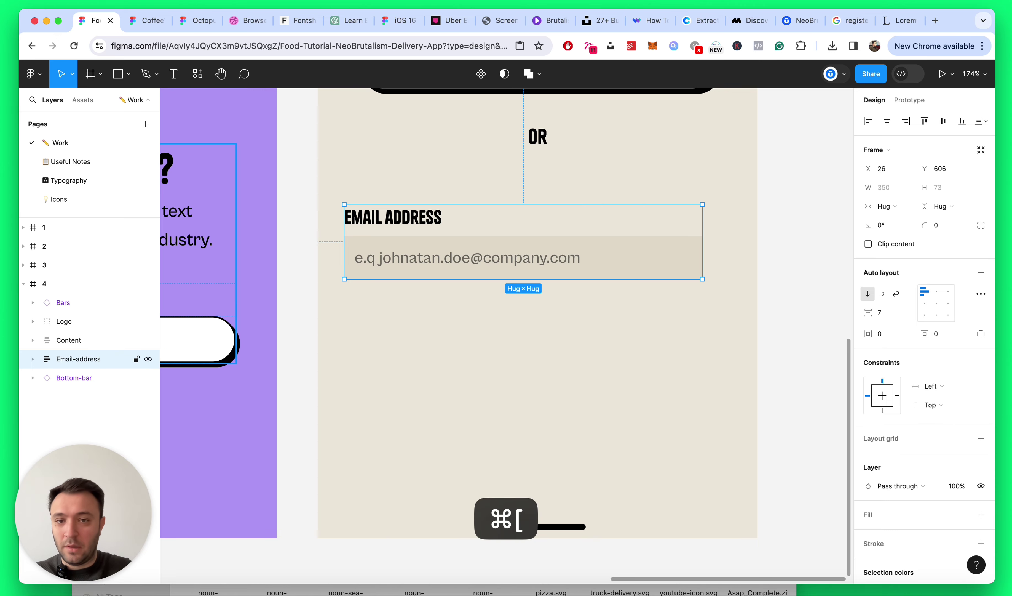
# Step: Copy the Get Started button from screen 3
pyautogui.click(553, 368)
pyautogui.scroll(-5, 786, 303)
pyautogui.scroll(4, 813, 249)
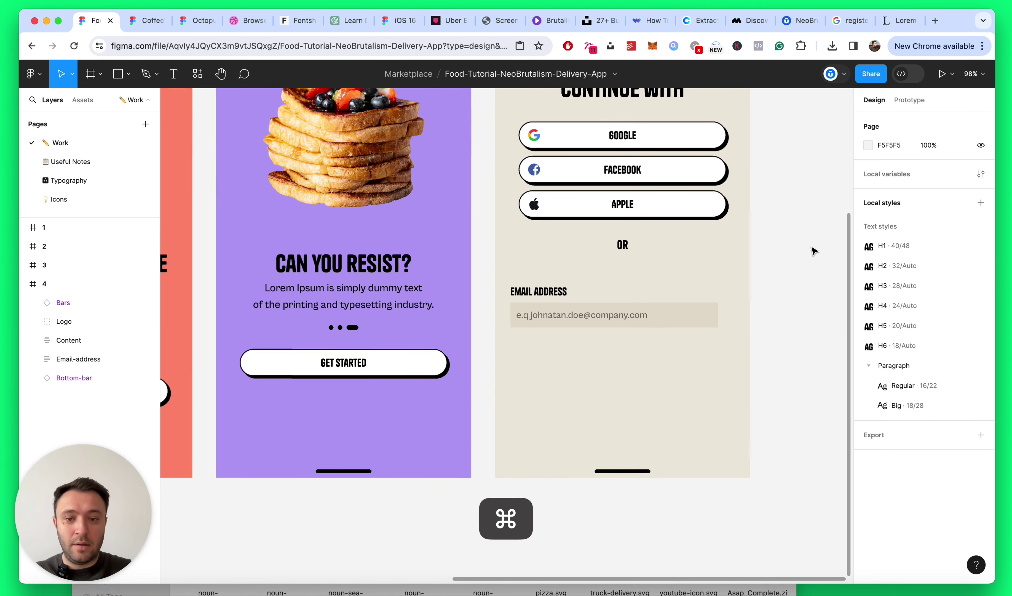
pyautogui.keyDown('super'); pyautogui.click(302, 378); pyautogui.keyUp('super')
pyautogui.press('super+c')
pyautogui.press('Escape')
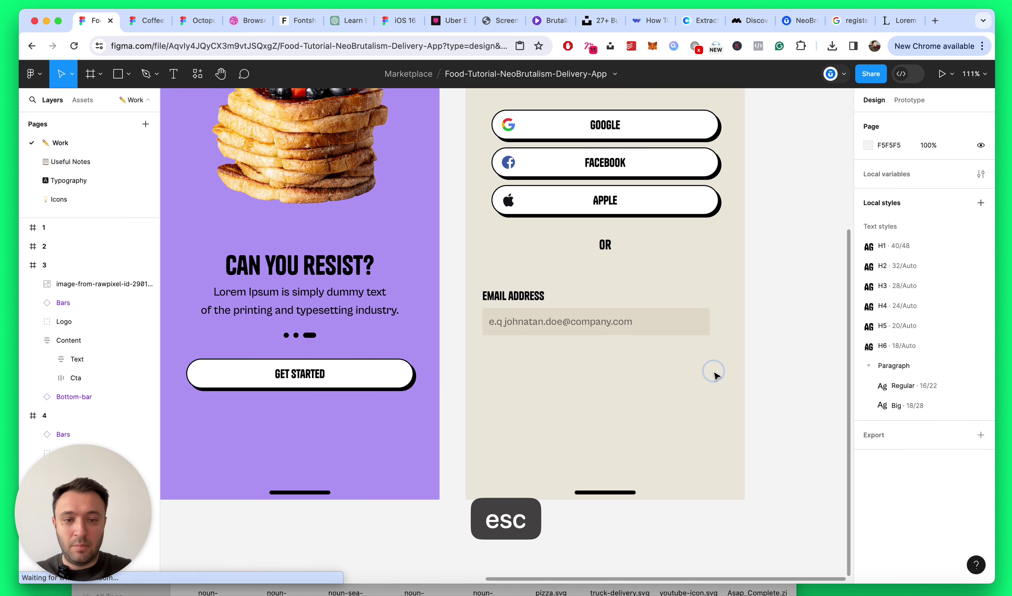
# Step: Move the Email-address group closer to the OR text, to X 44, Y 591
pyautogui.hotkey('alt', ';')
pyautogui.scroll(3, 720, 371)
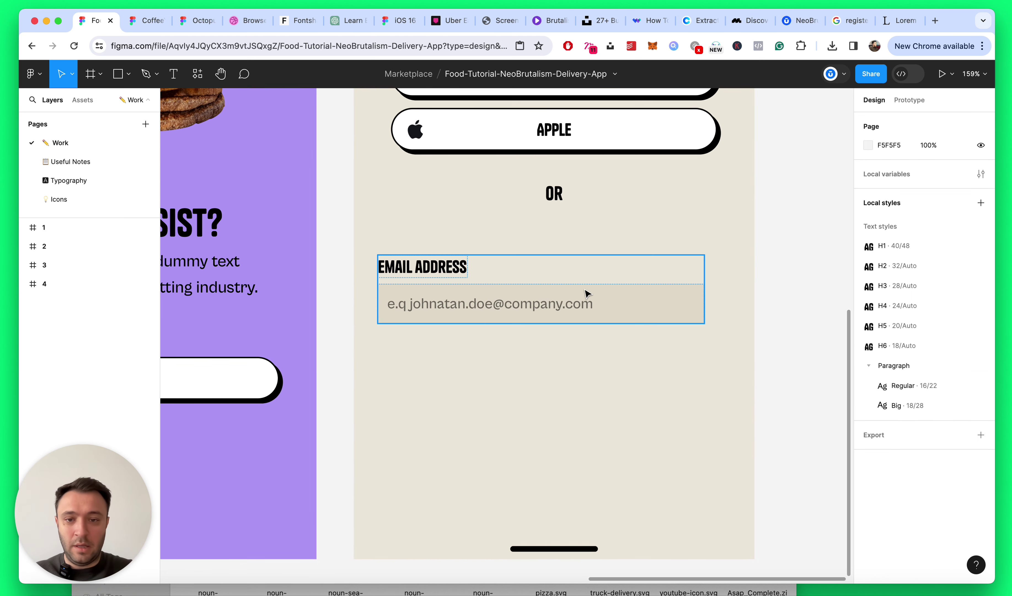
pyautogui.click(608, 281)
pyautogui.moveTo(608, 280); pyautogui.dragTo(599, 275)
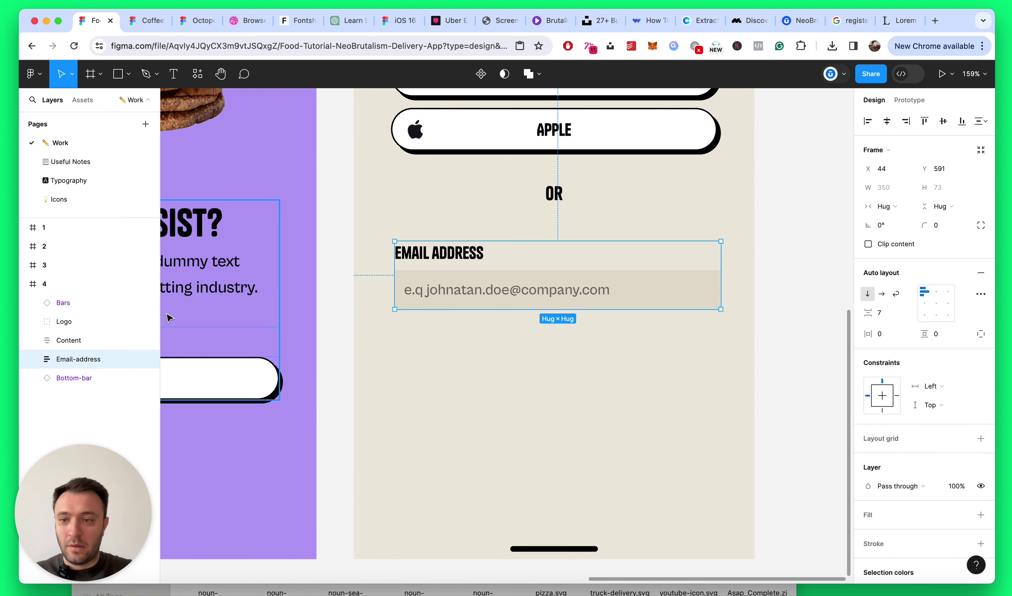
# Step: Paste the Get Started button into screen 4 and place it below the email input at X 40, Y 680
pyautogui.click(51, 283)
pyautogui.press('super+v')
pyautogui.scroll(-5, 539, 279)
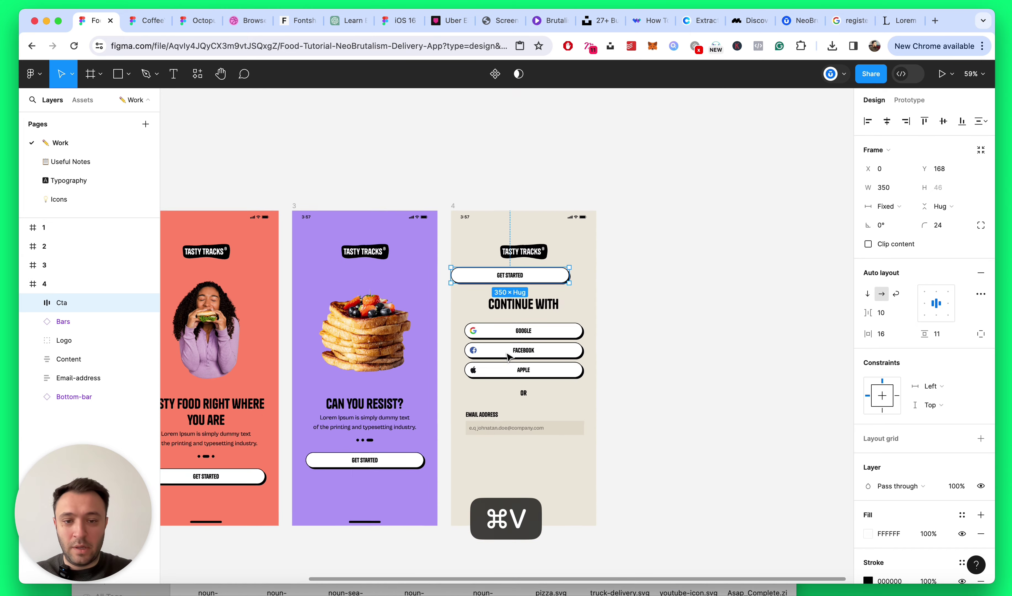
pyautogui.moveTo(539, 280); pyautogui.dragTo(538, 442)
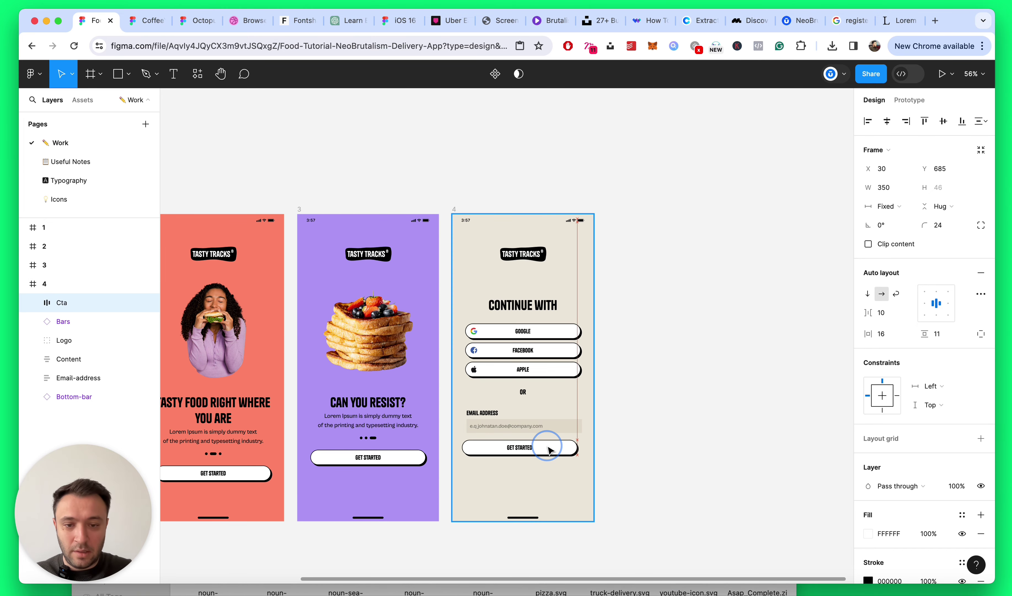
pyautogui.scroll(2, 548, 482)
pyautogui.scroll(10, 548, 482)
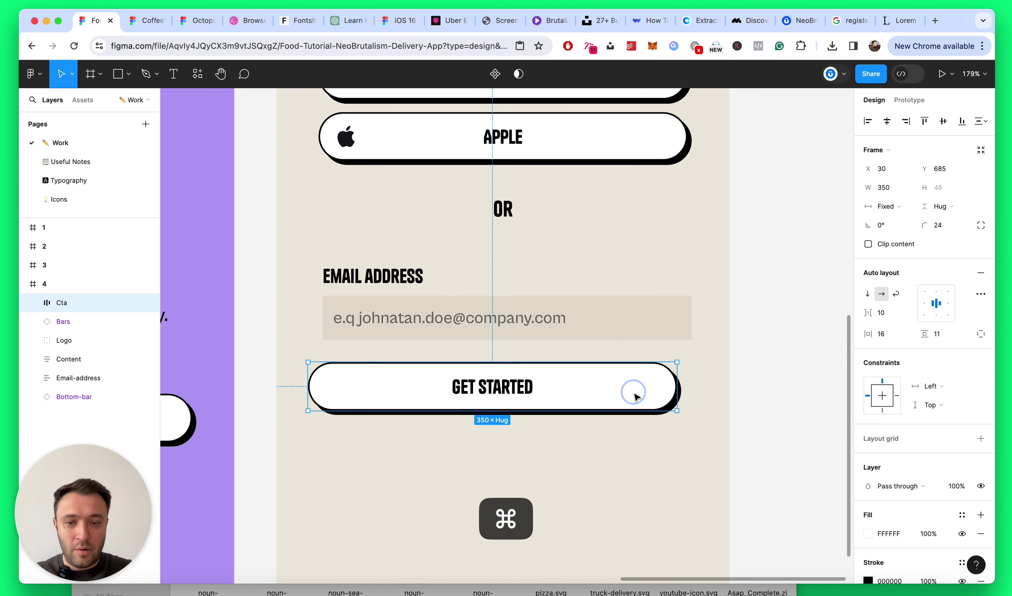
pyautogui.moveTo(635, 395); pyautogui.dragTo(640, 389)
pyautogui.scroll(-4, 654, 385)
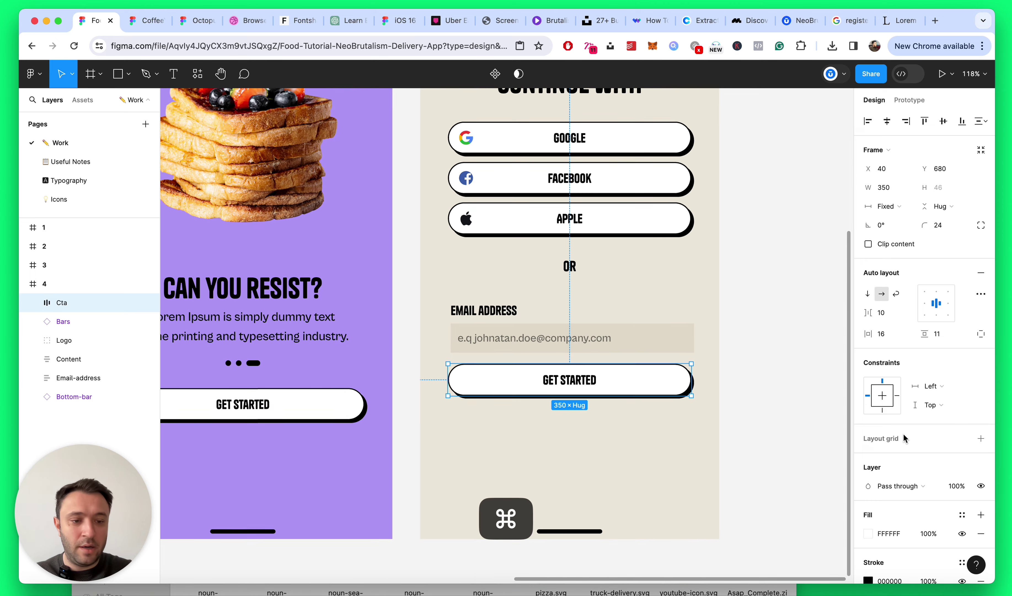
# Step: Change the Get Started button's fill on screen 4 to the green document colour 86E69B
pyautogui.scroll(-5, 928, 435)
pyautogui.click(868, 330)
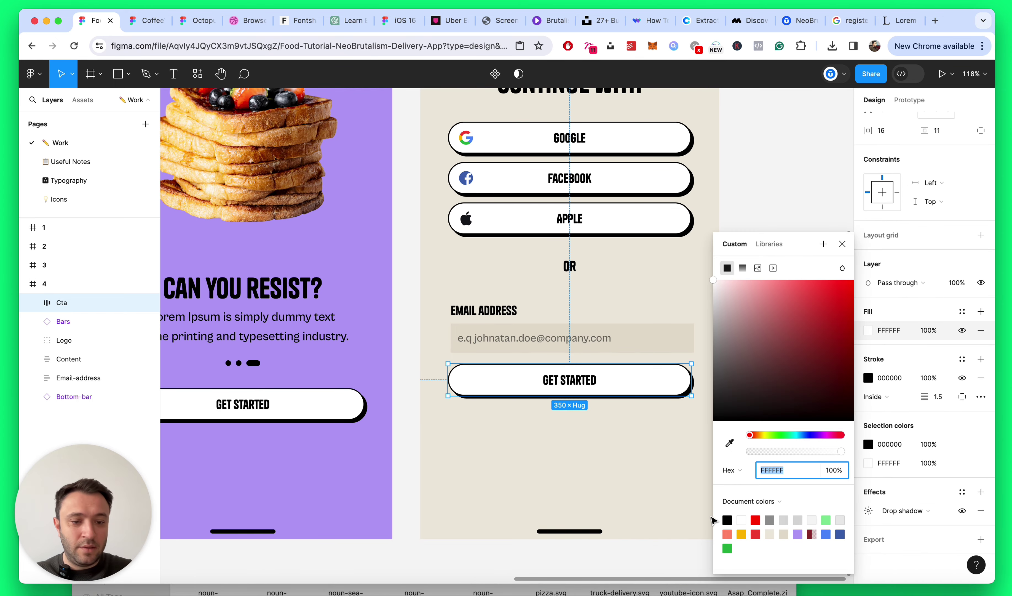
pyautogui.click(827, 521)
pyautogui.click(842, 244)
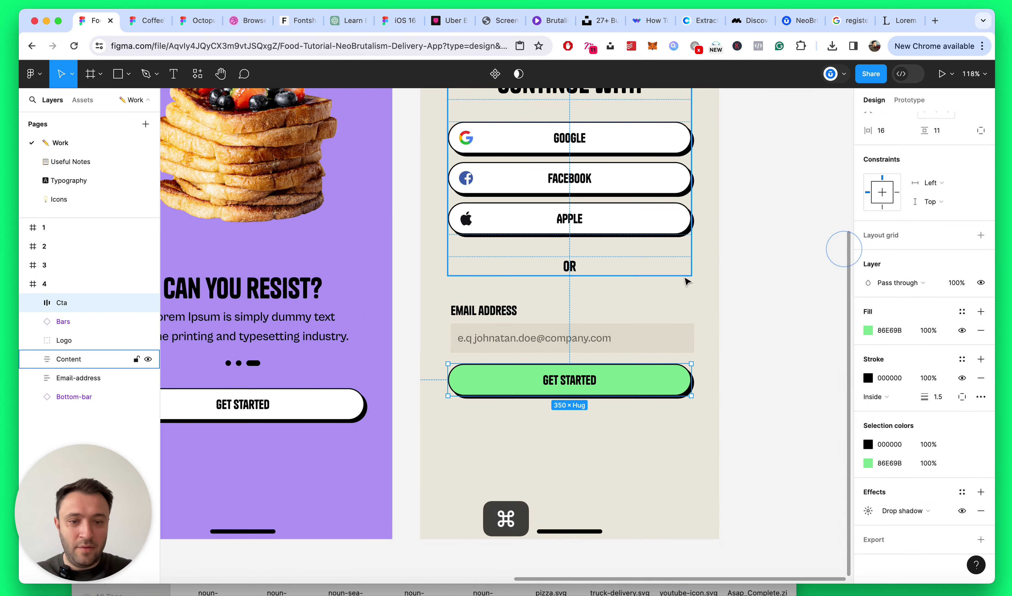
pyautogui.scroll(-5, 743, 318)
pyautogui.press('Escape')
pyautogui.press('Escape')
pyautogui.scroll(5, 631, 325)
# Step: Send the green Cta button four layers backward, between Email-address and Bottom-bar in the layer order
pyautogui.click(463, 362)
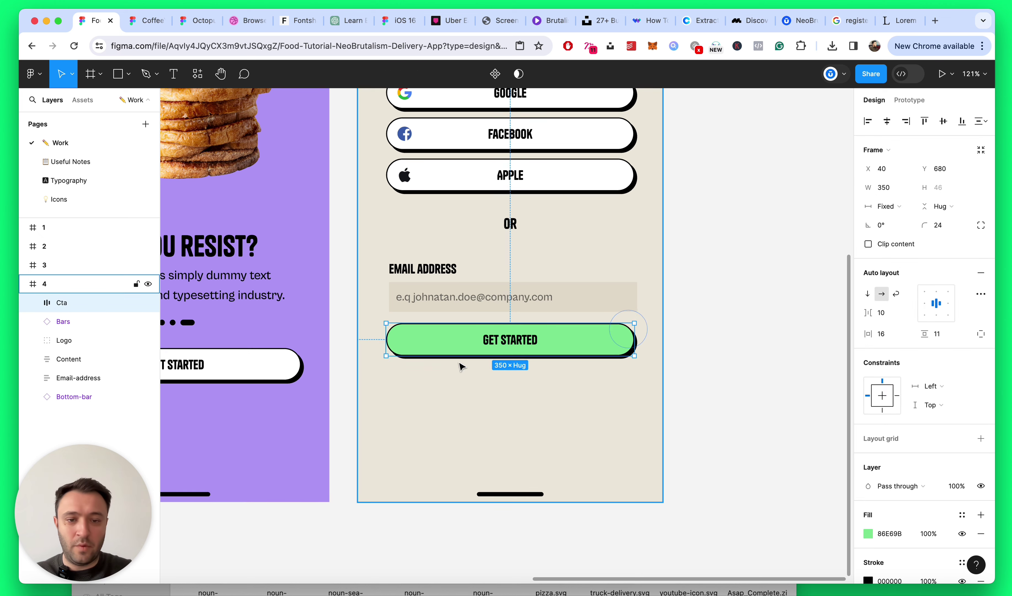
pyautogui.press('super+bracketleft')
pyautogui.press('super+bracketleft')
pyautogui.press('super+bracketleft')
pyautogui.press('super+bracketleft')
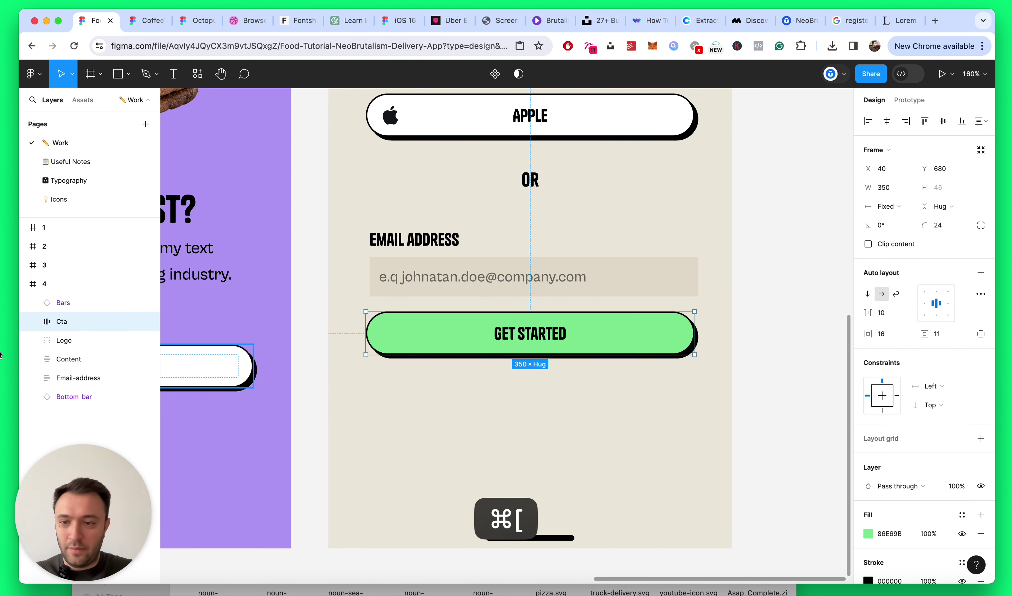
pyautogui.scroll(-5, 566, 206)
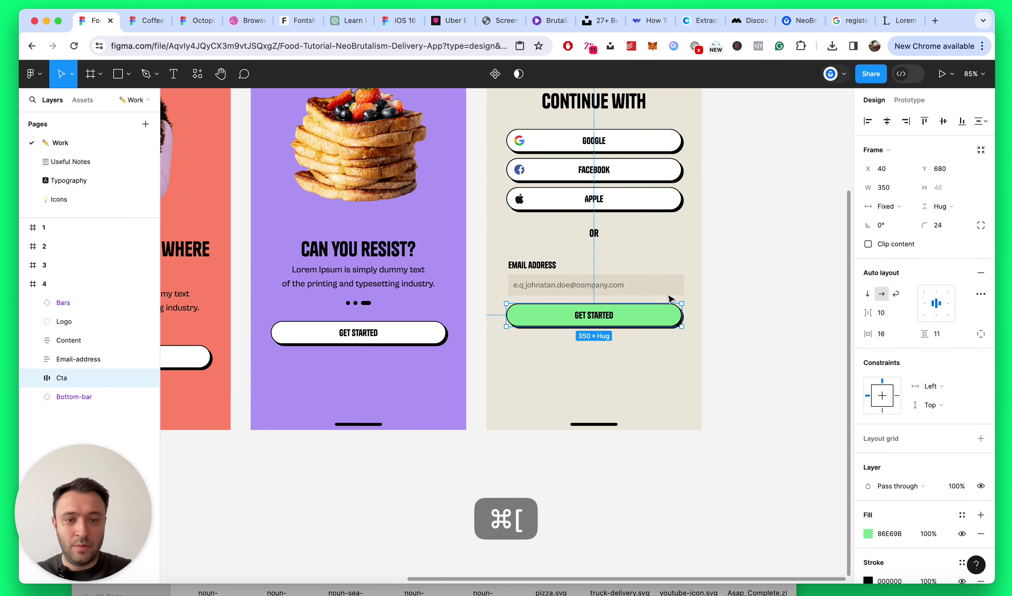
# Step: Wrap the Email-address group and the green Get Started button in one auto layout frame and rename it Email
pyautogui.scroll(1, 567, 205)
pyautogui.click(725, 354)
pyautogui.scroll(2, 633, 353)
pyautogui.click(524, 264)
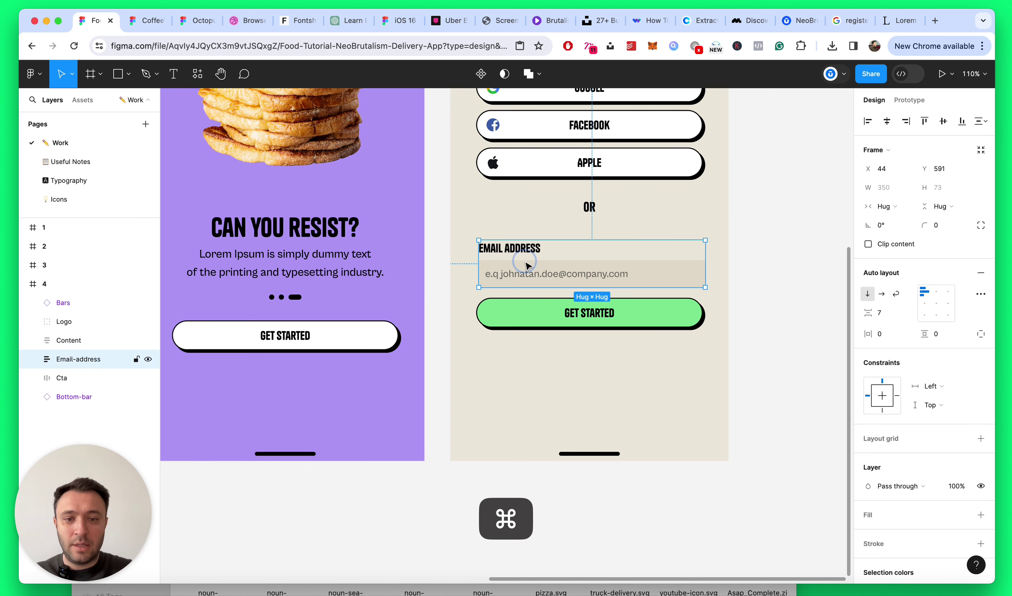
pyautogui.keyDown('shift'); pyautogui.click(554, 310); pyautogui.keyUp('shift')
pyautogui.hotkey('shift', 'a')
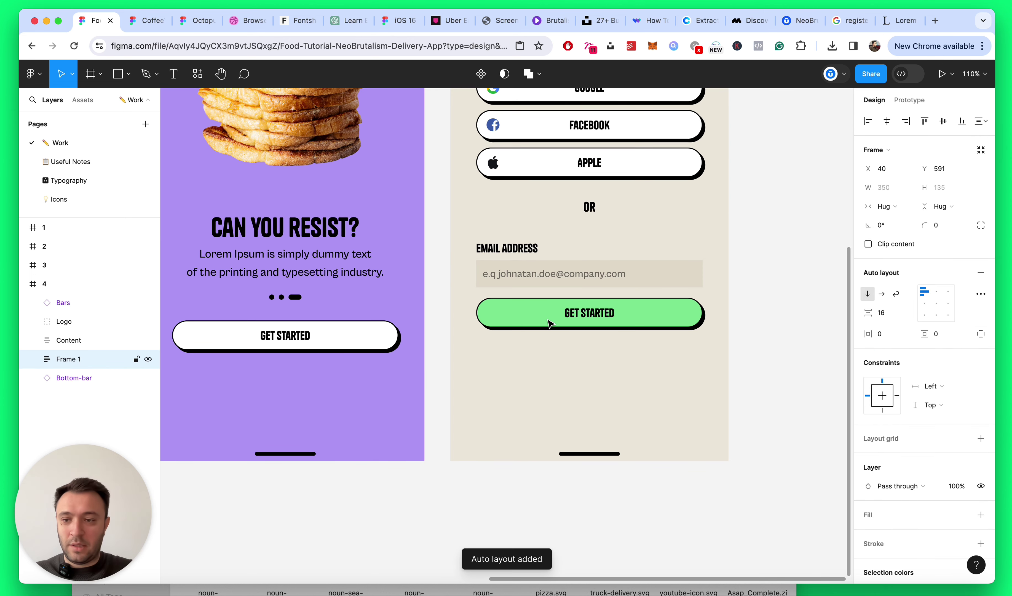
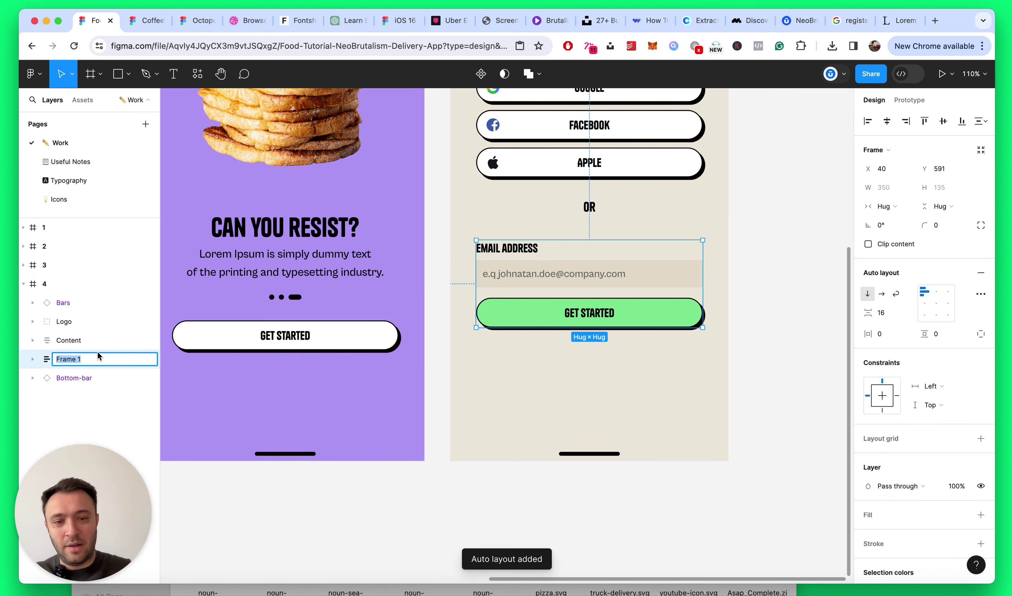
pyautogui.write('Email')
pyautogui.press('Return')
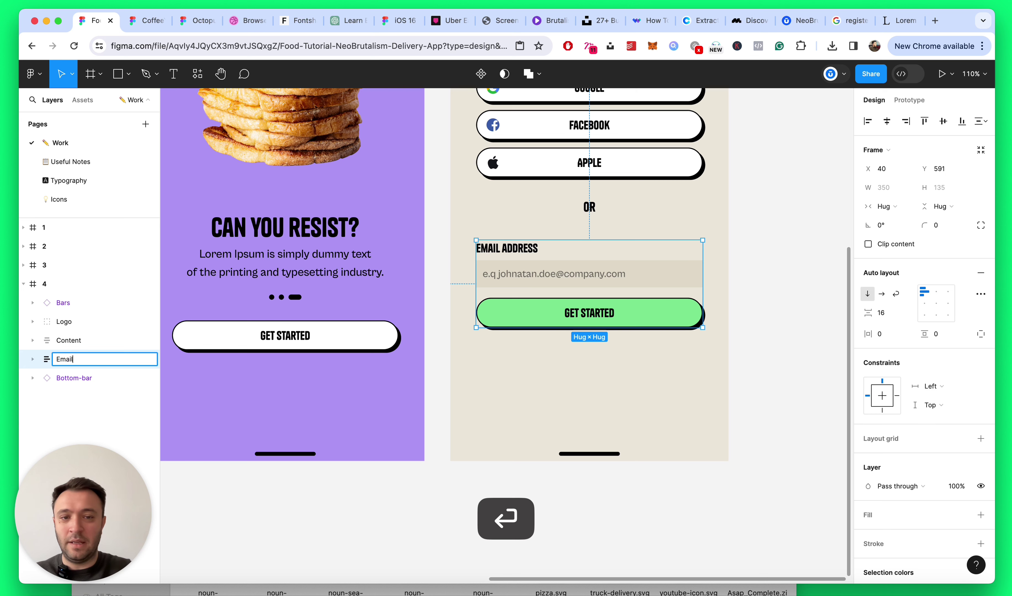
# Step: Extend the OR text below the social buttons to read "or continue with"
pyautogui.scroll(5, 598, 255)
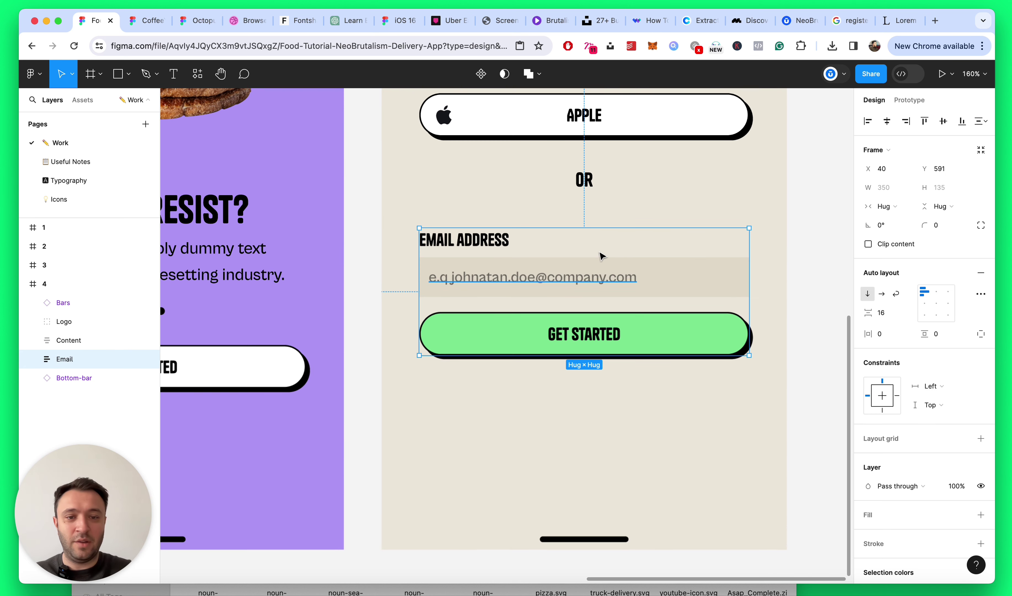
pyautogui.doubleClick(584, 179)
pyautogui.press('Right')
pyautogui.write('continue w')
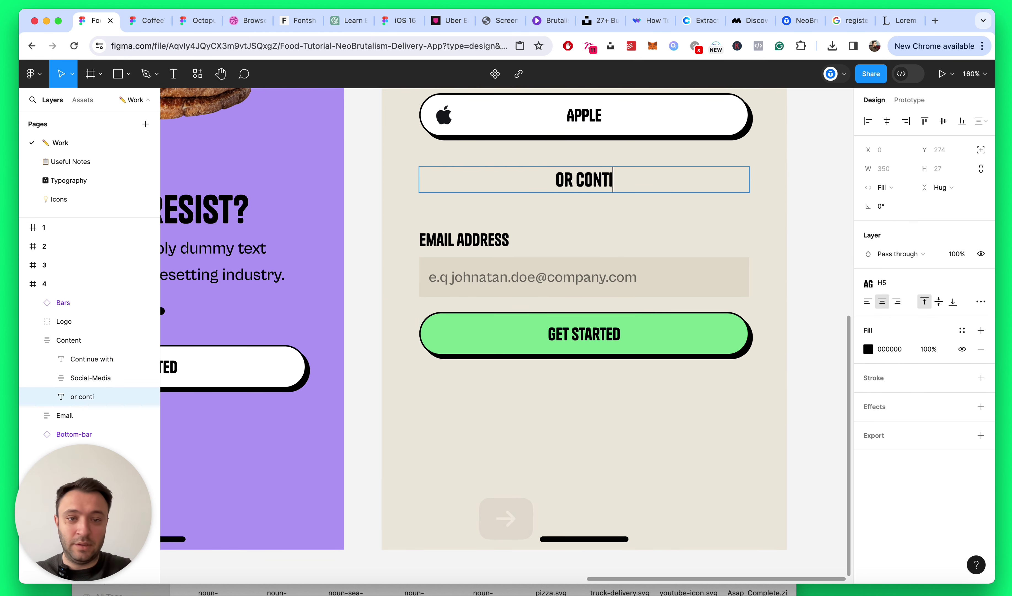
pyautogui.press('Escape')
pyautogui.scroll(-3, 604, 279)
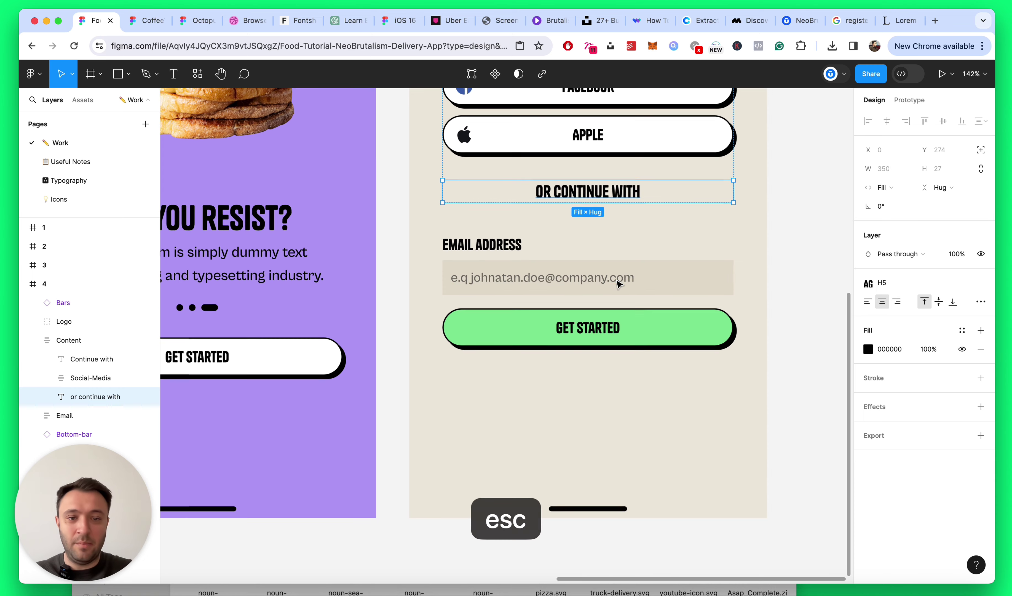
# Step: Set the Email address label's width to fill its container
pyautogui.click(802, 283)
pyautogui.hscroll(5, 532, 261)
pyautogui.keyDown('super'); pyautogui.click(357, 236); pyautogui.keyUp('super')
pyautogui.hscroll(-1, 730, 275)
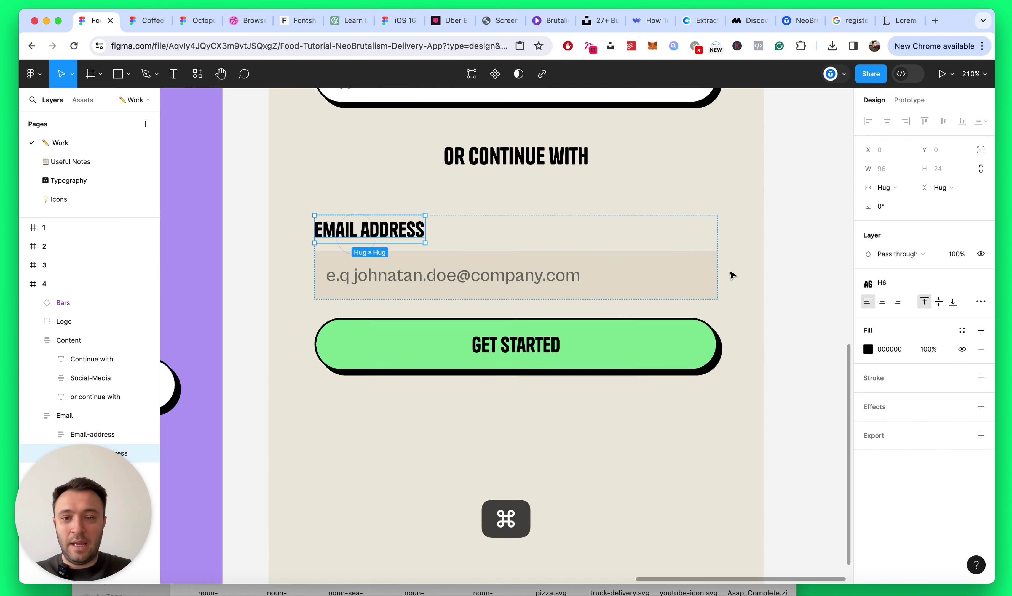
pyautogui.scroll(-5, 734, 280)
pyautogui.scroll(5, 732, 261)
pyautogui.scroll(-1, 733, 260)
pyautogui.click(884, 187)
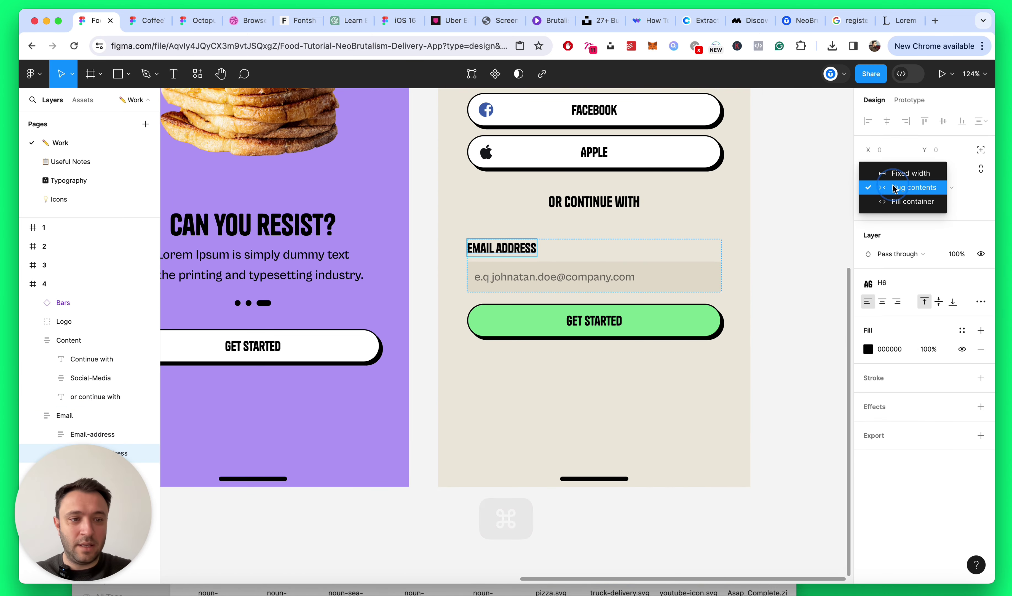
pyautogui.click(894, 201)
pyautogui.click(801, 261)
# Step: Check screen 4 up close and beside the other screens, and save the file
pyautogui.scroll(-5, 798, 258)
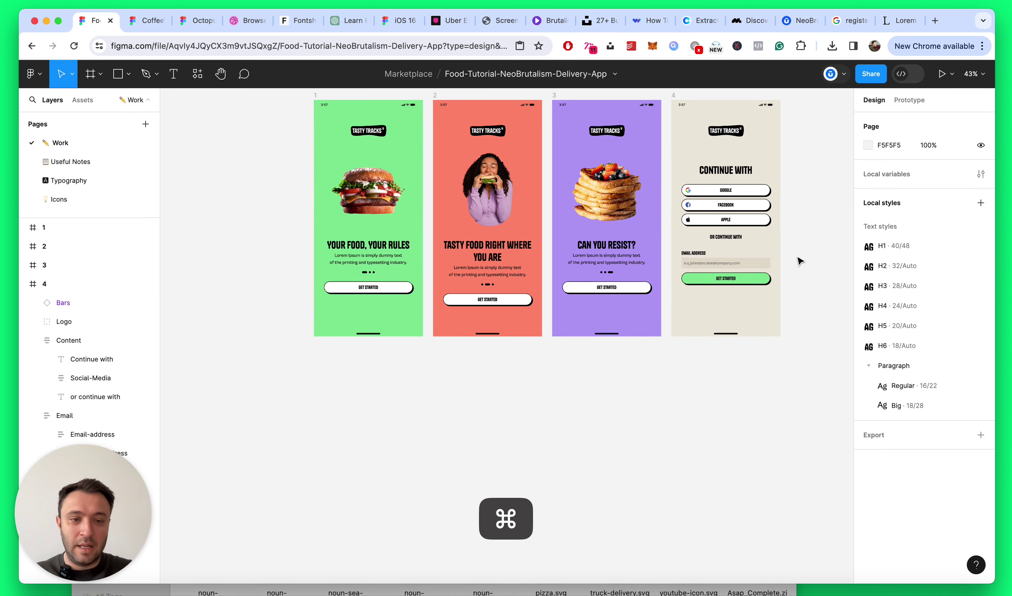
pyautogui.scroll(5, 798, 258)
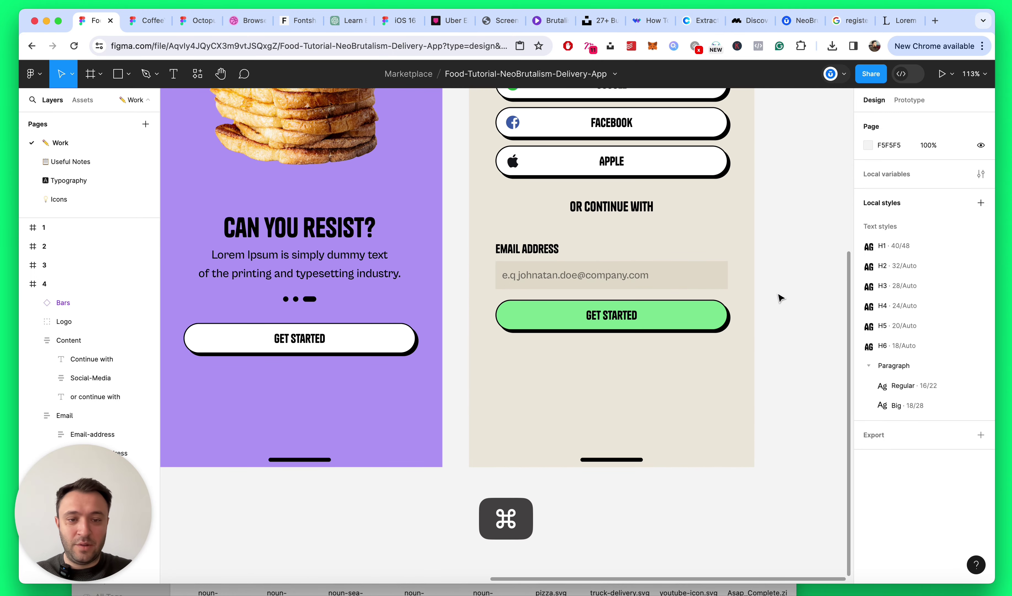
pyautogui.scroll(-5, 780, 297)
pyautogui.scroll(3, 777, 237)
pyautogui.press('super+s')
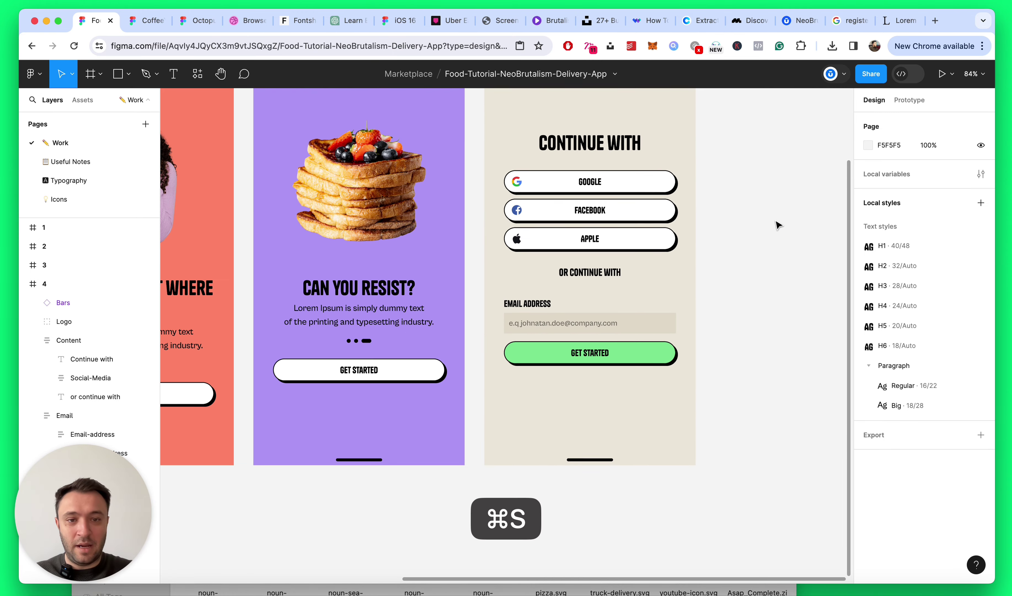
pyautogui.scroll(-5, 701, 153)
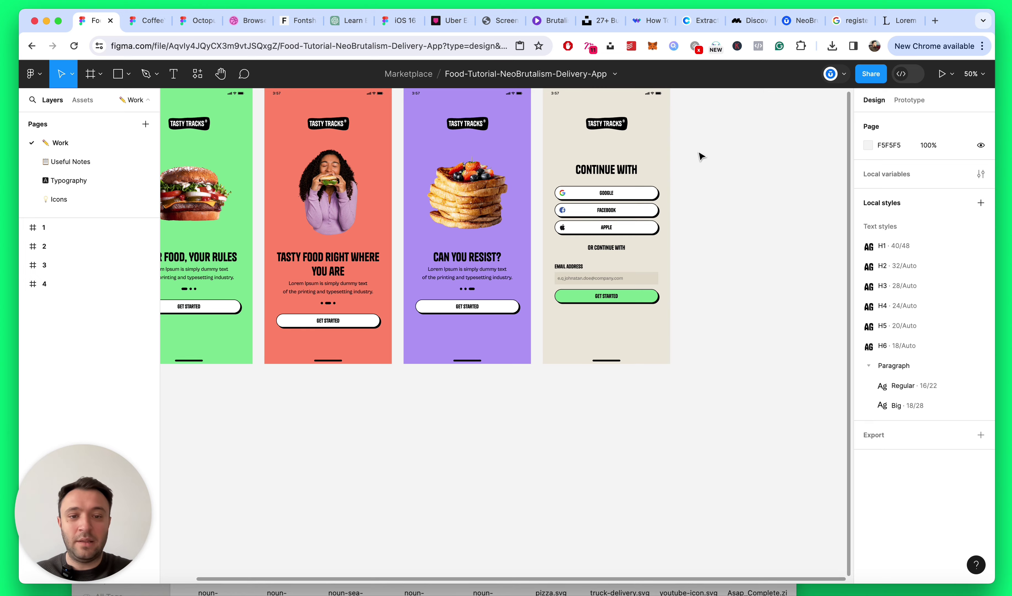
pyautogui.scroll(4, 701, 155)
pyautogui.scroll(2, 701, 159)
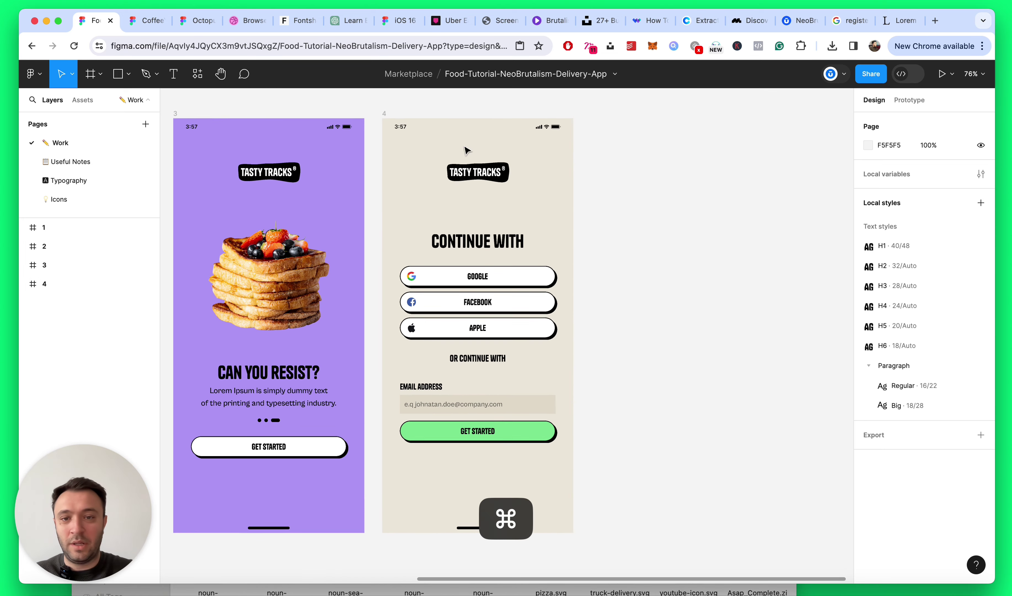
pyautogui.click(385, 113)
pyautogui.hscroll(-5, 387, 114)
pyautogui.scroll(4, 765, 426)
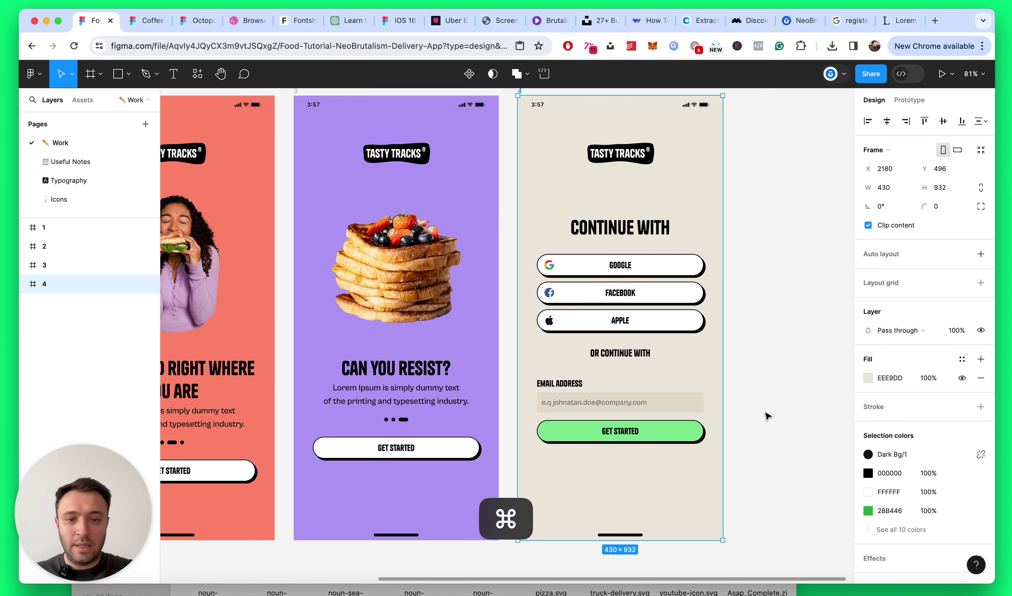
pyautogui.click(764, 413)
pyautogui.press('super+s')
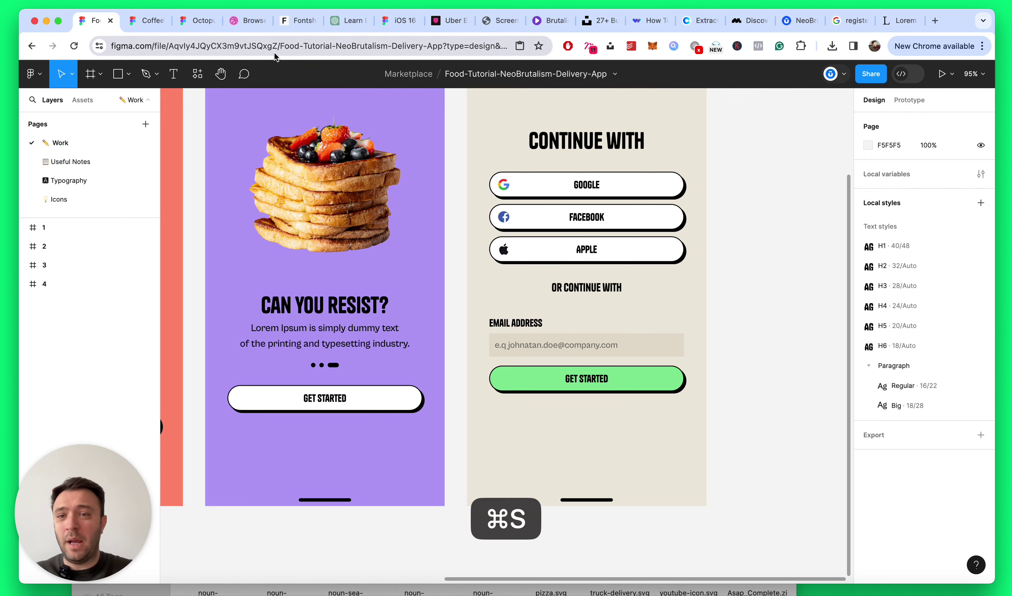
# Step: Switch to the CoffeeYum file and copy the two consent texts and the toggle from the SignUp screen
pyautogui.click(139, 21)
pyautogui.scroll(-8, 654, 274)
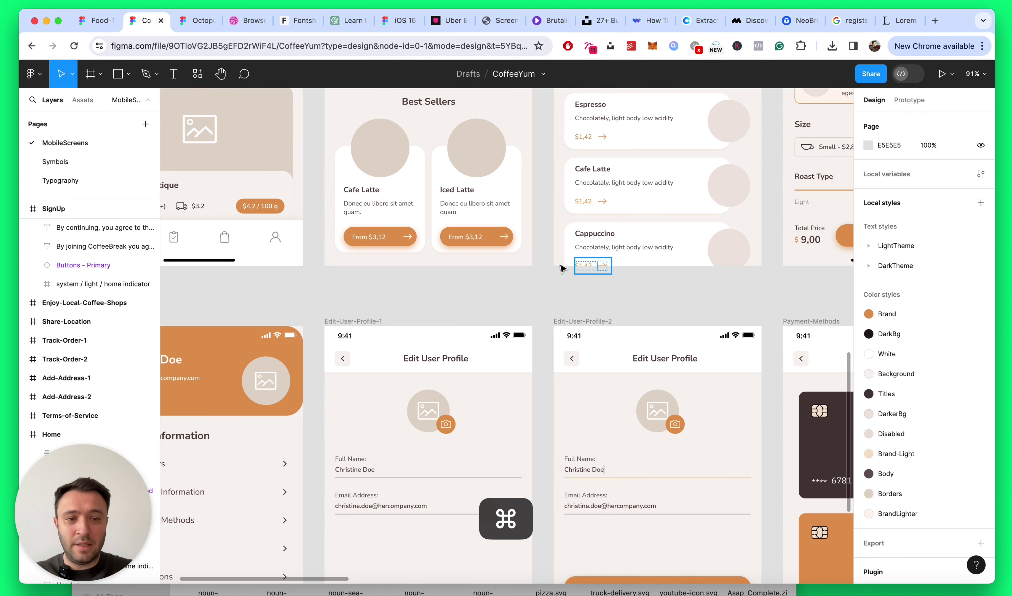
pyautogui.scroll(10, 736, 205)
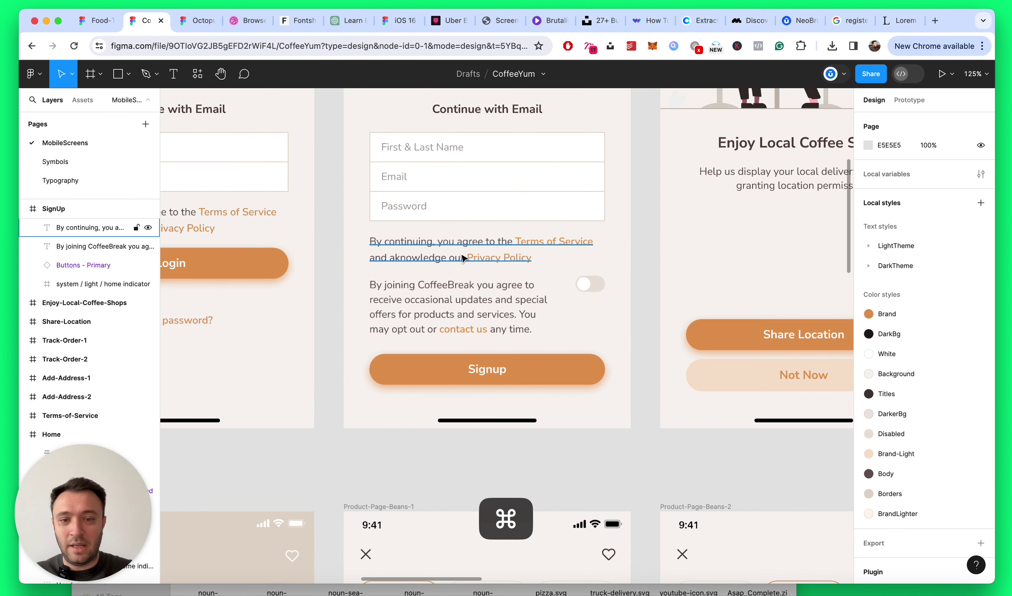
pyautogui.click(477, 250)
pyautogui.keyDown('shift'); pyautogui.click(476, 313); pyautogui.keyUp('shift')
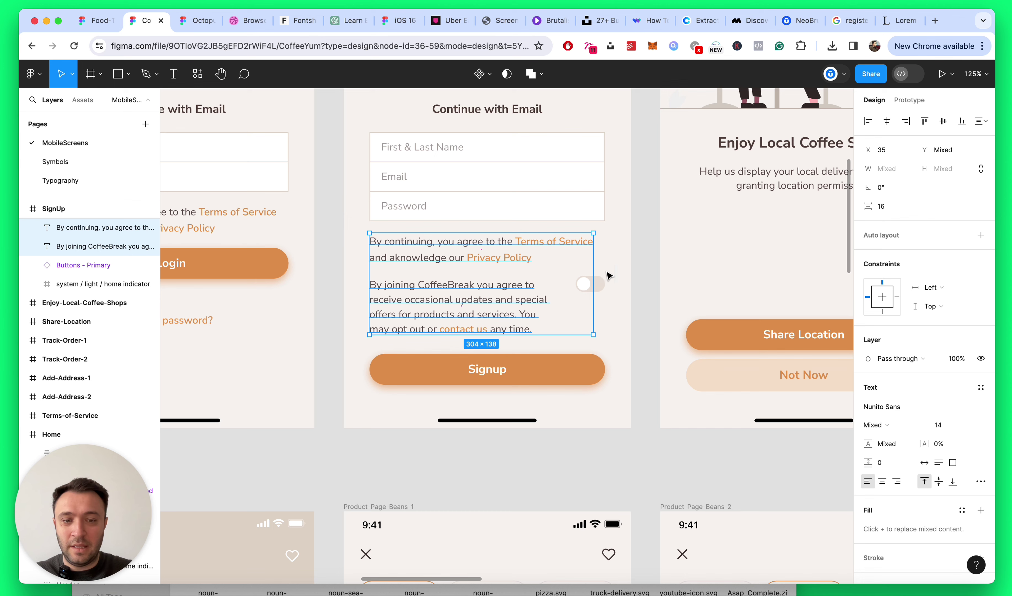
pyautogui.keyDown('shift'); pyautogui.click(603, 288); pyautogui.keyUp('shift')
pyautogui.press('super+c')
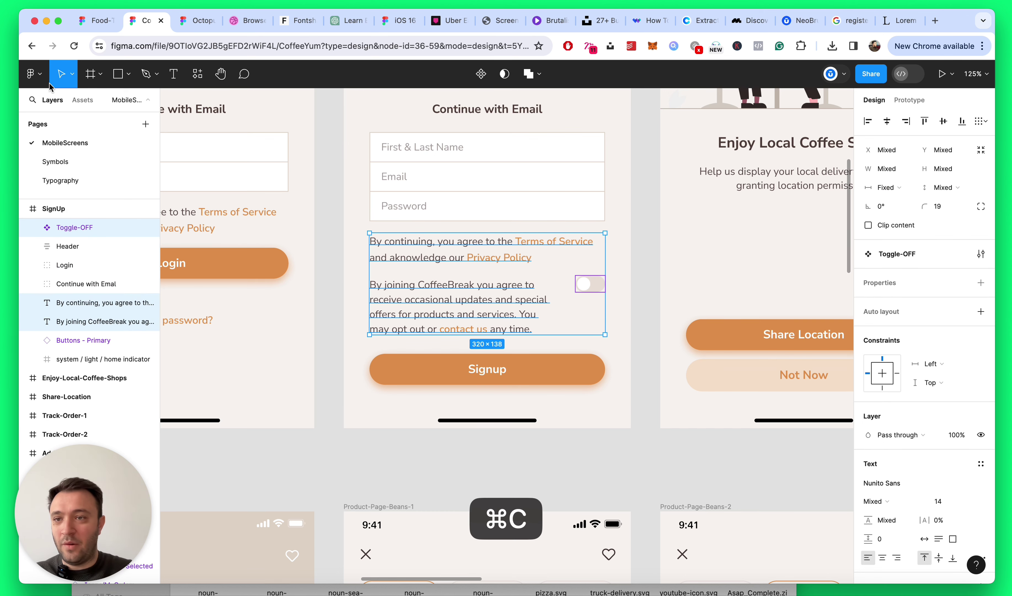
# Step: Paste the consent texts and toggle into screen 4 of the food delivery file, below the Get Started button, starting at X 40, Y 742
pyautogui.click(97, 20)
pyautogui.scroll(-5, 613, 348)
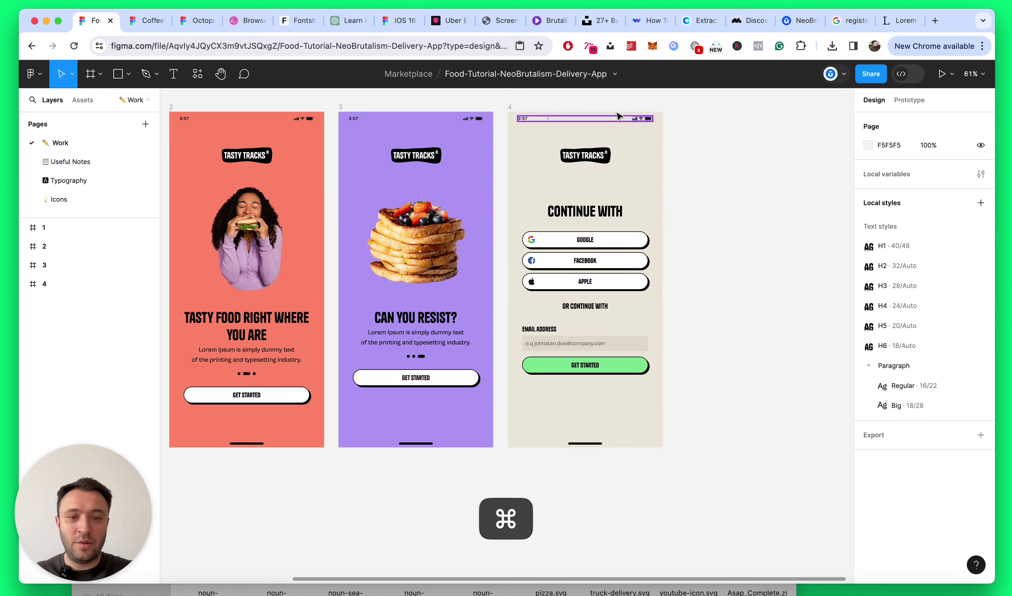
pyautogui.click(511, 108)
pyautogui.scroll(5, 645, 317)
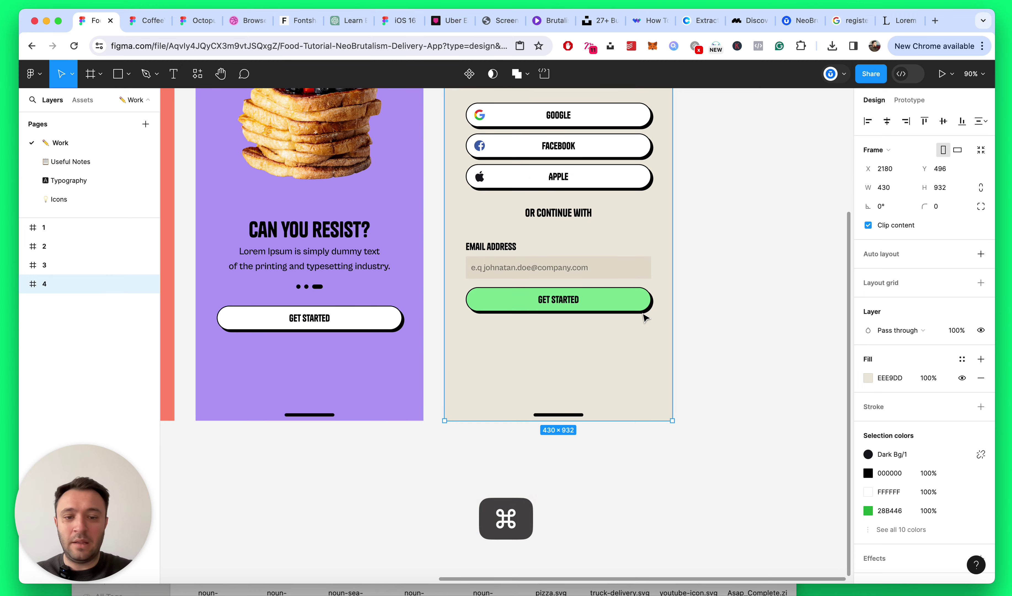
pyautogui.press('super+v')
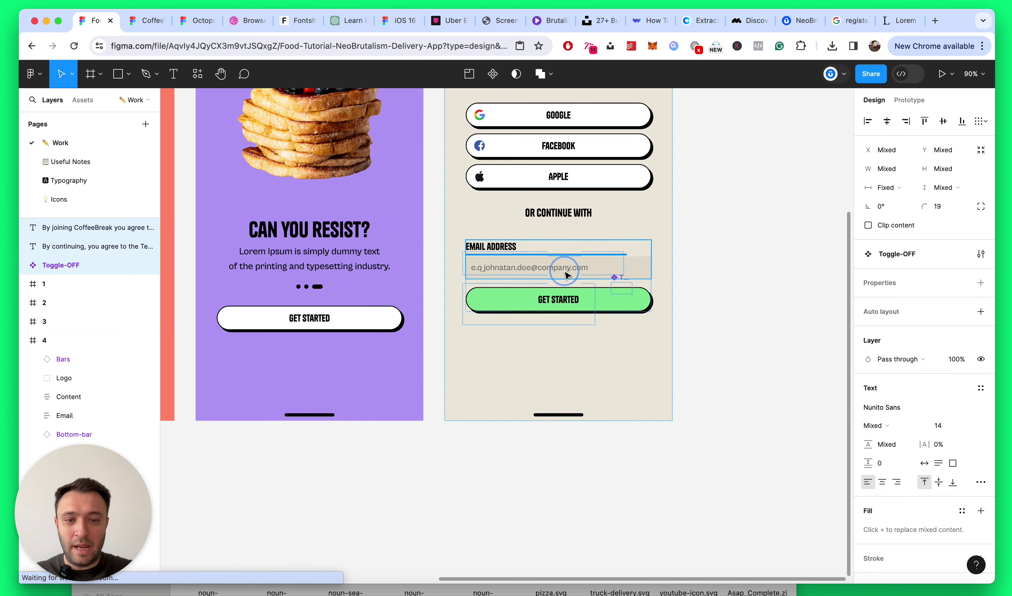
pyautogui.moveTo(566, 270); pyautogui.dragTo(569, 327)
pyautogui.click(734, 301)
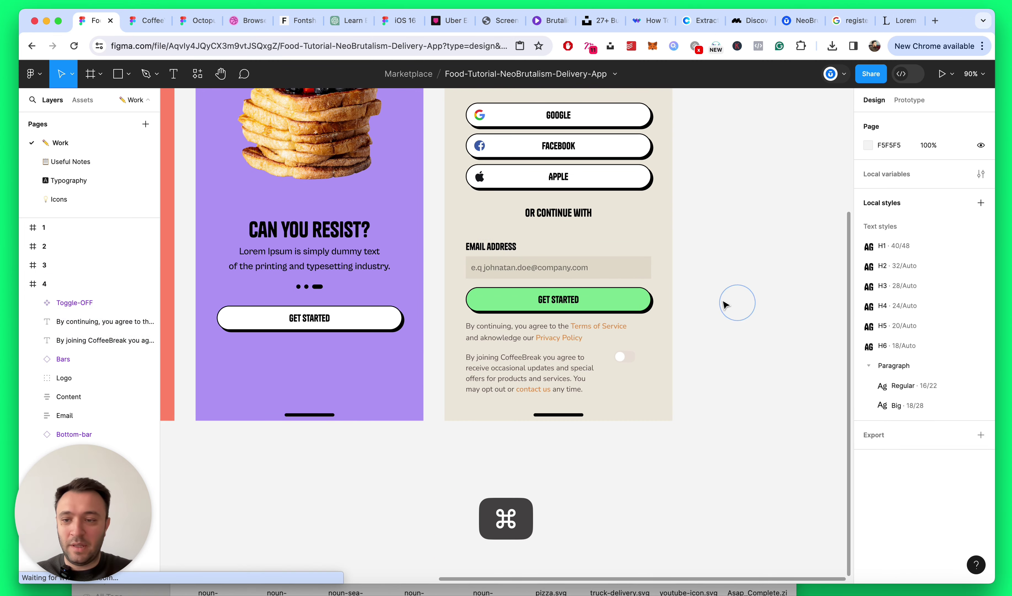
pyautogui.scroll(-3, 714, 310)
pyautogui.scroll(6, 535, 357)
pyautogui.click(502, 339)
pyautogui.scroll(-3, 503, 339)
pyautogui.hscroll(-2, 502, 340)
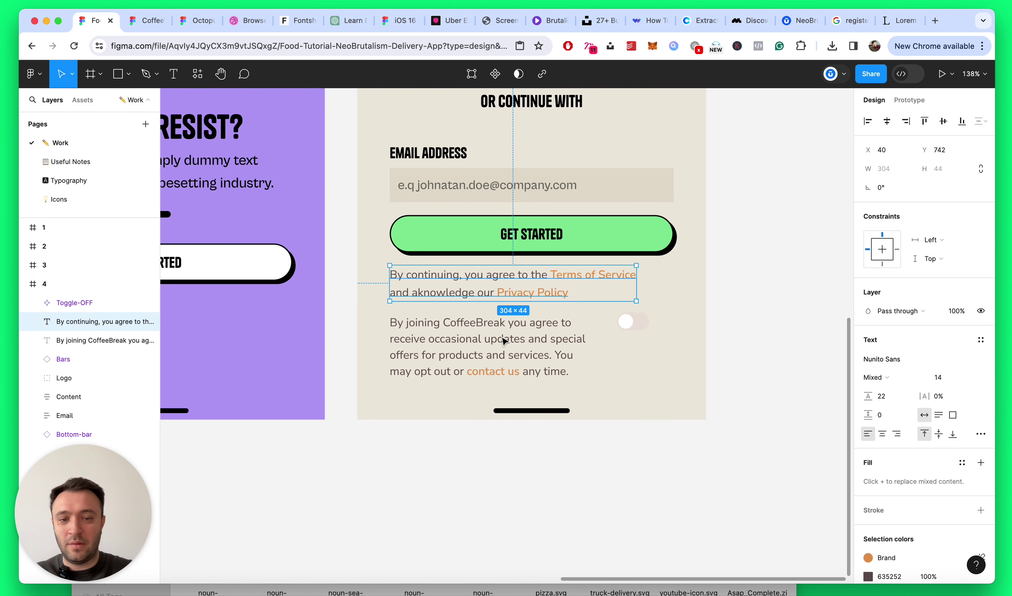
pyautogui.keyDown('shift'); pyautogui.click(569, 328); pyautogui.keyUp('shift')
pyautogui.keyDown('shift'); pyautogui.click(646, 325); pyautogui.keyUp('shift')
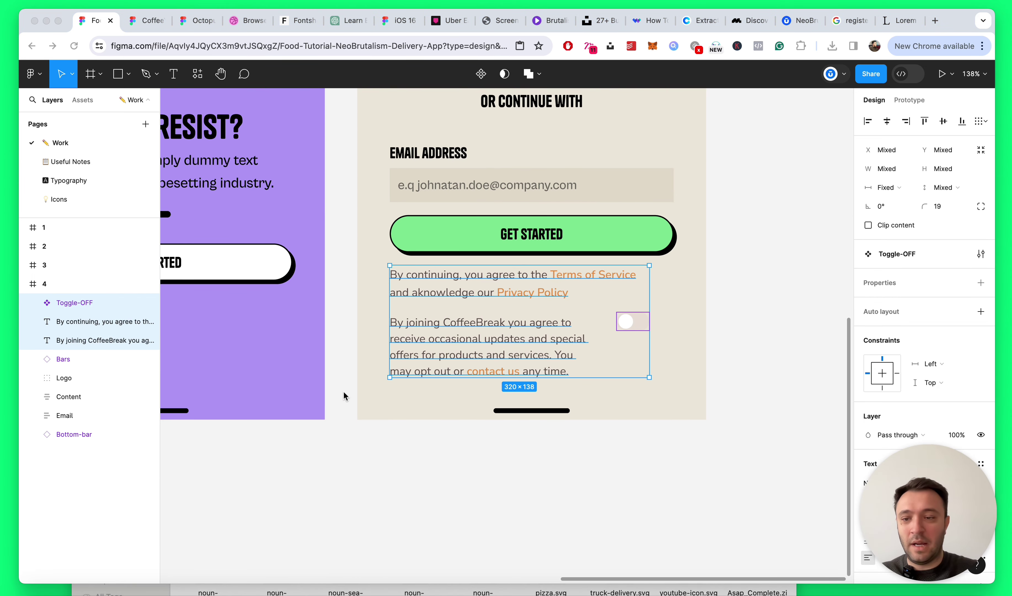
pyautogui.press('super+bracketleft')
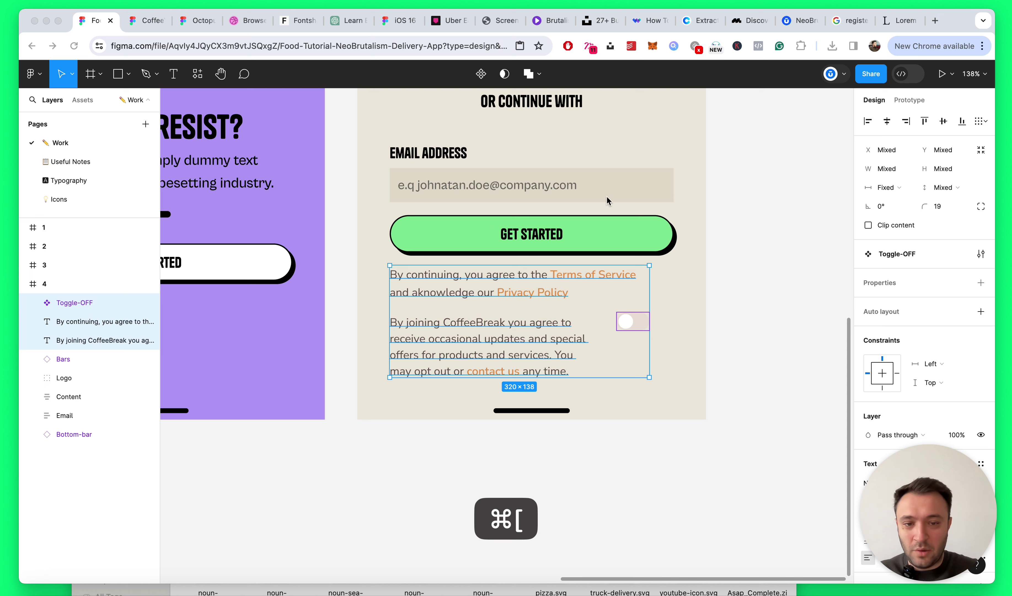
pyautogui.click(760, 248)
# Step: Send the toggle and both consent texts four layers backward, between Email and Bottom-bar in the layer order
pyautogui.click(528, 273)
pyautogui.keyDown('shift'); pyautogui.click(632, 322); pyautogui.keyUp('shift')
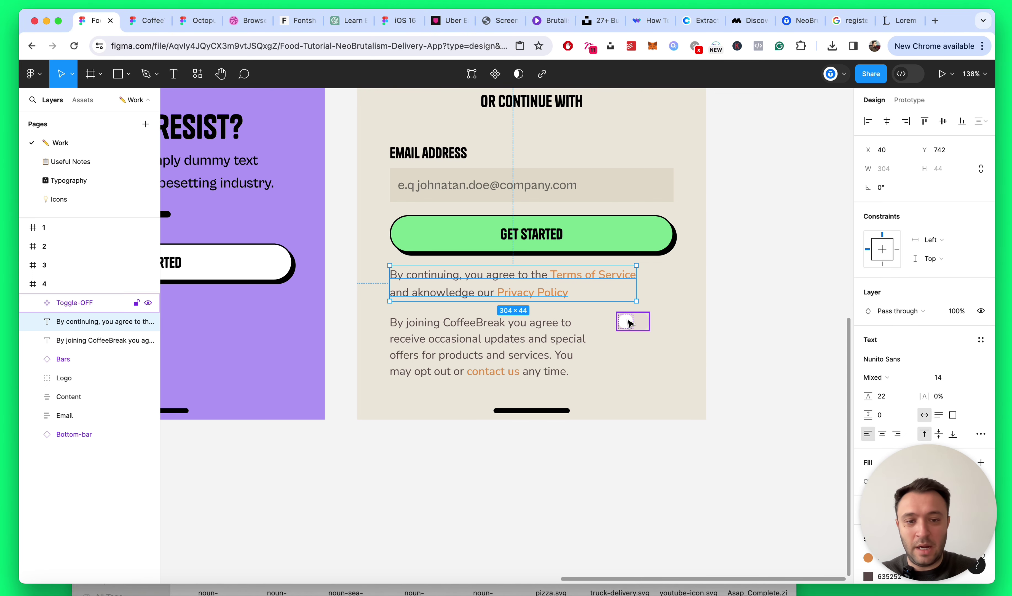
pyautogui.keyDown('shift'); pyautogui.click(552, 351); pyautogui.keyUp('shift')
pyautogui.press('super+bracketleft')
pyautogui.press('super+bracketleft')
pyautogui.press('super+bracketleft')
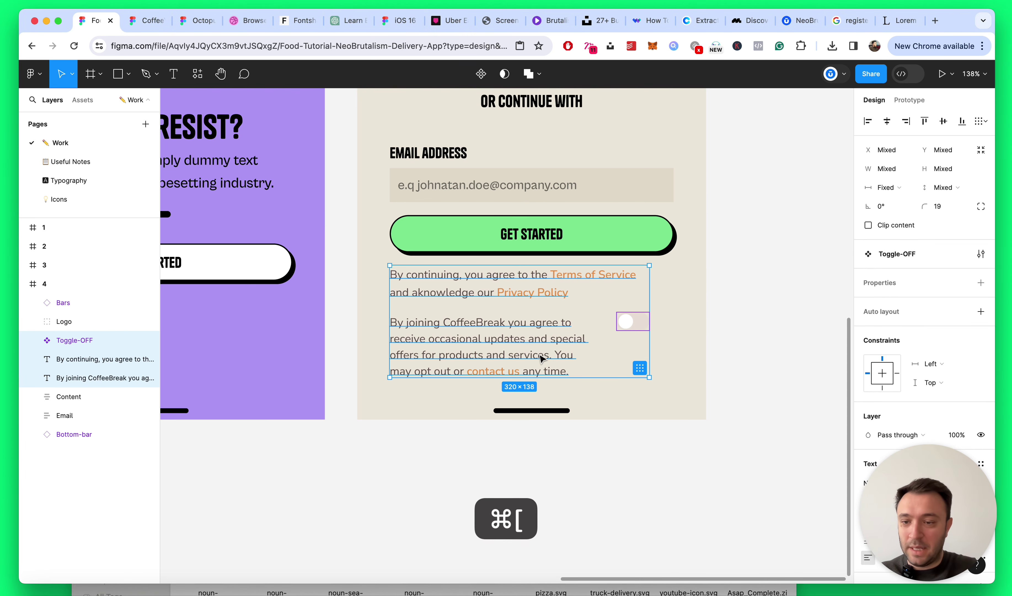
pyautogui.press('super+bracketleft')
pyautogui.click(743, 261)
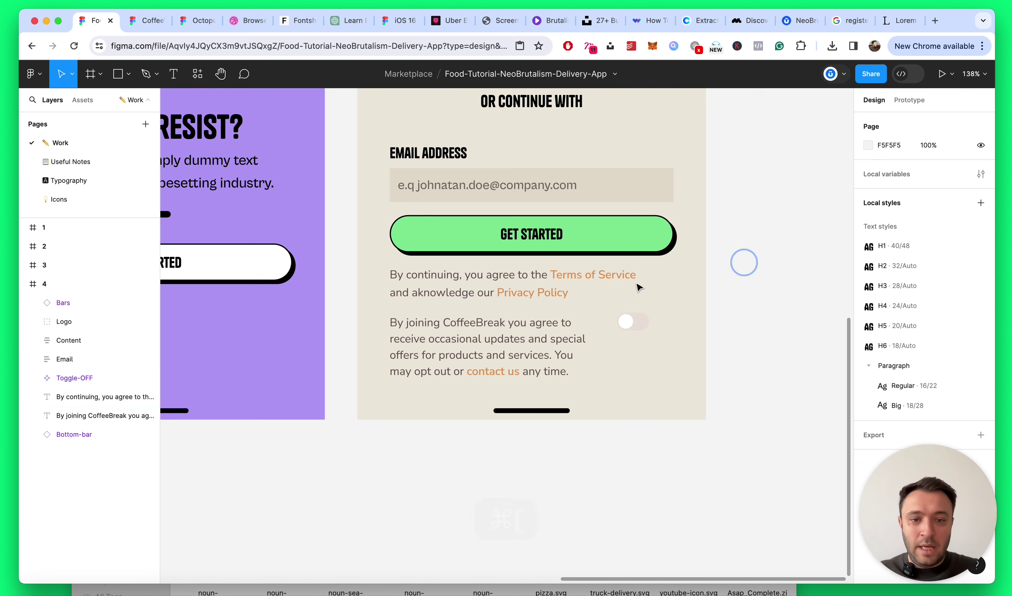
# Step: Apply the Paragraph Regular 16/22 text style to the "By continuing, you agree" text
pyautogui.click(457, 284)
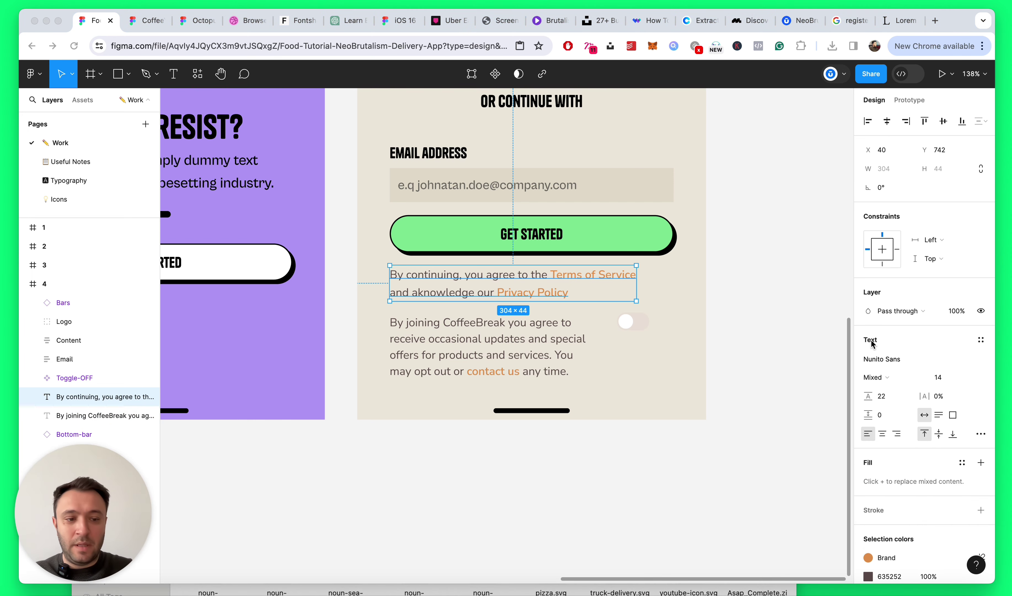
pyautogui.click(983, 345)
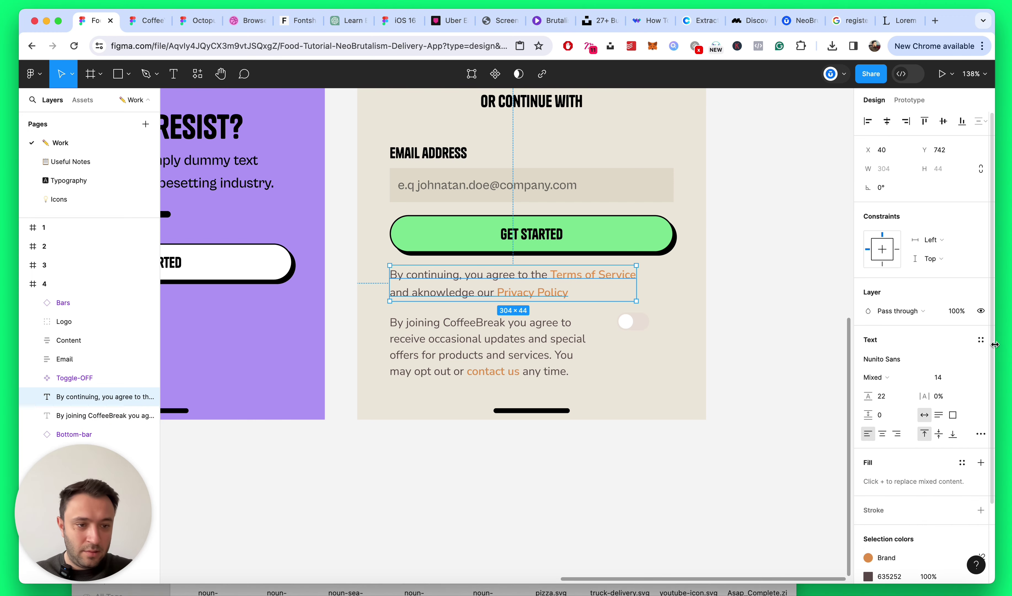
pyautogui.click(981, 339)
pyautogui.scroll(-2, 913, 450)
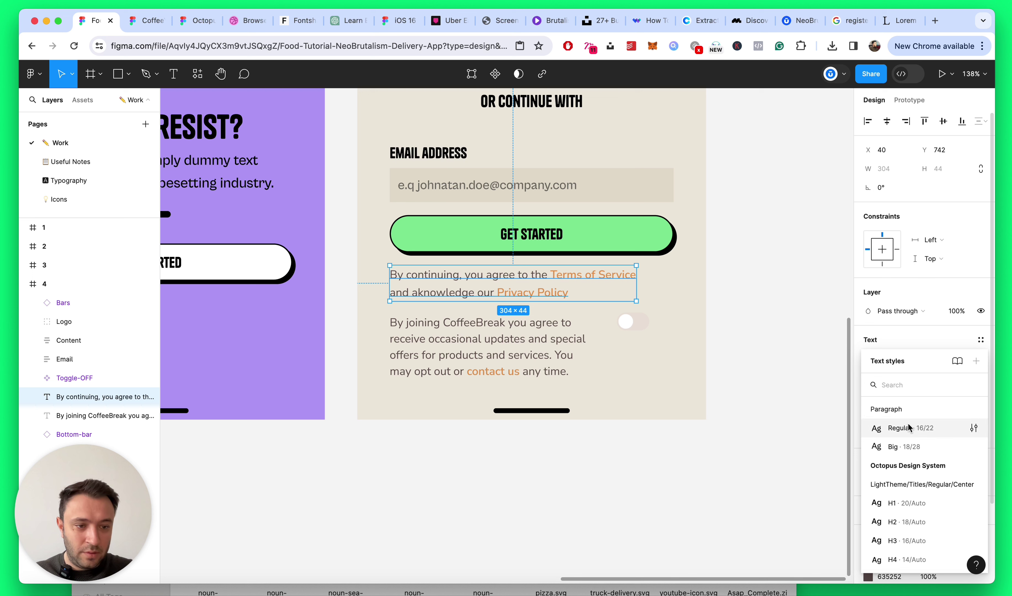
pyautogui.click(908, 427)
pyautogui.click(742, 333)
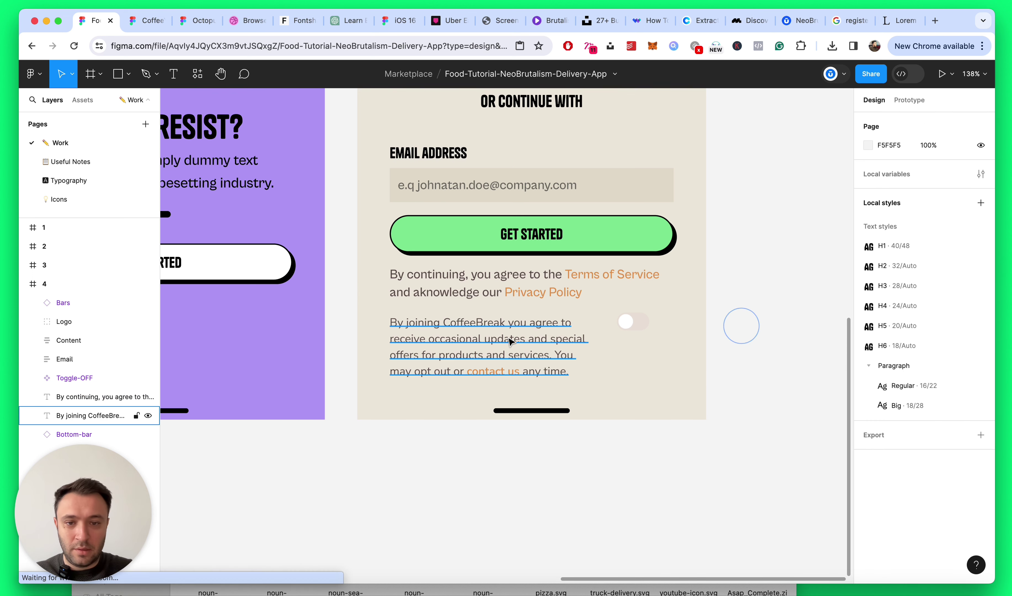
# Step: Apply the Paragraph Regular 16/22 text style to the "By joining CoffeeBreak" consent text
pyautogui.keyDown('super'); pyautogui.click(495, 324); pyautogui.keyUp('super')
pyautogui.click(981, 340)
pyautogui.scroll(-4, 912, 475)
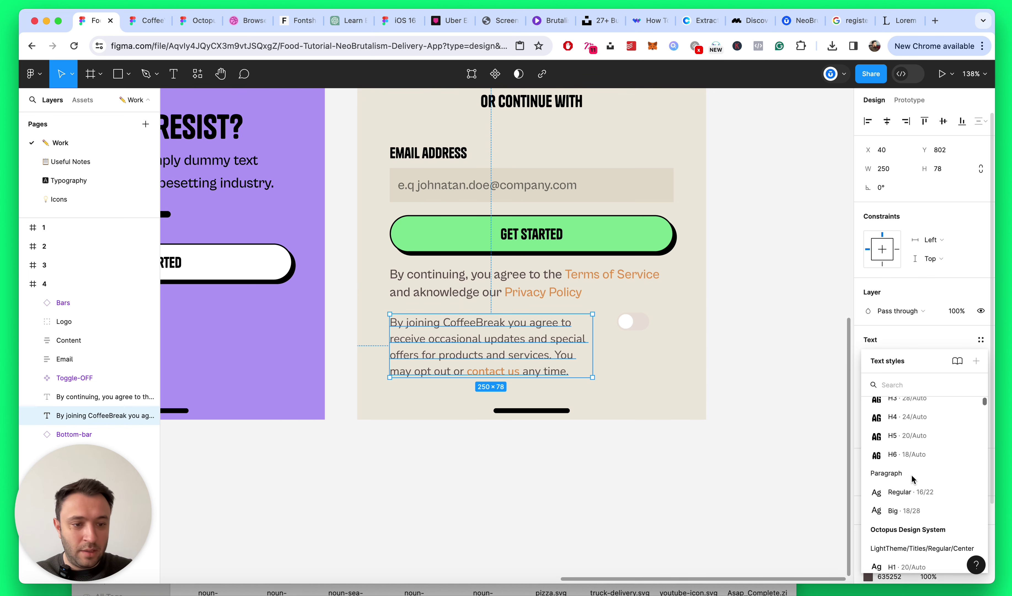
pyautogui.scroll(2, 918, 475)
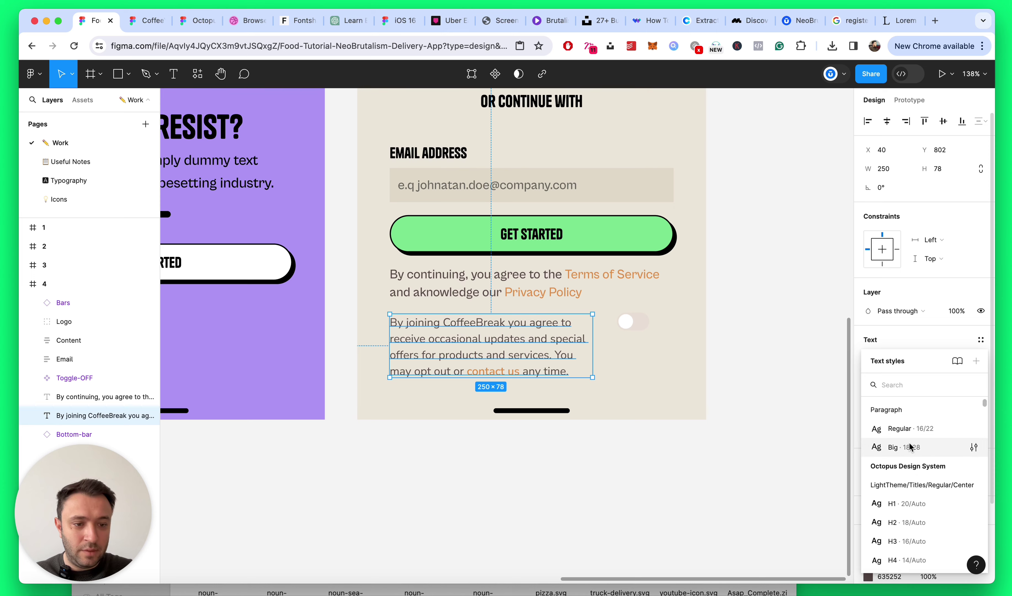
pyautogui.click(906, 426)
pyautogui.click(755, 295)
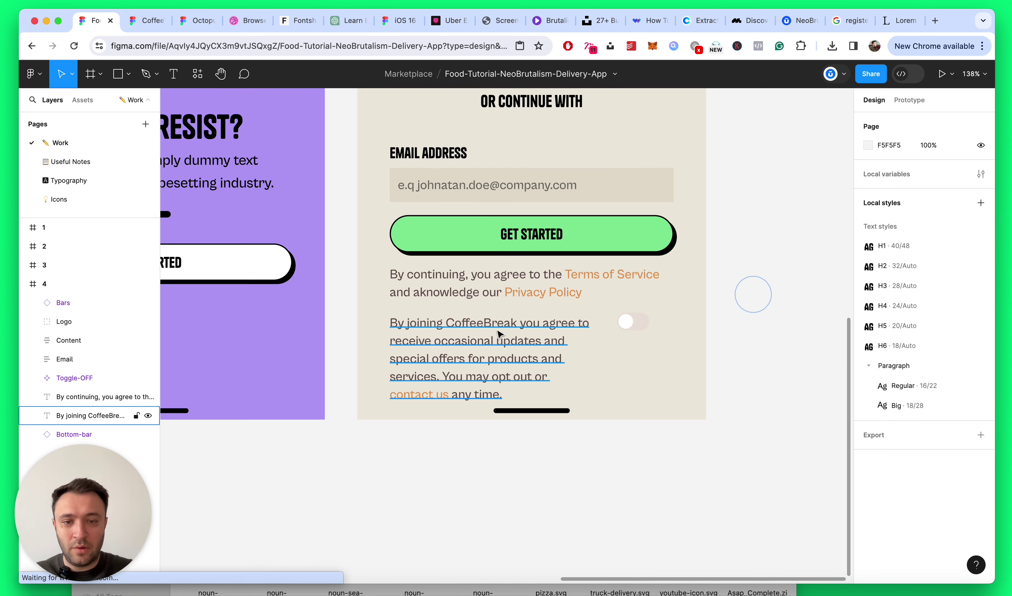
# Step: Detach the Brand colour style in the "By continuing, you agree" text and recolour its dark 635252 wording black
pyautogui.keyDown('super'); pyautogui.click(430, 280); pyautogui.keyUp('super')
pyautogui.scroll(-5, 737, 381)
pyautogui.scroll(5, 738, 366)
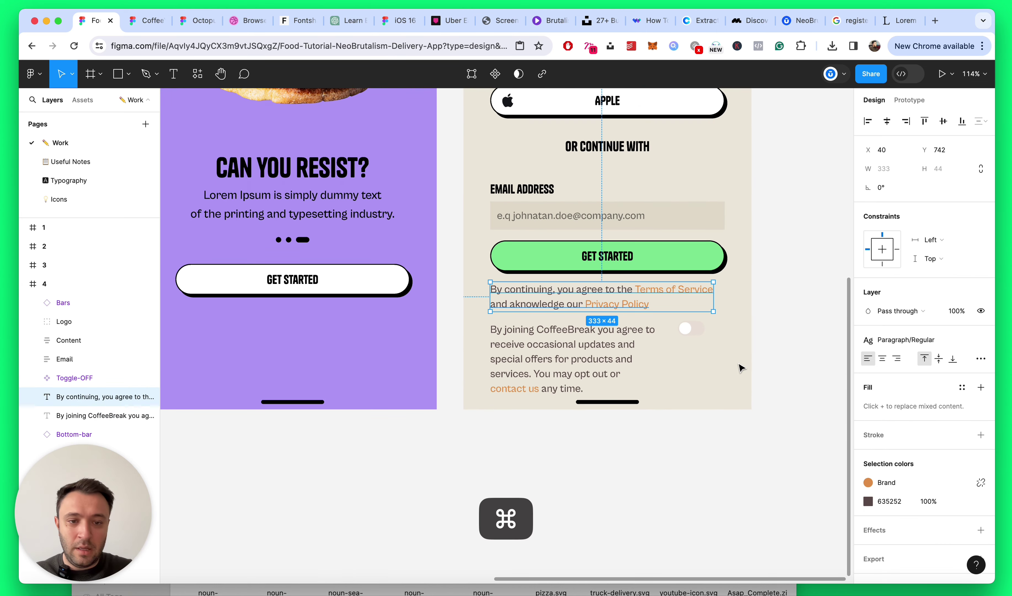
pyautogui.scroll(-1, 876, 416)
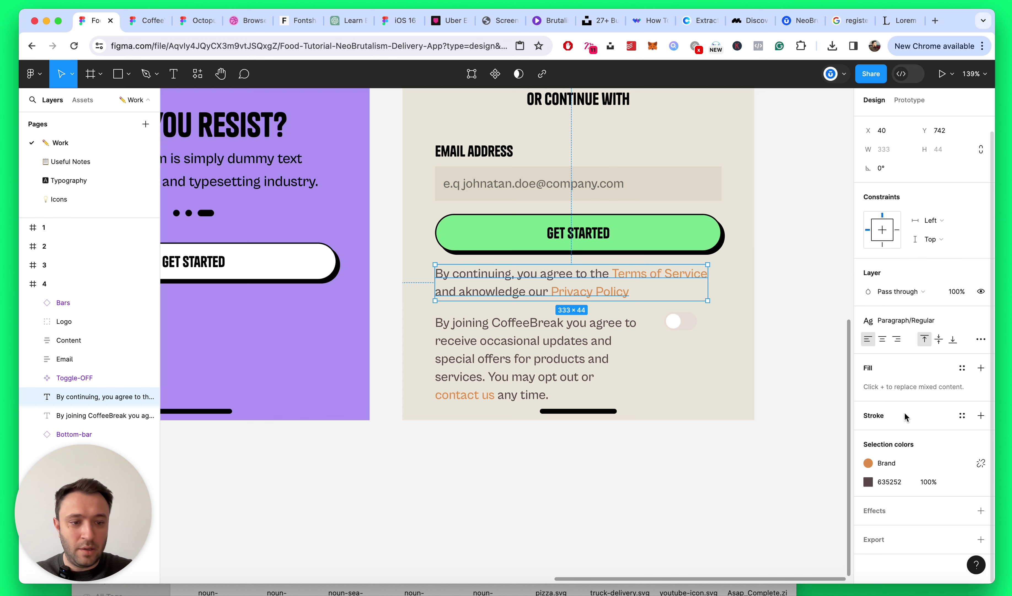
pyautogui.click(964, 464)
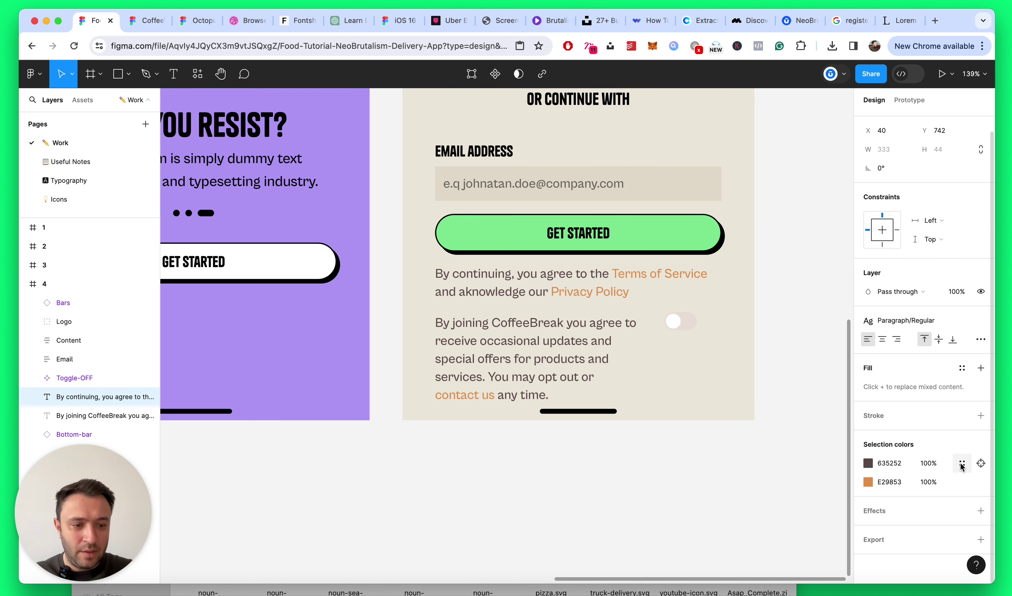
pyautogui.click(869, 463)
pyautogui.moveTo(782, 382); pyautogui.dragTo(639, 470)
# Step: Detach the Brand colour in the "By joining CoffeeBreak" text and change its dark 635252 wording to black 000000
pyautogui.click(548, 340)
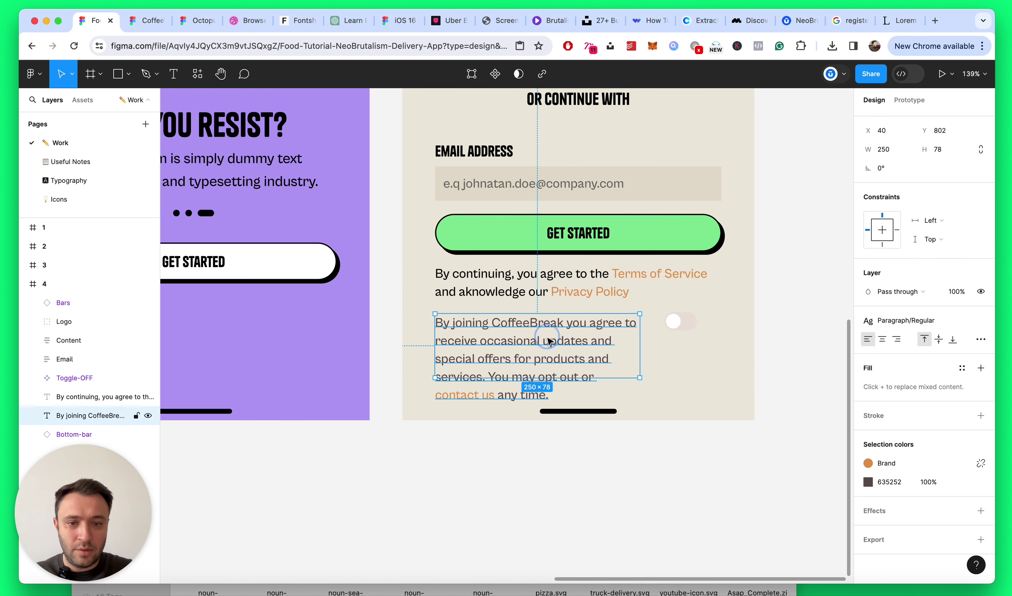
pyautogui.click(981, 463)
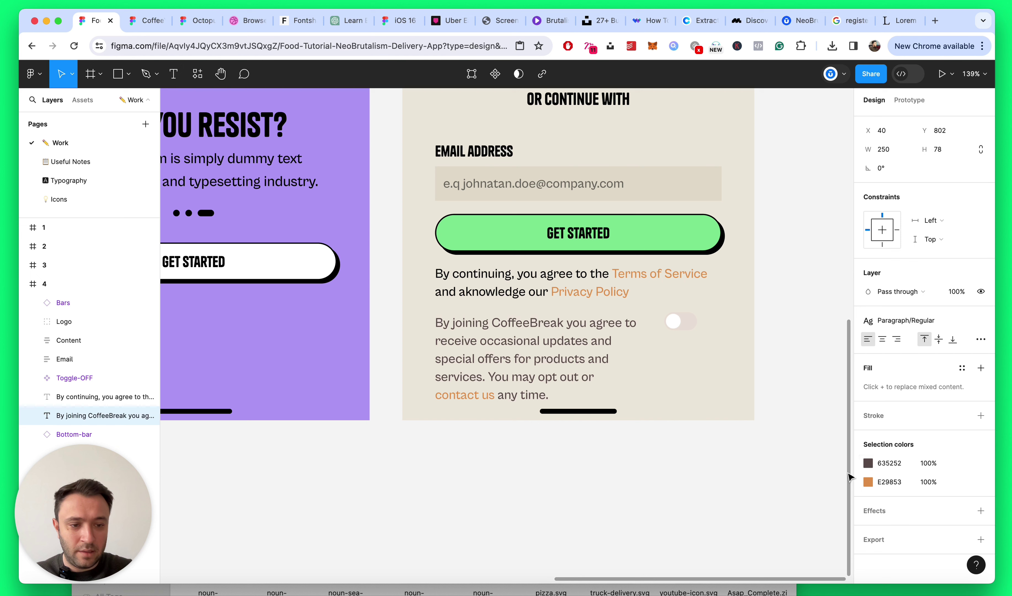
pyautogui.click(868, 463)
pyautogui.moveTo(738, 365); pyautogui.dragTo(620, 467)
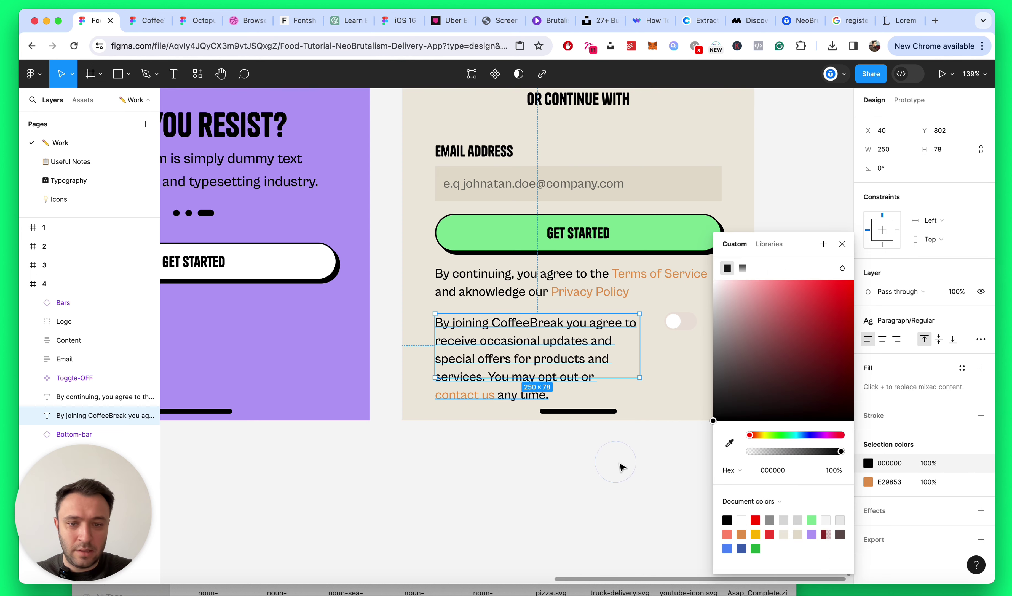
pyautogui.click(842, 243)
# Step: Recolour the orange link wording in both consent texts to black 000000
pyautogui.click(656, 284)
pyautogui.click(869, 482)
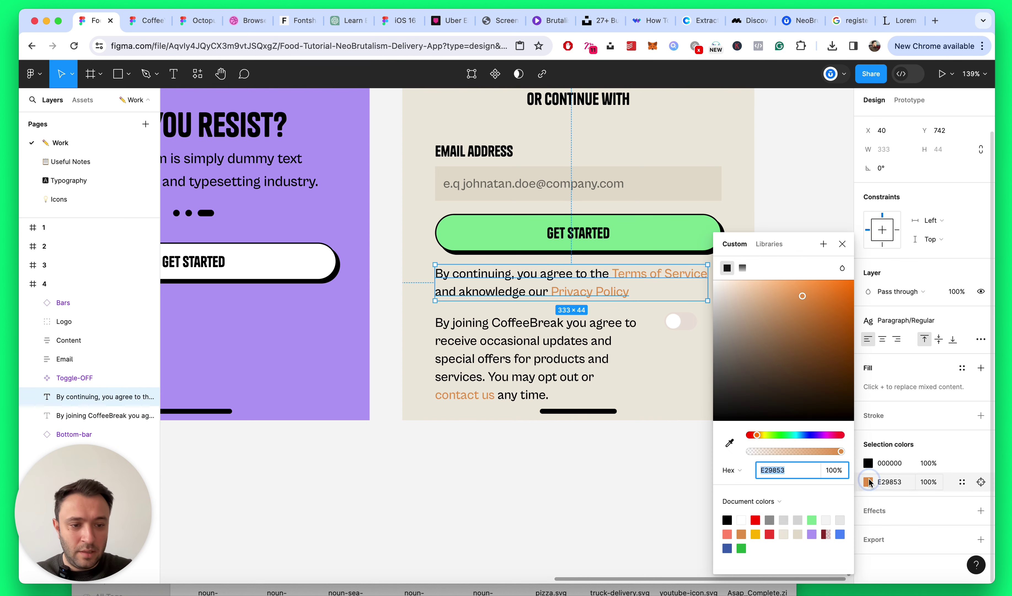
pyautogui.moveTo(759, 390); pyautogui.dragTo(751, 423)
pyautogui.click(553, 360)
pyautogui.click(869, 481)
pyautogui.click(842, 244)
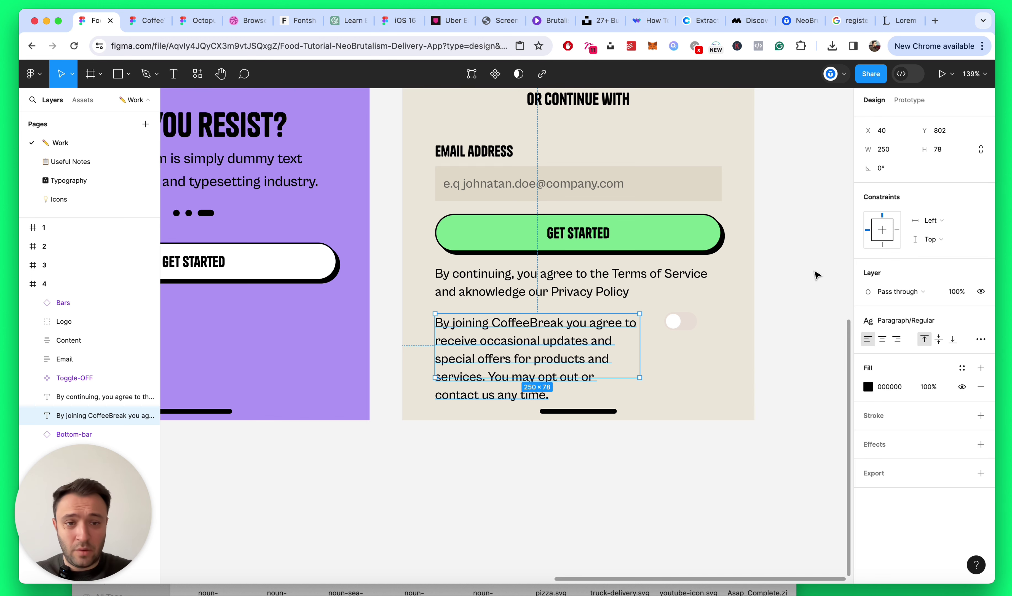
# Step: Detach the Paragraph/Regular style from only the words "Terms of Service" in the first consent text
pyautogui.scroll(2, 642, 282)
pyautogui.doubleClick(643, 283)
pyautogui.moveTo(610, 272); pyautogui.dragTo(734, 287)
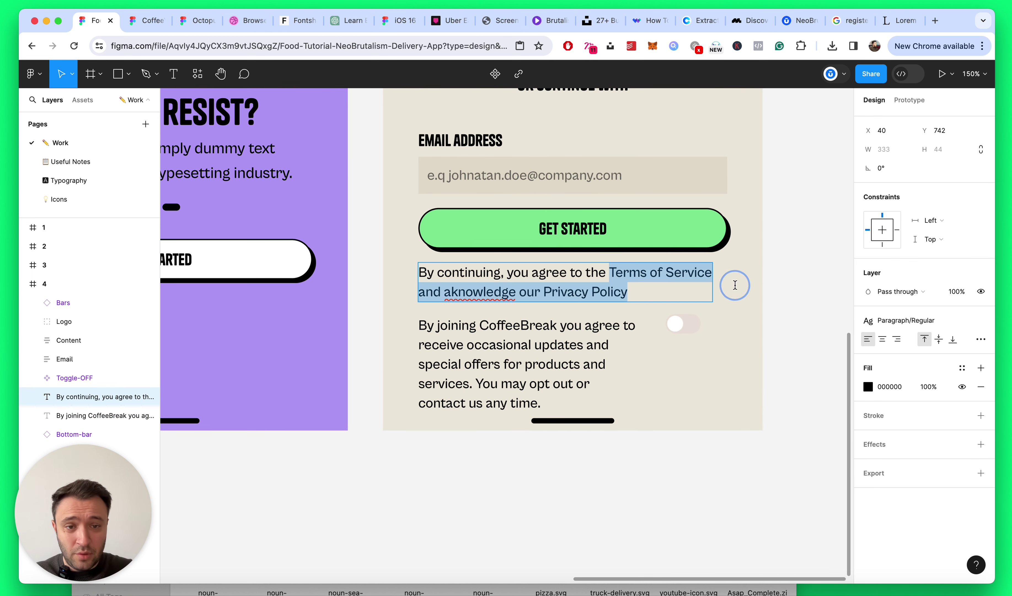
pyautogui.click(666, 275)
pyautogui.moveTo(611, 272); pyautogui.dragTo(712, 273)
pyautogui.click(981, 339)
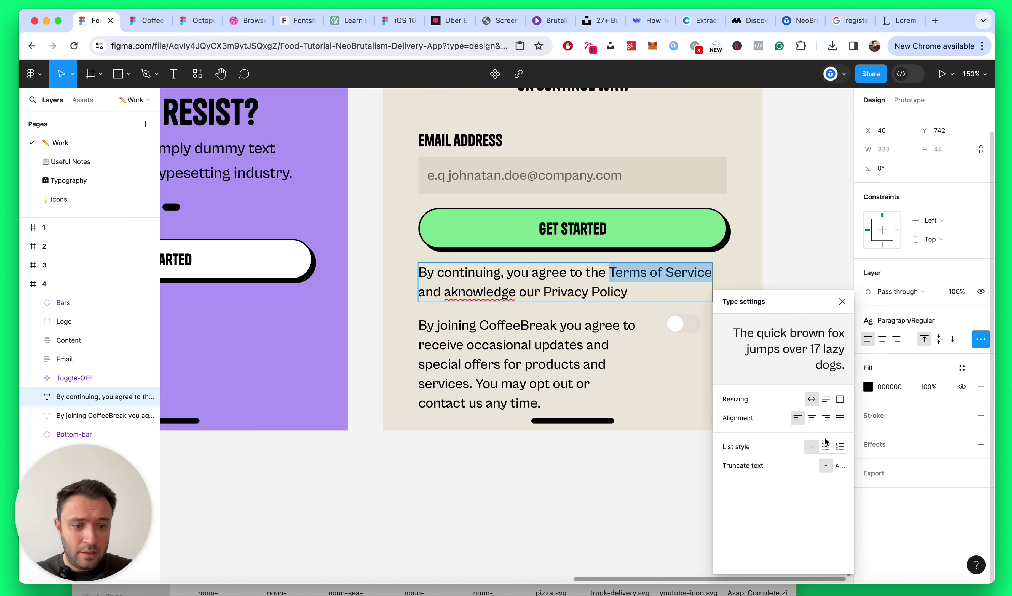
pyautogui.click(962, 308)
pyautogui.click(981, 321)
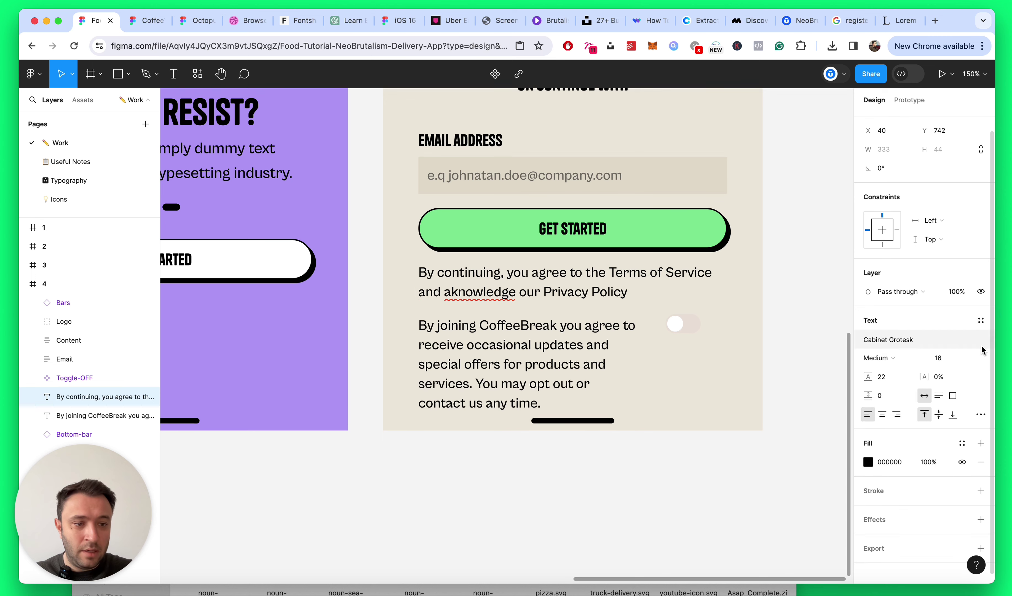
# Step: Underline the words "Terms of Service" in the first consent text
pyautogui.scroll(3, 630, 310)
pyautogui.doubleClick(658, 268)
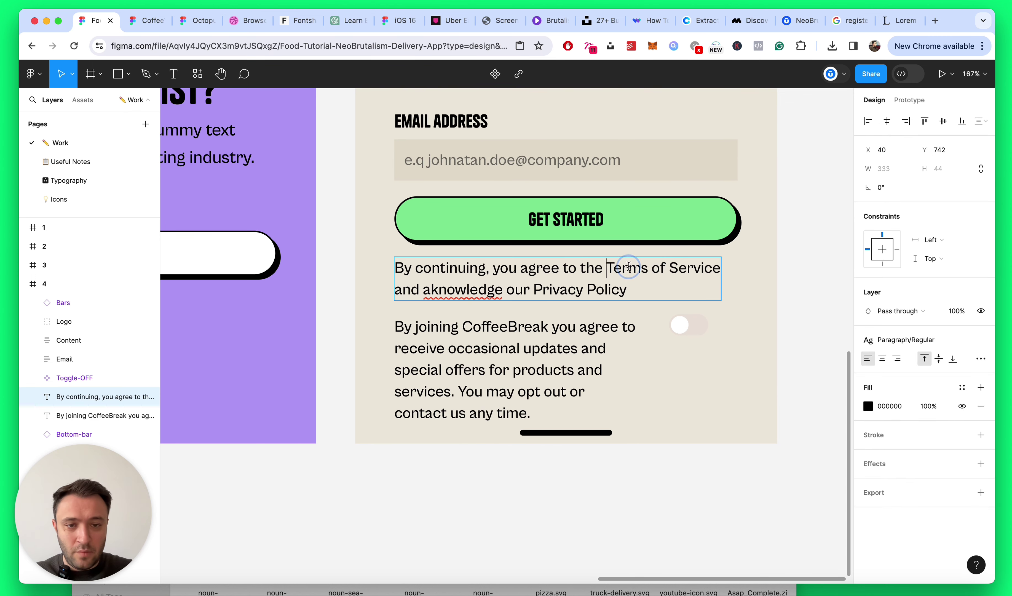
pyautogui.moveTo(607, 268); pyautogui.dragTo(721, 268)
pyautogui.click(981, 435)
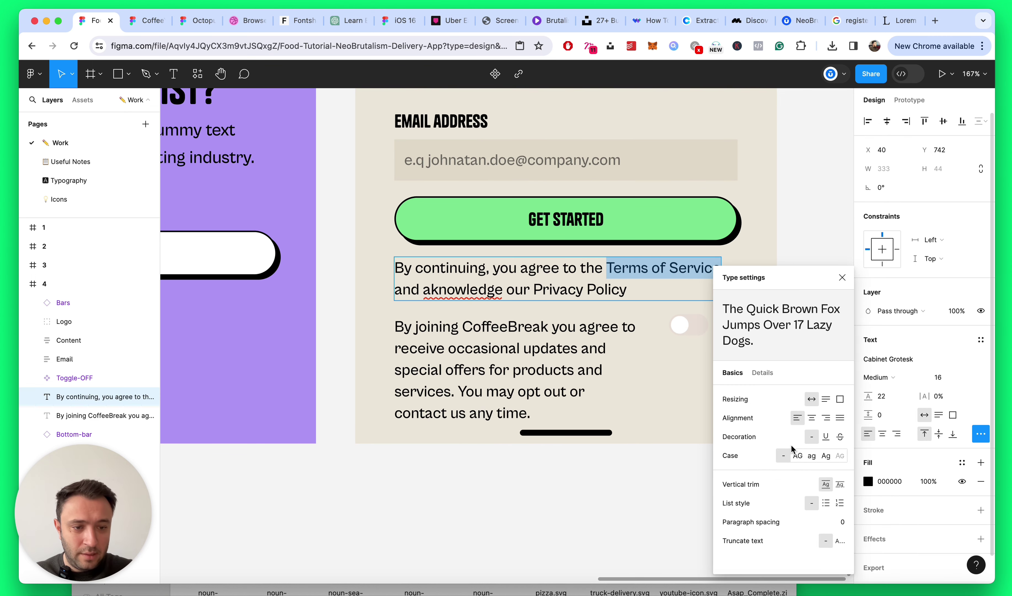
pyautogui.click(825, 436)
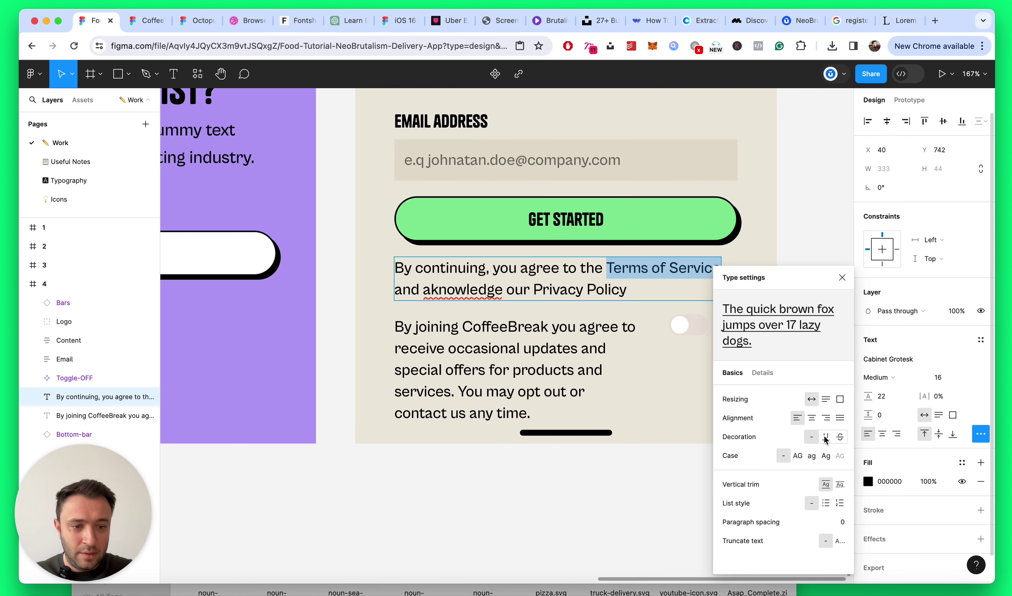
pyautogui.click(842, 277)
# Step: Detach the text style from the words "Privacy Policy" in the first consent text and underline them
pyautogui.moveTo(533, 289); pyautogui.dragTo(612, 286)
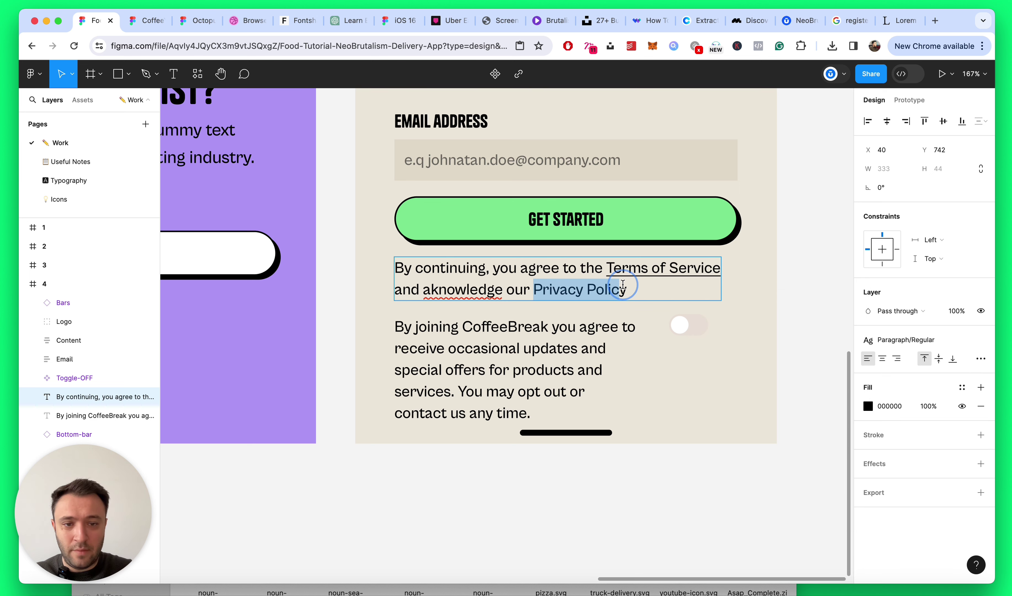
pyautogui.click(980, 343)
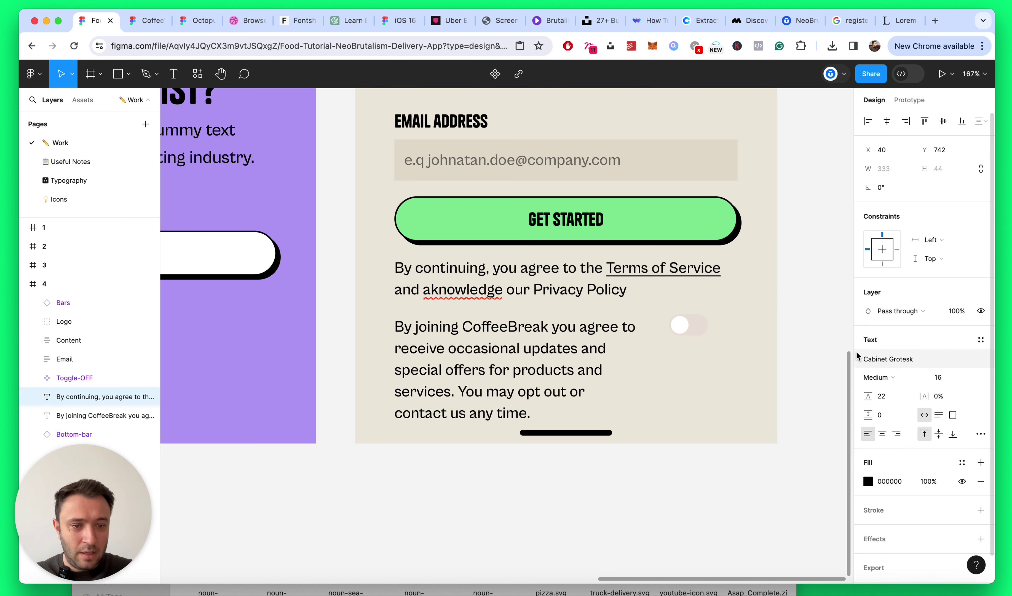
pyautogui.click(543, 286)
pyautogui.moveTo(630, 289); pyautogui.dragTo(546, 285)
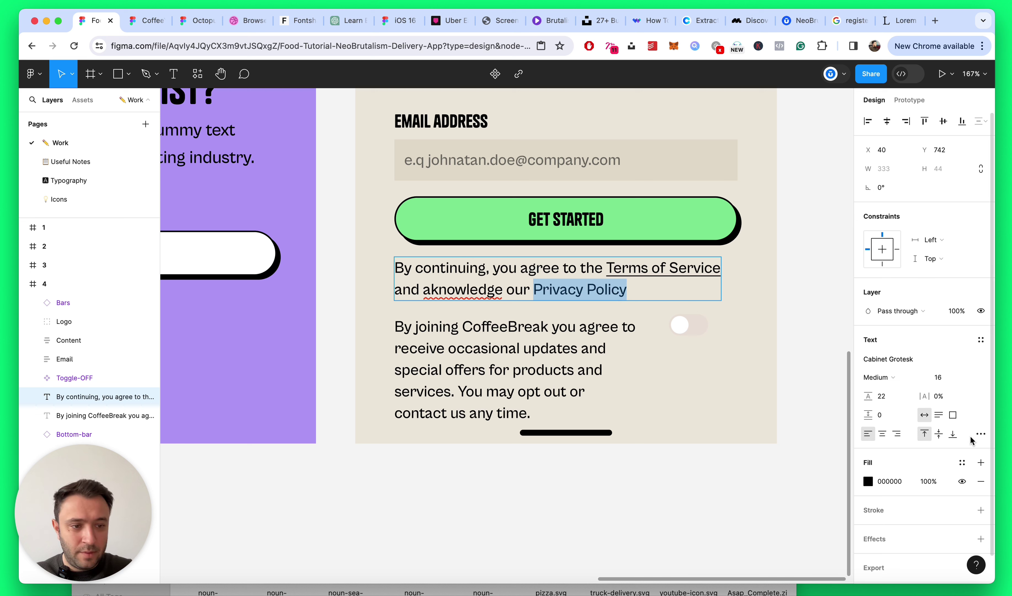
pyautogui.click(981, 433)
pyautogui.click(826, 436)
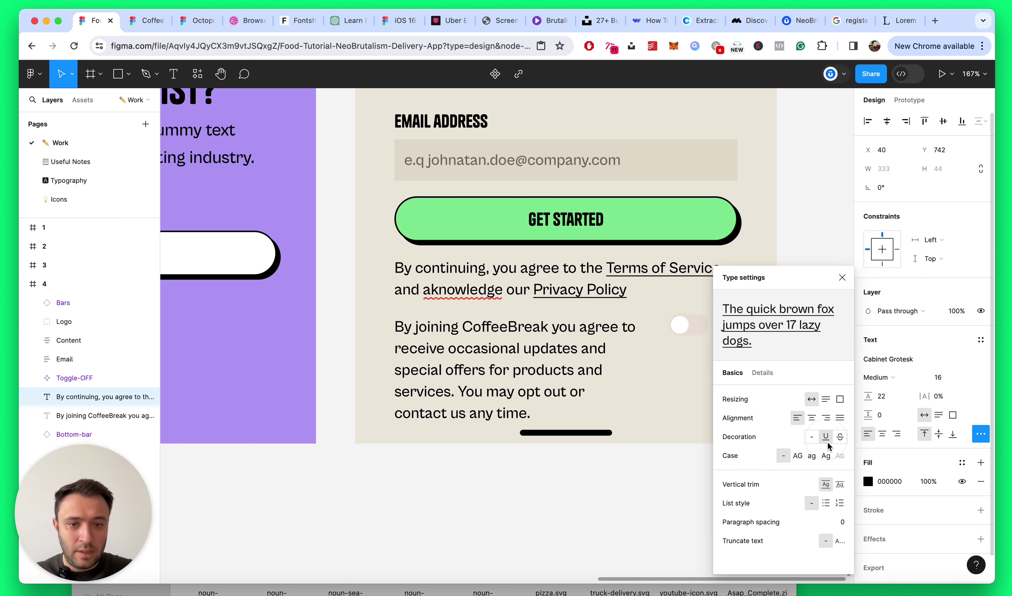
pyautogui.click(842, 277)
# Step: Delete the letter "d" from "aknowledge" in the first consent text
pyautogui.click(485, 289)
pyautogui.press('BackSpace')
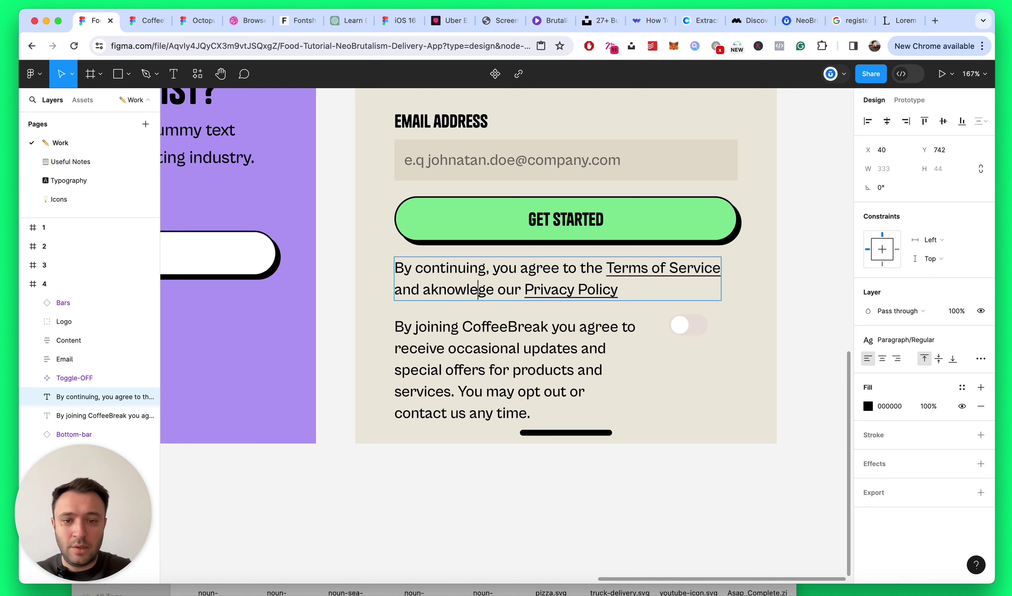
pyautogui.press('Escape')
# Step: Replace "CoffeeBreak" with "Tasty Tracks" in the second consent text
pyautogui.doubleClick(513, 339)
pyautogui.doubleClick(507, 327)
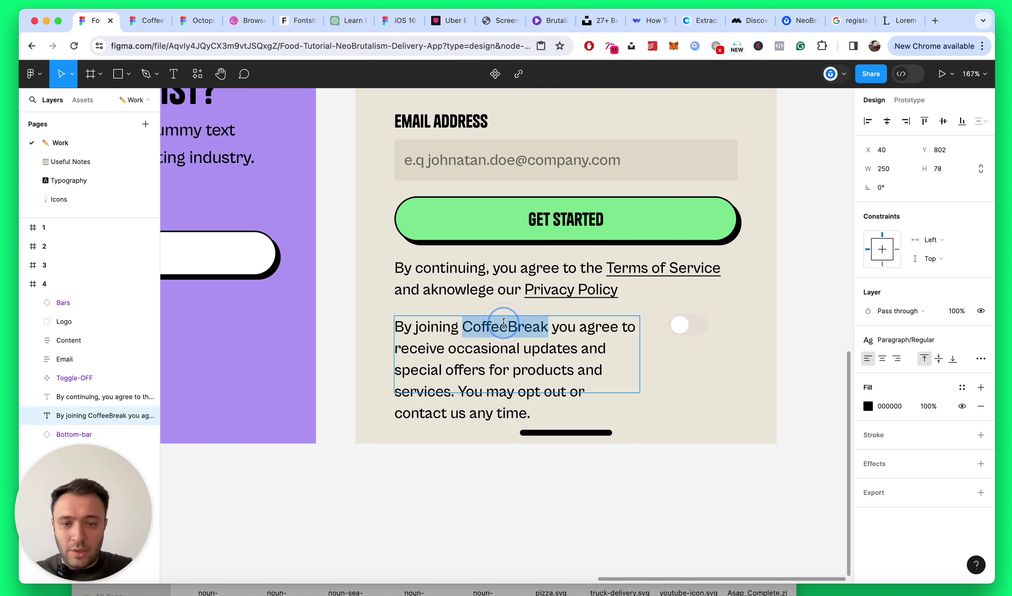
pyautogui.write('Tasty Tracks')
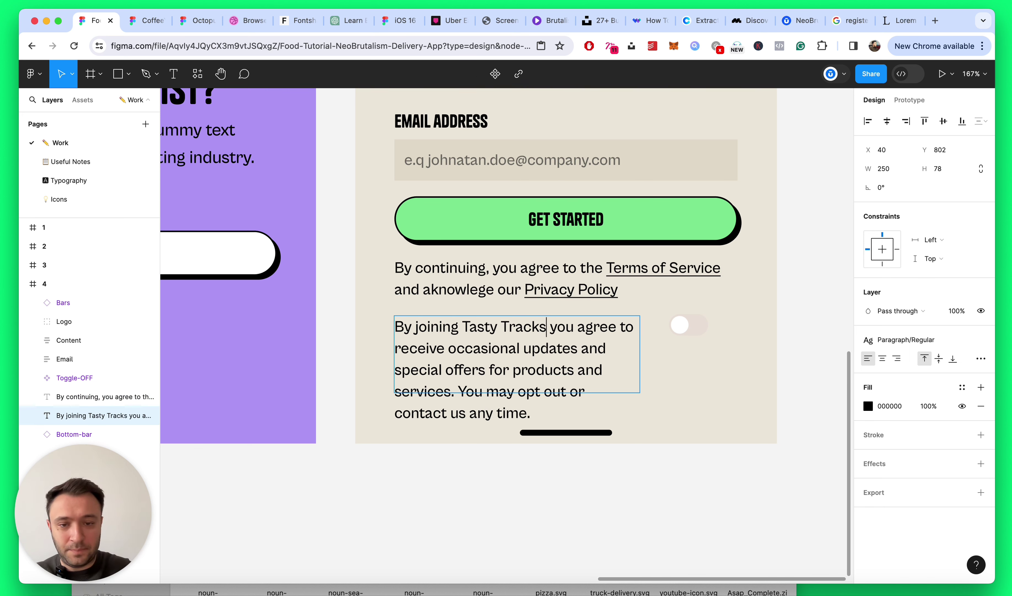
pyautogui.press('Escape')
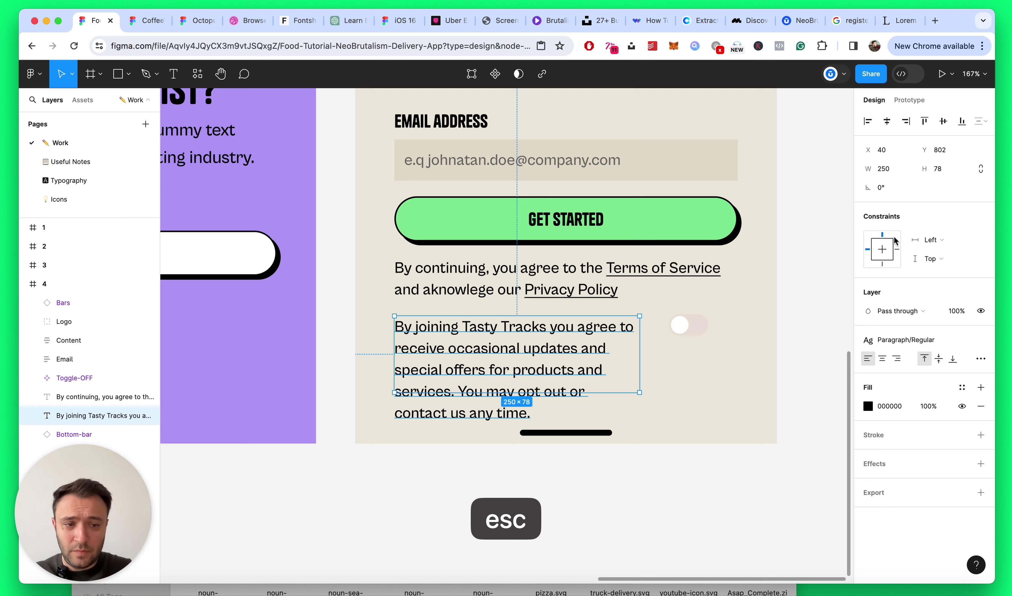
# Step: Detach the text style from the "By joining Tasty Tracks" text and set its resizing to auto width
pyautogui.click(980, 360)
pyautogui.press('Escape')
pyautogui.click(981, 340)
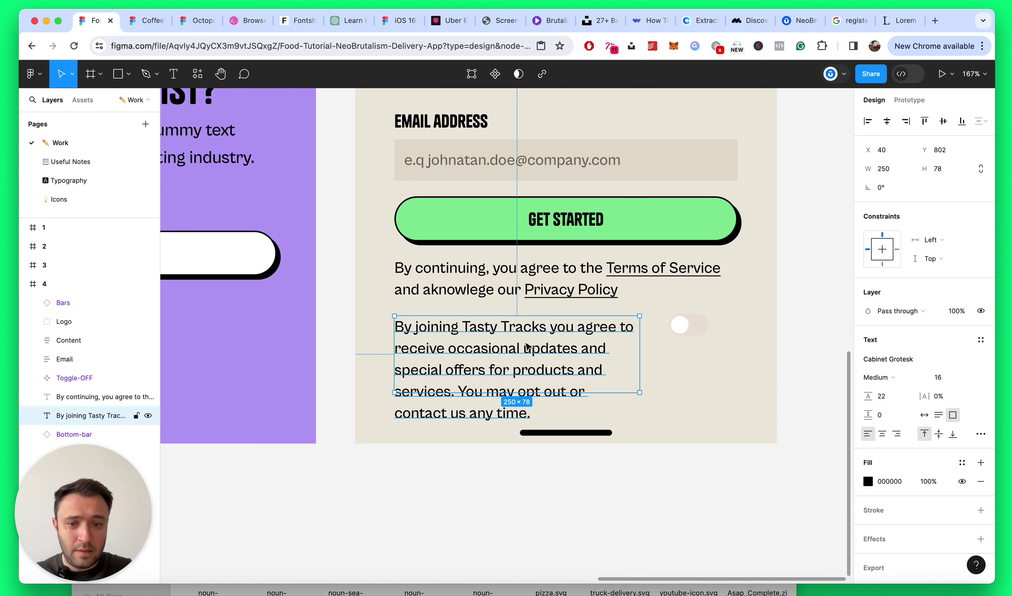
pyautogui.click(925, 414)
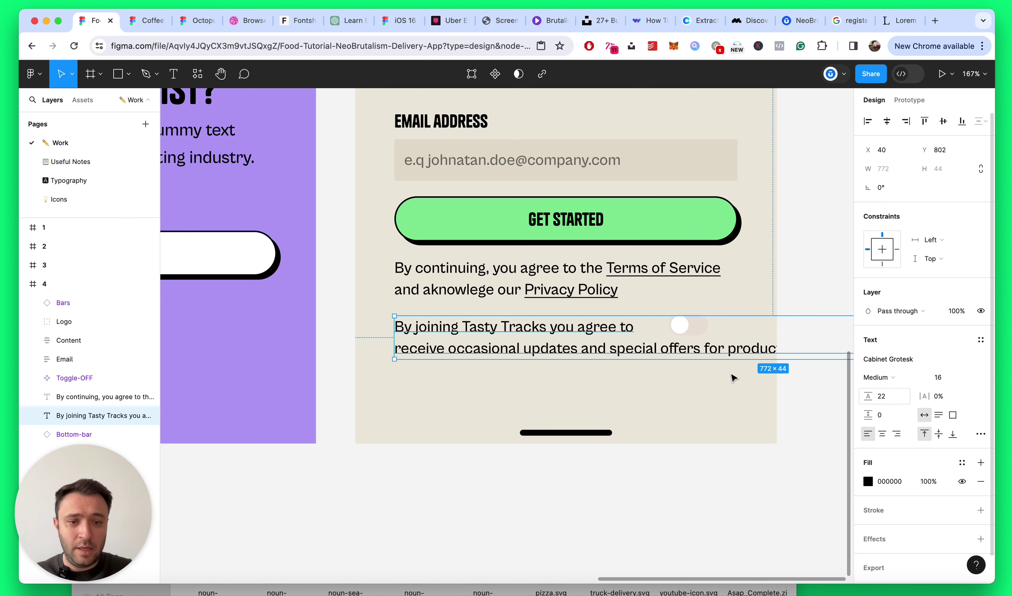
pyautogui.press('Escape')
# Step: Add a fill to the auto layout frame around the toggle's white circle, sampling E3DDCD from the email input
pyautogui.scroll(-5, 659, 368)
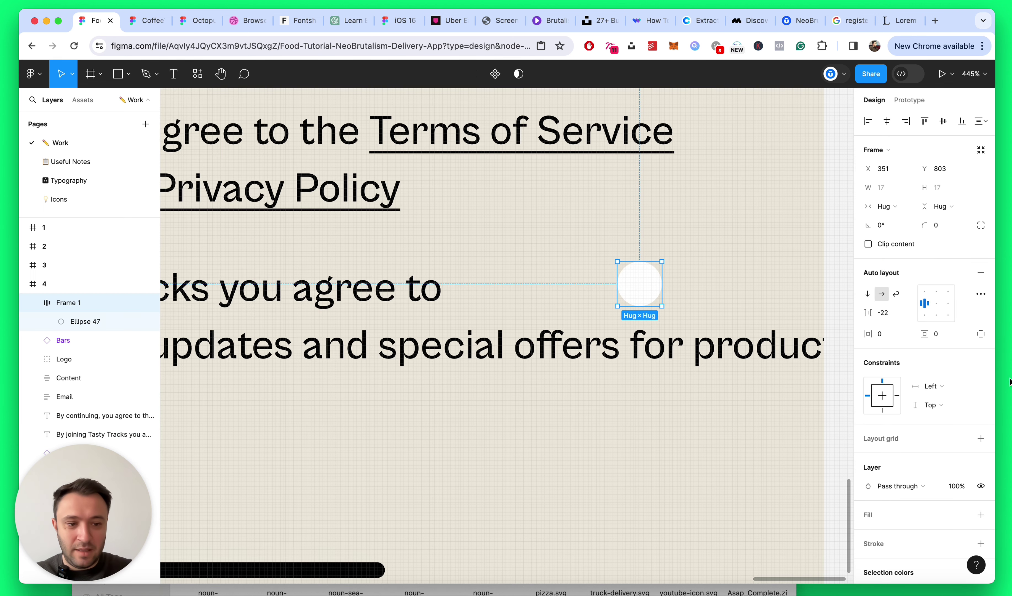
pyautogui.scroll(-2, 960, 448)
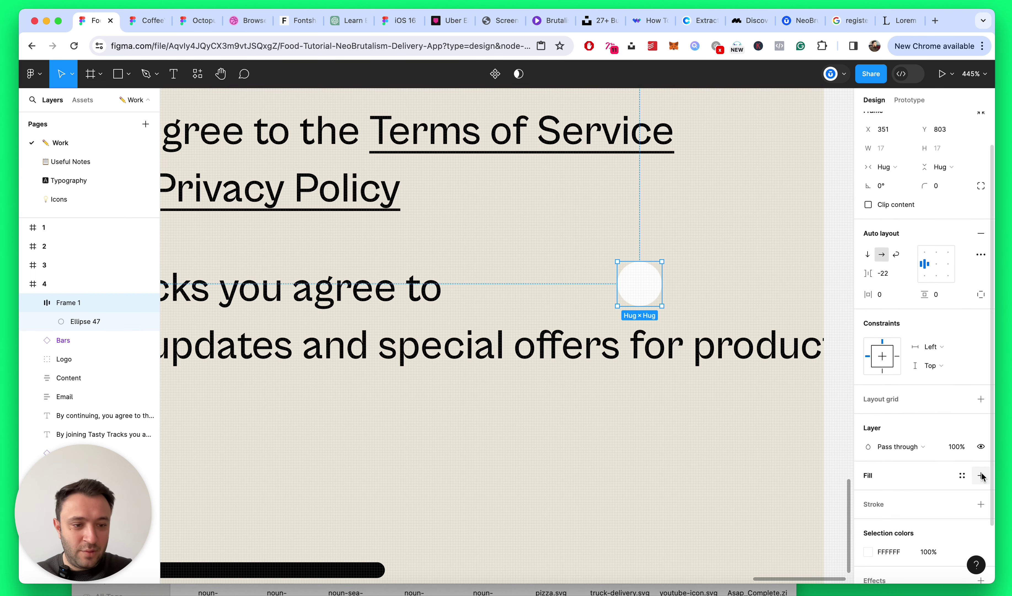
pyautogui.click(981, 475)
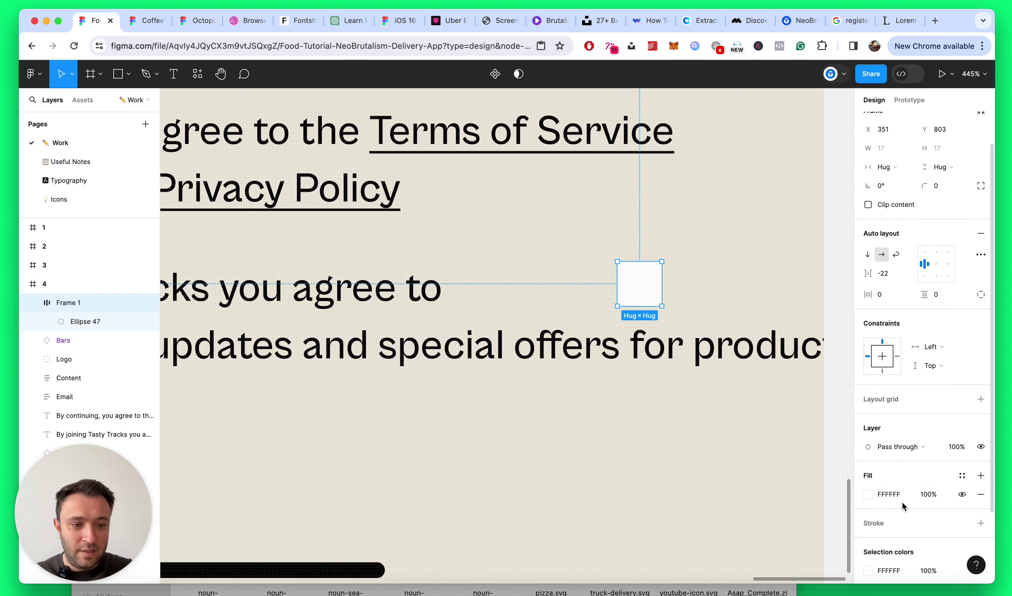
pyautogui.scroll(-5, 680, 368)
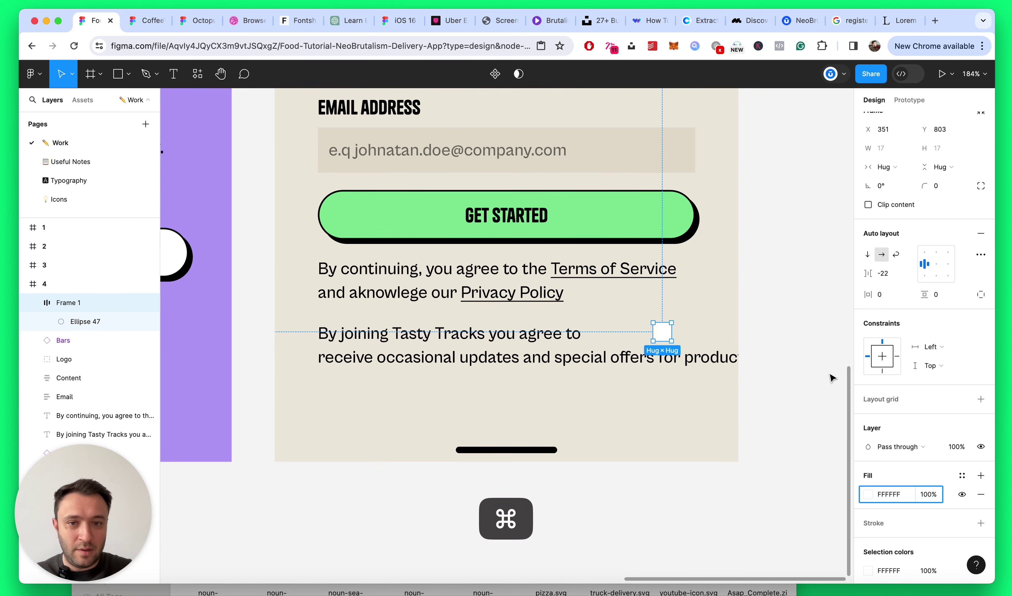
pyautogui.click(865, 494)
pyautogui.click(729, 444)
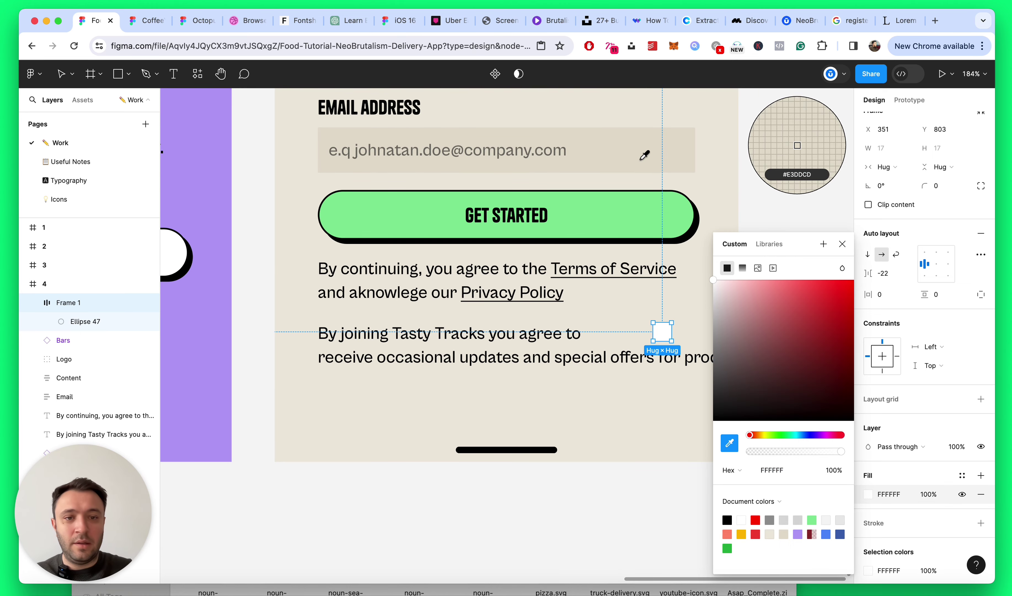
pyautogui.click(642, 155)
pyautogui.click(842, 244)
# Step: Widen the toggle frame to 34 and give it a corner radius of 24
pyautogui.scroll(5, 746, 317)
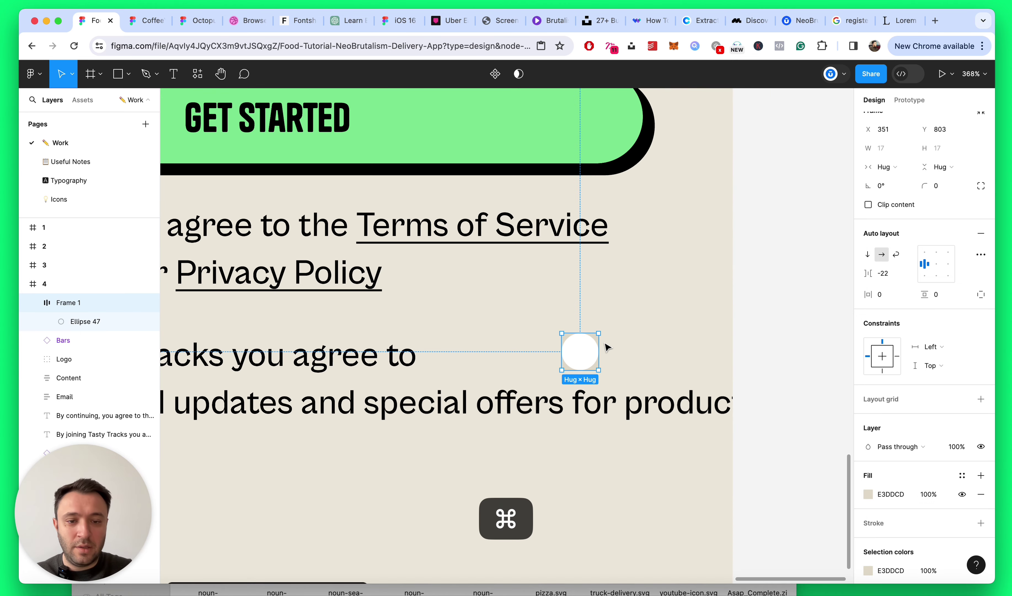
pyautogui.moveTo(598, 345); pyautogui.dragTo(635, 345)
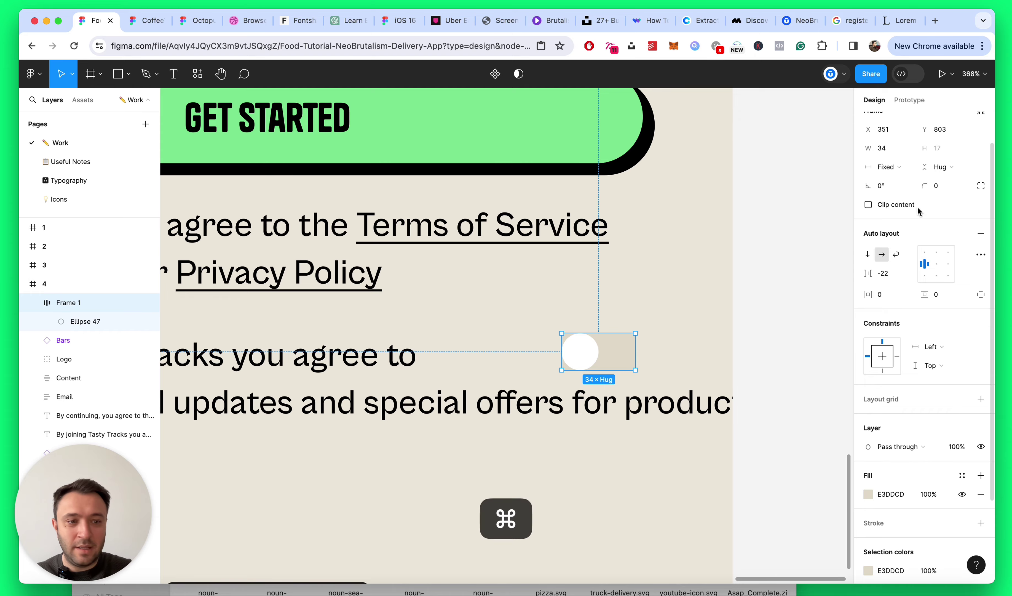
pyautogui.write('24')
pyautogui.press('Return')
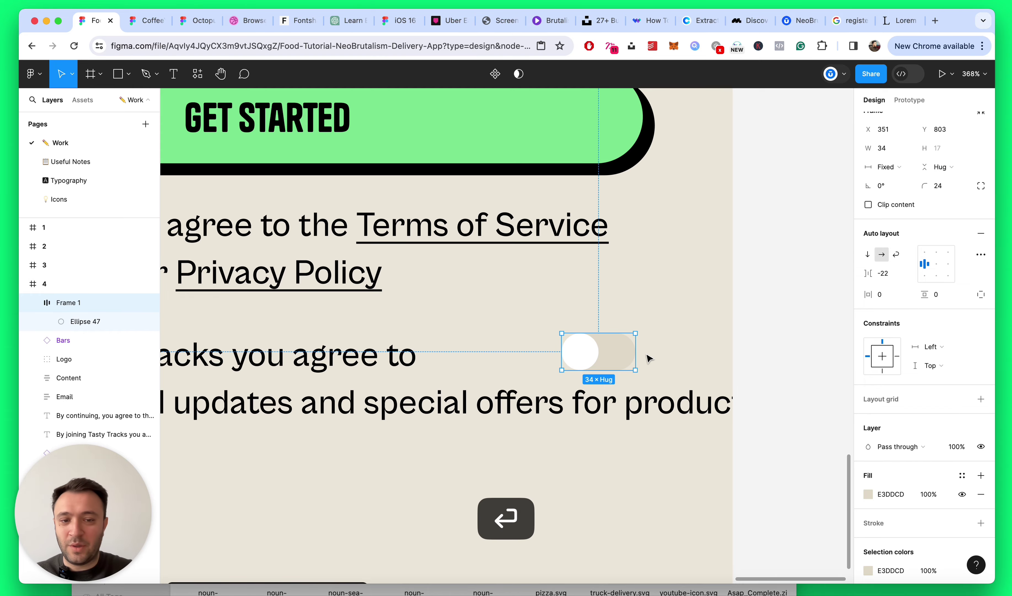
# Step: Add a drop shadow to the toggle's white circle with a blur of 2 and a Y offset of 1
pyautogui.scroll(-5, 606, 352)
pyautogui.scroll(5, 605, 352)
pyautogui.click(72, 323)
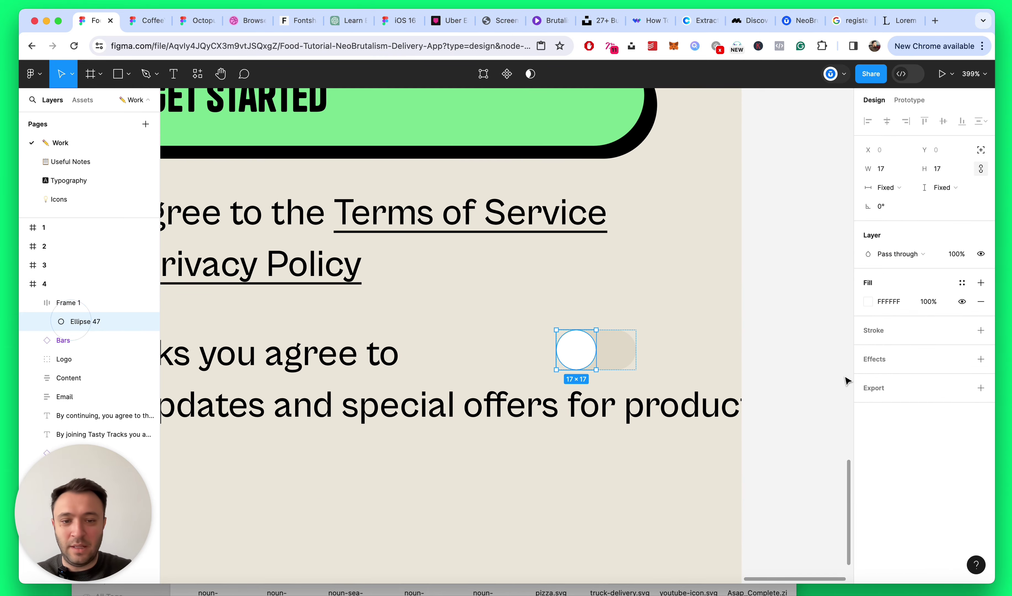
pyautogui.scroll(-3, 663, 360)
pyautogui.scroll(6, 692, 357)
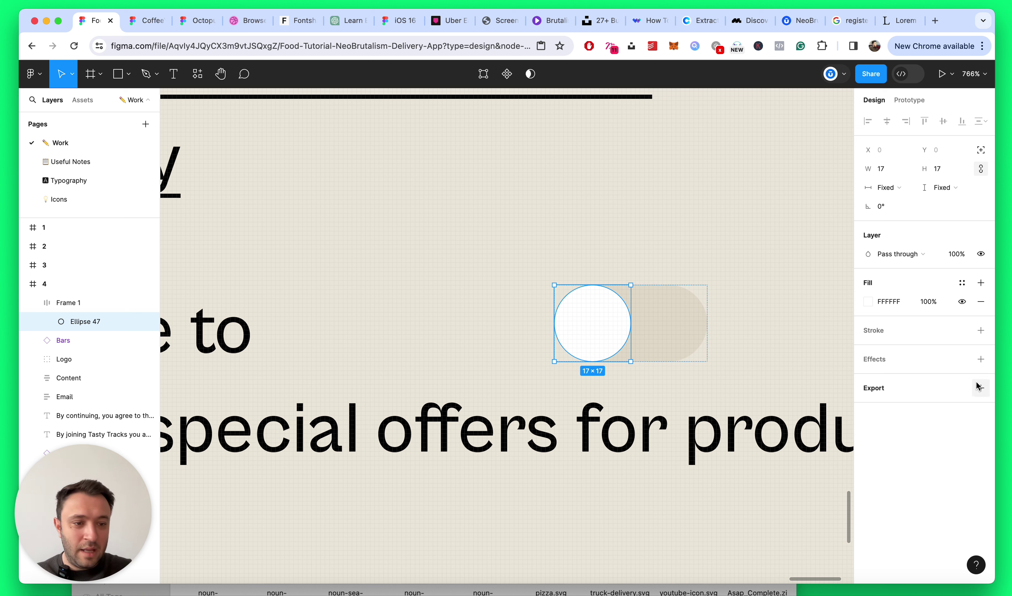
pyautogui.click(981, 360)
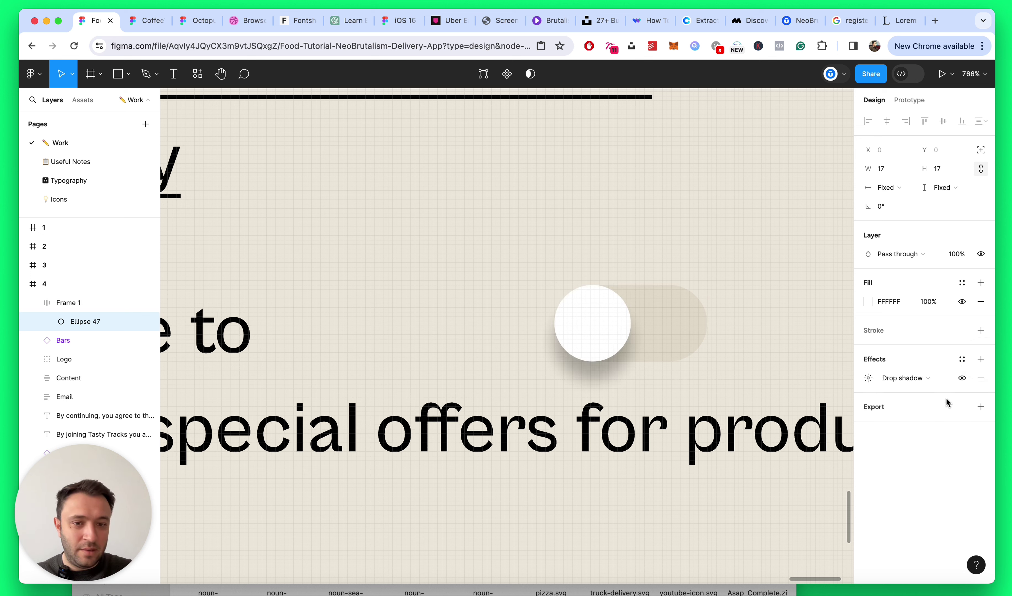
pyautogui.click(868, 377)
pyautogui.click(810, 406)
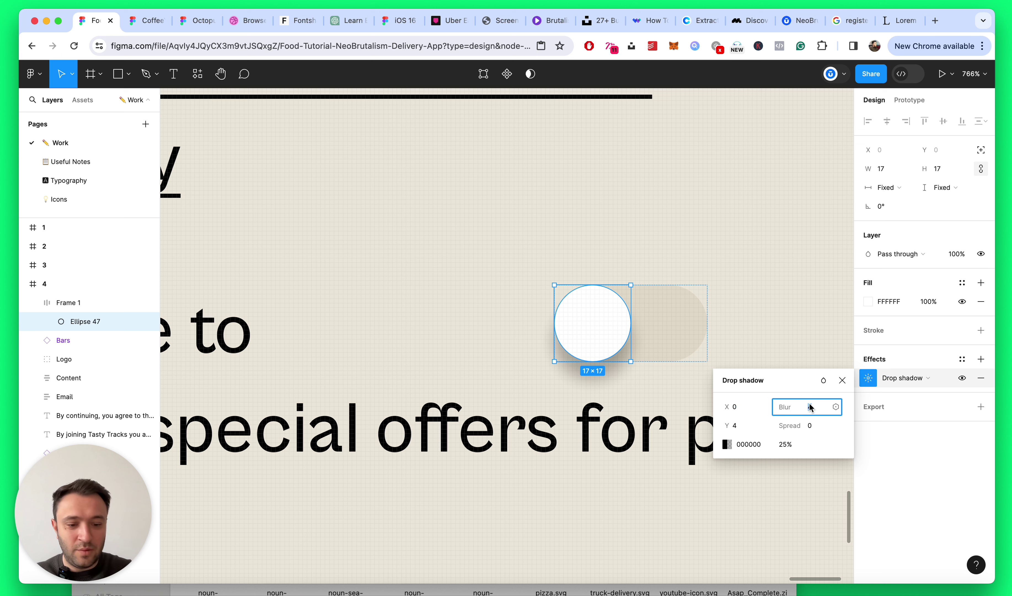
pyautogui.write('2')
pyautogui.press('Return')
pyautogui.write('1')
pyautogui.press('Return')
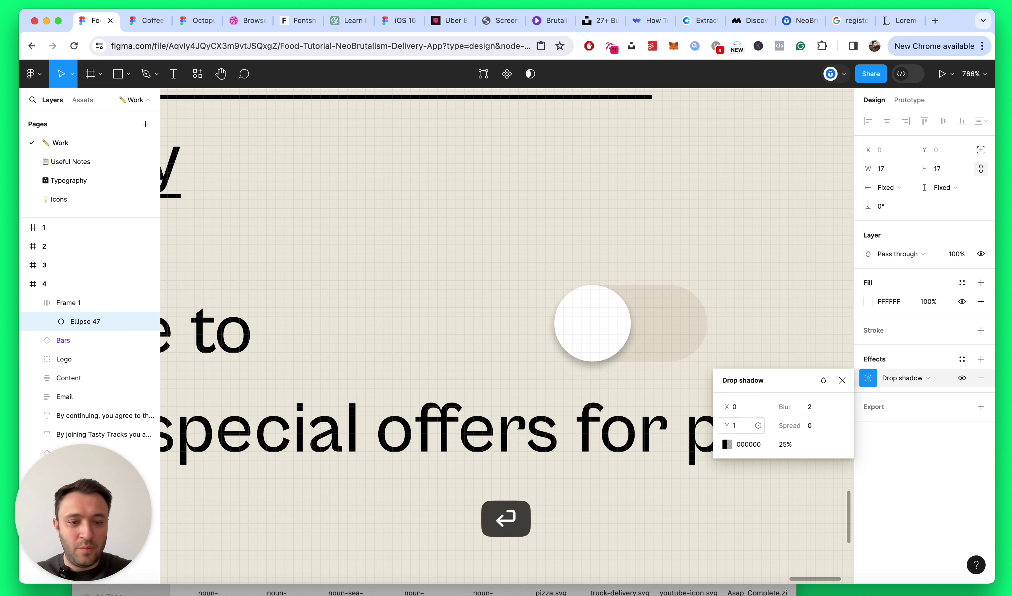
# Step: Set the toggle circle's shadow opacity to 12% and collapse the layer tree
pyautogui.click(792, 445)
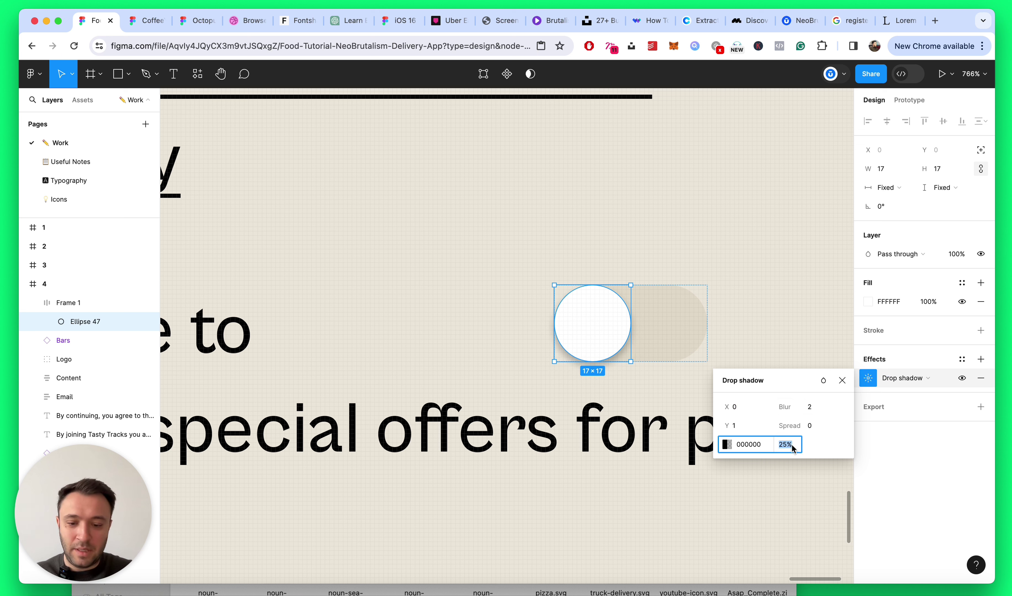
pyautogui.write('12')
pyautogui.press('Return')
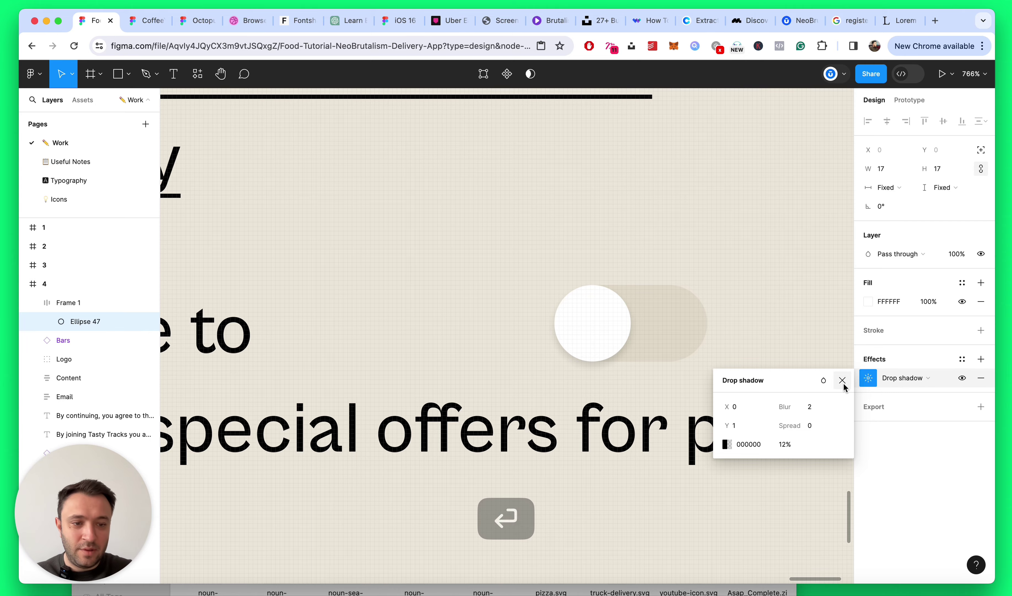
pyautogui.click(842, 380)
pyautogui.scroll(-5, 696, 224)
pyautogui.click(768, 242)
pyautogui.scroll(5, 743, 251)
pyautogui.click(594, 271)
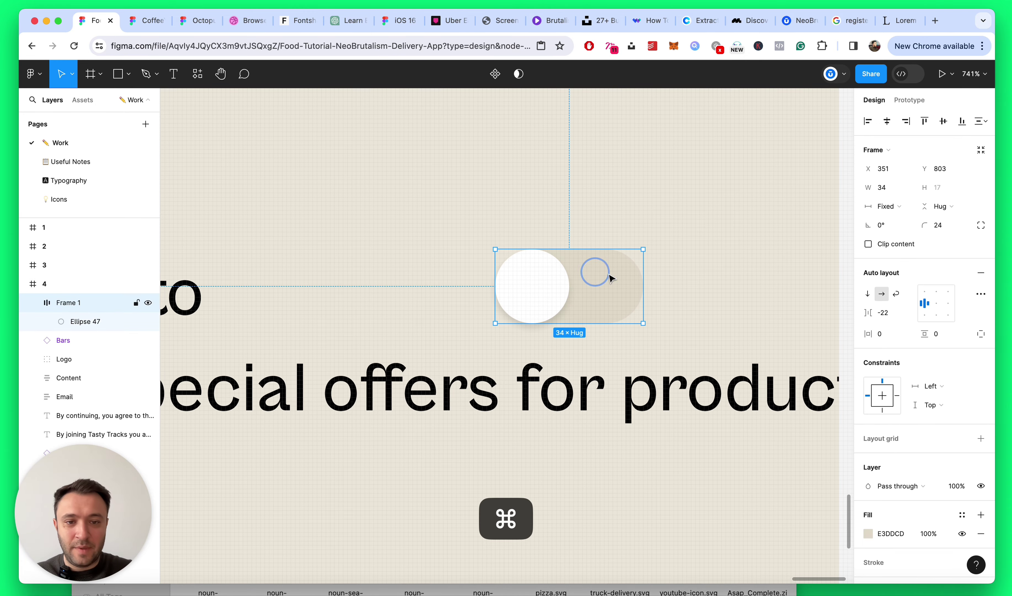
pyautogui.scroll(-5, 712, 283)
pyautogui.click(807, 210)
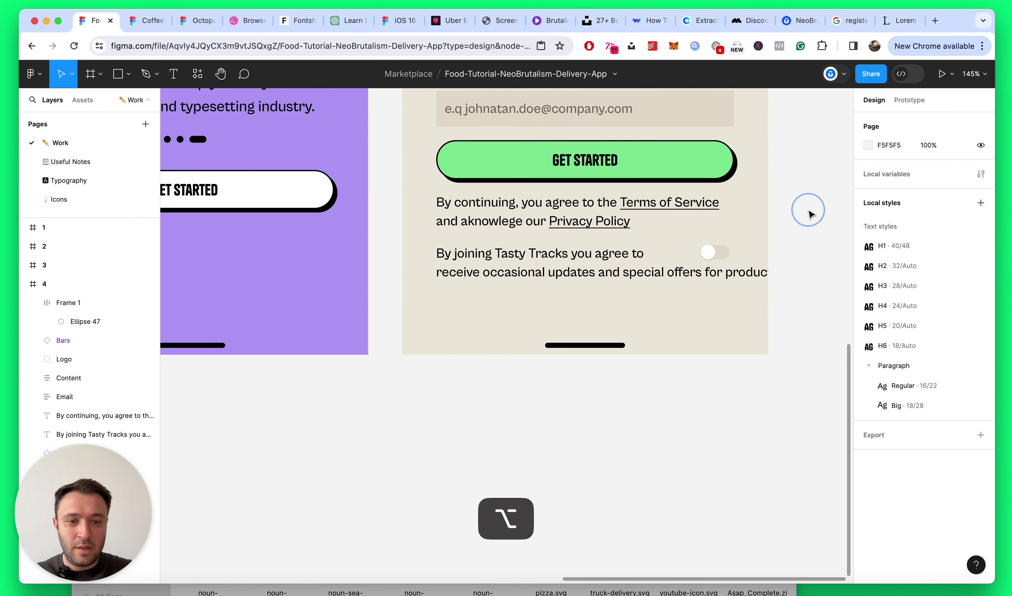
pyautogui.hotkey('alt', 'l')
# Step: Detach the text style from the "By continuing" text and set the font size of both consent texts to 14
pyautogui.click(527, 219)
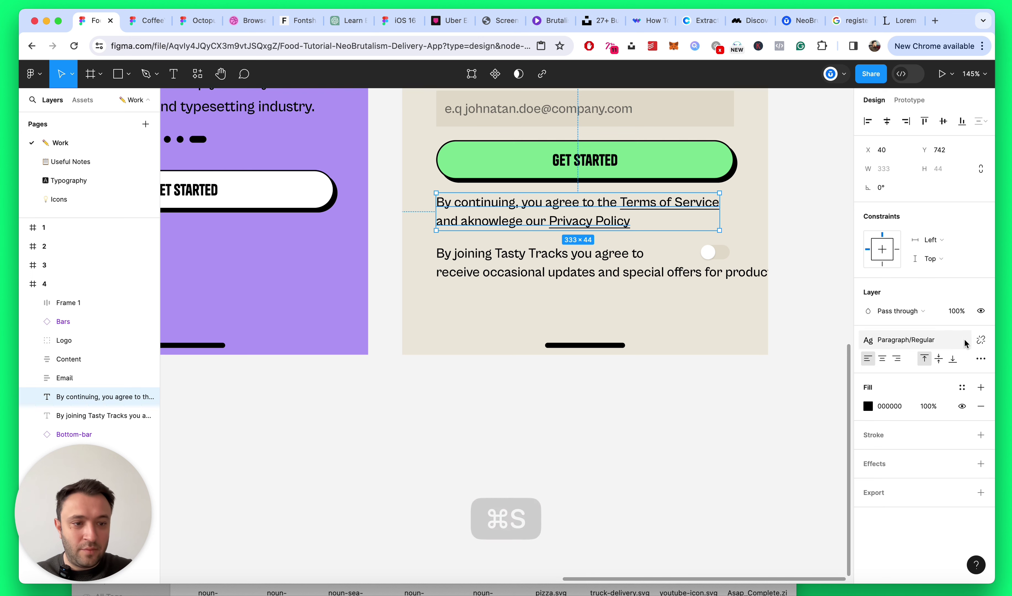
pyautogui.press('Return')
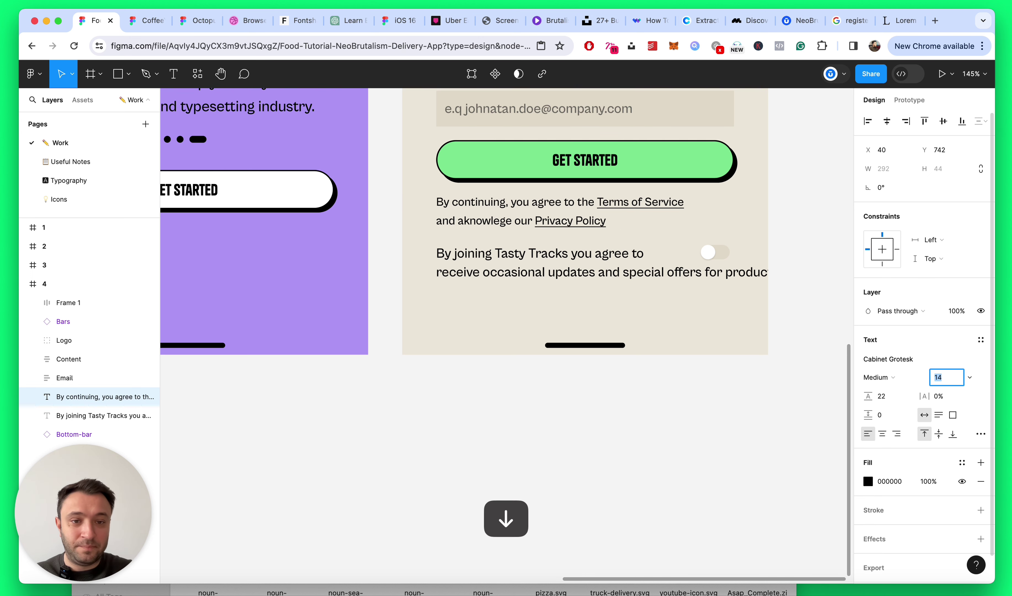
pyautogui.press('Tab')
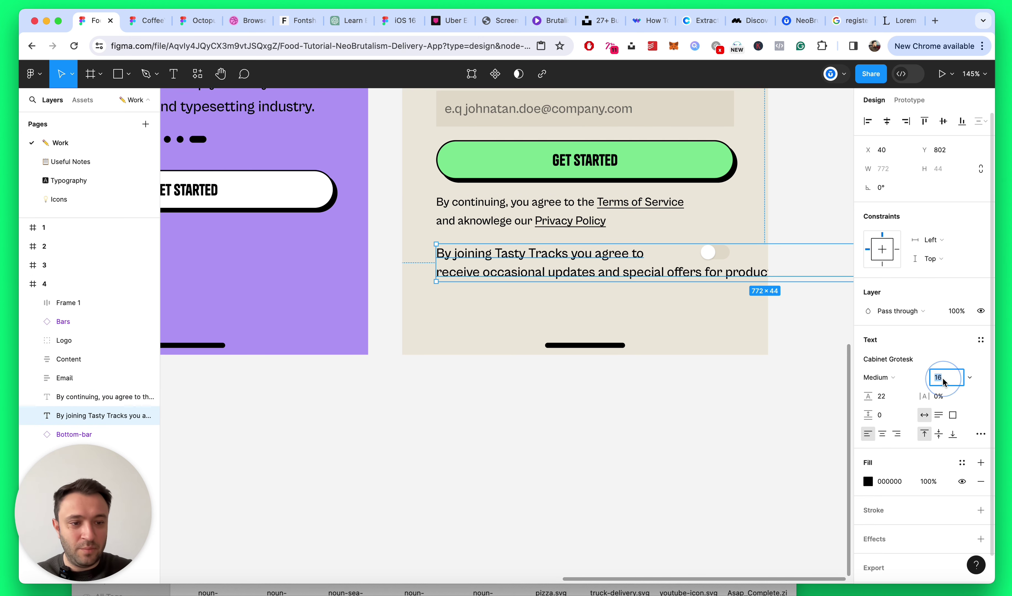
pyautogui.write('14')
pyautogui.press('Return')
# Step: Remove the line break before "receive" in the "By joining Tasty Tracks" text so it runs as one line
pyautogui.hscroll(5, 538, 262)
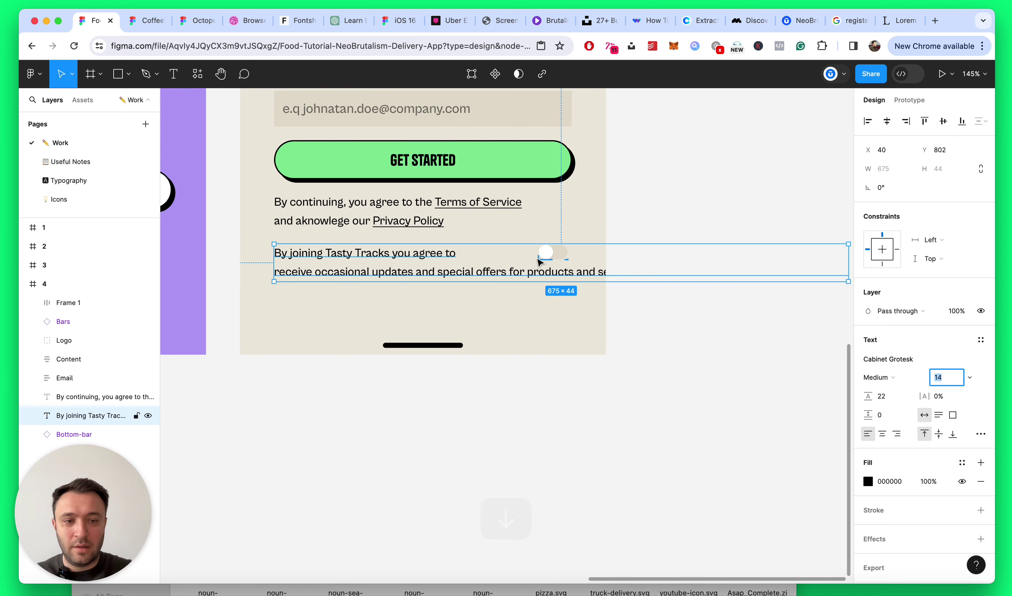
pyautogui.hscroll(-3, 539, 262)
pyautogui.doubleClick(481, 272)
pyautogui.click(371, 272)
pyautogui.press('BackSpace')
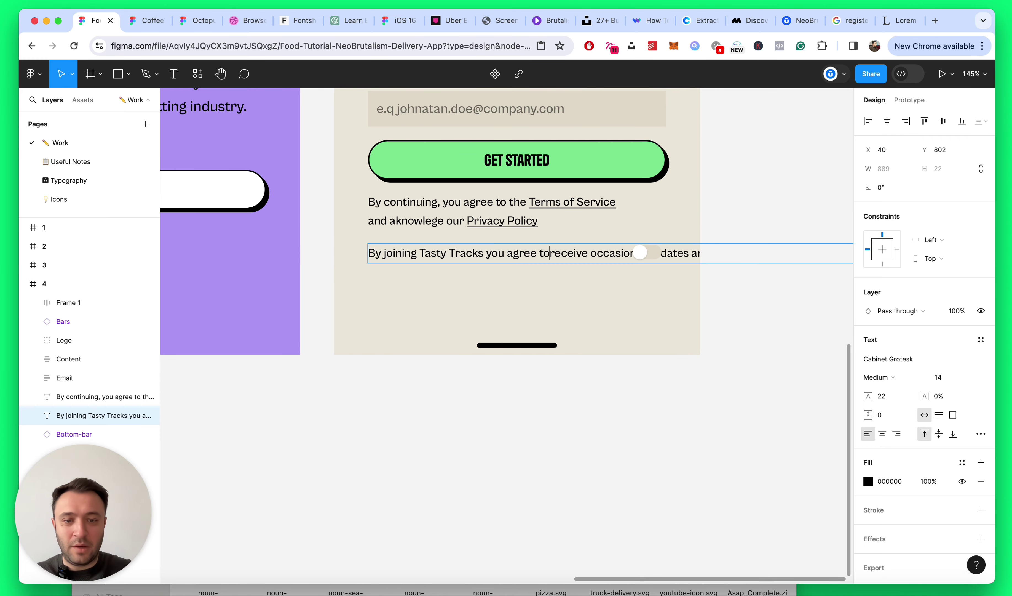
pyautogui.press('Escape')
# Step: Move the second consent text below the toggle and wrap both in a horizontal auto layout frame
pyautogui.moveTo(472, 257); pyautogui.dragTo(448, 286)
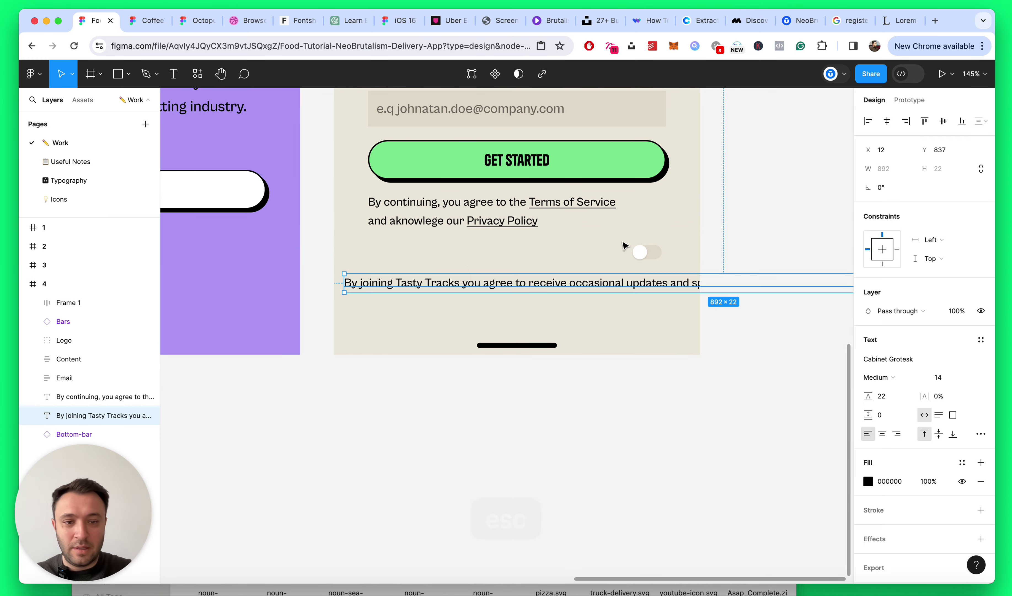
pyautogui.keyDown('shift'); pyautogui.click(641, 252); pyautogui.keyUp('shift')
pyautogui.hotkey('shift', 'a')
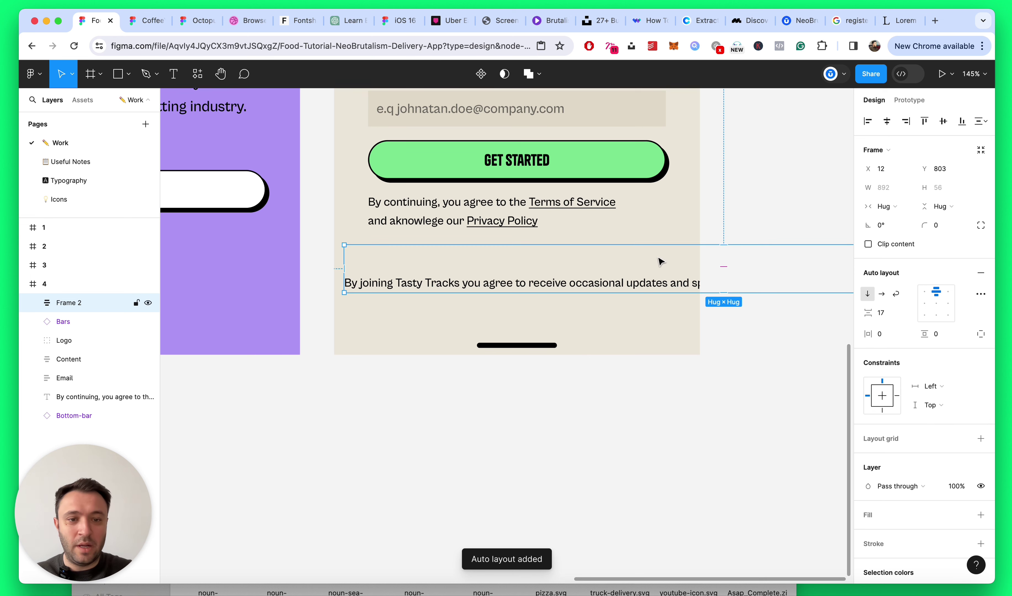
pyautogui.hscroll(2, 679, 260)
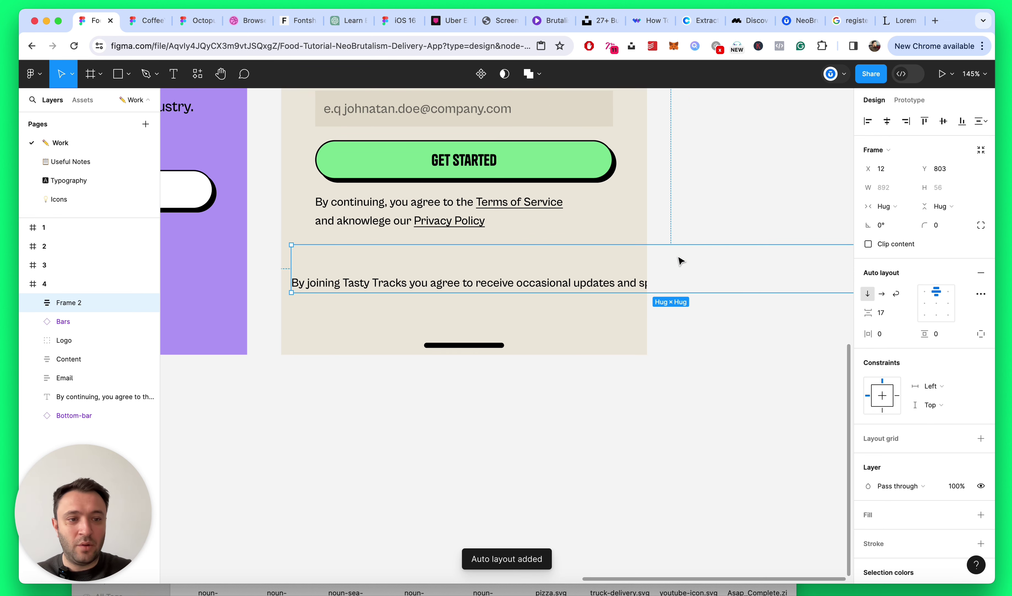
pyautogui.click(882, 293)
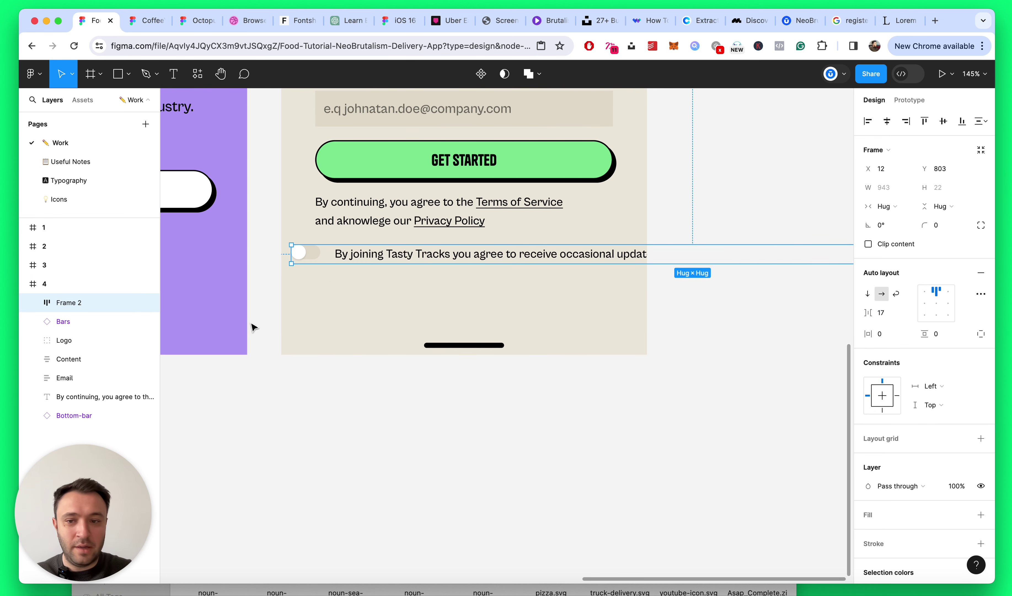
# Step: Reorder the layers inside the new auto layout frame so the consent text comes before the toggle
pyautogui.click(33, 303)
pyautogui.click(75, 342)
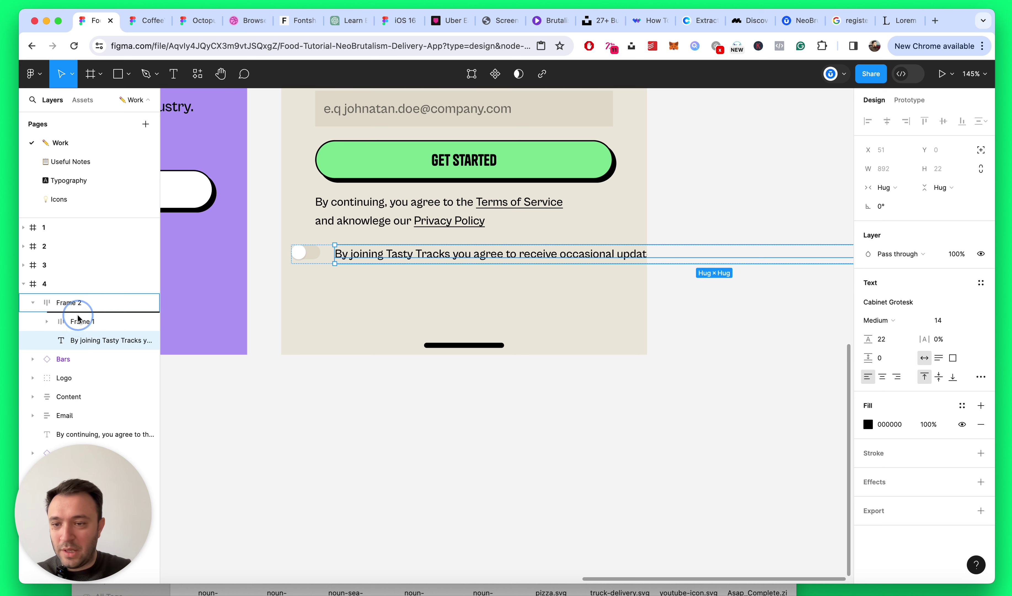
pyautogui.moveTo(78, 319); pyautogui.dragTo(78, 315)
pyautogui.click(69, 303)
pyautogui.click(32, 303)
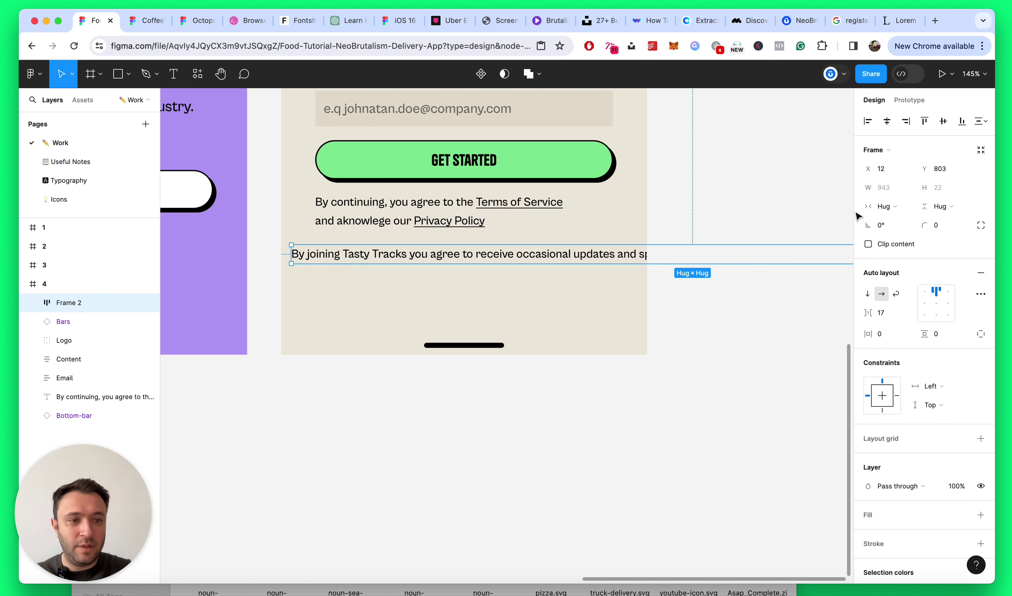
# Step: Give the frame holding the consent text and toggle a fixed width of 350
pyautogui.click(885, 207)
pyautogui.click(907, 192)
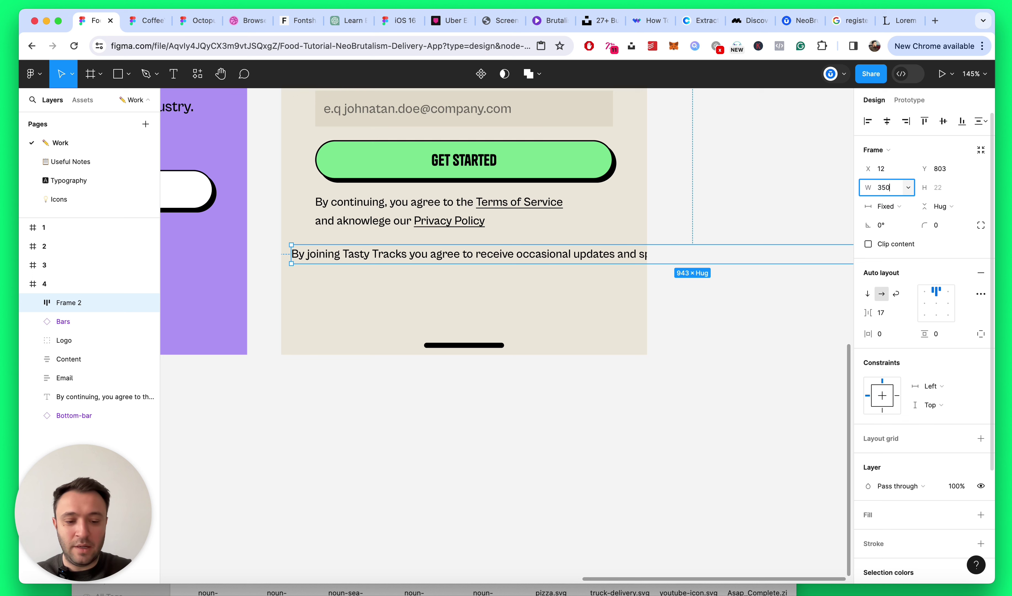
pyautogui.press('Return')
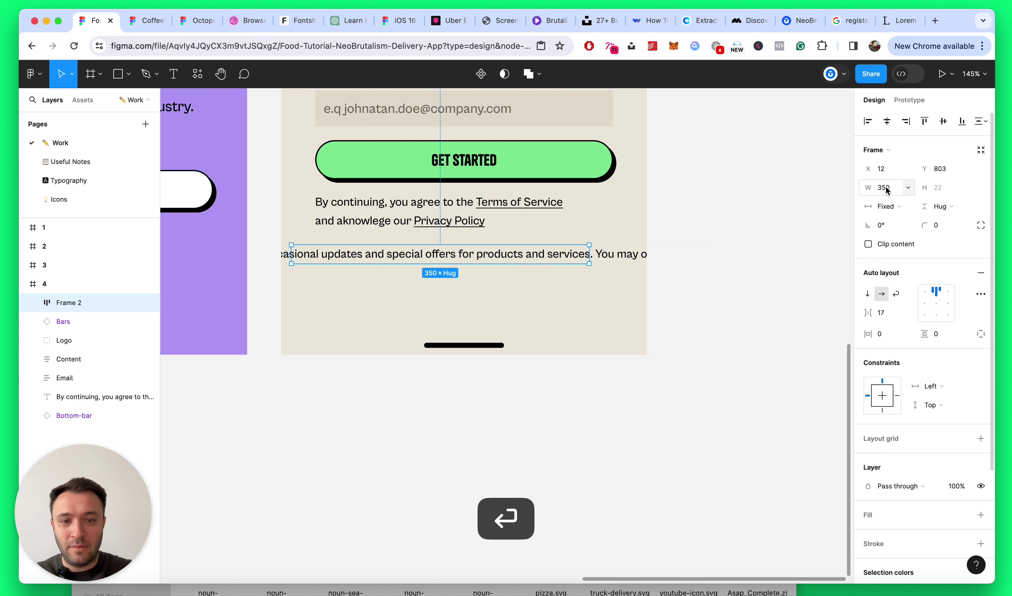
# Step: Set the second consent text's width to fill the container so it wraps beside the toggle
pyautogui.click(39, 303)
pyautogui.click(76, 320)
pyautogui.click(895, 189)
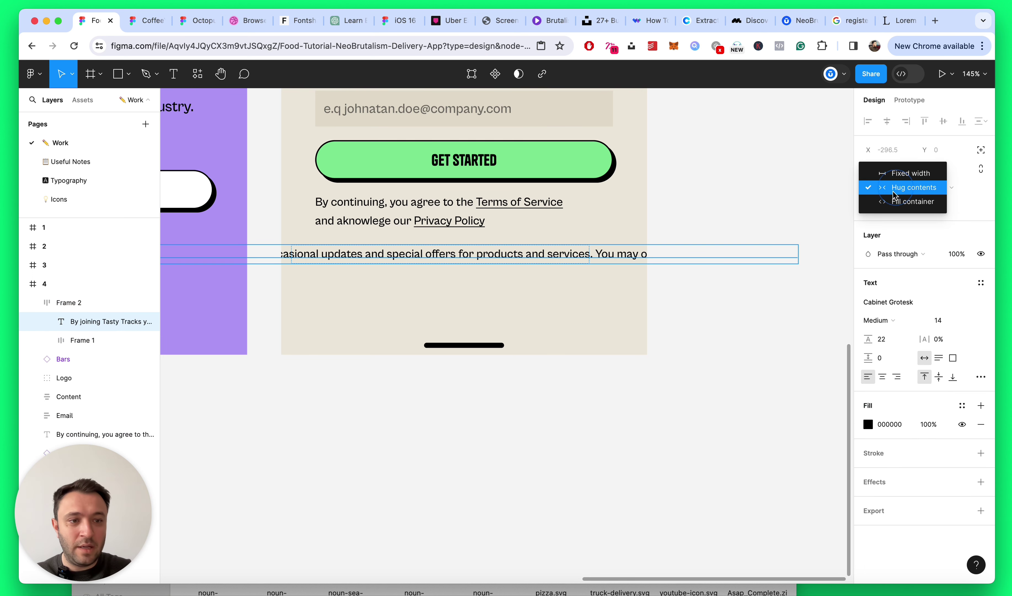
pyautogui.click(895, 200)
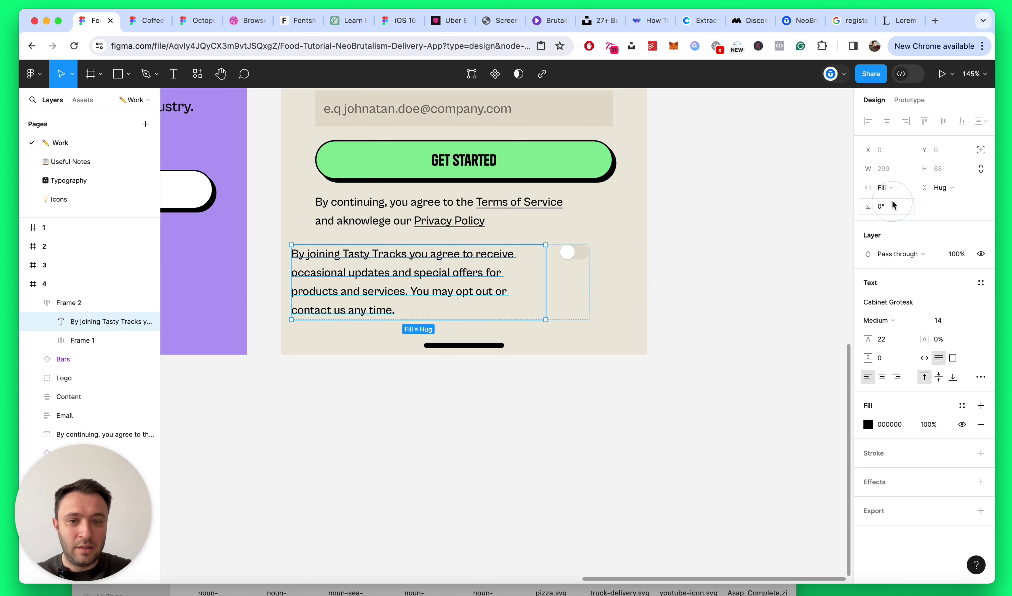
pyautogui.click(734, 360)
# Step: Move the consent and toggle row to X 40, Y 802, aligned with the "By continuing" text above it
pyautogui.scroll(-5, 732, 356)
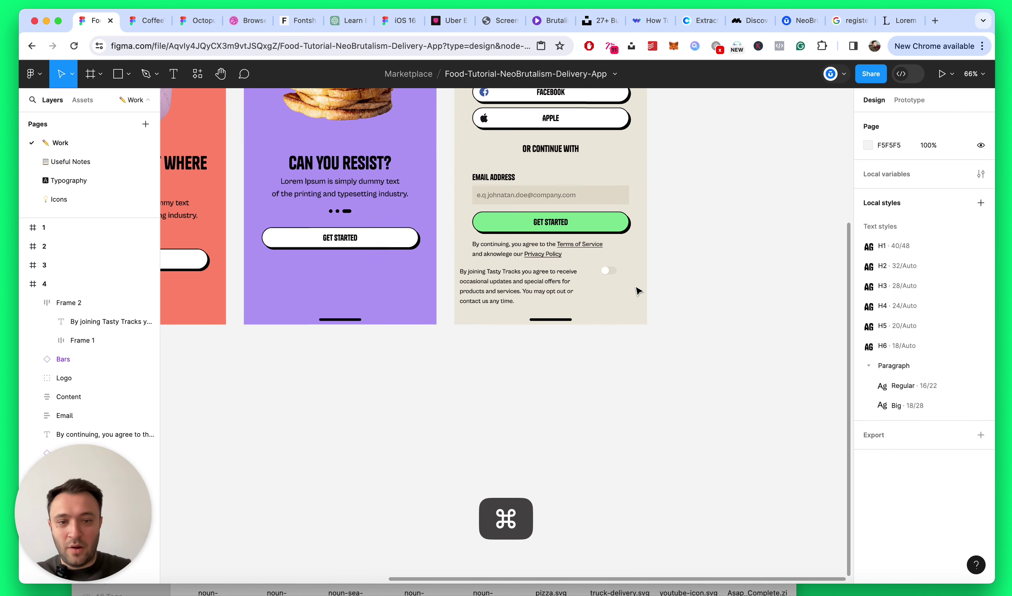
pyautogui.scroll(4, 532, 283)
pyautogui.click(526, 287)
pyautogui.moveTo(544, 278); pyautogui.dragTo(518, 278)
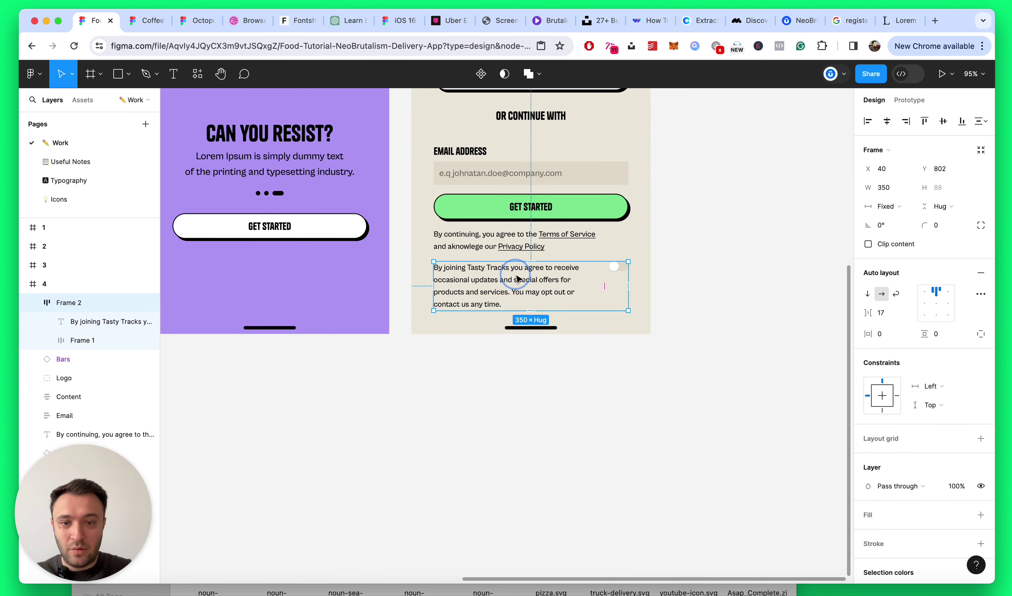
# Step: Wrap the "By continuing" text and the toggle row together in a vertical auto layout frame
pyautogui.scroll(3, 507, 280)
pyautogui.keyDown('shift'); pyautogui.click(494, 285); pyautogui.keyUp('shift')
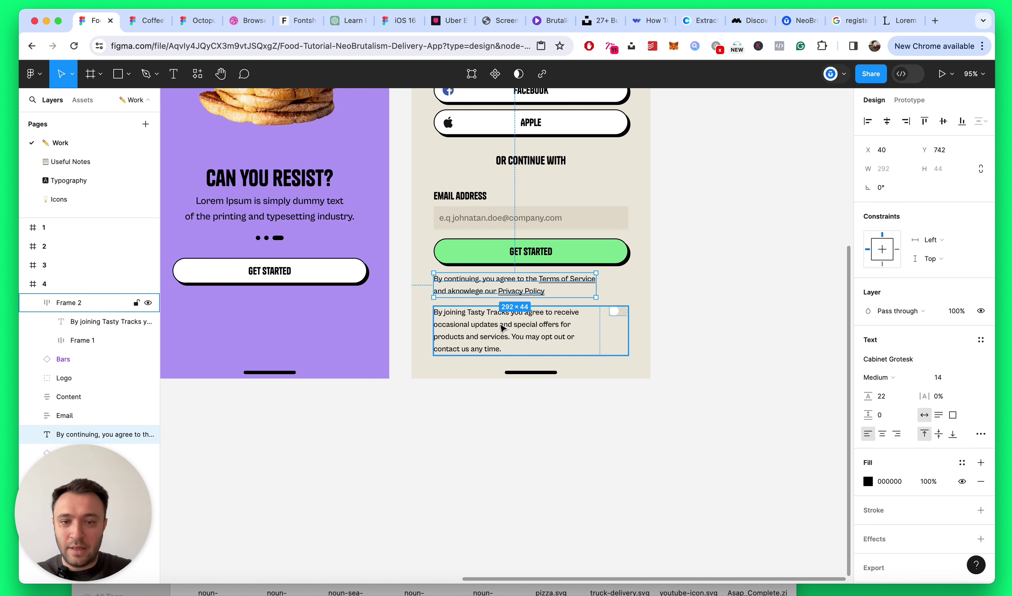
pyautogui.hotkey('shift', 'a')
# Step: Rename the frame around both consent texts as Text and place it directly below the Email layer in the stacking order
pyautogui.doubleClick(76, 304)
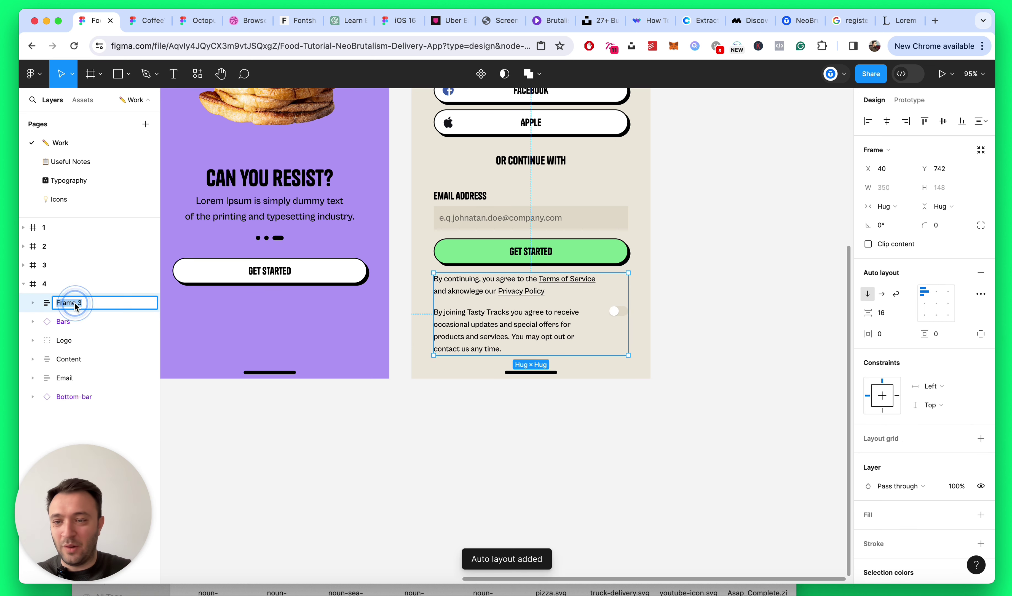
pyautogui.press('Return')
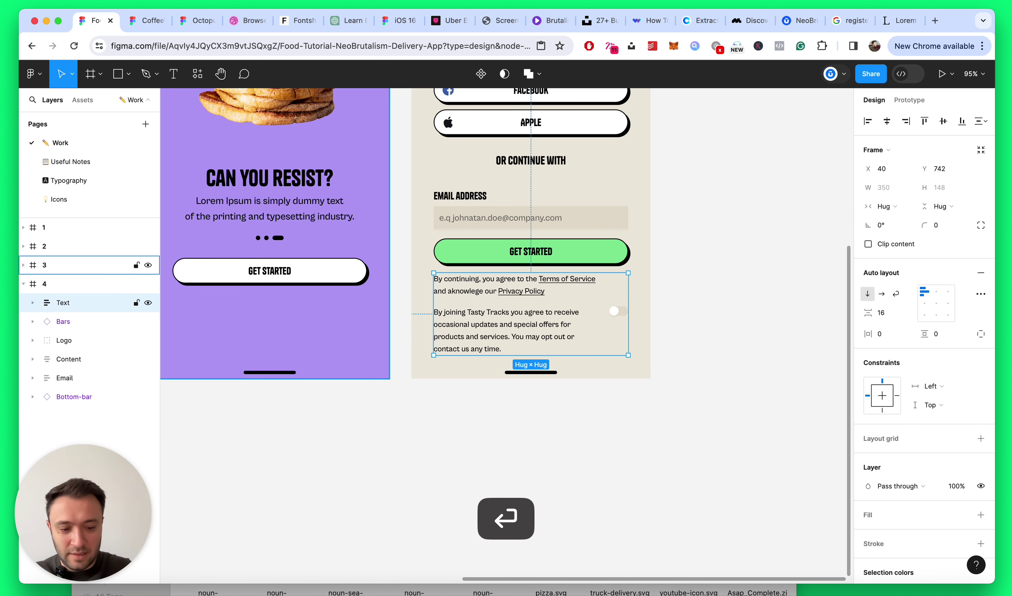
pyautogui.press('super+bracketleft')
pyautogui.press('super+bracketleft')
pyautogui.press('super+bracketleft')
pyautogui.press('super+bracketleft')
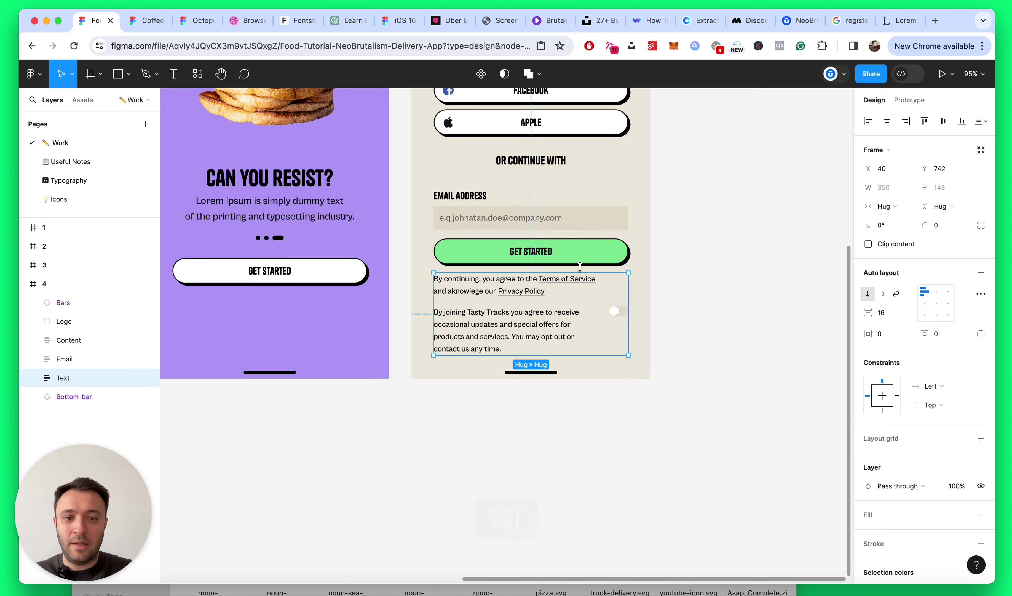
# Step: Set the vertical spacing between the items in the Text frame to 12
pyautogui.hscroll(3, 352, 217)
pyautogui.scroll(-3, 670, 299)
pyautogui.scroll(5, 670, 299)
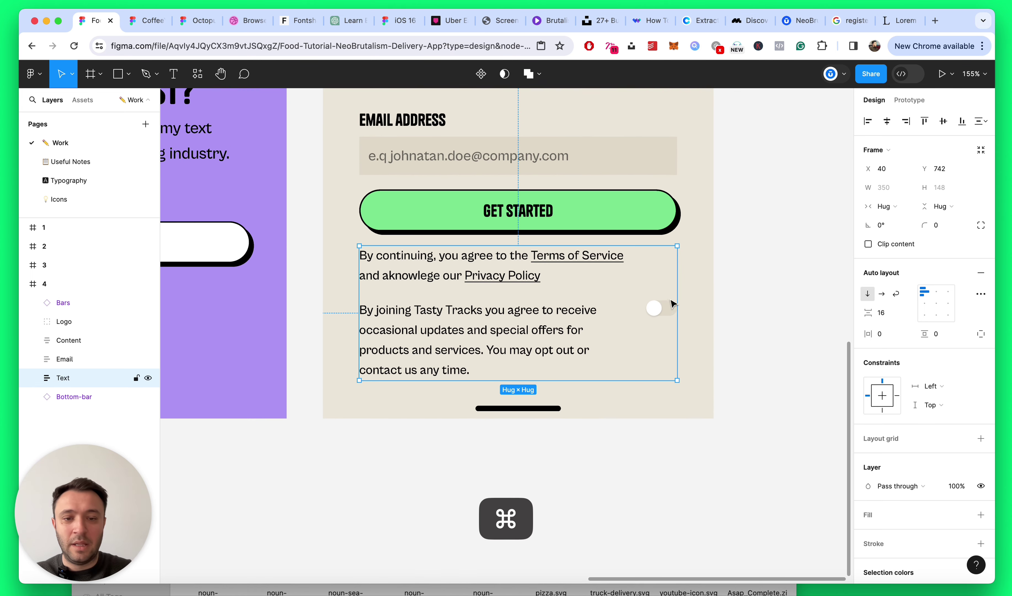
pyautogui.scroll(2, 482, 331)
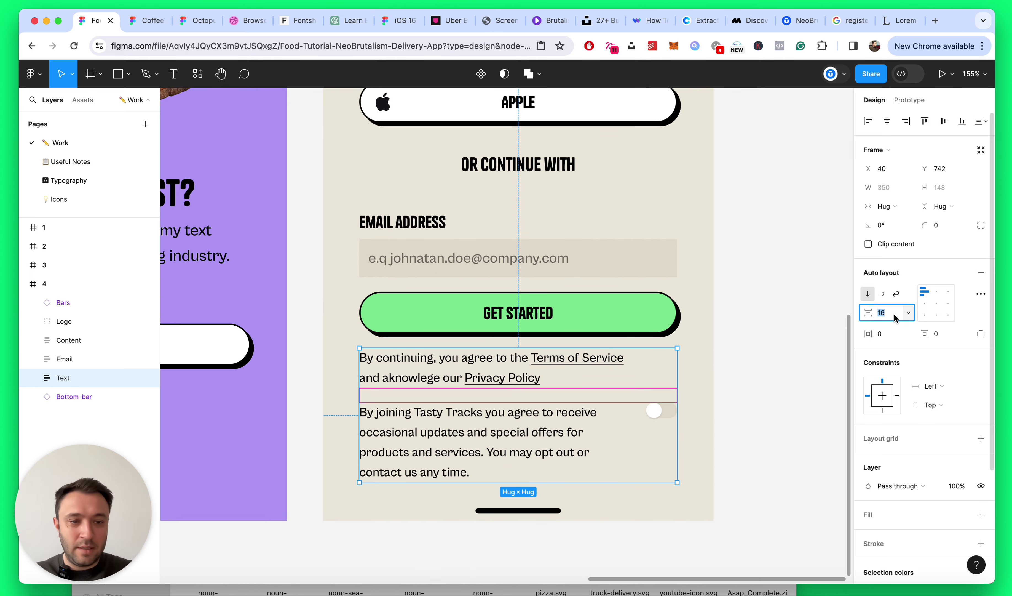
pyautogui.press('Down')
pyautogui.press('Down')
pyautogui.press('Down')
pyautogui.press('Down')
pyautogui.scroll(-1, 602, 320)
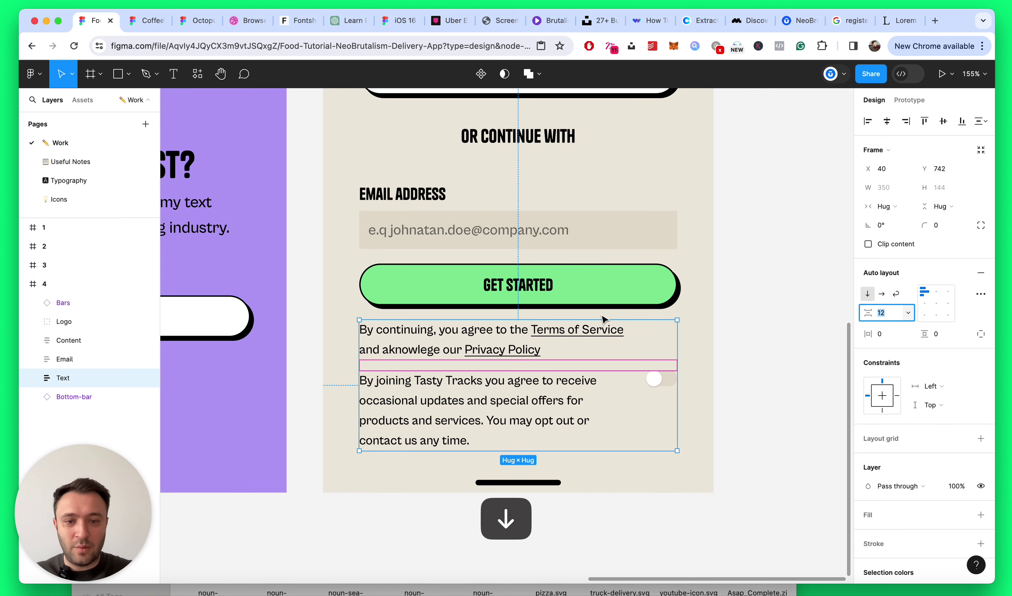
# Step: Measure the gaps from the Content frame to the logo above and the email section below on screen 4
pyautogui.scroll(-6, 602, 319)
pyautogui.click(728, 241)
pyautogui.click(640, 309)
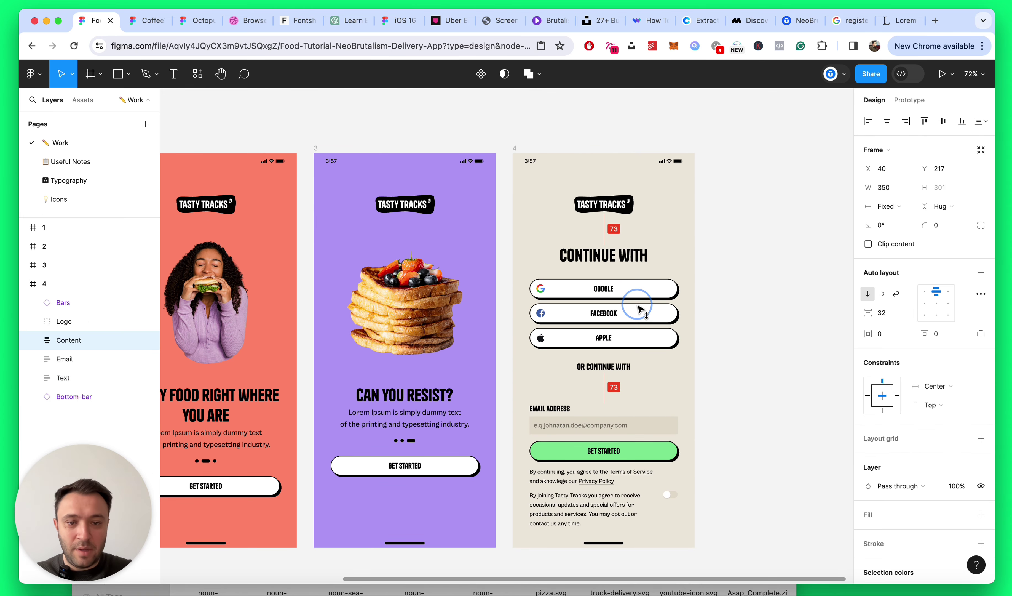
pyautogui.scroll(-3, 608, 203)
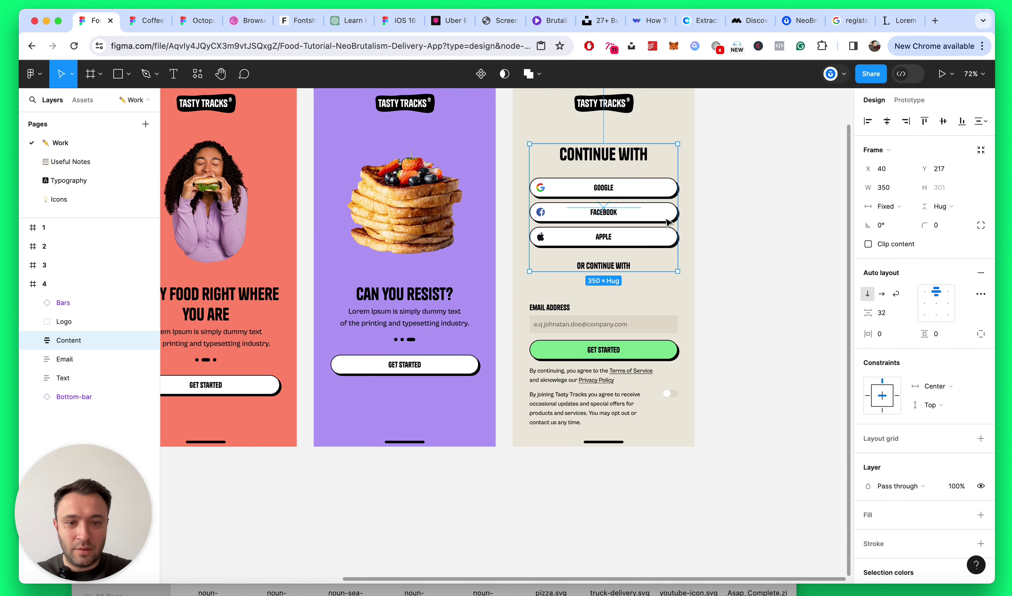
# Step: Set the vertical spacing between the items in the Content frame on screen 4 to 24
pyautogui.scroll(1, 641, 320)
pyautogui.click(887, 313)
pyautogui.press('super+a')
pyautogui.write('24')
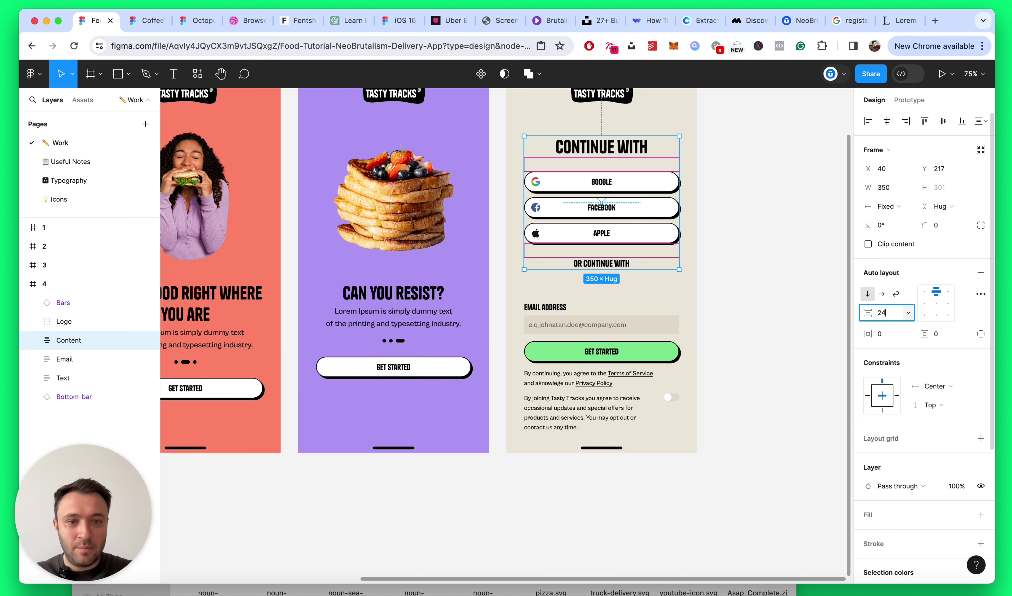
pyautogui.press('Return')
pyautogui.click(767, 250)
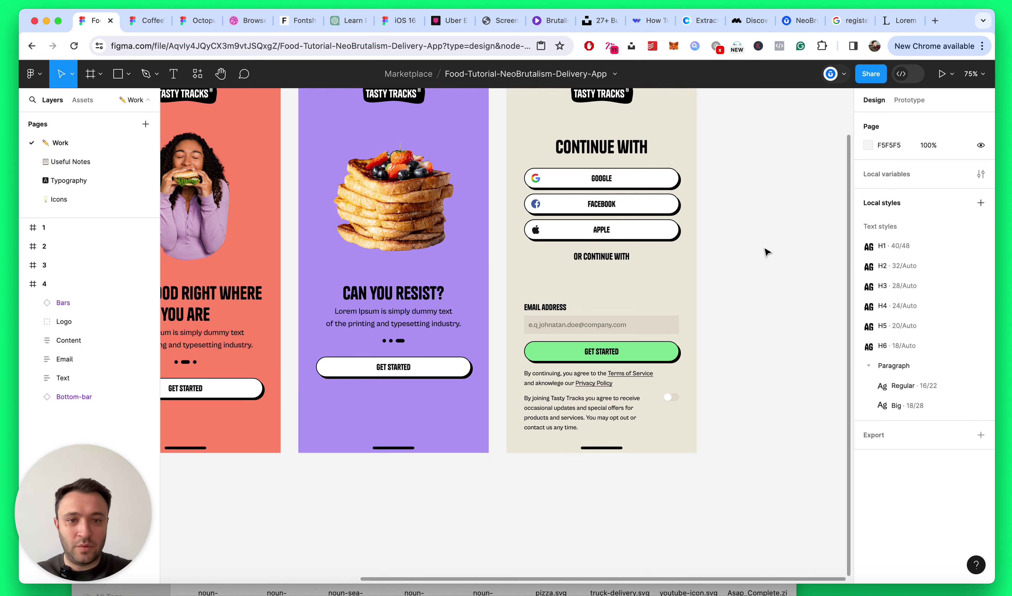
# Step: Move the Email frame into the Content frame, directly below the "or continue with" text layer
pyautogui.scroll(3, 767, 251)
pyautogui.click(571, 258)
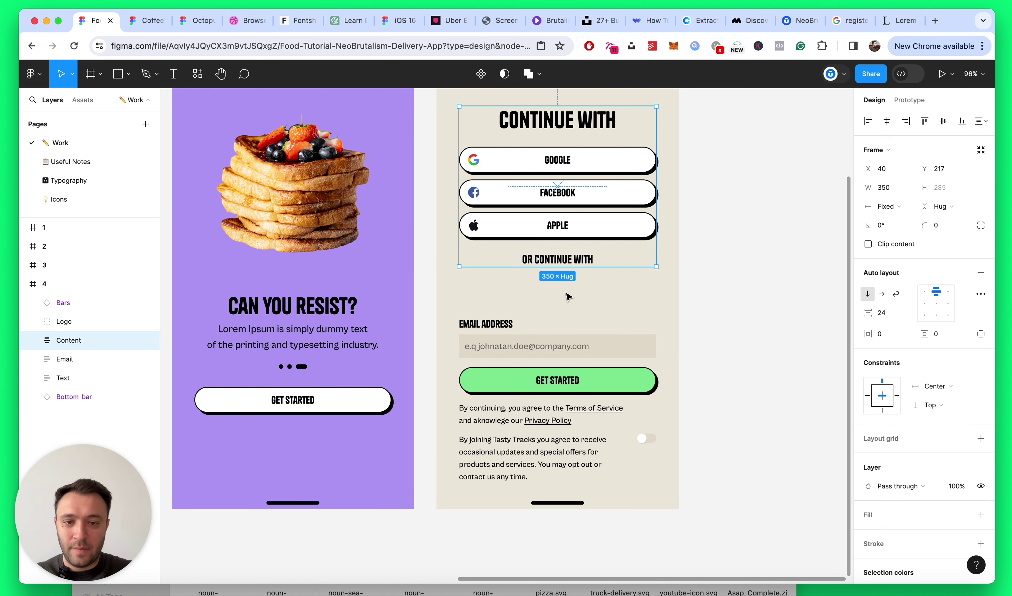
pyautogui.click(66, 359)
pyautogui.click(33, 340)
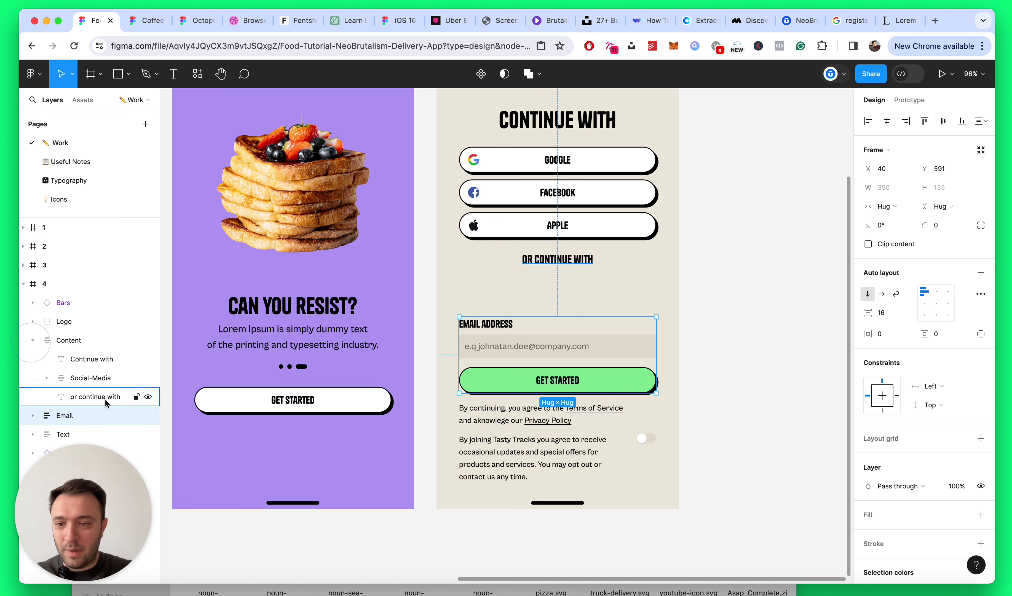
pyautogui.moveTo(93, 414); pyautogui.dragTo(107, 406)
pyautogui.scroll(-1, 687, 368)
pyautogui.click(688, 368)
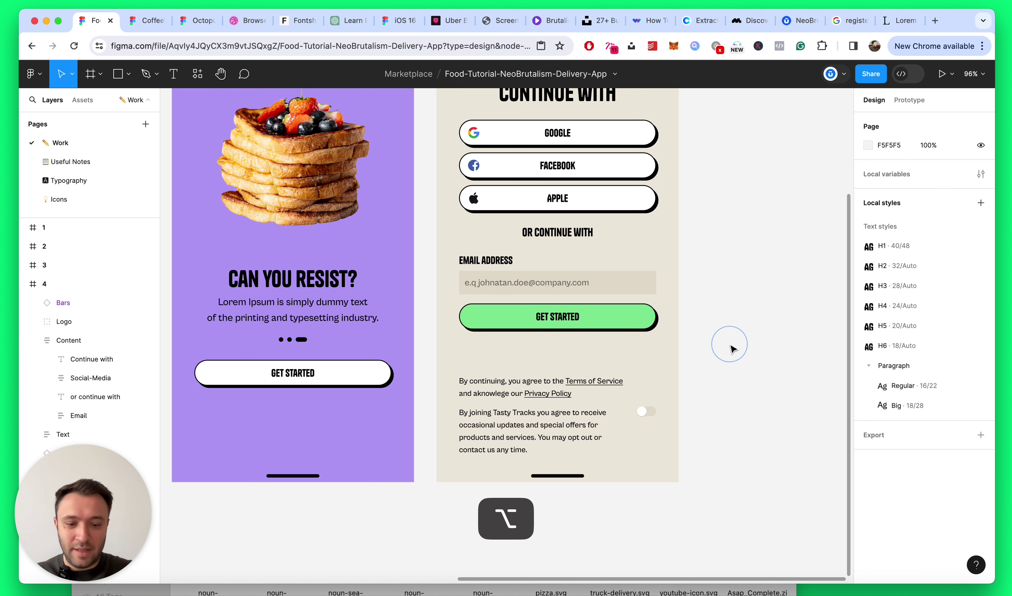
# Step: Collapse all expanded layers and save the file
pyautogui.hotkey('alt', 'l')
pyautogui.scroll(-5, 732, 346)
pyautogui.scroll(2, 722, 277)
pyautogui.press('super+s')
pyautogui.scroll(4, 695, 278)
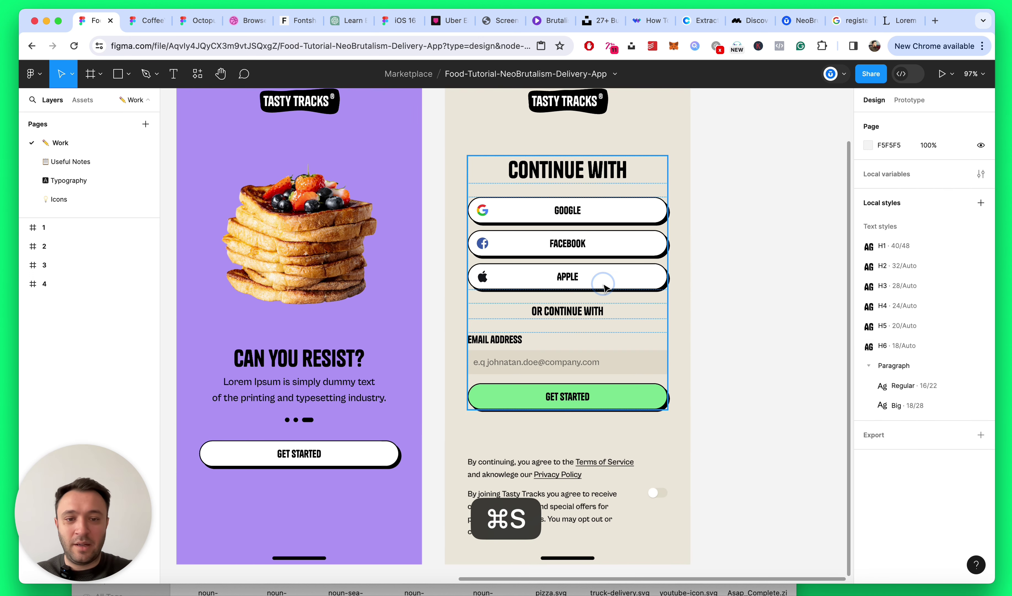
# Step: Wrap the "or continue with" text and the Email frame together in a vertical auto layout frame inside Content
pyautogui.doubleClick(605, 279)
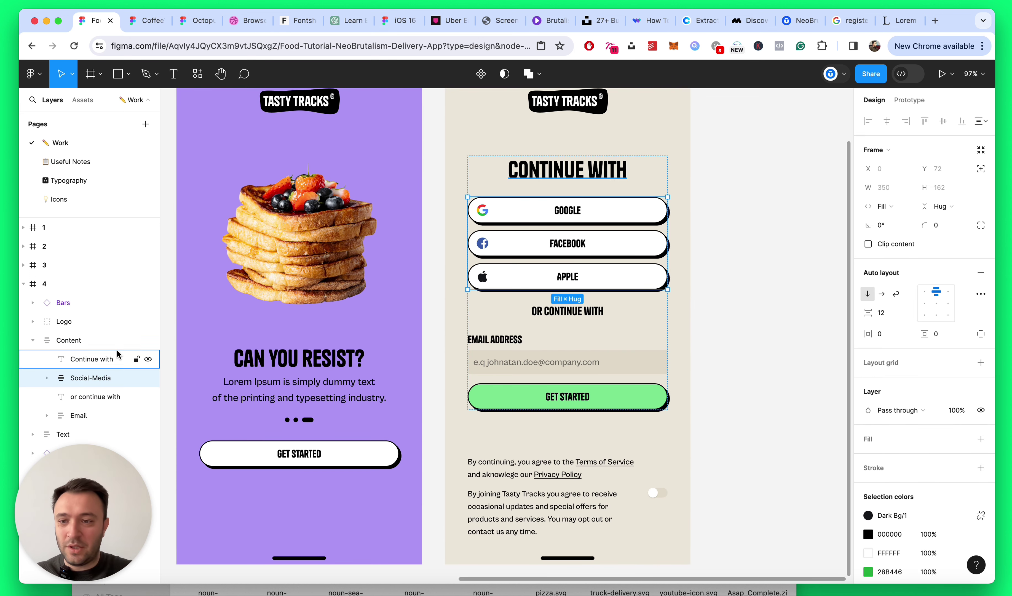
pyautogui.click(99, 397)
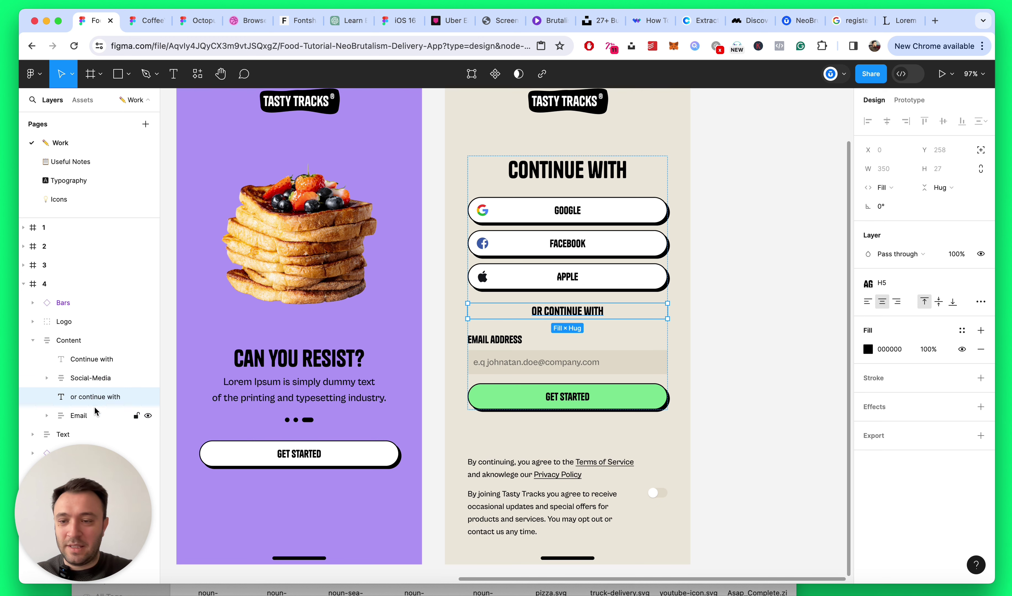
pyautogui.keyDown('shift'); pyautogui.click(94, 408); pyautogui.keyUp('shift')
pyautogui.click(104, 395)
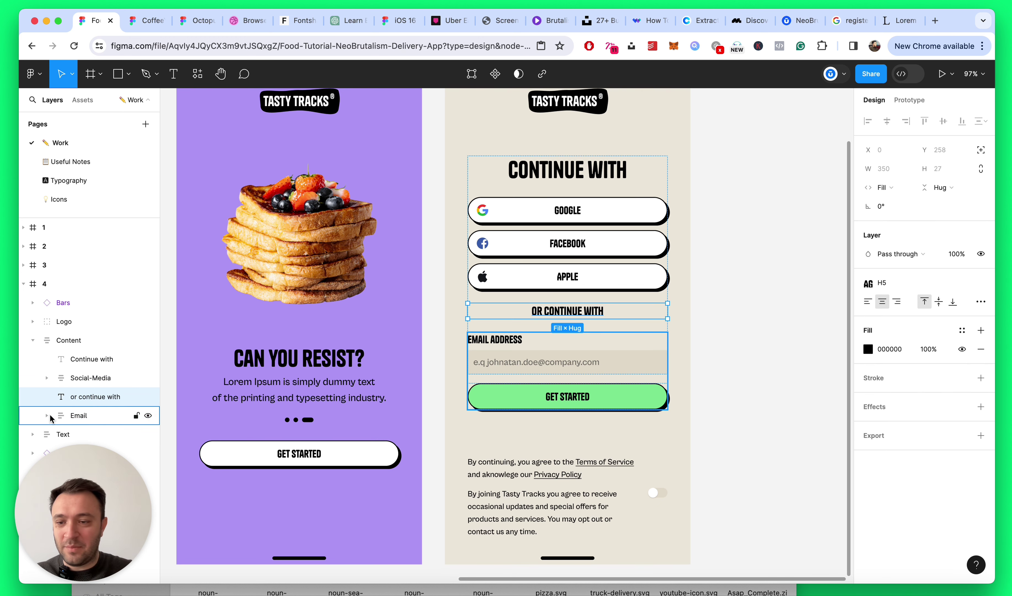
pyautogui.keyDown('shift'); pyautogui.click(68, 415); pyautogui.keyUp('shift')
pyautogui.hotkey('shift', 'a')
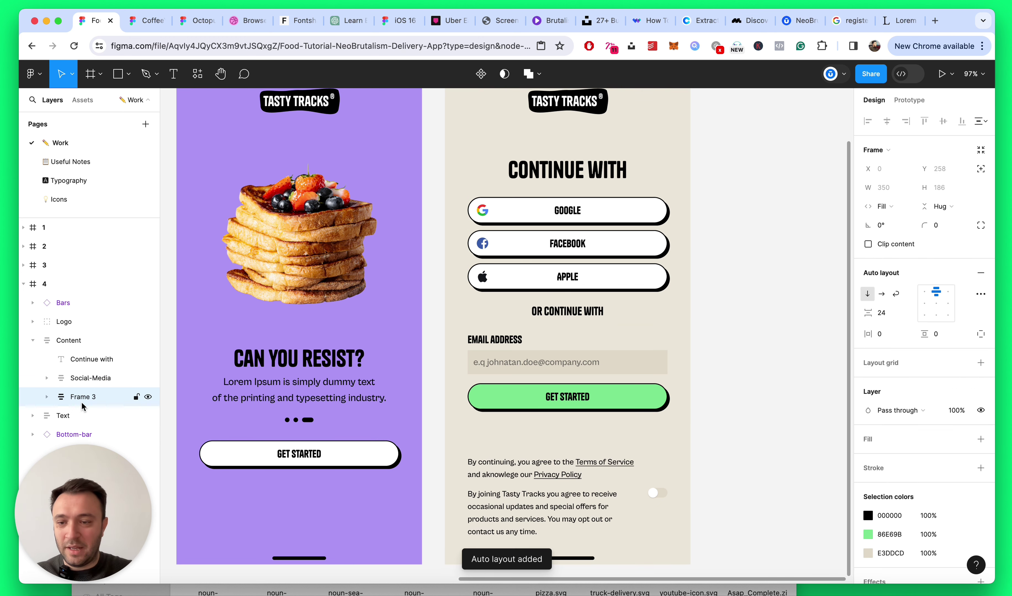
# Step: Rename the new frame around the "or continue with" text and email form as Email
pyautogui.doubleClick(82, 399)
pyautogui.write('Email')
pyautogui.press('Return')
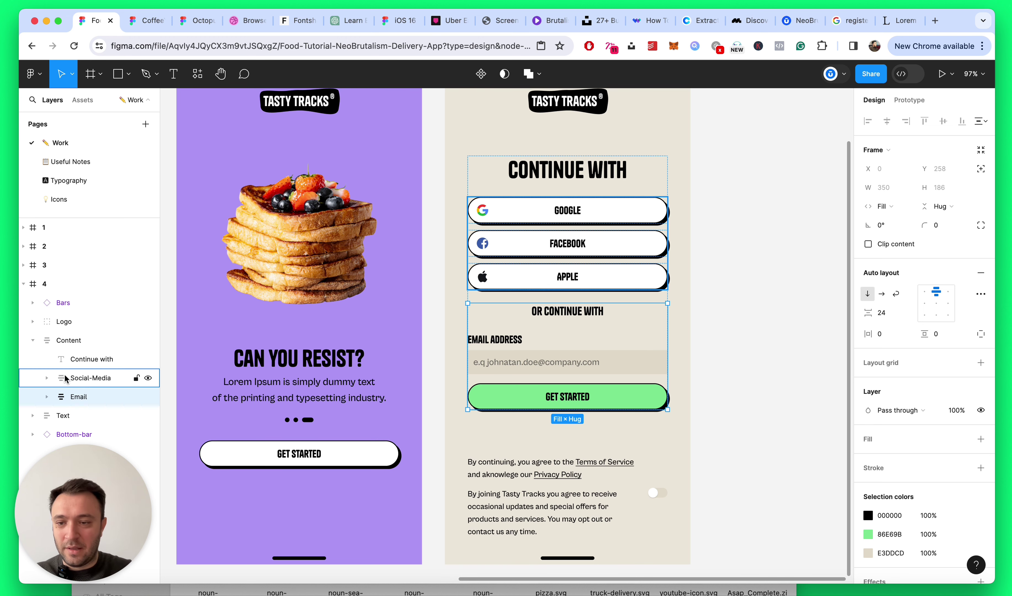
# Step: Set the vertical spacing between the items in the Content frame to 32
pyautogui.click(82, 342)
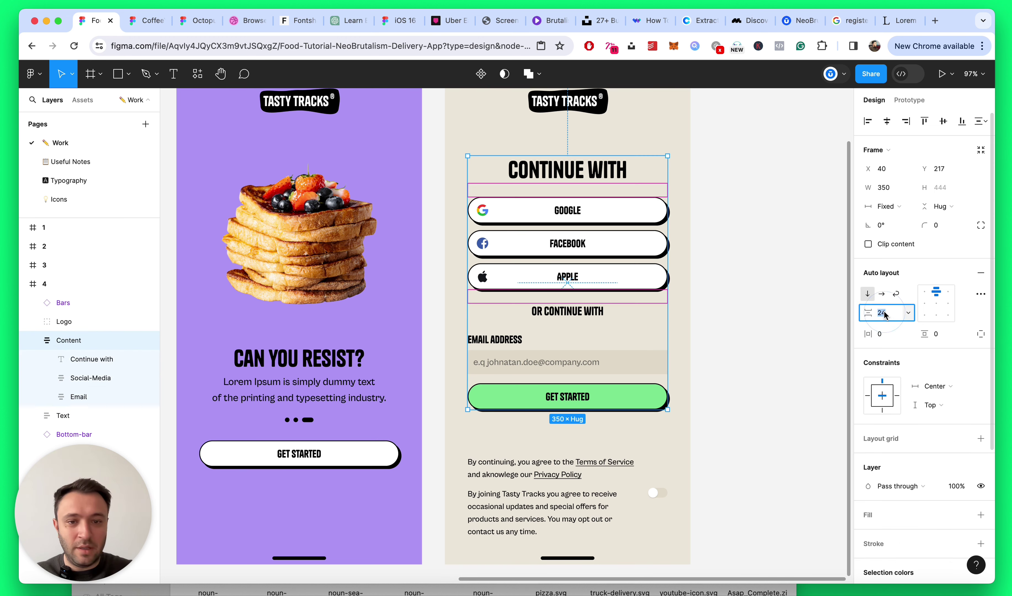
pyautogui.hotkey('shift', 'Up')
pyautogui.hotkey('shift', 'Up')
pyautogui.hotkey('shift', 'Down')
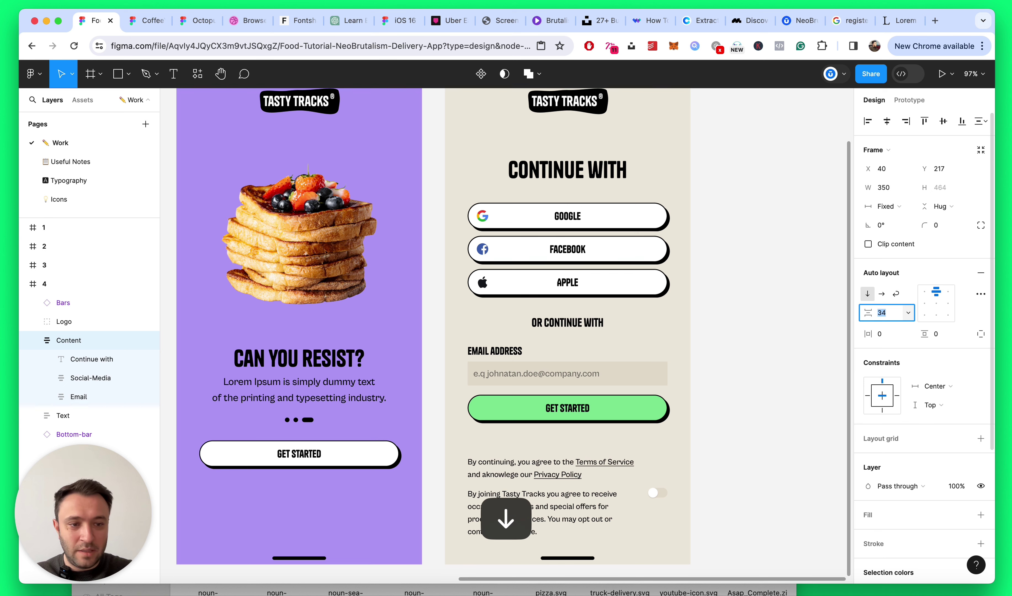
pyautogui.press('Down')
pyautogui.press('Down')
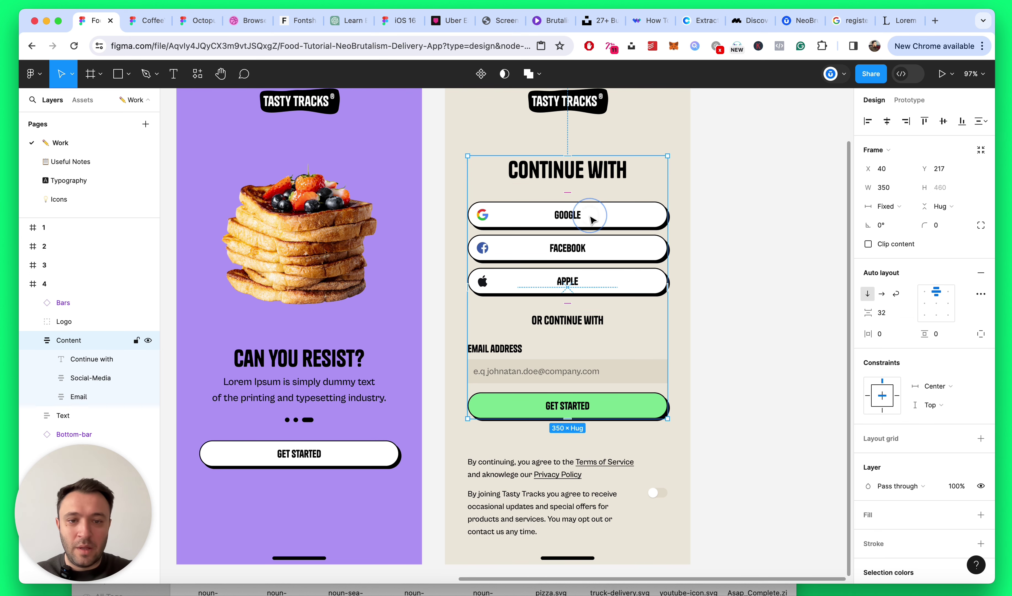
# Step: Wrap the "Continue with" heading and the Social-Media button group together in an auto layout frame
pyautogui.click(590, 221)
pyautogui.keyDown('shift'); pyautogui.click(569, 182); pyautogui.keyUp('shift')
pyautogui.hotkey('shift', 'a')
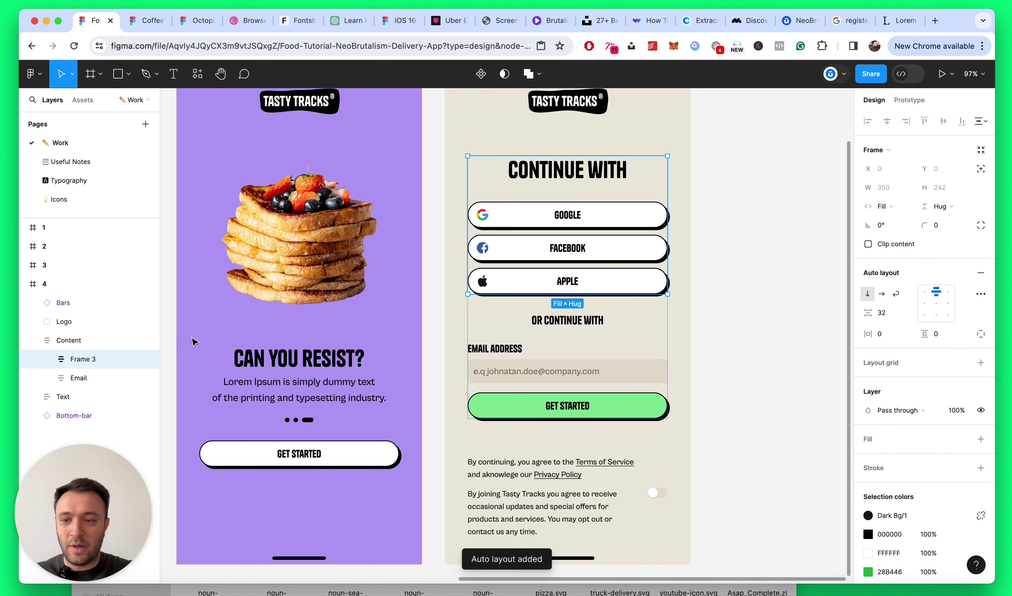
# Step: Rename the new frame around the "Continue with" heading and social login buttons as Social
pyautogui.doubleClick(81, 359)
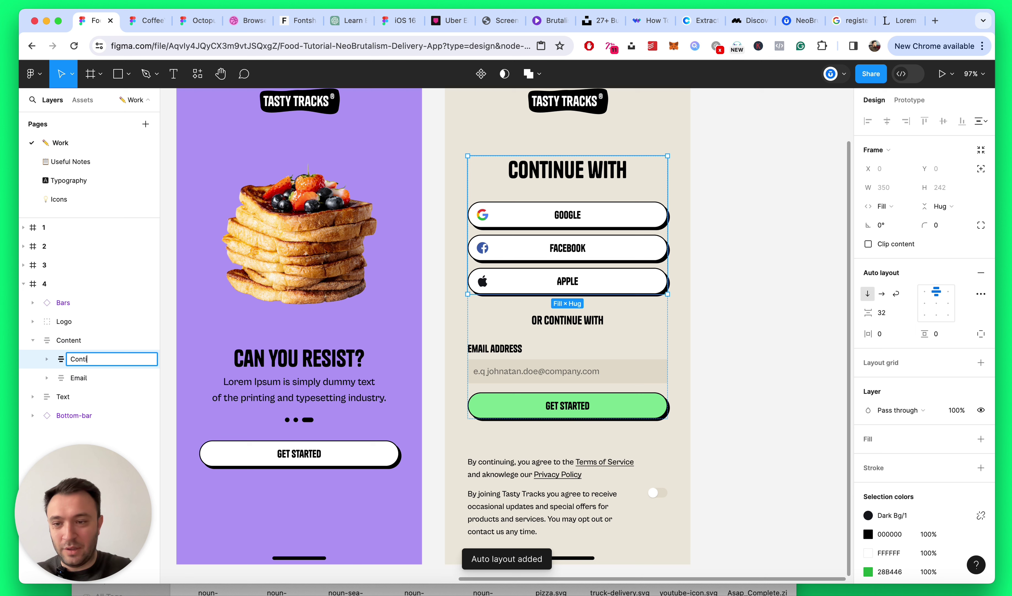
pyautogui.press('BackSpace')
pyautogui.press('BackSpace')
pyautogui.press('BackSpace')
pyautogui.press('BackSpace')
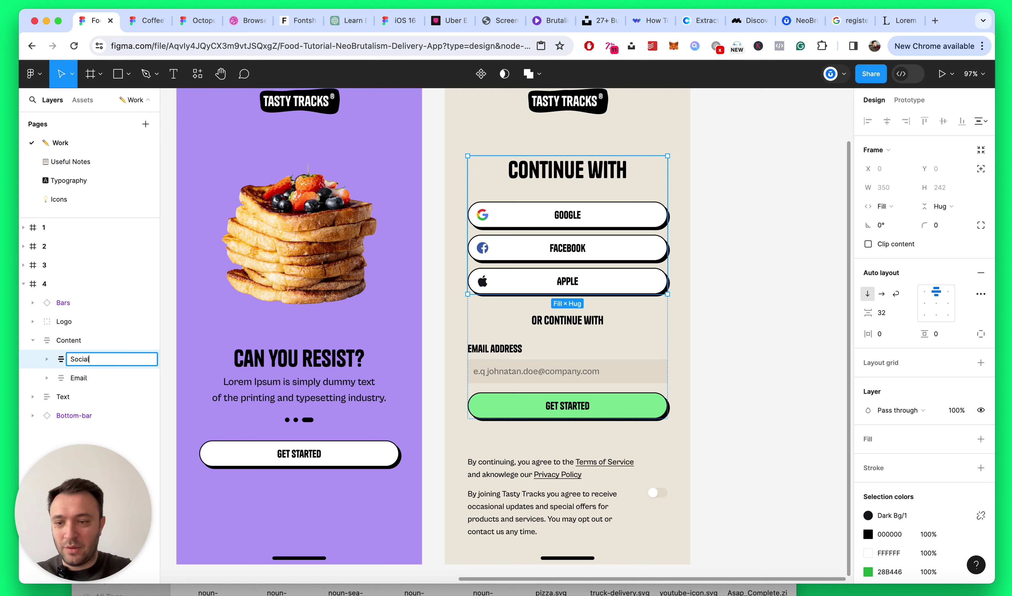
# Step: Rename the frame holding the social login buttons as Social Media and set its auto layout spacing to 24
pyautogui.write('Social Media')
pyautogui.press('Return')
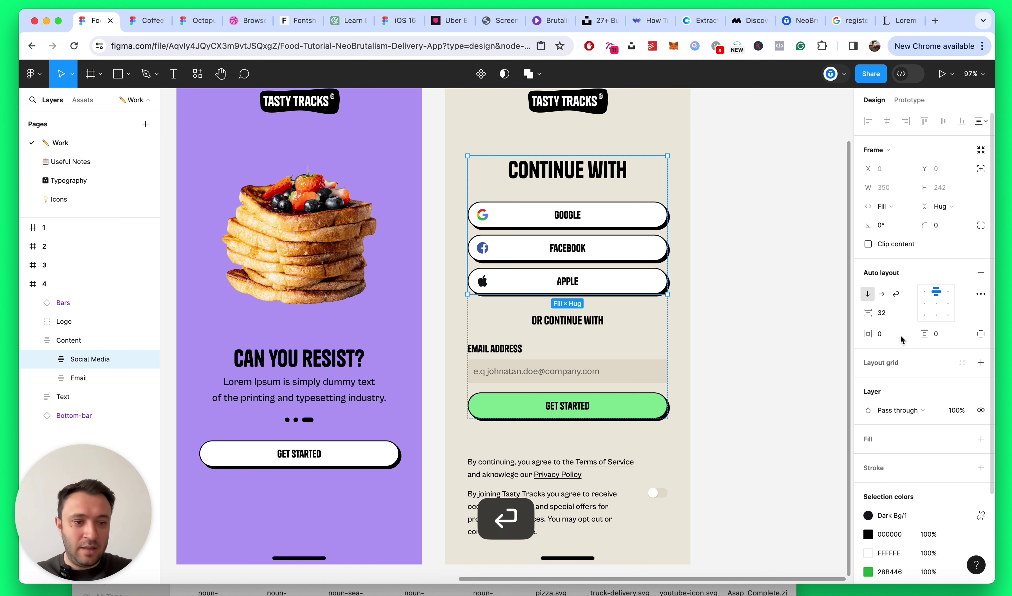
pyautogui.click(895, 315)
pyautogui.write('20')
pyautogui.press('Return')
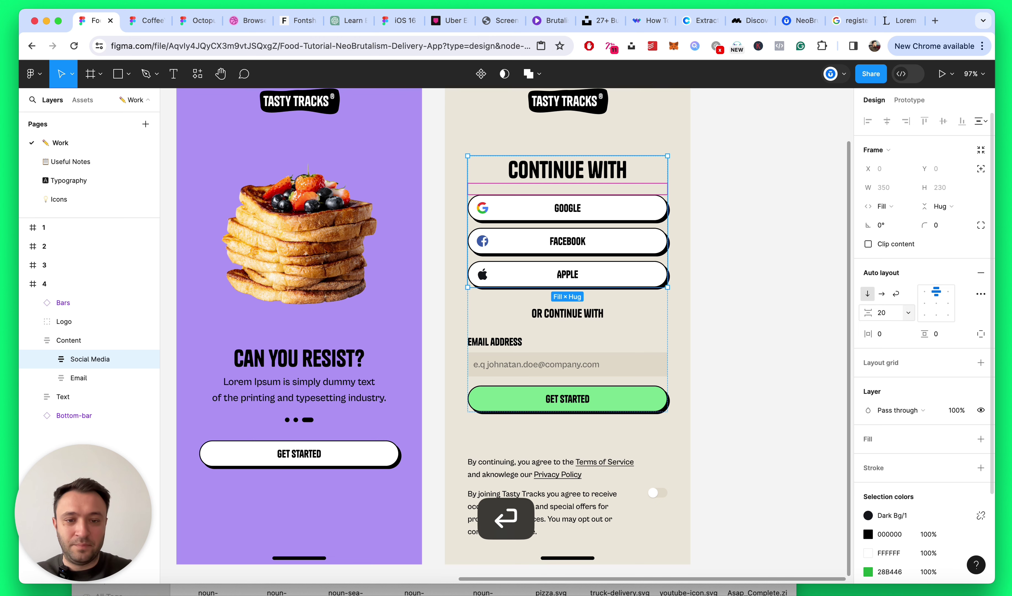
pyautogui.click(887, 317)
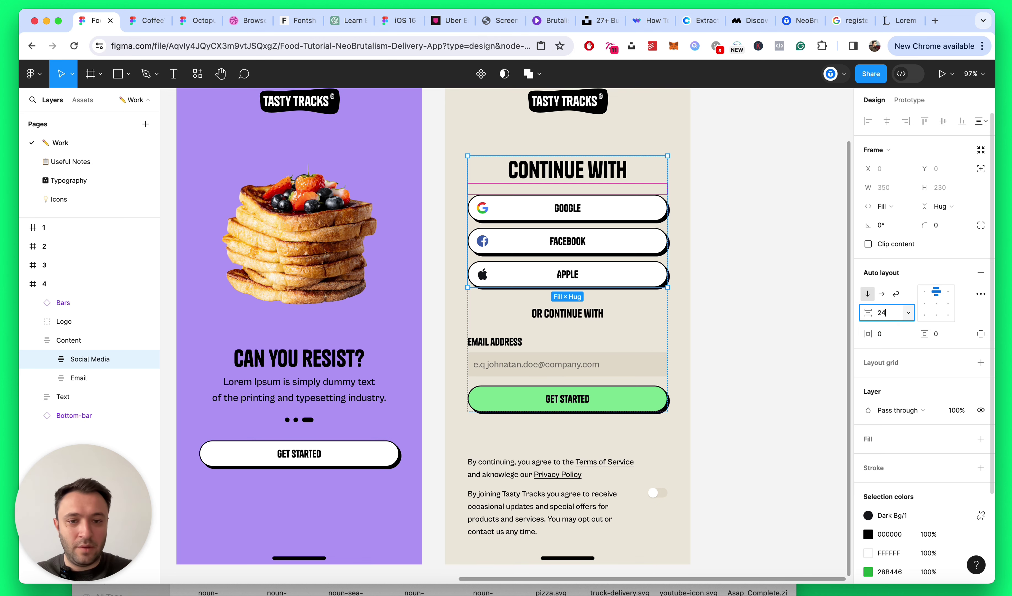
pyautogui.write('24')
pyautogui.press('Return')
# Step: Set the auto layout spacing of the Content frame on screen 4 to 40
pyautogui.scroll(-5, 750, 245)
pyautogui.hscroll(-3, 750, 246)
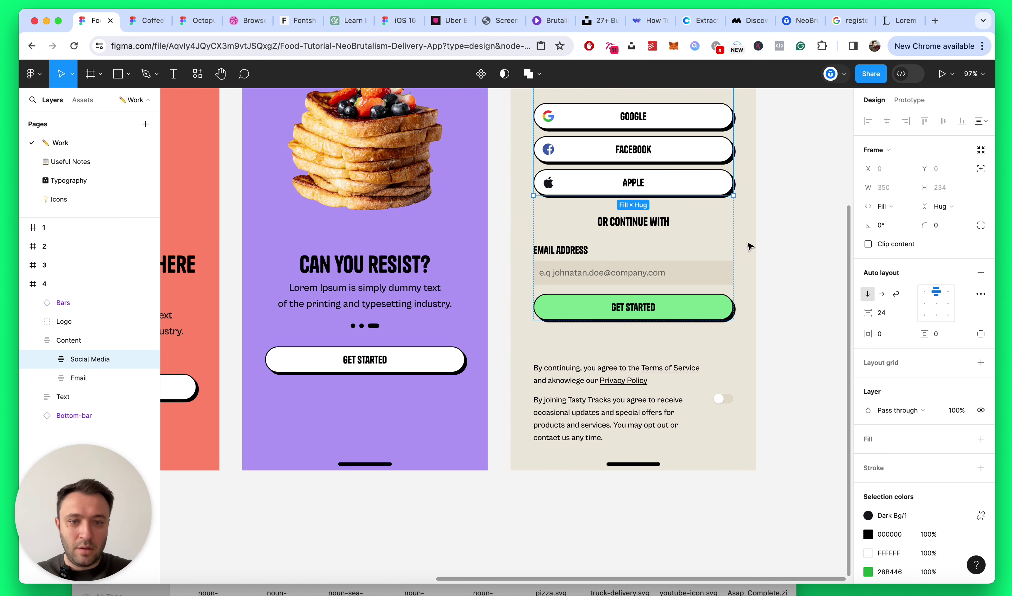
pyautogui.click(90, 340)
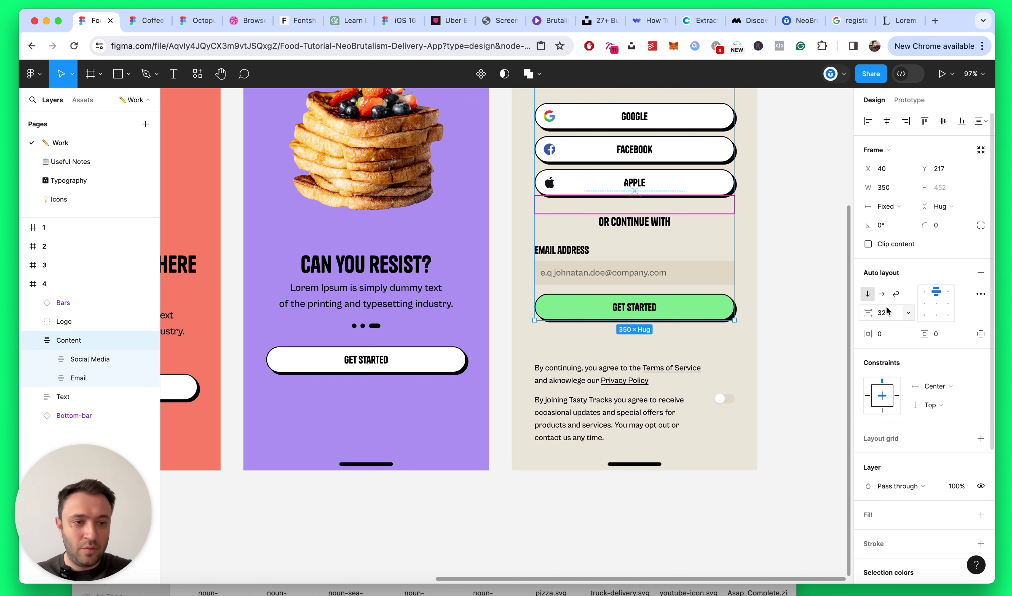
pyautogui.press('Up')
pyautogui.press('Up')
pyautogui.press('Up')
pyautogui.press('Up')
pyautogui.press('Up')
pyautogui.press('Up')
pyautogui.press('Up')
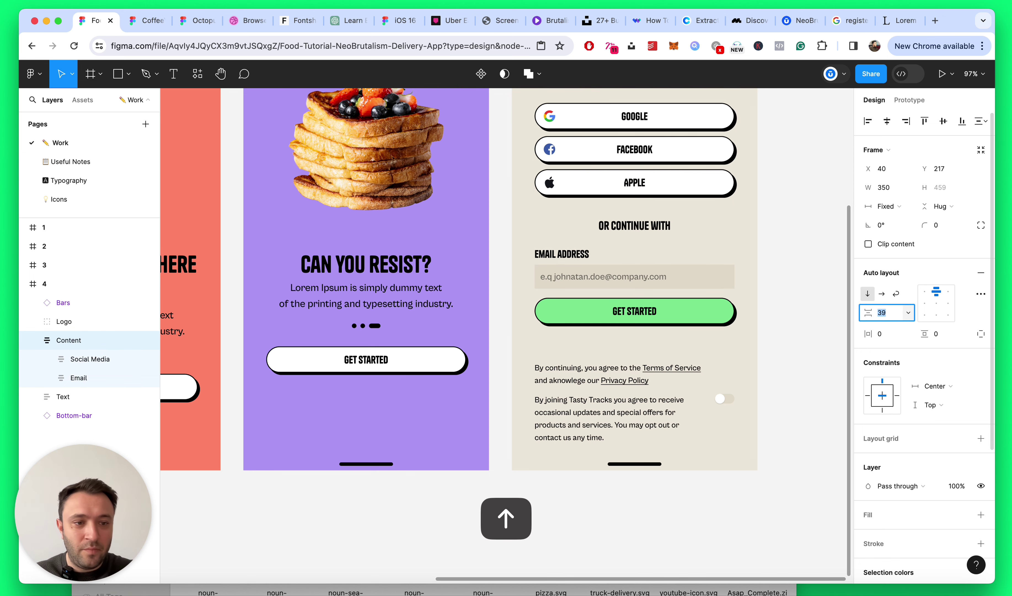
pyautogui.scroll(-10, 769, 240)
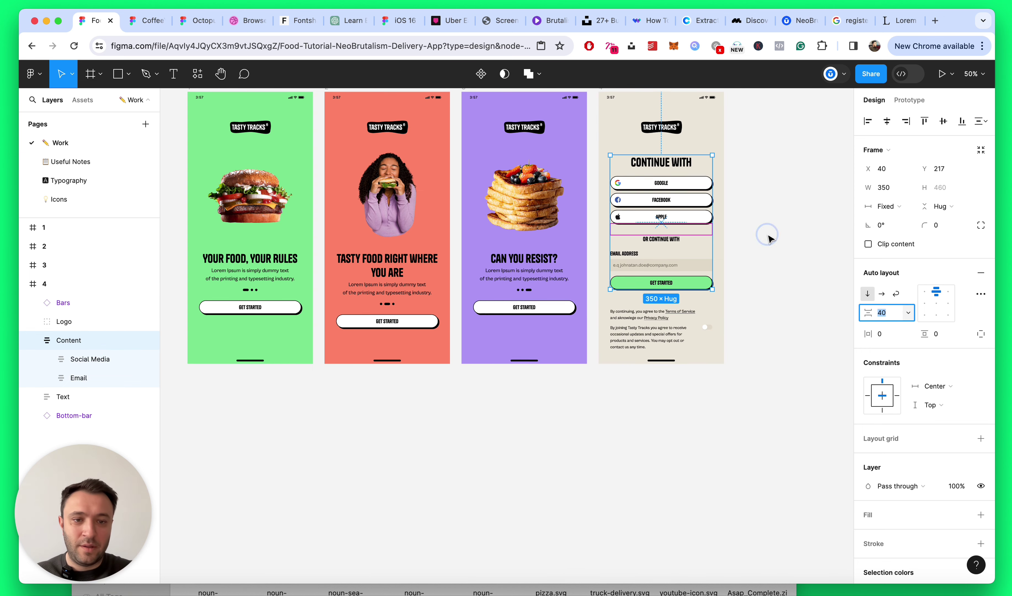
pyautogui.click(770, 240)
# Step: Set the corner radius of the email input field on screen 4 to 12
pyautogui.scroll(10, 769, 240)
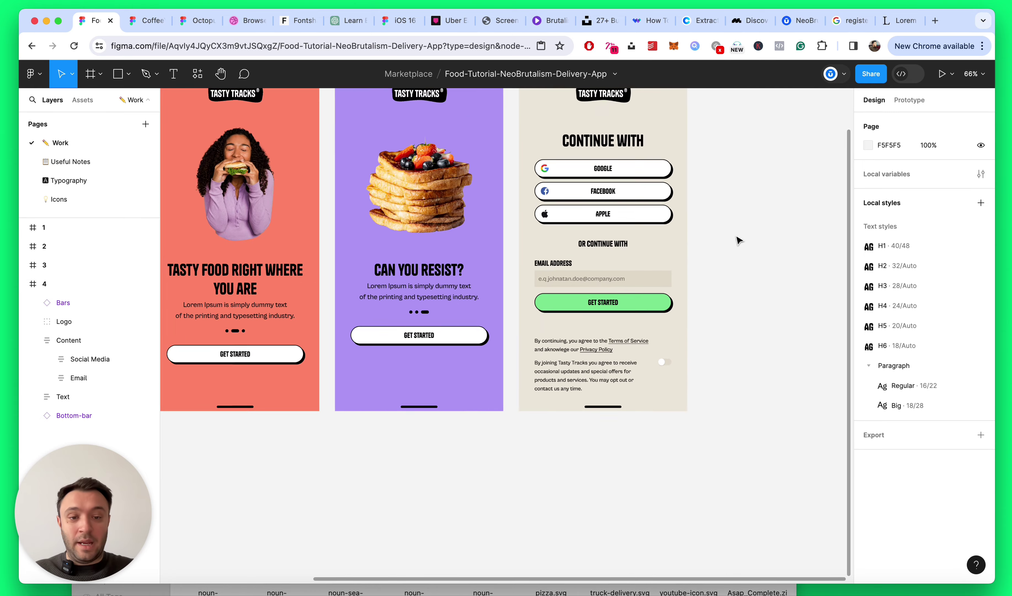
pyautogui.scroll(5, 667, 289)
pyautogui.click(635, 298)
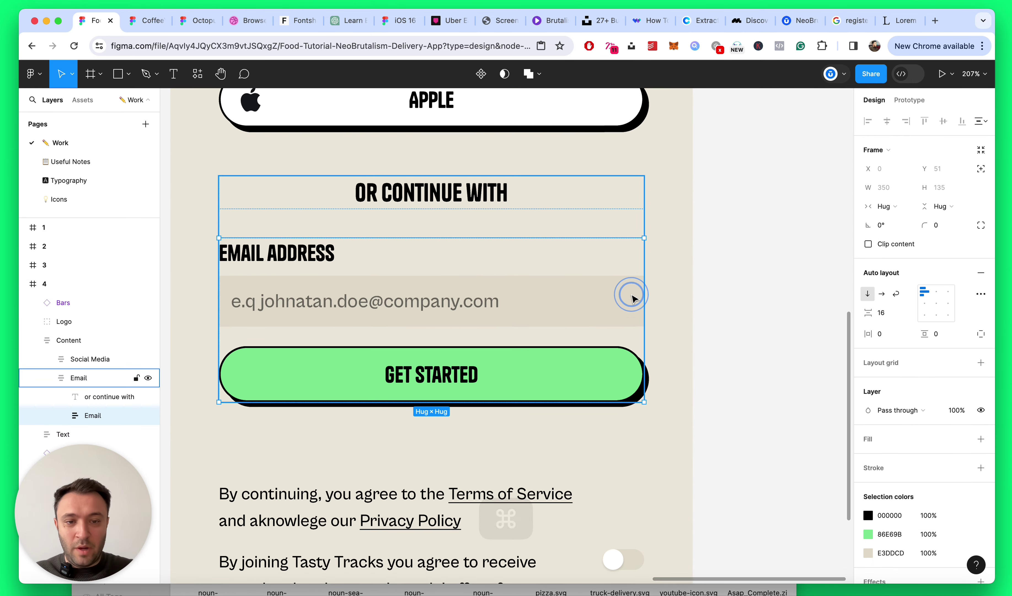
pyautogui.click(633, 298)
pyautogui.keyDown('super'); pyautogui.click(633, 298); pyautogui.keyUp('super')
pyautogui.scroll(-3, 633, 298)
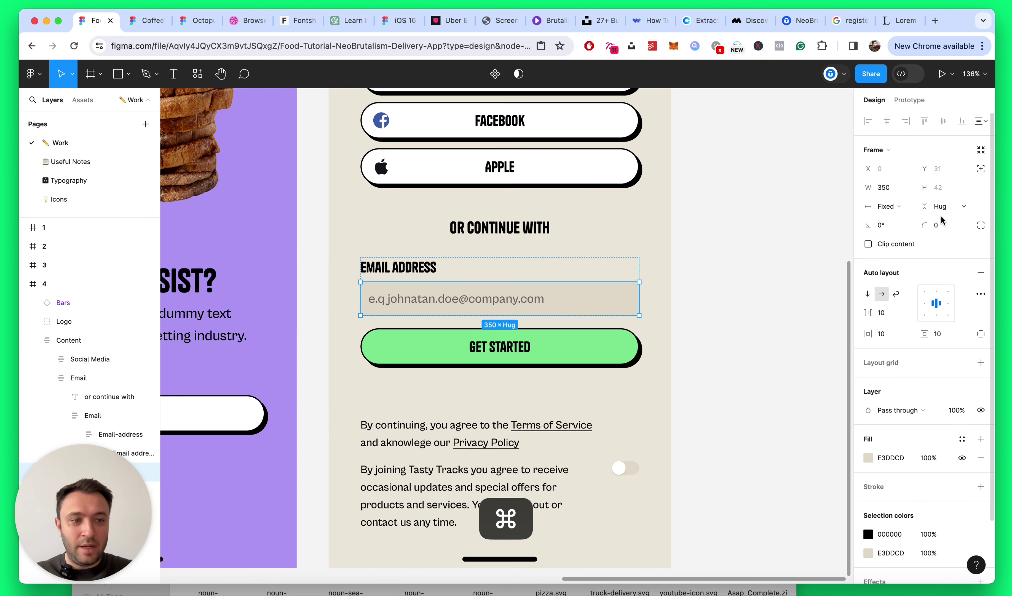
pyautogui.write('24')
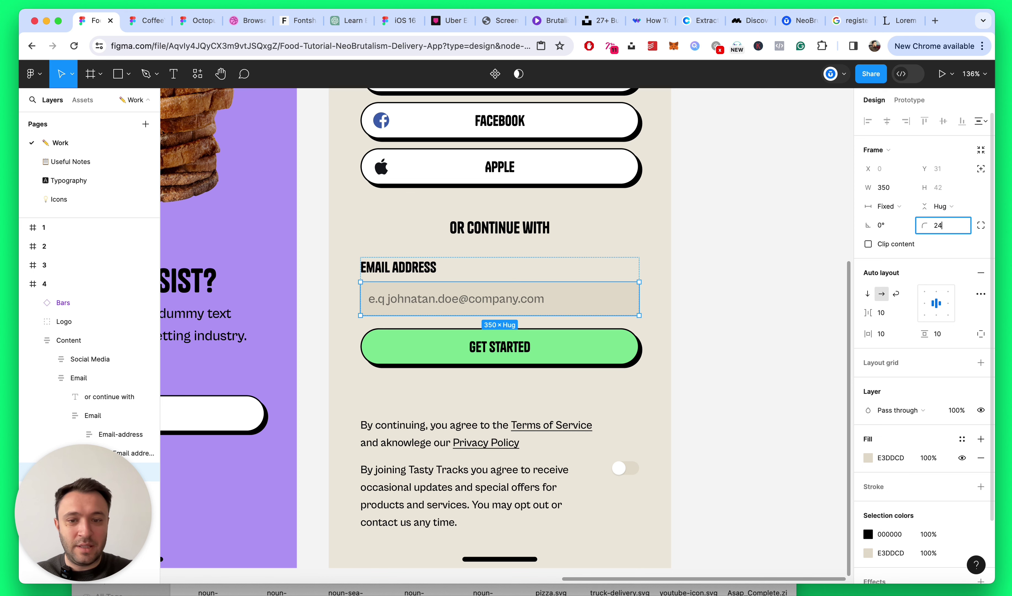
pyautogui.press('Return')
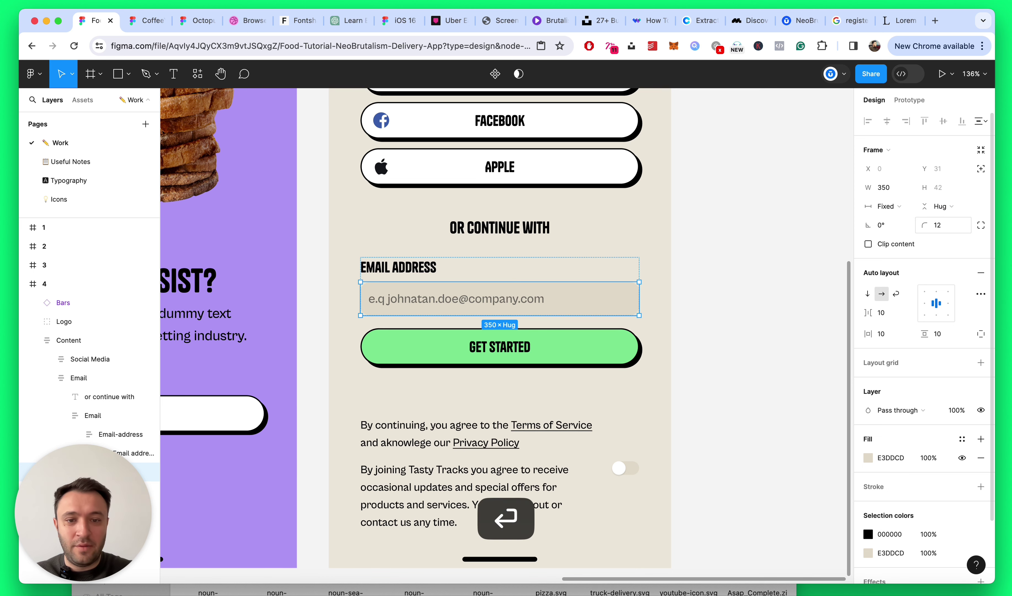
pyautogui.click(788, 264)
pyautogui.scroll(-5, 741, 266)
pyautogui.hotkey('alt', 'l')
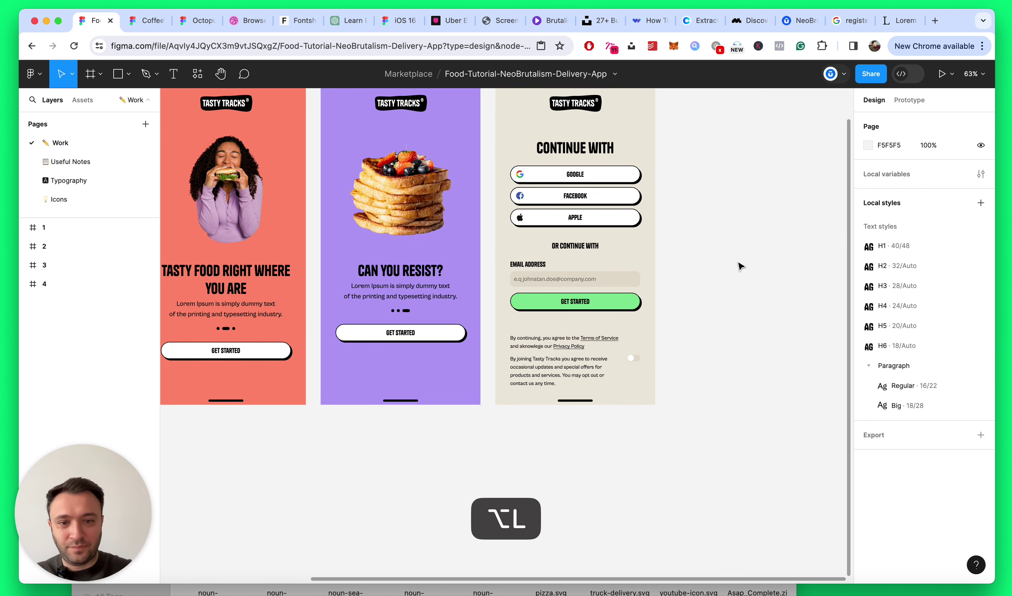
# Step: Set the corner radius of screen 4's email input field to 10 and collapse all layers
pyautogui.scroll(2, 737, 270)
pyautogui.click(593, 273)
pyautogui.keyDown('super'); pyautogui.click(594, 275); pyautogui.keyUp('super')
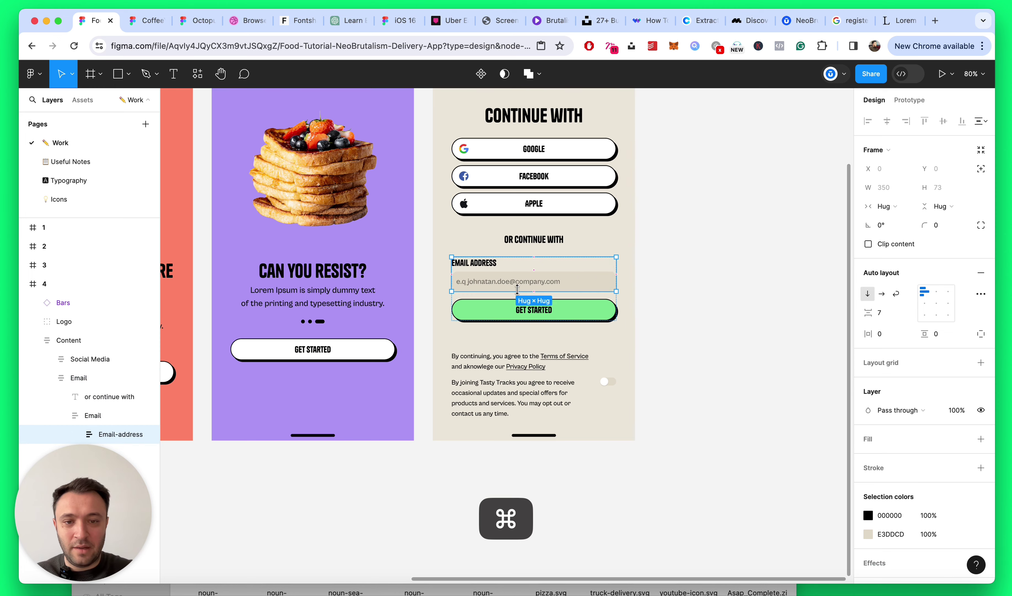
pyautogui.scroll(3, 605, 276)
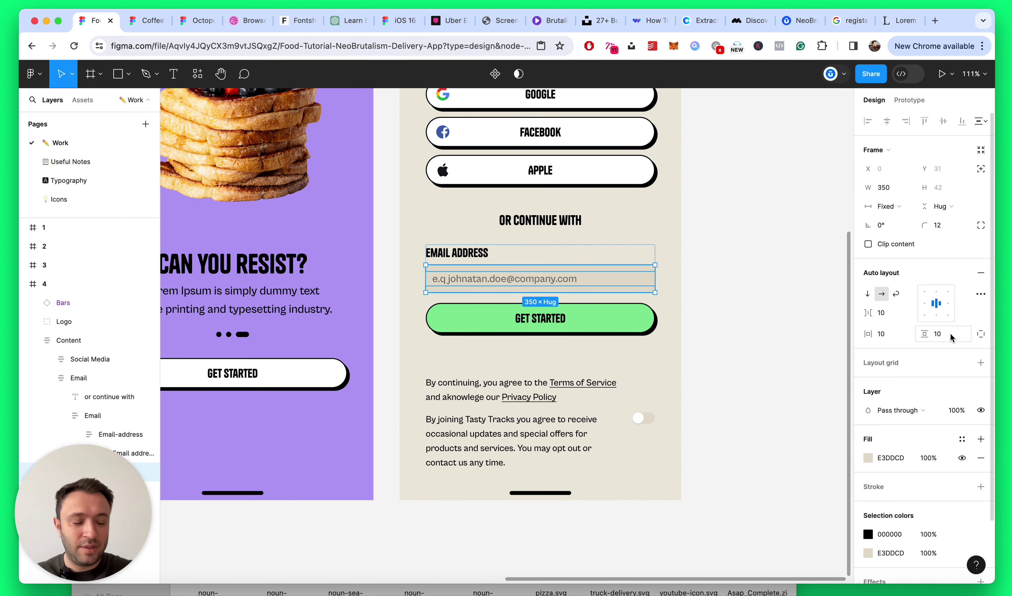
pyautogui.press('Down')
pyautogui.press('Escape')
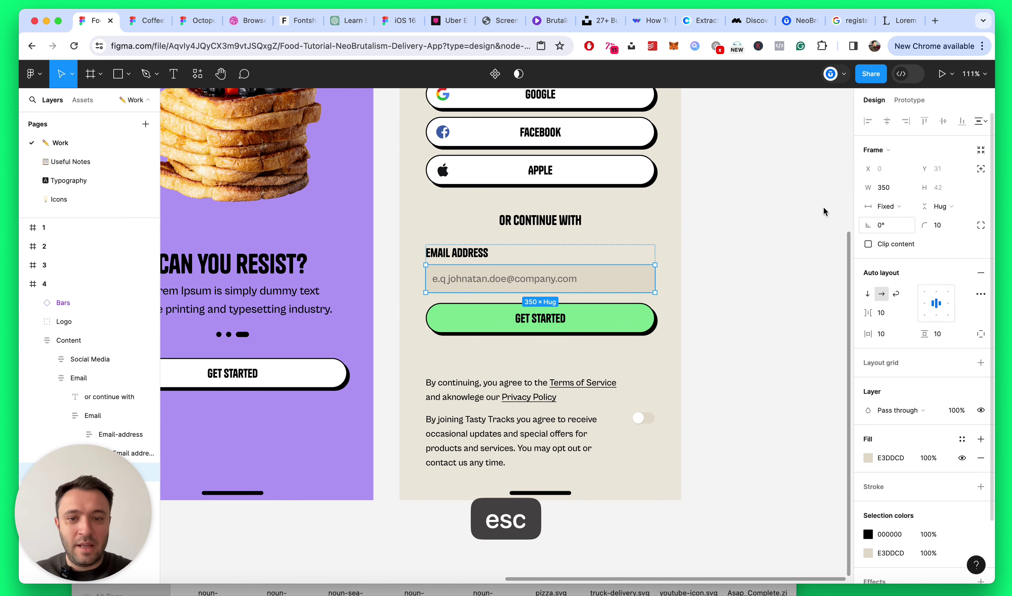
pyautogui.press('Escape')
pyautogui.scroll(-5, 669, 217)
pyautogui.scroll(3, 669, 217)
pyautogui.hotkey('alt', 'l')
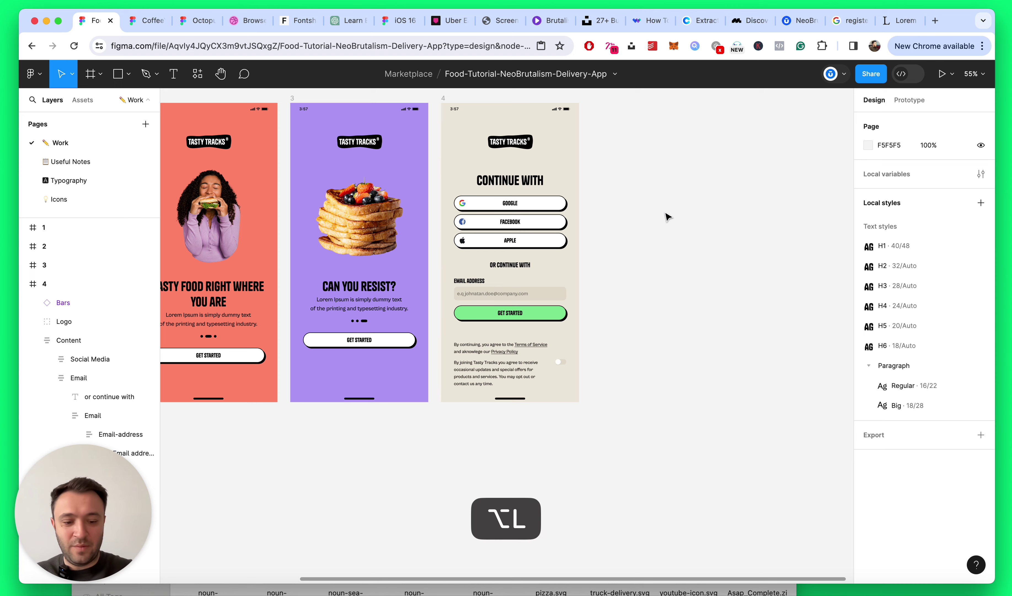
# Step: Duplicate the screen 4 frame and send the copy one level backward in the layer order
pyautogui.click(483, 336)
pyautogui.scroll(5, 664, 405)
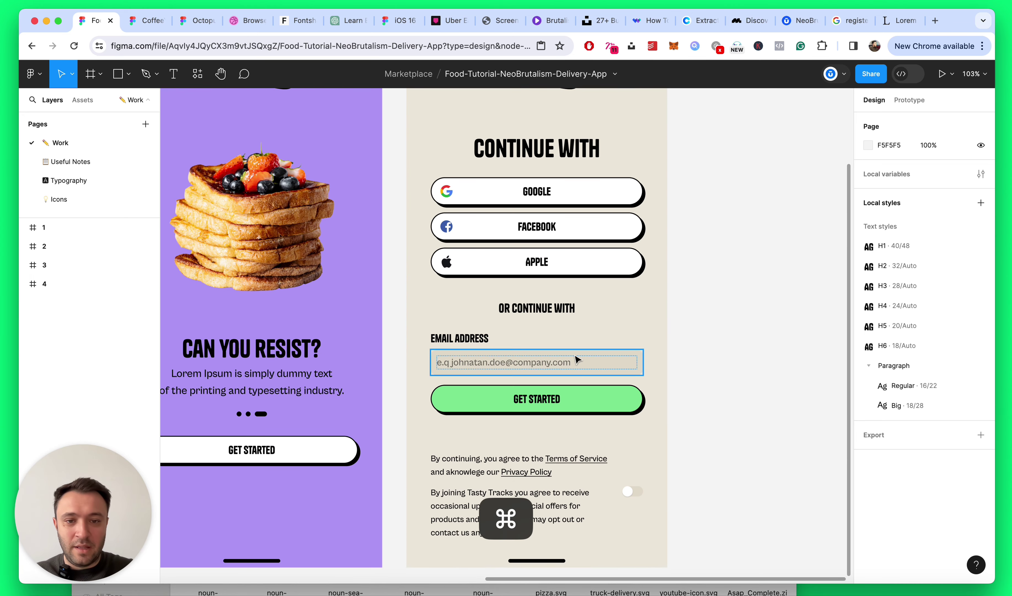
pyautogui.scroll(-10, 576, 357)
pyautogui.press('super+s')
pyautogui.scroll(3, 710, 273)
pyautogui.click(382, 112)
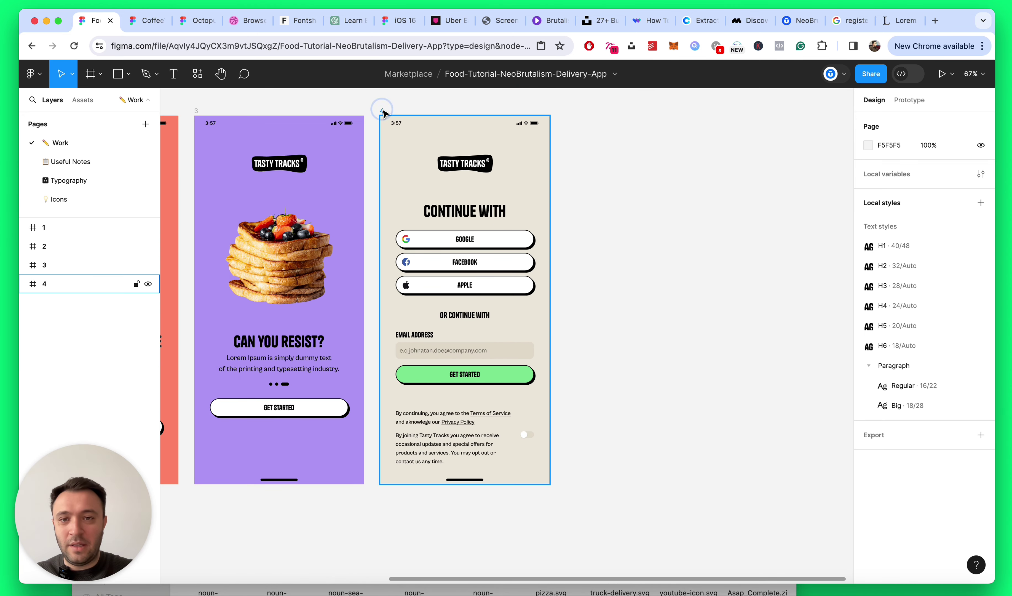
pyautogui.press('super+d')
pyautogui.press('super+bracketleft')
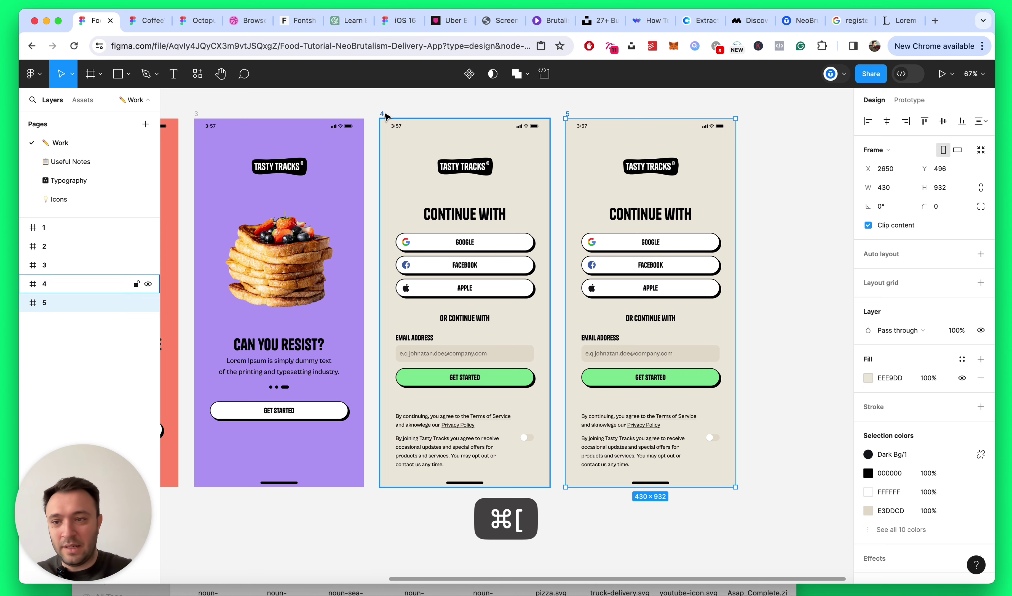
pyautogui.hscroll(5, 751, 305)
pyautogui.click(751, 304)
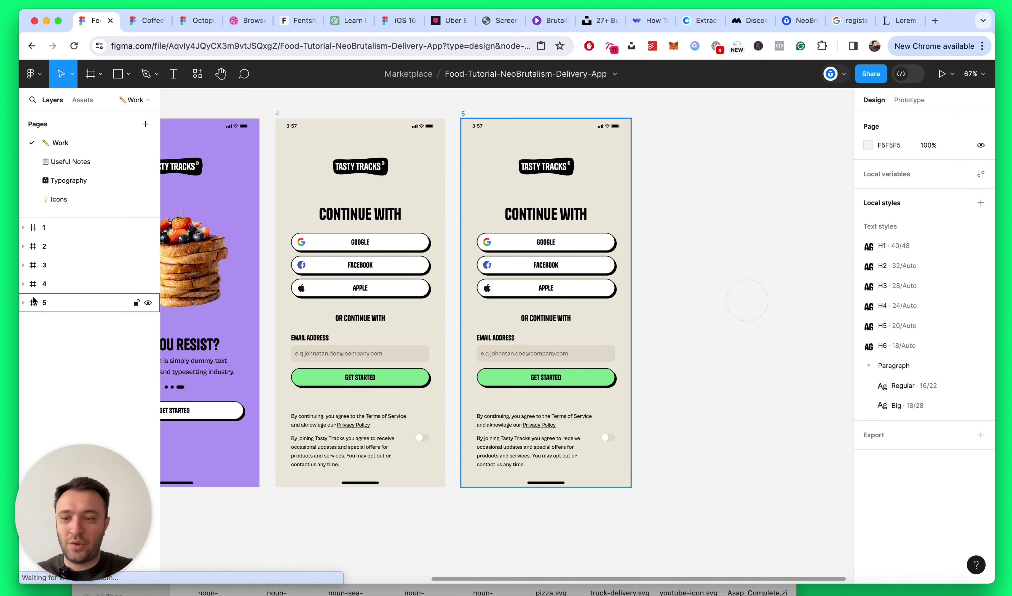
# Step: Replace the email placeholder on screen 5 with an actual e-mail address and set that text's opacity to 100%
pyautogui.scroll(-2, 719, 350)
pyautogui.scroll(-2, 719, 350)
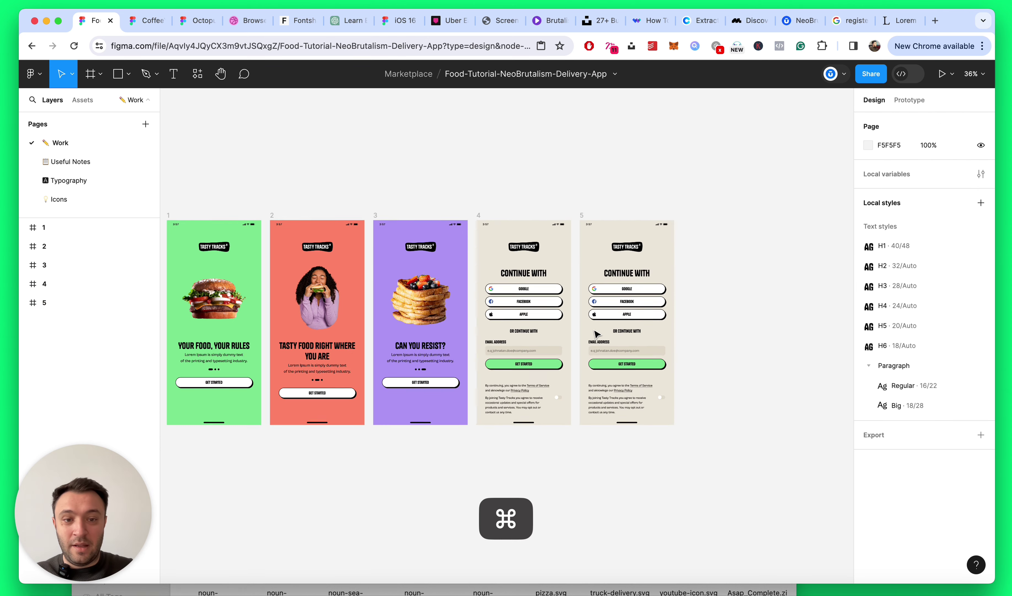
pyautogui.scroll(4, 462, 270)
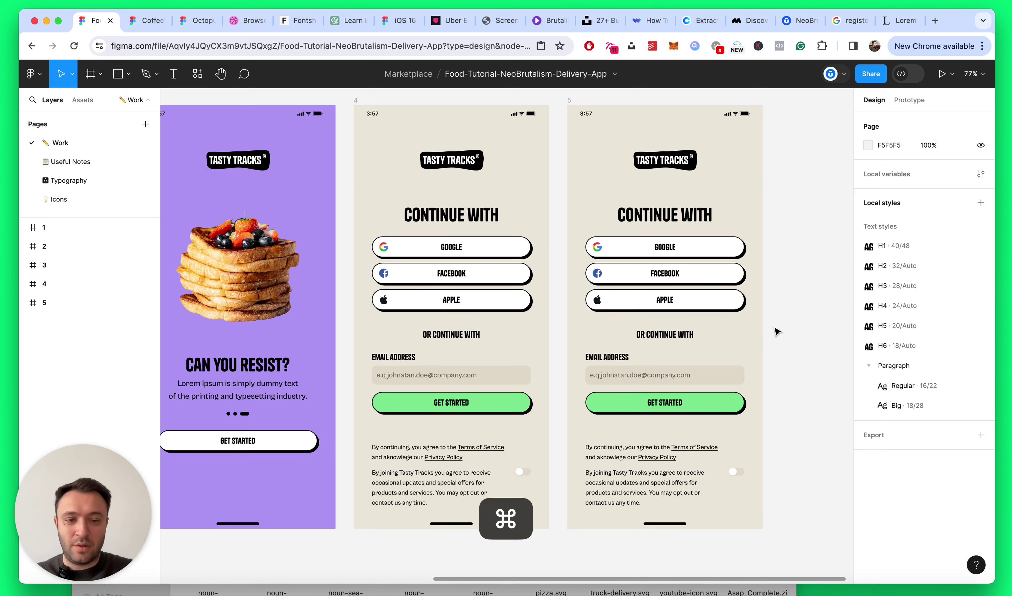
pyautogui.scroll(-2, 777, 332)
pyautogui.scroll(5, 798, 346)
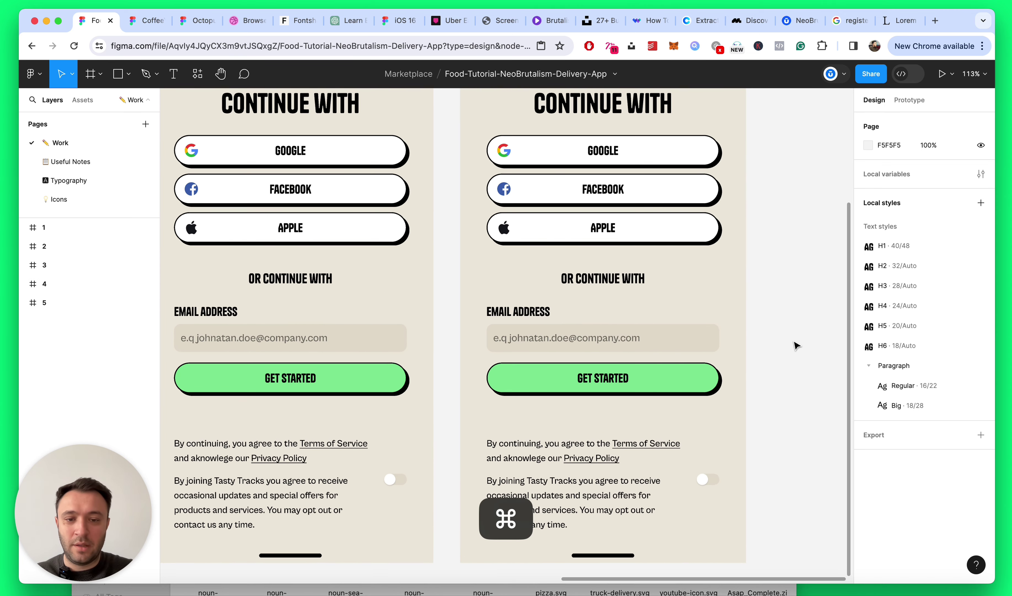
pyautogui.keyDown('super'); pyautogui.doubleClick(553, 346); pyautogui.keyUp('super')
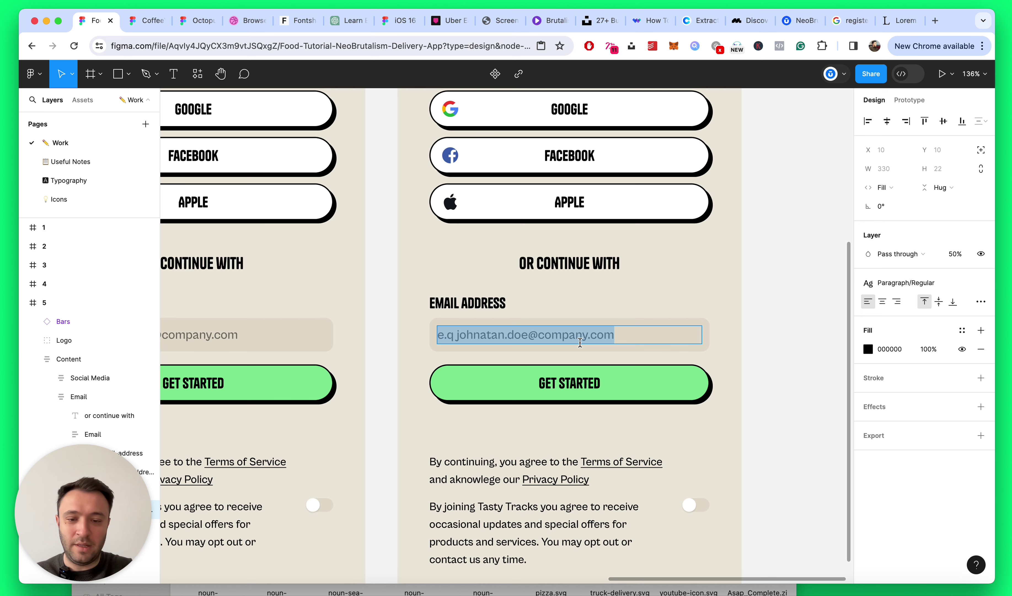
pyautogui.write('hel')
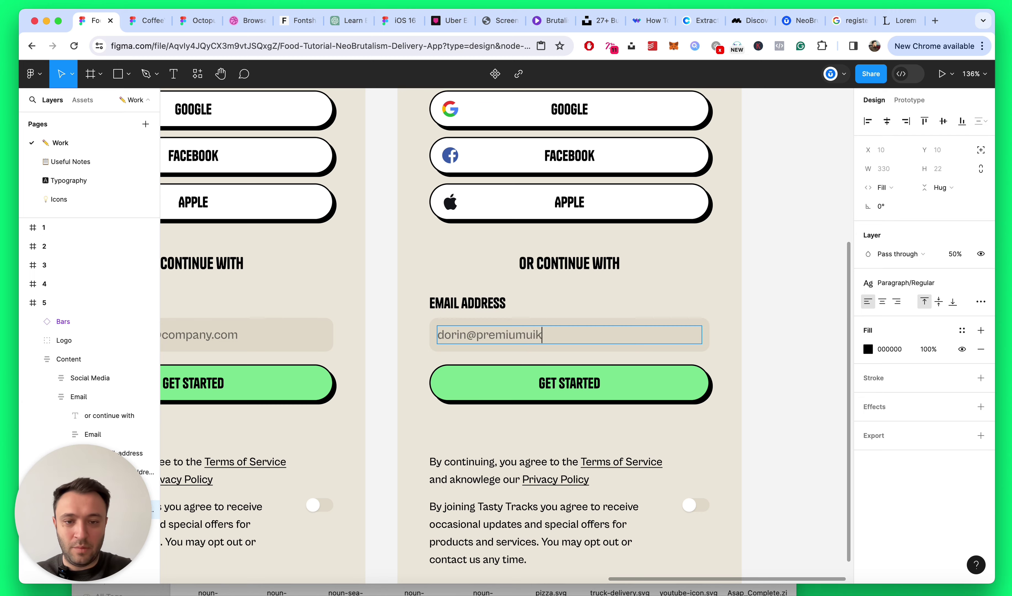
pyautogui.write('com')
pyautogui.press('Escape')
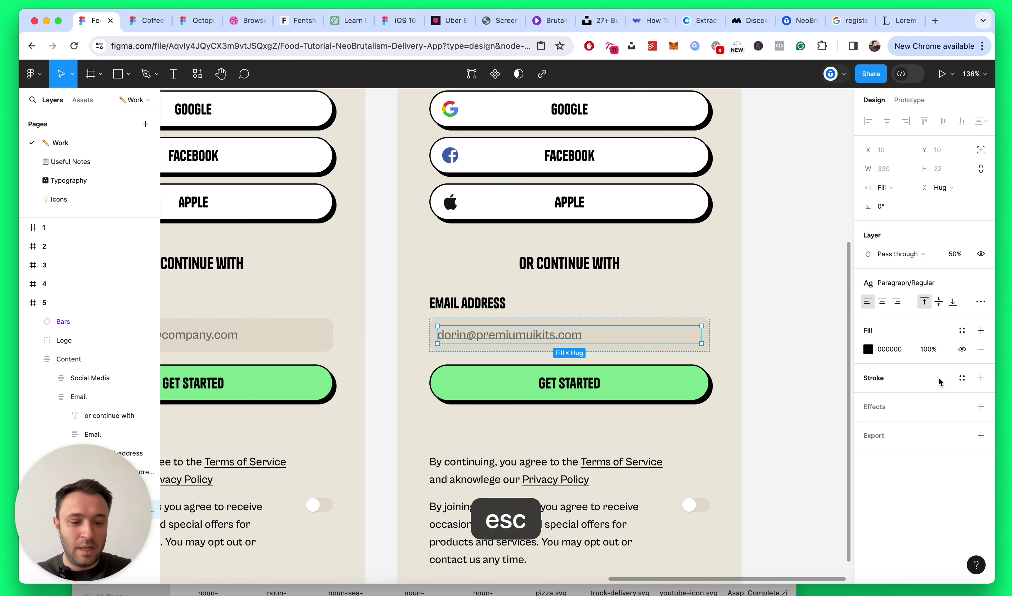
pyautogui.press('0')
pyautogui.scroll(-3, 769, 338)
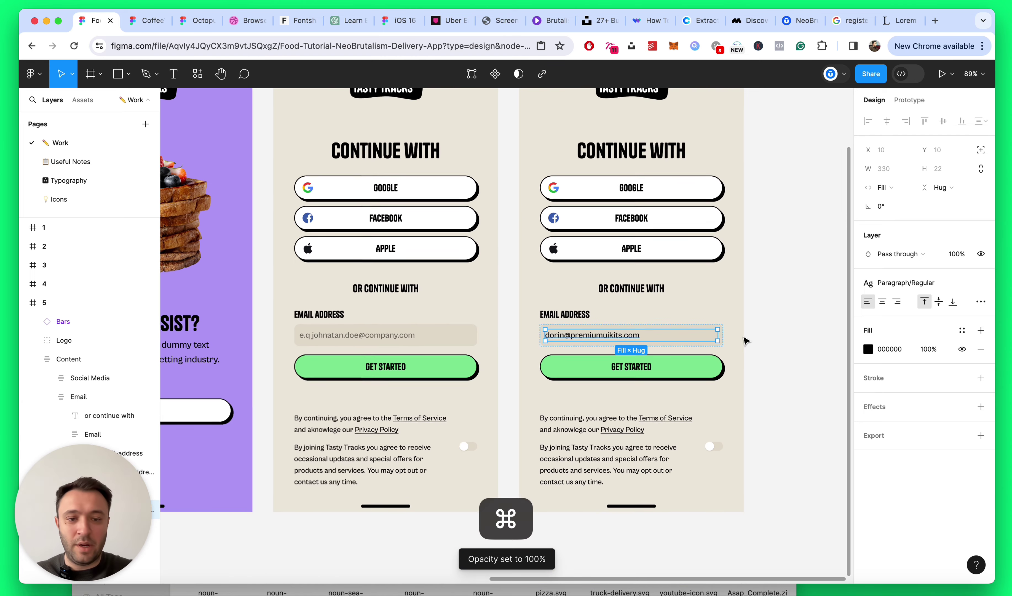
pyautogui.click(768, 334)
# Step: Change the fill of the email input field on screen 5 to white, FFFFFF
pyautogui.scroll(-2, 769, 338)
pyautogui.scroll(5, 771, 339)
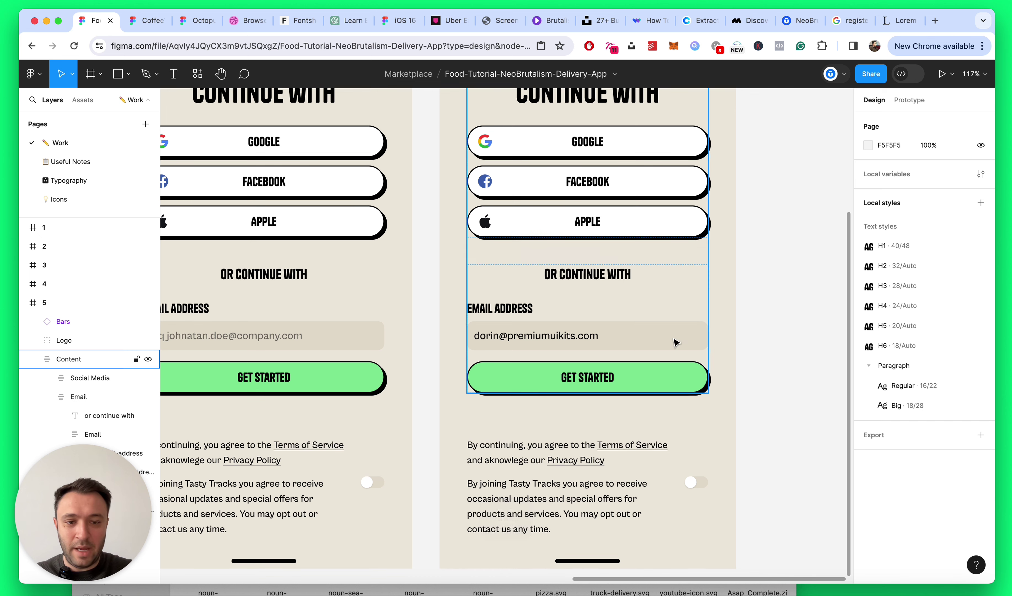
pyautogui.keyDown('super'); pyautogui.click(692, 343); pyautogui.keyUp('super')
pyautogui.scroll(-1, 901, 418)
pyautogui.click(867, 426)
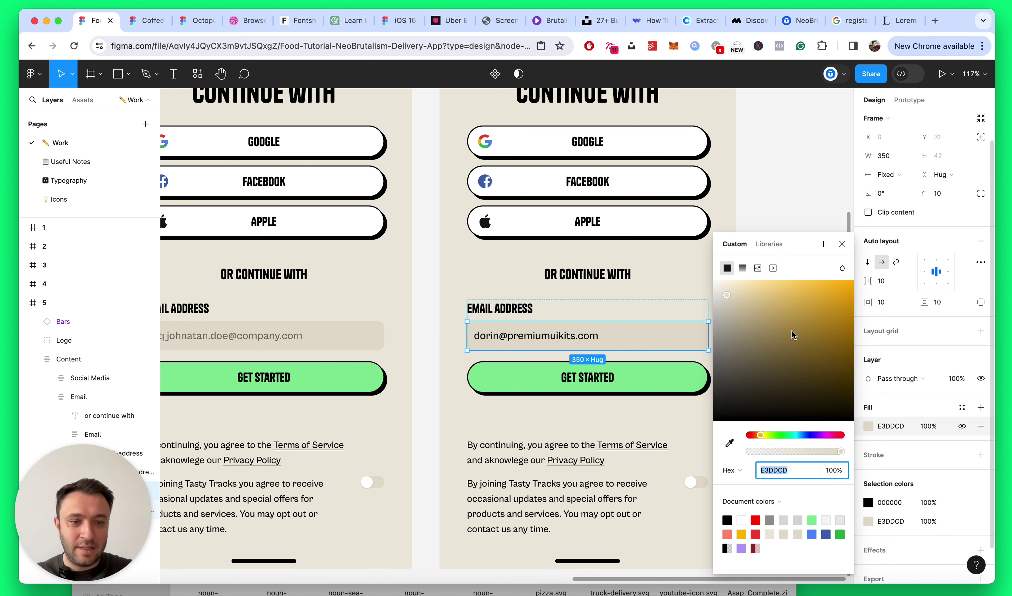
pyautogui.moveTo(793, 334); pyautogui.dragTo(667, 241)
pyautogui.click(842, 244)
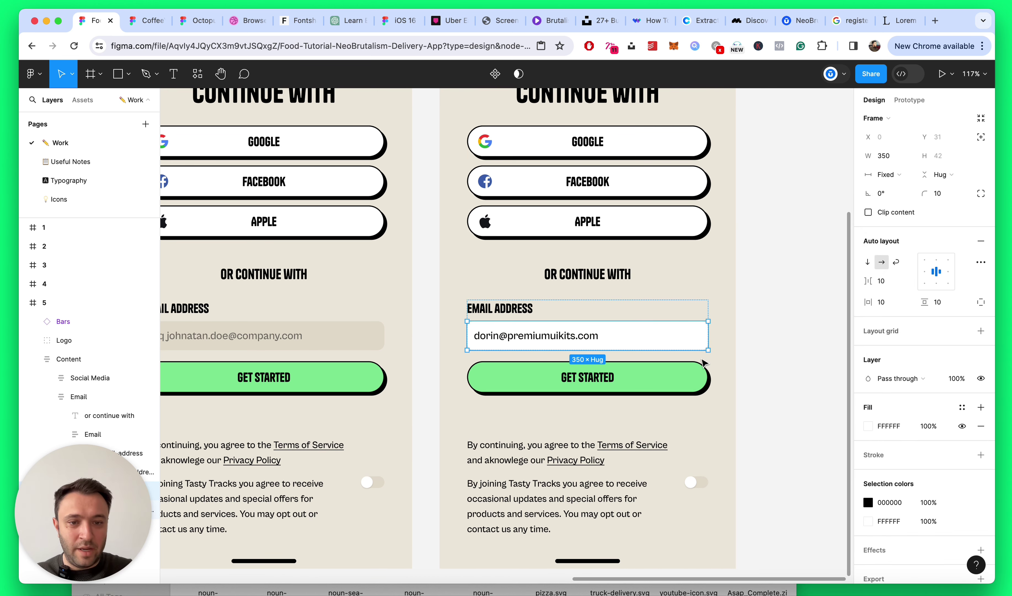
# Step: Add a black inside stroke with a weight of 1.5 to the email input field on screen 5
pyautogui.scroll(3, 671, 343)
pyautogui.scroll(-1, 937, 414)
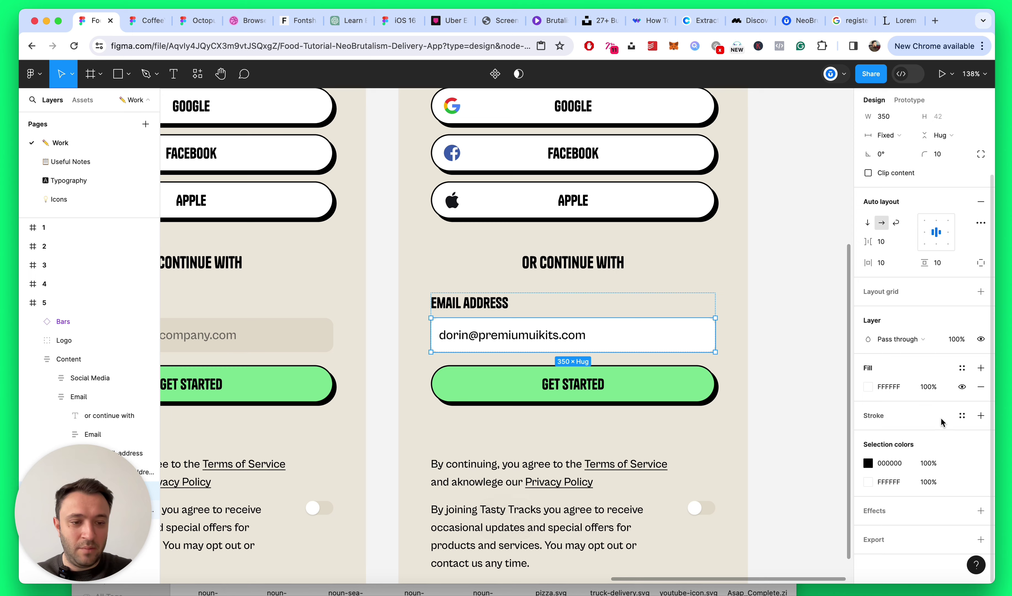
pyautogui.click(981, 416)
pyautogui.click(936, 453)
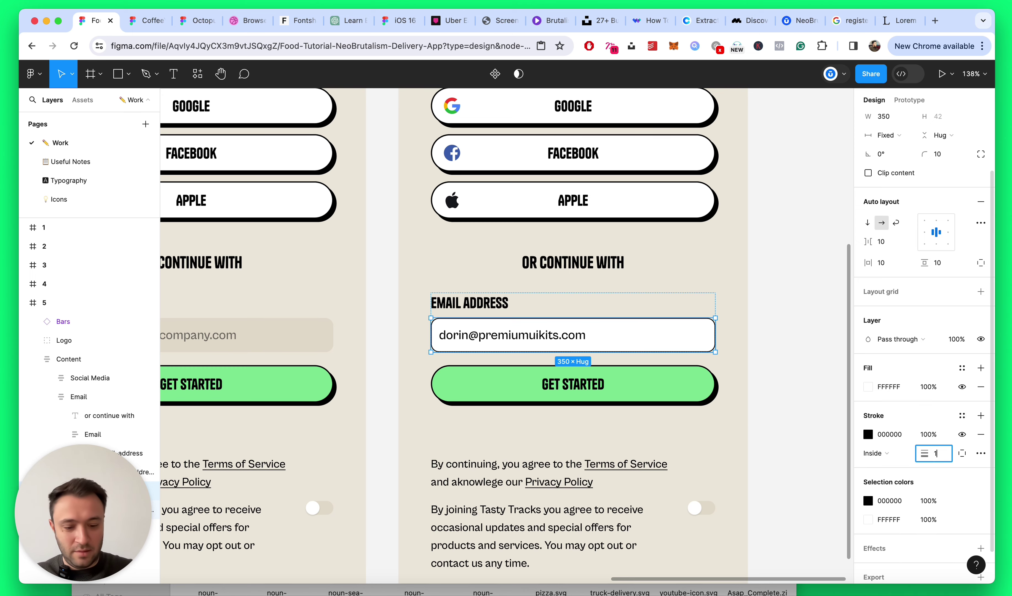
pyautogui.write(',5')
pyautogui.press('Return')
pyautogui.click(781, 294)
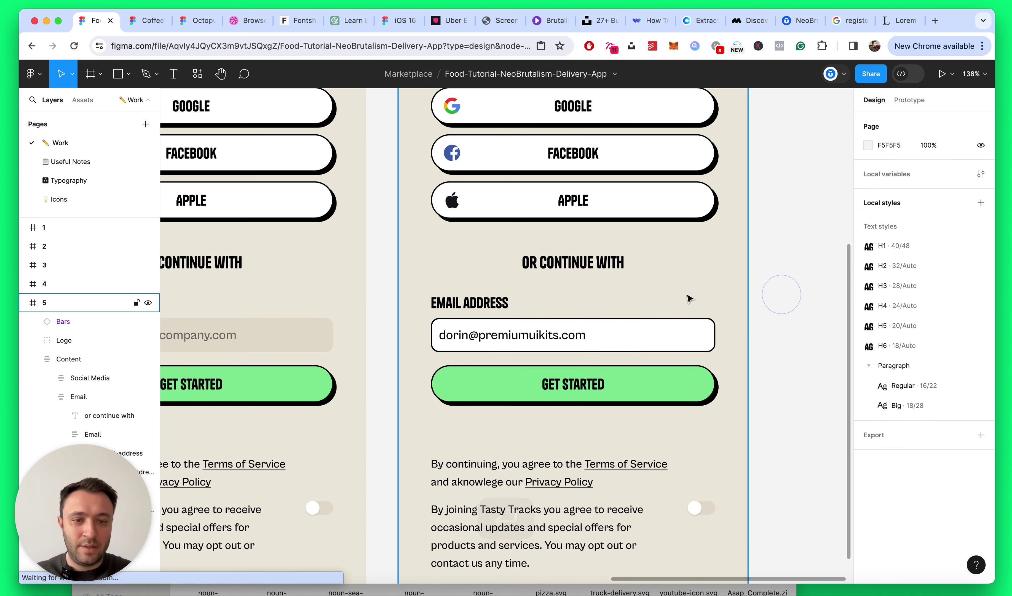
pyautogui.hotkey('shift', '1')
pyautogui.scroll(5, 734, 307)
pyautogui.scroll(2, 470, 319)
pyautogui.scroll(-2, 470, 319)
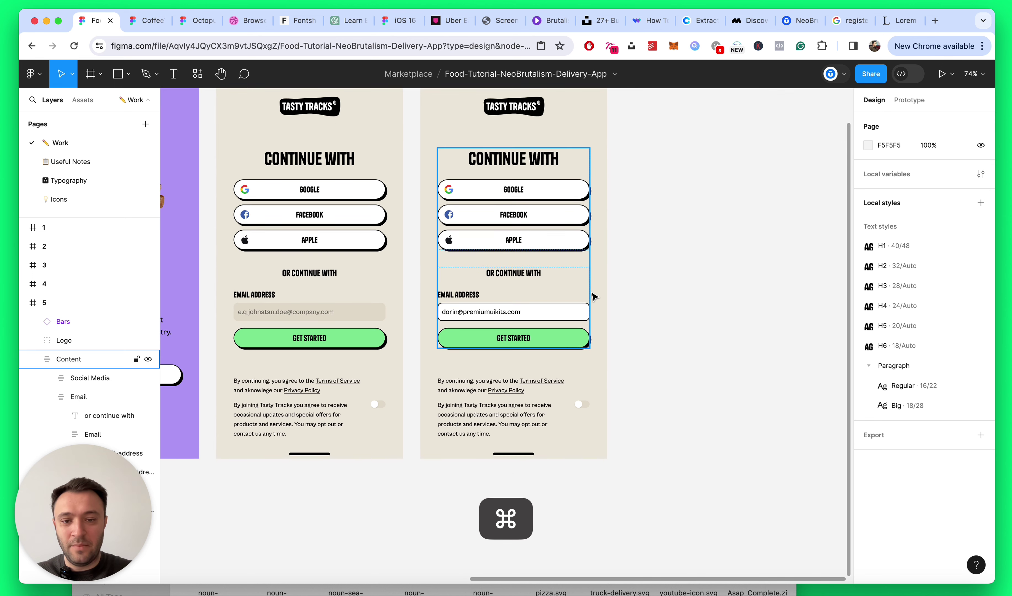
# Step: Copy the on-screen keyboard from the Add-Address-1 screen in the CoffeeYum file
pyautogui.click(648, 322)
pyautogui.scroll(3, 627, 337)
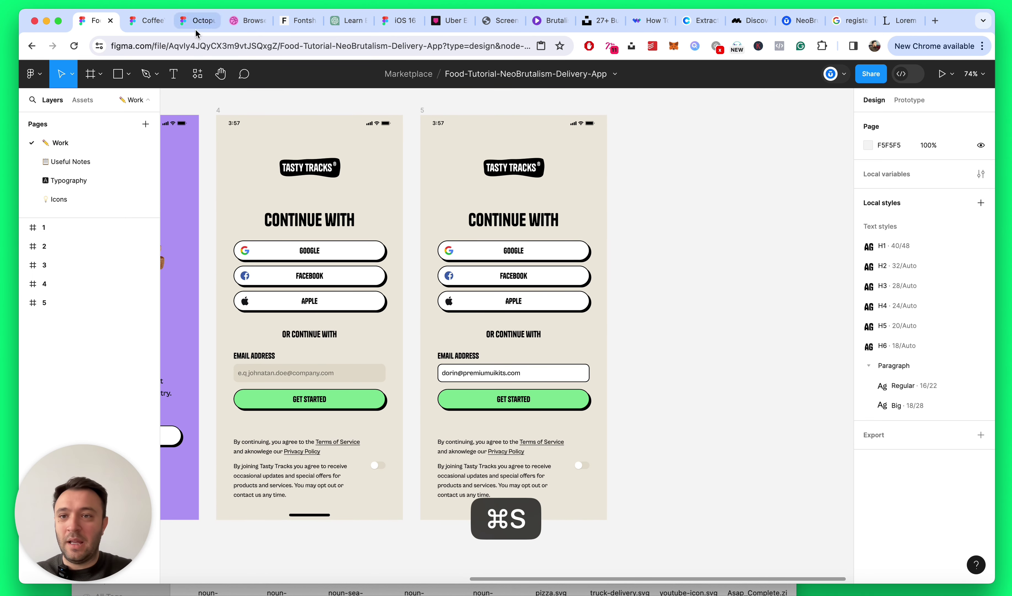
pyautogui.click(148, 20)
pyautogui.scroll(-3, 523, 210)
pyautogui.scroll(-2, 523, 210)
pyautogui.scroll(6, 560, 219)
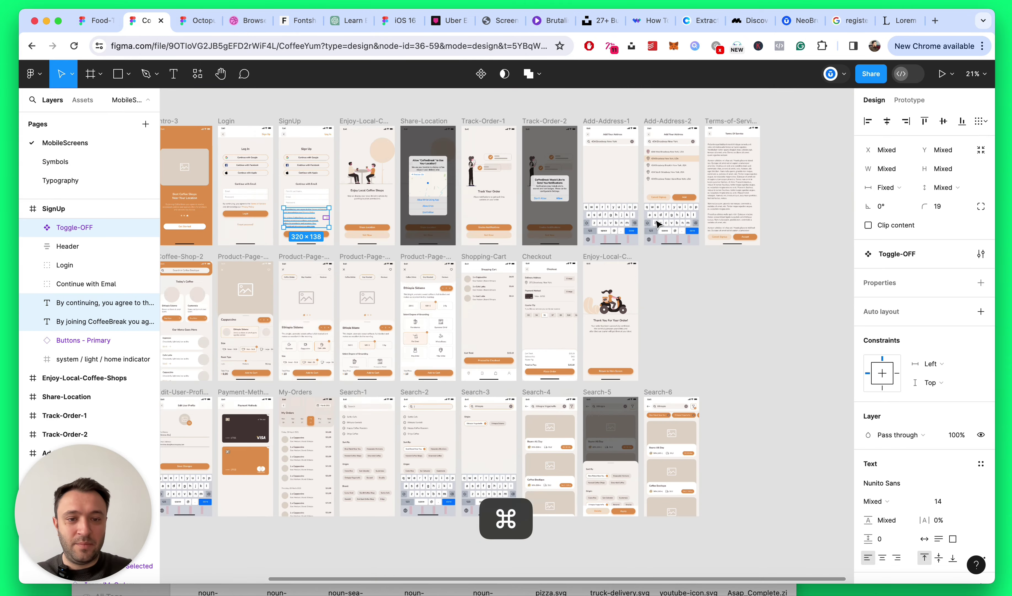
pyautogui.click(561, 221)
pyautogui.press('super+c')
pyautogui.hscroll(-3, 562, 221)
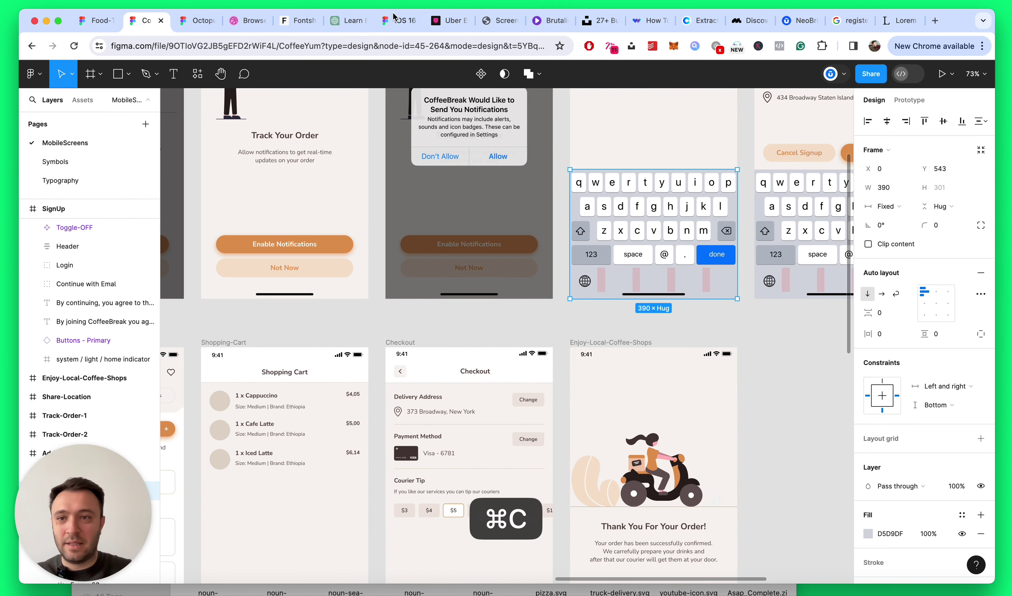
# Step: Paste the copied keyboard into the screen 5 frame of the Food-Tutorial-NeoBrutalism-Delivery-App file
pyautogui.click(96, 21)
pyautogui.click(501, 109)
pyautogui.scroll(-5, 654, 205)
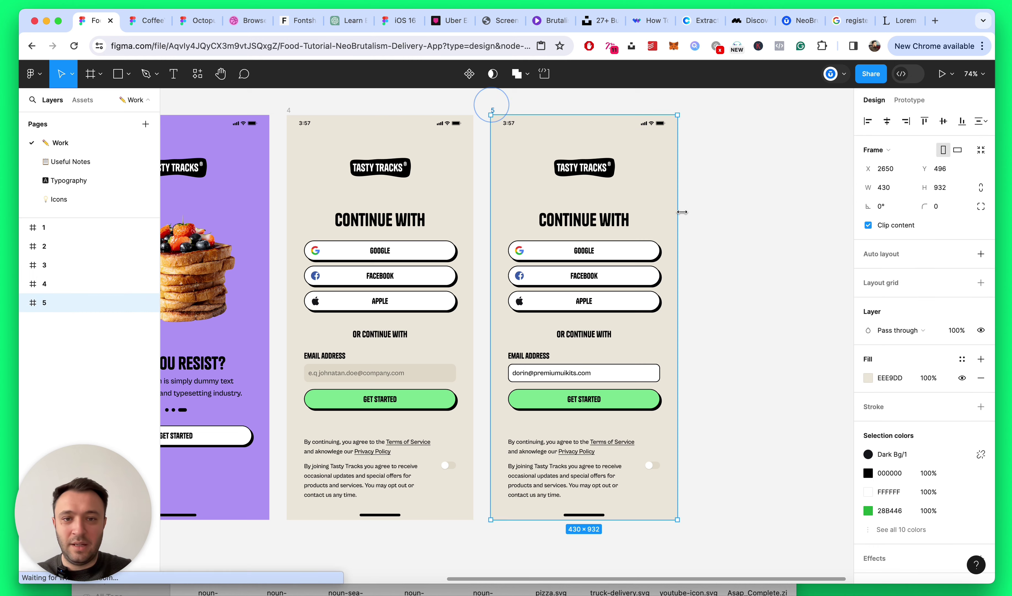
pyautogui.press('super+v')
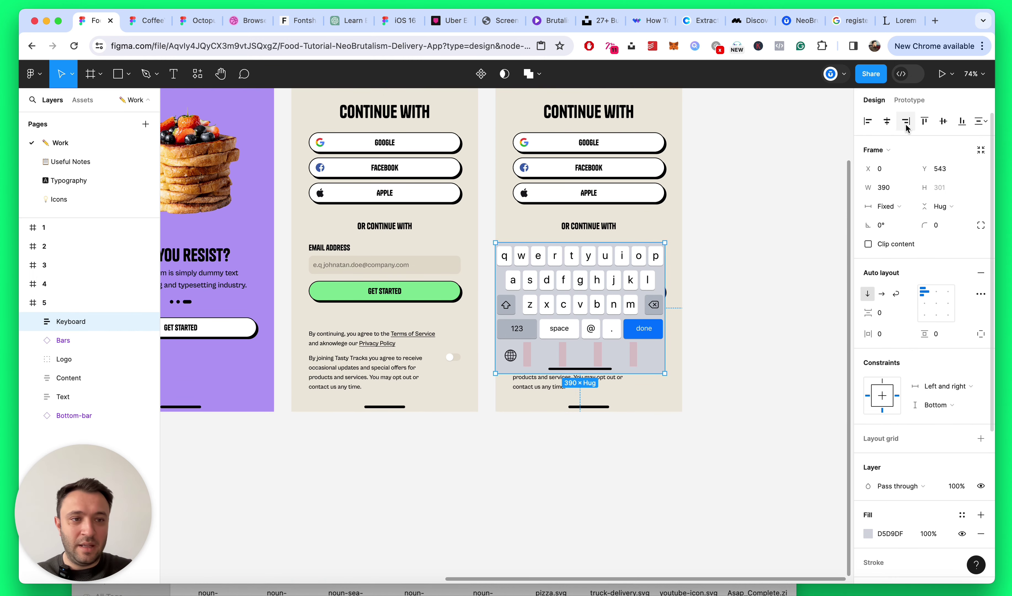
# Step: Centre the keyboard horizontally on screen 5 and widen it on both sides to 430, the full screen width
pyautogui.click(887, 121)
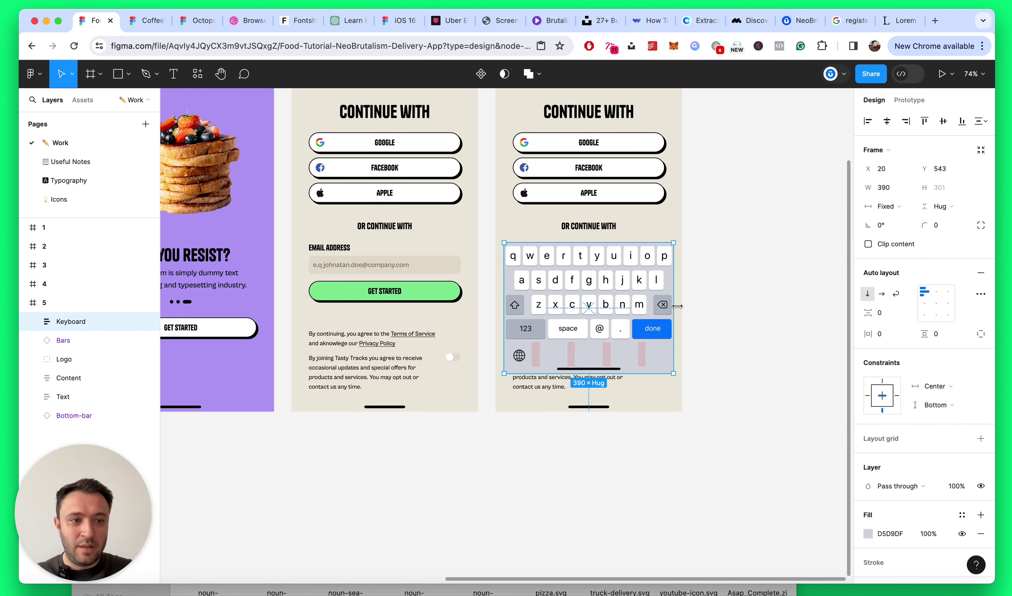
pyautogui.moveTo(679, 305); pyautogui.dragTo(683, 305)
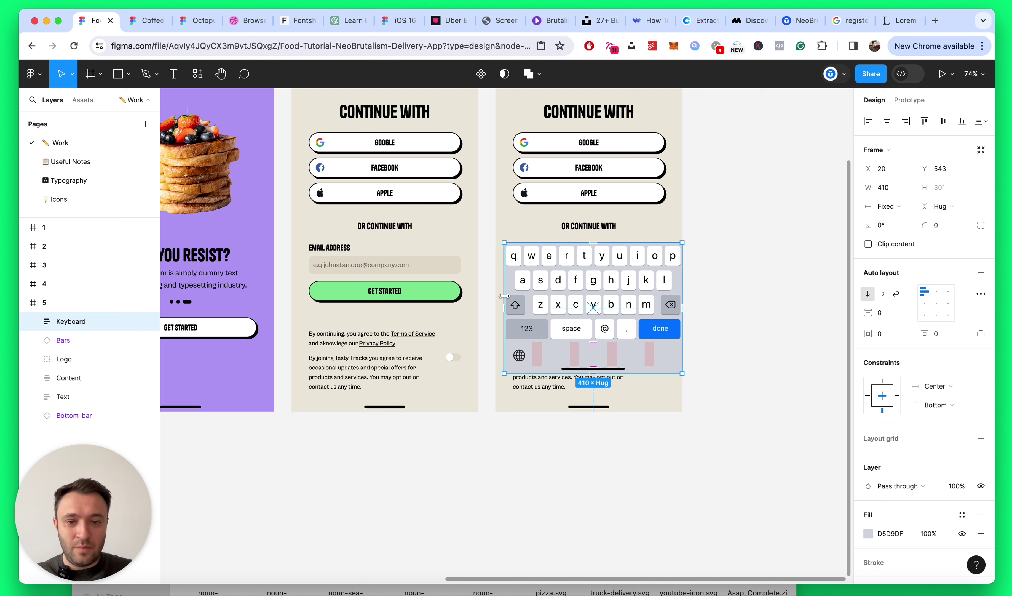
pyautogui.moveTo(501, 295); pyautogui.dragTo(495, 295)
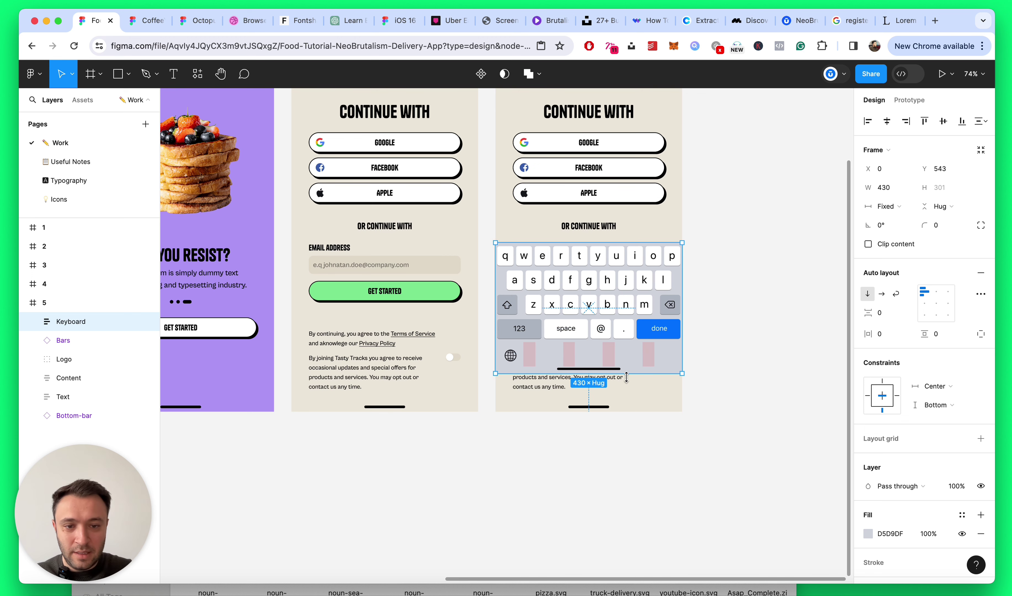
# Step: Align the keyboard with the bottom edge of the screen 5 frame
pyautogui.moveTo(626, 375); pyautogui.dragTo(624, 399)
pyautogui.press('super+z')
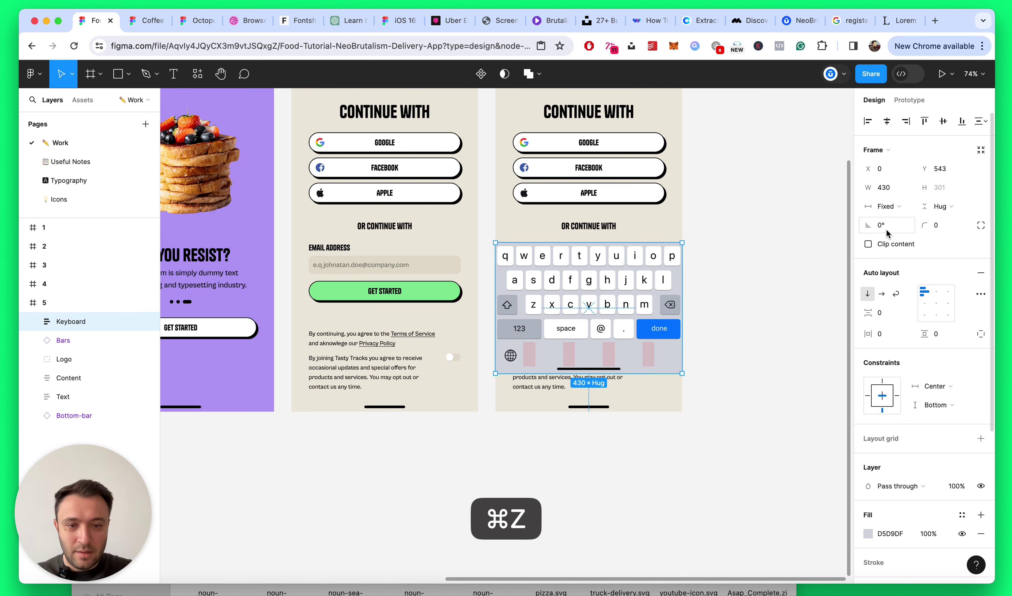
pyautogui.press('super+z')
pyautogui.click(745, 210)
pyautogui.scroll(-5, 738, 217)
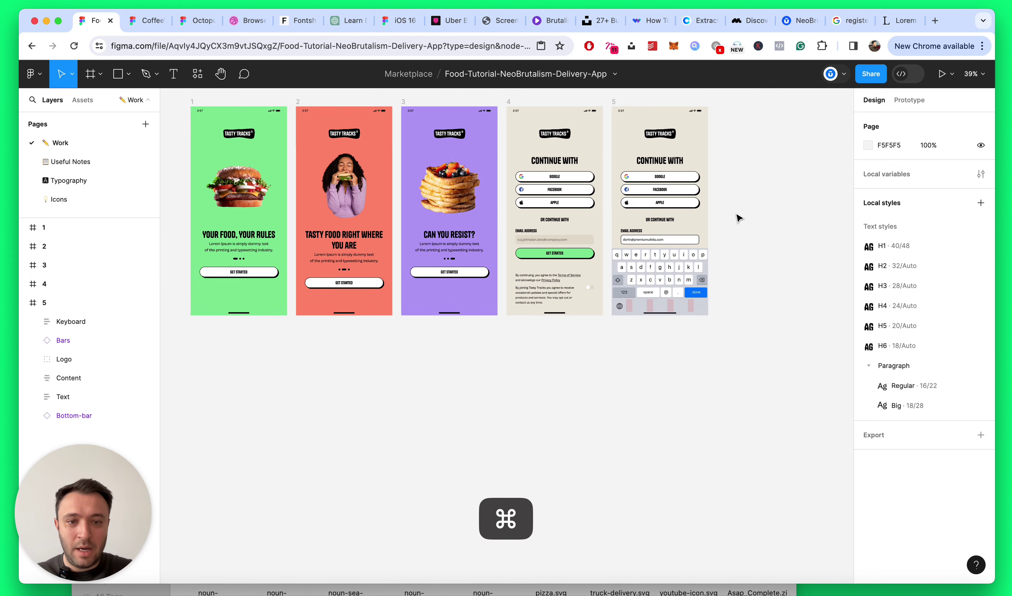
# Step: Move the Content block on screen 5 up to Y 147 so the green button clears the keyboard
pyautogui.scroll(6, 739, 217)
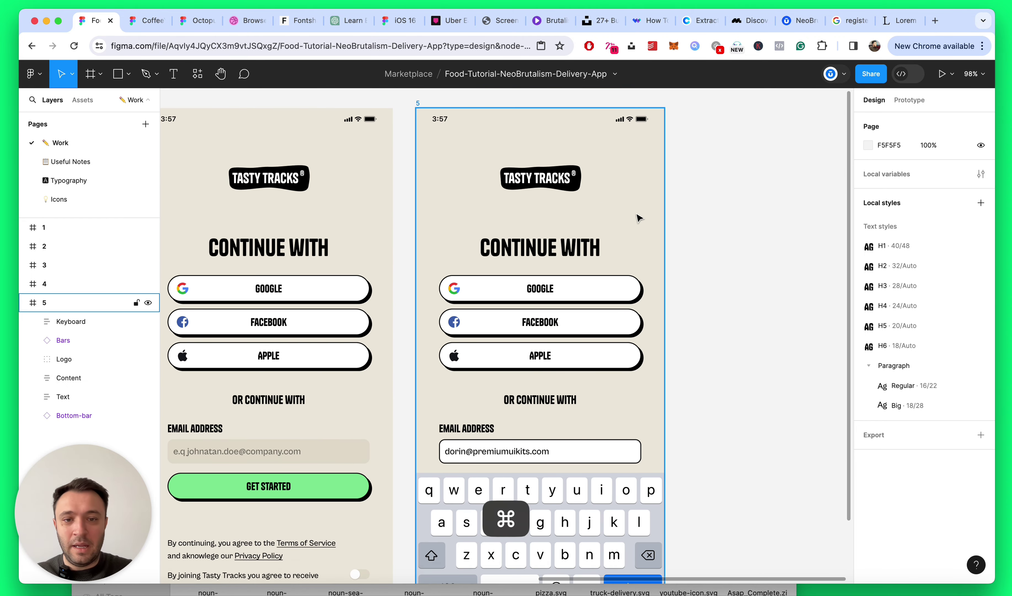
pyautogui.scroll(-2, 597, 237)
pyautogui.click(557, 253)
pyautogui.hotkey('shift', 'Up')
pyautogui.hotkey('shift', 'Up')
pyautogui.hotkey('shift', 'Up')
pyautogui.hotkey('shift', 'Up')
pyautogui.hotkey('shift', 'Up')
pyautogui.hotkey('shift', 'Up')
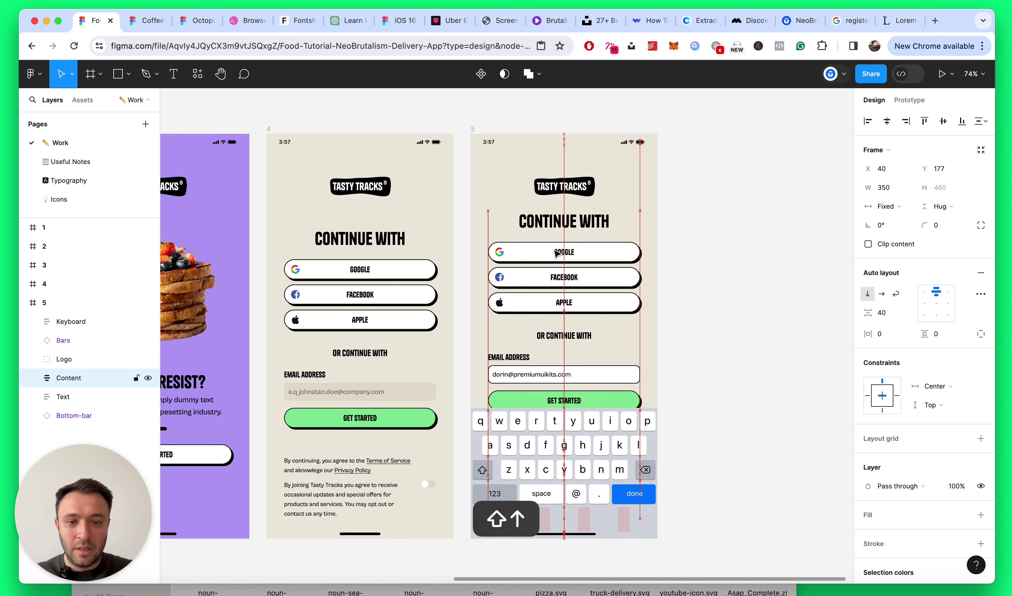
pyautogui.hotkey('shift', 'Up')
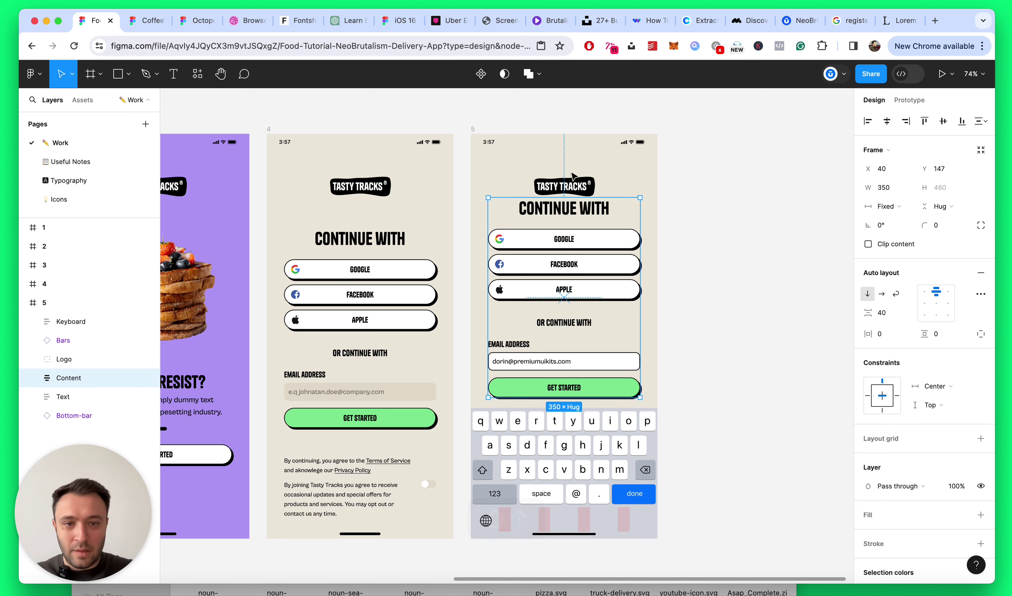
# Step: Move the Tasty Tracks logo on screen 5 up to Y 59 and save the file
pyautogui.click(575, 183)
pyautogui.hotkey('shift', 'Up')
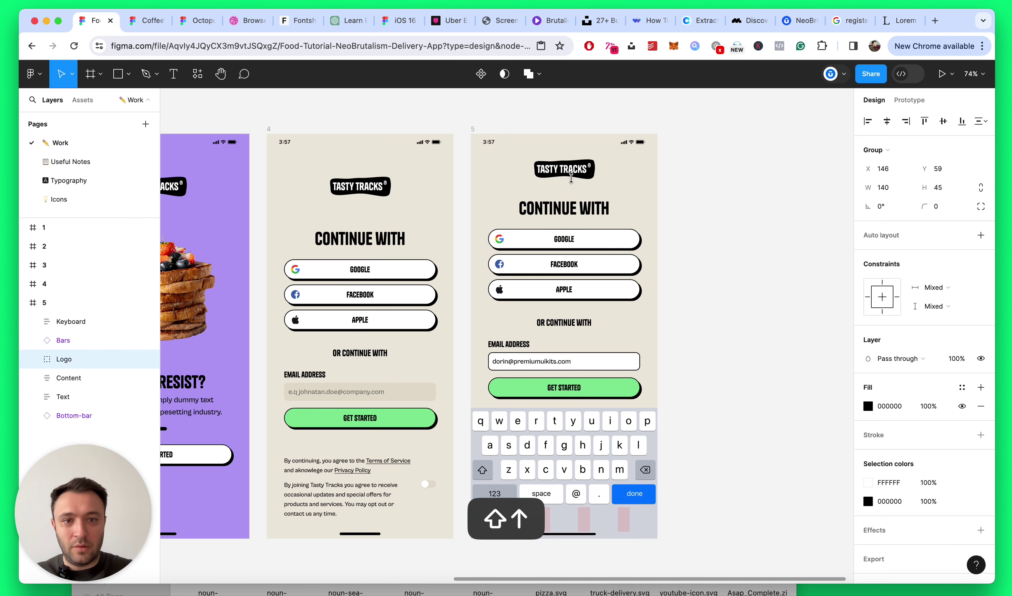
pyautogui.click(689, 190)
pyautogui.scroll(-5, 689, 190)
pyautogui.scroll(5, 671, 213)
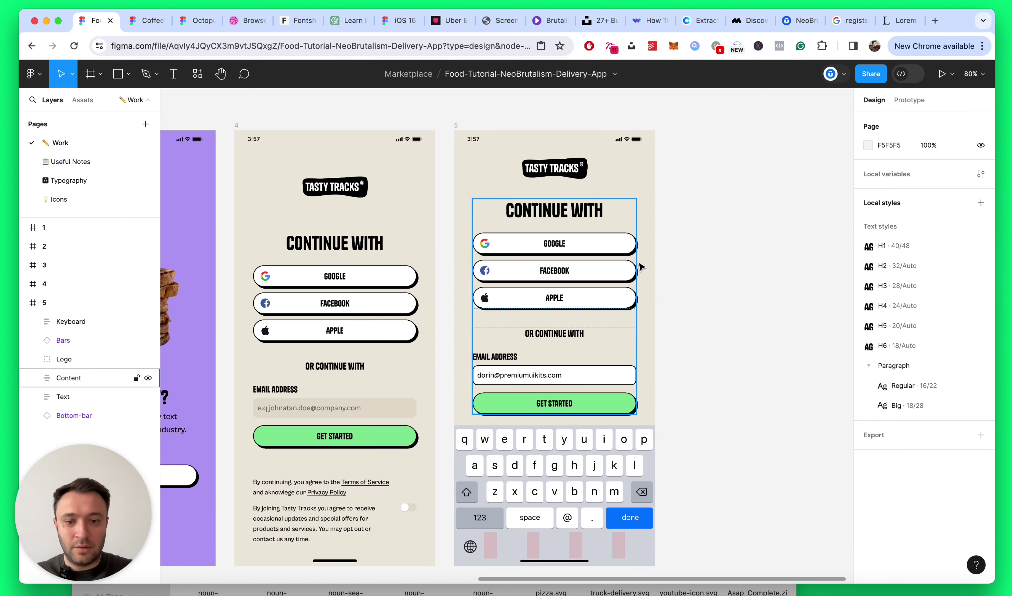
pyautogui.click(599, 212)
pyautogui.click(721, 235)
pyautogui.scroll(-3, 721, 235)
pyautogui.press('super+s')
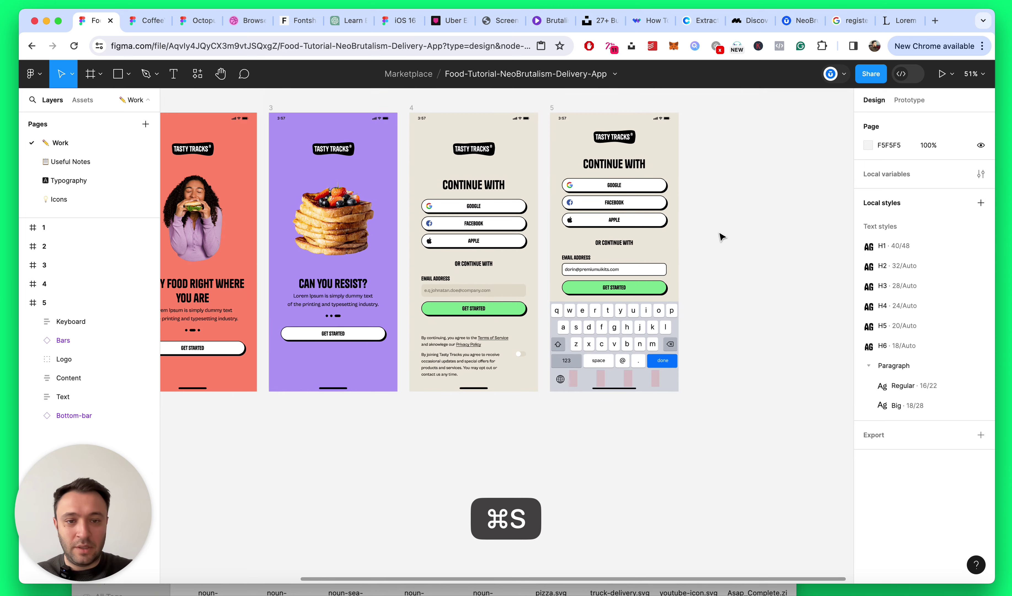
# Step: Insert a "|" character as a text cursor right after the @ in screen 5's email field text
pyautogui.scroll(10, 575, 315)
pyautogui.hscroll(3, 574, 315)
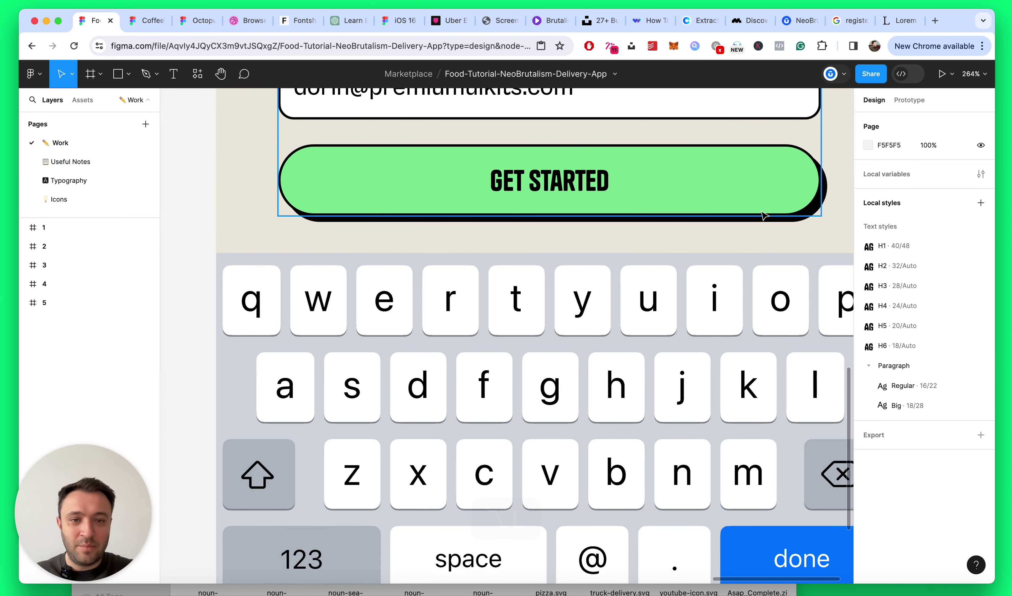
pyautogui.scroll(-5, 531, 266)
pyautogui.scroll(2, 473, 173)
pyautogui.scroll(3, 473, 173)
pyautogui.doubleClick(481, 205)
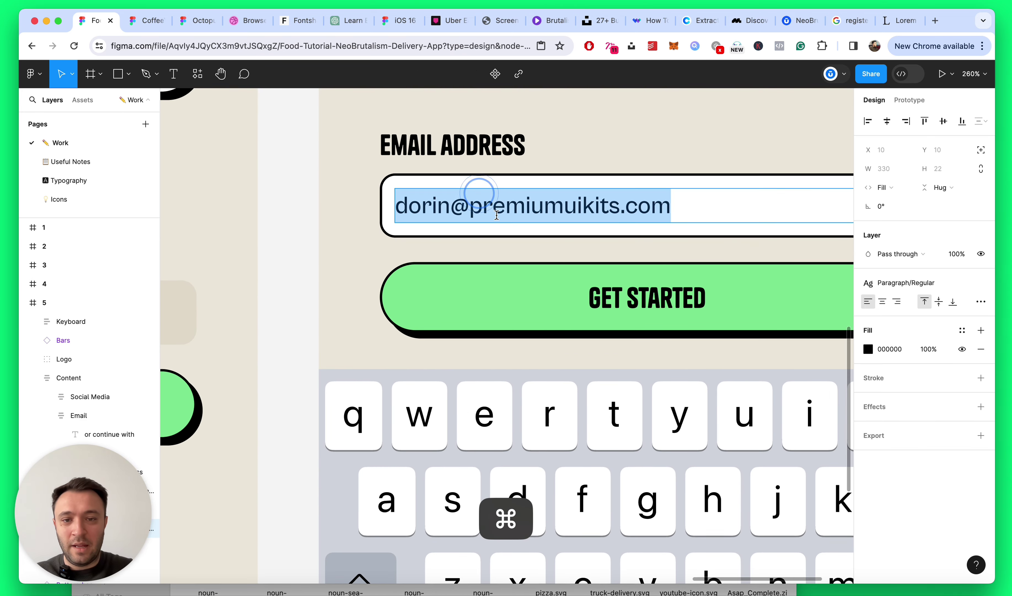
pyautogui.click(479, 209)
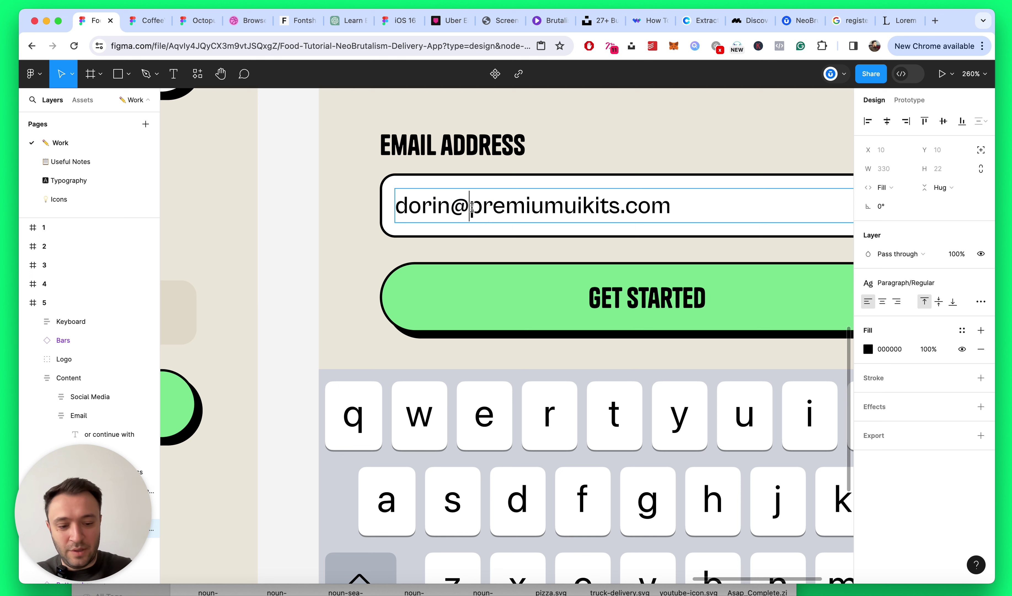
# Step: Delete everything after the "|" in screen 5's email field text and save the file
pyautogui.hotkey('shift', 'Right')
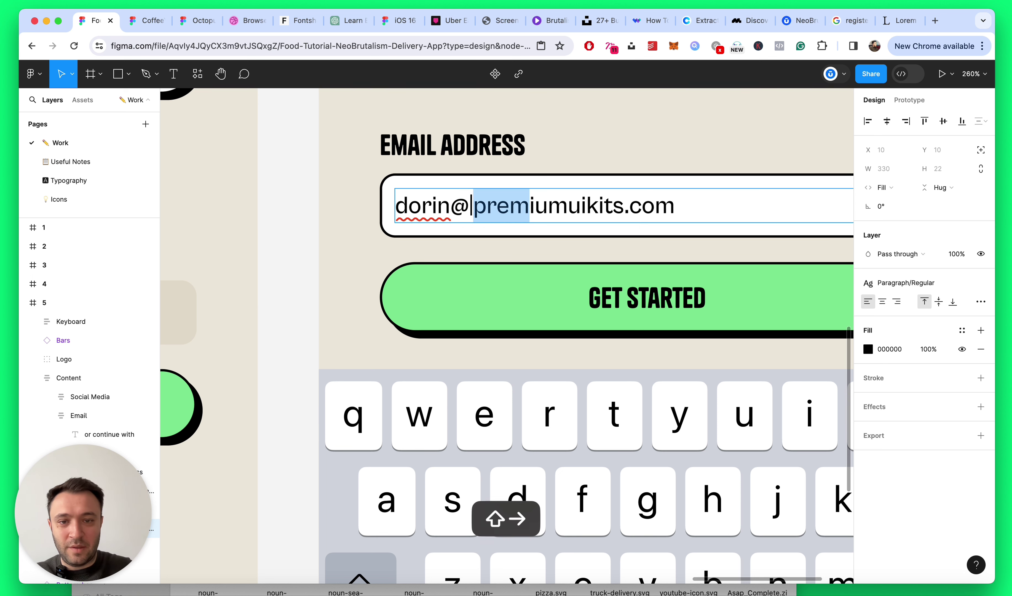
pyautogui.press('Right')
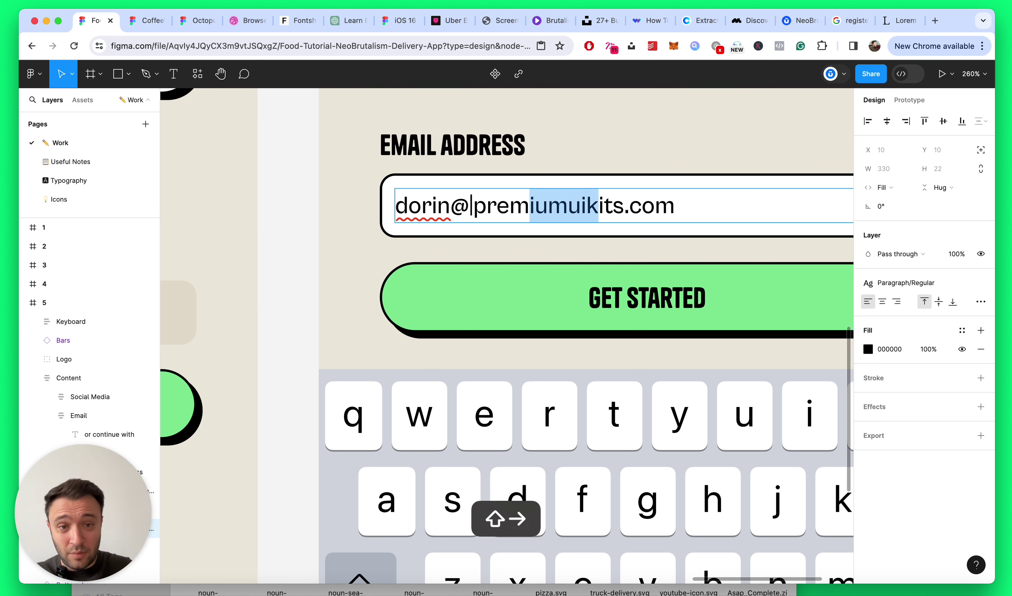
pyautogui.press('BackSpace')
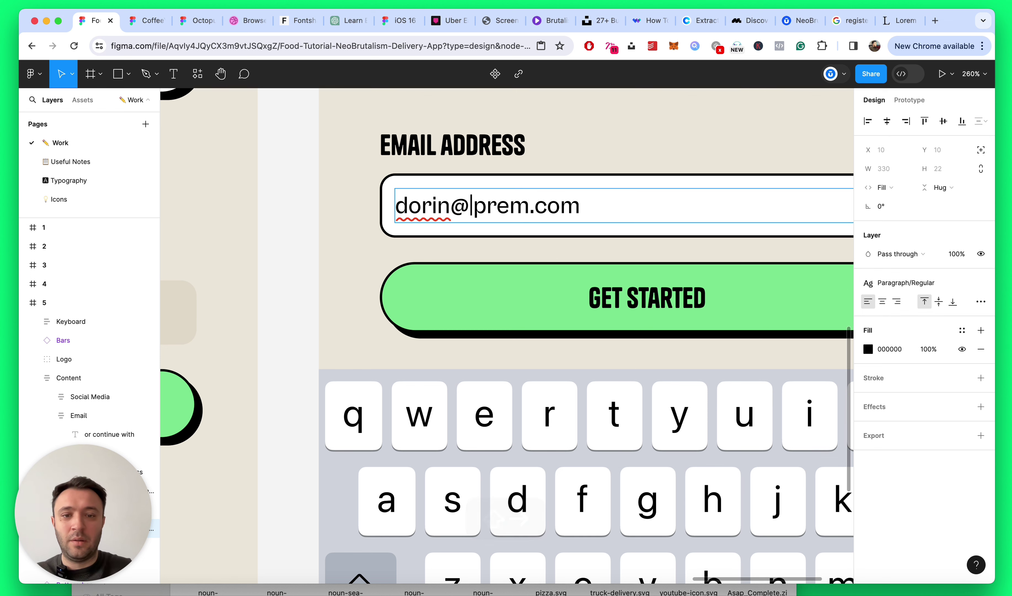
pyautogui.press('shift+super+Right')
pyautogui.press('Escape')
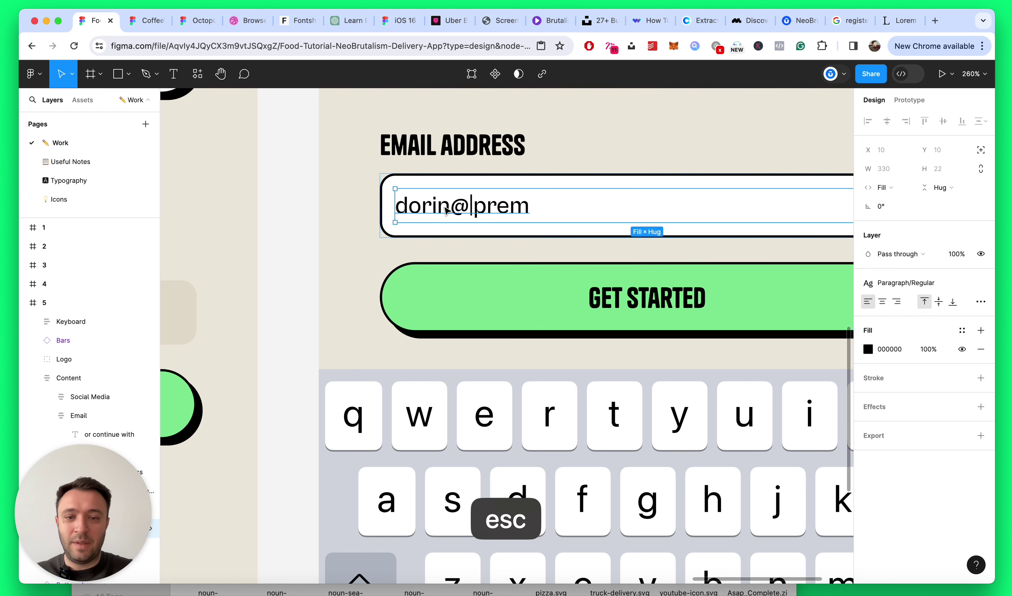
pyautogui.doubleClick(479, 208)
pyautogui.click(474, 206)
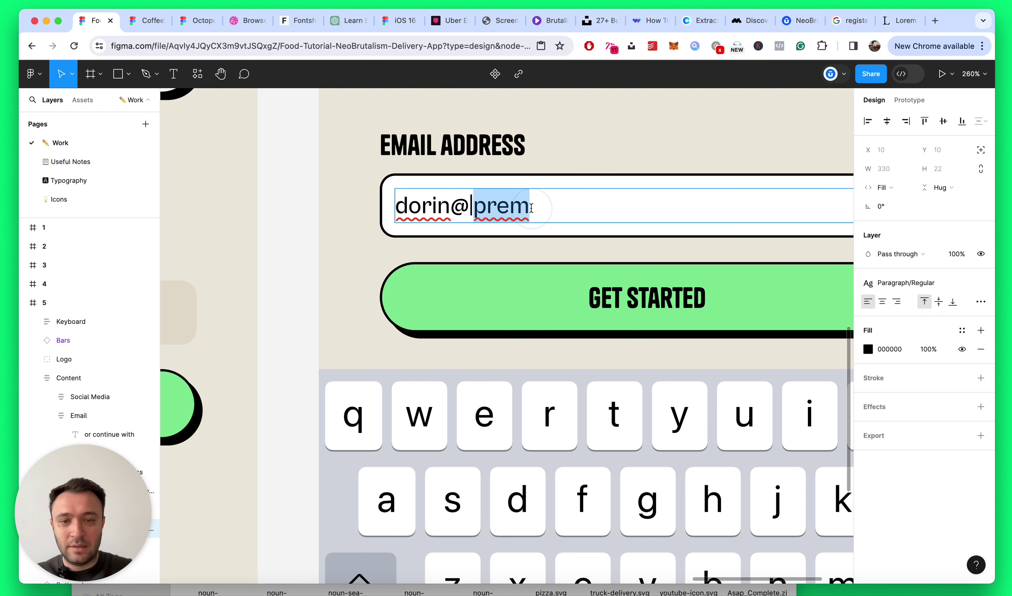
pyautogui.press('BackSpace')
pyautogui.press('Escape')
pyautogui.scroll(-5, 531, 208)
pyautogui.click(658, 191)
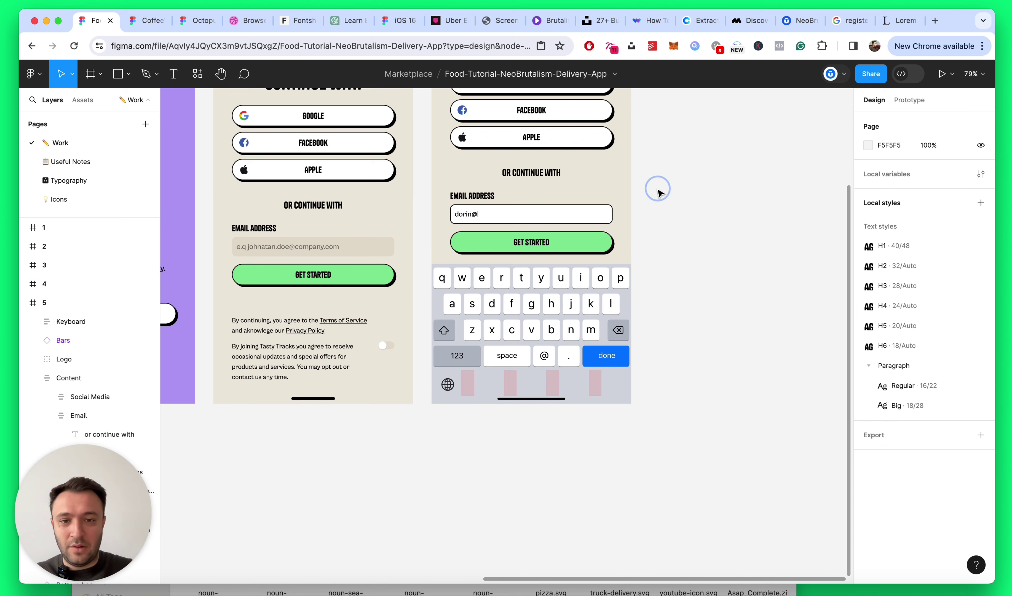
pyautogui.hotkey('alt', 'l')
pyautogui.scroll(-3, 641, 193)
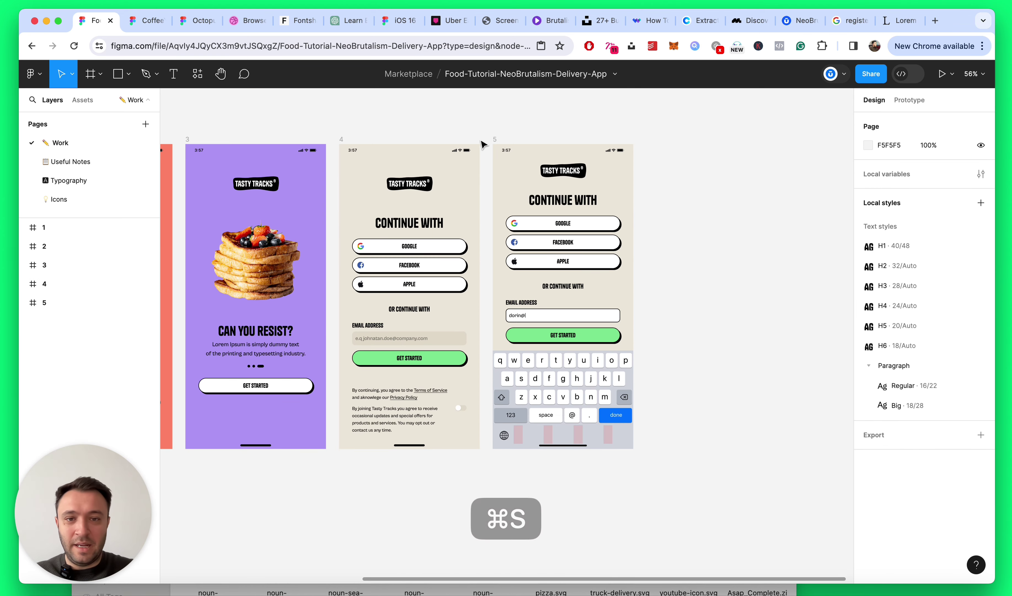
# Step: Duplicate the screen 5 frame and send the copy one level backward in the layer order
pyautogui.click(494, 139)
pyautogui.press('super+d')
pyautogui.press('super+bracketleft')
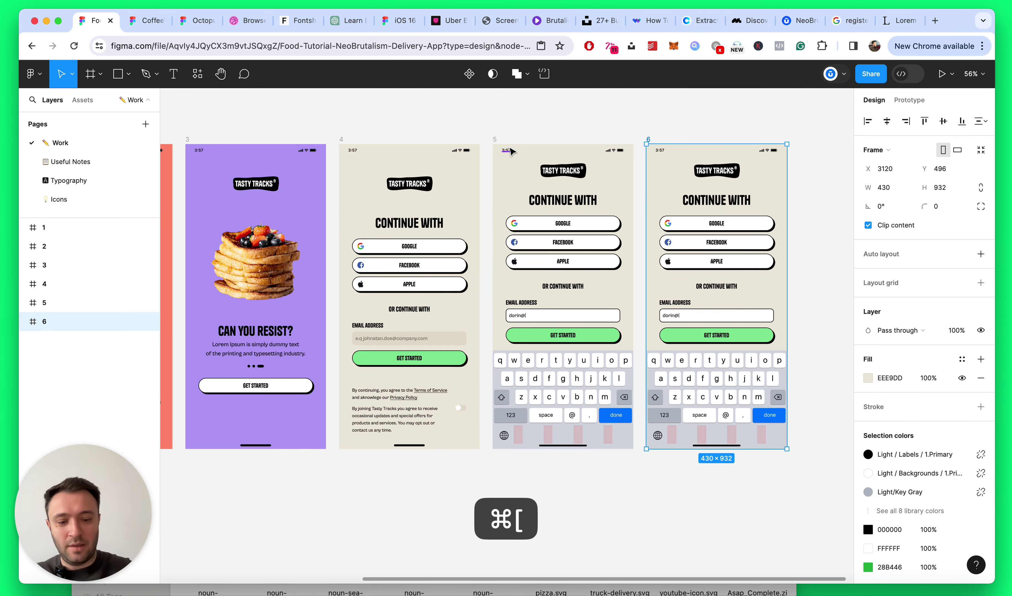
# Step: Copy the properties of screen 4's beige email input field and paste them onto the email field on screen 6
pyautogui.scroll(3, 788, 320)
pyautogui.scroll(3, 789, 321)
pyautogui.hscroll(-5, 789, 320)
pyautogui.keyDown('super'); pyautogui.click(474, 350); pyautogui.keyUp('super')
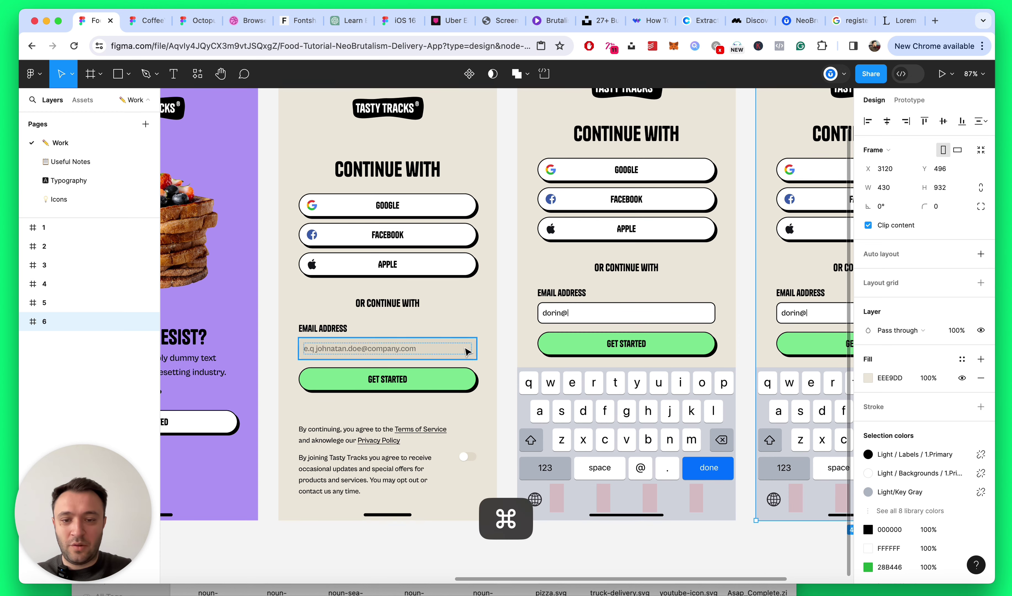
pyautogui.press('alt+super+c')
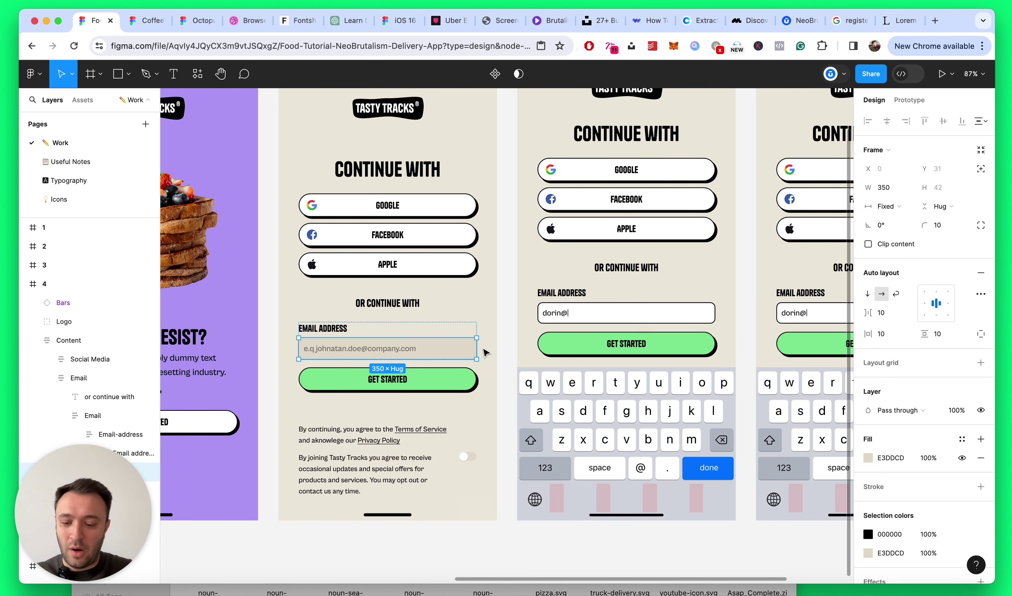
pyautogui.scroll(-3, 616, 368)
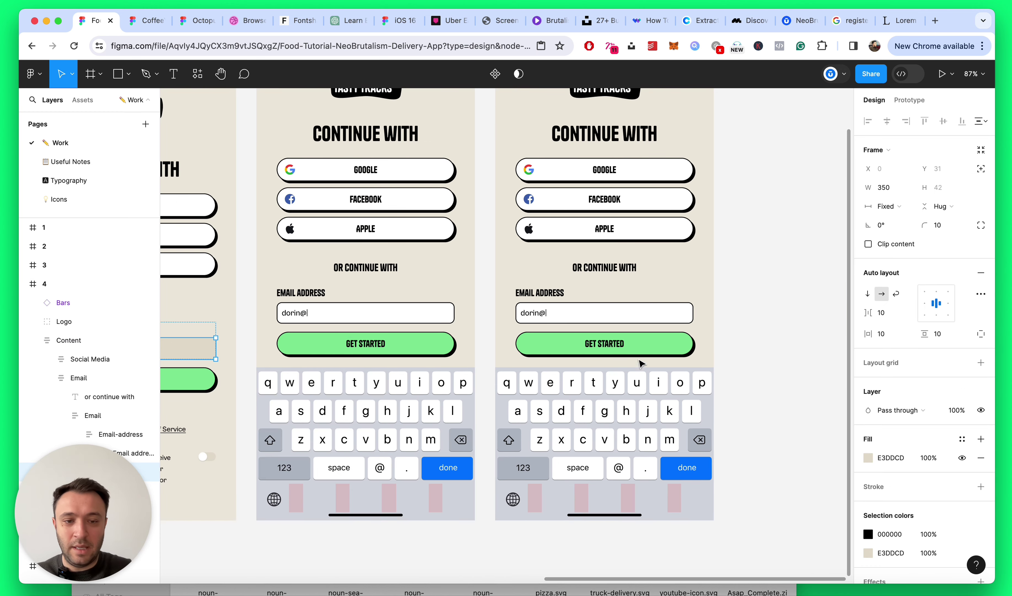
pyautogui.scroll(3, 577, 357)
pyautogui.keyDown('super'); pyautogui.click(602, 311); pyautogui.keyUp('super')
pyautogui.press('alt+super+v')
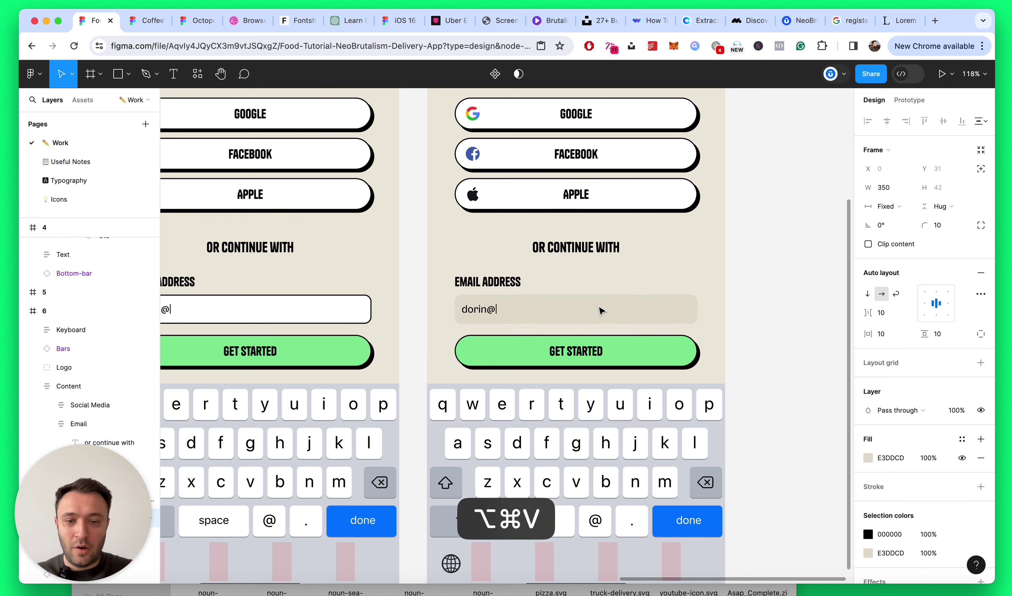
# Step: Complete the partial text in screen 6's email field as a full e-mail address, collapse the layers and save the file
pyautogui.click(724, 313)
pyautogui.scroll(5, 459, 303)
pyautogui.doubleClick(454, 302)
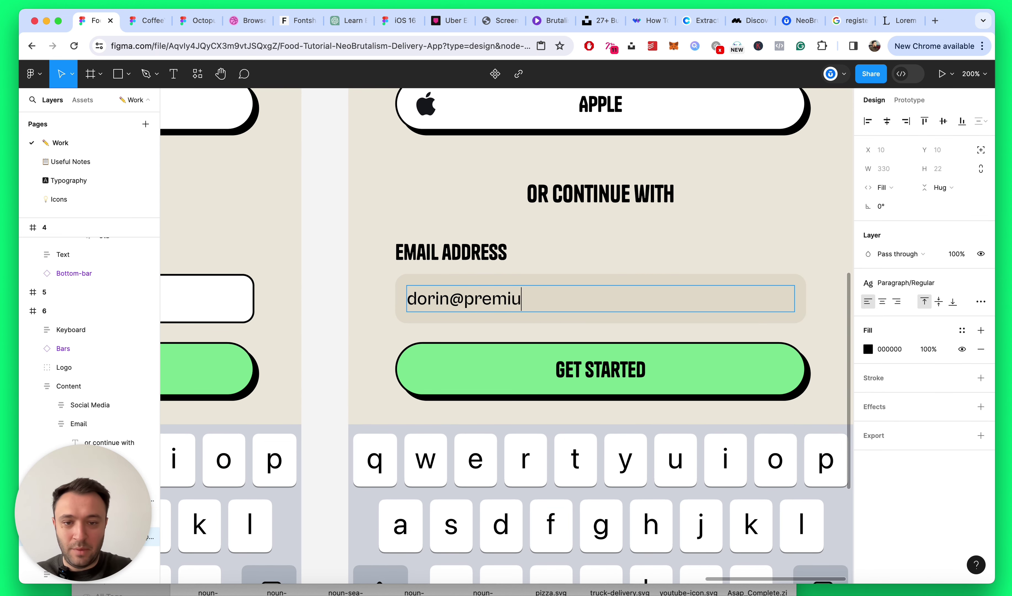
pyautogui.press('Escape')
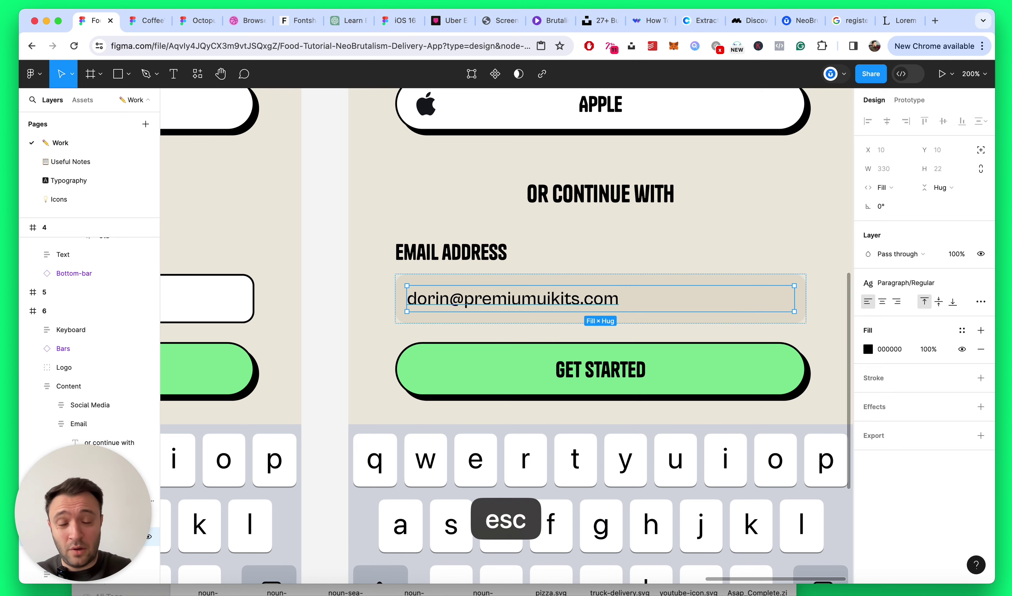
pyautogui.scroll(-10, 471, 291)
pyautogui.press('Escape')
pyautogui.hotkey('alt', 'l')
pyautogui.press('super+s')
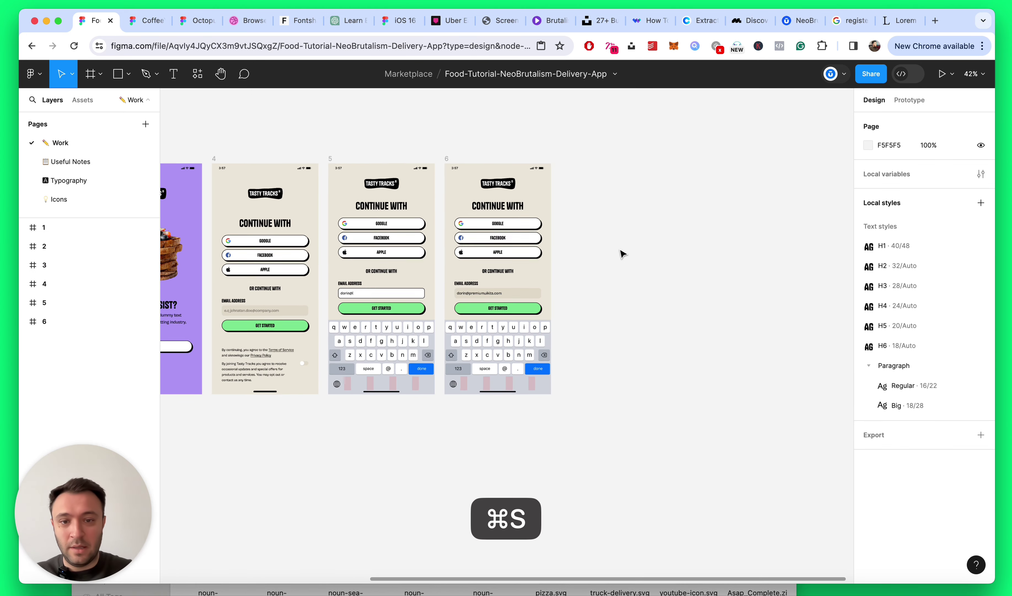
# Step: Duplicate the screen 6 frame and send the copy one level backward in the layer order
pyautogui.keyDown('ctrl'); pyautogui.scroll(5, 621, 250); pyautogui.keyUp('ctrl')
pyautogui.scroll(1, 302, 110)
pyautogui.click(296, 102)
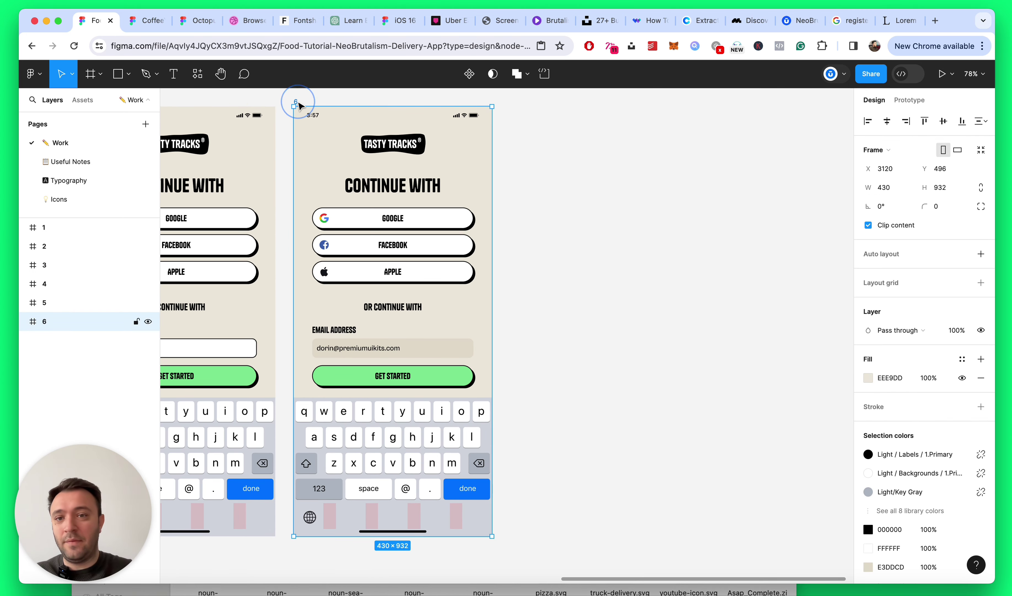
pyautogui.press('super+d')
pyautogui.press('super+bracketleft')
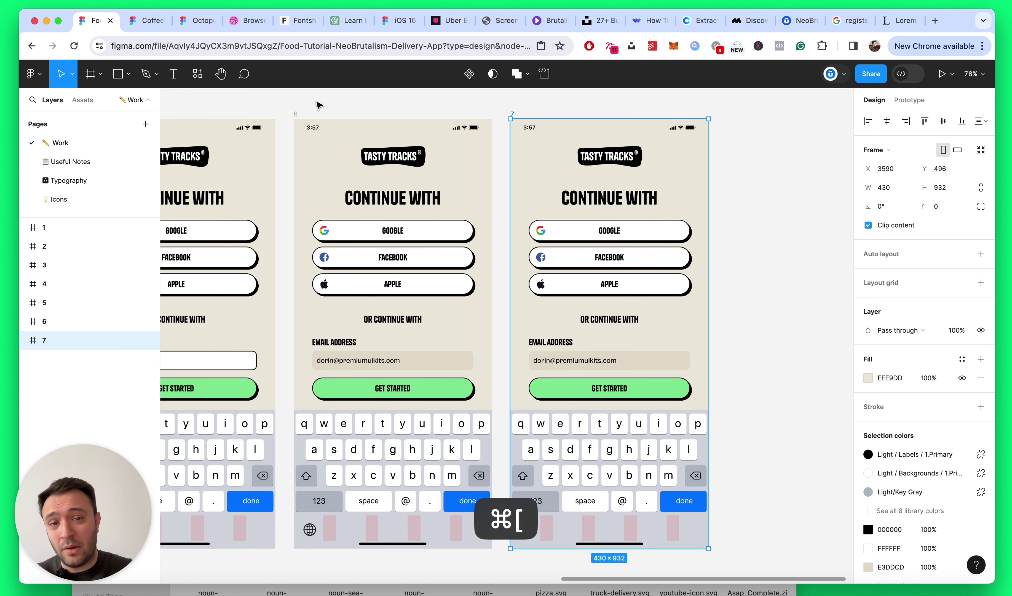
pyautogui.click(750, 266)
# Step: Change the heading on screen 7 to "WELCOME BACK"
pyautogui.scroll(-4, 779, 268)
pyautogui.scroll(5, 802, 266)
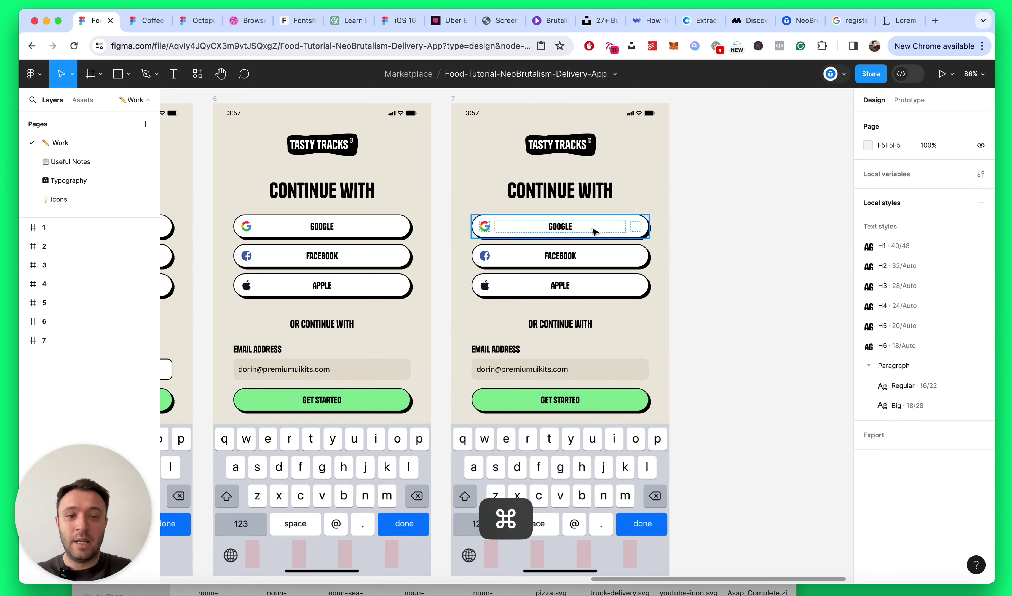
pyautogui.keyDown('super'); pyautogui.click(560, 190); pyautogui.keyUp('super')
pyautogui.press('Return')
pyautogui.write('WELCOME BACK')
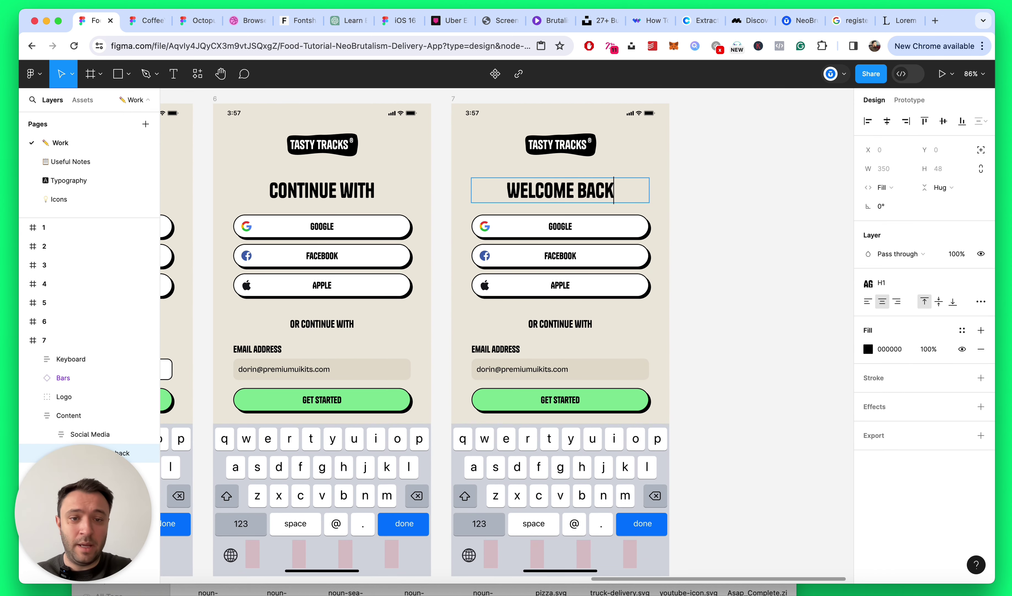
pyautogui.press('Escape')
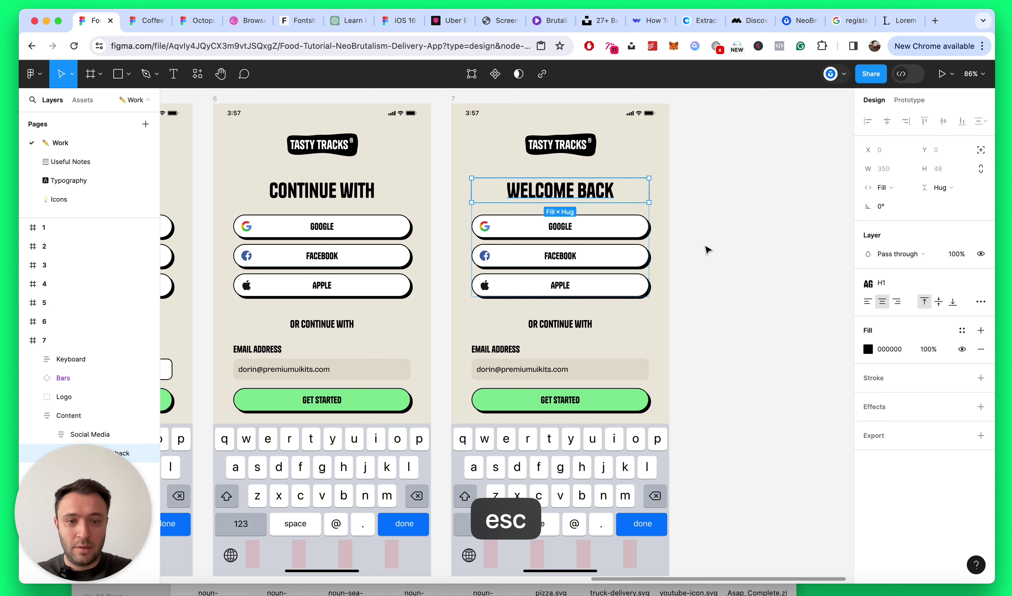
# Step: Delete the Google, Facebook and Apple buttons and the "OR CONTINUE WITH" text from screen 7
pyautogui.scroll(-2, 708, 249)
pyautogui.click(610, 193)
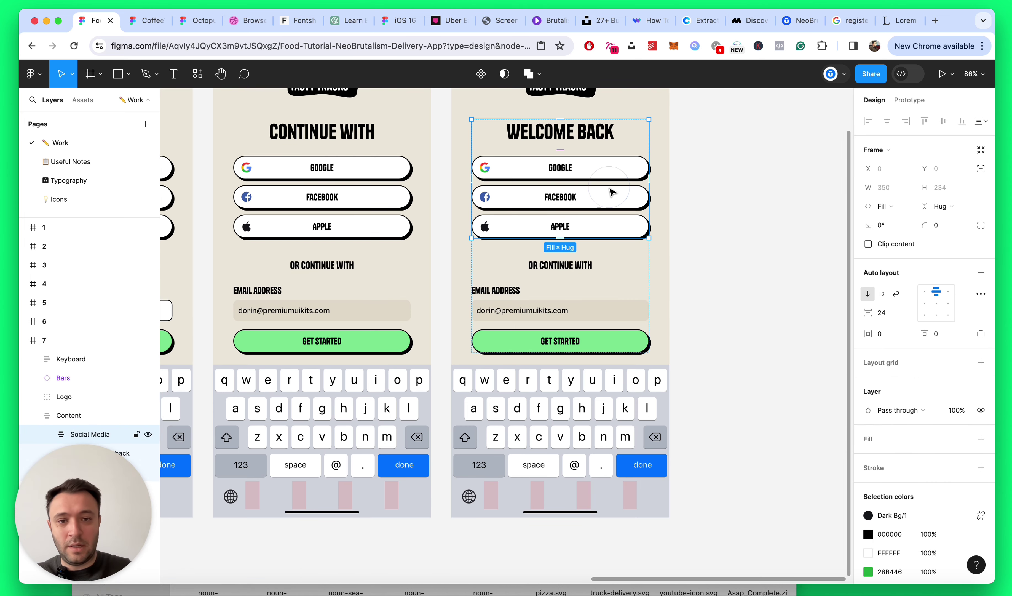
pyautogui.press('Delete')
pyautogui.keyDown('super'); pyautogui.click(571, 171); pyautogui.keyUp('super')
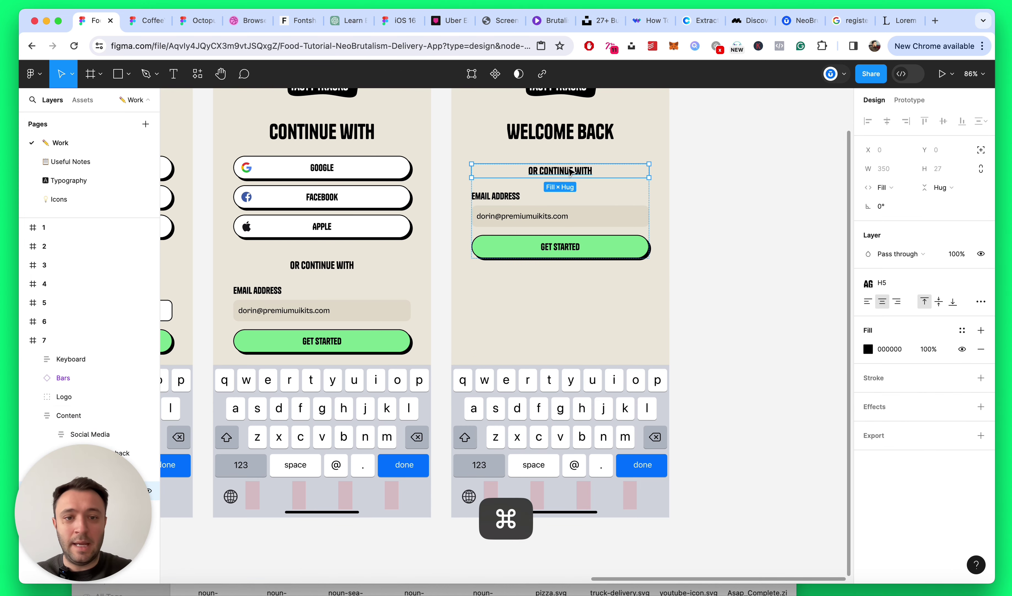
pyautogui.press('Delete')
pyautogui.scroll(-5, 678, 204)
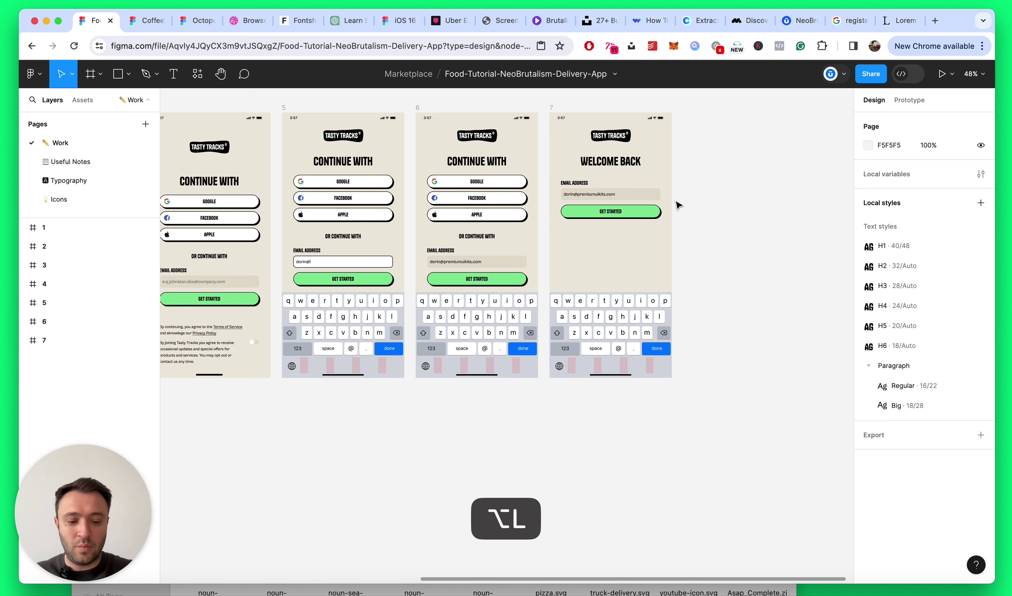
# Step: Delete the keyboard and the terms and marketing consent text block underneath it from screen 7, and collapse the layers
pyautogui.click(610, 352)
pyautogui.press('Delete')
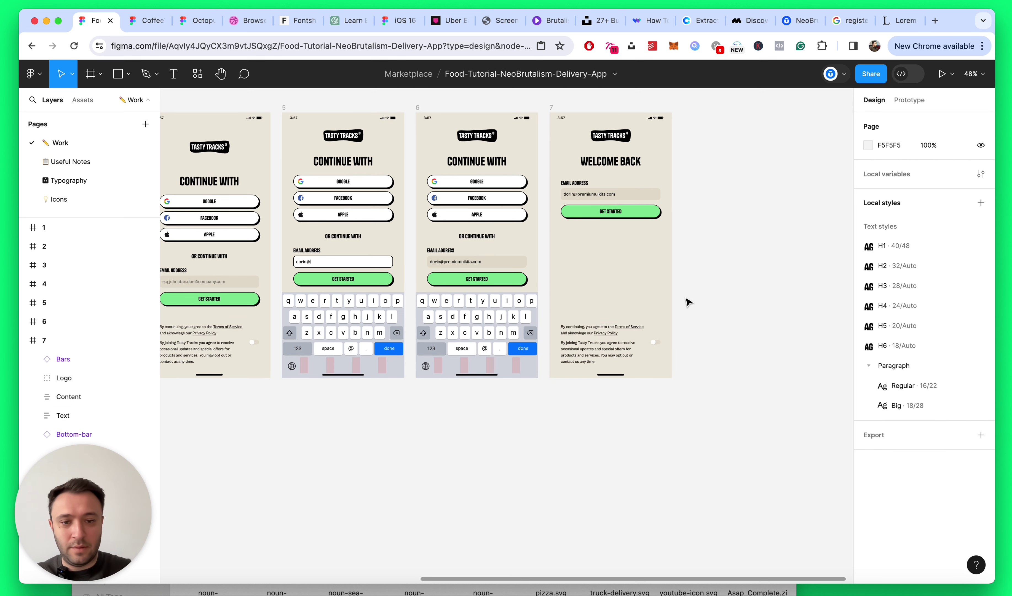
pyautogui.click(691, 298)
pyautogui.scroll(5, 731, 300)
pyautogui.keyDown('super'); pyautogui.click(586, 353); pyautogui.keyUp('super')
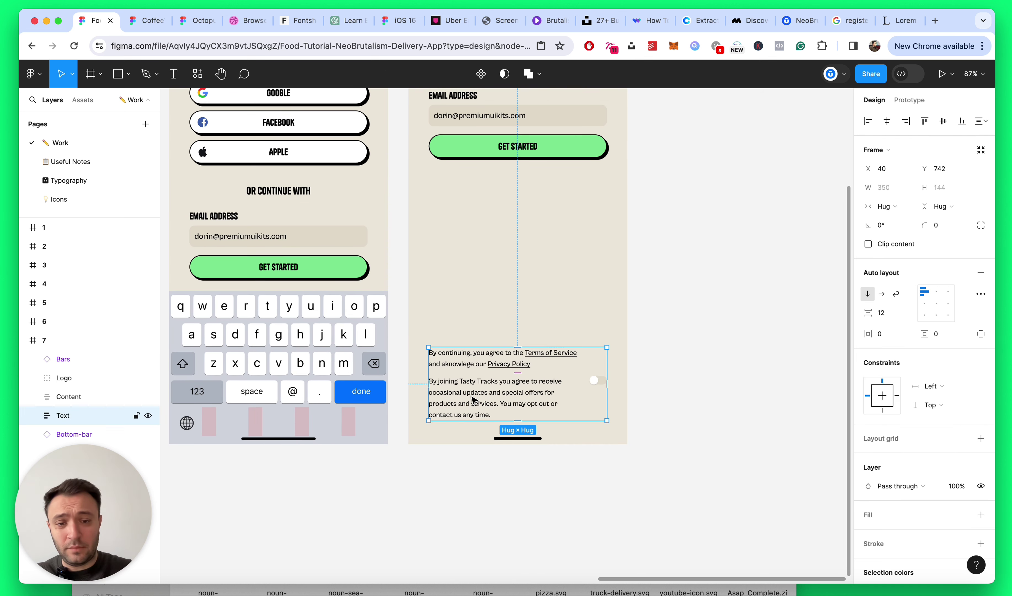
pyautogui.press('Delete')
pyautogui.scroll(2, 472, 399)
pyautogui.keyDown('alt'); pyautogui.click(707, 278); pyautogui.keyUp('alt')
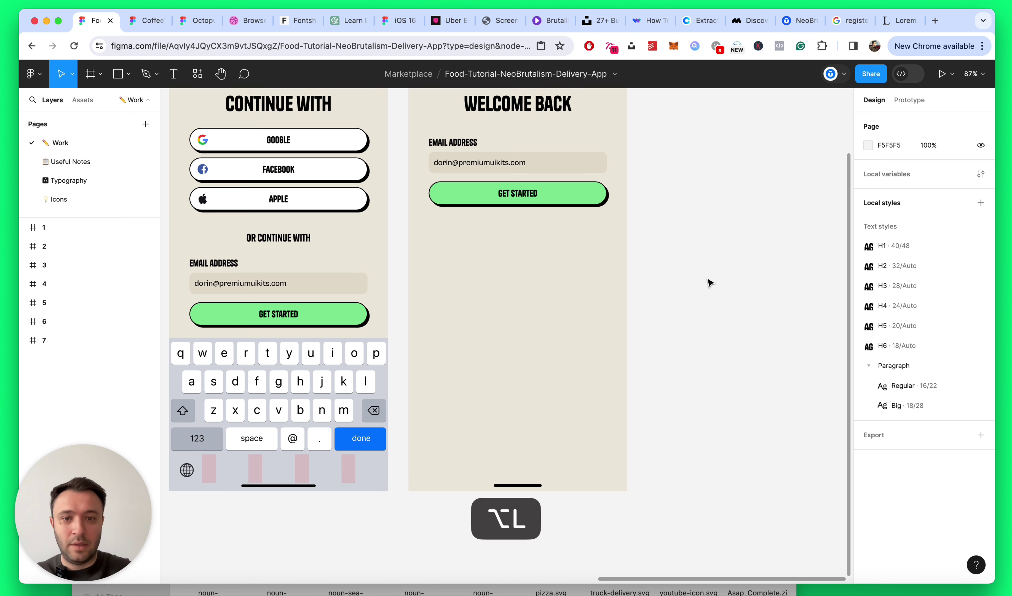
# Step: Duplicate the labelled email address field on screen 7 and change the copy's label to "PASSWORD"
pyautogui.scroll(3, 710, 282)
pyautogui.scroll(-3, 541, 246)
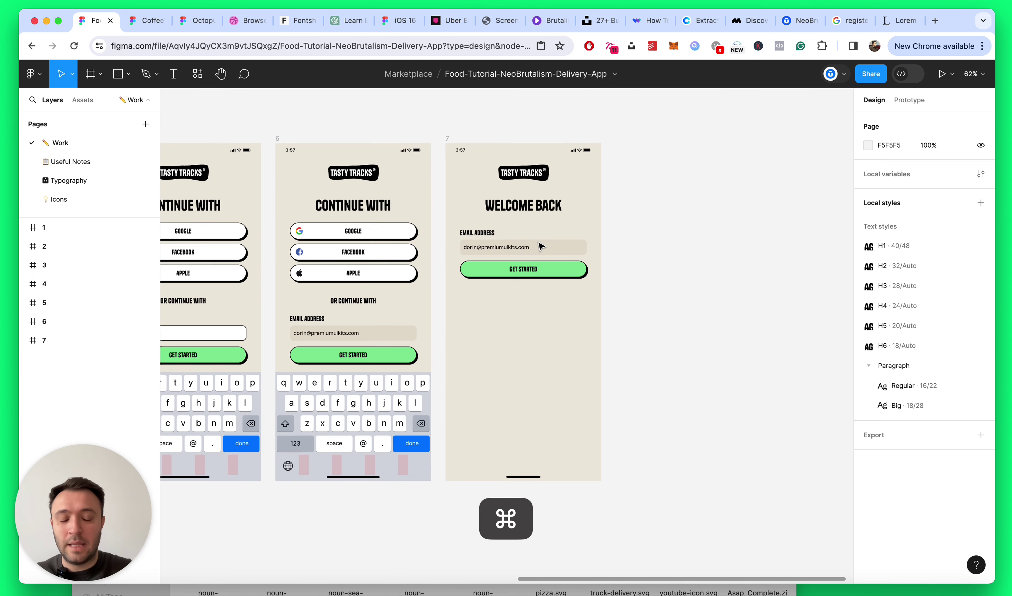
pyautogui.scroll(5, 541, 246)
pyautogui.click(556, 266)
pyautogui.doubleClick(572, 255)
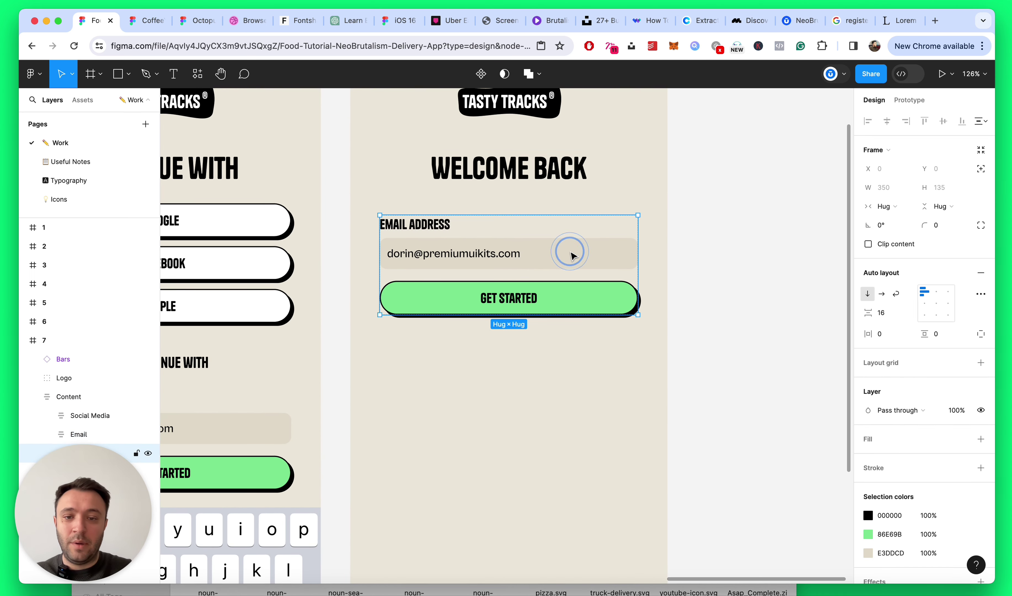
pyautogui.click(571, 255)
pyautogui.press('super+d')
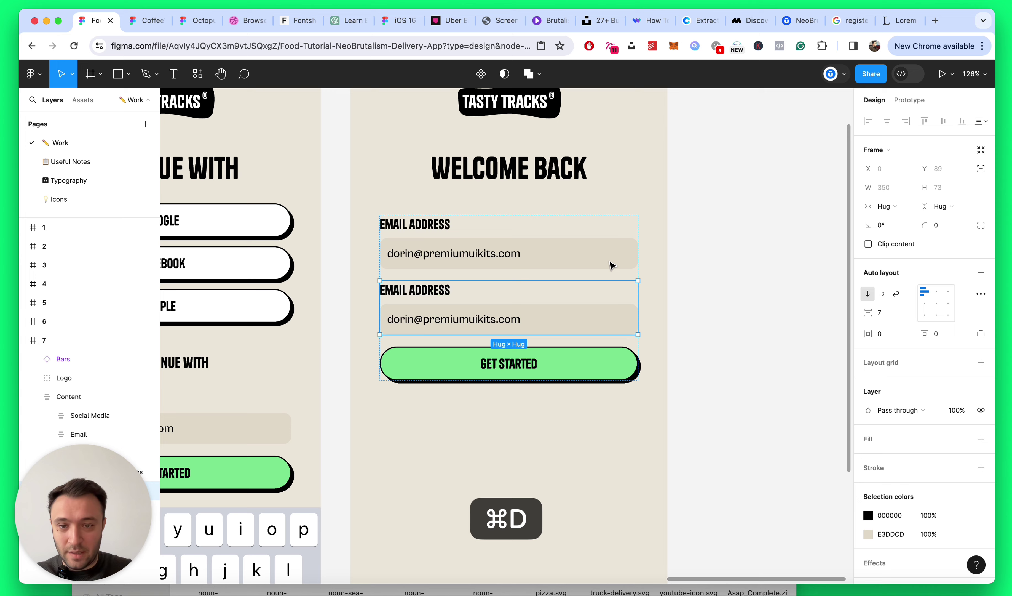
pyautogui.doubleClick(428, 290)
pyautogui.write('PASSWORD')
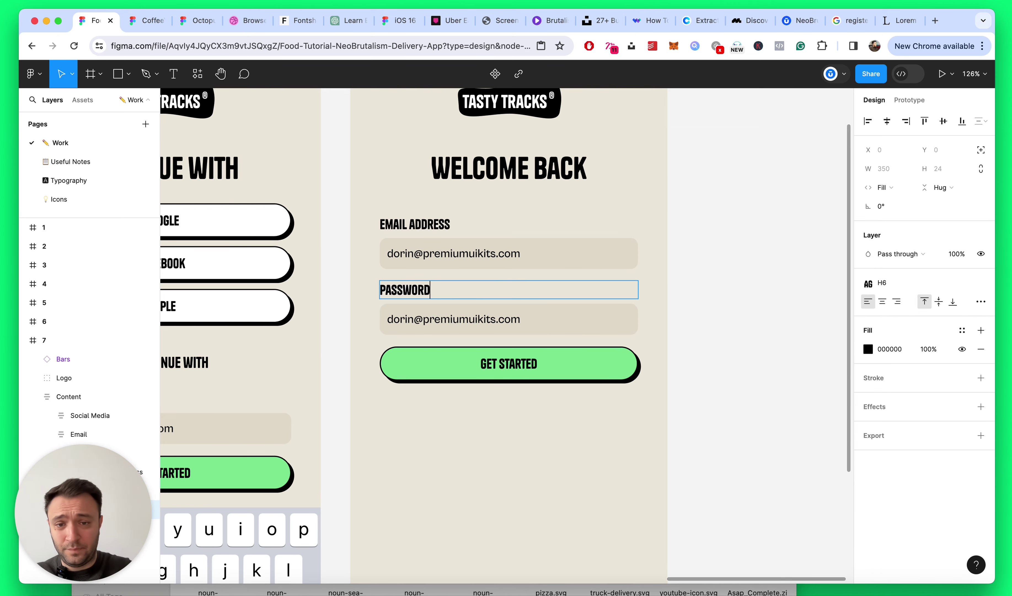
pyautogui.press('Escape')
pyautogui.click(770, 232)
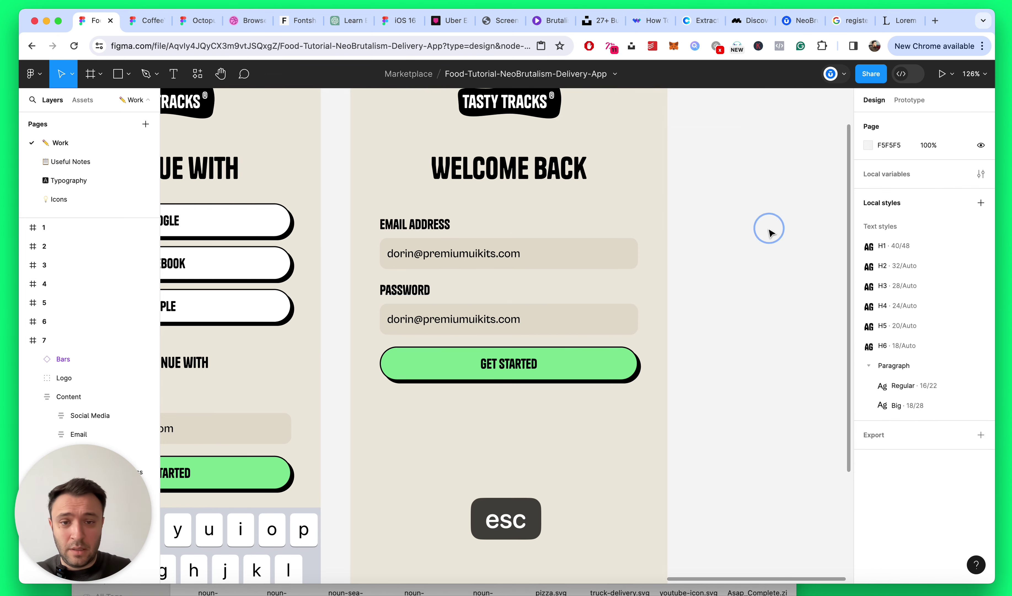
# Step: Delete the email text inside screen 7's password field, collapse the layers and save the file
pyautogui.scroll(-5, 768, 231)
pyautogui.scroll(5, 714, 256)
pyautogui.keyDown('super'); pyautogui.click(470, 289); pyautogui.keyUp('super')
pyautogui.scroll(3, 469, 289)
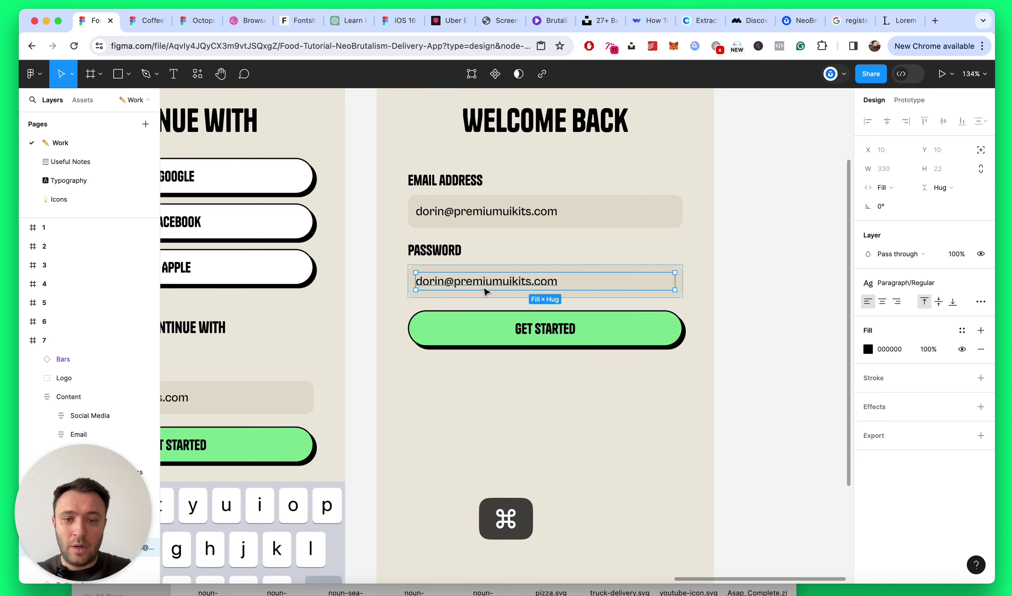
pyautogui.press('BackSpace')
pyautogui.keyDown('alt'); pyautogui.click(756, 280); pyautogui.keyUp('alt')
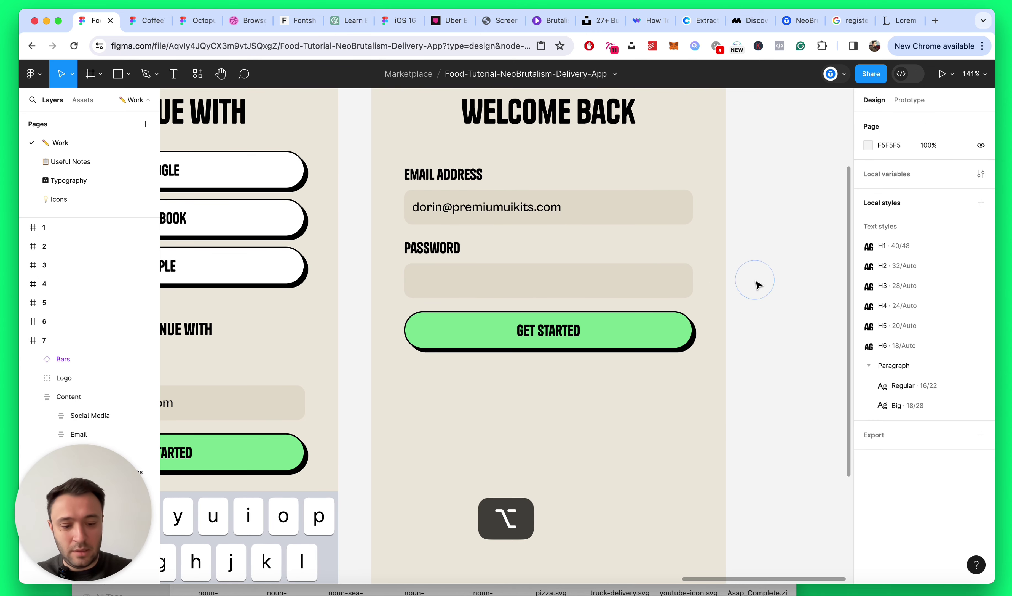
pyautogui.scroll(-3, 757, 285)
pyautogui.scroll(2, 757, 285)
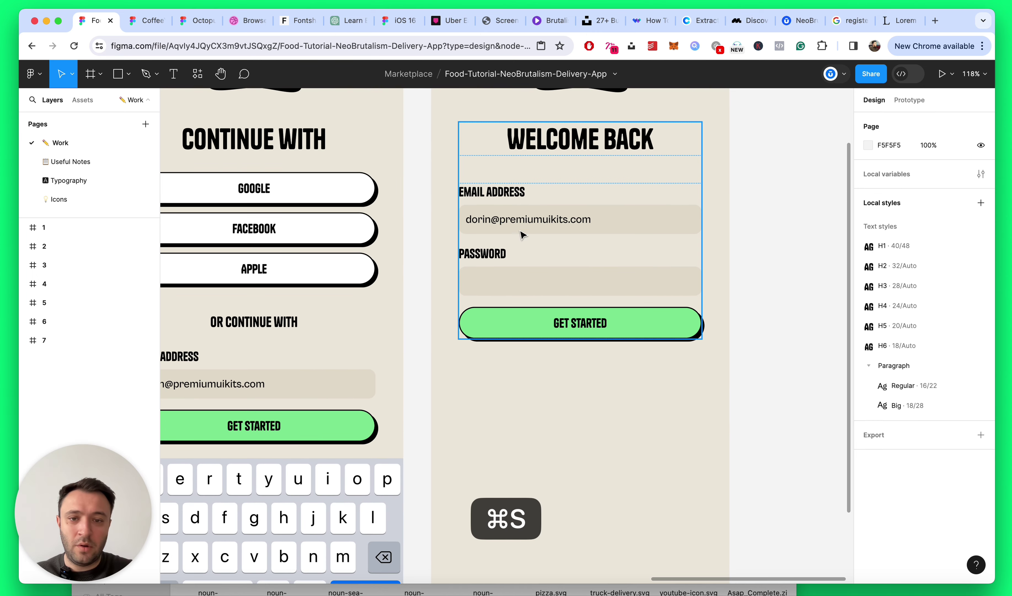
# Step: Duplicate the PASSWORD label and place both labels side by side in a horizontal auto layout frame
pyautogui.scroll(1, 734, 262)
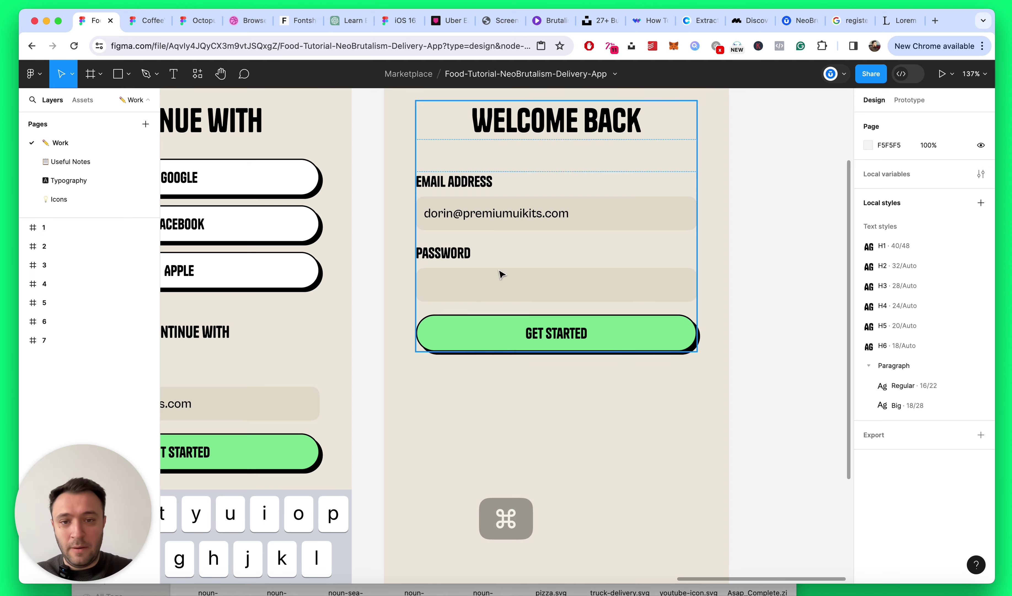
pyautogui.scroll(-3, 515, 282)
pyautogui.scroll(5, 614, 292)
pyautogui.keyDown('super'); pyautogui.click(343, 244); pyautogui.keyUp('super')
pyautogui.press('super+d')
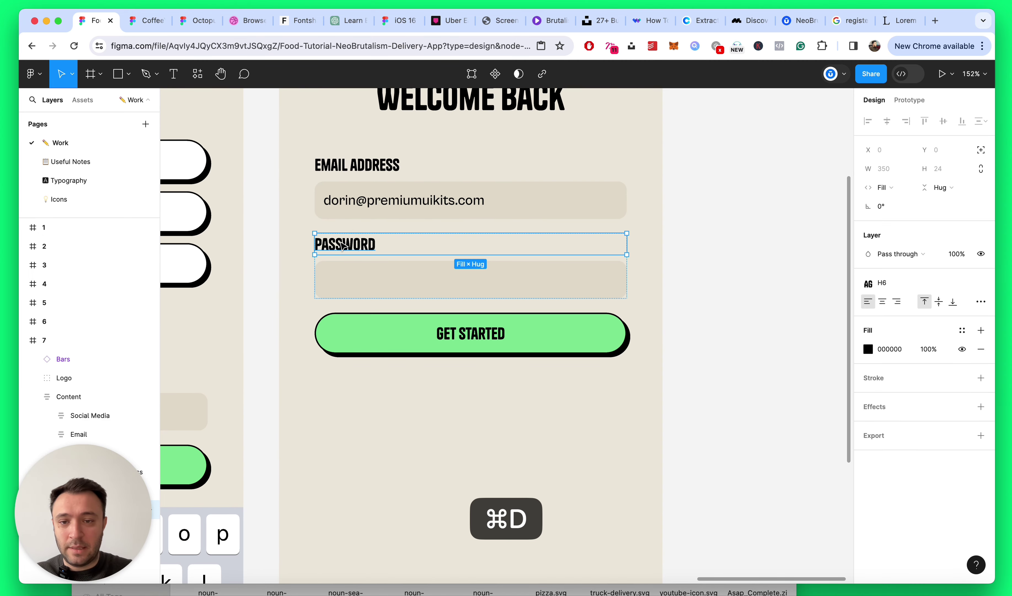
pyautogui.keyDown('shift'); pyautogui.click(369, 246); pyautogui.keyUp('shift')
pyautogui.hotkey('shift', 'a')
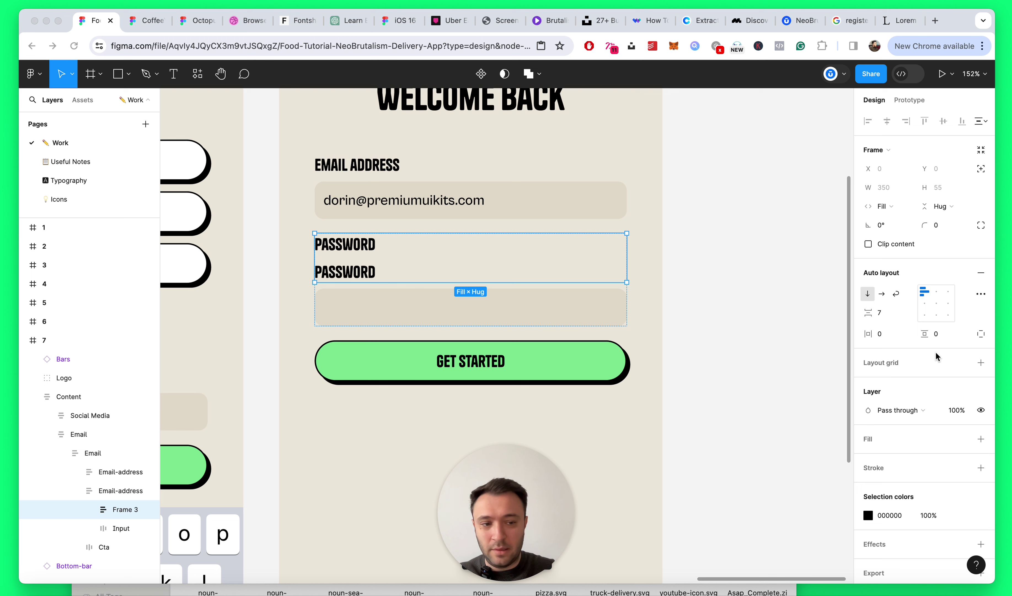
pyautogui.click(884, 296)
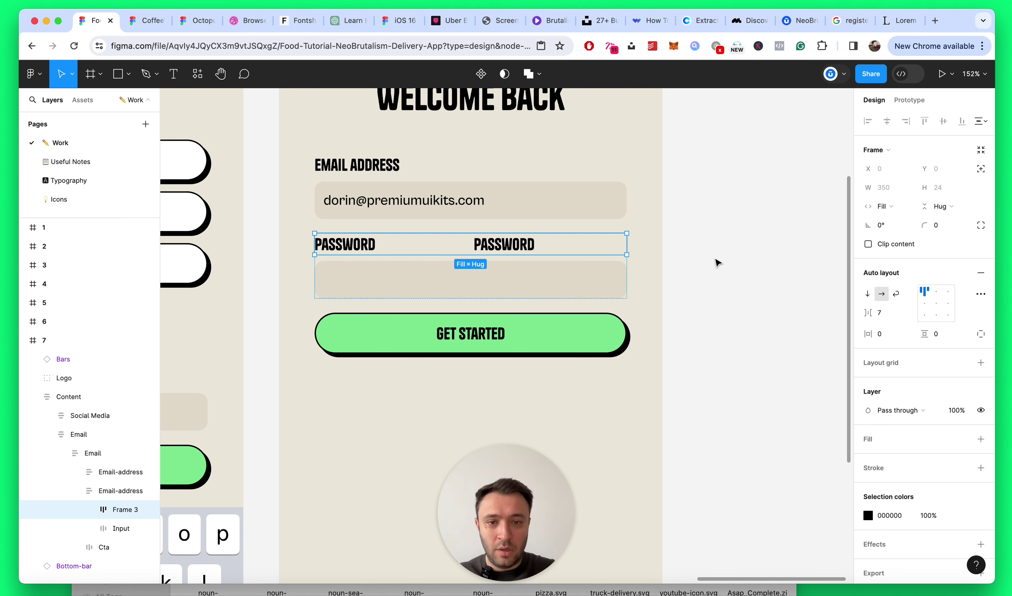
pyautogui.click(714, 258)
# Step: Turn the second PASSWORD label into right-aligned "Forgot?" text in the Paragraph/Regular style
pyautogui.keyDown('super'); pyautogui.click(521, 242); pyautogui.keyUp('super')
pyautogui.click(898, 302)
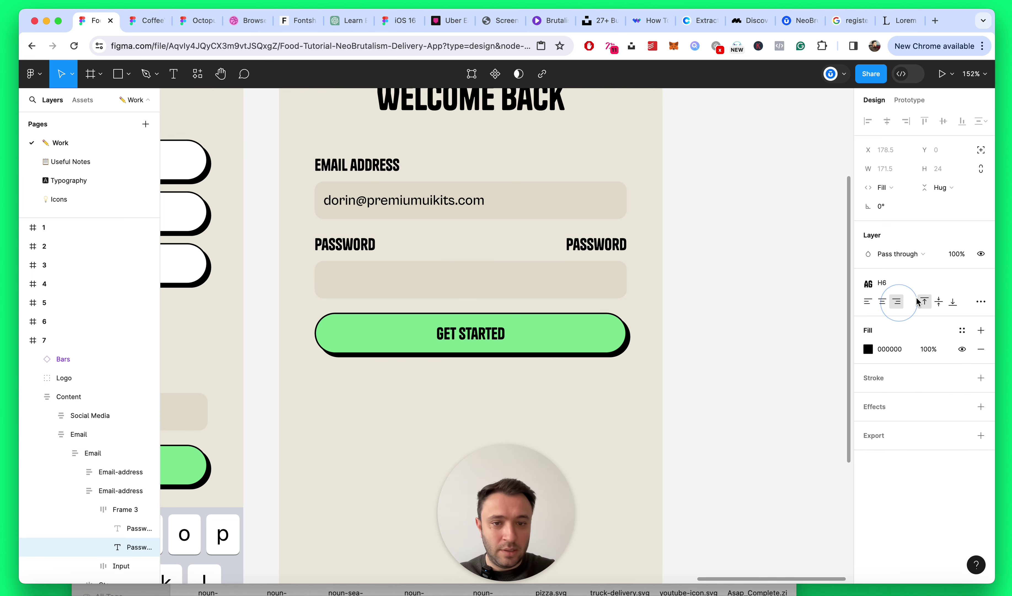
pyautogui.click(900, 287)
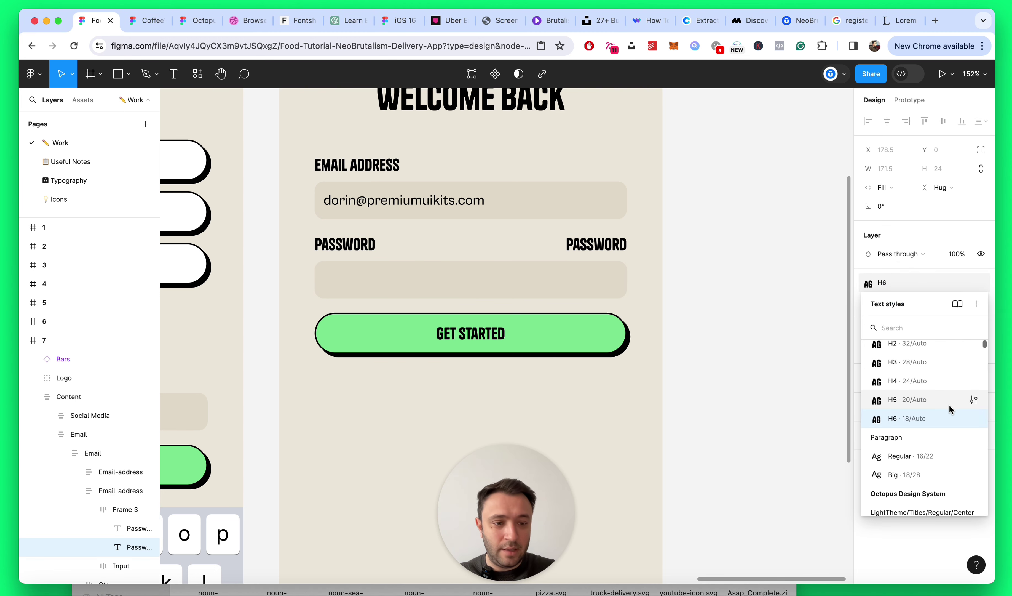
pyautogui.click(918, 442)
pyautogui.doubleClick(605, 244)
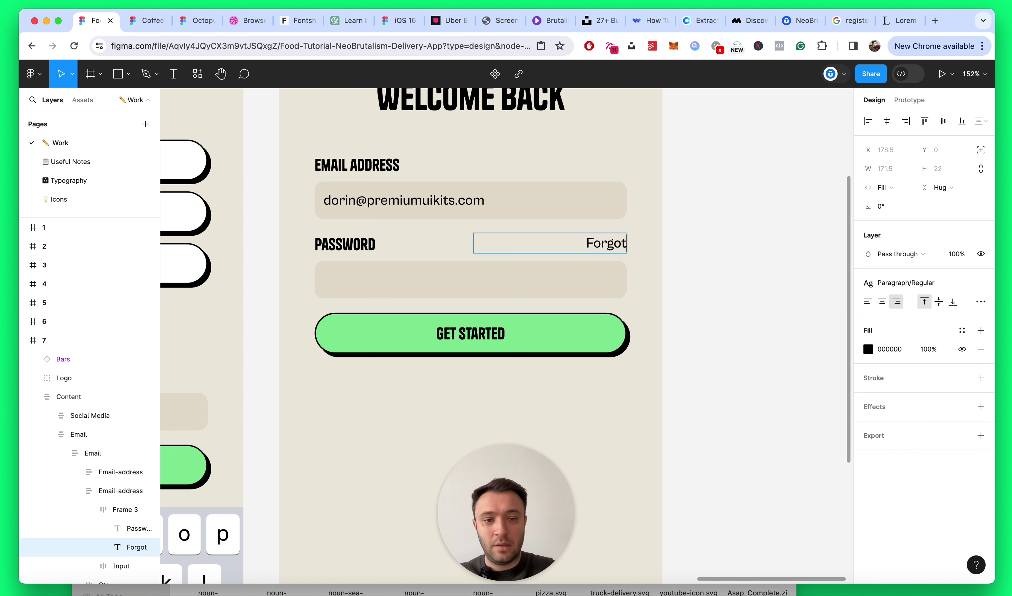
pyautogui.press('Escape')
pyautogui.press('Escape')
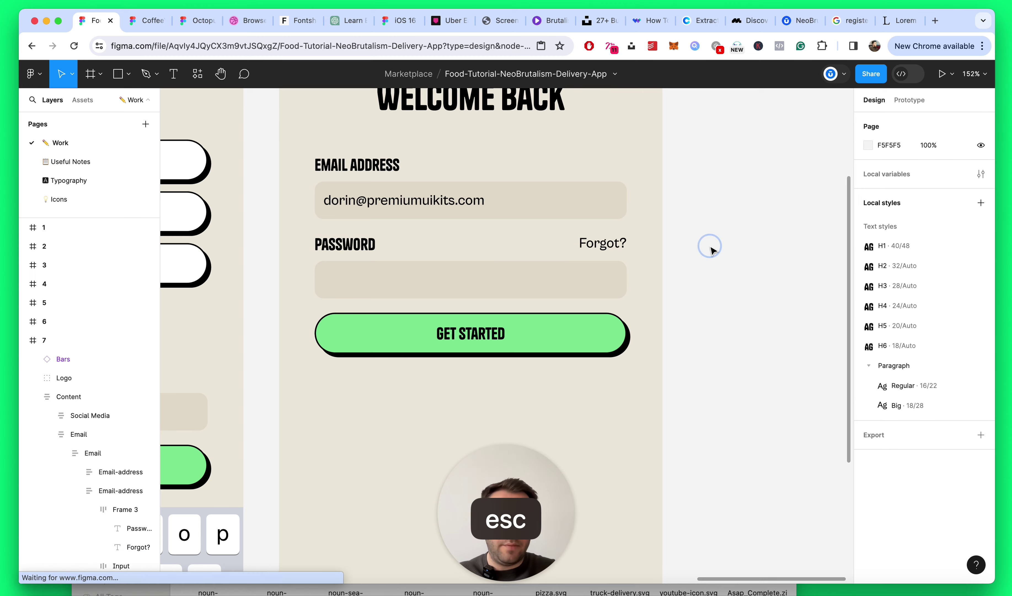
# Step: Set the auto layout row holding the PASSWORD label and "Forgot?" to left alignment with vertical centring
pyautogui.scroll(-5, 710, 247)
pyautogui.scroll(4, 508, 252)
pyautogui.click(507, 252)
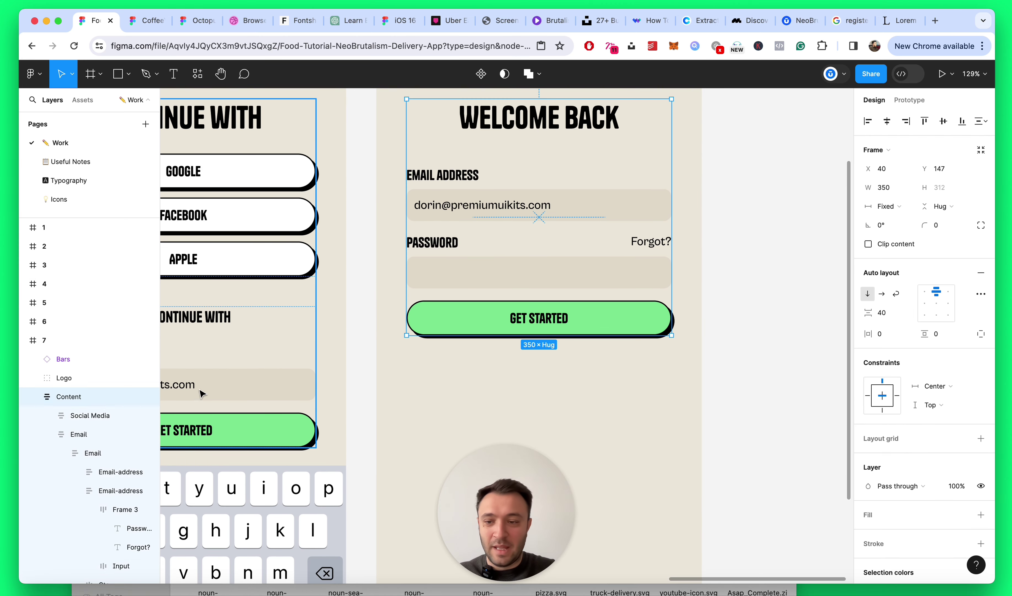
pyautogui.click(115, 481)
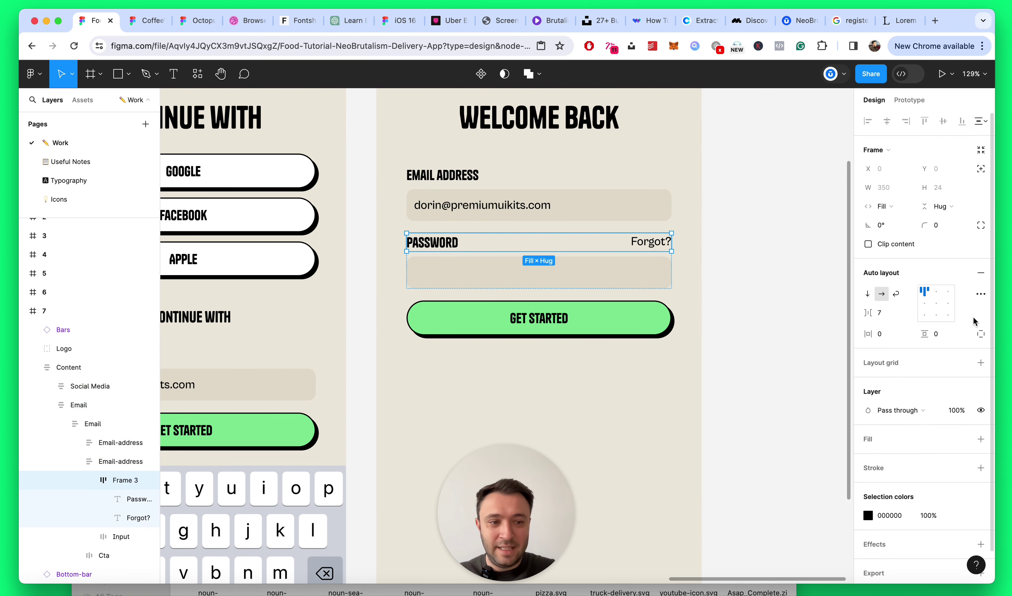
pyautogui.click(924, 303)
pyautogui.scroll(3, 609, 230)
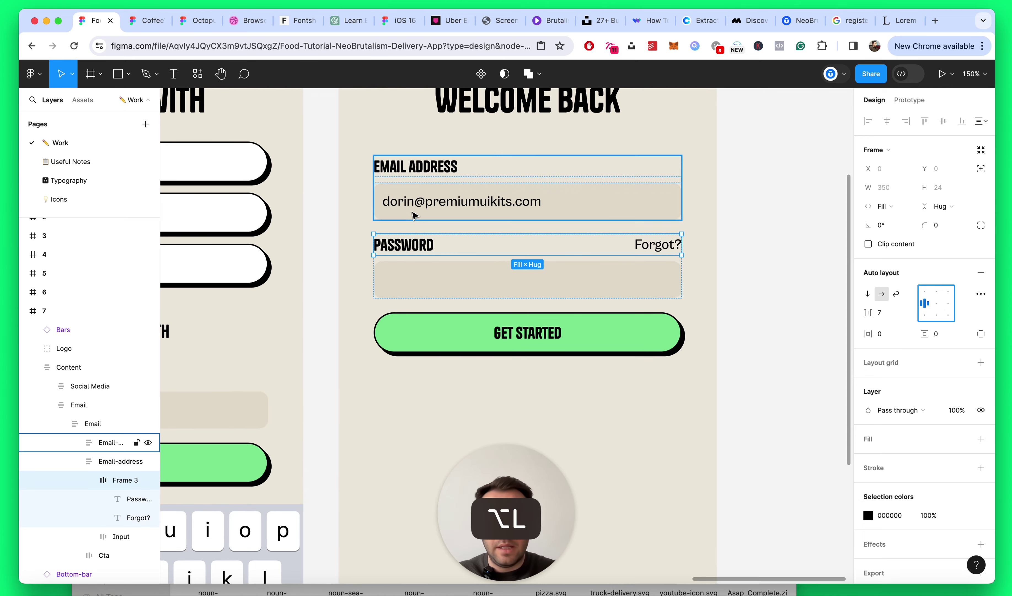
pyautogui.scroll(-5, 696, 283)
pyautogui.press('Escape')
pyautogui.scroll(-3, 744, 285)
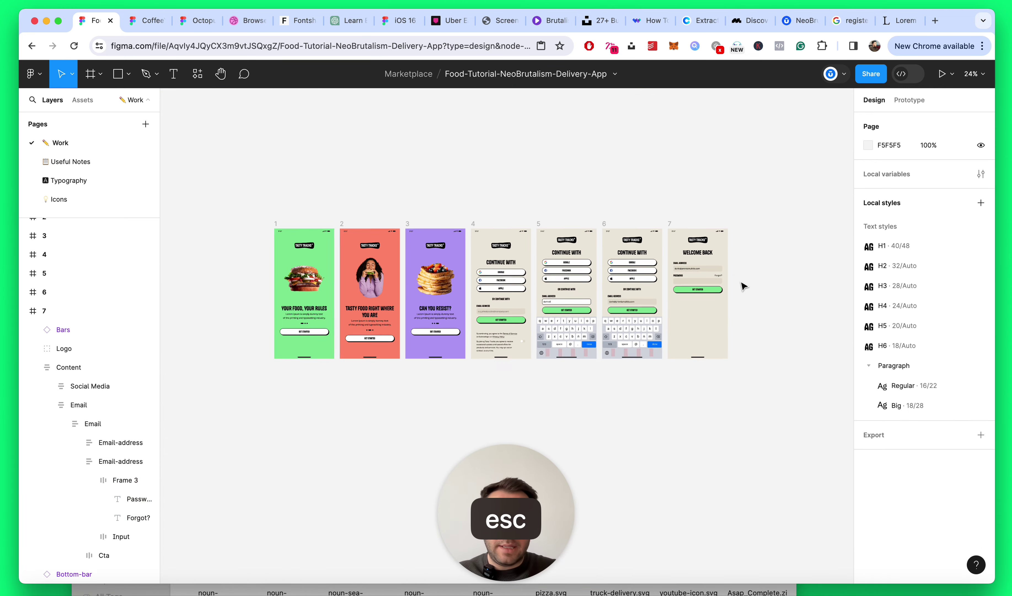
# Step: Centre the Content group vertically on screen 7 and save the file
pyautogui.scroll(6, 743, 285)
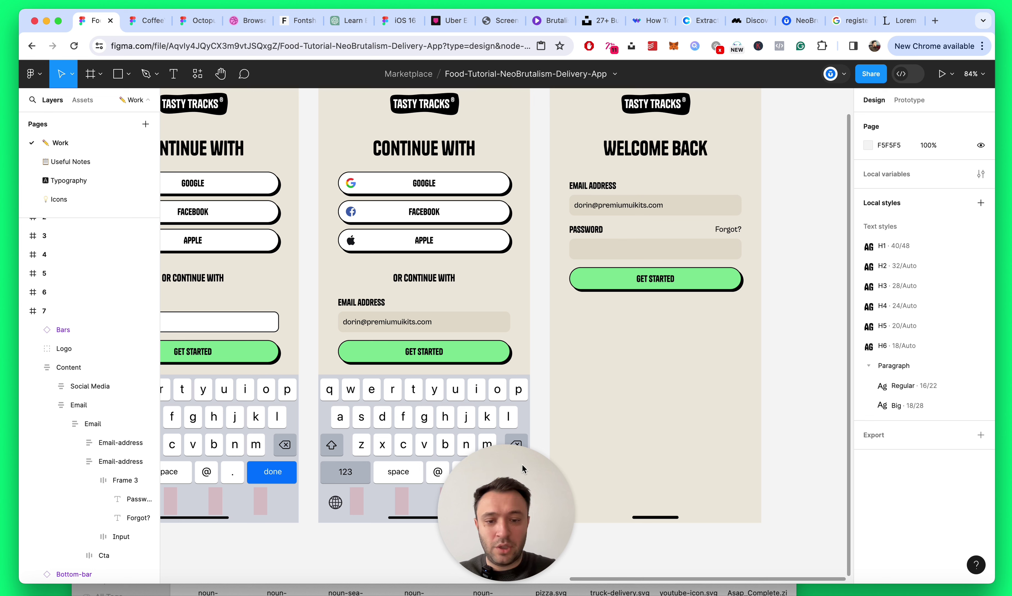
pyautogui.click(671, 151)
pyautogui.click(671, 150)
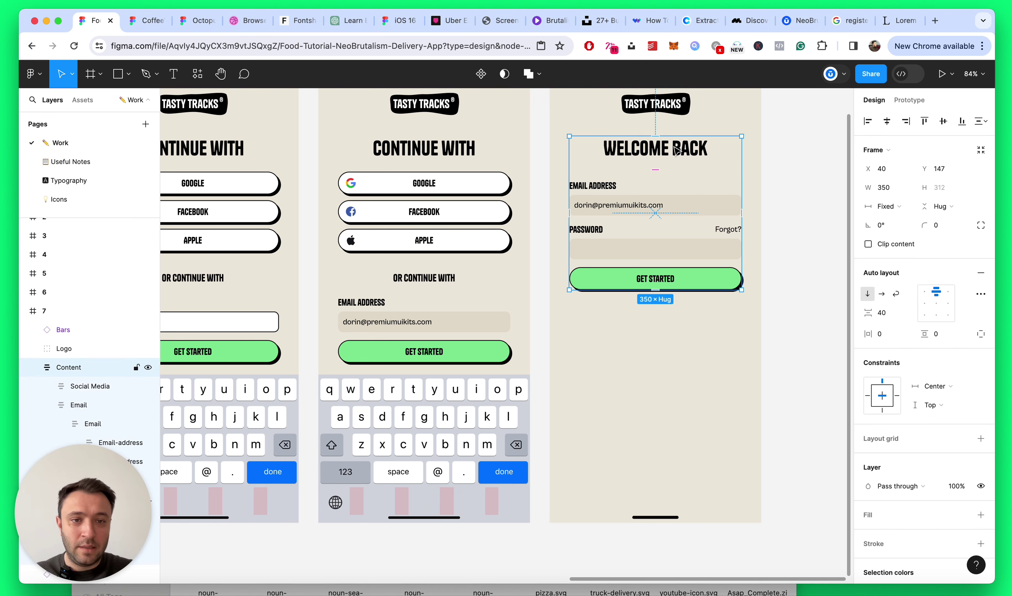
pyautogui.click(942, 122)
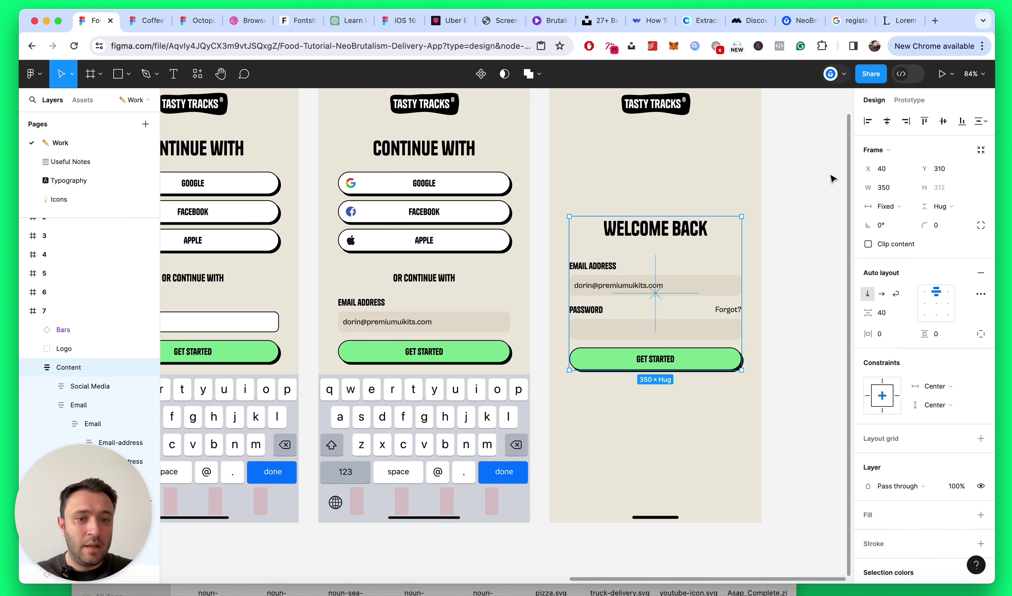
pyautogui.click(711, 181)
pyautogui.scroll(-5, 712, 180)
pyautogui.press('super+s')
pyautogui.scroll(10, 802, 182)
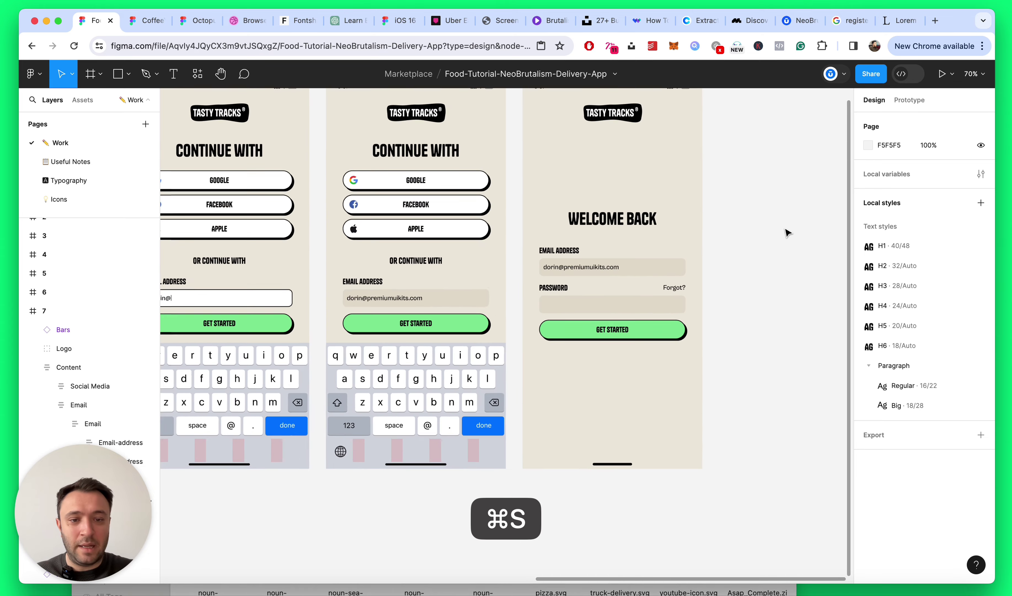
# Step: Compare the position of the Tasty Tracks logo on screens 6, 5 and 4
pyautogui.hotkey('alt', 'l')
pyautogui.scroll(4, 783, 237)
pyautogui.hscroll(-5, 784, 237)
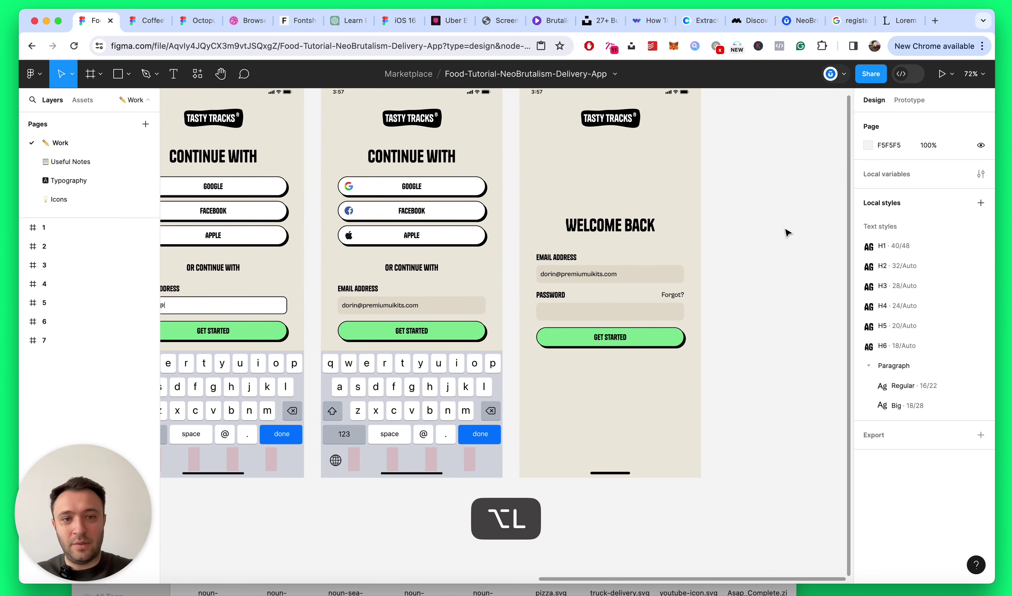
pyautogui.scroll(-3, 777, 248)
pyautogui.scroll(6, 616, 199)
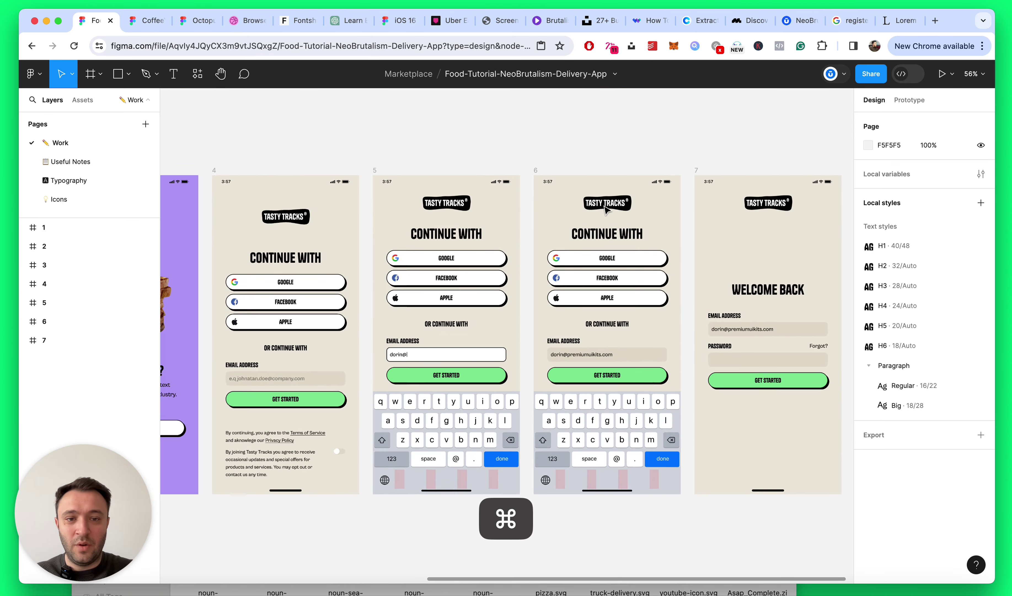
pyautogui.click(616, 199)
pyautogui.scroll(-3, 610, 199)
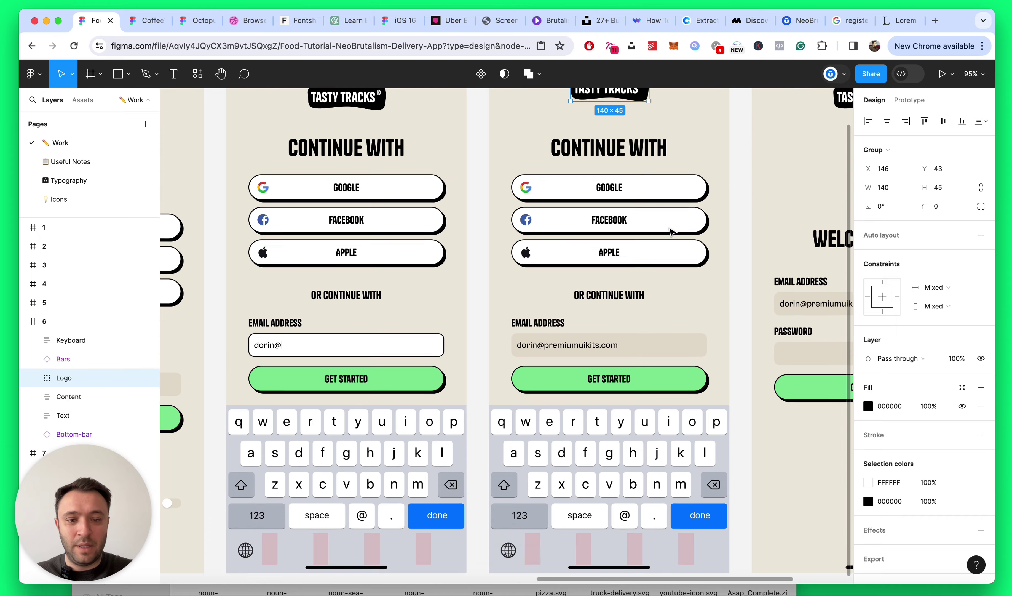
pyautogui.scroll(-4, 463, 196)
pyautogui.hscroll(-3, 464, 195)
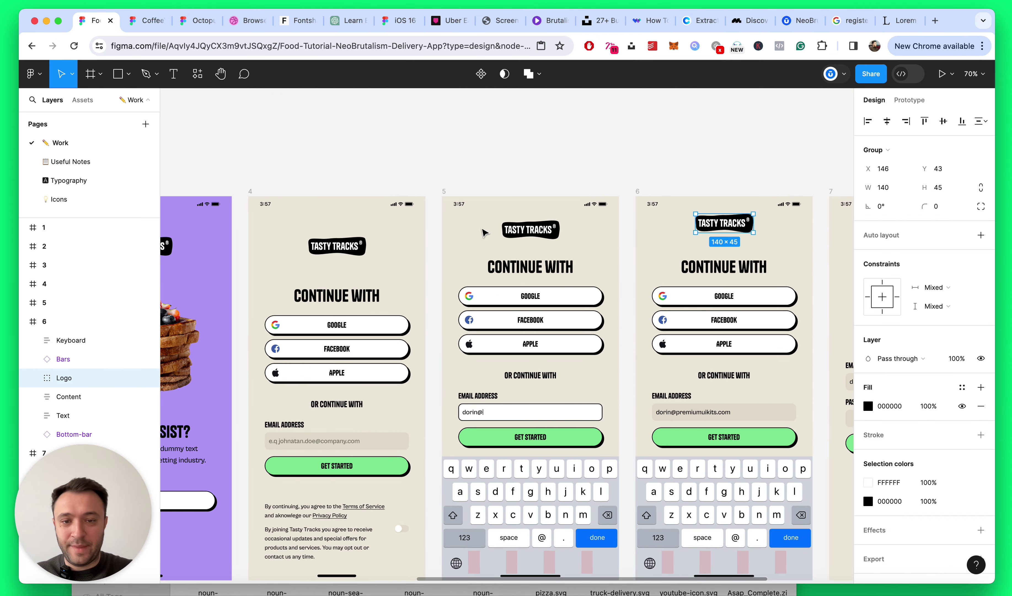
pyautogui.click(539, 233)
pyautogui.hscroll(-3, 545, 232)
pyautogui.hscroll(3, 637, 262)
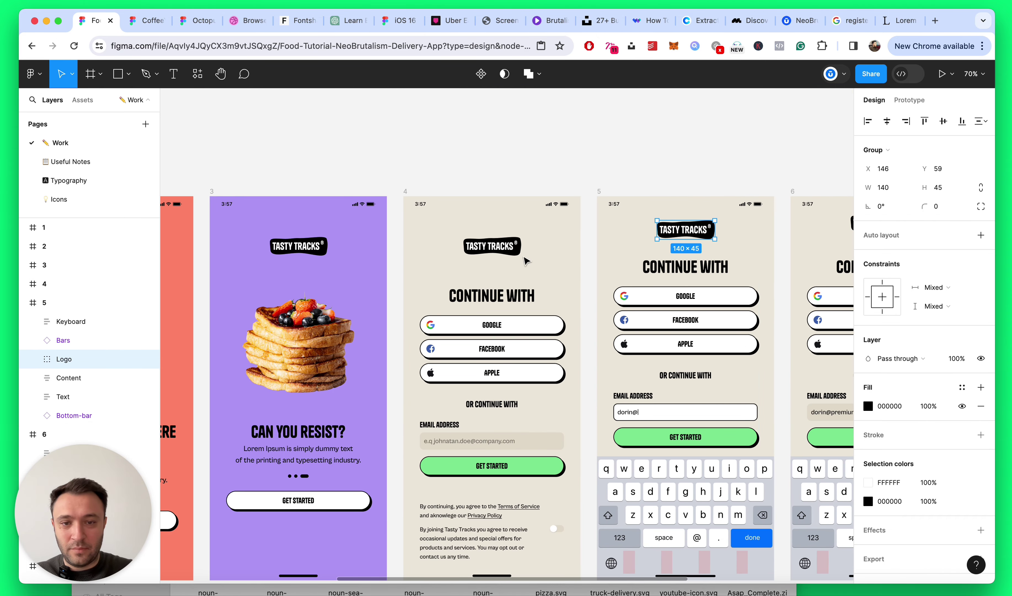
pyautogui.click(526, 258)
pyautogui.scroll(-5, 558, 413)
pyautogui.scroll(10, 559, 413)
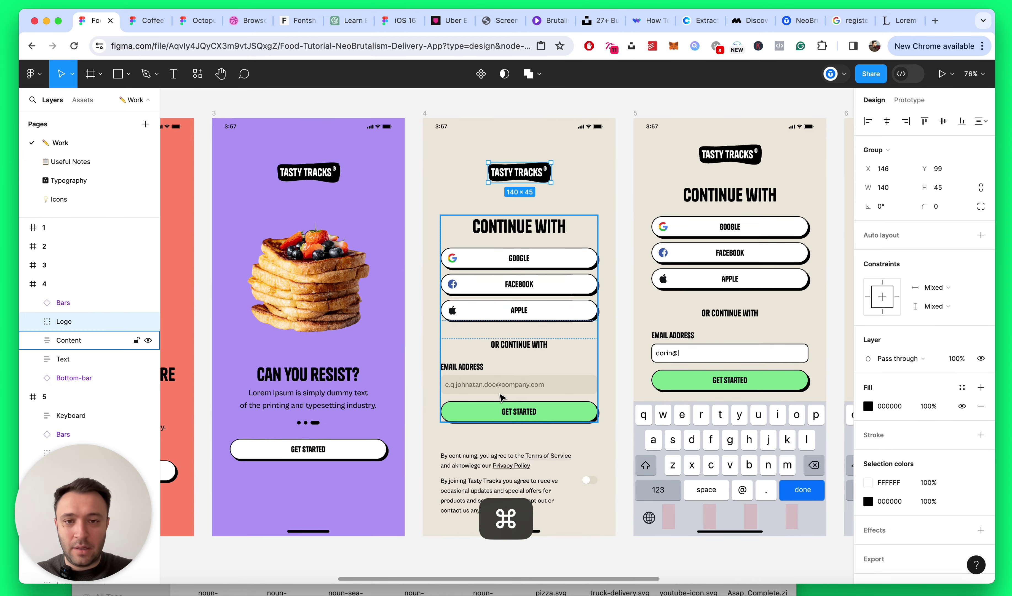
# Step: Delete the Tasty Tracks logo from screen 5
pyautogui.click(599, 160)
pyautogui.scroll(2, 600, 160)
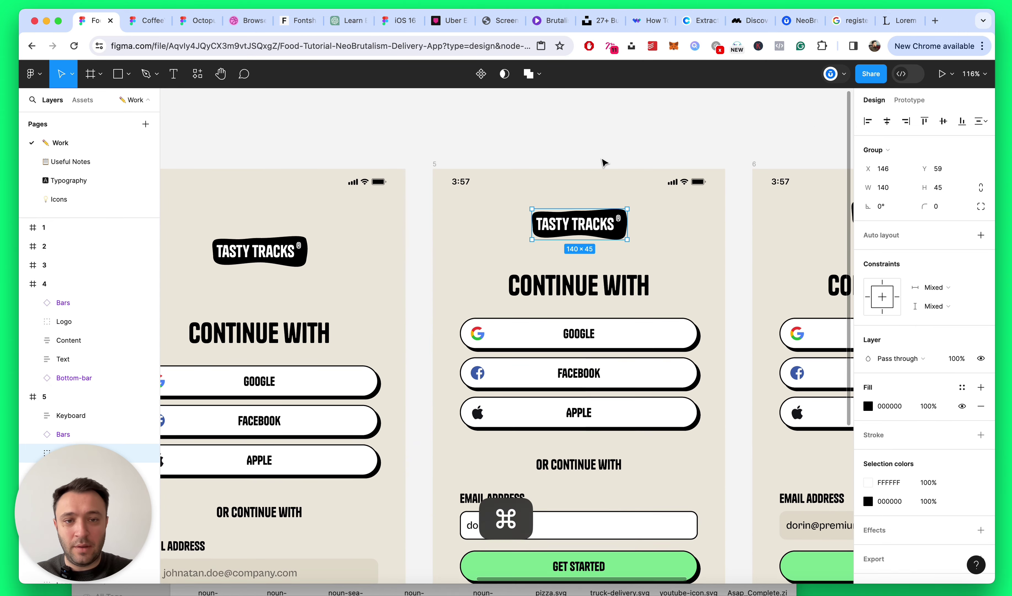
pyautogui.click(604, 162)
pyautogui.scroll(2, 516, 208)
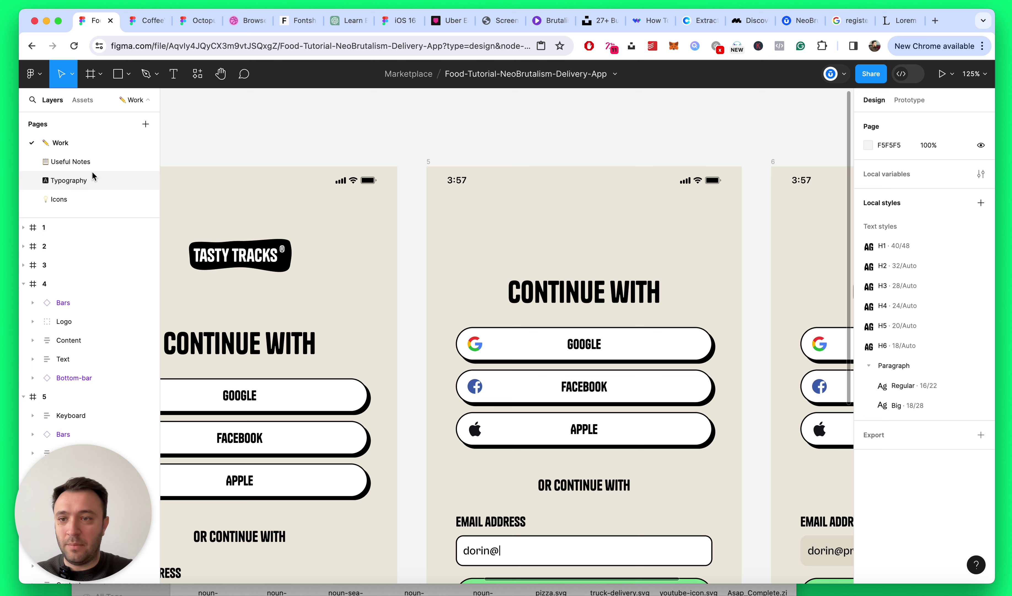
# Step: Find the local Close component by searching "close" and place it under the clock on screen 5 at X 28, Y 51
pyautogui.click(83, 100)
pyautogui.write('clos')
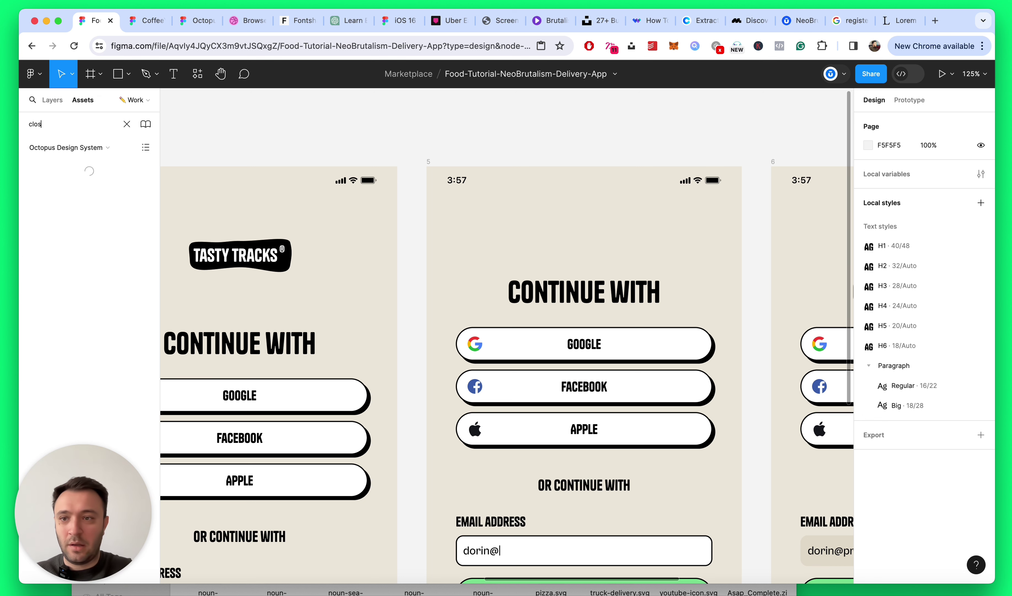
pyautogui.write('e')
pyautogui.click(65, 147)
pyautogui.click(57, 108)
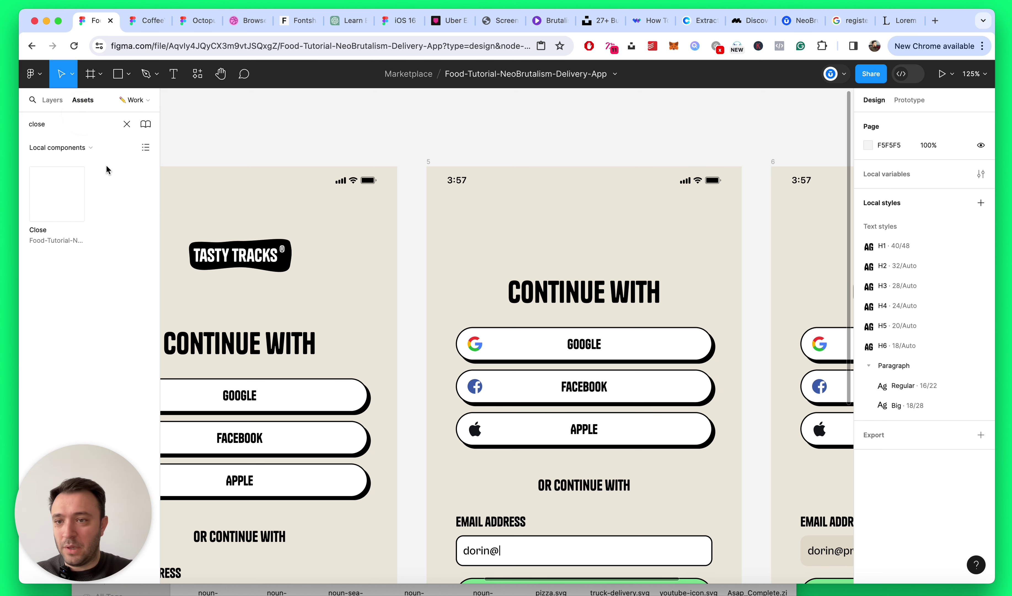
pyautogui.moveTo(57, 193); pyautogui.dragTo(606, 254)
pyautogui.moveTo(470, 219); pyautogui.dragTo(421, 207)
# Step: Set the stroke weight of the Close icon's vector to 2
pyautogui.scroll(5, 468, 219)
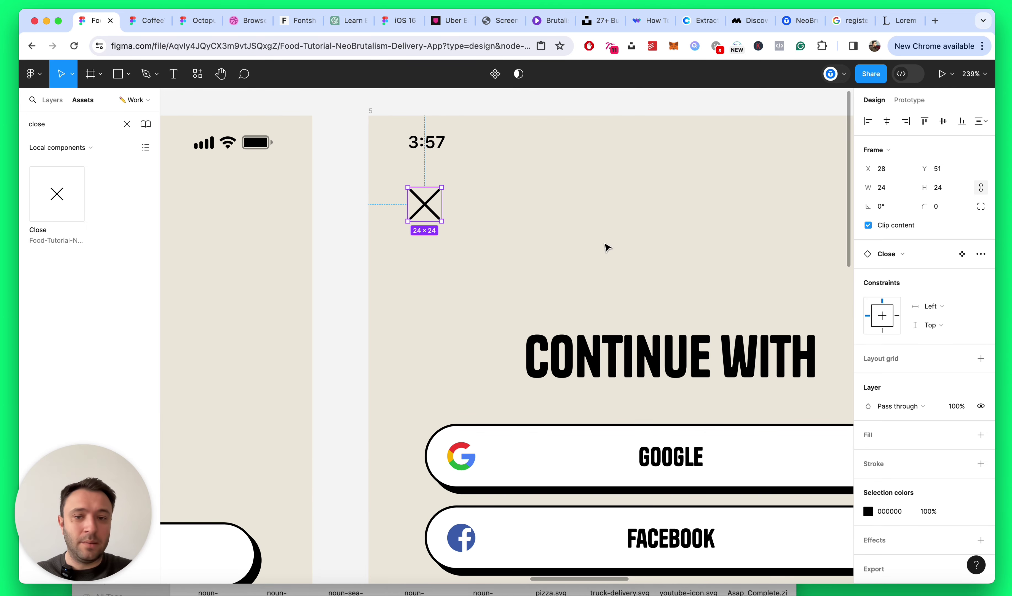
pyautogui.scroll(3, 446, 215)
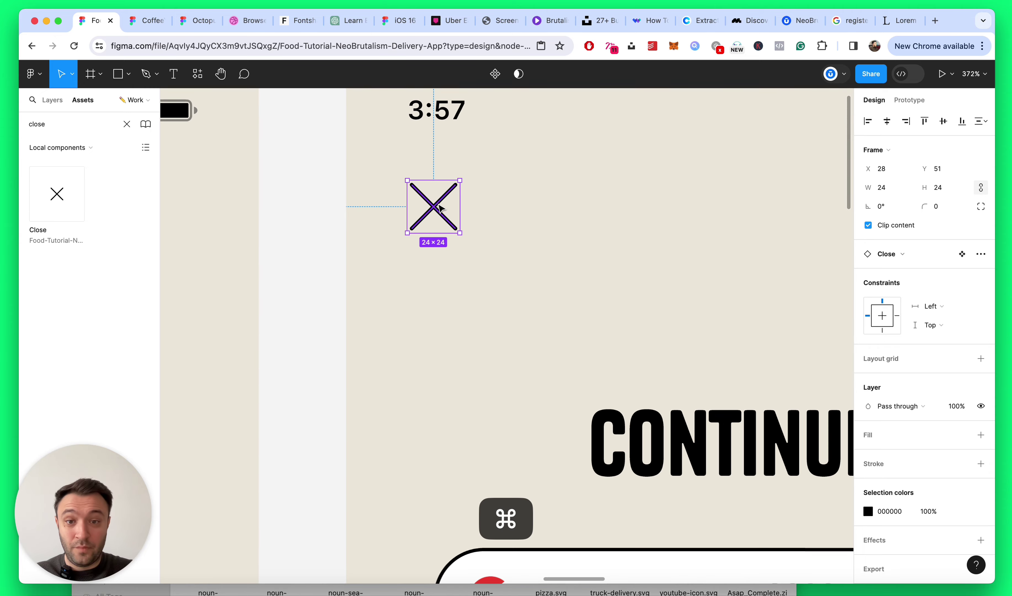
pyautogui.keyDown('super'); pyautogui.click(443, 215); pyautogui.keyUp('super')
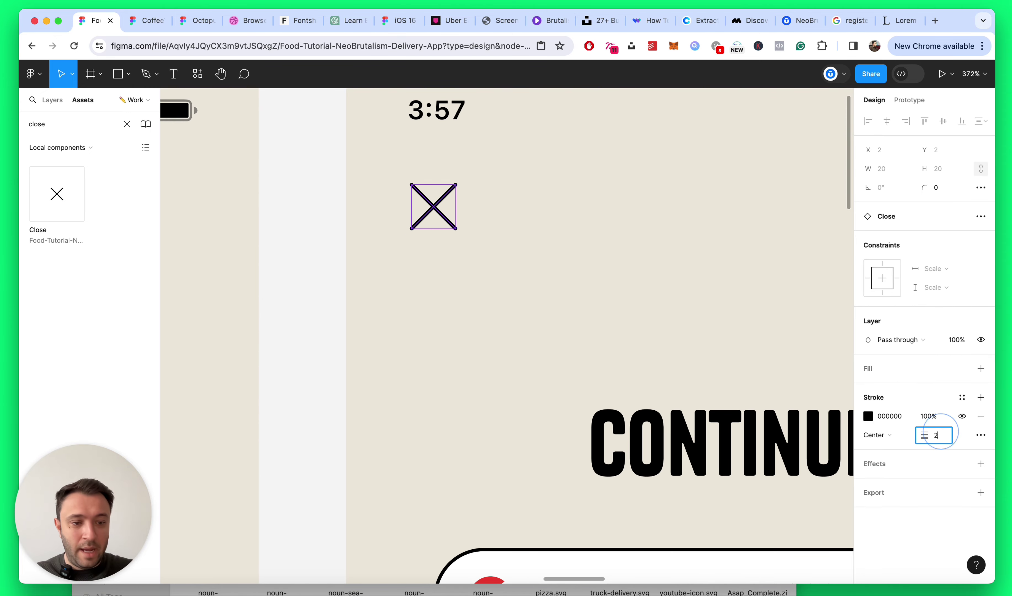
pyautogui.press('Return')
pyautogui.press('Escape')
pyautogui.scroll(-5, 493, 375)
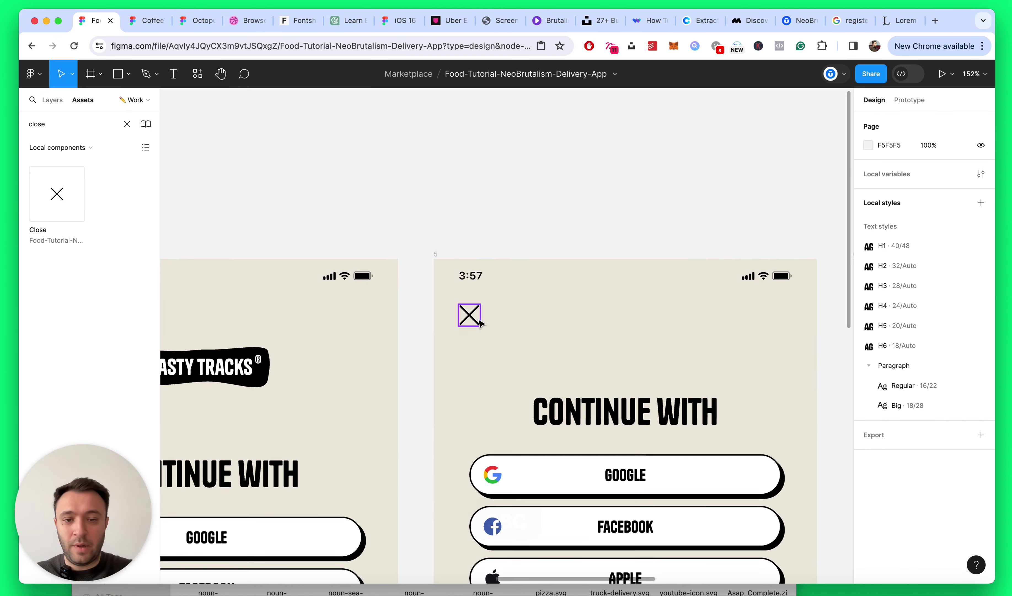
# Step: Resize the Close icon on screen 5 to 20 × 20 and save the file
pyautogui.click(479, 322)
pyautogui.press('Down')
pyautogui.press('Down')
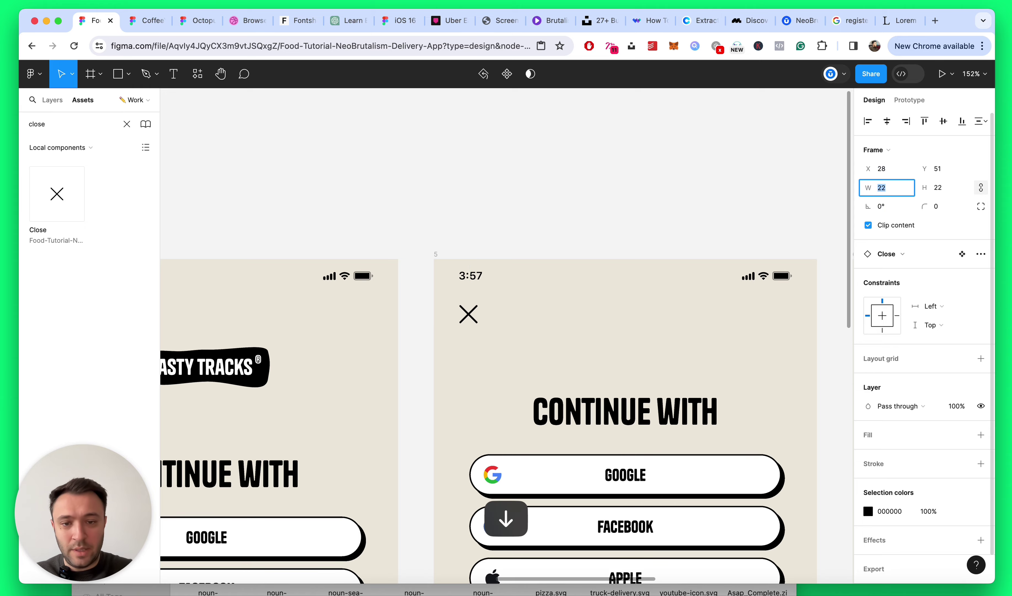
pyautogui.press('Escape')
pyautogui.scroll(-5, 472, 233)
pyautogui.press('super+s')
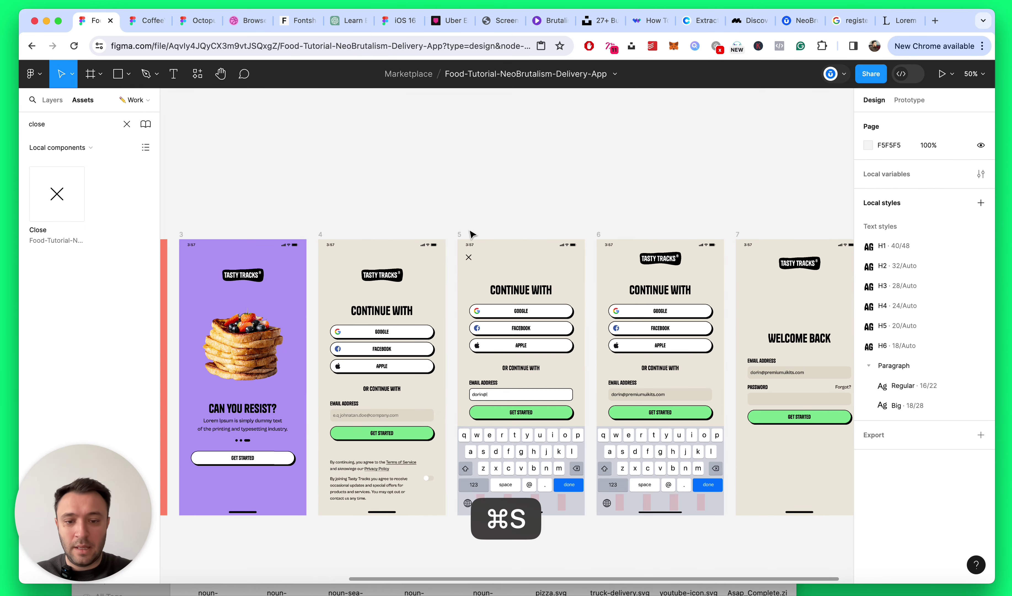
# Step: Set the stroke weight of the resized Close icon's vector to 2.4
pyautogui.scroll(5, 496, 248)
pyautogui.click(476, 221)
pyautogui.scroll(15, 479, 222)
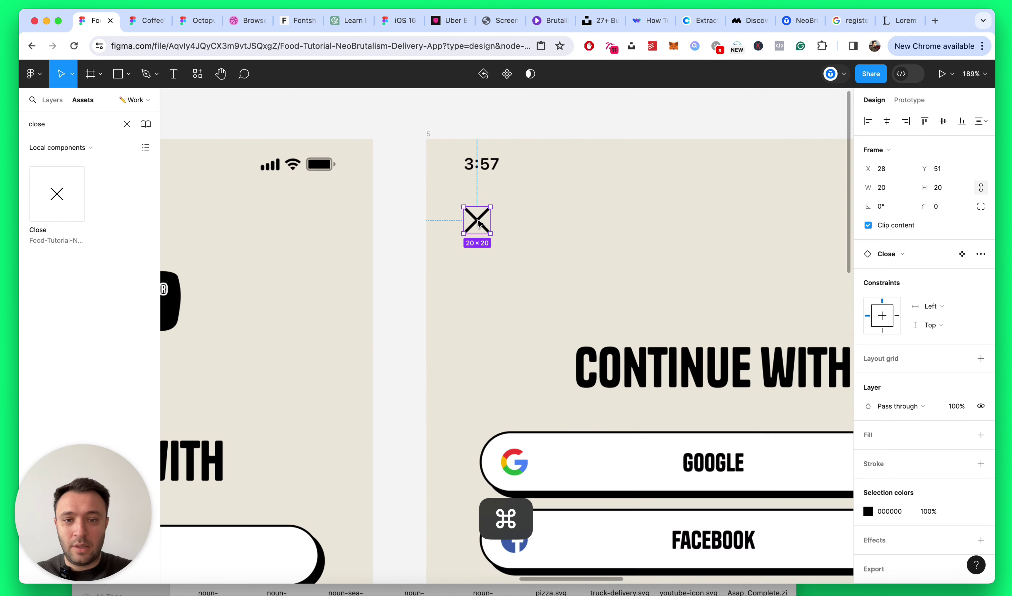
pyautogui.keyDown('super'); pyautogui.click(478, 222); pyautogui.keyUp('super')
pyautogui.click(938, 437)
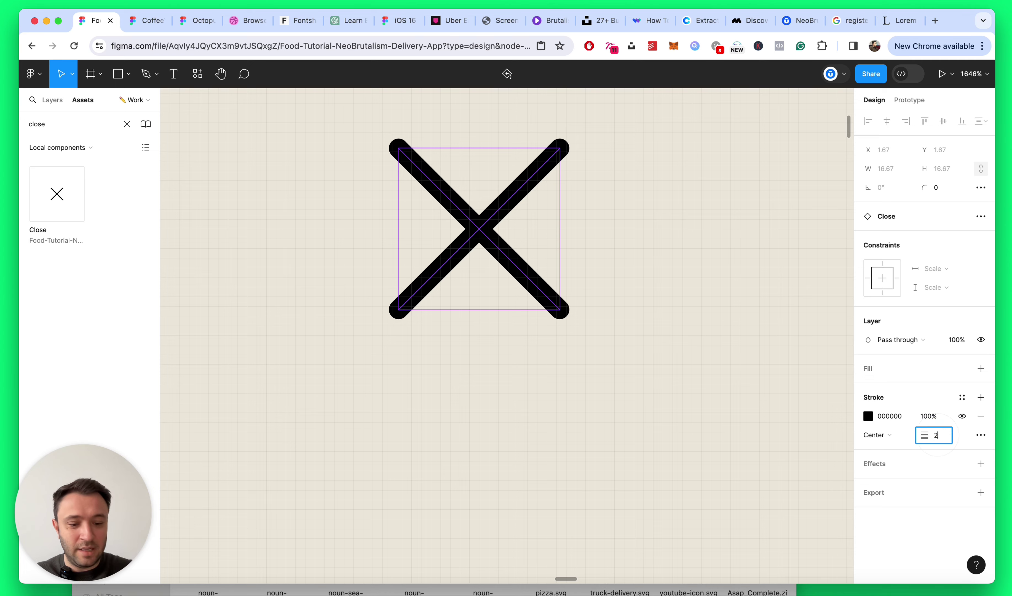
pyautogui.write('2,4')
pyautogui.press('Return')
pyautogui.press('Escape')
pyautogui.scroll(-15, 753, 369)
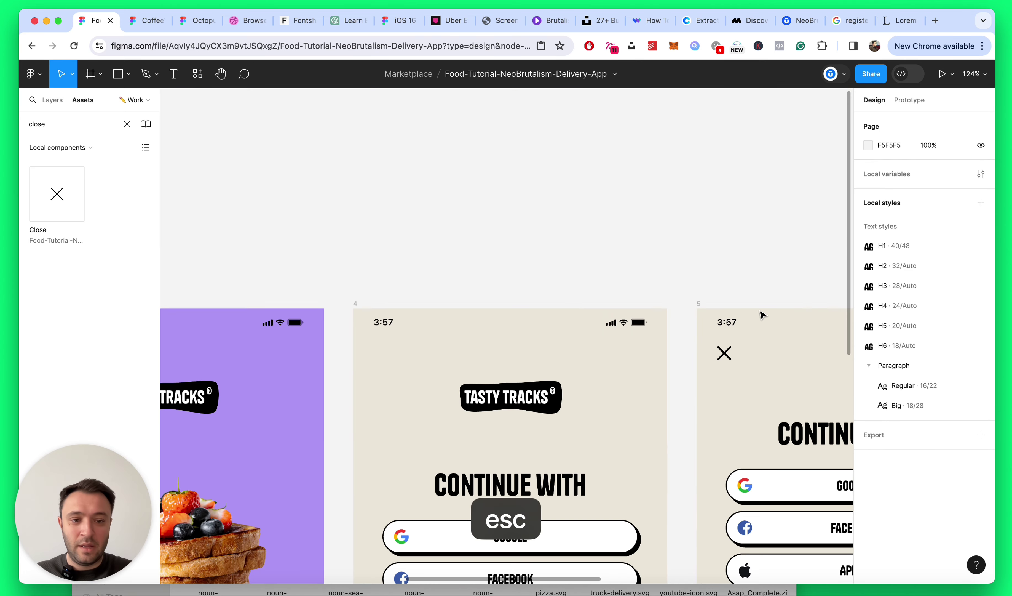
# Step: Copy the Close icon from screen 5, collapse the layers and save the file
pyautogui.scroll(-3, 545, 264)
pyautogui.click(419, 295)
pyautogui.press('super+c')
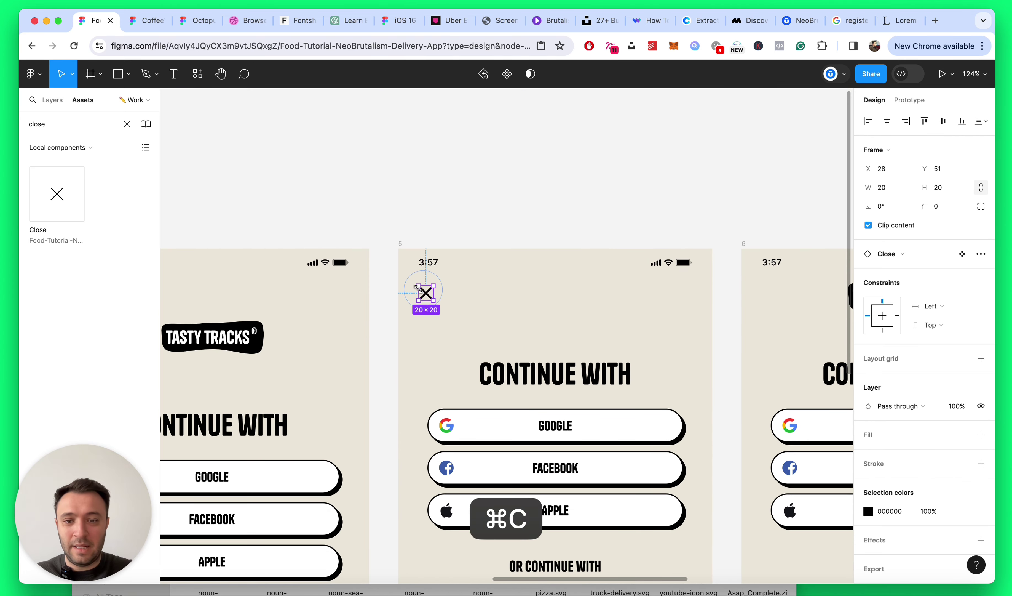
pyautogui.scroll(-5, 422, 291)
pyautogui.press('Escape')
pyautogui.hotkey('alt', 'l')
pyautogui.press('super+s')
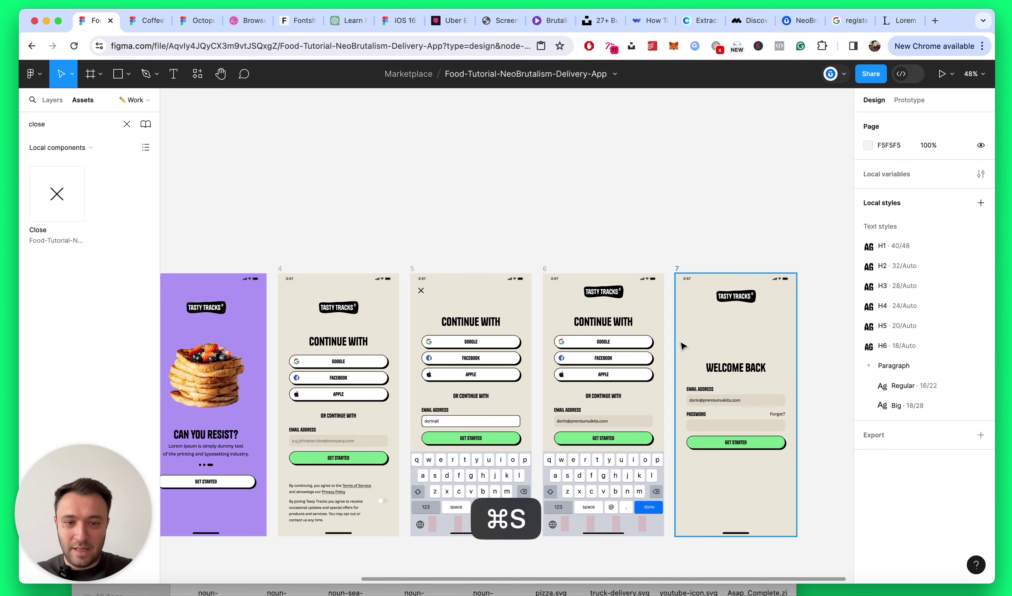
# Step: Delete the logo from screen 6 and paste the copied Close icon there at X 28, Y 51
pyautogui.scroll(3, 682, 346)
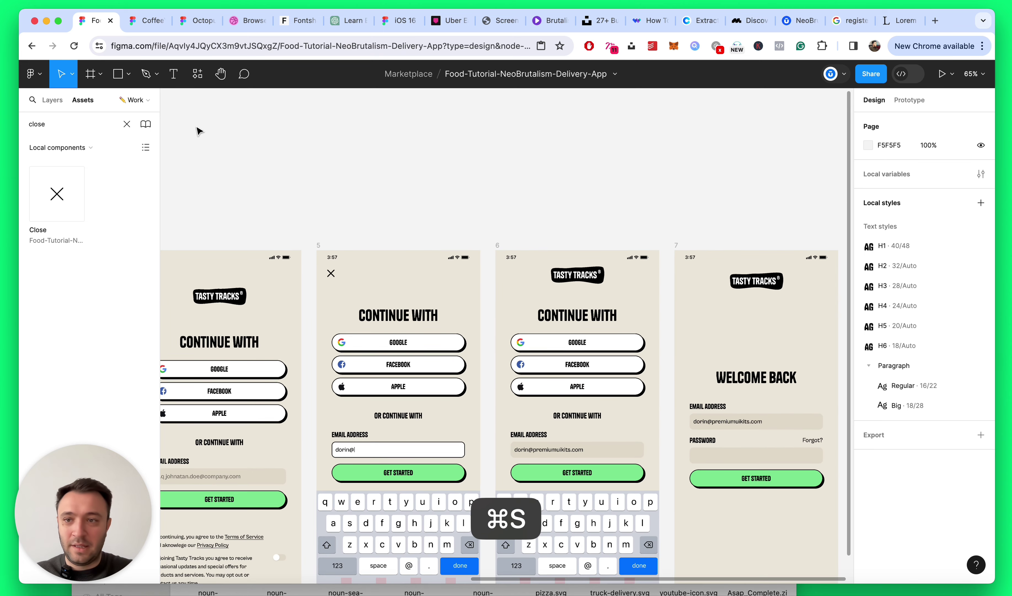
pyautogui.click(61, 101)
pyautogui.click(577, 274)
pyautogui.press('Delete')
pyautogui.scroll(2, 582, 283)
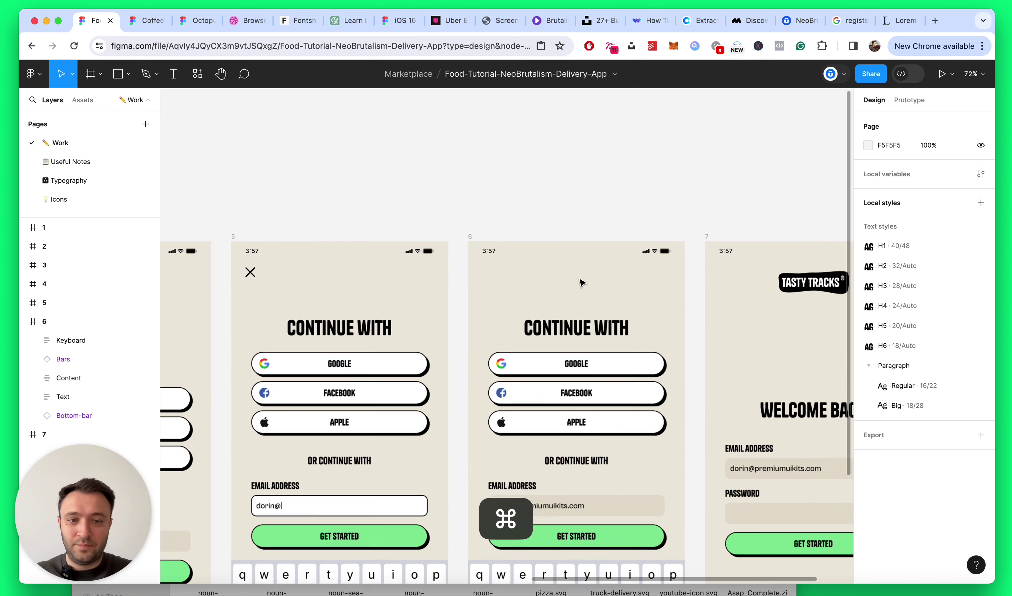
pyautogui.scroll(5, 540, 266)
pyautogui.click(409, 214)
pyautogui.press('super+v')
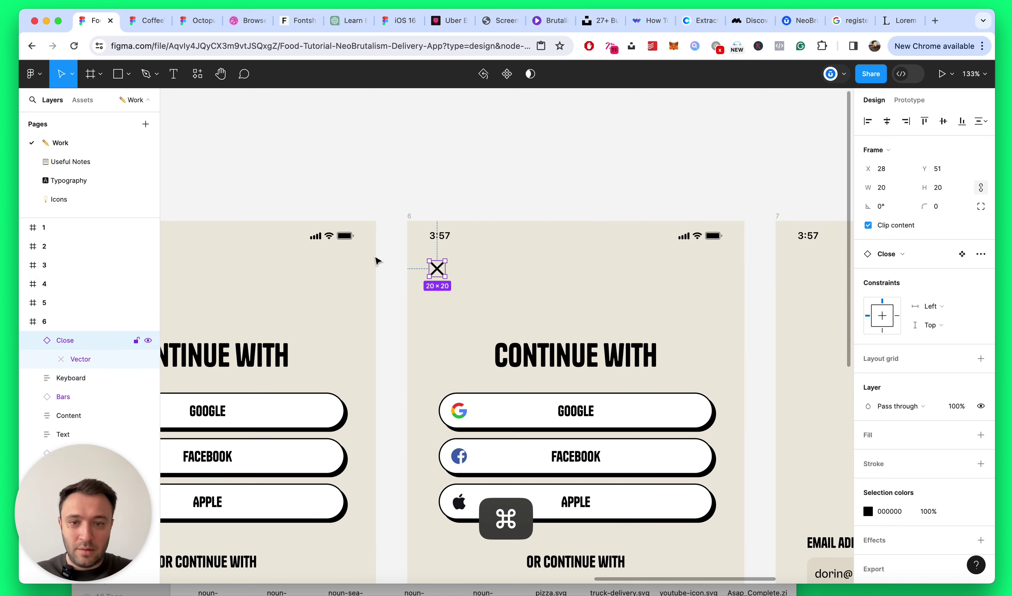
pyautogui.scroll(-10, 696, 279)
pyautogui.click(705, 282)
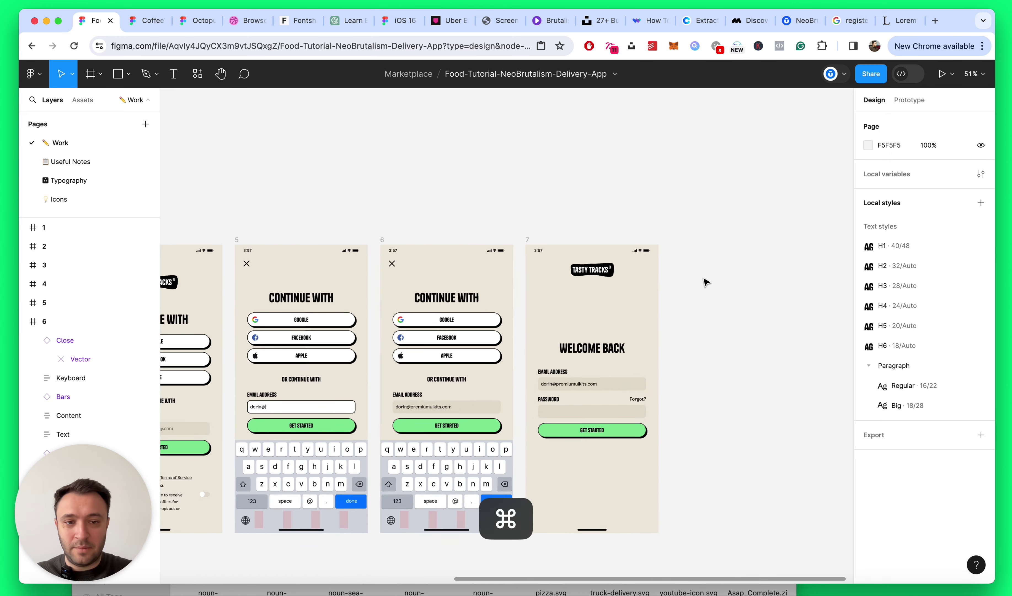
# Step: Find the Octopus Design System's Back-Arrow by searching "back" and place it on screen 7 at X 28, Y 43
pyautogui.scroll(5, 704, 282)
pyautogui.click(300, 197)
pyautogui.scroll(3, 347, 244)
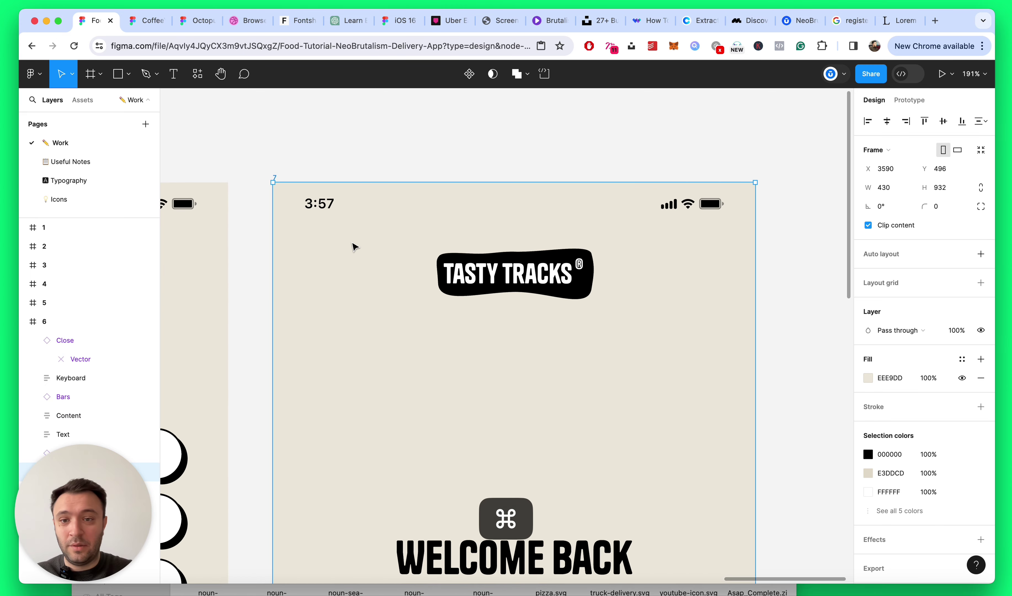
pyautogui.click(83, 100)
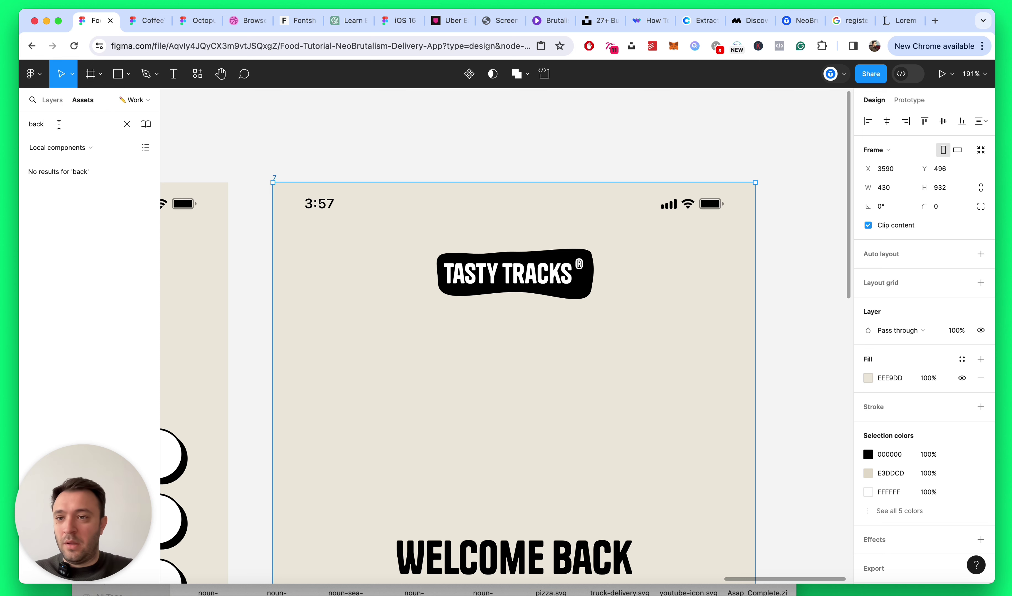
pyautogui.click(88, 148)
pyautogui.click(91, 179)
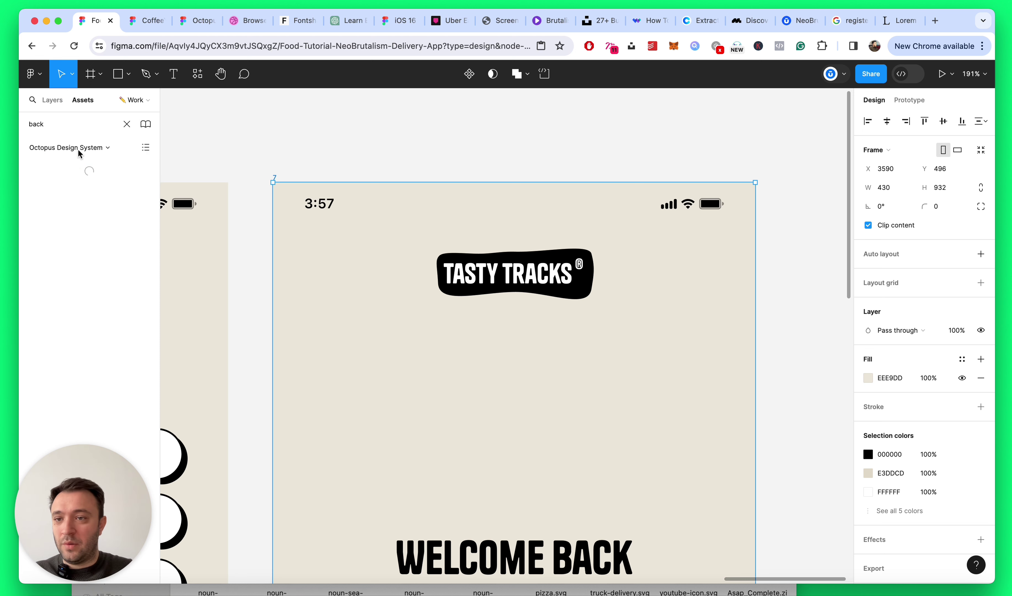
pyautogui.moveTo(56, 194); pyautogui.dragTo(287, 266)
pyautogui.keyDown('super'); pyautogui.scroll(3, 339, 236); pyautogui.keyUp('super')
pyautogui.click(127, 124)
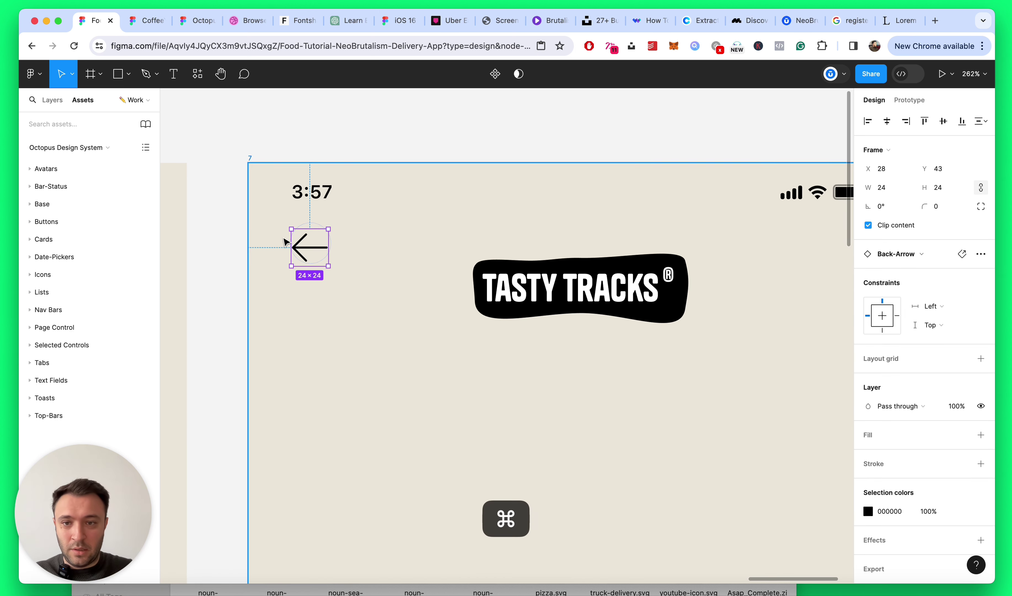
# Step: Resize the Back-Arrow icon on screen 7 to 20 × 20
pyautogui.scroll(3, 286, 247)
pyautogui.scroll(3, 243, 250)
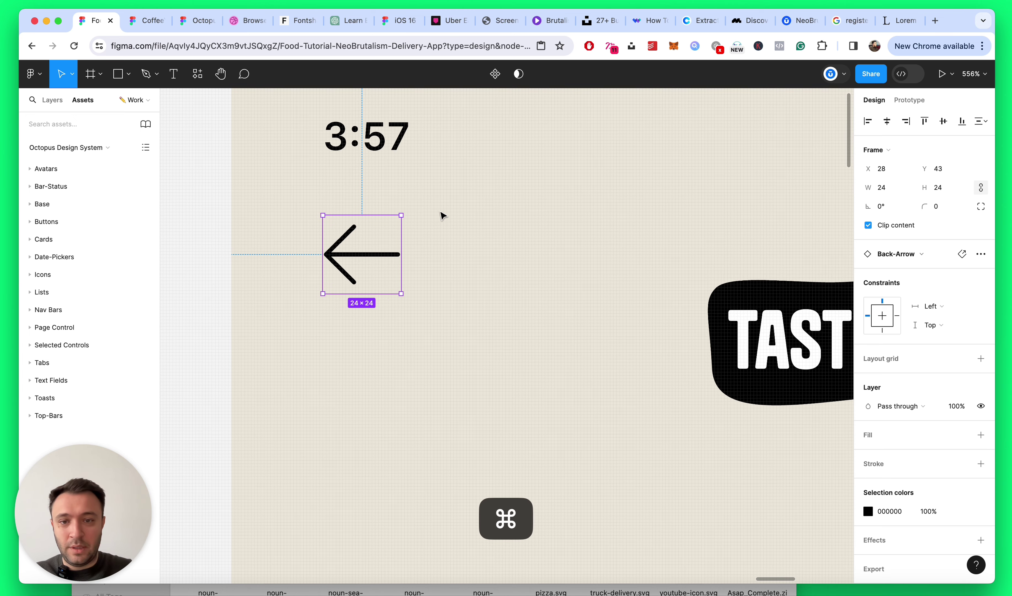
pyautogui.click(894, 191)
pyautogui.write('20')
pyautogui.press('Return')
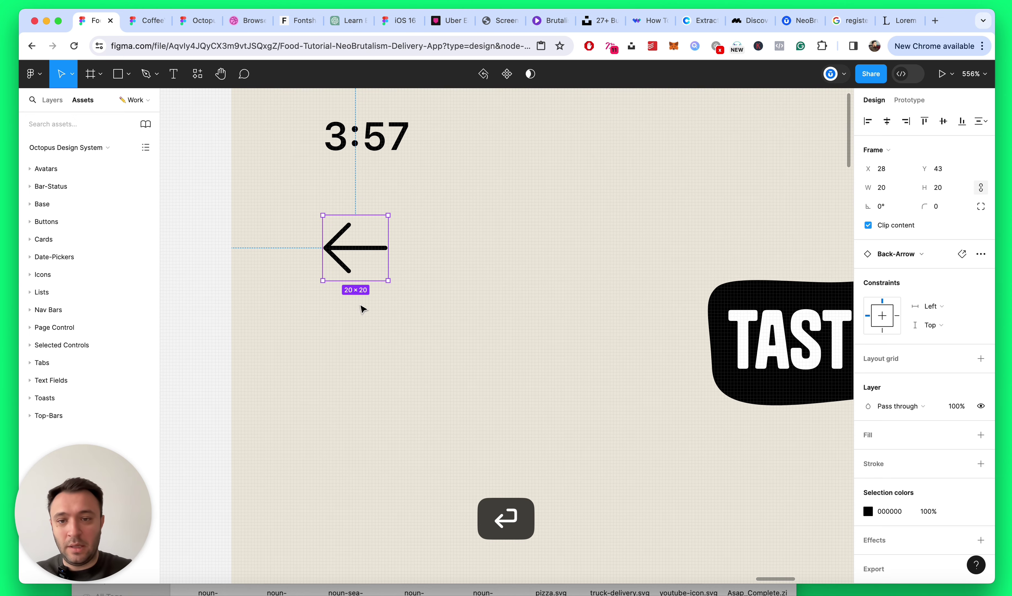
# Step: Try a stroke weight of 2.4 on the Back-Arrow icon's vector and undo it
pyautogui.doubleClick(341, 249)
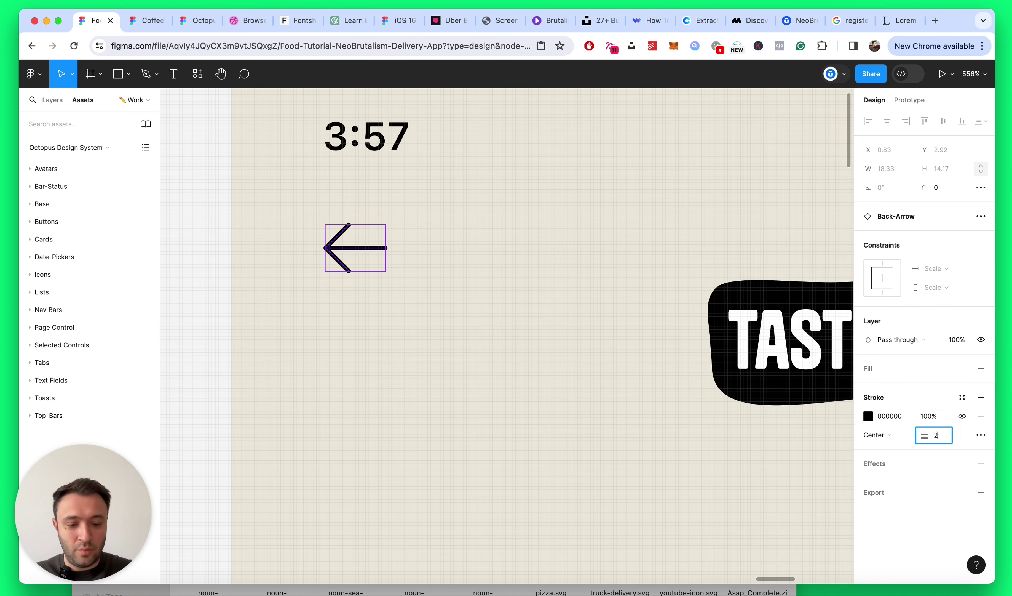
pyautogui.write('.4')
pyautogui.press('Return')
pyautogui.press('super+z')
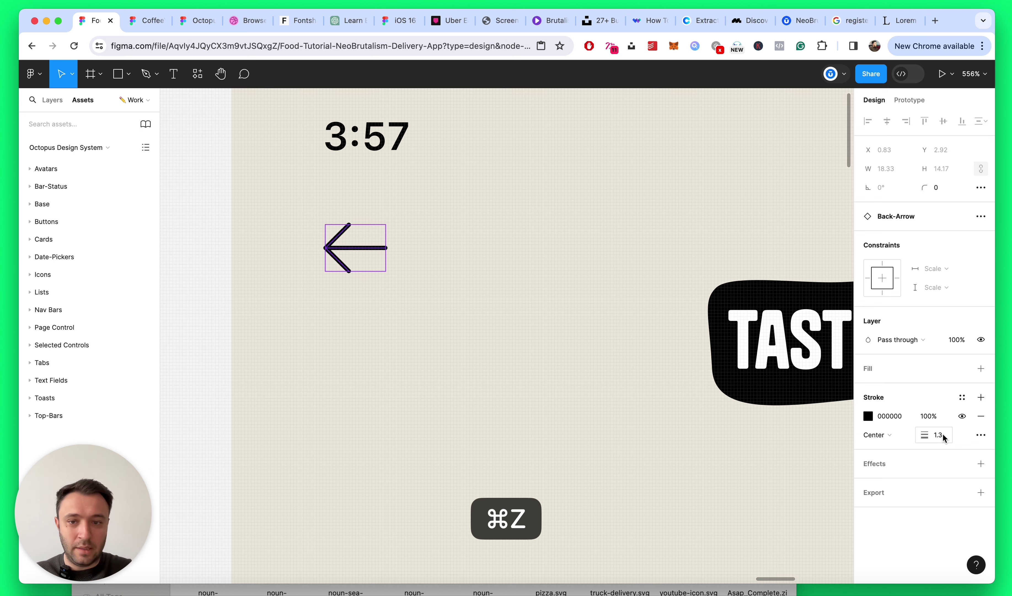
# Step: Set the stroke weight of the Back-Arrow icon's vector to 1.7
pyautogui.press('Right')
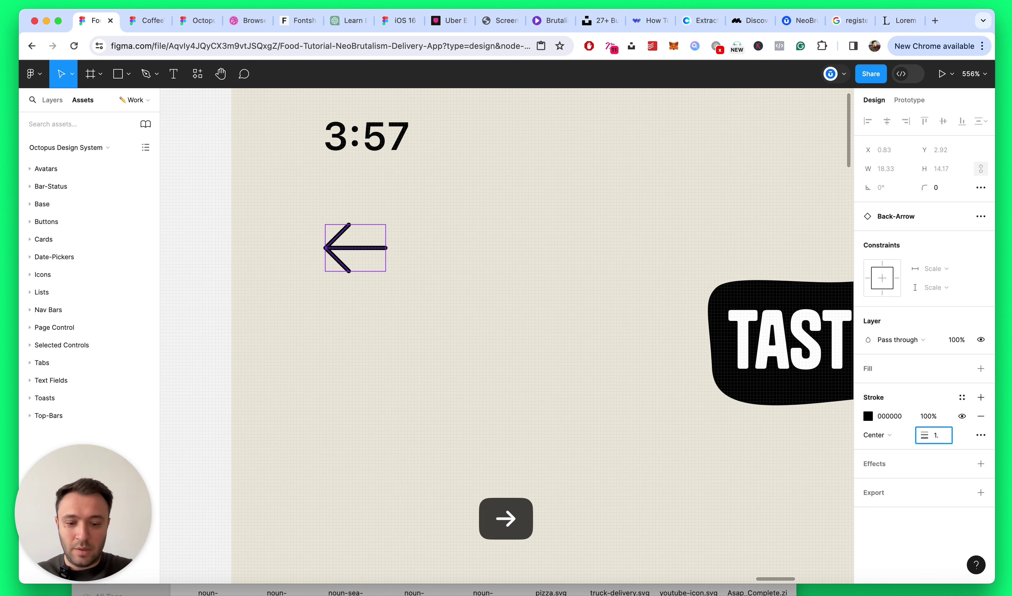
pyautogui.write('7')
pyautogui.press('Return')
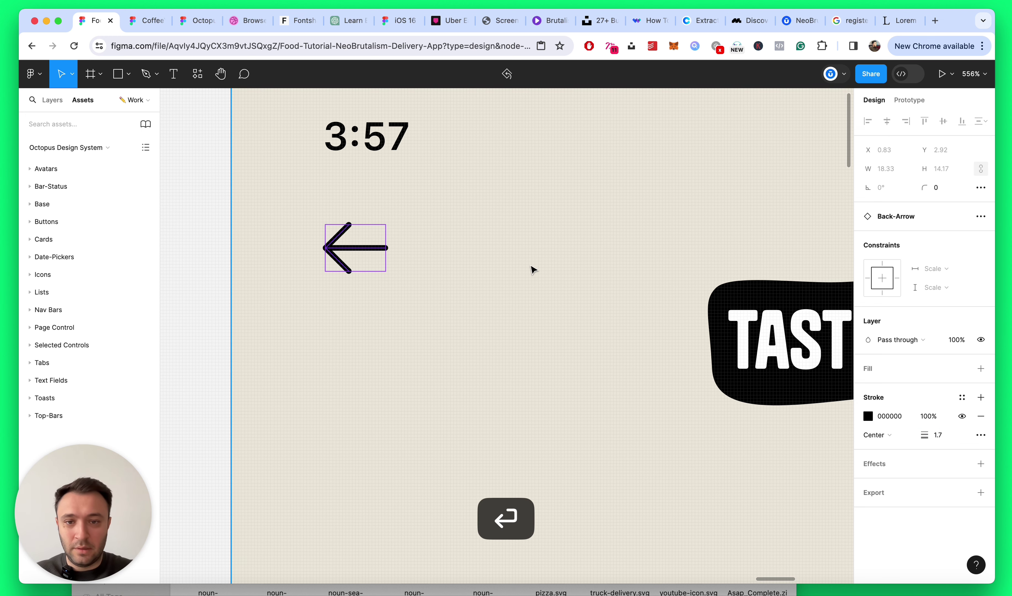
# Step: Remove the Tasty Tracks logo from screen 7 and save the file
pyautogui.scroll(-10, 532, 270)
pyautogui.press('Escape')
pyautogui.hotkey('alt', 'l')
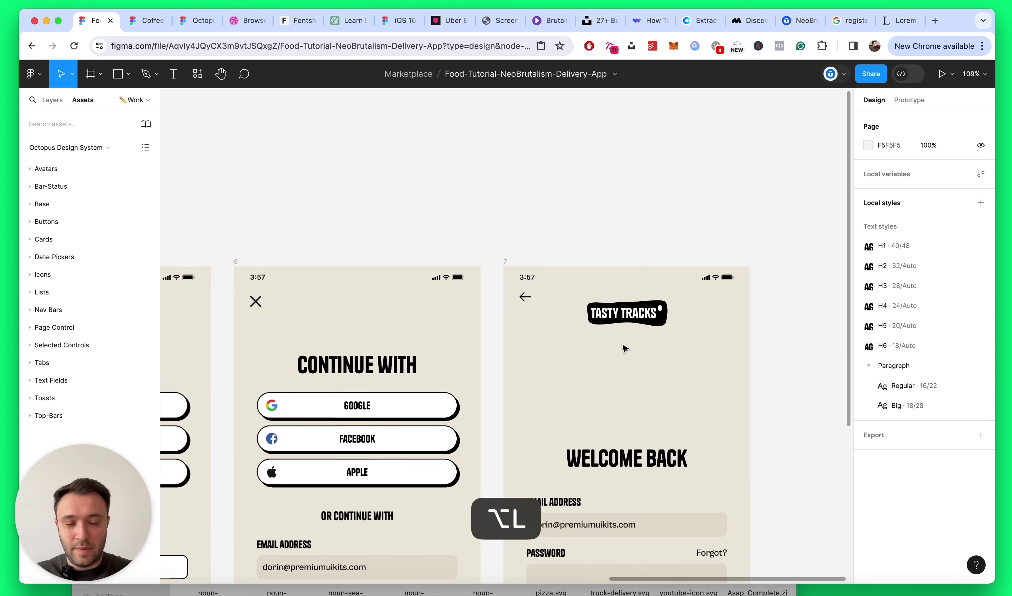
pyautogui.press('super+s')
pyautogui.scroll(3, 625, 348)
pyautogui.click(581, 294)
pyautogui.press('super+x')
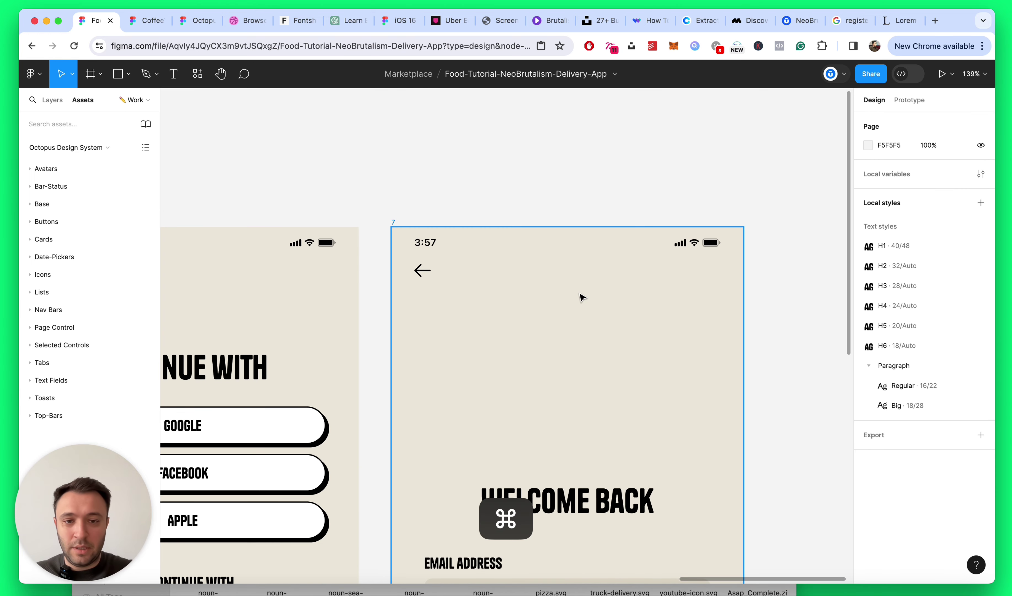
# Step: Add the text "Login" near the top of screen 7 and move it to X 208, Y 41
pyautogui.scroll(3, 569, 294)
pyautogui.click(525, 273)
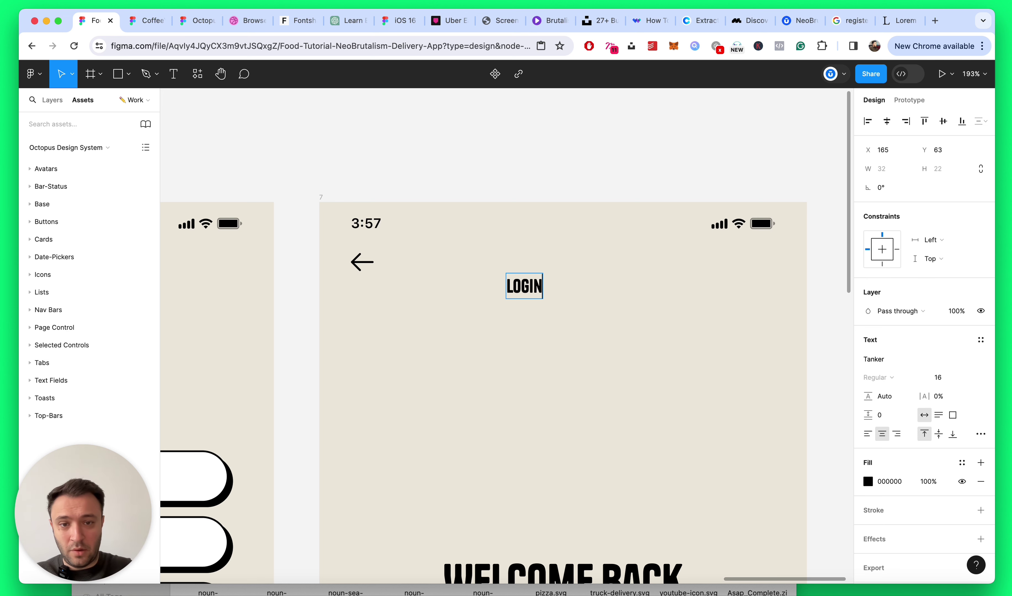
pyautogui.press('Escape')
pyautogui.moveTo(528, 292); pyautogui.dragTo(576, 267)
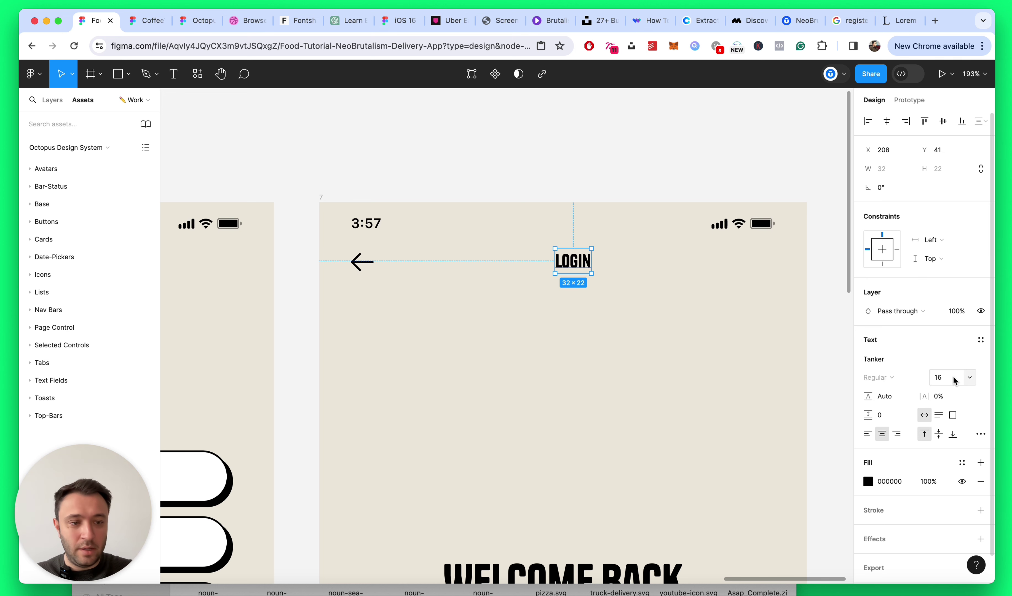
# Step: Apply the Paragraph/Regular text style to the Login title and move it to X 193, Y 43
pyautogui.click(980, 341)
pyautogui.scroll(-3, 967, 436)
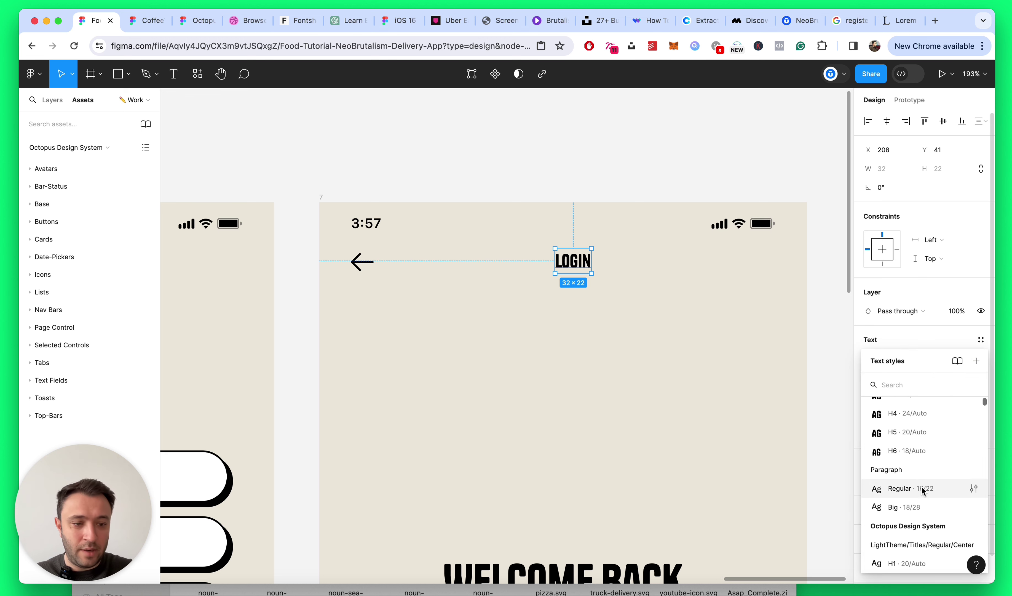
pyautogui.click(896, 486)
pyautogui.moveTo(575, 261); pyautogui.dragTo(518, 277)
pyautogui.click(677, 301)
pyautogui.scroll(-5, 677, 300)
pyautogui.scroll(2, 517, 274)
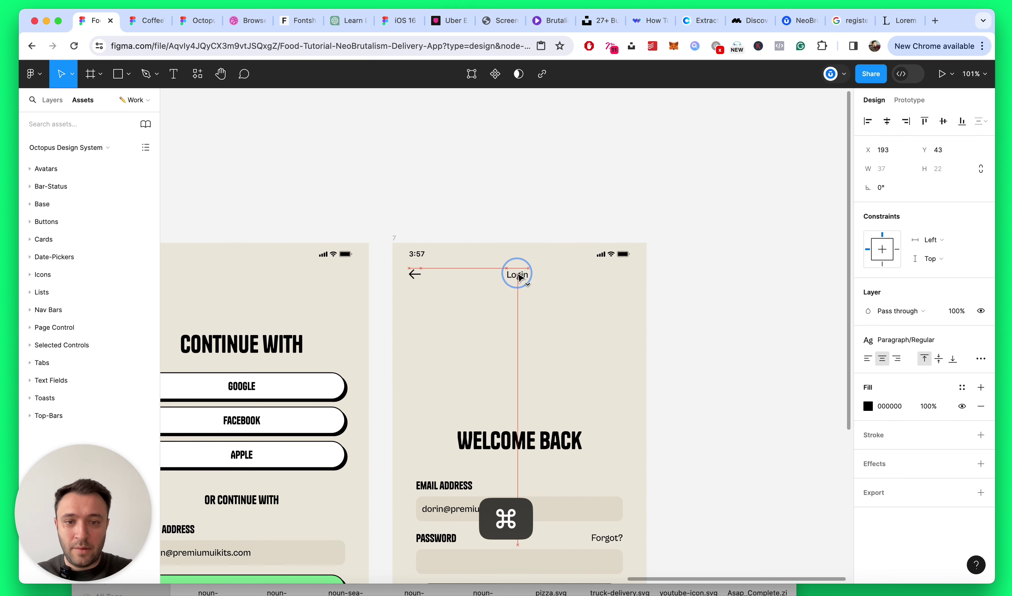
# Step: Apply the Paragraph/Big style to the Login title and centre it horizontally on screen 7 at Y 39, level with the back arrow
pyautogui.scroll(5, 499, 287)
pyautogui.click(925, 340)
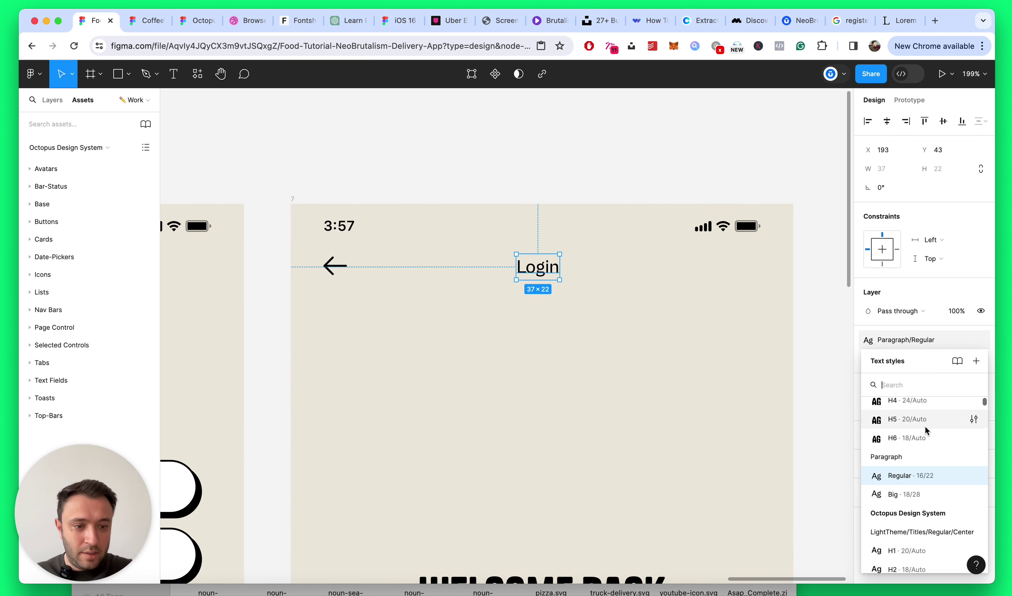
pyautogui.click(914, 493)
pyautogui.moveTo(547, 274); pyautogui.dragTo(548, 268)
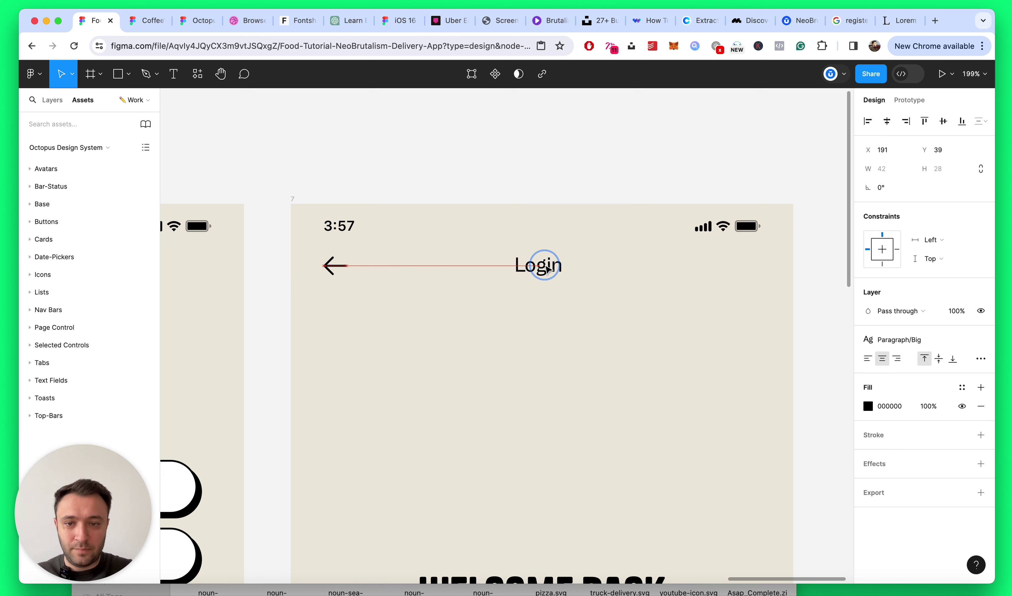
pyautogui.click(618, 302)
pyautogui.click(558, 270)
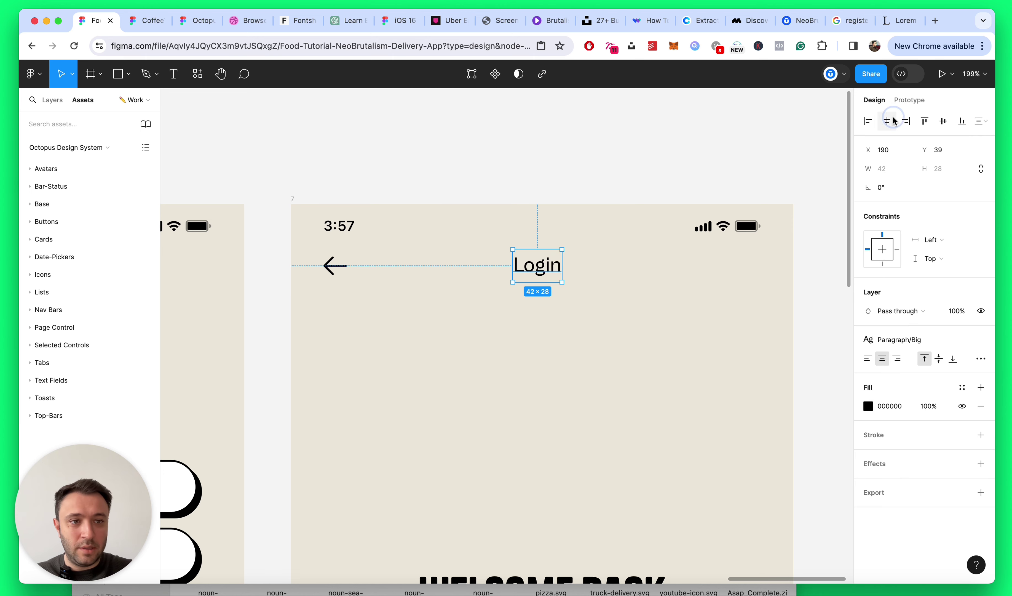
pyautogui.click(655, 424)
pyautogui.hotkey('shift', '1')
pyautogui.press('super+s')
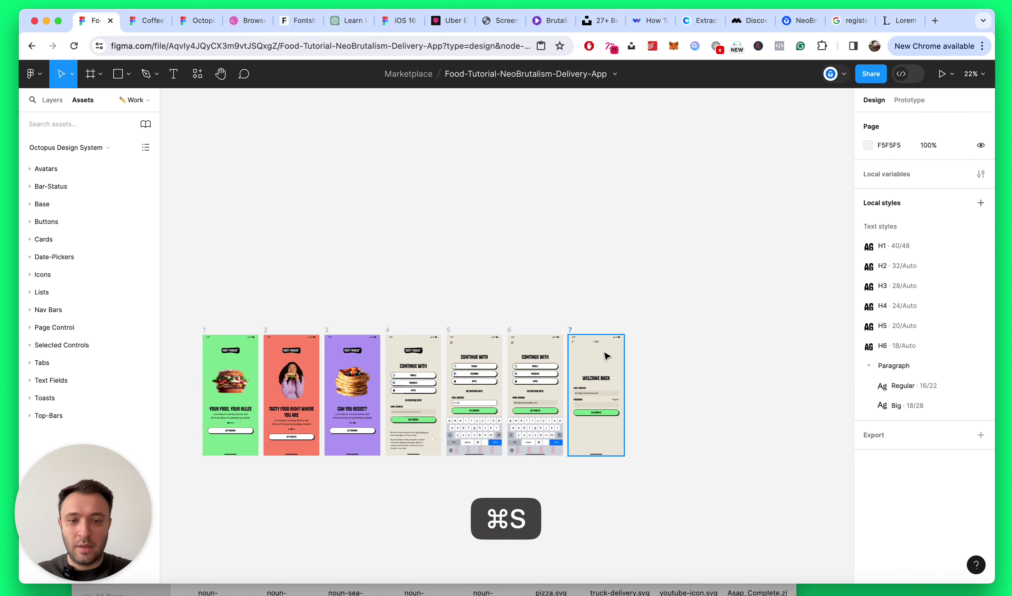
# Step: Duplicate screen 7 to its right as screen 8 and send the copy one layer backward
pyautogui.press('Escape')
pyautogui.scroll(-4, 630, 371)
pyautogui.scroll(5, 639, 266)
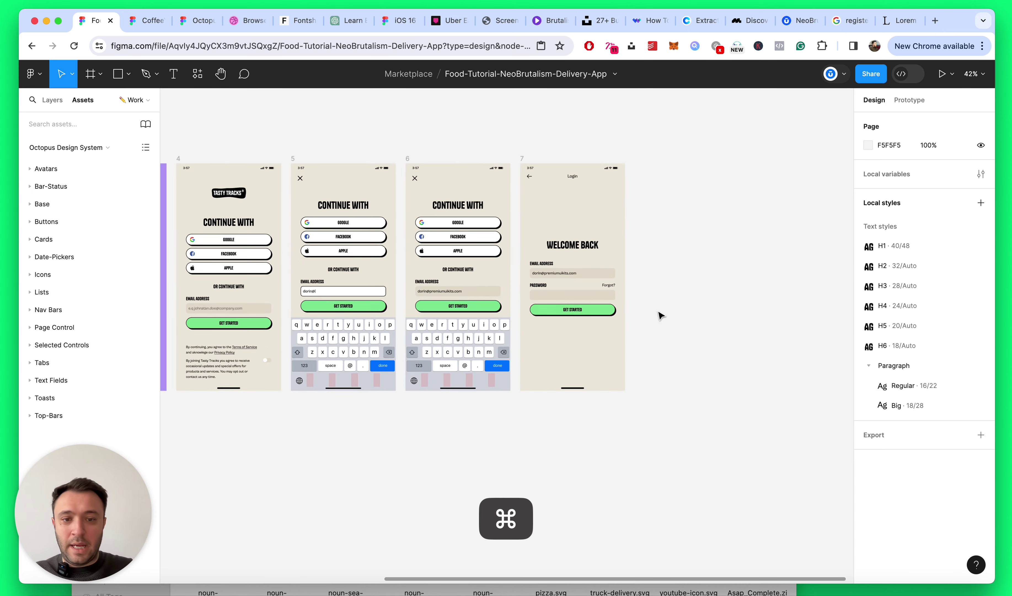
pyautogui.scroll(5, 660, 315)
pyautogui.scroll(4, 589, 293)
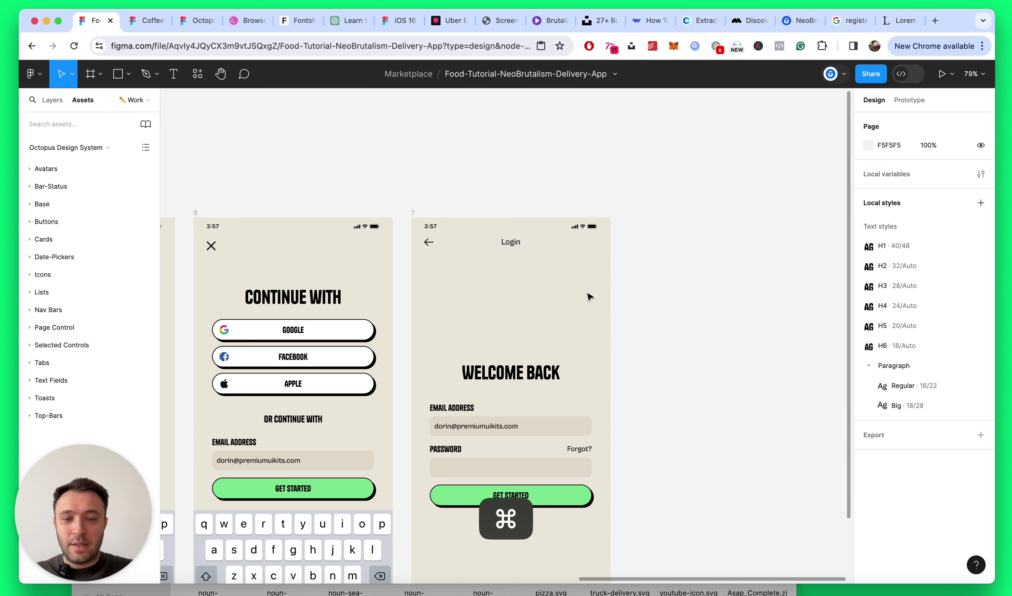
pyautogui.click(414, 217)
pyautogui.scroll(-3, 589, 240)
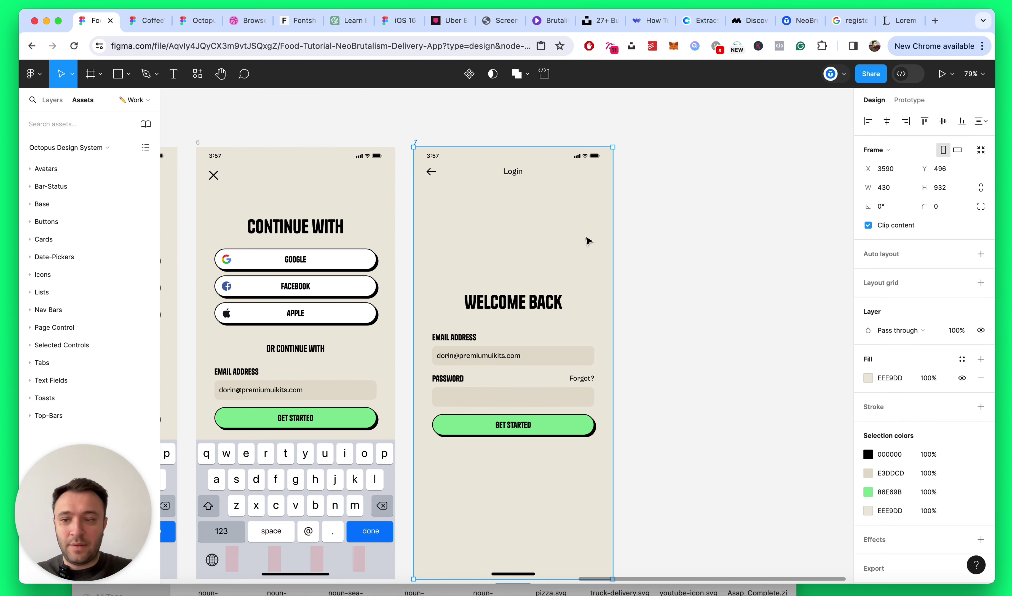
pyautogui.click(40, 106)
pyautogui.click(144, 100)
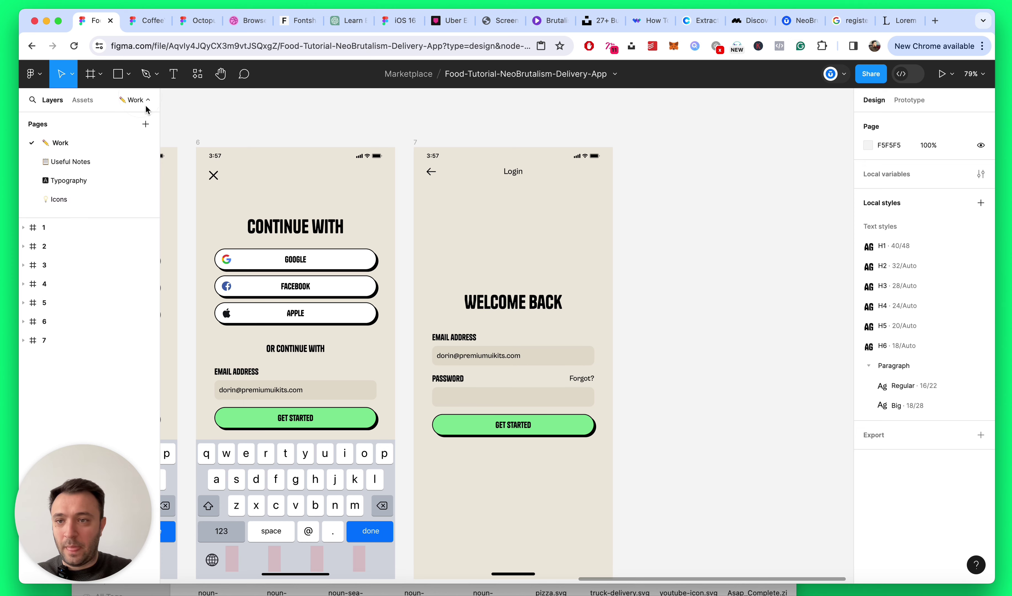
pyautogui.click(45, 340)
pyautogui.scroll(-5, 564, 199)
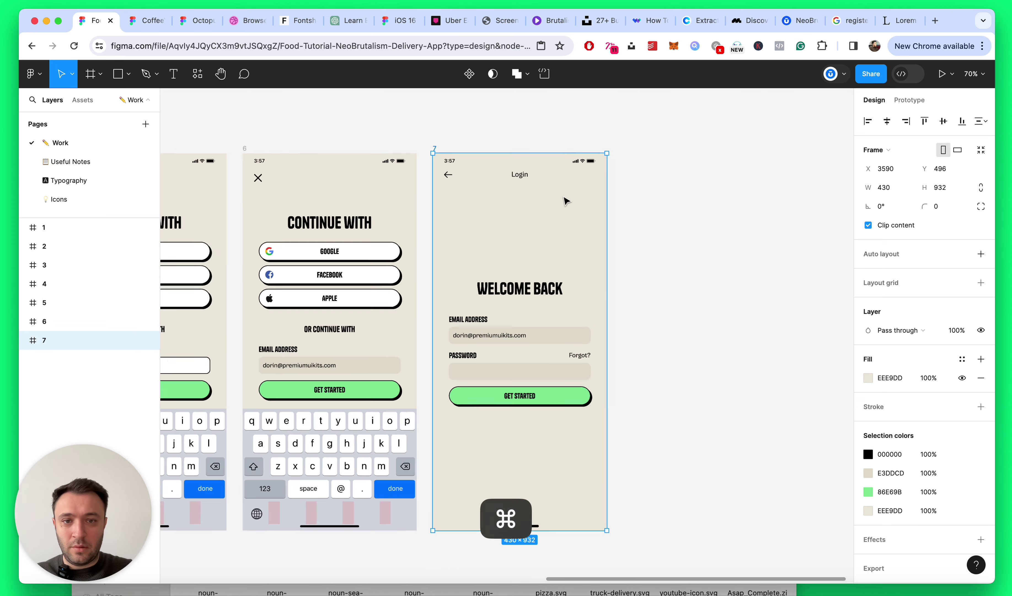
pyautogui.press('super+d')
pyautogui.press('super+bracketleft')
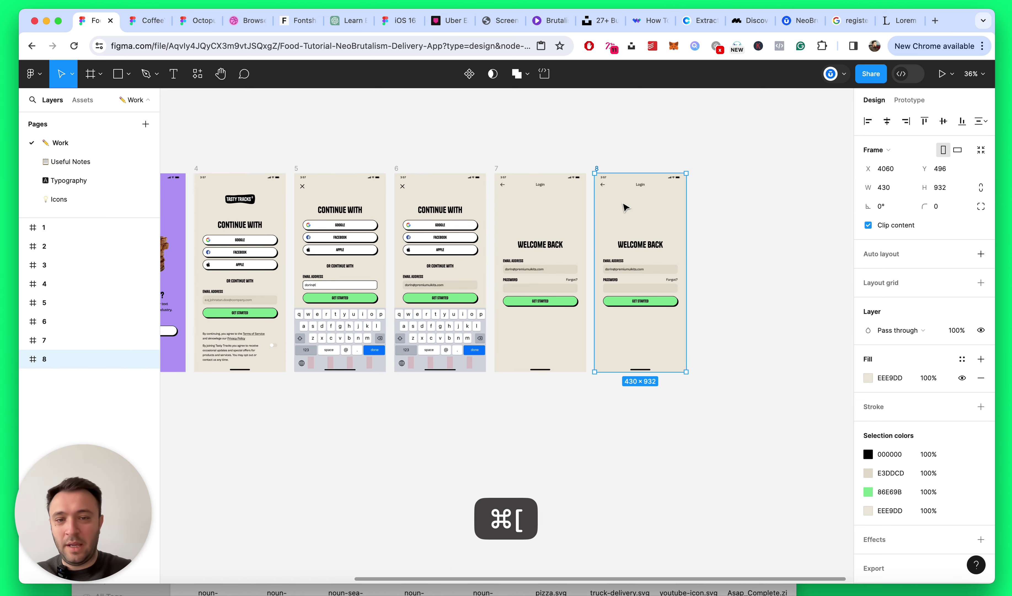
# Step: Replace the "Welcome back" heading on screen 8 with "TWO FACTOR AUTHENTICATION"
pyautogui.scroll(5, 735, 219)
pyautogui.moveTo(450, 289); pyautogui.dragTo(552, 295)
pyautogui.write('TWO FACTOR A')
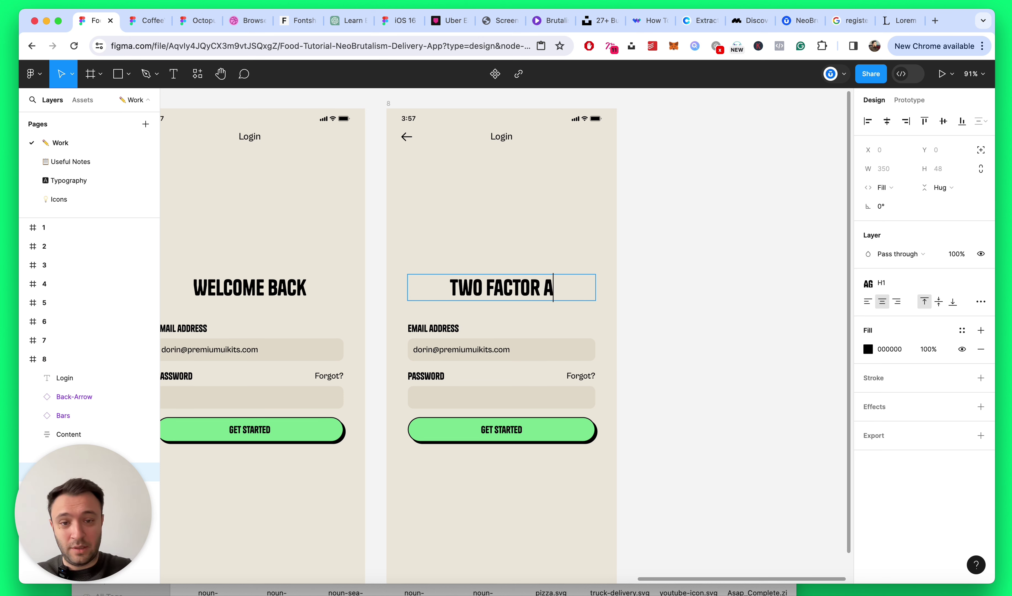
pyautogui.write('UTHENTICATION')
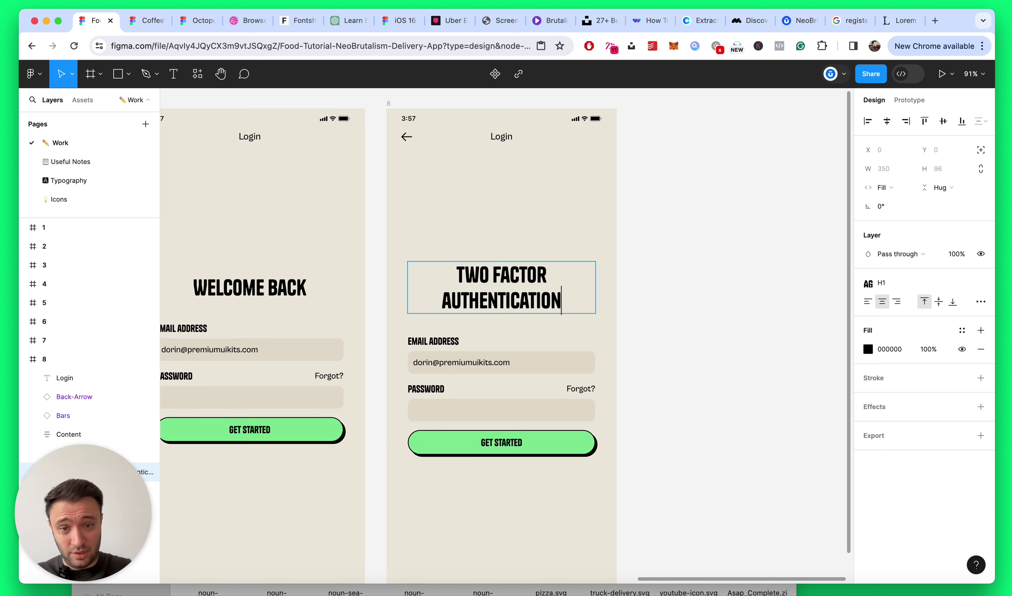
pyautogui.press('Escape')
# Step: Try the H2 text style on screen 8's heading and undo it
pyautogui.click(879, 283)
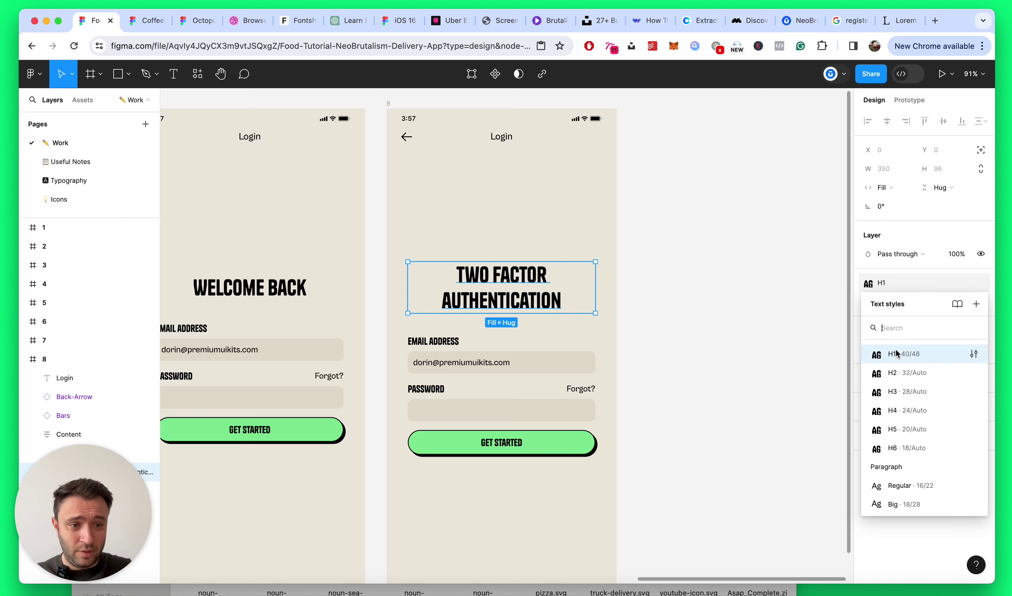
pyautogui.click(896, 370)
pyautogui.hscroll(-6, 723, 278)
pyautogui.keyDown('super'); pyautogui.click(550, 285); pyautogui.keyUp('super')
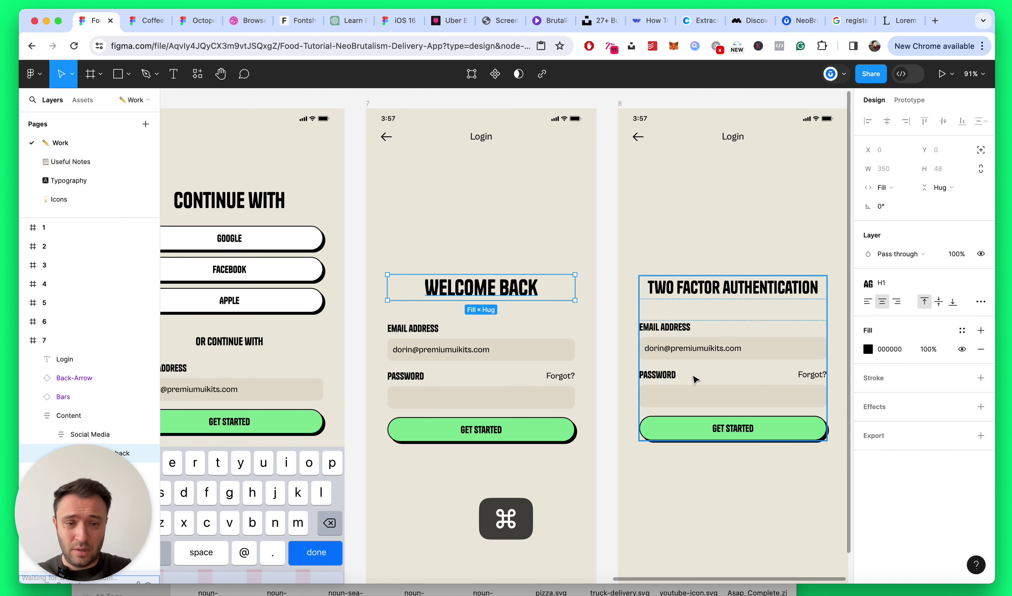
pyautogui.hscroll(2, 675, 362)
pyautogui.hscroll(2, 675, 362)
pyautogui.click(768, 305)
pyautogui.press('super+z')
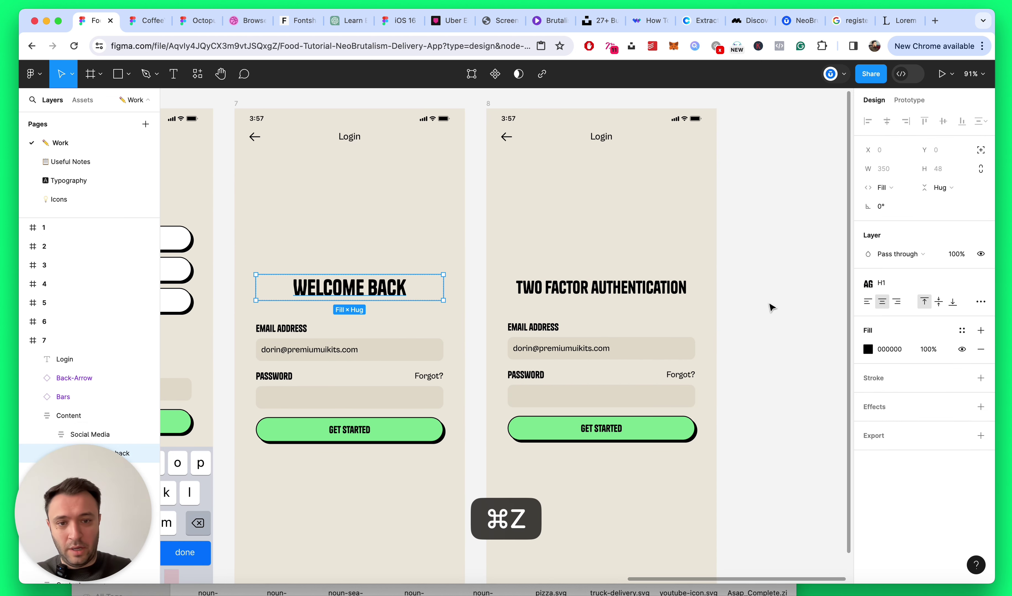
pyautogui.press('super+z')
pyautogui.press('super+z')
pyautogui.click(778, 285)
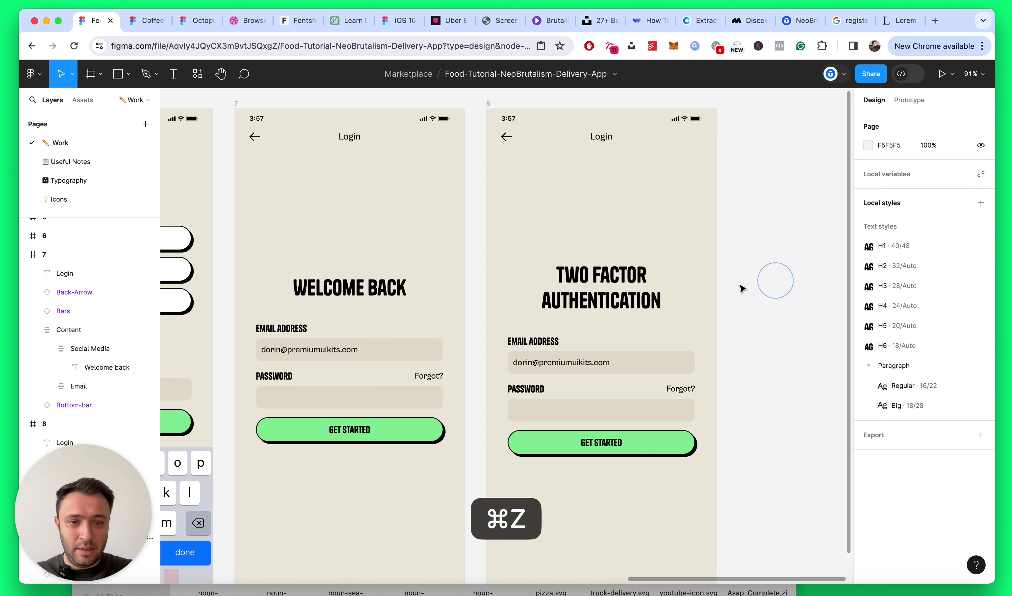
# Step: Reduce the font size of the H1 text style to 36
pyautogui.scroll(2, 739, 285)
pyautogui.keyDown('super'); pyautogui.click(587, 276); pyautogui.keyUp('super')
pyautogui.click(880, 282)
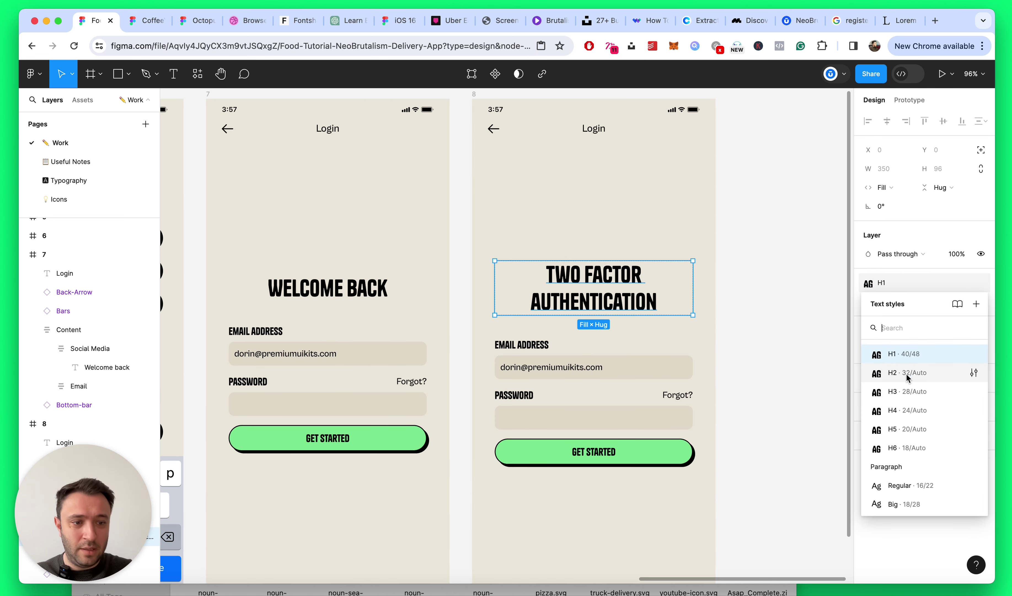
pyautogui.click(974, 354)
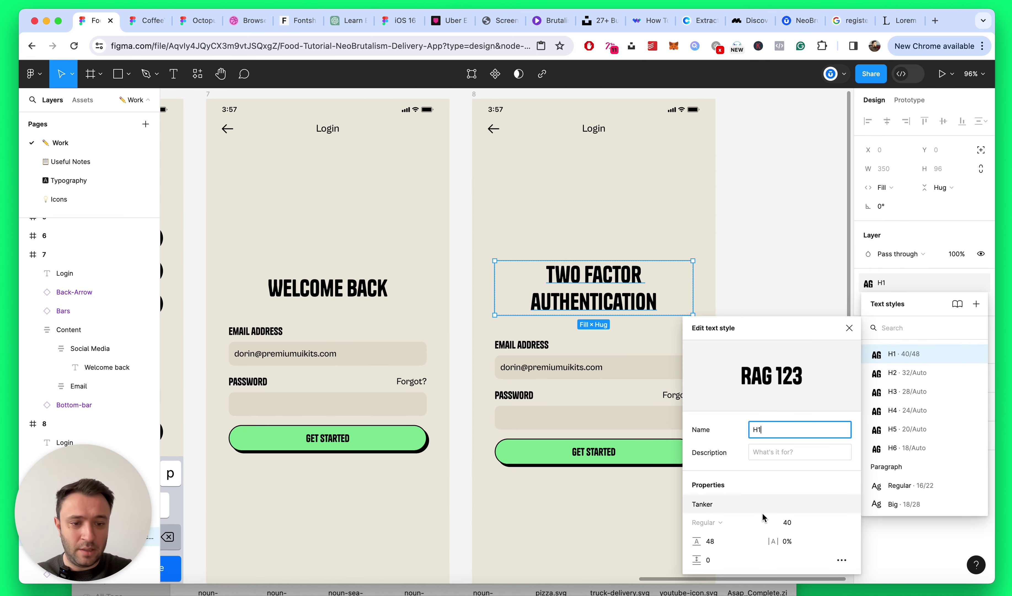
pyautogui.click(786, 522)
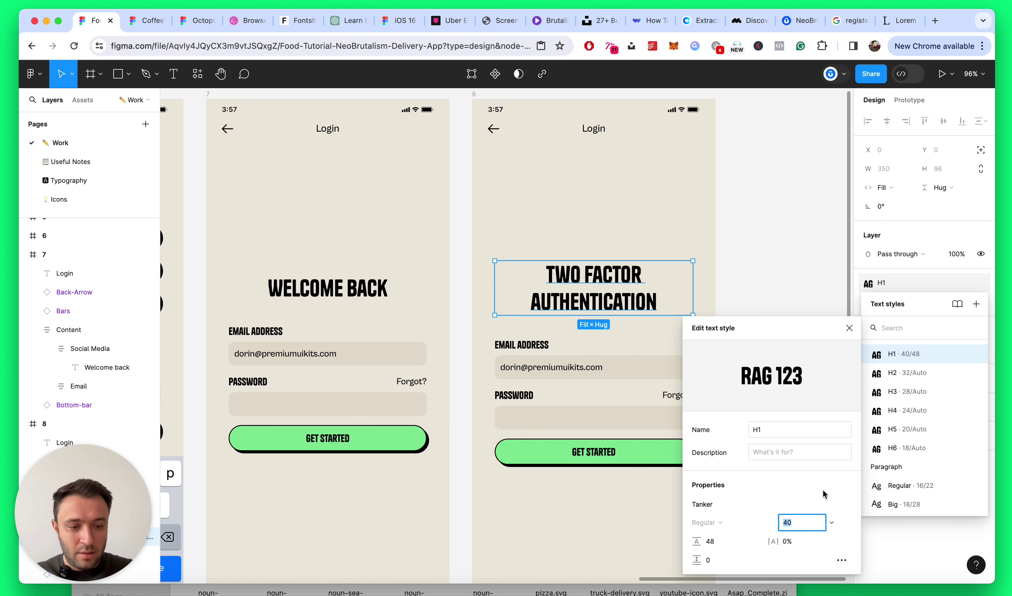
pyautogui.press('Down')
pyautogui.press('Down')
pyautogui.press('Down')
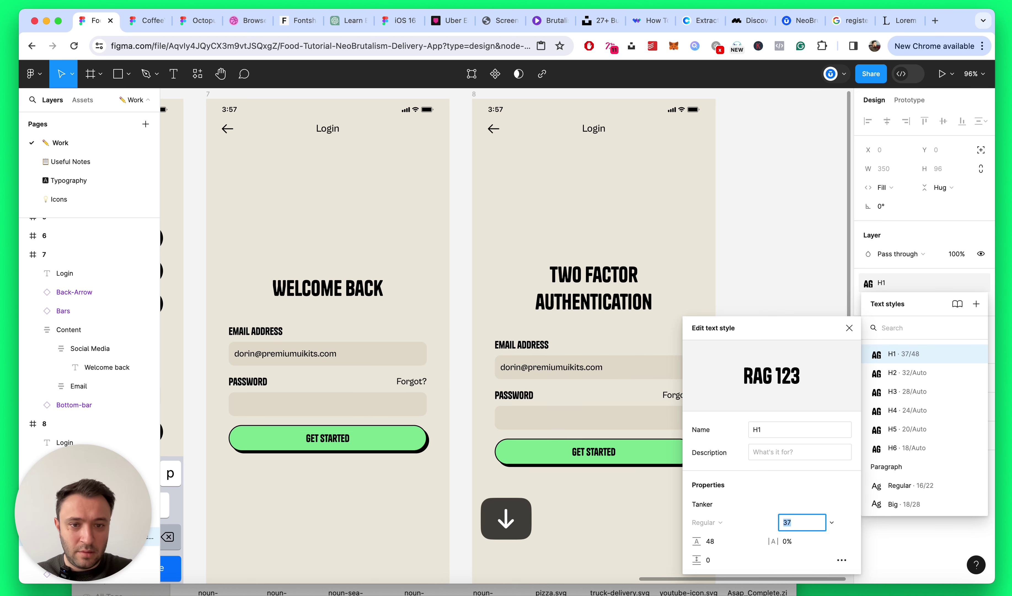
pyautogui.press('Down')
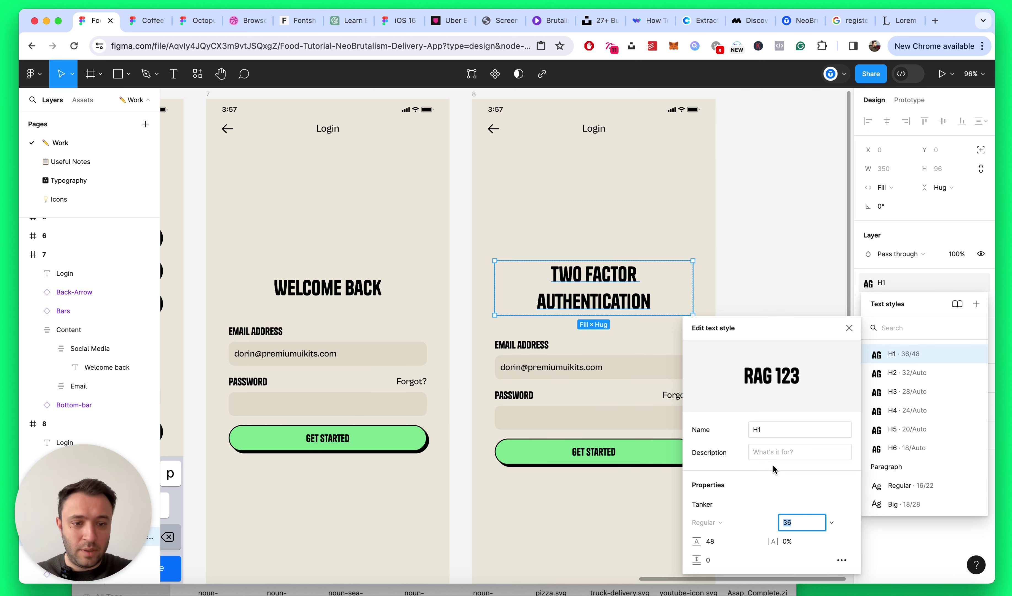
# Step: Set the H1 text style's line height to 44 and finish editing the style
pyautogui.press('Down')
pyautogui.press('Down')
pyautogui.press('Down')
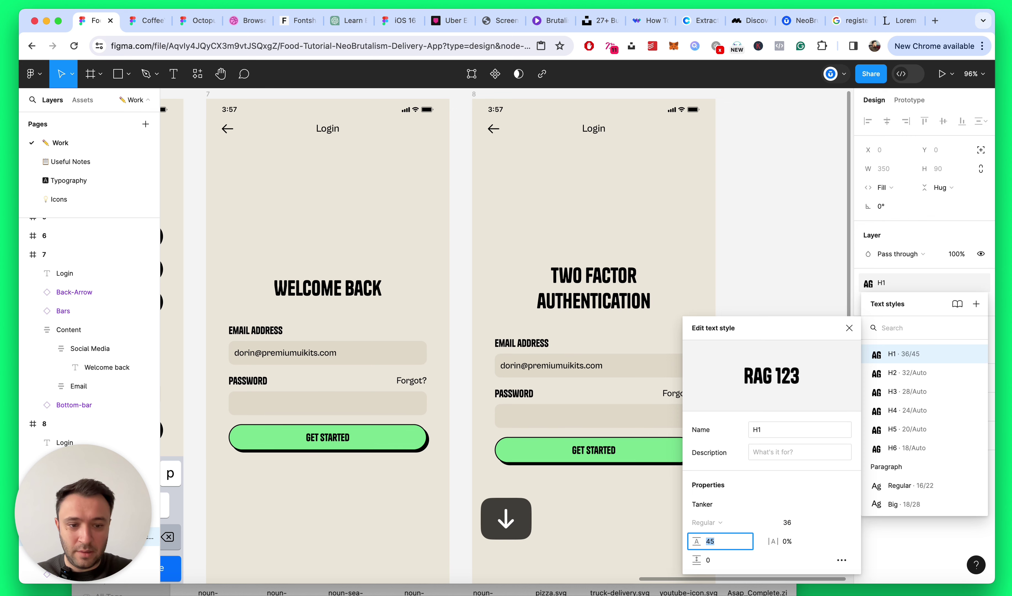
pyautogui.press('Down')
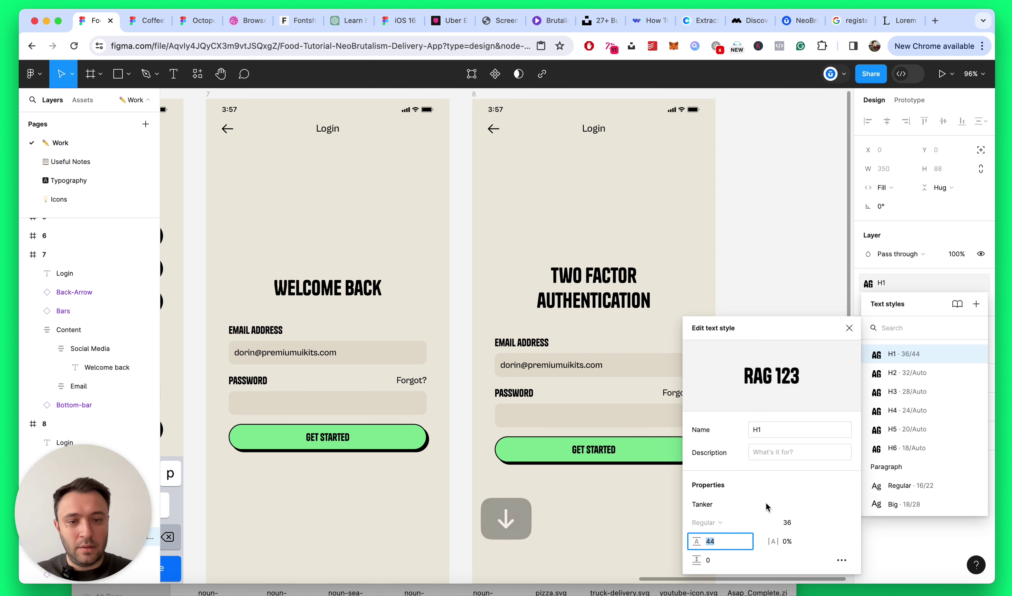
pyautogui.click(850, 327)
pyautogui.click(770, 256)
pyautogui.scroll(-5, 700, 254)
pyautogui.scroll(3, 700, 254)
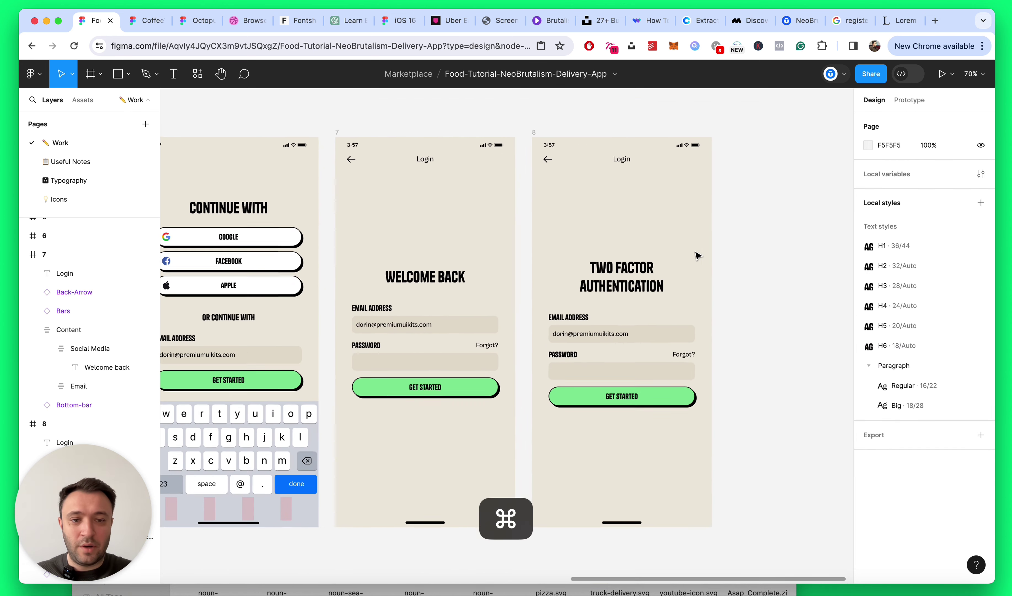
# Step: Hyphenate screen 8's heading so that it reads "TWO-FACTOR AUTHENTICATION"
pyautogui.keyDown('super'); pyautogui.click(612, 268); pyautogui.keyUp('super')
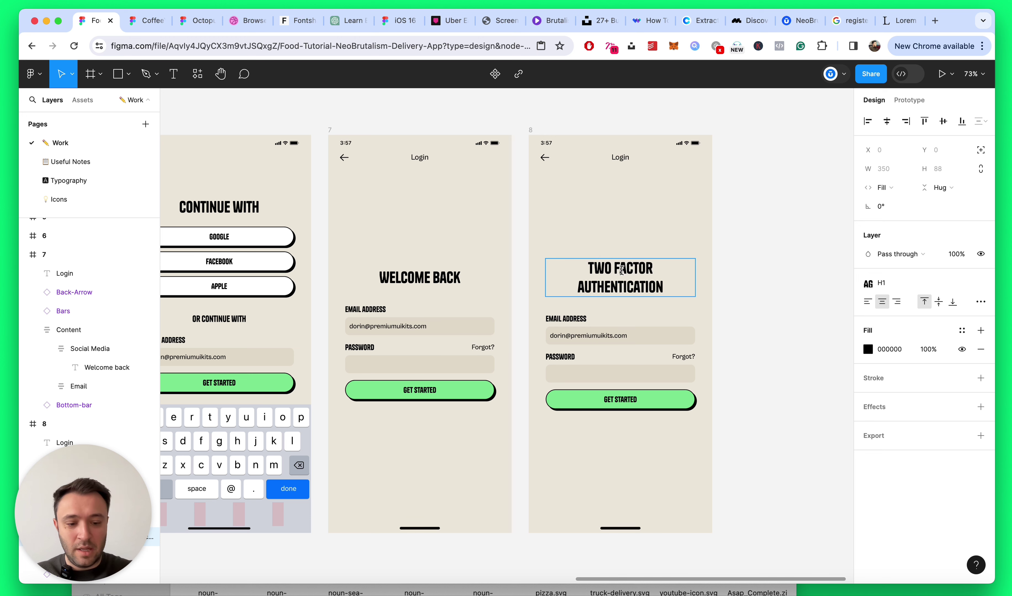
pyautogui.press('Delete')
pyautogui.write('-')
pyautogui.press('Escape')
pyautogui.click(743, 172)
pyautogui.scroll(4, 651, 153)
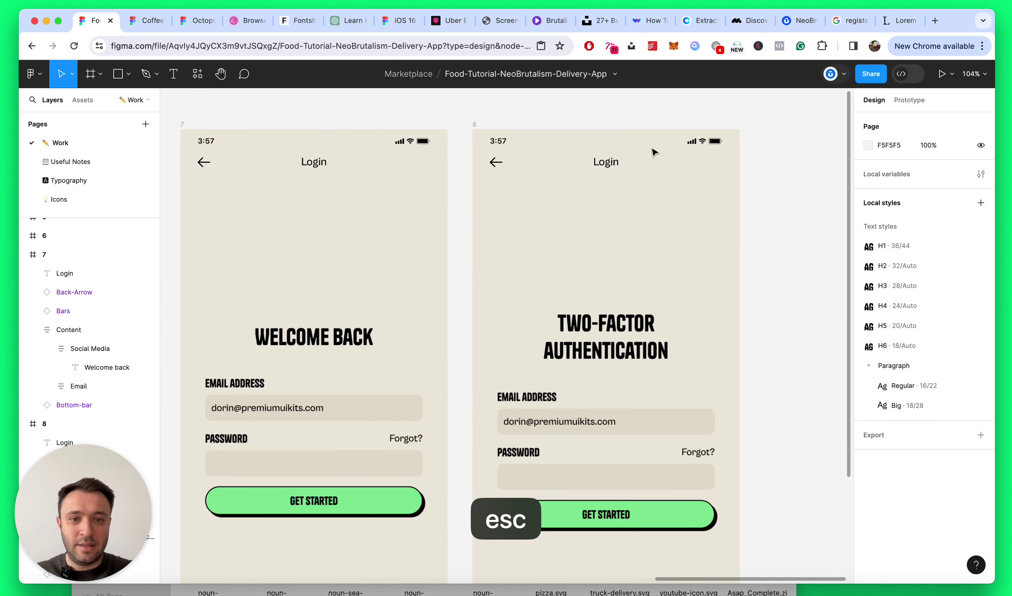
# Step: Change the navigation title of screen 8 from "Login" to "Verify code"
pyautogui.click(616, 164)
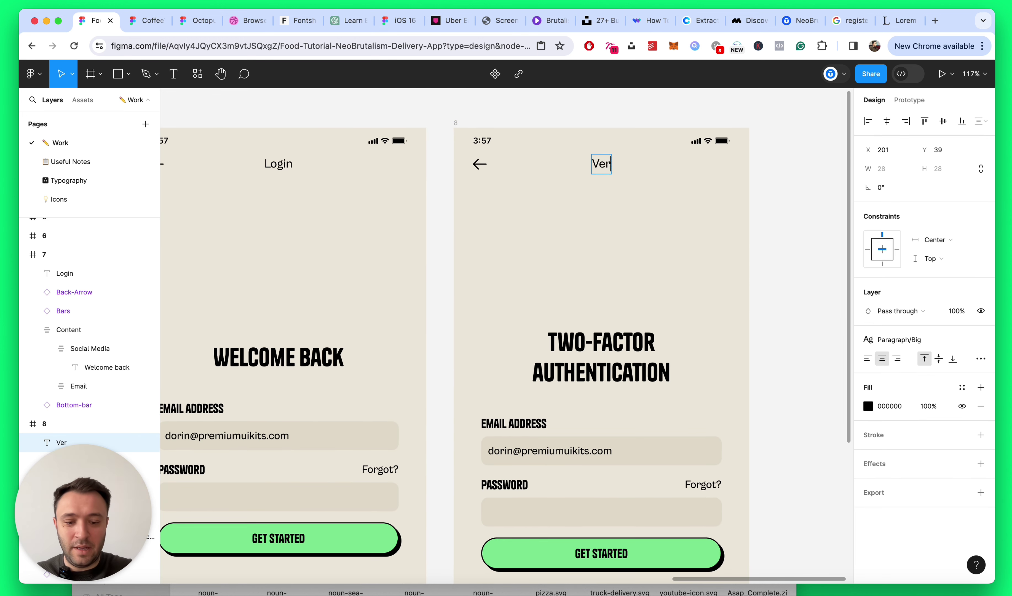
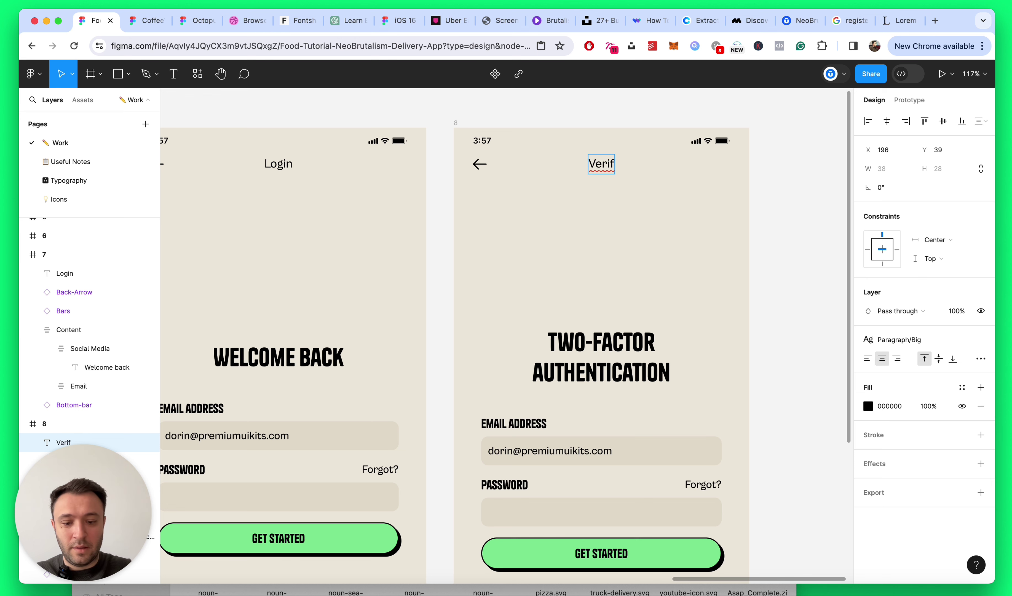
pyautogui.write('de')
pyautogui.press('Escape')
pyautogui.press('Escape')
pyautogui.scroll(-5, 705, 239)
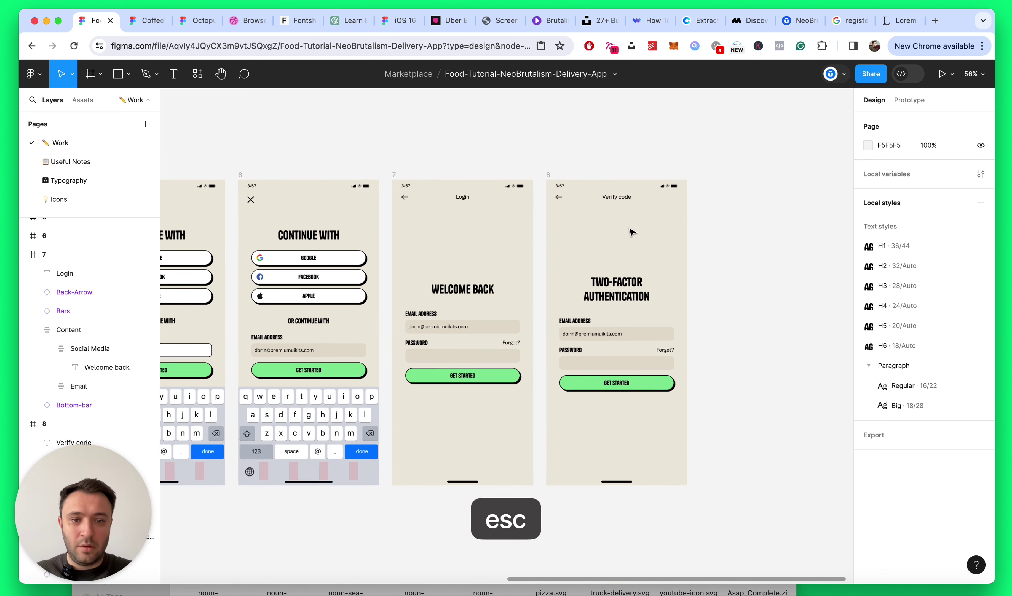
# Step: Collapse the expanded layers in the layer list and save the design file
pyautogui.press('super+s')
pyautogui.scroll(3, 714, 377)
pyautogui.hotkey('alt', 'l')
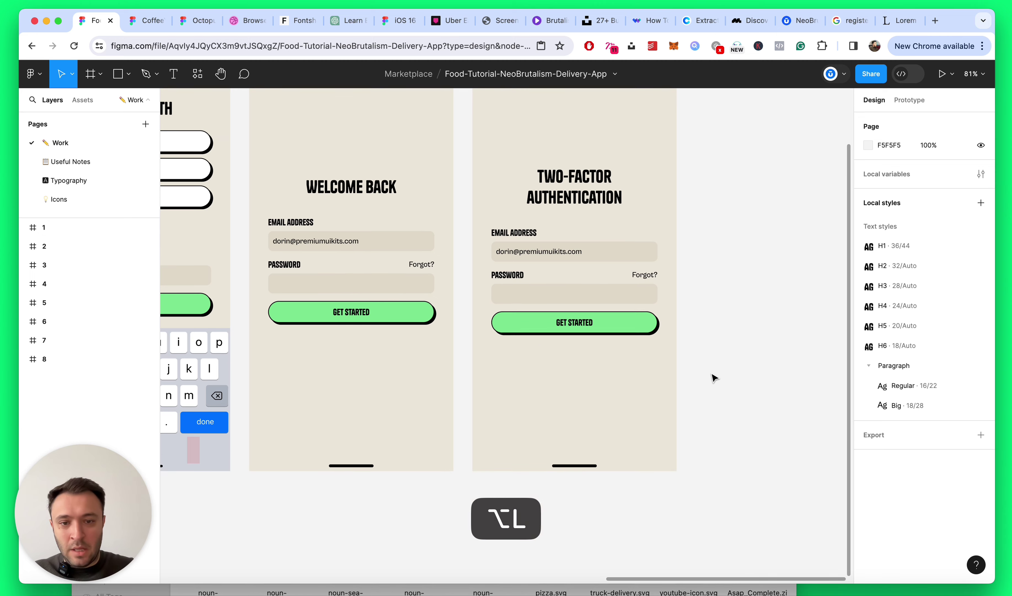
pyautogui.scroll(3, 598, 269)
pyautogui.keyDown('super'); pyautogui.click(534, 251); pyautogui.keyUp('super')
pyautogui.scroll(2, 756, 247)
pyautogui.scroll(-3, 756, 247)
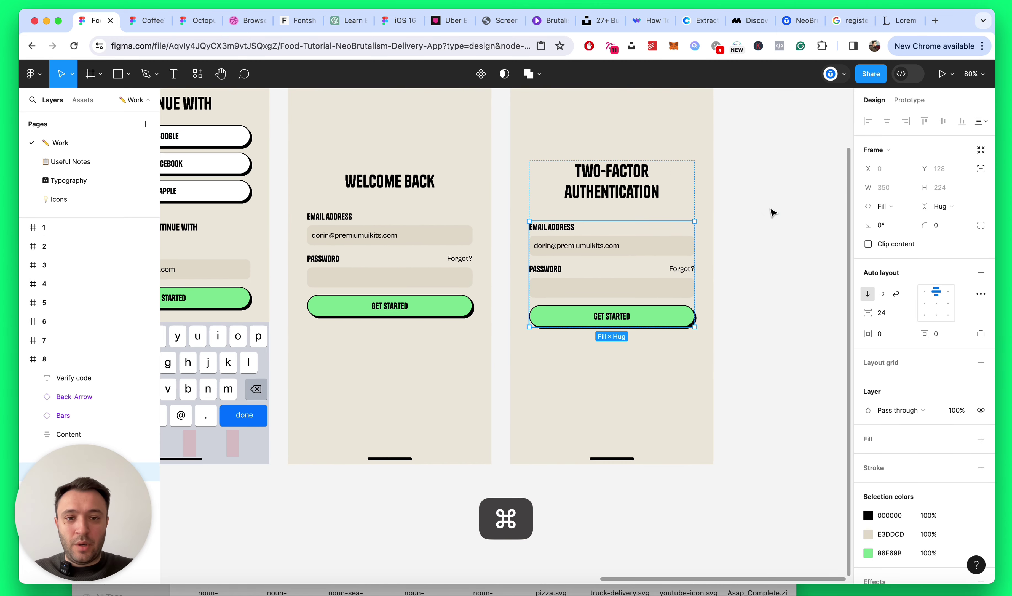
pyautogui.click(771, 210)
pyautogui.press('super+s')
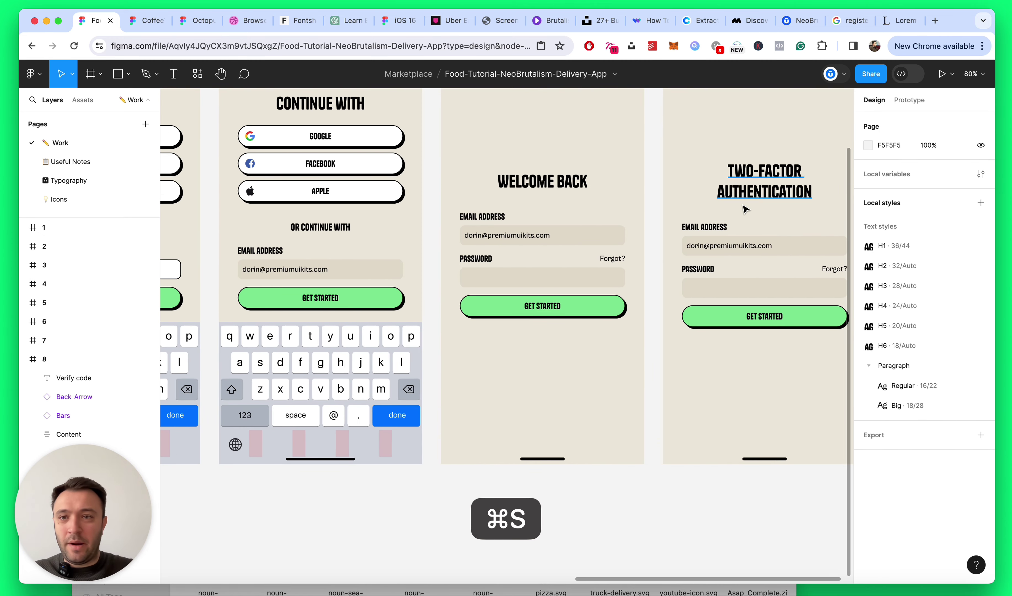
# Step: Examine the sign-up and email verification screens on the Made-with-Octopus page of the Octopus Design System file for reference
pyautogui.click(190, 22)
pyautogui.scroll(-5, 525, 275)
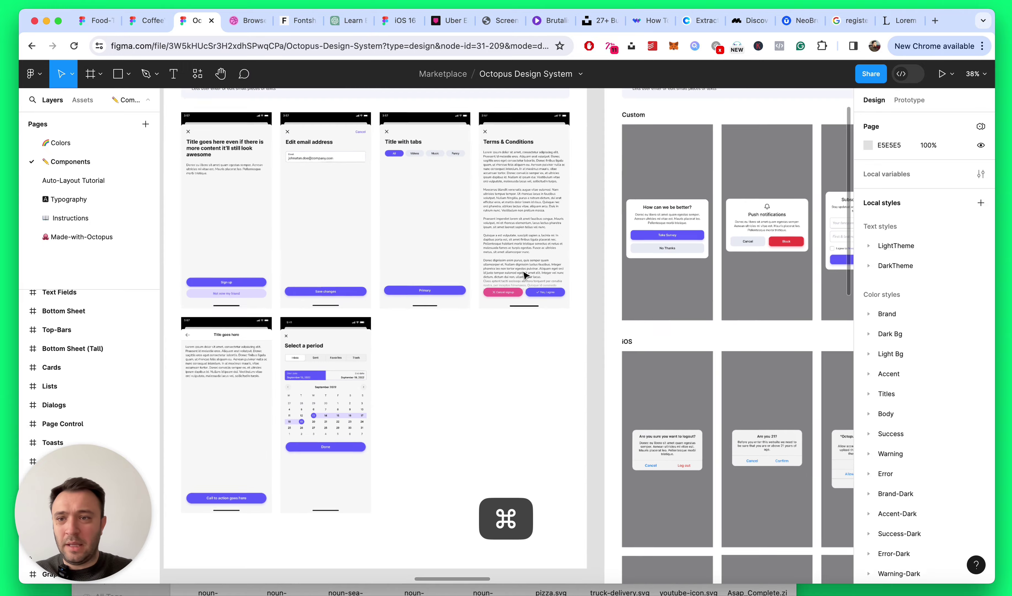
pyautogui.click(82, 236)
pyautogui.scroll(3, 625, 277)
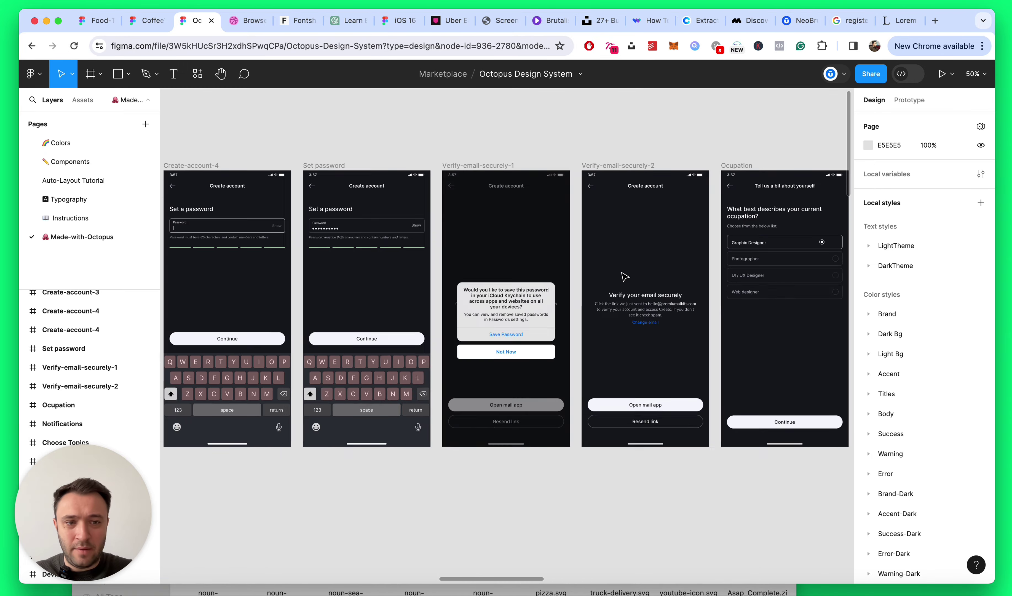
pyautogui.scroll(-4, 624, 277)
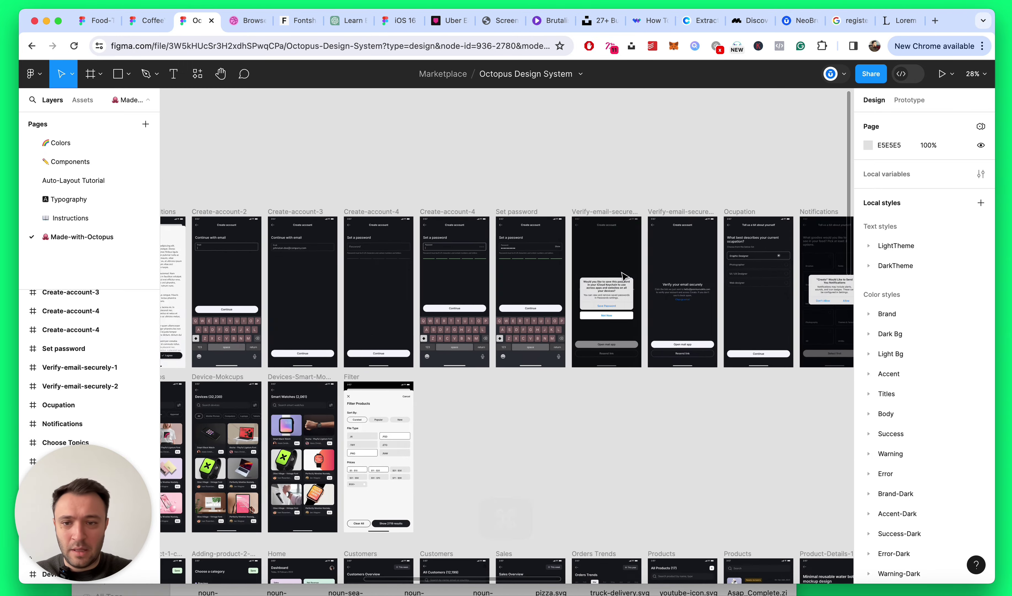
pyautogui.hscroll(-2, 623, 275)
pyautogui.scroll(5, 493, 295)
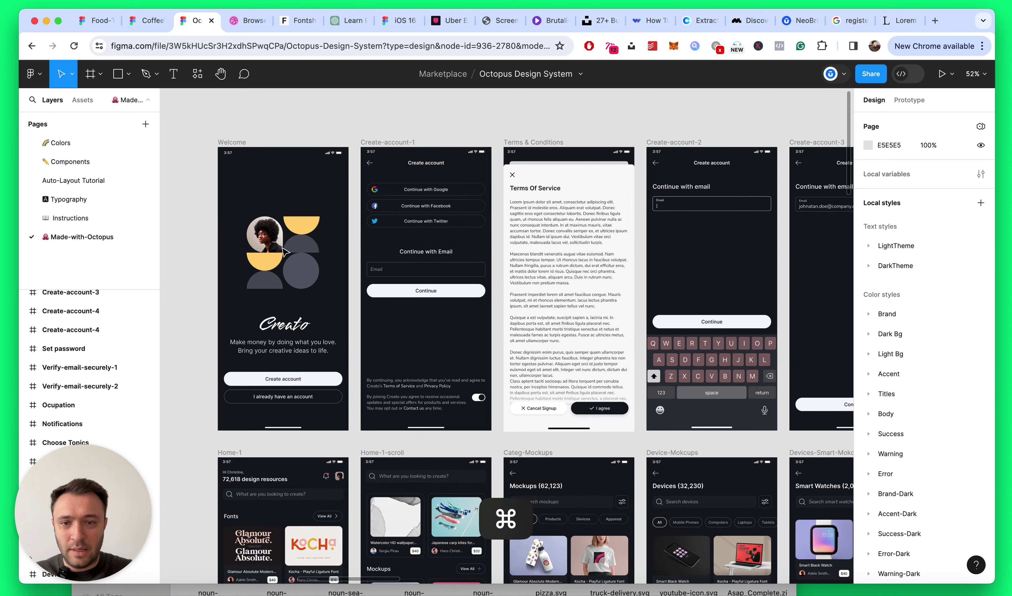
# Step: Review the login and sign-up screens in the CoffeeYum file, and return to the Octopus Design System file
pyautogui.click(135, 22)
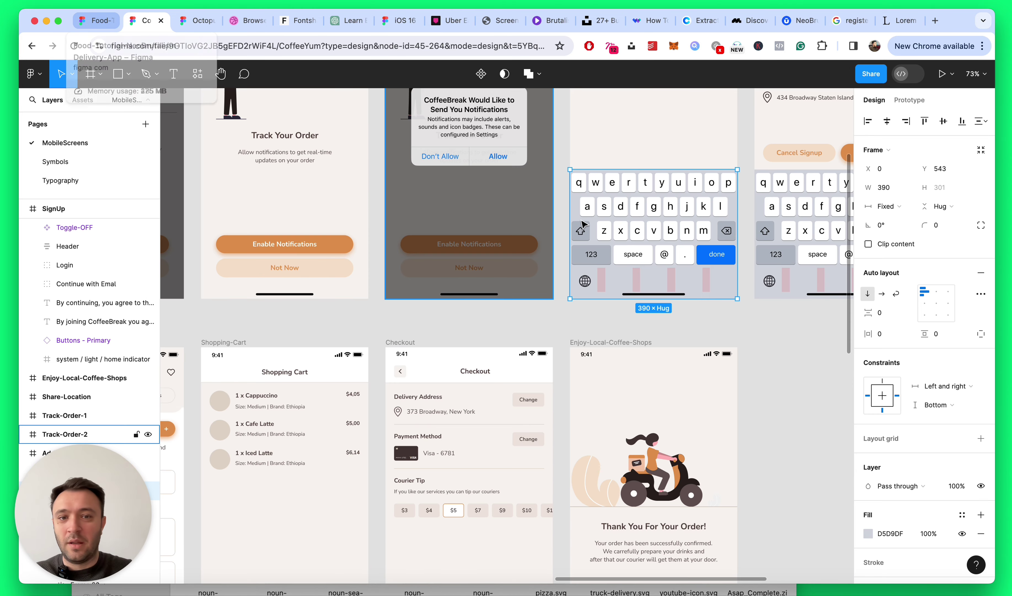
pyautogui.scroll(3, 622, 228)
pyautogui.scroll(-3, 621, 228)
pyautogui.scroll(2, 374, 384)
pyautogui.hscroll(-2, 374, 384)
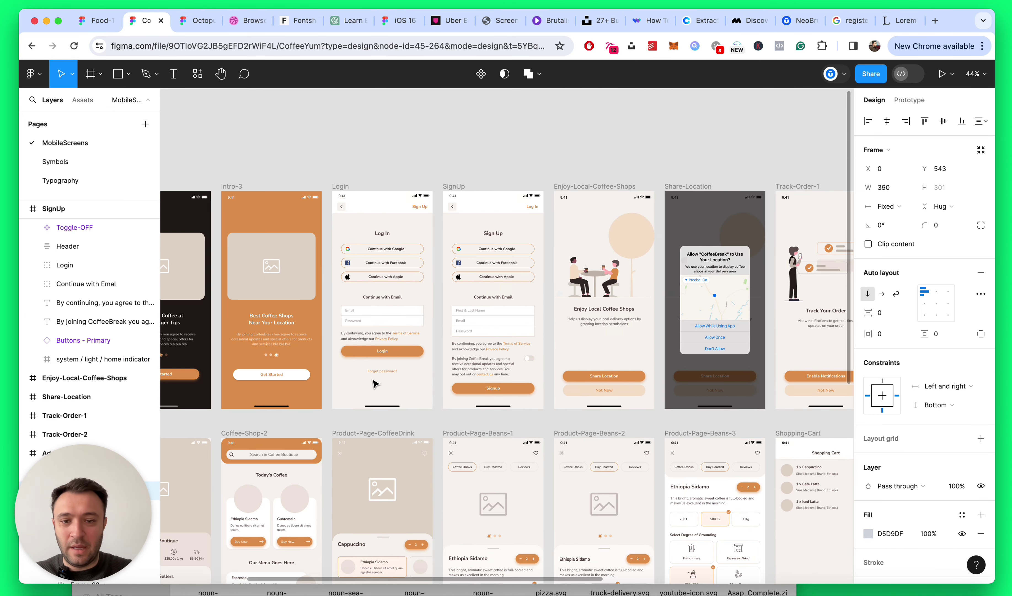
pyautogui.scroll(3, 600, 393)
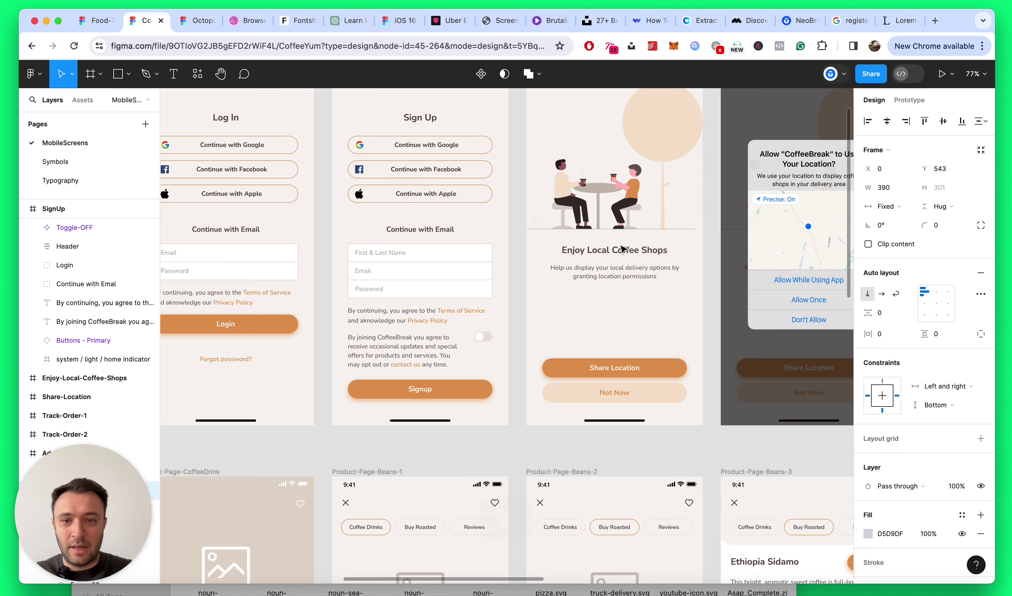
pyautogui.hscroll(-3, 495, 163)
pyautogui.click(200, 21)
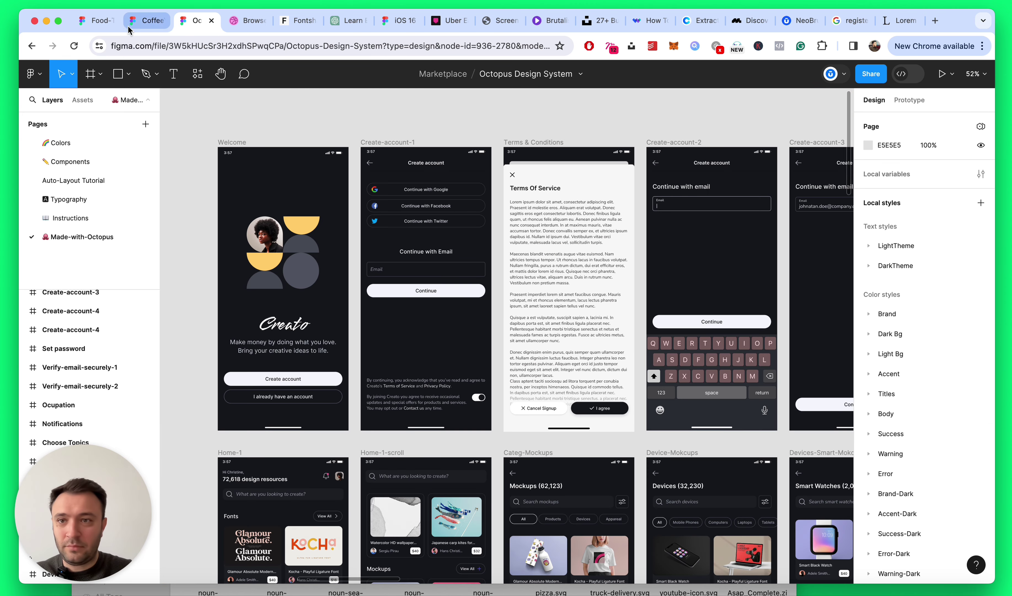
# Step: In the Food-Tutorial-NeoBrutalism-Delivery-App file, duplicate screen 8's heading and apply the Paragraph/Big text style to the copy
pyautogui.click(98, 20)
pyautogui.scroll(5, 583, 200)
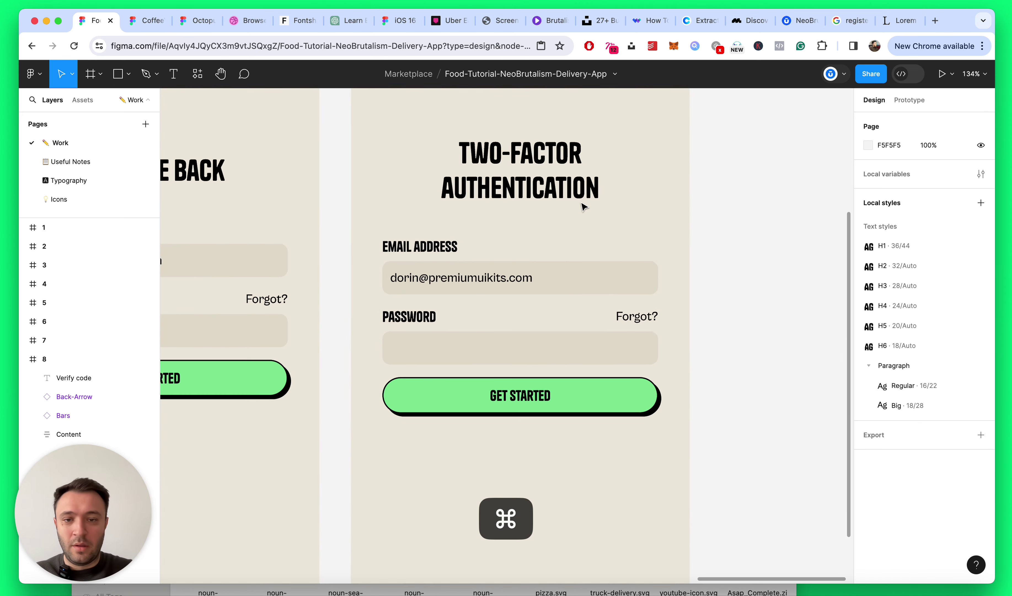
pyautogui.doubleClick(584, 204)
pyautogui.press('super+d')
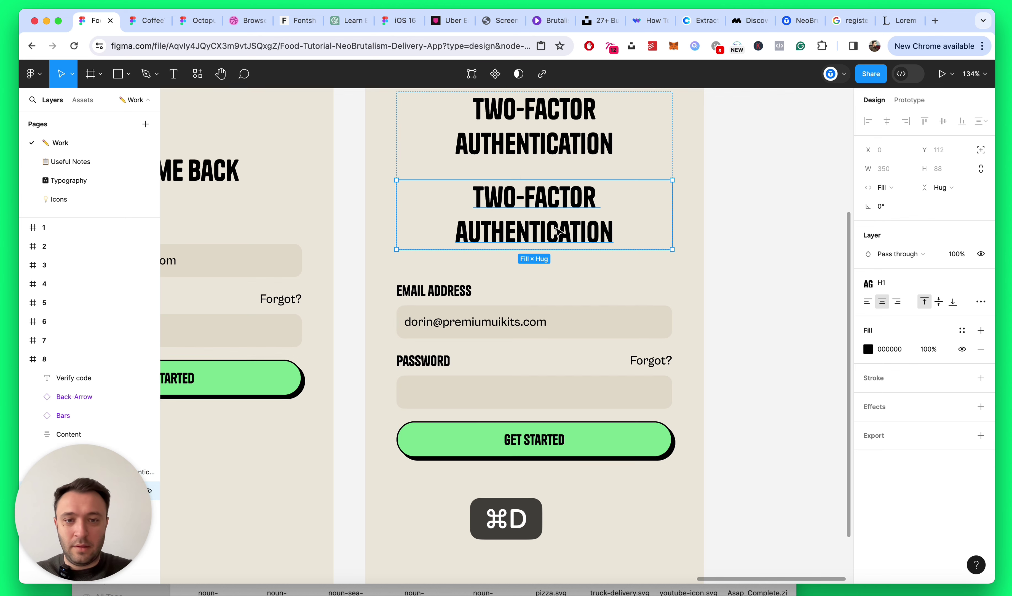
pyautogui.click(900, 283)
pyautogui.scroll(-5, 920, 454)
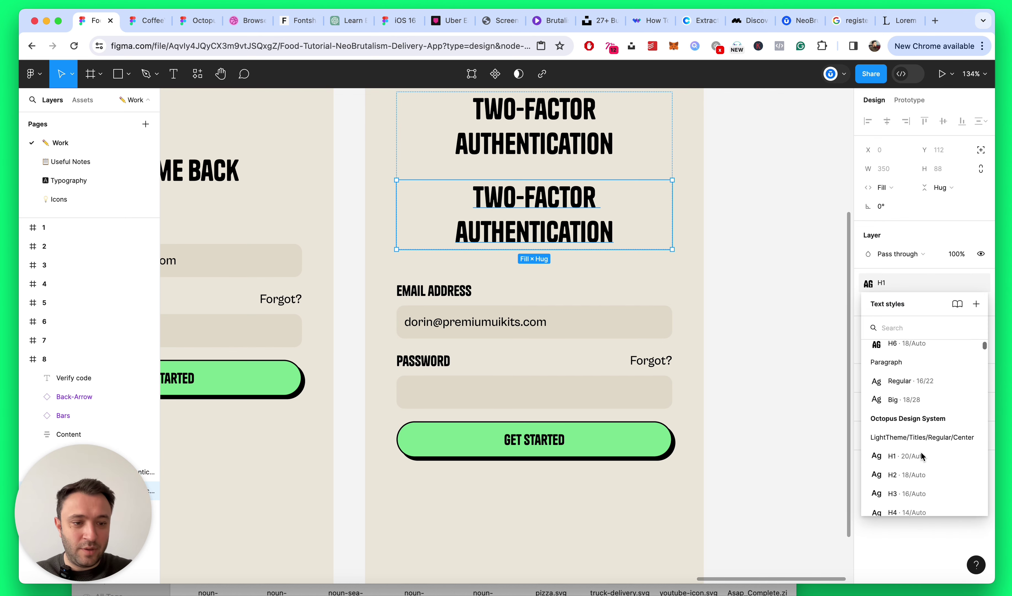
pyautogui.click(912, 399)
pyautogui.scroll(2, 545, 286)
# Step: Replace the copied heading's text with "We want to verify it's you, so we sent you a code to your email address."
pyautogui.doubleClick(544, 250)
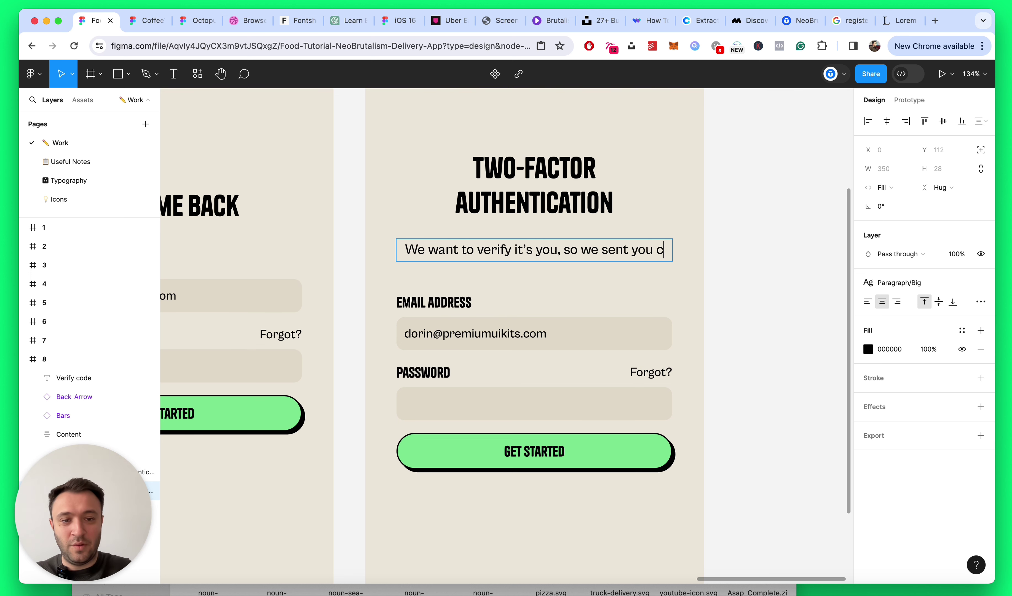
pyautogui.write('a code to your email address.')
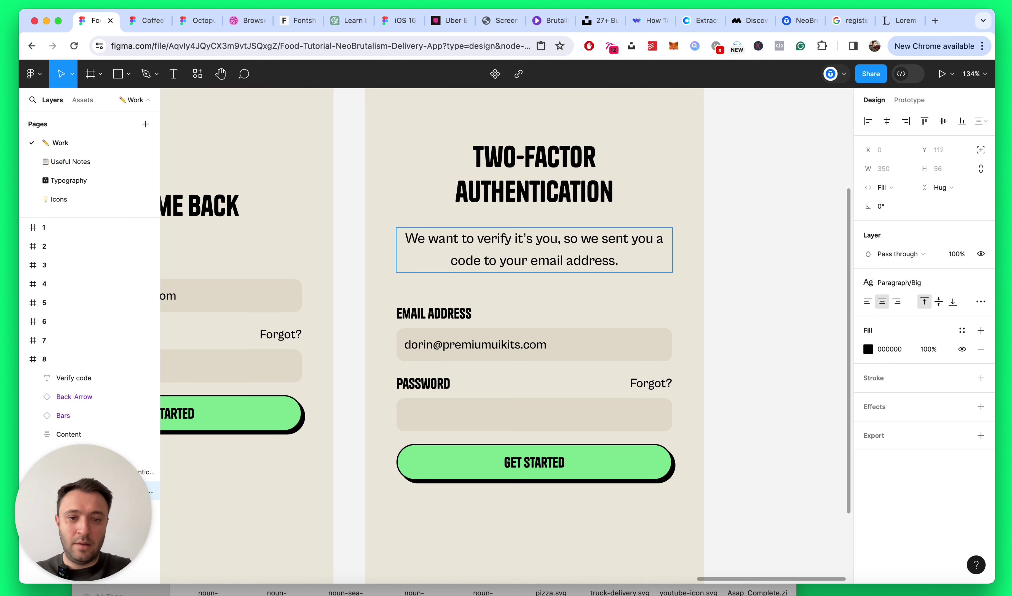
pyautogui.press('Escape')
# Step: Duplicate the verification paragraph and change the copy's text to "Didn't receive the code?"
pyautogui.press('super+d')
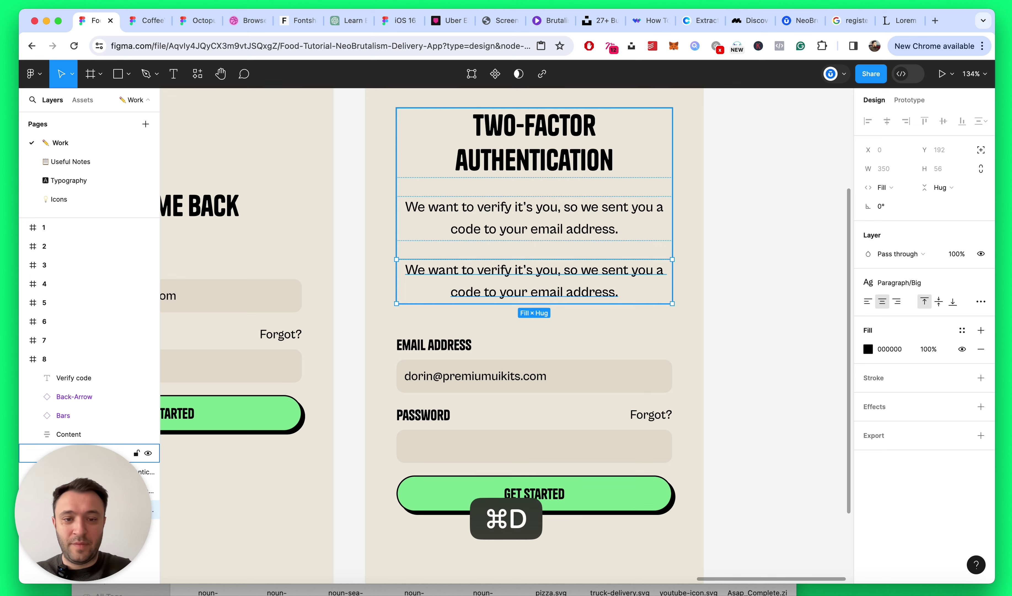
pyautogui.click(538, 262)
pyautogui.doubleClick(540, 279)
pyautogui.write('J')
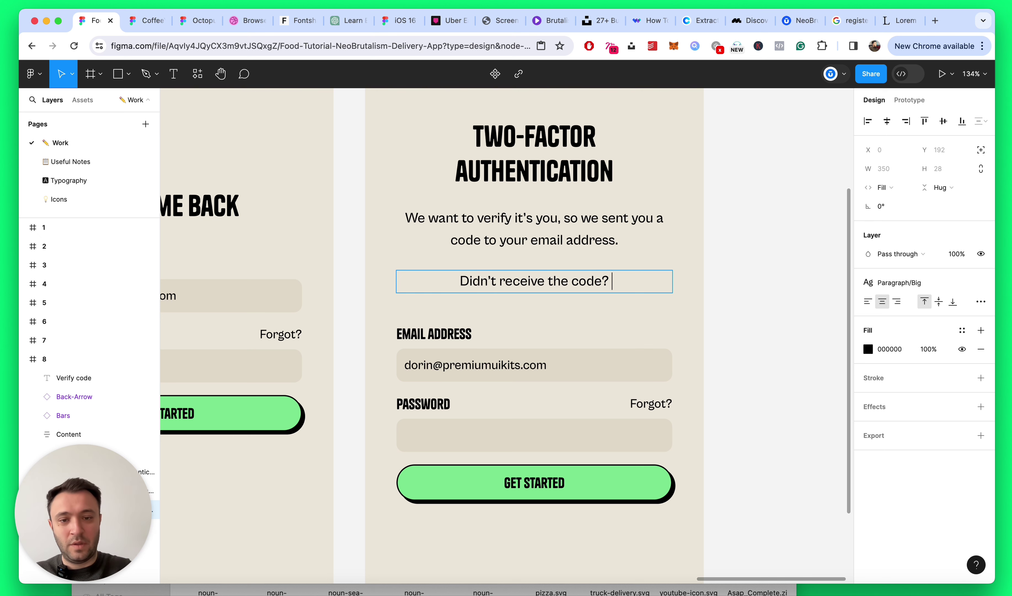
pyautogui.press('Escape')
# Step: Copy the GET STARTED button and paste it directly below the "Didn't receive the code?" text
pyautogui.scroll(-2, 676, 299)
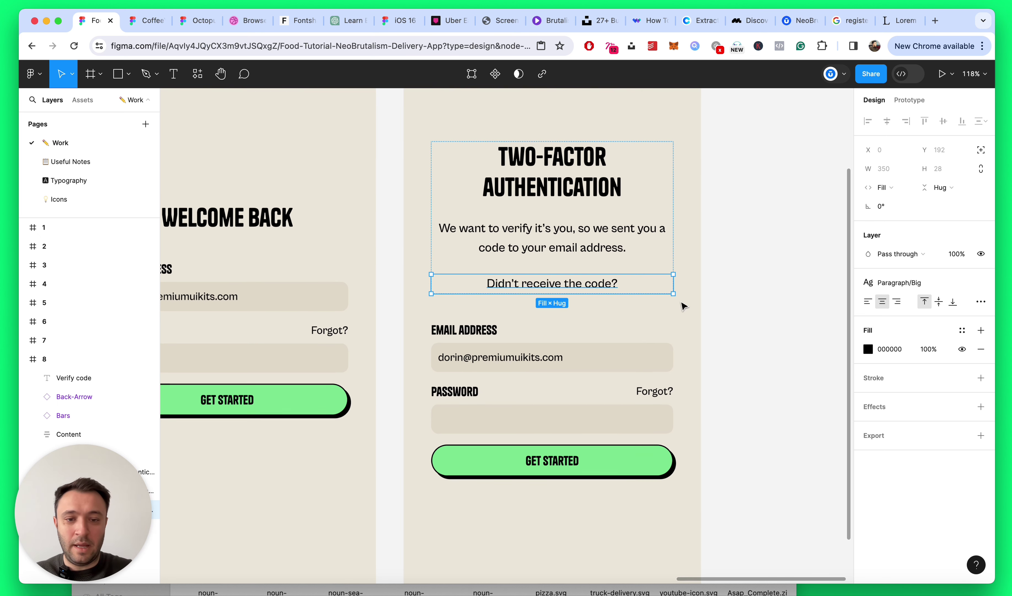
pyautogui.click(602, 465)
pyautogui.click(604, 466)
pyautogui.press('super+c')
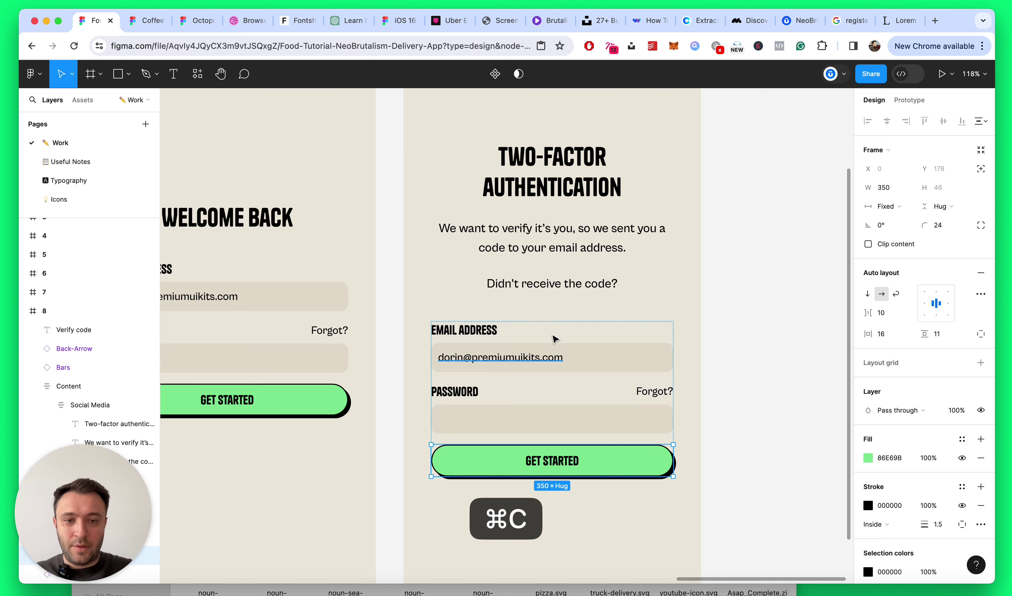
pyautogui.scroll(3, 553, 336)
pyautogui.click(570, 269)
pyautogui.press('super+v')
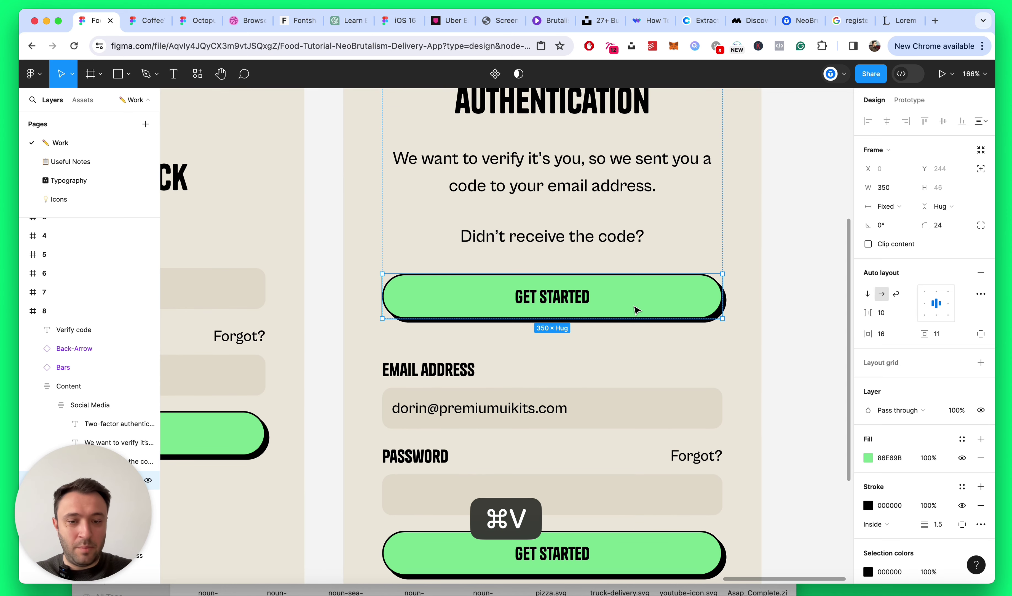
# Step: Change the label of the pasted button to "RE-SEND"
pyautogui.click(569, 303)
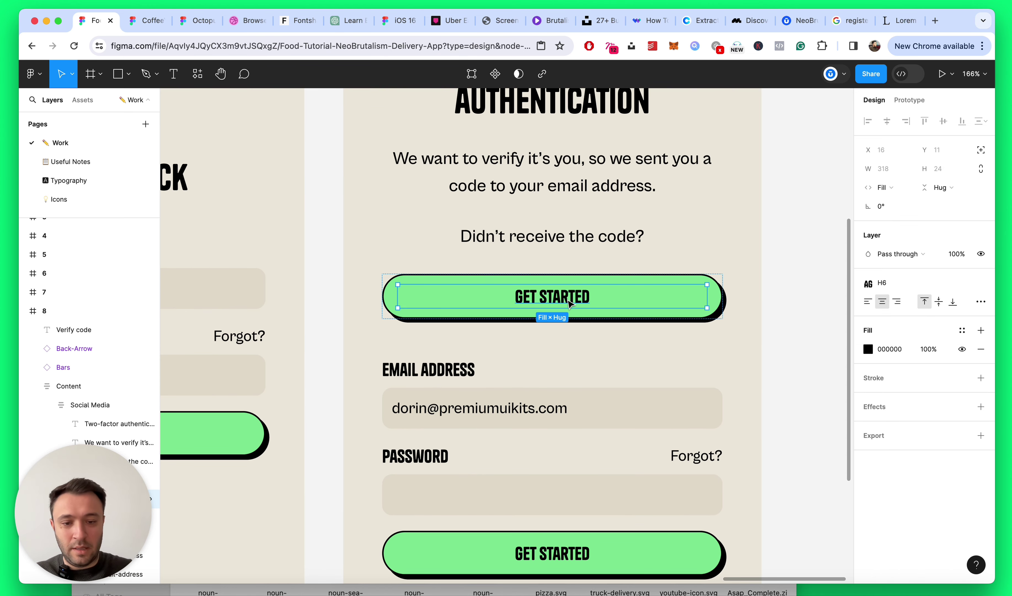
pyautogui.press('Return')
pyautogui.write('SEND')
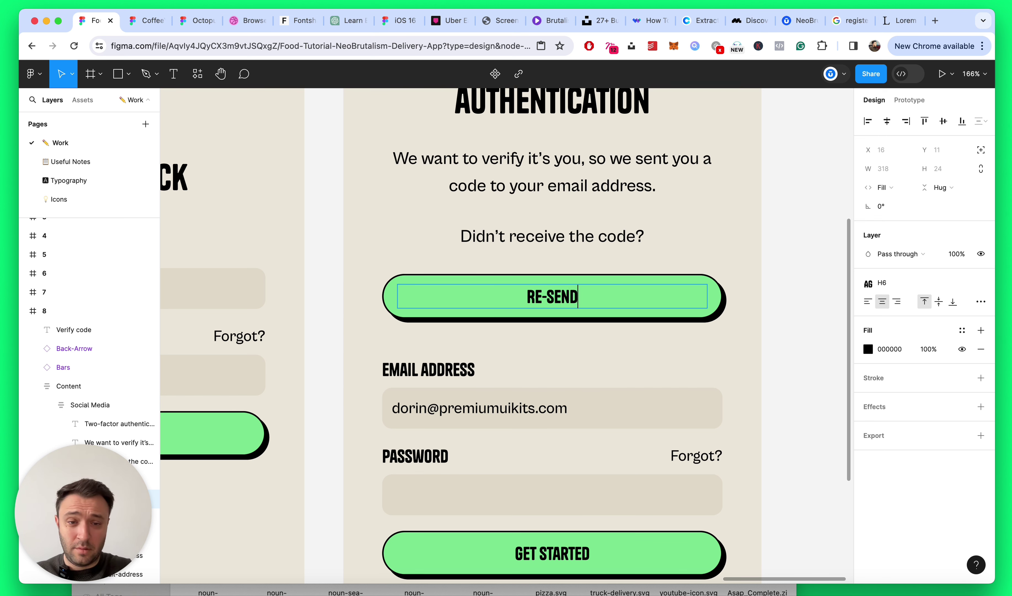
pyautogui.press('Escape')
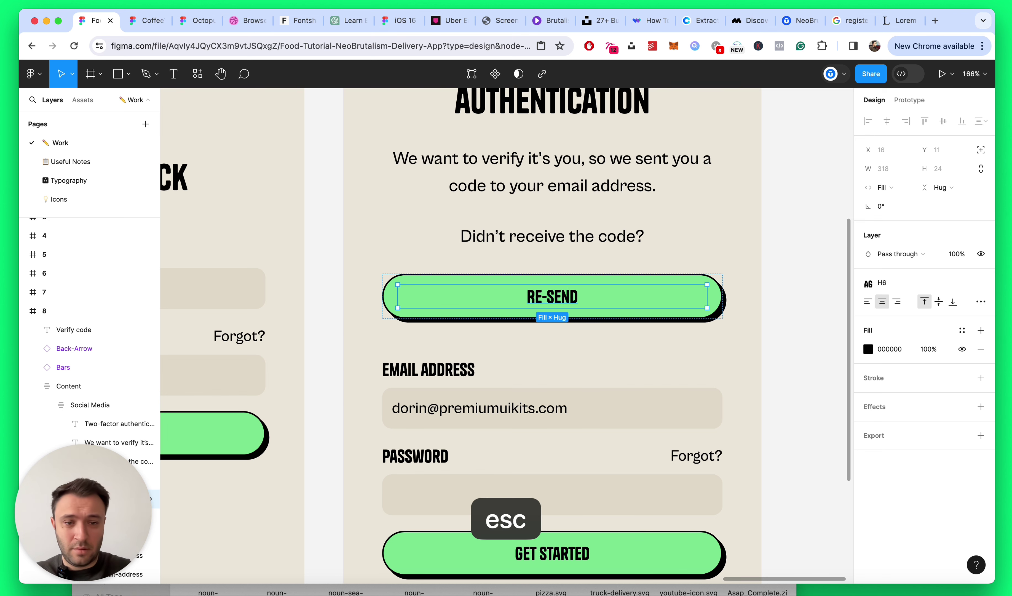
# Step: Set the horizontal resizing of both the RE-SEND label and its button to Hug
pyautogui.click(883, 187)
pyautogui.click(892, 173)
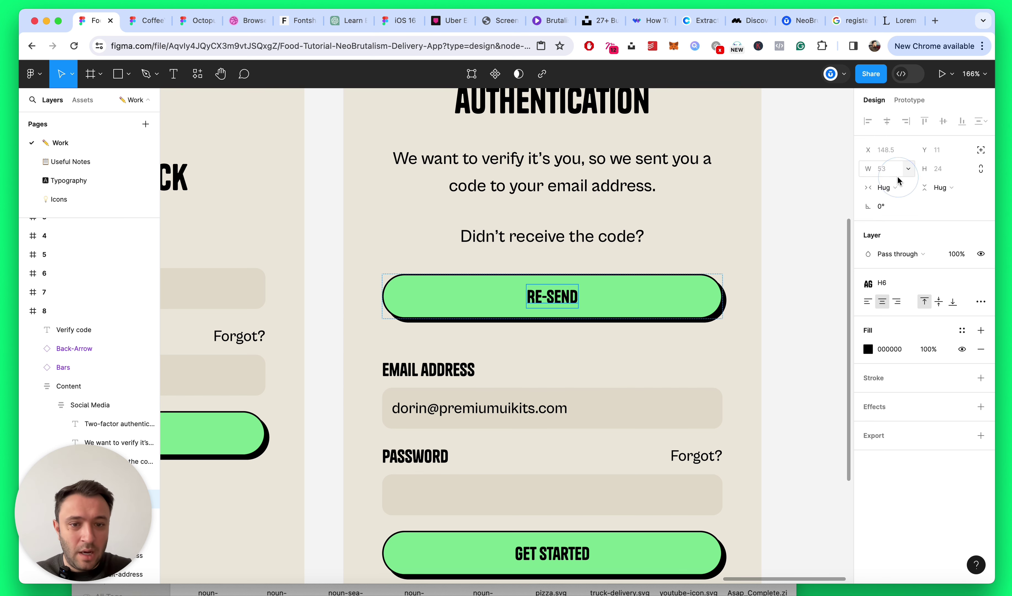
pyautogui.click(687, 309)
pyautogui.click(884, 195)
pyautogui.click(892, 220)
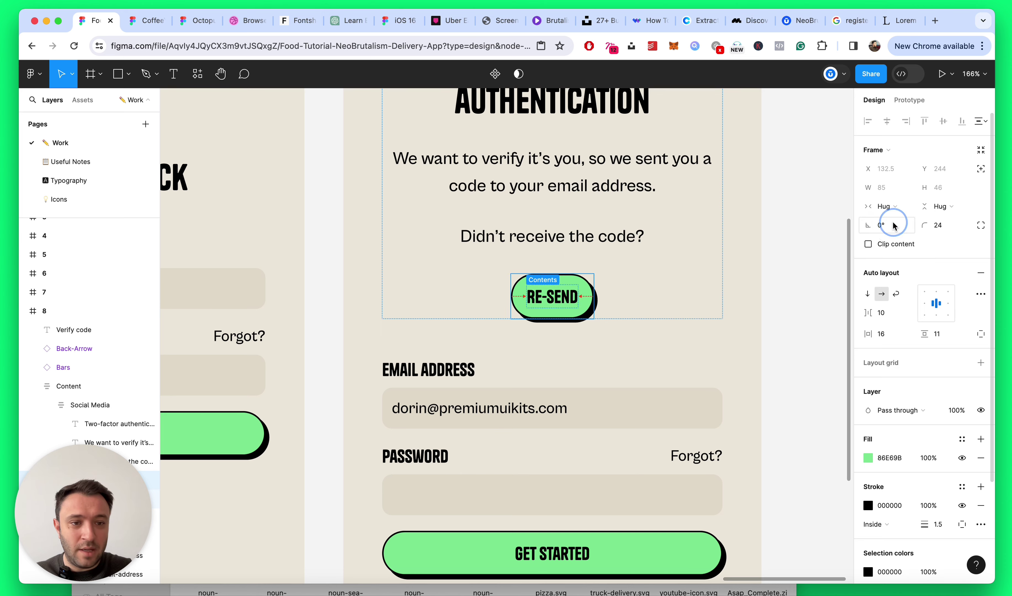
pyautogui.click(798, 266)
pyautogui.scroll(-10, 798, 266)
pyautogui.scroll(10, 673, 280)
# Step: Wrap the "Didn't receive the code?" text and the RE-SEND button together in an auto layout frame
pyautogui.click(576, 295)
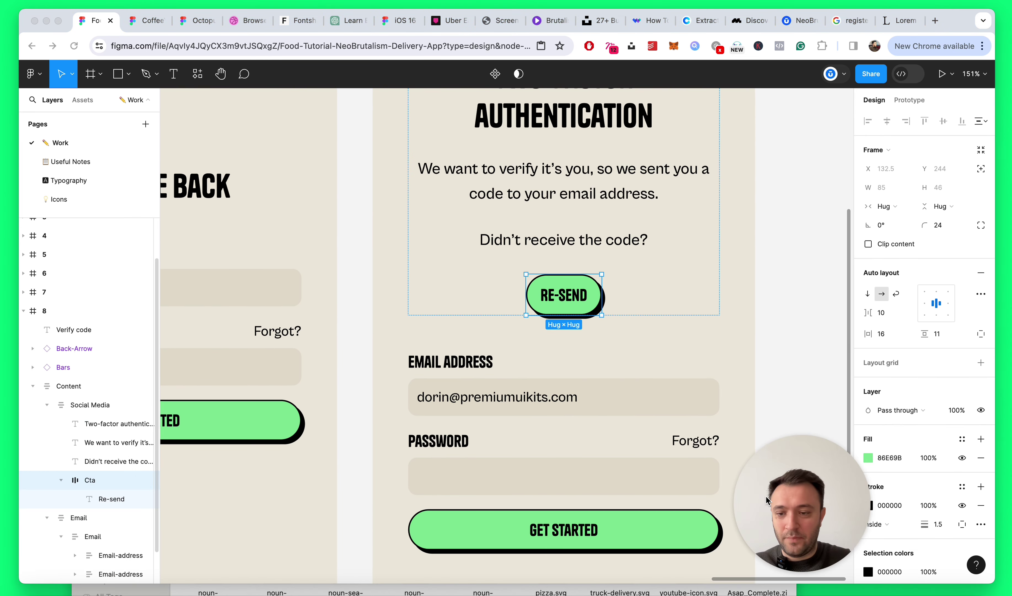
pyautogui.click(60, 480)
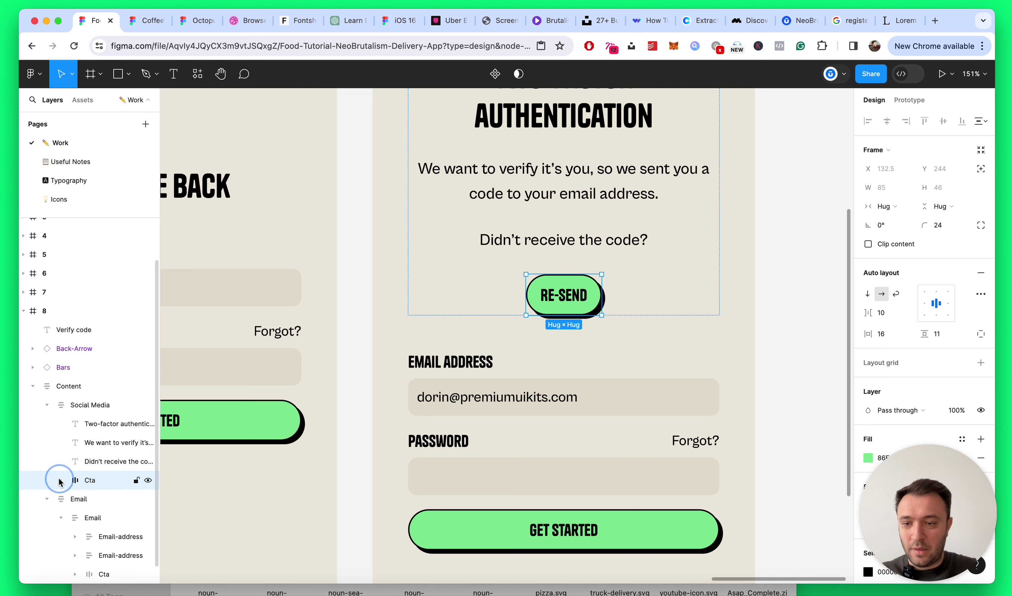
pyautogui.keyDown('shift'); pyautogui.click(91, 466); pyautogui.keyUp('shift')
pyautogui.hotkey('shift', 'a')
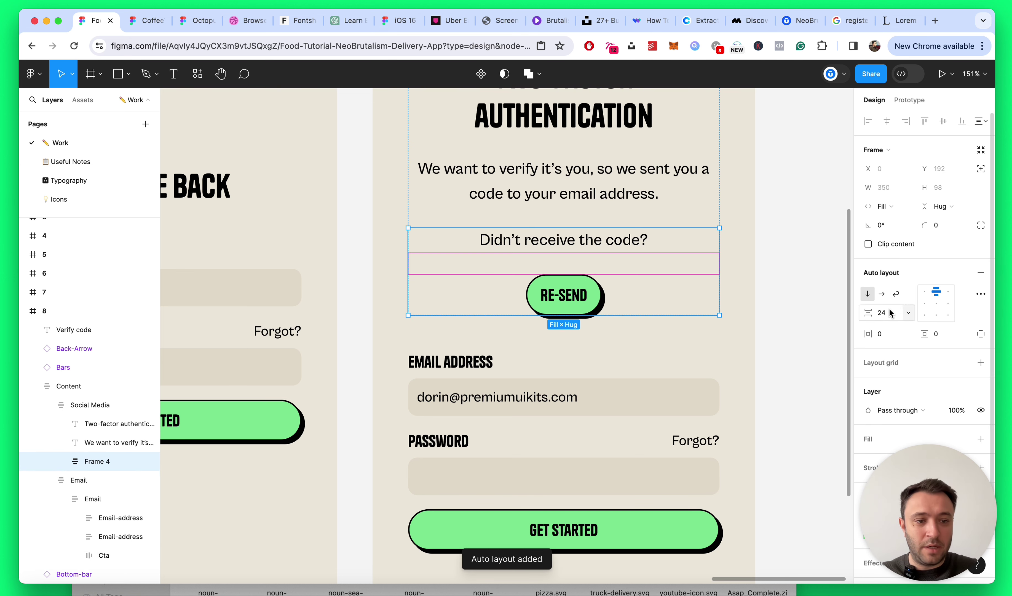
# Step: Set the vertical gap between the "Didn't receive the code?" text and the RE-SEND button to 12, and save the file
pyautogui.press('Return')
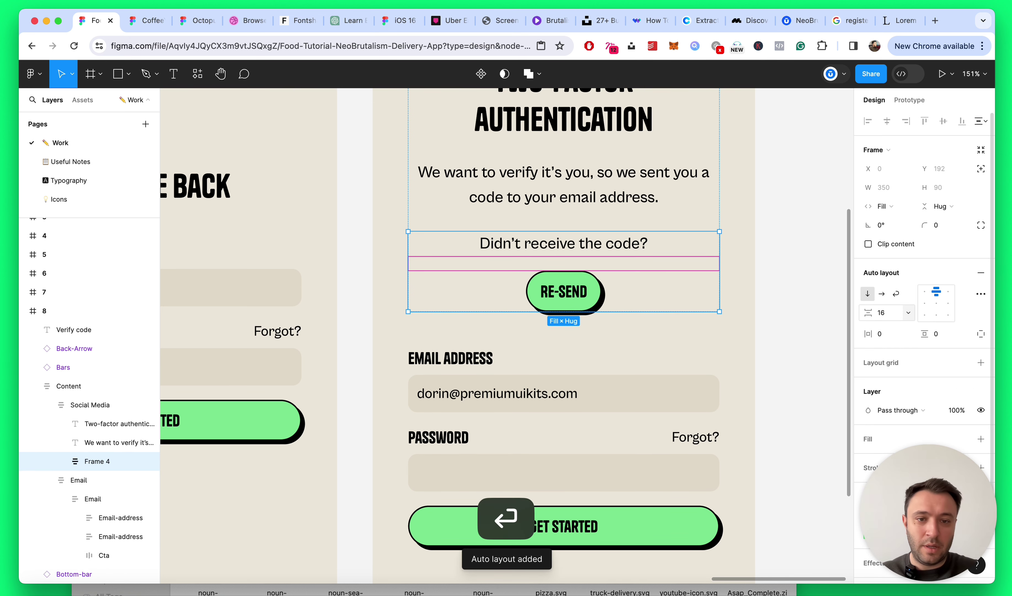
pyautogui.click(884, 312)
pyautogui.press('Down')
pyautogui.press('Down')
pyautogui.press('Down')
pyautogui.press('Down')
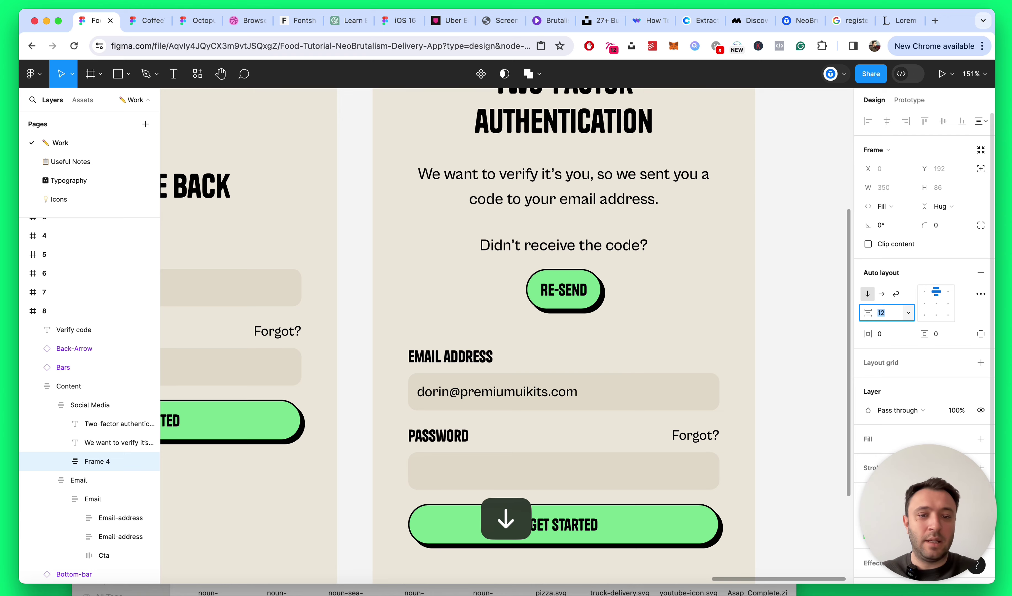
pyautogui.click(779, 235)
pyautogui.scroll(-5, 780, 235)
pyautogui.hotkey('ctrl', 's')
pyautogui.scroll(5, 784, 231)
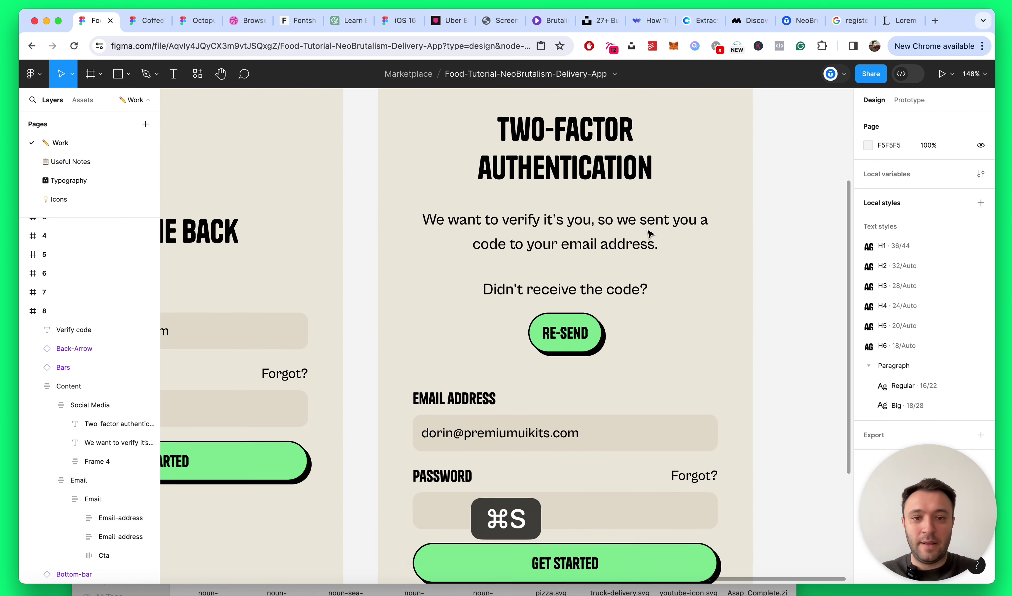
pyautogui.click(651, 234)
pyautogui.keyDown('shift'); pyautogui.click(602, 184); pyautogui.keyUp('shift')
pyautogui.hotkey('shift', 'a')
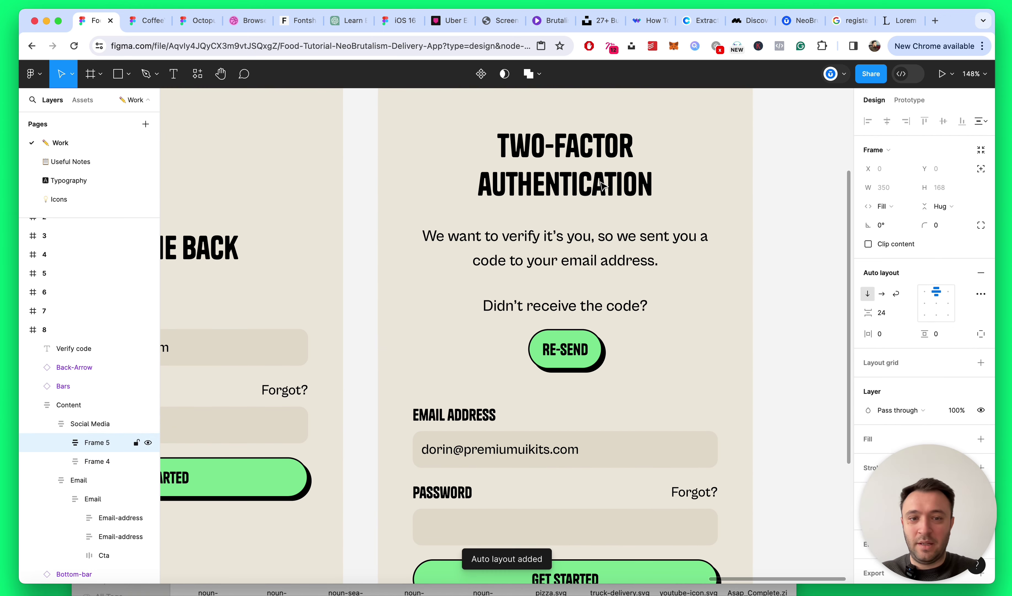
pyautogui.hotkey('ctrl', 'z')
# Step: Wrap the two-factor heading and the verification paragraph together in an auto layout frame inside the Social Media group
pyautogui.click(77, 423)
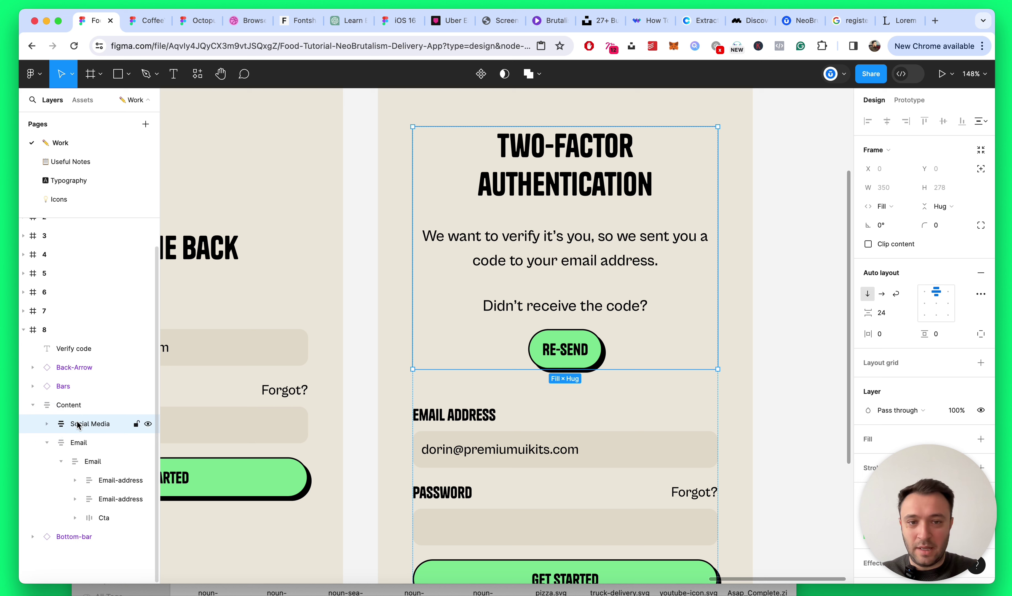
pyautogui.click(47, 424)
pyautogui.click(99, 442)
pyautogui.keyDown('shift'); pyautogui.click(95, 461); pyautogui.keyUp('shift')
pyautogui.hotkey('shift', 'a')
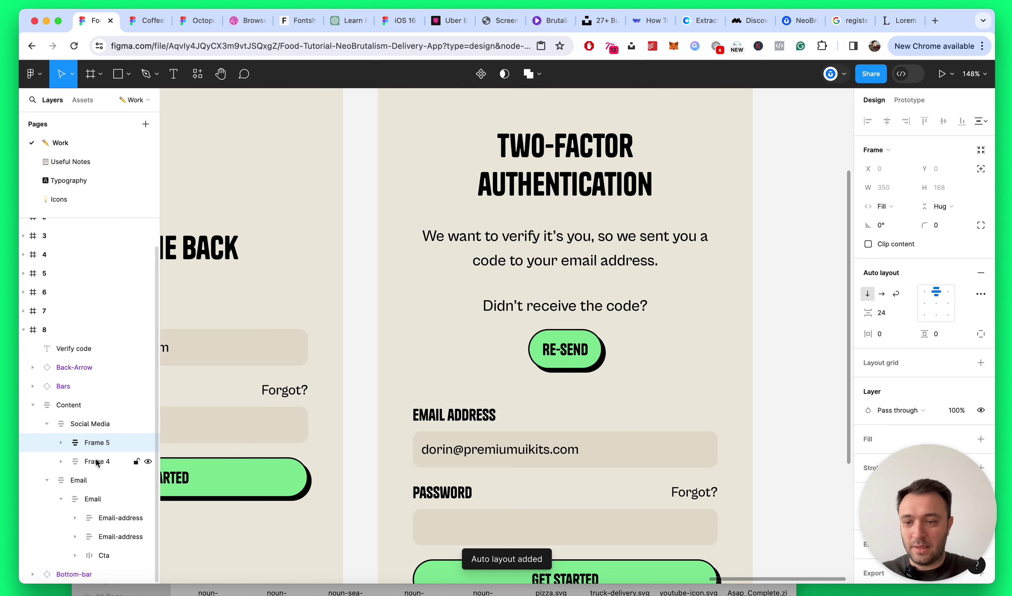
# Step: Set the vertical gap between the two-factor heading and the verification paragraph to 8
pyautogui.press('Escape')
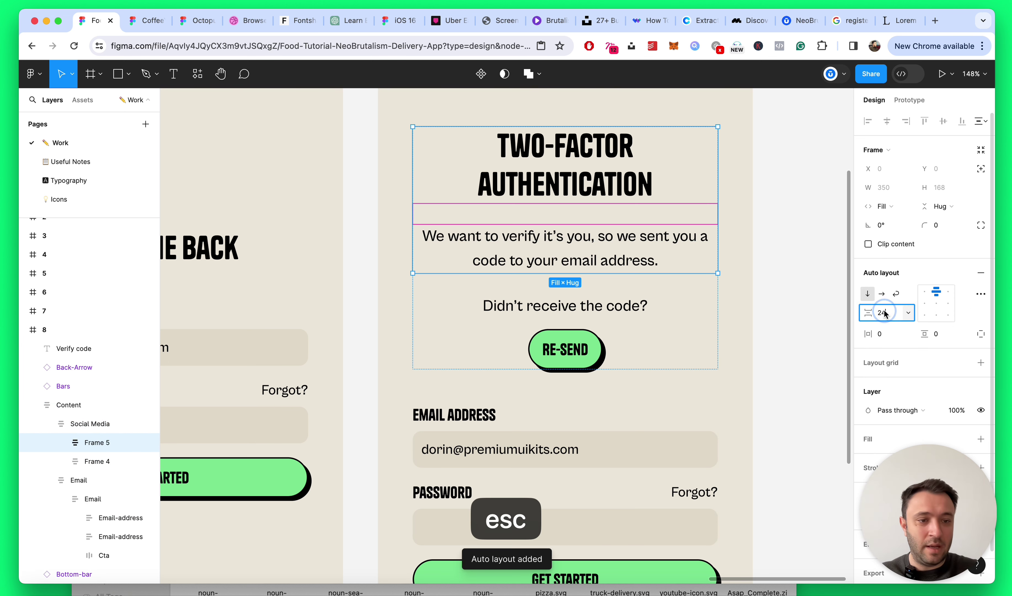
pyautogui.write('8')
pyautogui.press('Return')
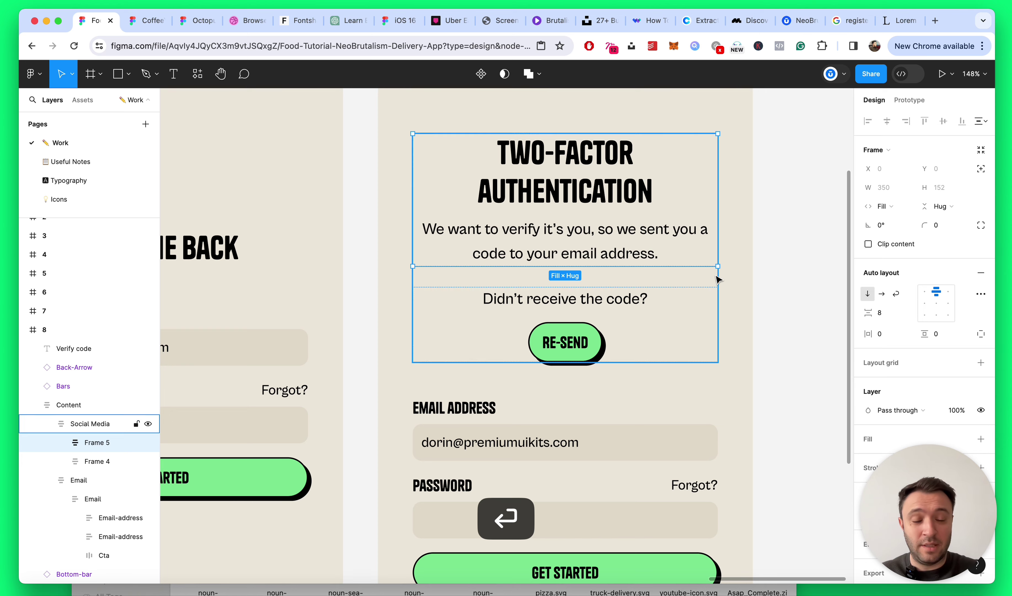
pyautogui.click(768, 233)
# Step: Set the Social Media group's vertical gap on the verify code screen to 20
pyautogui.scroll(-5, 768, 235)
pyautogui.scroll(4, 768, 235)
pyautogui.click(654, 206)
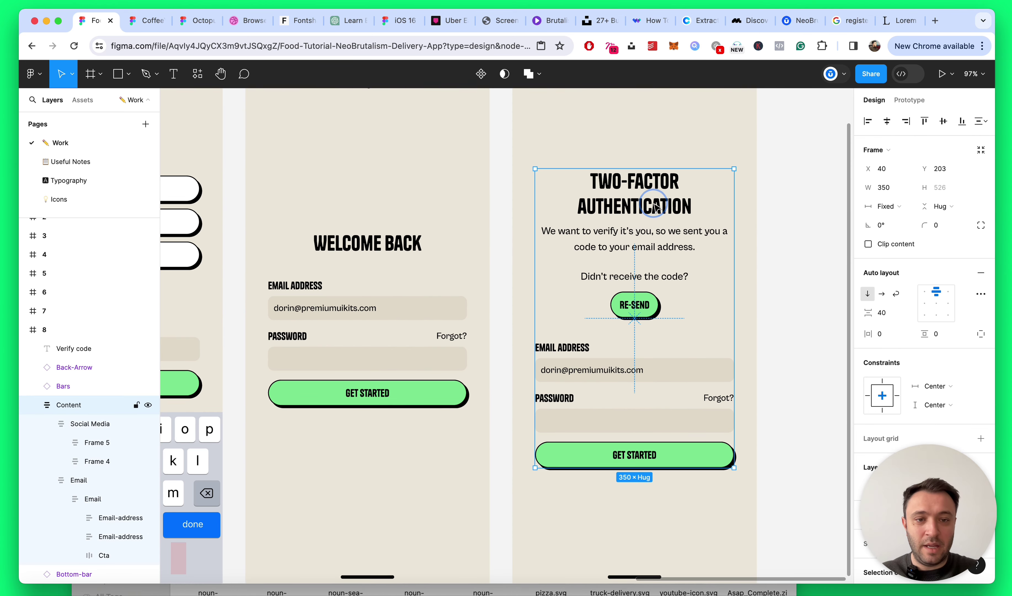
pyautogui.click(655, 207)
pyautogui.press('Down')
pyautogui.press('Down')
pyautogui.press('Down')
pyautogui.press('Down')
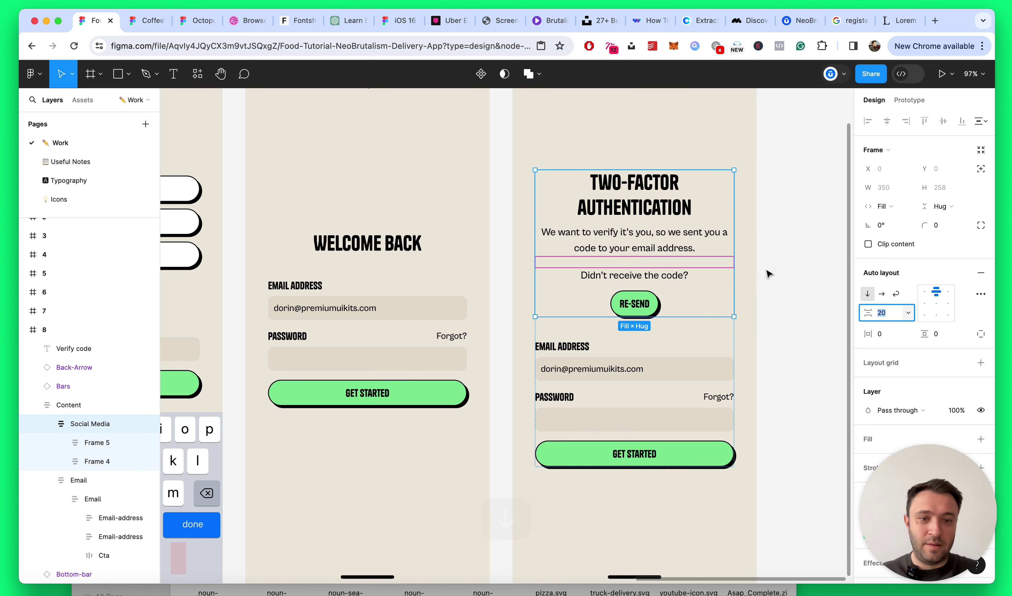
pyautogui.click(779, 249)
# Step: Lay out the "Didn't receive the code?" text and RE-SEND button horizontally, aligned left and vertically centred
pyautogui.scroll(5, 595, 291)
pyautogui.keyDown('super'); pyautogui.click(595, 291); pyautogui.keyUp('super')
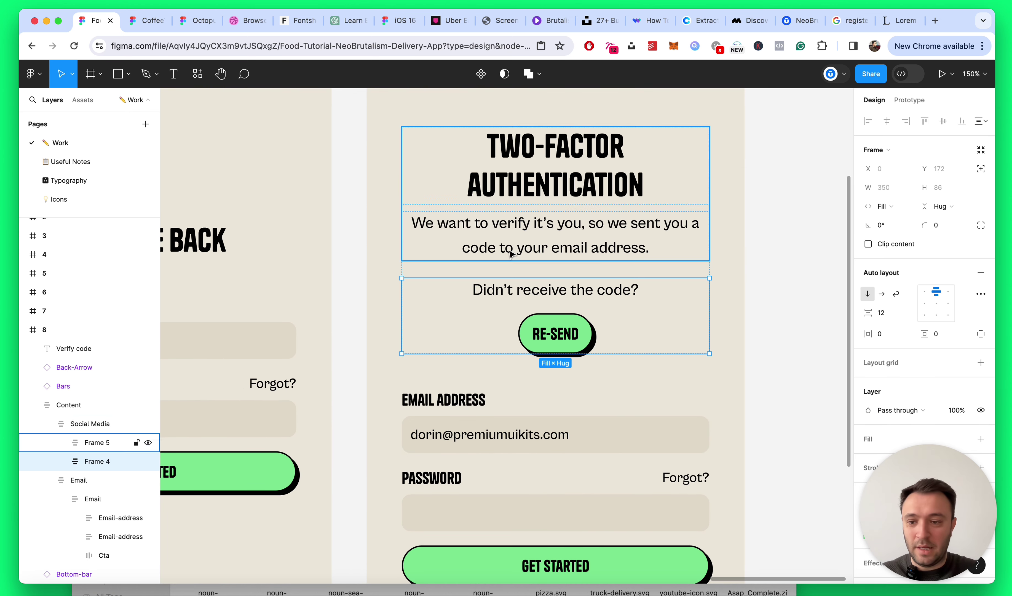
pyautogui.click(882, 294)
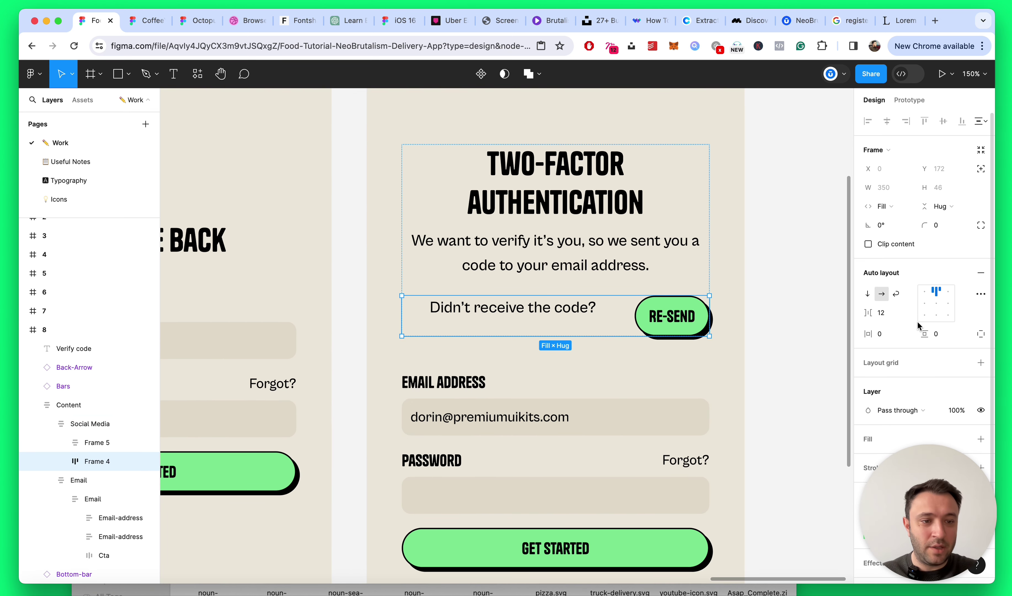
pyautogui.click(925, 303)
pyautogui.press('Return')
pyautogui.scroll(-5, 779, 248)
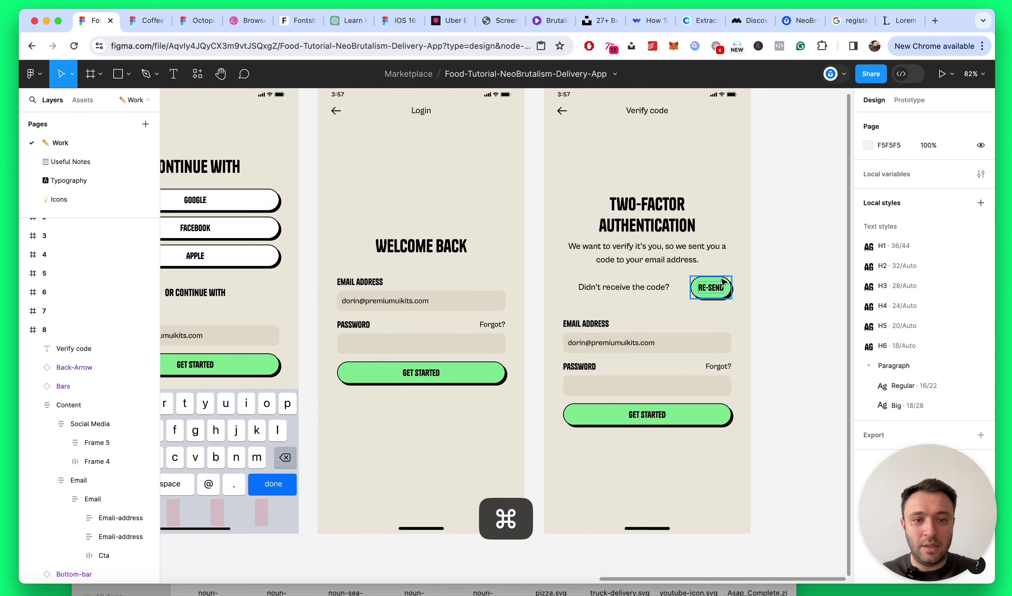
# Step: Set the "Didn't receive the code?" text's horizontal resizing to Hug contents
pyautogui.scroll(6, 779, 248)
pyautogui.click(884, 187)
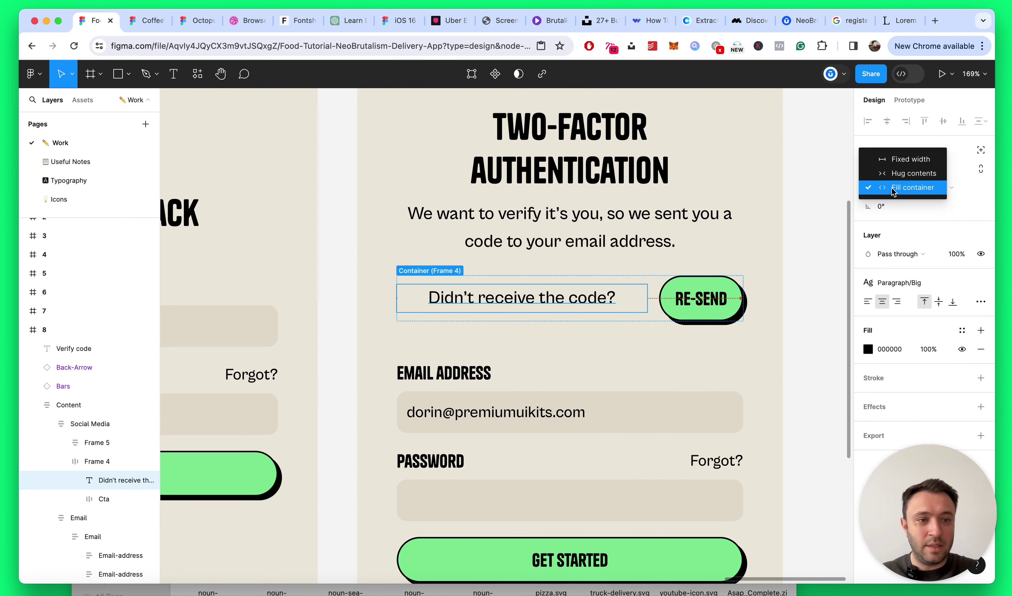
pyautogui.click(893, 179)
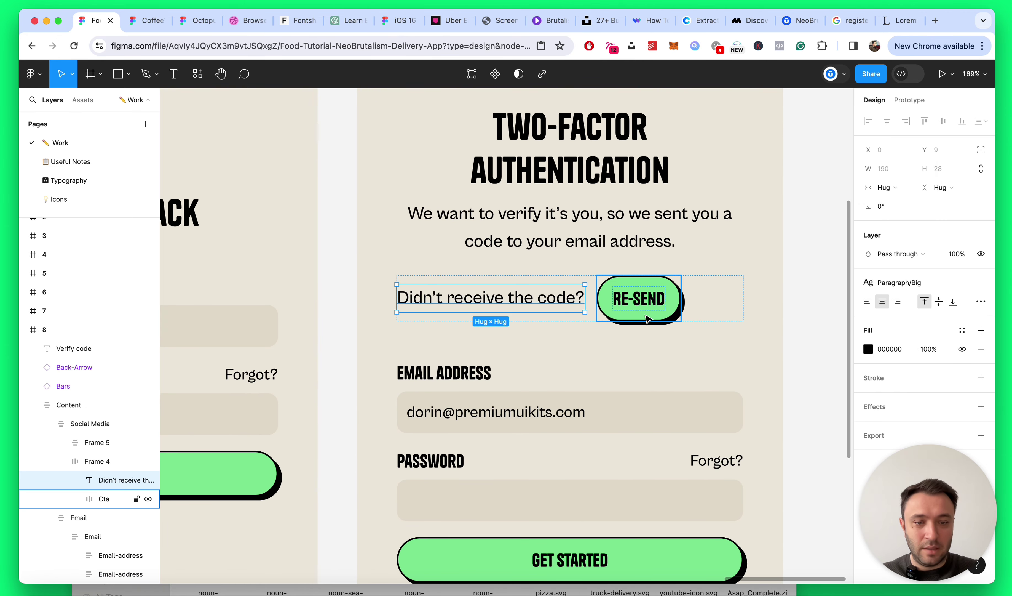
# Step: Centre the "Didn't receive the code?" text and RE-SEND button within their auto layout row
pyautogui.click(84, 461)
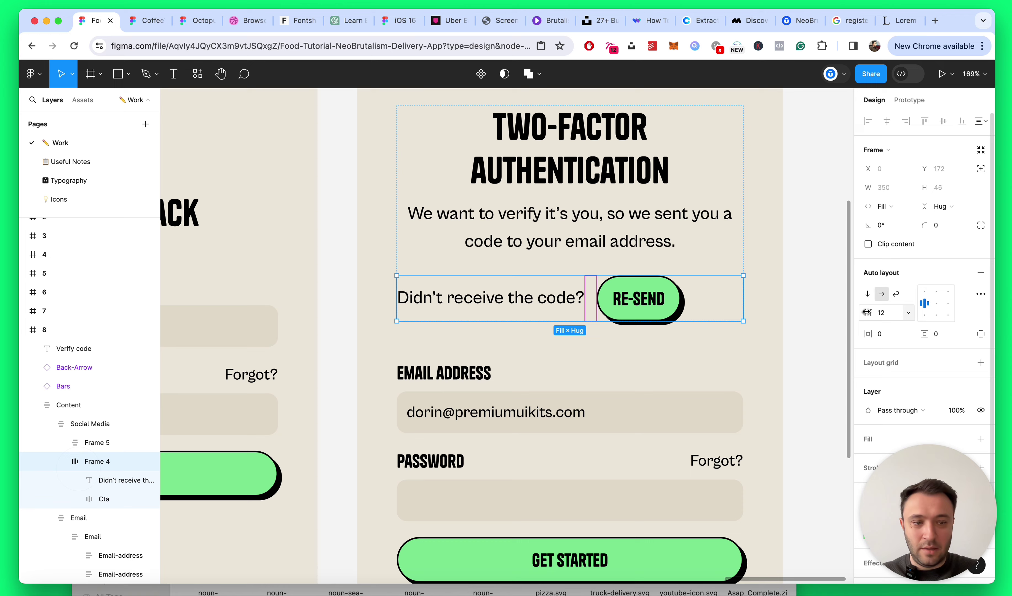
pyautogui.click(941, 307)
pyautogui.press('Escape')
pyautogui.scroll(-5, 779, 253)
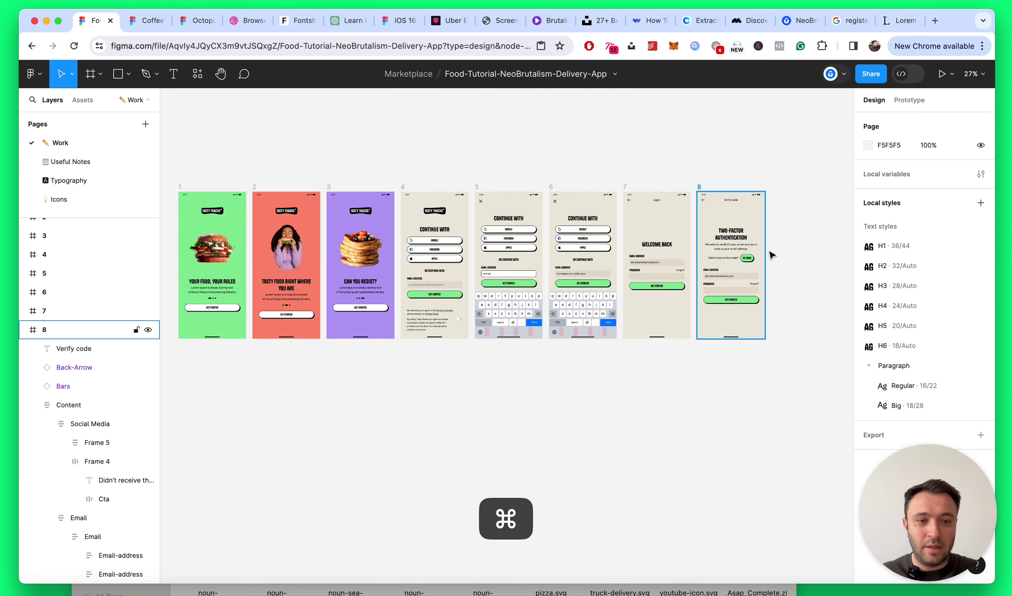
pyautogui.scroll(4, 779, 253)
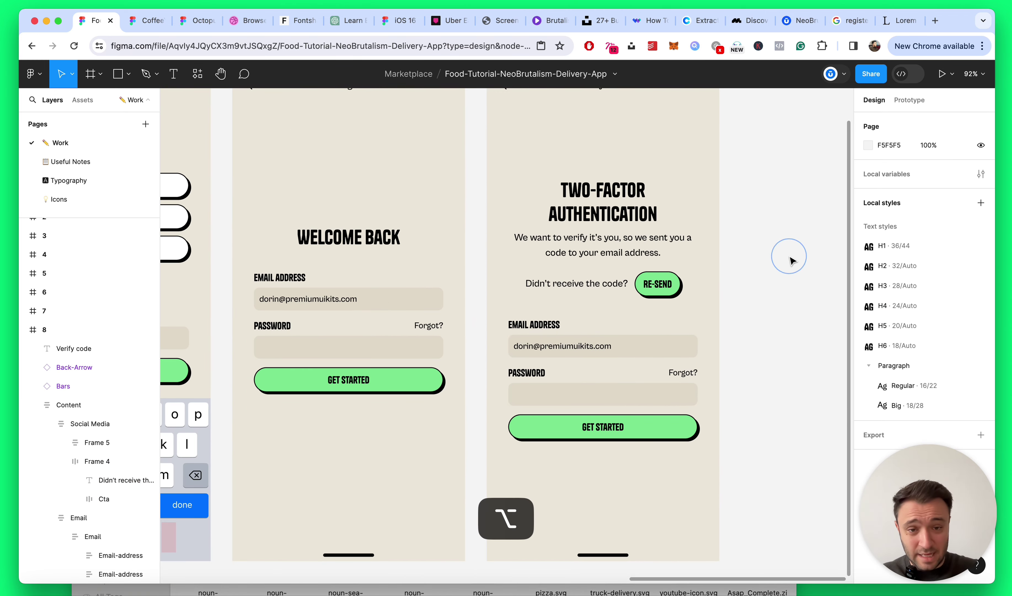
# Step: Collapse all layers and save the file
pyautogui.hotkey('alt', 'l')
pyautogui.scroll(-5, 792, 261)
pyautogui.scroll(4, 742, 225)
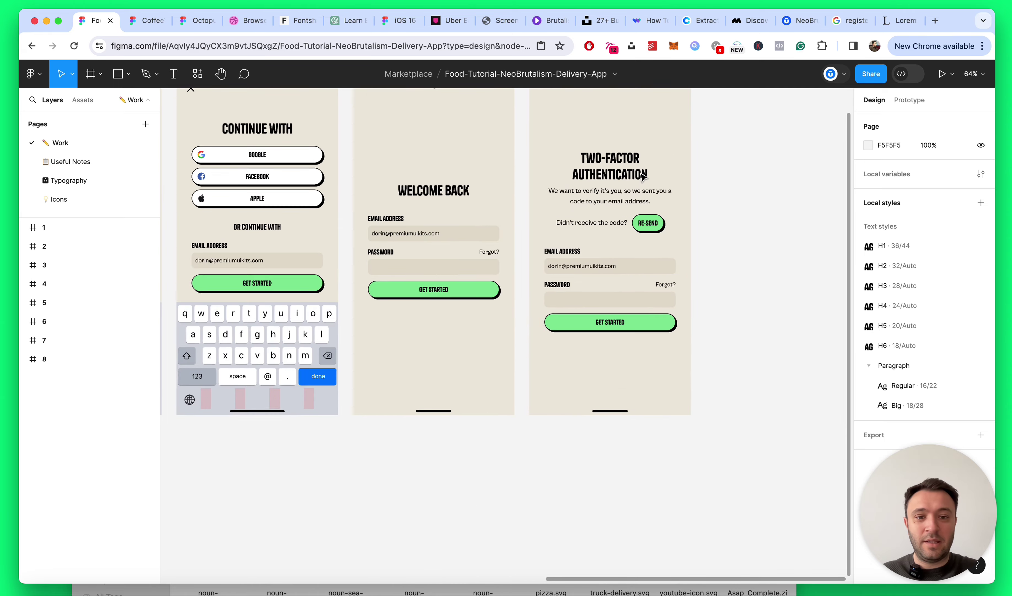
pyautogui.scroll(-4, 743, 224)
pyautogui.press('super+s')
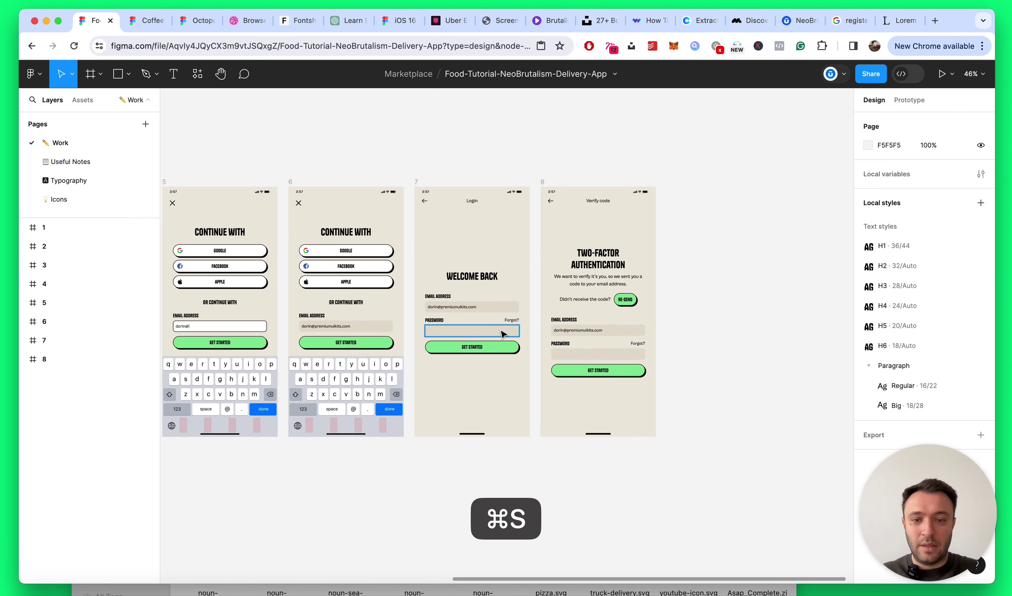
pyautogui.scroll(5, 623, 318)
pyautogui.scroll(-5, 623, 319)
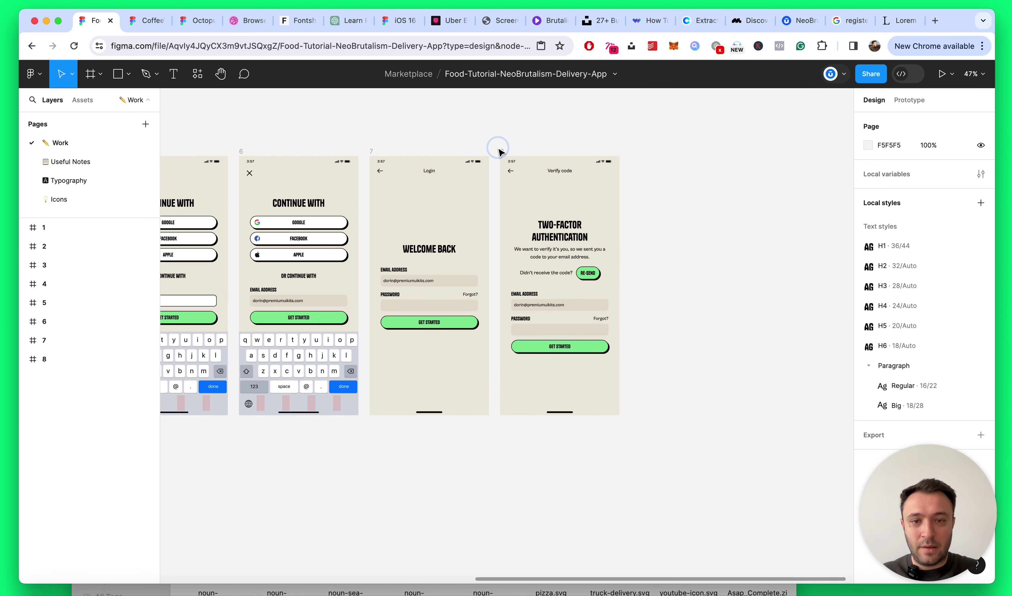
pyautogui.click(499, 151)
pyautogui.scroll(5, 513, 282)
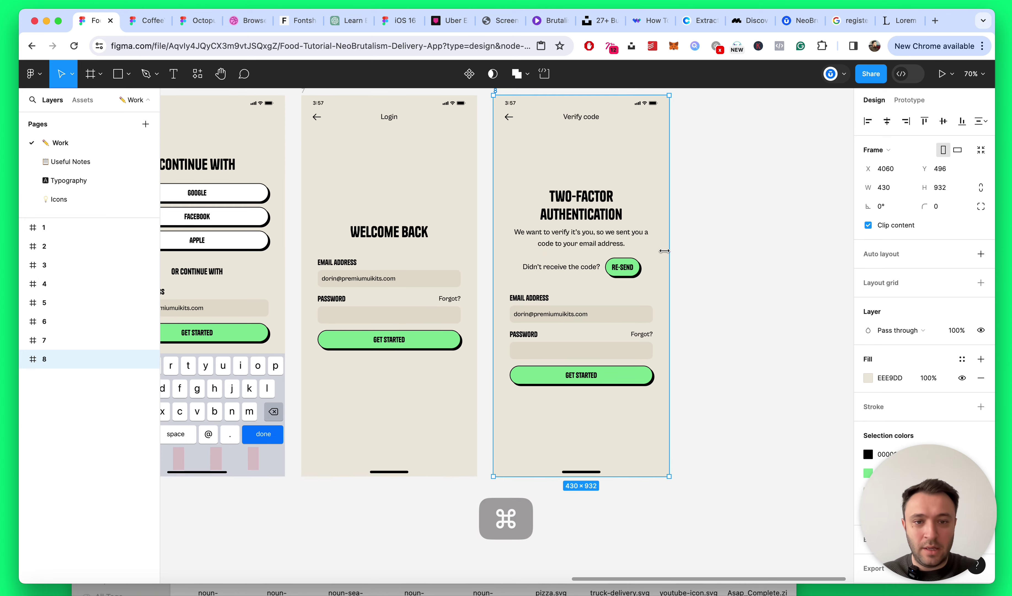
pyautogui.scroll(3, 313, 309)
pyautogui.scroll(-3, 327, 295)
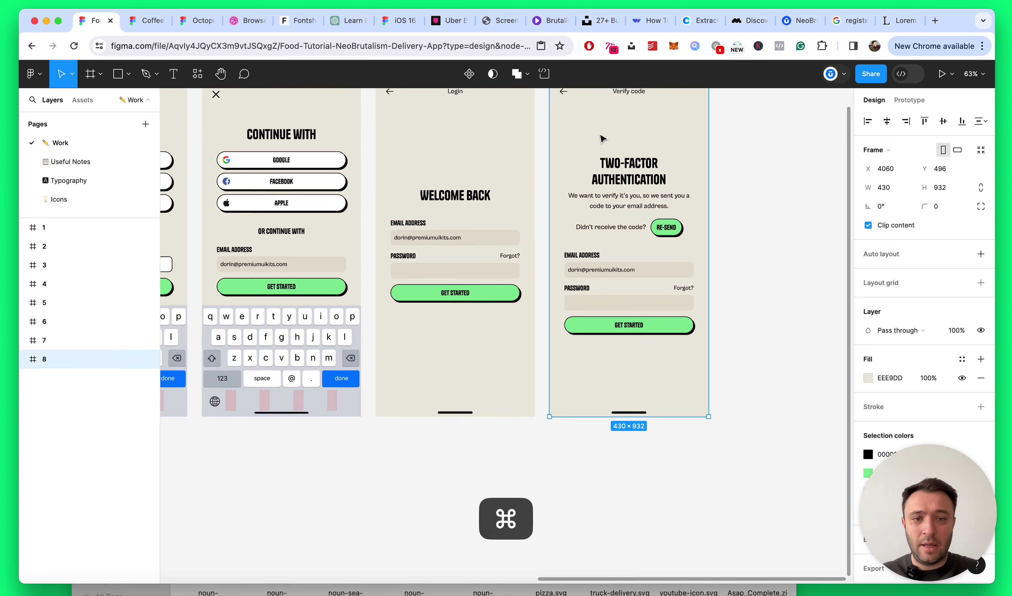
pyautogui.scroll(5, 368, 267)
pyautogui.scroll(8, 369, 267)
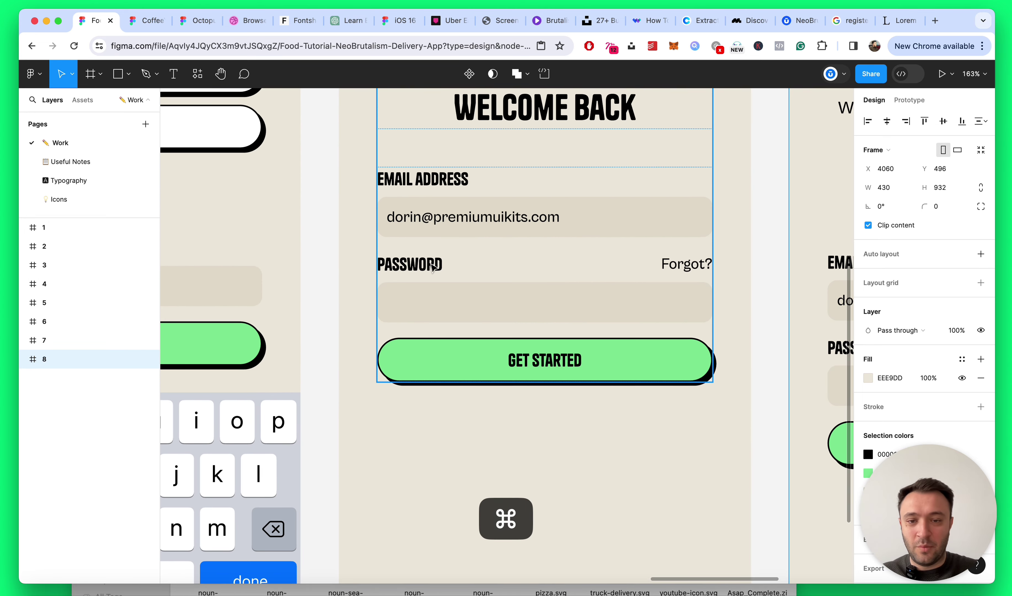
# Step: Draw a circle about 9 × 9 inside the empty password input on the Login screen
pyautogui.keyDown('super'); pyautogui.click(411, 305); pyautogui.keyUp('super')
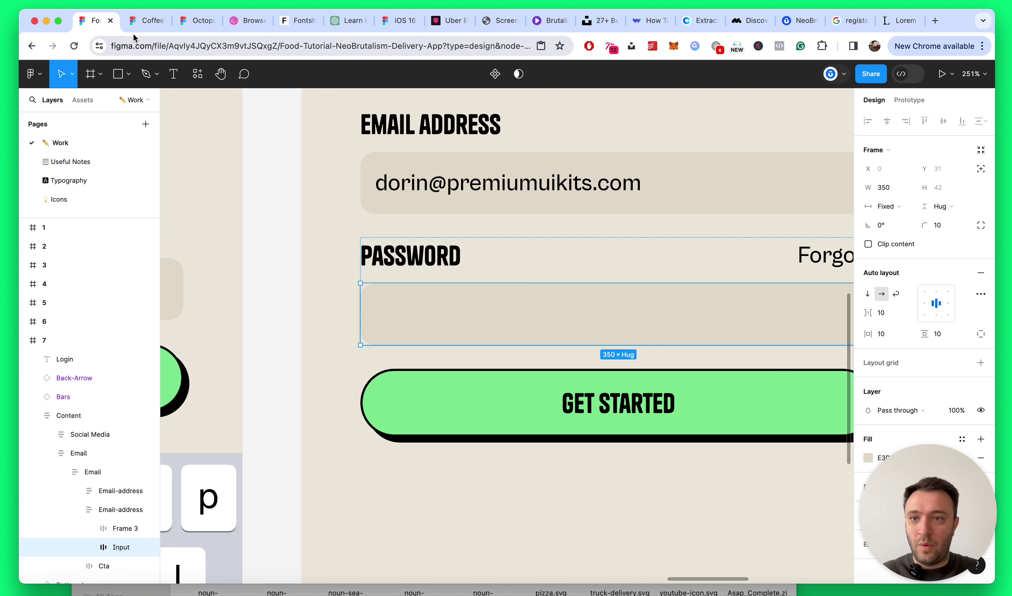
pyautogui.click(130, 77)
pyautogui.click(109, 142)
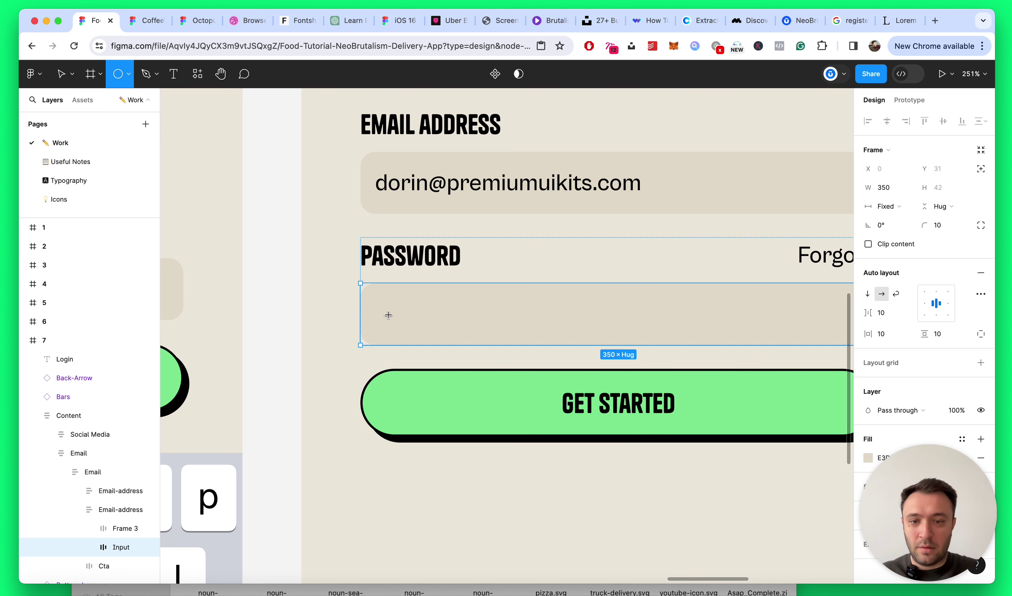
pyautogui.click(392, 322)
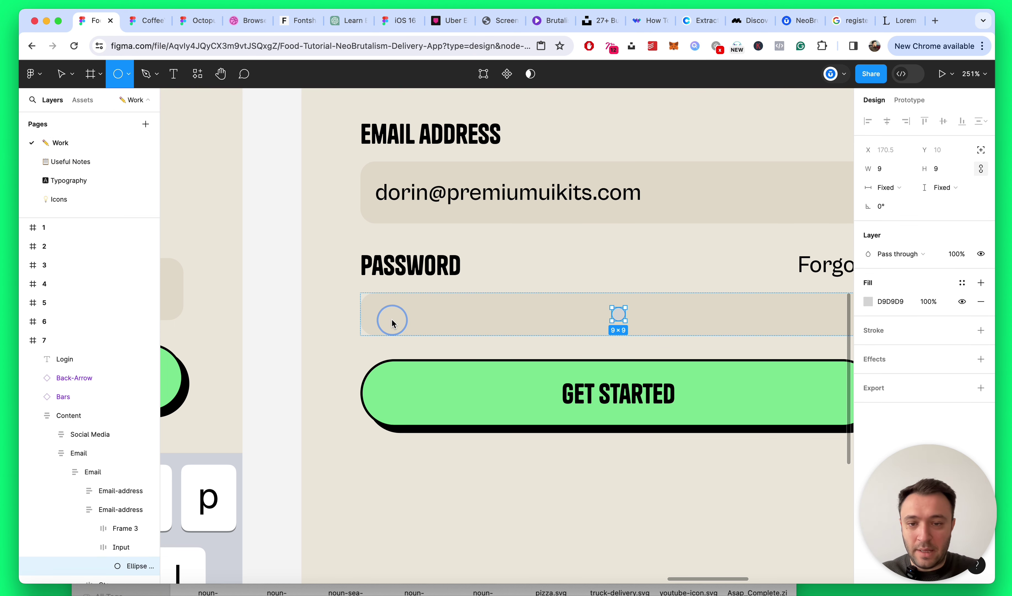
# Step: Fill the circle in the password input with black, 000000
pyautogui.click(868, 301)
pyautogui.write('000')
pyautogui.press('Return')
# Step: Align the password input's content left and vertically centred, with a horizontal gap of 4
pyautogui.press('Escape')
pyautogui.press('Escape')
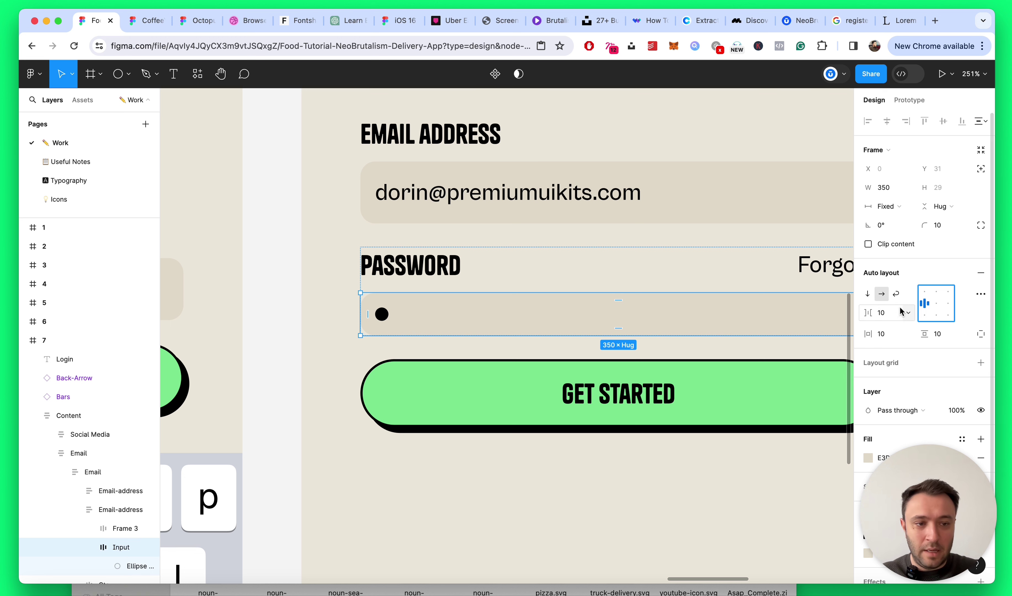
pyautogui.press('Return')
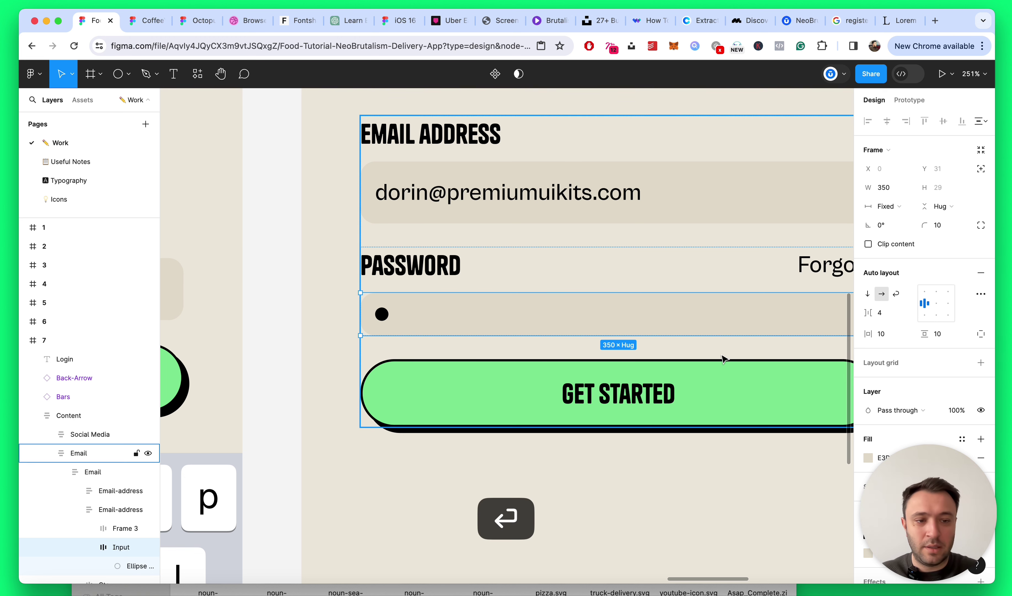
# Step: Resize the black dot in the password input to 6 × 6, keeping its proportions
pyautogui.scroll(1, 422, 360)
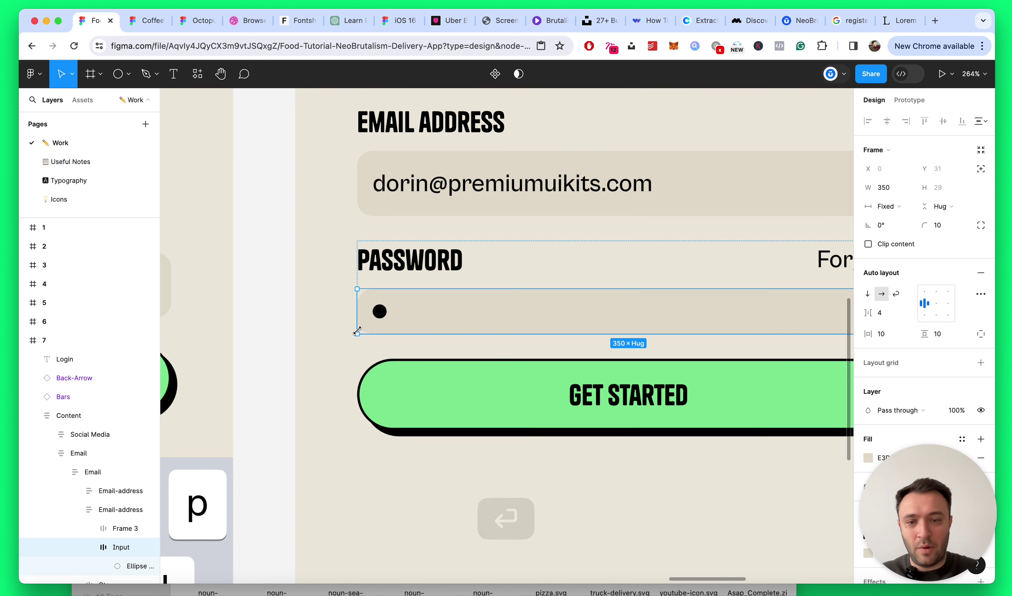
pyautogui.click(379, 312)
pyautogui.scroll(3, 375, 311)
pyautogui.click(882, 170)
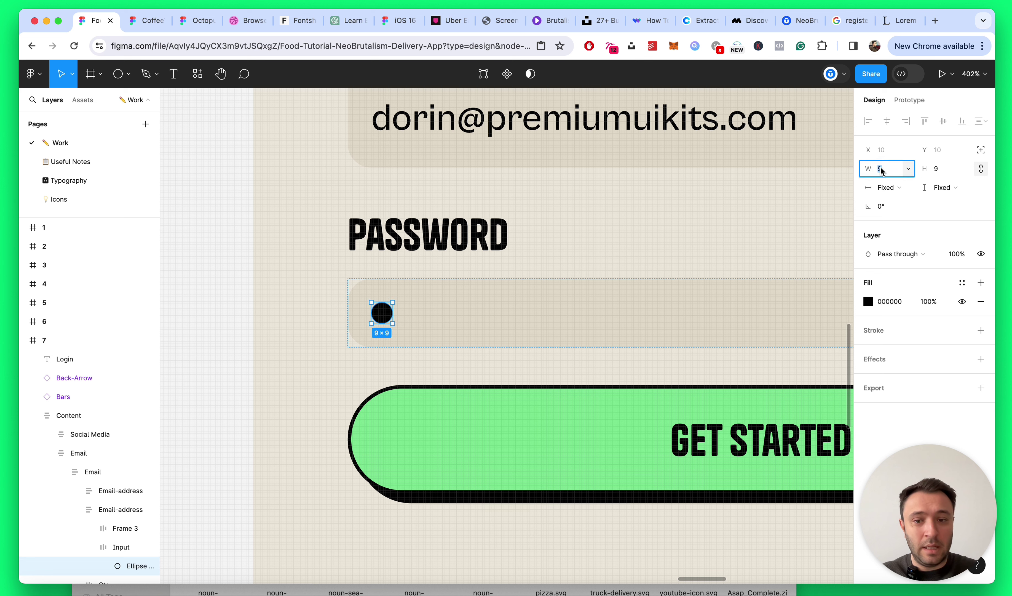
pyautogui.press('Down')
pyautogui.press('Down')
pyautogui.press('Down')
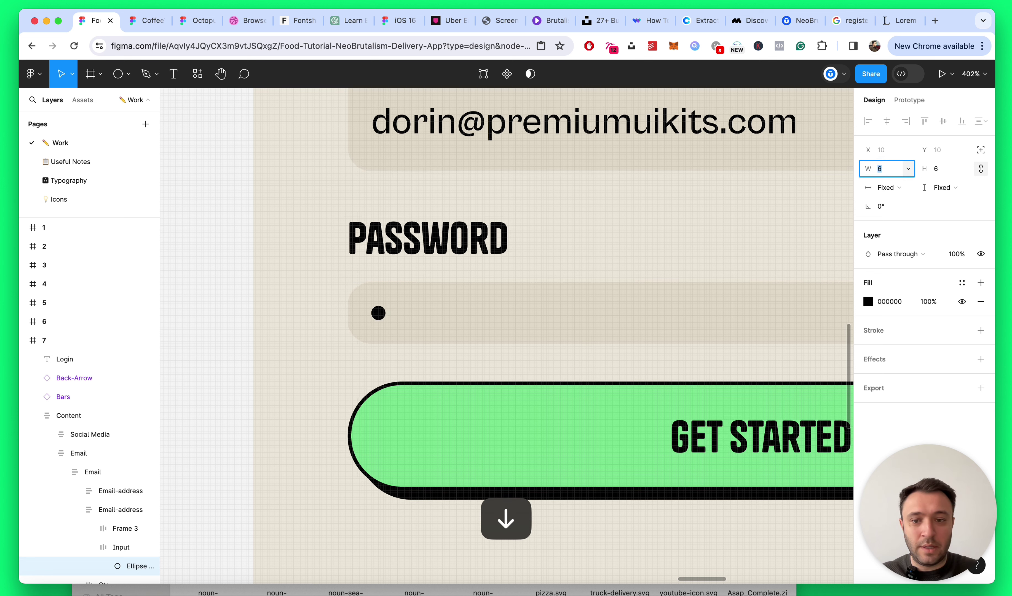
# Step: Duplicate the dot to make a row of nine and wrap them all in an auto layout frame
pyautogui.press('super+d')
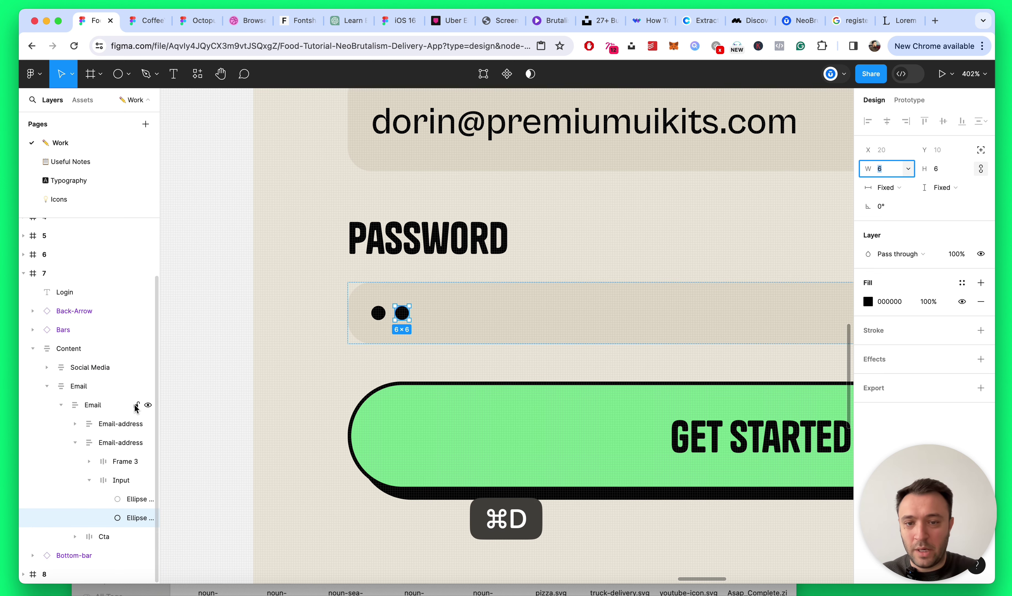
pyautogui.press('super+d')
pyautogui.press('super+d')
pyautogui.press('super+d')
pyautogui.press('super+d')
pyautogui.press('super+d')
pyautogui.press('super+d')
pyautogui.press('super+d')
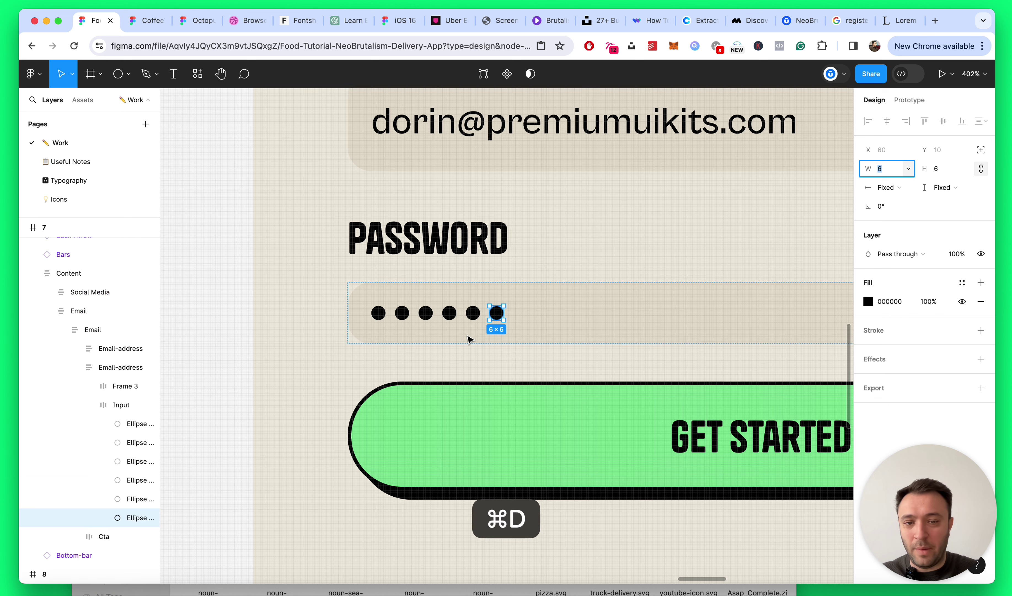
pyautogui.keyDown('shift'); pyautogui.click(131, 424); pyautogui.keyUp('shift')
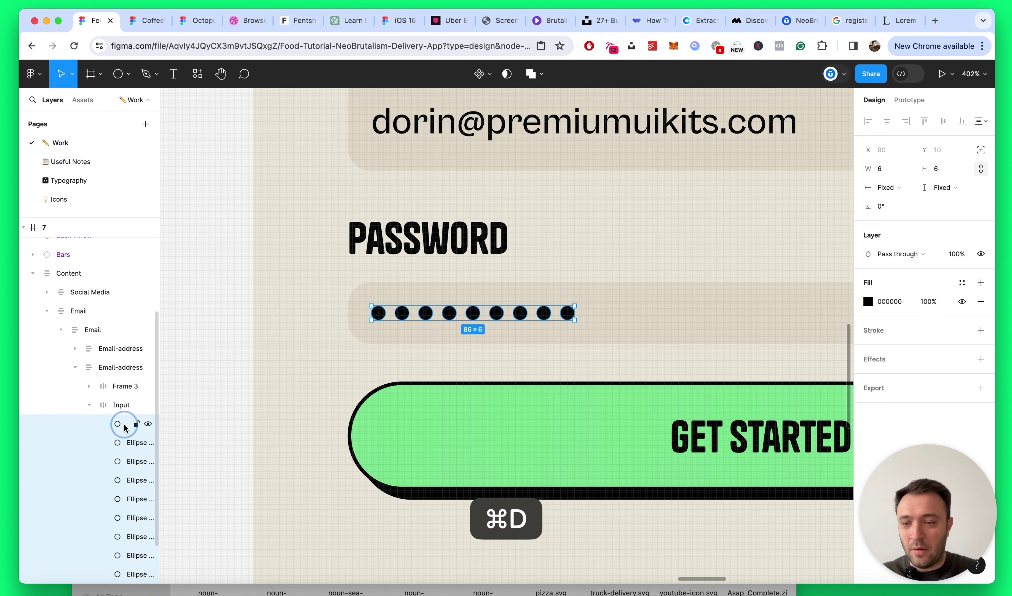
pyautogui.hotkey('shift', 'a')
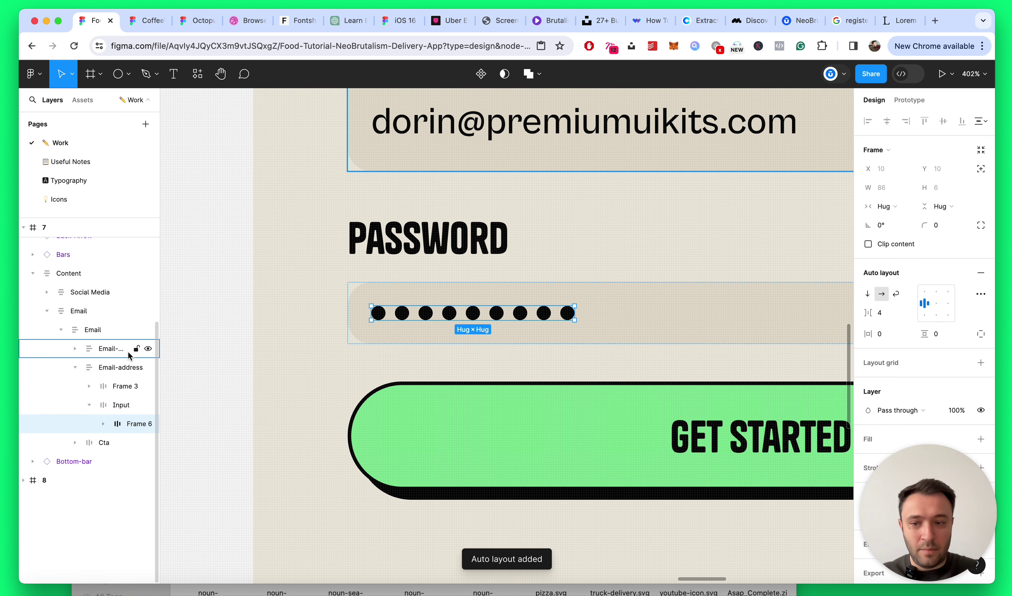
# Step: Set the Login screen's password input to a vertical padding of 20
pyautogui.click(114, 401)
pyautogui.scroll(-5, 675, 311)
pyautogui.hscroll(5, 507, 336)
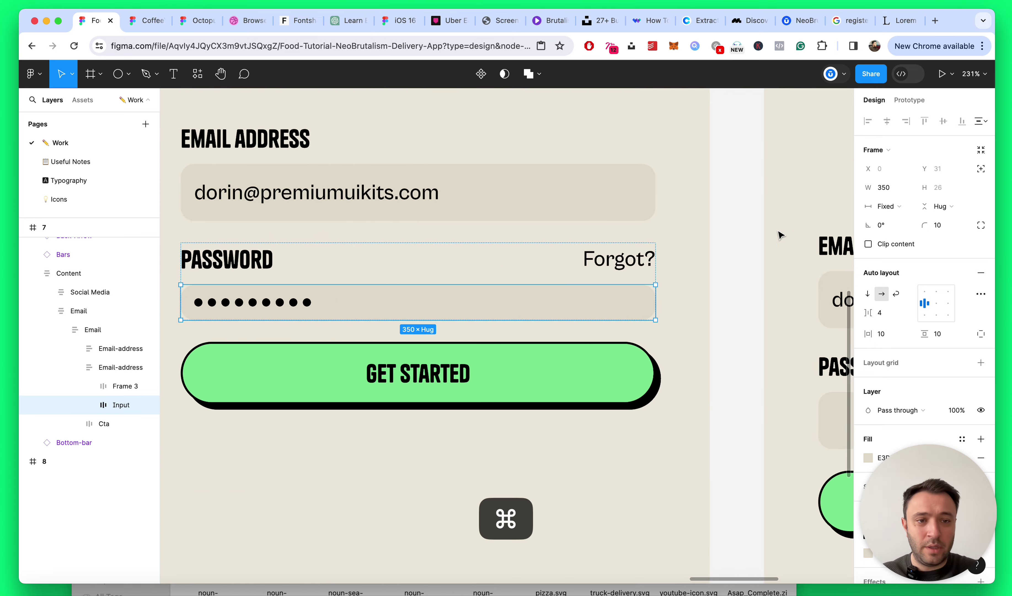
pyautogui.hotkey('shift', 'Up')
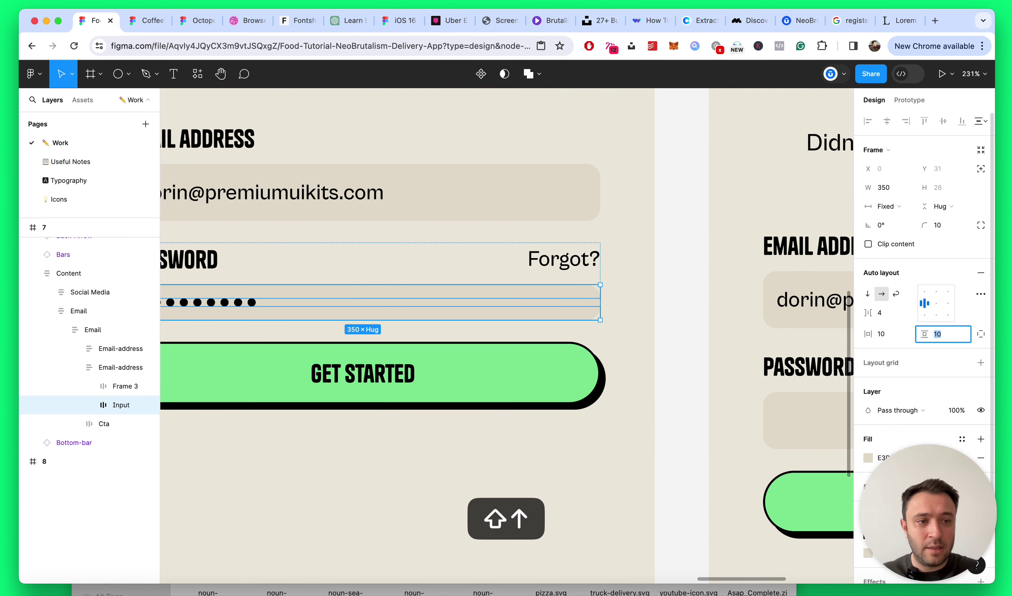
pyautogui.scroll(-5, 468, 255)
pyautogui.press('Escape')
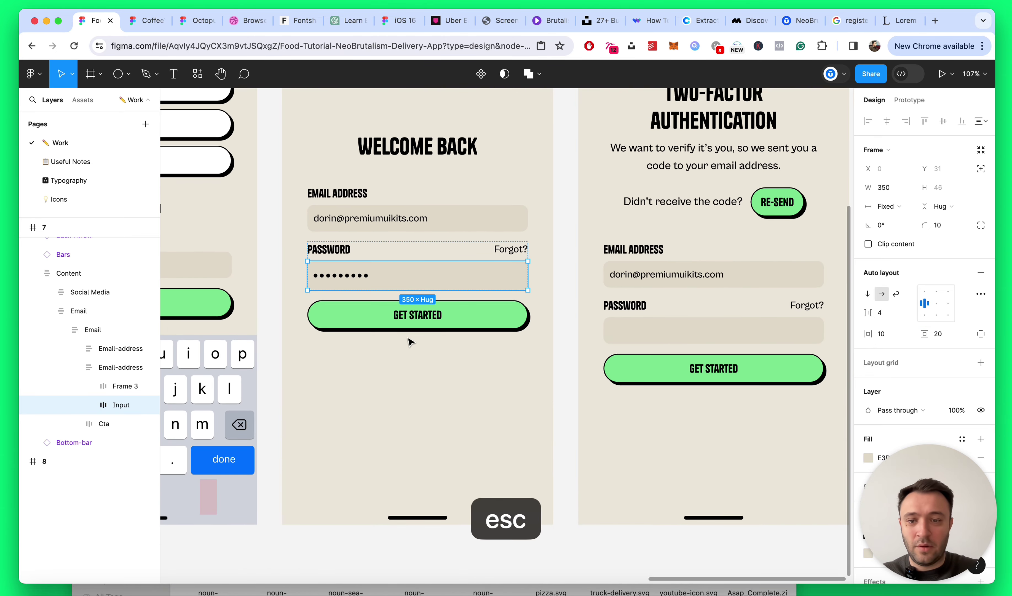
# Step: Deselect the password input, collapse all layers, and save the file
pyautogui.scroll(-3, 528, 399)
pyautogui.press('Escape')
pyautogui.hotkey('alt', 'l')
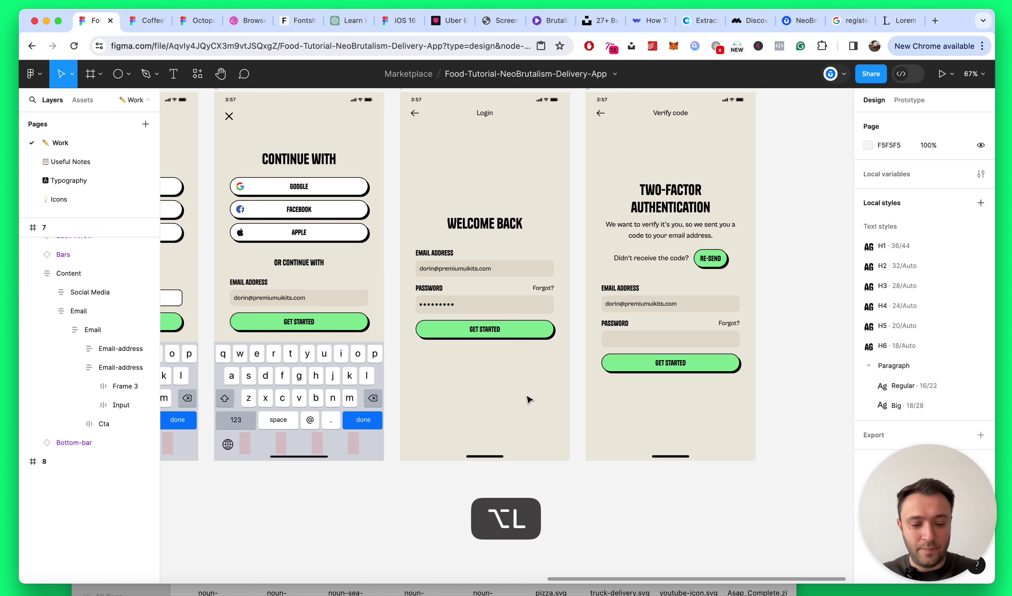
pyautogui.scroll(-2, 528, 399)
pyautogui.press('super+s')
pyautogui.press('Escape')
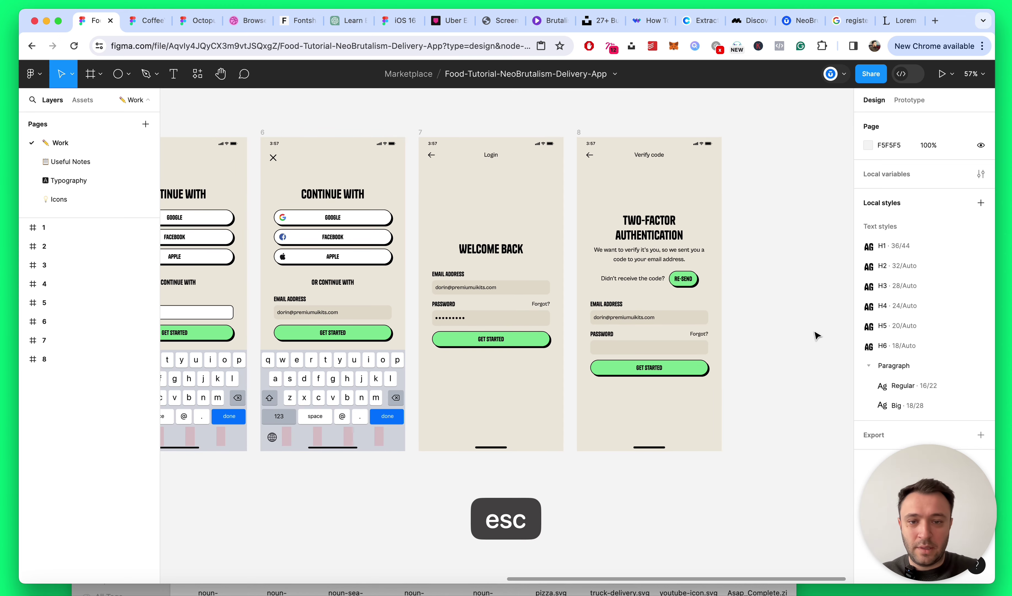
# Step: Examine the Login form alongside the two-factor authentication form for differences in their fields
pyautogui.scroll(-5, 814, 335)
pyautogui.scroll(8, 750, 318)
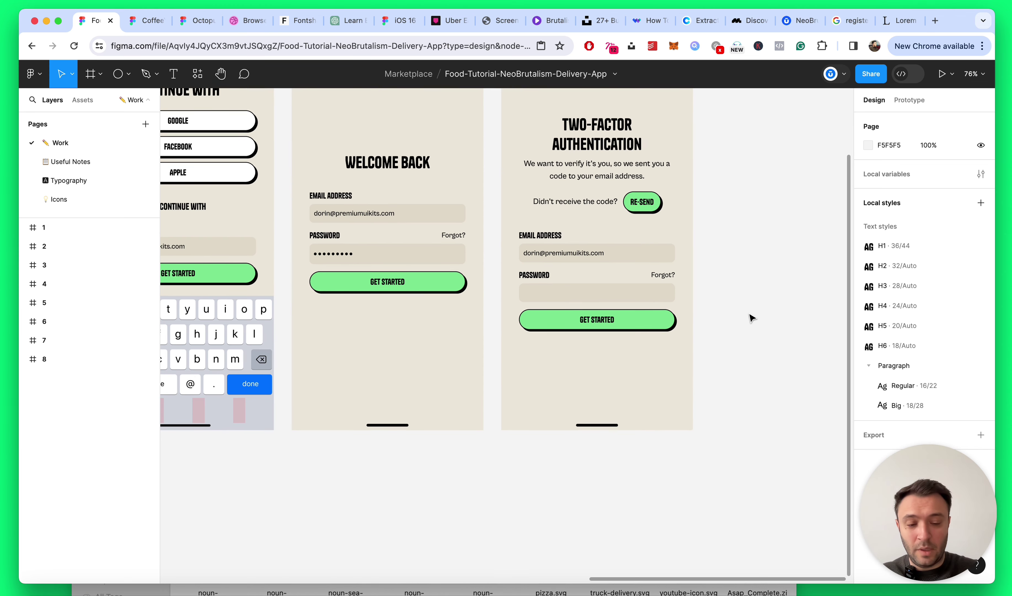
pyautogui.scroll(2, 751, 318)
pyautogui.press('alt')
pyautogui.hscroll(-5, 751, 318)
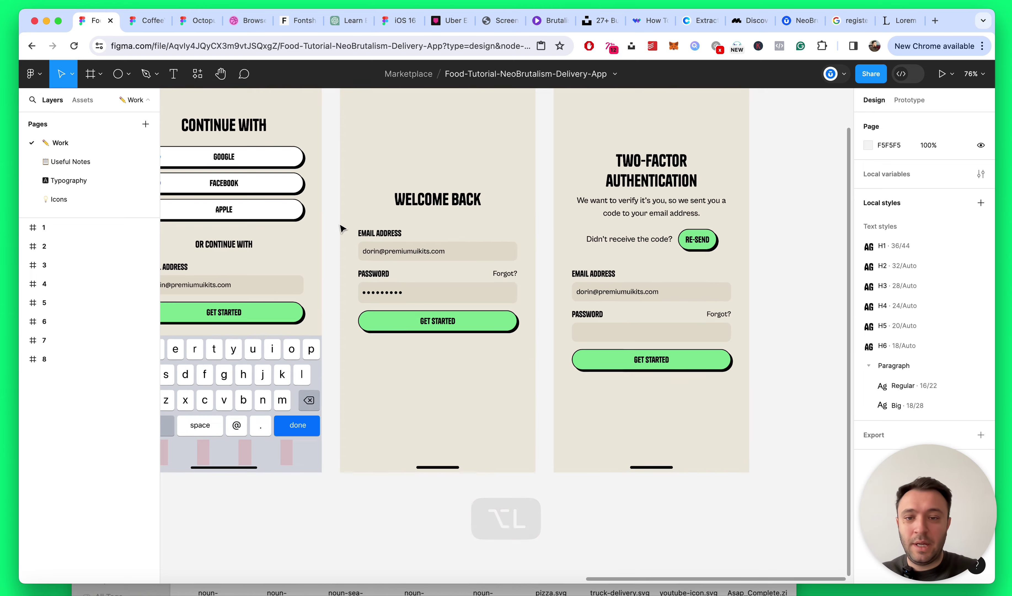
pyautogui.scroll(5, 468, 289)
pyautogui.click(364, 241)
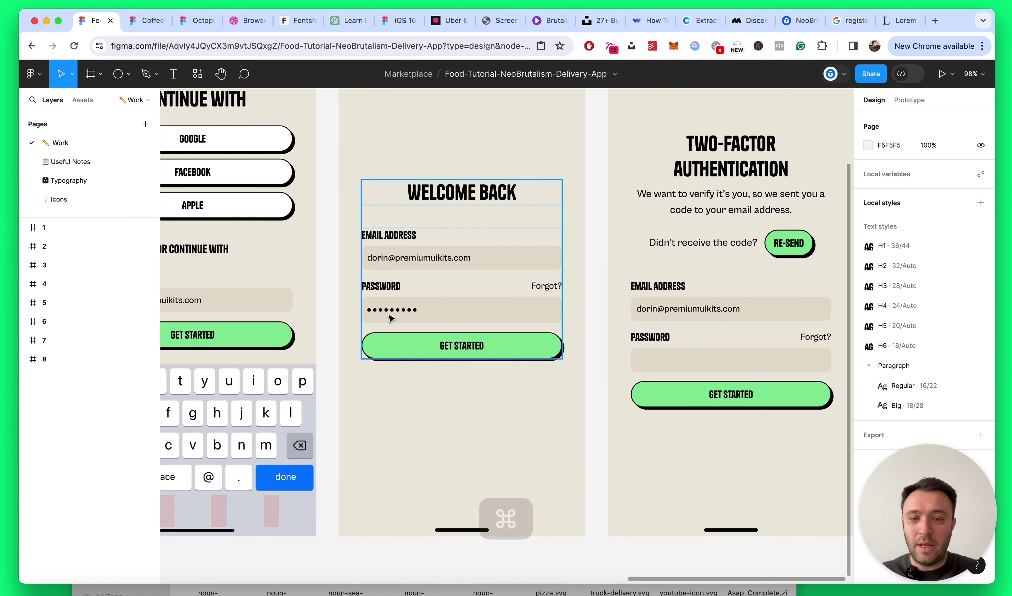
pyautogui.scroll(3, 412, 312)
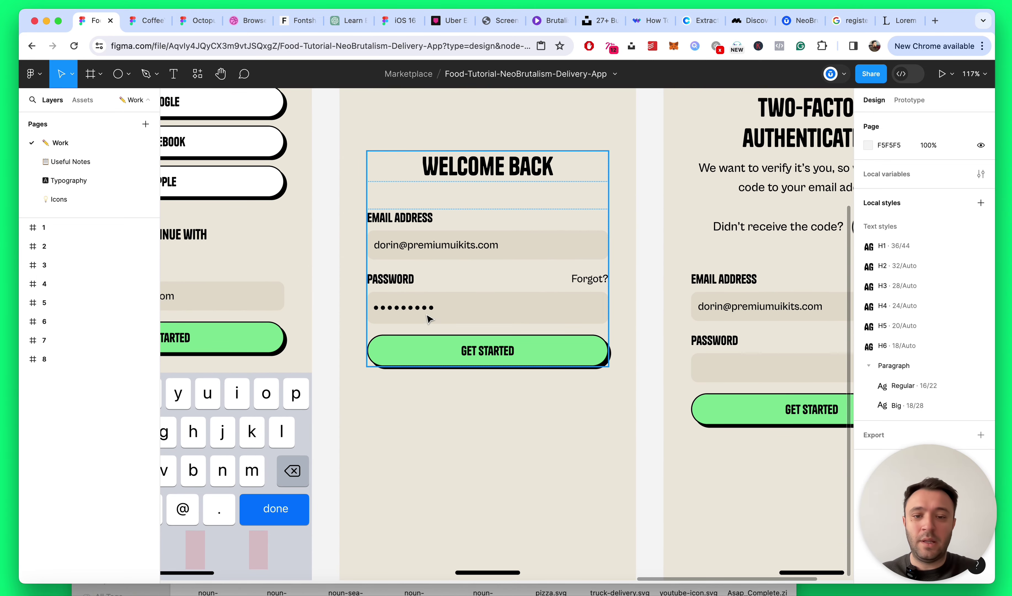
pyautogui.scroll(-3, 429, 316)
pyautogui.hscroll(5, 461, 354)
pyautogui.hscroll(2, 460, 354)
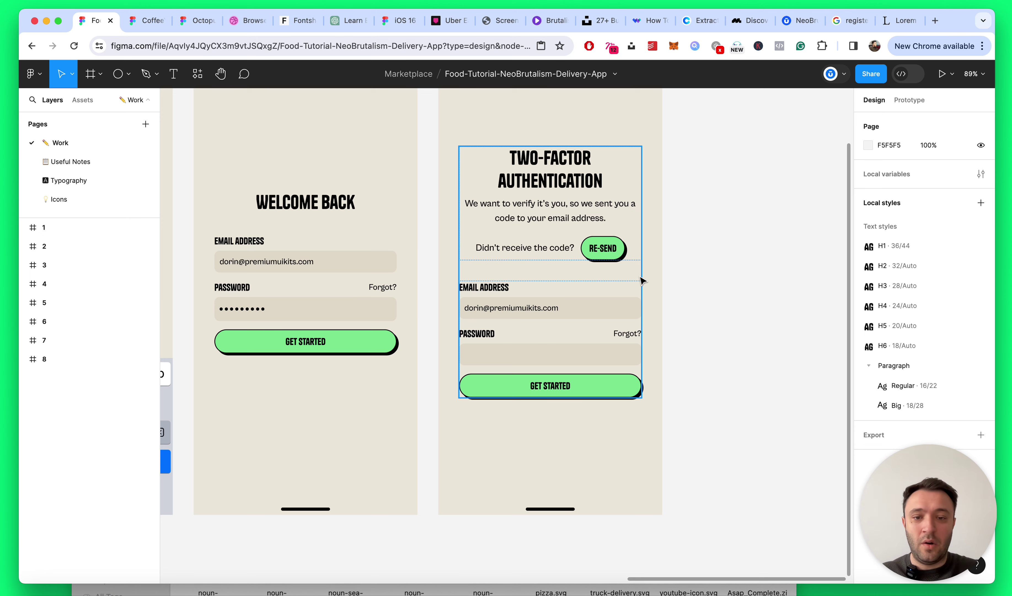
# Step: Copy the Login screen's dotted password field and paste it into the two-factor screen's password field group
pyautogui.click(290, 311)
pyautogui.click(291, 312)
pyautogui.press('super+c')
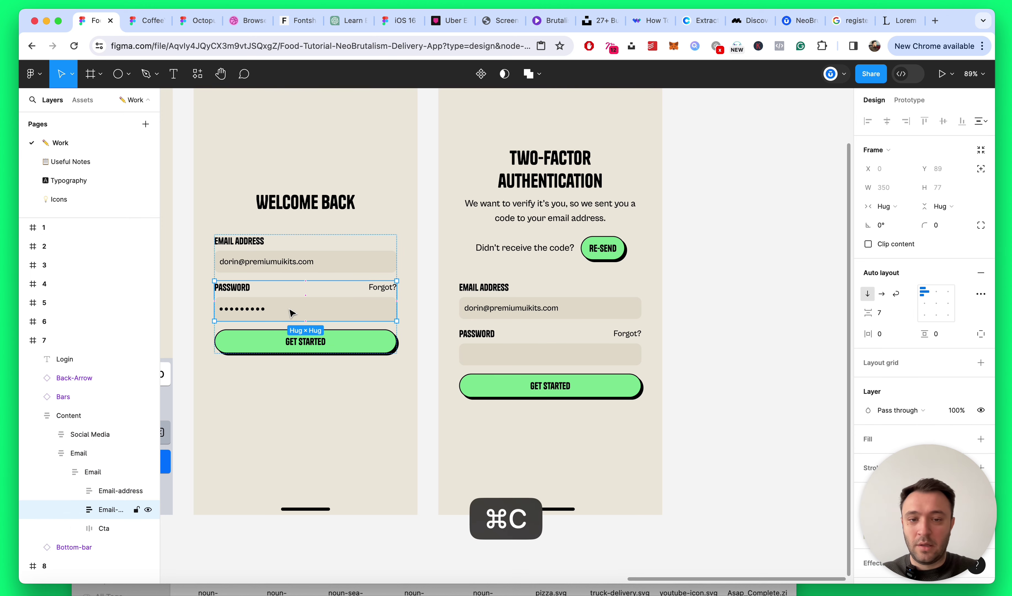
pyautogui.press('Escape')
pyautogui.scroll(5, 556, 375)
pyautogui.click(493, 335)
pyautogui.click(493, 336)
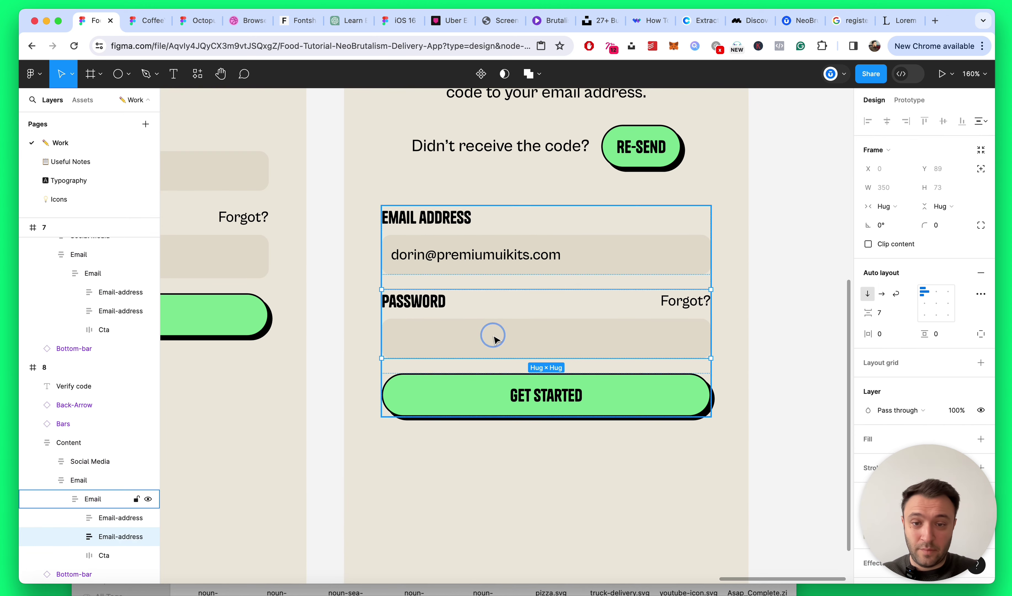
pyautogui.press('super+v')
pyautogui.click(455, 304)
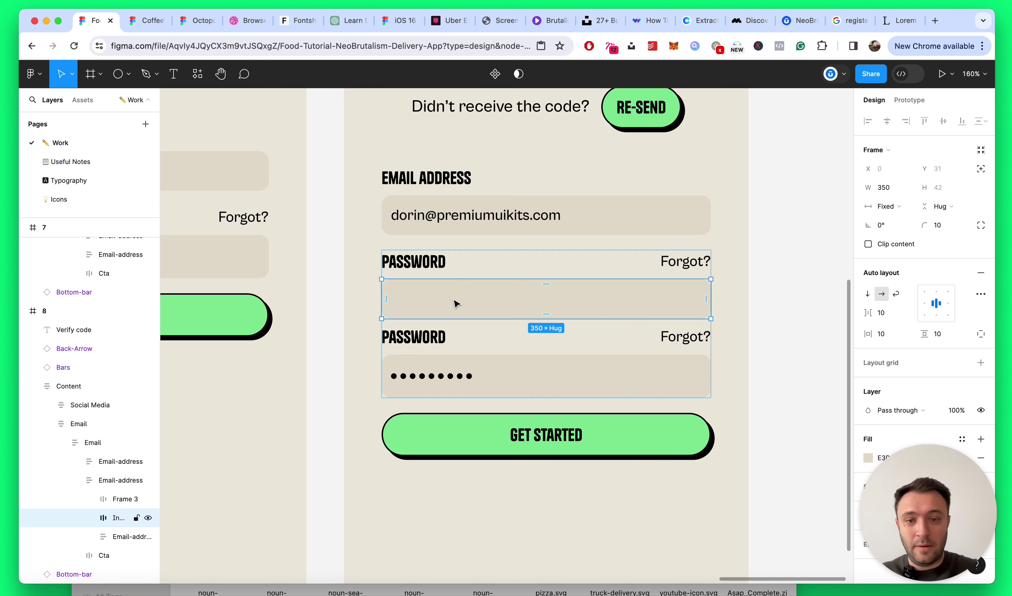
pyautogui.press('super+z')
pyautogui.press('super+z')
pyautogui.press('super+z')
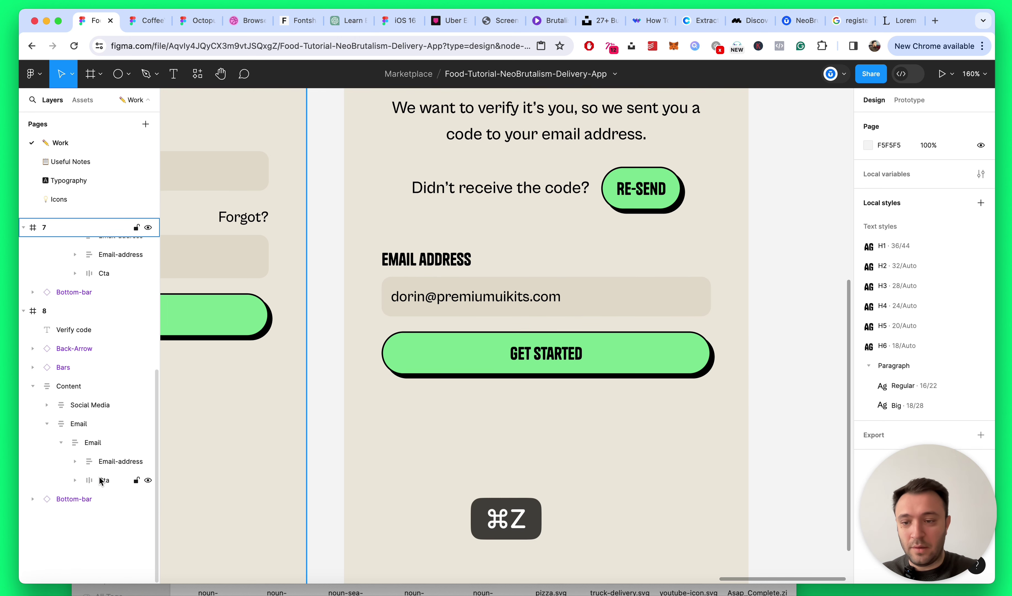
pyautogui.press('super+z')
# Step: Move the pasted password field out of the nested group, delete the empty password field, and collapse all layers
pyautogui.click(75, 480)
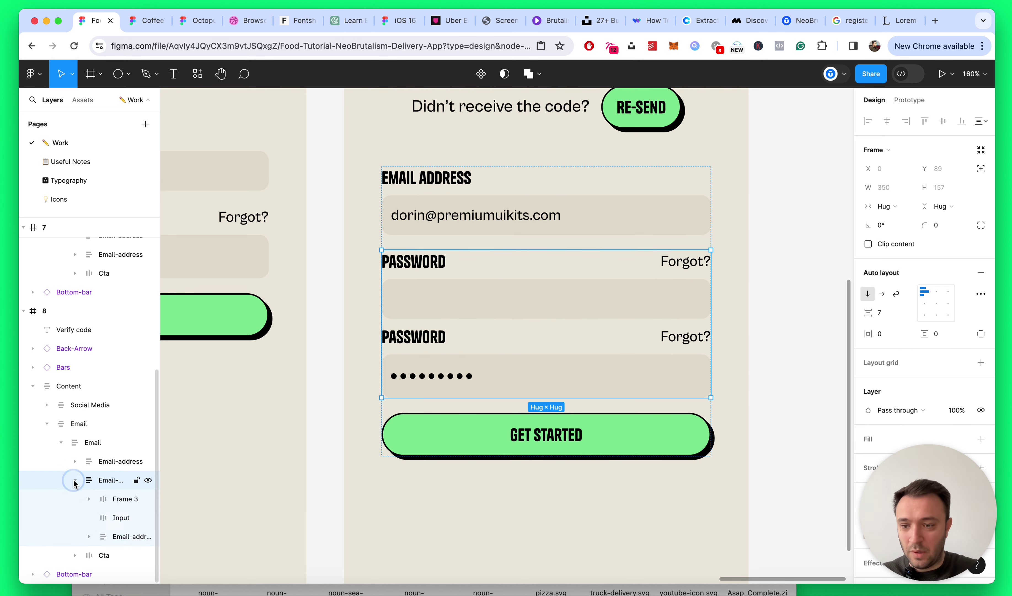
pyautogui.click(114, 541)
pyautogui.moveTo(109, 476); pyautogui.dragTo(109, 475)
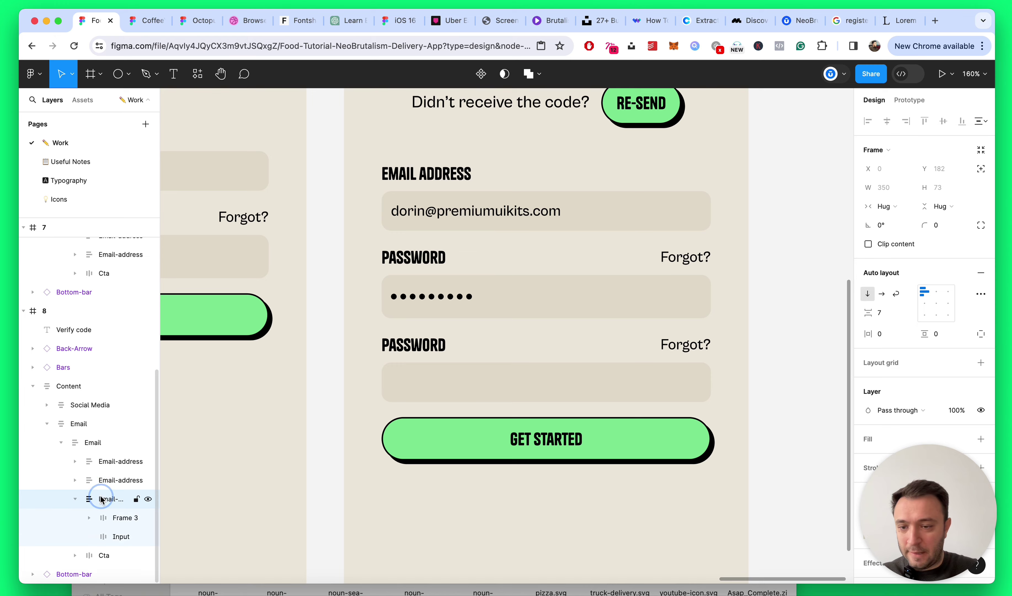
pyautogui.press('super+z')
pyautogui.press('super+z')
pyautogui.press('super+0')
pyautogui.press('Escape')
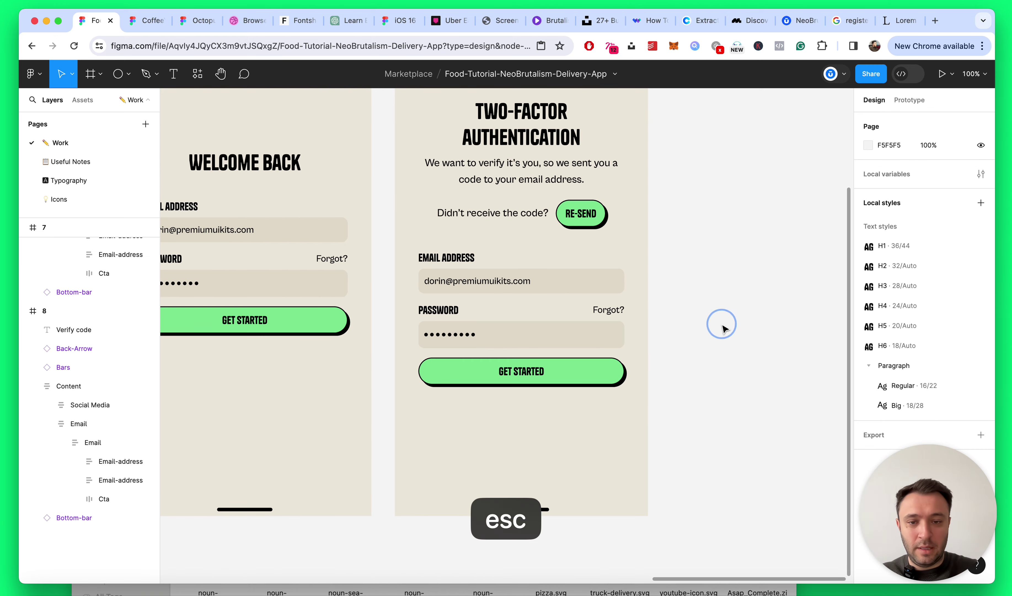
pyautogui.hotkey('alt', 'l')
# Step: Duplicate the email address field in the two-factor authentication form
pyautogui.scroll(-5, 724, 328)
pyautogui.scroll(6, 723, 329)
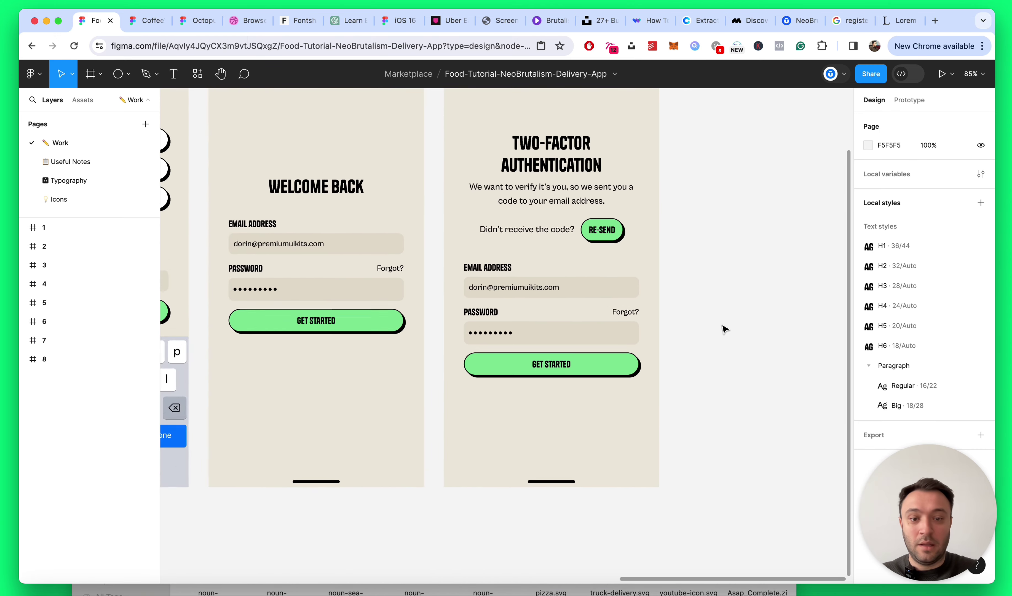
pyautogui.click(493, 315)
pyautogui.scroll(2, 493, 315)
pyautogui.click(493, 346)
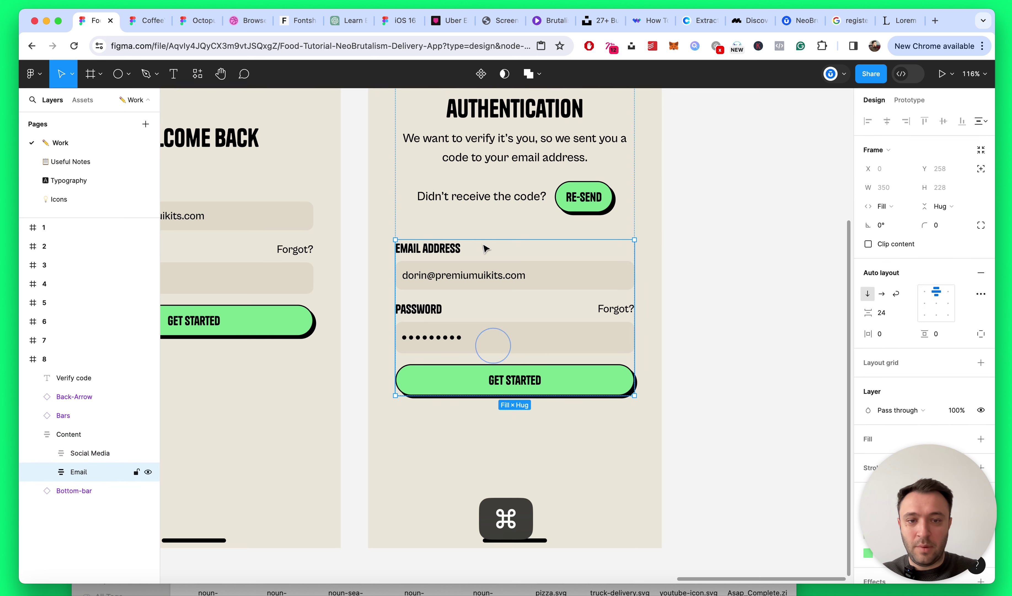
pyautogui.click(472, 272)
pyautogui.click(471, 275)
pyautogui.press('super+d')
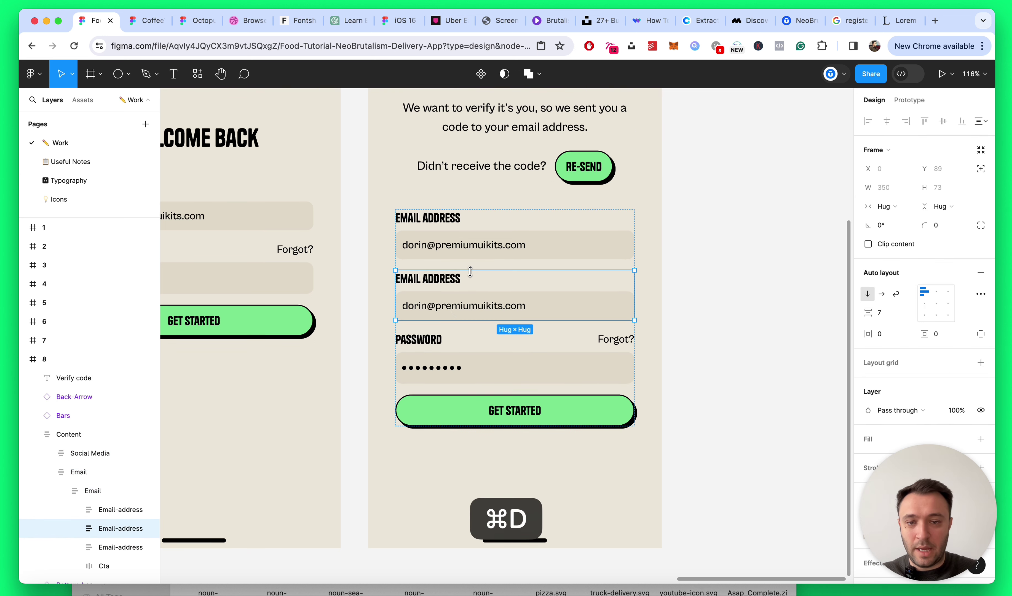
# Step: Change the label of the first field in the two-factor form to "Verification code"
pyautogui.click(441, 221)
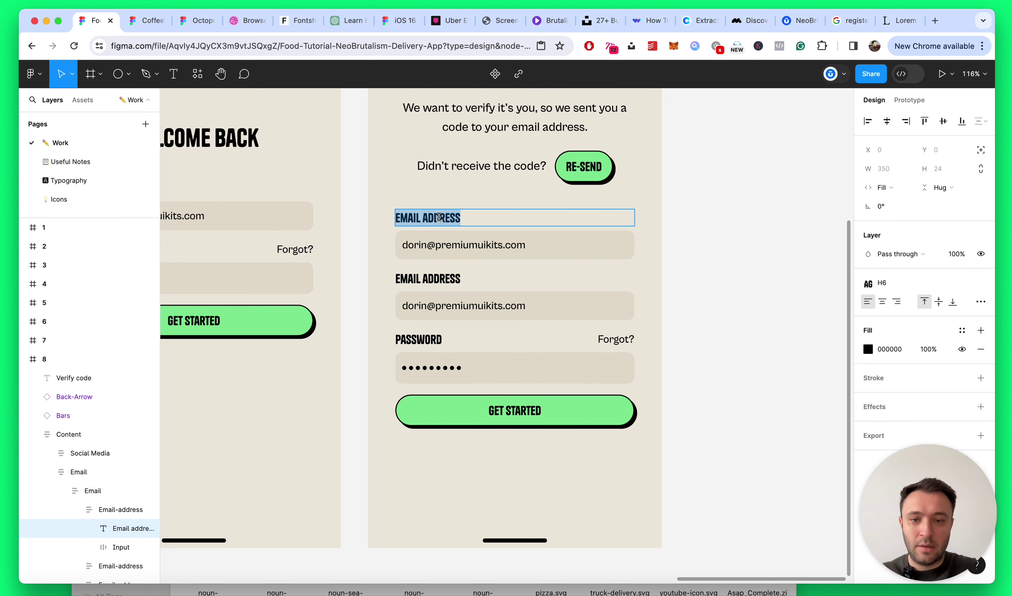
pyautogui.write('Verification c')
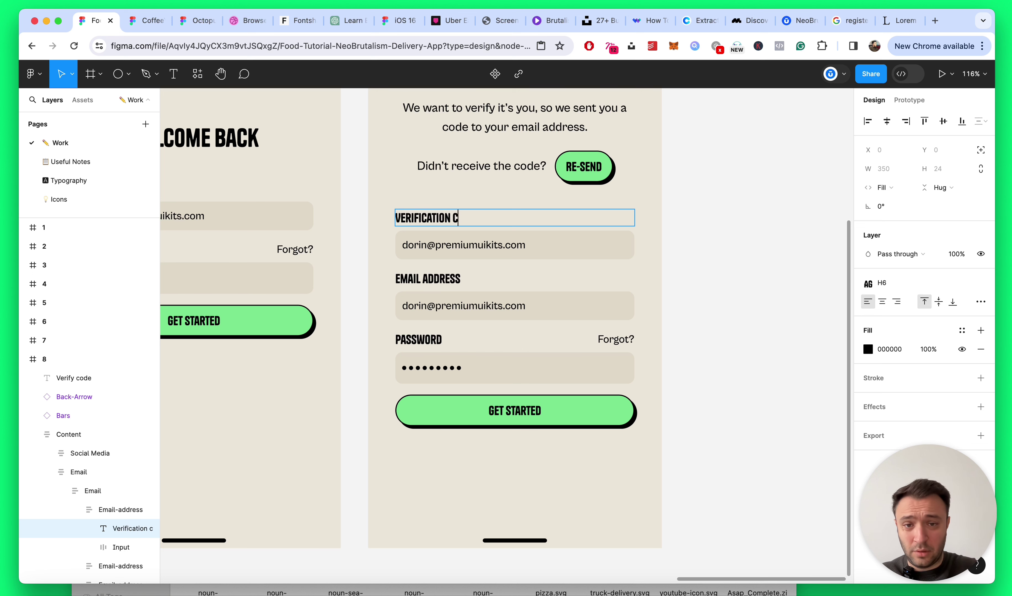
pyautogui.write('ode')
pyautogui.press('Escape')
pyautogui.press('Escape')
pyautogui.press('Escape')
pyautogui.scroll(3, 444, 238)
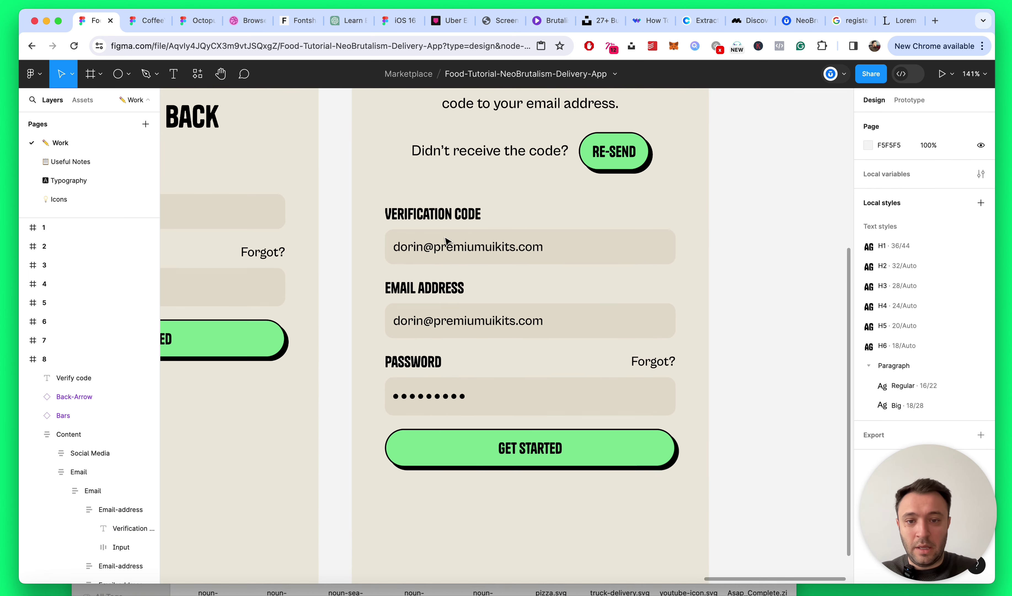
# Step: Delete the email address and password fields below the verification code field
pyautogui.click(446, 240)
pyautogui.doubleClick(429, 319)
pyautogui.keyDown('shift'); pyautogui.click(440, 399); pyautogui.keyUp('shift')
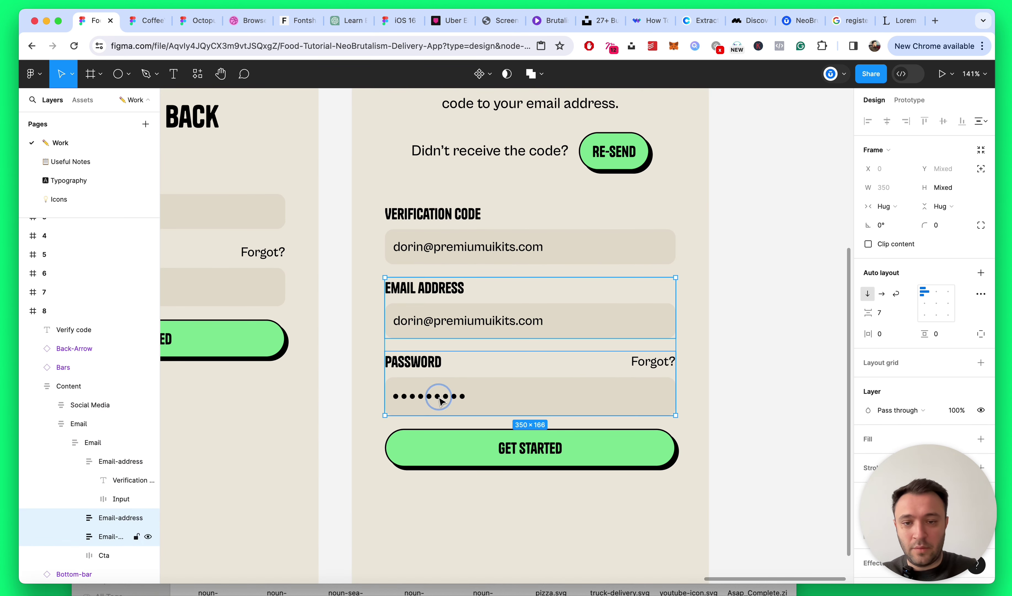
pyautogui.press('Delete')
# Step: Replace the e-mail text in the verification code field with a sample verification code
pyautogui.scroll(1, 450, 323)
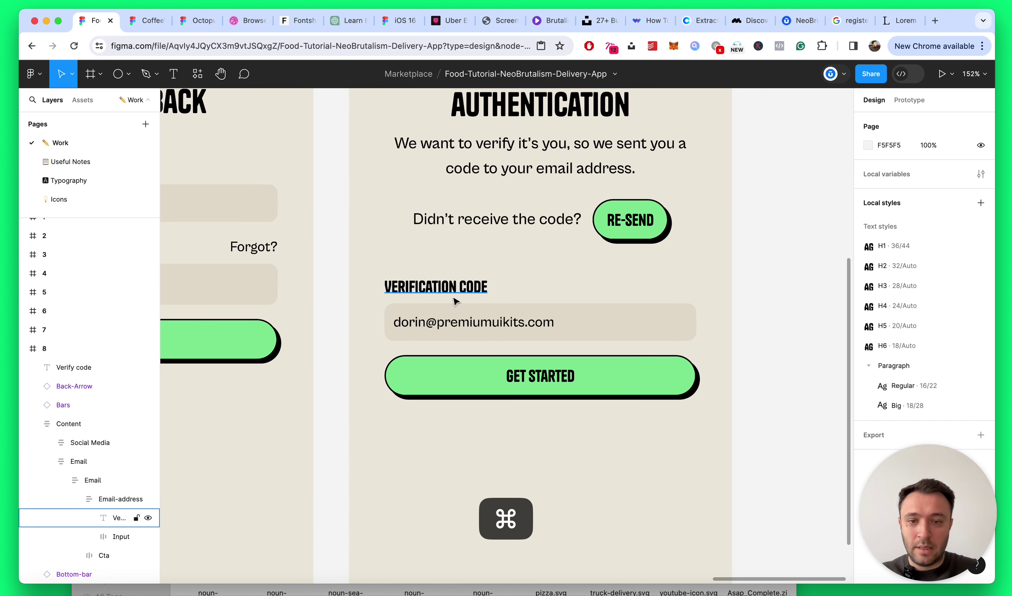
pyautogui.keyDown('super'); pyautogui.click(464, 322); pyautogui.keyUp('super')
pyautogui.doubleClick(464, 322)
pyautogui.write('code - rjhaopa - msalda')
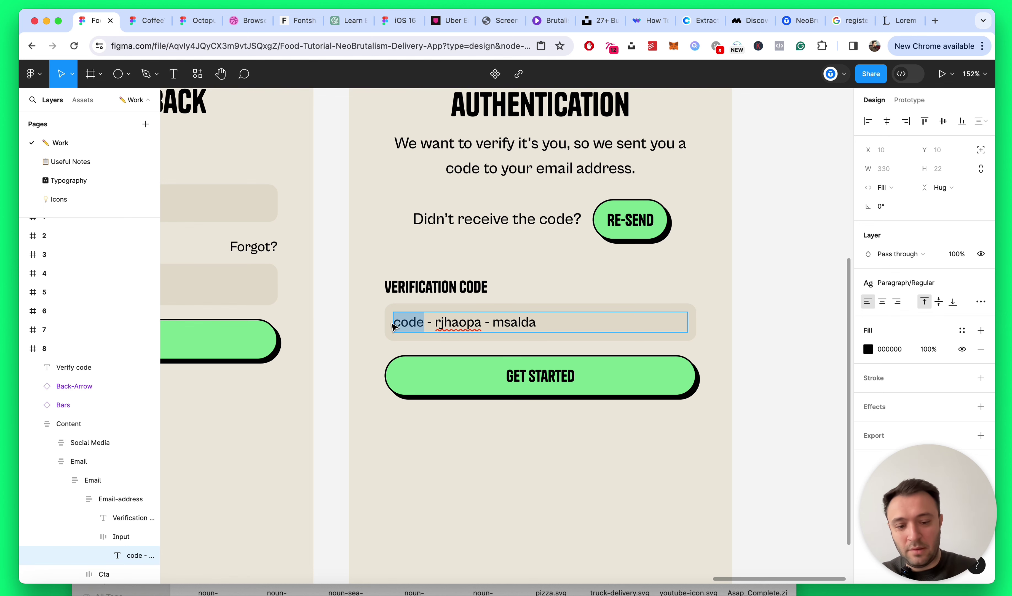
pyautogui.press('Escape')
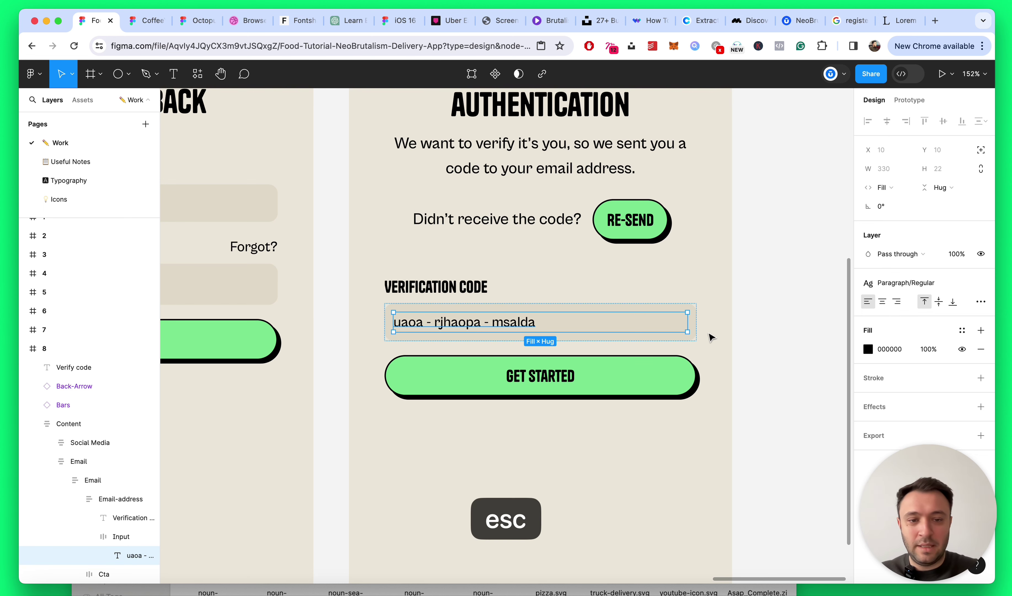
pyautogui.click(752, 323)
# Step: Change the two-factor screen's main button text to "Ready to taste the magic" and collapse all layers
pyautogui.scroll(-5, 752, 324)
pyautogui.scroll(5, 533, 336)
pyautogui.keyDown('super'); pyautogui.click(532, 340); pyautogui.keyUp('super')
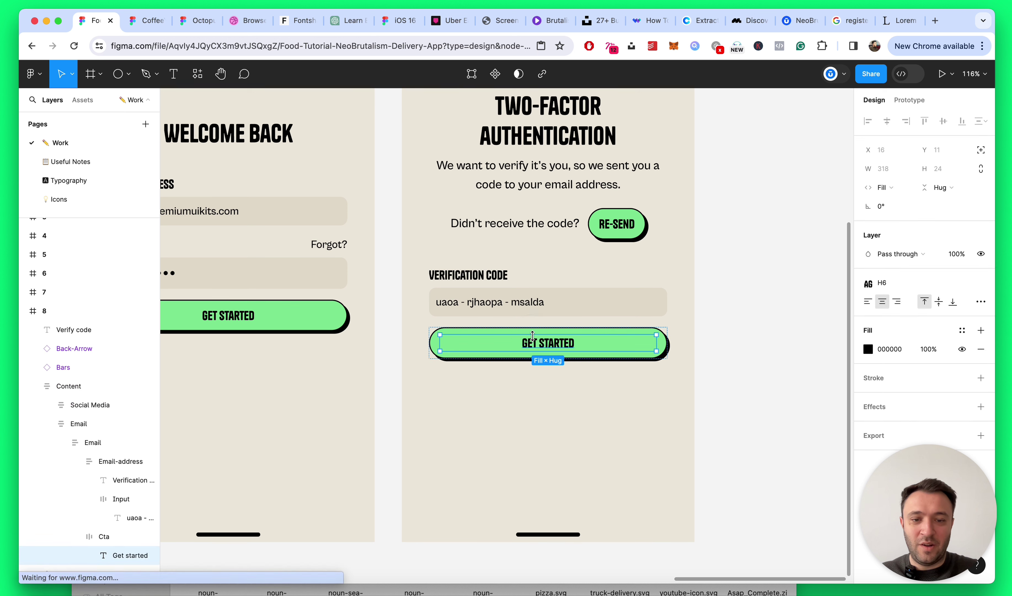
pyautogui.doubleClick(549, 344)
pyautogui.scroll(3, 546, 340)
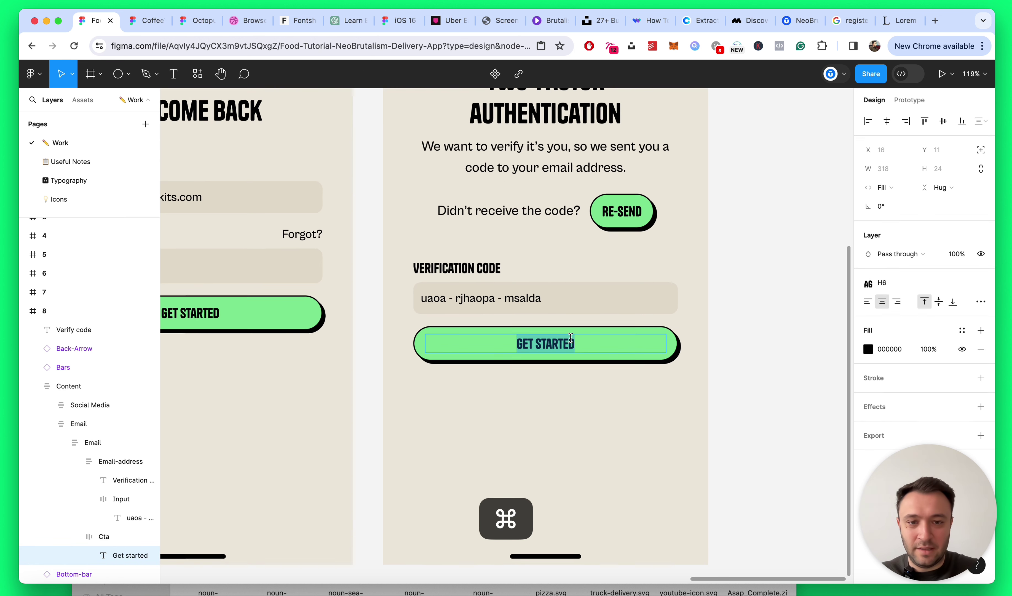
pyautogui.write('Ready')
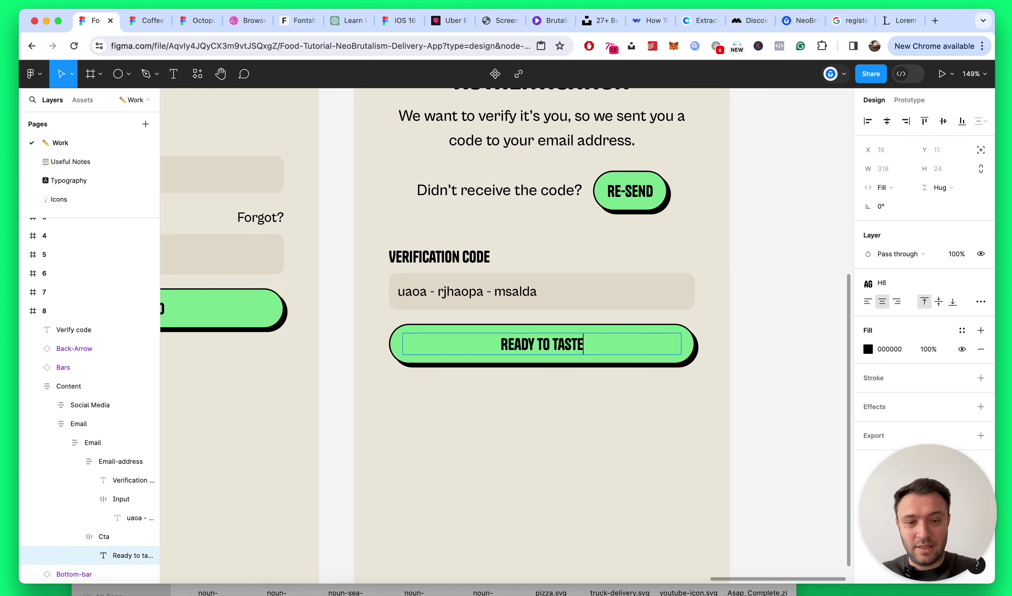
pyautogui.write(' to taste the magic')
pyautogui.press('Escape')
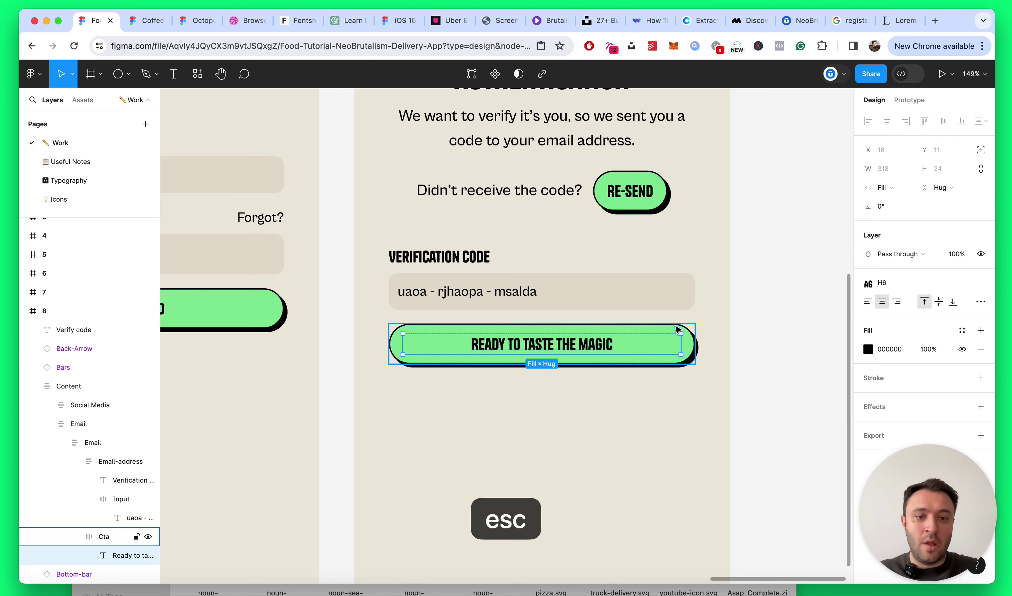
pyautogui.press('Escape')
pyautogui.scroll(-5, 741, 324)
pyautogui.hotkey('alt', 'l')
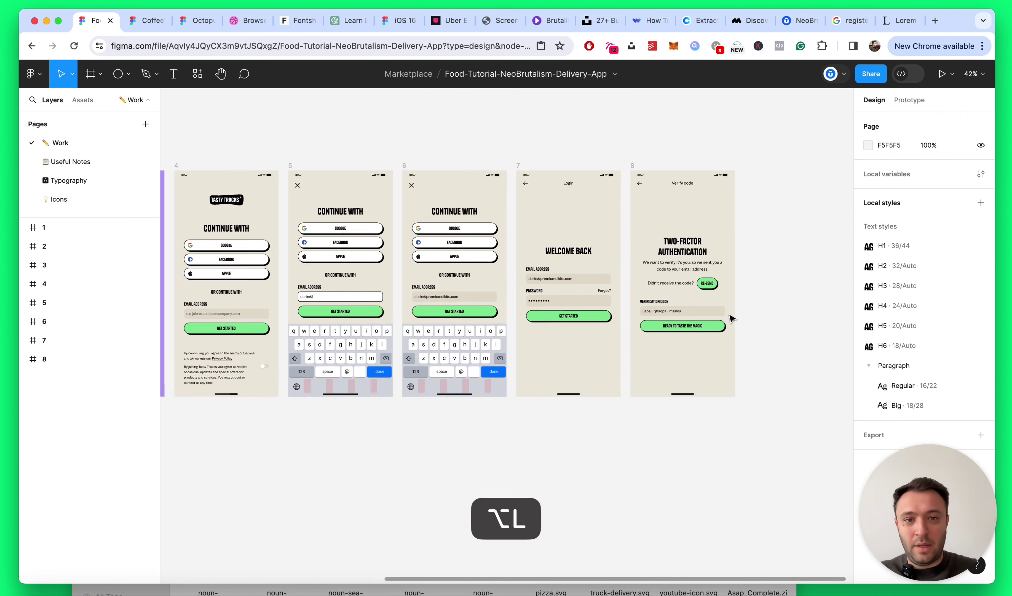
# Step: Detach the text style from the "Verify code" header title and set its font weight to Bold
pyautogui.scroll(5, 769, 311)
pyautogui.click(616, 233)
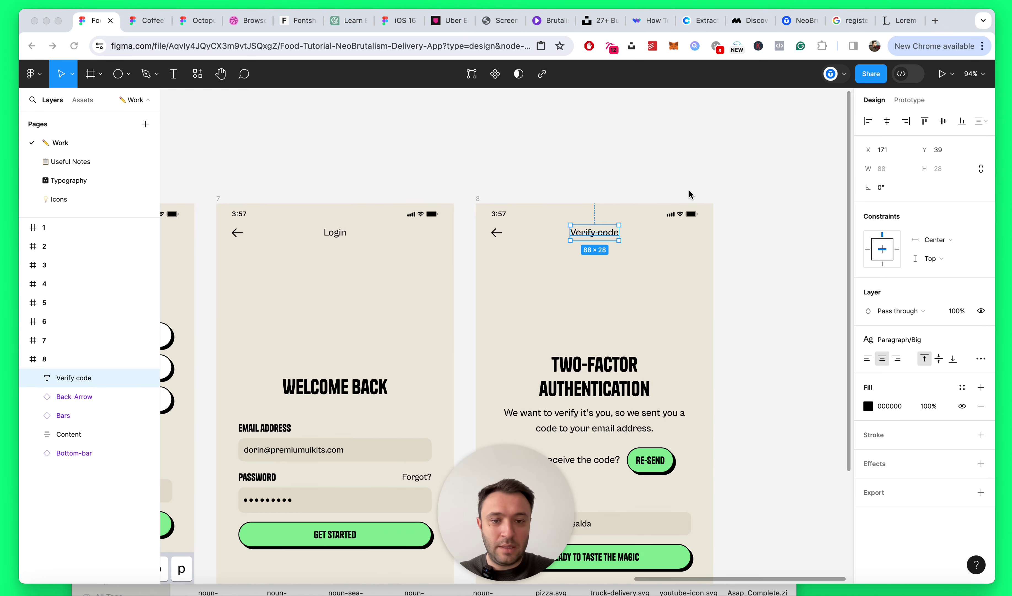
pyautogui.click(974, 339)
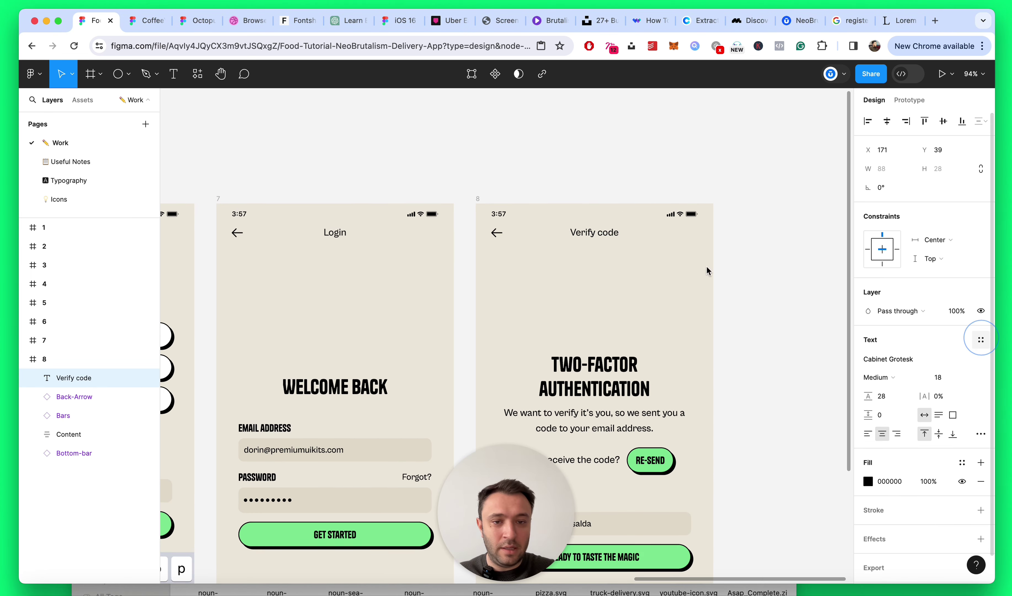
pyautogui.press('super+equal')
pyautogui.click(884, 379)
pyautogui.click(886, 389)
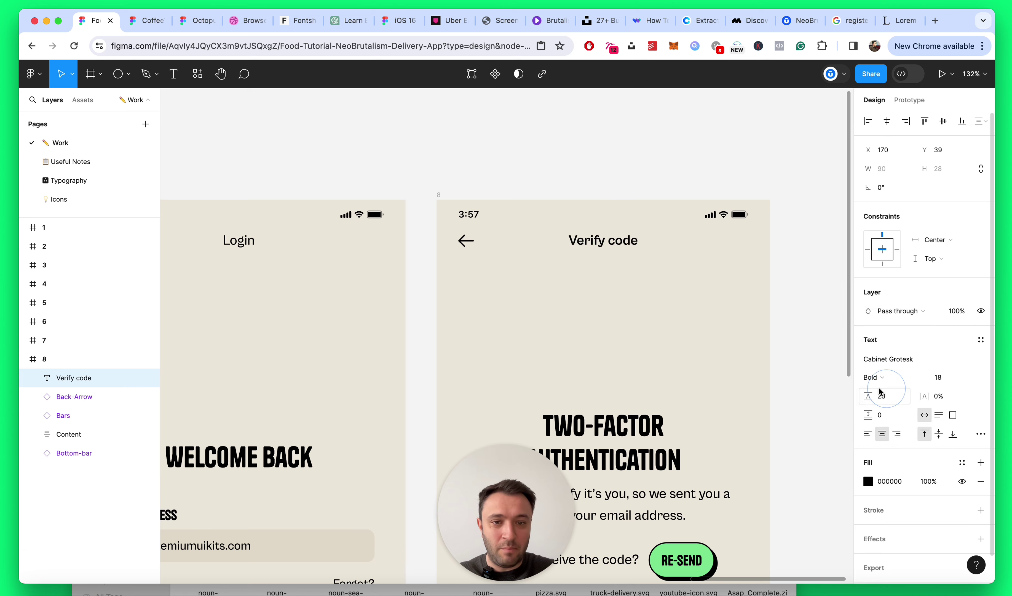
# Step: Copy the "Verify code" title's properties onto the Login screen's header title and collapse all layers
pyautogui.press('super+alt+c')
pyautogui.hscroll(-5, 611, 183)
pyautogui.hscroll(-1, 612, 183)
pyautogui.click(538, 240)
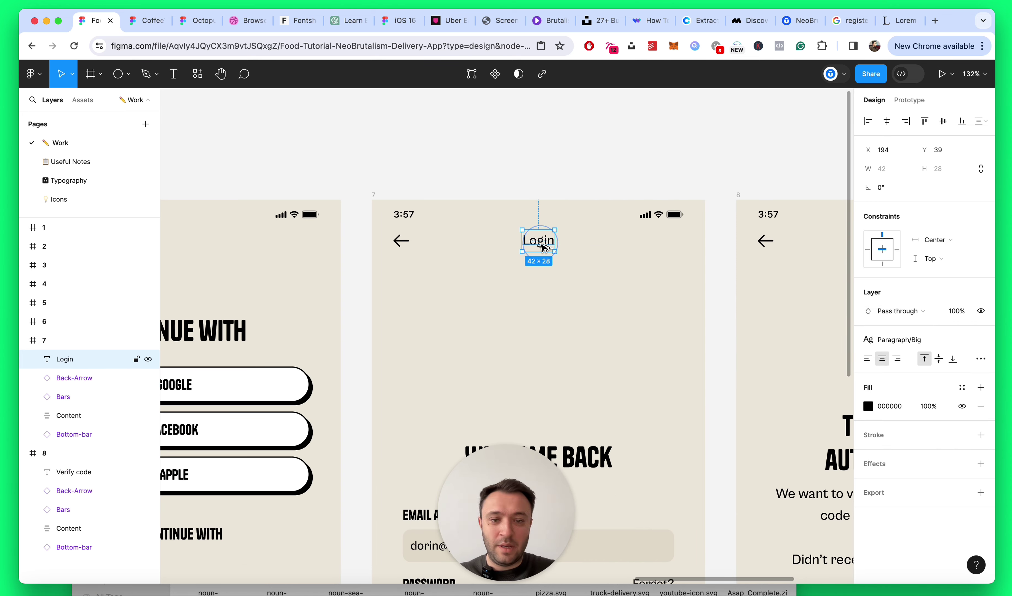
pyautogui.press('super+alt+v')
pyautogui.click(570, 182)
pyautogui.hotkey('alt', 'l')
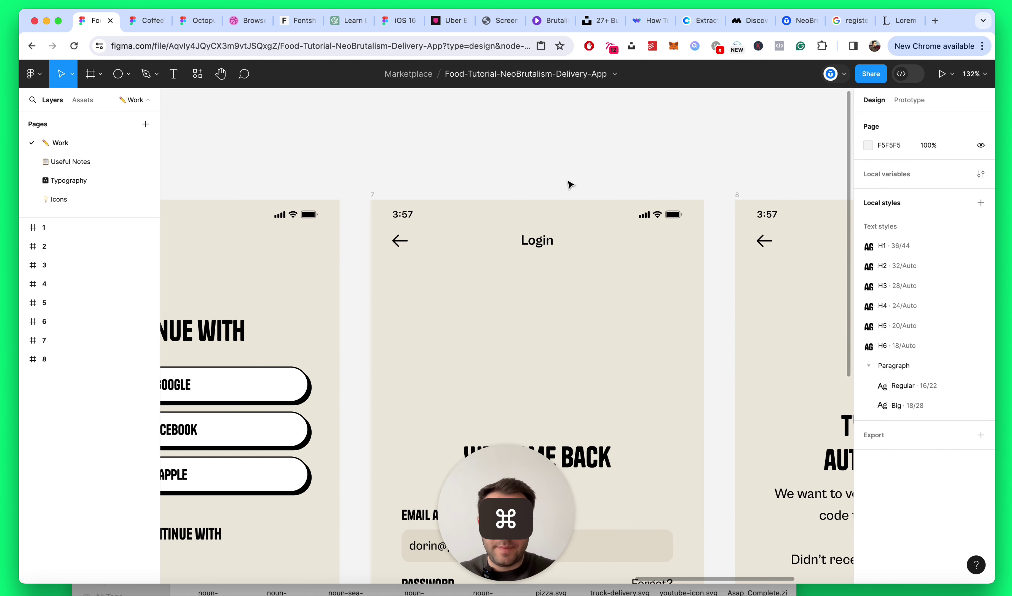
# Step: Collapse all layers, duplicate the two-factor authentication screen and move the copy one level back in the layer order
pyautogui.scroll(-5, 570, 183)
pyautogui.press('Escape')
pyautogui.scroll(2, 799, 235)
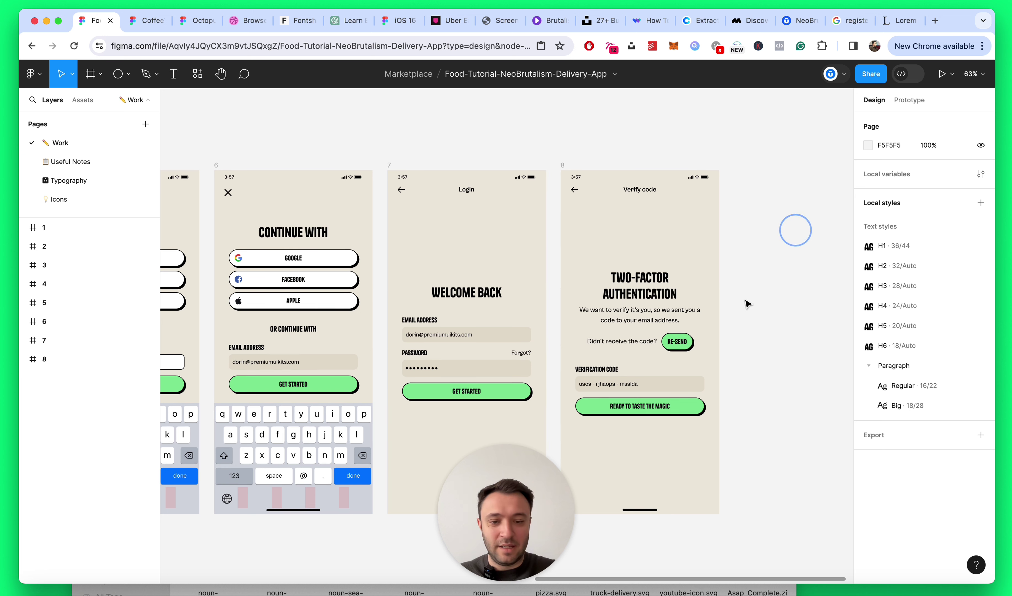
pyautogui.moveTo(506, 512); pyautogui.dragTo(84, 516)
pyautogui.hscroll(5, 671, 200)
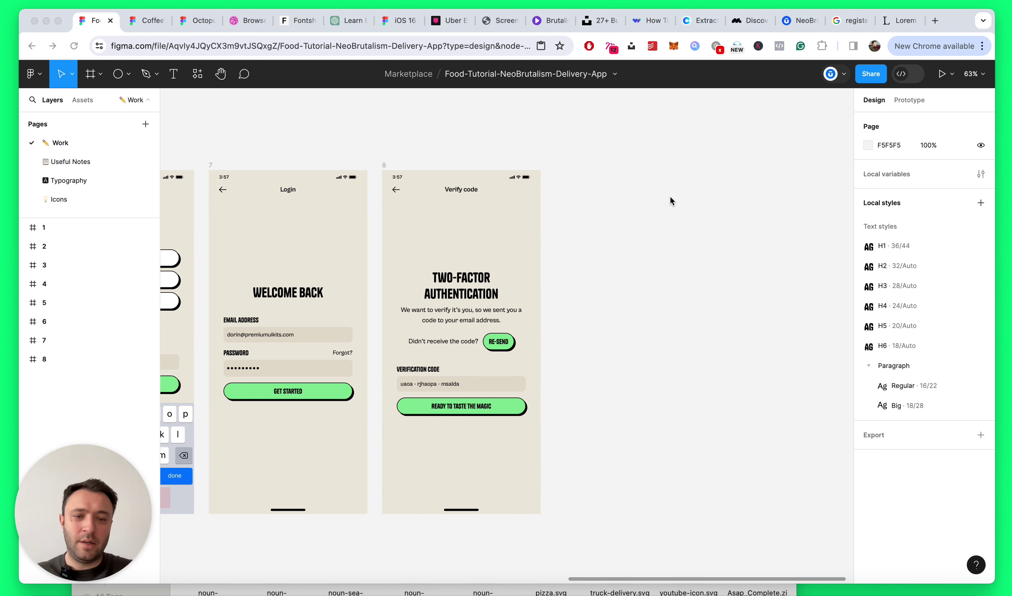
pyautogui.hotkey('alt', 'l')
pyautogui.click(383, 164)
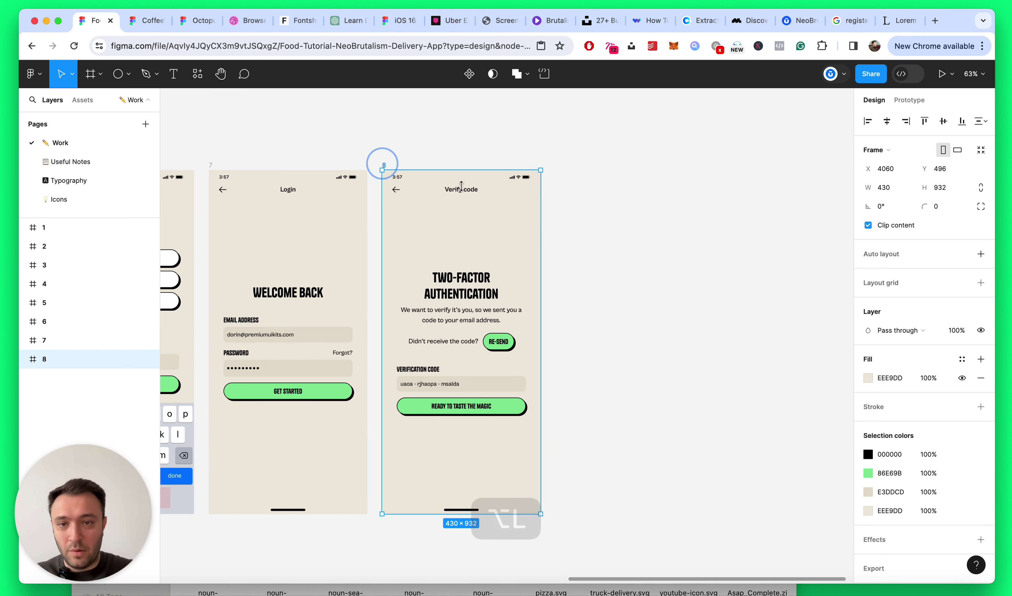
pyautogui.press('super+d')
pyautogui.press('super+bracketleft')
pyautogui.scroll(2, 678, 182)
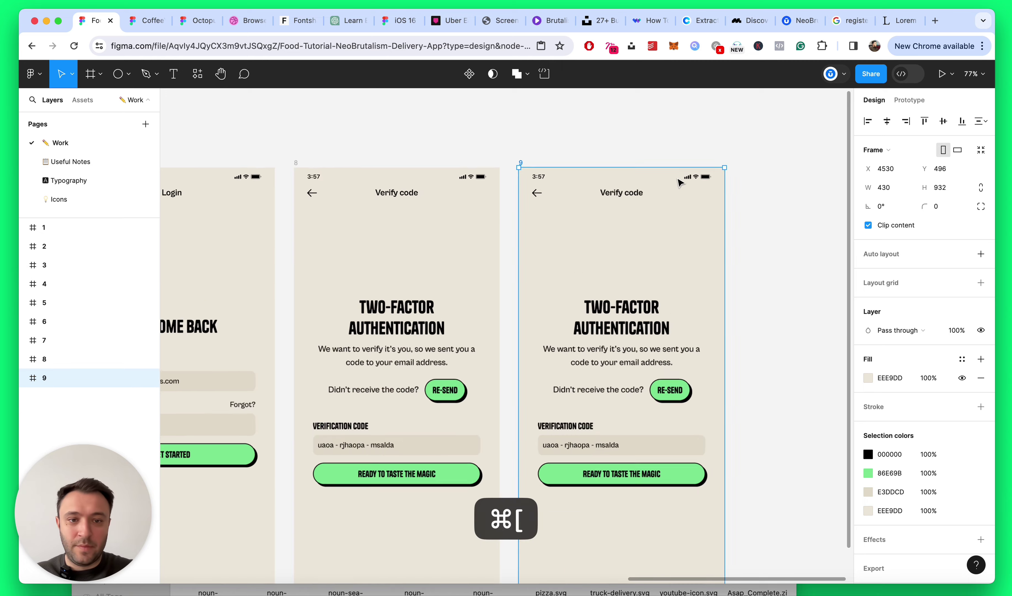
# Step: Ungroup the content frame and all of its nested groups on the duplicated screen
pyautogui.scroll(5, 678, 182)
pyautogui.keyDown('super'); pyautogui.click(548, 331); pyautogui.keyUp('super')
pyautogui.scroll(-5, 549, 331)
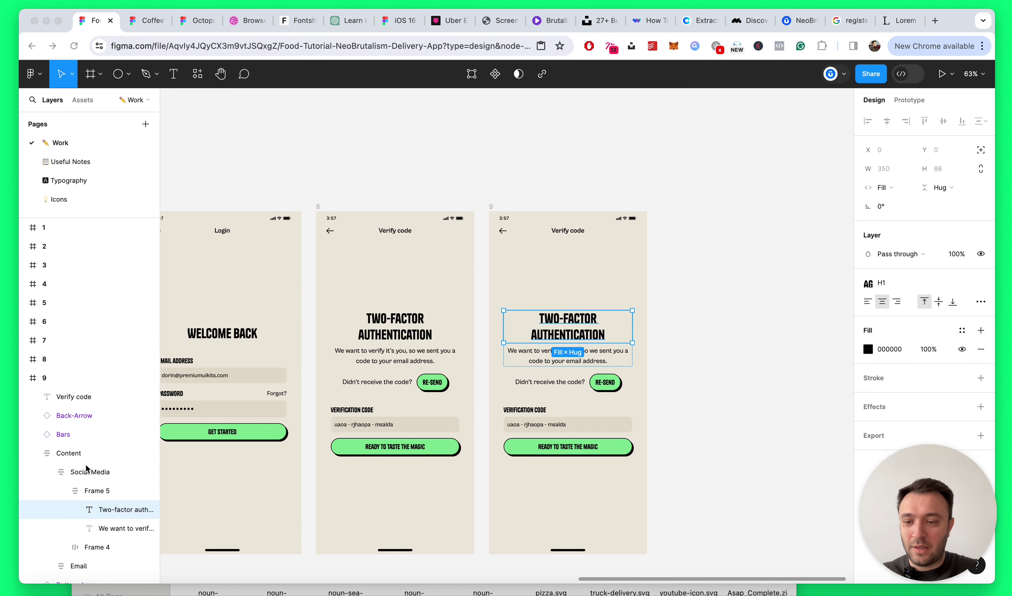
pyautogui.press('super+shift+g')
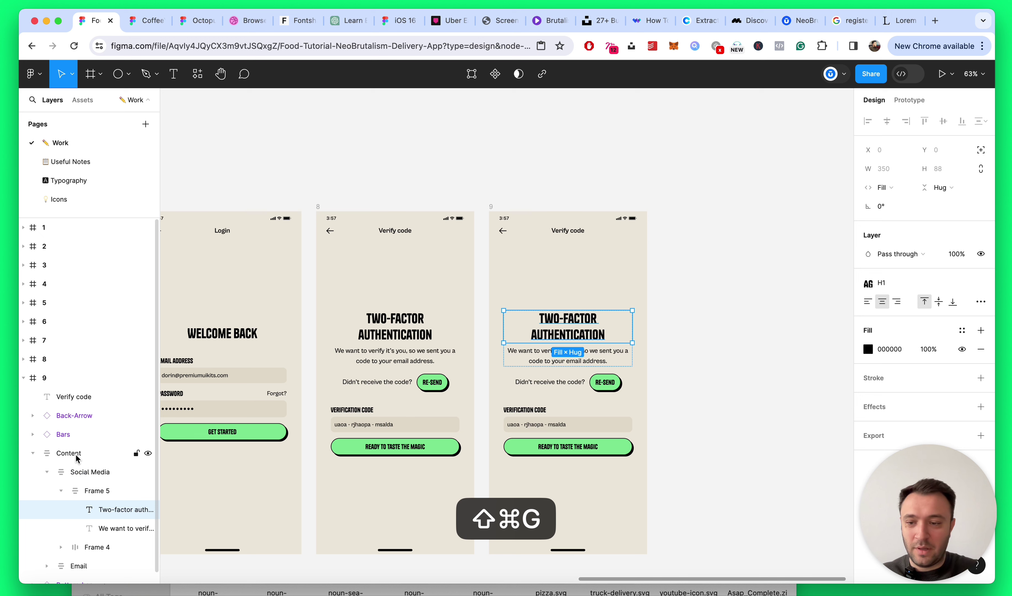
pyautogui.click(69, 453)
pyautogui.press('super+shift+g')
pyautogui.press('super+shift+g')
pyautogui.press('super+shift+g')
pyautogui.press('super+shift+g')
pyautogui.press('super+shift+g')
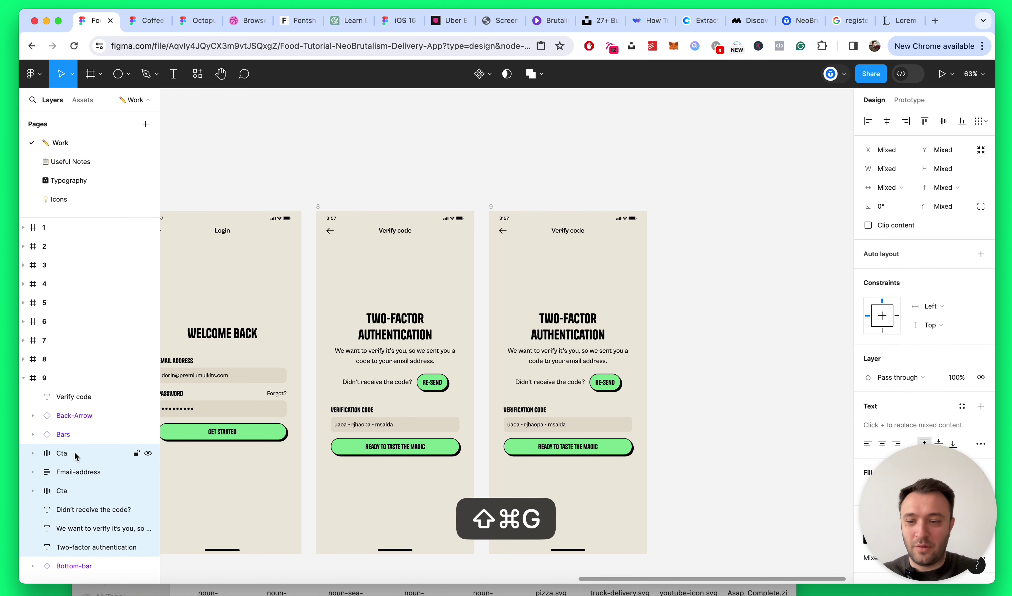
# Step: Delete the "Didn't receive the code?" and "Re-send" texts from the duplicated screen
pyautogui.doubleClick(555, 360)
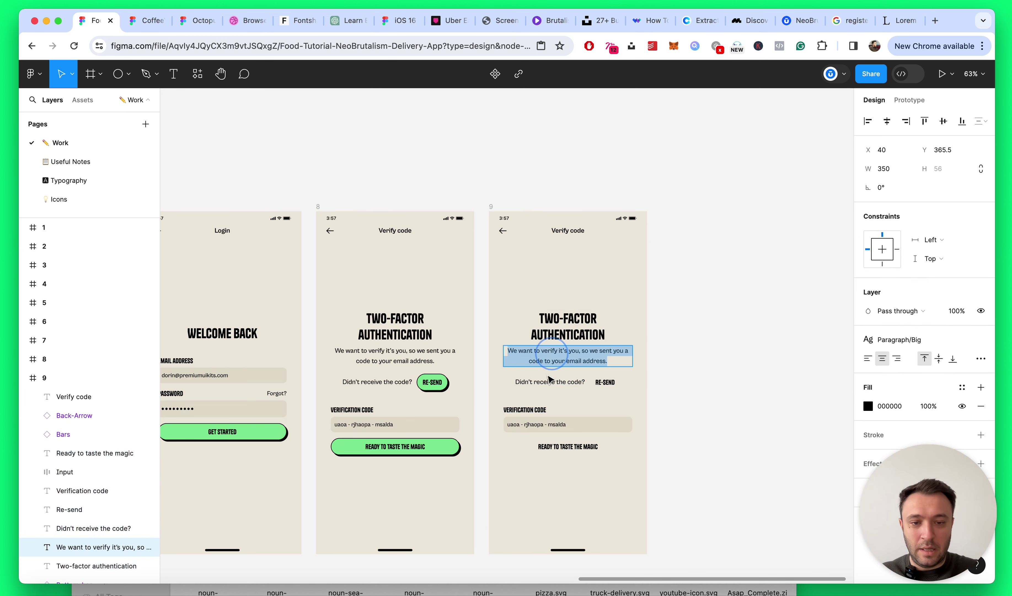
pyautogui.press('Escape')
pyautogui.click(604, 382)
pyautogui.keyDown('shift'); pyautogui.click(566, 387); pyautogui.keyUp('shift')
pyautogui.press('Delete')
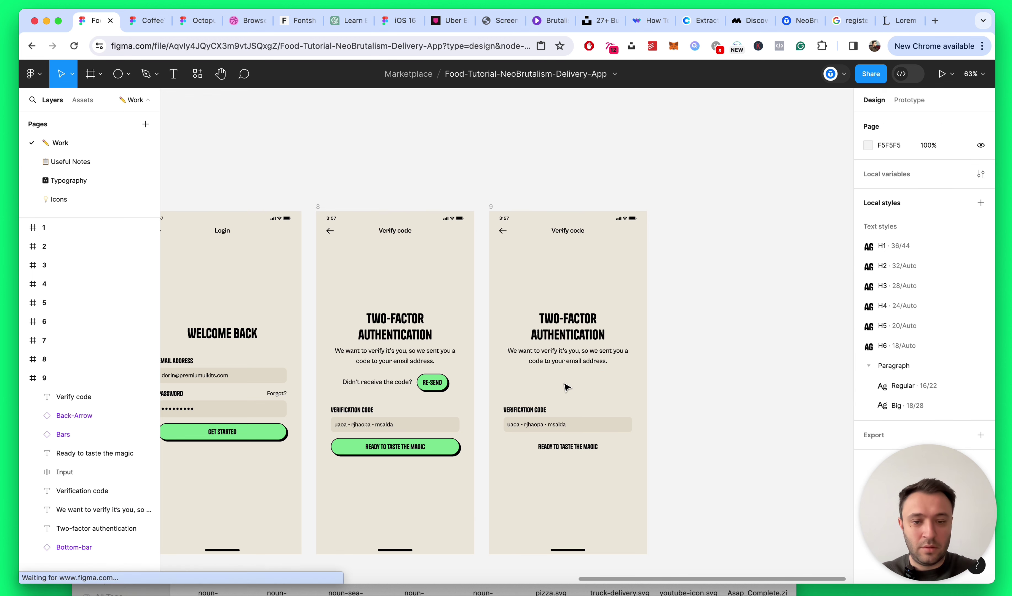
# Step: Delete the "Verification code" label, its input field and the "Ready to taste the magic" text from screen 9
pyautogui.click(561, 422)
pyautogui.keyDown('shift'); pyautogui.click(564, 447); pyautogui.keyUp('shift')
pyautogui.keyDown('shift'); pyautogui.click(531, 407); pyautogui.keyUp('shift')
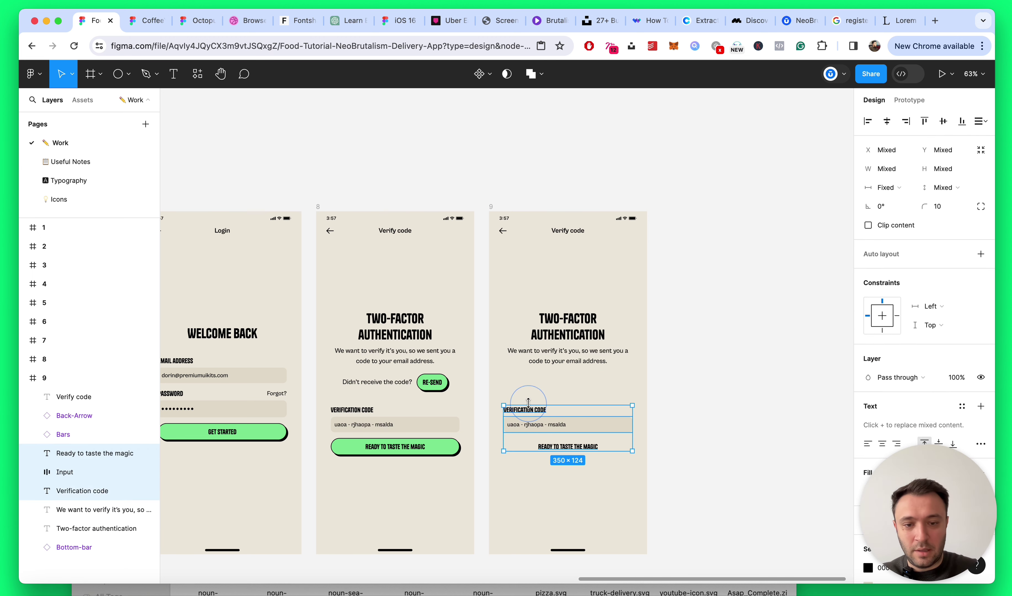
pyautogui.press('Delete')
pyautogui.press('Escape')
# Step: Move the "Two-factor authentication" heading and its paragraph up beneath the header, the heading to about X 48, Y 126, and save
pyautogui.scroll(3, 684, 315)
pyautogui.click(490, 323)
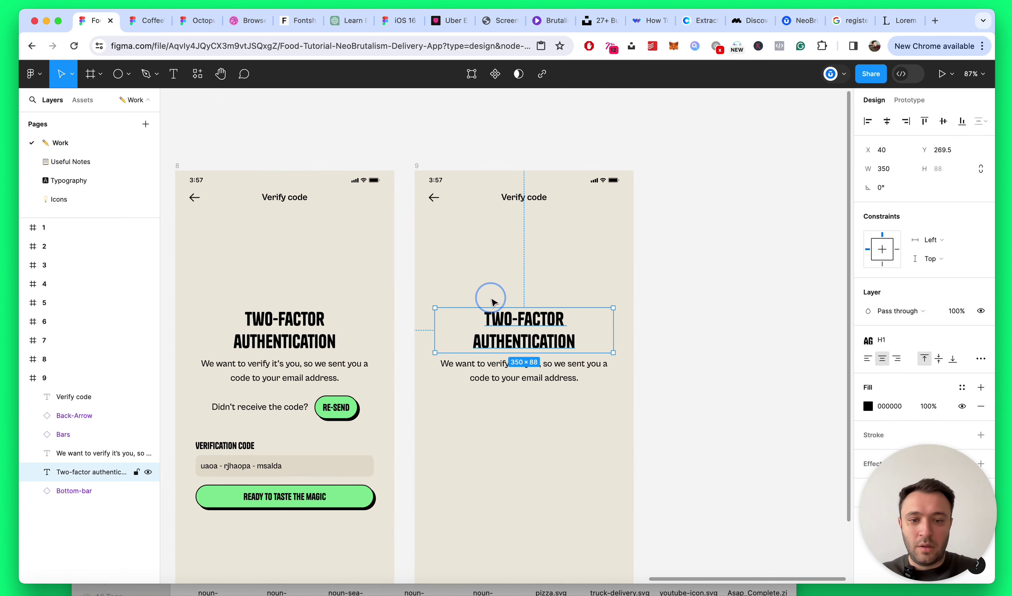
pyautogui.moveTo(525, 330); pyautogui.dragTo(507, 256)
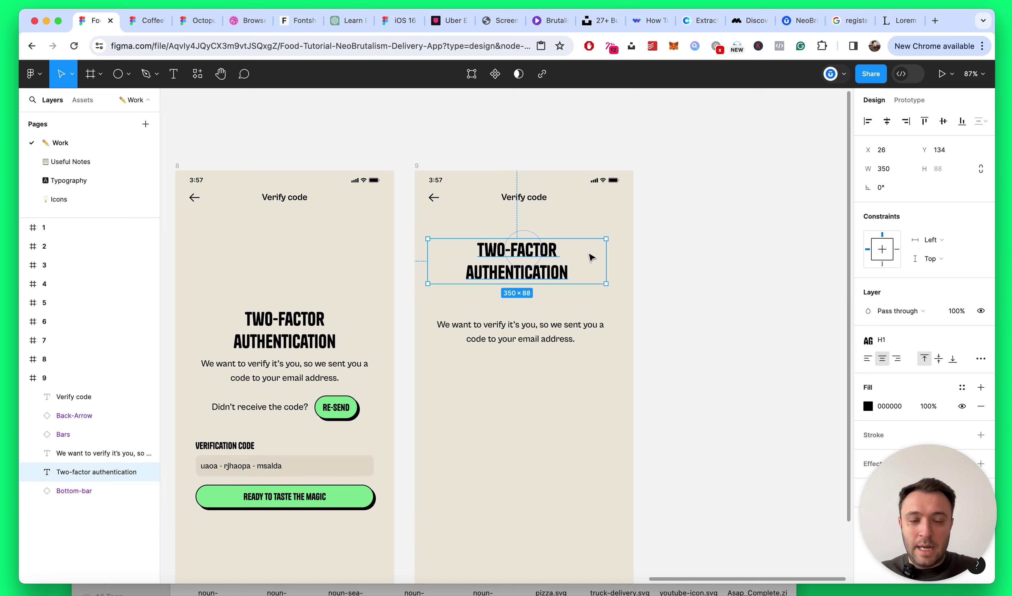
pyautogui.click(637, 248)
pyautogui.scroll(-5, 638, 248)
pyautogui.press('super+s')
pyautogui.scroll(5, 571, 293)
pyautogui.moveTo(528, 334); pyautogui.dragTo(543, 262)
pyautogui.click(724, 261)
pyautogui.scroll(-5, 724, 261)
pyautogui.press('super+s')
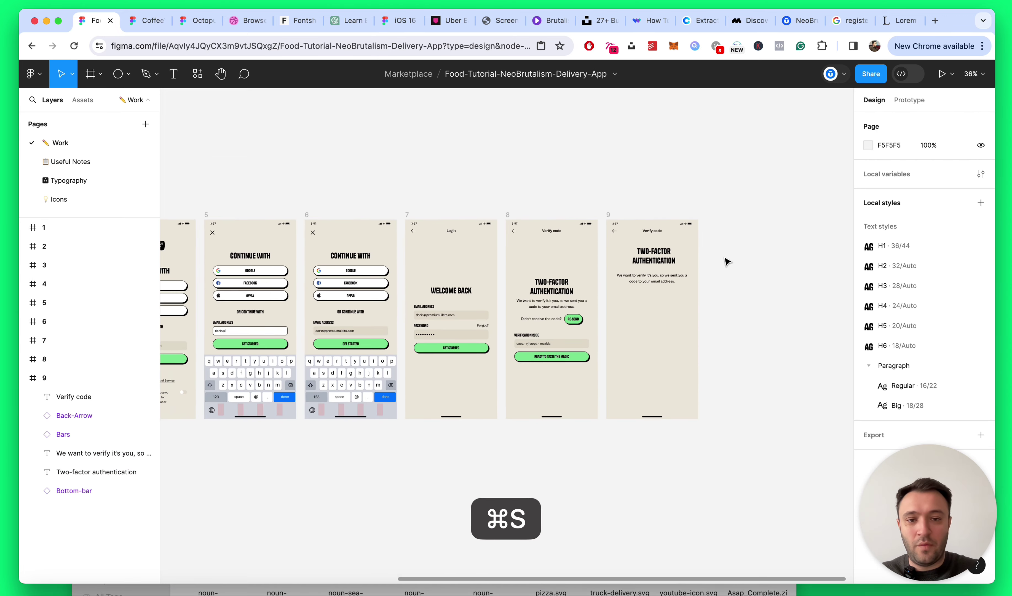
# Step: Move the verification paragraph closer beneath the heading, to about X 39, Y 238
pyautogui.hscroll(-10, 712, 262)
pyautogui.hscroll(15, 693, 264)
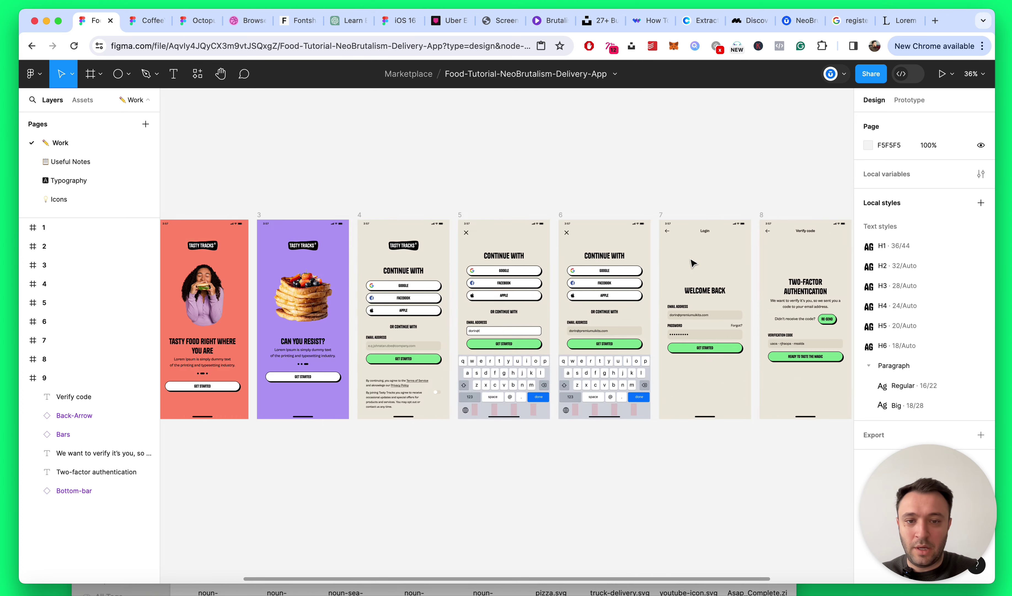
pyautogui.scroll(6, 510, 331)
pyautogui.moveTo(510, 332); pyautogui.dragTo(511, 324)
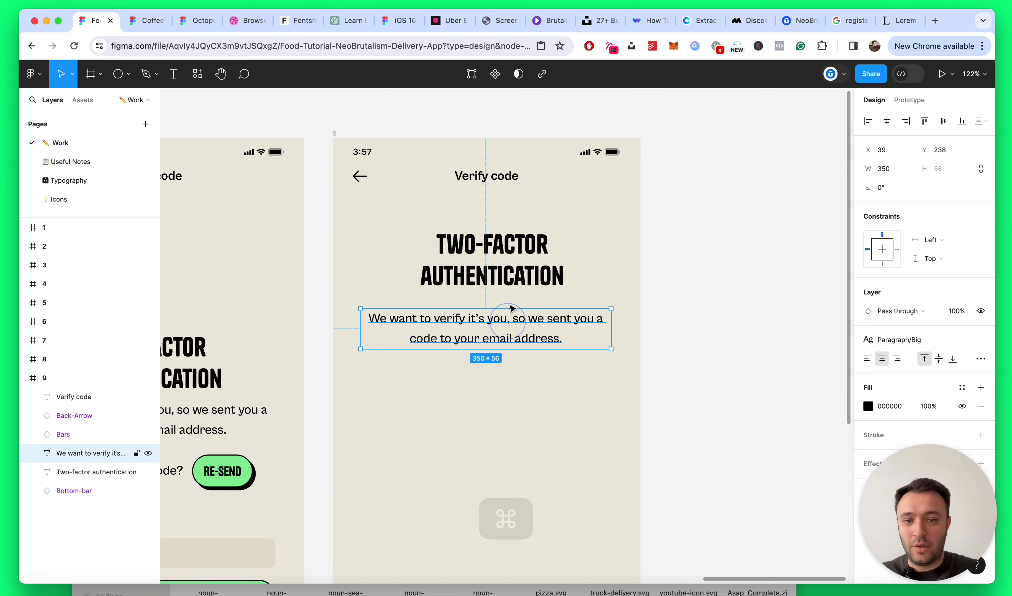
# Step: Change the "Two-factor authentication" heading on screen 9 to "Home" and align its text left
pyautogui.click(602, 277)
pyautogui.press('Return')
pyautogui.write('HOME')
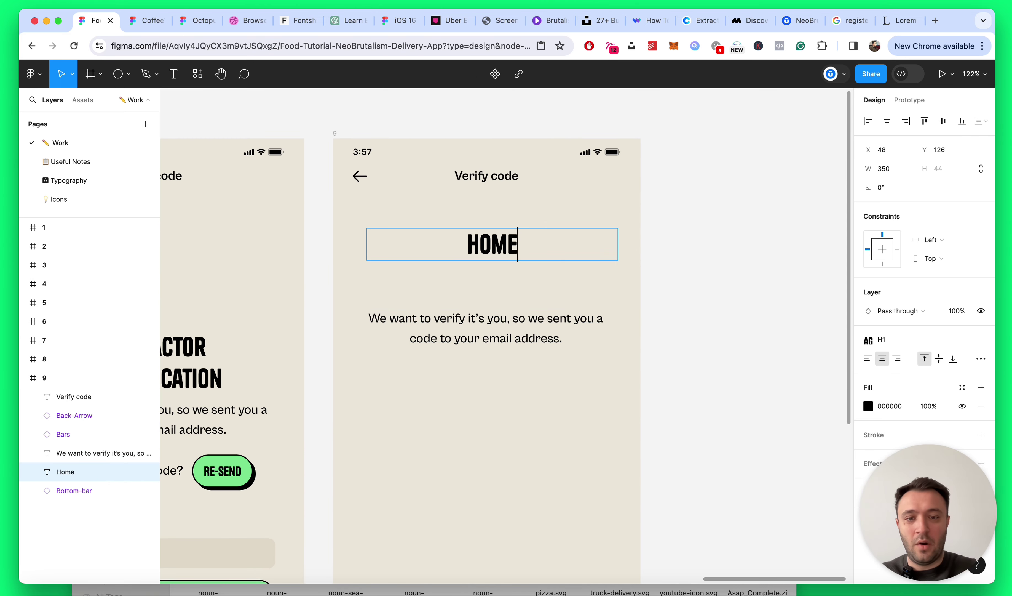
pyautogui.press('Escape')
pyautogui.click(865, 358)
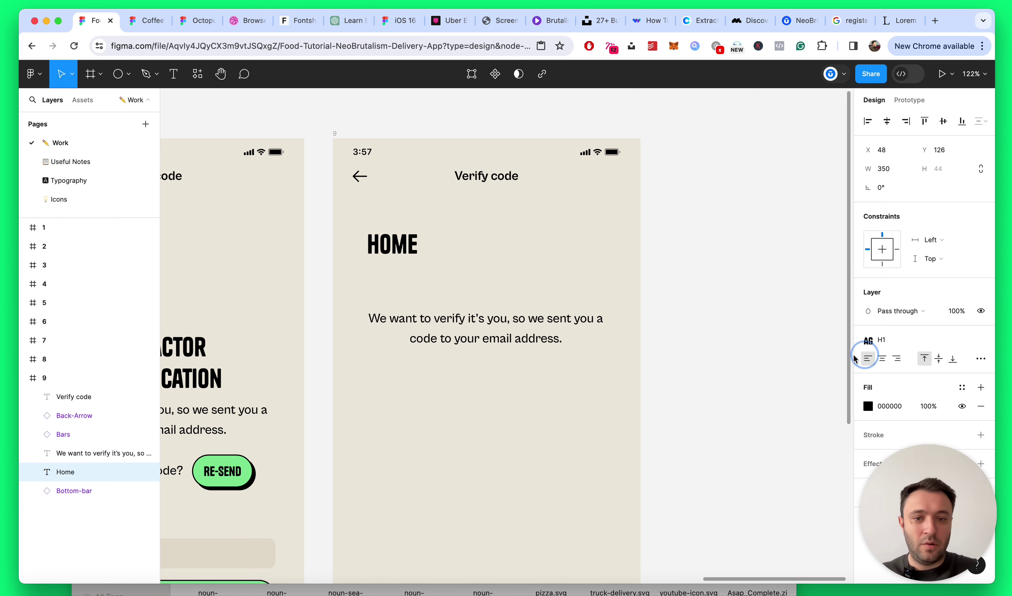
pyautogui.click(677, 236)
# Step: Delete the "Verify code" title, the back arrow and the verification paragraph from screen 9, and save
pyautogui.click(482, 181)
pyautogui.keyDown('shift'); pyautogui.click(362, 178); pyautogui.keyUp('shift')
pyautogui.press('Delete')
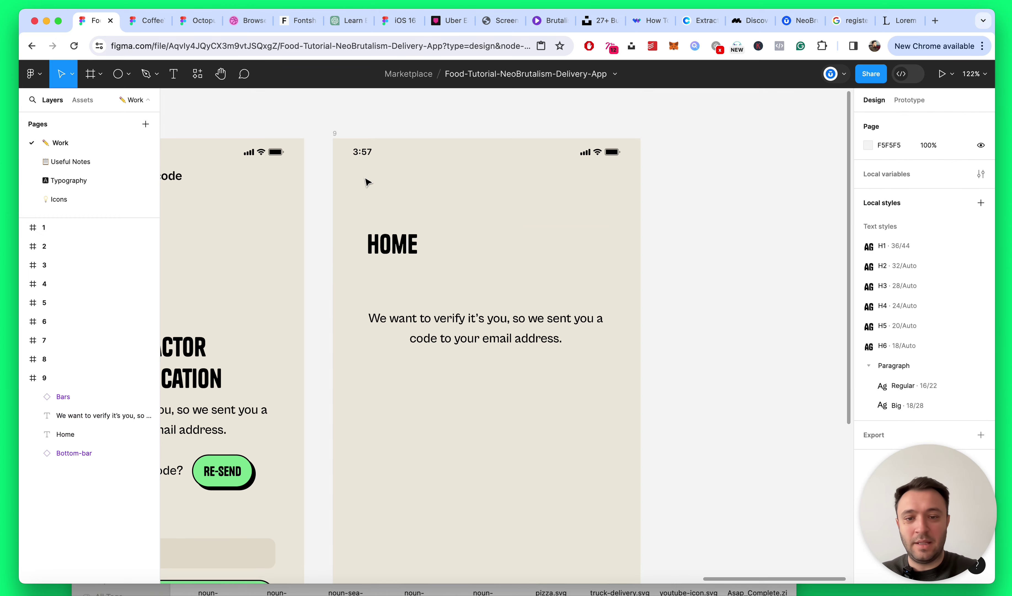
pyautogui.click(500, 338)
pyautogui.press('Delete')
pyautogui.scroll(-5, 500, 340)
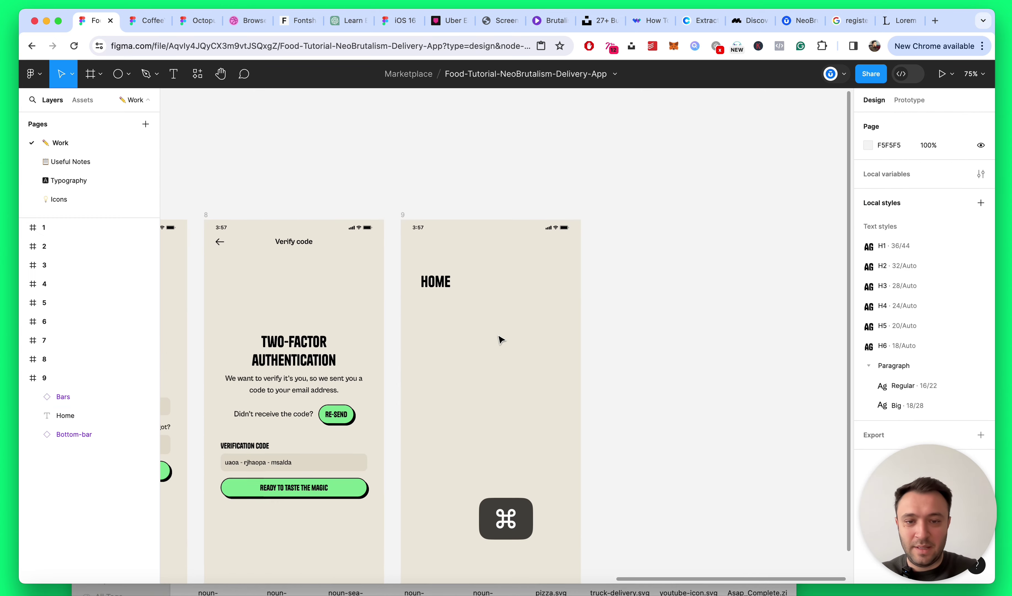
pyautogui.press('super+s')
# Step: Move the "Home" heading up to about X 48, Y 96 on screen 9
pyautogui.scroll(-5, 500, 340)
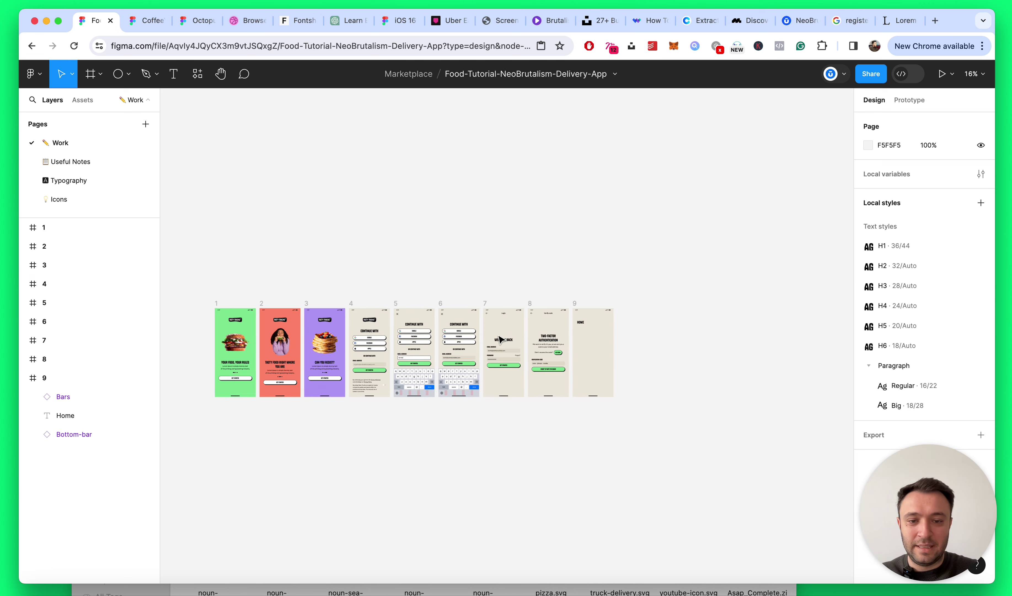
pyautogui.scroll(3, 654, 357)
pyautogui.scroll(10, 415, 323)
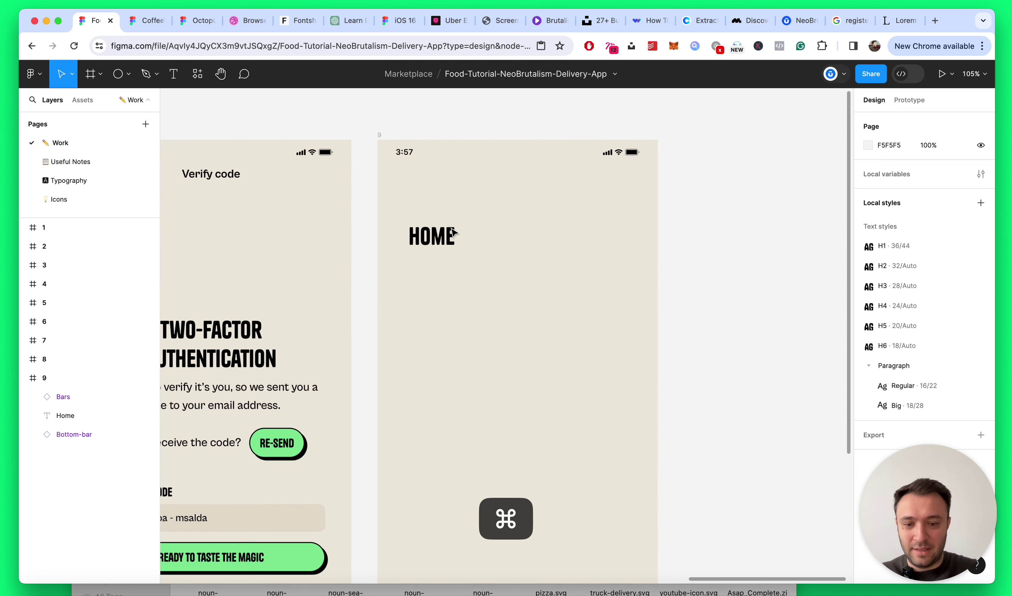
pyautogui.click(432, 225)
pyautogui.moveTo(432, 225); pyautogui.dragTo(432, 203)
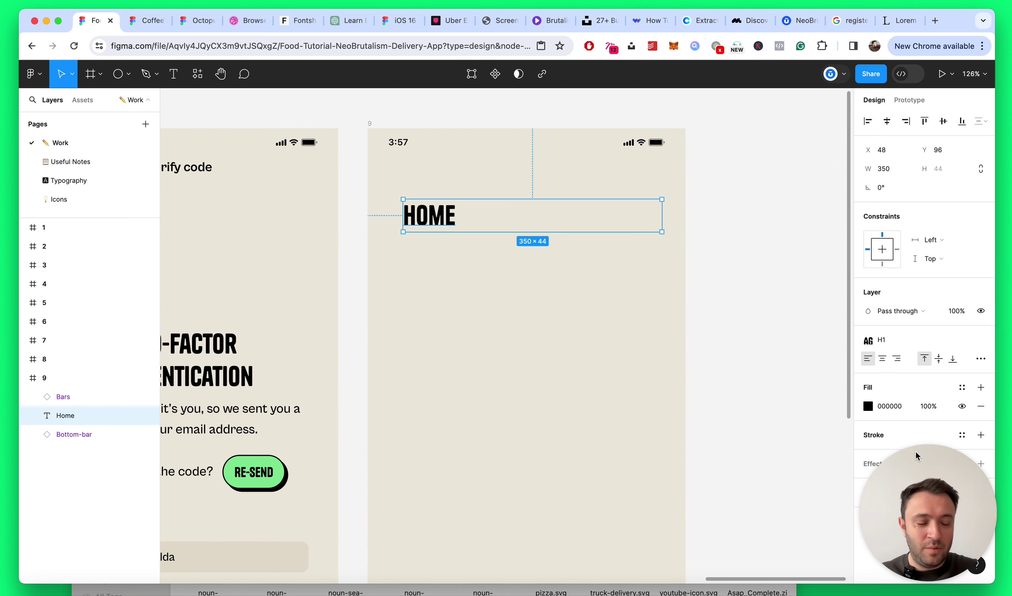
# Step: Set the "Home" heading's text resizing to auto width and close the type settings
pyautogui.moveTo(916, 456); pyautogui.dragTo(721, 448)
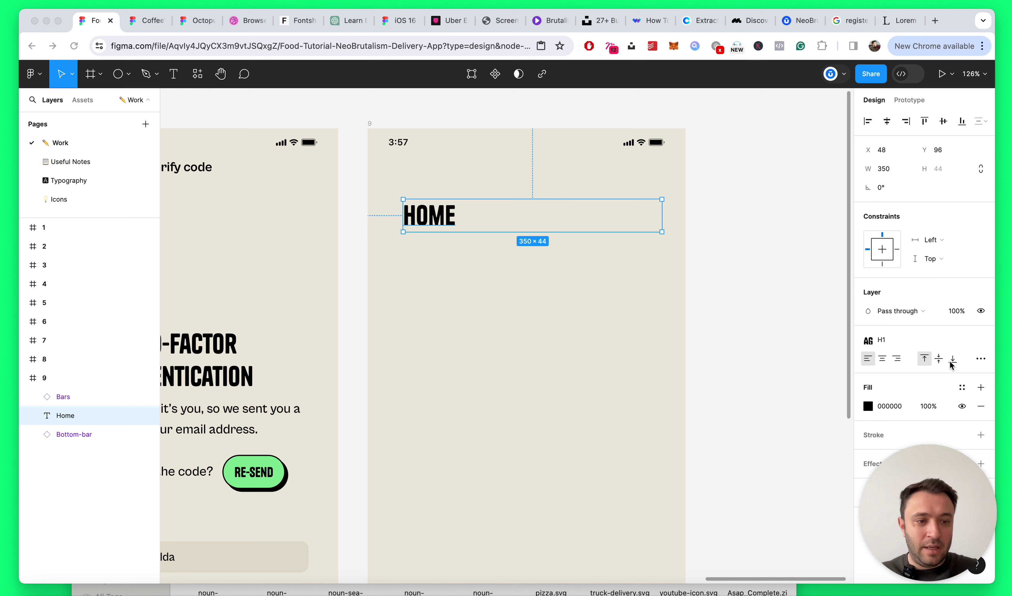
pyautogui.click(981, 360)
pyautogui.moveTo(959, 448); pyautogui.dragTo(422, 467)
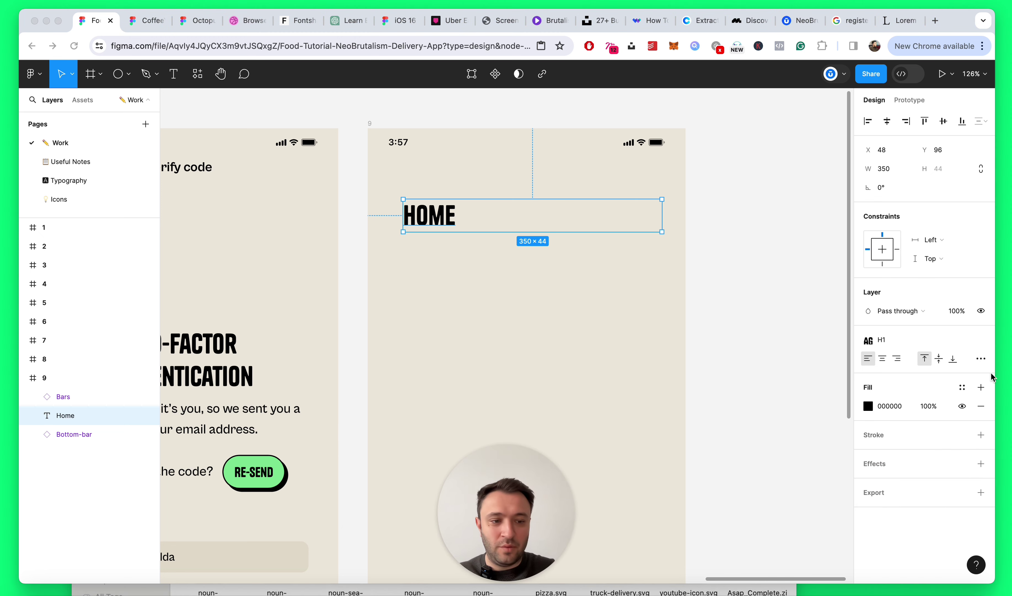
pyautogui.click(979, 359)
pyautogui.click(983, 359)
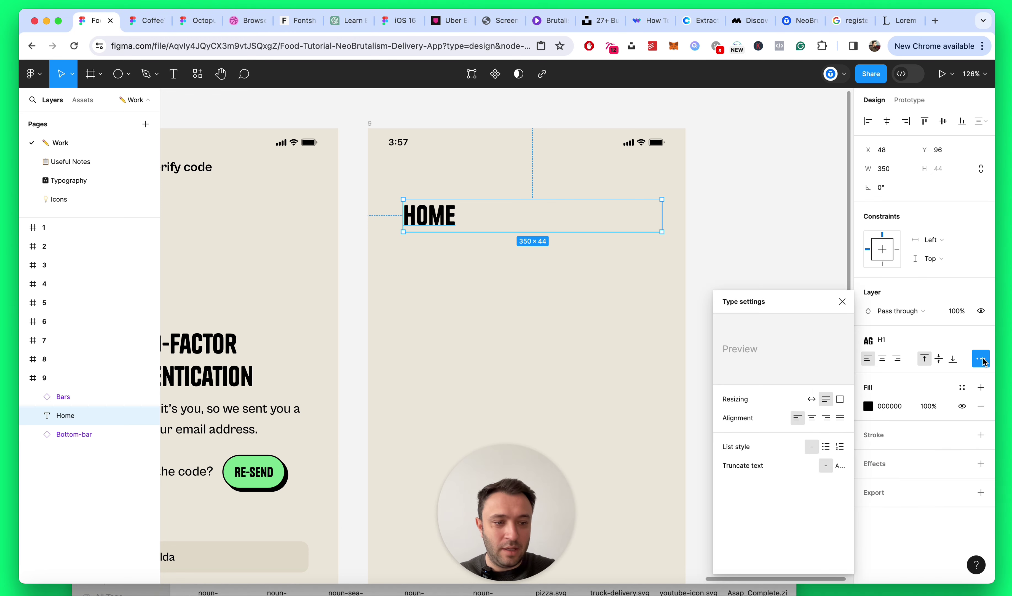
pyautogui.click(811, 399)
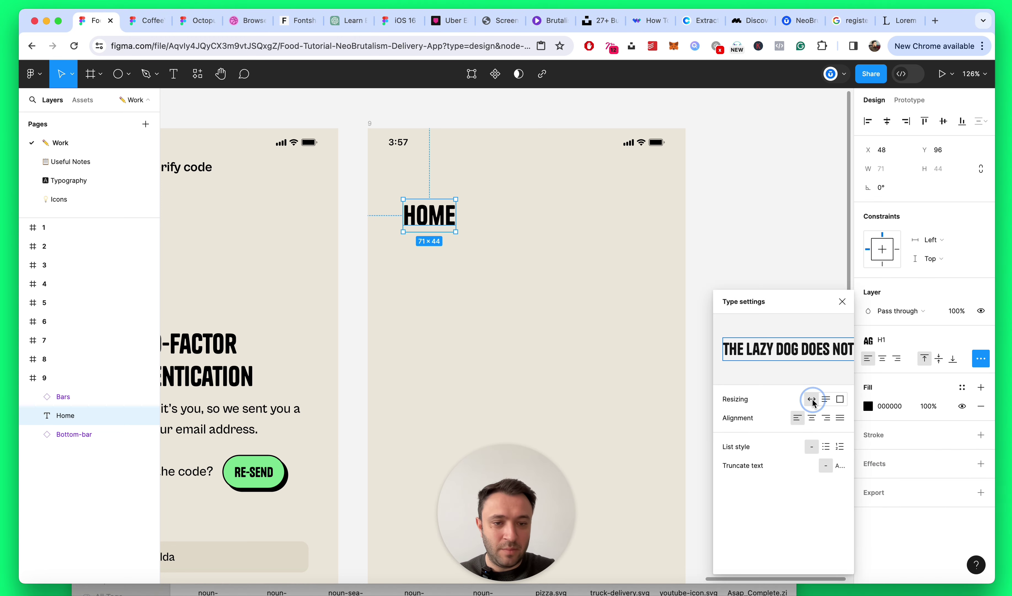
pyautogui.click(842, 301)
pyautogui.click(725, 230)
# Step: Move the "Home" heading to about X 85, Y 80 and open the list of text styles for it
pyautogui.hscroll(-5, 725, 231)
pyautogui.moveTo(474, 499); pyautogui.dragTo(53, 500)
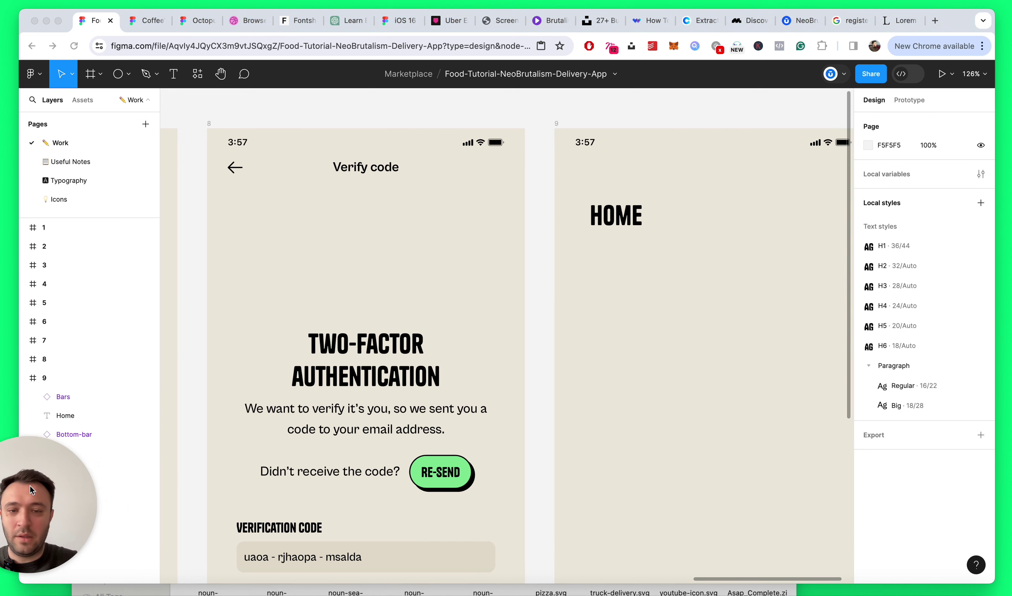
pyautogui.hscroll(5, 575, 309)
pyautogui.click(393, 213)
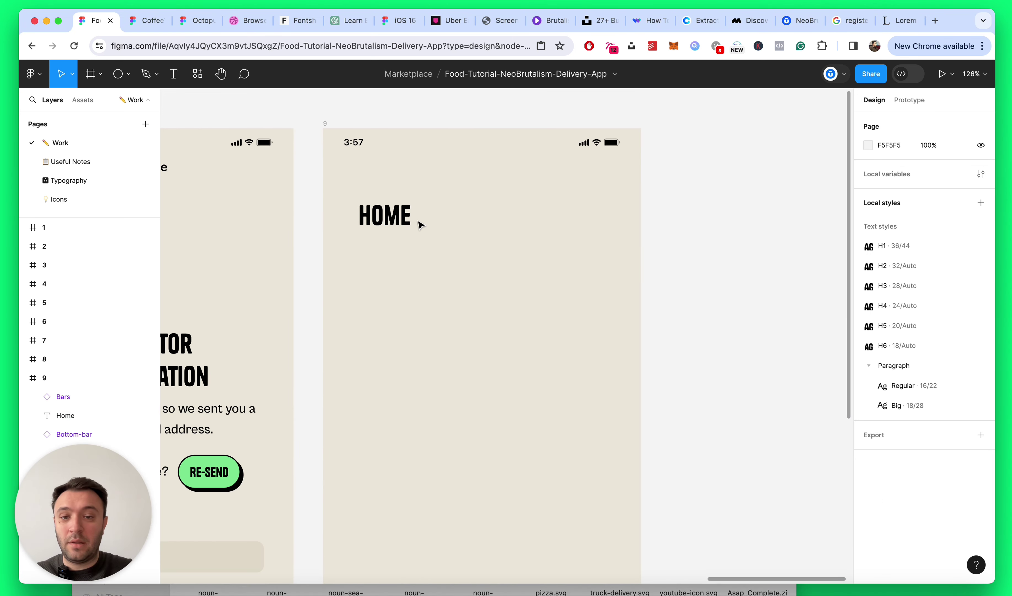
pyautogui.moveTo(406, 217); pyautogui.dragTo(432, 201)
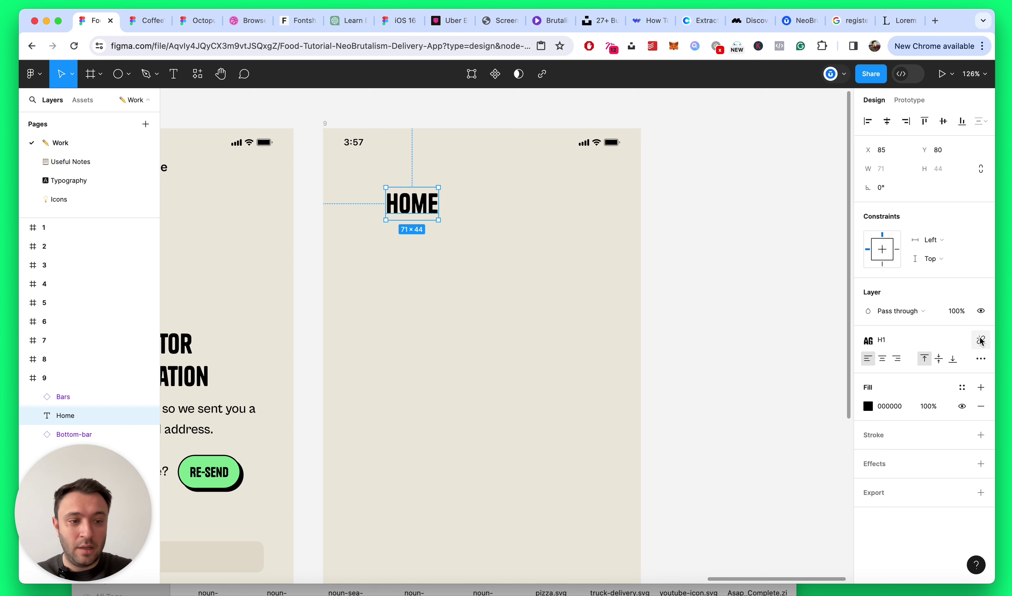
pyautogui.click(981, 340)
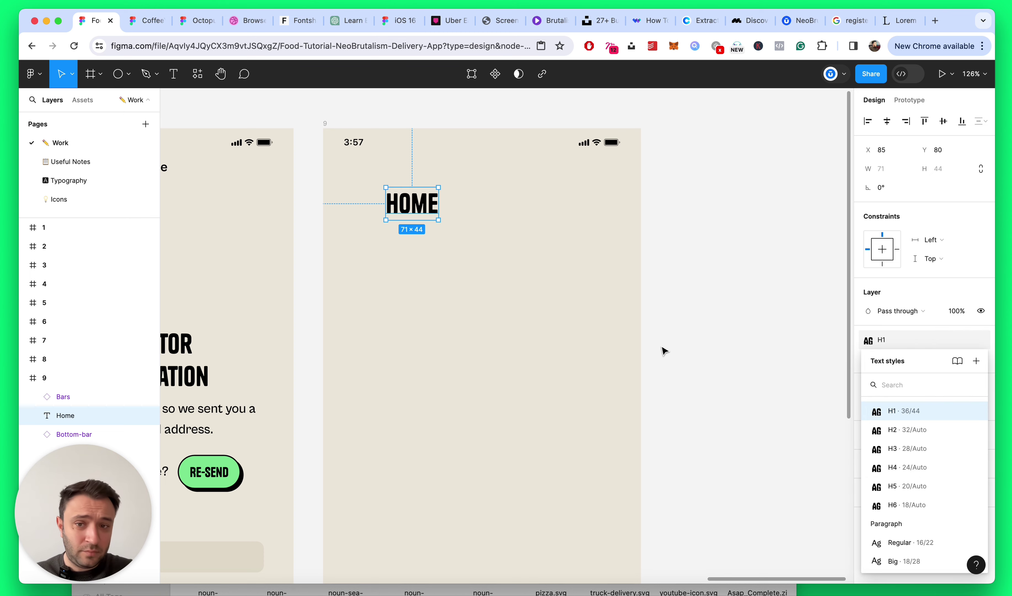
pyautogui.click(540, 302)
# Step: Copy the "Verify code" title's properties from screen 8 onto the "Home" heading on screen 9
pyautogui.hscroll(-10, 539, 302)
pyautogui.click(741, 166)
pyautogui.hscroll(5, 741, 192)
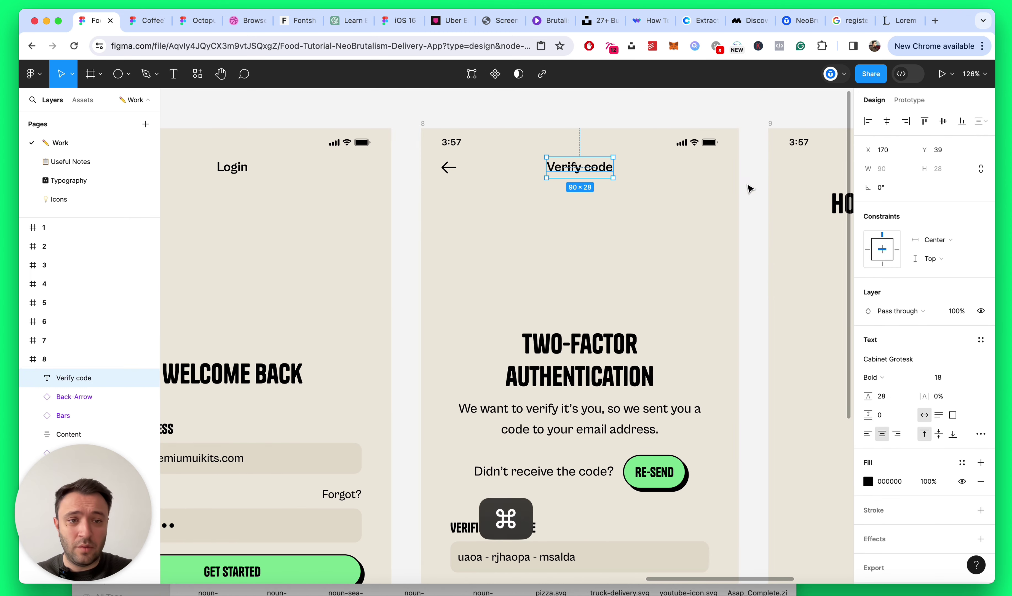
pyautogui.press('alt+super+c')
pyautogui.hscroll(5, 752, 221)
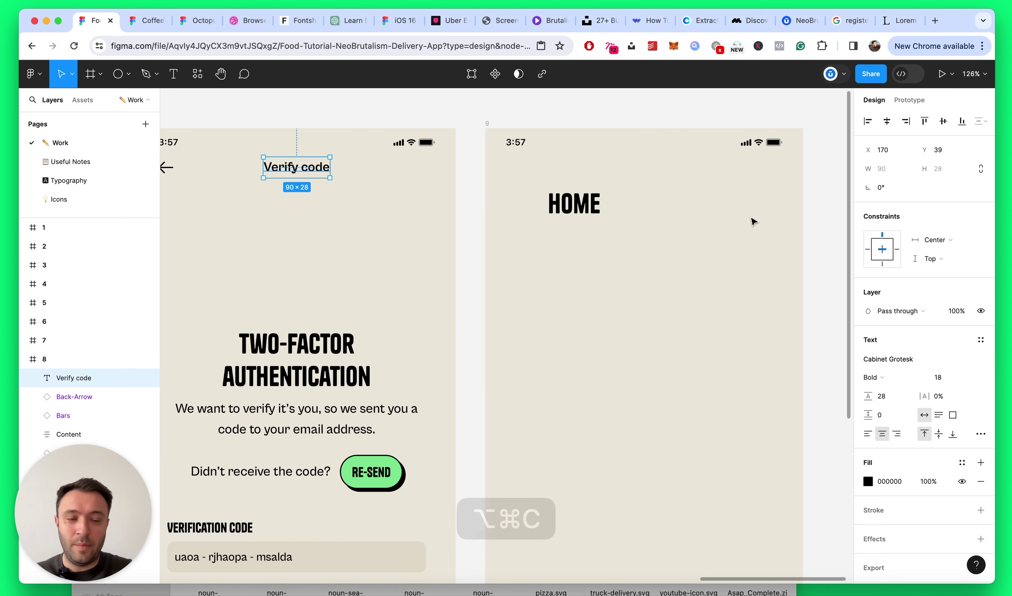
pyautogui.click(735, 215)
pyautogui.click(574, 200)
pyautogui.press('alt+super+v')
pyautogui.scroll(5, 635, 212)
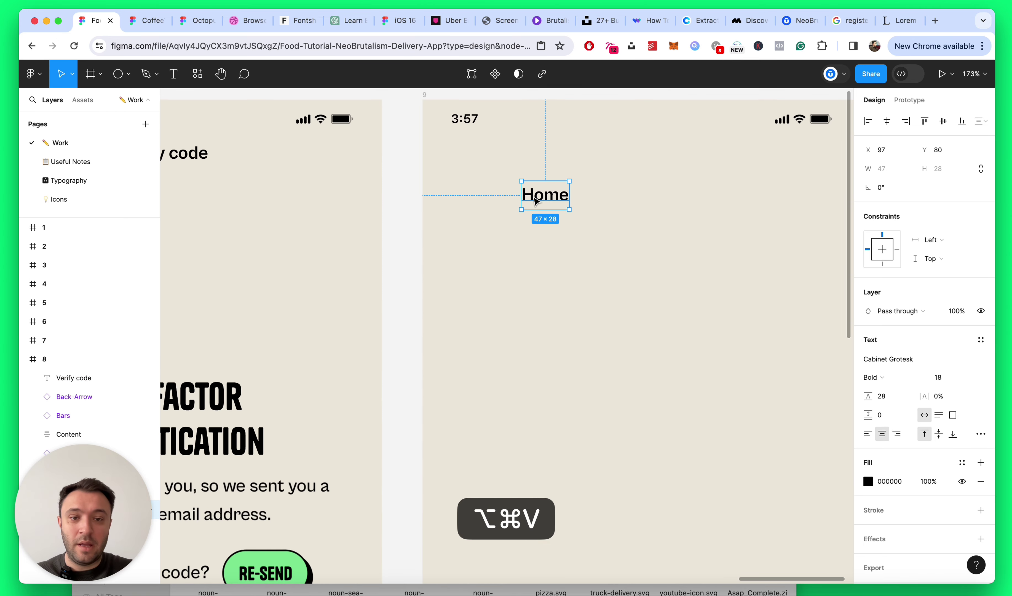
# Step: Replace the "Home" heading's text with the sample street address and move it to X 28, Y 66 on screen 9
pyautogui.doubleClick(549, 198)
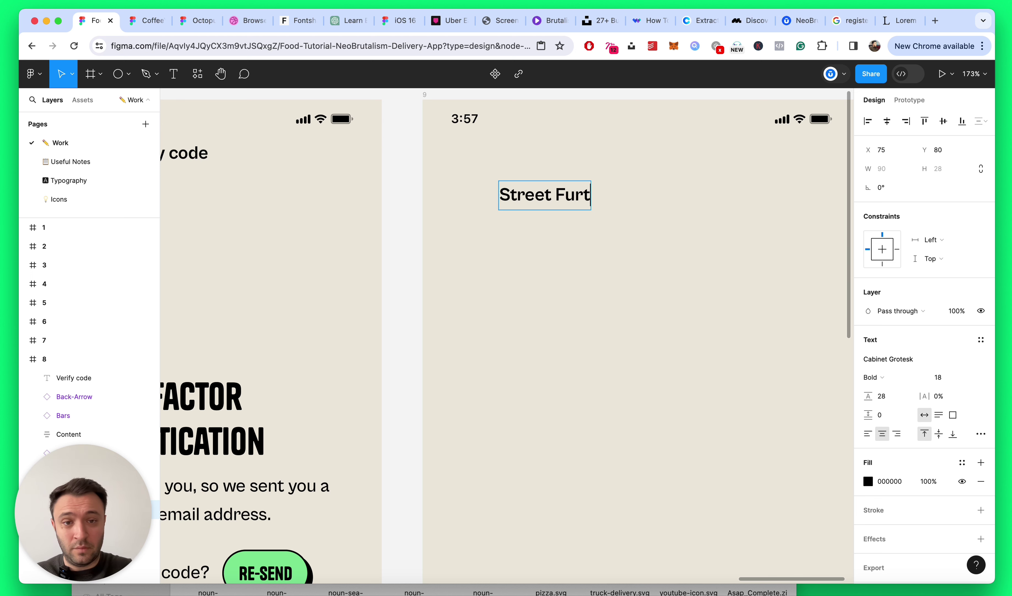
pyautogui.write('28, ')
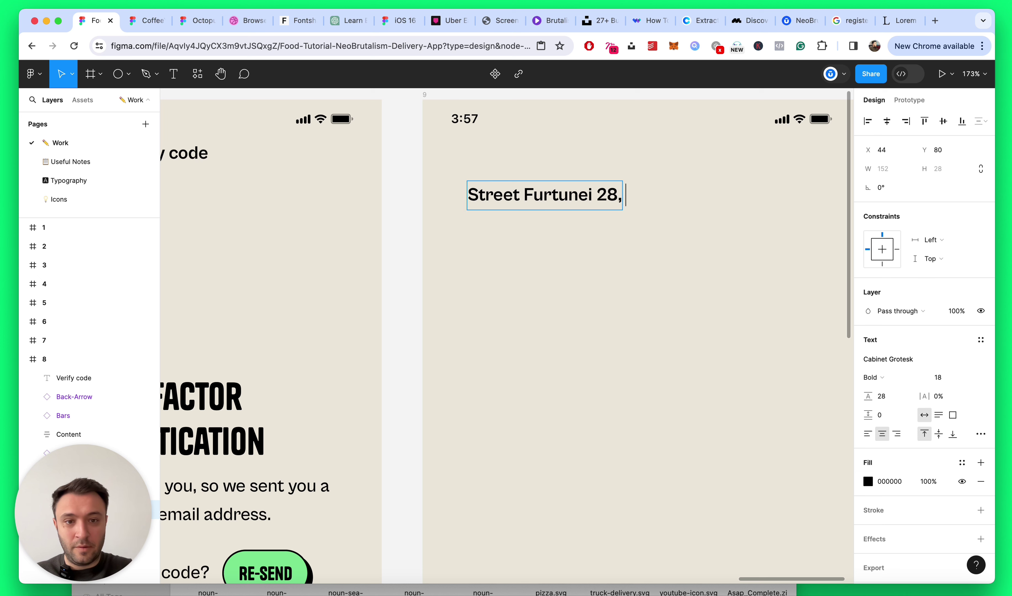
pyautogui.write('Bucharest')
pyautogui.press('Escape')
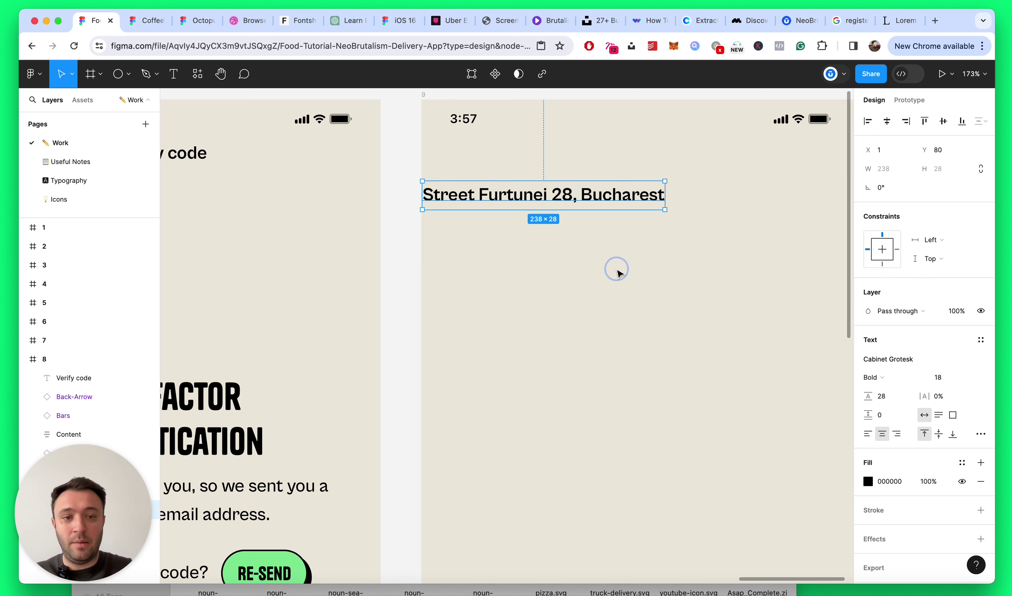
pyautogui.hscroll(5, 614, 268)
pyautogui.moveTo(487, 197); pyautogui.dragTo(507, 183)
pyautogui.hscroll(-2, 573, 250)
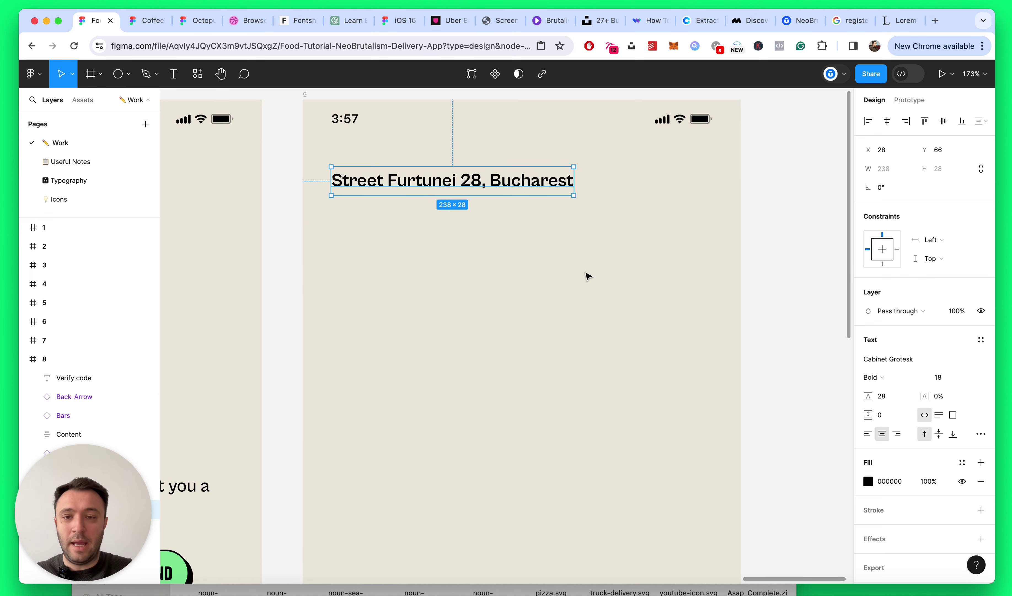
pyautogui.click(247, 167)
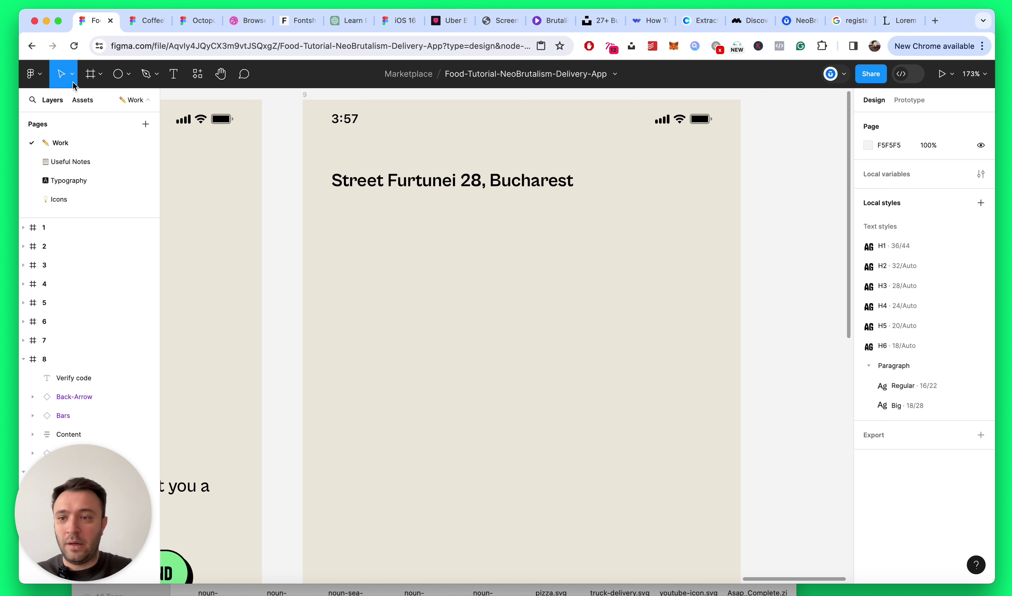
# Step: Find the "pin" icon among the local components and place it just below the address on screen 9, at X 24, Y 91
pyautogui.click(82, 99)
pyautogui.write('pin')
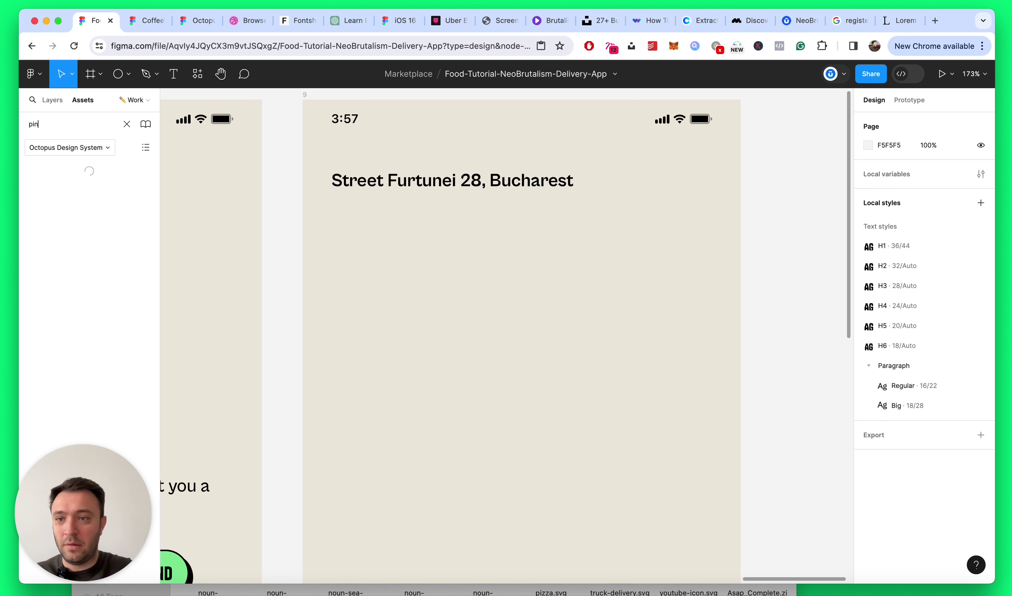
pyautogui.click(91, 152)
pyautogui.click(71, 116)
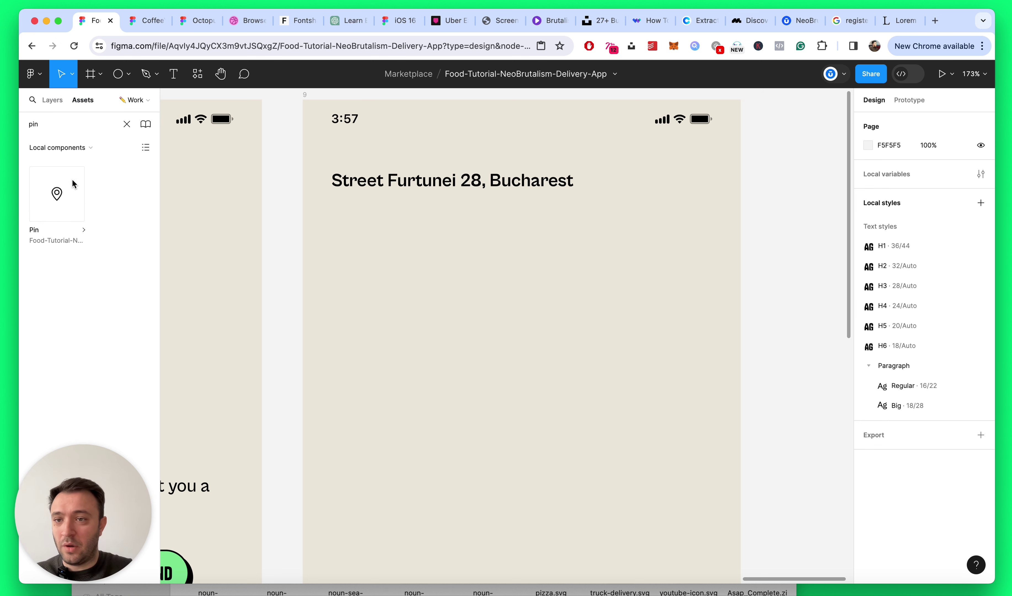
pyautogui.moveTo(73, 184); pyautogui.dragTo(340, 205)
pyautogui.click(482, 325)
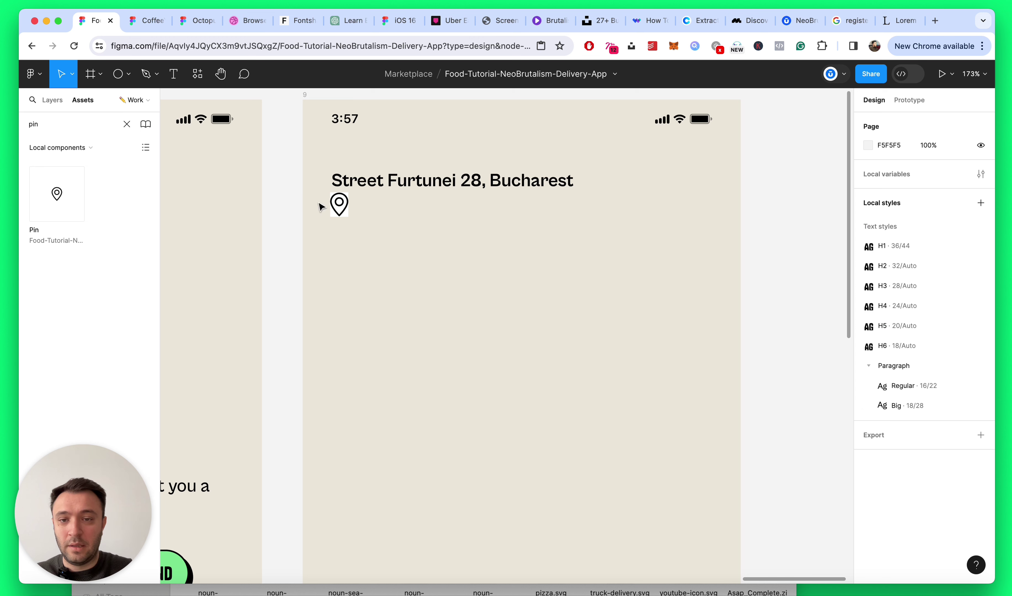
# Step: Detach the White colour style from the pin icon's selection colors
pyautogui.click(338, 204)
pyautogui.hotkey('alt', 'l')
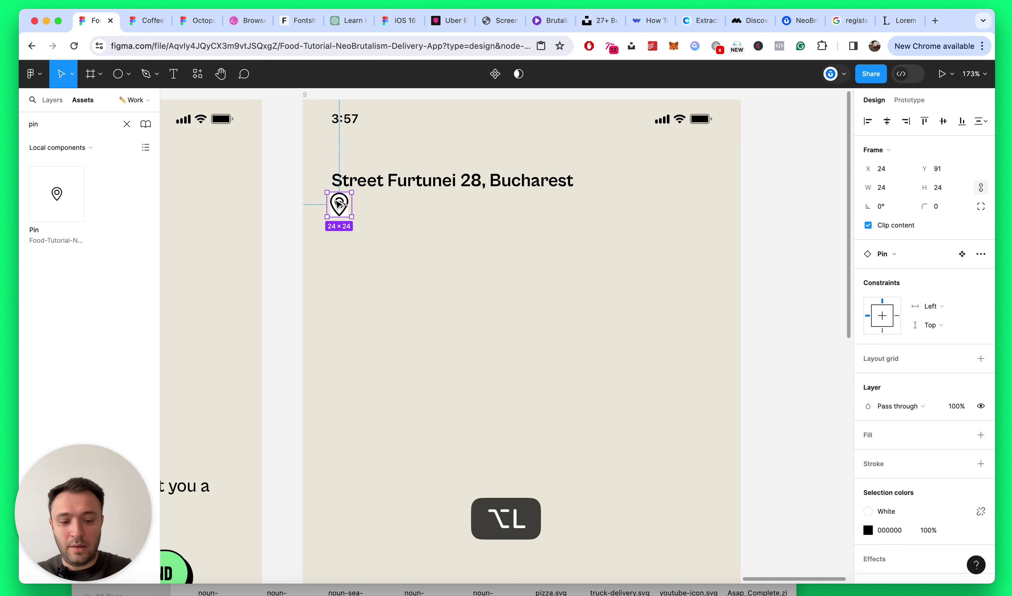
pyautogui.click(46, 103)
pyautogui.click(655, 324)
pyautogui.scroll(5, 262, 185)
pyautogui.click(387, 216)
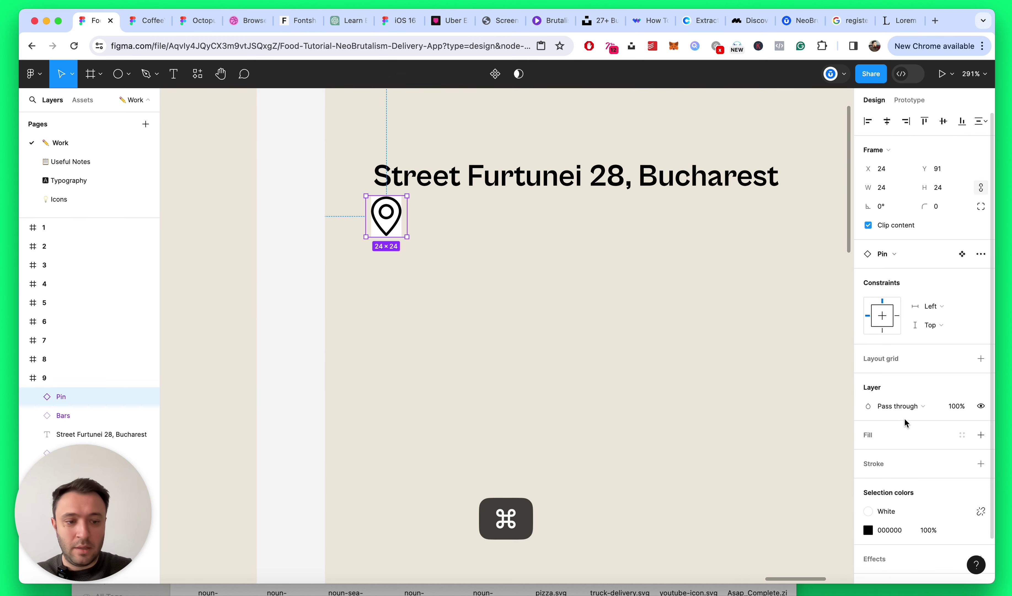
pyautogui.scroll(-2, 905, 418)
pyautogui.click(981, 462)
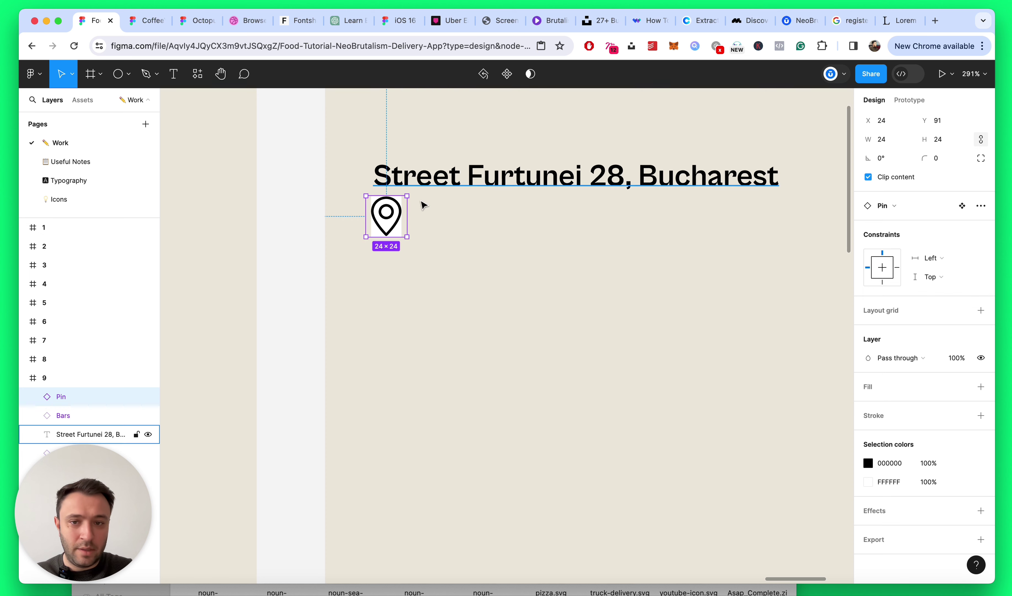
# Step: Try to delete the Pin 6 frame inside the pin icon, and undo the deletion
pyautogui.moveTo(956, 486)
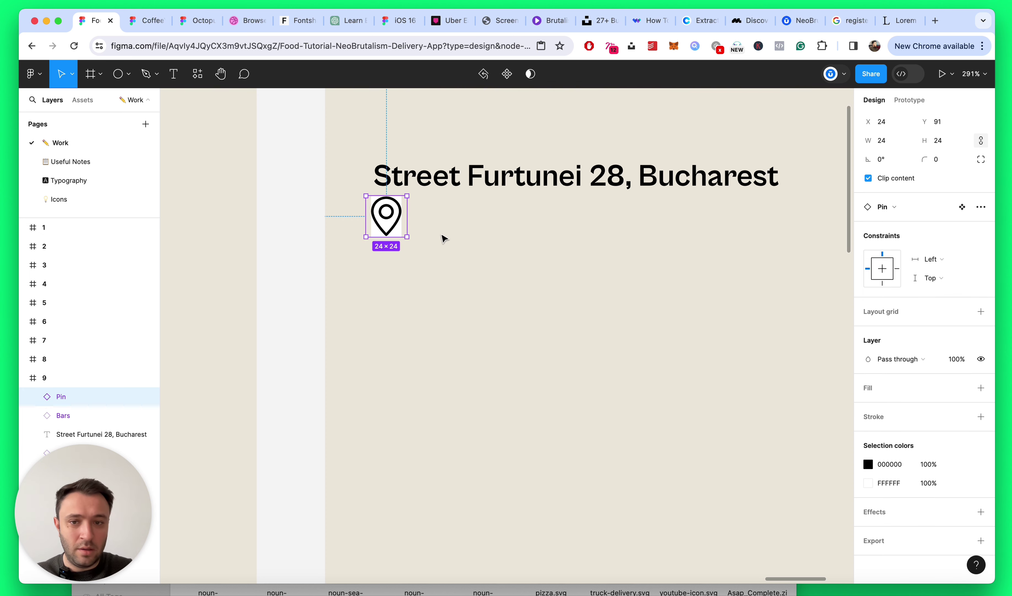
pyautogui.doubleClick(398, 230)
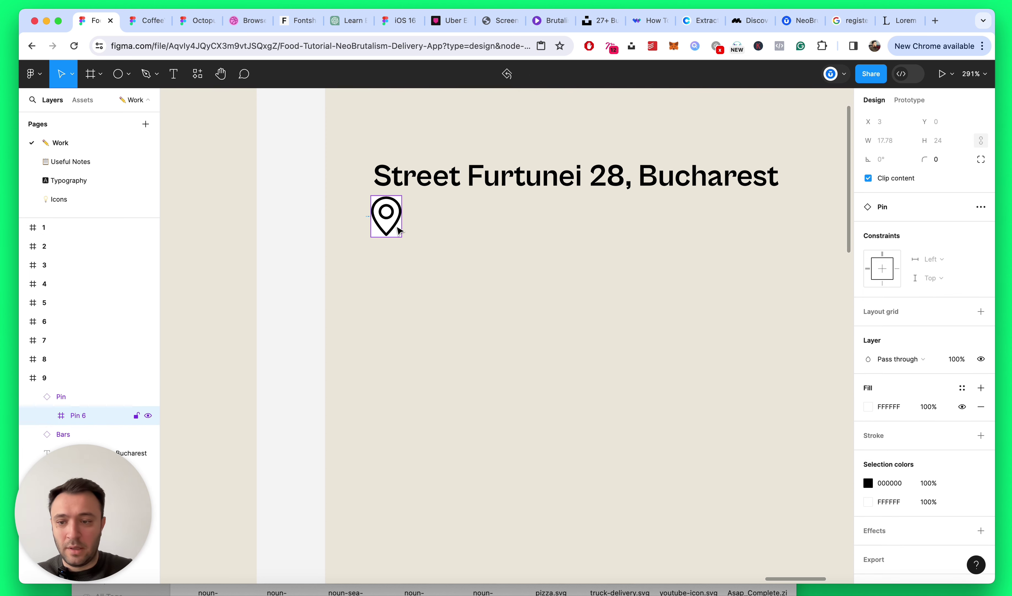
pyautogui.scroll(5, 398, 230)
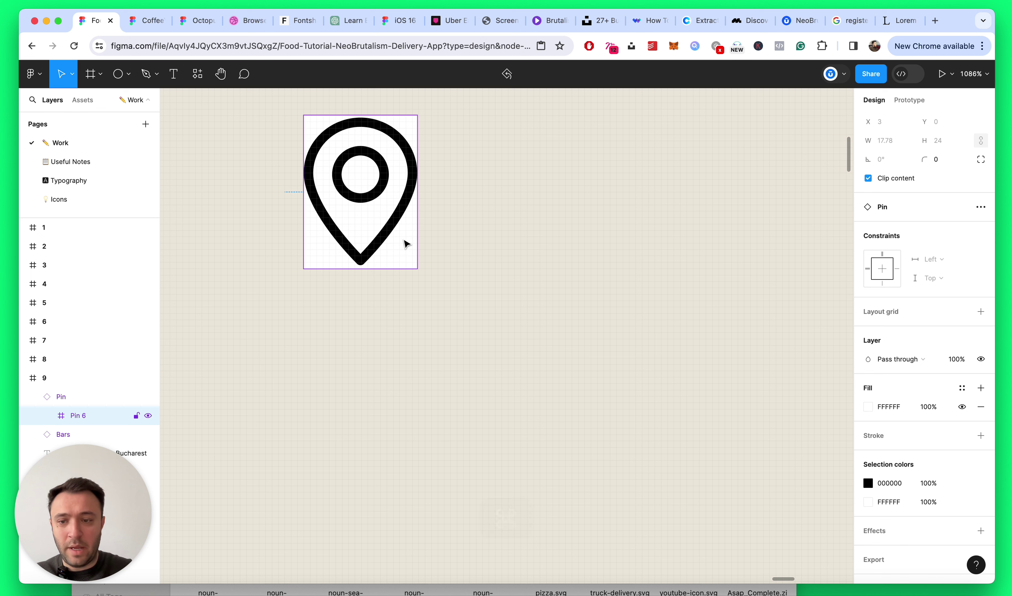
pyautogui.press('Delete')
pyautogui.press('super+z')
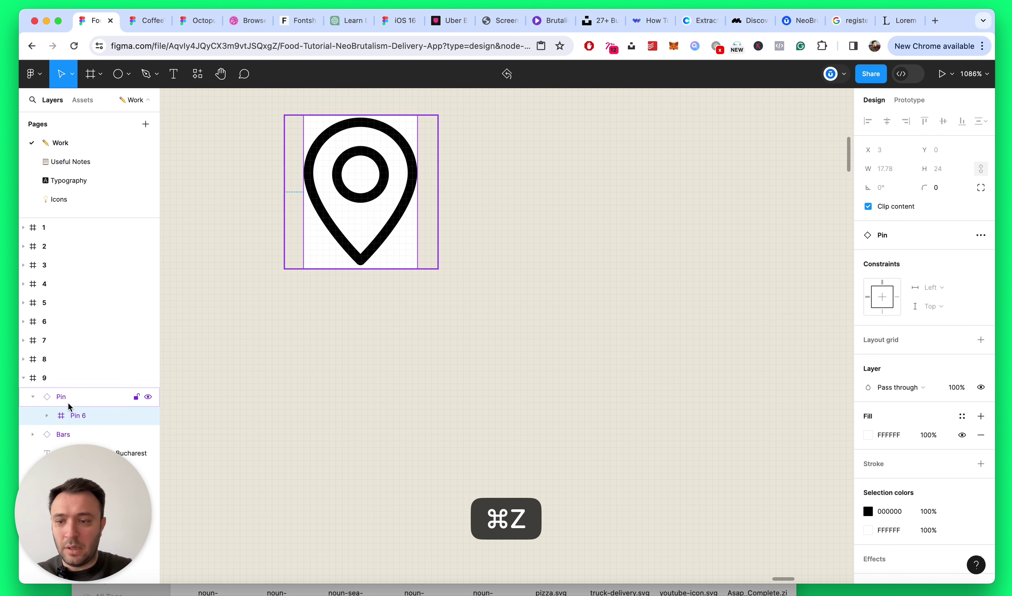
# Step: Expand the nested layers inside Pin 6 down to the Vector shape and examine its fill
pyautogui.click(46, 416)
pyautogui.moveTo(64, 445); pyautogui.dragTo(549, 485)
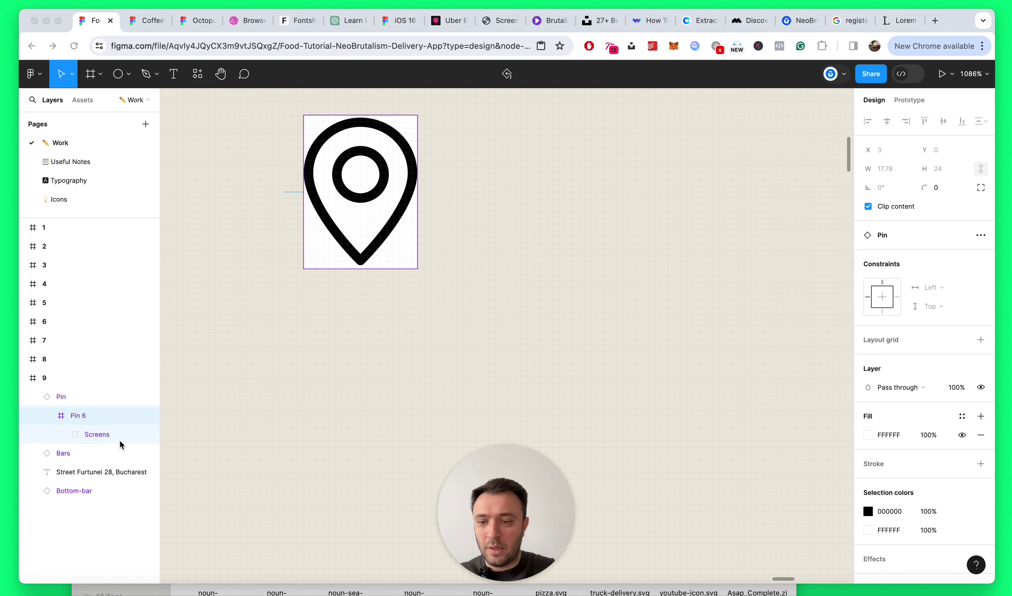
pyautogui.click(84, 434)
pyautogui.click(61, 434)
pyautogui.click(75, 453)
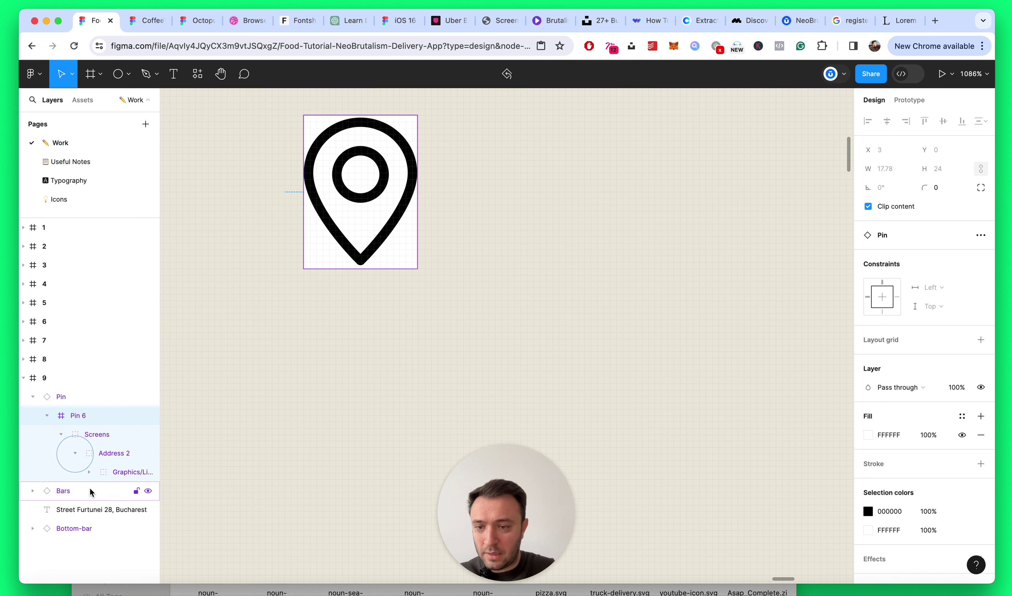
pyautogui.click(97, 472)
pyautogui.click(119, 490)
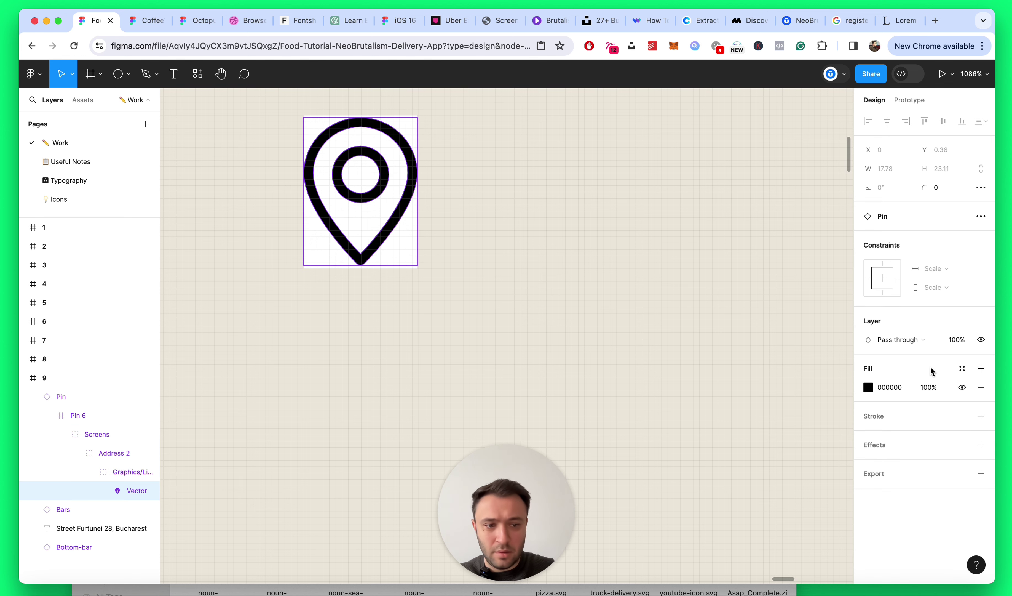
# Step: Remove the white FFFFFF fill from the Pin 6 frame inside the pin icon
pyautogui.keyDown('super'); pyautogui.click(415, 245); pyautogui.keyUp('super')
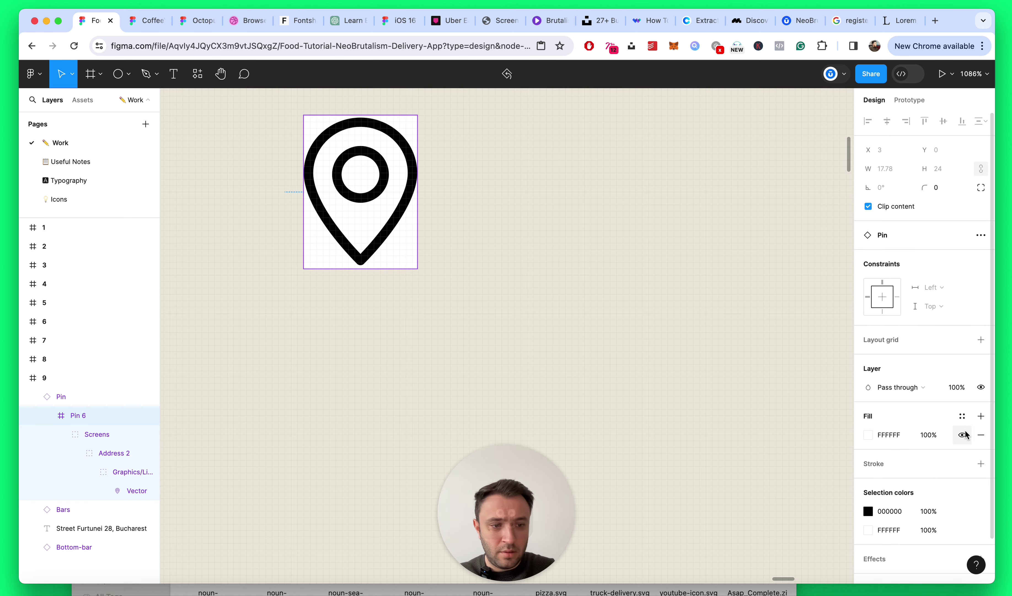
pyautogui.click(981, 434)
pyautogui.scroll(-3, 463, 238)
pyautogui.hotkey('alt', 'l')
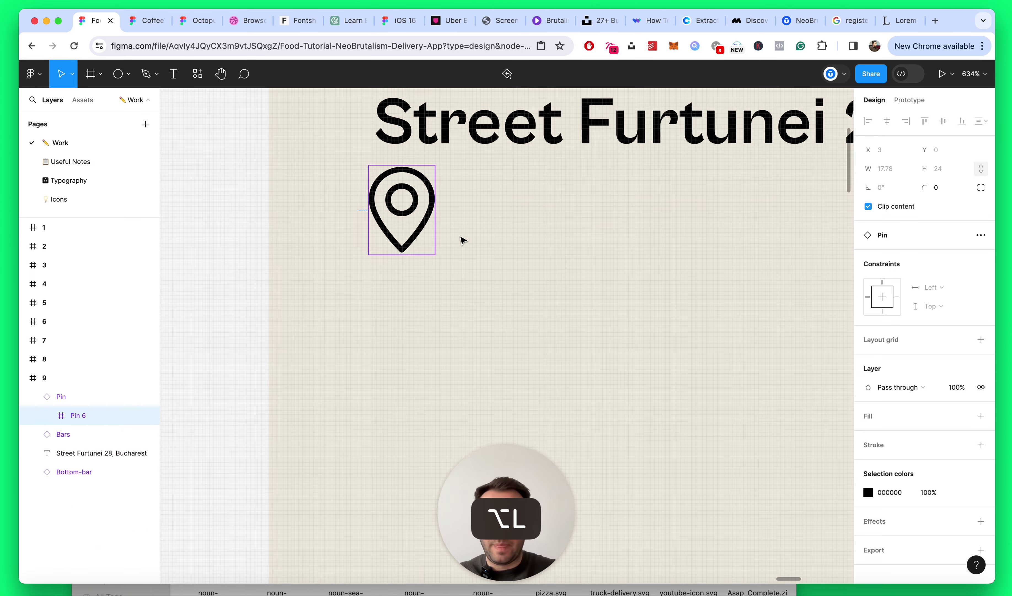
# Step: Wrap the pin icon and the address text in an auto layout frame with horizontal direction
pyautogui.scroll(-5, 462, 239)
pyautogui.click(439, 224)
pyautogui.keyDown('shift'); pyautogui.click(528, 201); pyautogui.keyUp('shift')
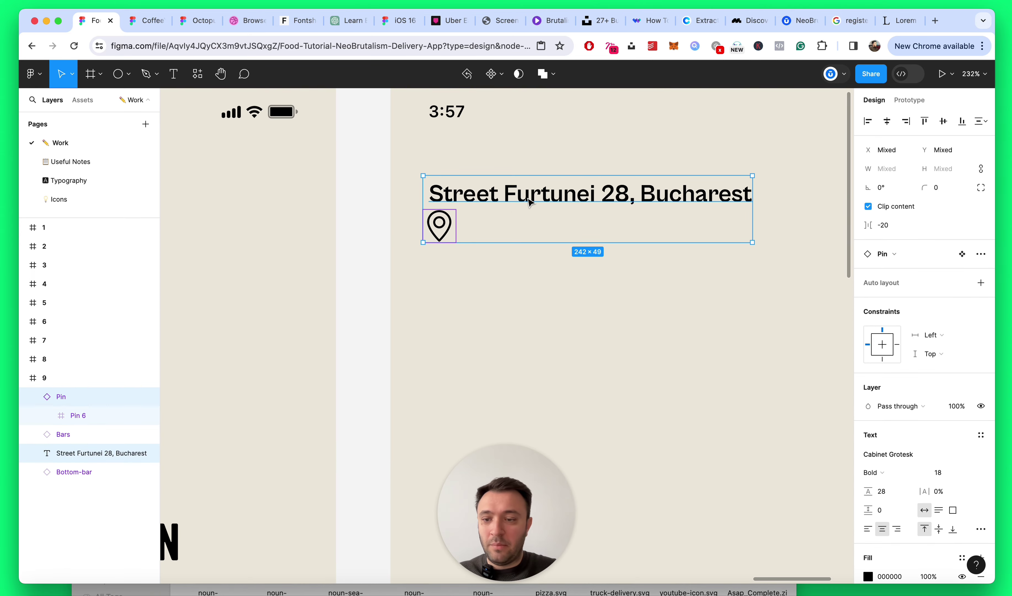
pyautogui.hotkey('shift', 'a')
pyautogui.click(883, 294)
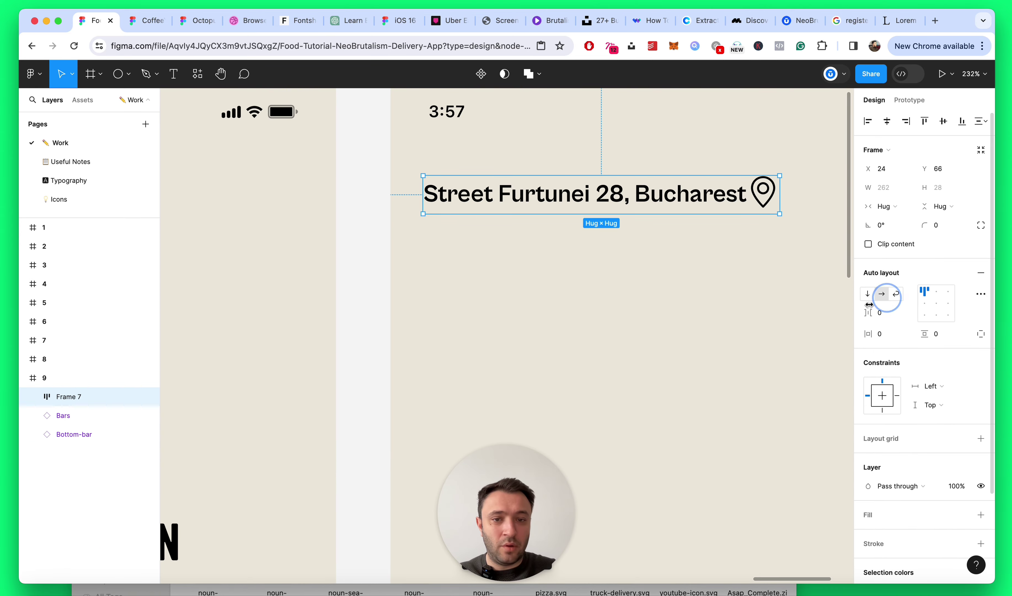
# Step: Reorder the auto layout frame so the pin comes before the address, and align its contents left and vertically centred
pyautogui.click(32, 397)
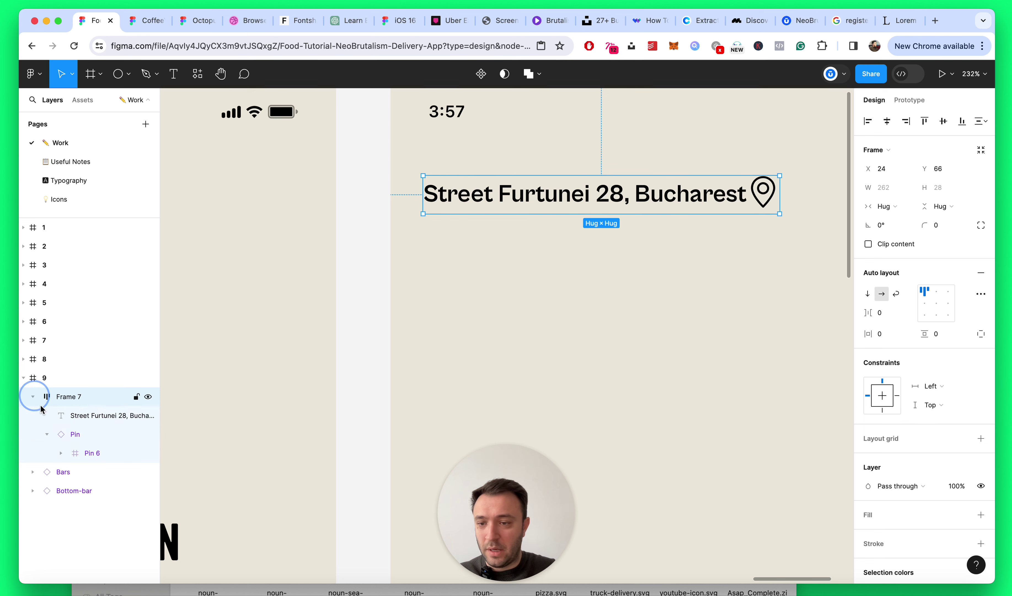
pyautogui.moveTo(49, 434); pyautogui.dragTo(81, 417)
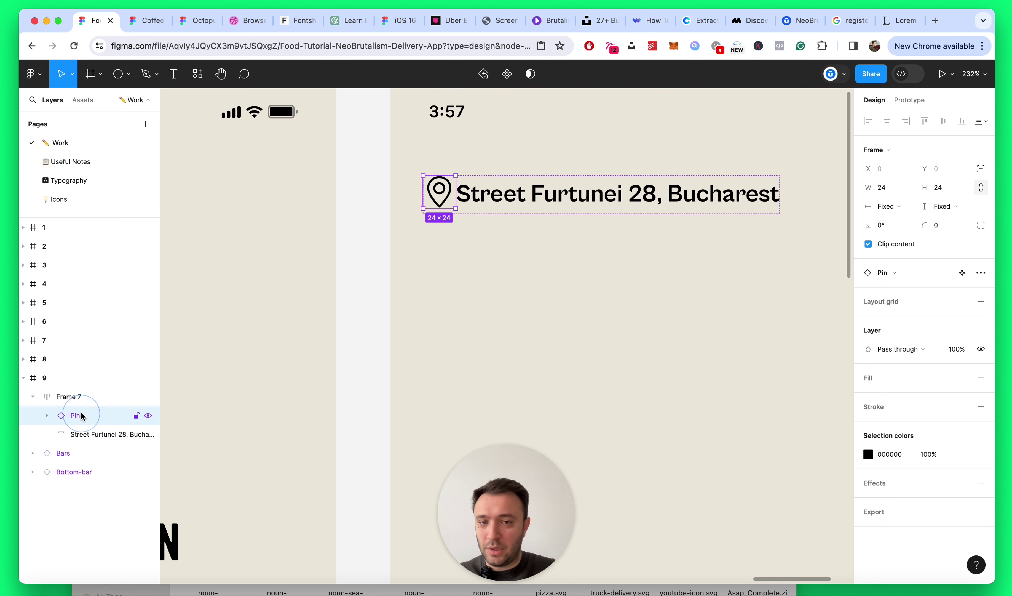
pyautogui.click(55, 396)
pyautogui.click(924, 303)
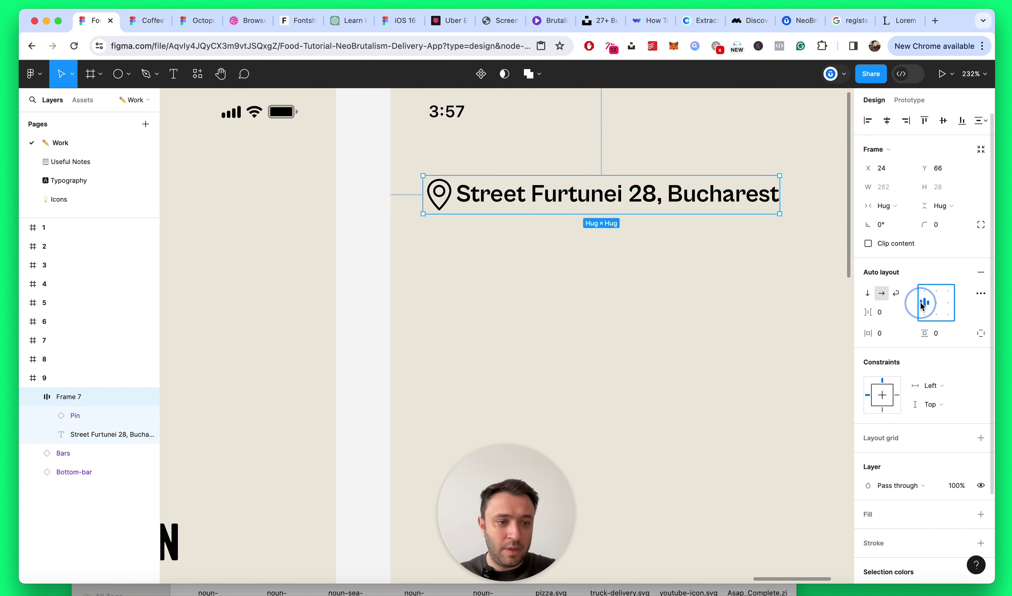
# Step: Set the gap between the pin icon and the address to 4 and save the file
pyautogui.scroll(-3, 257, 226)
pyautogui.click(884, 311)
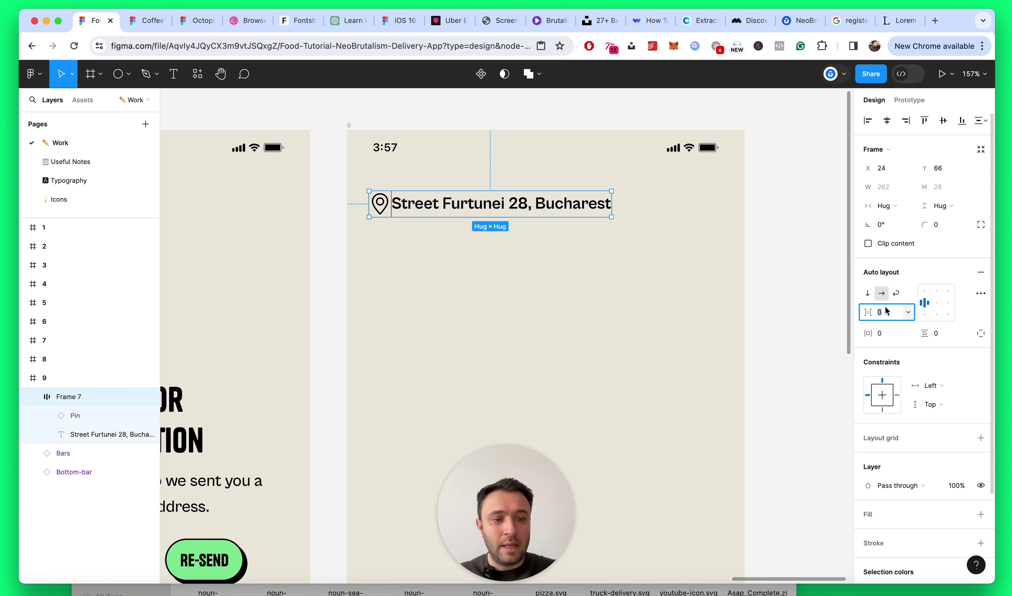
pyautogui.write('4')
pyautogui.press('Return')
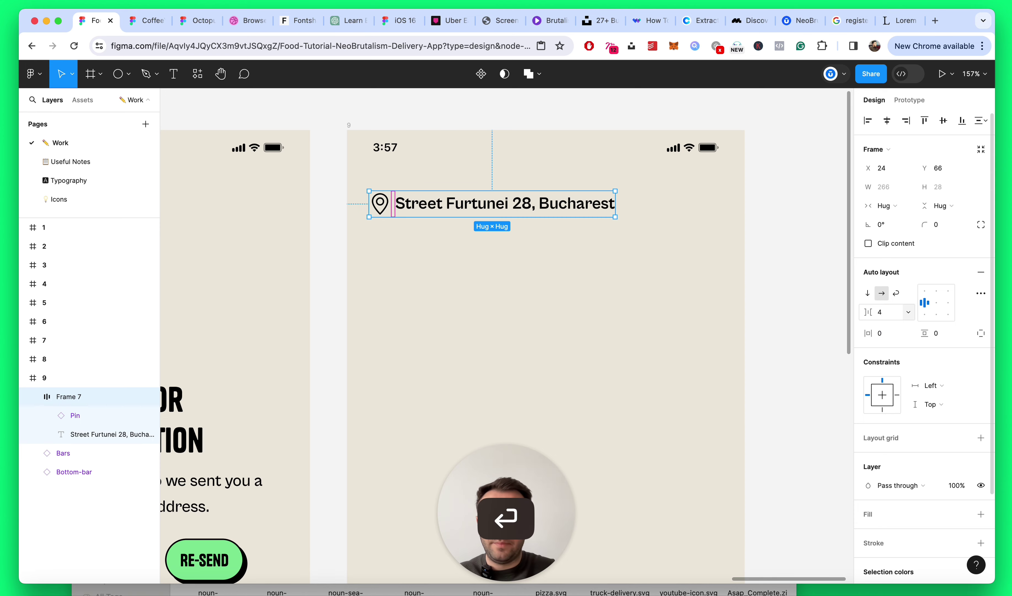
pyautogui.click(694, 287)
pyautogui.hotkey('alt', 'l')
pyautogui.press('super+s')
pyautogui.scroll(-5, 696, 288)
pyautogui.scroll(4, 695, 289)
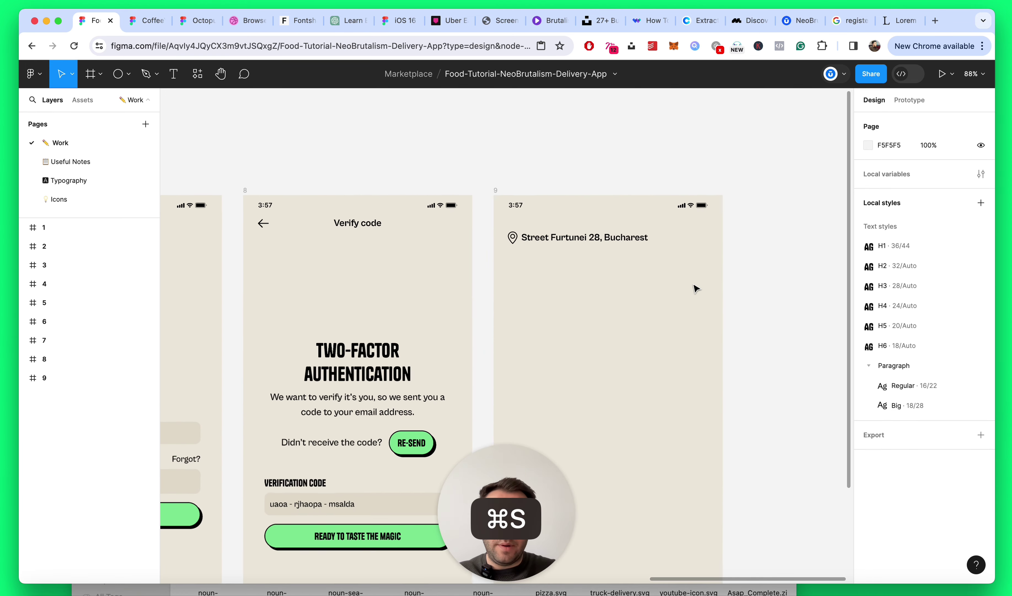
# Step: Move the pin-and-address row on screen 9 beneath the status bar time, close to the screen's left edge
pyautogui.click(616, 234)
pyautogui.scroll(2, 728, 287)
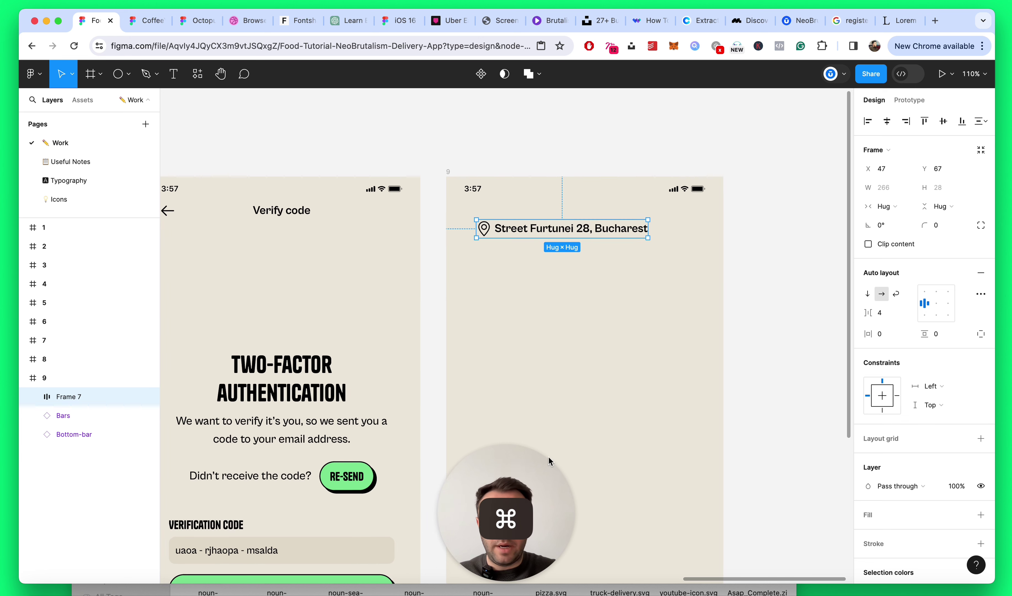
pyautogui.click(618, 232)
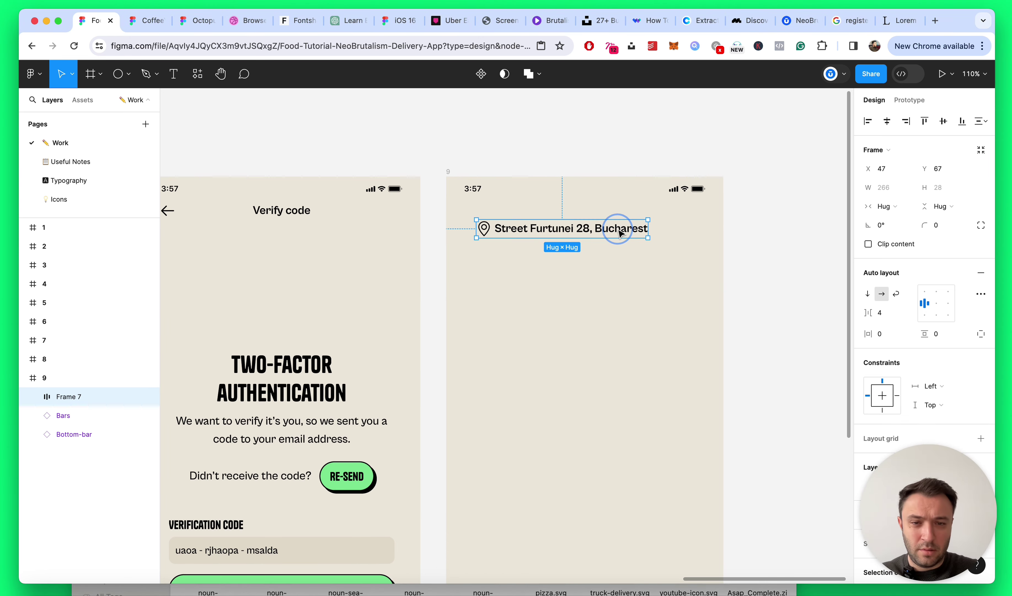
pyautogui.moveTo(620, 229); pyautogui.dragTo(601, 224)
pyautogui.click(649, 253)
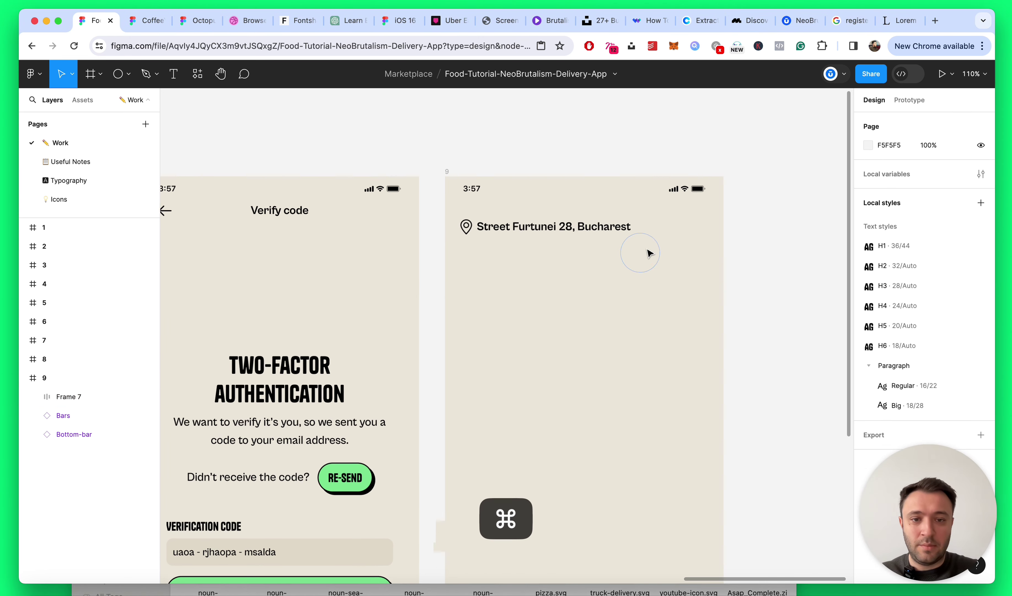
# Step: Insert the Android search component from the Octopus Design System library beneath the address row on screen 9
pyautogui.scroll(3, 643, 258)
pyautogui.scroll(-3, 644, 257)
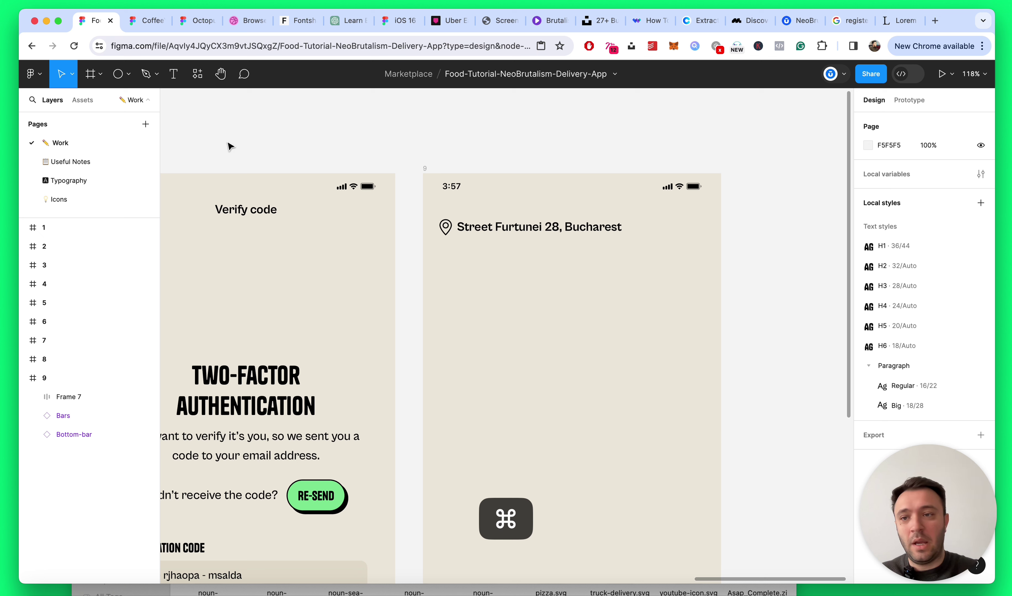
pyautogui.click(89, 104)
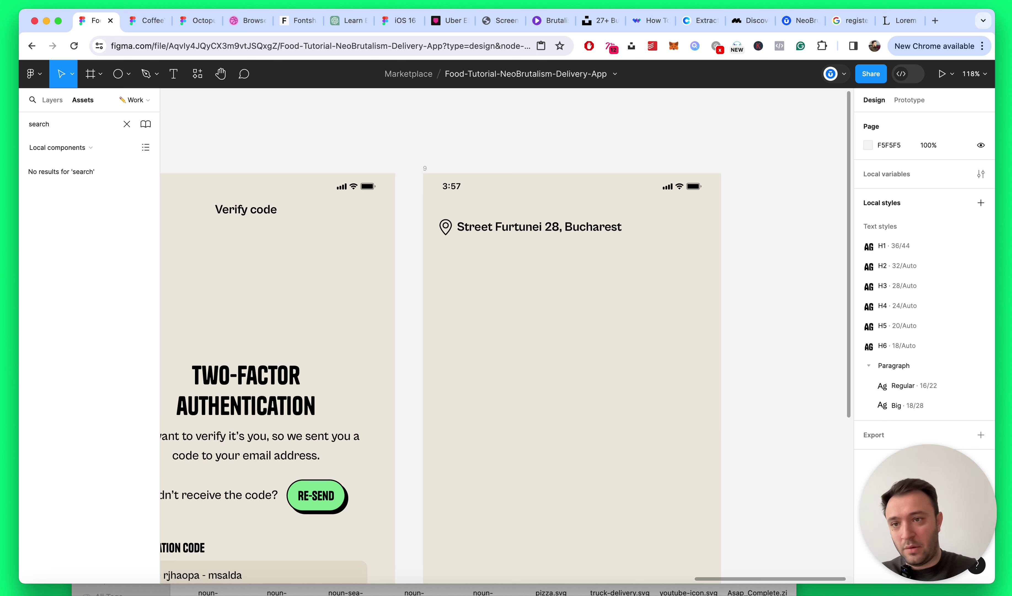
pyautogui.click(32, 154)
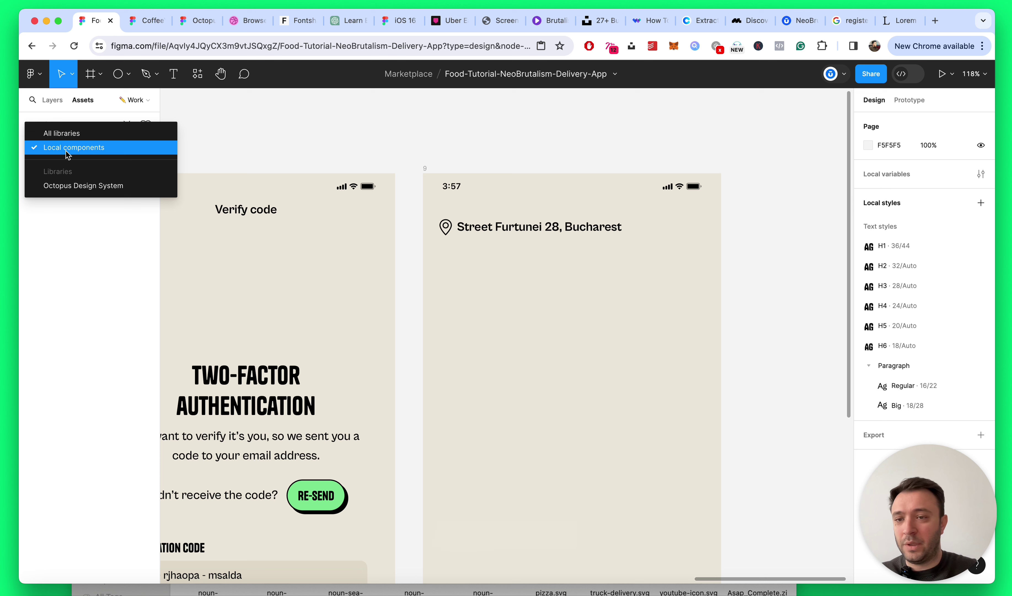
pyautogui.click(70, 186)
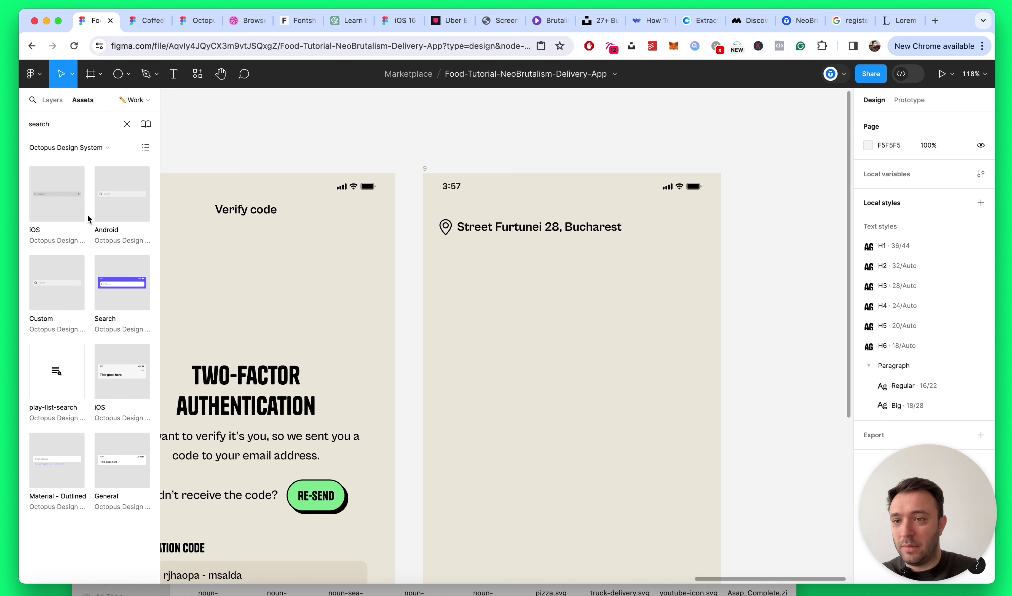
pyautogui.moveTo(135, 210); pyautogui.dragTo(583, 274)
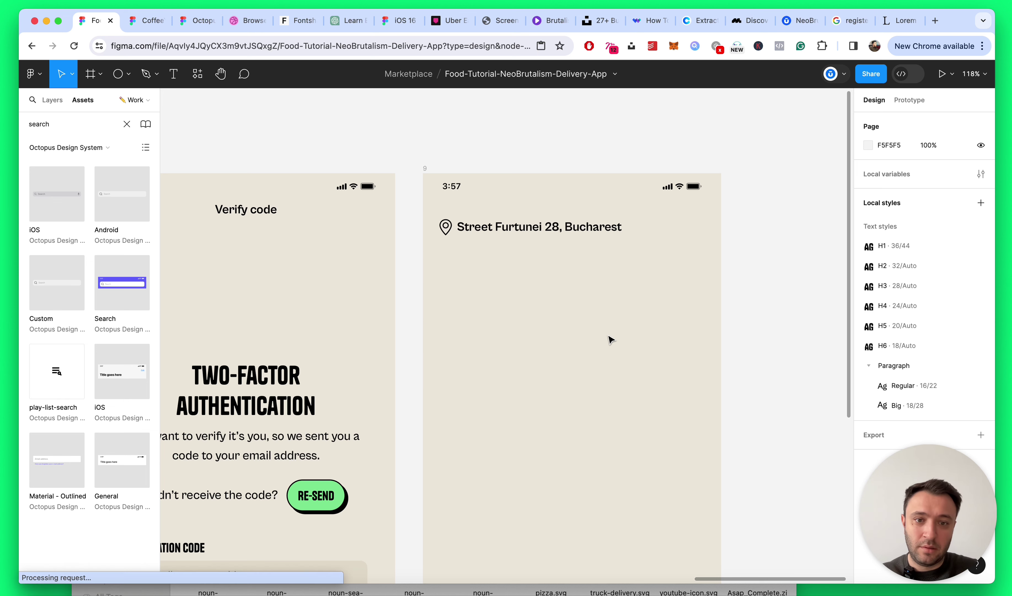
pyautogui.moveTo(592, 216); pyautogui.dragTo(587, 266)
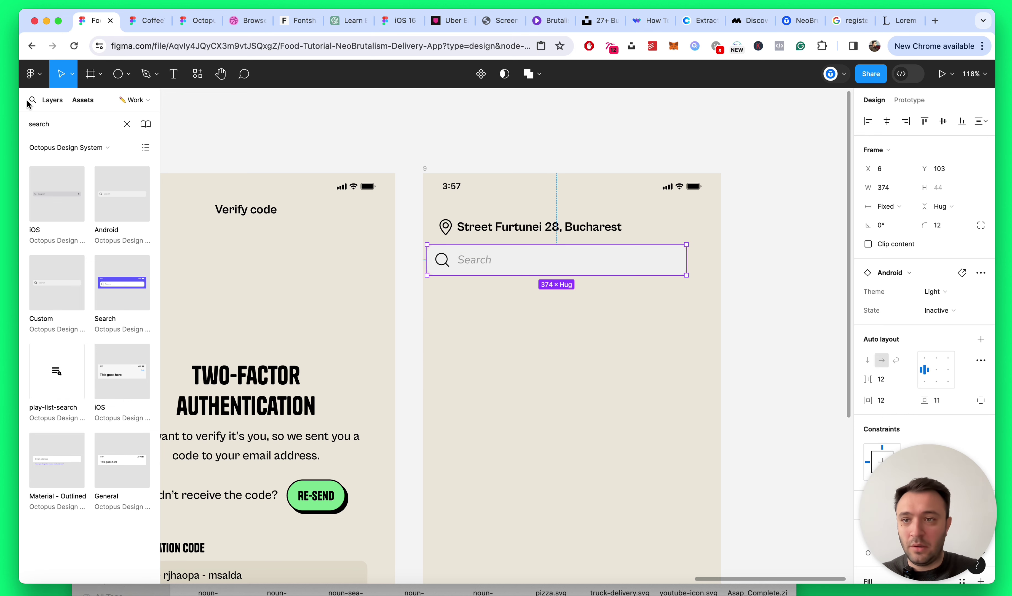
# Step: Move the search bar to X 16 beneath the address row and centre its auto layout contents
pyautogui.click(51, 100)
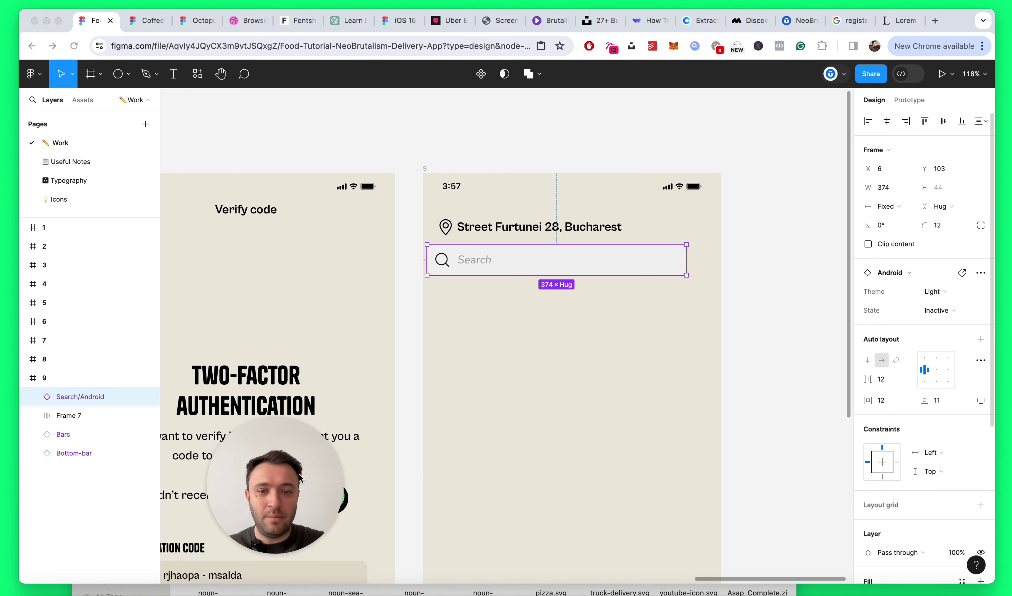
pyautogui.scroll(-5, 954, 479)
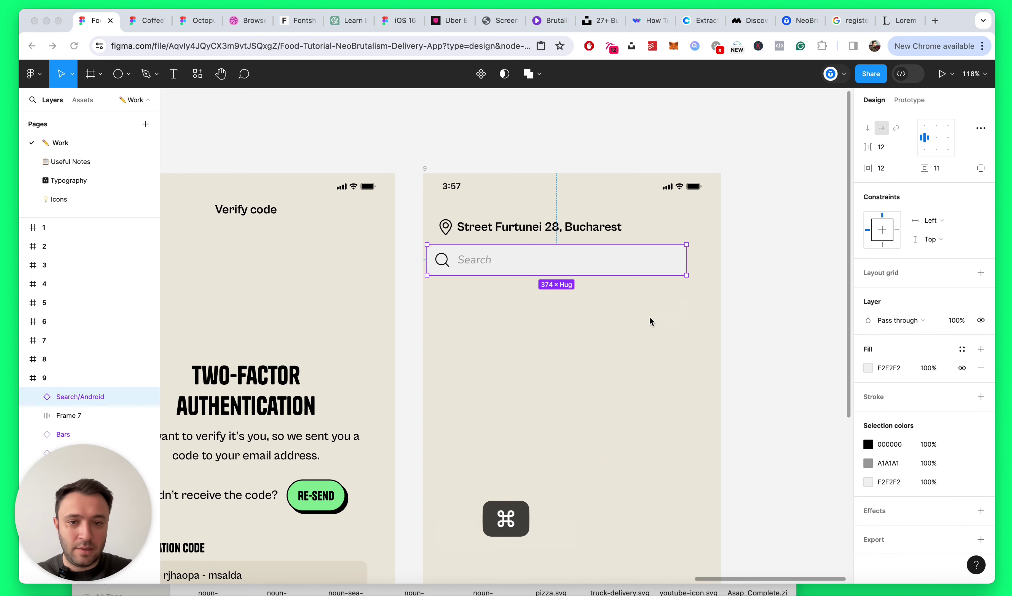
pyautogui.scroll(3, 651, 321)
pyautogui.moveTo(516, 244); pyautogui.dragTo(522, 237)
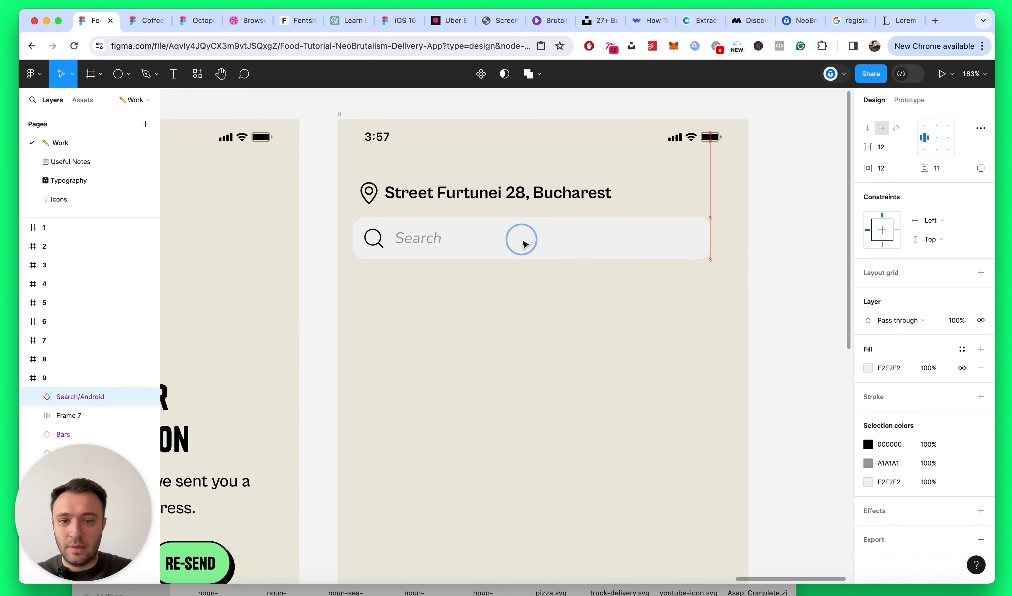
pyautogui.click(933, 140)
pyautogui.click(659, 293)
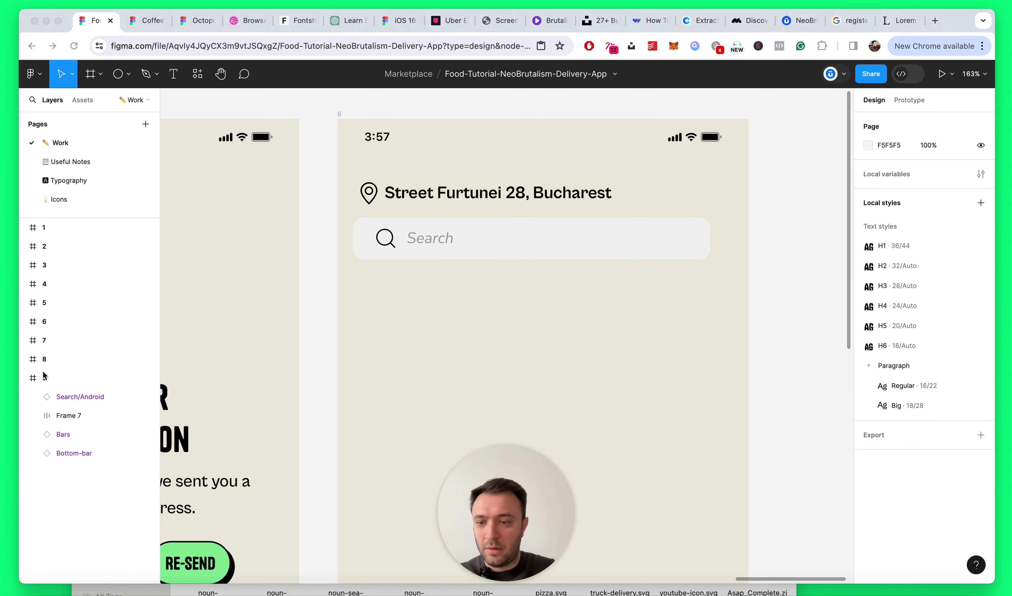
# Step: Send the search bar two levels back, below the Bars layer, and align its contents left and vertically centred
pyautogui.click(68, 391)
pyautogui.click(71, 402)
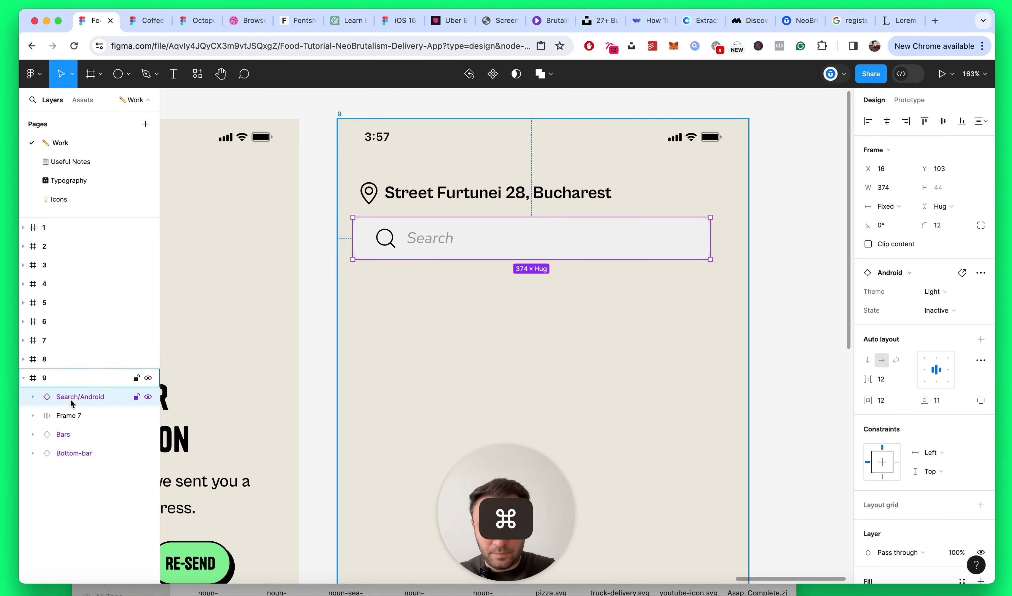
pyautogui.press('super+bracketleft')
pyautogui.press('super+bracketleft')
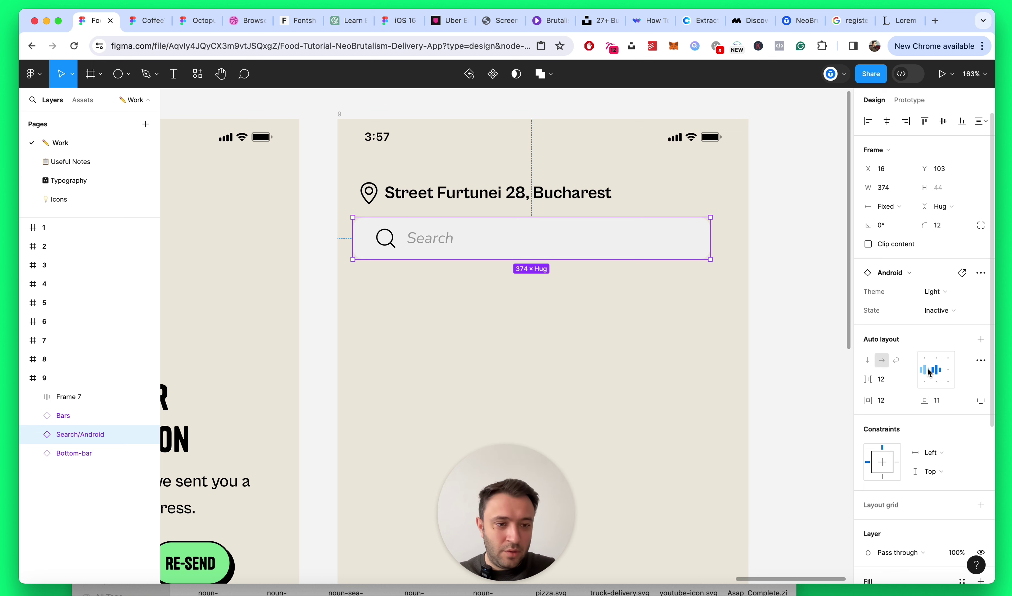
pyautogui.scroll(1, 443, 280)
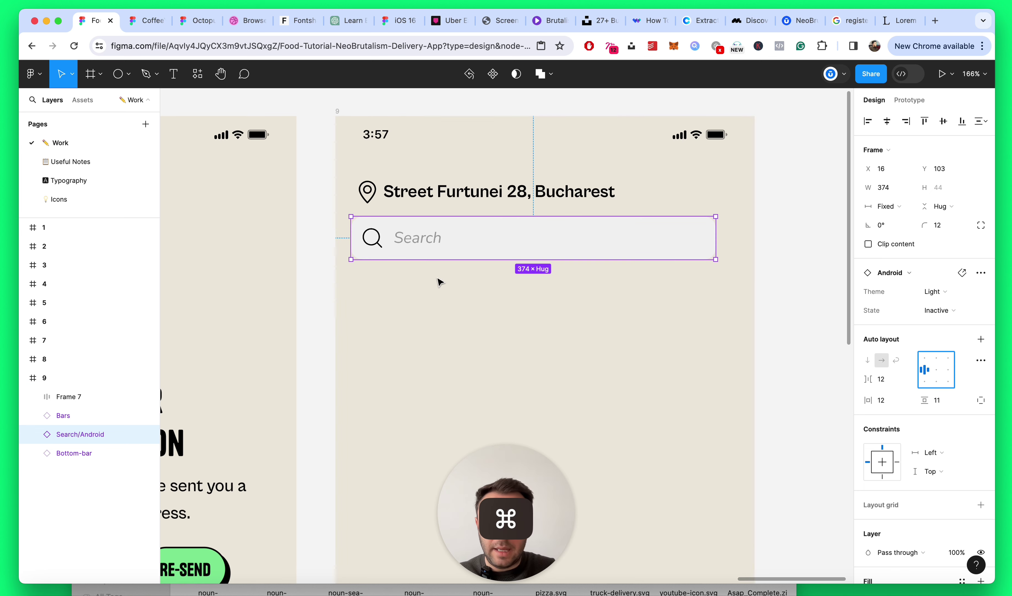
# Step: Centre the search bar's placeholder text and replace its linked text style with Paragraph/Regular
pyautogui.keyDown('super'); pyautogui.click(422, 242); pyautogui.keyUp('super')
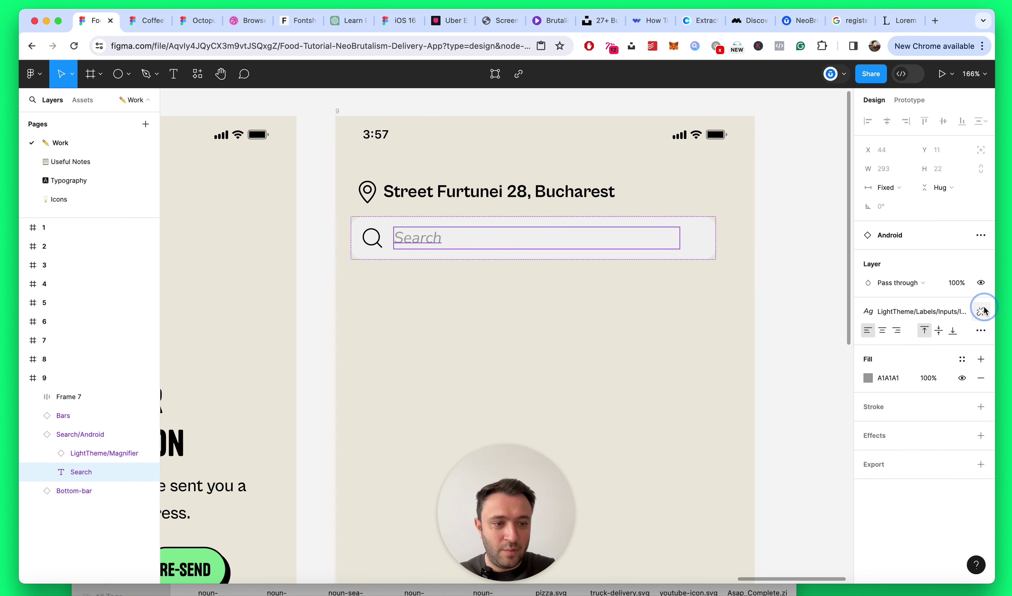
pyautogui.click(982, 311)
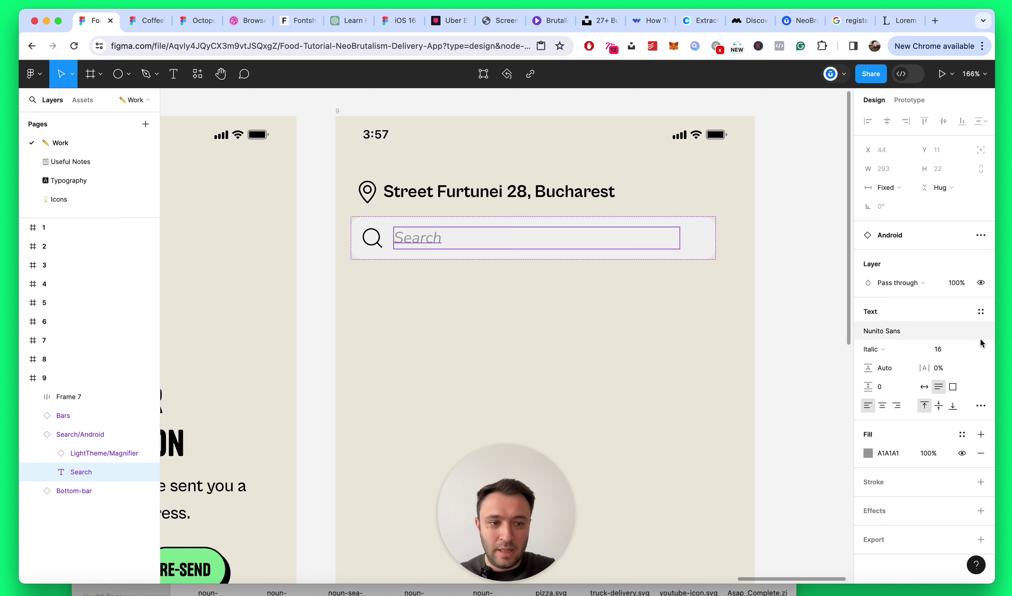
pyautogui.click(883, 405)
pyautogui.click(899, 335)
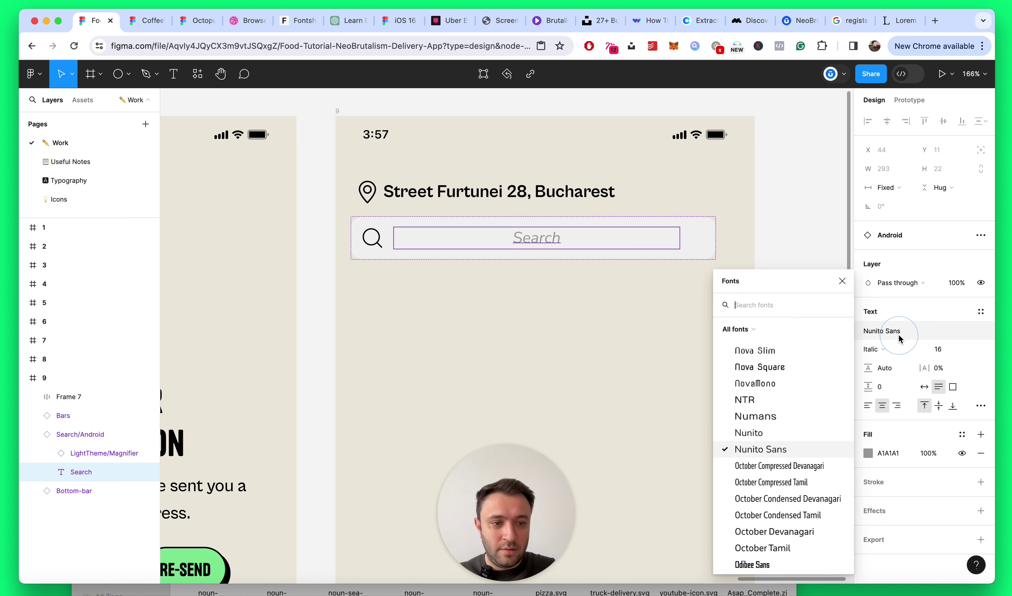
pyautogui.click(981, 312)
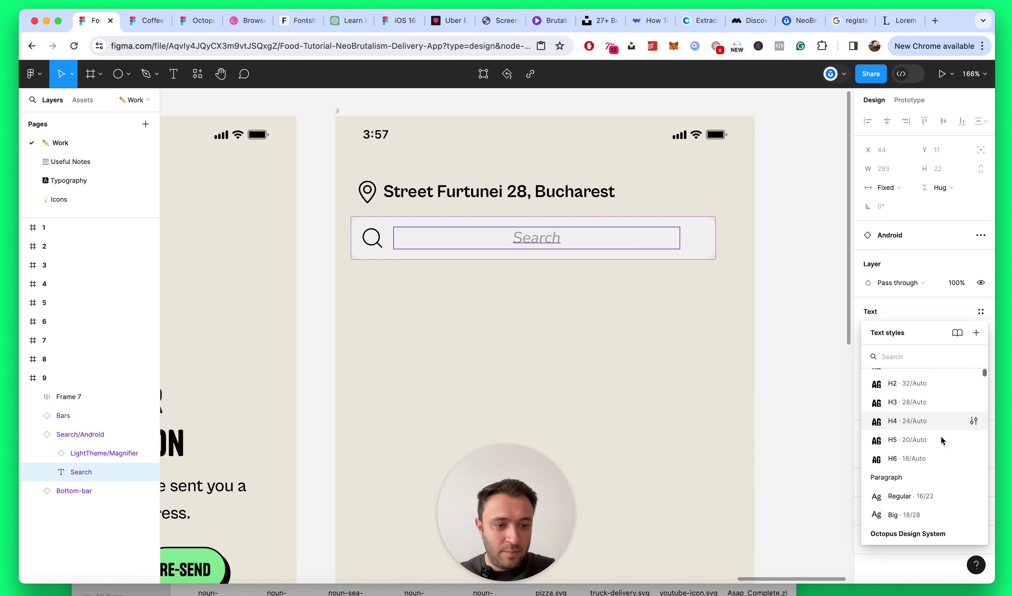
pyautogui.click(917, 477)
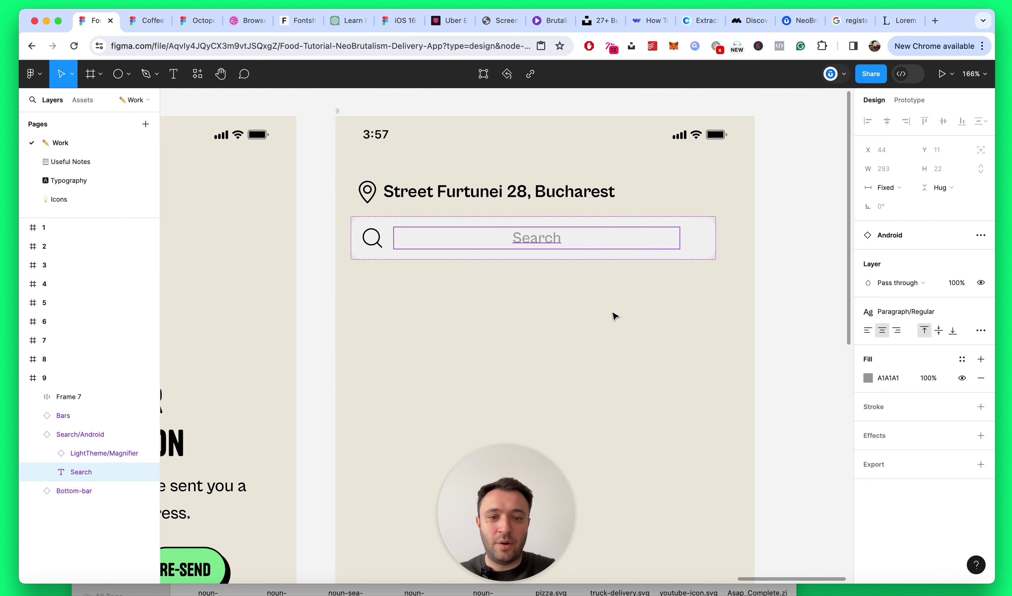
# Step: Replace the search bar's placeholder text with wording that starts with "Place," and ends with "or Brand"
pyautogui.hscroll(-2, 615, 317)
pyautogui.doubleClick(567, 239)
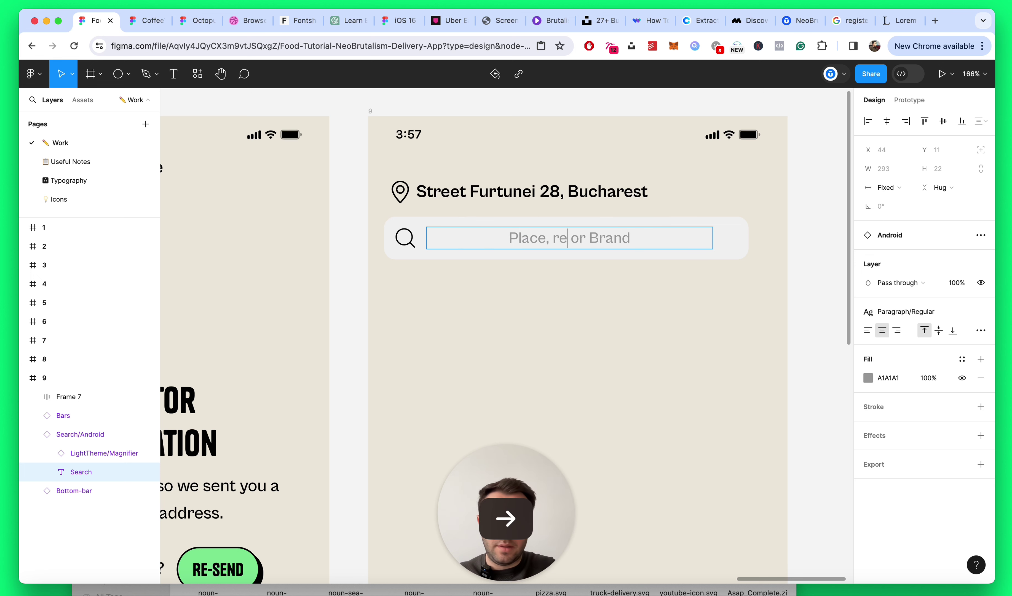
# Step: Change the search bar's placeholder text on screen 9 to "Place, Food or Brand"
pyautogui.write('taurant')
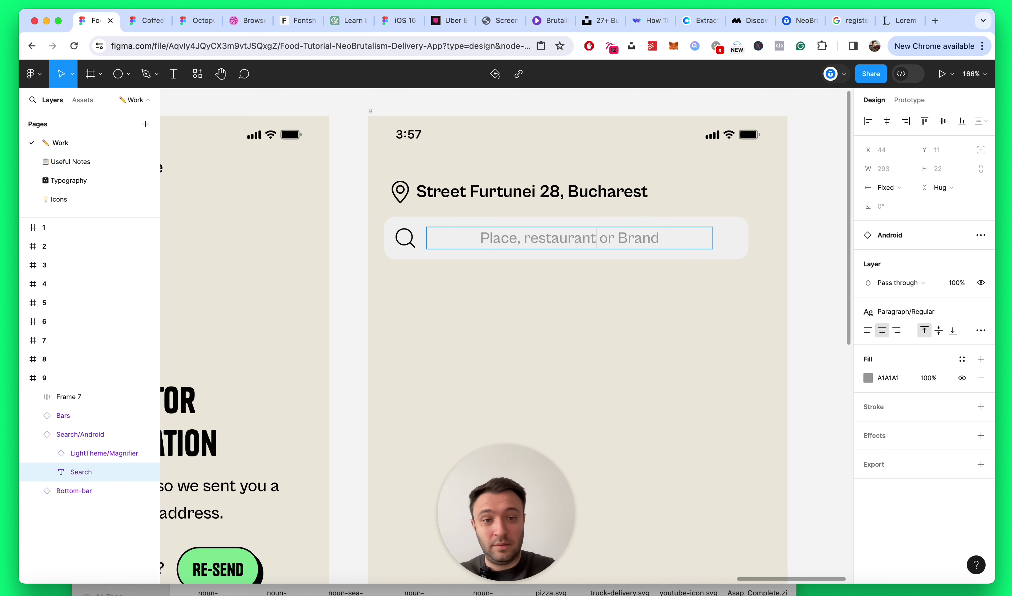
pyautogui.press('Escape')
pyautogui.doubleClick(529, 238)
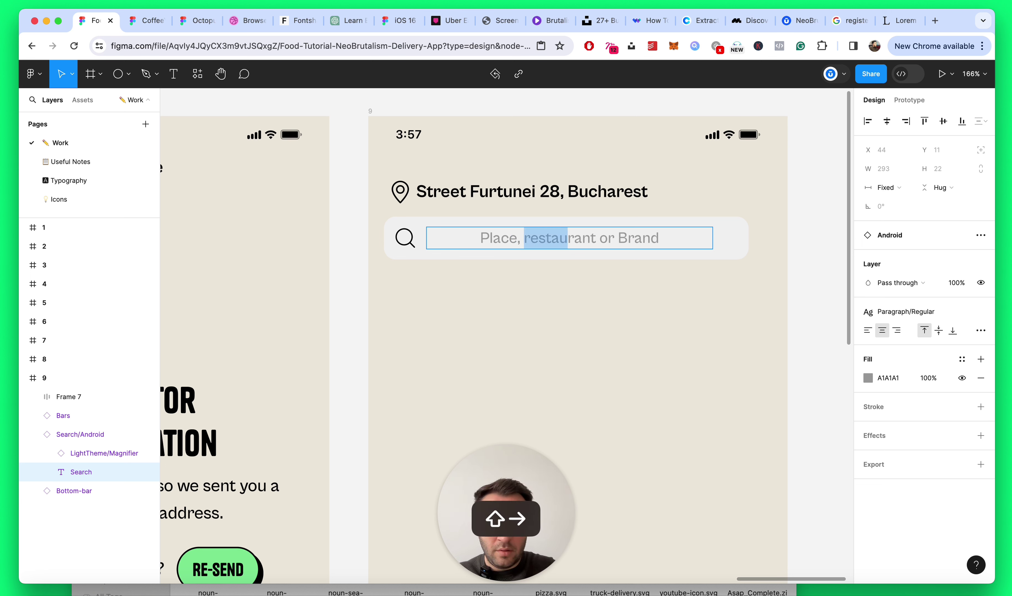
pyautogui.hotkey('shift', 'Right')
pyautogui.write('F')
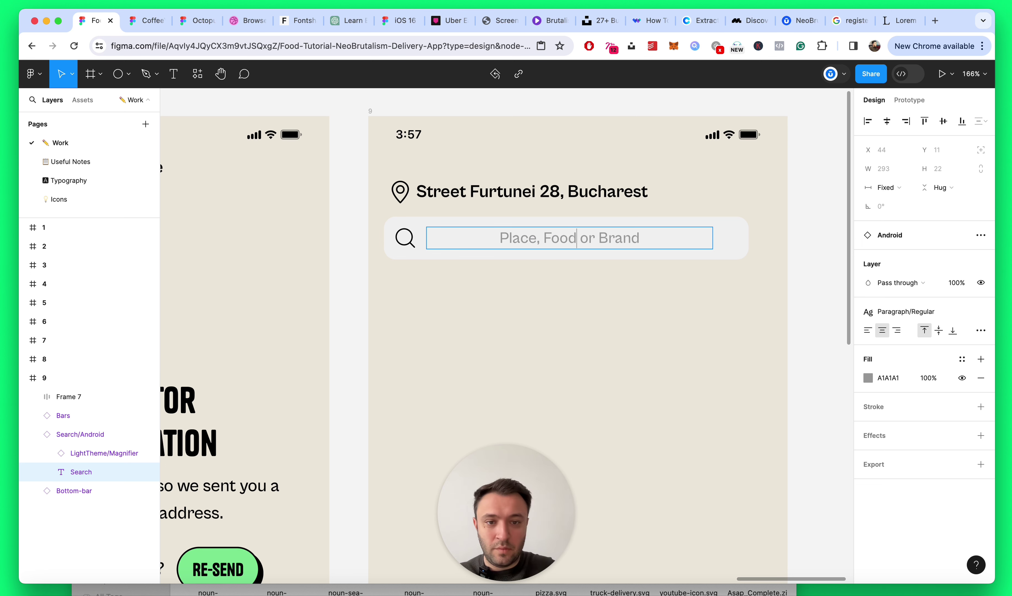
pyautogui.press('Escape')
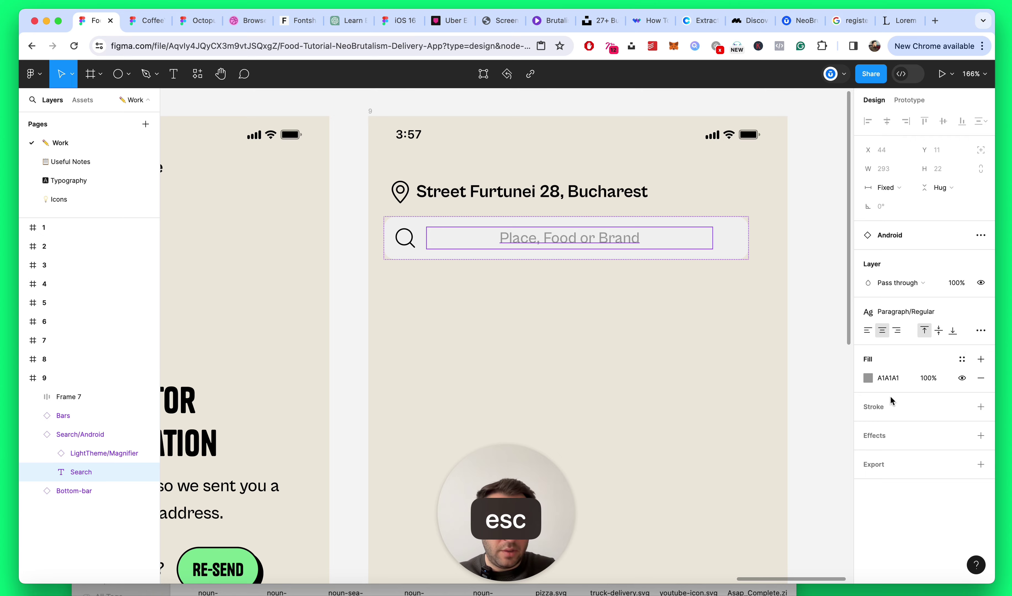
# Step: Set the search placeholder text's fill colour to 000000 and its layer opacity to 50%
pyautogui.click(869, 378)
pyautogui.hscroll(-15, 540, 324)
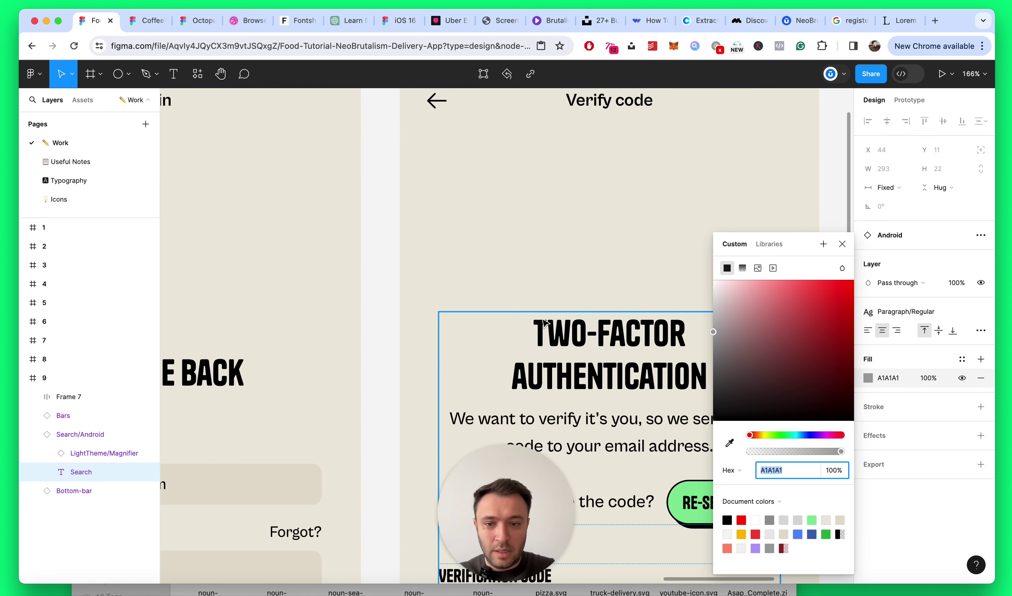
pyautogui.scroll(-5, 468, 350)
pyautogui.hscroll(10, 519, 324)
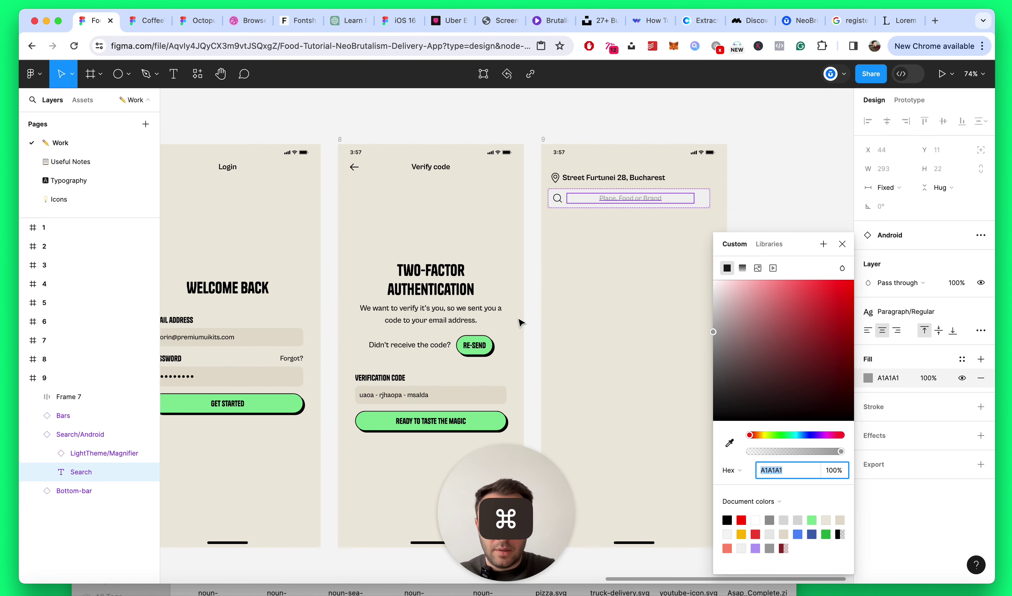
pyautogui.scroll(5, 638, 245)
pyautogui.write('000000')
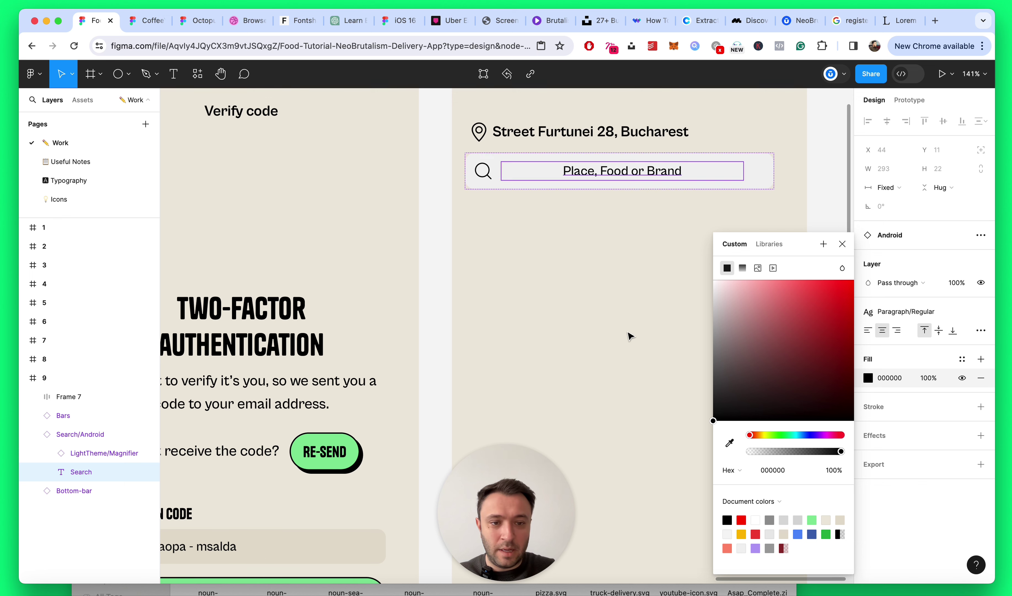
pyautogui.click(630, 334)
pyautogui.keyDown('super'); pyautogui.click(657, 171); pyautogui.keyUp('super')
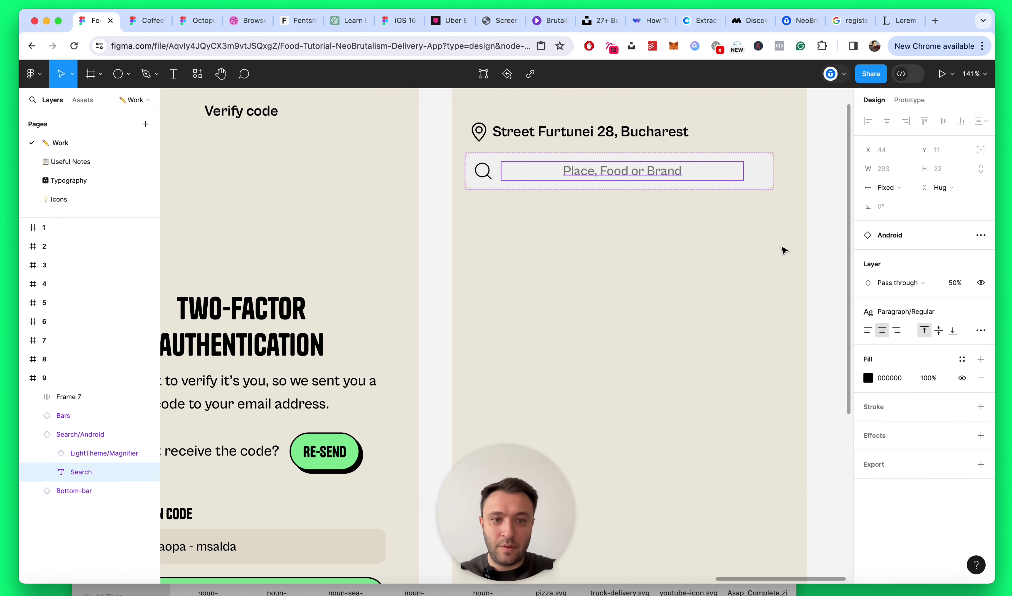
pyautogui.press('super+z')
# Step: Copy the properties of the Login screen's email address input and paste them onto the search bar on screen 9
pyautogui.scroll(1, 761, 205)
pyautogui.click(758, 205)
pyautogui.scroll(-5, 786, 208)
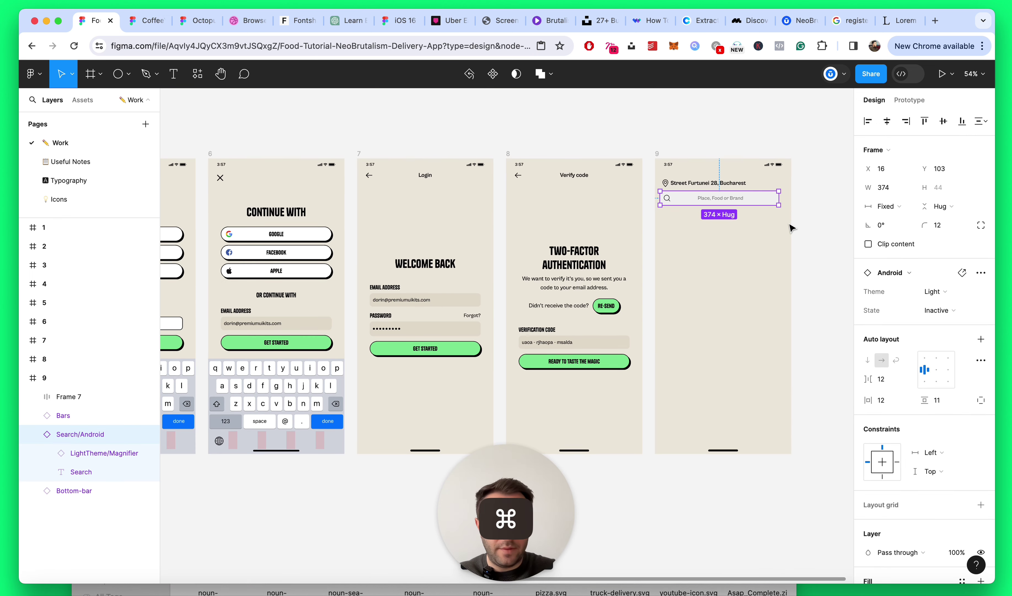
pyautogui.hscroll(-3, 792, 231)
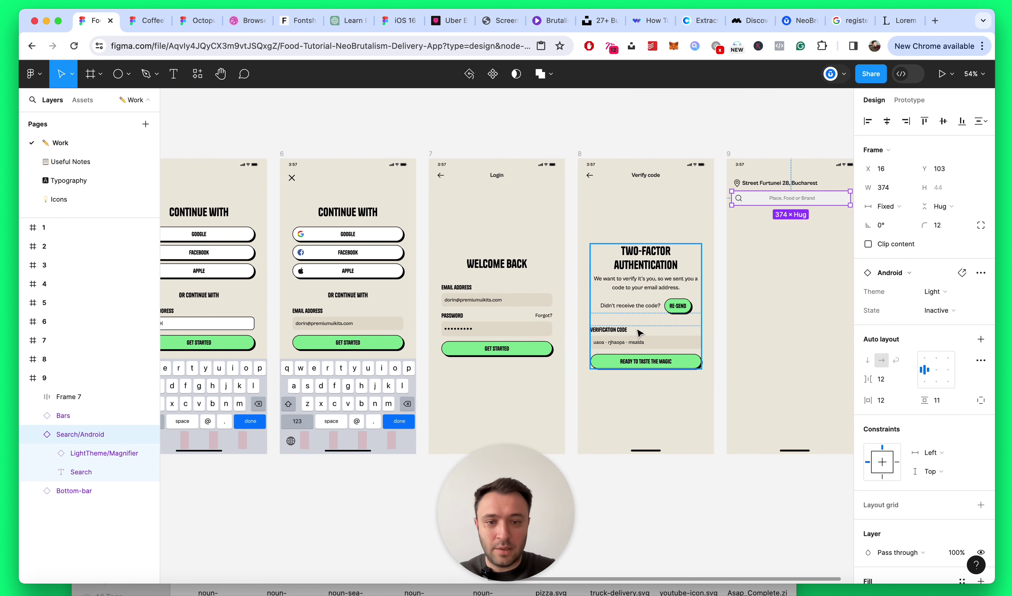
pyautogui.keyDown('super'); pyautogui.click(541, 303); pyautogui.keyUp('super')
pyautogui.press('super+alt+c')
pyautogui.hscroll(5, 678, 307)
pyautogui.click(671, 235)
pyautogui.scroll(5, 672, 235)
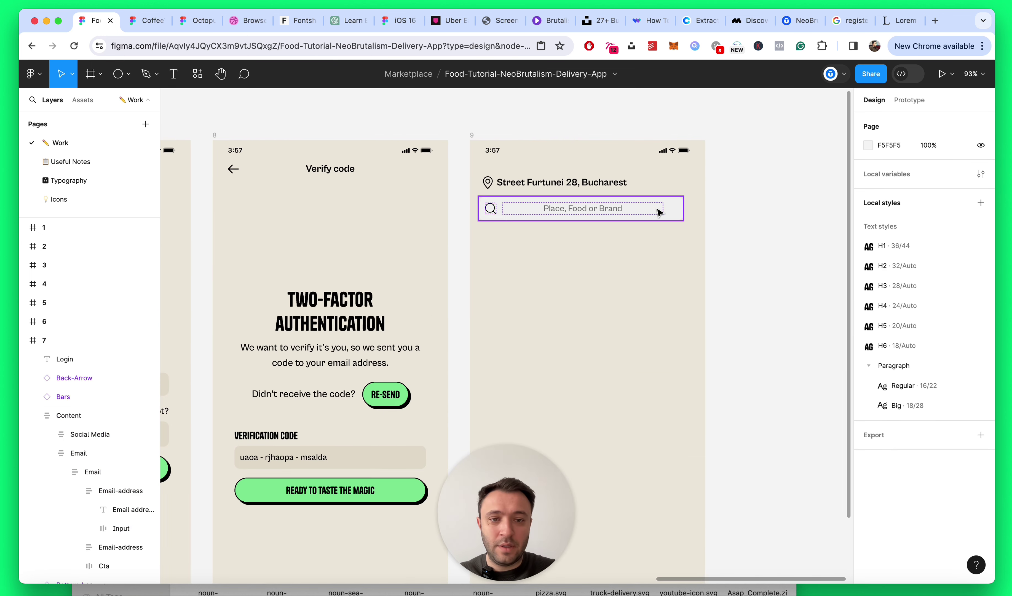
pyautogui.click(659, 211)
pyautogui.press('super+alt+v')
pyautogui.click(648, 237)
pyautogui.scroll(4, 532, 220)
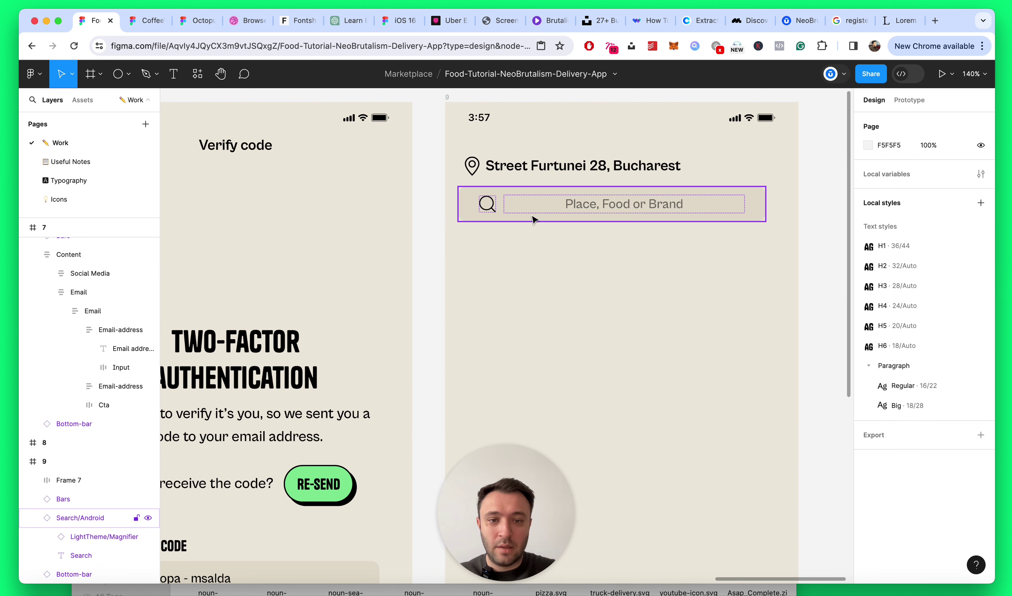
# Step: Set the search bar's width to hug its contents and its corner radius to 24
pyautogui.click(534, 220)
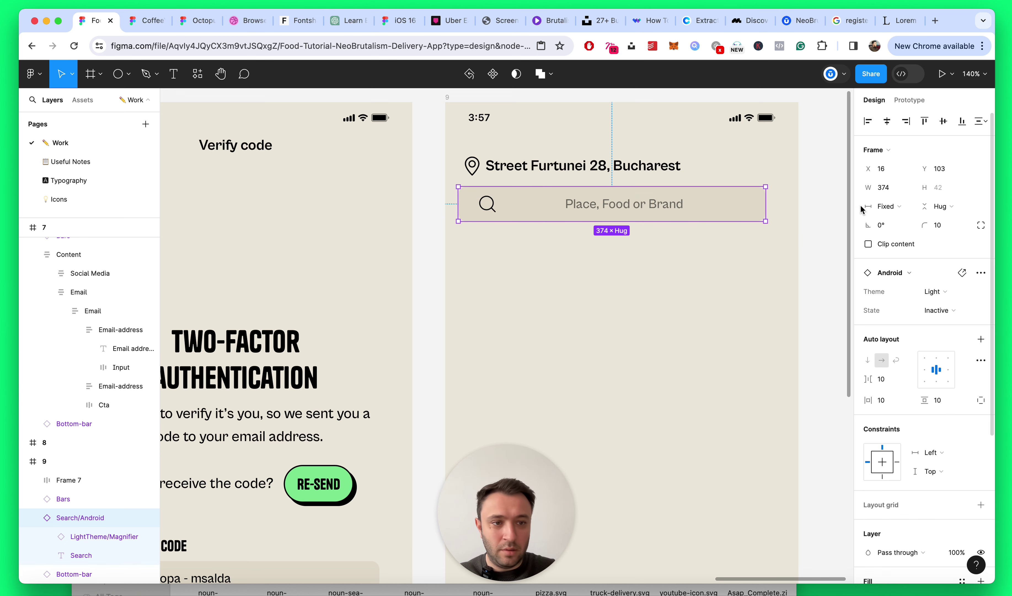
pyautogui.click(888, 207)
pyautogui.click(896, 219)
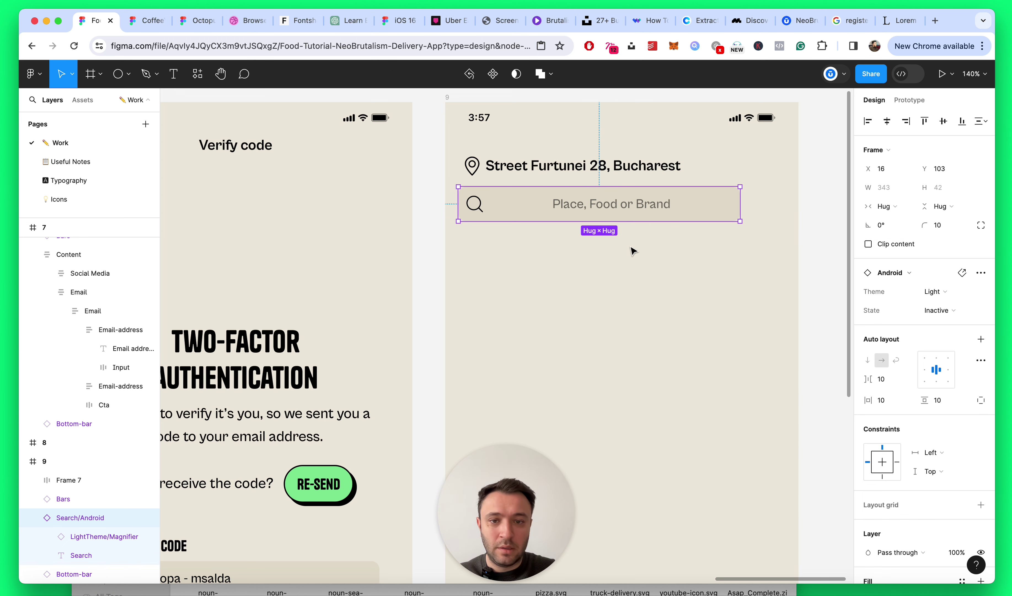
pyautogui.scroll(-5, 675, 258)
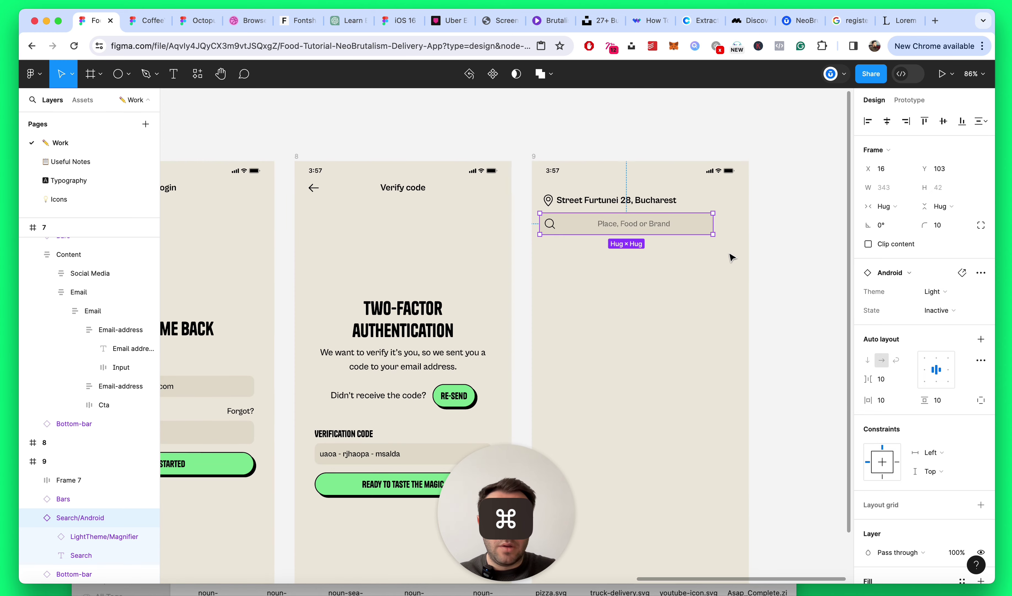
pyautogui.scroll(5, 712, 230)
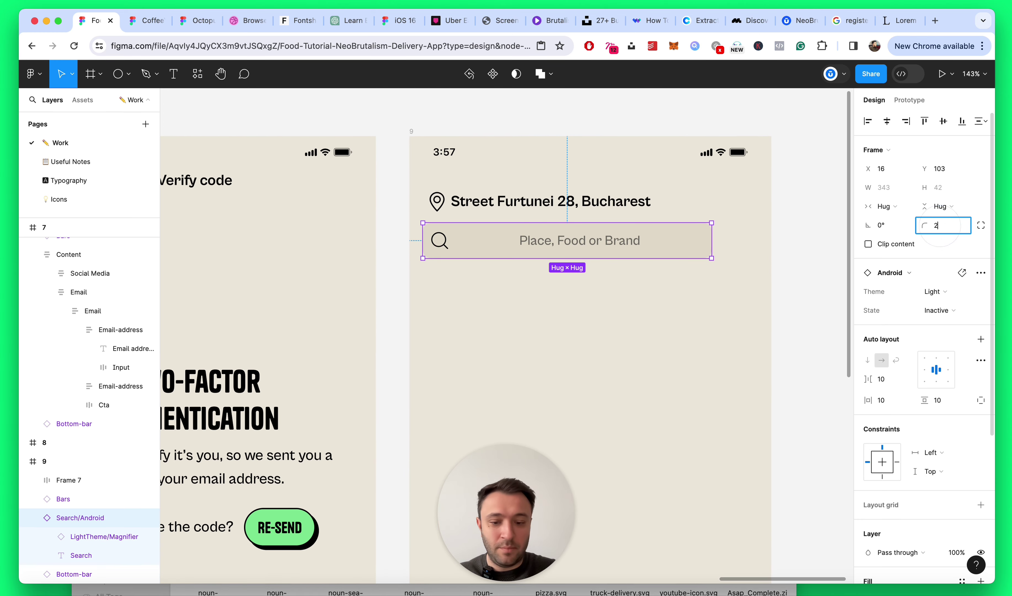
pyautogui.press('Return')
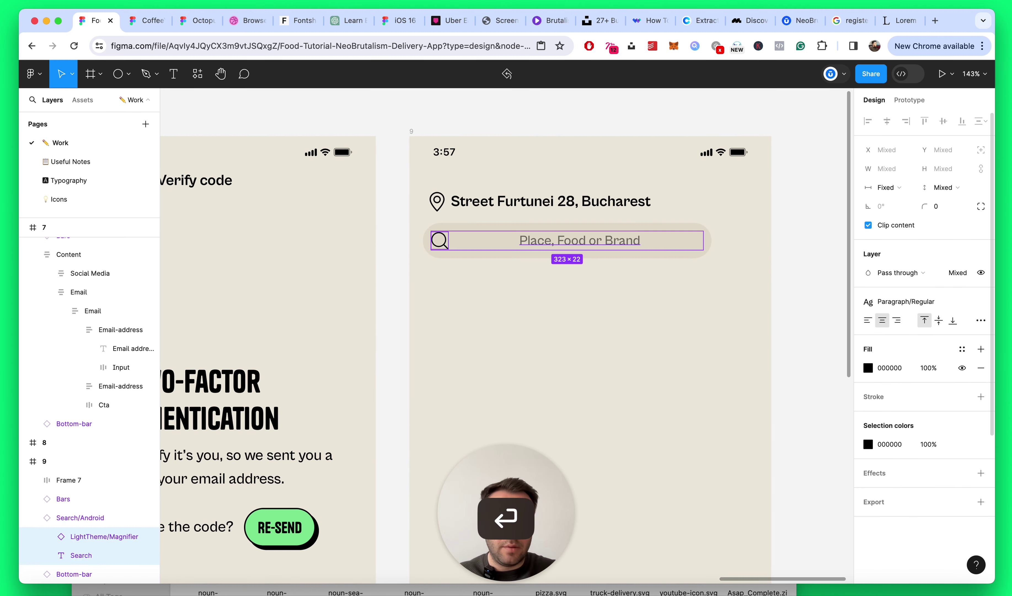
pyautogui.click(715, 289)
pyautogui.hotkey('alt', 'l')
pyautogui.scroll(3, 715, 289)
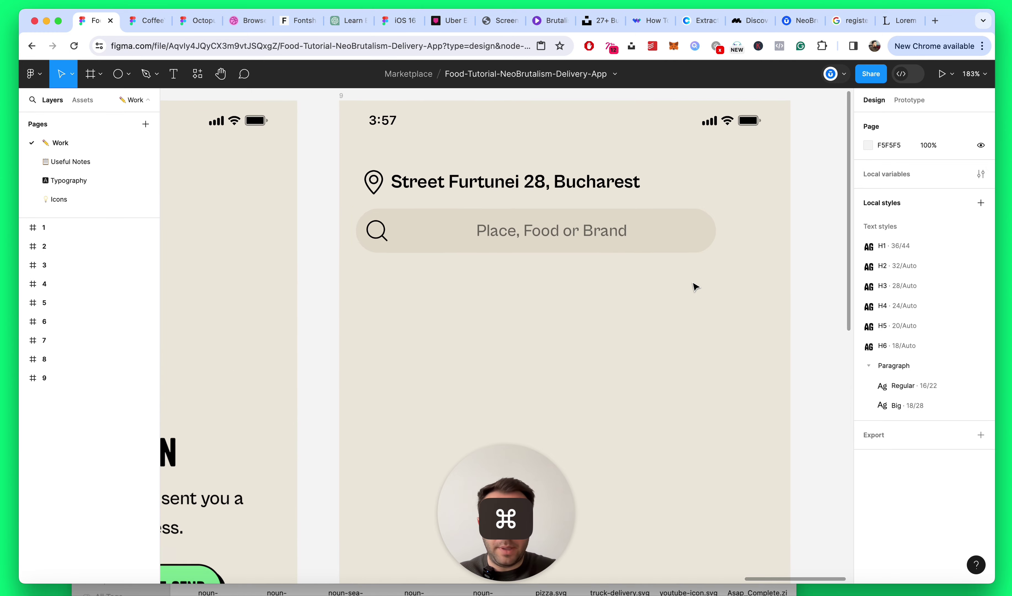
# Step: Wrap the street address row and the search bar on screen 9 together in a vertical auto layout frame
pyautogui.click(699, 242)
pyautogui.keyDown('shift'); pyautogui.click(605, 201); pyautogui.keyUp('shift')
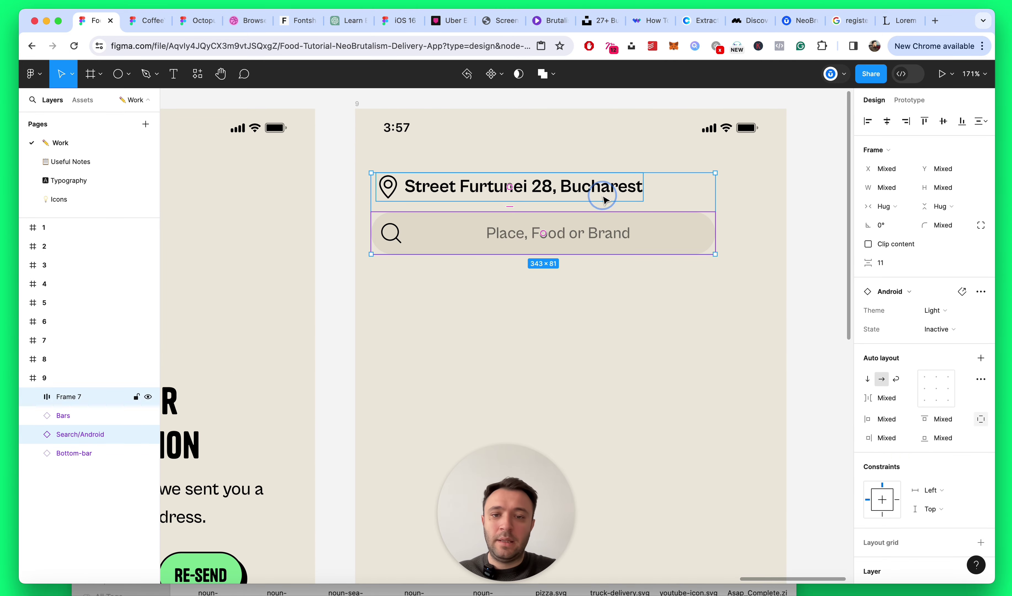
pyautogui.hotkey('shift', 'a')
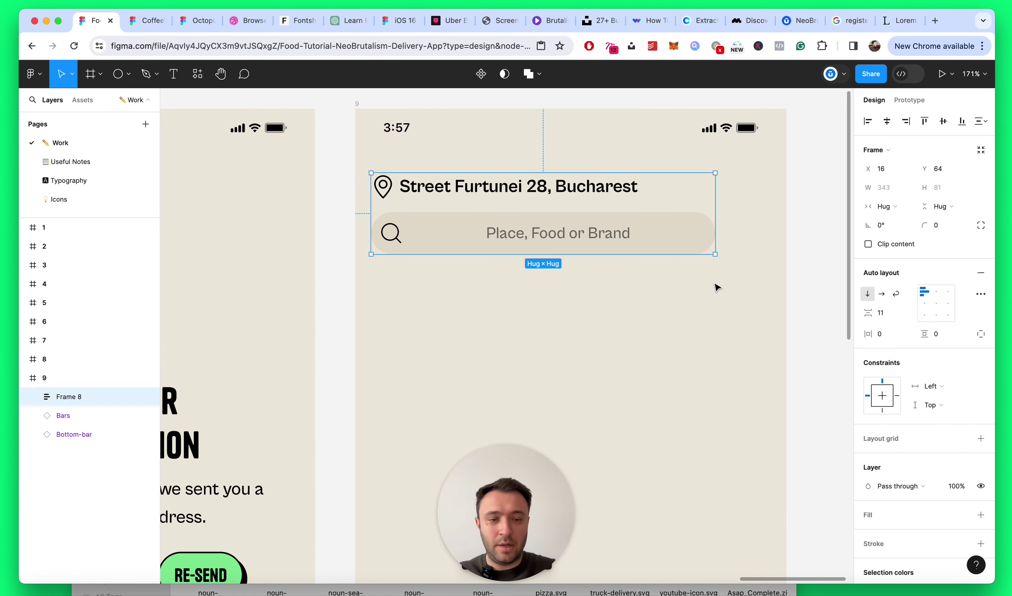
pyautogui.click(716, 288)
pyautogui.scroll(-10, 617, 264)
pyautogui.scroll(12, 617, 265)
pyautogui.scroll(-3, 617, 264)
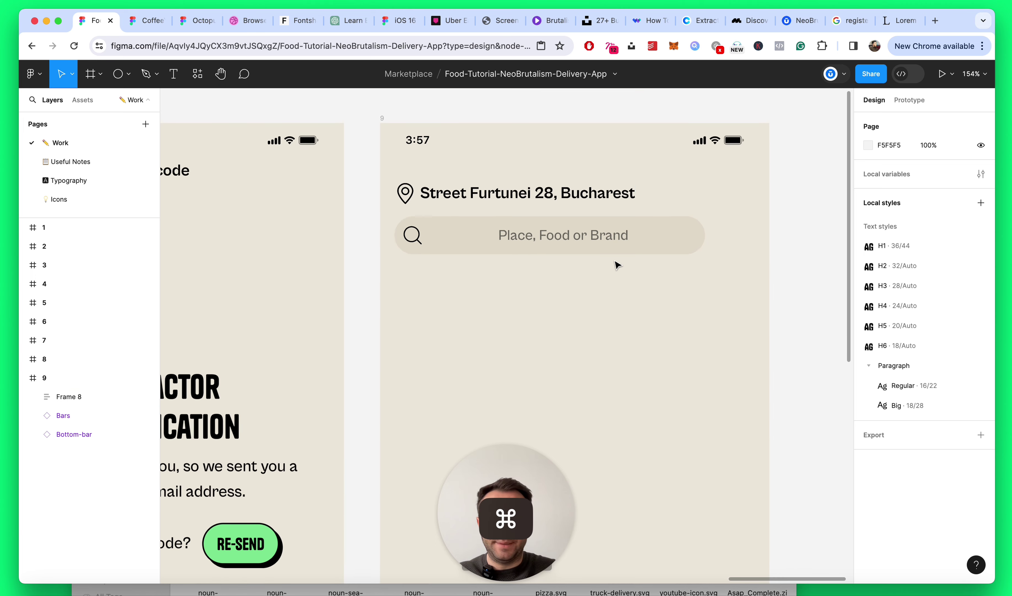
# Step: Rename the new auto layout frame as Header and move it one level below Bars in the layer order
pyautogui.click(617, 252)
pyautogui.doubleClick(67, 397)
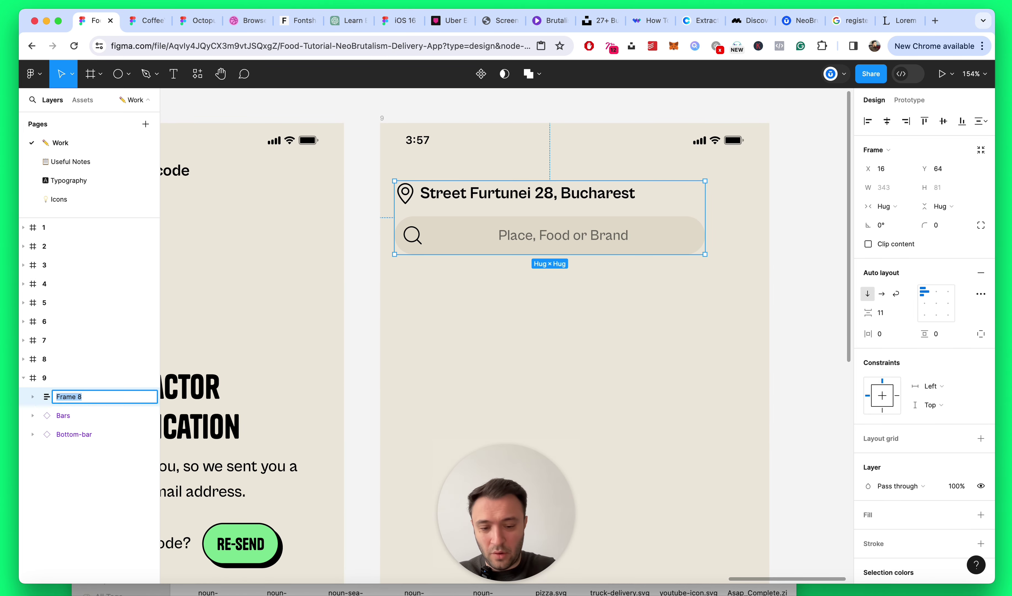
pyautogui.write('Header')
pyautogui.press('Return')
pyautogui.press('super+bracketleft')
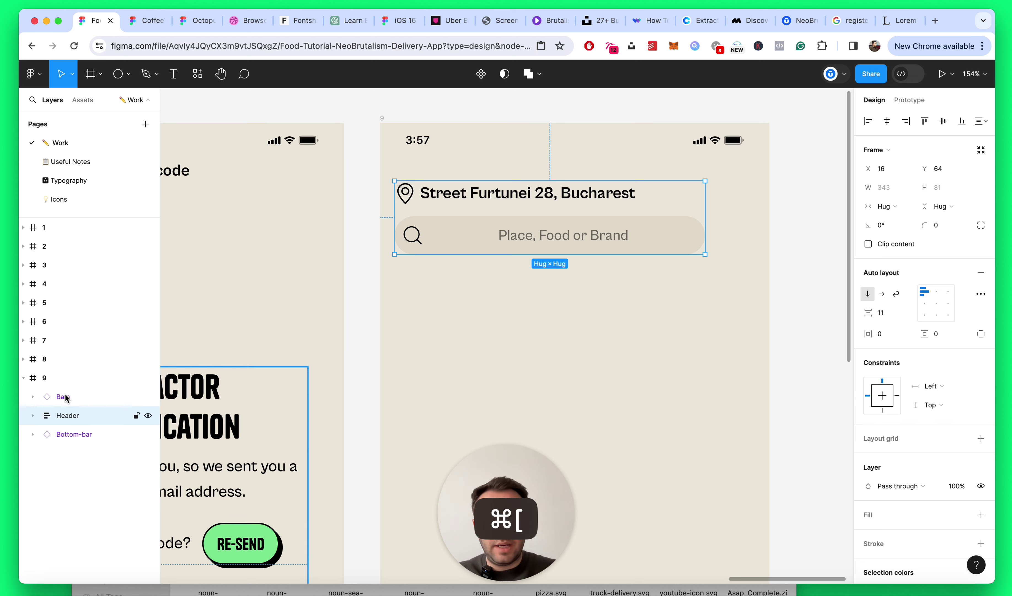
pyautogui.click(583, 341)
# Step: Give the Header frame a fixed width of 375
pyautogui.scroll(2, 644, 304)
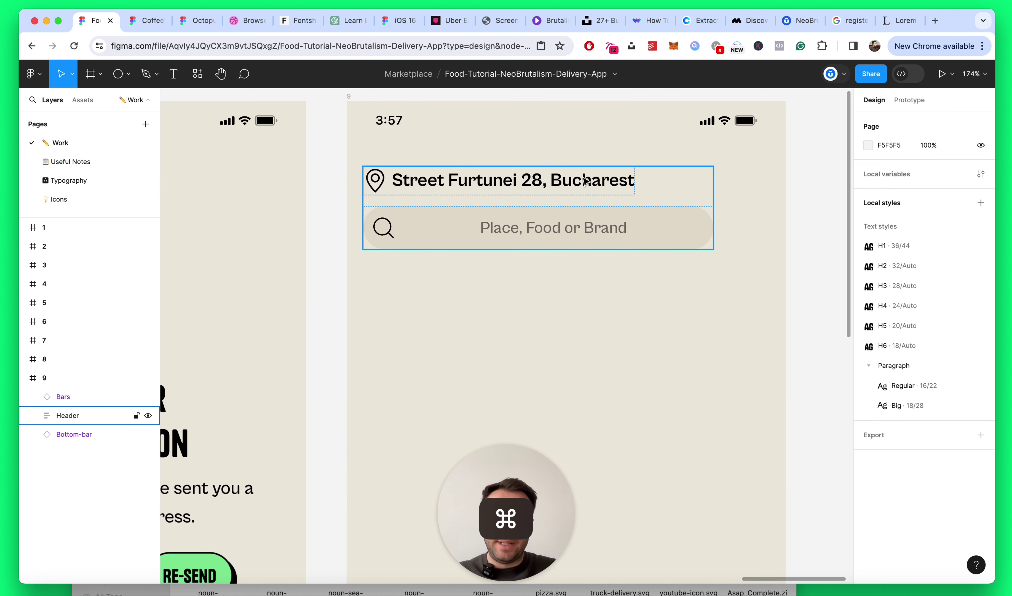
pyautogui.keyDown('super'); pyautogui.click(638, 235); pyautogui.keyUp('super')
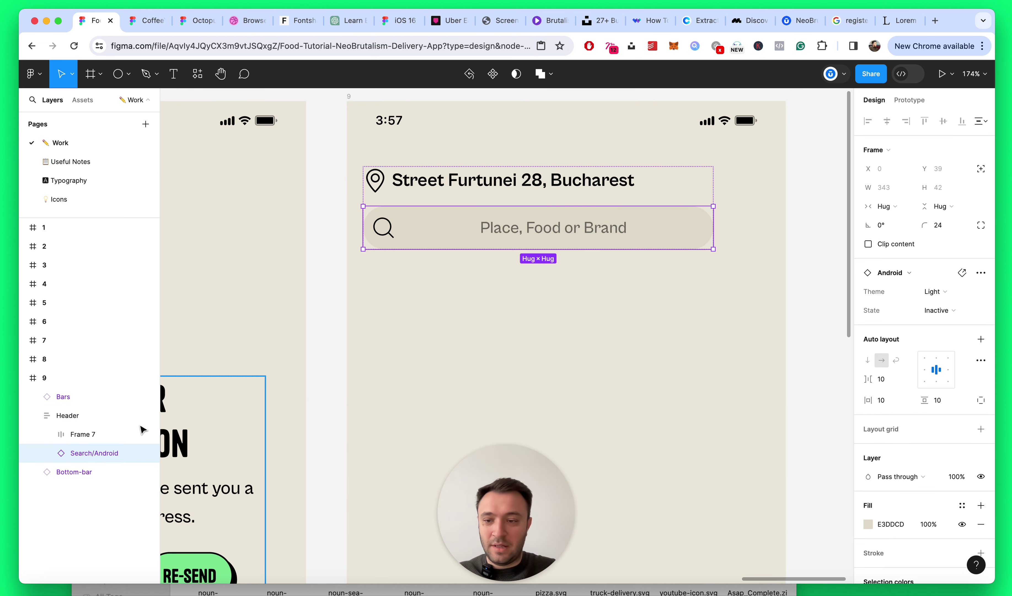
pyautogui.click(73, 416)
pyautogui.click(886, 205)
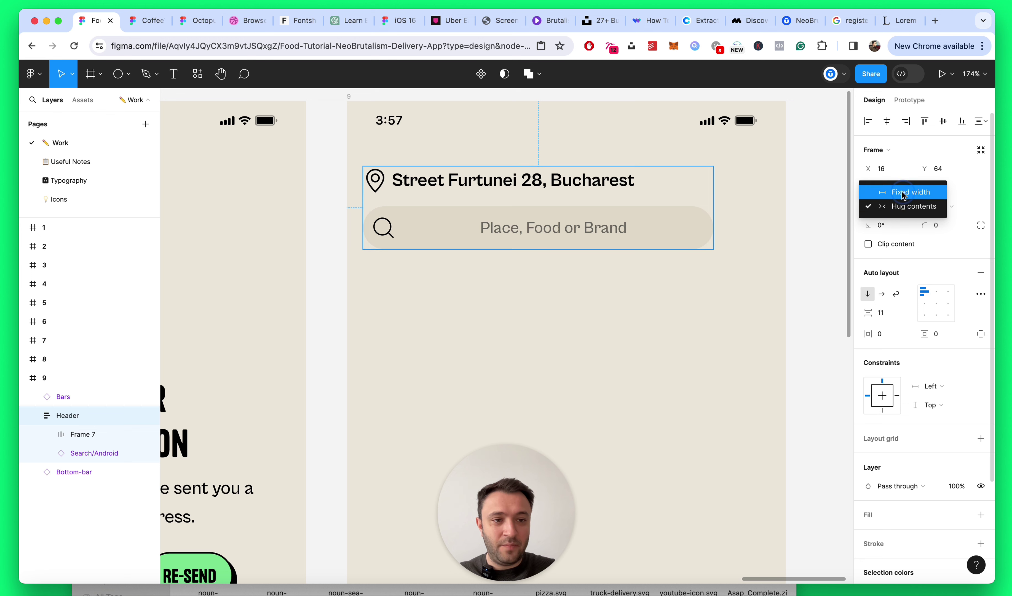
pyautogui.click(904, 193)
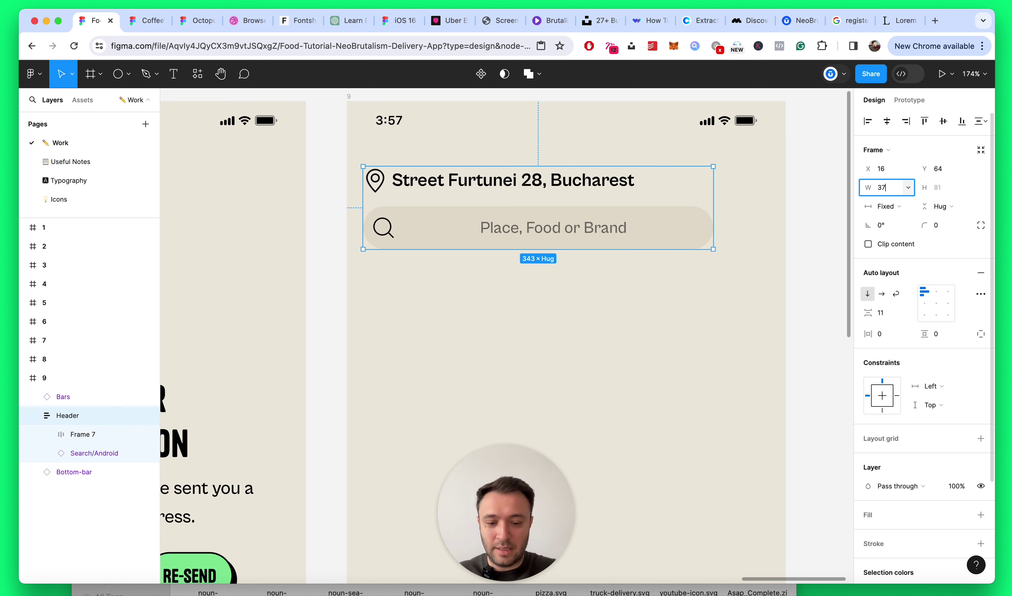
pyautogui.write('375')
pyautogui.press('Return')
pyautogui.click(657, 278)
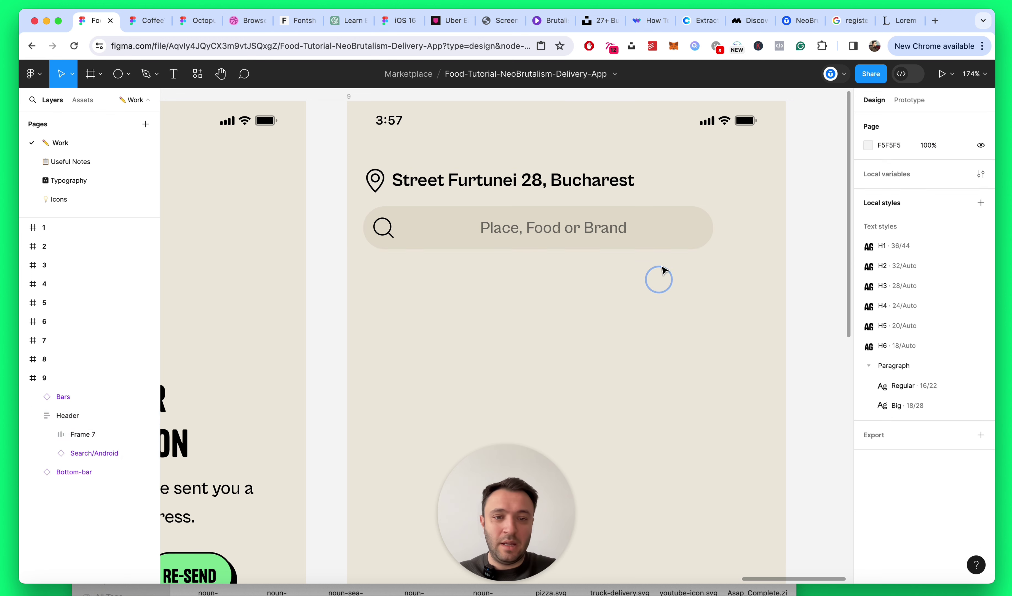
# Step: Make the search bar fill the Header's width and align its contents to the left, vertically centred
pyautogui.doubleClick(671, 215)
pyautogui.click(908, 206)
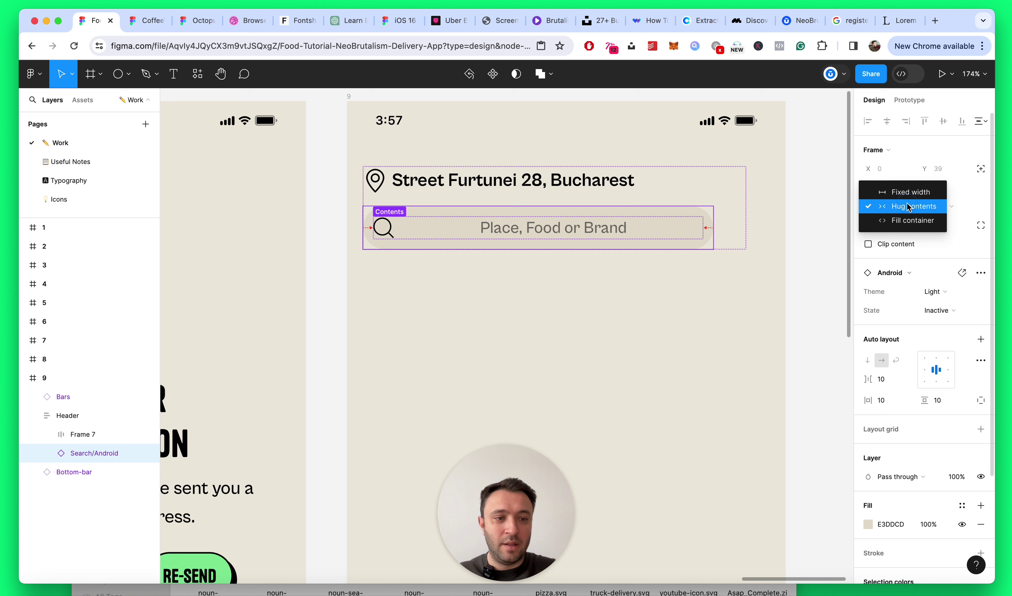
pyautogui.click(908, 220)
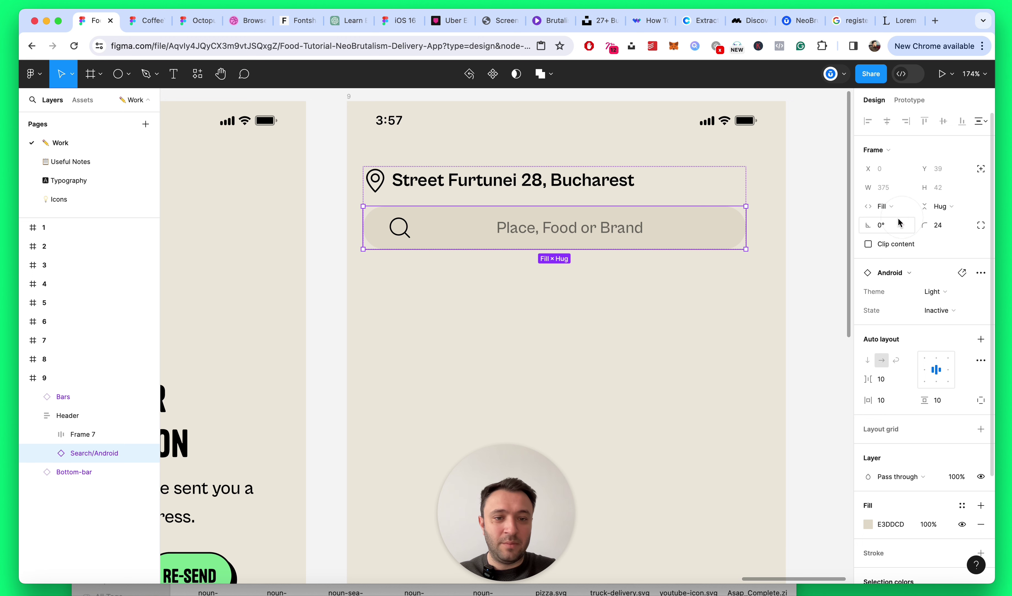
pyautogui.click(400, 228)
pyautogui.press('alt')
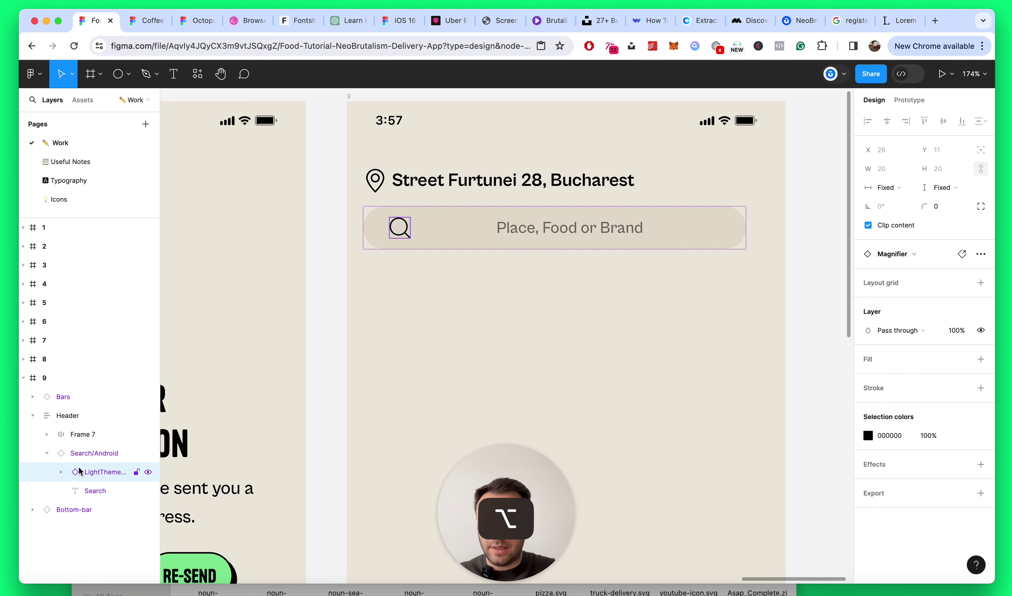
pyautogui.click(88, 453)
pyautogui.click(924, 370)
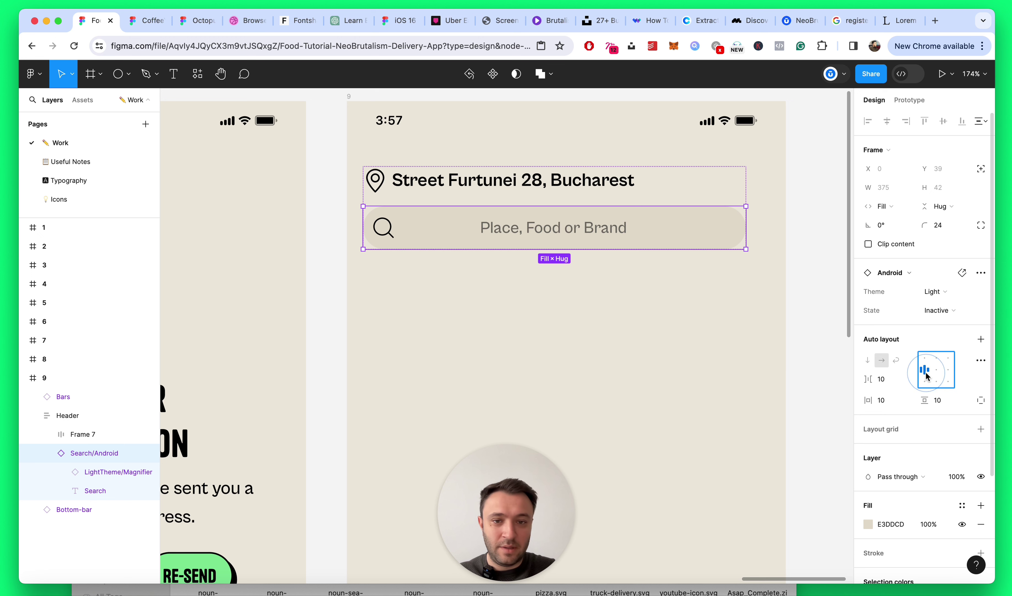
pyautogui.click(641, 326)
# Step: Set the search placeholder text's width to fill its container, then collapse all layers and save the file
pyautogui.keyDown('super'); pyautogui.click(570, 234); pyautogui.keyUp('super')
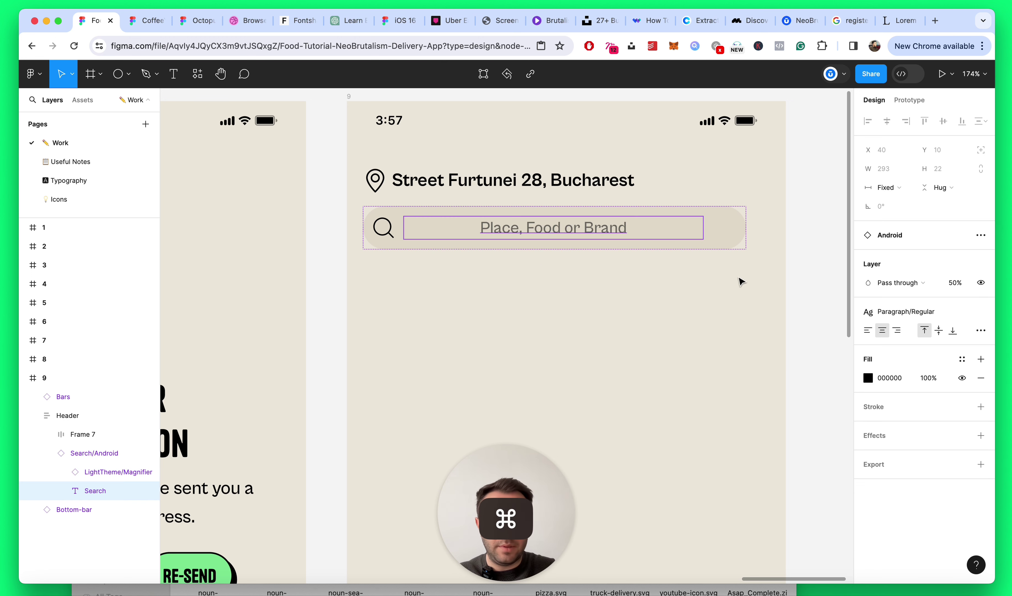
pyautogui.click(910, 191)
pyautogui.click(905, 213)
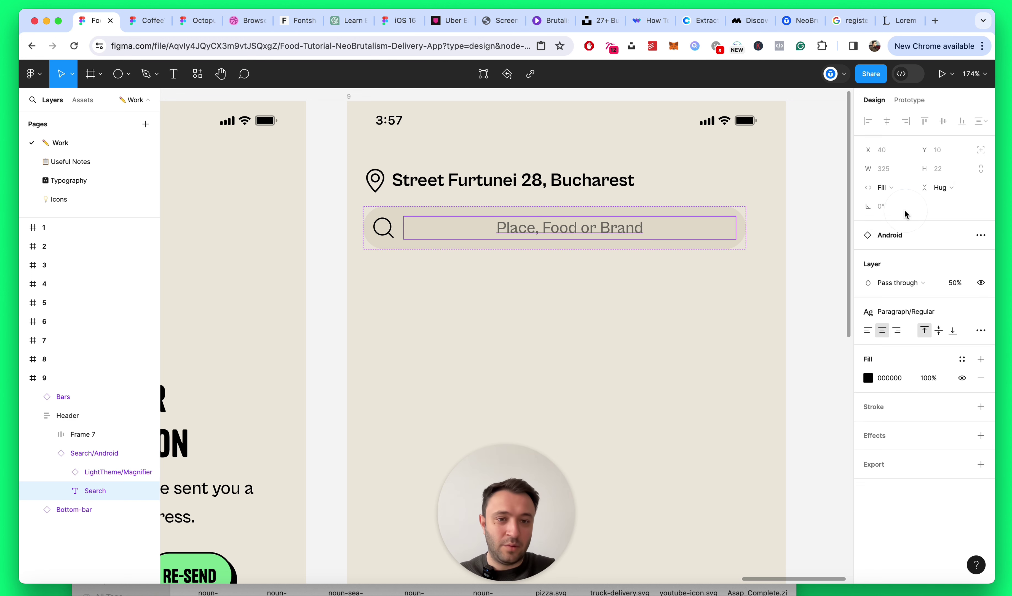
pyautogui.click(740, 286)
pyautogui.hotkey('alt', 'l')
pyautogui.scroll(-5, 740, 286)
pyautogui.press('super+s')
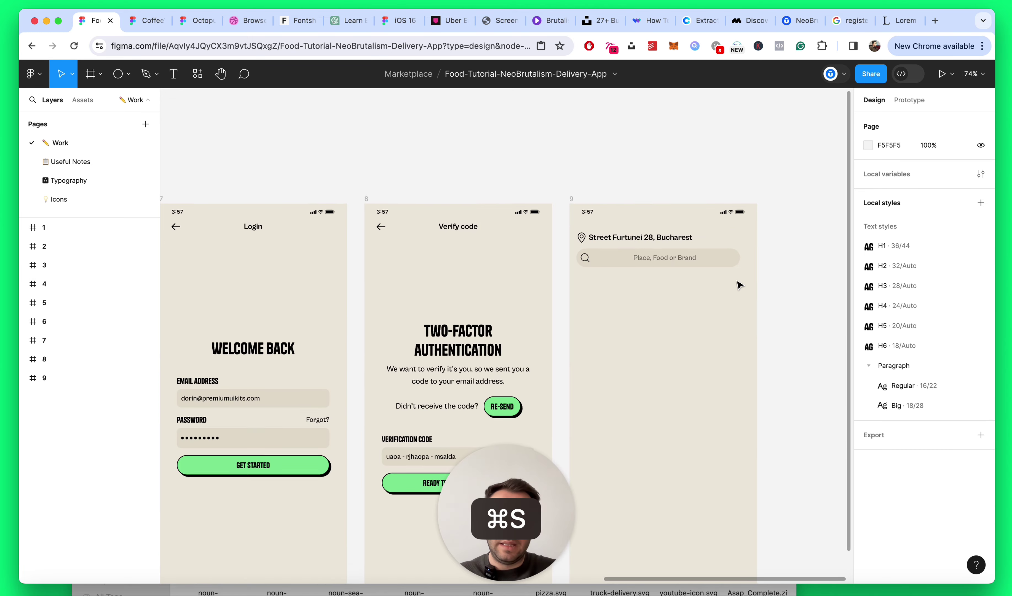
# Step: Set the vertical spacing between the address and the search bar in the Header to 16 and save the file
pyautogui.scroll(5, 740, 285)
pyautogui.click(497, 188)
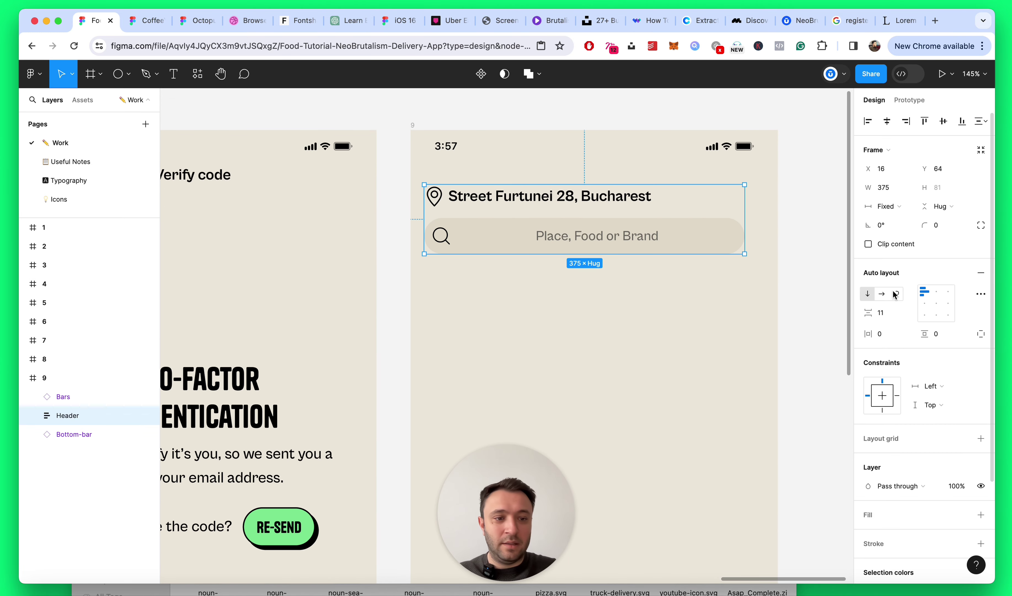
pyautogui.click(891, 311)
pyautogui.write('24')
pyautogui.press('Return')
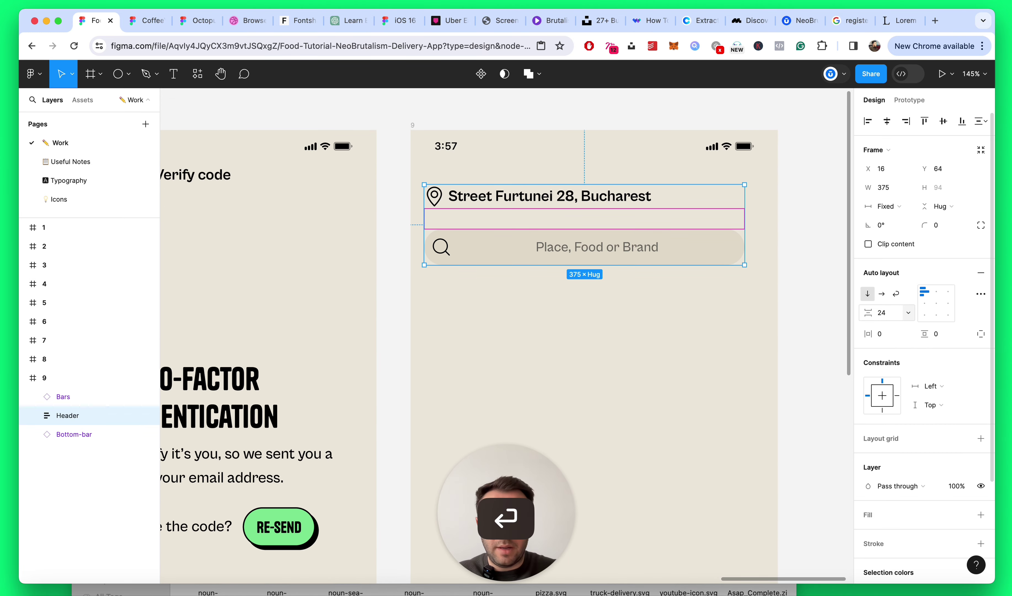
pyautogui.write('16')
pyautogui.press('Return')
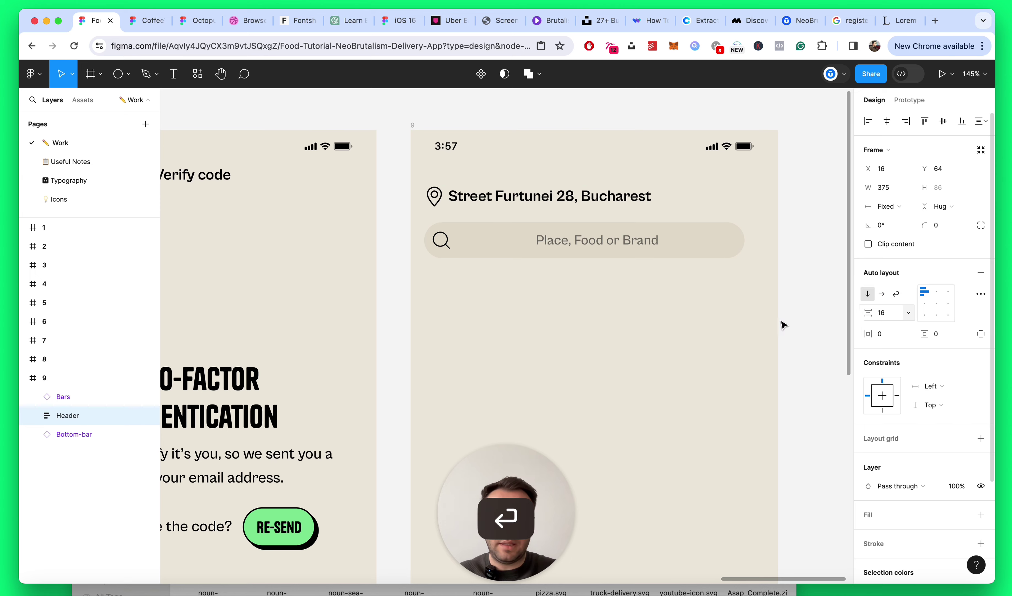
pyautogui.click(658, 338)
pyautogui.scroll(-5, 658, 338)
pyautogui.press('super+s')
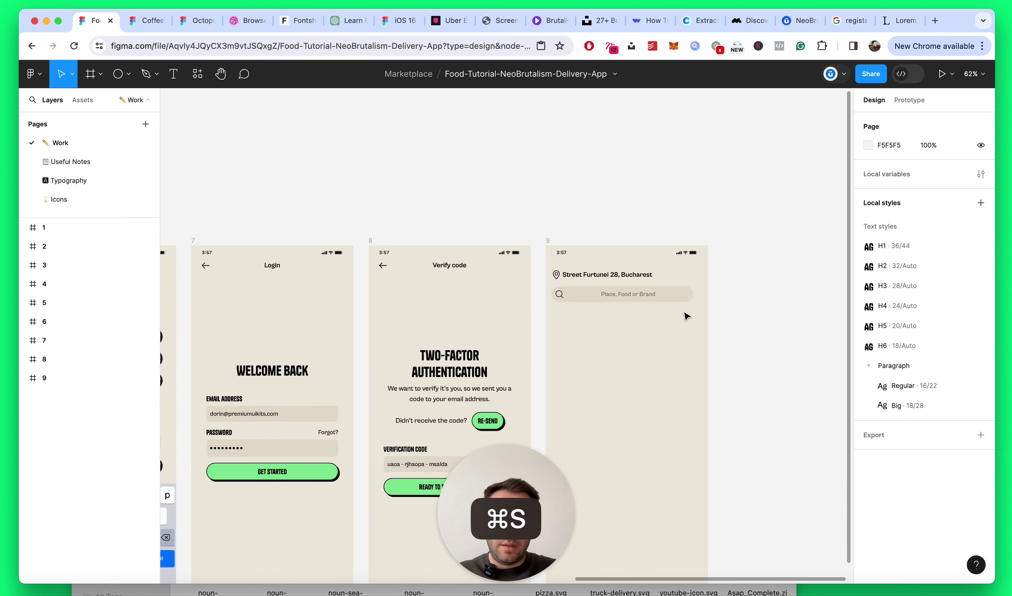
# Step: Nudge the Header on screen 9 up to Y 58, then collapse all layers
pyautogui.scroll(5, 687, 314)
pyautogui.moveTo(527, 451); pyautogui.dragTo(235, 433)
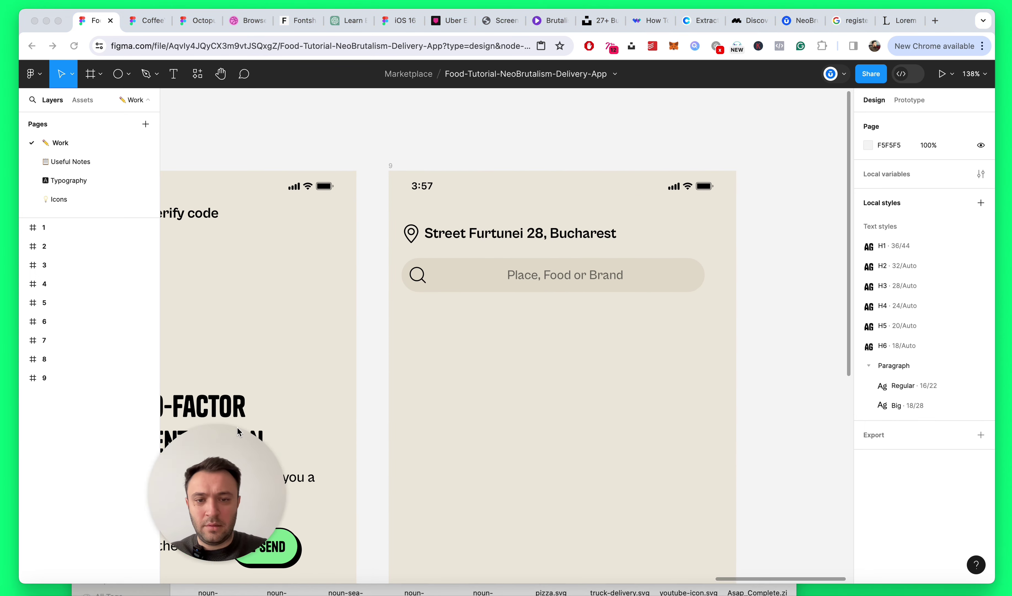
pyautogui.click(751, 283)
pyautogui.scroll(-5, 752, 285)
pyautogui.scroll(5, 752, 285)
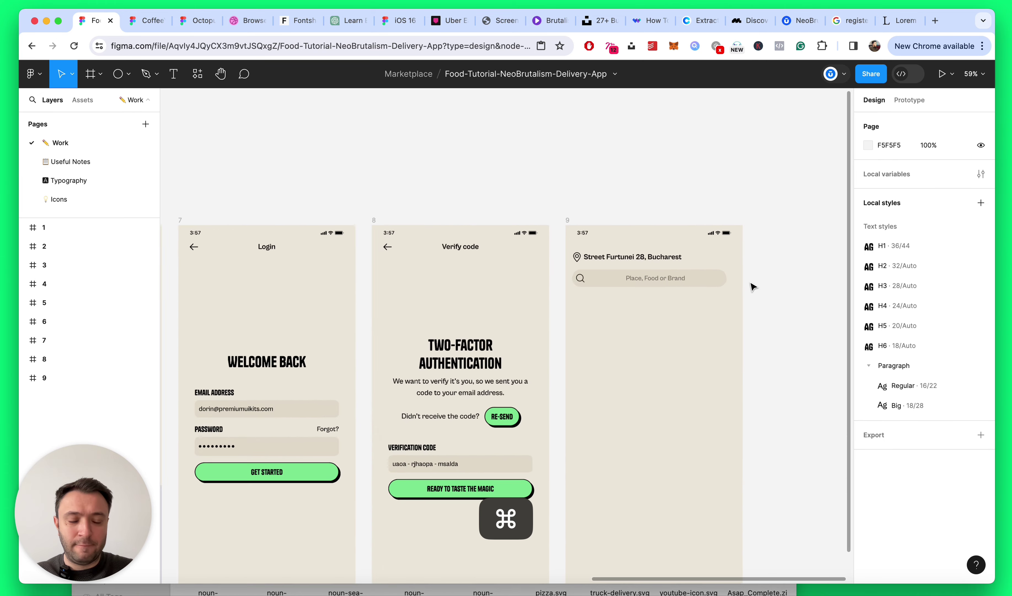
pyautogui.scroll(3, 633, 219)
pyautogui.click(632, 219)
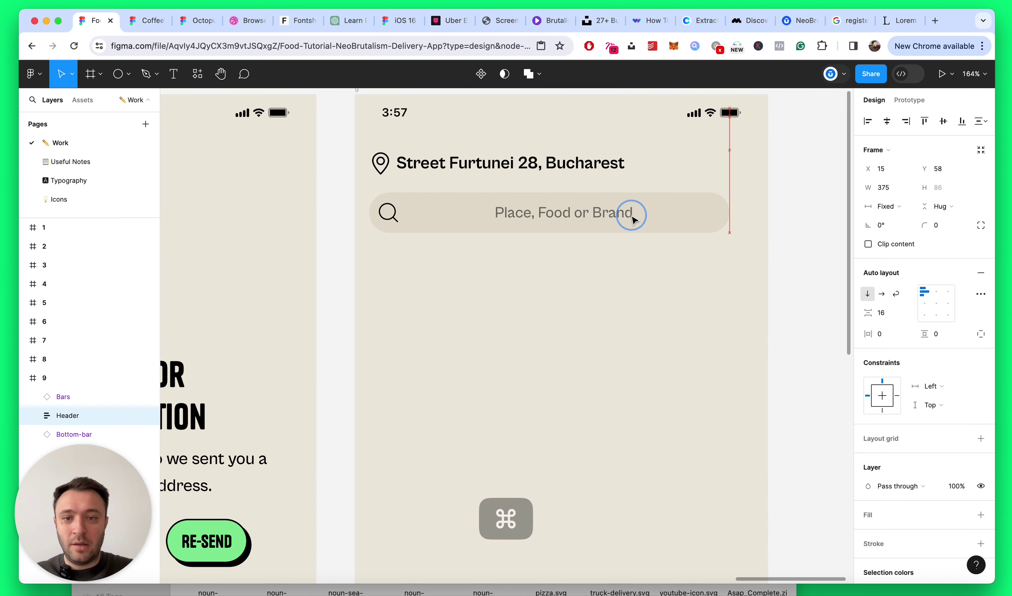
pyautogui.click(663, 295)
pyautogui.hotkey('alt', 'l')
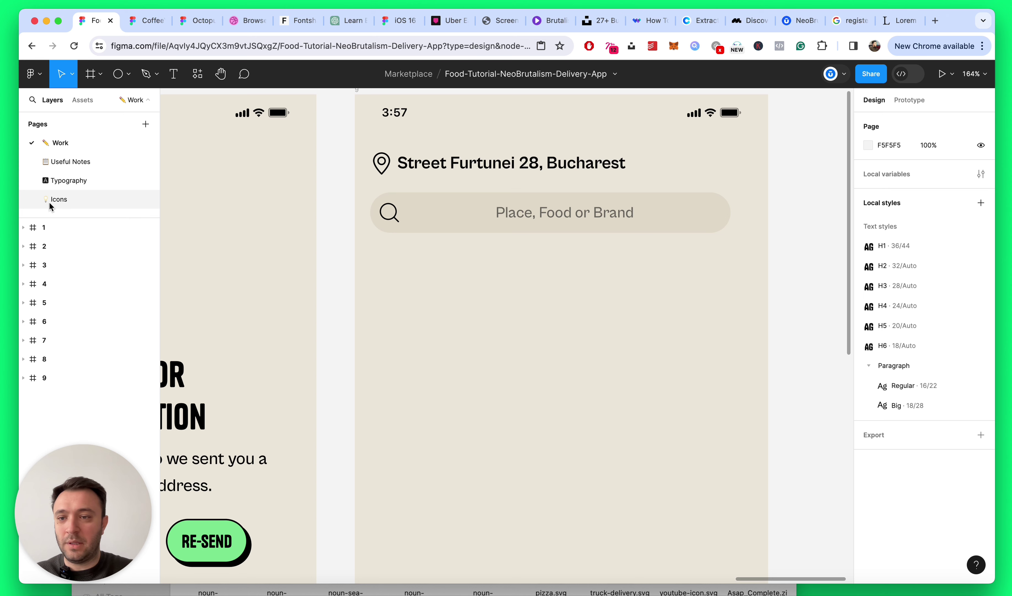
# Step: Review and copy the row of food icons on the Icons page, then return to the Work page
pyautogui.click(72, 200)
pyautogui.scroll(3, 392, 299)
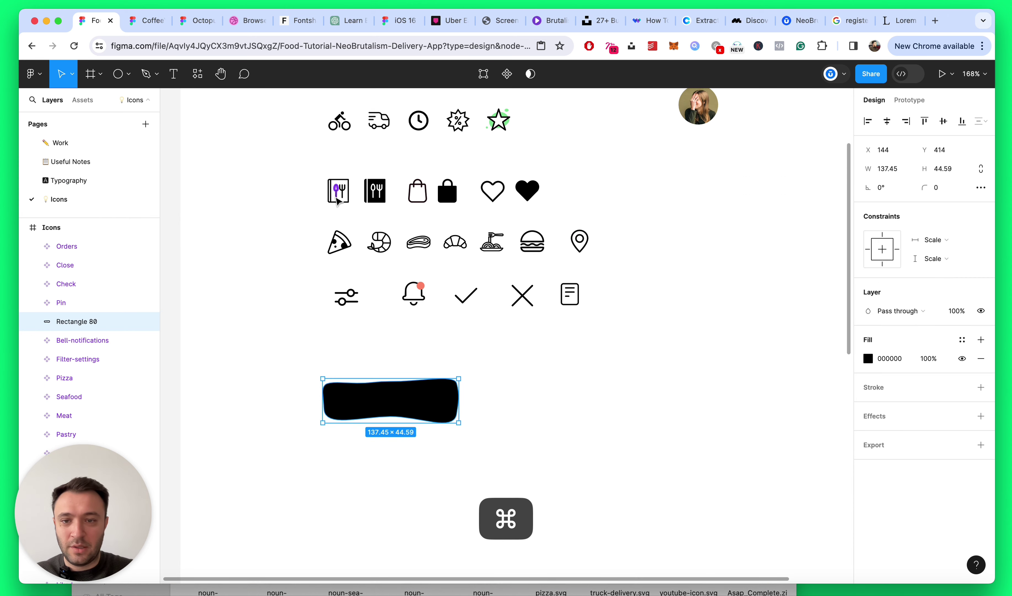
pyautogui.moveTo(312, 242); pyautogui.dragTo(680, 274)
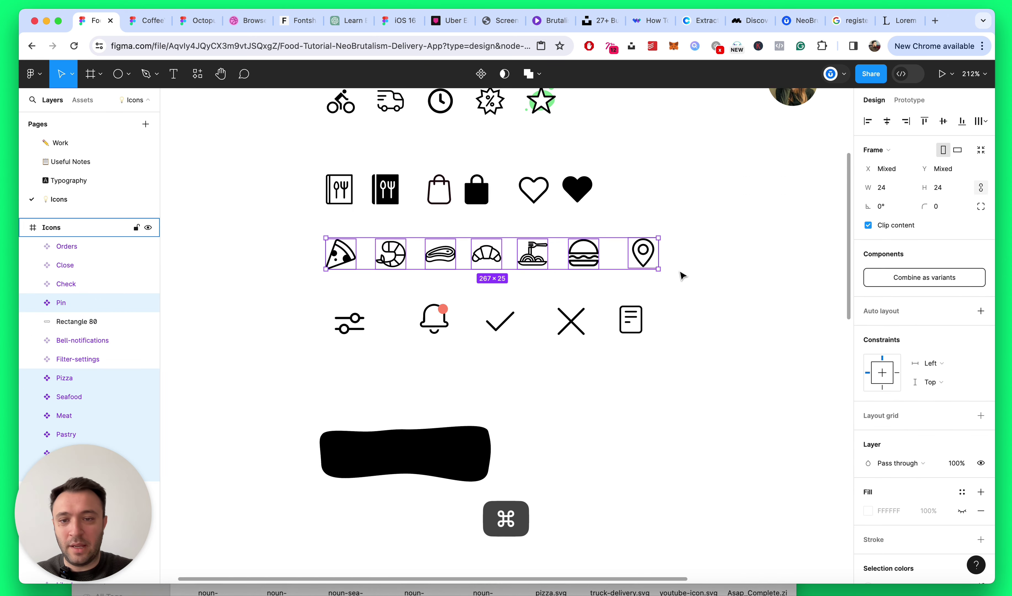
pyautogui.press('super+c')
pyautogui.click(716, 212)
pyautogui.click(57, 147)
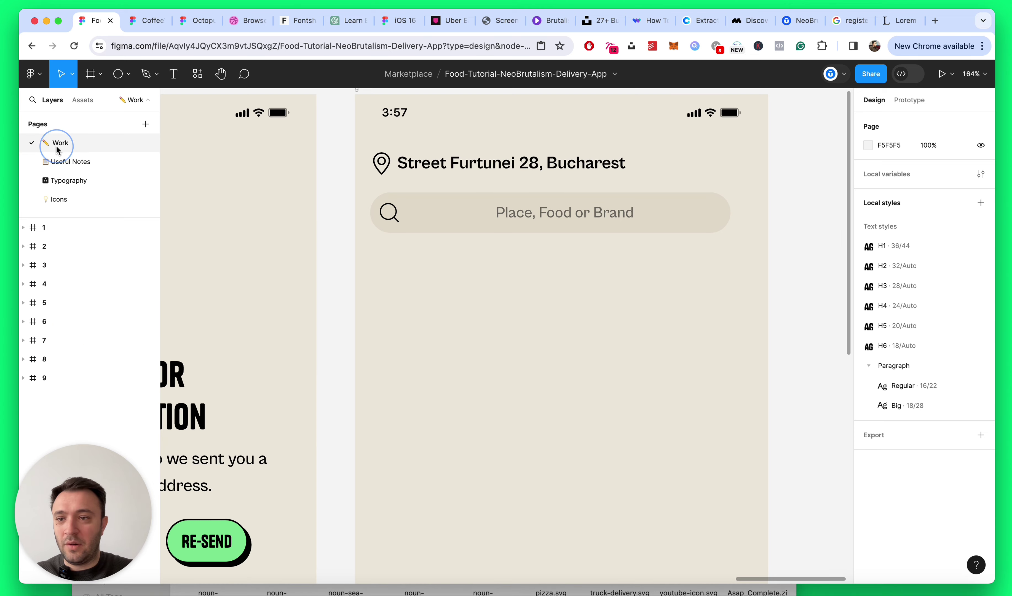
# Step: Find the Pizza icon among the local components and place it below the search bar at X 20, Y 171
pyautogui.click(82, 100)
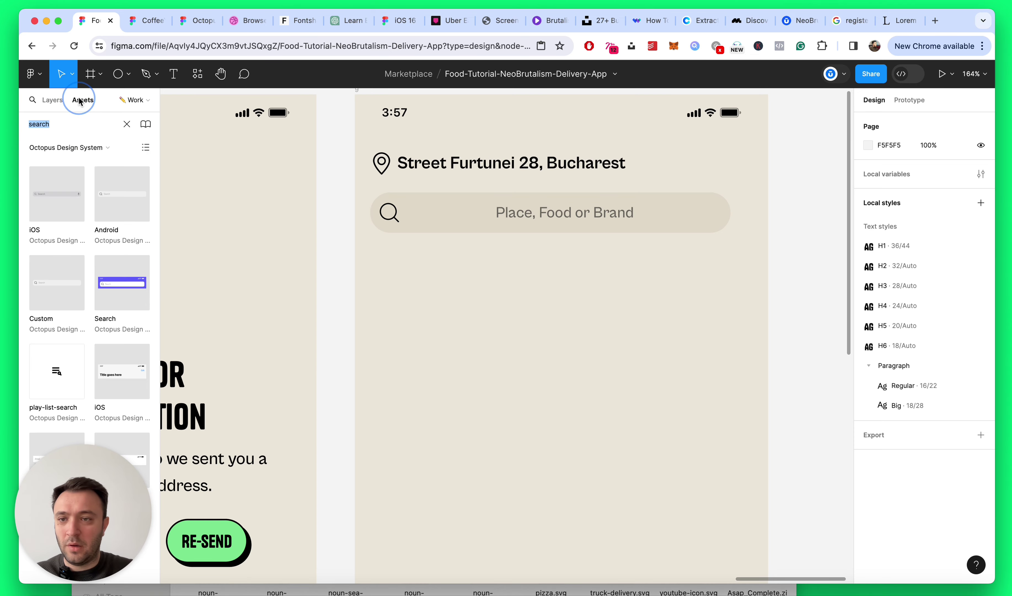
pyautogui.write('pizza')
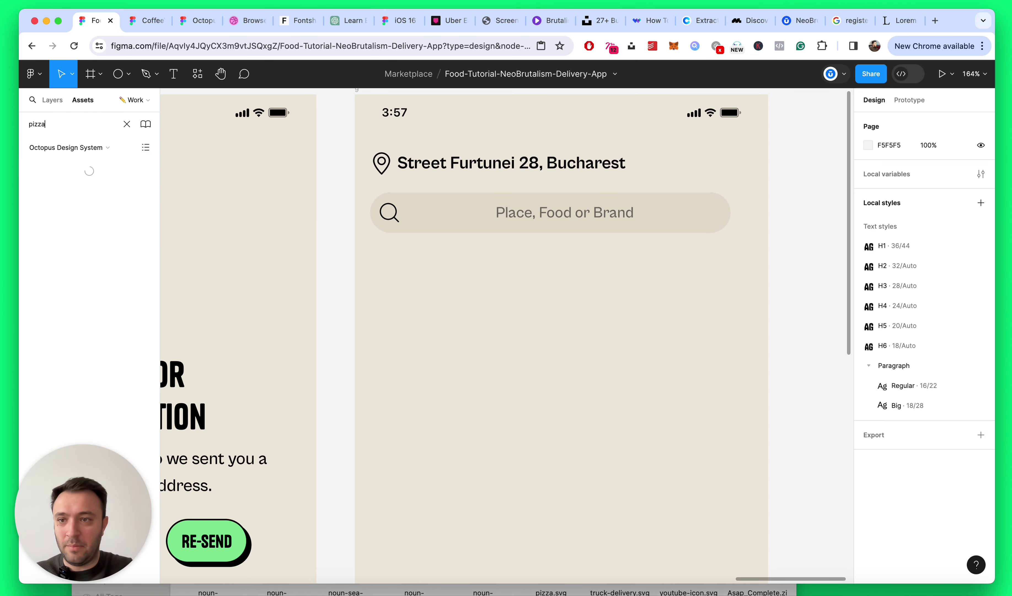
pyautogui.click(68, 154)
pyautogui.click(89, 115)
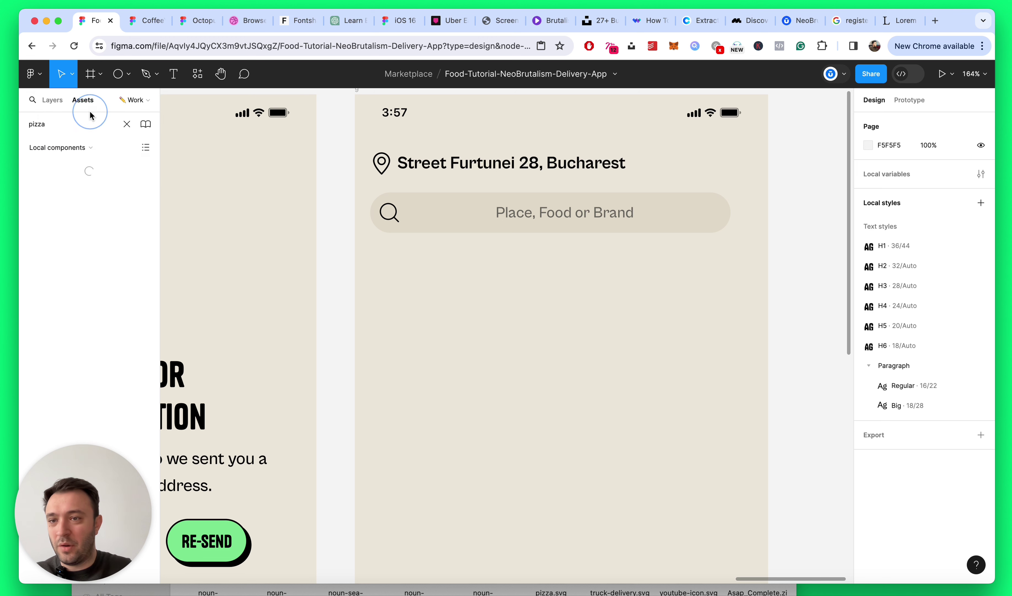
pyautogui.moveTo(59, 210); pyautogui.dragTo(420, 274)
pyautogui.click(544, 303)
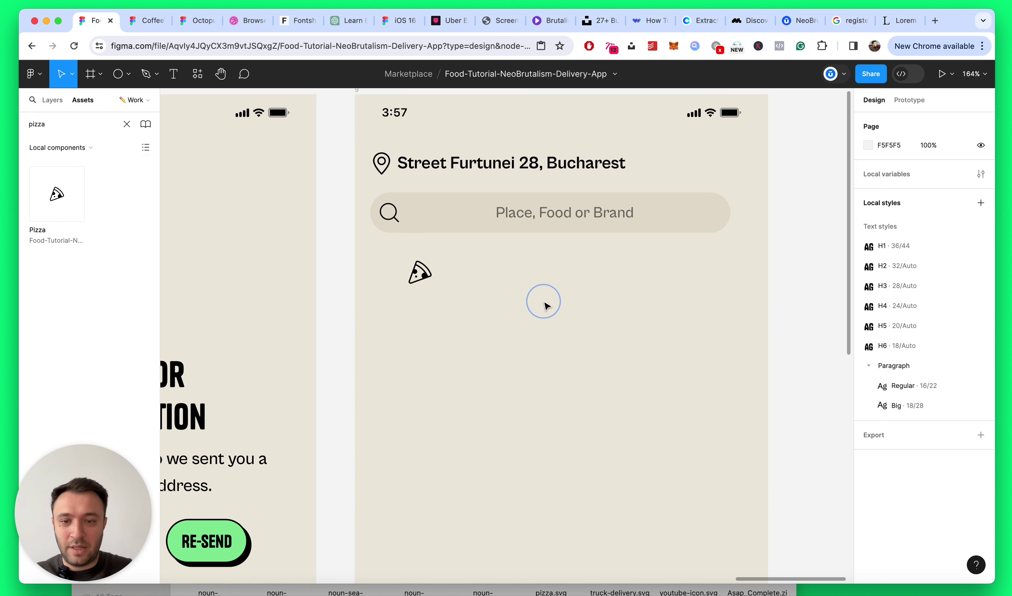
pyautogui.hotkey('alt', 'l')
pyautogui.click(53, 100)
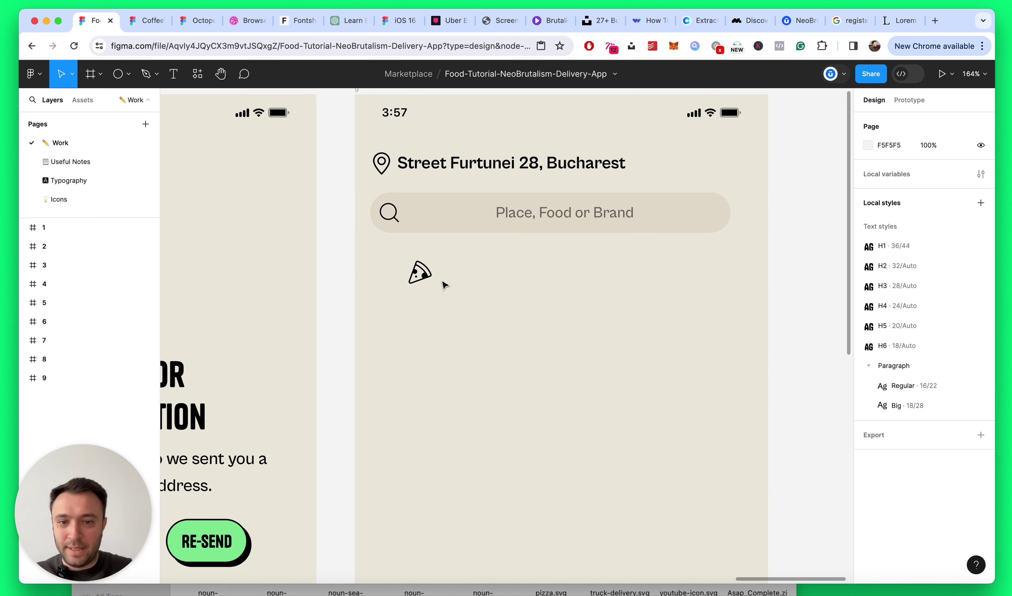
pyautogui.moveTo(423, 276); pyautogui.dragTo(391, 278)
# Step: Duplicate the Pizza icon and move the copy 60 px to the right, to X 80
pyautogui.press('super')
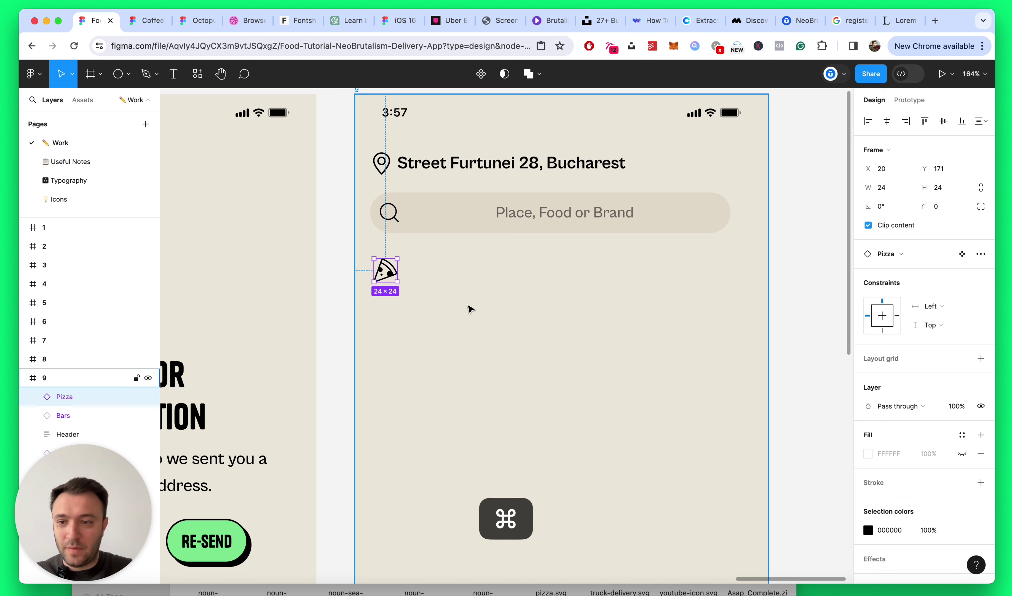
pyautogui.press('super+d')
pyautogui.hotkey('shift', 'Right')
pyautogui.hotkey('shift', 'Right')
pyautogui.hotkey('shift', 'Right')
pyautogui.hotkey('shift', 'Right')
pyautogui.hotkey('shift', 'Right')
pyautogui.hotkey('shift', 'Right')
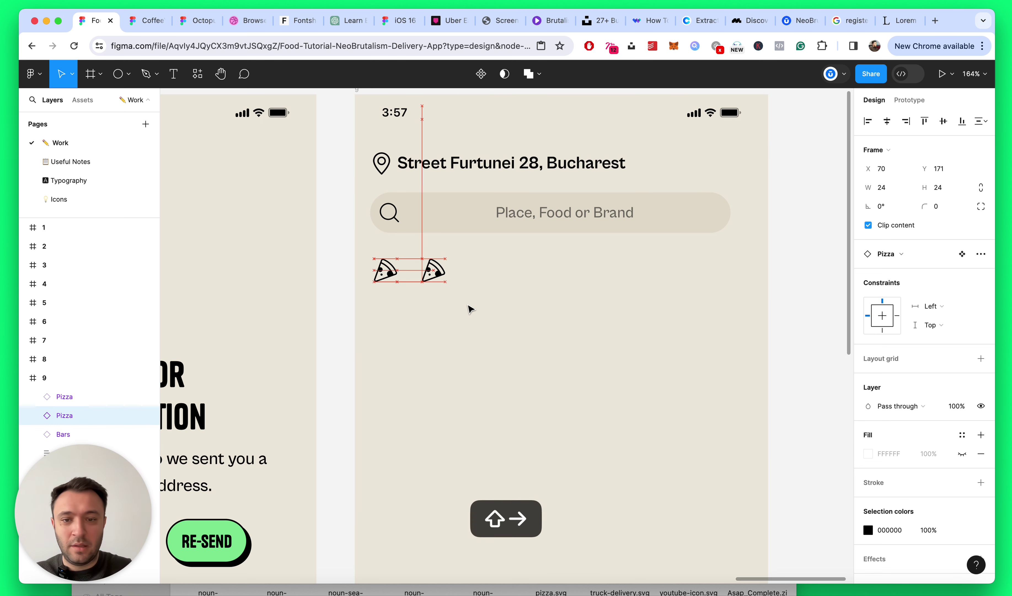
# Step: Swap the second Pizza icon for the Burger component
pyautogui.click(907, 254)
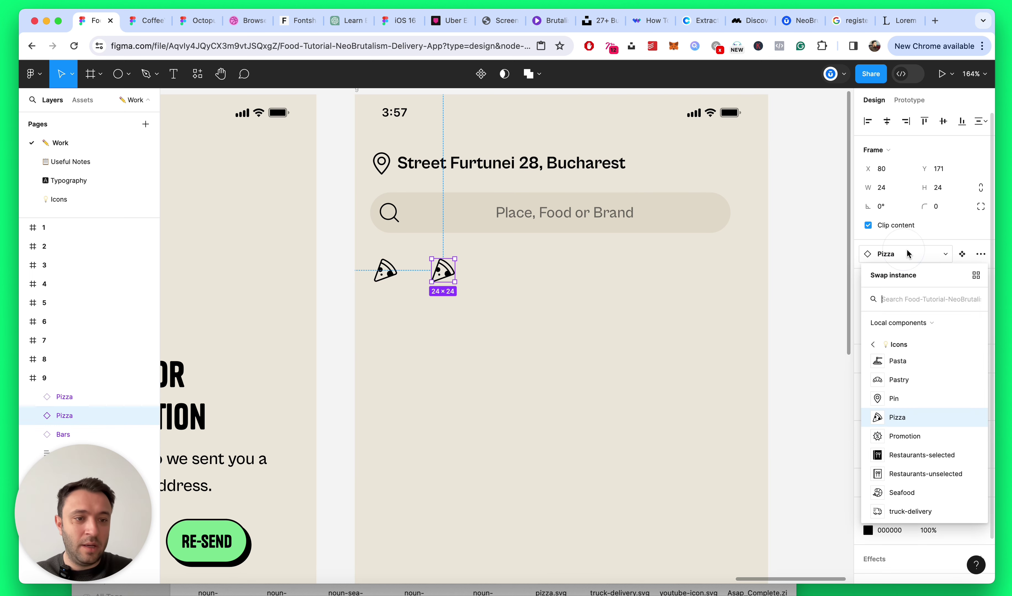
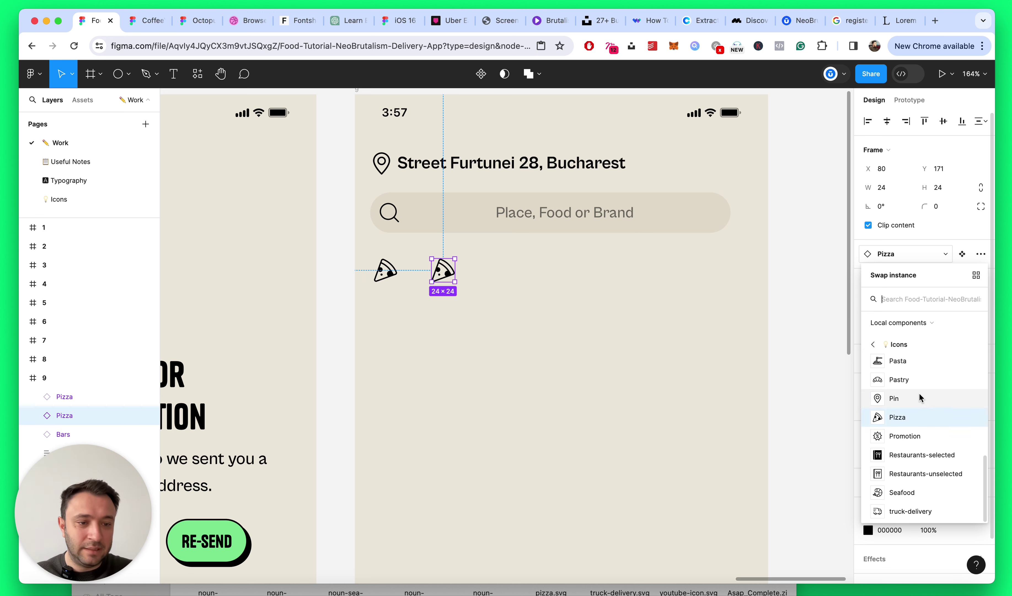
pyautogui.scroll(5, 920, 399)
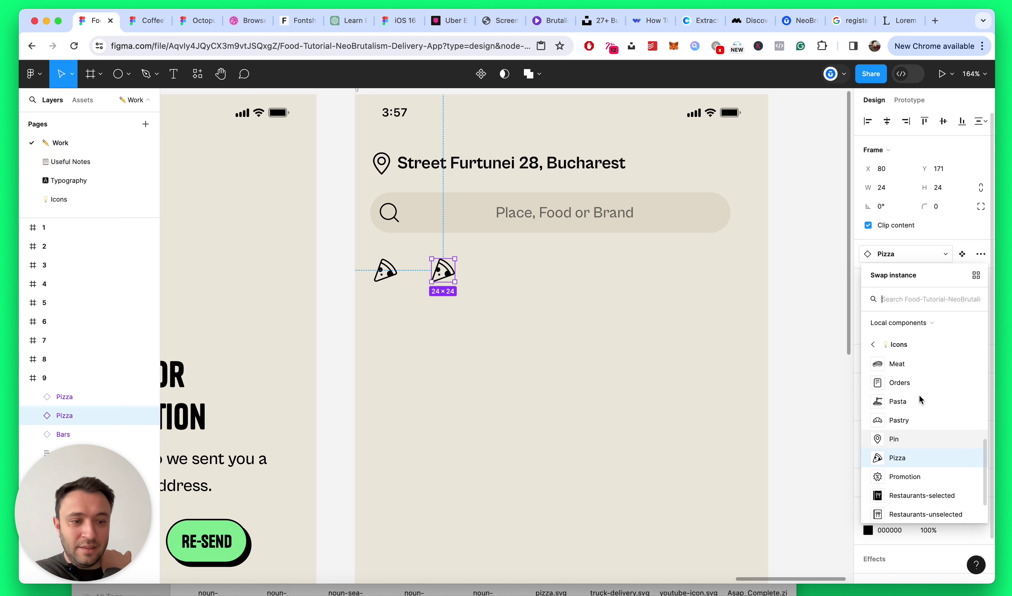
pyautogui.write('burg')
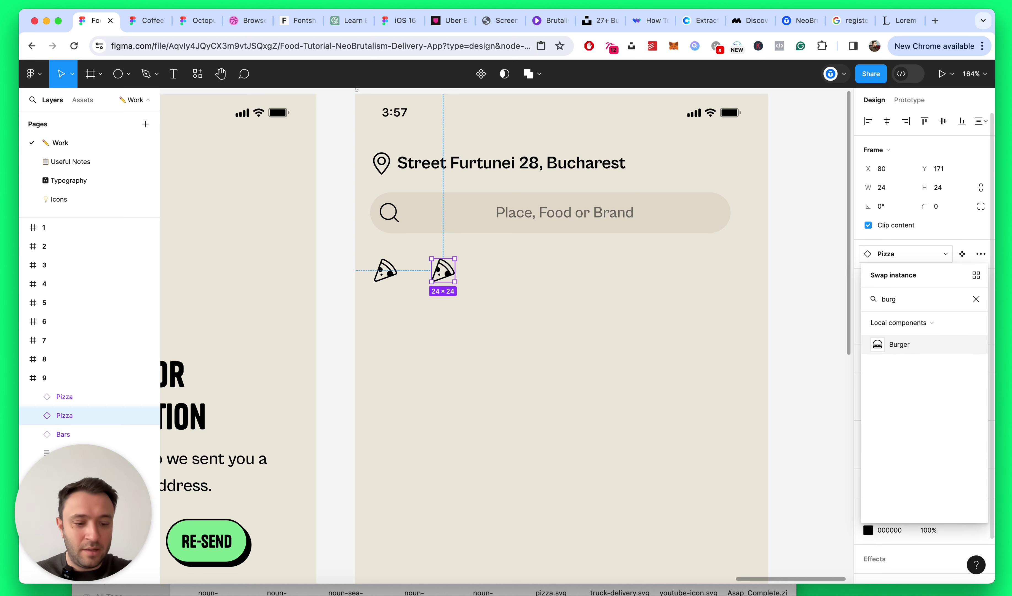
pyautogui.press('Return')
pyautogui.press('Escape')
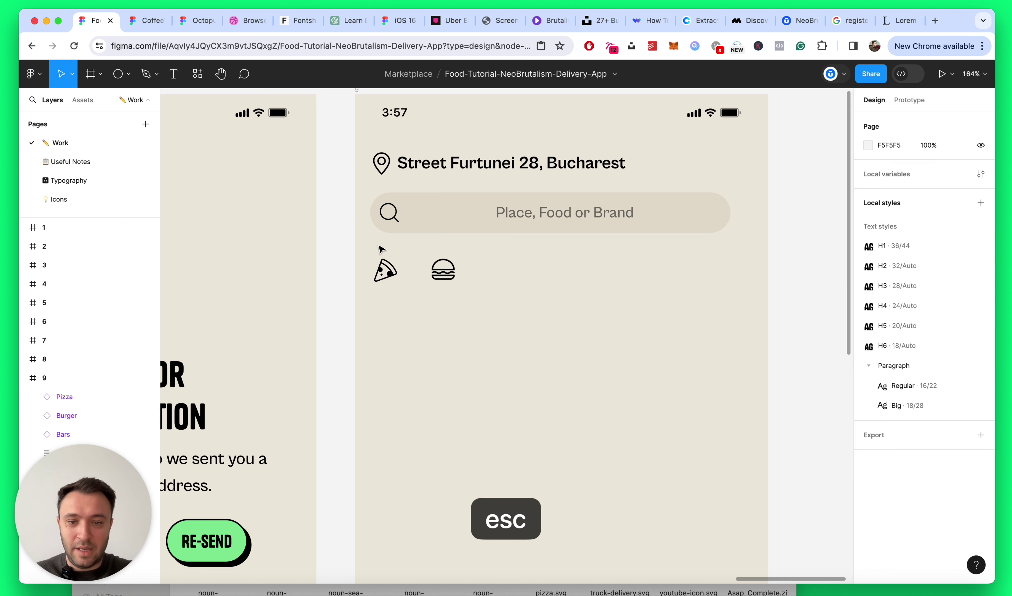
# Step: Duplicate the Burger icon and move the copy 70 px to the right, to X 150
pyautogui.click(446, 272)
pyautogui.hotkey('shift', 'Right')
pyautogui.hotkey('shift', 'Right')
pyautogui.hotkey('shift', 'Right')
pyautogui.hotkey('shift', 'Right')
pyautogui.hotkey('shift', 'Right')
pyautogui.hotkey('shift', 'Right')
pyautogui.hotkey('shift', 'Right')
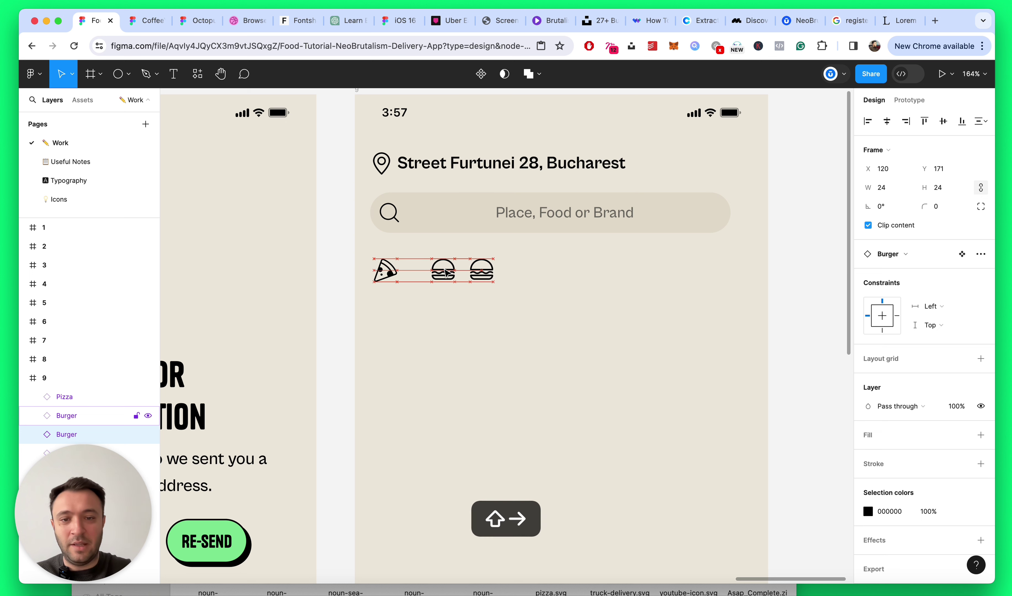
# Step: Swap the second Burger icon for the Pasta component
pyautogui.click(892, 254)
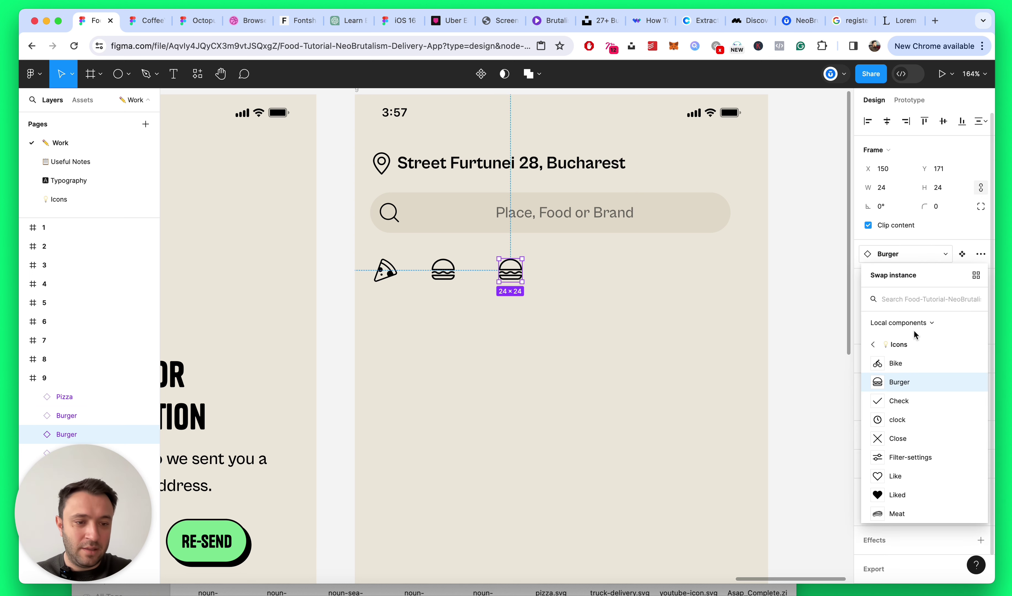
pyautogui.scroll(-3, 928, 394)
pyautogui.scroll(-2, 929, 394)
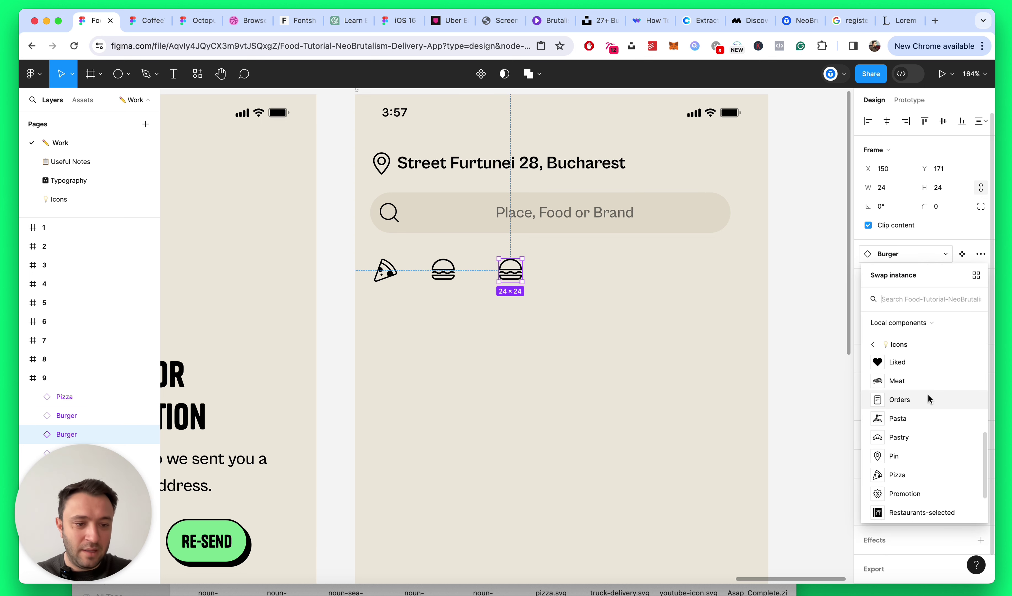
pyautogui.click(916, 421)
pyautogui.click(602, 327)
# Step: Duplicate the Pasta icon and move the copy 70 px to the right, to X 220
pyautogui.scroll(3, 538, 306)
pyautogui.click(502, 260)
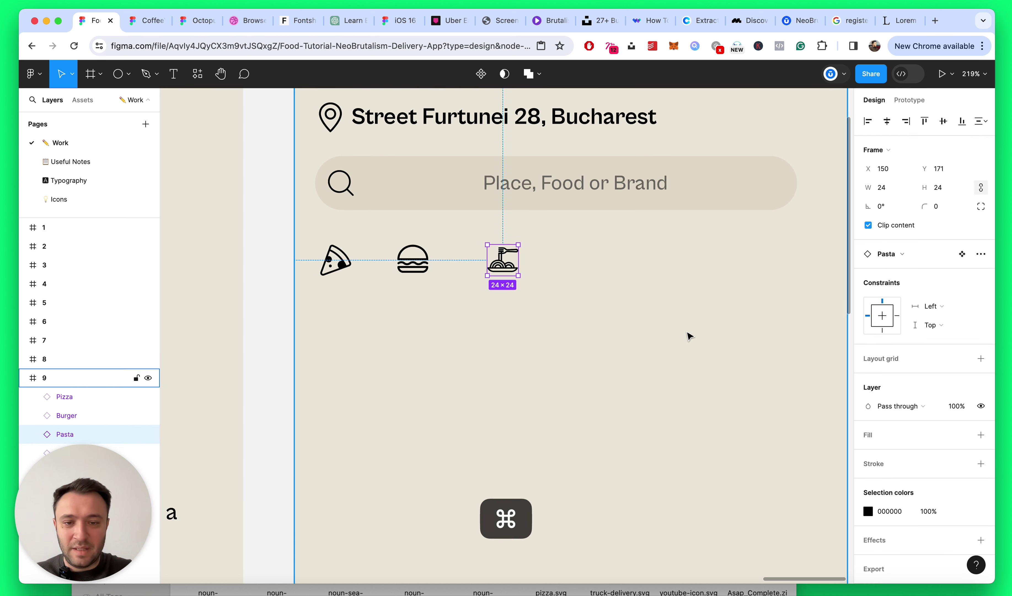
pyautogui.press('cmd+d')
pyautogui.hotkey('shift', 'Right')
pyautogui.hotkey('shift', 'Right')
pyautogui.hotkey('shift', 'Right')
pyautogui.hotkey('shift', 'Right')
pyautogui.hotkey('shift', 'Right')
pyautogui.hotkey('shift', 'Right')
pyautogui.hotkey('shift', 'Right')
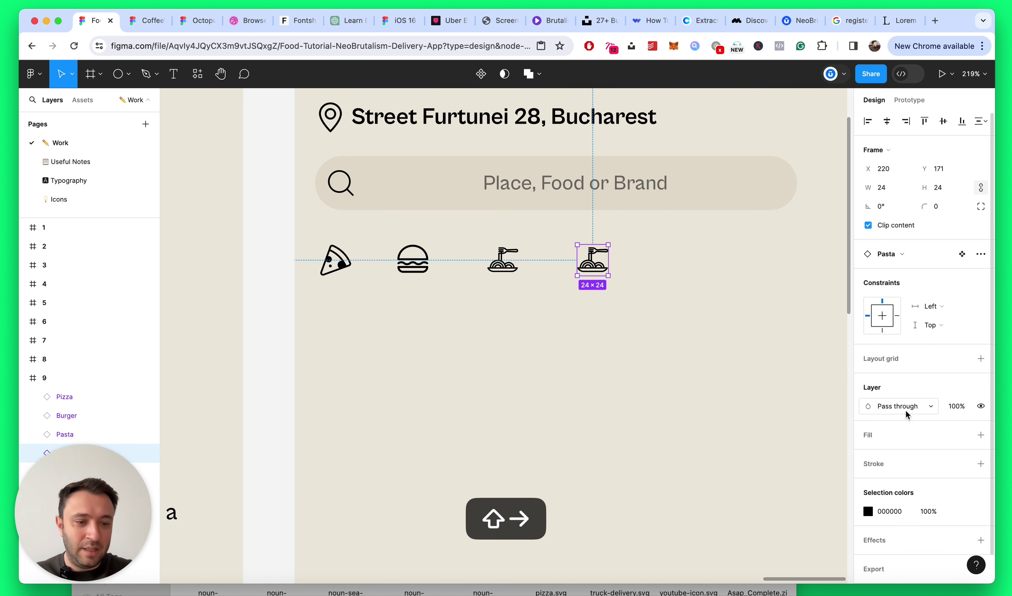
# Step: Swap the second Pasta icon for the Seafood component
pyautogui.click(907, 255)
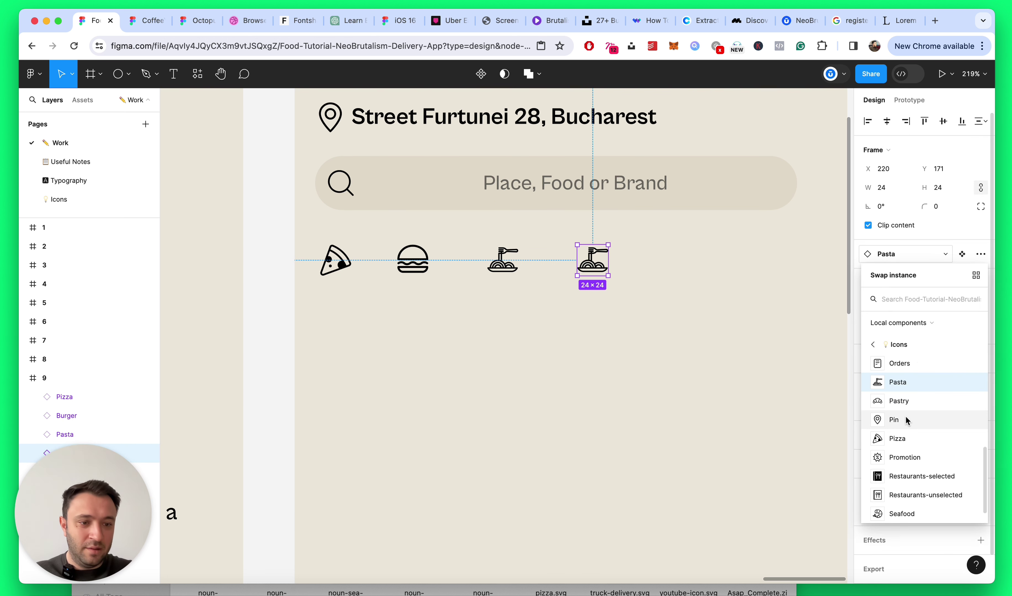
pyautogui.scroll(-1, 924, 432)
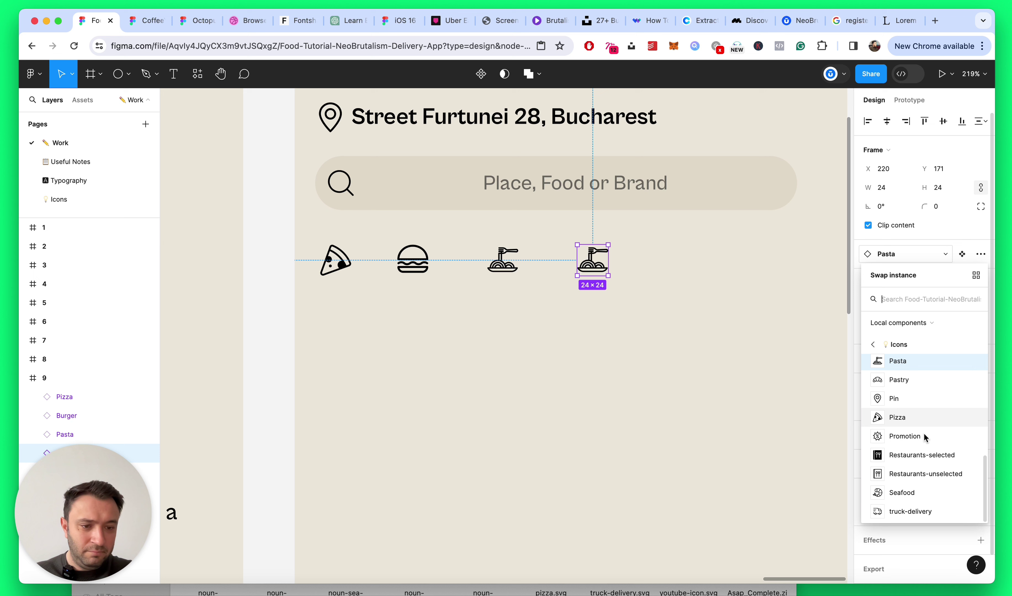
pyautogui.click(903, 492)
pyautogui.click(669, 363)
# Step: Duplicate the Seafood icon and move the copy 60 px to the right, to X 280
pyautogui.click(601, 261)
pyautogui.press('super+d')
pyautogui.press('super+bracketleft')
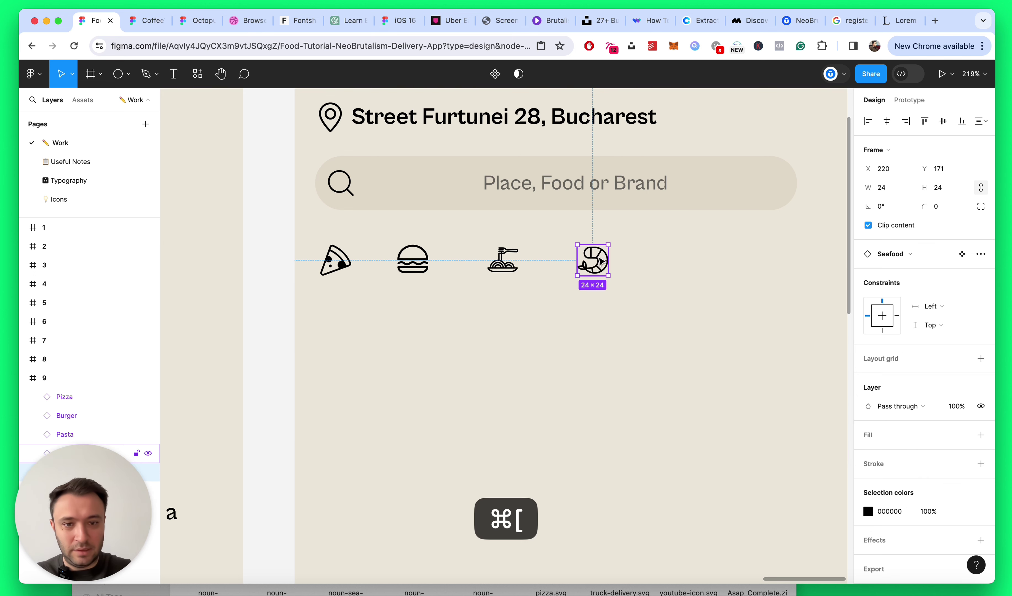
pyautogui.hotkey('shift', 'Right')
pyautogui.hotkey('shift', 'Right')
pyautogui.hotkey('shift', 'Right')
pyautogui.hotkey('shift', 'Right')
pyautogui.hotkey('shift', 'Right')
pyautogui.hotkey('shift', 'Right')
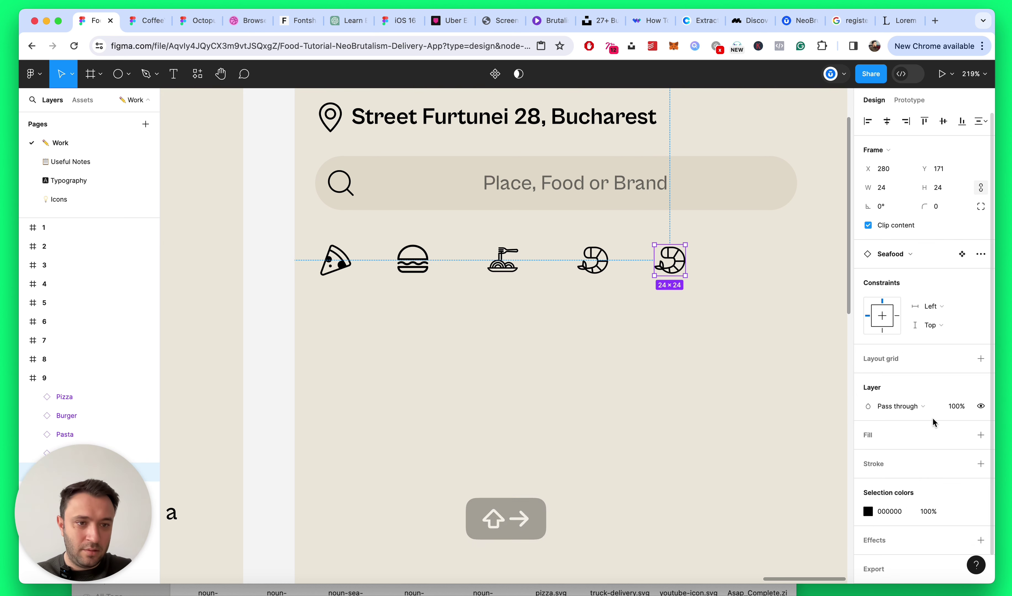
# Step: Swap the second Seafood icon for the Pastry component and save the file
pyautogui.click(912, 253)
pyautogui.write('pastr')
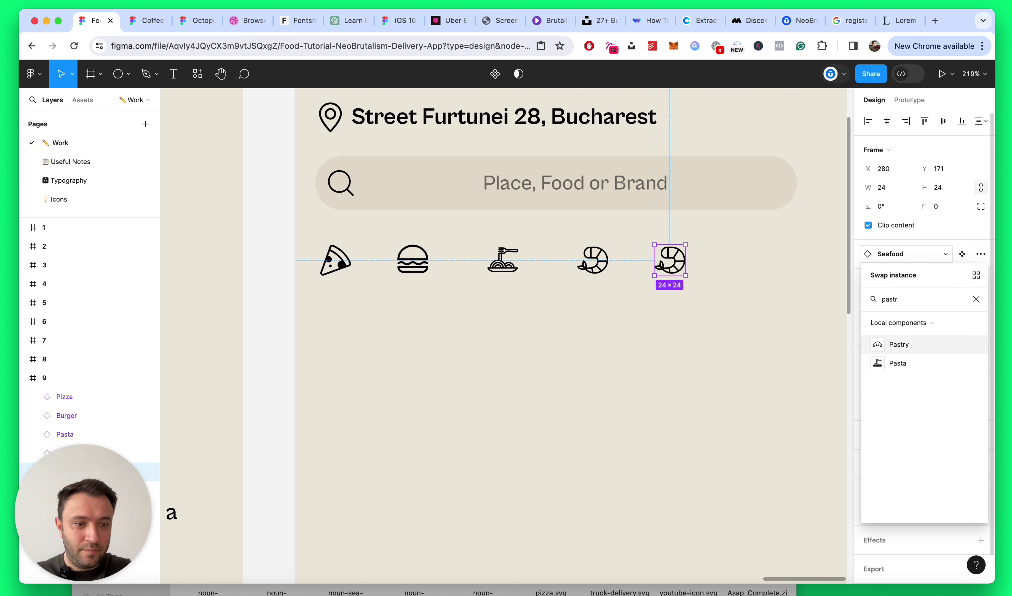
pyautogui.press('Return')
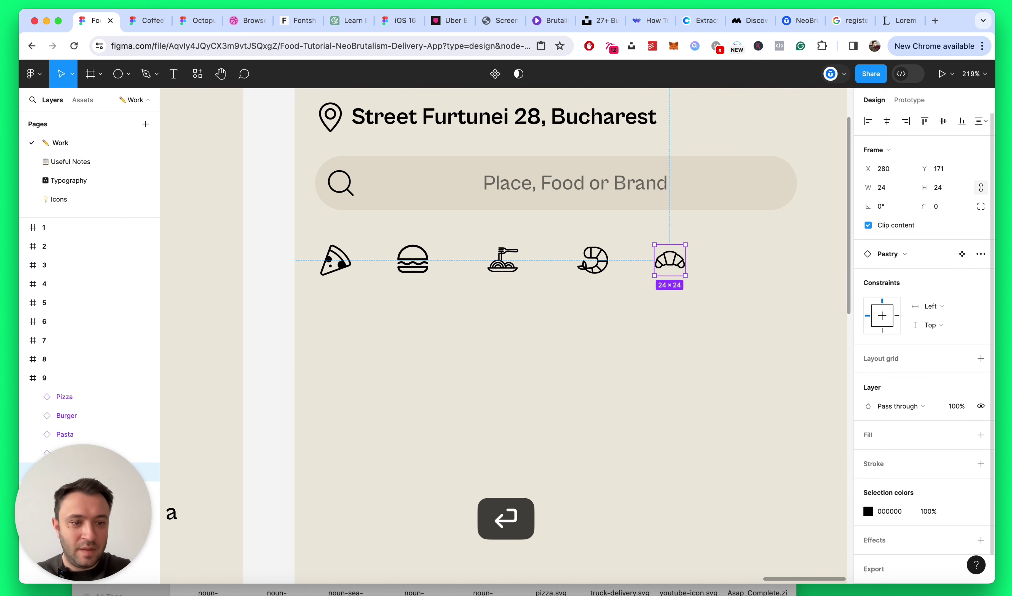
pyautogui.click(685, 362)
pyautogui.press('super+s')
# Step: Check the available food icons on the Icons page and, back on the Work page, move the Pastry icon right to X 335
pyautogui.click(58, 199)
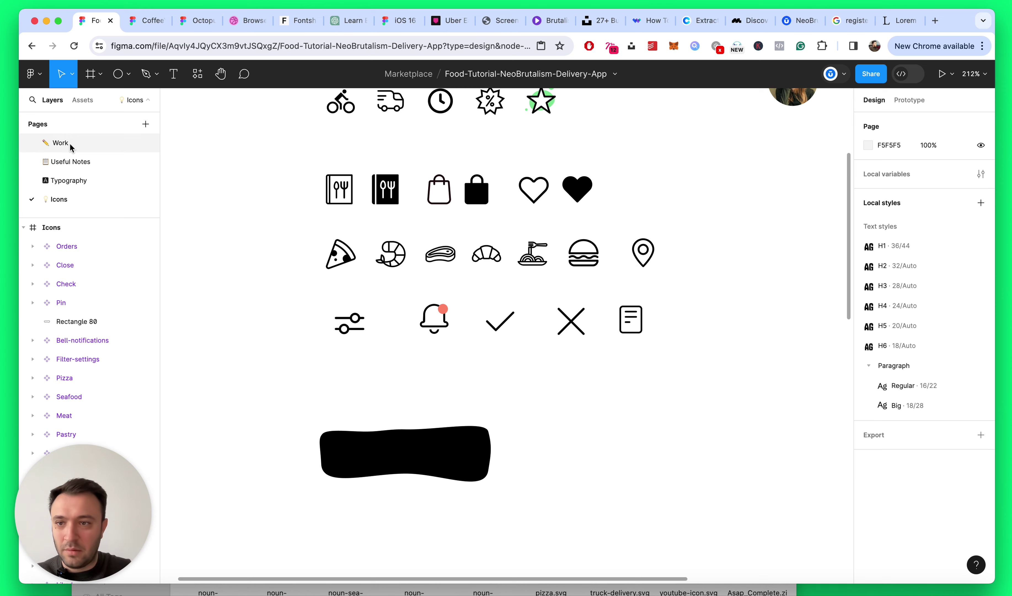
pyautogui.click(61, 143)
pyautogui.moveTo(661, 271); pyautogui.dragTo(738, 268)
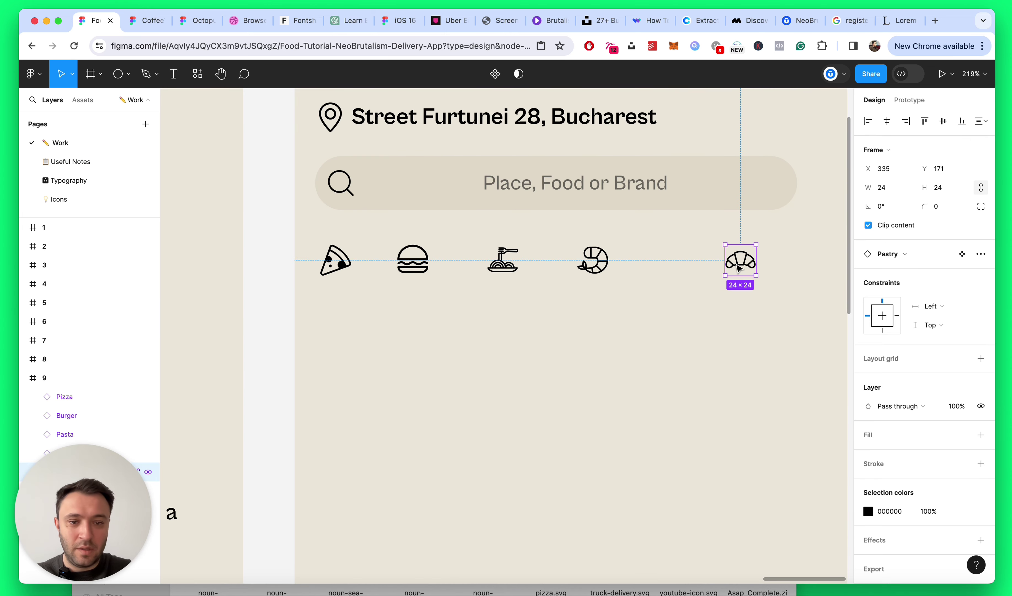
# Step: Duplicate the Seafood icon to X 199 beside the Pasta icon, swap the copy for the Meat component and save the file
pyautogui.moveTo(601, 262); pyautogui.dragTo(575, 262)
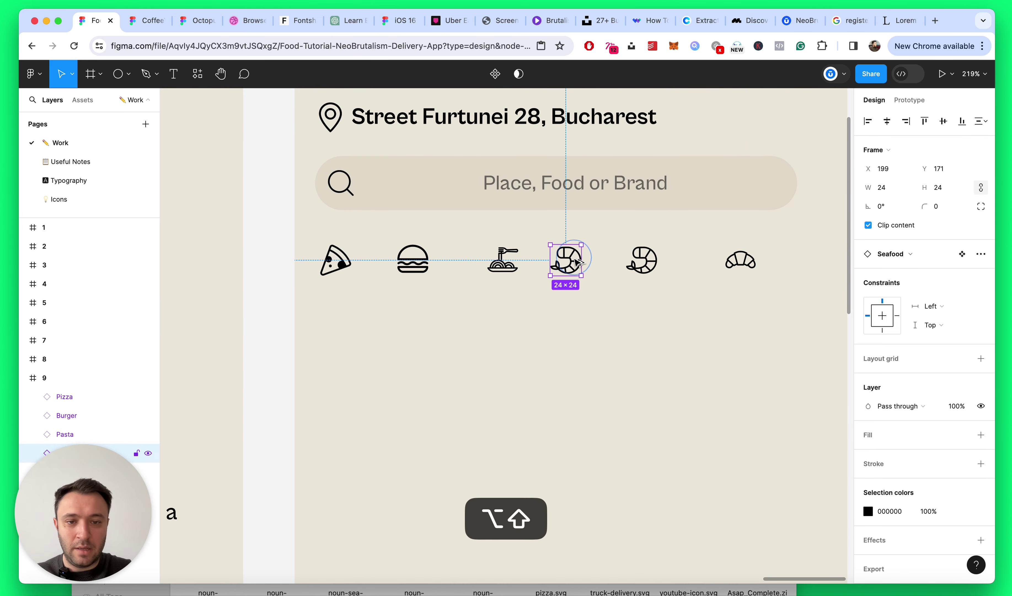
pyautogui.click(912, 254)
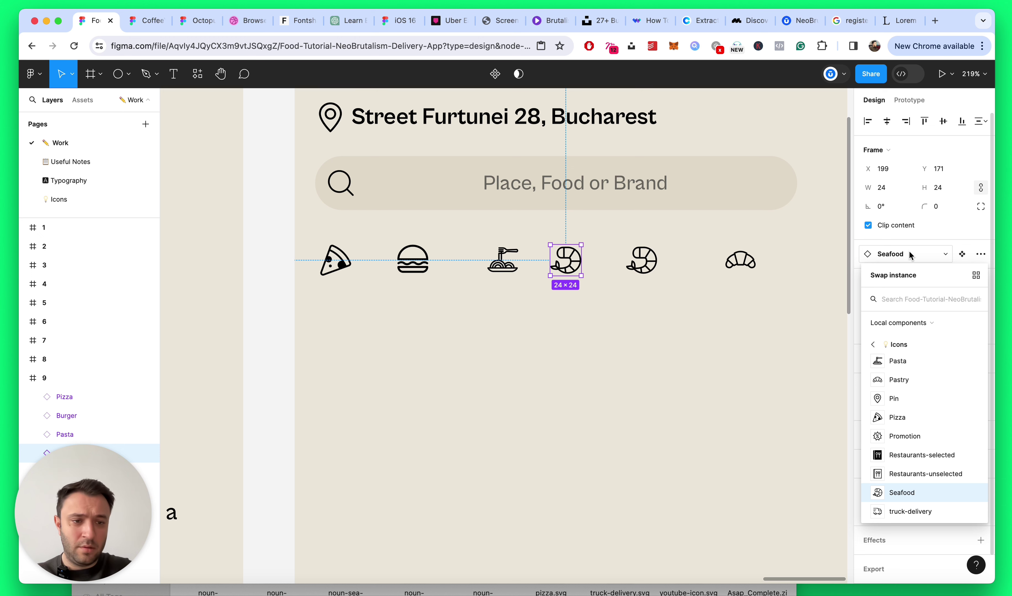
pyautogui.write('meat')
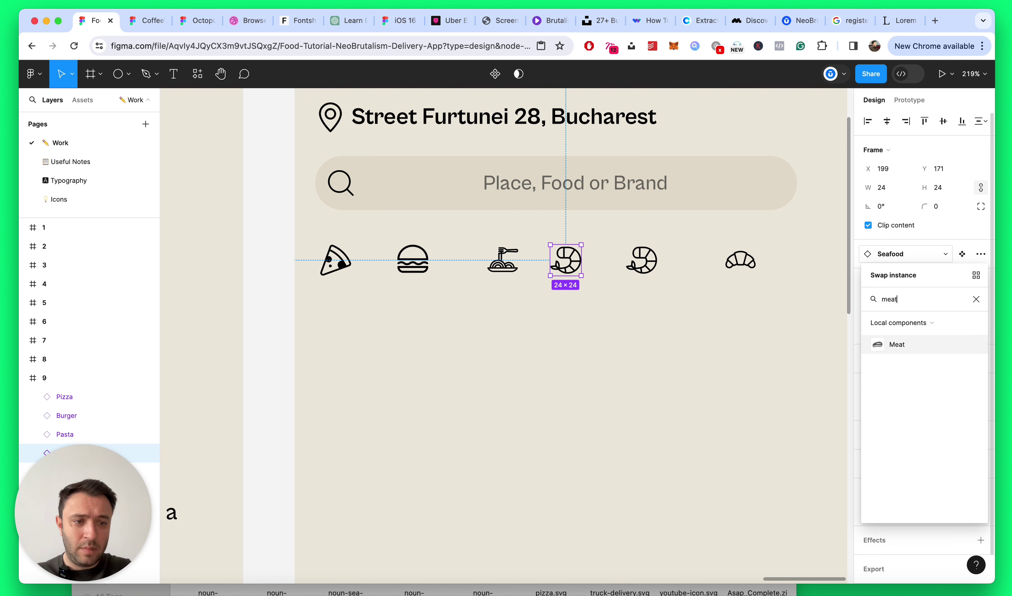
pyautogui.press('Return')
pyautogui.click(700, 303)
pyautogui.hotkey('alt', 'l')
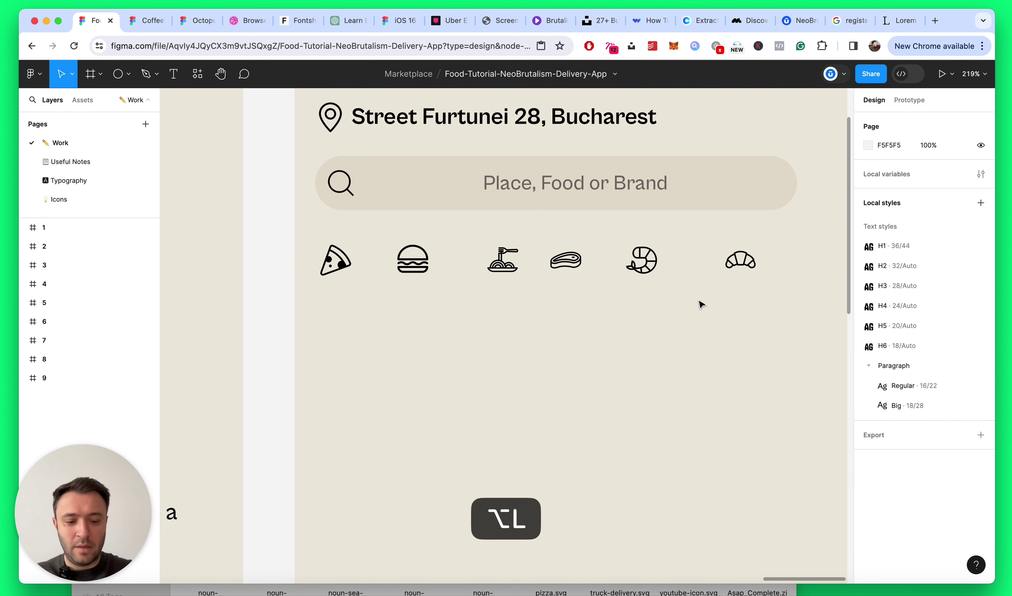
pyautogui.press('super+s')
# Step: Wrap the six food icons below the search bar in one horizontal auto layout frame
pyautogui.scroll(-5, 708, 300)
pyautogui.moveTo(519, 277); pyautogui.dragTo(749, 306)
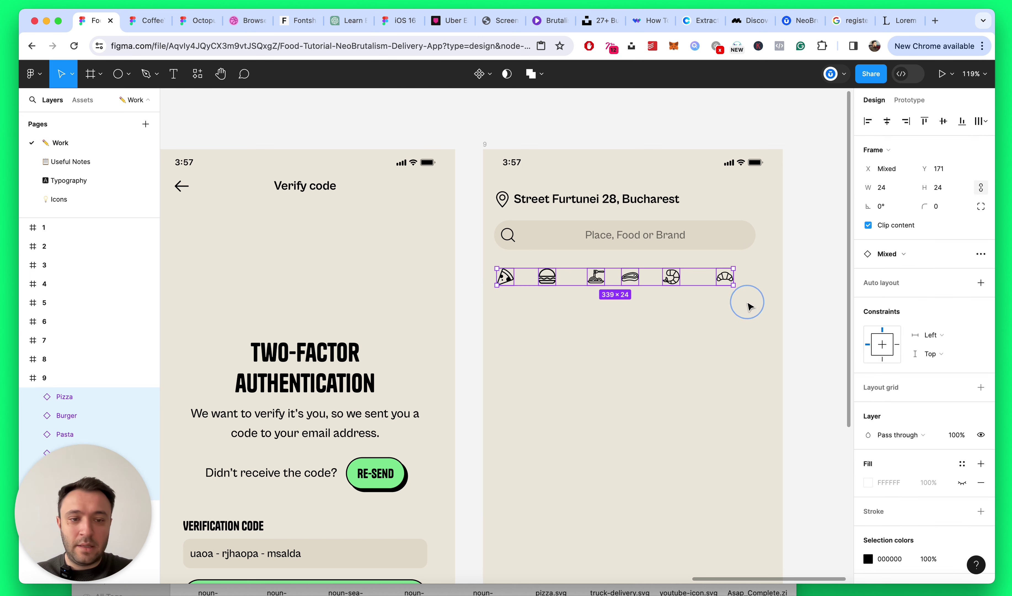
pyautogui.hotkey('shift', 'a')
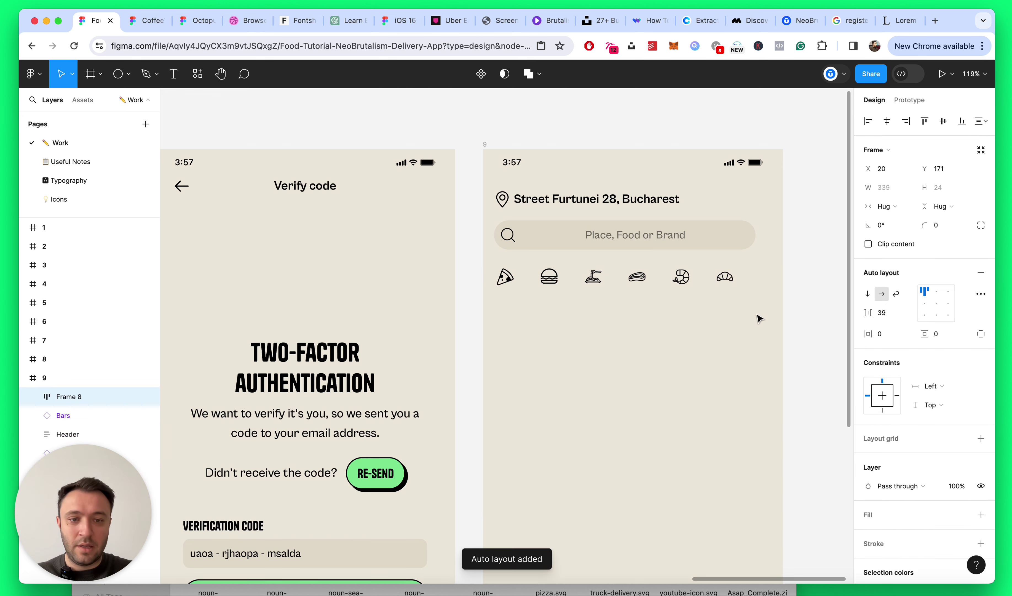
# Step: Rename the auto layout frame holding the food icons to Categories
pyautogui.scroll(2, 750, 271)
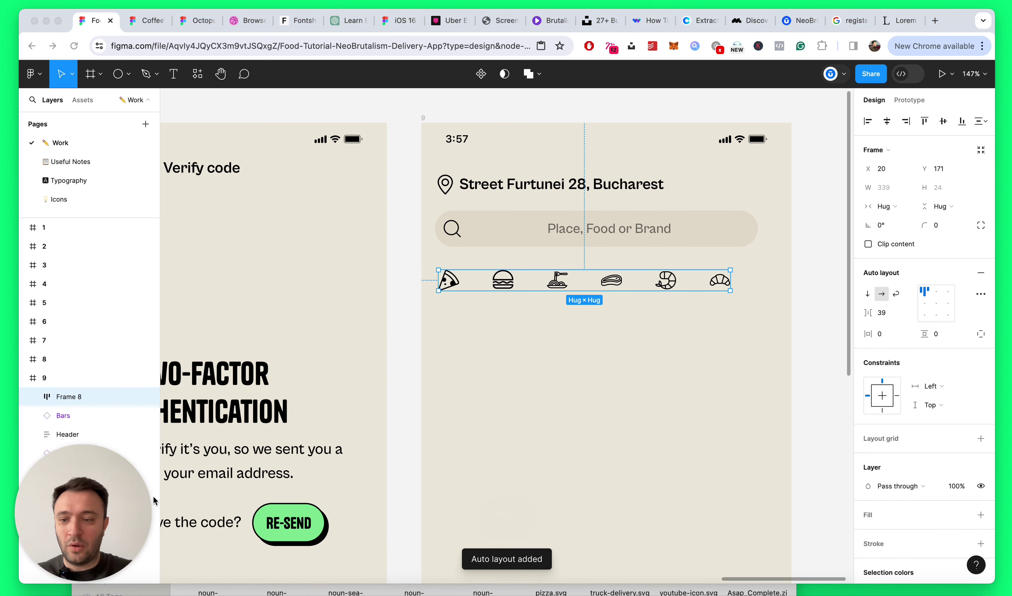
pyautogui.doubleClick(66, 396)
pyautogui.write('c')
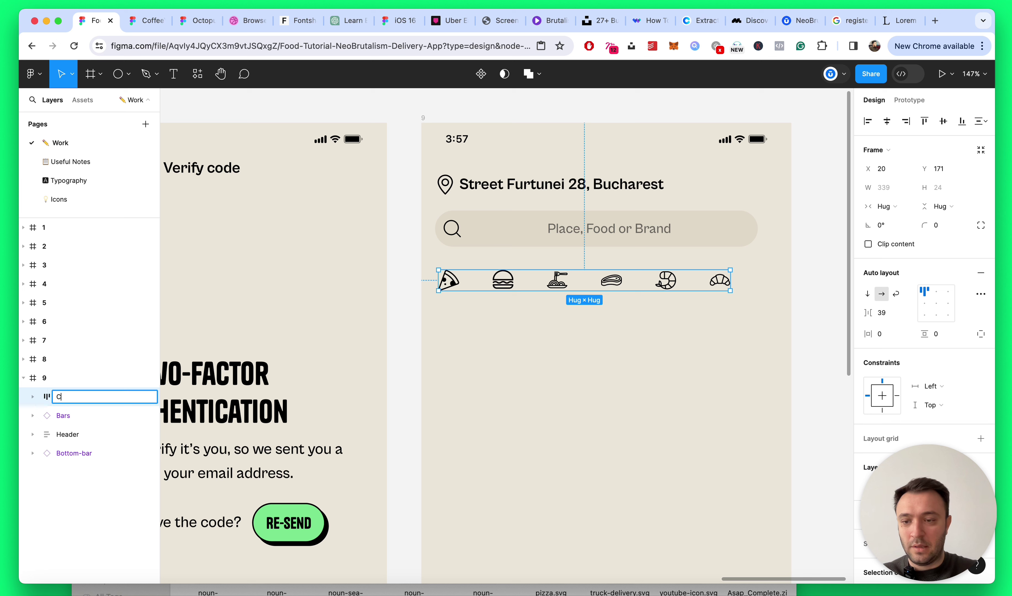
pyautogui.write('ategories')
pyautogui.press('Return')
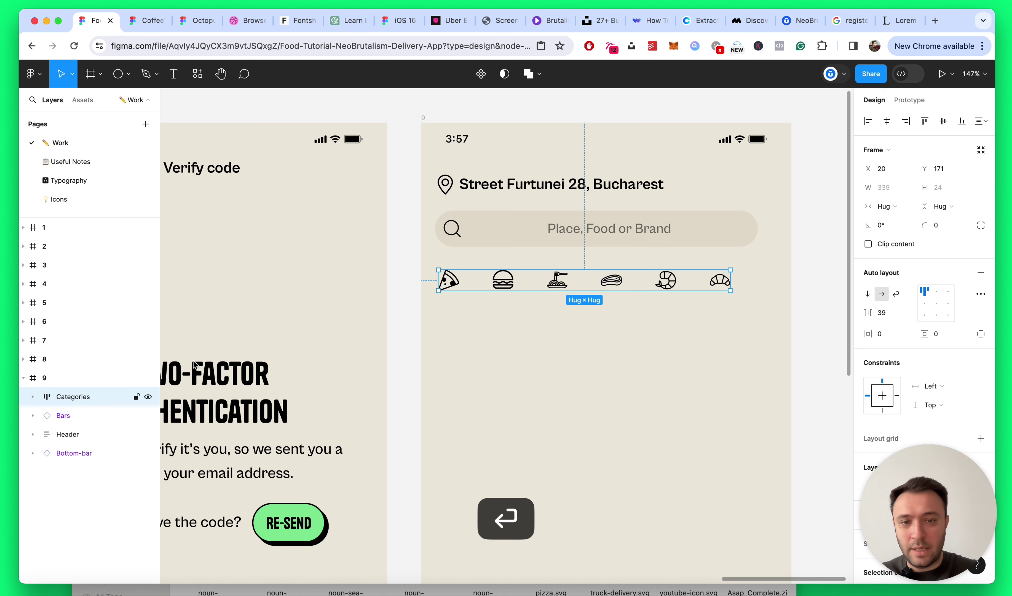
# Step: Reduce the search bar's vertical padding to 9 in its auto layout settings
pyautogui.click(605, 219)
pyautogui.doubleClick(644, 228)
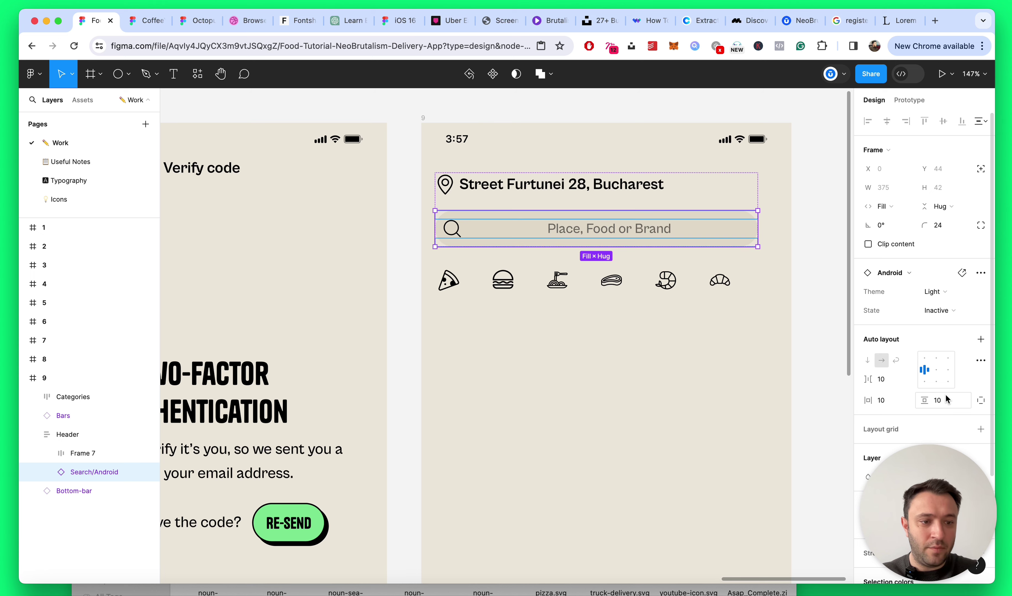
pyautogui.press('Down')
pyautogui.press('Down')
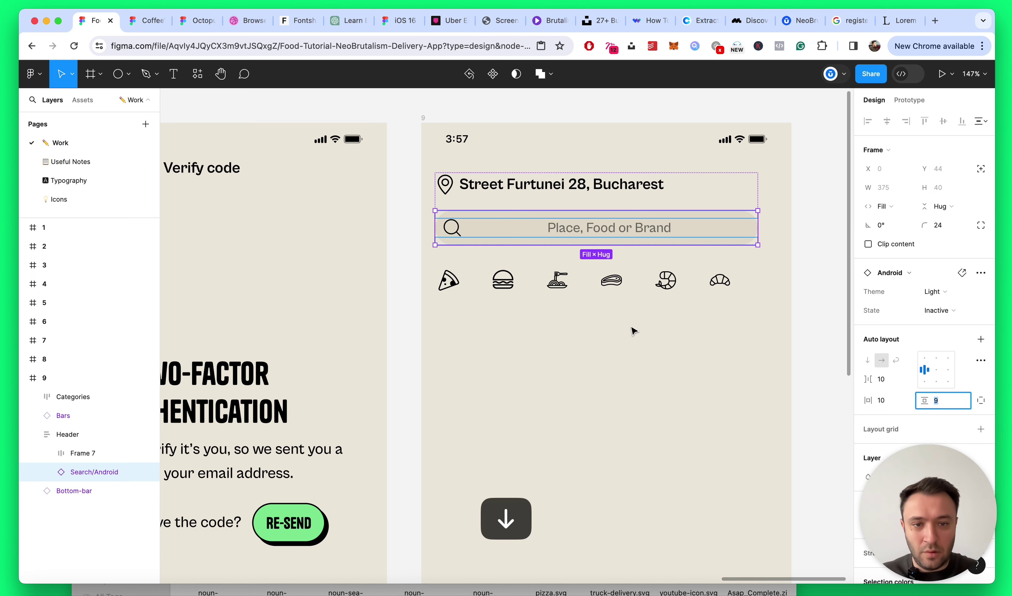
pyautogui.click(633, 331)
pyautogui.hotkey('alt', 'l')
# Step: Detach the Search/Android search bar from its component
pyautogui.scroll(-5, 633, 331)
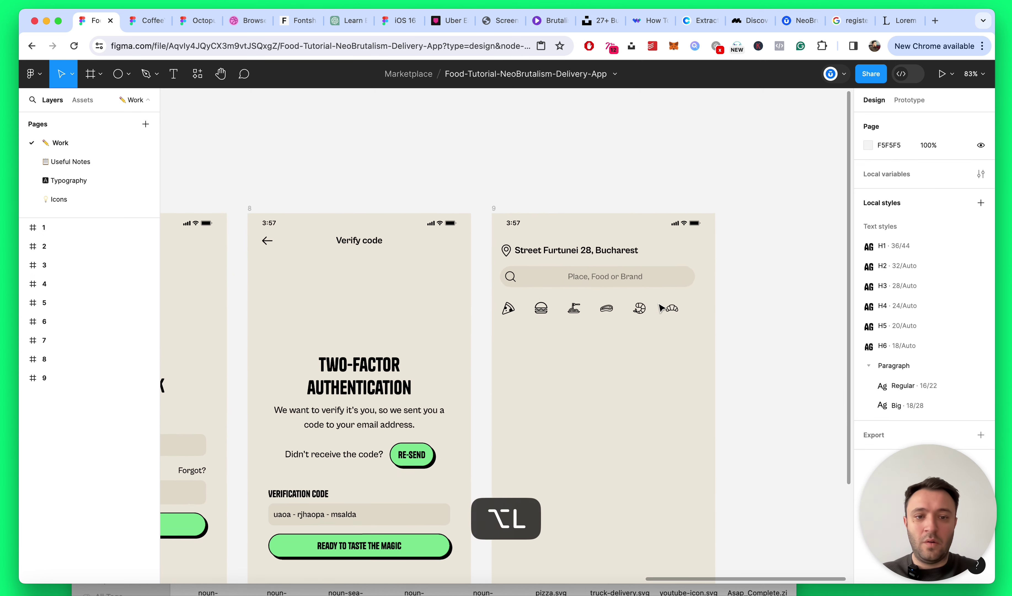
pyautogui.keyDown('super'); pyautogui.click(652, 282); pyautogui.keyUp('super')
pyautogui.scroll(2, 707, 332)
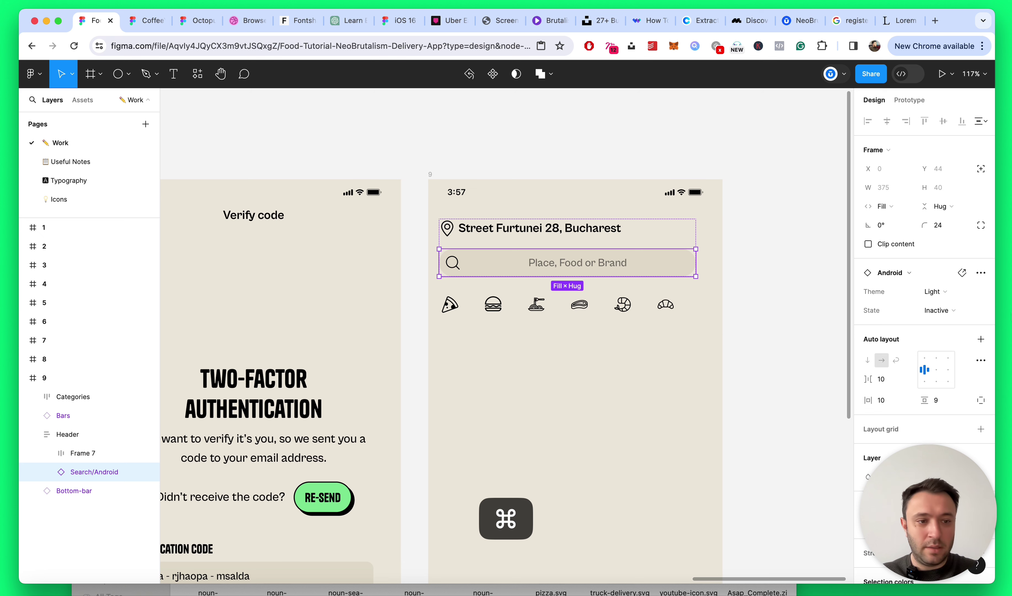
pyautogui.click(980, 274)
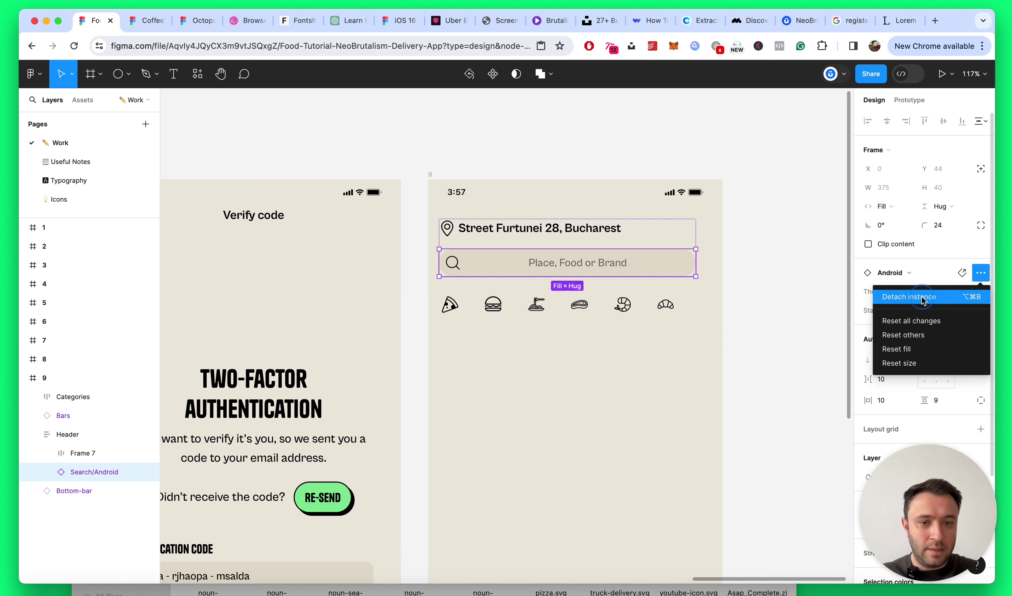
pyautogui.click(916, 297)
# Step: Draw an 18 × 18 px rectangle inside the search bar after the placeholder text to balance the magnifier icon
pyautogui.scroll(3, 579, 264)
pyautogui.click(581, 266)
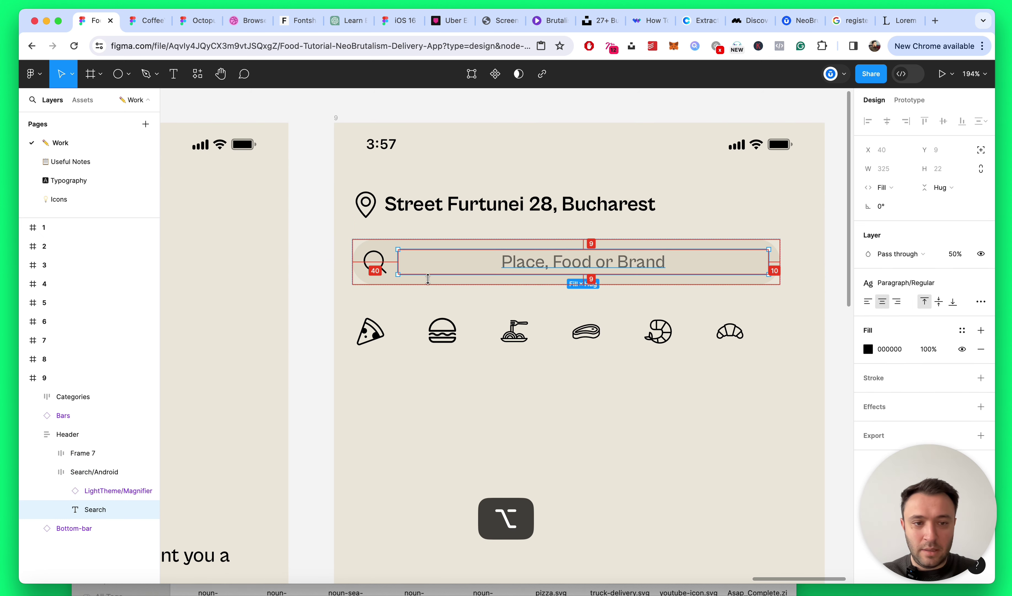
pyautogui.scroll(2, 778, 261)
pyautogui.scroll(2, 768, 253)
pyautogui.press('r')
pyautogui.moveTo(732, 250); pyautogui.dragTo(777, 298)
# Step: Resize the balancing rectangle to 20 × 20 px to match the magnifier icon, make it fully transparent and save the file
pyautogui.hscroll(-10, 714, 293)
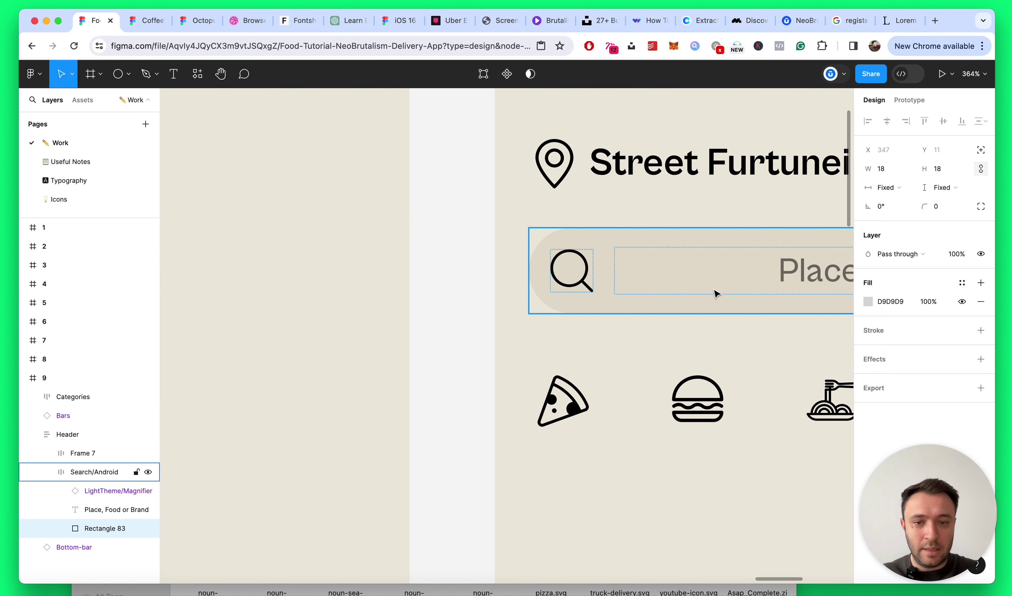
pyautogui.click(573, 268)
pyautogui.hscroll(6, 683, 277)
pyautogui.hscroll(6, 681, 277)
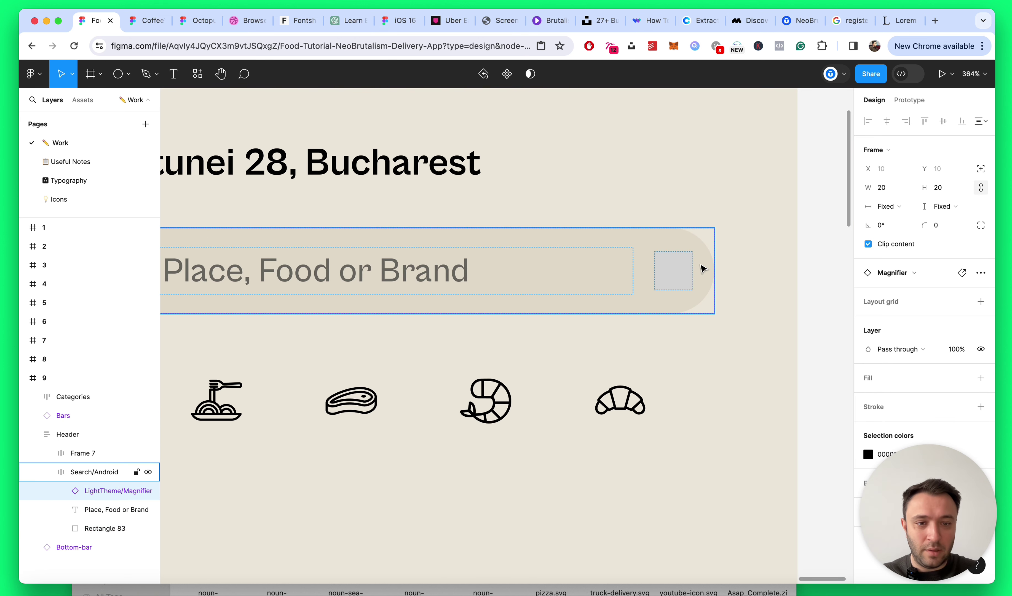
pyautogui.keyDown('super'); pyautogui.click(675, 269); pyautogui.keyUp('super')
pyautogui.click(889, 171)
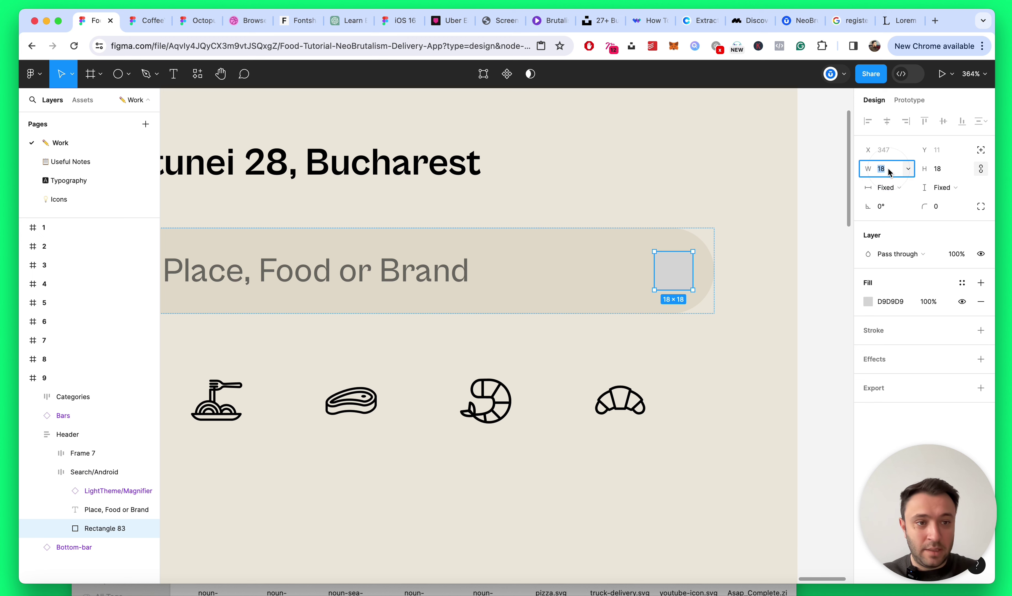
pyautogui.press('Up')
pyautogui.press('Up')
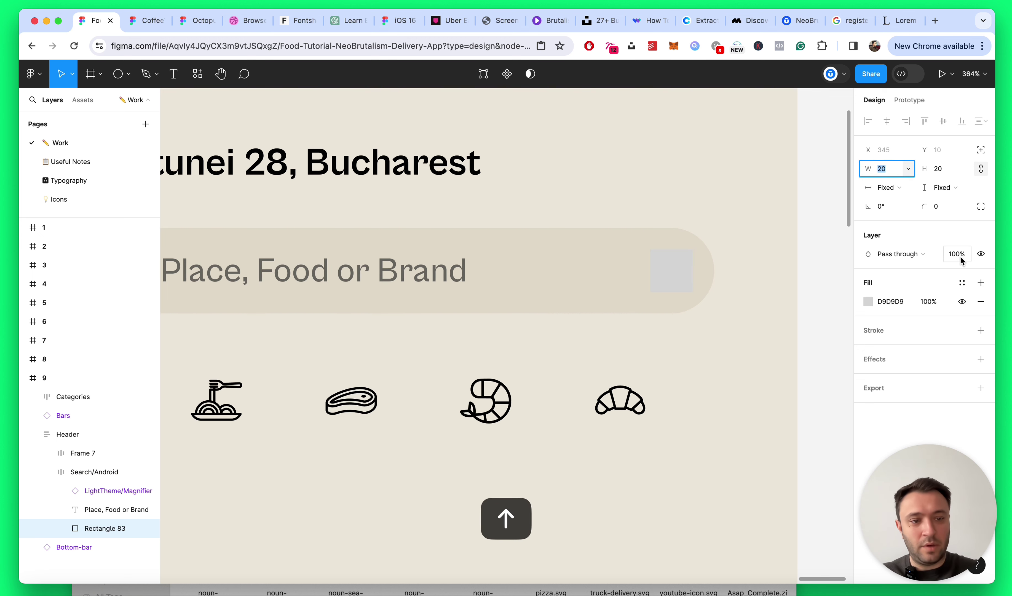
pyautogui.scroll(-10, 619, 262)
pyautogui.press('Escape')
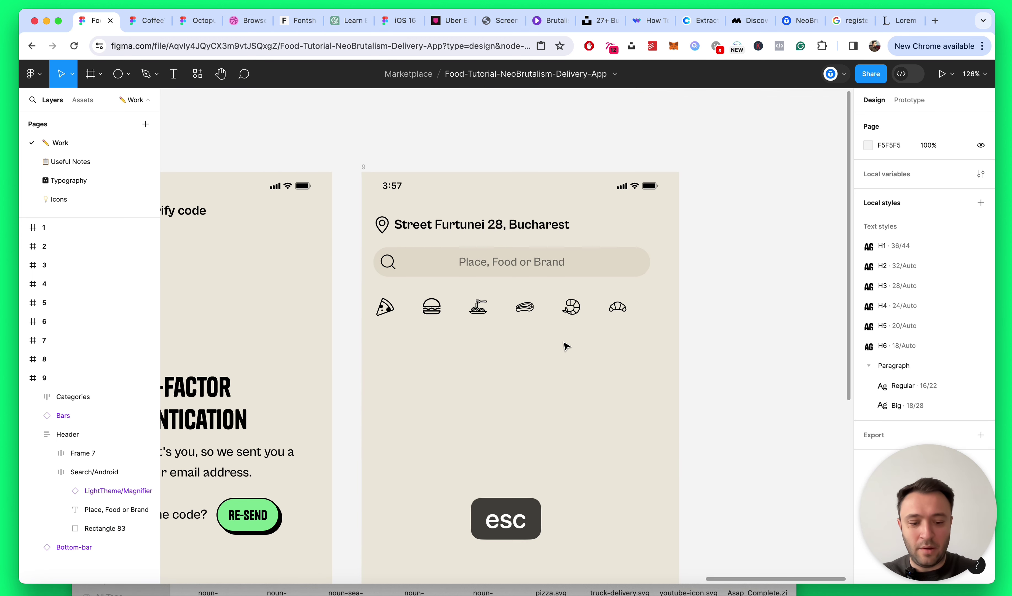
pyautogui.press('super+s')
pyautogui.scroll(2, 429, 328)
pyautogui.doubleClick(374, 302)
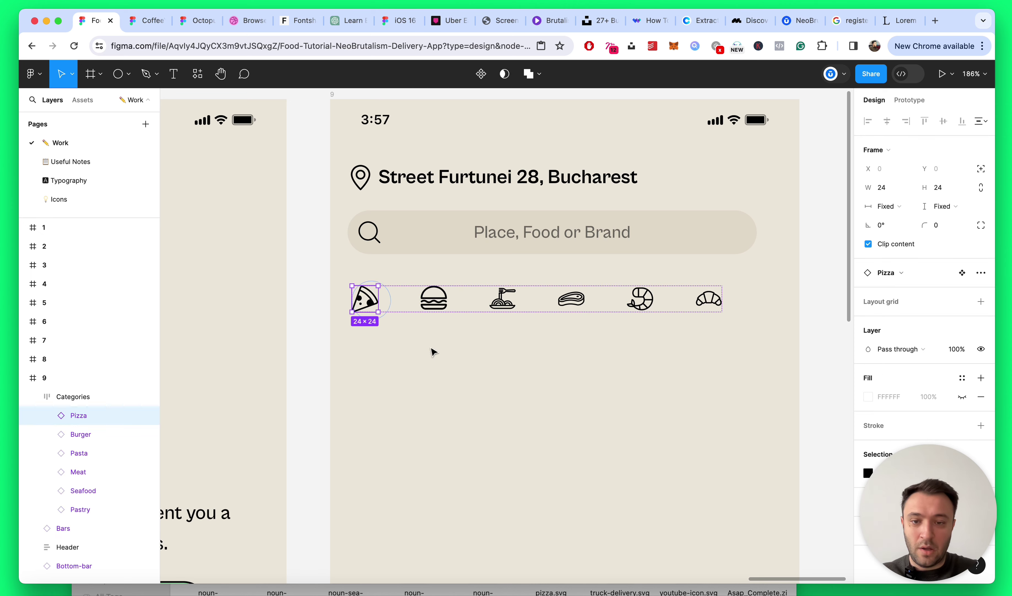
pyautogui.click(664, 352)
pyautogui.hotkey('alt', 'l')
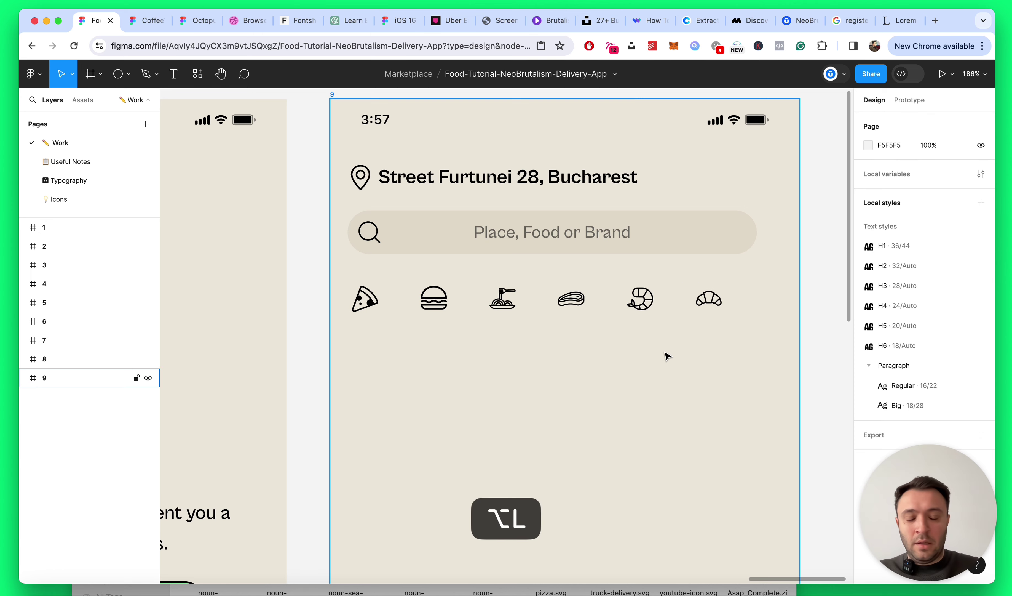
pyautogui.scroll(-10, 664, 352)
pyautogui.scroll(5, 667, 357)
# Step: Wrap the Pizza icon in its own auto layout frame inside the Categories row
pyautogui.click(418, 305)
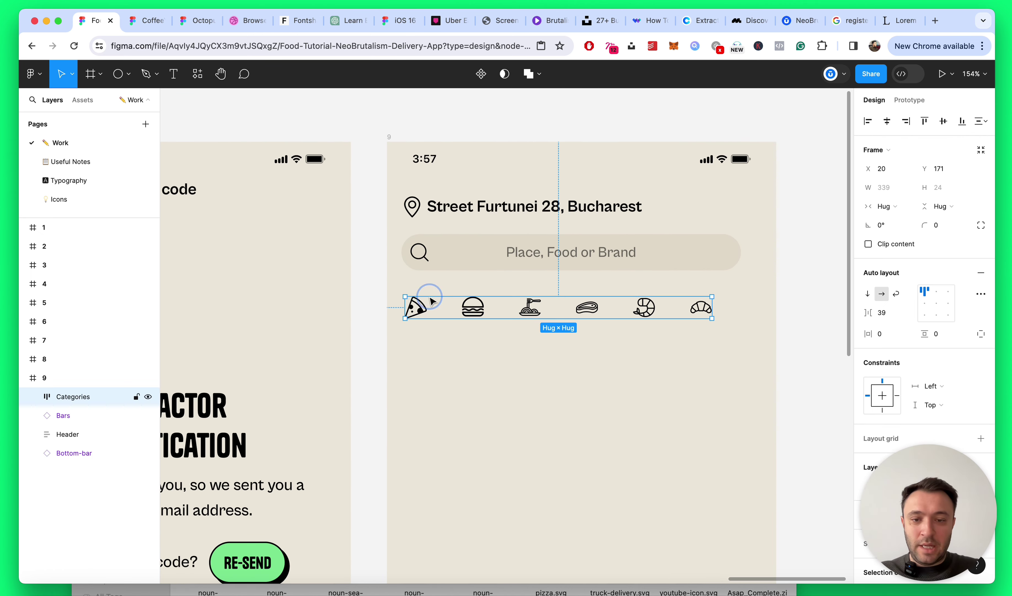
pyautogui.click(417, 304)
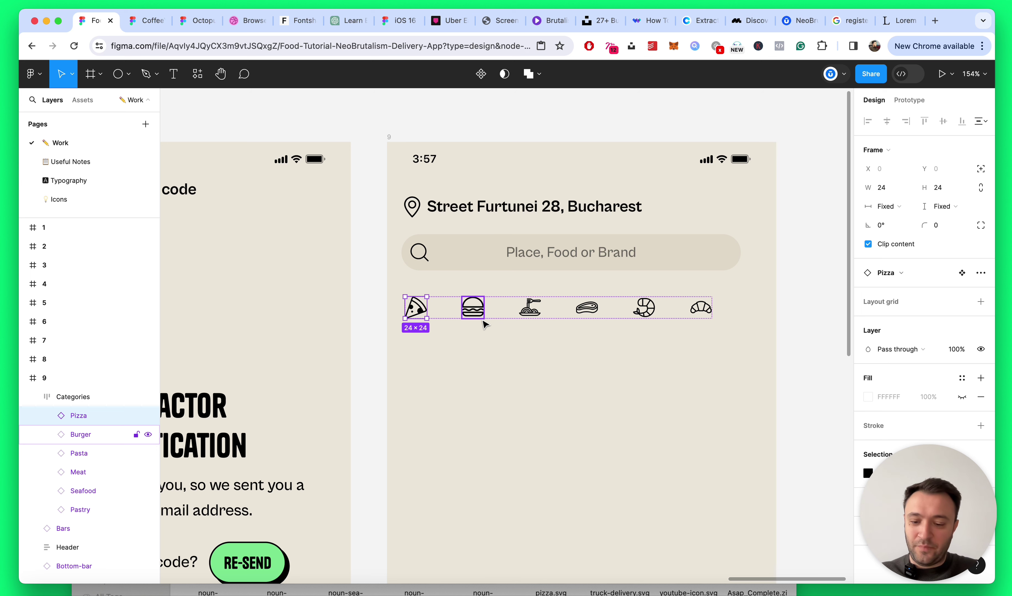
pyautogui.hotkey('shift', 'a')
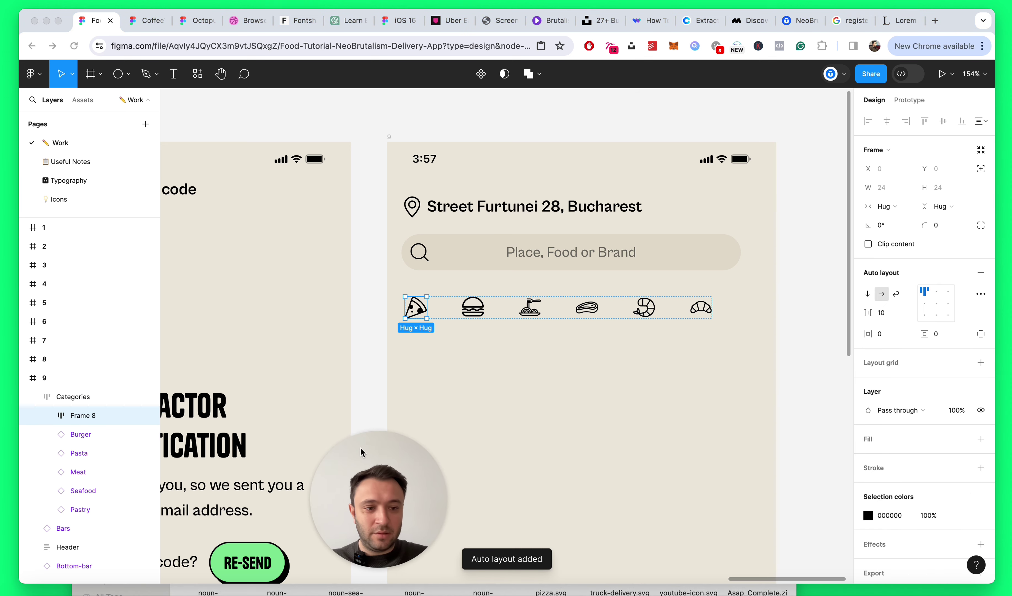
# Step: Switch the pizza frame's width and height from Hug to Fixed sizing
pyautogui.click(885, 337)
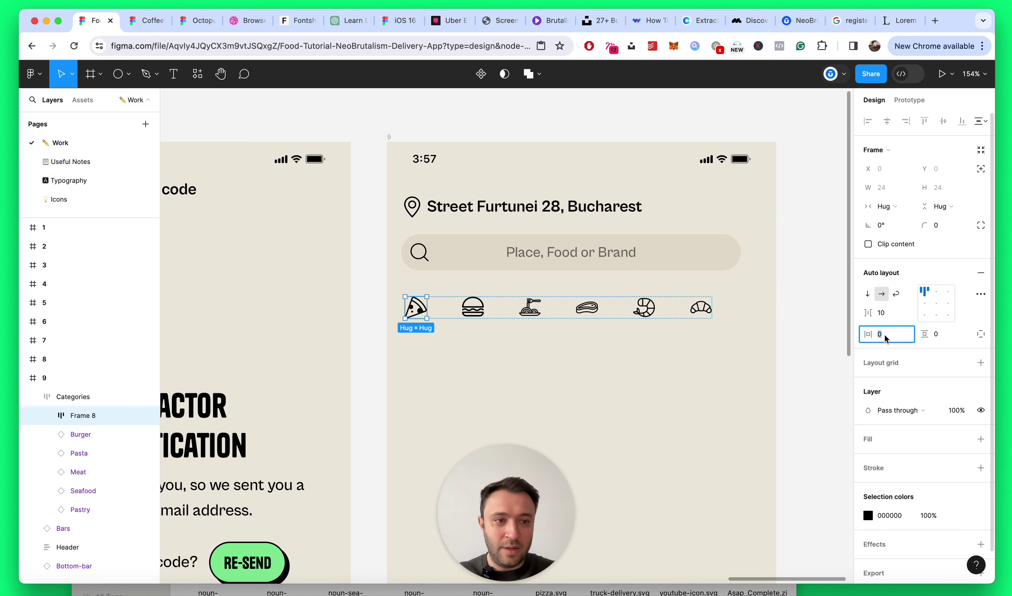
pyautogui.click(894, 206)
pyautogui.click(920, 192)
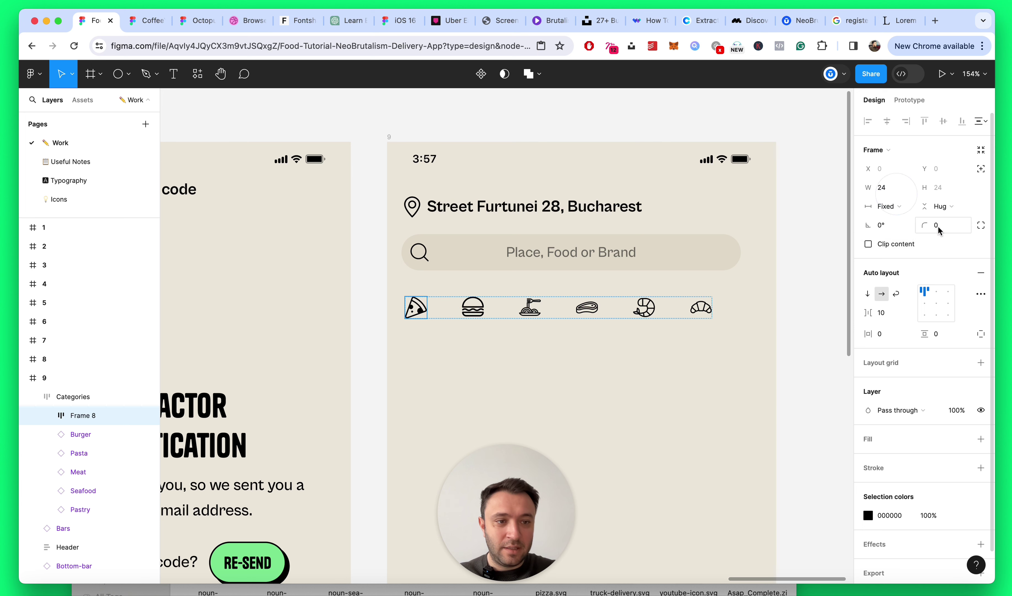
pyautogui.click(941, 206)
pyautogui.click(937, 192)
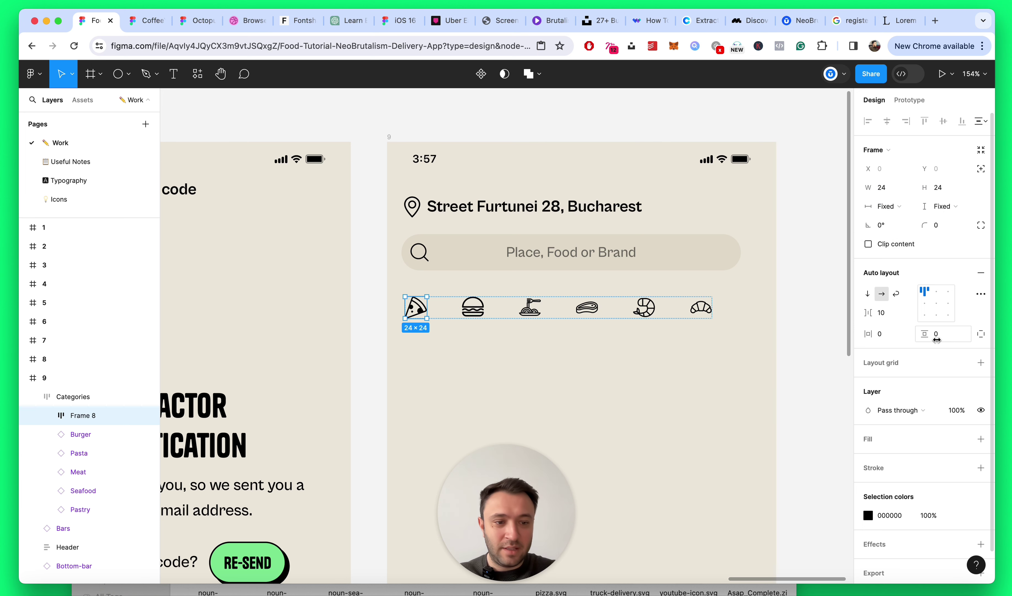
# Step: Add a solid white FFFFFF fill to the pizza icon's frame
pyautogui.click(975, 438)
pyautogui.scroll(5, 372, 296)
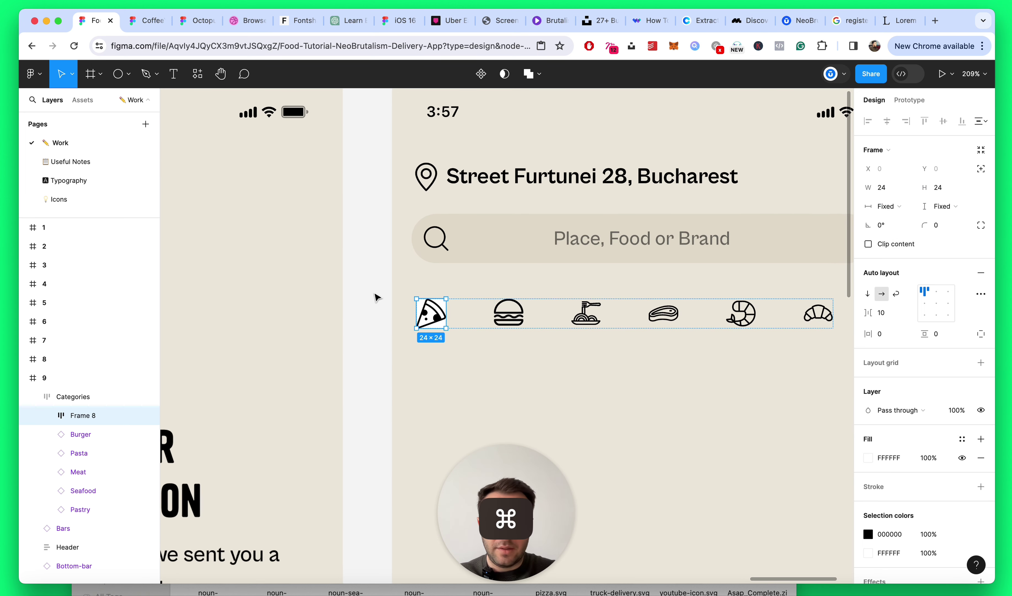
pyautogui.scroll(-5, 763, 417)
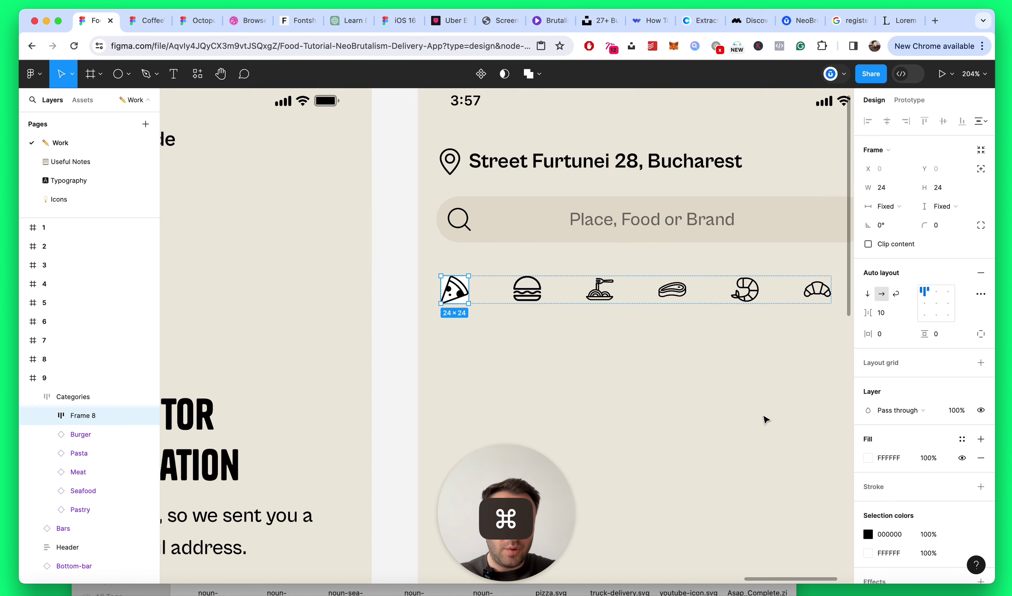
pyautogui.scroll(4, 779, 399)
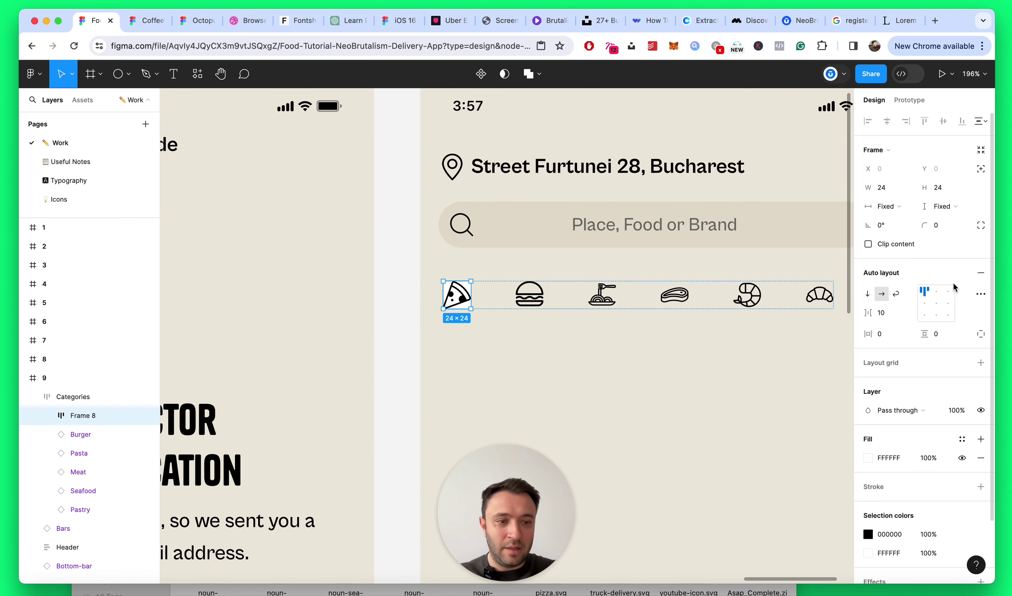
# Step: Set the pizza frame's corner radius to 48 and switch its width and height to Hug contents
pyautogui.write('48')
pyautogui.press('Return')
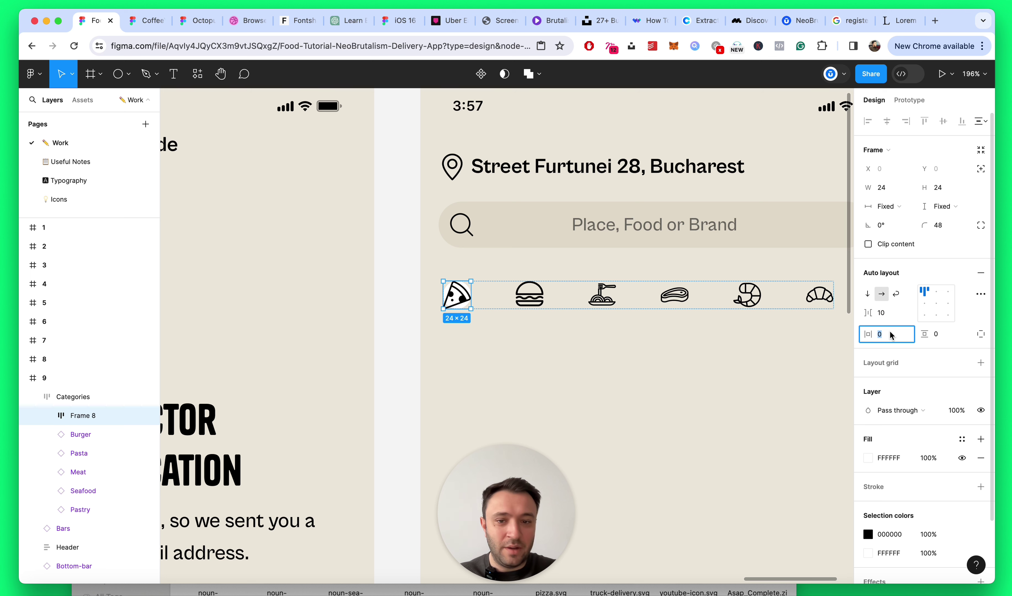
pyautogui.press('Up')
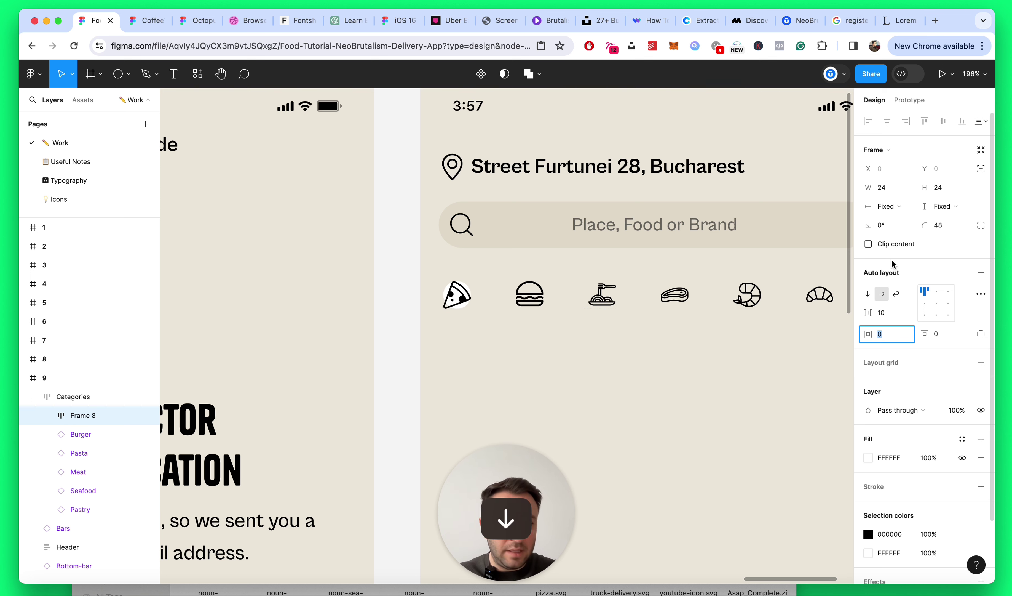
pyautogui.click(888, 206)
pyautogui.click(897, 220)
pyautogui.click(942, 206)
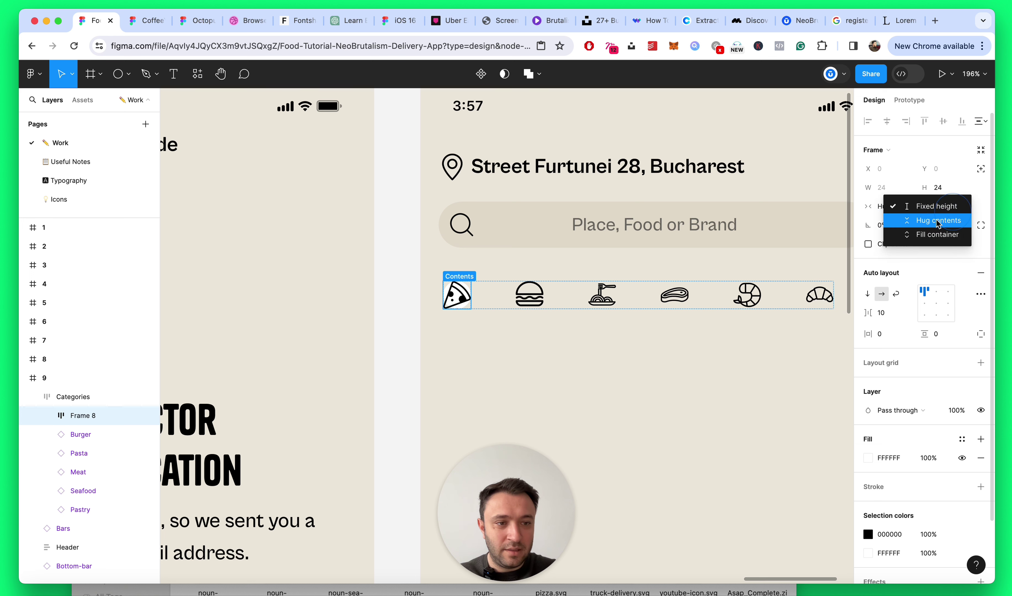
pyautogui.click(938, 222)
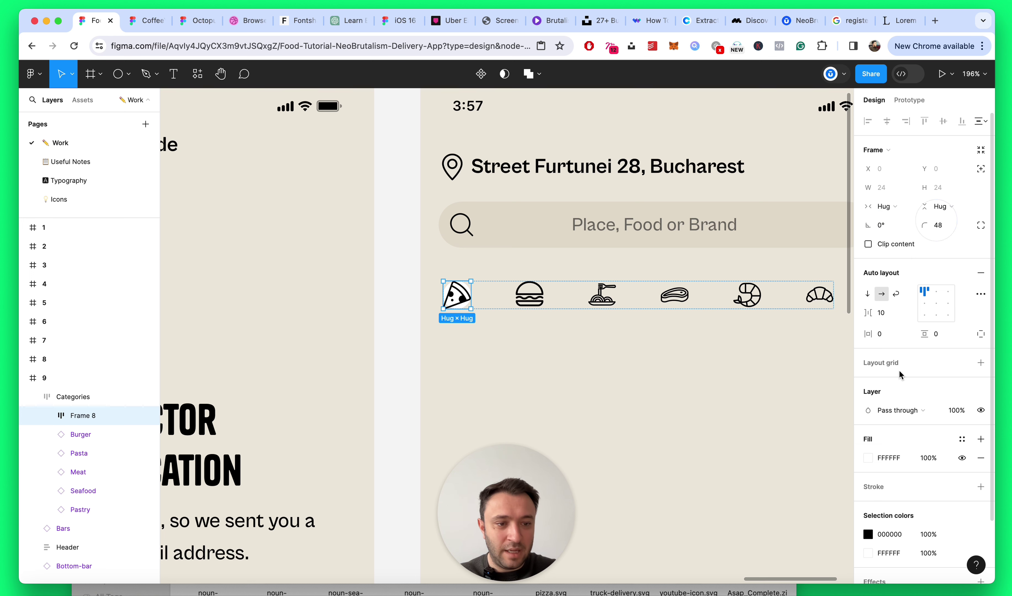
# Step: Set the pizza frame's horizontal and vertical padding to 8
pyautogui.click(946, 334)
pyautogui.write('4')
pyautogui.press('Return')
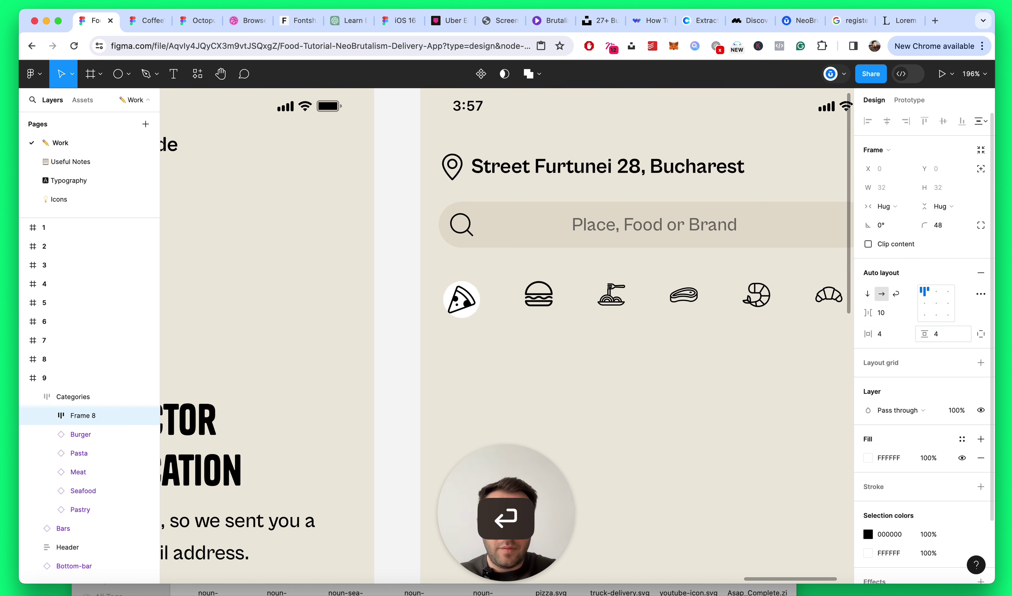
pyautogui.click(899, 340)
pyautogui.press('Up')
pyautogui.press('Up')
pyautogui.press('Up')
pyautogui.press('Up')
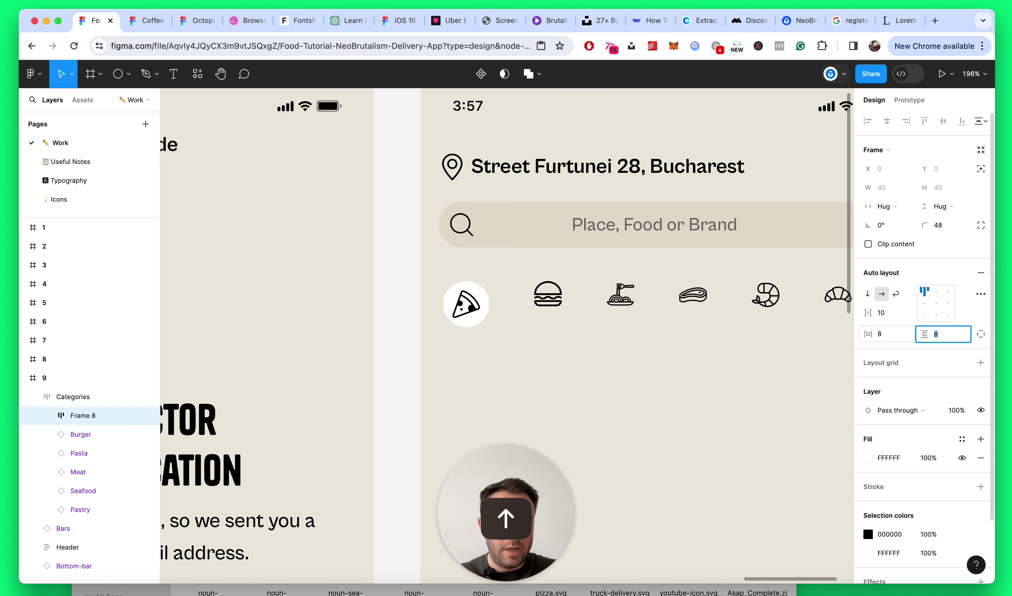
# Step: Add a solid black 000000 inside stroke with a weight of 1 to the pizza frame
pyautogui.scroll(-2, 946, 461)
pyautogui.click(978, 413)
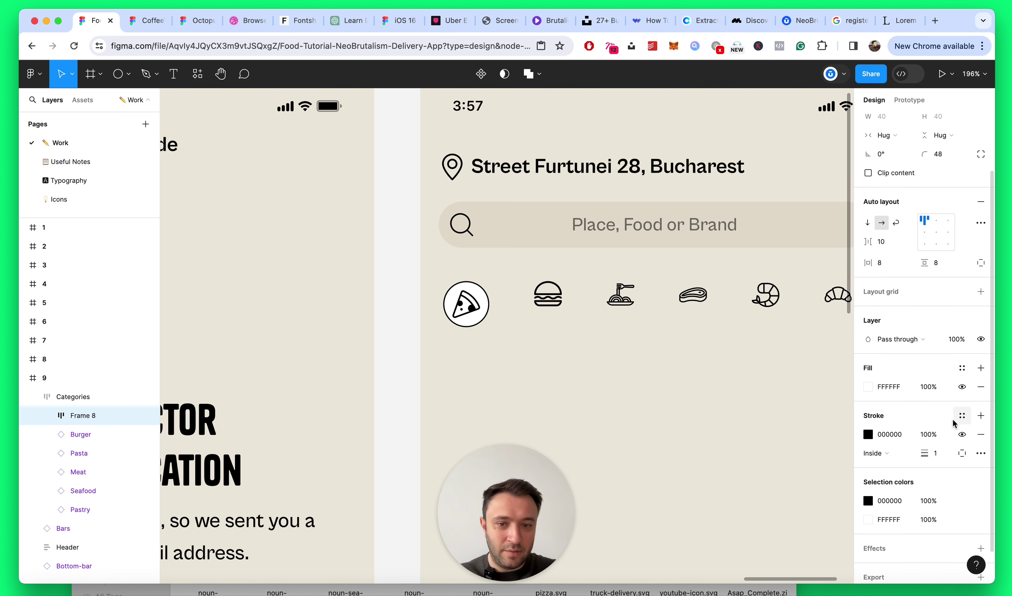
pyautogui.scroll(-1, 954, 425)
# Step: Copy the Apple sign-in button's properties from screen 6 and paste them onto the pizza frame in the Categories row
pyautogui.scroll(-5, 584, 309)
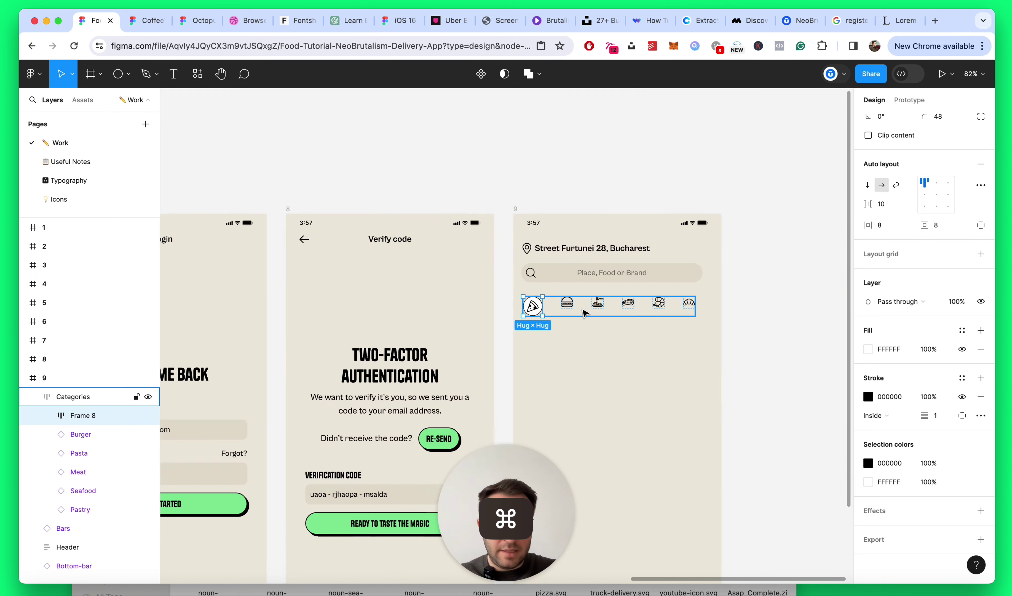
pyautogui.hscroll(-5, 532, 311)
pyautogui.scroll(-3, 532, 311)
pyautogui.hscroll(-4, 476, 307)
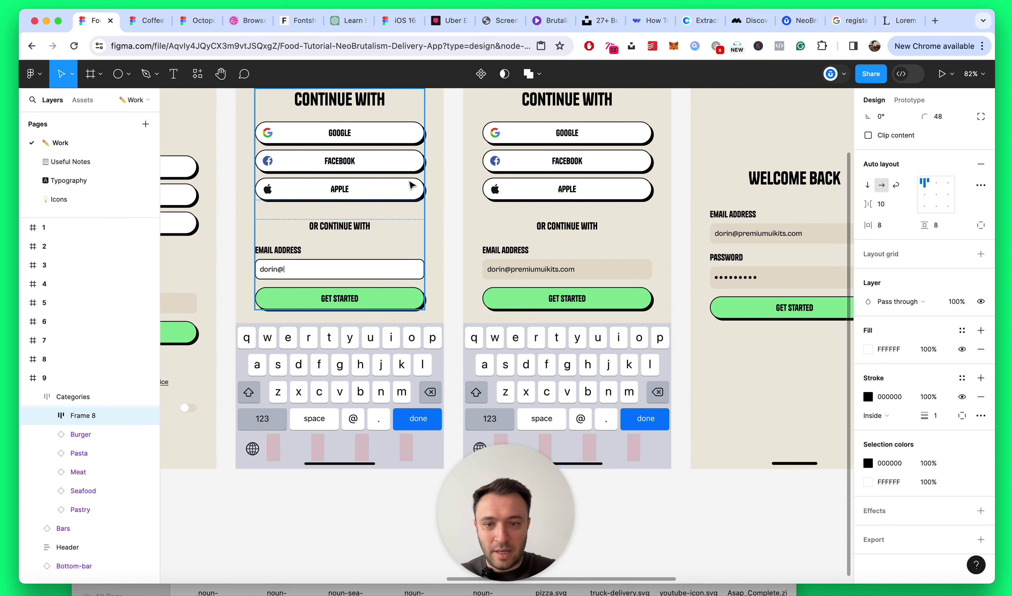
pyautogui.keyDown('super'); pyautogui.click(632, 199); pyautogui.keyUp('super')
pyautogui.hscroll(10, 634, 198)
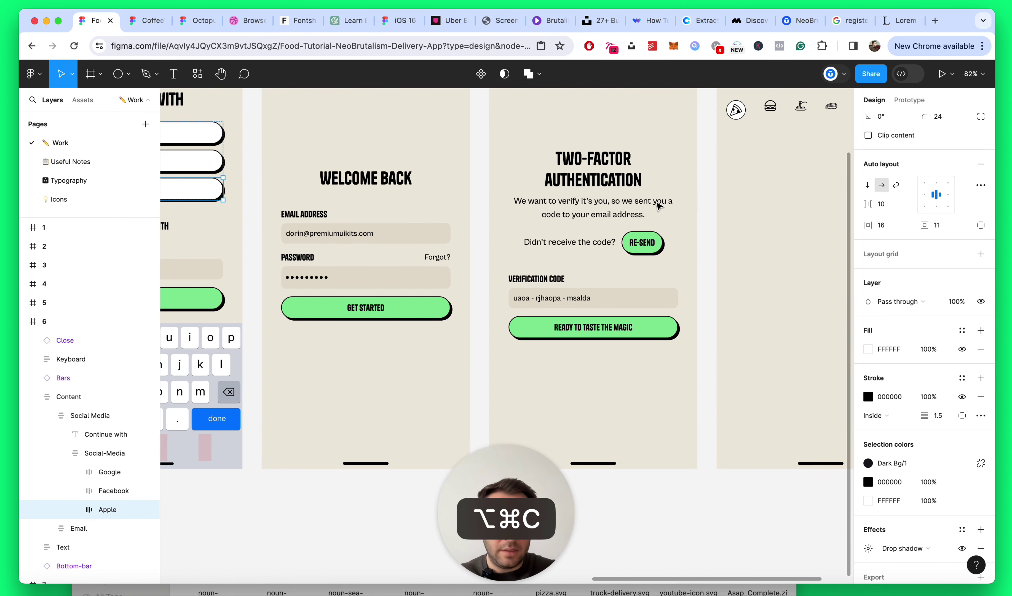
pyautogui.click(665, 204)
pyautogui.scroll(5, 565, 127)
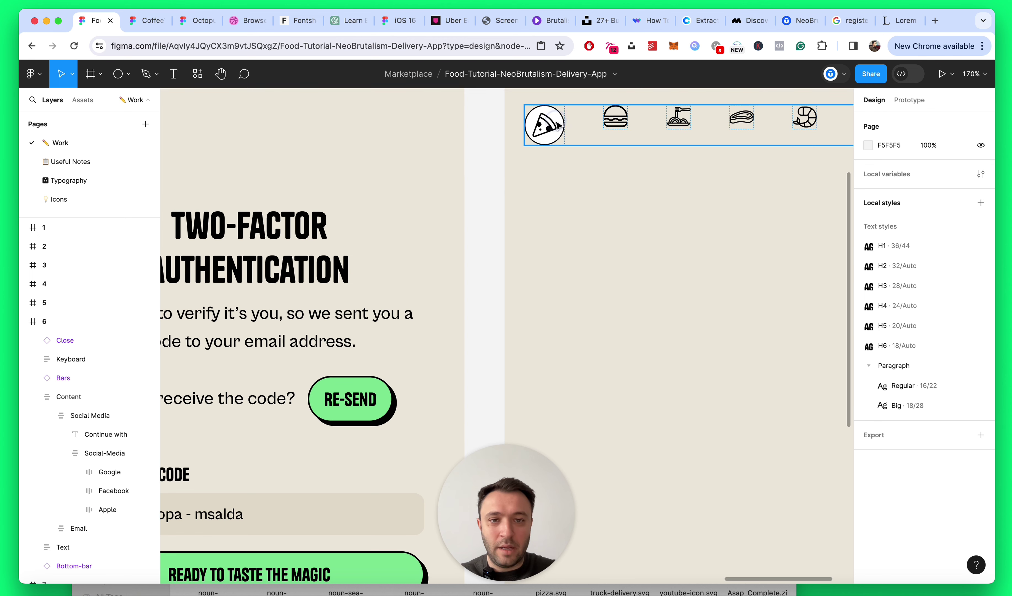
pyautogui.click(549, 127)
pyautogui.press('alt+super+v')
pyautogui.scroll(3, 657, 187)
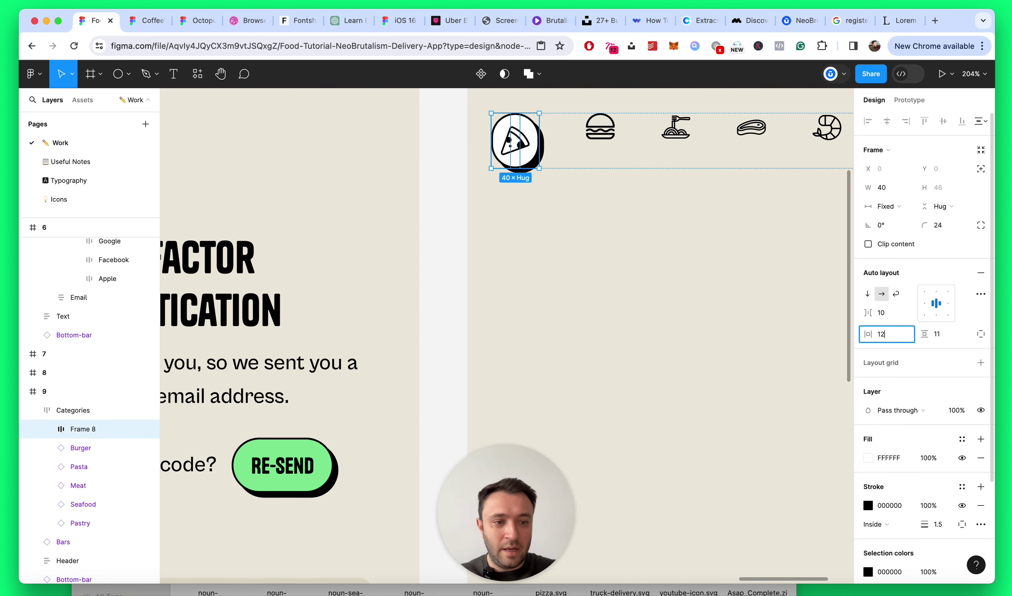
# Step: Set the pizza frame's horizontal and vertical padding to 8 and its stroke weight to 1
pyautogui.write('8')
pyautogui.press('Return')
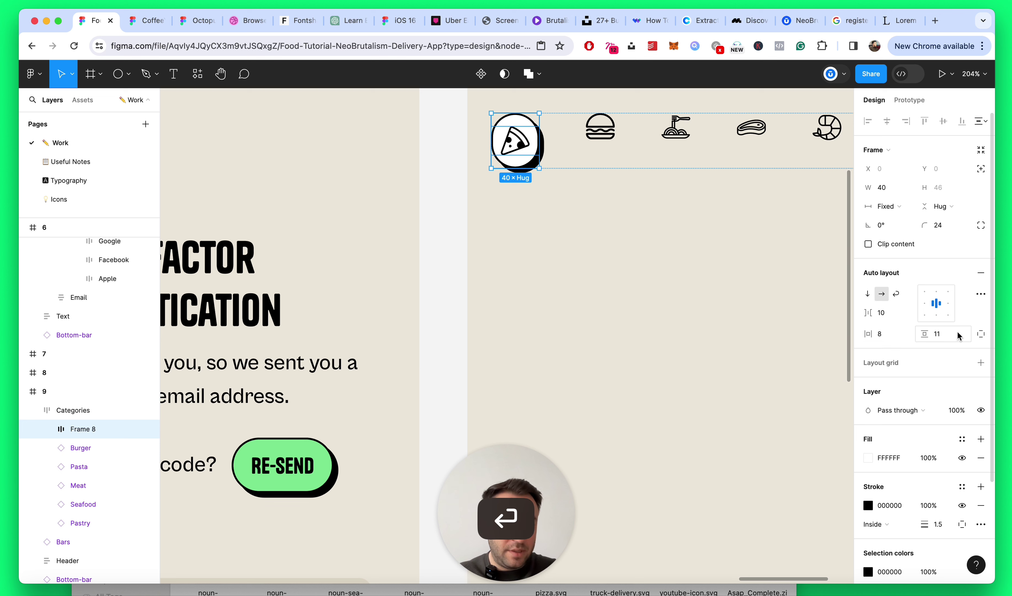
pyautogui.write('8')
pyautogui.press('Return')
pyautogui.scroll(-3, 912, 505)
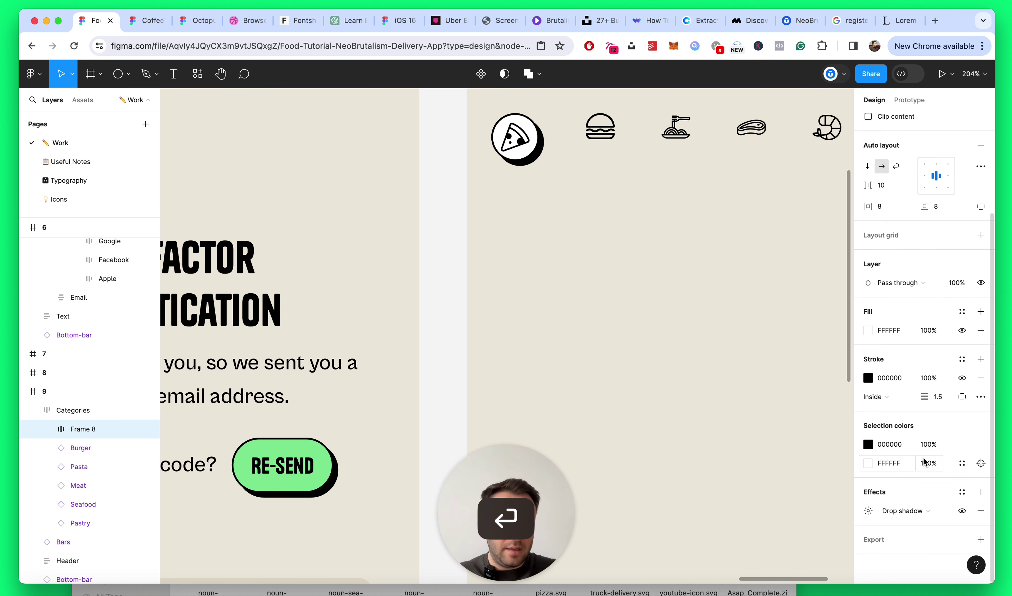
pyautogui.press('Return')
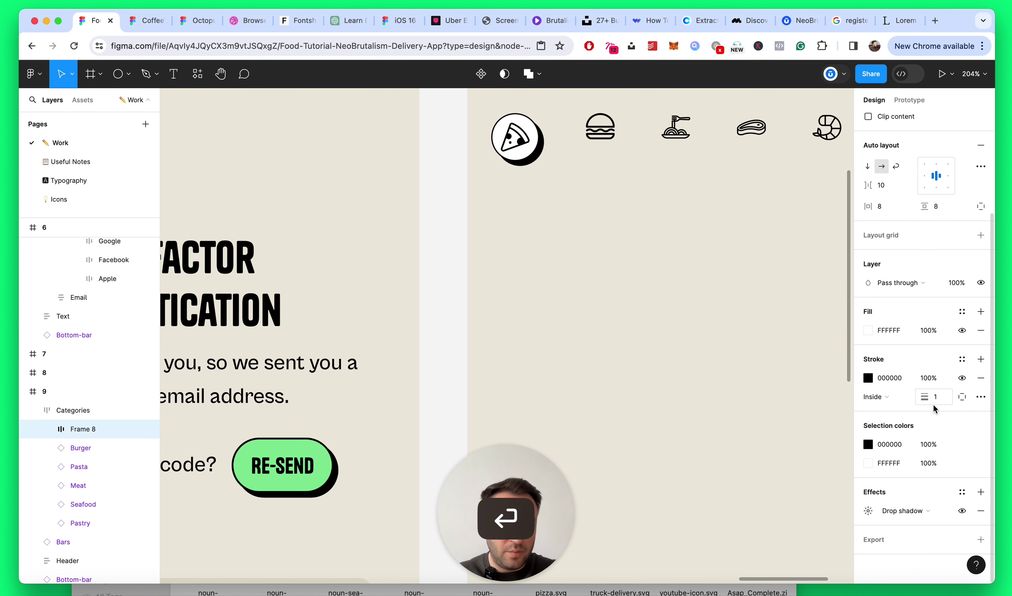
# Step: Set the pizza frame's drop shadow offset to X 2 and Y 2
pyautogui.click(870, 514)
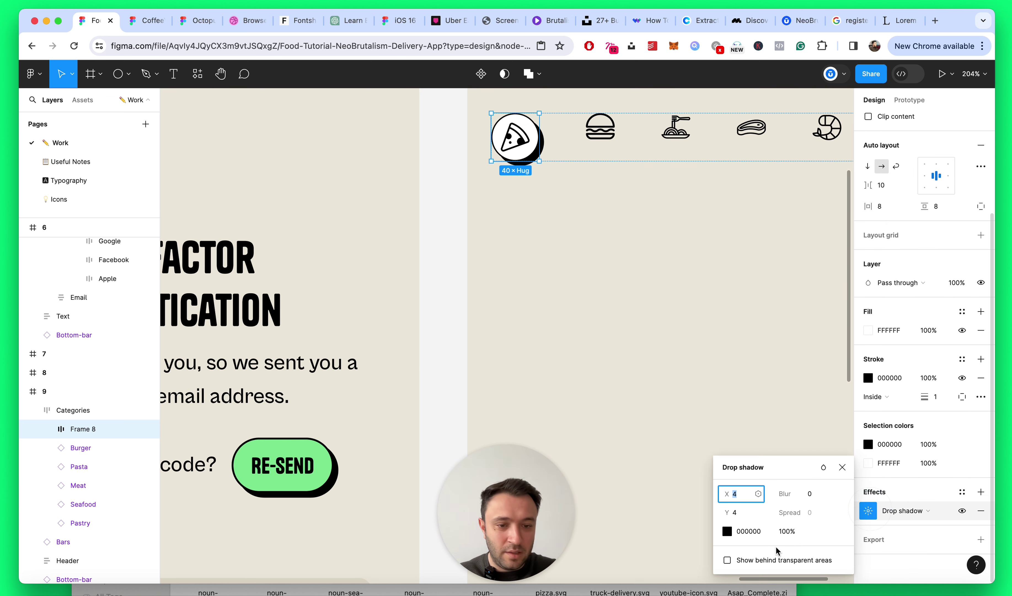
pyautogui.click(744, 514)
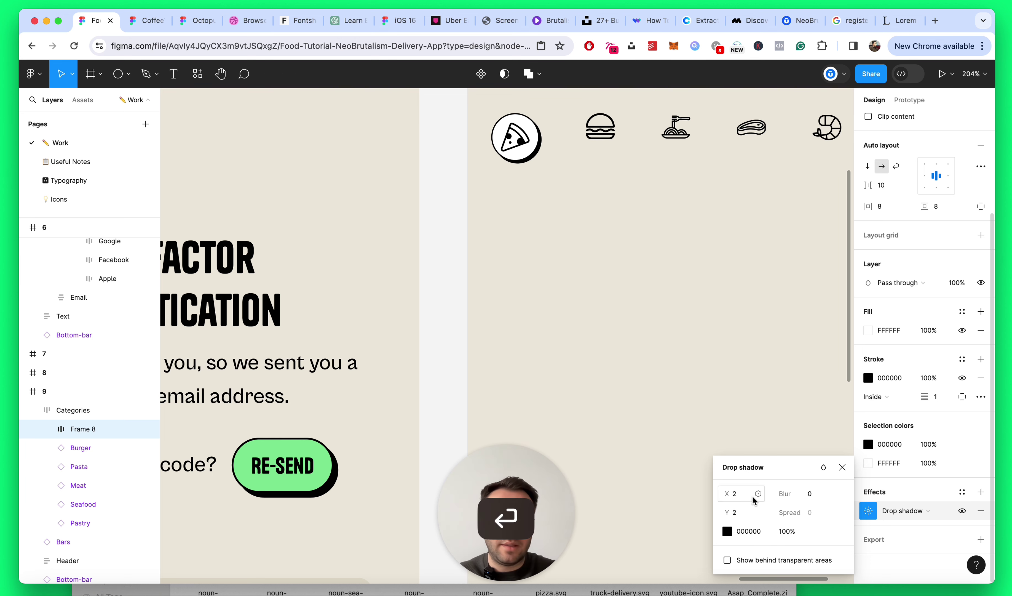
pyautogui.click(838, 466)
pyautogui.click(745, 362)
# Step: Try to paste the pizza frame's copied properties directly onto the Burger icon
pyautogui.scroll(5, 542, 339)
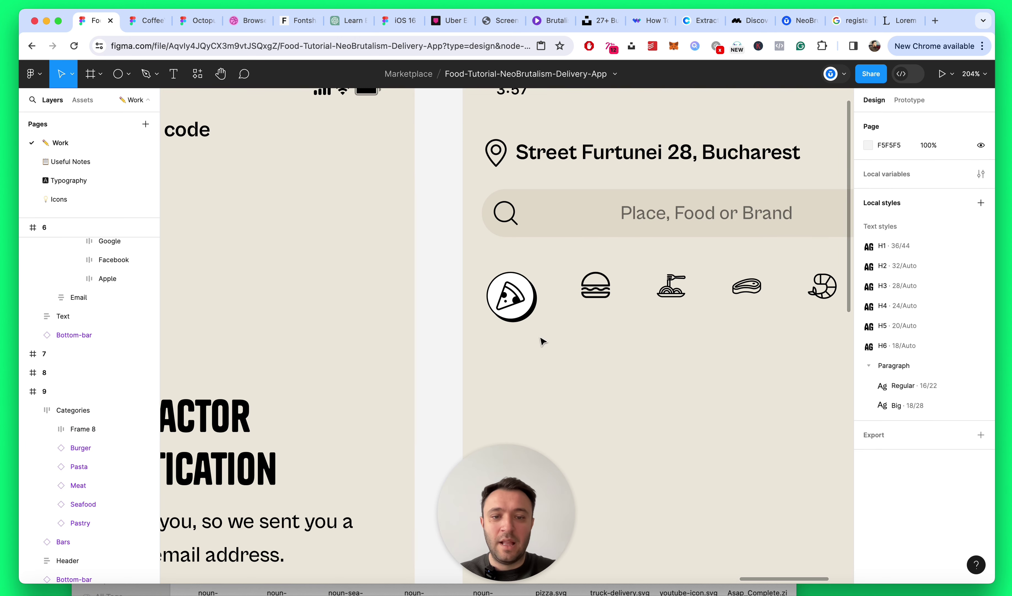
pyautogui.click(524, 301)
pyautogui.click(524, 300)
pyautogui.press('alt+super+c')
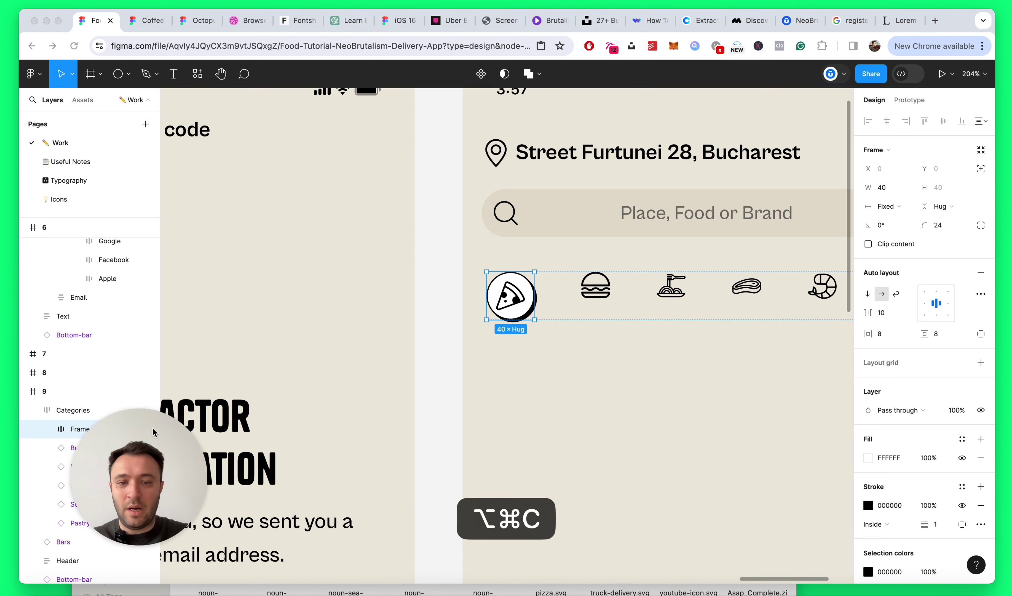
pyautogui.hscroll(3, 544, 360)
pyautogui.hscroll(1, 544, 360)
pyautogui.click(440, 287)
pyautogui.press('alt+super+v')
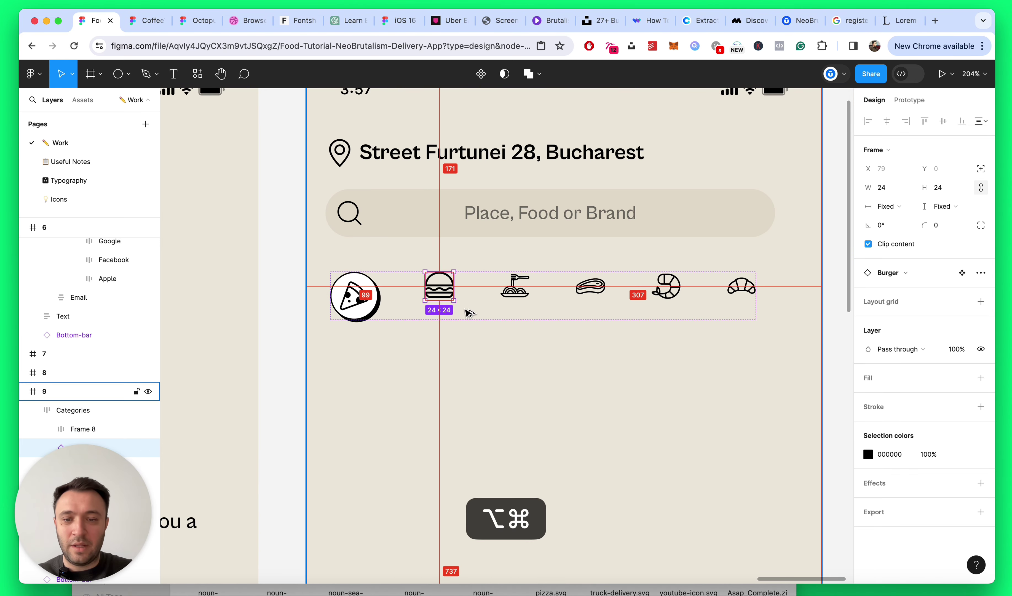
pyautogui.press('super+z')
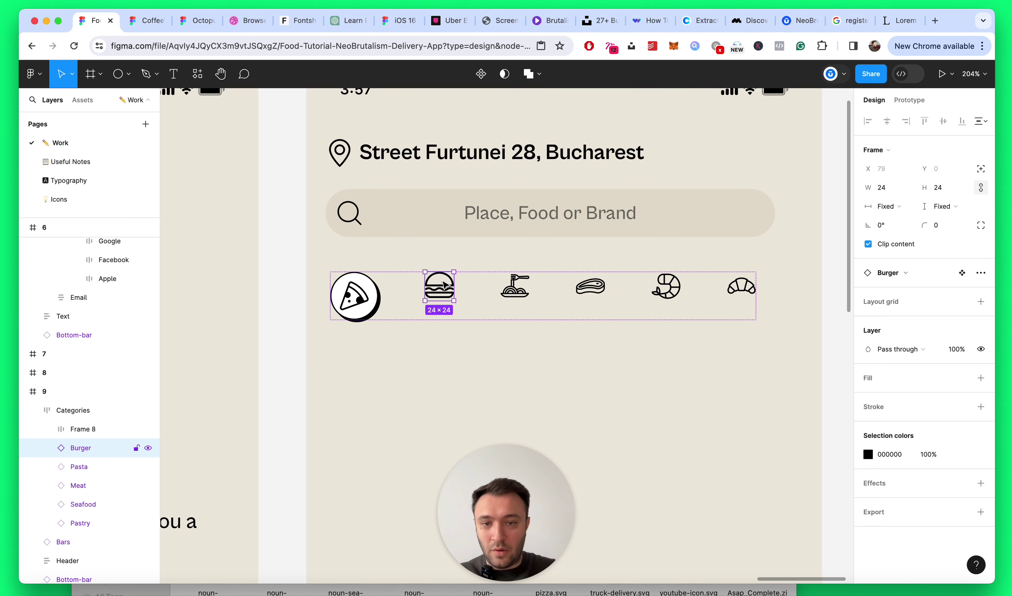
# Step: Rename the pizza icon's frame as Pizza
pyautogui.doubleClick(85, 430)
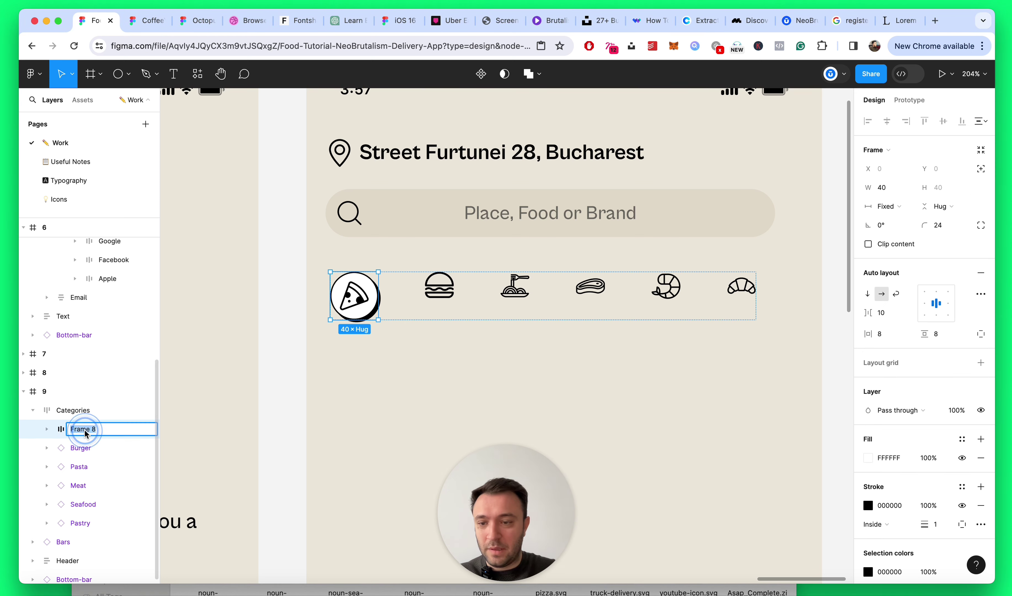
pyautogui.write('Pizza')
pyautogui.press('Return')
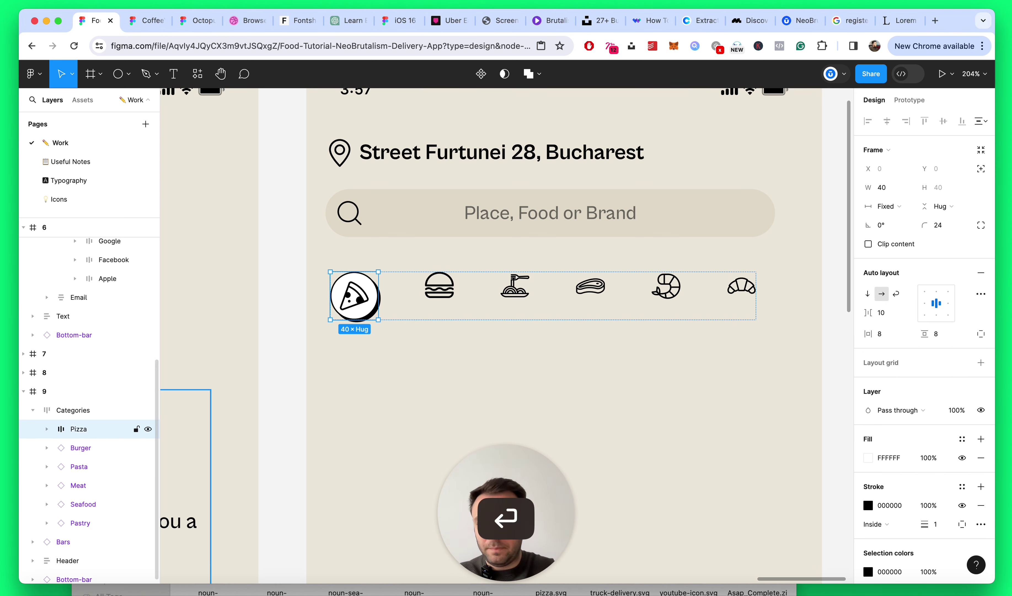
# Step: Try wrapping the Burger icon in an auto layout frame and pasting the pizza frame's properties onto it
pyautogui.click(90, 450)
pyautogui.hotkey('shift', 'a')
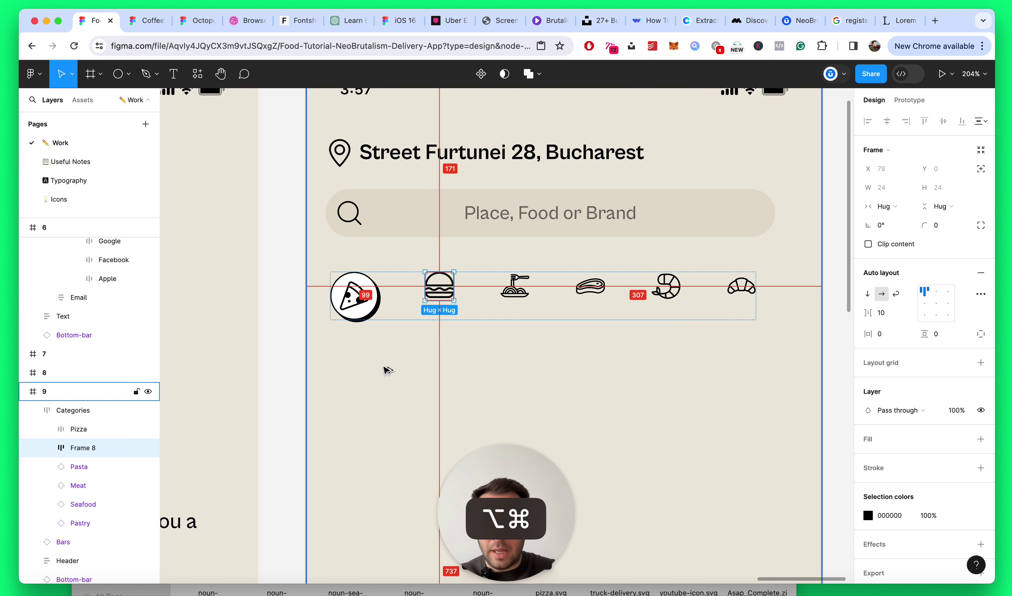
pyautogui.press('alt+super+v')
pyautogui.press('super+z')
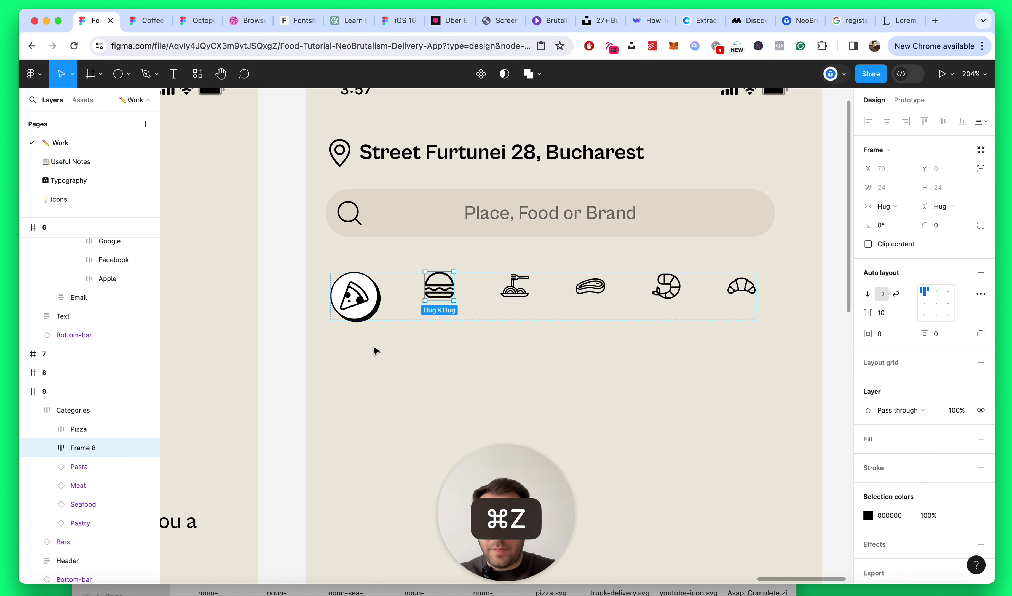
pyautogui.press('super+z')
# Step: Duplicate the Pizza frame and swap the icon inside the copy for the Burger instance
pyautogui.press('super+d')
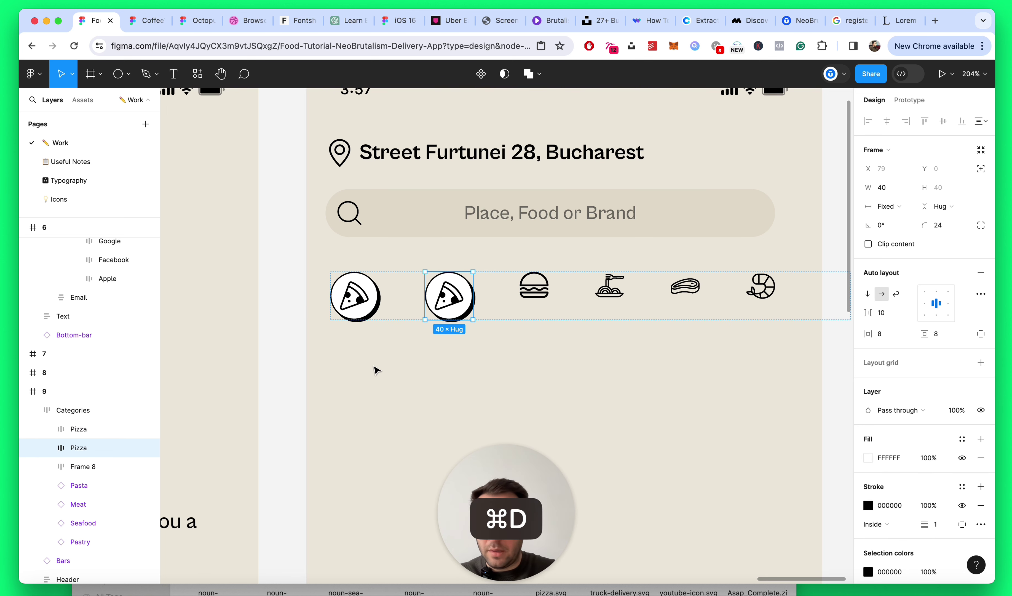
pyautogui.doubleClick(445, 295)
pyautogui.click(886, 273)
pyautogui.write('bur')
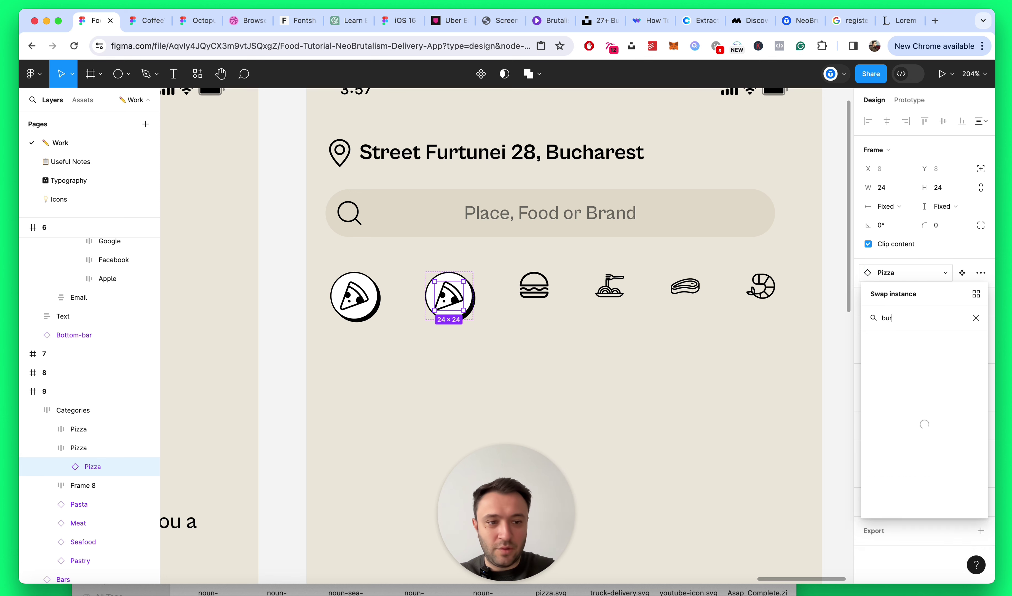
pyautogui.write('ghe')
pyautogui.press('Return')
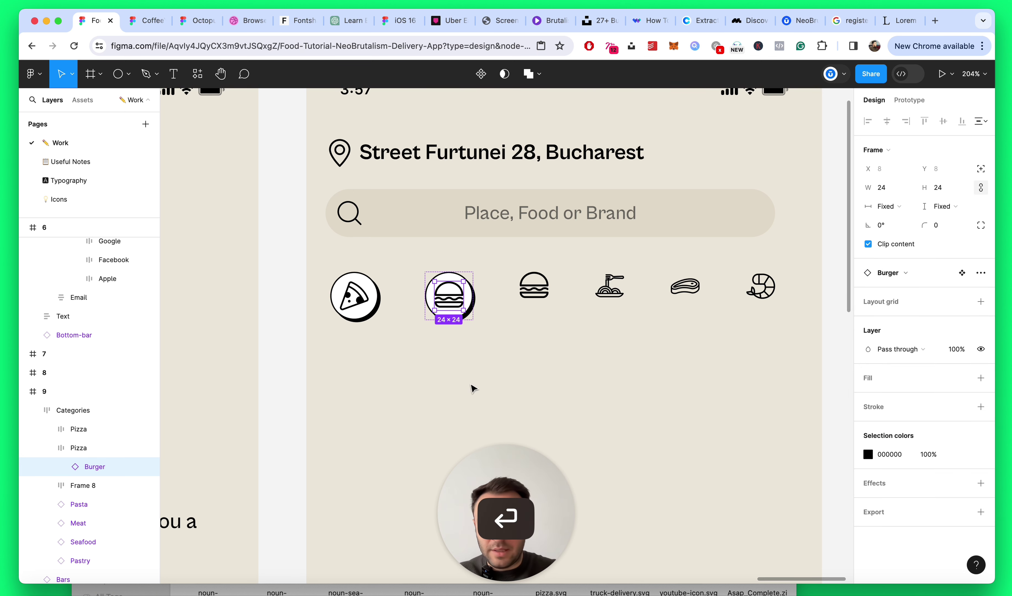
# Step: Rename the duplicated frame as Burger and collapse its layer
pyautogui.click(83, 448)
pyautogui.press('super+c')
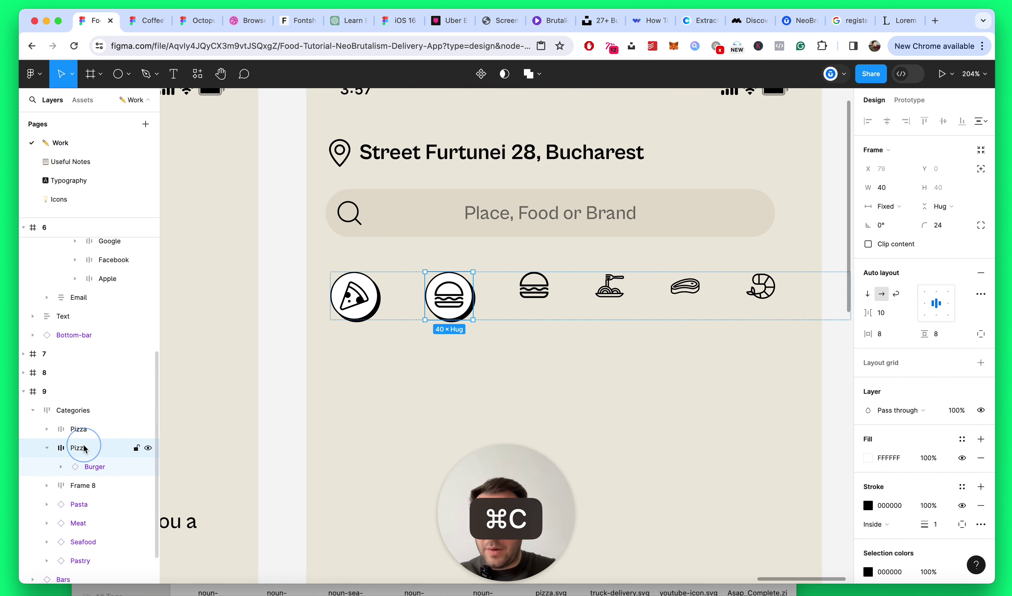
pyautogui.doubleClick(83, 448)
pyautogui.write('Burger')
pyautogui.press('Return')
pyautogui.click(47, 448)
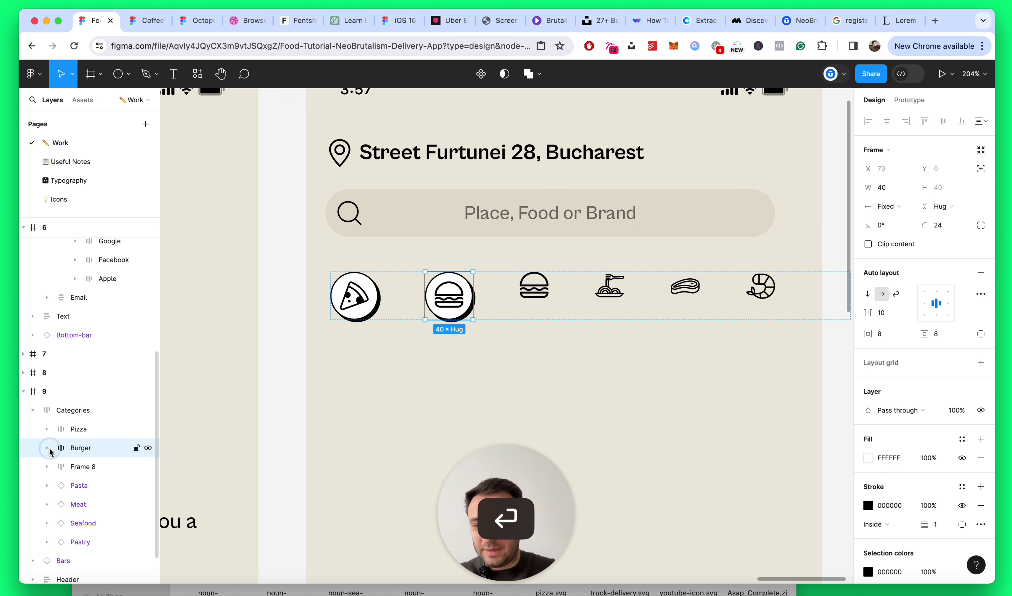
# Step: Copy the Burger frame's properties and delete the leftover unstyled burger frame from the Categories row
pyautogui.scroll(2, 338, 333)
pyautogui.press('alt+super+c')
pyautogui.click(558, 289)
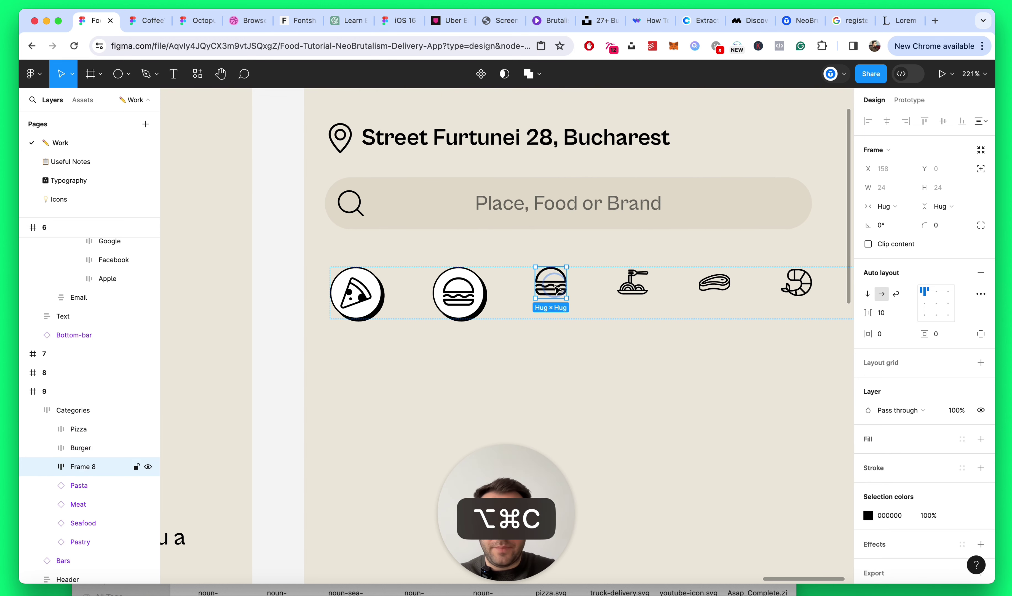
pyautogui.press('Delete')
# Step: Wrap the Pasta icon in its own auto layout frame and paste the Burger frame's copied properties onto it
pyautogui.click(556, 287)
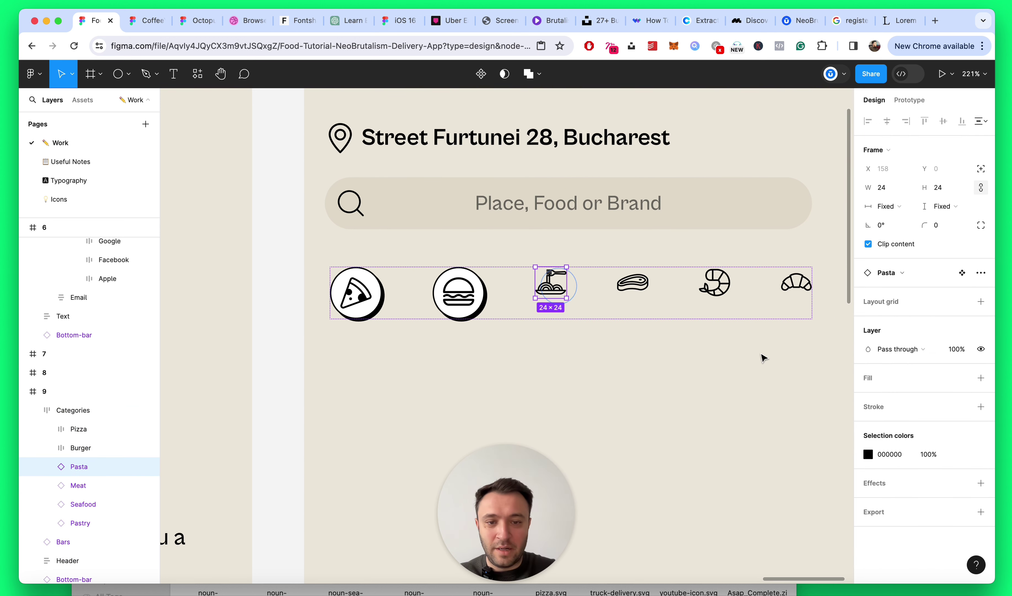
pyautogui.press('alt+super+v')
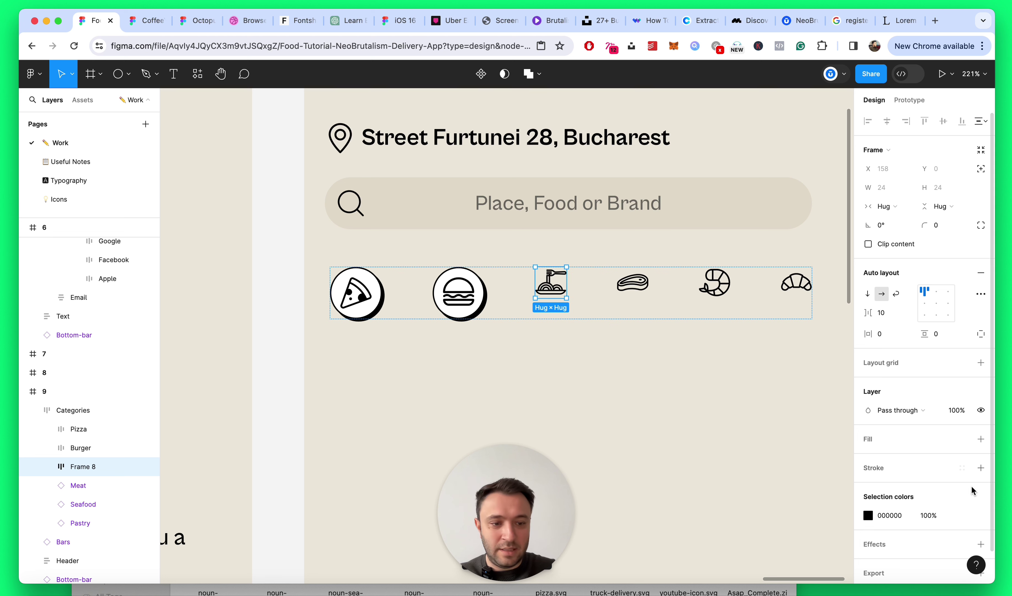
pyautogui.press('alt+super+v')
# Step: Set the Pasta icon's frame to fixed height and give it a width of 40, making it 40 × 40
pyautogui.click(892, 335)
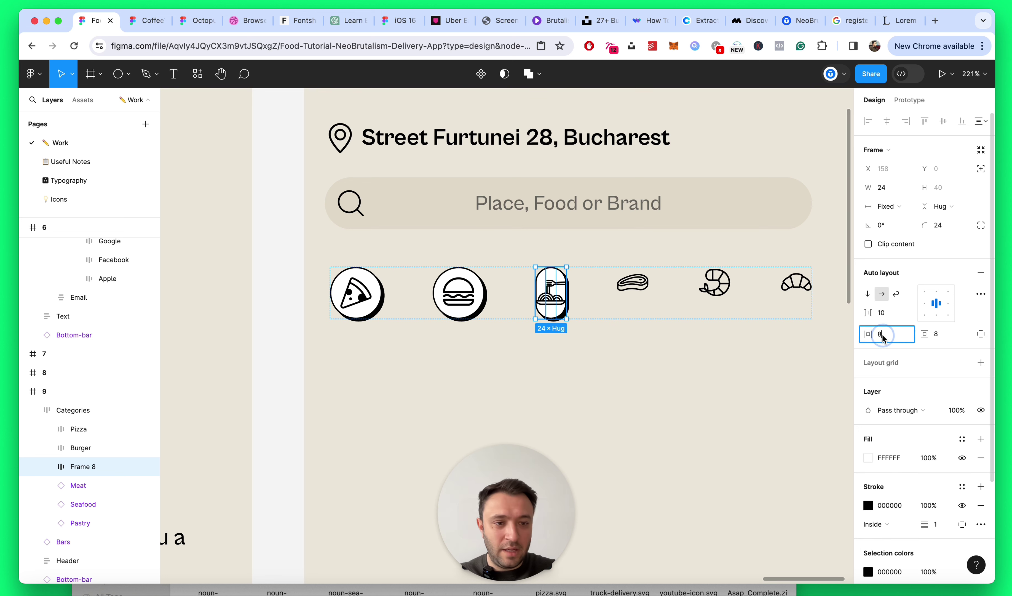
pyautogui.click(948, 207)
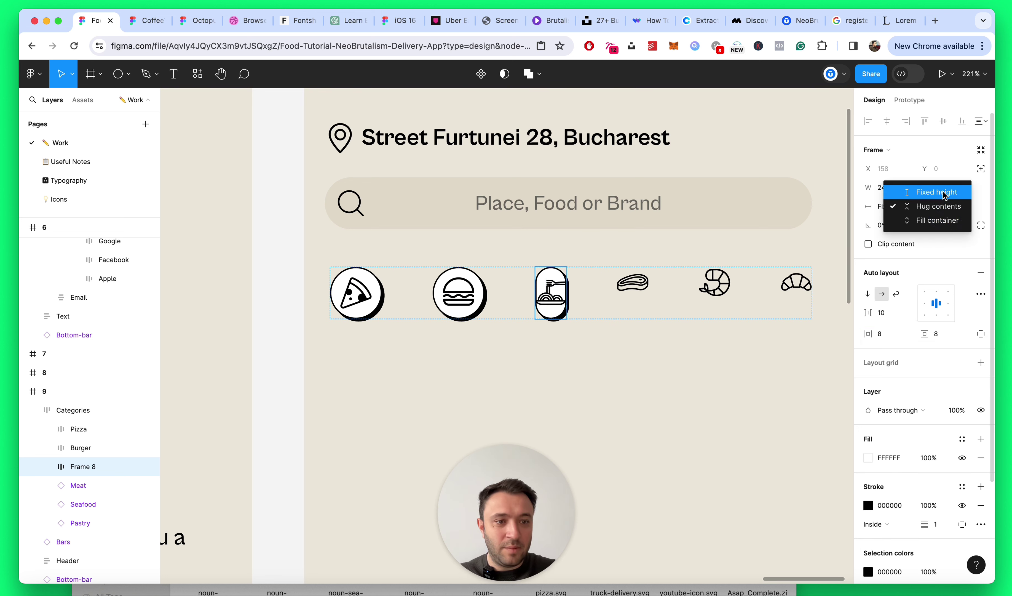
pyautogui.click(939, 191)
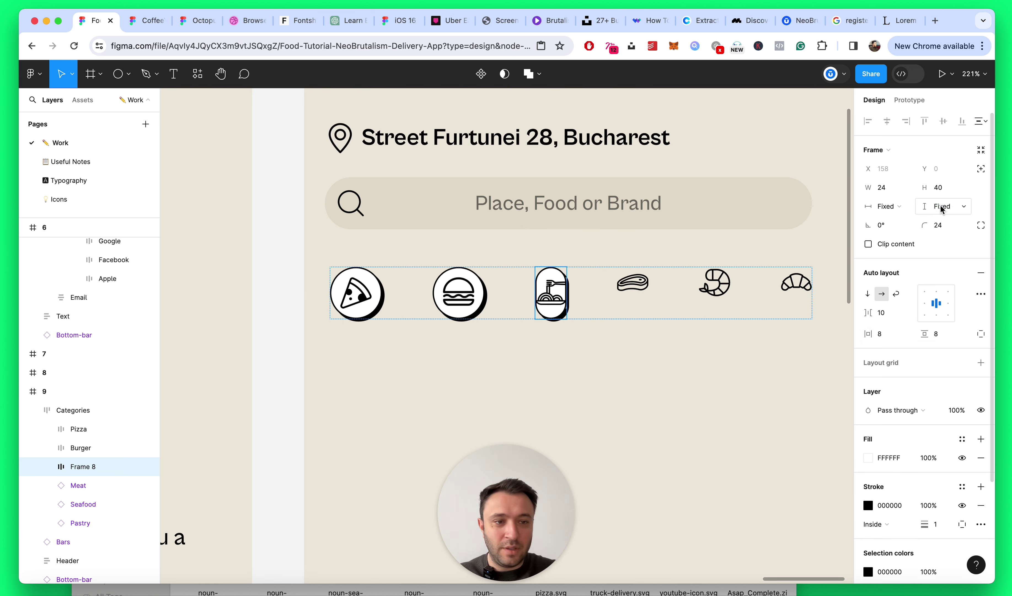
pyautogui.click(886, 190)
pyautogui.write('40')
pyautogui.press('Return')
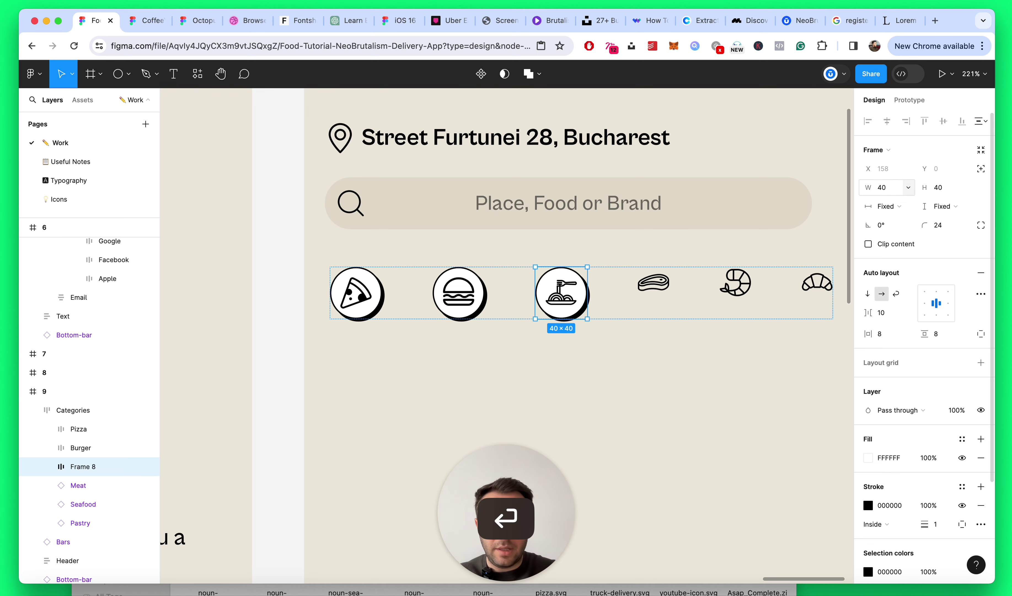
# Step: Wrap the Meat icon in its own auto layout frame and paste the Pasta frame's copied properties onto it
pyautogui.press('alt+super+c')
pyautogui.click(654, 286)
pyautogui.press('alt+super+v')
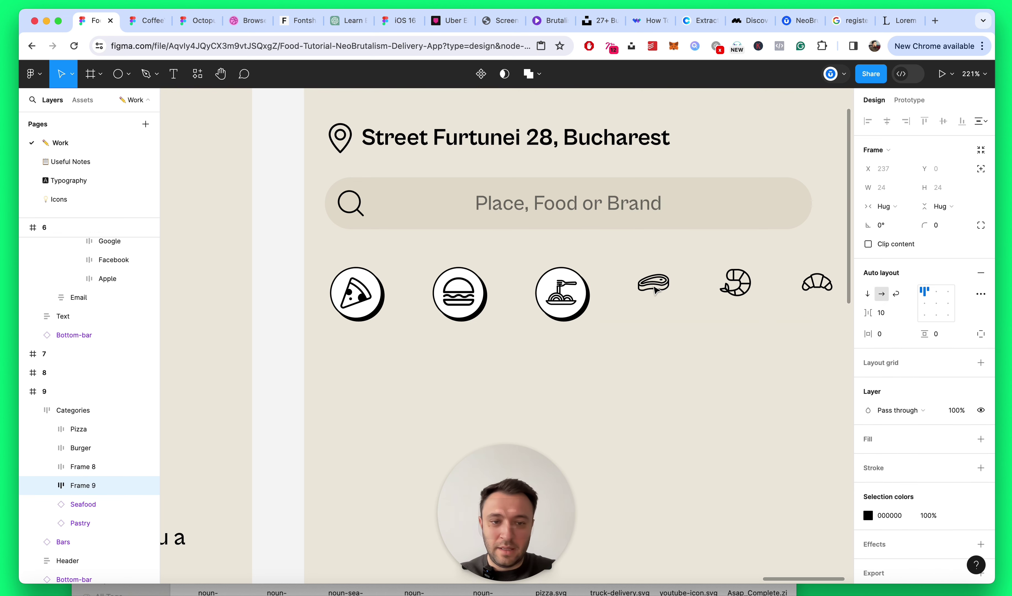
pyautogui.press('super+z')
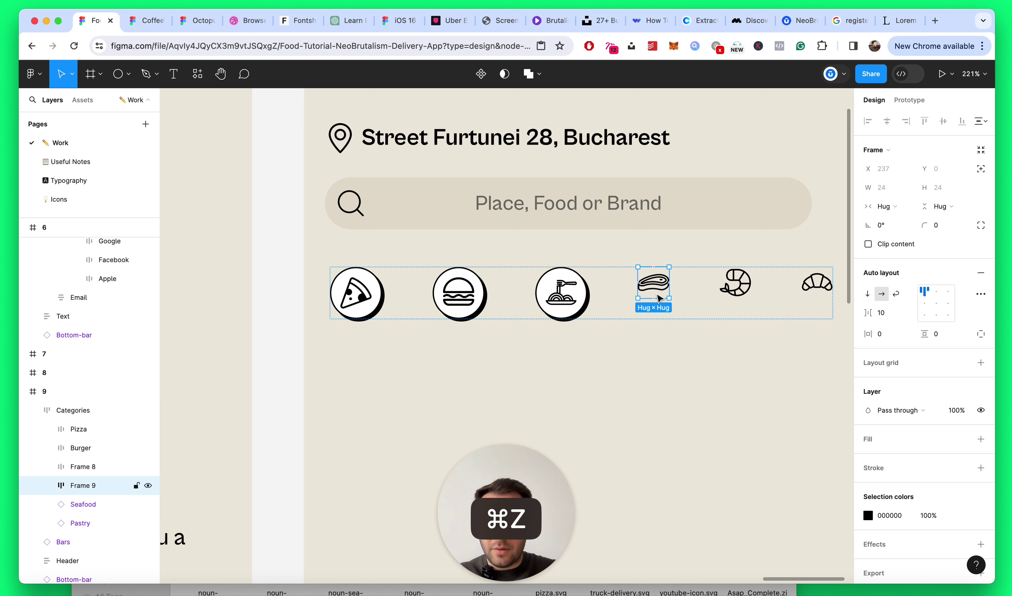
pyautogui.press('alt+super+v')
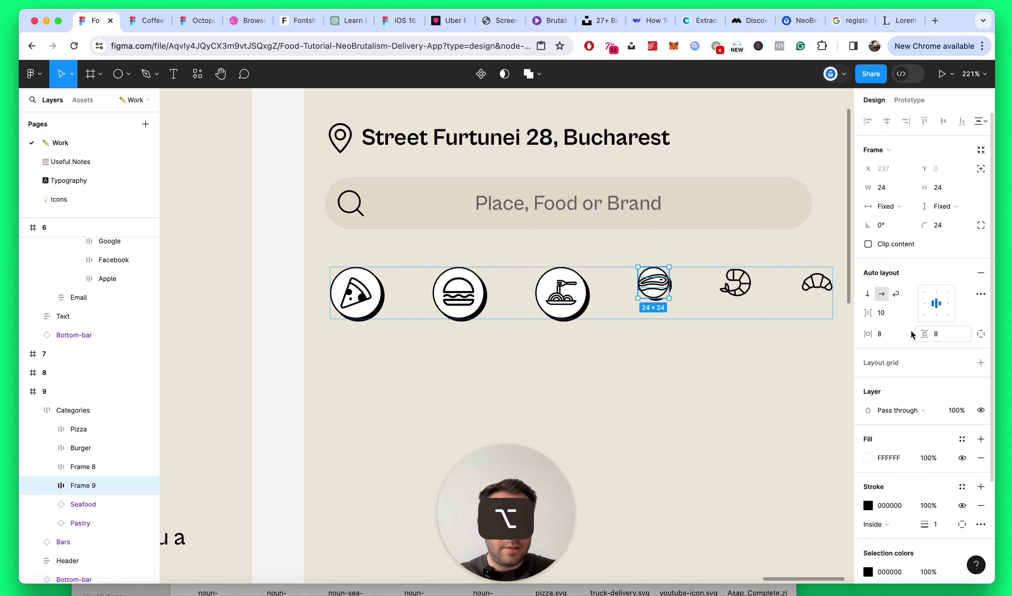
# Step: Resize the Meat icon's frame to 40 × 40
pyautogui.click(893, 191)
pyautogui.write('4')
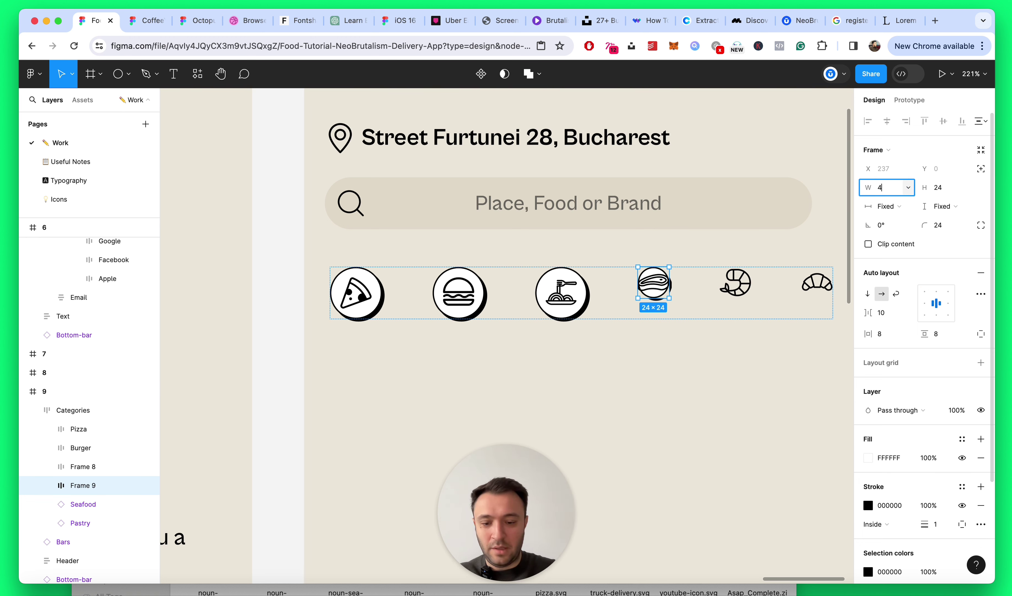
pyautogui.write('0')
pyautogui.press('Tab')
pyautogui.press('Return')
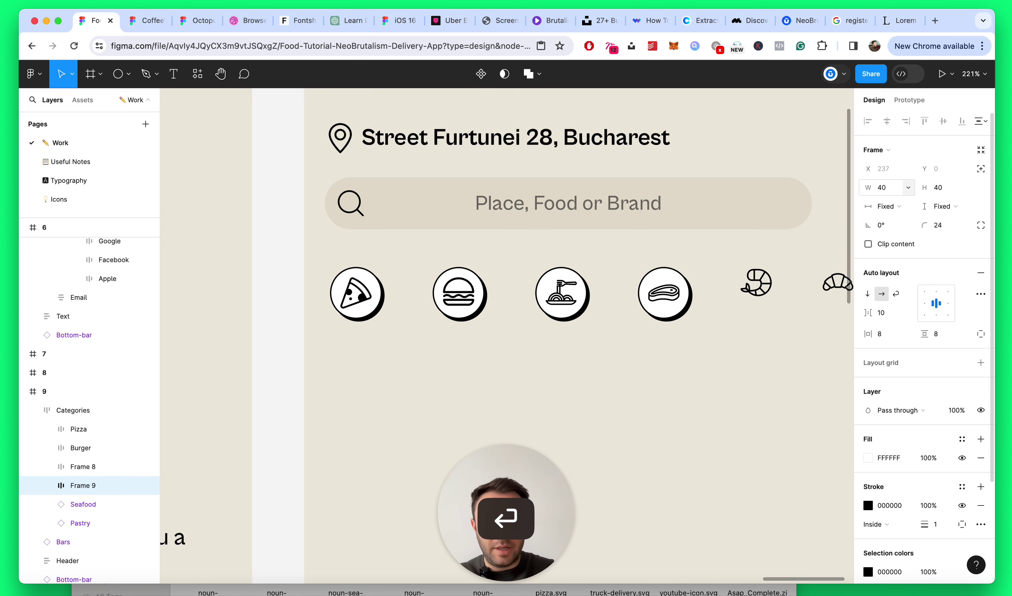
# Step: Wrap the Seafood icon in its own auto layout frame and paste the Meat frame's copied properties onto it
pyautogui.hscroll(5, 468, 355)
pyautogui.press('alt+super+c')
pyautogui.click(593, 290)
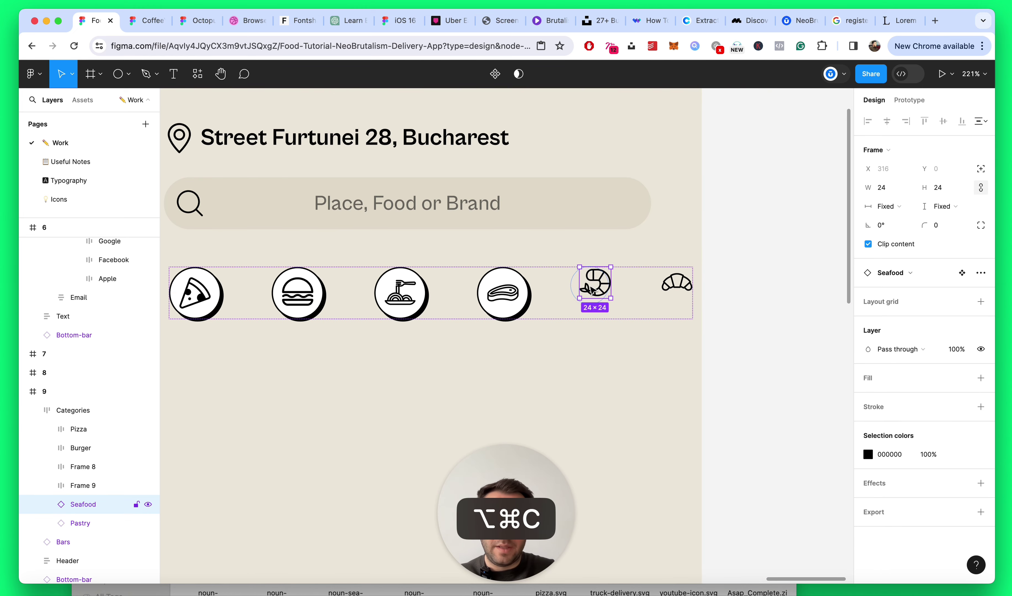
pyautogui.press('alt')
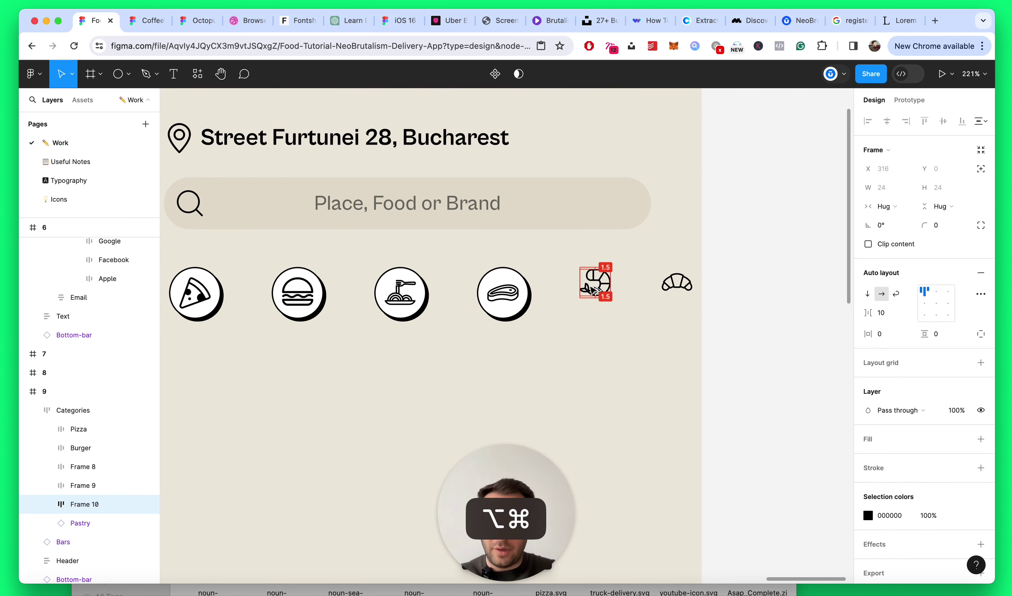
pyautogui.press('alt+super+v')
# Step: Resize the Seafood icon's frame to 40 × 40
pyautogui.click(882, 187)
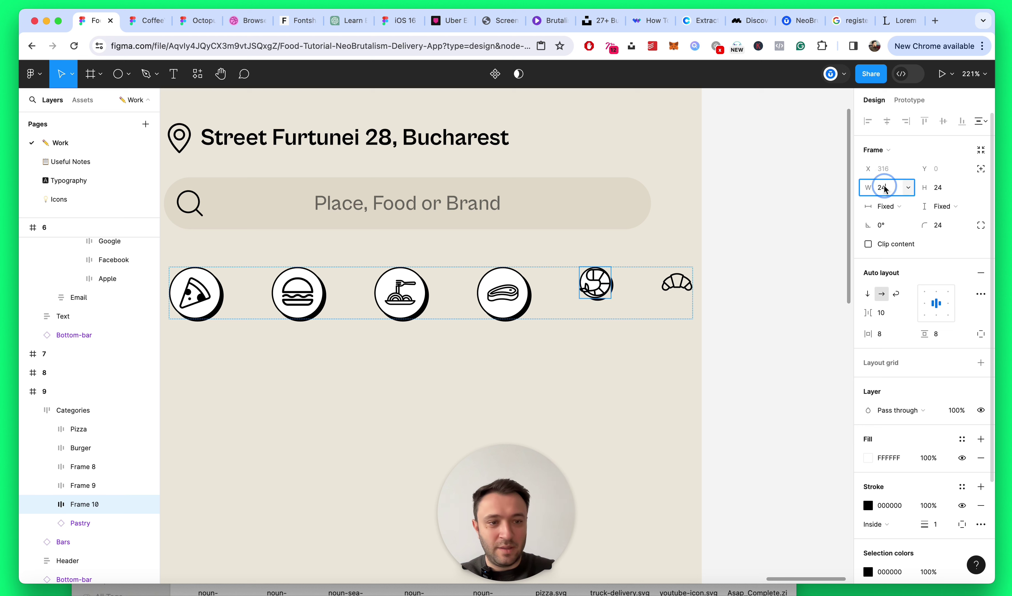
pyautogui.write('40')
pyautogui.press('Return')
pyautogui.press('Tab')
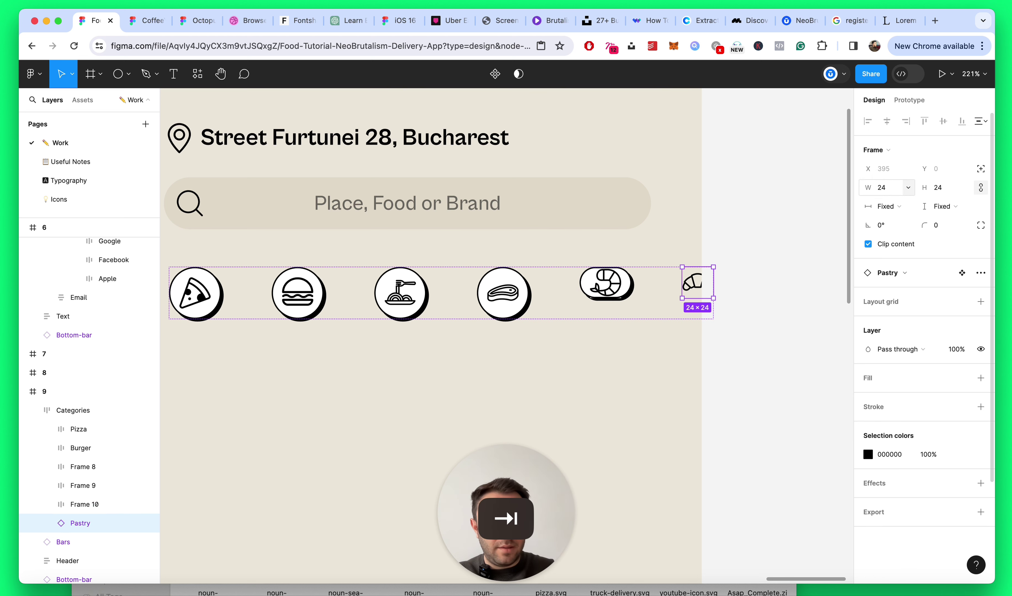
pyautogui.click(549, 294)
pyautogui.click(630, 294)
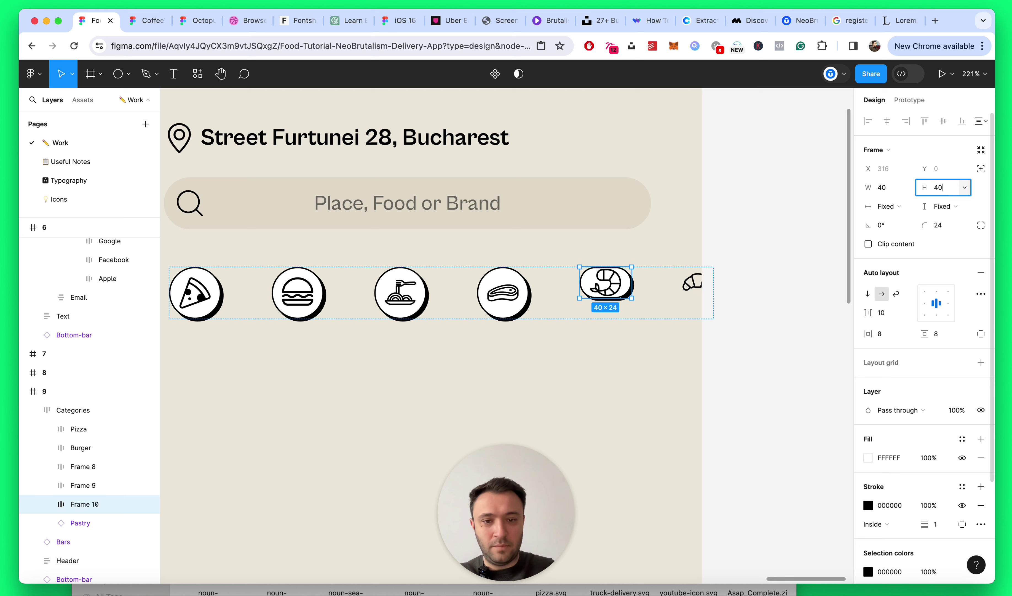
pyautogui.write('40')
pyautogui.press('Return')
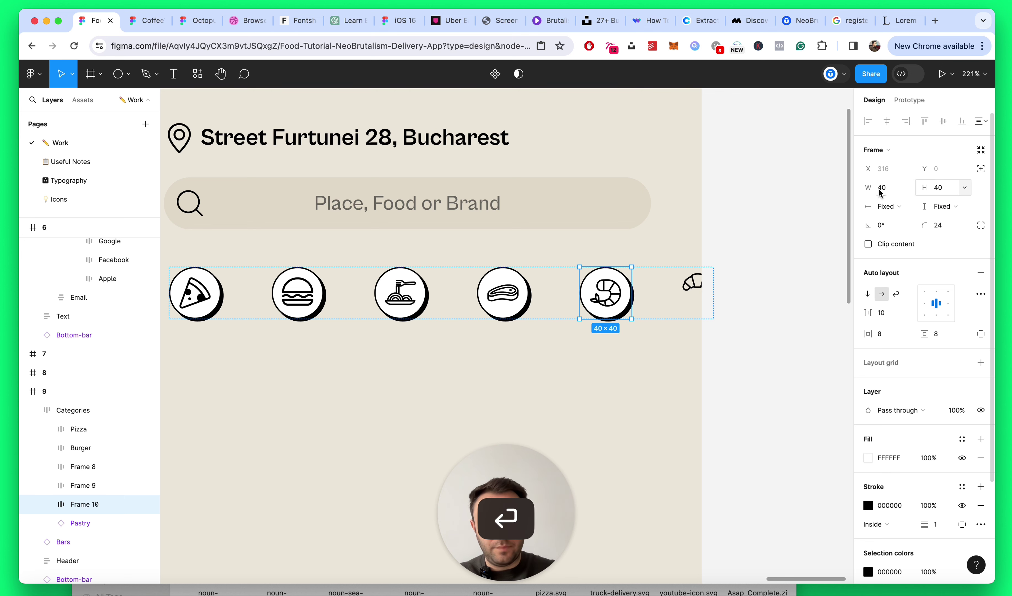
# Step: Wrap the Pastry icon in its own auto layout frame with fixed width and fixed height
pyautogui.click(698, 287)
pyautogui.hotkey('shift', 'a')
pyautogui.click(886, 206)
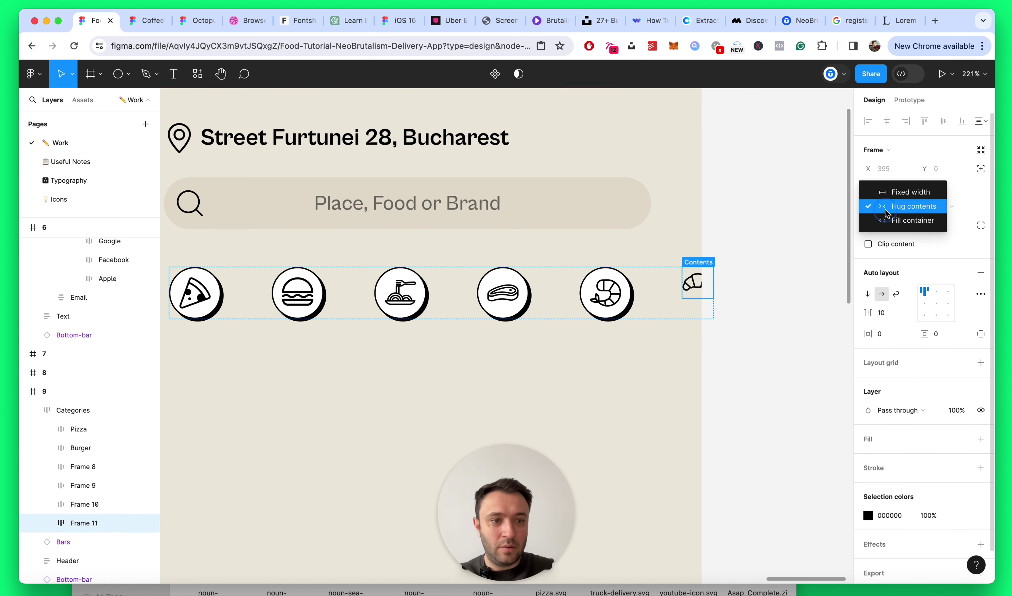
pyautogui.click(886, 189)
pyautogui.click(951, 207)
pyautogui.click(941, 191)
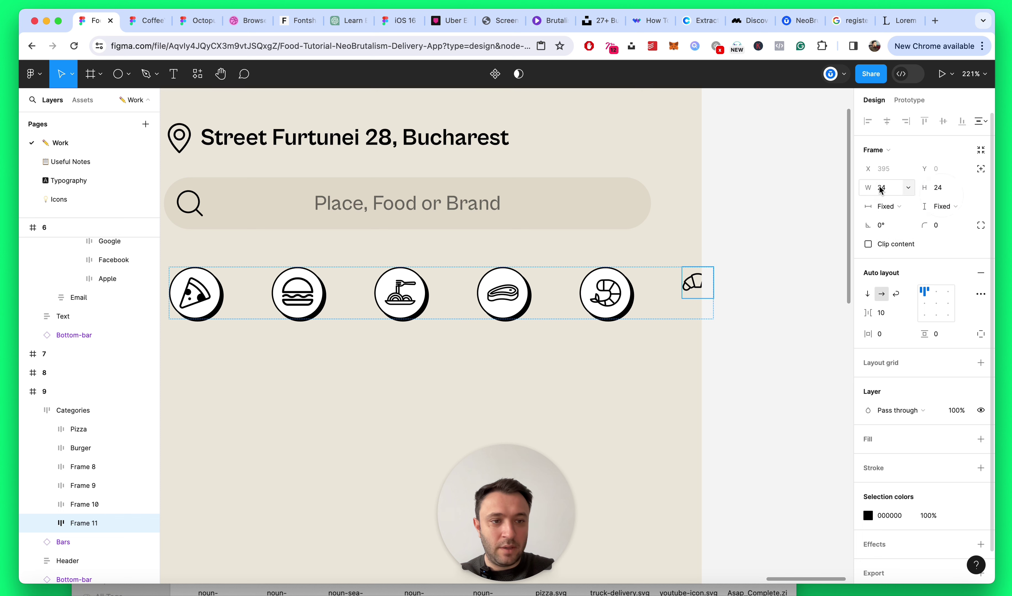
# Step: Resize the Pastry icon's frame to 40 × 40 and paste the copied circle properties onto it
pyautogui.click(881, 188)
pyautogui.write('40')
pyautogui.press('Tab')
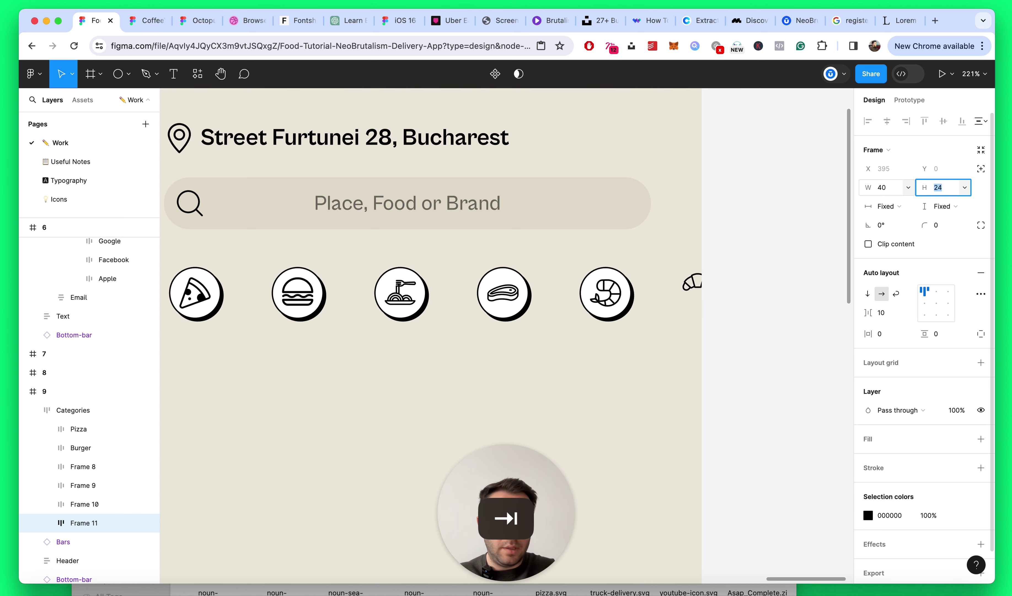
pyautogui.press('Return')
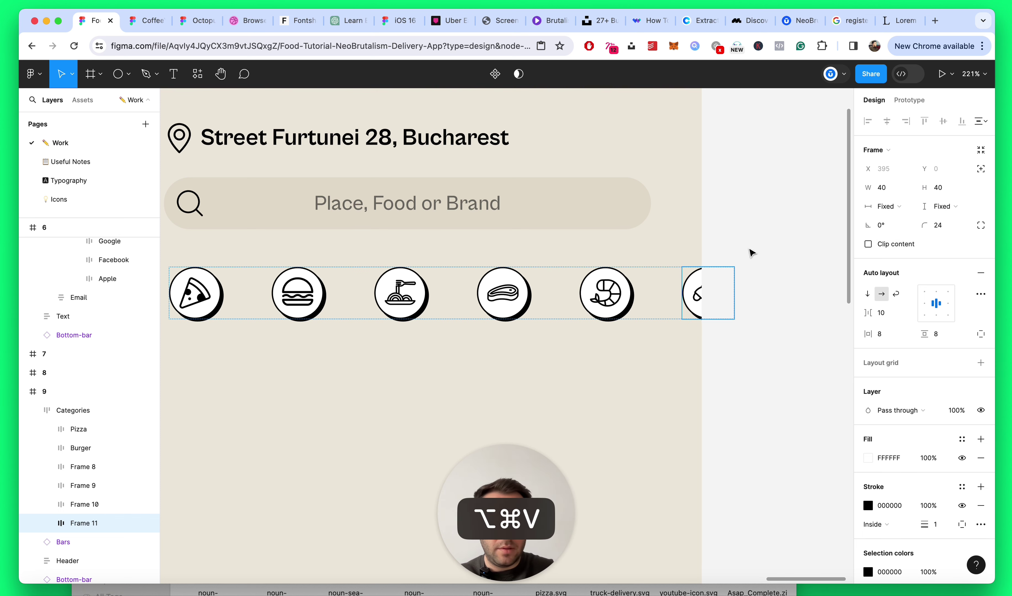
# Step: Set the spacing between items in the Categories row to 24
pyautogui.scroll(-5, 750, 253)
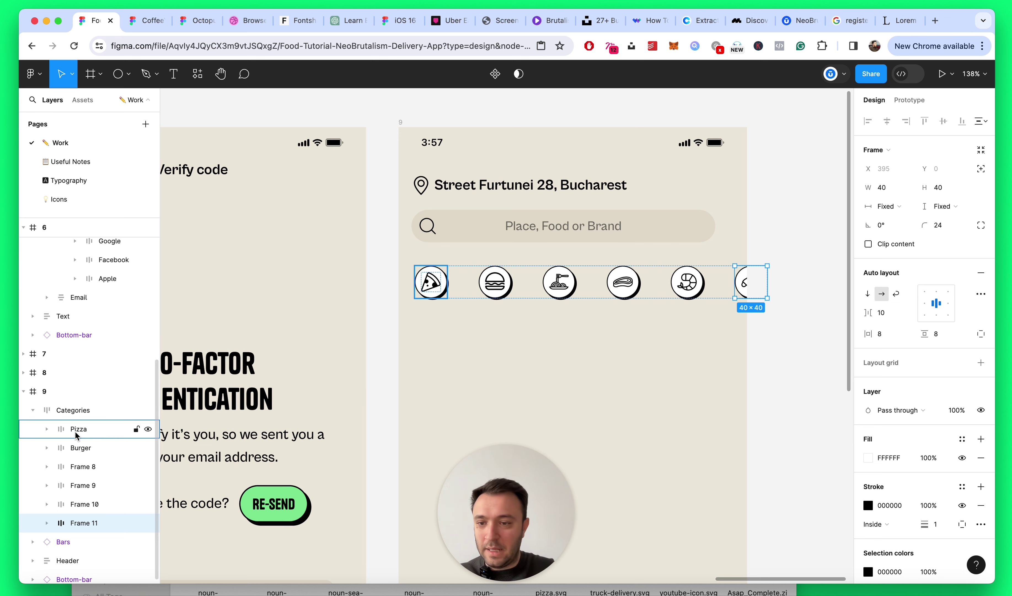
pyautogui.click(74, 409)
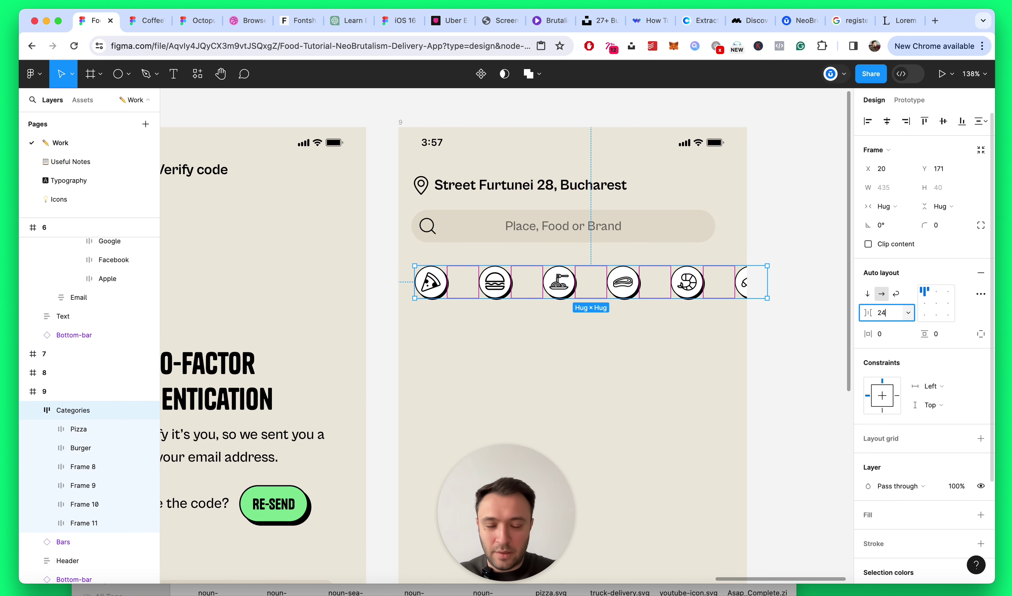
pyautogui.press('Return')
pyautogui.scroll(1, 635, 339)
# Step: Increase the spacing between items in the Categories row to 32
pyautogui.click(887, 313)
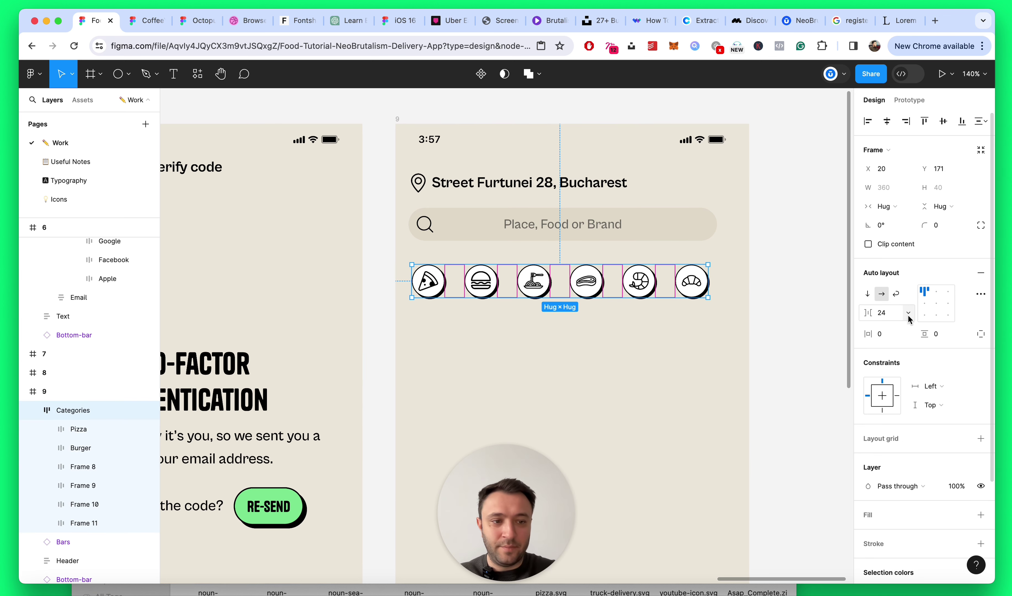
pyautogui.press('Up')
pyautogui.press('Up')
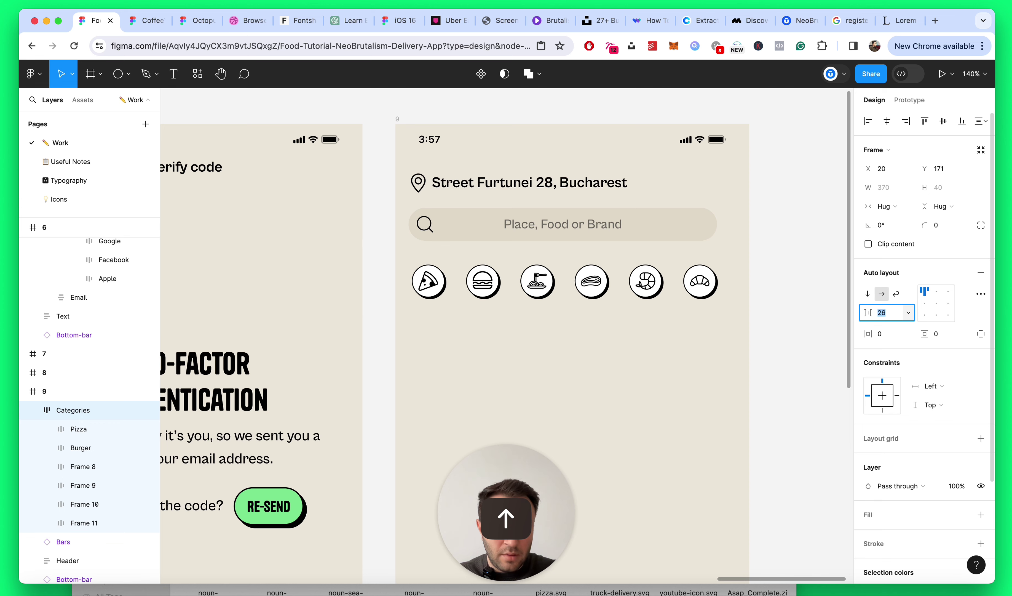
pyautogui.press('Up')
pyautogui.press('Up')
pyautogui.press('Up')
pyautogui.press('Up')
pyautogui.press('Up')
pyautogui.press('Up')
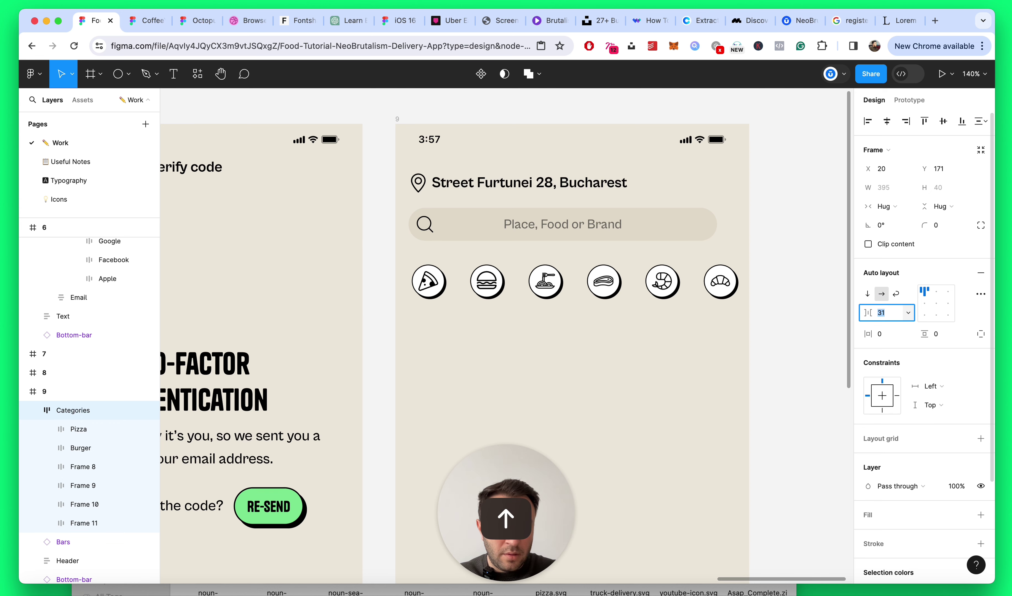
pyautogui.click(678, 323)
pyautogui.scroll(-5, 678, 323)
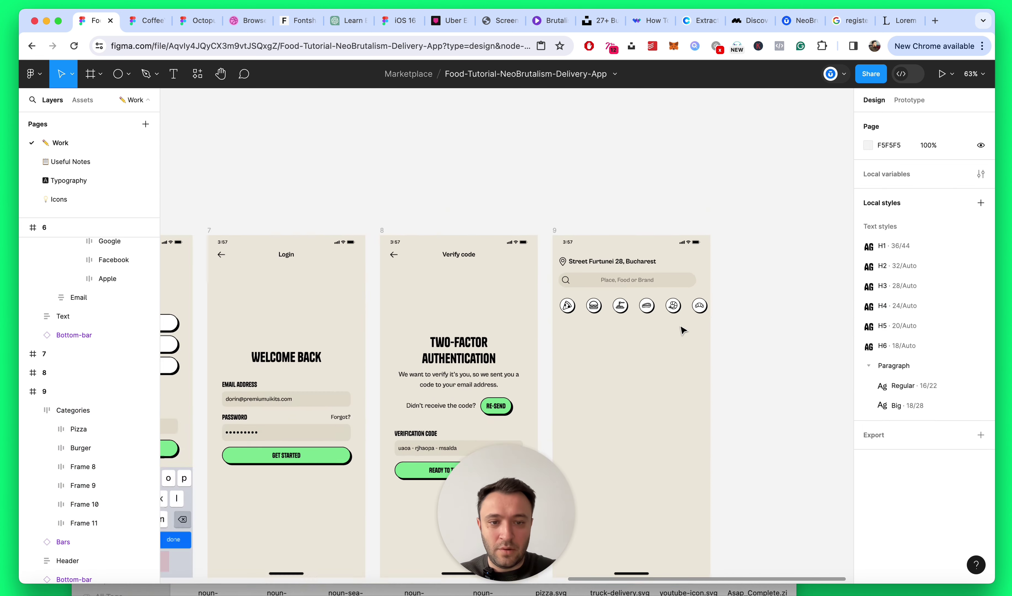
# Step: Duplicate the Meat icon's circle frame within the Categories row
pyautogui.scroll(5, 683, 330)
pyautogui.click(607, 282)
pyautogui.click(607, 283)
pyautogui.press('super+d')
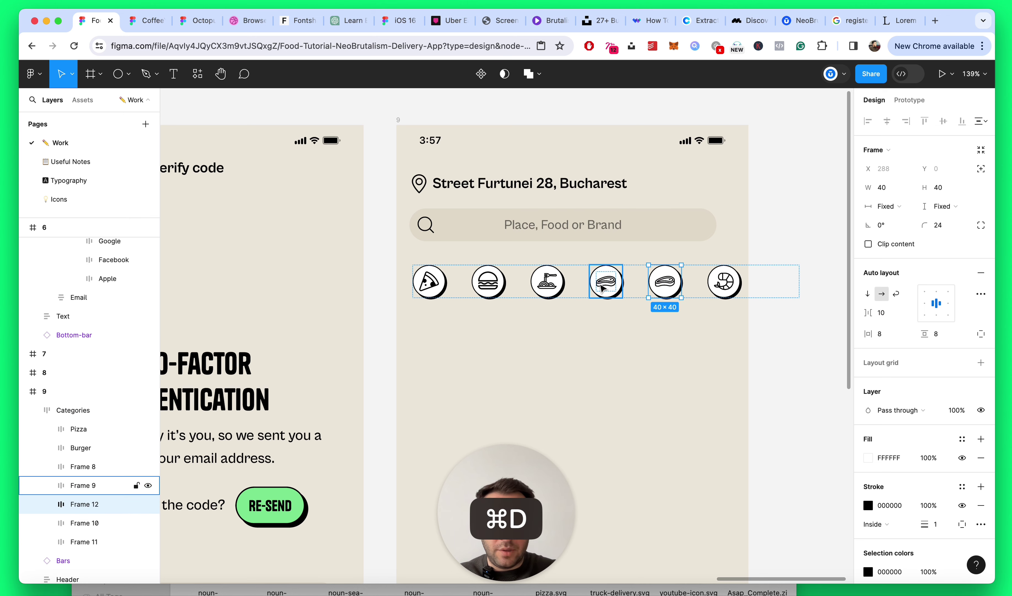
pyautogui.click(661, 318)
# Step: Reduce the Categories row's item spacing to 24 so the last icon is partly cut off by the screen edge
pyautogui.click(439, 294)
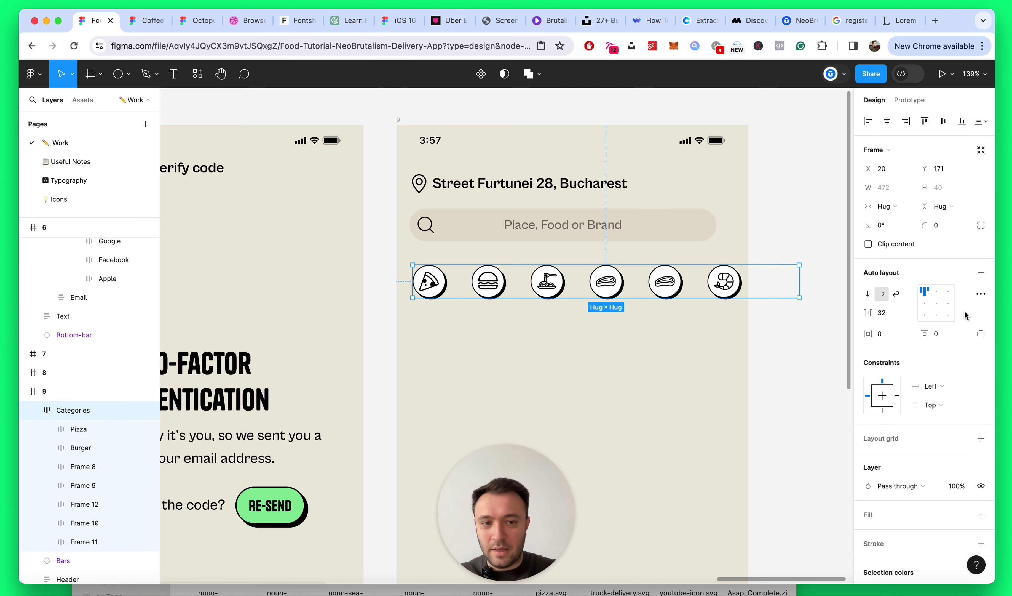
pyautogui.scroll(-5, 537, 368)
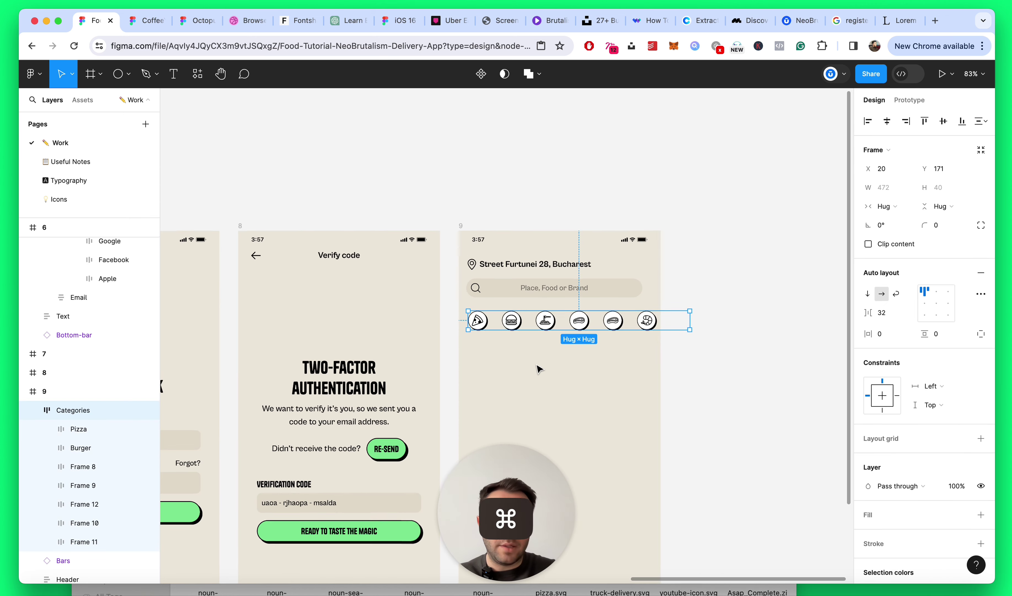
pyautogui.scroll(3, 573, 348)
pyautogui.scroll(2, 603, 330)
pyautogui.click(882, 314)
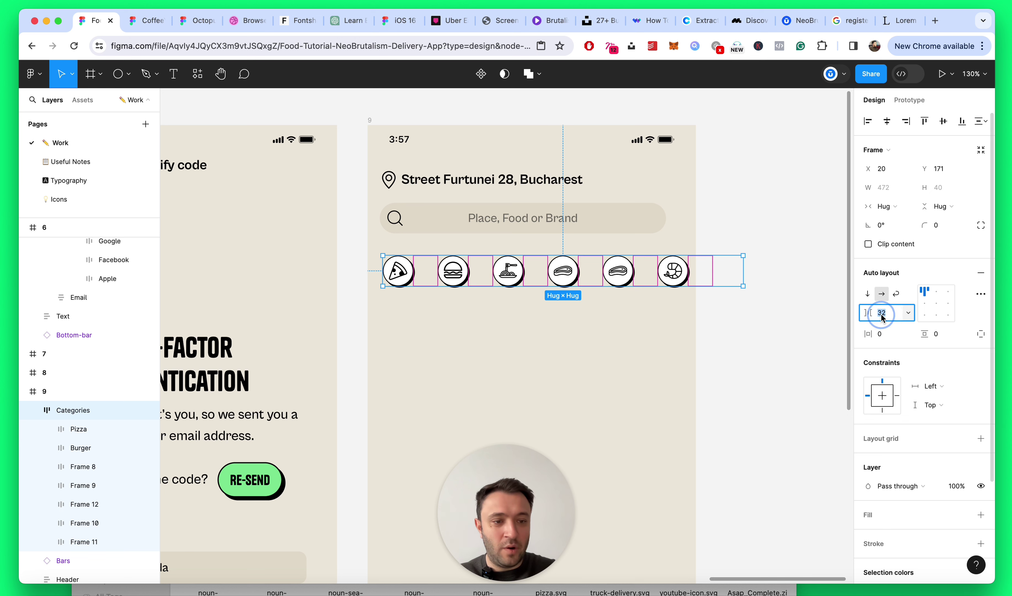
pyautogui.press('Down')
pyautogui.press('Down')
pyautogui.press('Down')
pyautogui.press('Down')
pyautogui.press('Down')
pyautogui.press('Down')
pyautogui.press('Down')
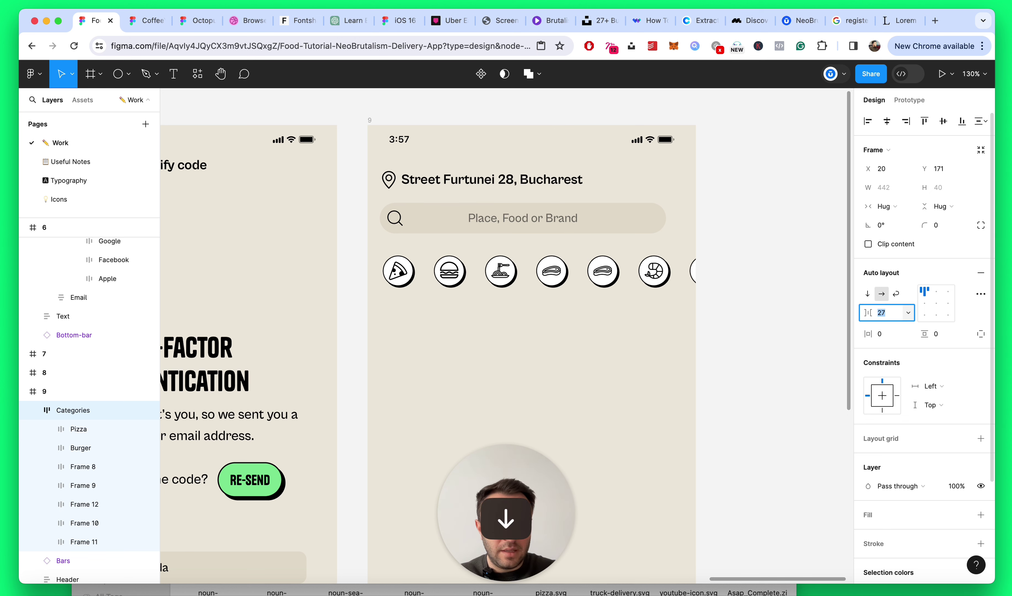
pyautogui.press('Down')
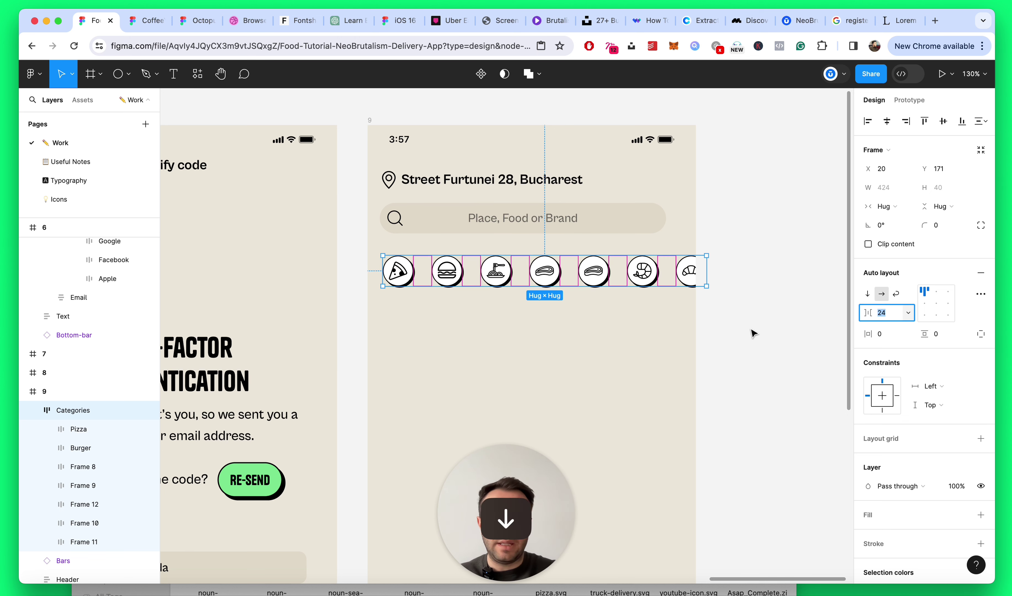
# Step: Deselect the Categories row, save the file and collapse all layers
pyautogui.click(649, 333)
pyautogui.scroll(-5, 560, 310)
pyautogui.scroll(3, 561, 311)
pyautogui.press('super+s')
pyautogui.scroll(3, 558, 307)
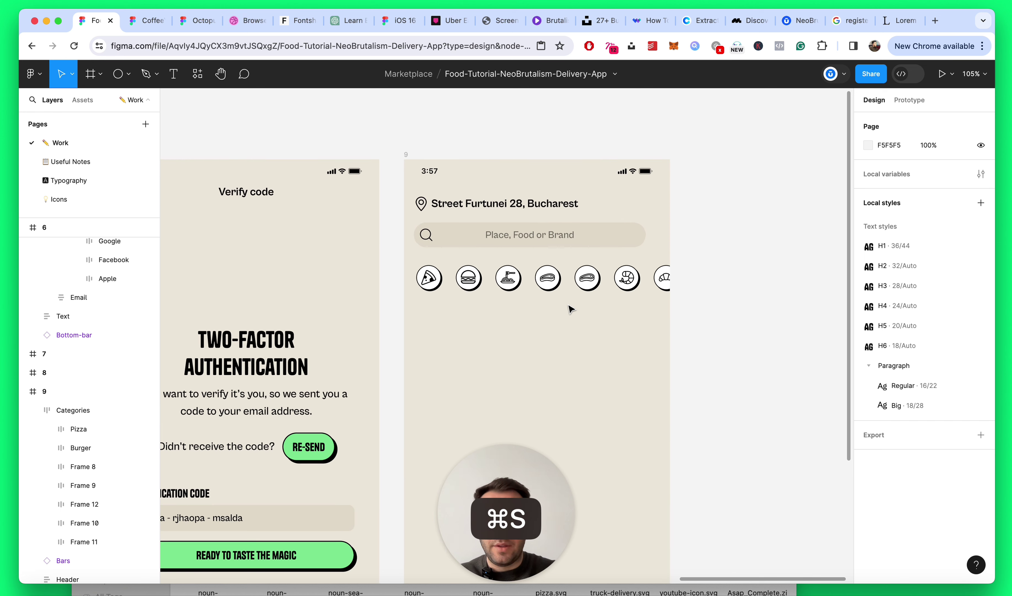
pyautogui.hotkey('alt', 'l')
# Step: Try top-center alignment for the Header frame's contents and undo it
pyautogui.click(642, 207)
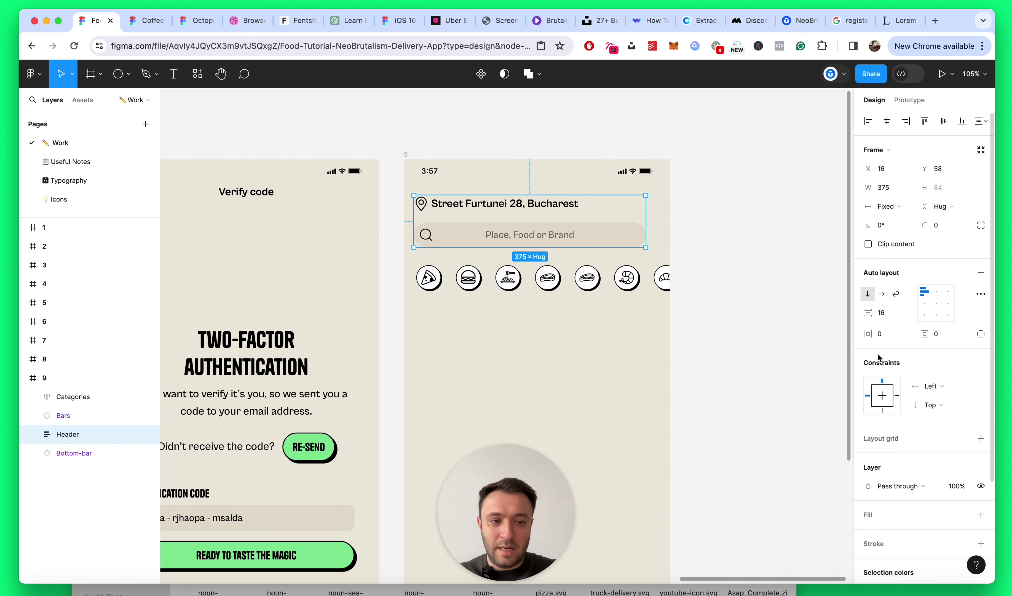
pyautogui.click(932, 296)
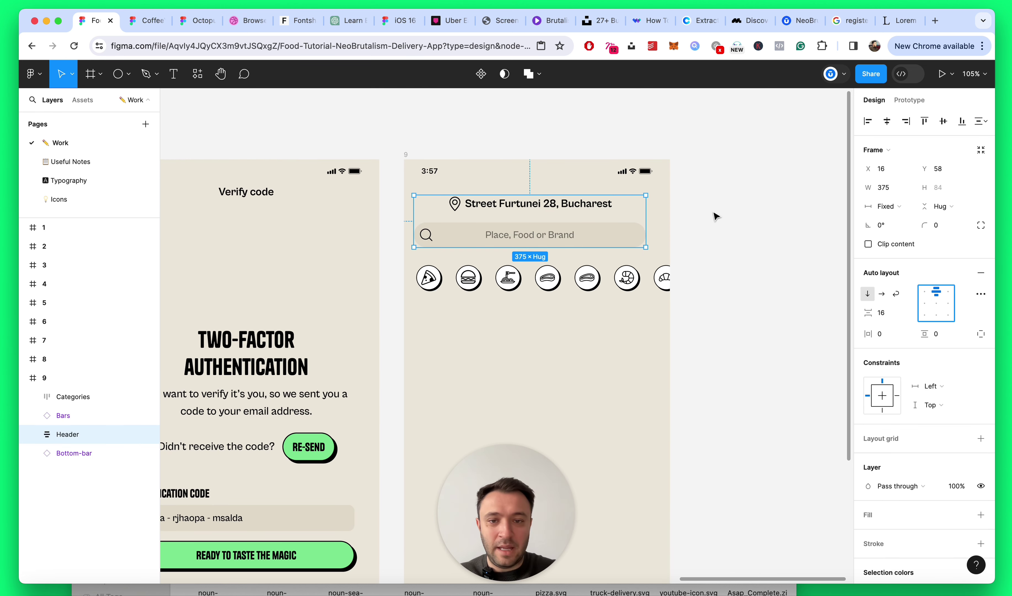
pyautogui.press('super+z')
pyautogui.press('super+z')
pyautogui.scroll(3, 614, 219)
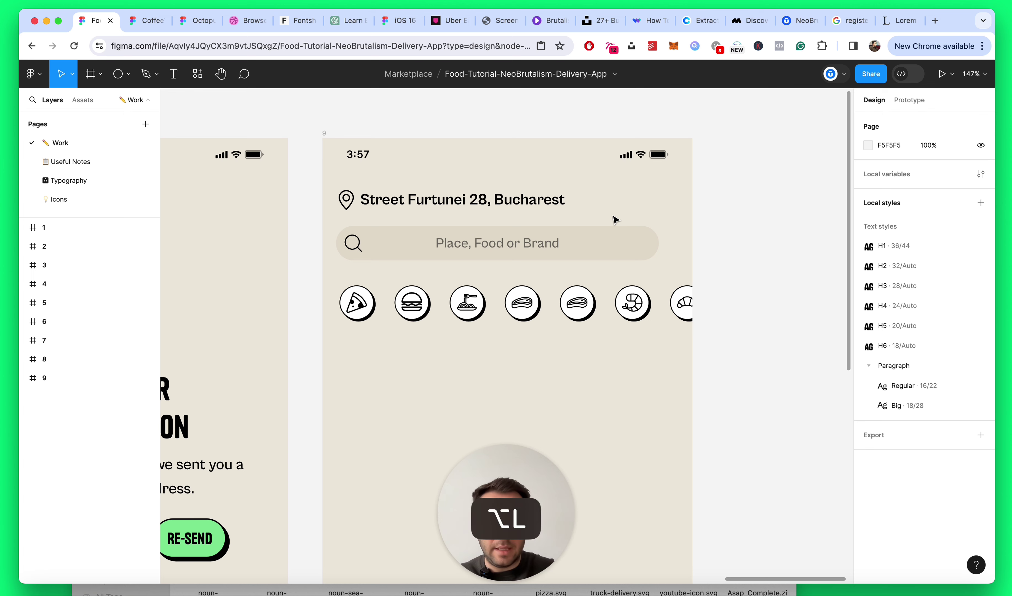
# Step: Copy the Pizza category's circle frame and paste it into the header's address row after the address text
pyautogui.scroll(3, 614, 219)
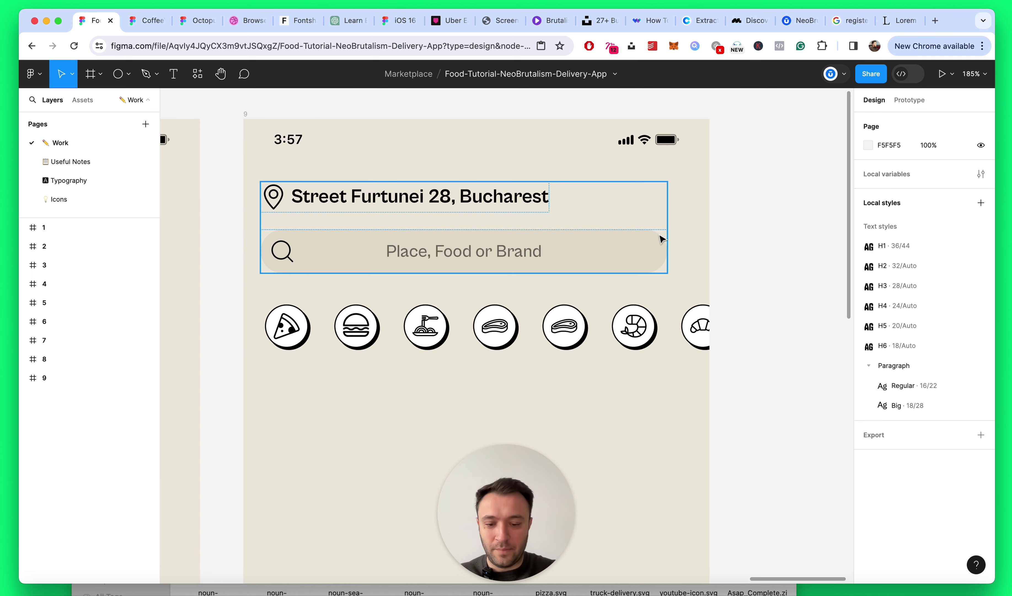
pyautogui.click(287, 328)
pyautogui.click(286, 327)
pyautogui.press('super+c')
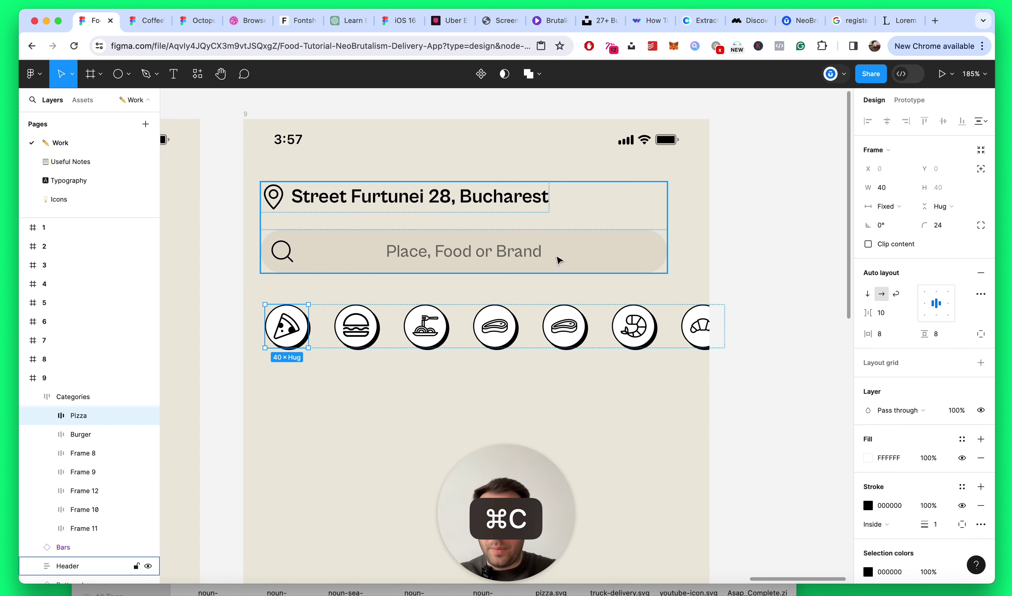
pyautogui.doubleClick(490, 201)
pyautogui.press('super+v')
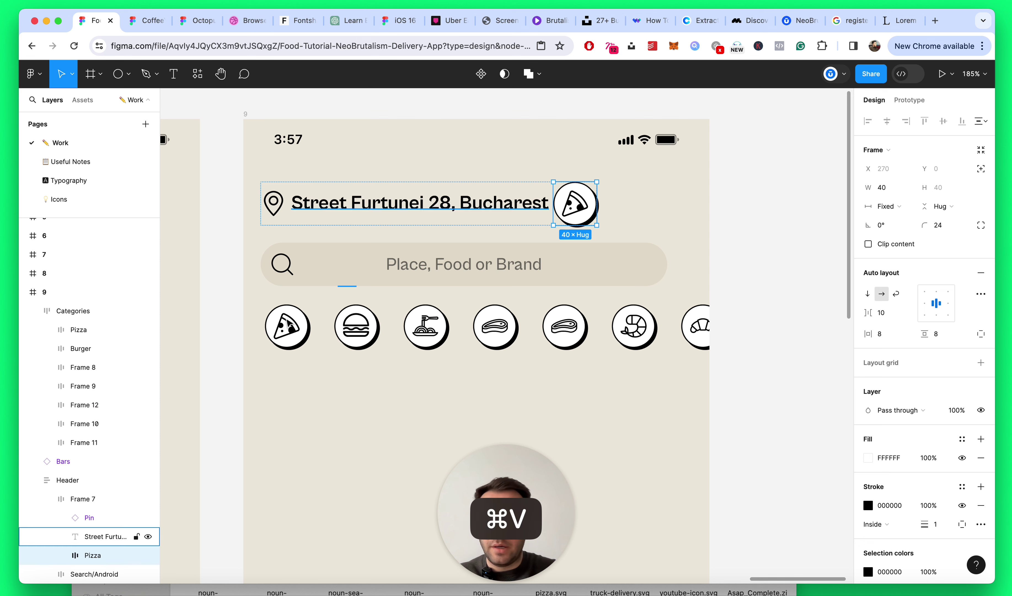
# Step: Set both the address text and its row, Frame 7, to Fill container width, and save the file
pyautogui.click(102, 537)
pyautogui.click(883, 187)
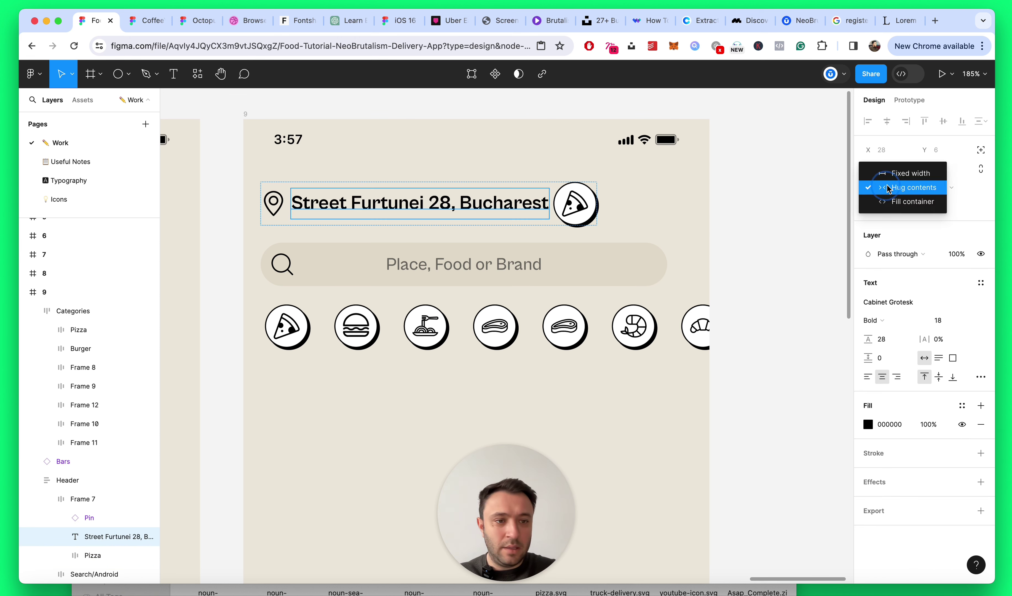
pyautogui.click(892, 202)
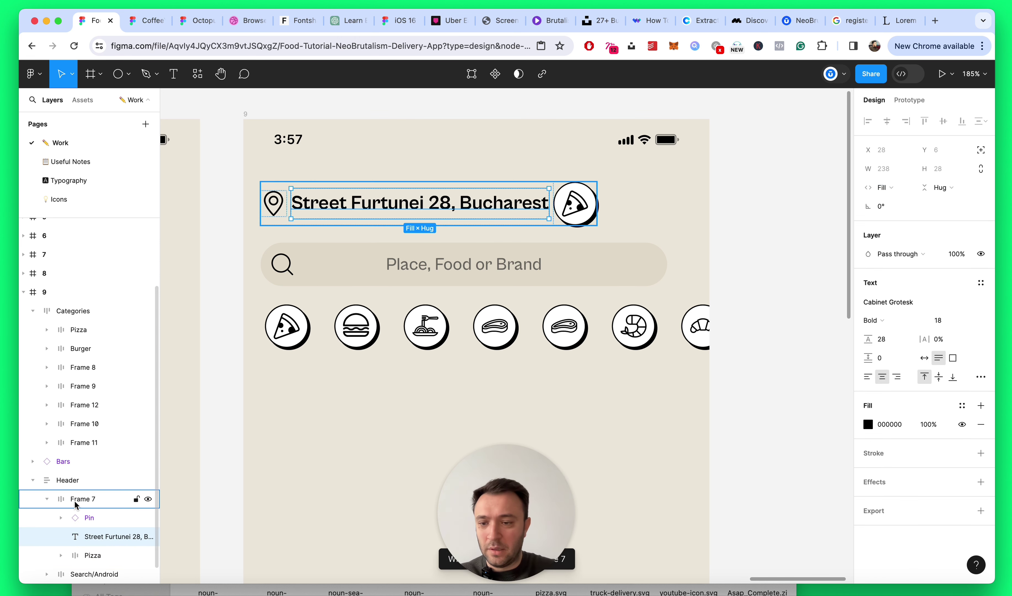
pyautogui.click(62, 500)
pyautogui.click(47, 499)
pyautogui.click(888, 206)
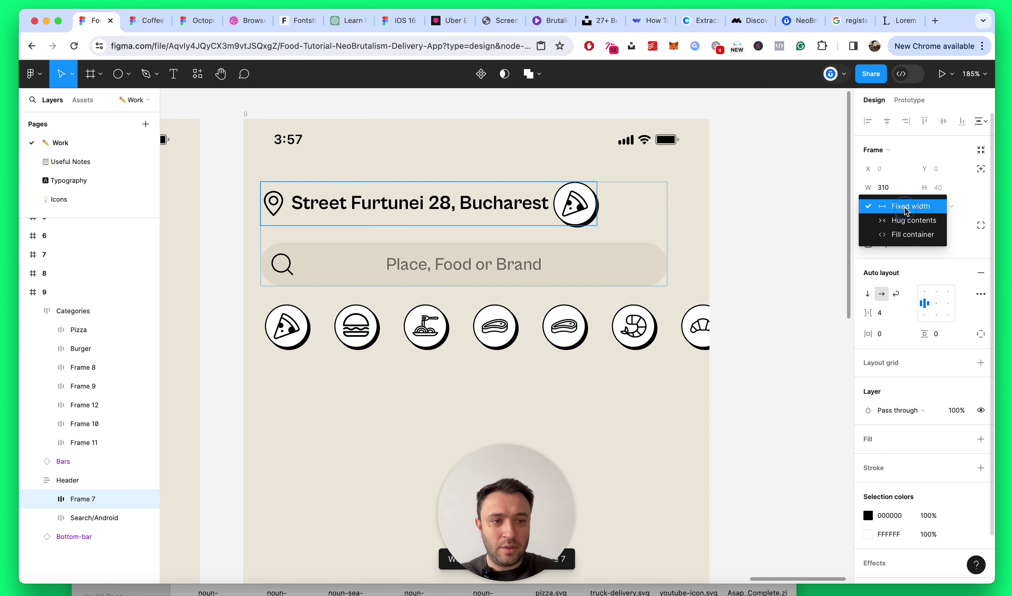
pyautogui.click(900, 233)
pyautogui.click(741, 210)
pyautogui.scroll(-5, 741, 210)
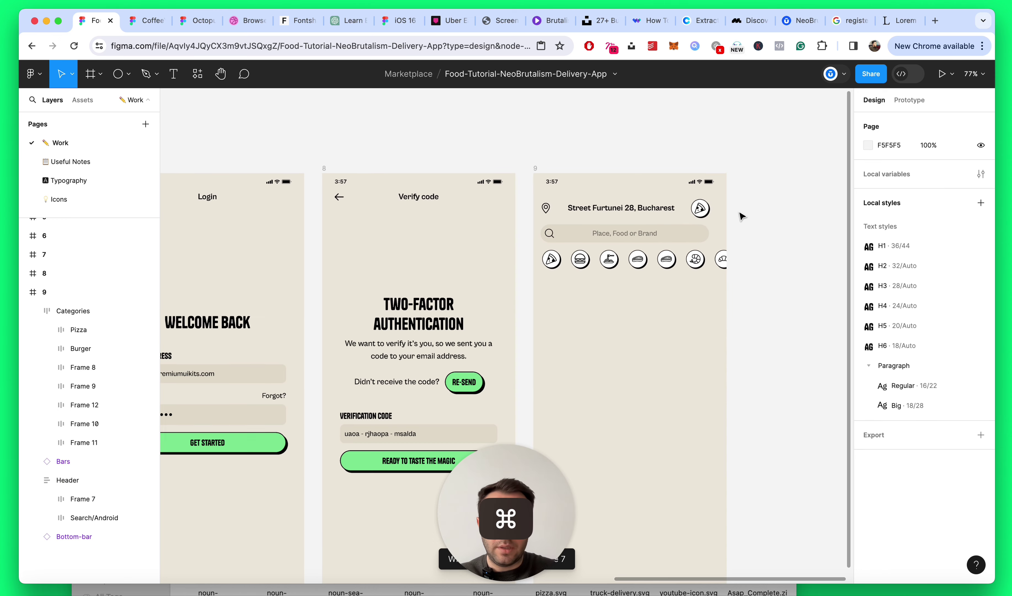
pyautogui.scroll(5, 699, 212)
pyautogui.press('super+s')
# Step: Set the corner radius of the pasted Pizza frame in the address row to 10
pyautogui.click(698, 213)
pyautogui.scroll(5, 698, 213)
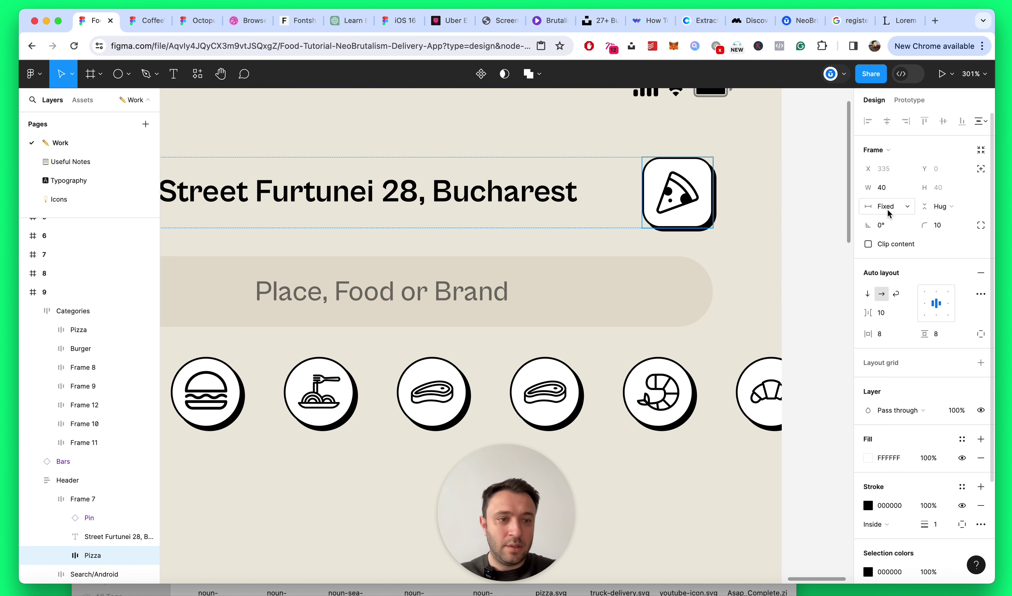
pyautogui.click(886, 187)
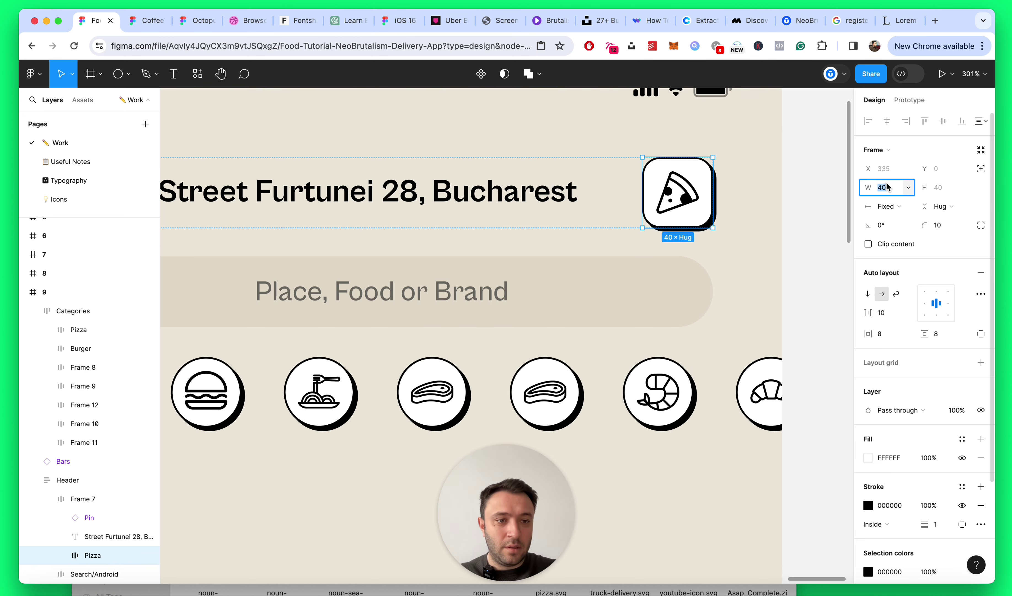
# Step: Swap the pizza icon inside the header's rounded square button for the Filter-settings icon
pyautogui.click(691, 202)
pyautogui.click(902, 276)
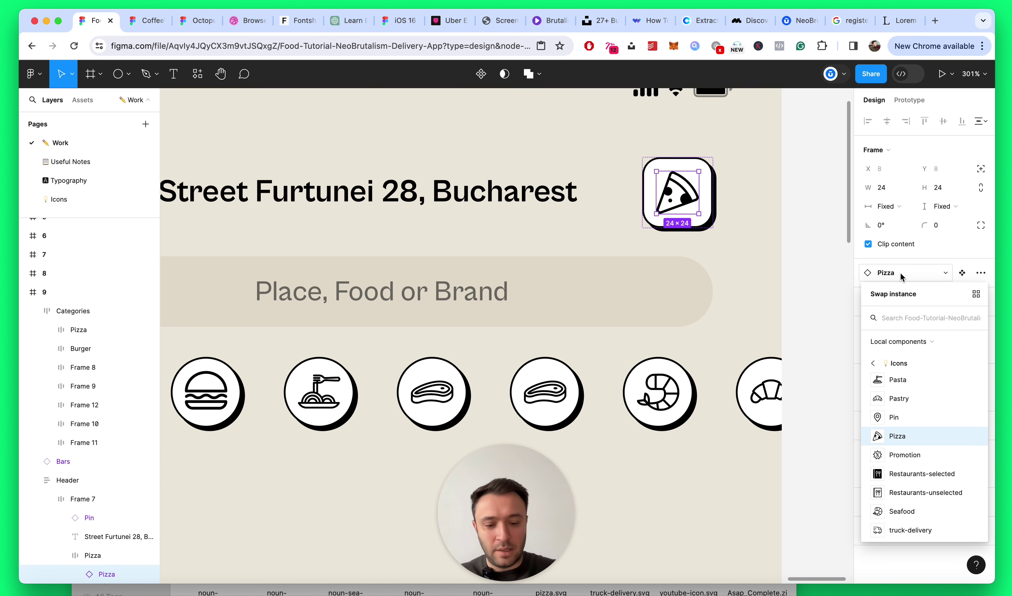
pyautogui.write('fil')
pyautogui.press('Return')
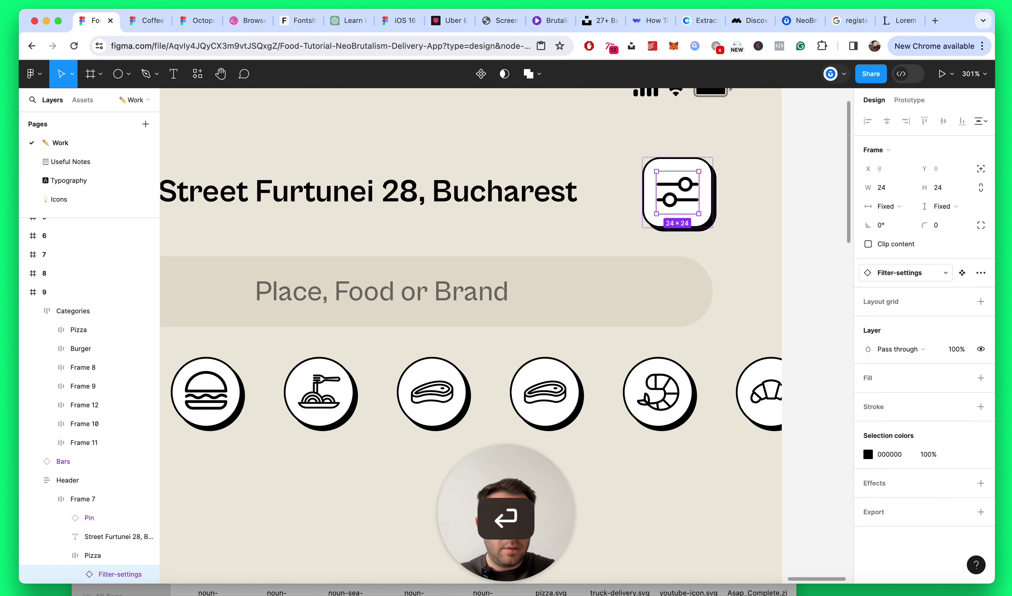
# Step: Change the fill of the filter button's frame to the green document color 86E69B
pyautogui.hotkey('shift', 'Return')
pyautogui.press('super+minus')
pyautogui.press('super+minus')
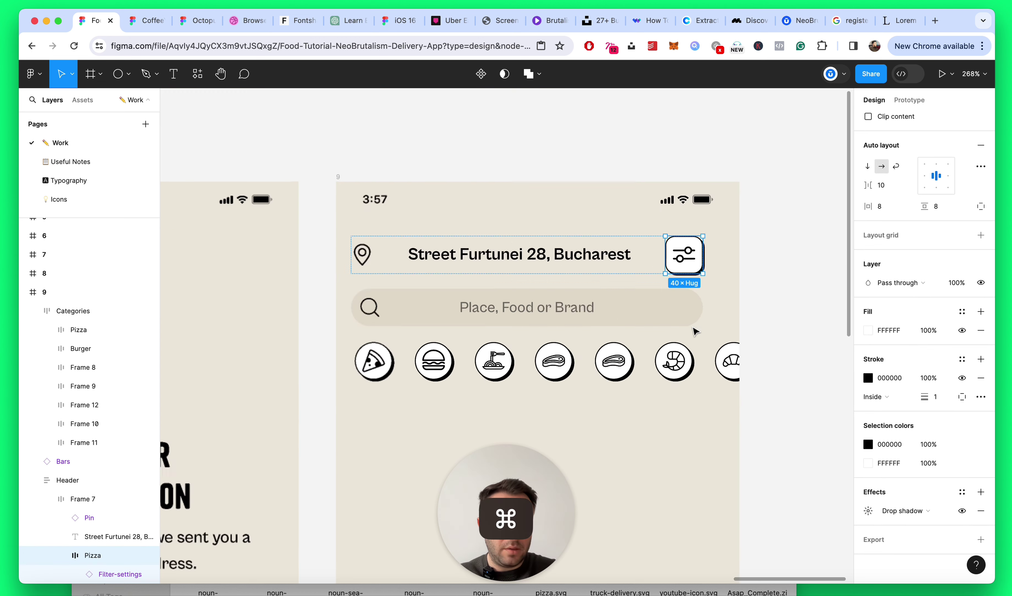
pyautogui.click(868, 330)
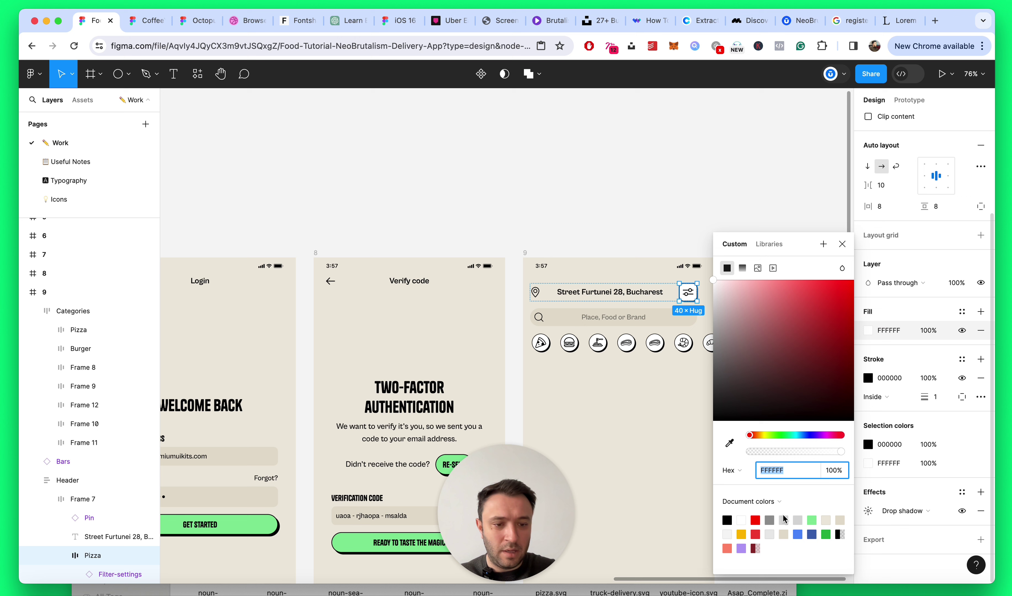
pyautogui.click(813, 519)
pyautogui.scroll(5, 709, 278)
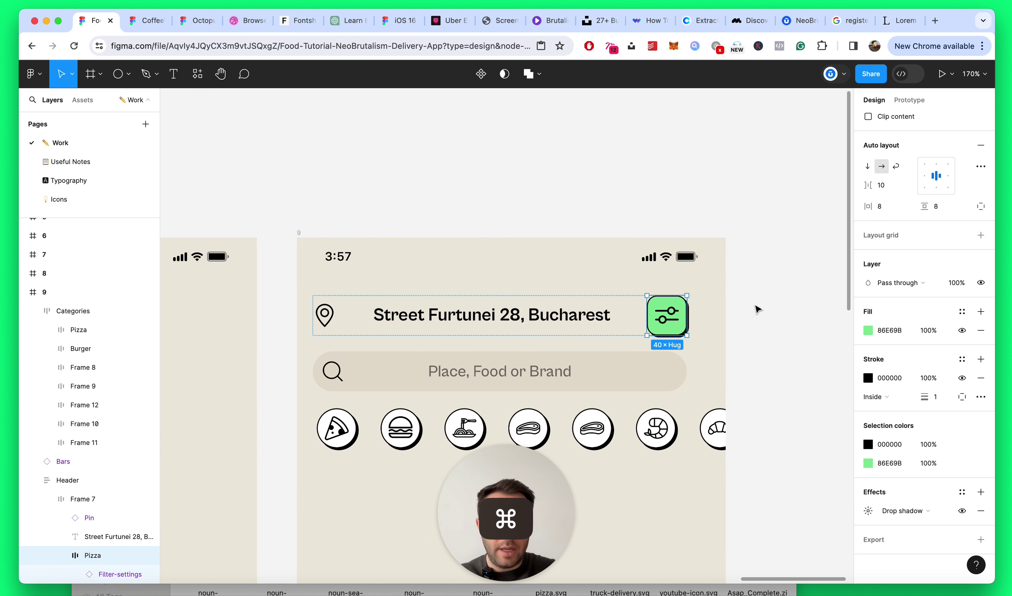
# Step: Reduce the width of the green filter button in the address row to 36
pyautogui.click(96, 498)
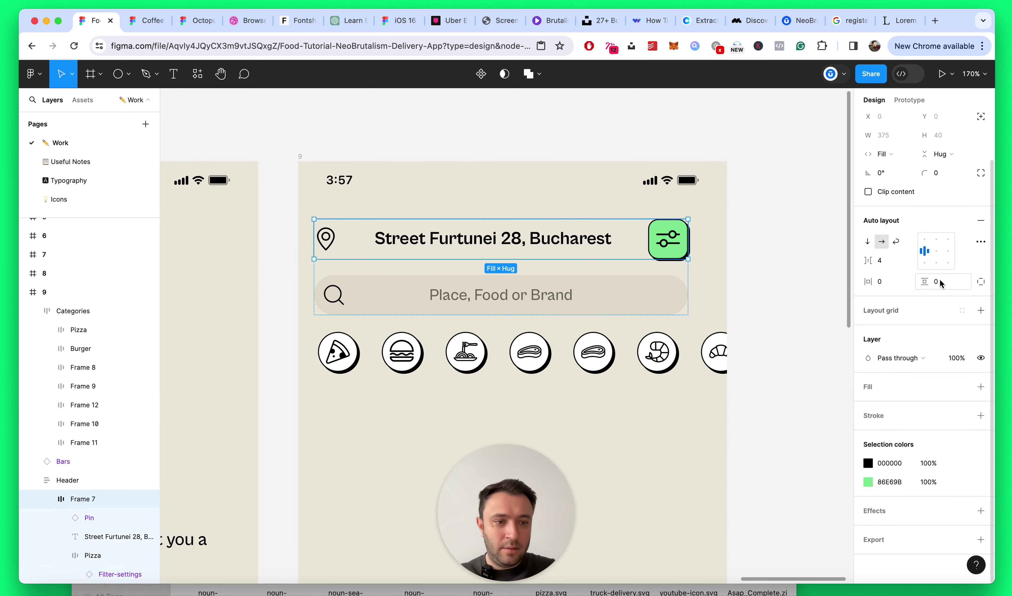
pyautogui.keyDown('super'); pyautogui.click(591, 249); pyautogui.keyUp('super')
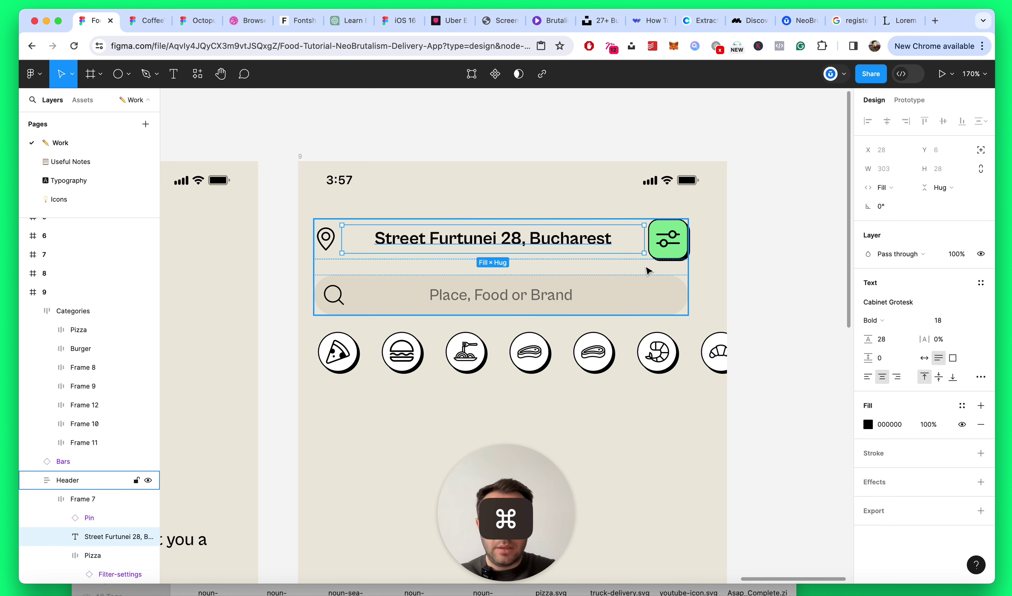
pyautogui.click(667, 250)
pyautogui.scroll(5, 671, 251)
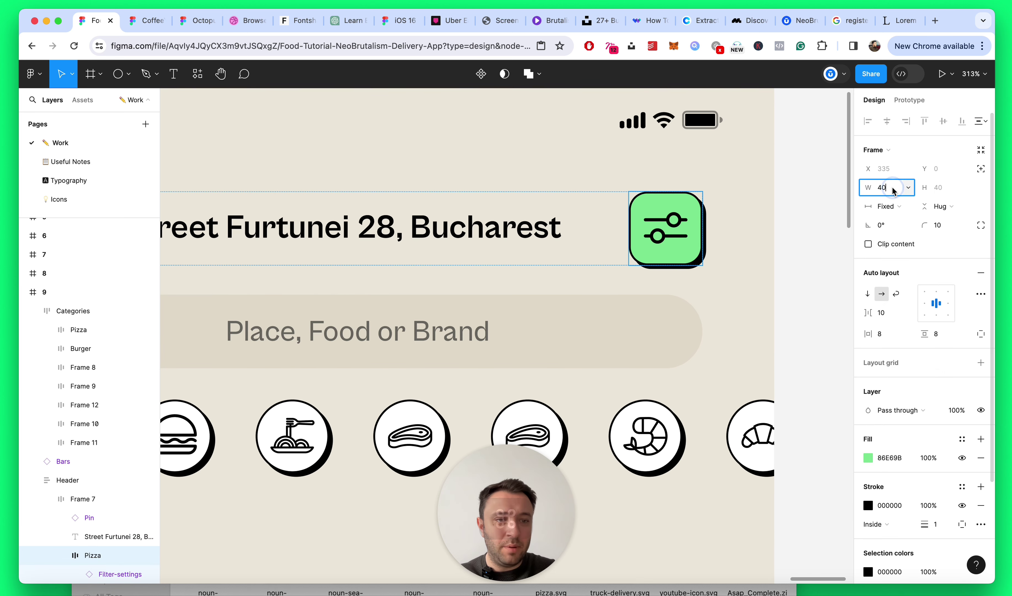
pyautogui.write('37')
pyautogui.press('Return')
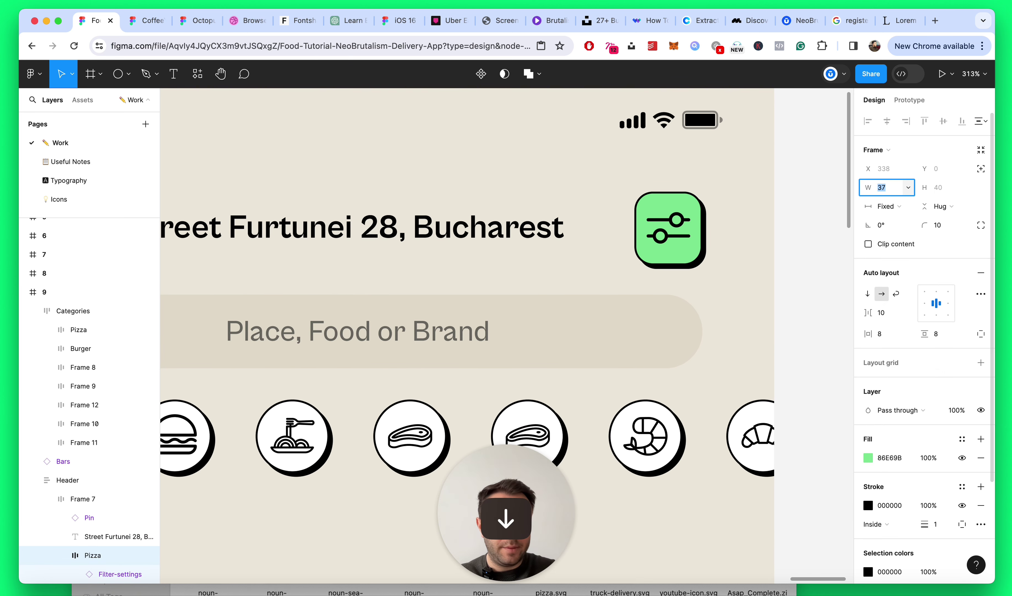
pyautogui.press('Down')
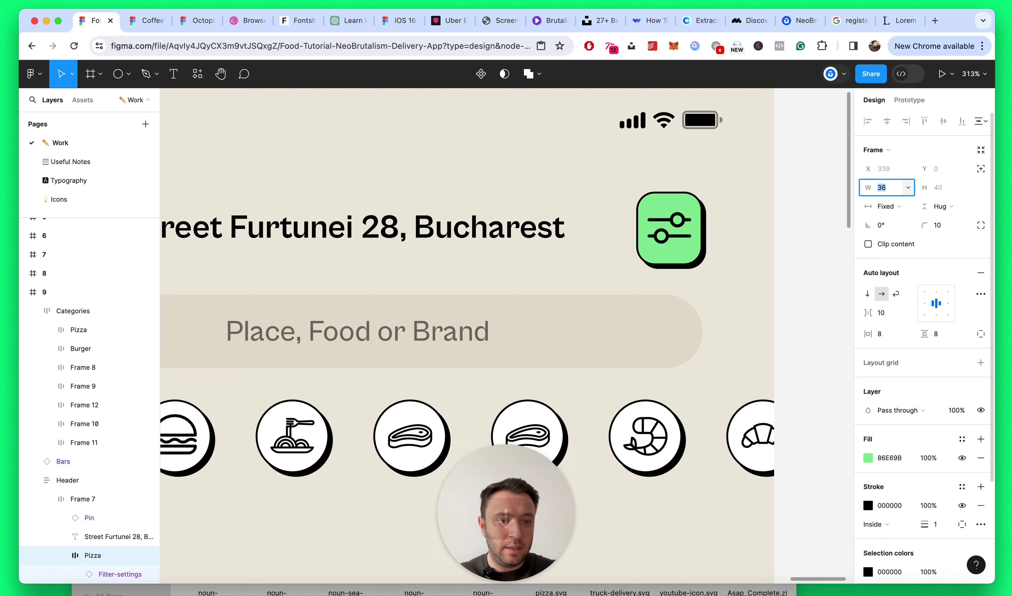
# Step: Set the filter button's vertical padding to 6, then deselect it, collapse all layers and save the file
pyautogui.click(945, 333)
pyautogui.press('Down')
pyautogui.press('Down')
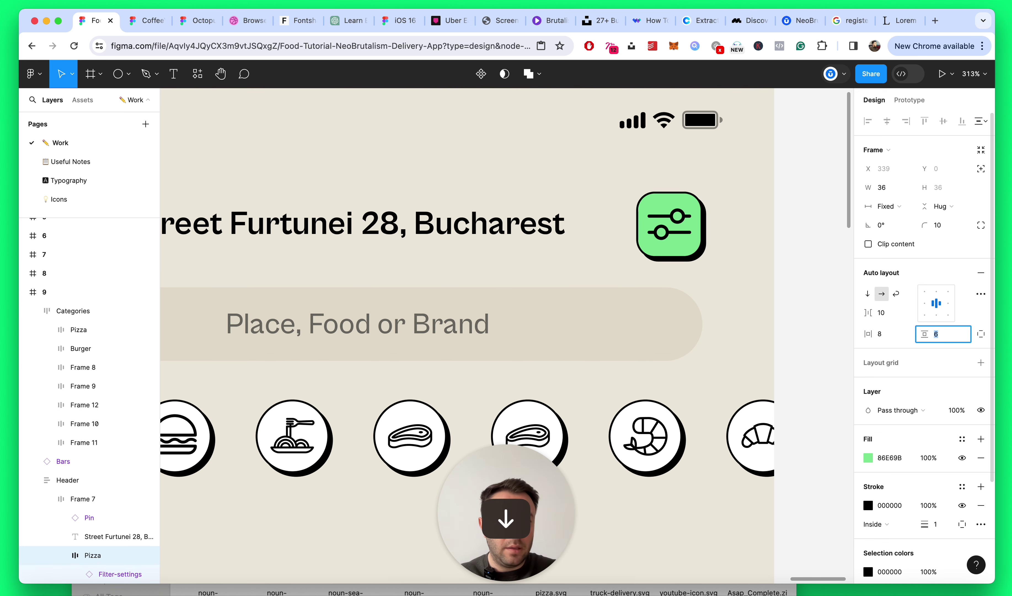
pyautogui.press('Return')
pyautogui.scroll(-5, 696, 215)
pyautogui.click(747, 221)
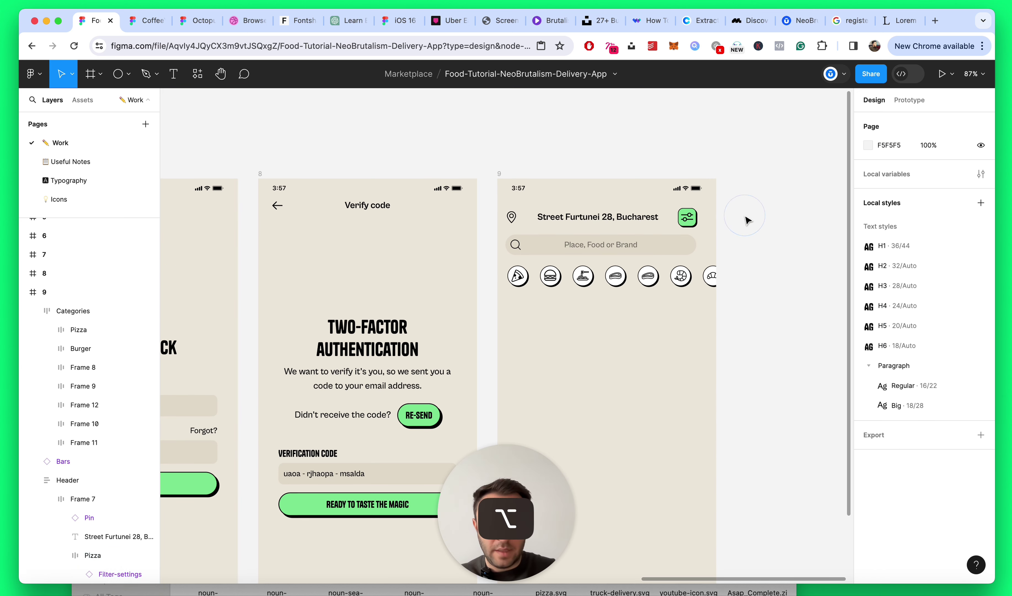
pyautogui.hotkey('alt', 'l')
pyautogui.scroll(3, 747, 221)
pyautogui.press('super+s')
pyautogui.click(572, 243)
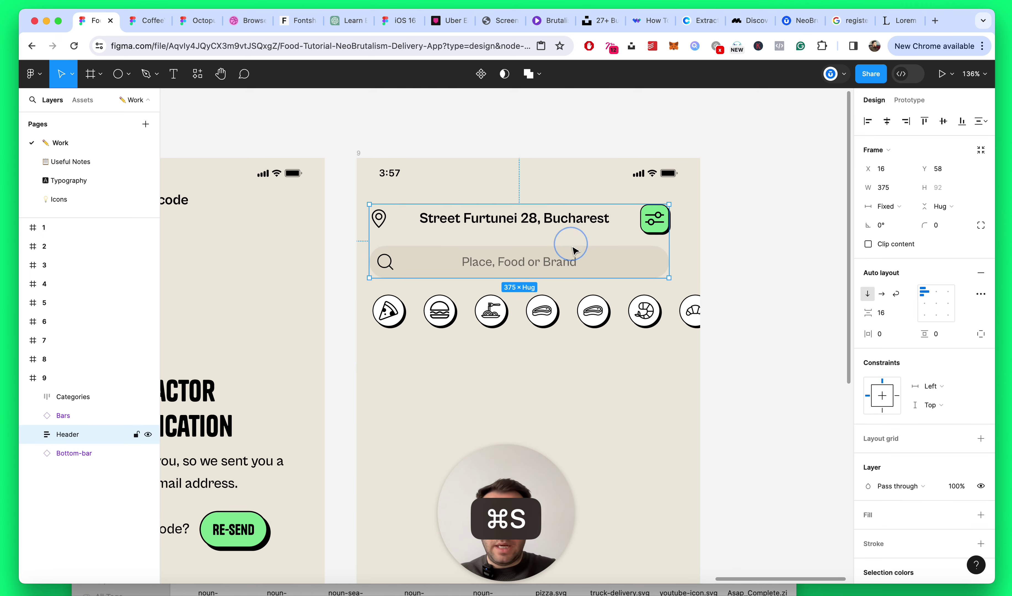
pyautogui.scroll(-2, 481, 298)
pyautogui.scroll(-3, 480, 298)
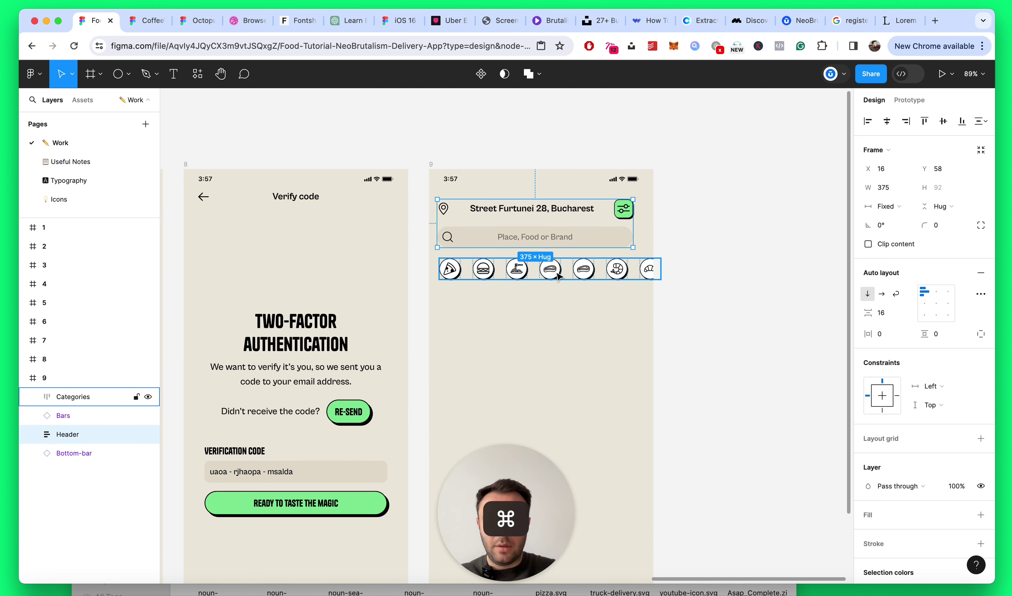
pyautogui.scroll(2, 547, 266)
pyautogui.click(689, 208)
pyautogui.hotkey('alt', 'l')
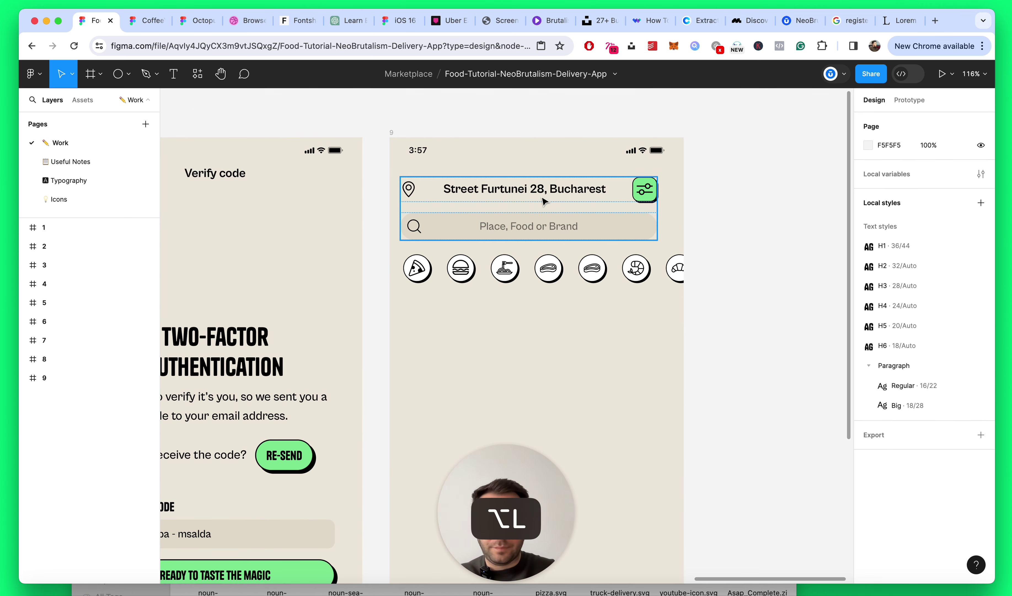
# Step: Move the Header frame slightly up toward the status bar, to Y 53
pyautogui.click(511, 192)
pyautogui.moveTo(512, 192); pyautogui.dragTo(511, 189)
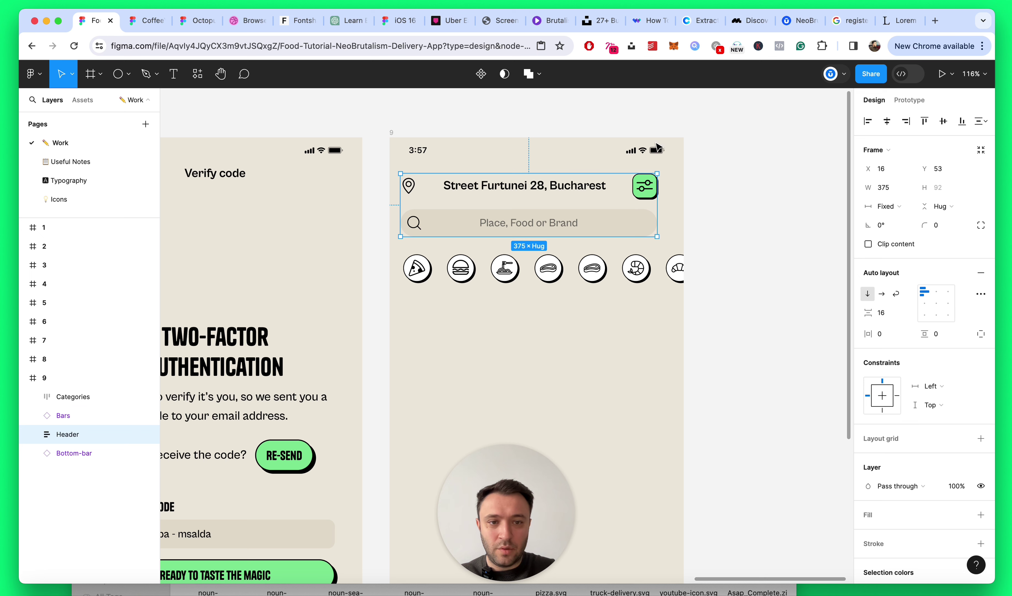
pyautogui.click(653, 151)
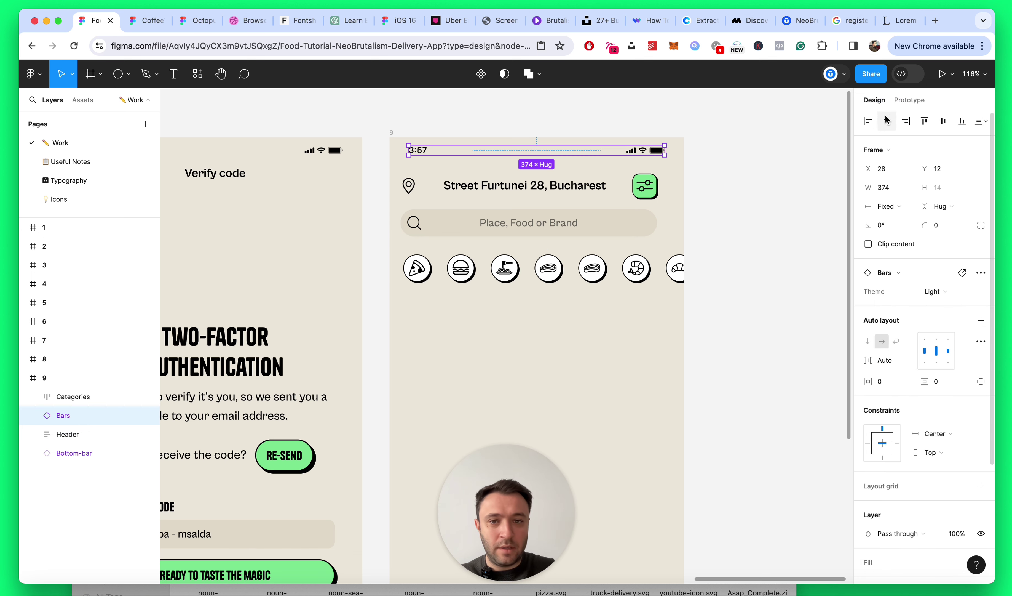
pyautogui.click(606, 182)
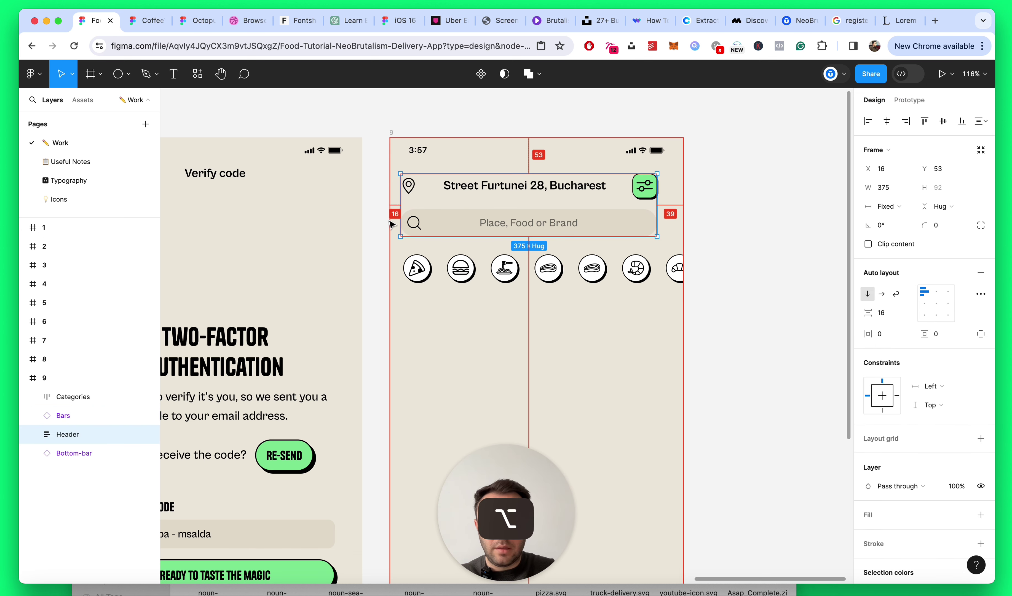
# Step: Widen the Header frame to 391 and check its distances to the screen edges
pyautogui.scroll(3, 505, 208)
pyautogui.click(898, 188)
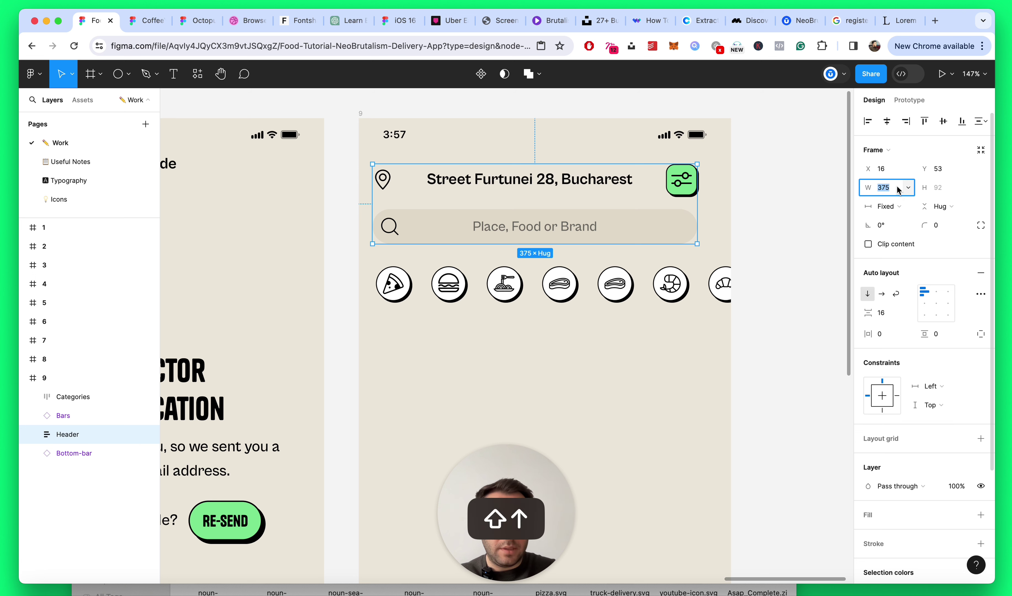
pyautogui.hotkey('shift', 'Up')
pyautogui.hotkey('shift', 'Up')
pyautogui.press('Down')
pyautogui.press('Down')
pyautogui.press('Down')
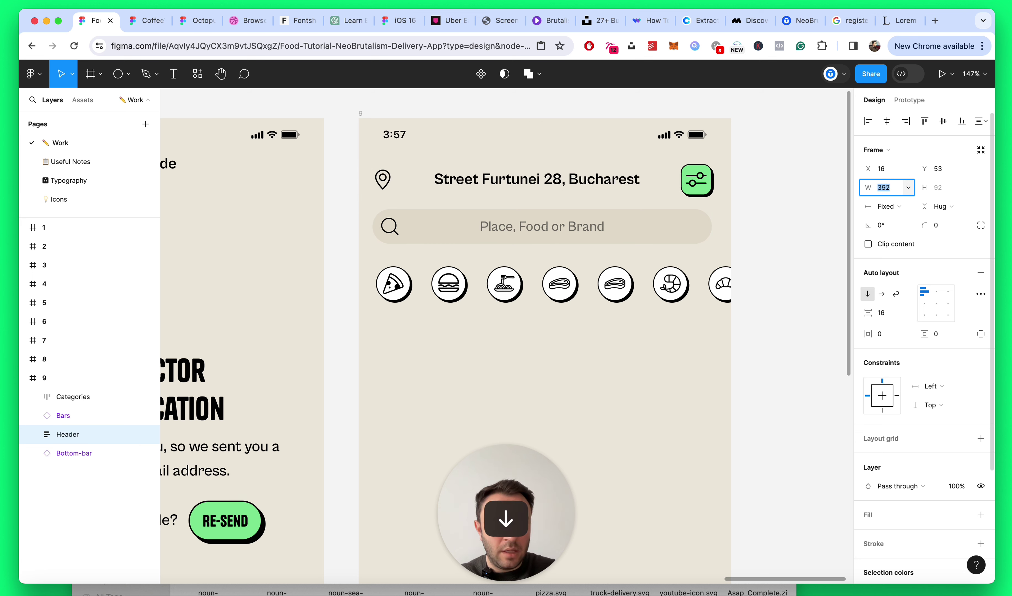
pyautogui.press('alt')
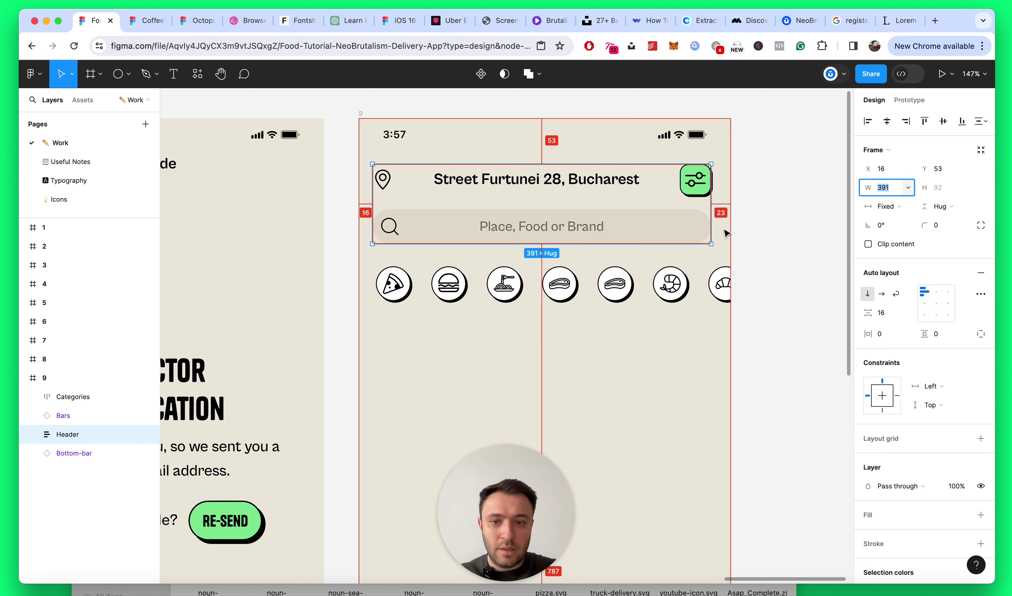
# Step: Center the Header frame horizontally on screen 9
pyautogui.click(888, 121)
pyautogui.click(800, 169)
pyautogui.click(658, 210)
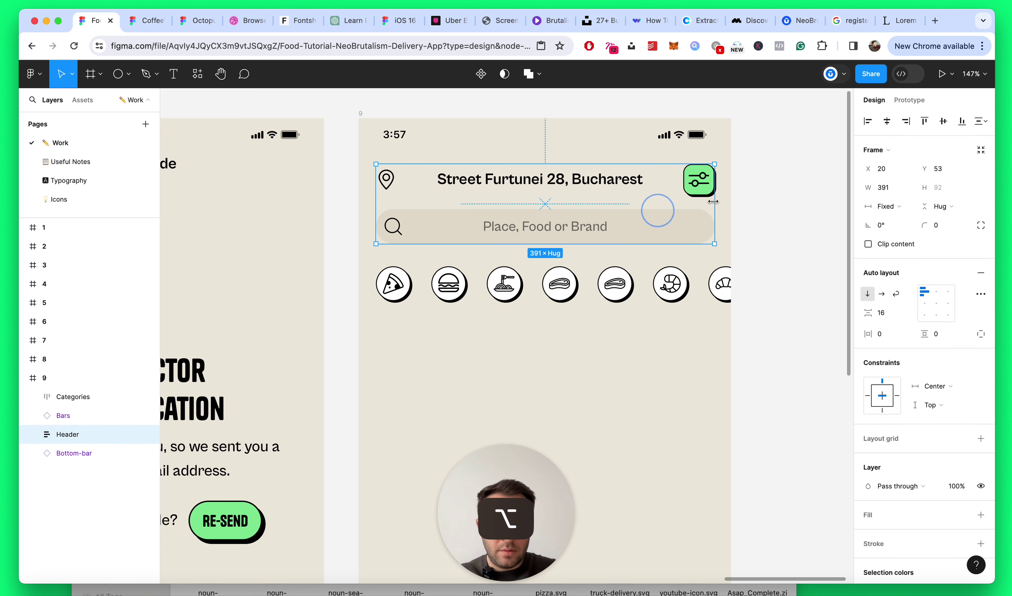
pyautogui.scroll(1, 700, 192)
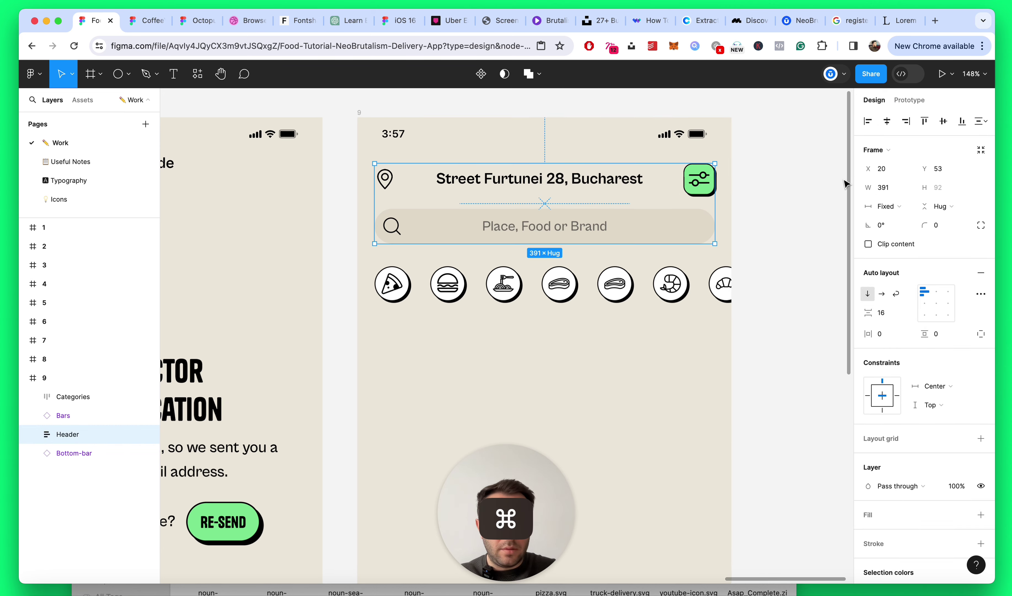
# Step: Set the Header frame's width to 390, check its side margins and deselect it
pyautogui.click(894, 192)
pyautogui.press('Down')
pyautogui.press('alt')
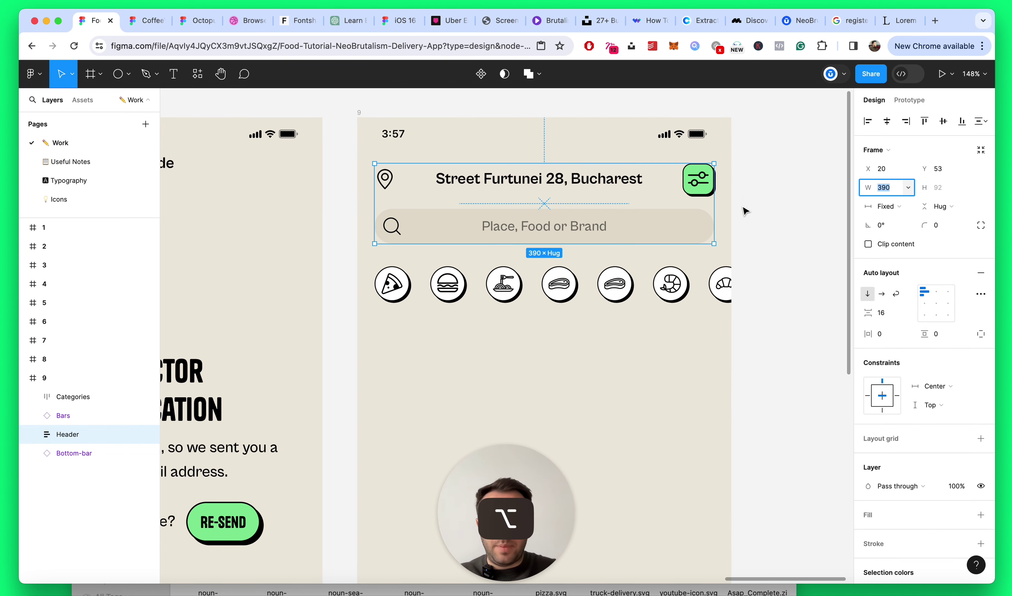
pyautogui.click(744, 211)
pyautogui.scroll(-5, 745, 210)
pyautogui.scroll(5, 609, 202)
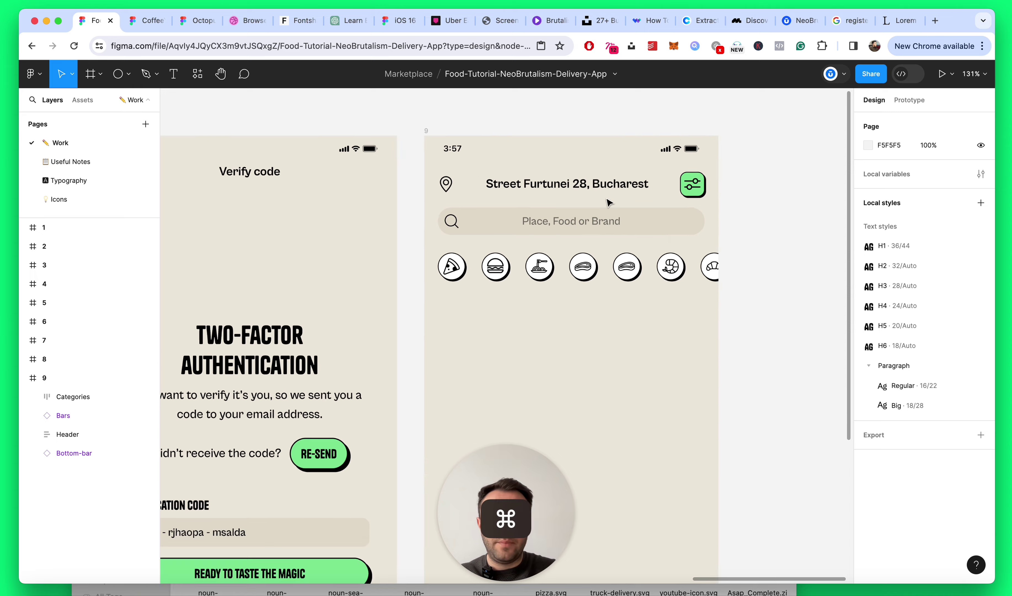
# Step: Examine the header's address row and the category icon row on screen 9
pyautogui.scroll(-5, 608, 202)
pyautogui.scroll(6, 609, 202)
pyautogui.click(572, 190)
pyautogui.doubleClick(571, 190)
pyautogui.scroll(-5, 530, 200)
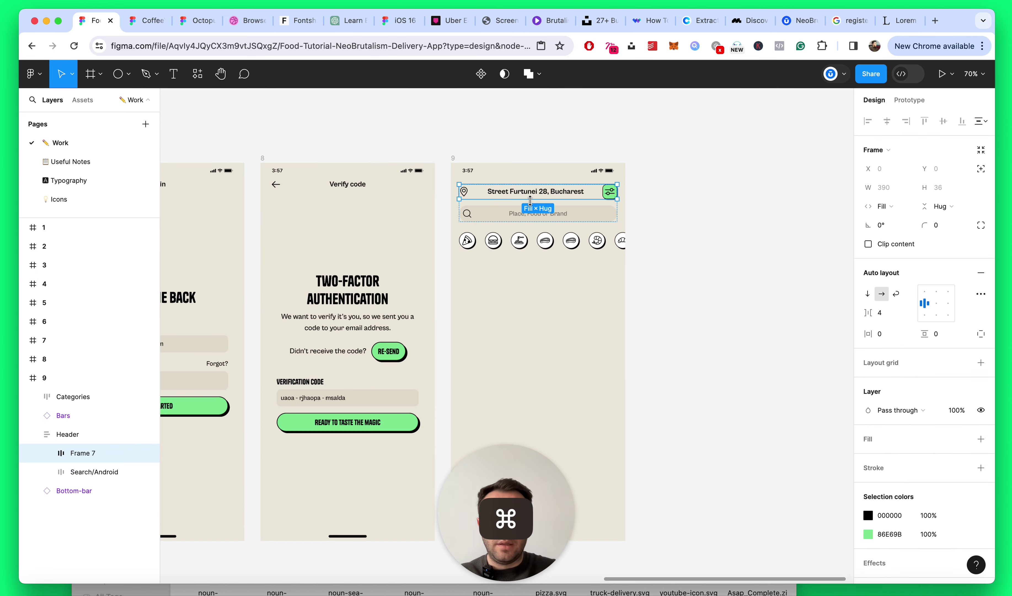
pyautogui.press('Escape')
pyautogui.scroll(4, 526, 248)
pyautogui.click(446, 244)
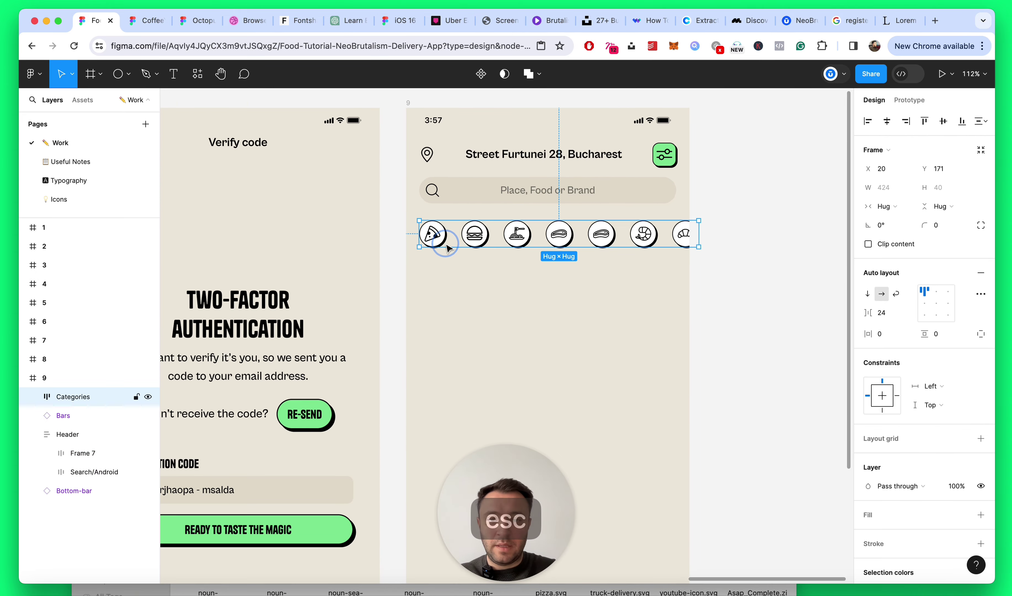
pyautogui.click(557, 276)
pyautogui.scroll(-3, 557, 276)
pyautogui.scroll(4, 507, 283)
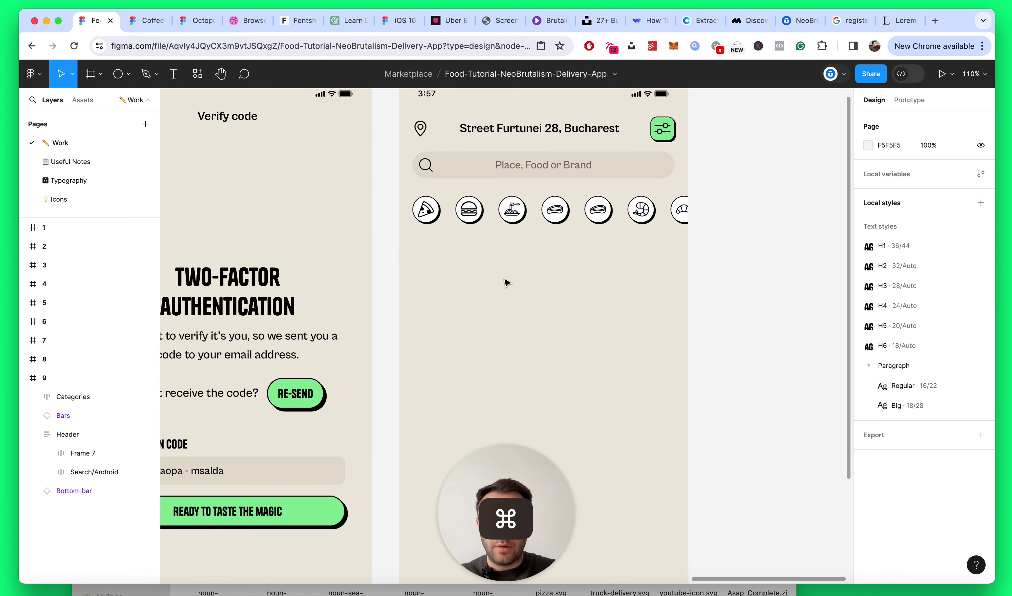
pyautogui.moveTo(525, 486); pyautogui.dragTo(102, 487)
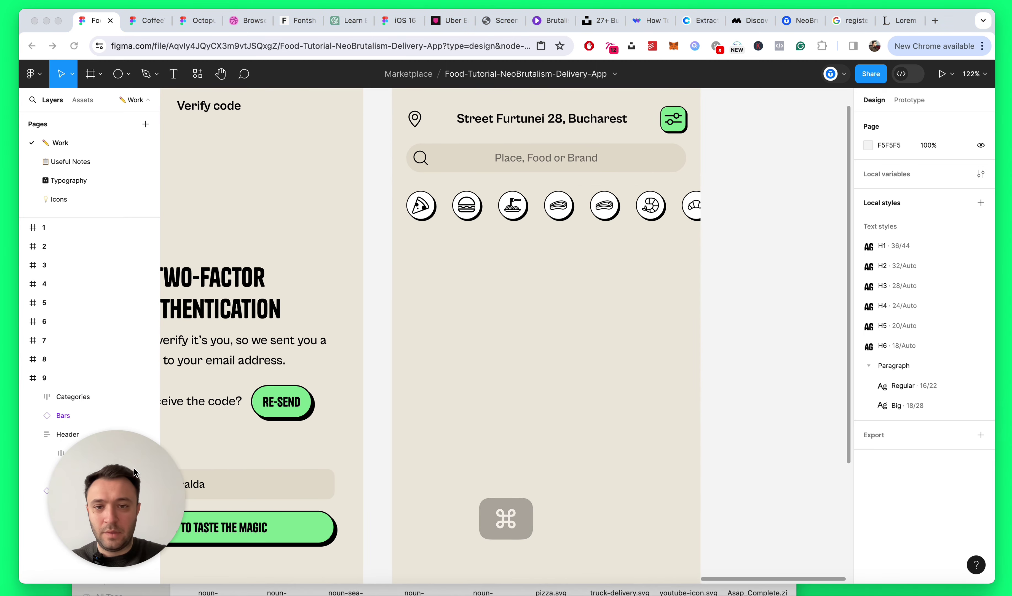
pyautogui.doubleClick(422, 214)
pyautogui.scroll(-3, 613, 278)
pyautogui.scroll(3, 590, 280)
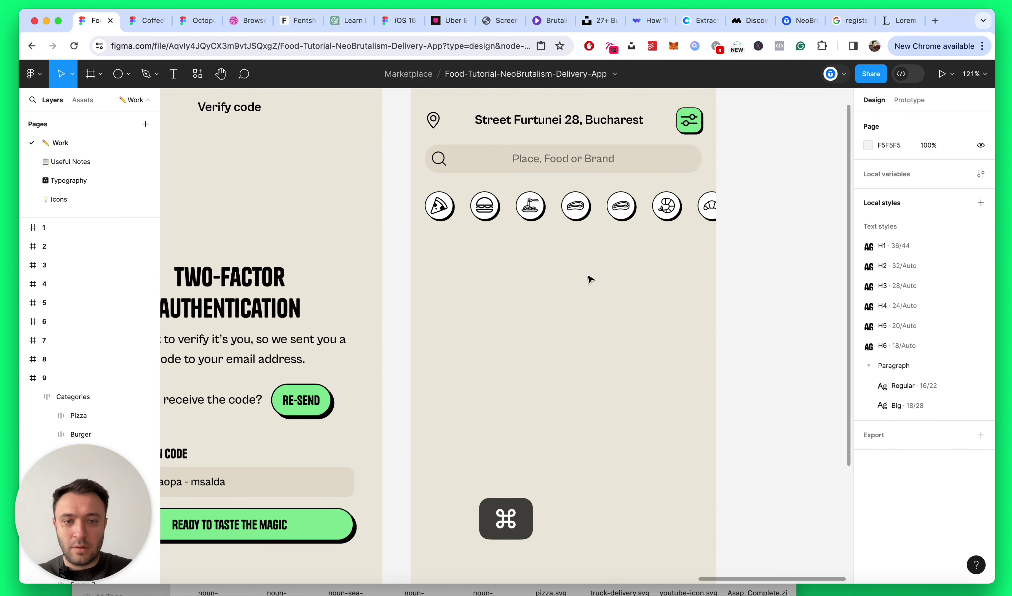
# Step: Add the heading text "Best Rated Near You" beneath the category icons, near the screen's left margin
pyautogui.press('t')
pyautogui.click(464, 275)
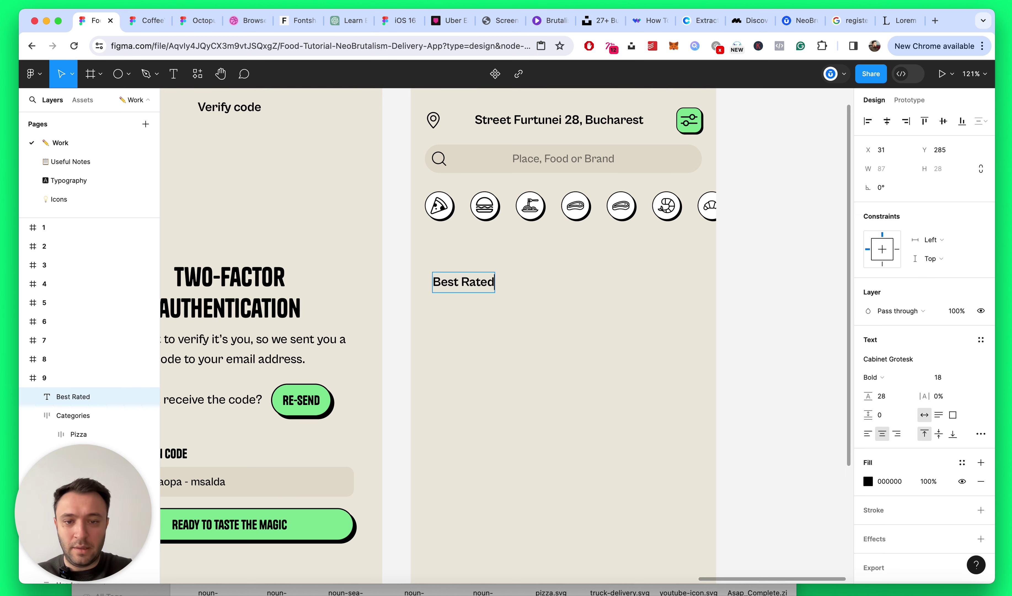
pyautogui.write('Best Rated Near You')
pyautogui.press('Escape')
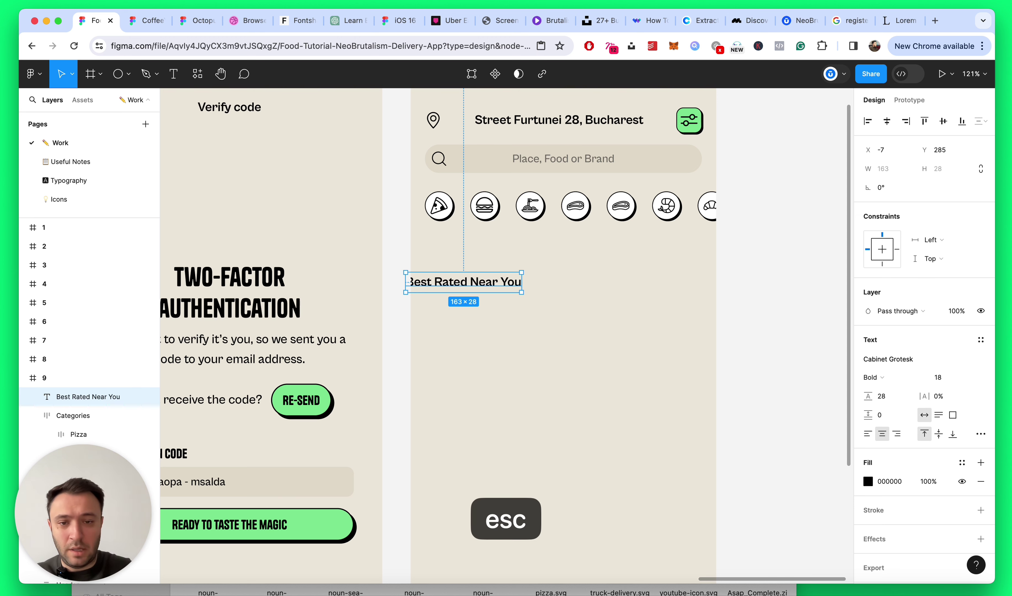
pyautogui.moveTo(506, 293); pyautogui.dragTo(521, 286)
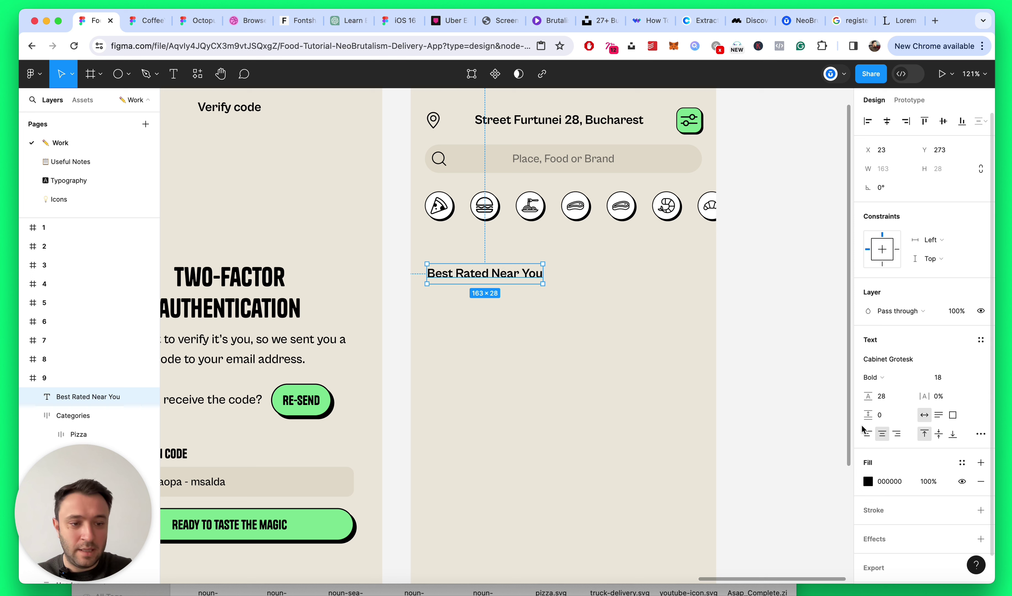
# Step: Left-align the "Best Rated Near You" text and apply the H3 text style
pyautogui.click(868, 434)
pyautogui.click(981, 339)
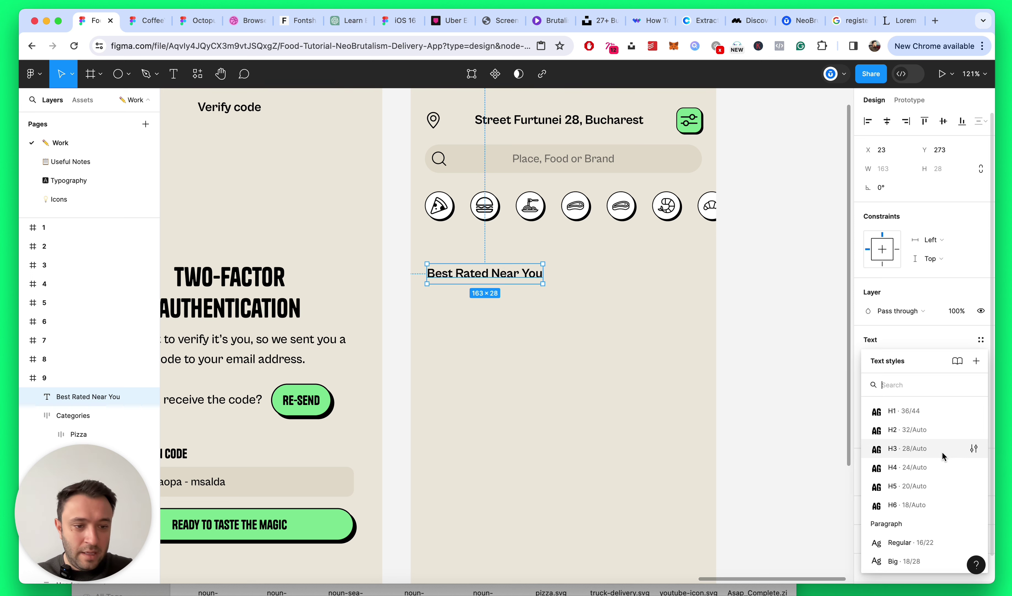
pyautogui.click(934, 449)
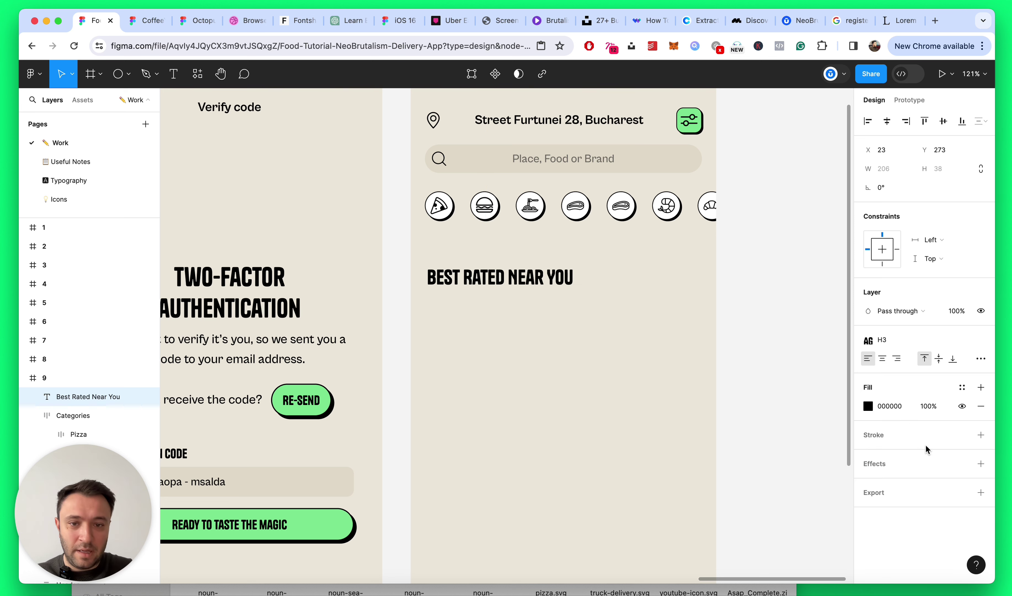
# Step: Move the "Best Rated Near You" heading to X 20, Y 265 so it lines up with the category row
pyautogui.click(592, 325)
pyautogui.moveTo(526, 283); pyautogui.dragTo(524, 277)
pyautogui.click(603, 309)
# Step: Copy the header's green filter button and place the duplicate beside the "Best Rated Near You" heading at X 355, Y 265
pyautogui.click(699, 124)
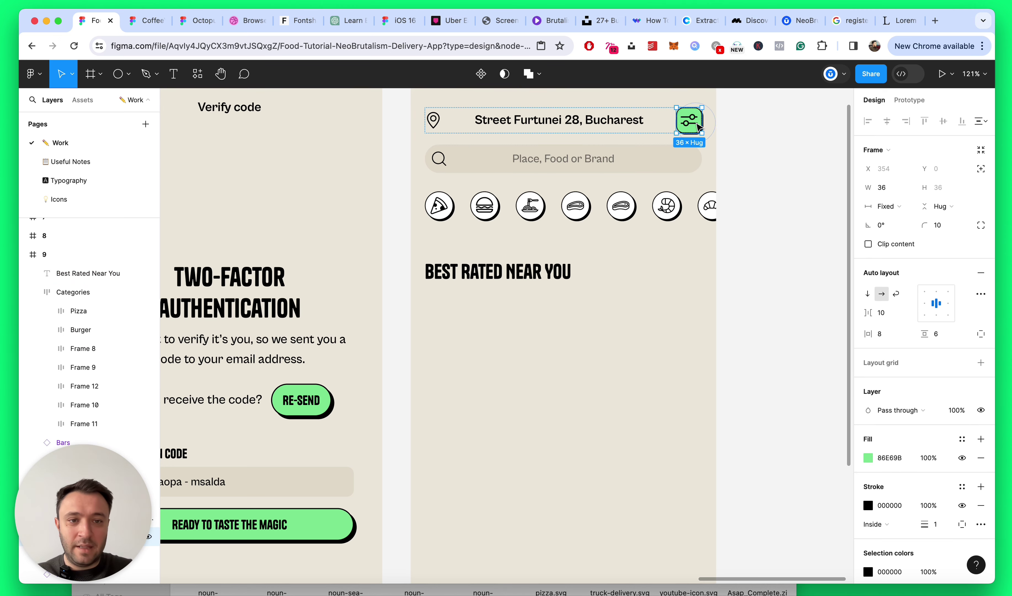
pyautogui.press('cmd+c')
pyautogui.click(528, 278)
pyautogui.scroll(5, 646, 270)
pyautogui.press('cmd+v')
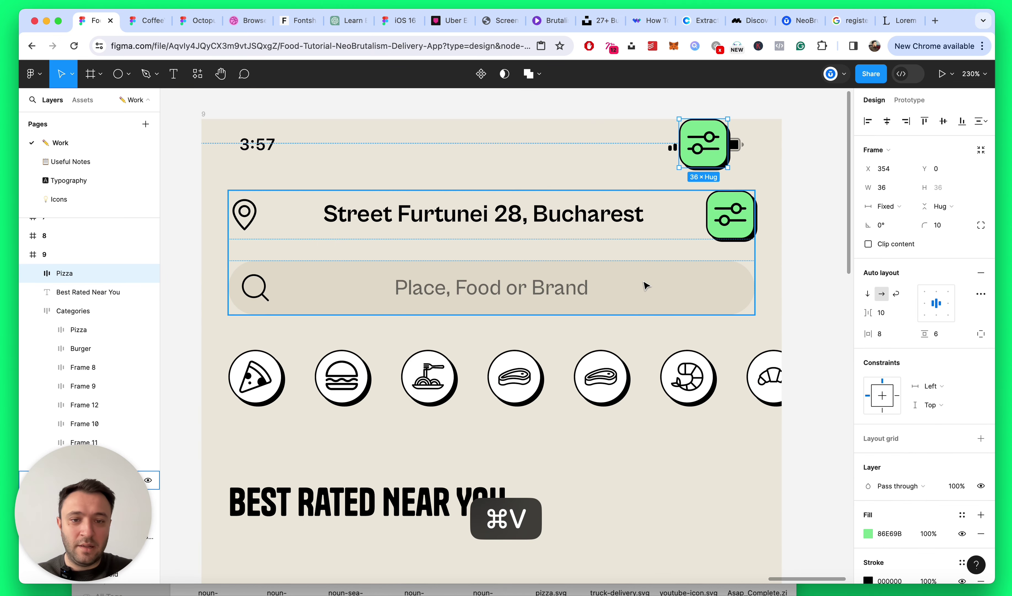
pyautogui.moveTo(671, 219); pyautogui.dragTo(672, 388)
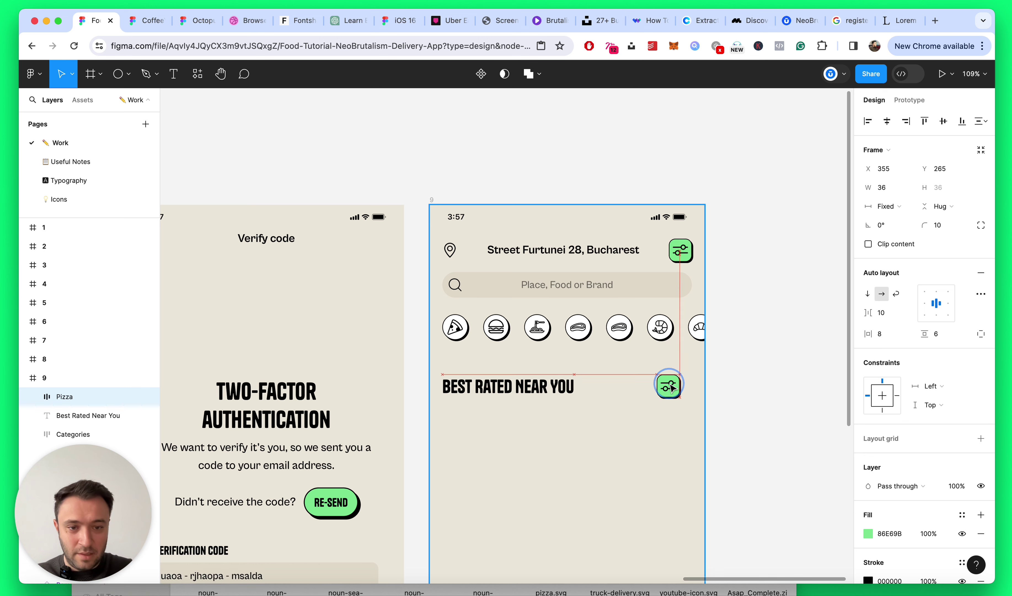
pyautogui.scroll(2, 678, 397)
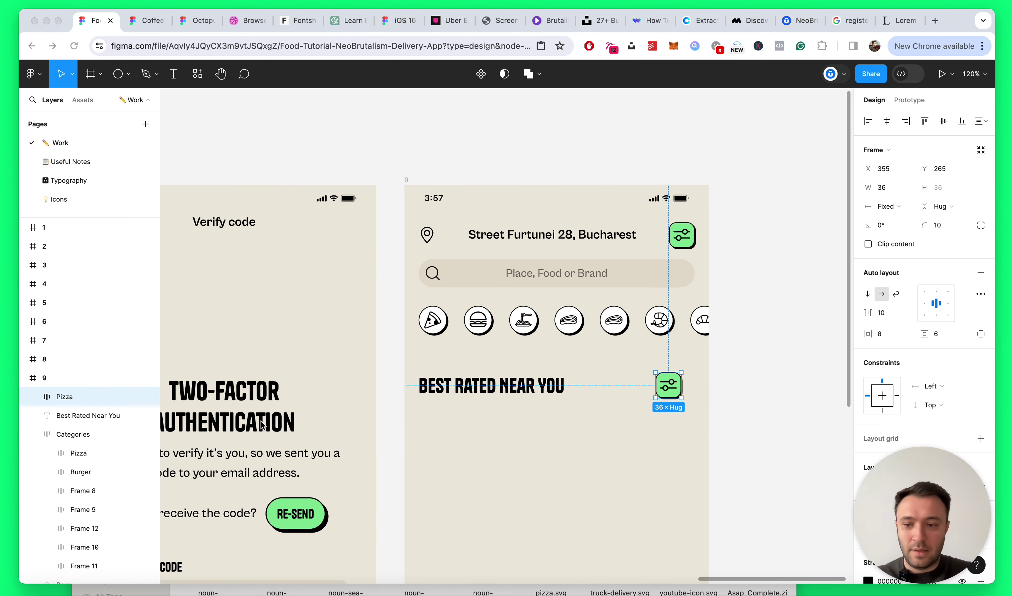
pyautogui.scroll(-5, 527, 388)
pyautogui.press('Escape')
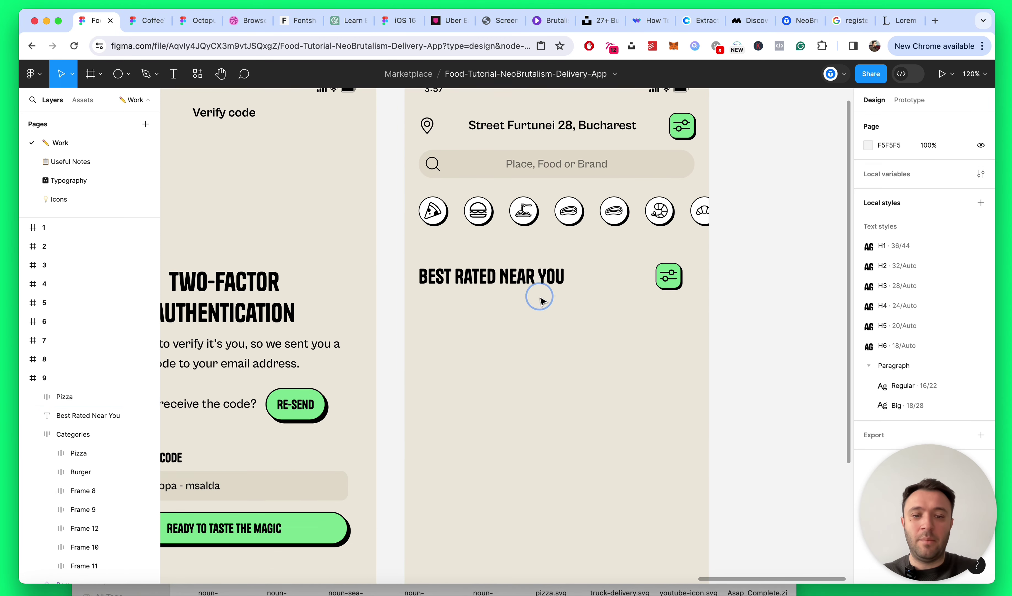
# Step: Change the "Best Rated Near You" heading's text style to H4
pyautogui.click(532, 279)
pyautogui.click(906, 341)
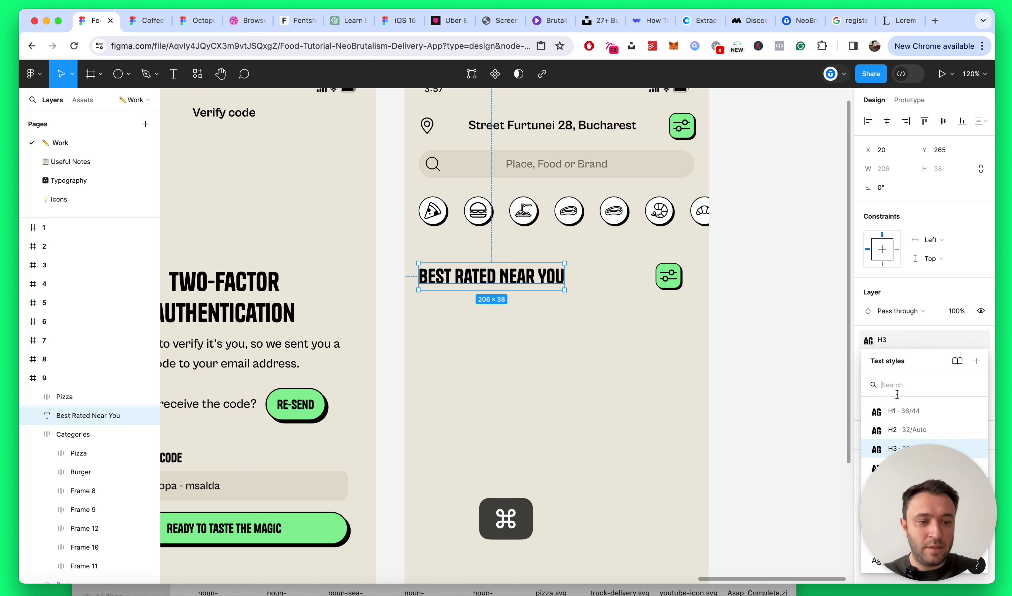
pyautogui.click(931, 259)
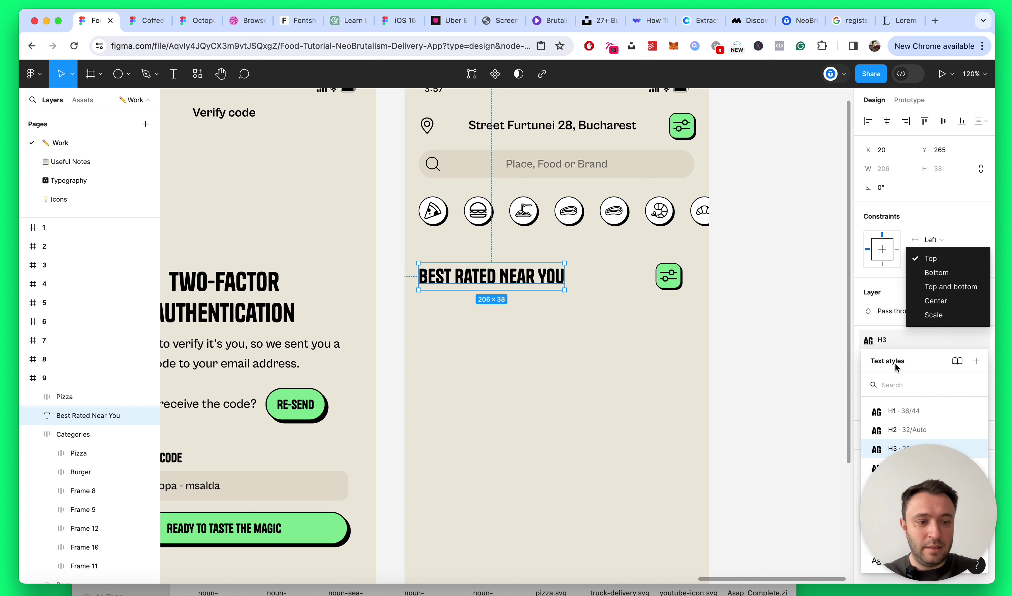
pyautogui.click(798, 332)
pyautogui.click(907, 459)
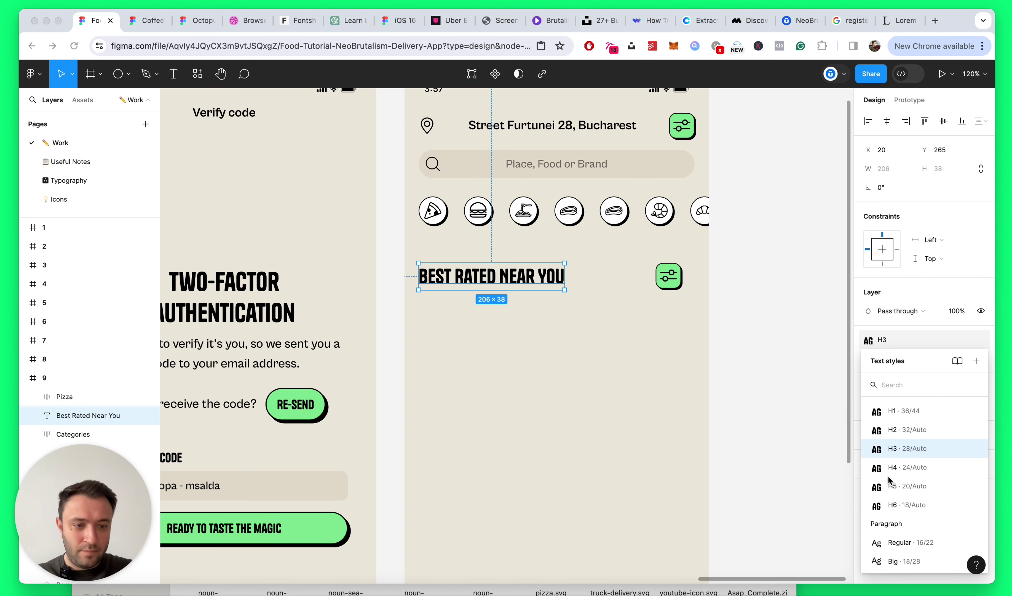
pyautogui.click(896, 468)
pyautogui.click(641, 309)
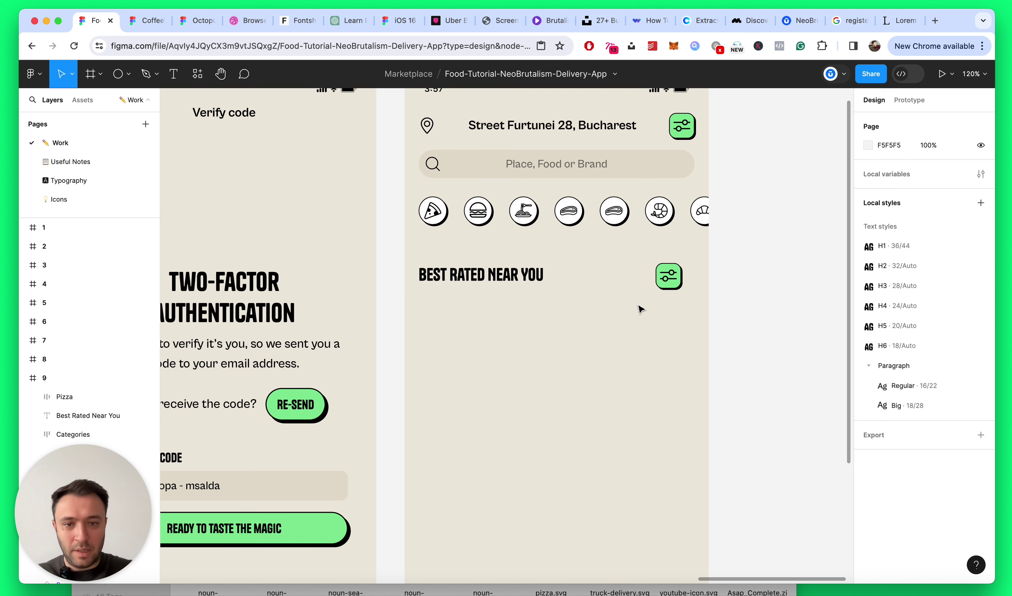
# Step: Set the fill of the duplicated button beside the heading to white, FFFFFF
pyautogui.click(518, 273)
pyautogui.click(669, 275)
pyautogui.scroll(5, 669, 276)
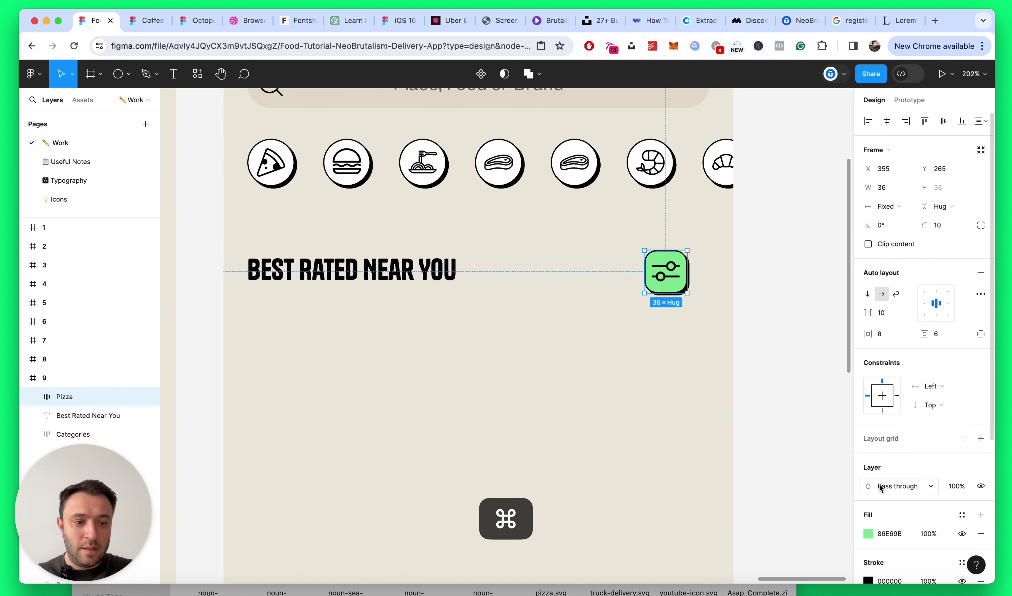
pyautogui.click(868, 534)
pyautogui.write('fff')
pyautogui.press('Return')
# Step: Swap the duplicated button's filter icon for the Forward-arrow component from the Octopus Design System library
pyautogui.keyDown('super'); pyautogui.click(671, 276); pyautogui.keyUp('super')
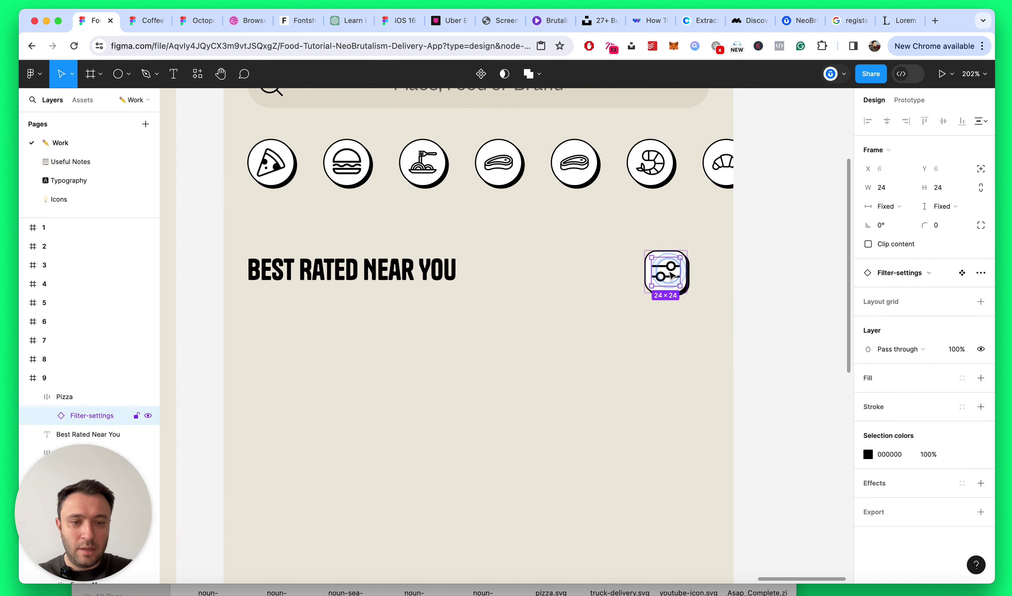
pyautogui.click(910, 274)
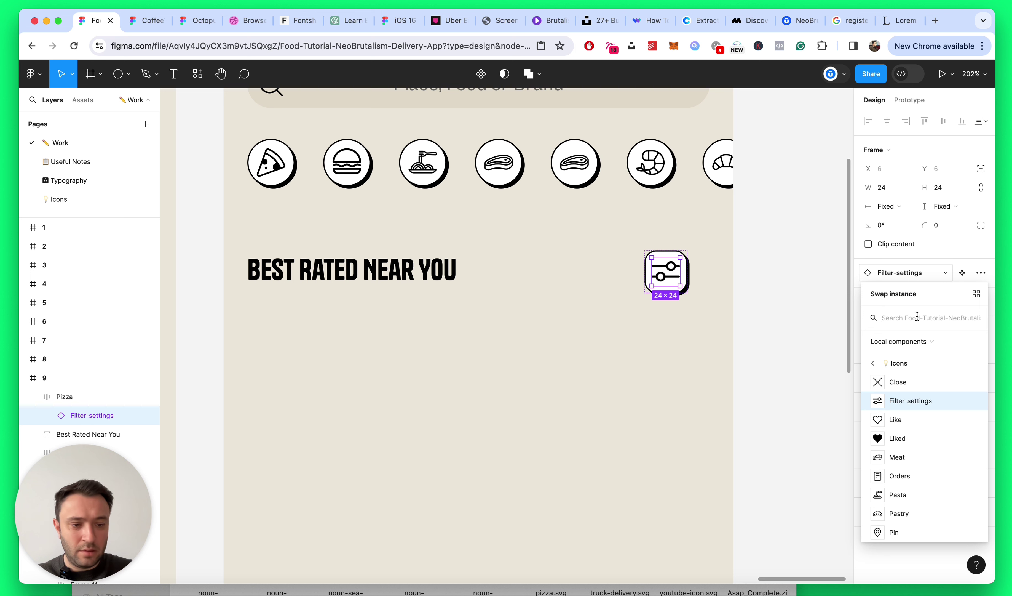
pyautogui.write('arr')
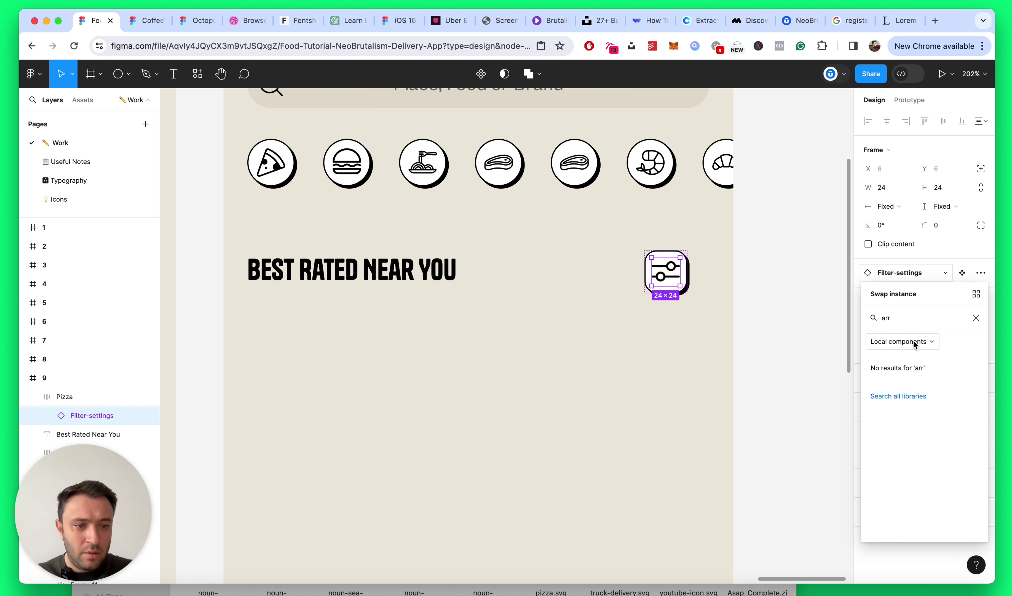
pyautogui.click(905, 341)
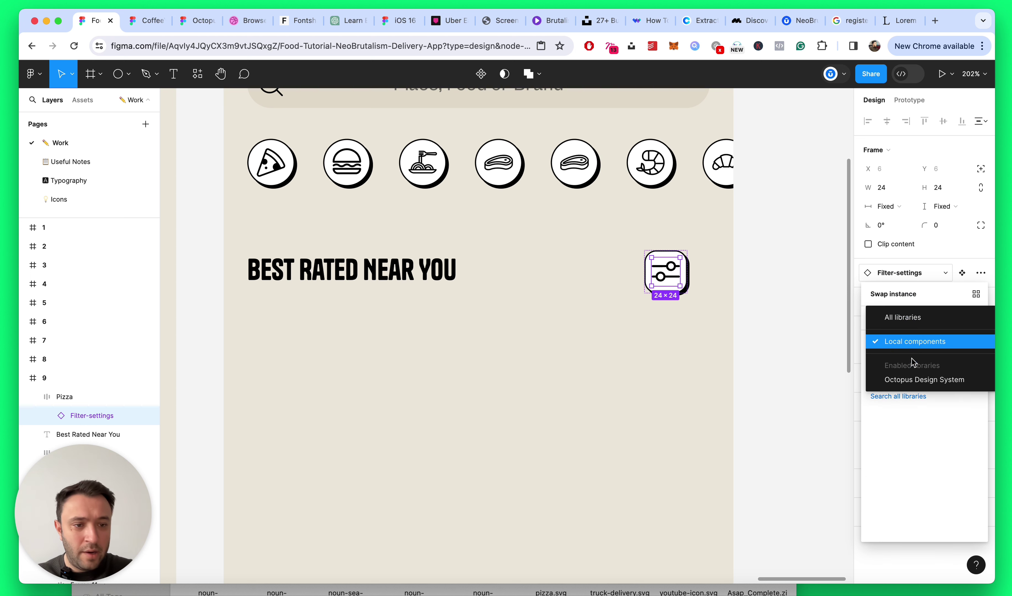
pyautogui.click(905, 377)
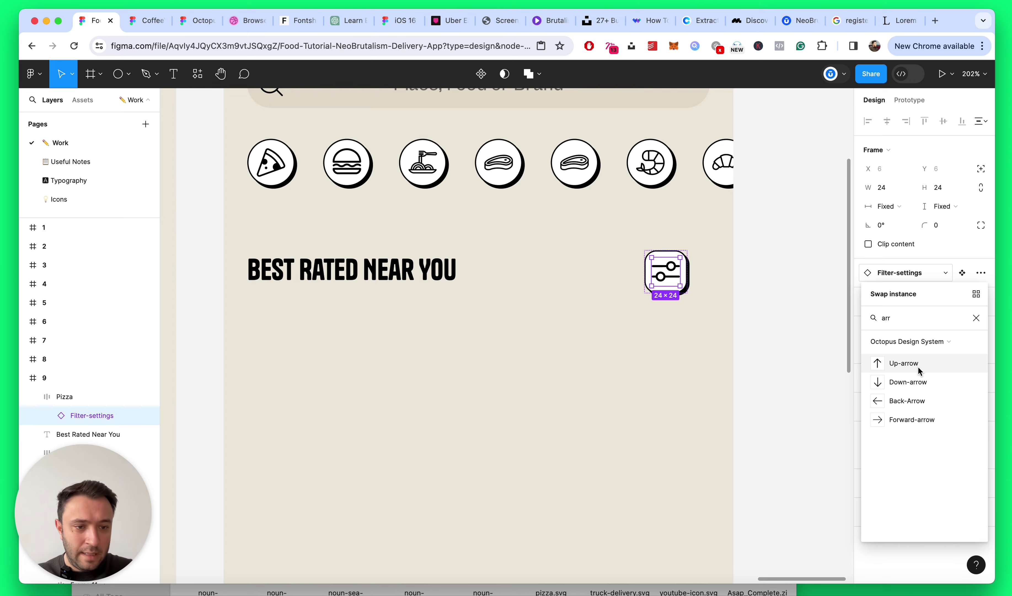
pyautogui.press('Escape')
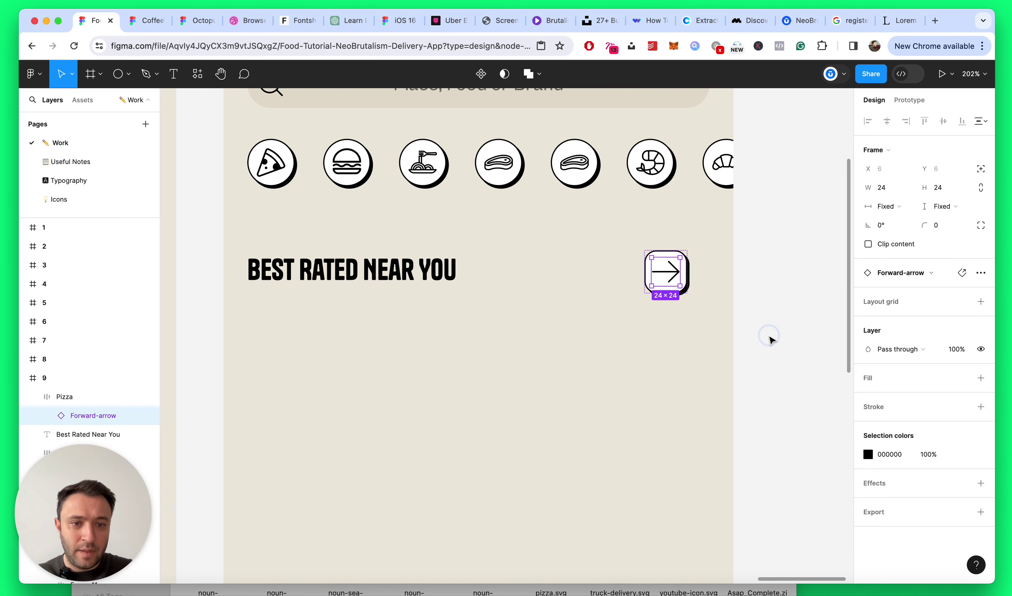
pyautogui.click(769, 339)
# Step: Set the stroke weight of the forward arrow's vector inside the white button to 1.7
pyautogui.scroll(-10, 624, 335)
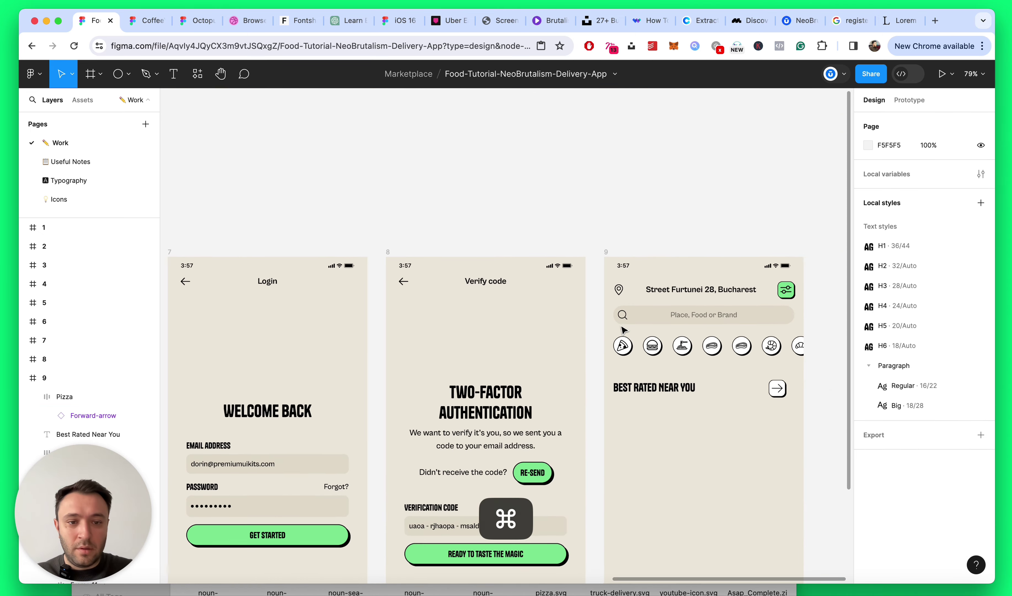
pyautogui.press('Escape')
pyautogui.hscroll(3, 646, 360)
pyautogui.scroll(10, 671, 381)
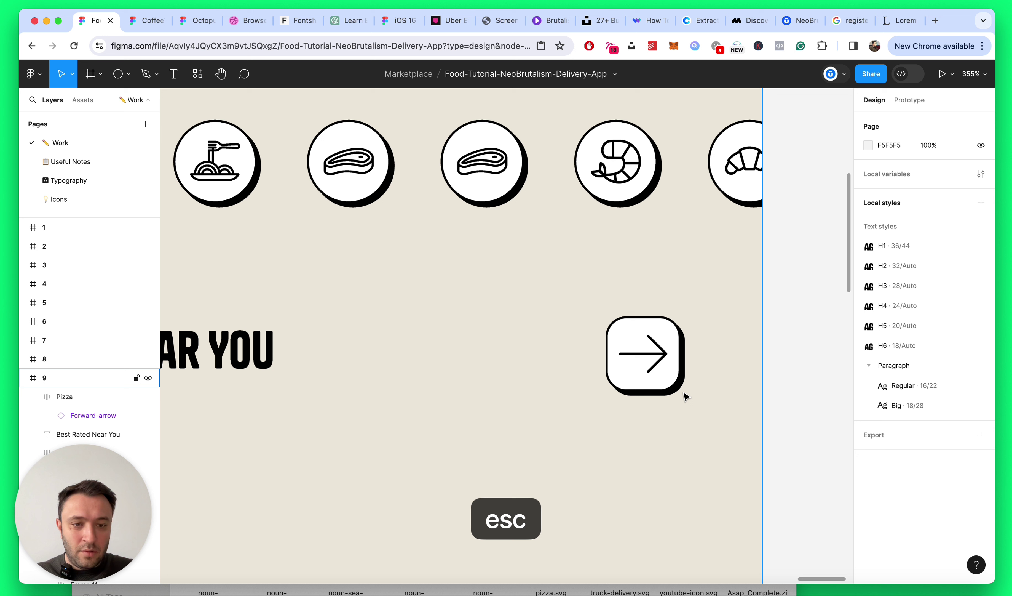
pyautogui.click(662, 357)
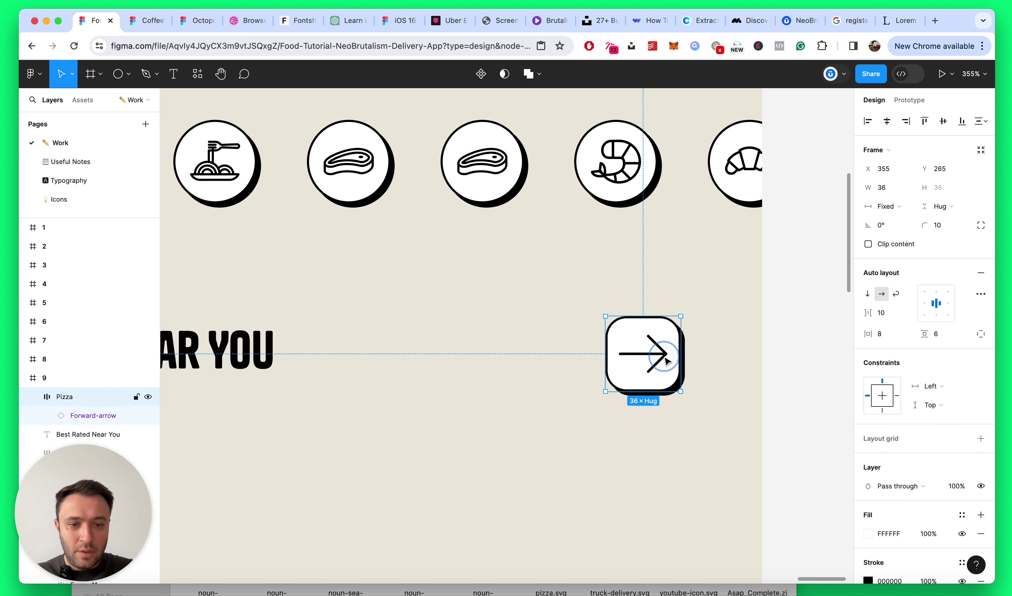
pyautogui.doubleClick(643, 359)
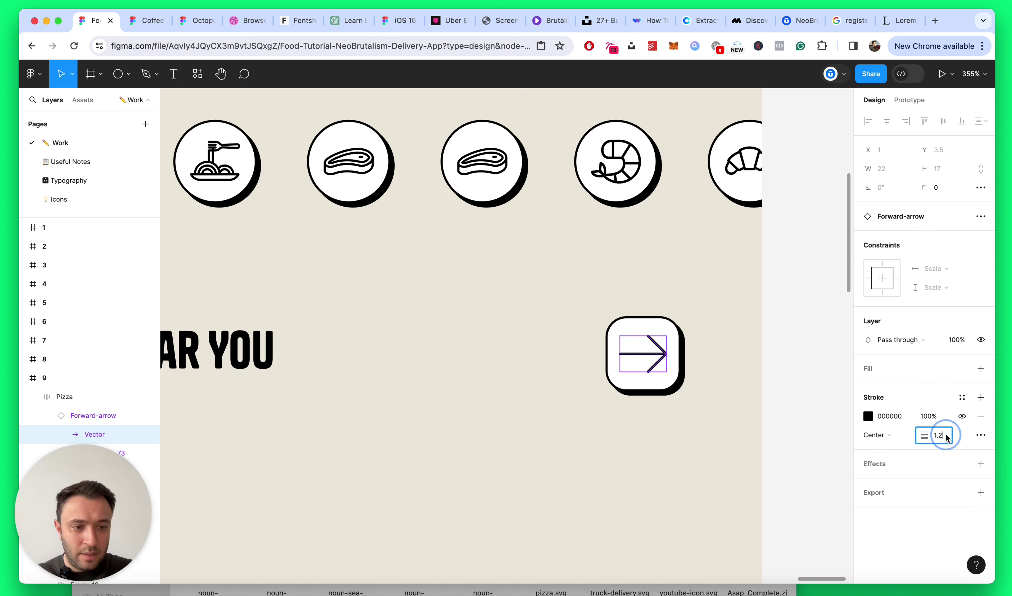
pyautogui.press('Right')
pyautogui.press('Return')
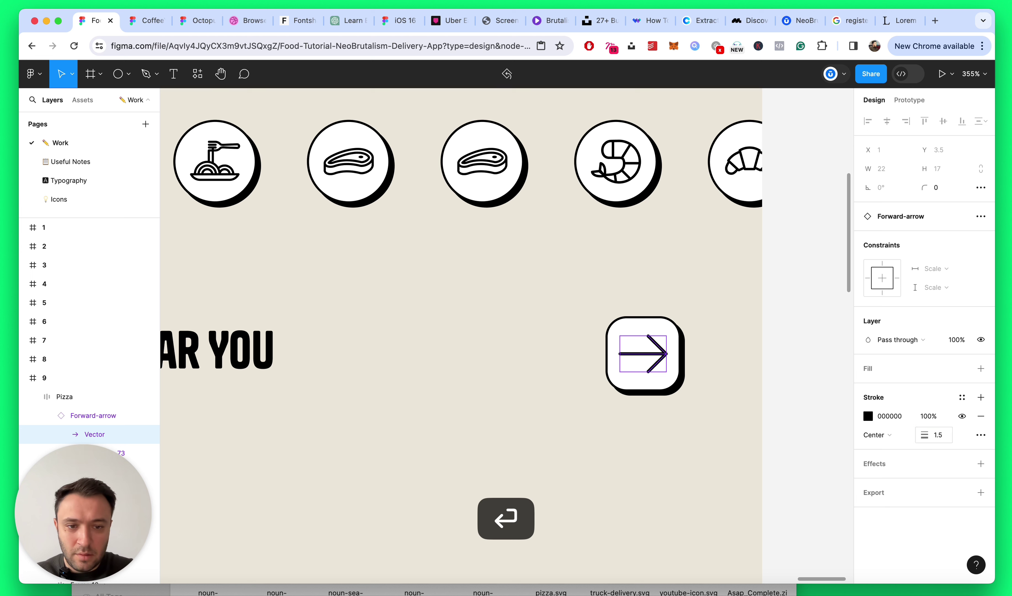
pyautogui.press('Return')
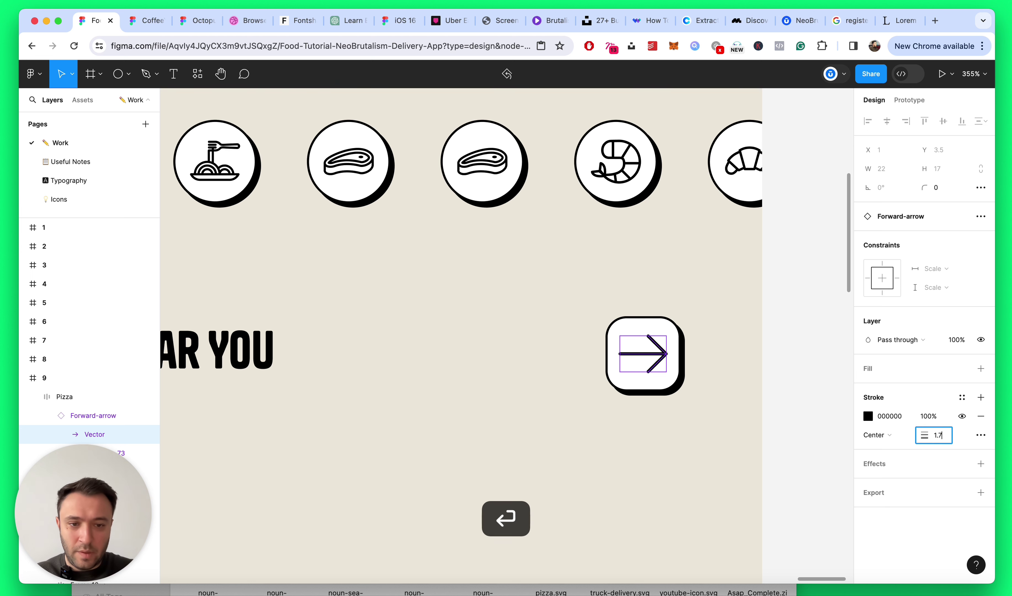
# Step: Lock the Forward-arrow icon's proportions and reduce its size to 20 × 20
pyautogui.click(82, 416)
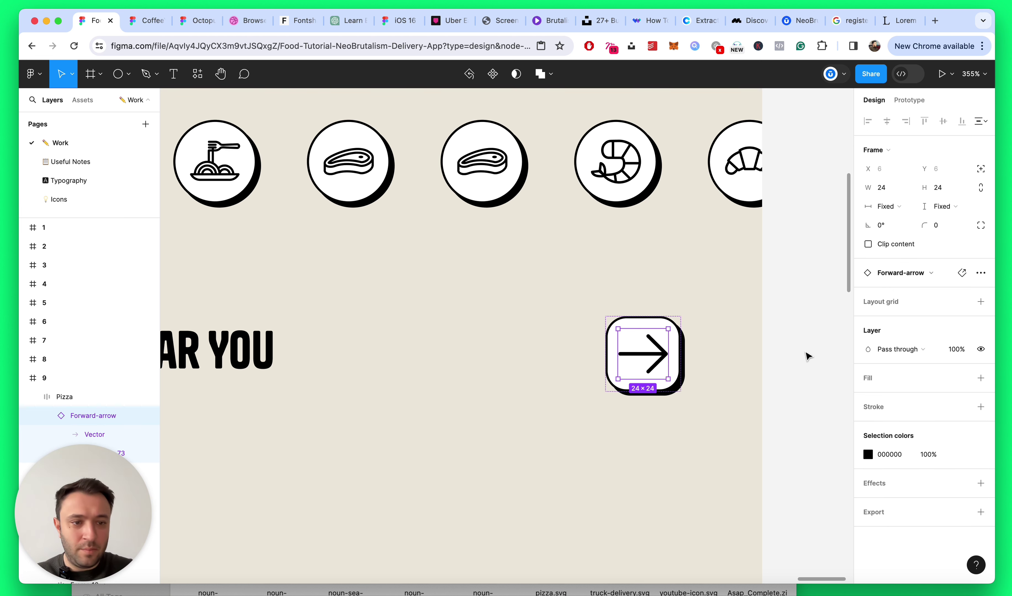
pyautogui.click(890, 189)
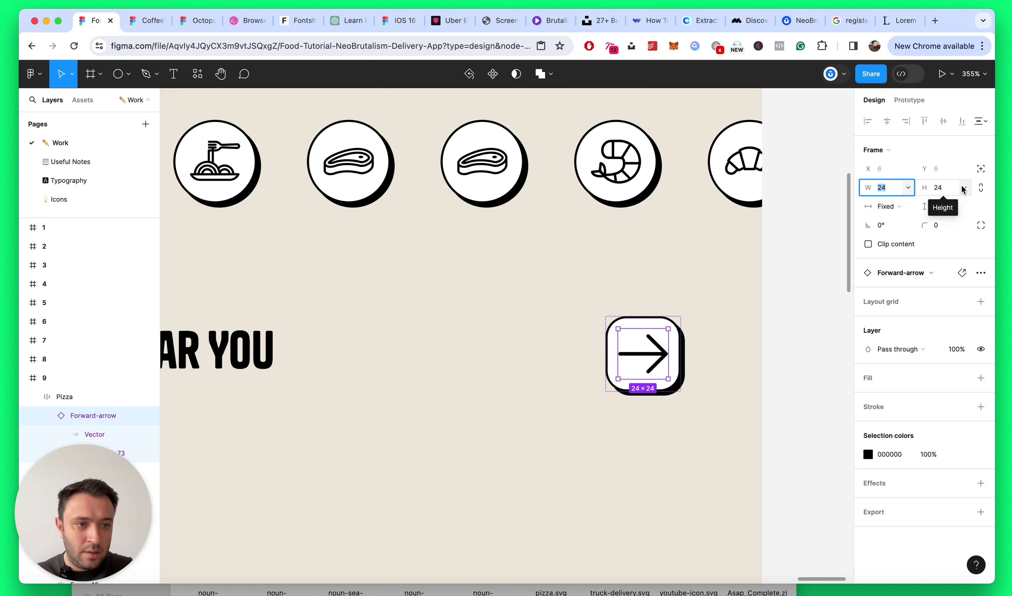
pyautogui.click(983, 186)
pyautogui.press('Down')
pyautogui.press('Down')
pyautogui.press('Down')
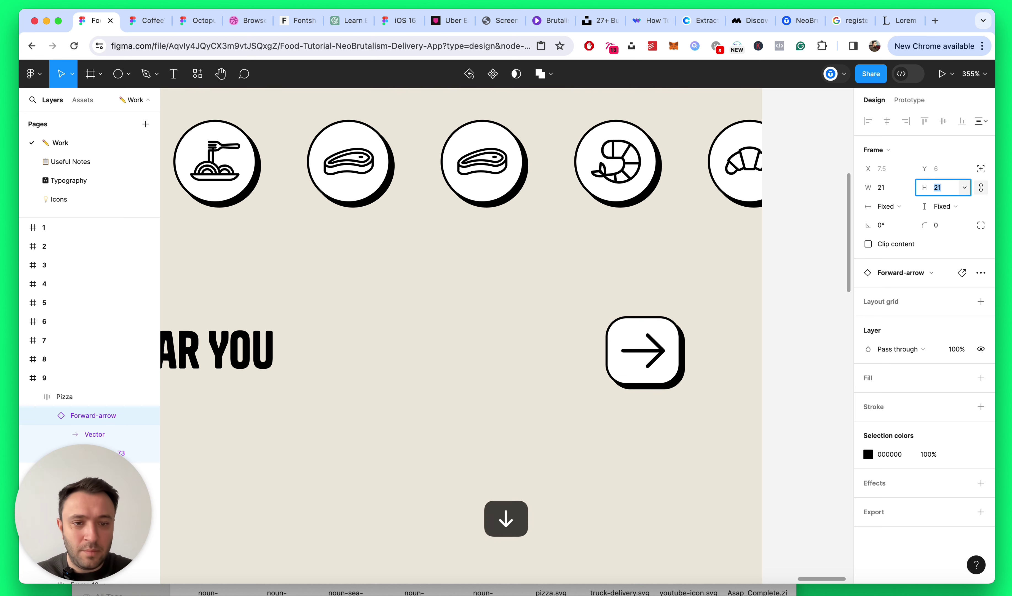
pyautogui.press('Down')
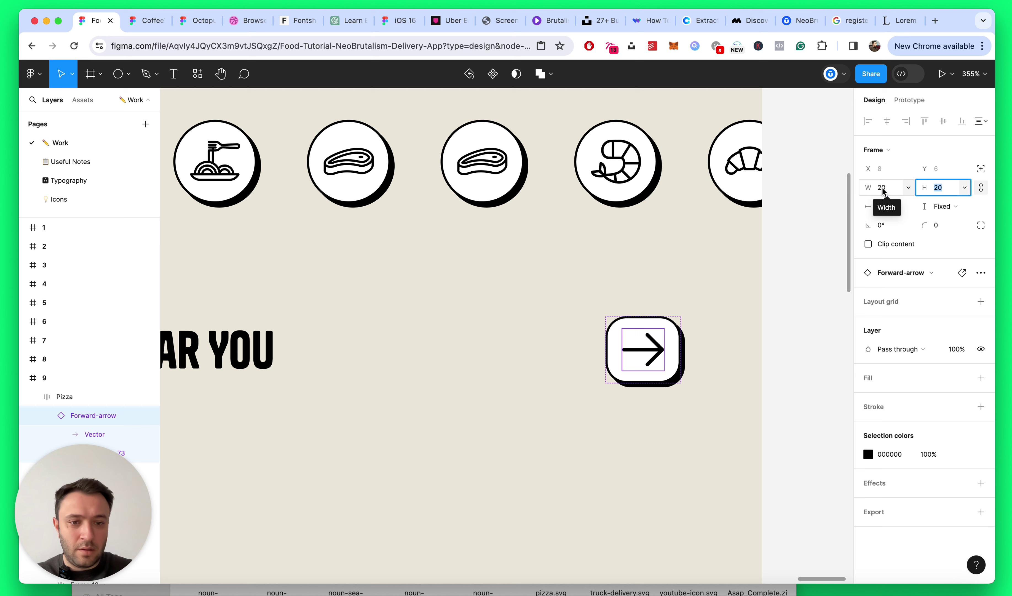
# Step: Give the white arrow button a fixed height and set its width to 32, making it 32 × 32
pyautogui.click(672, 333)
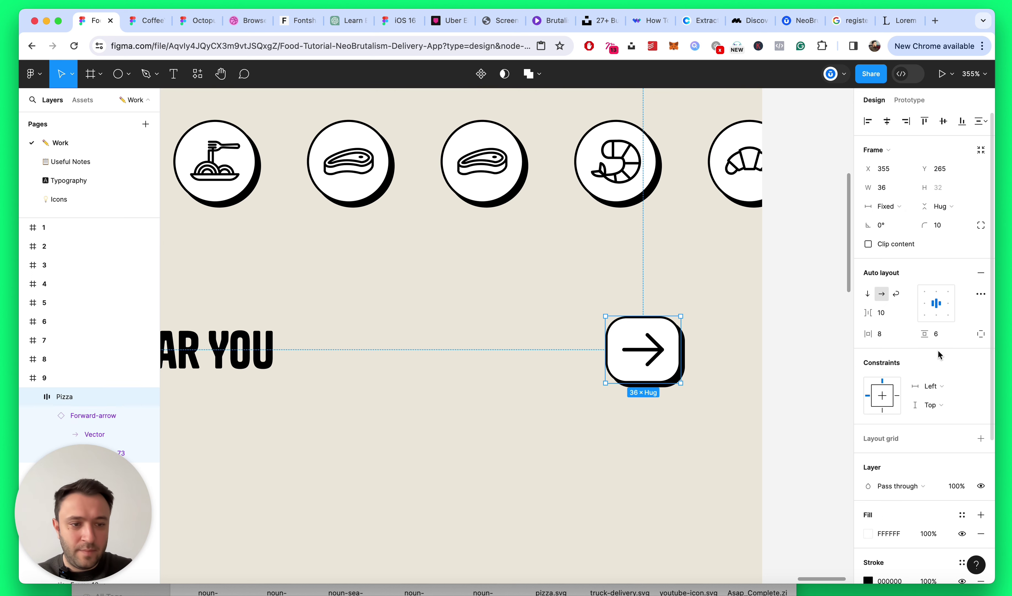
pyautogui.click(941, 206)
pyautogui.click(942, 190)
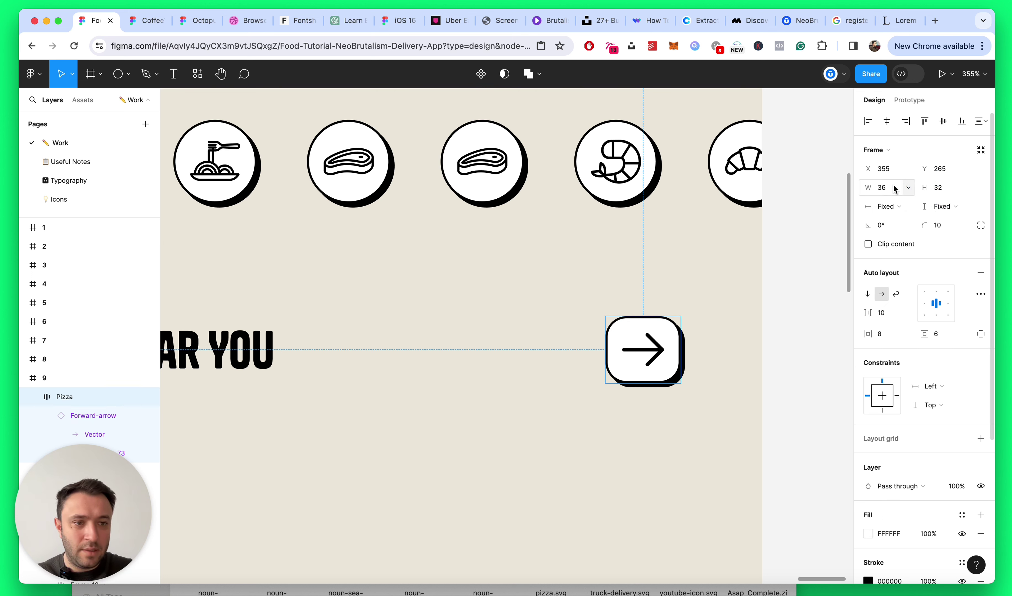
pyautogui.click(883, 188)
pyautogui.press('Return')
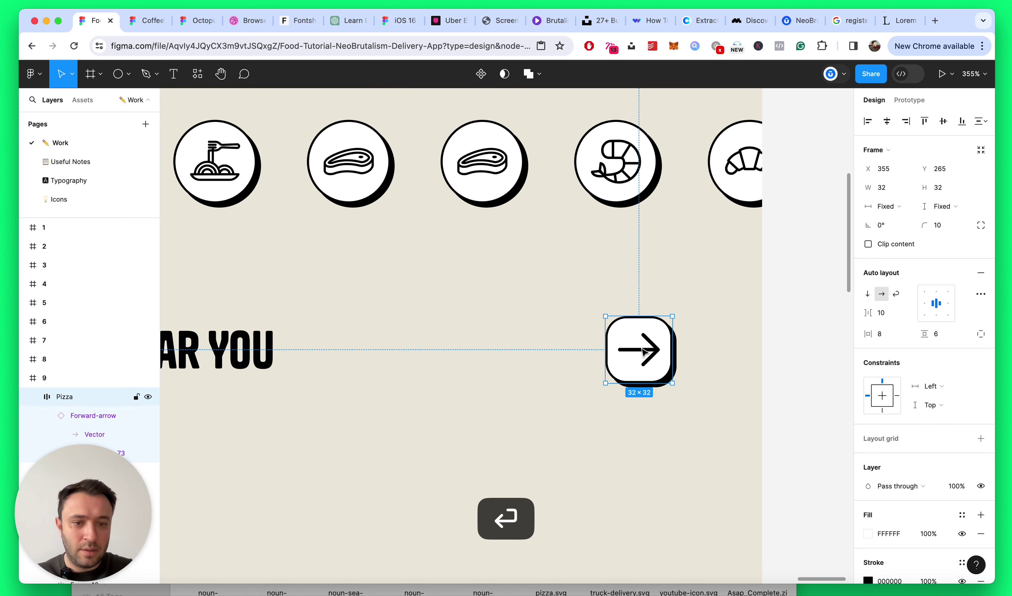
# Step: Shrink the Forward-arrow icon inside the white button to 16 × 16
pyautogui.click(651, 350)
pyautogui.click(889, 188)
pyautogui.press('Down')
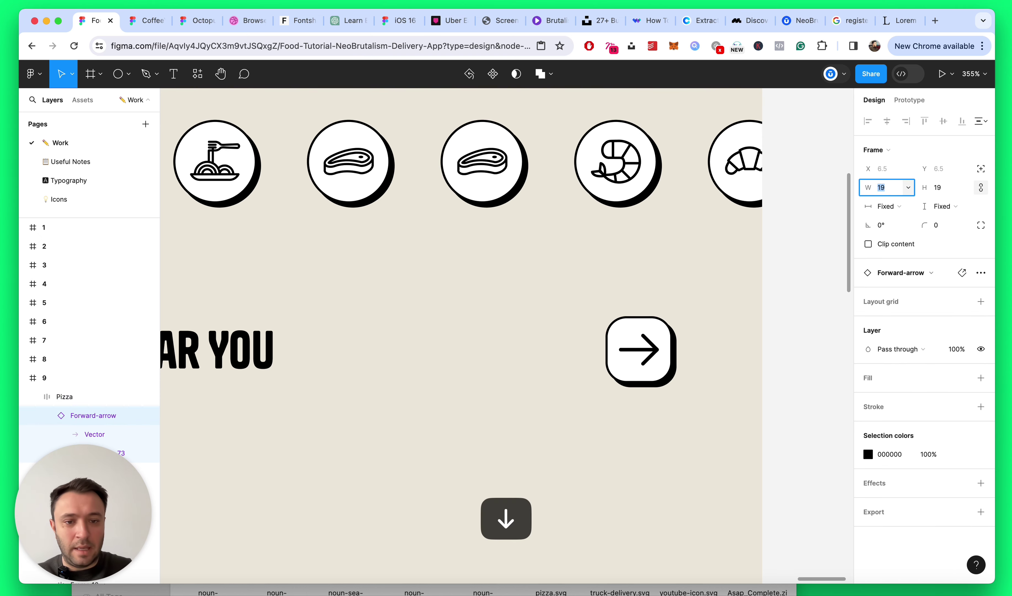
pyautogui.press('Escape')
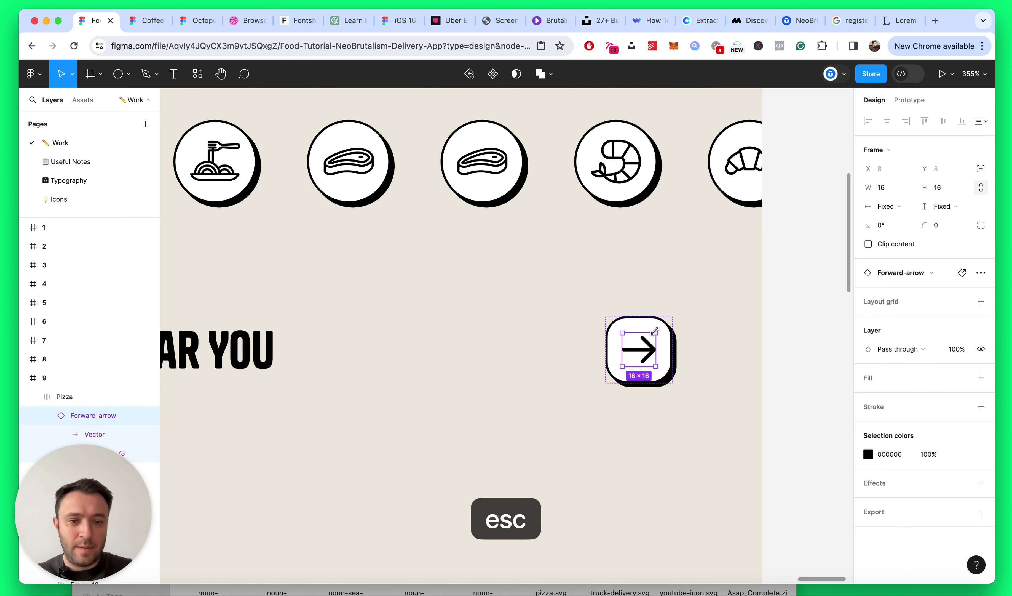
# Step: Rename the white arrow button's layer to "See More" and collapse it in the layer list
pyautogui.scroll(-5, 573, 346)
pyautogui.click(519, 310)
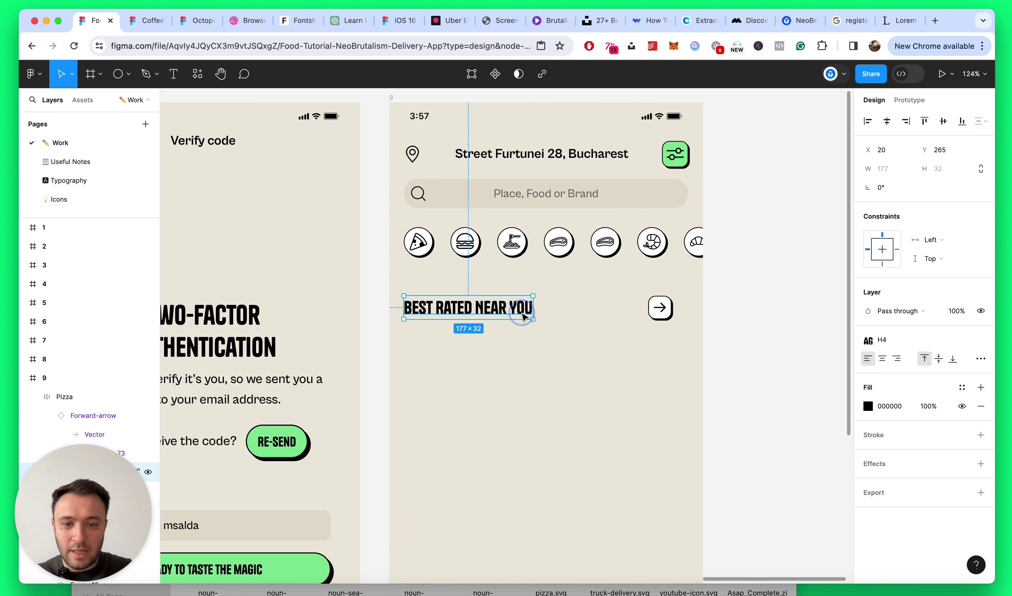
pyautogui.click(50, 417)
pyautogui.click(66, 416)
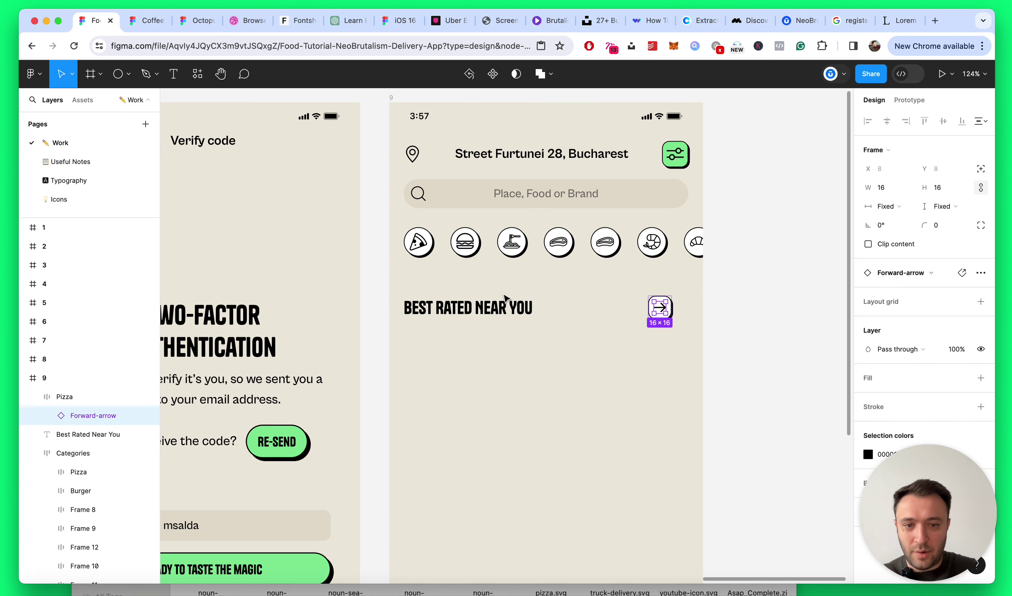
pyautogui.doubleClick(63, 397)
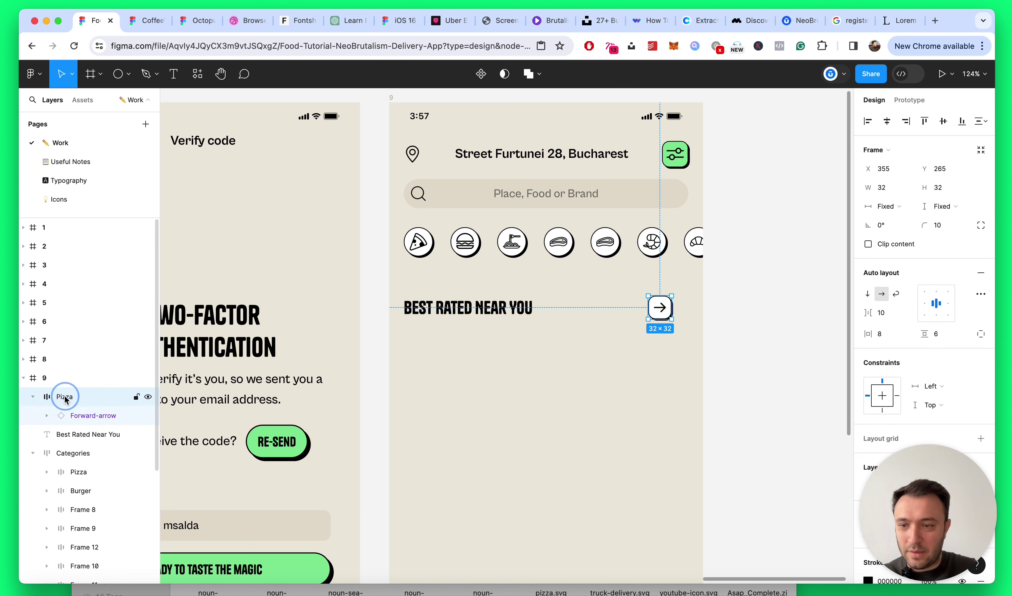
pyautogui.write('See M')
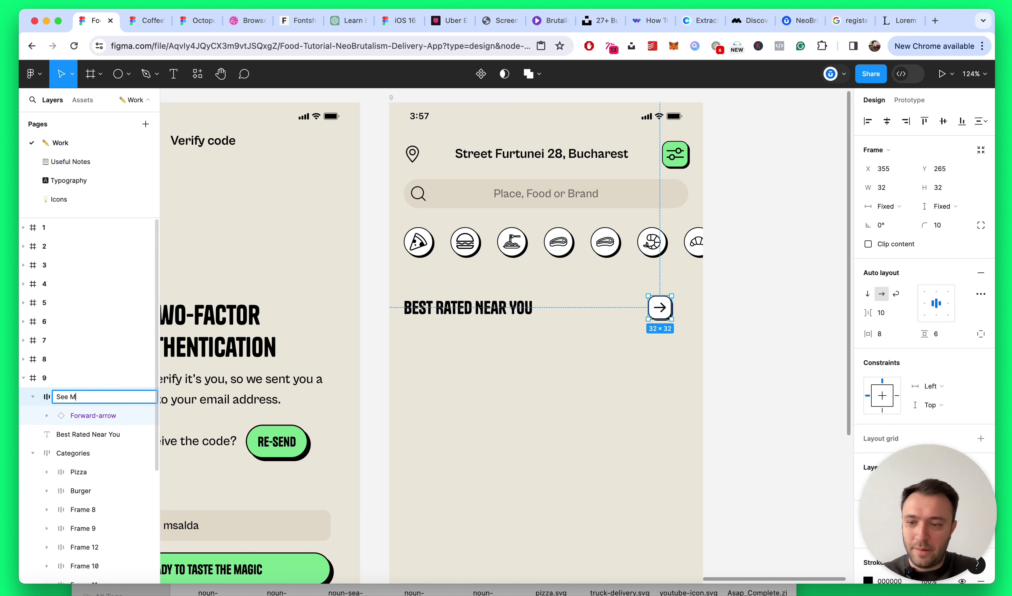
pyautogui.write('ore')
pyautogui.press('Return')
pyautogui.click(33, 396)
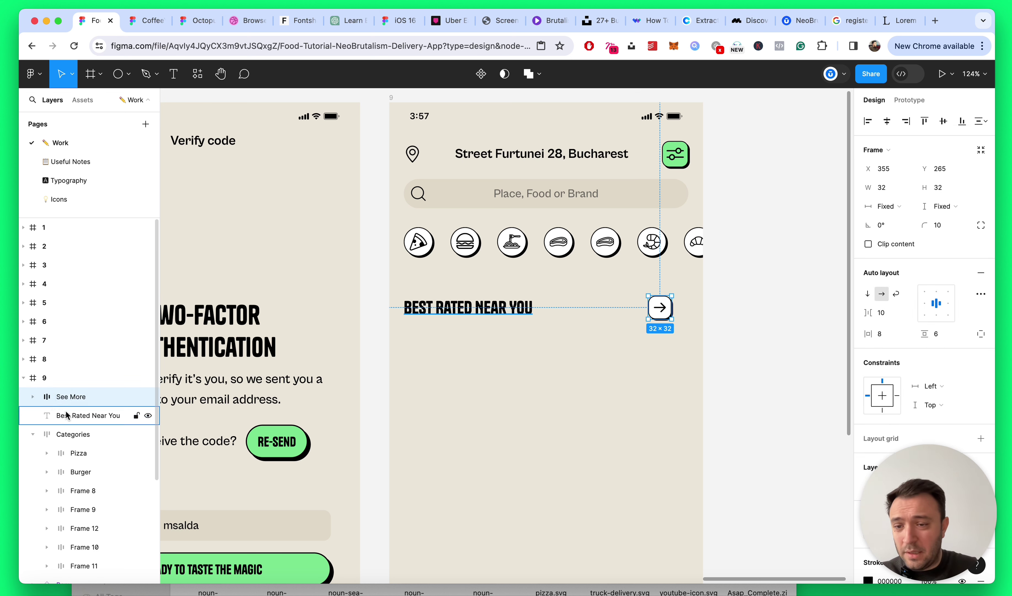
# Step: Order the heading layer above See More, wrap both in an auto layout frame, and name it "Title"
pyautogui.moveTo(65, 415); pyautogui.dragTo(70, 394)
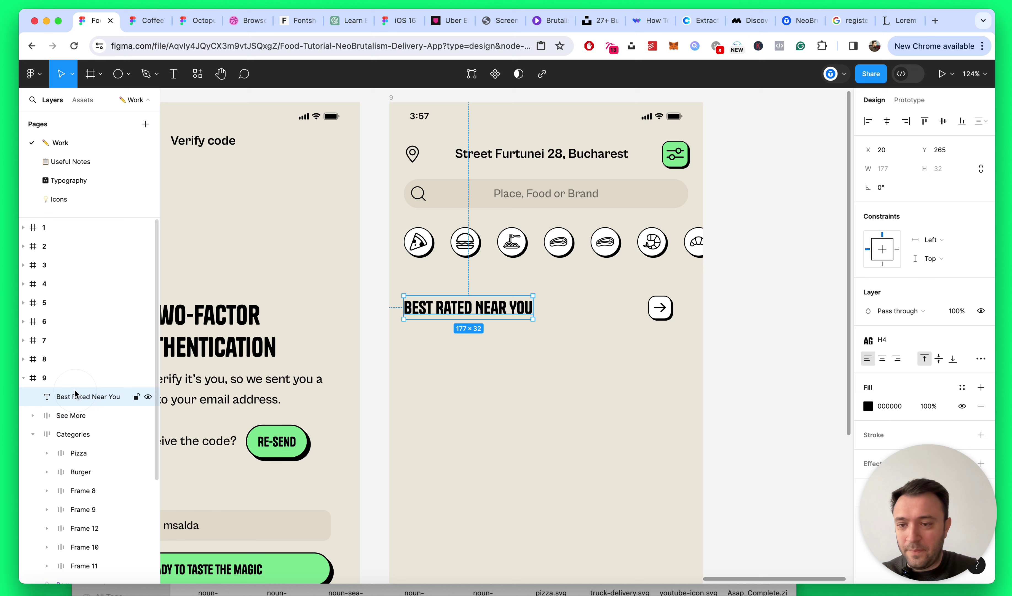
pyautogui.keyDown('shift'); pyautogui.click(75, 415); pyautogui.keyUp('shift')
pyautogui.hotkey('shift', 'a')
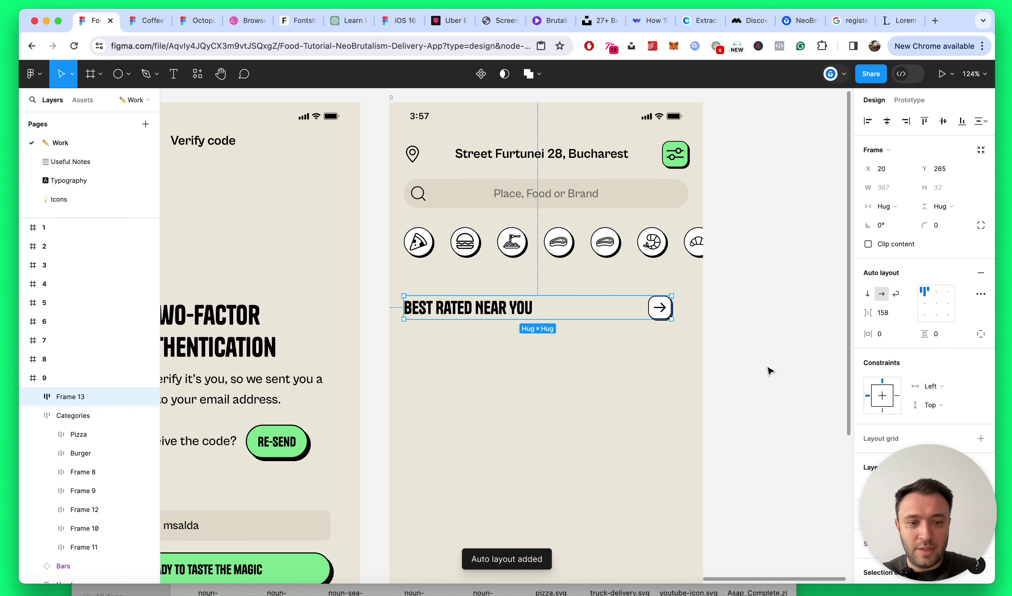
pyautogui.doubleClick(66, 397)
pyautogui.write('Title')
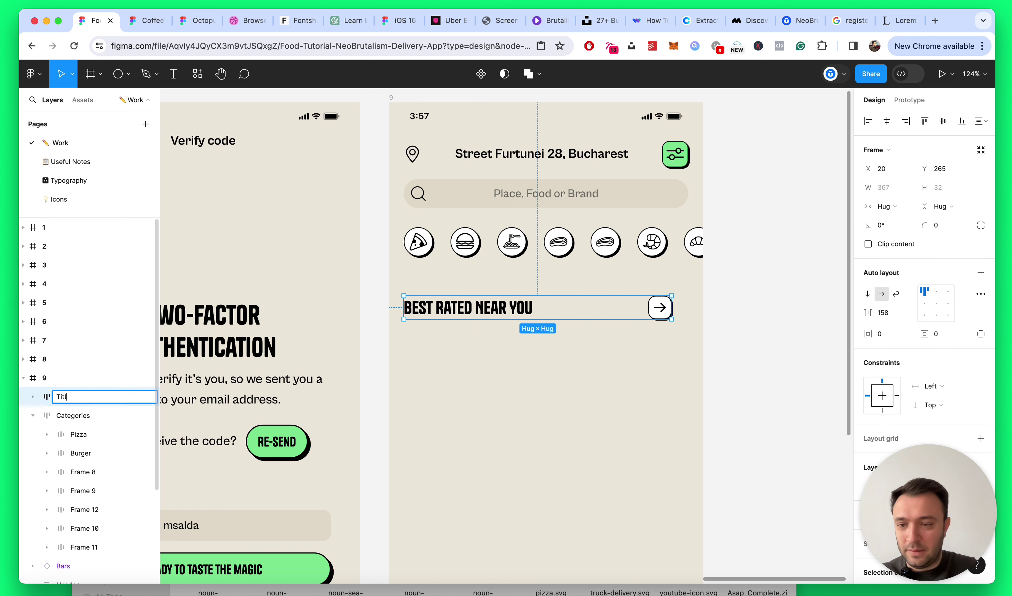
pyautogui.press('Return')
# Step: Collapse the Categories and Header layers and reorder frame 9's layers as Bars, Header, Categories, Title, Bottom-bar
pyautogui.click(34, 415)
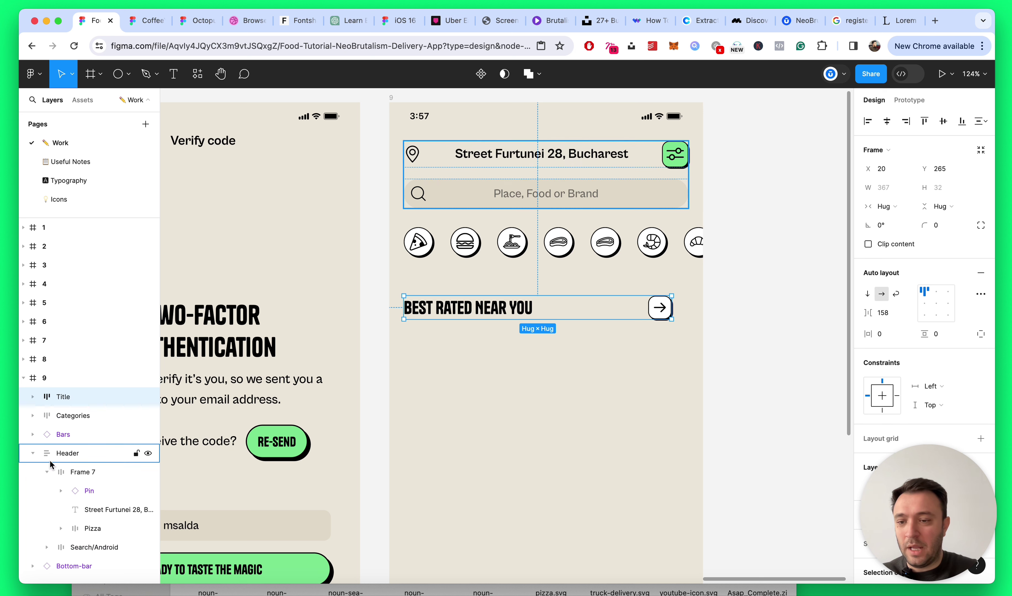
pyautogui.click(33, 453)
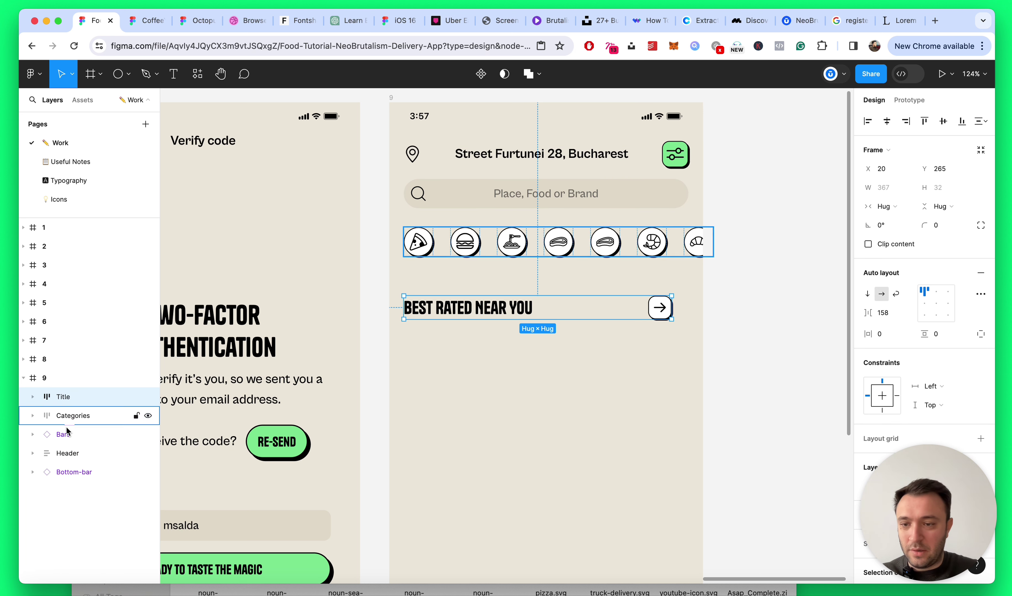
pyautogui.click(66, 453)
pyautogui.press('super+bracketright')
pyautogui.press('super+bracketright')
pyautogui.press('super+bracketright')
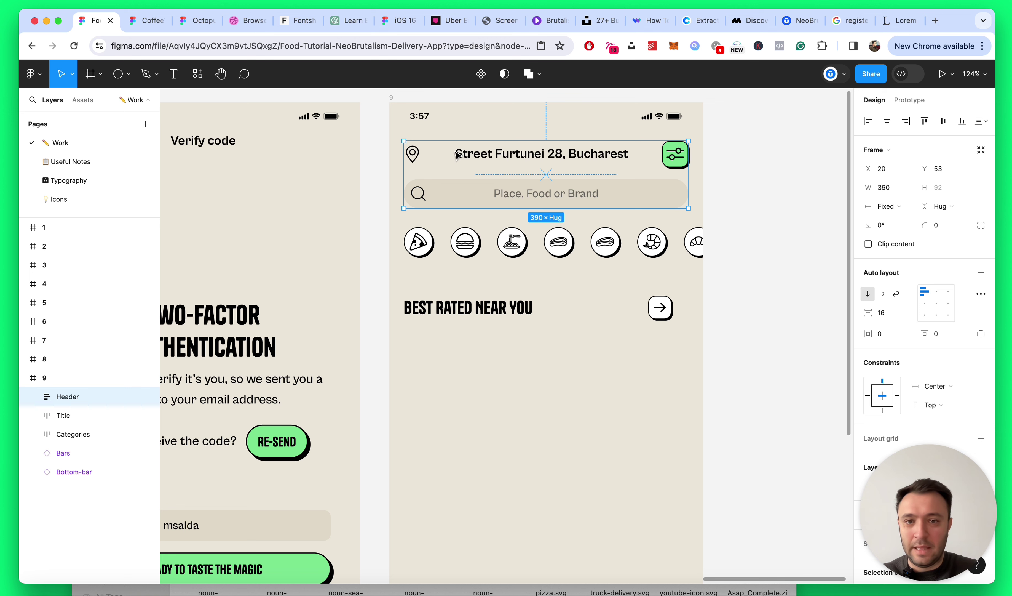
pyautogui.moveTo(58, 453); pyautogui.dragTo(65, 391)
pyautogui.click(68, 415)
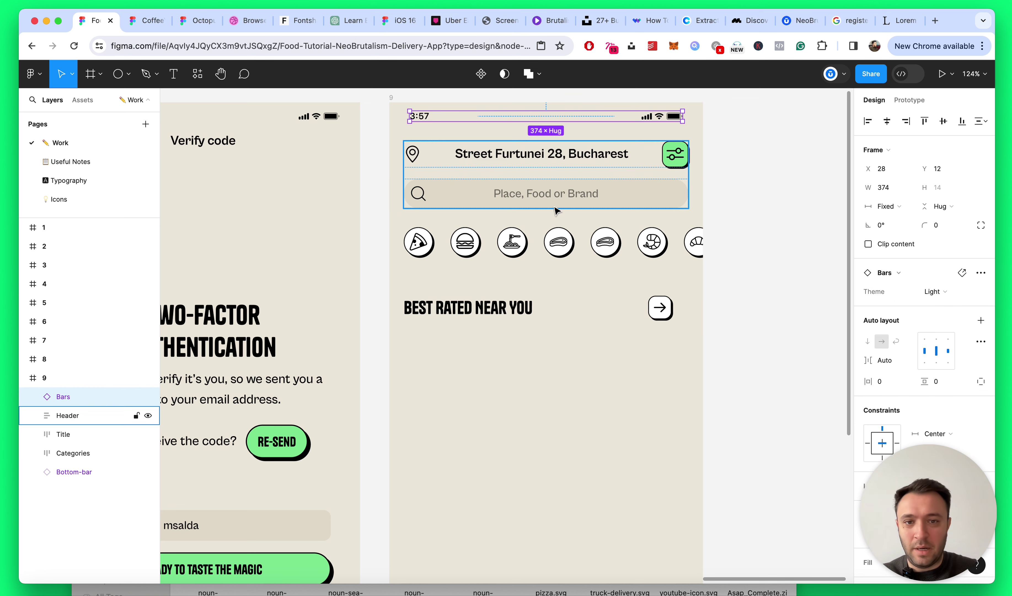
pyautogui.click(483, 245)
pyautogui.press('super+bracketright')
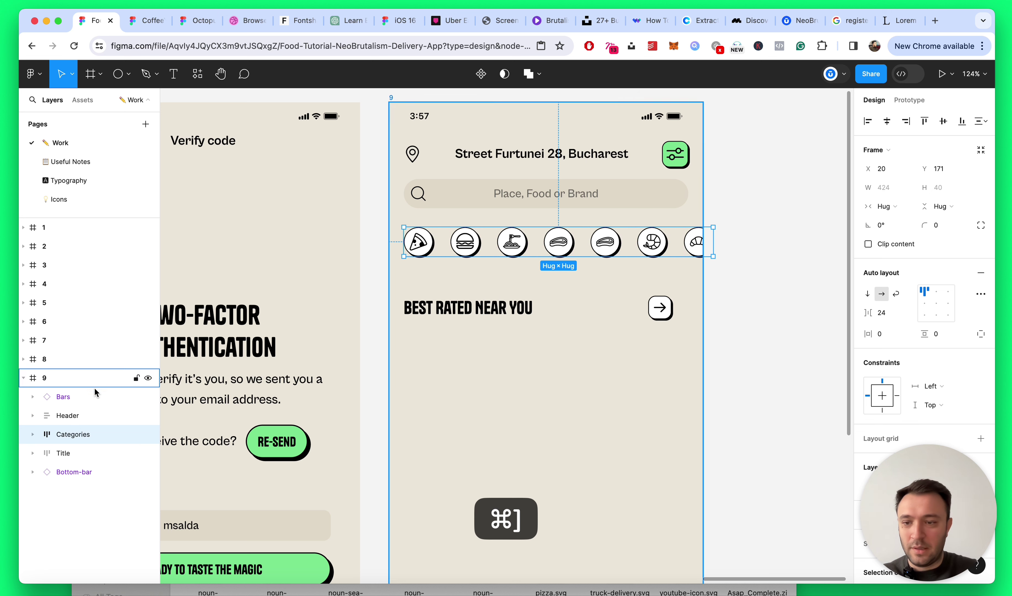
pyautogui.moveTo(84, 454); pyautogui.dragTo(83, 452)
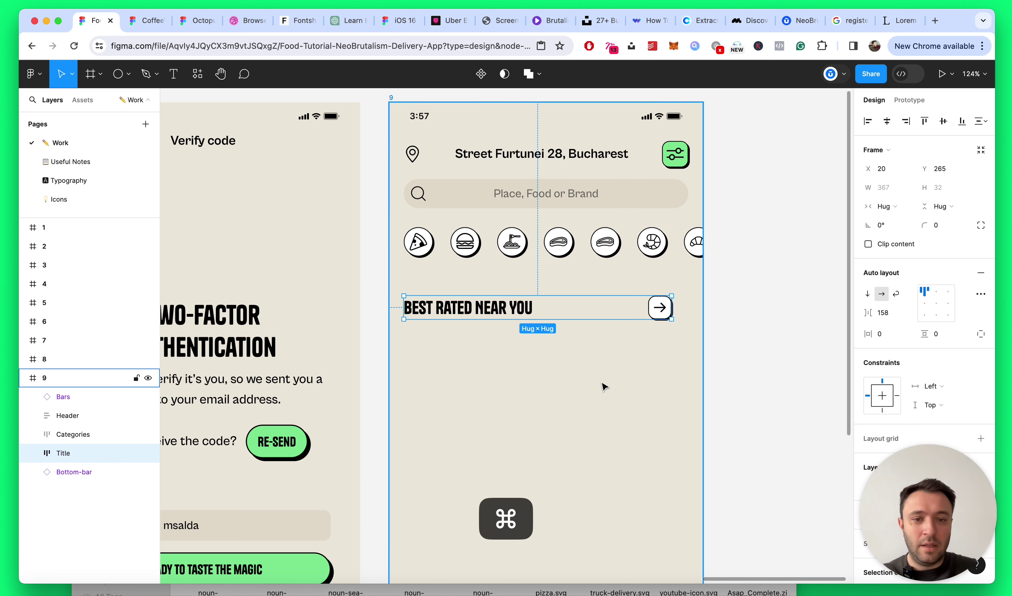
# Step: Switch the Title frame to a fixed width of 390
pyautogui.scroll(2, 603, 384)
pyautogui.moveTo(494, 302); pyautogui.dragTo(502, 304)
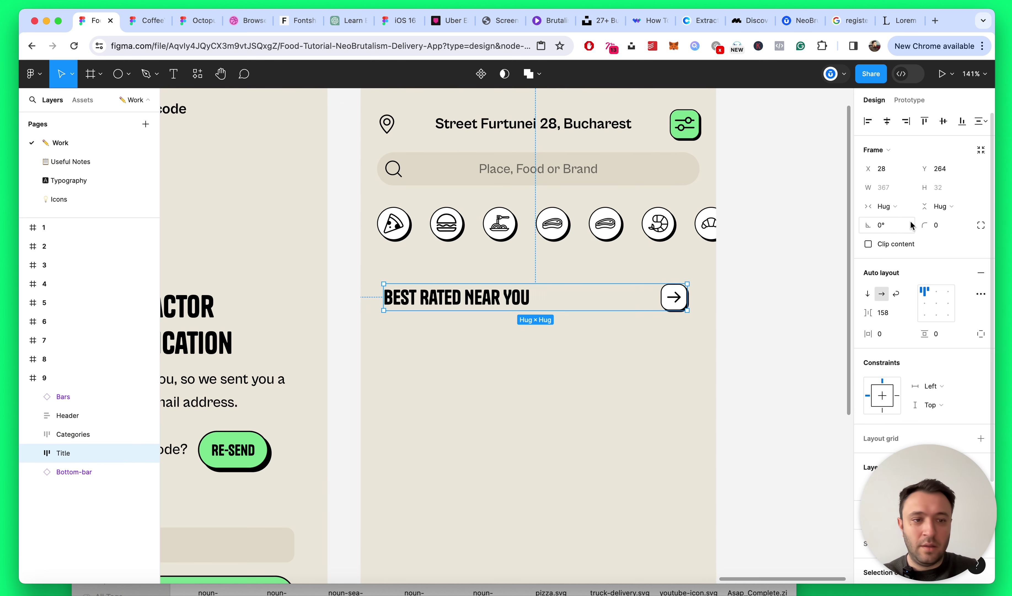
pyautogui.click(892, 207)
pyautogui.click(907, 194)
pyautogui.click(887, 188)
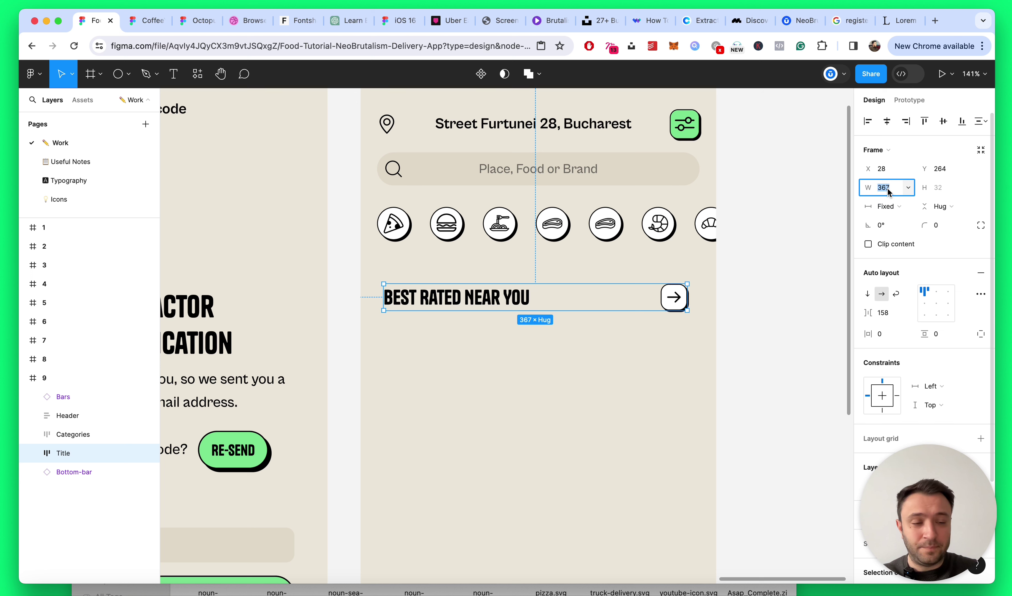
pyautogui.write('390')
pyautogui.press('Return')
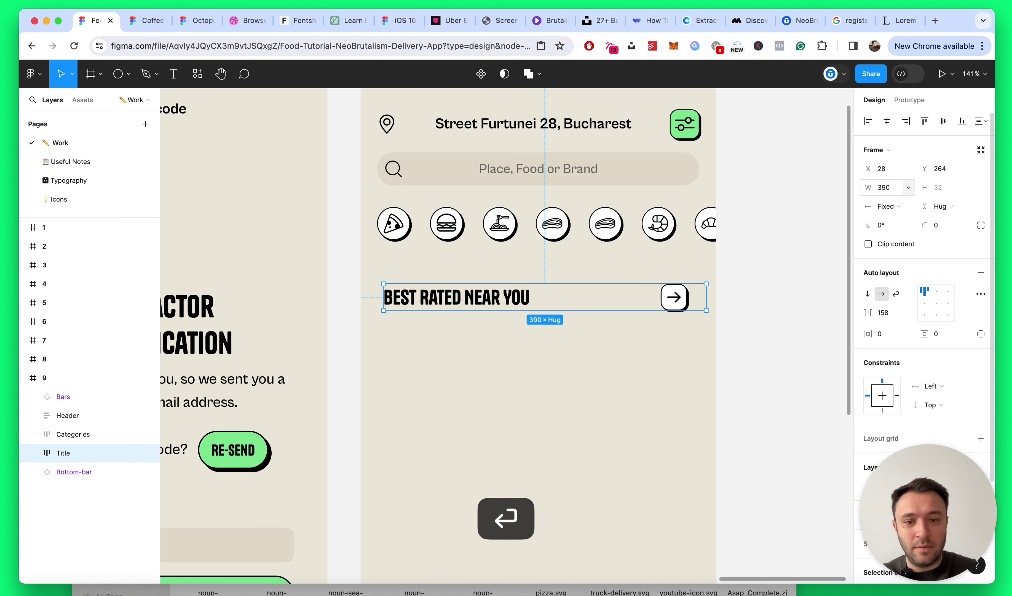
# Step: Set the "Best Rated Near You" text to fill the available width of the Title frame
pyautogui.doubleClick(415, 298)
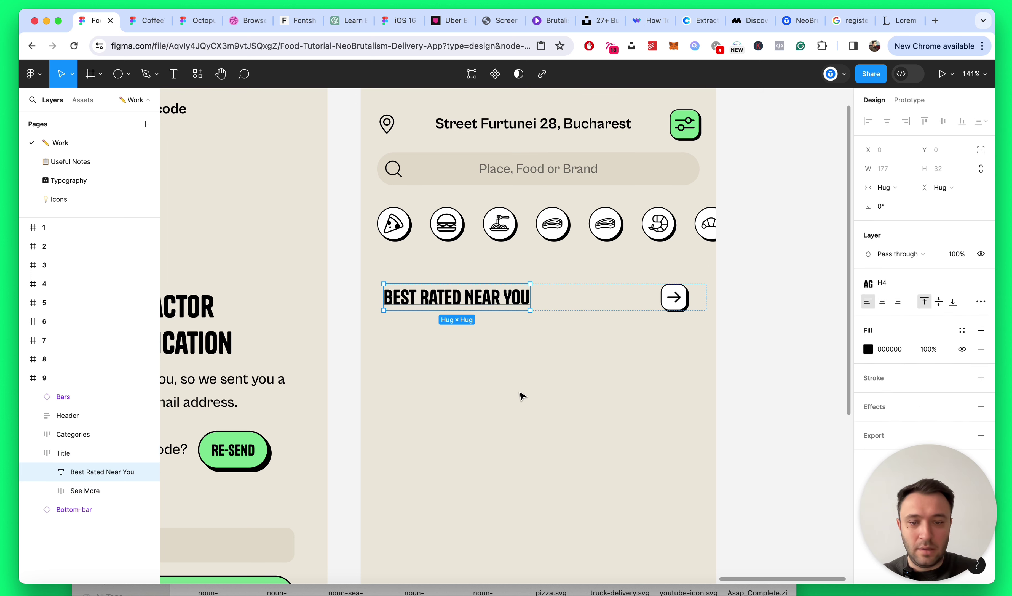
pyautogui.click(885, 187)
pyautogui.click(891, 203)
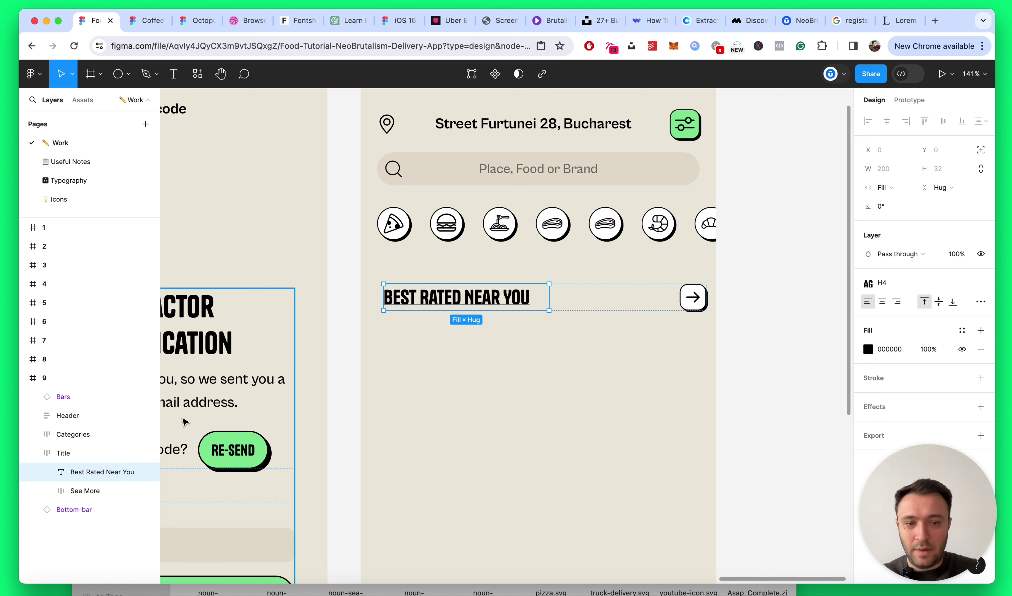
# Step: Center the Title frame horizontally within screen 9, with its horizontal constraint set to Center
pyautogui.click(49, 453)
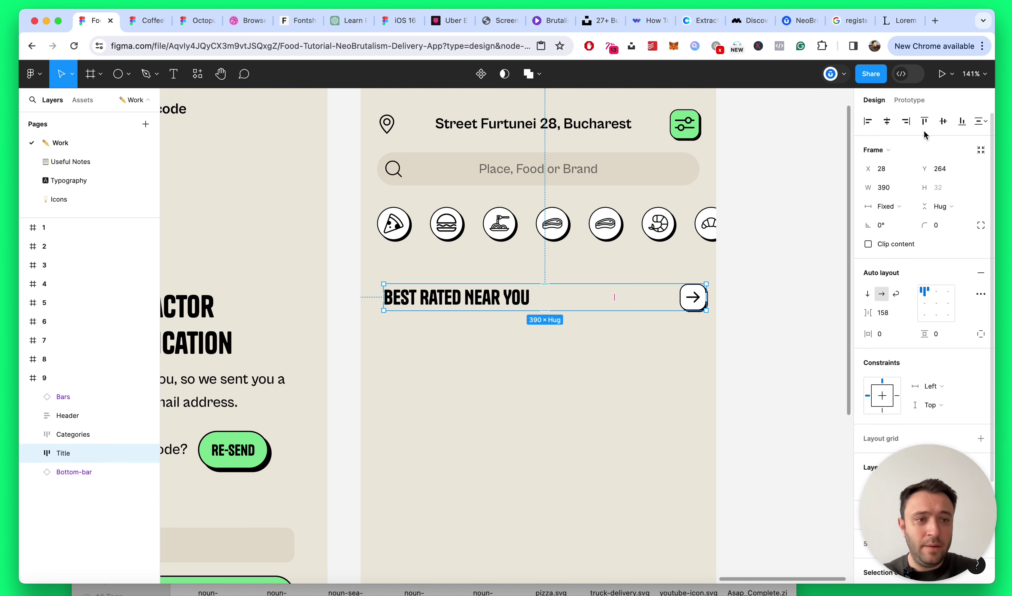
pyautogui.click(583, 344)
pyautogui.scroll(-5, 584, 345)
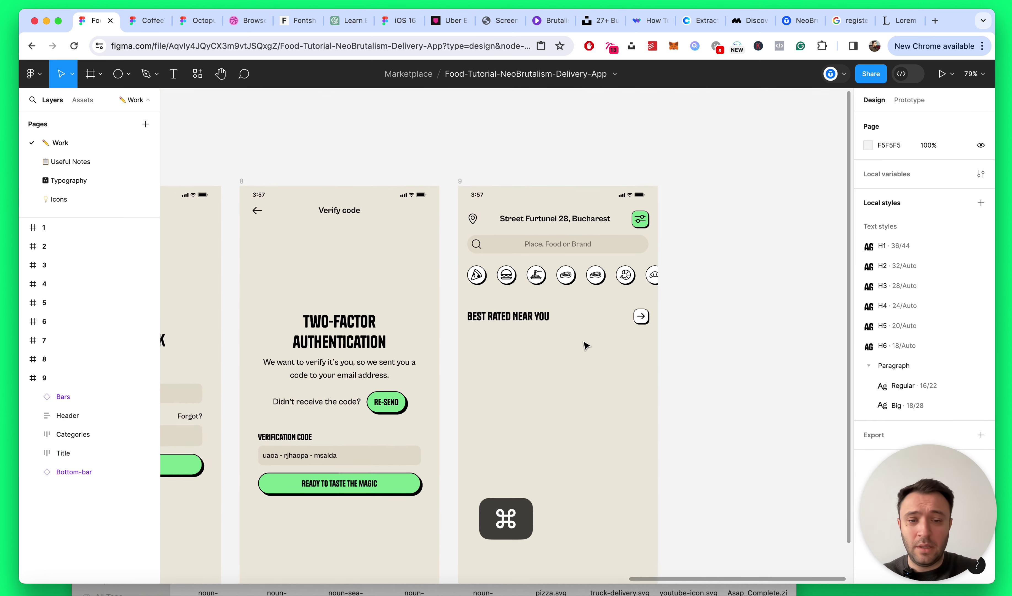
pyautogui.scroll(5, 584, 346)
pyautogui.scroll(-5, 585, 346)
pyautogui.scroll(1, 547, 264)
# Step: Set the Title frame's auto layout spacing between items to Auto
pyautogui.click(486, 168)
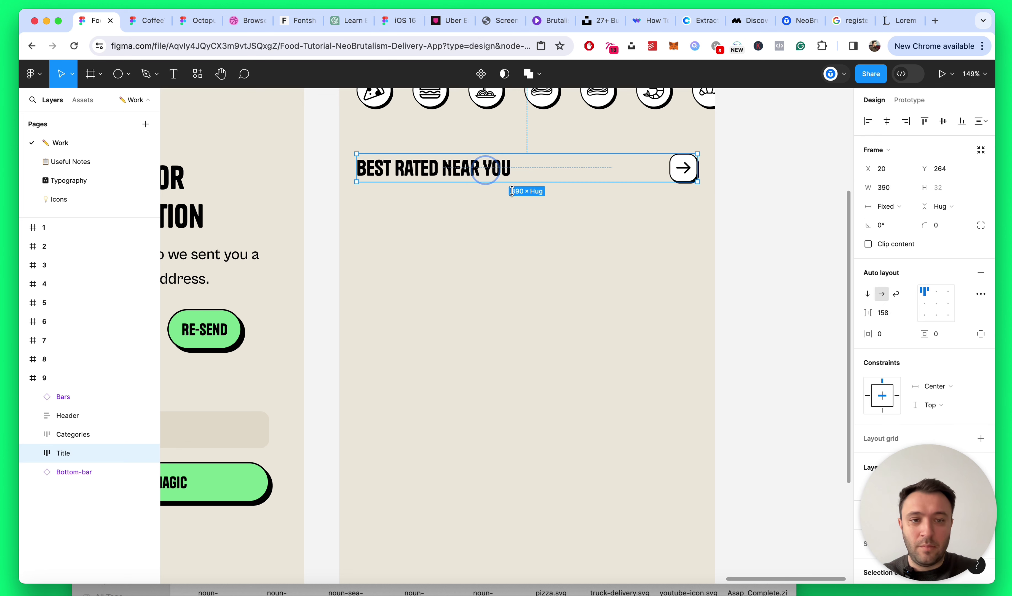
pyautogui.click(909, 313)
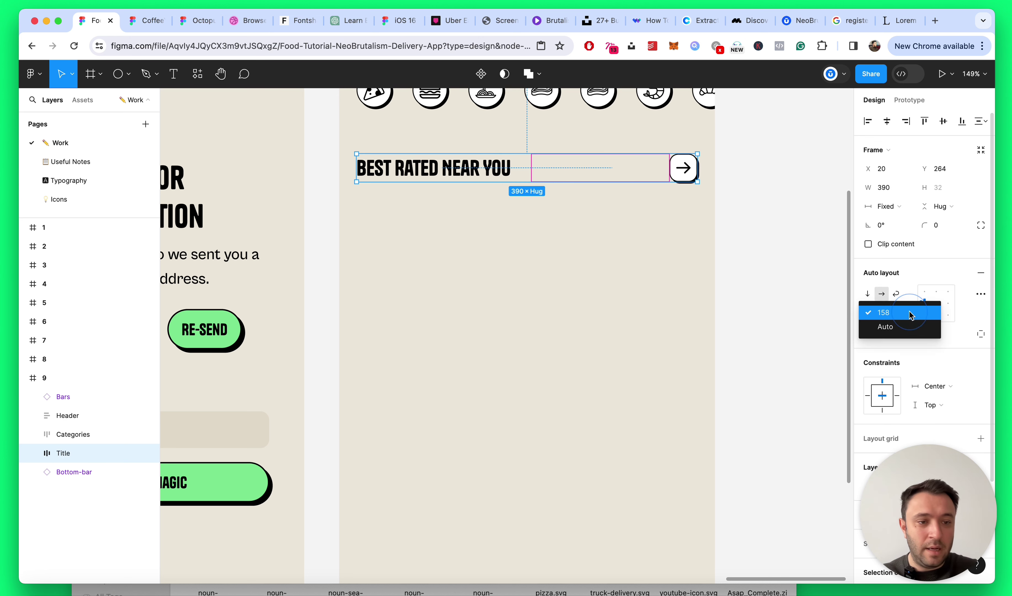
pyautogui.click(894, 327)
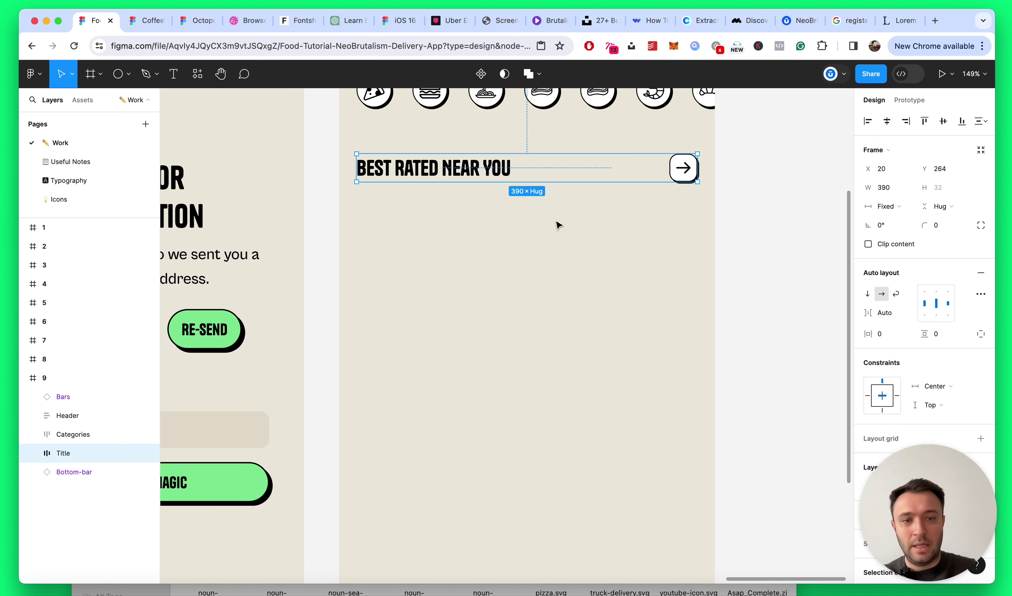
# Step: Collapse all layers and draw a rectangle about 372 × 160 below the "Best Rated Near You" heading
pyautogui.click(503, 269)
pyautogui.press('alt')
pyautogui.hotkey('alt', 'l')
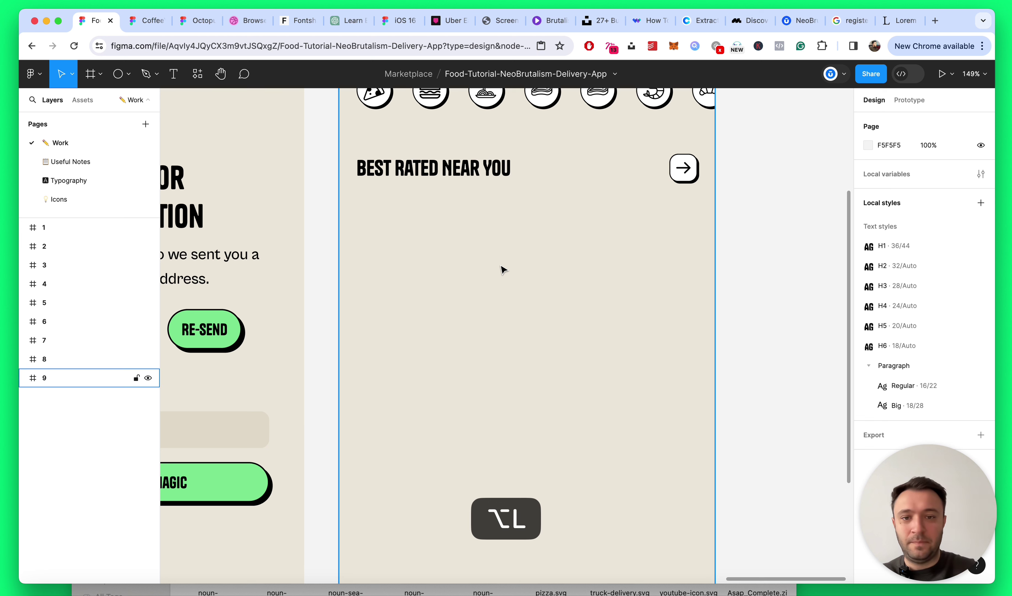
pyautogui.press('super+s')
pyautogui.press('r')
pyautogui.moveTo(364, 208)
pyautogui.mouseDown()
pyautogui.moveTo(553, 307)
pyautogui.moveTo(690, 348)
pyautogui.mouseUp()
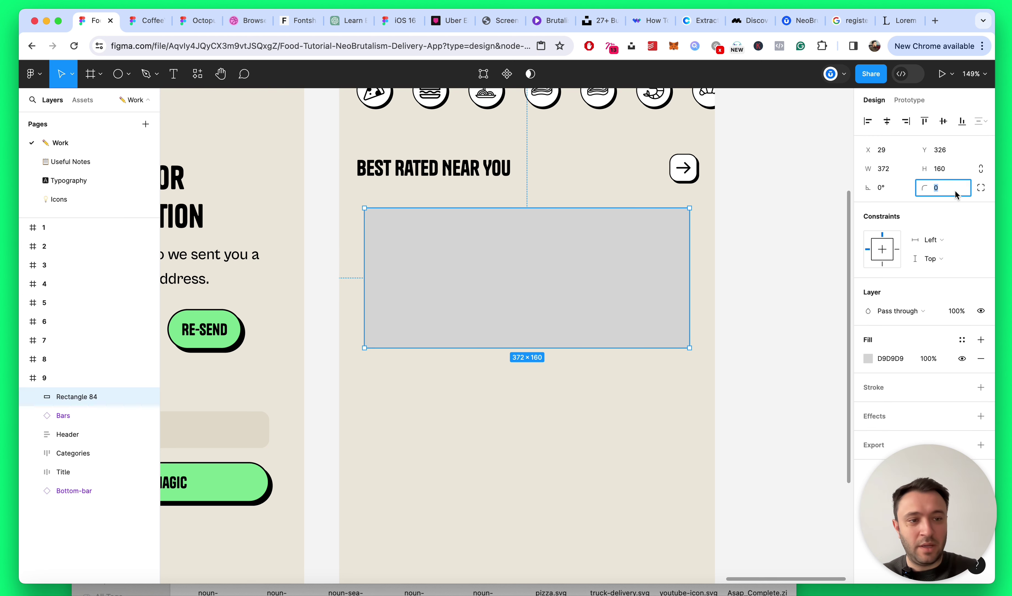
# Step: Round the rectangle's corners to 16, move it slightly up to Y 320 and set its height to 190
pyautogui.write('16')
pyautogui.press('Return')
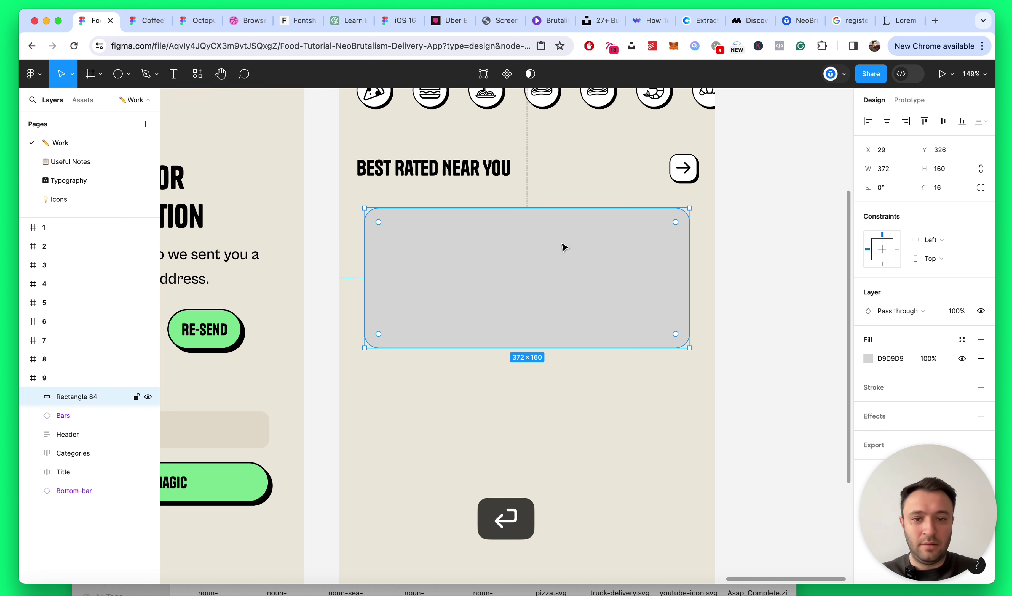
pyautogui.moveTo(564, 246); pyautogui.dragTo(554, 228)
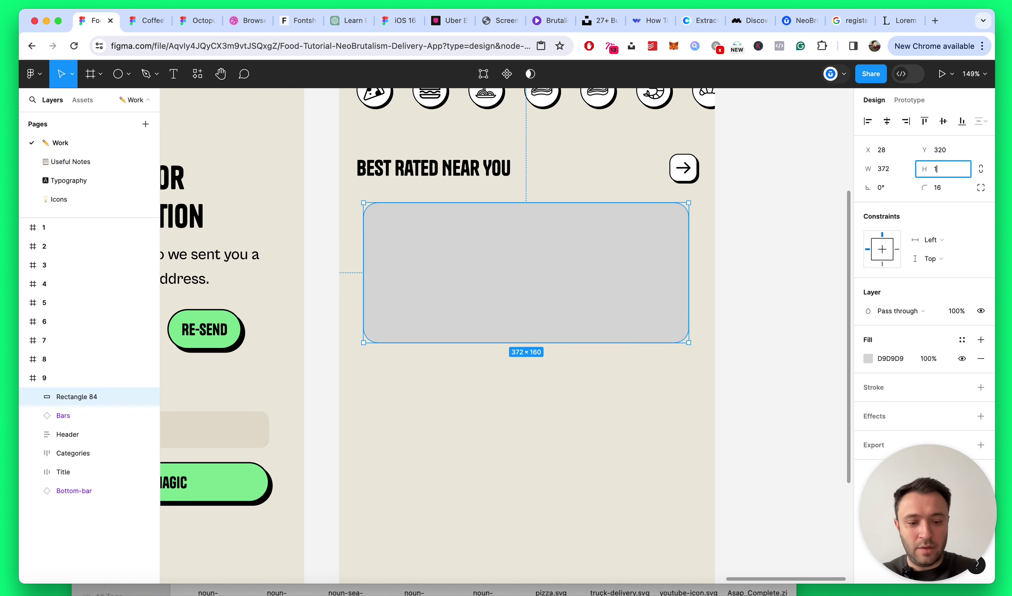
pyautogui.write('190')
pyautogui.press('Return')
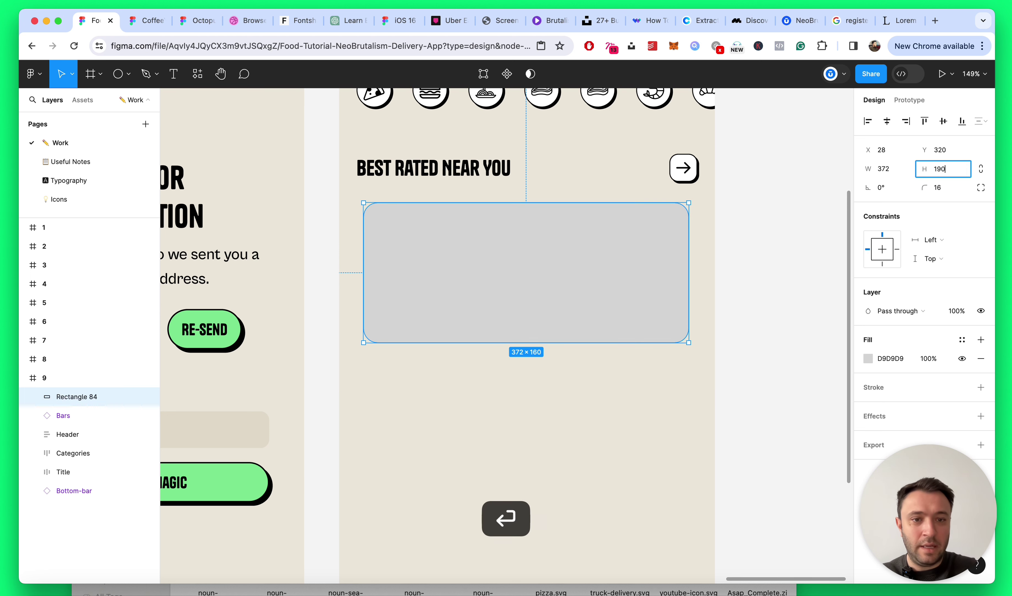
# Step: Send the rectangle backward below the Title layer and align it under the heading at X 20, Y 316
pyautogui.press('super+bracketleft')
pyautogui.press('super+bracketleft')
pyautogui.press('super+bracketleft')
pyautogui.press('super+bracketleft')
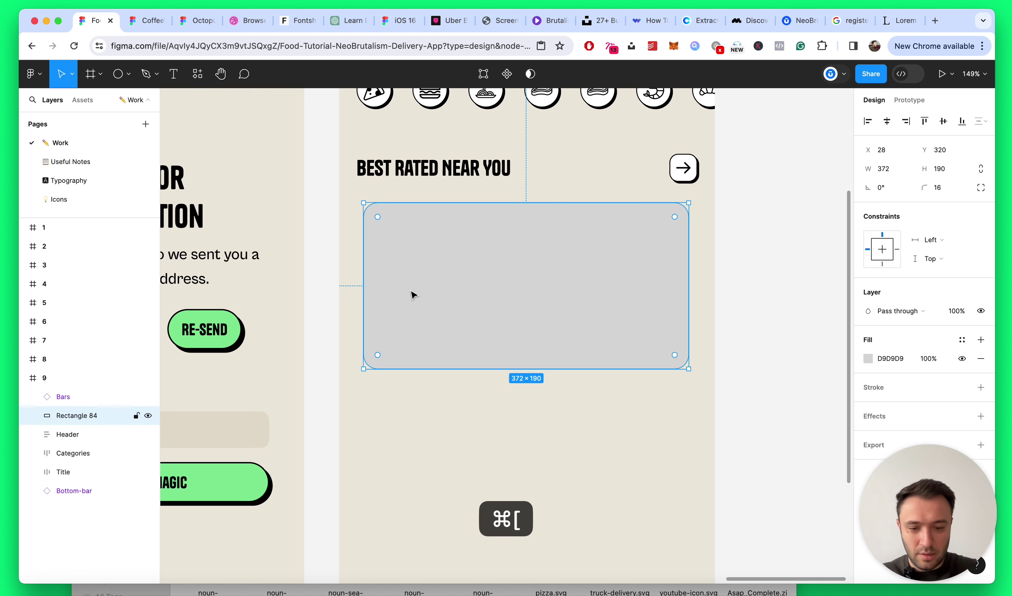
pyautogui.moveTo(412, 295); pyautogui.dragTo(459, 307)
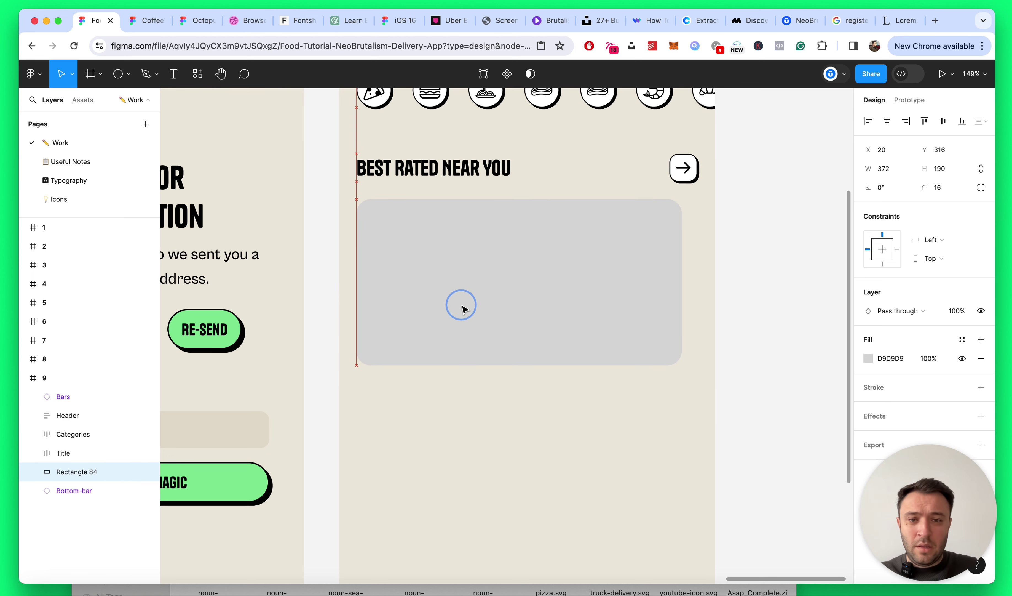
# Step: Resize the rectangle below the heading to 331 wide and 180 high
pyautogui.scroll(-3, 459, 307)
pyautogui.moveTo(686, 180); pyautogui.dragTo(658, 177)
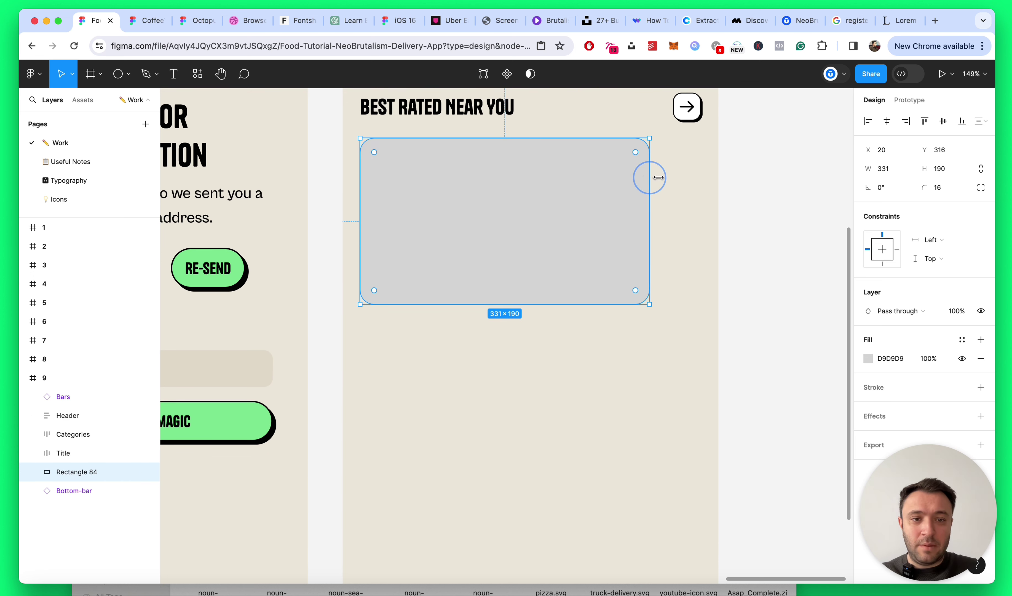
pyautogui.hotkey('shift', 'Down')
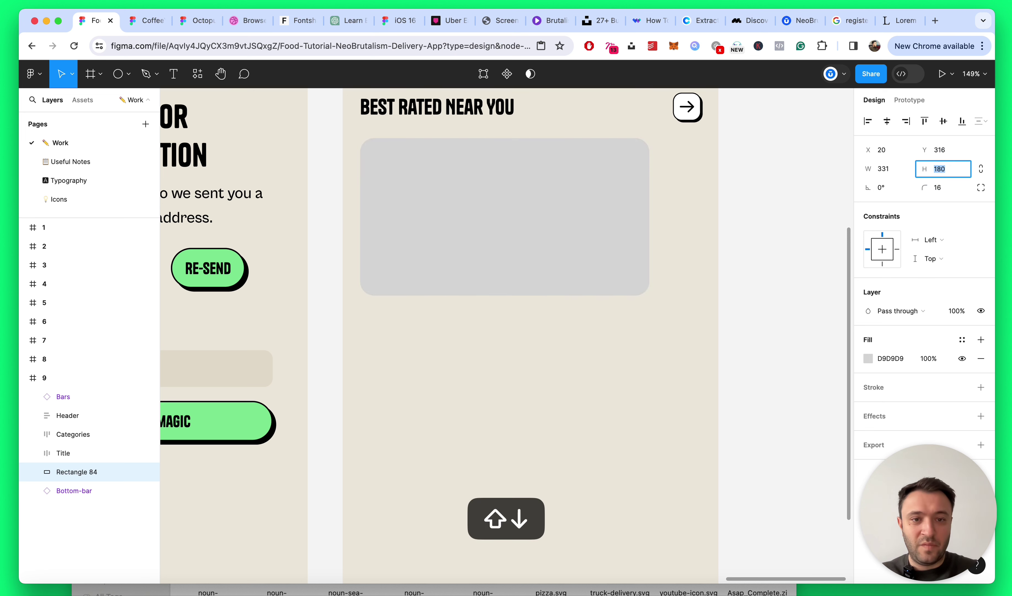
pyautogui.press('Escape')
# Step: Duplicate the "Best Rated Near You" text and move the copy out of the Title frame, directly into screen 9
pyautogui.click(466, 109)
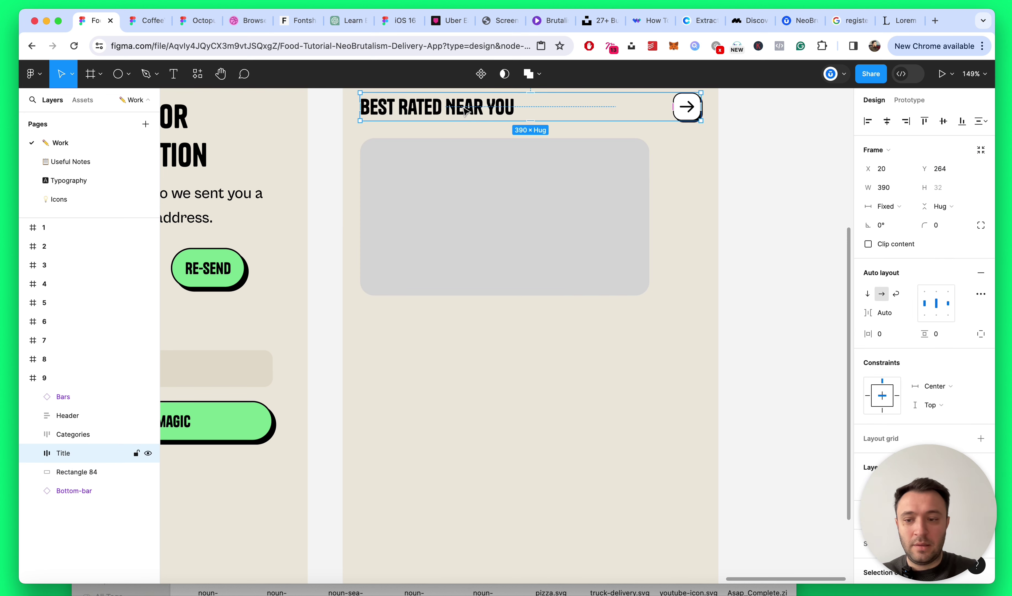
pyautogui.keyDown('super'); pyautogui.click(467, 110); pyautogui.keyUp('super')
pyautogui.press('Escape')
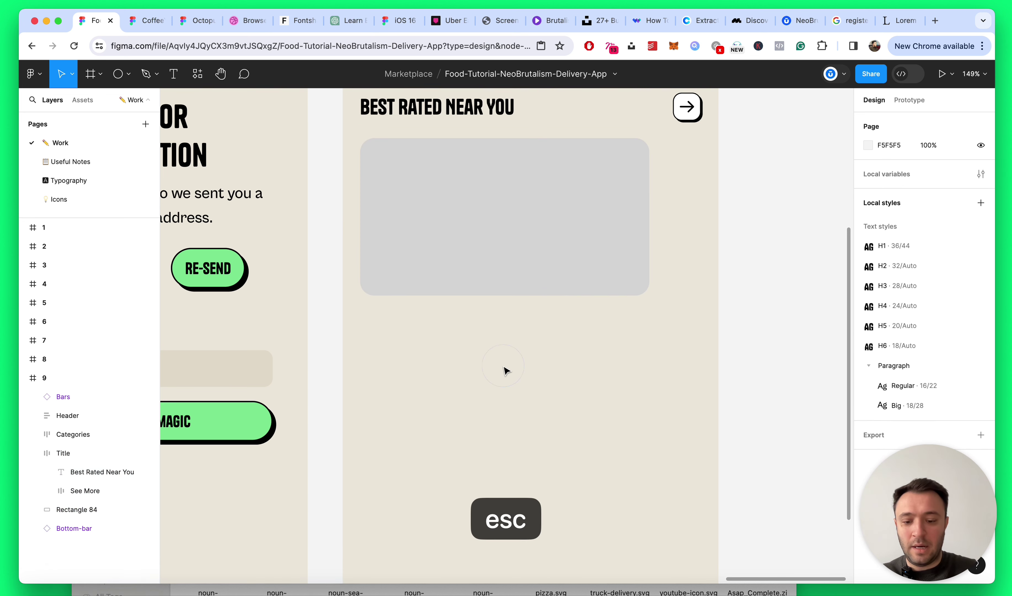
pyautogui.press('super+v')
pyautogui.hotkey('shift', 'Down')
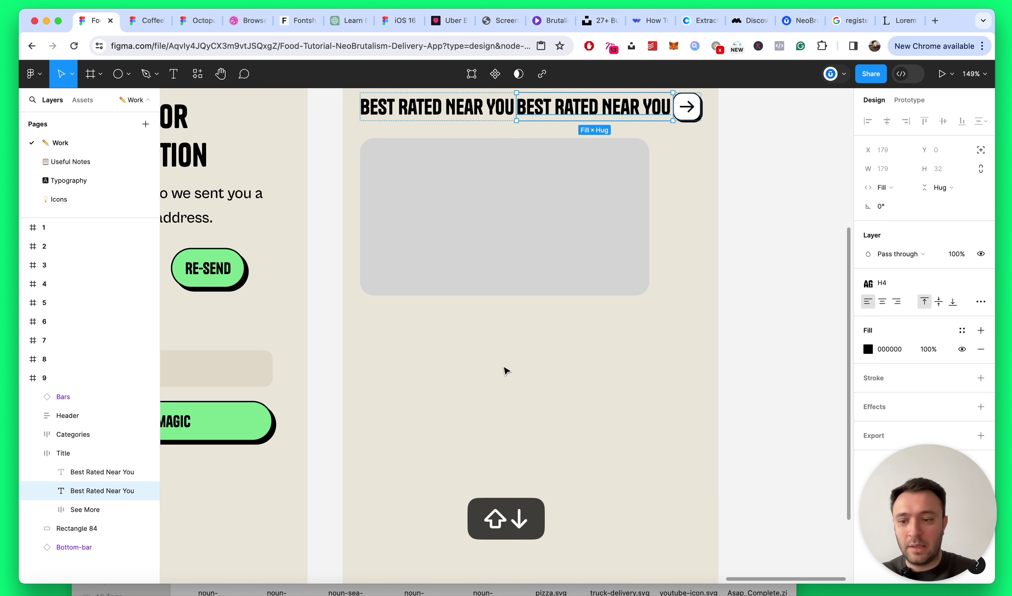
pyautogui.moveTo(91, 495); pyautogui.dragTo(82, 443)
pyautogui.click(29, 469)
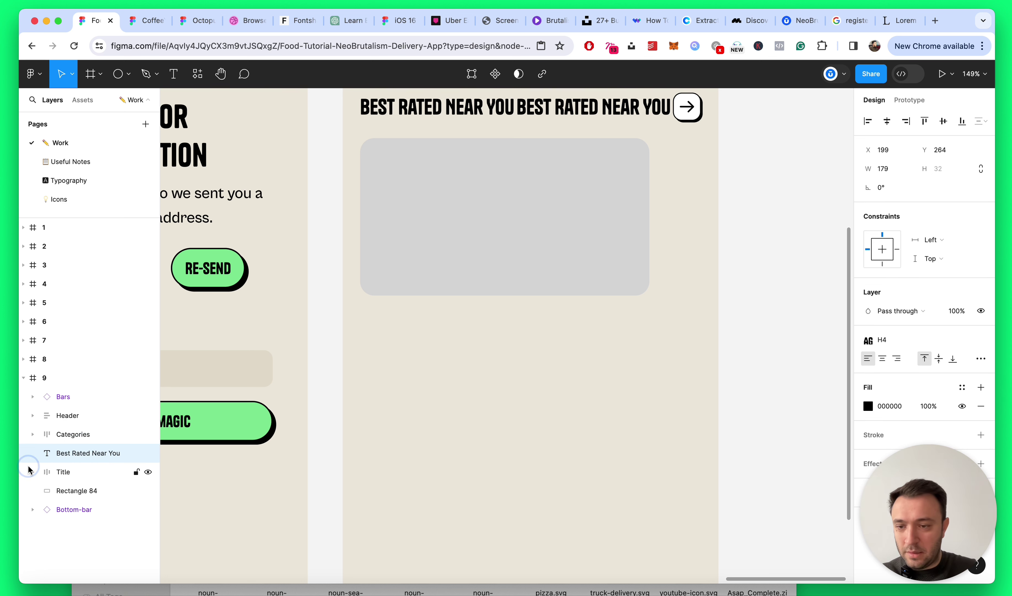
# Step: Move the copied heading text just below the rectangle, aligned with its left edge at X 20, Y 503
pyautogui.hotkey('shift', 'Down')
pyautogui.hotkey('shift', 'Down')
pyautogui.hotkey('shift', 'Down')
pyautogui.hotkey('shift', 'Down')
pyautogui.hotkey('shift', 'Down')
pyautogui.hotkey('shift', 'Down')
pyautogui.hotkey('shift', 'Down')
pyautogui.hotkey('shift', 'Down')
pyautogui.hotkey('shift', 'Down')
pyautogui.hotkey('shift', 'Down')
pyautogui.hotkey('shift', 'Down')
pyautogui.hotkey('shift', 'Down')
pyautogui.hotkey('shift', 'Down')
pyautogui.hotkey('shift', 'Down')
pyautogui.hotkey('shift', 'Down')
pyautogui.hotkey('shift', 'Down')
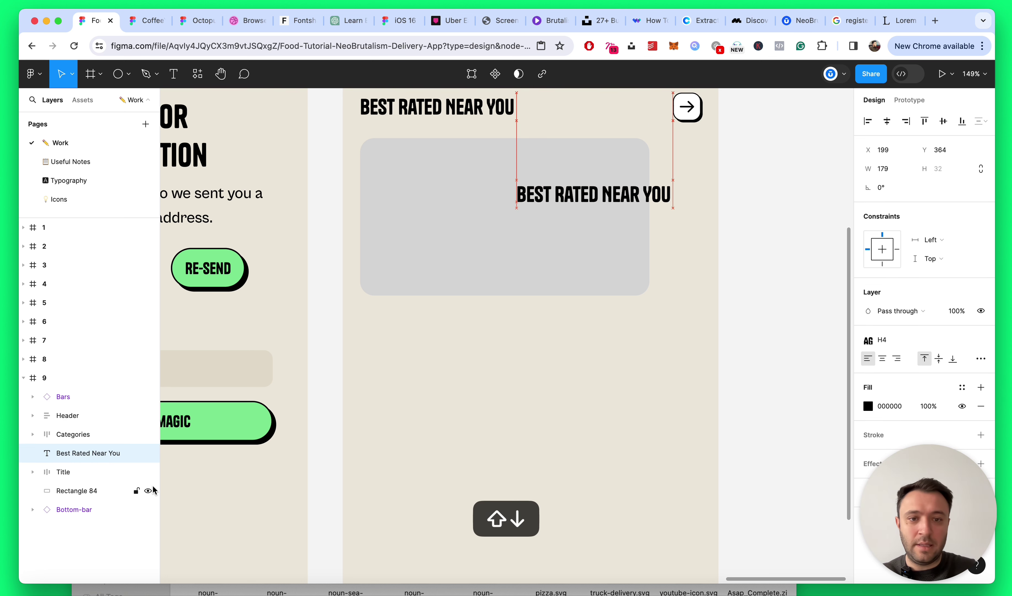
pyautogui.hotkey('shift', 'Down')
pyautogui.hotkey('shift', 'Down')
pyautogui.hotkey('shift', 'Down')
pyautogui.hotkey('shift', 'Down')
pyautogui.hotkey('shift', 'Down')
pyautogui.hotkey('shift', 'Down')
pyautogui.hotkey('shift', 'Down')
pyautogui.hotkey('shift', 'Down')
pyautogui.hotkey('shift', 'Left')
pyautogui.hotkey('shift', 'Left')
pyautogui.hotkey('shift', 'Left')
pyautogui.hotkey('shift', 'Left')
pyautogui.hotkey('shift', 'Left')
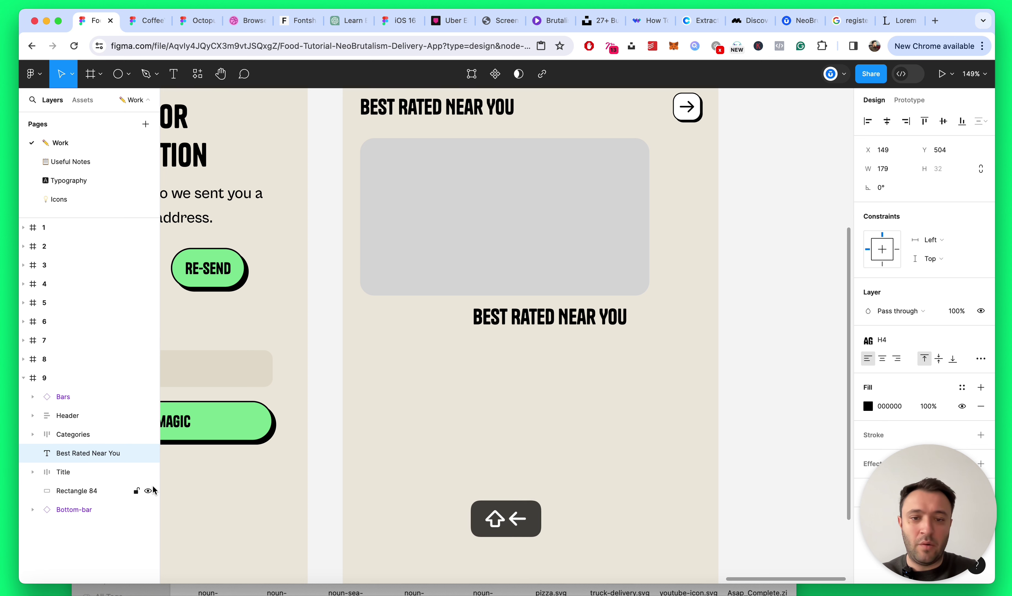
pyautogui.moveTo(523, 313); pyautogui.dragTo(410, 312)
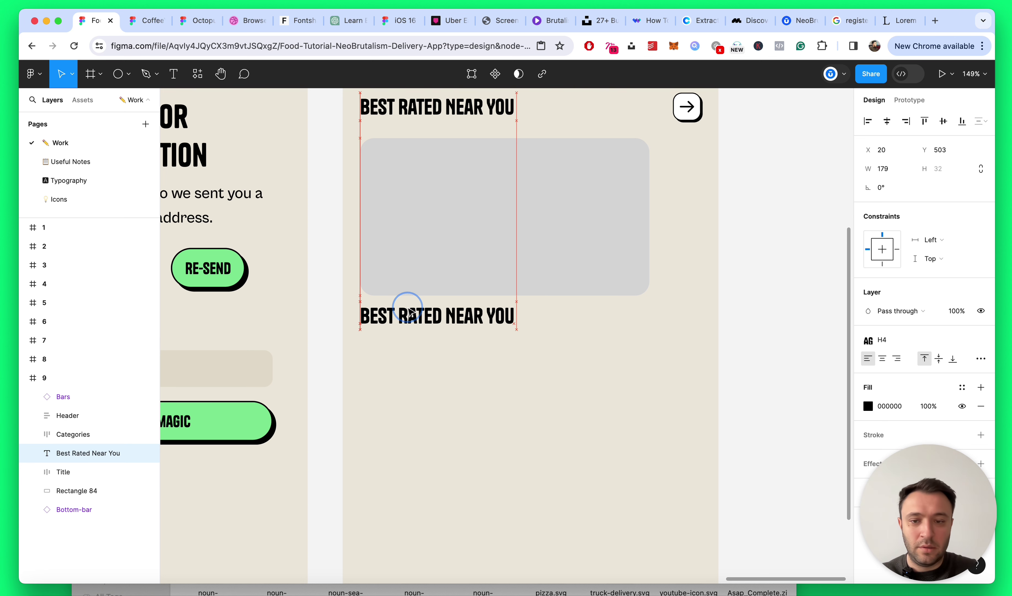
# Step: Apply the H5 text style to the copied heading and set its resizing to auto width
pyautogui.click(911, 347)
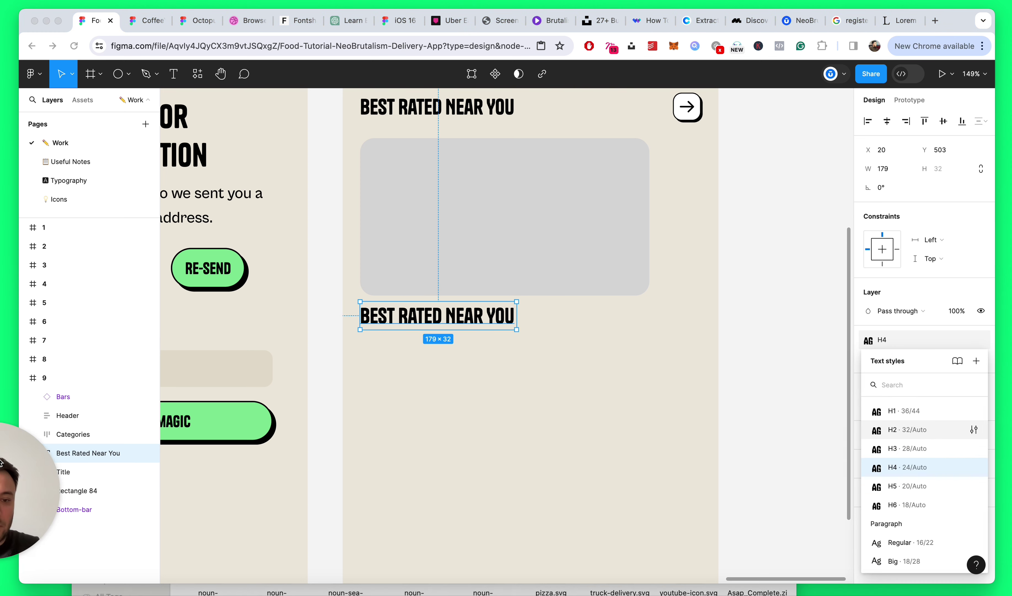
pyautogui.click(916, 471)
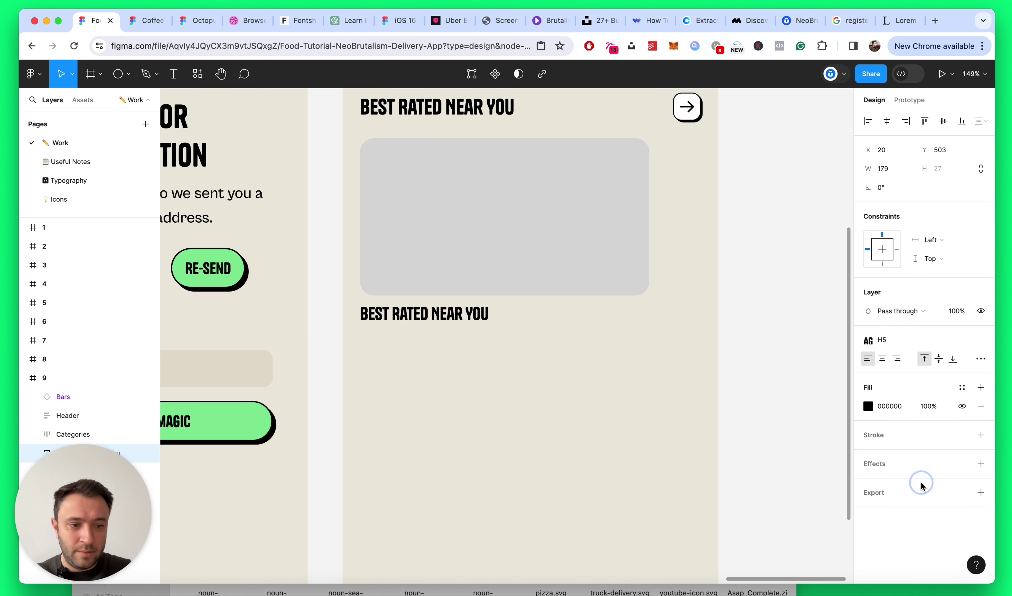
pyautogui.click(471, 353)
pyautogui.scroll(2, 471, 353)
pyautogui.scroll(1, 472, 353)
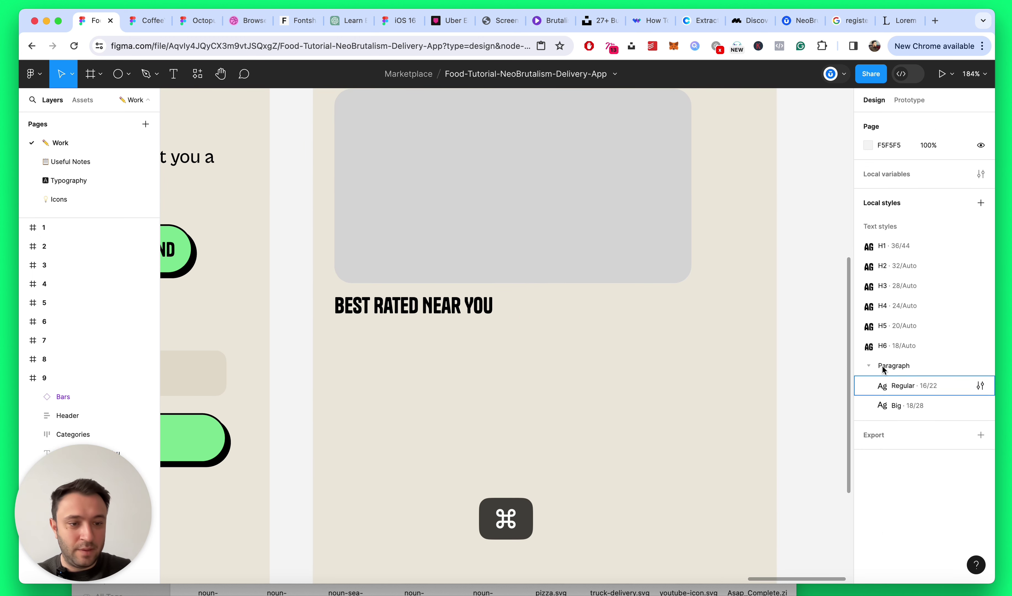
pyautogui.click(451, 299)
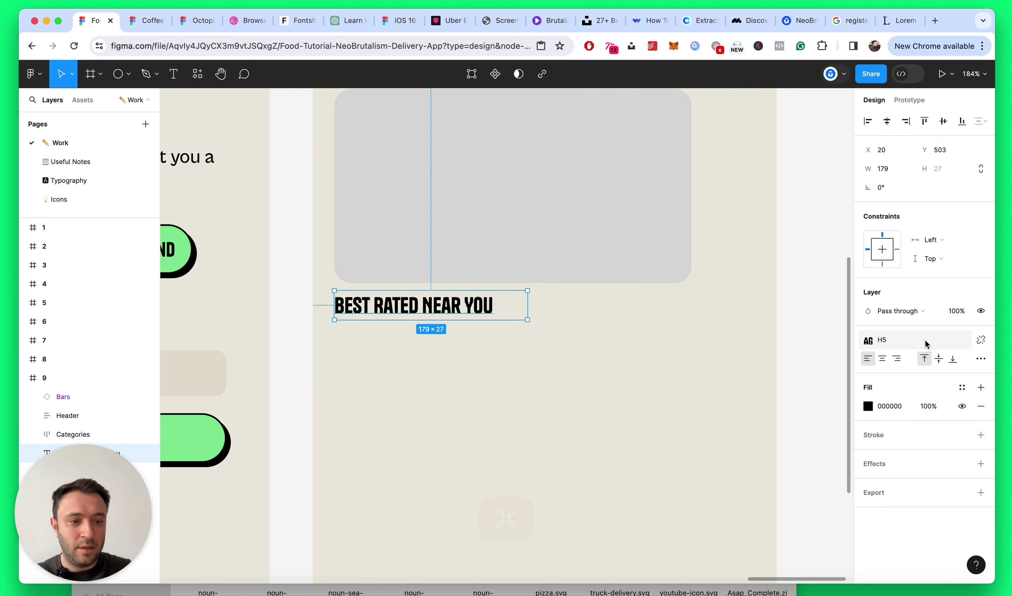
pyautogui.click(981, 359)
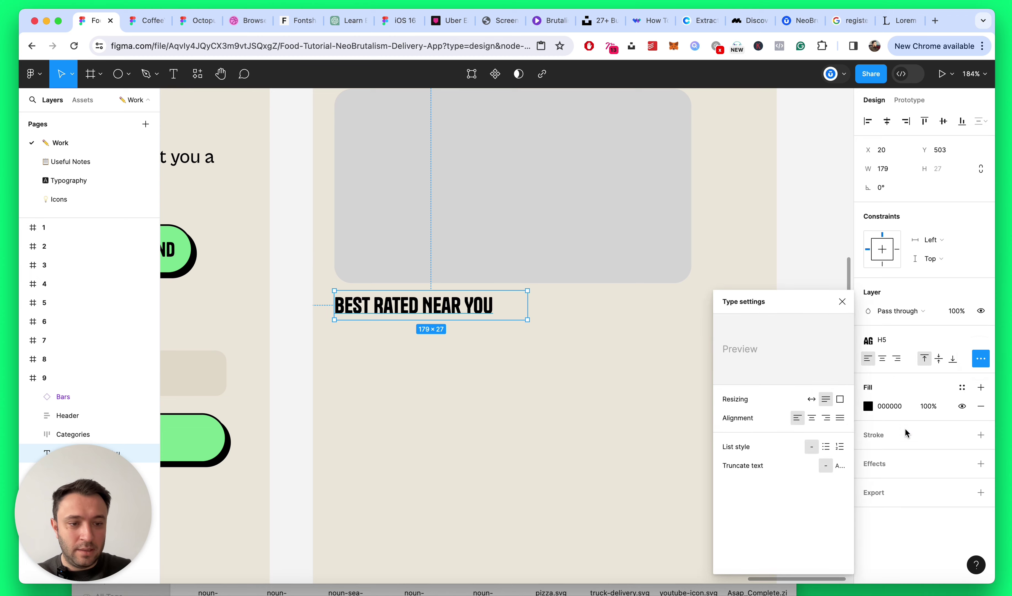
pyautogui.click(843, 301)
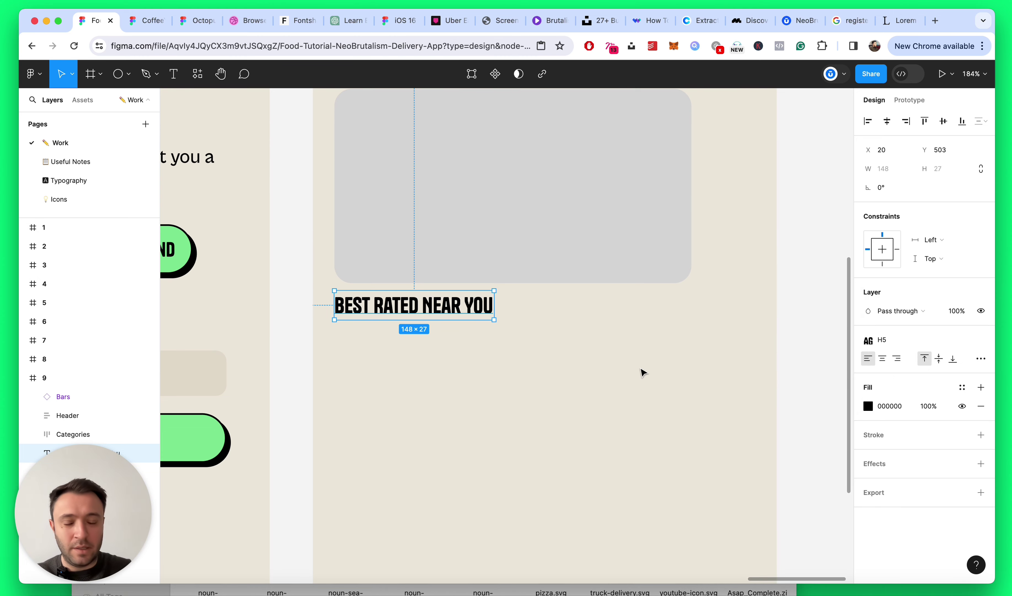
# Step: Move the copied heading down to Y 512 and change its text to "Sushi mania"
pyautogui.press('Escape')
pyautogui.scroll(-5, 493, 366)
pyautogui.scroll(3, 493, 367)
pyautogui.click(454, 340)
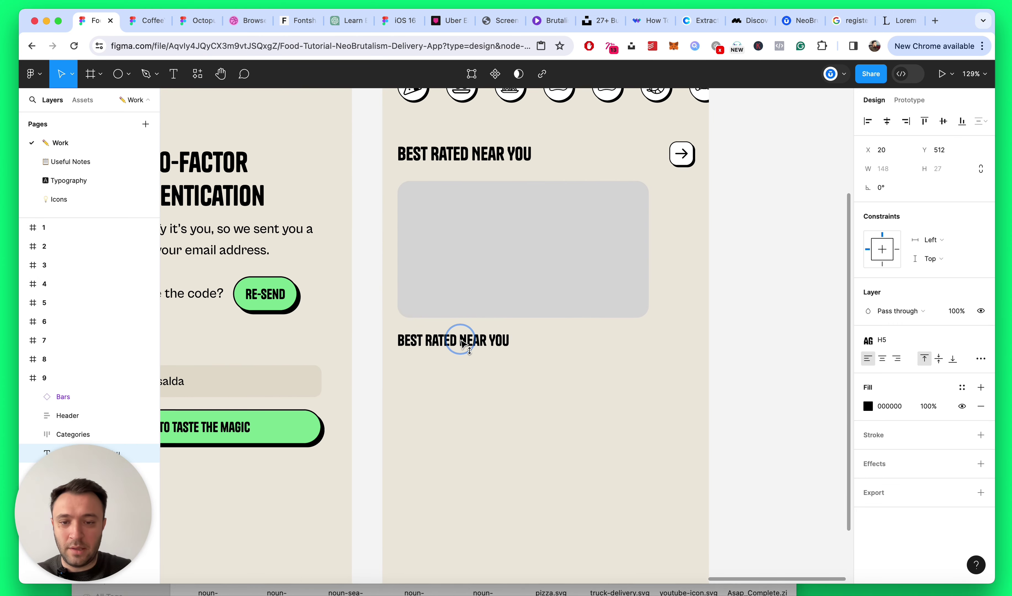
pyautogui.moveTo(79, 469); pyautogui.dragTo(880, 470)
pyautogui.doubleClick(479, 346)
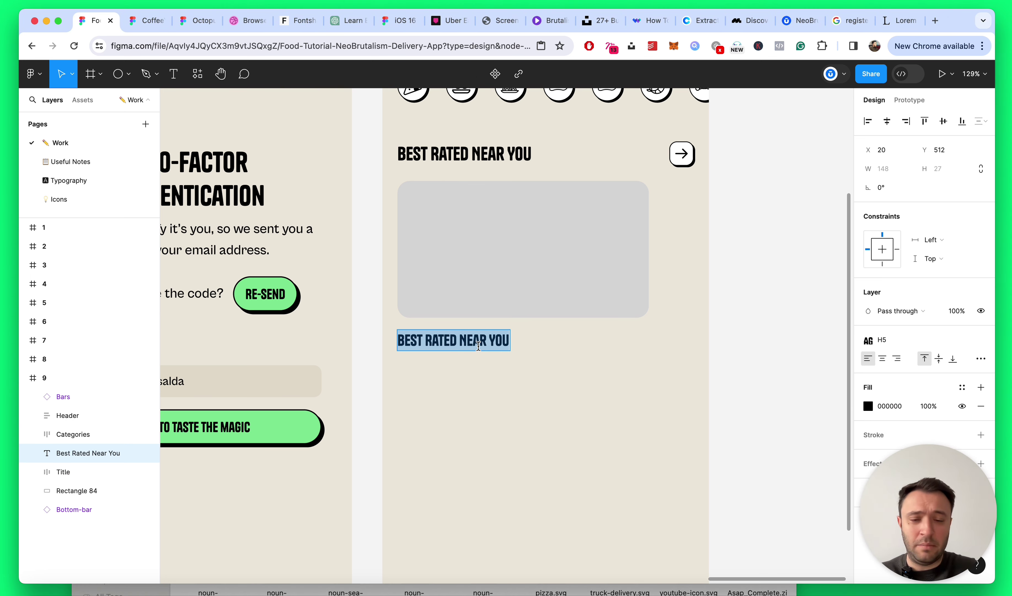
pyautogui.write('SUSHI MANIA')
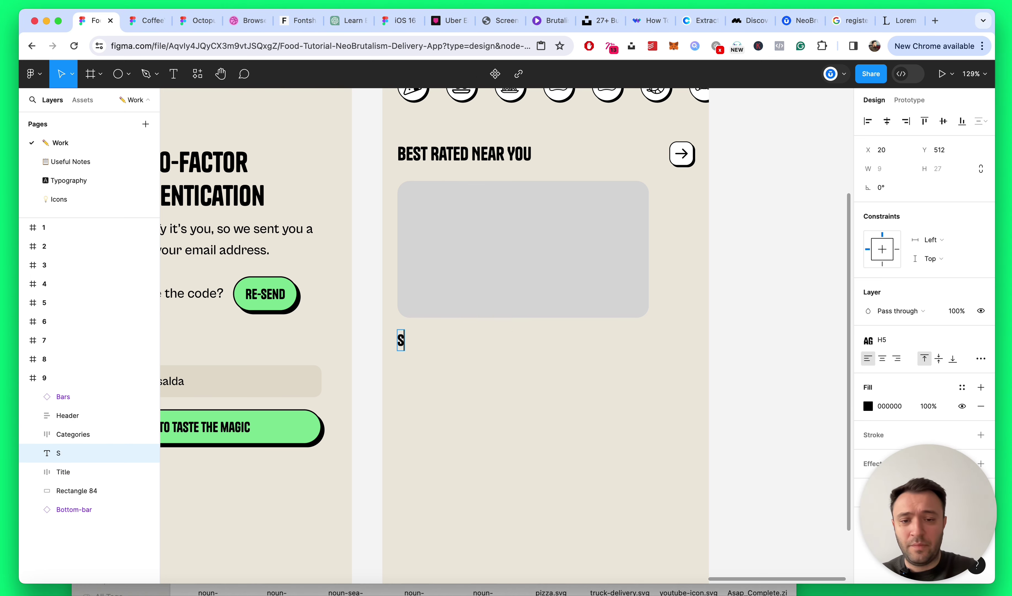
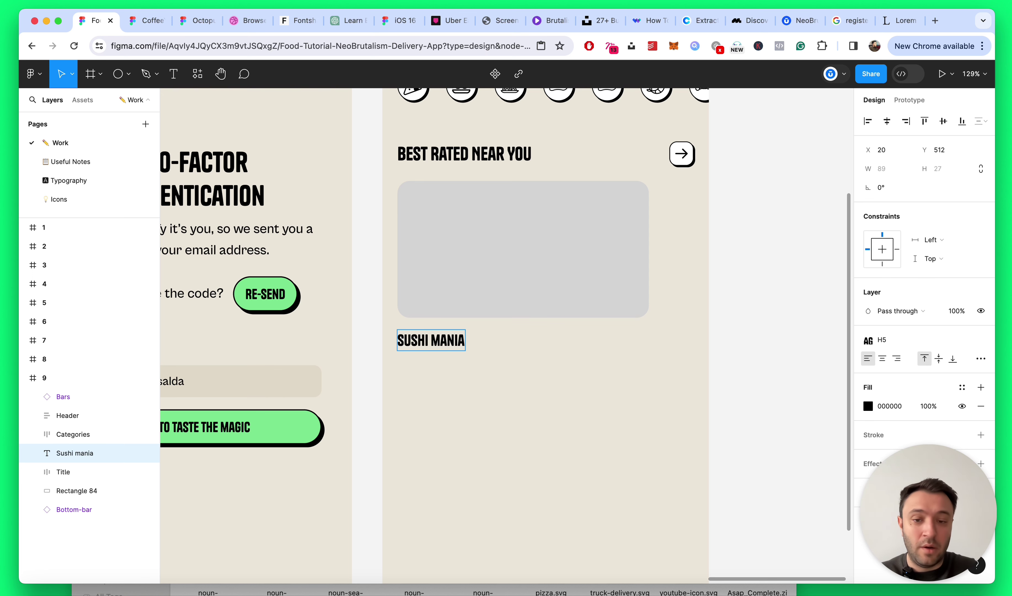
pyautogui.press('Escape')
# Step: Move the "Sushi mania" text to Y 508 and duplicate it directly below at Y 547
pyautogui.scroll(5, 459, 313)
pyautogui.scroll(-3, 581, 377)
pyautogui.click(573, 371)
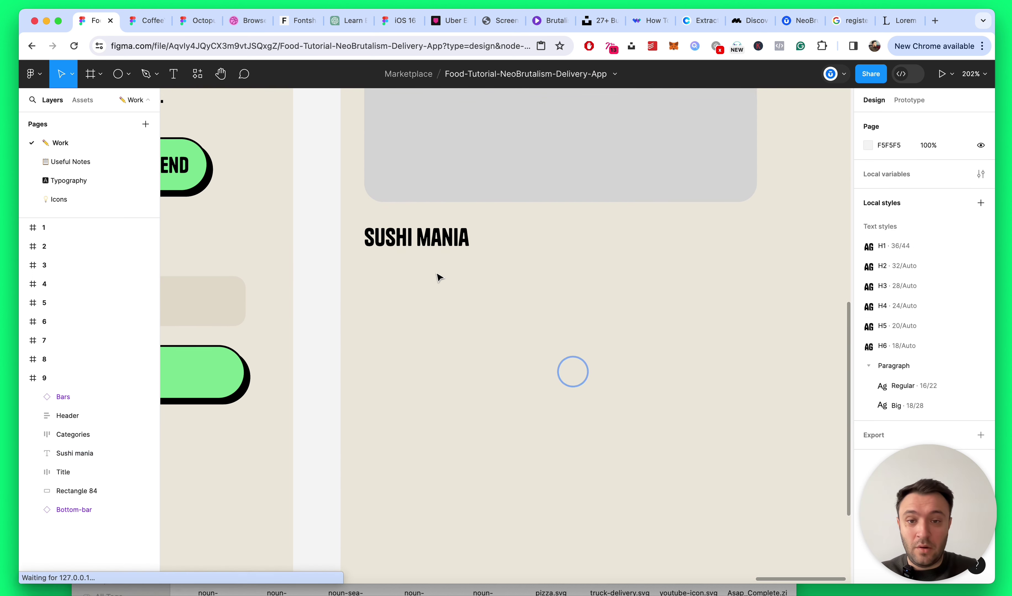
pyautogui.click(426, 237)
pyautogui.scroll(-3, 458, 262)
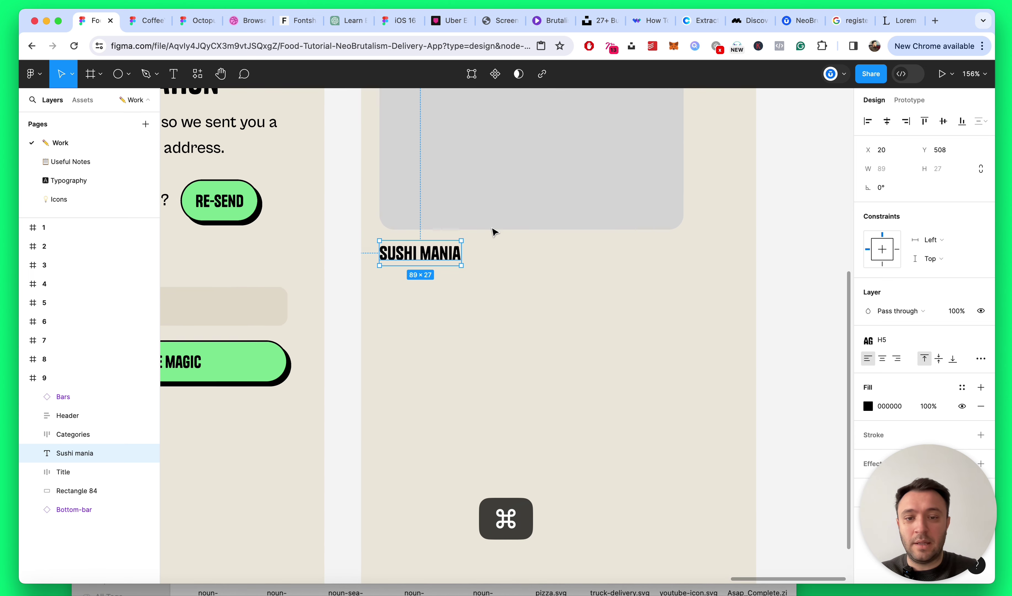
pyautogui.click(486, 300)
pyautogui.moveTo(450, 253); pyautogui.dragTo(471, 289)
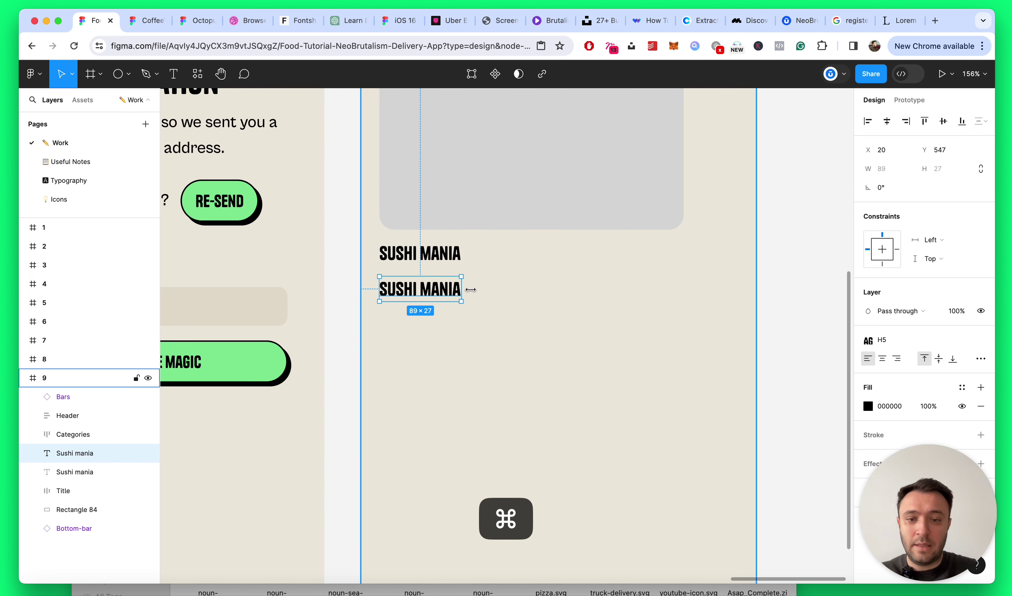
# Step: Apply the Paragraph/Regular text style to the lower "Sushi mania" copy
pyautogui.scroll(2, 470, 290)
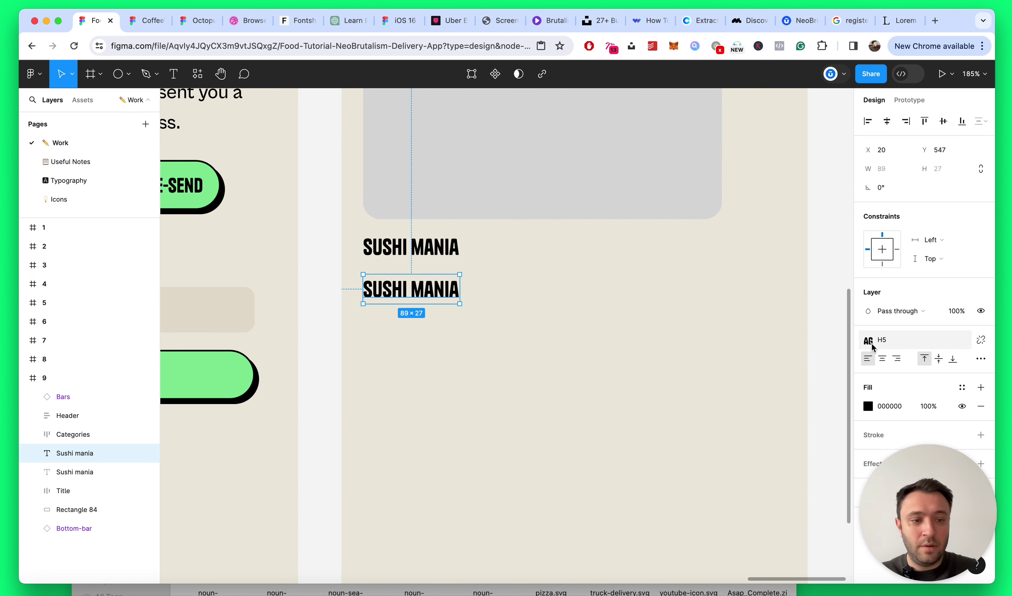
pyautogui.click(930, 342)
pyautogui.click(930, 342)
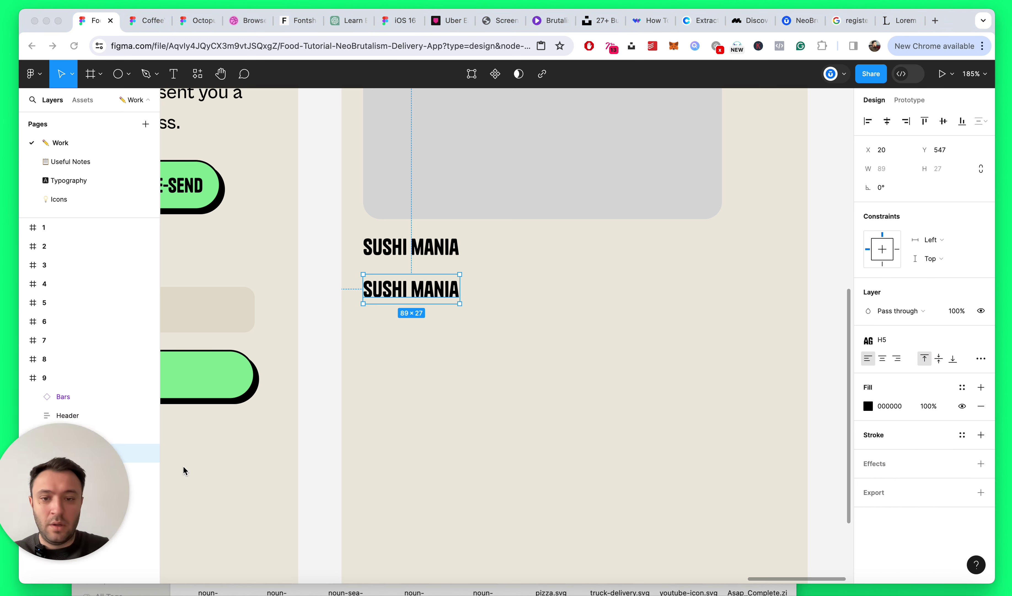
pyautogui.click(943, 341)
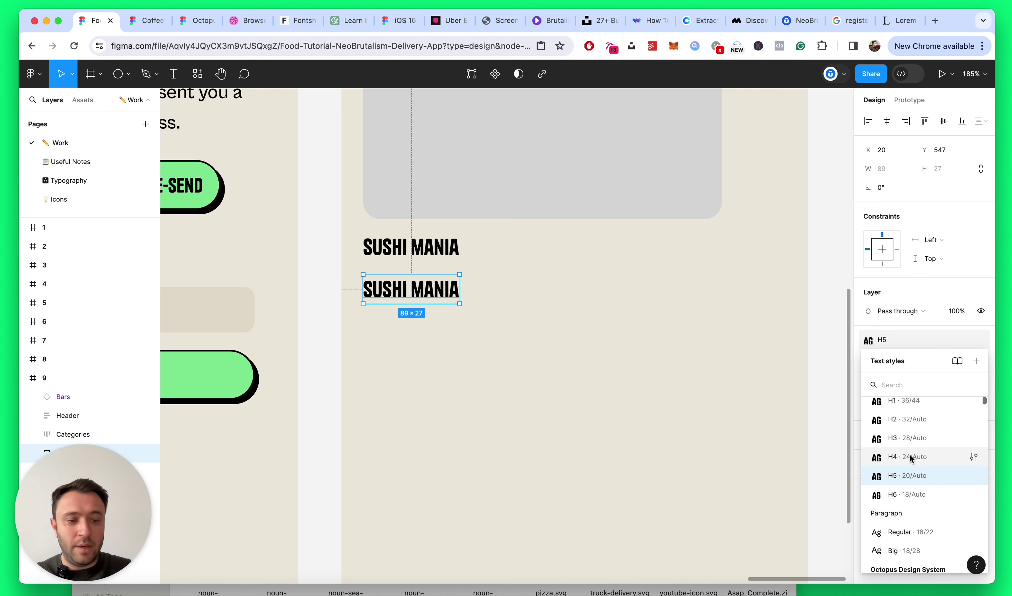
pyautogui.scroll(-3, 905, 460)
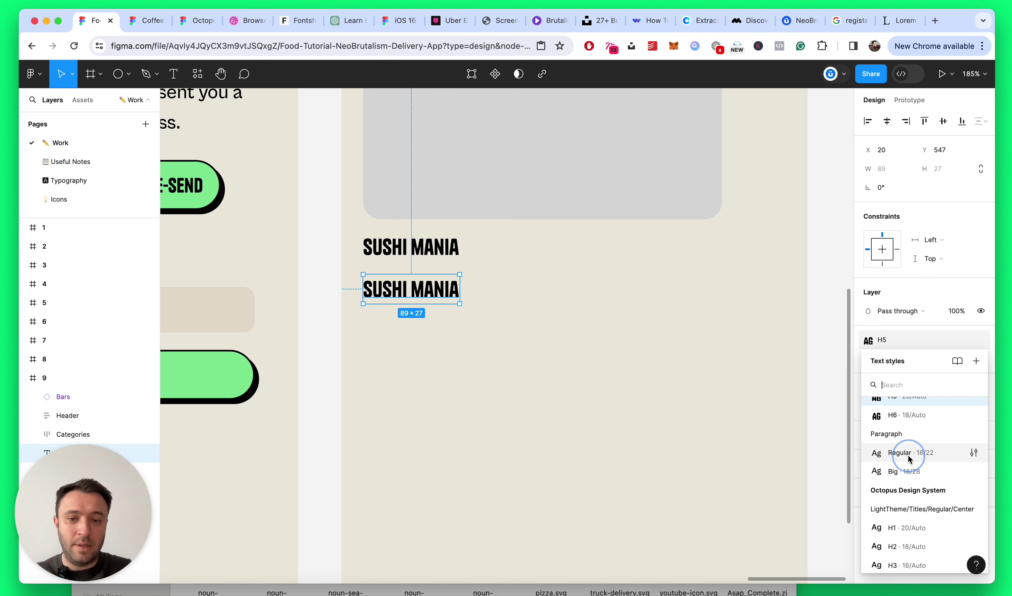
pyautogui.click(907, 453)
# Step: Change the lower text copy to "20 - 30 minutes"
pyautogui.doubleClick(420, 289)
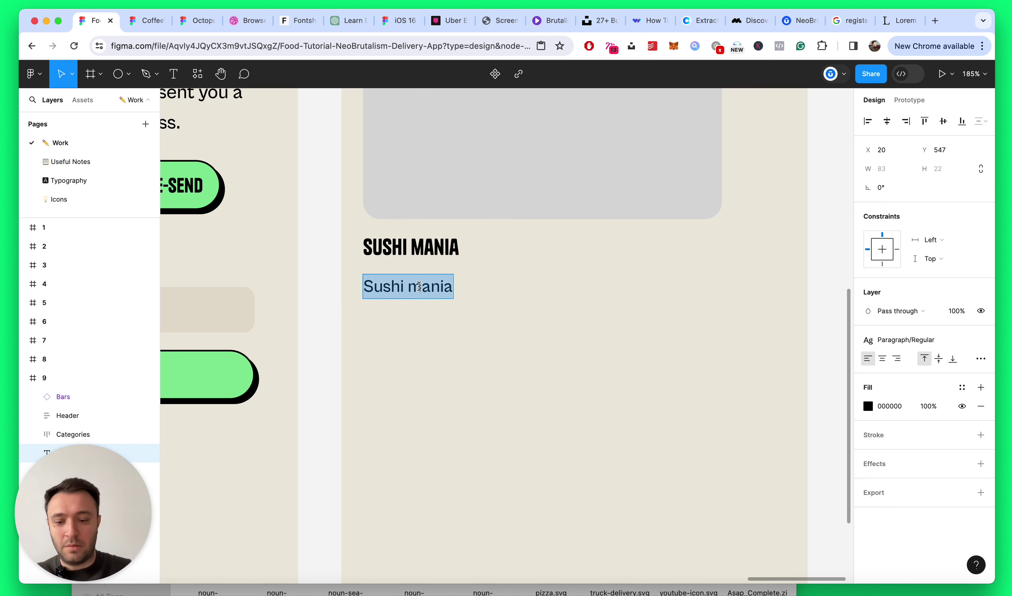
pyautogui.write('20')
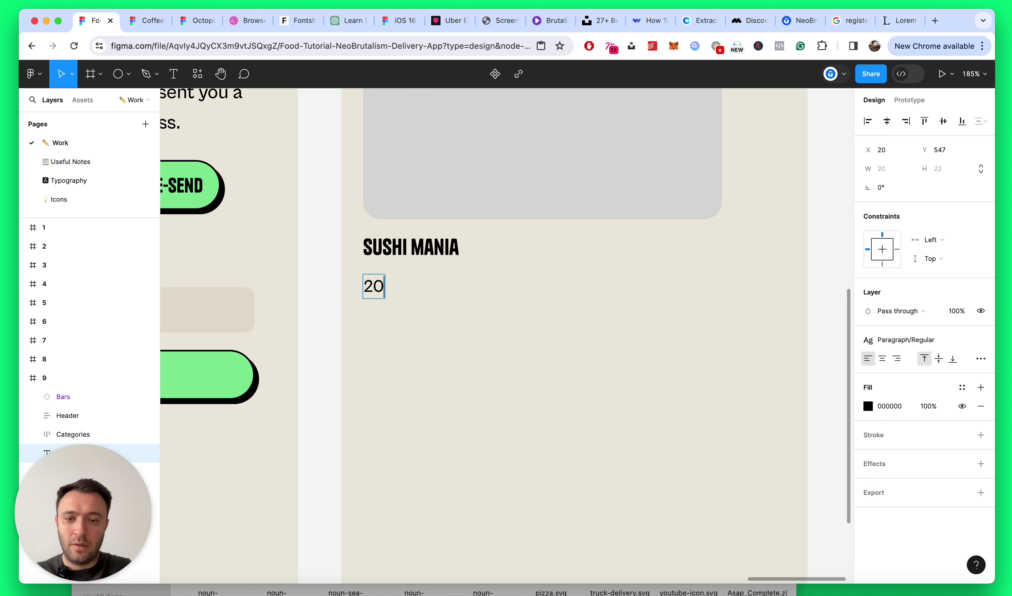
pyautogui.write(' - 30 minute')
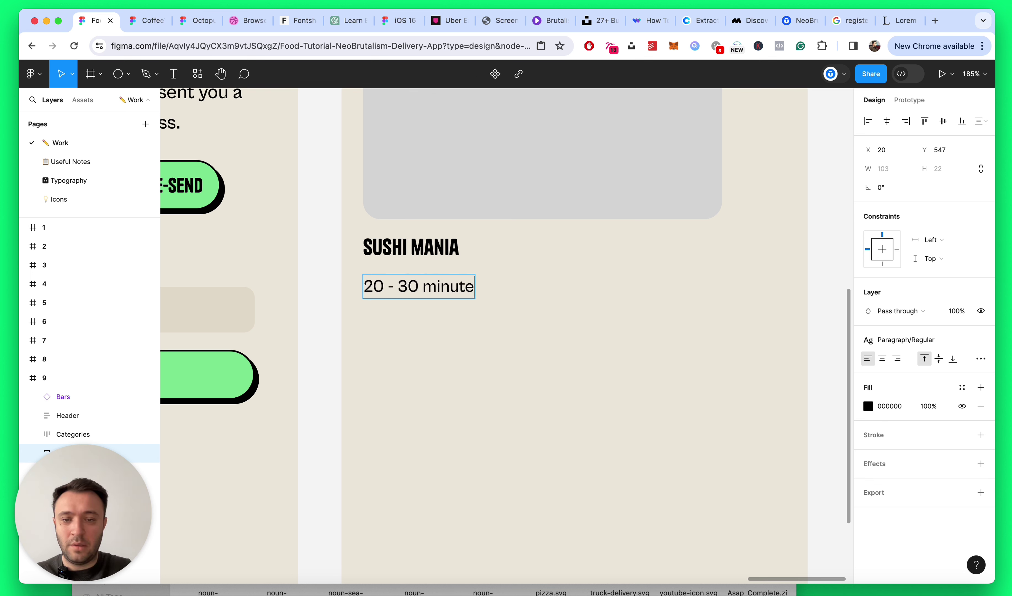
pyautogui.write('s')
pyautogui.press('Escape')
pyautogui.click(694, 325)
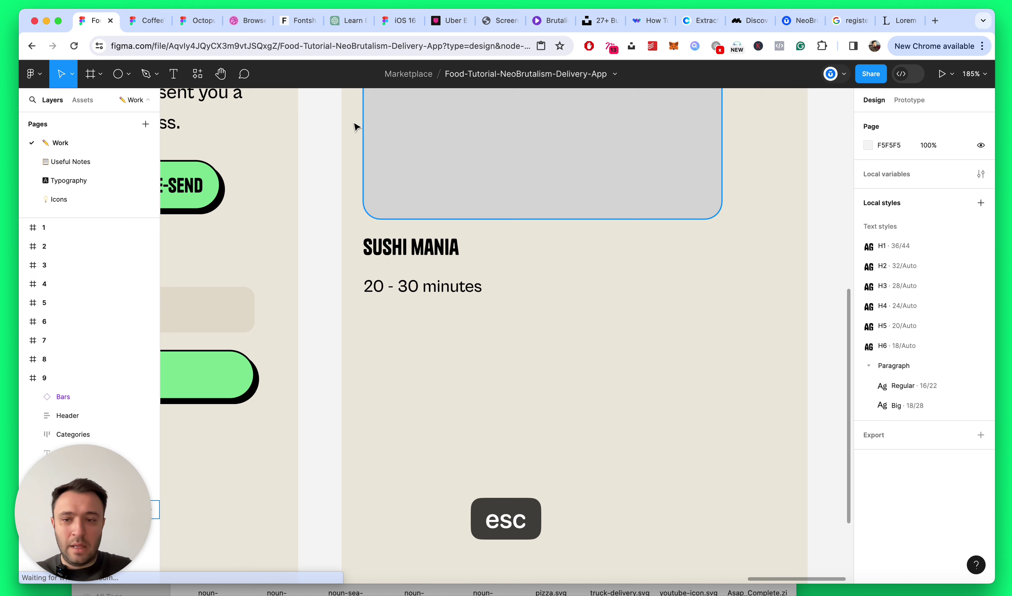
# Step: On the Typography page, duplicate the Paragraph/Regular "Lorem ipsum dollor" sample and move the copy down to Y 359
pyautogui.click(48, 179)
pyautogui.click(562, 281)
pyautogui.press('super+d')
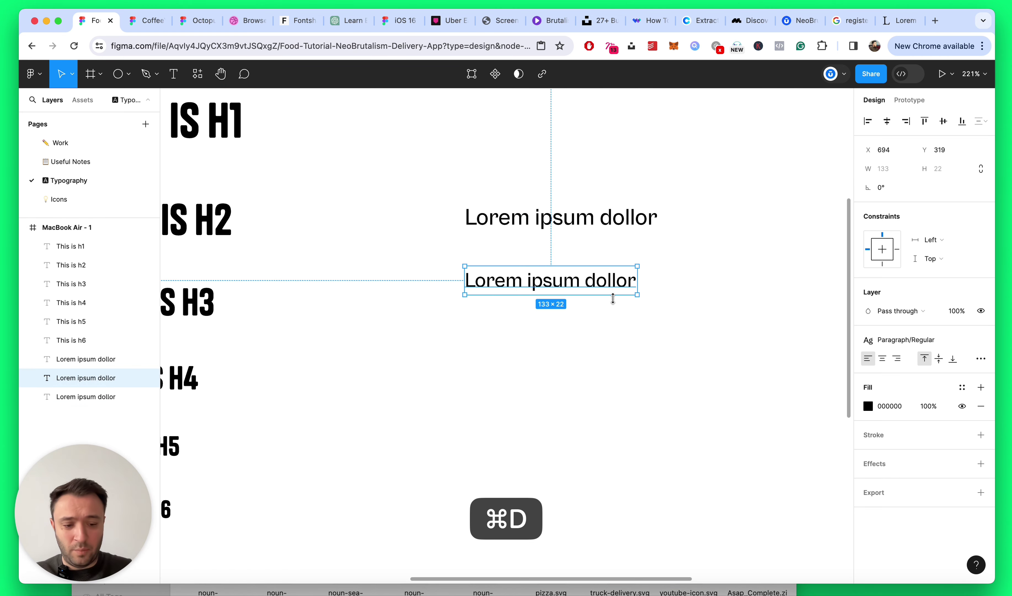
pyautogui.press('super+bracketleft')
pyautogui.hotkey('shift', 'Down')
pyautogui.hotkey('shift', 'Down')
pyautogui.hotkey('shift', 'Down')
pyautogui.hotkey('shift', 'Down')
pyautogui.hotkey('shift', 'Down')
pyautogui.hotkey('shift', 'Down')
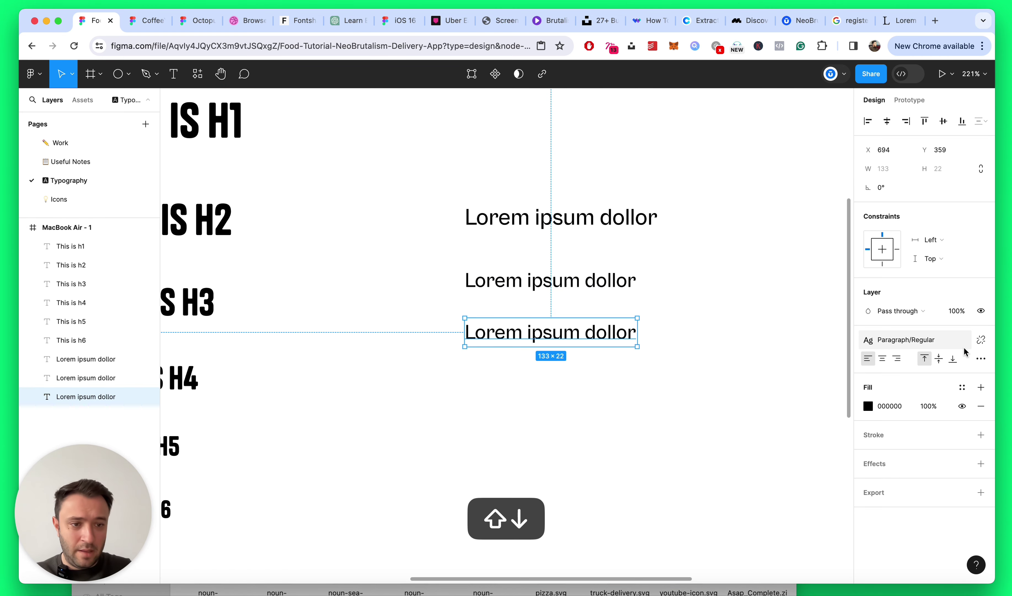
# Step: Detach the text style from the lowest "Lorem ipsum dollor" sample and set its font size to 14
pyautogui.click(980, 340)
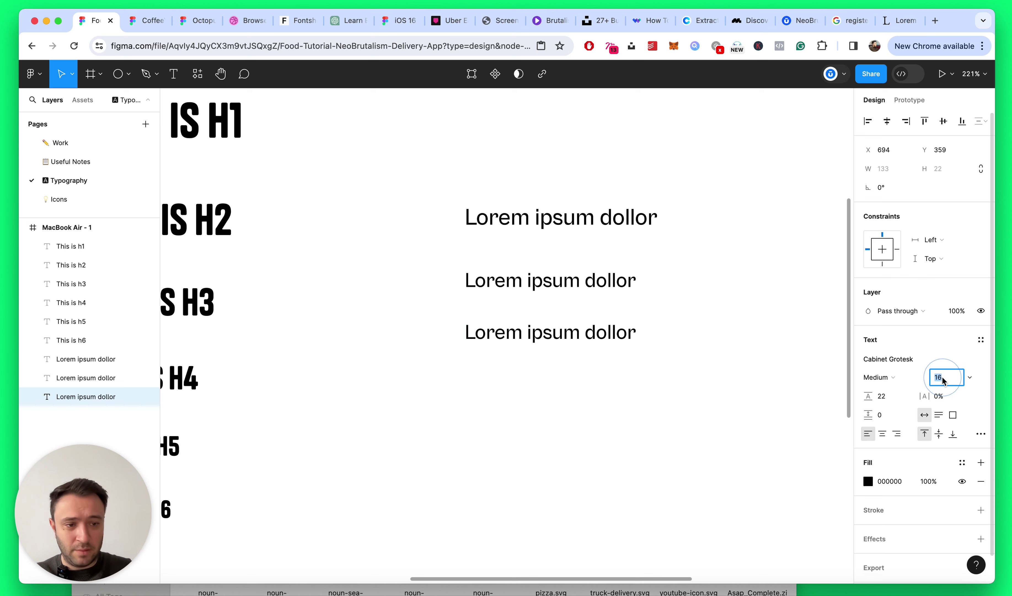
pyautogui.press('Down')
pyautogui.press('Down')
pyautogui.press('Down')
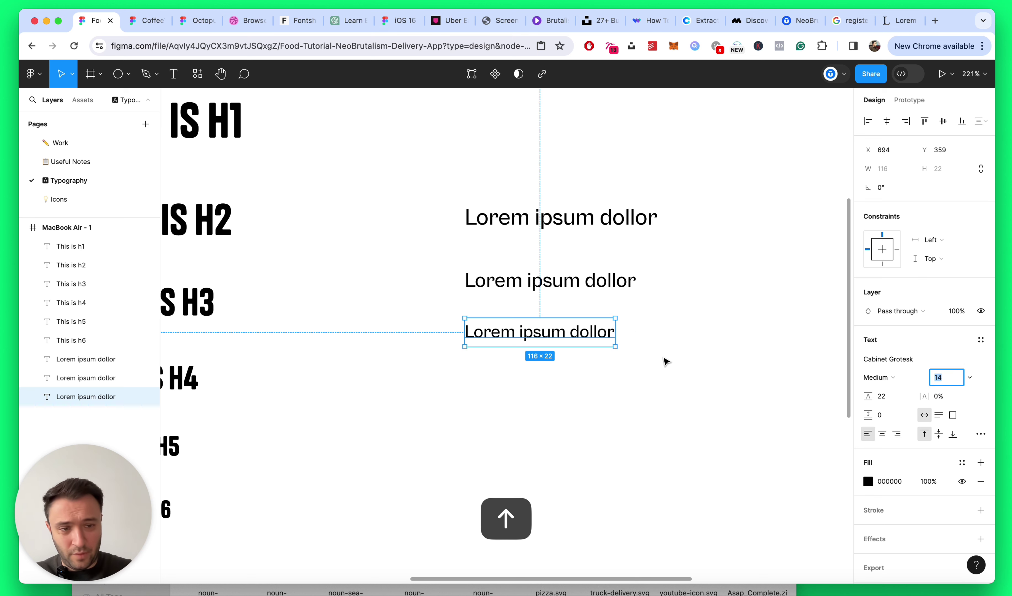
pyautogui.click(664, 360)
# Step: Create a new text style named "Paragraph/Small" from the size 14 "Lorem ipsum dollor" sample
pyautogui.click(593, 340)
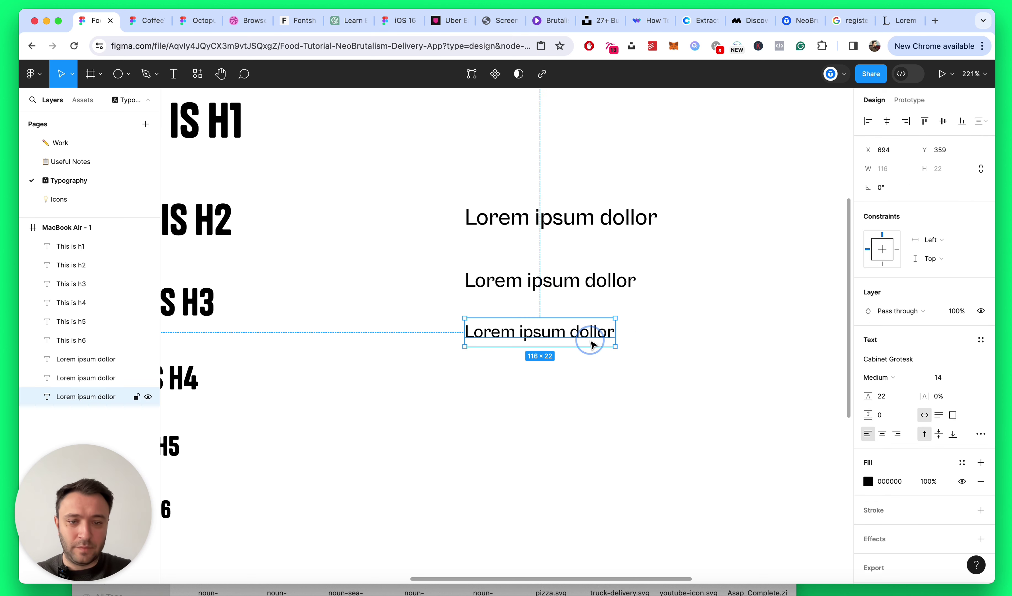
pyautogui.click(981, 339)
pyautogui.click(978, 361)
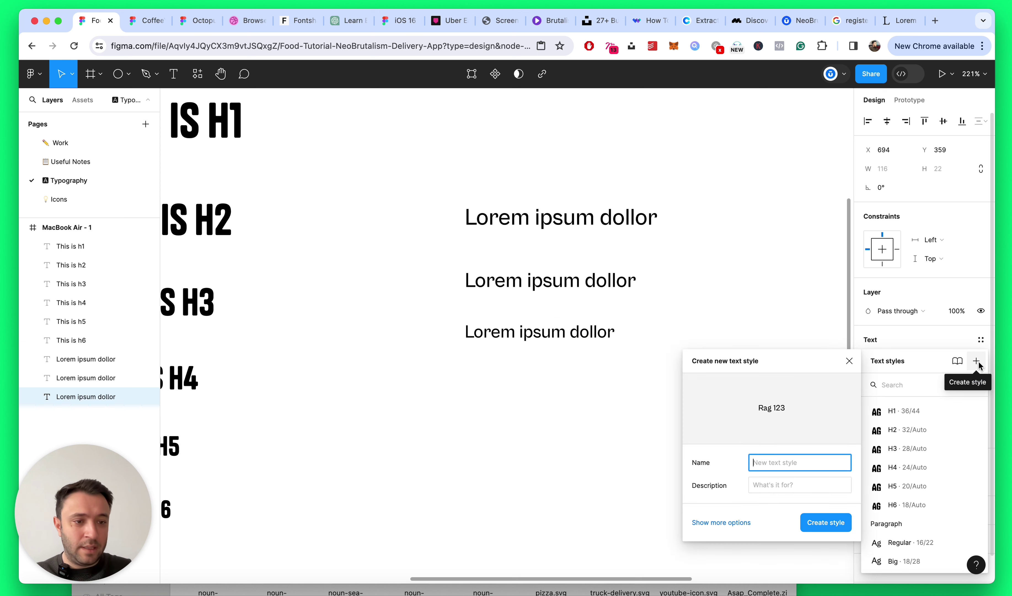
pyautogui.write('Paragraph/Small')
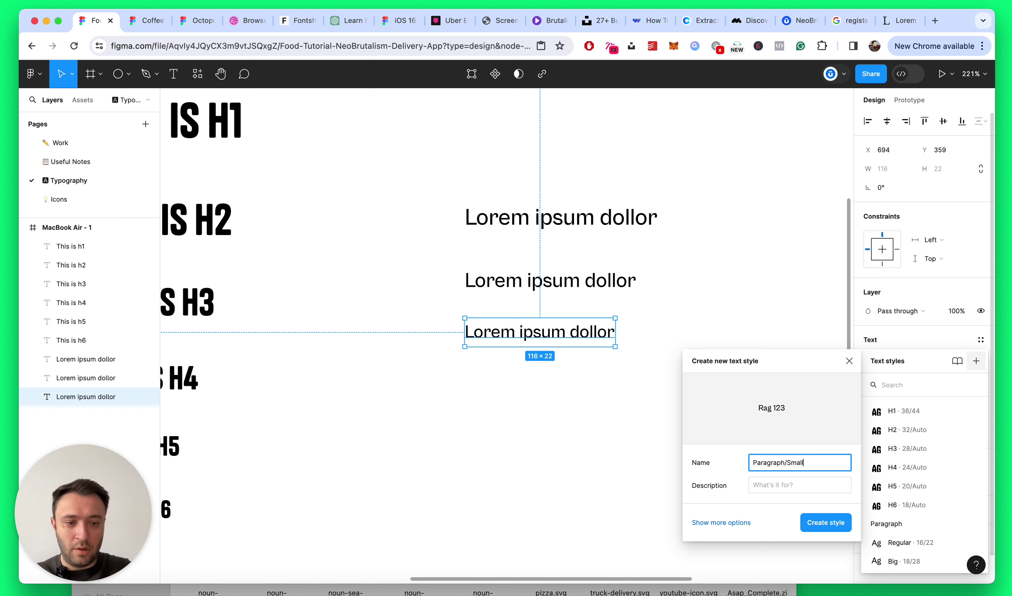
pyautogui.press('Return')
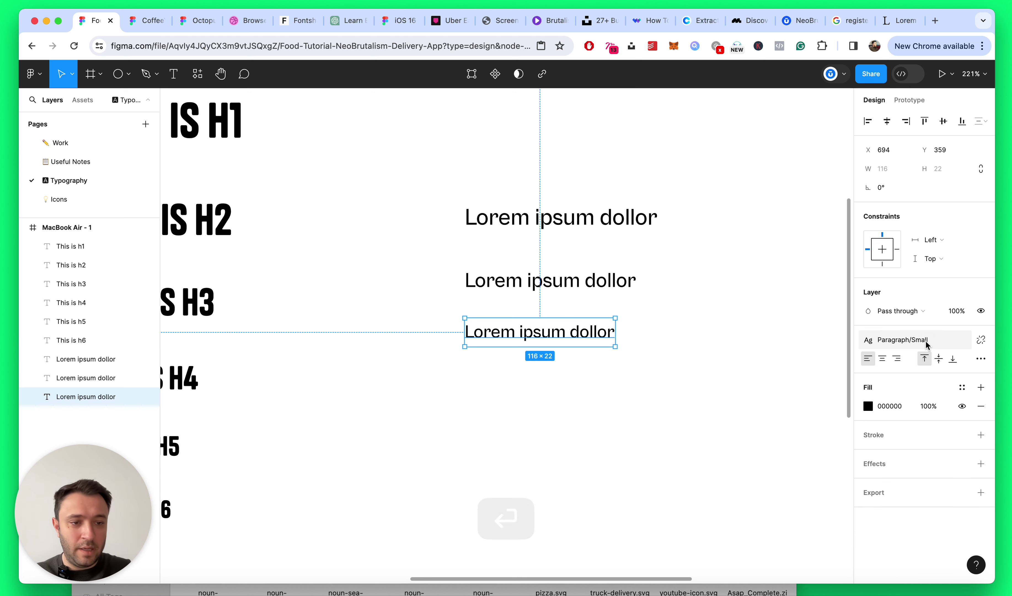
pyautogui.click(917, 340)
pyautogui.click(669, 436)
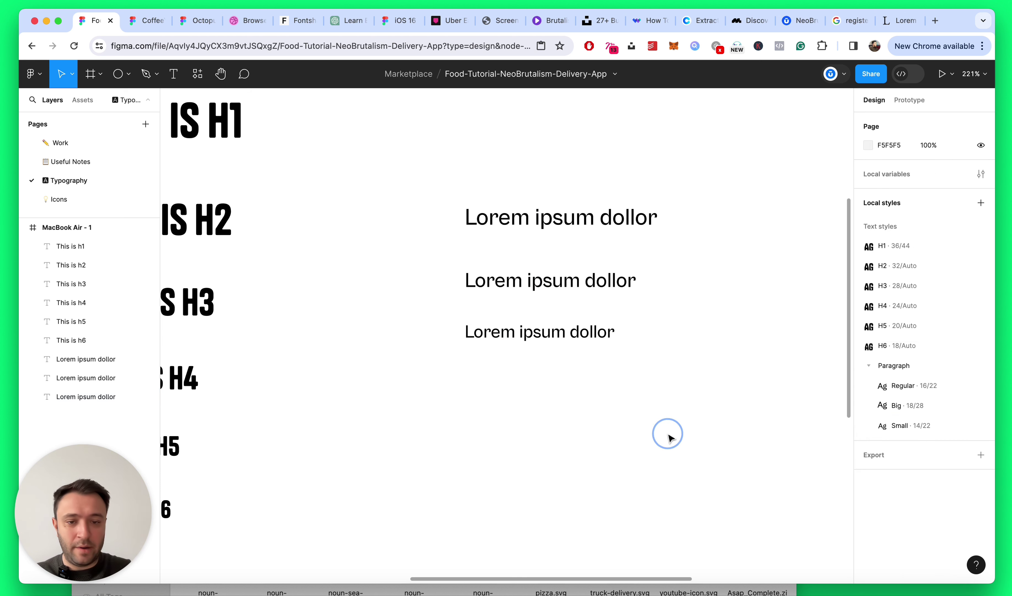
# Step: On the Work page, apply the Paragraph/Small text style to the "20 - 30 minutes" text
pyautogui.hotkey('alt', 'l')
pyautogui.press('super+s')
pyautogui.click(92, 144)
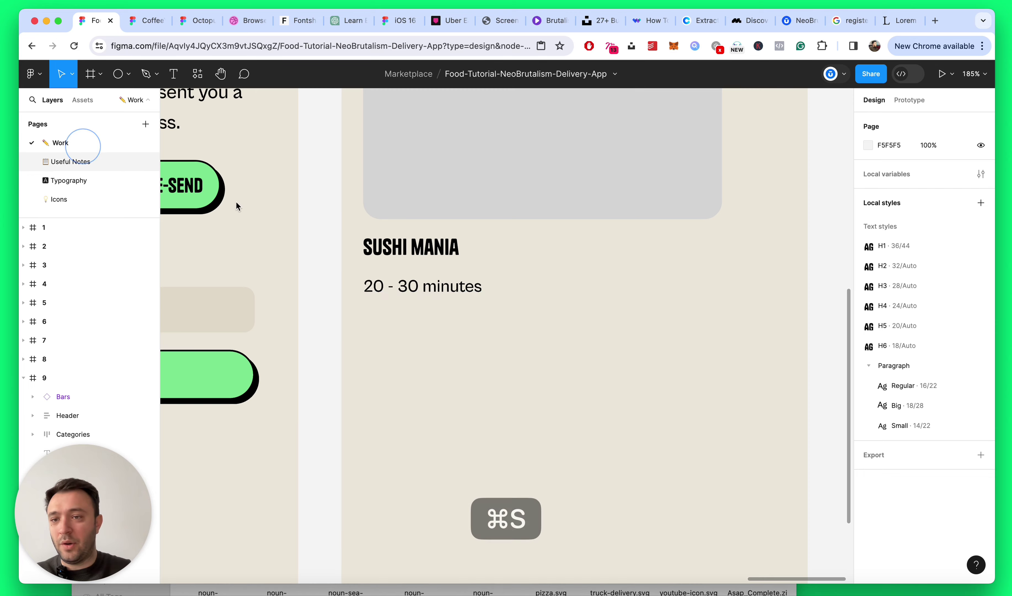
pyautogui.click(450, 290)
pyautogui.click(939, 343)
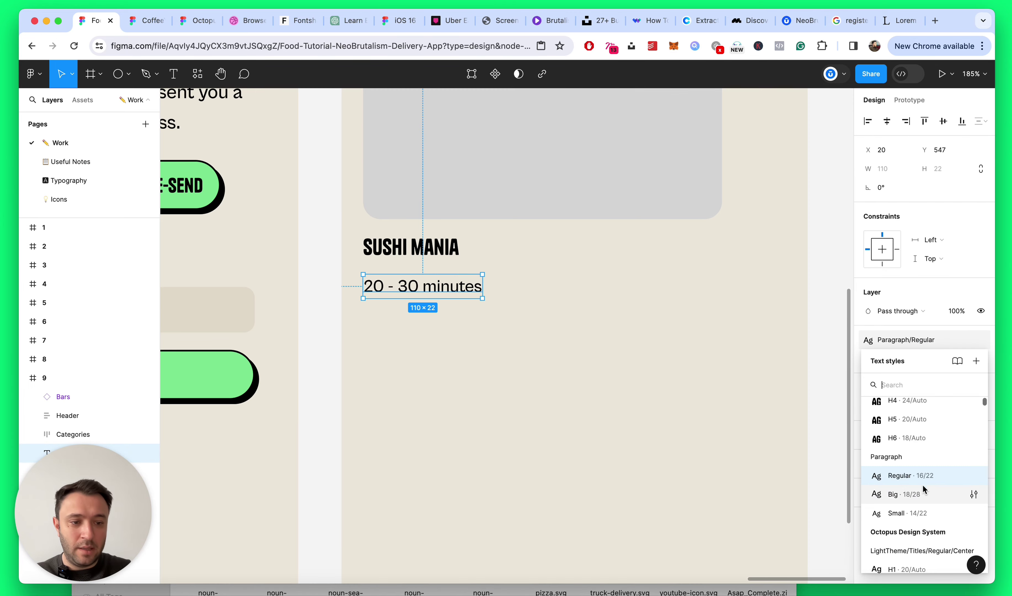
pyautogui.click(903, 513)
pyautogui.click(598, 388)
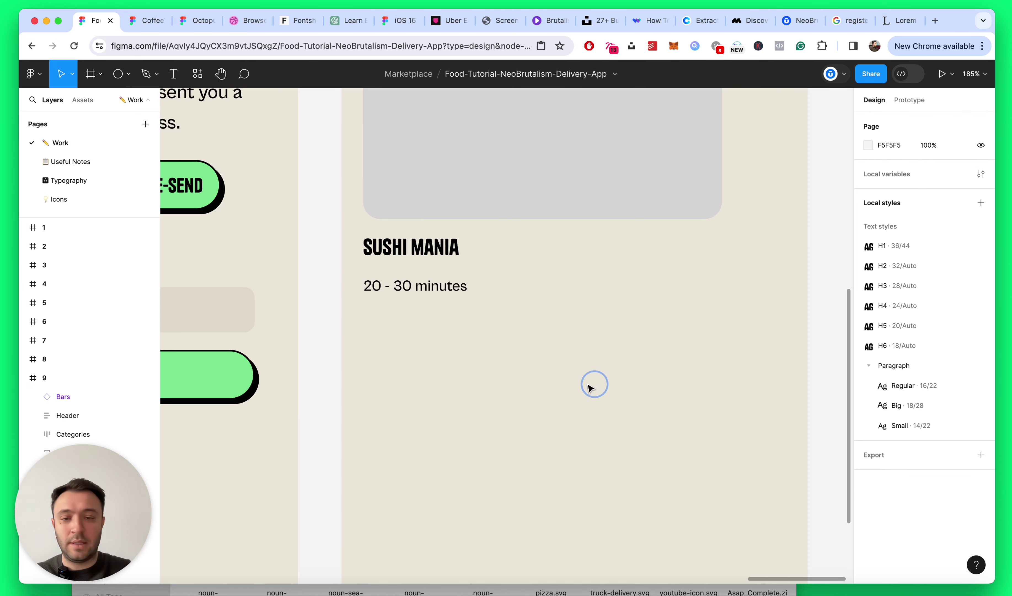
# Step: Move the "20 - 30 minutes" text horizontally to X 71 to make room for an icon before it
pyautogui.scroll(-5, 409, 308)
pyautogui.scroll(5, 407, 310)
pyautogui.click(420, 281)
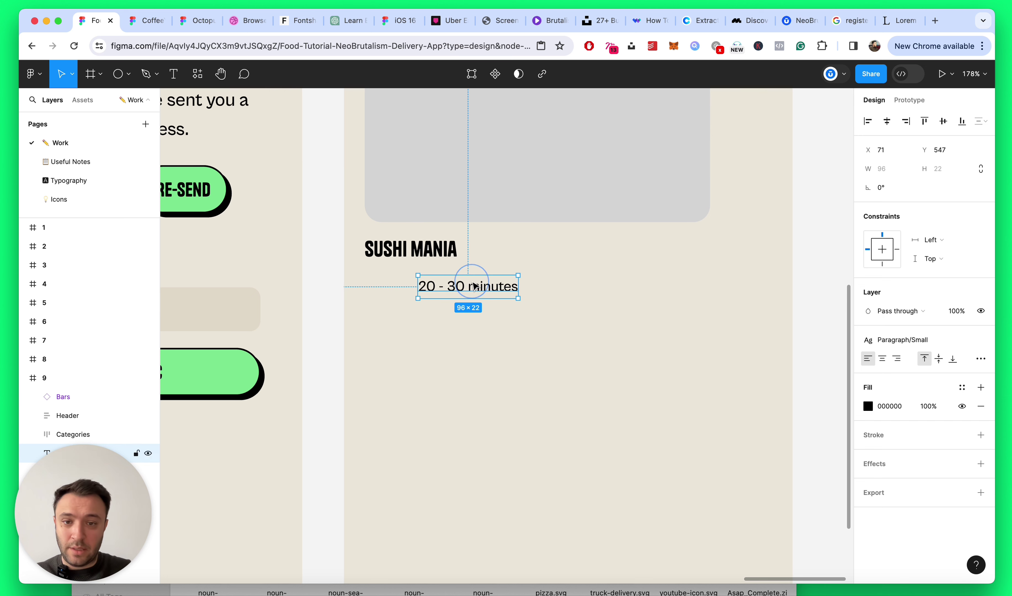
pyautogui.click(536, 324)
pyautogui.scroll(3, 467, 335)
pyautogui.click(502, 271)
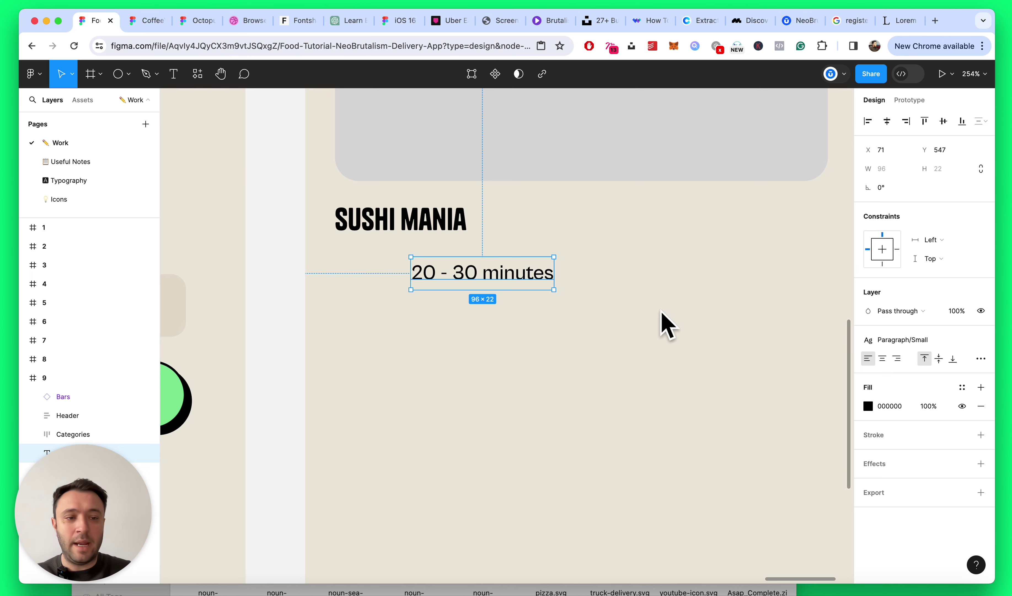
# Step: Find the truck-delivery icon in the local components and place it before the "20 - 30 minutes" text at X 27, Y 542
pyautogui.click(84, 200)
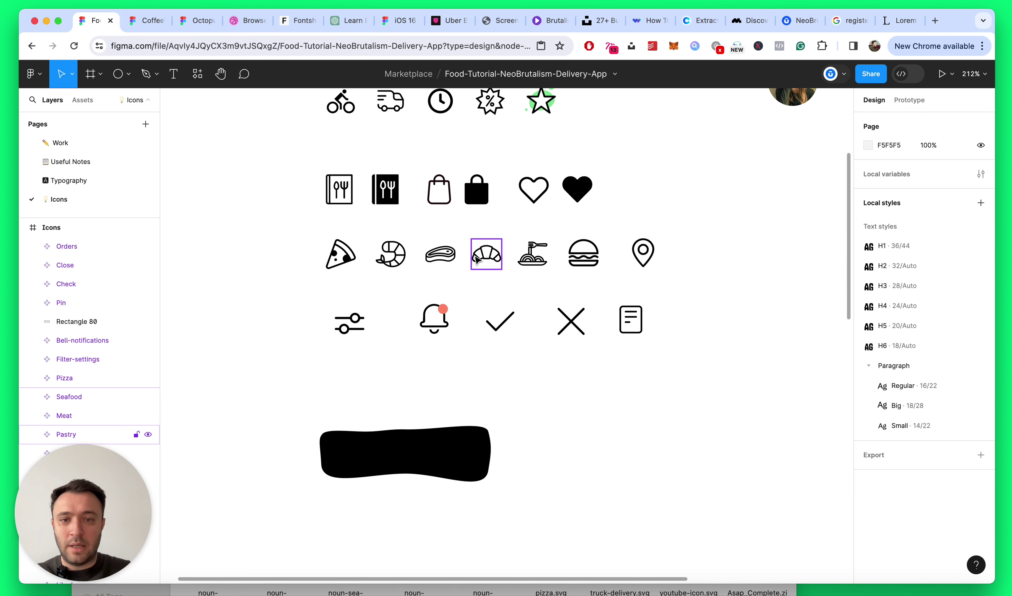
pyautogui.scroll(4, 393, 251)
pyautogui.scroll(6, 446, 265)
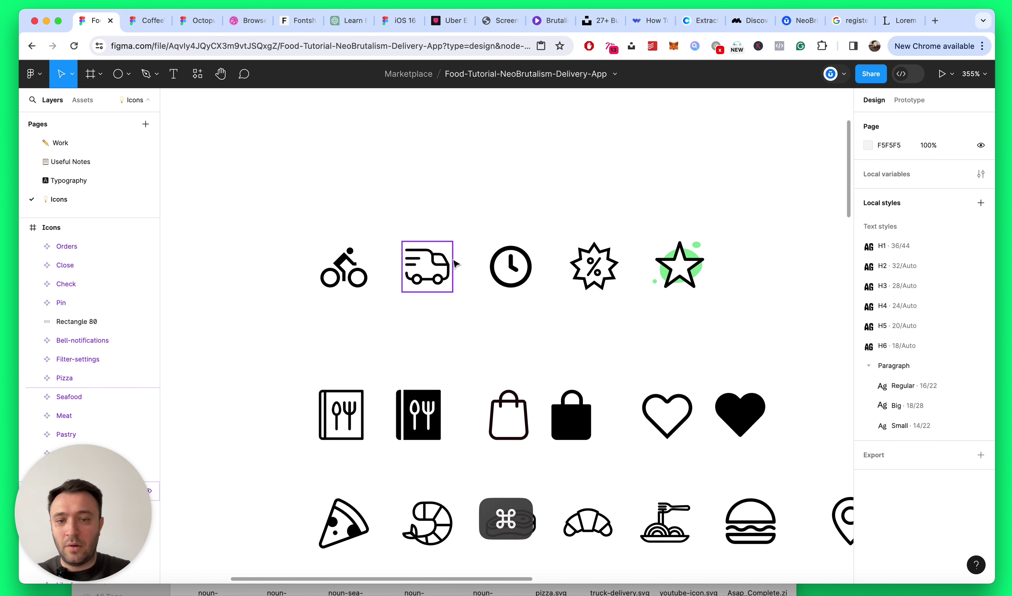
pyautogui.click(59, 144)
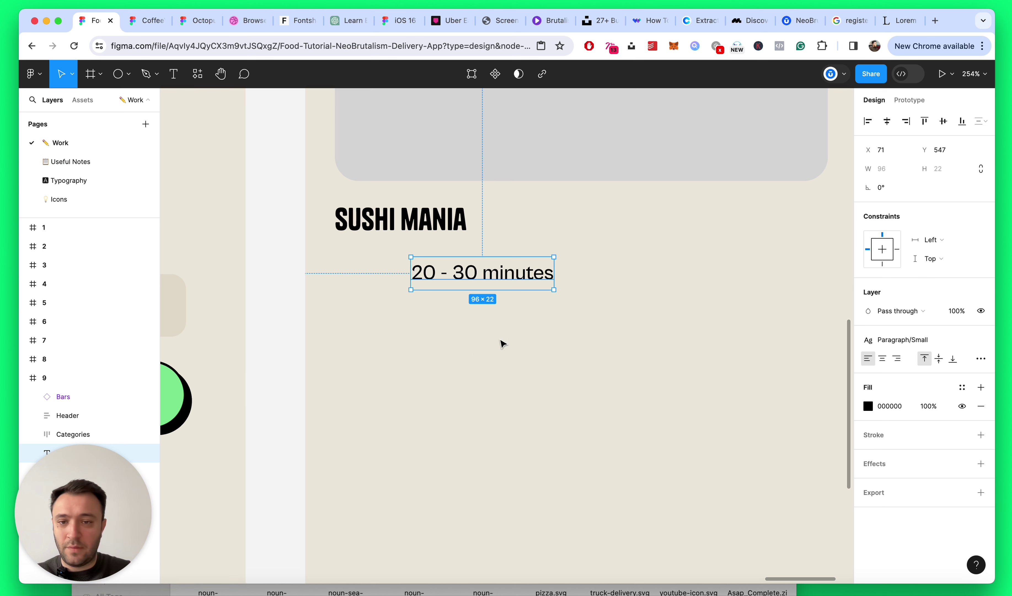
pyautogui.click(83, 100)
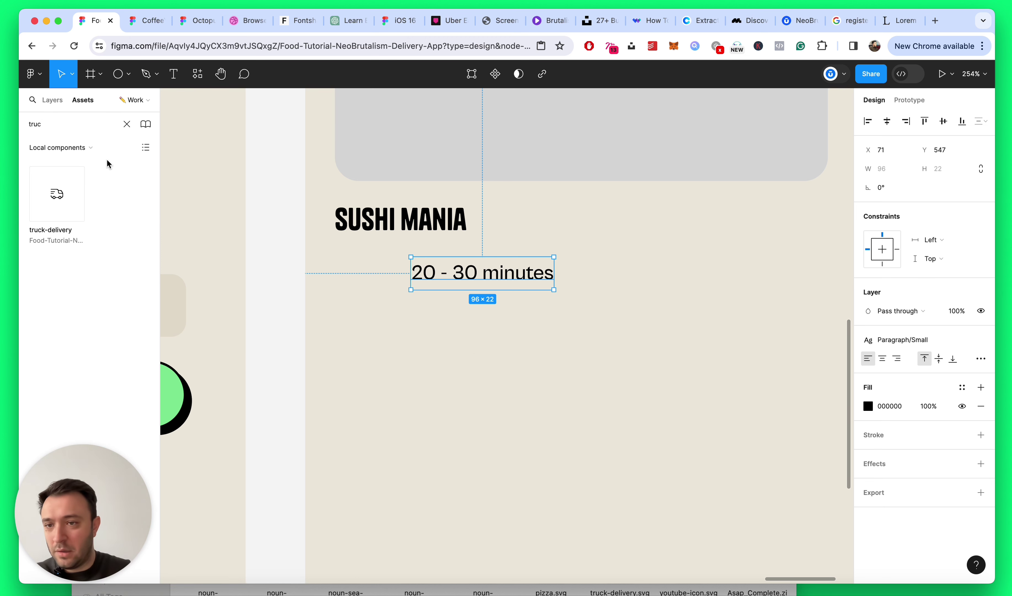
pyautogui.moveTo(68, 194); pyautogui.dragTo(363, 267)
pyautogui.click(460, 319)
pyautogui.press('alt')
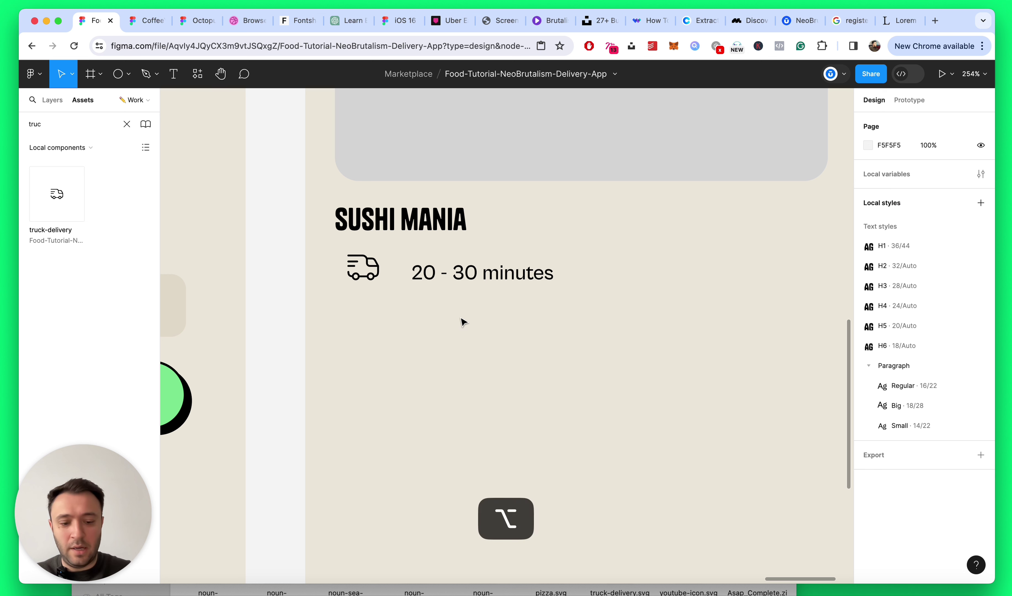
pyautogui.press('super+s')
pyautogui.click(127, 124)
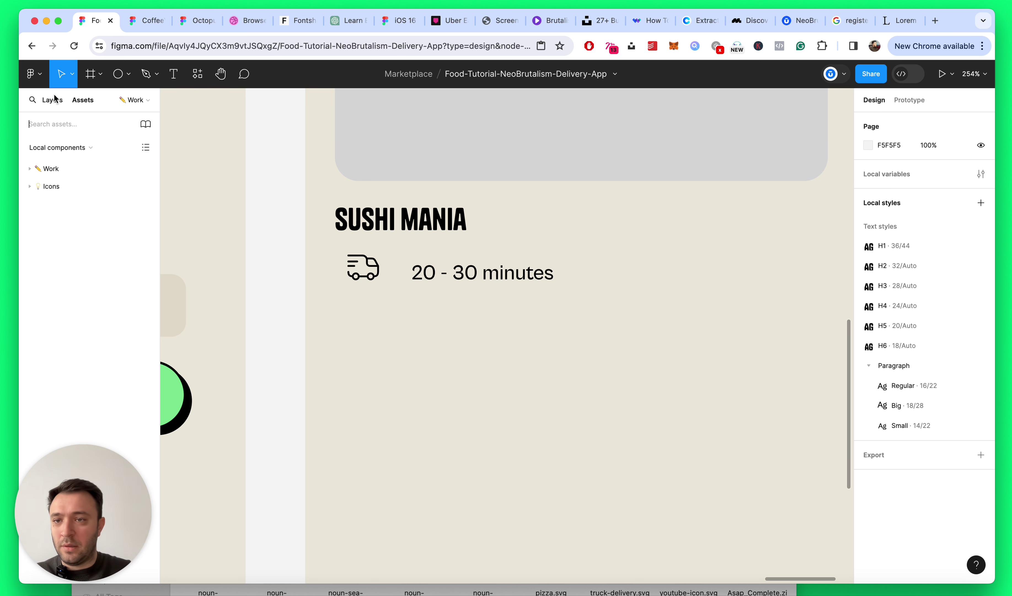
pyautogui.click(51, 100)
# Step: Wrap the truck icon and the "20 - 30 minutes" text in a horizontal auto layout, aligned left and vertically centred, with 4 spacing
pyautogui.click(362, 271)
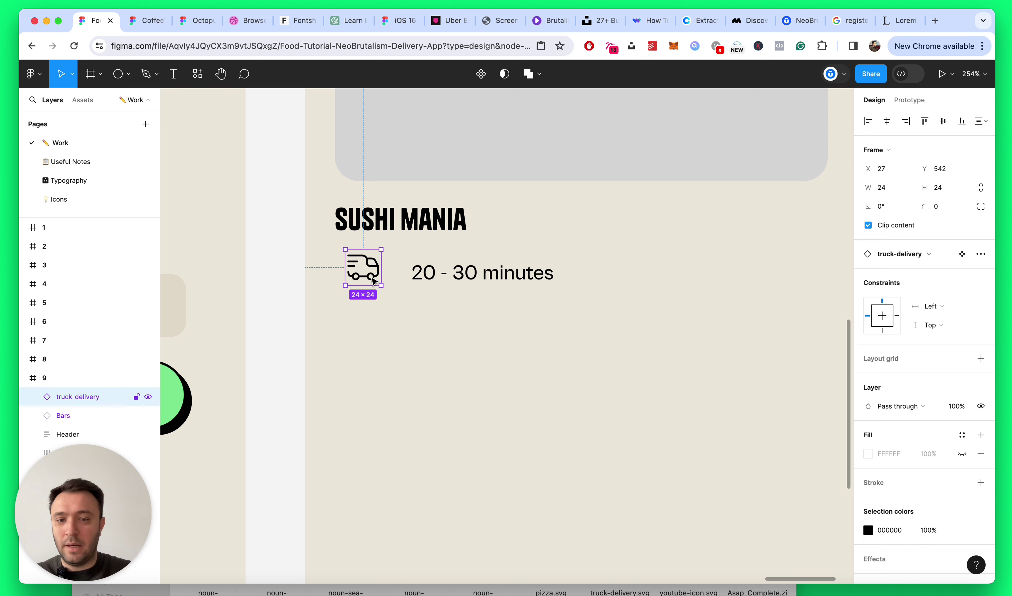
pyautogui.keyDown('shift'); pyautogui.click(481, 280); pyautogui.keyUp('shift')
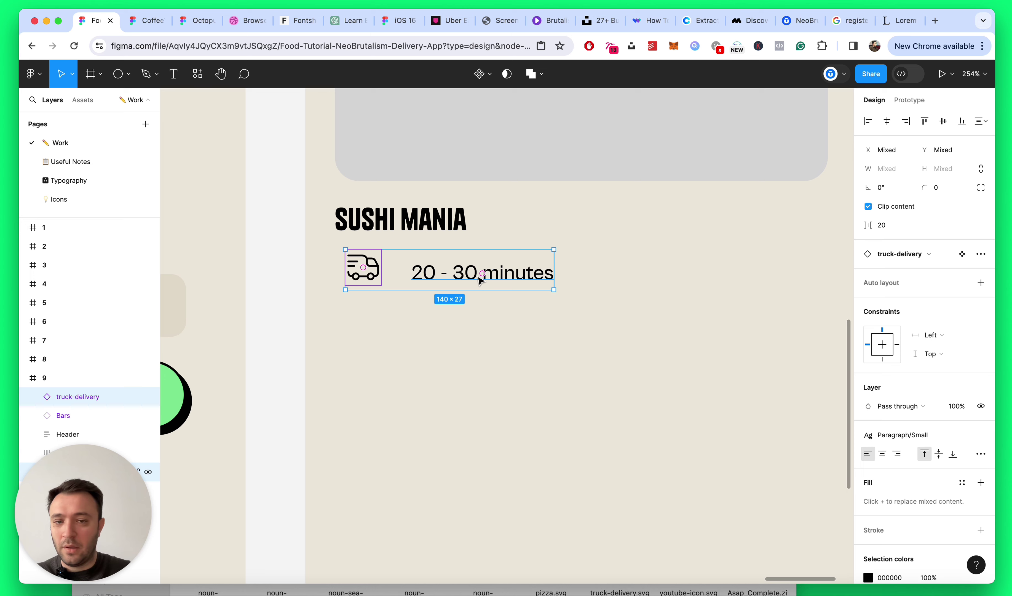
pyautogui.hotkey('shift', 'a')
pyautogui.click(924, 304)
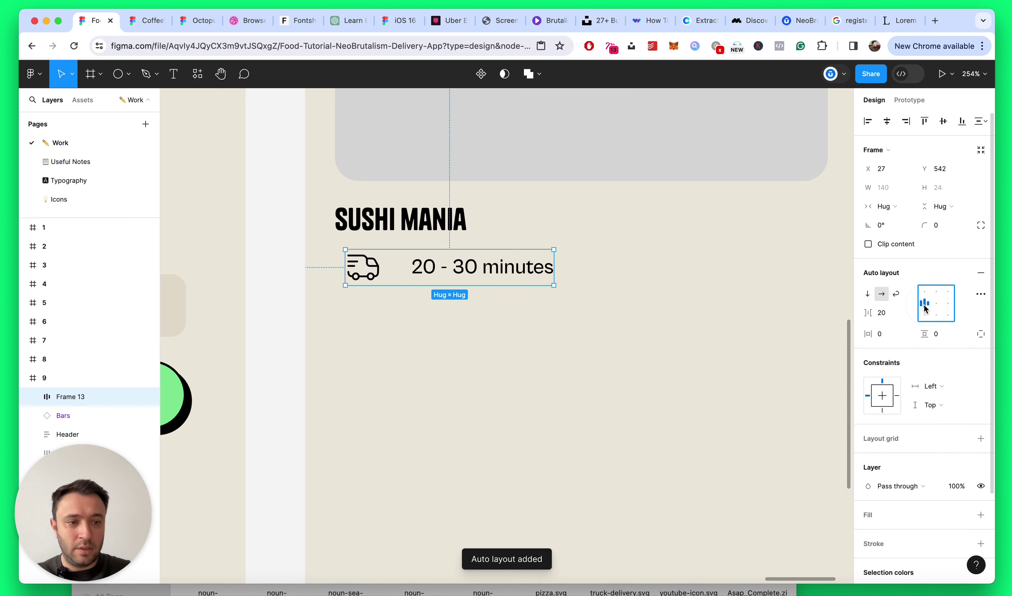
pyautogui.write('8')
pyautogui.press('Return')
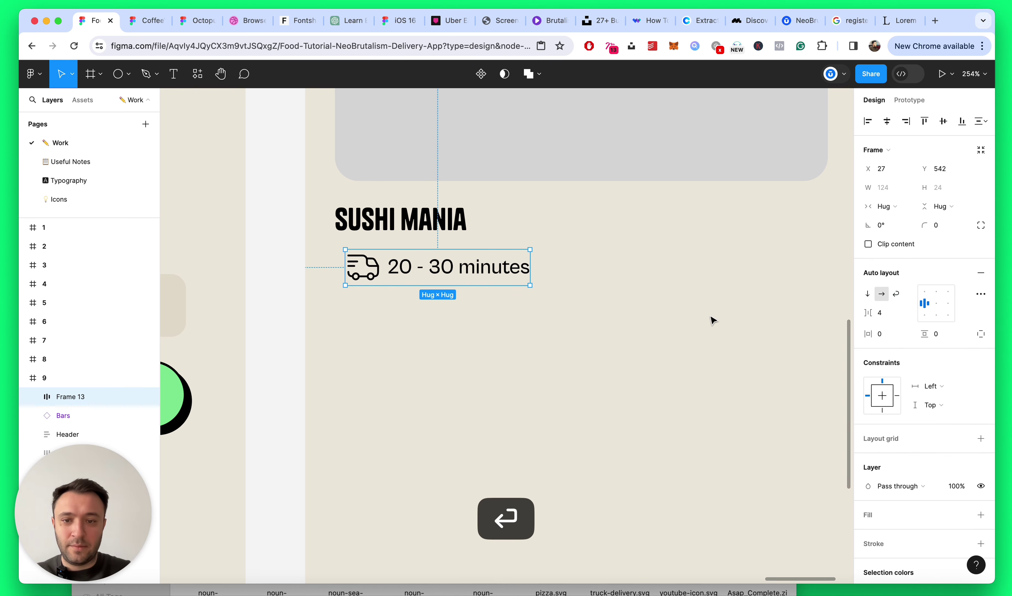
pyautogui.click(554, 343)
# Step: Resize the truck-delivery icon in the delivery time row to 20 × 20 with its proportions constrained
pyautogui.scroll(-10, 554, 343)
pyautogui.scroll(15, 553, 343)
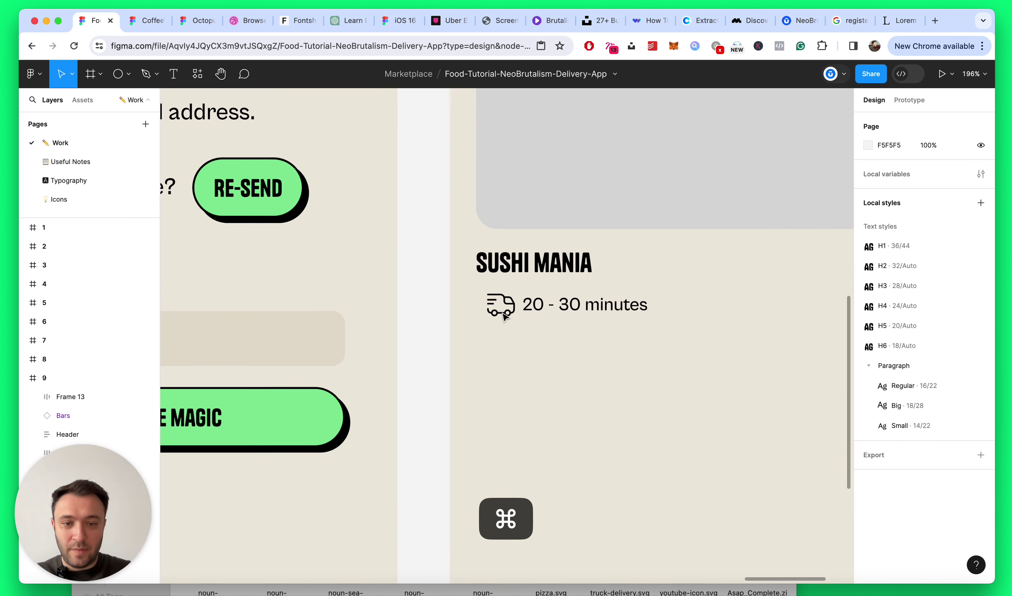
pyautogui.keyDown('super'); pyautogui.click(522, 289); pyautogui.keyUp('super')
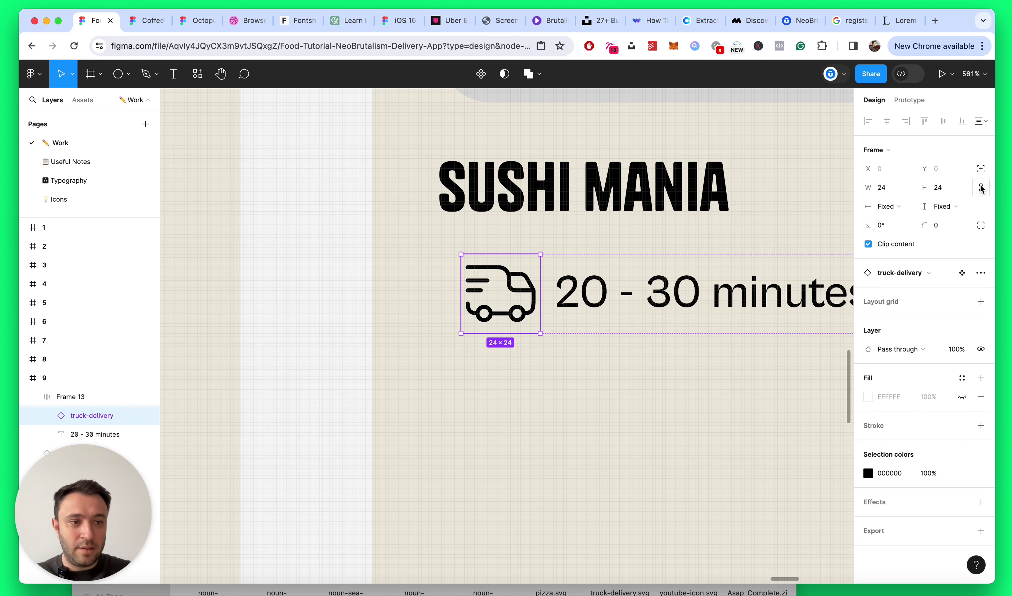
pyautogui.press('Down')
pyautogui.press('Down')
pyautogui.press('Down')
pyautogui.press('Down')
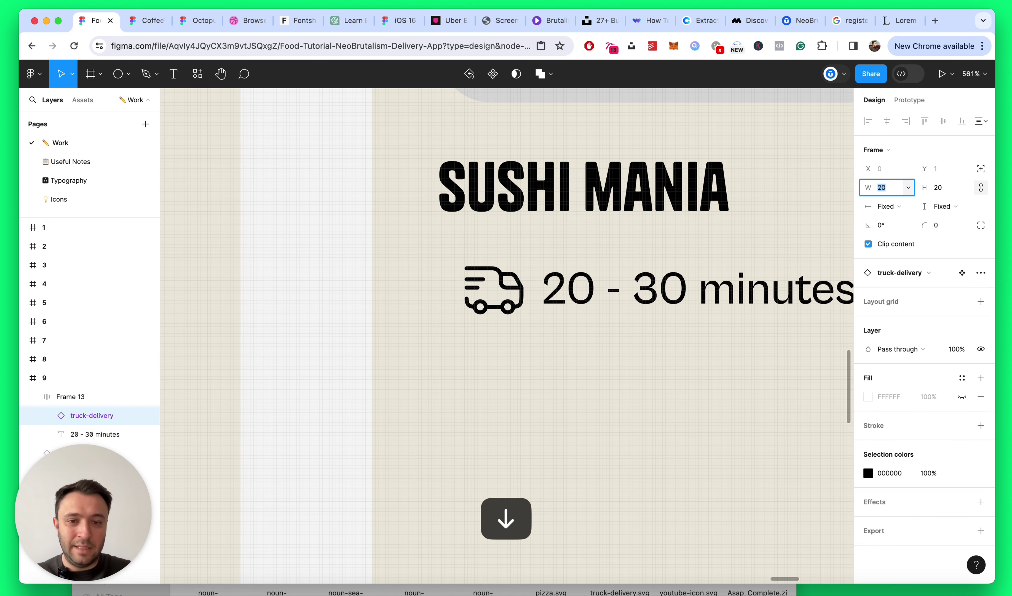
pyautogui.scroll(-10, 661, 344)
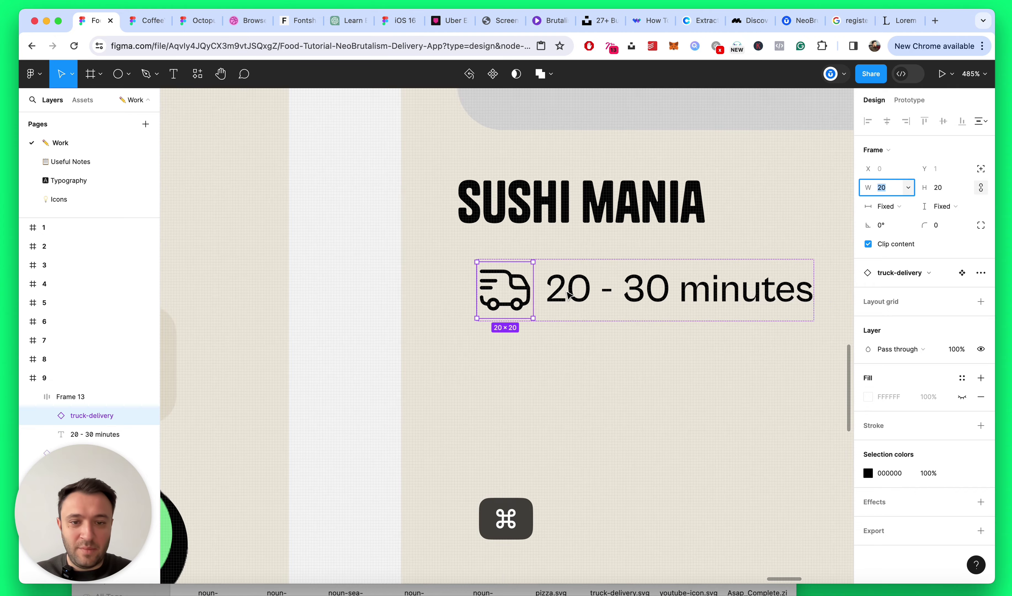
pyautogui.click(661, 343)
# Step: Set the auto layout spacing between the truck icon and the "20 - 30 minutes" text to 8
pyautogui.scroll(-5, 598, 344)
pyautogui.scroll(8, 482, 332)
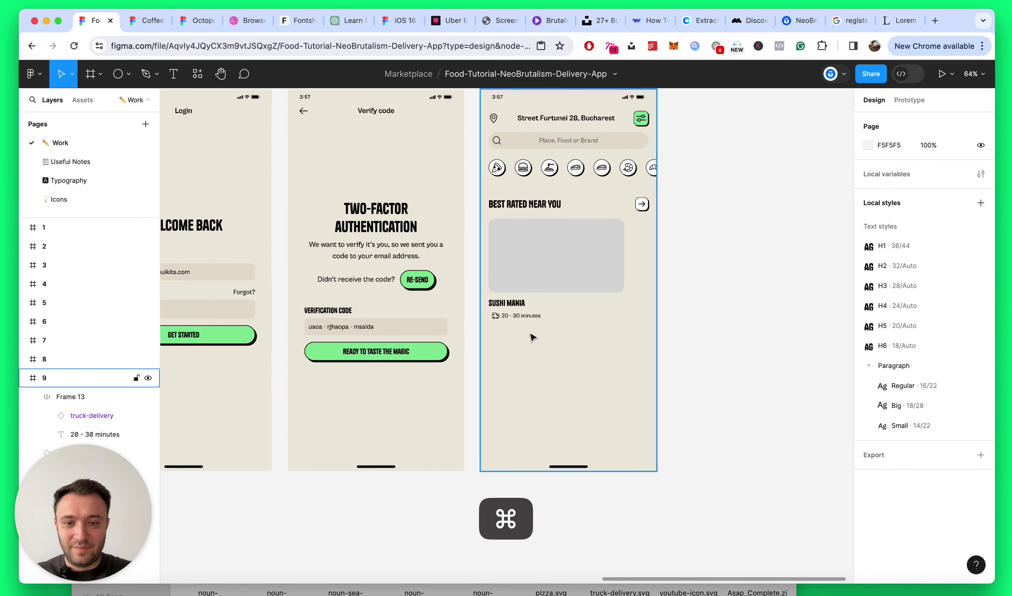
pyautogui.click(511, 278)
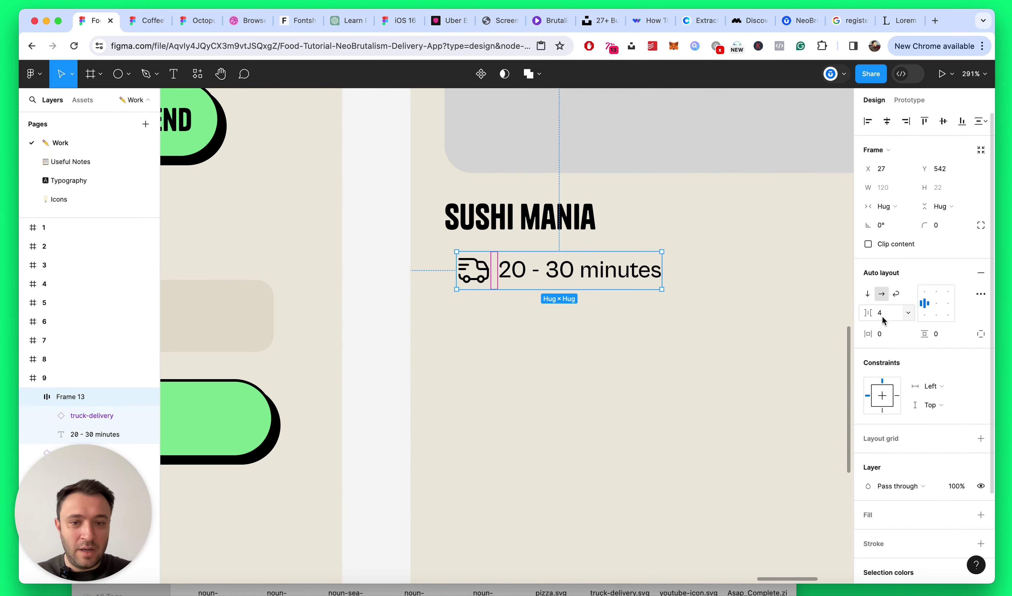
pyautogui.press('Up')
pyautogui.press('Up')
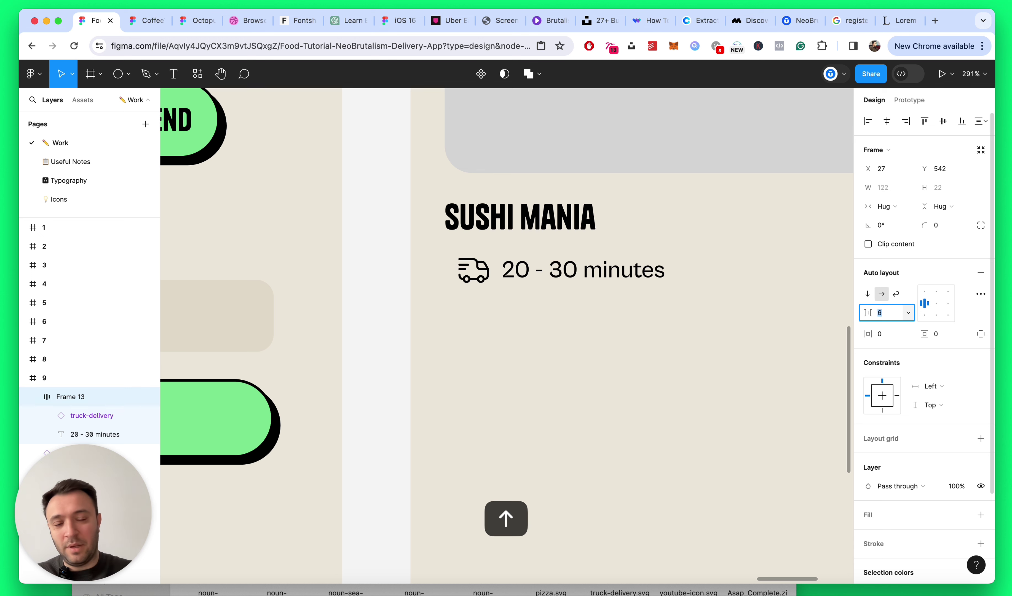
pyautogui.press('Up')
pyautogui.press('Up')
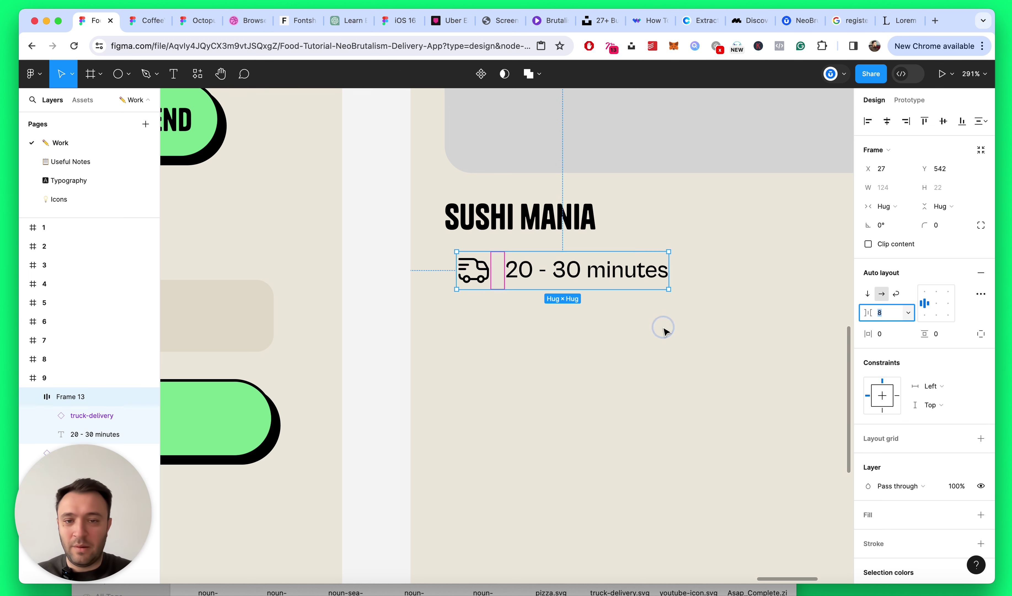
pyautogui.click(662, 330)
# Step: Rename the auto layout frame holding the truck icon and "20 - 30 minutes" text as "Delivery-Info" and collapse its layer
pyautogui.moveTo(112, 503); pyautogui.dragTo(922, 502)
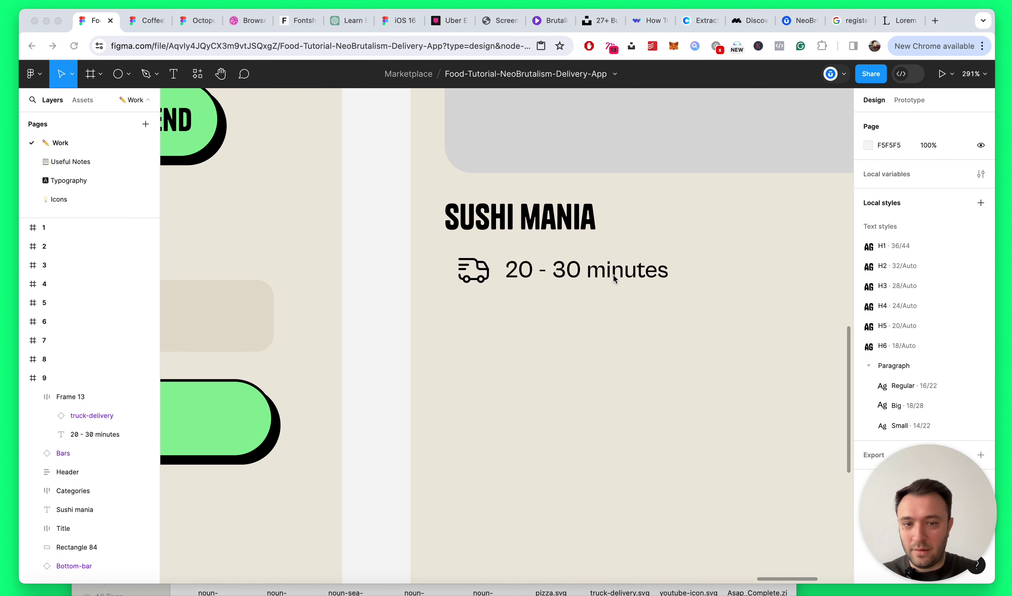
pyautogui.click(565, 211)
pyautogui.click(521, 276)
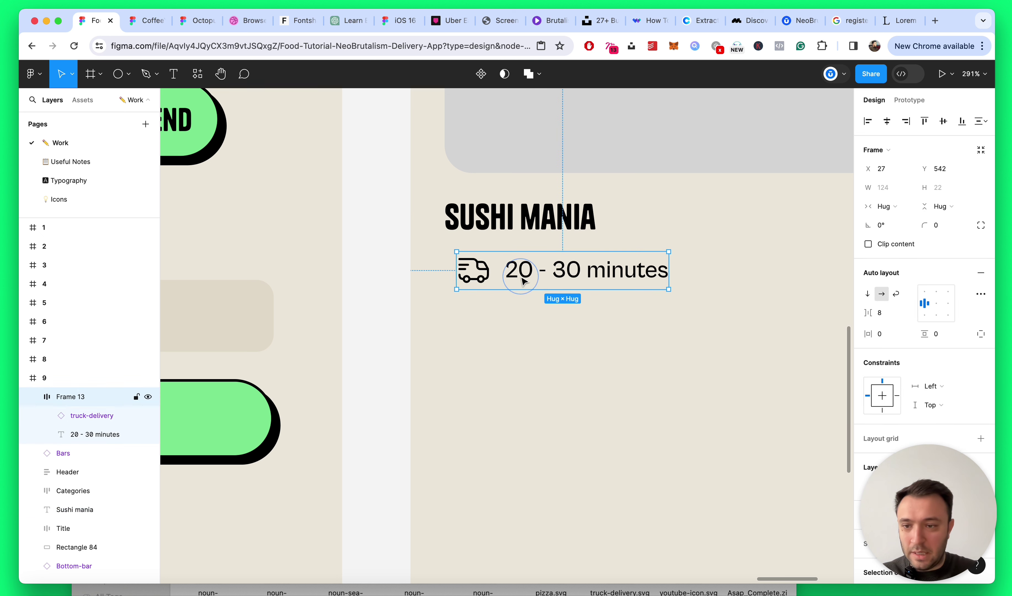
pyautogui.doubleClick(79, 399)
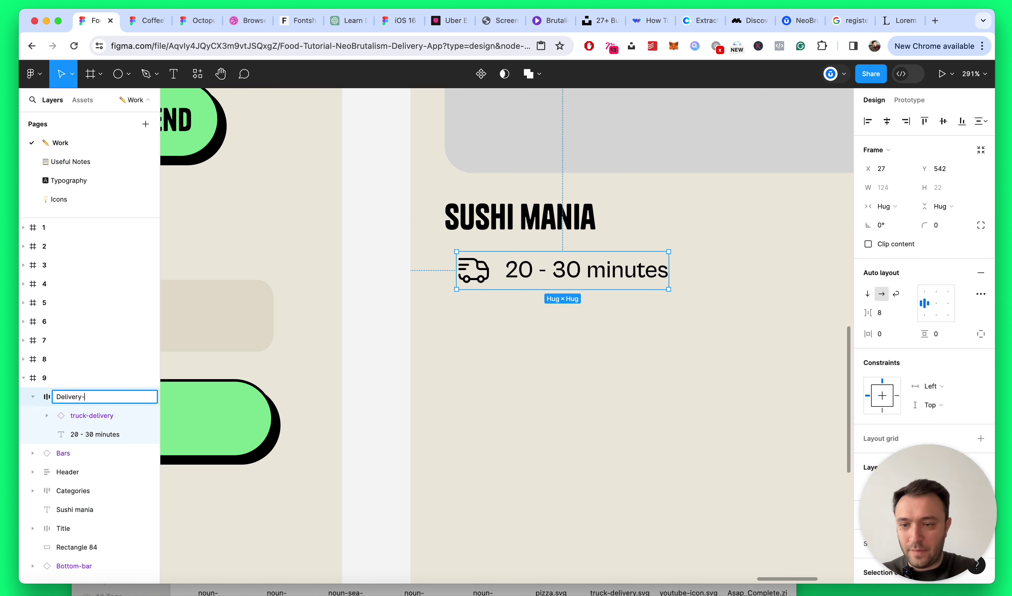
pyautogui.write('Delivery-Info')
pyautogui.press('Return')
pyautogui.click(33, 397)
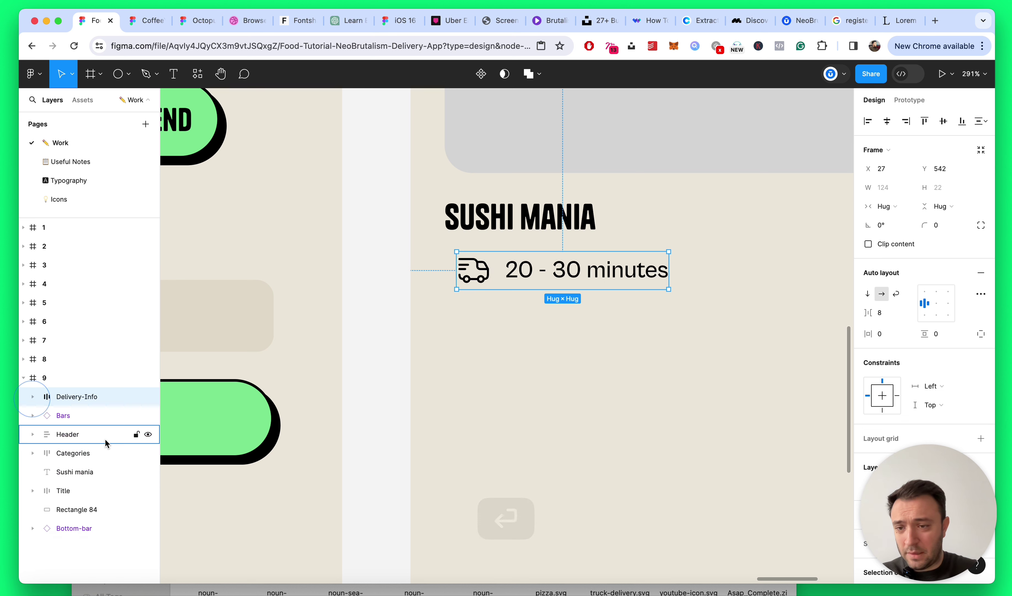
# Step: Move the Delivery-Info layer down the stack of frame 9 to directly above Rectangle 84
pyautogui.press('super+bracketleft')
pyautogui.press('super+bracketleft')
pyautogui.press('super+bracketleft')
pyautogui.press('super+bracketleft')
pyautogui.press('super+bracketleft')
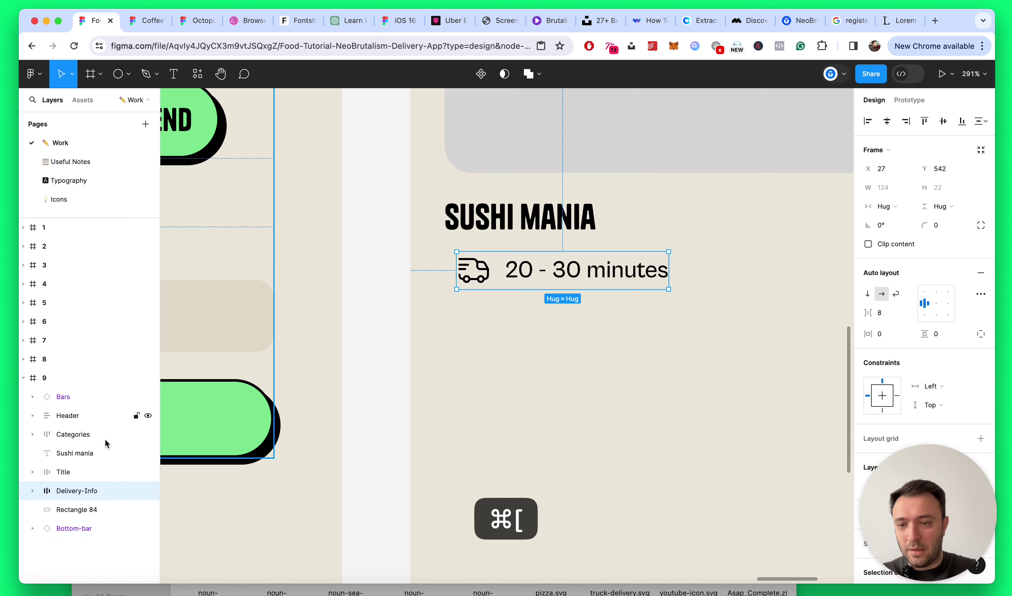
# Step: Align the Delivery-Info row with the left edge of the "Sushi mania" title at X 20
pyautogui.keyDown('shift'); pyautogui.click(519, 217); pyautogui.keyUp('shift')
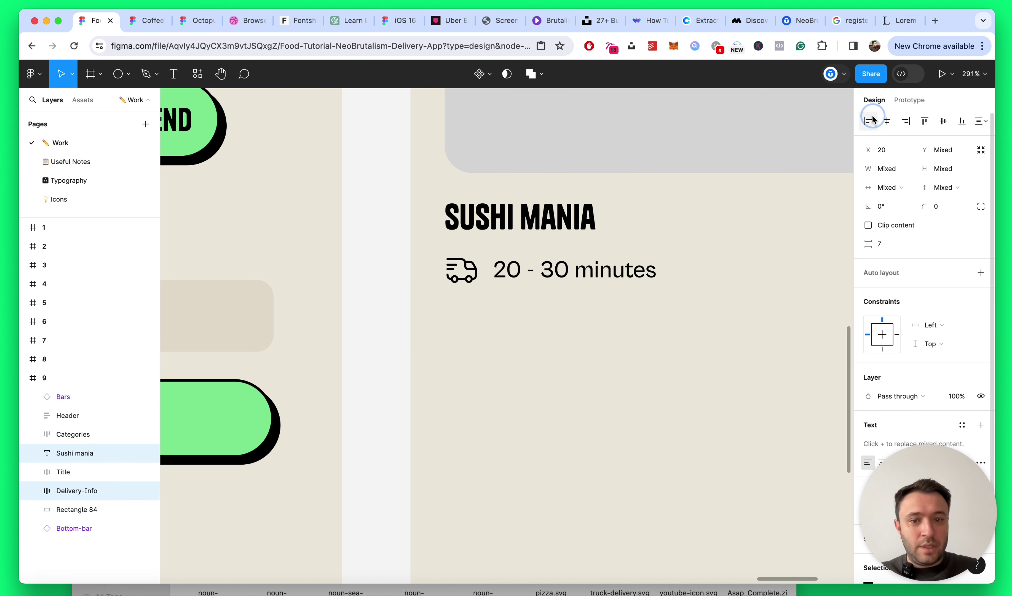
pyautogui.click(538, 373)
pyautogui.scroll(2, 565, 346)
# Step: Move the "Sushi mania" text layer below the Title layer, directly above Delivery-Info
pyautogui.click(543, 271)
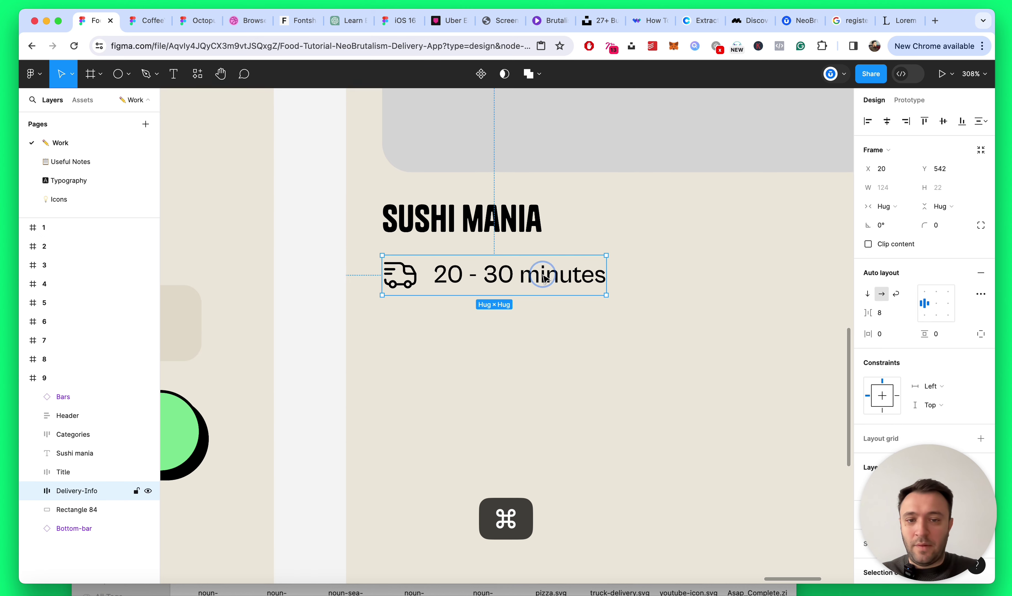
pyautogui.click(495, 201)
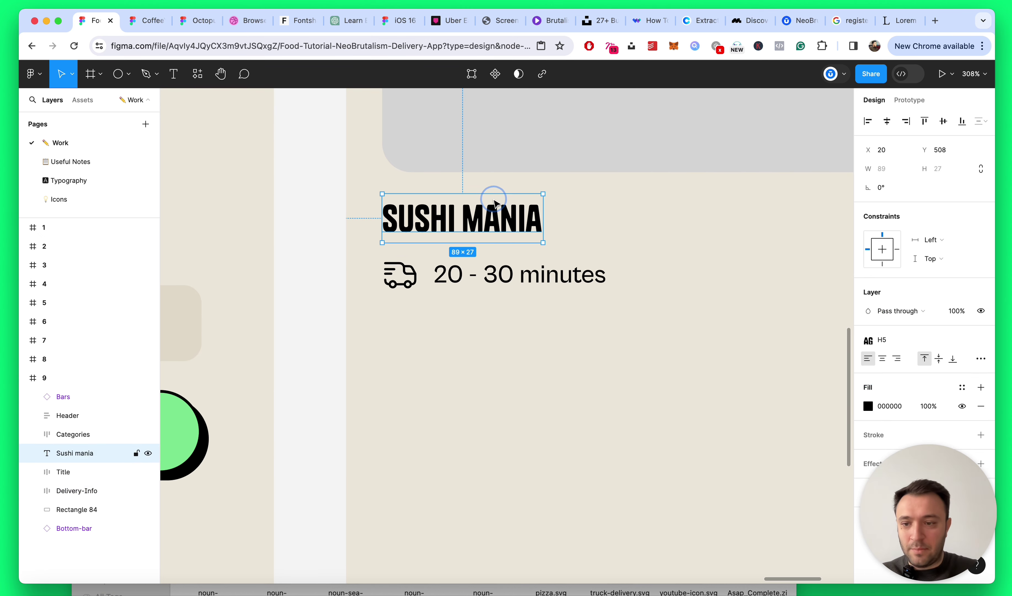
pyautogui.press('super')
pyautogui.press('super+bracketleft')
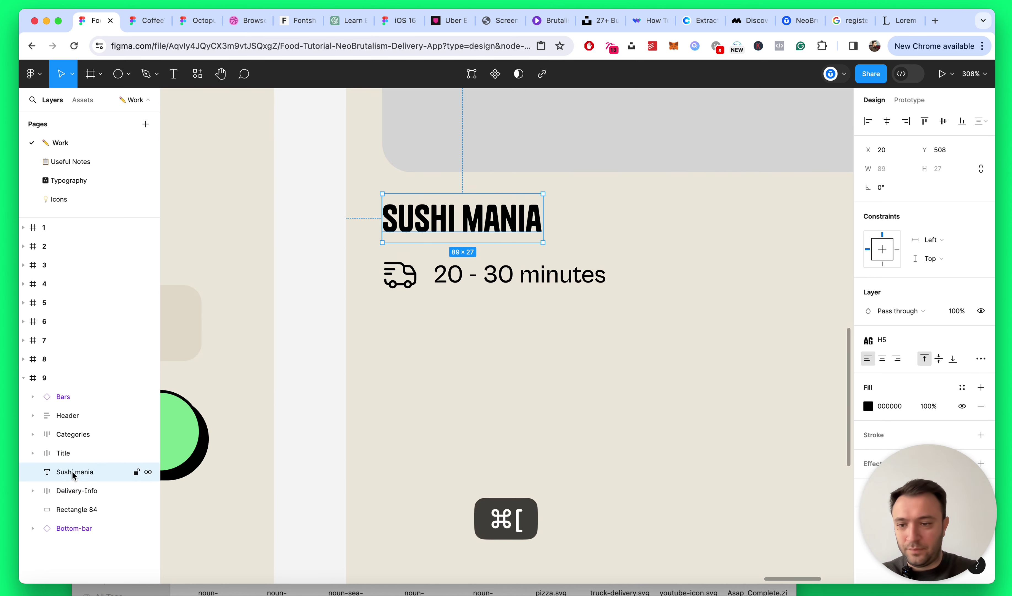
# Step: Move the grey image placeholder Rectangle 84 up the layer order to between Title and "Sushi mania"
pyautogui.click(70, 453)
pyautogui.scroll(-5, 651, 363)
pyautogui.hscroll(1, 651, 363)
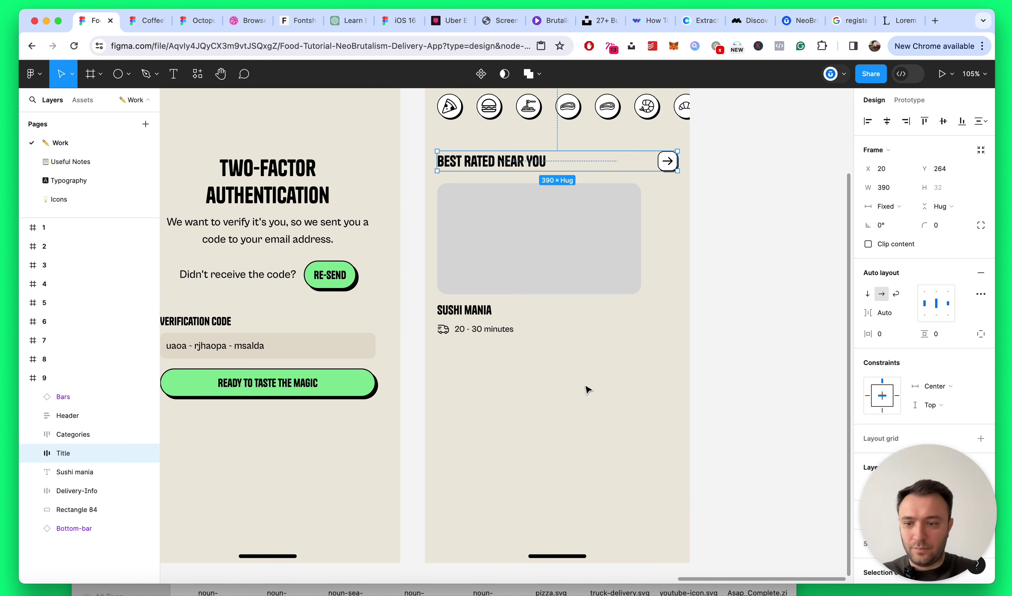
pyautogui.click(606, 224)
pyautogui.press('super+bracketright')
pyautogui.press('super+bracketright')
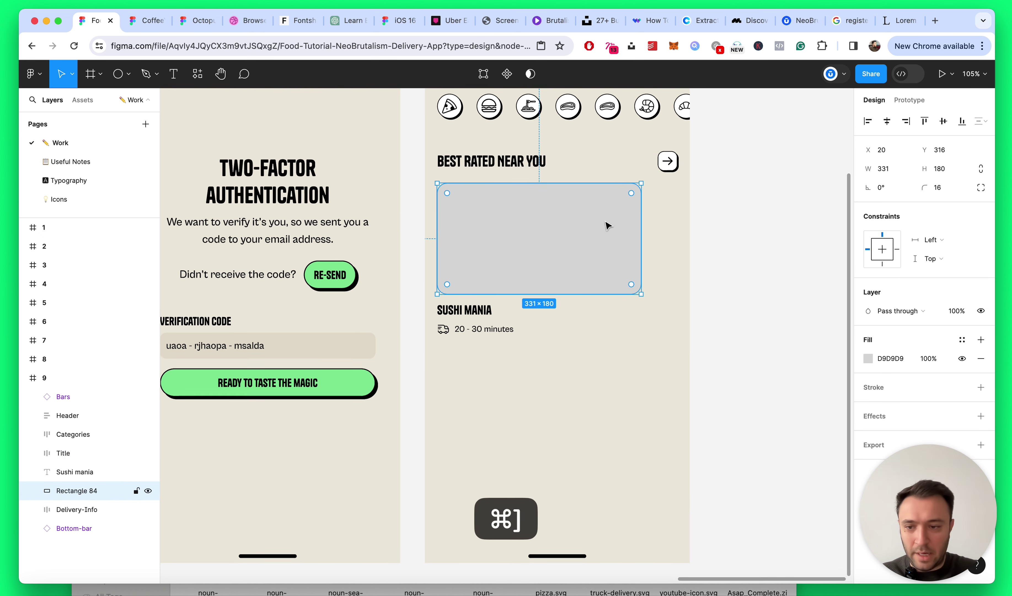
# Step: Check the card's title and delivery row, including the text style used by "20 - 30 minutes"
pyautogui.scroll(2, 565, 315)
pyautogui.click(465, 314)
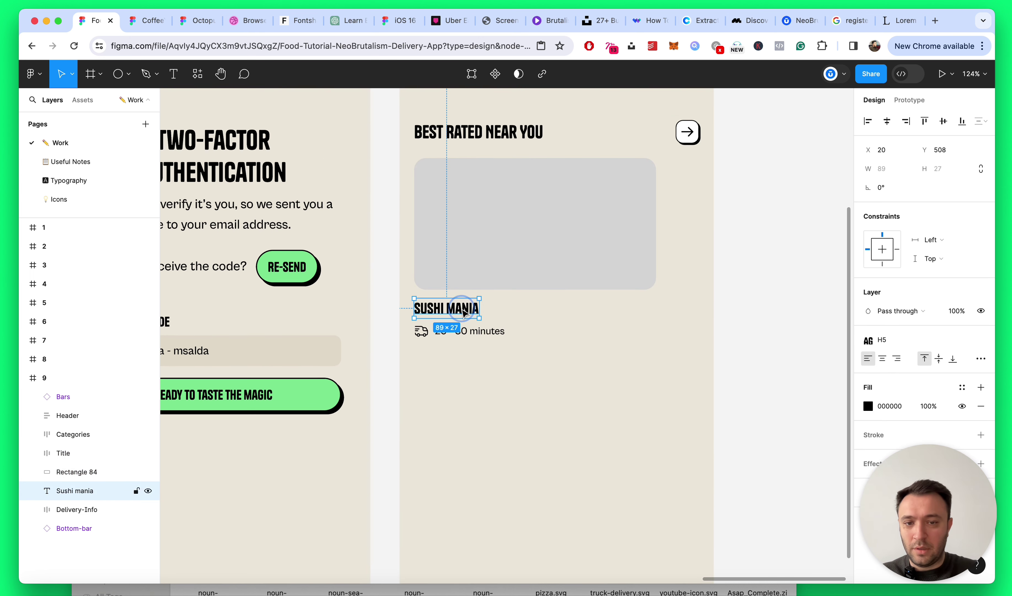
pyautogui.scroll(2, 528, 370)
pyautogui.click(471, 328)
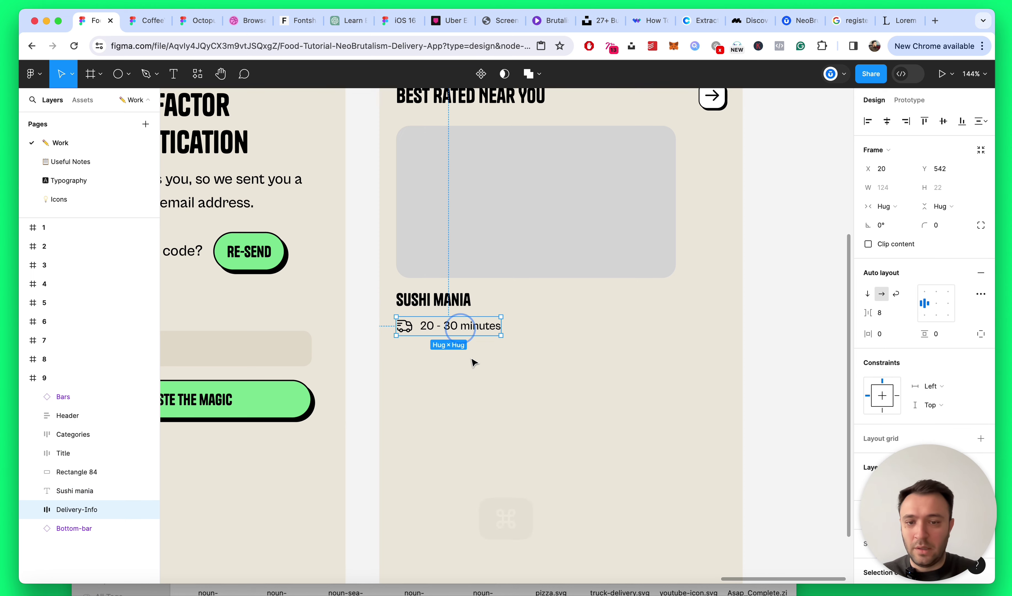
pyautogui.scroll(5, 486, 391)
pyautogui.keyDown('super'); pyautogui.click(489, 294); pyautogui.keyUp('super')
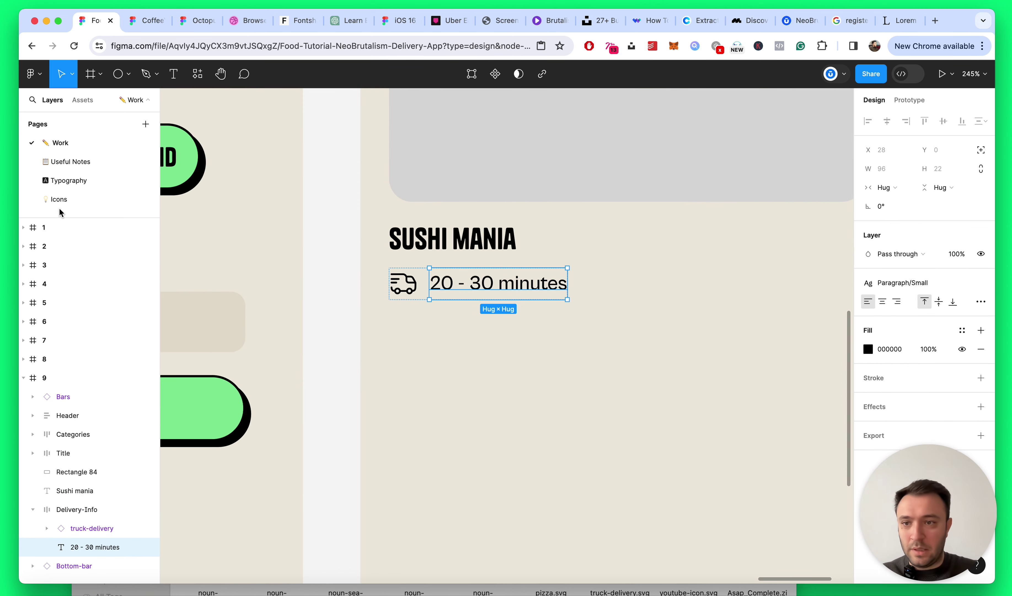
# Step: Edit the Paragraph/Small text style from its sample on the Typography page, setting the line height to 20
pyautogui.click(68, 180)
pyautogui.keyDown('super'); pyautogui.click(573, 339); pyautogui.keyUp('super')
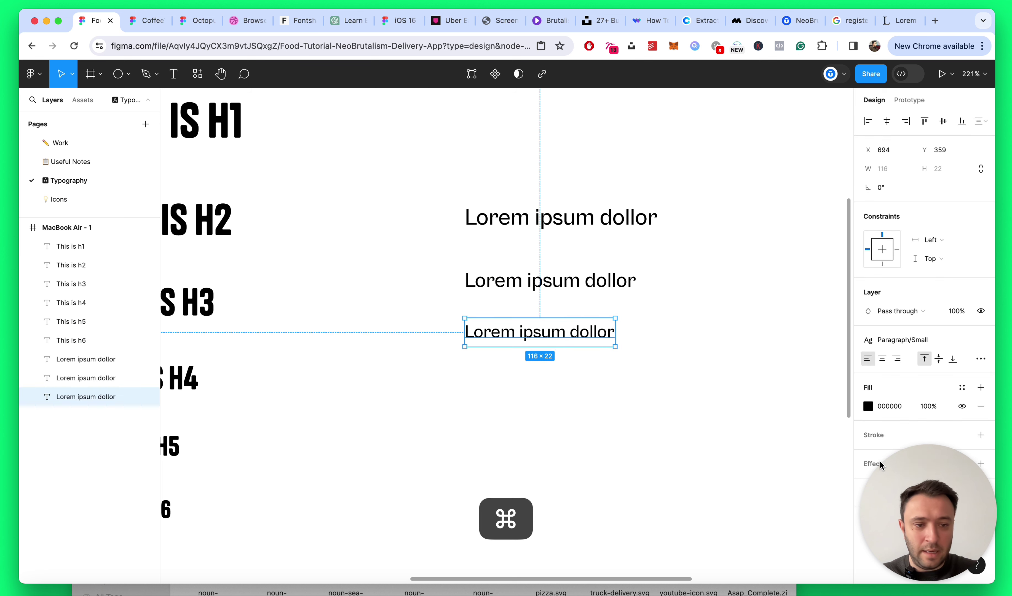
pyautogui.click(932, 342)
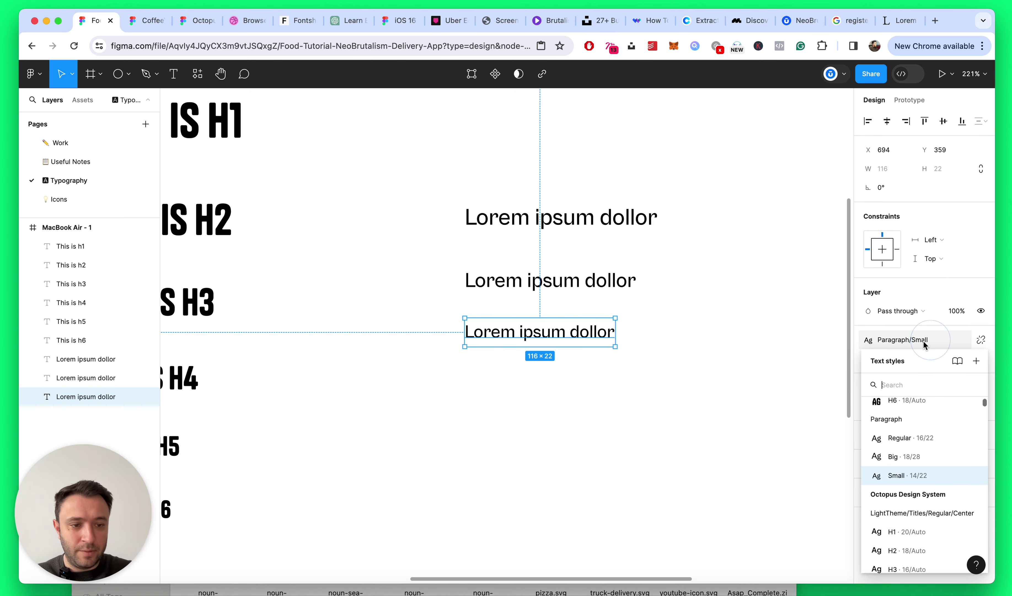
pyautogui.click(972, 475)
pyautogui.click(730, 543)
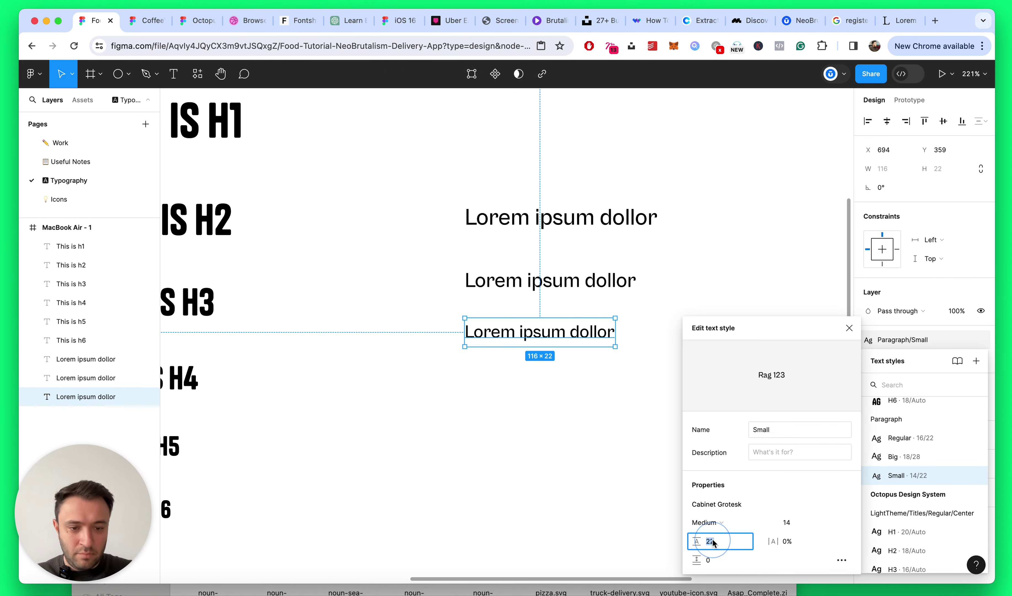
pyautogui.press('Down')
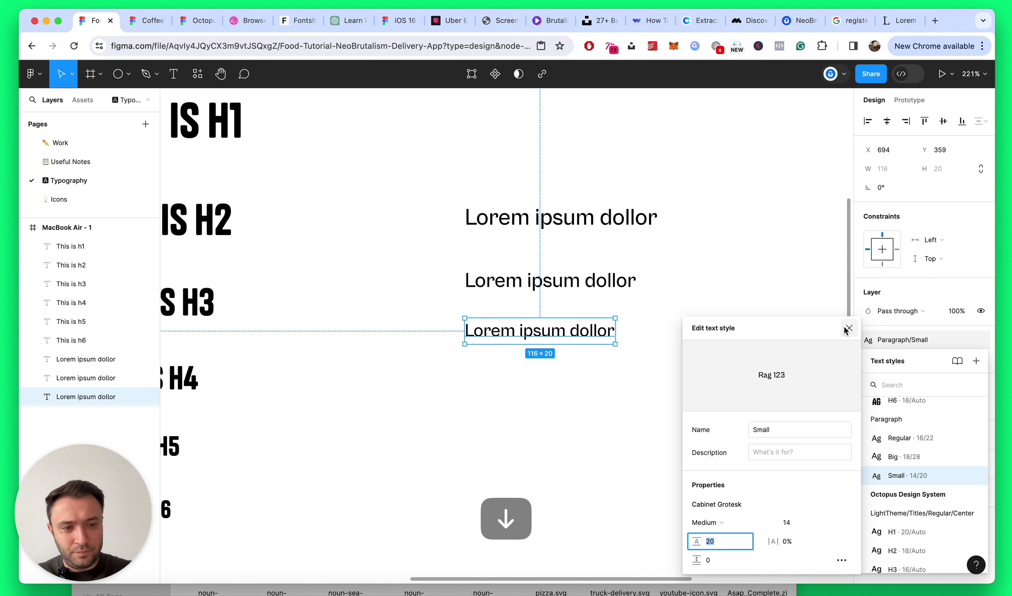
pyautogui.click(848, 328)
pyautogui.click(628, 403)
# Step: Save the file and return to the Work page with nothing selected
pyautogui.press('super+s')
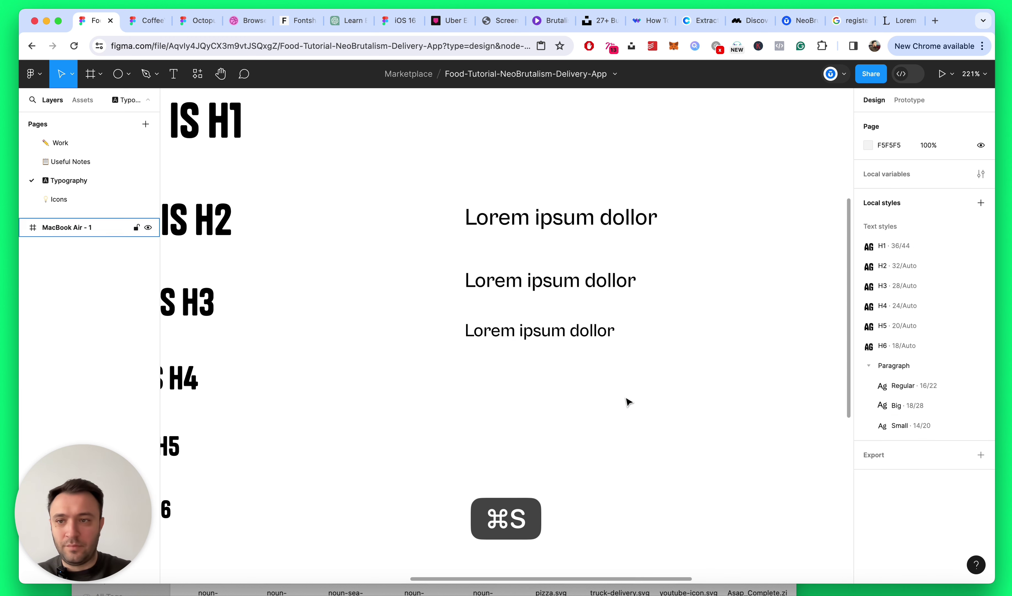
pyautogui.click(53, 143)
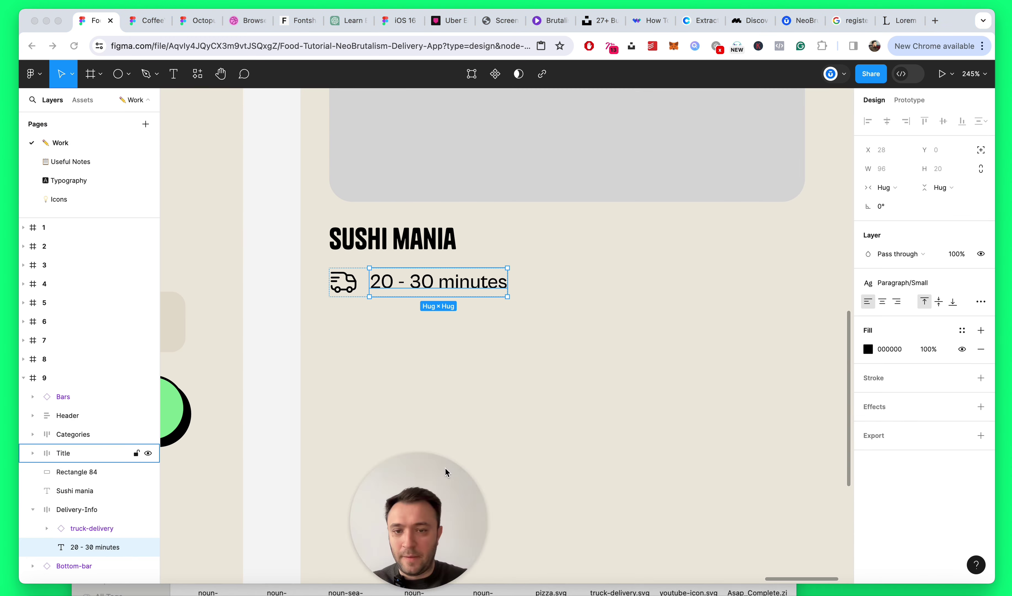
pyautogui.click(507, 429)
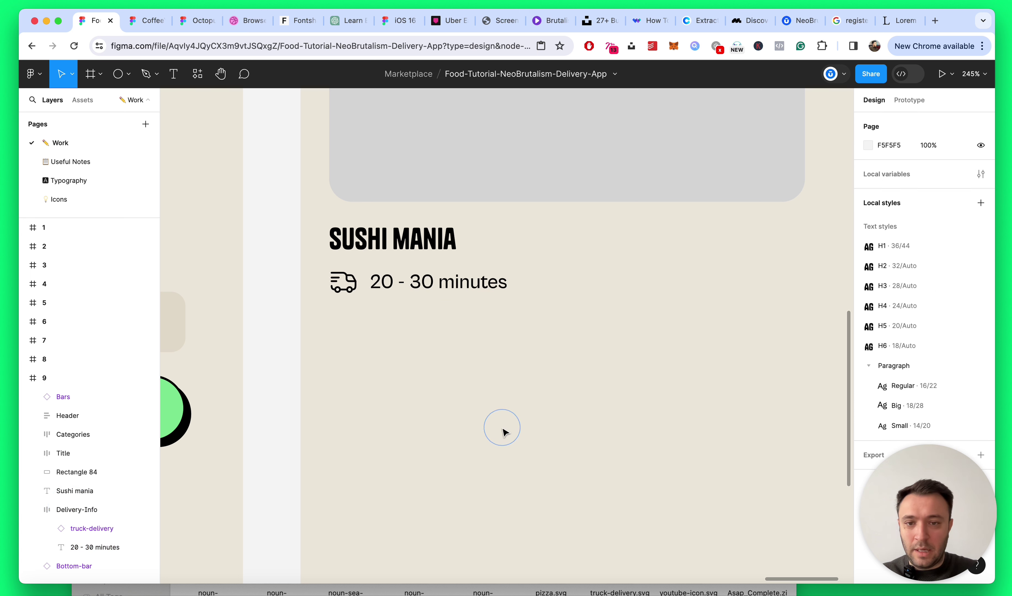
# Step: Duplicate the Delivery-Info row with the truck icon and delivery time under the Sushi Mania title
pyautogui.scroll(-3, 345, 380)
pyautogui.keyDown('super'); pyautogui.click(394, 304); pyautogui.keyUp('super')
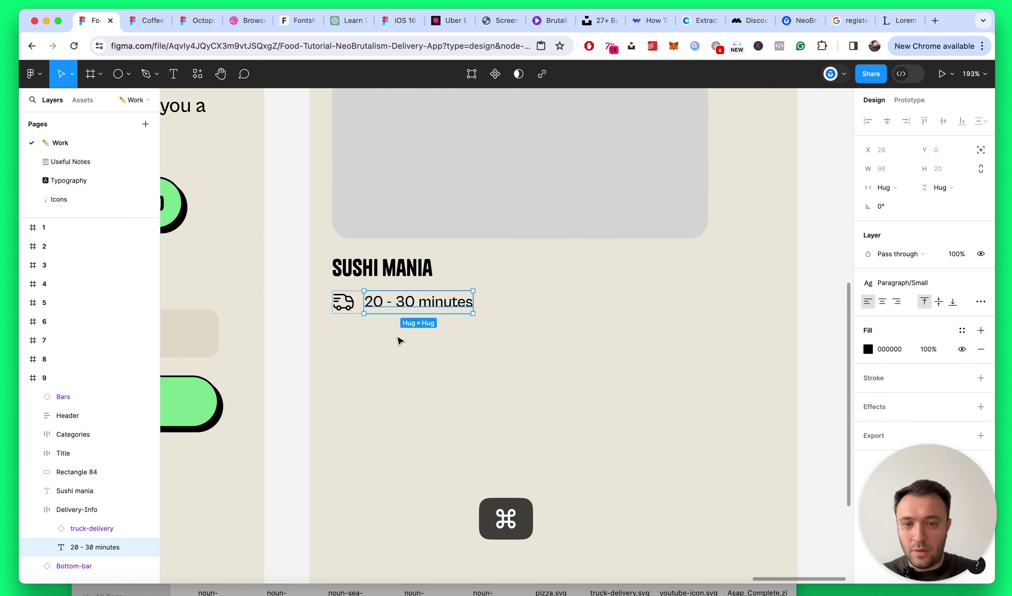
pyautogui.click(82, 509)
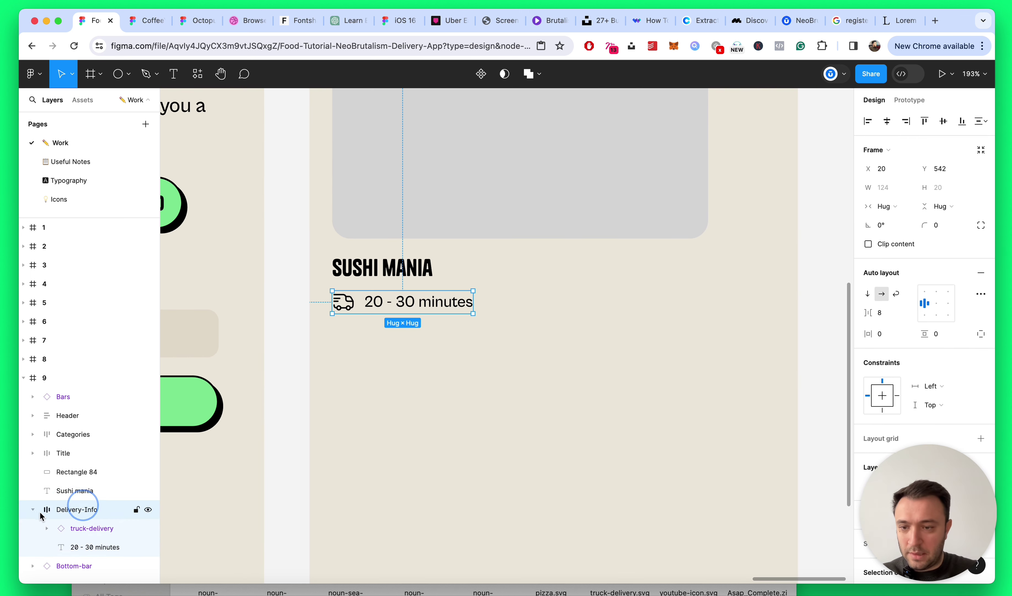
pyautogui.click(34, 510)
pyautogui.scroll(2, 339, 393)
pyautogui.press('super+d')
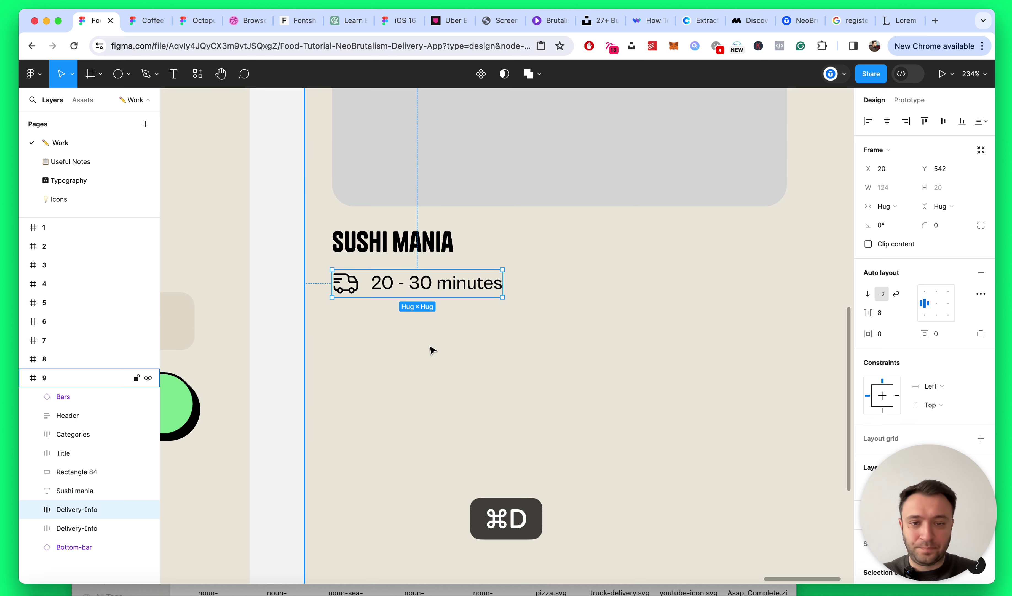
# Step: Move the copied Delivery-Info row right to X 170 and send it one level back in the layer order
pyautogui.hotkey('shift', 'Right')
pyautogui.hotkey('shift', 'Right')
pyautogui.hotkey('shift', 'Right')
pyautogui.hotkey('shift', 'Right')
pyautogui.hotkey('shift', 'Right')
pyautogui.hotkey('shift', 'Right')
pyautogui.hotkey('shift', 'Right')
pyautogui.hotkey('shift', 'Right')
pyautogui.hotkey('shift', 'Right')
pyautogui.hotkey('shift', 'Right')
pyautogui.hotkey('shift', 'Right')
pyautogui.hotkey('shift', 'Right')
pyautogui.hotkey('shift', 'Right')
pyautogui.hotkey('shift', 'Right')
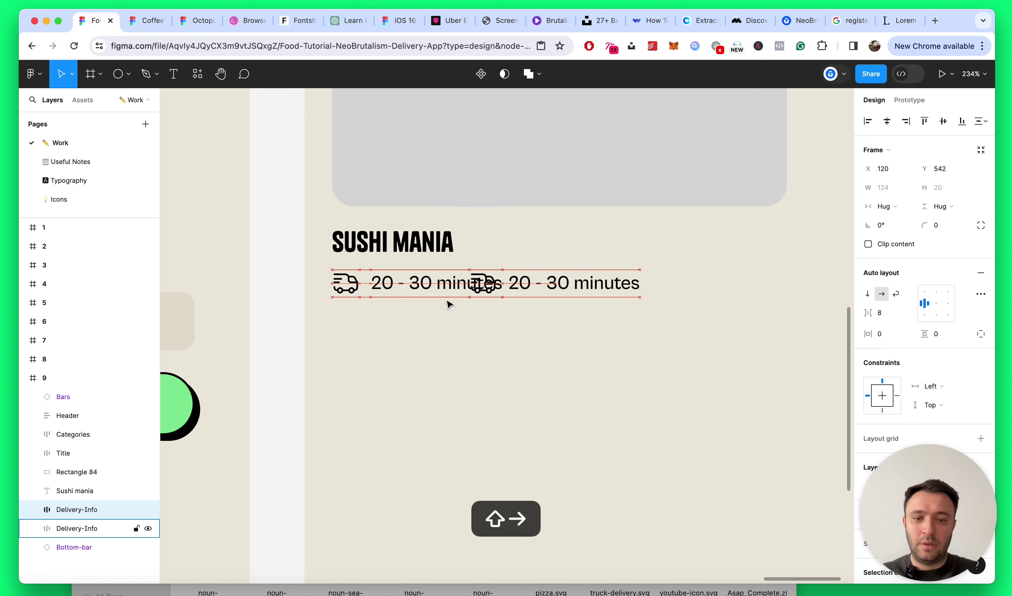
pyautogui.hotkey('shift', 'Right')
pyautogui.press('super+bracketleft')
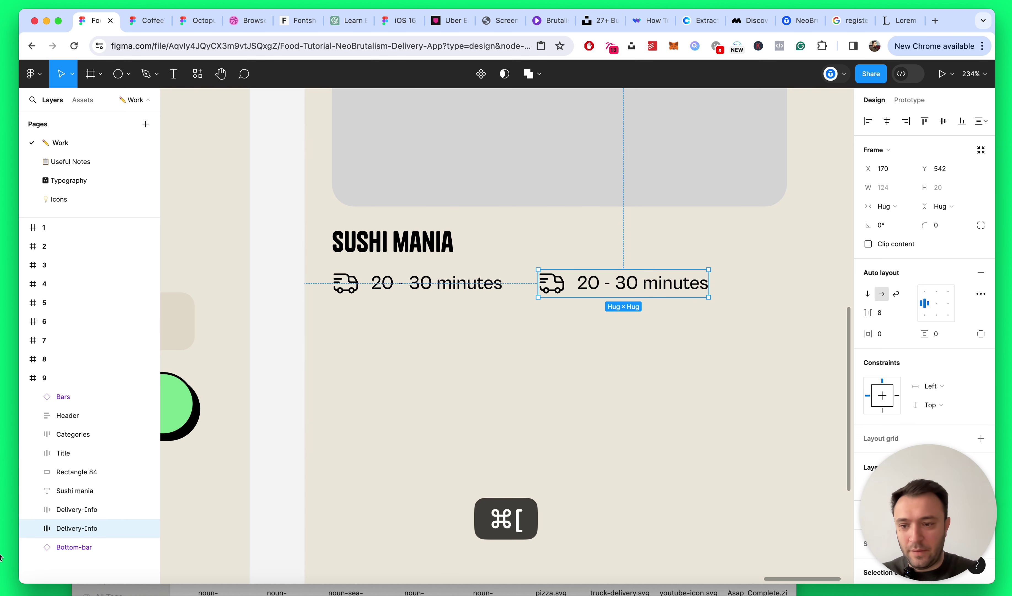
# Step: Rename the original Delivery-Info row at X 20 as Delivery-Price
pyautogui.doubleClick(86, 509)
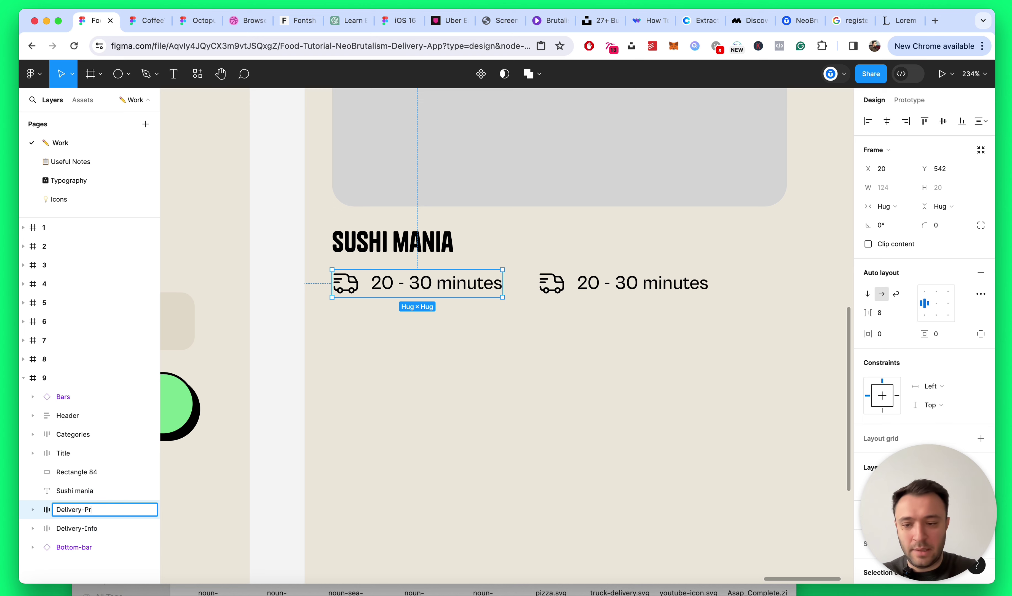
pyautogui.write('Delivery-Price')
pyautogui.press('Return')
# Step: Replace the text in the Delivery-Price row with $4,99
pyautogui.scroll(5, 389, 318)
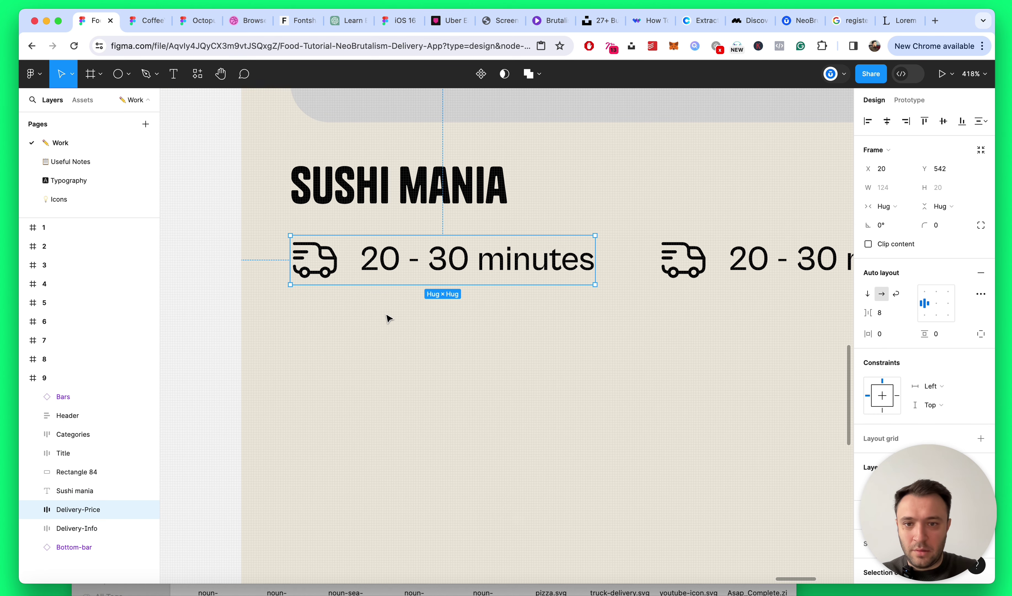
pyautogui.scroll(-3, 368, 295)
pyautogui.scroll(3, 429, 270)
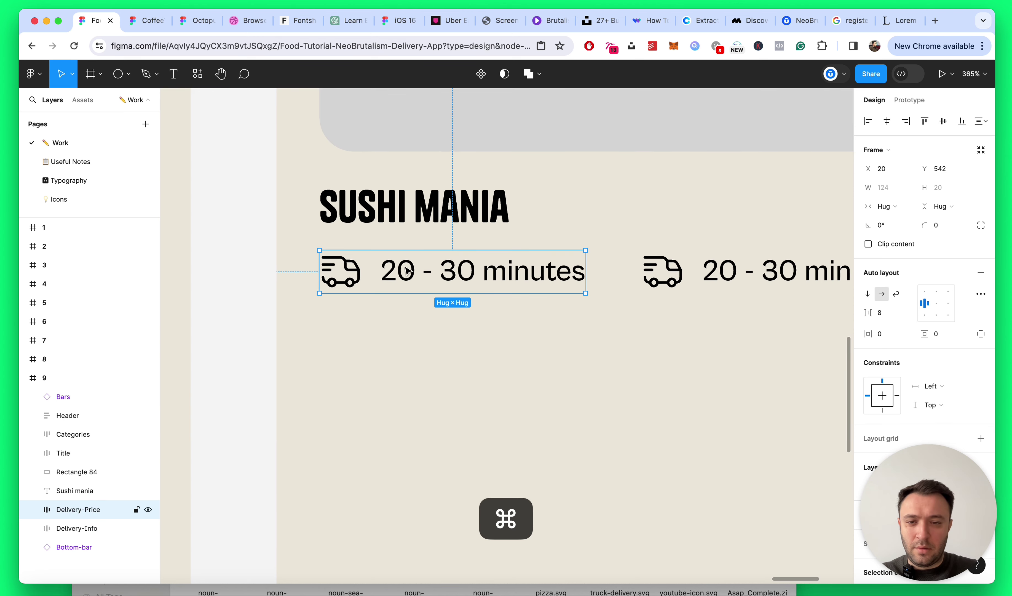
pyautogui.keyDown('super'); pyautogui.click(432, 265); pyautogui.keyUp('super')
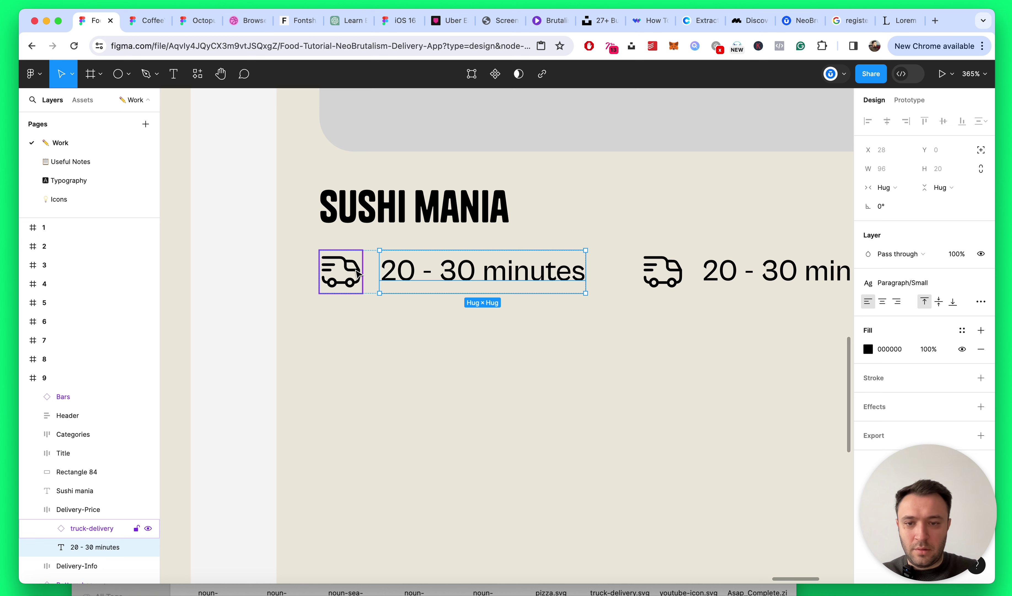
pyautogui.doubleClick(457, 273)
pyautogui.write('$')
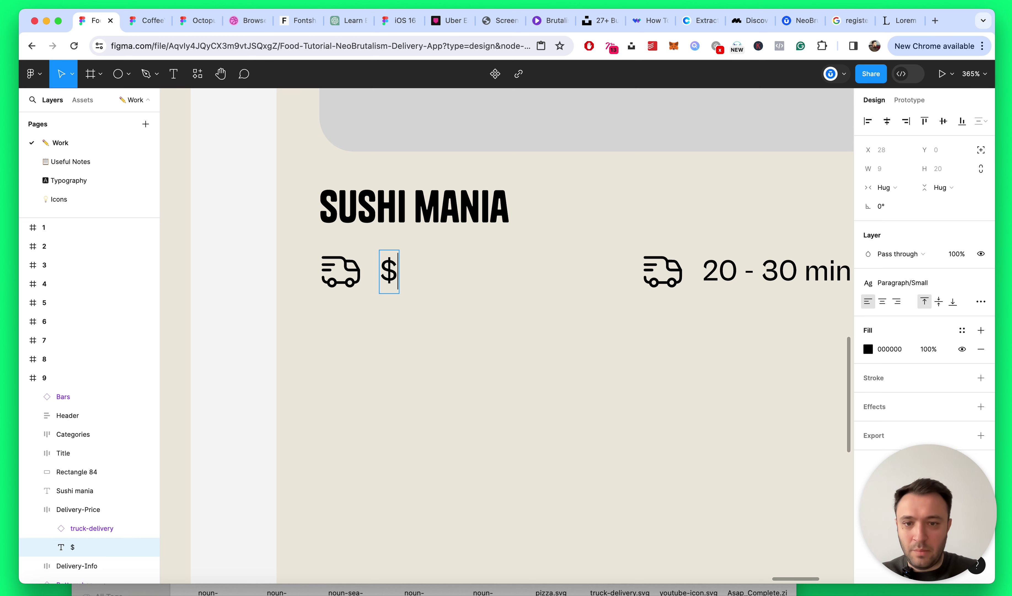
pyautogui.write('4,99')
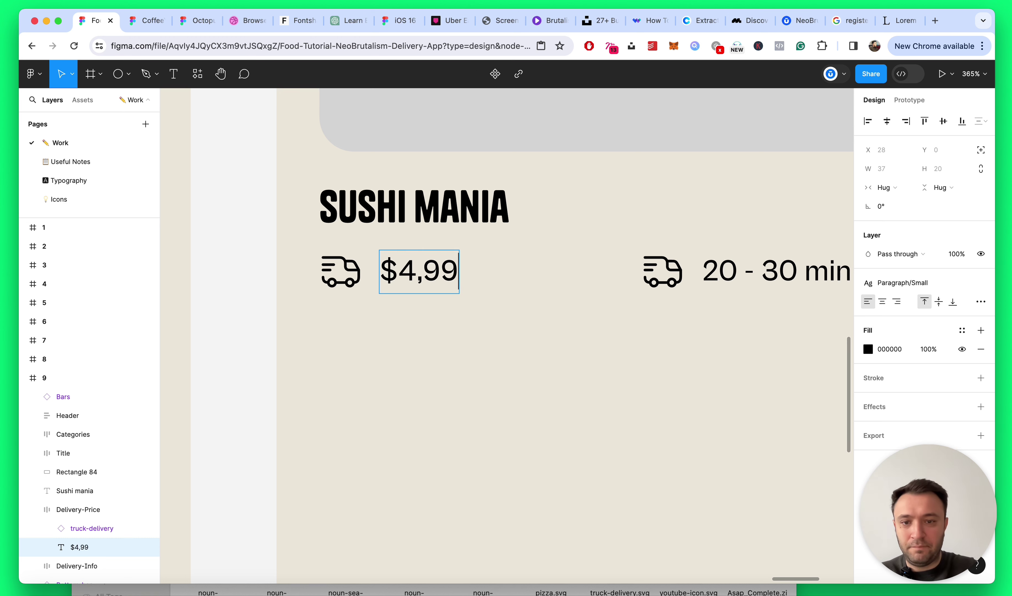
pyautogui.press('Escape')
pyautogui.click(443, 330)
# Step: Swap the truck icon in the 20 - 30 minutes row for the clock component
pyautogui.scroll(-5, 443, 330)
pyautogui.scroll(4, 413, 323)
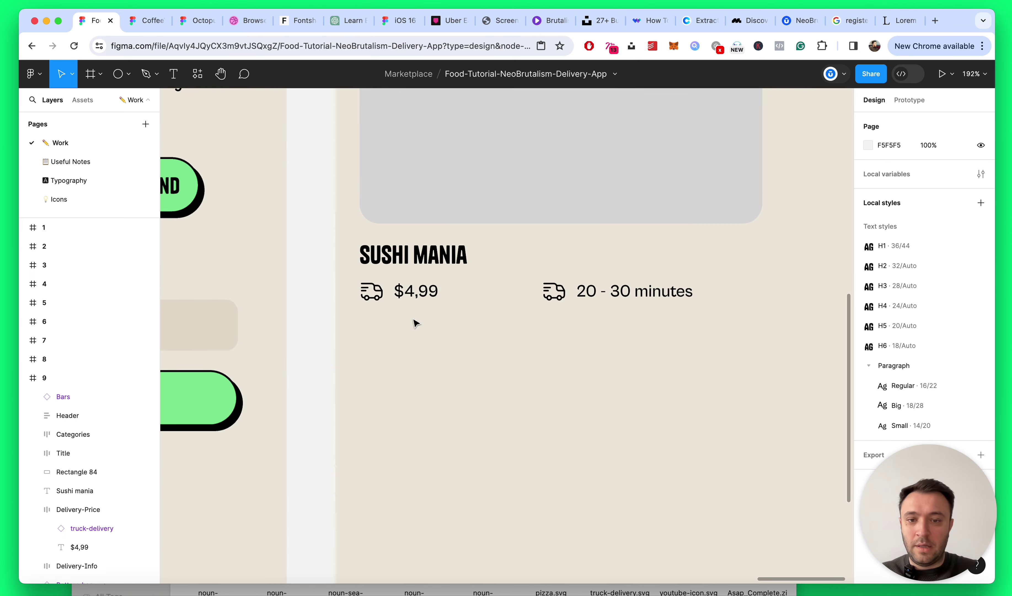
pyautogui.scroll(3, 378, 315)
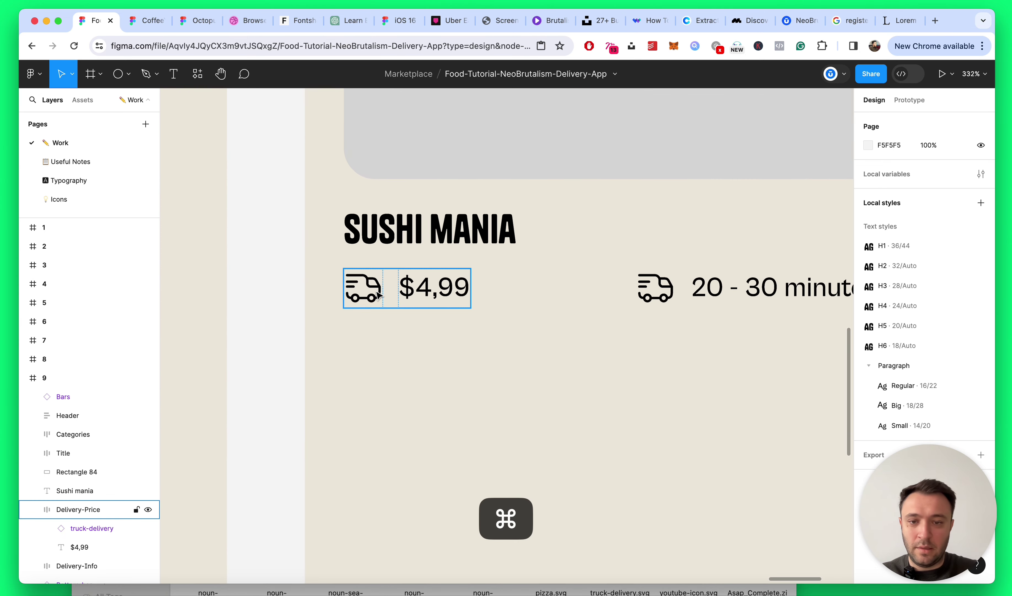
pyautogui.click(371, 290)
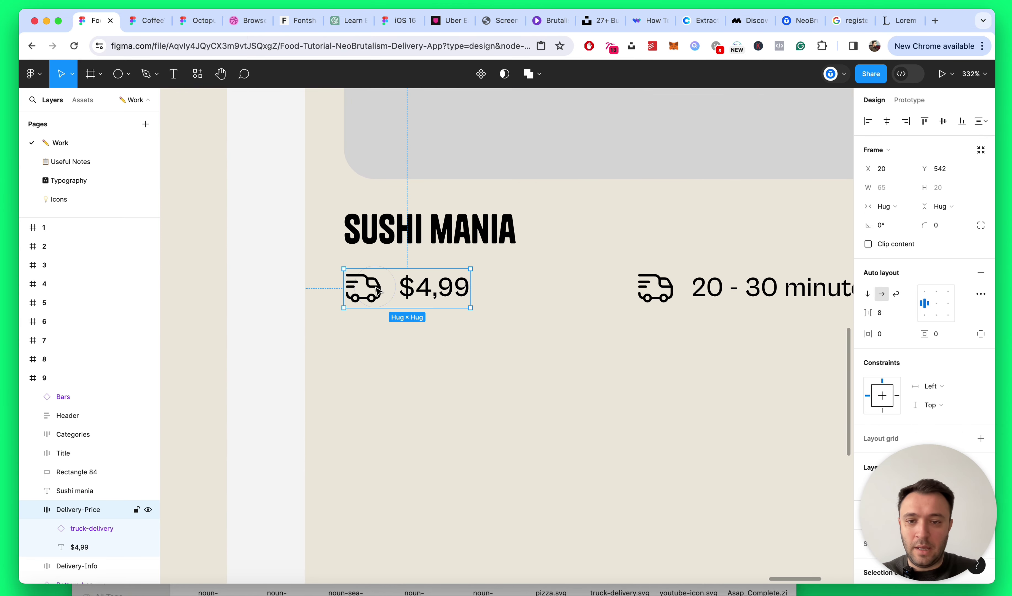
pyautogui.click(667, 292)
pyautogui.doubleClick(667, 292)
pyautogui.moveTo(950, 453); pyautogui.dragTo(102, 461)
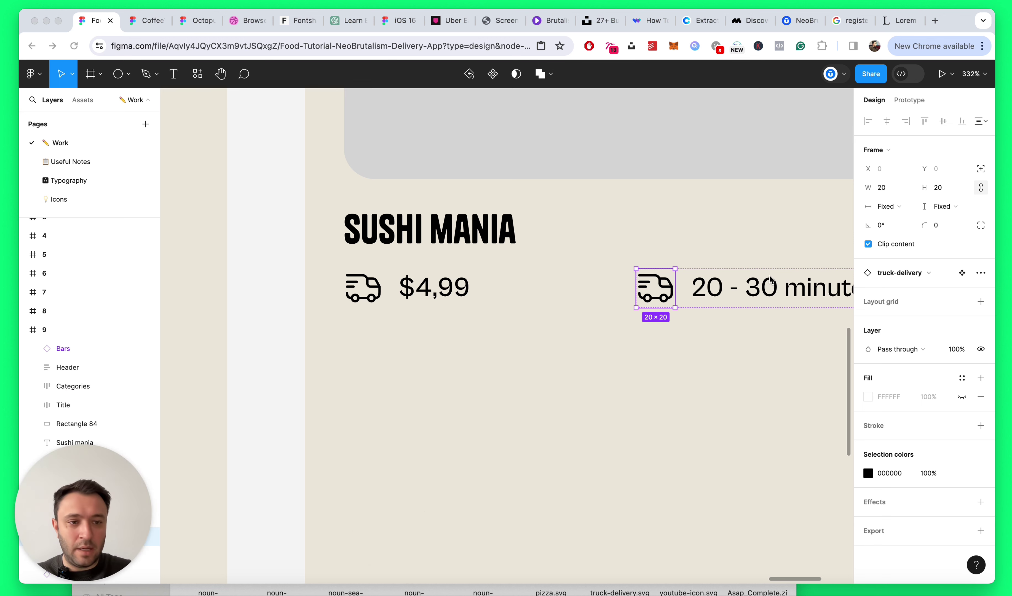
pyautogui.click(916, 274)
pyautogui.write('clock')
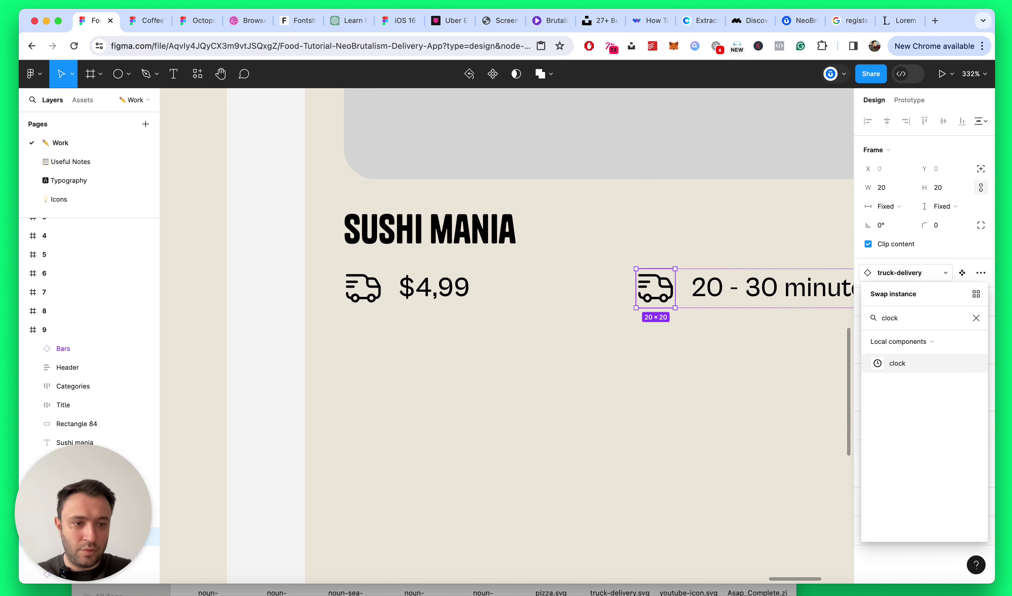
pyautogui.press('Return')
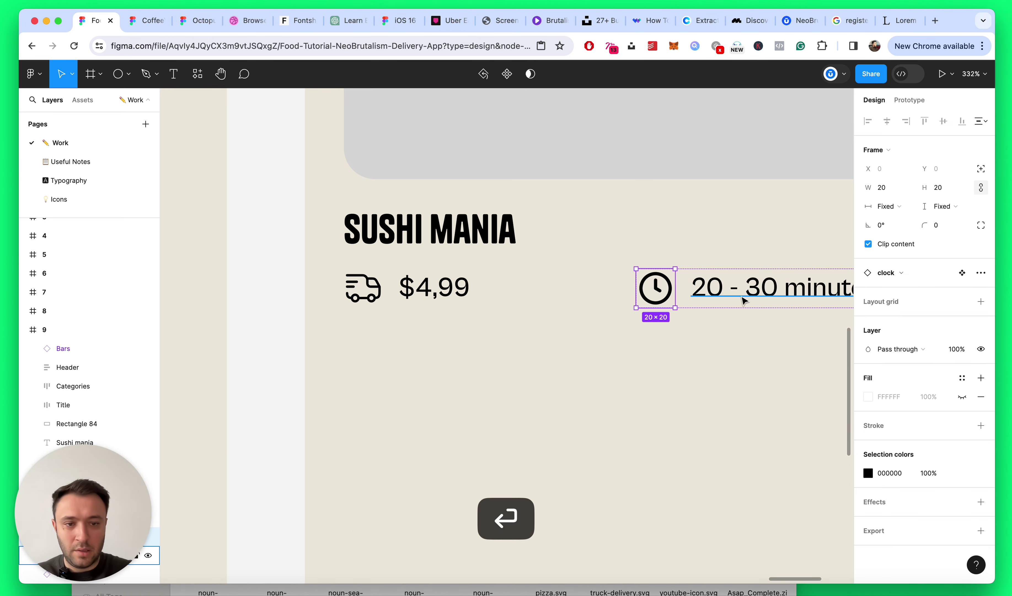
# Step: Deselect the icon, collapse all layers and save the file
pyautogui.click(595, 342)
pyautogui.scroll(-5, 433, 316)
pyautogui.hotkey('alt', 'l')
pyautogui.press('super+s')
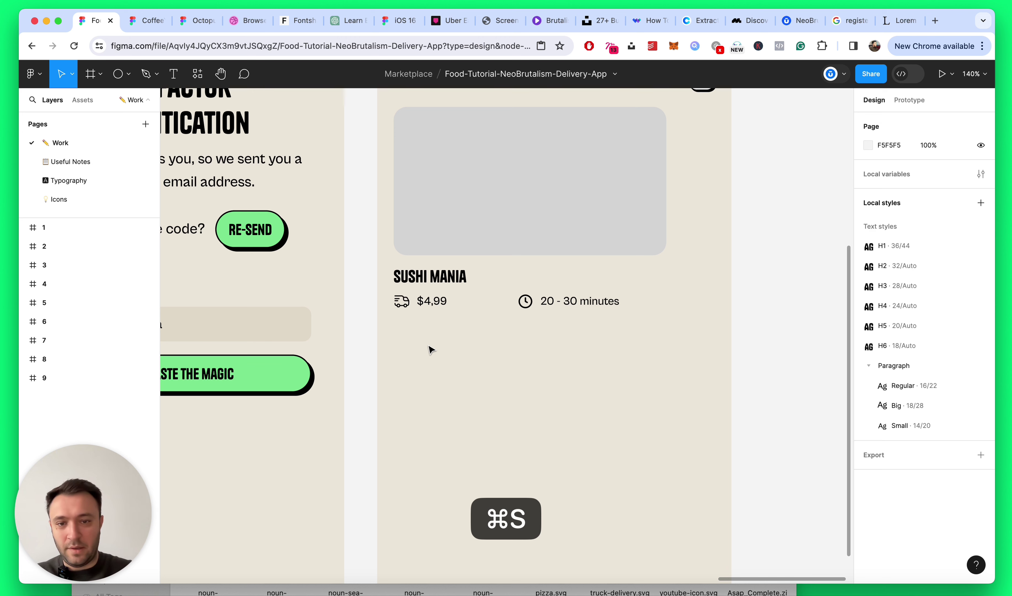
# Step: Reduce the auto layout gap between the clock icon and the 20 - 30 minutes text to 4
pyautogui.scroll(5, 401, 333)
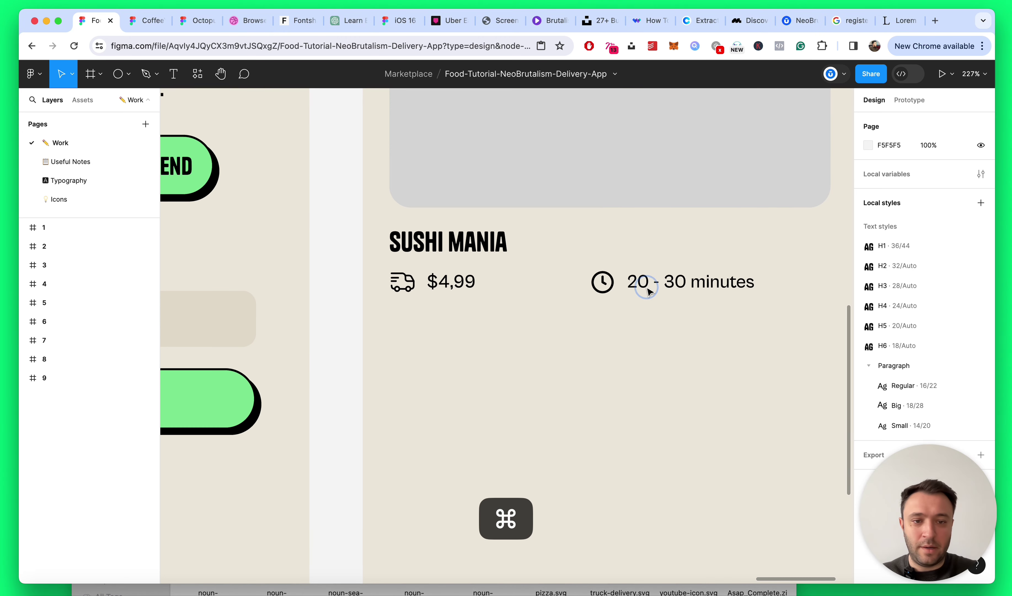
pyautogui.click(661, 287)
pyautogui.click(880, 313)
pyautogui.press('Down')
pyautogui.press('Down')
pyautogui.press('Down')
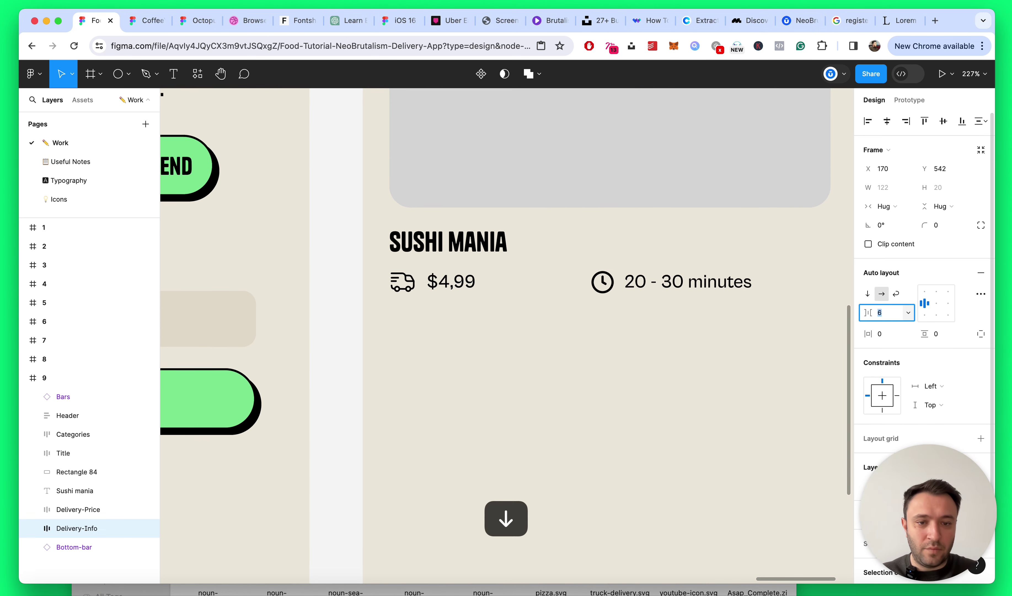
# Step: Reduce the auto layout gap between the truck icon and the $4,99 text to 4
pyautogui.click(442, 291)
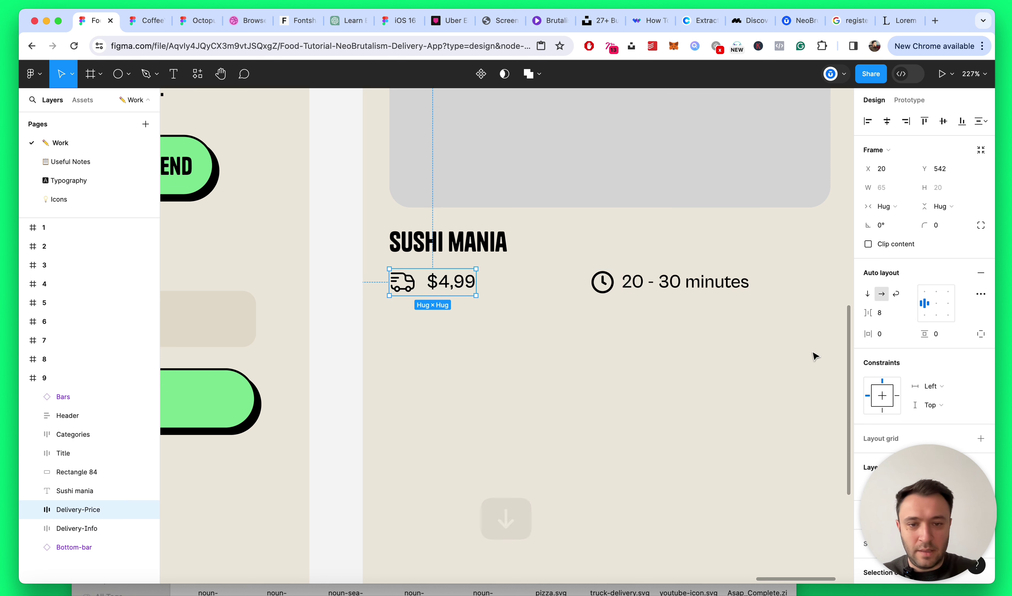
pyautogui.click(884, 314)
pyautogui.press('Down')
pyautogui.press('Down')
pyautogui.press('Down')
pyautogui.press('Down')
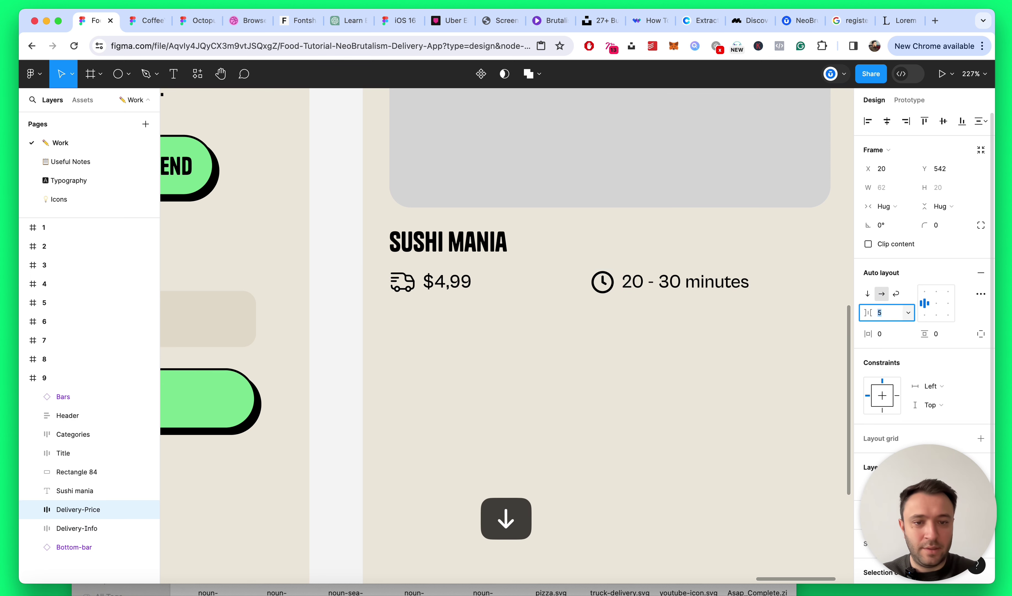
pyautogui.click(445, 314)
# Step: Edit the Paragraph/Small text style and set its line height to 19
pyautogui.scroll(5, 445, 314)
pyautogui.doubleClick(493, 283)
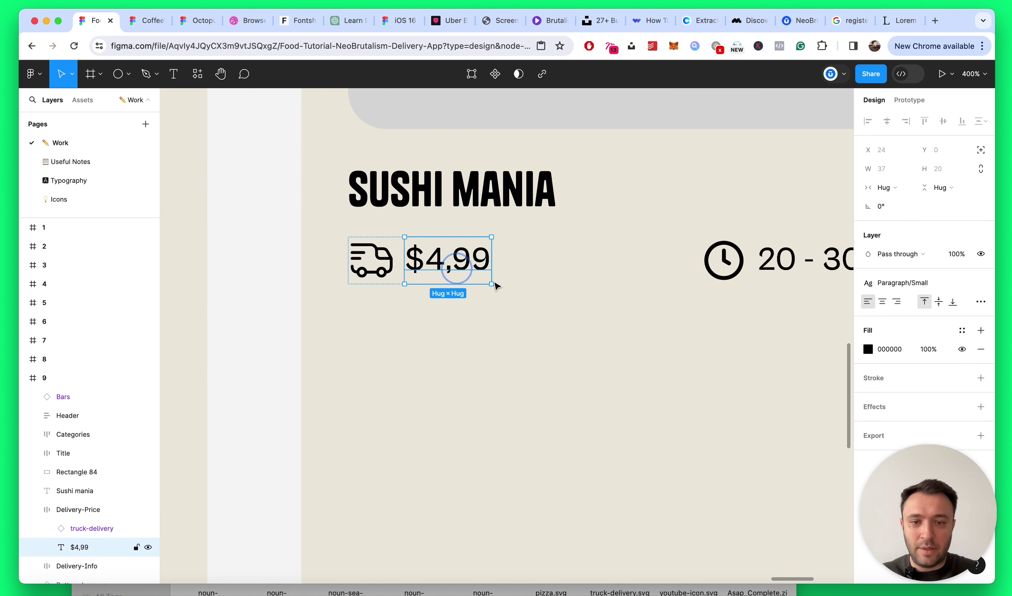
pyautogui.click(893, 282)
pyautogui.click(973, 418)
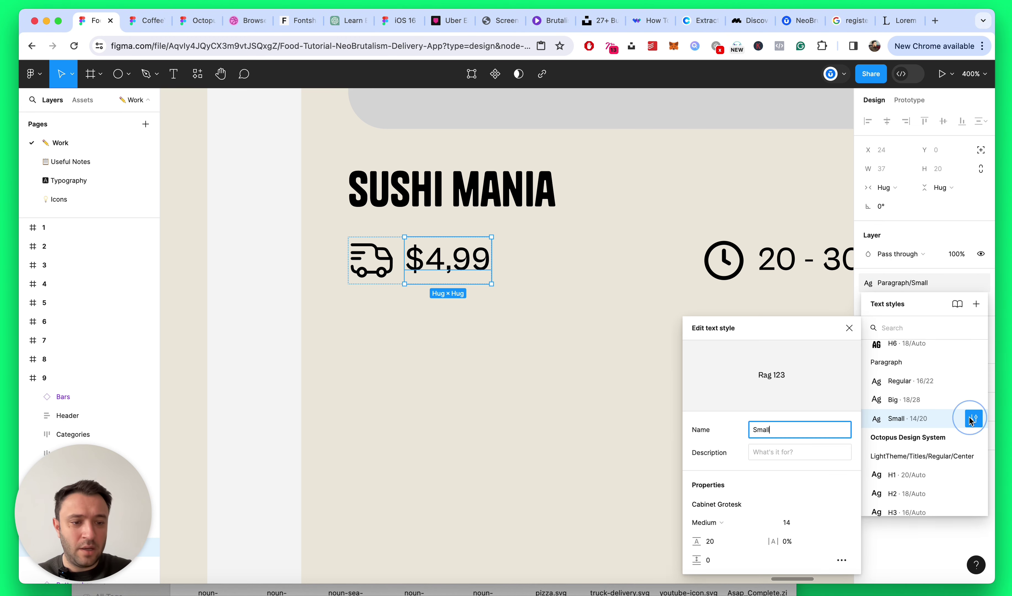
pyautogui.press('Down')
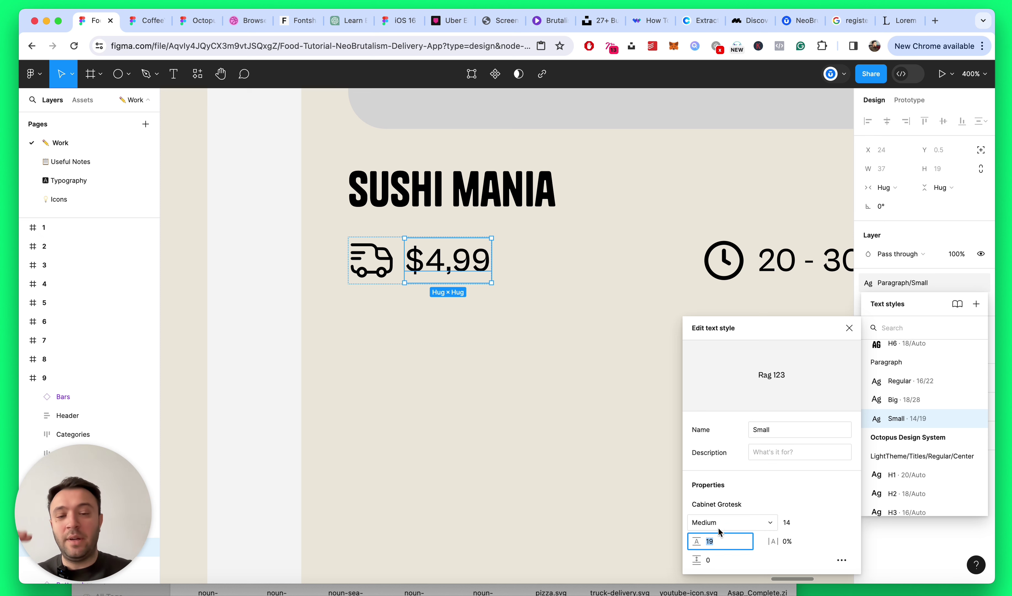
pyautogui.click(849, 328)
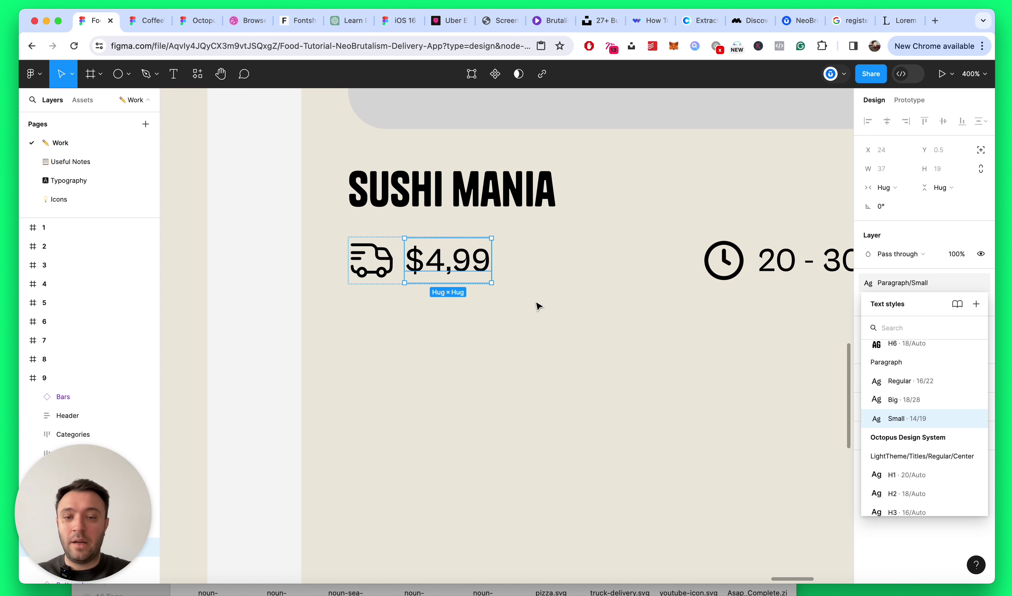
pyautogui.click(633, 325)
# Step: Move the Delivery-Info row with the clock closer to the price row, to about X 120, Y 545
pyautogui.scroll(-5, 466, 336)
pyautogui.click(635, 303)
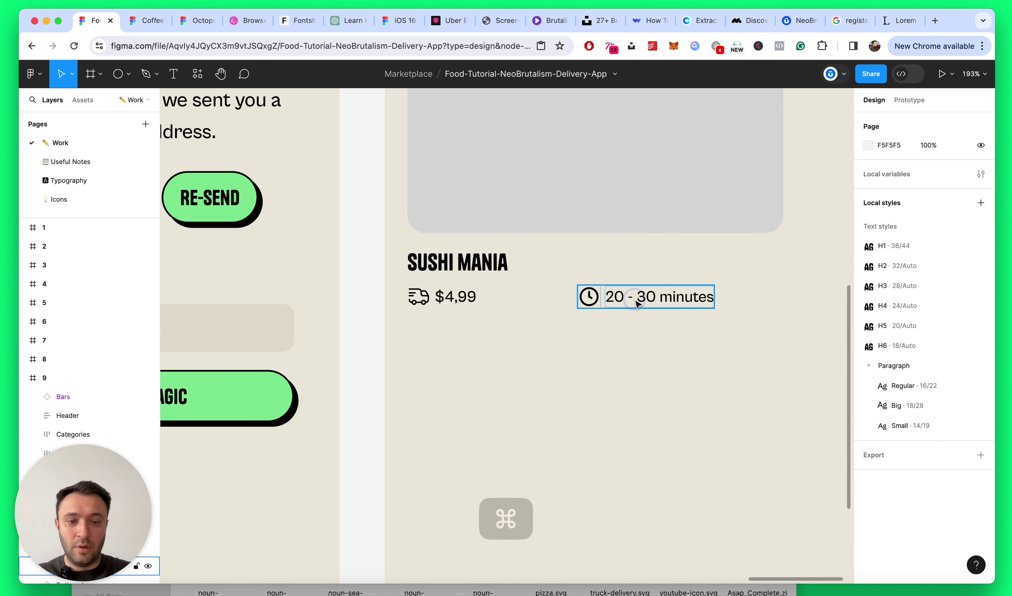
pyautogui.scroll(2, 469, 341)
pyautogui.scroll(2, 414, 312)
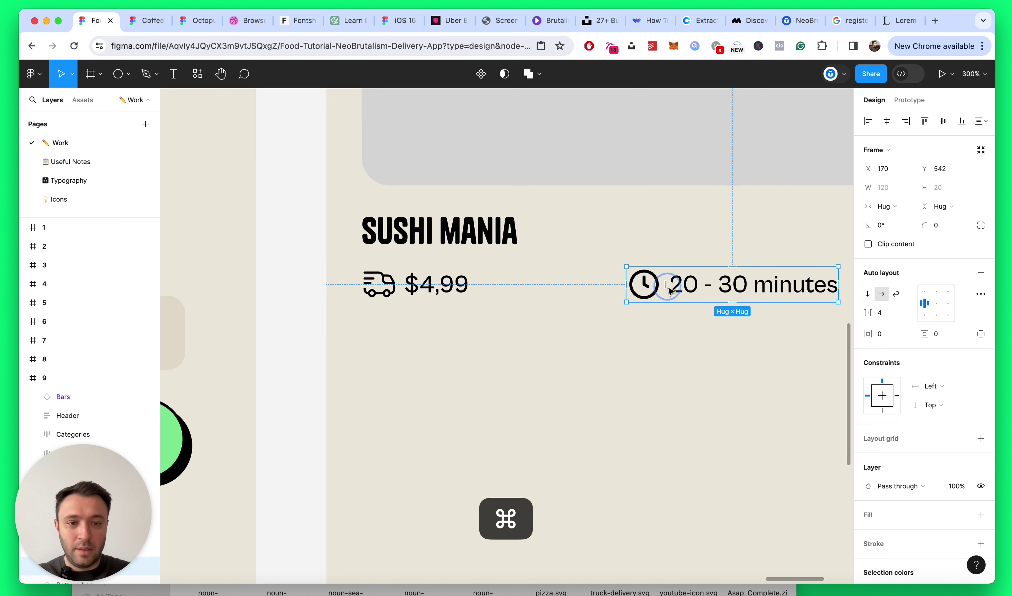
pyautogui.moveTo(669, 288); pyautogui.dragTo(605, 309)
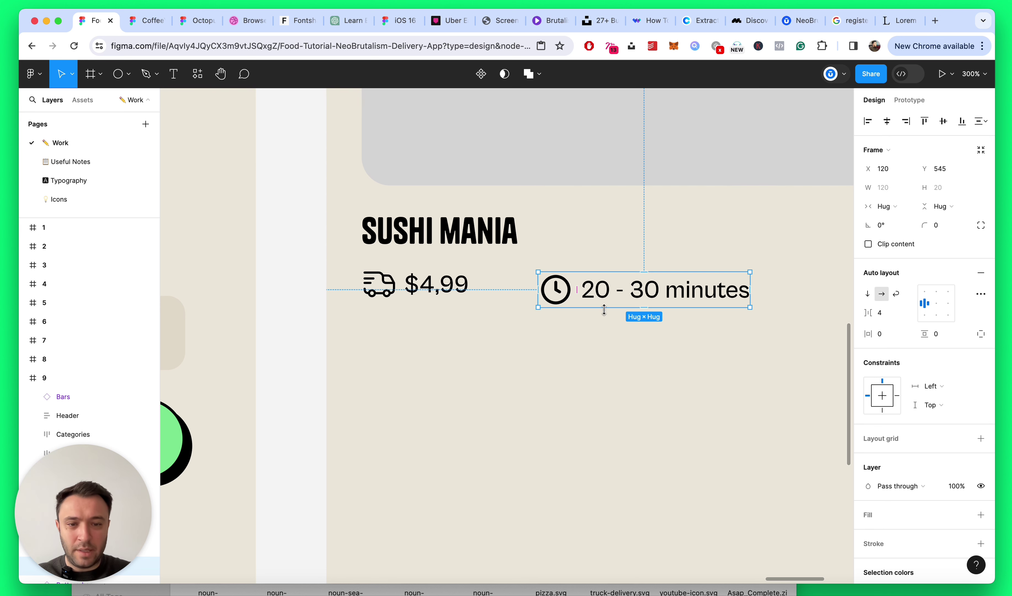
# Step: Check the truck and clock icon instances in the two delivery rows, then collapse all layers
pyautogui.doubleClick(395, 295)
pyautogui.doubleClick(560, 288)
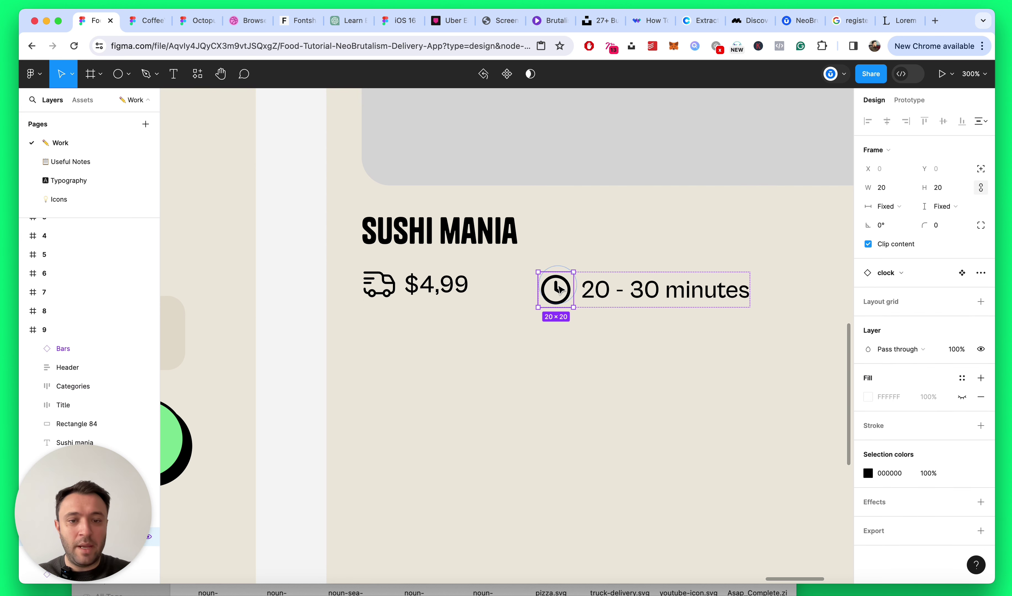
pyautogui.click(700, 323)
pyautogui.hotkey('alt', 'l')
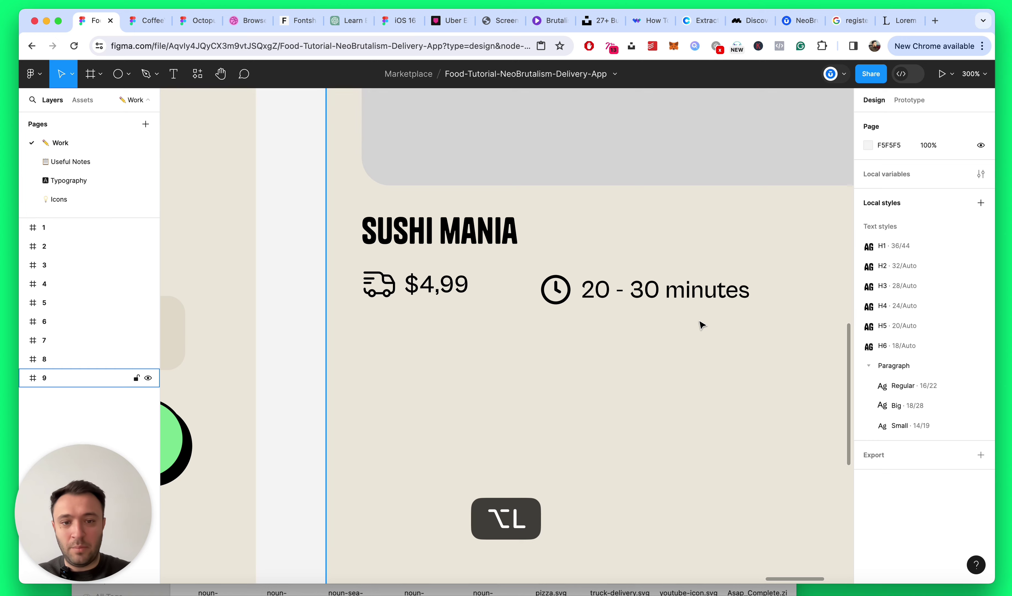
# Step: Align the delivery-time row with the price row at Y 542 and nudge it left to tighten the spacing between them
pyautogui.scroll(-5, 701, 324)
pyautogui.scroll(3, 740, 315)
pyautogui.moveTo(154, 450); pyautogui.dragTo(799, 445)
pyautogui.click(633, 311)
pyautogui.hscroll(1, 622, 311)
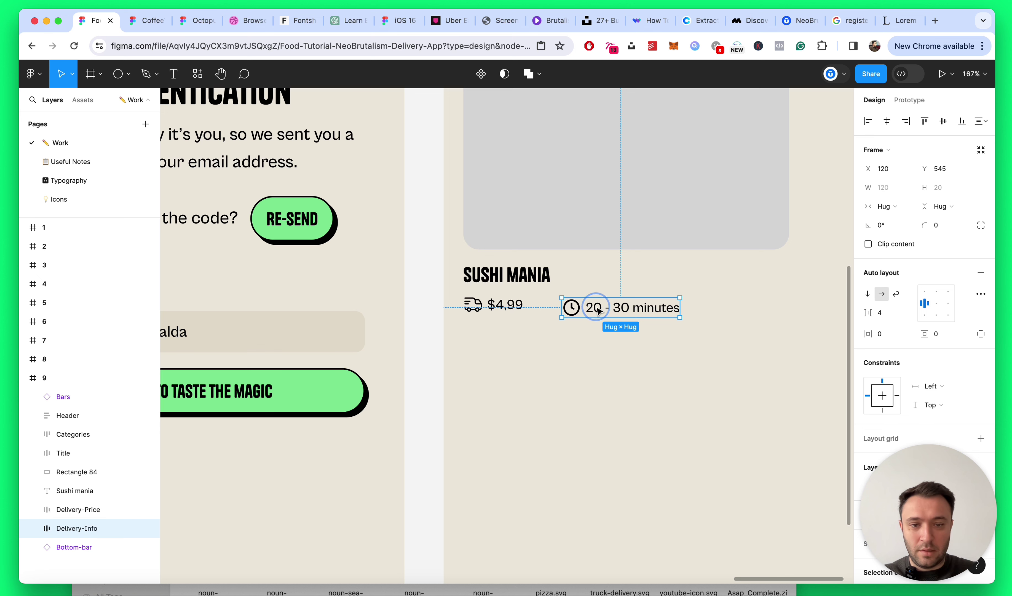
pyautogui.moveTo(598, 311); pyautogui.dragTo(582, 308)
pyautogui.press('alt')
pyautogui.press('Left')
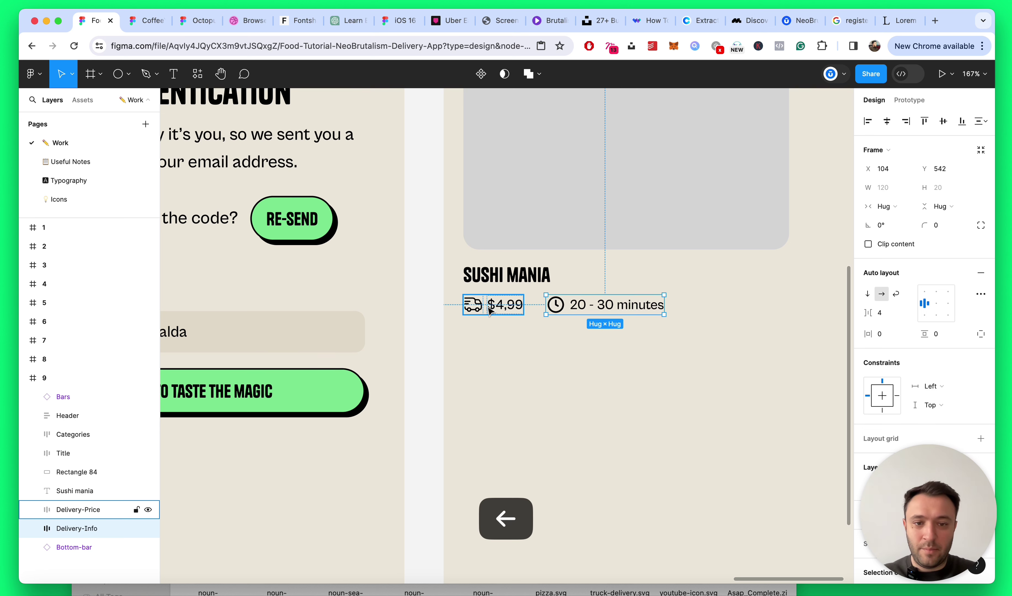
pyautogui.hotkey('alt', 'Left')
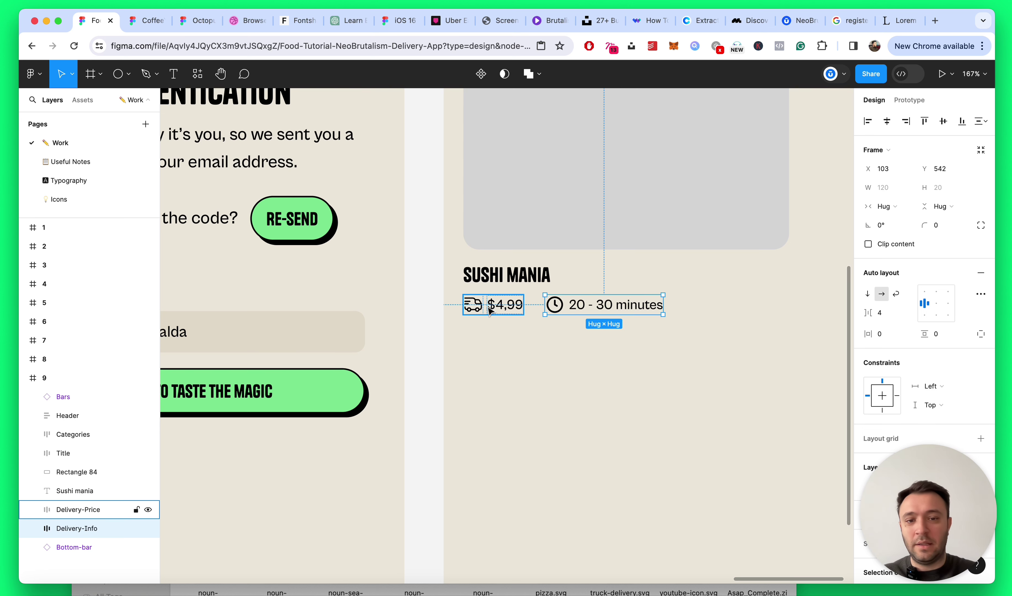
pyautogui.hotkey('alt', 'Left')
pyautogui.hotkey('alt', 'Left')
pyautogui.click(606, 339)
pyautogui.scroll(-5, 509, 357)
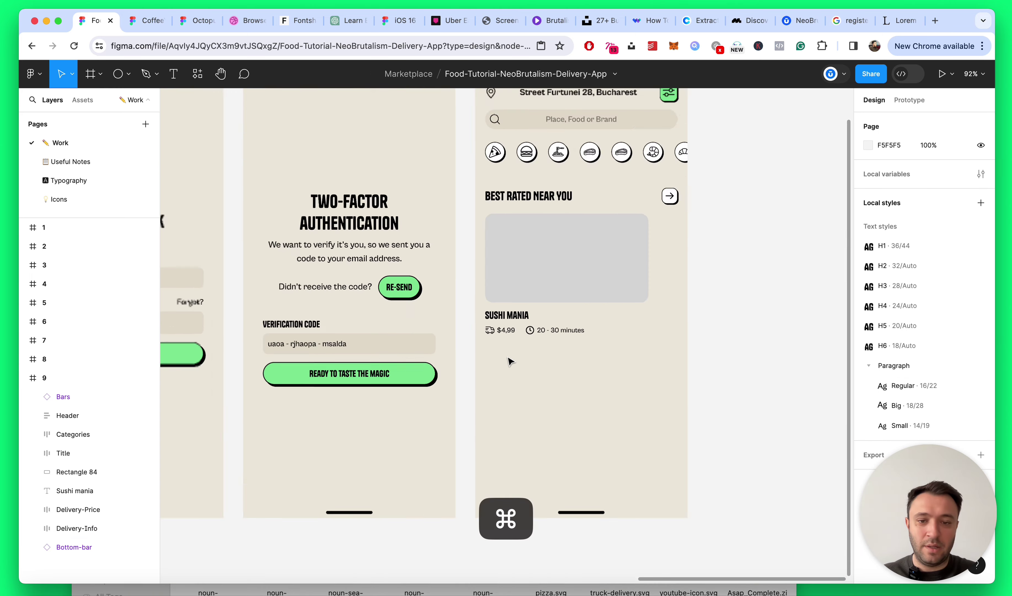
# Step: Add a stroke to the vector of the clock icon in the delivery-time row
pyautogui.press('super+s')
pyautogui.scroll(3, 461, 330)
pyautogui.scroll(10, 461, 330)
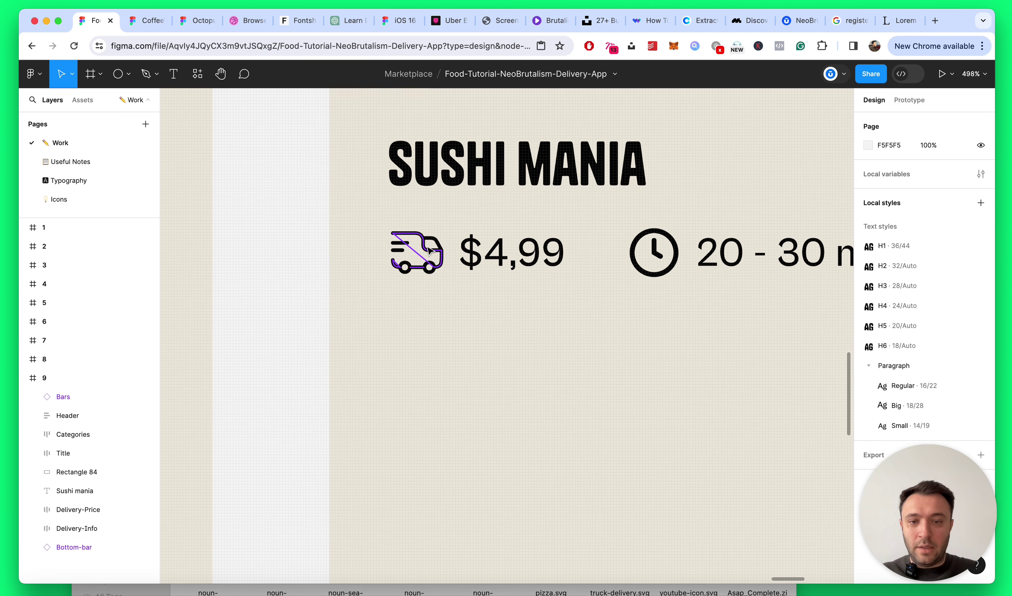
pyautogui.keyDown('super'); pyautogui.click(665, 237); pyautogui.keyUp('super')
pyautogui.moveTo(955, 454); pyautogui.dragTo(528, 457)
pyautogui.click(982, 416)
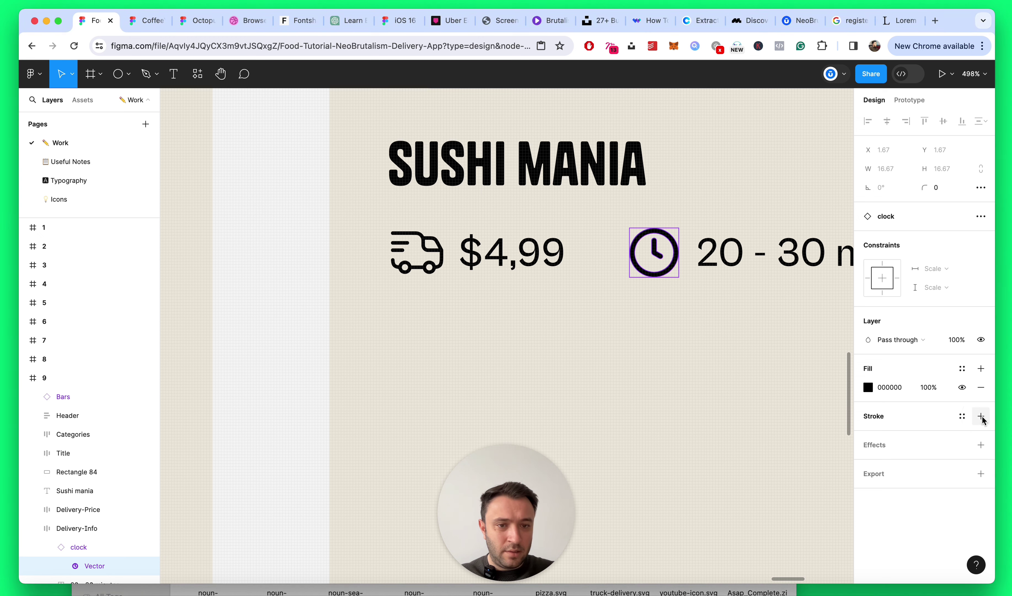
pyautogui.click(982, 416)
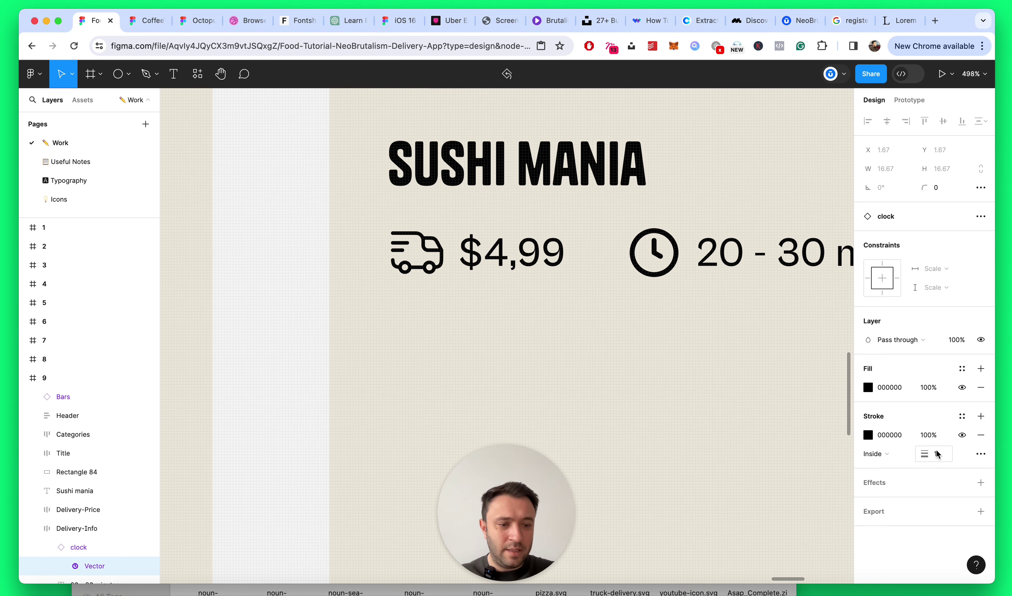
# Step: Inspect the stroke weight of the truck icon's group in the price row
pyautogui.scroll(2, 709, 281)
pyautogui.click(422, 259)
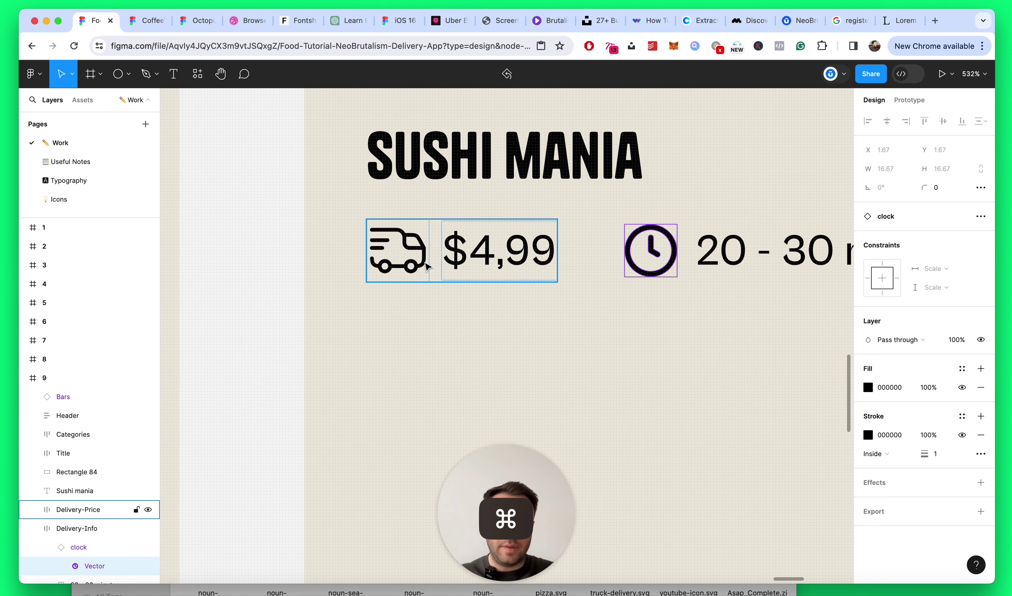
pyautogui.click(422, 258)
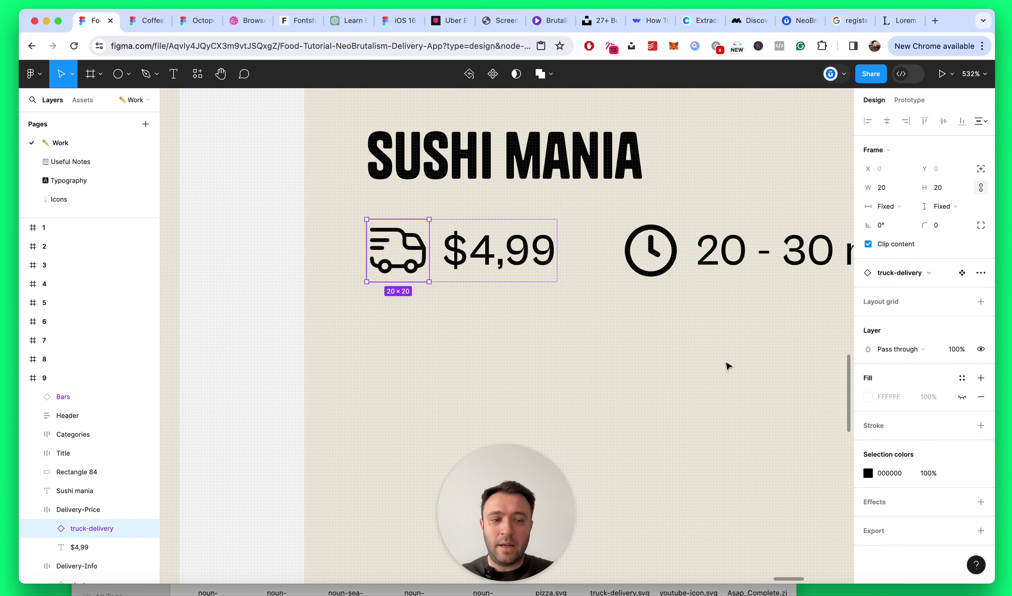
pyautogui.doubleClick(417, 250)
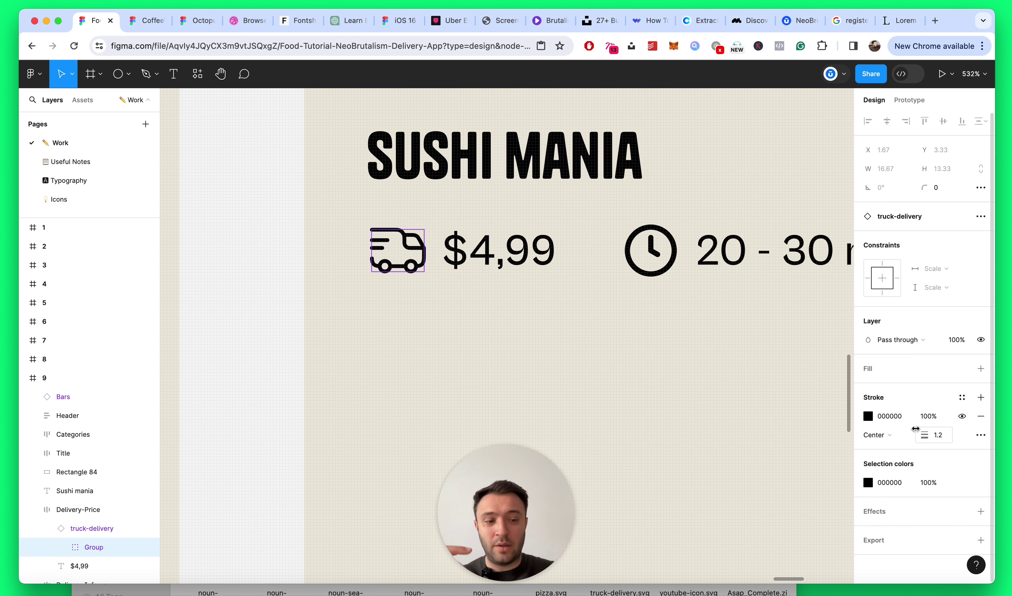
# Step: Set the clock vector's inside stroke weight to 0.2 and colour it EEE9DD, sampled from the screen background
pyautogui.click(653, 249)
pyautogui.doubleClick(653, 249)
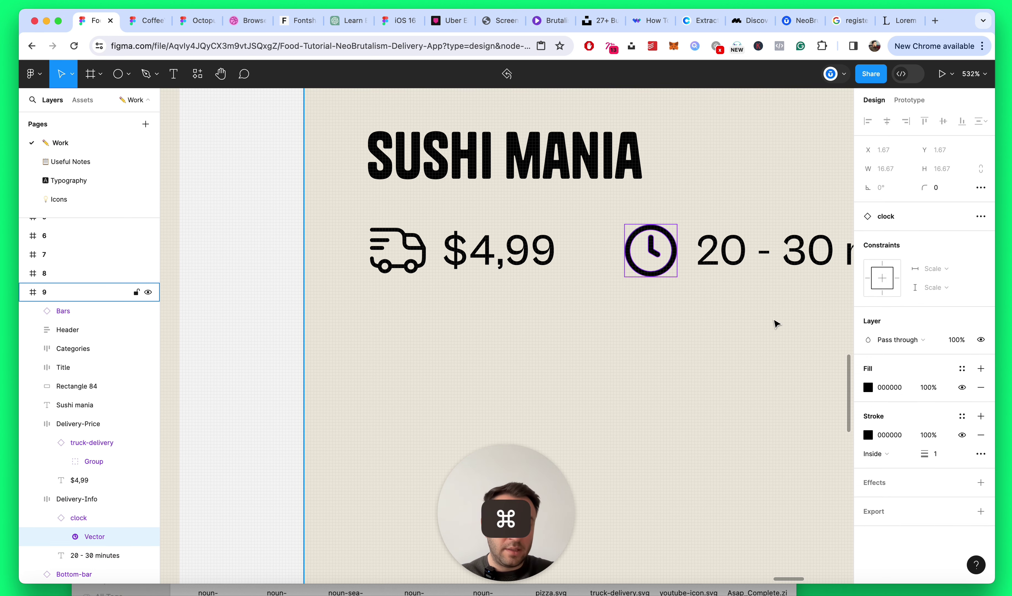
pyautogui.scroll(3, 774, 319)
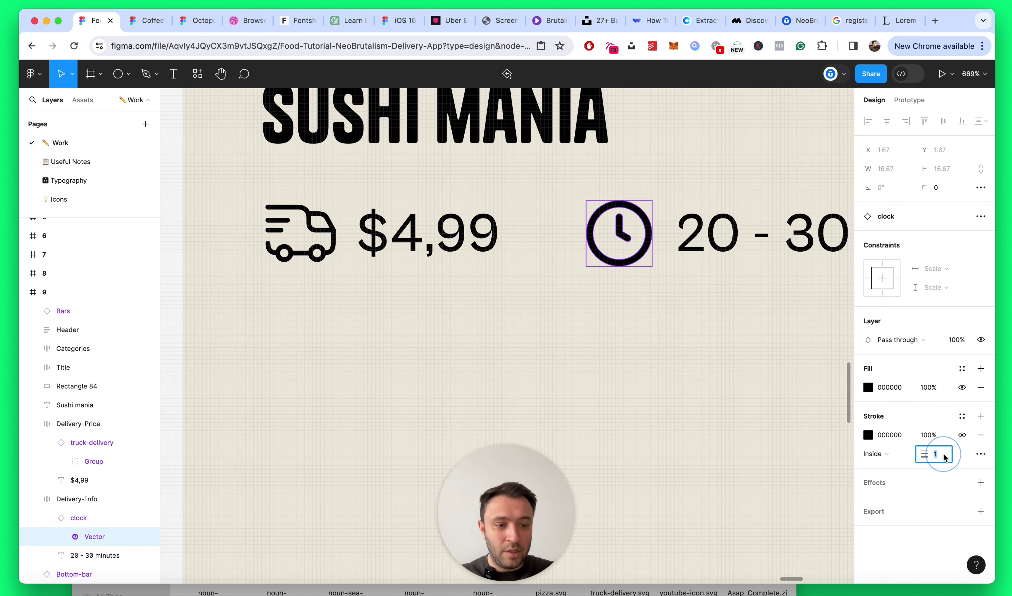
pyautogui.click(868, 435)
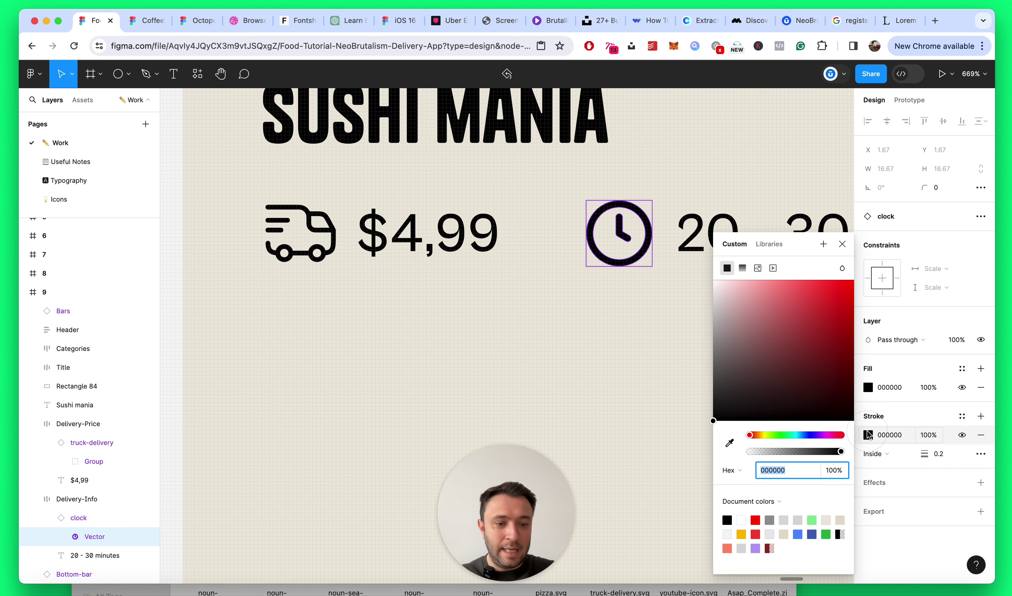
pyautogui.click(722, 442)
pyautogui.click(602, 350)
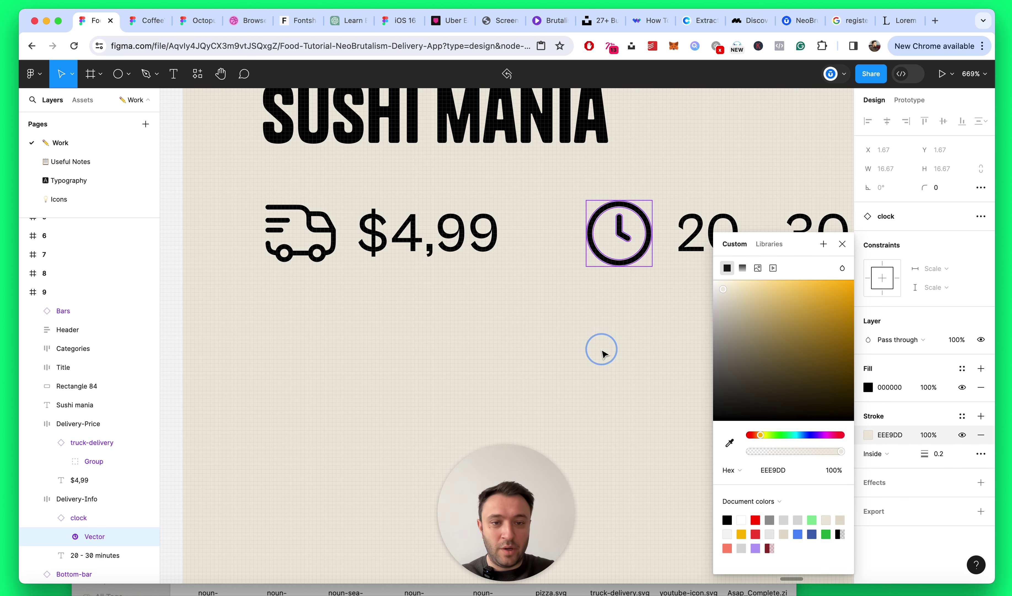
pyautogui.click(842, 244)
# Step: Compare the clock and truck icons' line thickness at different sizes and save the file
pyautogui.scroll(-10, 619, 246)
pyautogui.click(675, 303)
pyautogui.hscroll(-3, 676, 305)
pyautogui.scroll(2, 676, 305)
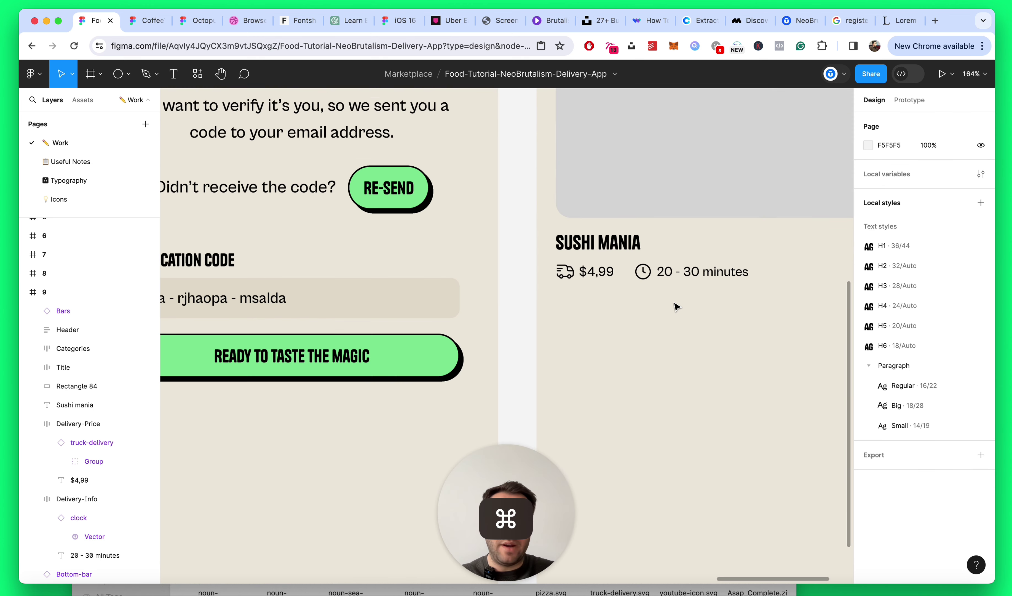
pyautogui.hscroll(4, 675, 307)
pyautogui.hotkey('alt', 'l')
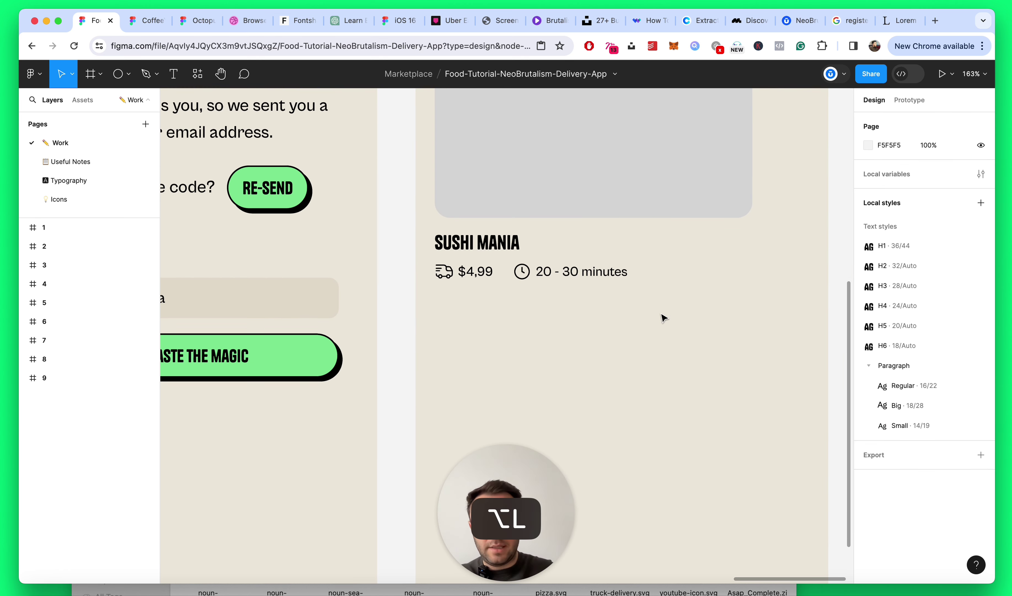
pyautogui.scroll(5, 541, 286)
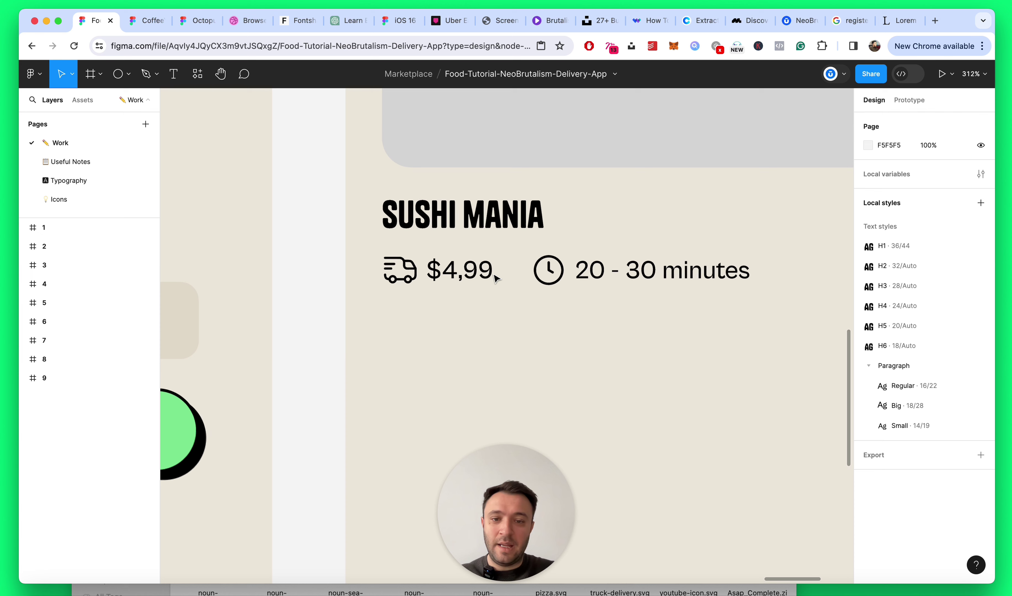
pyautogui.doubleClick(554, 269)
pyautogui.doubleClick(381, 272)
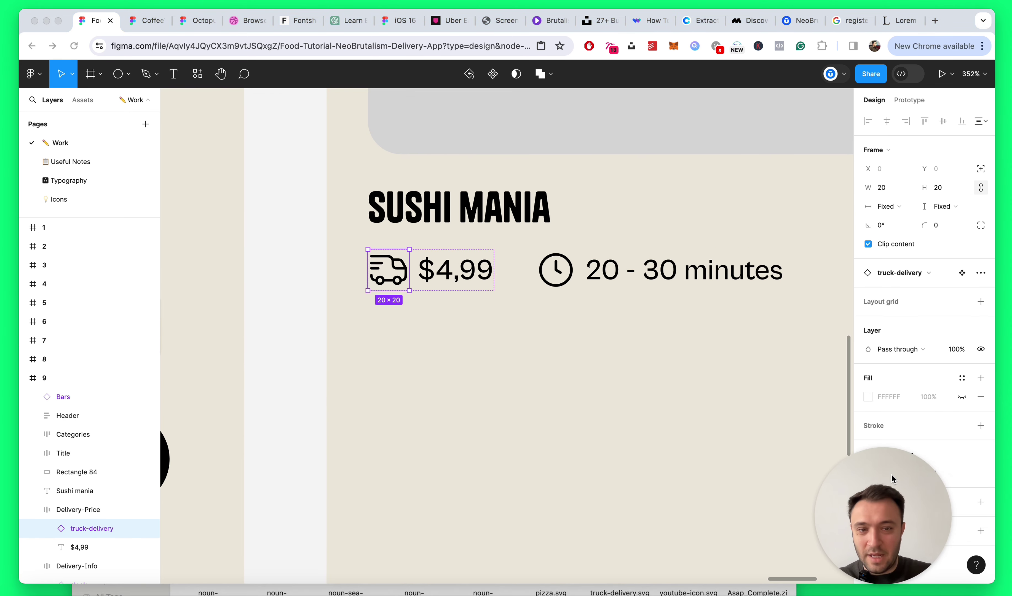
pyautogui.hotkey('alt', 'l')
pyautogui.press('super+s')
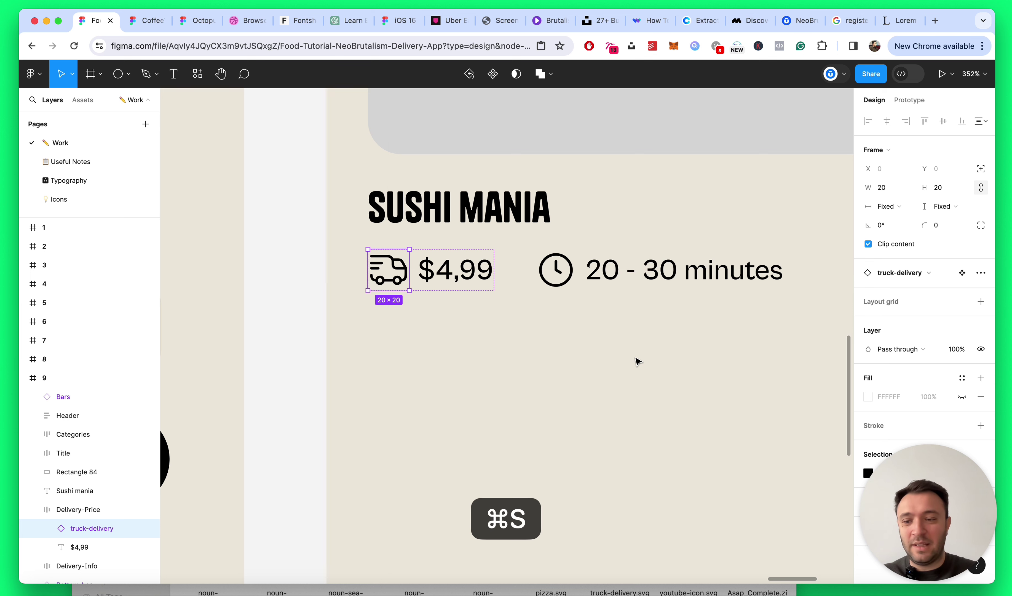
# Step: Collapse the Delivery-Price layer's contents and select the row
pyautogui.click(589, 289)
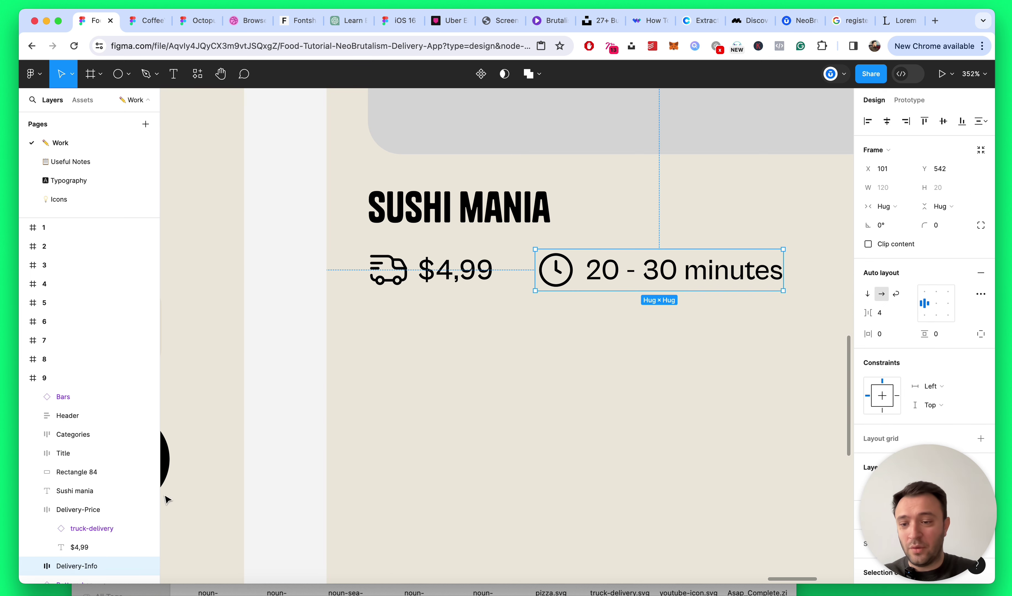
pyautogui.click(38, 509)
pyautogui.click(36, 510)
pyautogui.scroll(-3, 265, 452)
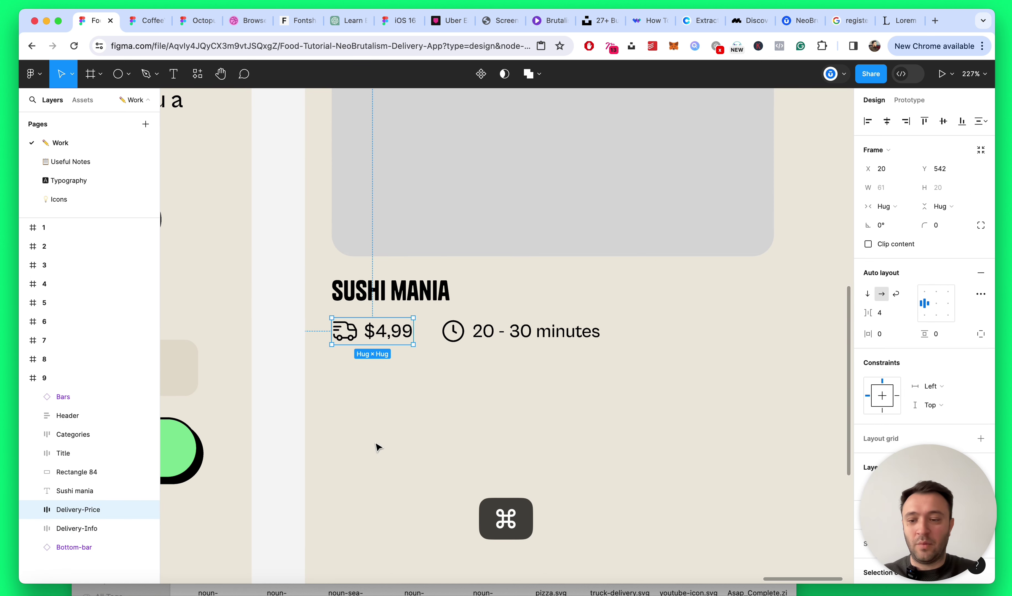
pyautogui.scroll(-4, 479, 418)
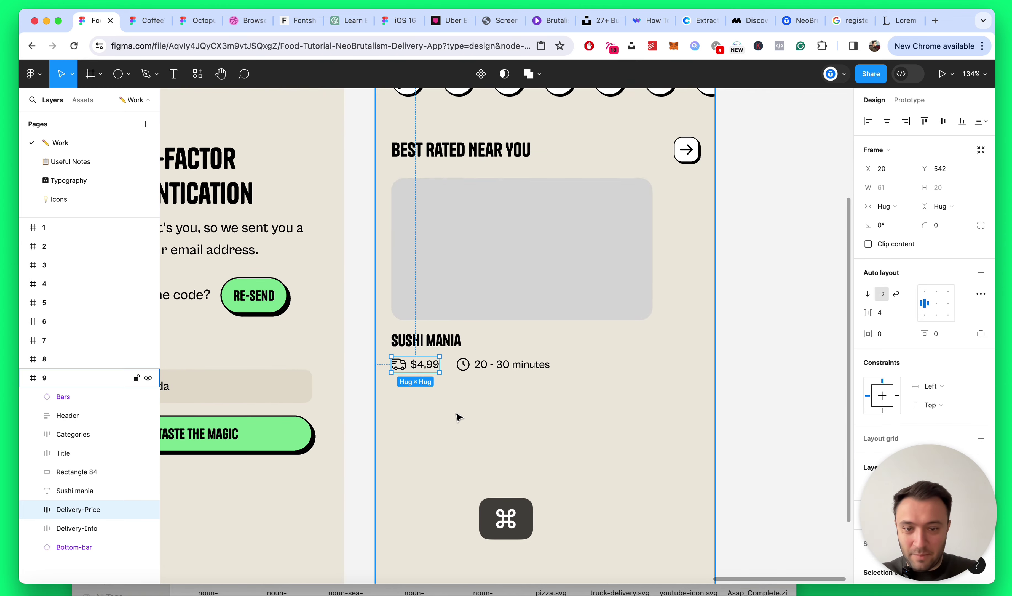
# Step: Move the Delivery-Info row closer to the price row, to X 95, and nudge it slightly further left
pyautogui.scroll(5, 459, 416)
pyautogui.click(508, 327)
pyautogui.moveTo(508, 327); pyautogui.dragTo(502, 330)
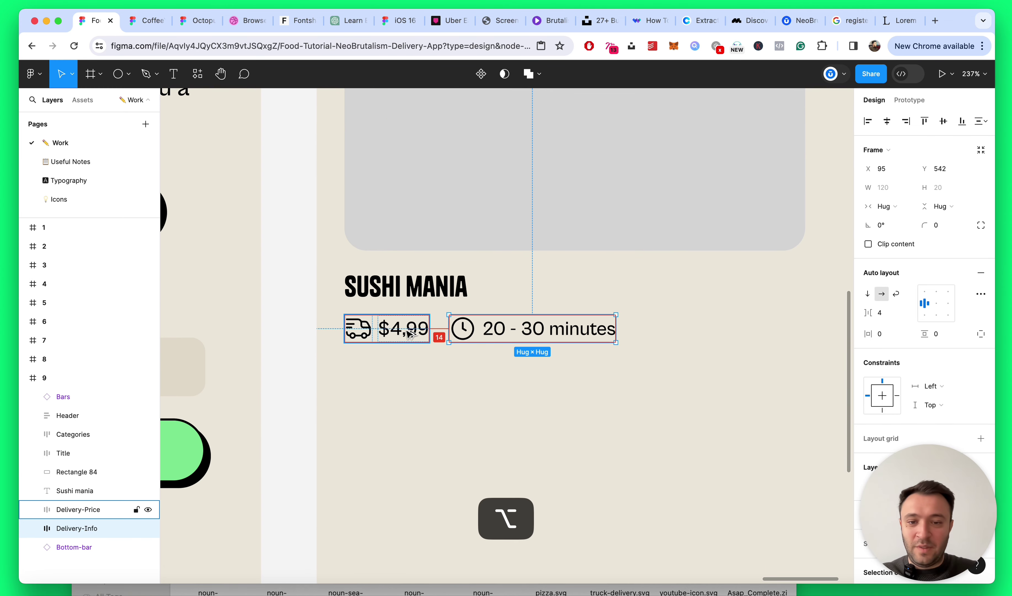
pyautogui.press('Down')
pyautogui.press('Up')
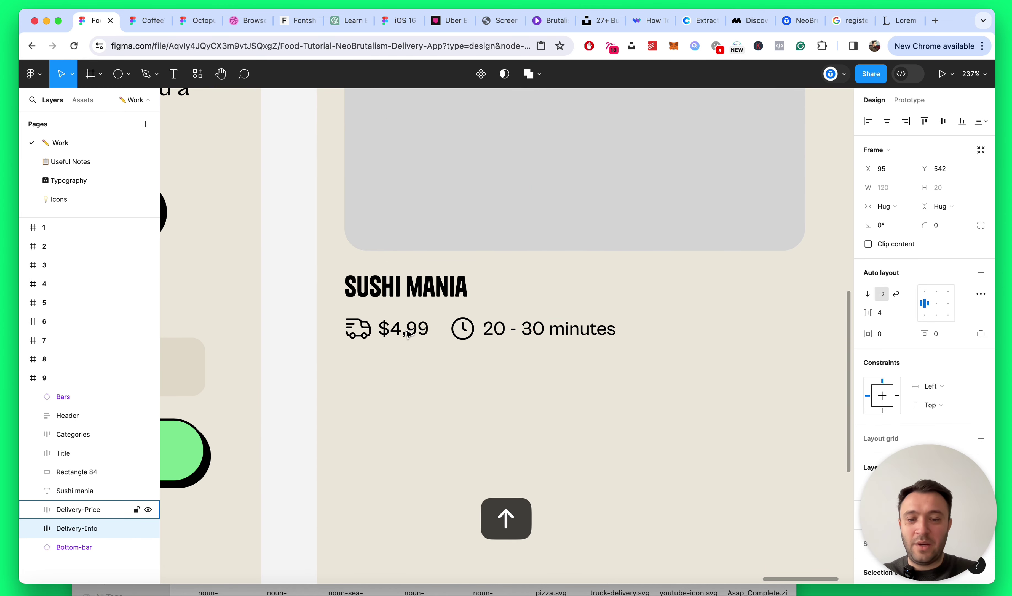
pyautogui.press('Left')
pyautogui.press('Left')
pyautogui.click(429, 361)
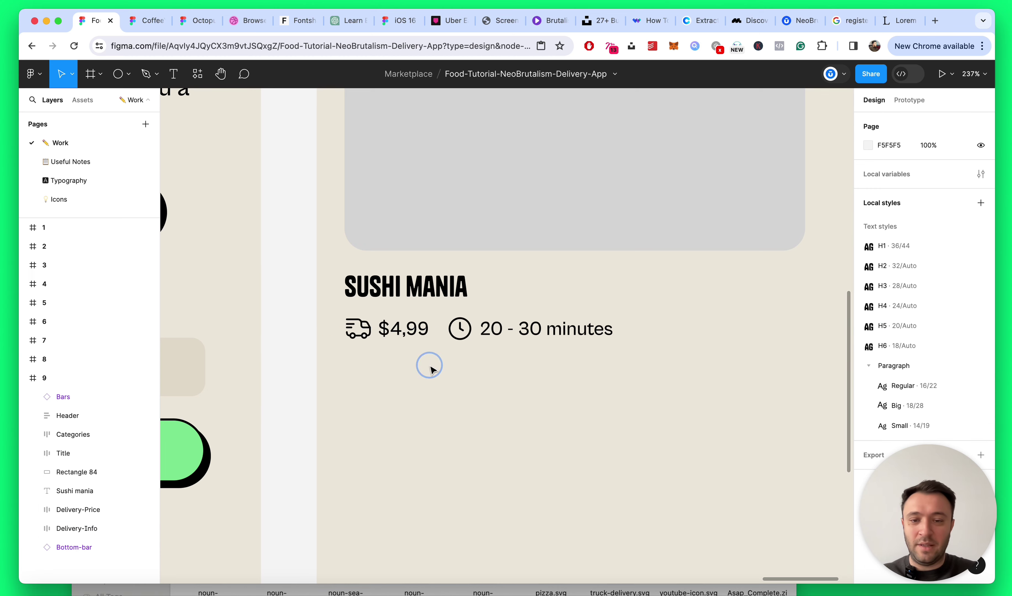
# Step: Shift both delivery rows down slightly to widen the gap under the Sushi Mania title, then collapse all layers and save
pyautogui.scroll(-5, 432, 370)
pyautogui.scroll(5, 433, 371)
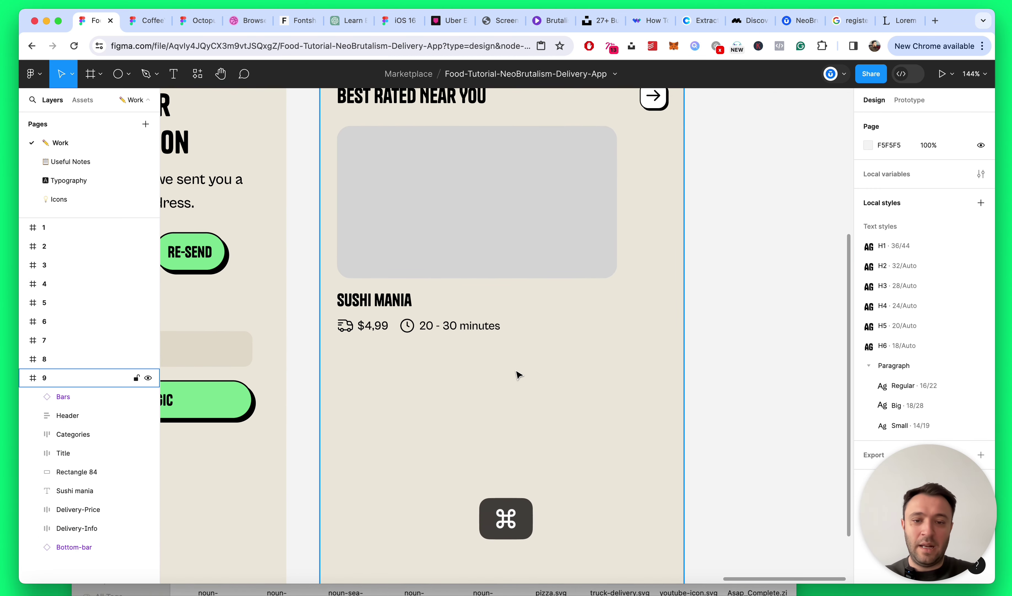
pyautogui.scroll(2, 395, 310)
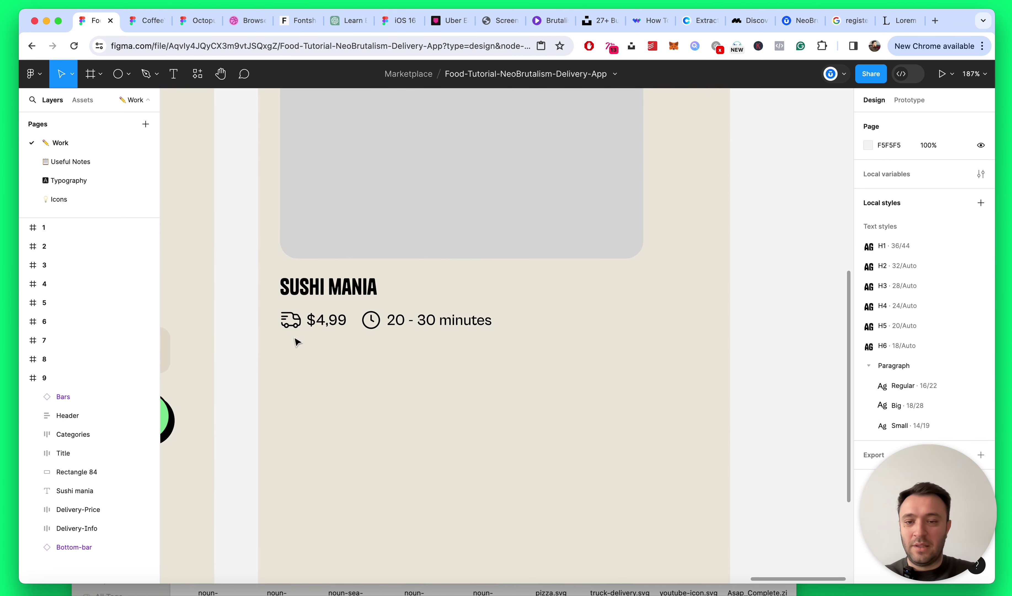
pyautogui.click(308, 291)
pyautogui.click(310, 326)
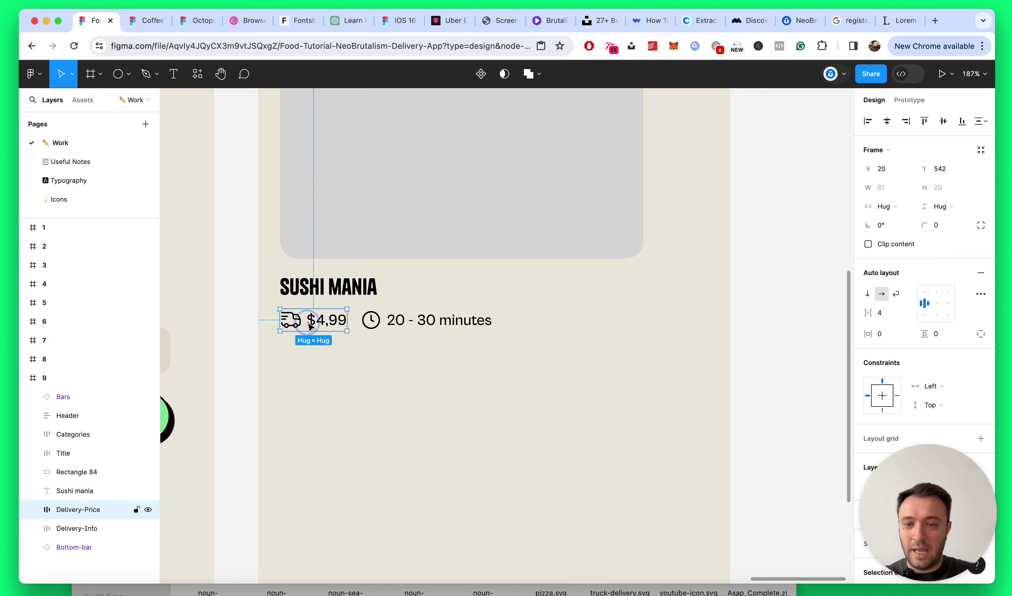
pyautogui.keyDown('shift'); pyautogui.click(397, 330); pyautogui.keyUp('shift')
pyautogui.press('alt')
pyautogui.click(333, 283)
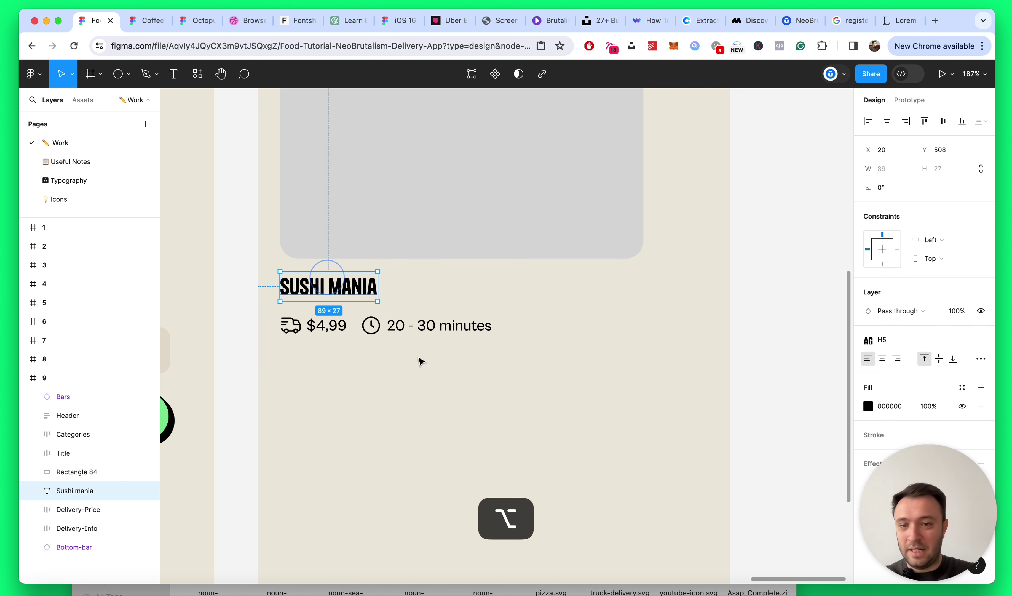
pyautogui.click(416, 357)
pyautogui.hotkey('alt', 'l')
pyautogui.press('super+s')
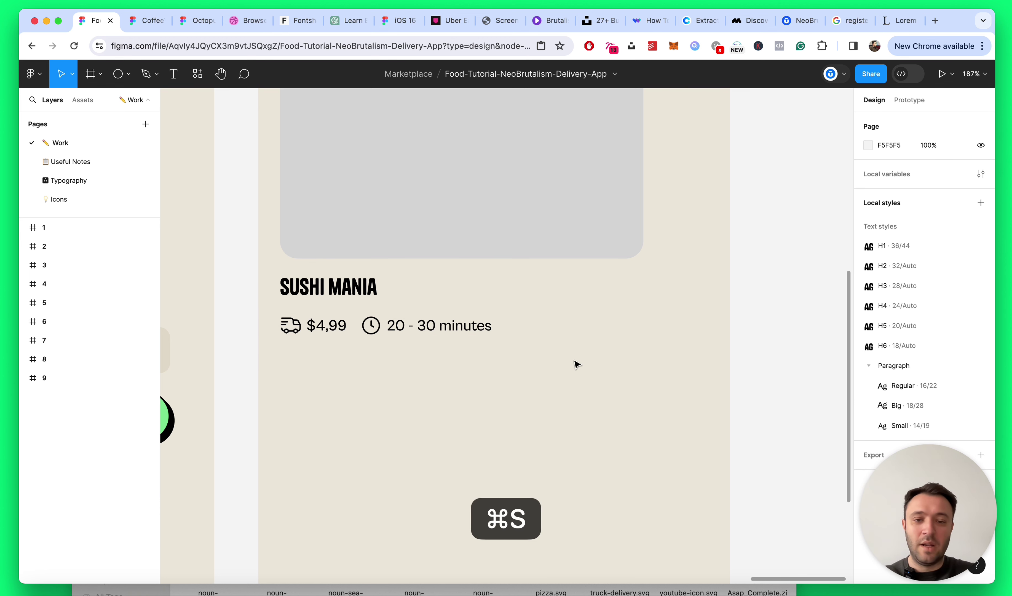
# Step: Add a rating text reading "98% (511)" beside the delivery rows below the restaurant image
pyautogui.press('t')
pyautogui.click(547, 302)
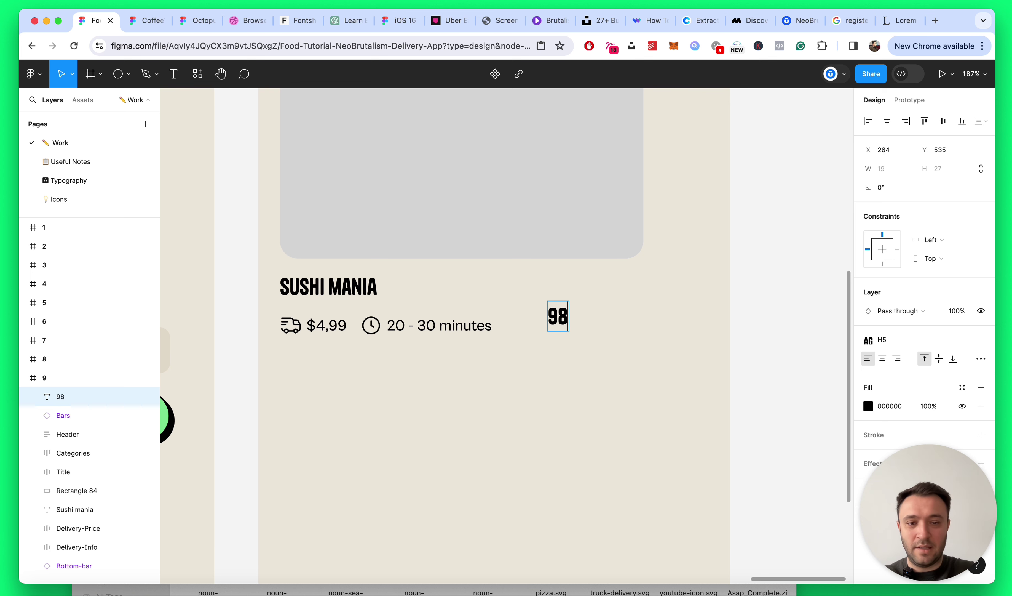
pyautogui.write('98%')
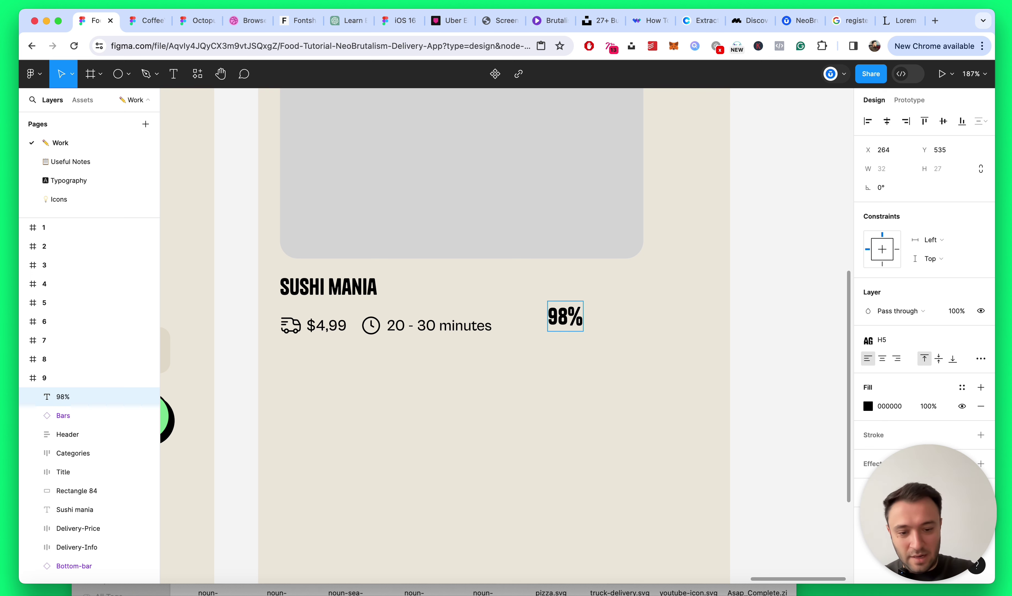
pyautogui.write(' (511')
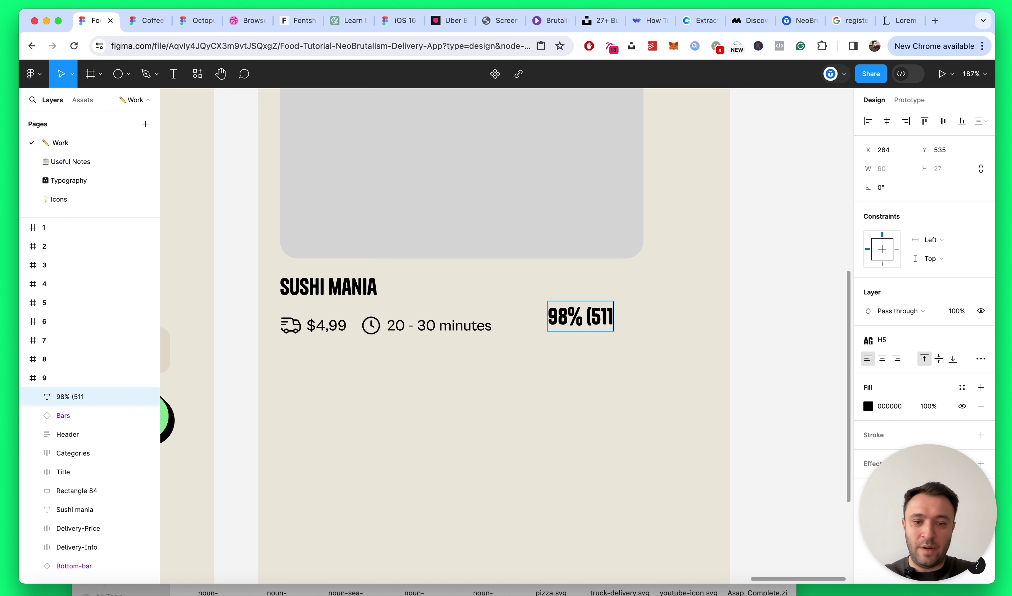
pyautogui.write(')')
pyautogui.press('Escape')
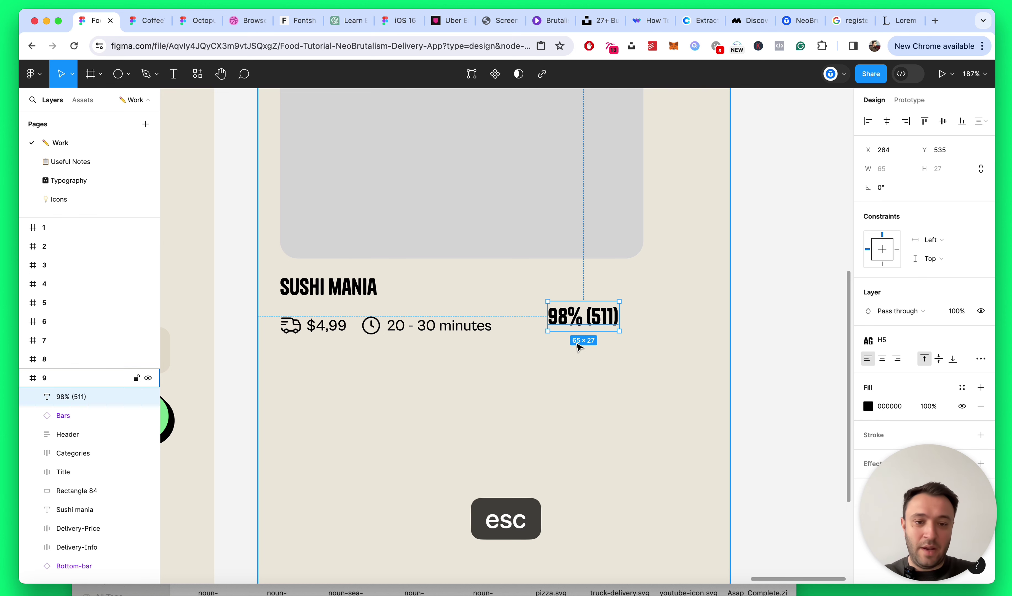
# Step: Apply the Paragraph/Regular style to the rating text and align it with the title and the image's right edge at X 288, Y 511
pyautogui.scroll(2, 578, 346)
pyautogui.moveTo(584, 310); pyautogui.dragTo(587, 298)
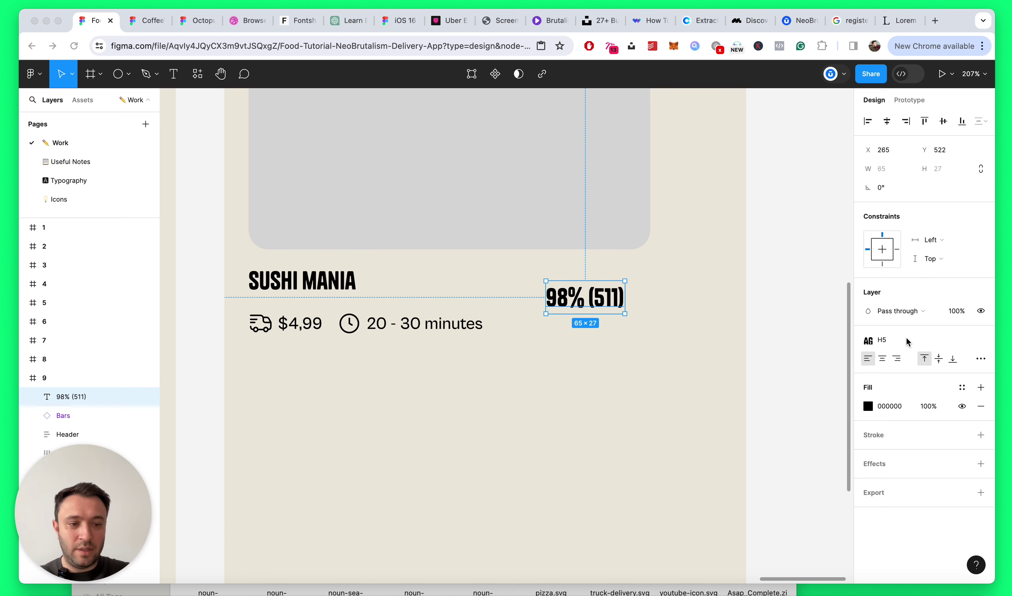
pyautogui.click(893, 341)
pyautogui.scroll(-2, 925, 491)
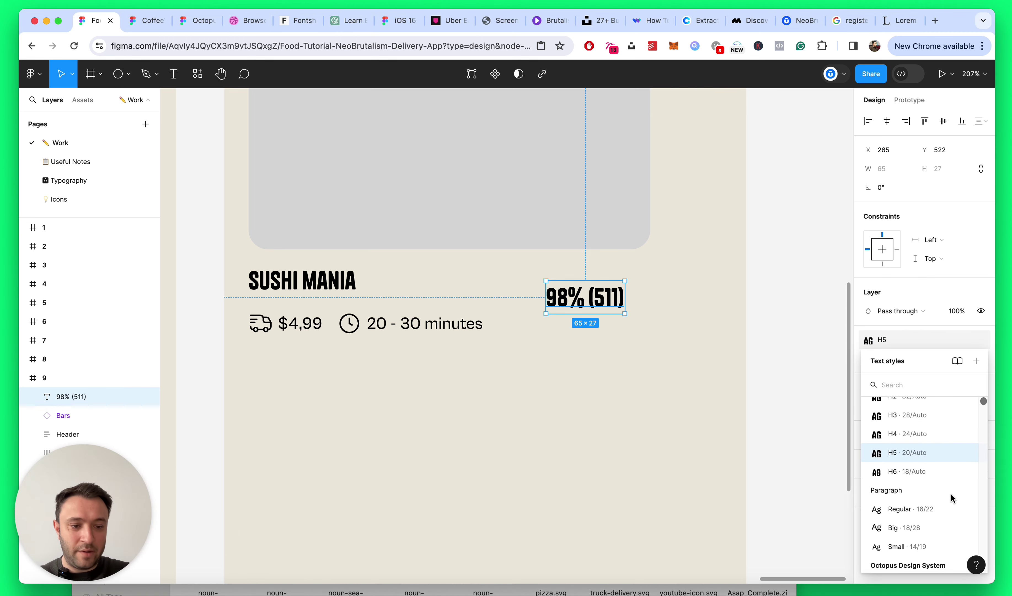
pyautogui.click(928, 523)
pyautogui.click(896, 340)
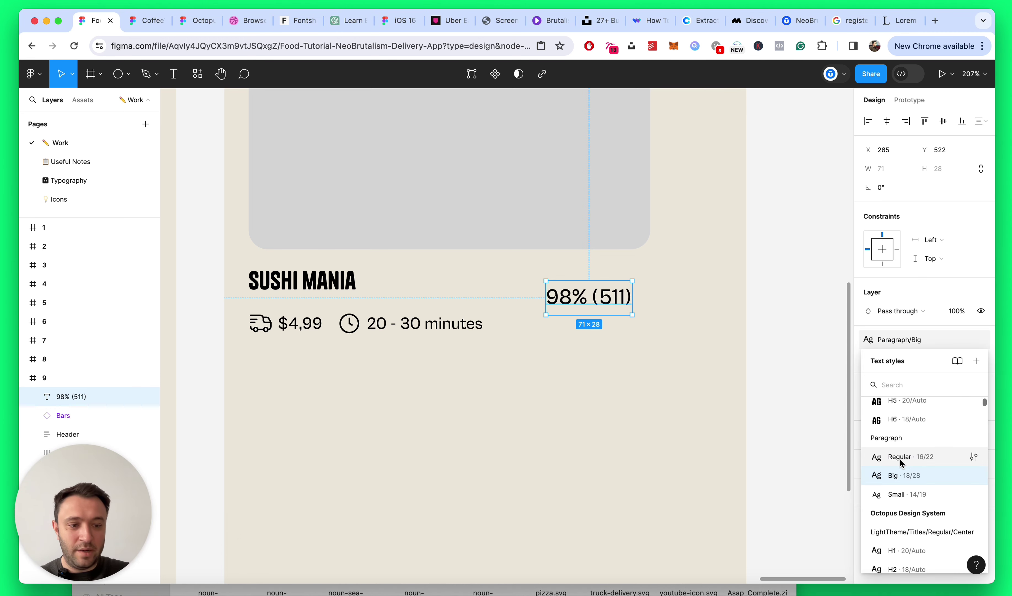
pyautogui.click(909, 455)
pyautogui.moveTo(592, 297); pyautogui.dragTo(619, 283)
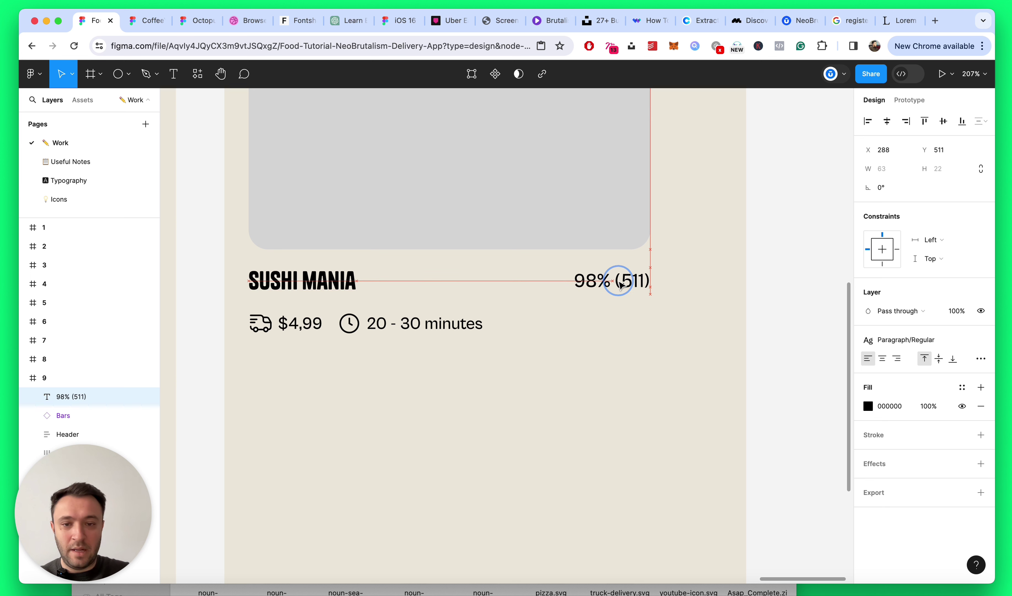
pyautogui.click(775, 311)
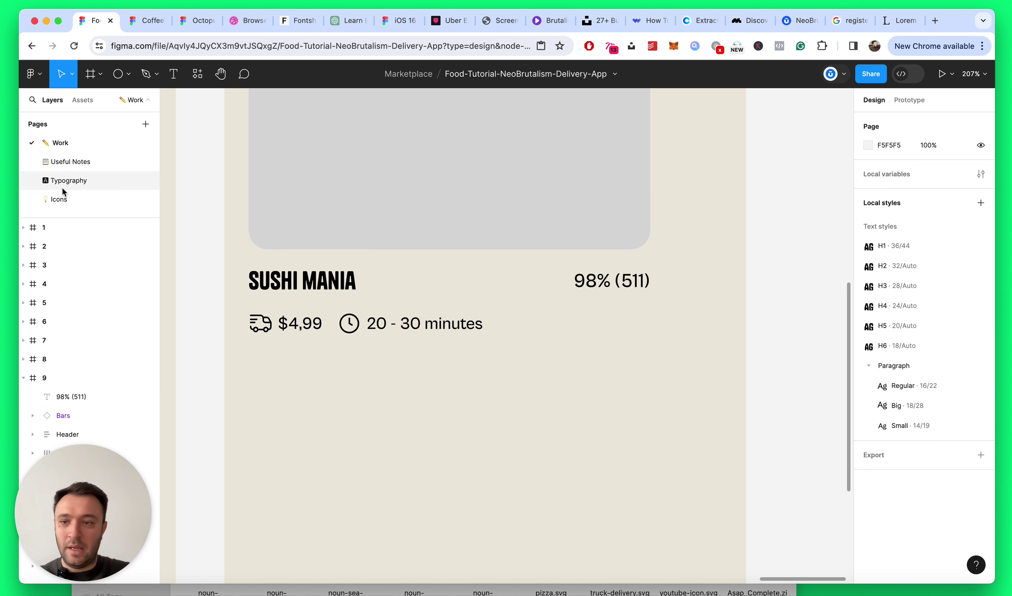
# Step: Search the local component assets for a star icon
pyautogui.click(81, 103)
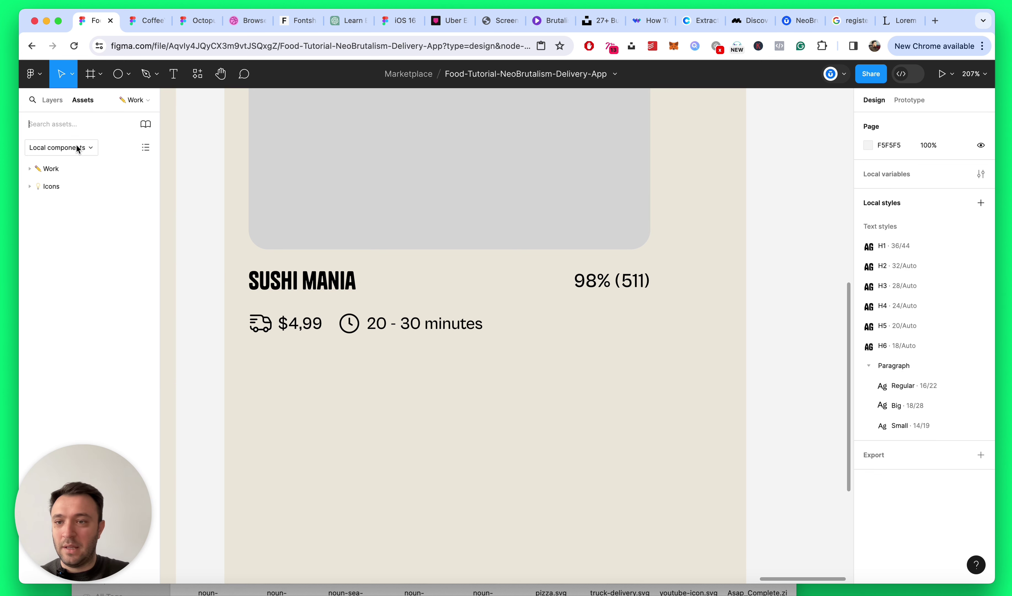
pyautogui.click(76, 148)
pyautogui.click(77, 148)
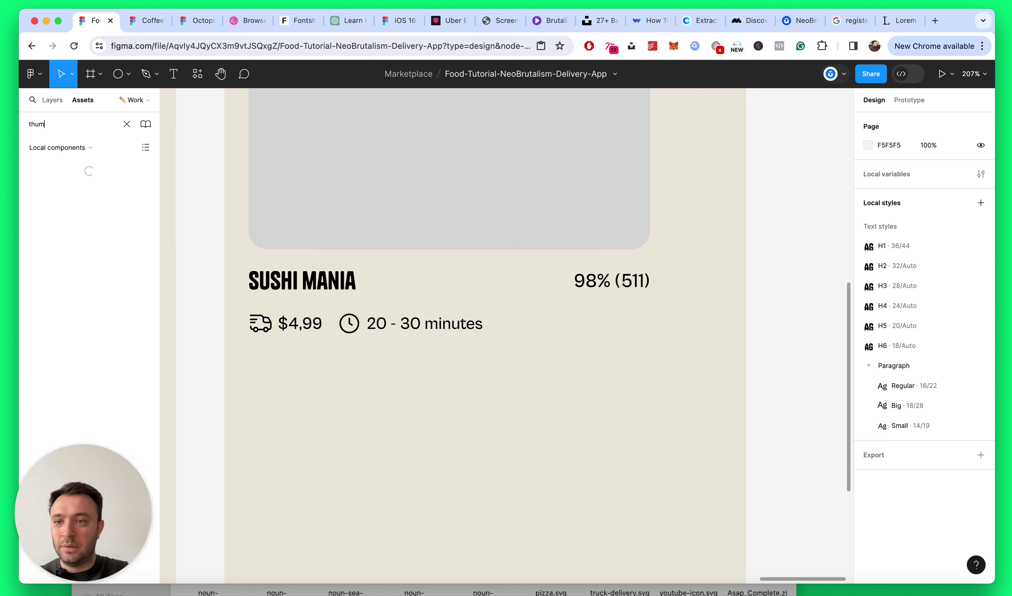
pyautogui.write('star')
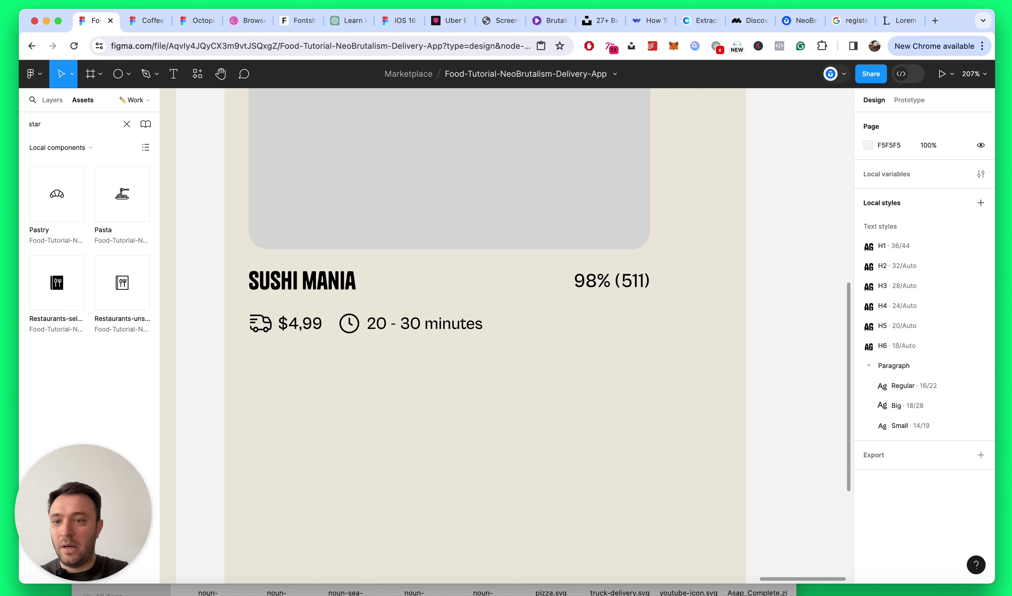
# Step: On the Icons page, turn the green star group into a component
pyautogui.click(53, 100)
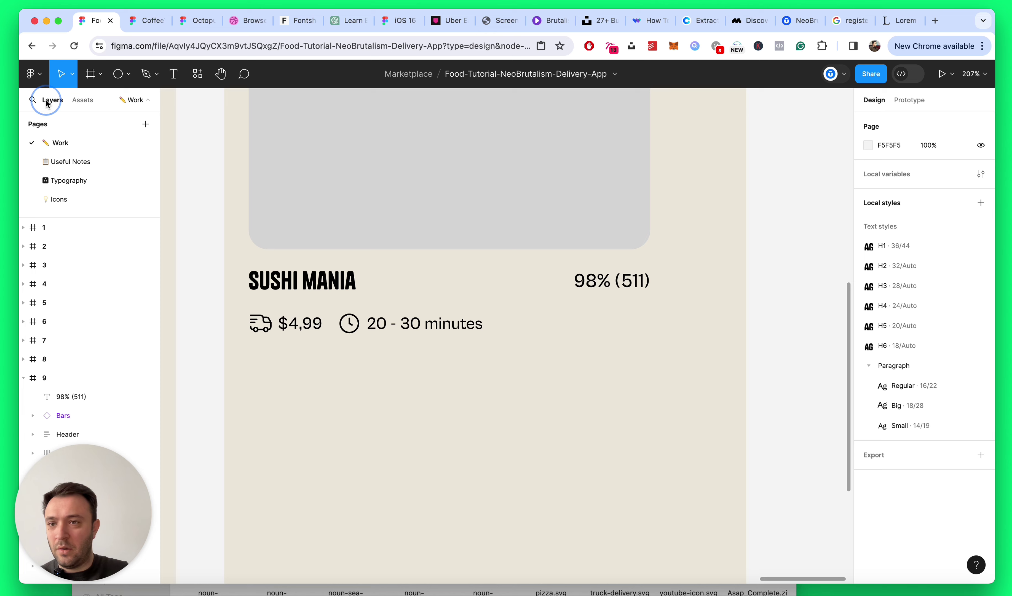
pyautogui.click(65, 199)
pyautogui.click(674, 270)
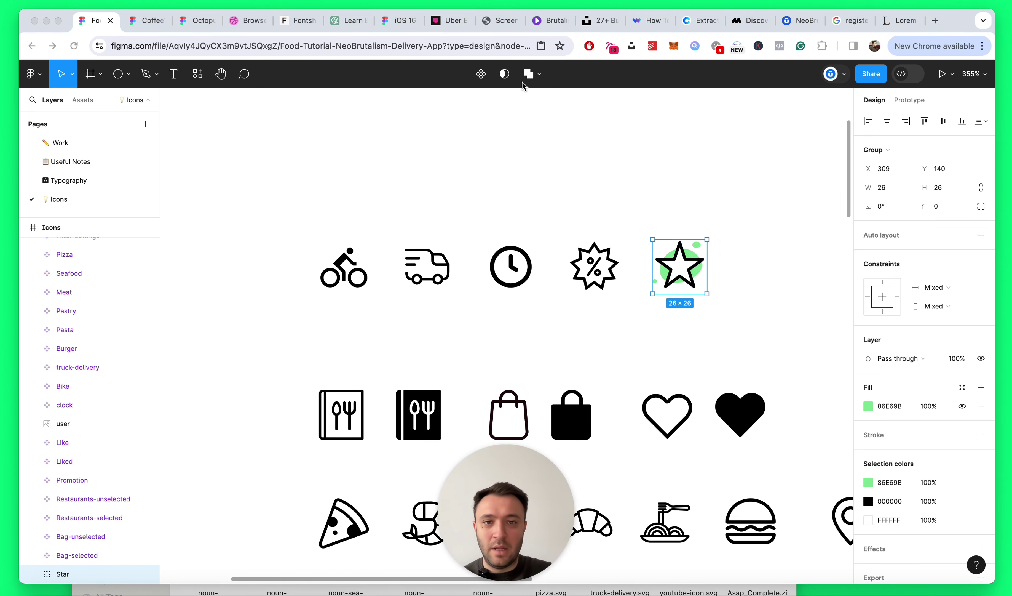
pyautogui.click(530, 137)
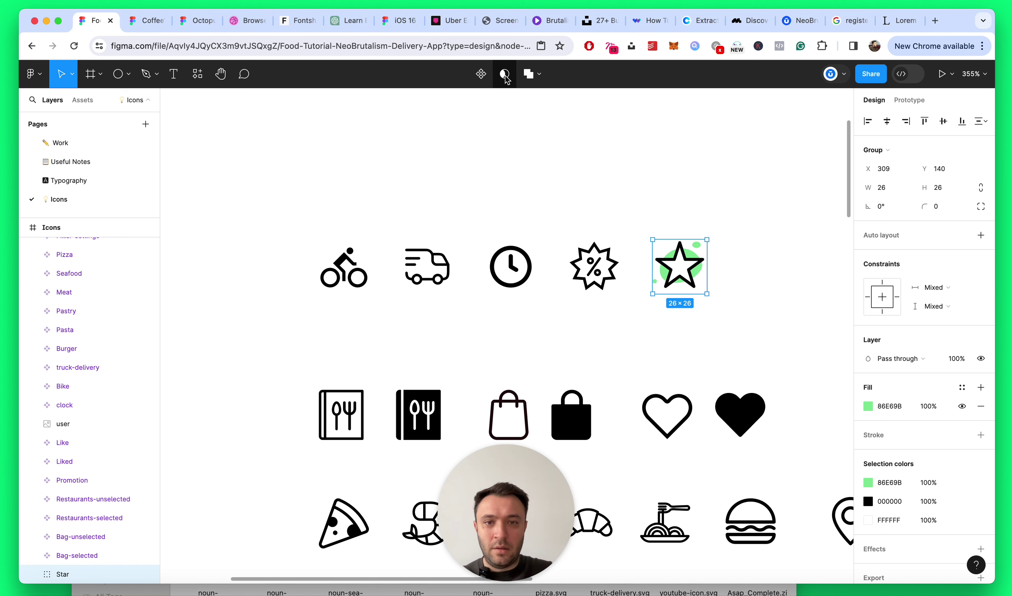
pyautogui.click(480, 75)
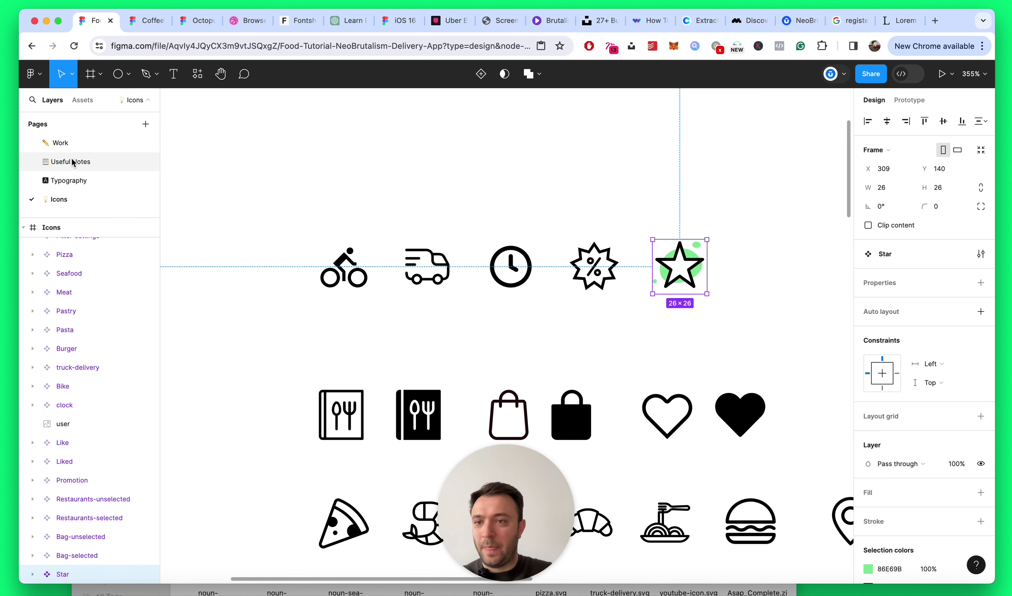
# Step: Place an instance of the Star component between the Sushi Mania title and the "98% (511)" rating on the Work page
pyautogui.click(60, 142)
pyautogui.hscroll(3, 526, 289)
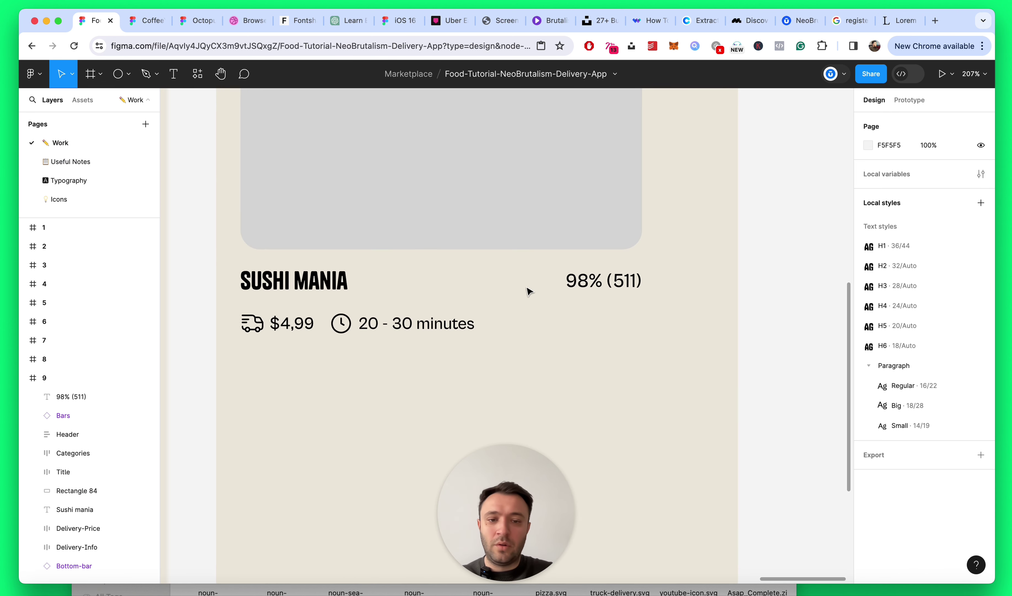
pyautogui.click(542, 287)
pyautogui.click(83, 100)
pyautogui.write('star')
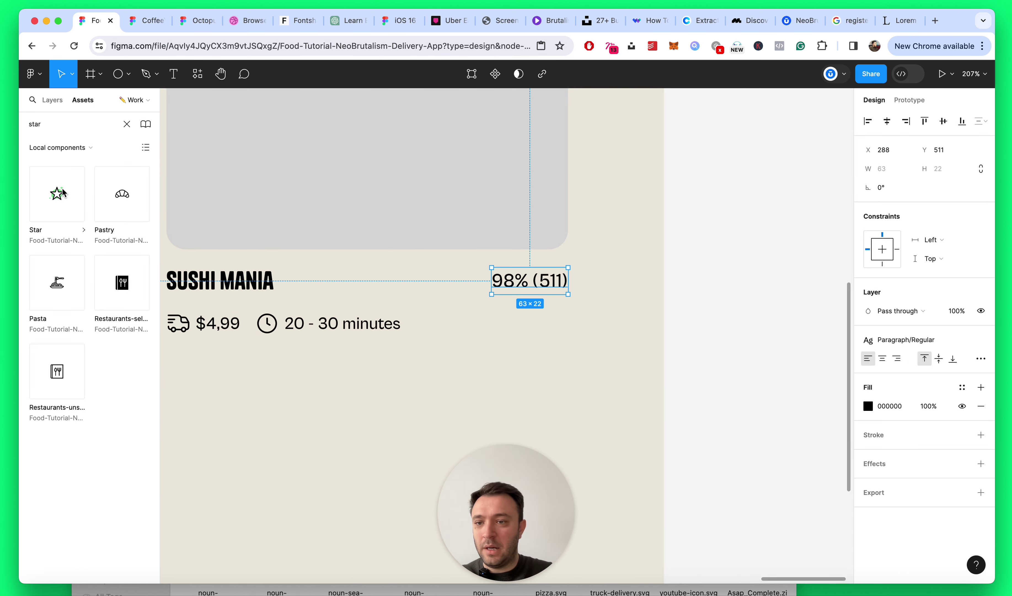
pyautogui.moveTo(62, 192); pyautogui.dragTo(445, 296)
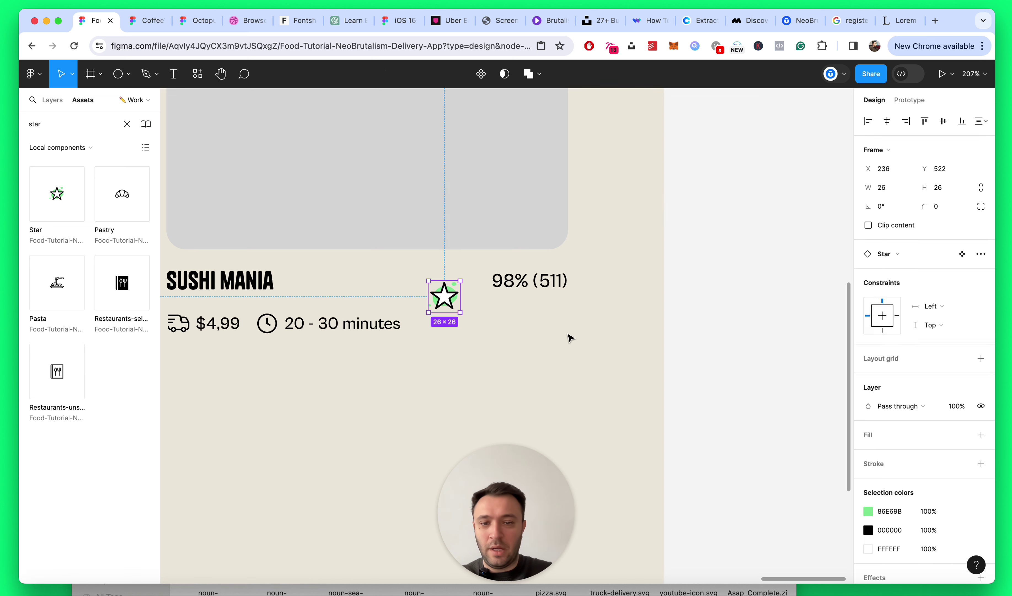
pyautogui.click(570, 337)
pyautogui.click(51, 100)
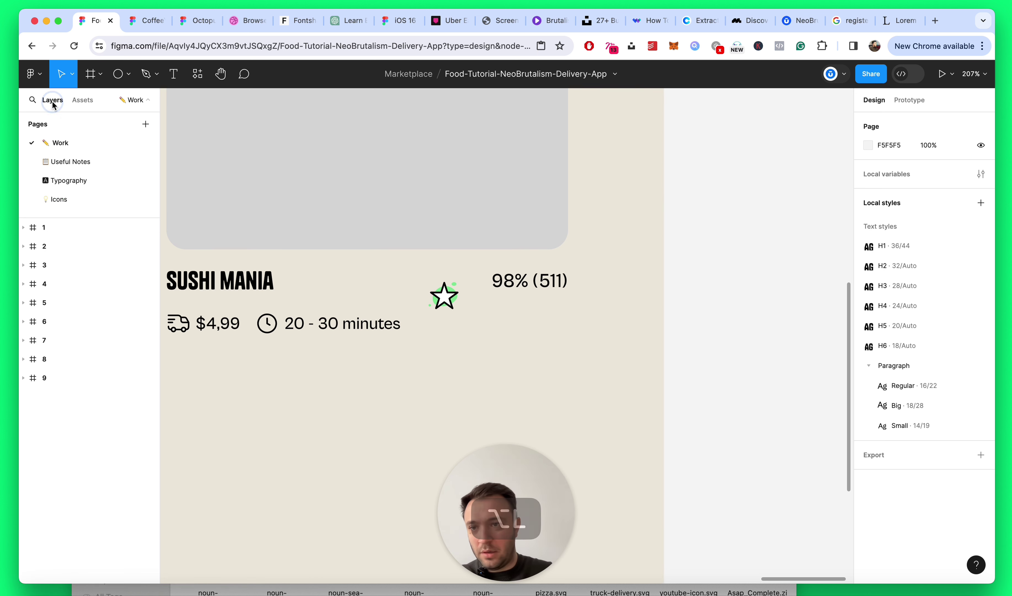
# Step: Combine the star and the "98% (511)" text into a horizontal auto layout with a spacing of 8
pyautogui.click(534, 285)
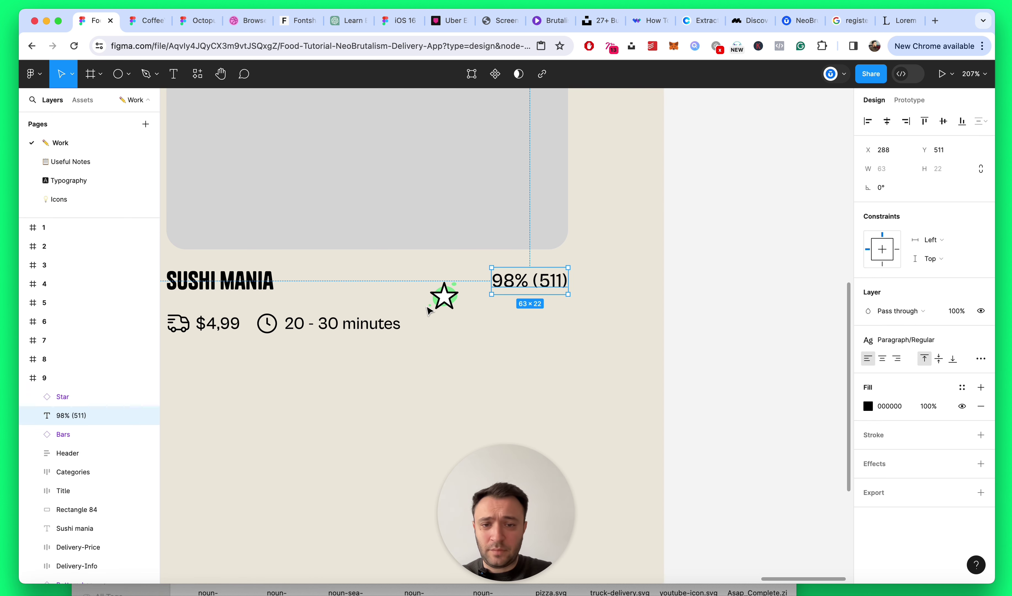
pyautogui.keyDown('shift'); pyautogui.click(452, 302); pyautogui.keyUp('shift')
pyautogui.hotkey('shift', 'a')
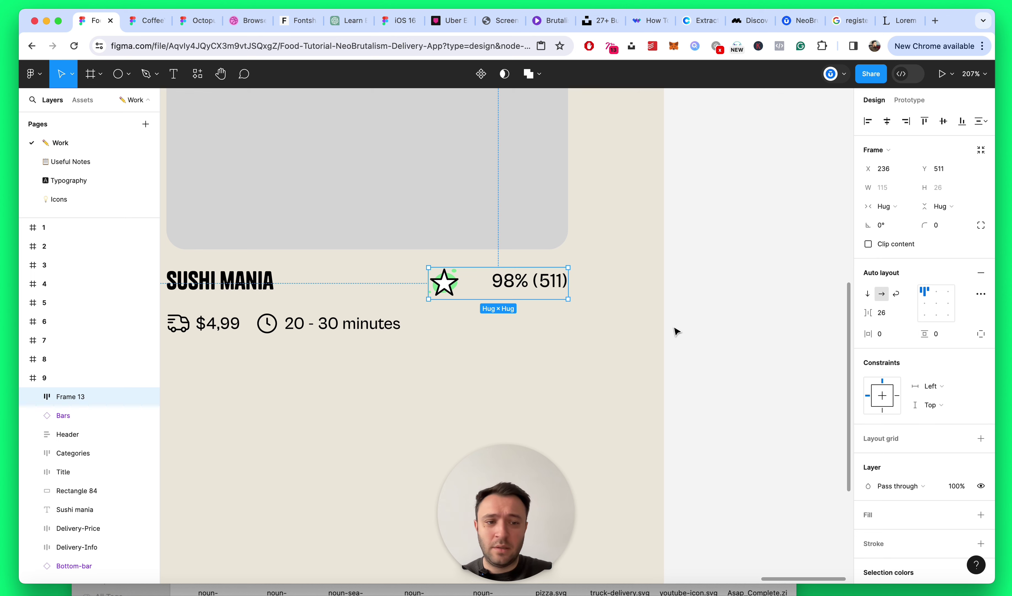
pyautogui.click(893, 313)
pyautogui.write('8')
pyautogui.press('Return')
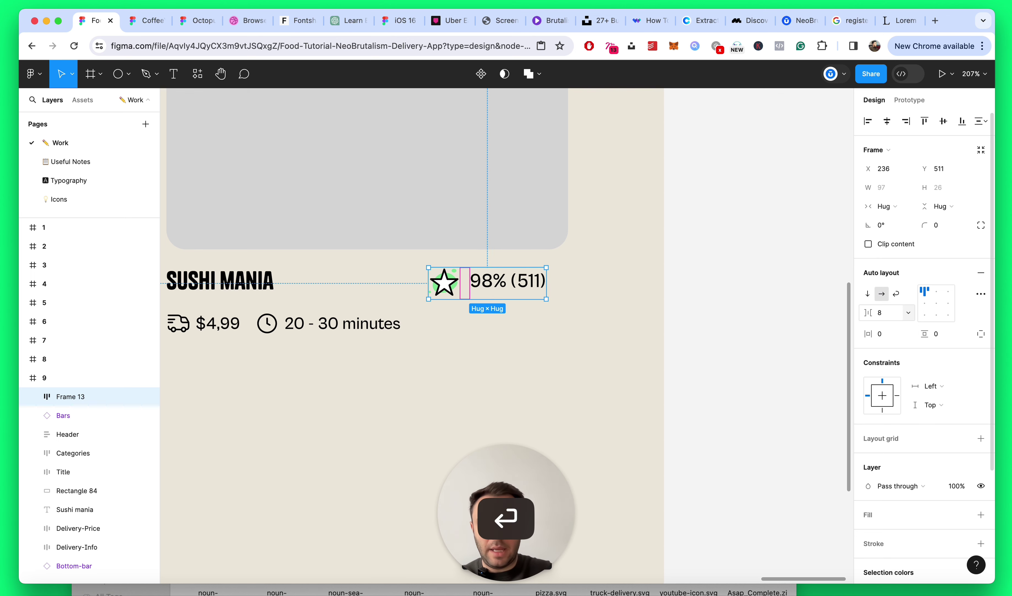
# Step: Center the star and rating text vertically in their auto layout and set the spacing to 5
pyautogui.click(587, 323)
pyautogui.scroll(-5, 588, 323)
pyautogui.scroll(8, 543, 324)
pyautogui.click(551, 278)
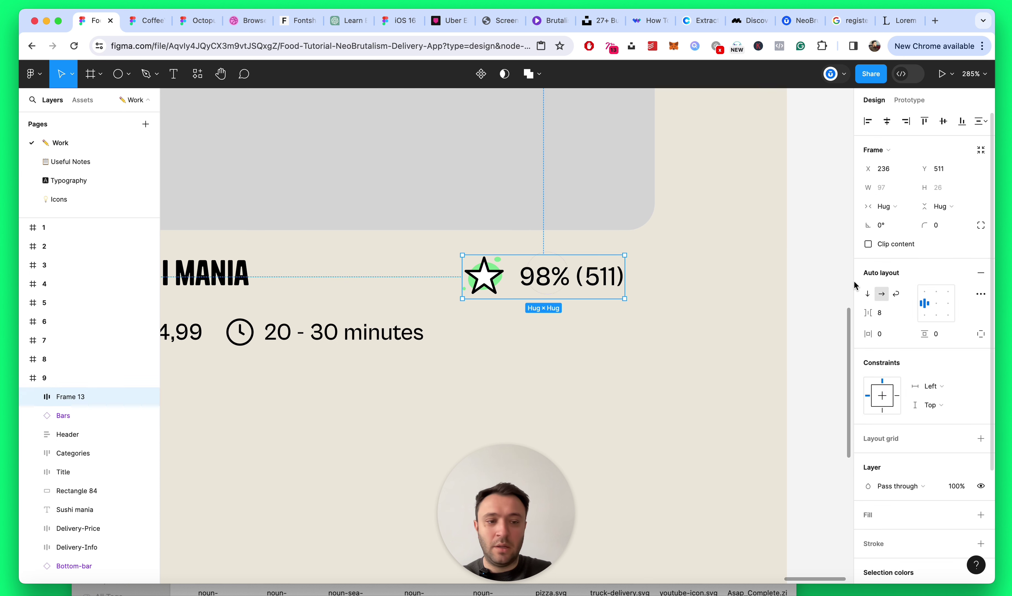
pyautogui.write('5')
pyautogui.press('Return')
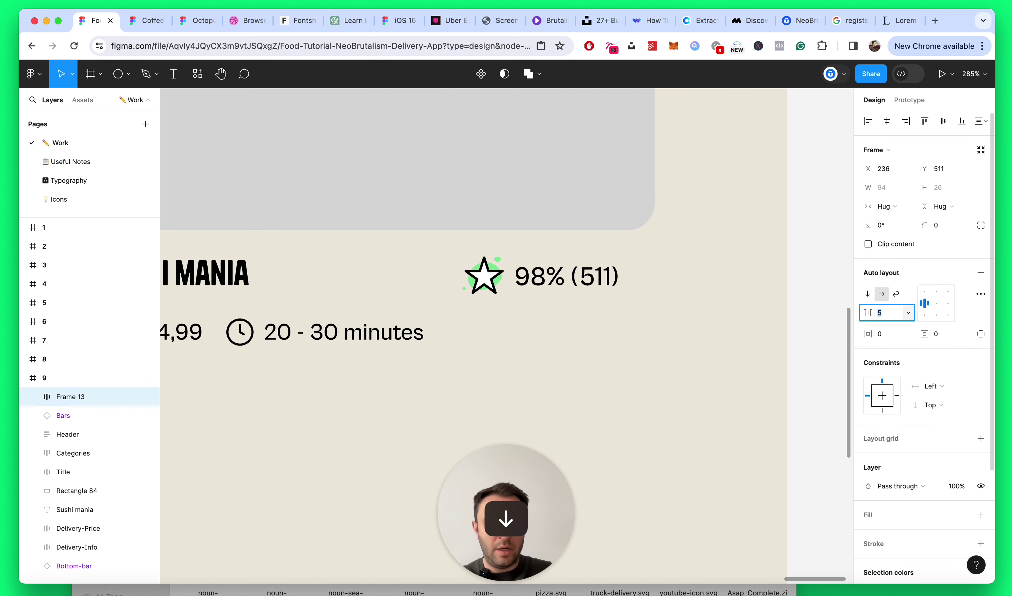
# Step: Try detaching the rating text's paragraph style and lowering its line height to 19, and undo both changes
pyautogui.doubleClick(599, 305)
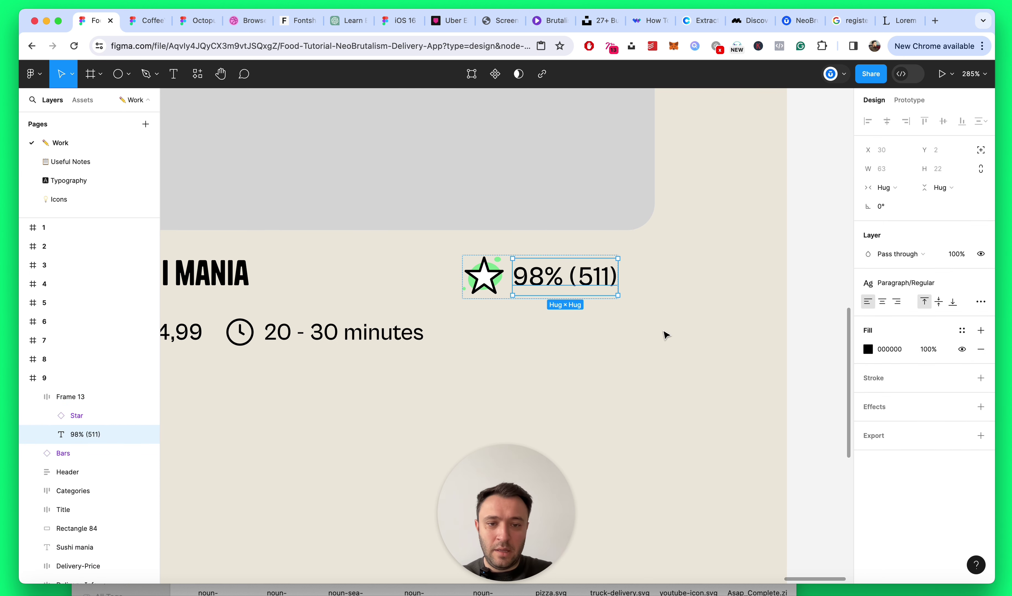
pyautogui.scroll(3, 552, 297)
pyautogui.scroll(-3, 690, 309)
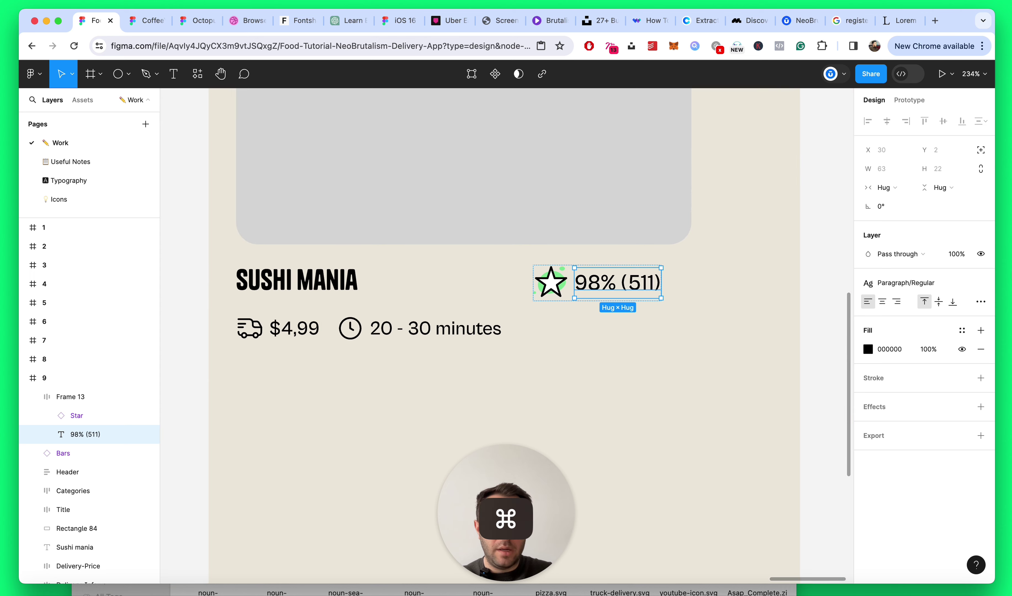
pyautogui.click(976, 282)
pyautogui.scroll(2, 674, 298)
pyautogui.scroll(2, 674, 298)
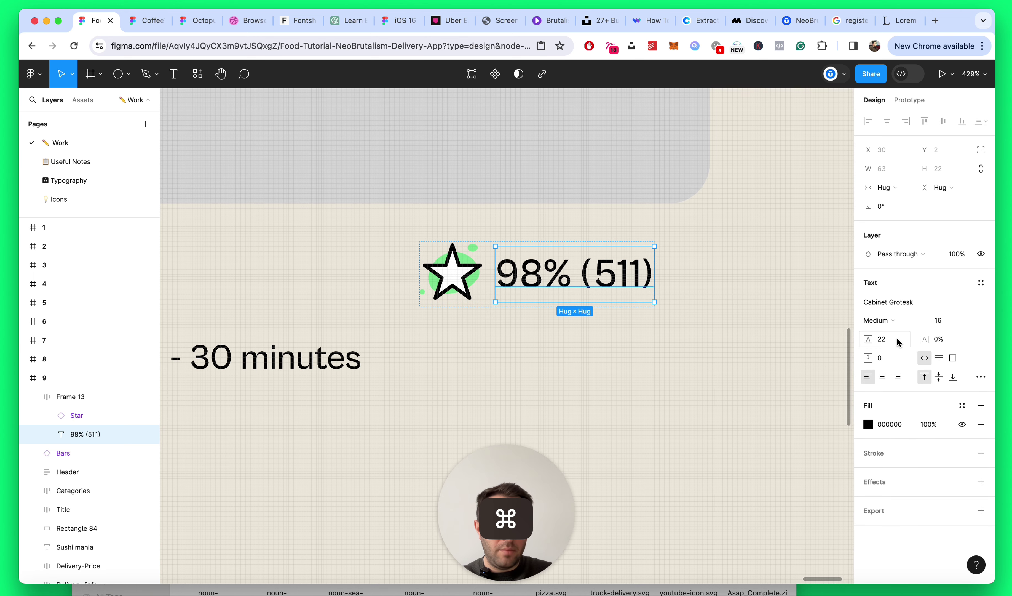
pyautogui.press('Down')
pyautogui.press('Down')
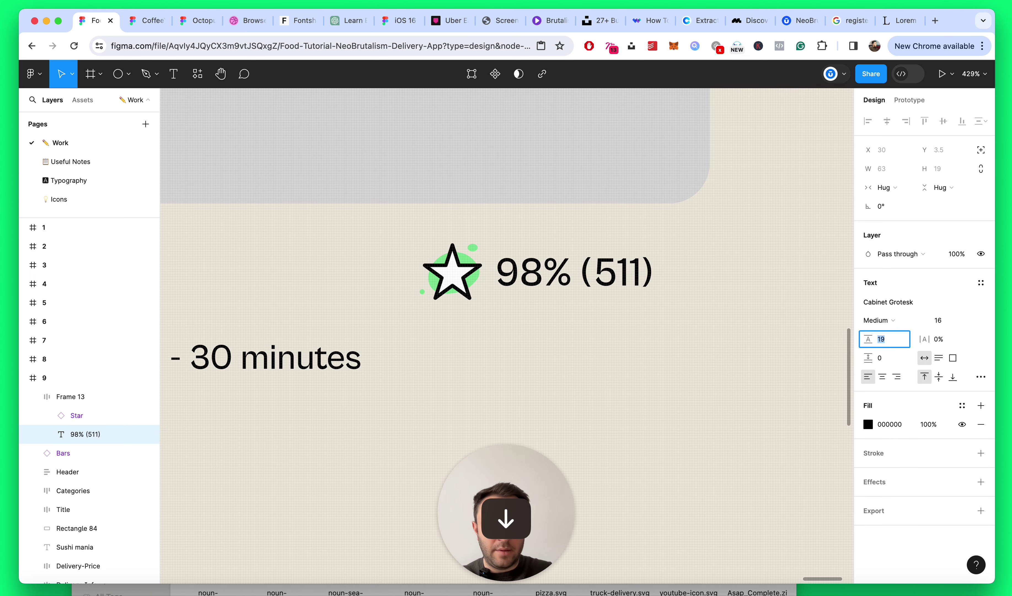
pyautogui.press('super+z')
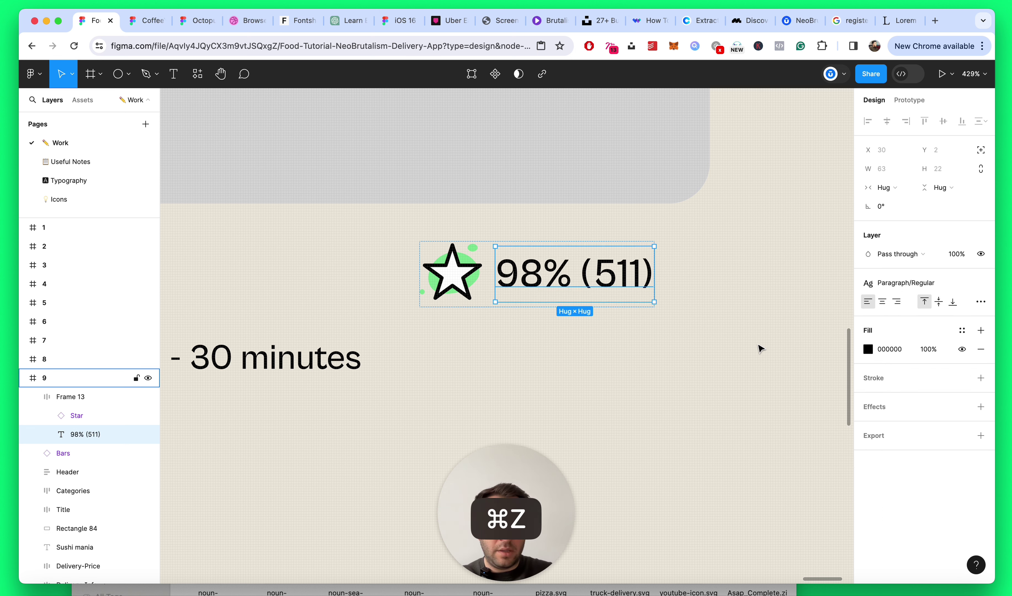
# Step: Lock the star icon's proportions and reduce its size to 20 × 20
pyautogui.click(452, 274)
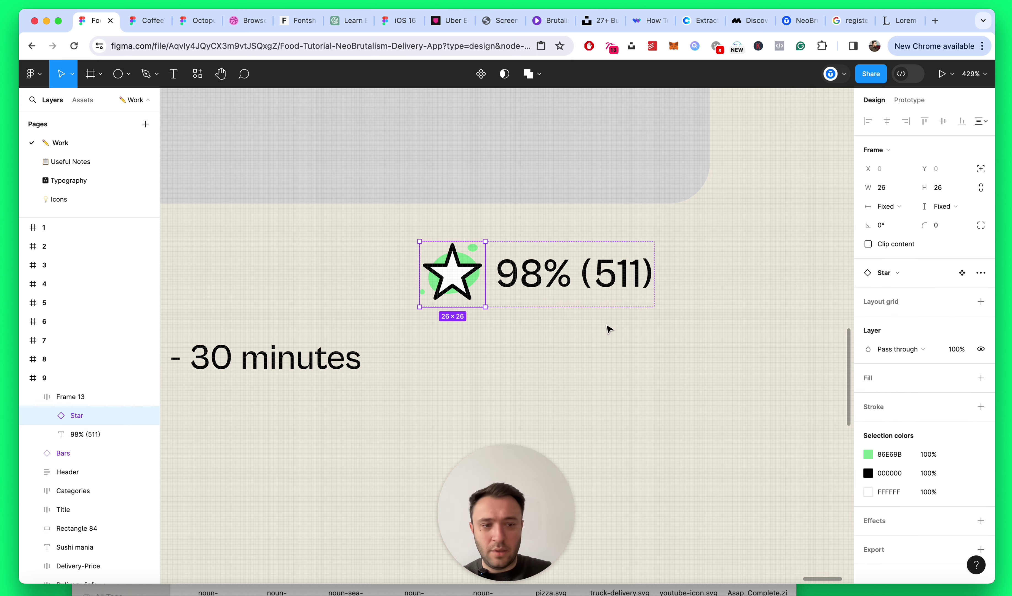
pyautogui.click(981, 187)
pyautogui.click(886, 188)
pyautogui.write('25')
pyautogui.press('Return')
pyautogui.press('Down')
pyautogui.press('Down')
pyautogui.press('Down')
pyautogui.press('Down')
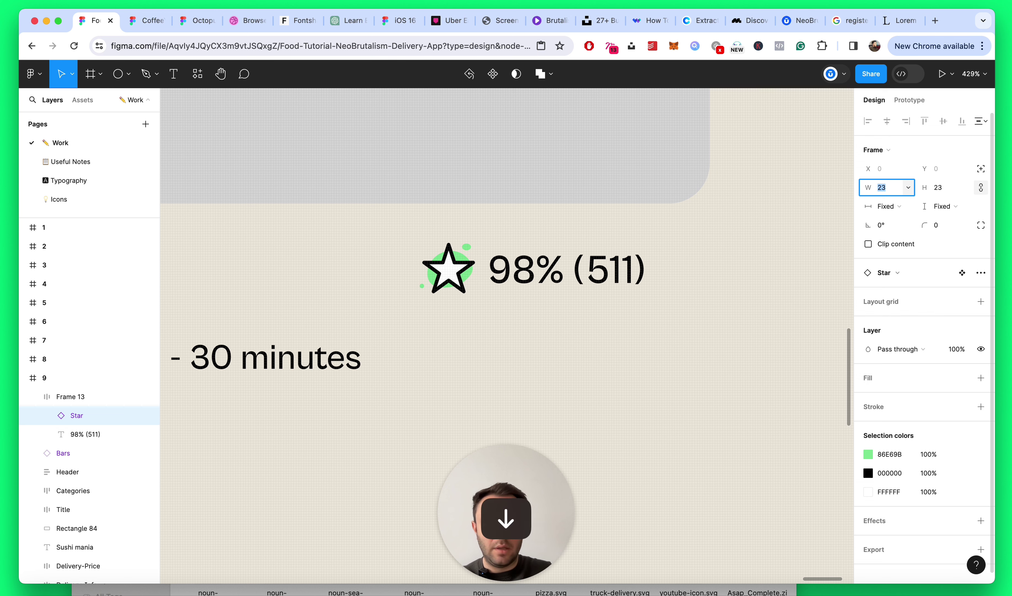
pyautogui.press('Down')
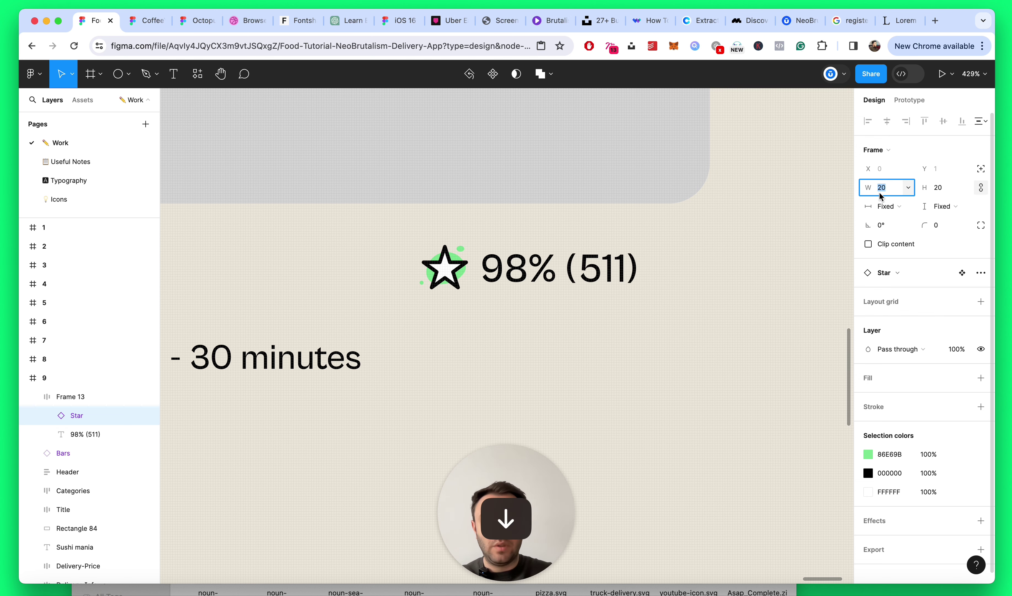
pyautogui.scroll(-10, 644, 277)
pyautogui.click(668, 248)
pyautogui.scroll(5, 639, 200)
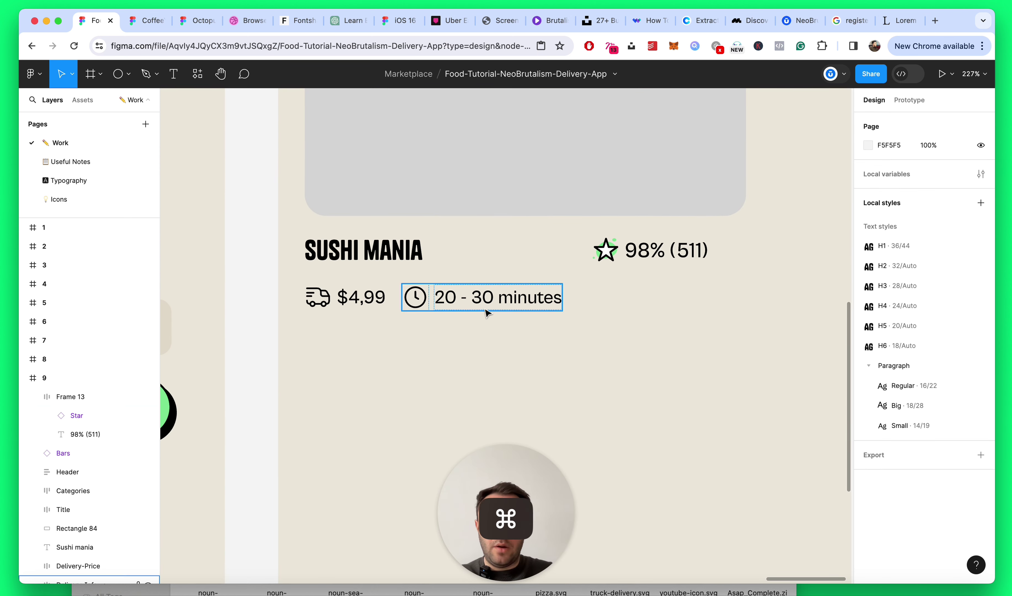
# Step: Wrap the Sushi Mania title and the star rating in one auto layout row and name it Title
pyautogui.click(539, 415)
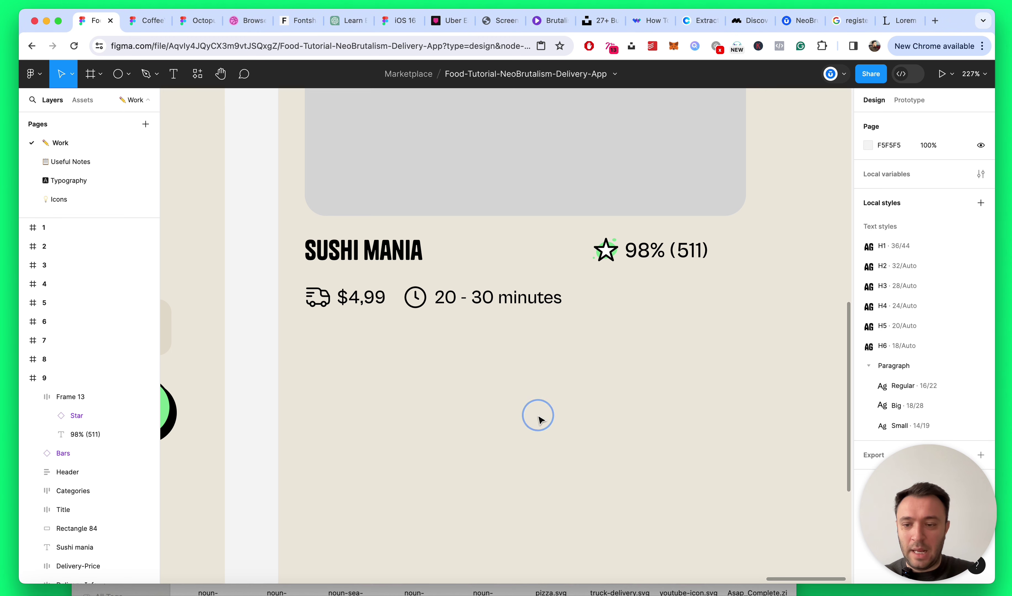
pyautogui.hotkey('alt', 'l')
pyautogui.click(370, 250)
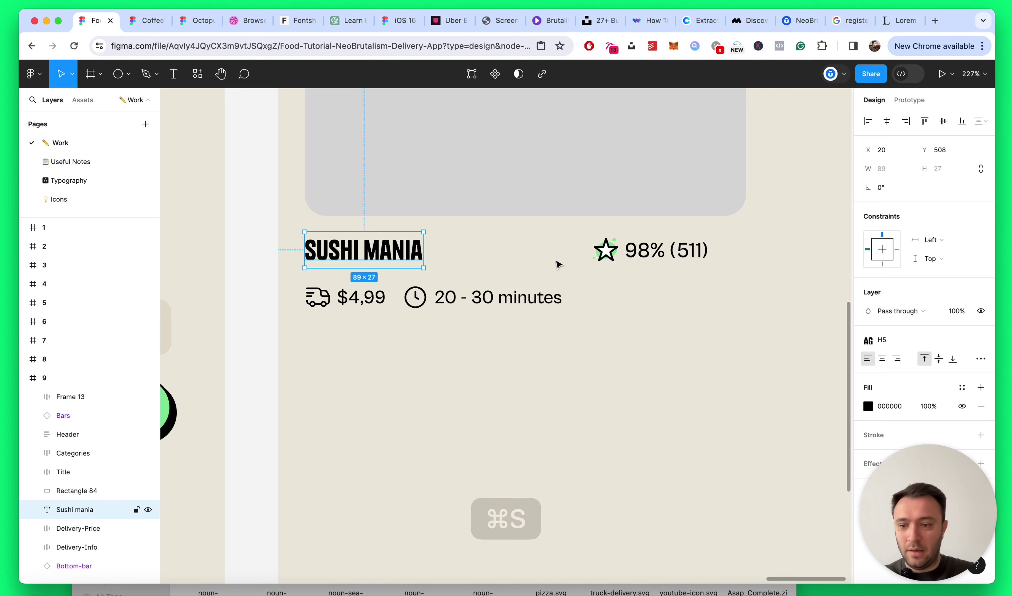
pyautogui.keyDown('shift'); pyautogui.click(622, 261); pyautogui.keyUp('shift')
pyautogui.hotkey('shift', 'a')
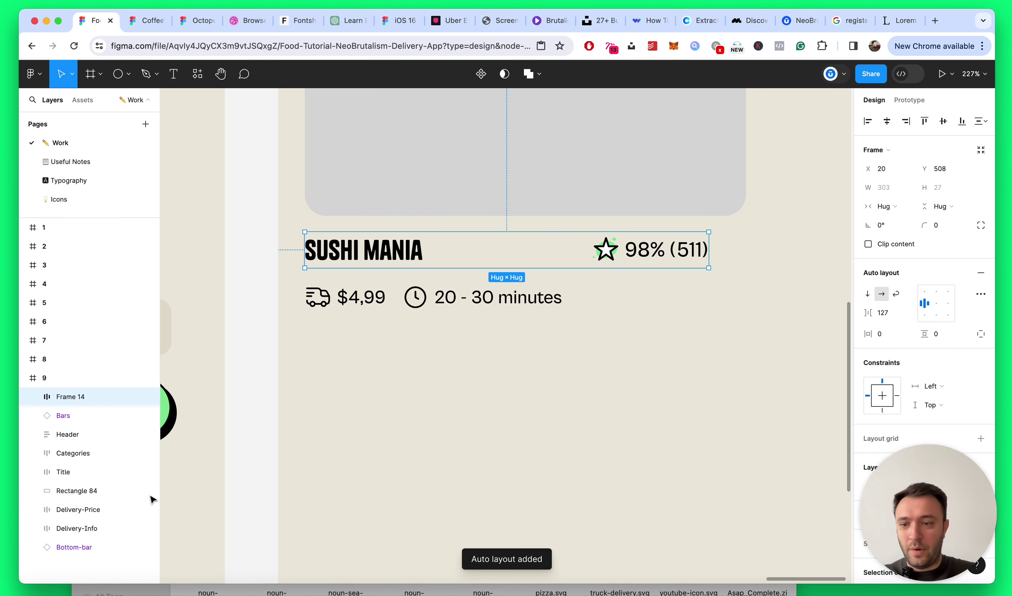
pyautogui.doubleClick(72, 396)
pyautogui.write('Titl')
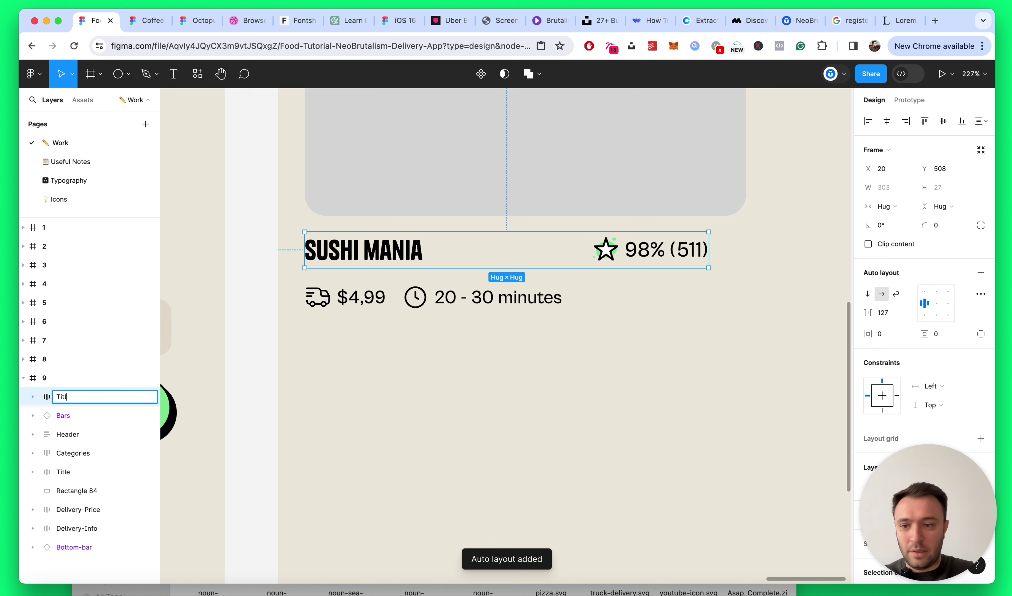
pyautogui.write('e')
pyautogui.press('Return')
# Step: Move the new Title row directly beneath Rectangle 84 in the layer order and collapse all layers
pyautogui.press('super+bracketleft')
pyautogui.press('super+bracketleft')
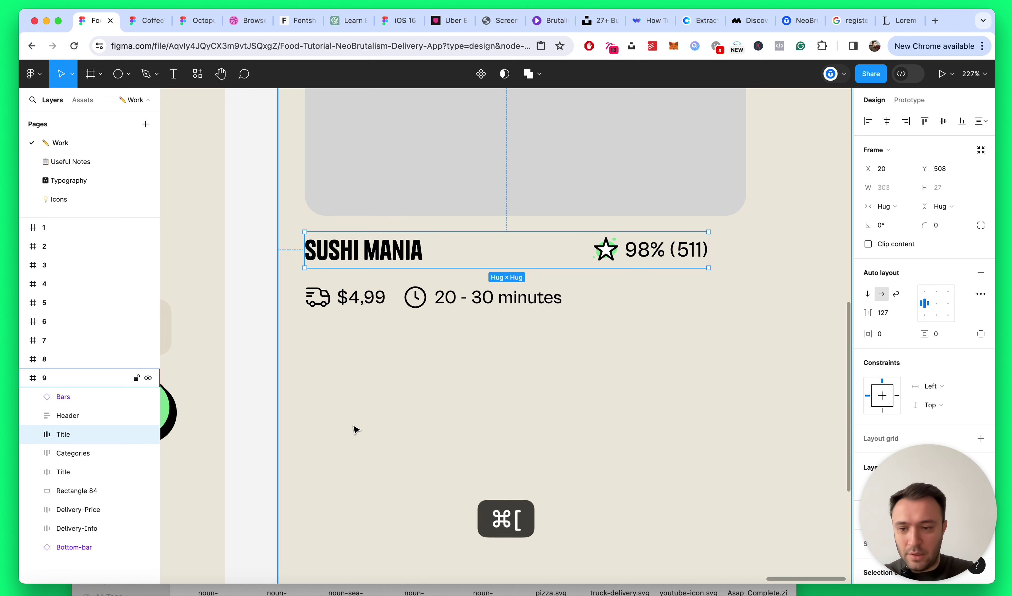
pyautogui.press('super+bracketleft')
pyautogui.press('super+bracketleft')
pyautogui.press('super+bracketleft')
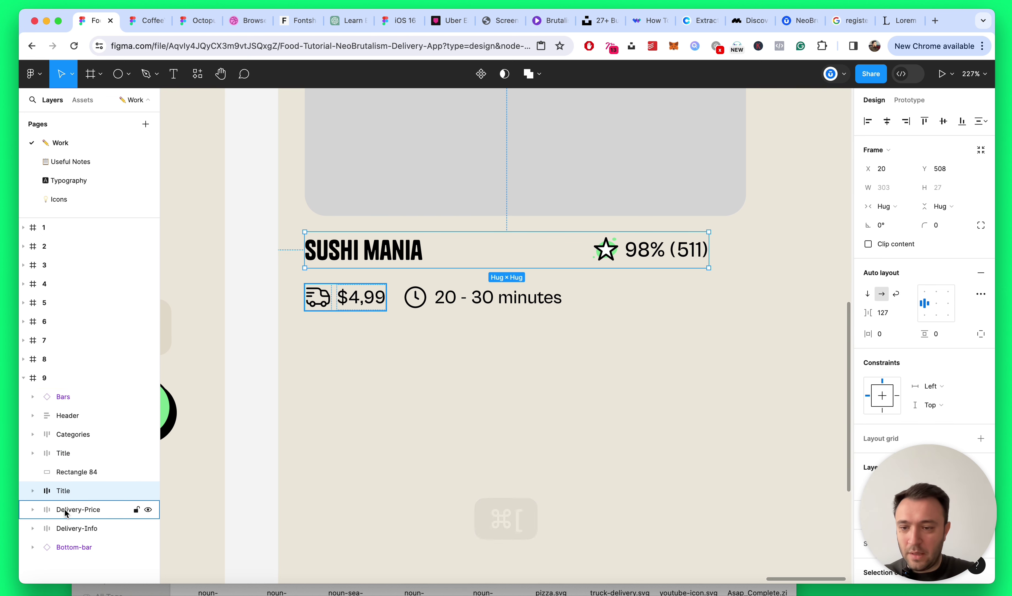
pyautogui.hscroll(3, 606, 470)
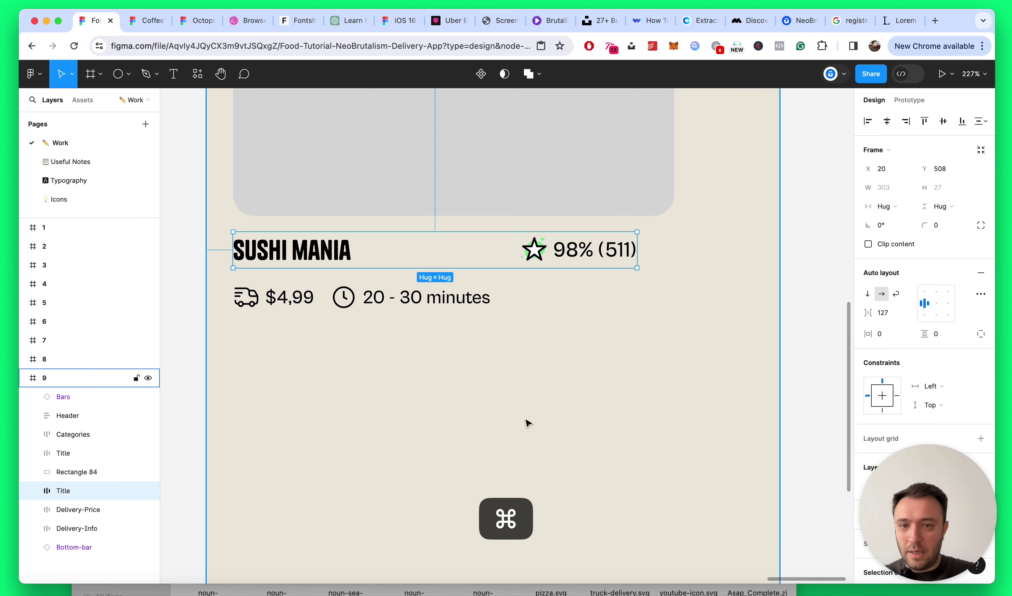
pyautogui.scroll(-5, 527, 422)
pyautogui.click(527, 423)
pyautogui.hotkey('alt', 'l')
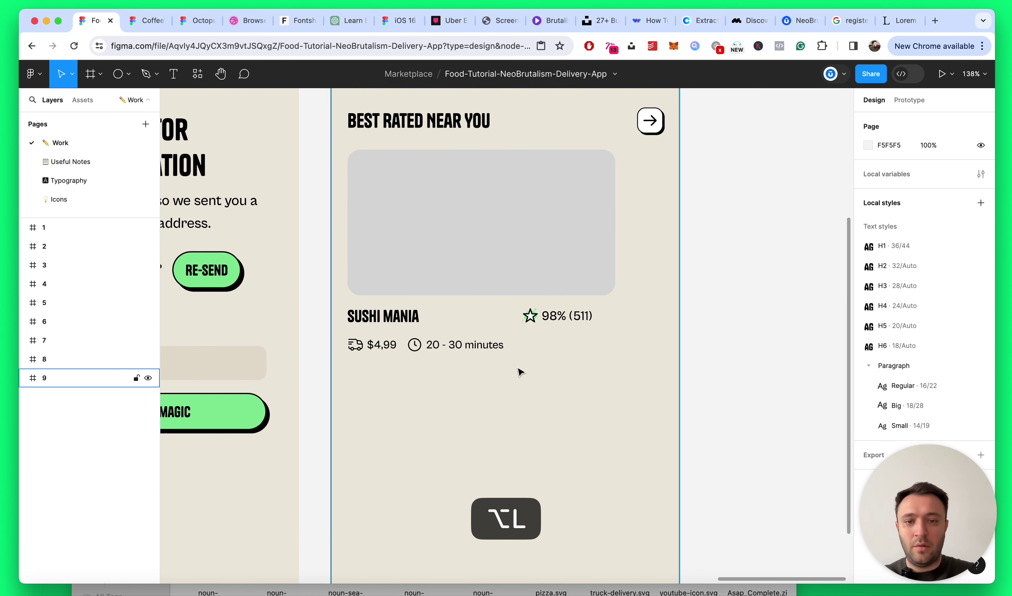
# Step: Wrap the delivery price and delivery time groups in one vertically centred auto layout row and name it Delivery
pyautogui.scroll(2, 505, 350)
pyautogui.click(417, 216)
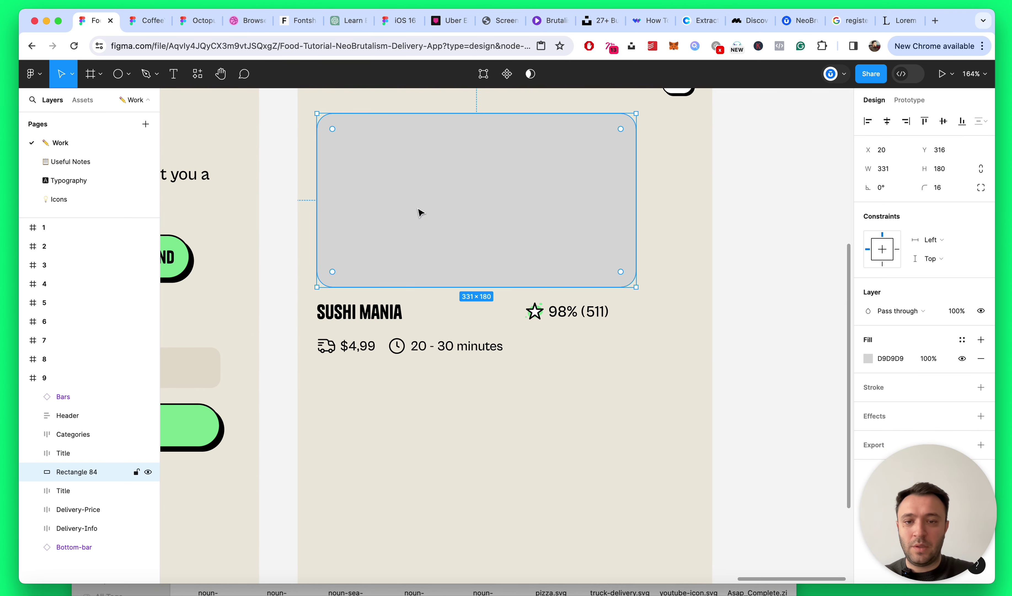
pyautogui.click(385, 320)
pyautogui.click(398, 354)
pyautogui.keyDown('shift'); pyautogui.click(358, 355); pyautogui.keyUp('shift')
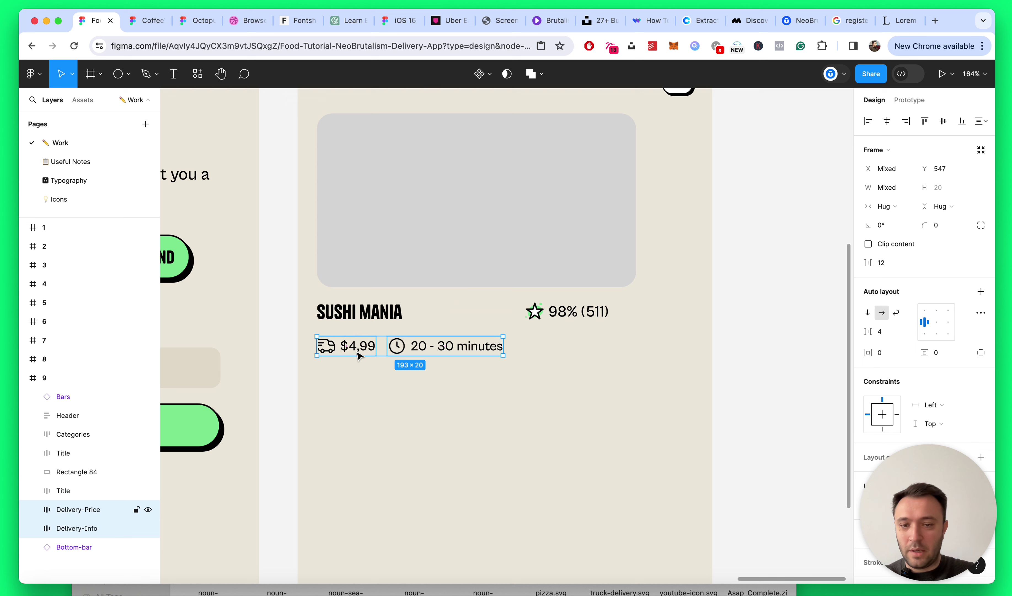
pyautogui.hotkey('shift', 'a')
pyautogui.doubleClick(75, 514)
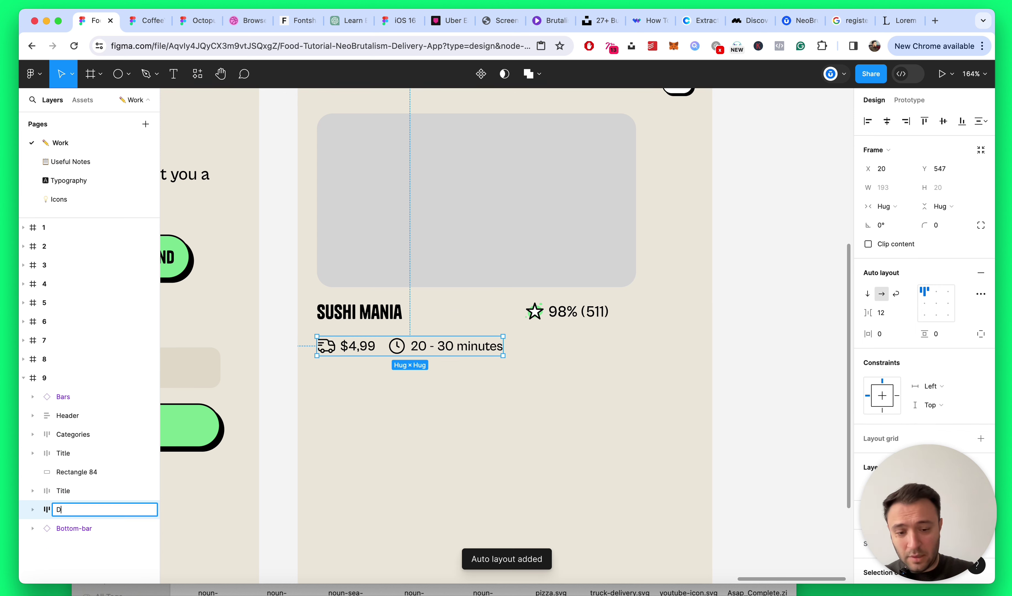
pyautogui.write('Delv')
pyautogui.press('BackSpace')
pyautogui.write('ivery')
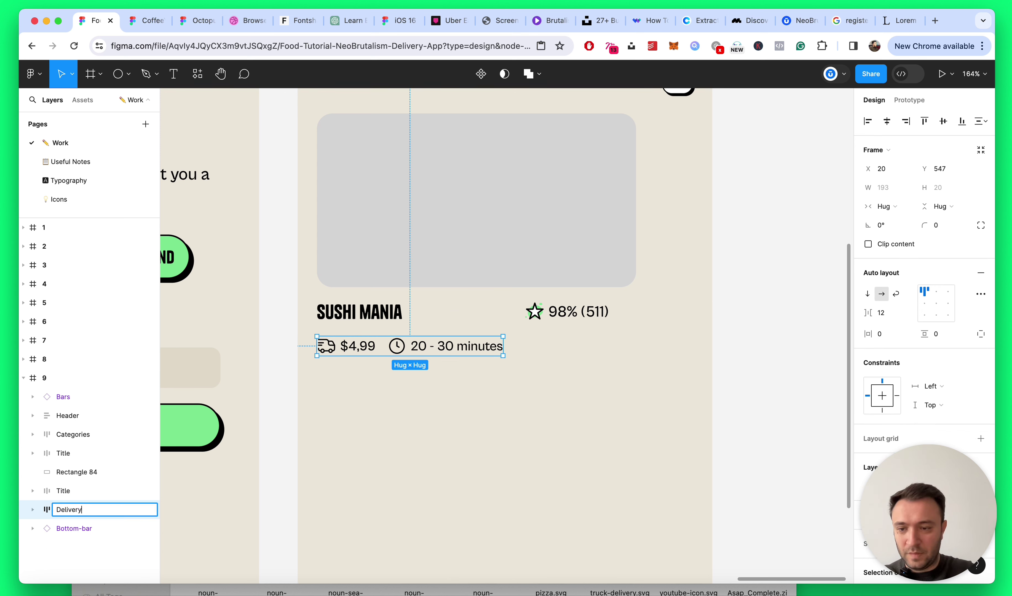
pyautogui.press('Return')
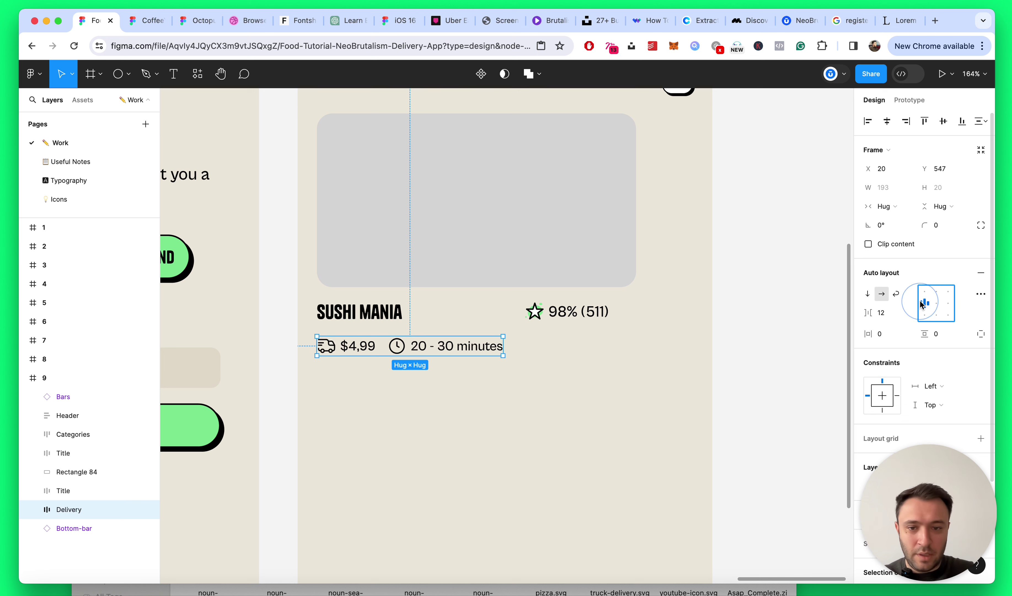
pyautogui.click(434, 409)
# Step: Set the Sushi Mania title text's width to fill its container within the Title row
pyautogui.scroll(5, 434, 408)
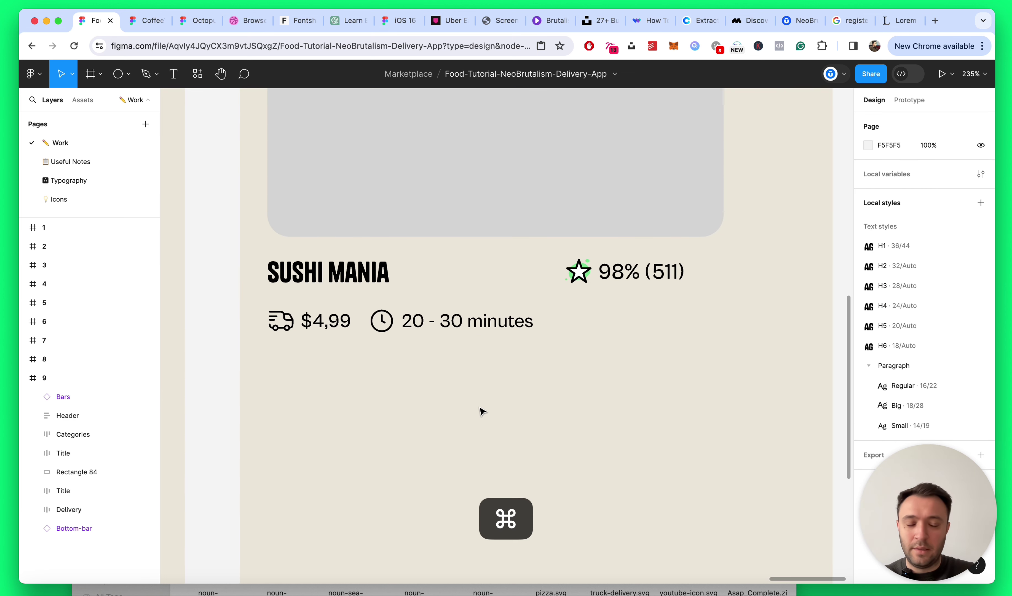
pyautogui.keyDown('super'); pyautogui.click(338, 273); pyautogui.keyUp('super')
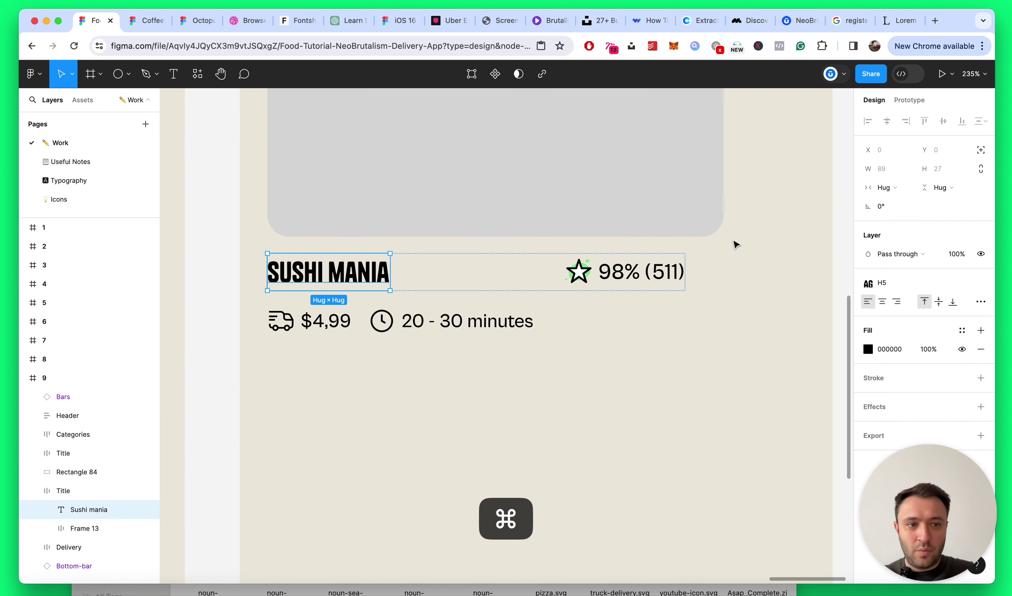
pyautogui.click(886, 187)
pyautogui.click(898, 201)
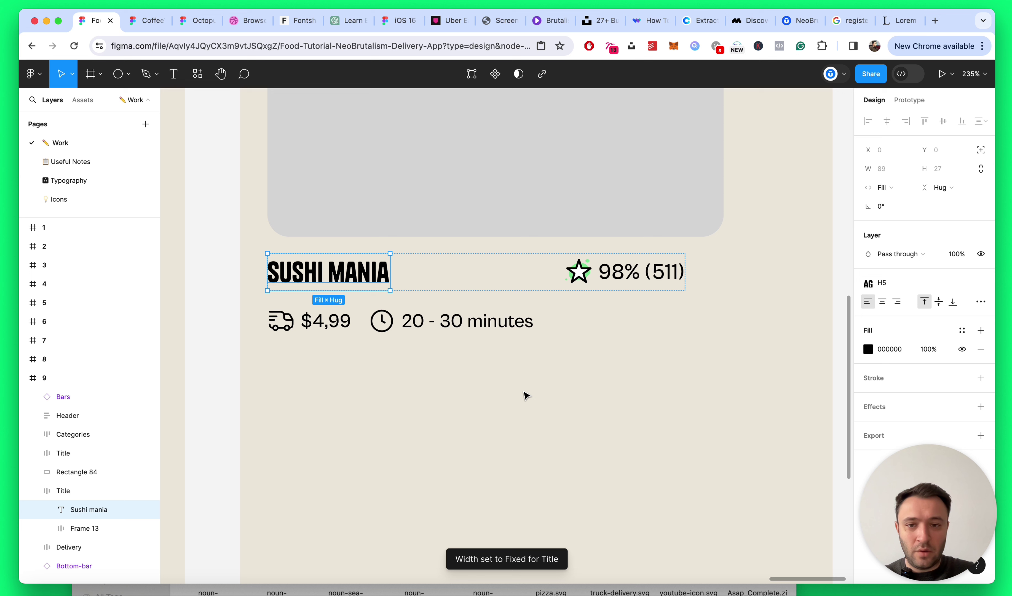
pyautogui.click(45, 496)
pyautogui.click(34, 490)
pyautogui.hscroll(3, 576, 449)
pyautogui.scroll(-3, 443, 429)
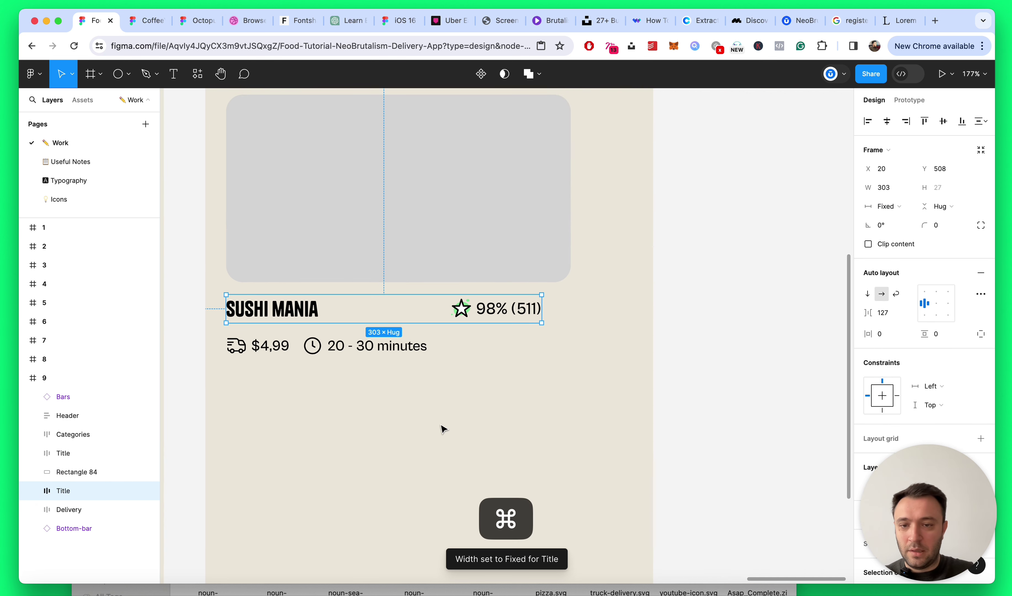
# Step: Wrap the Title and Delivery rows in a vertical auto layout frame and name it Excerpt
pyautogui.click(345, 413)
pyautogui.scroll(2, 346, 414)
pyautogui.moveTo(210, 344); pyautogui.dragTo(510, 403)
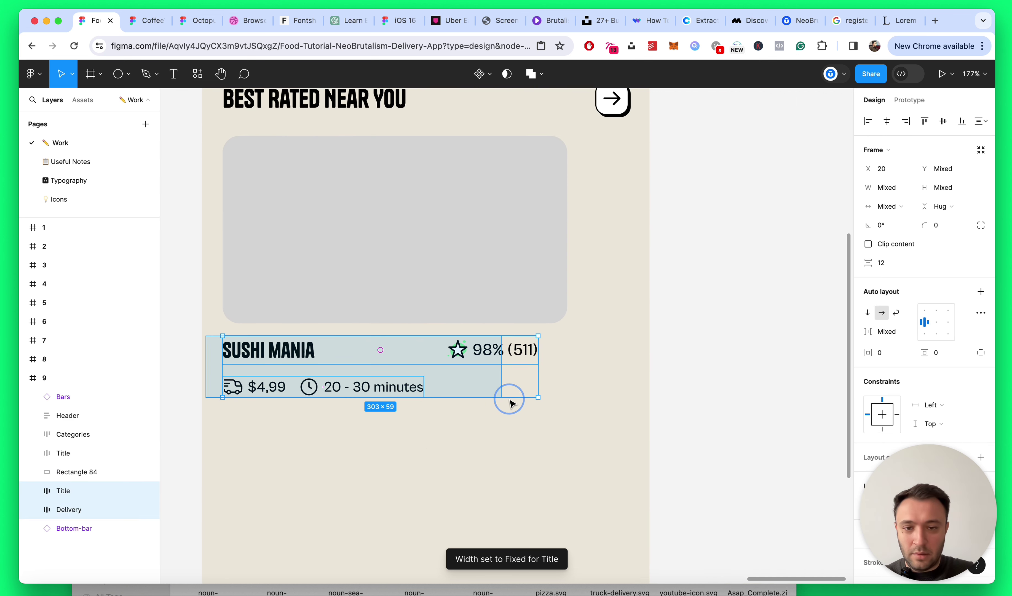
pyautogui.hotkey('shift', 'a')
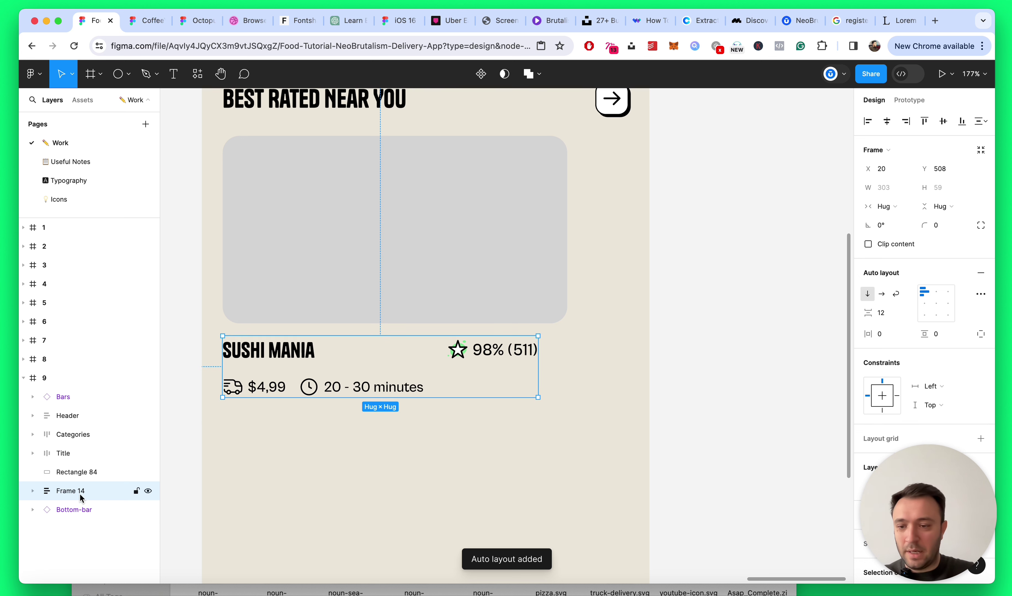
pyautogui.doubleClick(67, 492)
pyautogui.write('Excerp')
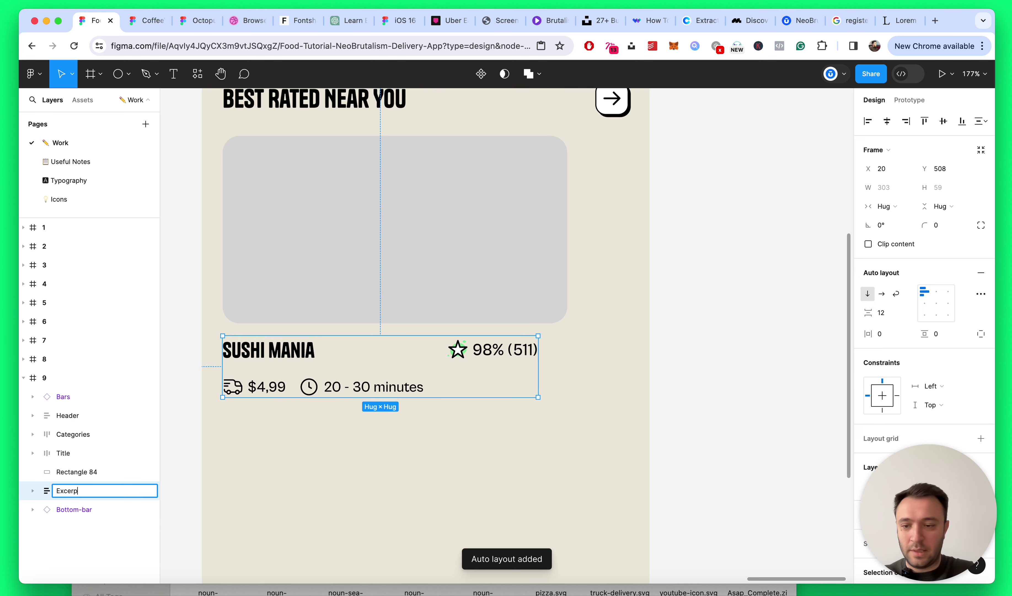
pyautogui.write('t')
pyautogui.press('Return')
pyautogui.hscroll(-2, 572, 312)
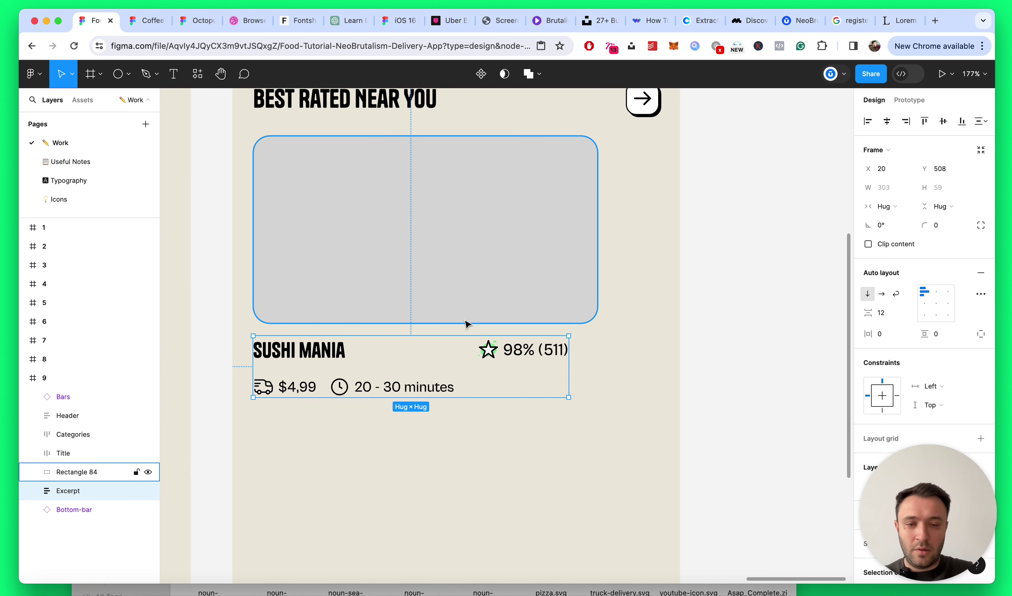
# Step: Wrap Rectangle 84 and the Excerpt frame in a vertical auto layout frame and name it 1
pyautogui.click(466, 322)
pyautogui.keyDown('shift'); pyautogui.click(414, 369); pyautogui.keyUp('shift')
pyautogui.hotkey('shift', 'a')
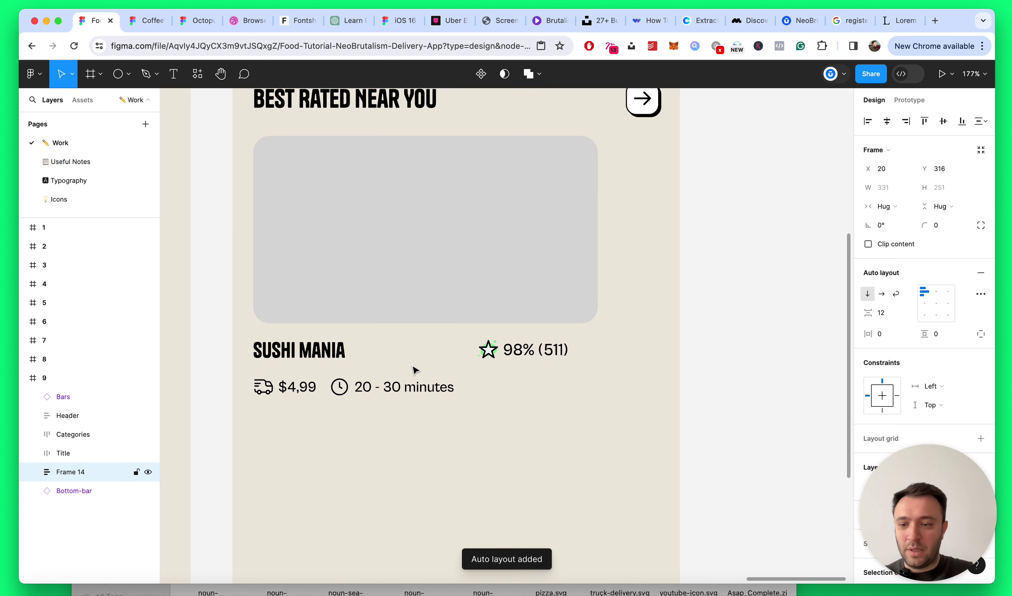
pyautogui.doubleClick(75, 472)
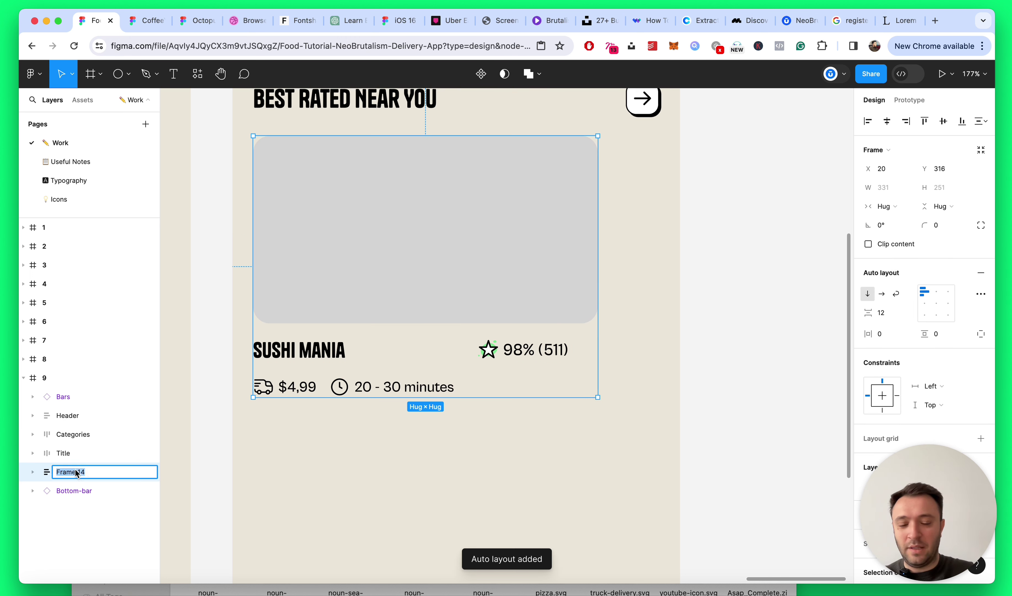
pyautogui.write('1')
pyautogui.press('Return')
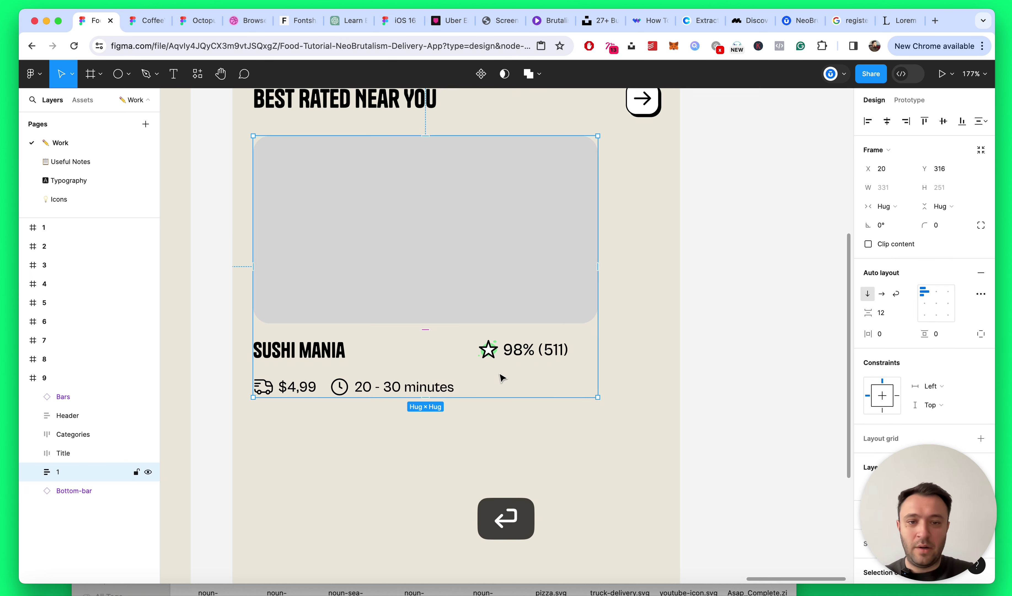
# Step: Change the card frame 1 to a fixed width of 340
pyautogui.click(896, 206)
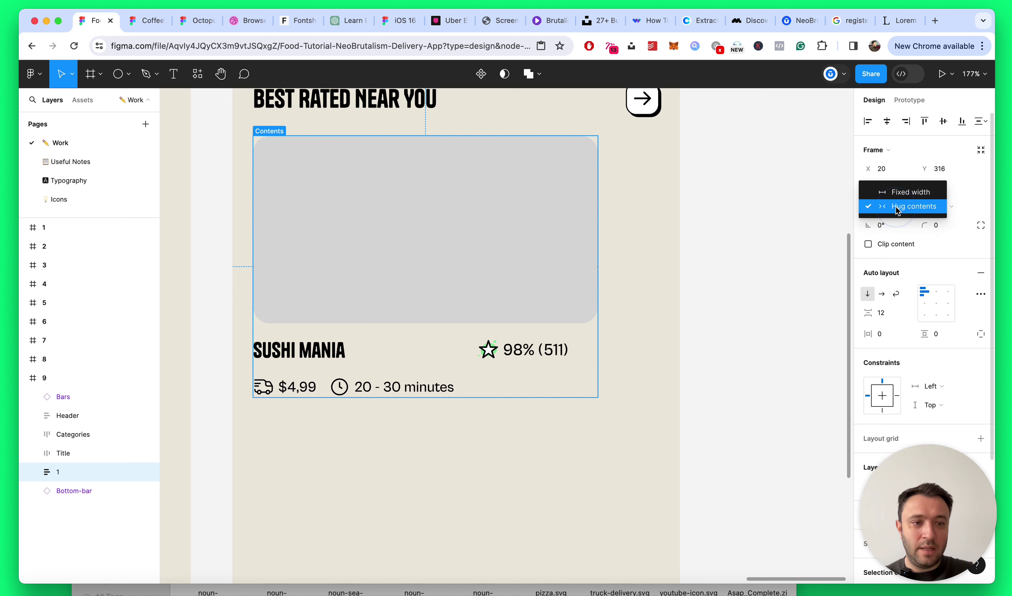
pyautogui.click(896, 206)
pyautogui.click(893, 207)
pyautogui.click(894, 193)
pyautogui.click(891, 189)
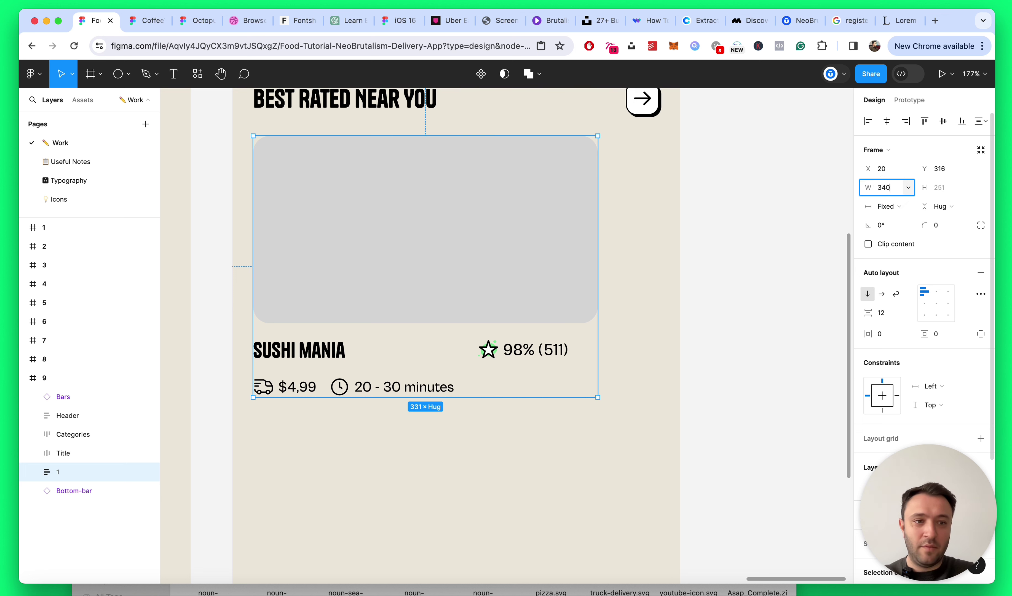
pyautogui.press('Return')
pyautogui.click(698, 199)
# Step: Set Rectangle 84's width to fill the card container
pyautogui.doubleClick(502, 219)
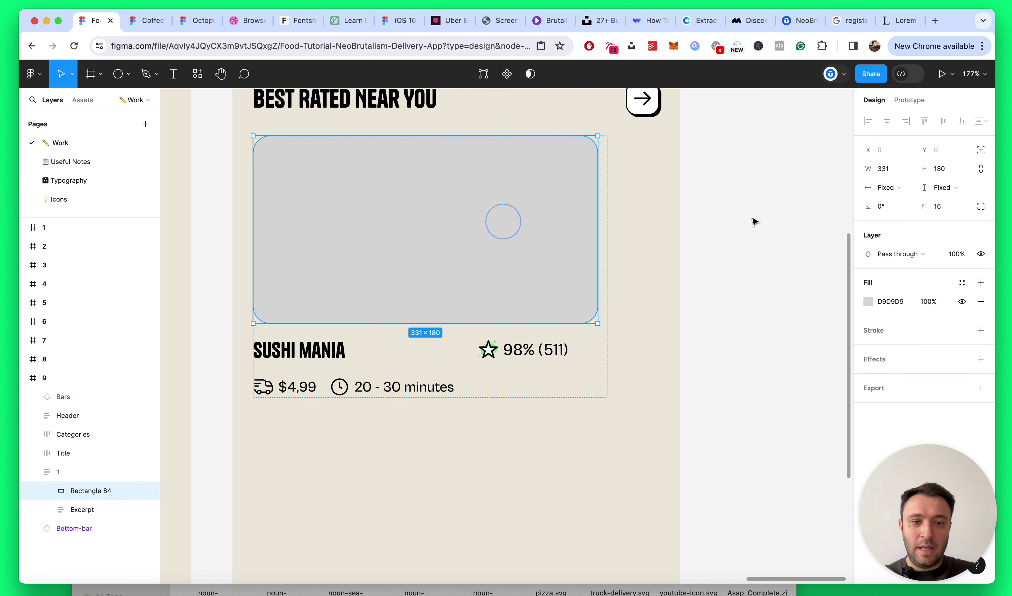
pyautogui.click(908, 187)
pyautogui.click(905, 202)
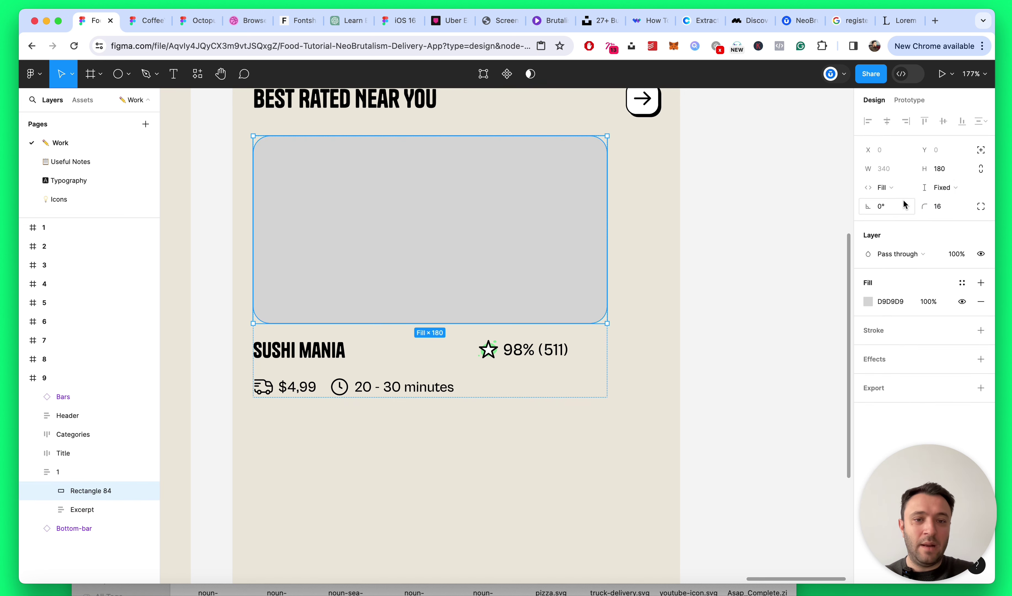
pyautogui.click(633, 353)
# Step: Set the Excerpt frame's width to fill the card container
pyautogui.click(57, 471)
pyautogui.click(82, 509)
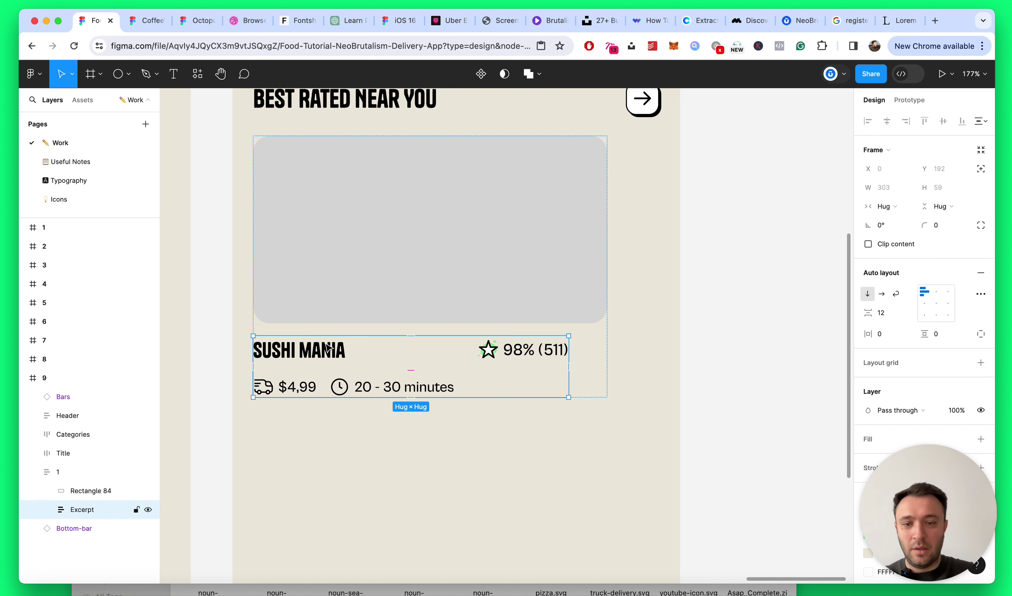
pyautogui.click(890, 206)
pyautogui.click(906, 219)
pyautogui.click(737, 301)
# Step: Set the width of the Title row inside Excerpt to fill its container
pyautogui.keyDown('super'); pyautogui.click(293, 348); pyautogui.keyUp('super')
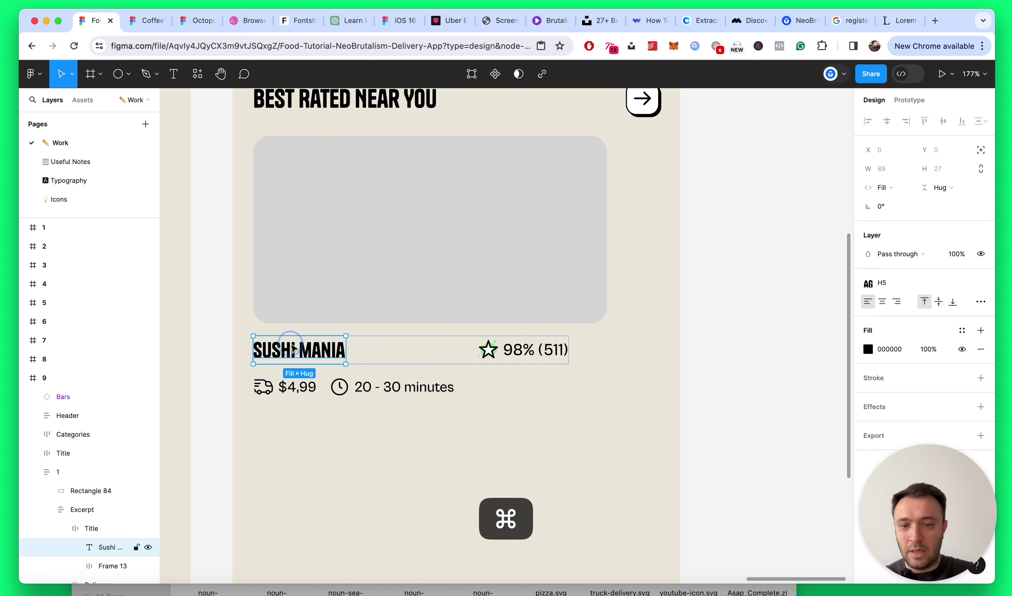
pyautogui.click(895, 188)
pyautogui.click(894, 188)
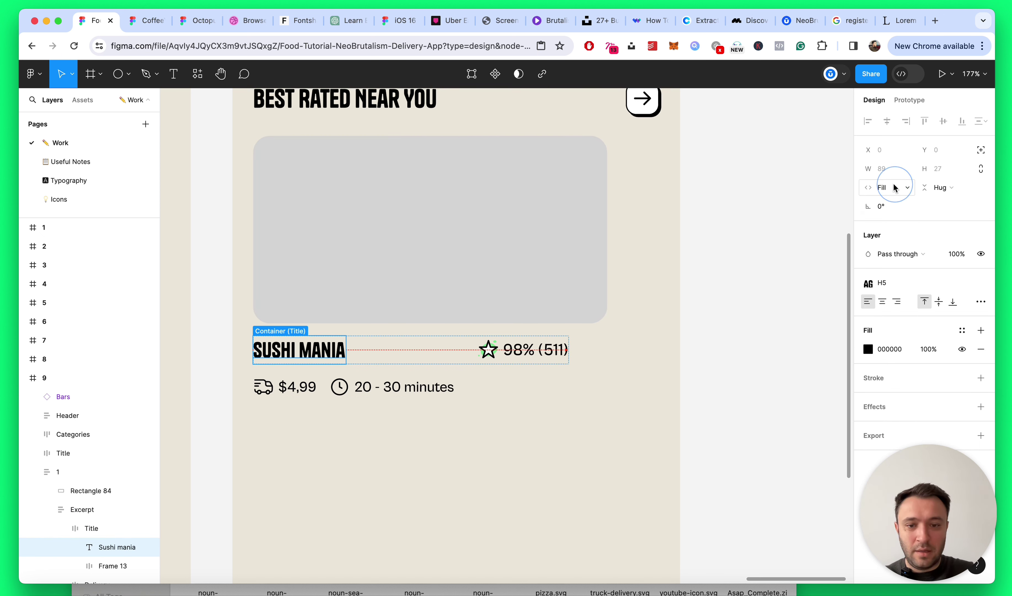
pyautogui.click(102, 531)
pyautogui.click(886, 206)
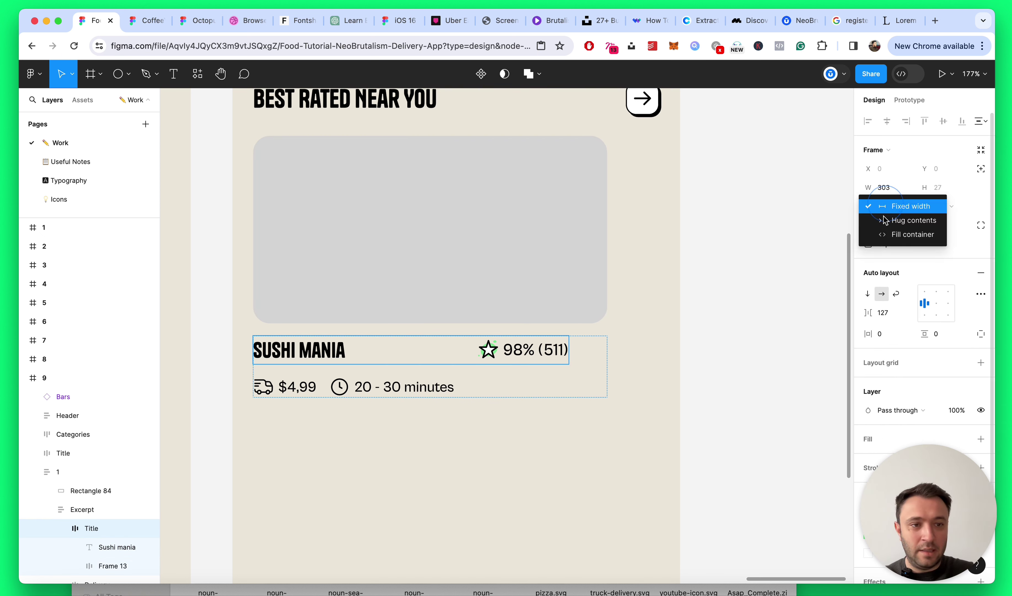
pyautogui.click(900, 235)
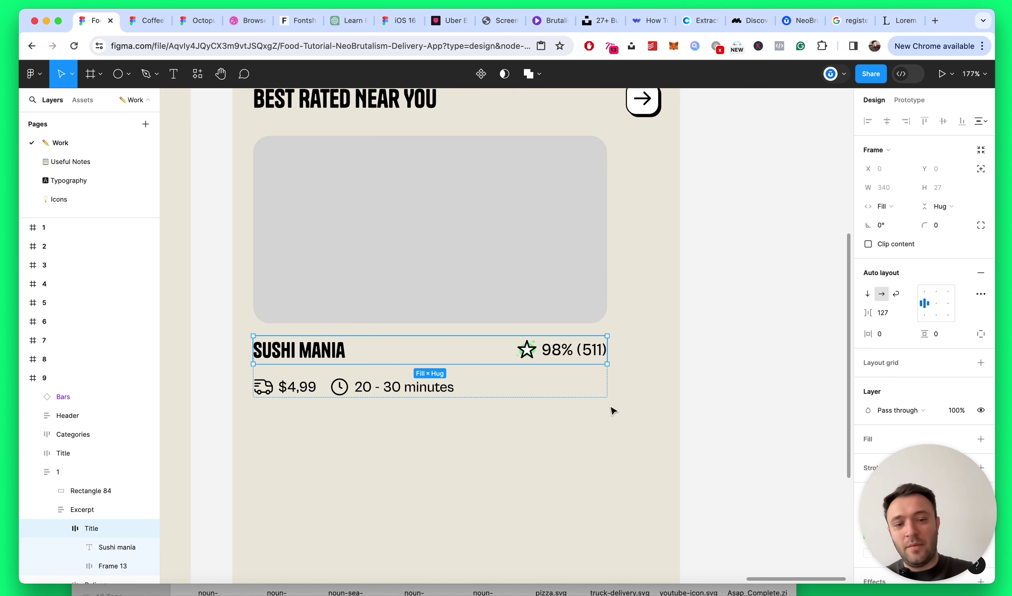
# Step: Review the restaurant card's image, Excerpt and delivery layers, and collapse all layers
pyautogui.scroll(-5, 612, 410)
pyautogui.scroll(5, 630, 417)
pyautogui.click(519, 263)
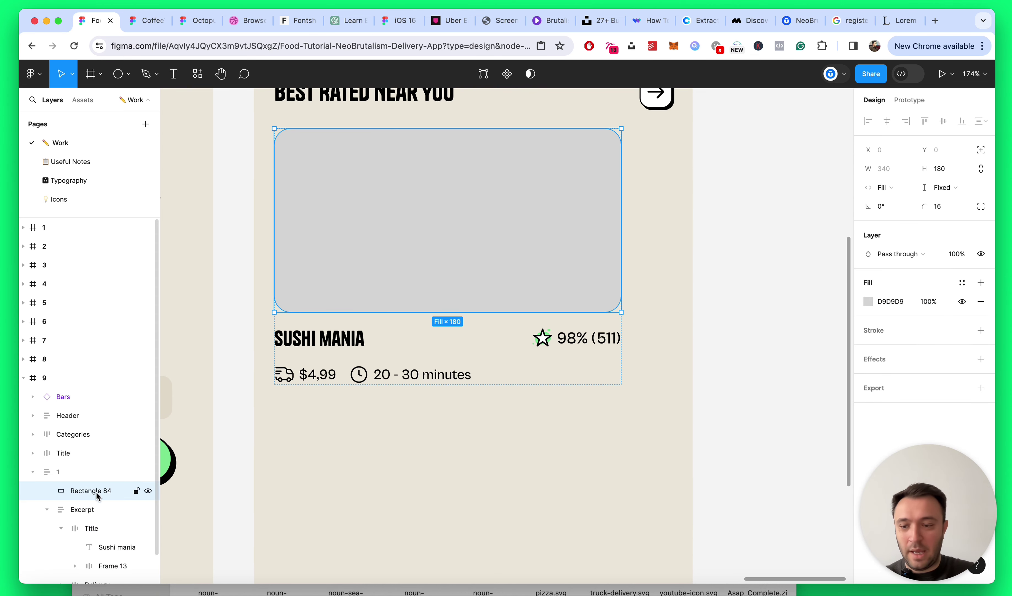
pyautogui.click(69, 509)
pyautogui.scroll(-2, 400, 402)
pyautogui.click(389, 340)
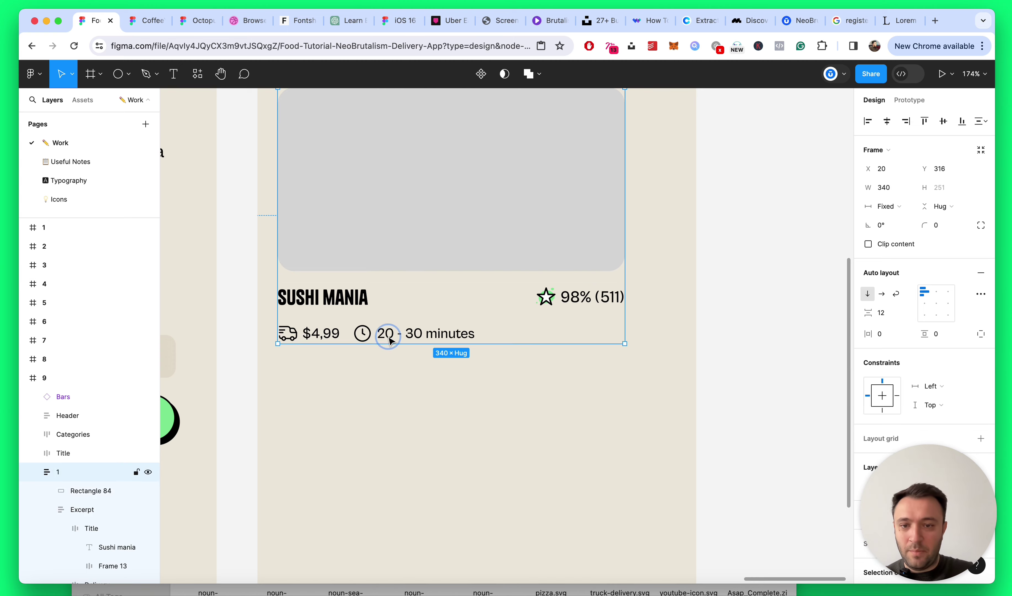
pyautogui.doubleClick(389, 336)
pyautogui.doubleClick(387, 337)
pyautogui.click(457, 399)
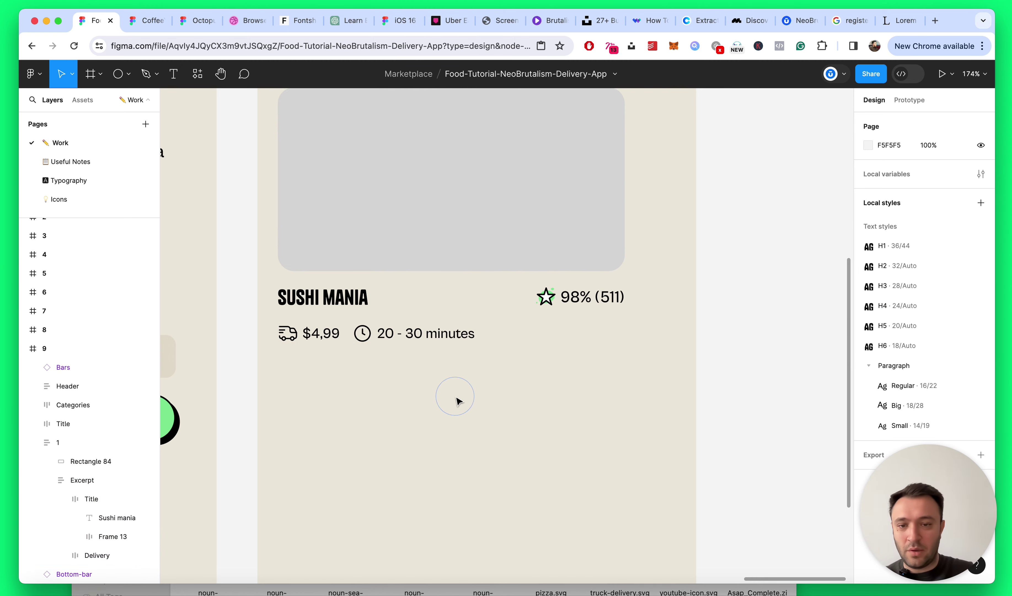
pyautogui.hotkey('alt', 'l')
pyautogui.scroll(-6, 457, 402)
pyautogui.scroll(4, 450, 399)
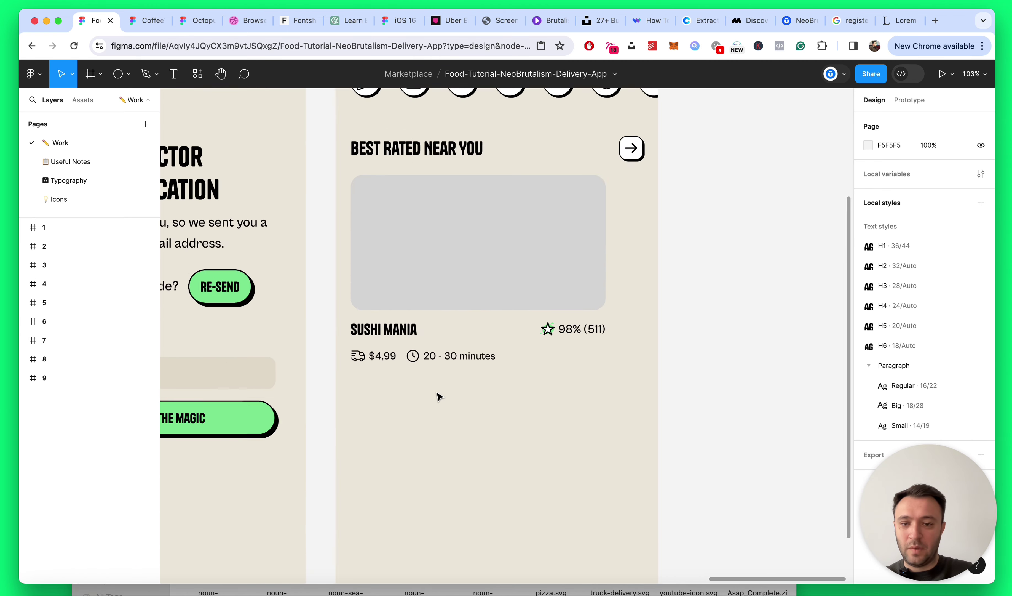
# Step: Detach the Paragraph/Small style from the $4,99 price text and set its weight to Bold, saving the file
pyautogui.scroll(5, 389, 359)
pyautogui.keyDown('super'); pyautogui.click(382, 356); pyautogui.keyUp('super')
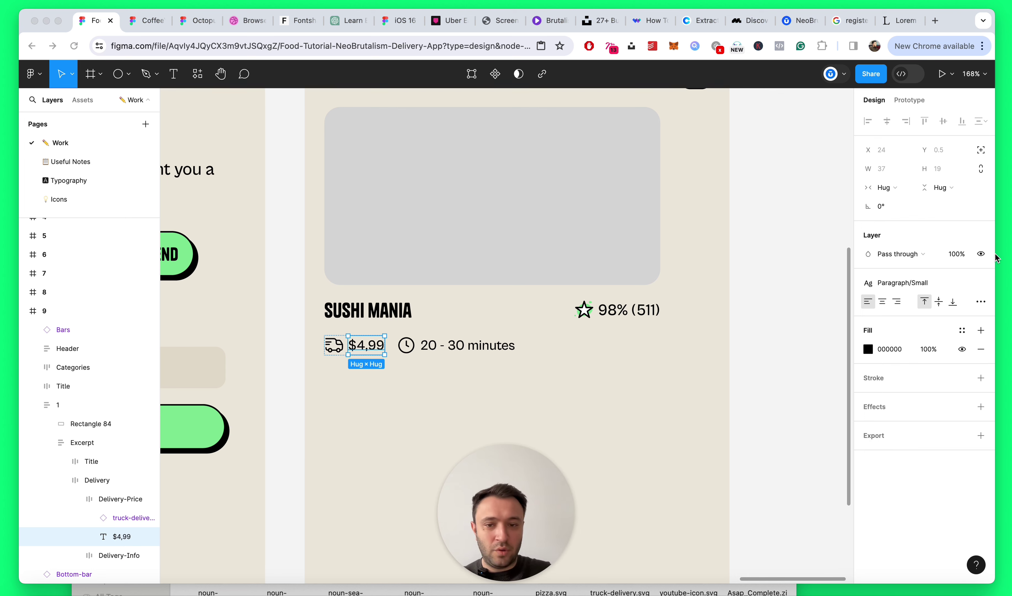
pyautogui.click(923, 282)
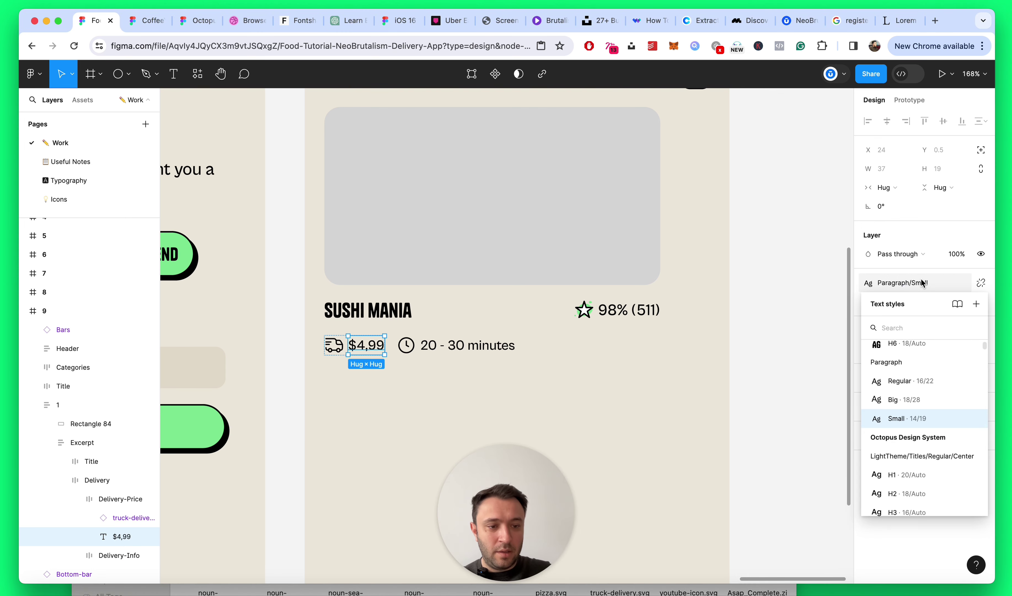
pyautogui.click(980, 284)
pyautogui.click(888, 319)
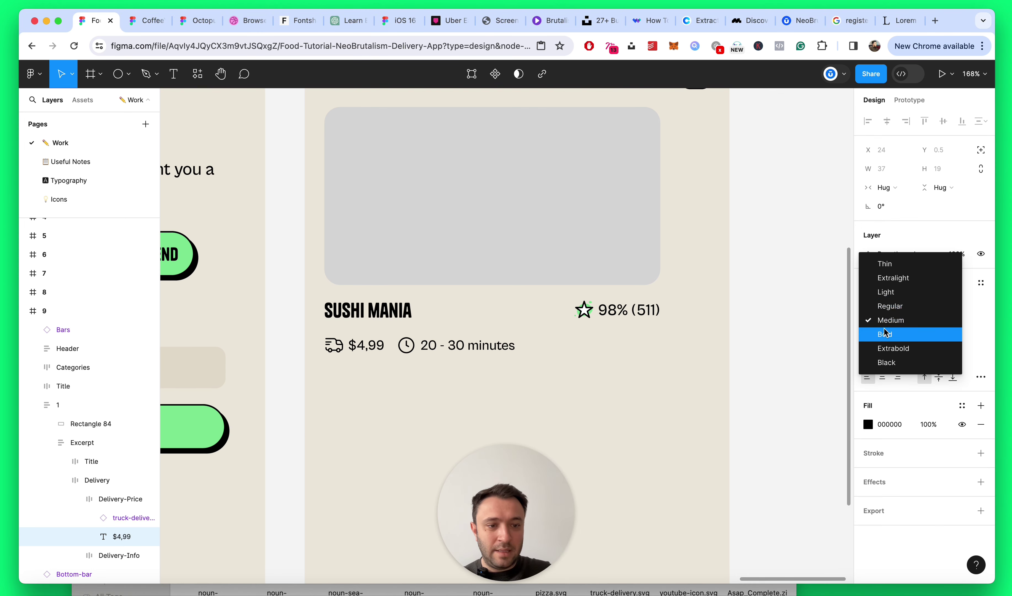
pyautogui.click(885, 333)
pyautogui.click(544, 372)
pyautogui.scroll(-5, 544, 371)
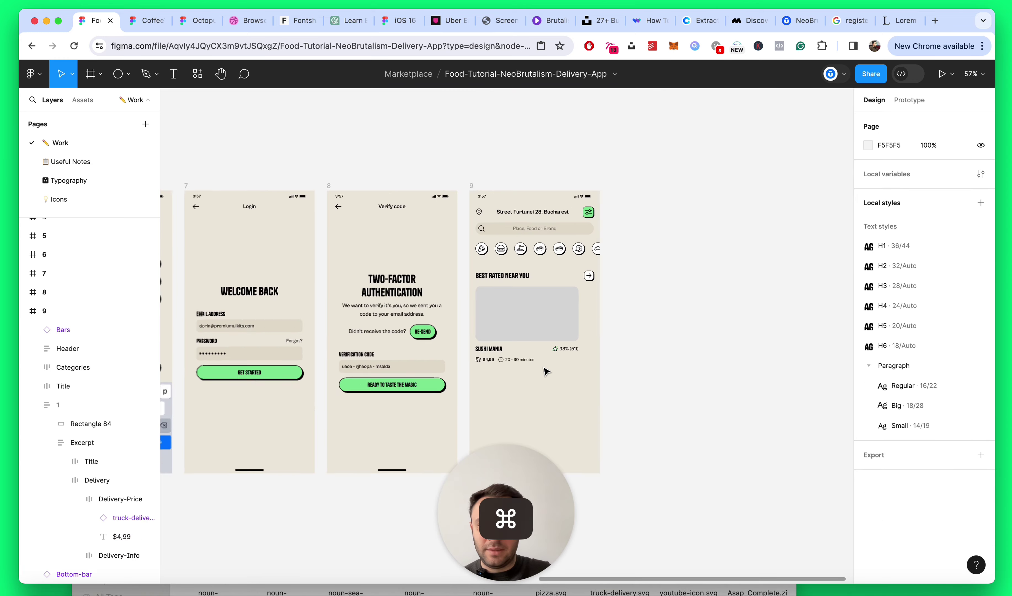
pyautogui.press('super+s')
# Step: Remove the spaces around the hyphen in the delivery time text so it reads 20-30 minutes
pyautogui.scroll(10, 536, 371)
pyautogui.click(479, 311)
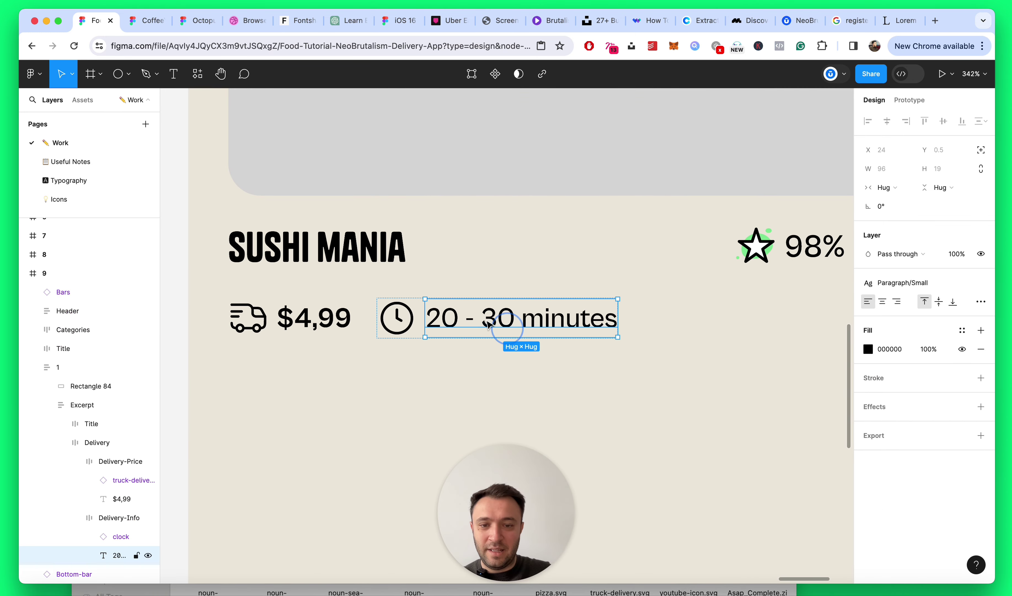
pyautogui.doubleClick(479, 311)
pyautogui.press('BackSpace')
pyautogui.press('Left')
pyautogui.press('BackSpace')
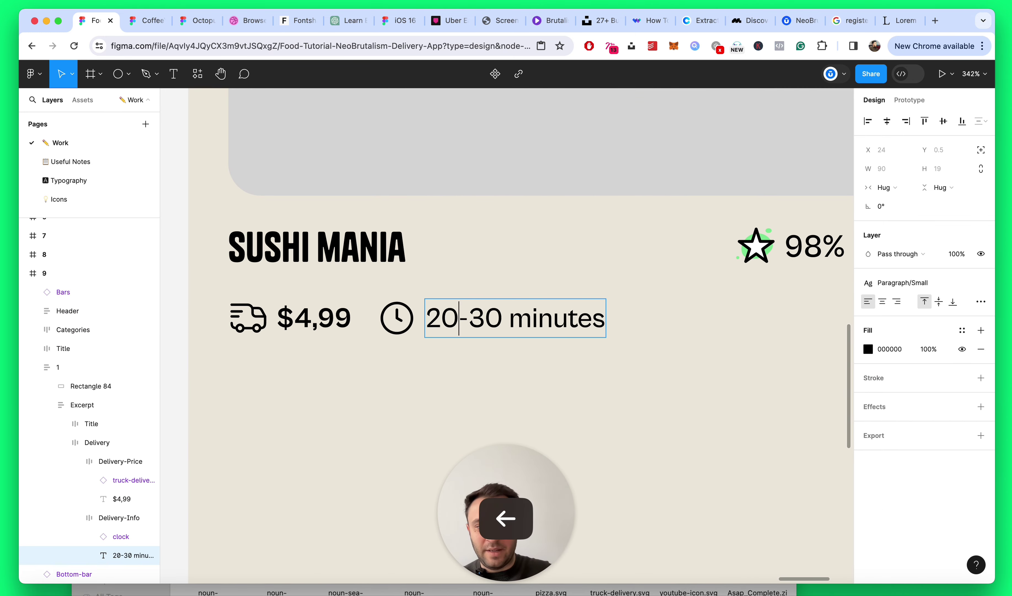
# Step: Examine the Sushi Mania card on the home screen, checking its Excerpt frame and grey image rectangle
pyautogui.press('Escape')
pyautogui.scroll(-5, 487, 362)
pyautogui.scroll(-3, 487, 362)
pyautogui.click(564, 376)
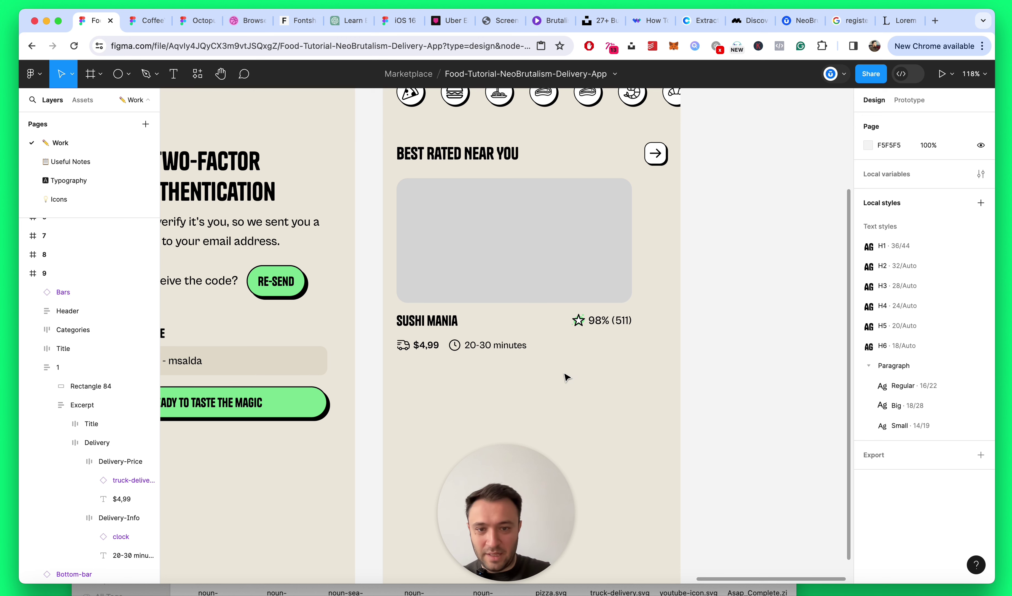
pyautogui.scroll(-5, 564, 376)
pyautogui.scroll(6, 569, 382)
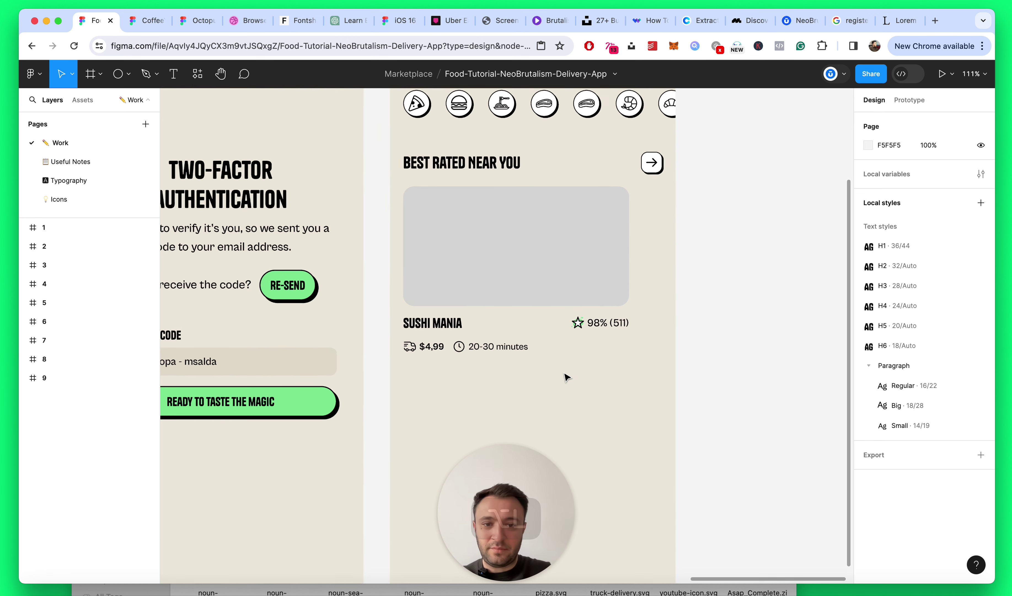
pyautogui.click(471, 324)
pyautogui.click(411, 323)
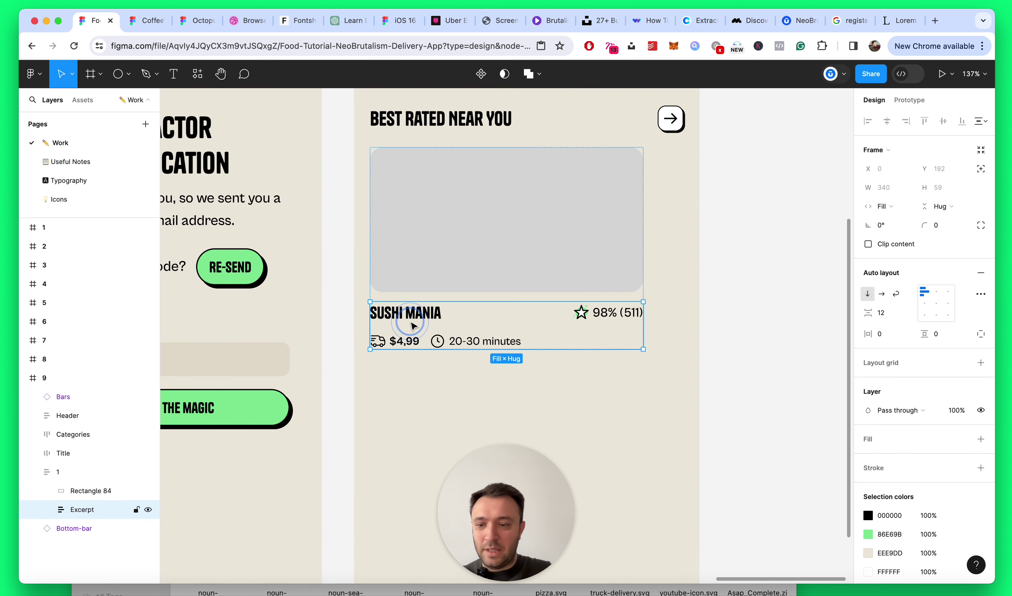
pyautogui.click(94, 490)
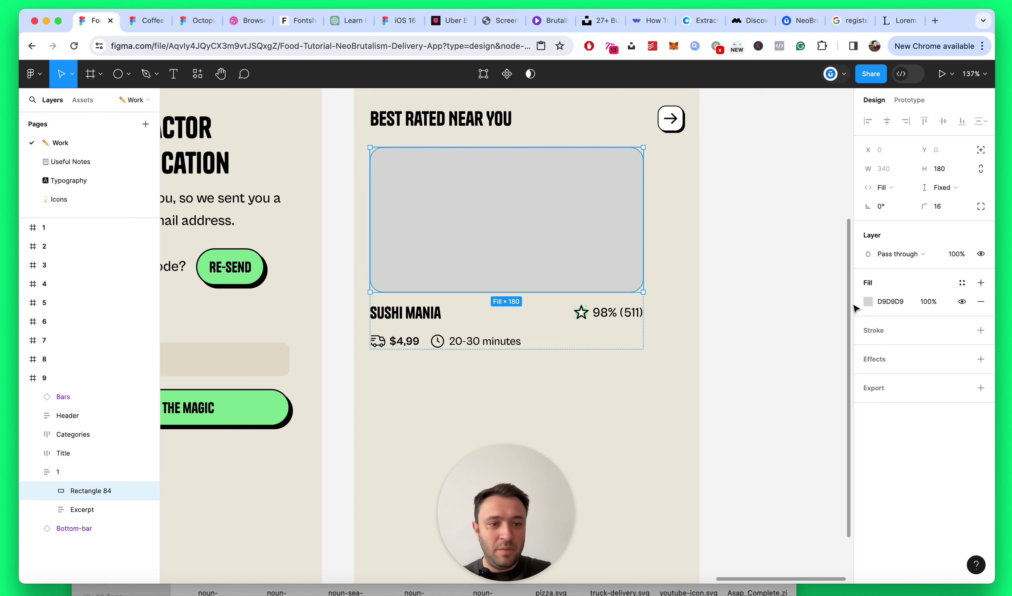
pyautogui.click(782, 282)
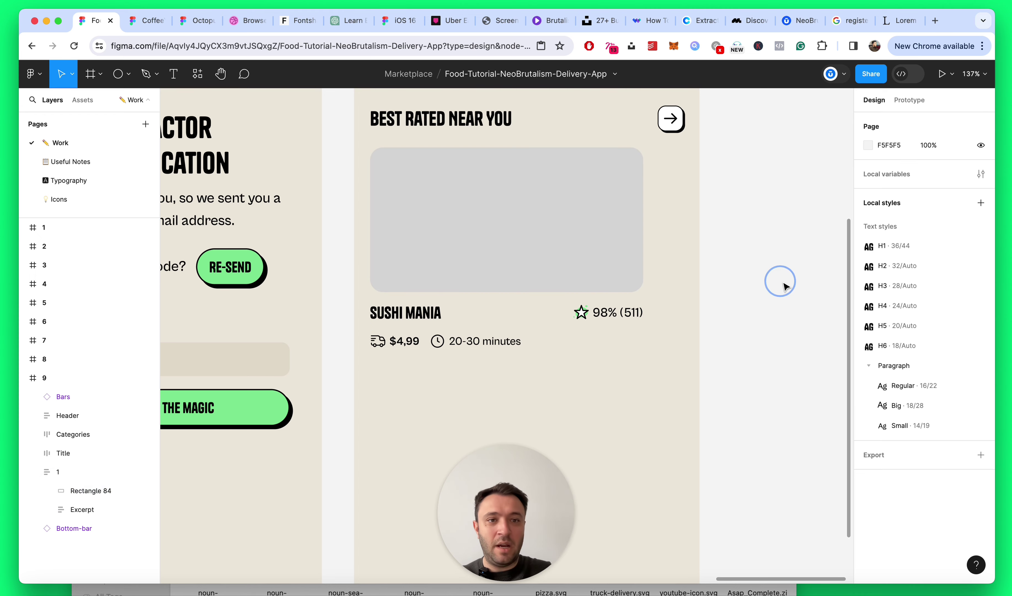
# Step: Select the card's grey image rectangle and look through the Downloads folder for a suitable photo
pyautogui.keyDown('super'); pyautogui.click(593, 232); pyautogui.keyUp('super')
pyautogui.click(39, 594)
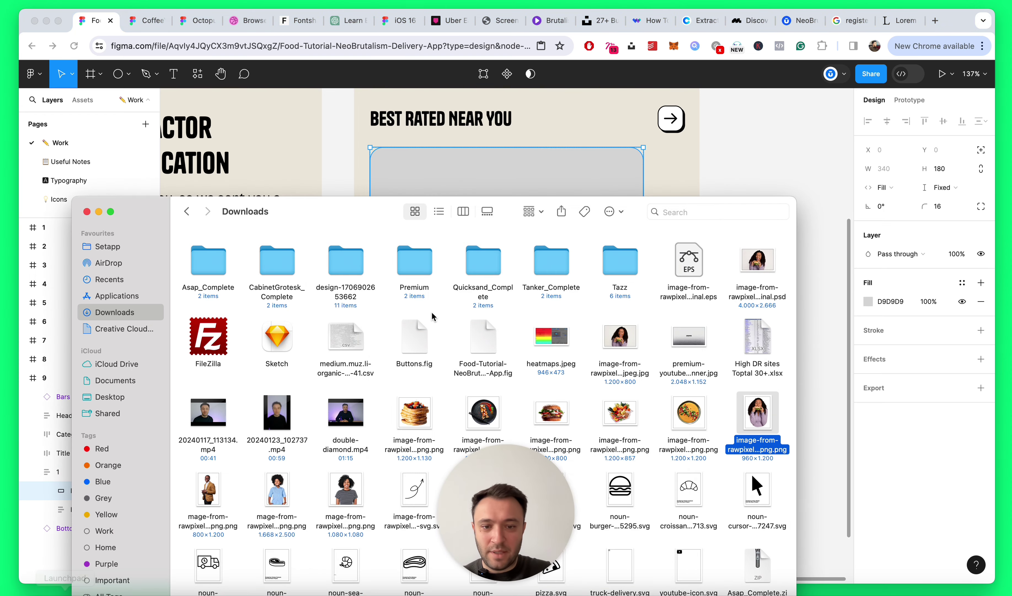
pyautogui.moveTo(360, 226); pyautogui.dragTo(464, 92)
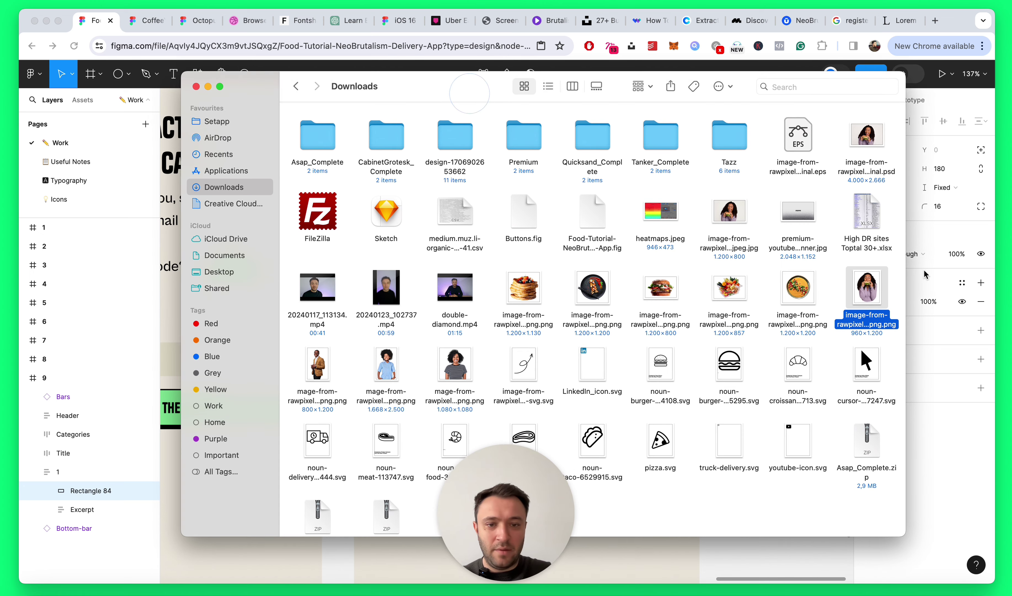
pyautogui.click(935, 531)
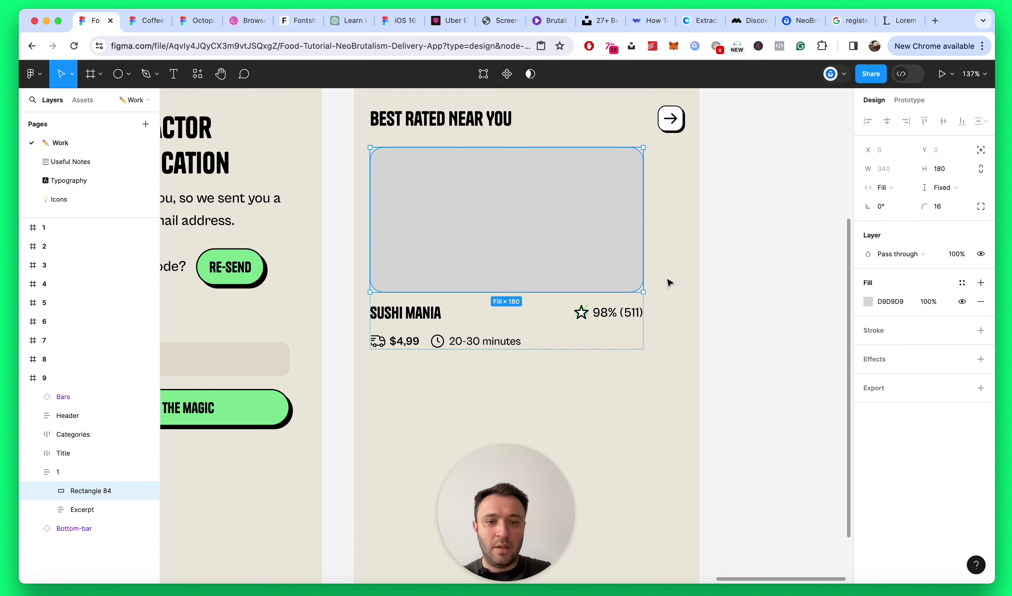
# Step: Switch to the Unsplash page and search its free photos for restaurants
pyautogui.click(600, 20)
pyautogui.scroll(-5, 632, 233)
pyautogui.scroll(5, 358, 300)
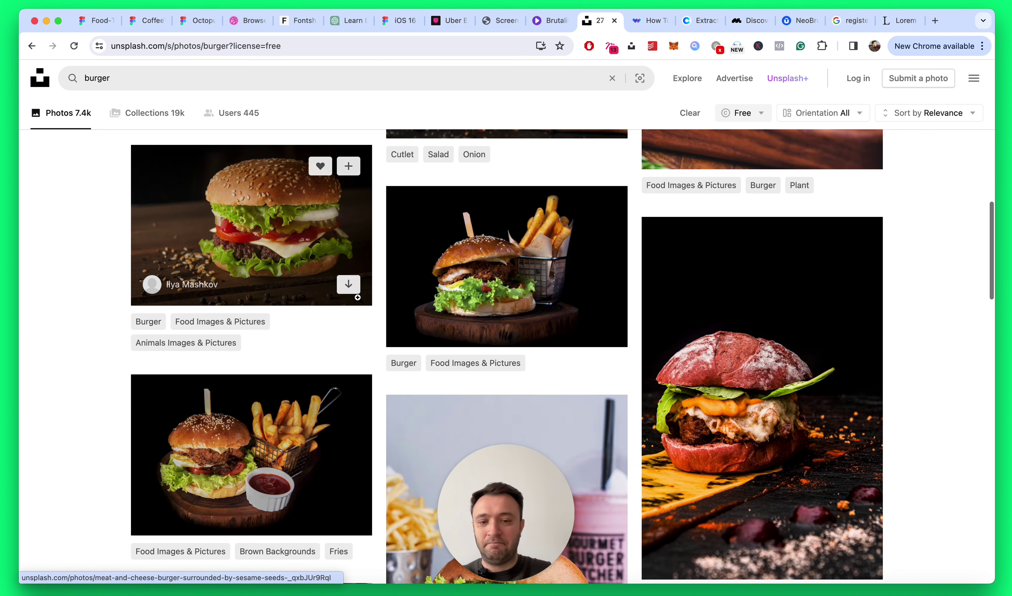
pyautogui.scroll(-6, 358, 300)
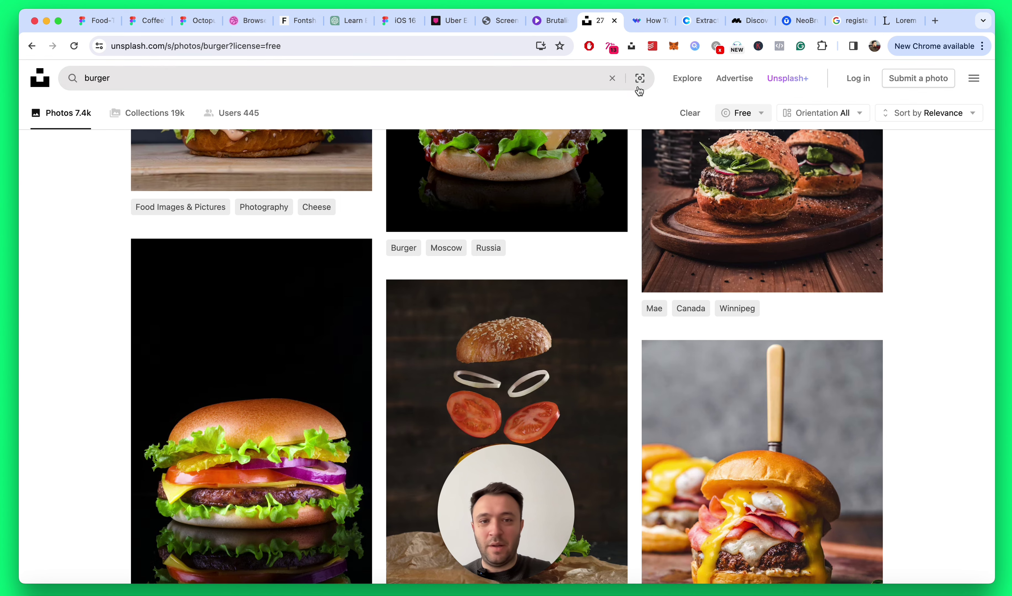
pyautogui.click(612, 78)
pyautogui.write('restaur')
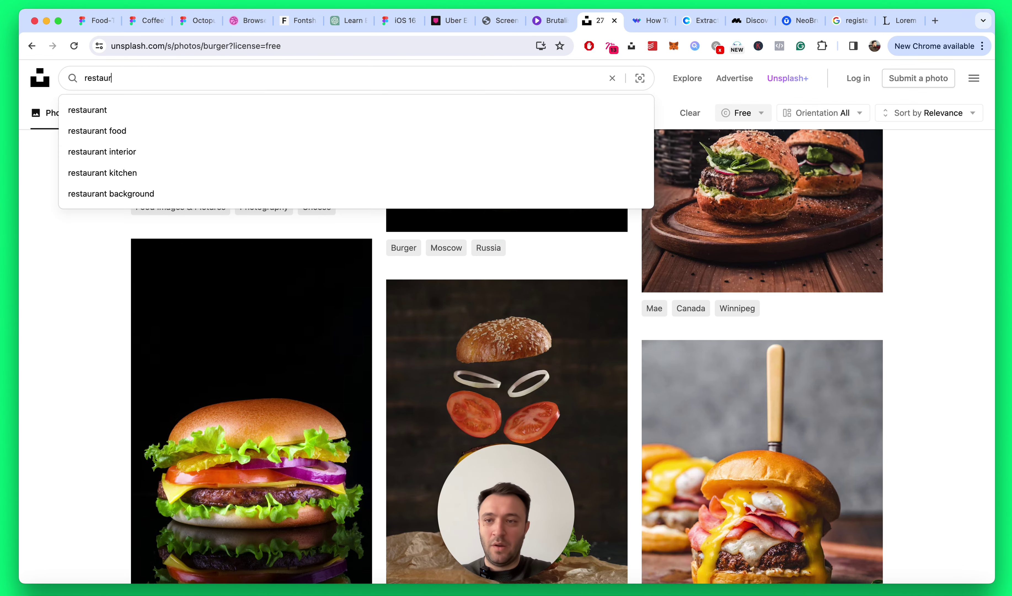
pyautogui.write('ants')
pyautogui.press('Return')
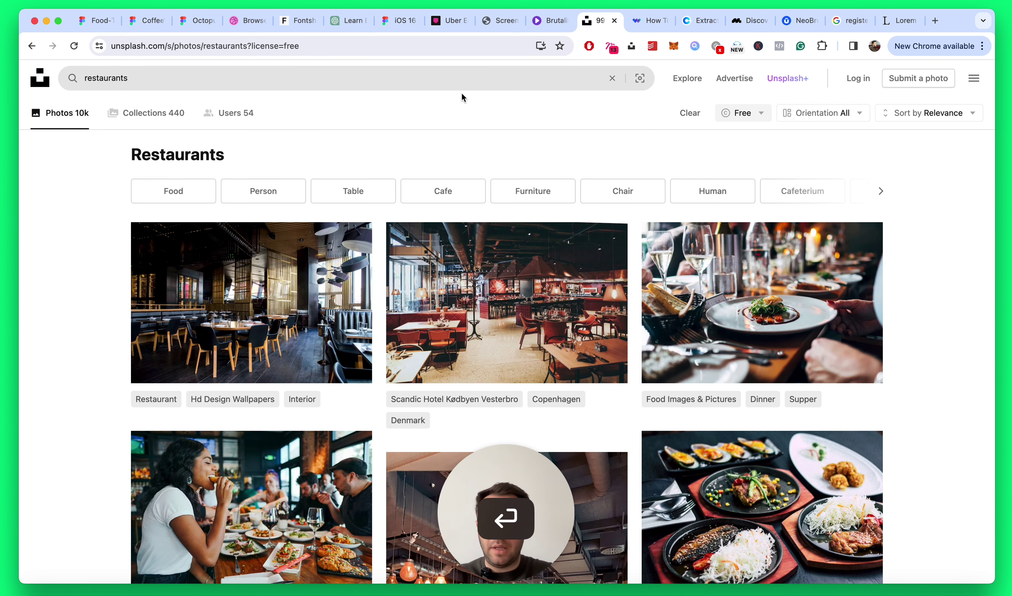
# Step: Browse the restaurant photos, open the one of grilled dishes on black plates, and copy the image
pyautogui.scroll(-2, 678, 201)
pyautogui.scroll(-10, 679, 202)
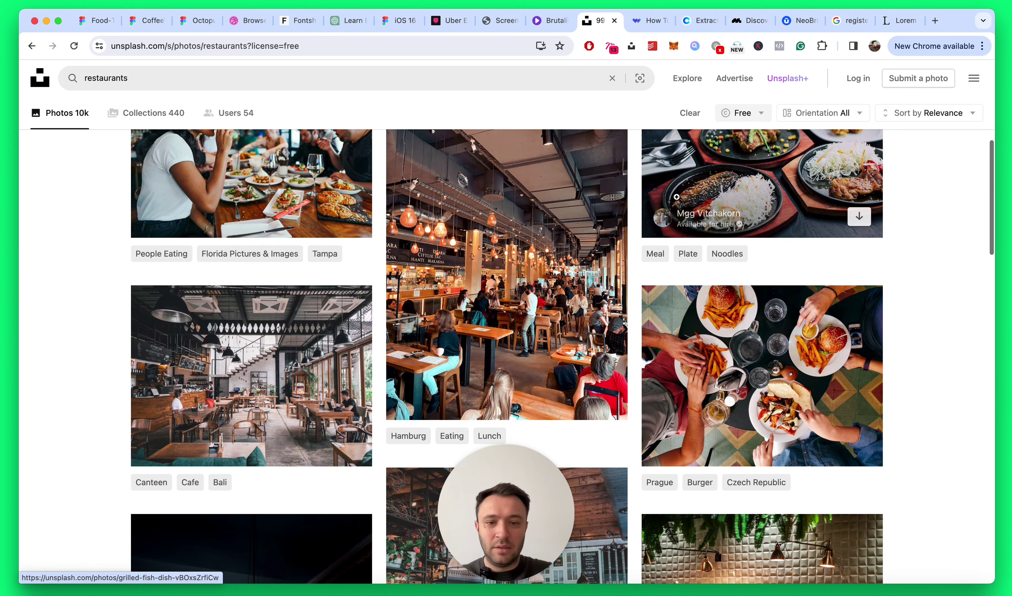
pyautogui.scroll(-2, 621, 252)
pyautogui.scroll(5, 532, 266)
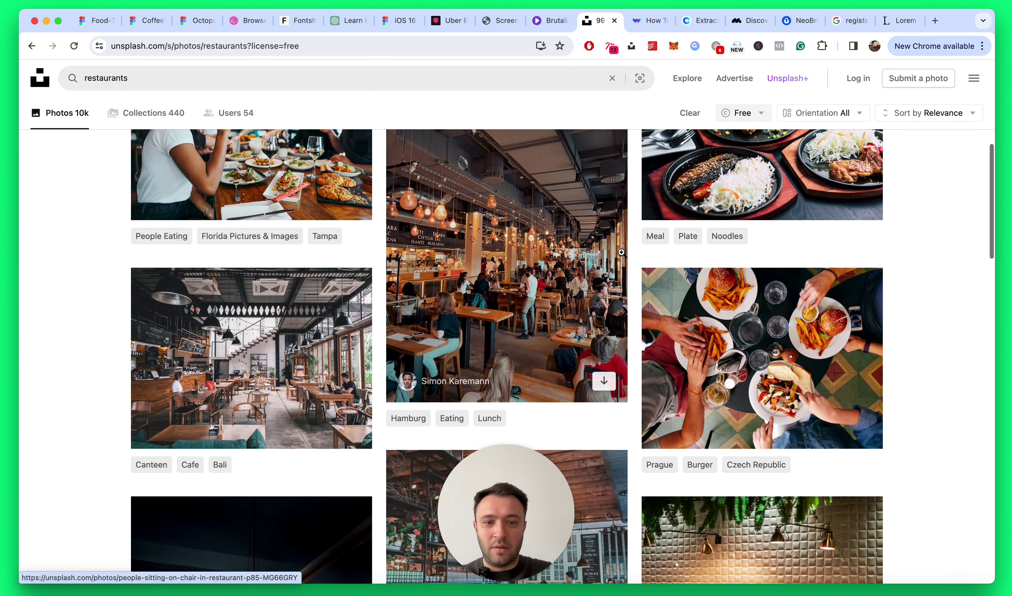
pyautogui.scroll(8, 913, 256)
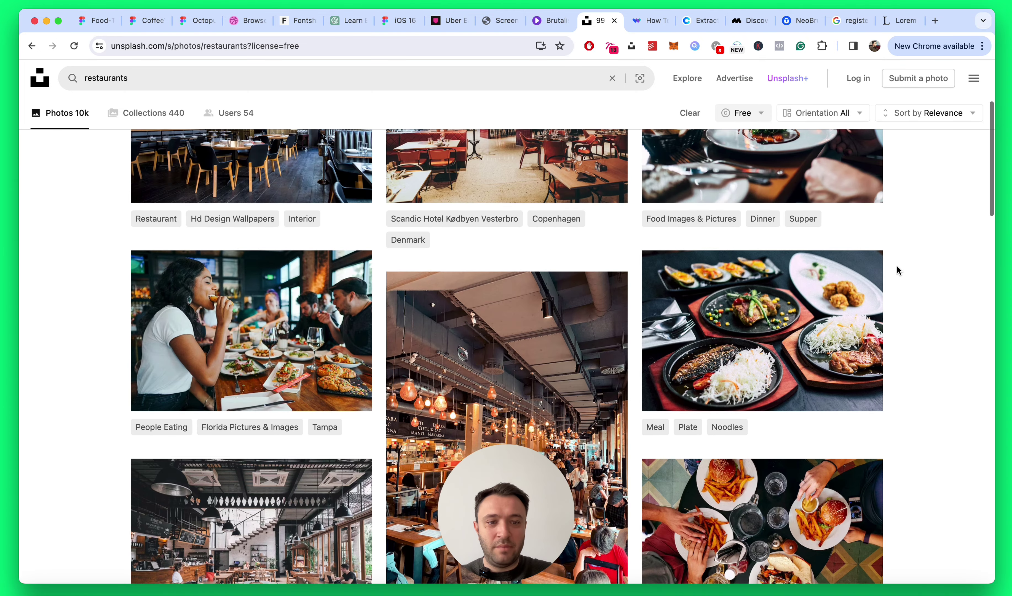
pyautogui.scroll(-3, 896, 269)
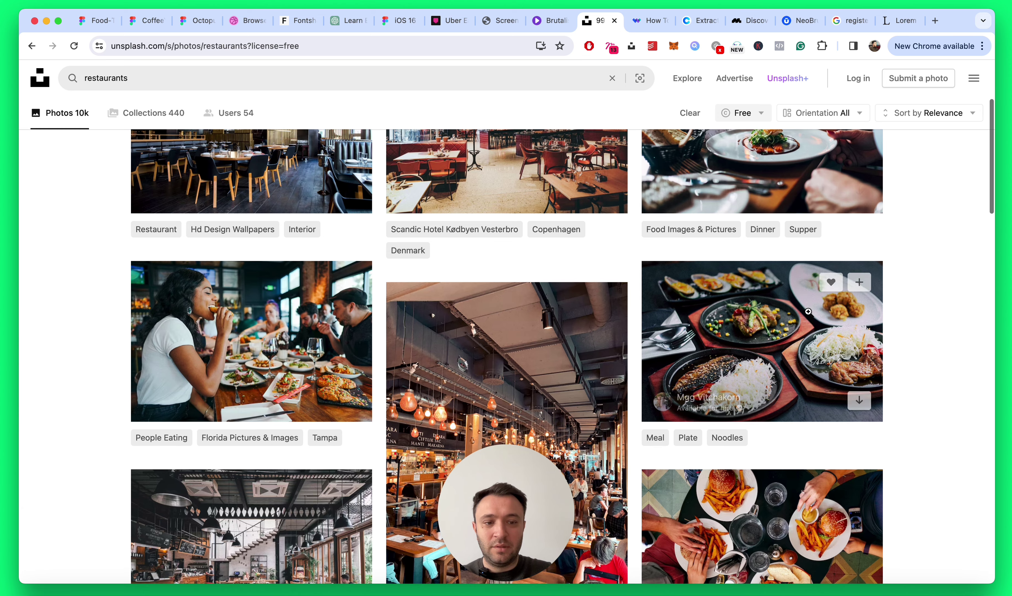
pyautogui.click(792, 306)
pyautogui.rightClick(488, 270)
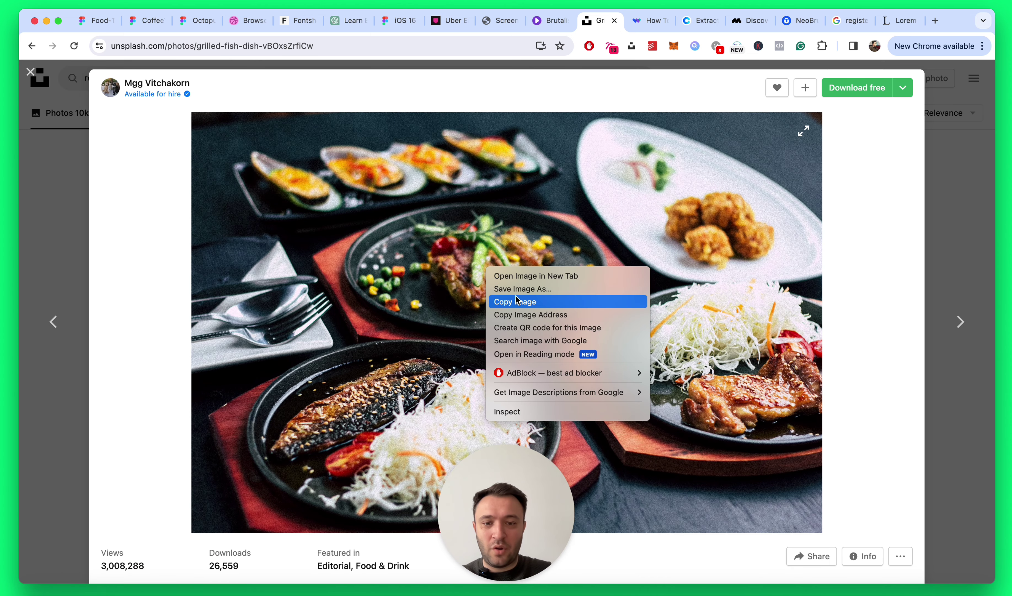
pyautogui.click(510, 301)
# Step: Switch back to the Figma file and paste the copied photo as the fill of the restaurant card's image rectangle
pyautogui.click(98, 20)
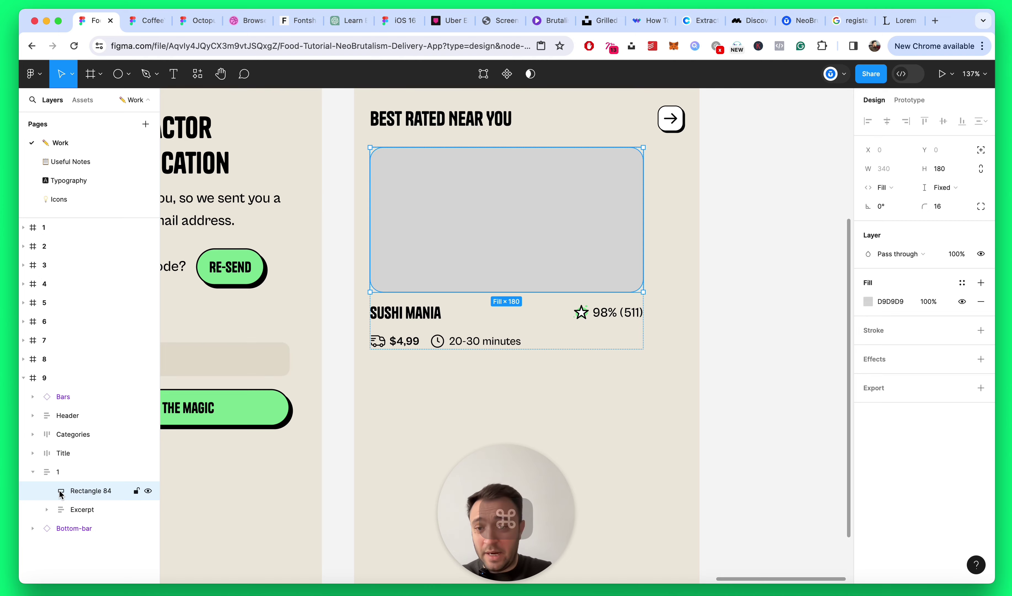
pyautogui.press('super+v')
pyautogui.click(757, 243)
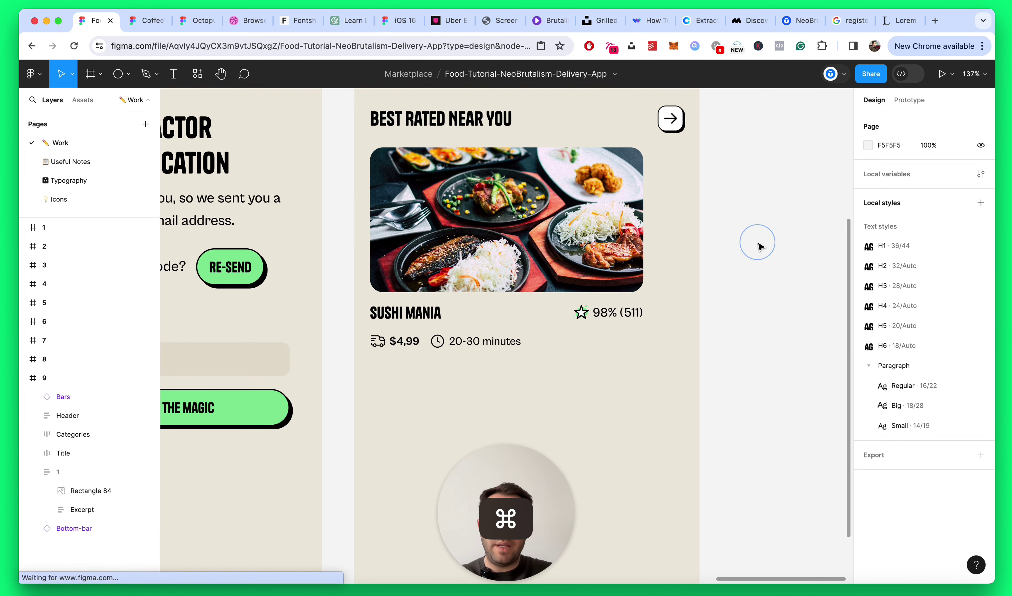
pyautogui.scroll(-5, 759, 244)
pyautogui.scroll(6, 760, 246)
pyautogui.scroll(-5, 697, 186)
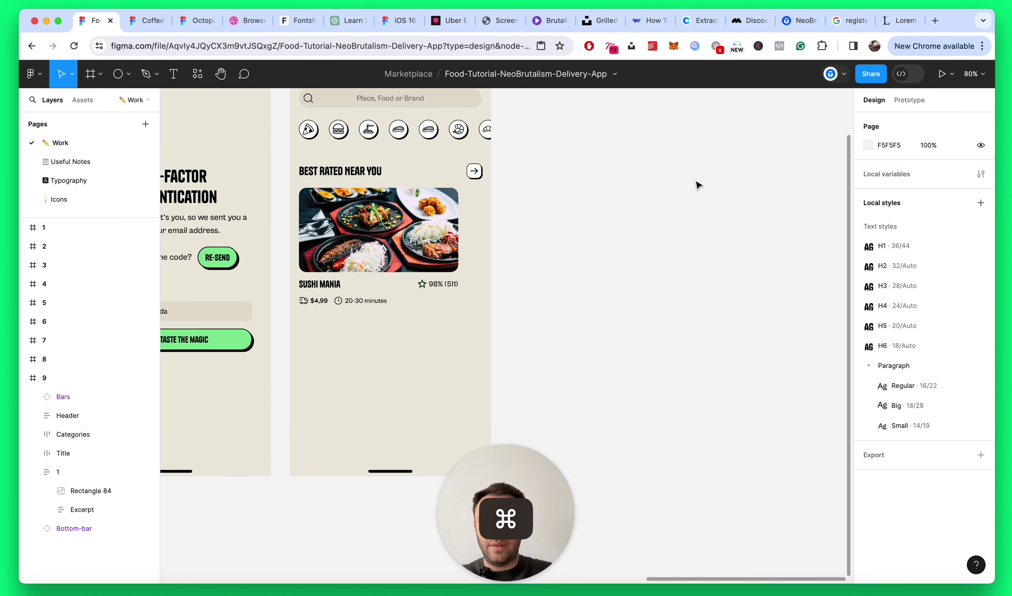
# Step: Add a drop shadow to the card's food image with X and Y offsets of 3
pyautogui.hotkey('alt', 'l')
pyautogui.scroll(6, 231, 228)
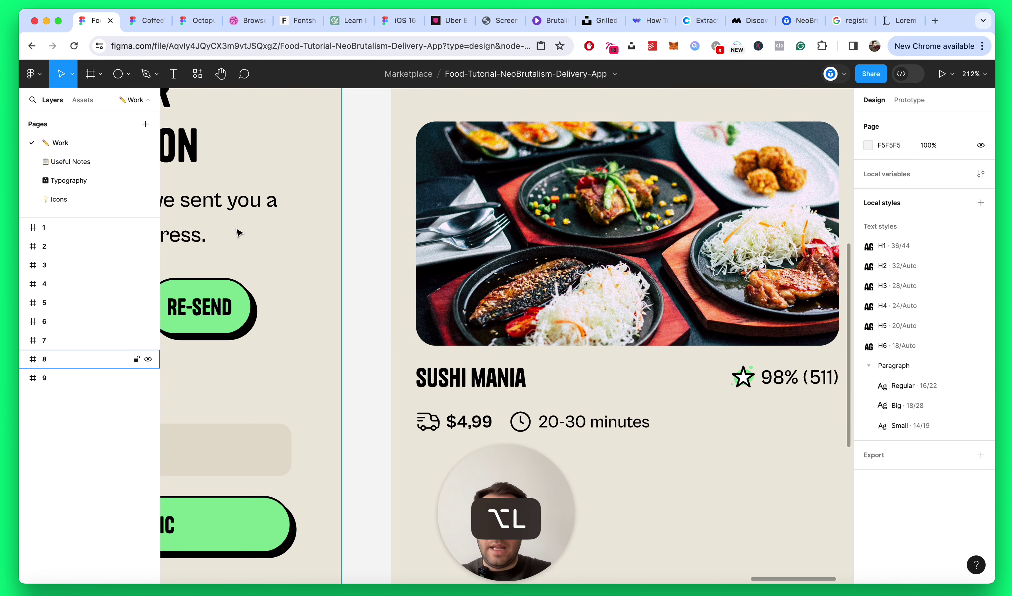
pyautogui.doubleClick(594, 246)
pyautogui.click(981, 359)
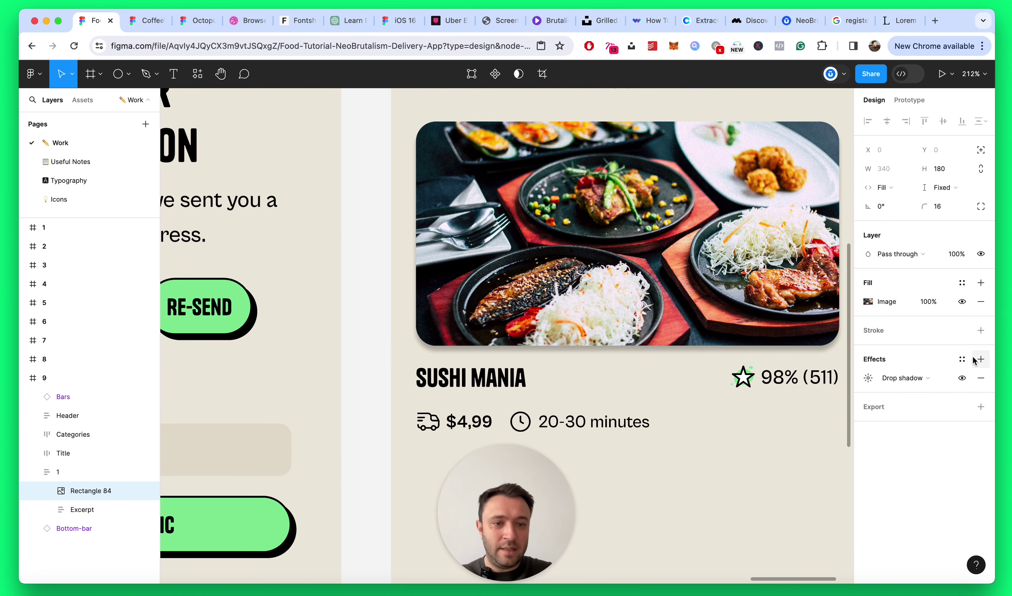
pyautogui.hscroll(5, 734, 354)
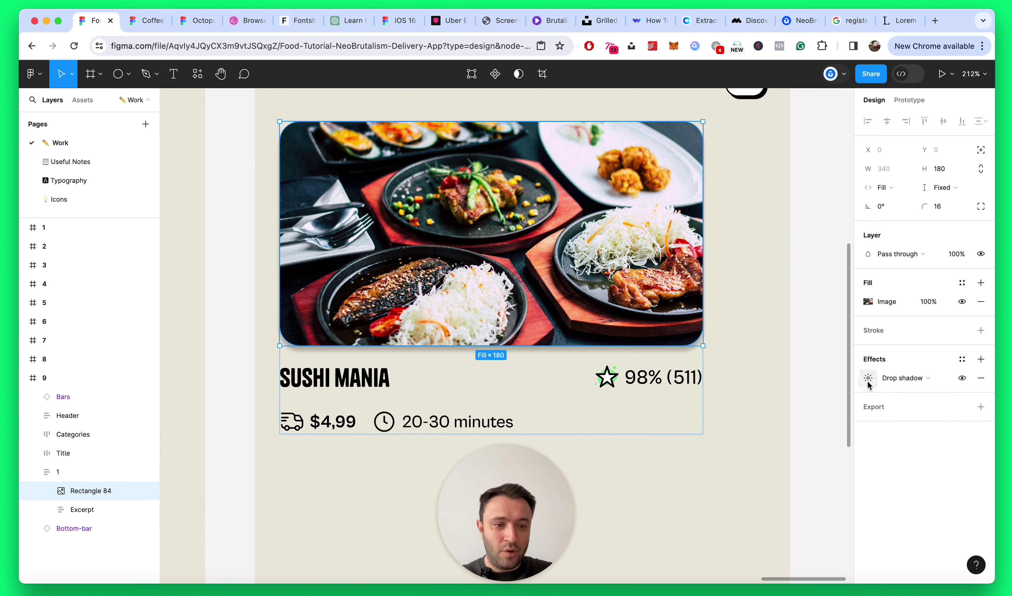
pyautogui.click(869, 378)
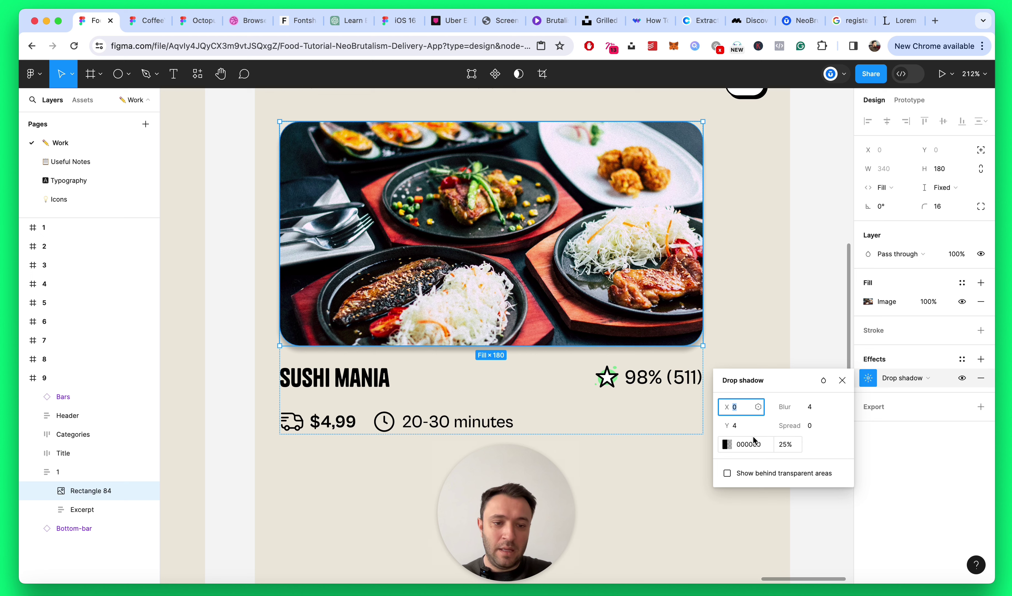
pyautogui.click(739, 426)
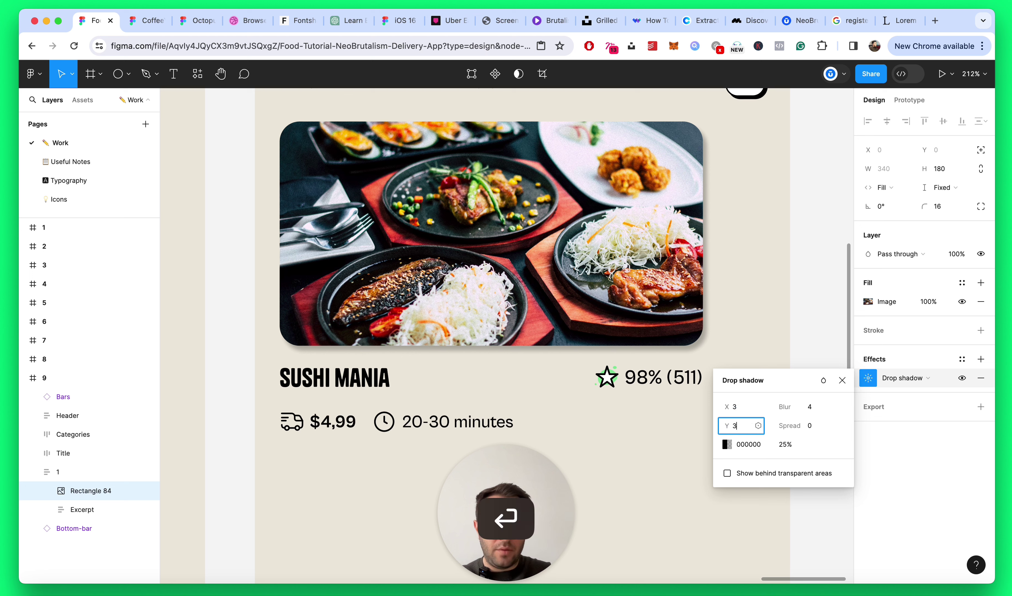
pyautogui.write('3')
pyautogui.press('Return')
# Step: Set the image shadow's blur to 0 and its black colour's opacity to 100%
pyautogui.click(810, 408)
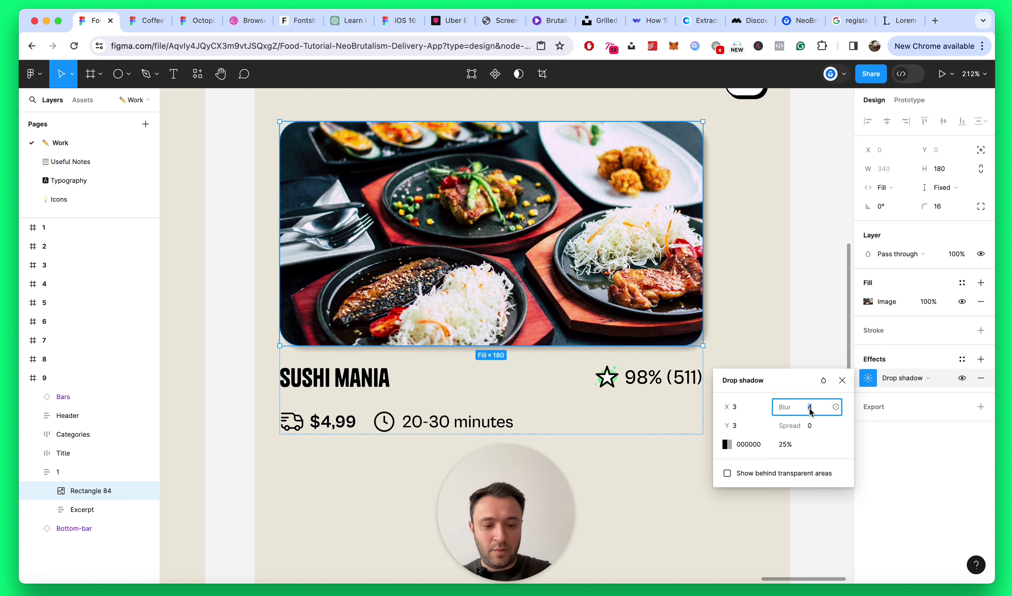
pyautogui.write('0')
pyautogui.press('Return')
pyautogui.click(785, 445)
pyautogui.write('10')
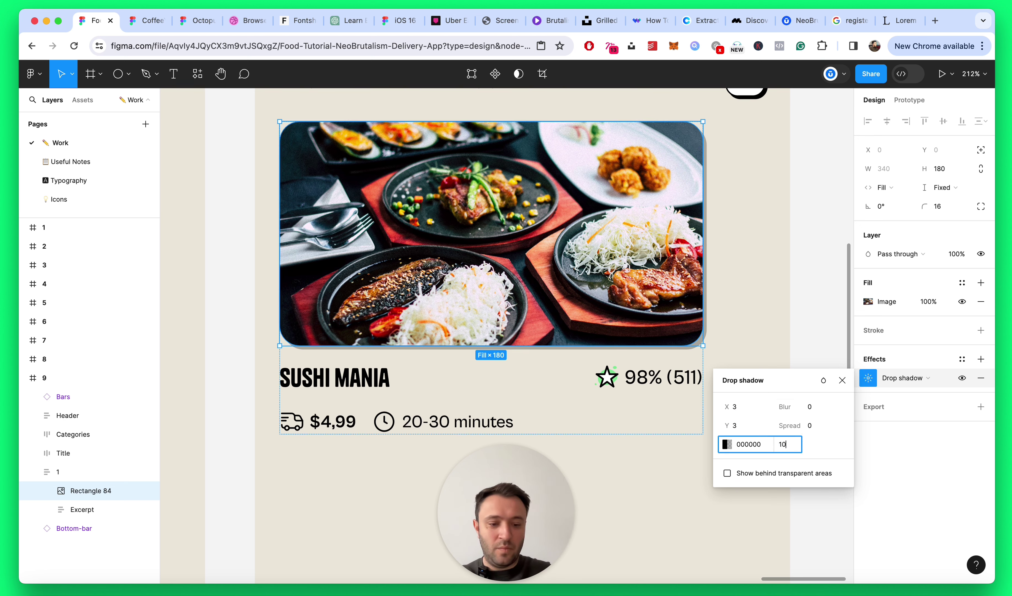
pyautogui.press('Return')
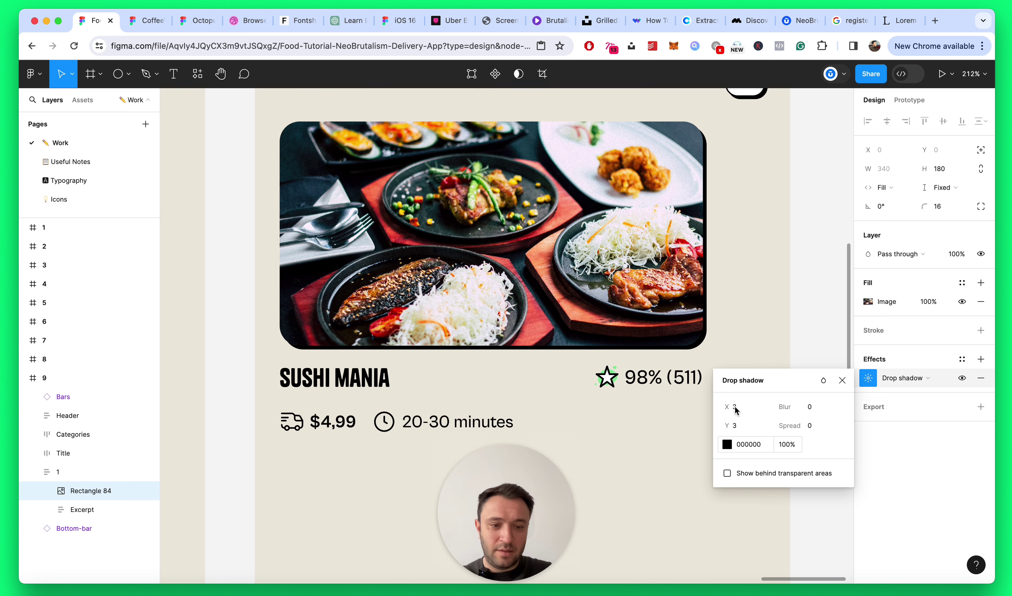
pyautogui.click(729, 444)
pyautogui.click(773, 274)
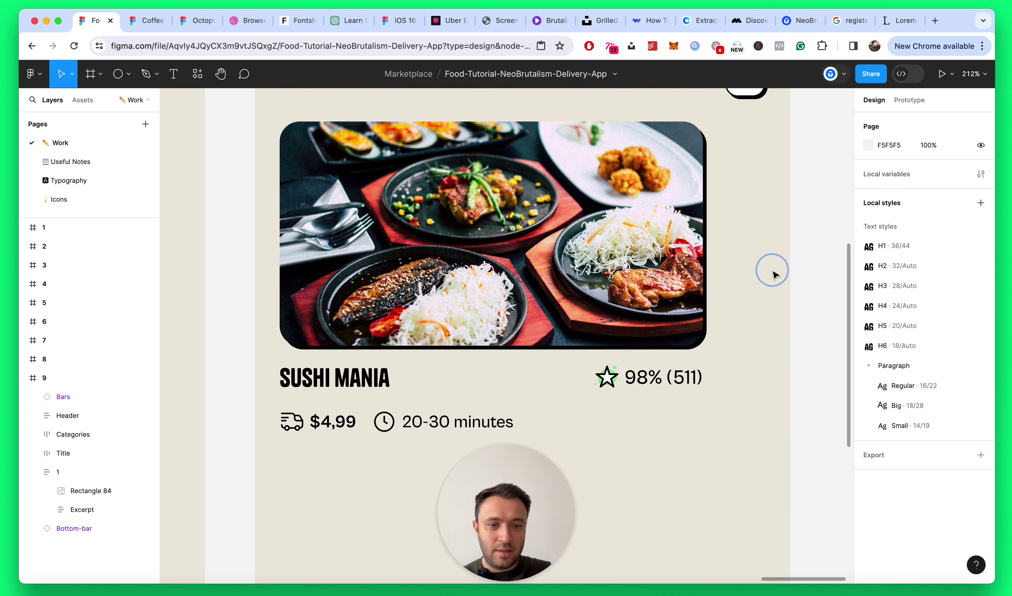
# Step: Add a second drop shadow to the food image and set the solid black shadow's X and Y offsets to 5
pyautogui.keyDown('super'); pyautogui.click(646, 231); pyautogui.keyUp('super')
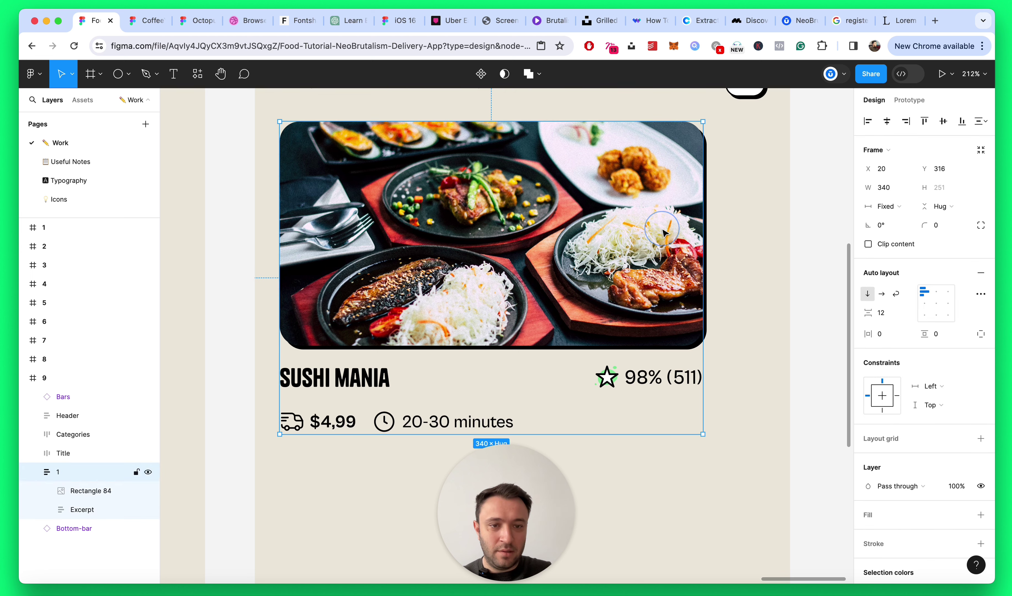
pyautogui.click(875, 381)
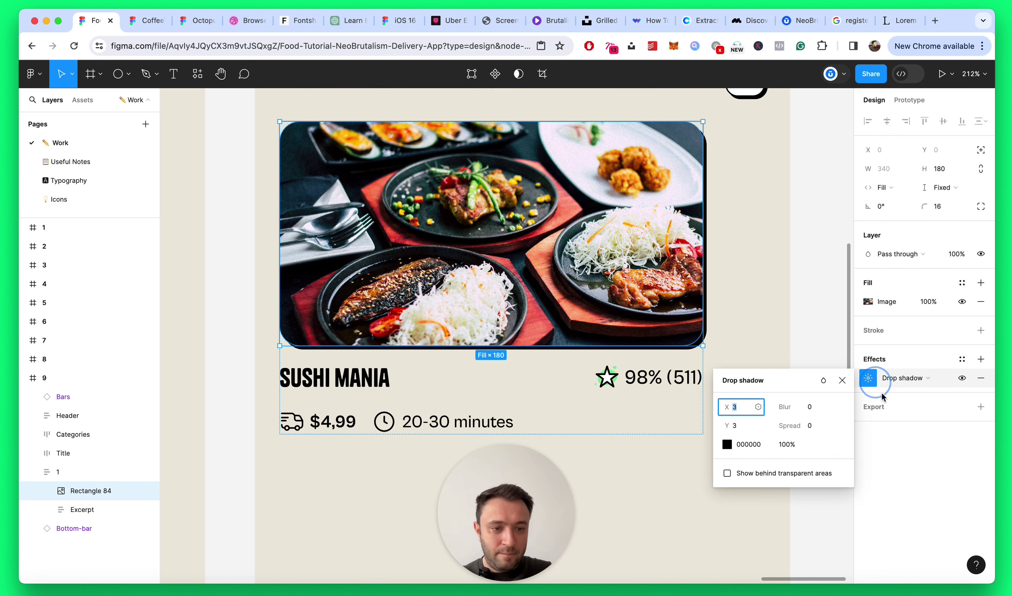
pyautogui.click(842, 381)
pyautogui.click(981, 359)
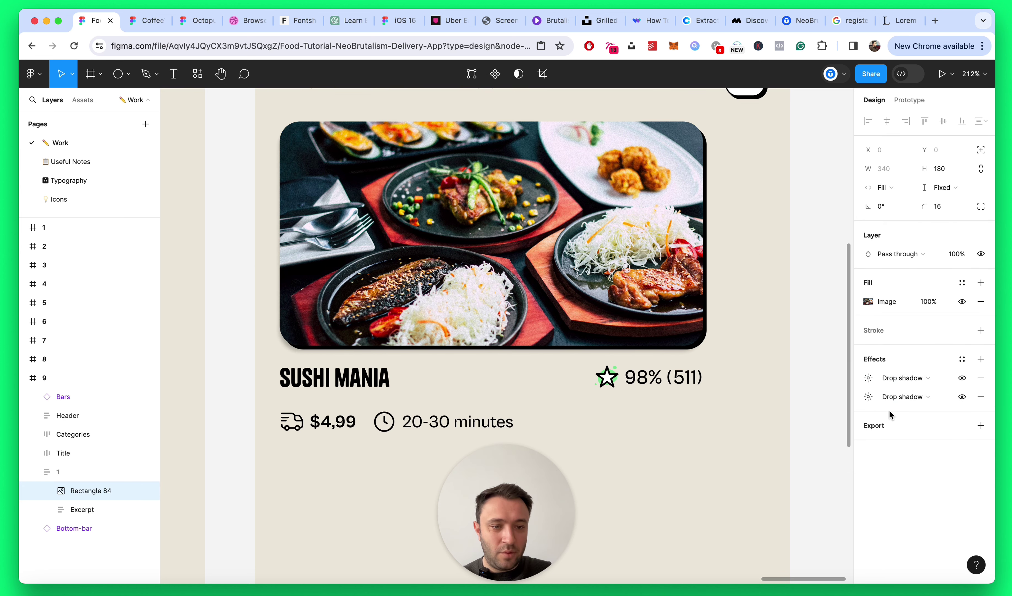
pyautogui.click(868, 396)
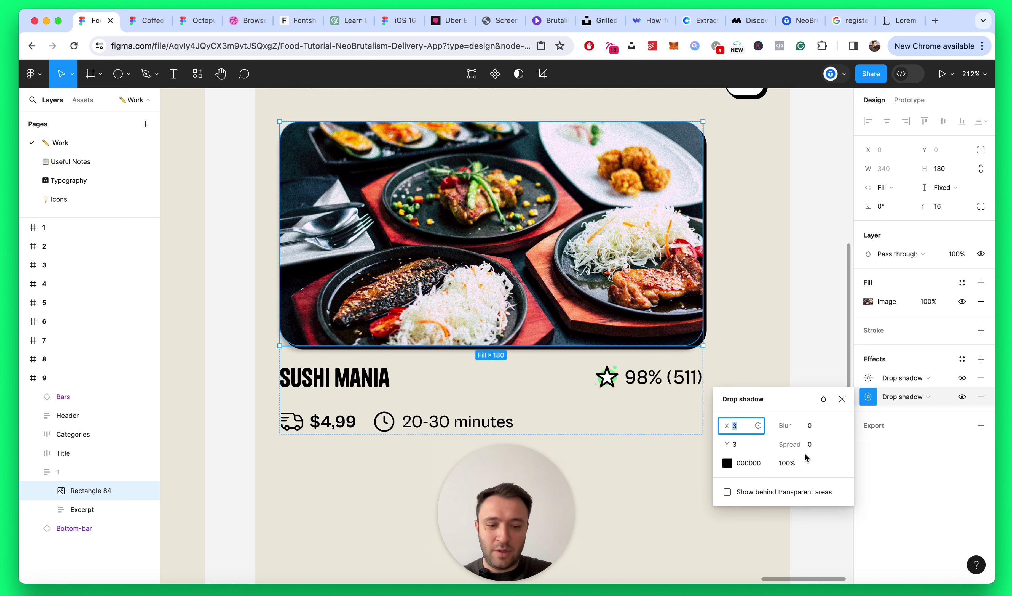
pyautogui.write('5')
pyautogui.click(747, 450)
pyautogui.write('5')
pyautogui.press('Return')
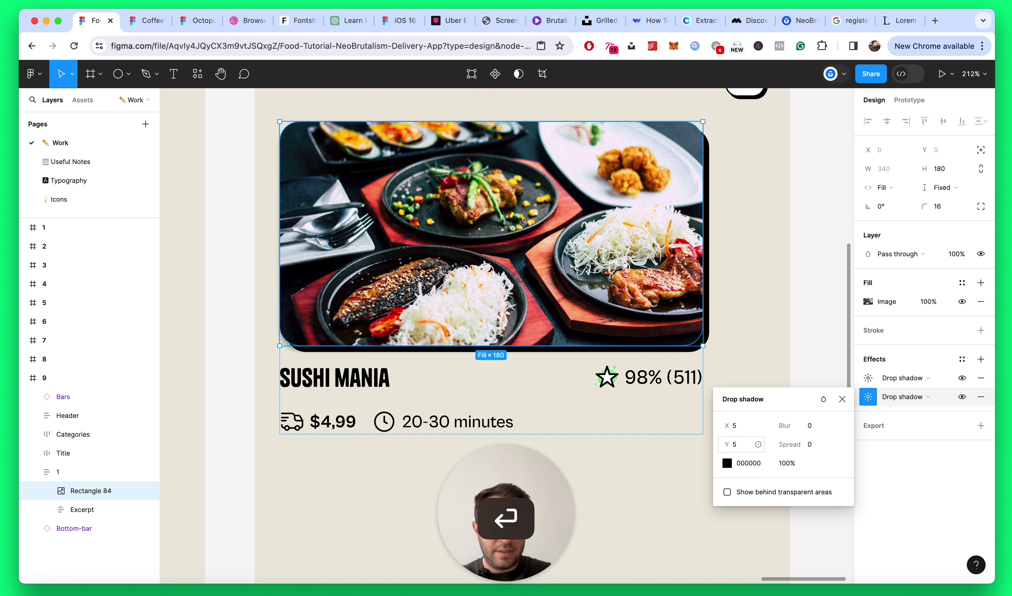
# Step: Set the upper drop shadow of the food image to 100% opacity and sample the beige screen background EEE9DD as its colour
pyautogui.click(864, 396)
pyautogui.click(868, 379)
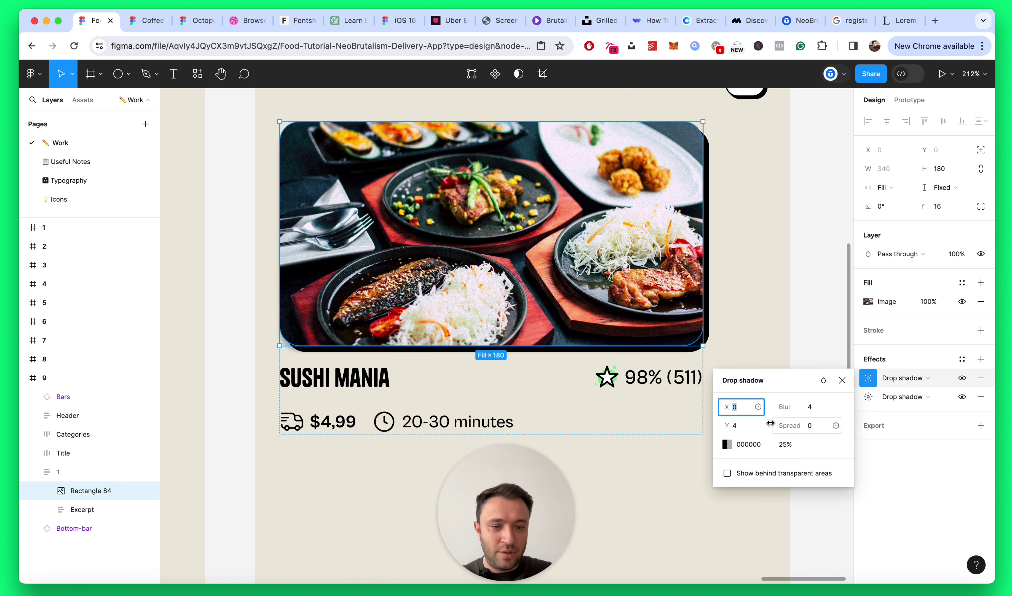
pyautogui.click(780, 446)
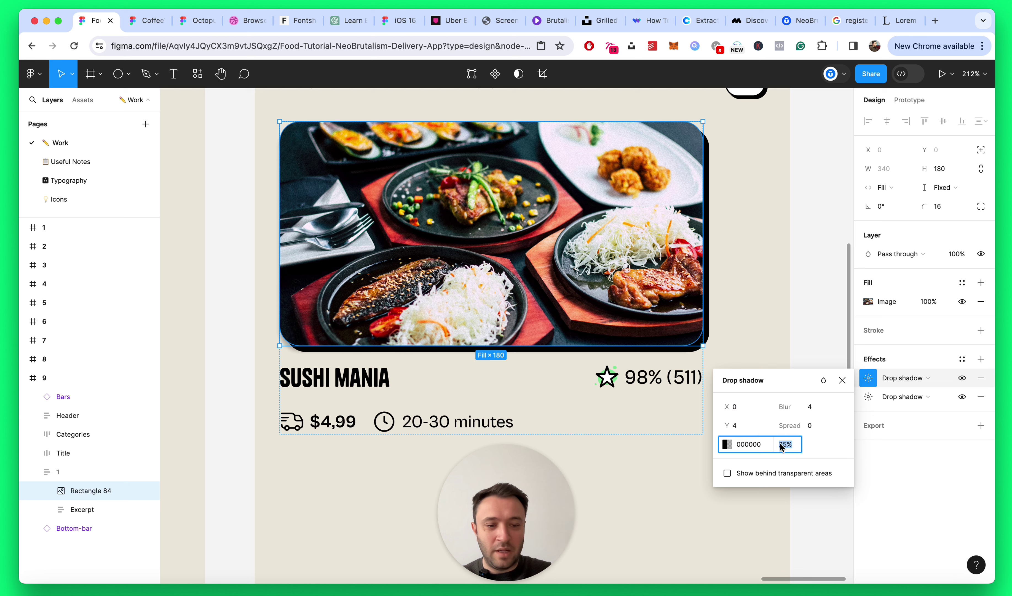
pyautogui.write('100')
pyautogui.press('Return')
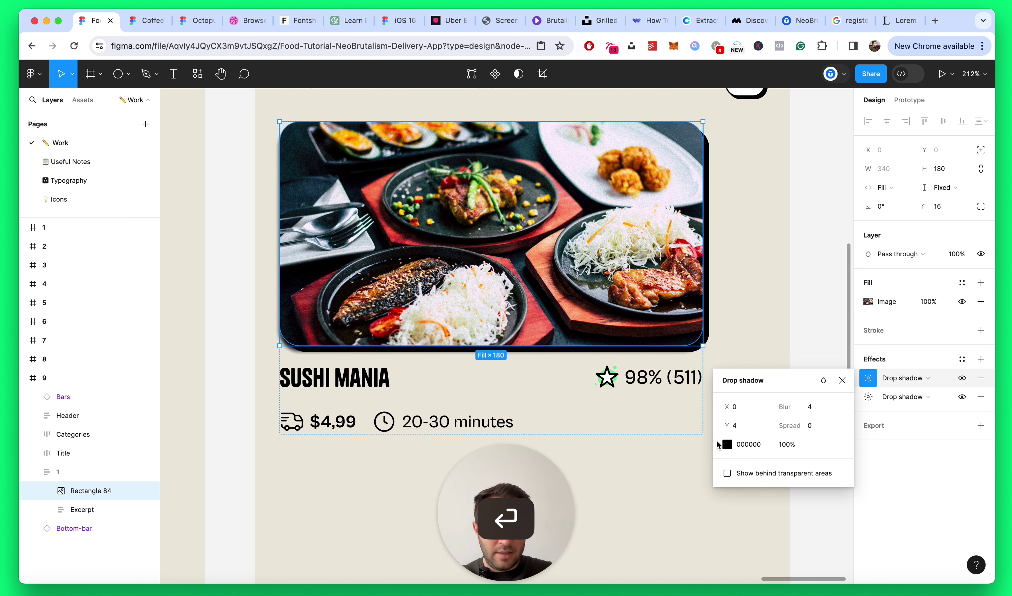
pyautogui.click(725, 445)
pyautogui.click(589, 444)
pyautogui.click(755, 303)
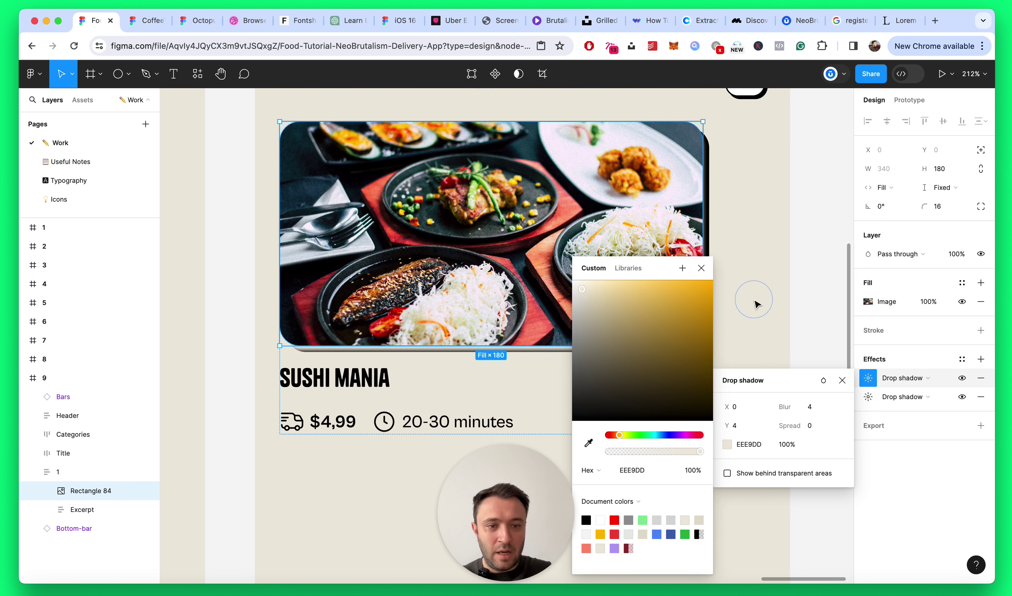
# Step: Set the food image's beige shadow to 0 blur and an X offset of 4
pyautogui.click(809, 408)
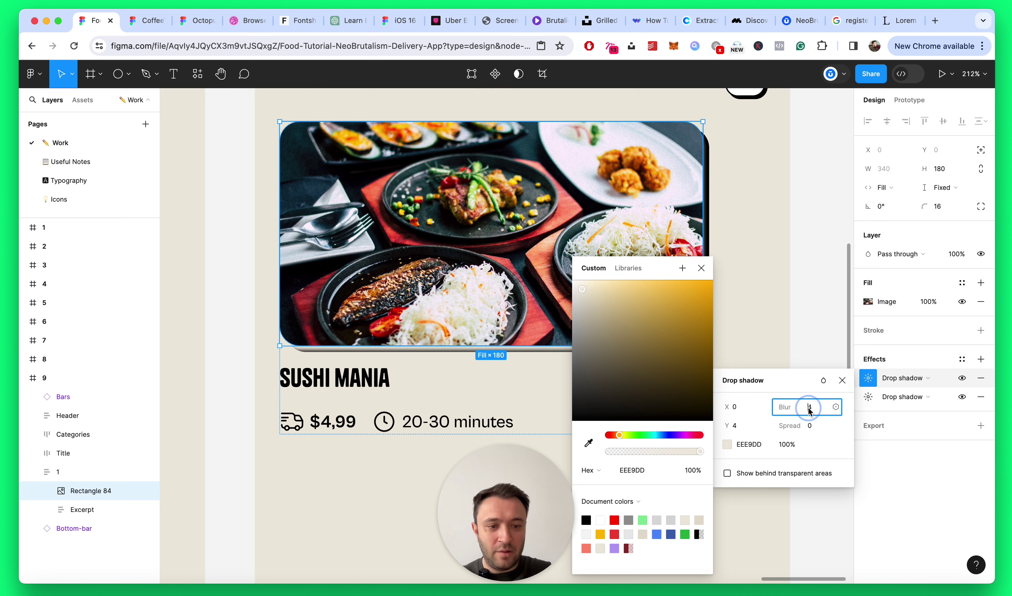
pyautogui.press('Return')
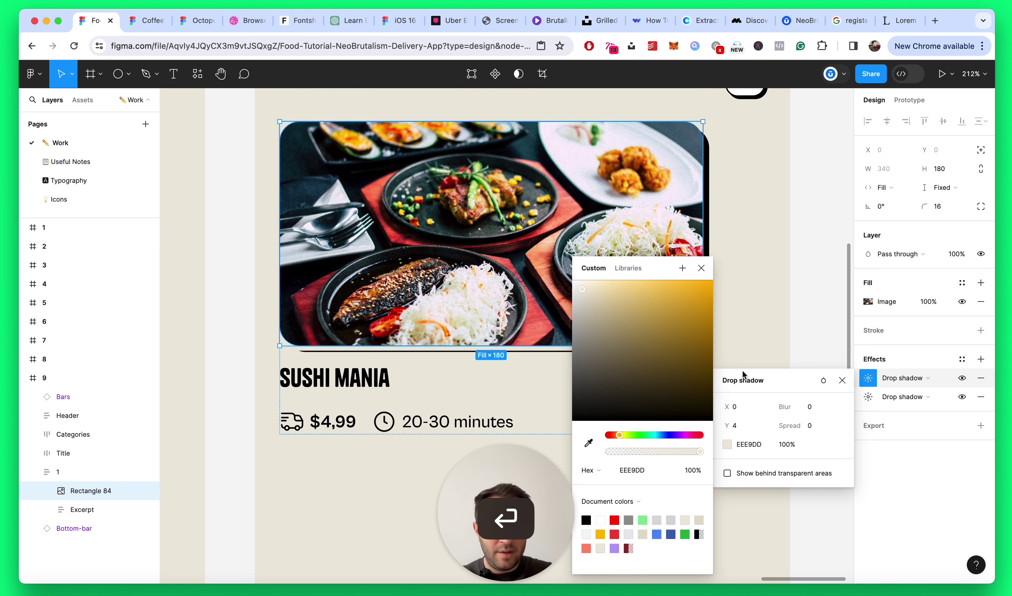
pyautogui.click(702, 268)
pyautogui.click(772, 328)
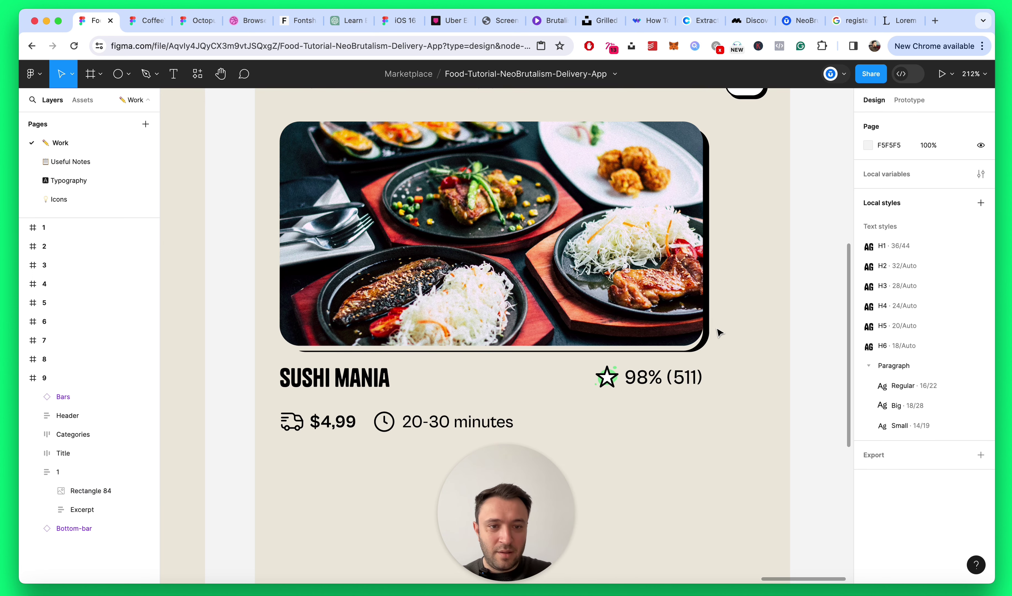
pyautogui.press('super+z')
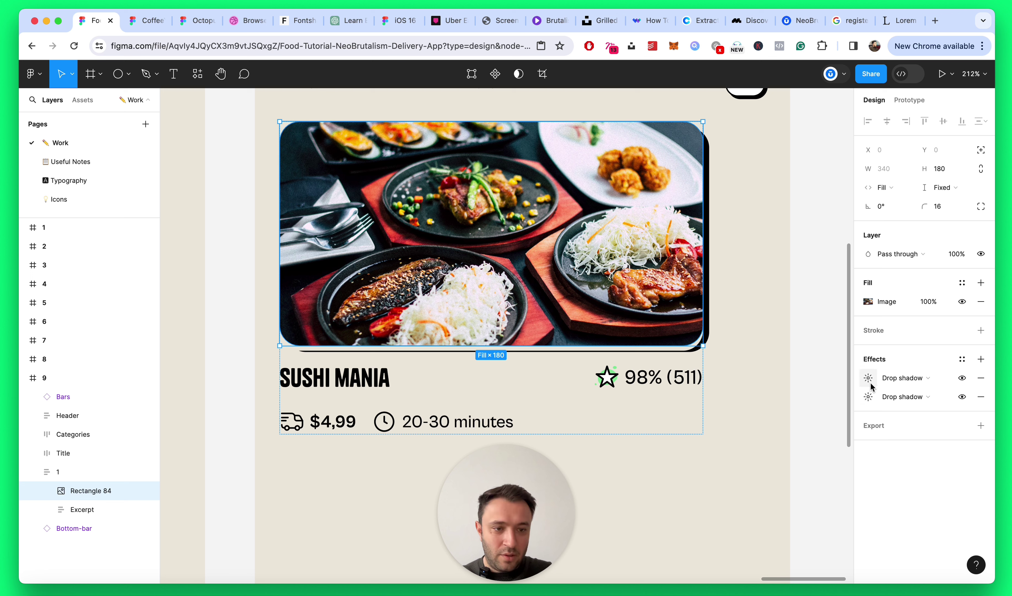
pyautogui.click(870, 381)
pyautogui.write('4')
pyautogui.press('Return')
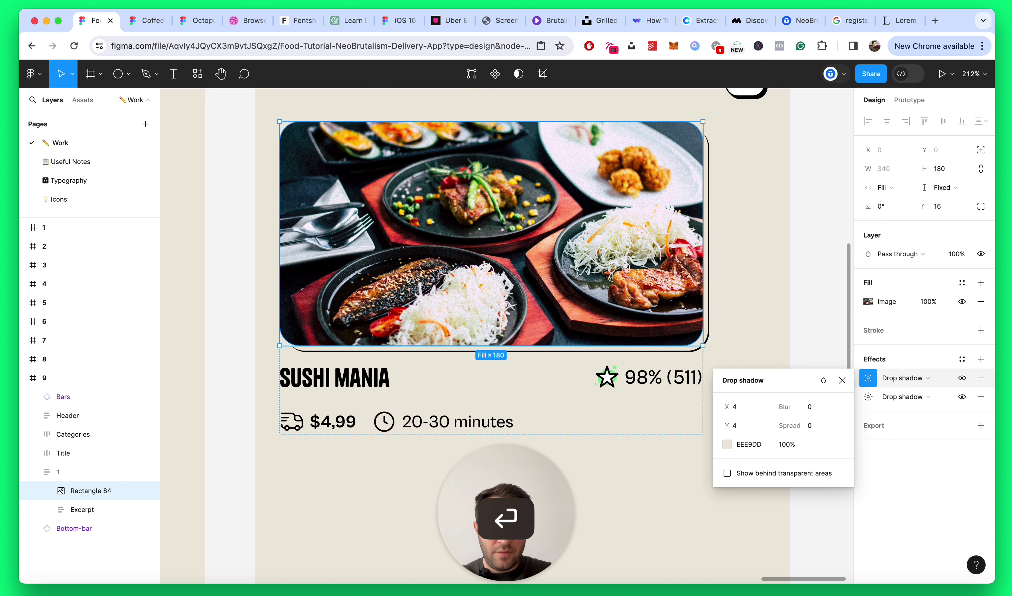
pyautogui.click(842, 380)
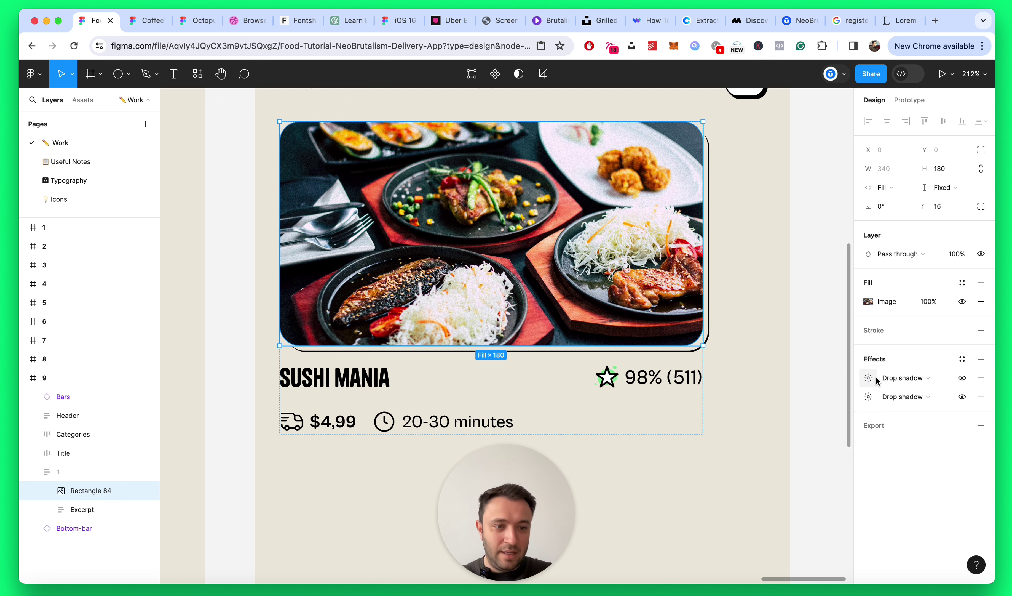
# Step: Add a solid black 1 px inside stroke to the food image
pyautogui.click(981, 330)
pyautogui.click(791, 324)
pyautogui.scroll(-5, 786, 325)
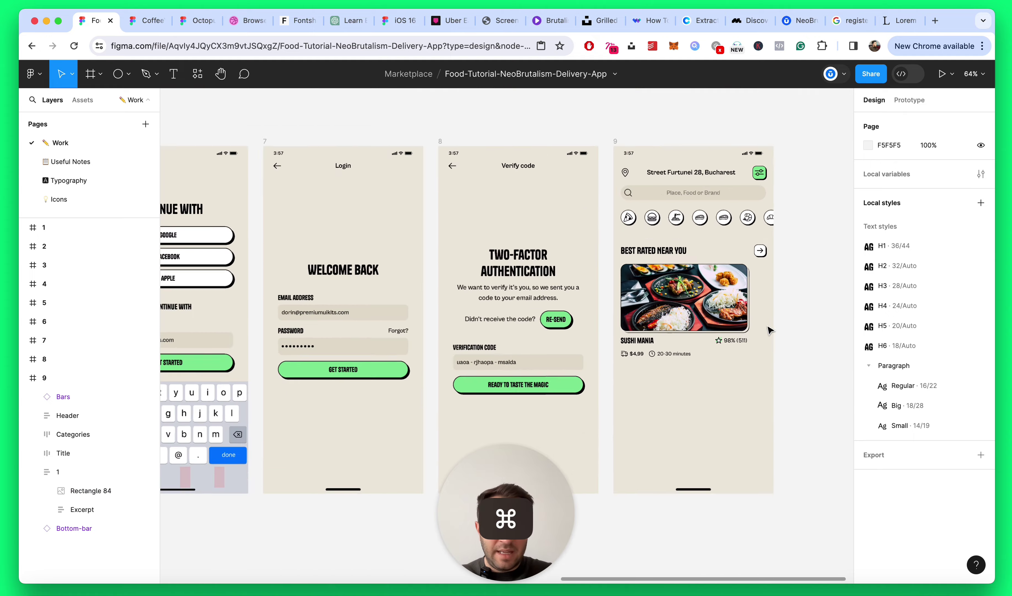
pyautogui.scroll(3, 770, 329)
pyautogui.scroll(4, 770, 329)
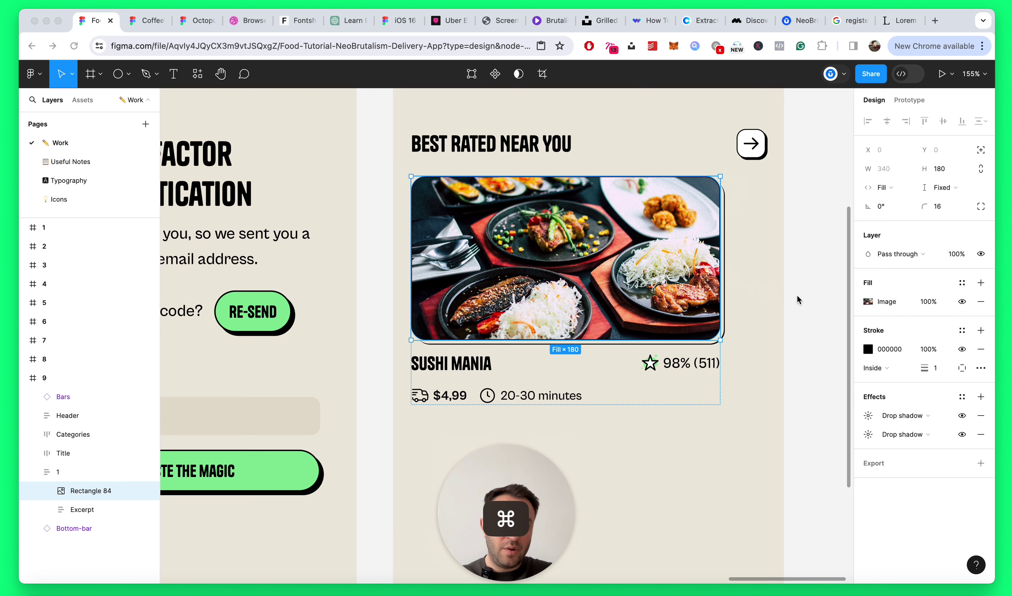
pyautogui.scroll(2, 797, 300)
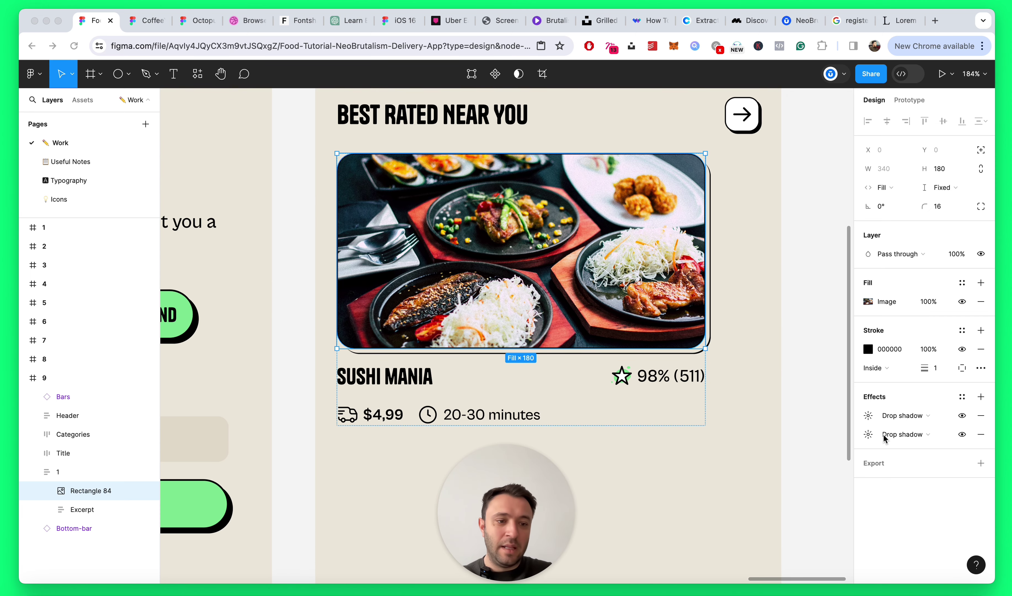
# Step: Set the black drop shadow's X and Y offsets to 6 on the food image
pyautogui.click(868, 416)
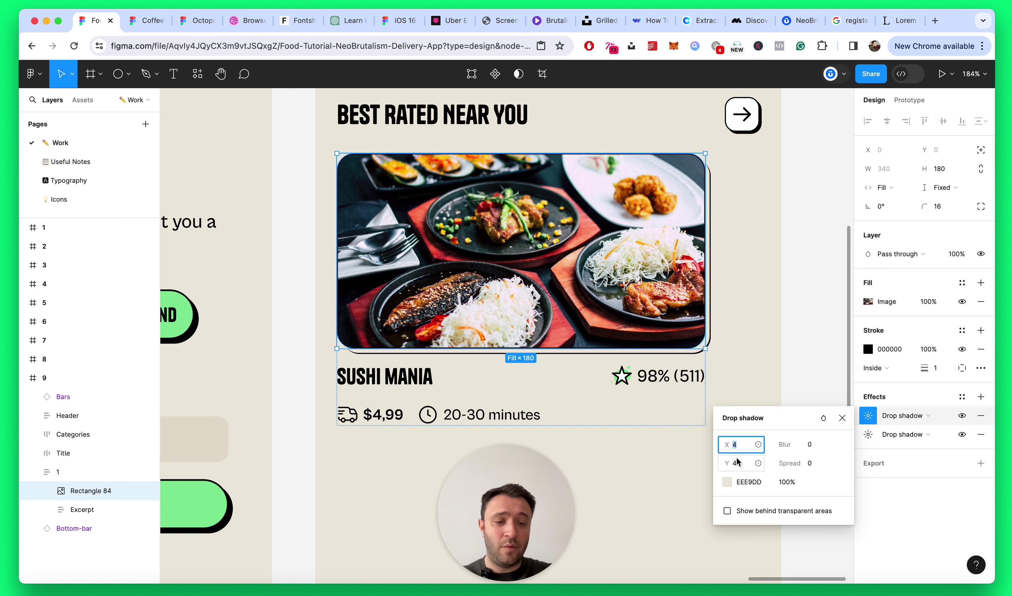
pyautogui.scroll(3, 742, 396)
pyautogui.click(843, 418)
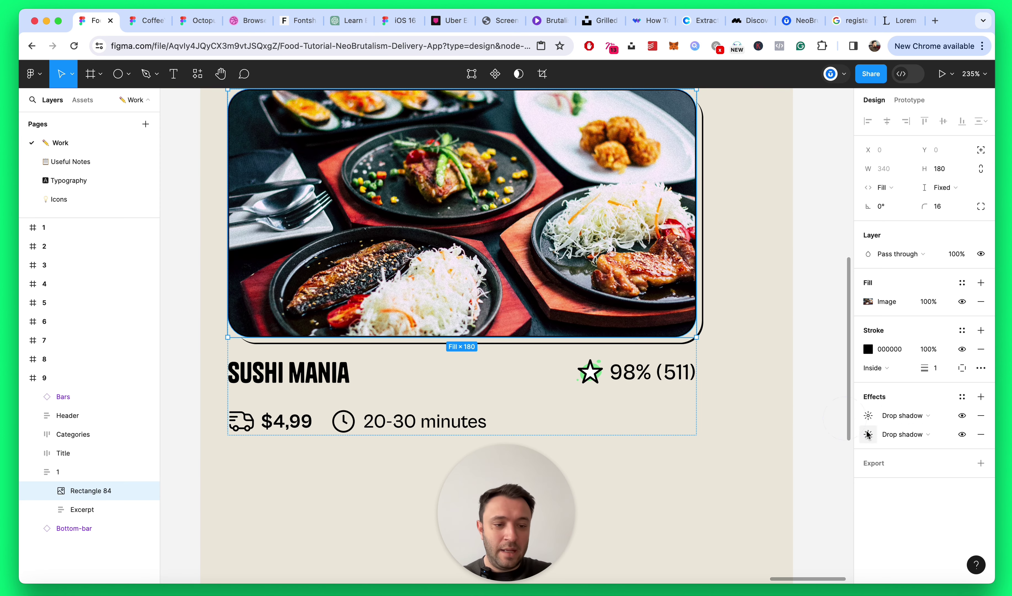
pyautogui.click(869, 434)
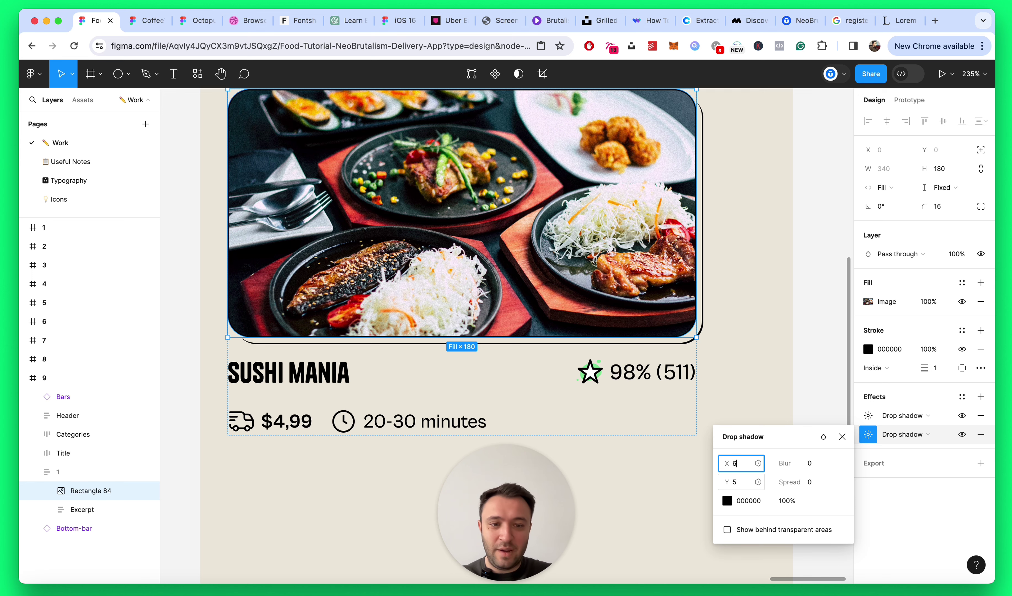
pyautogui.press('Return')
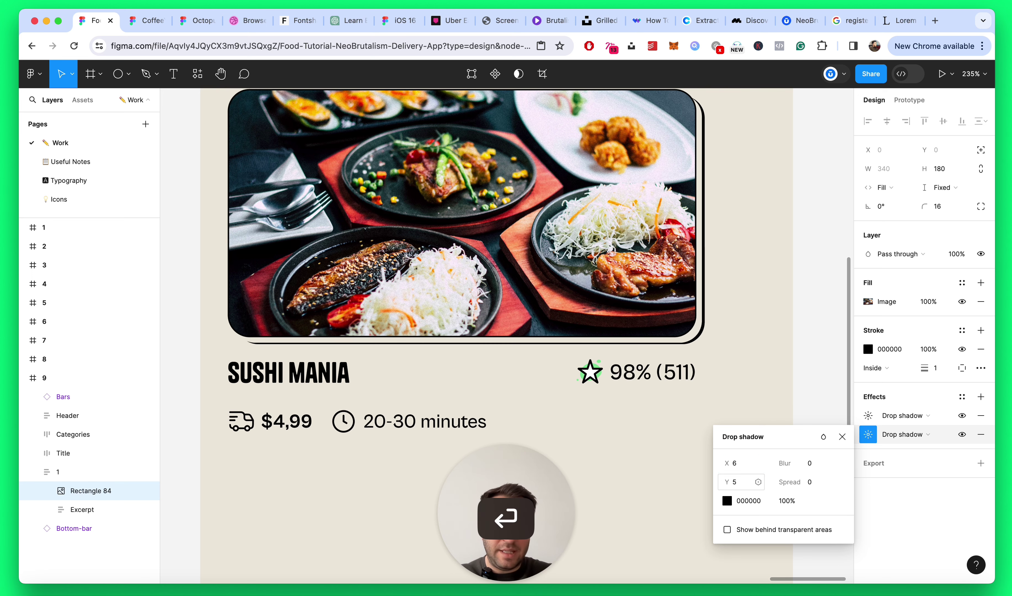
pyautogui.click(738, 483)
pyautogui.press('Return')
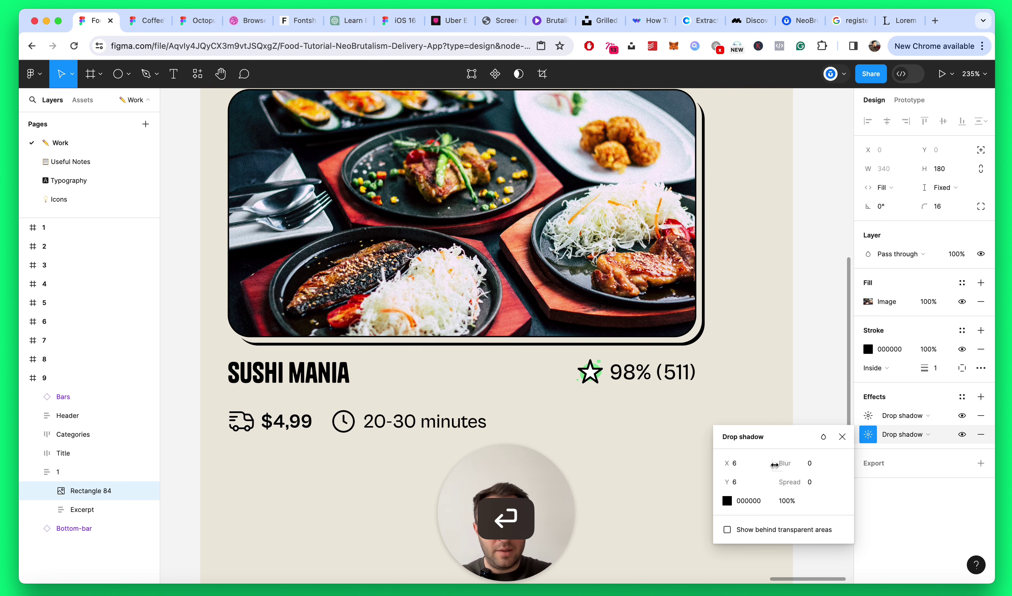
pyautogui.click(842, 436)
pyautogui.scroll(-5, 850, 439)
pyautogui.click(752, 375)
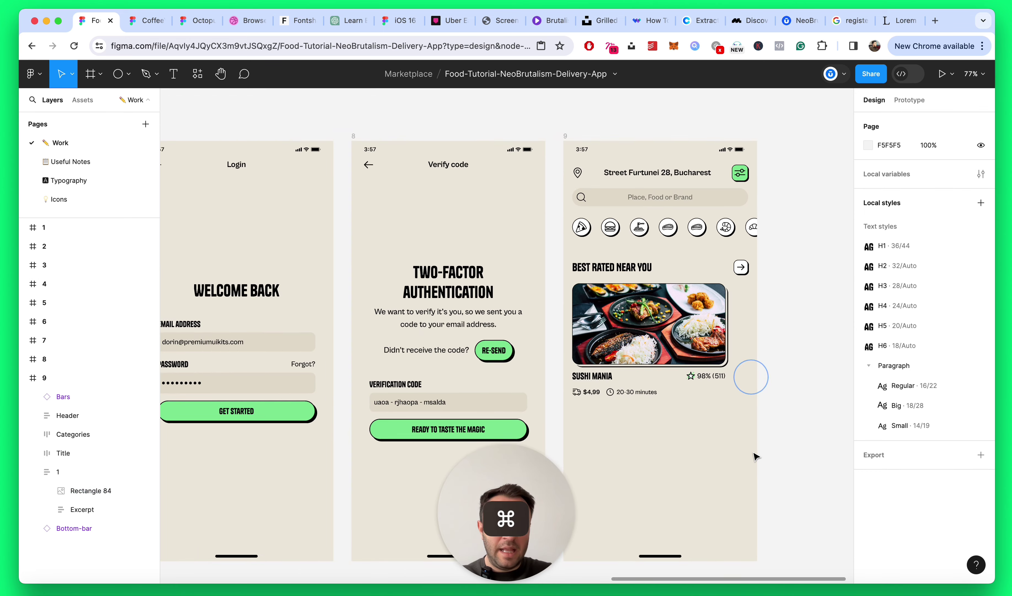
# Step: Set the X and Y offsets of the food image's beige drop shadow to 3
pyautogui.scroll(3, 752, 375)
pyautogui.keyDown('super'); pyautogui.click(689, 257); pyautogui.keyUp('super')
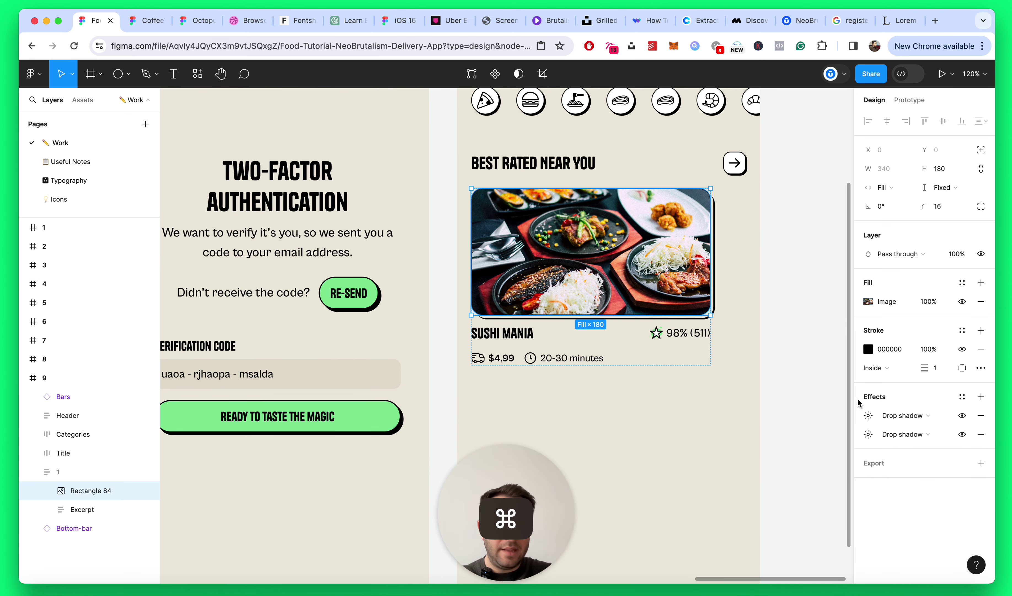
pyautogui.click(868, 416)
pyautogui.press('Down')
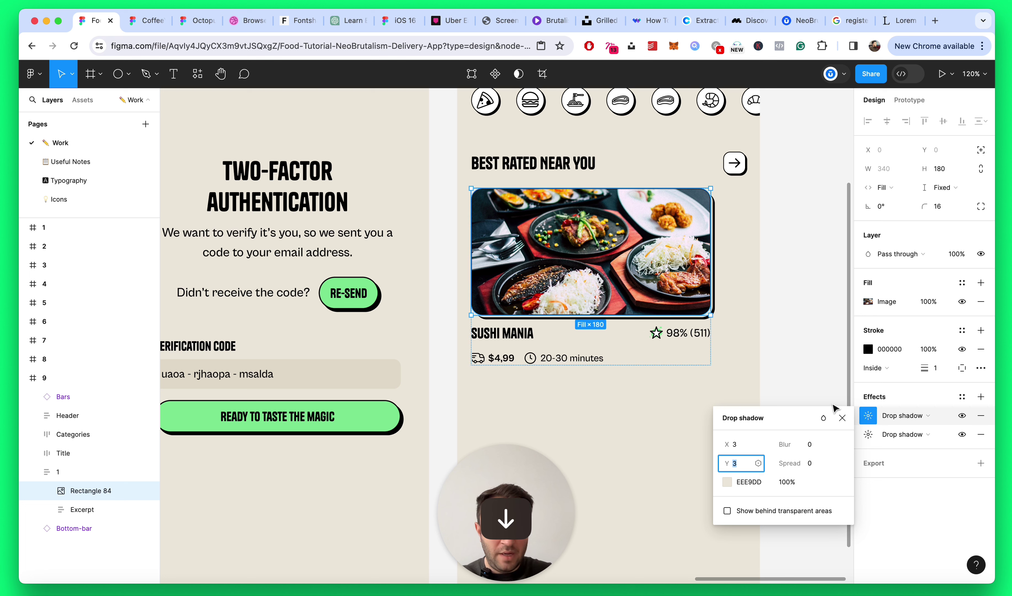
pyautogui.click(843, 416)
# Step: Set the X and Y offsets of the food image's black drop shadow to 5
pyautogui.click(872, 435)
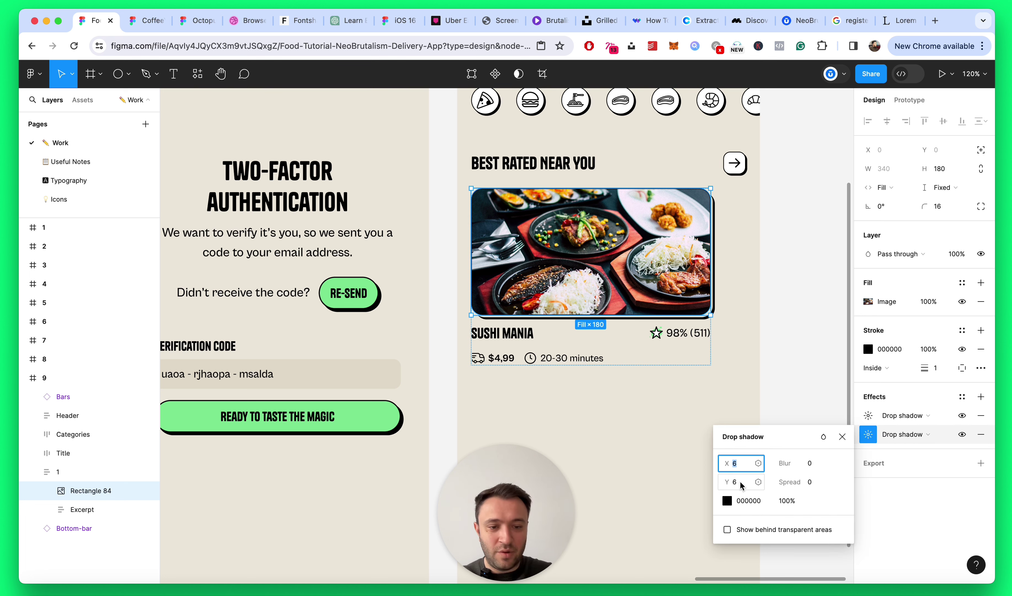
pyautogui.press('Down')
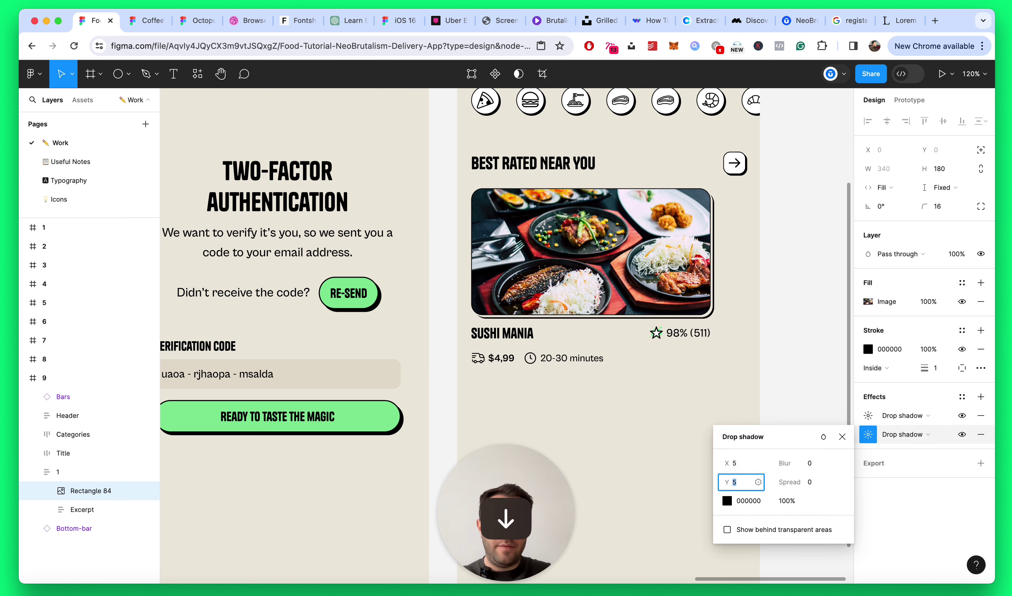
pyautogui.click(842, 437)
pyautogui.click(752, 410)
pyautogui.scroll(-10, 712, 364)
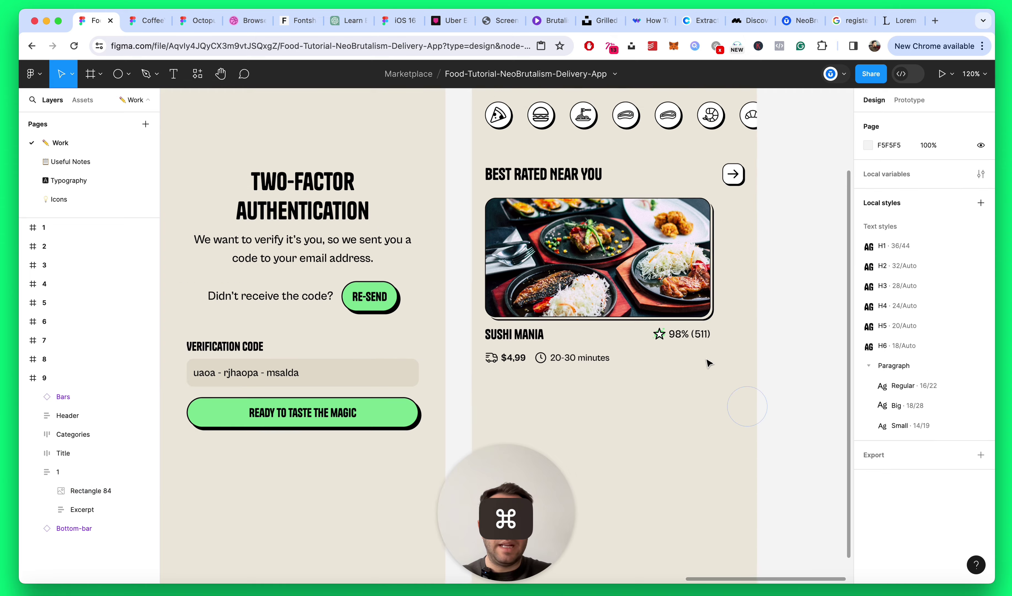
pyautogui.scroll(10, 712, 366)
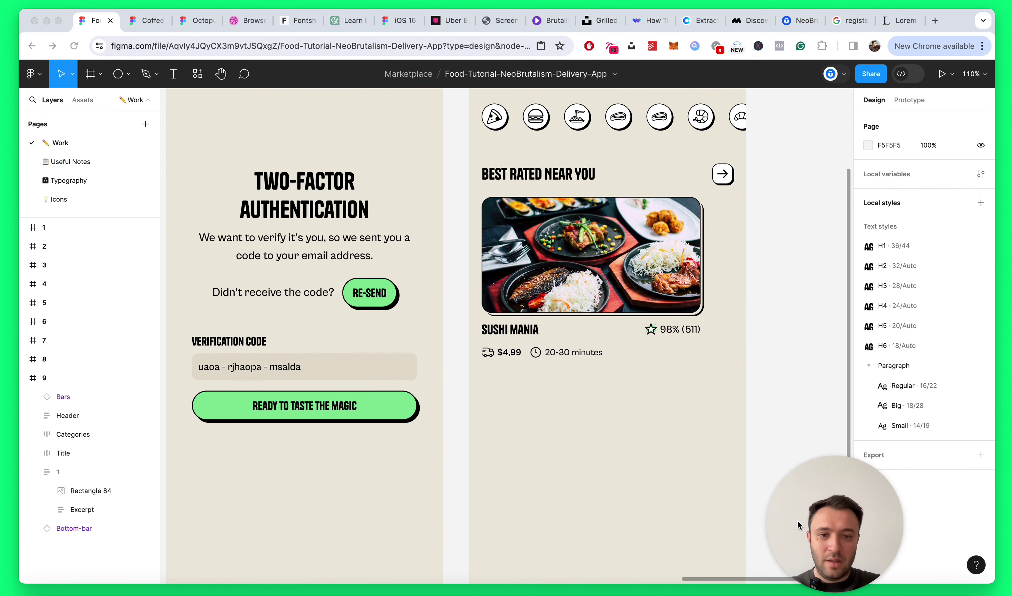
# Step: Duplicate the Sushi Mania restaurant card and send the copy one level back in the layer order
pyautogui.scroll(3, 723, 377)
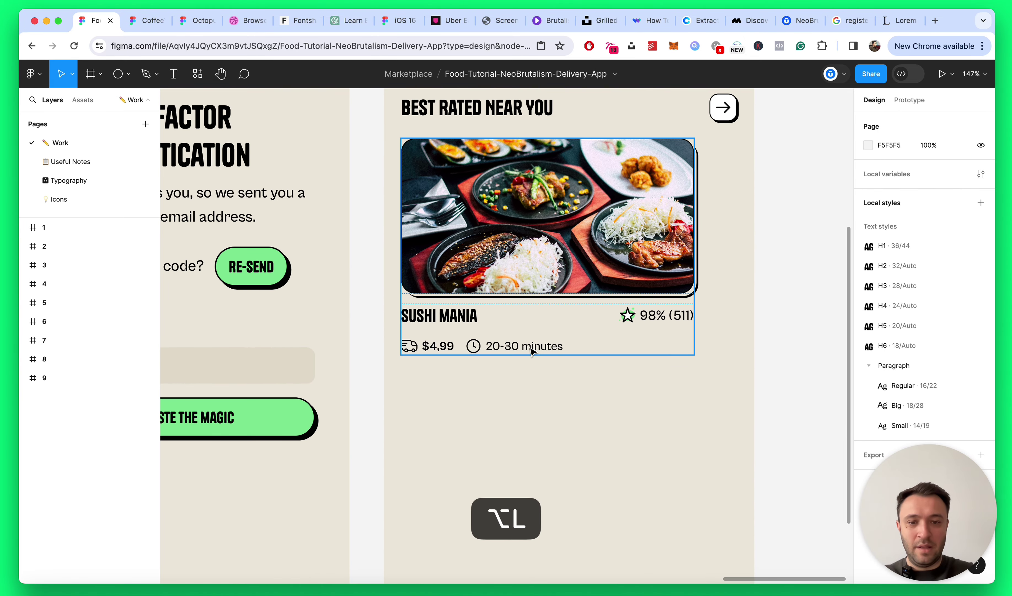
pyautogui.scroll(-4, 571, 347)
pyautogui.click(567, 333)
pyautogui.press('super+d')
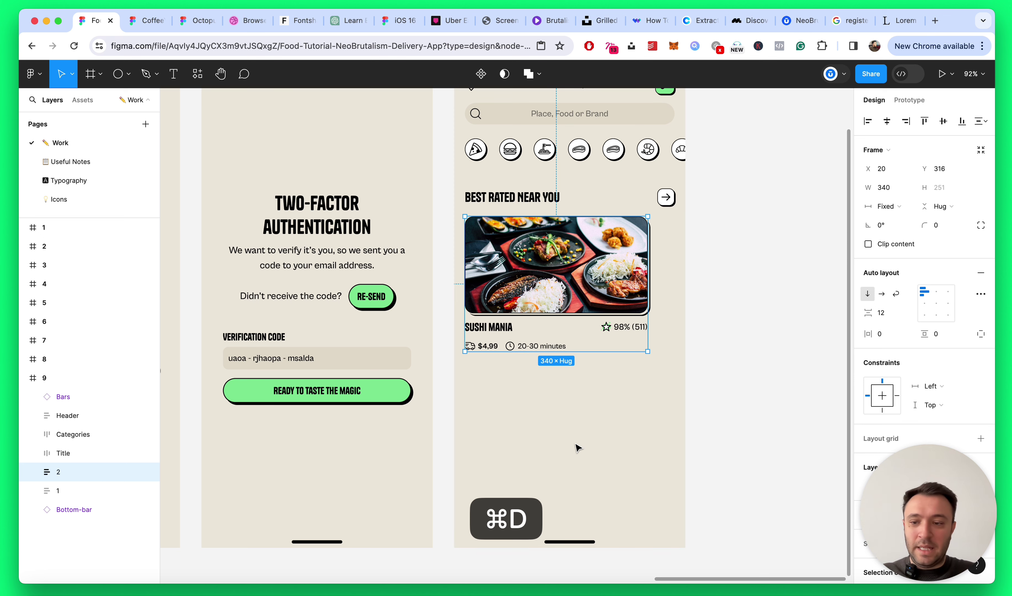
pyautogui.press('super+bracketleft')
# Step: Move the duplicated card horizontally to X 380 so it sits beside the first card and runs off the screen's edge
pyautogui.hotkey('shift', 'Right')
pyautogui.hotkey('shift', 'Right')
pyautogui.hotkey('shift', 'Right')
pyautogui.hotkey('shift', 'Right')
pyautogui.hotkey('shift', 'Right')
pyautogui.hotkey('shift', 'Right')
pyautogui.hotkey('shift', 'Right')
pyautogui.hotkey('shift', 'Right')
pyautogui.hotkey('shift', 'Right')
pyautogui.hotkey('shift', 'Right')
pyautogui.hotkey('shift', 'Right')
pyautogui.hotkey('shift', 'Right')
pyautogui.hotkey('shift', 'Right')
pyautogui.hotkey('shift', 'Right')
pyautogui.hotkey('shift', 'Right')
pyautogui.hotkey('shift', 'Right')
pyautogui.hotkey('shift', 'Right')
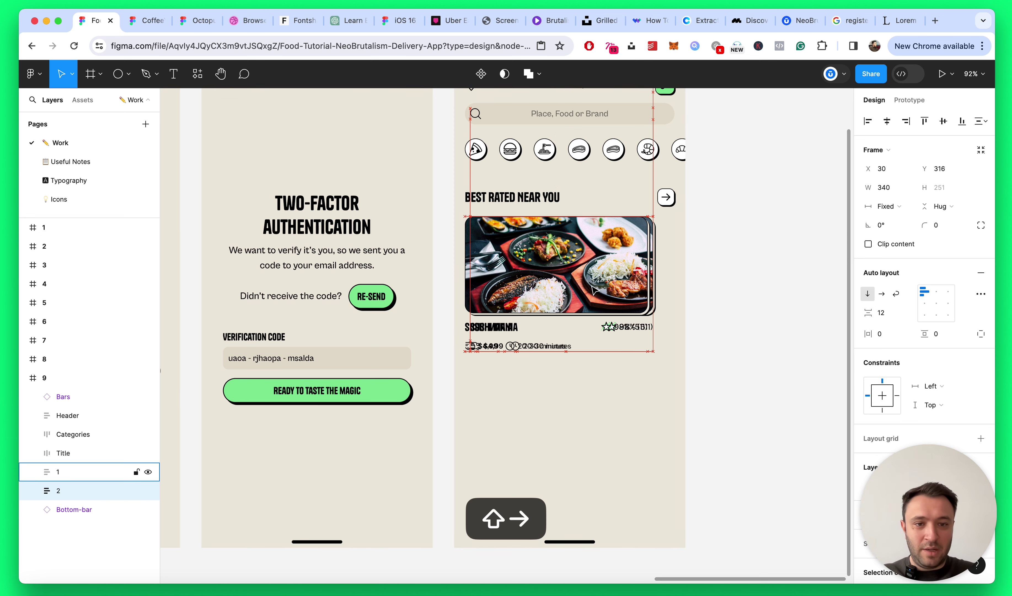
pyautogui.hotkey('shift', 'Right')
pyautogui.hotkey('shift', 'Right')
pyautogui.hotkey('shift', 'Right')
pyautogui.hotkey('shift', 'Right')
pyautogui.hotkey('shift', 'Right')
pyautogui.hotkey('shift', 'Right')
pyautogui.hotkey('shift', 'Right')
pyautogui.hotkey('shift', 'Right')
pyautogui.hotkey('shift', 'Right')
pyautogui.hotkey('shift', 'Right')
pyautogui.hotkey('shift', 'Right')
pyautogui.hotkey('shift', 'Right')
pyautogui.hotkey('shift', 'Right')
pyautogui.hotkey('shift', 'Right')
pyautogui.hotkey('shift', 'Right')
pyautogui.hotkey('shift', 'Right')
pyautogui.hotkey('shift', 'Right')
pyautogui.hotkey('shift', 'Right')
pyautogui.hotkey('shift', 'Right')
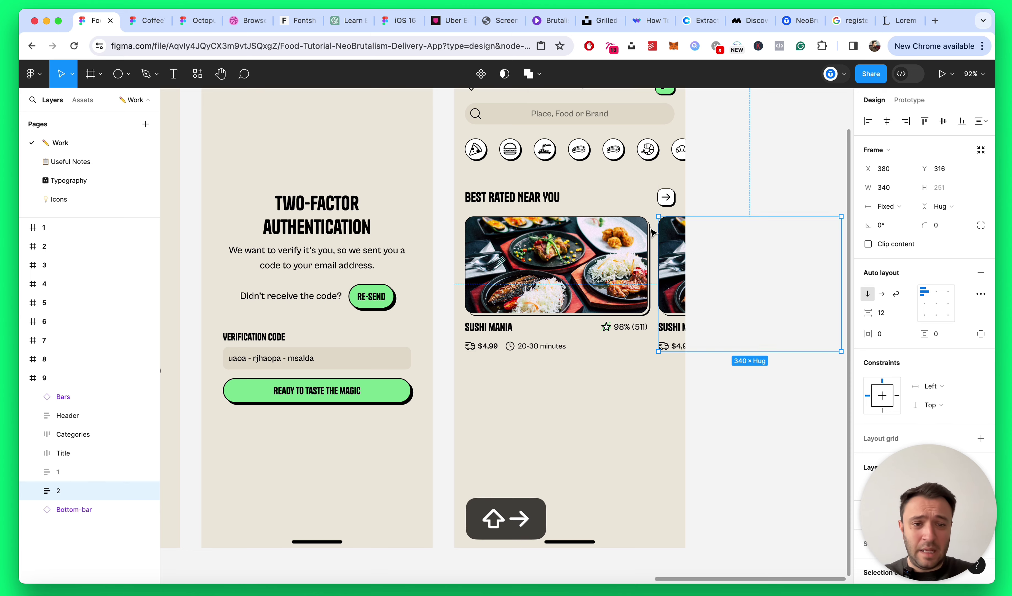
pyautogui.click(655, 386)
pyautogui.scroll(-5, 640, 387)
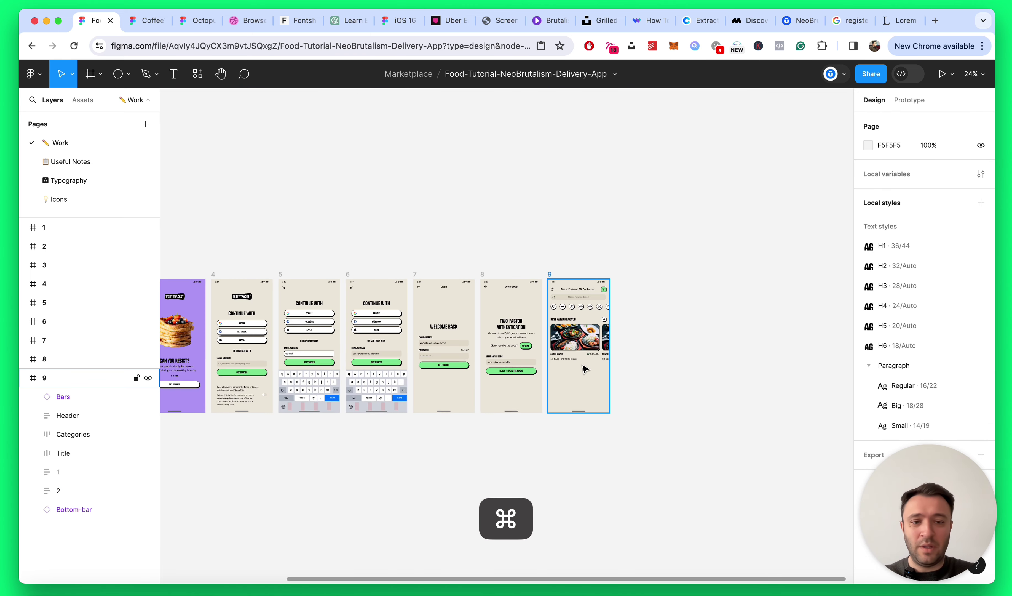
# Step: Select the second card's food image, switch to Unsplash and copy the related photo of grilled food with salad, bread and dip
pyautogui.scroll(7, 583, 366)
pyautogui.keyDown('super'); pyautogui.click(682, 245); pyautogui.keyUp('super')
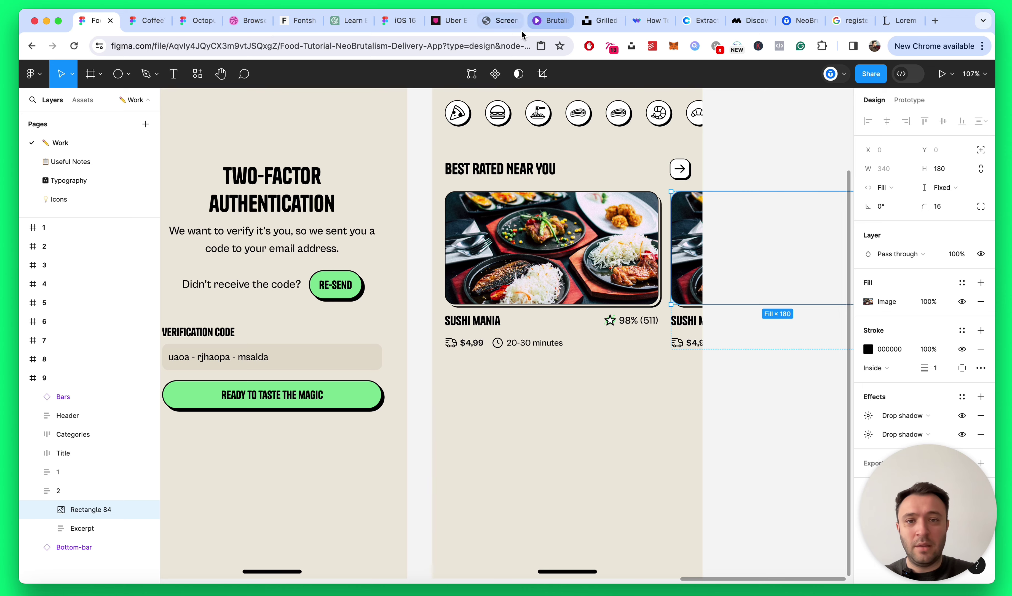
pyautogui.click(589, 21)
pyautogui.scroll(-15, 642, 188)
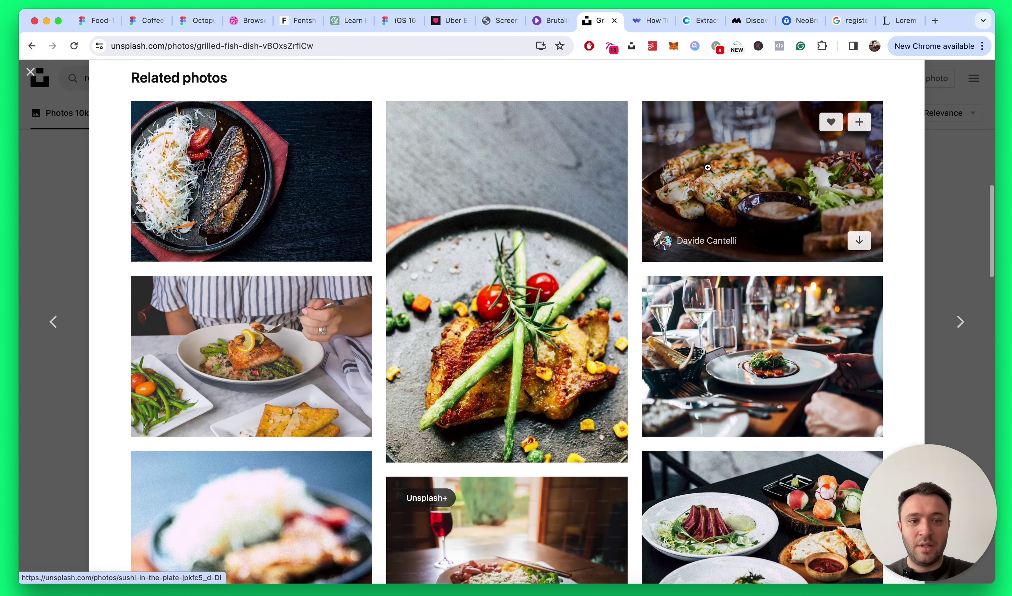
pyautogui.click(708, 168)
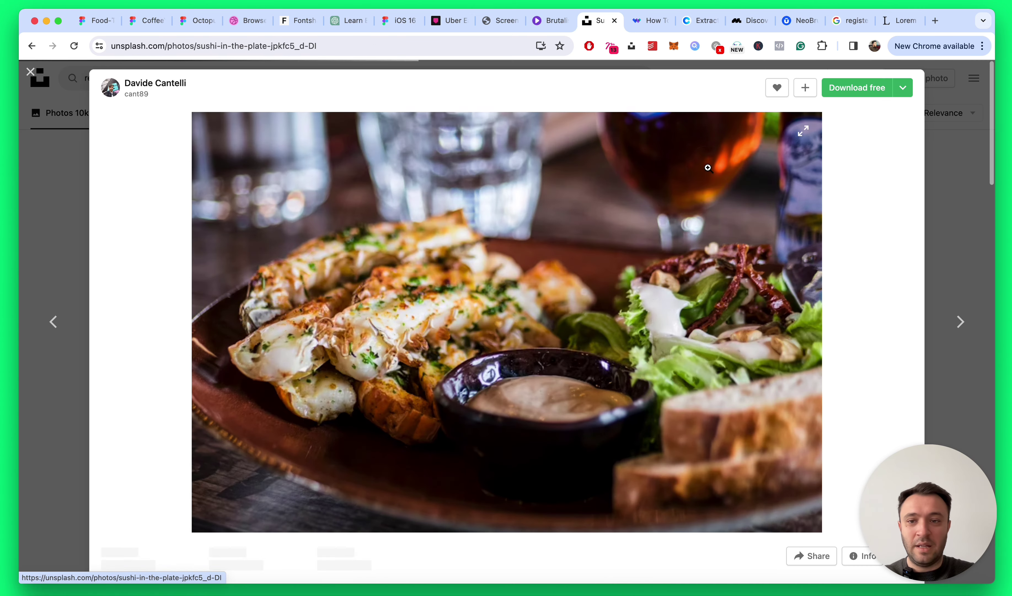
pyautogui.rightClick(523, 241)
pyautogui.click(589, 274)
# Step: Switch back to the Figma file and paste the copied photo as the fill of the second card's image
pyautogui.click(94, 20)
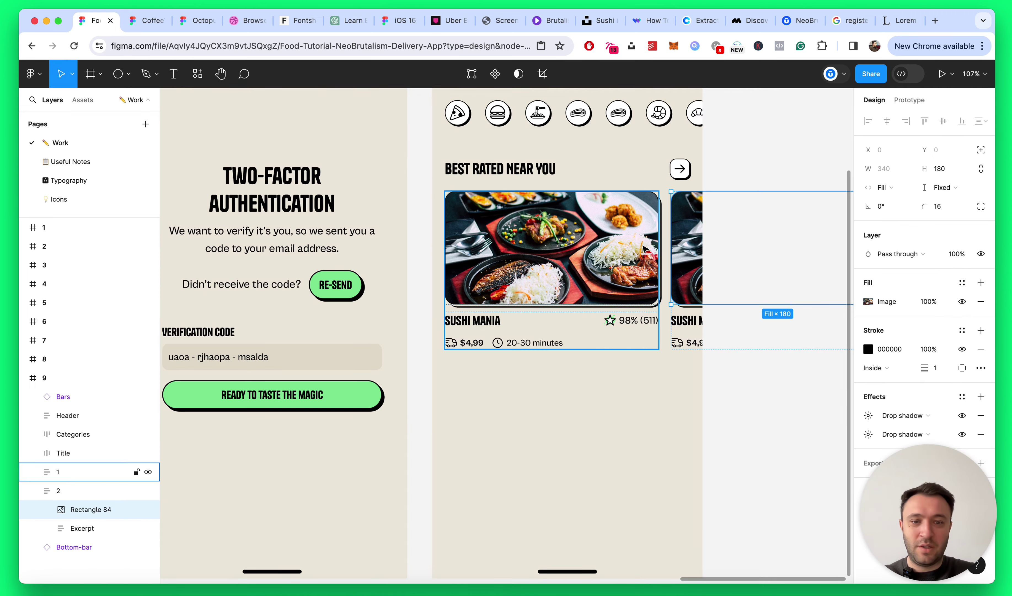
pyautogui.press('super+v')
pyautogui.click(608, 377)
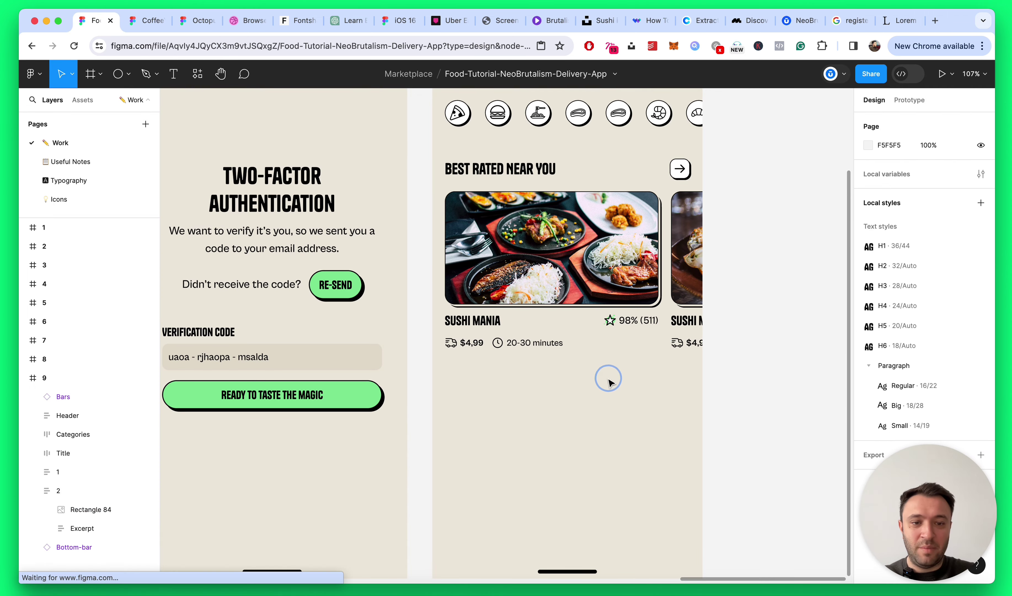
pyautogui.scroll(-5, 534, 361)
pyautogui.press('Escape')
pyautogui.scroll(5, 613, 382)
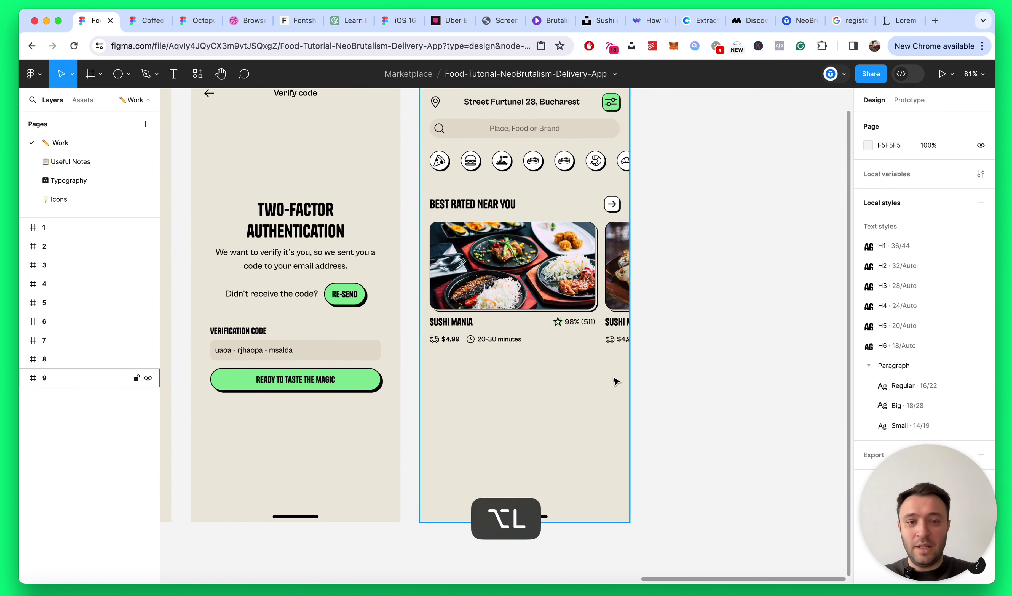
pyautogui.click(488, 339)
pyautogui.scroll(2, 409, 287)
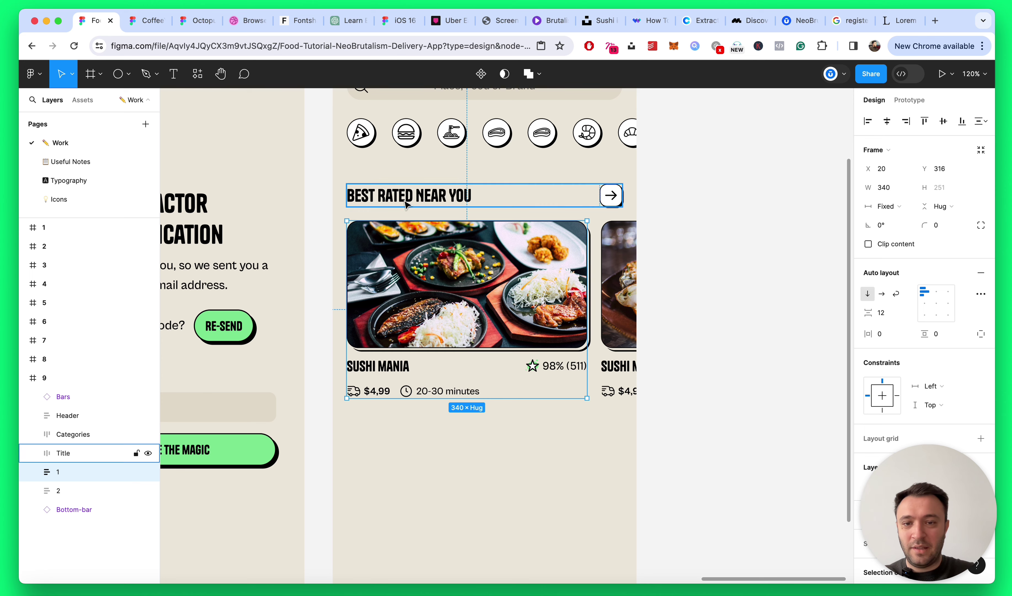
pyautogui.scroll(-3, 431, 310)
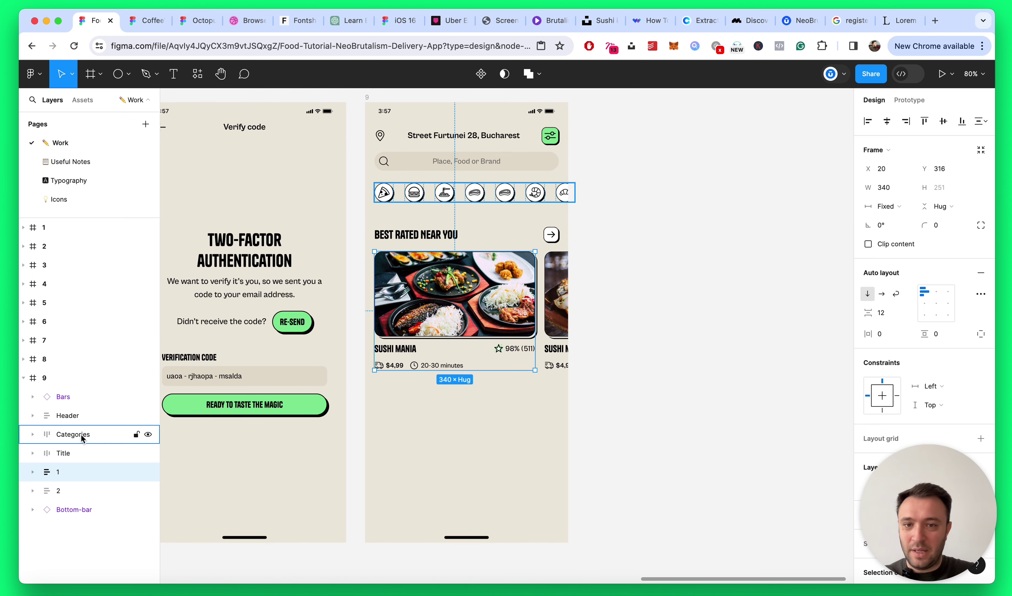
# Step: Copy the "Best Rated Near You" heading and rename its parent Title frame in the layers as "Best Rated Near You"
pyautogui.click(416, 236)
pyautogui.keyDown('super'); pyautogui.click(416, 236); pyautogui.keyUp('super')
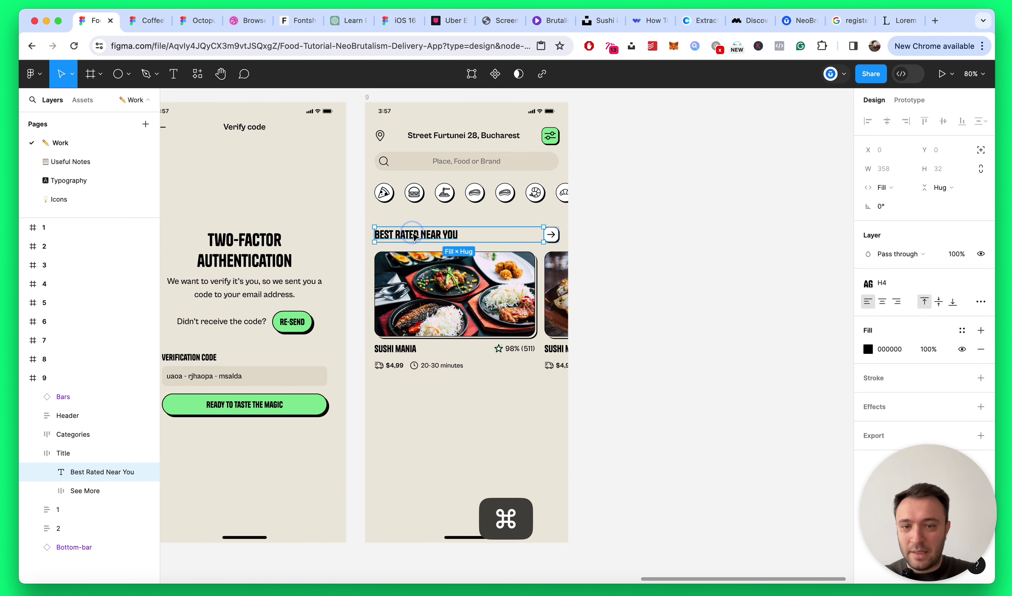
pyautogui.press('super+c')
pyautogui.press('Escape')
pyautogui.doubleClick(78, 453)
pyautogui.press('super+v')
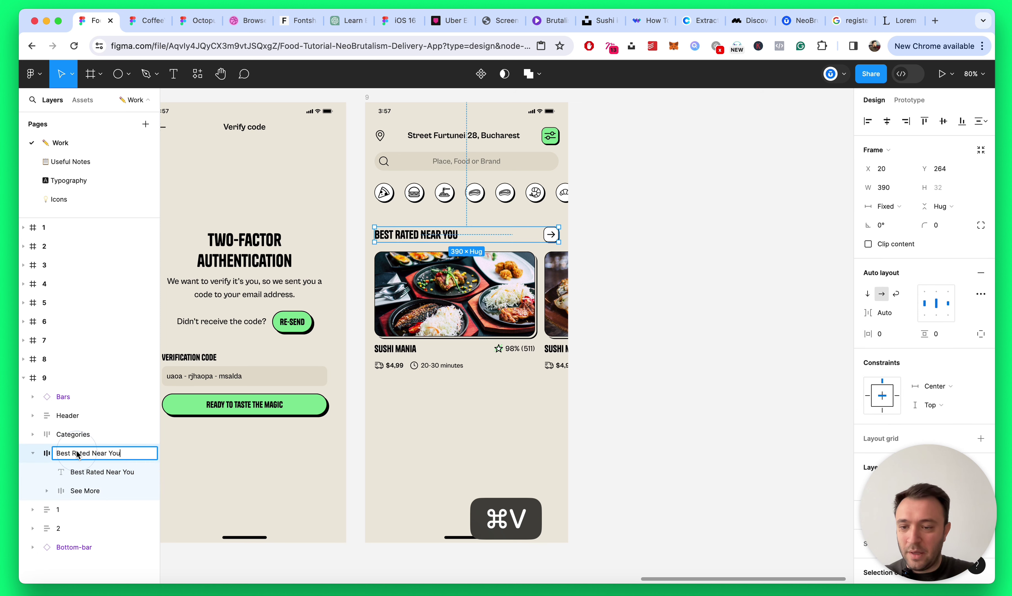
pyautogui.press('Return')
# Step: Group the "Best Rated Near You" title row with restaurant cards 1 and 2, and name the group "Best Rated Near You"
pyautogui.click(32, 453)
pyautogui.keyDown('shift'); pyautogui.click(53, 491); pyautogui.keyUp('shift')
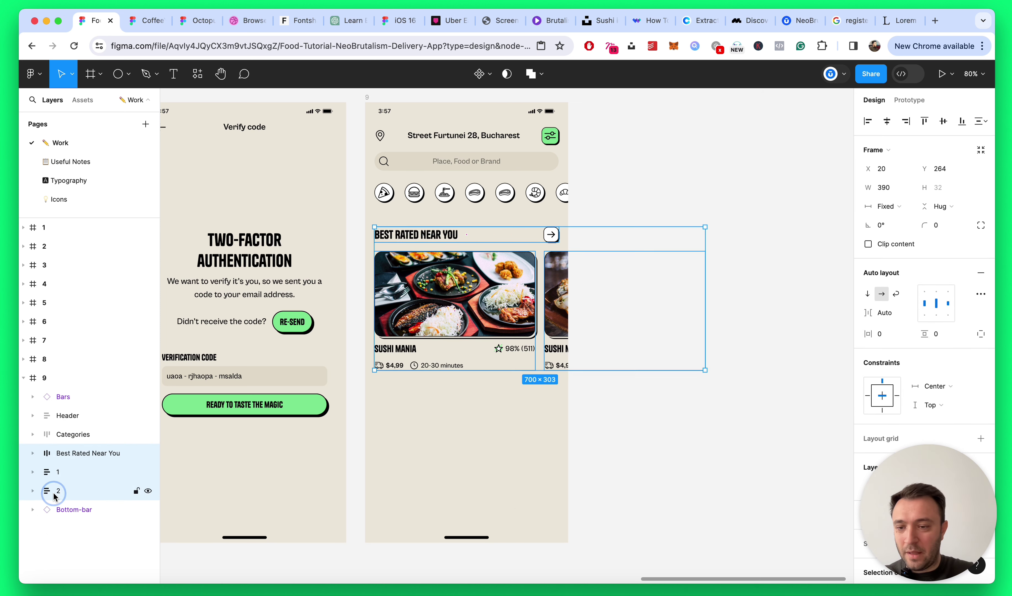
pyautogui.press('super+g')
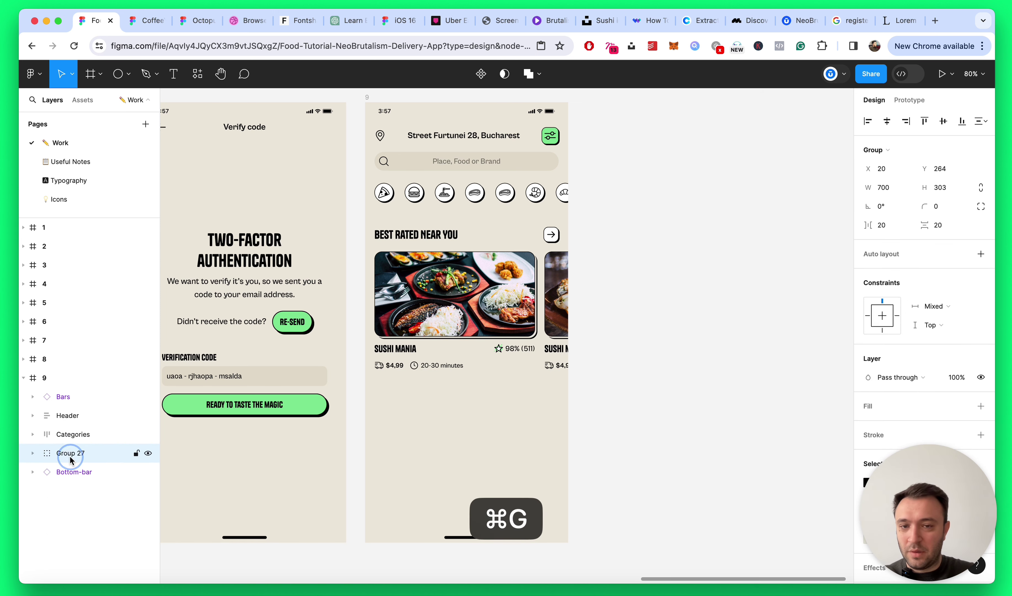
pyautogui.doubleClick(71, 453)
pyautogui.press('super+v')
pyautogui.press('Return')
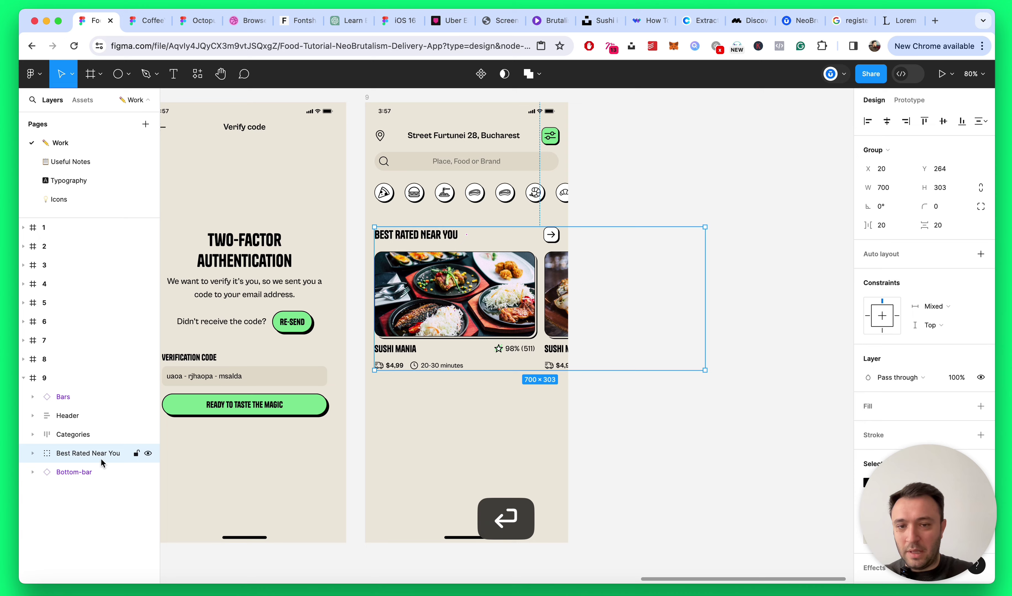
# Step: Duplicate the "Best Rated Near You" group and send the copy one level back in the layer order
pyautogui.scroll(-3, 451, 366)
pyautogui.click(452, 361)
pyautogui.click(493, 265)
pyautogui.press('super+d')
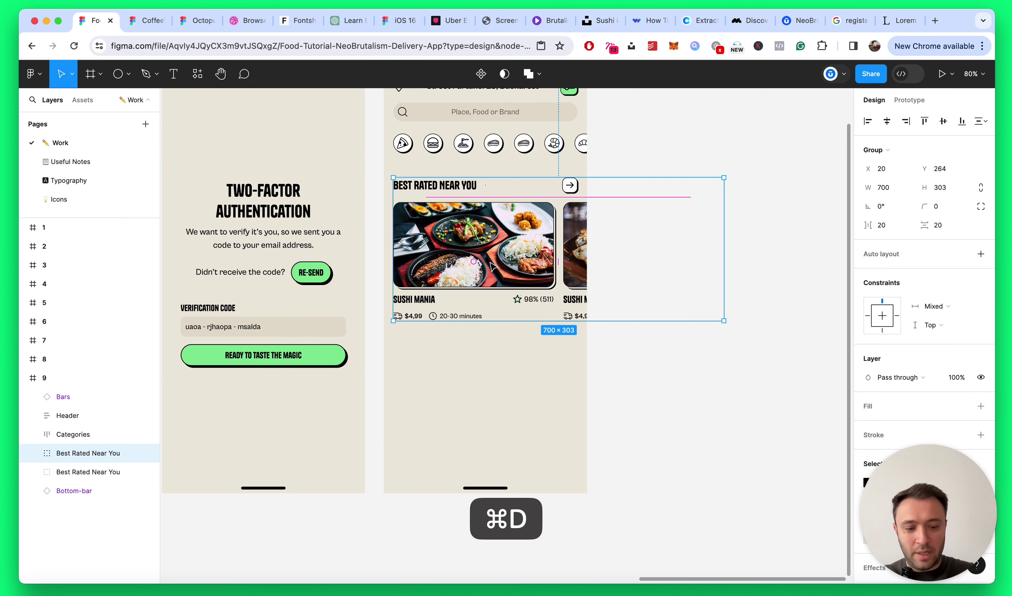
pyautogui.press('super+bracketleft')
# Step: Move the duplicated section straight down to Y 594, below the first section's cards
pyautogui.hotkey('shift', 'Down')
pyautogui.hotkey('shift', 'Down')
pyautogui.hotkey('shift', 'Down')
pyautogui.hotkey('shift', 'Down')
pyautogui.hotkey('shift', 'Down')
pyautogui.hotkey('shift', 'Down')
pyautogui.hotkey('shift', 'Down')
pyautogui.hotkey('shift', 'Down')
pyautogui.hotkey('shift', 'Down')
pyautogui.hotkey('shift', 'Down')
pyautogui.hotkey('shift', 'Down')
pyautogui.hotkey('shift', 'Down')
pyautogui.hotkey('shift', 'Down')
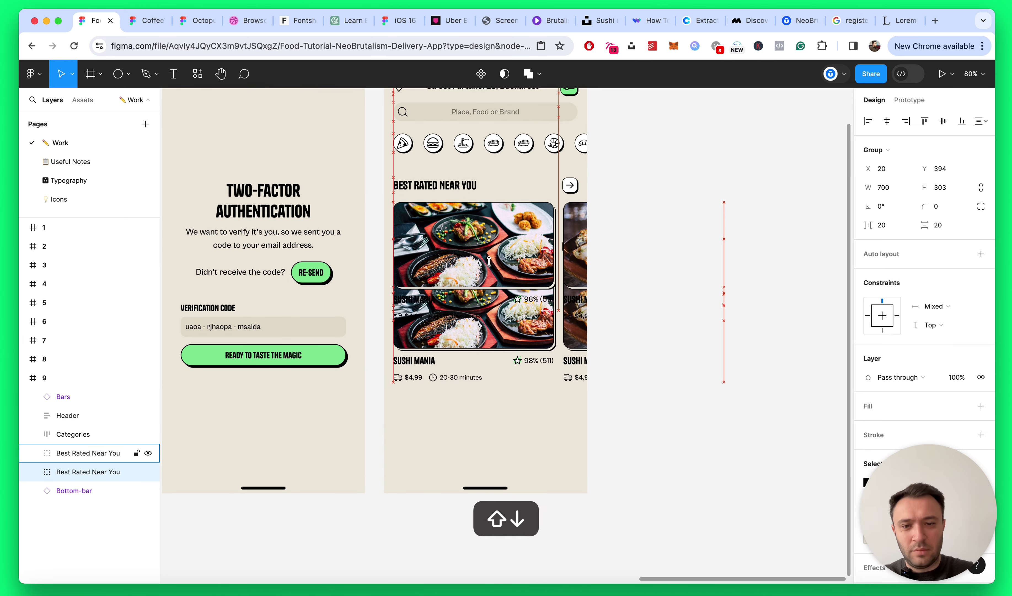
pyautogui.hotkey('shift', 'Down')
pyautogui.hotkey('shift', 'Down')
pyautogui.hotkey('shift', 'Down')
pyautogui.hotkey('shift', 'Down')
pyautogui.hotkey('shift', 'Down')
pyautogui.hotkey('shift', 'Down')
pyautogui.hotkey('shift', 'Down')
pyautogui.hotkey('shift', 'Down')
pyautogui.hotkey('shift', 'Down')
pyautogui.hotkey('shift', 'Down')
pyautogui.hotkey('shift', 'Down')
pyautogui.hotkey('shift', 'Down')
pyautogui.hotkey('shift', 'Down')
pyautogui.hotkey('shift', 'Down')
pyautogui.hotkey('shift', 'Down')
pyautogui.hotkey('shift', 'Down')
pyautogui.hotkey('shift', 'Down')
pyautogui.hotkey('shift', 'Down')
pyautogui.hotkey('shift', 'Down')
pyautogui.hotkey('shift', 'Down')
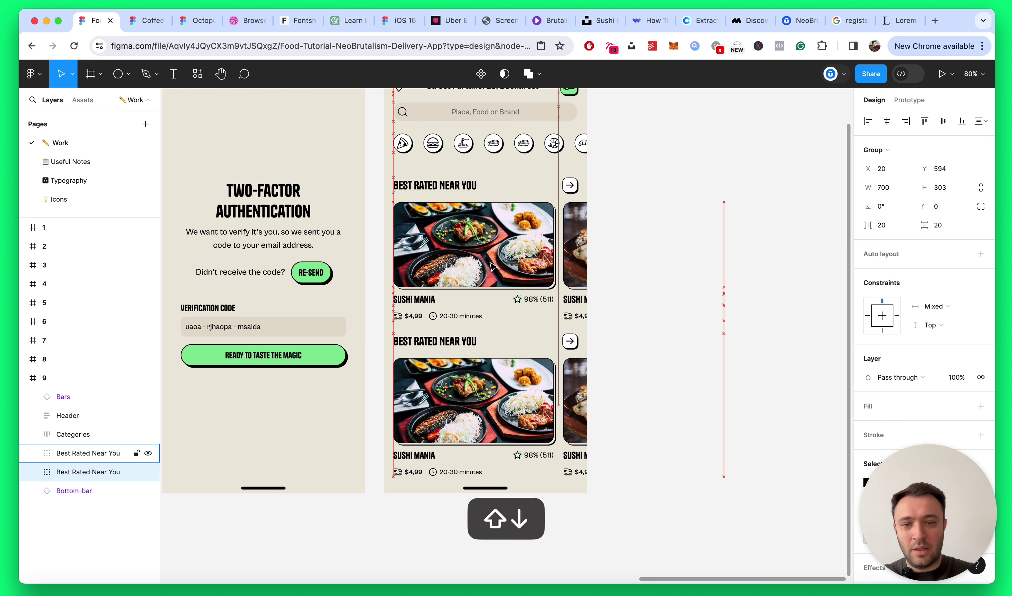
# Step: Fine-tune the duplicated section's vertical position to Y 595 and deselect it
pyautogui.scroll(3, 507, 392)
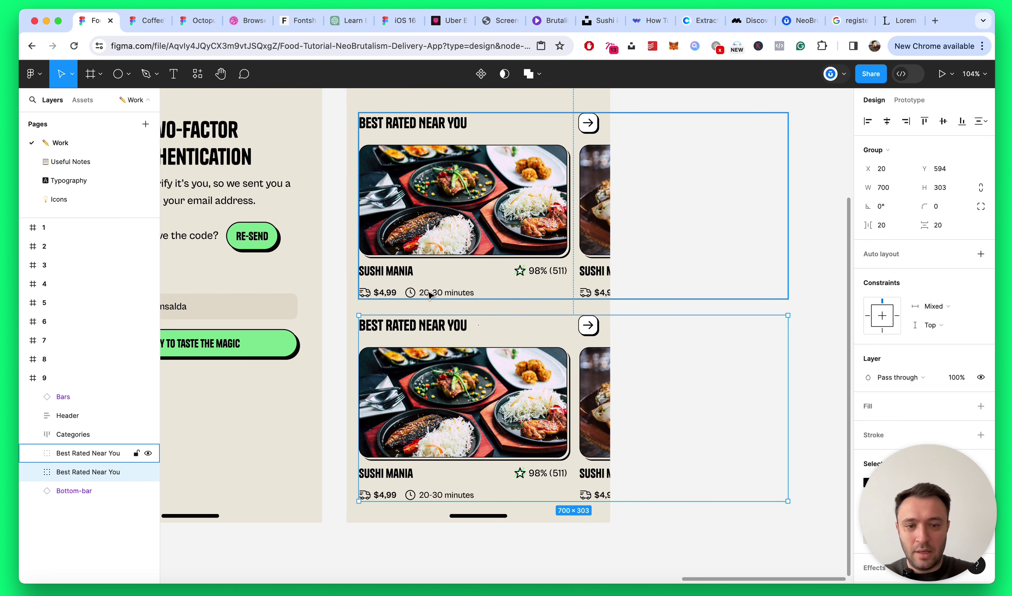
pyautogui.press('Up')
pyautogui.press('Up')
pyautogui.press('Up')
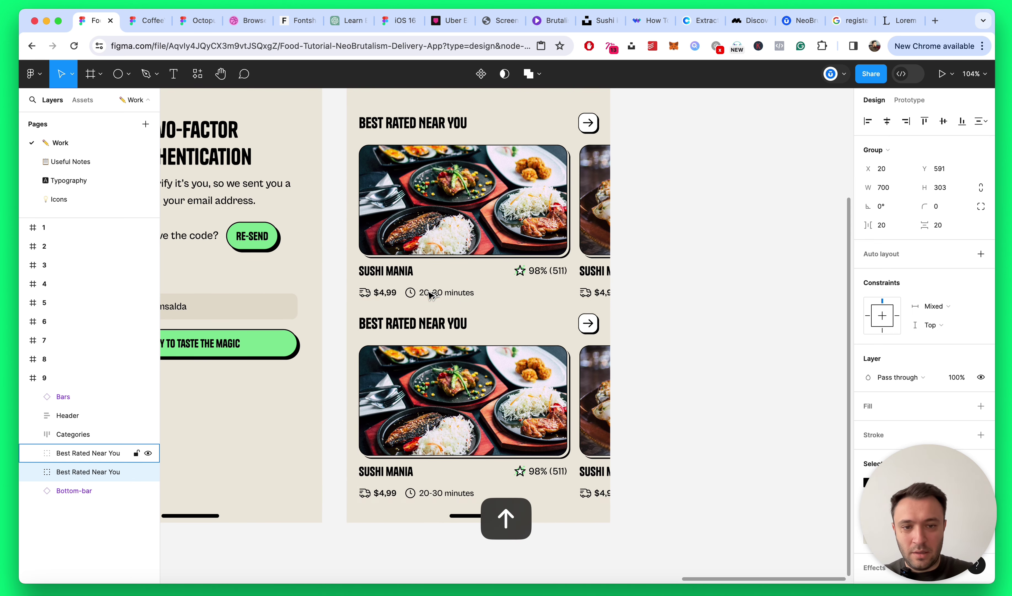
pyautogui.scroll(-4, 430, 294)
pyautogui.press('Down')
pyautogui.press('Down')
pyautogui.press('Down')
pyautogui.press('Down')
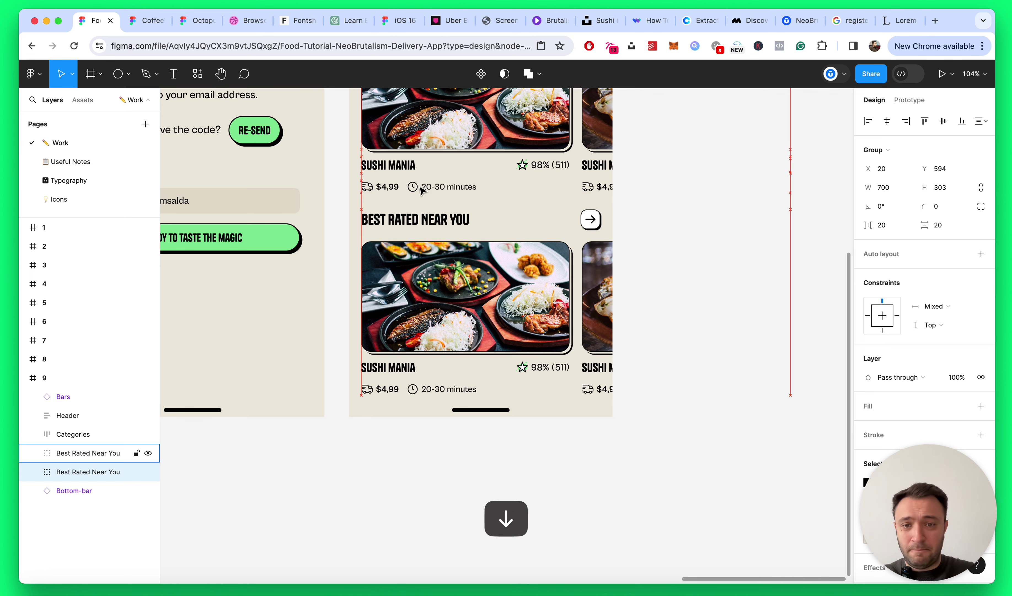
pyautogui.scroll(-5, 583, 377)
pyautogui.press('Escape')
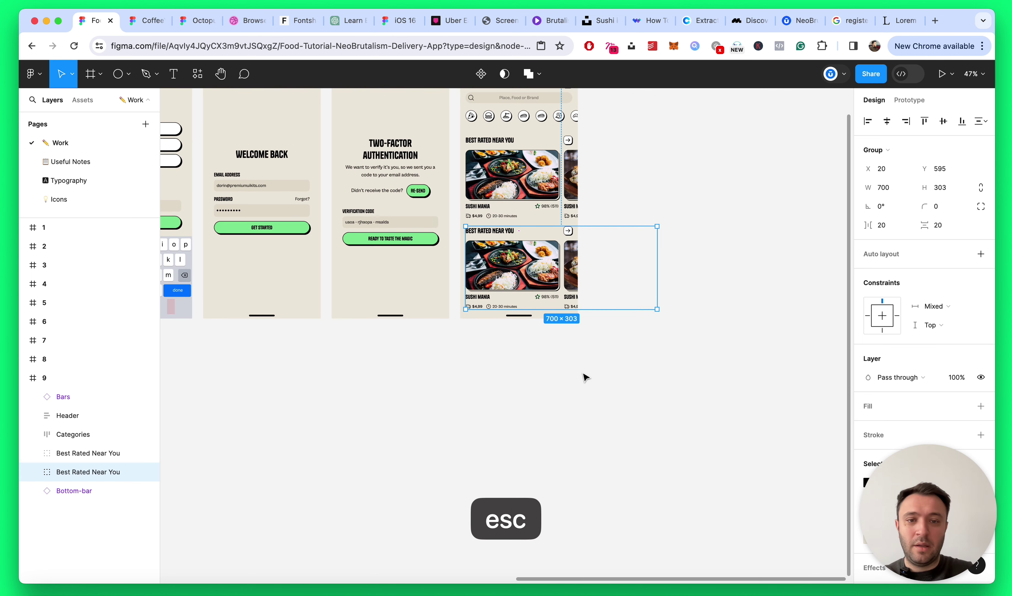
# Step: Try lowering the first section's title row to Y 268, closer to its cards
pyautogui.scroll(5, 514, 245)
pyautogui.scroll(3, 515, 244)
pyautogui.scroll(2, 532, 245)
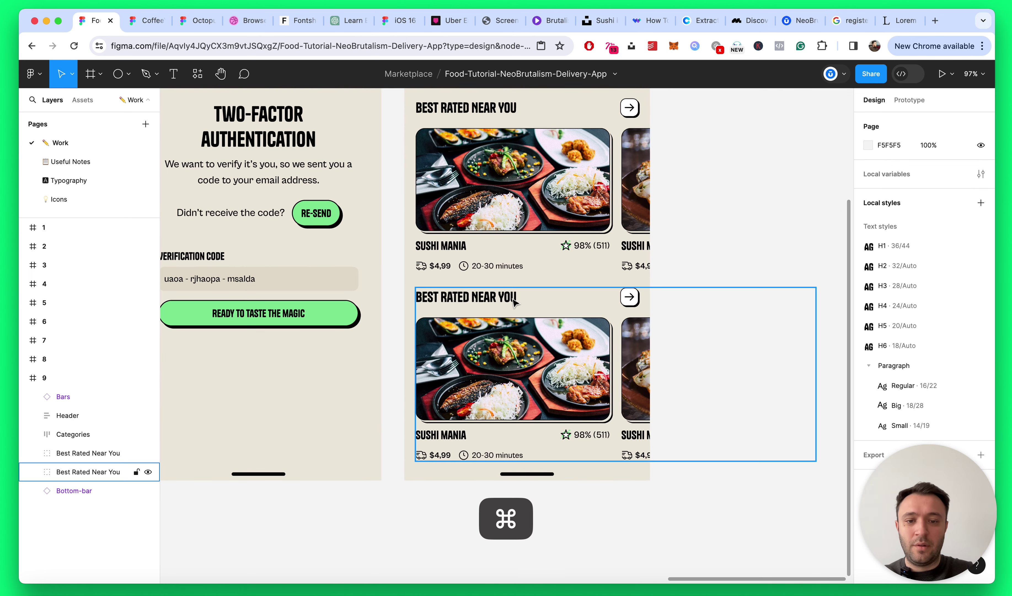
pyautogui.scroll(2, 553, 245)
pyautogui.click(554, 213)
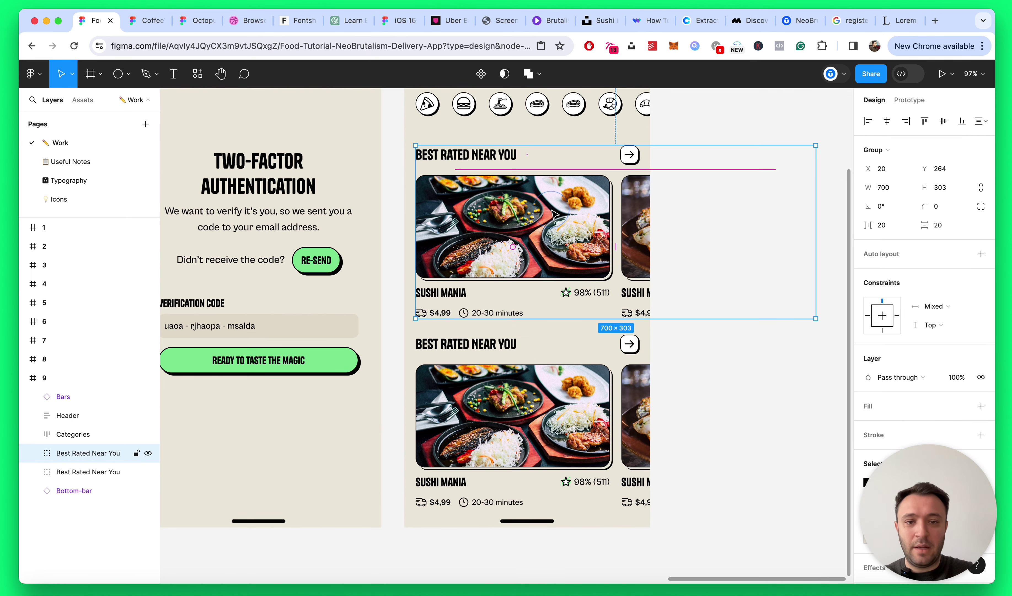
pyautogui.doubleClick(507, 229)
pyautogui.click(98, 471)
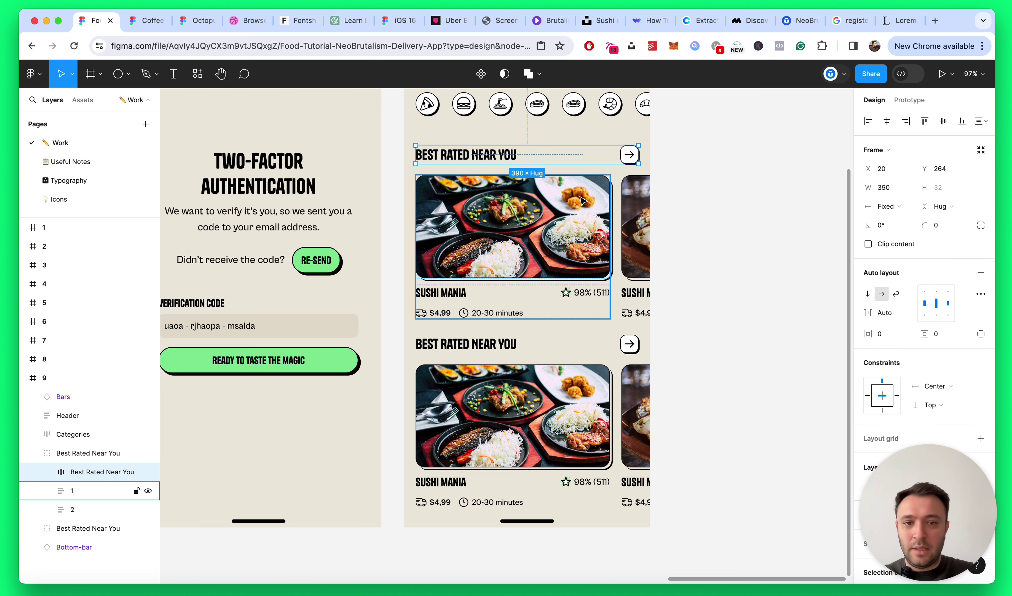
pyautogui.press('alt')
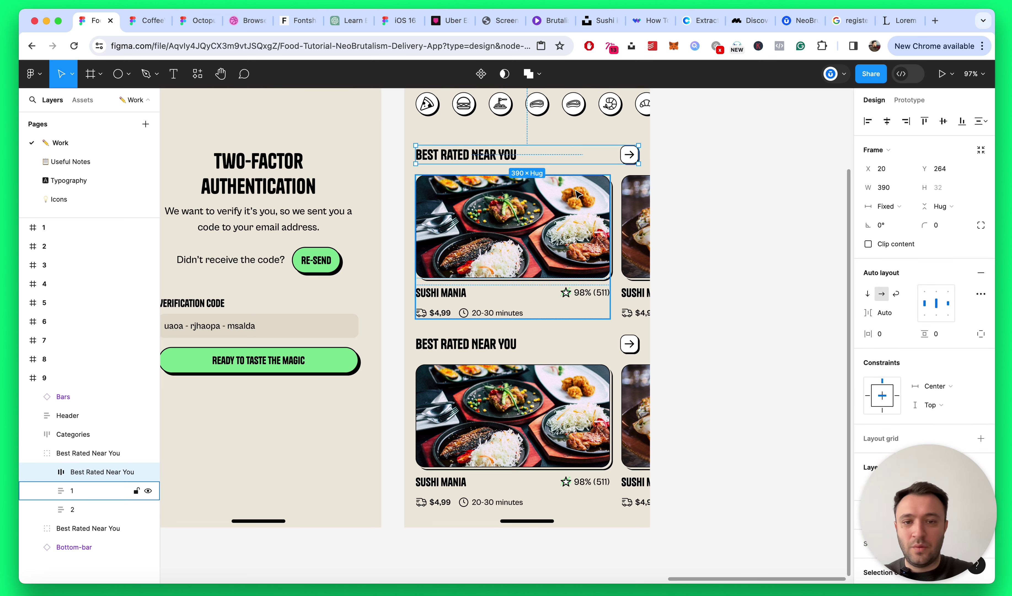
pyautogui.press('Down')
pyautogui.press('Down')
pyautogui.press('Down')
pyautogui.press('Down')
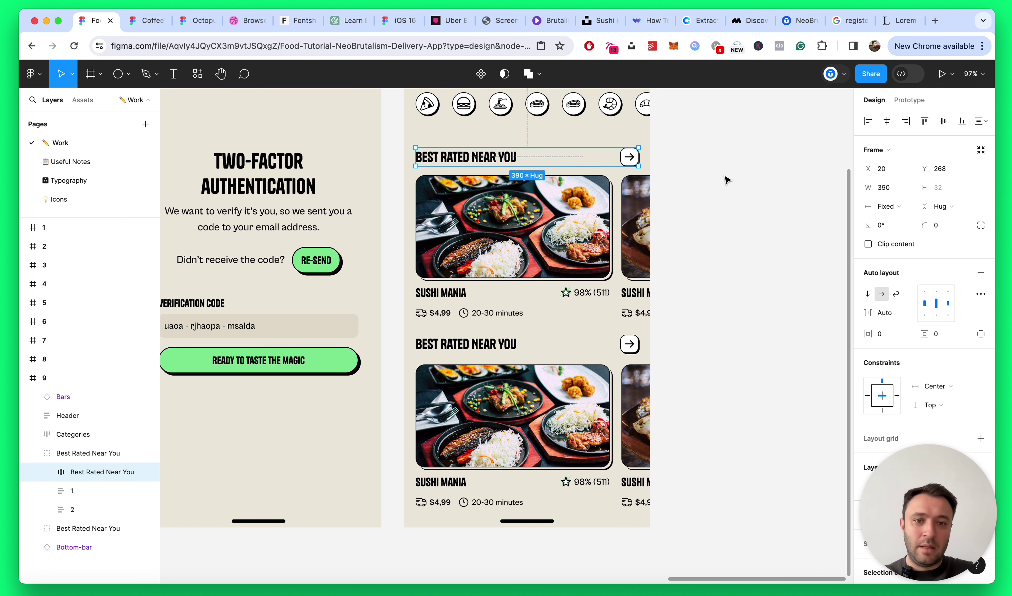
# Step: Undo the downward nudges of the first section's title row and select its whole group
pyautogui.press('super+z')
pyautogui.press('super+z')
pyautogui.press('super+z')
pyautogui.press('super+z')
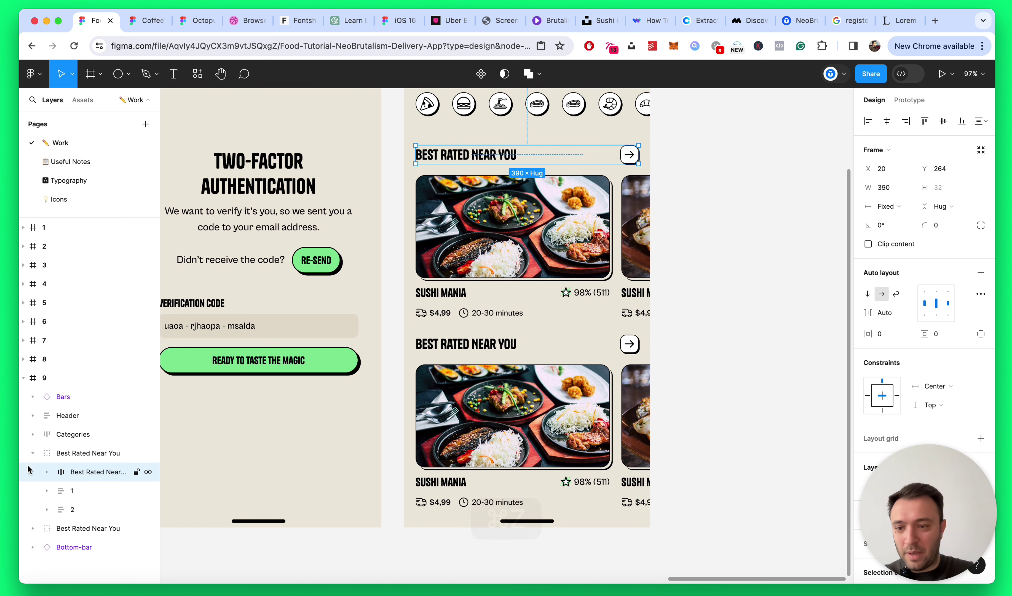
pyautogui.click(64, 448)
# Step: Change the heading text of the lower section to "Hot Promotions"
pyautogui.keyDown('super'); pyautogui.scroll(5, 432, 409); pyautogui.keyUp('super')
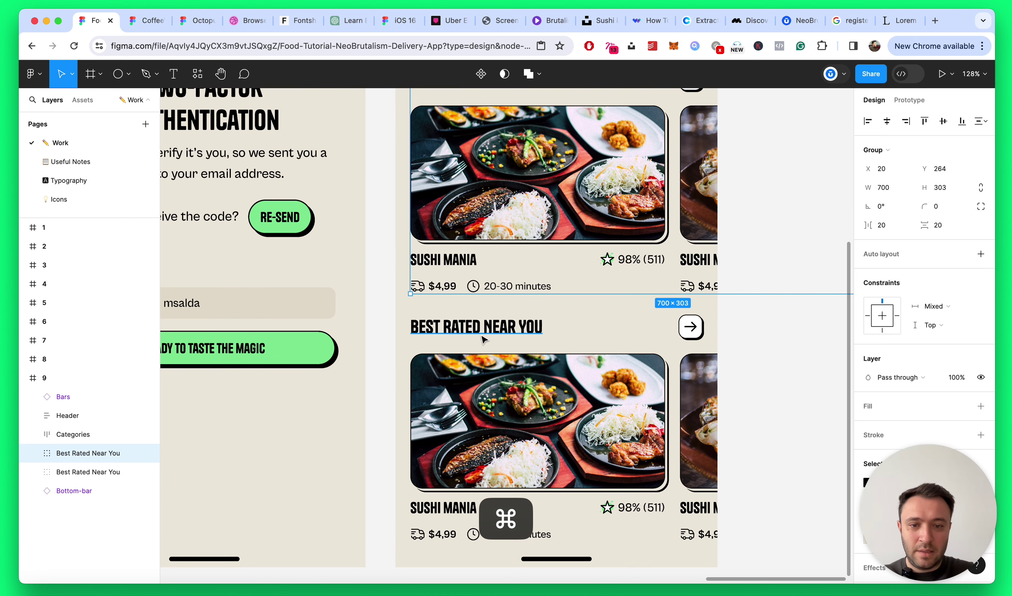
pyautogui.keyDown('super'); pyautogui.doubleClick(496, 328); pyautogui.keyUp('super')
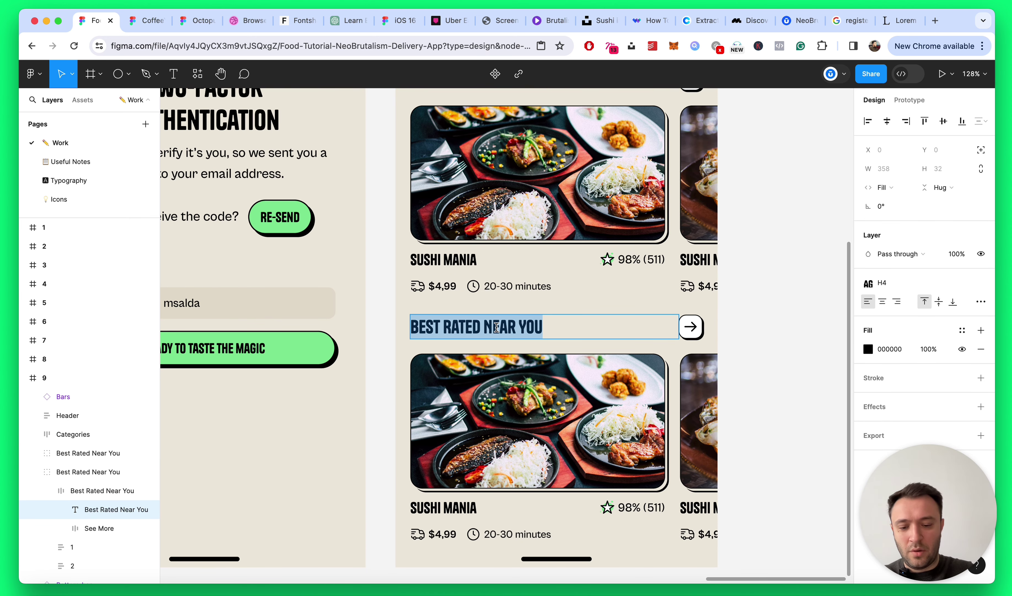
pyautogui.write('PROMOTIONS')
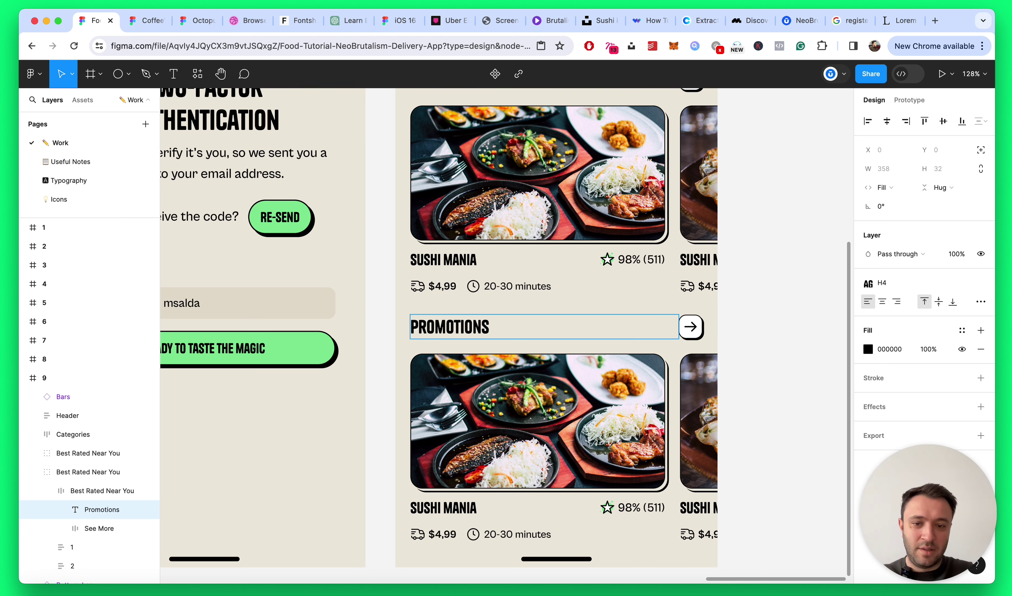
pyautogui.press('Left')
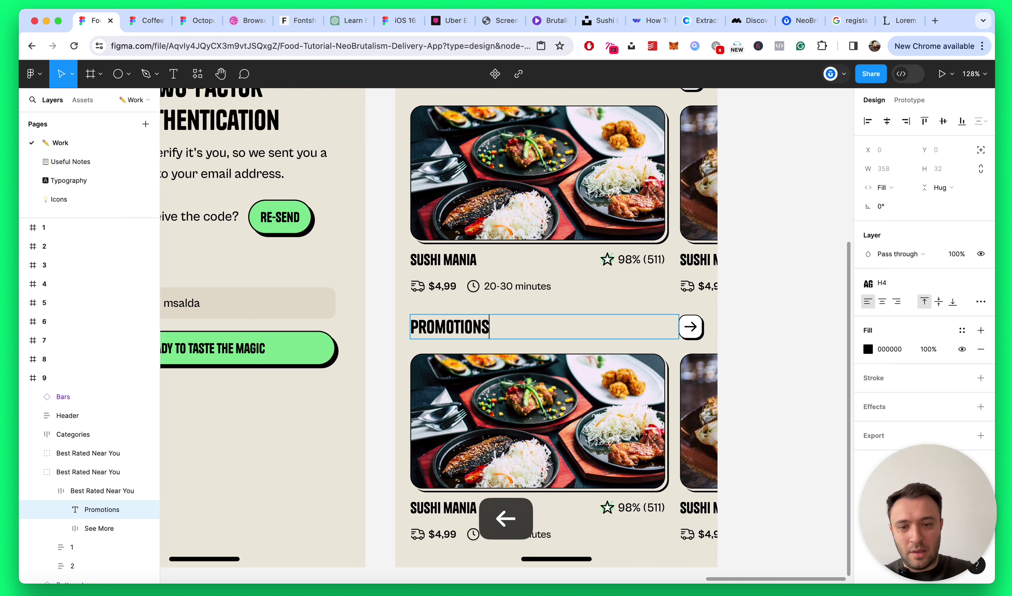
pyautogui.write('HOT')
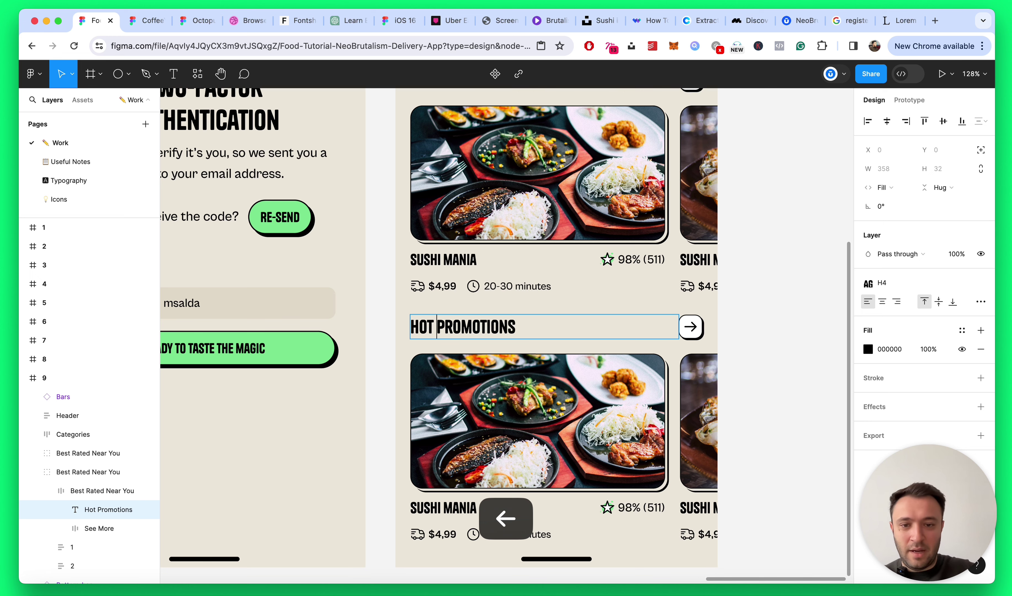
pyautogui.press('Escape')
pyautogui.scroll(-5, 758, 328)
pyautogui.click(758, 327)
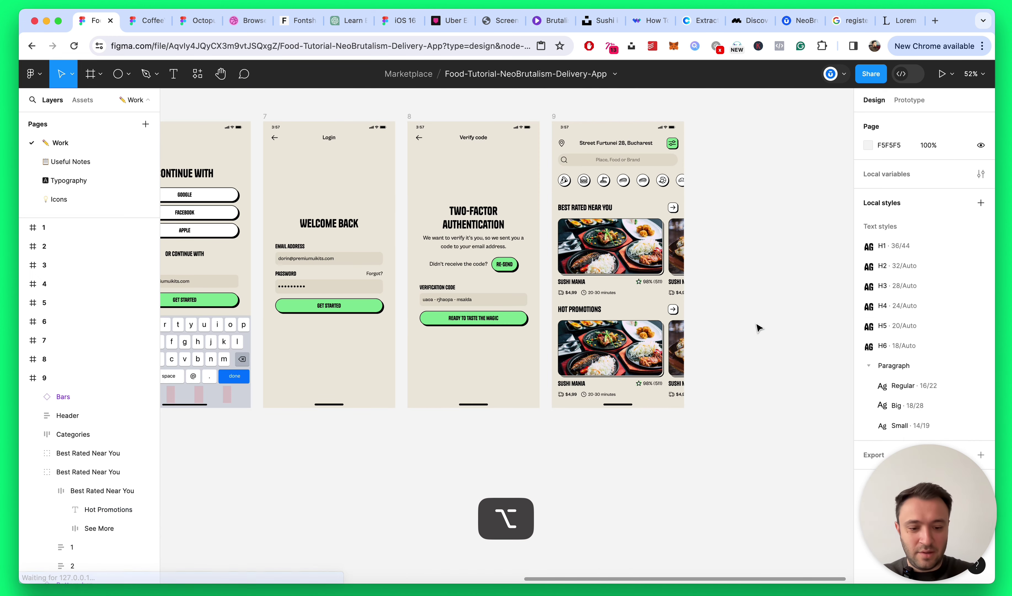
# Step: Change the restaurant name on the first Hot Promotions card to "Pizza Cravings"
pyautogui.scroll(5, 757, 328)
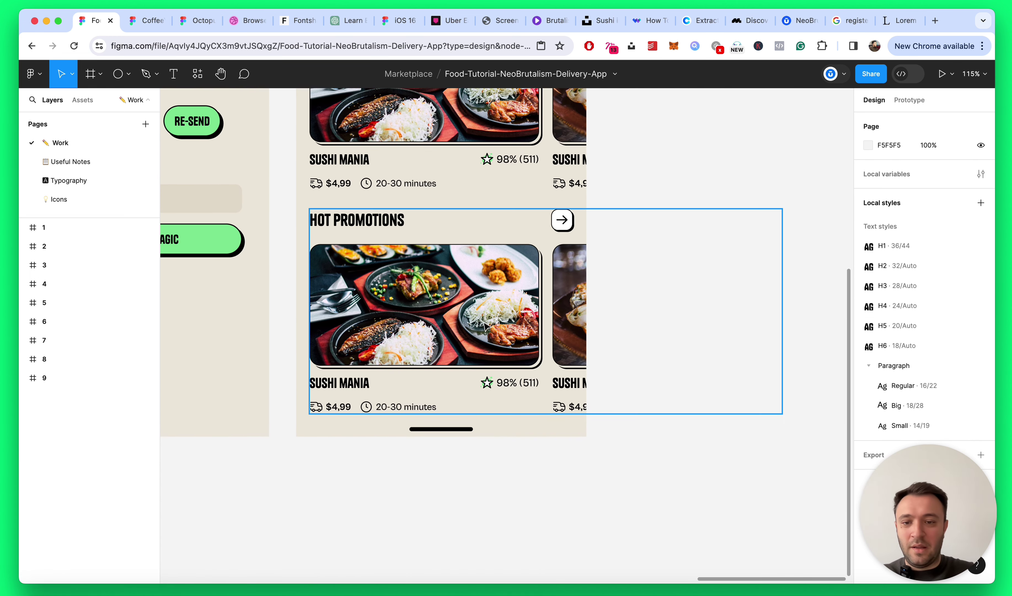
pyautogui.hscroll(-4, 754, 335)
pyautogui.doubleClick(433, 381)
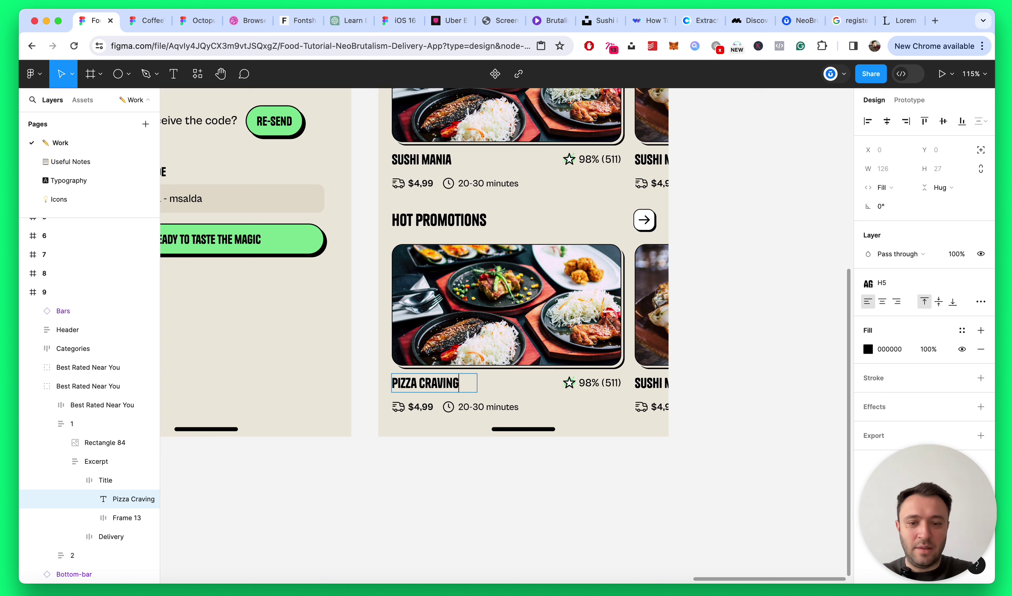
pyautogui.press('Escape')
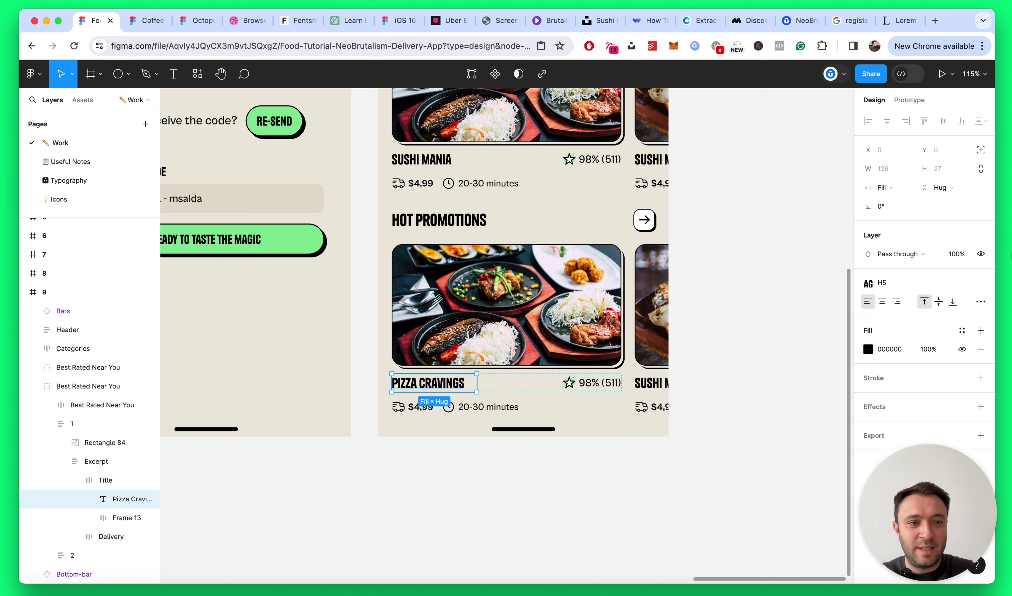
# Step: Set the auto layout gap of the Pizza Cravings card's Title row to 48
pyautogui.click(105, 479)
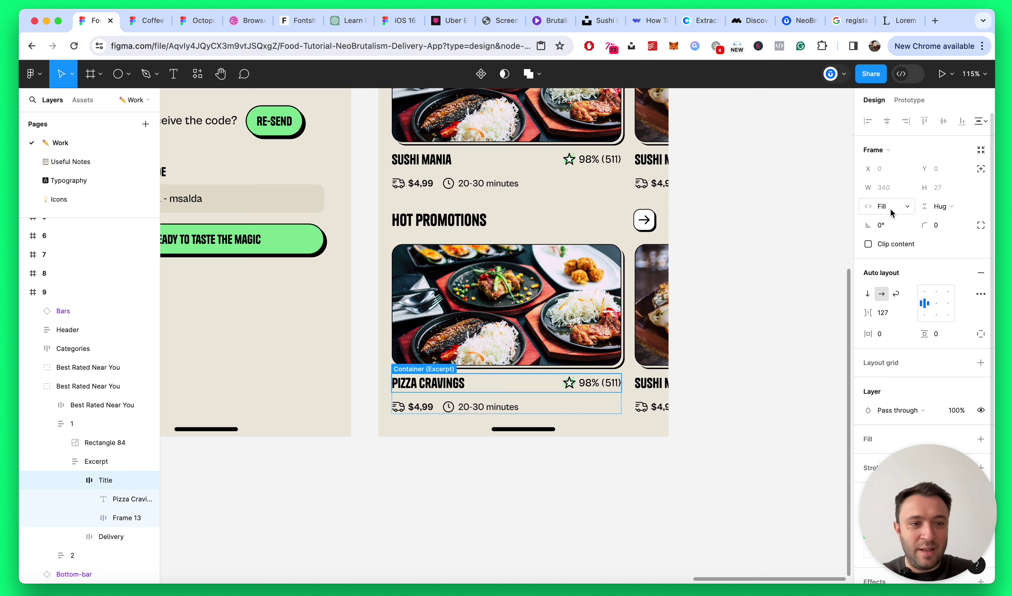
pyautogui.click(115, 518)
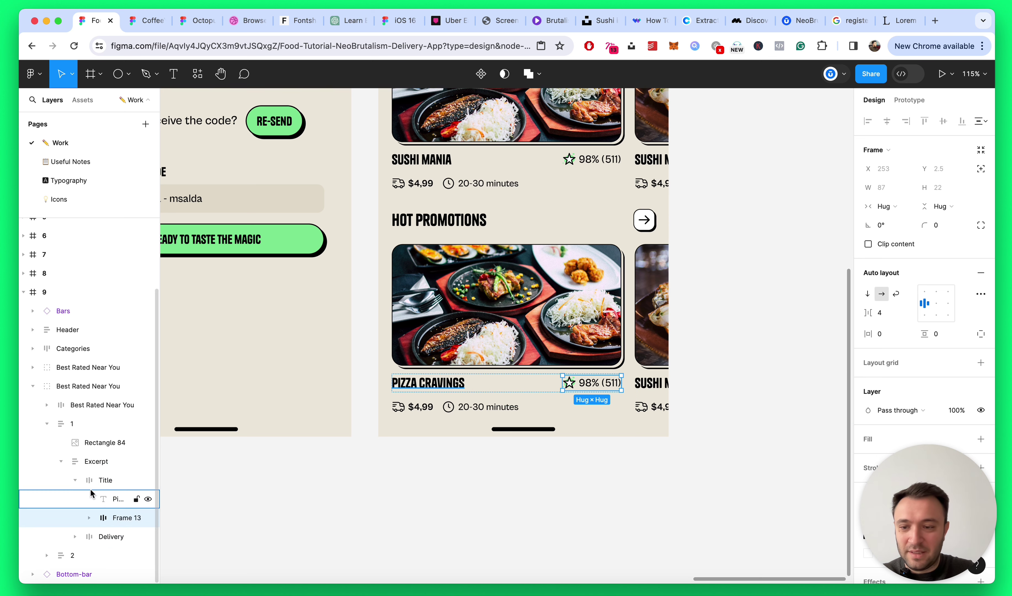
pyautogui.click(92, 480)
pyautogui.click(908, 313)
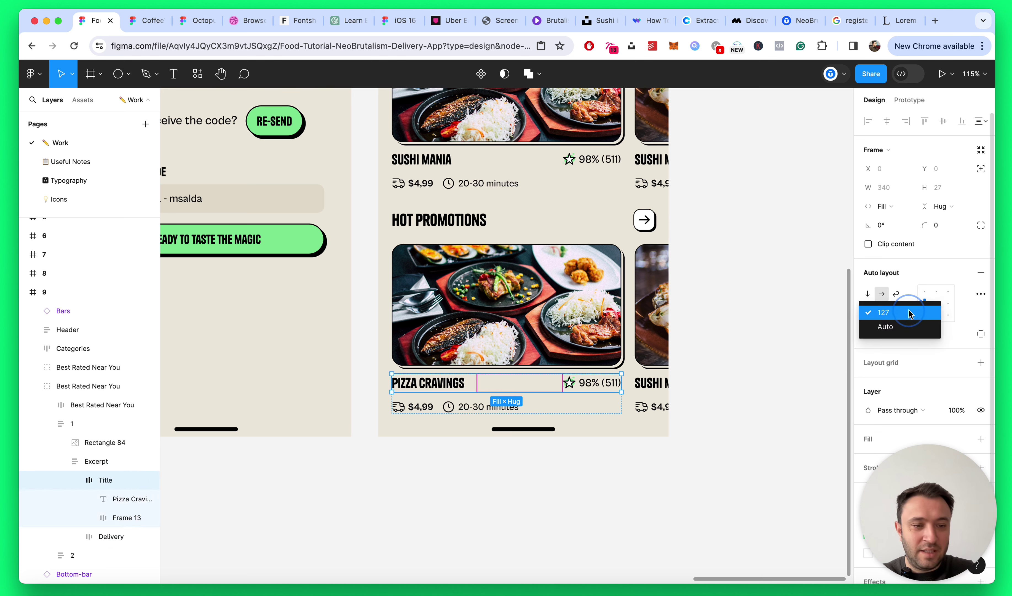
pyautogui.press('Escape')
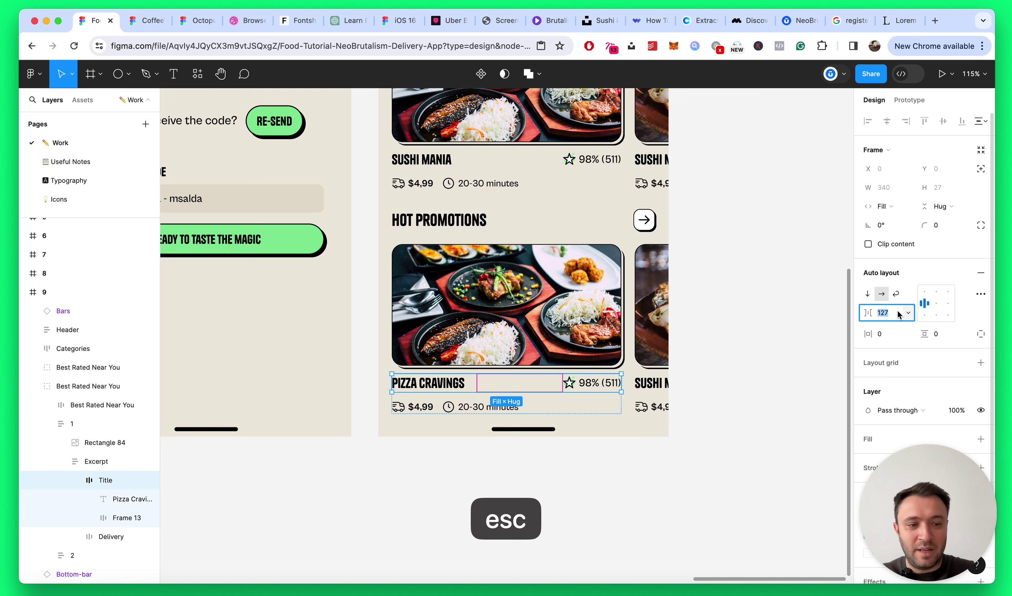
pyautogui.write('48')
pyautogui.press('Return')
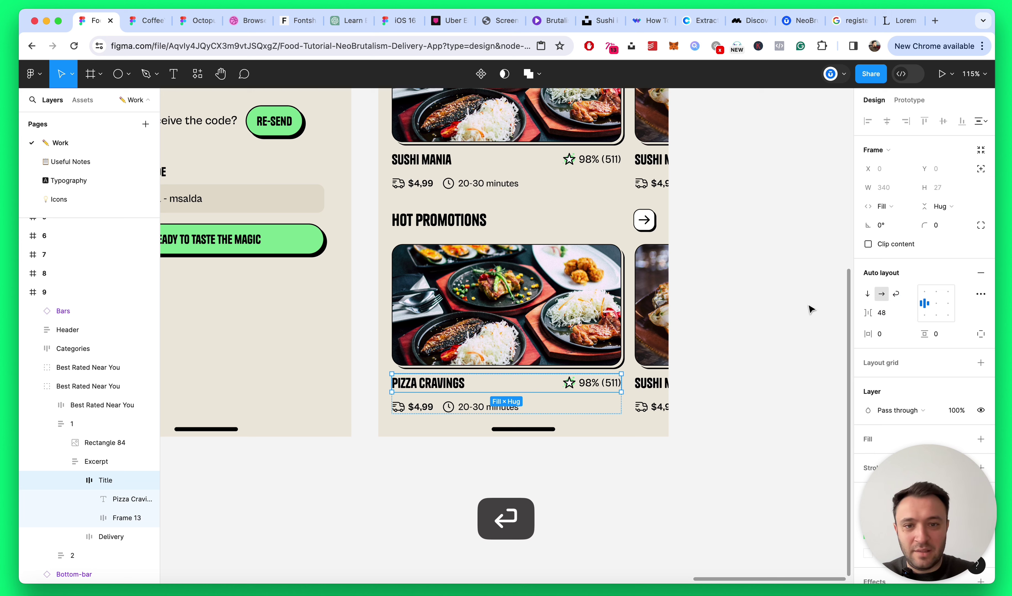
# Step: Copy the Pizza Cravings Title row's properties onto the Title rows of the other three restaurant cards and save the file
pyautogui.press('alt+super+c')
pyautogui.click(436, 152)
pyautogui.doubleClick(436, 152)
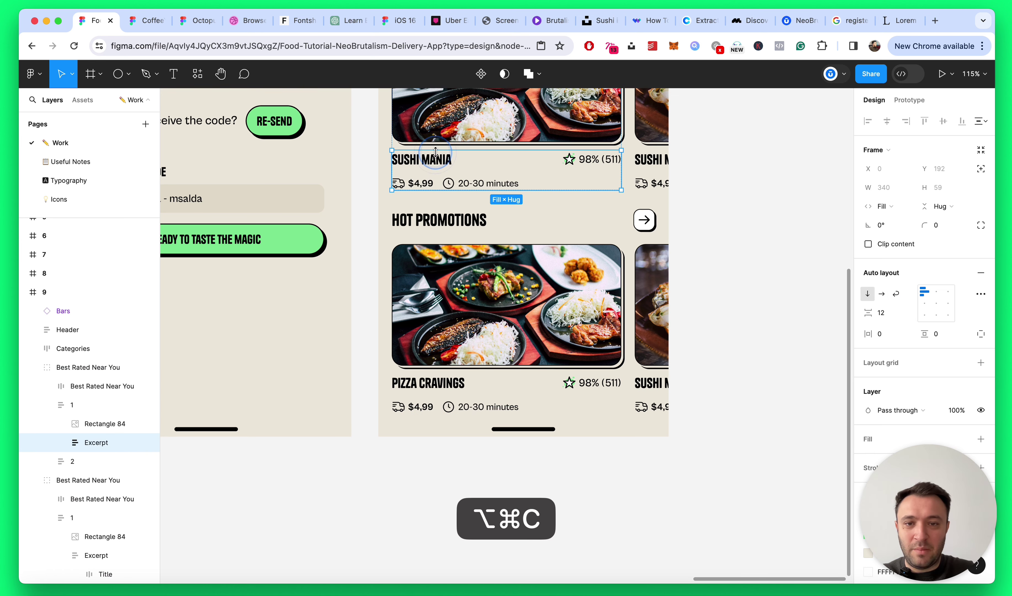
pyautogui.click(436, 157)
pyautogui.press('alt+super+v')
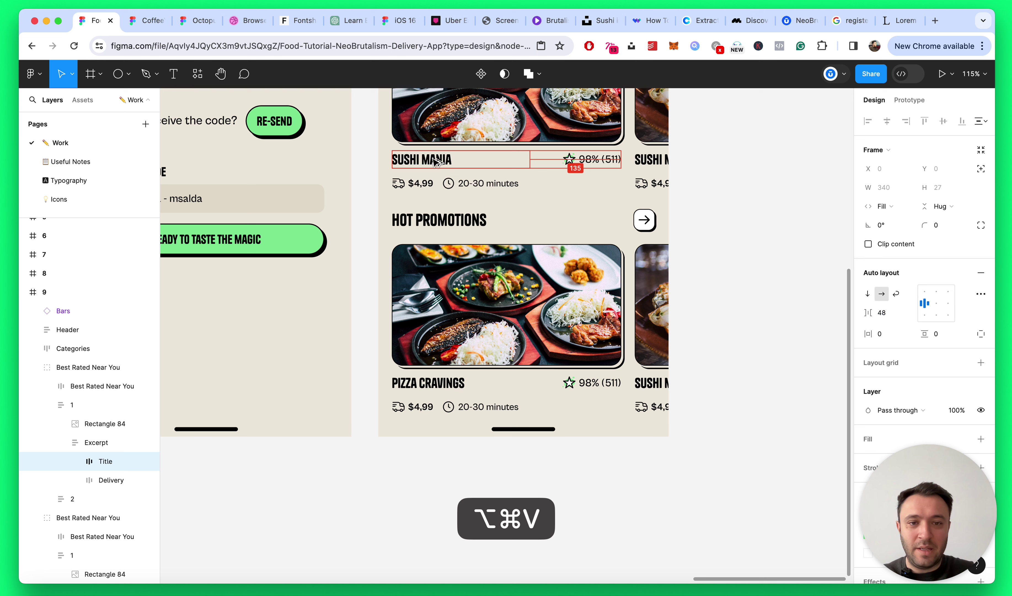
pyautogui.click(648, 164)
pyautogui.click(649, 162)
pyautogui.press('alt+super+v')
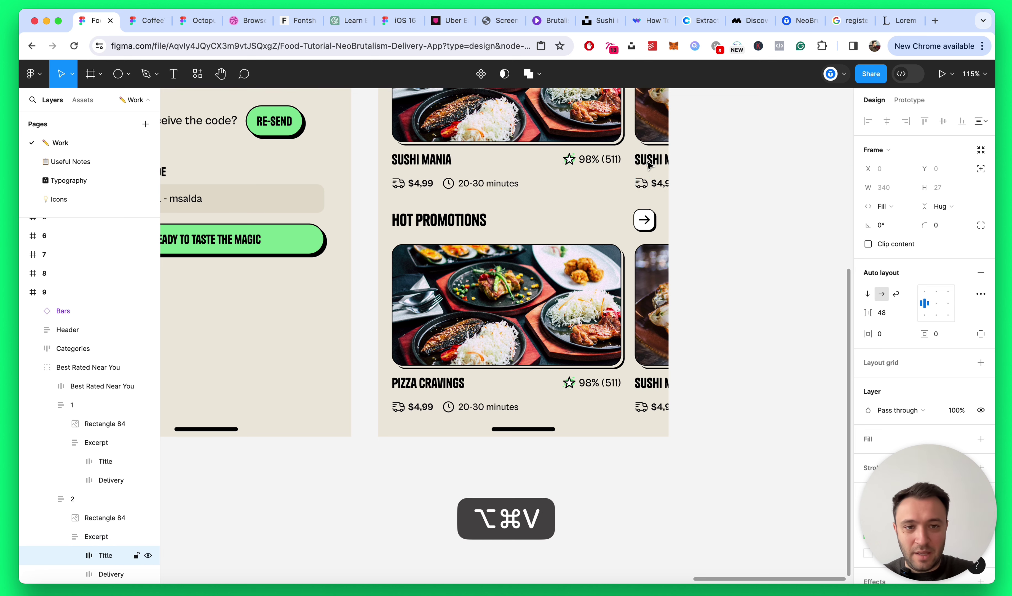
pyautogui.click(644, 388)
pyautogui.click(645, 385)
pyautogui.press('alt+super+v')
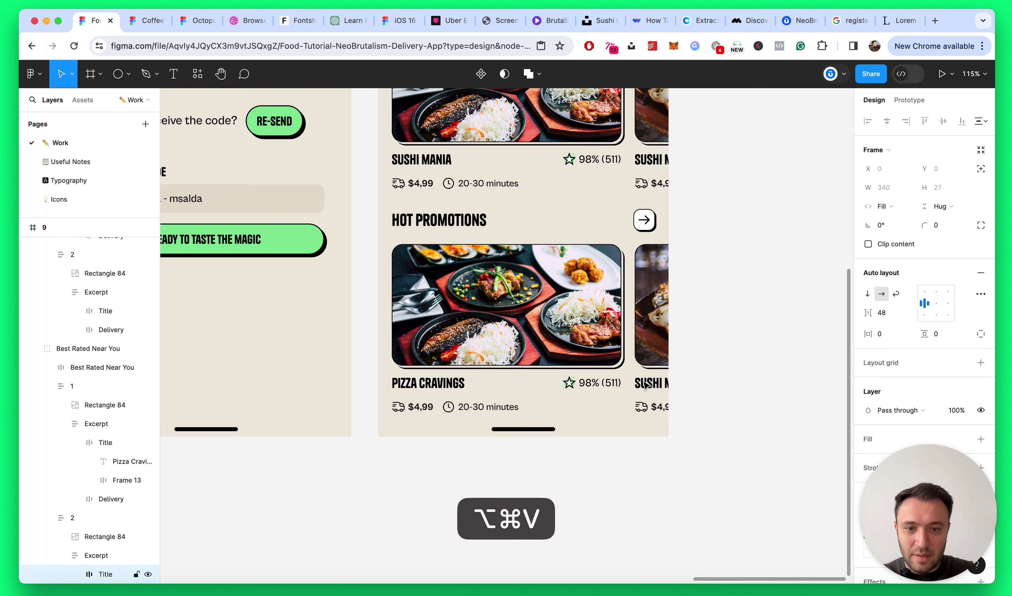
pyautogui.click(726, 208)
pyautogui.scroll(-5, 725, 210)
pyautogui.press('super+s')
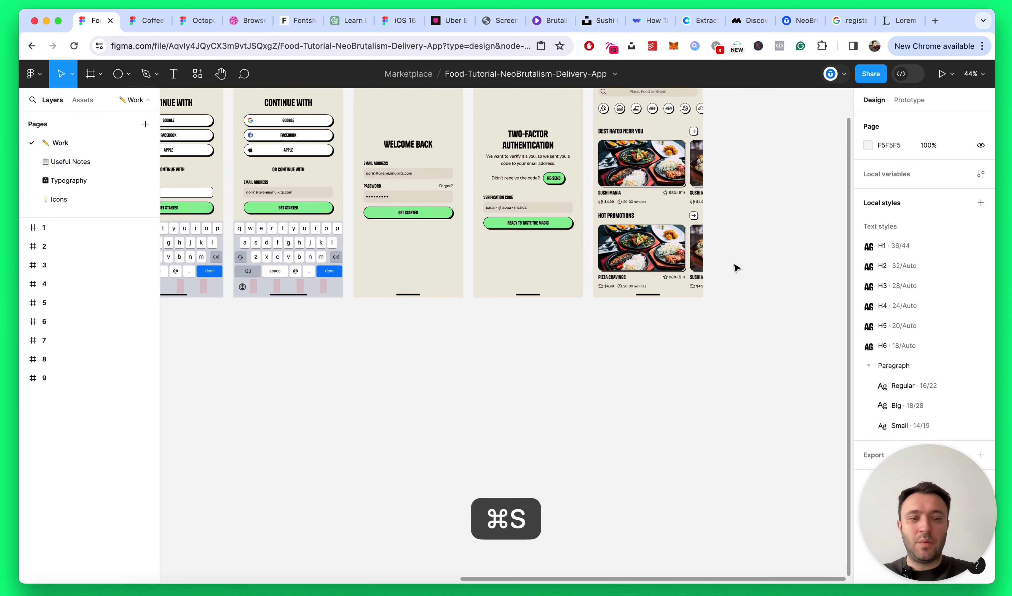
# Step: Change the rating percentage on the Pizza Cravings card to 94%
pyautogui.scroll(5, 735, 268)
pyautogui.scroll(2, 735, 267)
pyautogui.scroll(-4, 735, 267)
pyautogui.scroll(2, 588, 307)
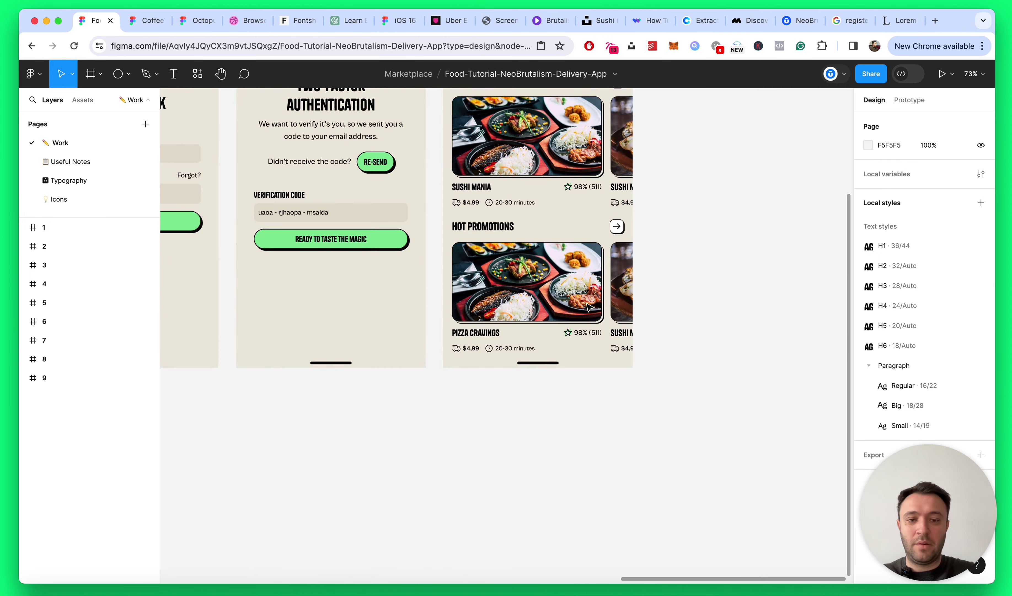
pyautogui.scroll(3, 589, 307)
pyautogui.keyDown('super'); pyautogui.click(450, 350); pyautogui.keyUp('super')
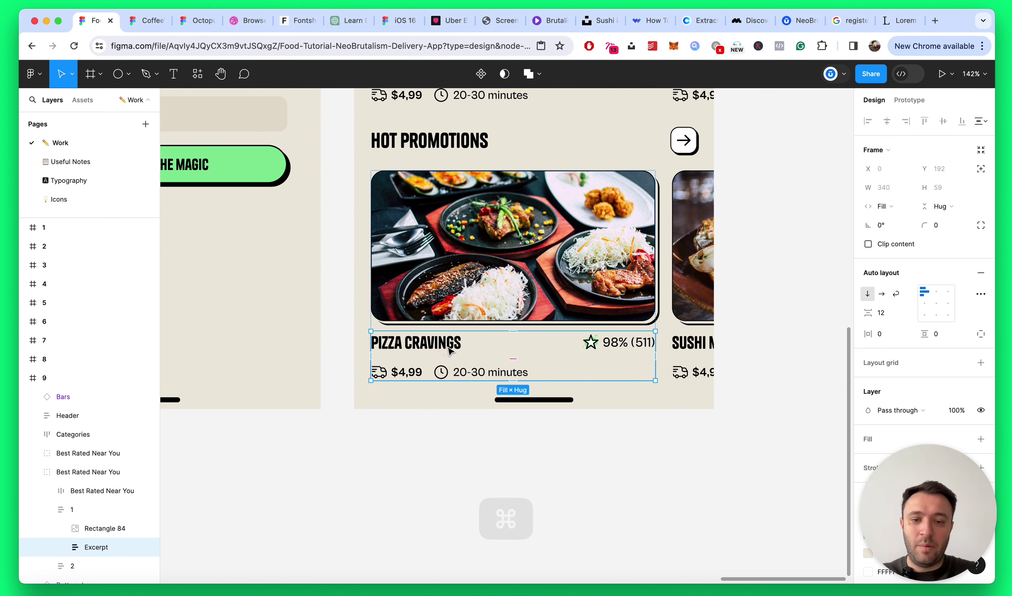
pyautogui.click(454, 345)
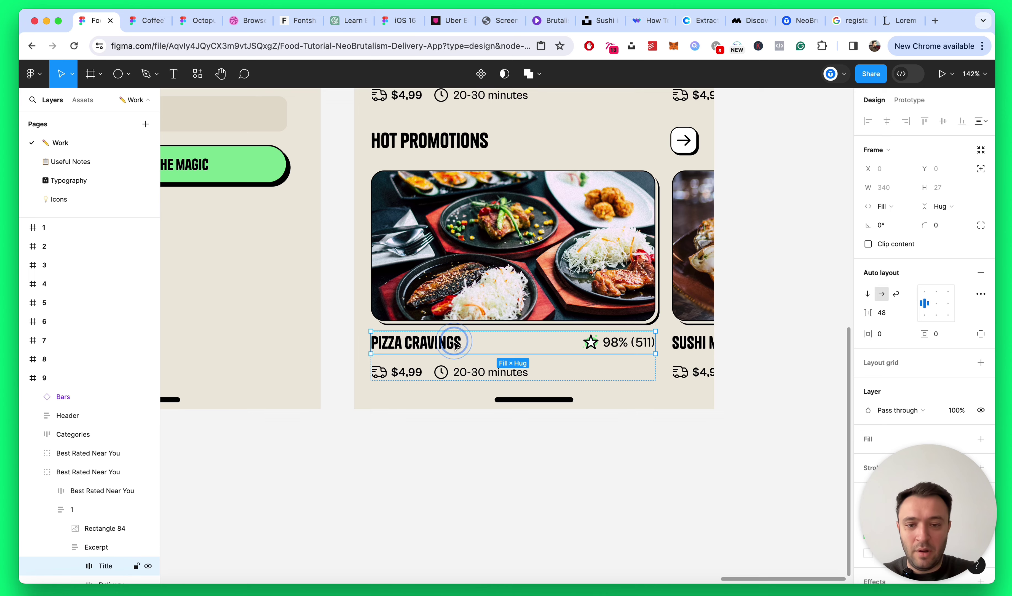
pyautogui.scroll(-3, 532, 371)
pyautogui.scroll(10, 606, 360)
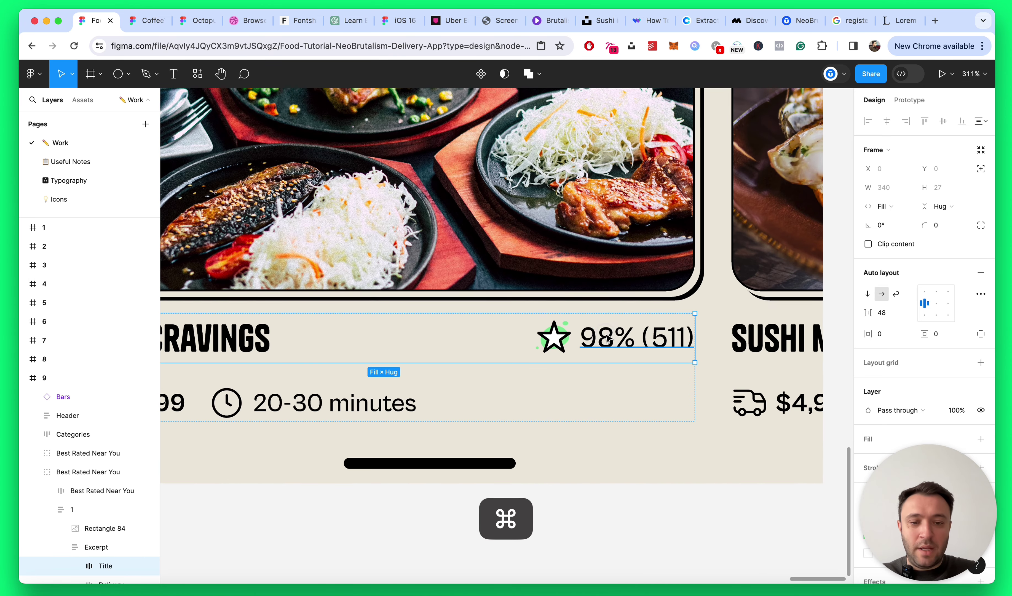
pyautogui.doubleClick(604, 338)
pyautogui.doubleClick(605, 338)
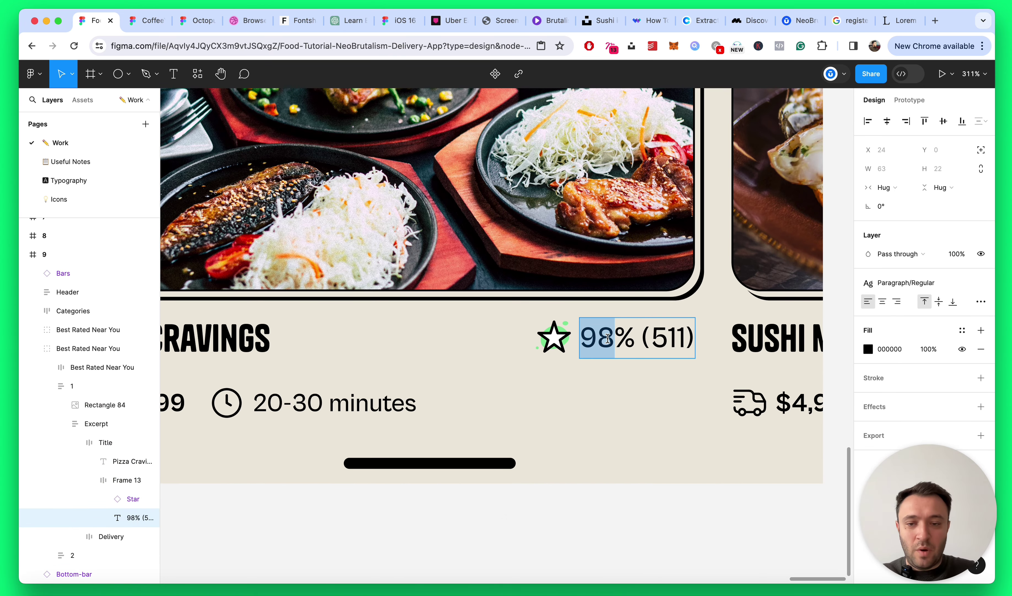
pyautogui.press('Right')
pyautogui.hotkey('shift', 'Left')
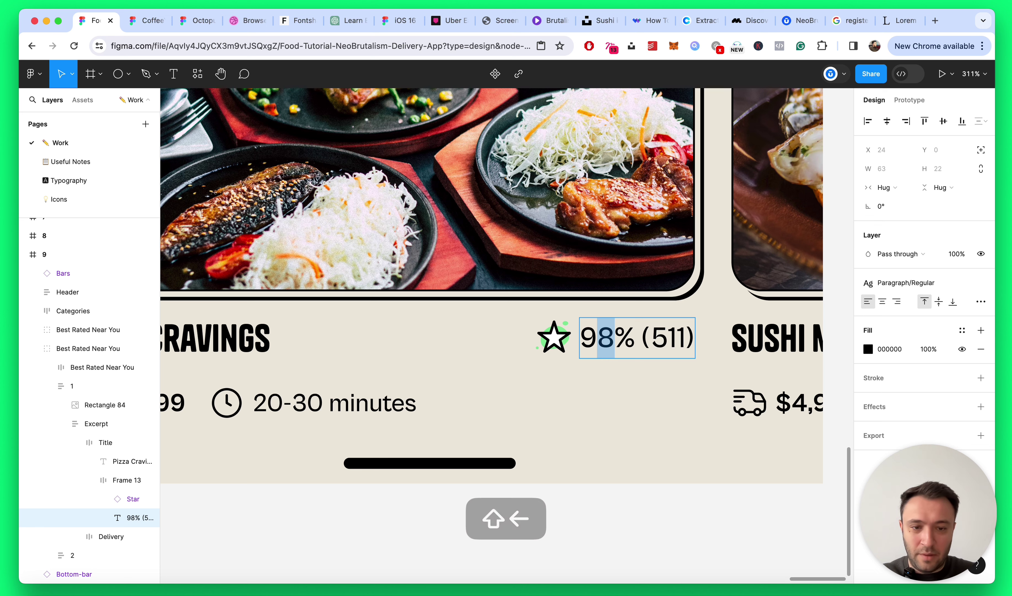
pyautogui.write('4')
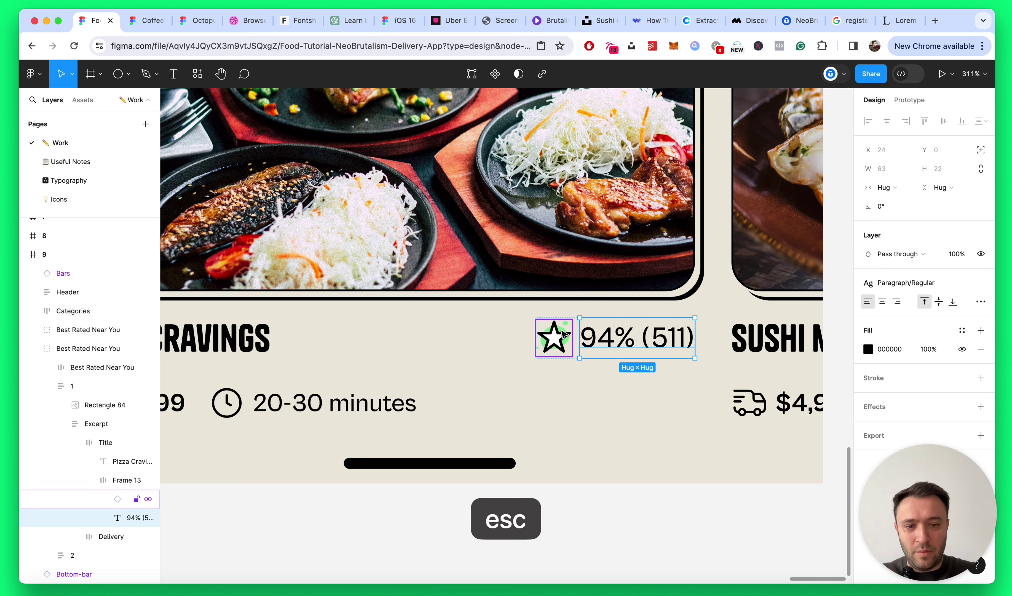
# Step: Change the fill of the large blob behind the Pizza Cravings rating star to the coral document color FF8E72
pyautogui.click(564, 334)
pyautogui.click(931, 474)
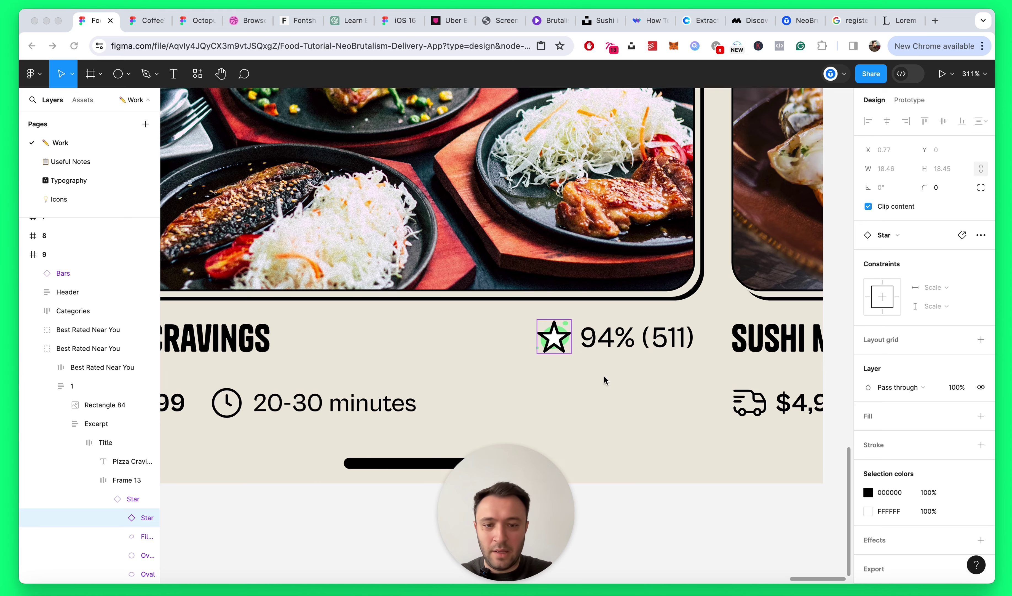
pyautogui.scroll(5, 567, 340)
pyautogui.keyDown('super'); pyautogui.click(567, 337); pyautogui.keyUp('super')
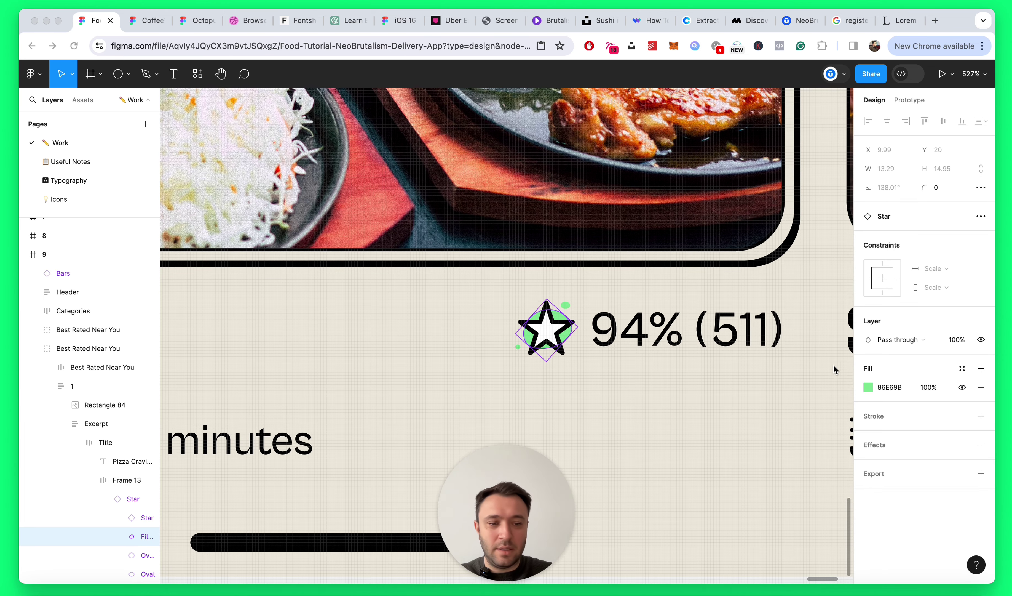
pyautogui.click(870, 386)
pyautogui.click(869, 387)
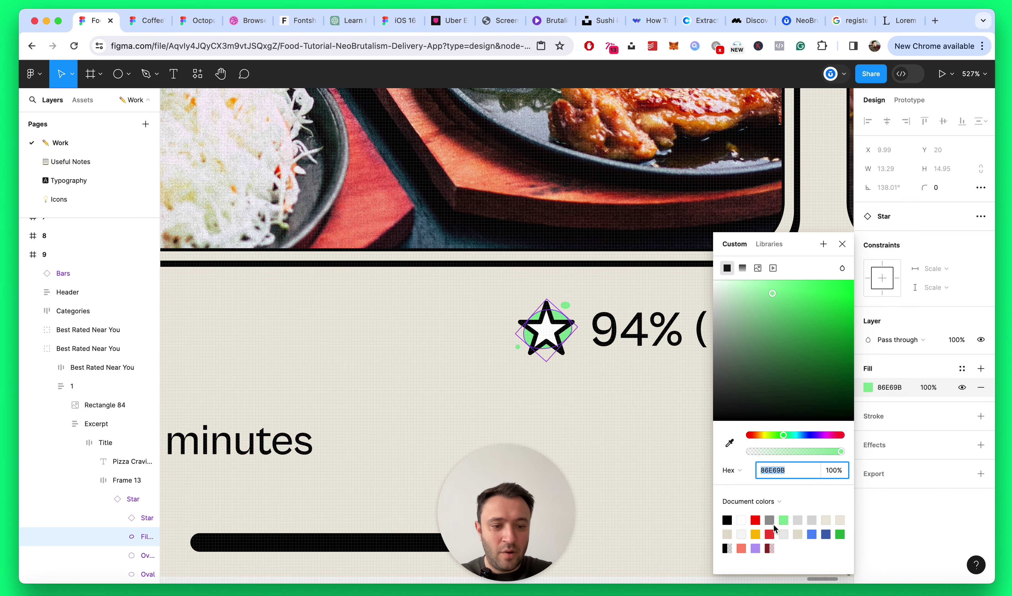
pyautogui.click(744, 546)
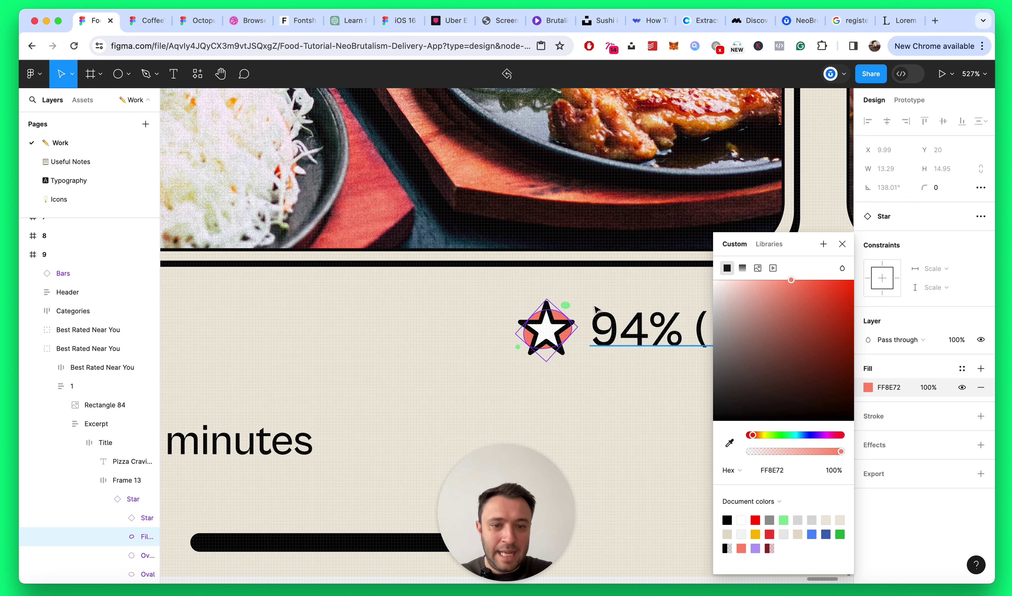
# Step: Recolor the two small ovals around the Pizza Cravings rating star with the same coral document color
pyautogui.keyDown('super'); pyautogui.click(565, 305); pyautogui.keyUp('super')
pyautogui.keyDown('shift'); pyautogui.keyDown('super'); pyautogui.click(518, 348); pyautogui.keyUp('super'); pyautogui.keyUp('shift')
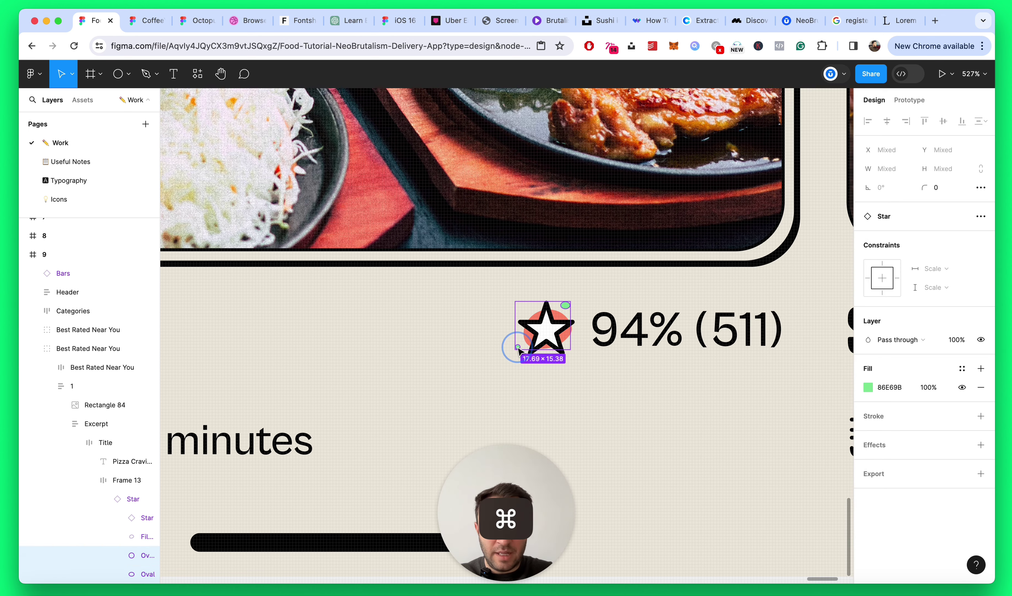
pyautogui.scroll(5, 518, 347)
pyautogui.click(869, 388)
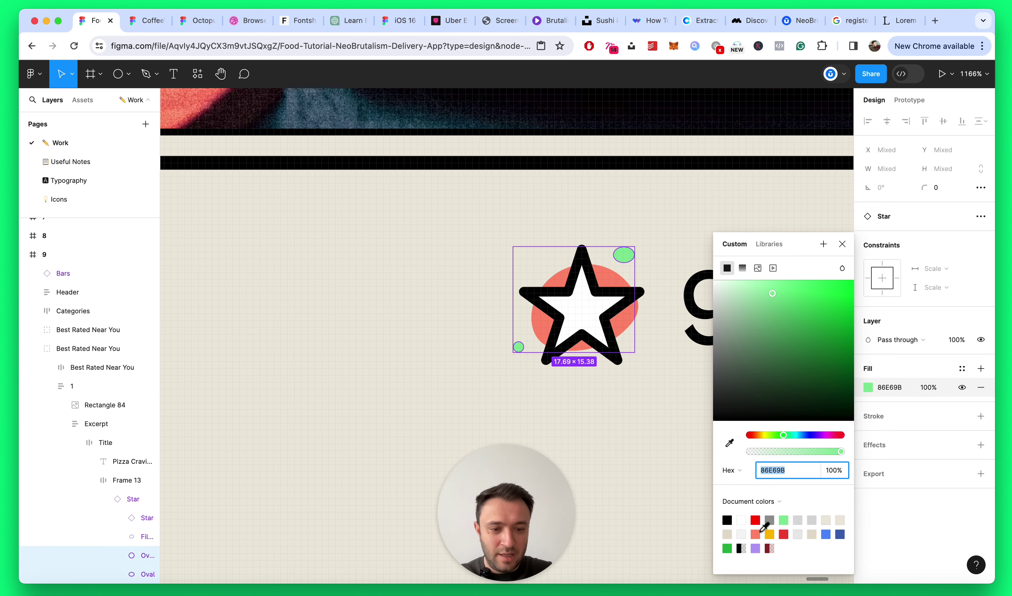
pyautogui.click(755, 534)
pyautogui.scroll(-10, 618, 331)
pyautogui.press('Escape')
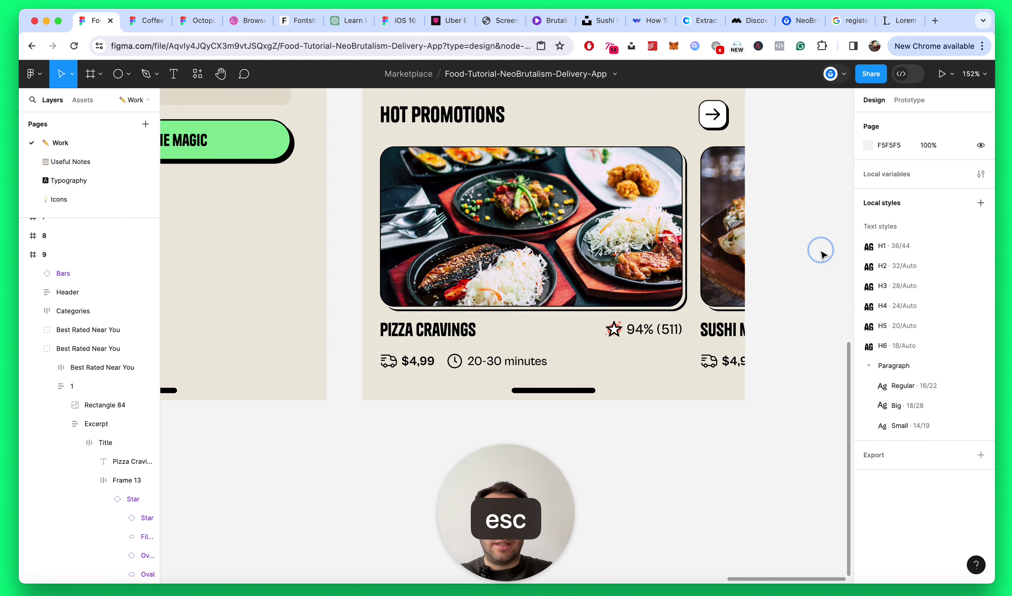
# Step: Collapse all layers and compare the rating stars of the Sushi Mania and Pizza Cravings cards
pyautogui.scroll(-3, 819, 255)
pyautogui.scroll(6, 612, 244)
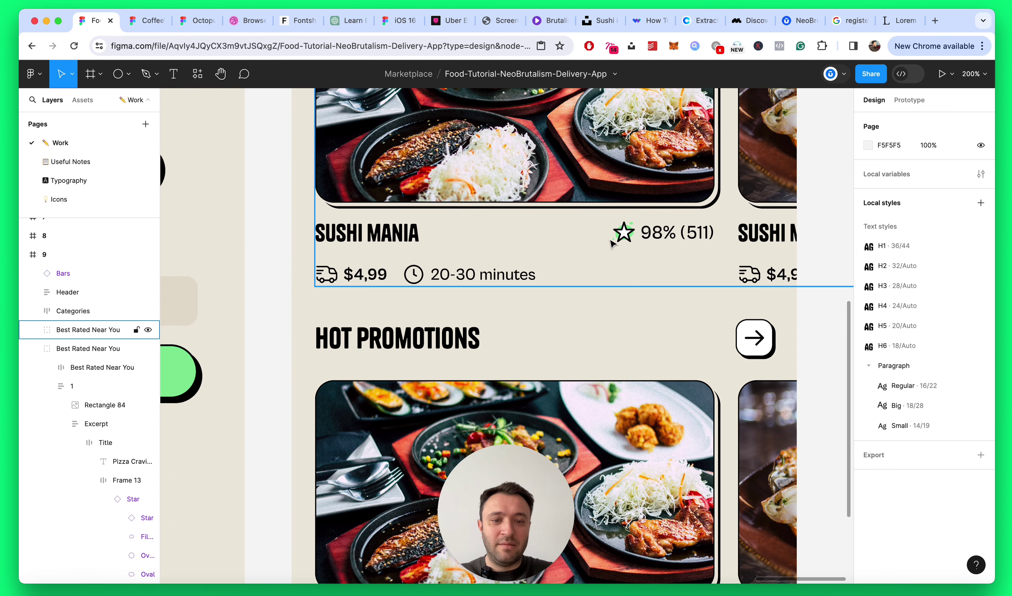
pyautogui.hotkey('alt', 'l')
pyautogui.scroll(-3, 621, 233)
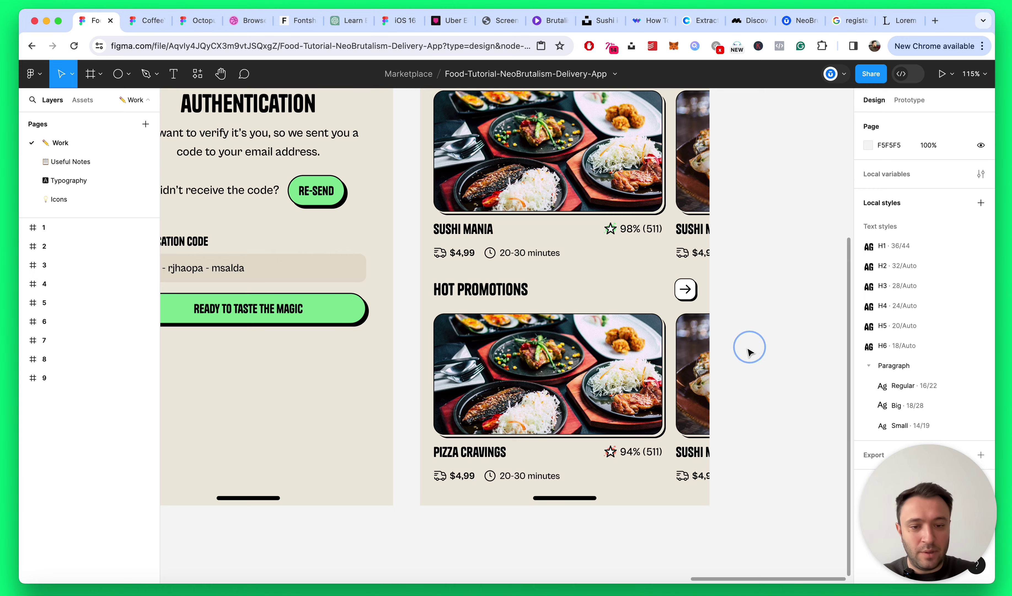
pyautogui.scroll(-5, 746, 348)
pyautogui.scroll(5, 753, 360)
pyautogui.scroll(-3, 696, 402)
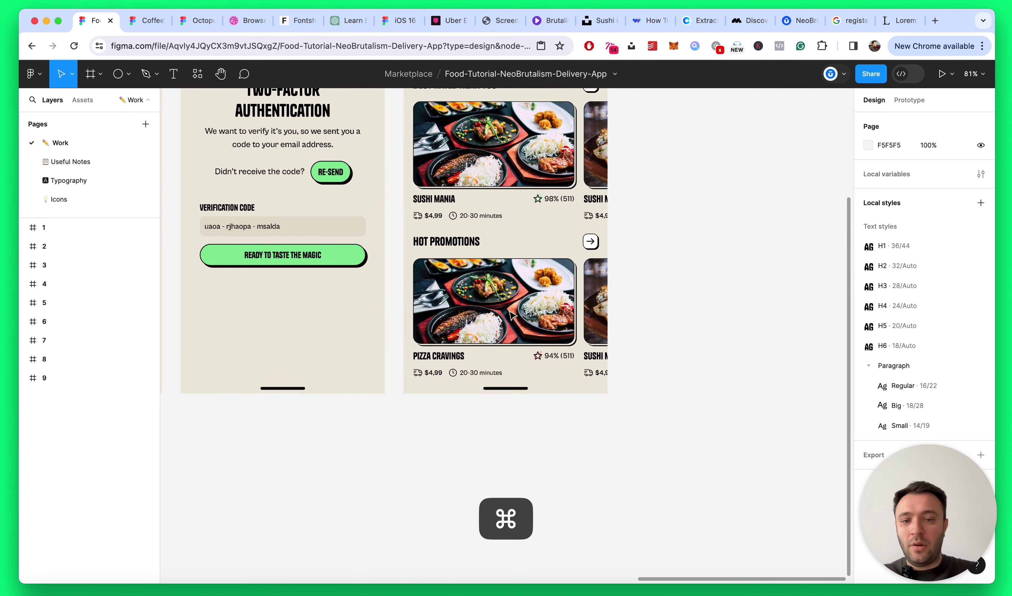
pyautogui.scroll(3, 543, 374)
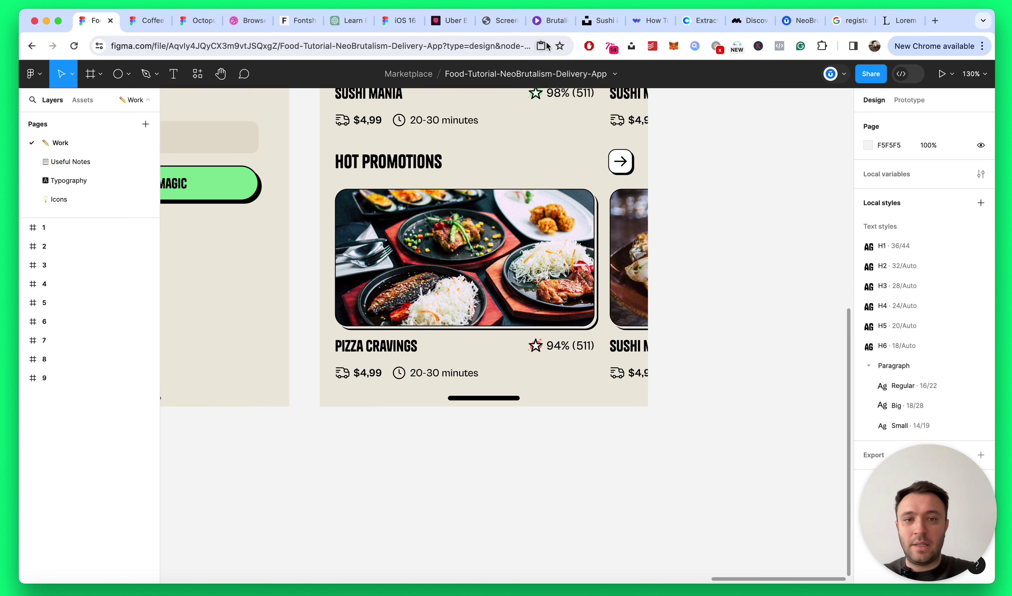
# Step: Switch to Unsplash, close the open photo and search the free photos for "pizza"
pyautogui.click(592, 21)
pyautogui.click(47, 78)
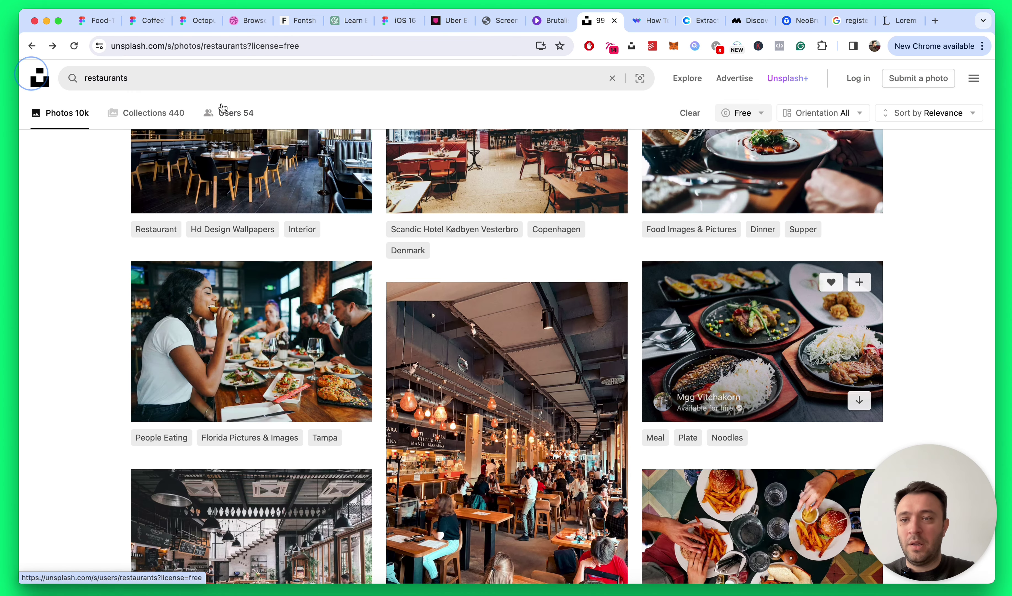
pyautogui.click(245, 80)
pyautogui.press('super+a')
pyautogui.write('piz')
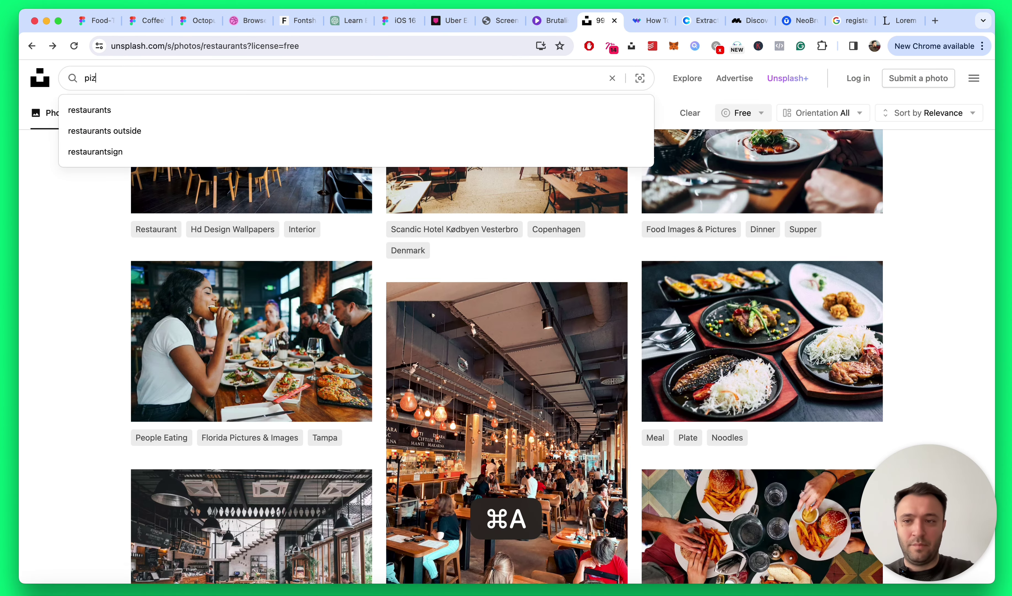
pyautogui.write('za')
pyautogui.press('Return')
# Step: Find the landscape photo of sliced pizza with tomatoes on a dark wooden table and copy the image
pyautogui.scroll(-5, 582, 322)
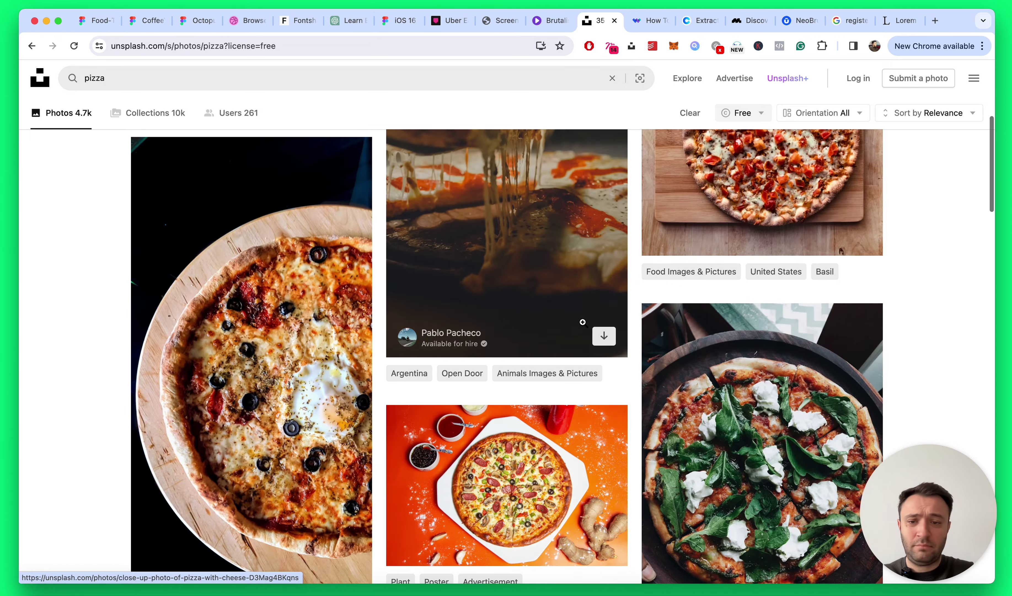
pyautogui.scroll(3, 736, 246)
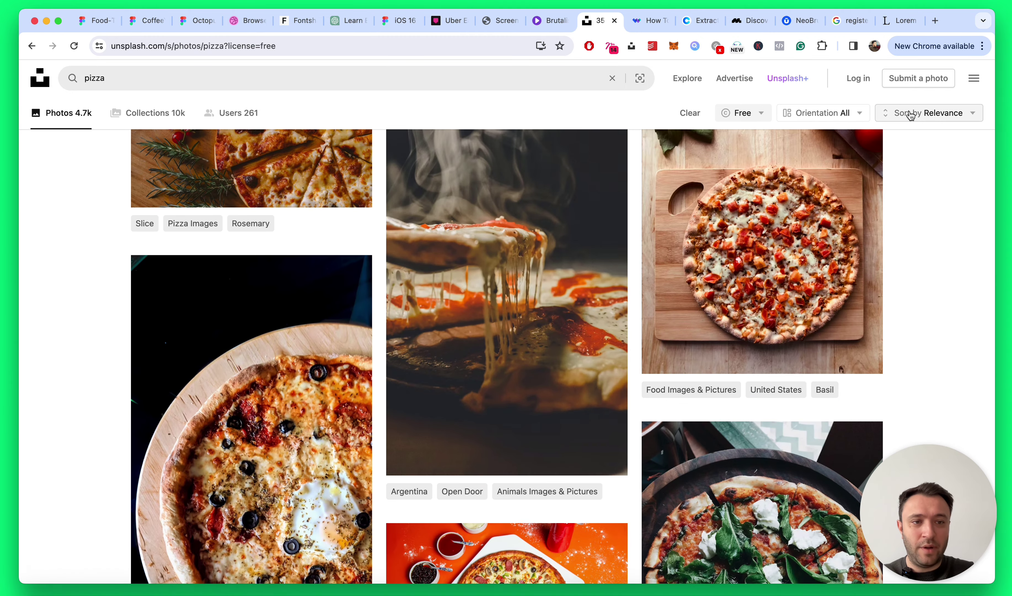
pyautogui.scroll(-9, 273, 312)
pyautogui.scroll(-3, 571, 371)
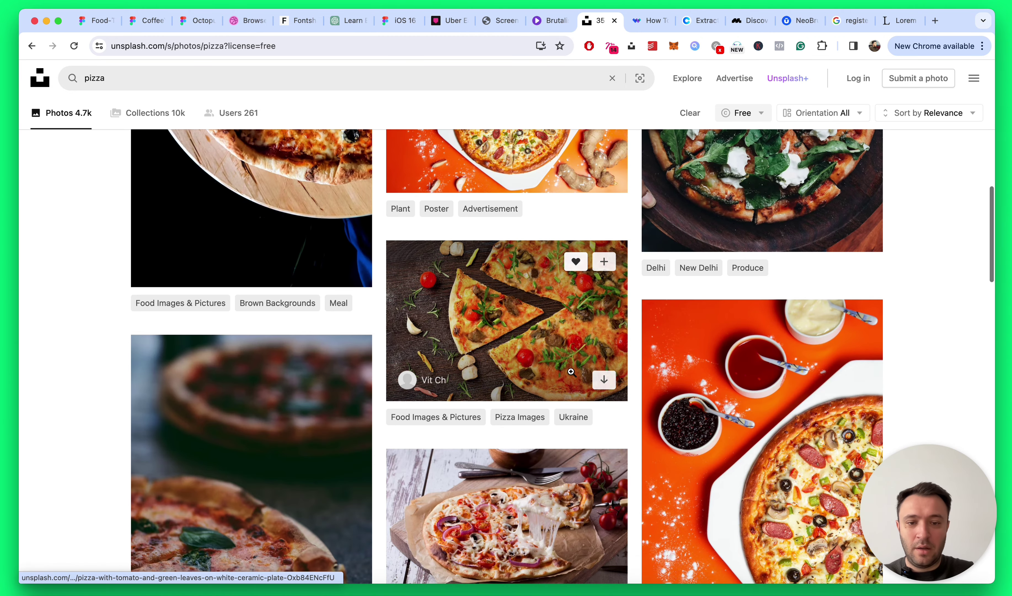
pyautogui.click(604, 332)
pyautogui.rightClick(529, 290)
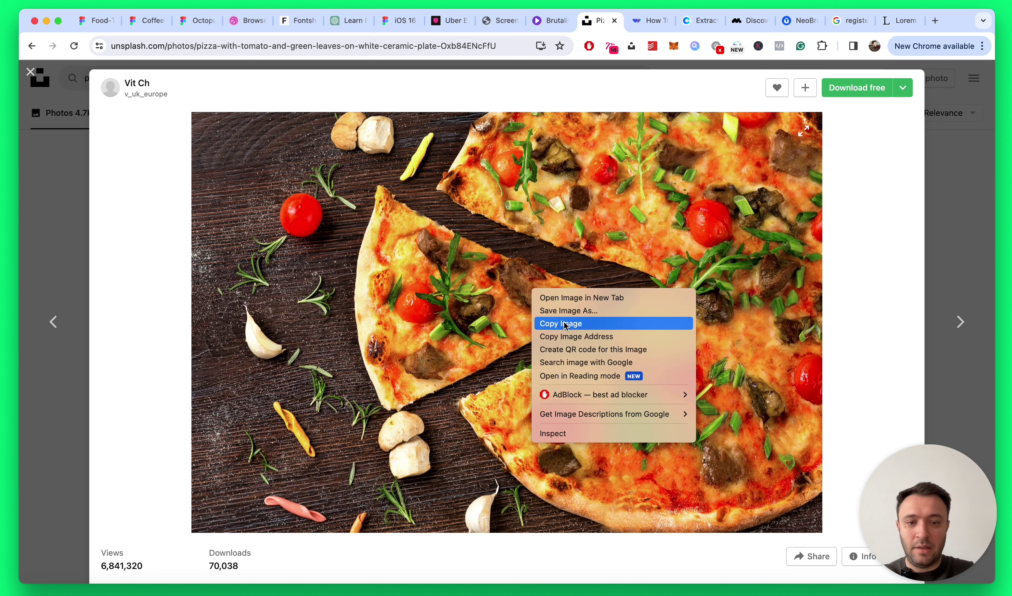
pyautogui.click(560, 323)
# Step: Back in Figma, replace the Pizza Cravings card's picture with the copied pizza photo and save the file
pyautogui.click(88, 20)
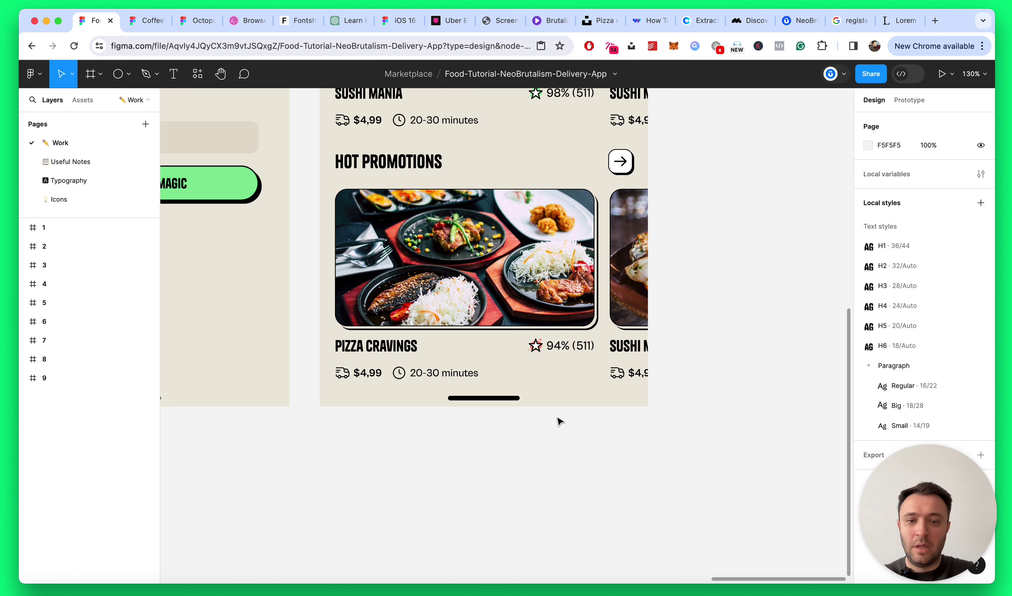
pyautogui.keyDown('super'); pyautogui.click(461, 239); pyautogui.keyUp('super')
pyautogui.press('super+v')
pyautogui.scroll(-6, 460, 240)
pyautogui.press('Escape')
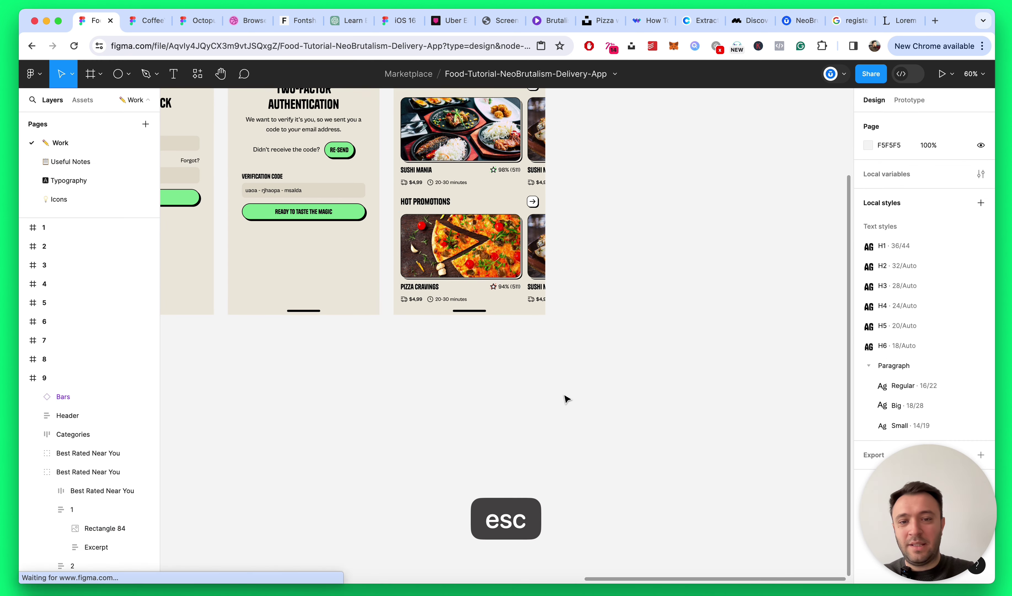
pyautogui.scroll(3, 565, 400)
pyautogui.press('super+s')
pyautogui.scroll(-3, 565, 400)
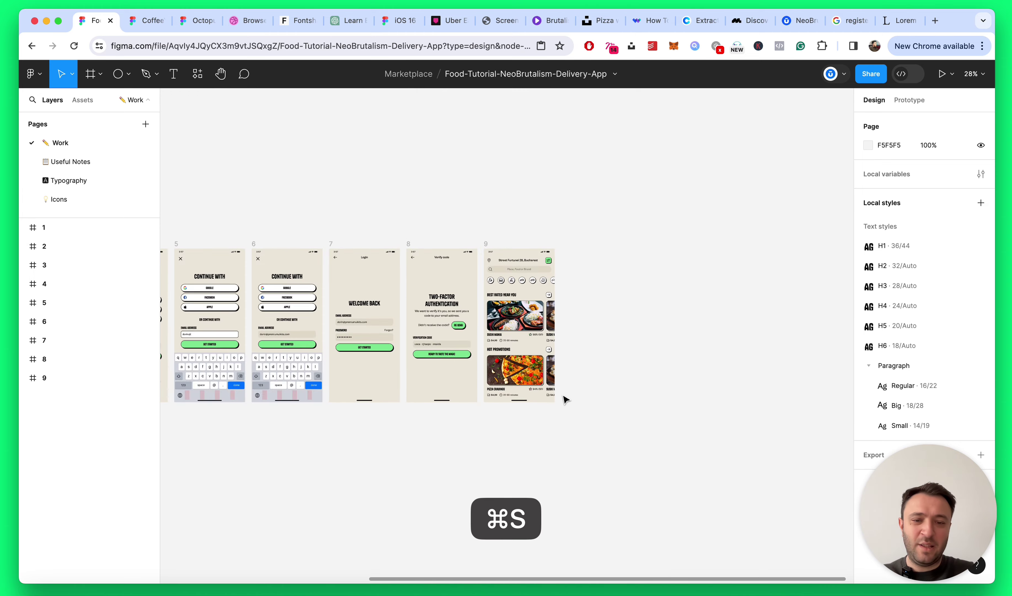
# Step: Select the second Hot Promotions card's picture, switch to Unsplash and close the open pizza photo
pyautogui.scroll(8, 564, 400)
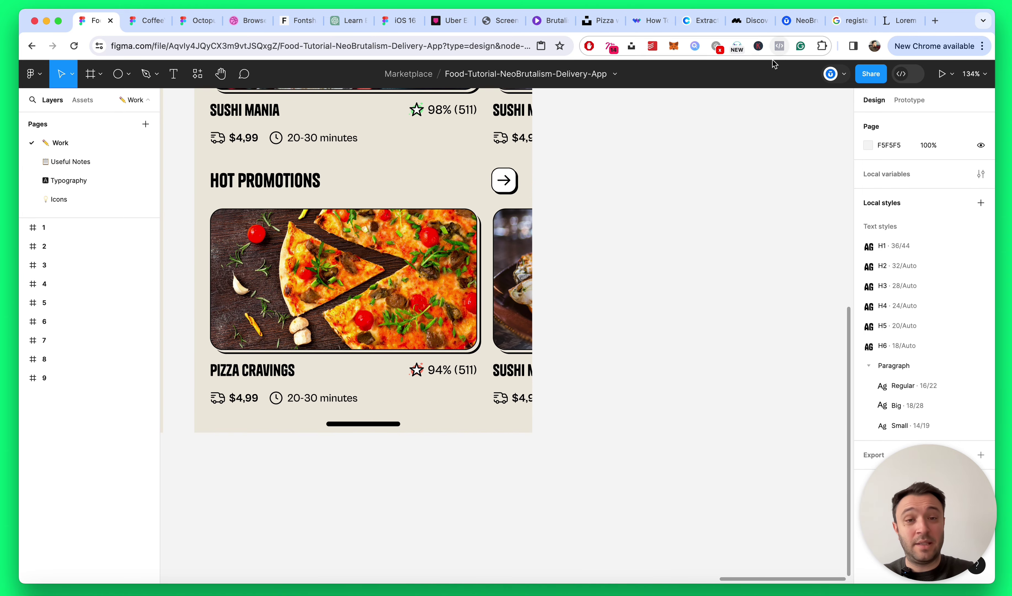
pyautogui.keyDown('super'); pyautogui.click(526, 253); pyautogui.keyUp('super')
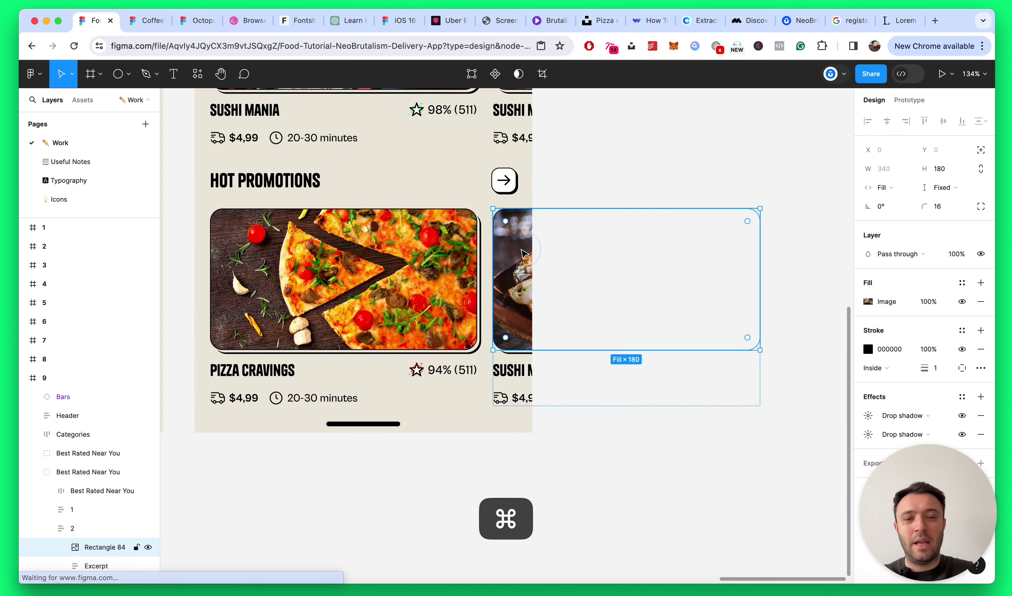
pyautogui.click(598, 21)
pyautogui.click(30, 71)
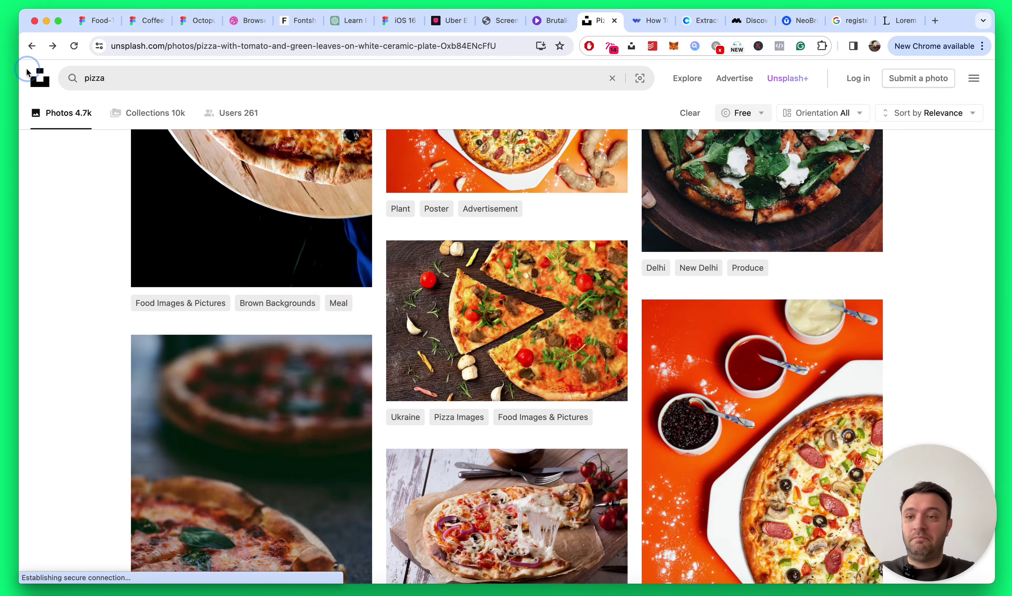
# Step: Preview the portrait photo of a pepperoni slice, limit the pizza results to landscape orientation and look through them
pyautogui.scroll(-10, 646, 254)
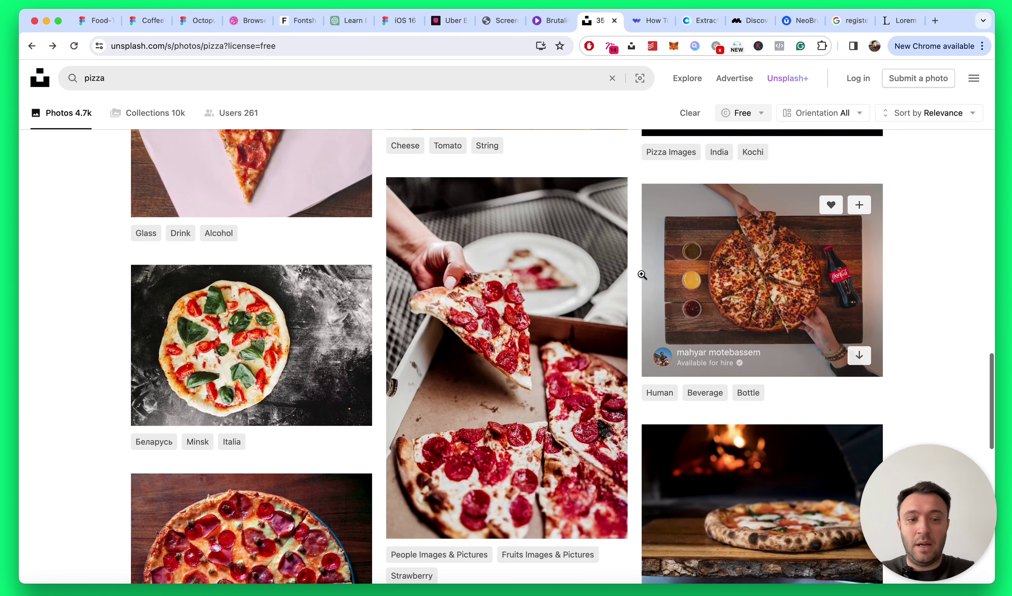
pyautogui.scroll(-5, 639, 274)
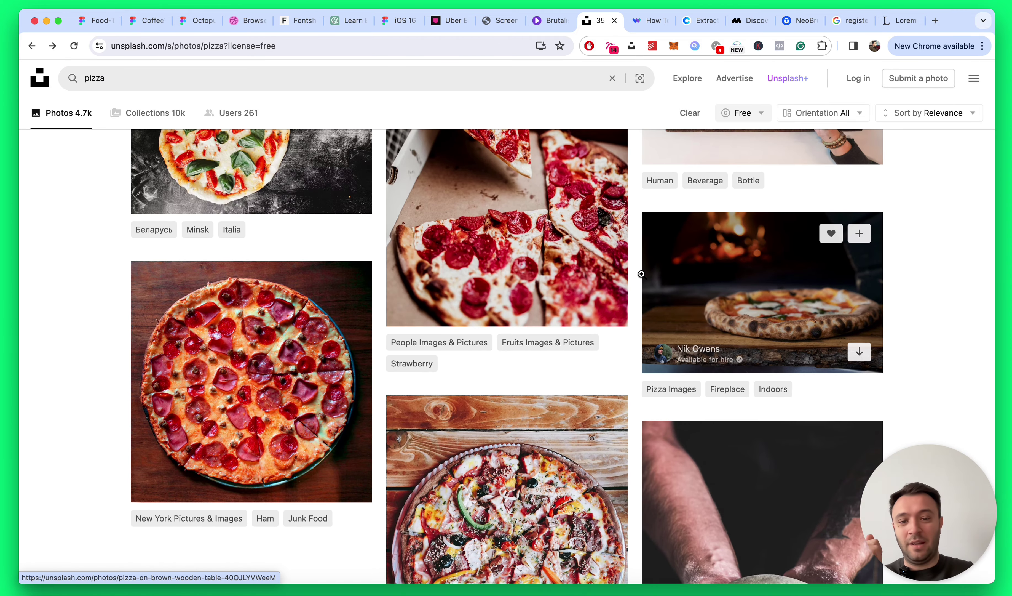
pyautogui.click(536, 286)
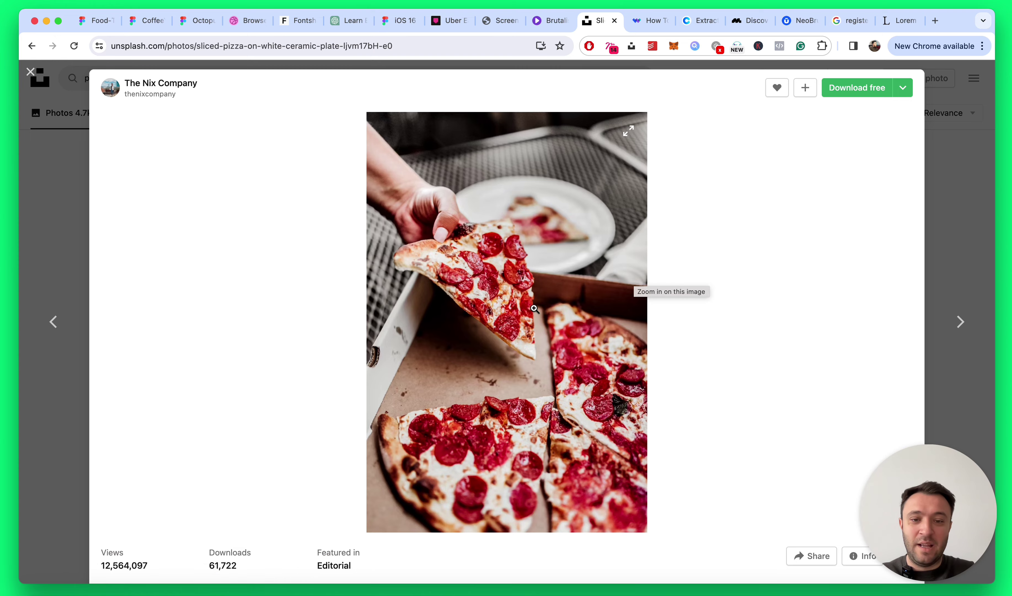
pyautogui.press('Escape')
pyautogui.click(817, 113)
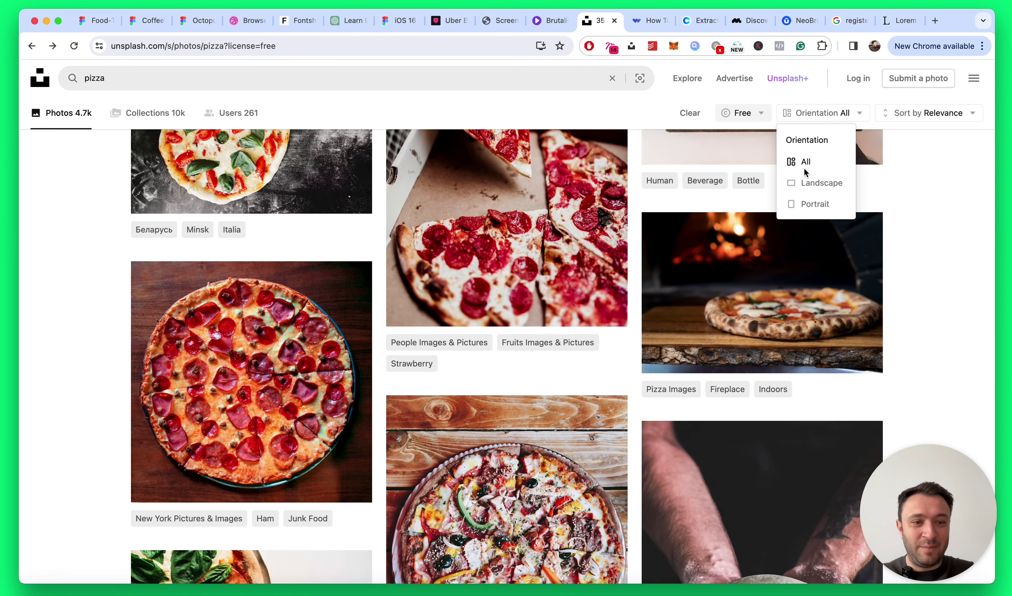
pyautogui.click(815, 183)
pyautogui.scroll(-4, 253, 309)
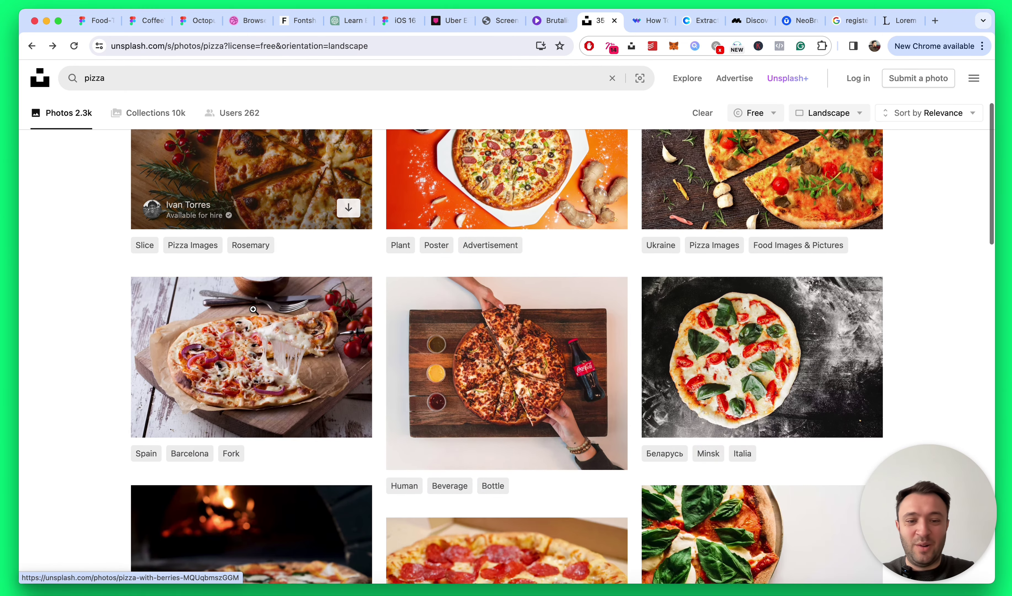
pyautogui.scroll(-3, 761, 356)
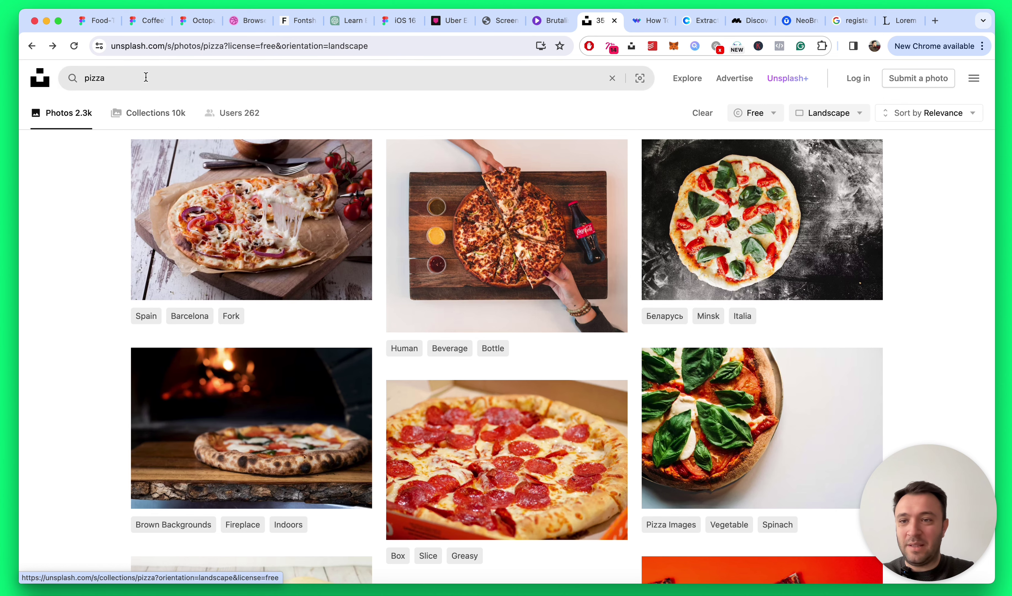
# Step: Search the free landscape photos for "restaurant" and look through the results
pyautogui.click(71, 79)
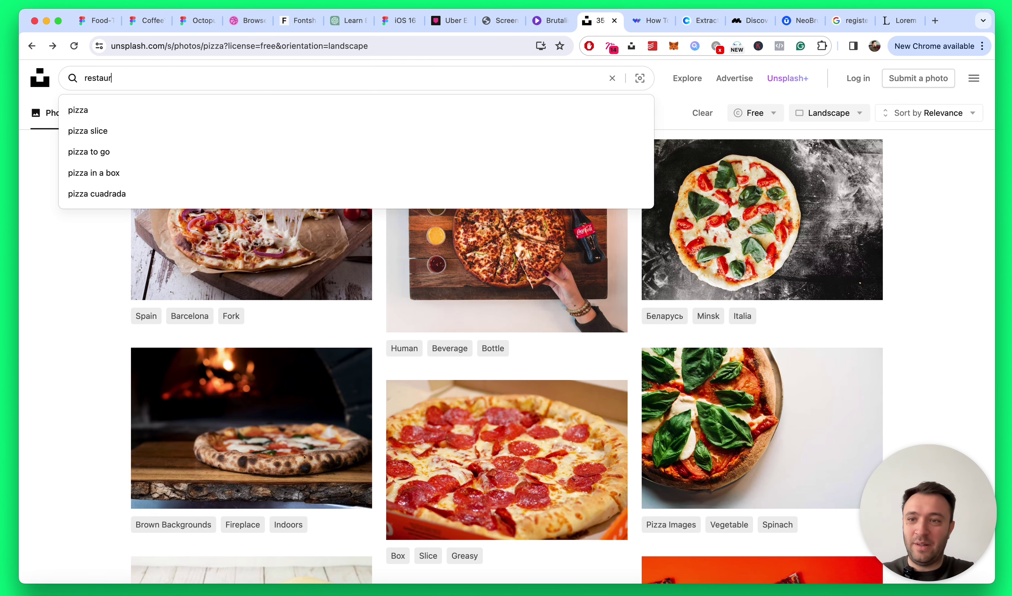
pyautogui.write('restaurant')
pyautogui.press('Return')
pyautogui.scroll(-10, 342, 347)
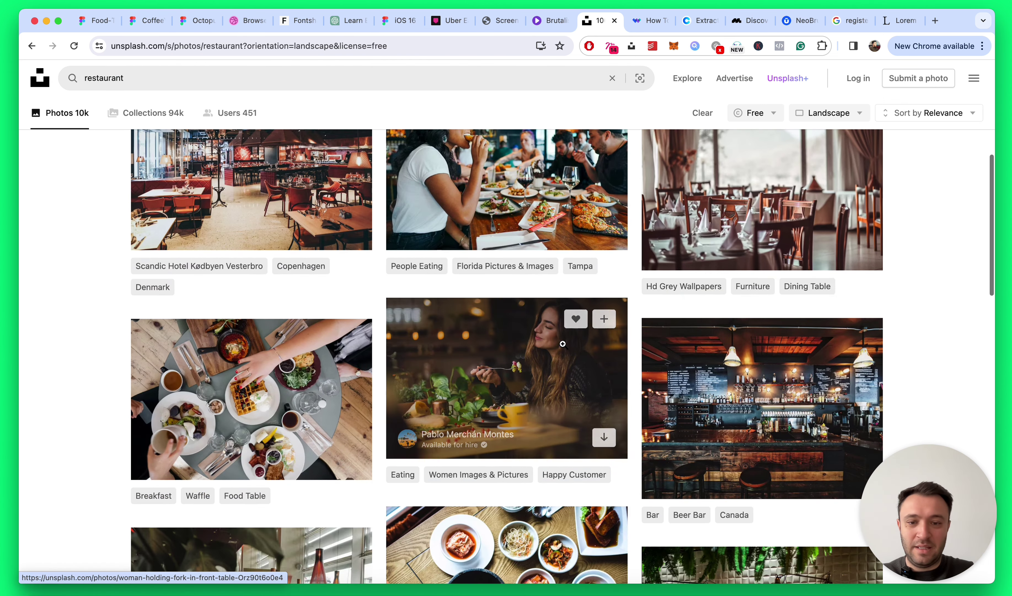
pyautogui.scroll(-10, 474, 274)
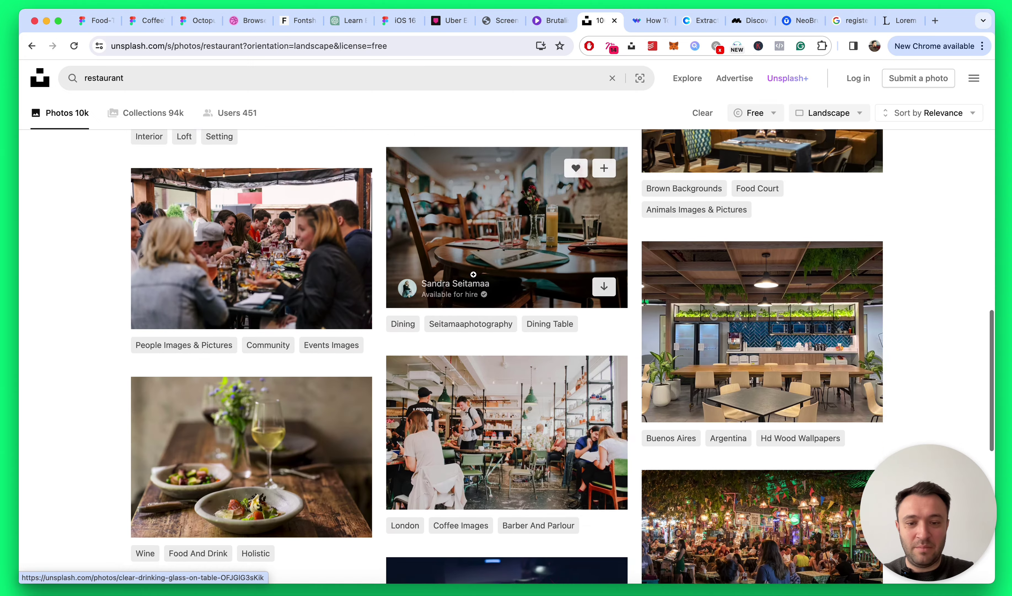
# Step: Open the photo of two food bowls and a glass of white wine on a wooden table and copy the image
pyautogui.scroll(-2, 473, 274)
pyautogui.click(265, 336)
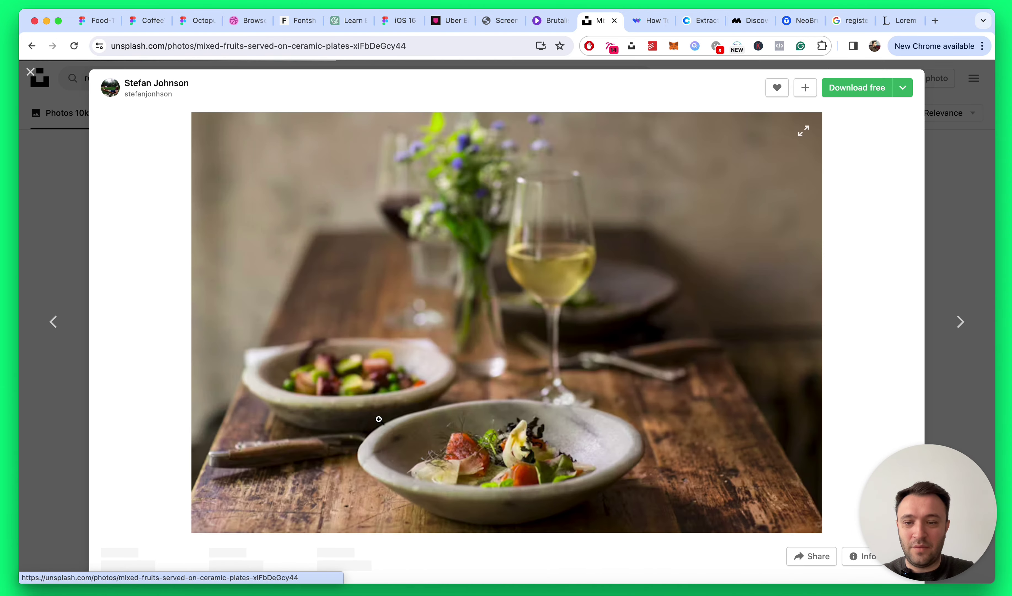
pyautogui.rightClick(493, 336)
pyautogui.click(528, 378)
# Step: Back in Figma, replace the second Hot Promotions card's picture with the copied restaurant photo and save the file
pyautogui.click(96, 20)
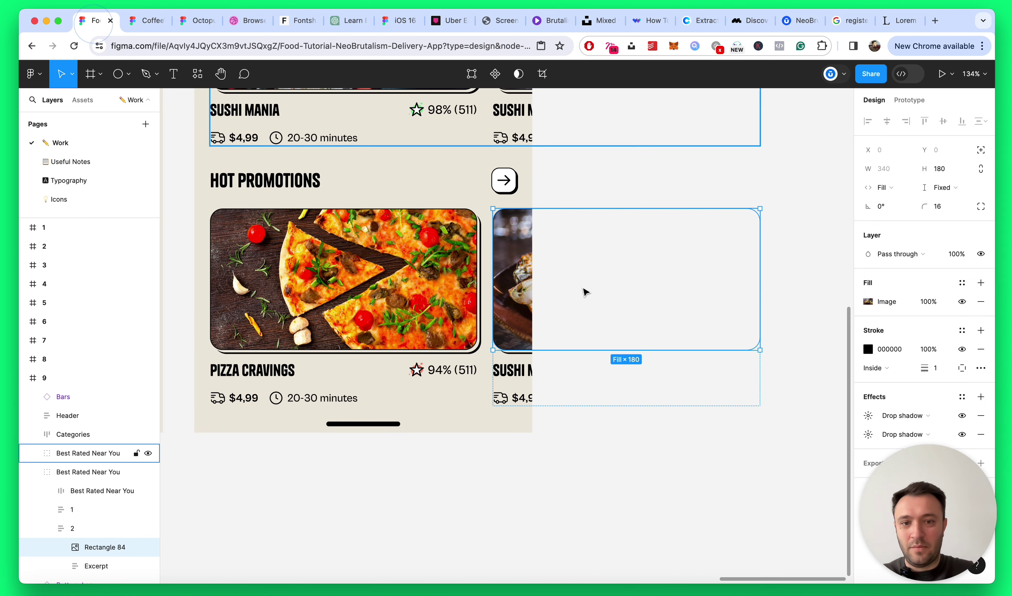
pyautogui.press('super+v')
pyautogui.scroll(-5, 546, 295)
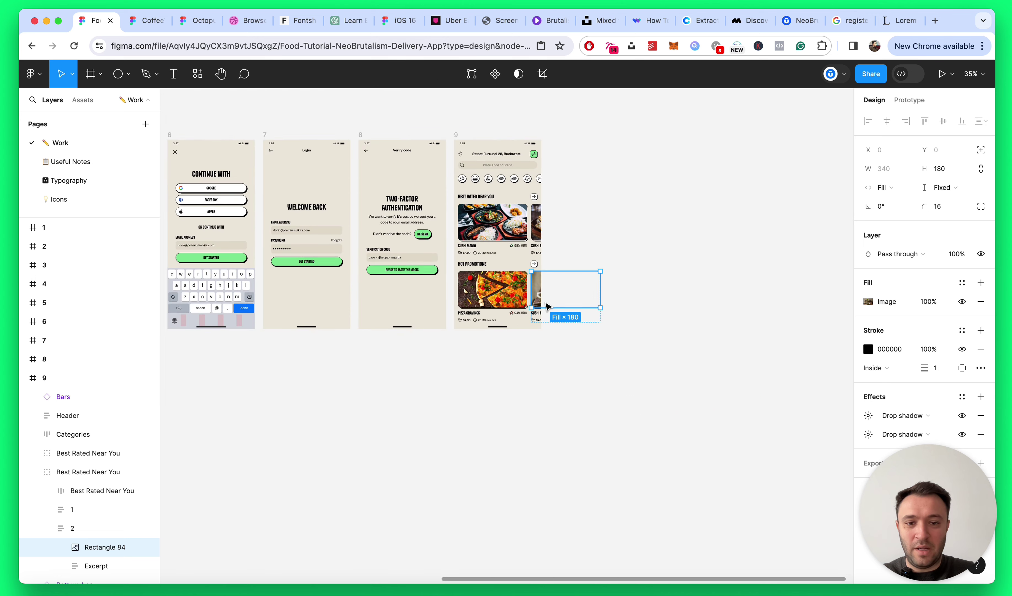
pyautogui.press('Escape')
# Step: Duplicate home screen frame 9 and send the copy one level backward in the layer order
pyautogui.scroll(5, 549, 208)
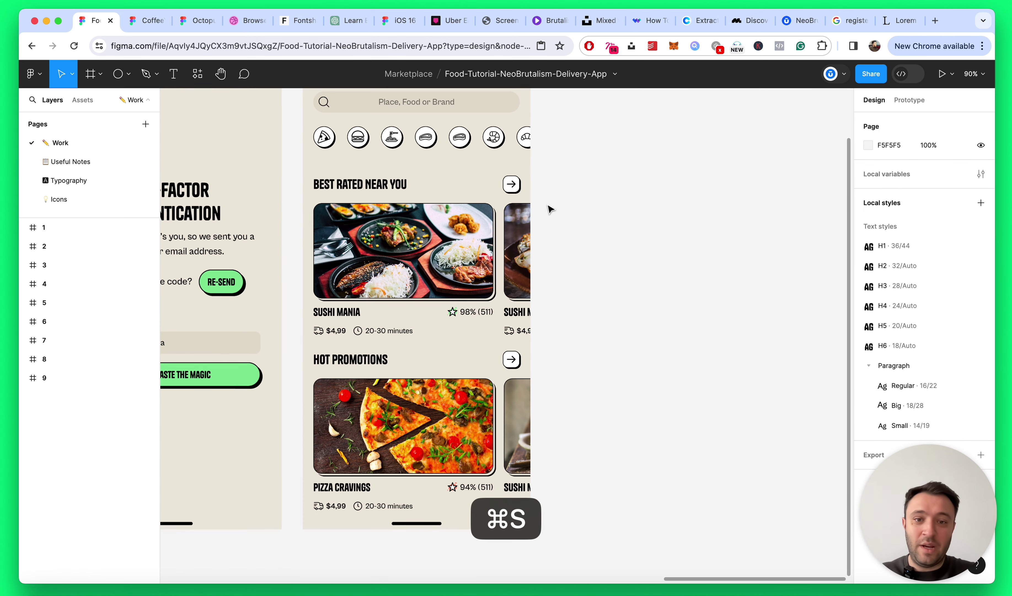
pyautogui.click(303, 130)
pyautogui.press('super+d')
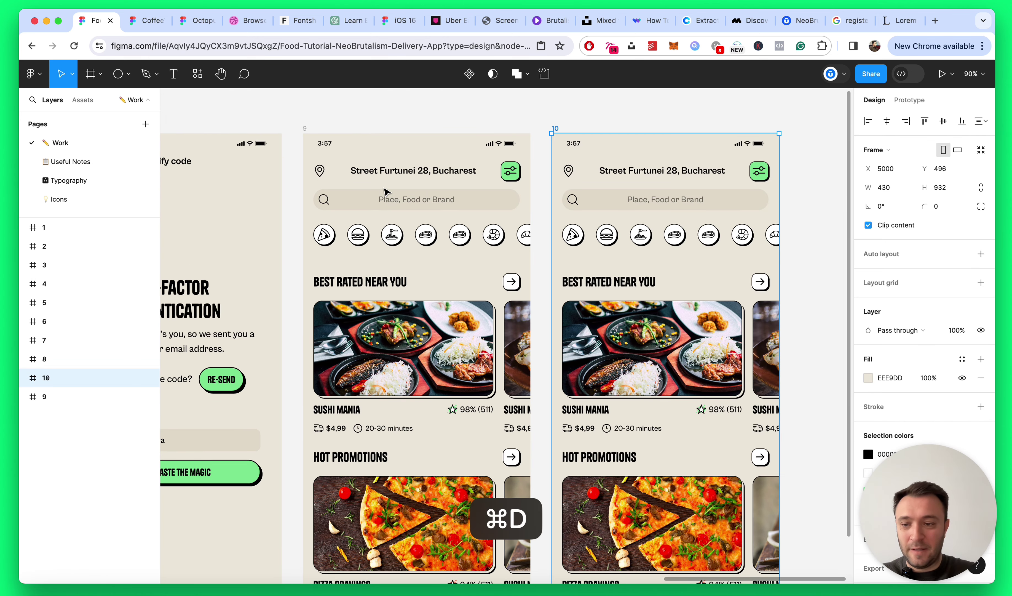
pyautogui.press('super+bracketleft')
pyautogui.hscroll(3, 628, 332)
pyautogui.click(727, 266)
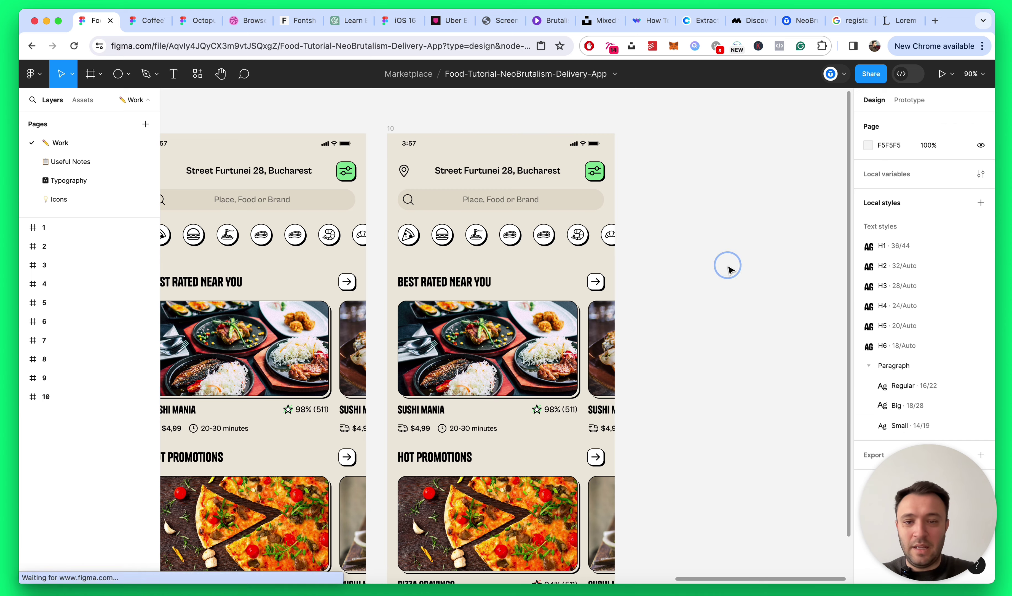
# Step: Fill the pizza category circle on screen 10 with the coral document color FF8E72
pyautogui.scroll(5, 452, 260)
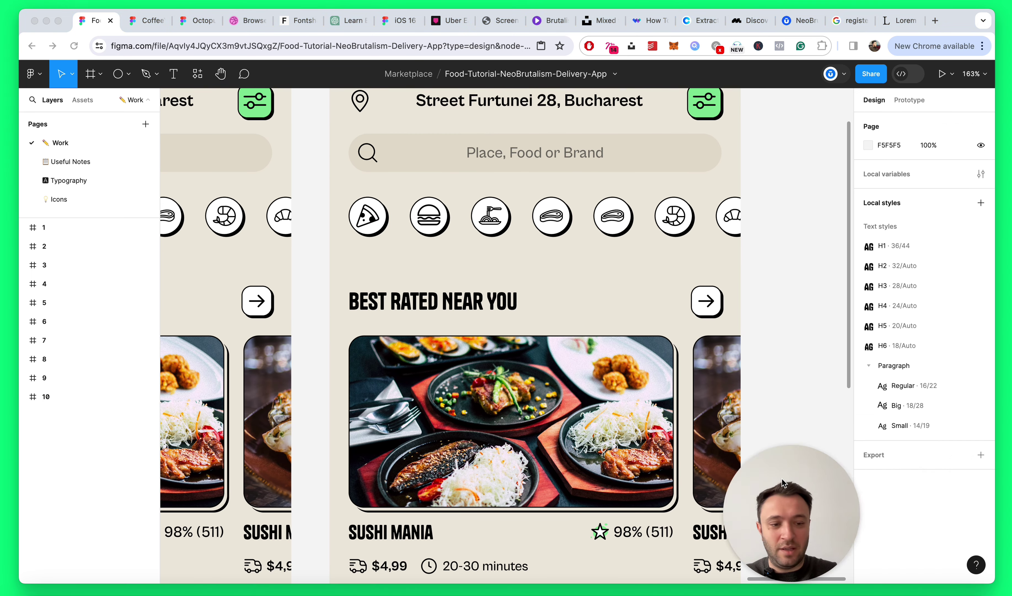
pyautogui.click(370, 232)
pyautogui.doubleClick(370, 230)
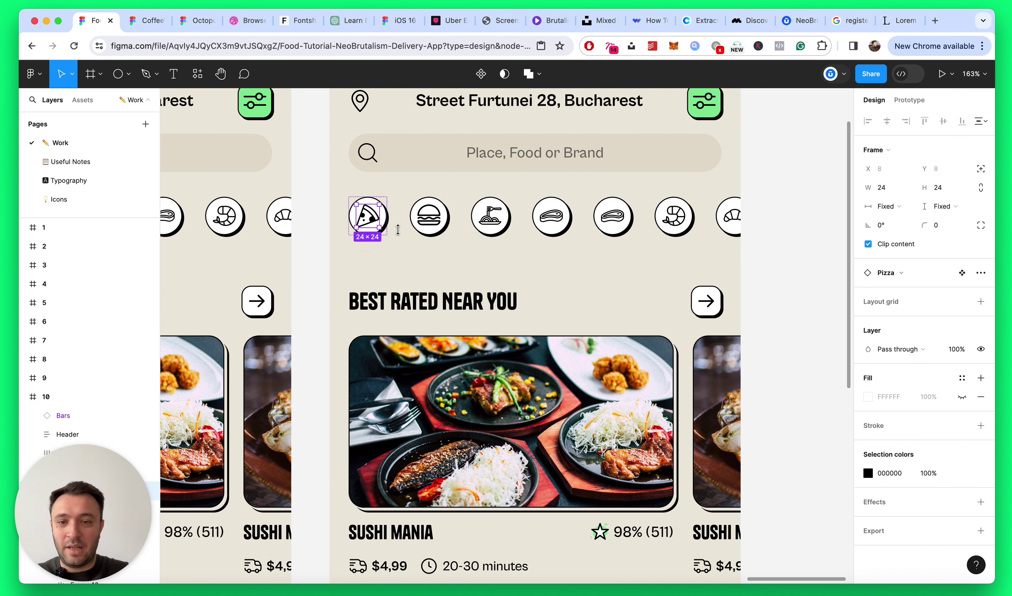
pyautogui.click(368, 198)
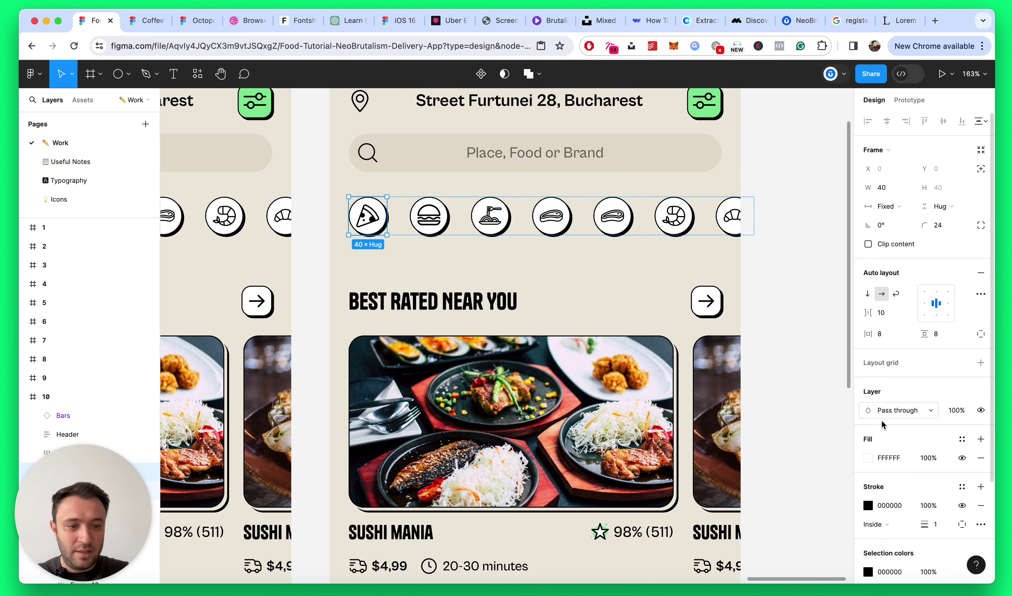
pyautogui.click(869, 459)
pyautogui.click(841, 520)
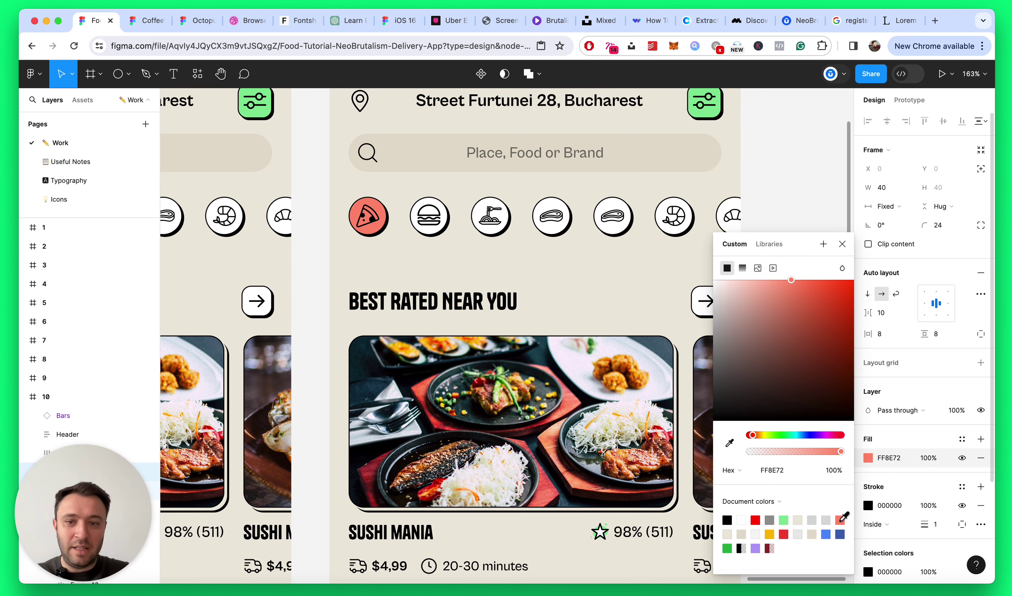
pyautogui.click(848, 246)
pyautogui.scroll(-10, 595, 249)
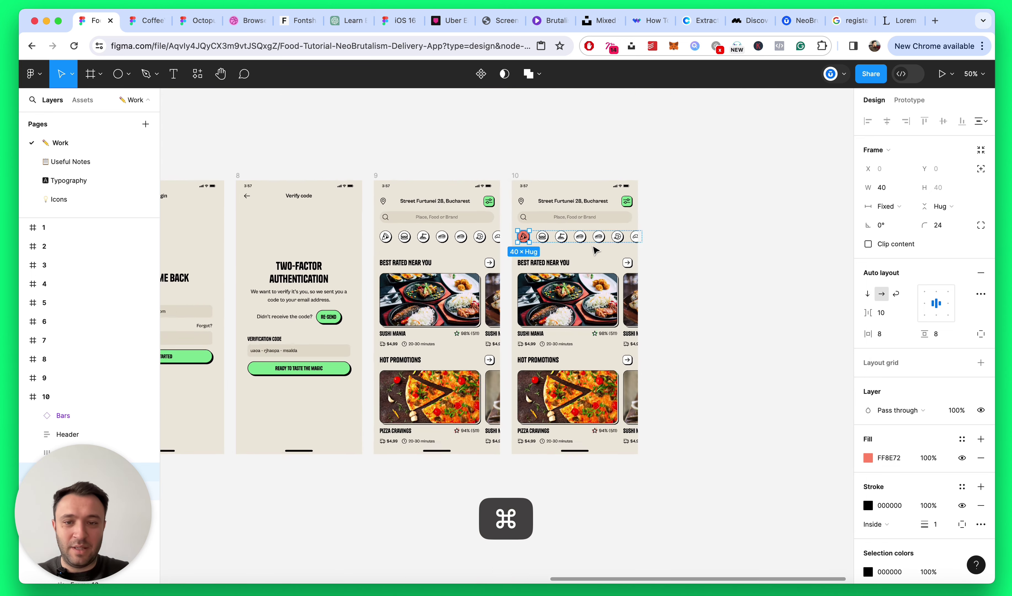
pyautogui.click(675, 268)
# Step: Delete the Best Rated Near You and Hot Promotions sections from screen 10
pyautogui.scroll(5, 678, 338)
pyautogui.click(437, 225)
pyautogui.hscroll(-4, 437, 225)
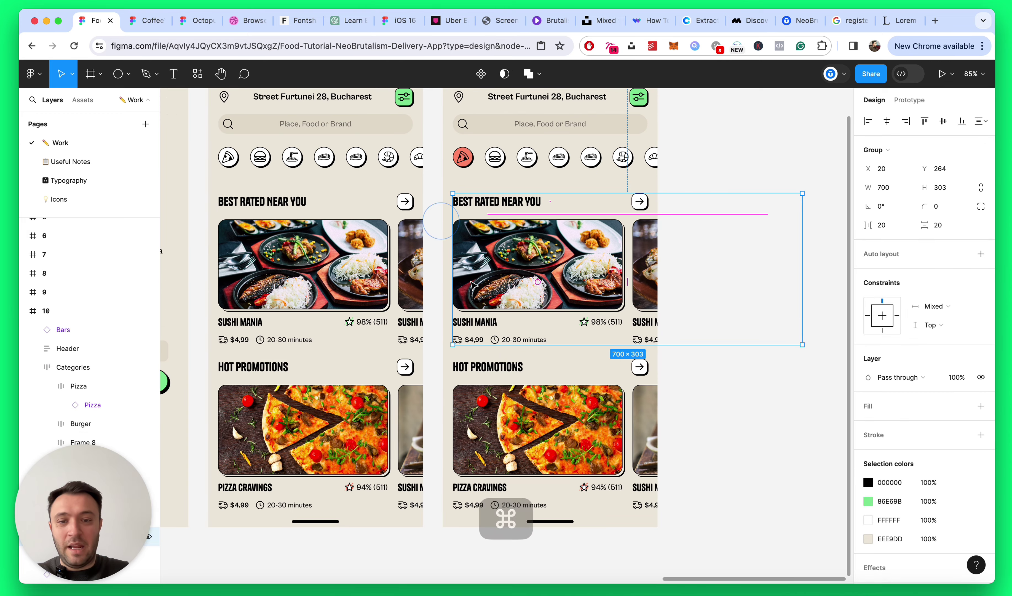
pyautogui.keyDown('shift'); pyautogui.click(556, 456); pyautogui.keyUp('shift')
pyautogui.press('Delete')
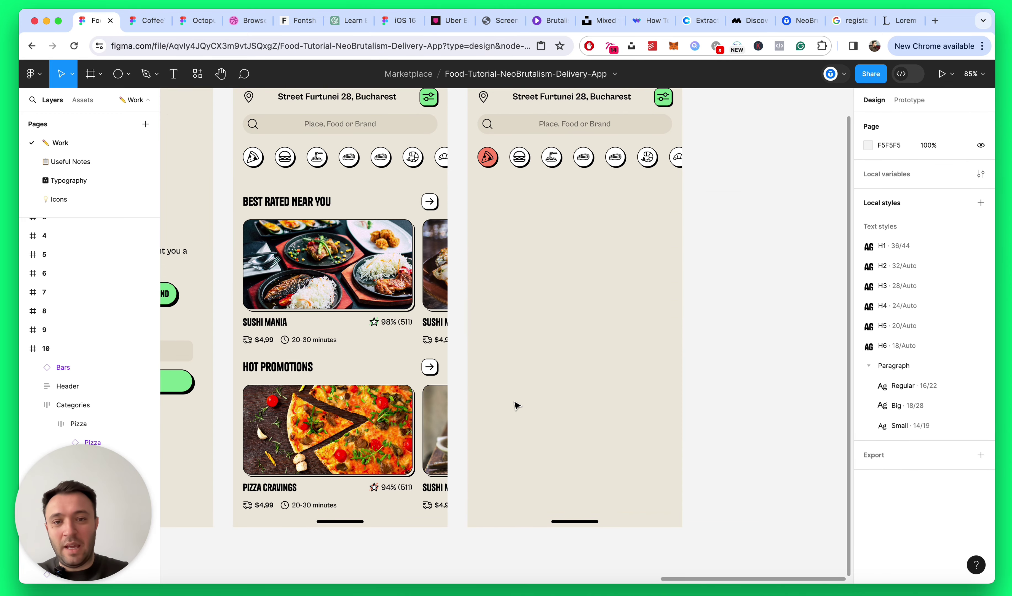
# Step: Copy the "Best Rated Near You" heading text from screen 9, collapse the layers and paste it into screen 10
pyautogui.keyDown('super'); pyautogui.click(319, 208); pyautogui.keyUp('super')
pyautogui.press('Escape')
pyautogui.press('Escape')
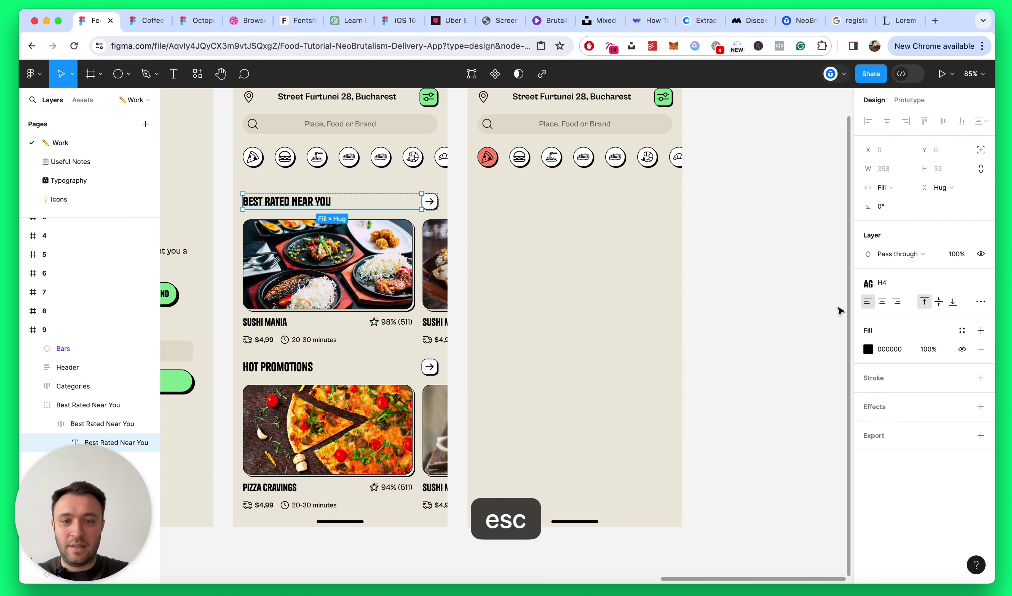
pyautogui.scroll(3, 688, 250)
pyautogui.hotkey('alt', 'l')
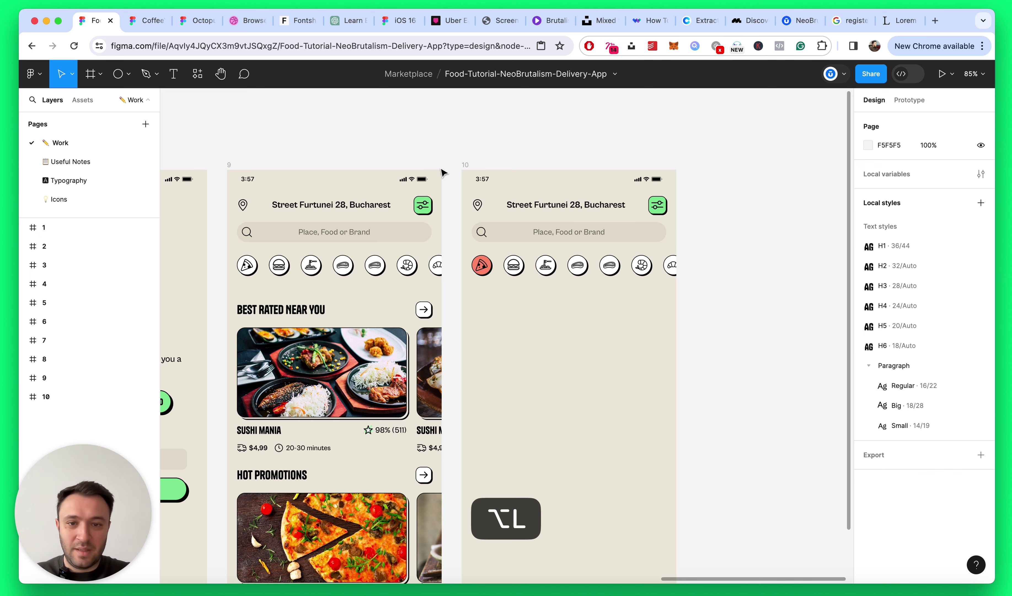
pyautogui.click(476, 165)
pyautogui.scroll(5, 603, 366)
pyautogui.press('super+v')
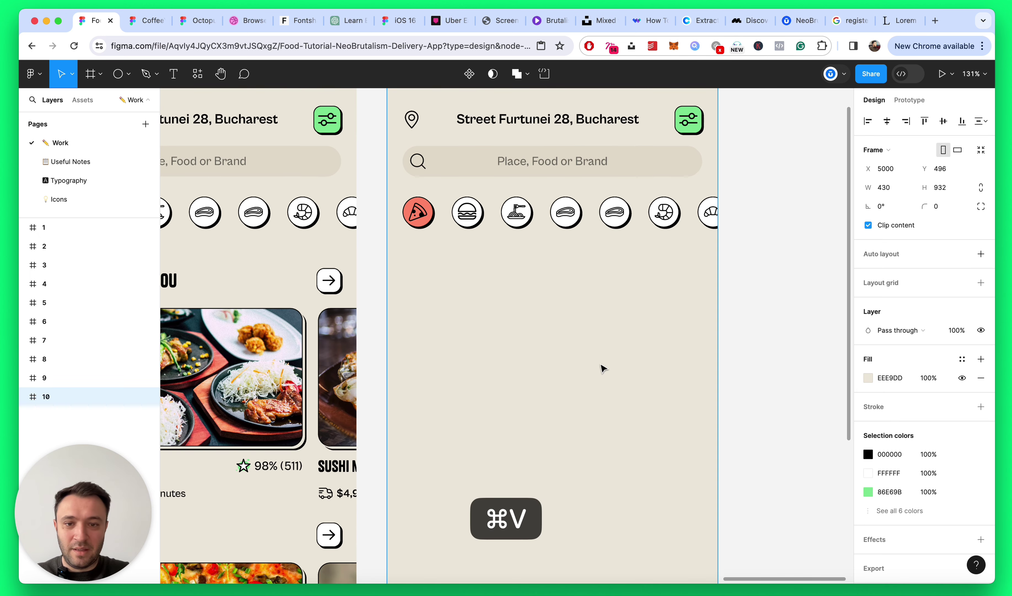
# Step: Move the pasted heading below the category icons on screen 10, to X 24 and Y 258
pyautogui.hotkey('shift', 'Down')
pyautogui.hotkey('shift', 'Down')
pyautogui.hotkey('shift', 'Down')
pyautogui.hotkey('shift', 'Down')
pyautogui.hotkey('shift', 'Down')
pyautogui.hotkey('shift', 'Down')
pyautogui.hotkey('shift', 'Down')
pyautogui.hotkey('shift', 'Down')
pyautogui.hotkey('shift', 'Down')
pyautogui.hotkey('shift', 'Down')
pyautogui.hotkey('shift', 'Down')
pyautogui.hotkey('shift', 'Down')
pyautogui.hotkey('shift', 'Down')
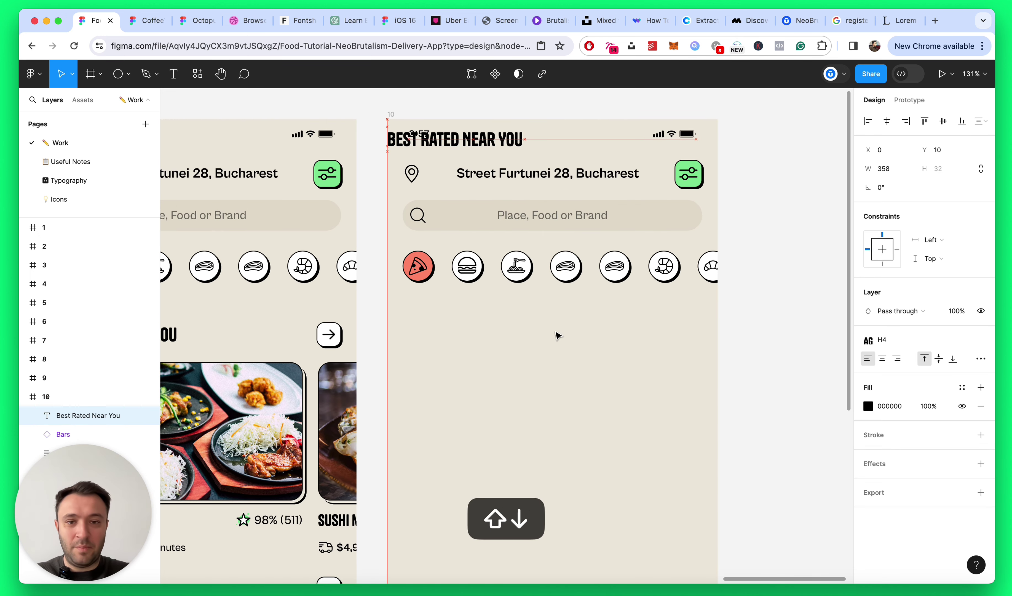
pyautogui.hotkey('shift', 'Down')
pyautogui.hotkey('shift', 'Down')
pyautogui.hotkey('shift', 'Down')
pyautogui.hotkey('shift', 'Down')
pyautogui.hotkey('shift', 'Down')
pyautogui.hotkey('shift', 'Down')
pyautogui.hotkey('shift', 'Down')
pyautogui.hotkey('shift', 'Down')
pyautogui.hotkey('shift', 'Down')
pyautogui.hotkey('shift', 'Down')
pyautogui.hotkey('shift', 'Down')
pyautogui.hotkey('shift', 'Down')
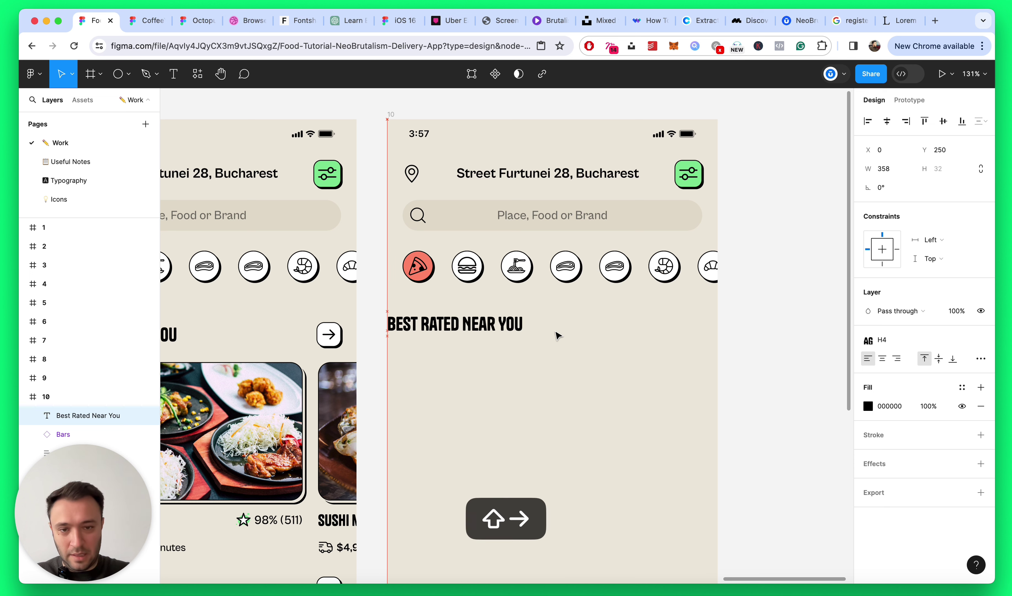
pyautogui.hotkey('shift', 'Right')
pyautogui.hotkey('shift', 'Right')
pyautogui.hotkey('shift', 'Right')
pyautogui.moveTo(502, 330); pyautogui.dragTo(498, 335)
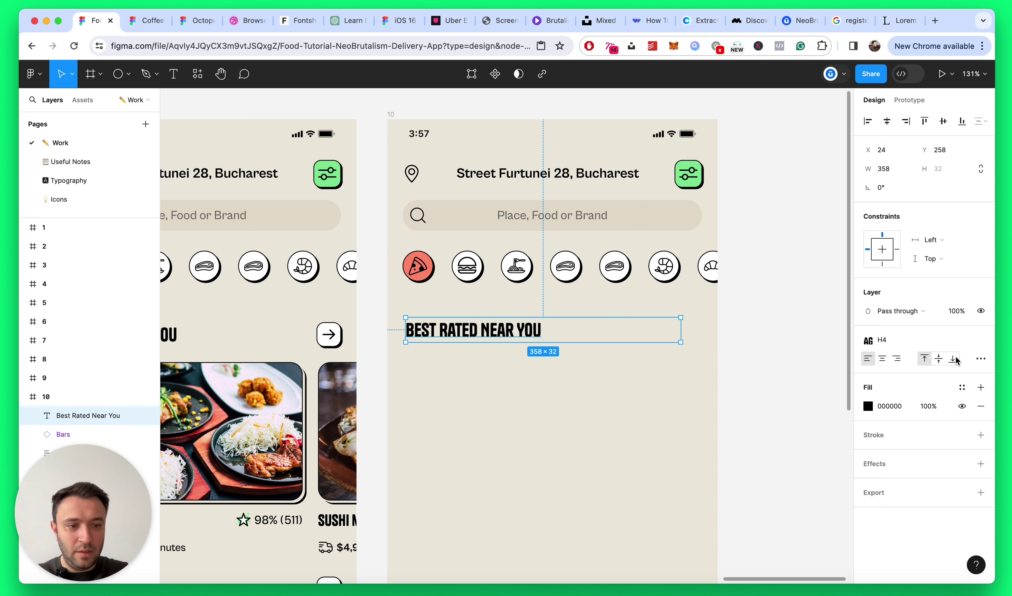
# Step: Set the heading's text resizing to auto width
pyautogui.click(981, 359)
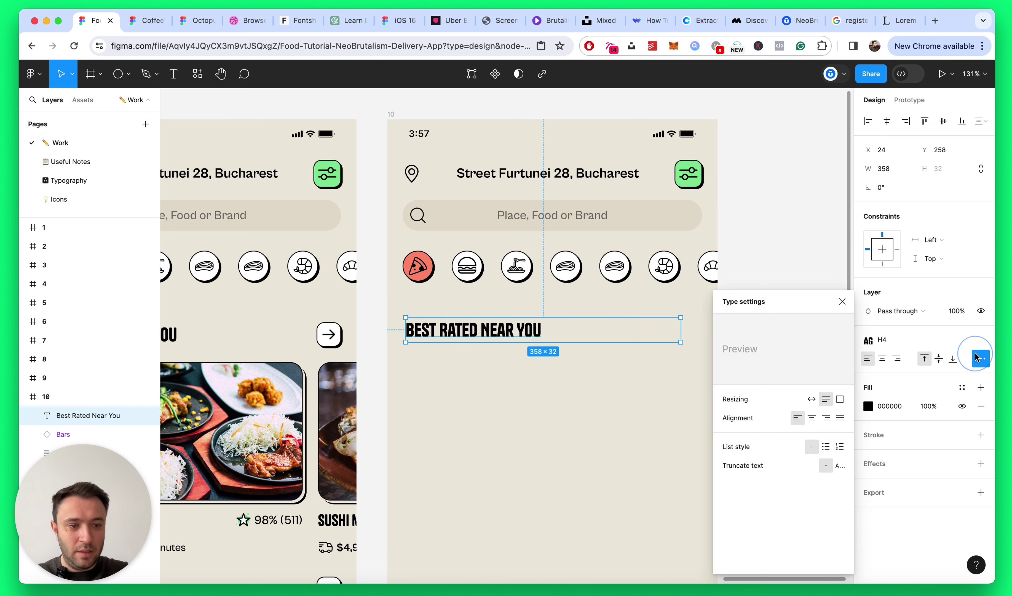
pyautogui.click(842, 301)
pyautogui.click(619, 398)
# Step: Change the heading text on screen 10 to "Pizza Restaurants (48)"
pyautogui.scroll(3, 452, 391)
pyautogui.doubleClick(491, 307)
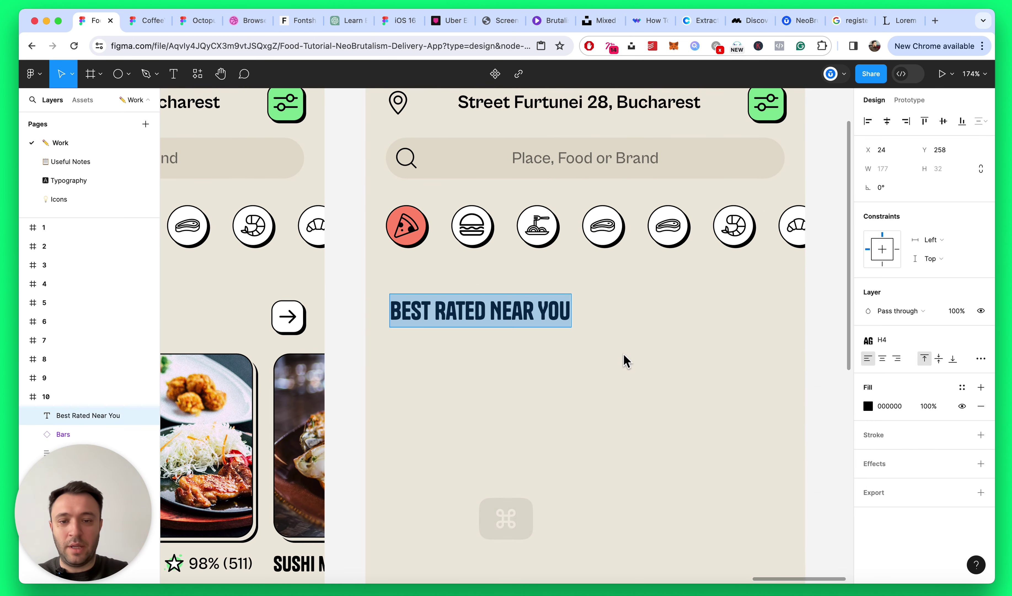
pyautogui.write('Pizz')
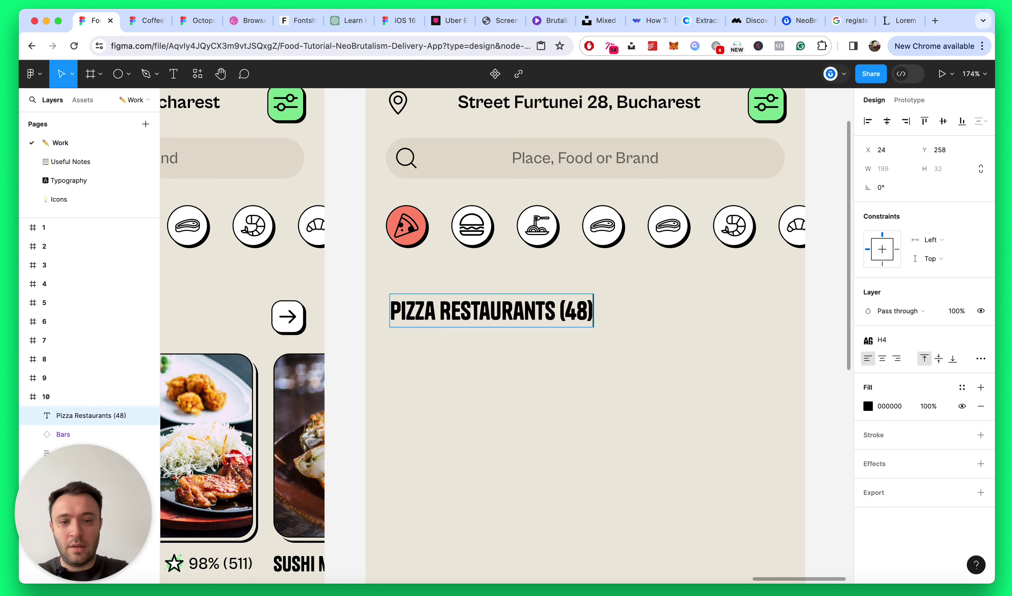
pyautogui.press('Escape')
pyautogui.scroll(-10, 718, 372)
pyautogui.press('Escape')
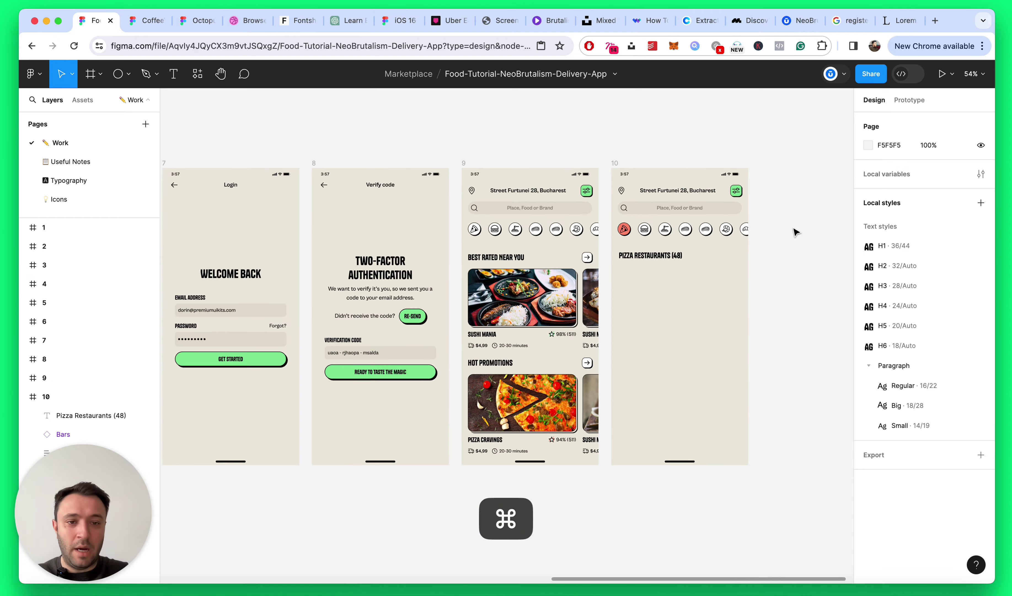
# Step: Nudge the "Pizza Restaurants (48)" heading on screen 10 up to Y 251
pyautogui.scroll(5, 796, 232)
pyautogui.click(542, 285)
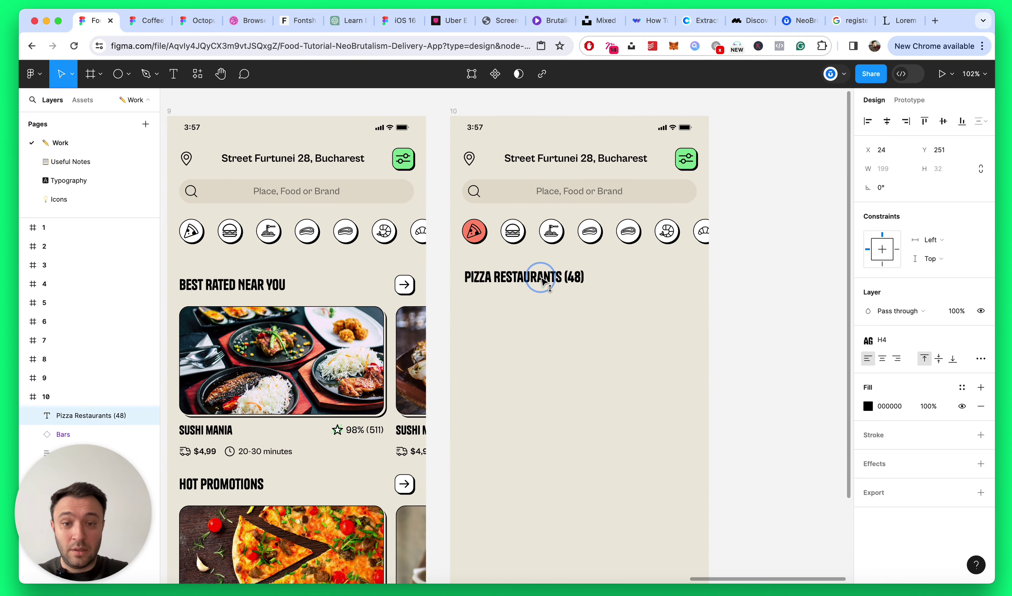
# Step: Copy the Sushi Mania card from the Best Rated Near You section on screen 9 and paste it into screen 10
pyautogui.scroll(-8, 623, 321)
pyautogui.scroll(6, 633, 339)
pyautogui.hscroll(-3, 505, 328)
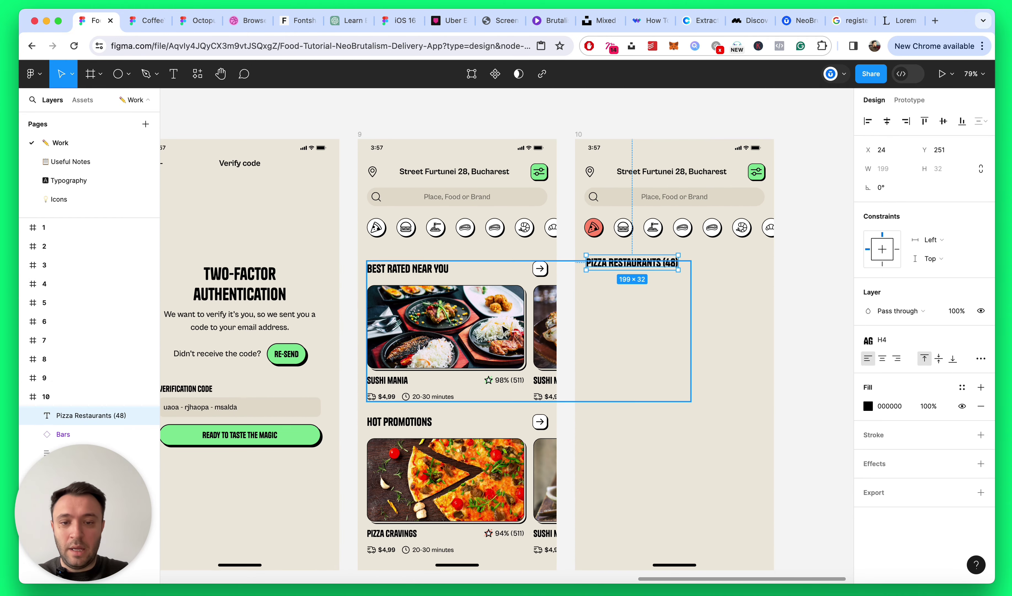
pyautogui.click(504, 328)
pyautogui.press('super+c')
pyautogui.hscroll(3, 705, 364)
pyautogui.press('Escape')
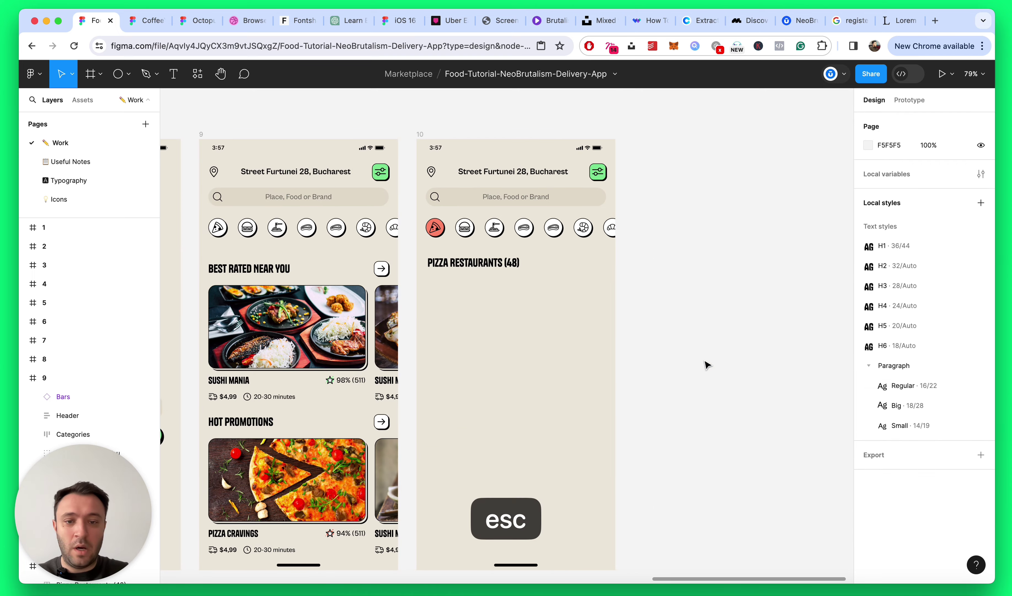
pyautogui.click(419, 133)
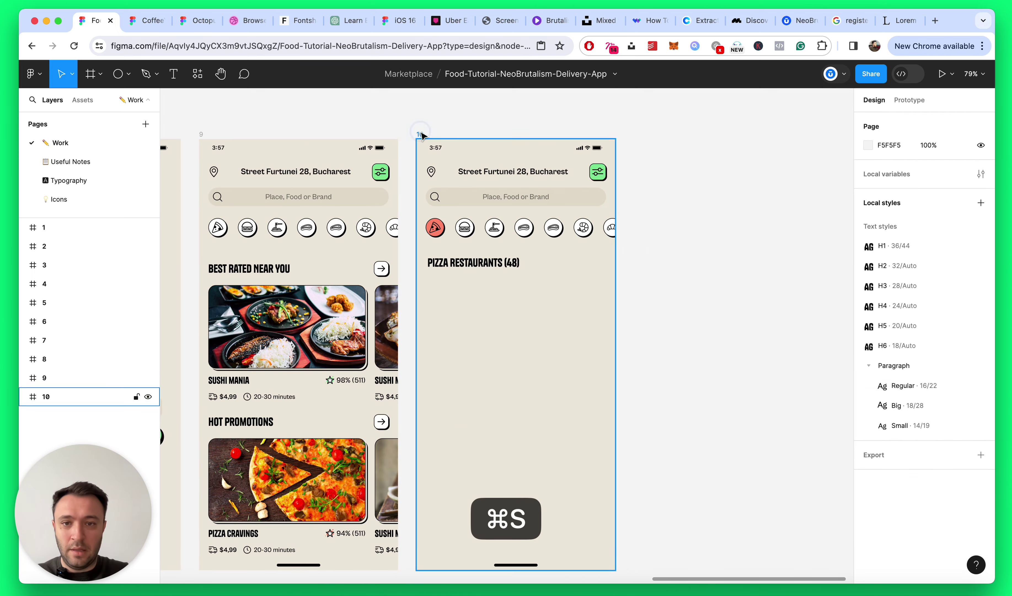
pyautogui.scroll(5, 565, 377)
pyautogui.scroll(-3, 565, 377)
pyautogui.press('super+v')
pyautogui.scroll(-5, 564, 376)
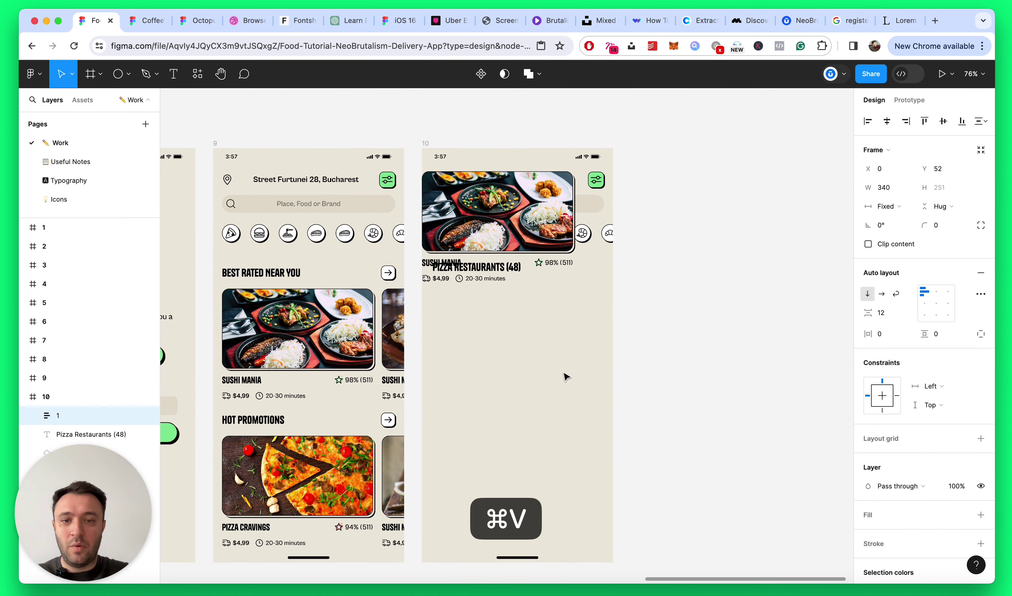
# Step: Move the pasted restaurant card directly below the Pizza Restaurants heading, to X 20 and Y 295
pyautogui.hotkey('shift', 'Down')
pyautogui.hotkey('shift', 'Down')
pyautogui.hotkey('shift', 'Down')
pyautogui.hotkey('shift', 'Down')
pyautogui.hotkey('shift', 'Down')
pyautogui.hotkey('shift', 'Down')
pyautogui.hotkey('shift', 'Down')
pyautogui.hotkey('shift', 'Down')
pyautogui.hotkey('shift', 'Down')
pyautogui.hotkey('shift', 'Down')
pyautogui.hotkey('shift', 'Down')
pyautogui.hotkey('shift', 'Down')
pyautogui.hotkey('shift', 'Down')
pyautogui.hotkey('shift', 'Down')
pyautogui.hotkey('shift', 'Down')
pyautogui.hotkey('shift', 'Down')
pyautogui.hotkey('shift', 'Down')
pyautogui.hotkey('shift', 'Down')
pyautogui.hotkey('shift', 'Down')
pyautogui.hotkey('shift', 'Down')
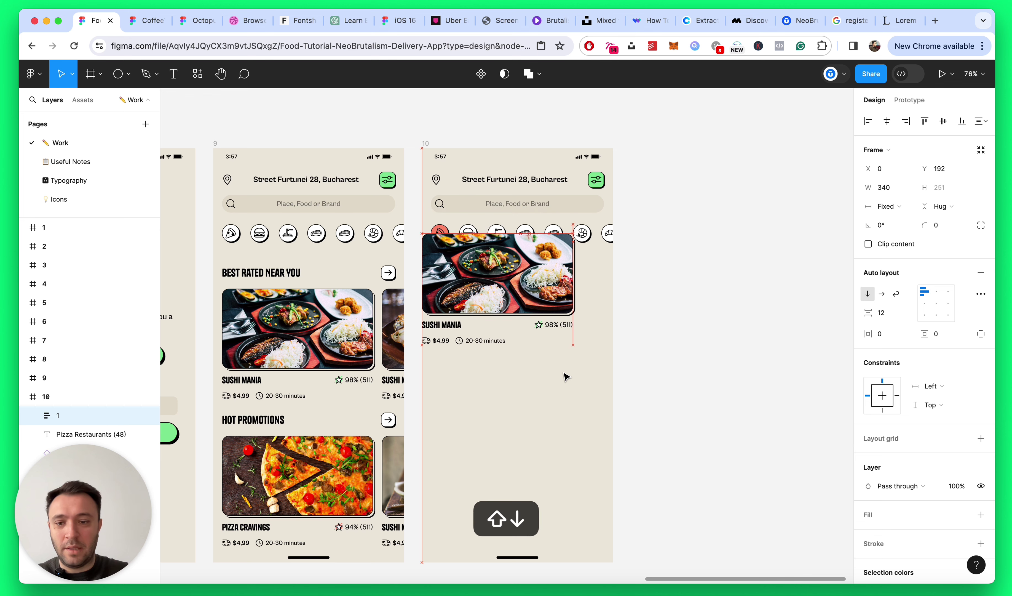
pyautogui.hotkey('shift', 'Down')
pyautogui.hotkey('shift', 'Down')
pyautogui.hotkey('shift', 'Down')
pyautogui.hotkey('shift', 'Down')
pyautogui.hotkey('shift', 'Down')
pyautogui.hotkey('shift', 'Down')
pyautogui.hotkey('shift', 'Down')
pyautogui.hotkey('shift', 'Right')
pyautogui.hotkey('shift', 'Right')
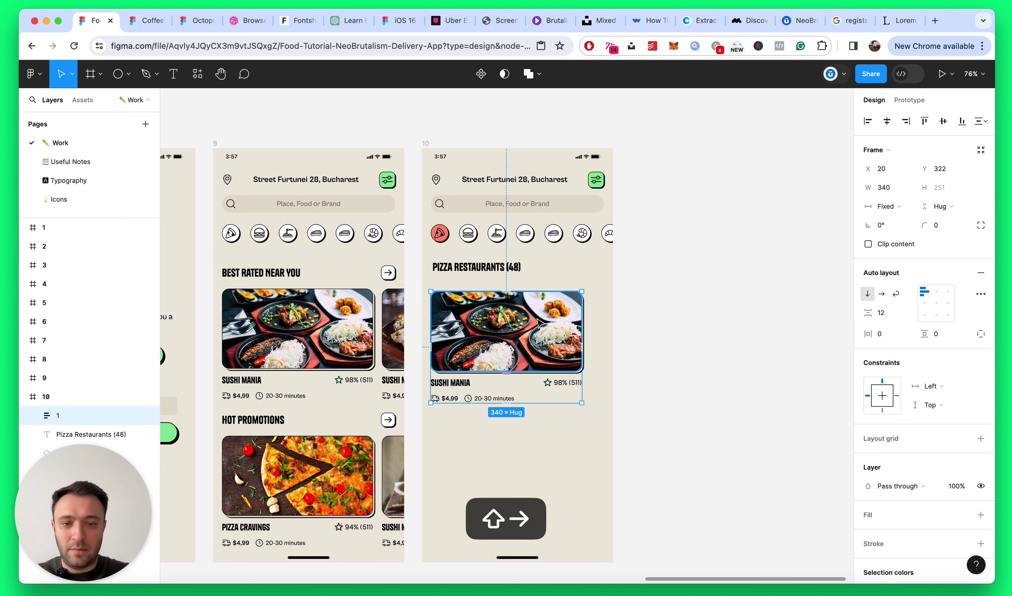
pyautogui.scroll(2, 540, 323)
pyautogui.moveTo(539, 323); pyautogui.dragTo(539, 309)
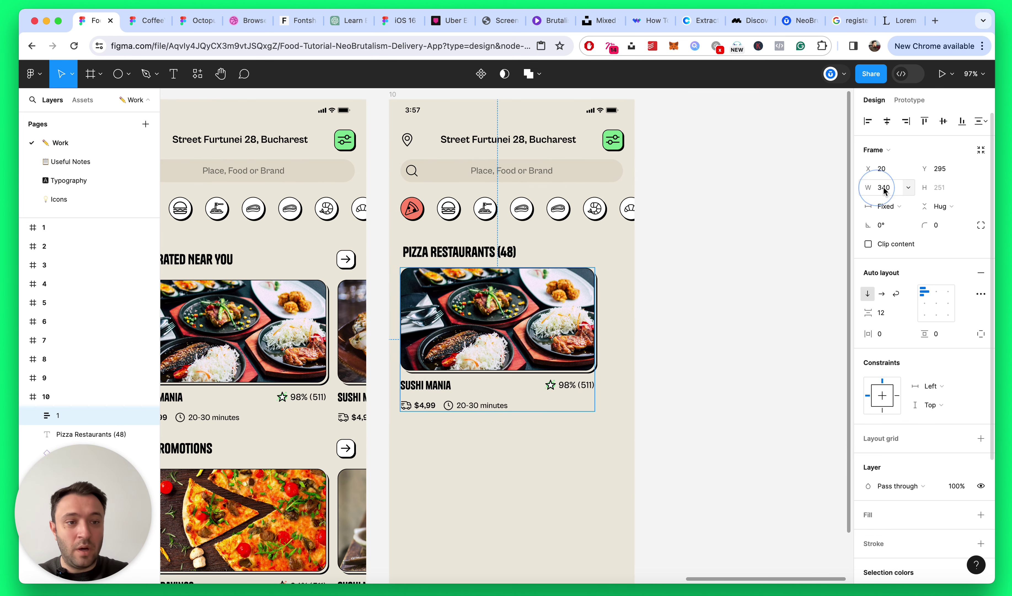
# Step: Set the width of the restaurant card on screen 10 to 390
pyautogui.press('Return')
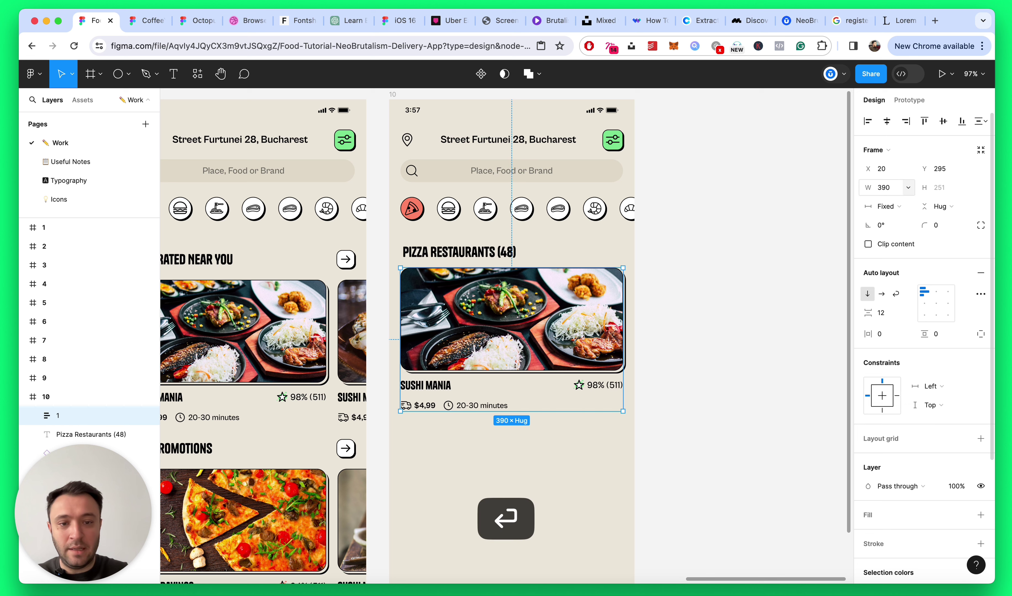
pyautogui.click(773, 334)
pyautogui.scroll(-3, 655, 430)
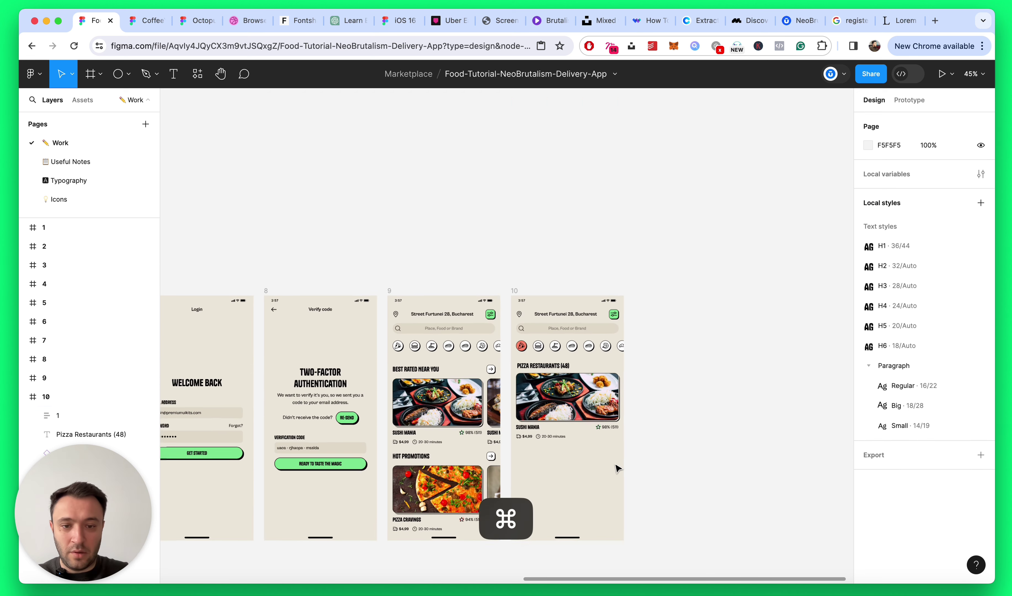
# Step: Change the restaurant name on screen 10's card to "Pizzicato"
pyautogui.scroll(5, 615, 469)
pyautogui.doubleClick(387, 365)
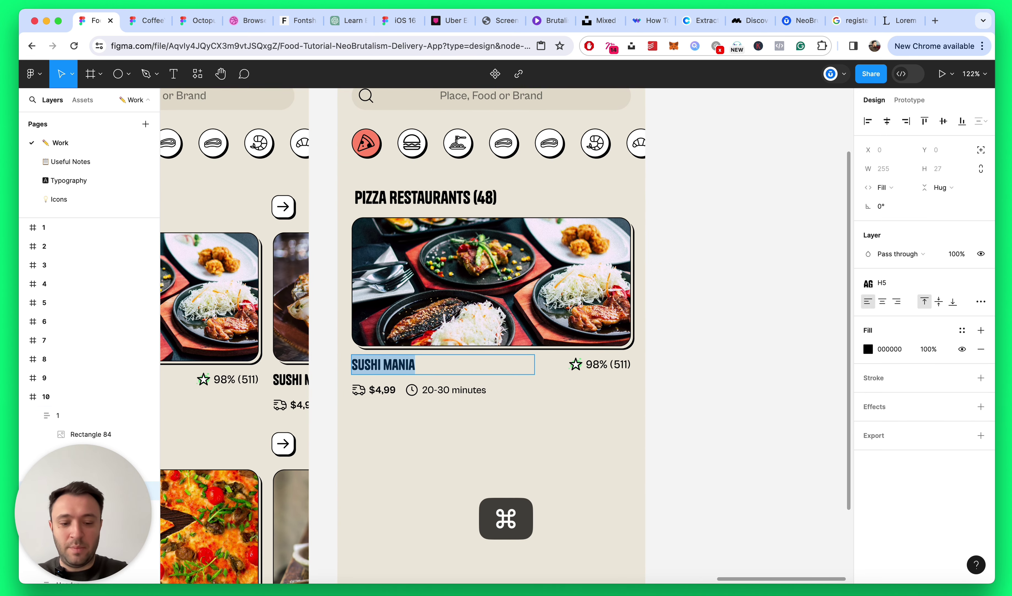
pyautogui.write('PIZZICATO')
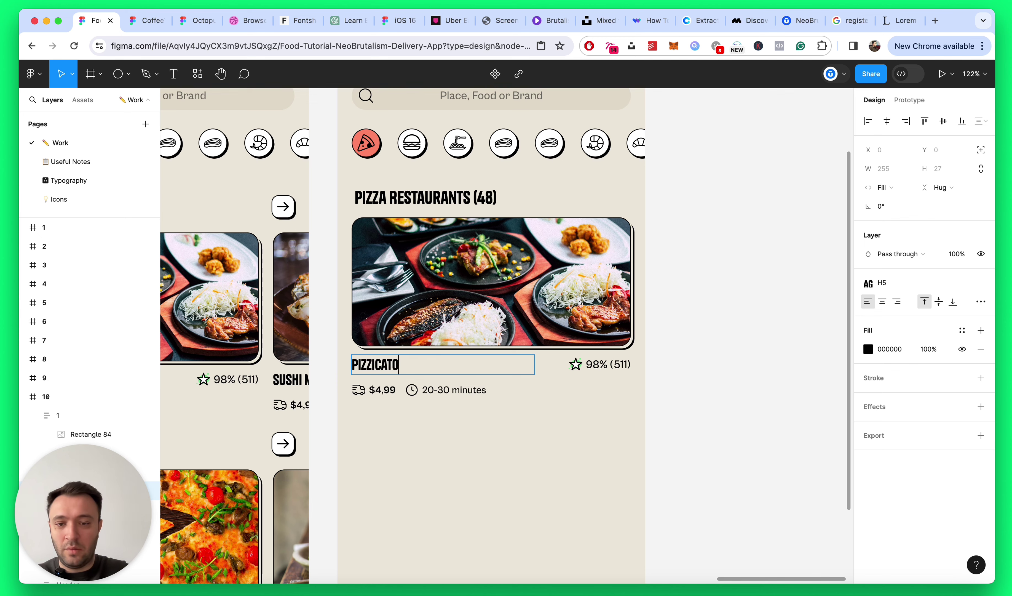
pyautogui.press('Escape')
pyautogui.scroll(-5, 683, 301)
pyautogui.click(757, 343)
# Step: Reorder the Pizzicato card in screen 10's layers so it sits between Categories and Bottom-bar
pyautogui.scroll(4, 531, 268)
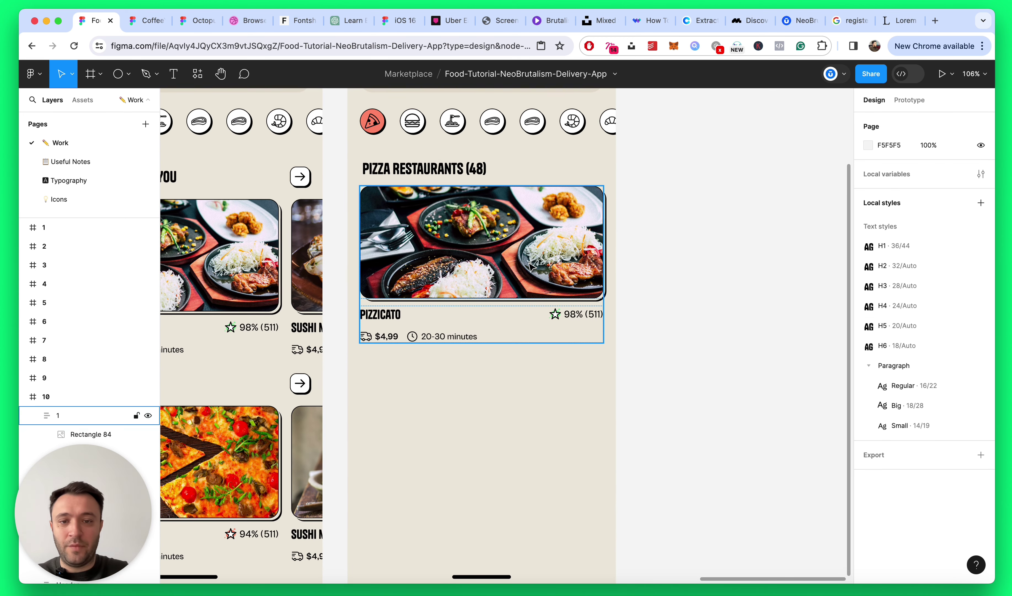
pyautogui.click(530, 266)
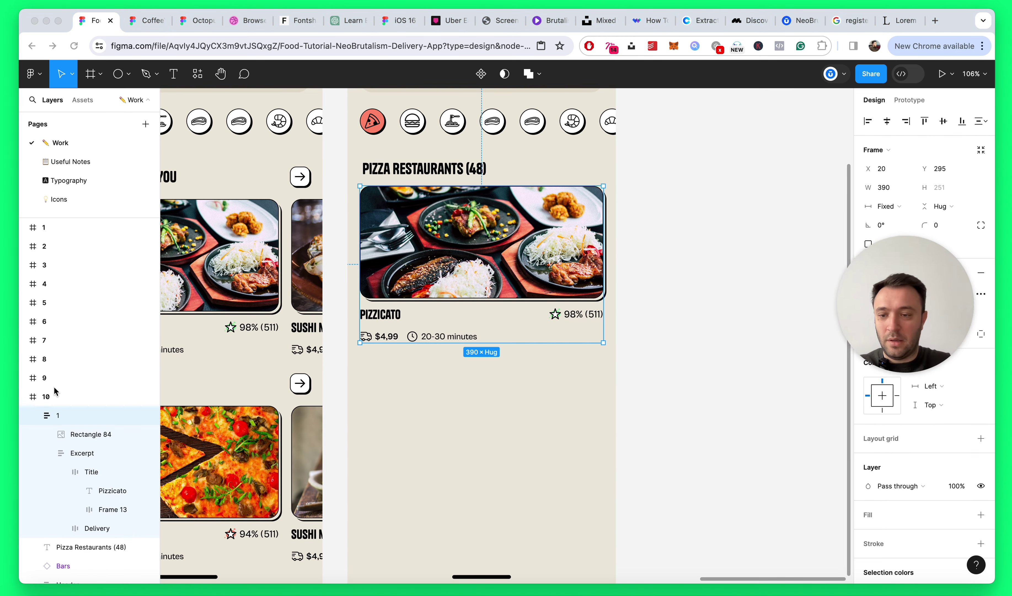
pyautogui.click(32, 416)
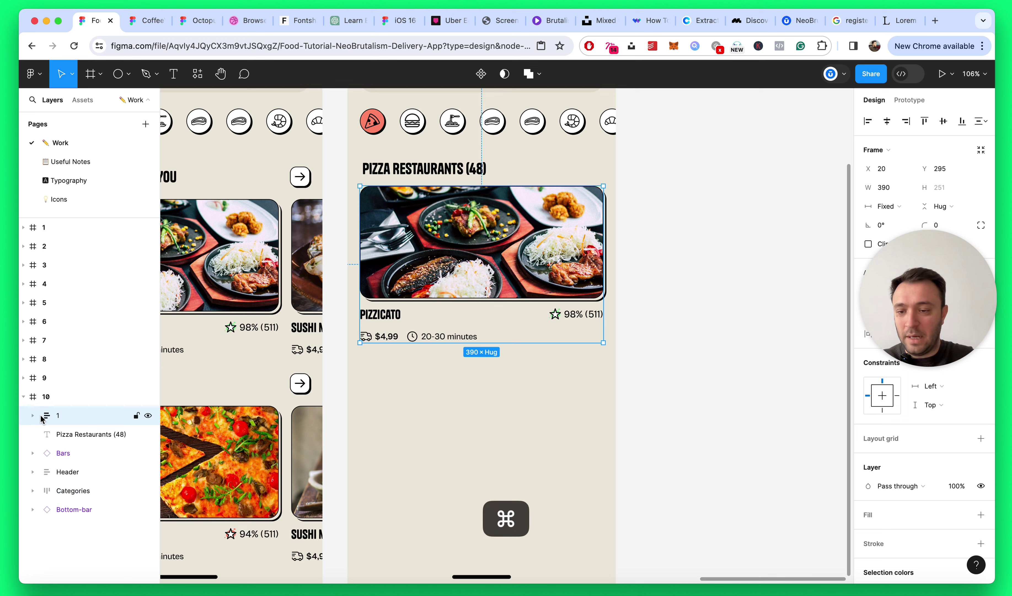
pyautogui.press('super+bracketleft')
pyautogui.press('super+bracketleft')
pyautogui.press('super+bracketleft')
pyautogui.press('super+bracketleft')
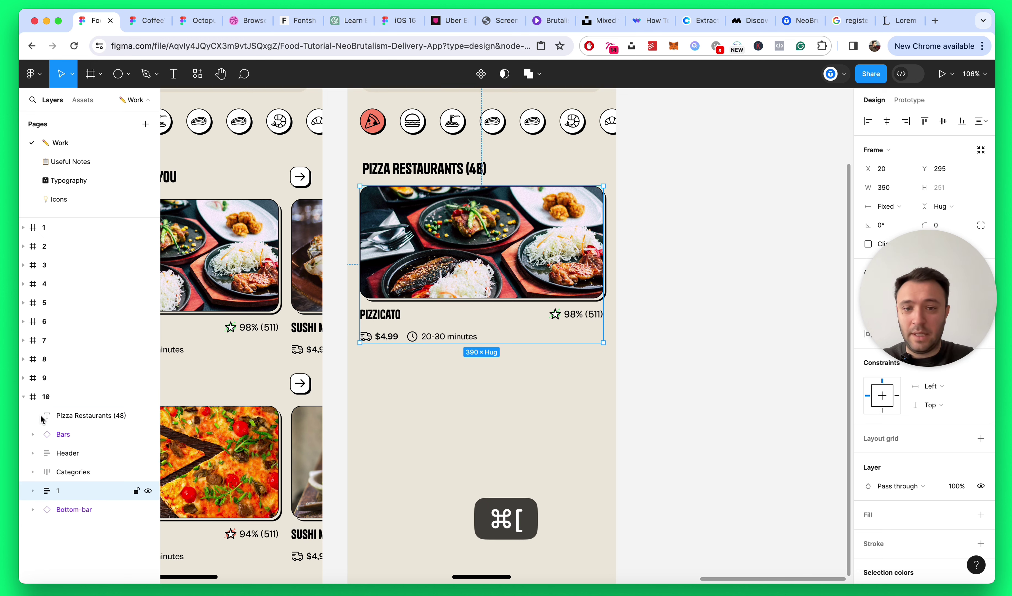
# Step: Duplicate the Pizzicato card, order the copy one layer below the original, and move it down to Y 570
pyautogui.press('super+d')
pyautogui.press('super+bracketleft')
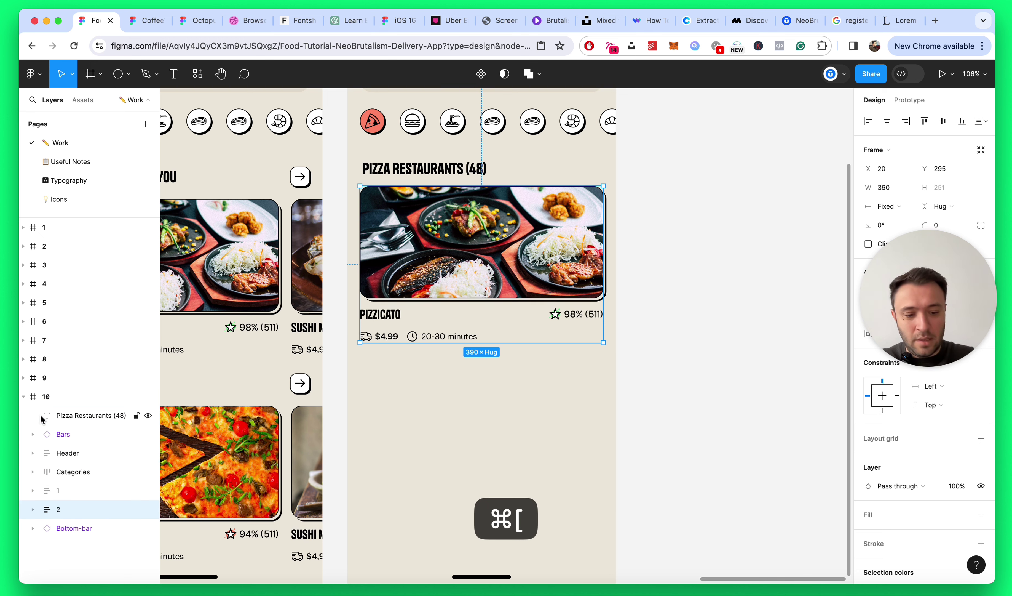
pyautogui.hotkey('shift', 'Down')
pyautogui.hotkey('shift', 'Down')
pyautogui.hotkey('shift', 'Down')
pyautogui.hotkey('shift', 'Down')
pyautogui.hotkey('shift', 'Down')
pyautogui.hotkey('shift', 'Down')
pyautogui.hotkey('shift', 'Down')
pyautogui.hotkey('shift', 'Down')
pyautogui.hotkey('shift', 'Down')
pyautogui.hotkey('shift', 'Down')
pyautogui.hotkey('shift', 'Down')
pyautogui.hotkey('shift', 'Down')
pyautogui.hotkey('shift', 'Down')
pyautogui.hotkey('shift', 'Down')
pyautogui.hotkey('shift', 'Down')
pyautogui.hotkey('shift', 'Down')
pyautogui.hotkey('shift', 'Down')
pyautogui.hotkey('shift', 'Down')
pyautogui.hotkey('shift', 'Down')
pyautogui.hotkey('shift', 'Down')
pyautogui.hotkey('shift', 'Down')
pyautogui.hotkey('shift', 'Down')
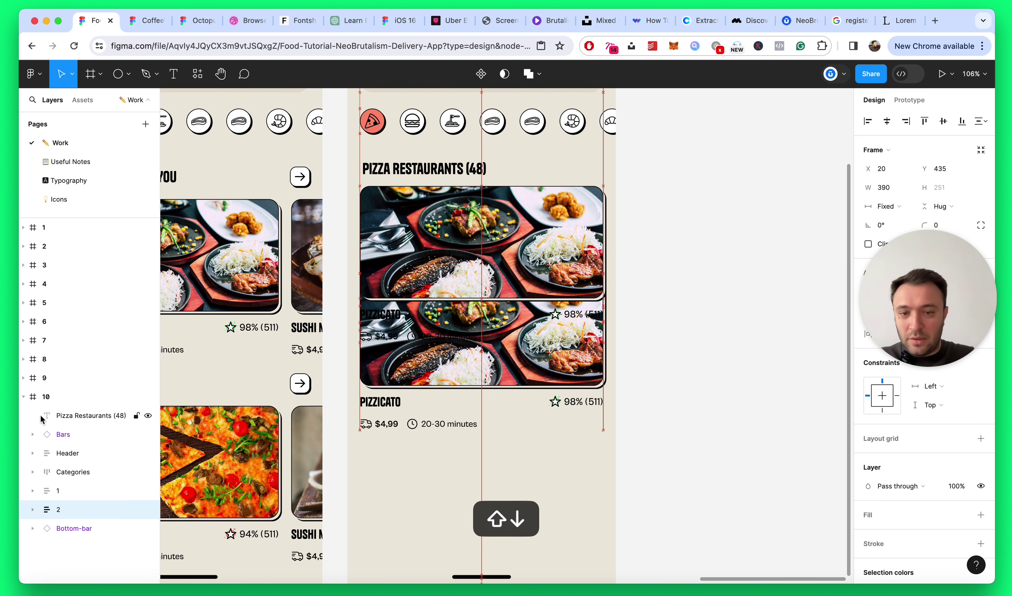
pyautogui.hotkey('shift', 'Down')
pyautogui.hotkey('shift', 'Down')
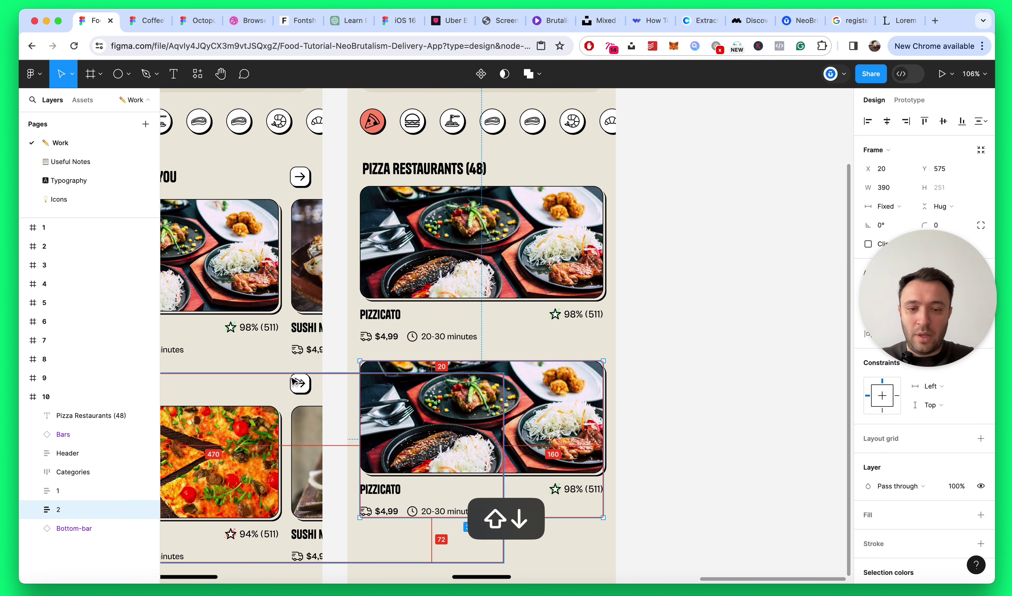
pyautogui.press('Up')
pyautogui.press('Up')
pyautogui.press('Up')
pyautogui.press('Up')
pyautogui.press('Up')
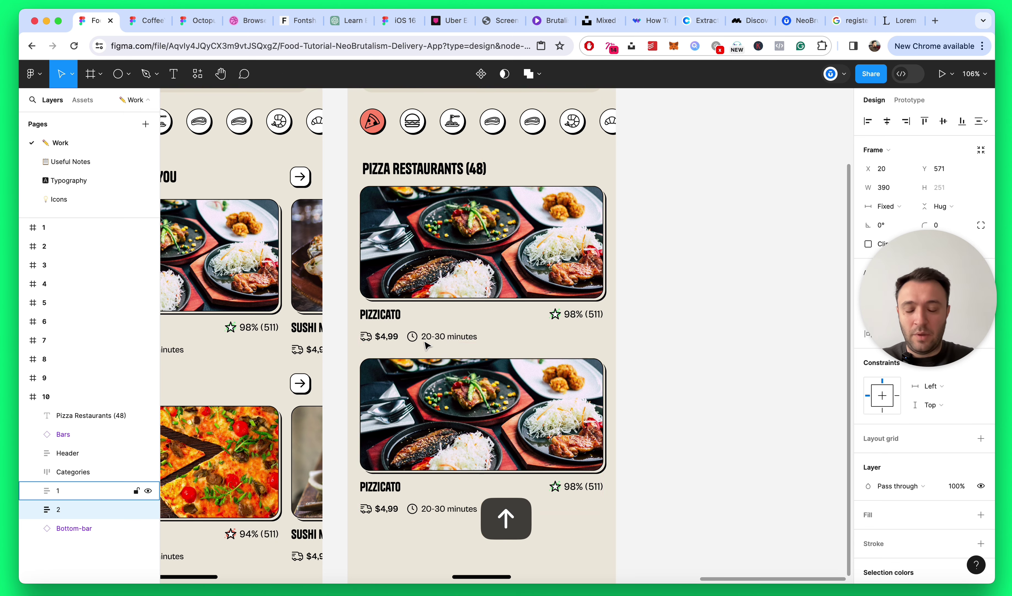
pyautogui.scroll(-5, 428, 344)
pyautogui.scroll(5, 454, 454)
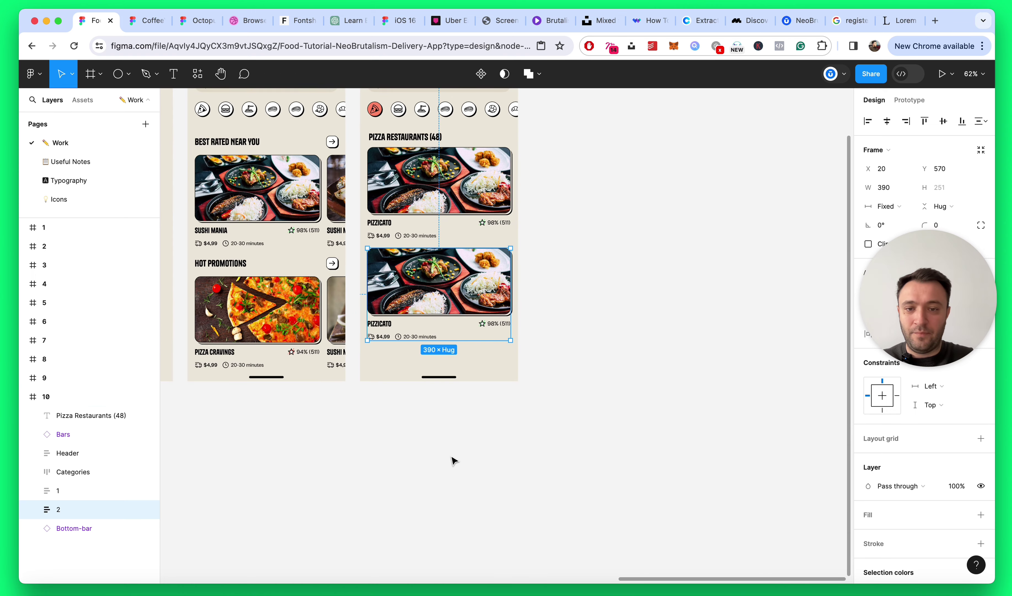
pyautogui.click(691, 277)
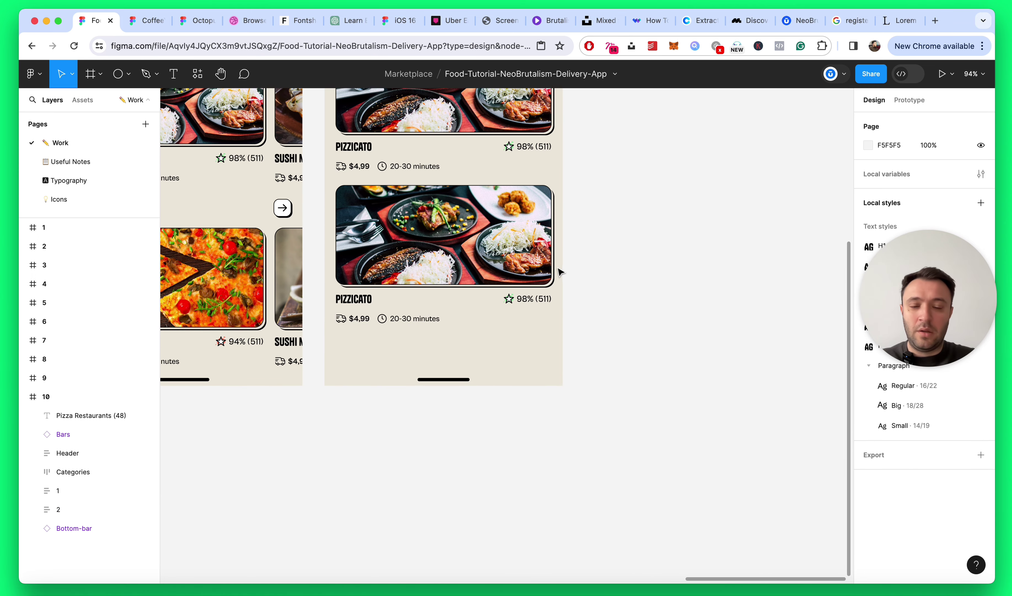
pyautogui.click(467, 234)
pyautogui.press('super+d')
pyautogui.press('Delete')
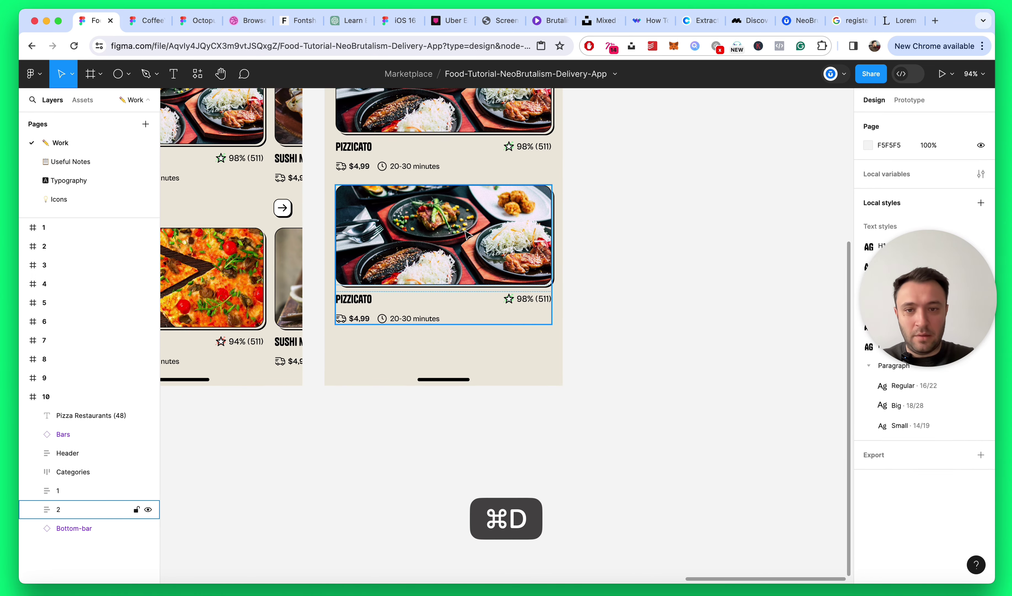
# Step: Wrap the two restaurant cards on screen 10 in an auto layout frame and name it "Feed"
pyautogui.click(90, 490)
pyautogui.keyDown('shift'); pyautogui.click(99, 509); pyautogui.keyUp('shift')
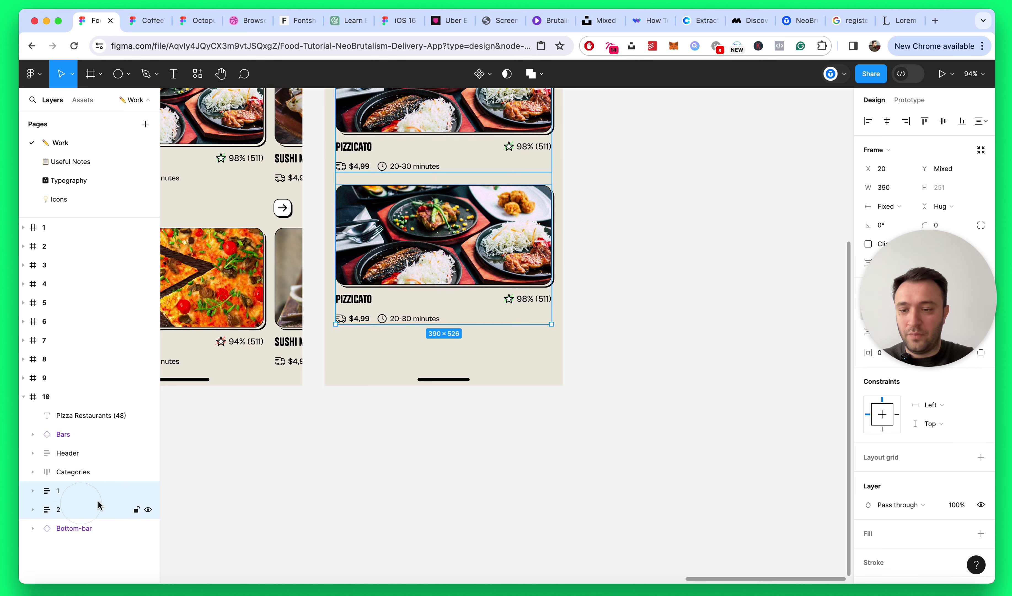
pyautogui.hotkey('shift', 'a')
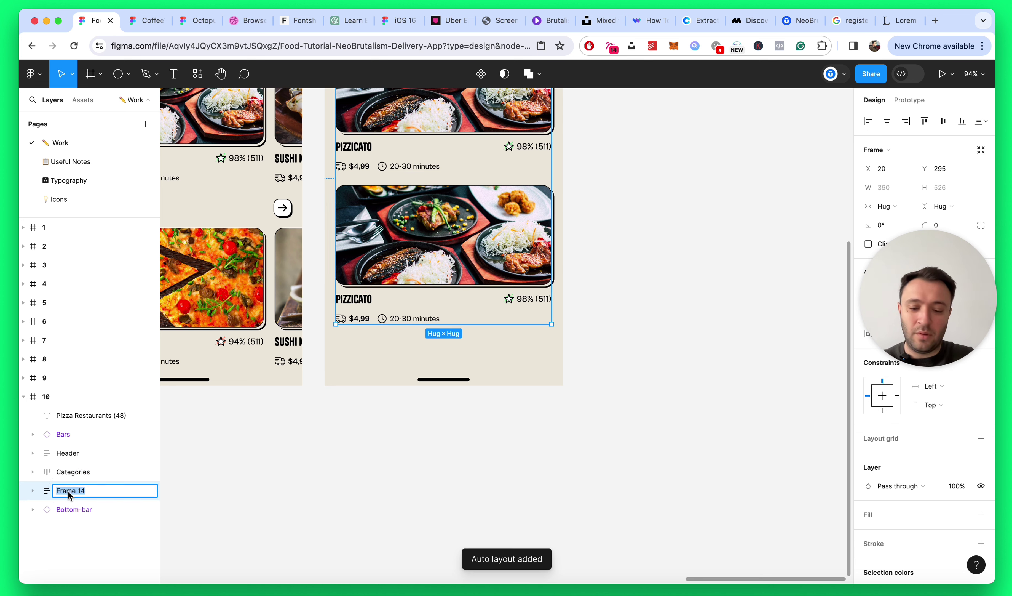
pyautogui.write('Feed')
pyautogui.press('Return')
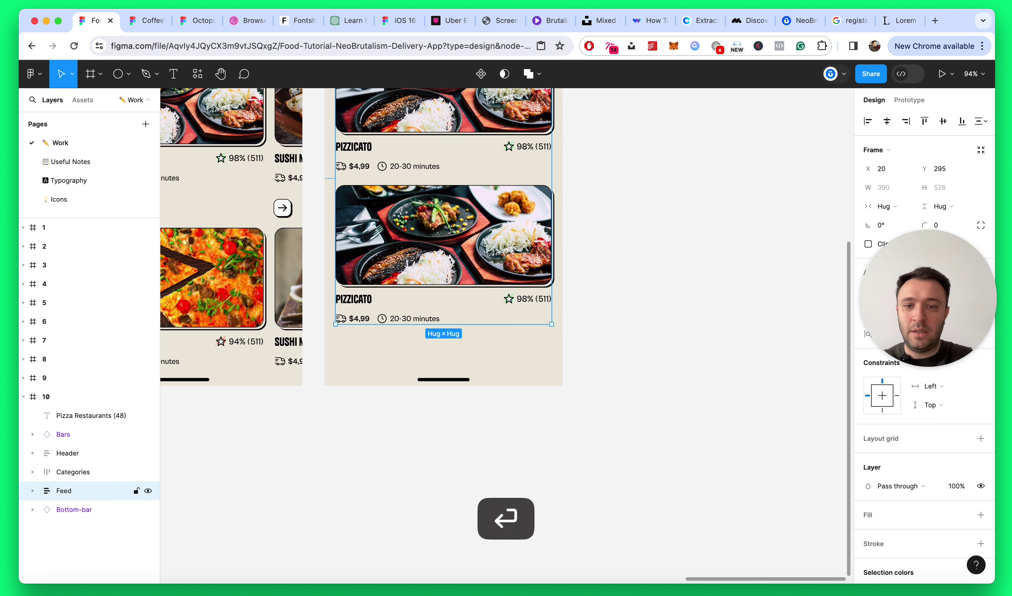
# Step: Duplicate the second restaurant card inside the Feed frame to add a third card
pyautogui.doubleClick(460, 205)
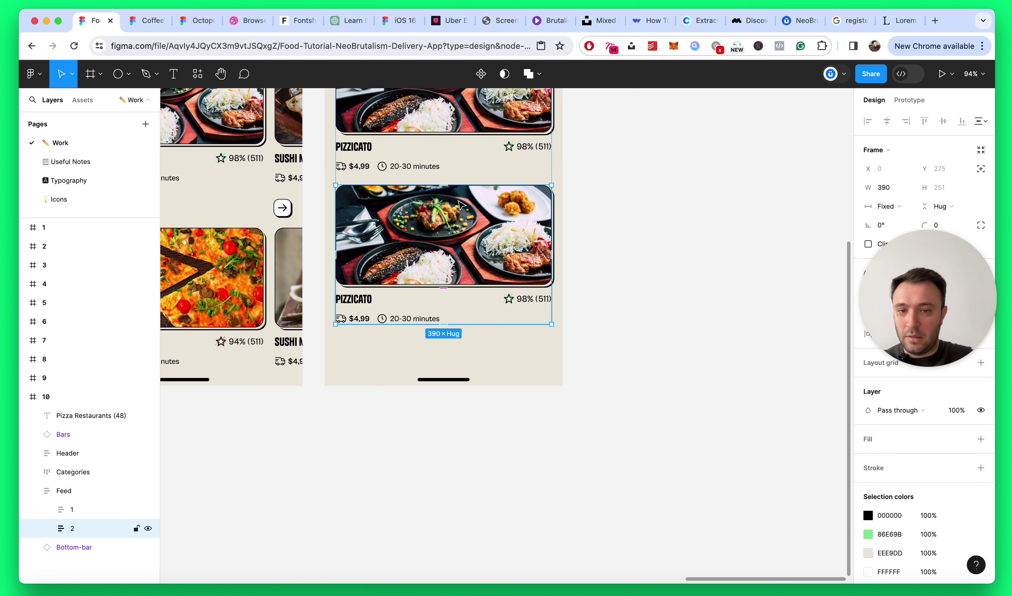
pyautogui.press('super+d')
pyautogui.click(605, 312)
pyautogui.scroll(-5, 605, 312)
pyautogui.scroll(5, 606, 312)
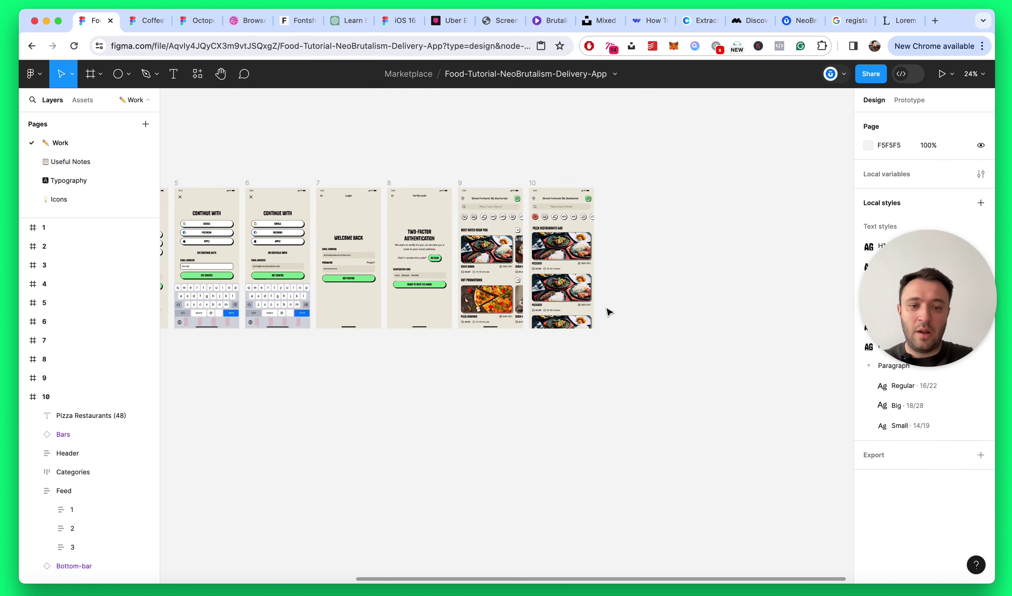
pyautogui.scroll(2, 609, 311)
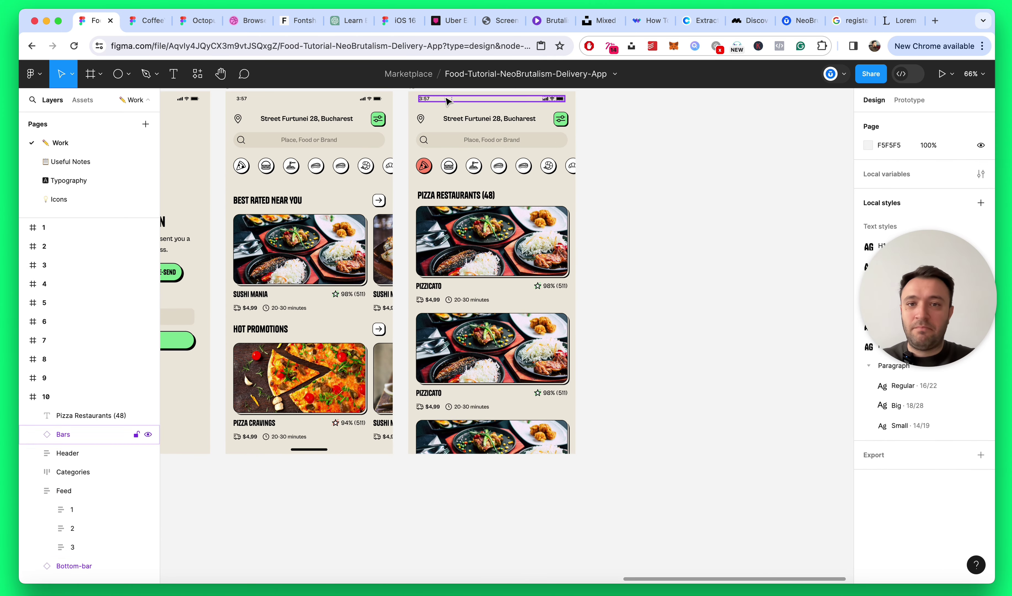
pyautogui.scroll(5, 447, 196)
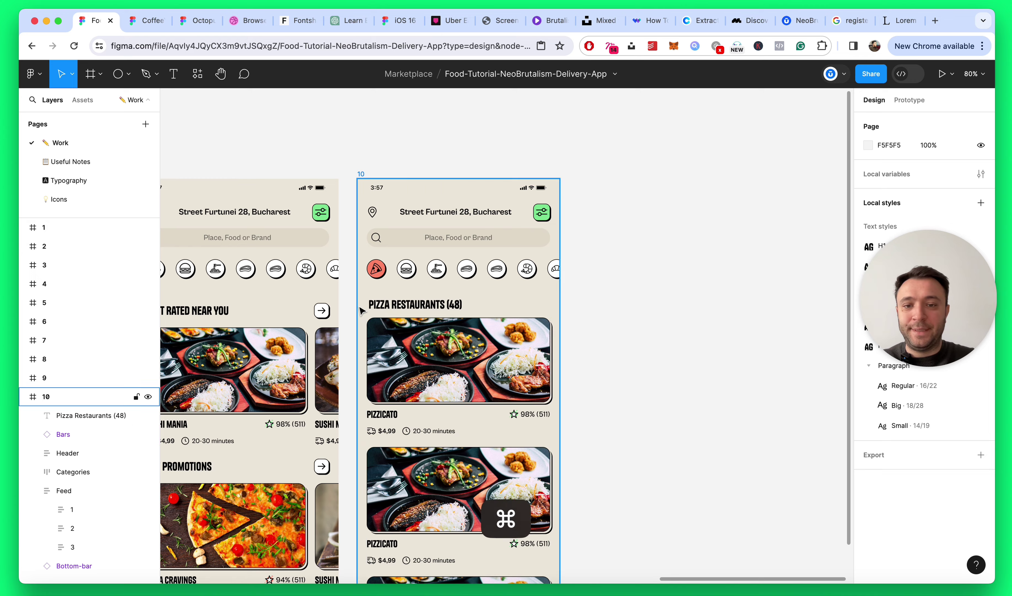
pyautogui.scroll(3, 360, 311)
pyautogui.scroll(-3, 699, 282)
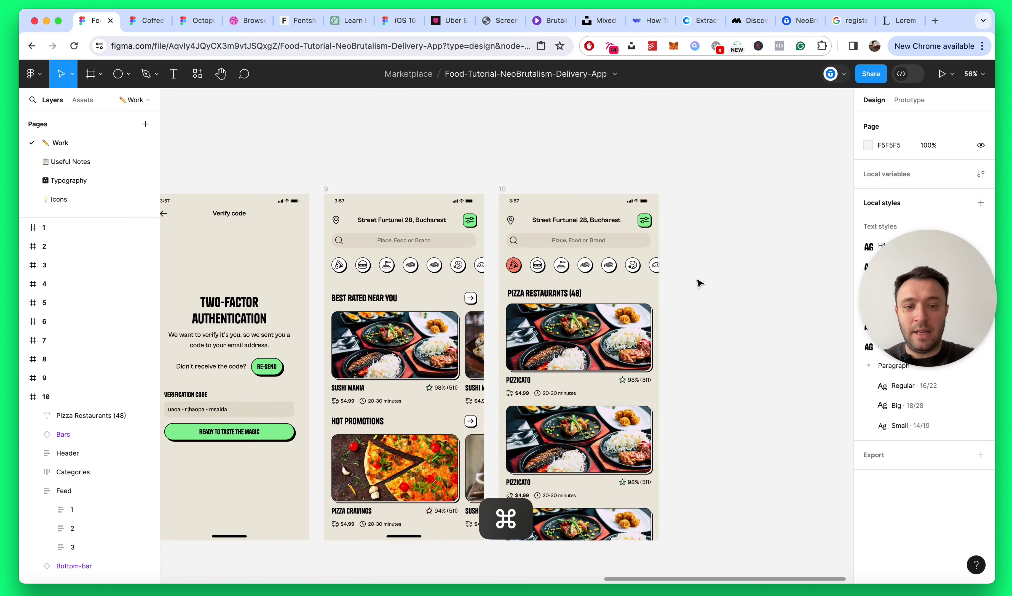
# Step: Collapse the Feed layer and reorder the Pizza Restaurants heading between Categories and Feed in screen 10's layers
pyautogui.scroll(4, 411, 352)
pyautogui.click(411, 352)
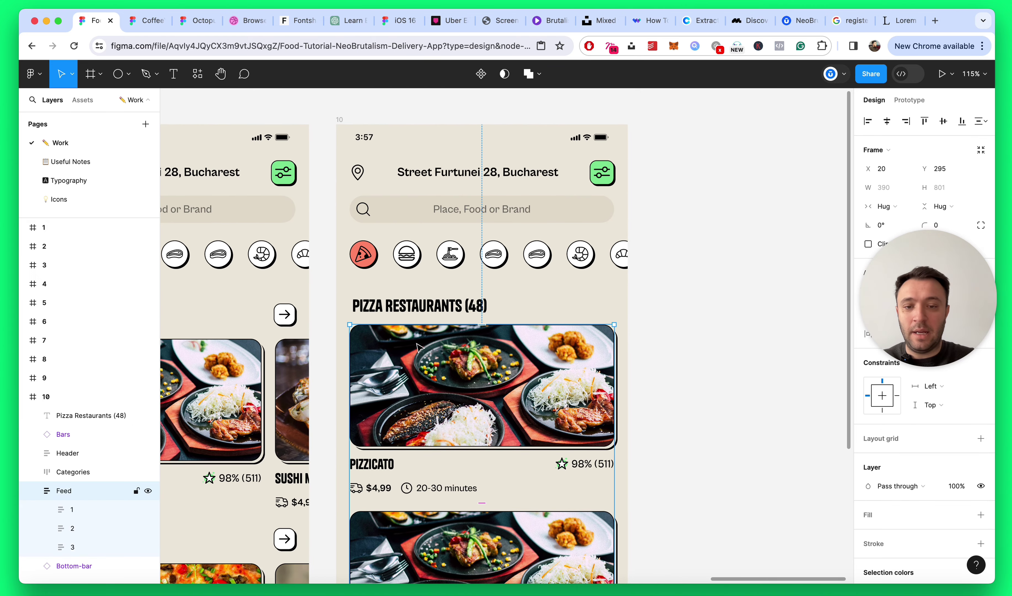
pyautogui.click(35, 489)
pyautogui.click(426, 298)
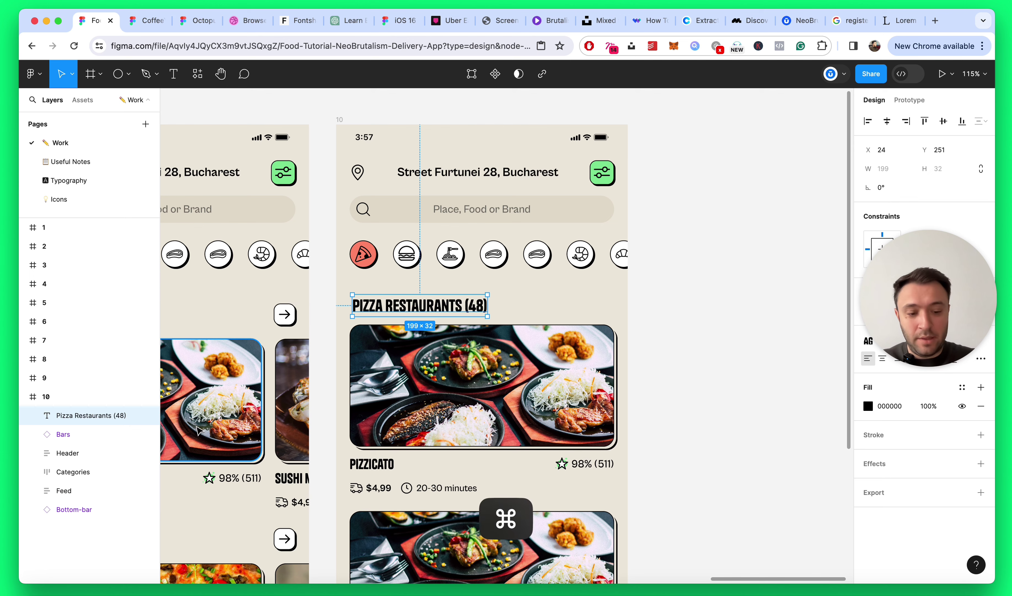
pyautogui.press('super+bracketleft')
pyautogui.press('super+bracketleft')
pyautogui.press('super+bracketleft')
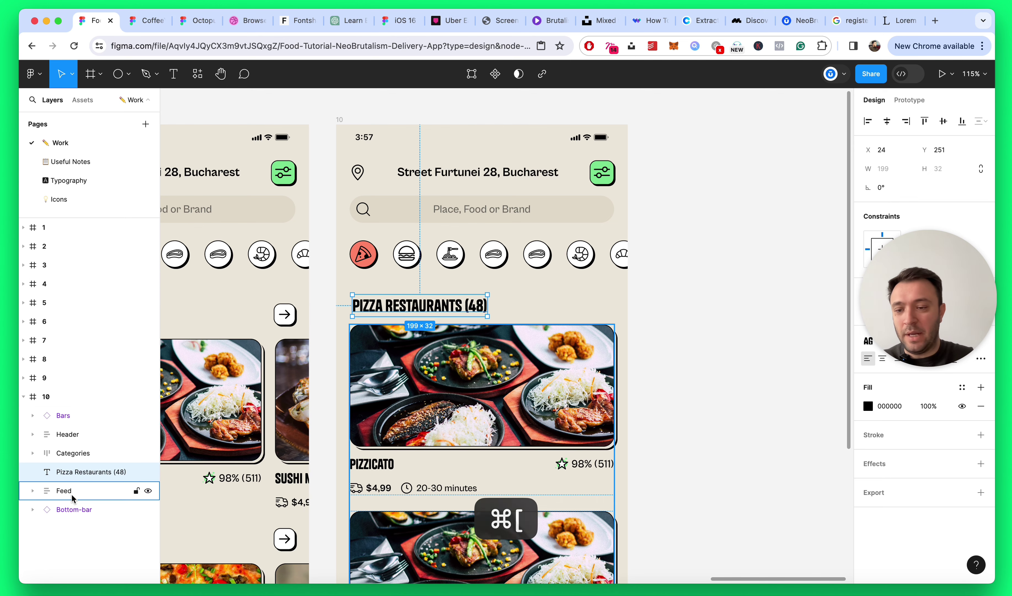
# Step: Move the Pizza Restaurants heading and the Feed frame together up by 10 px, closer to the category icons
pyautogui.keyDown('shift'); pyautogui.click(63, 490); pyautogui.keyUp('shift')
pyautogui.keyDown('shift'); pyautogui.click(73, 453); pyautogui.keyUp('shift')
pyautogui.hotkey('shift', 'Up')
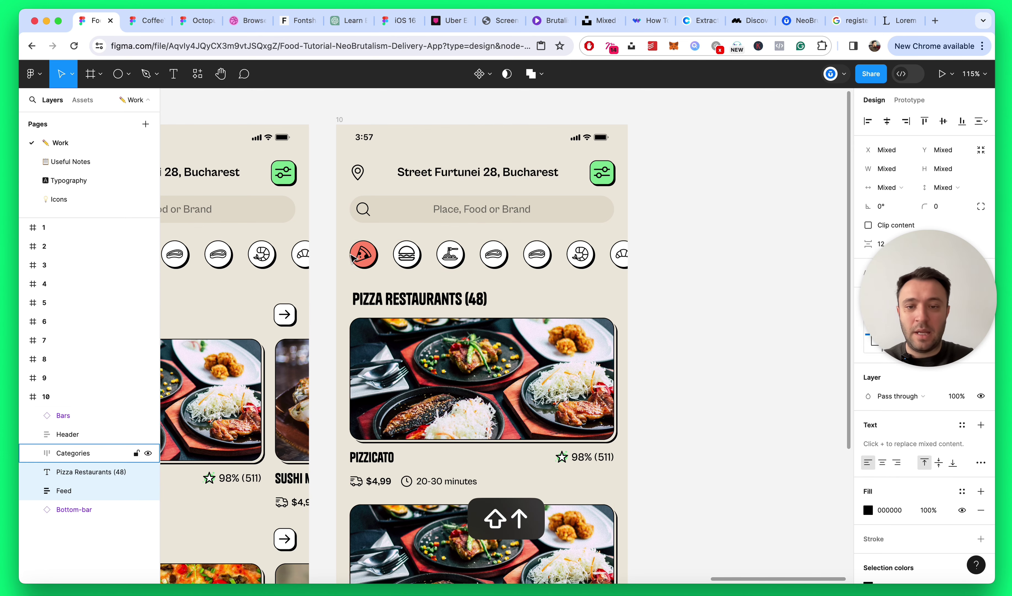
# Step: Nudge the Pizza Restaurants heading and the Feed frame up together to sit 28 px below the Categories row, and deselect them
pyautogui.scroll(5, 351, 254)
pyautogui.scroll(-8, 519, 278)
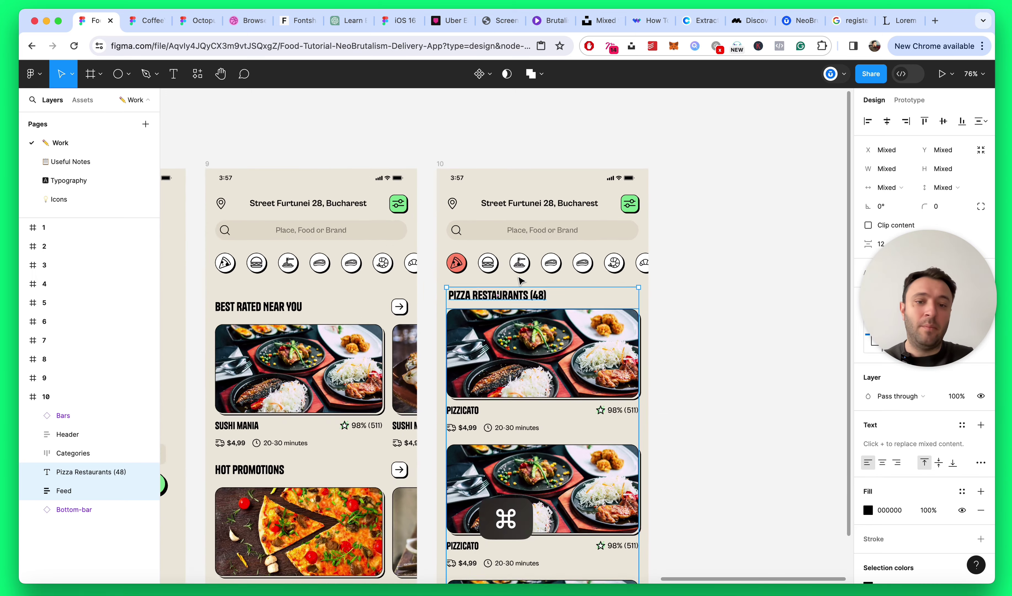
pyautogui.scroll(3, 520, 279)
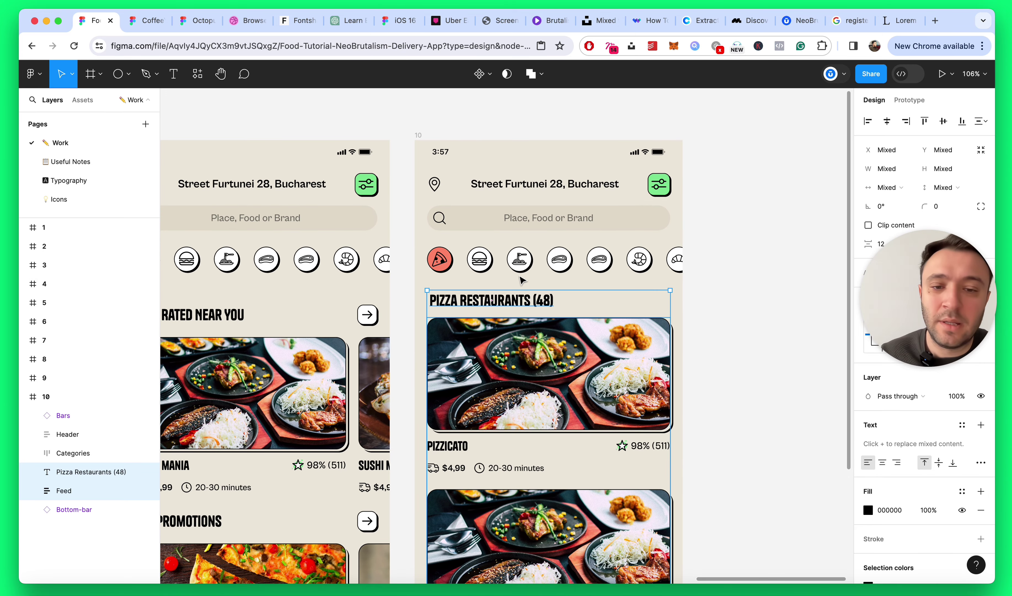
pyautogui.press('alt')
pyautogui.press('Up')
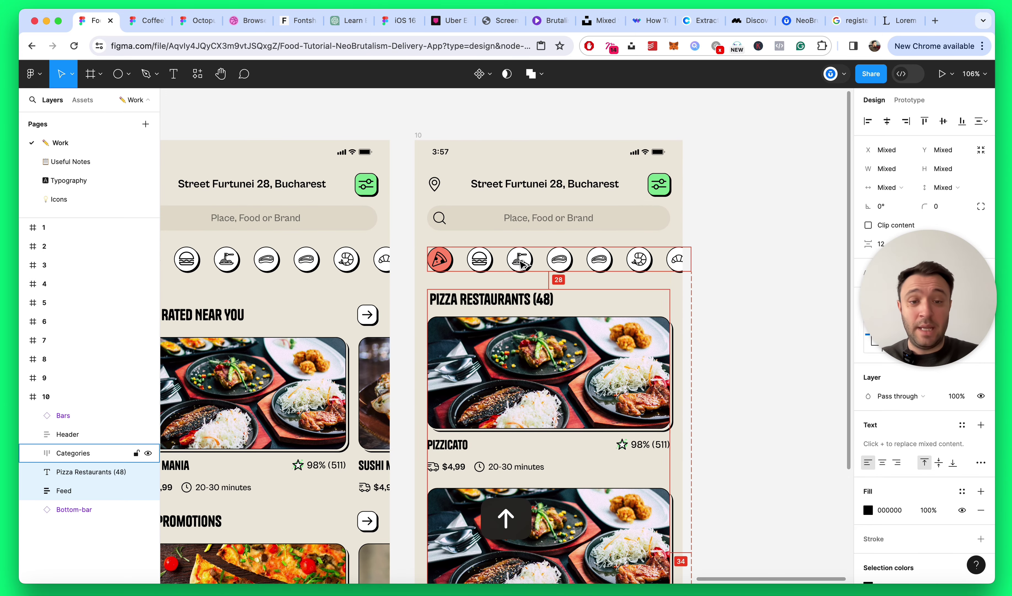
pyautogui.scroll(3, 466, 266)
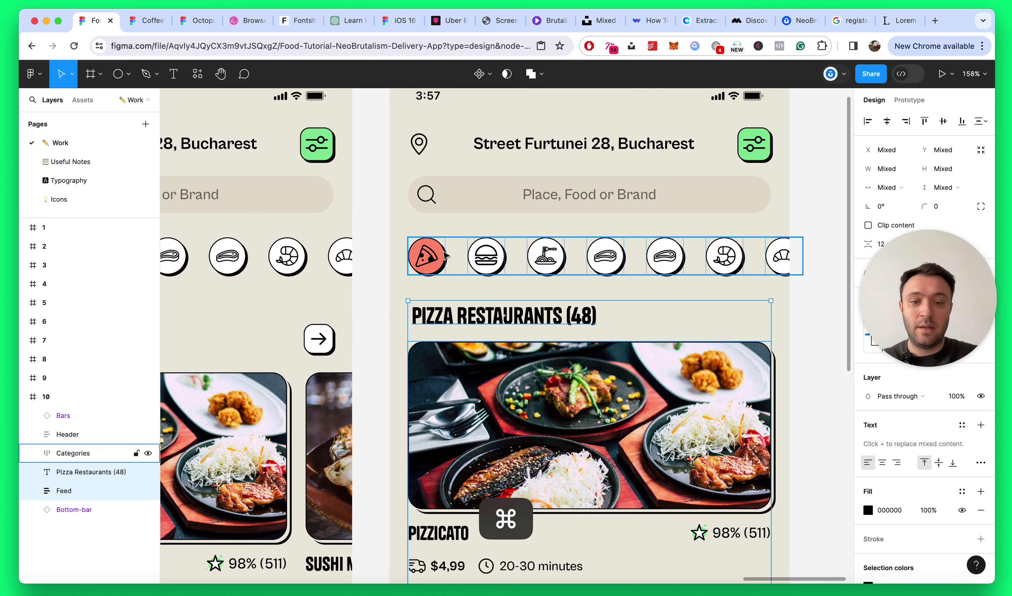
pyautogui.scroll(-5, 745, 261)
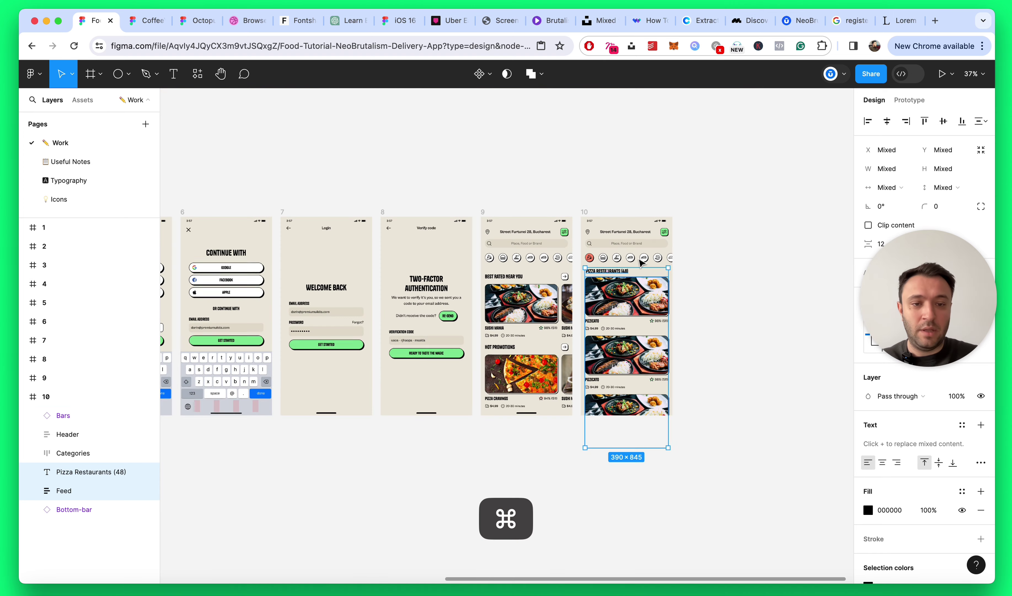
pyautogui.click(727, 290)
# Step: Select the screen 10 frame and review its header, category icons and restaurant feed alongside the other app screens
pyautogui.scroll(3, 728, 293)
pyautogui.scroll(2, 534, 251)
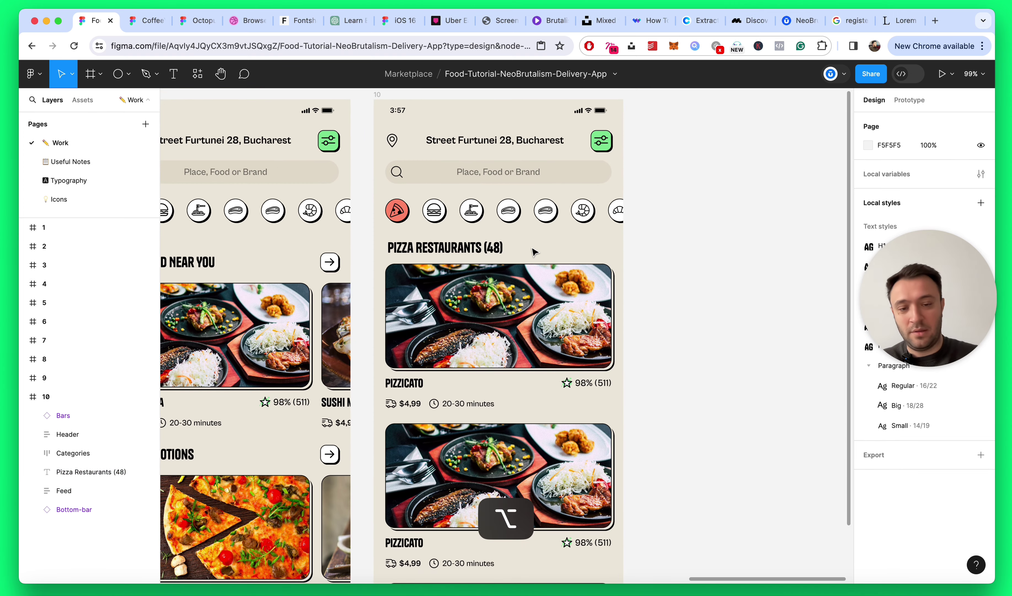
pyautogui.scroll(-5, 534, 251)
pyautogui.scroll(3, 690, 333)
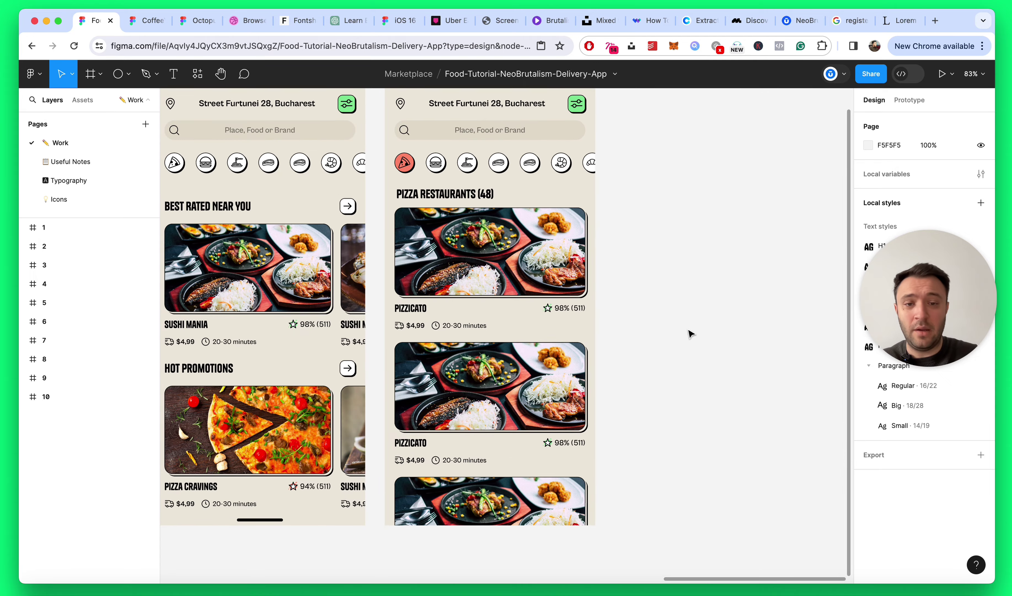
pyautogui.scroll(-5, 526, 200)
pyautogui.scroll(3, 565, 205)
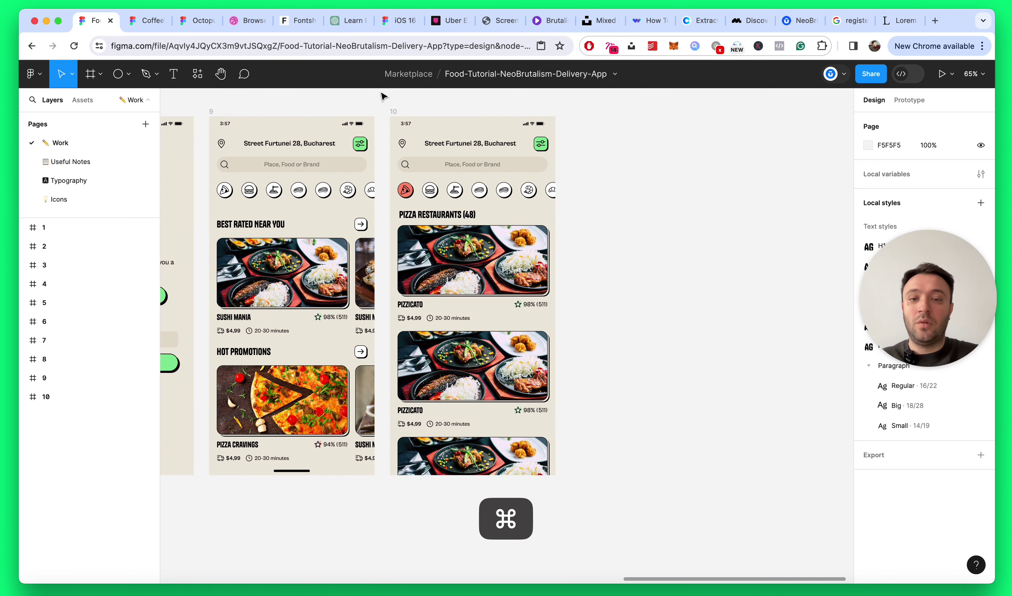
pyautogui.click(393, 112)
pyautogui.scroll(-6, 635, 208)
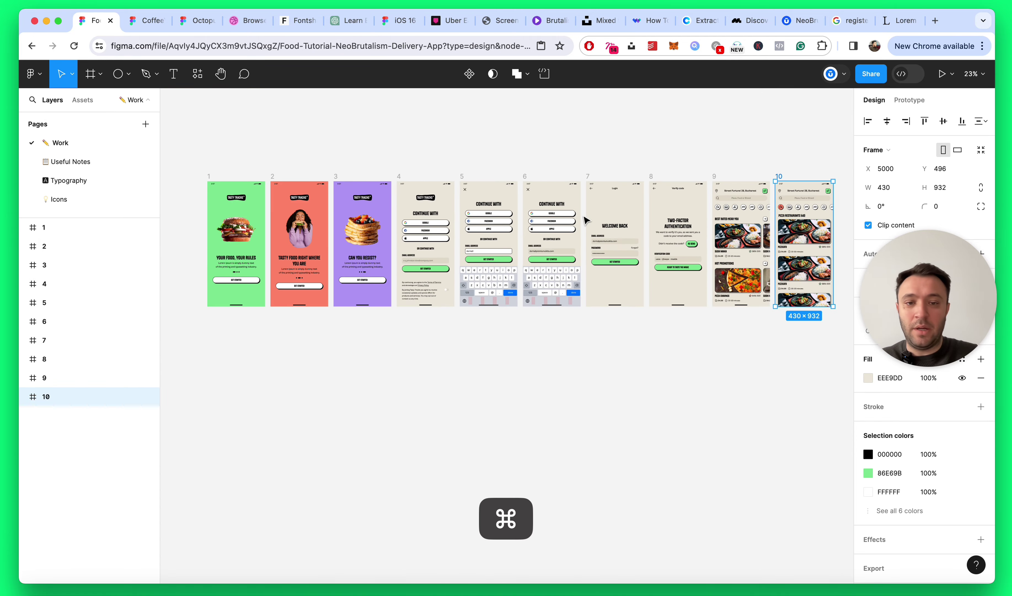
pyautogui.scroll(5, 651, 205)
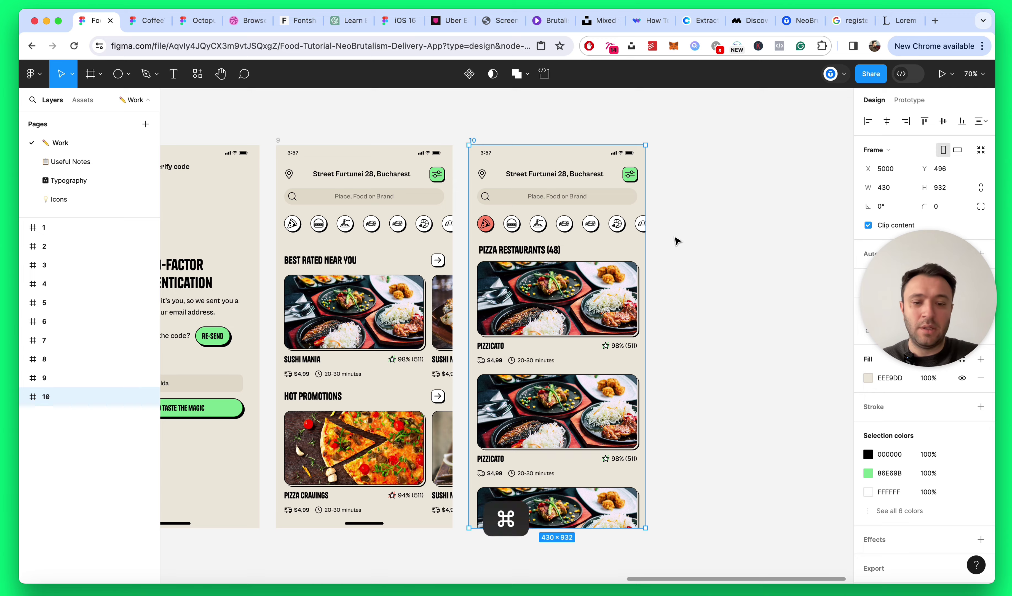
pyautogui.scroll(2, 677, 241)
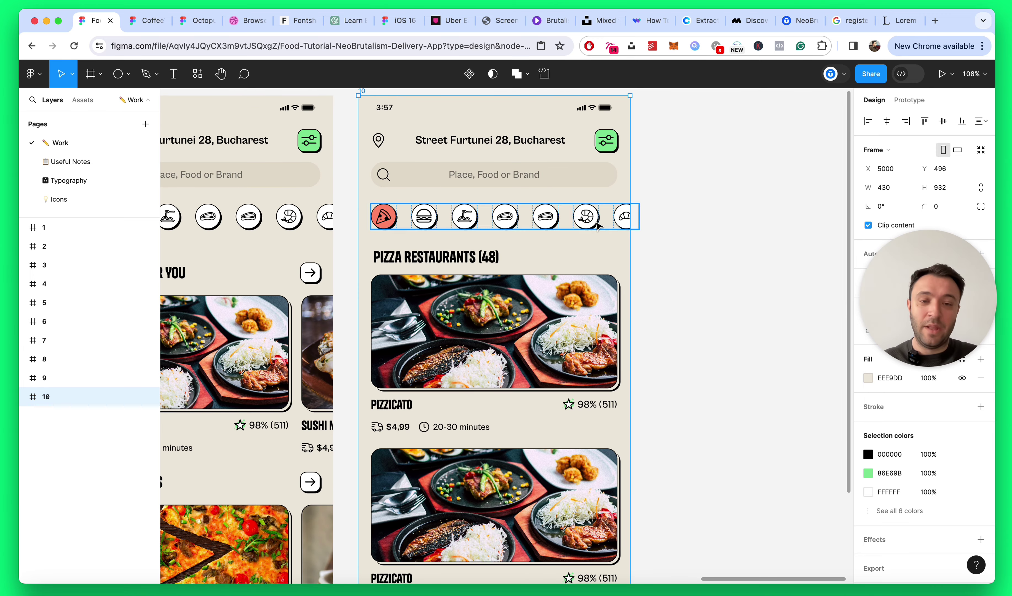
pyautogui.scroll(-5, 598, 225)
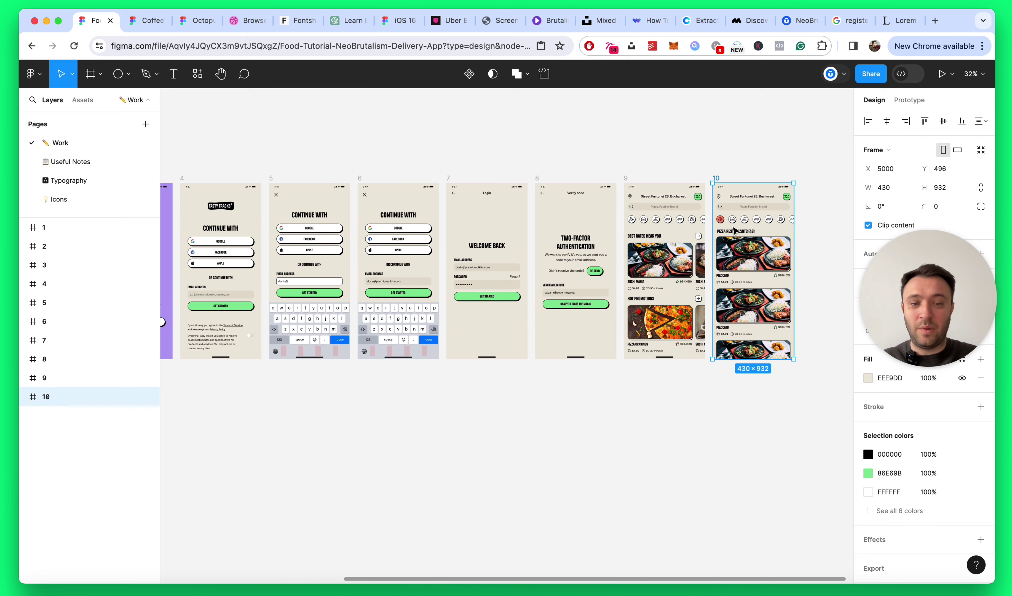
pyautogui.hscroll(4, 732, 229)
pyautogui.scroll(5, 732, 230)
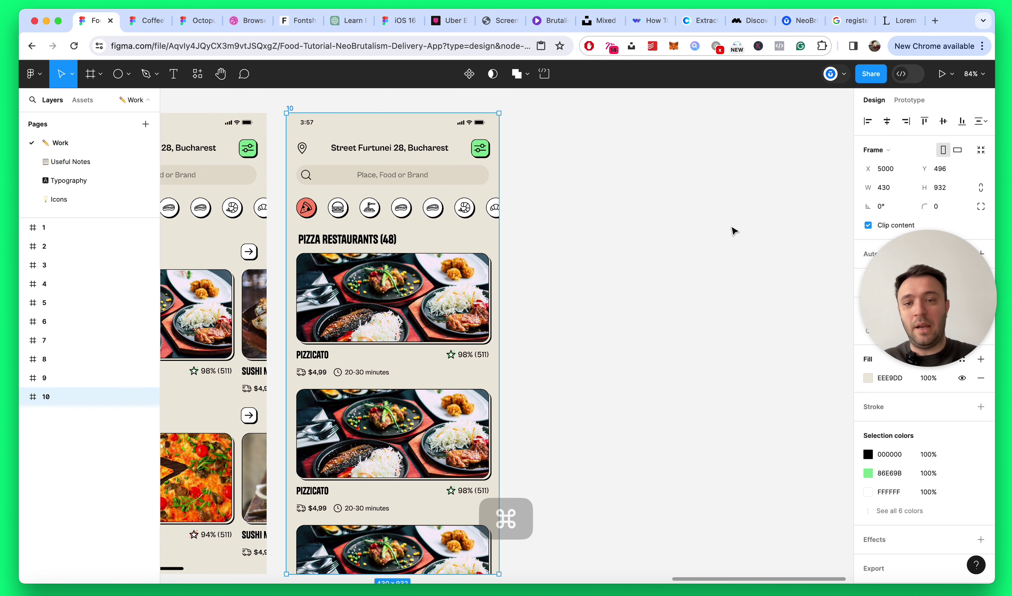
pyautogui.scroll(2, 732, 230)
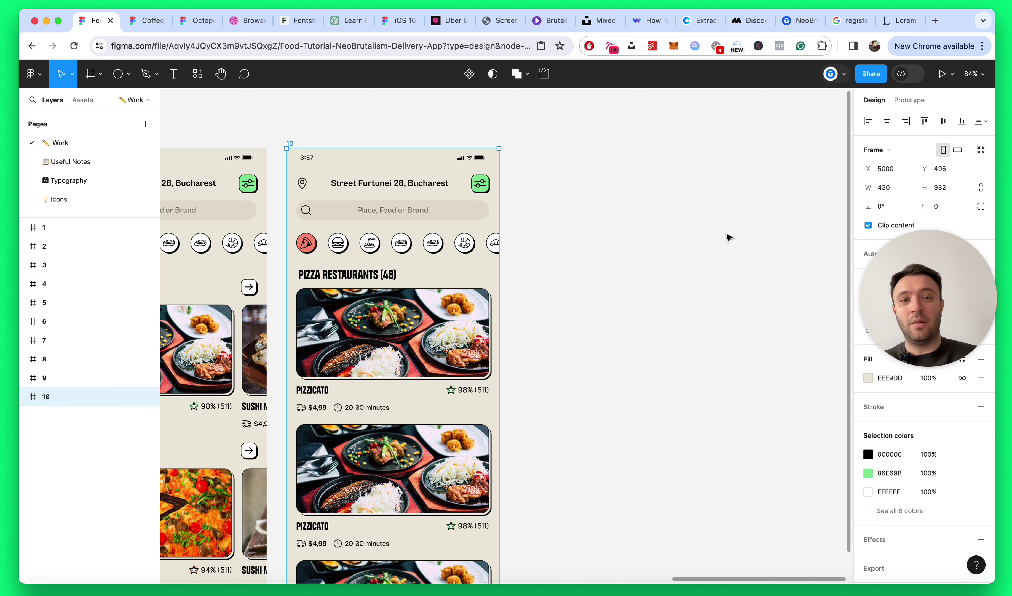
pyautogui.moveTo(865, 263); pyautogui.dragTo(708, 411)
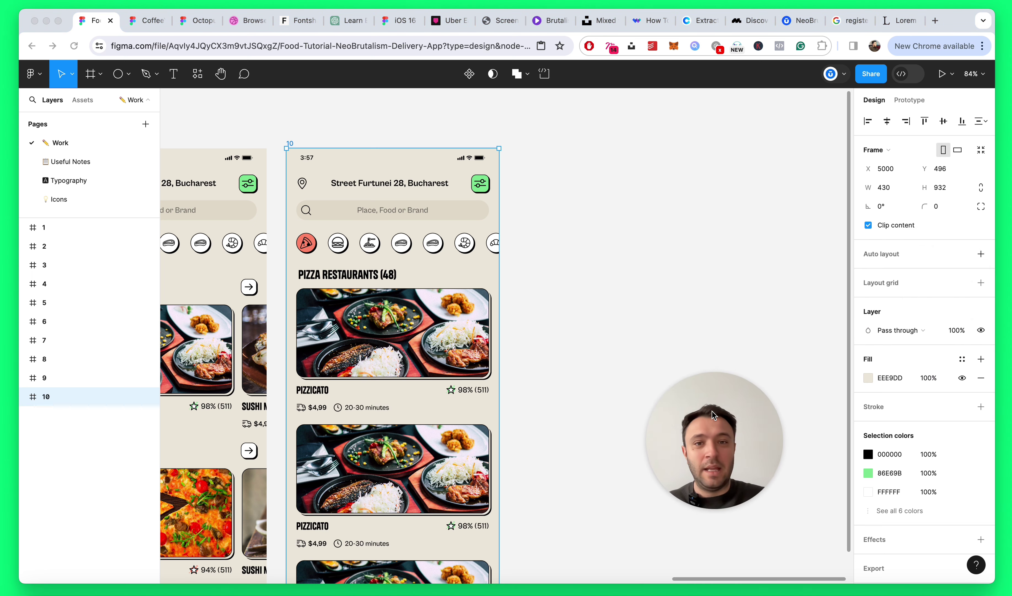